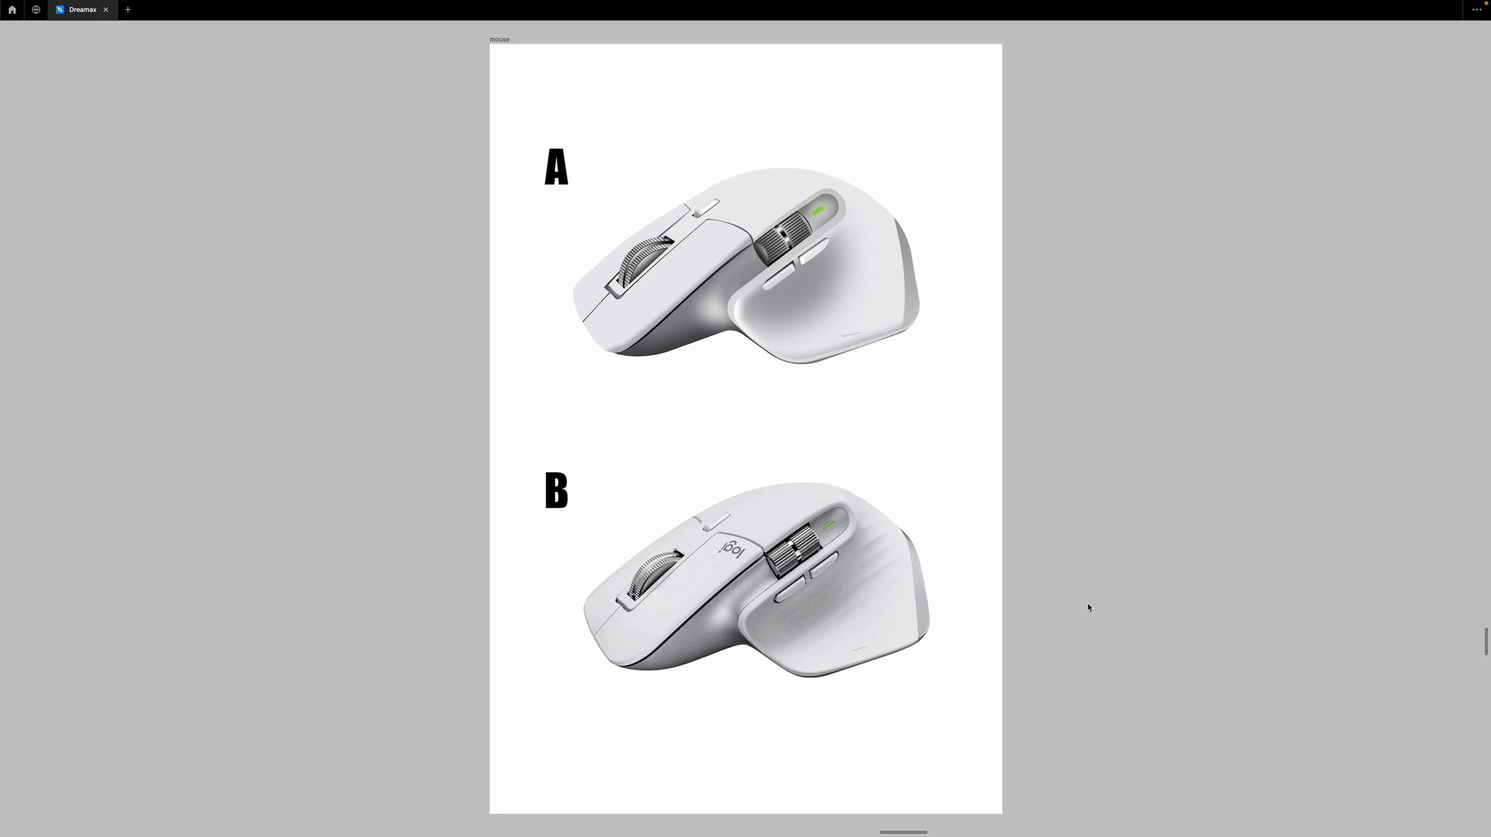
Examine the A and B mouse comparison, the finished vector mouse, and the red and green tracing outlines over the reference photo.
scroll(641, 441, "down", 5)
scroll(640, 443, "down", 5)
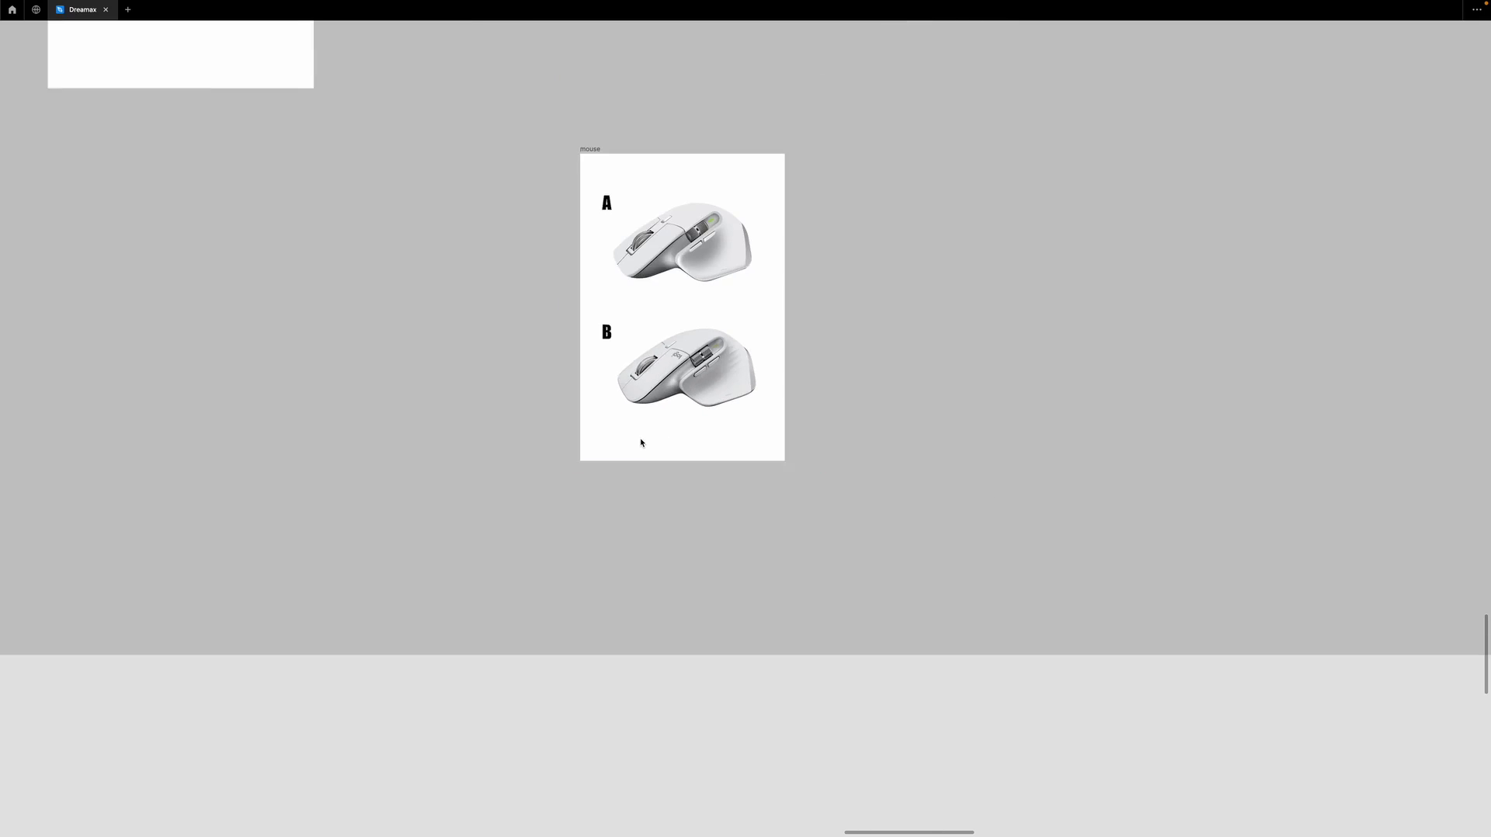
scroll(640, 442, "up", 5)
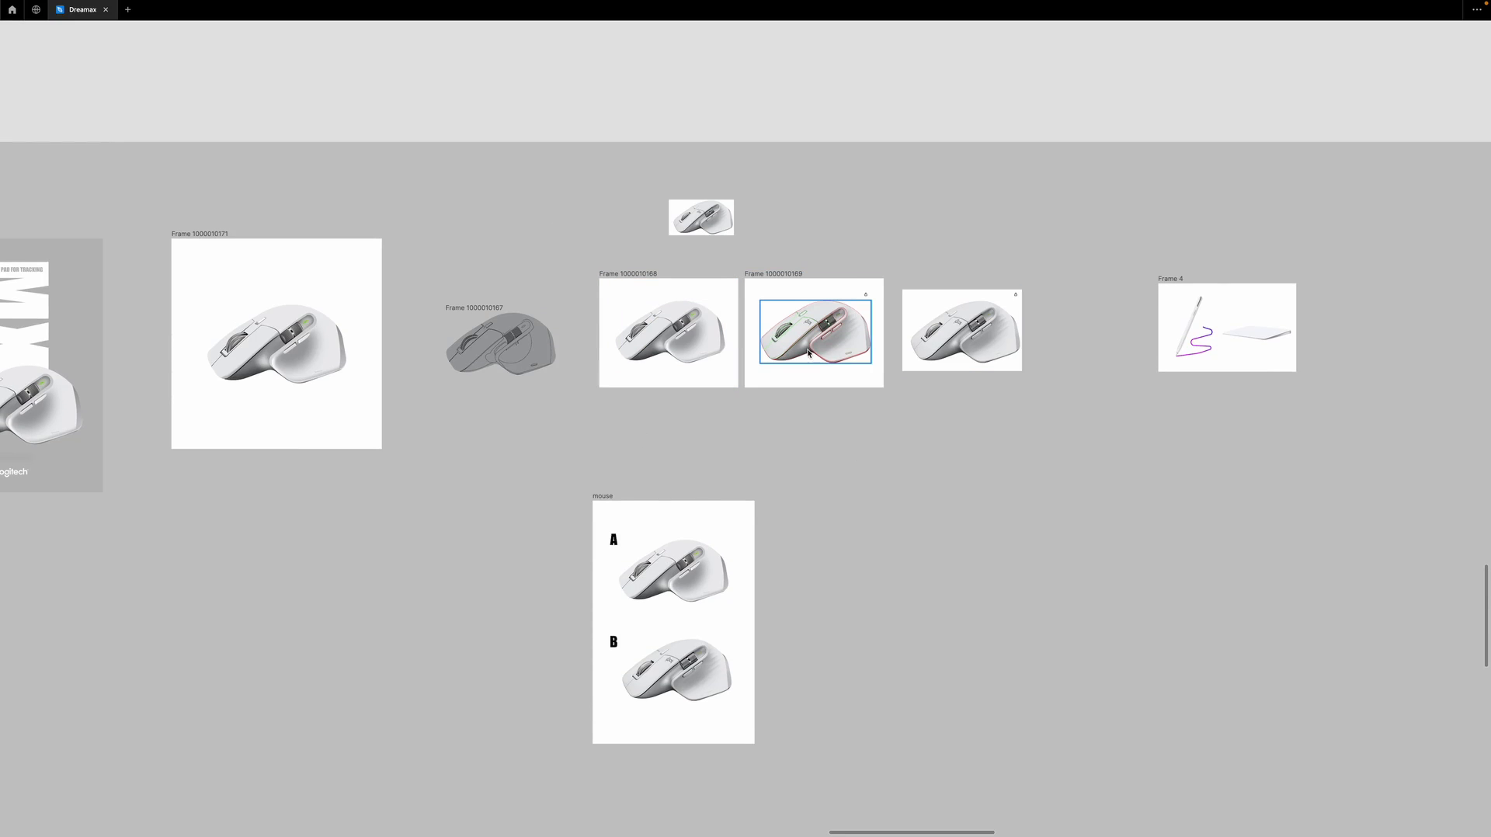
scroll(807, 351, "left", 5)
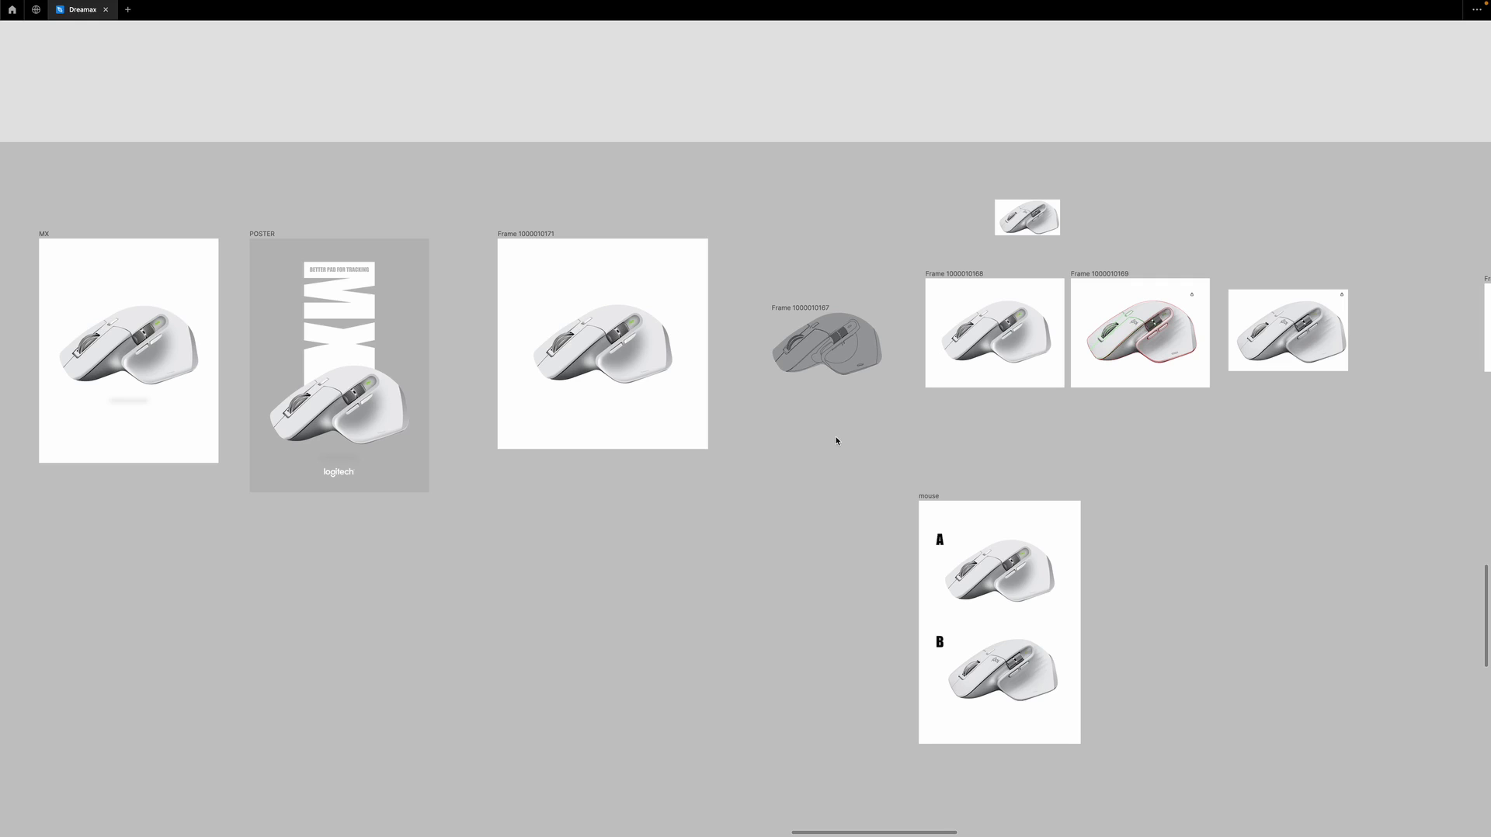
left_click(590, 320)
key("shift+2")
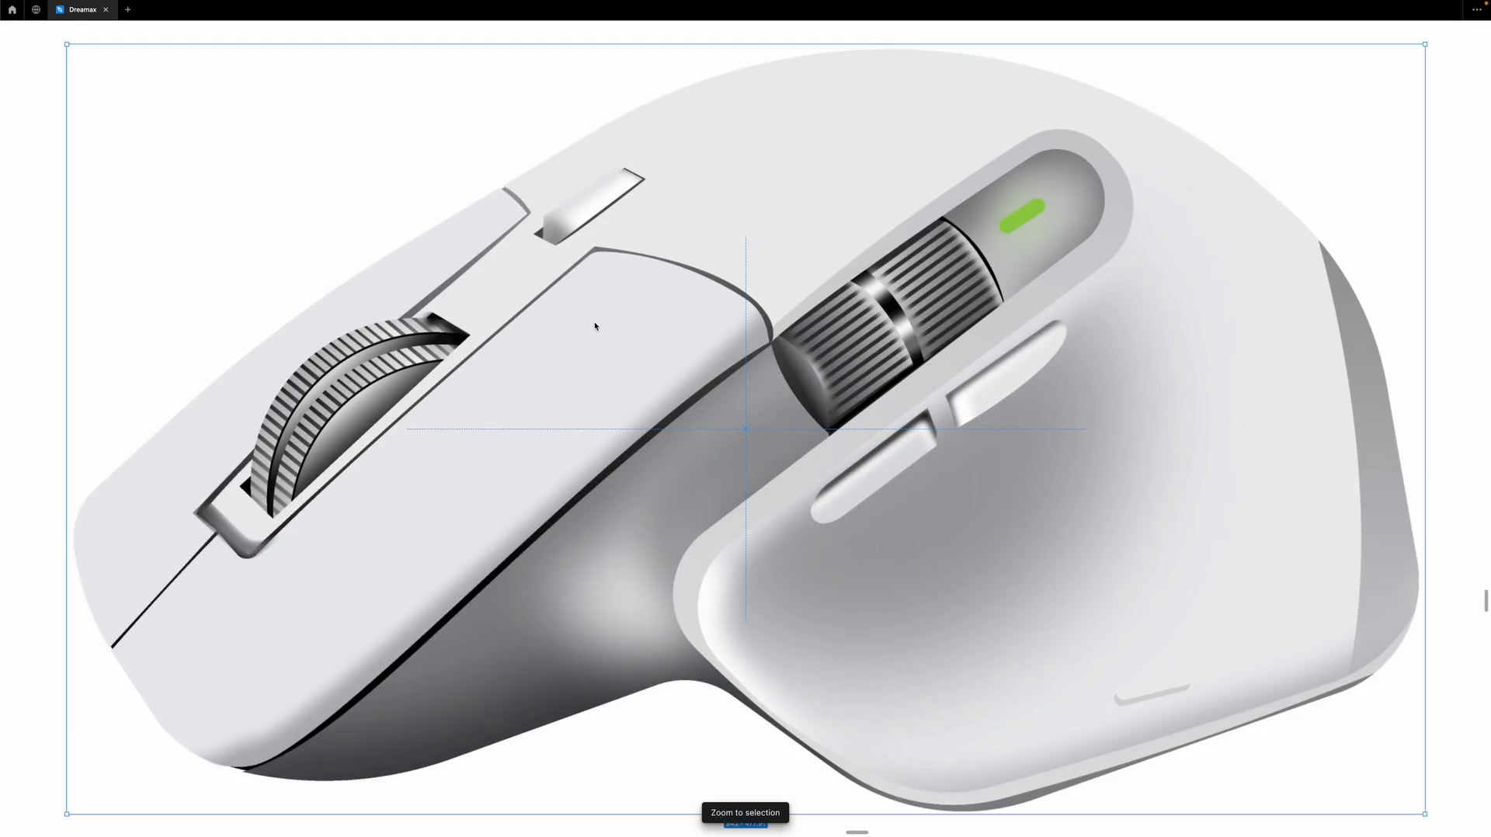
left_click(1217, 404)
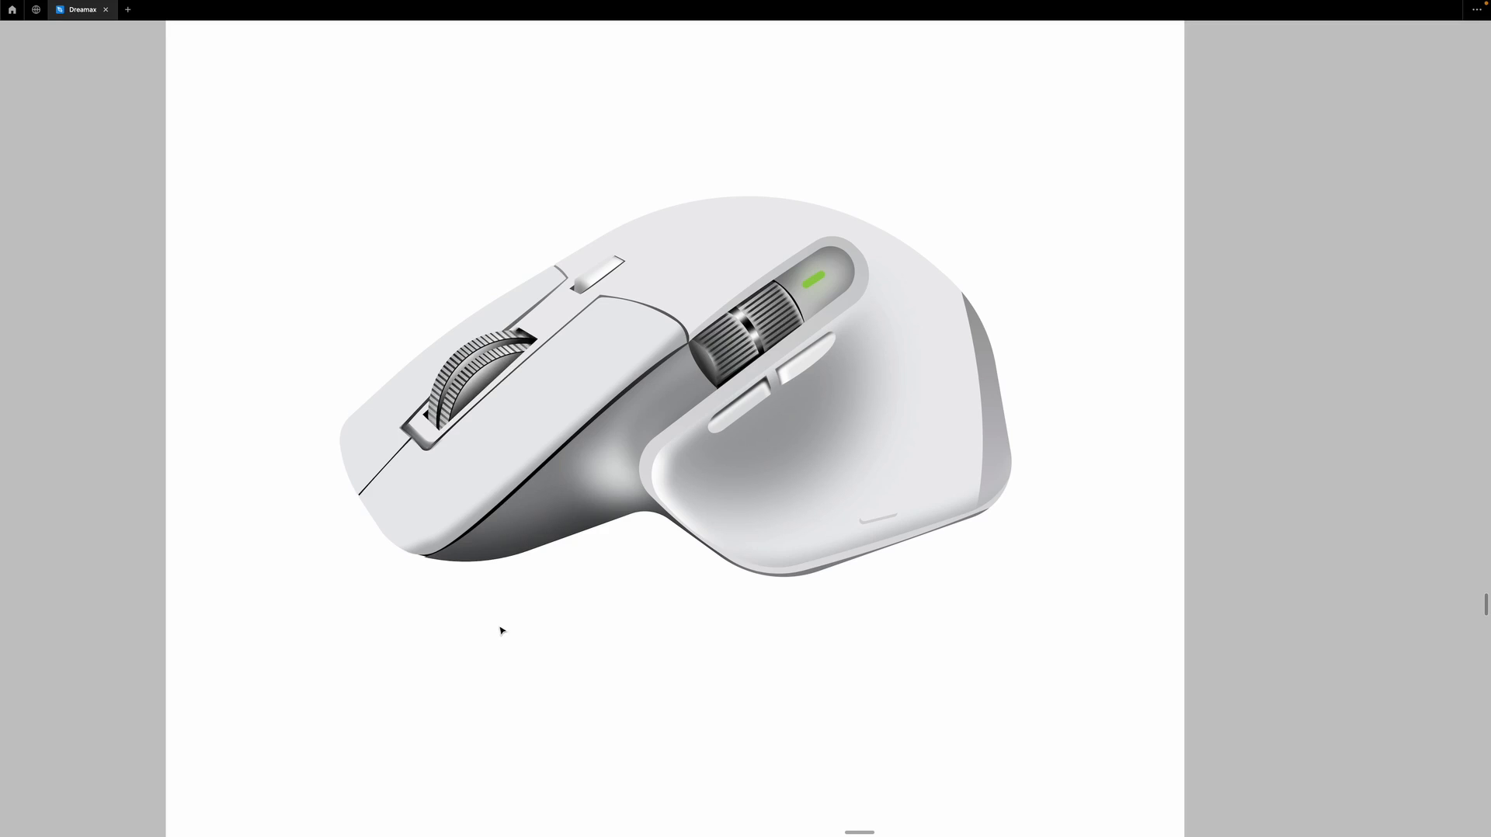
scroll(498, 626, "down", 10)
scroll(498, 627, "right", 5)
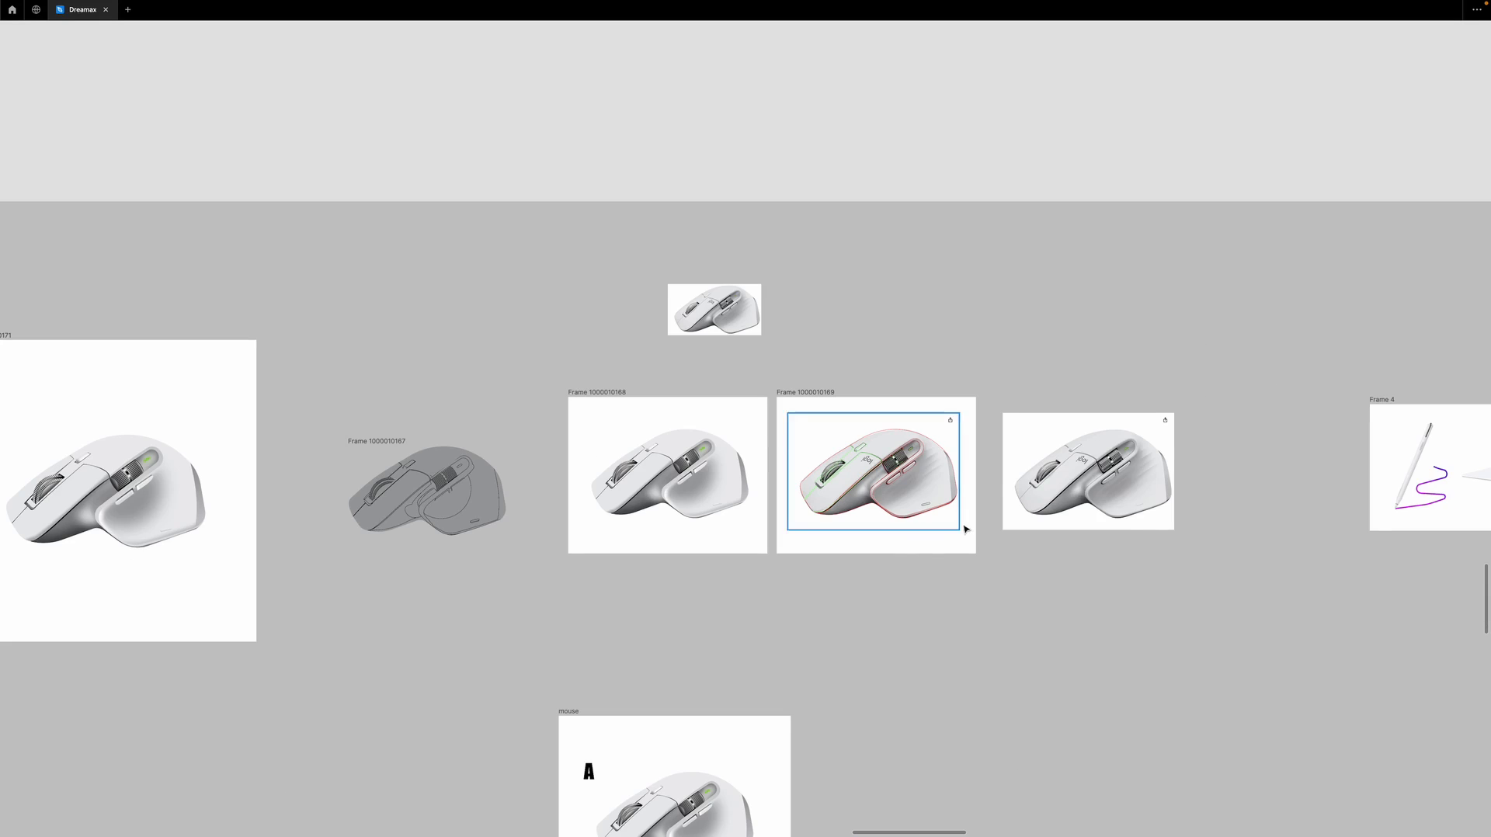
scroll(964, 521, "up", 5)
scroll(799, 451, "up", 3)
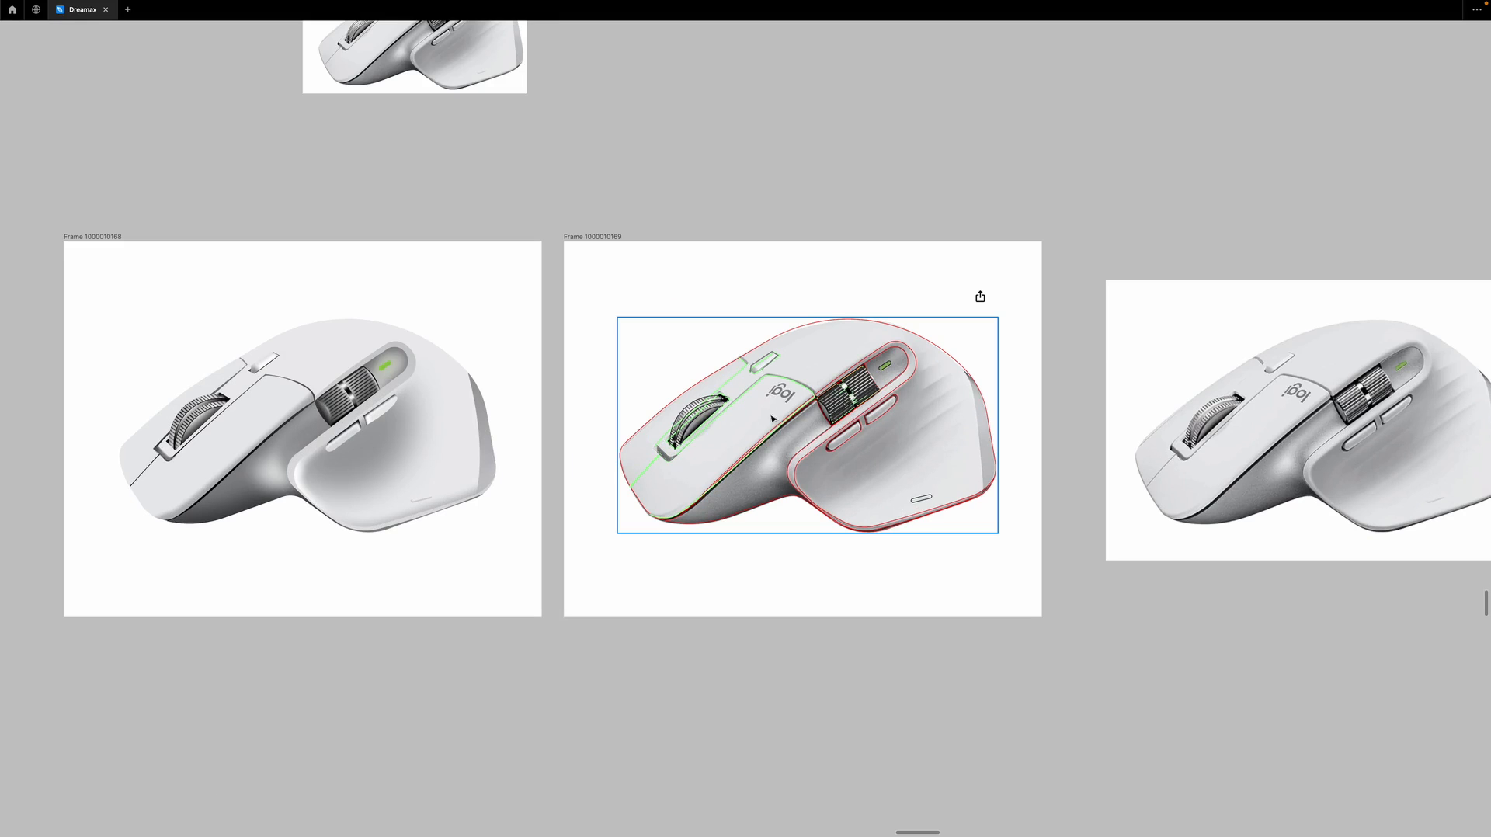
scroll(773, 420, "up", 5)
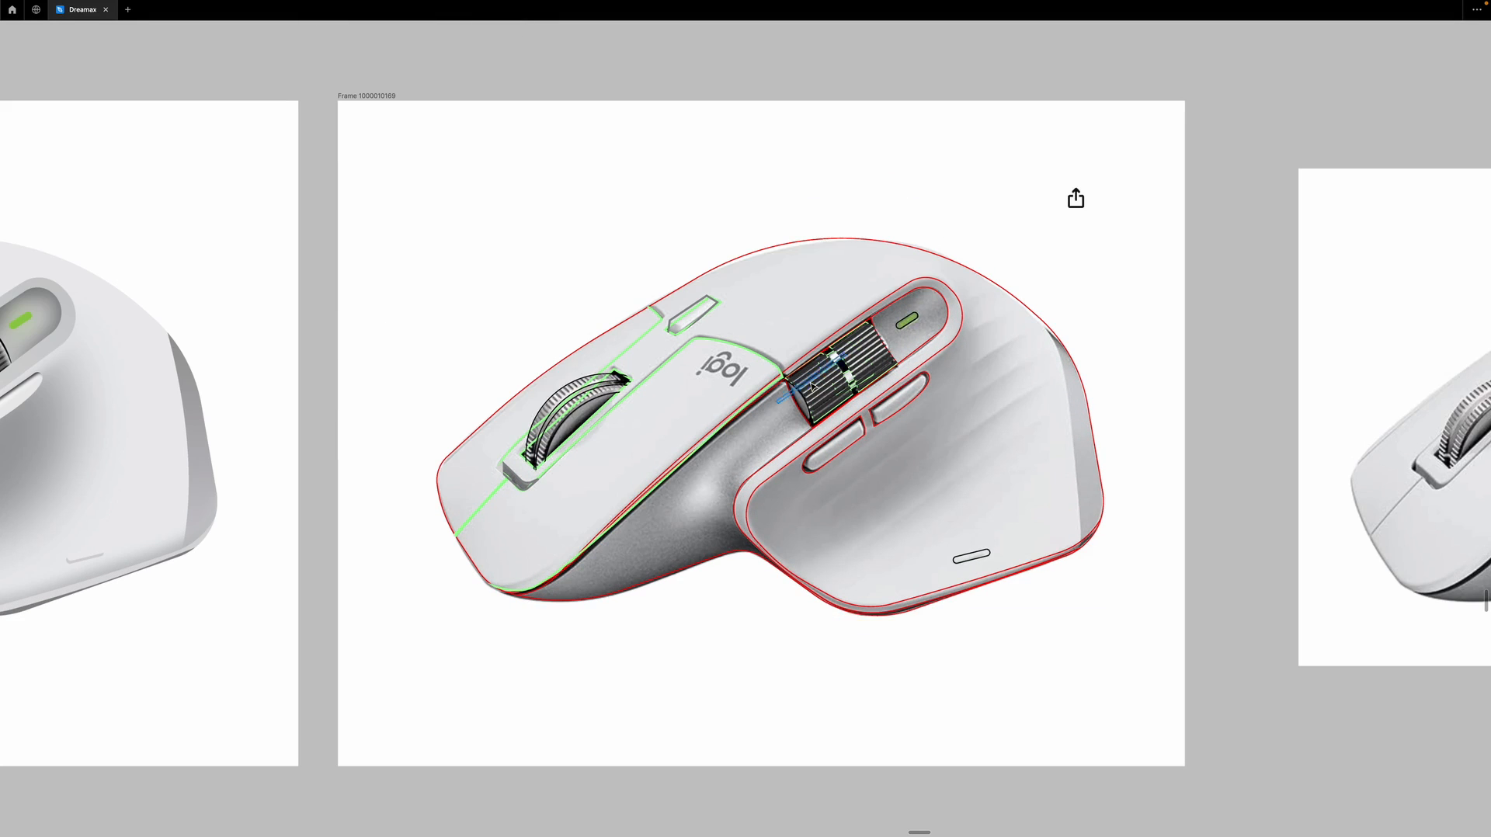
scroll(811, 386, "down", 5)
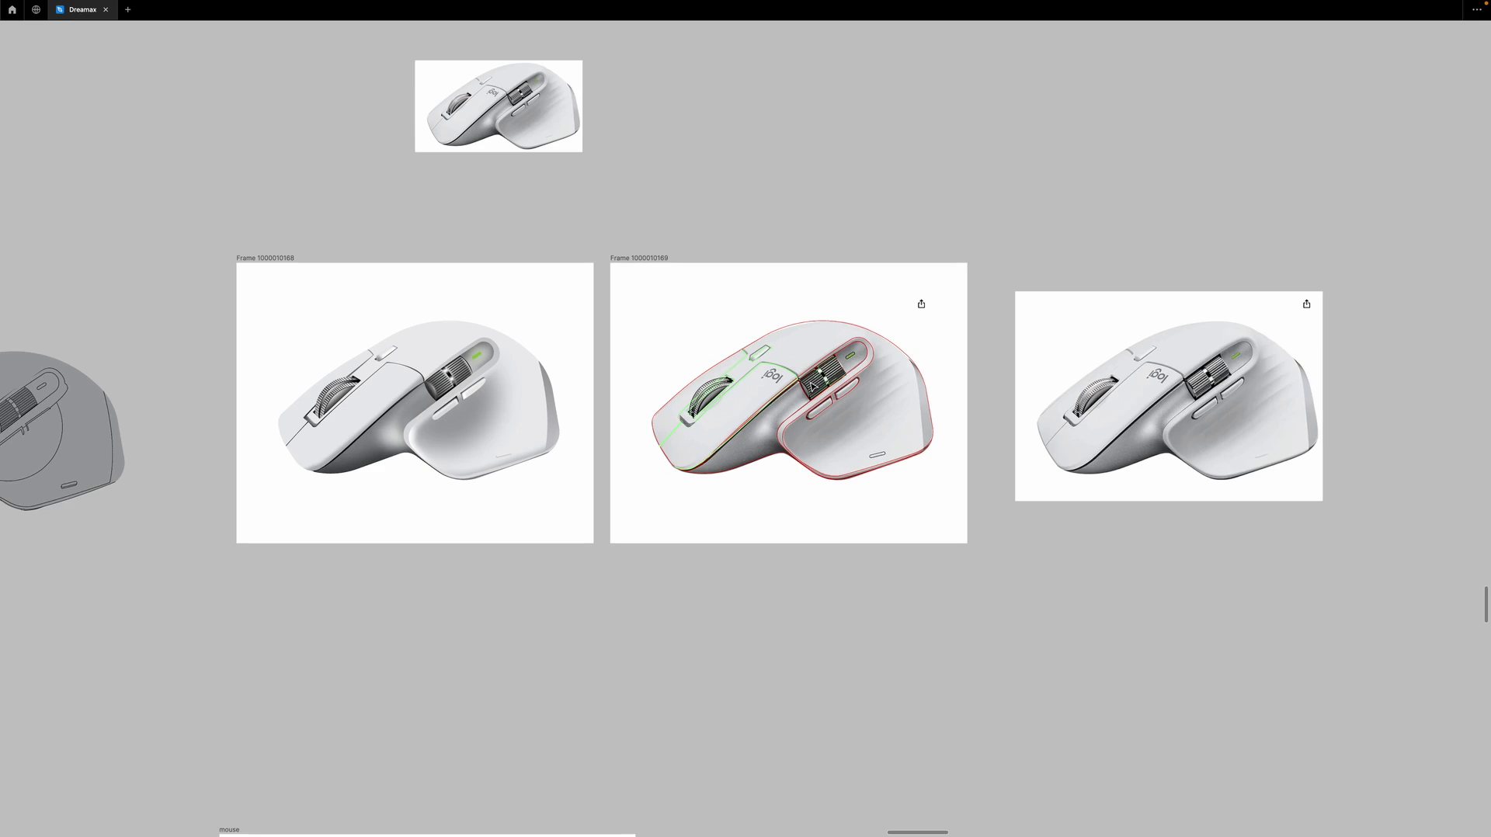
Make an empty copy of the mouse frame and widen it to a landscape format about 2575 wide.
left_click(744, 475)
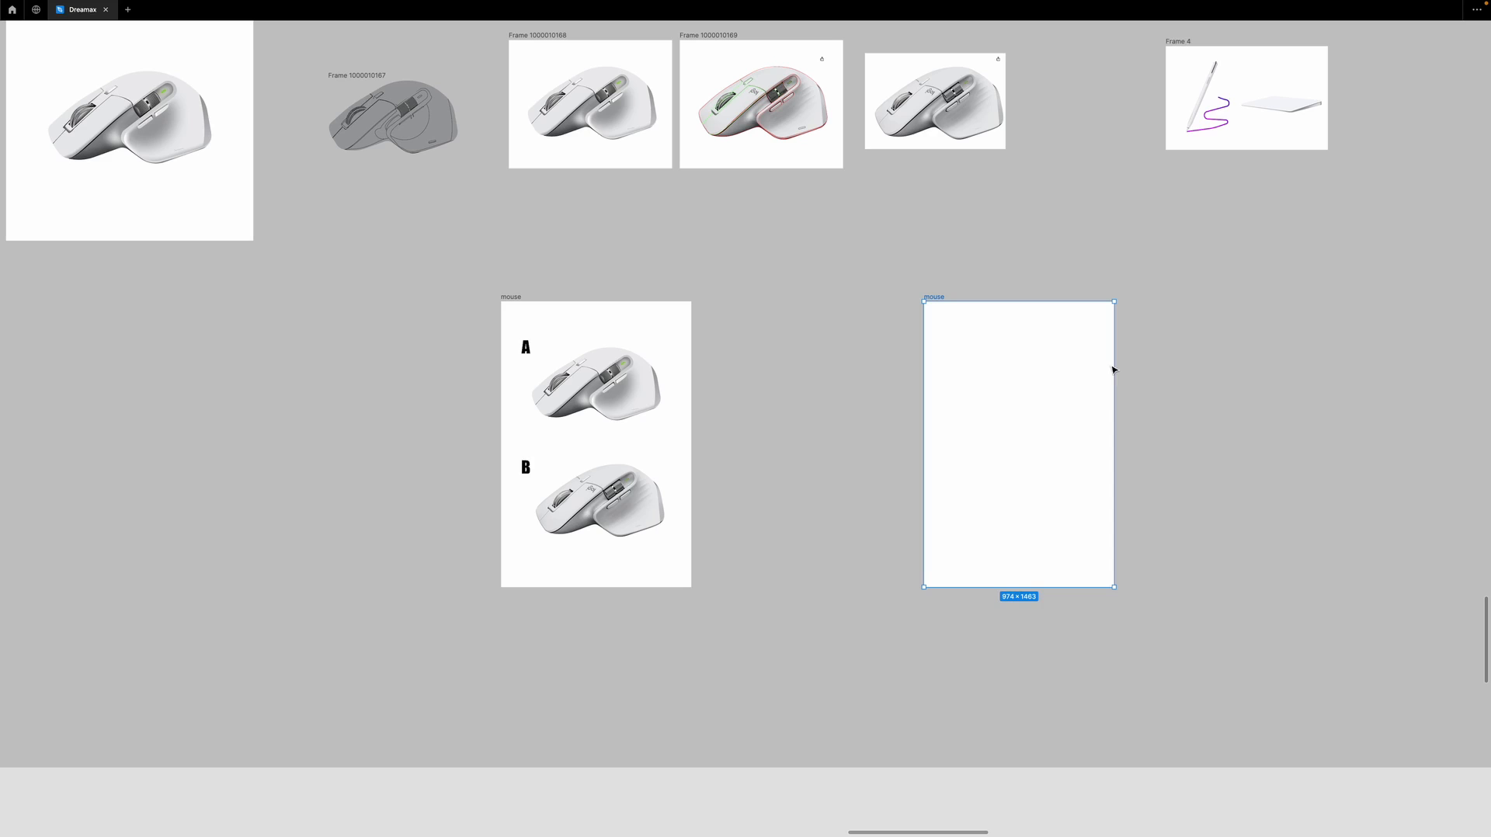
left_click_drag(1115, 368, 1427, 351)
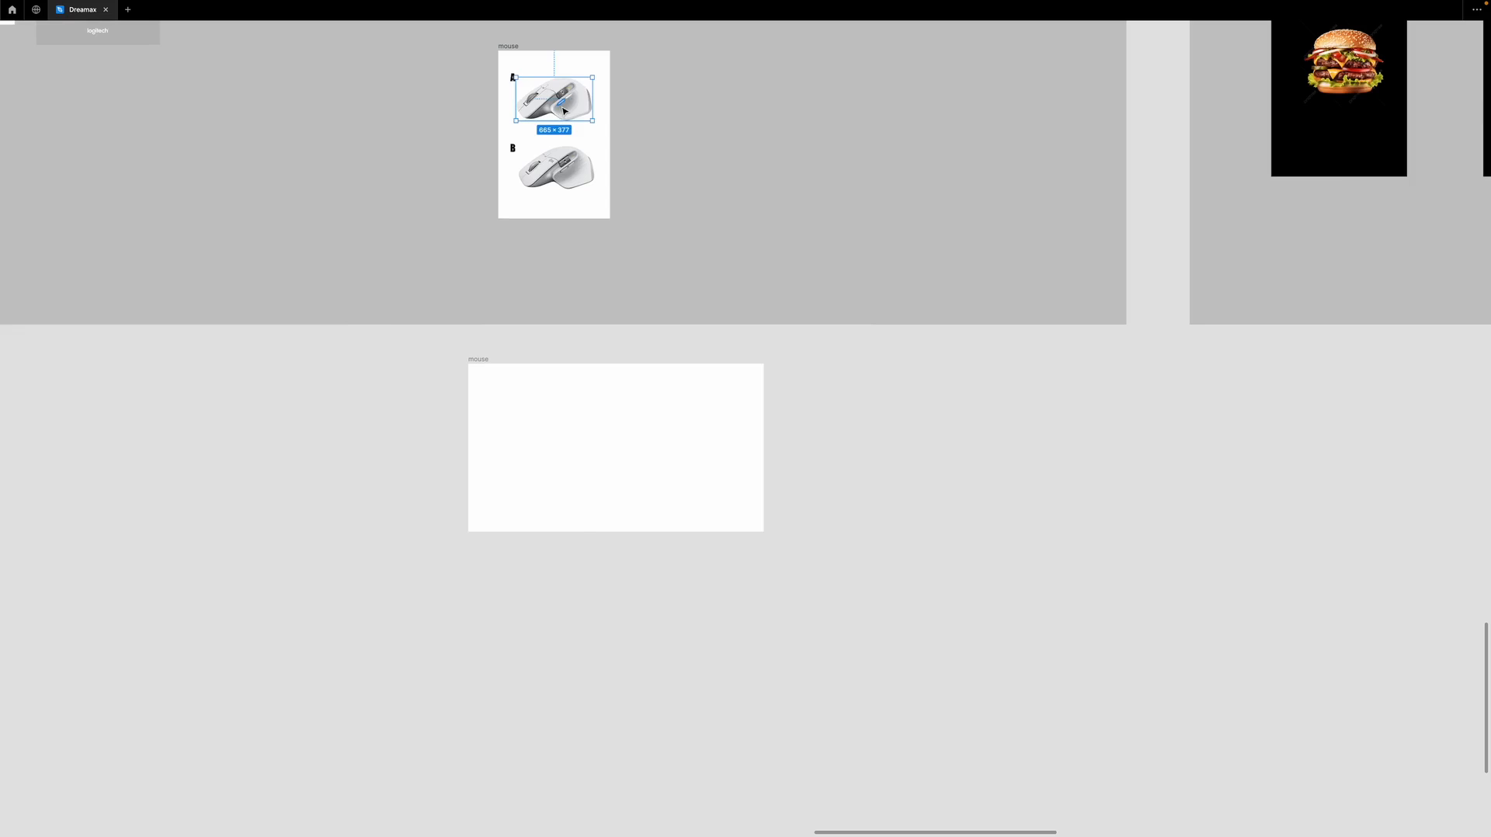
left_click(644, 443)
key("super+v")
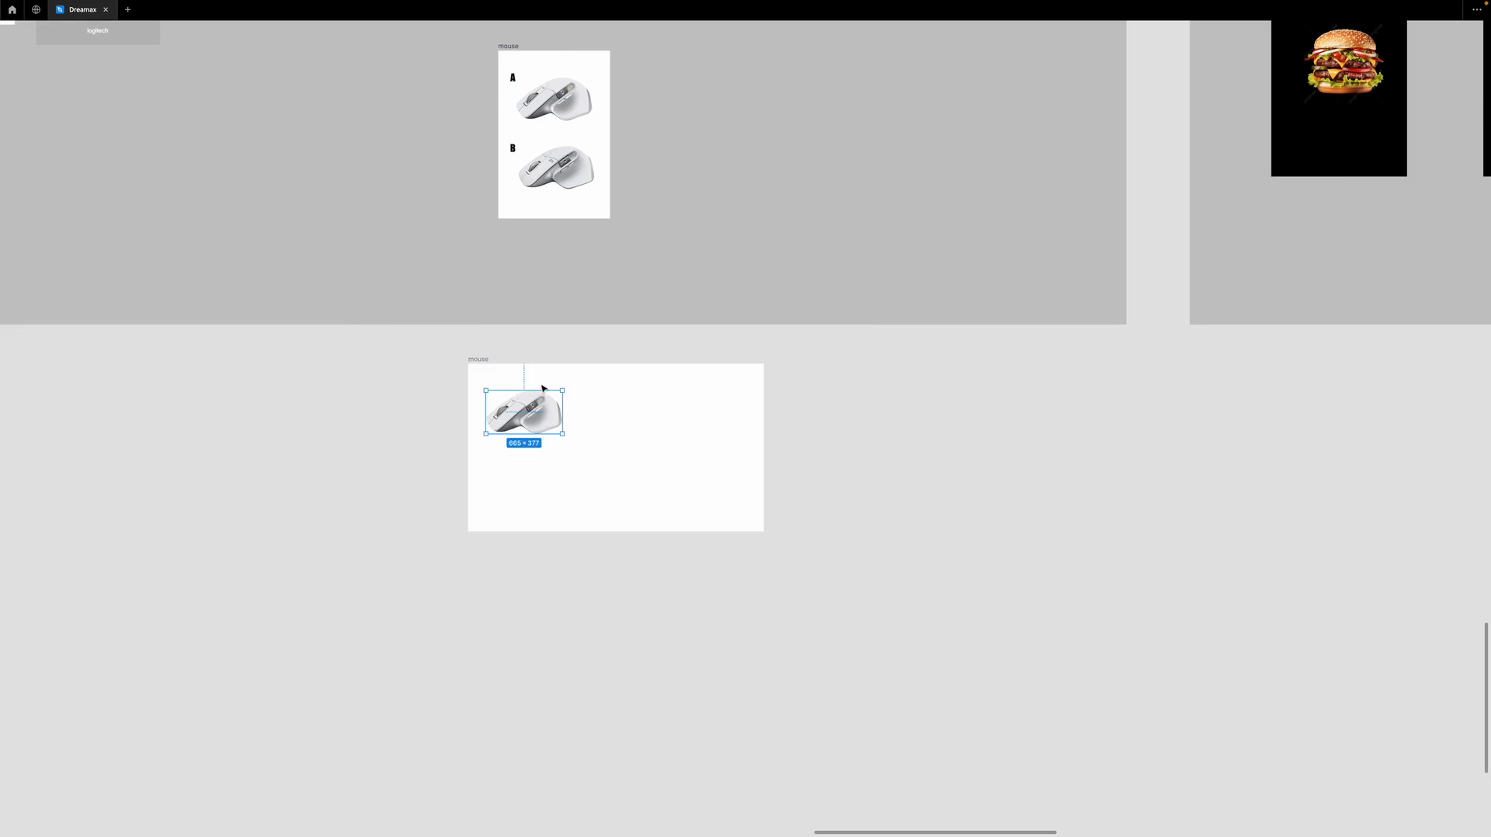
left_click(487, 362)
key("shift+2")
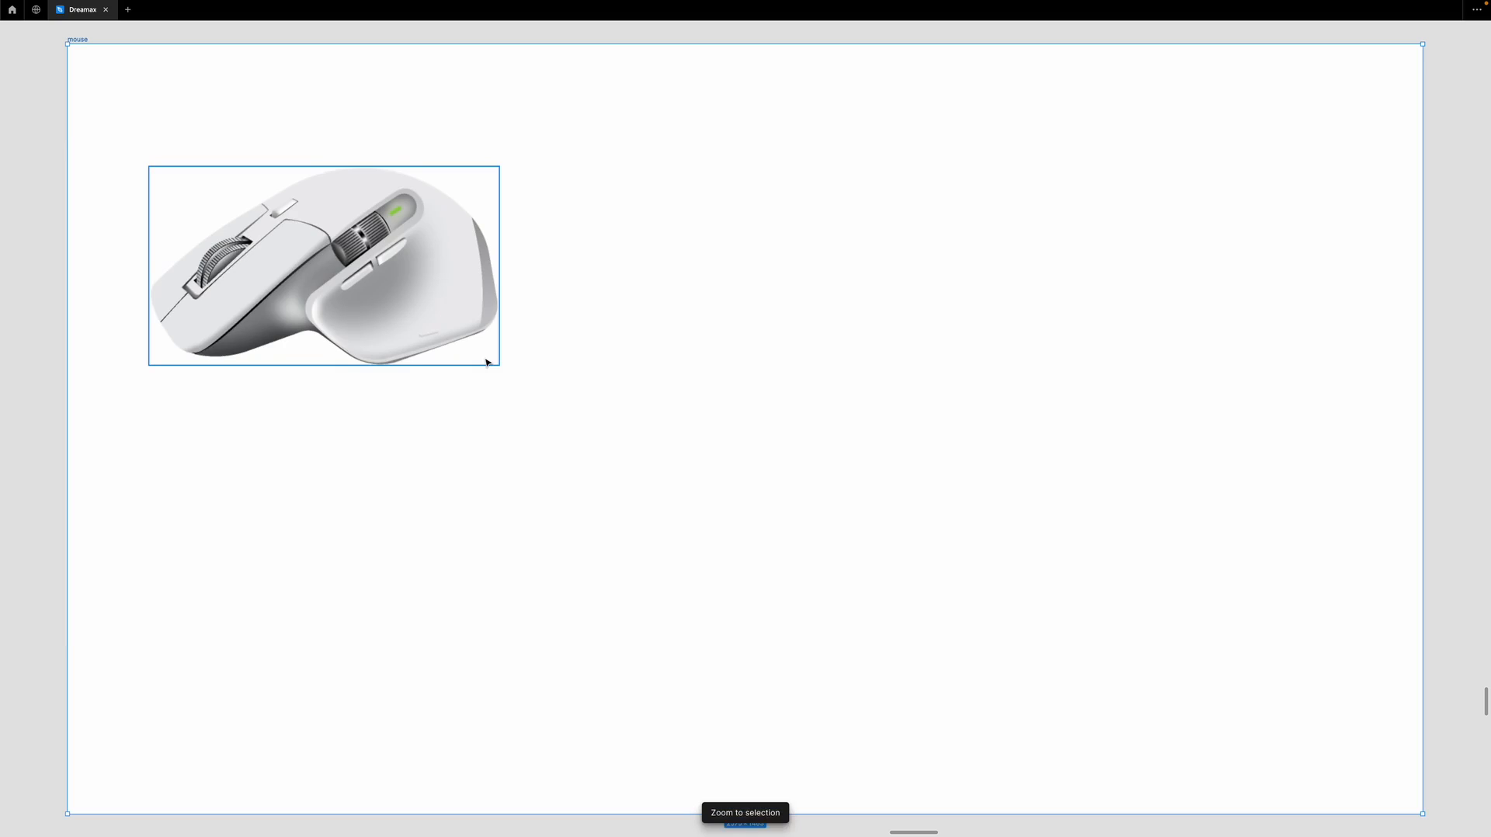
left_click(445, 325)
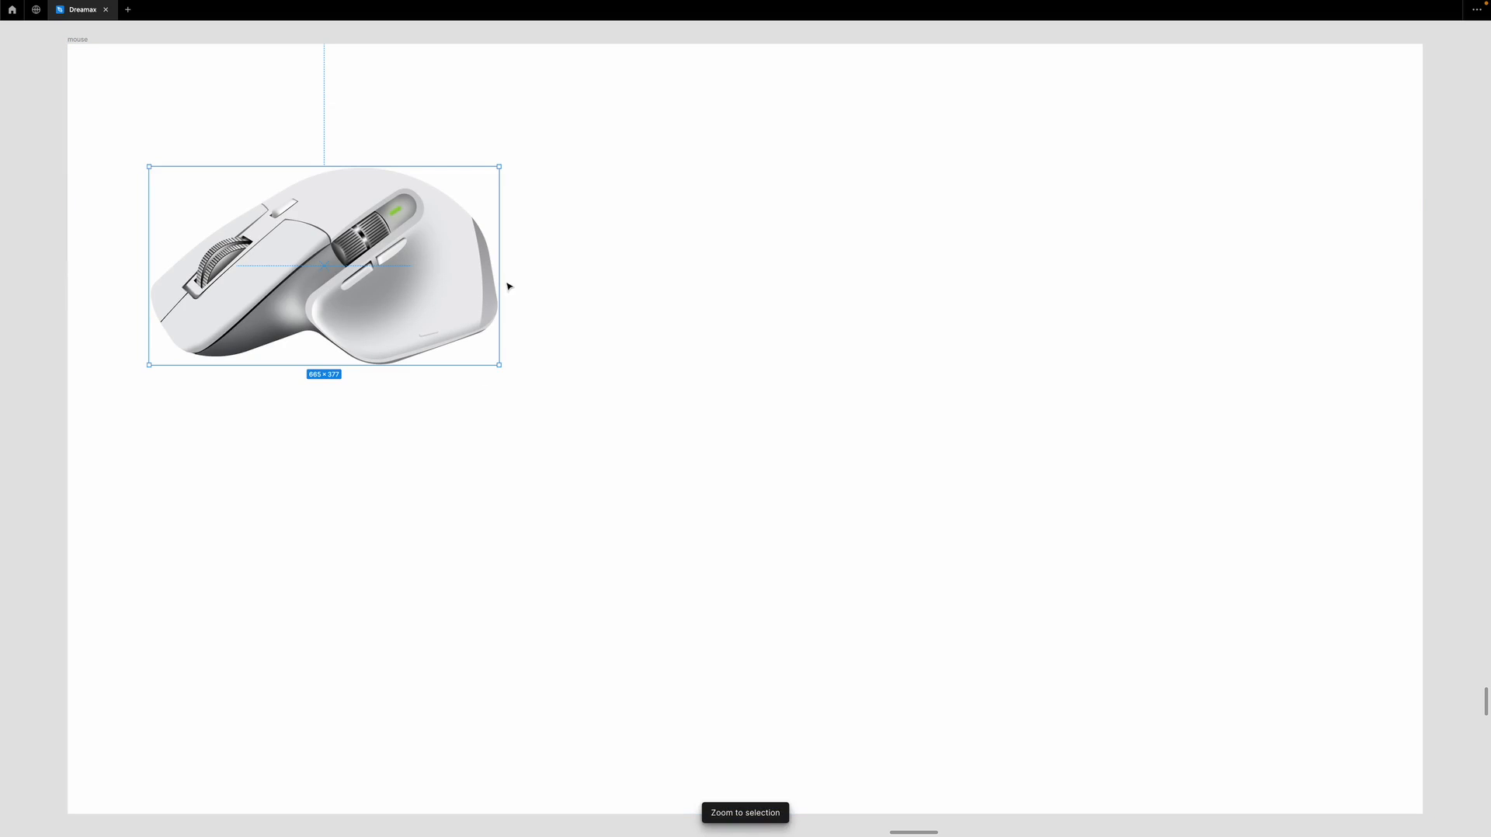
left_click_drag(499, 276, 1106, 390)
key("super+z")
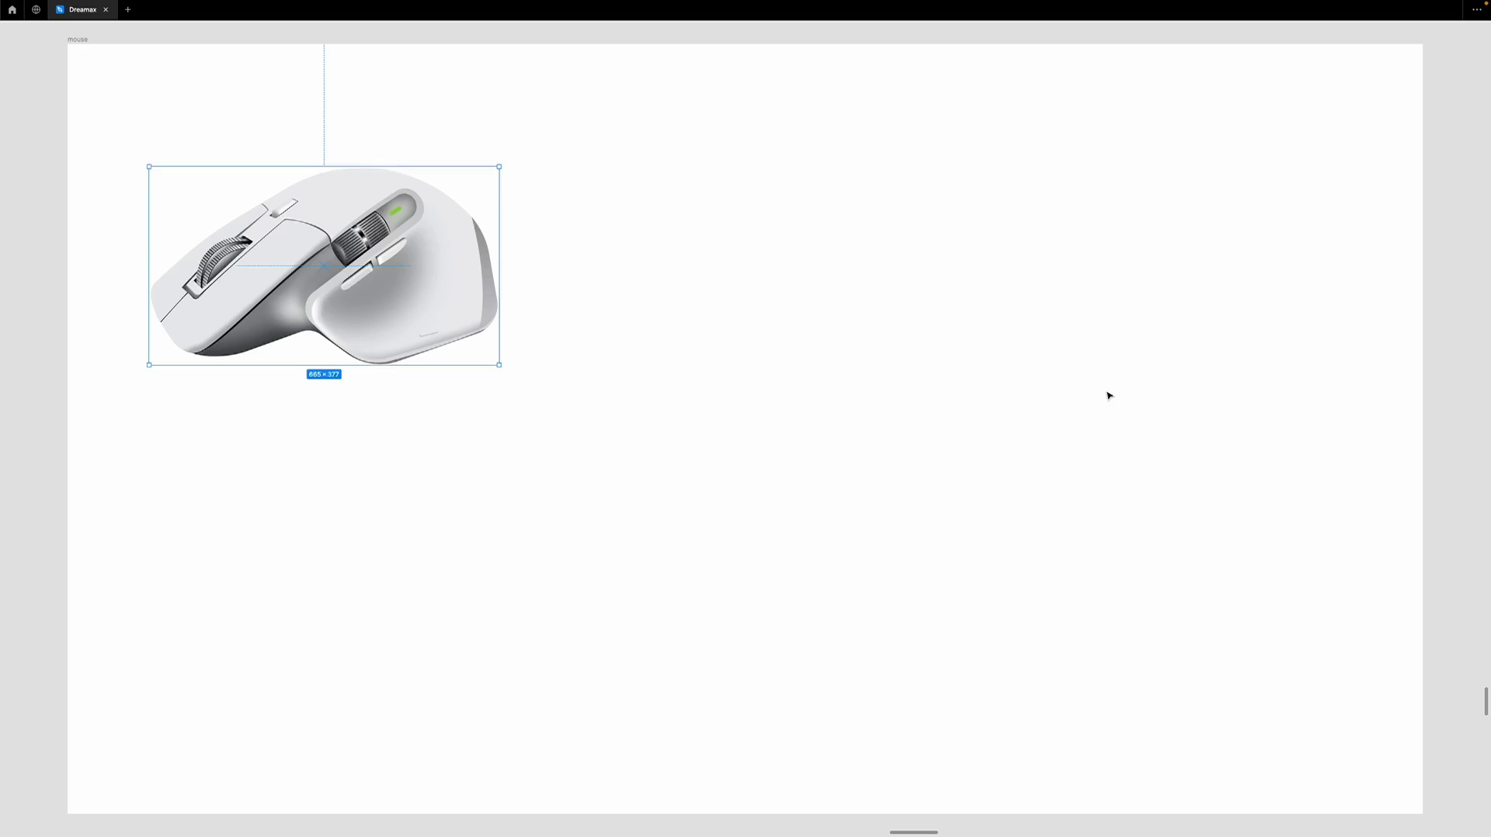
key("Escape")
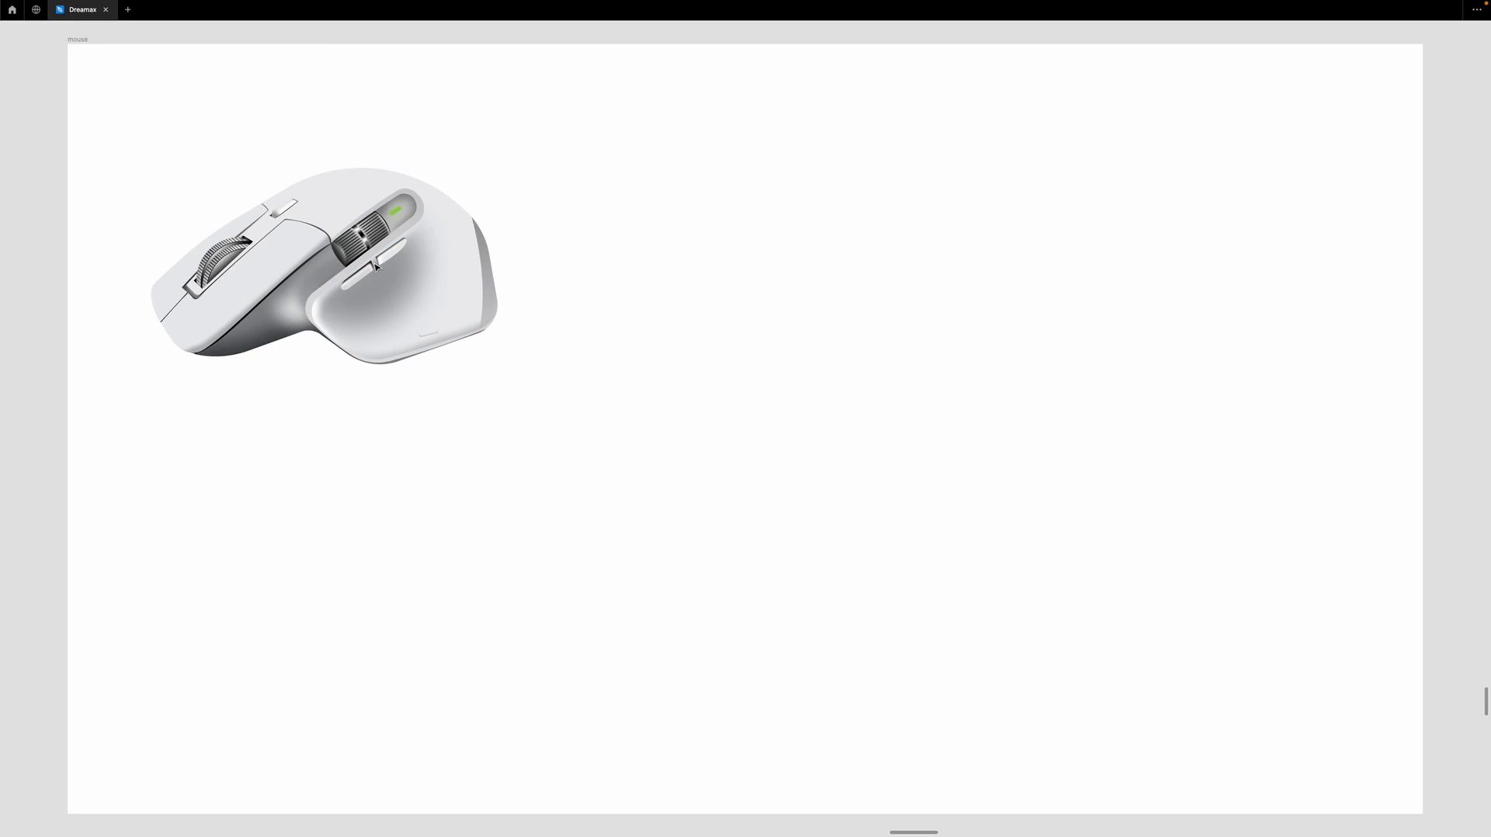
left_click(437, 260)
key("Delete")
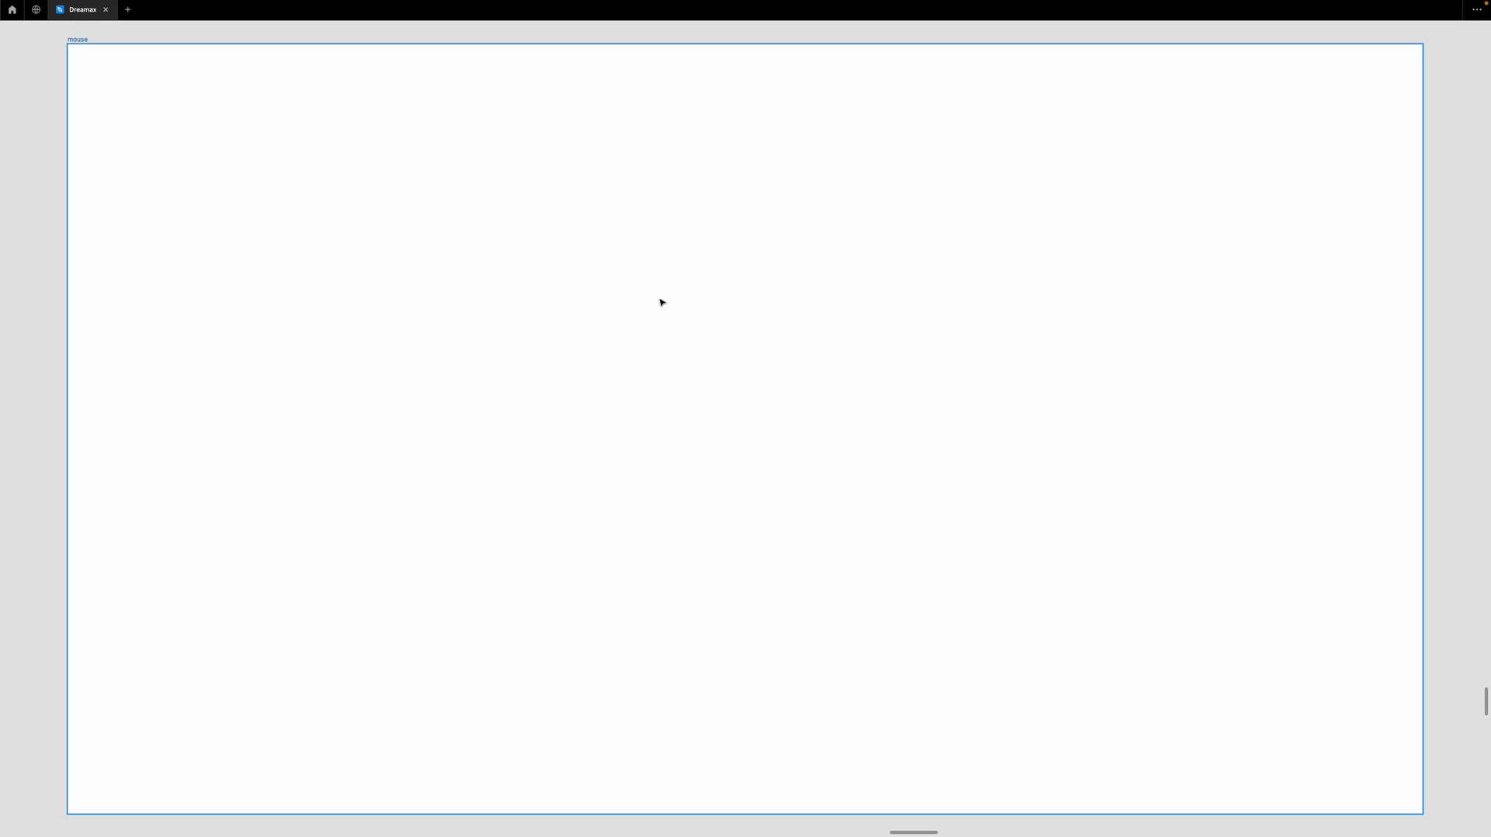
Place the reference mouse photo in the empty landscape frame and trim its upper edge to a height of 935.
key("Escape")
scroll(643, 364, "down", 6)
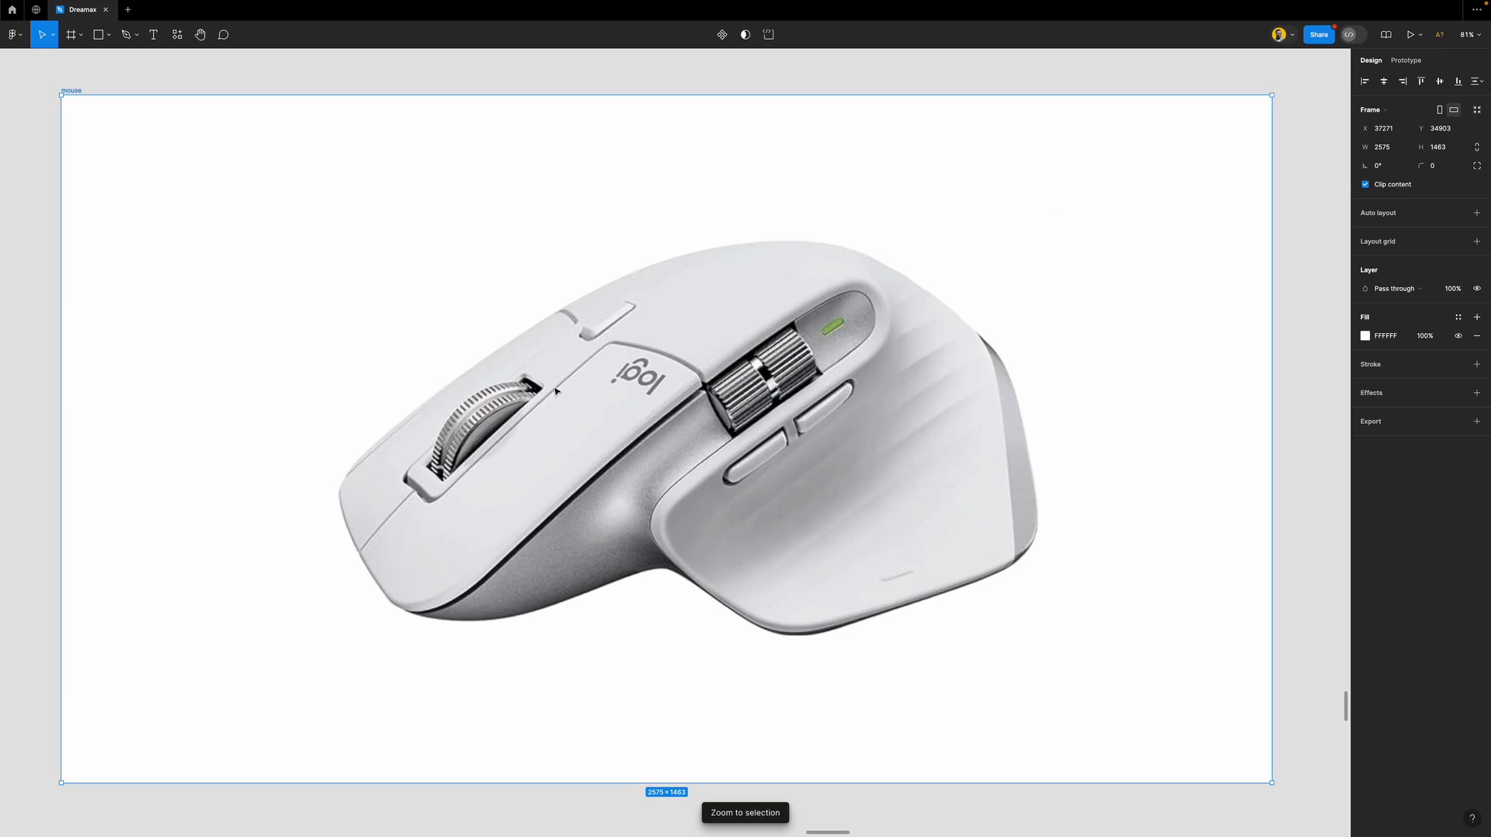
left_click(556, 390)
left_click_drag(707, 430, 632, 413)
key("ctrl+z")
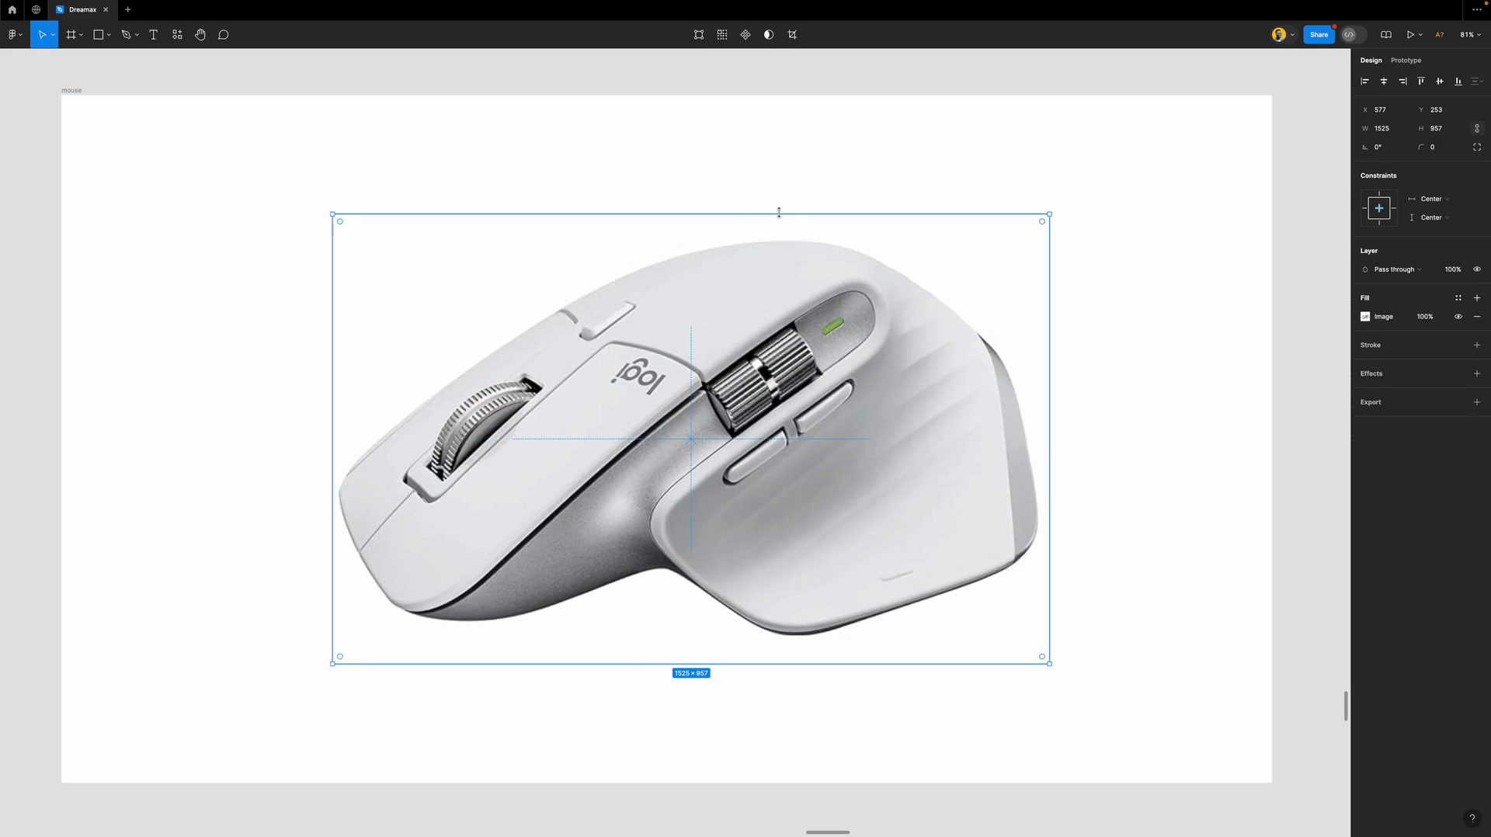
left_click_drag(779, 214, 781, 225)
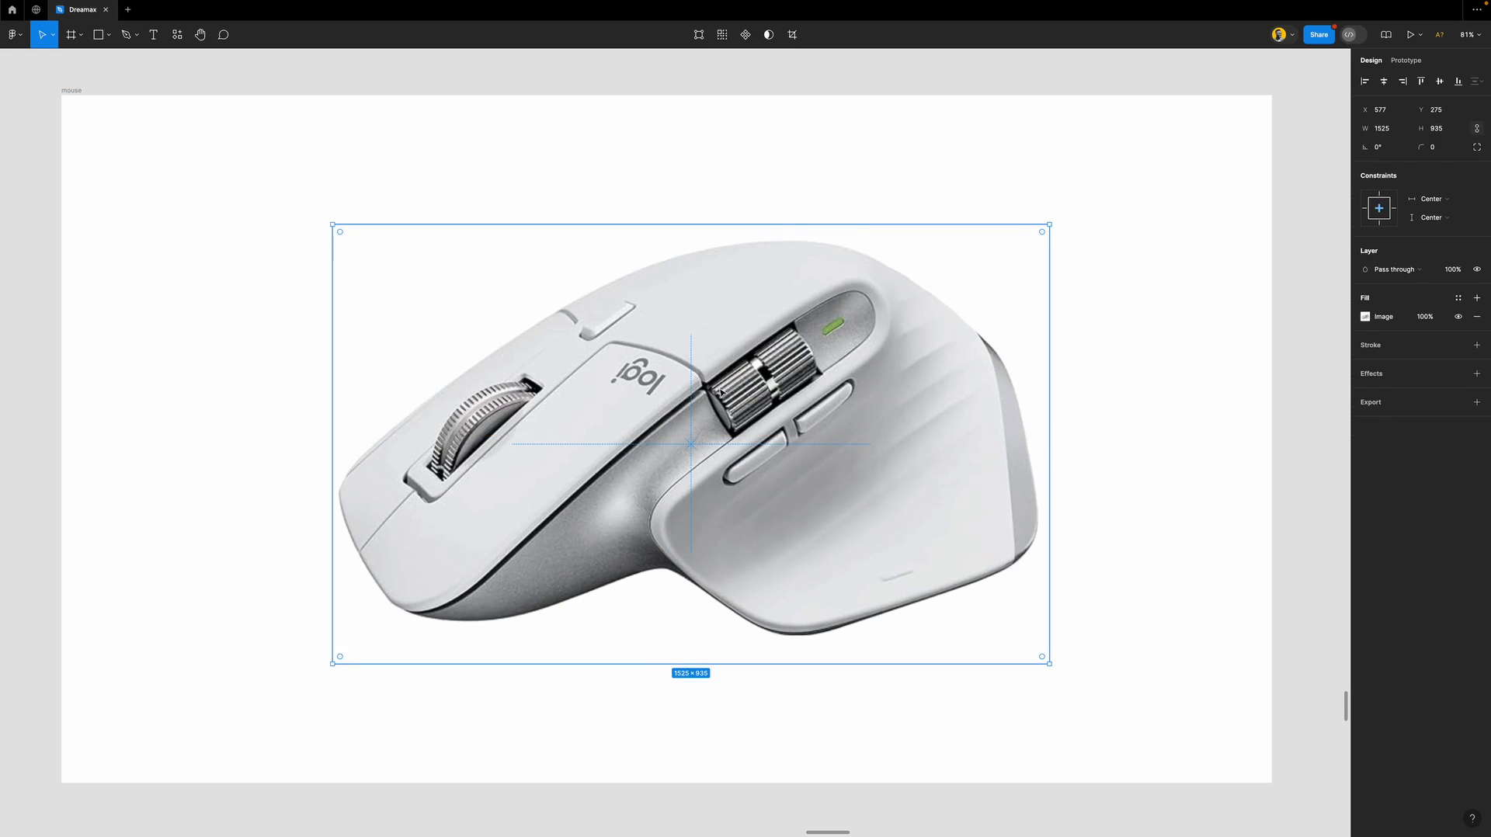
Lock the reference mouse photo's layer and hide the whole interface to leave only the canvas.
key("alt+1")
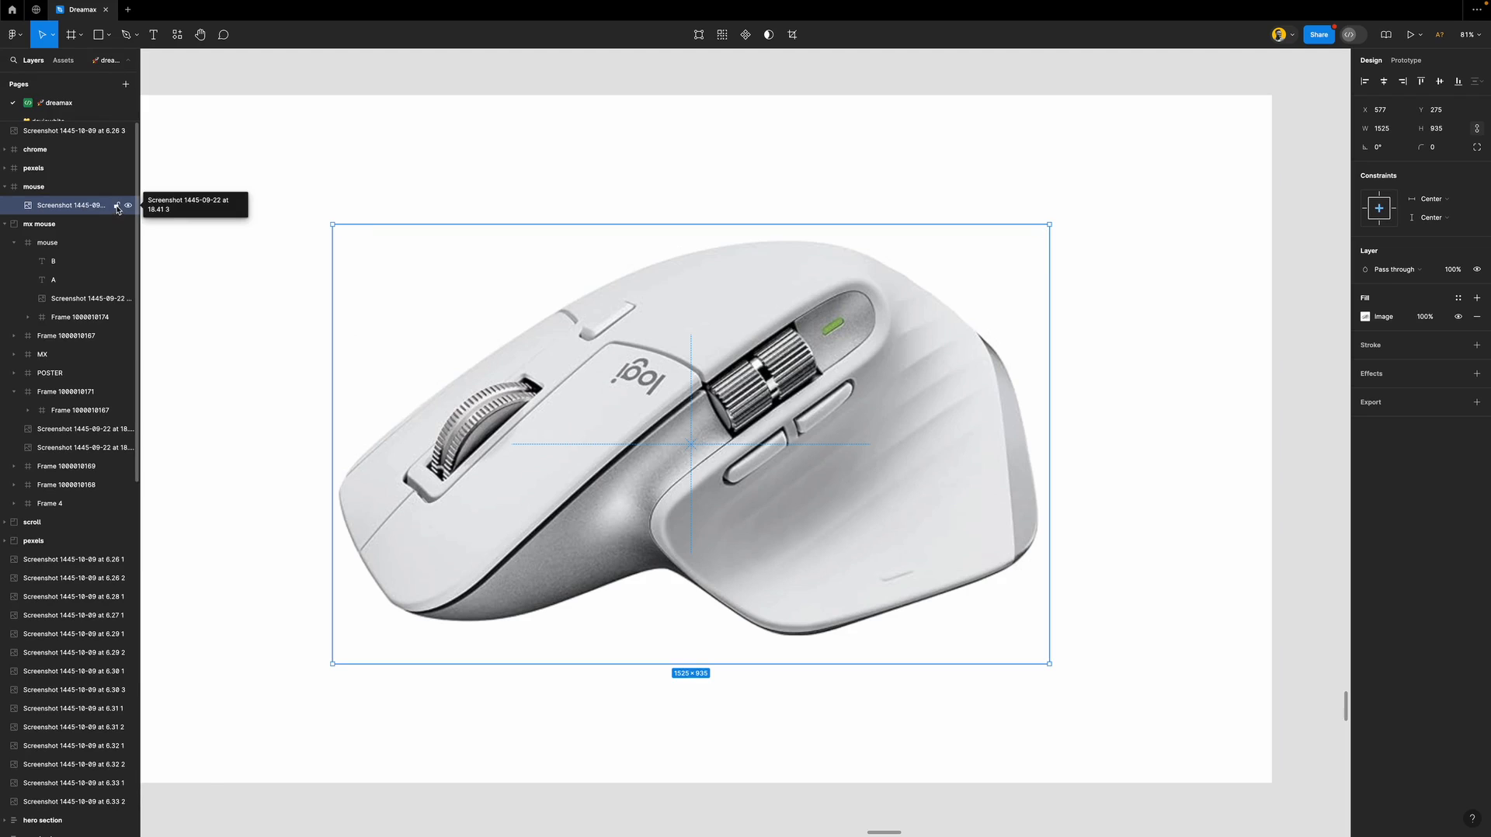
left_click(116, 207)
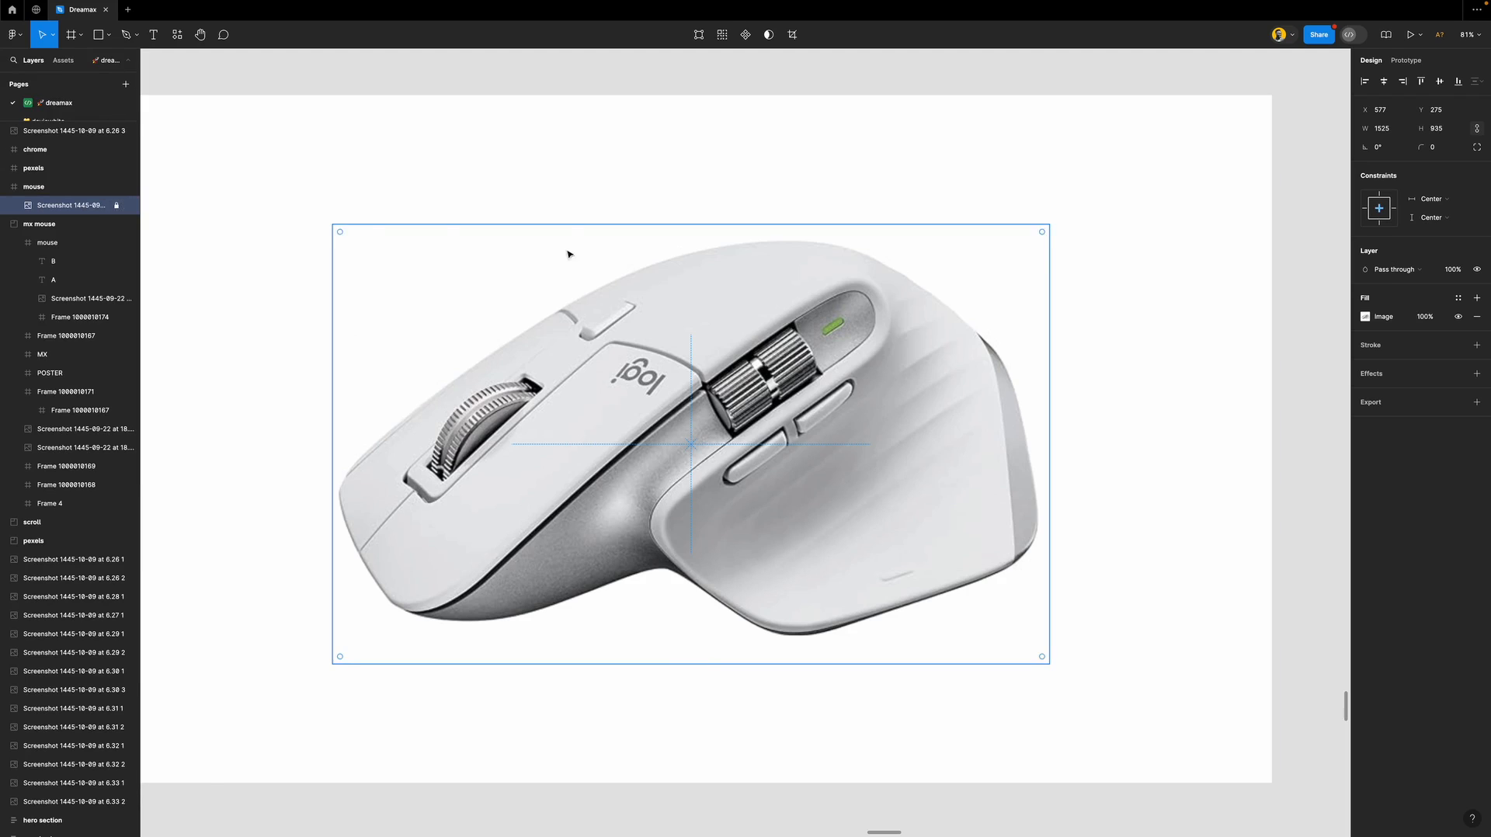
left_click(562, 199)
left_click(401, 246)
left_click_drag(403, 247, 658, 660)
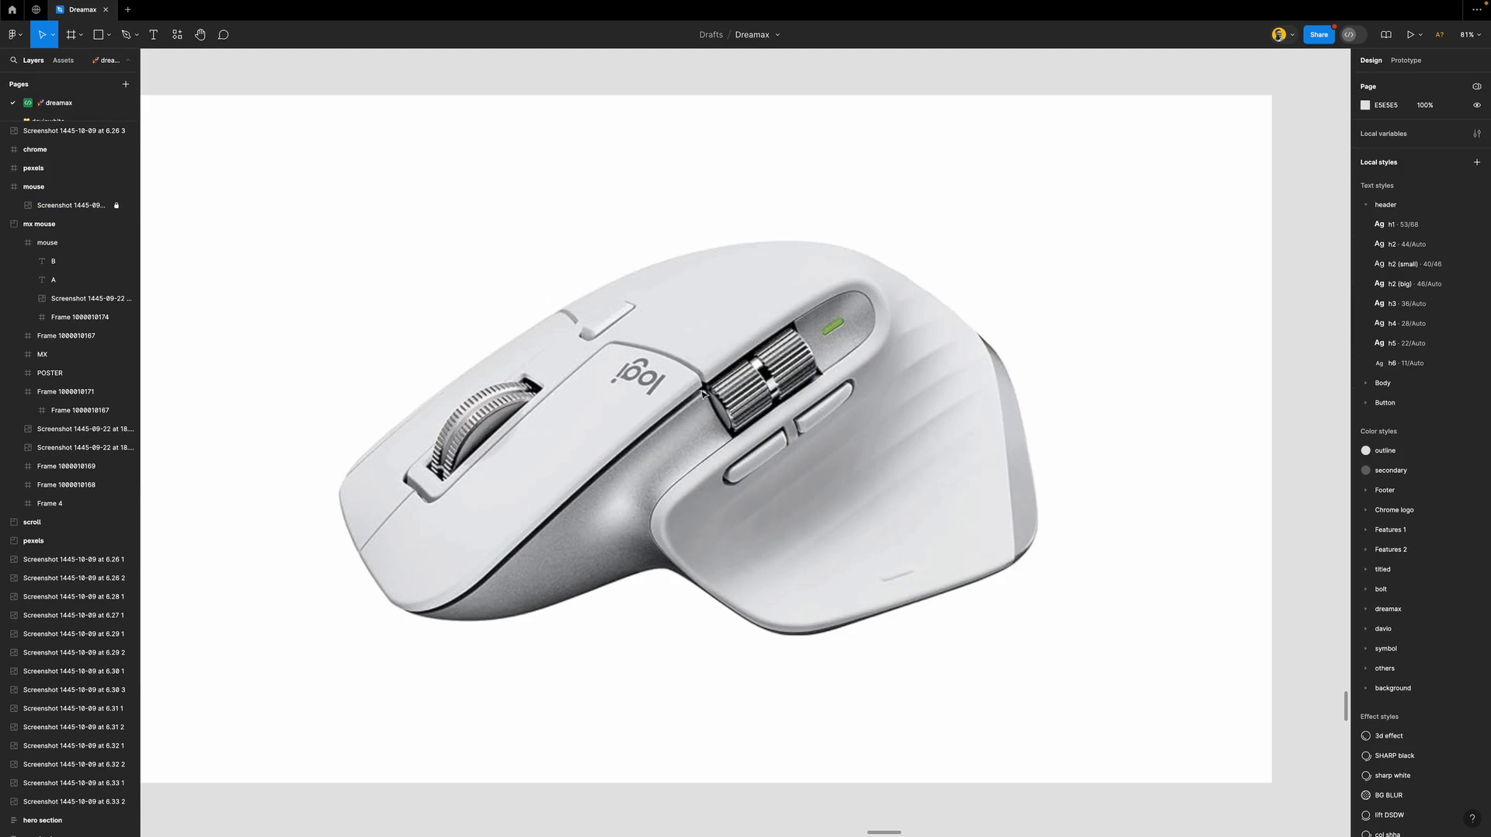
key("shift+super+backslash")
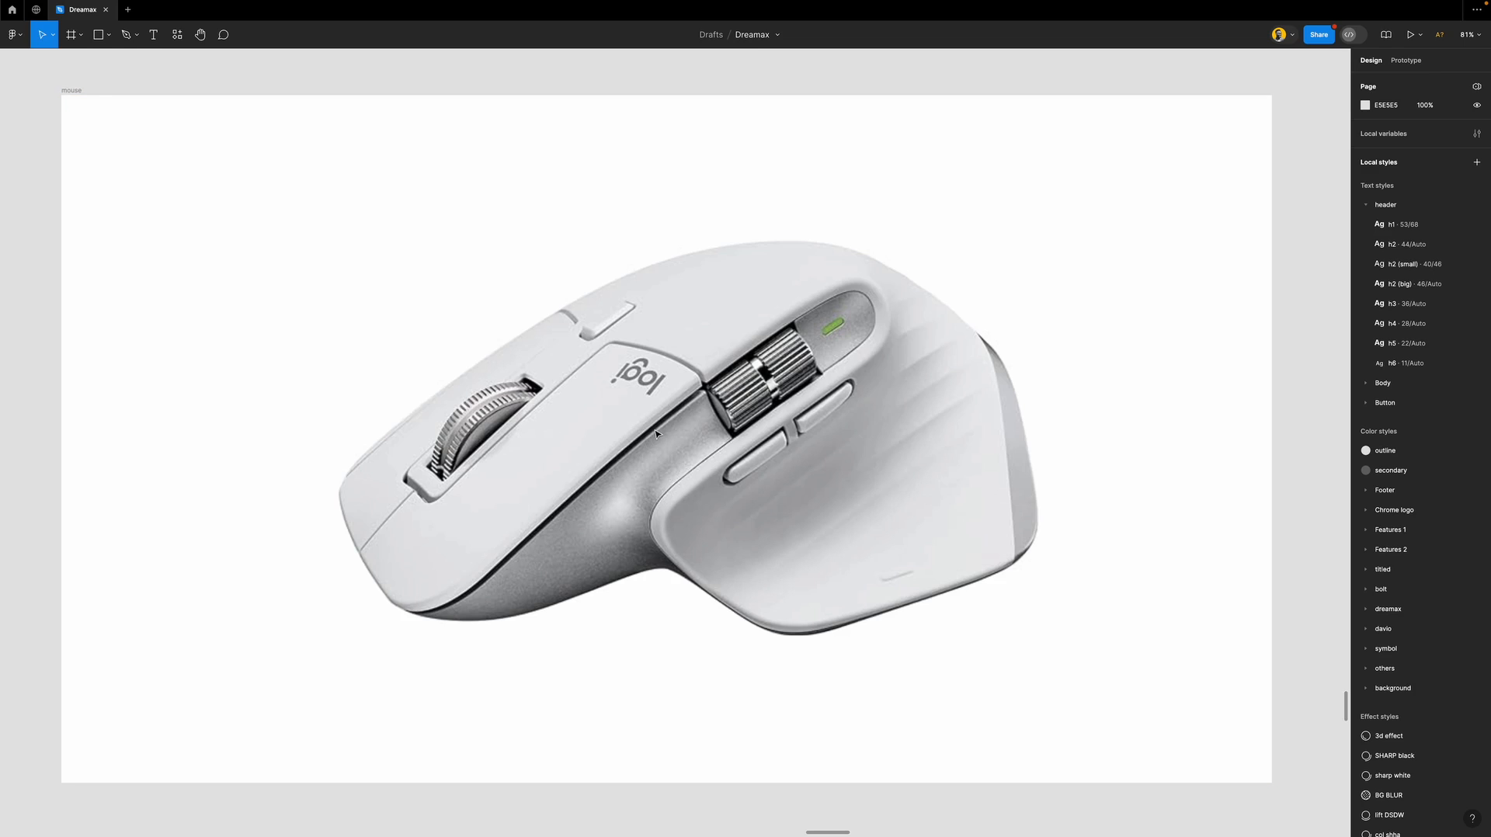
key("super+backslash")
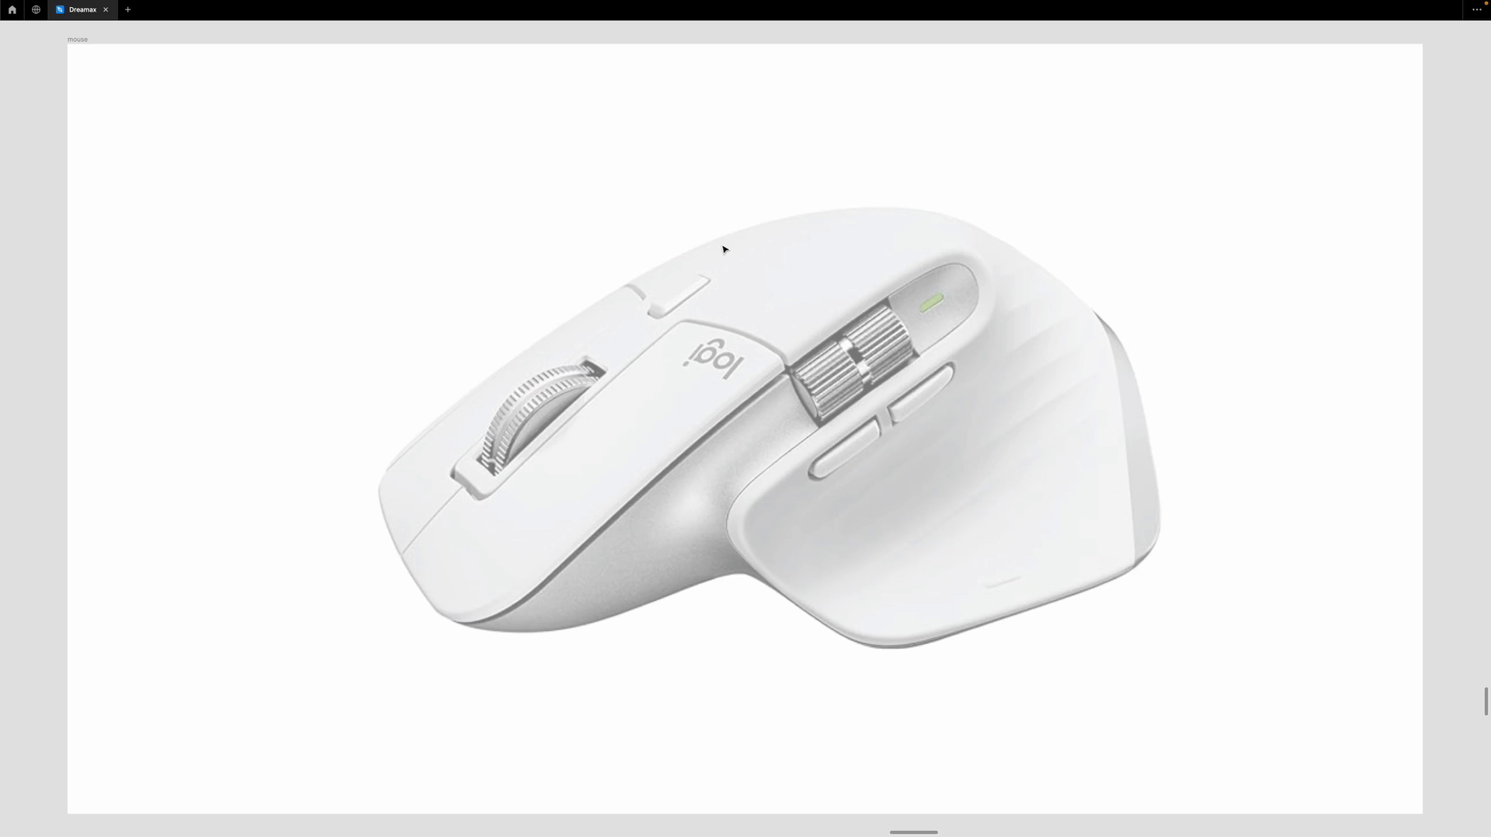
key("p")
key("Escape")
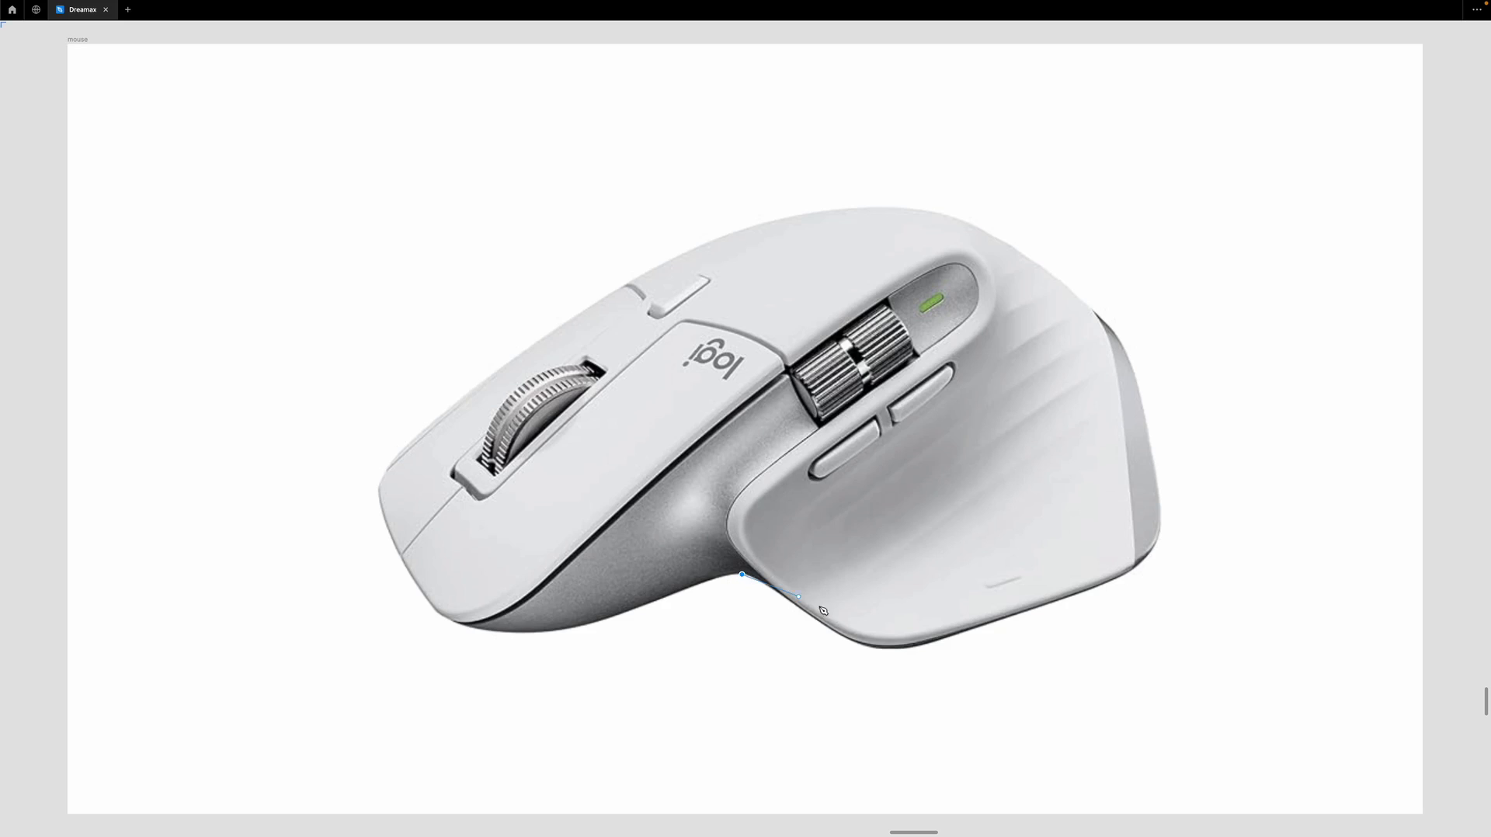
scroll(876, 655, "up", 5)
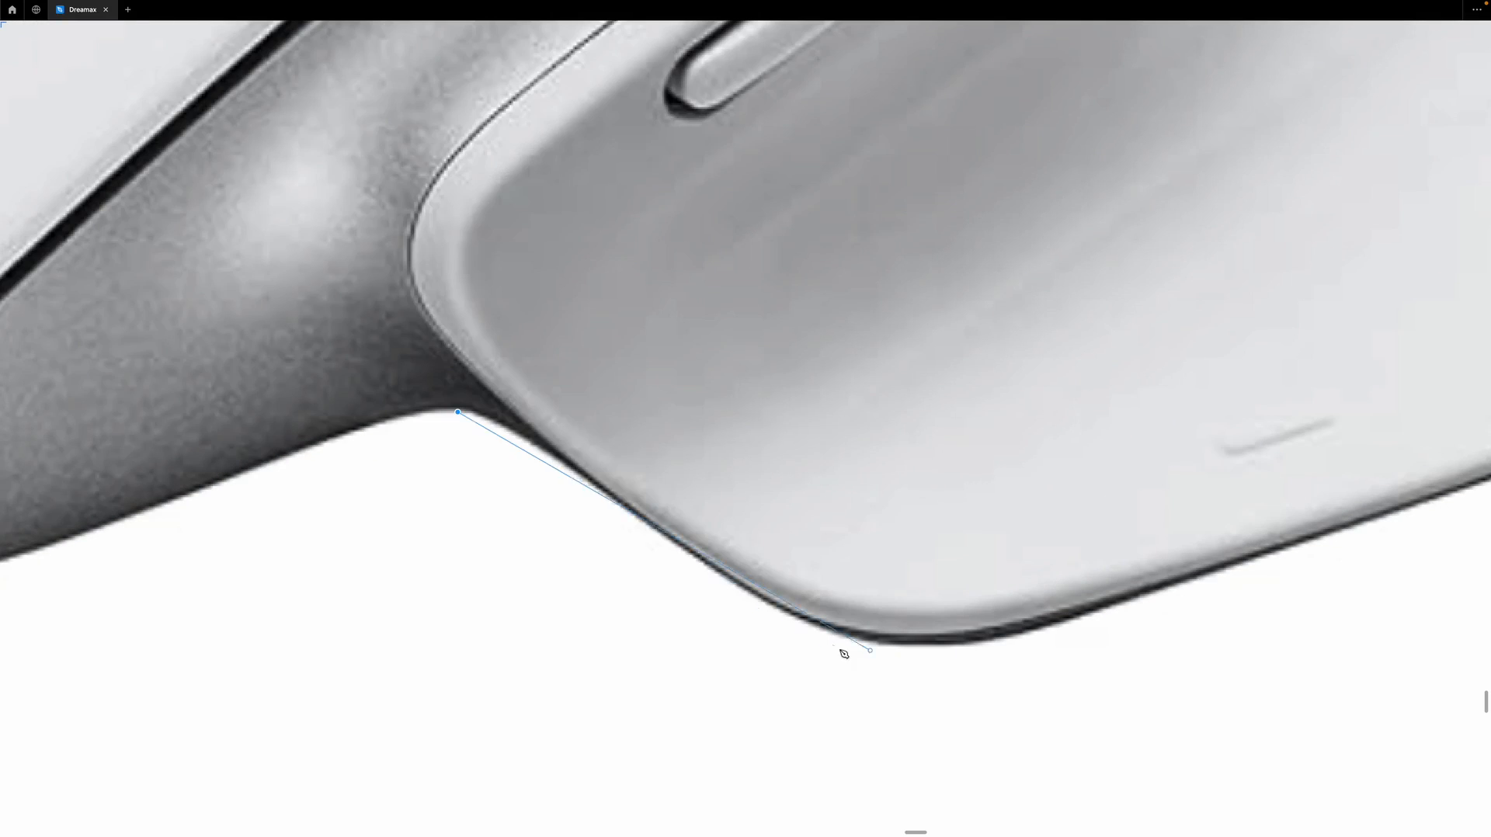
left_click(845, 635)
key("Escape")
key("Escape")
Start a Pen outline on the mouse's lower edge and place the next anchor just outside its lower rear corner.
key("p")
left_click(1045, 626)
scroll(920, 627, "down", 3)
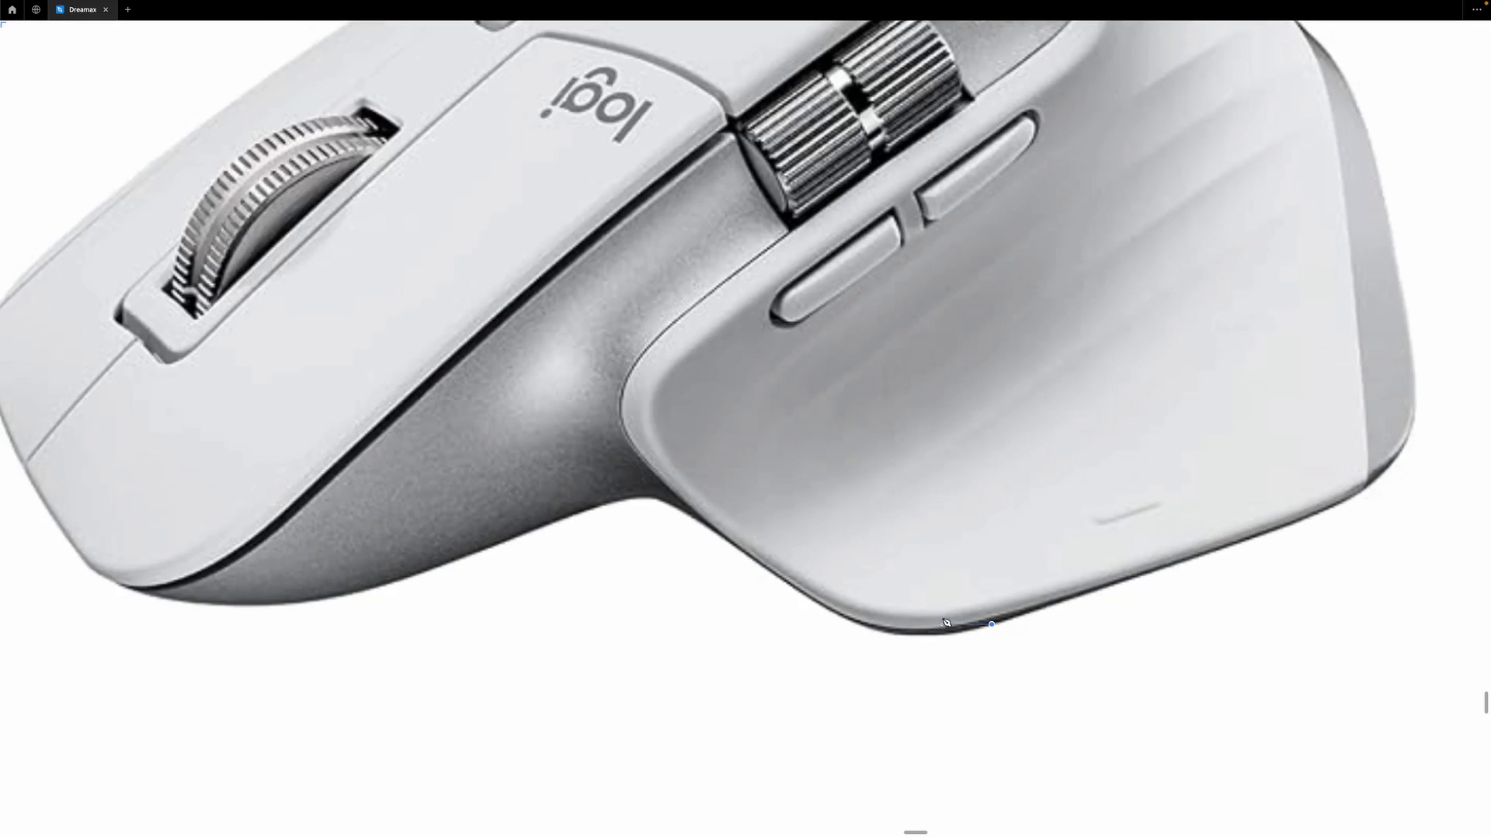
scroll(940, 623, "right", 3)
scroll(1165, 491, "up", 3)
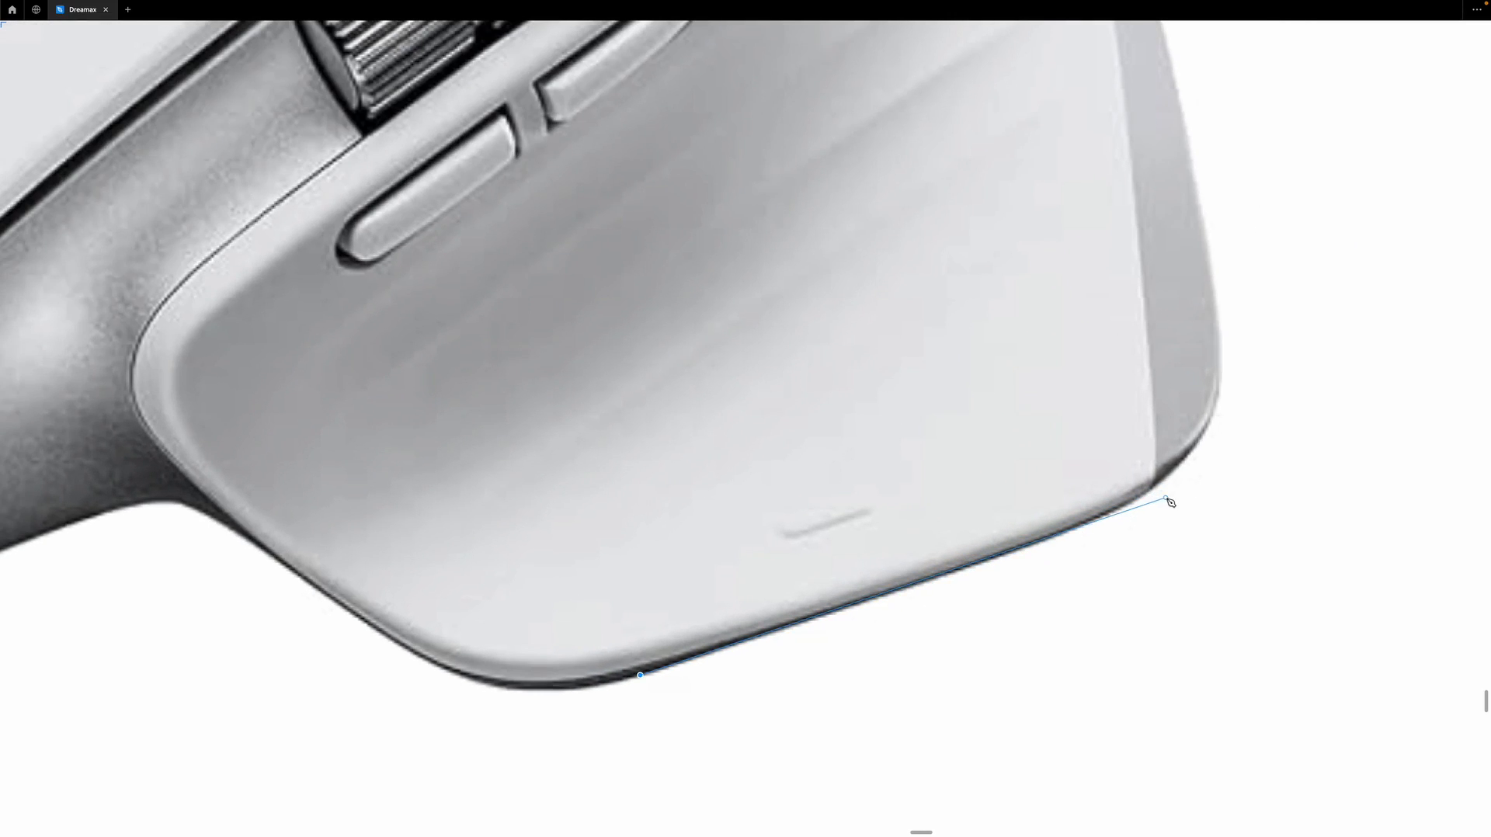
left_click(1247, 470)
Extend the outline with straight segments to anchors outside the mouse's upper rear edge and above its top.
scroll(1251, 472, "down", 5)
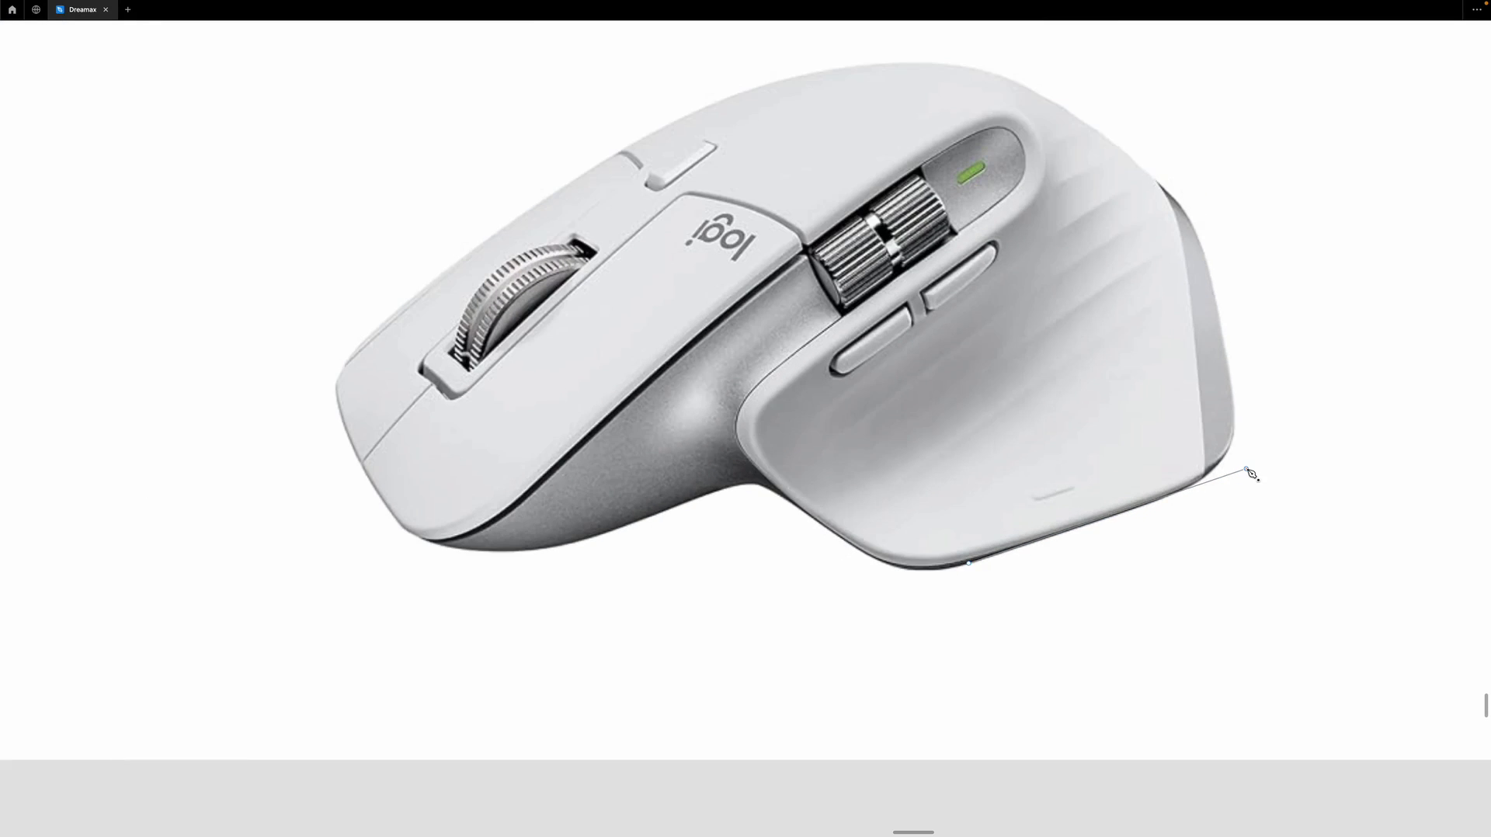
scroll(1247, 469, "up", 3)
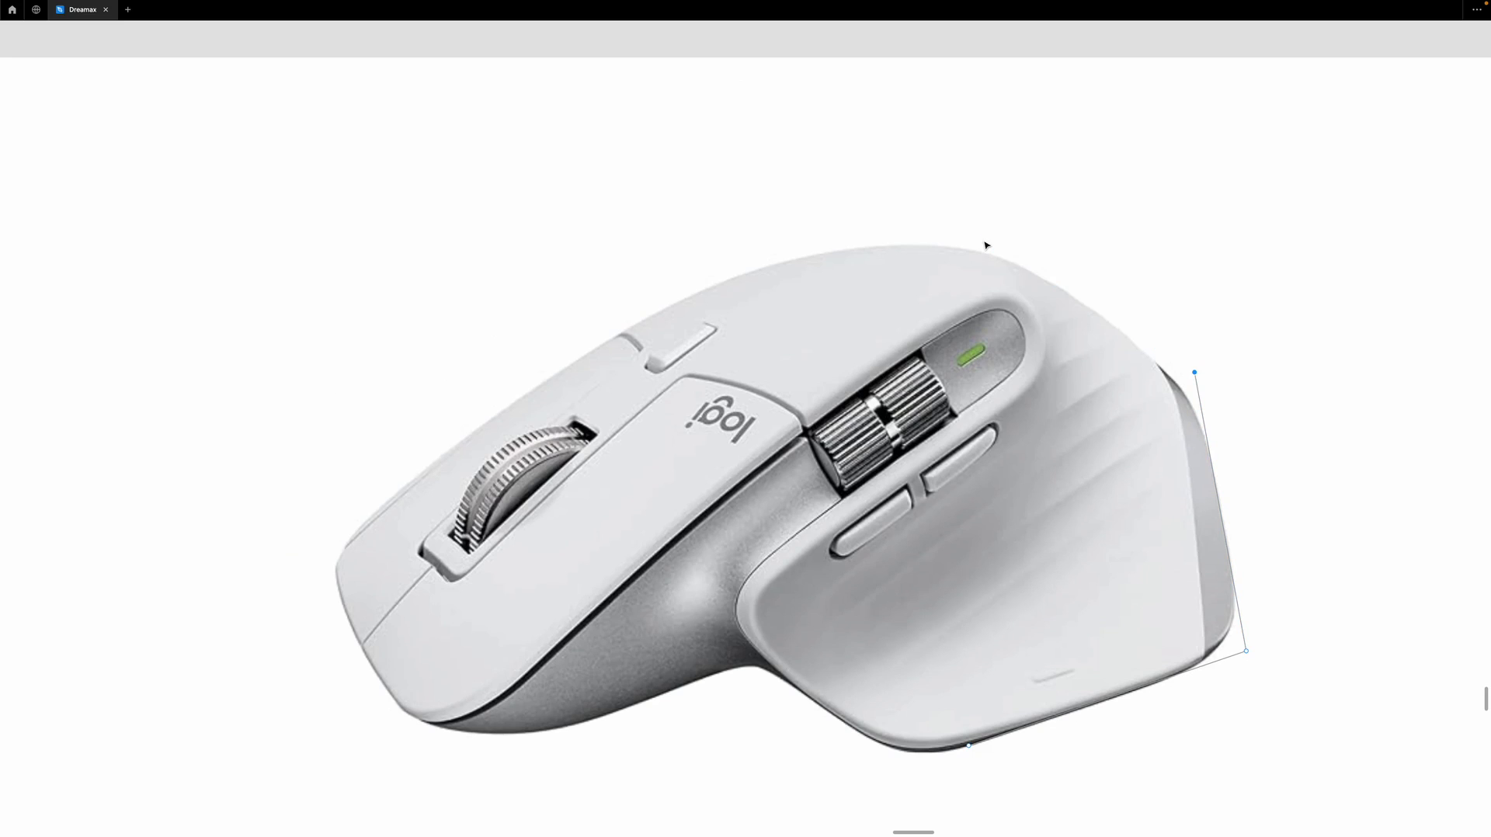
key("ctrl+z")
left_click(1194, 378)
left_click(897, 181)
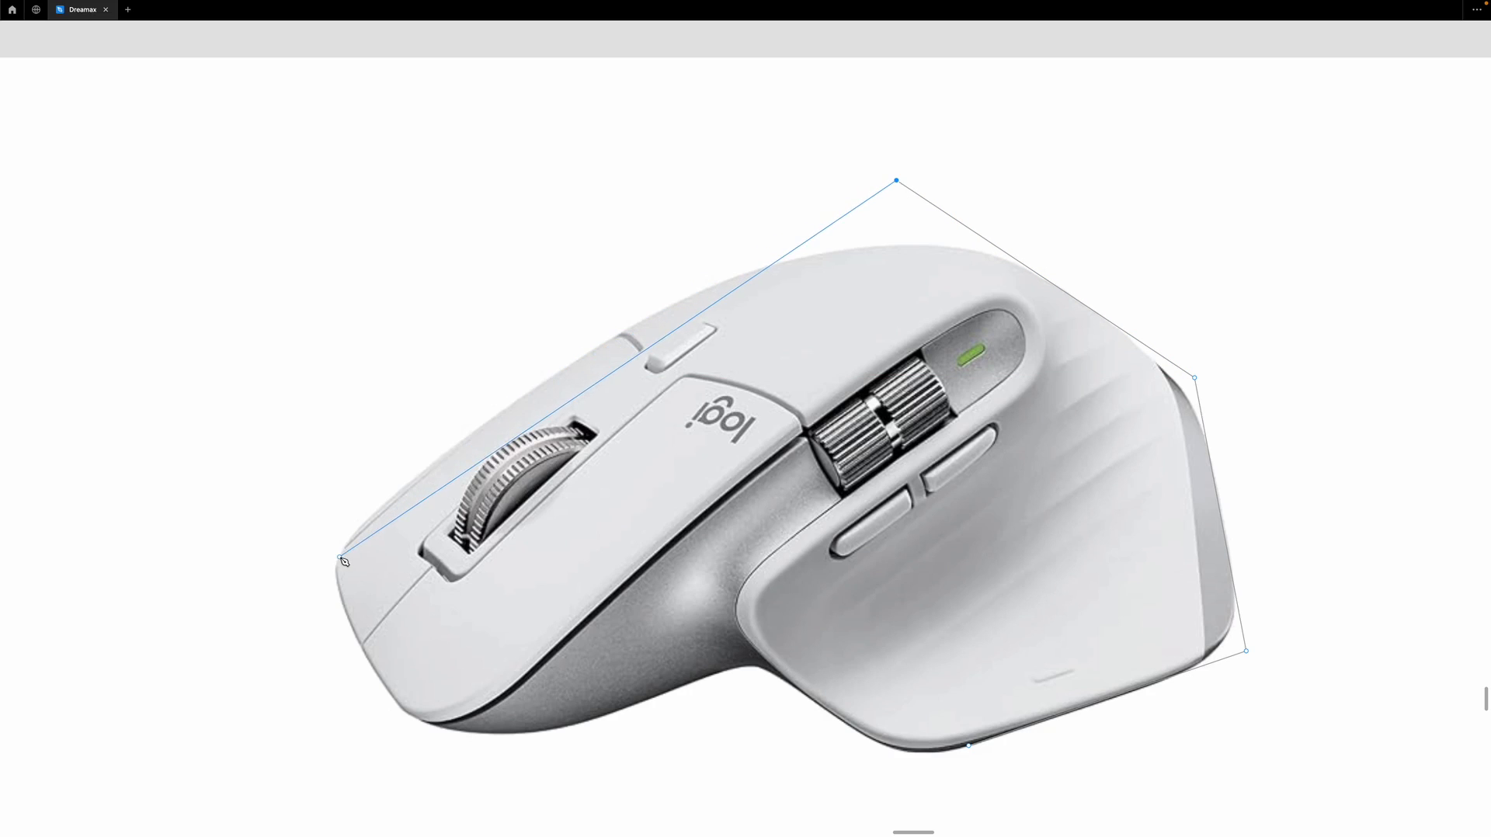
Place a curved anchor at the mouse's front upper edge, remove its outgoing handle and add a corner anchor just outside the front tip.
left_click_drag(347, 545, 254, 677)
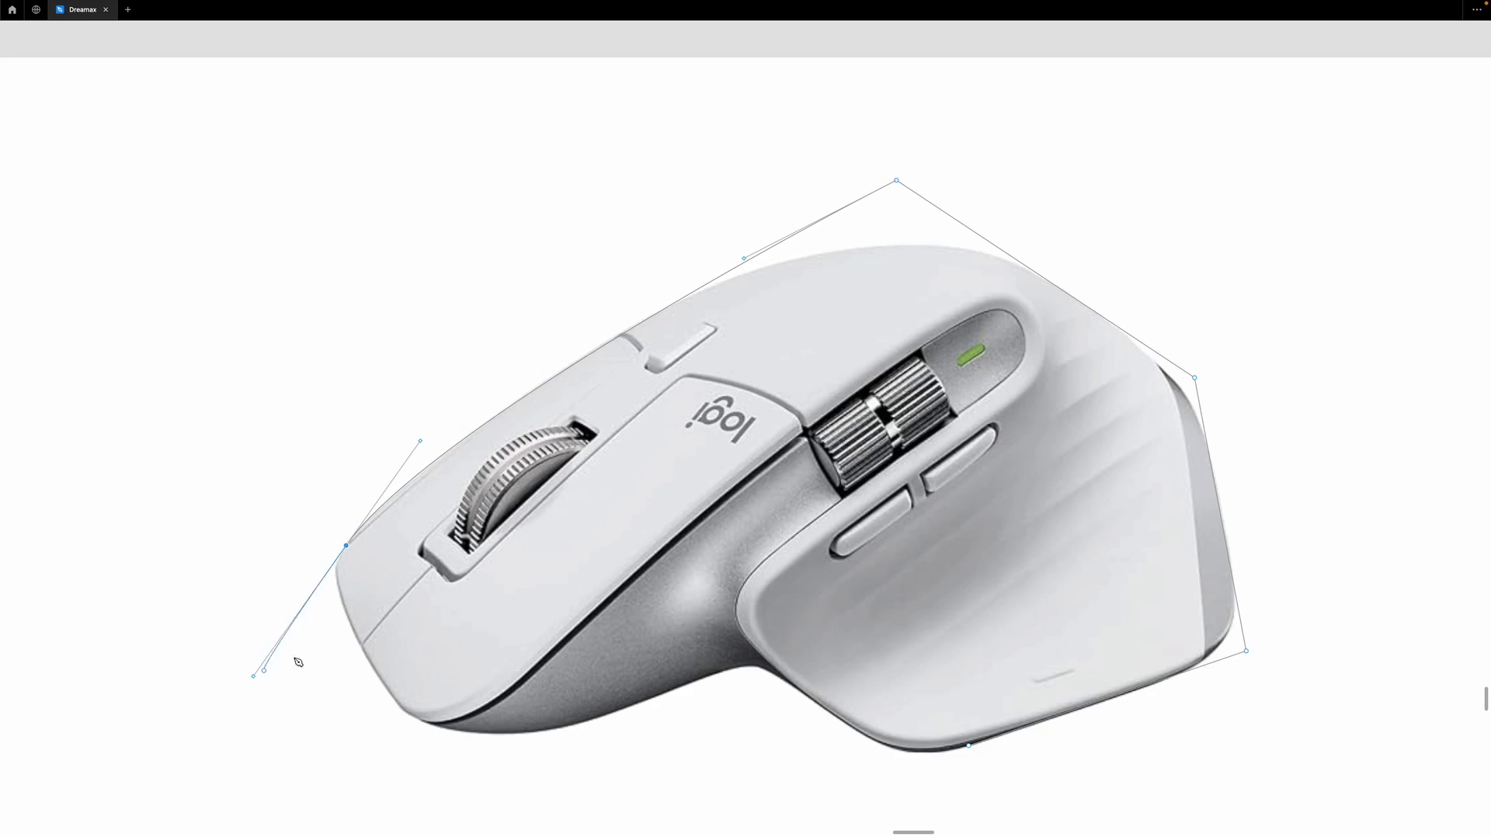
scroll(336, 617, "up", 2)
scroll(338, 621, "up", 3)
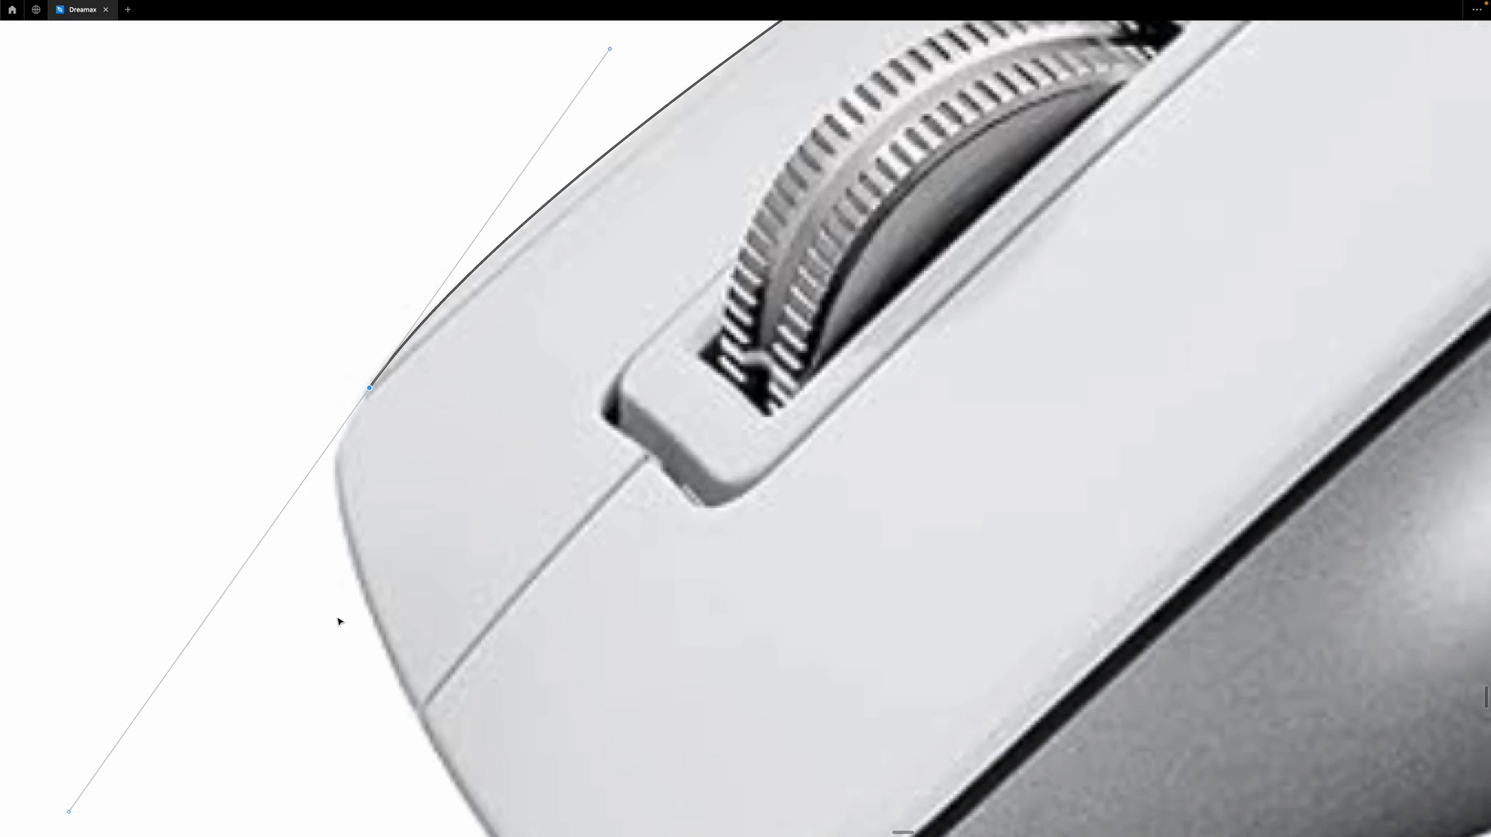
left_click(369, 389)
left_click(302, 503)
scroll(303, 503, "down", 3)
scroll(305, 506, "down", 3)
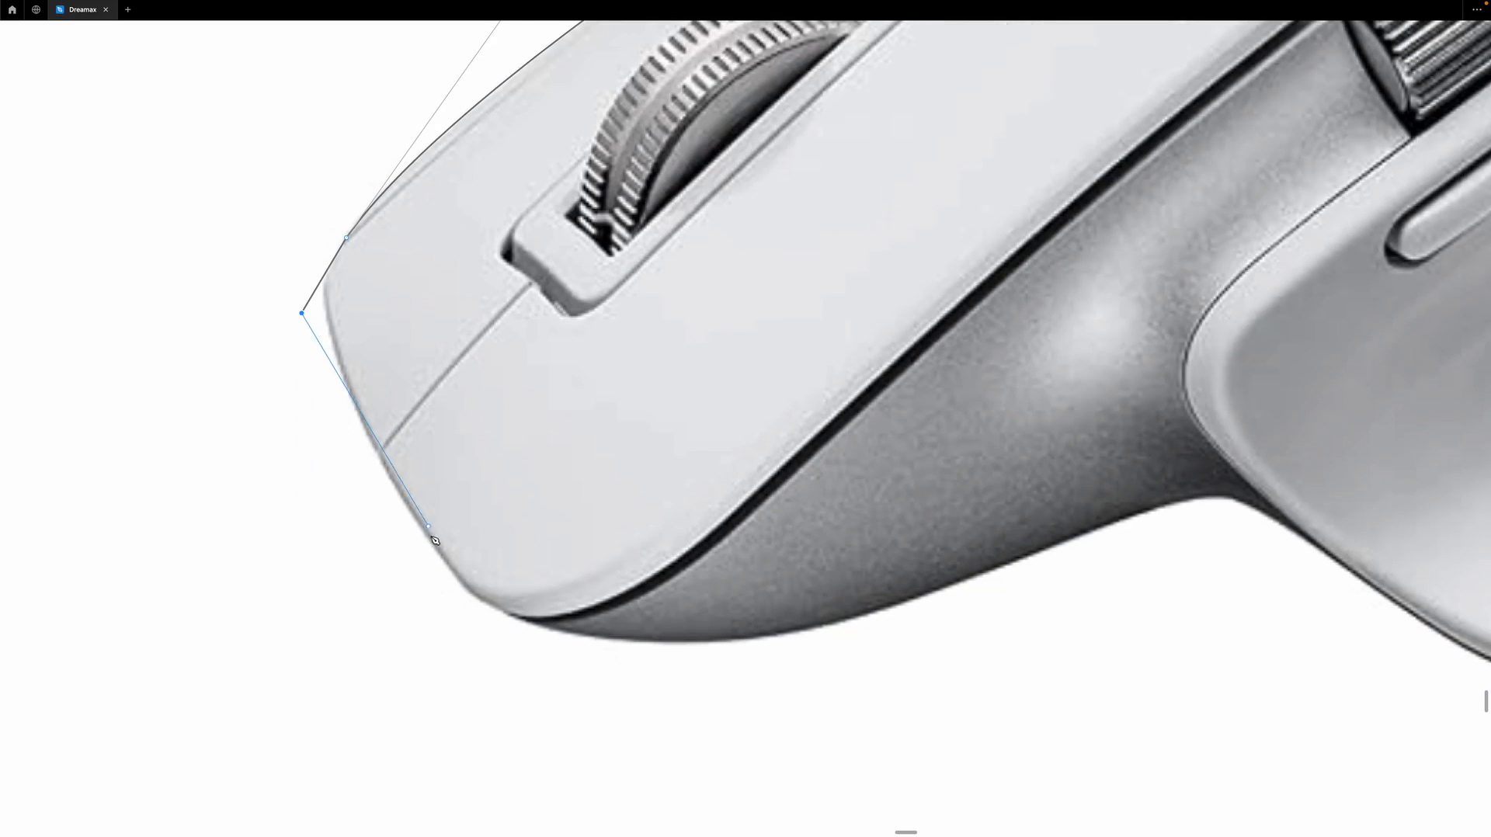
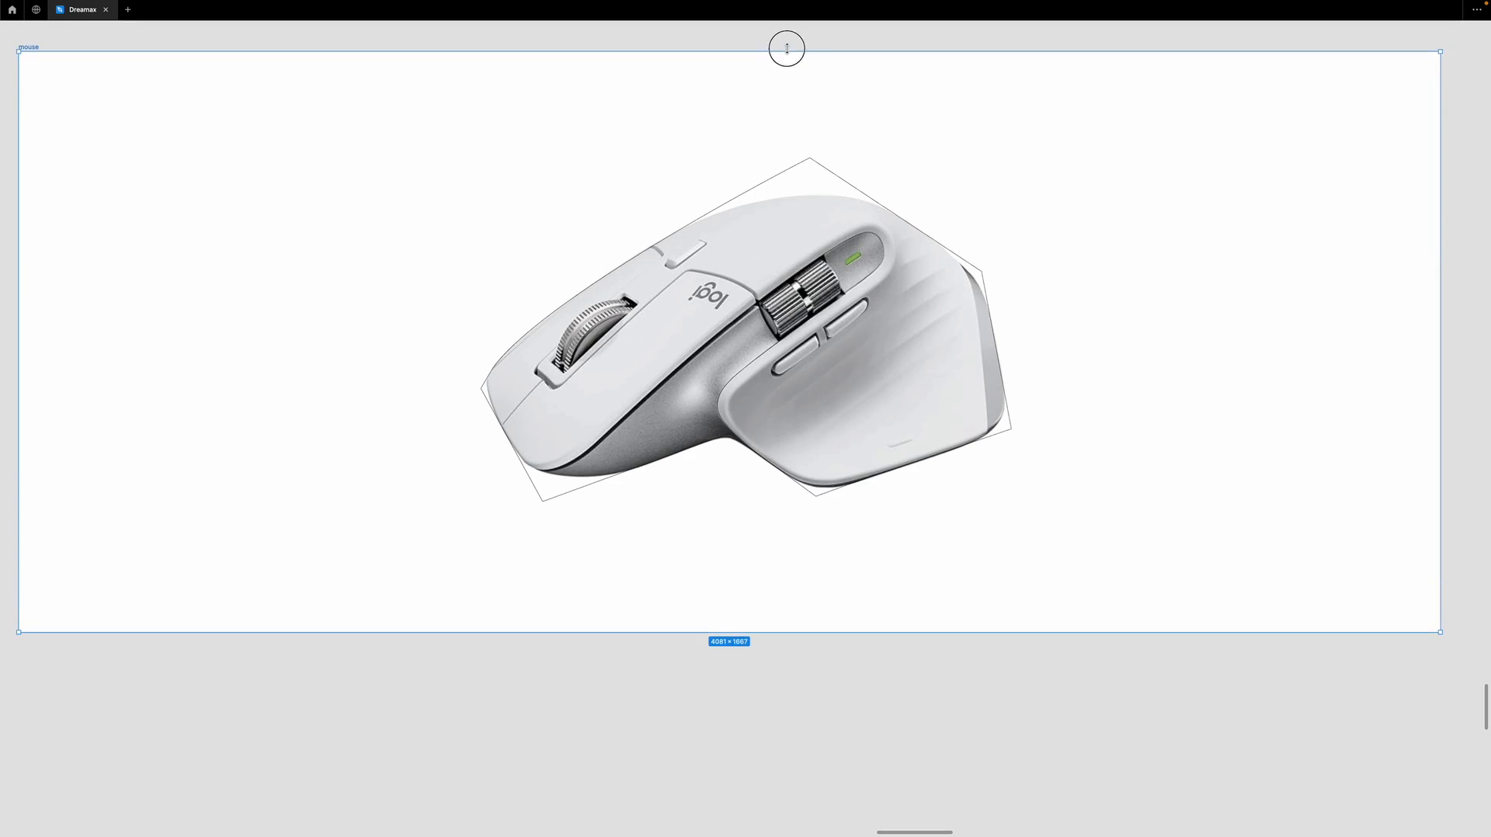
Select the traced mouse outline and bring the interface back with the layers sidebar hidden.
scroll(805, 246, "up", 2)
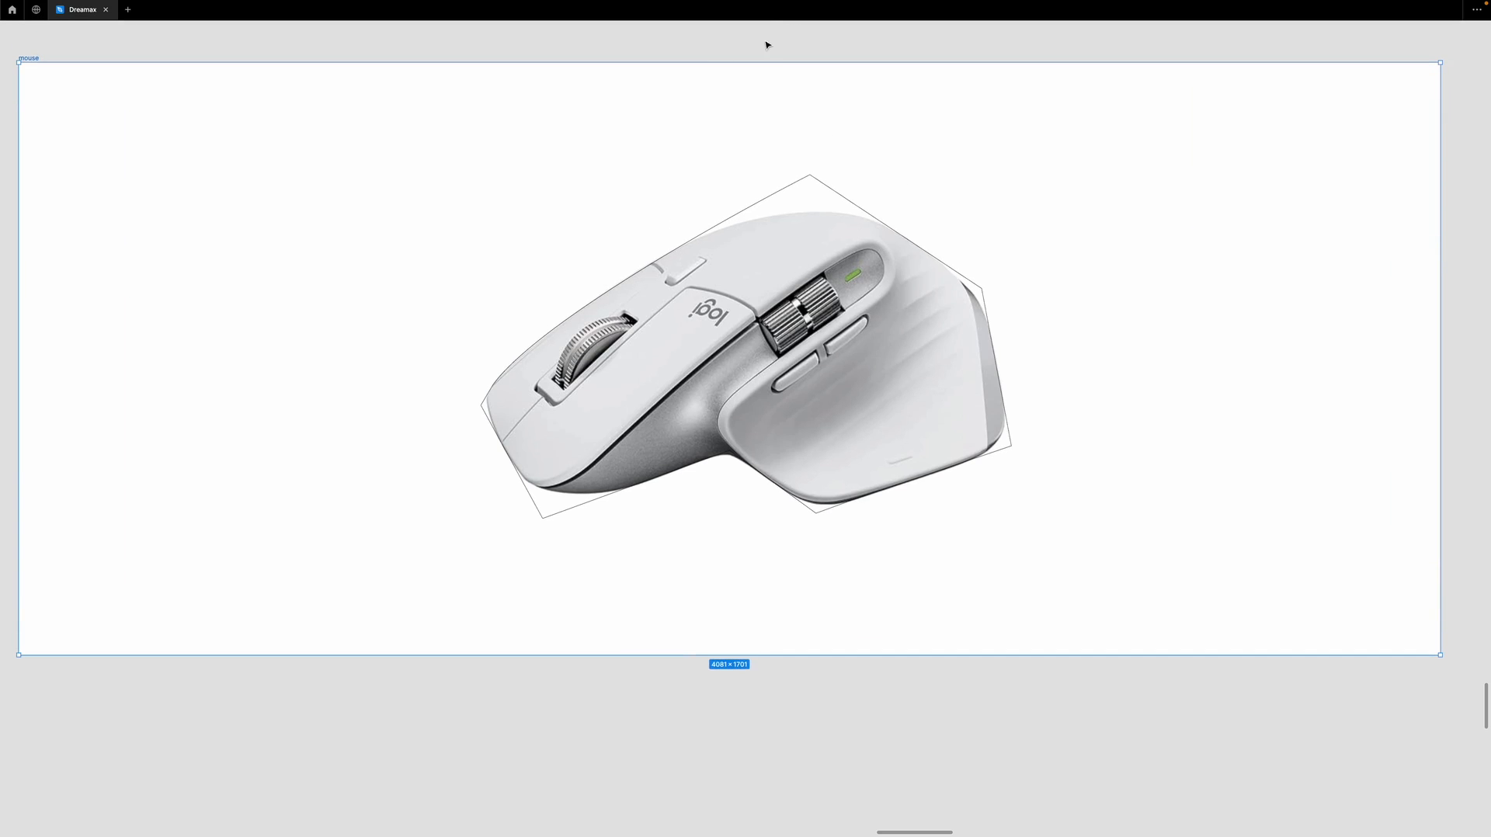
scroll(794, 290, "up", 5)
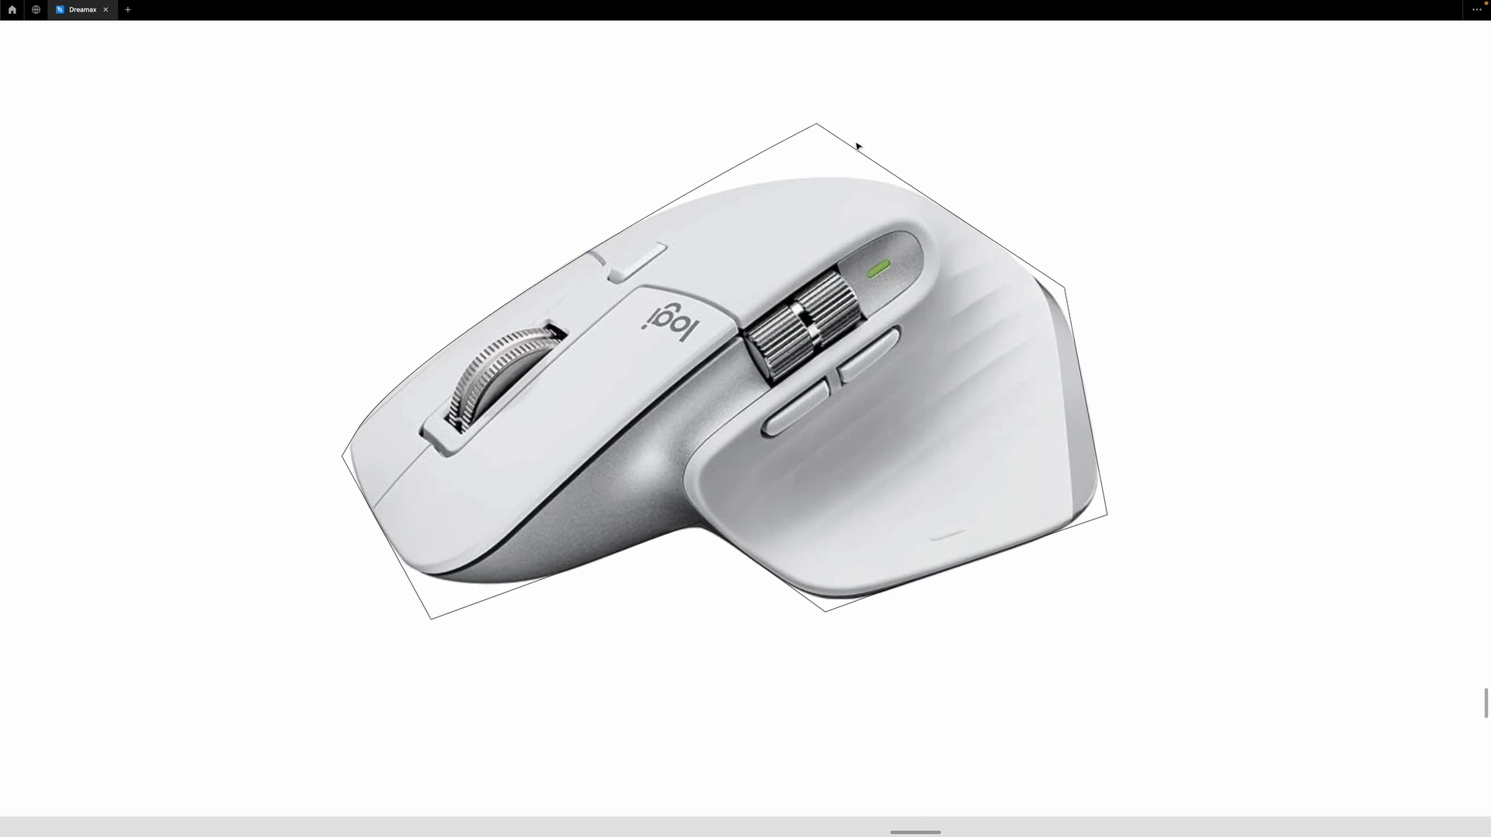
left_click(850, 147)
scroll(815, 148, "up", 5)
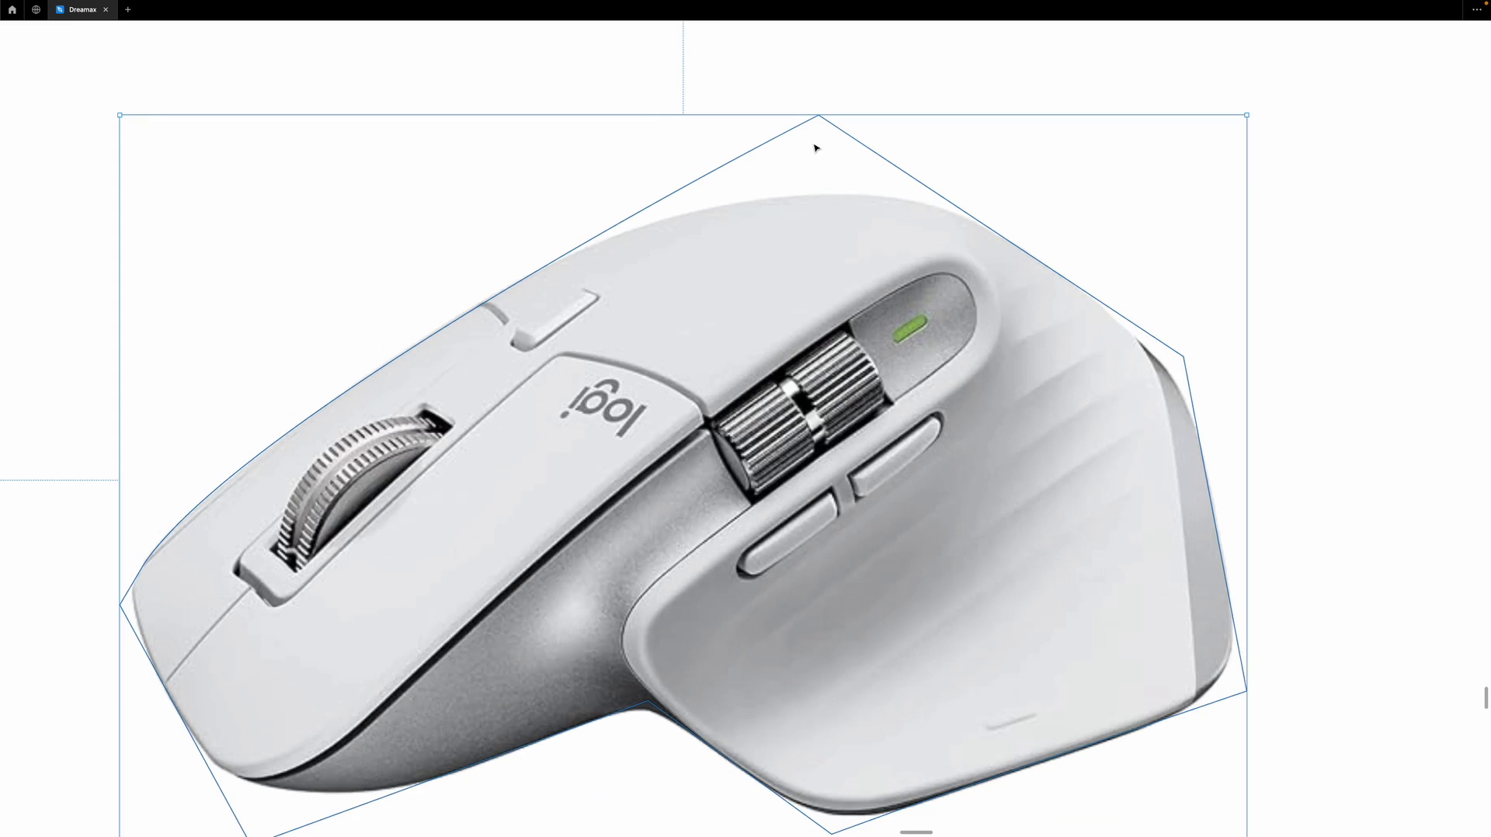
key("ctrl+backslash")
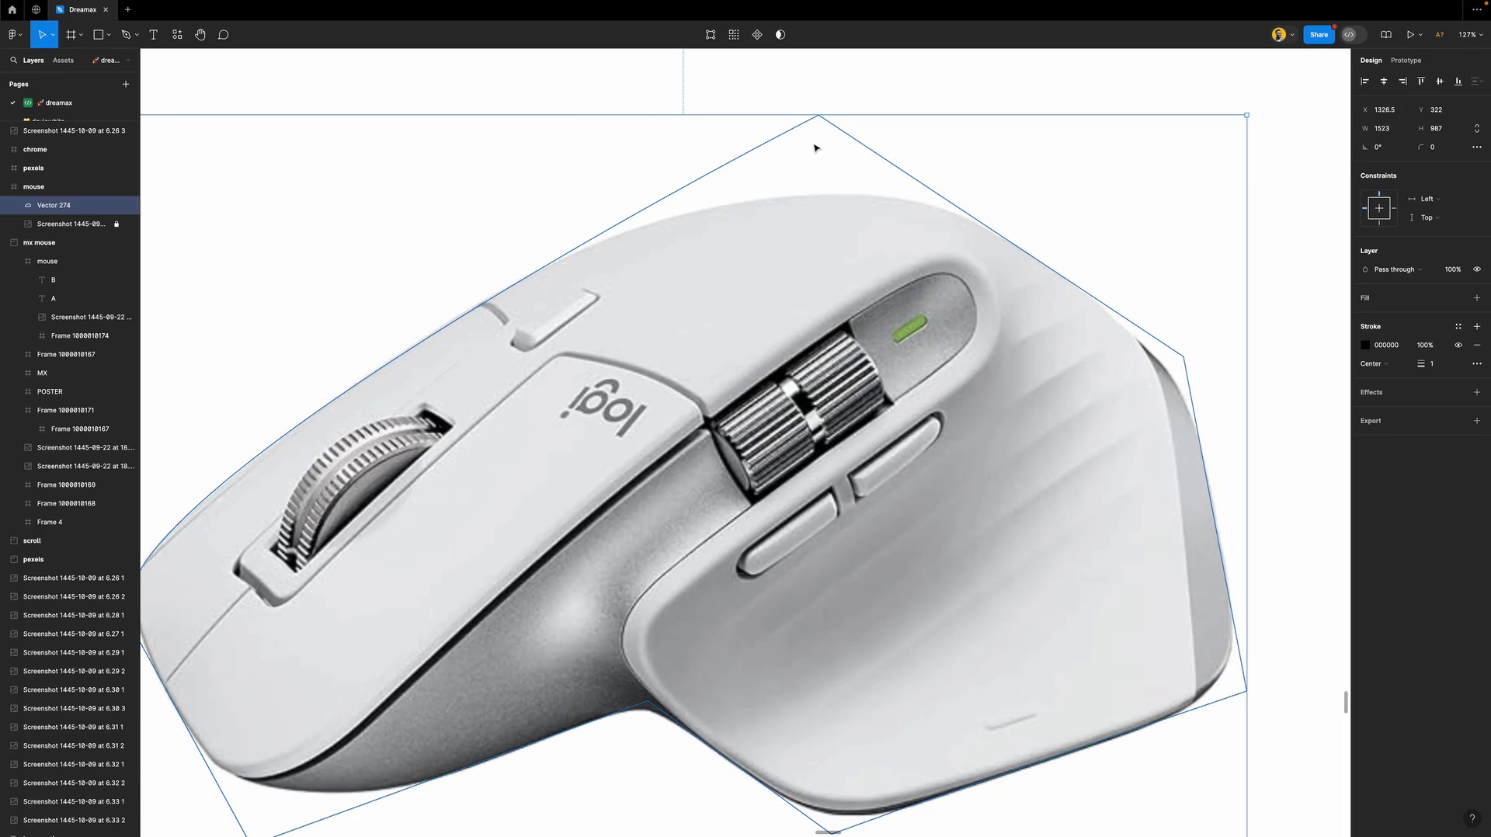
key("shift+super+backslash")
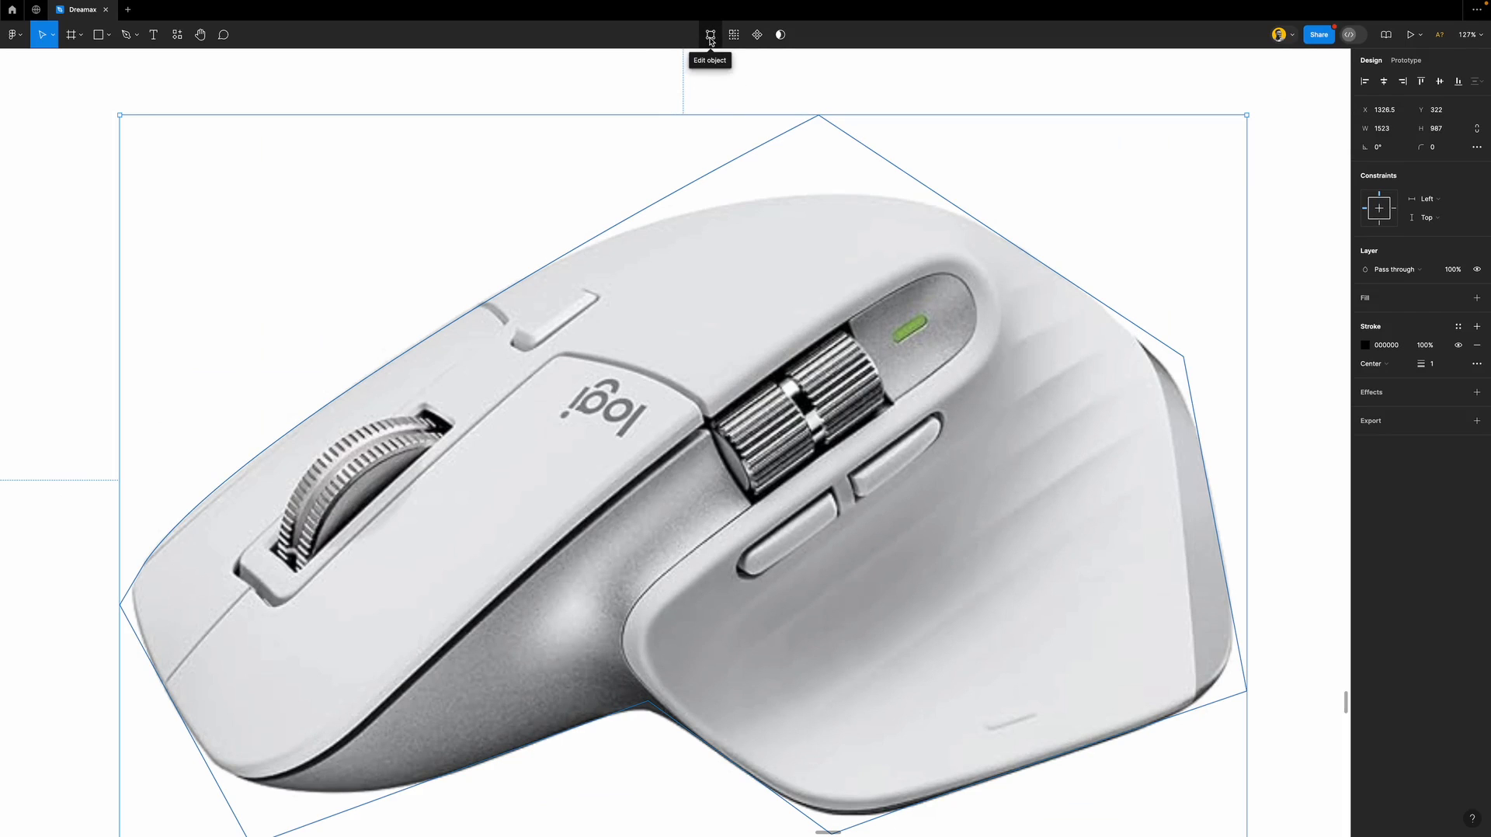
Open the traced mouse outline for editing its points.
left_click(709, 36)
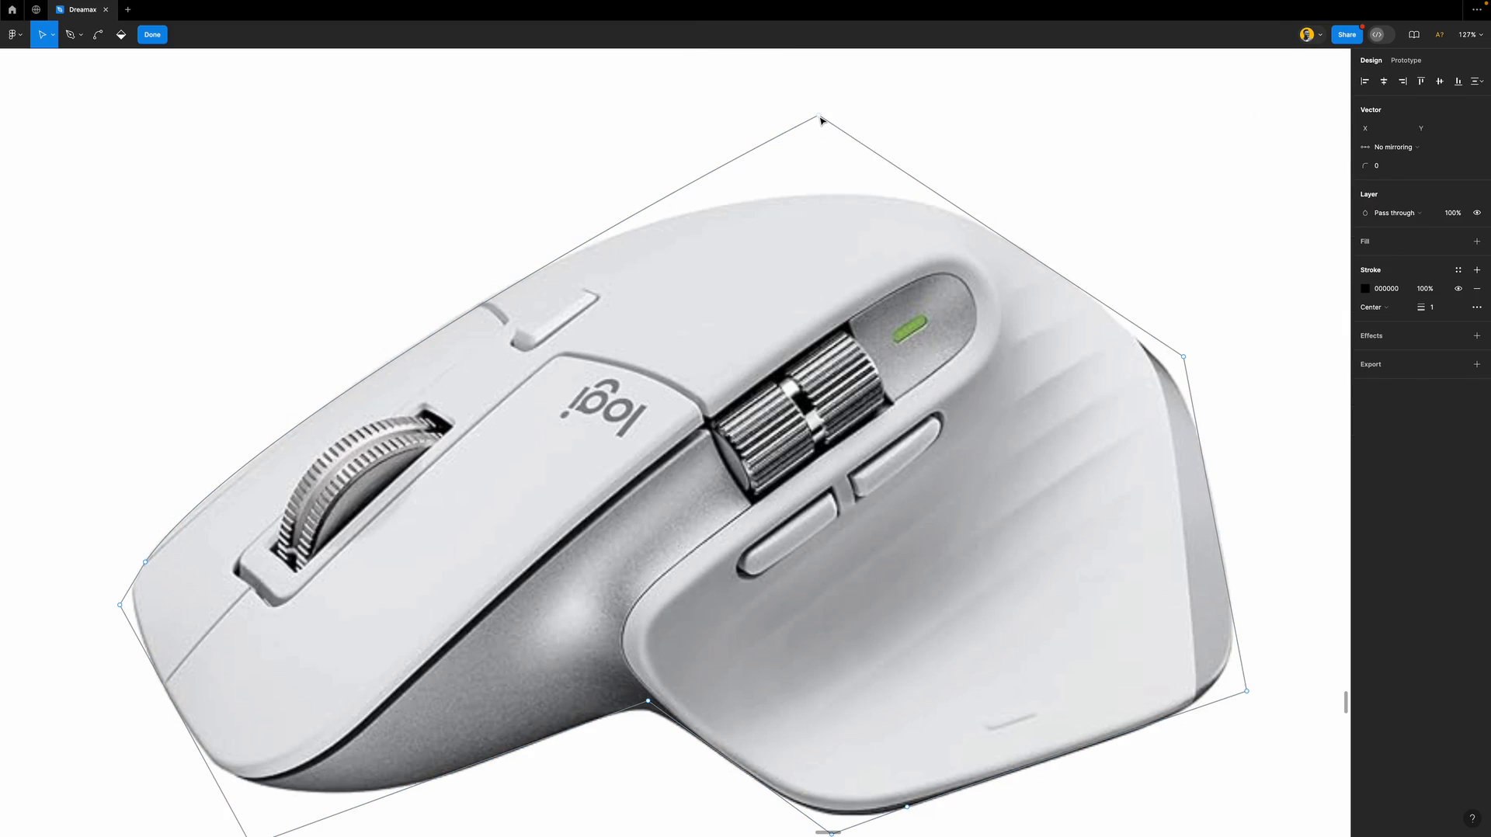
left_click(153, 36)
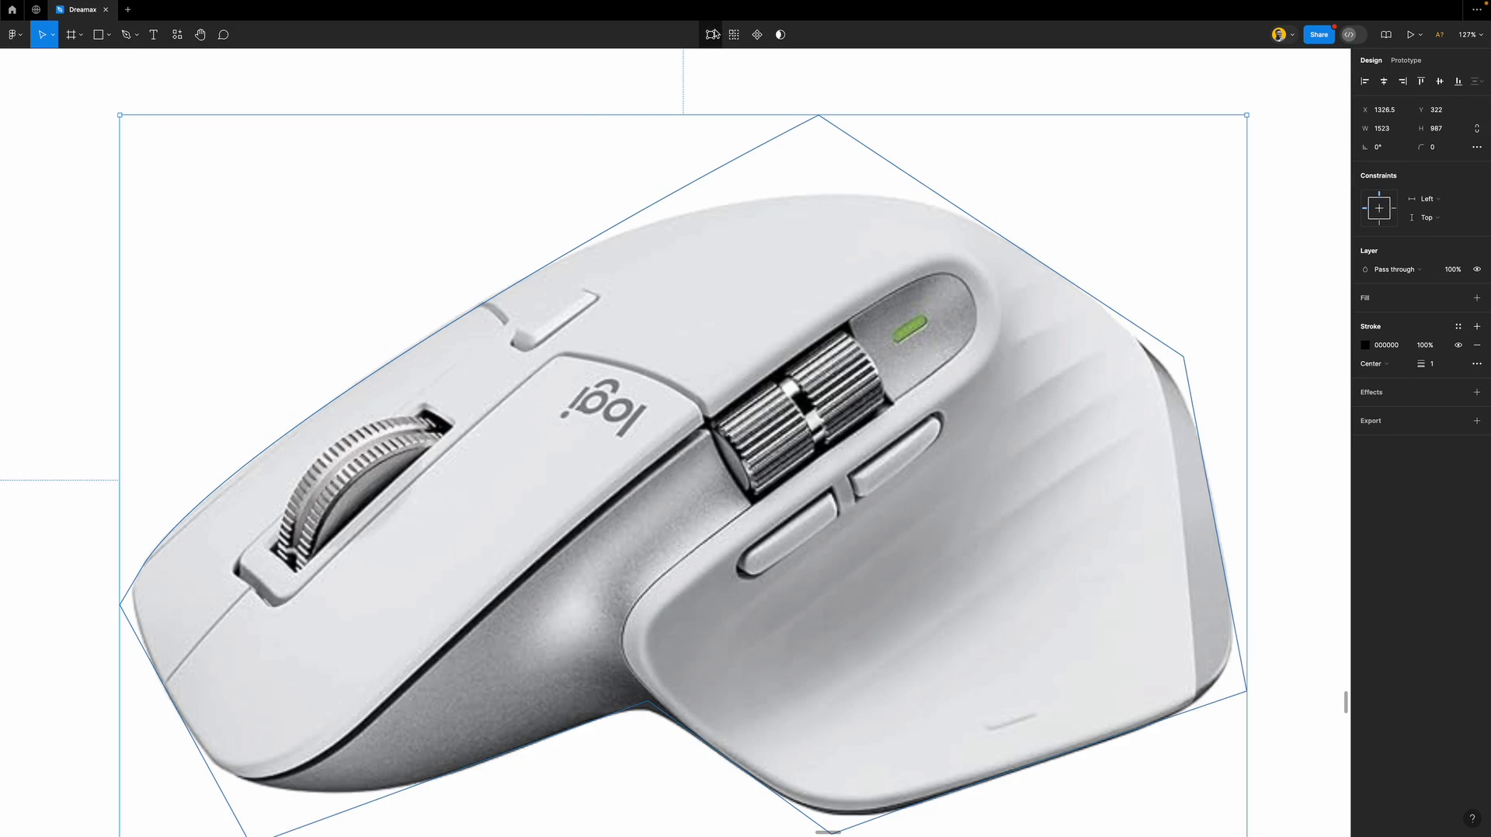
left_click(712, 36)
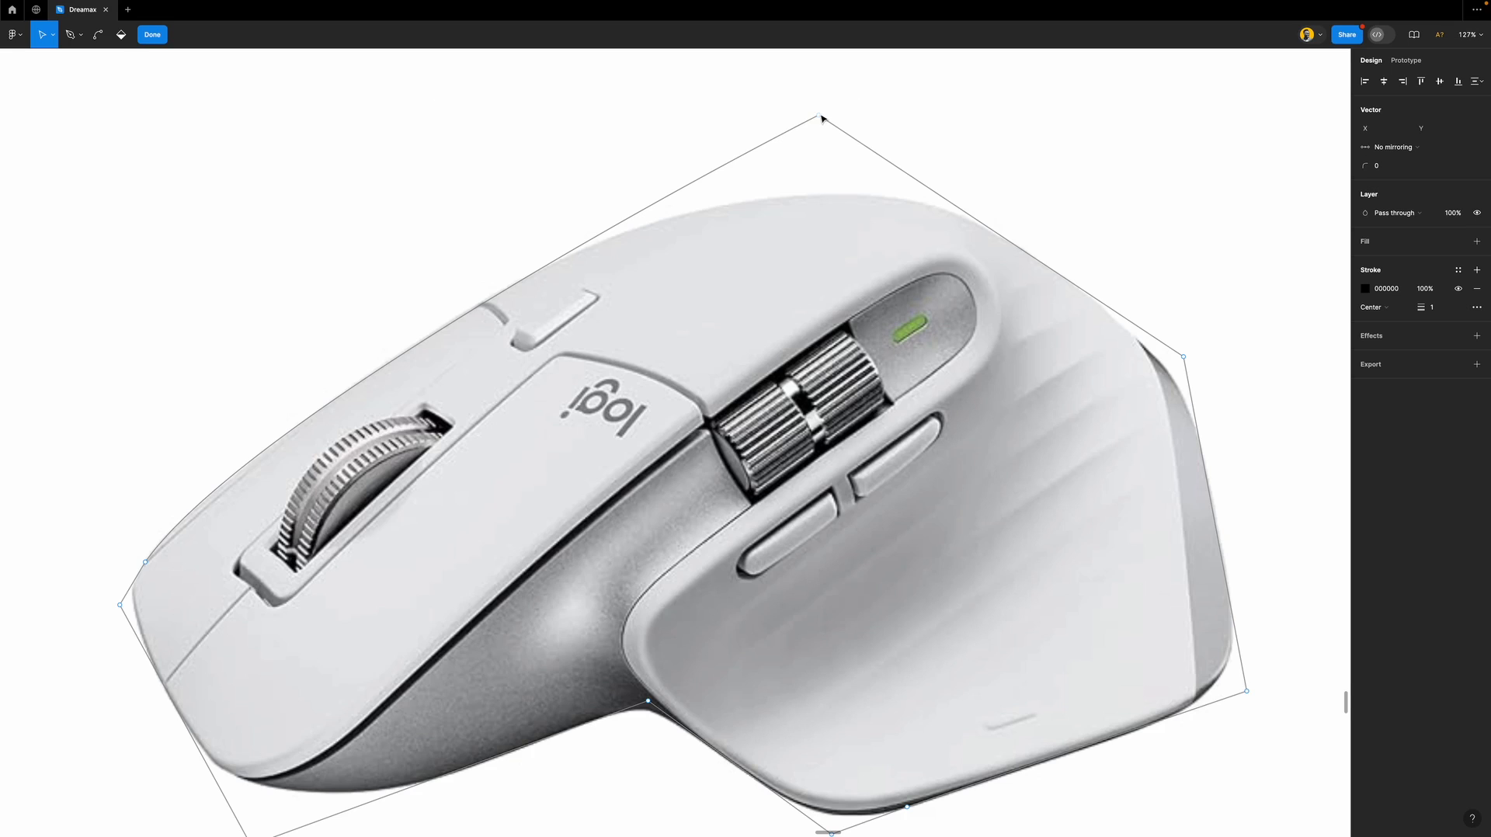
key("Escape")
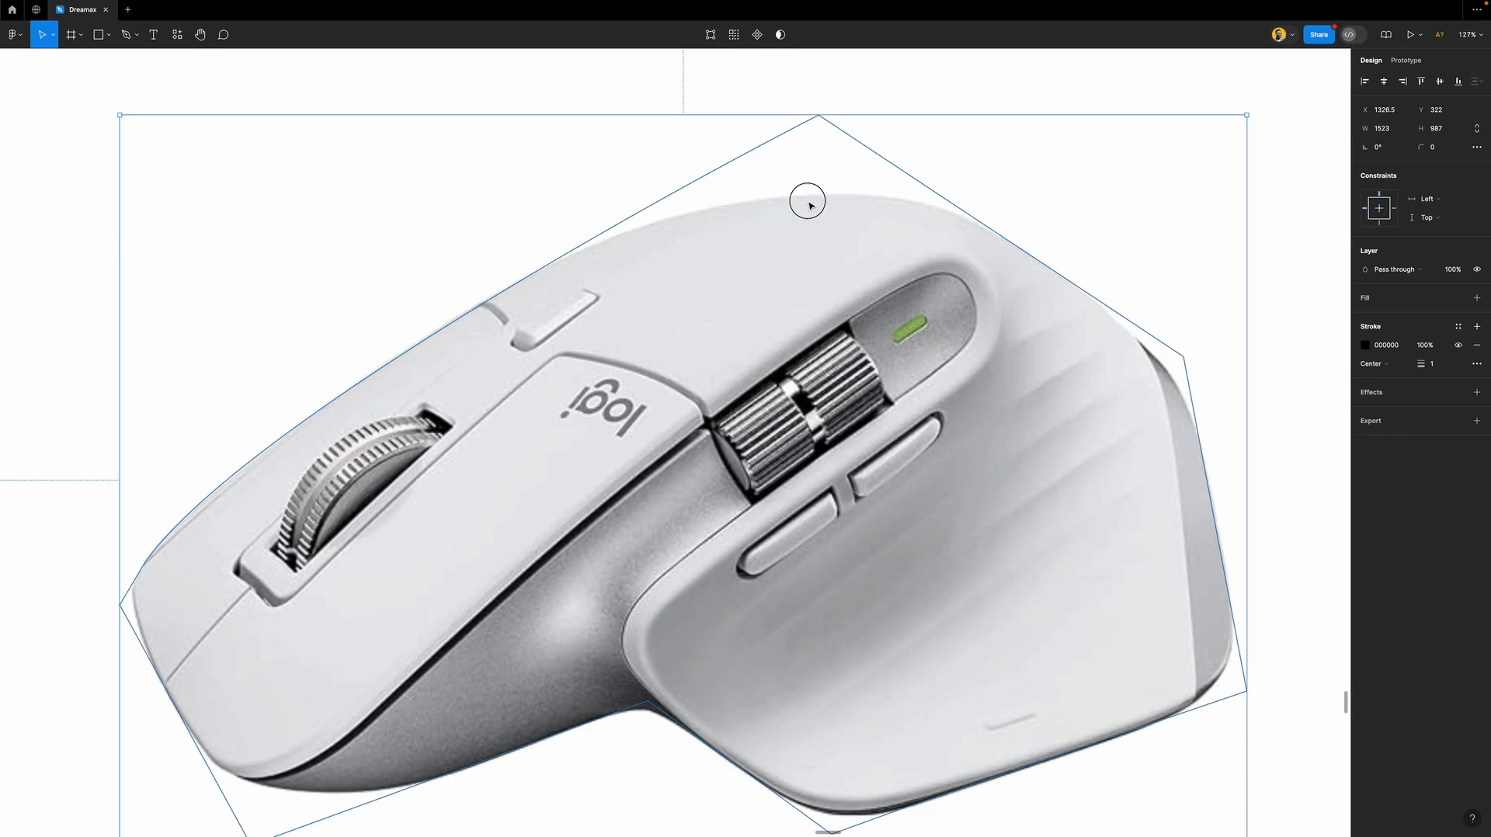
double_click(805, 125)
Try moving the outline's top anchor and bending the upper rear segment, undoing both changes.
left_click_drag(816, 118, 1204, 219)
key("ctrl+z")
key("ctrl+z")
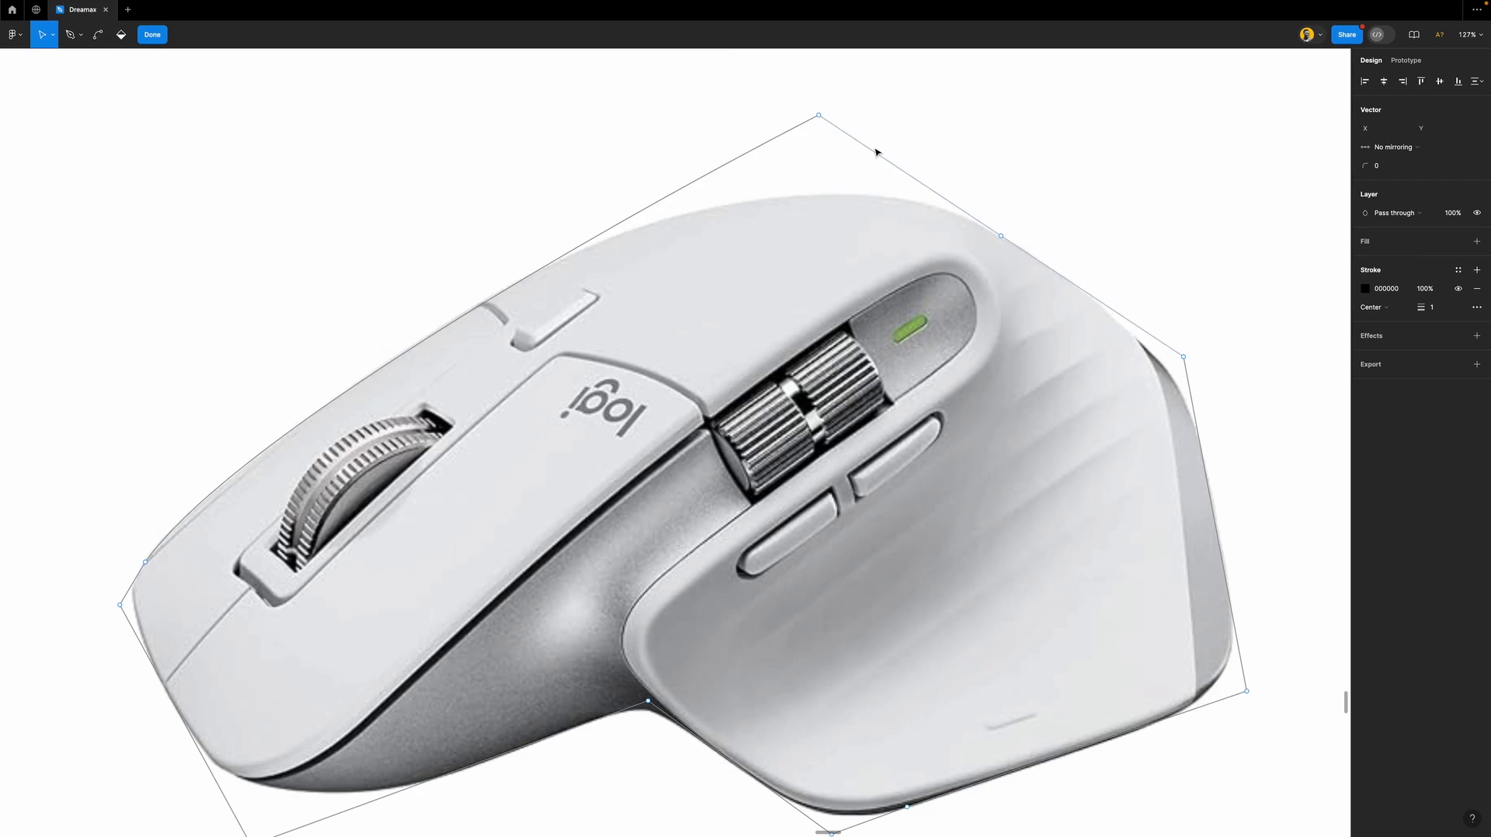
key("super")
left_click_drag(875, 150, 815, 194)
key("super+z")
Round the outline's top anchor with a corner radius of 500, then raise it to 570.
scroll(836, 116, "up", 5)
scroll(836, 117, "up", 4)
key("v")
left_click_drag(849, 97, 727, 160)
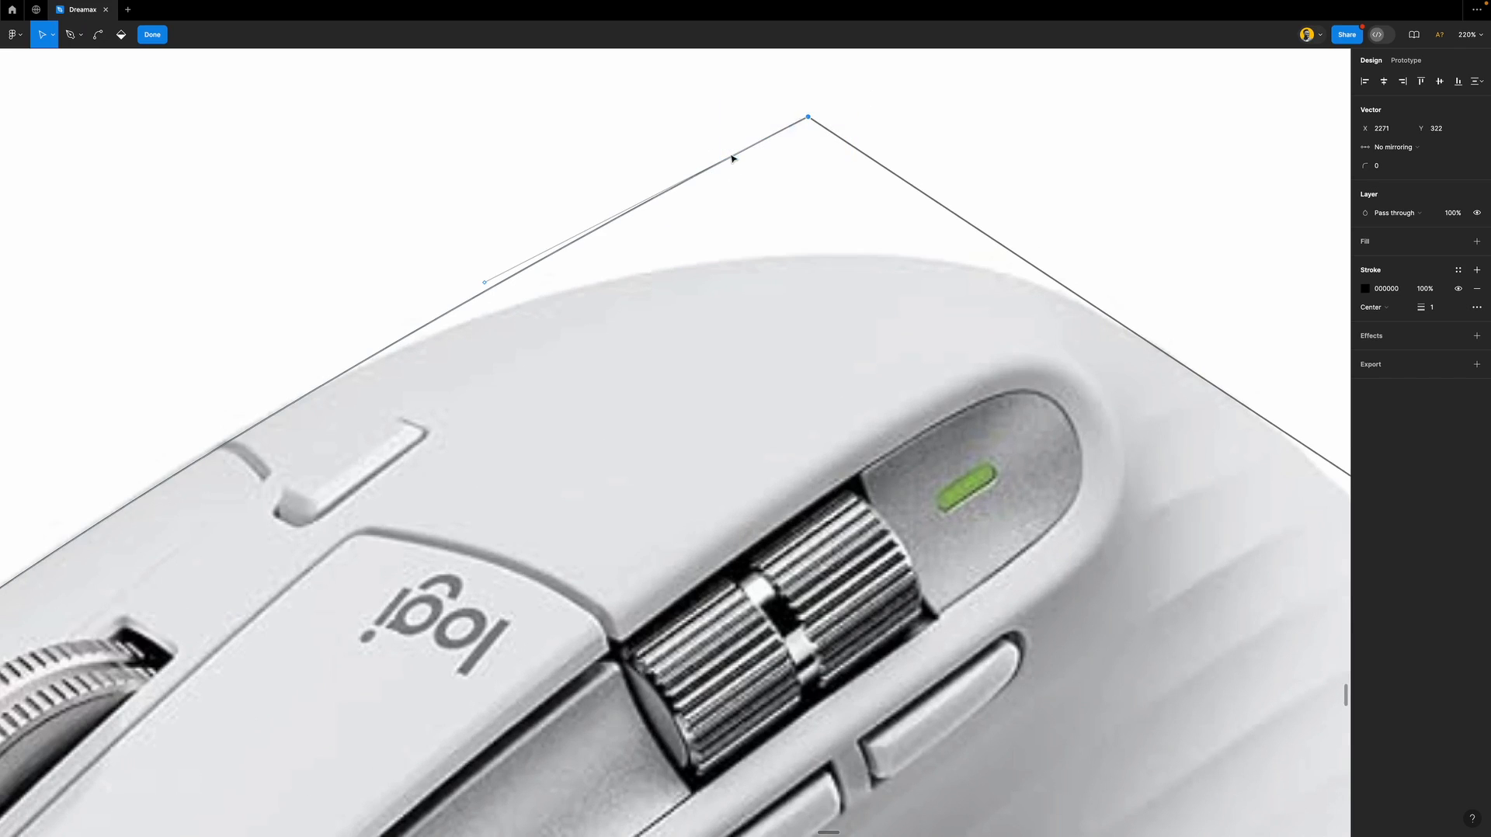
left_click(1384, 167)
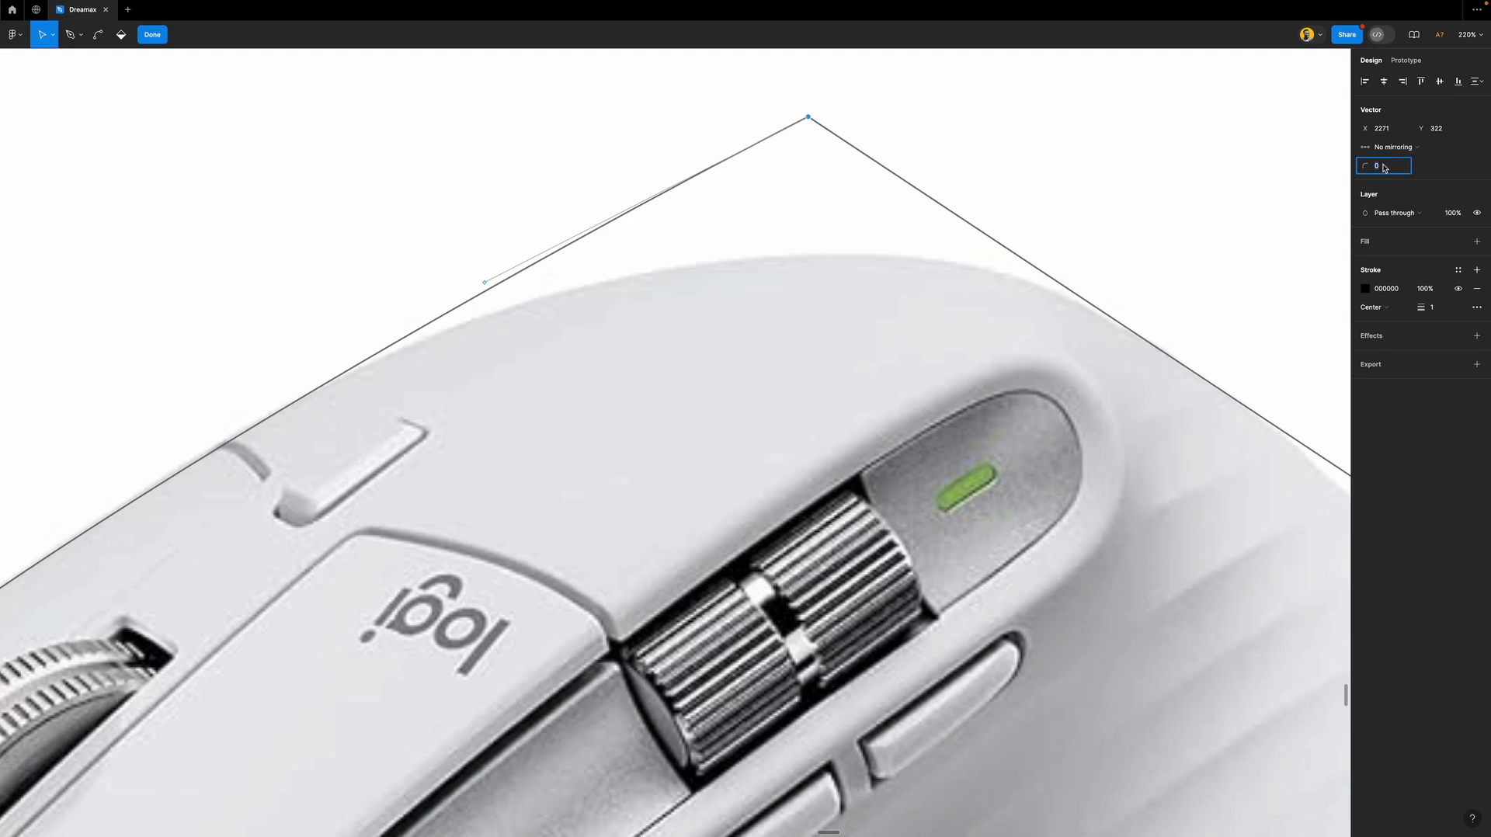
type("500")
key("Return")
mouse_move(1362, 163)
left_mouse_down()
mouse_move(1465, 174)
mouse_move(1335, 174)
left_mouse_up()
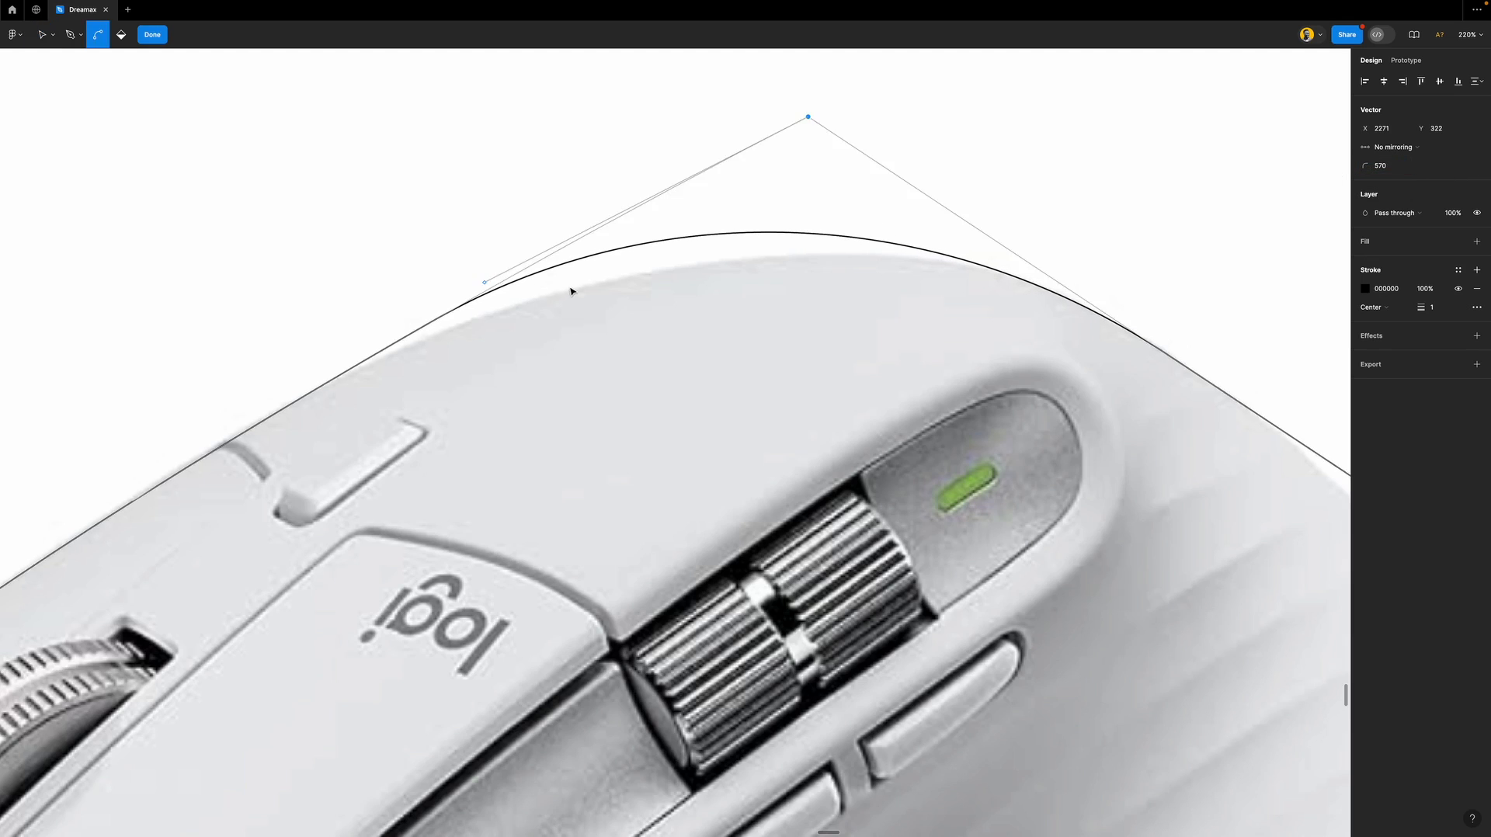
Lower the top anchor's curve handle to about X 2089, Y 447 and set the anchor's corner radius to 495.
scroll(522, 289, "down", 5)
left_click_drag(523, 287, 575, 287)
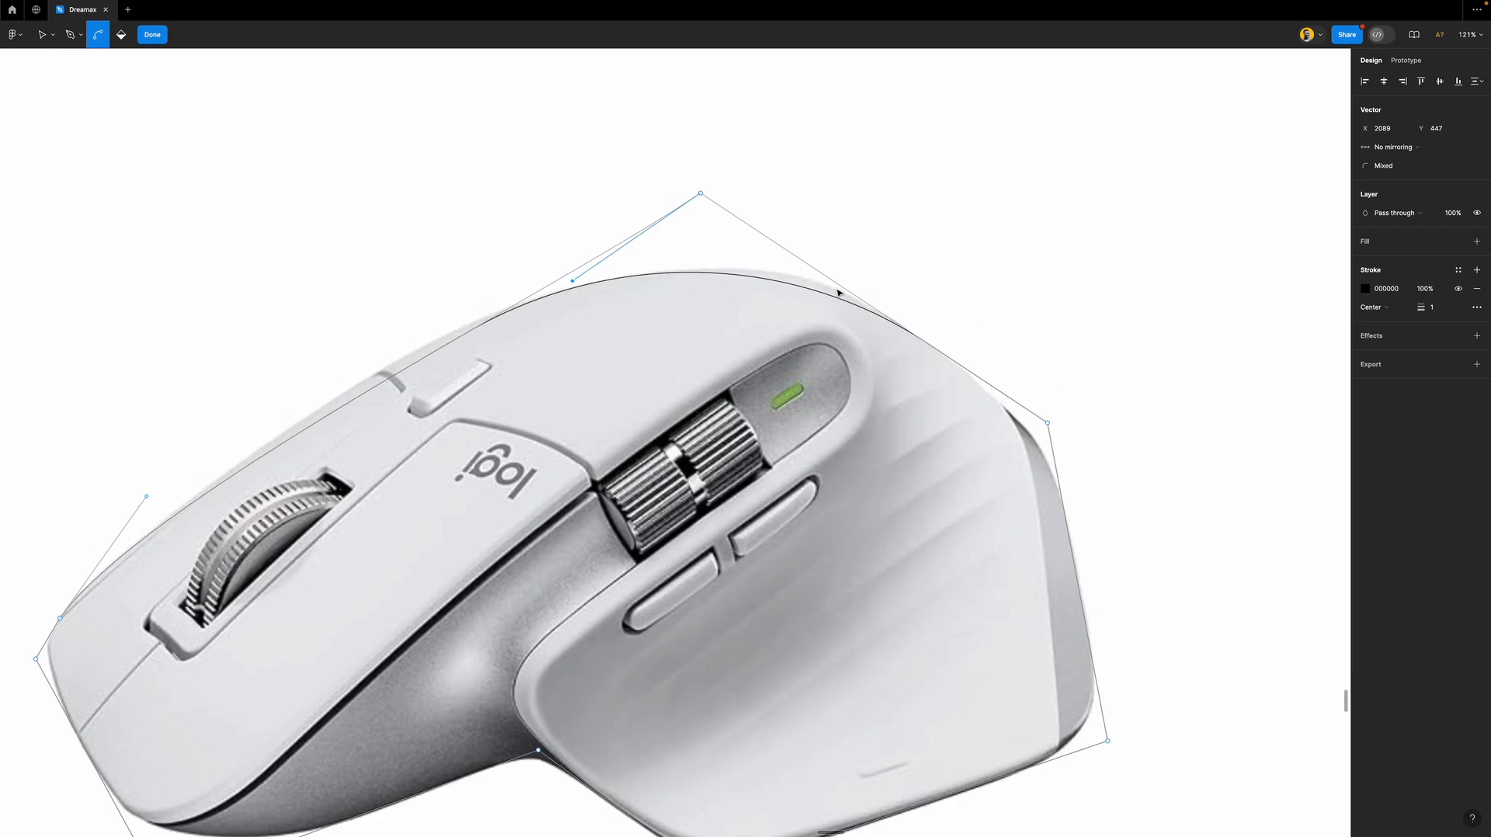
scroll(835, 288, "up", 5)
left_click(605, 127)
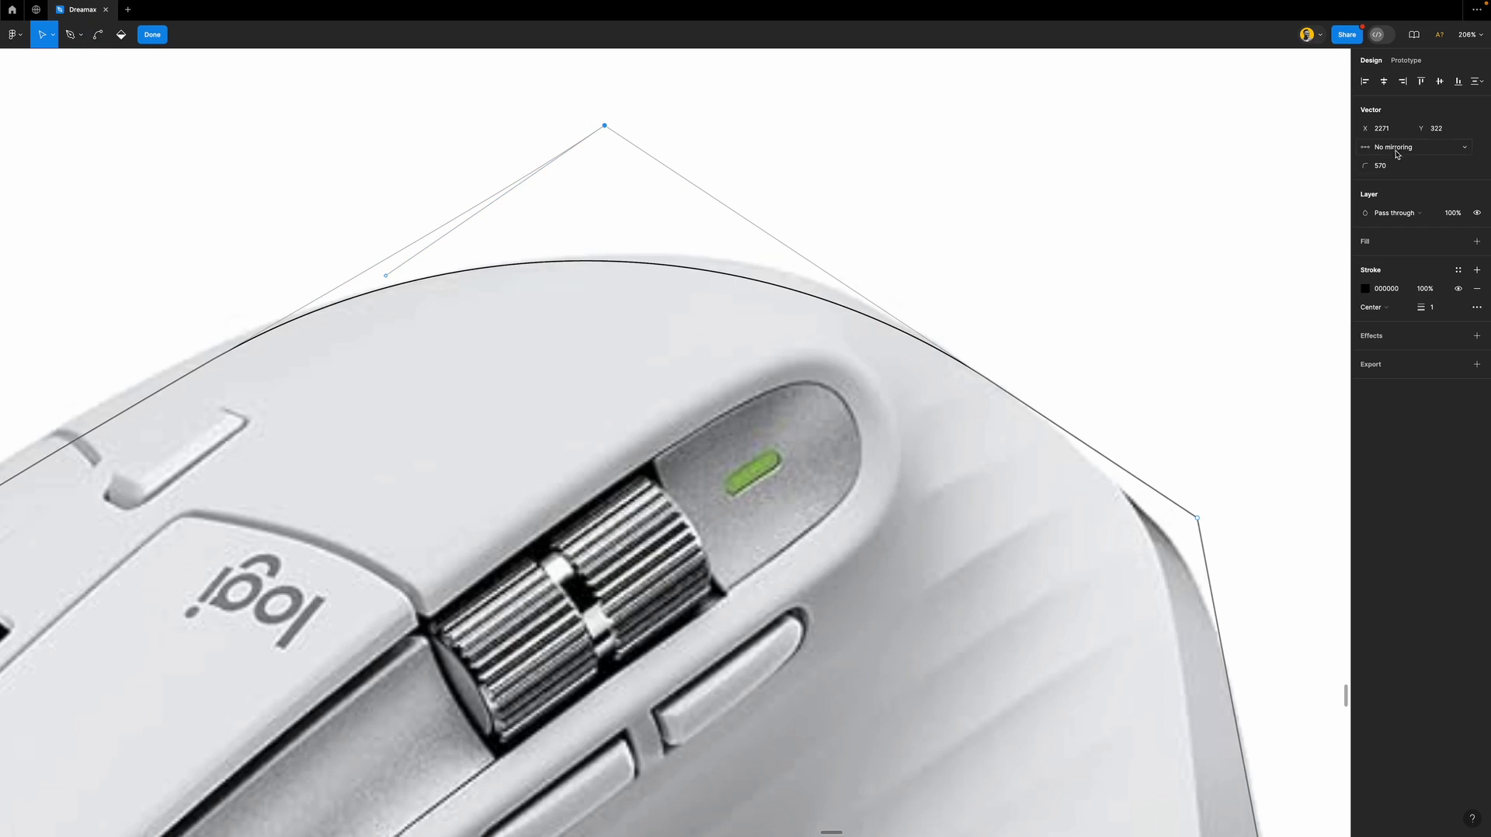
left_click_drag(1365, 165, 1275, 170)
scroll(645, 275, "down", 3)
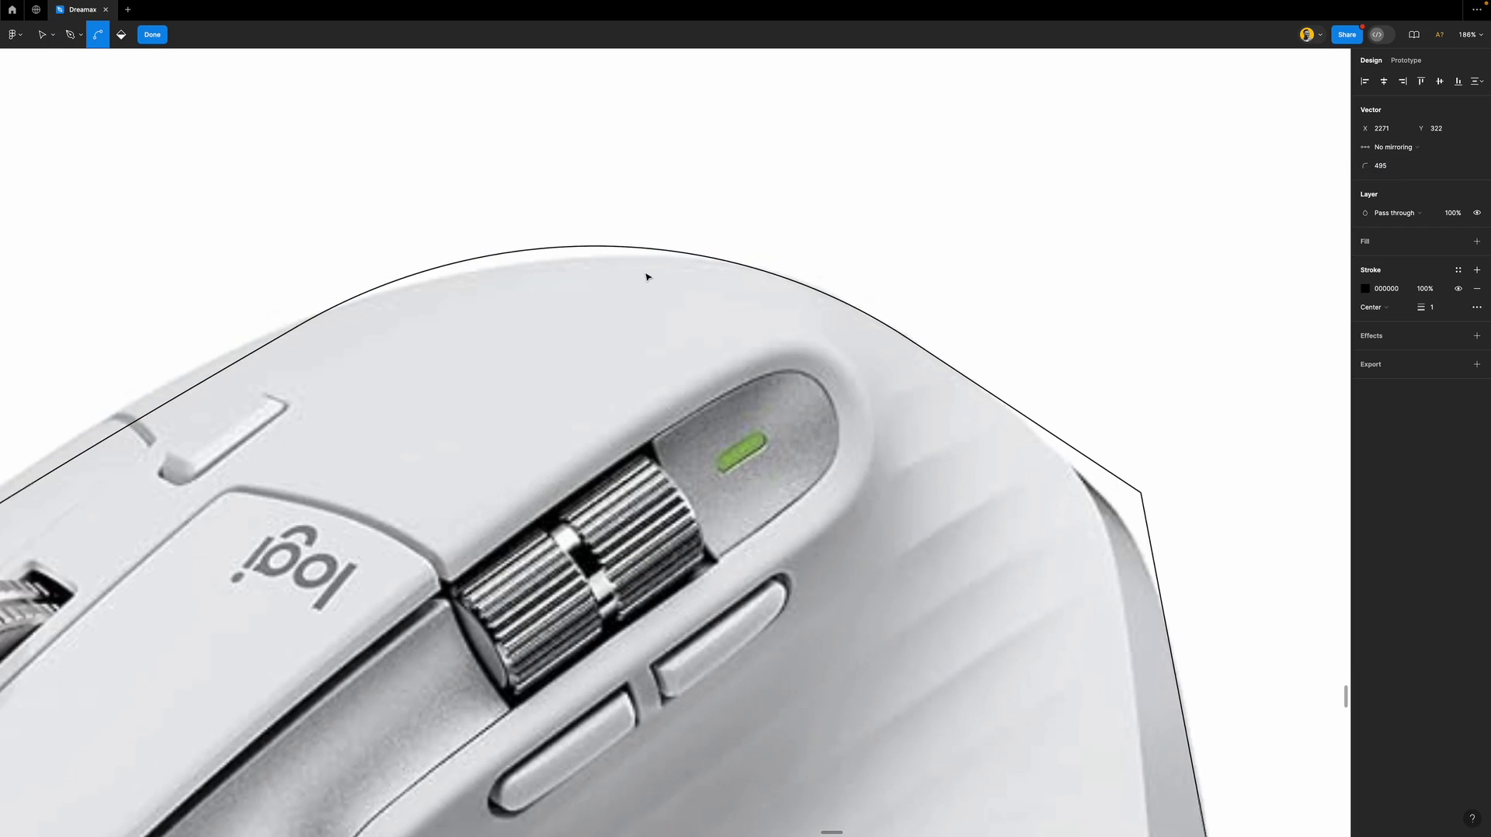
Shift the outline's top anchor toward the mouse's rear to about X 2297, Y 323.5.
key("v")
left_click(609, 147)
left_click(610, 147)
left_click_drag(611, 148, 641, 152)
scroll(668, 433, "down", 5)
scroll(668, 433, "left", 4)
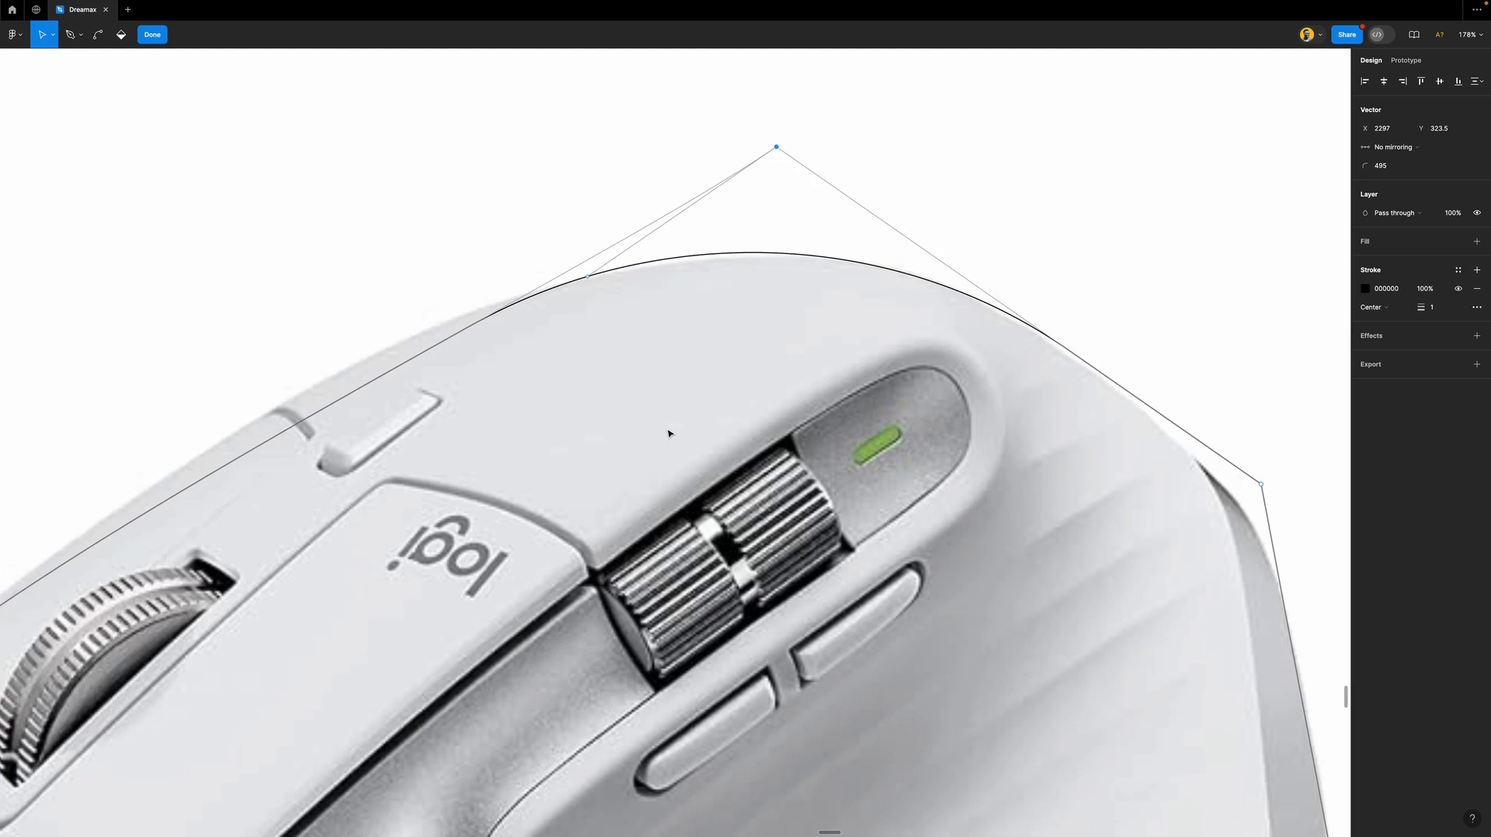
Lengthen the front anchor's curve handle along the upper edge and move the top anchor's handle to about X 2114.5, Y 459.
scroll(668, 432, "down", 3)
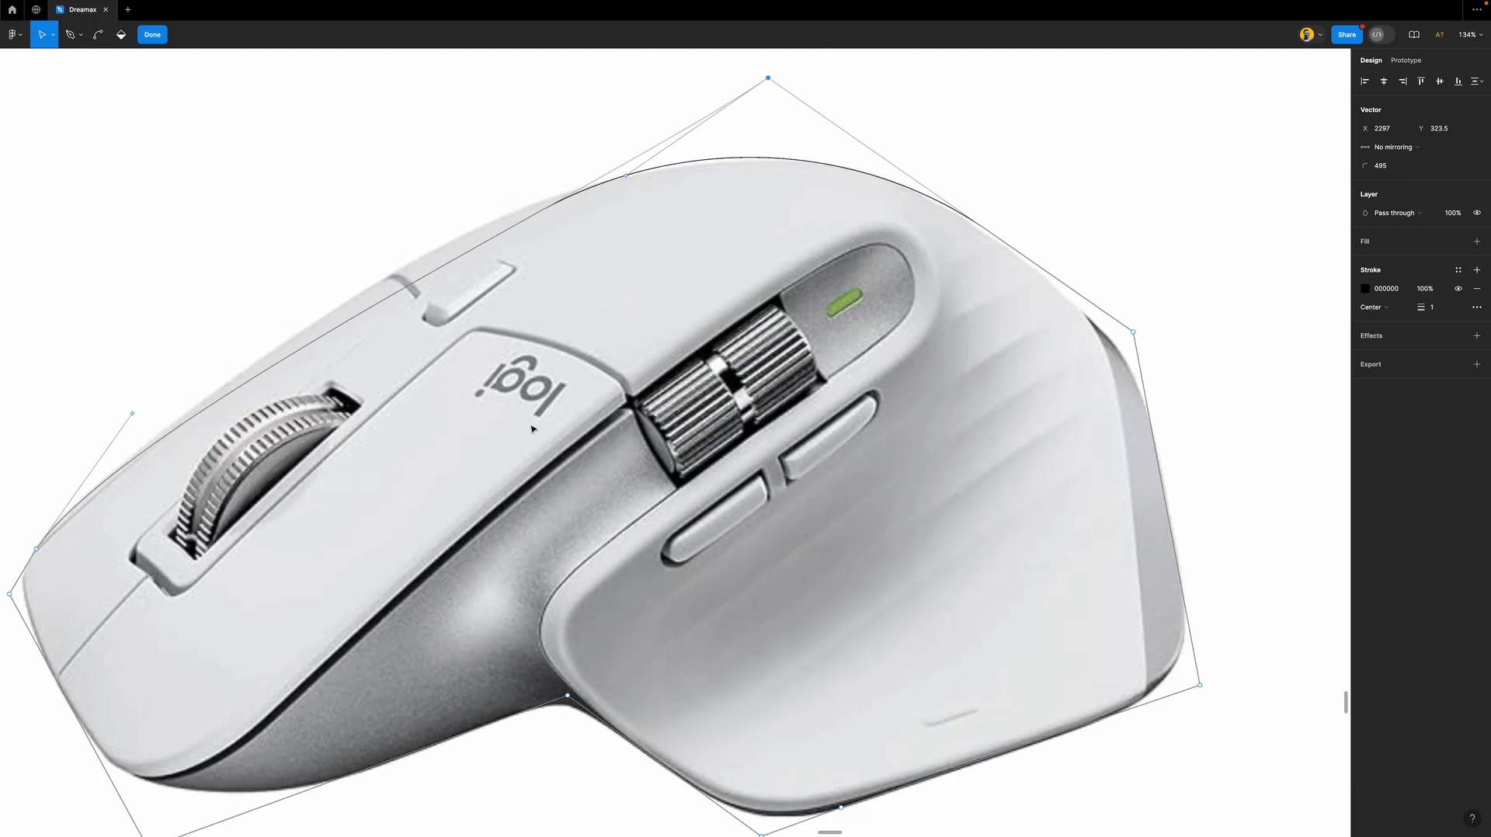
left_click_drag(134, 416, 281, 285)
left_click_drag(626, 176, 629, 188)
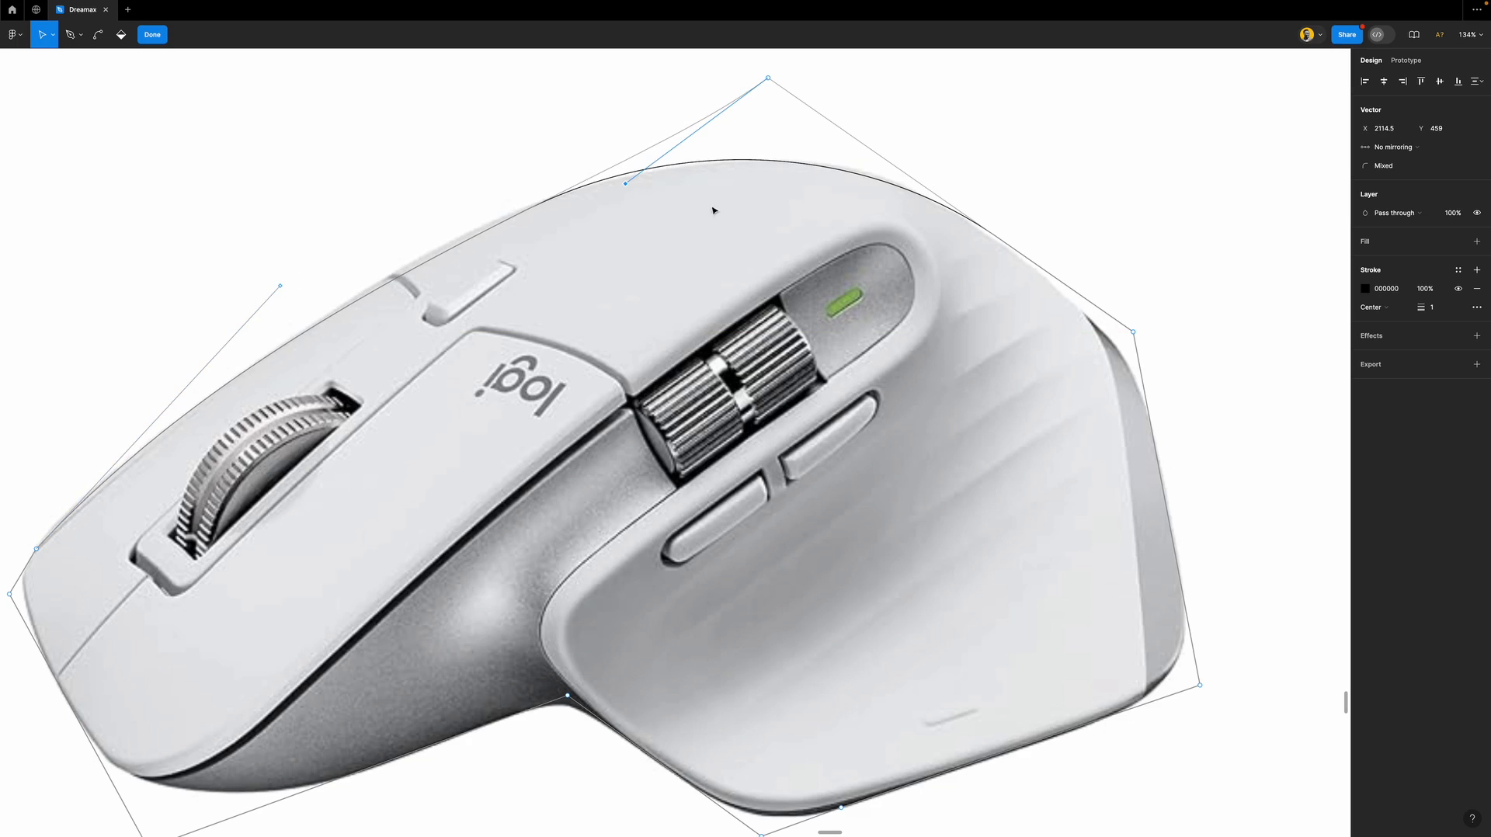
Round the outline's upper rear corner anchor with a corner radius of 376.
scroll(1008, 330, "up", 2)
scroll(948, 334, "up", 3)
key("v")
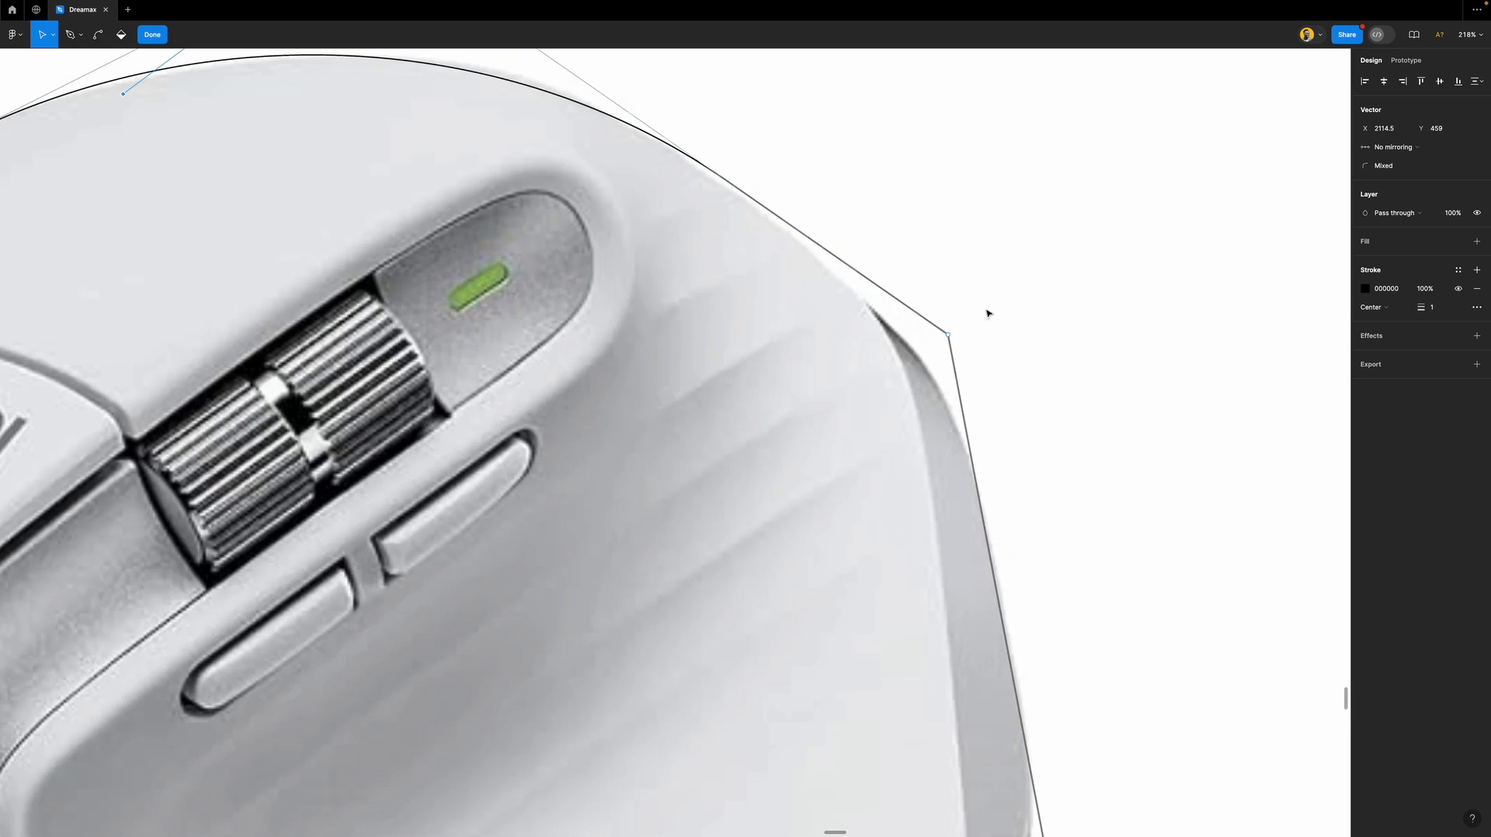
left_click(948, 334)
left_click_drag(1366, 170, 308, 160)
scroll(593, 433, "down", 5)
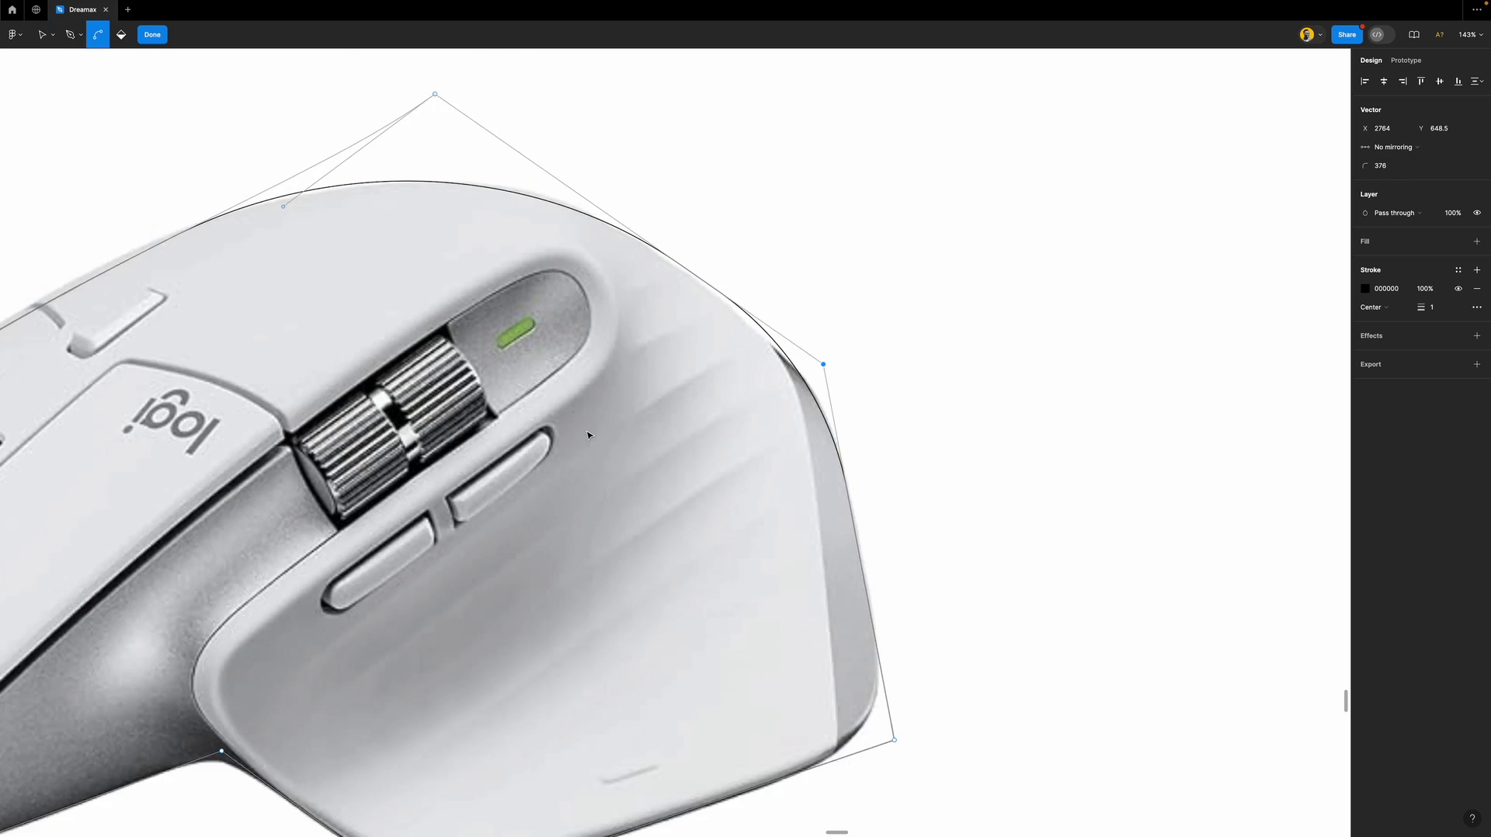
Round the lower rear corner anchor with a radius of 126 and nudge it to about X 2850.5, Y 1095.
scroll(668, 483, "down", 3)
scroll(757, 475, "down", 2)
scroll(840, 451, "up", 4)
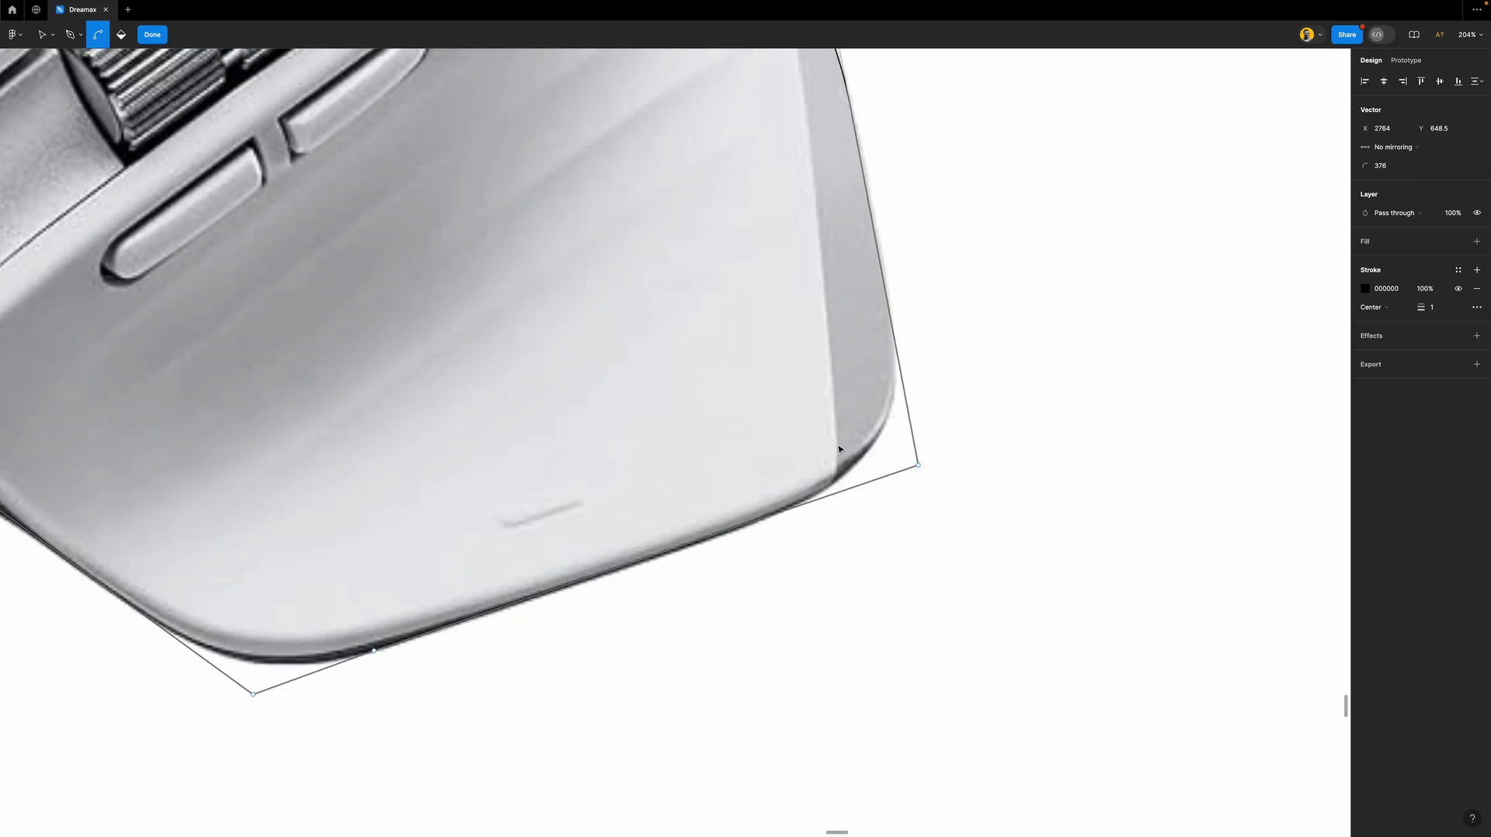
left_click_drag(994, 458, 872, 506)
left_click_drag(1361, 168, 17, 186)
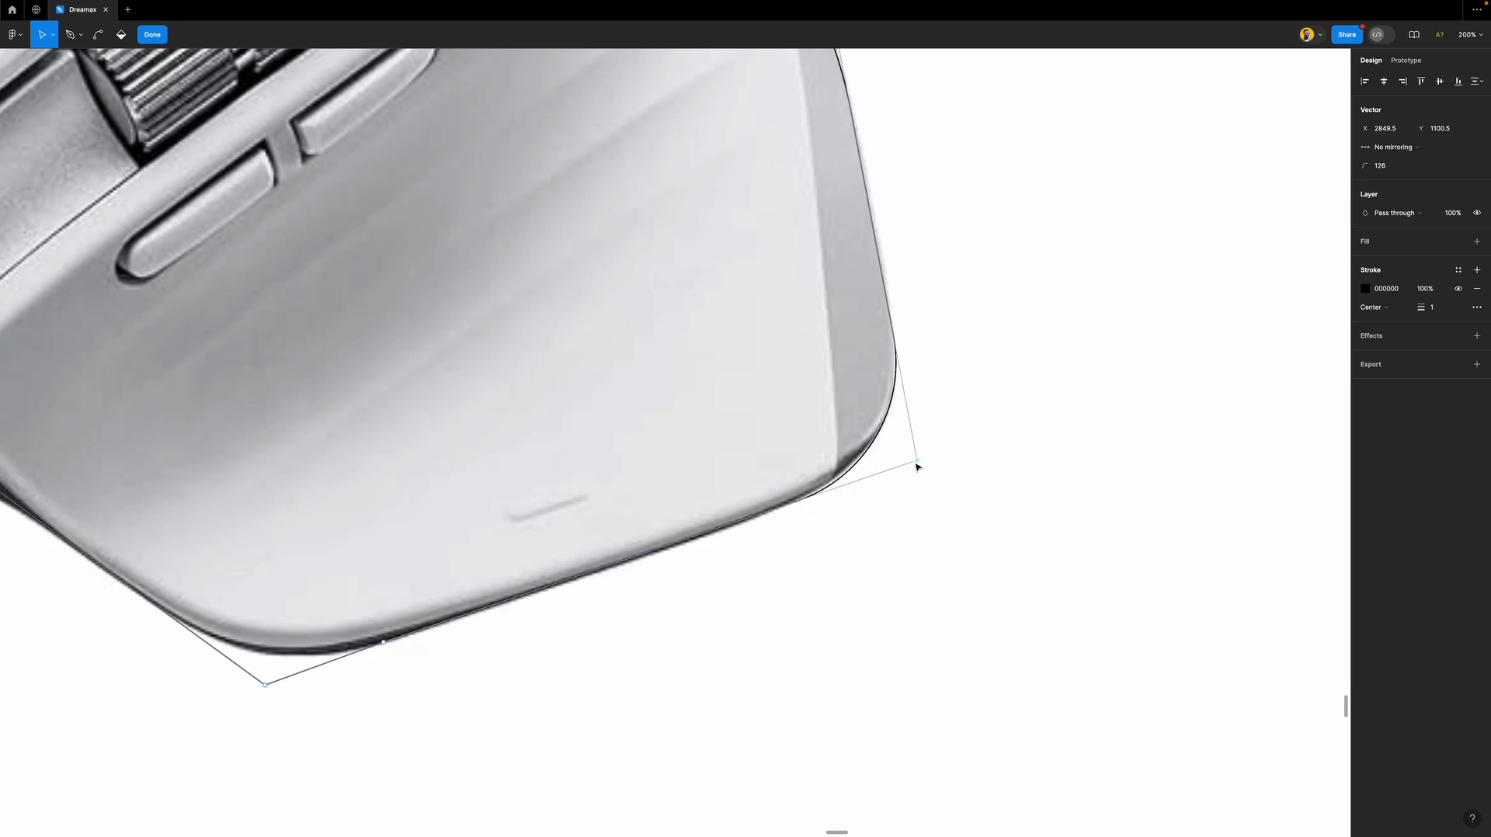
left_click_drag(917, 461, 918, 454)
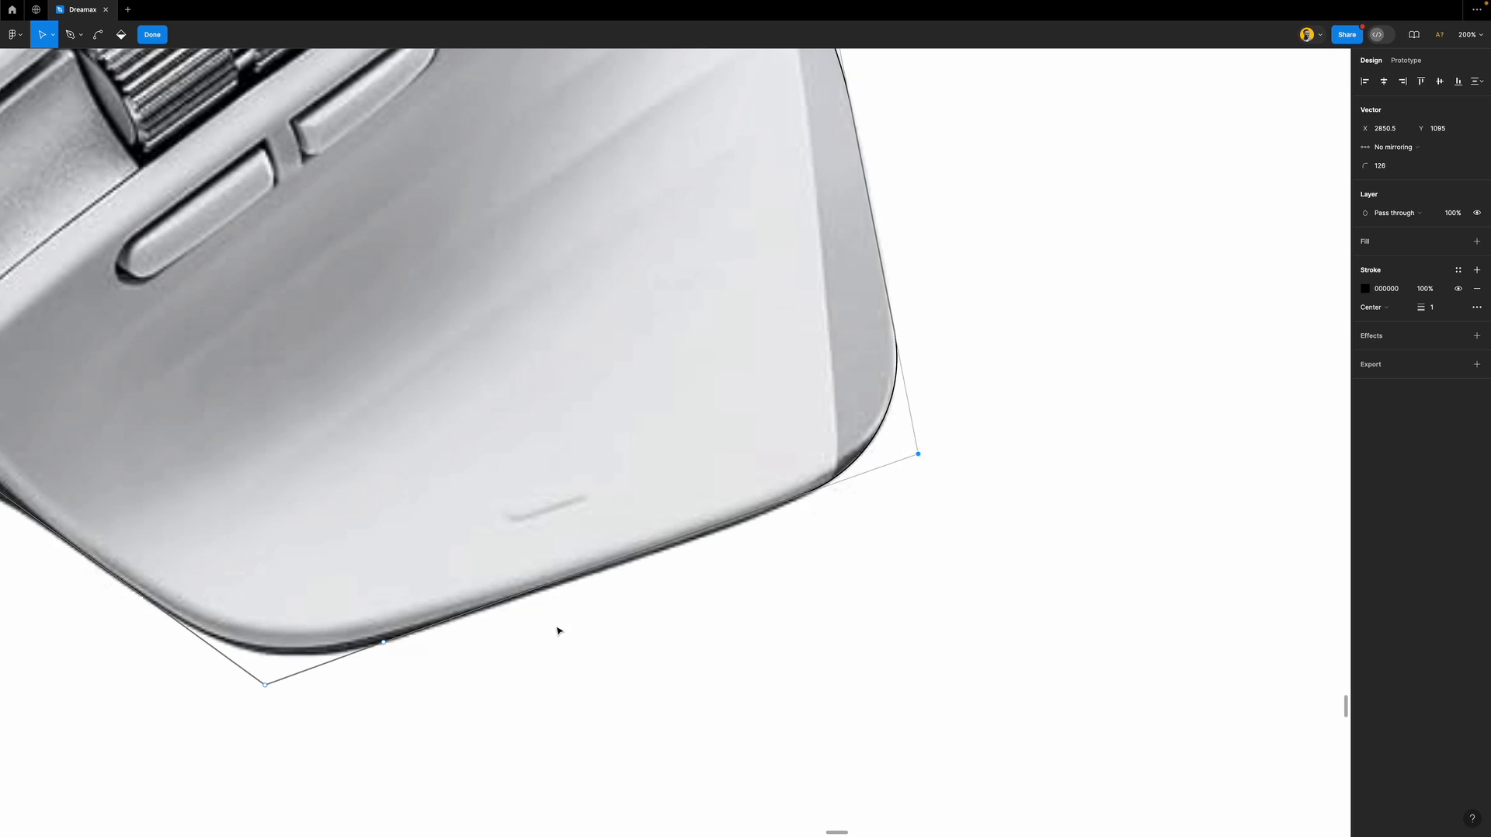
Round the outline's lowest corner anchor, beneath the thumb rest, with a corner radius of 204.
scroll(558, 631, "left", 5)
scroll(558, 631, "down", 3)
scroll(557, 630, "right", 1)
left_click_drag(518, 647, 404, 516)
scroll(458, 541, "up", 3)
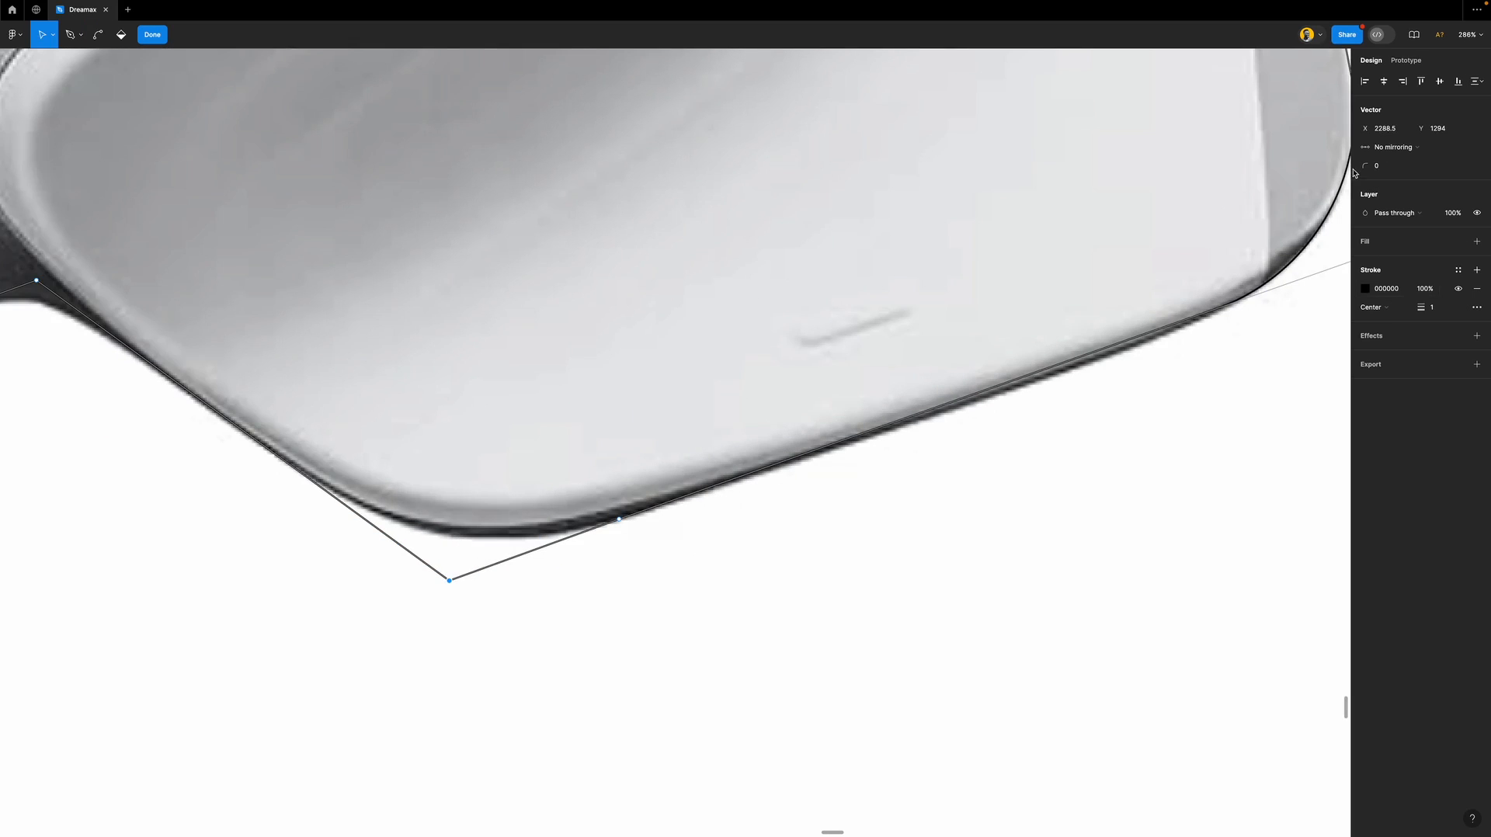
left_click_drag(1361, 166, 104, 181)
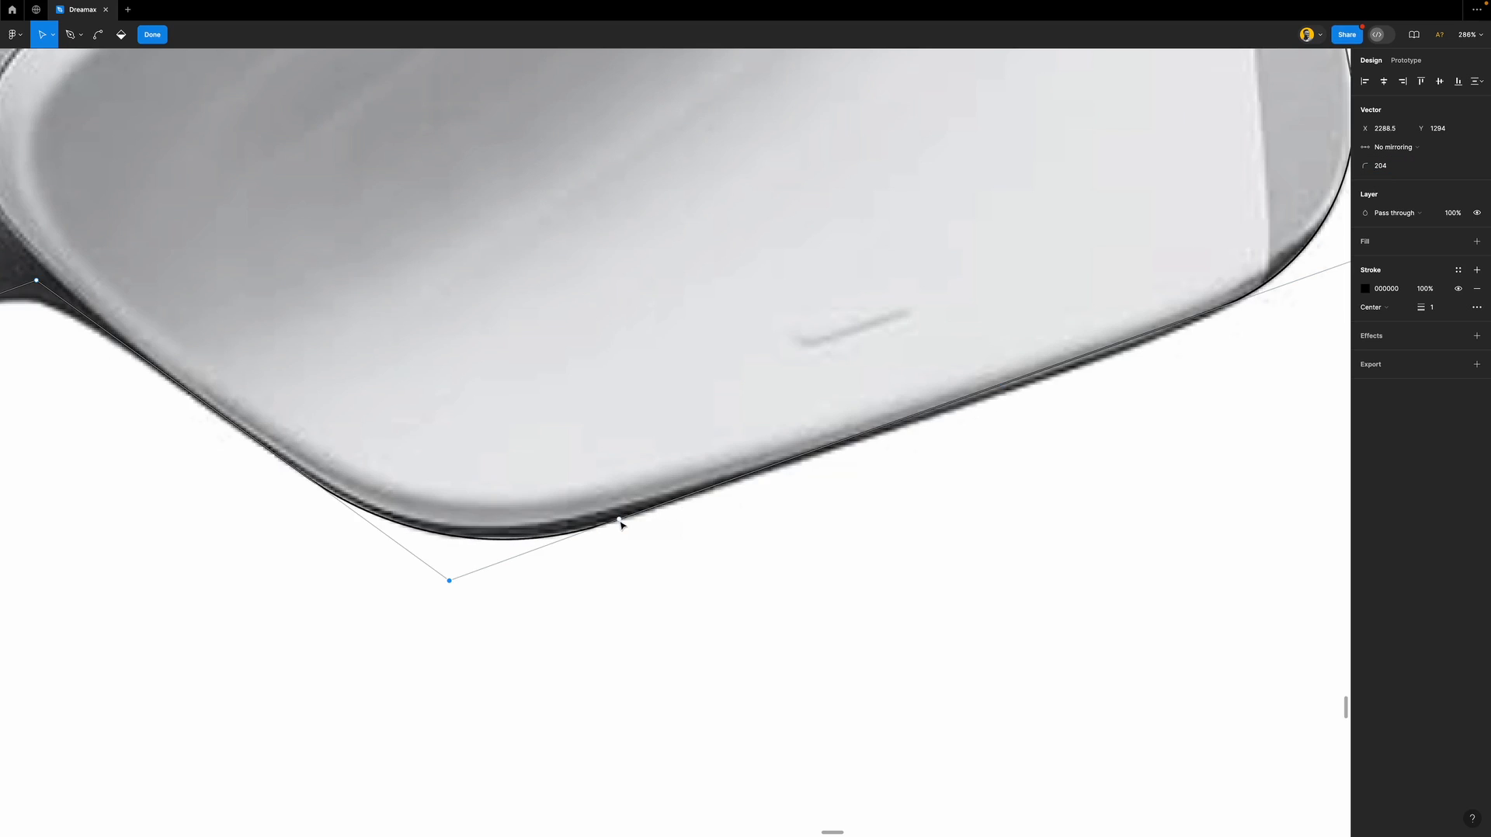
Give the anchor on the thumb rest's lower edge a corner radius of 100, then finish point editing and deselect the outline.
left_click_drag(645, 543, 591, 501)
left_click(1390, 167)
type("20")
key("Return")
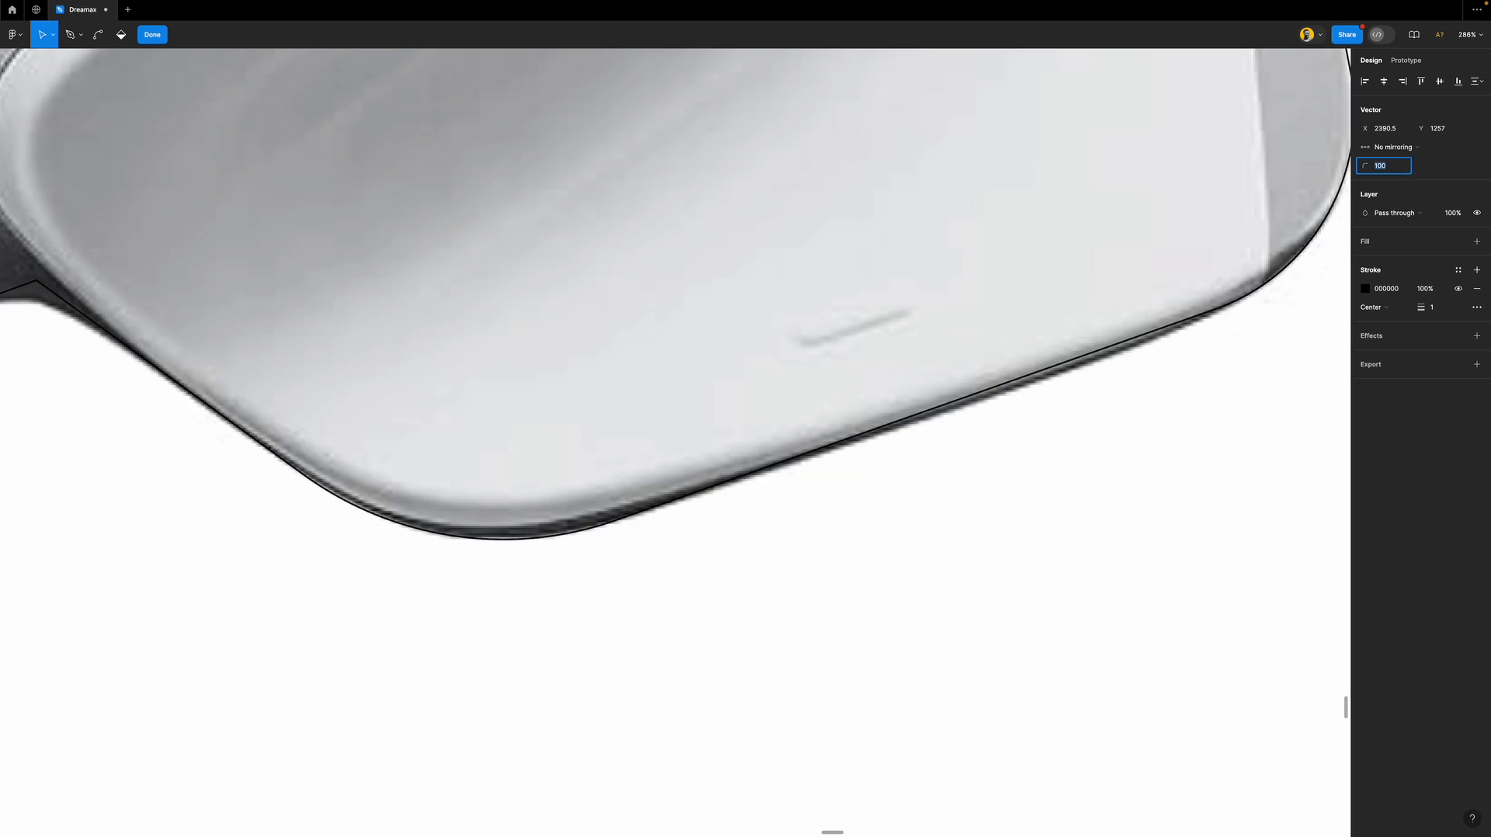
key("Return")
scroll(823, 458, "down", 5)
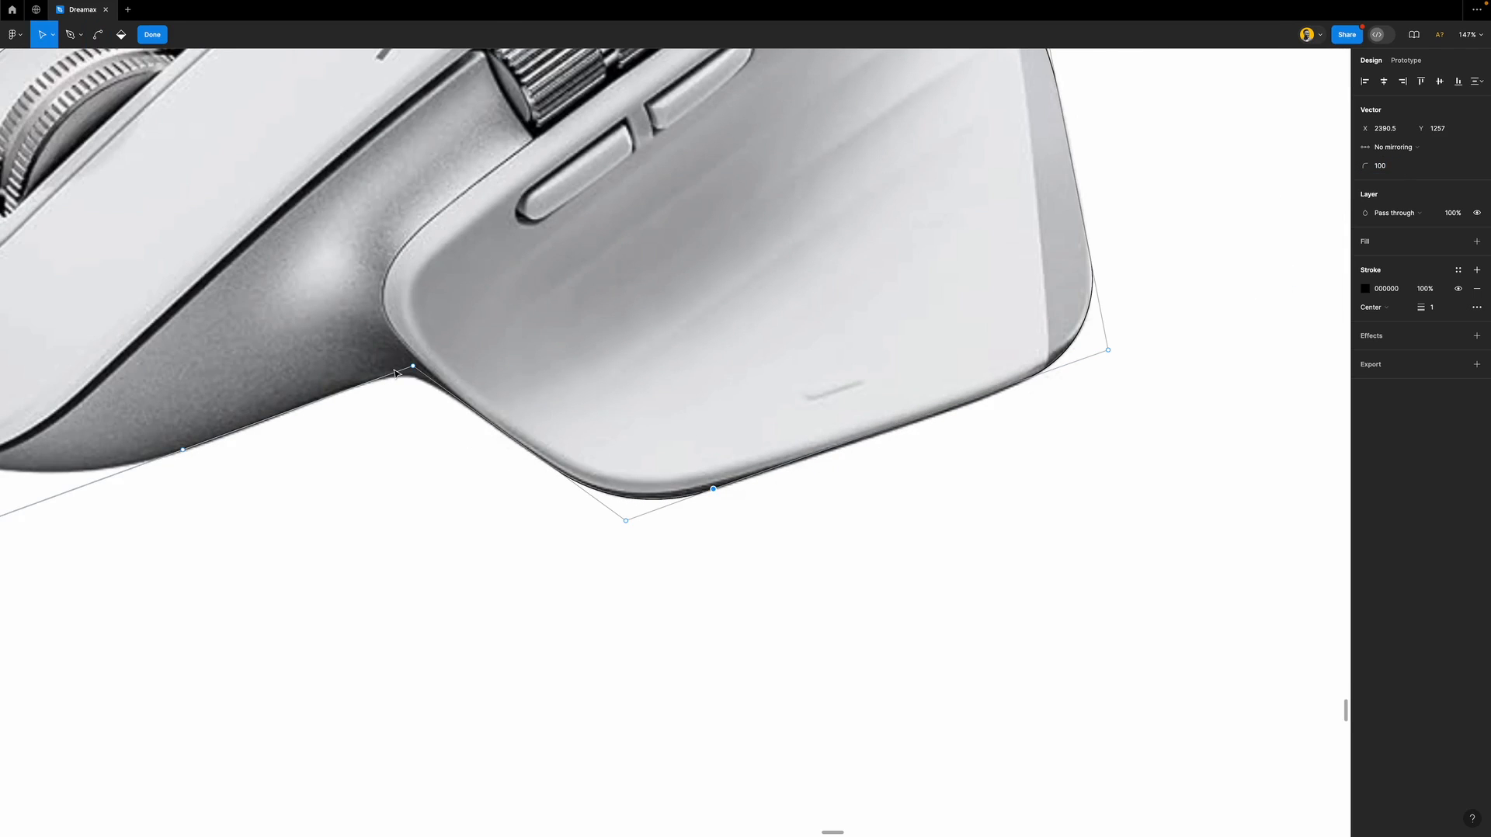
scroll(532, 395, "down", 5)
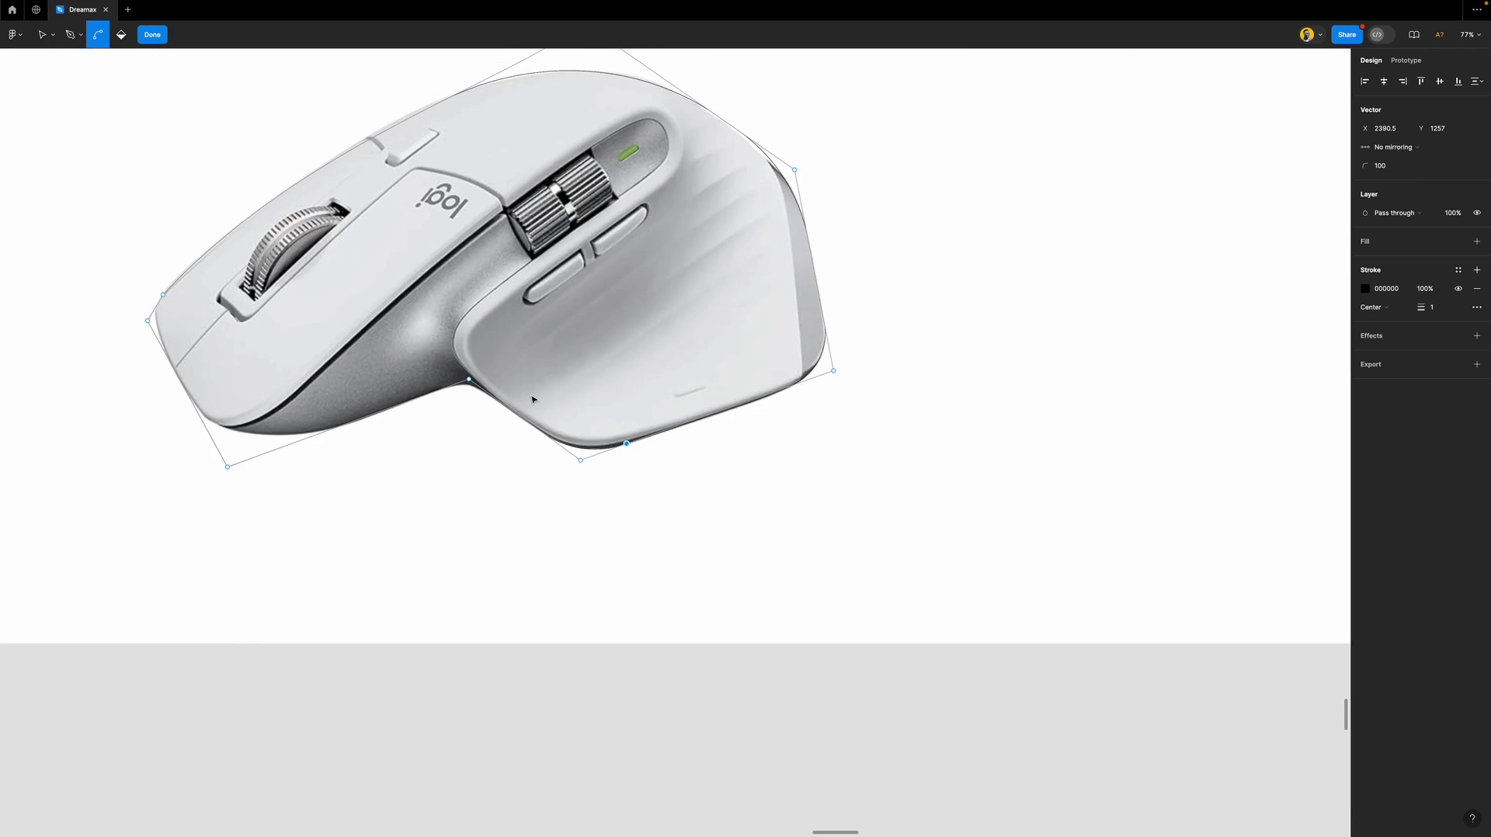
left_click(158, 42)
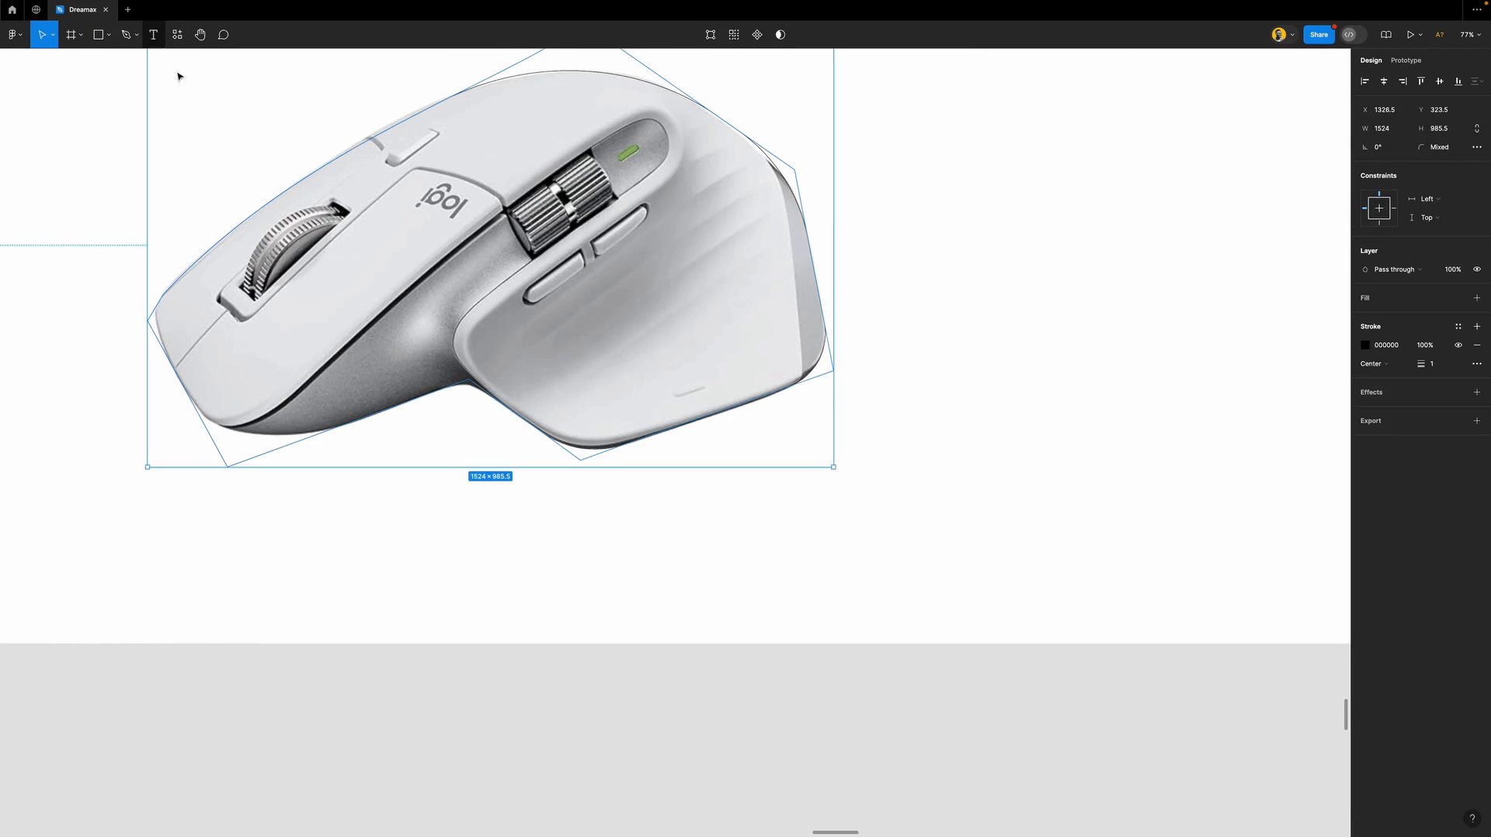
key("Escape")
scroll(803, 322, "down", 3)
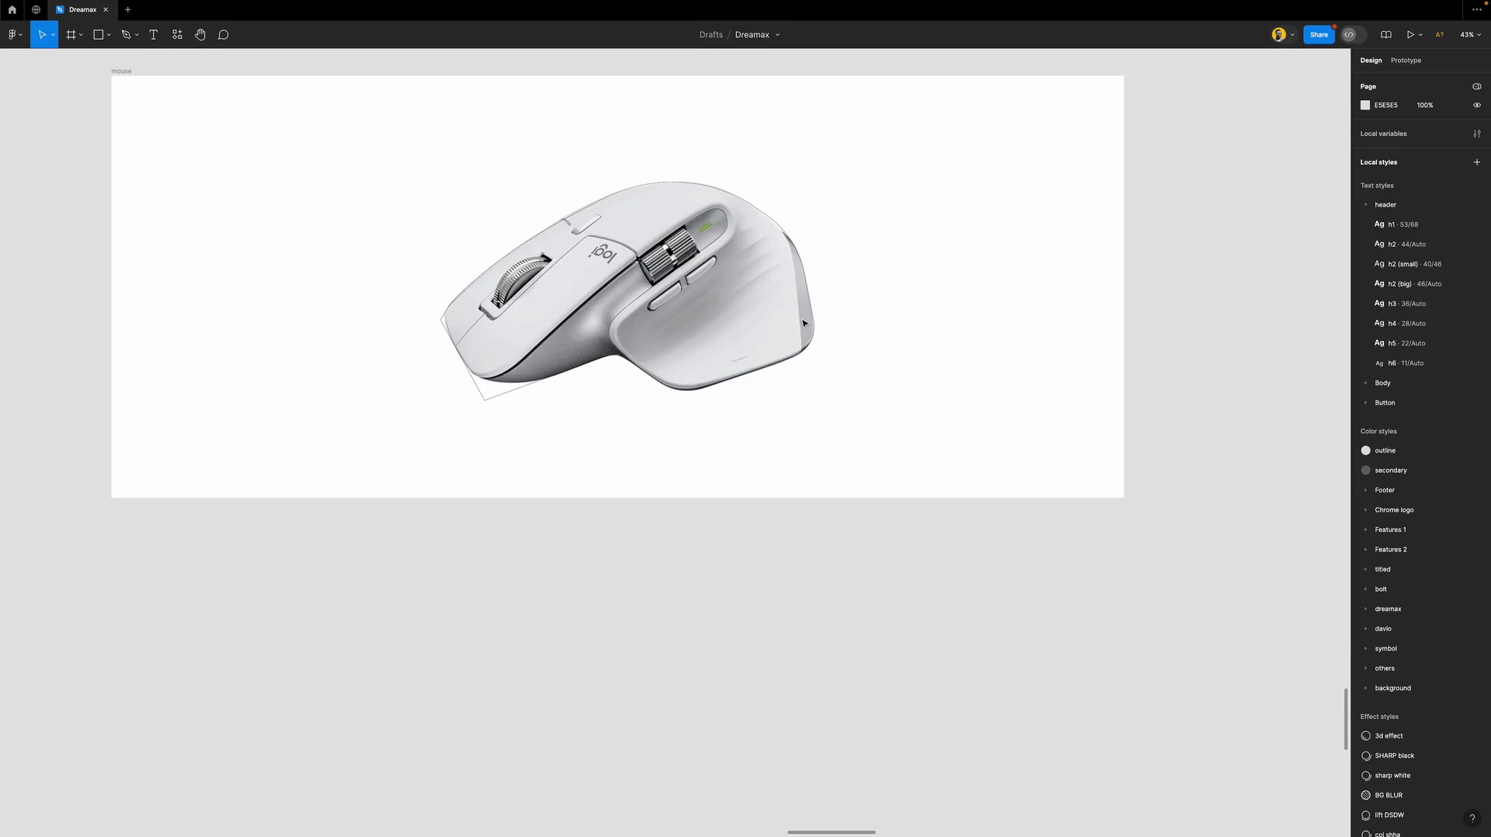
Change the stroke colour of the traced mouse outline to red, FF0000.
left_click(804, 264)
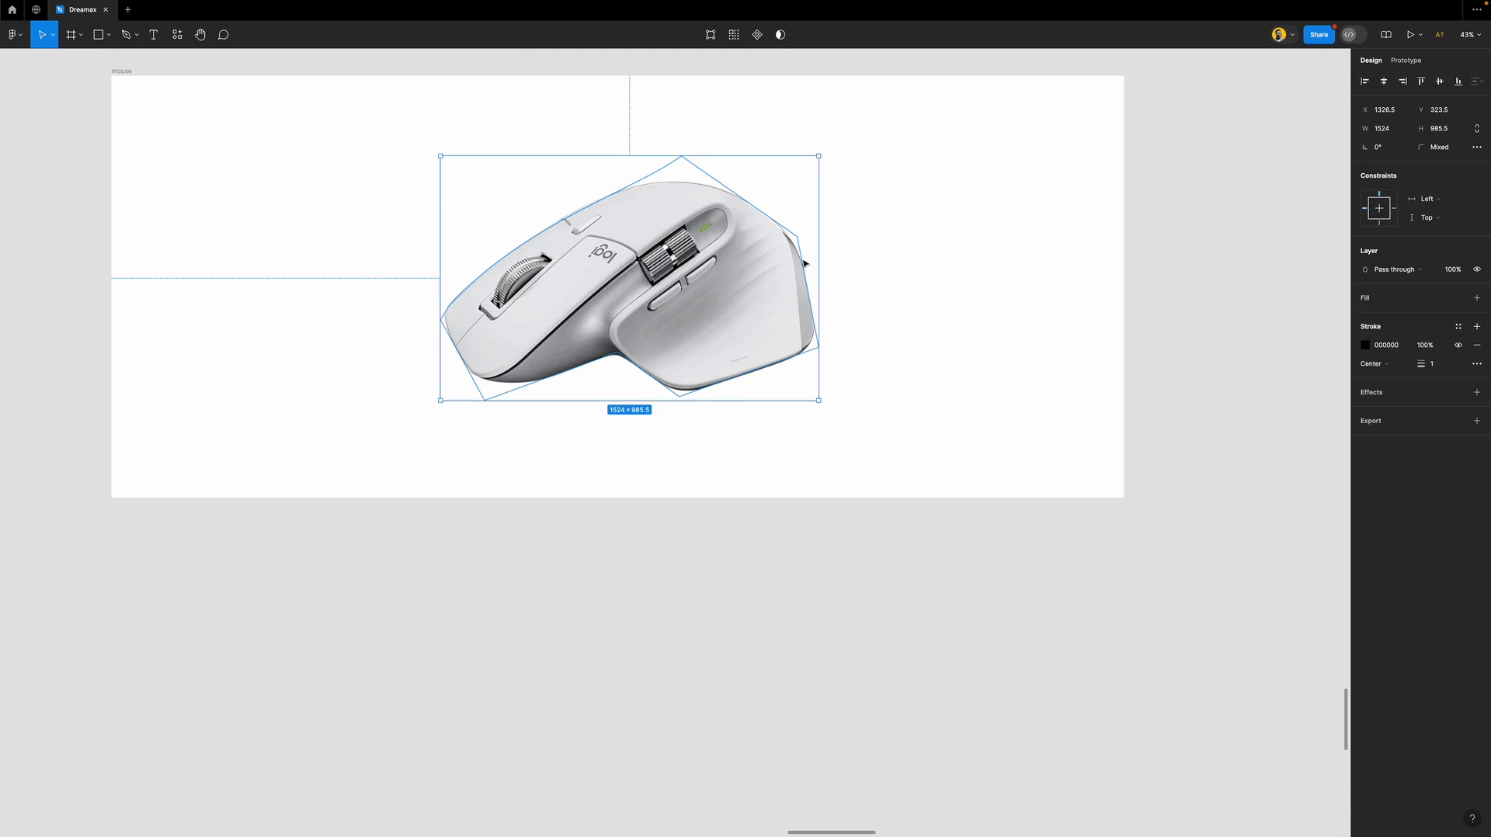
key("super+backslash")
key("super+backslash")
key("super+shift+backslash")
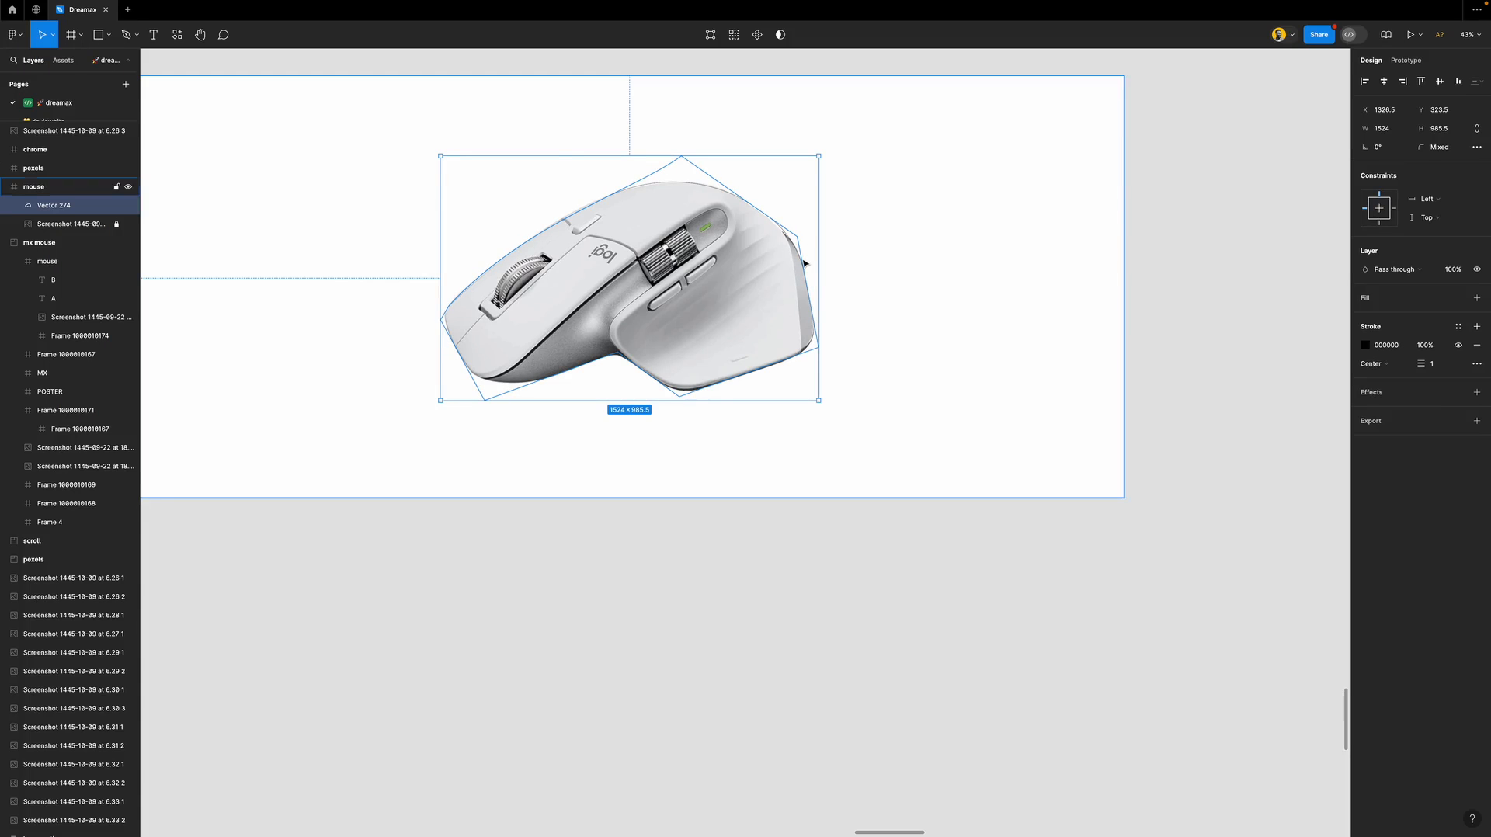
left_click(78, 225)
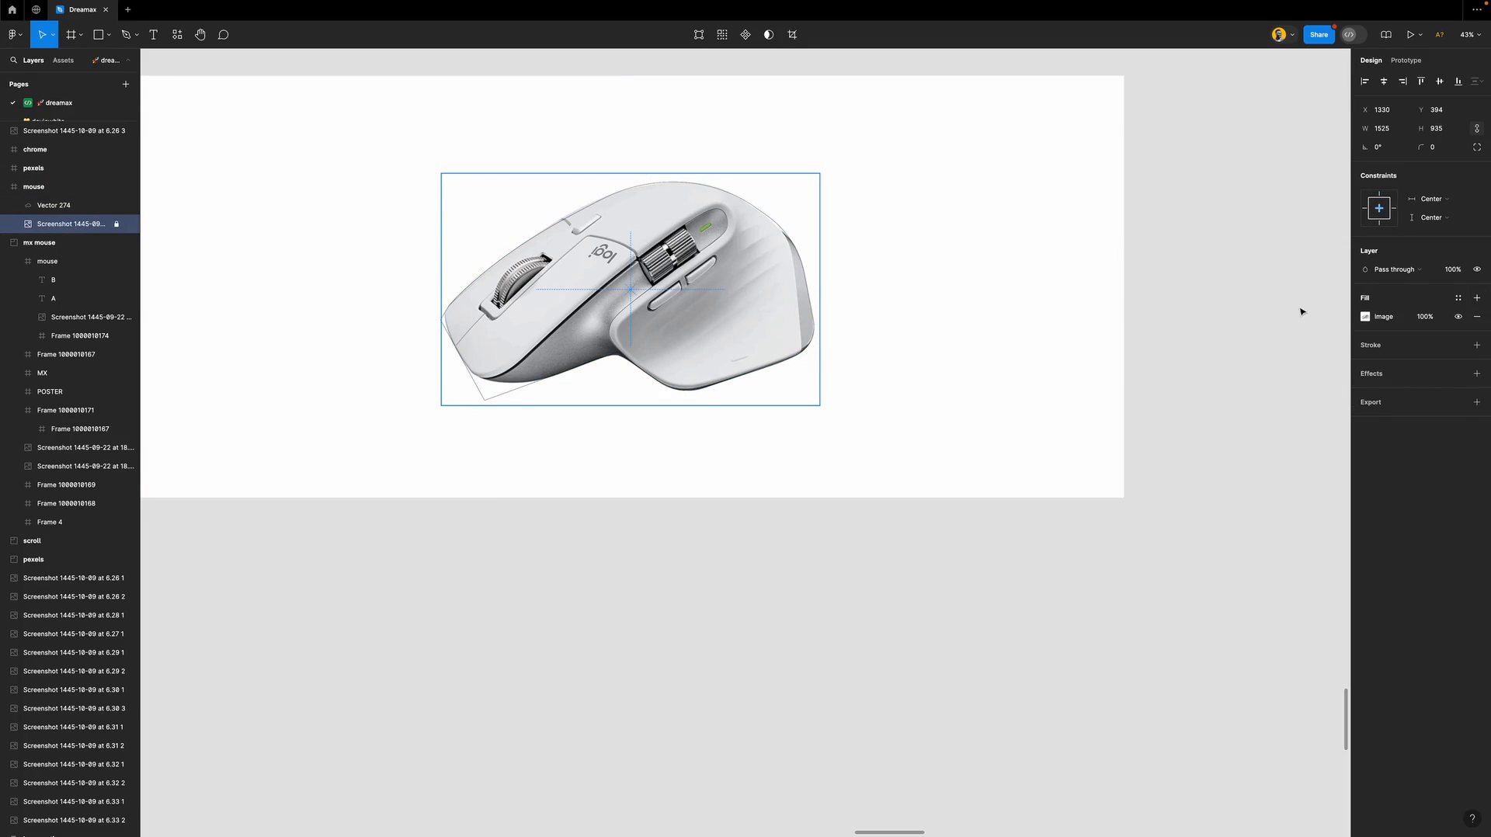
left_click(68, 206)
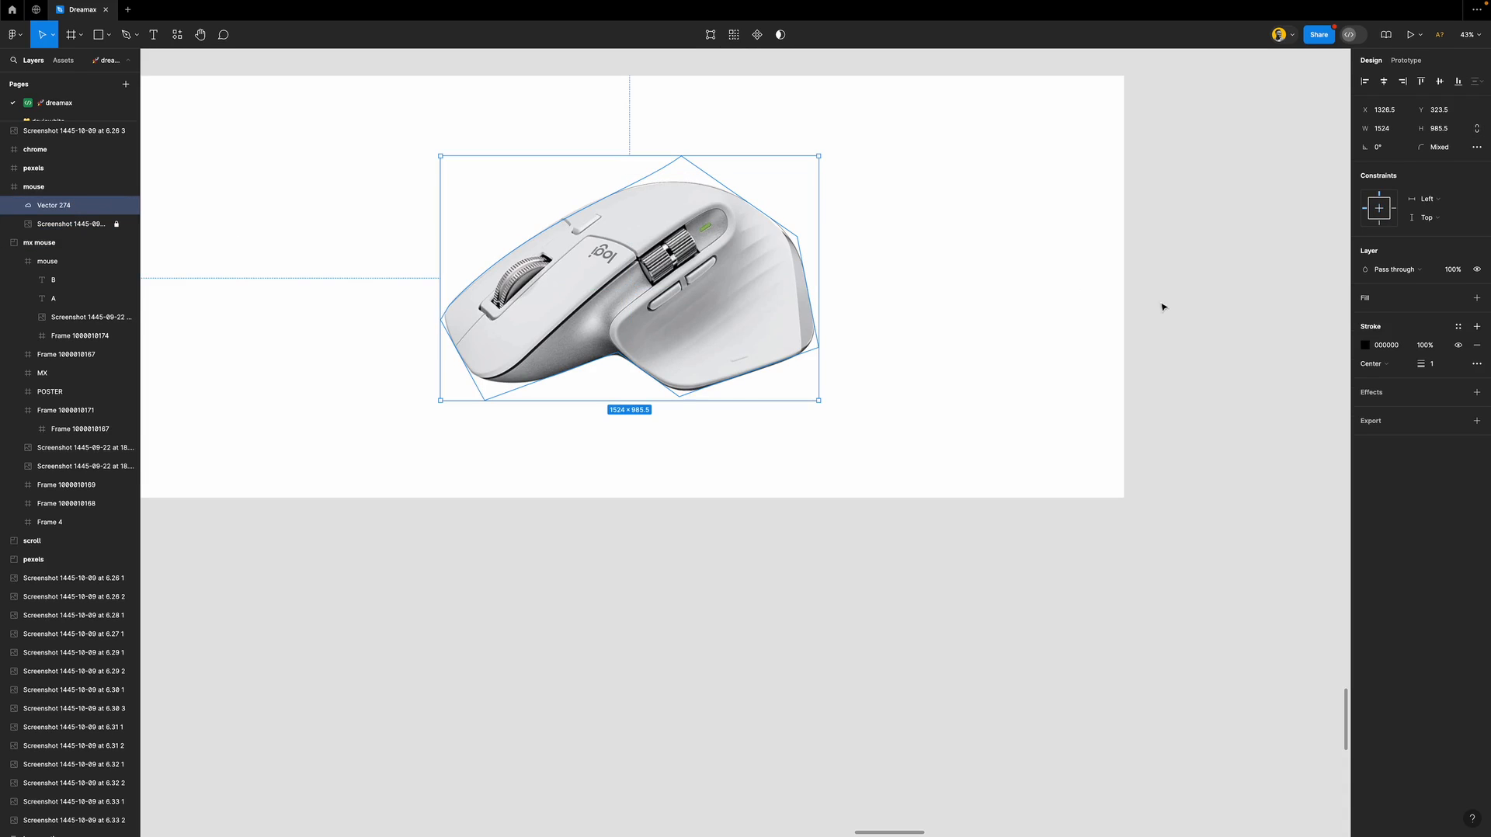
left_click(1365, 345)
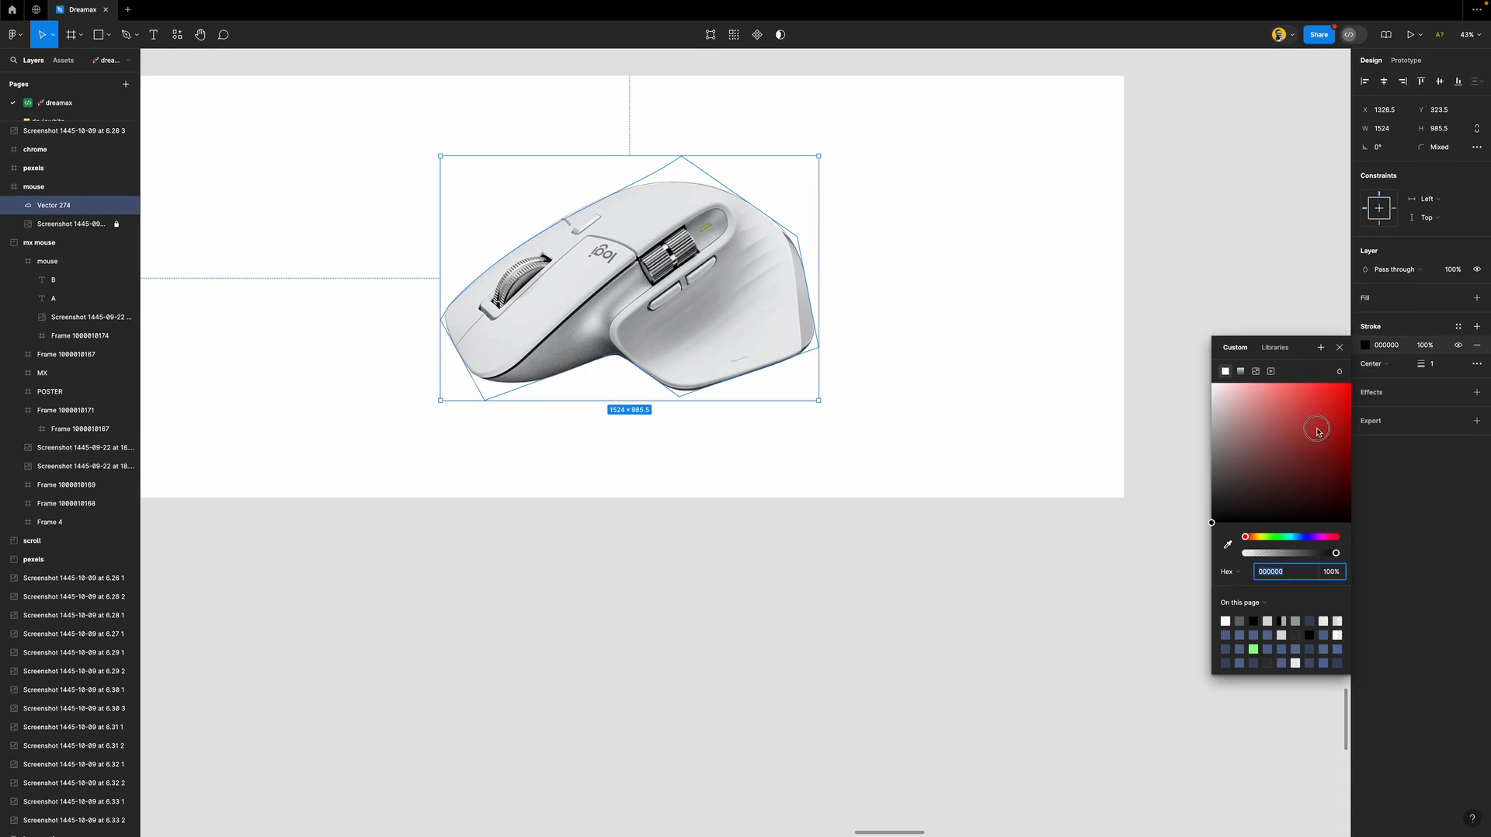
left_click(1350, 384)
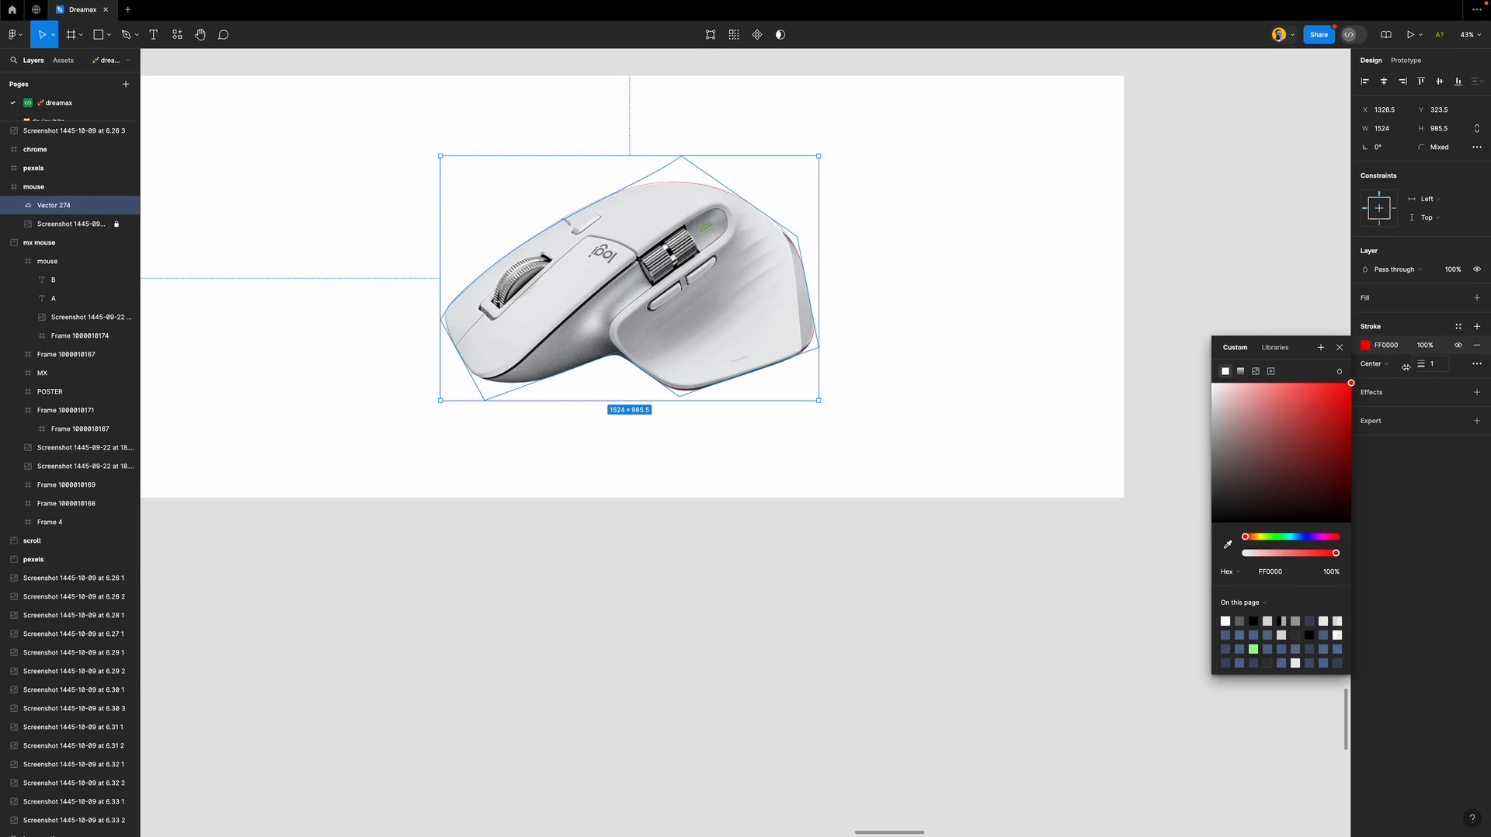
left_click(1340, 347)
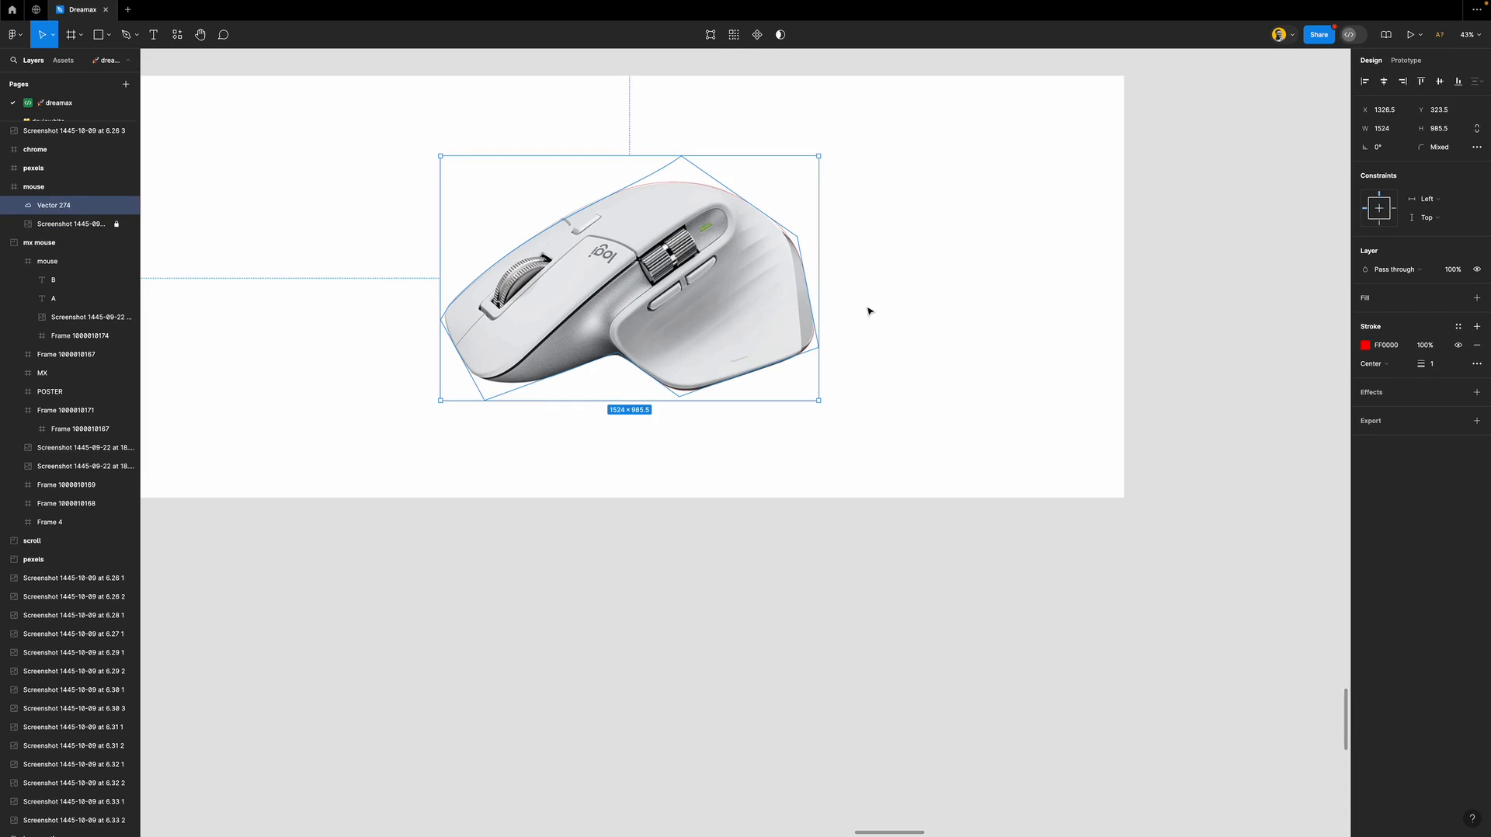
Lower the reference photo's layer opacity to 60%, then deselect it and hide the layer list.
left_click(70, 224)
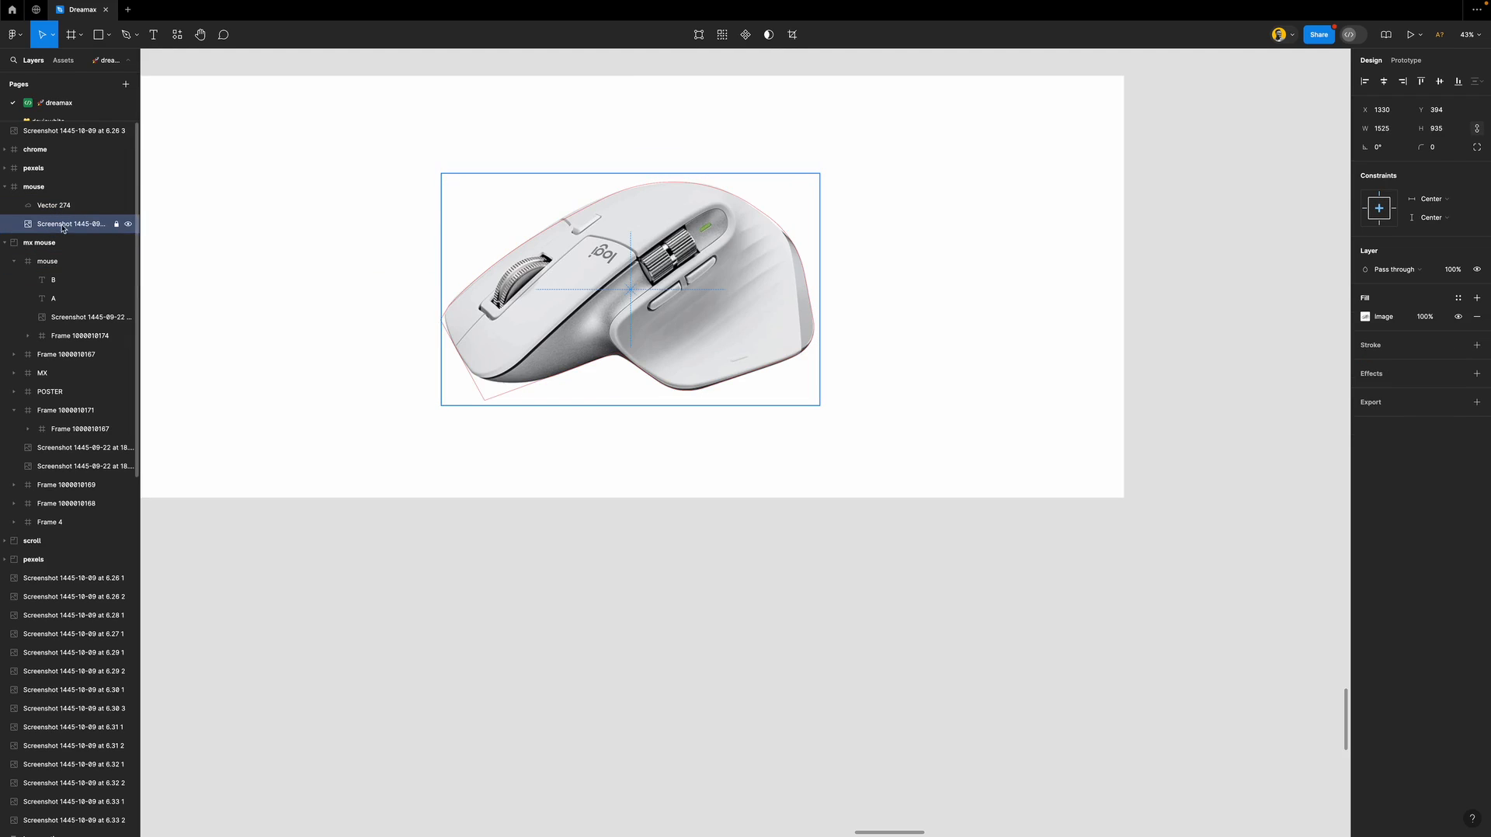
left_click(1456, 271)
type("70")
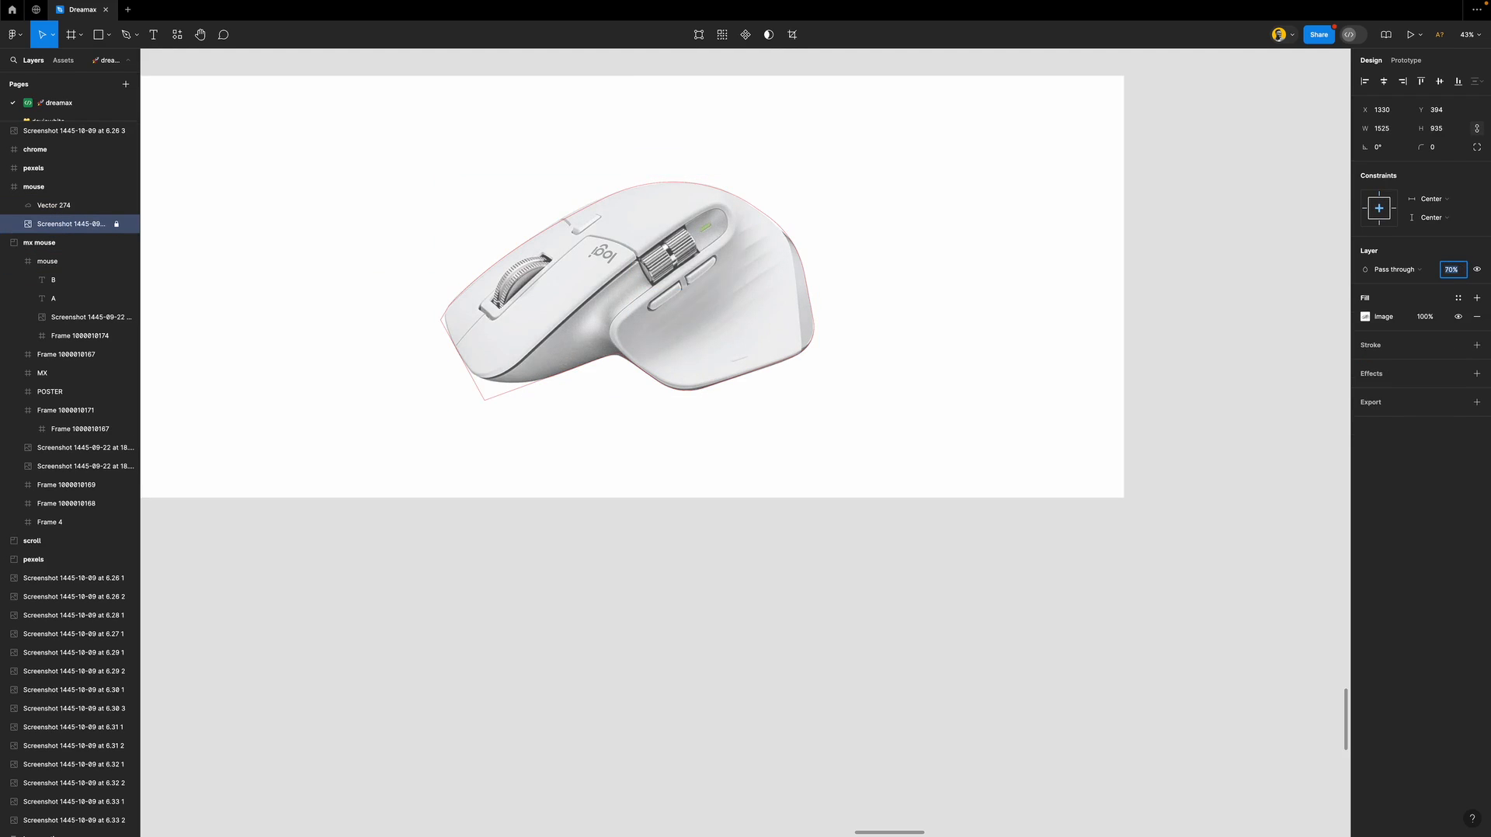
key("shift+Down")
key("Return")
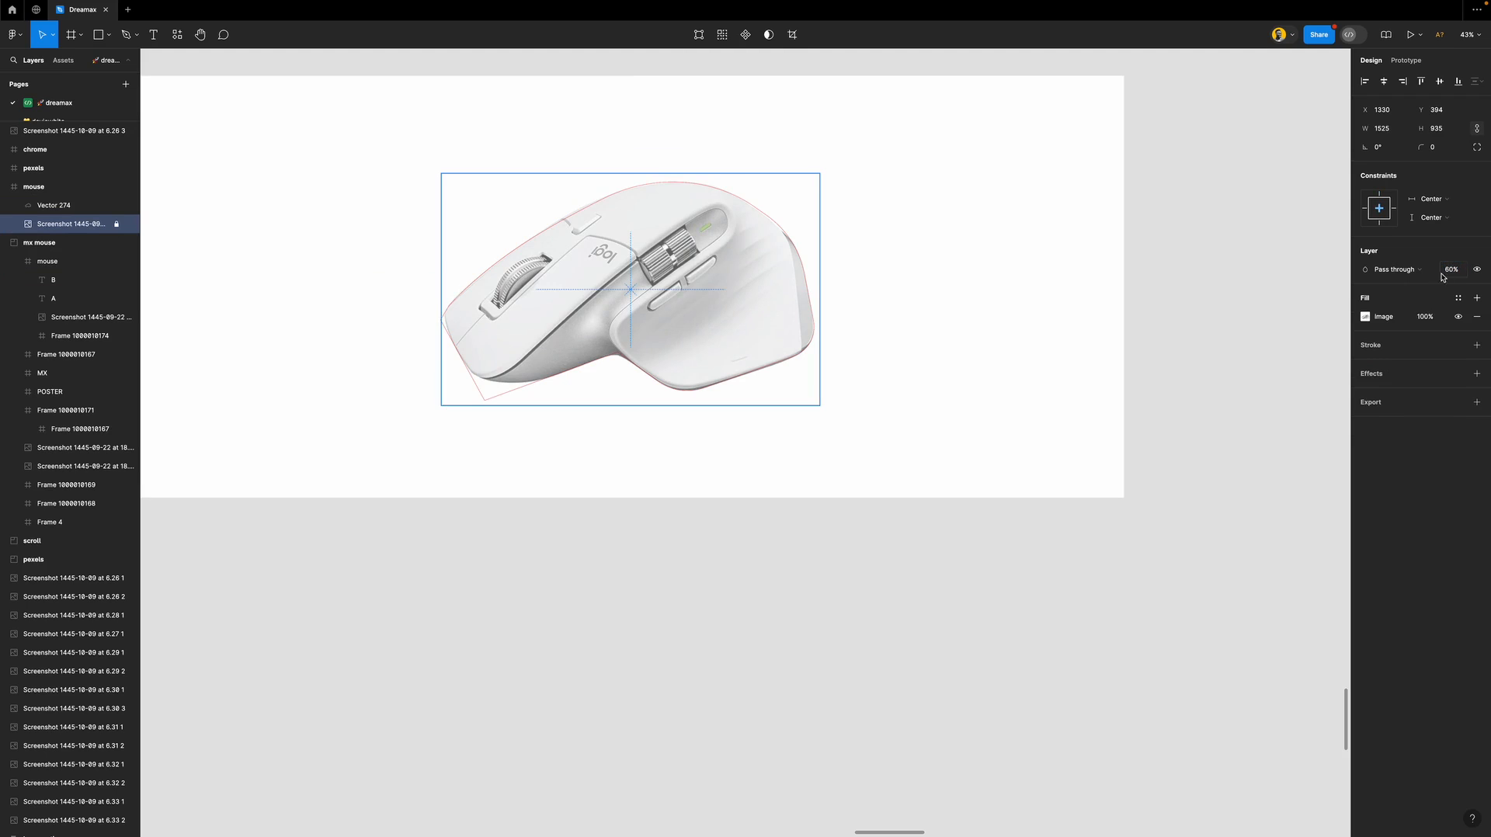
left_click(357, 261)
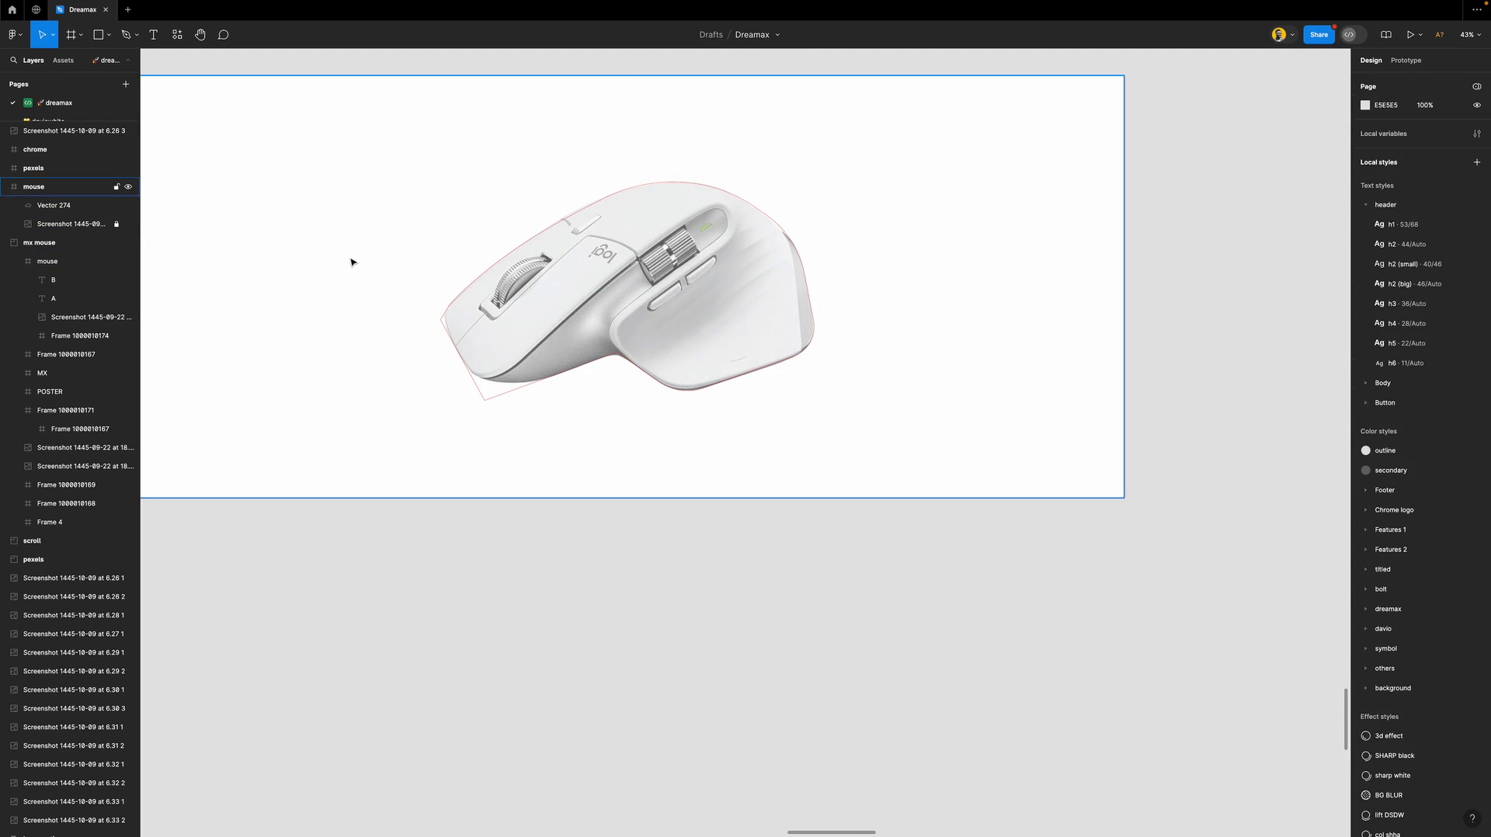
key("shift+super+backslash")
Edit the outline's points and round the anchor in the notch before the thumb rest with a corner radius of 85.
scroll(559, 267, "up", 5)
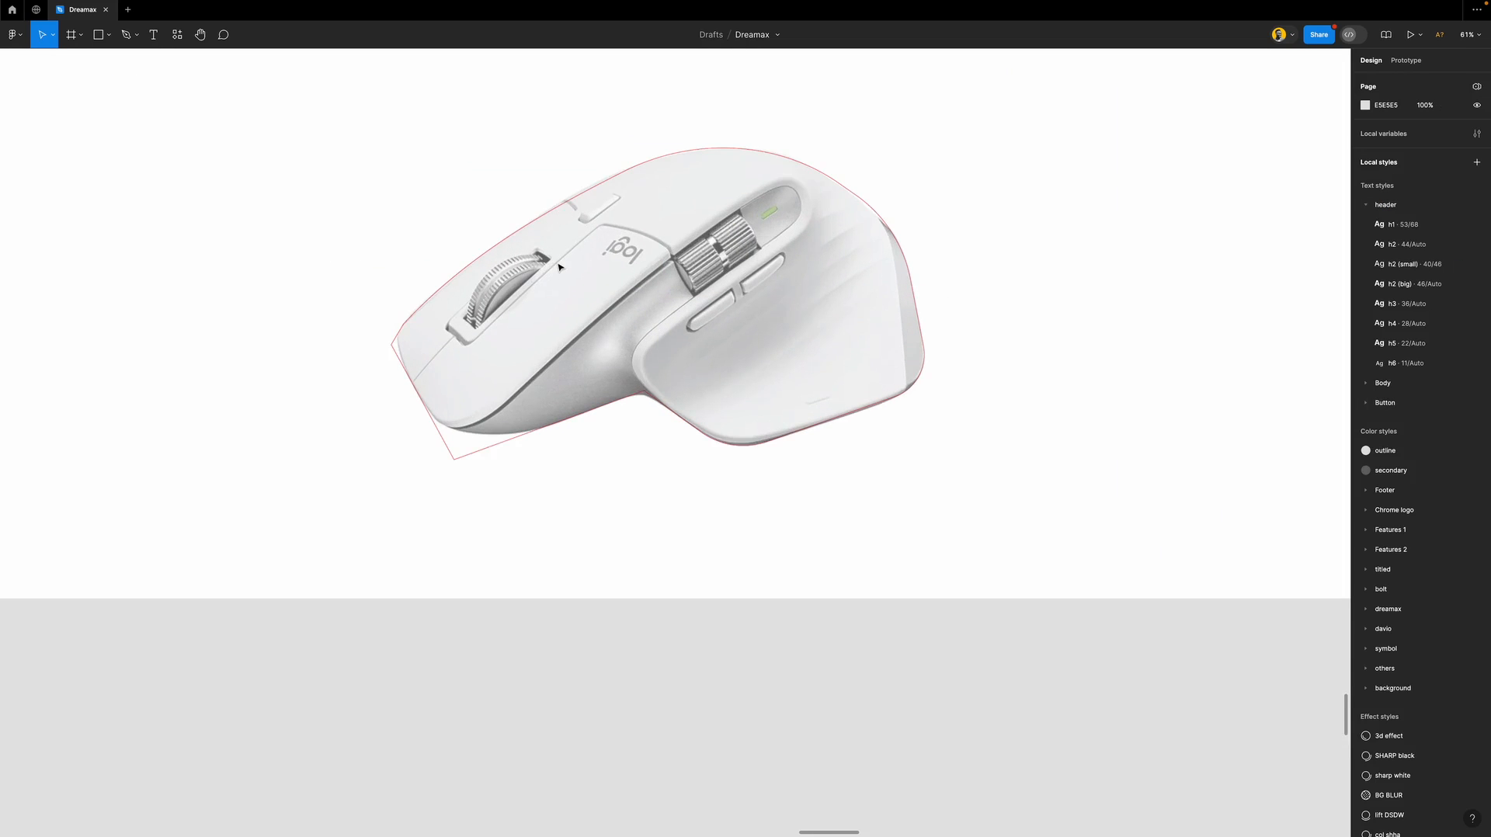
scroll(676, 450, "up", 2)
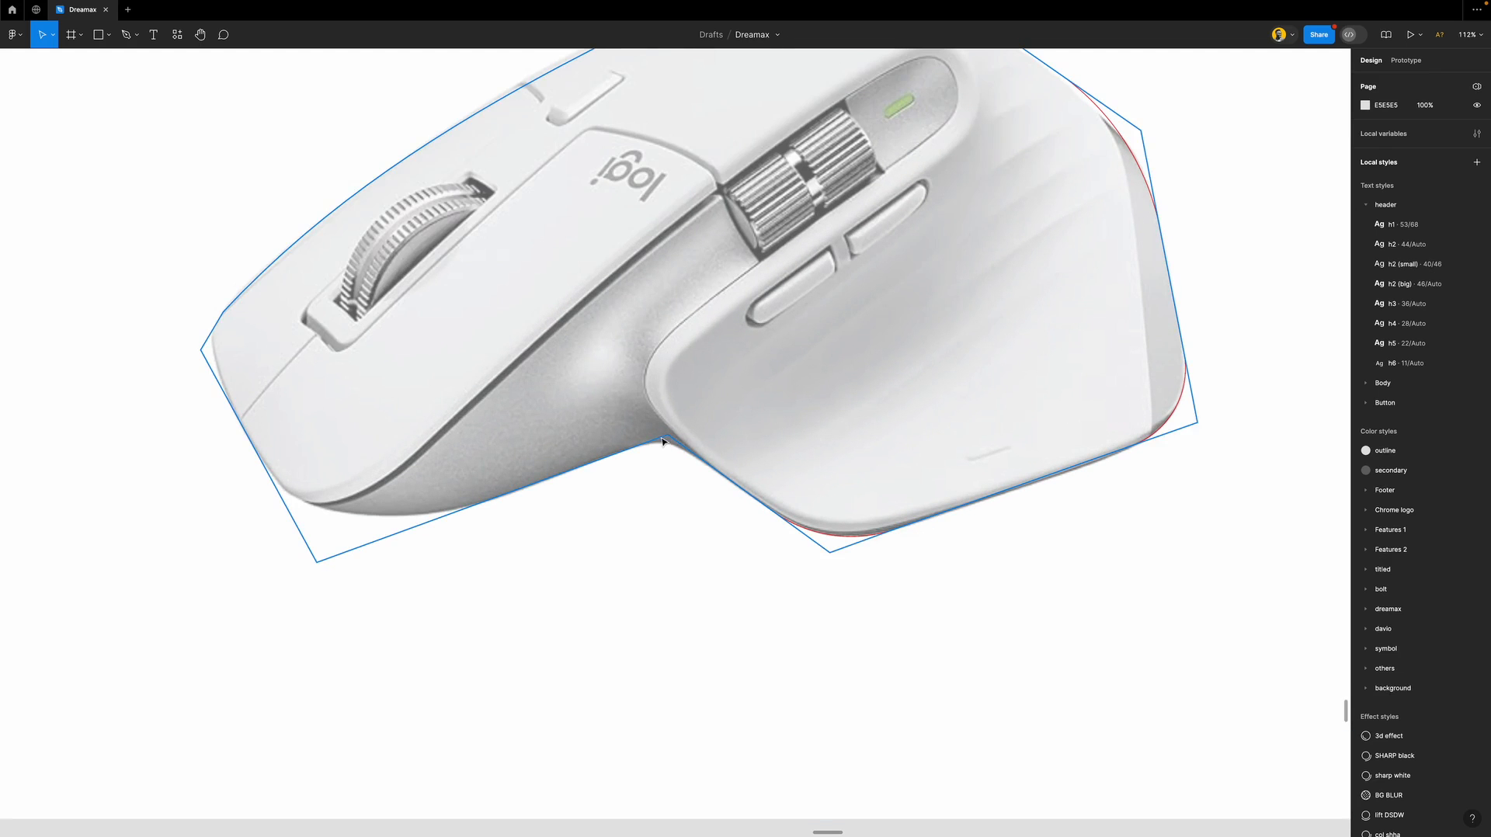
double_click(668, 442)
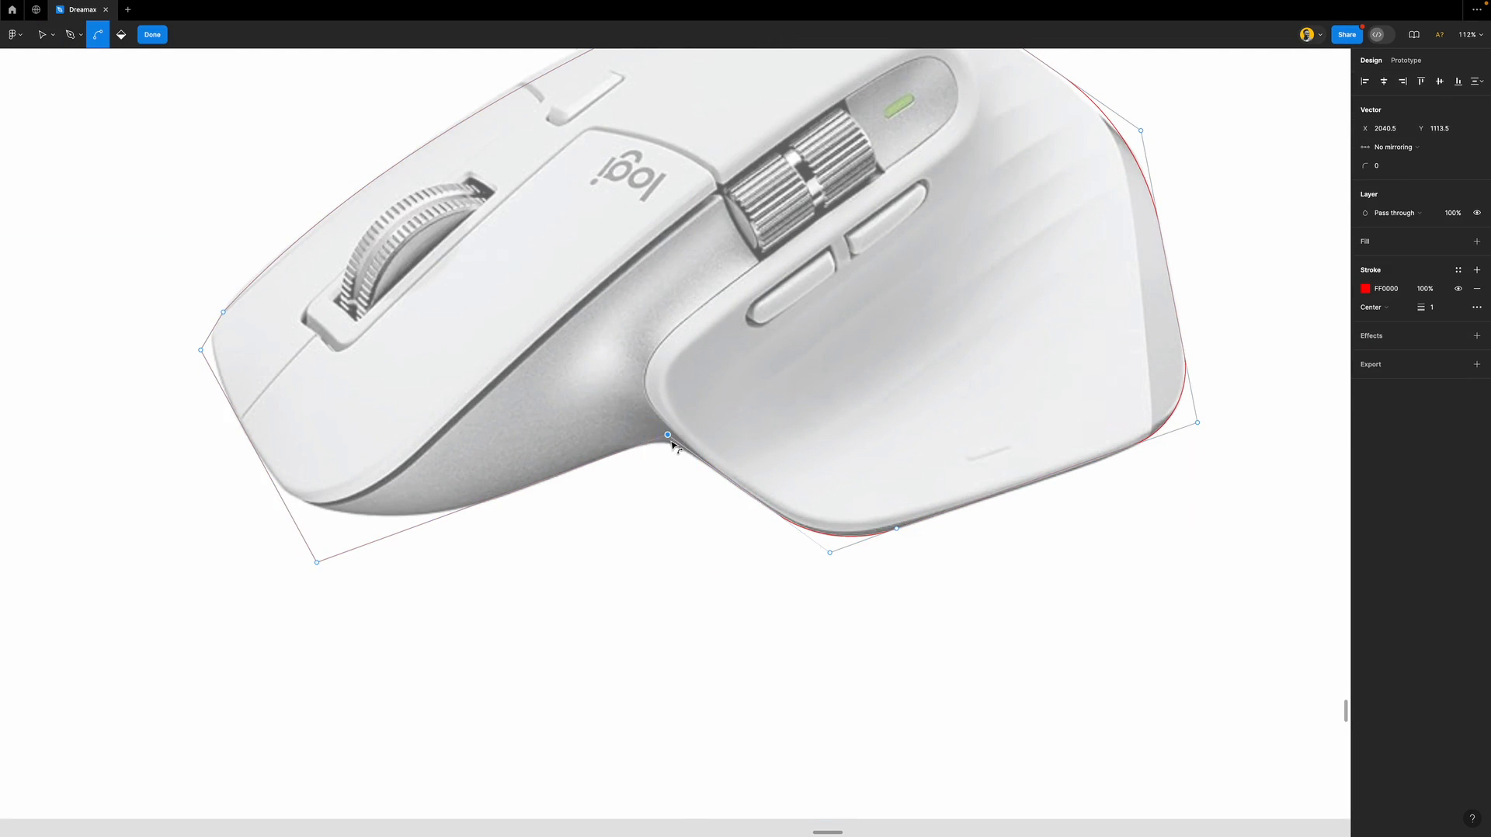
scroll(671, 443, "up", 8)
scroll(673, 445, "down", 1)
key("v")
left_click_drag(1364, 166, 1448, 179)
left_click_drag(1464, 183, 1466, 183)
Try corner radii of 1000, 700 and 400 on the anchor beneath the front end of the mouse.
scroll(750, 469, "down", 5)
scroll(750, 469, "left", 3)
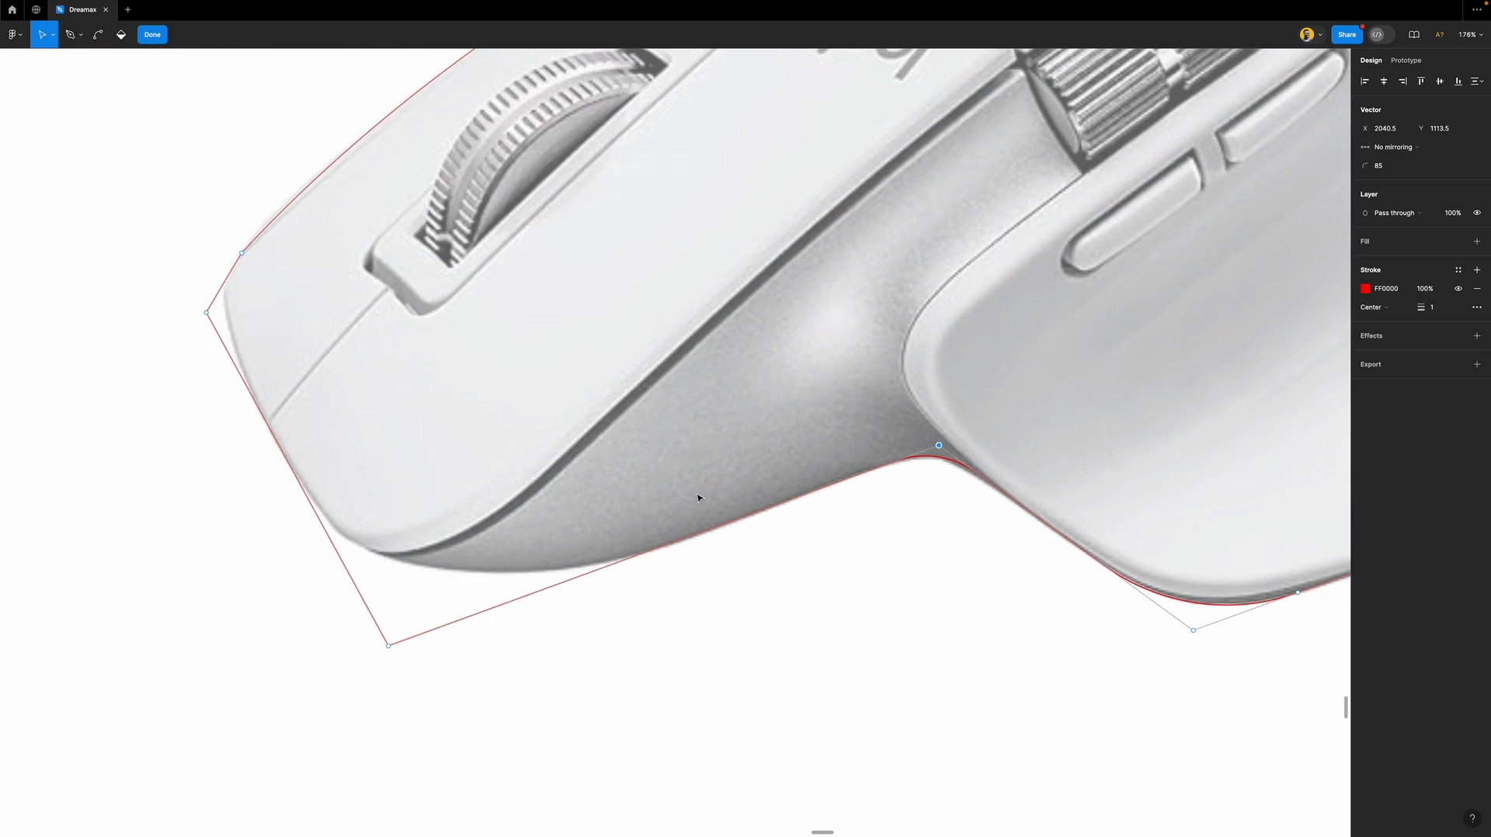
left_click(388, 645)
type("1000")
key("Return")
left_click(1376, 165)
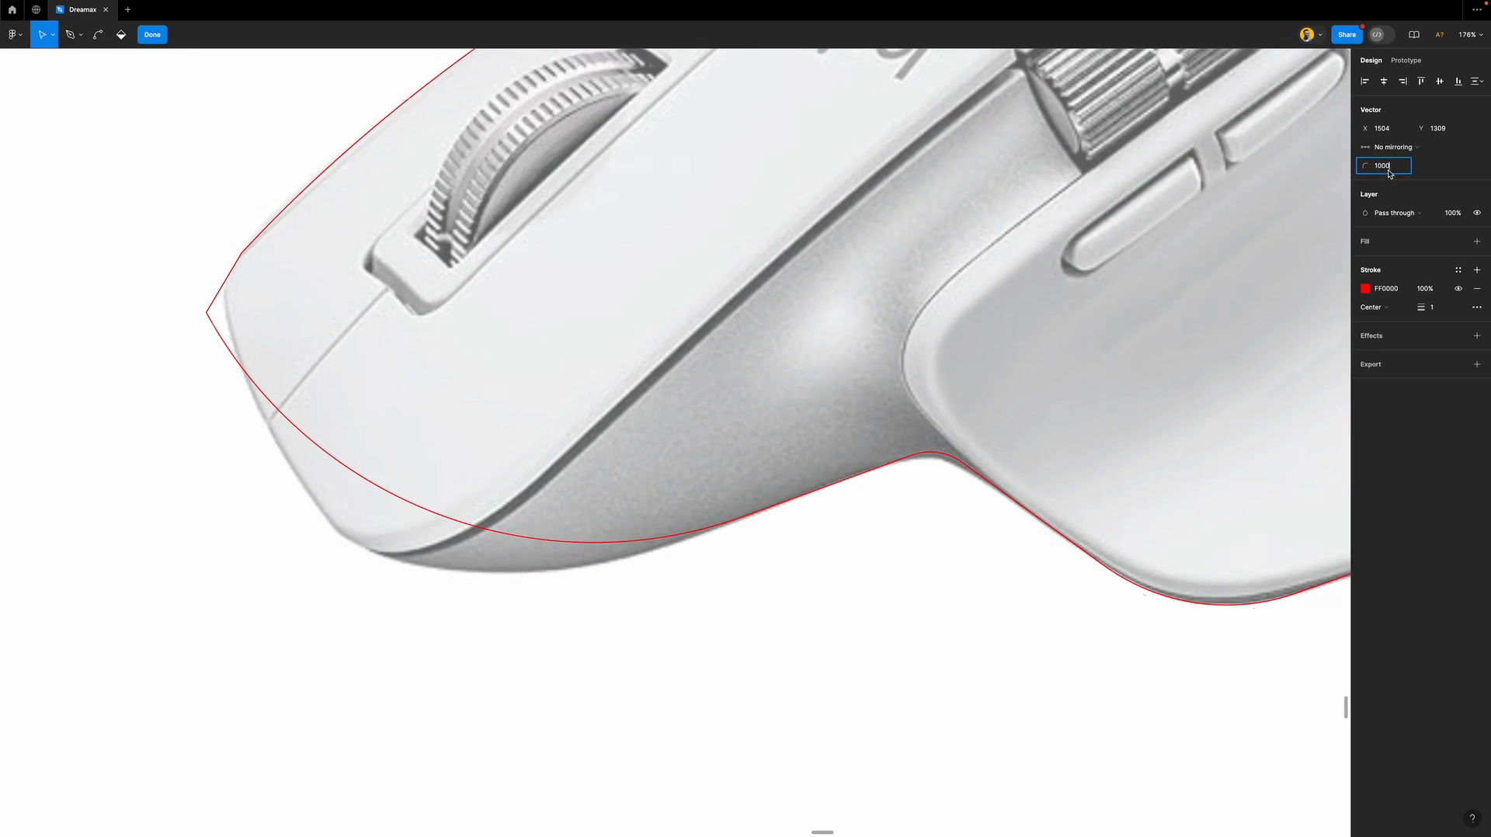
type("700")
key("Return")
left_click(1395, 169)
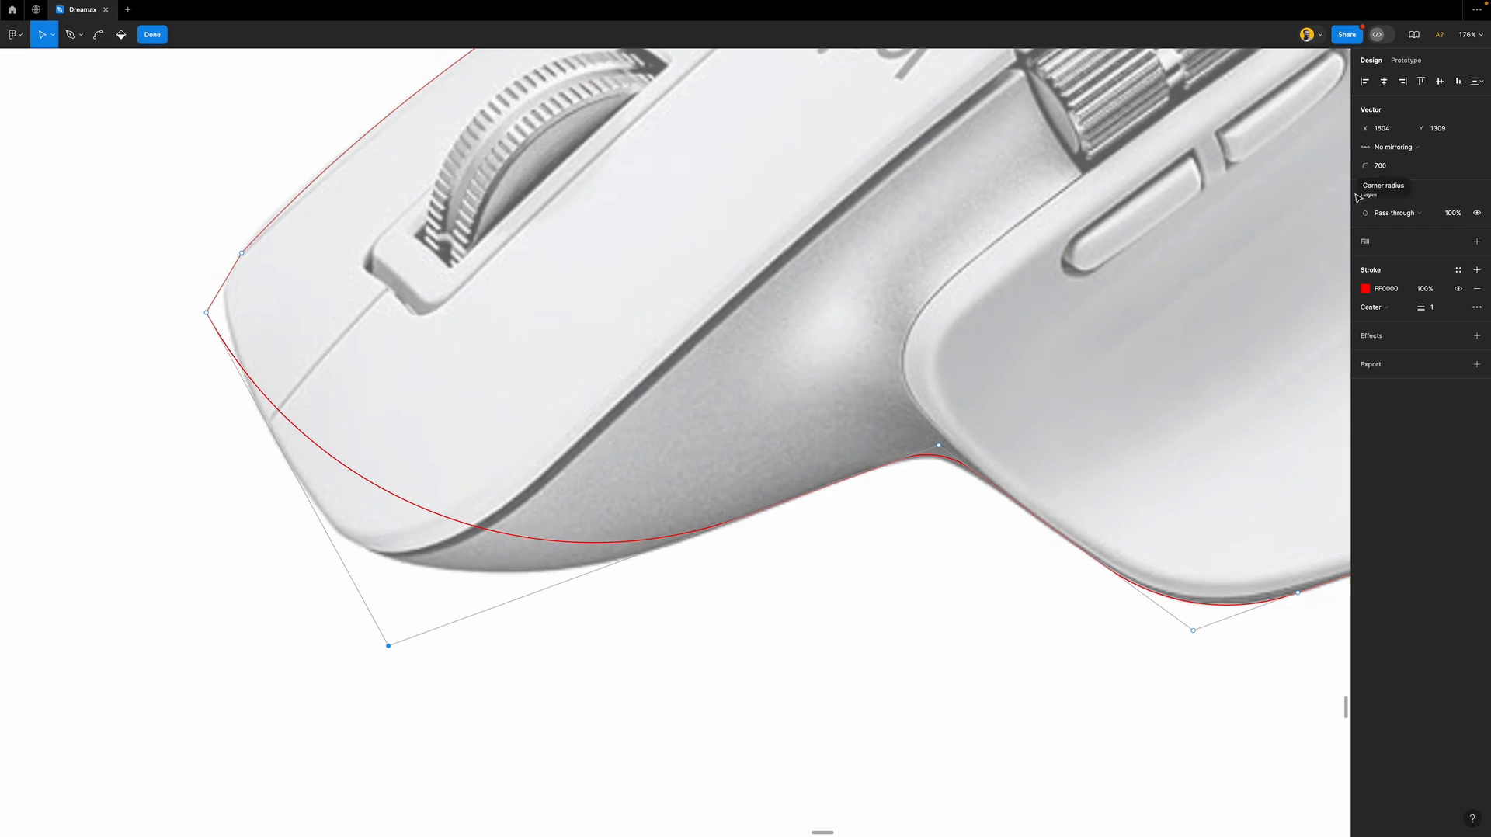
type("400")
key("Return")
Set the corner radius of the anchor beneath the front end of the mouse to 230.
left_click(1394, 168)
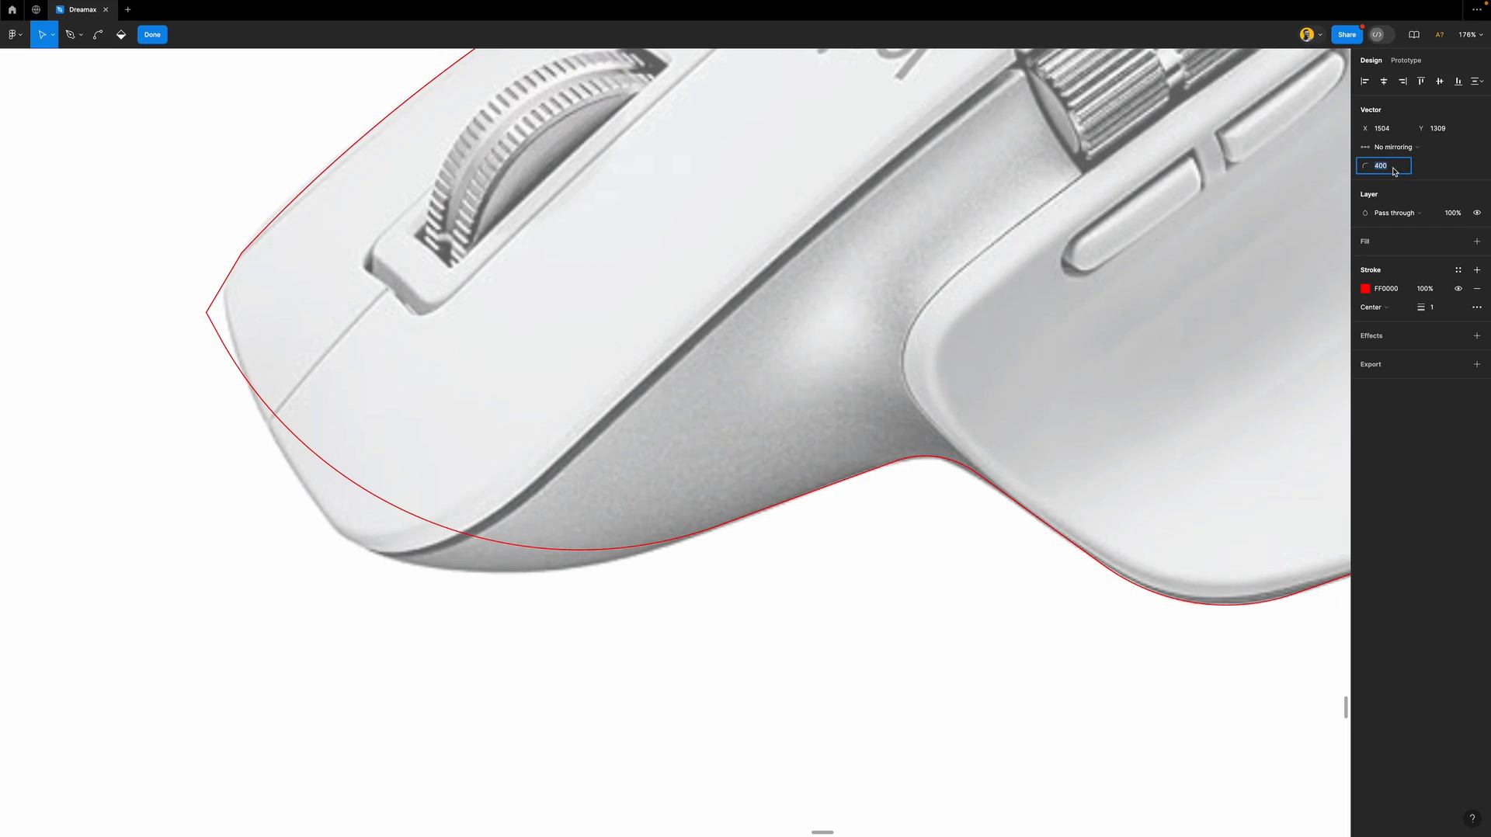
type("100")
key("Return")
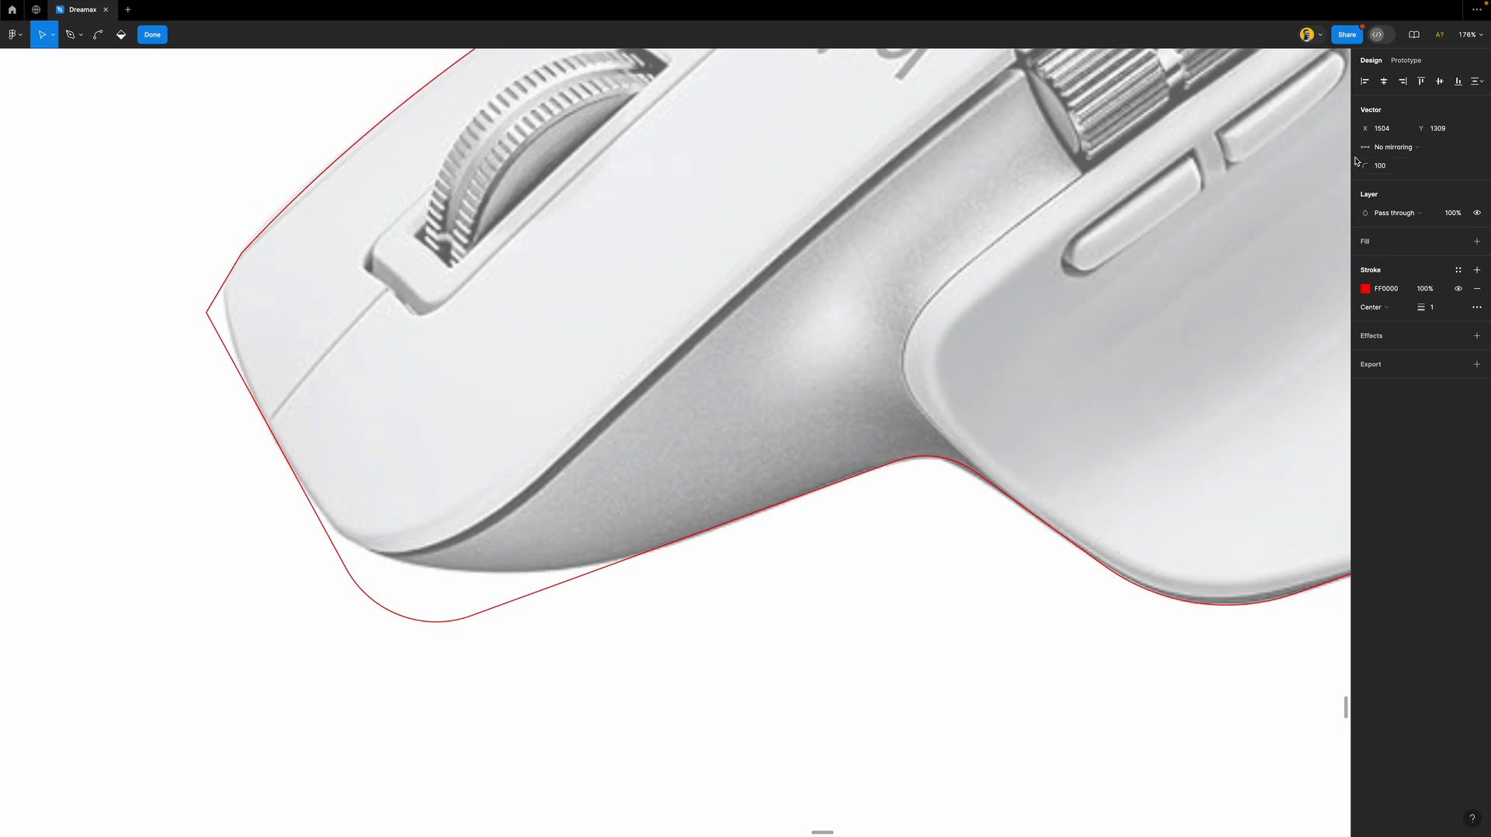
left_click(1397, 168)
key("shift+Up")
key("shift+Up")
key("shift+Up")
key("shift+Up")
key("shift+Up")
key("shift+Up")
key("shift+Up")
key("shift+Up")
key("shift+Up")
key("shift+Up")
key("shift+Up")
key("shift+Up")
key("shift+Up")
key("shift+Up")
key("shift+Up")
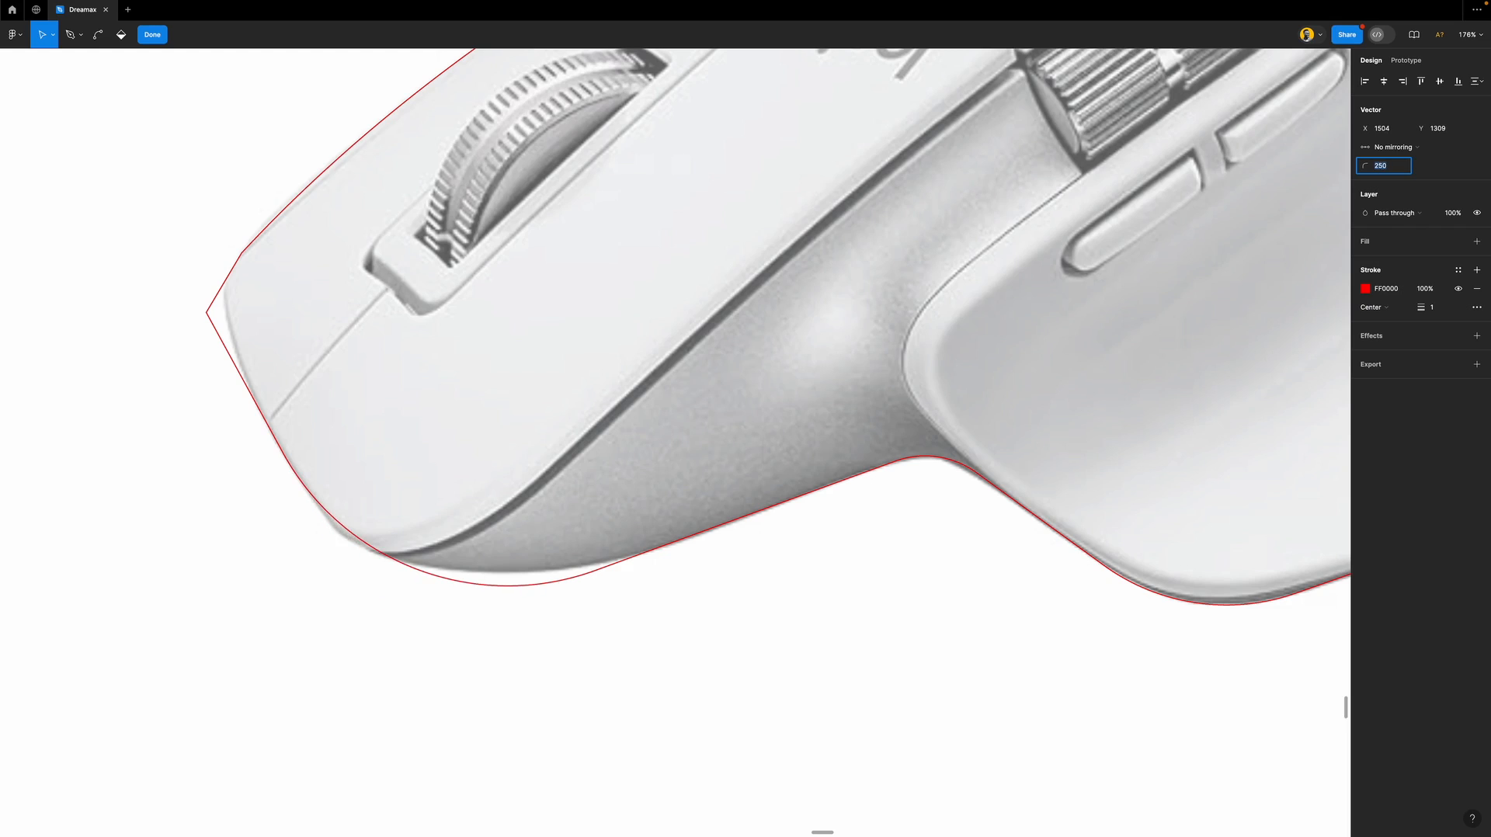
key("shift+Down")
key("shift+Down")
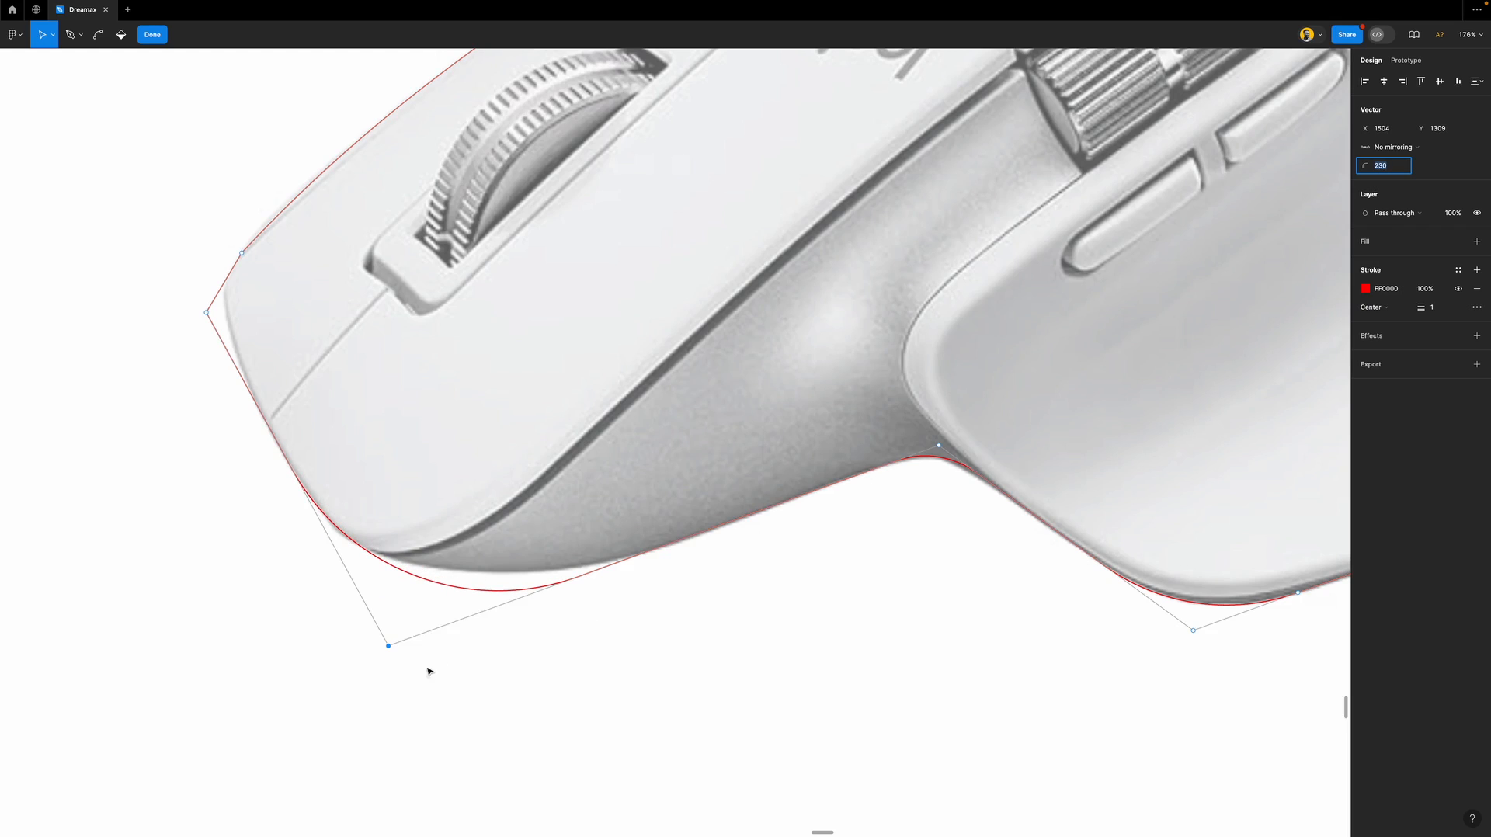
Move the front underside anchor to about X 1654.5, Y 1252, and add an anchor on the front edge at about X 1411.5, Y 1136.
left_click(387, 645)
left_click_drag(390, 647, 490, 611)
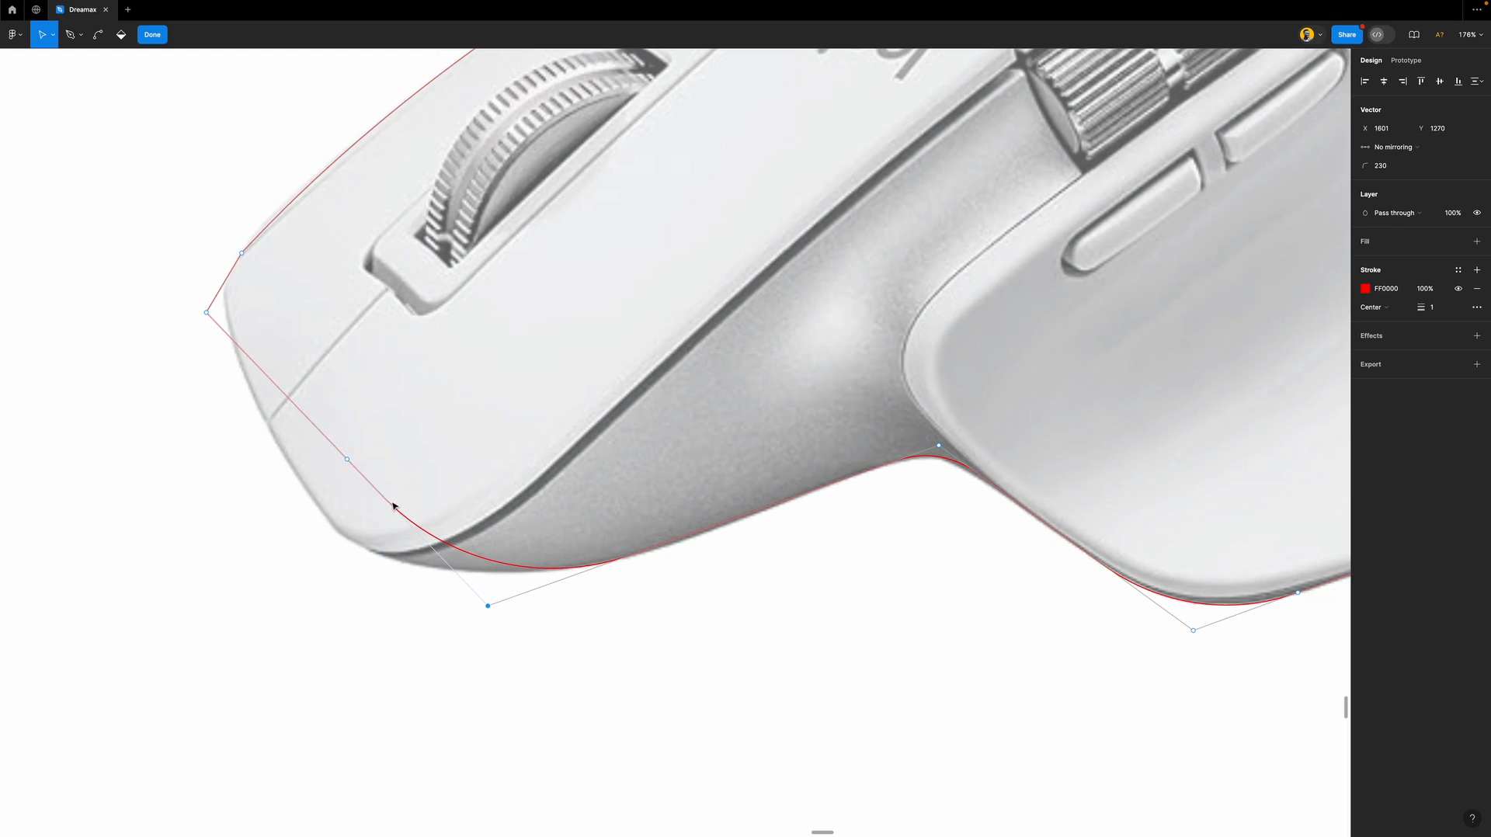
left_click_drag(347, 460, 302, 482)
key("super")
key("super+z")
left_click_drag(352, 464, 295, 471)
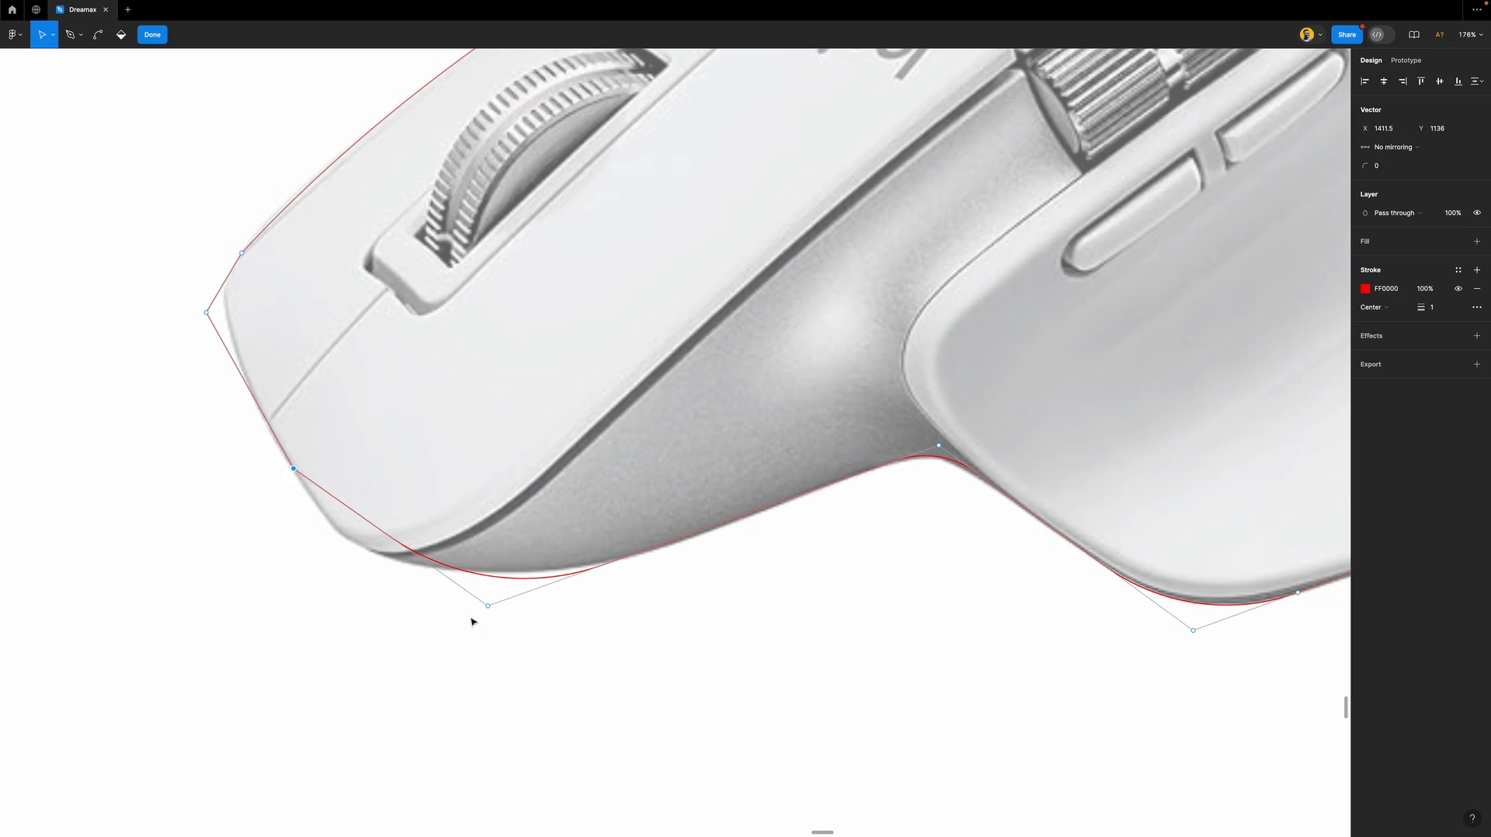
left_click_drag(487, 606, 546, 594)
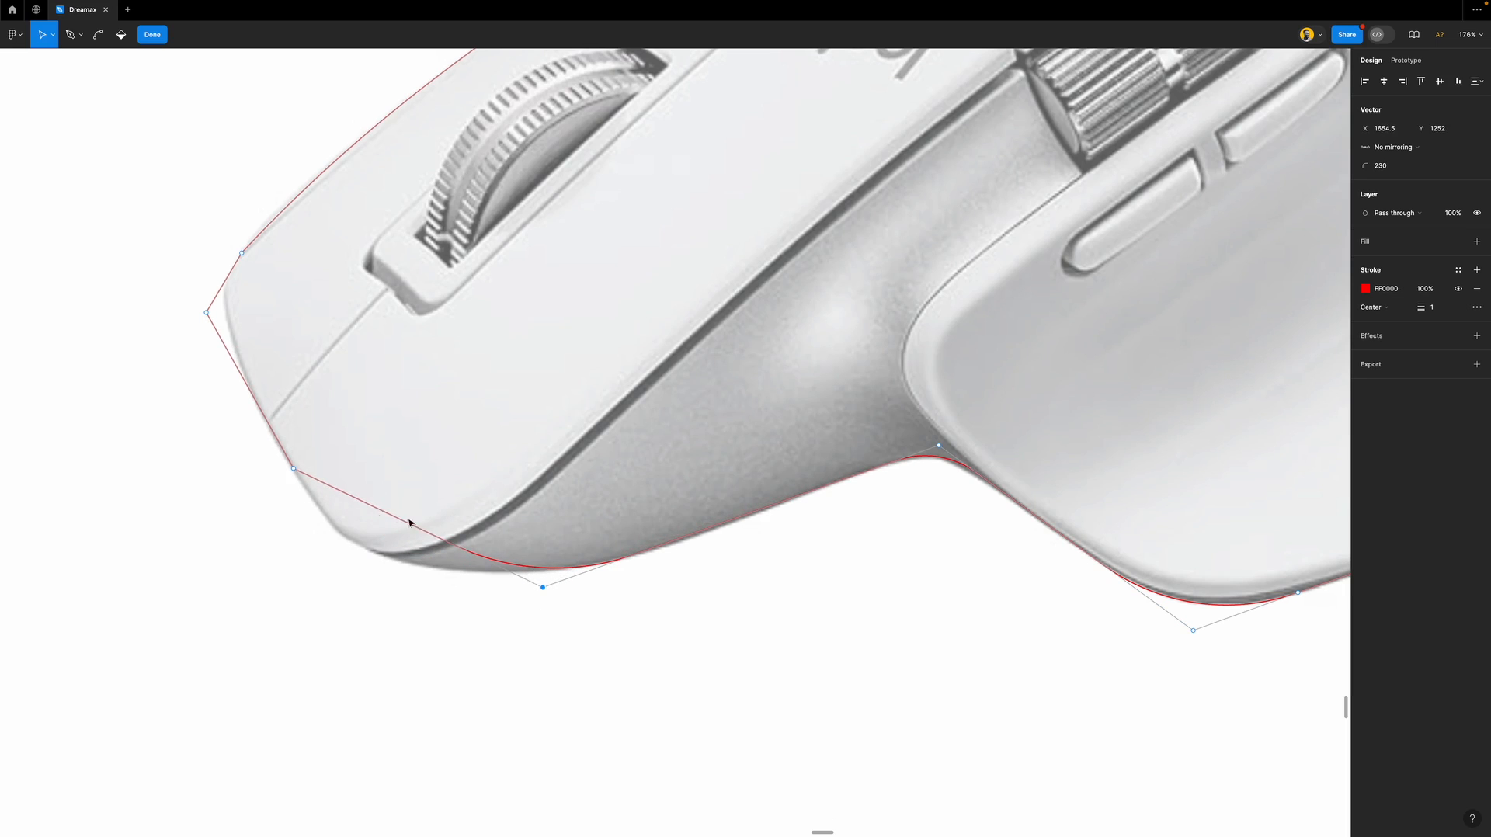
Add two anchors along the front lower corner of the mouse, then enlarge the corner radius of the underside anchor beside them.
left_click_drag(411, 526, 340, 534)
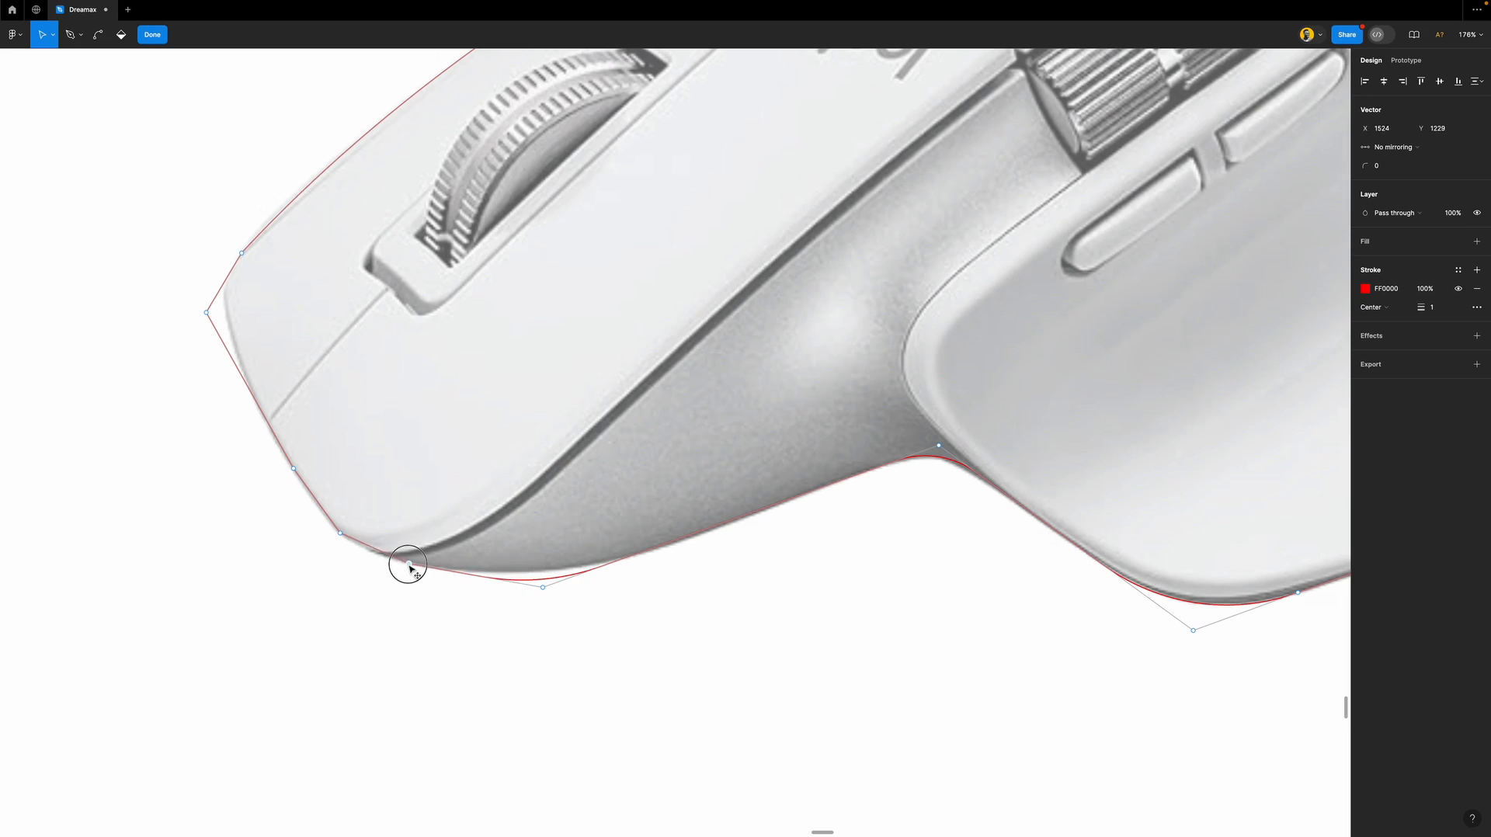
left_click(390, 562)
mouse_move(390, 561)
left_mouse_down()
mouse_move(362, 561)
mouse_move(419, 567)
mouse_move(375, 552)
left_mouse_up()
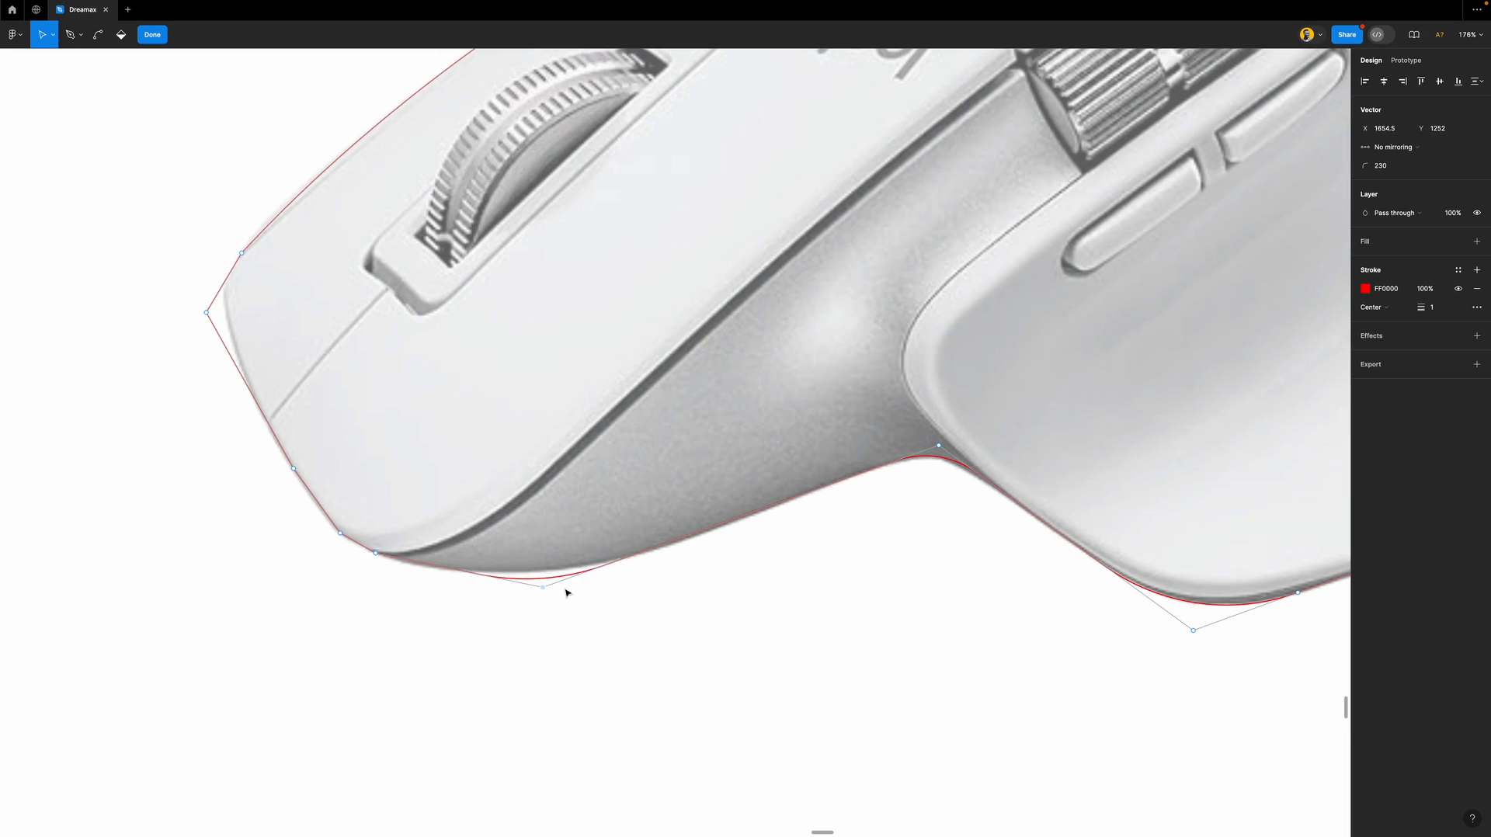
left_click_drag(1364, 165, 43, 195)
Try a corner radius of 130 on the two neighbouring anchors at the front lower corner.
left_click_drag(279, 506, 415, 604)
left_click(1394, 170)
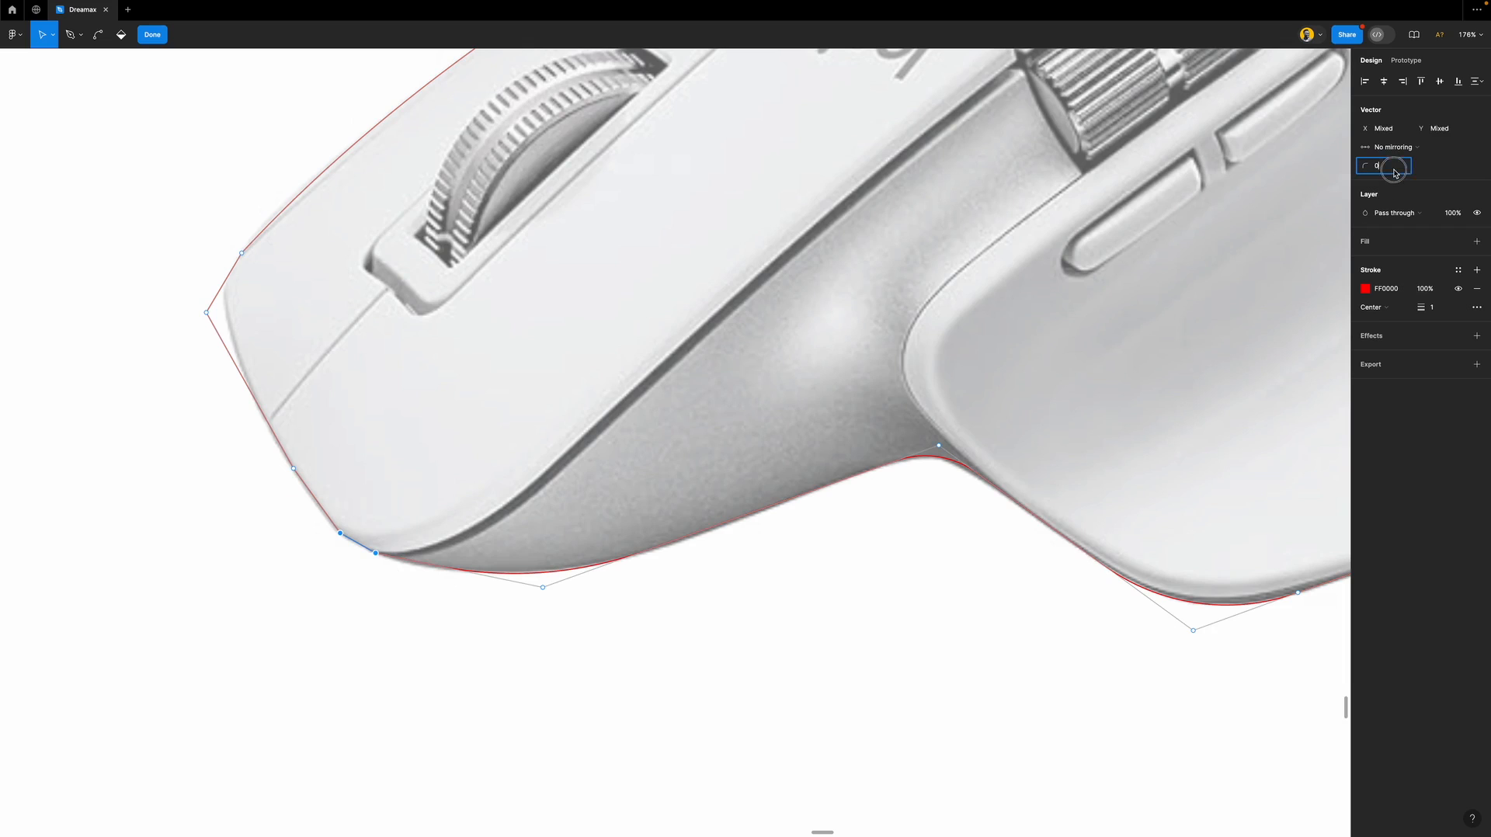
type("30")
key("Return")
key("shift+Up")
key("shift+Up")
key("shift+Up")
key("shift+Up")
key("shift+Up")
key("shift+Up")
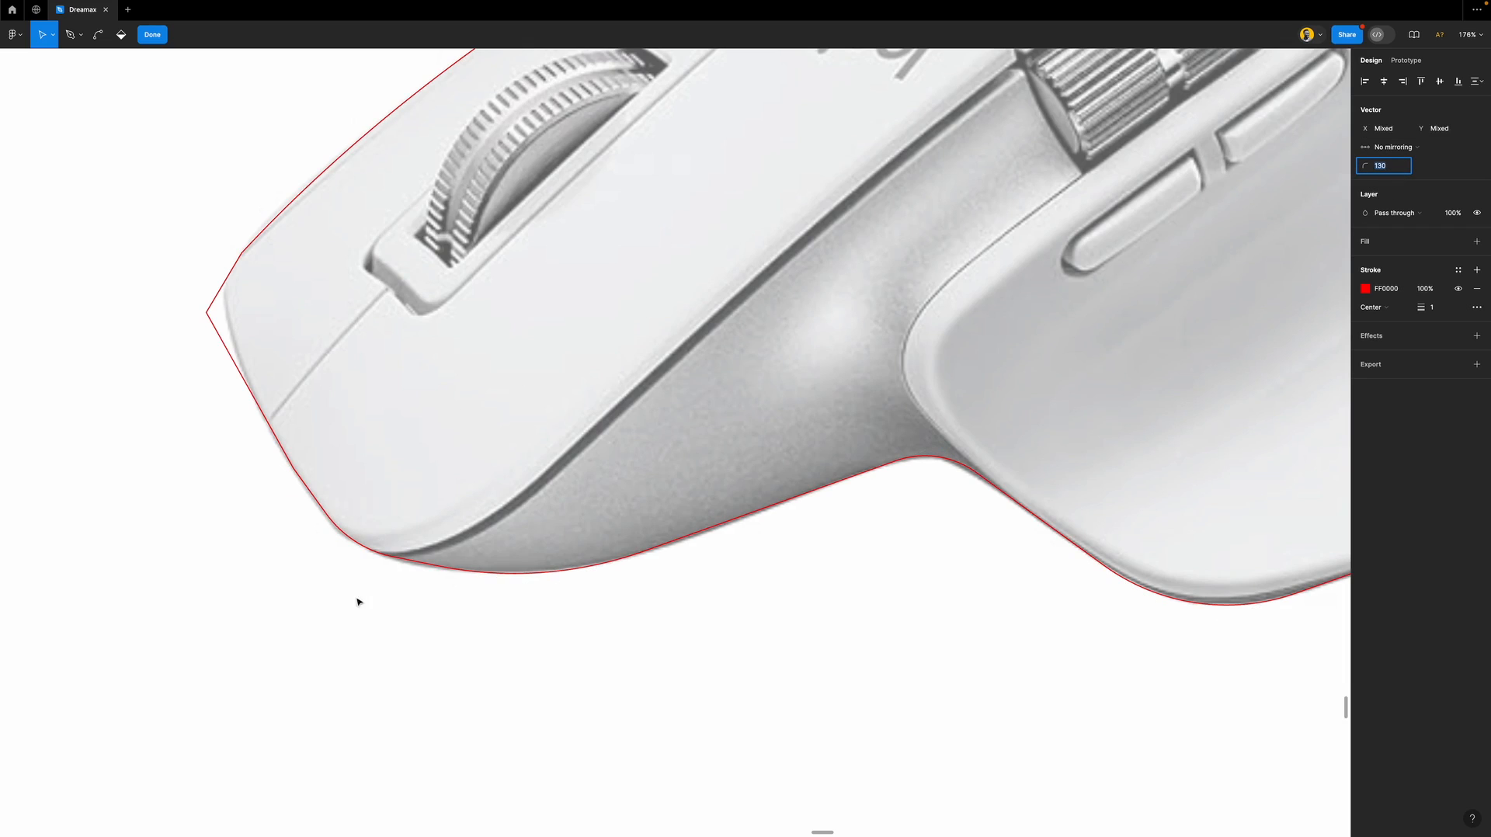
Reset the radius of the two front lower corner anchors and round both with a corner radius of 210.
scroll(326, 569, "up", 10)
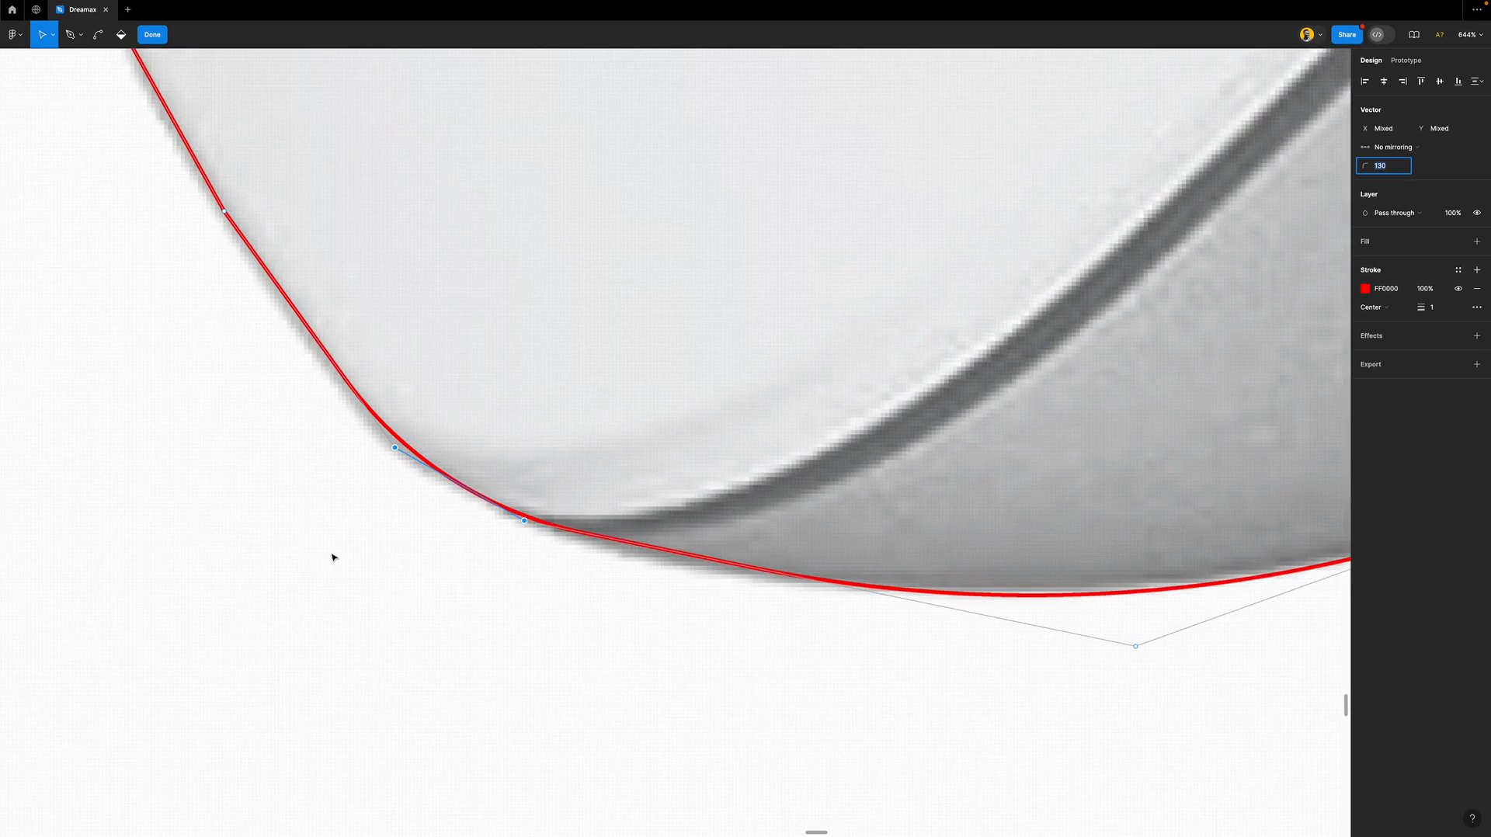
scroll(350, 525, "down", 3)
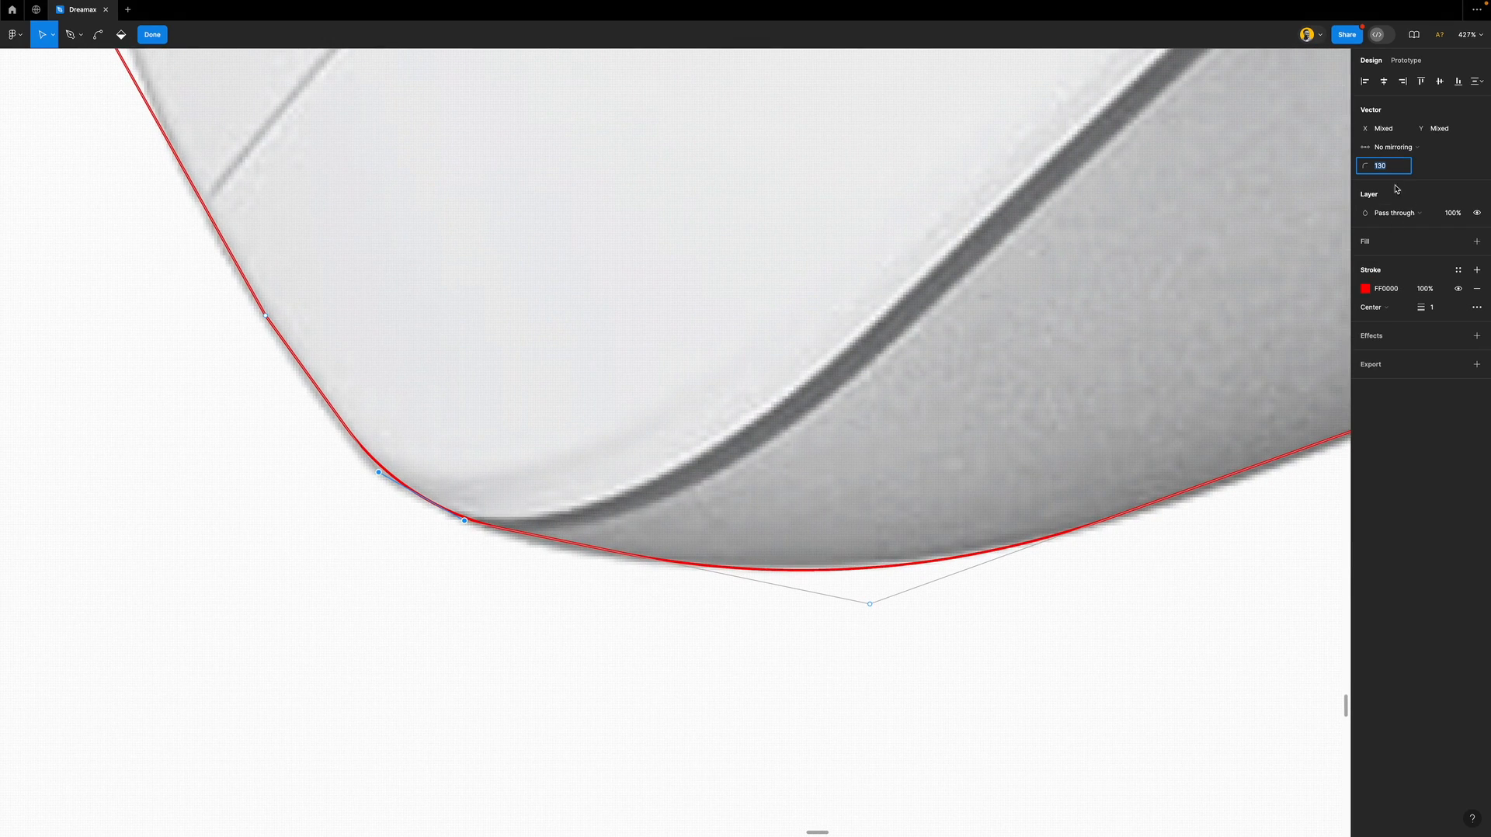
type("0")
key("Return")
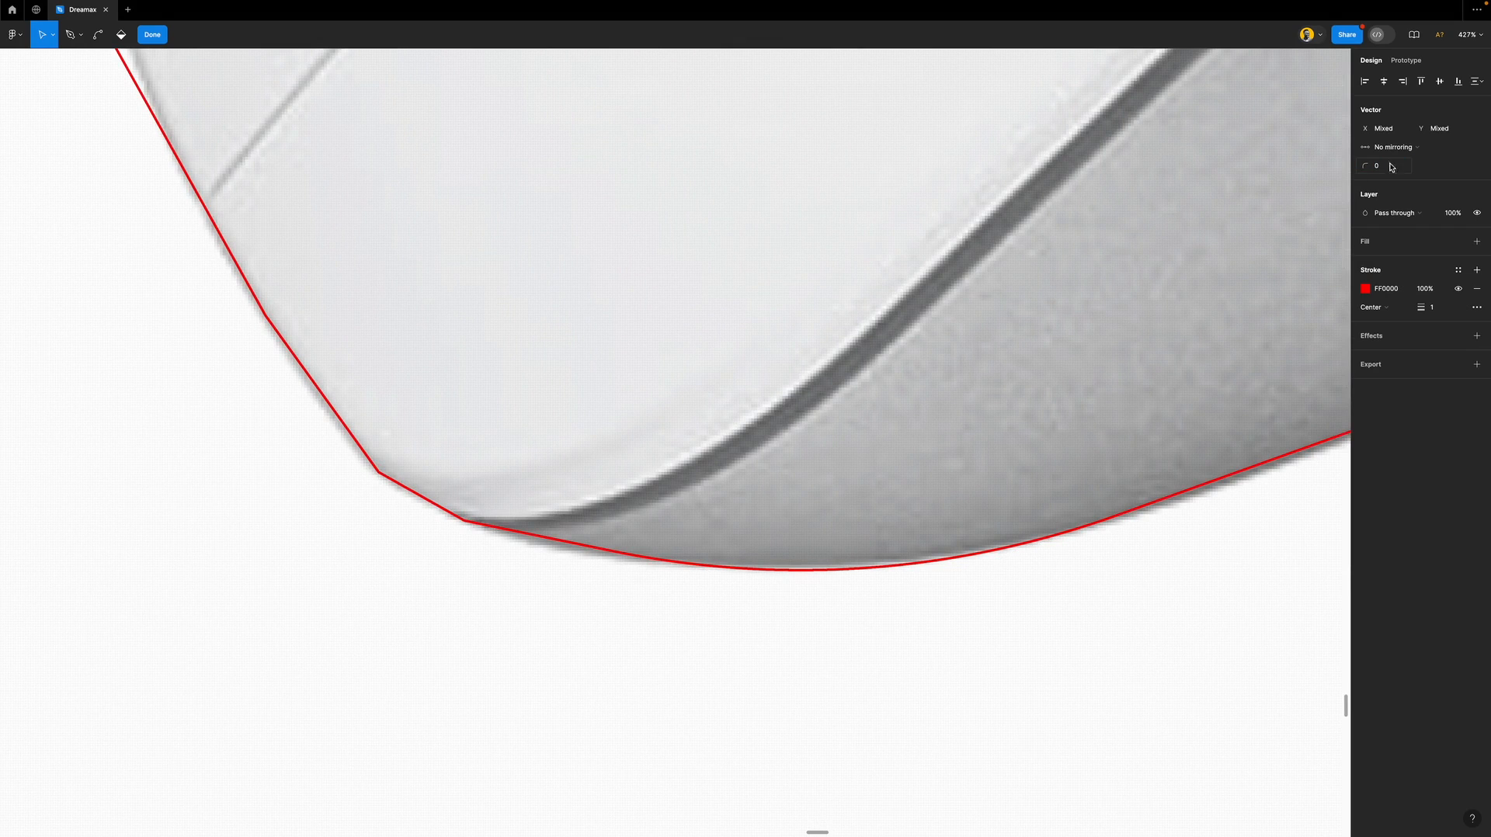
type("1")
key("Return")
left_click(1389, 168)
key("shift+Up")
key("shift+Up")
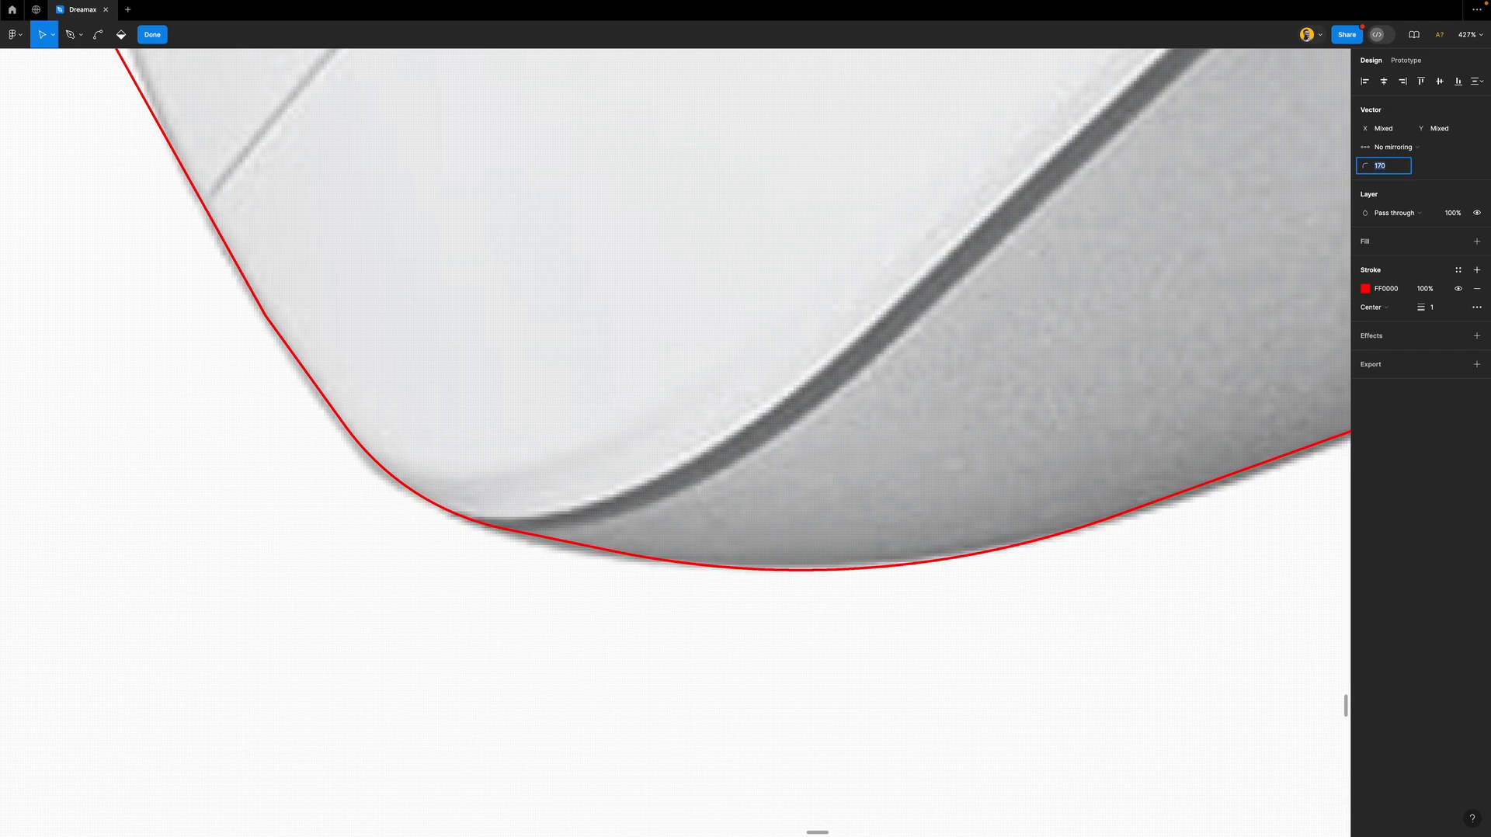
key("Return")
Give the anchor on the front edge, just above the rounded lower corner, a corner radius of 110.
scroll(388, 322, "down", 10)
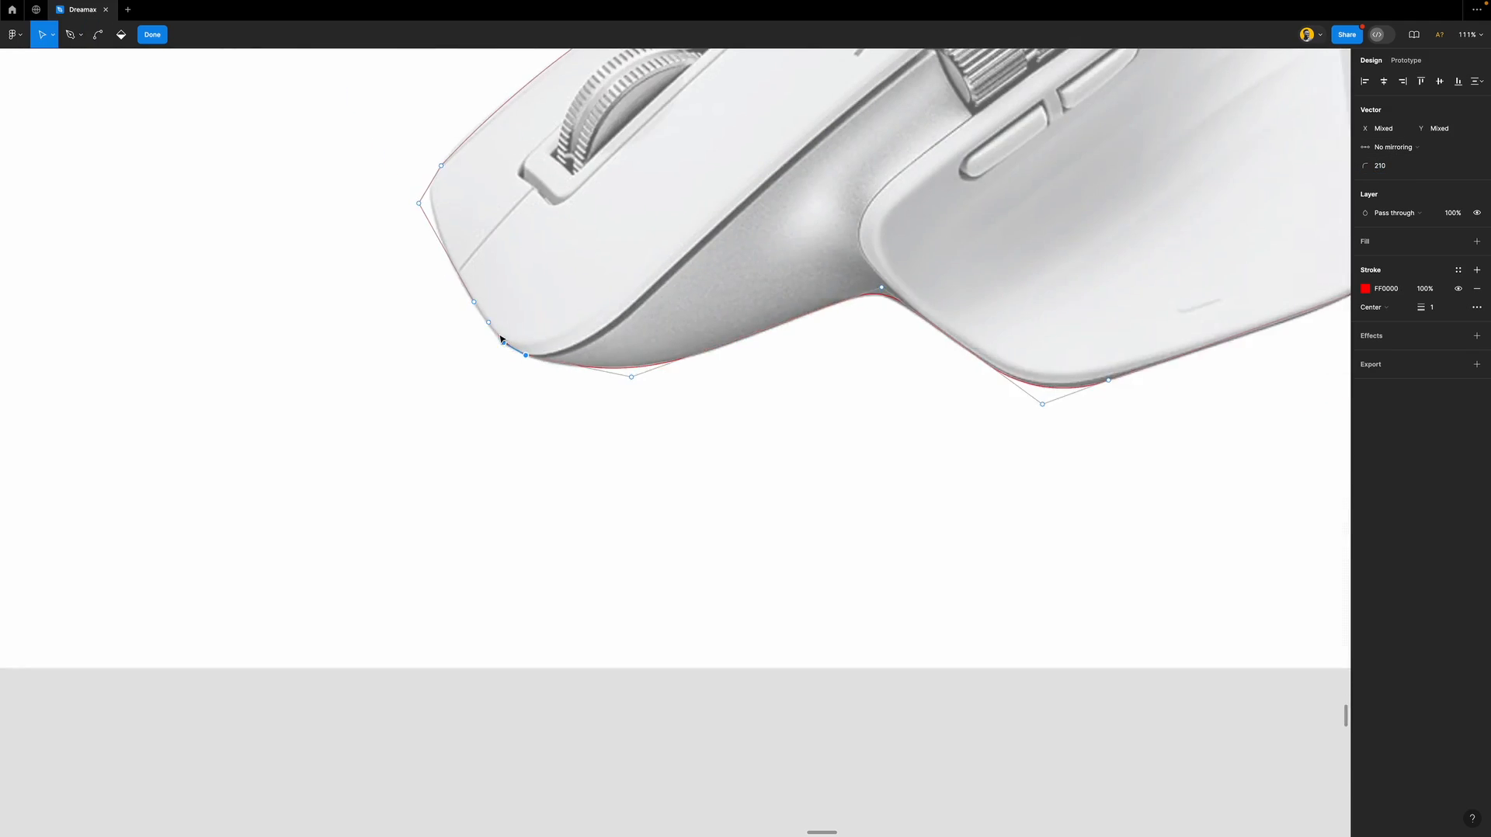
scroll(461, 473, "down", 2)
scroll(461, 473, "up", 8)
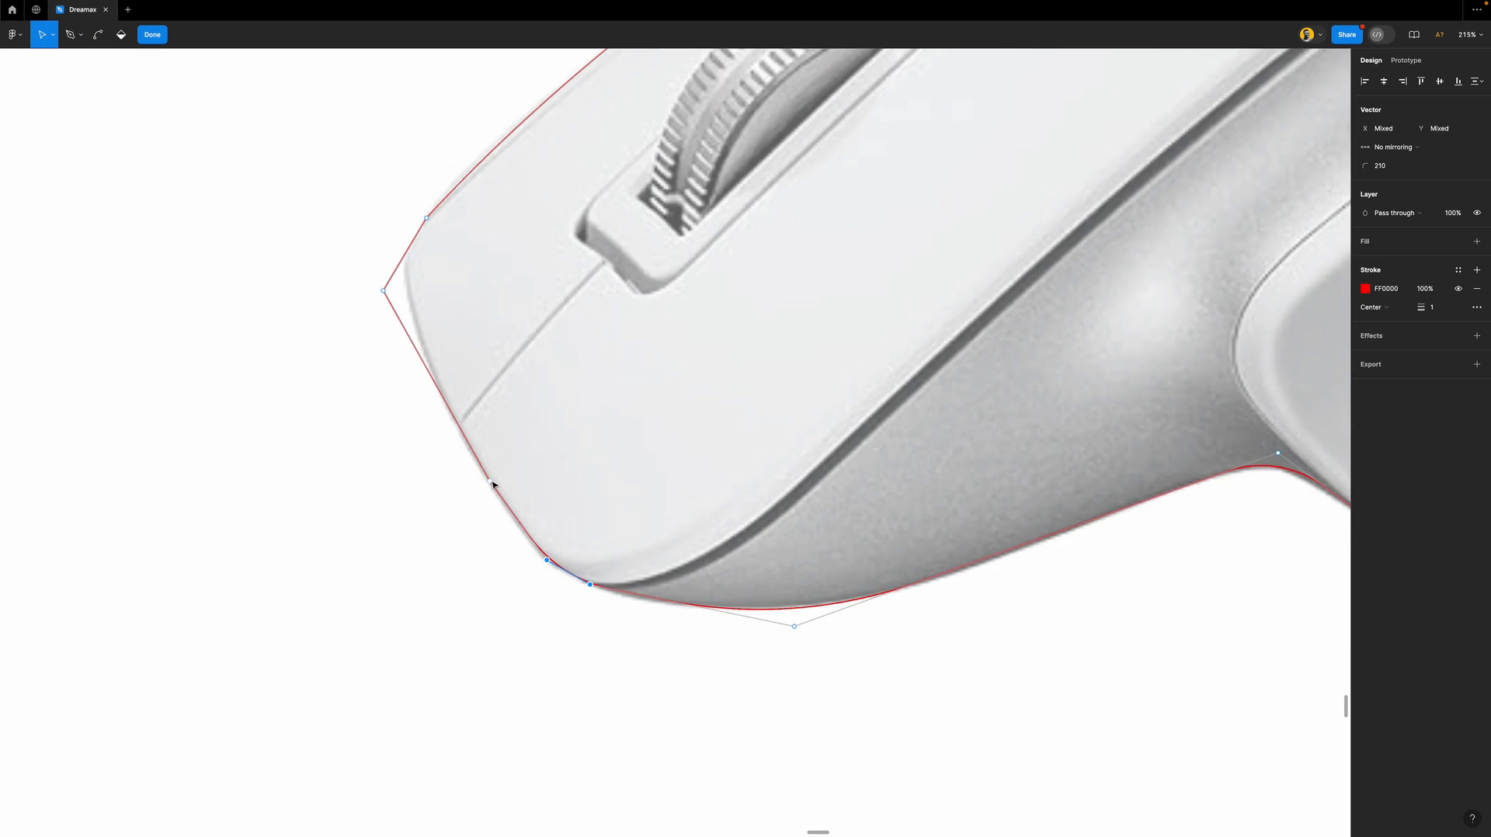
left_click(490, 482)
left_click(1394, 166)
type("10")
key("Return")
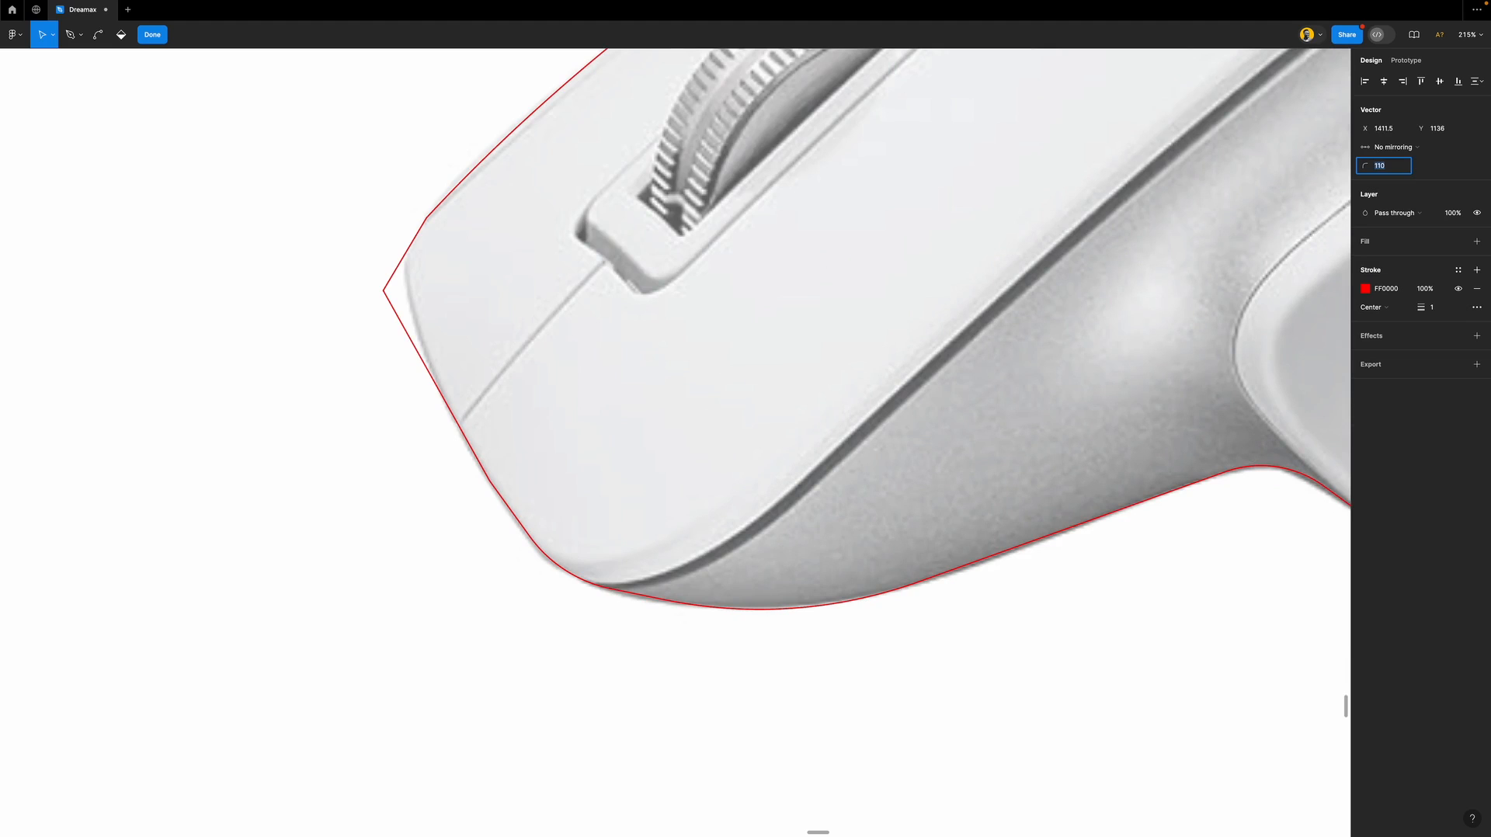
Round the anchor at the mouse's front tip with a corner radius of 87 and move it inward onto the photo's front edge.
left_click_drag(342, 263, 403, 329)
scroll(389, 249, "up", 5)
key("v")
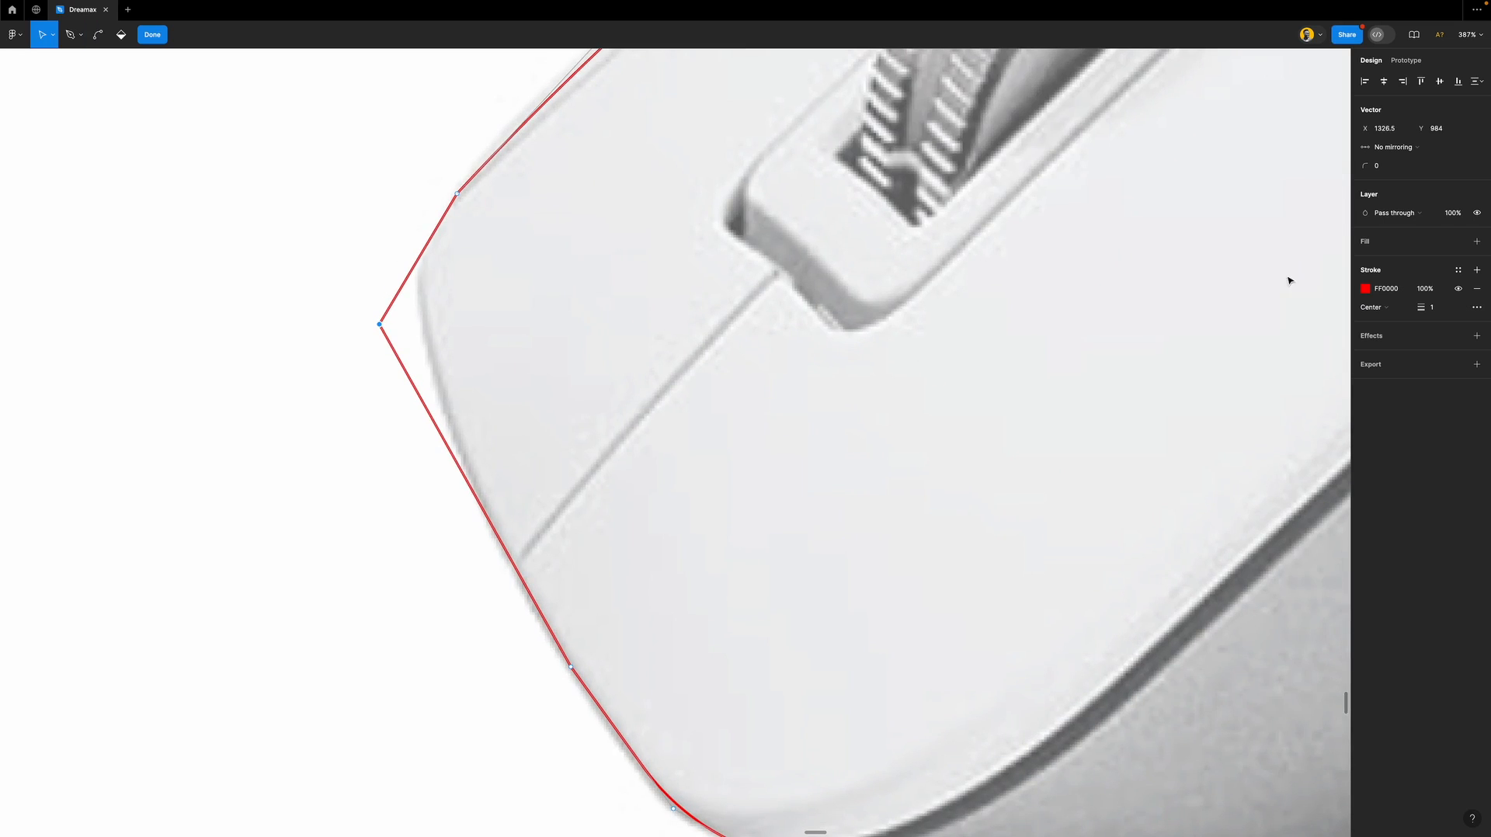
left_click_drag(1362, 167, 1452, 180)
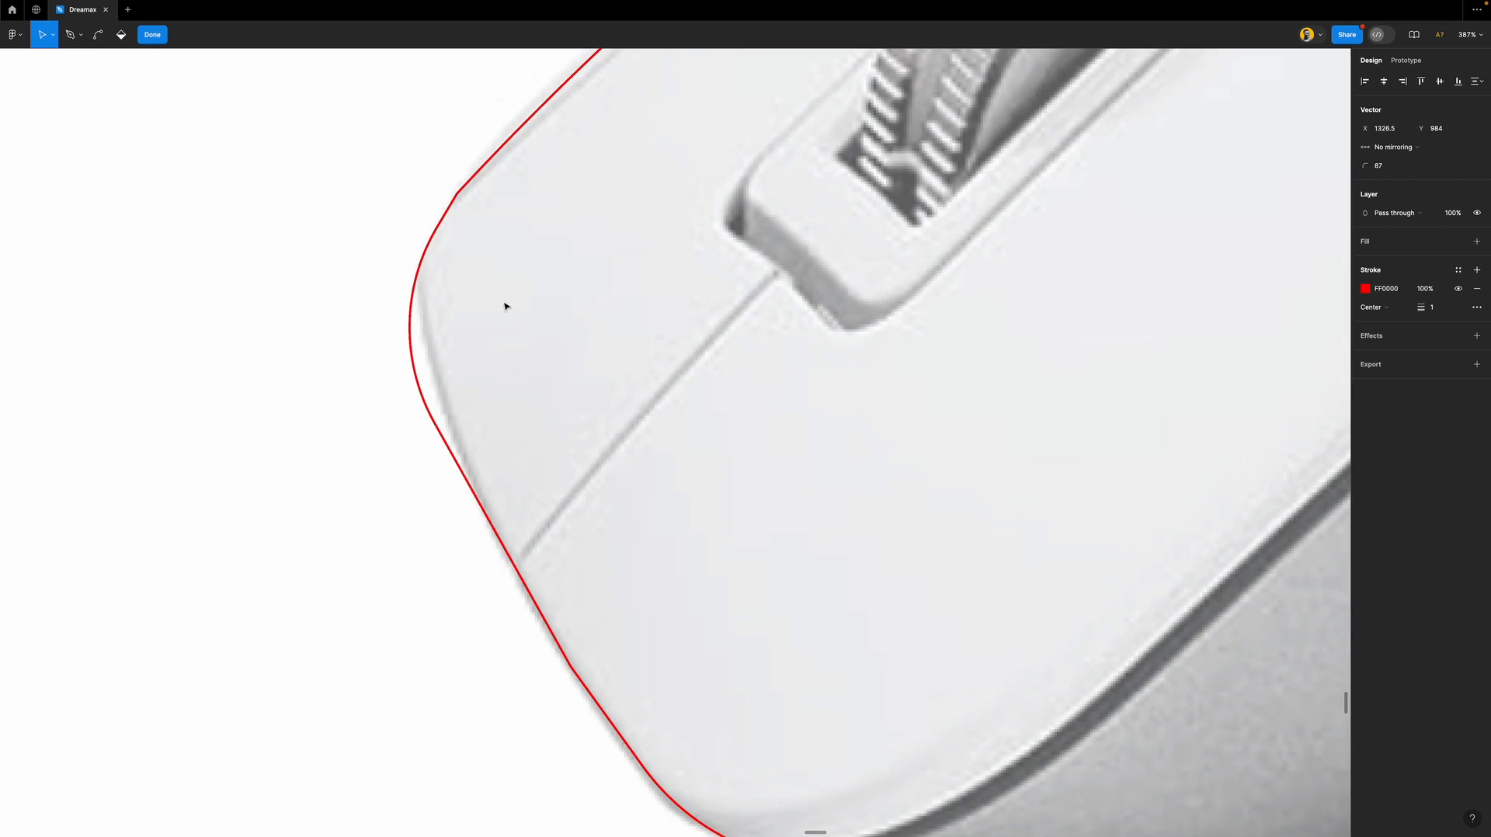
left_click_drag(380, 326, 444, 427)
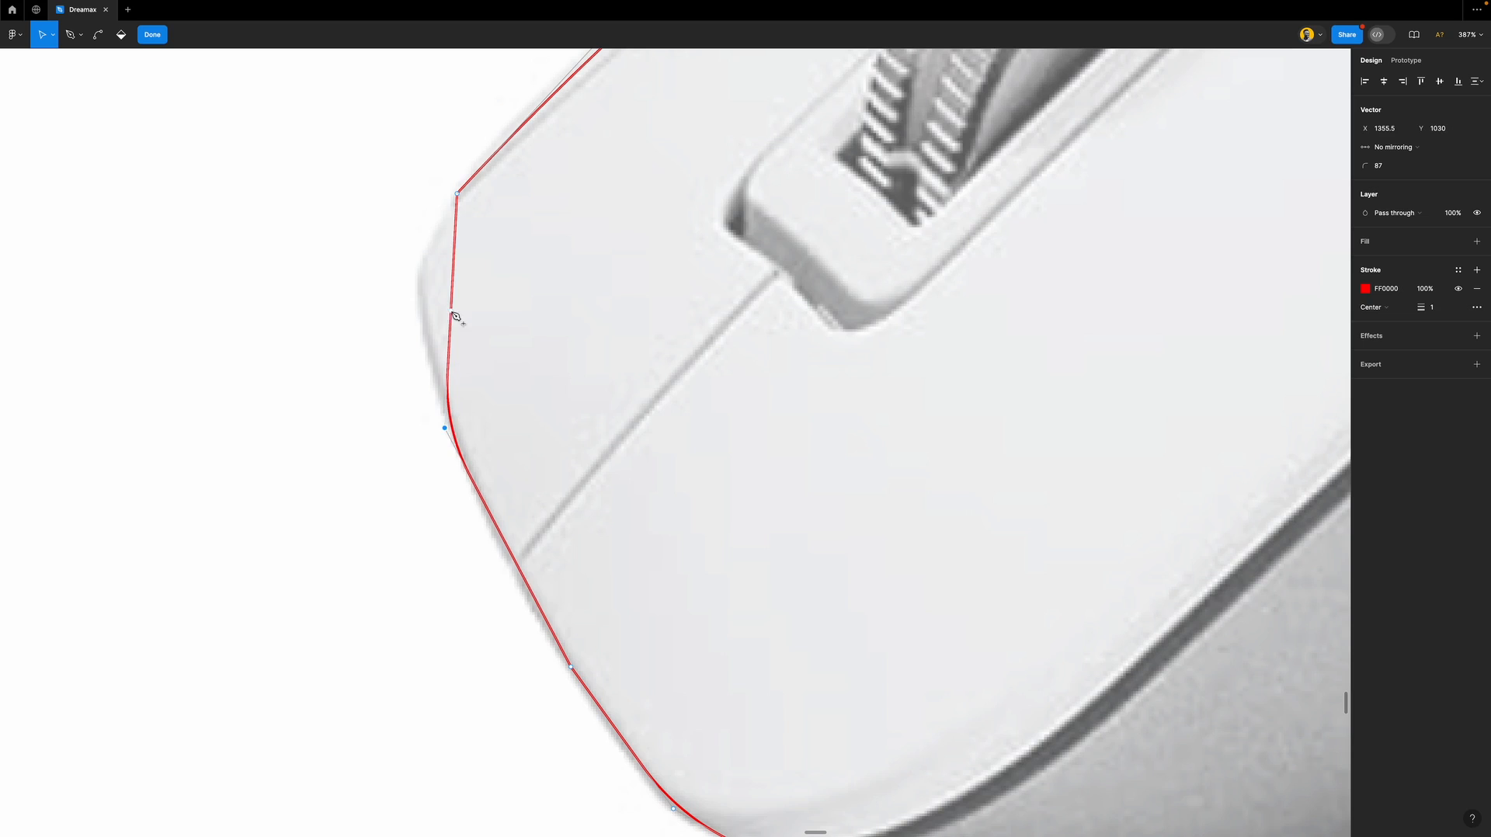
Add an anchor on the front edge above the moved one, pull it out to the mouse's contour and give it a corner radius of 70.
mouse_move(454, 317)
left_mouse_down()
mouse_move(410, 271)
mouse_move(432, 303)
left_mouse_up()
left_click(1388, 168)
type("10")
key("Return")
key("shift+Up")
key("shift+Up")
key("shift+Up")
key("shift+Up")
key("shift+Up")
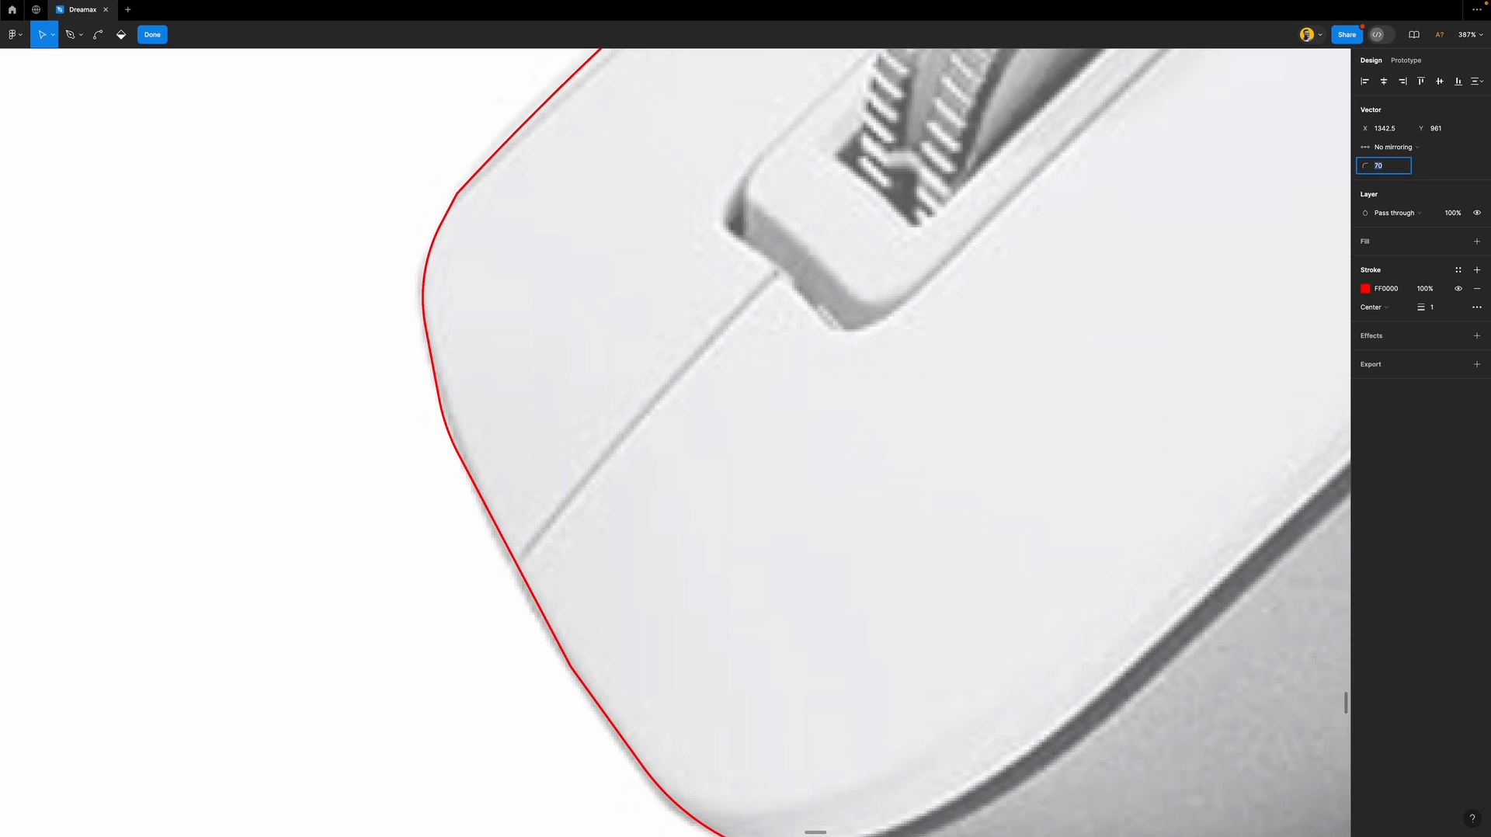
Increase the corner radius of the anchor just below the front tip so the edge curves smoothly along the photo.
left_click_drag(360, 395, 503, 468)
left_click(1394, 165)
key("Up")
key("Up")
key("shift+Up")
key("shift+Up")
key("shift+Up")
key("shift+Up")
key("shift+Up")
key("shift+Up")
key("shift+Up")
key("shift+Up")
key("shift+Up")
key("shift+Up")
key("shift+Up")
key("shift+Up")
key("shift+Up")
key("shift+Up")
key("shift+Up")
key("shift+Up")
Give the anchor at the upper front corner, above the tip, a corner radius of 150.
scroll(630, 235, "up", 5)
left_click_drag(477, 430, 452, 545)
left_click(1396, 167)
key("shift+Up")
key("shift+Up")
key("shift+Up")
key("shift+Up")
key("shift+Up")
key("shift+Up")
key("shift+Up")
key("shift+Up")
key("shift+Up")
key("shift+Up")
key("shift+Up")
key("shift+Up")
key("shift+Up")
key("shift+Up")
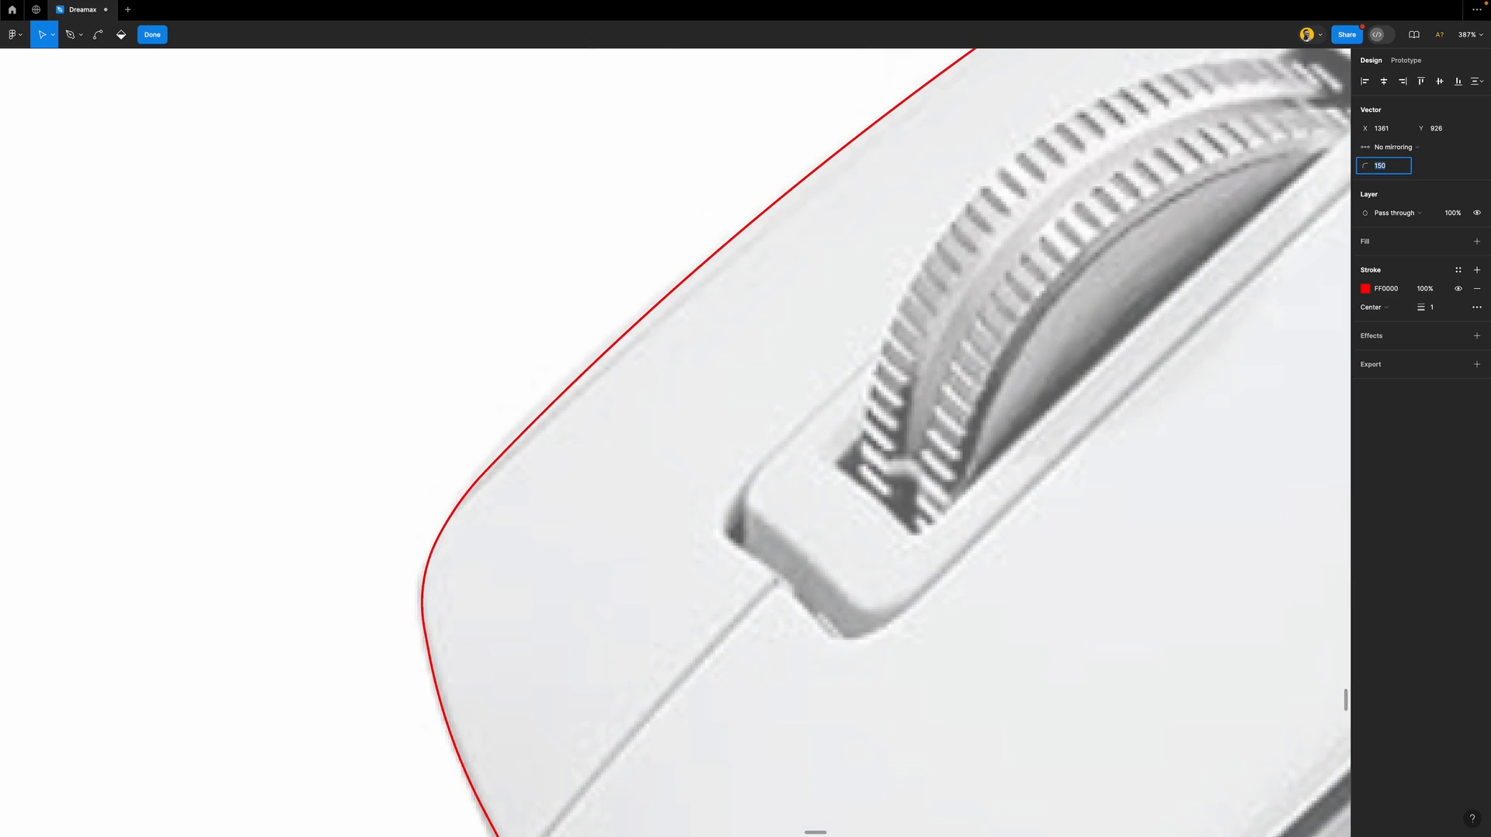
key("Return")
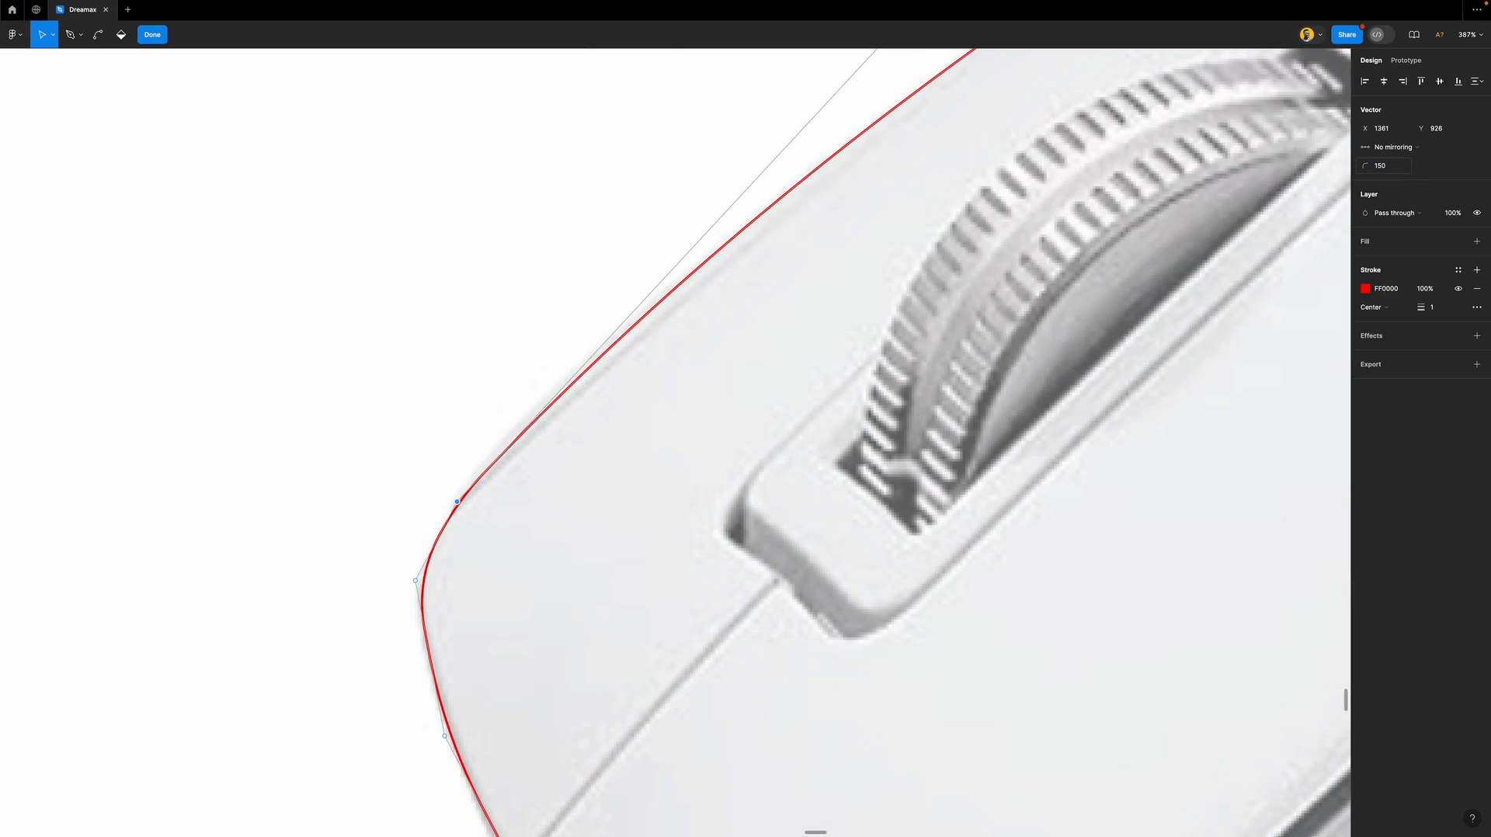
Finish editing the anchors of the traced mouse outline.
scroll(487, 468, "down", 10)
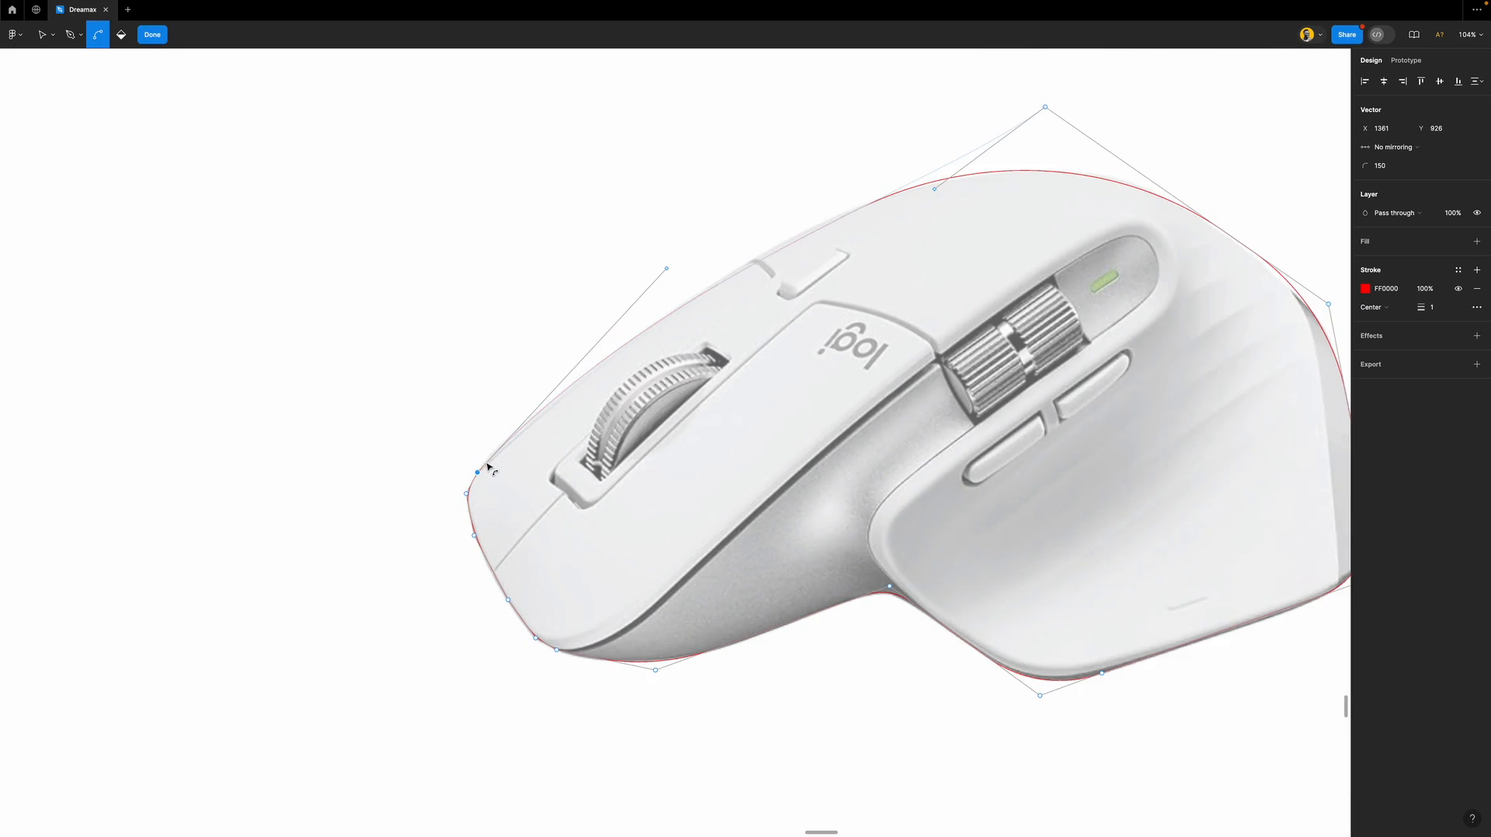
scroll(631, 460, "right", 2)
scroll(619, 443, "down", 5)
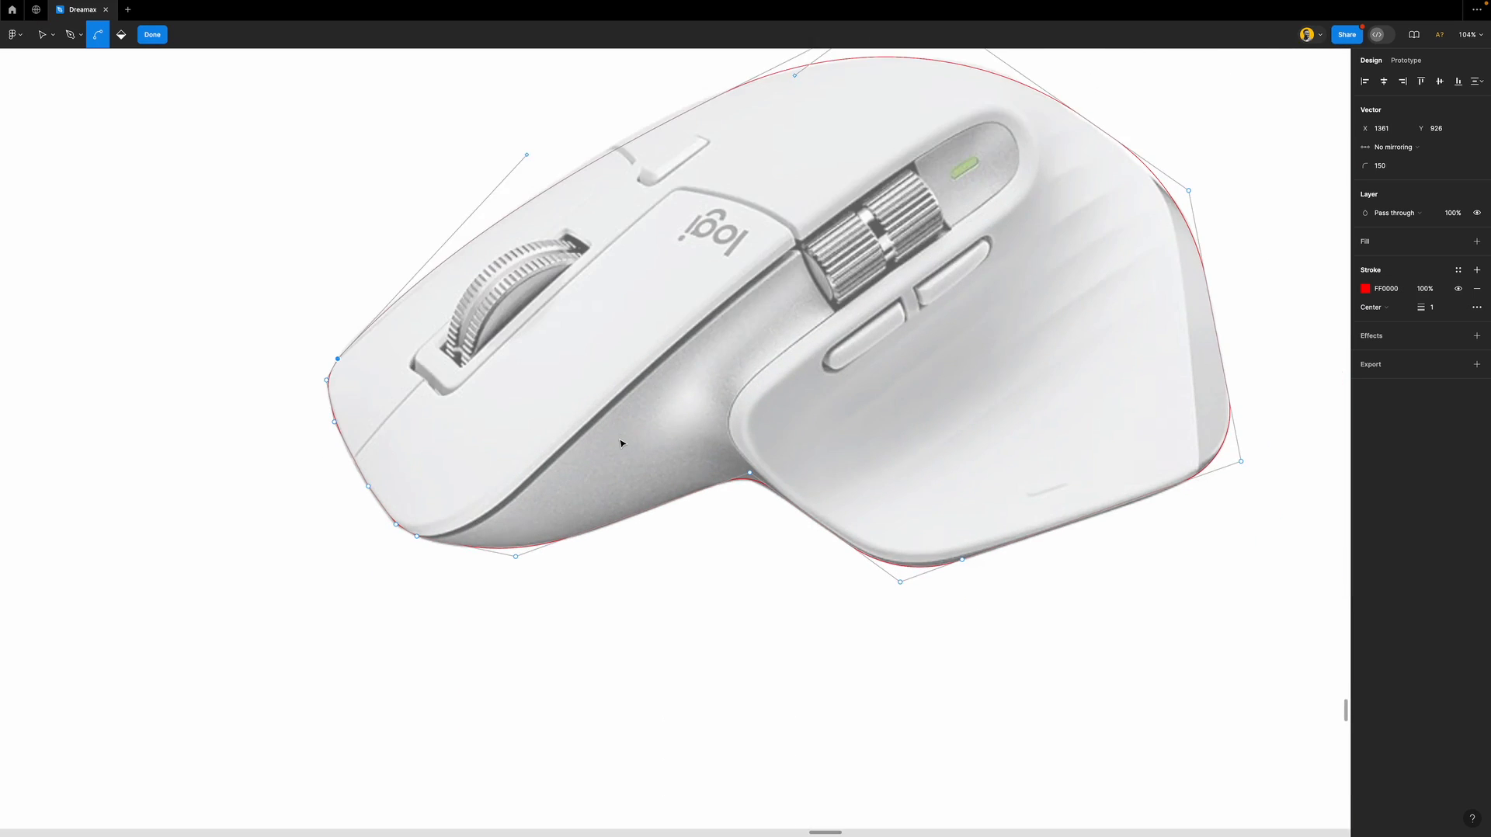
left_click(160, 34)
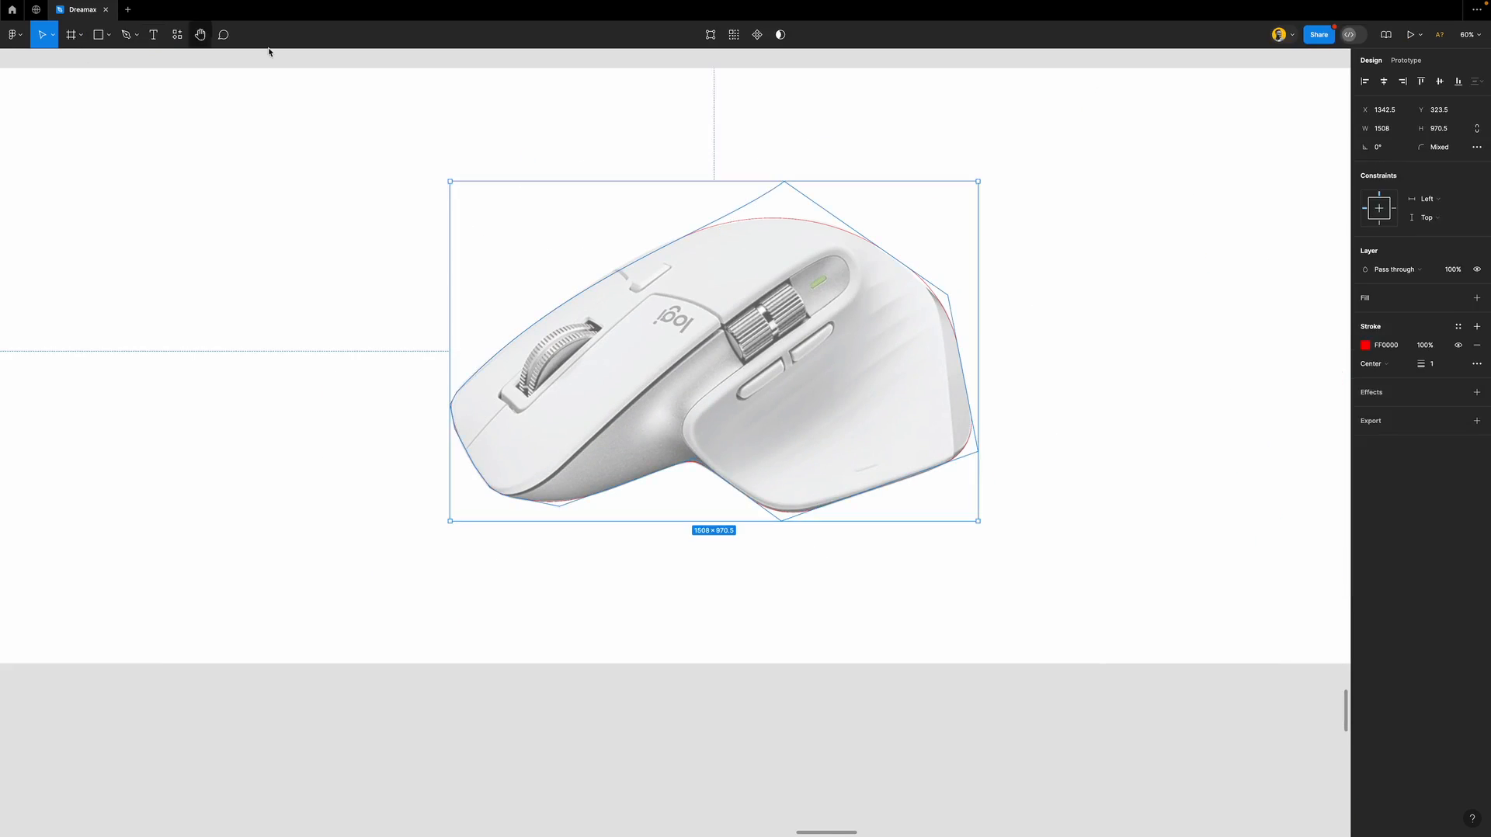
left_click(854, 177)
left_click(947, 318)
scroll(959, 321, "down", 2)
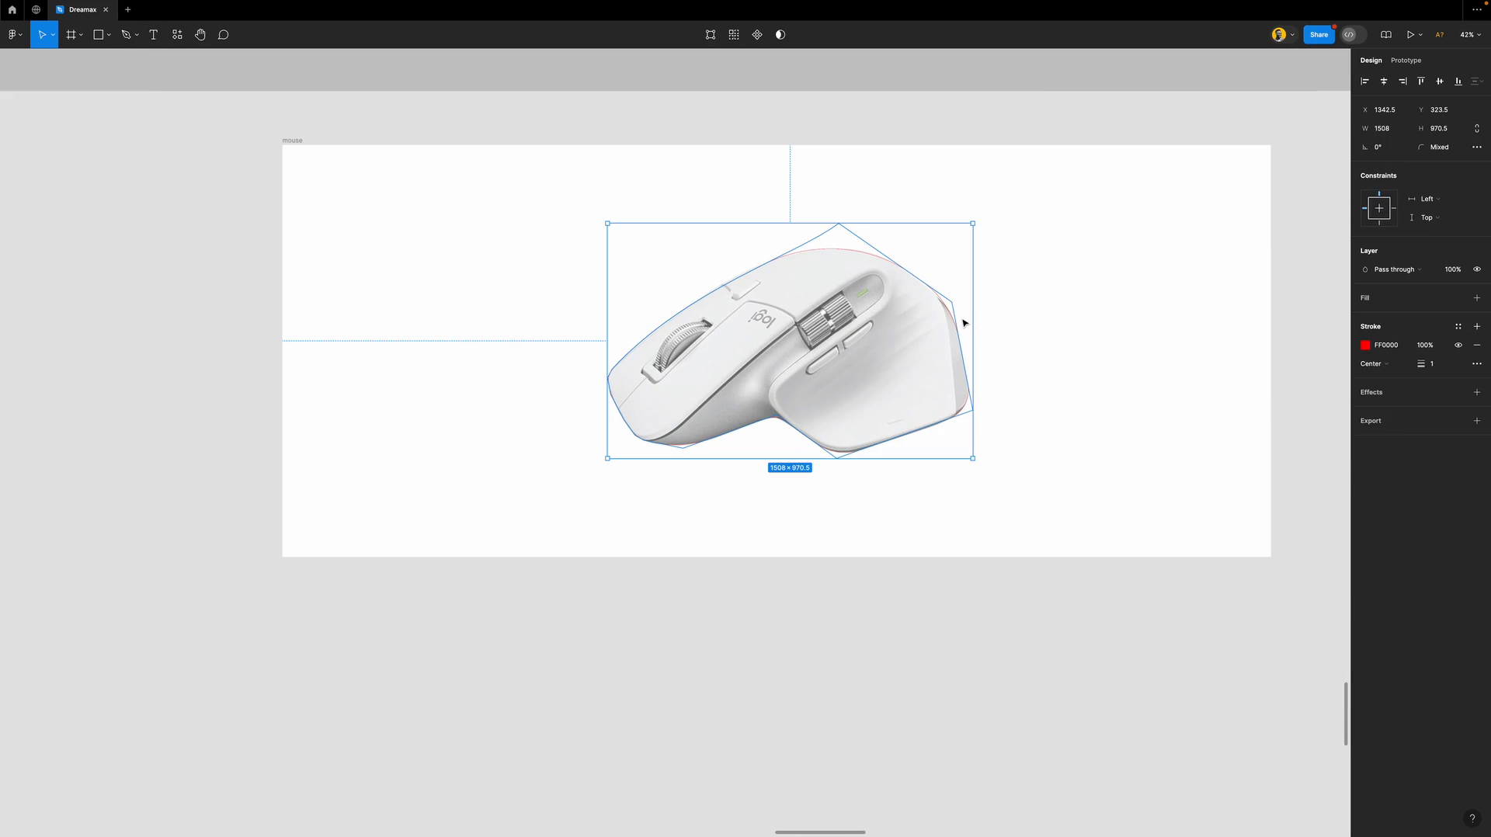
Widen the mouse frame to 4838 and move the traced outline off the photo into the empty area beside it.
left_click(295, 143)
left_click_drag(282, 244, 99, 248)
left_click(734, 313)
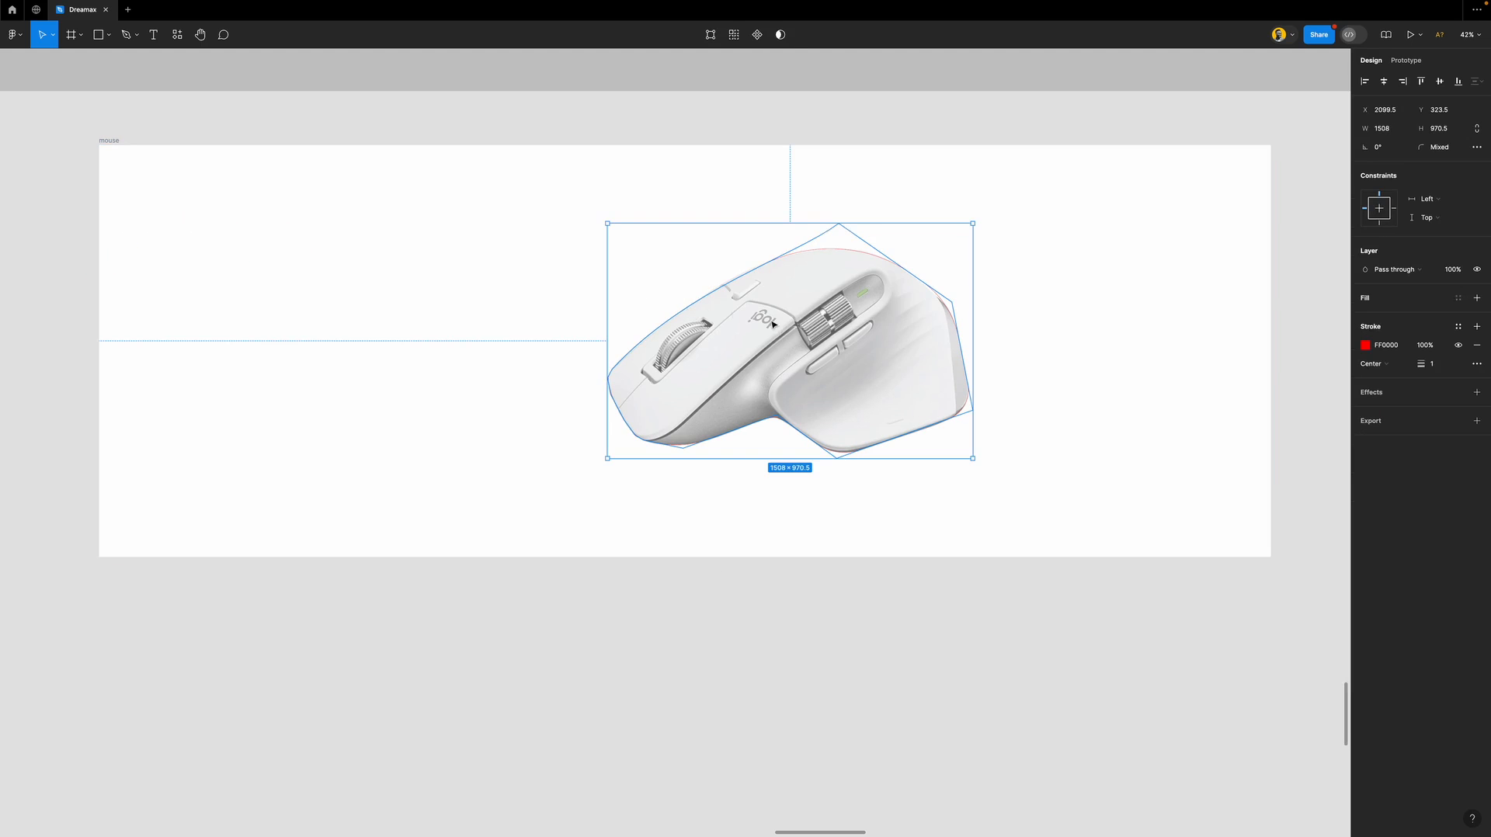
left_click_drag(832, 329, 449, 356)
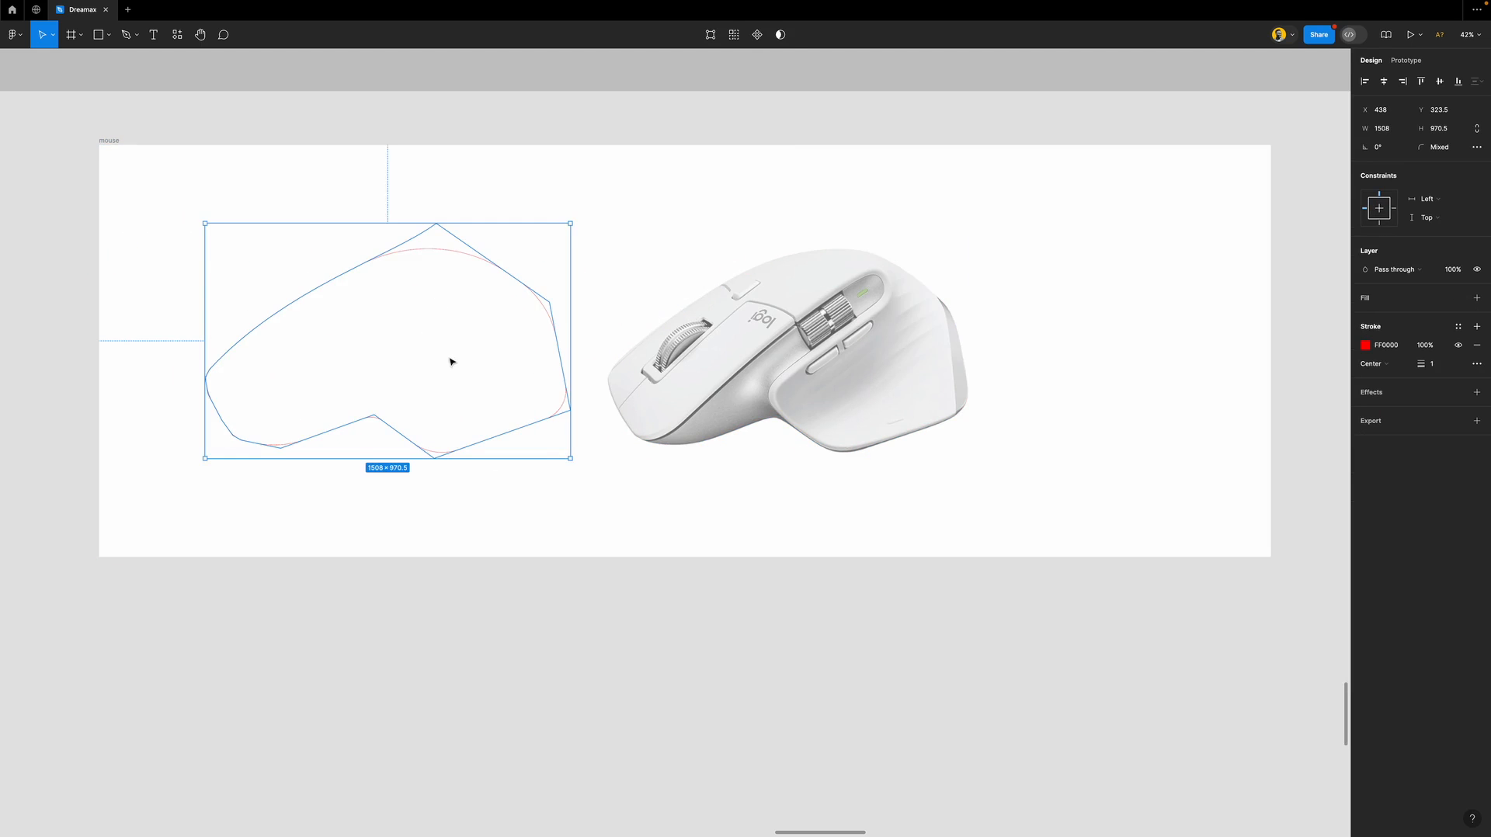
left_click(621, 636)
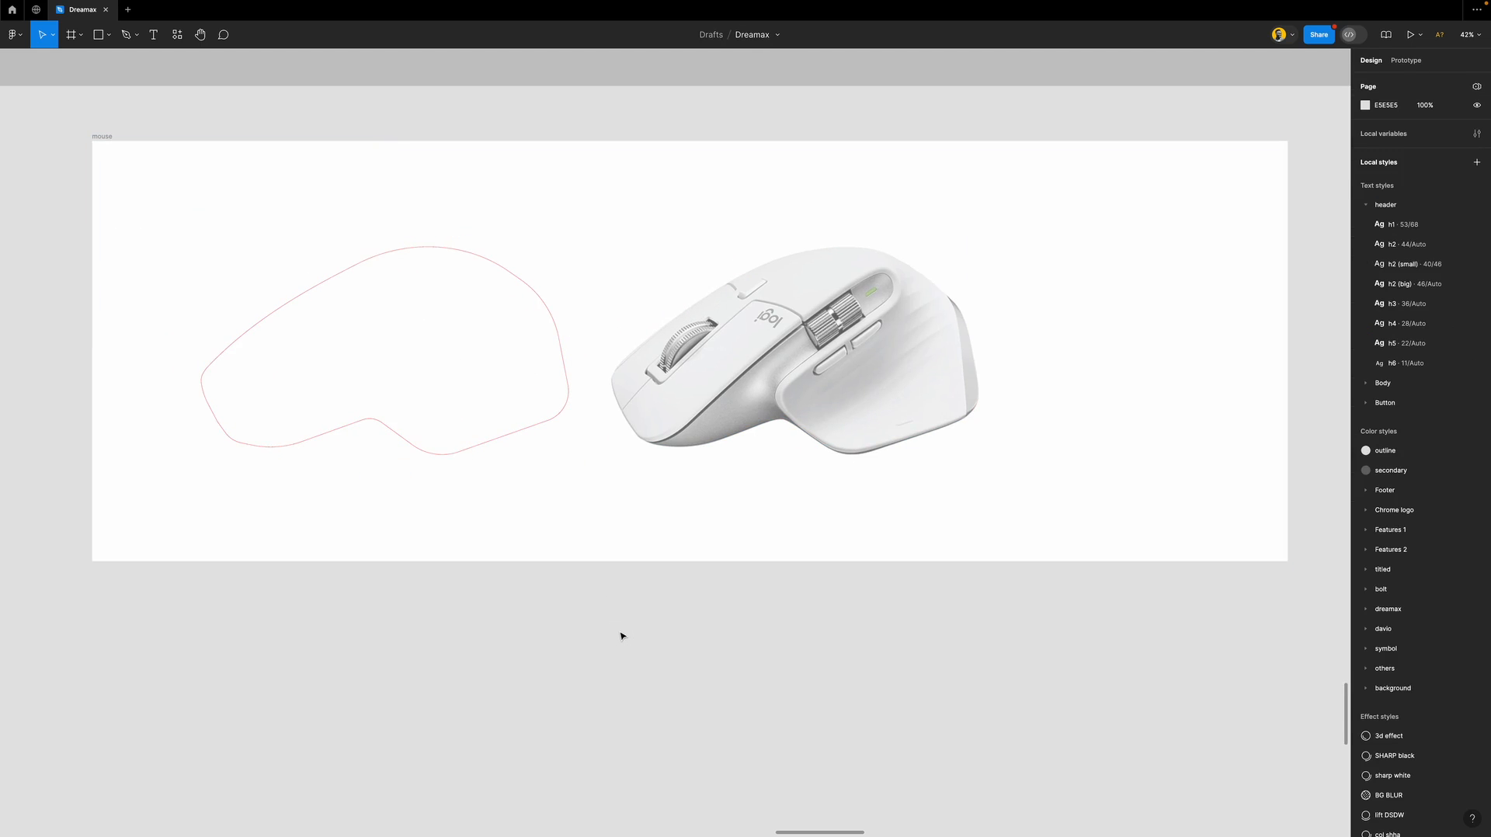
Undo the outline's move and the widening of the mouse frame.
key("super+z")
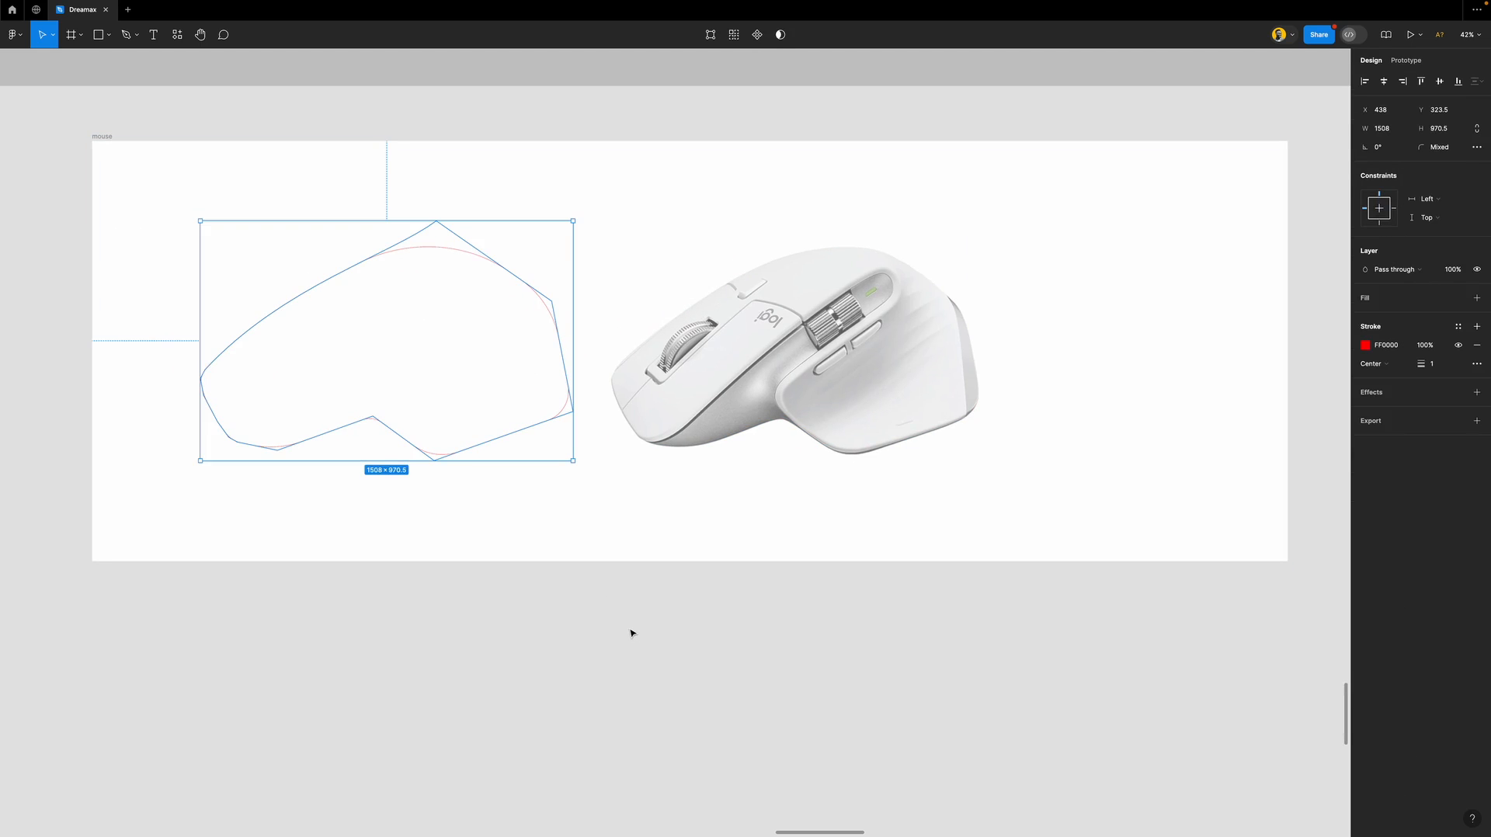
key("super+z")
key("super+z")
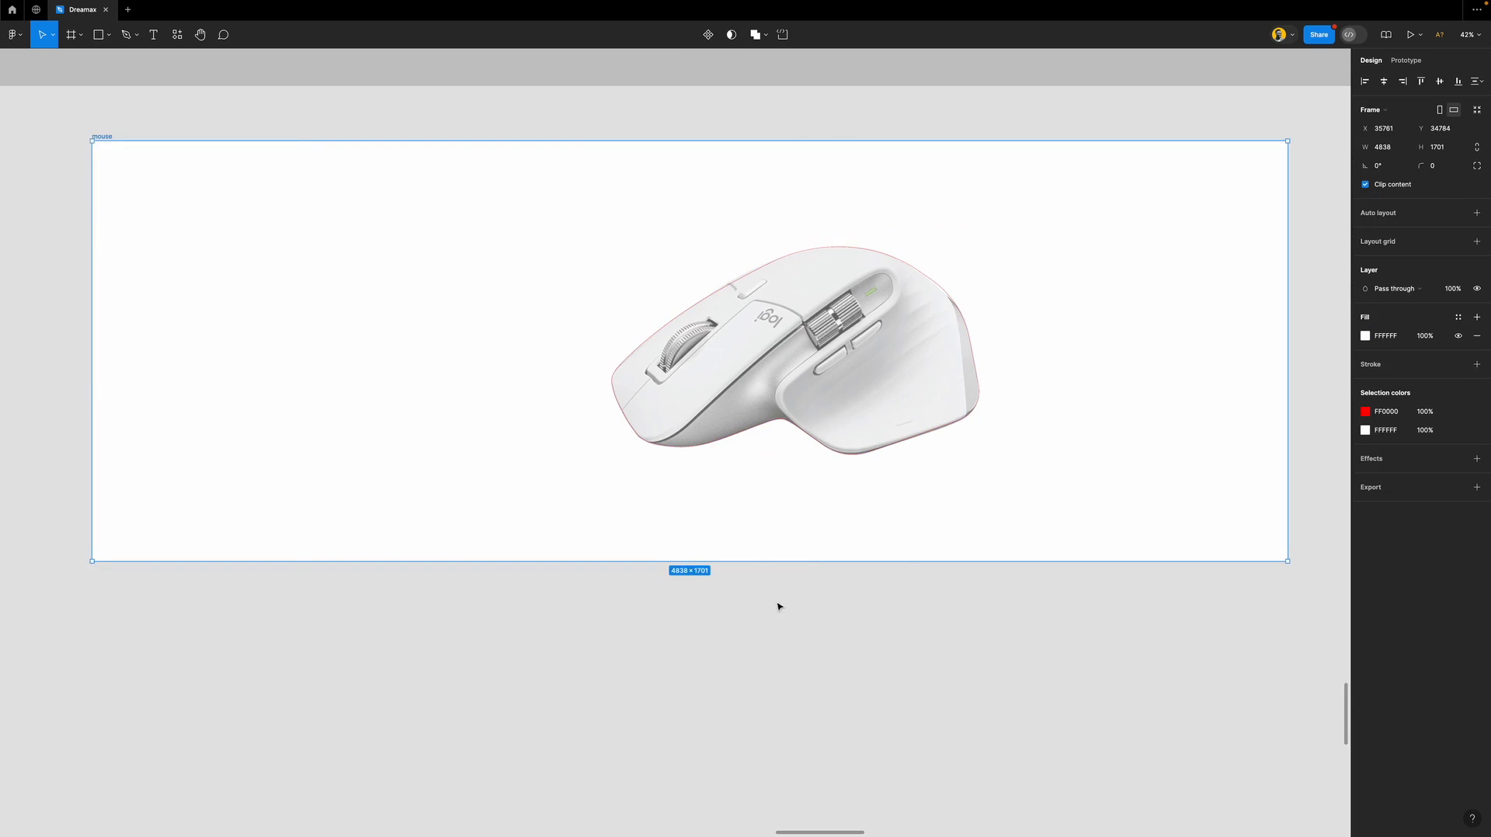
Examine the traced outline's fit around the whole mouse photo, with and without its selection shown.
left_click(899, 445)
key("shift+2")
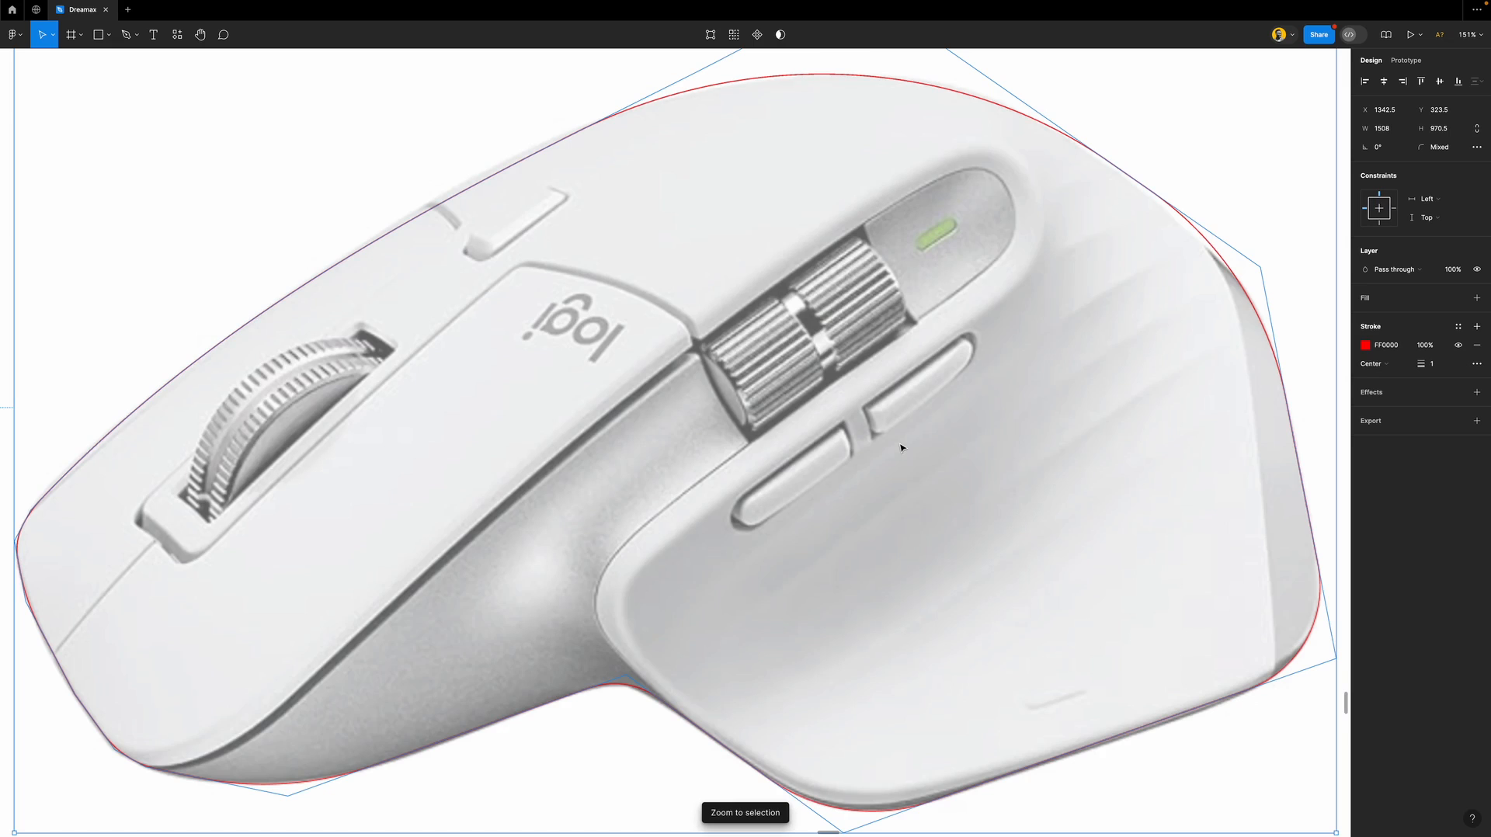
scroll(658, 434, "down", 3)
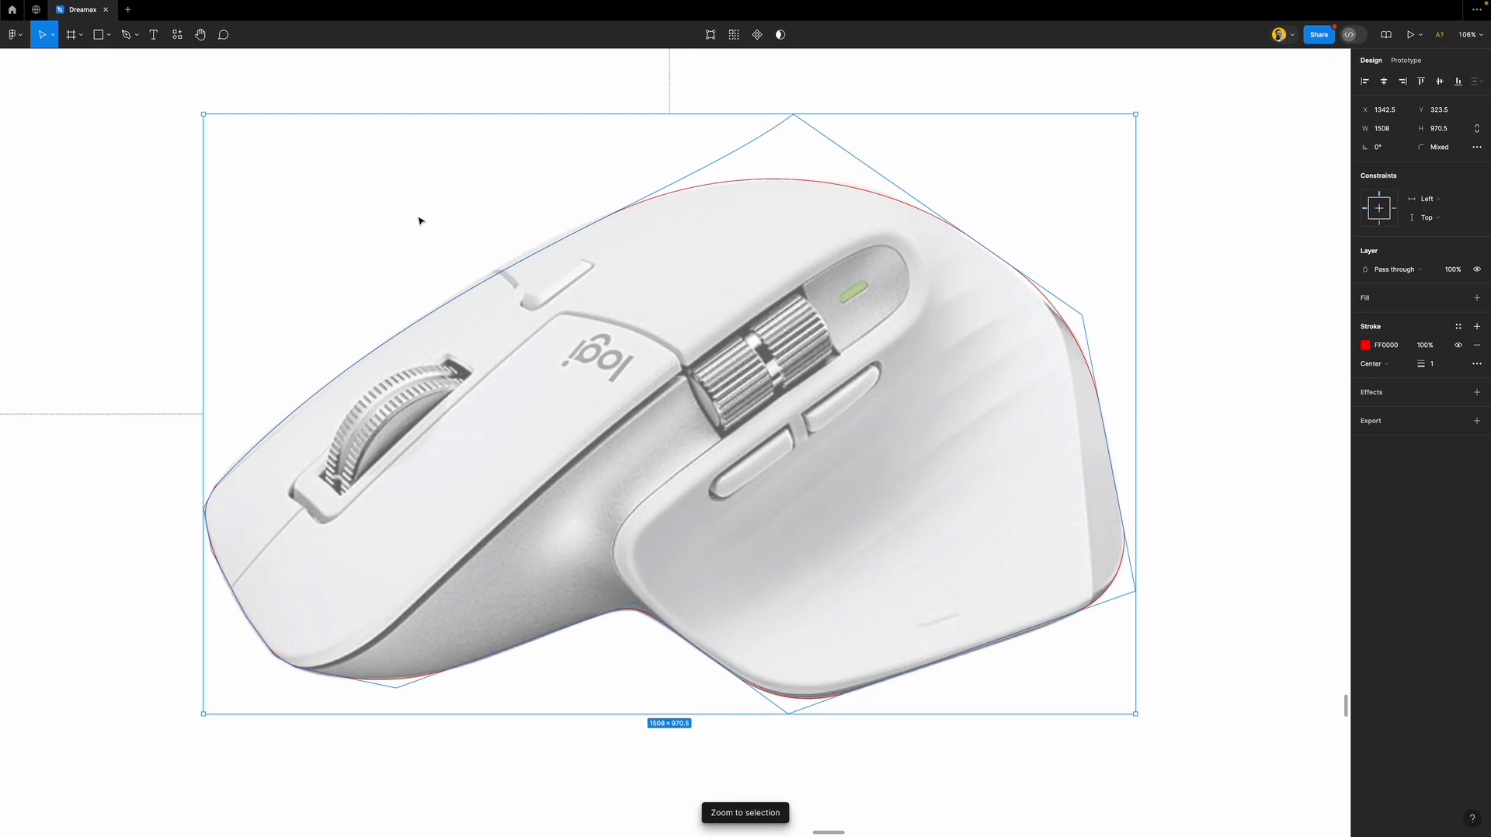
key("Escape")
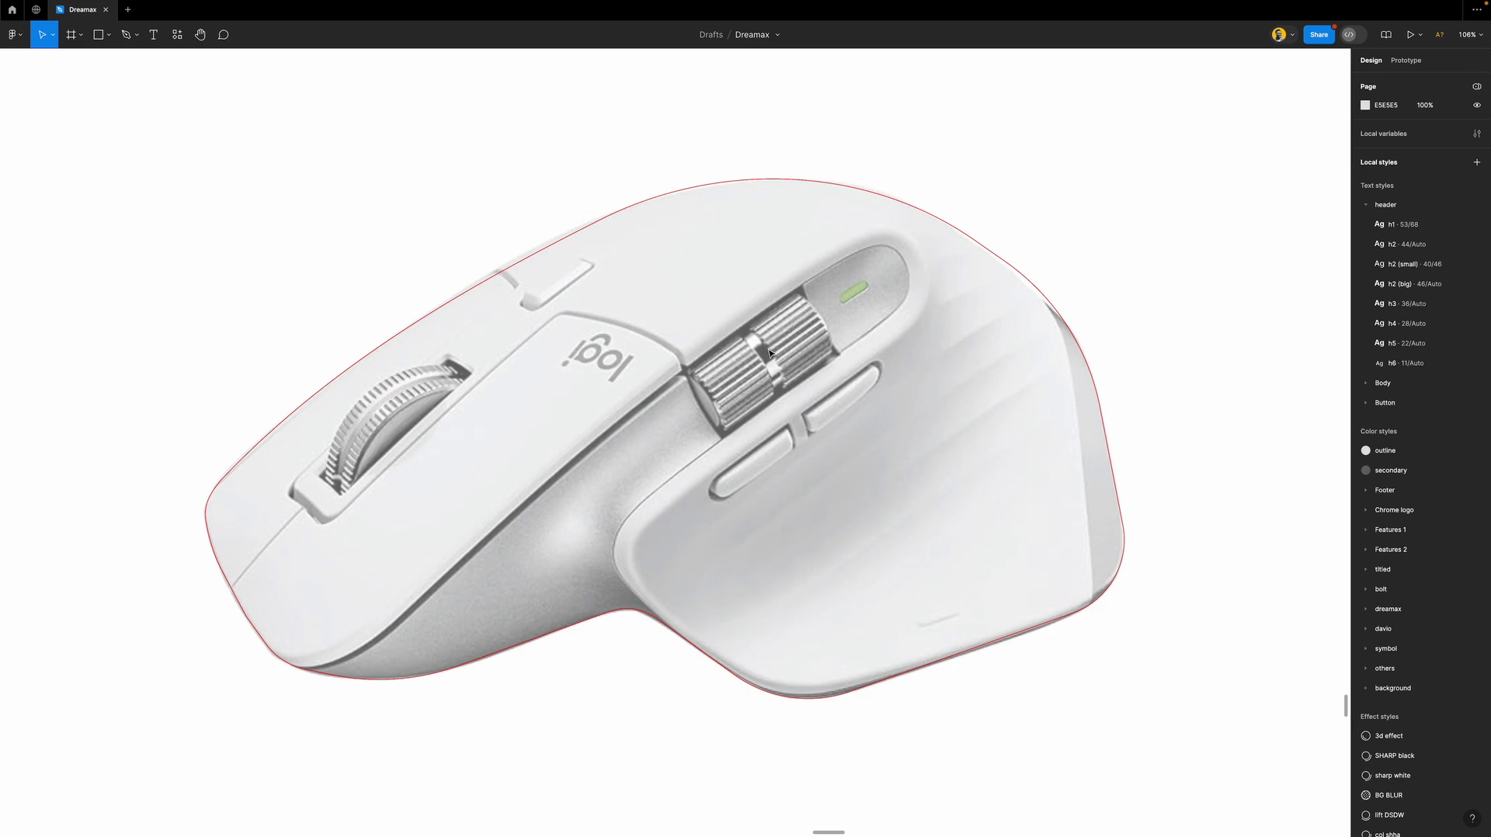
scroll(1111, 594, "up", 5)
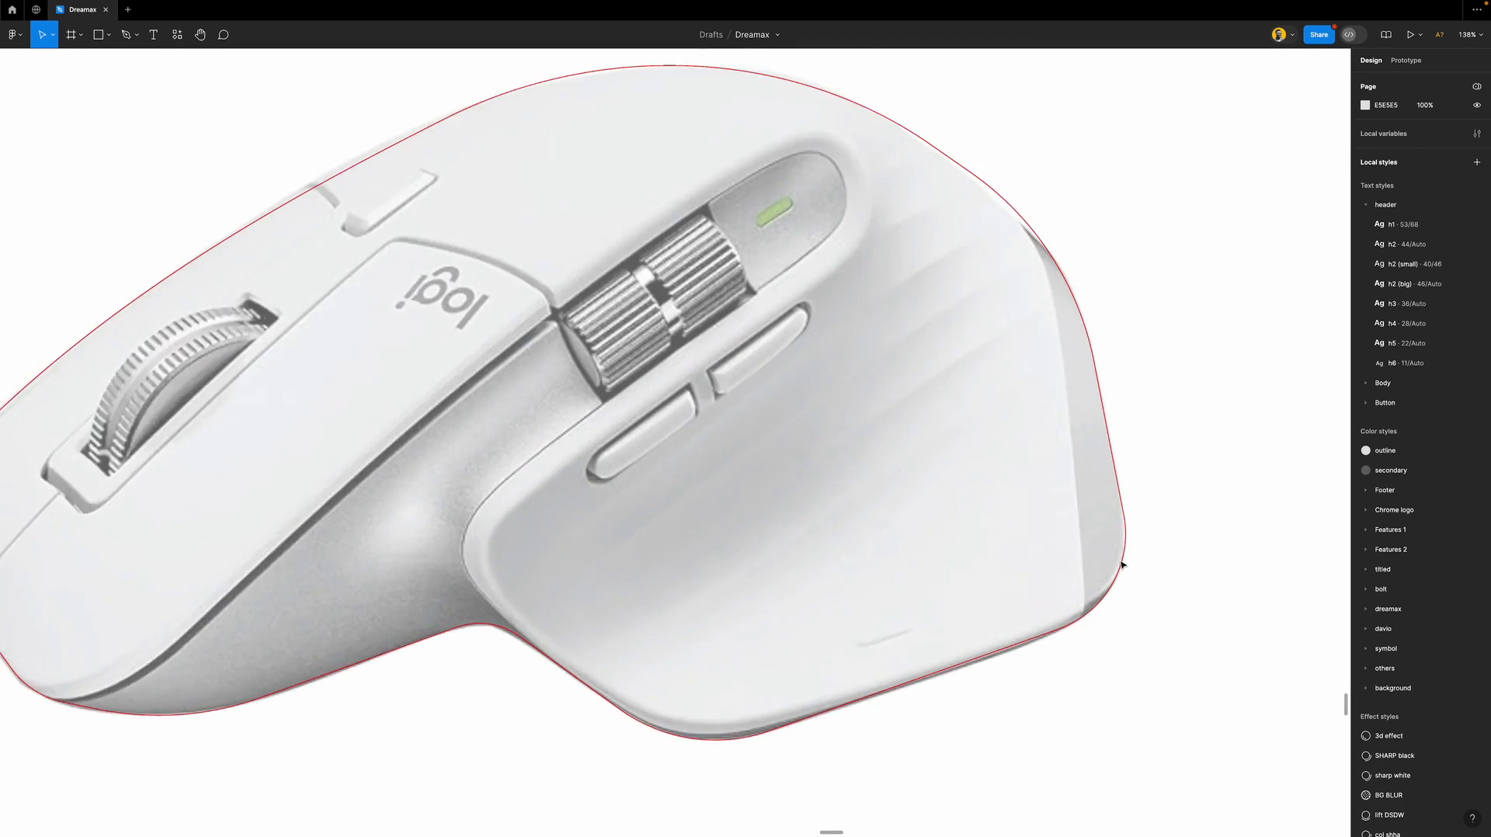
scroll(1118, 591, "down", 6)
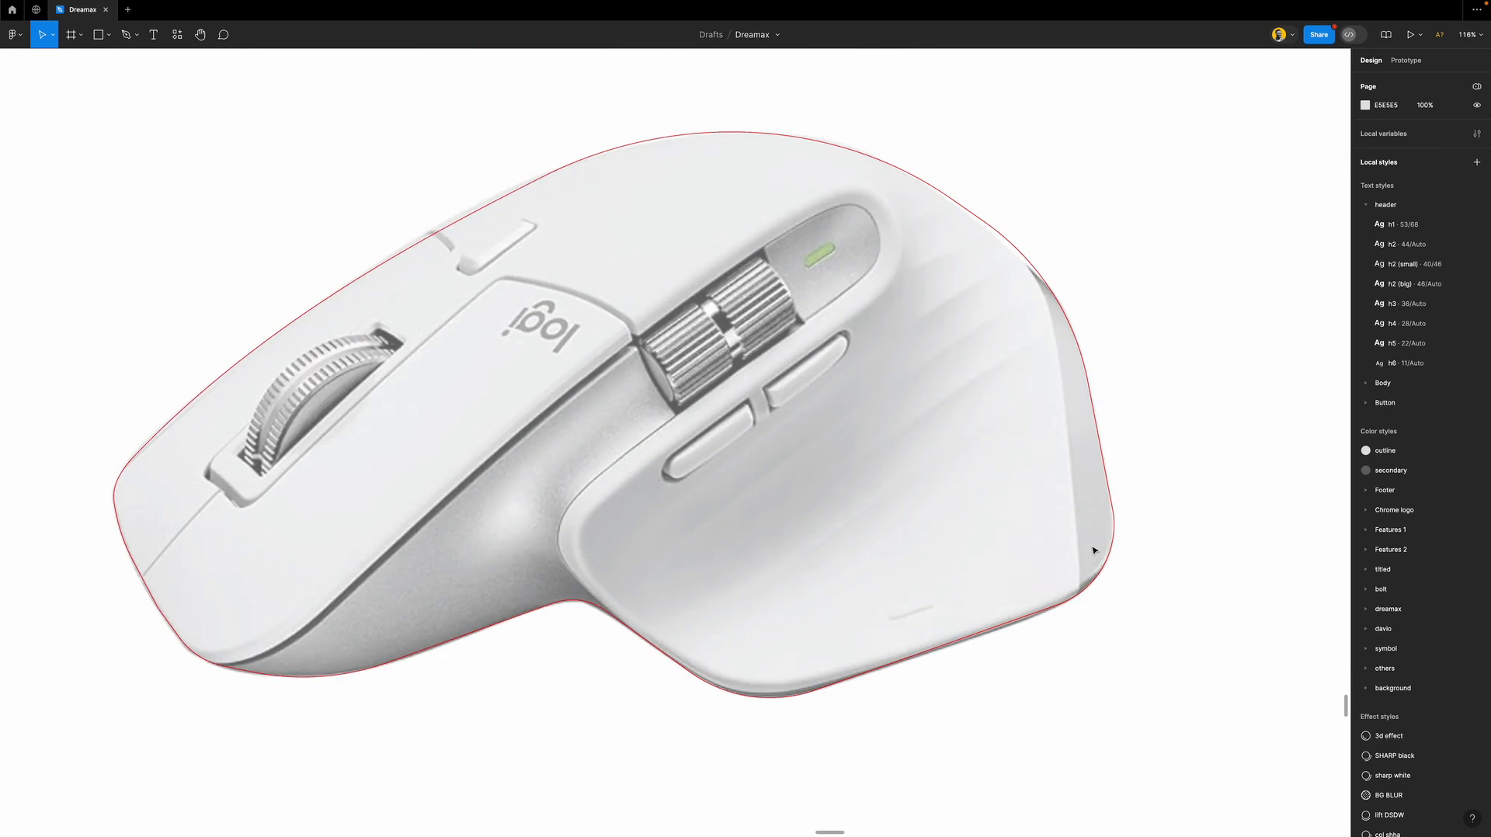
Show the layer list and rename the locked reference screenshot layer as mouse.
key("super+backslash")
key("super+backslash")
key("shift+super+backslash")
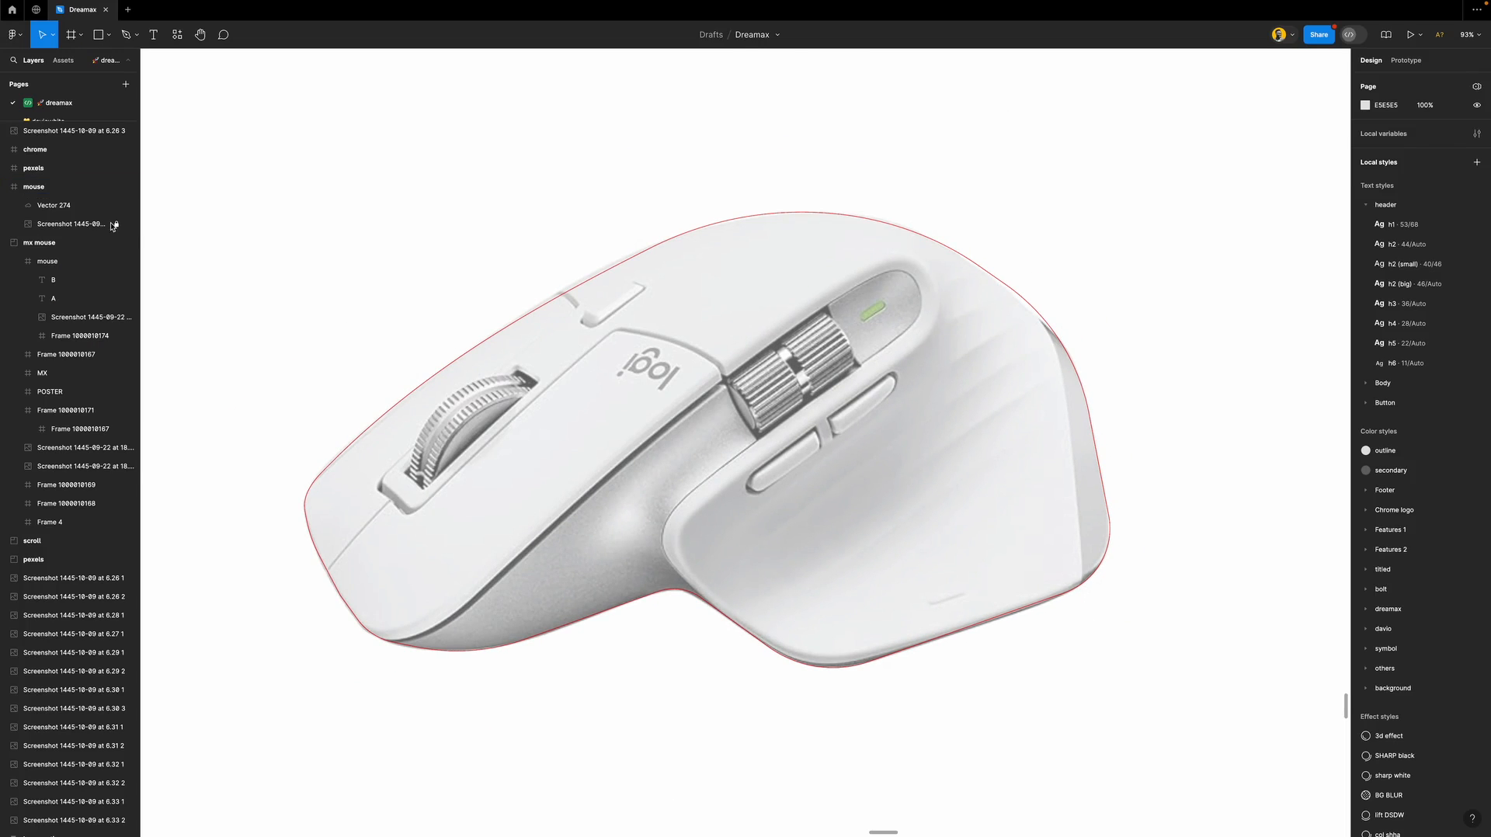
left_click(70, 224)
double_click(51, 225)
type("mouse")
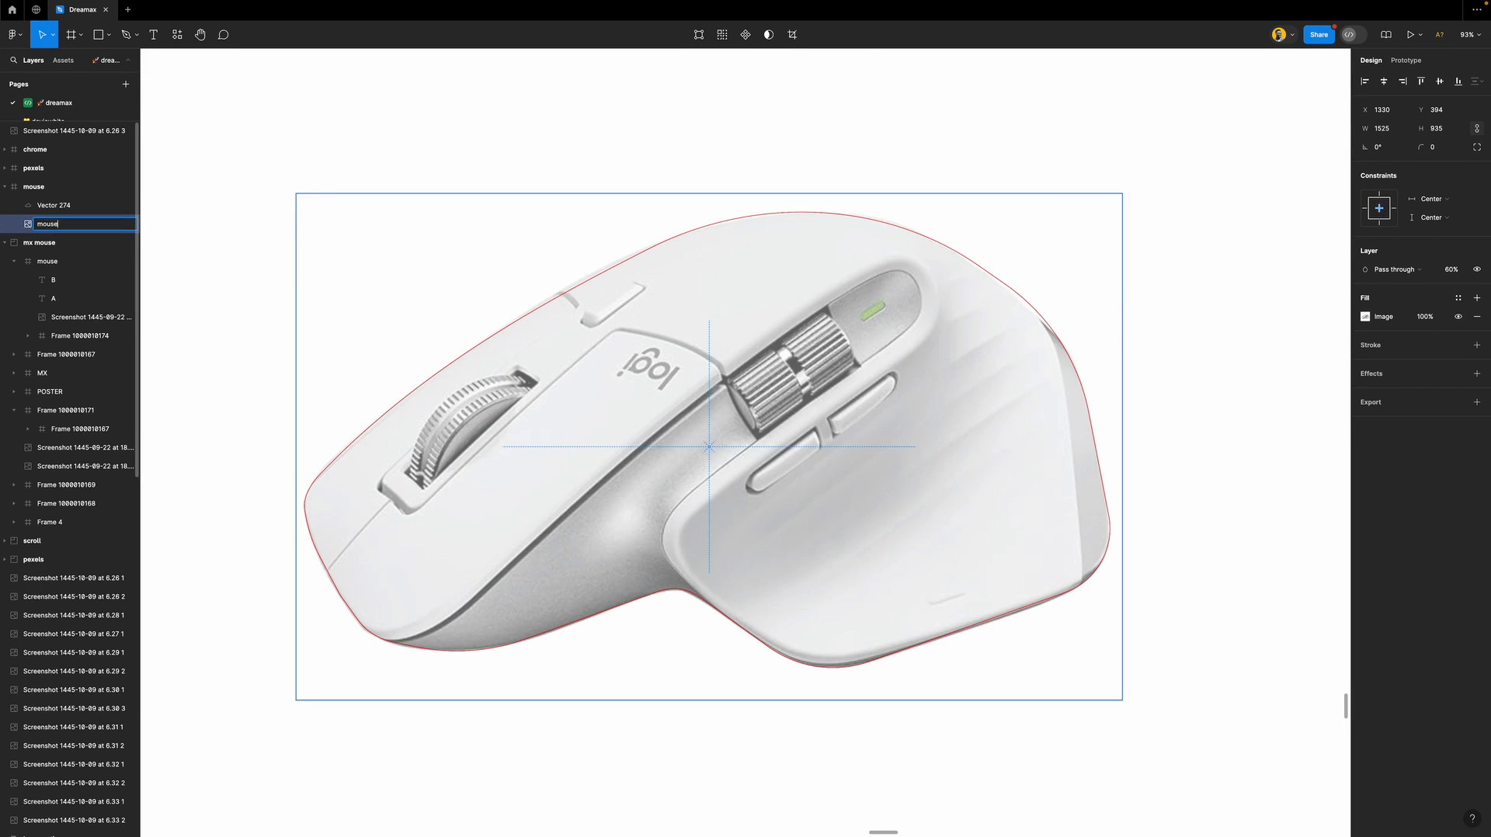
key("Return")
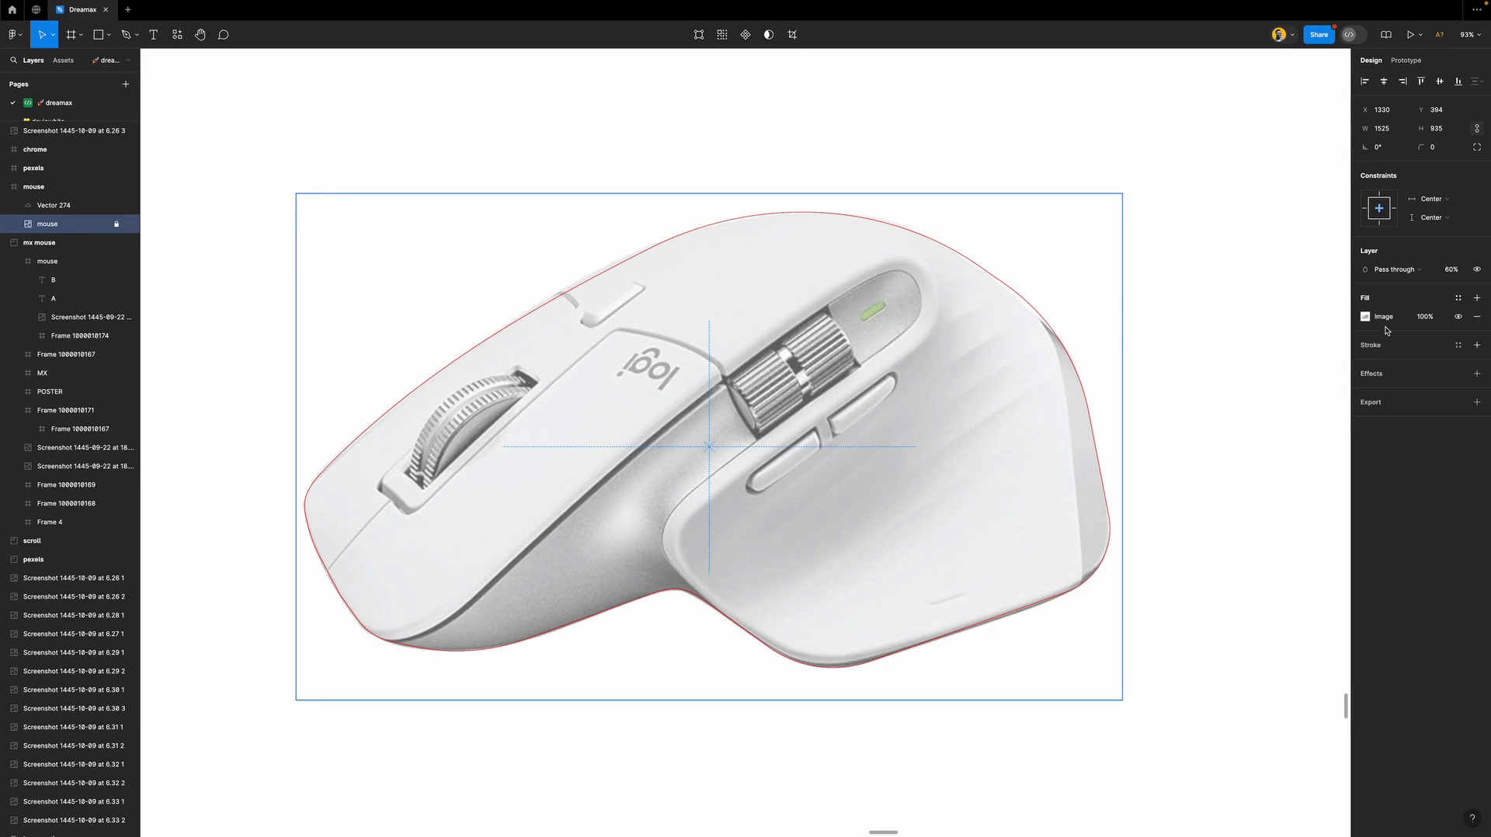
Set the reference photo's layer opacity to 100% and hide the layer list again.
left_click(1454, 275)
type("100")
key("Return")
left_click(191, 205)
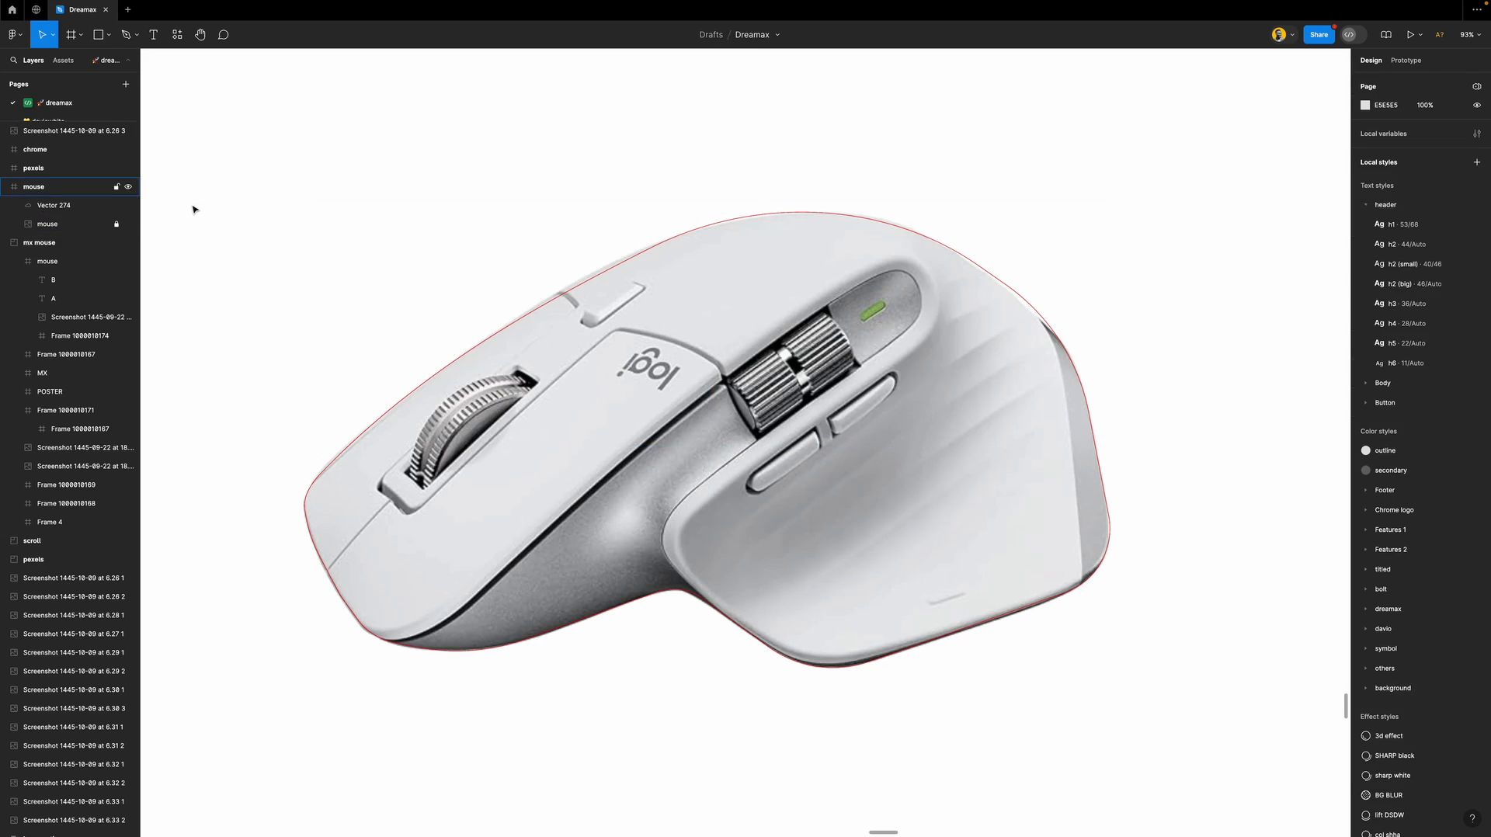
key("super+shift+backslash")
Examine the grey rear panel of the mouse and how the outline follows its edge and lower corner.
scroll(929, 654, "right", 3)
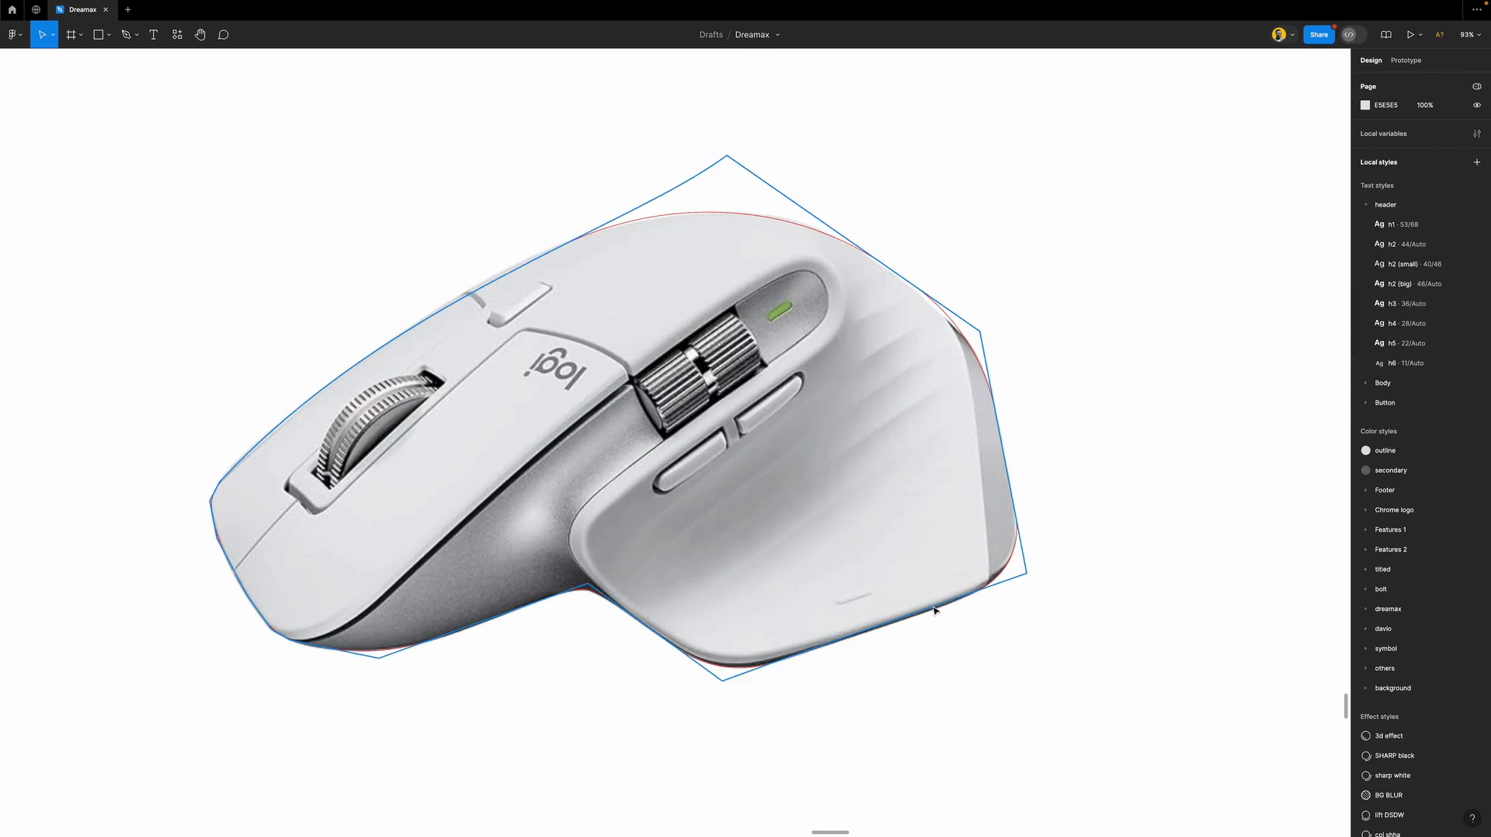
scroll(943, 609, "up", 5)
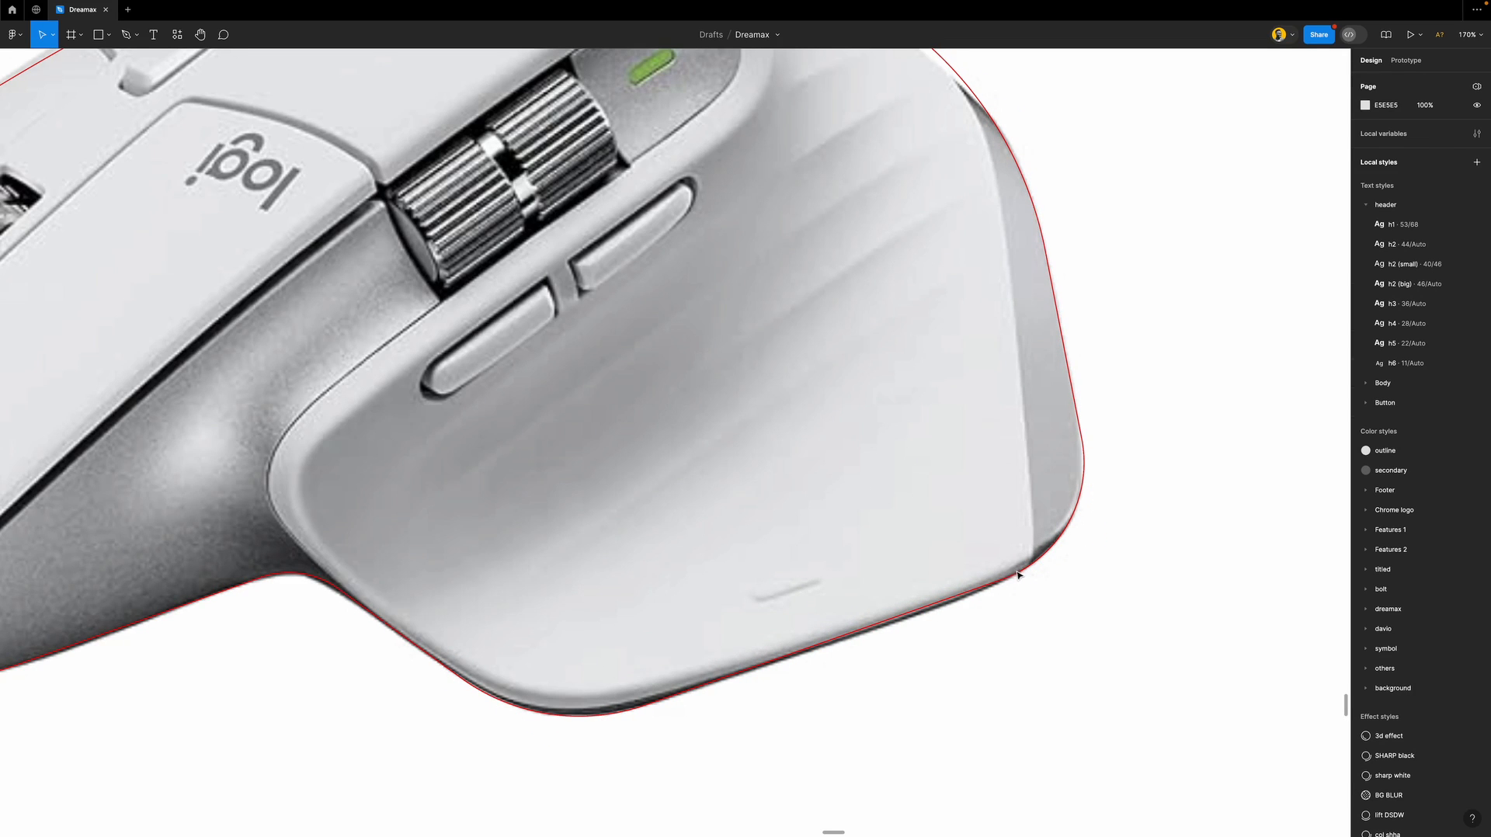
scroll(1073, 489, "right", 3)
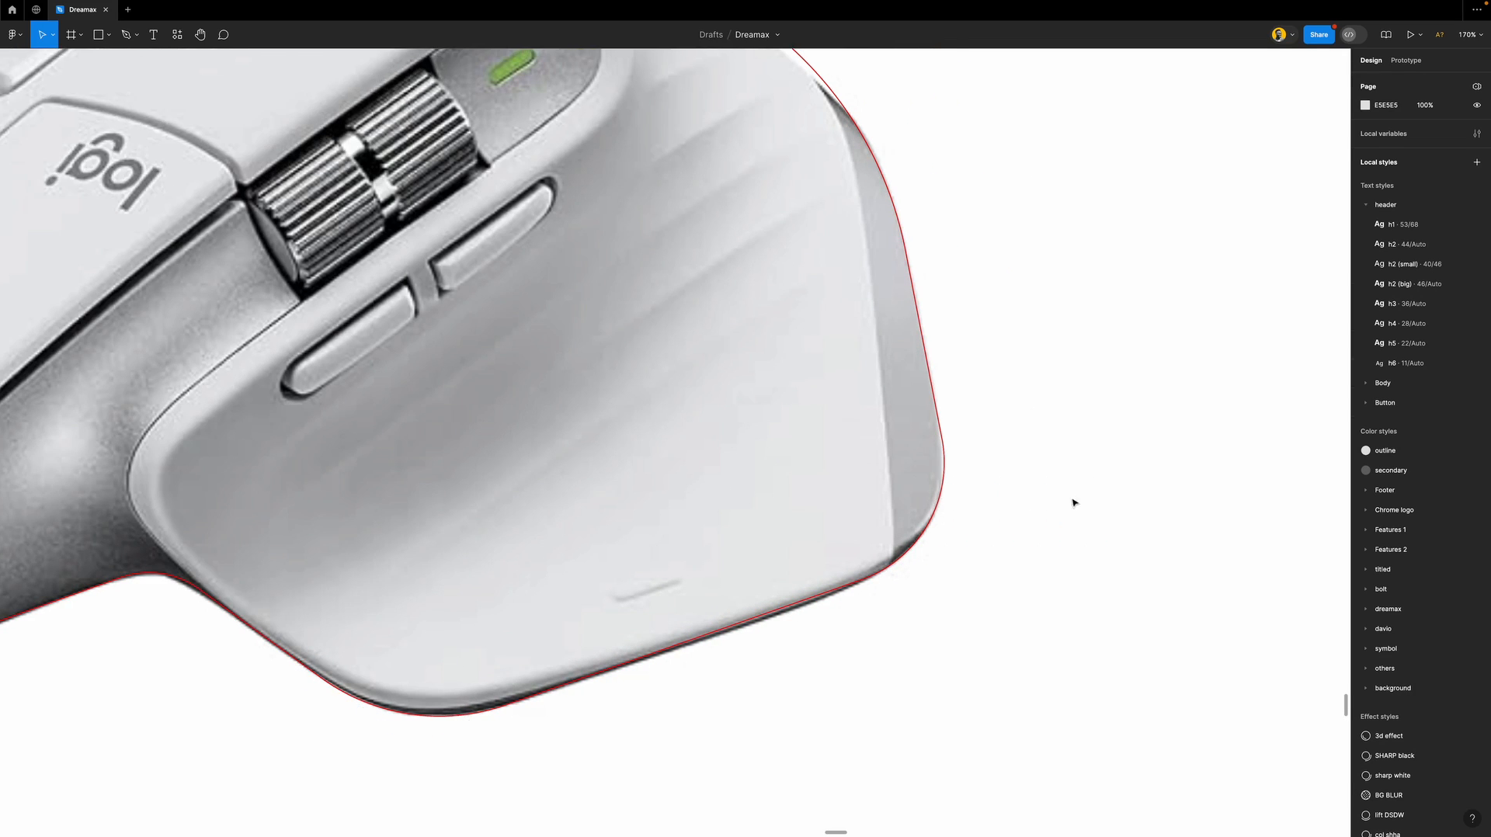
scroll(931, 547, "up", 5)
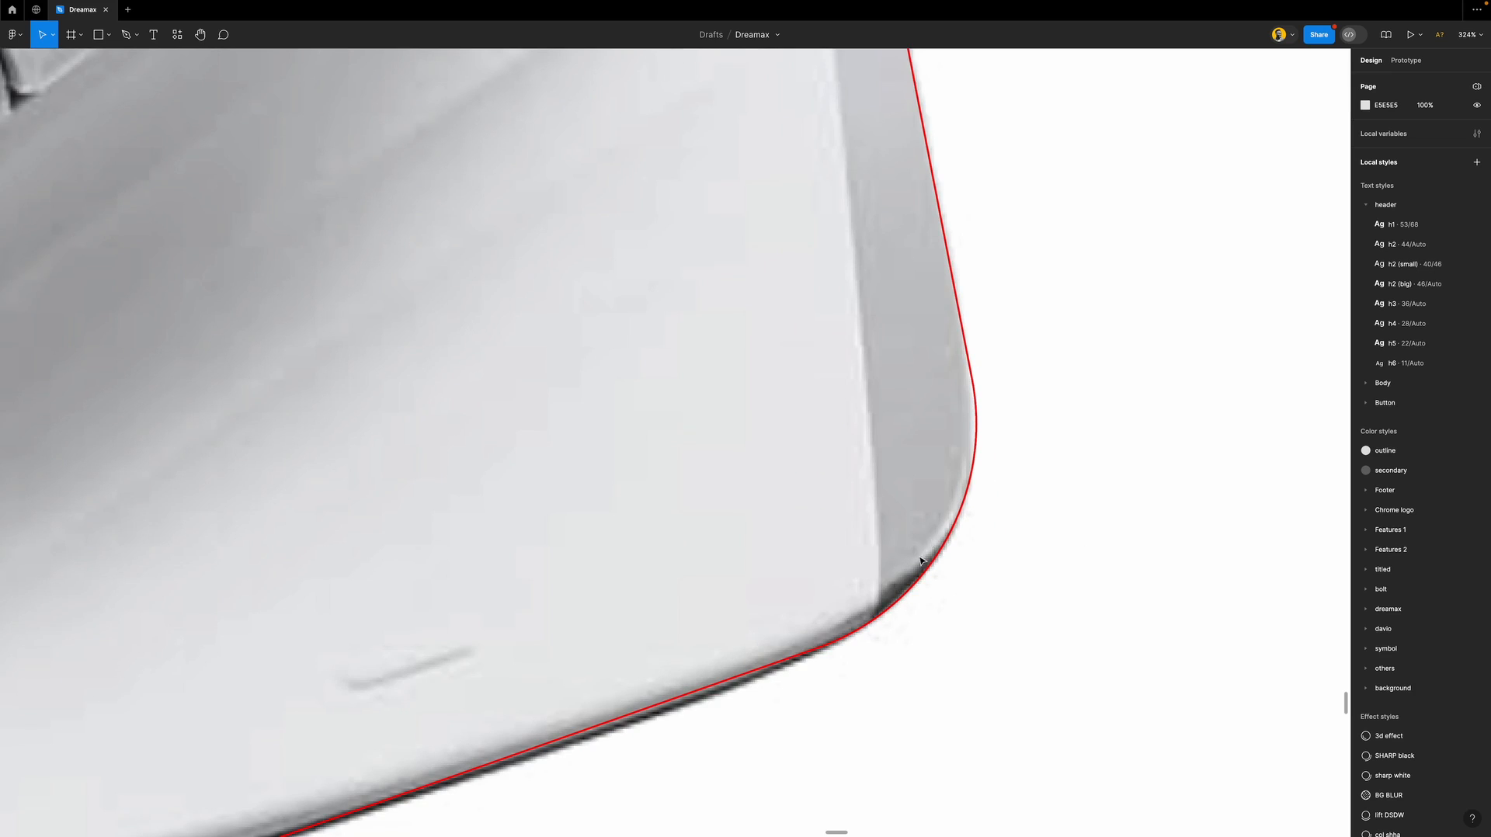
scroll(907, 559, "down", 5)
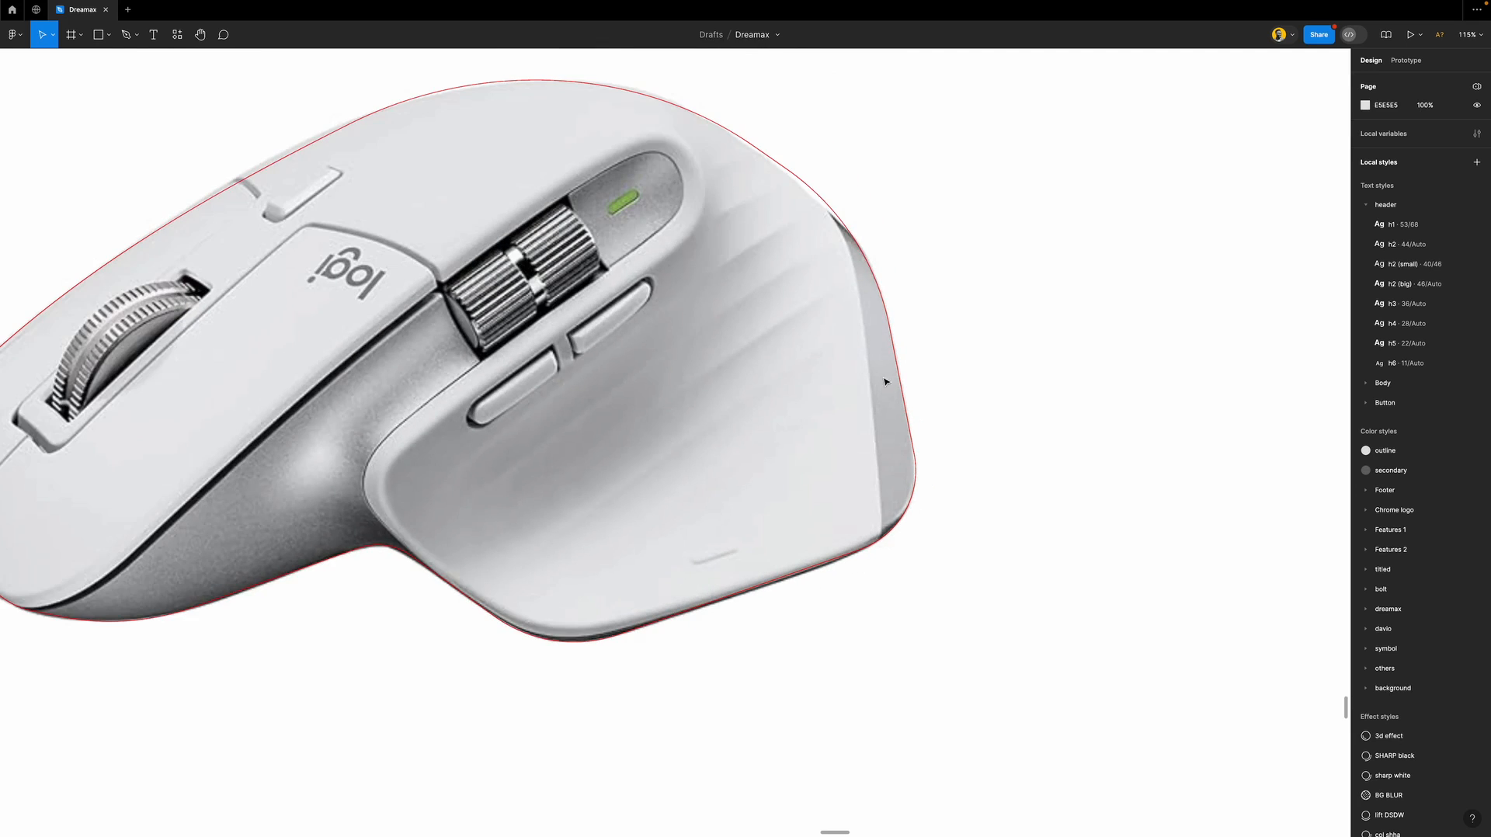
scroll(843, 208, "up", 6)
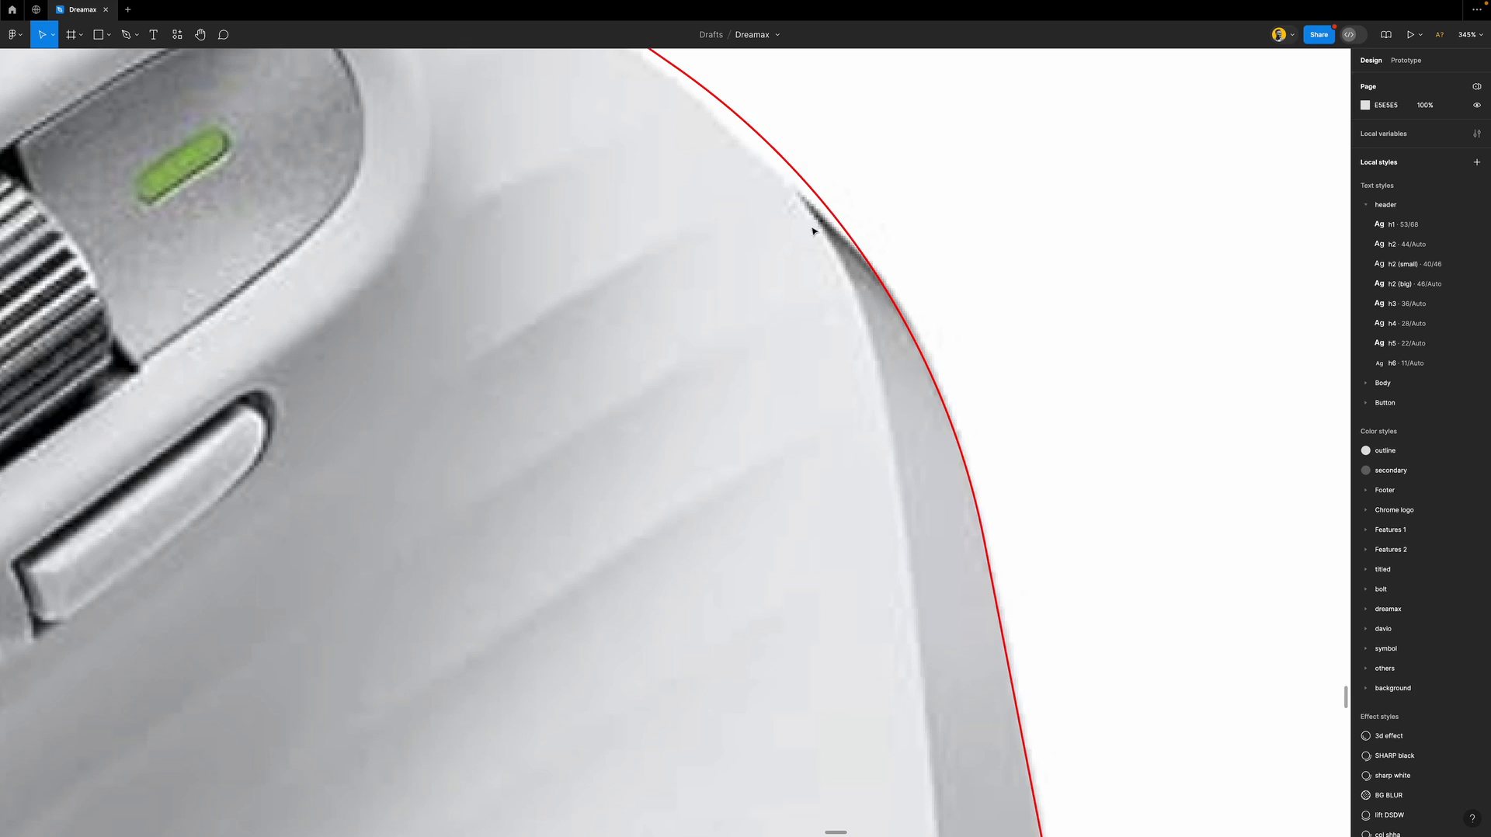
scroll(854, 551, "down", 10)
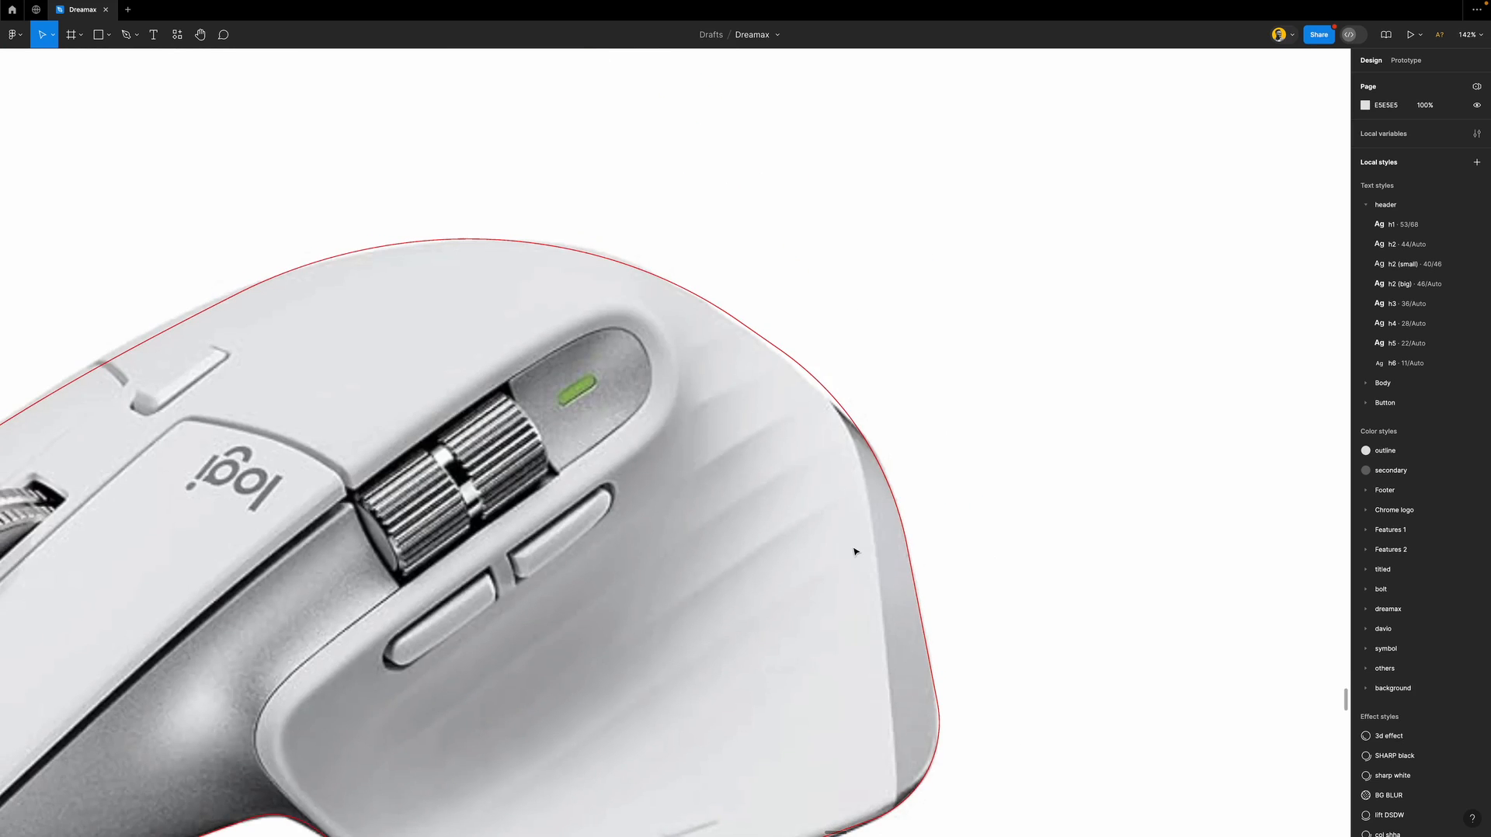
scroll(854, 522, "down", 1)
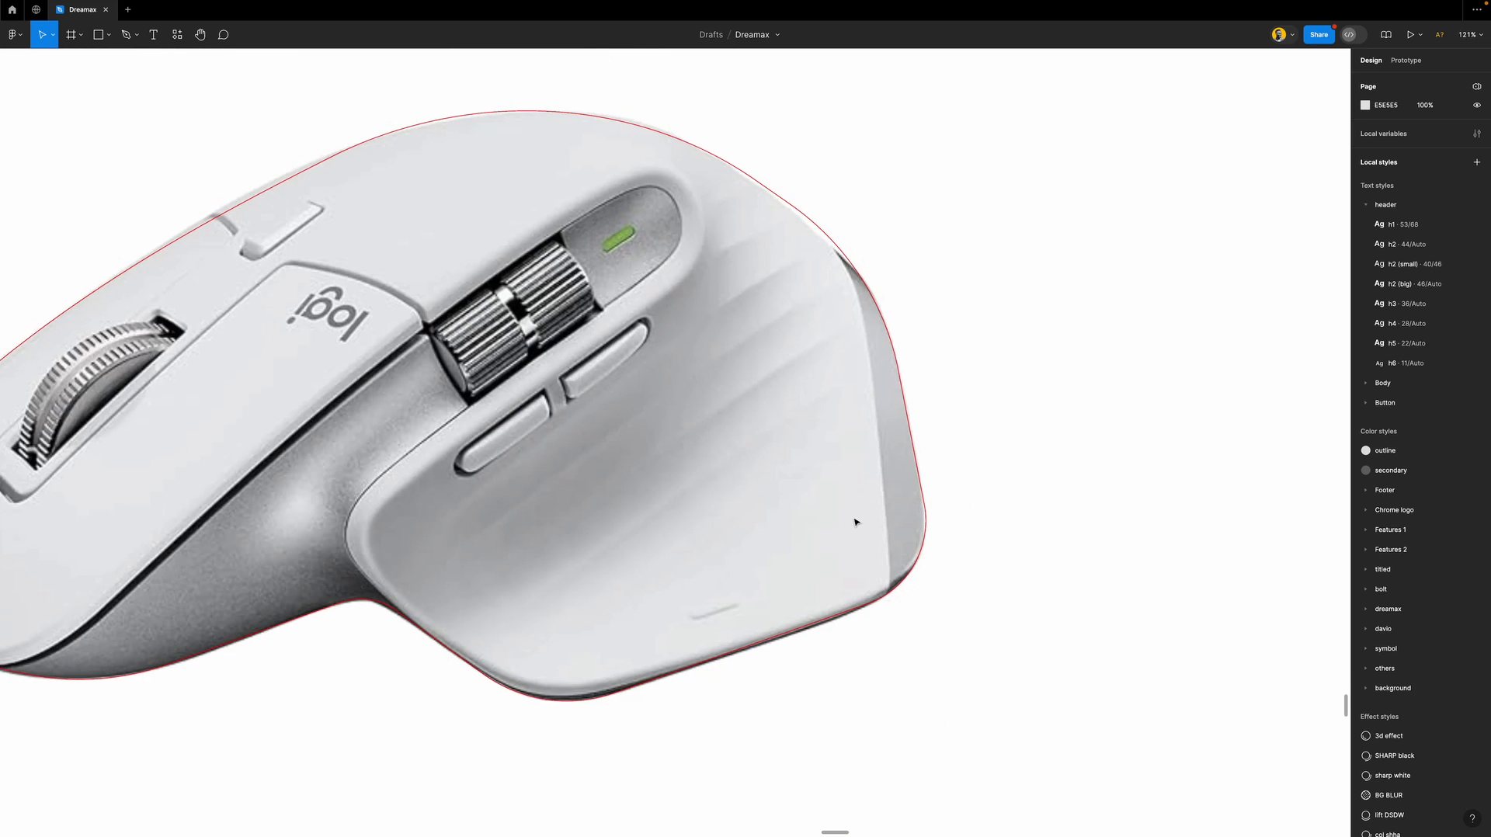
Draw a closed five-anchor Pen path around the grey rear panel, curving it along the panel's inner edge and extending beyond the outline.
key("p")
left_click(795, 165)
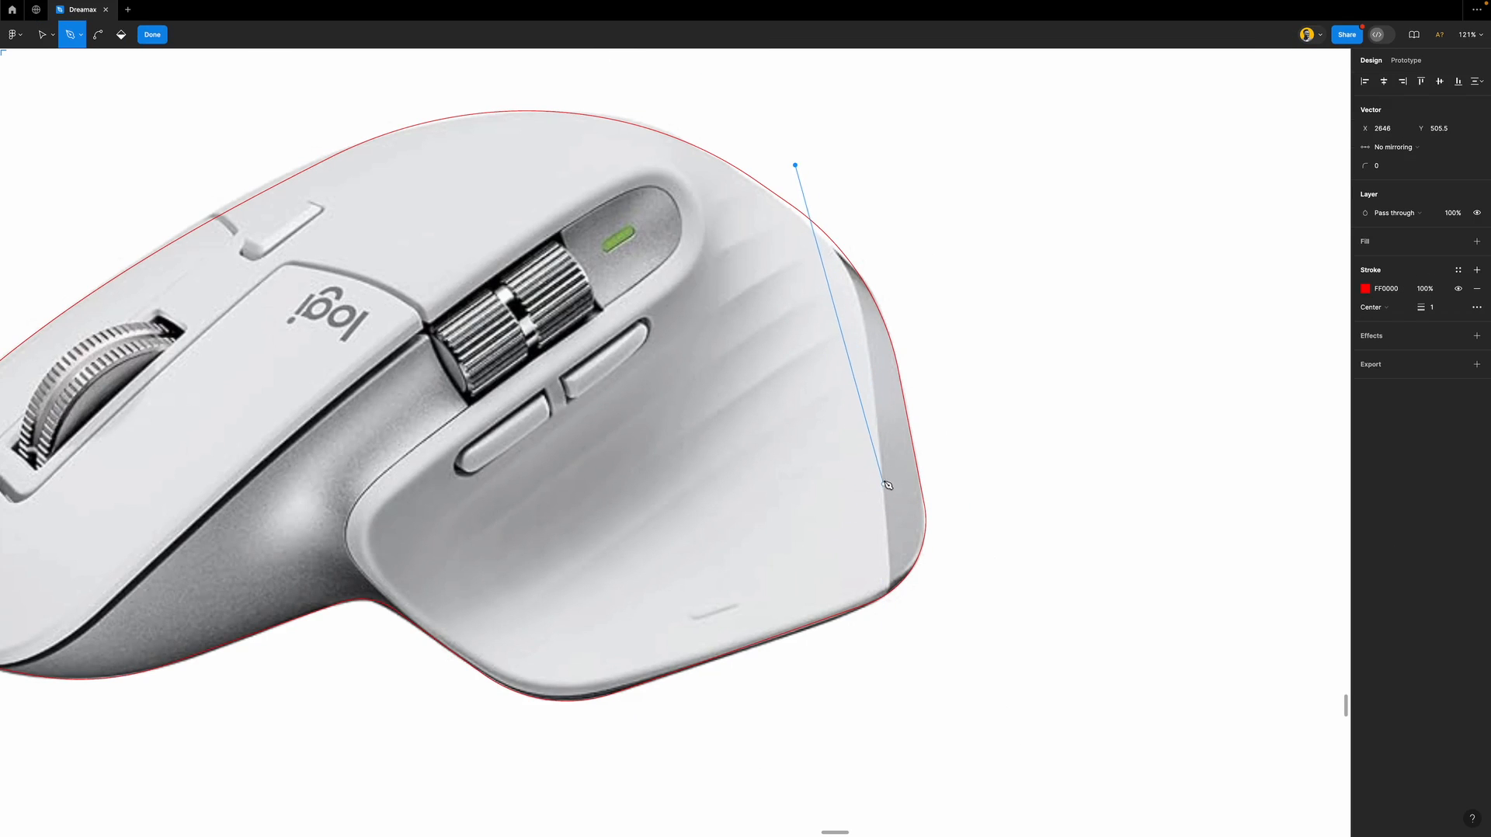
left_click_drag(883, 477, 980, 465)
left_click(937, 534)
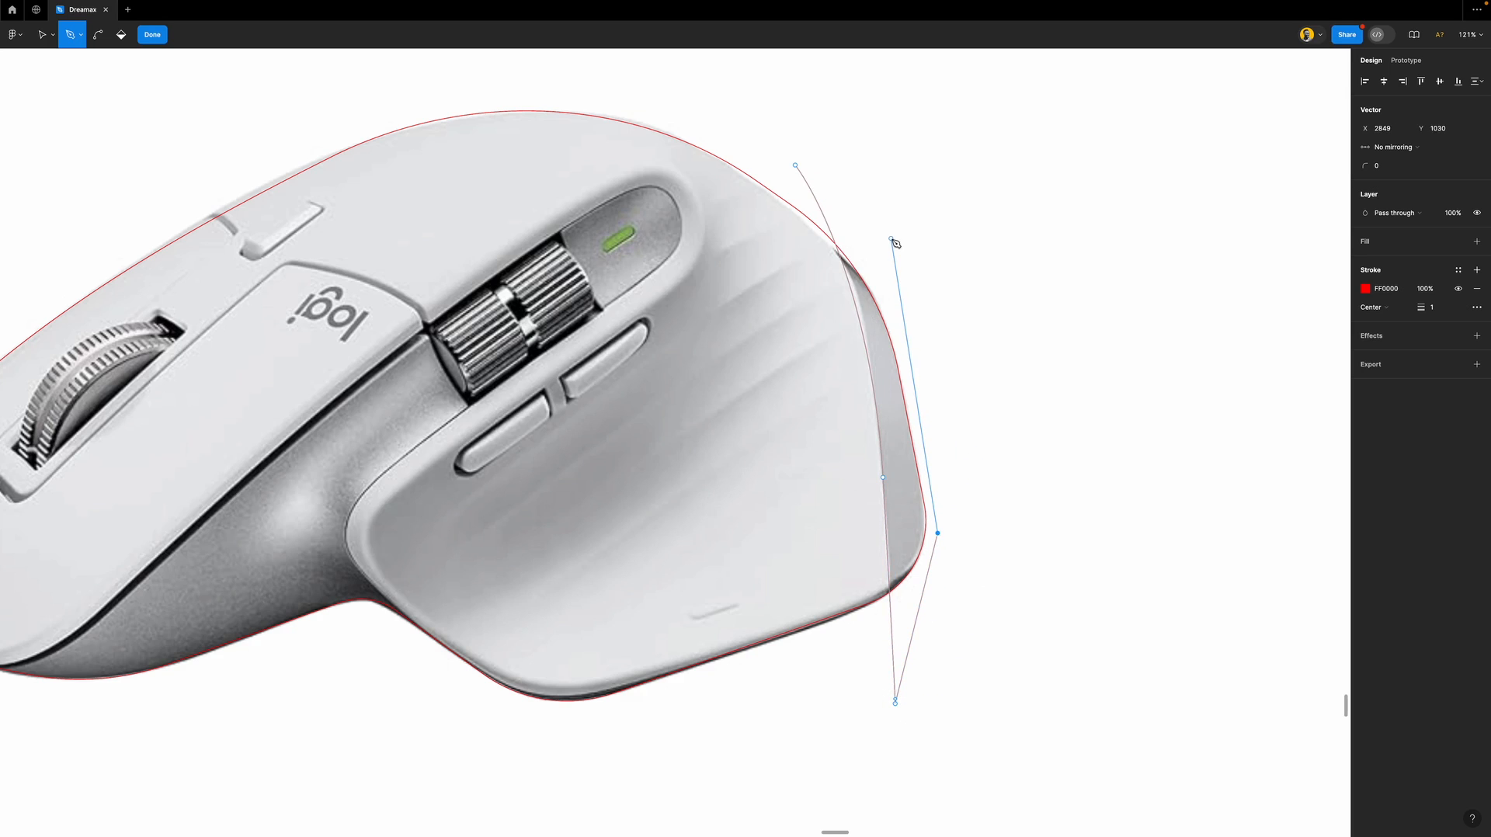
left_click(886, 249)
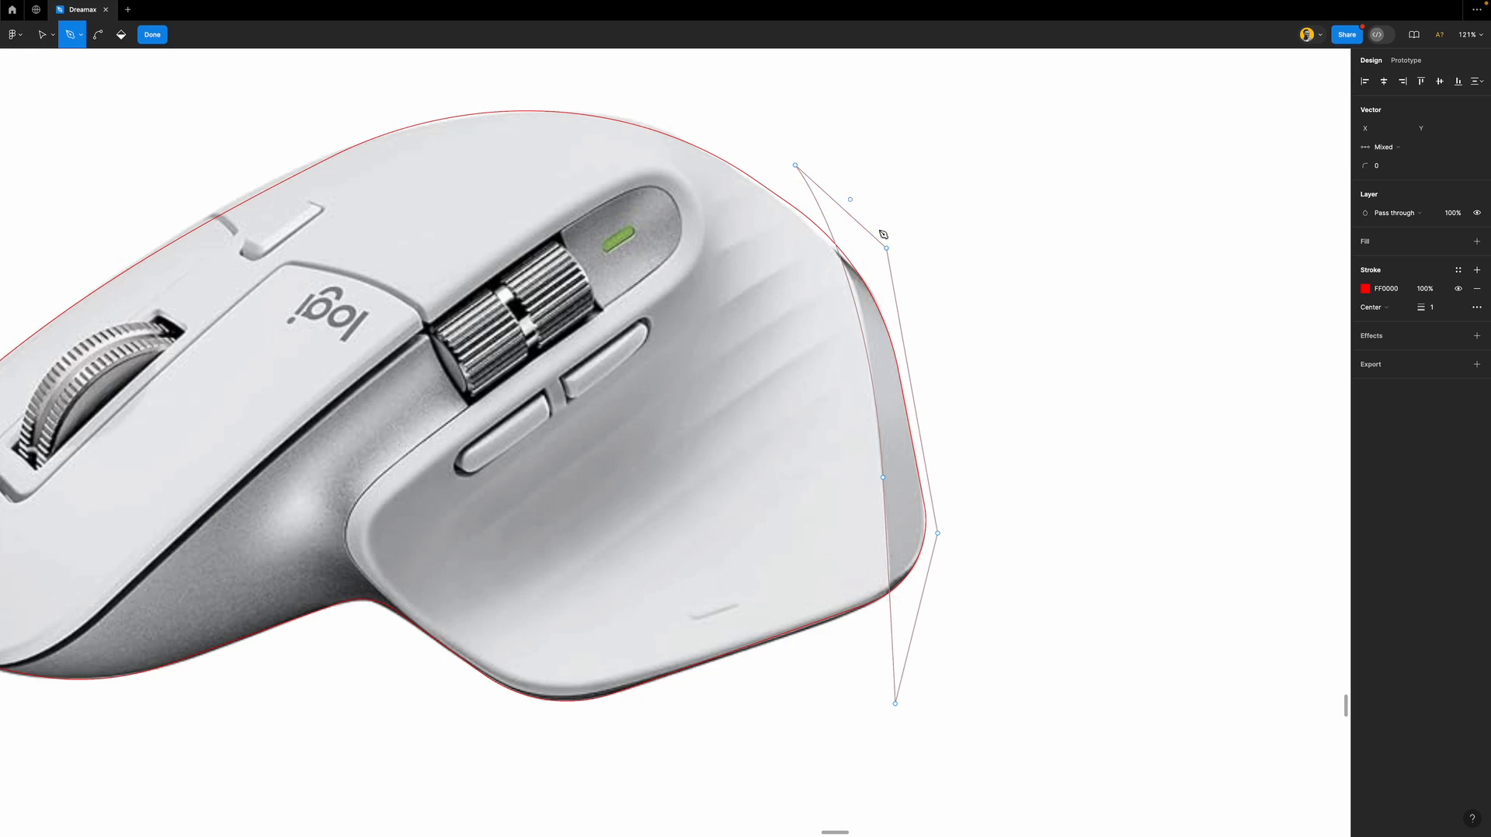
Reposition the rear panel path's upper inner anchor and adjust its handle so the curve follows the panel's inner edge.
scroll(884, 304, "up", 5)
key("v")
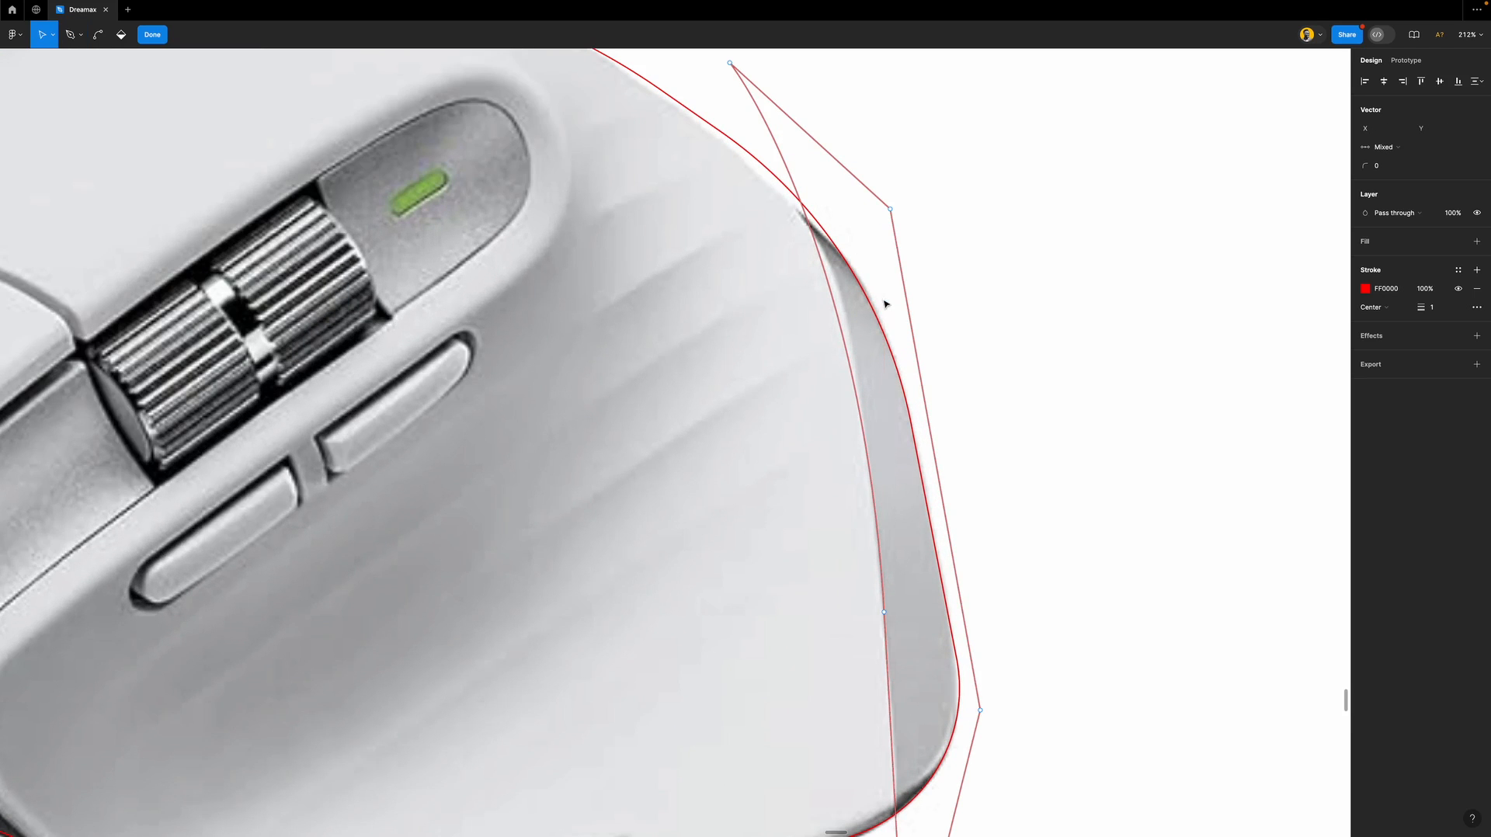
left_click(730, 63)
left_click_drag(774, 121, 819, 208)
left_click(729, 62)
left_click_drag(730, 62, 723, 116)
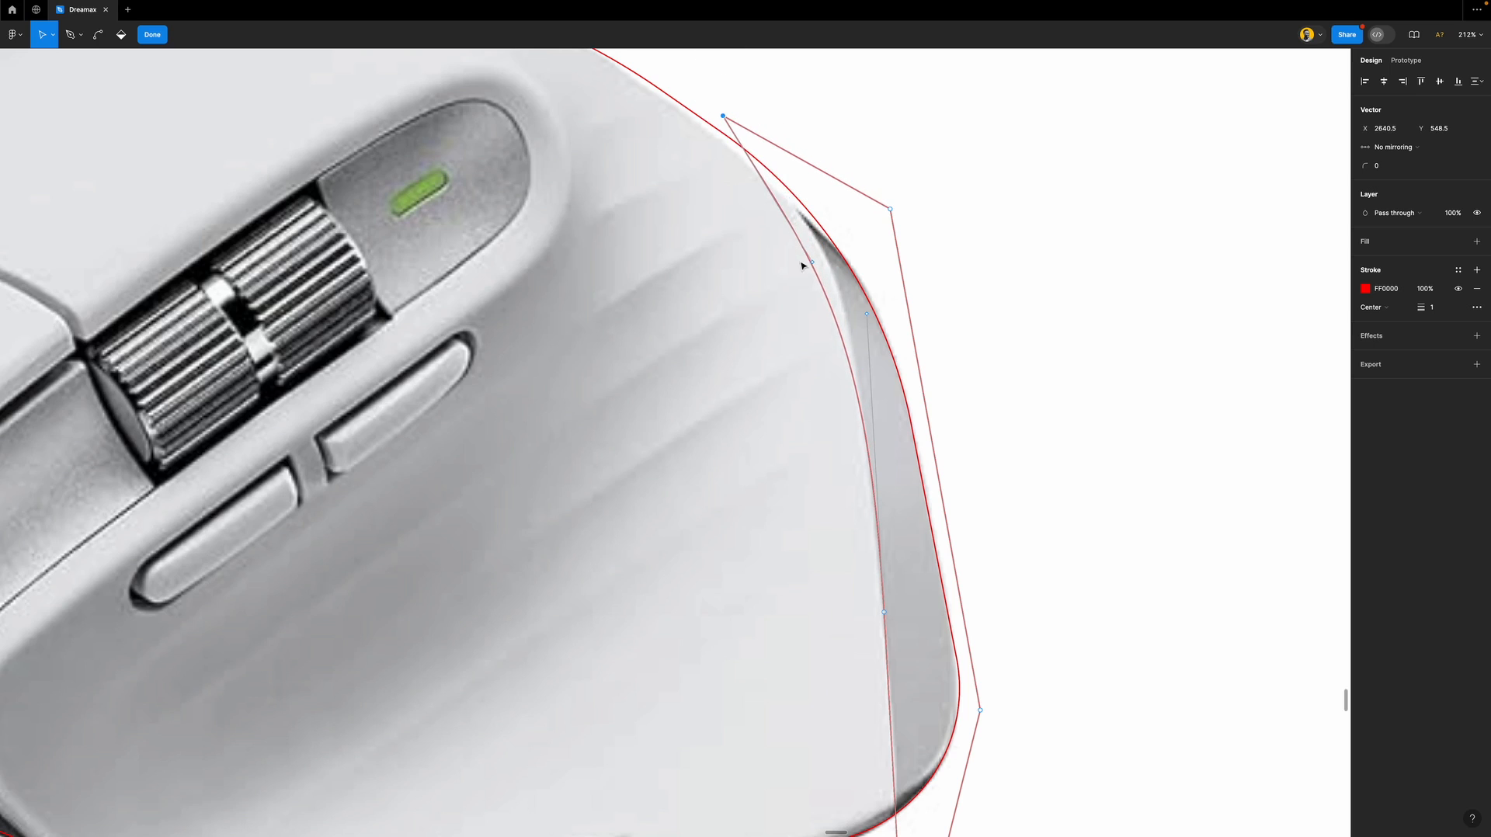
left_click_drag(814, 262, 829, 223)
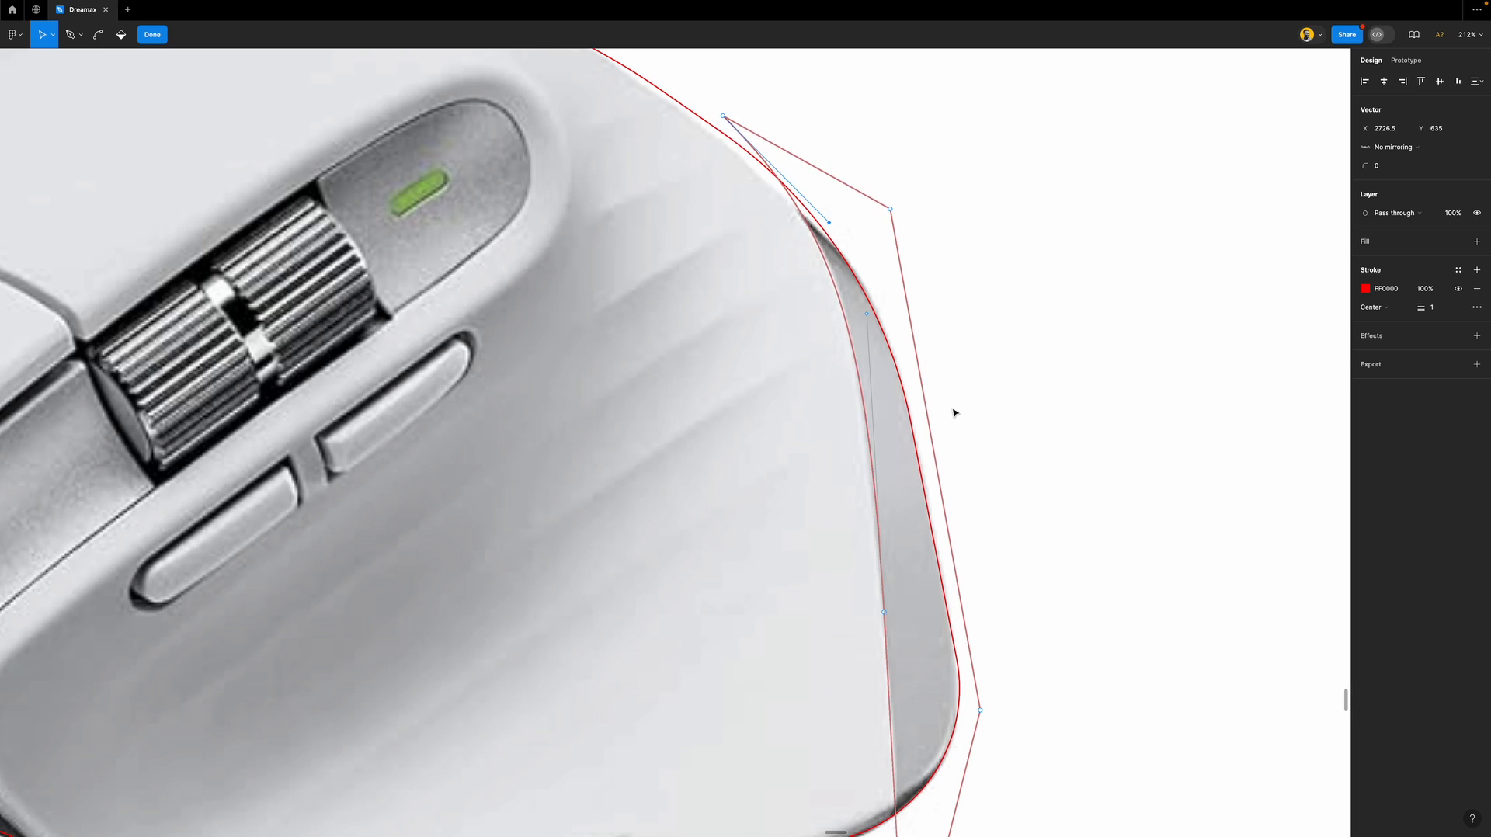
key("Escape")
key("Escape")
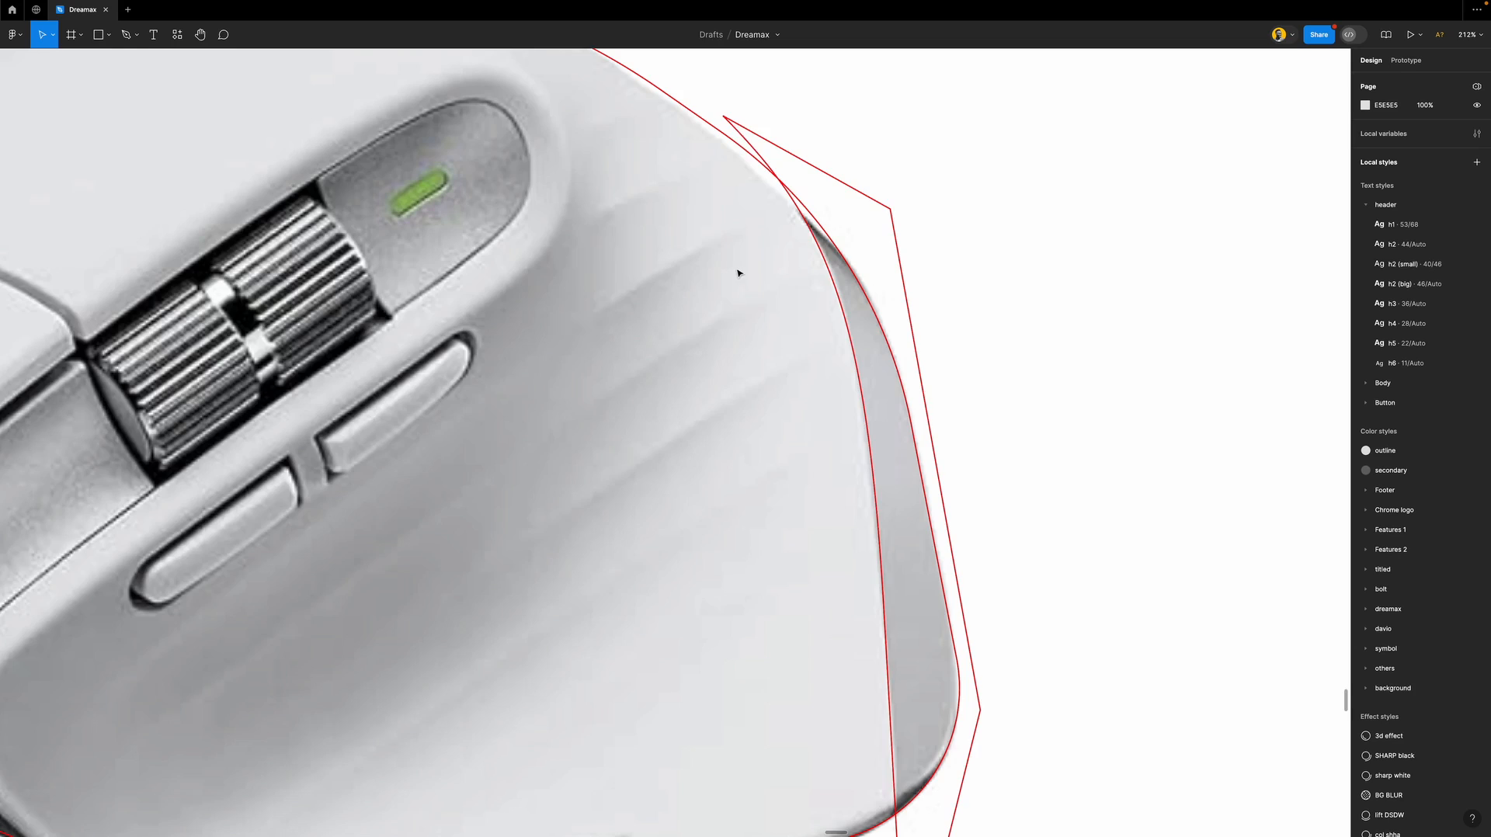
Try using the mouse outline as a mask for the rear panel path.
key("shift+1")
left_click(689, 188)
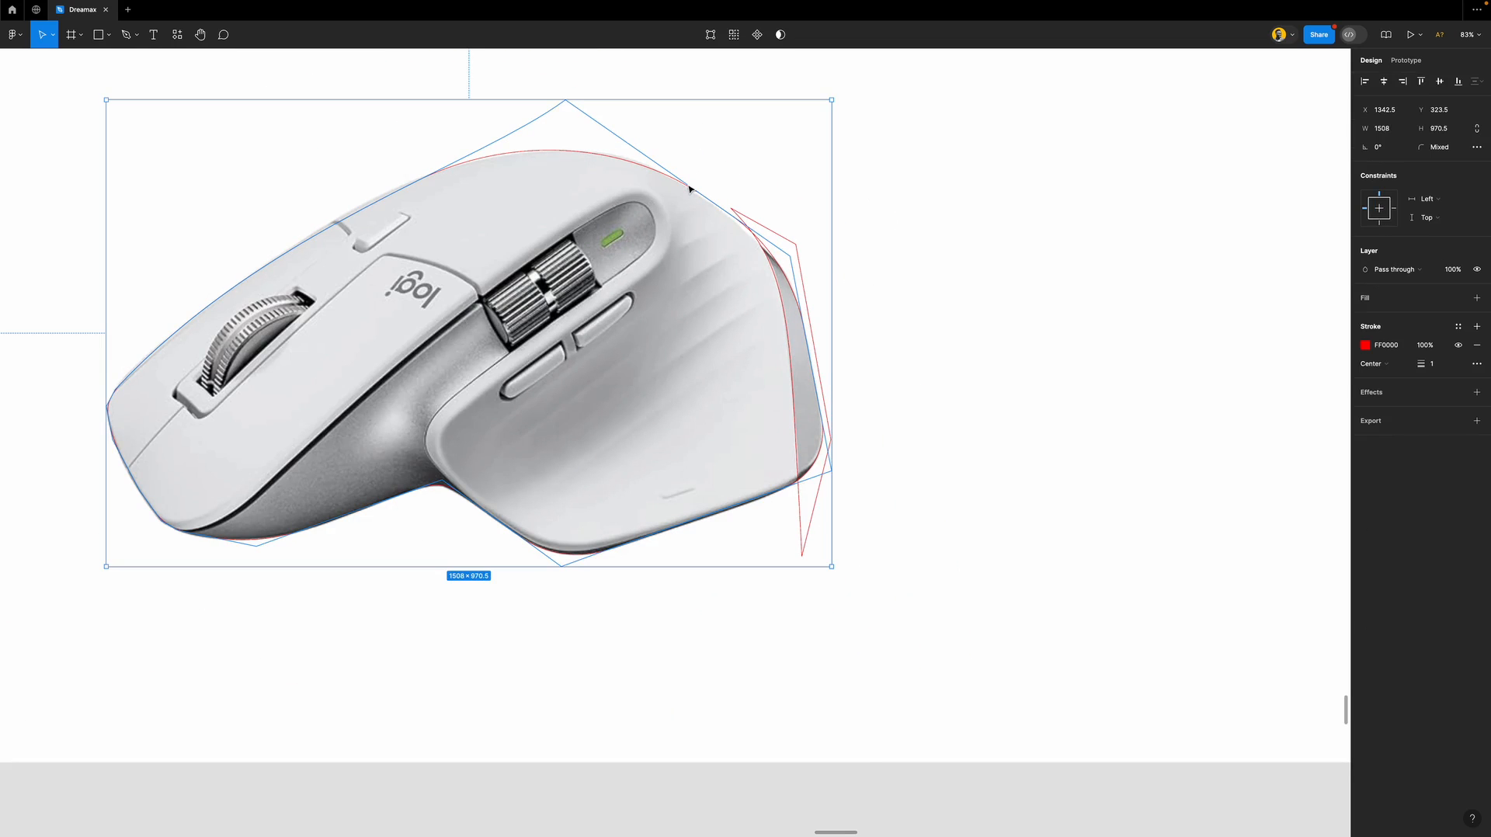
left_click(792, 247, "shift")
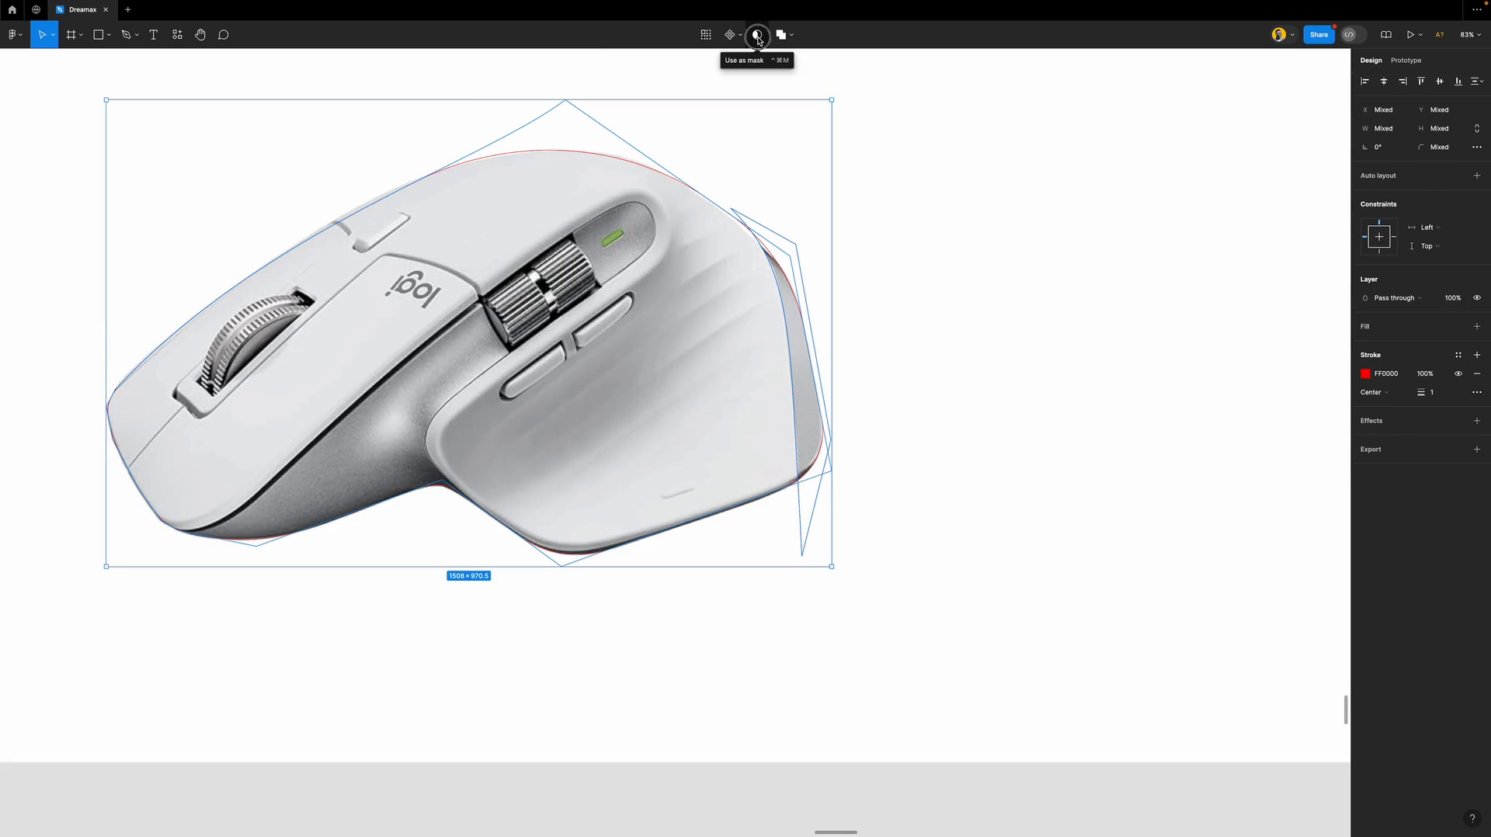
left_click(756, 36)
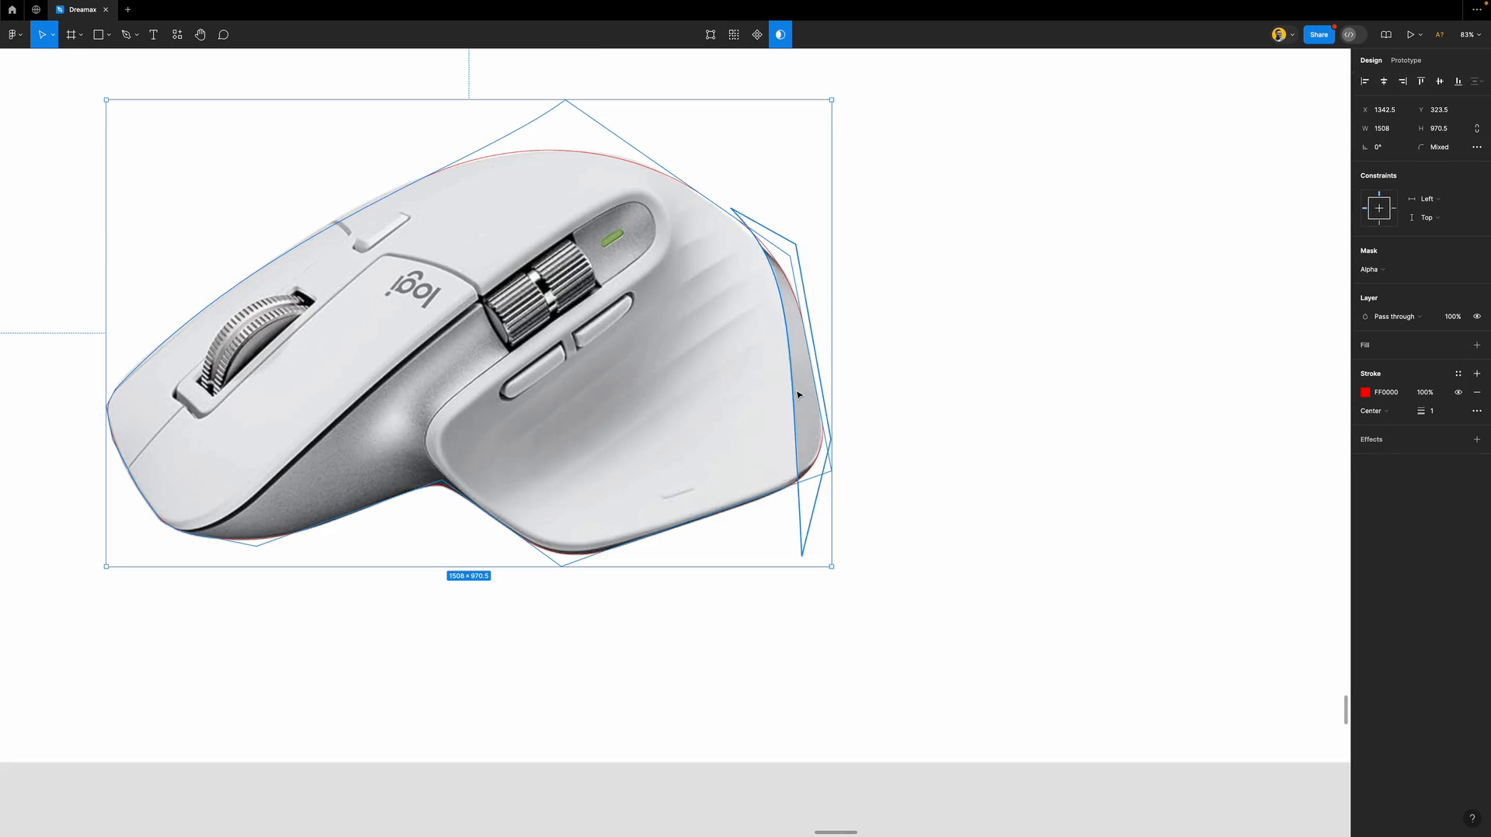
key("Escape")
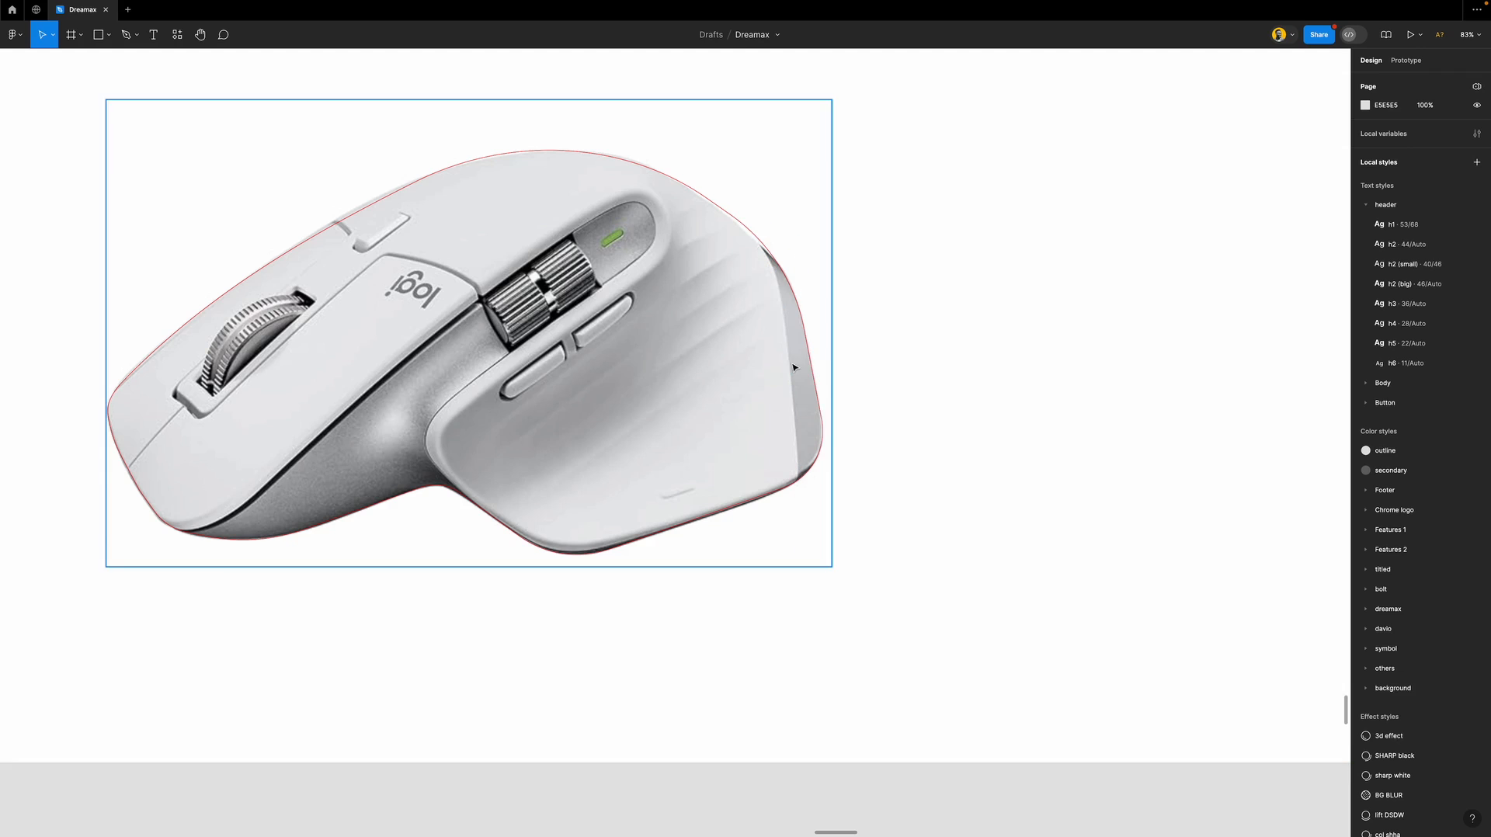
Add D9D9D9 fills to the rear panel path and the mask outline, and recolour the panel's fill to 674141.
left_click(792, 377, "super")
left_click(1399, 302)
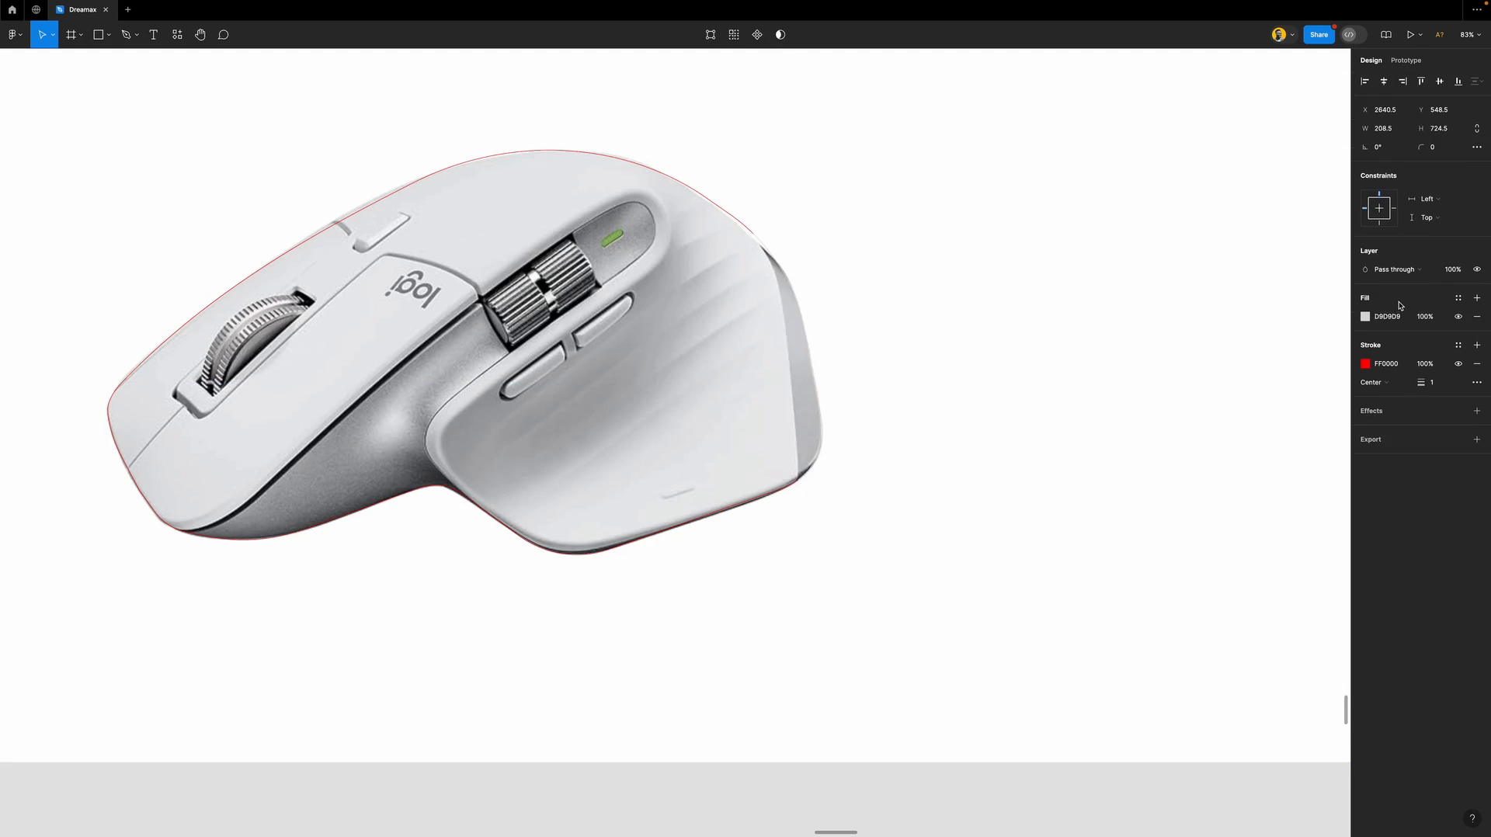
left_click(683, 183)
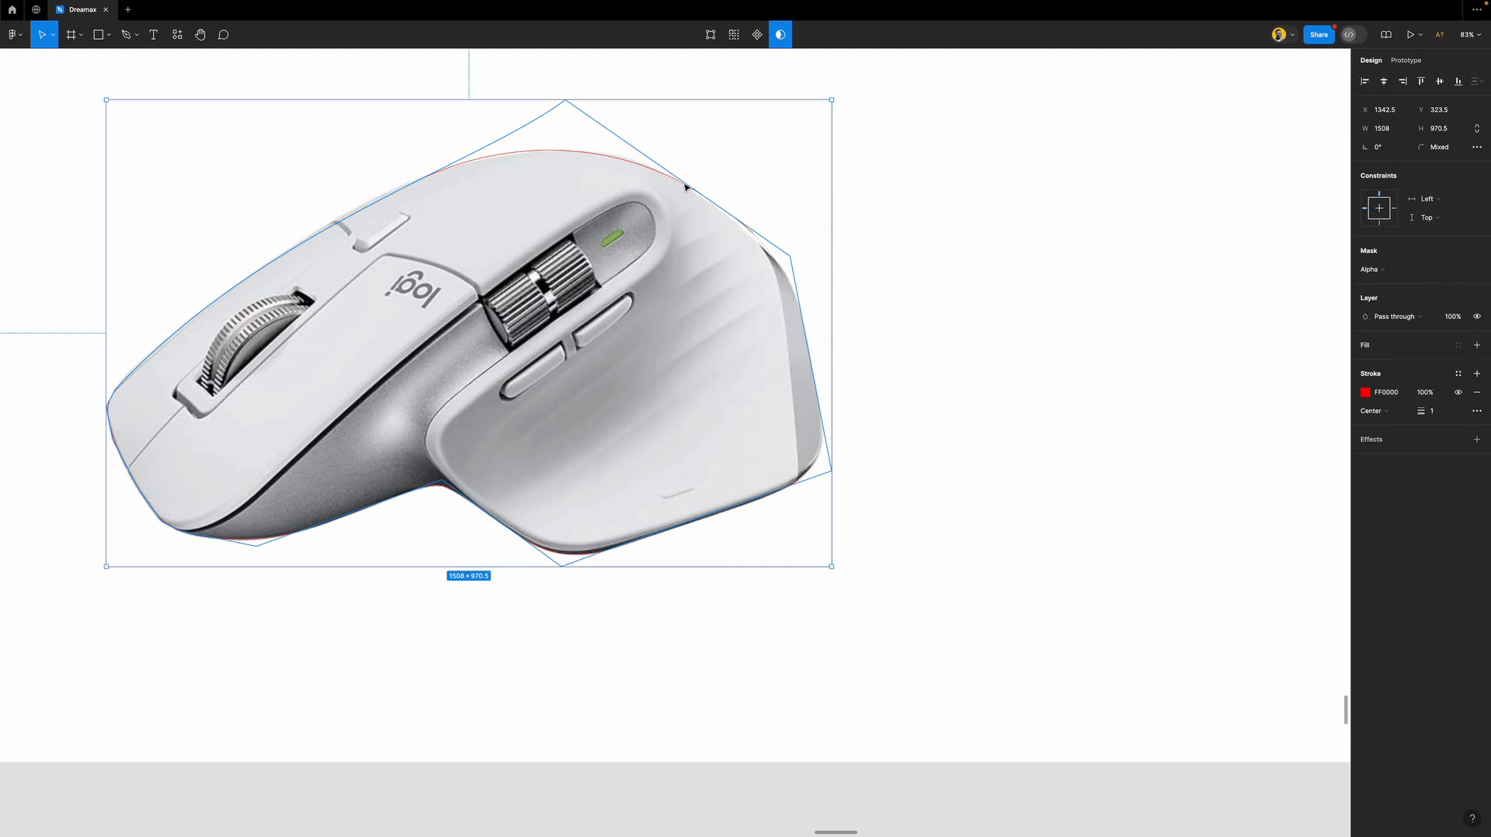
left_click(1407, 347)
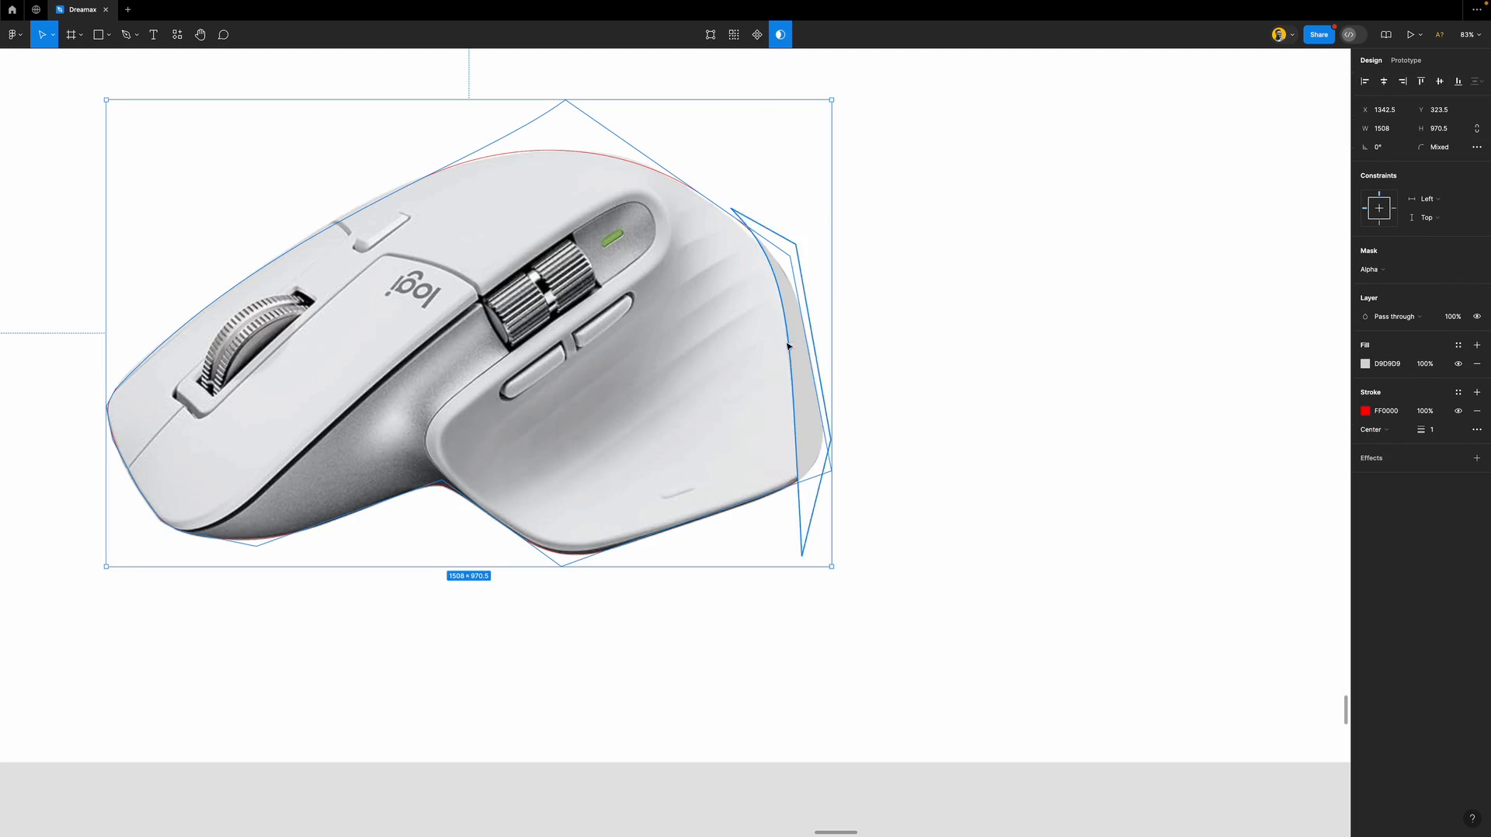
left_click(810, 434)
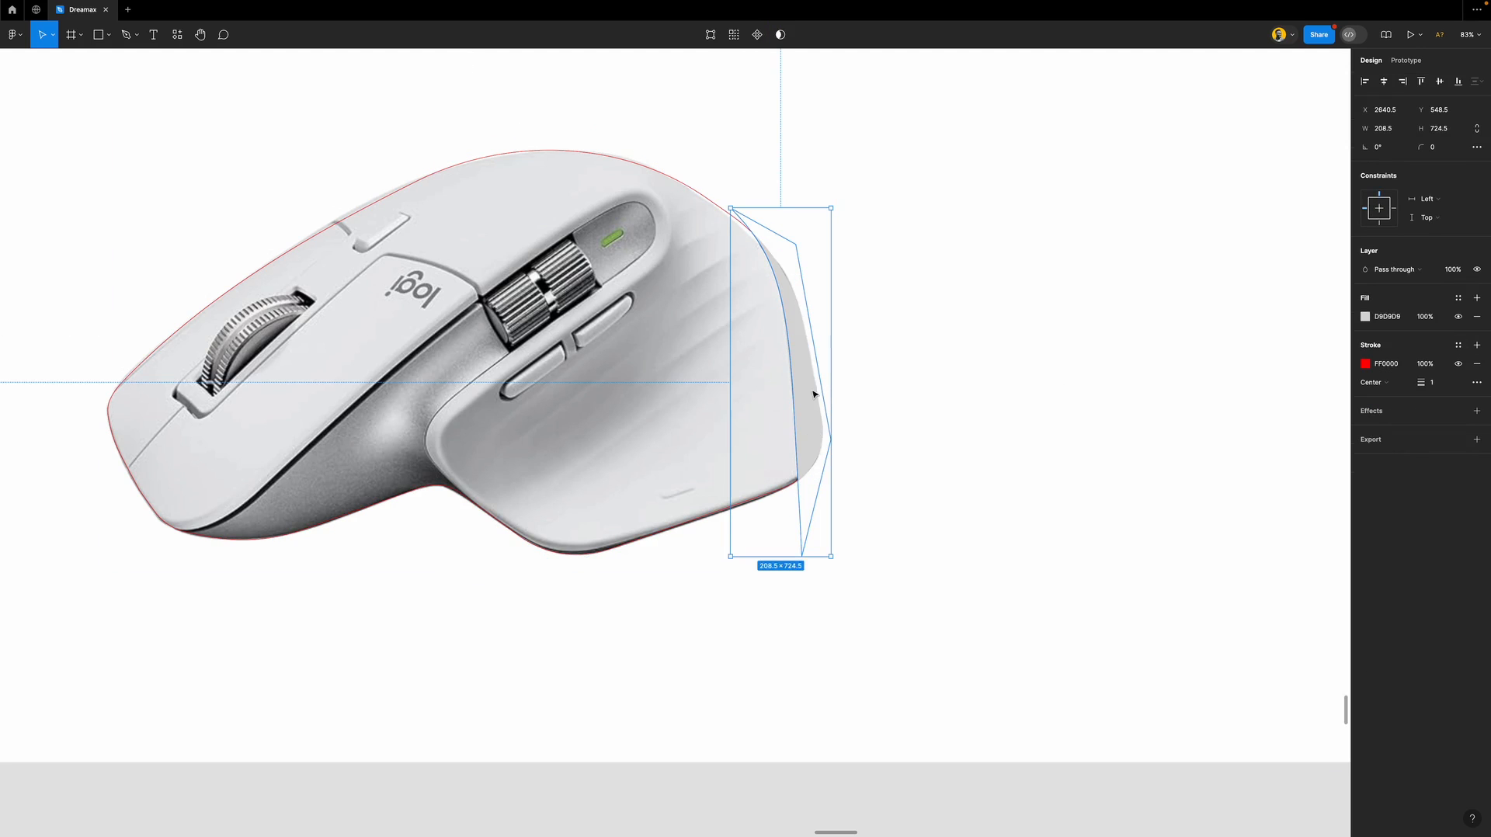
left_click(1365, 316)
left_click_drag(1292, 365, 1263, 438)
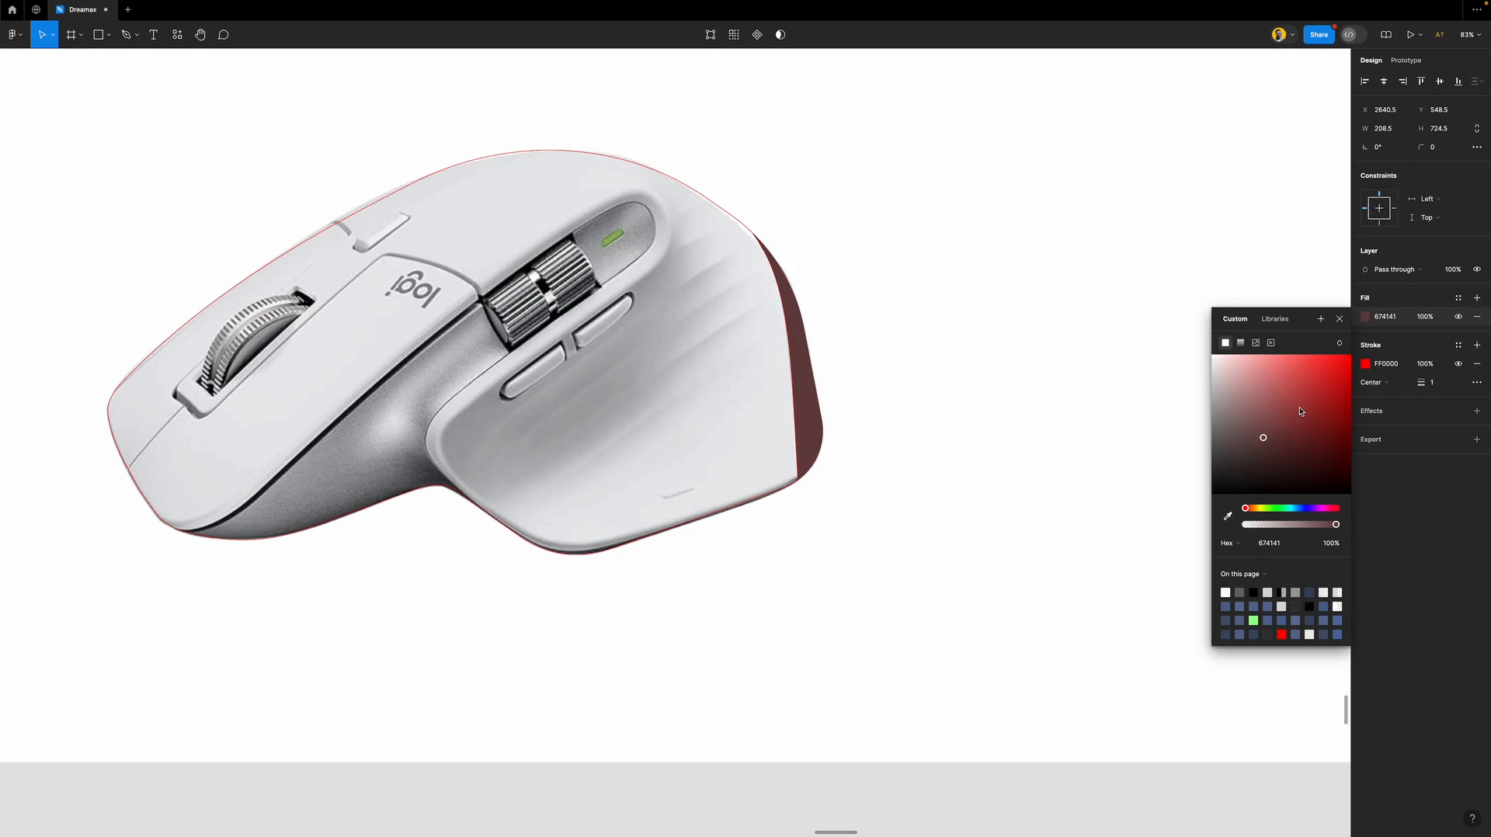
left_click(1339, 319)
Undo the fills and the mask applied to the mouse outline and rear panel path.
left_click(978, 284)
left_click(754, 290)
key("Delete")
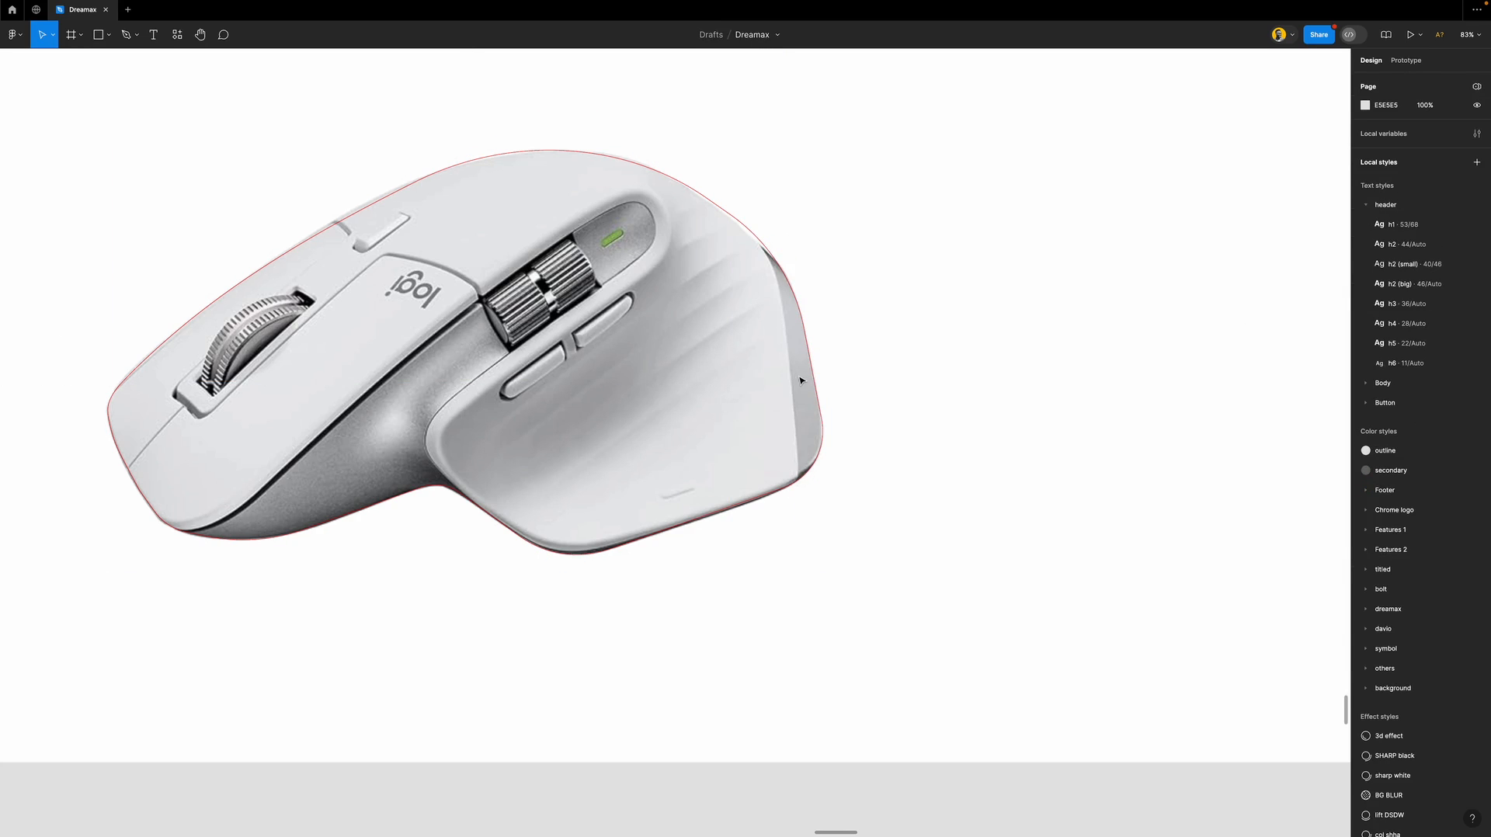
key("ctrl+z")
key("ctrl+z")
key("ctrl+z")
key("ctrl+z")
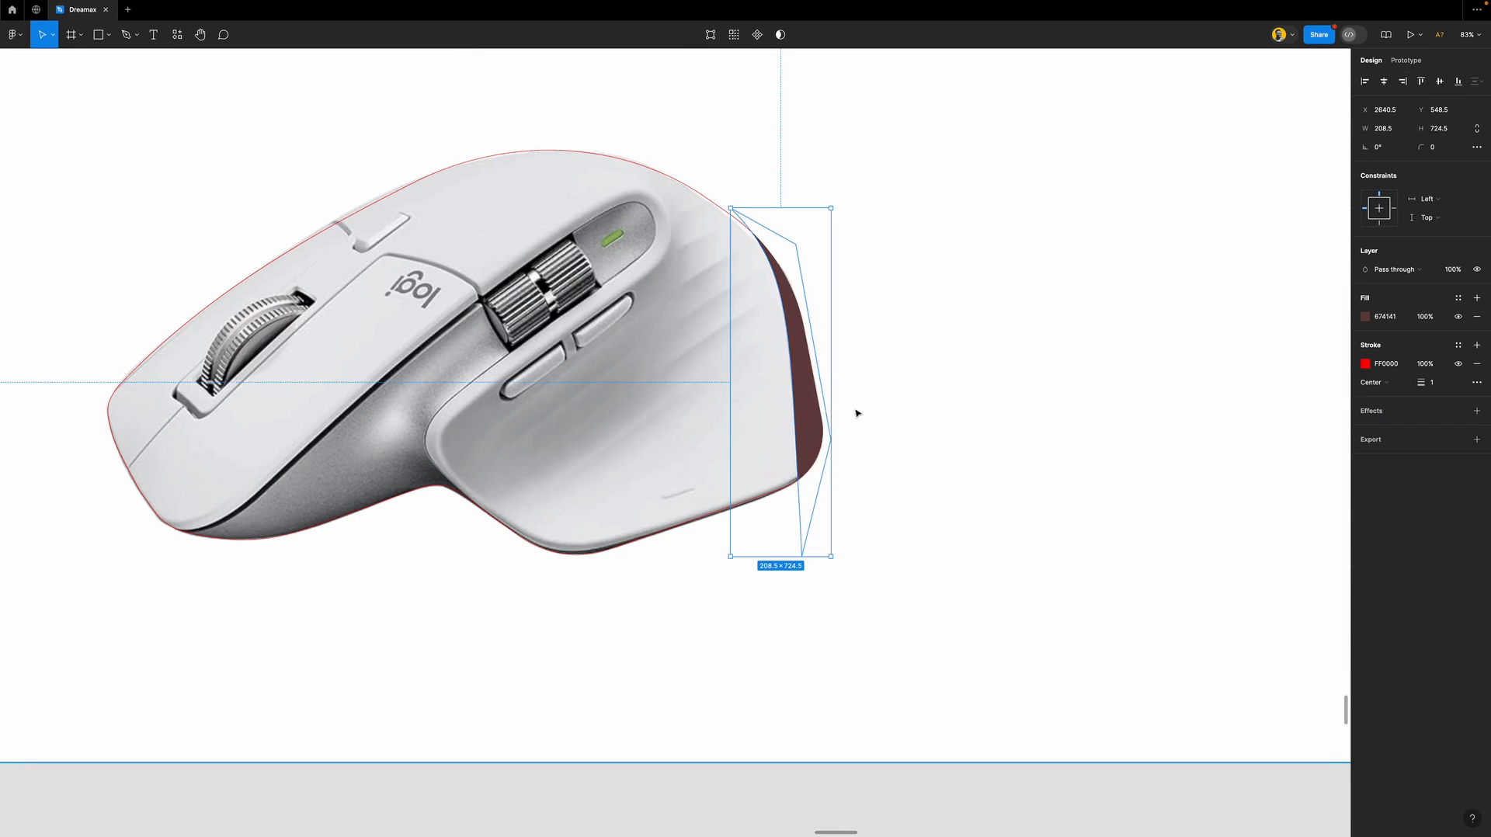
key("ctrl+z")
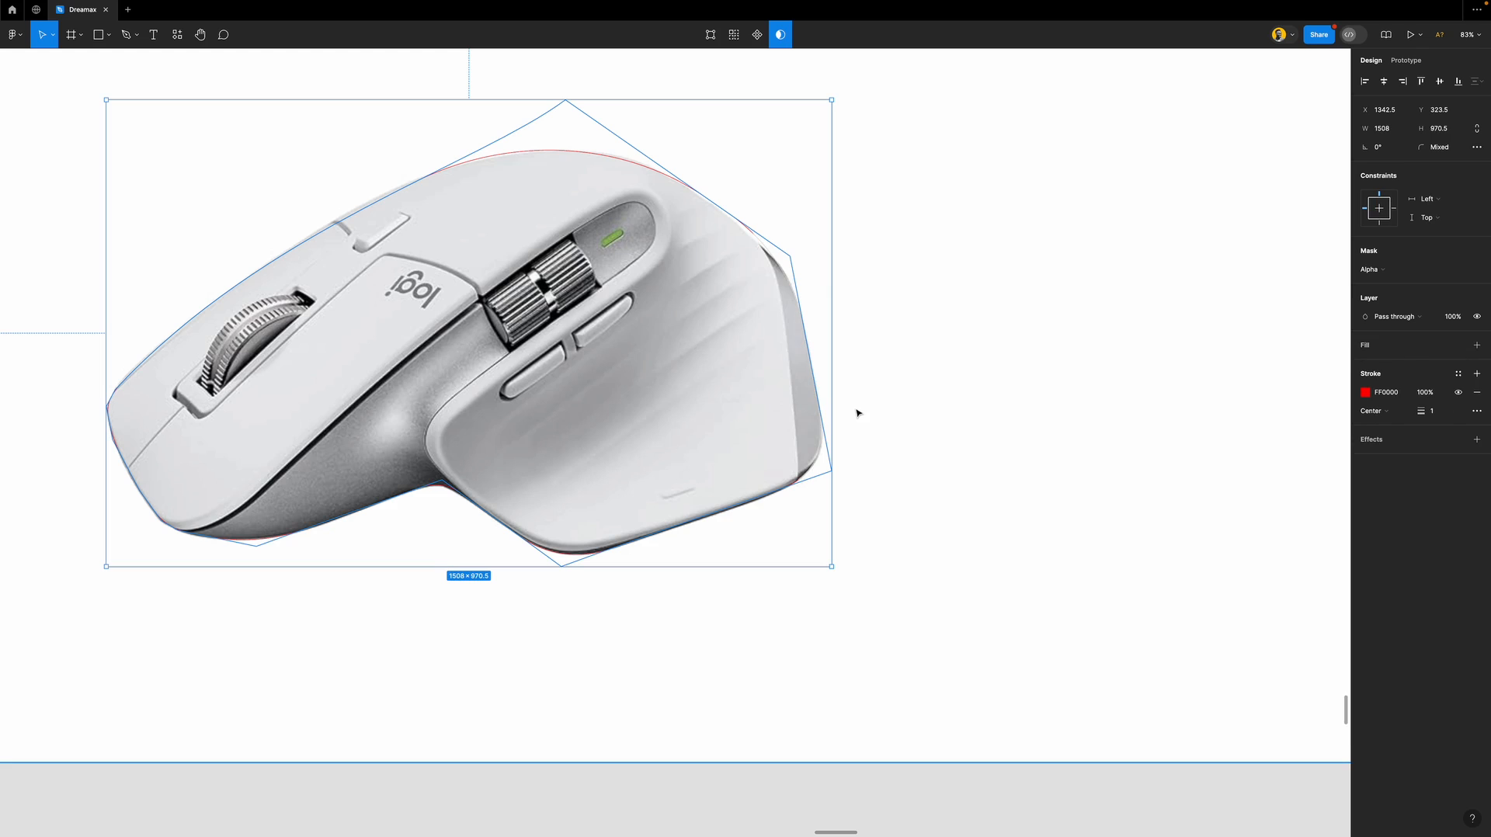
key("ctrl+z")
key("ctrl+z")
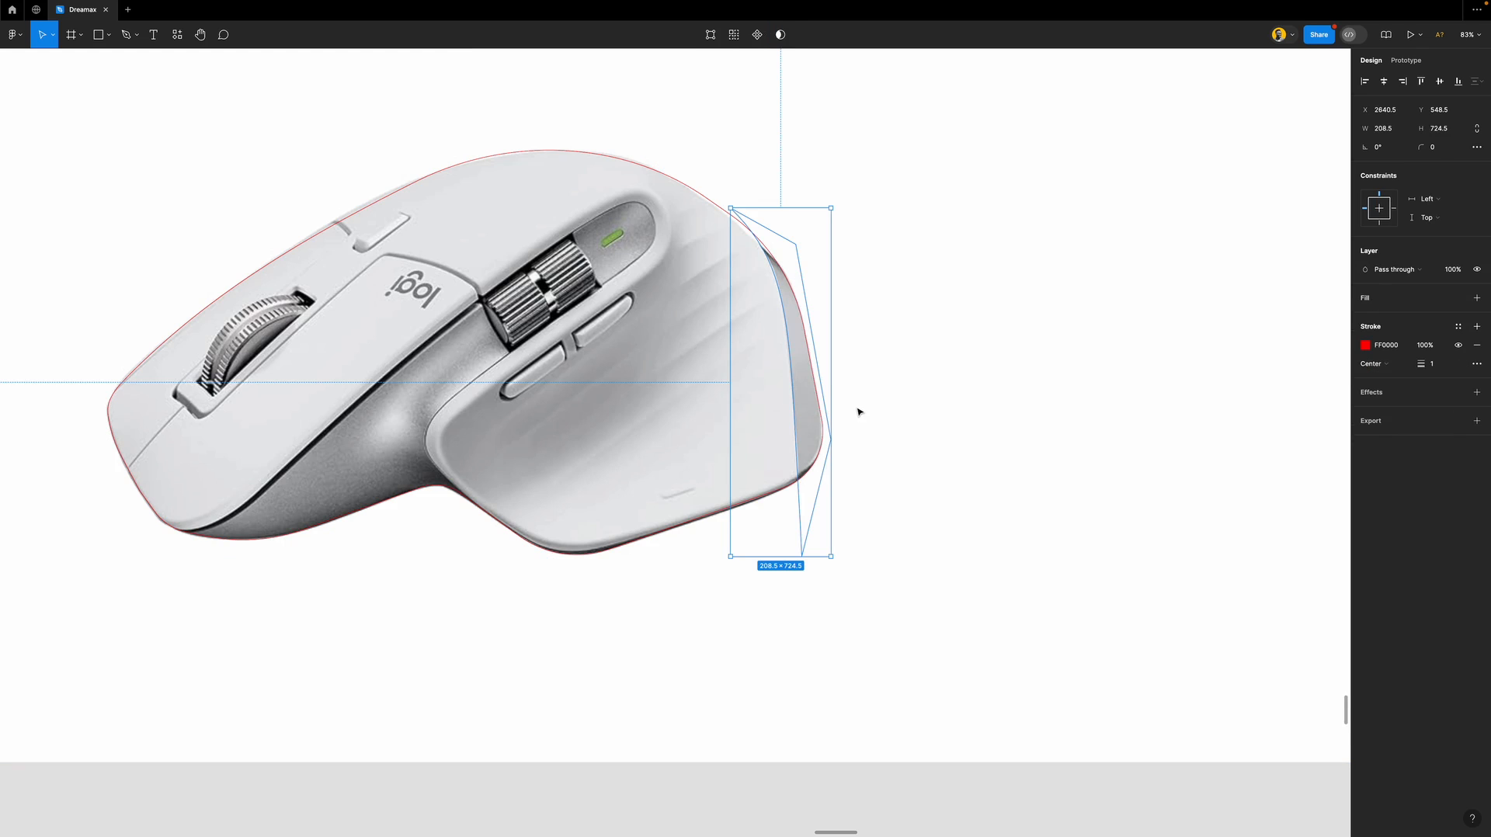
key("ctrl+z")
key("ctrl+z")
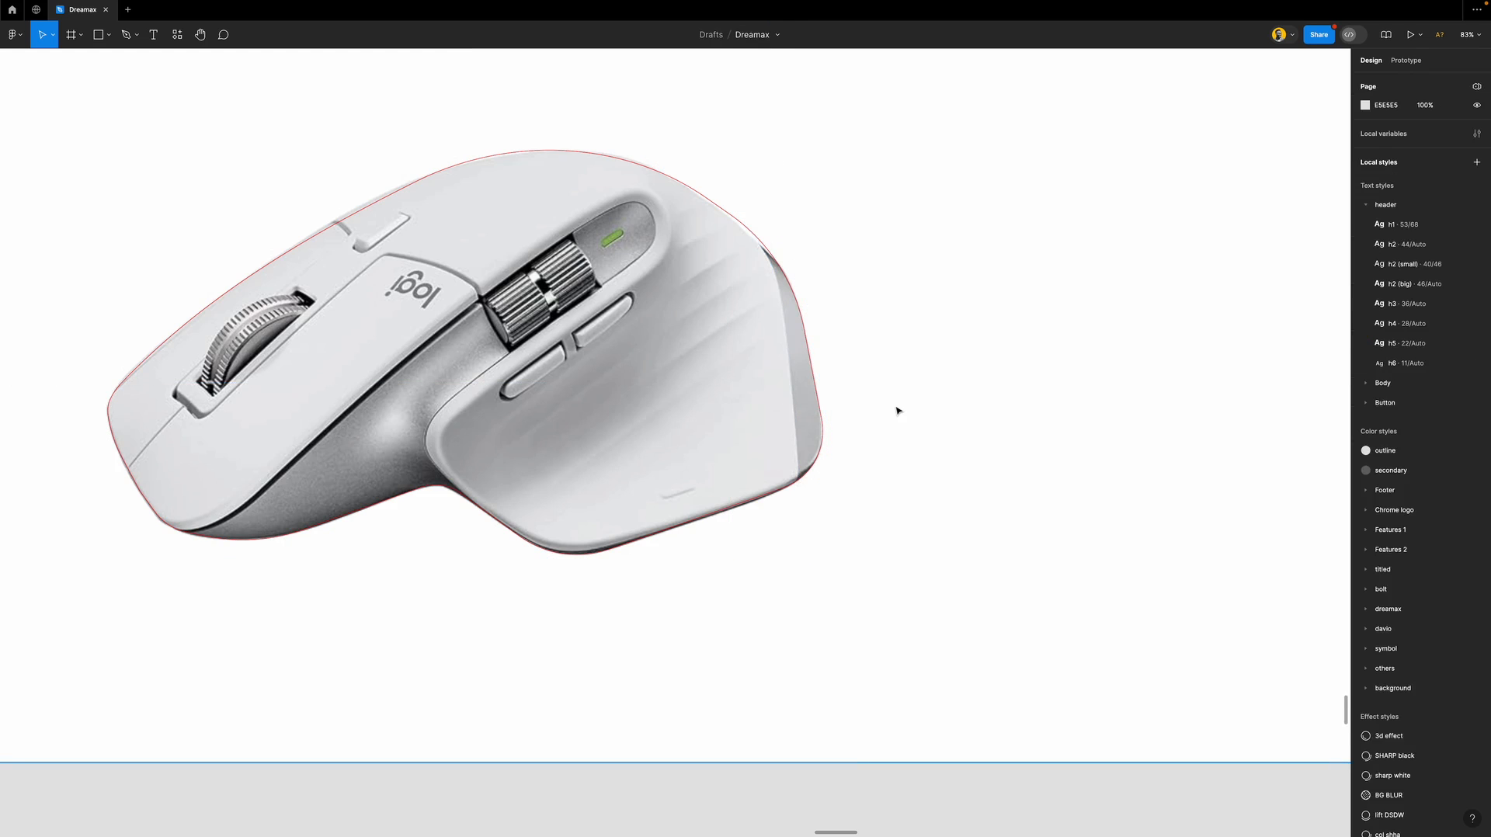
key("ctrl+shift+z")
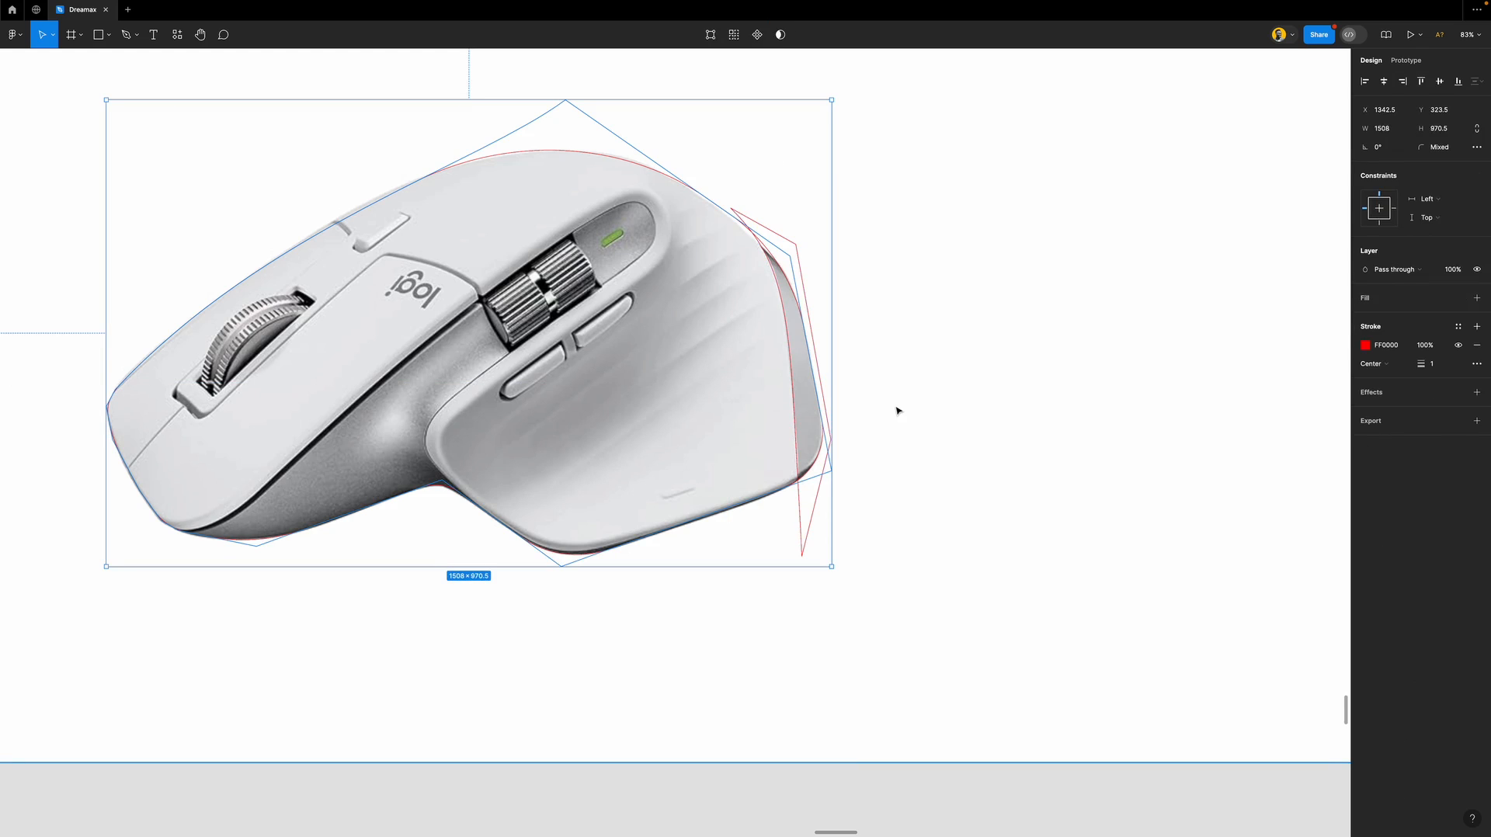
Try moving the mouse outline away from the reference photo, keeping the rear panel path in place.
left_click(897, 410)
left_click(796, 253)
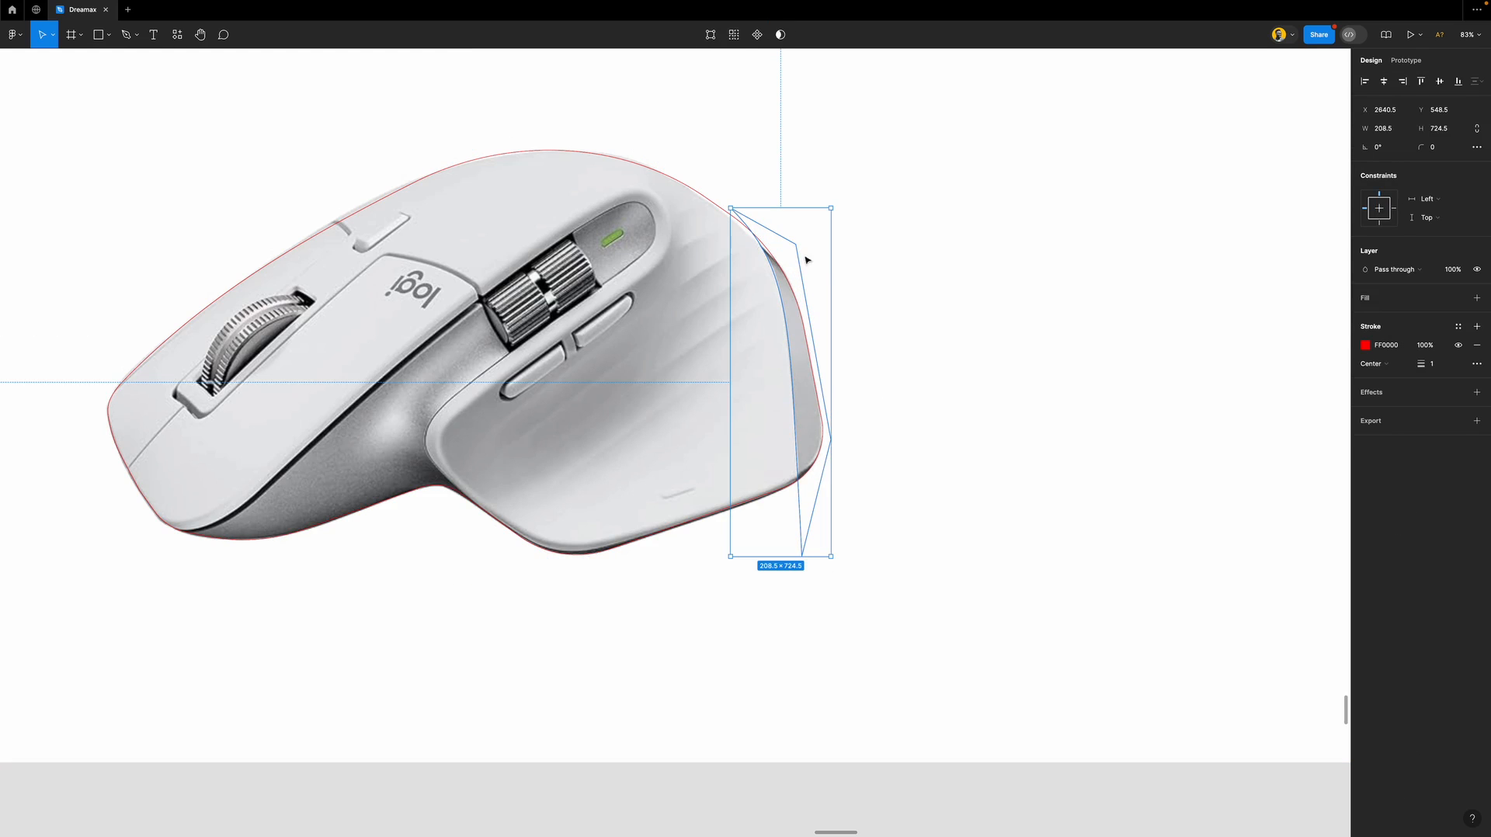
left_click_drag(670, 178, 550, 206)
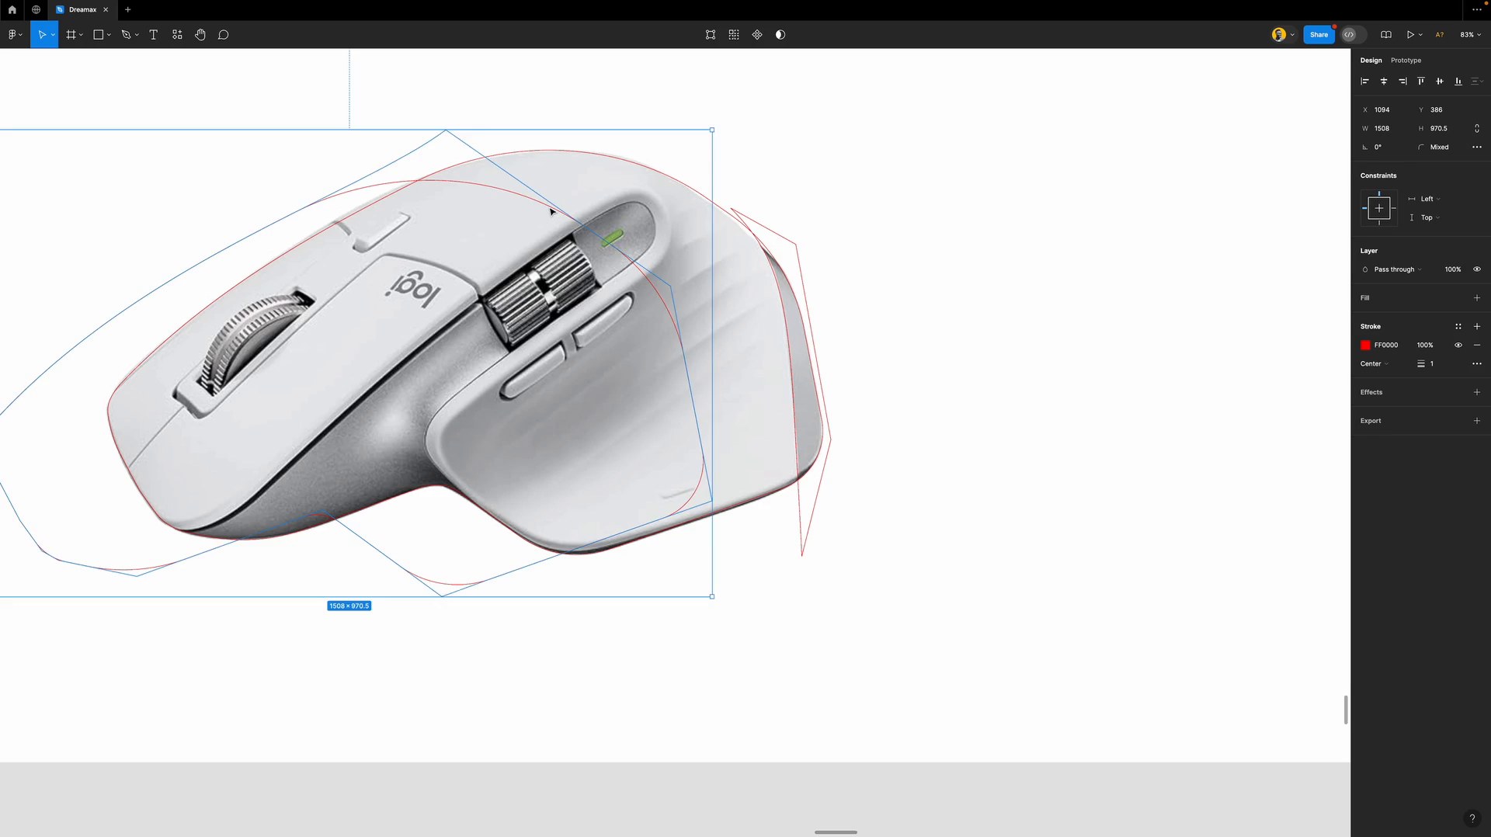
key("Delete")
Hide the editor interface and frame the whole traced mouse on the canvas.
scroll(802, 315, "up", 5)
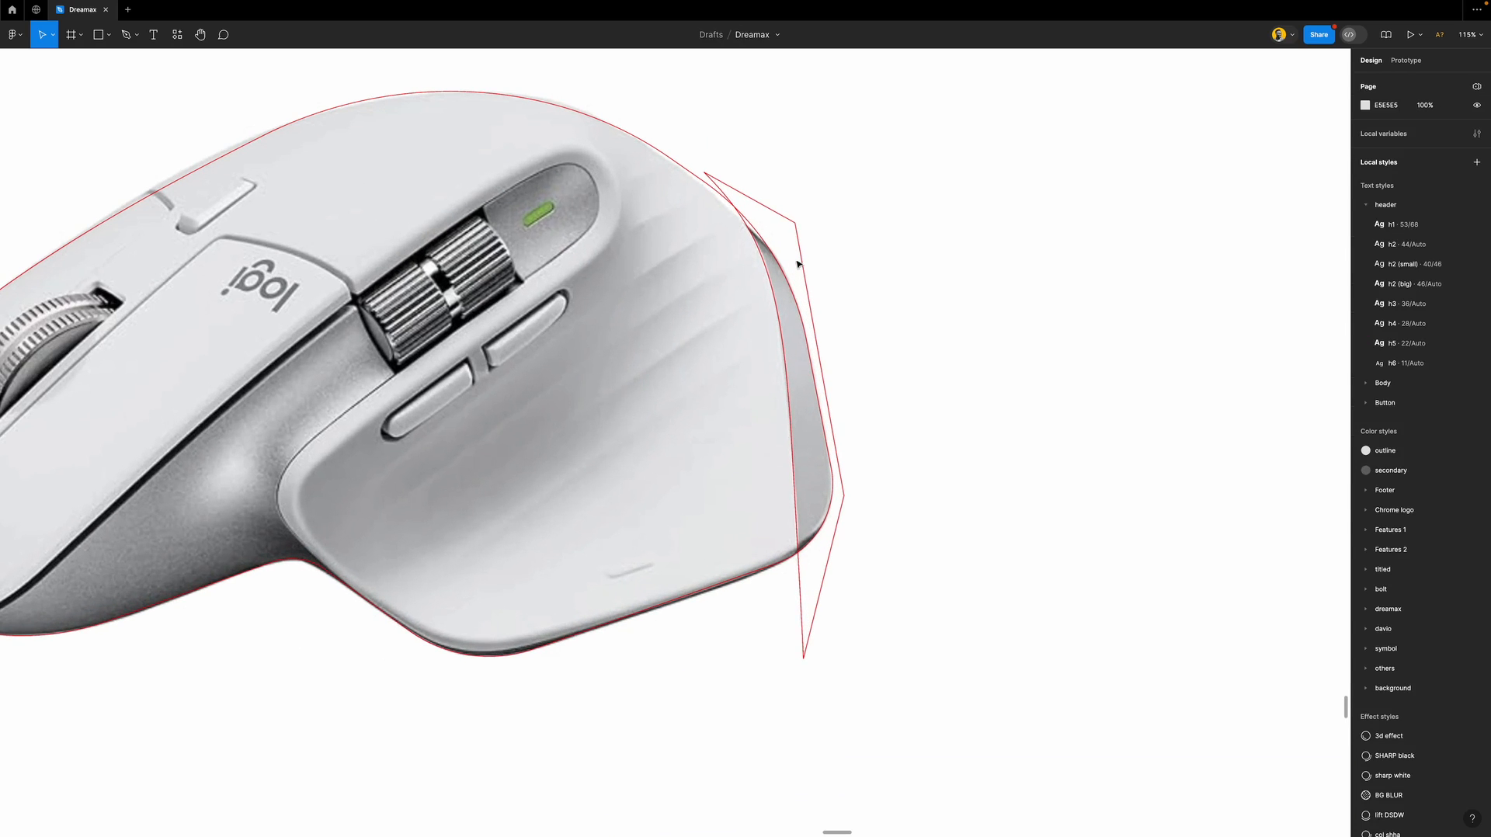
scroll(851, 266, "left", 10)
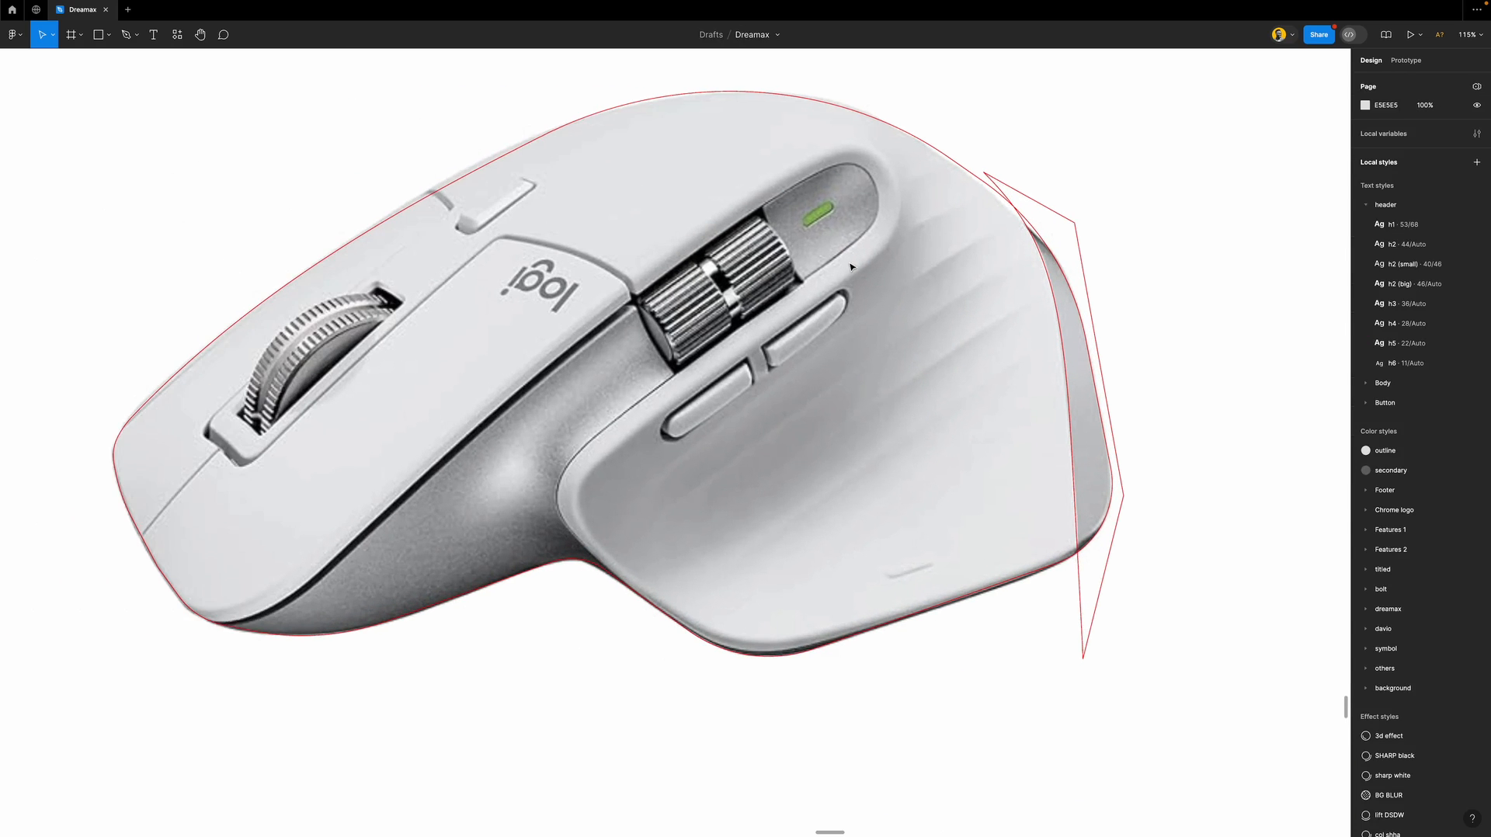
scroll(851, 267, "left", 2)
scroll(804, 318, "left", 5)
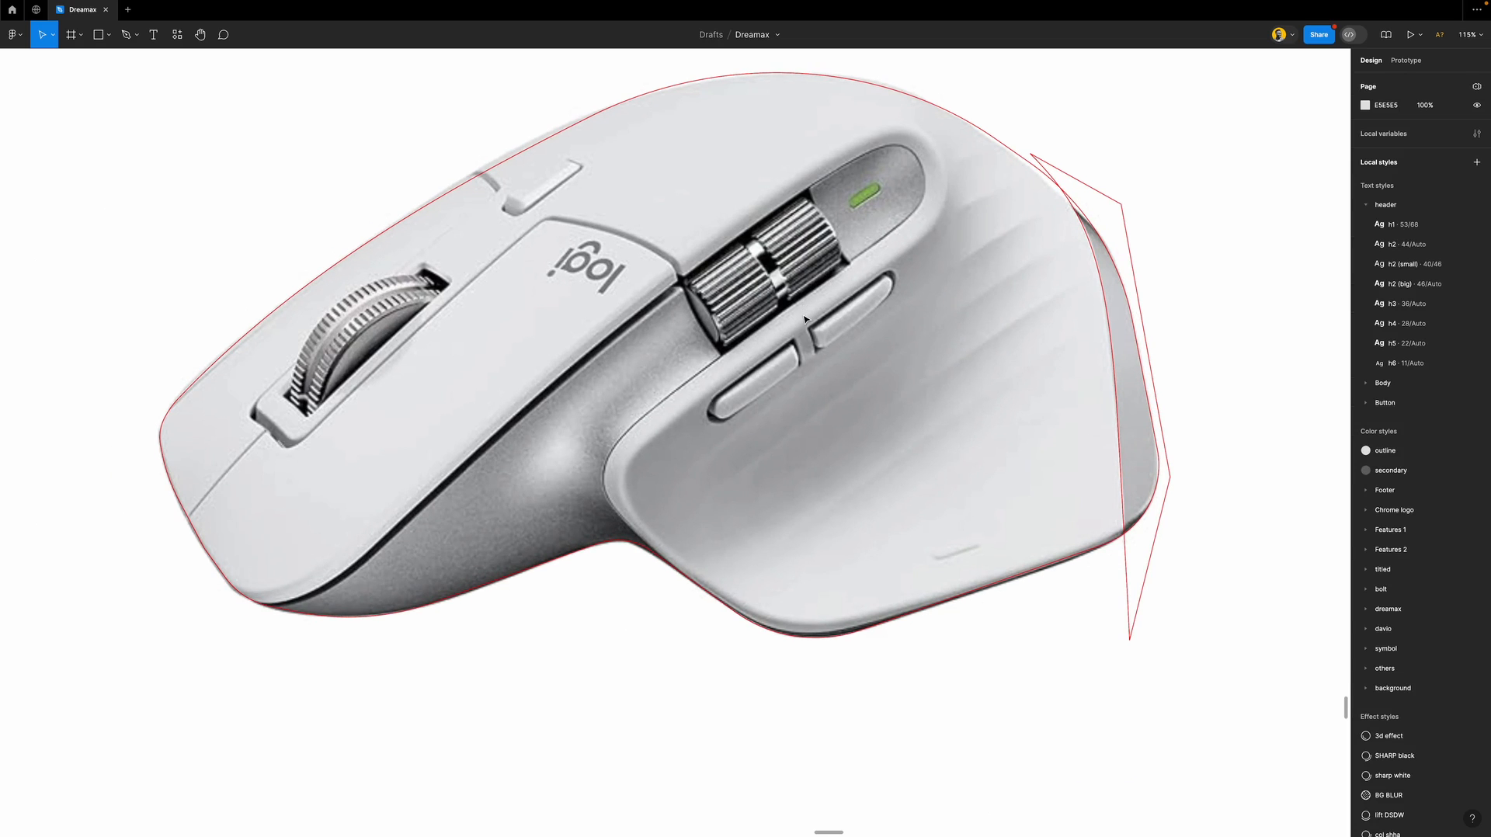
scroll(805, 318, "up", 2)
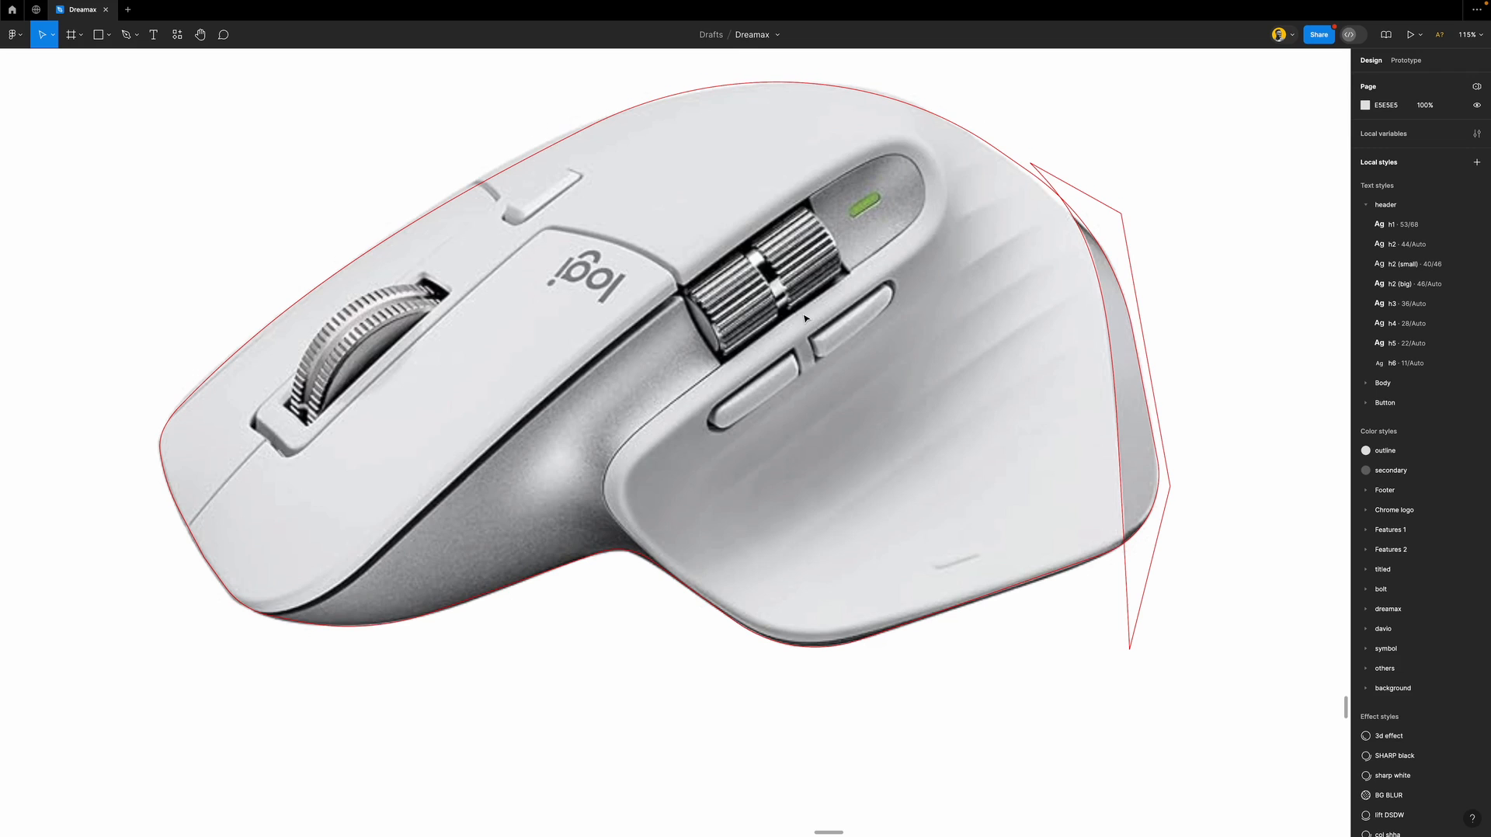
key("ctrl+backslash")
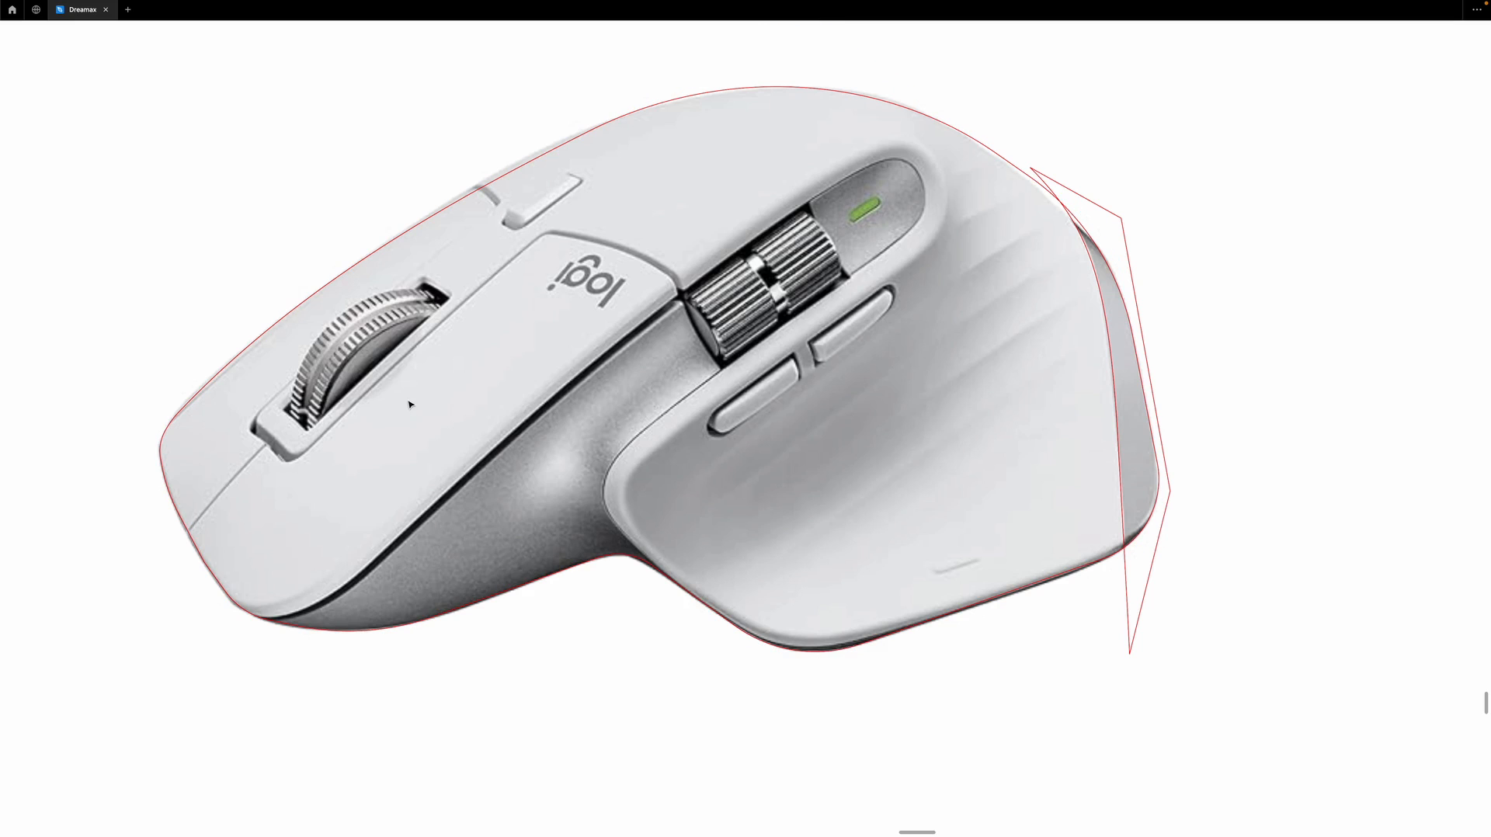
scroll(412, 398, "up", 5)
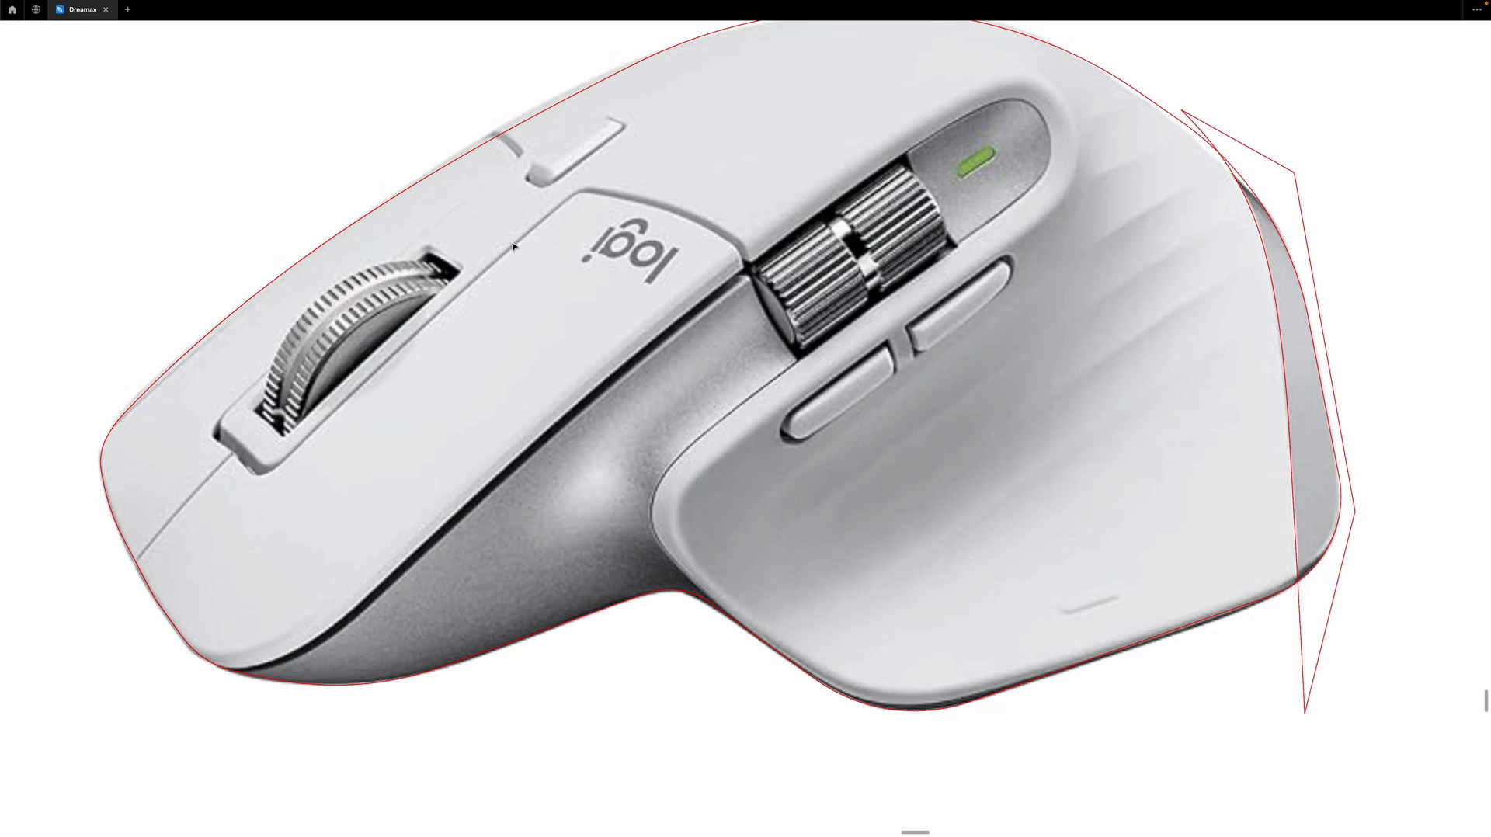
scroll(513, 247, "up", 2)
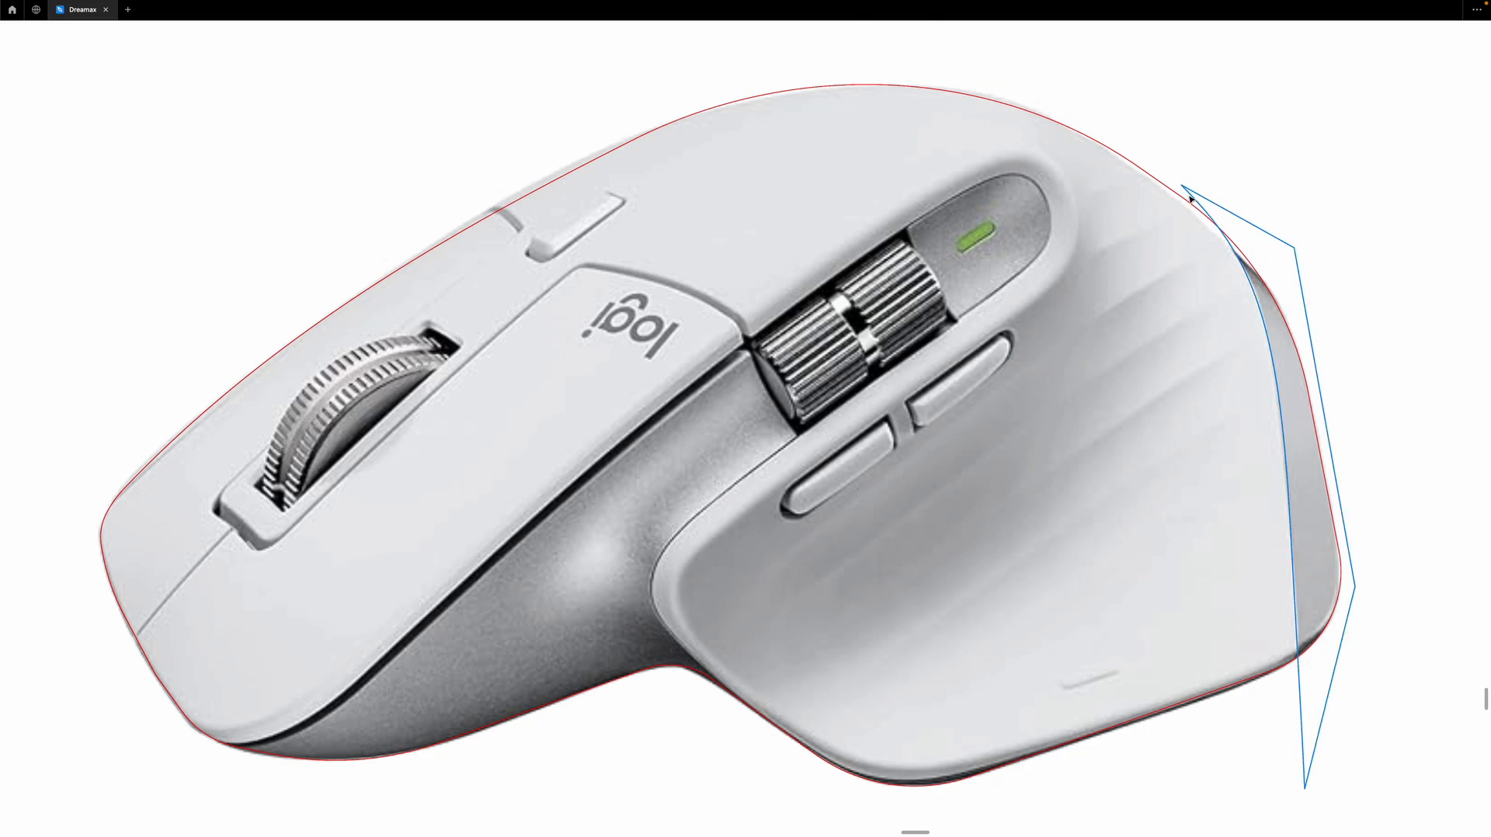
left_click(1256, 290)
scroll(1240, 140, "down", 1)
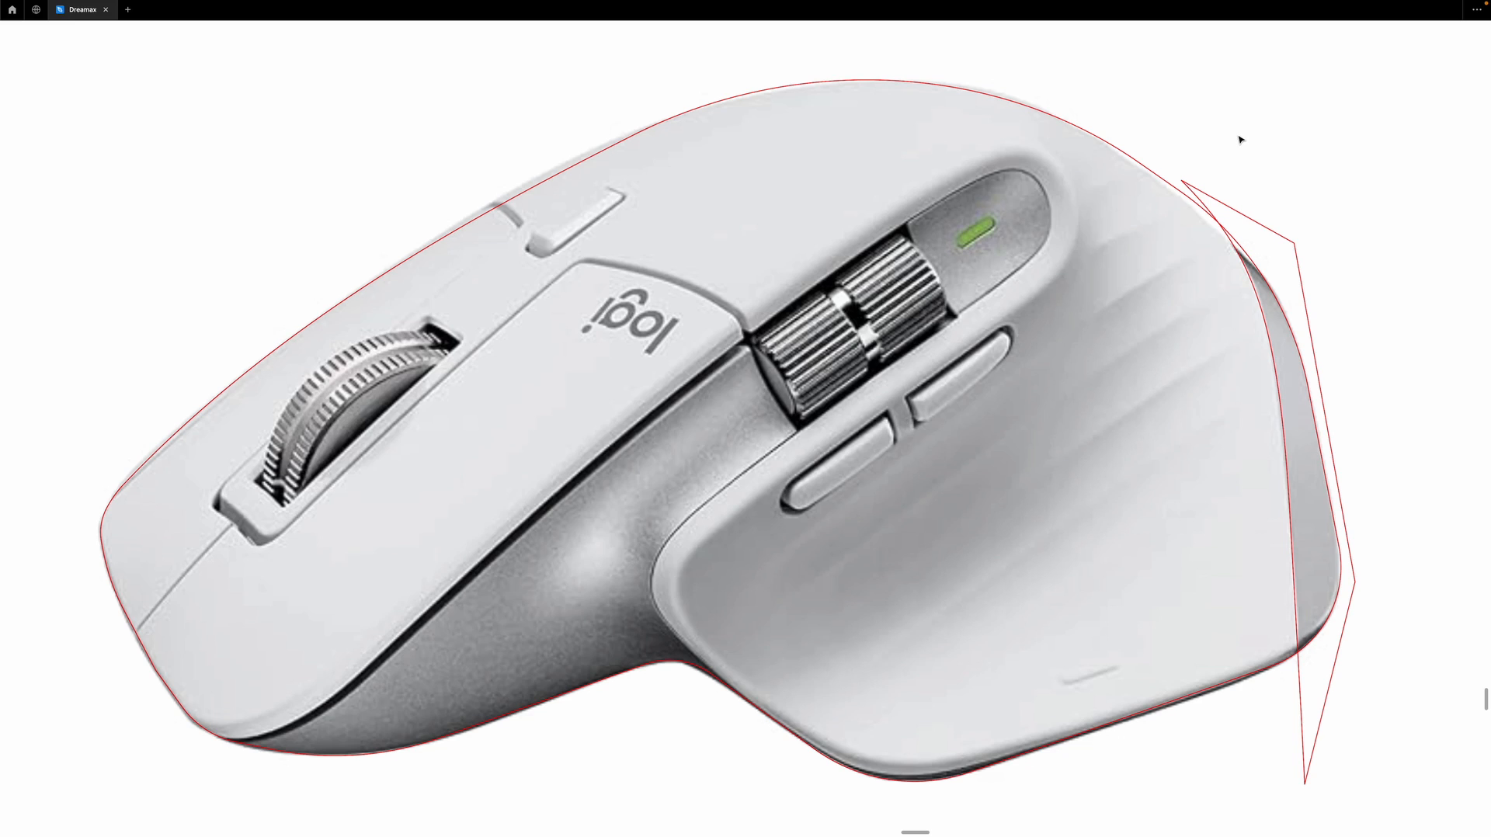
scroll(1240, 140, "down", 1)
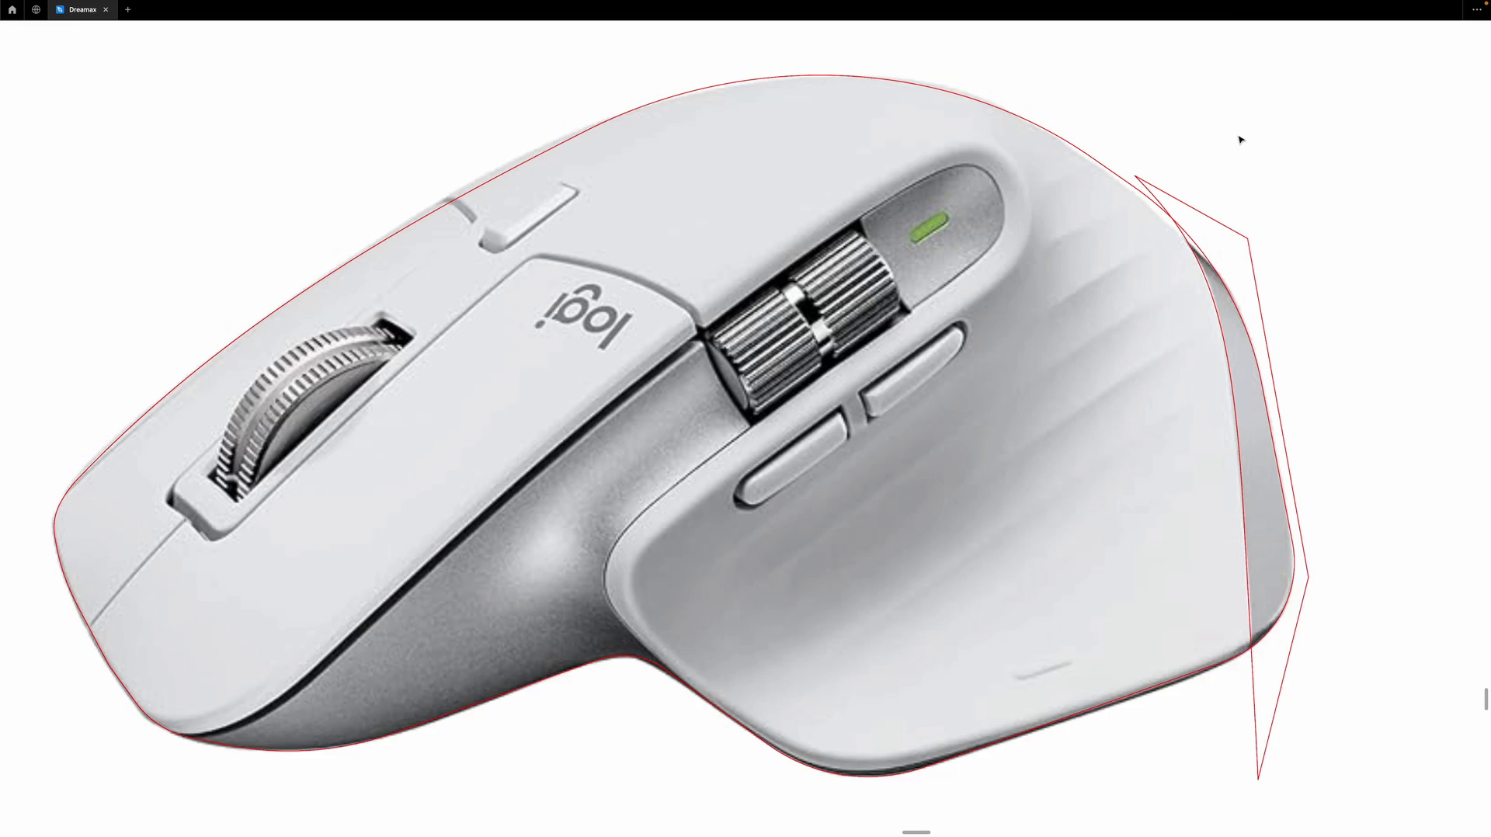
scroll(1240, 140, "down", 2)
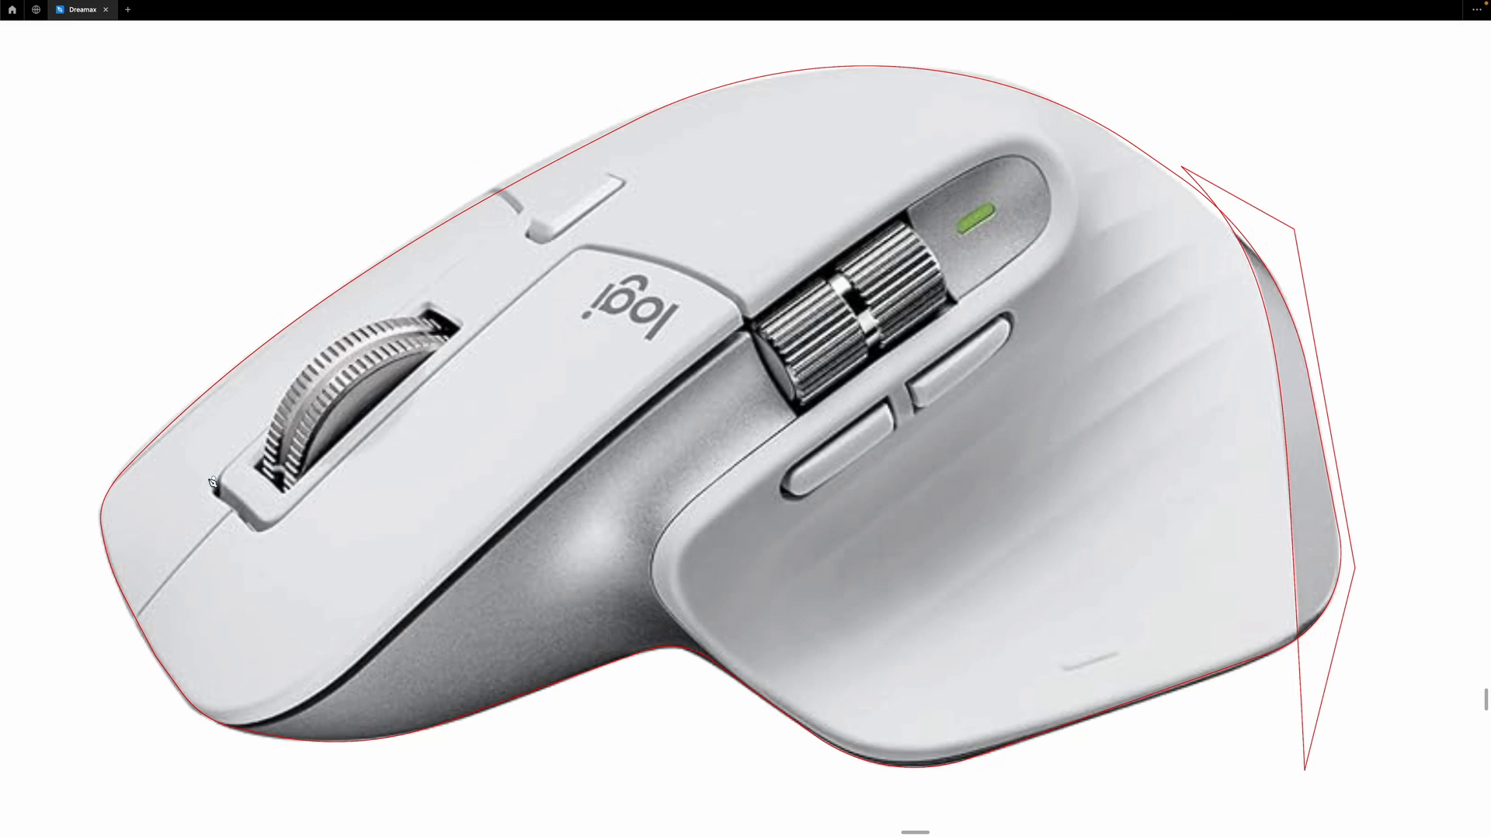
Start a Pen path at the mouse's front edge, curving along the seam between the main buttons to the scroll wheel housing's outer front corner.
left_click(123, 634)
scroll(233, 516, "up", 6)
scroll(212, 541, "left", 5)
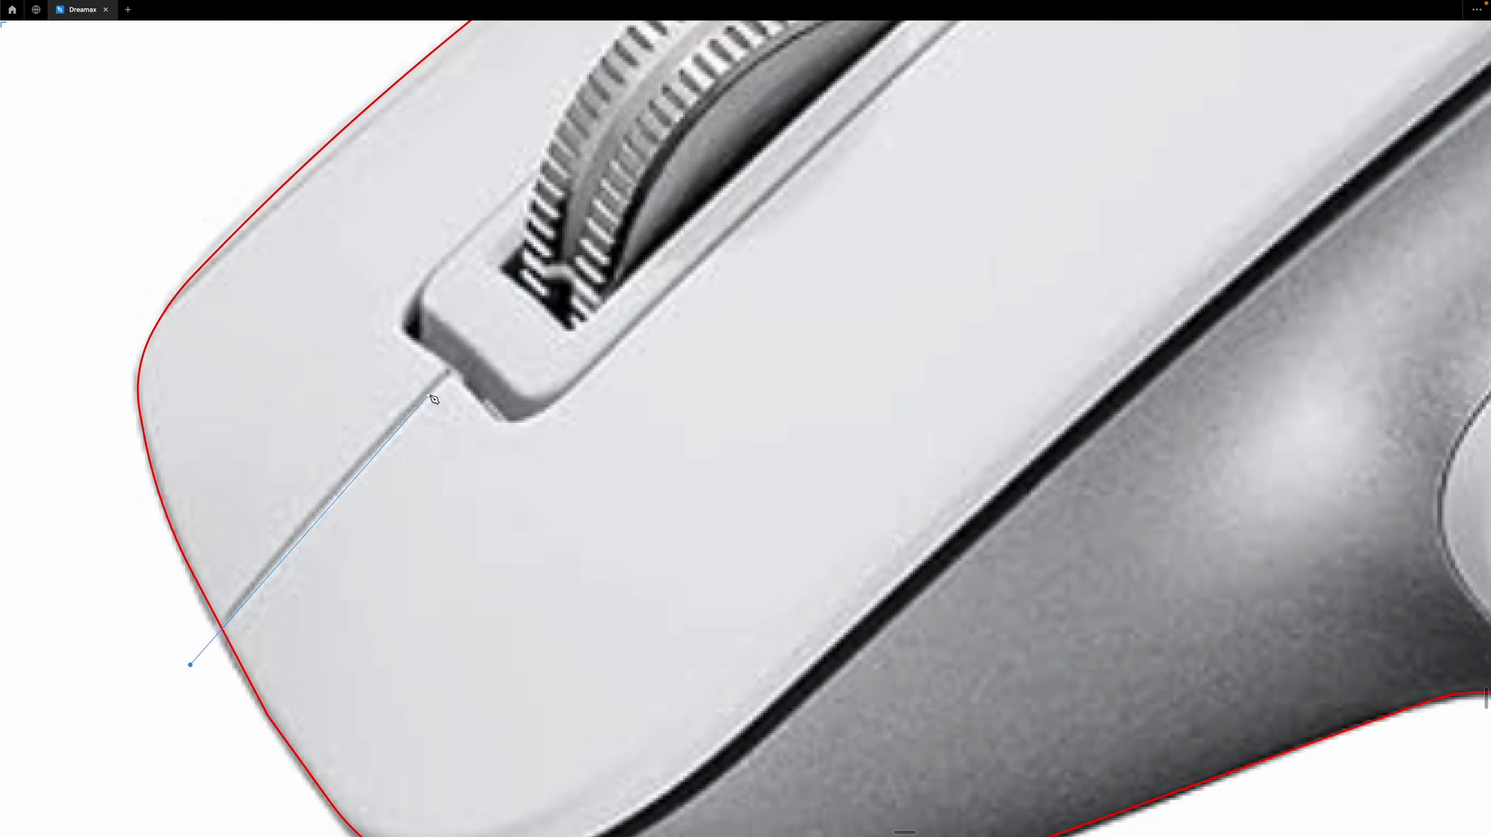
left_click(450, 367)
left_click_drag(451, 367, 537, 301)
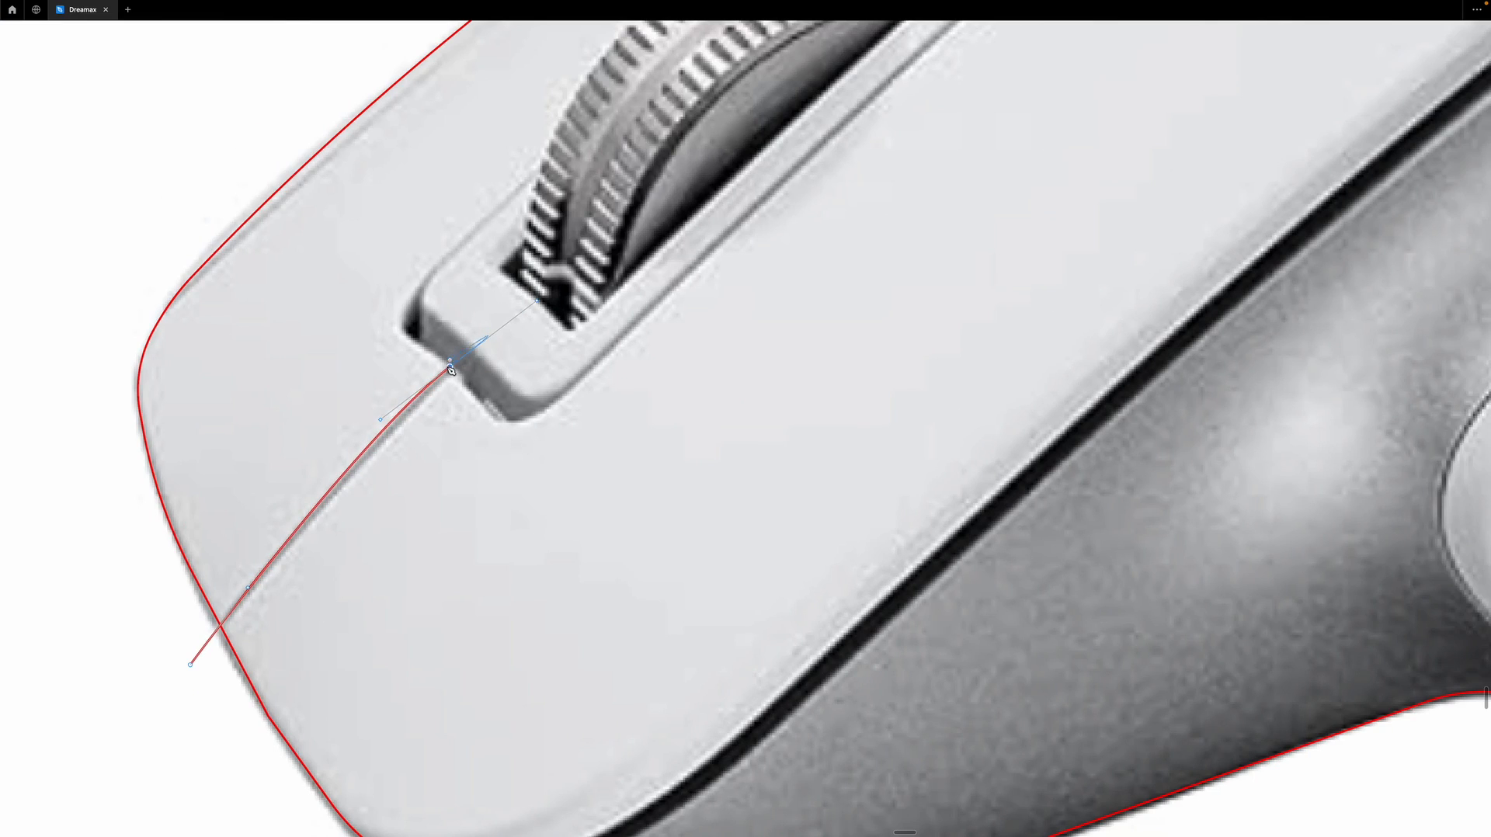
left_click(453, 368)
left_click(398, 325)
Continue the path along the housing's outer side to the seam behind the button, curving it over the mouse's top outline.
scroll(400, 327, "down", 5)
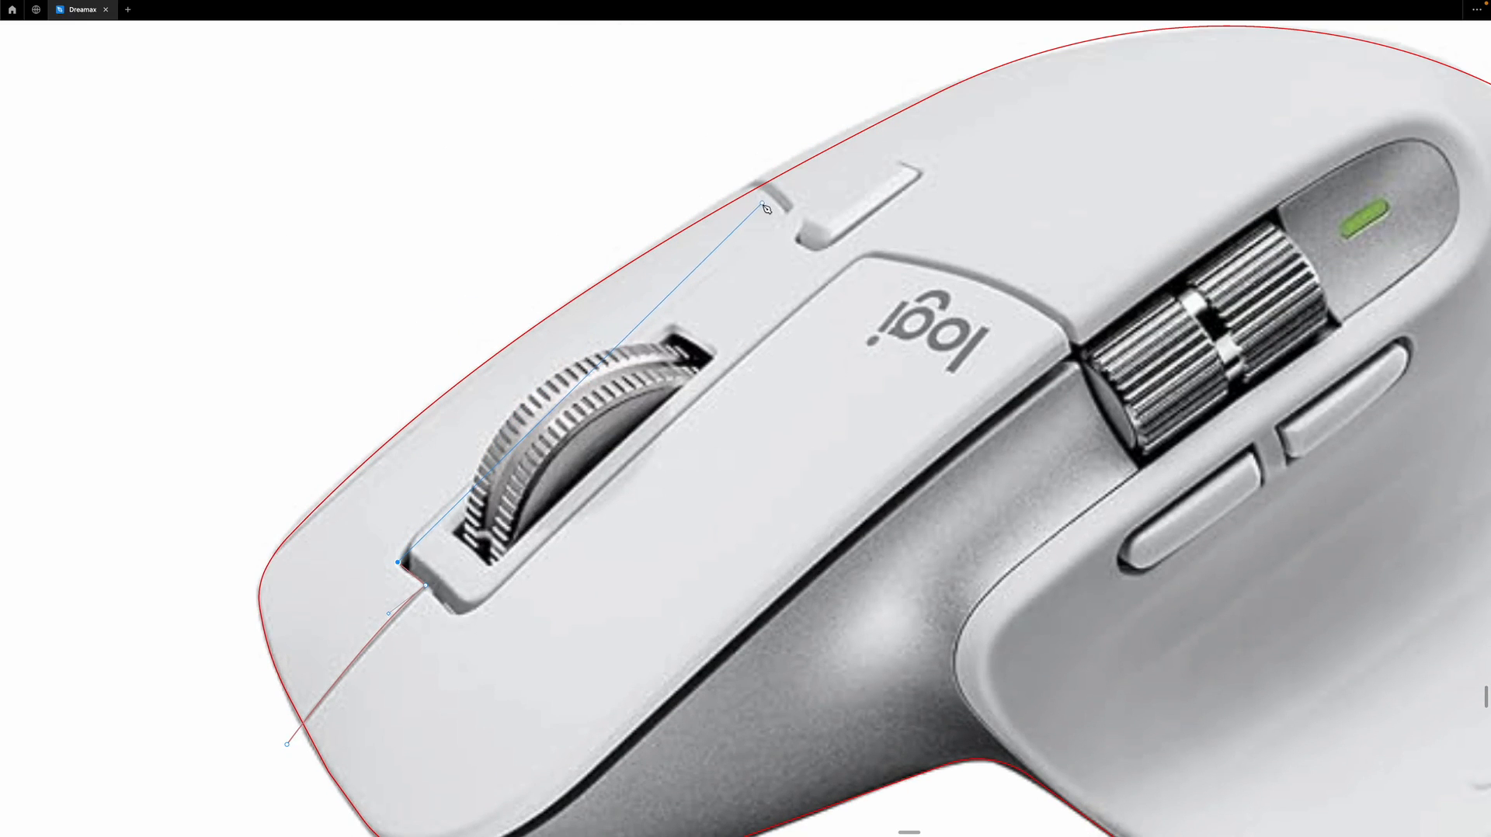
scroll(403, 376, "down", 10)
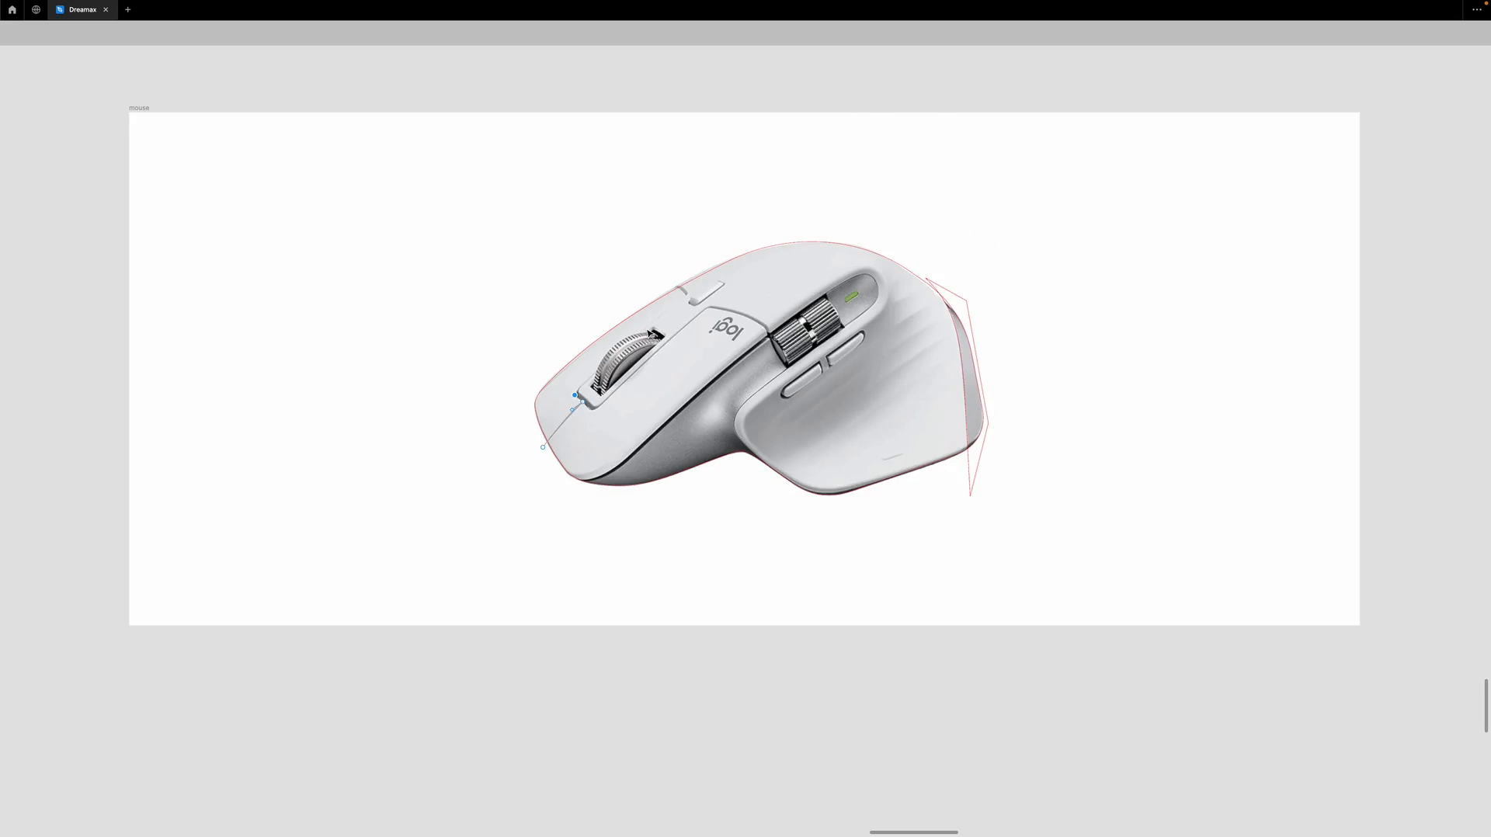
scroll(651, 334, "up", 10)
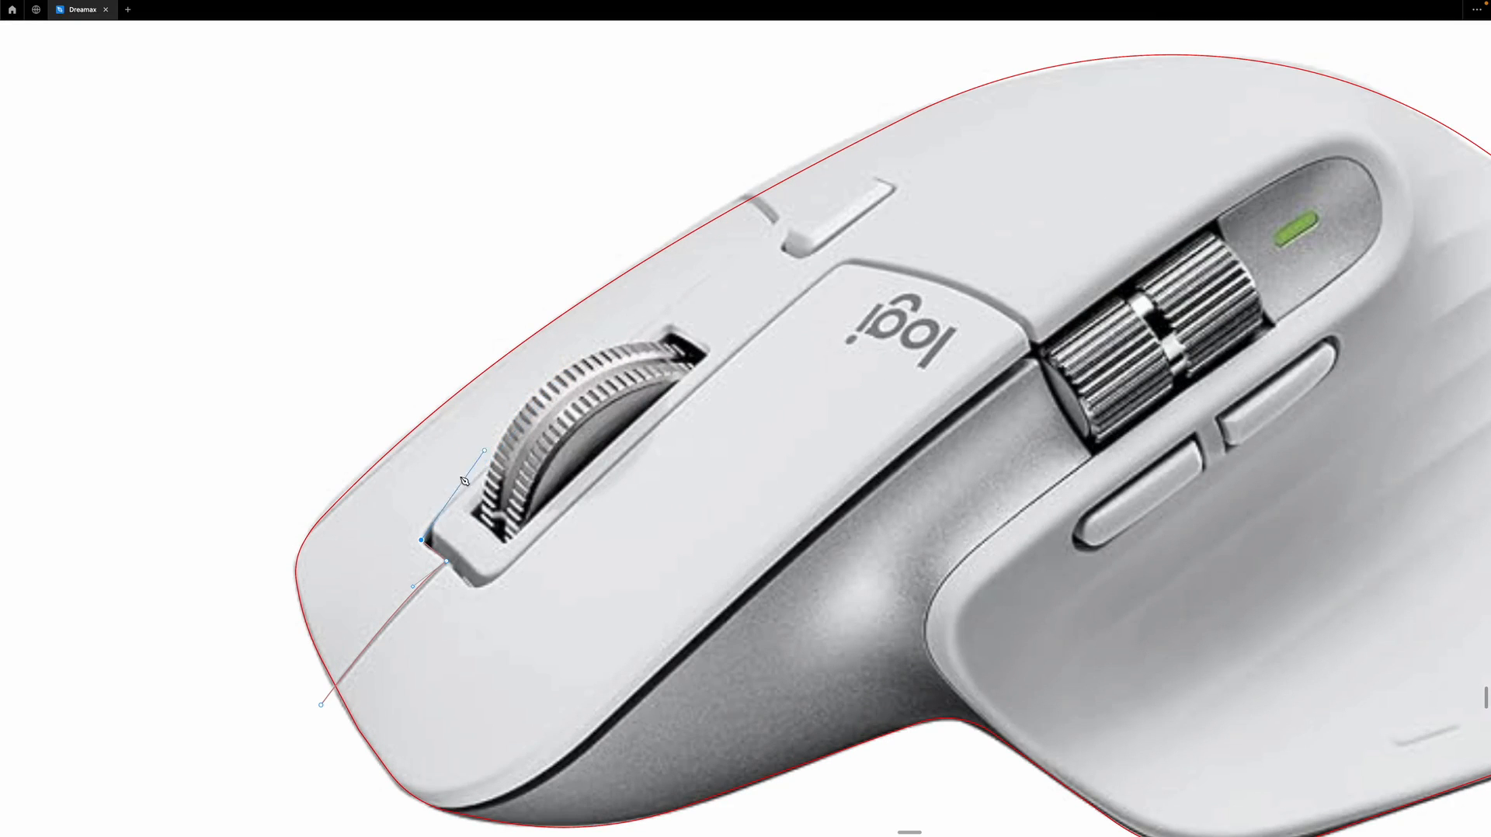
scroll(494, 450, "up", 10)
left_click(427, 520)
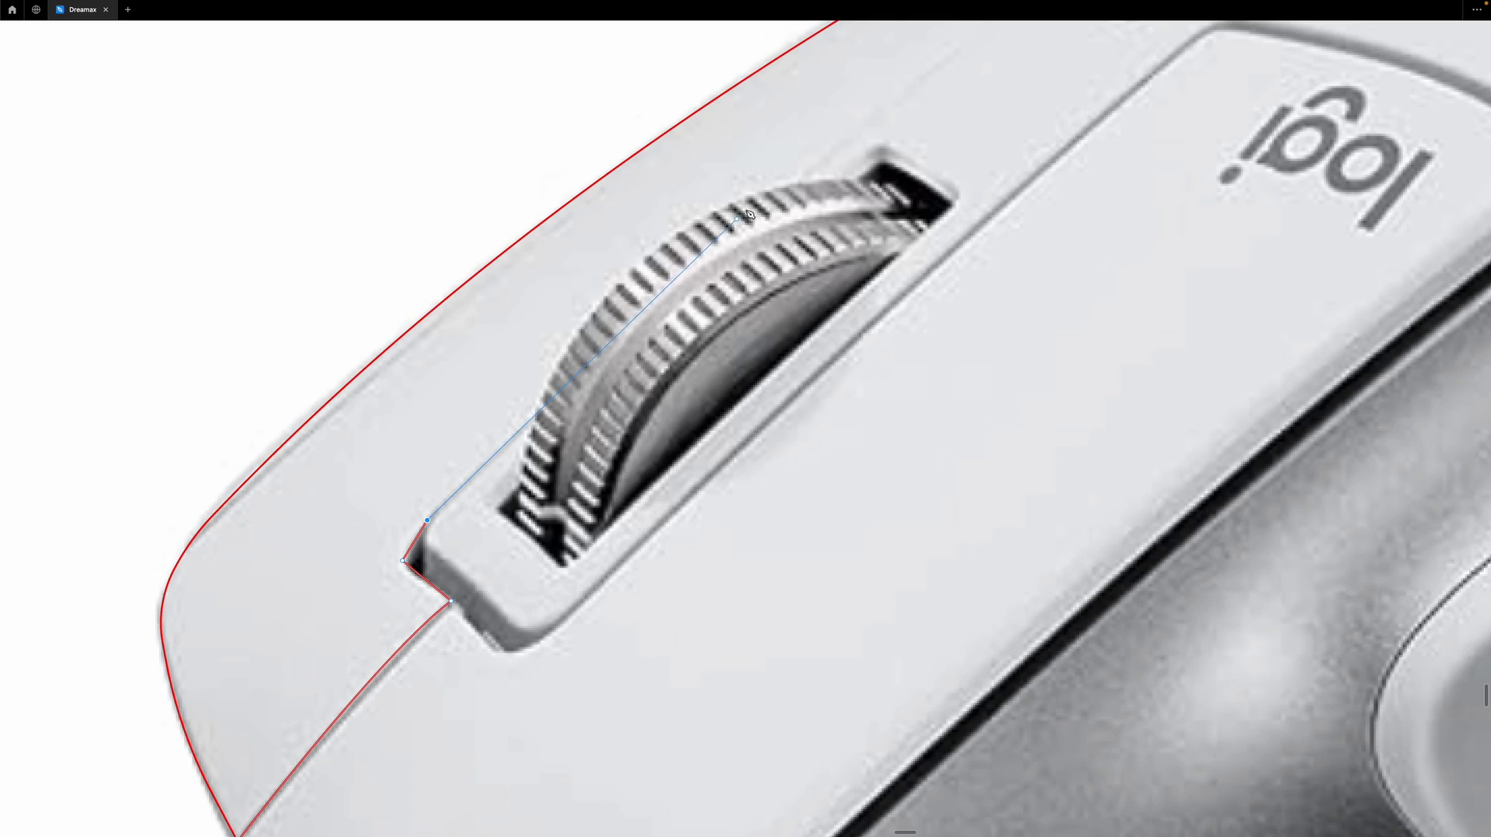
scroll(763, 200, "down", 5)
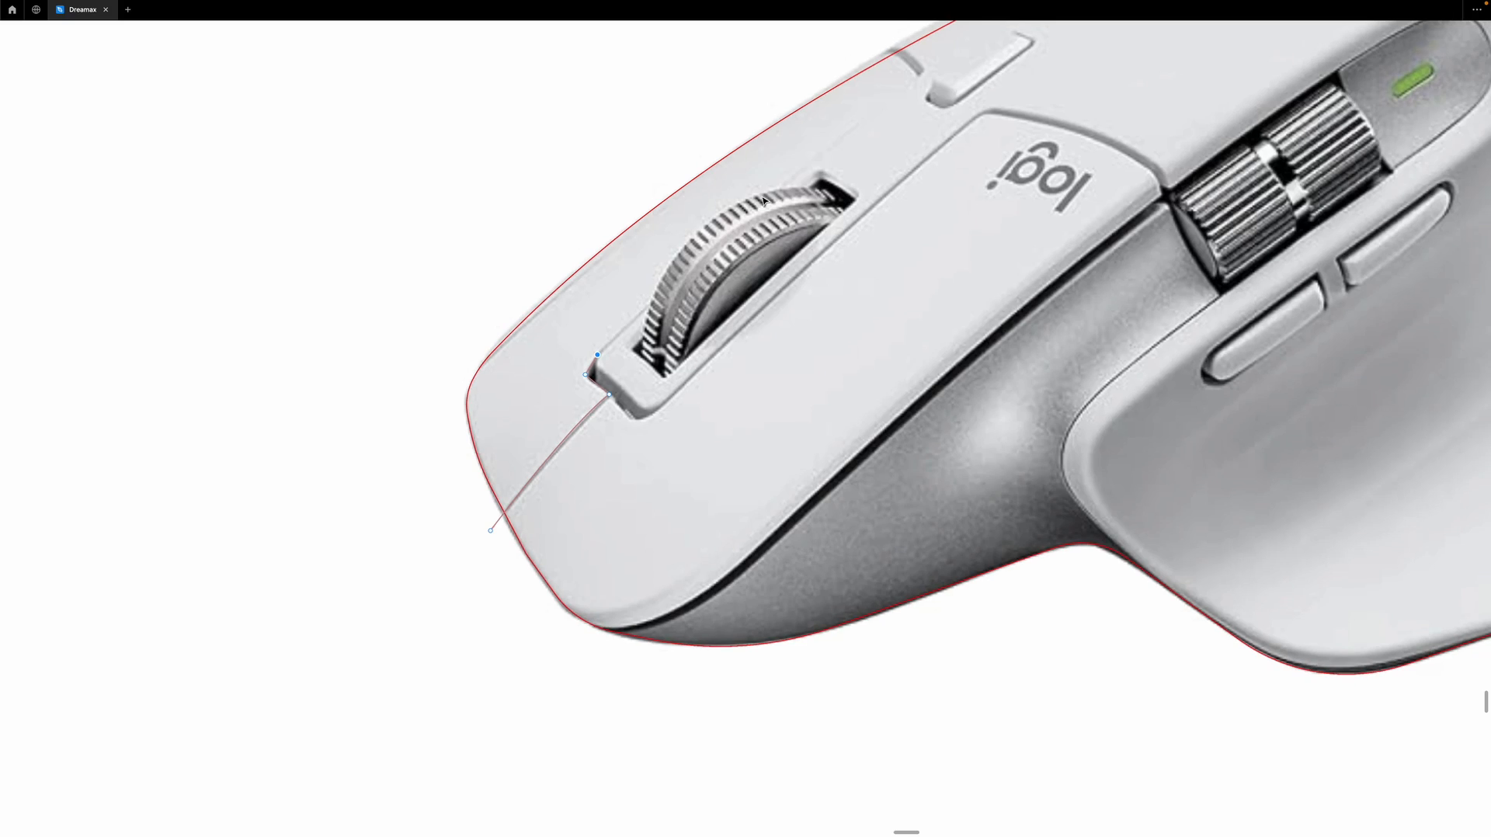
left_click(917, 76)
left_click_drag(869, 46, 838, 49)
scroll(841, 119, "up", 1)
scroll(815, 109, "right", 2)
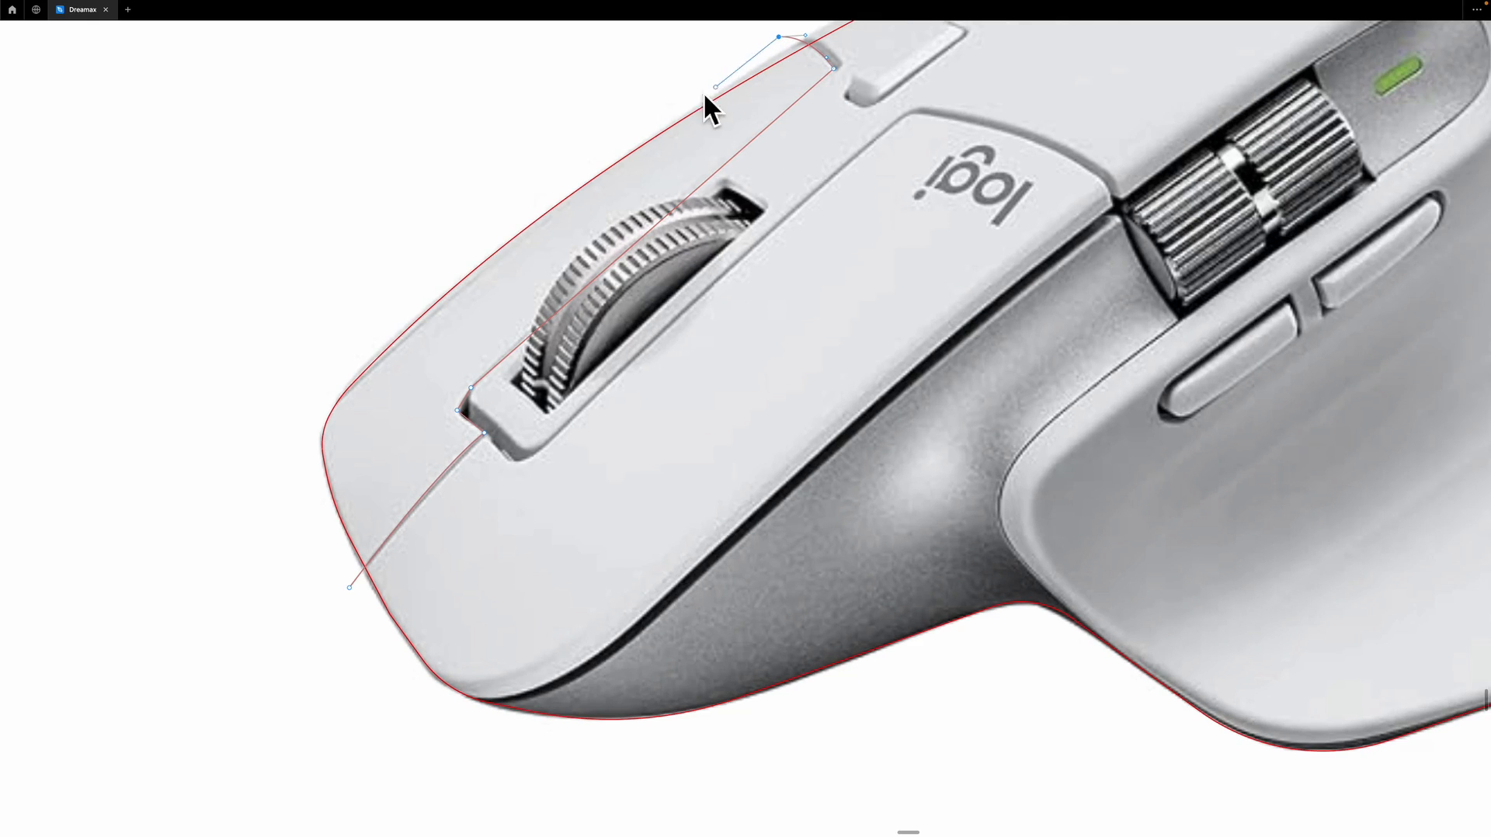
Close the button path with a wide curve outside the mouse's upper front outline, ending at its starting point, and finish editing it.
key("ctrl+z")
left_click_drag(340, 437, 362, 487)
key("ctrl+z")
left_click(780, 37)
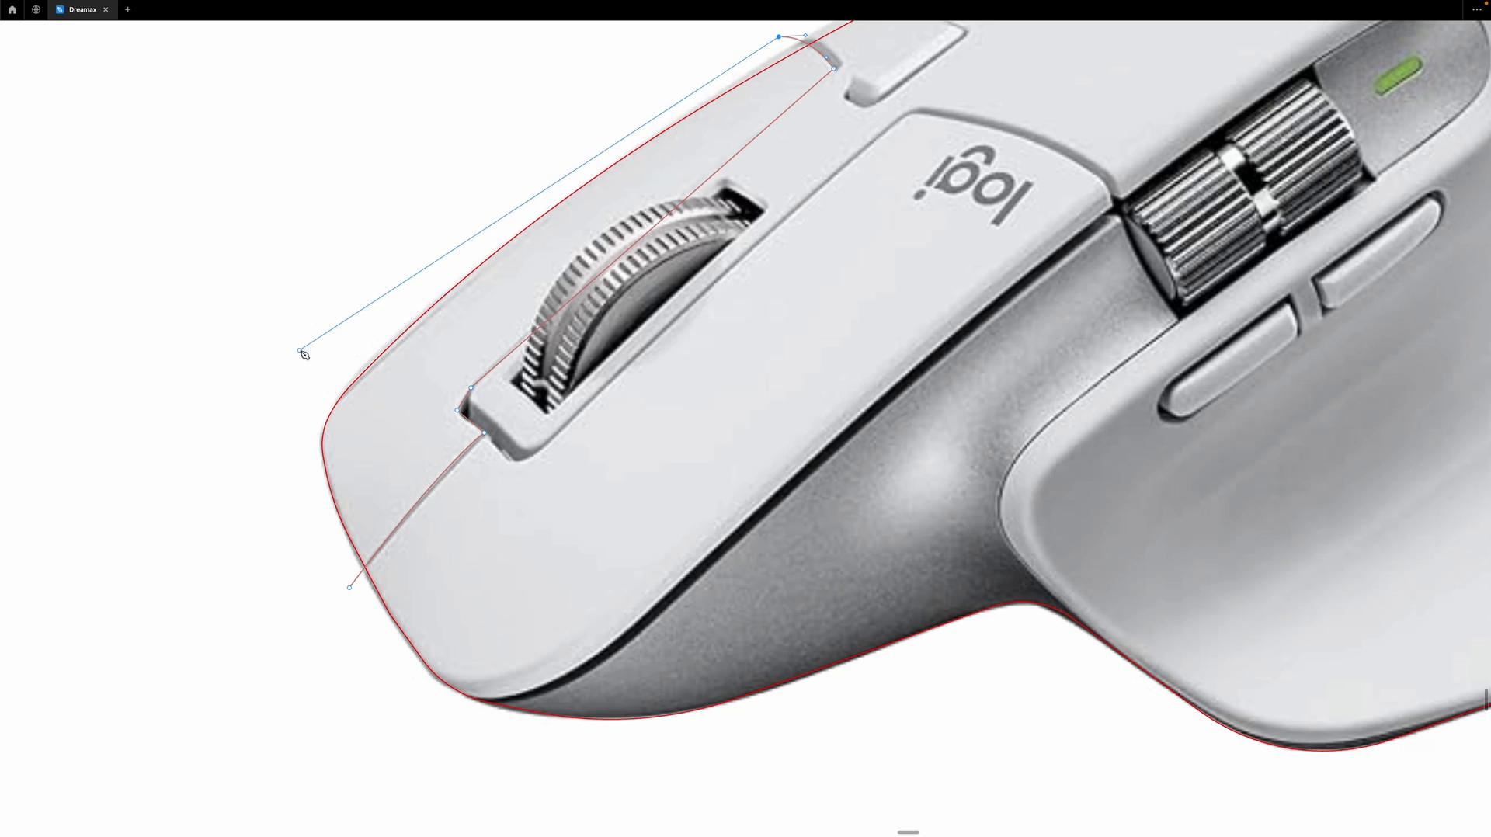
left_click_drag(276, 395, 281, 494)
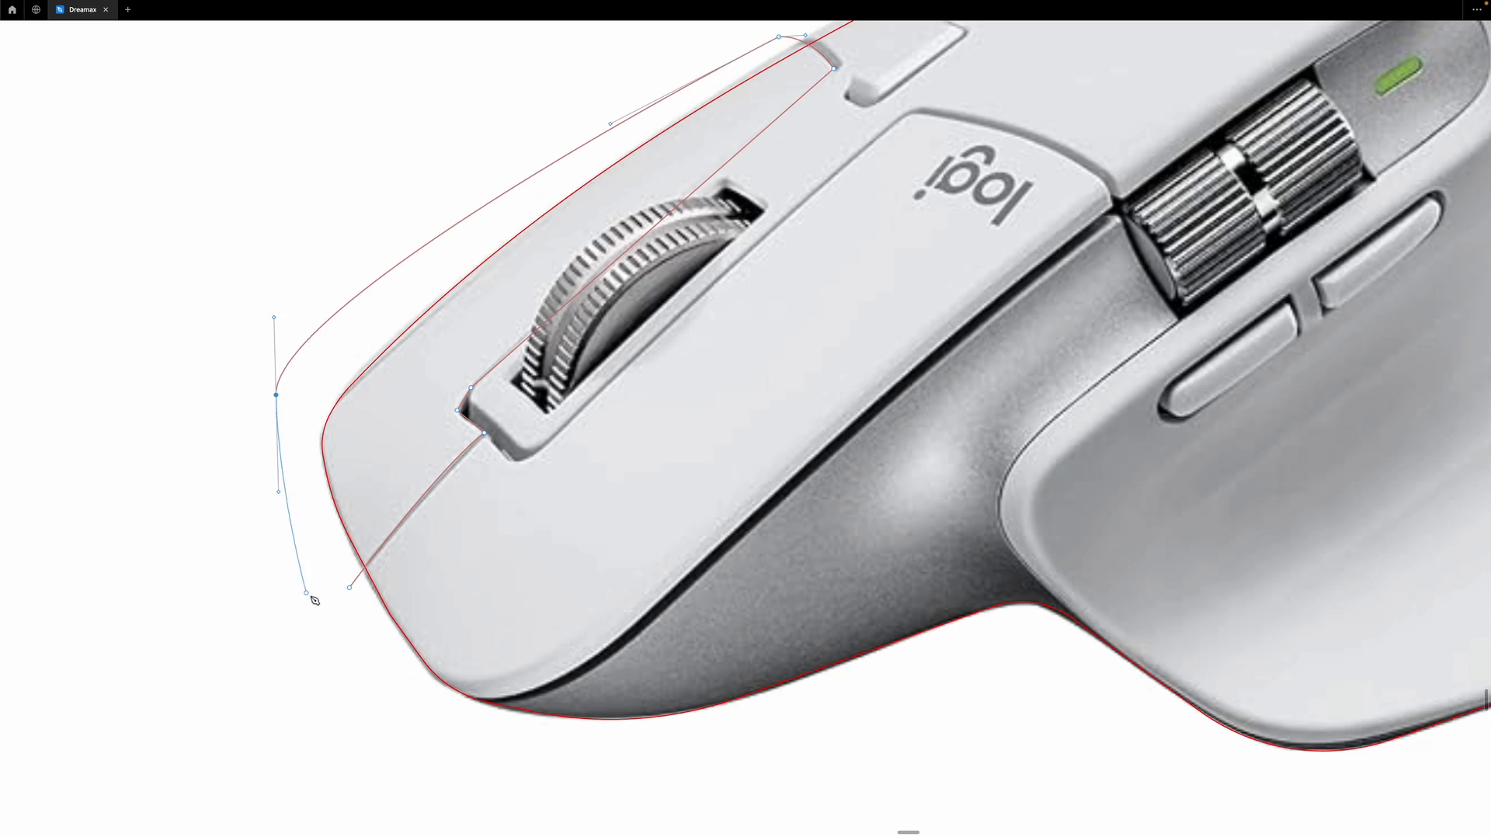
left_click(351, 589)
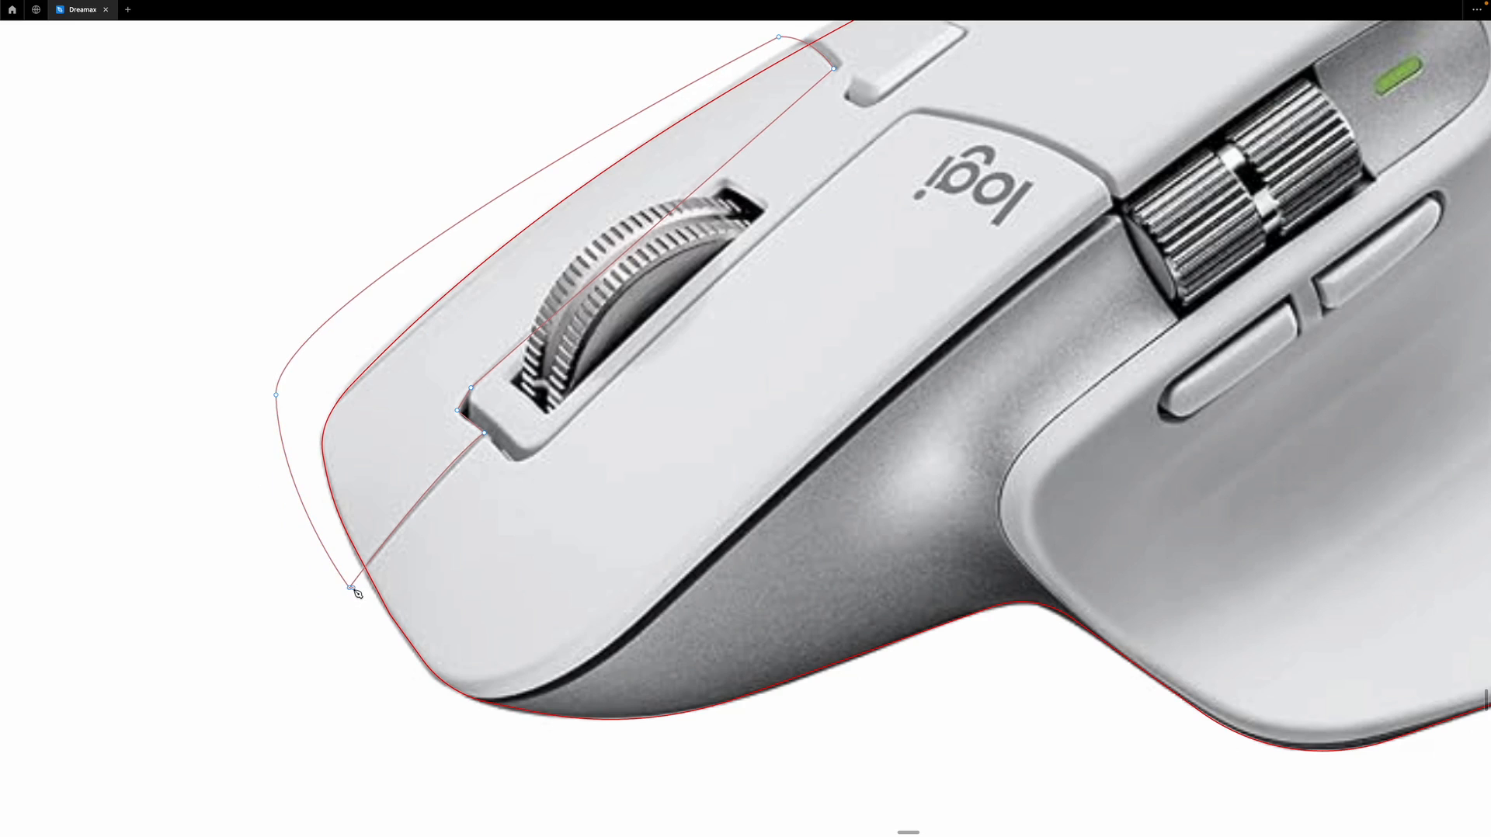
key("Escape")
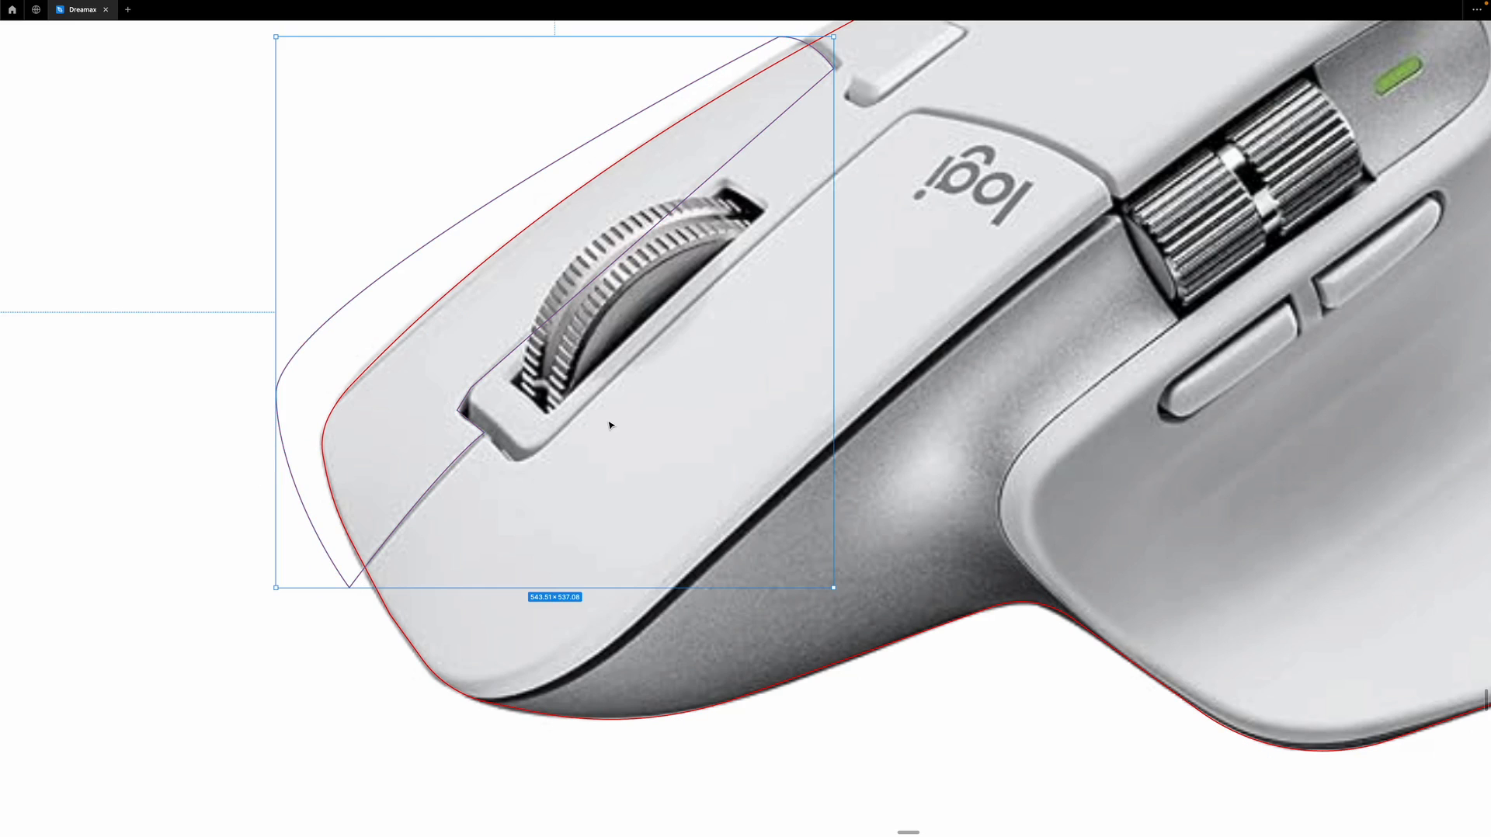
key("Escape")
Start another Pen path beside the thumb wheel and curve it along the logo button's rear edge to the corner nearest the scroll wheel.
scroll(381, 606, "up", 3)
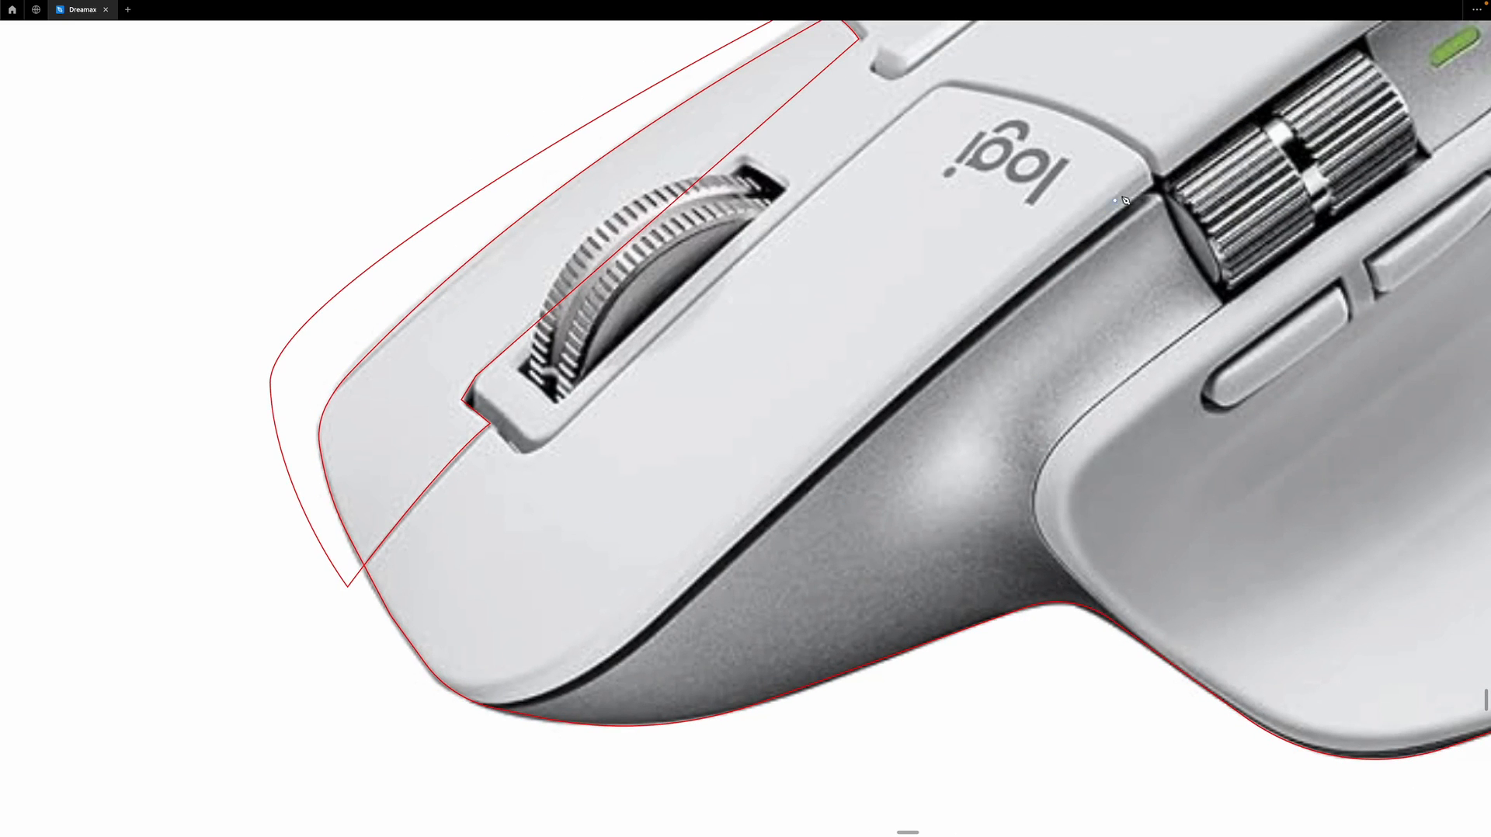
left_click_drag(1158, 187, 972, 158)
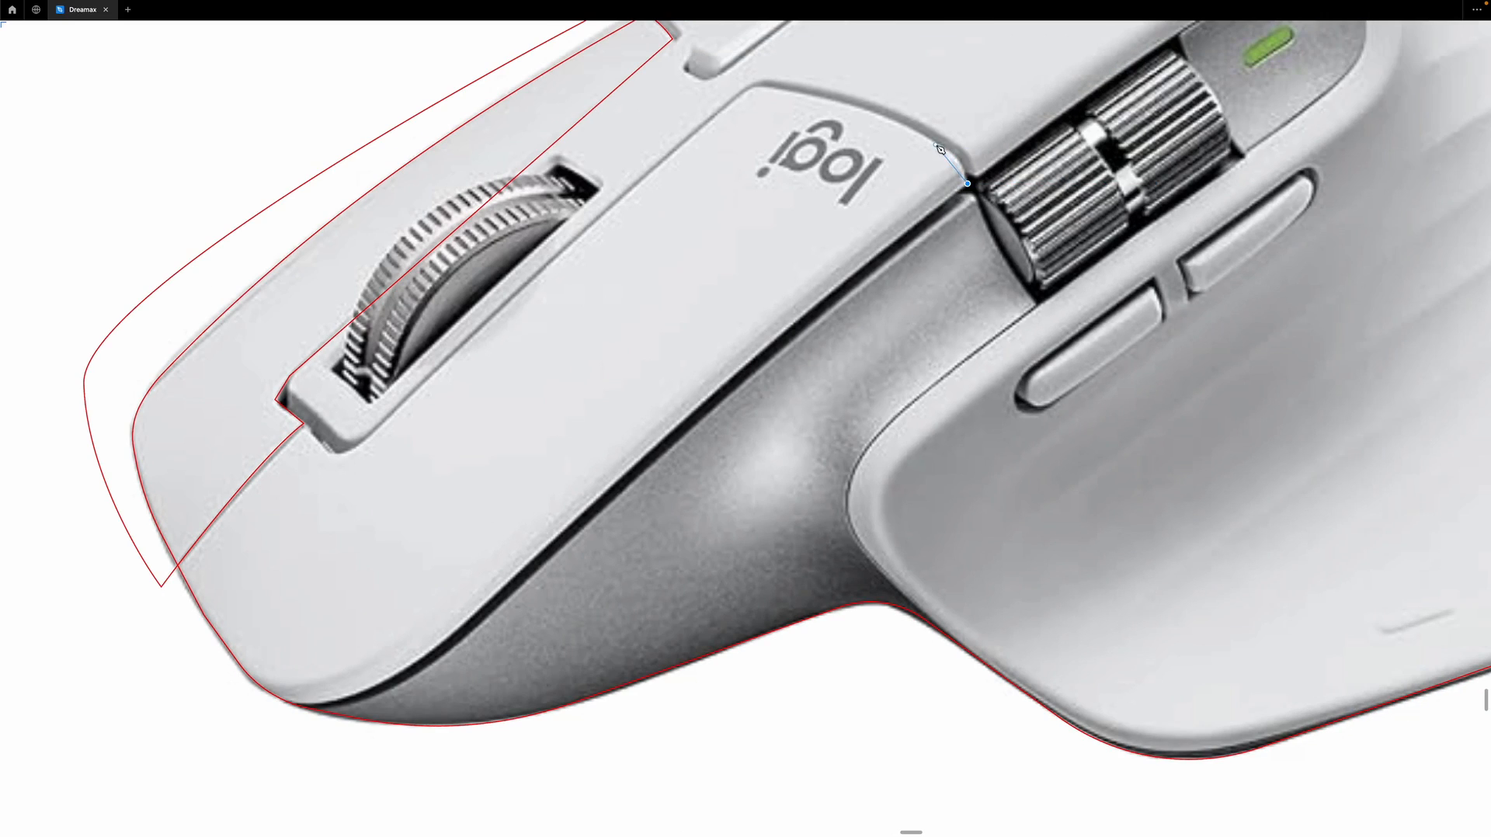
scroll(963, 162, "up", 4)
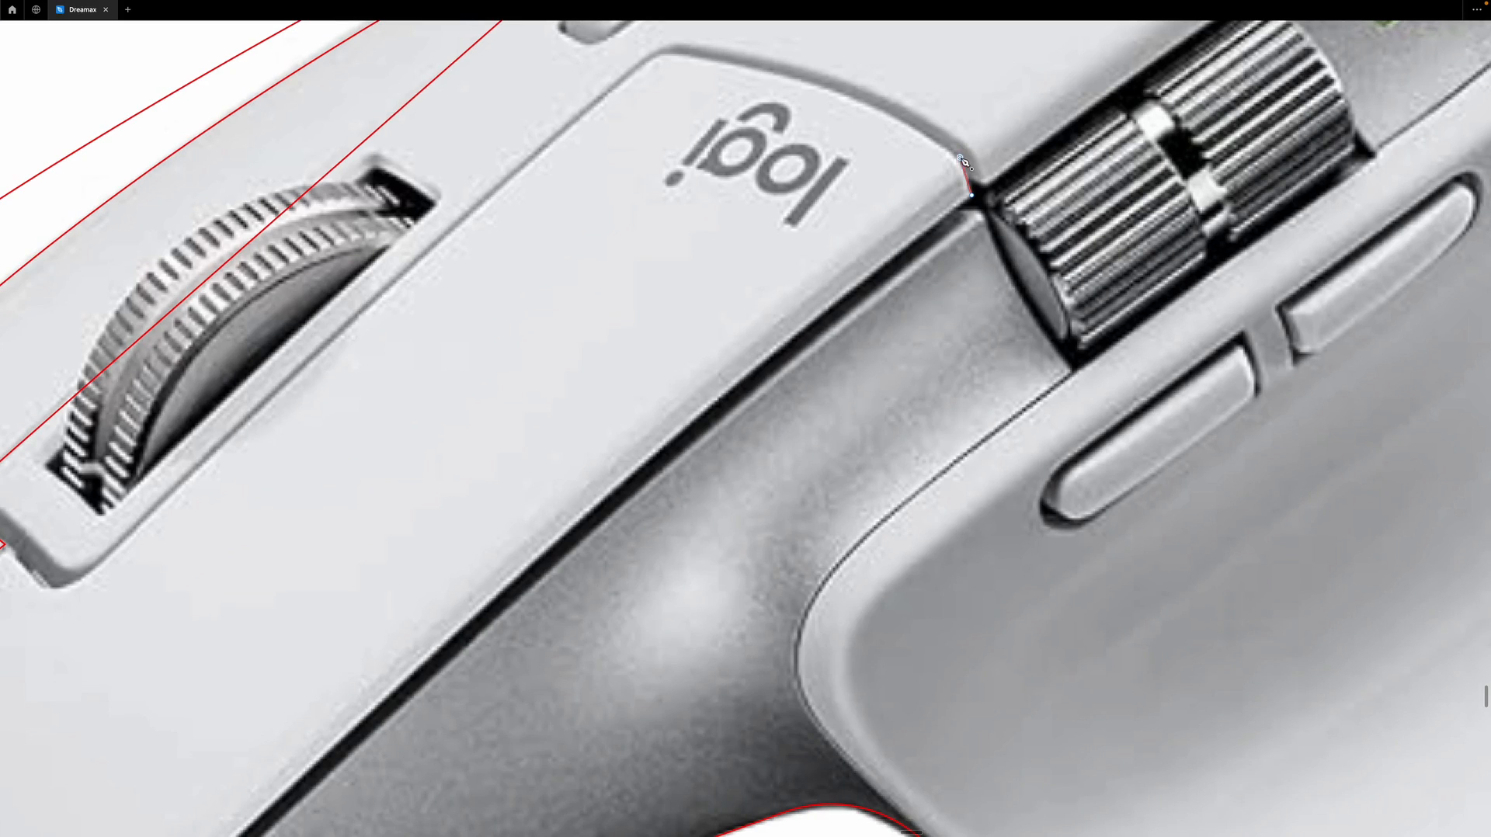
left_click_drag(662, 56, 503, 51)
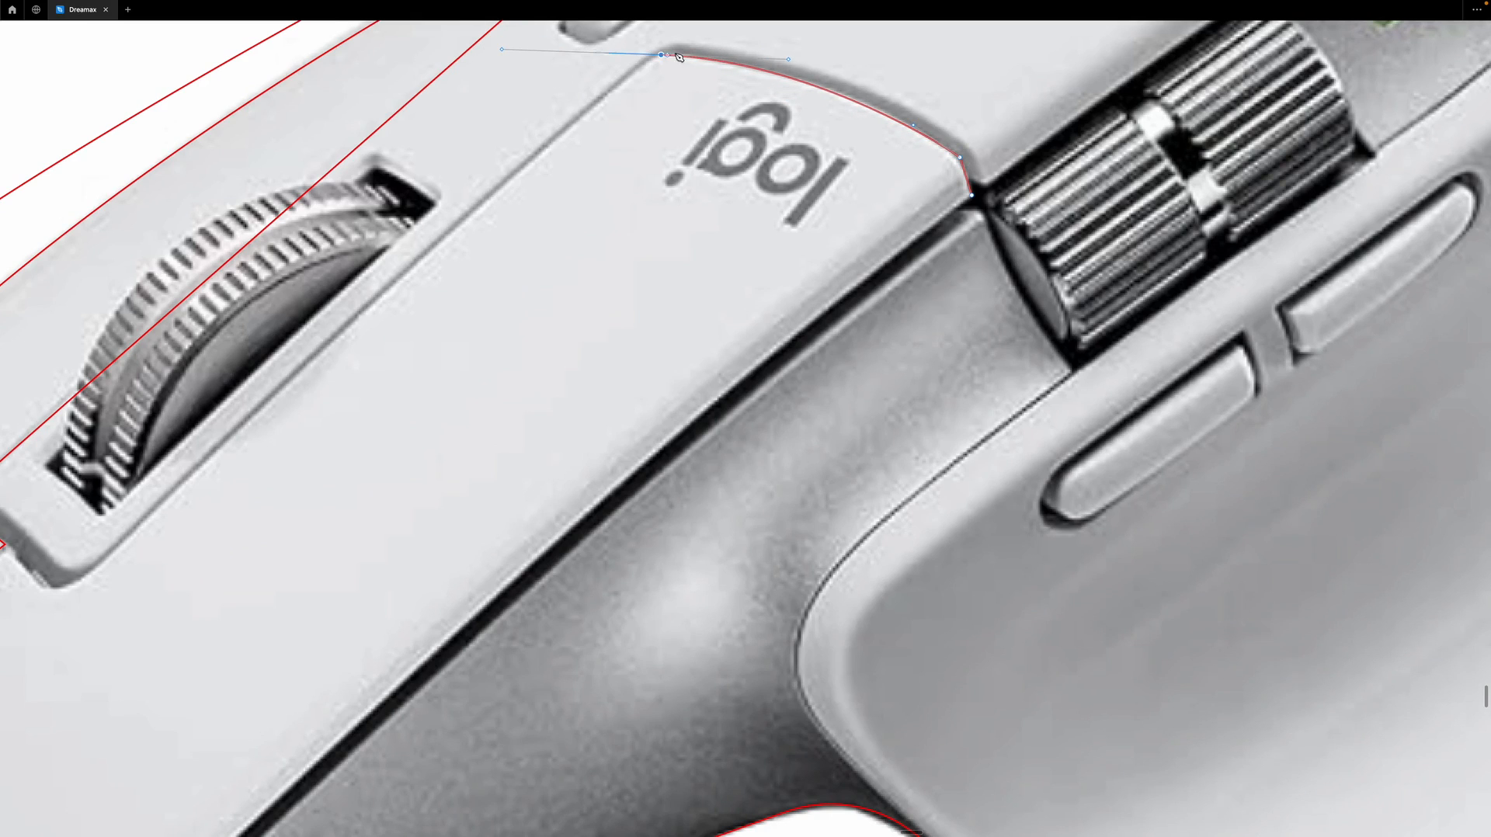
left_click(661, 55)
scroll(728, 162, "down", 3)
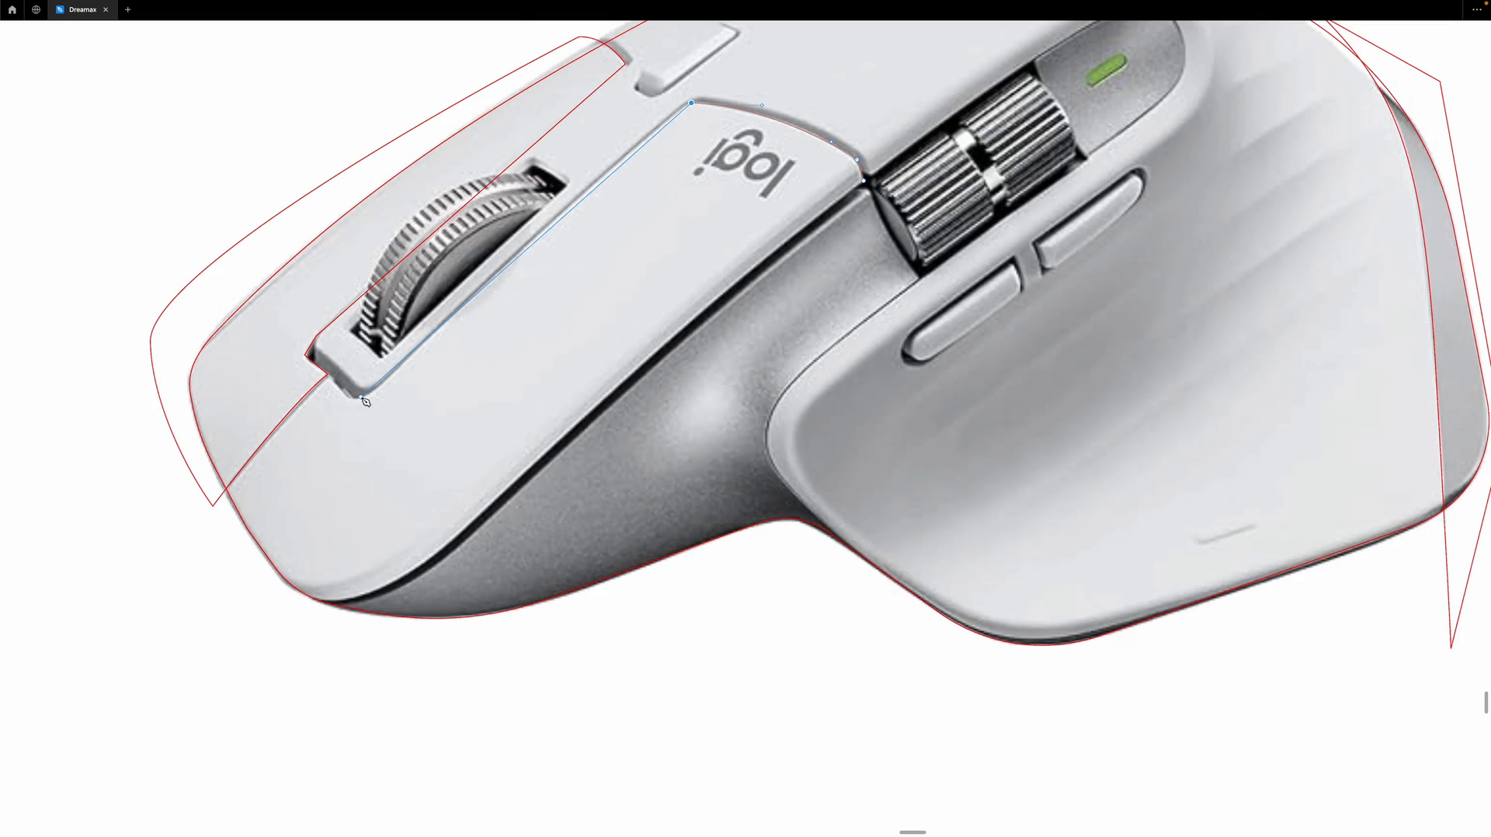
Extend the logo button path along the scroll wheel slot to the housing's front corner, bending the segment to match the photo's edge.
left_click_drag(365, 398, 293, 481)
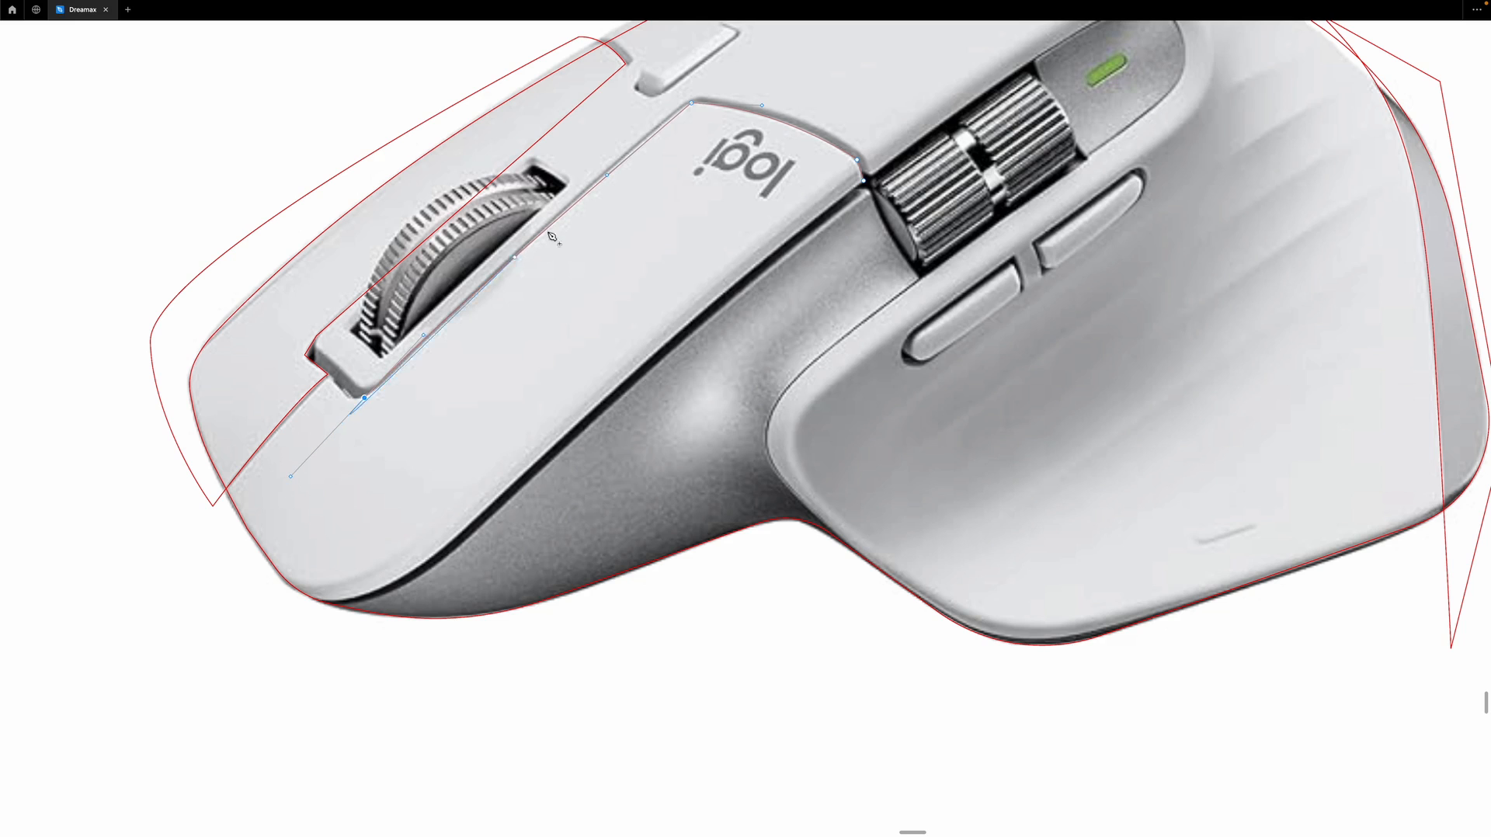
scroll(608, 179, "up", 5)
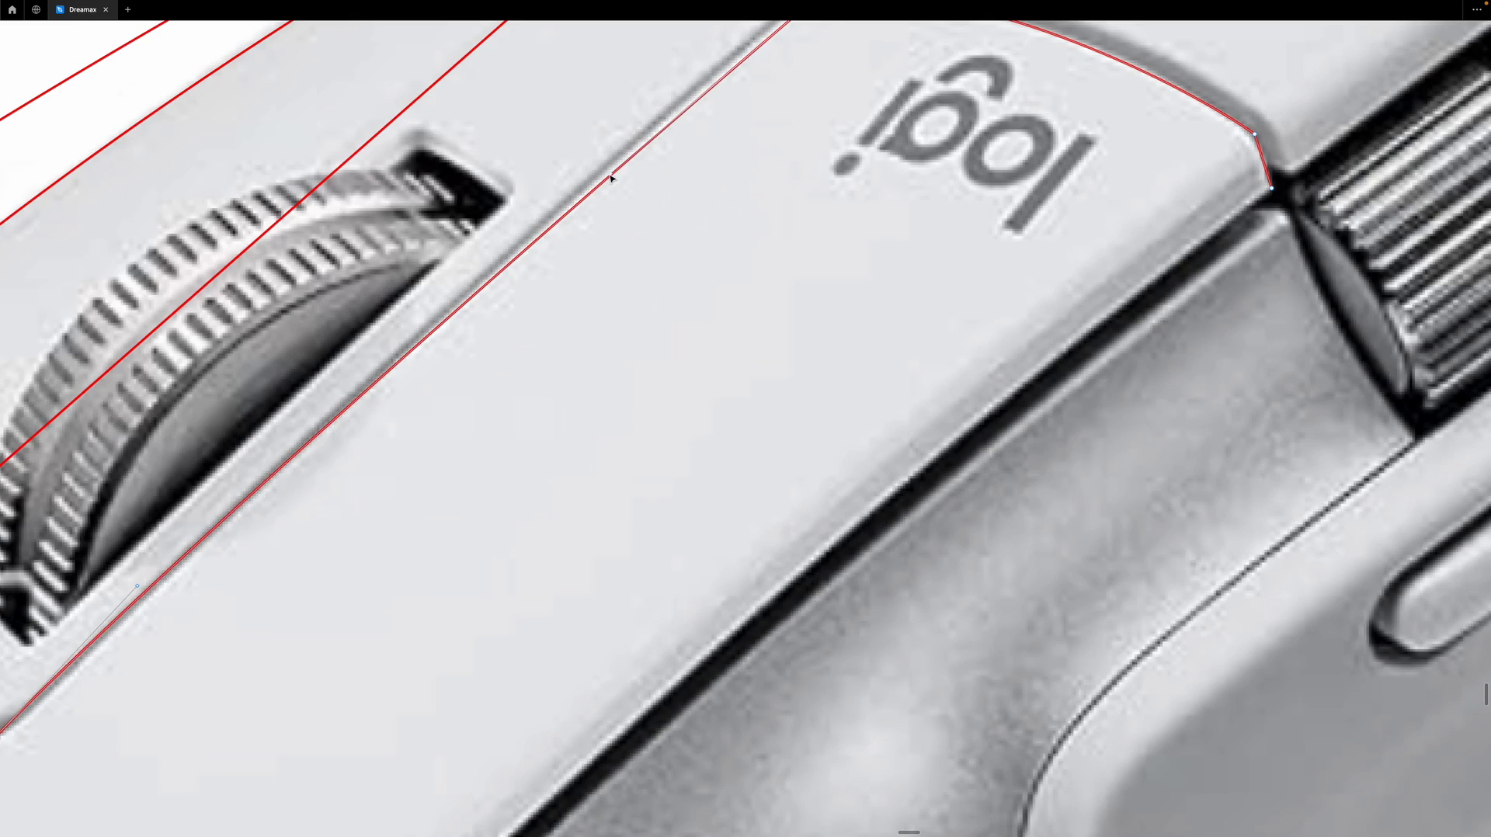
left_click_drag(610, 171, 612, 162)
scroll(629, 254, "down", 3)
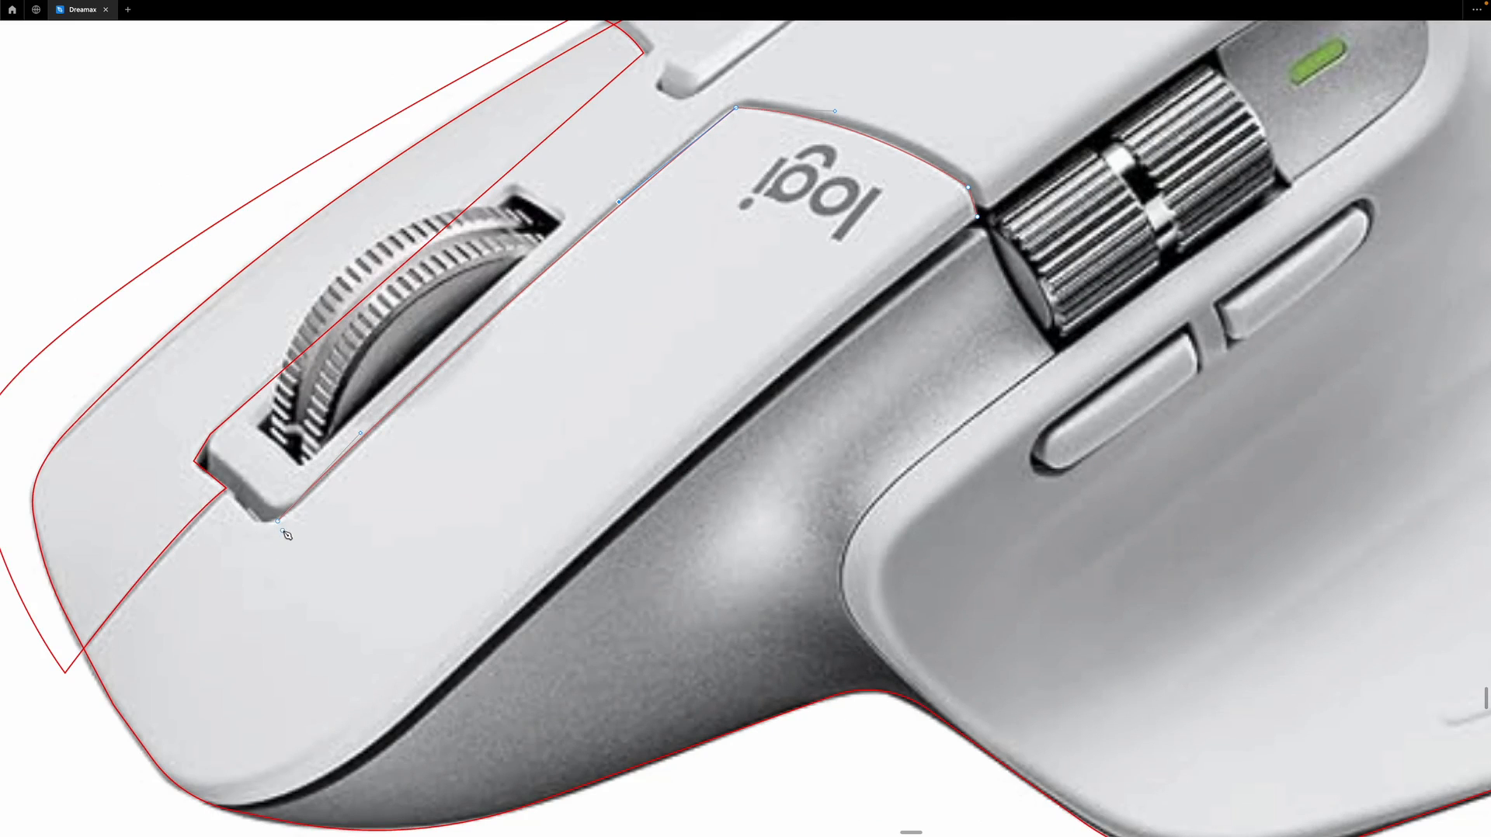
Trace the logo button path around the housing's front corner and curve it along the button seam to just beyond the mouse's outline.
scroll(318, 529, "left", 5)
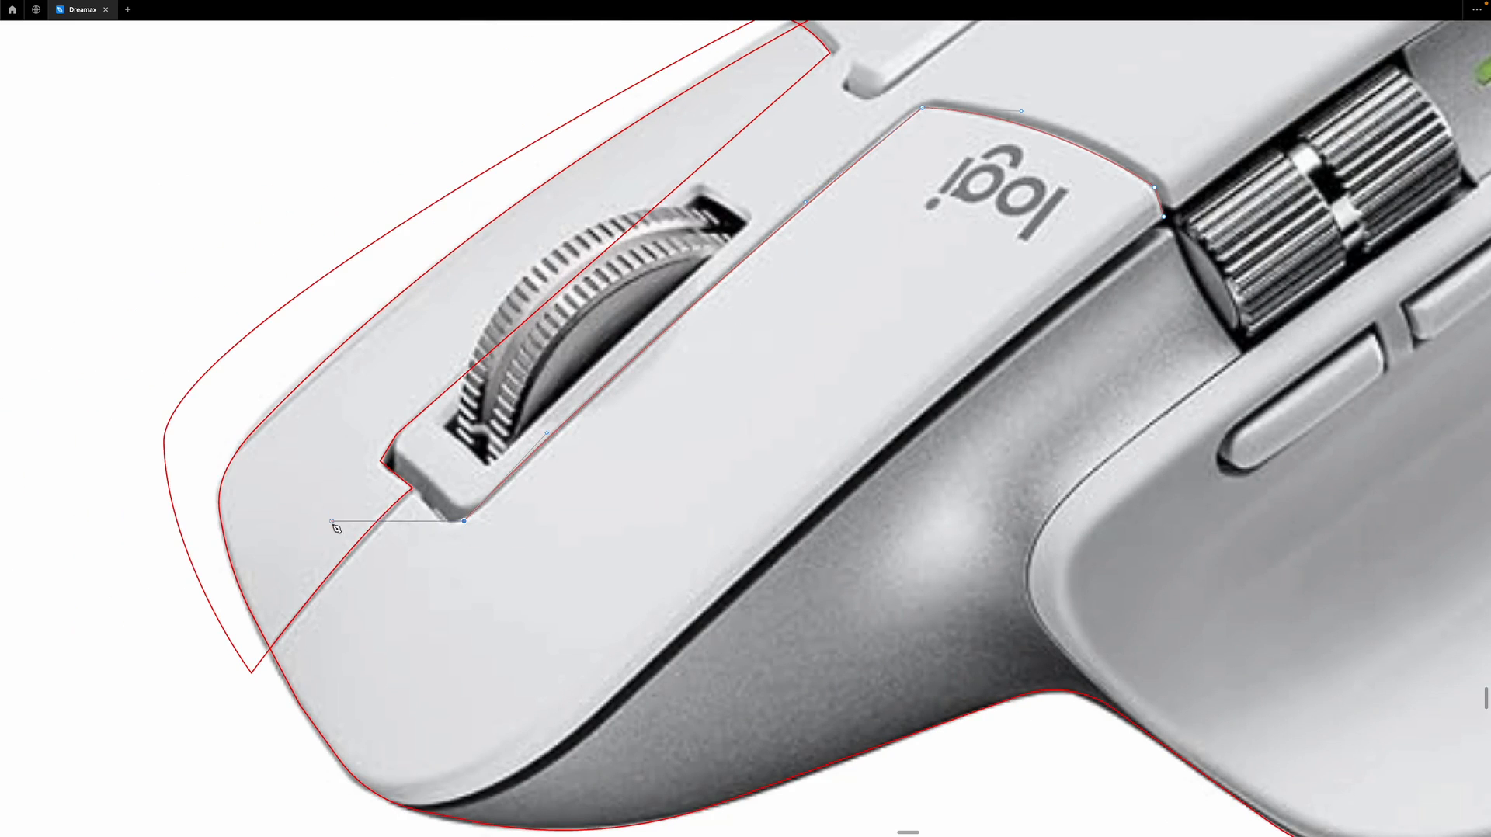
scroll(423, 512, "up", 2)
scroll(423, 511, "up", 3)
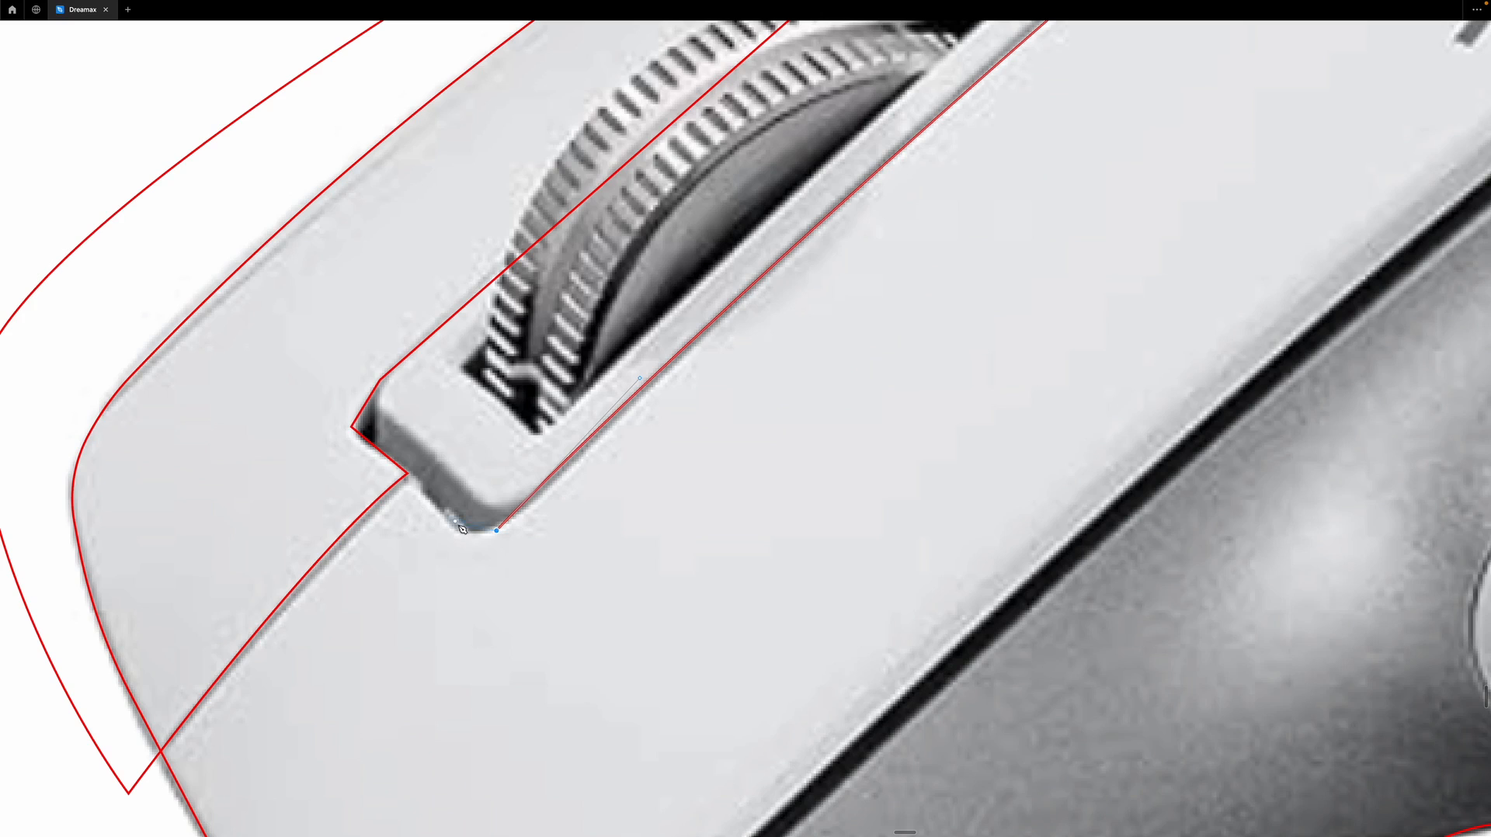
left_click(460, 534)
left_click(411, 483)
scroll(412, 483, "down", 5)
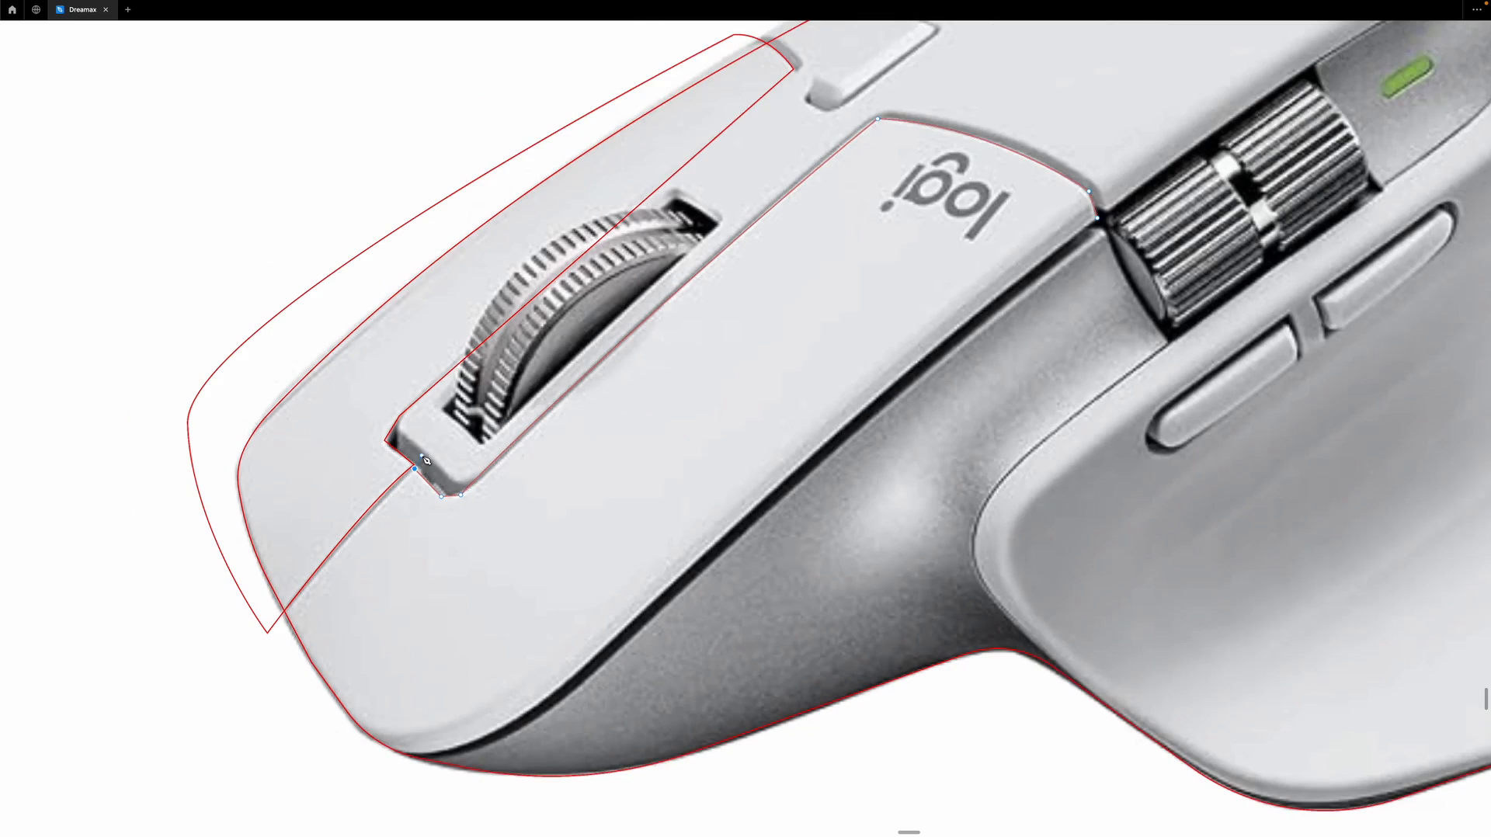
scroll(290, 453, "down", 3)
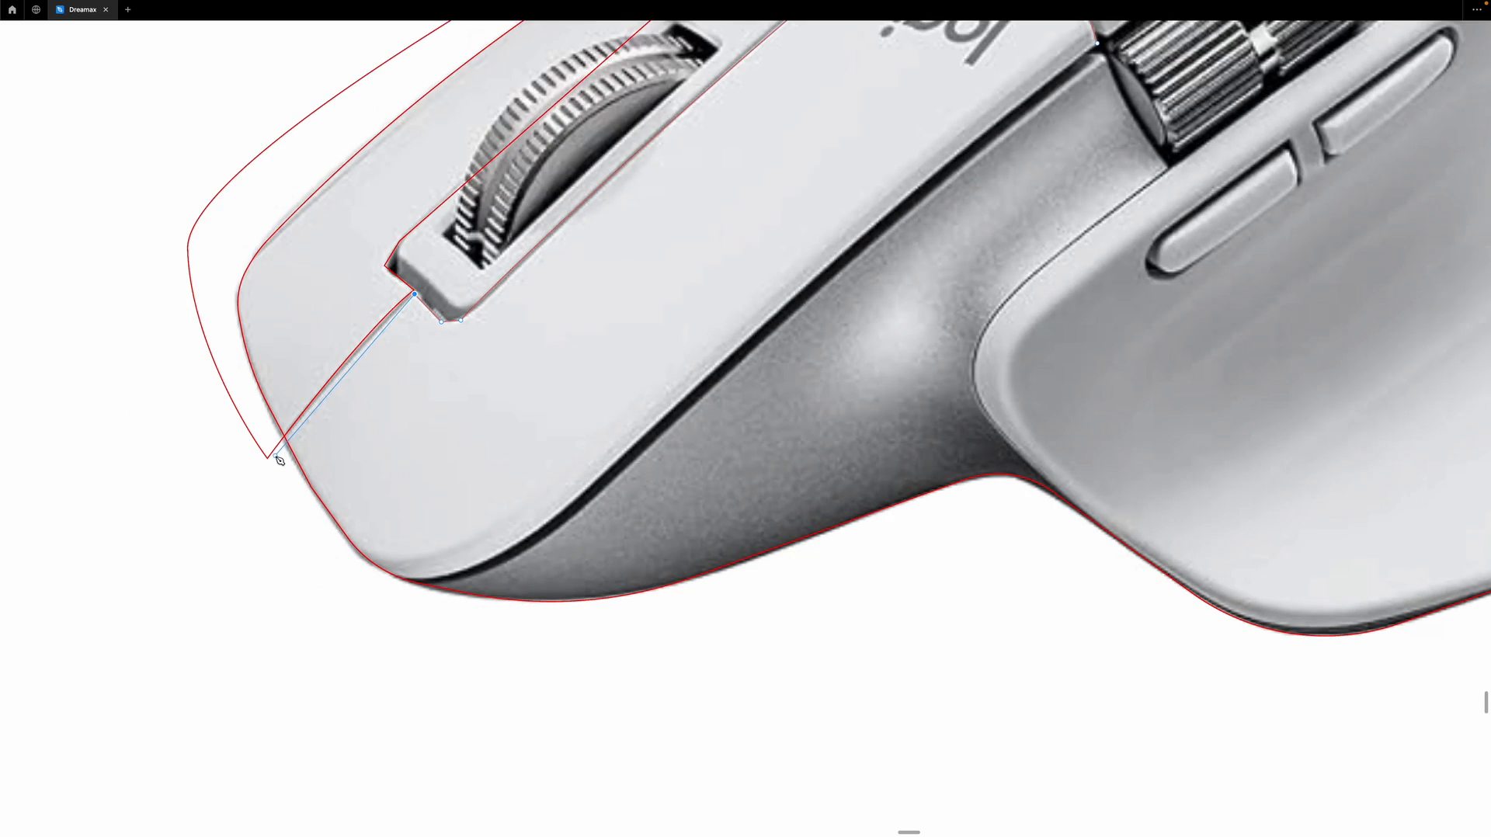
left_click_drag(272, 462, 226, 536)
scroll(312, 428, "up", 5)
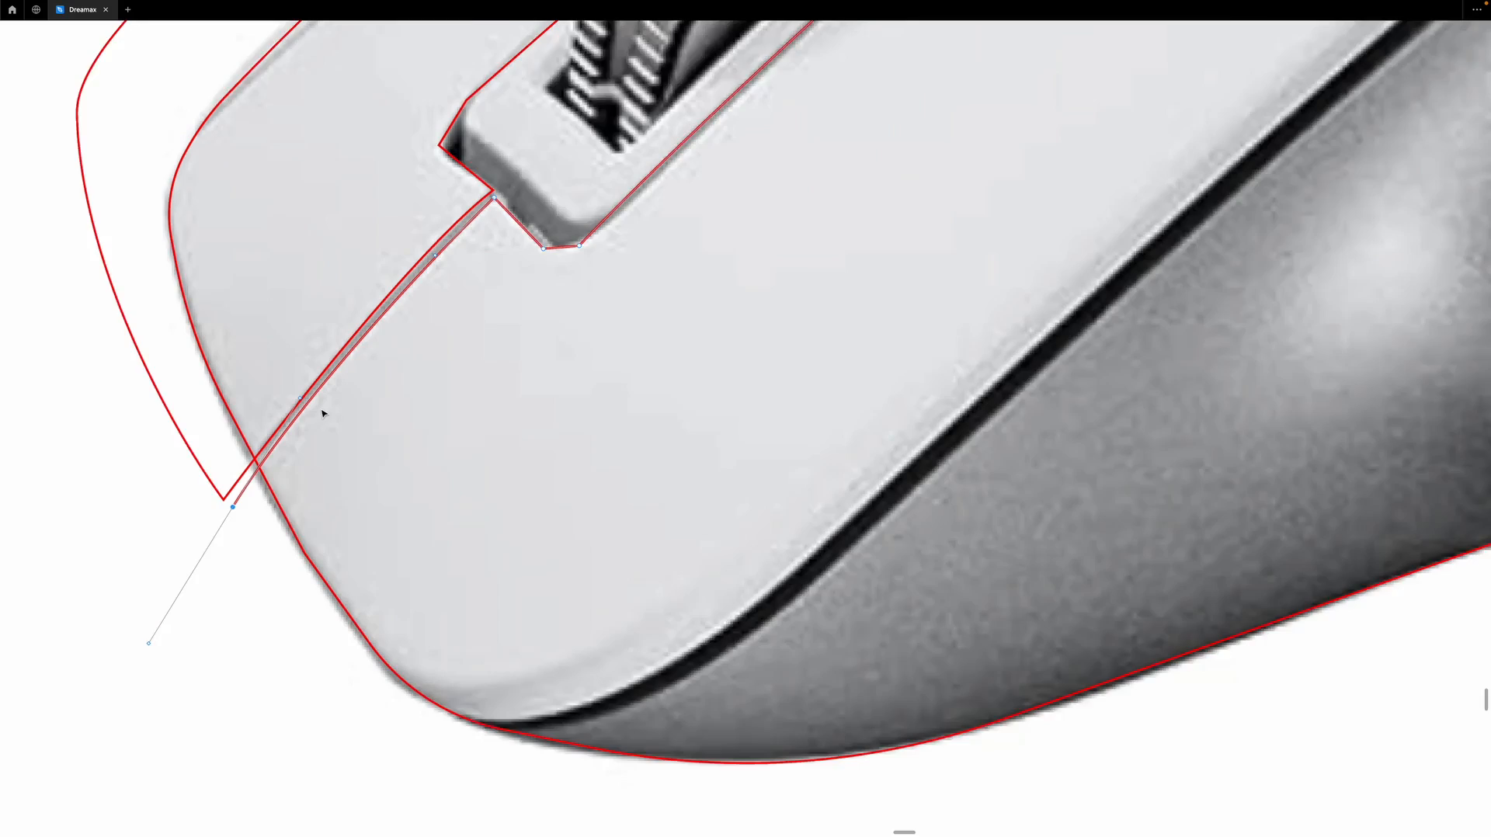
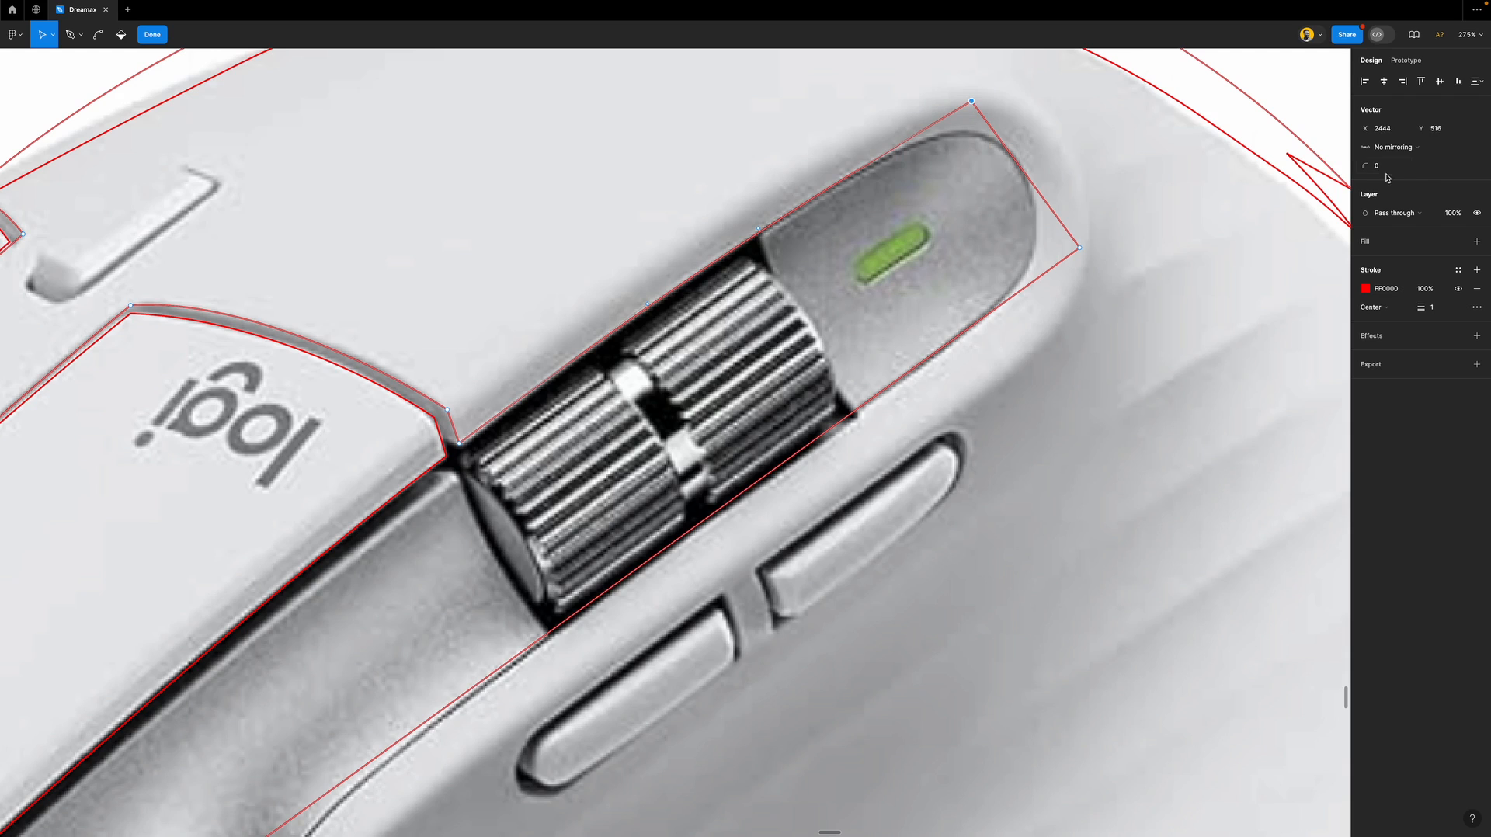
Round the thumb wheel recess path's two rear corners with radii of 60 and 80, and nudge the 60-radius point onto the recess edge.
left_click(1387, 172)
type("60")
key("Return")
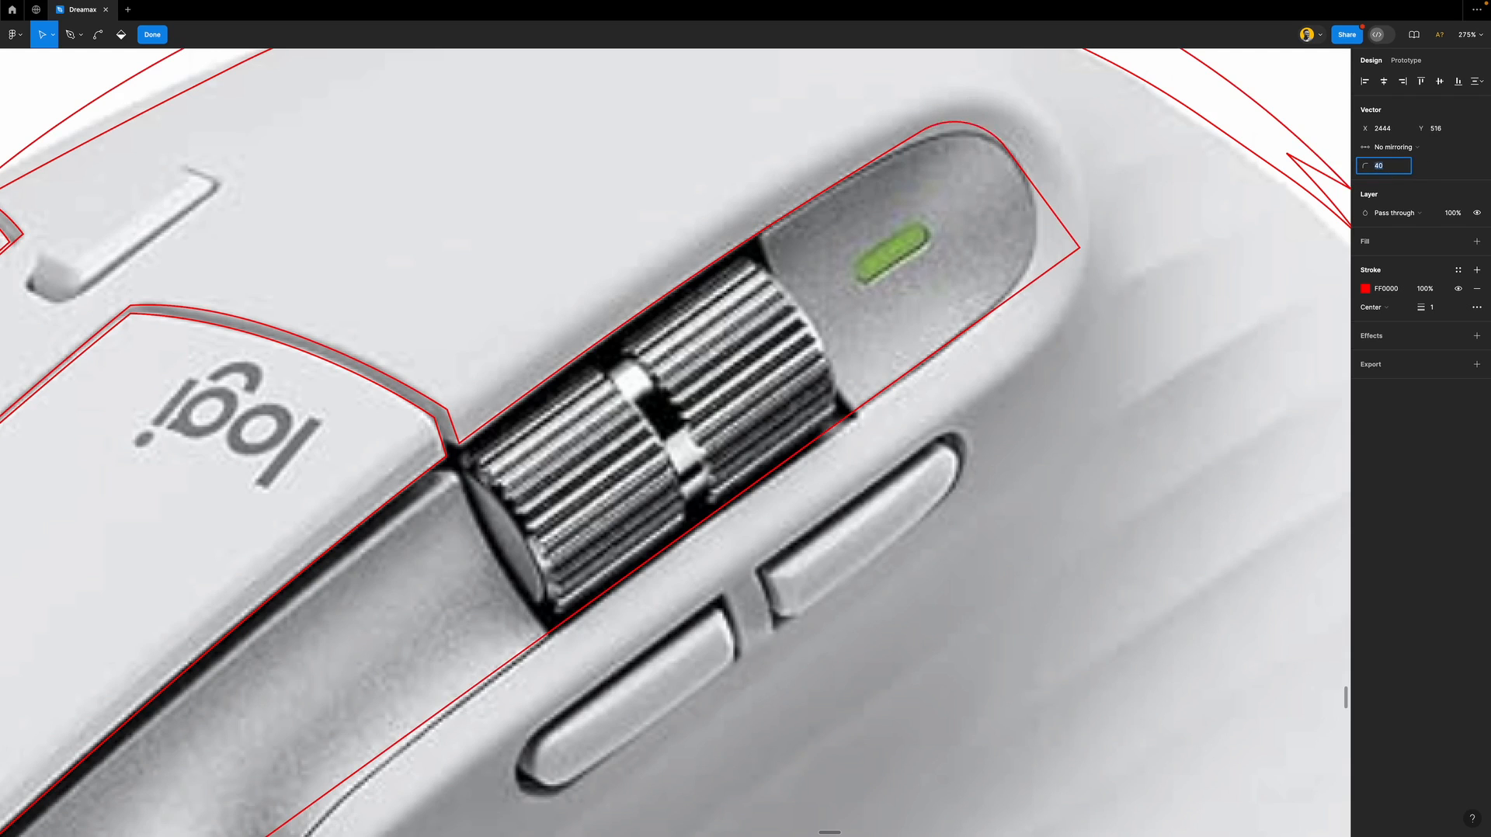
left_click_drag(1141, 226, 1041, 289)
type("80")
key("Return")
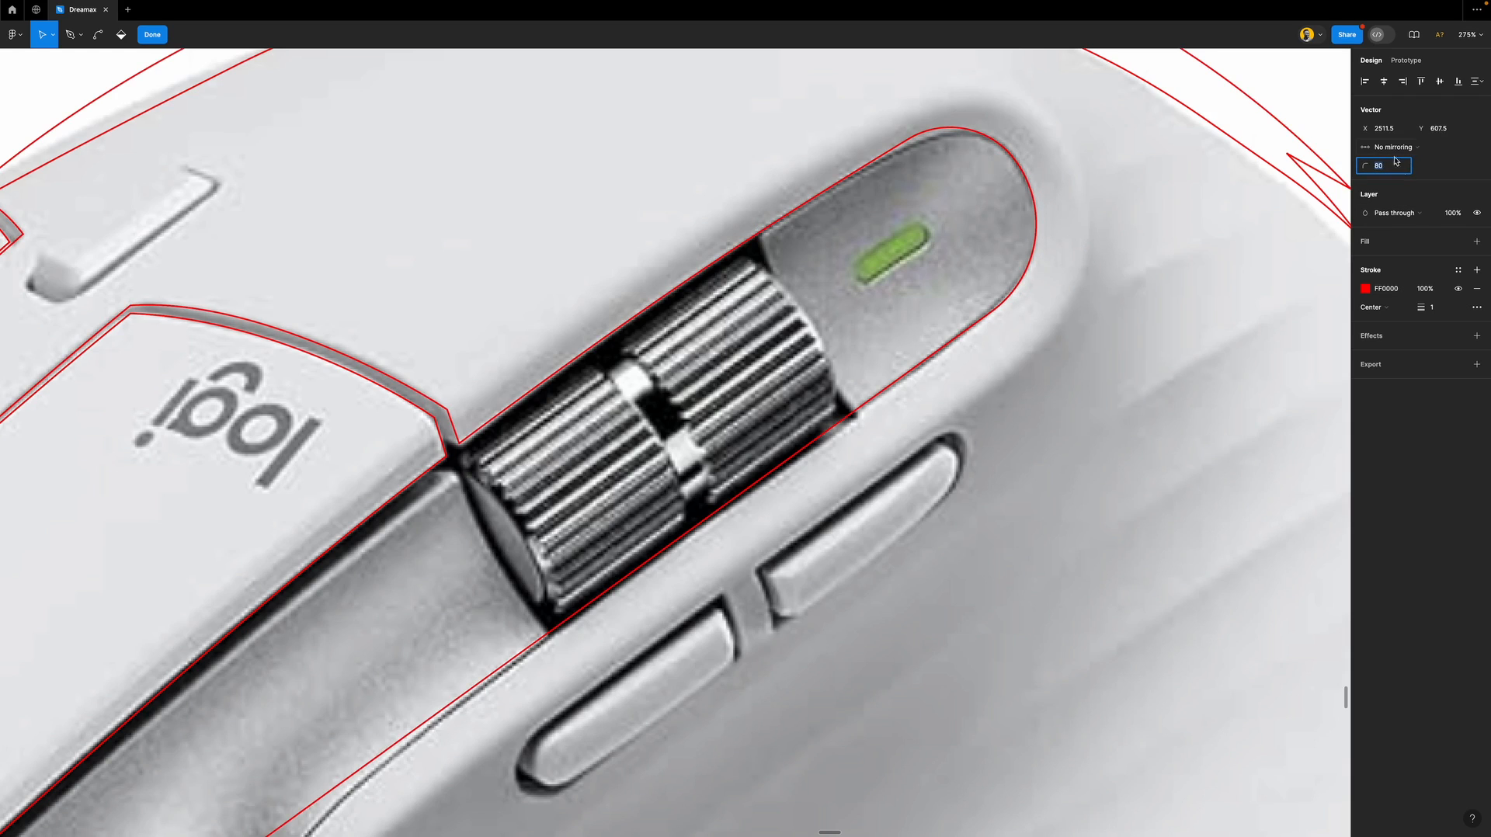
left_click(972, 101)
left_click_drag(972, 102, 975, 108)
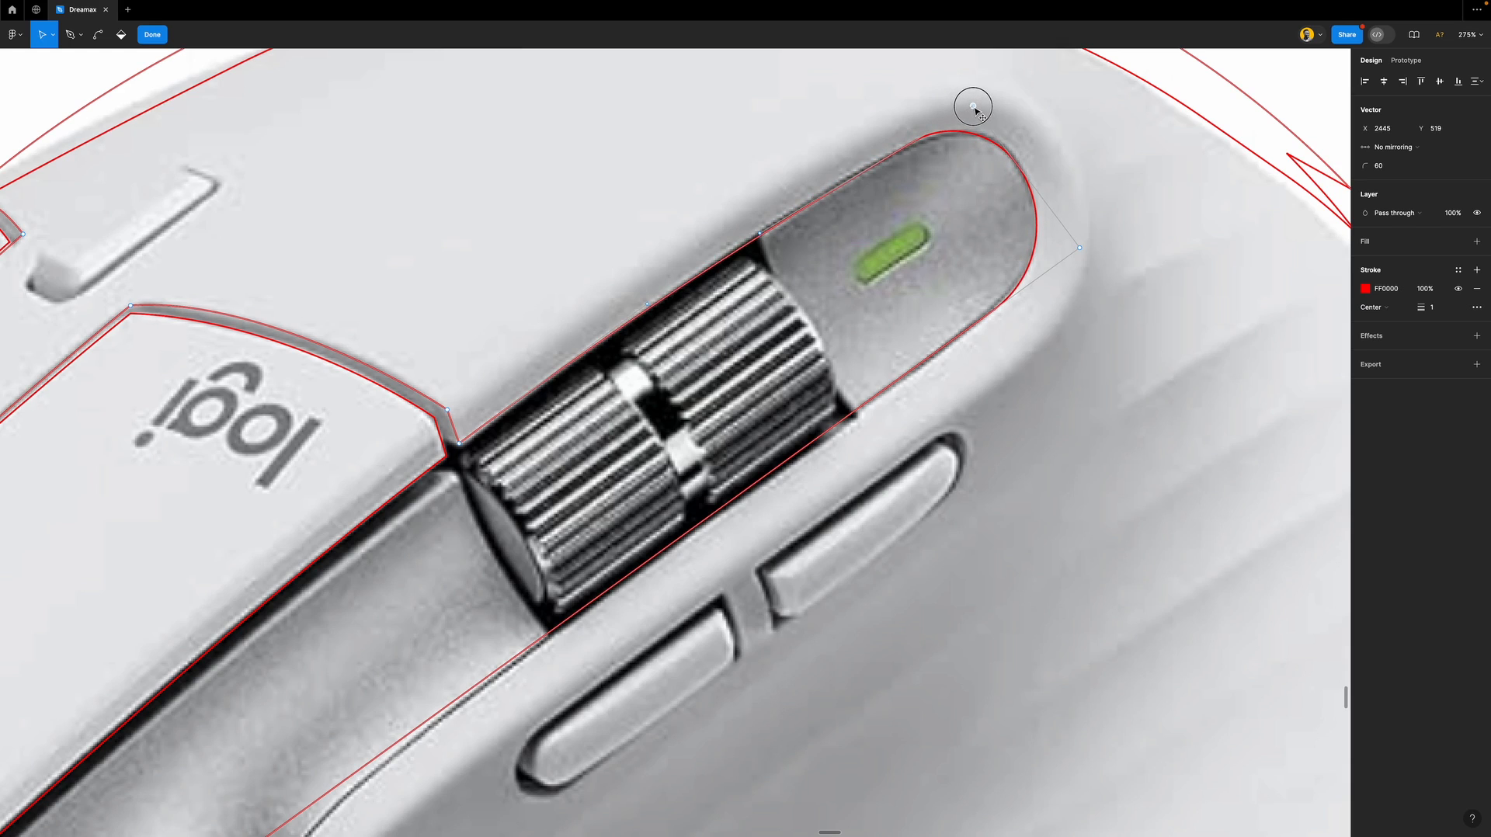
Set a corner radius of 40 on the path's seam point between the logo button and the thumb wheel.
scroll(813, 272, "down", 5)
scroll(813, 271, "up", 3)
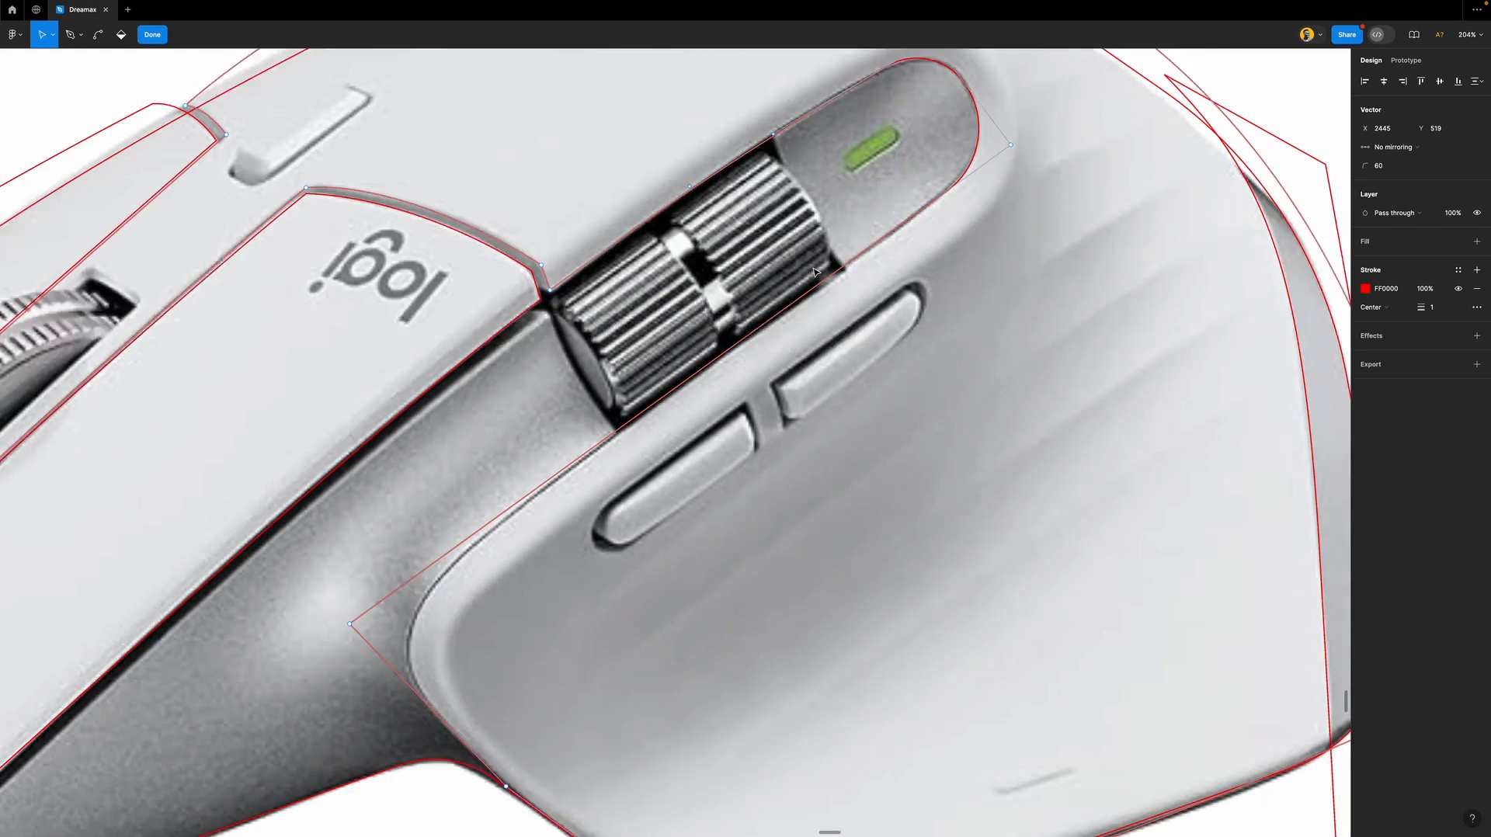
scroll(609, 242, "down", 2)
left_click(542, 195)
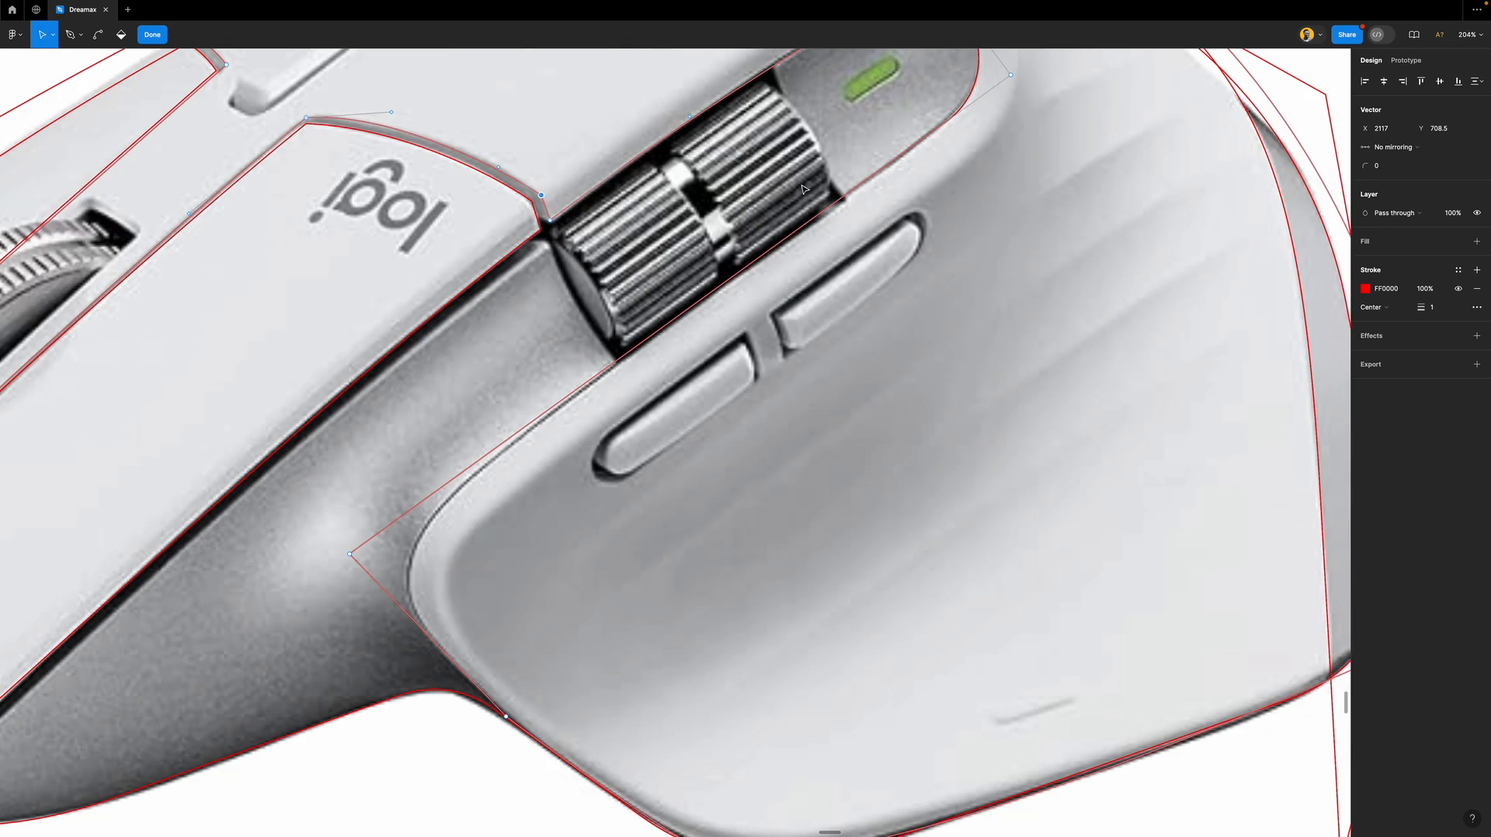
left_click(1399, 167)
type("10")
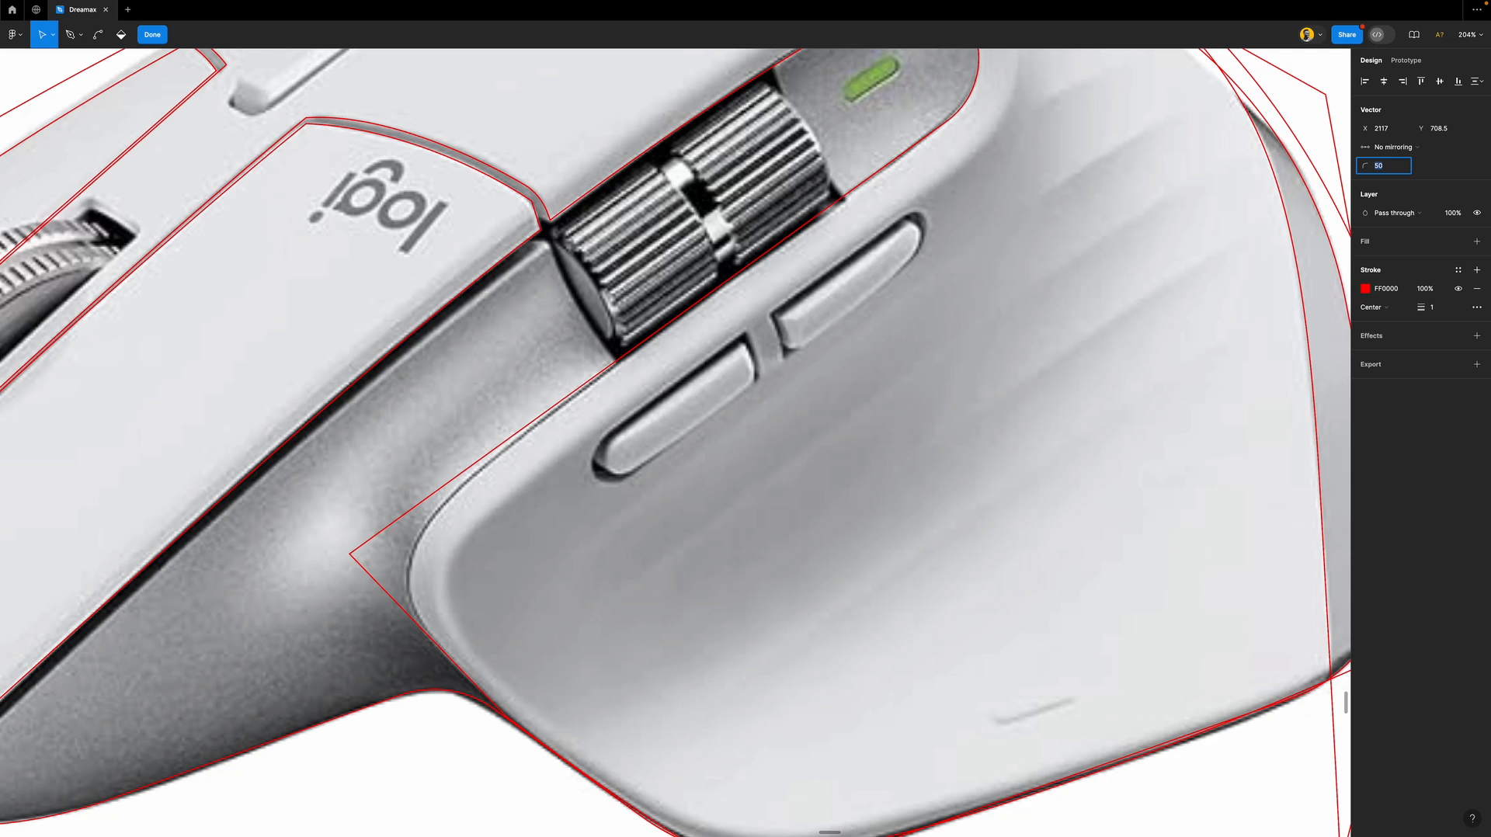
key("Return")
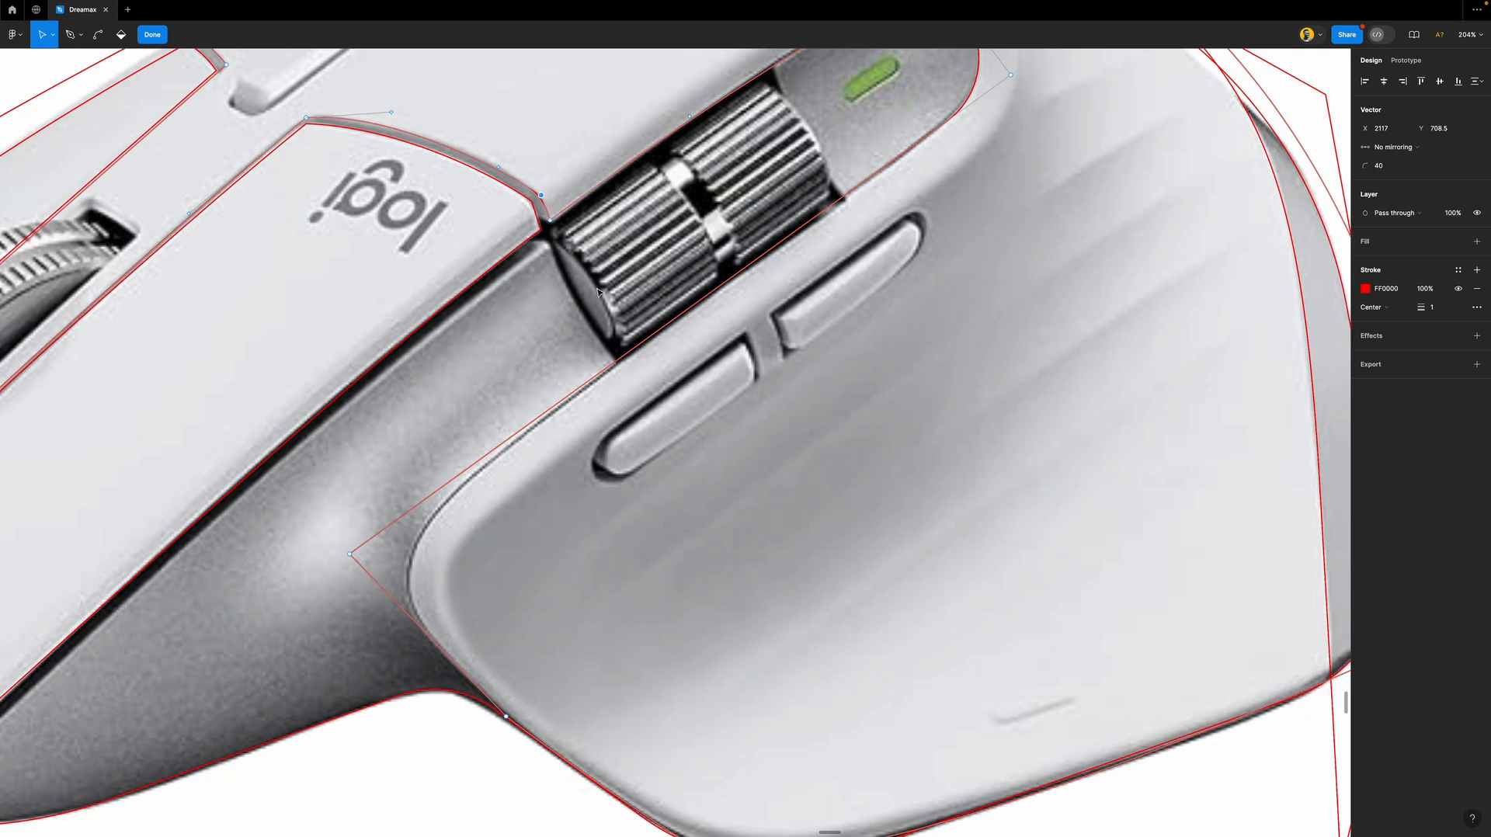
Round the thumb rest path's sharp front corner with a radius of 90.
left_click_drag(305, 505, 378, 608)
scroll(377, 608, "down", 1)
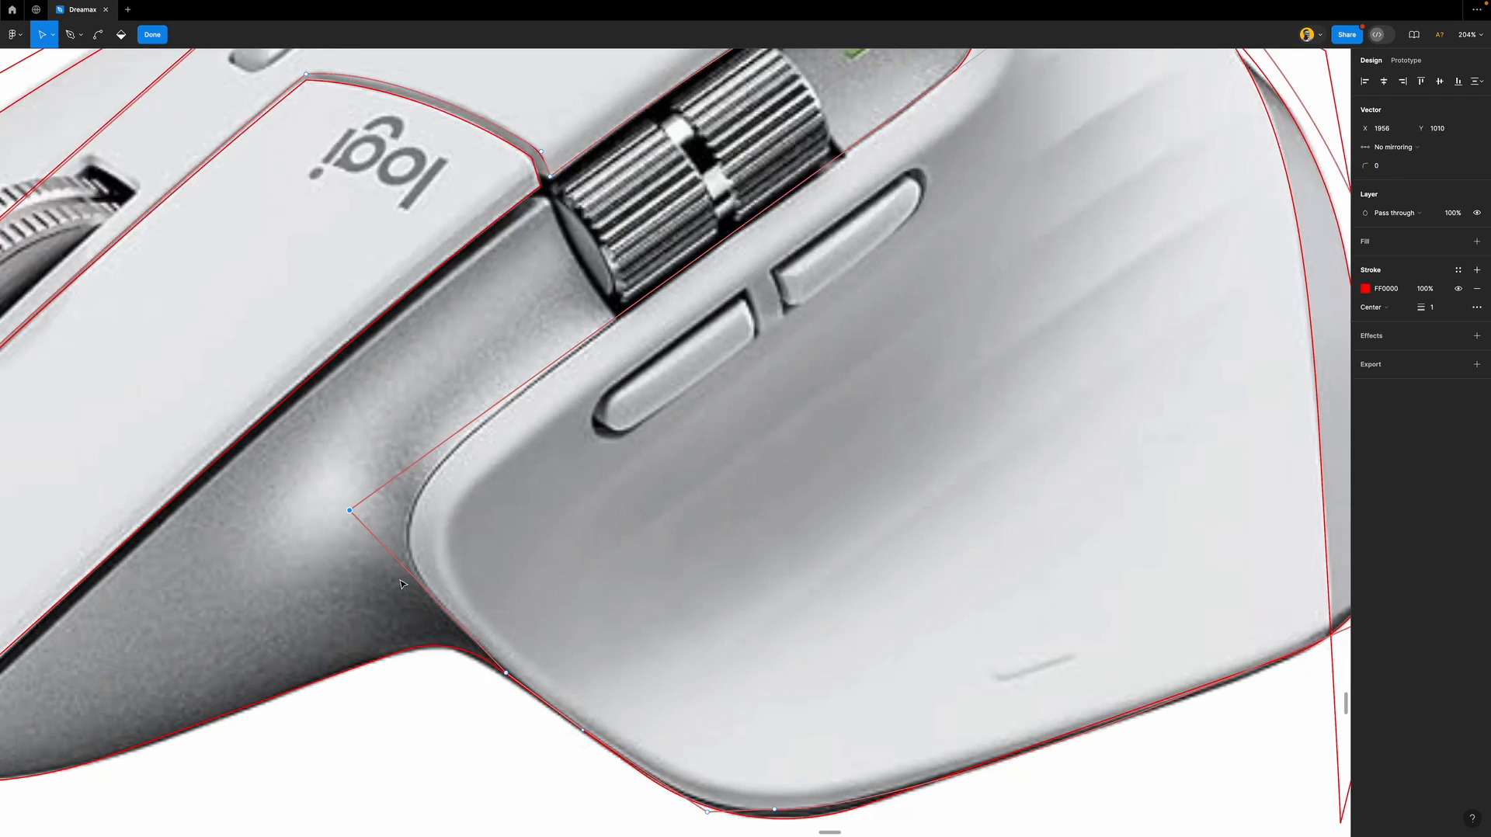
left_click(1392, 168)
type("90")
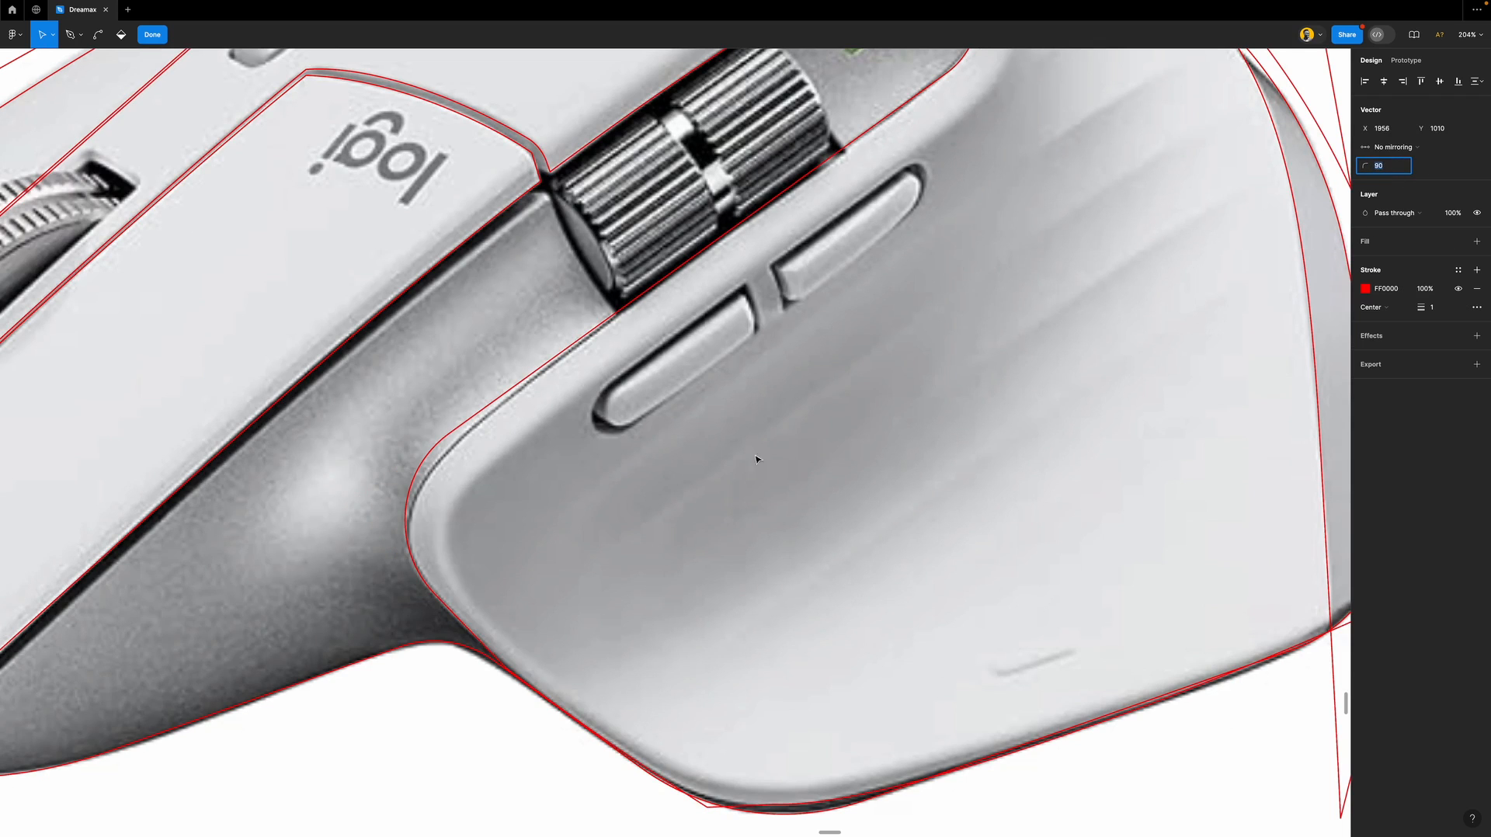
Nudge the thumb rest path's rounded front corner point so that its curve follows the thumb rest edge.
key("Return")
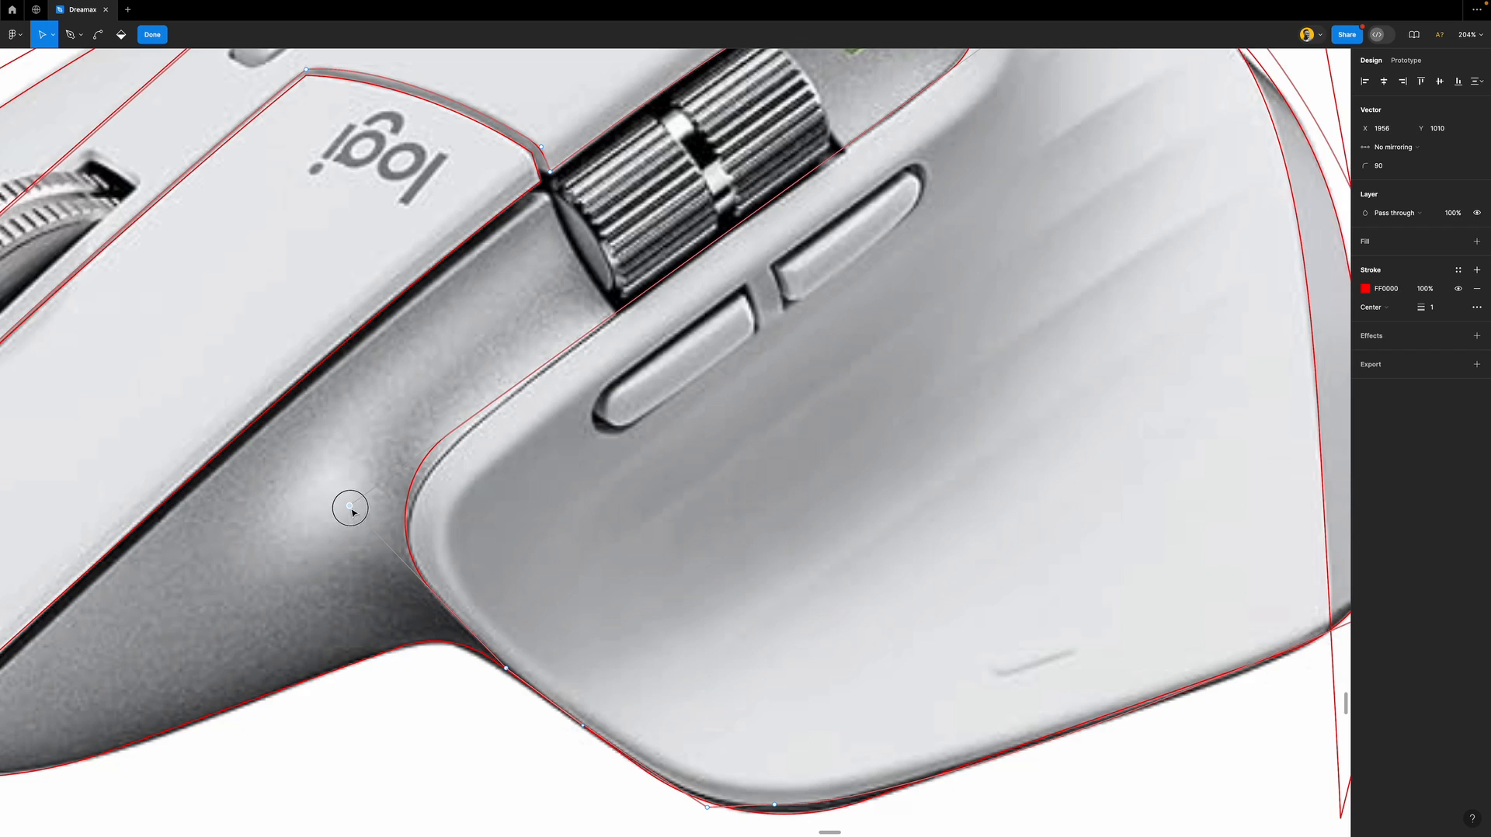
left_click_drag(350, 507, 355, 516)
scroll(511, 644, "down", 5)
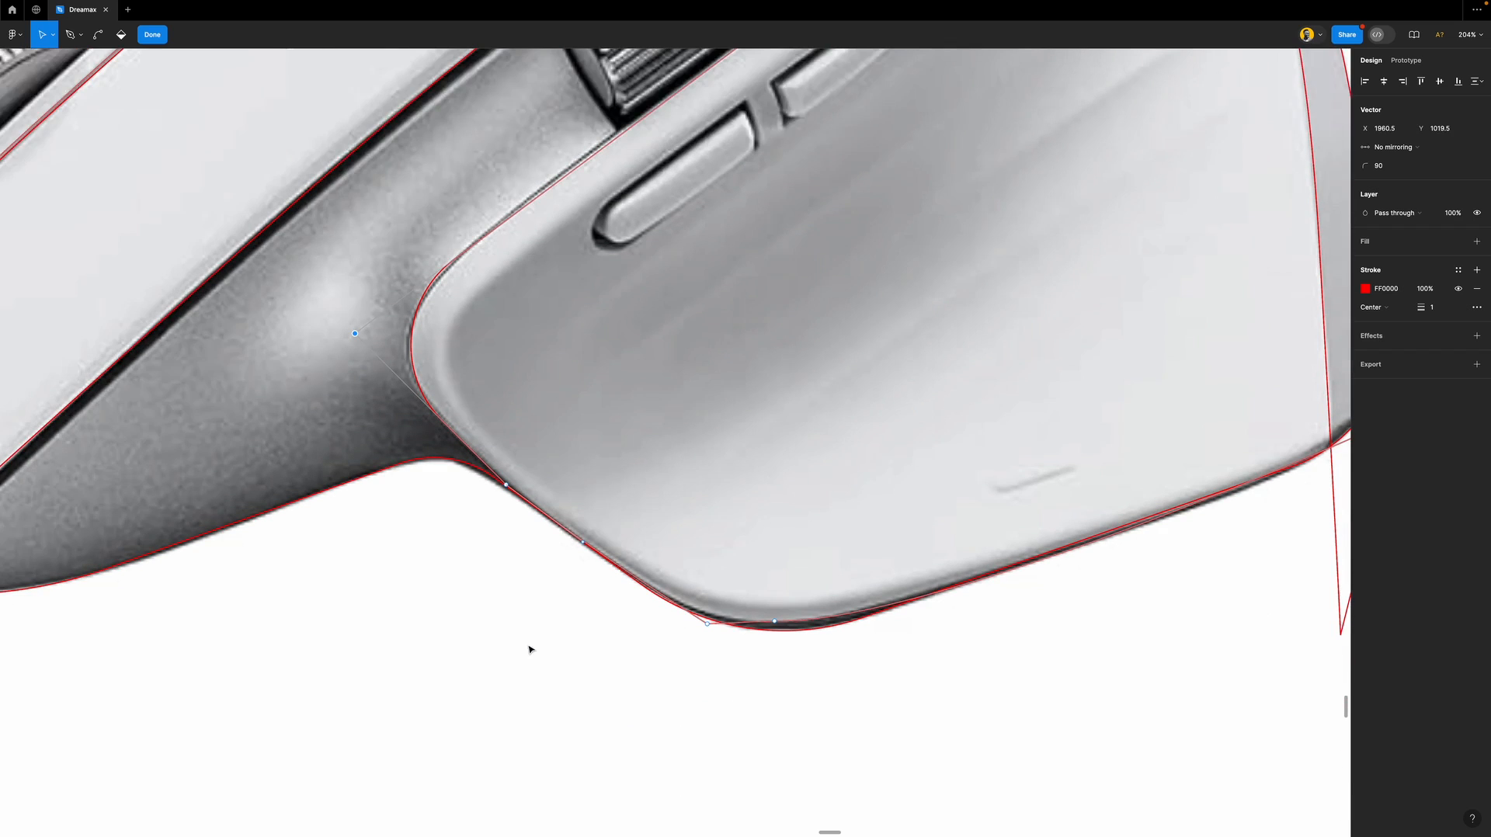
Set a corner radius of 10 on the two points along the thumb rest path's lower front edge.
left_click_drag(600, 581, 485, 472)
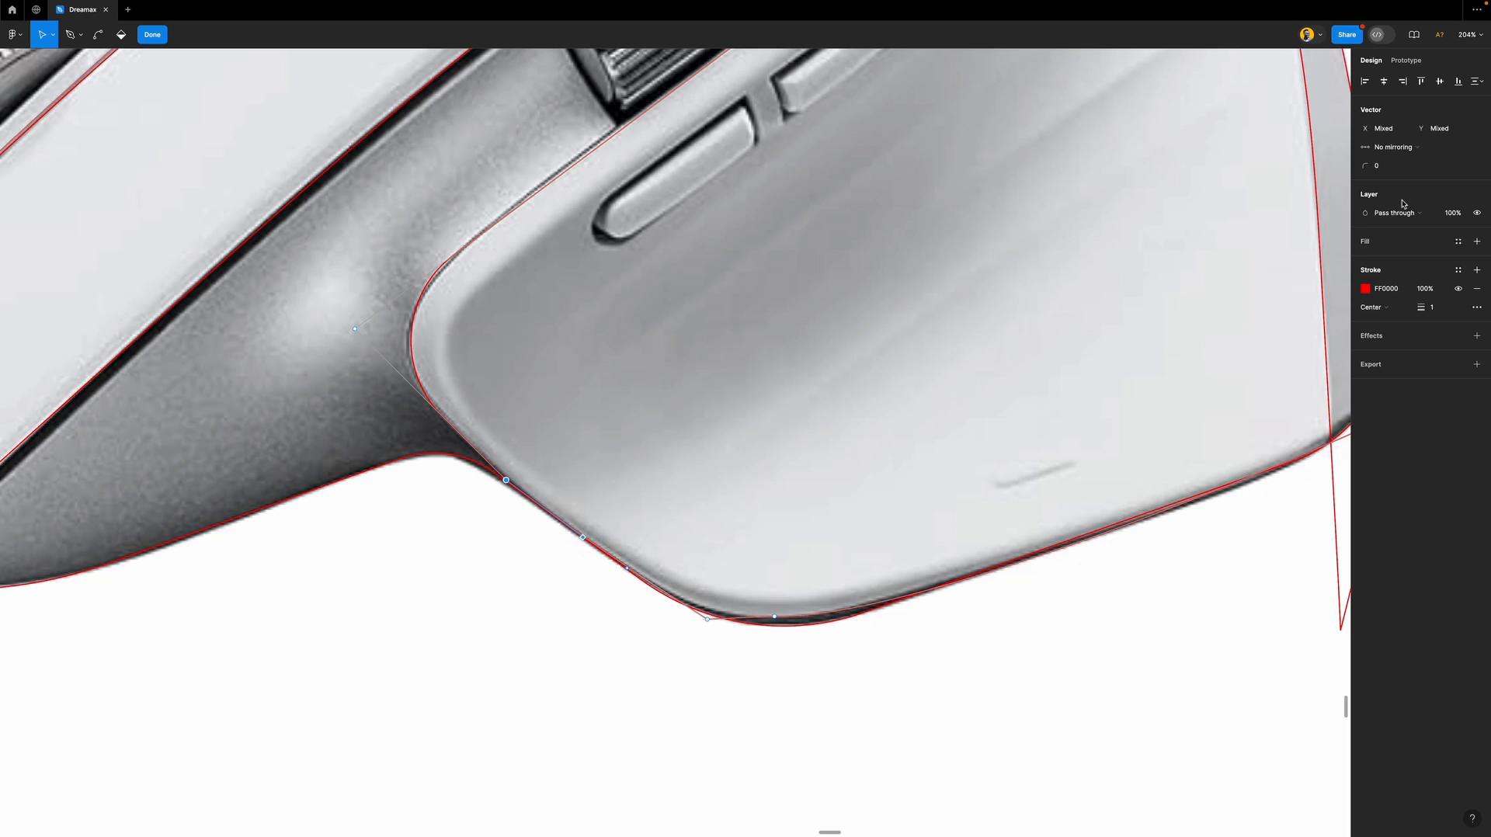
left_click(1393, 167)
type("10")
key("Return")
Set a corner radius of 160 on the thumb rest path's bottom corner point.
left_click_drag(727, 651, 672, 590)
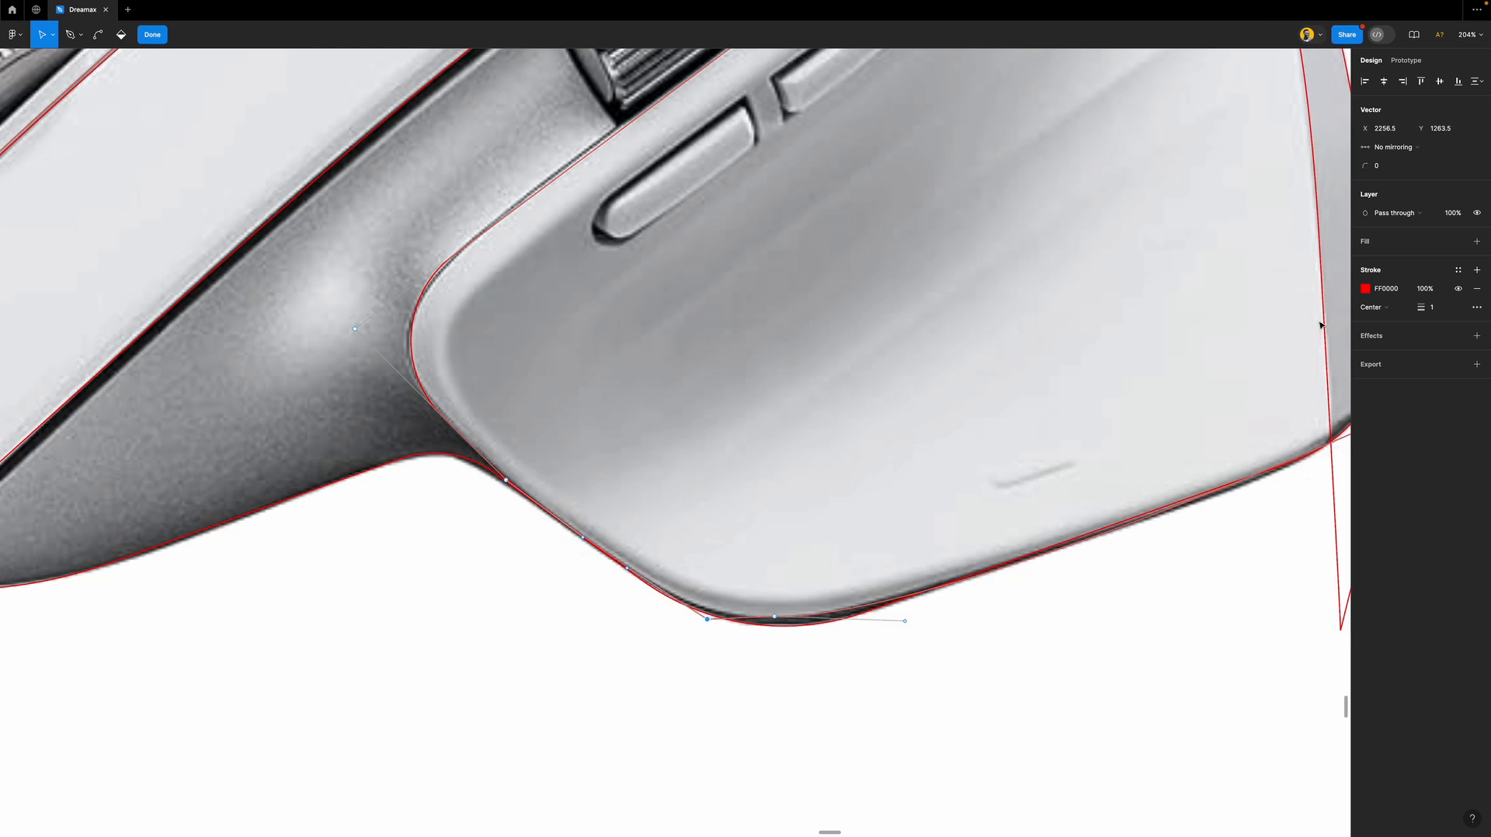
left_click(1390, 165)
type("10")
key("Return")
type("80")
key("Return")
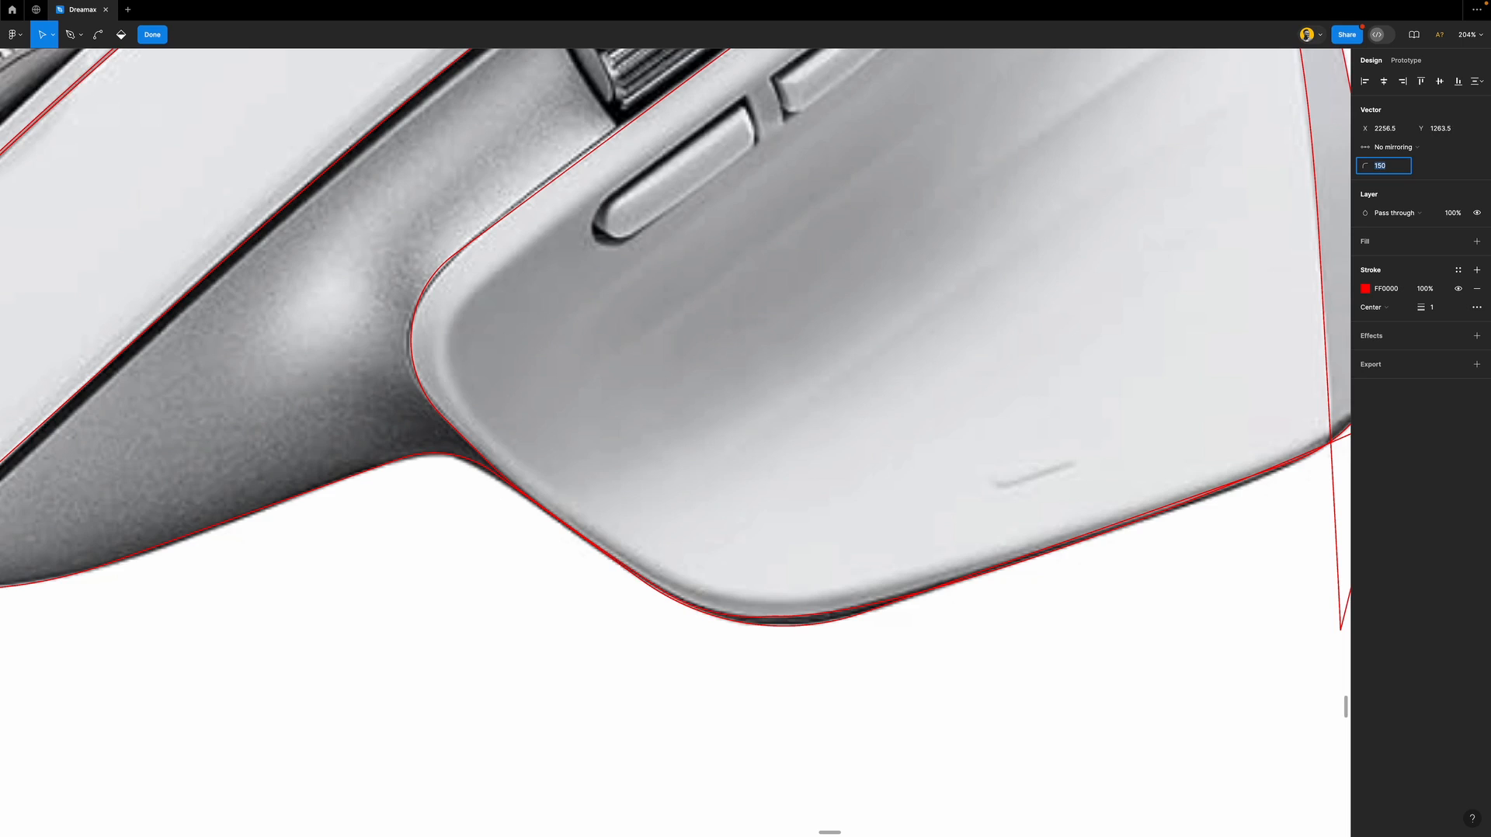
Set a corner radius of 4 on the outer seam path's sharp corner above the logo button.
scroll(871, 482, "right", 5)
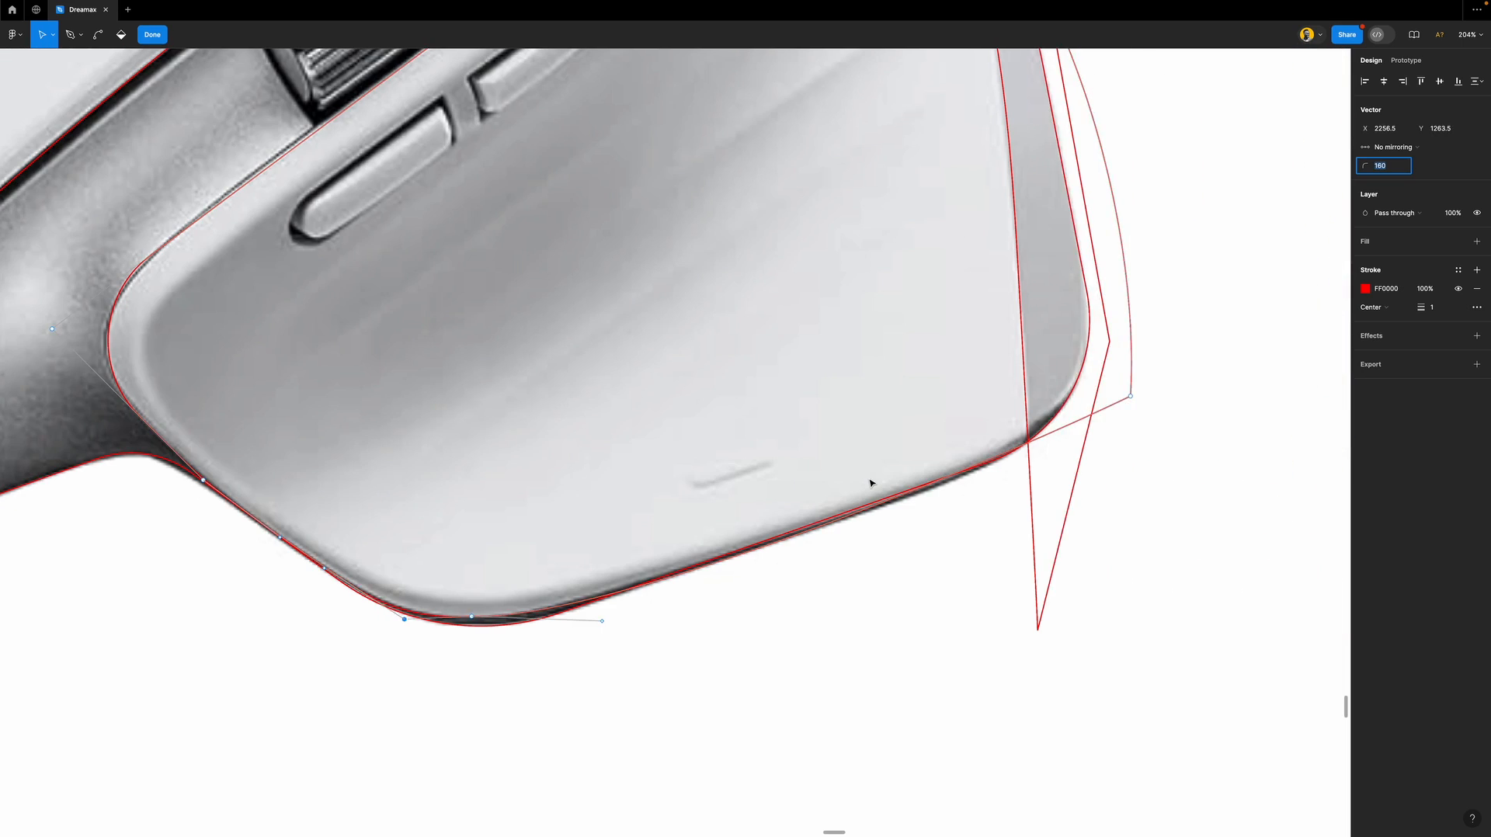
scroll(870, 483, "up", 6)
scroll(871, 482, "up", 5)
scroll(865, 475, "left", 4)
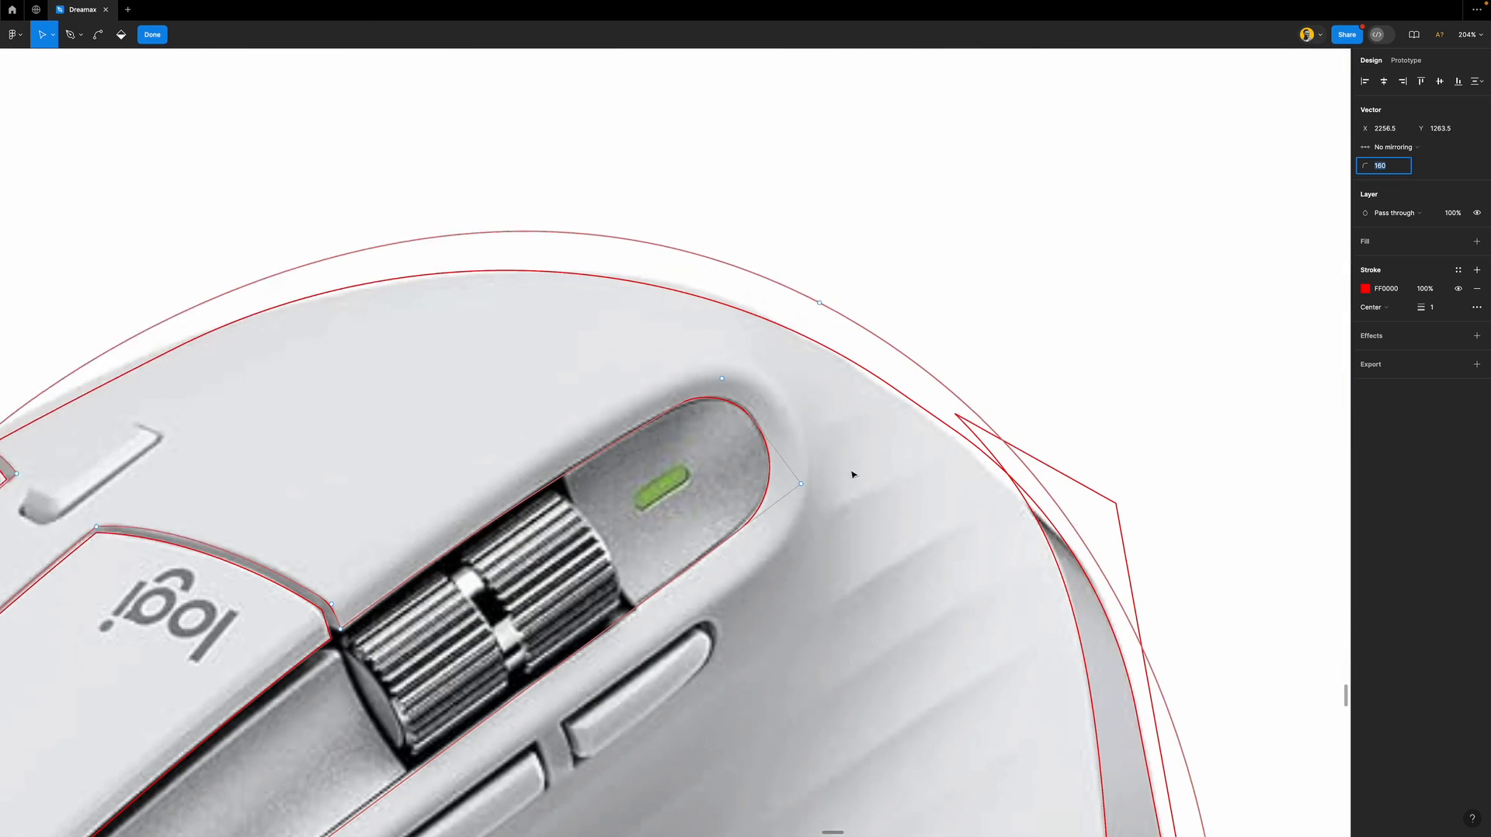
scroll(852, 476, "down", 2)
scroll(849, 472, "left", 4)
scroll(621, 450, "down", 2)
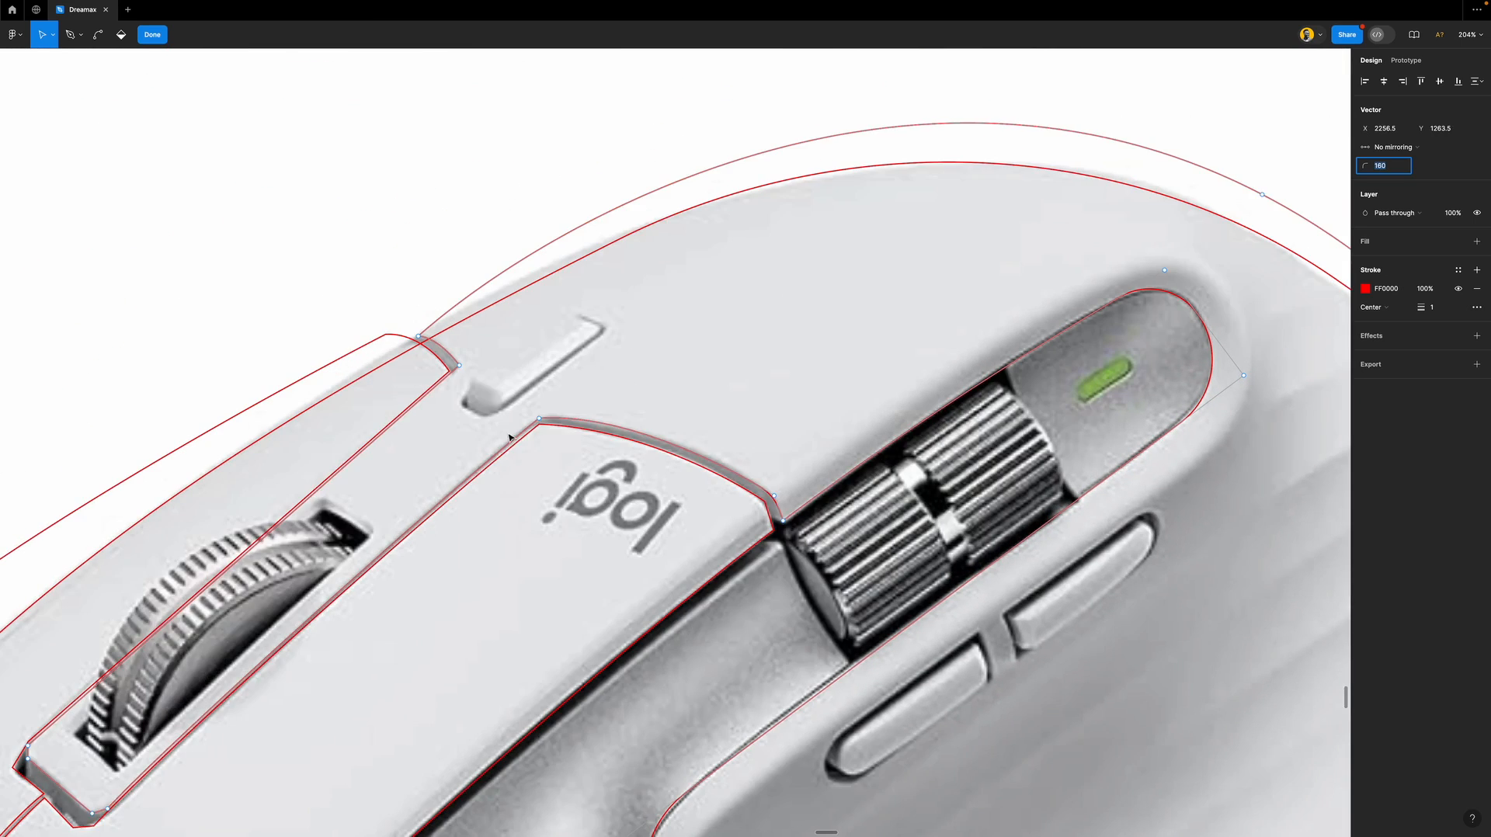
scroll(544, 334, "up", 5)
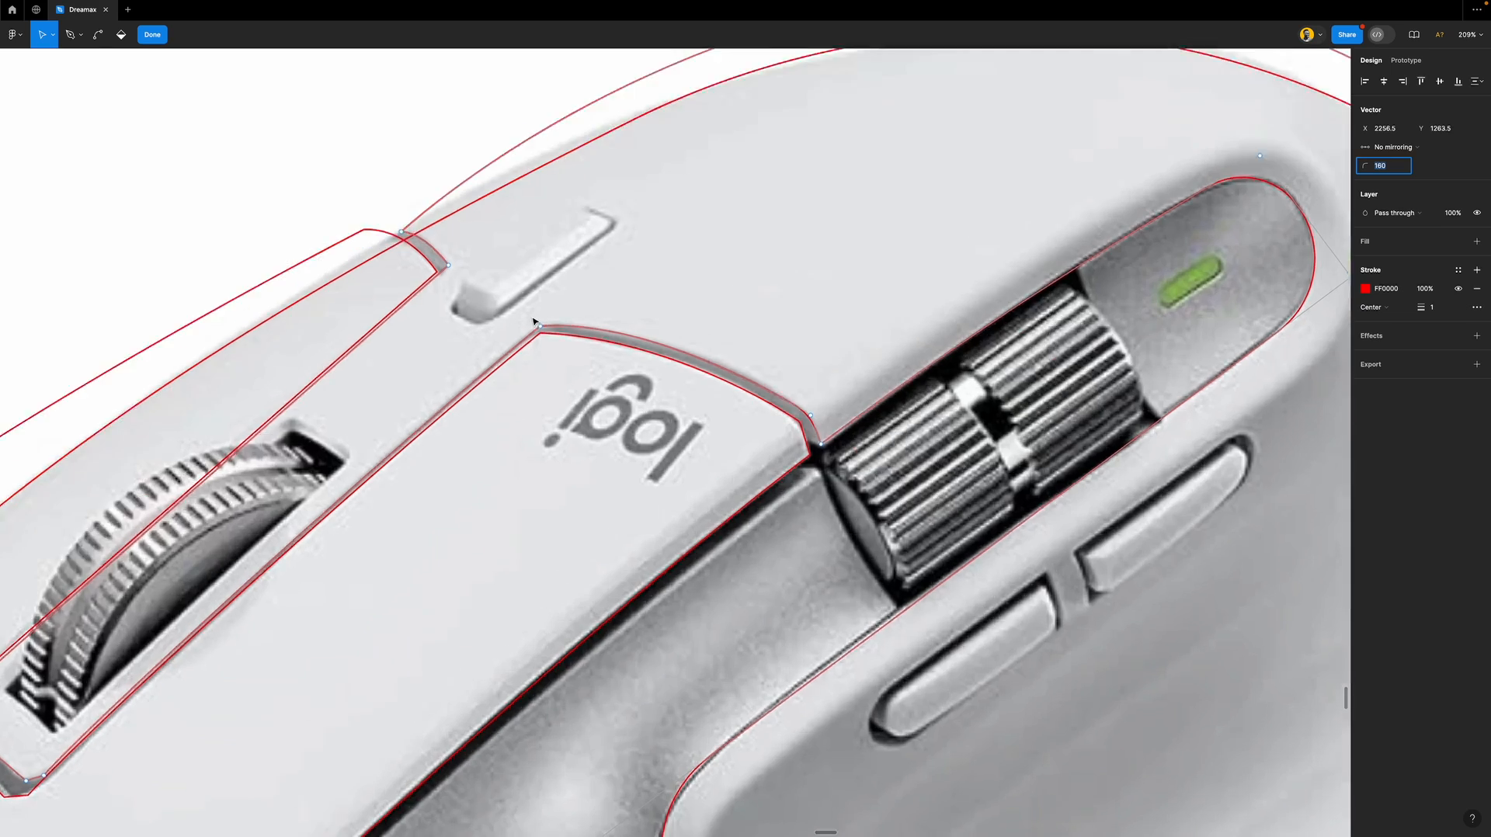
left_click_drag(571, 313, 525, 333)
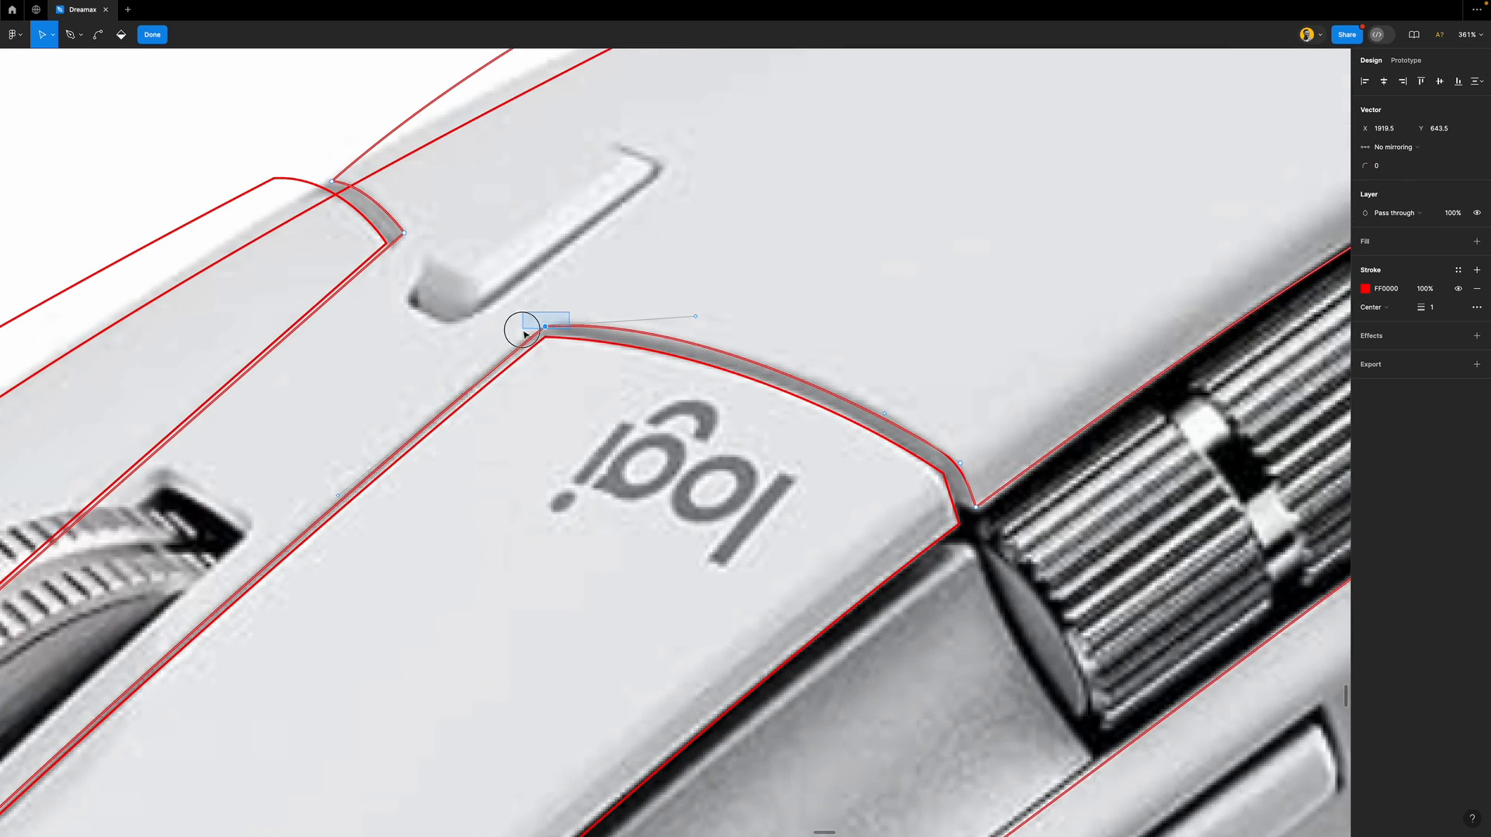
left_click(1391, 168)
type("10")
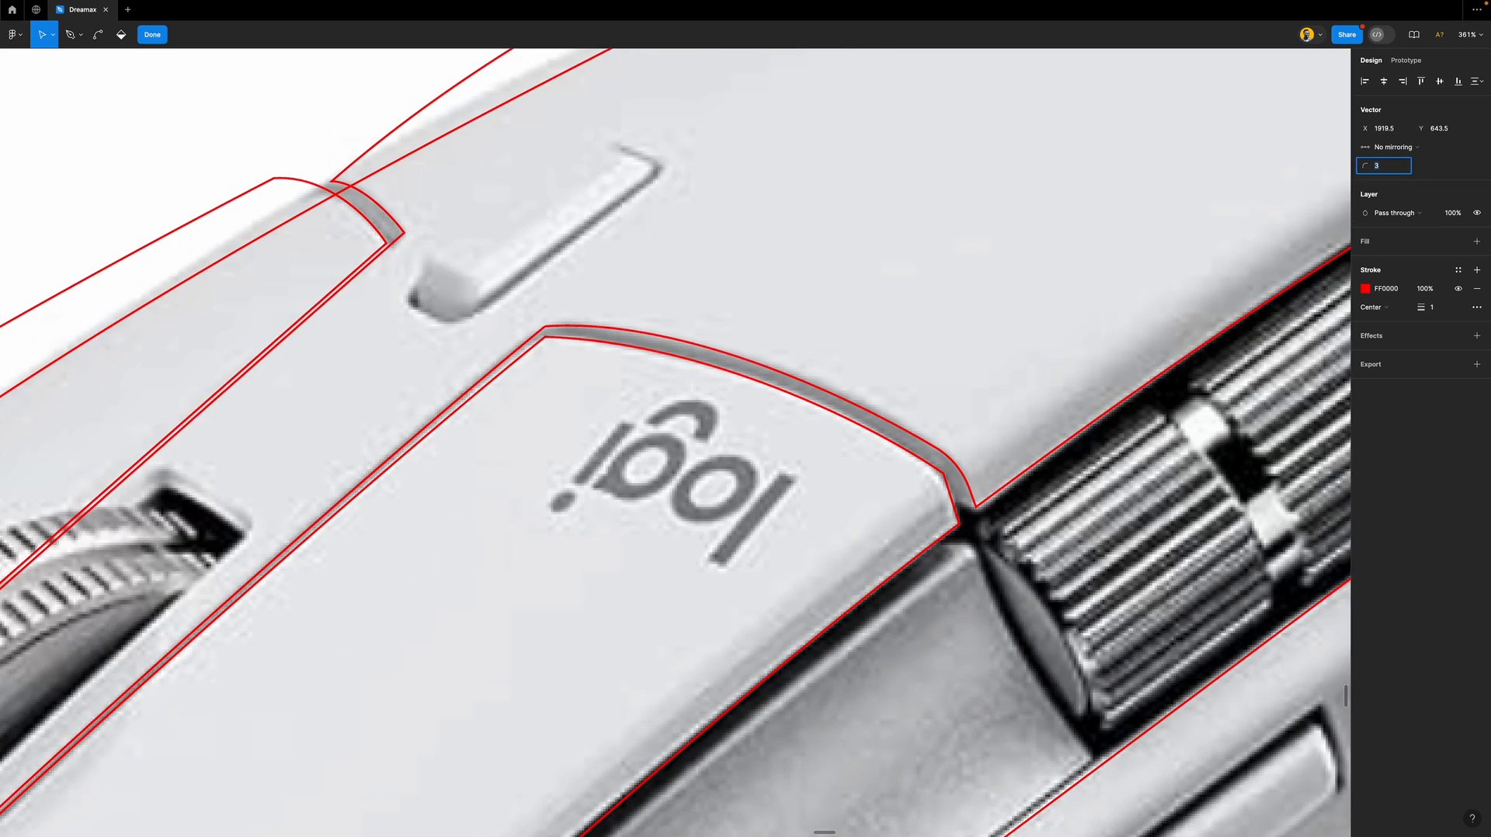
key("Return")
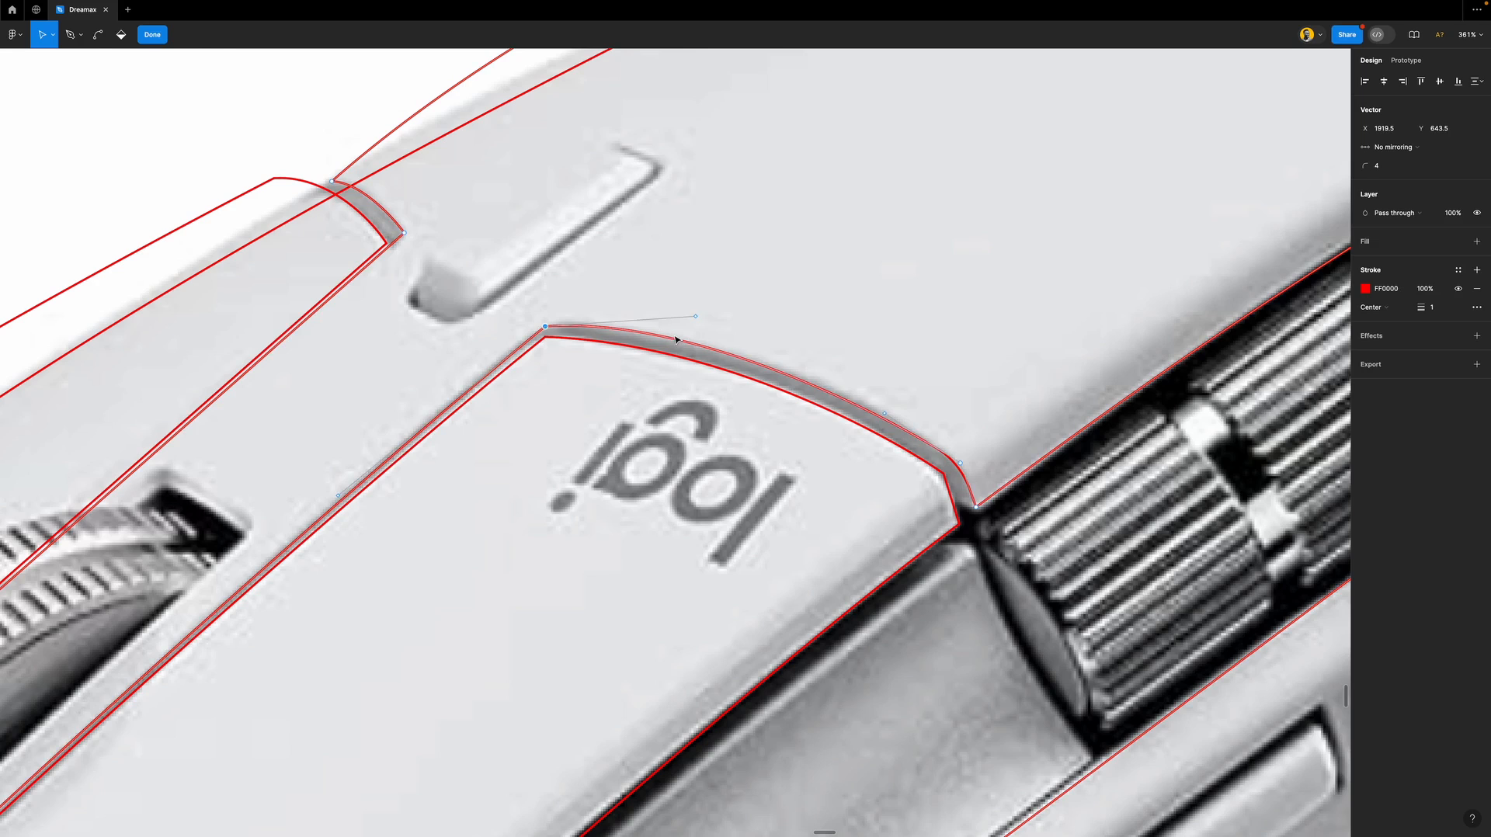
Round the logo button path's corner near the thumb wheel with radius 20 and its upper corner with radius 4, and leave vector editing.
left_click(590, 344)
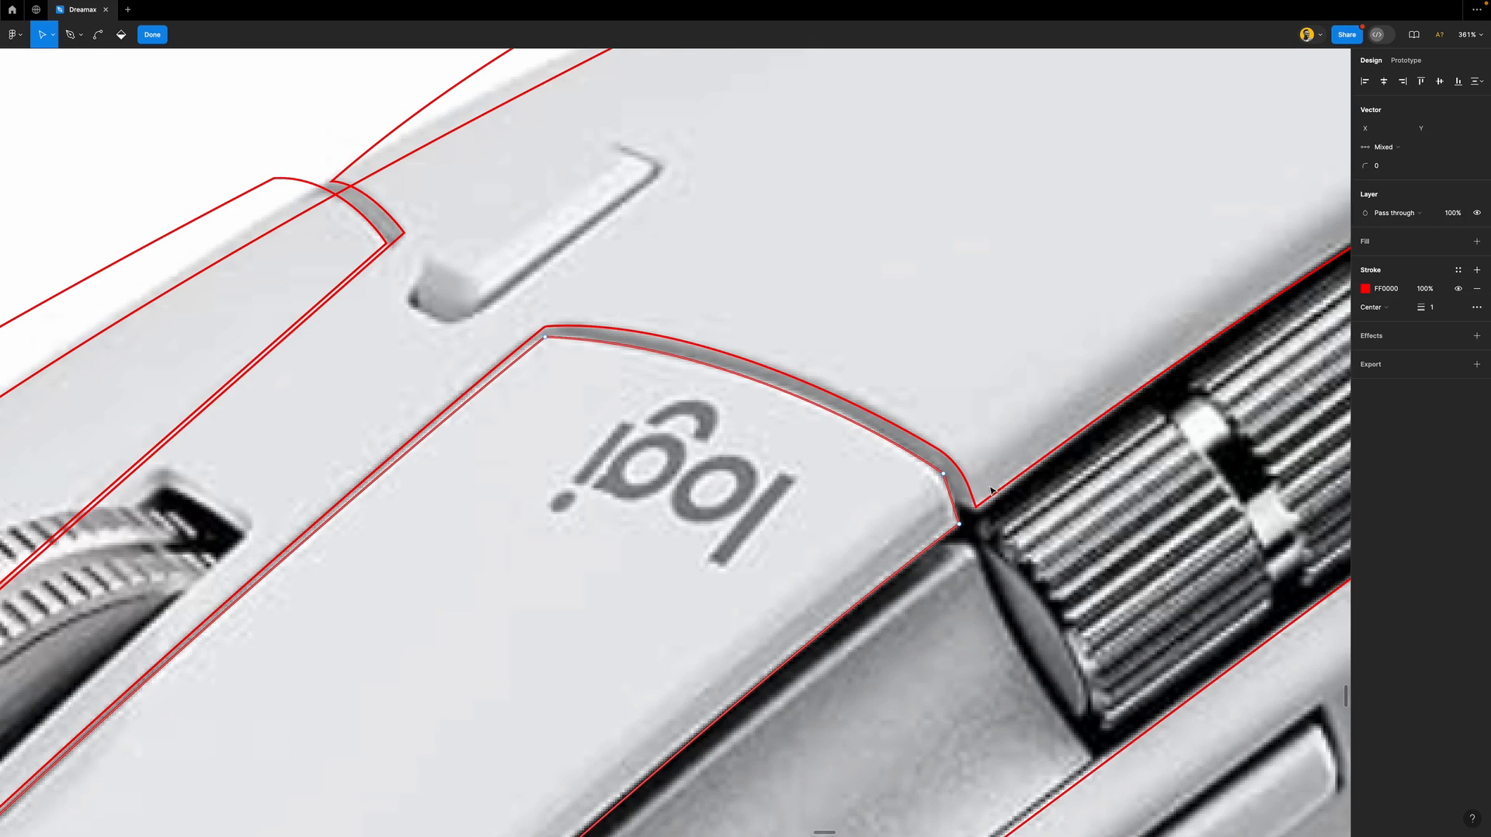
left_click(944, 473)
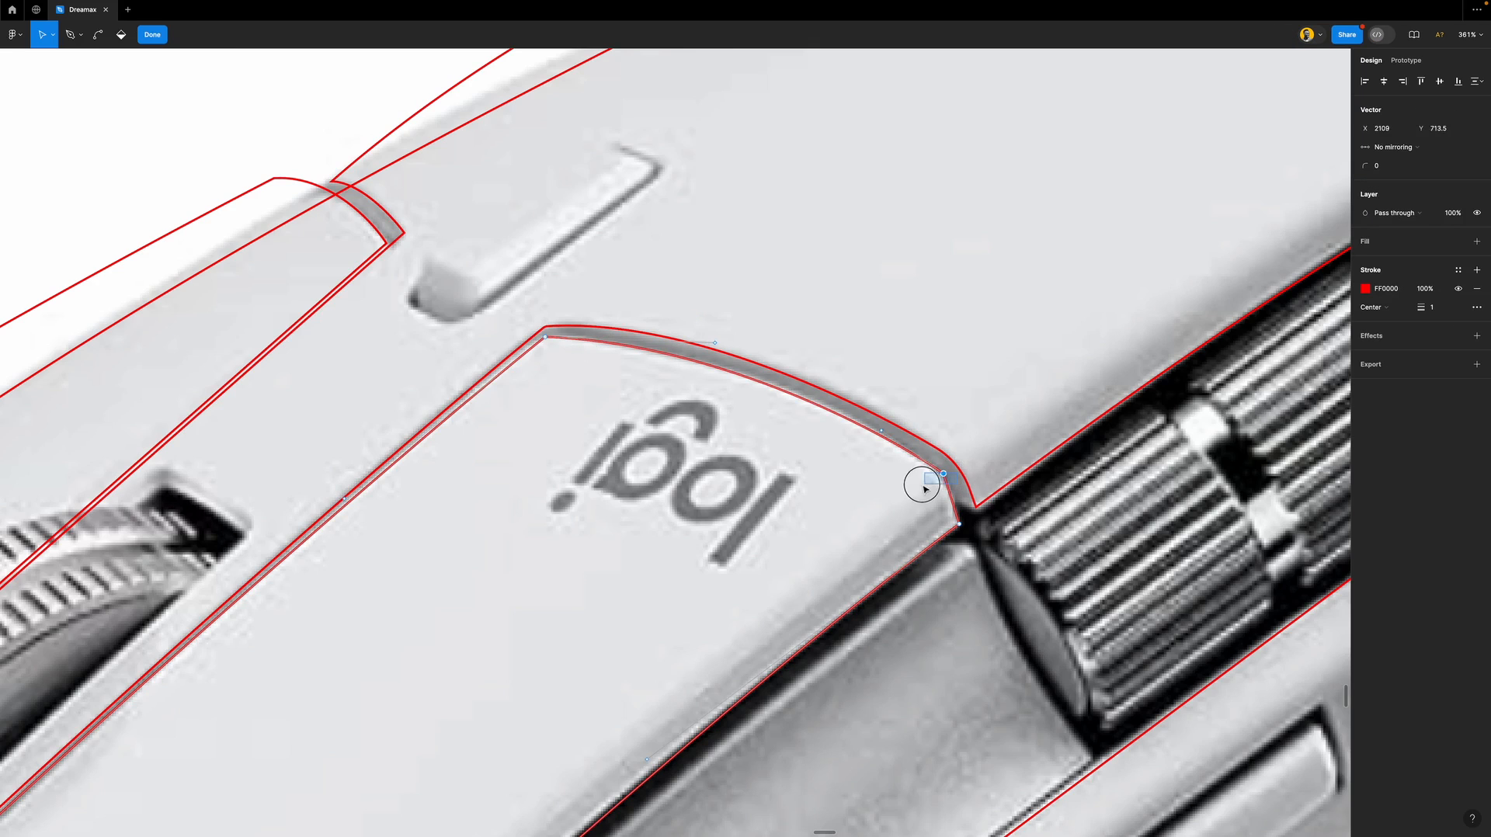
left_click(1388, 172)
type("10")
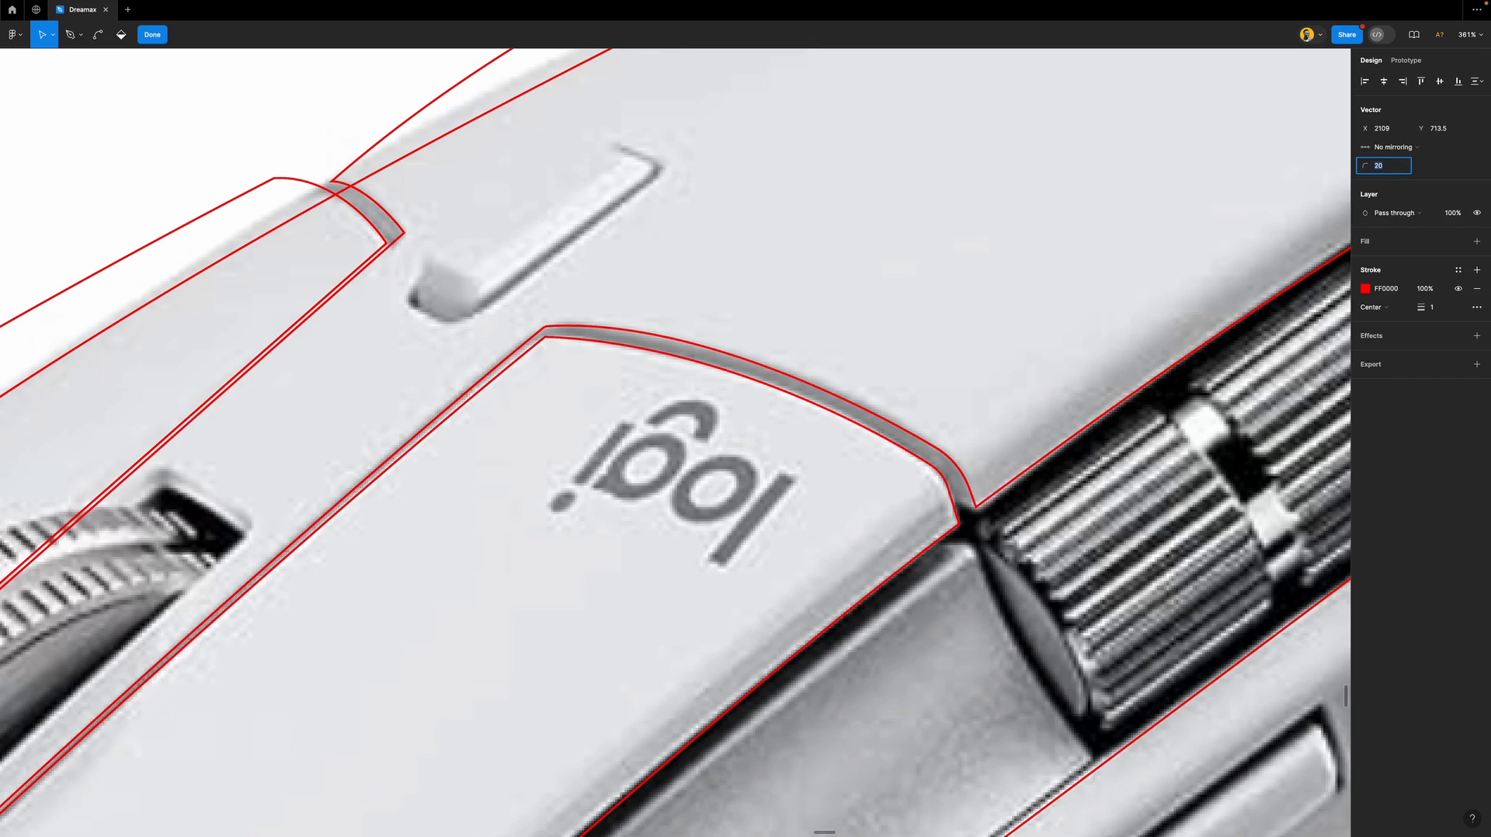
left_click(545, 336)
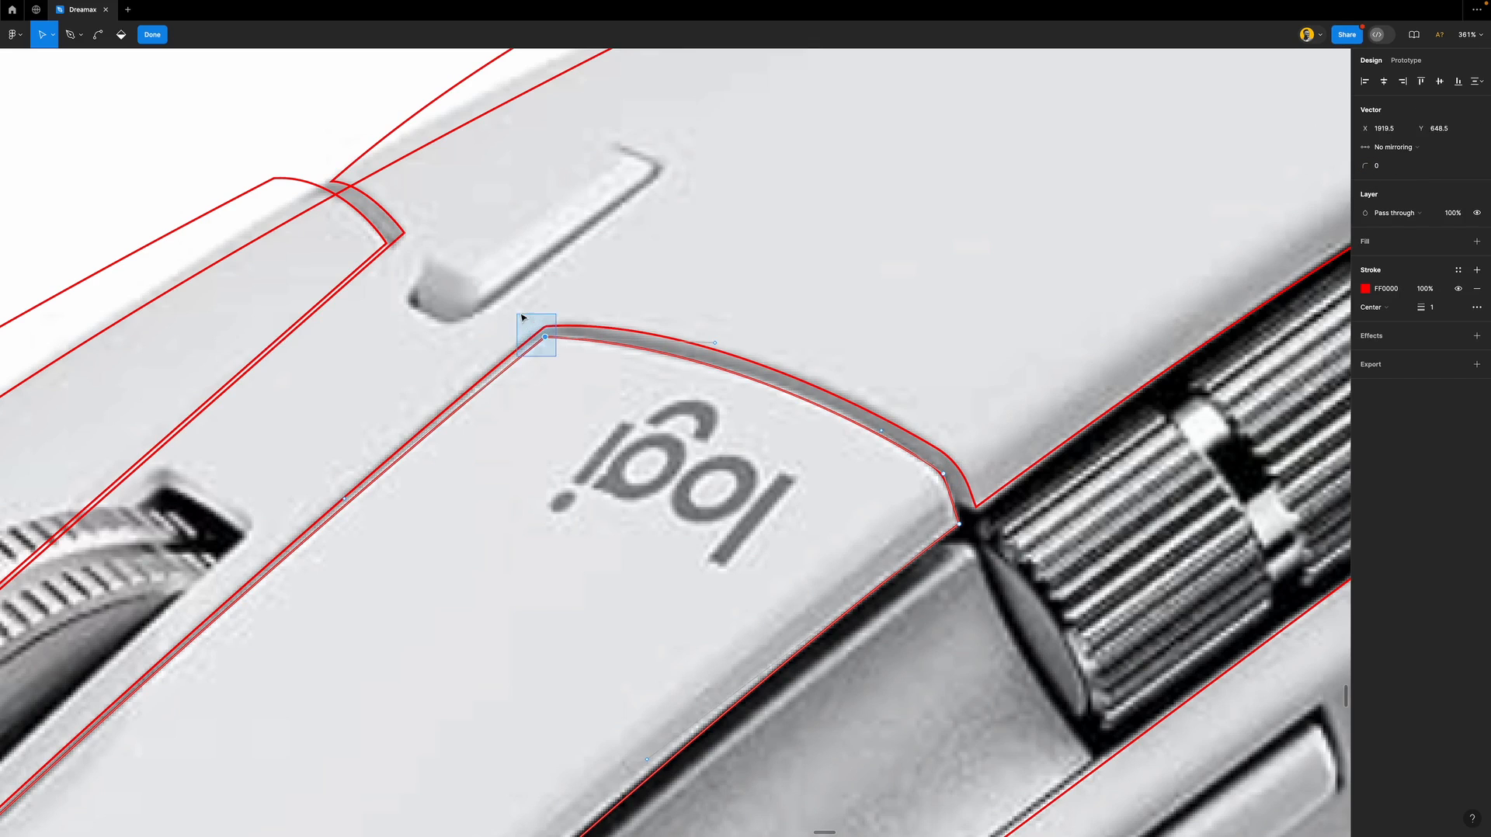
left_click(1397, 167)
type("4")
key("Return")
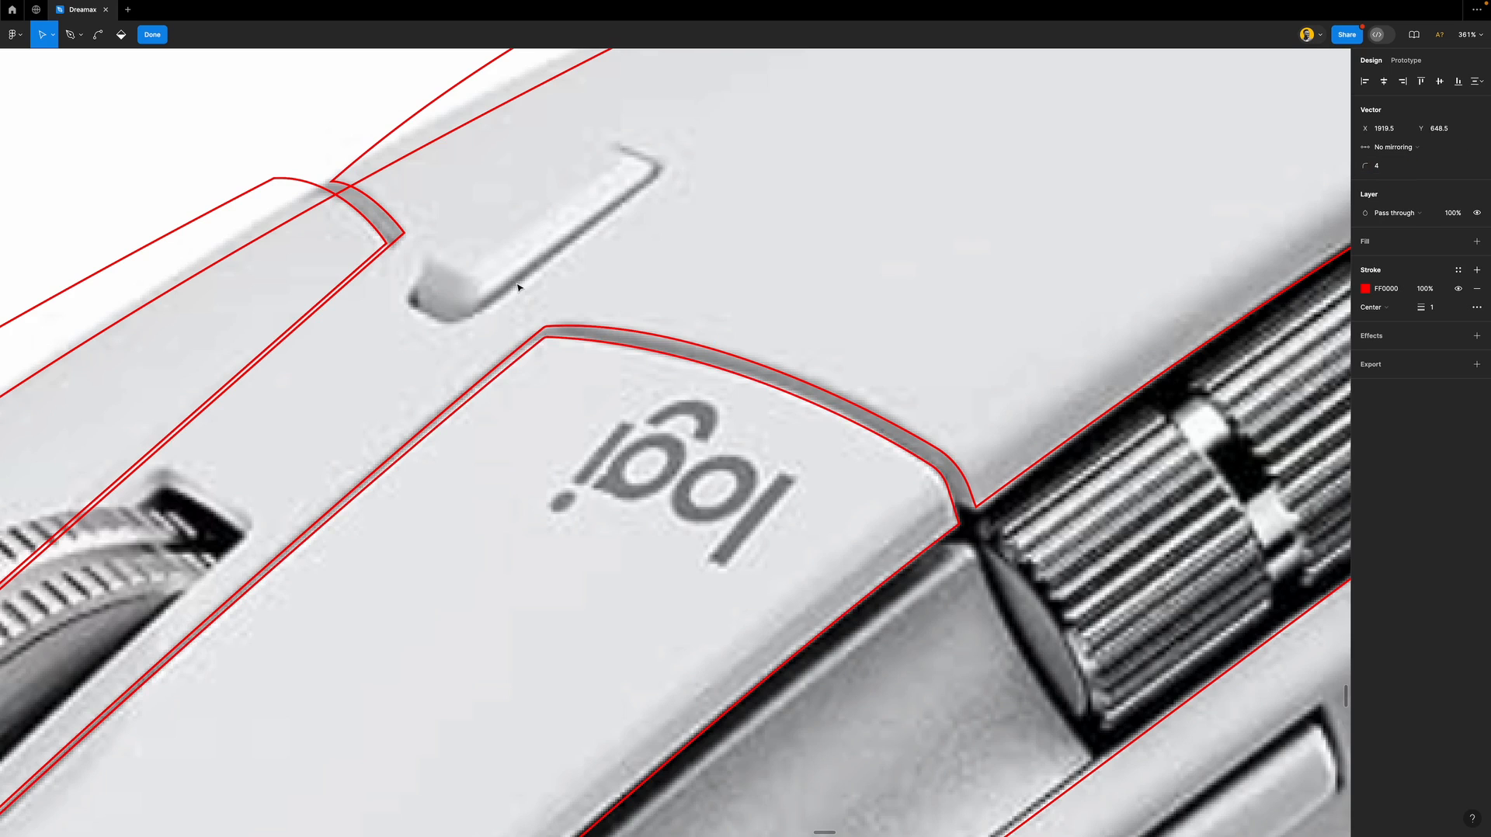
scroll(518, 287, "down", 2)
key("Escape")
key("Escape")
scroll(643, 290, "down", 4)
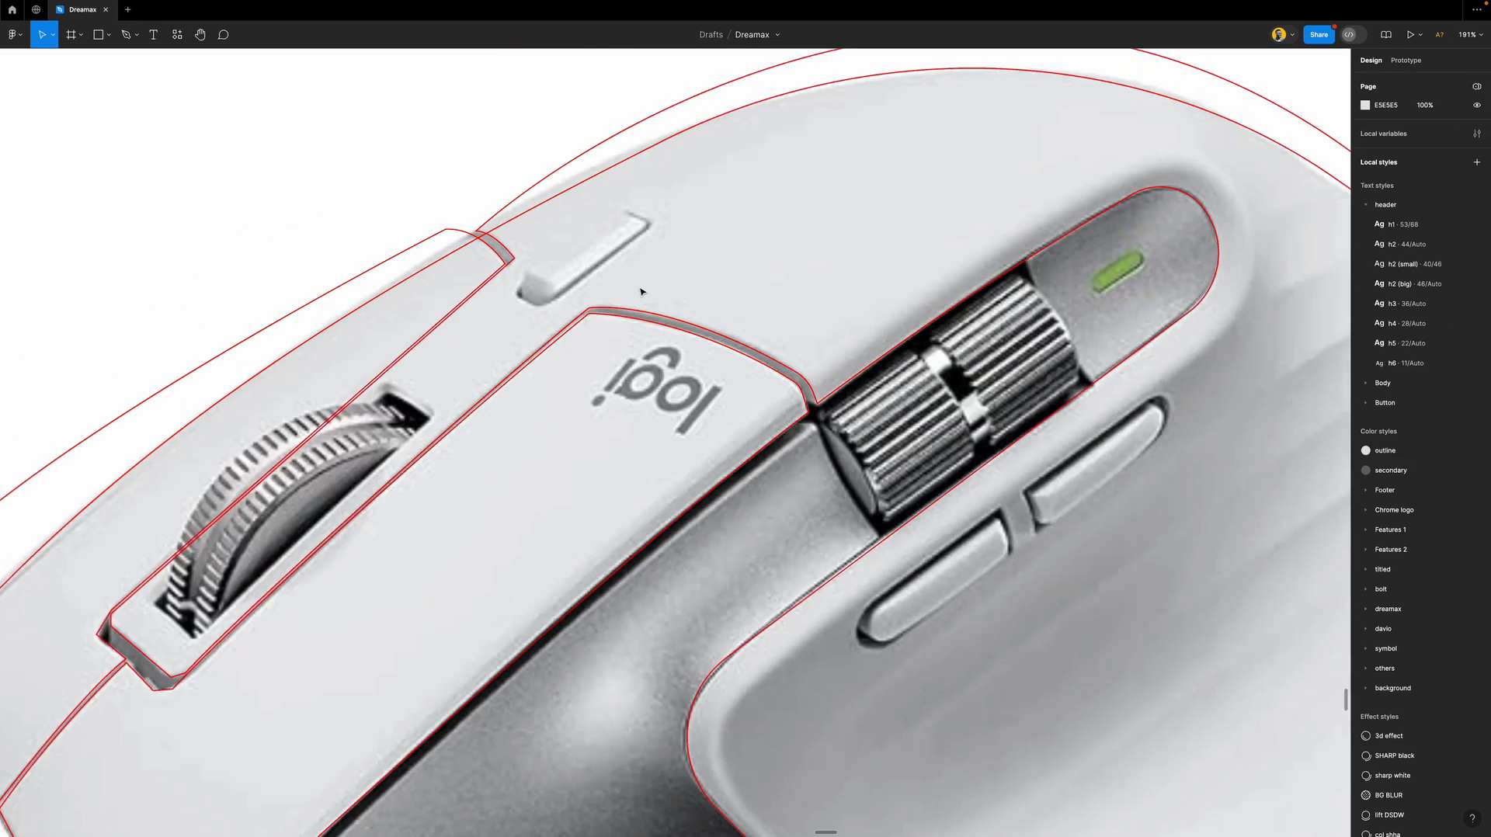
scroll(642, 291, "down", 4)
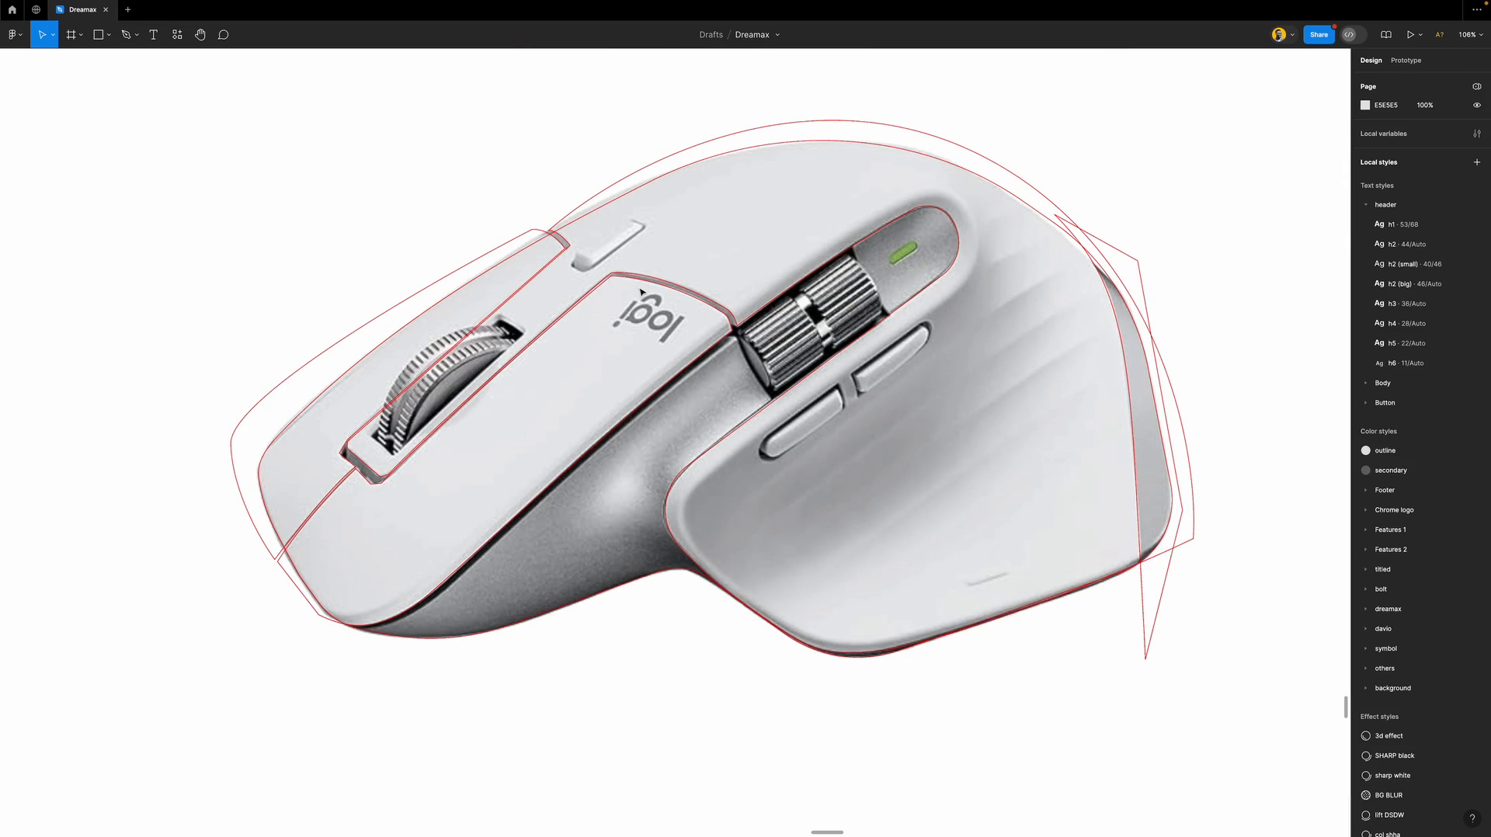
scroll(641, 291, "down", 1)
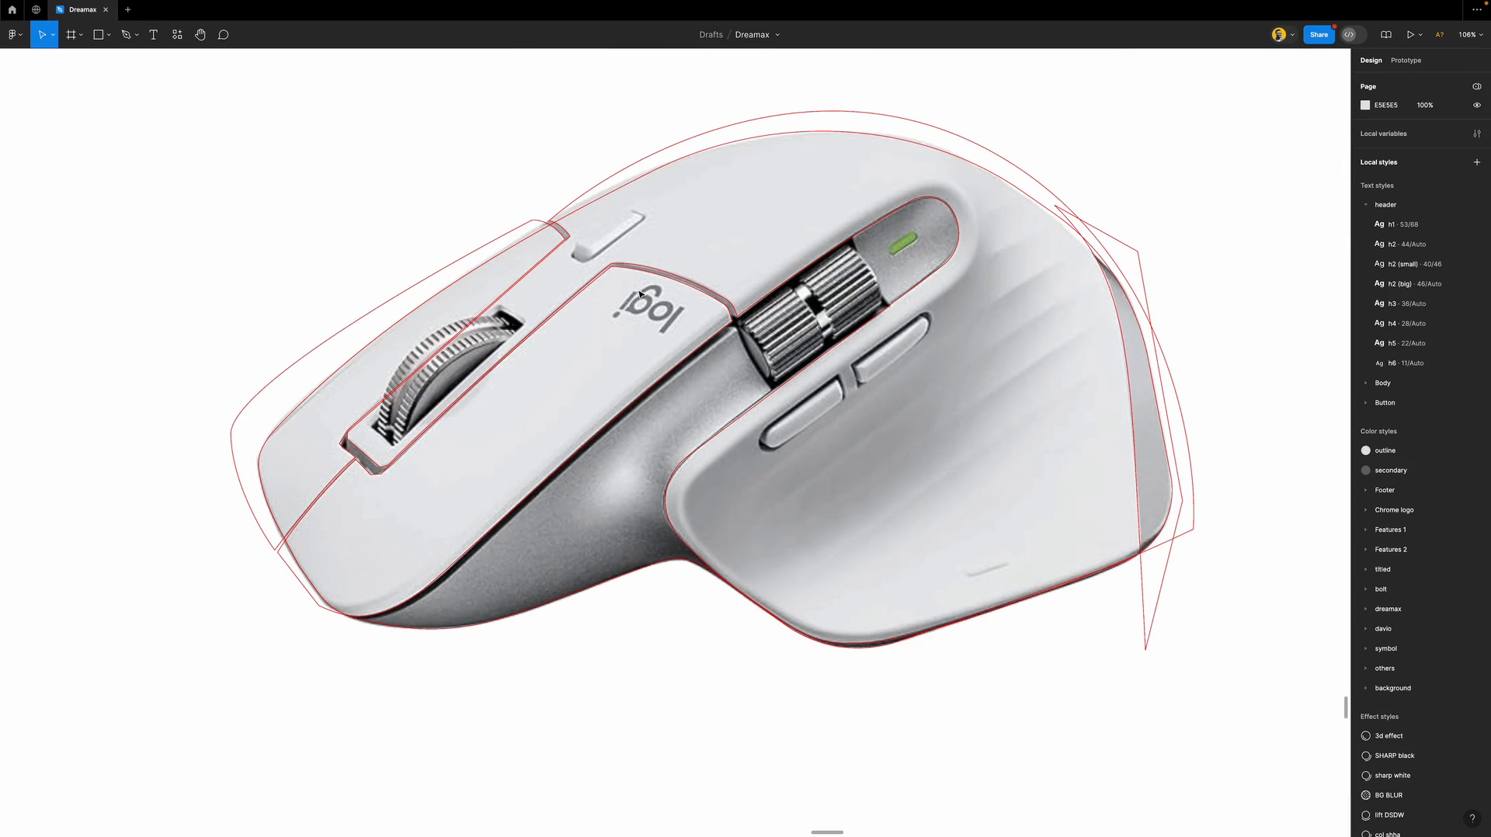
scroll(641, 294, "right", 3)
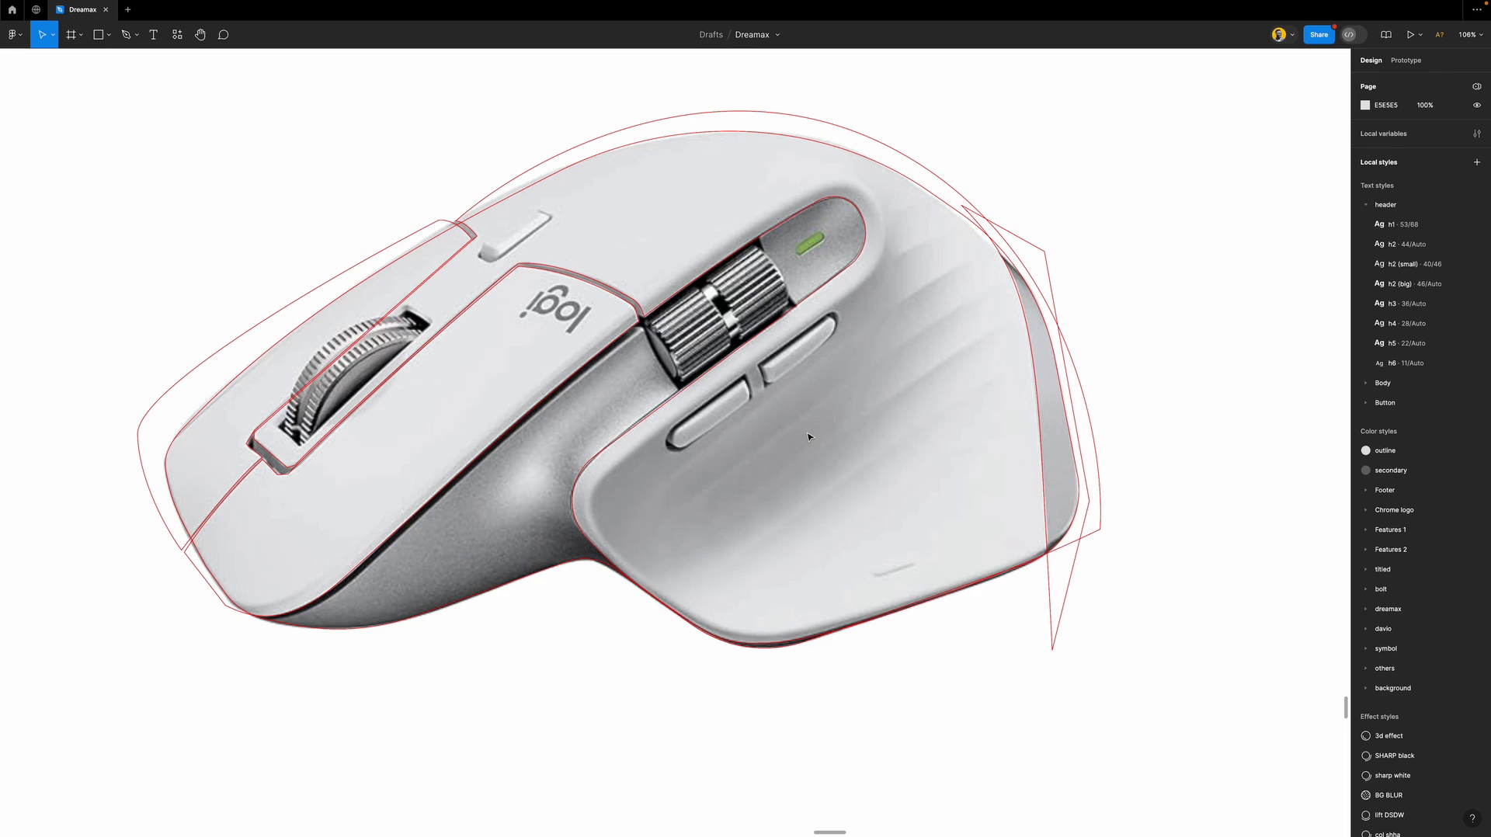
scroll(867, 272, "up", 2)
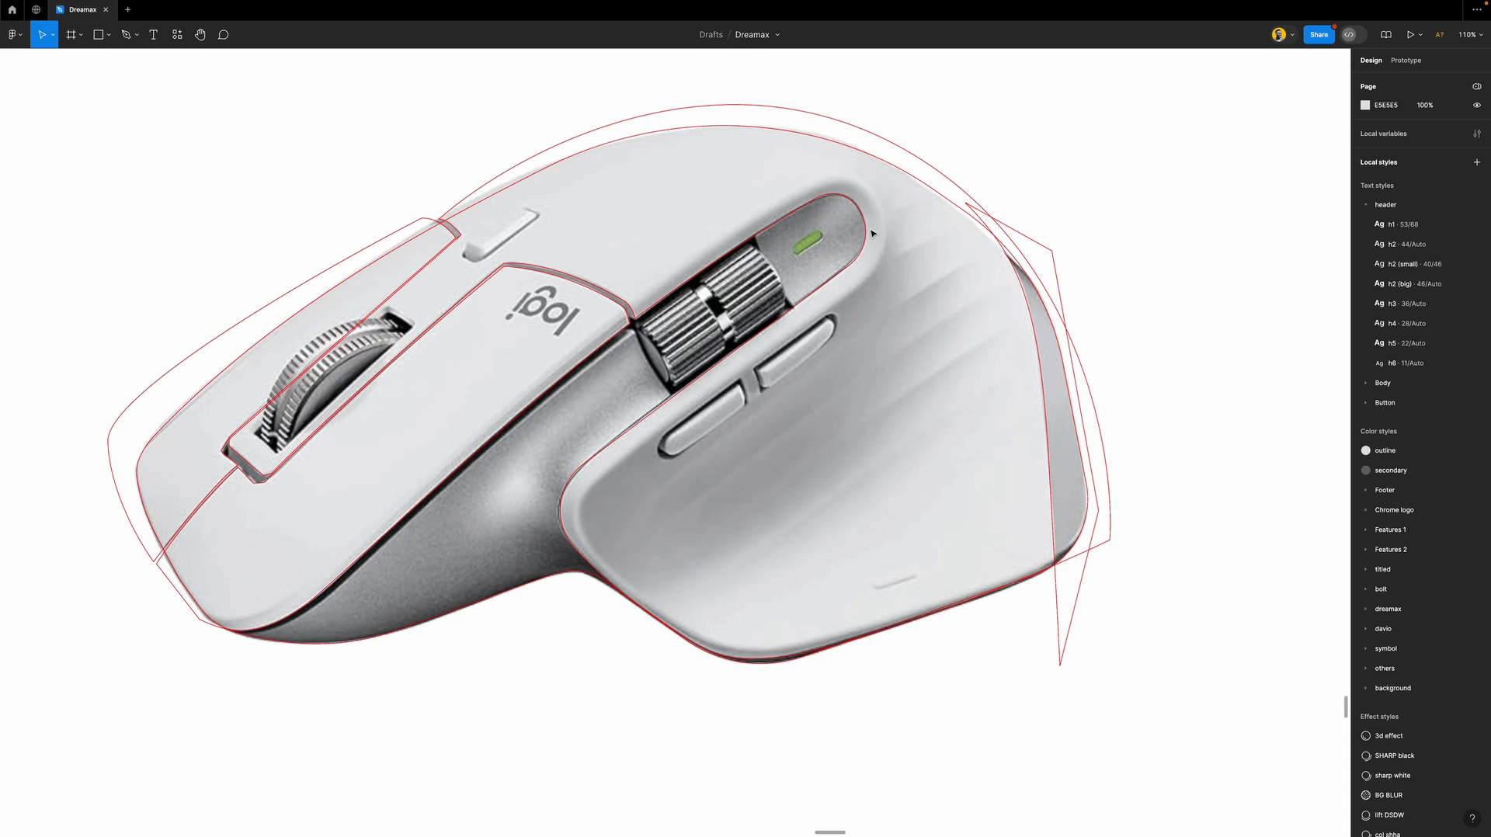
scroll(637, 353, "down", 3)
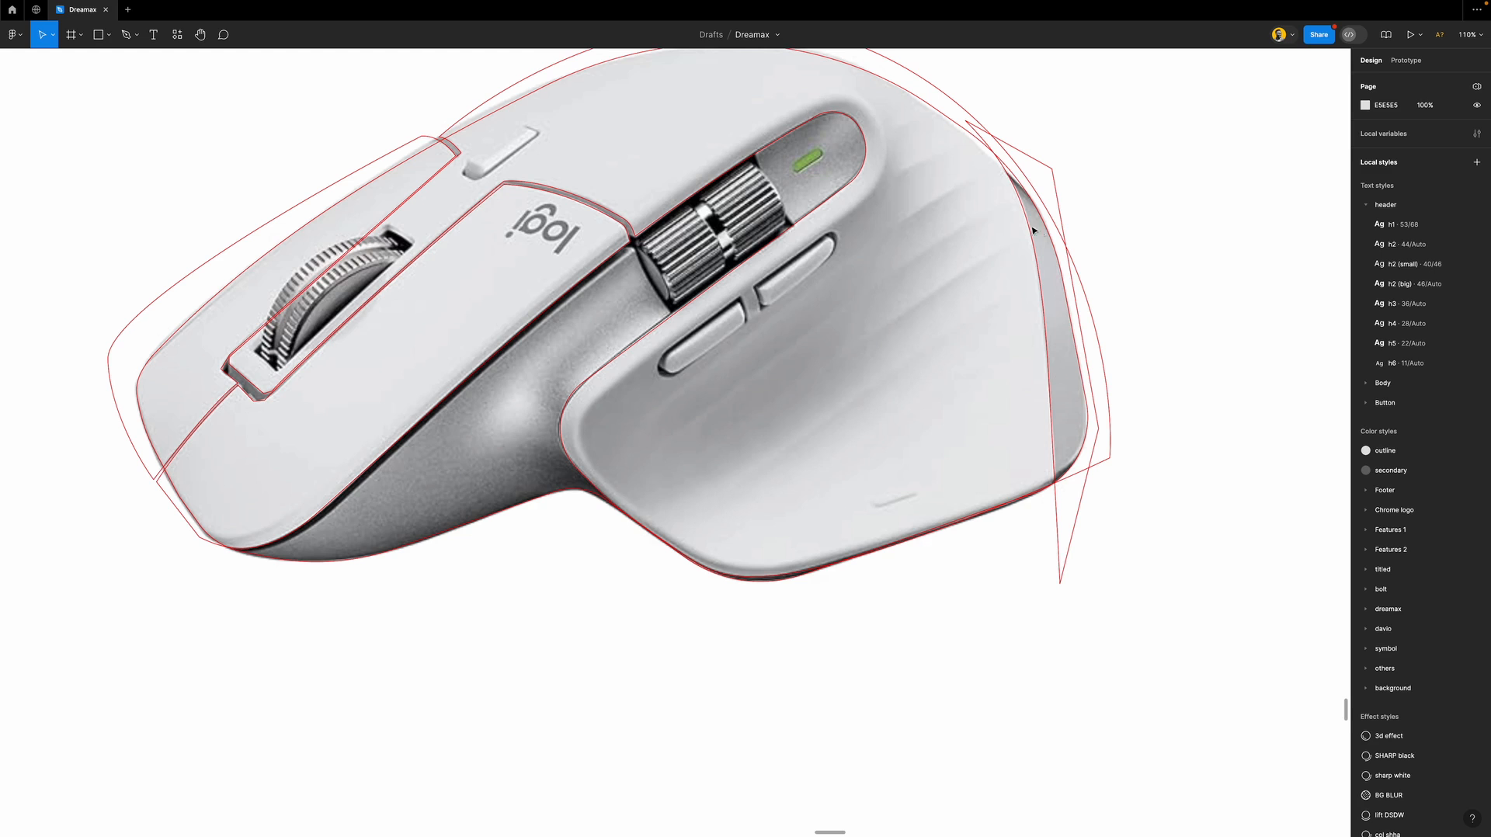
Start a Pen tool path for the grey side body, curving along the thumb wheel's front end from the button seam to the thumb rest edge.
scroll(515, 395, "up", 5)
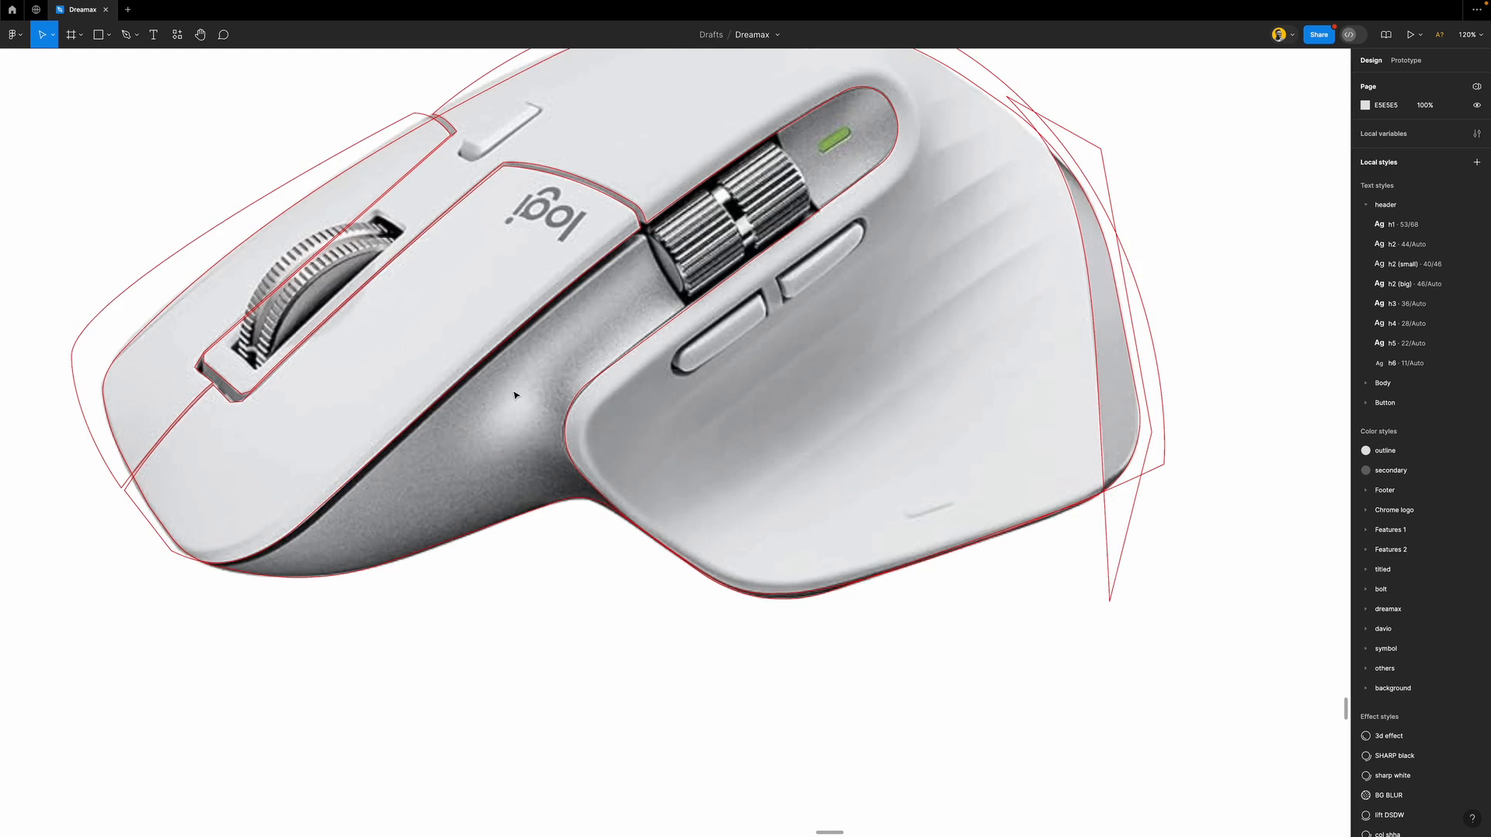
key("p")
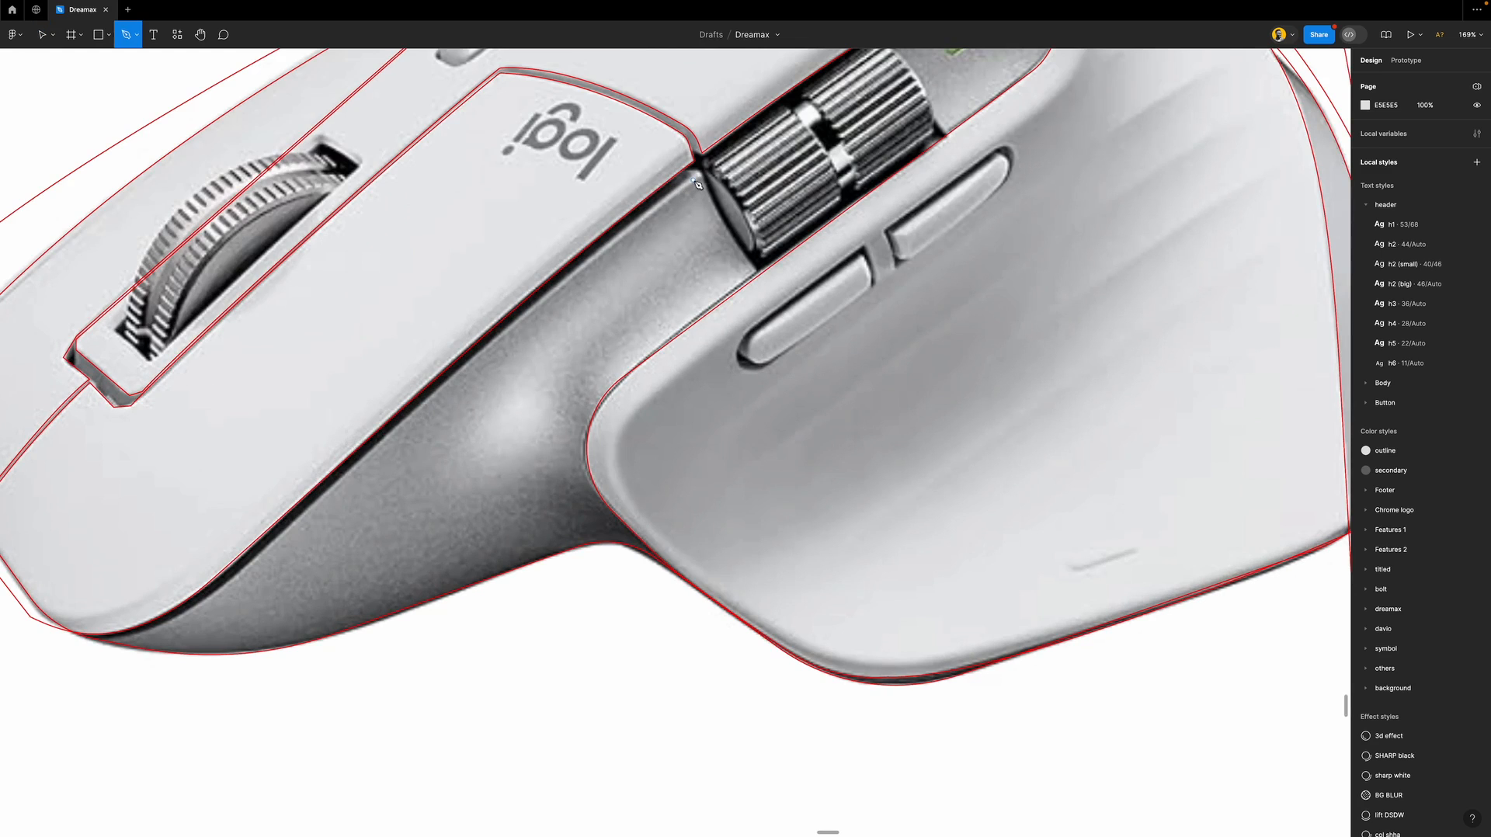
left_click(699, 171)
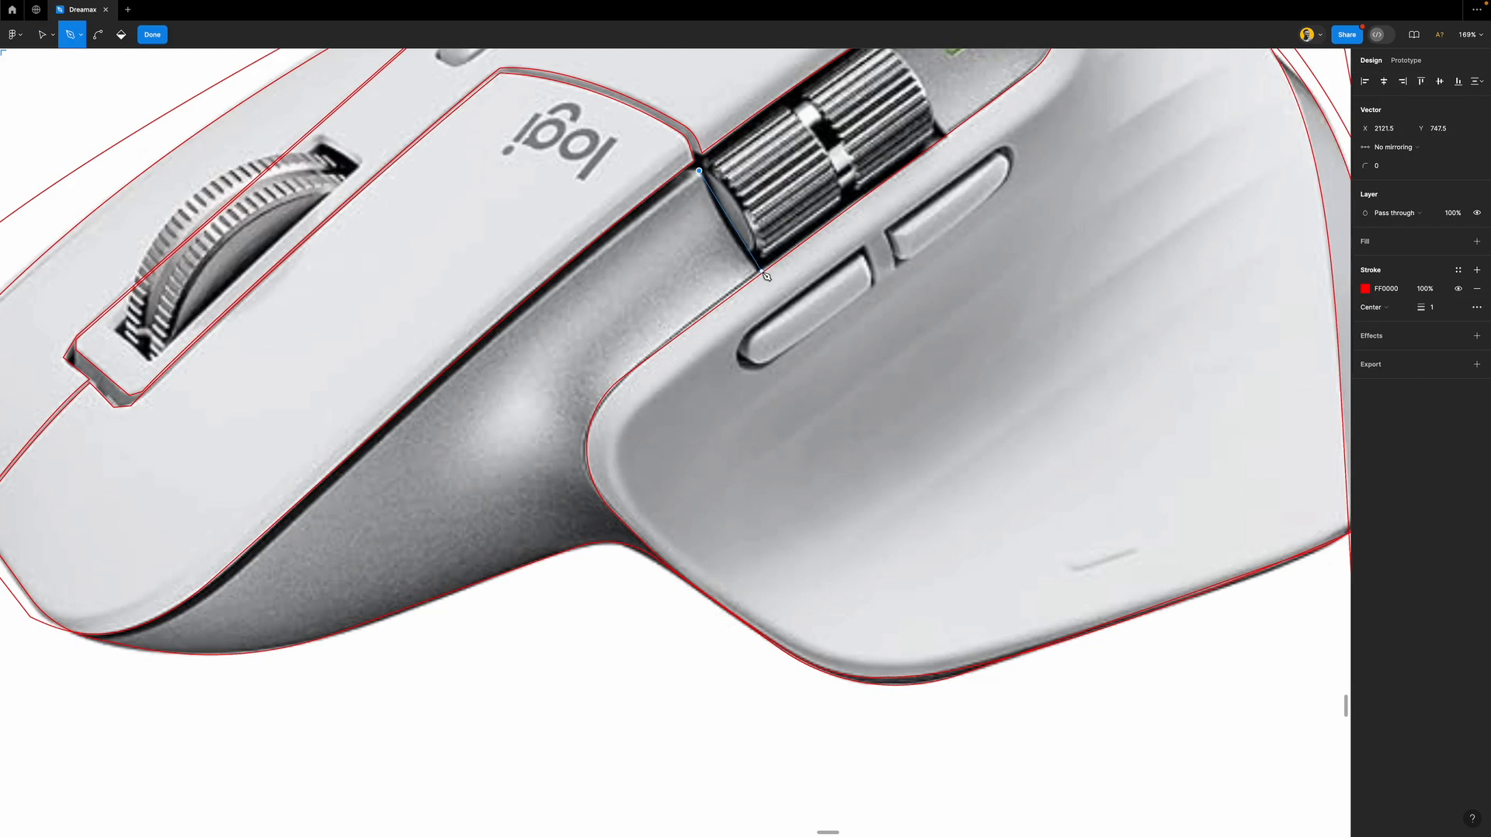
left_click_drag(757, 269, 782, 292)
left_click(758, 270)
left_click(691, 632)
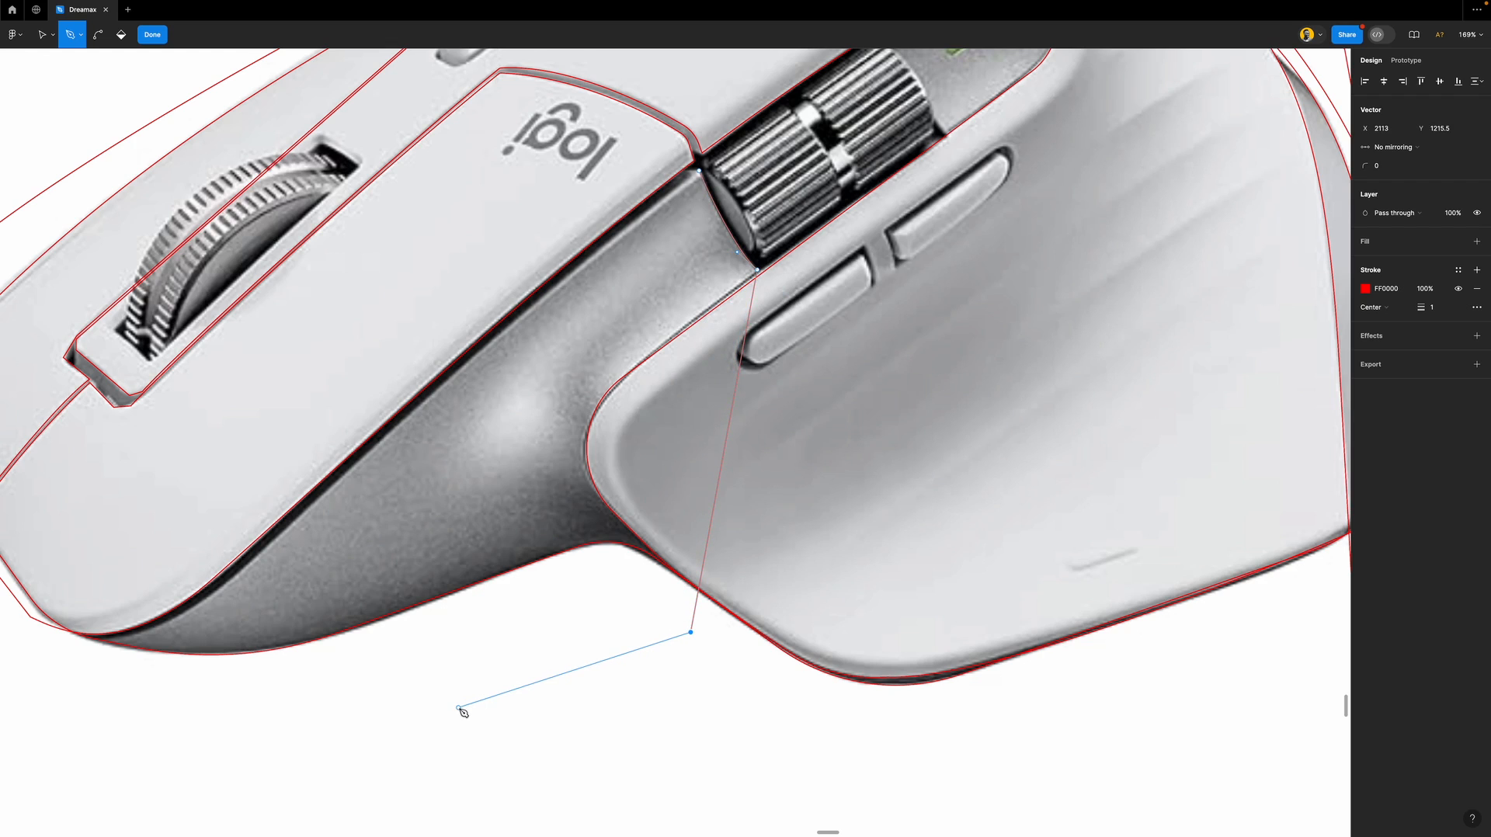
key("ctrl+z")
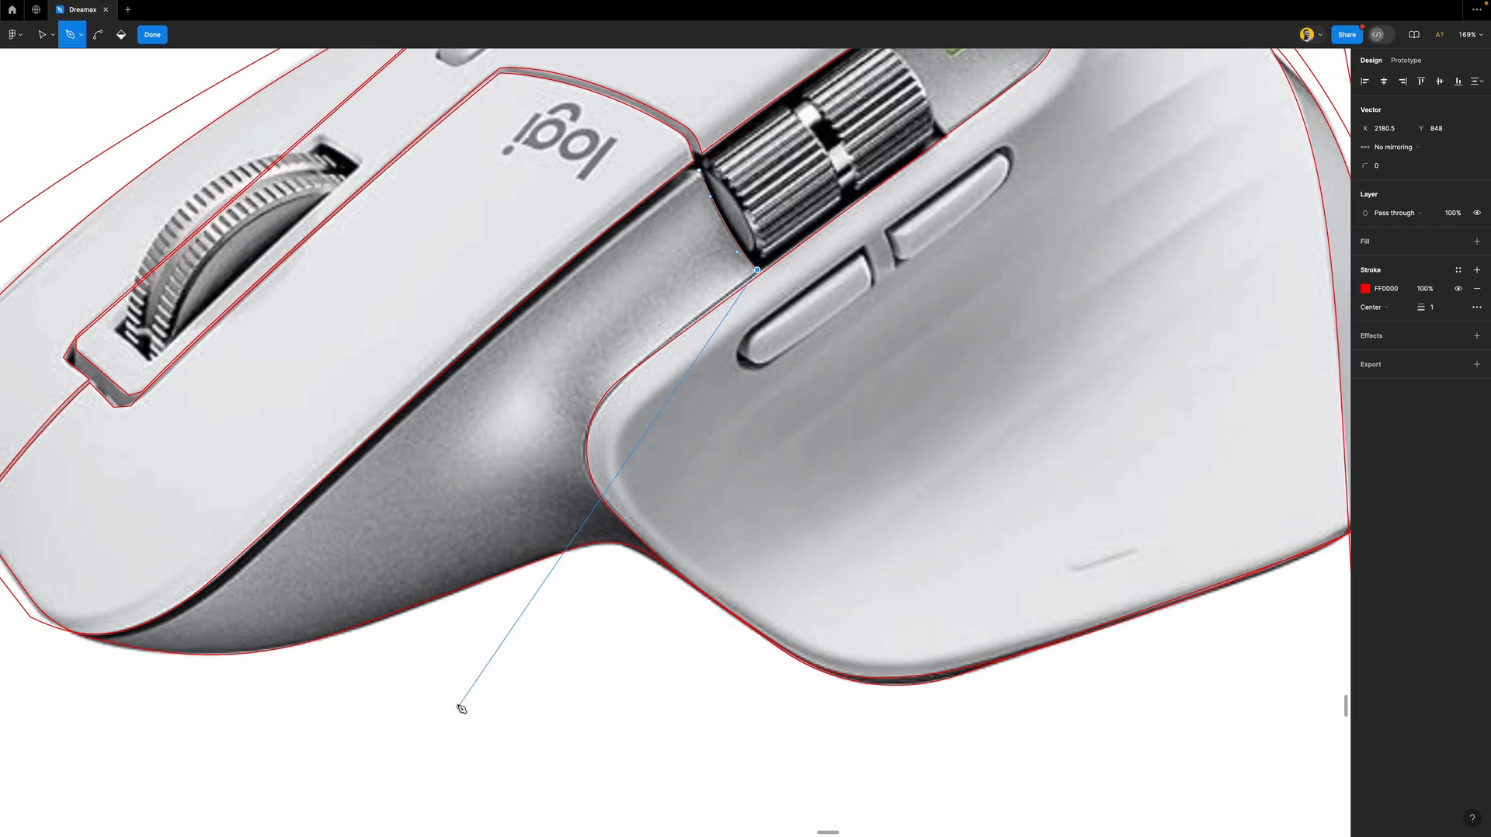
Continue the side body path around the thumb rest's front and below the mouse, and close it along the logo button's lower seam.
left_click(516, 456)
left_click(854, 701)
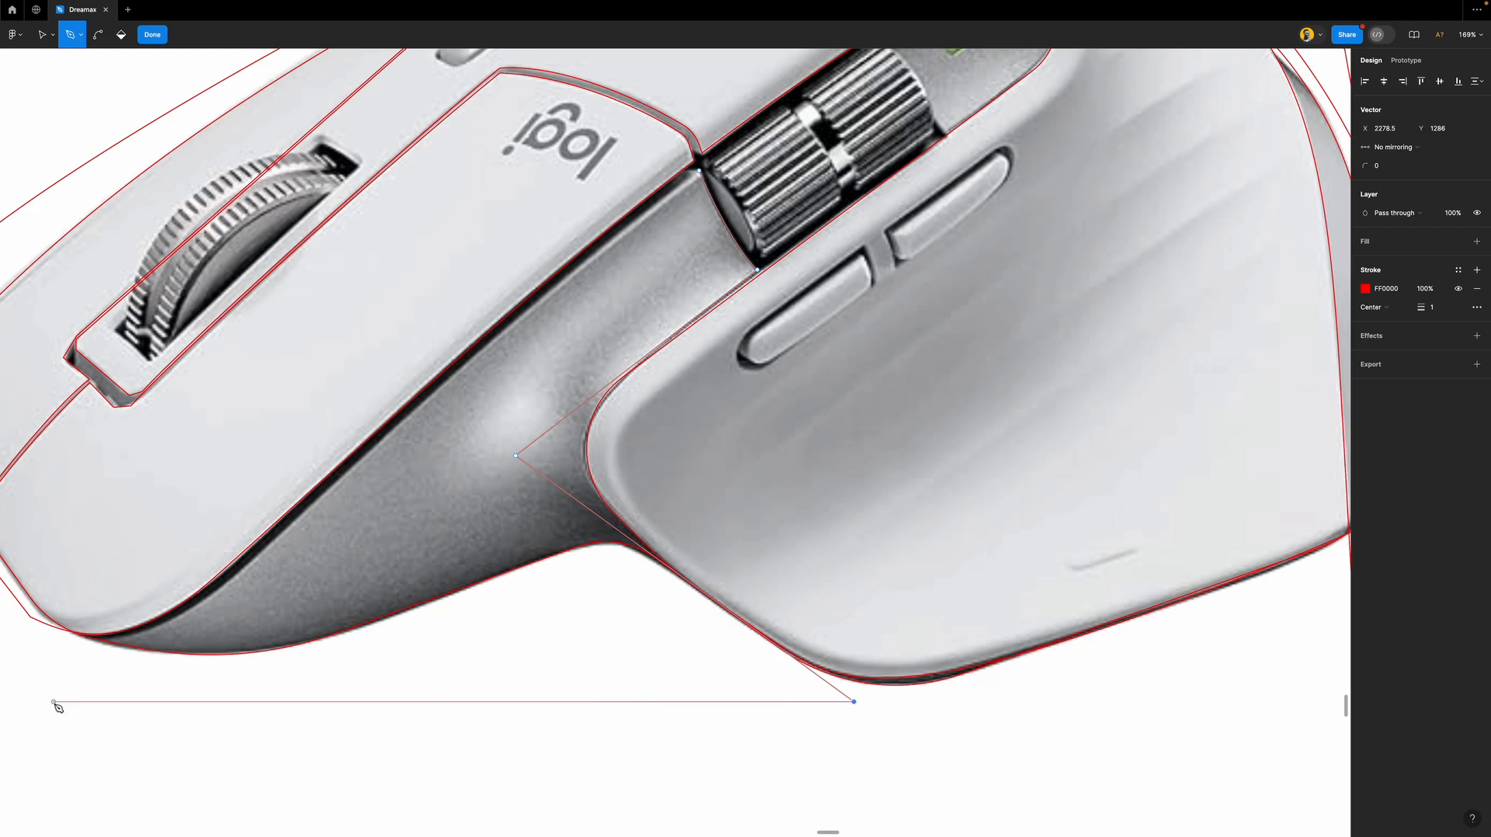
left_click(166, 729)
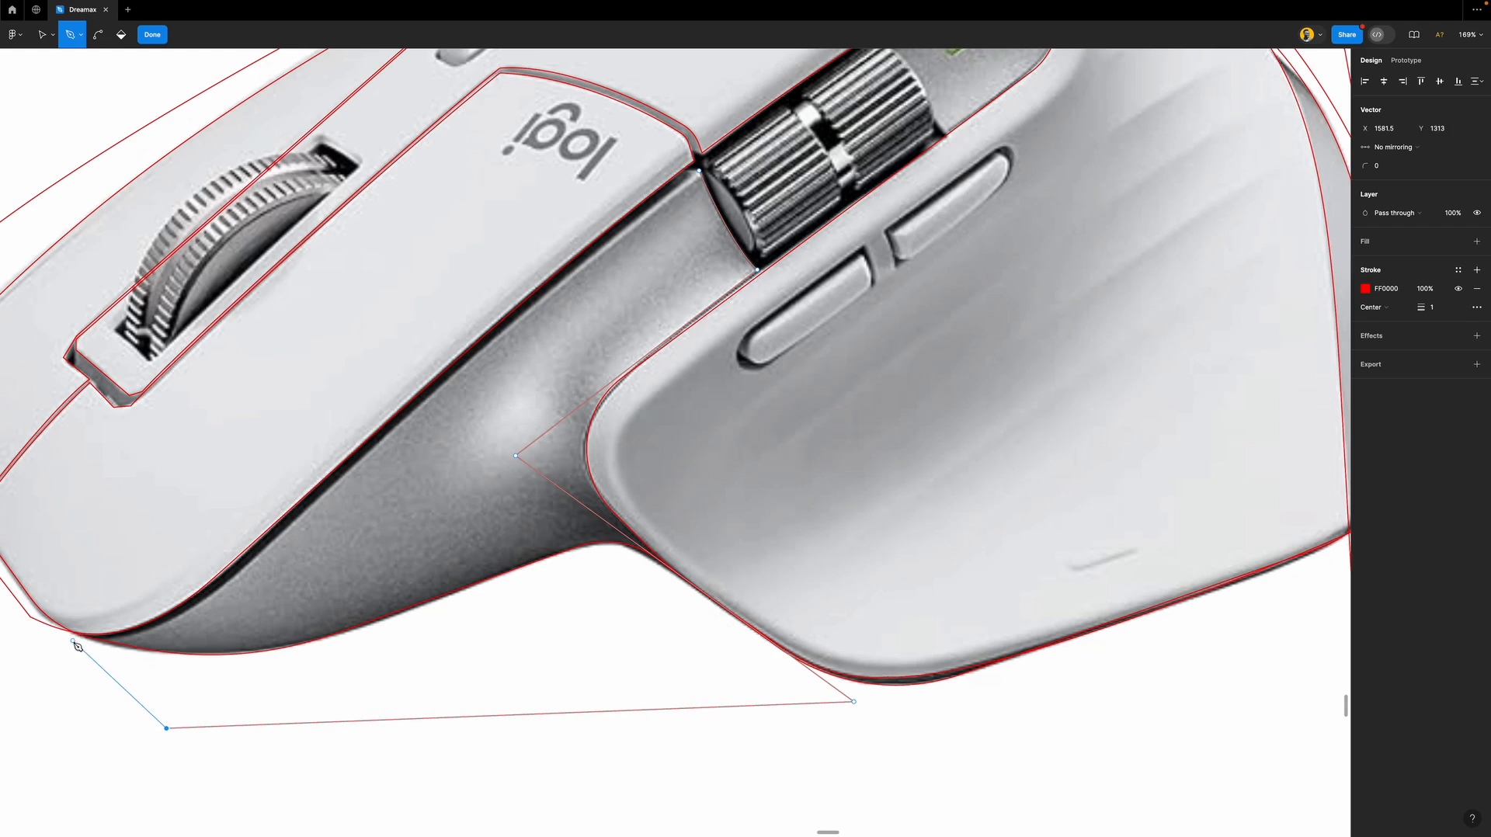
left_click(74, 642)
left_click_drag(250, 563, 331, 476)
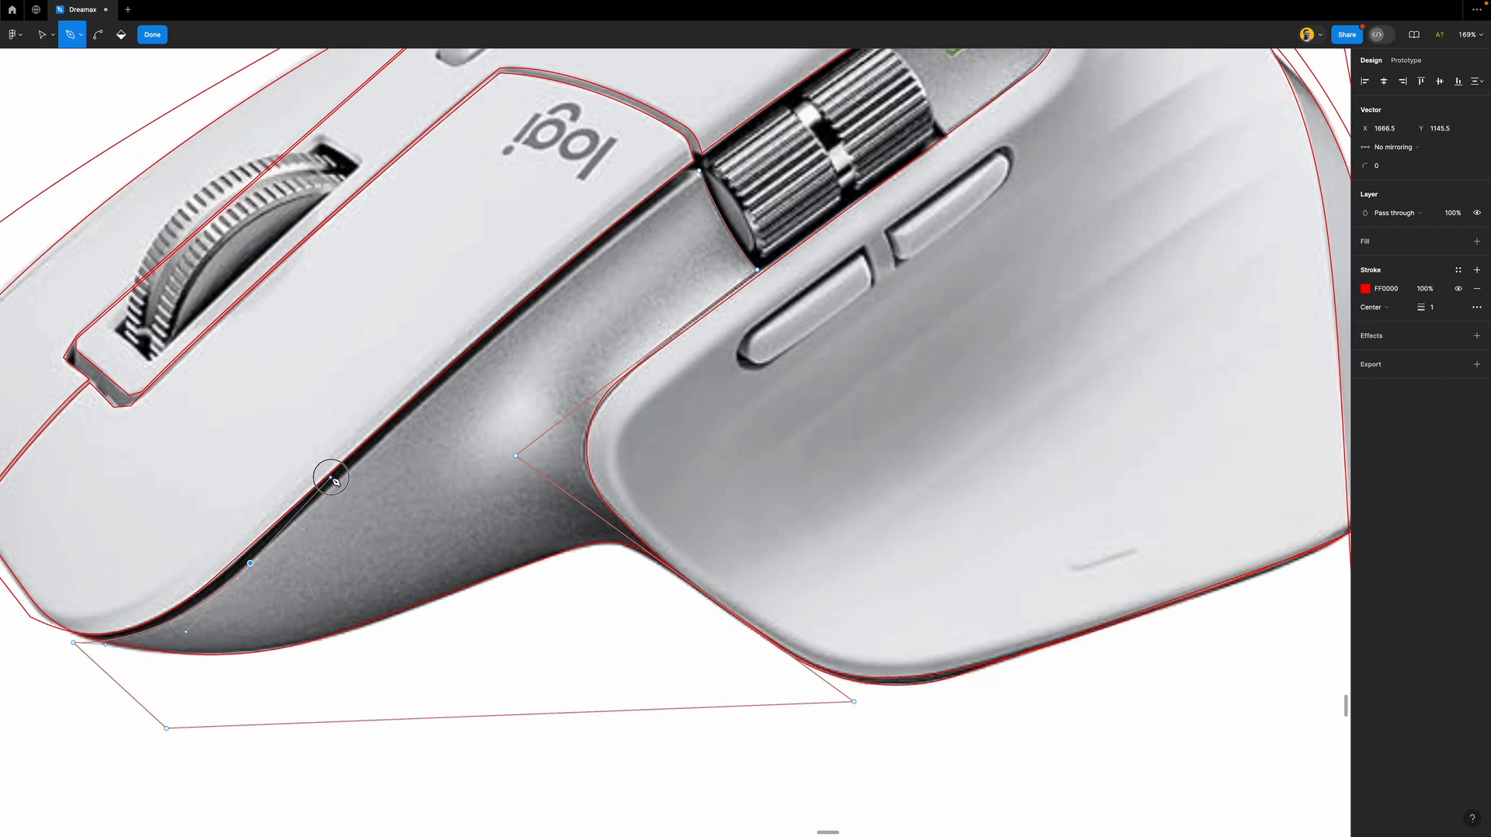
left_click(701, 171)
key("v")
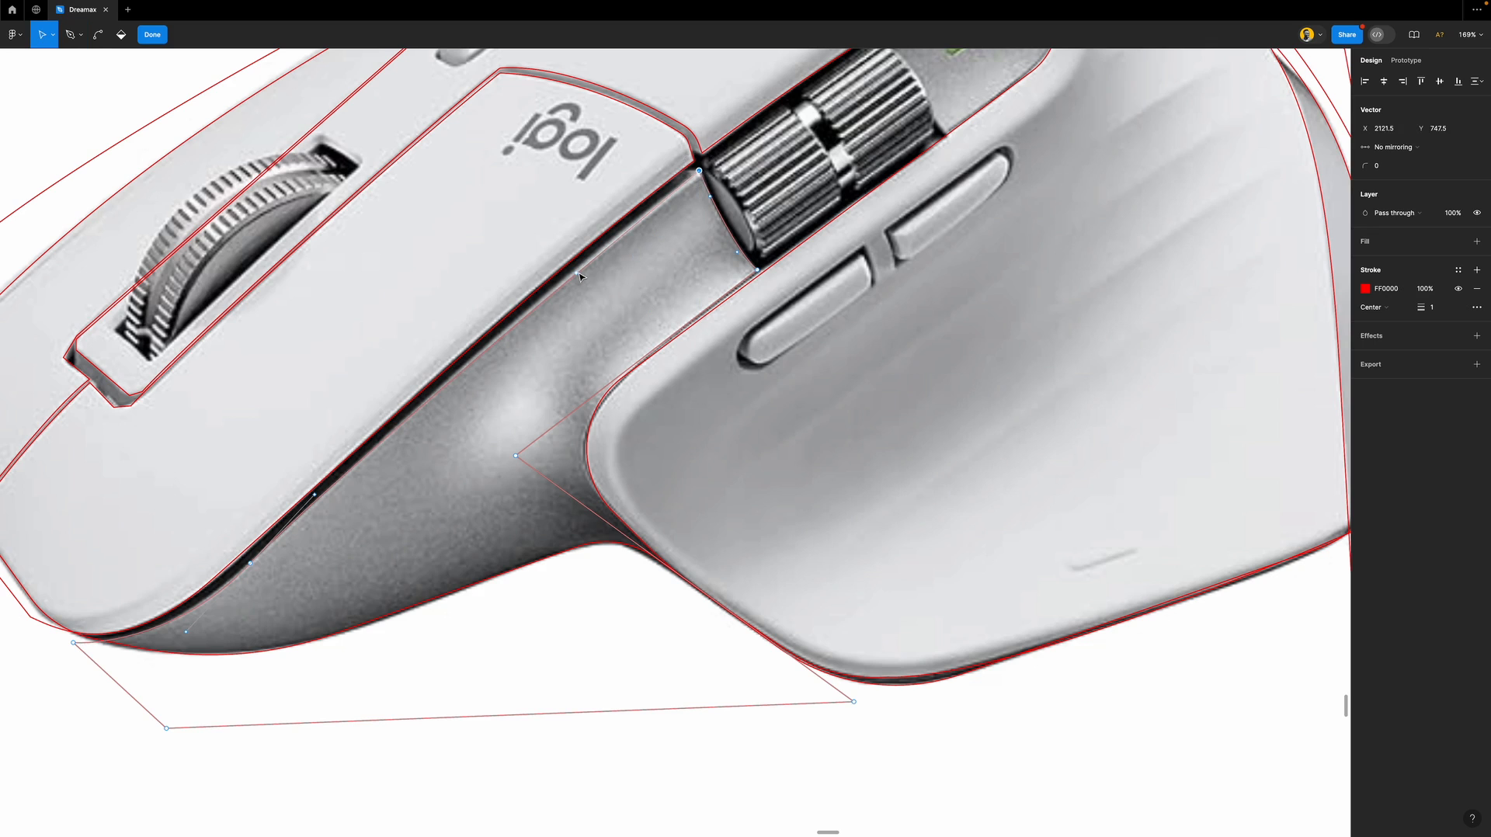
left_click_drag(576, 272, 572, 270)
Set a corner radius of 100 on the side body path's point in front of the thumb rest and nudge it to fit the edge.
left_click_drag(489, 427, 597, 528)
left_click(1386, 167)
type("90")
key("Return")
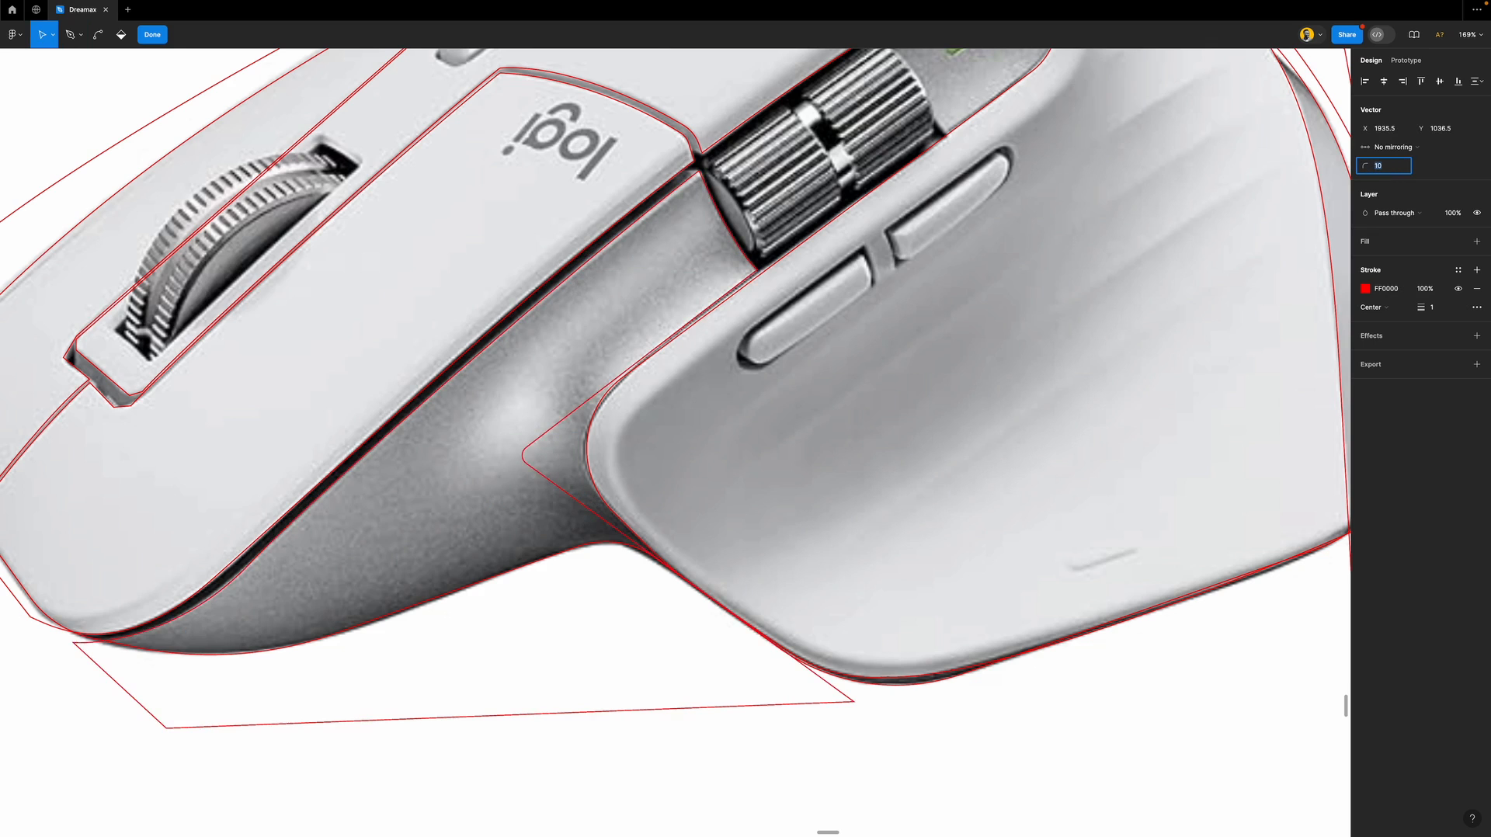
type("100")
key("Return")
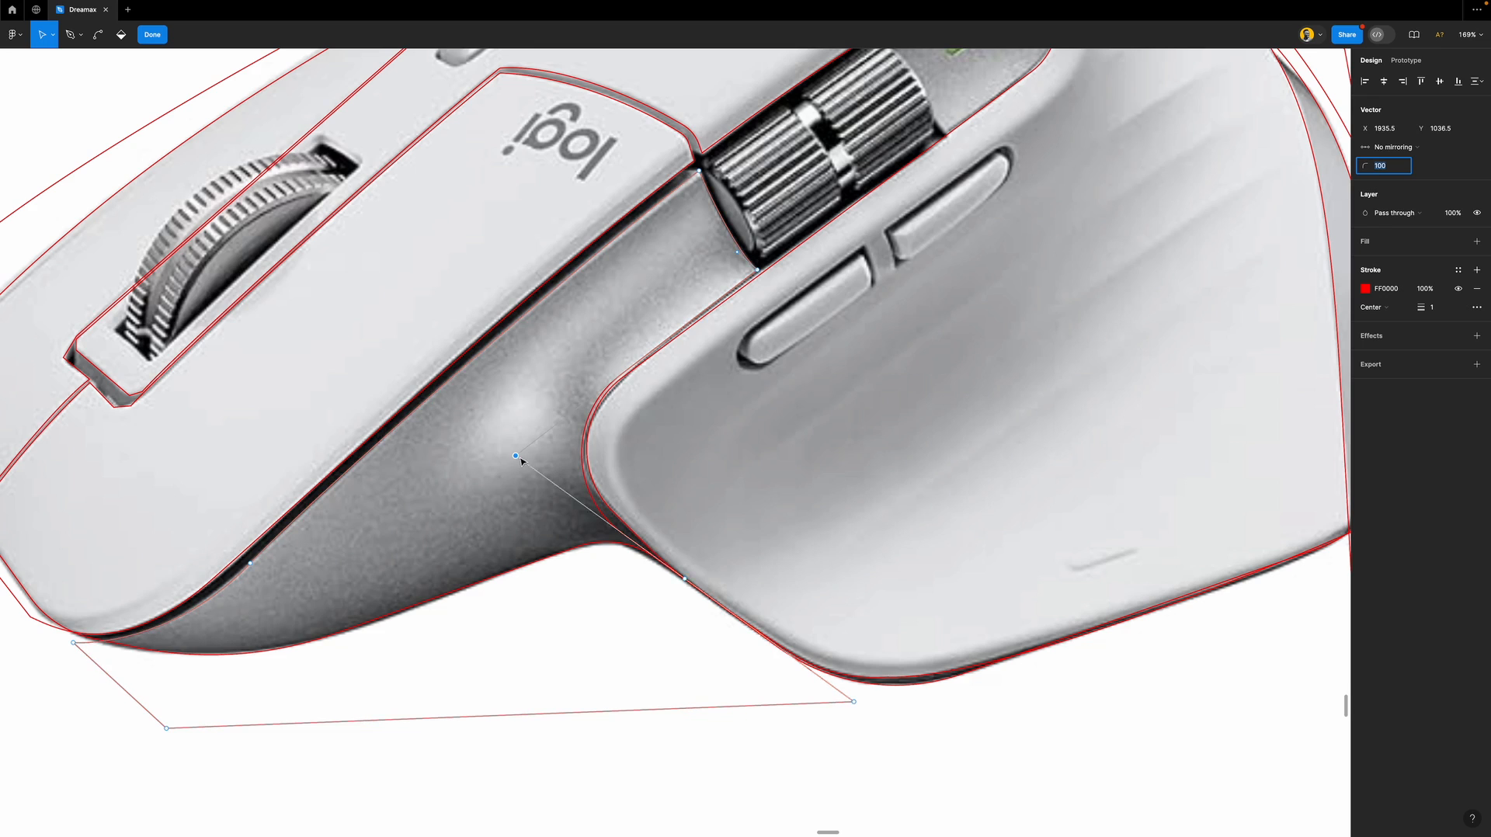
left_click_drag(515, 456, 520, 455)
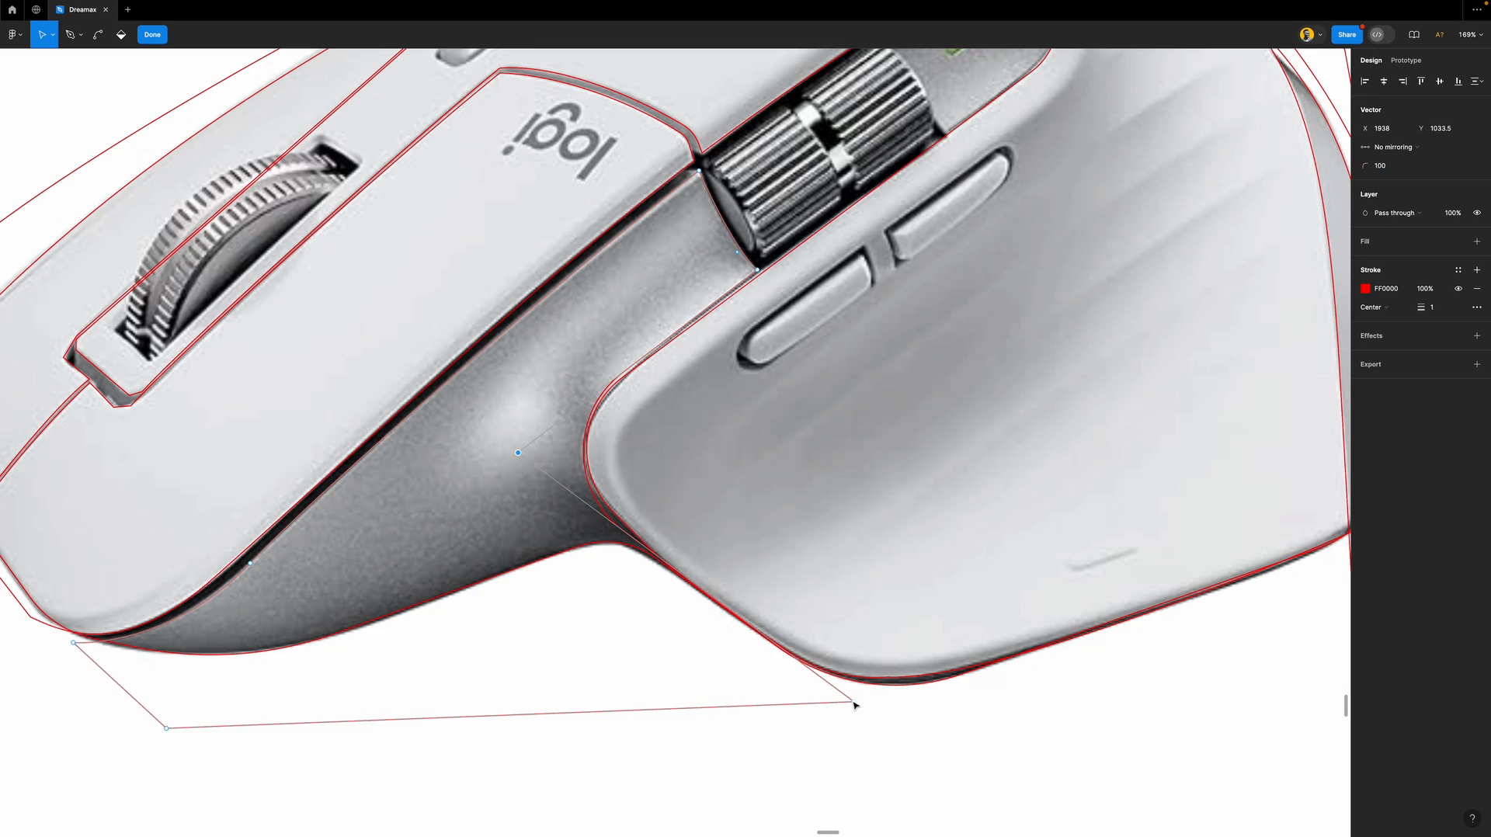
Reshape the side body path with a new point on the thumb rest's lower edge and a bowed segment below it, and leave vector editing.
left_click_drag(854, 704, 832, 681)
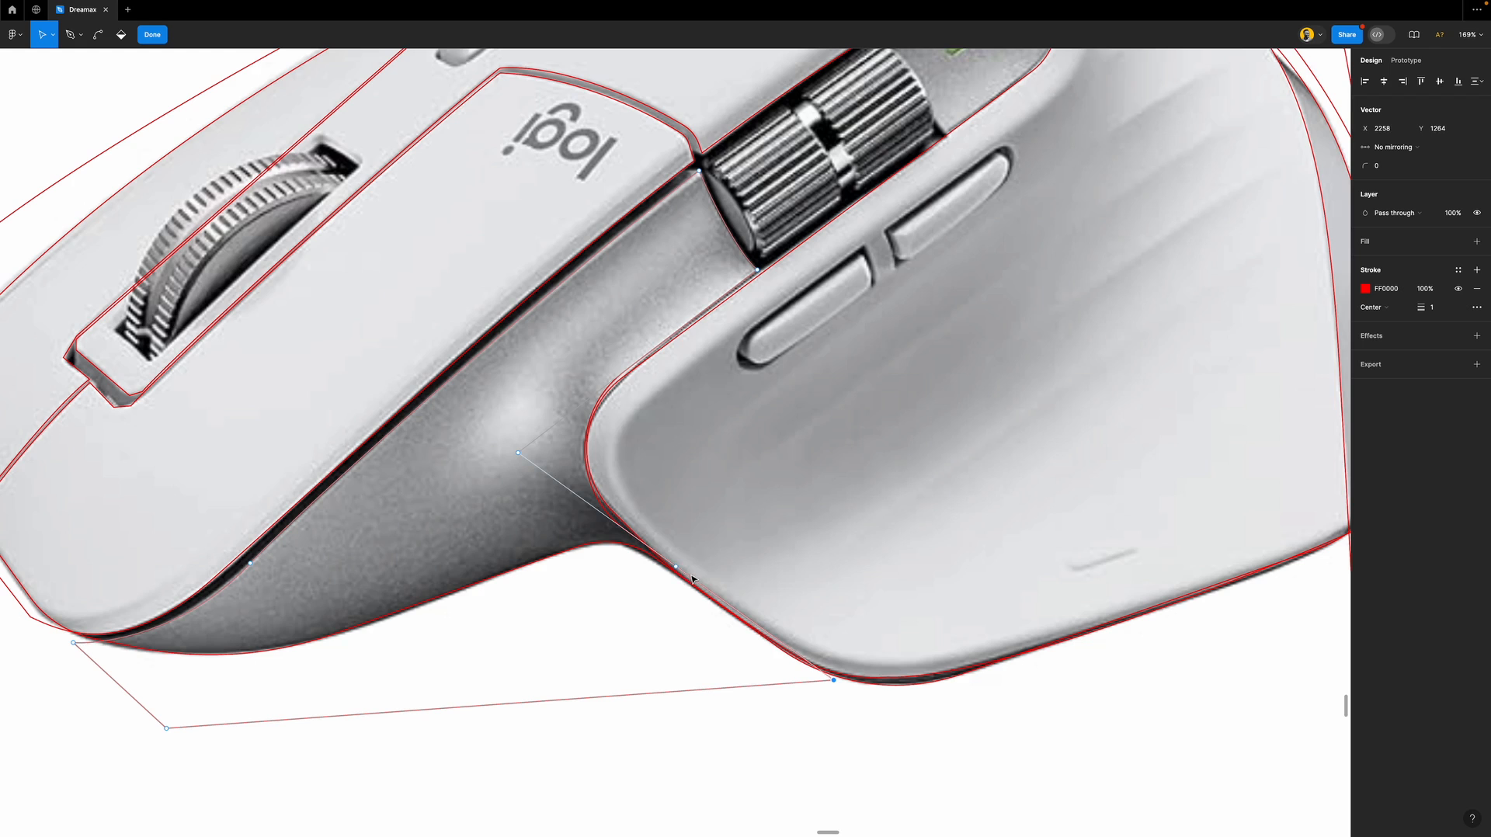
left_click_drag(675, 566, 625, 527)
key("super")
left_click_drag(729, 606, 717, 626)
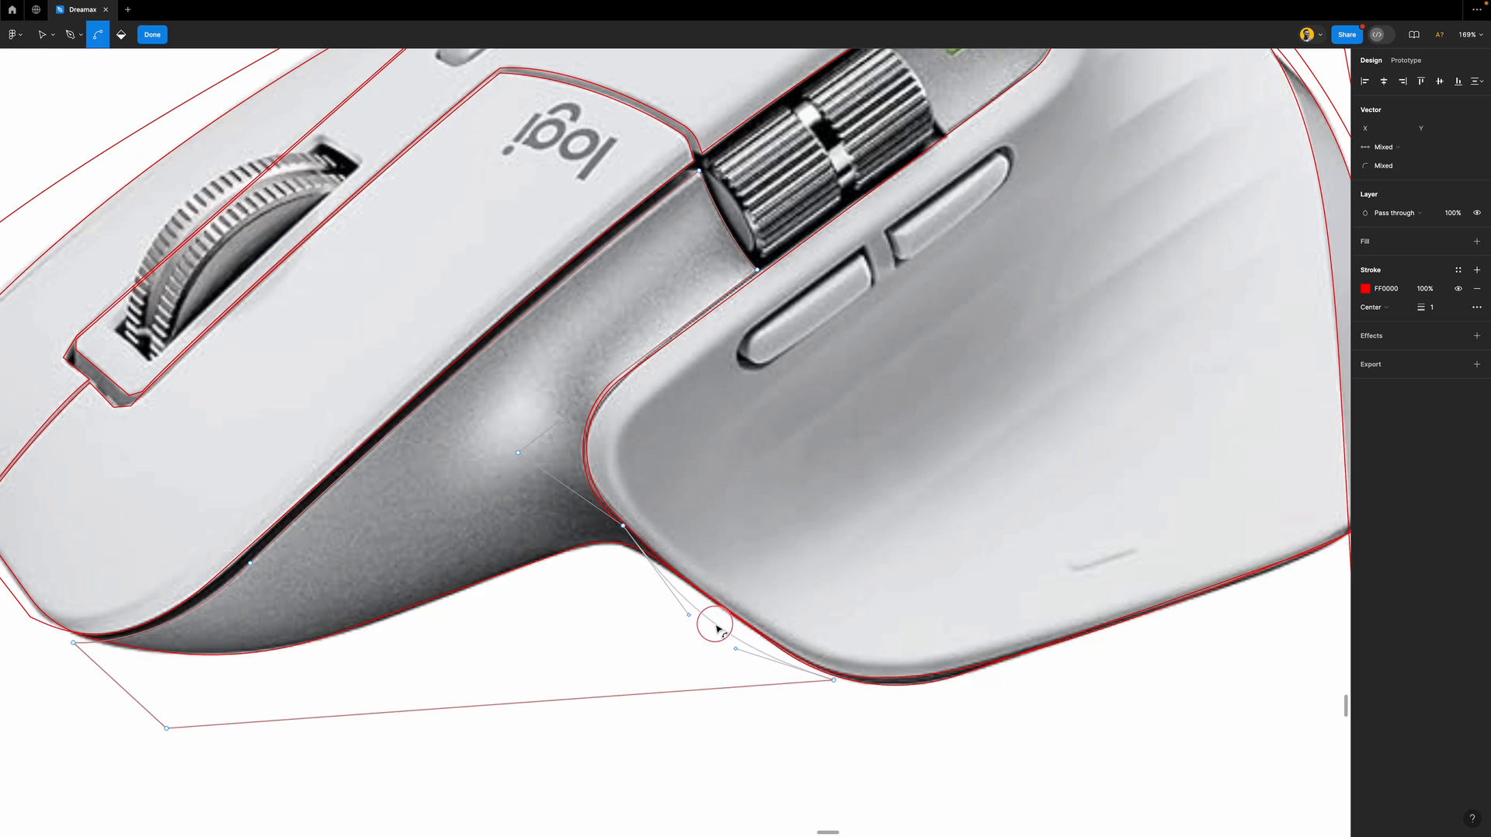
left_click(833, 682)
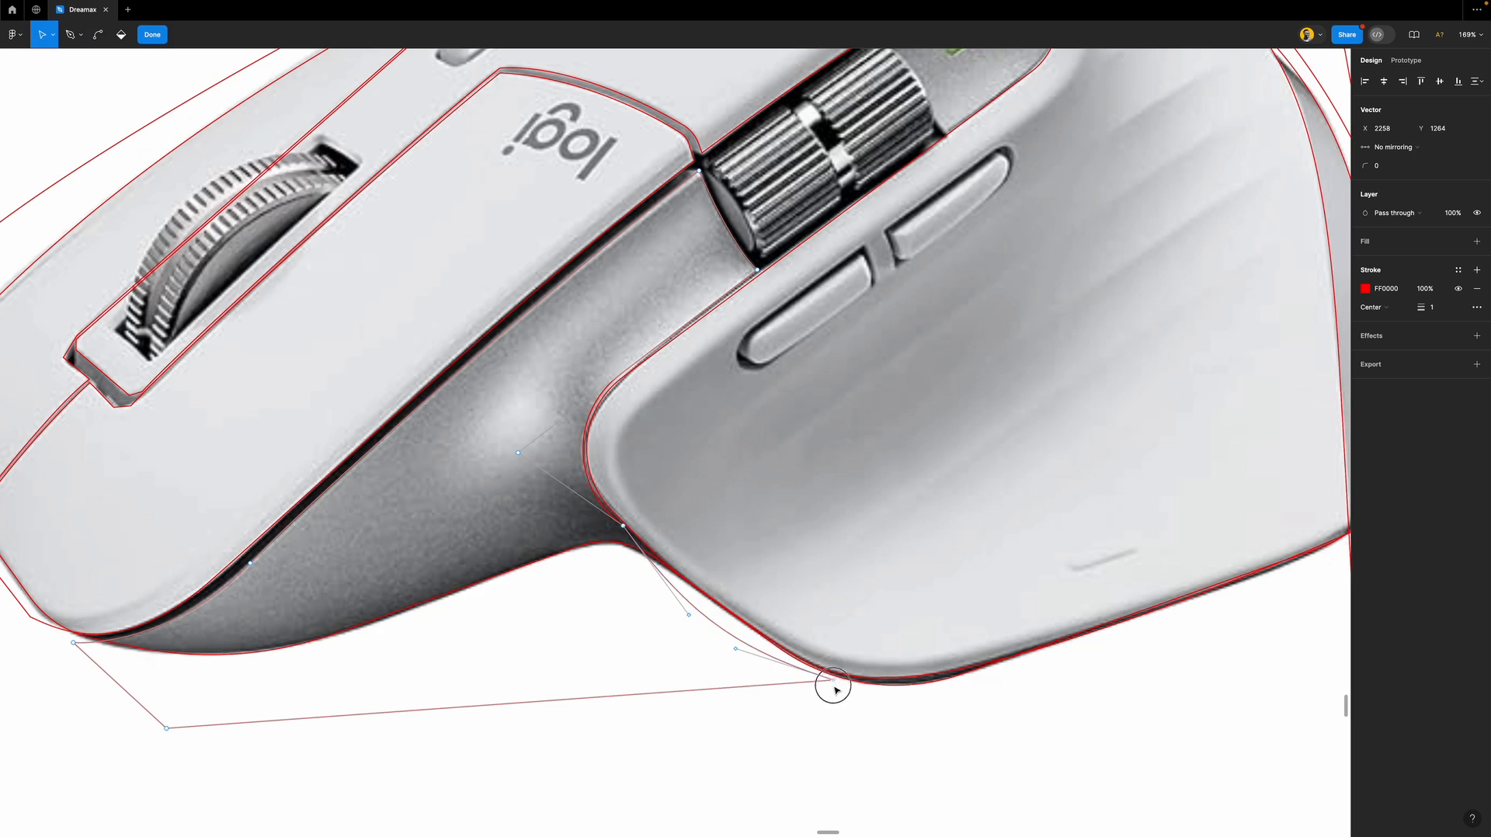
left_click_drag(834, 685, 818, 699)
key("Escape")
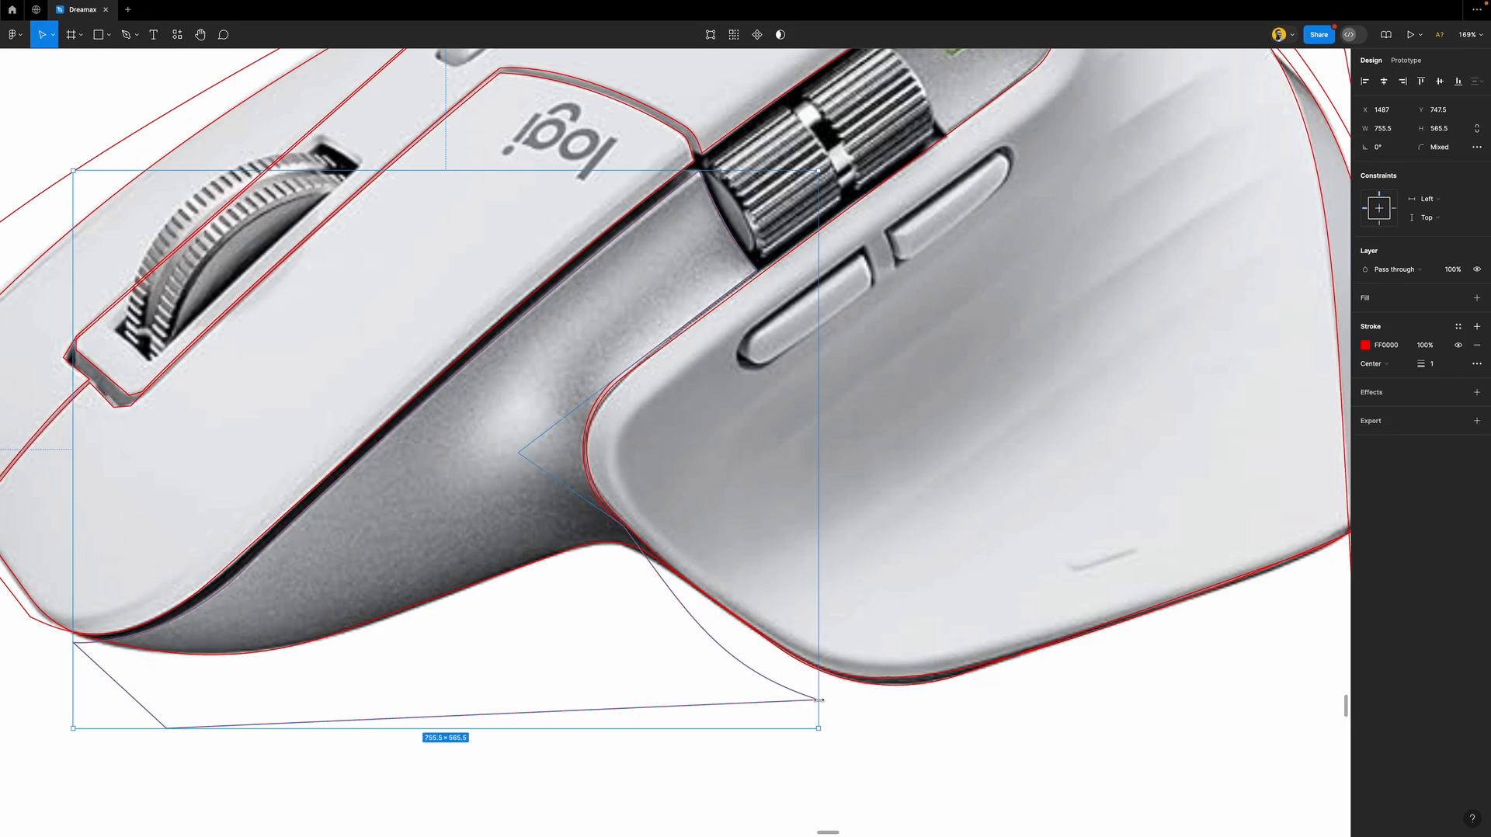
left_click(983, 749)
Change the side body path's stroke colour to green 24FF00.
scroll(750, 656, "down", 5)
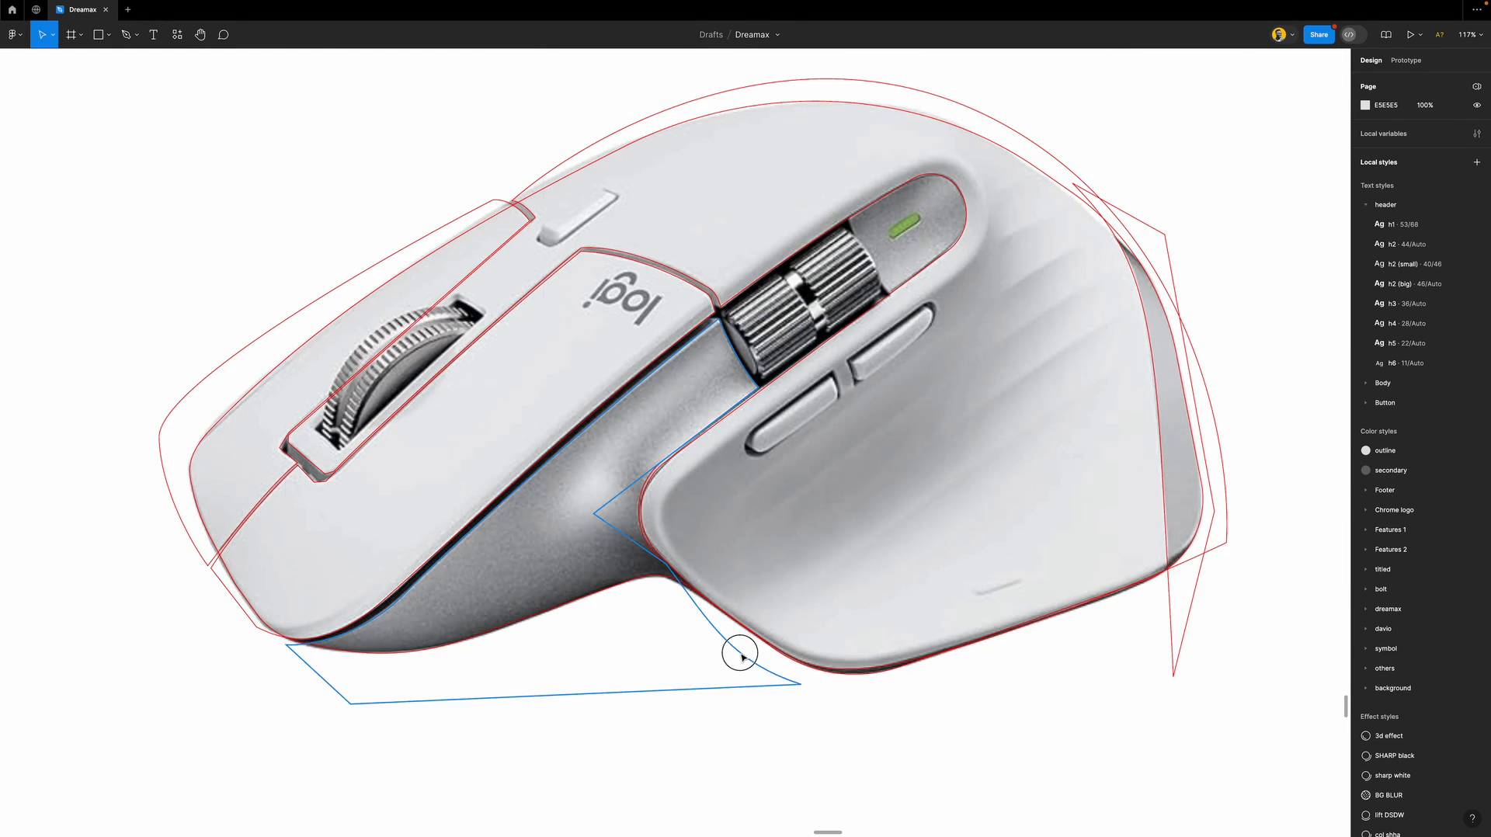
left_click(742, 657)
left_click(1366, 347)
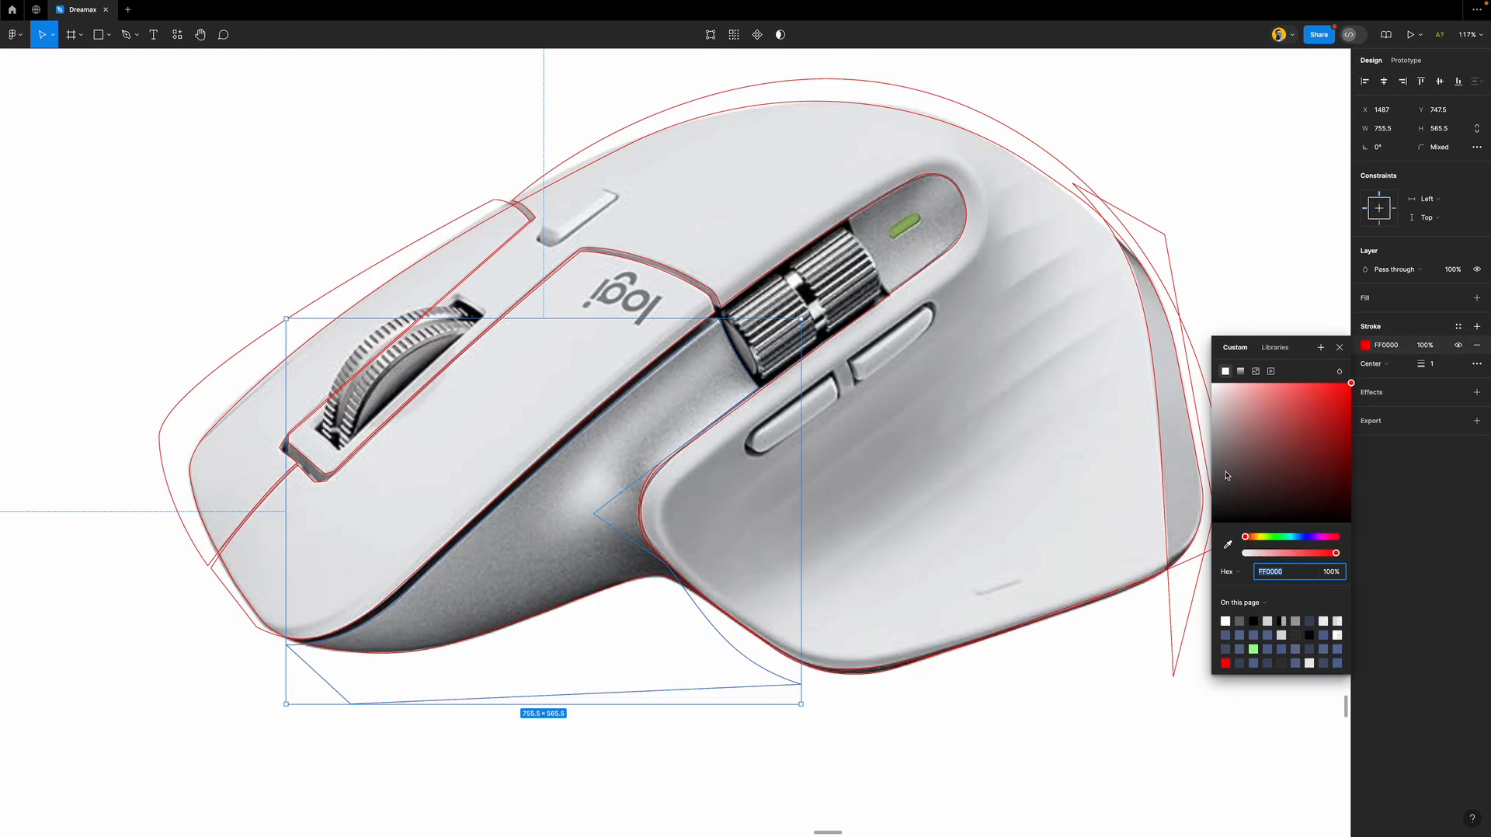
left_click_drag(1246, 538, 1274, 541)
left_click(1339, 348)
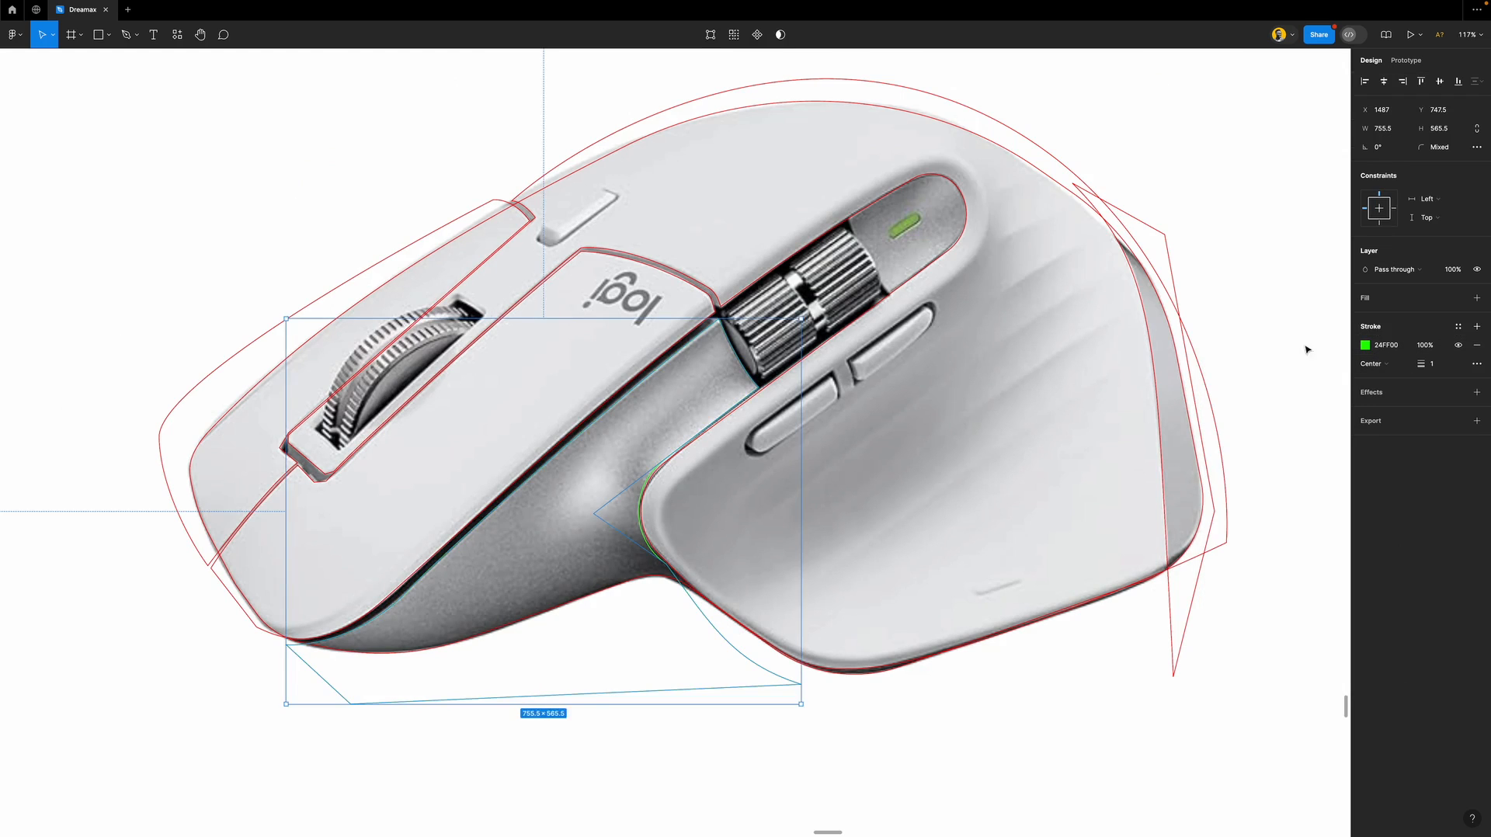
left_click(1028, 252)
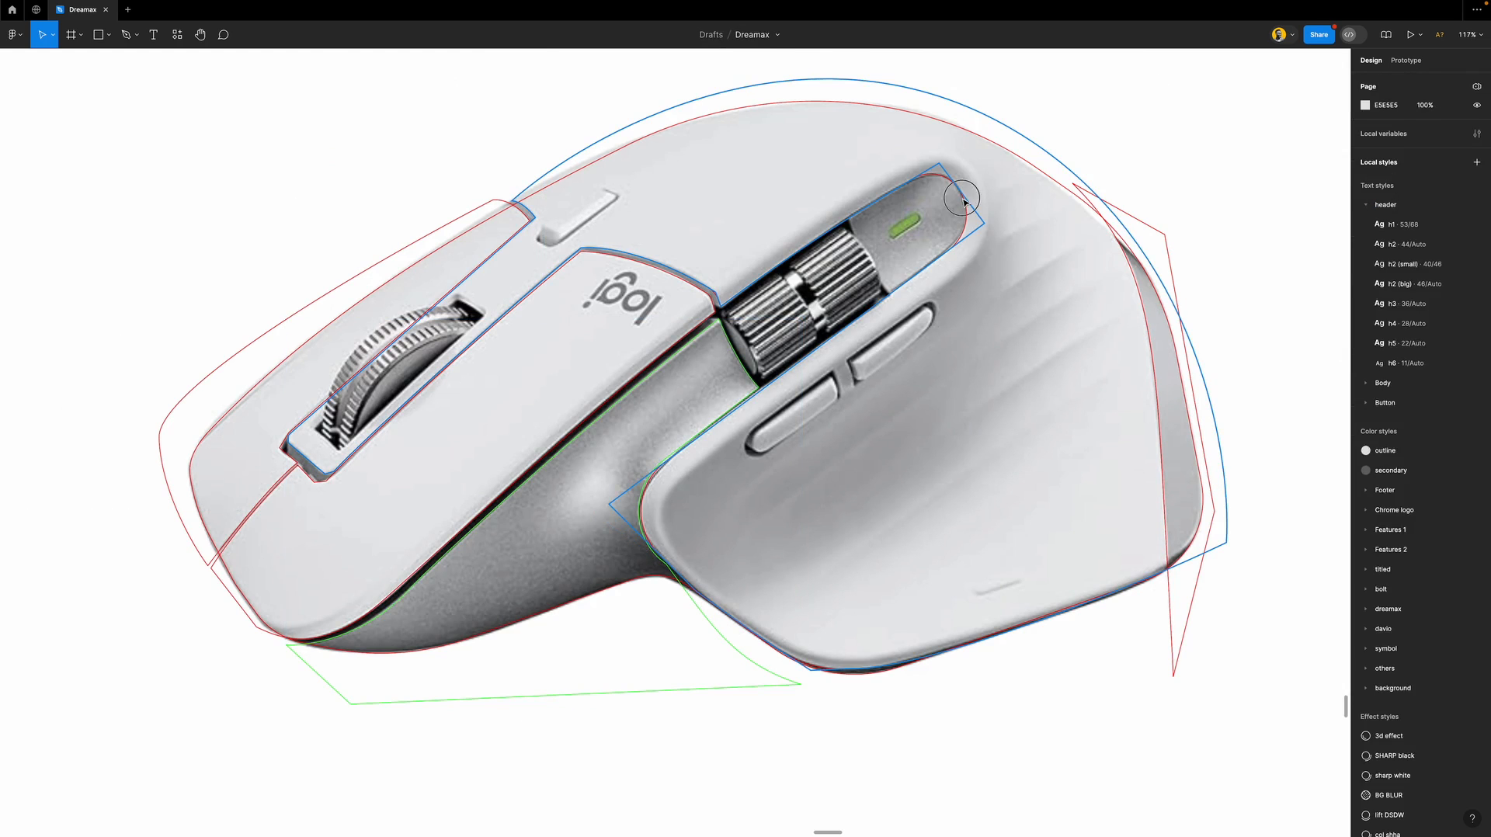
Change the stroke colour of the middle body path around the thumb rest and thumb wheel to blue 00A3FF.
left_click(966, 203)
left_click(1365, 345)
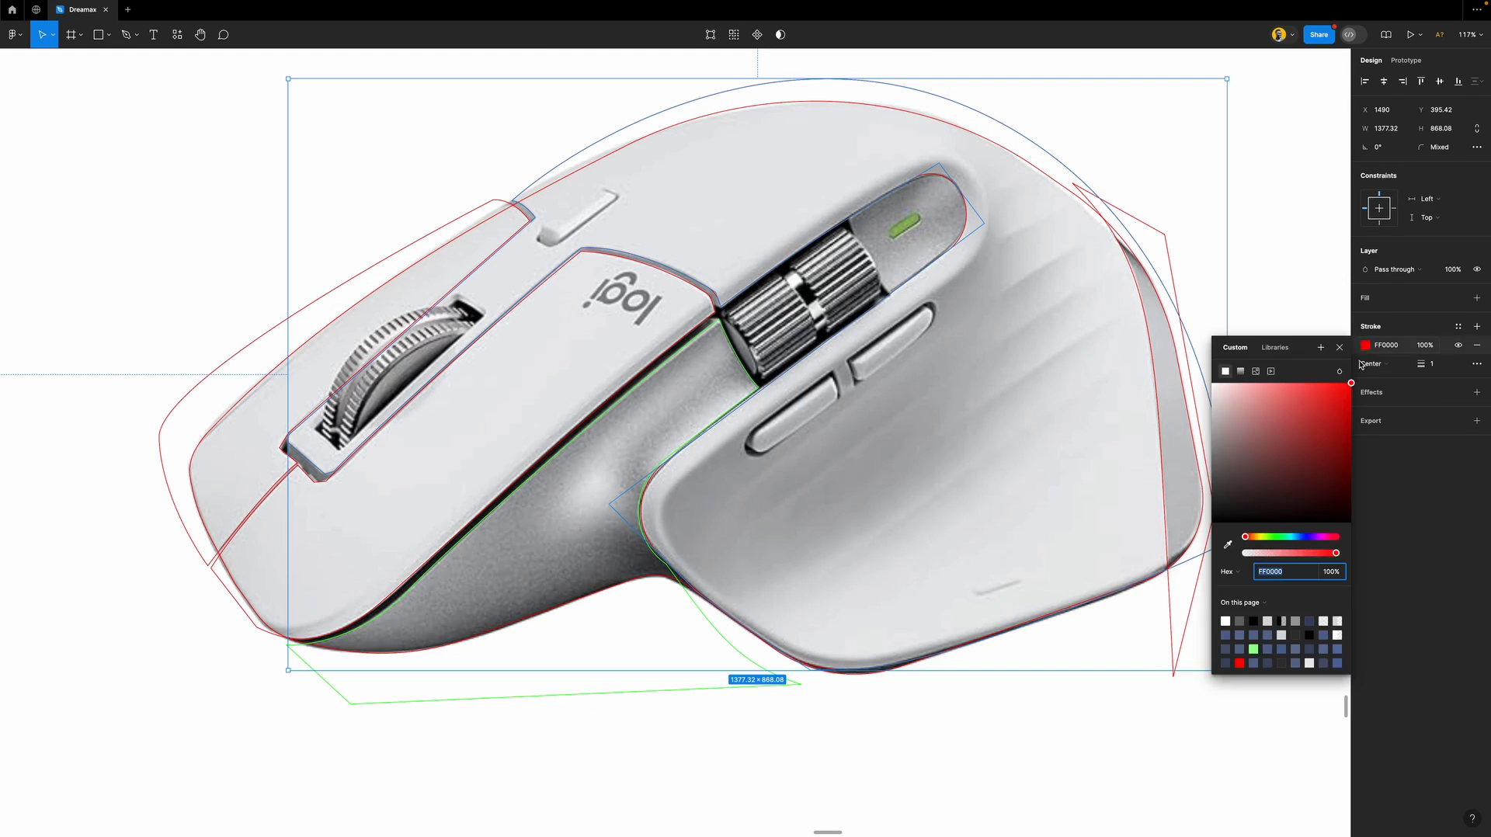
left_click(1296, 537)
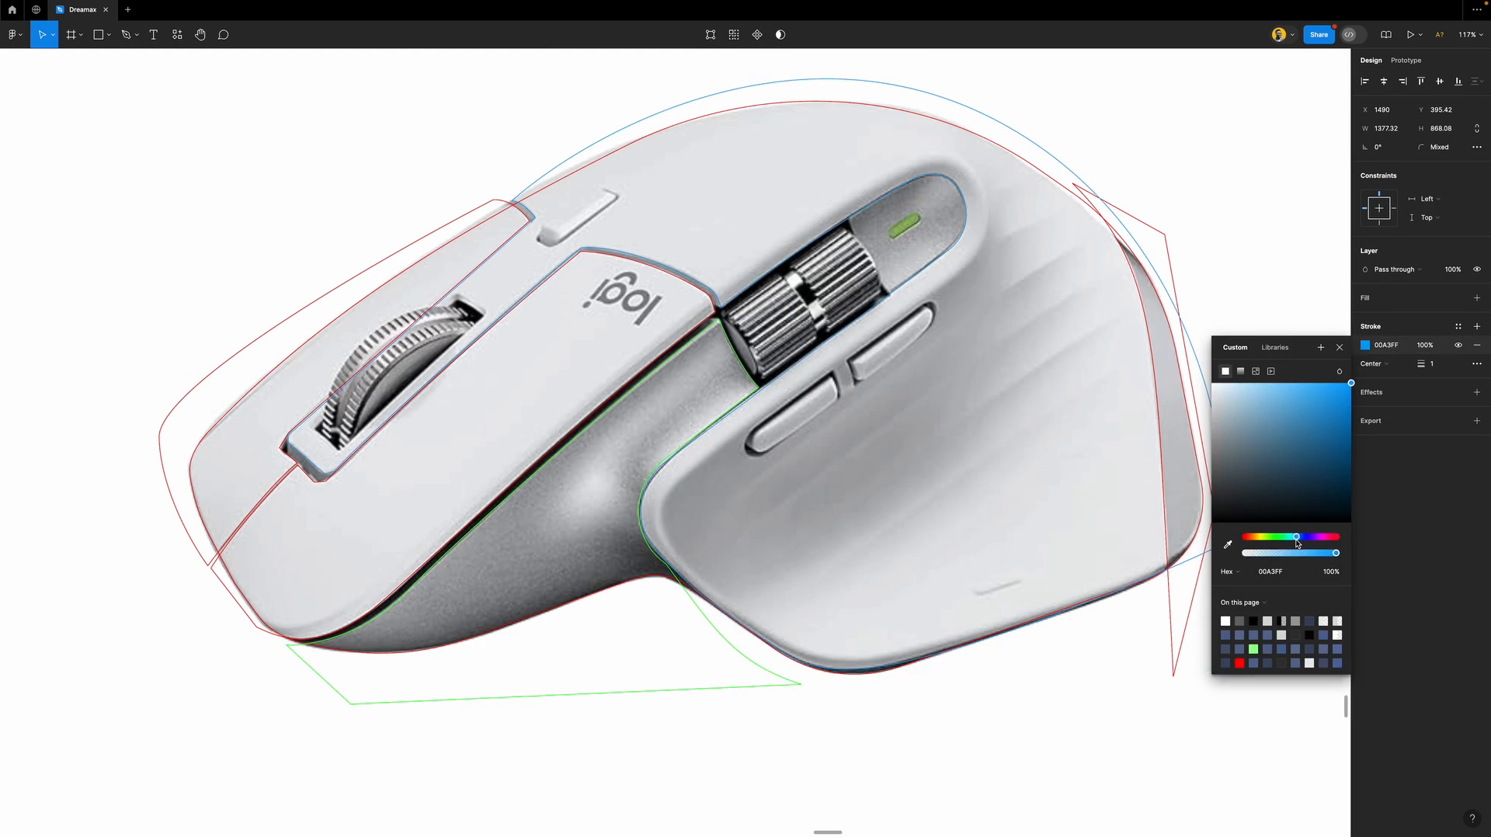
left_click(1338, 347)
Select the two main button paths together and change their stroke colour to yellow FFC700.
left_click(701, 294)
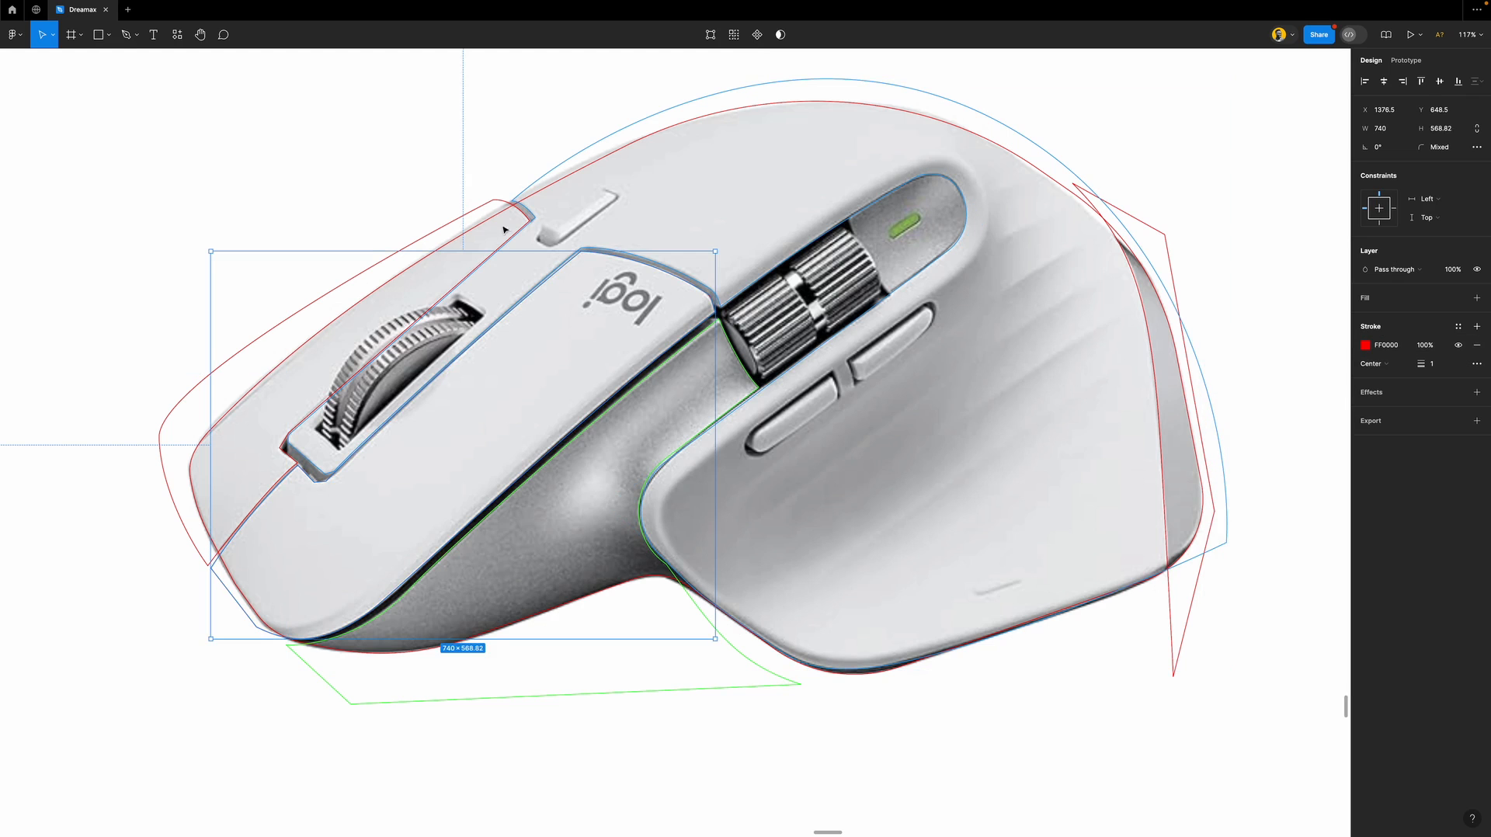
left_click(495, 204, "shift")
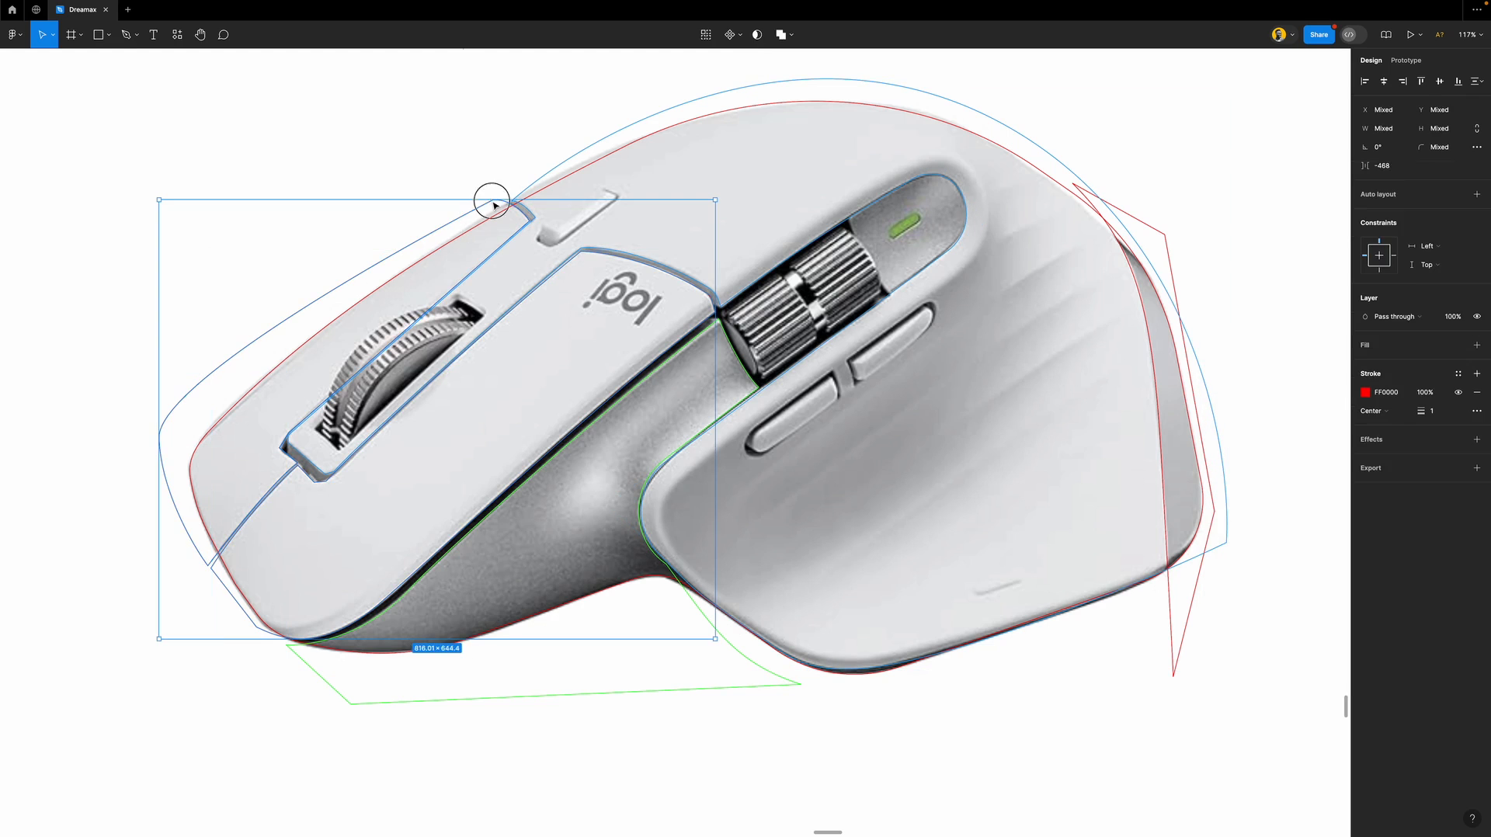
left_click(1366, 393)
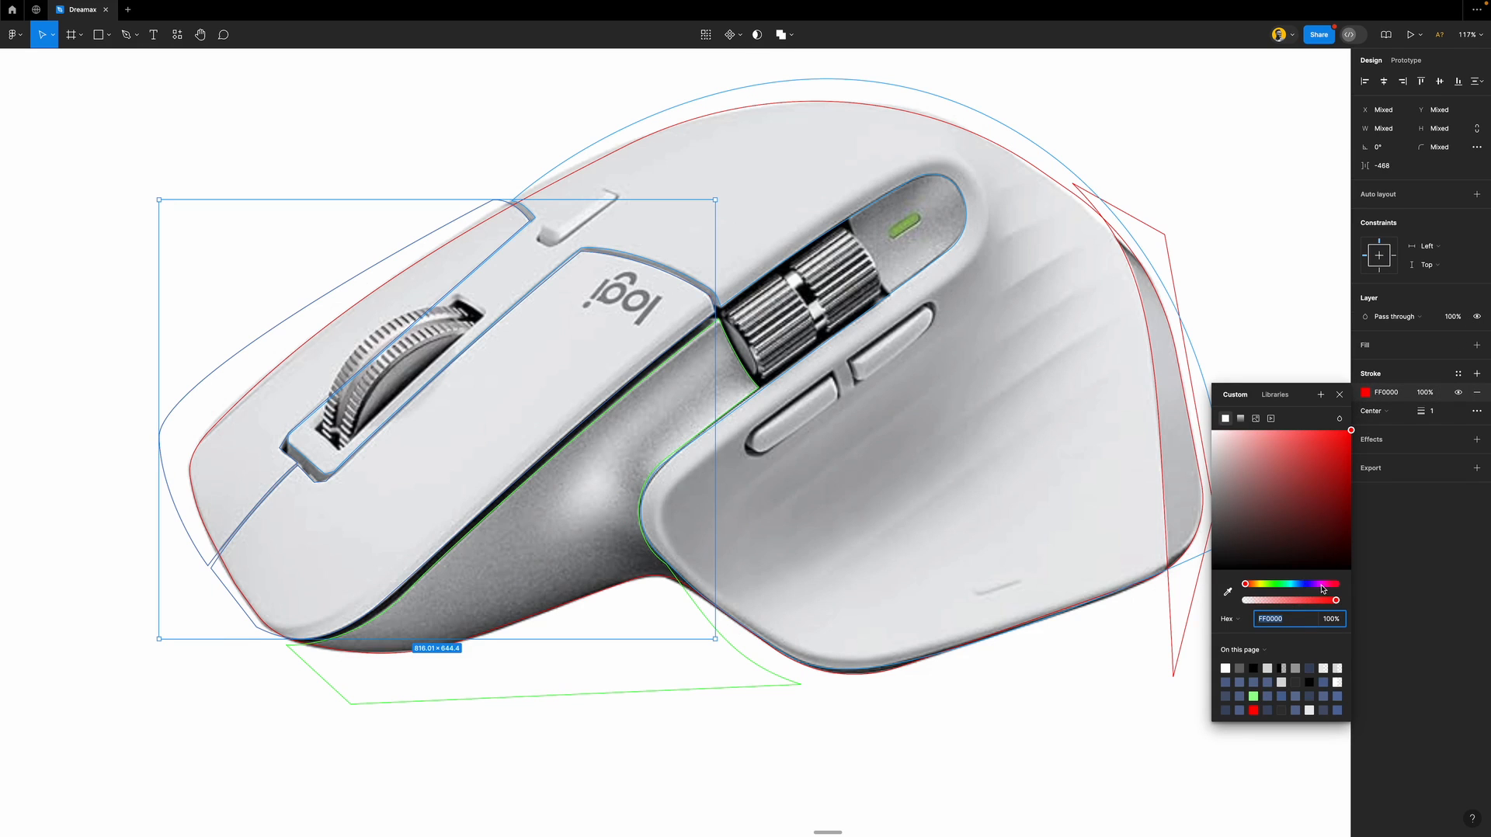
left_click(1272, 585)
left_click(1257, 585)
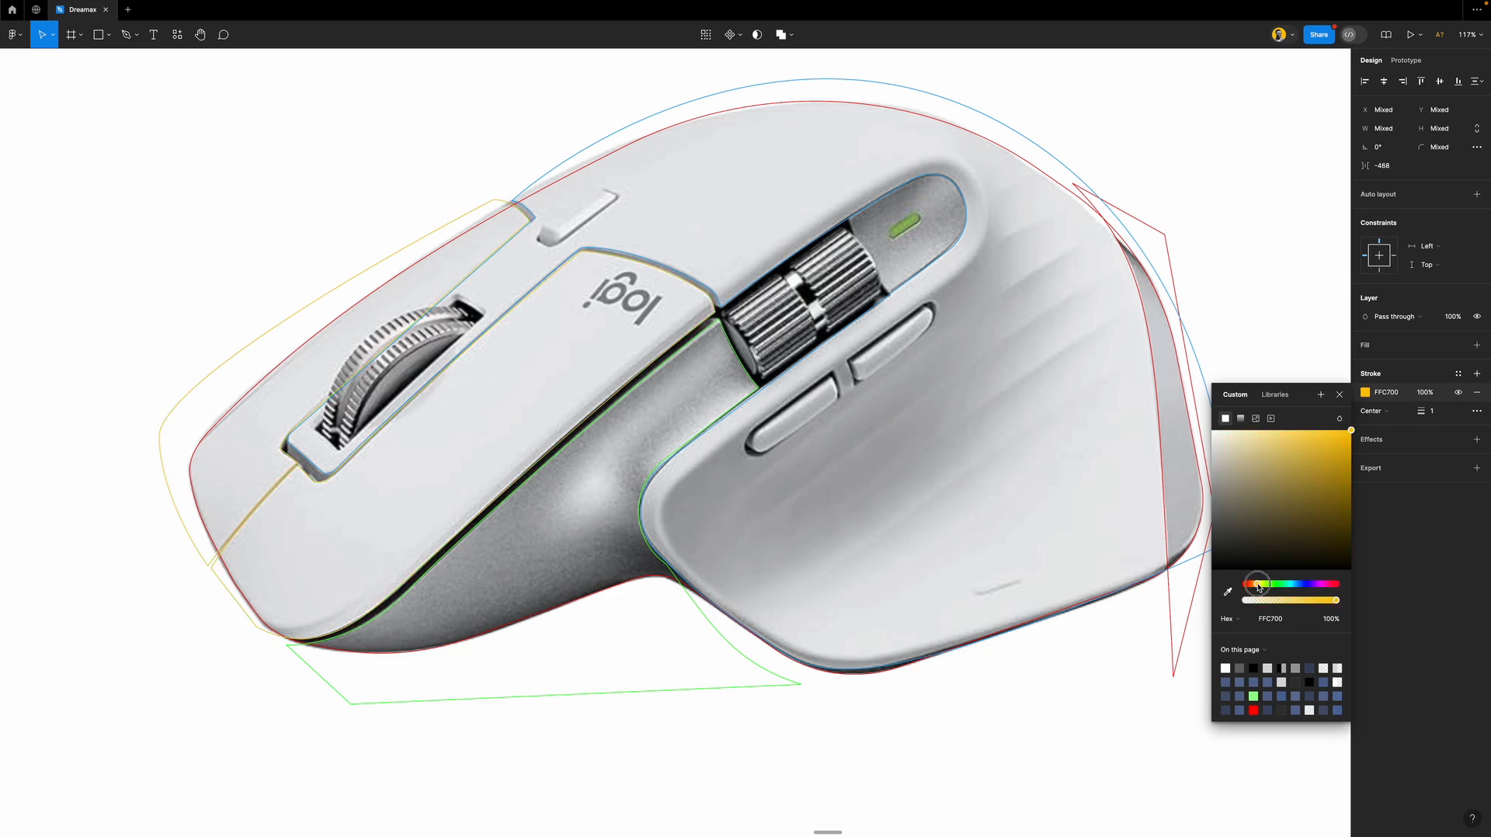
left_click(1339, 395)
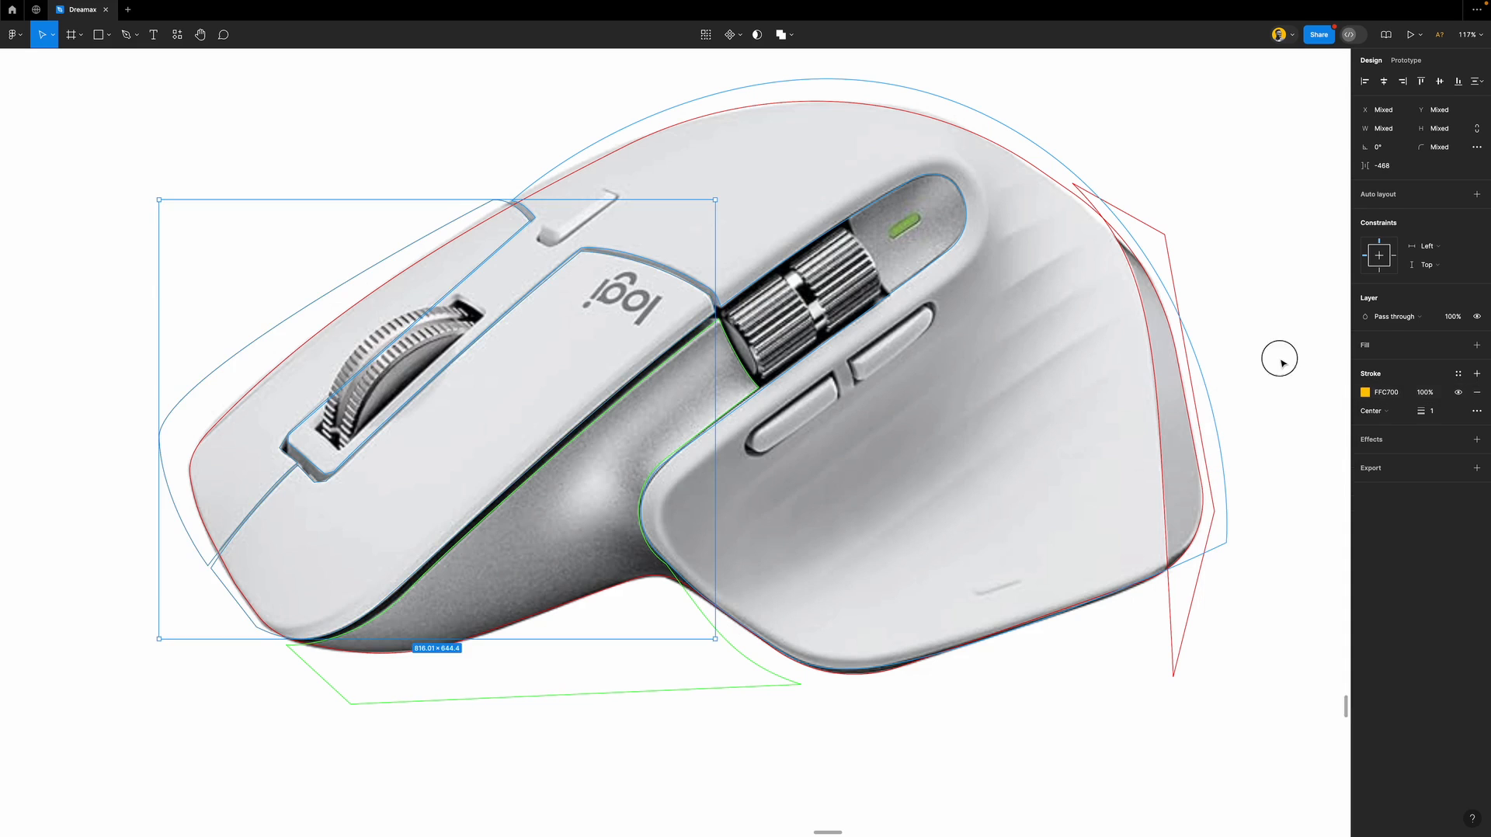
left_click(1245, 353)
Change the stroke colour of the path at the mouse's rear edge to blue 0066FF.
left_click(1159, 392)
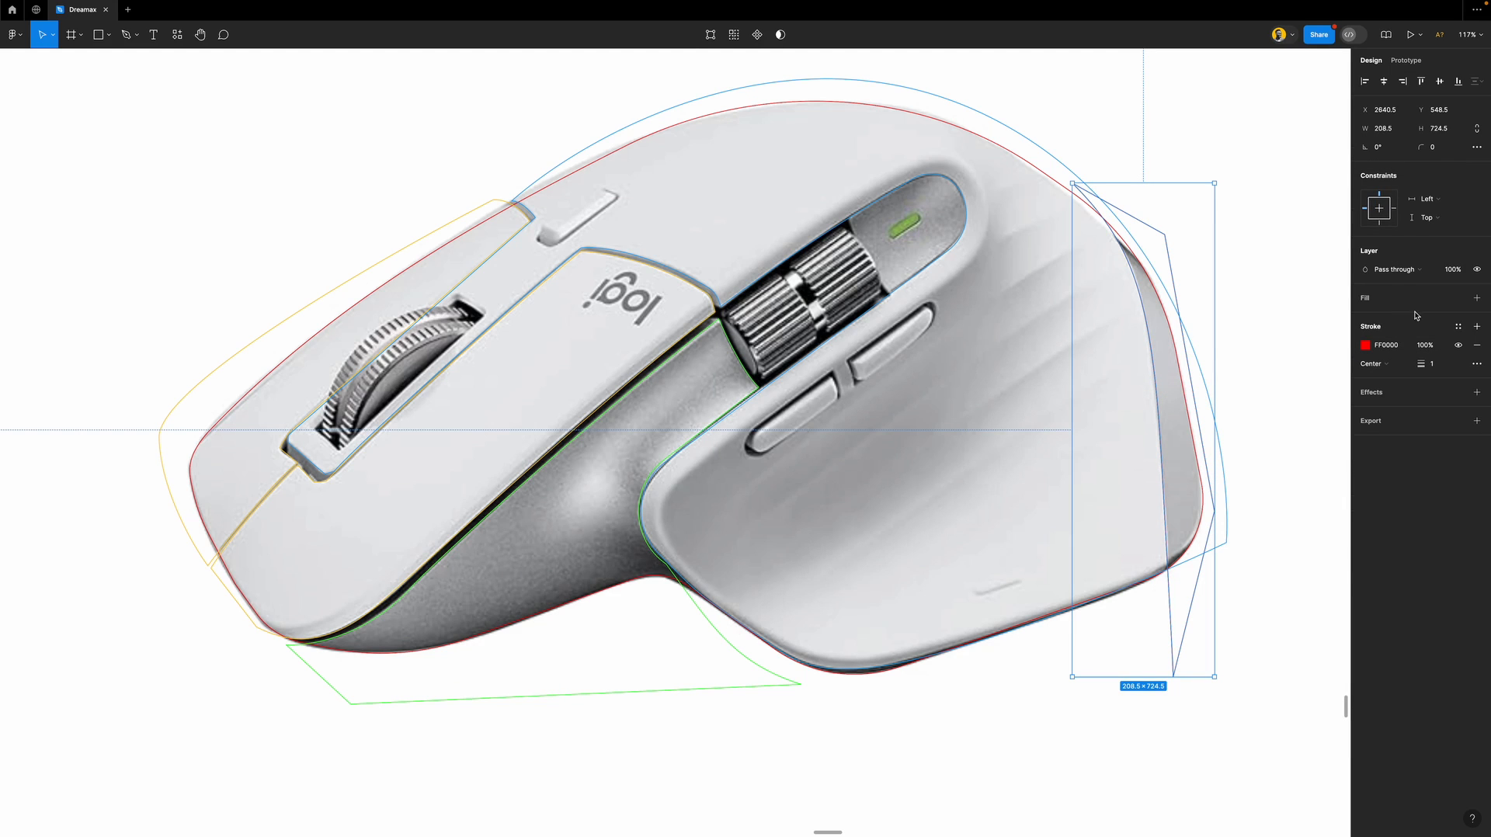
left_click(1365, 345)
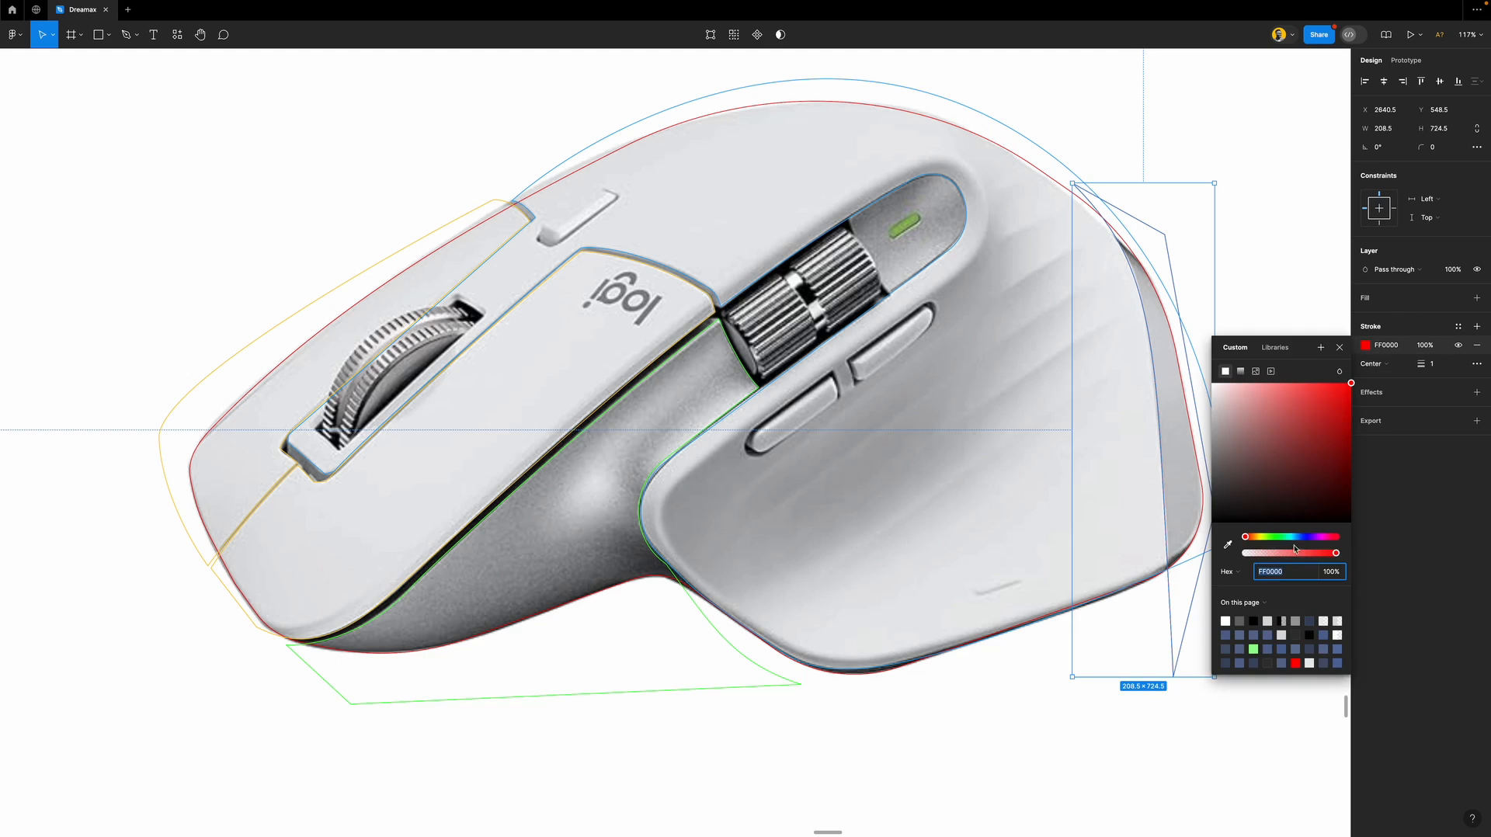
left_click(1297, 537)
left_click_drag(1300, 541, 1304, 541)
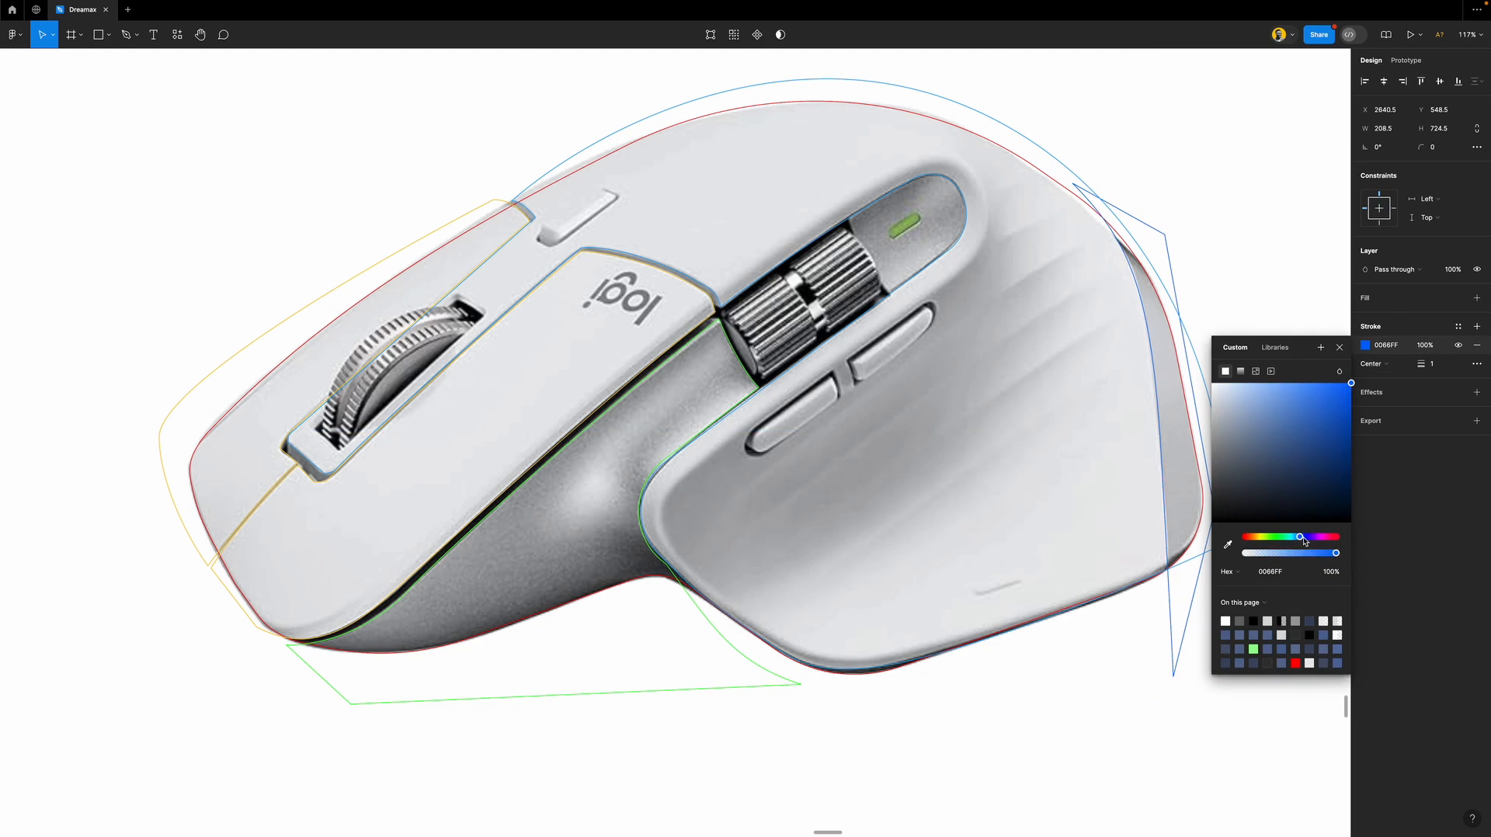
left_click(1252, 284)
left_click(1252, 284)
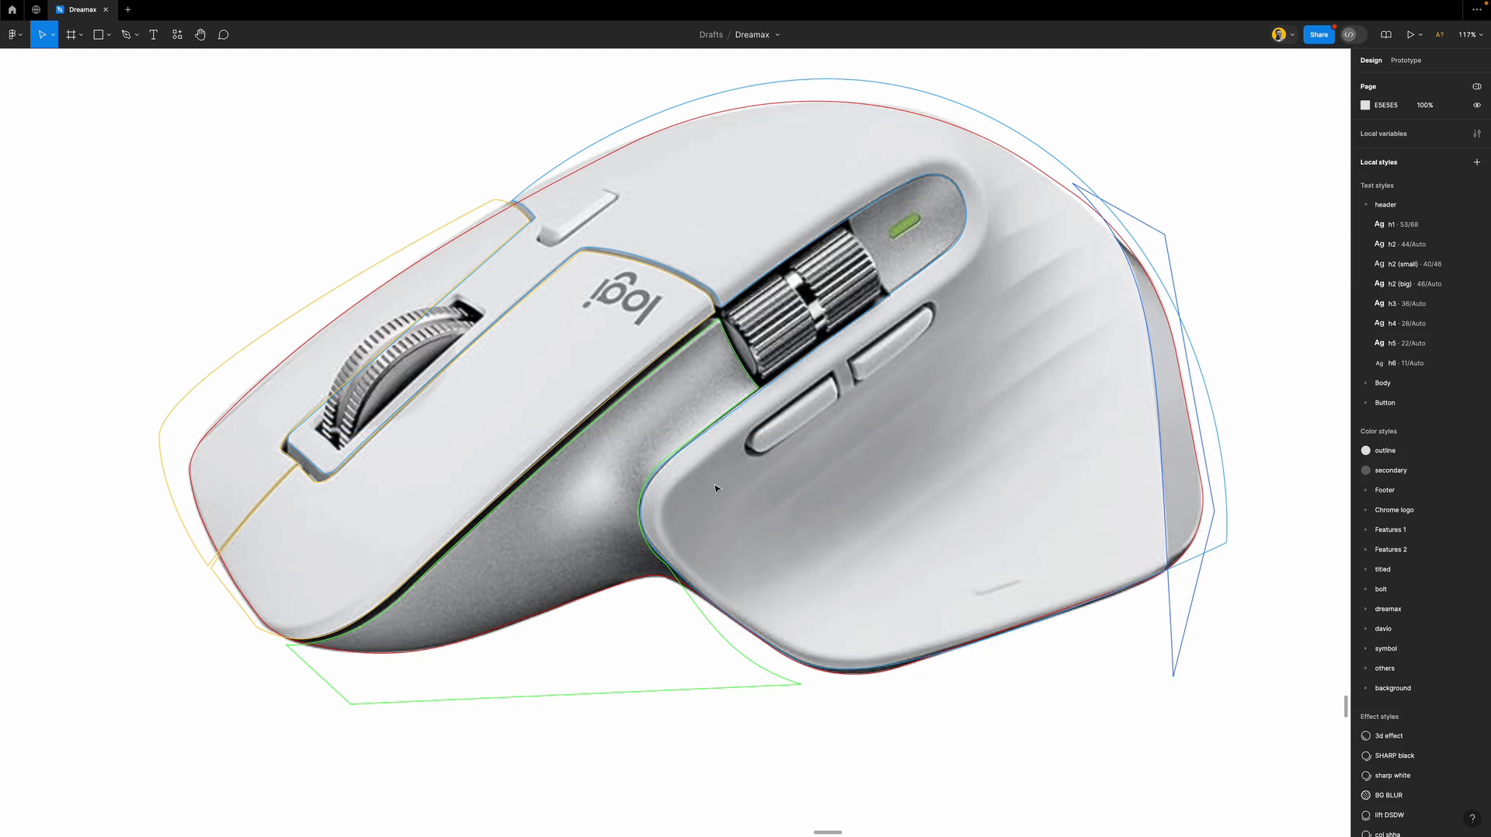
Show the layer list and rename the mouse's overall outline path, Vector 274, as base.
scroll(616, 443, "down", 1)
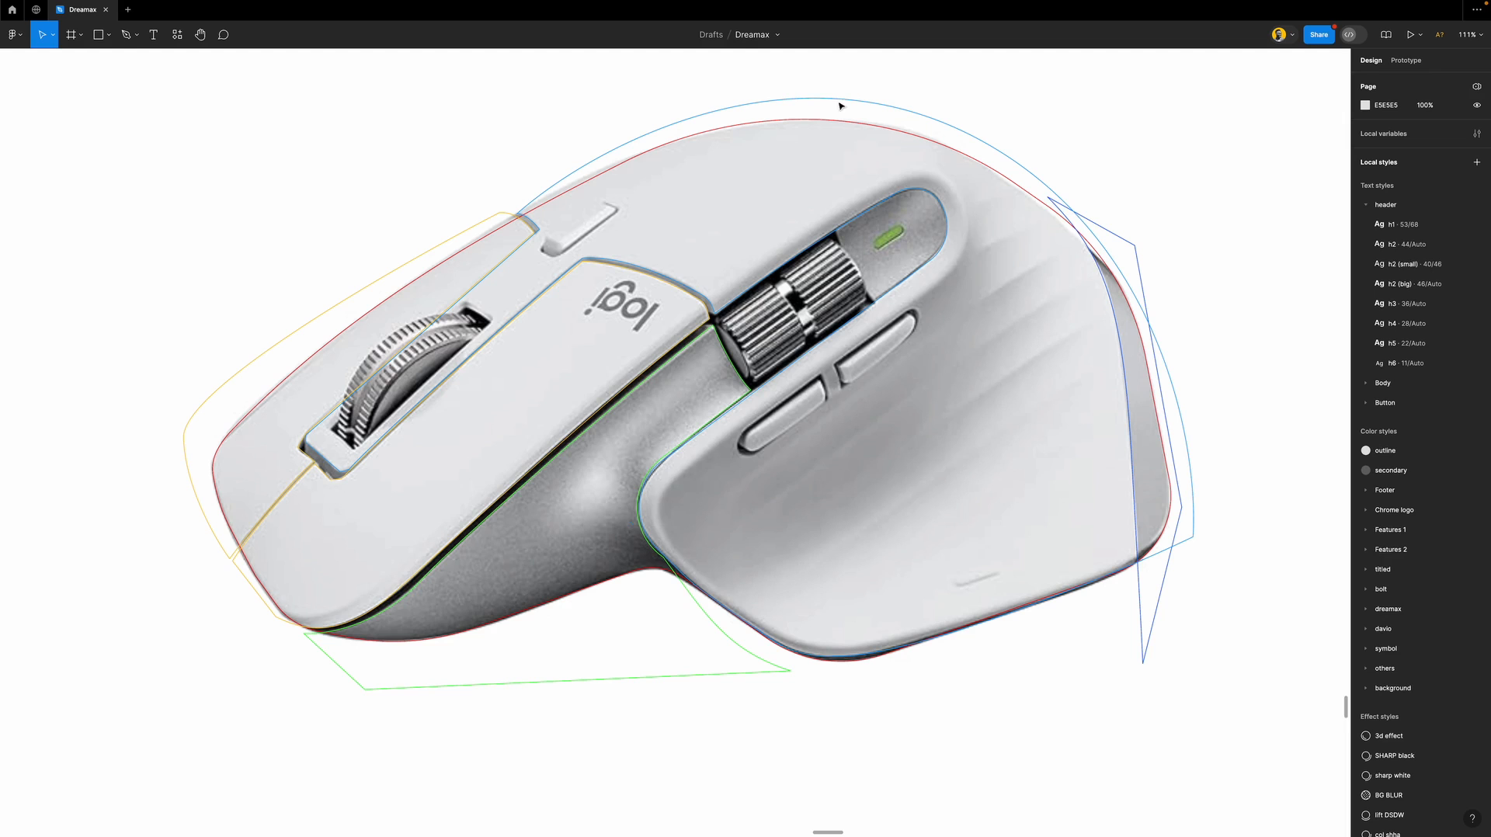
scroll(655, 294, "down", 3)
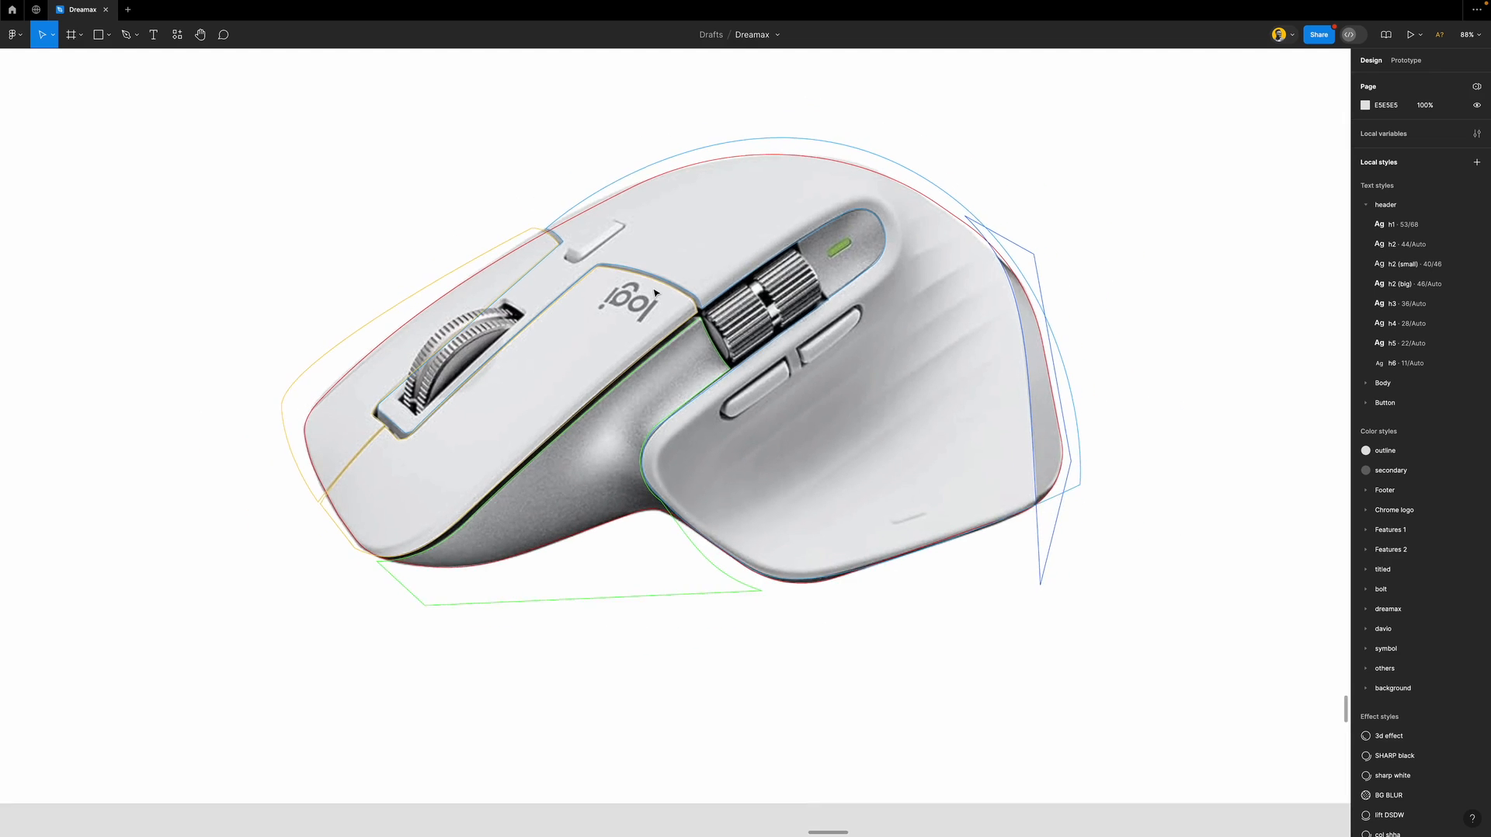
scroll(655, 294, "down", 1)
key("shift+super+backslash")
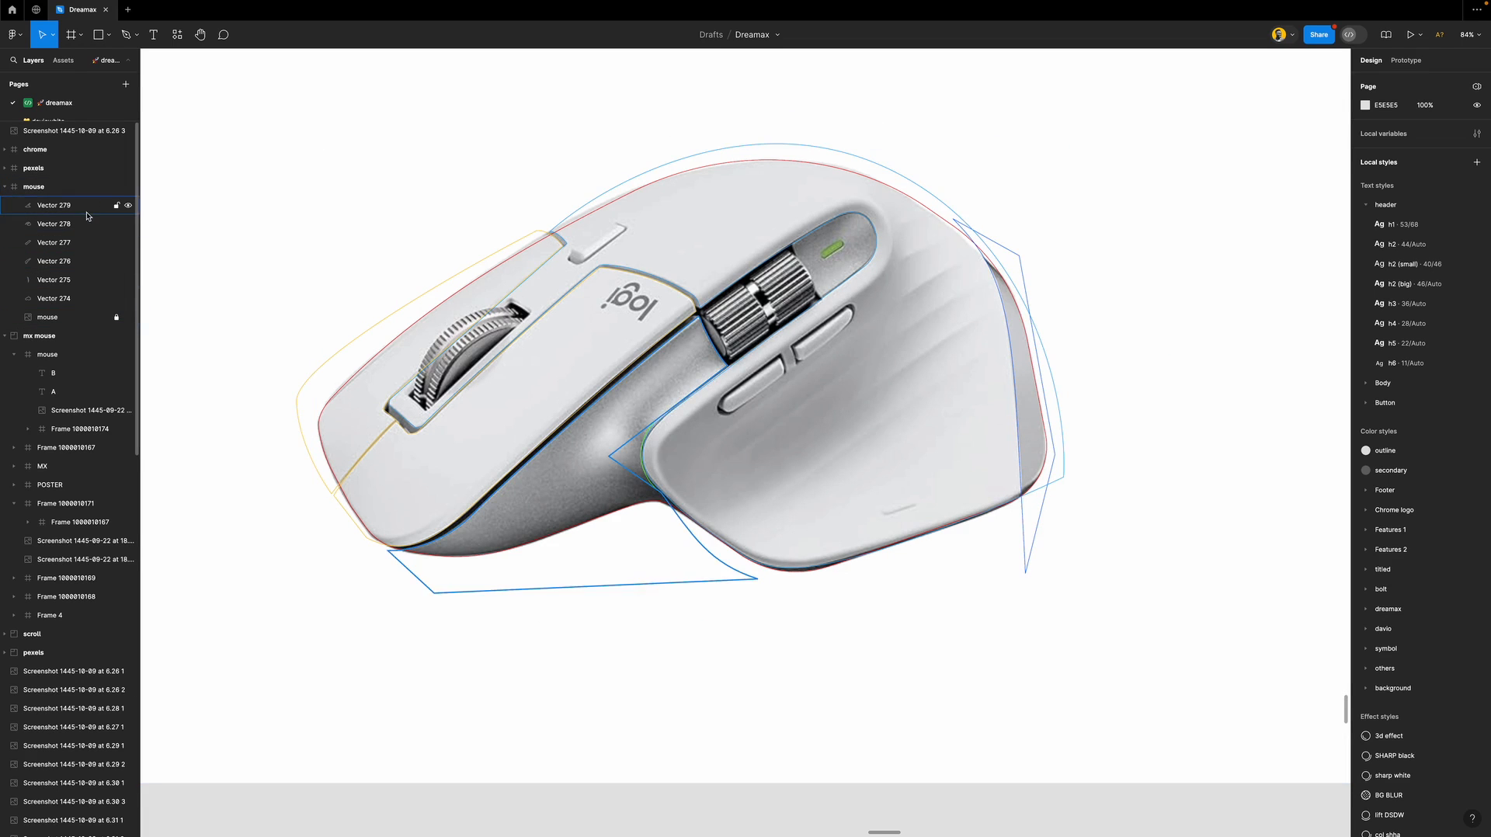
left_click(53, 192)
key("shift+2")
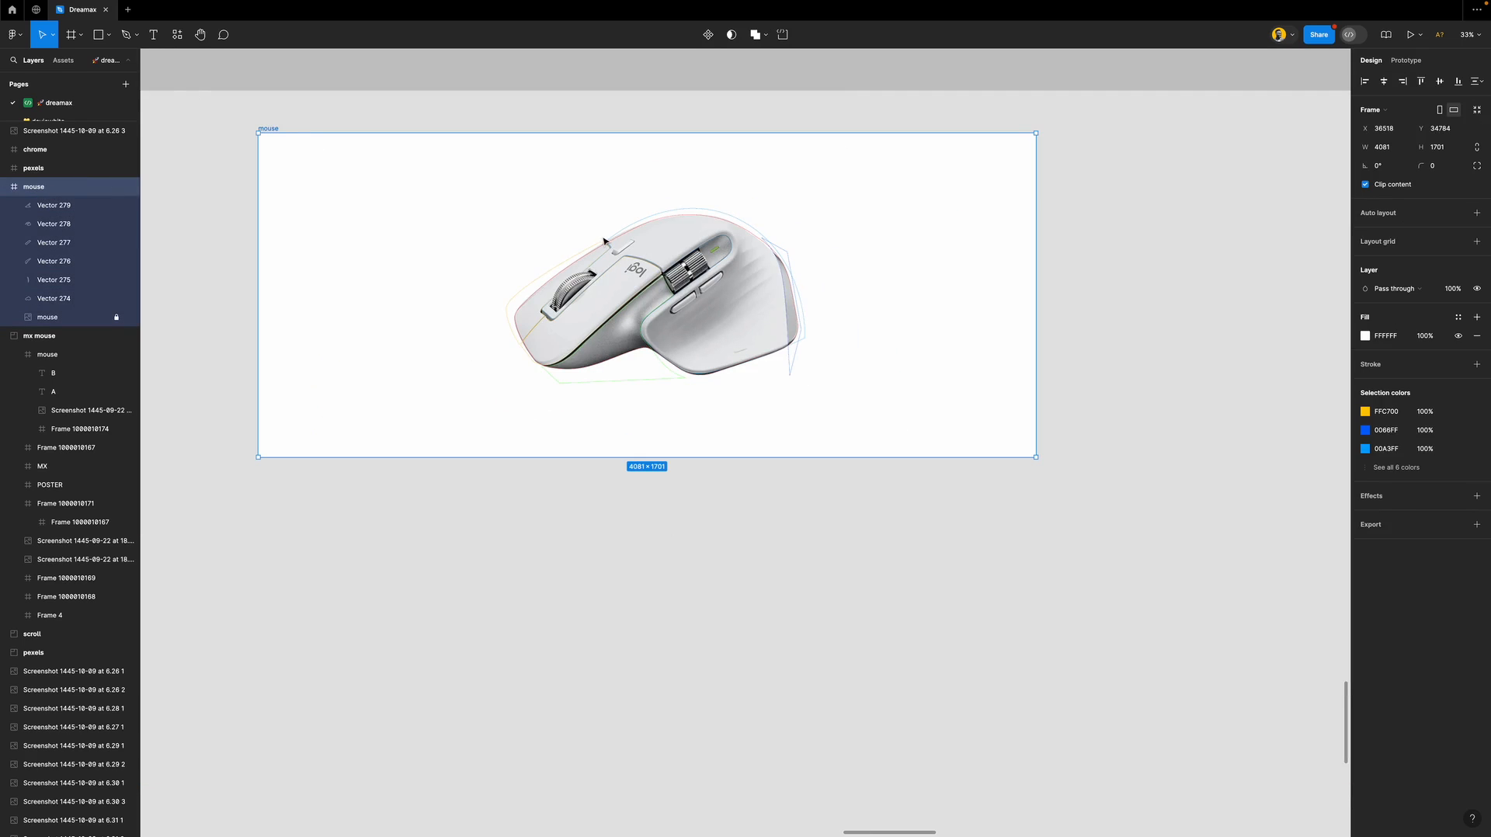
scroll(604, 242, "up", 5)
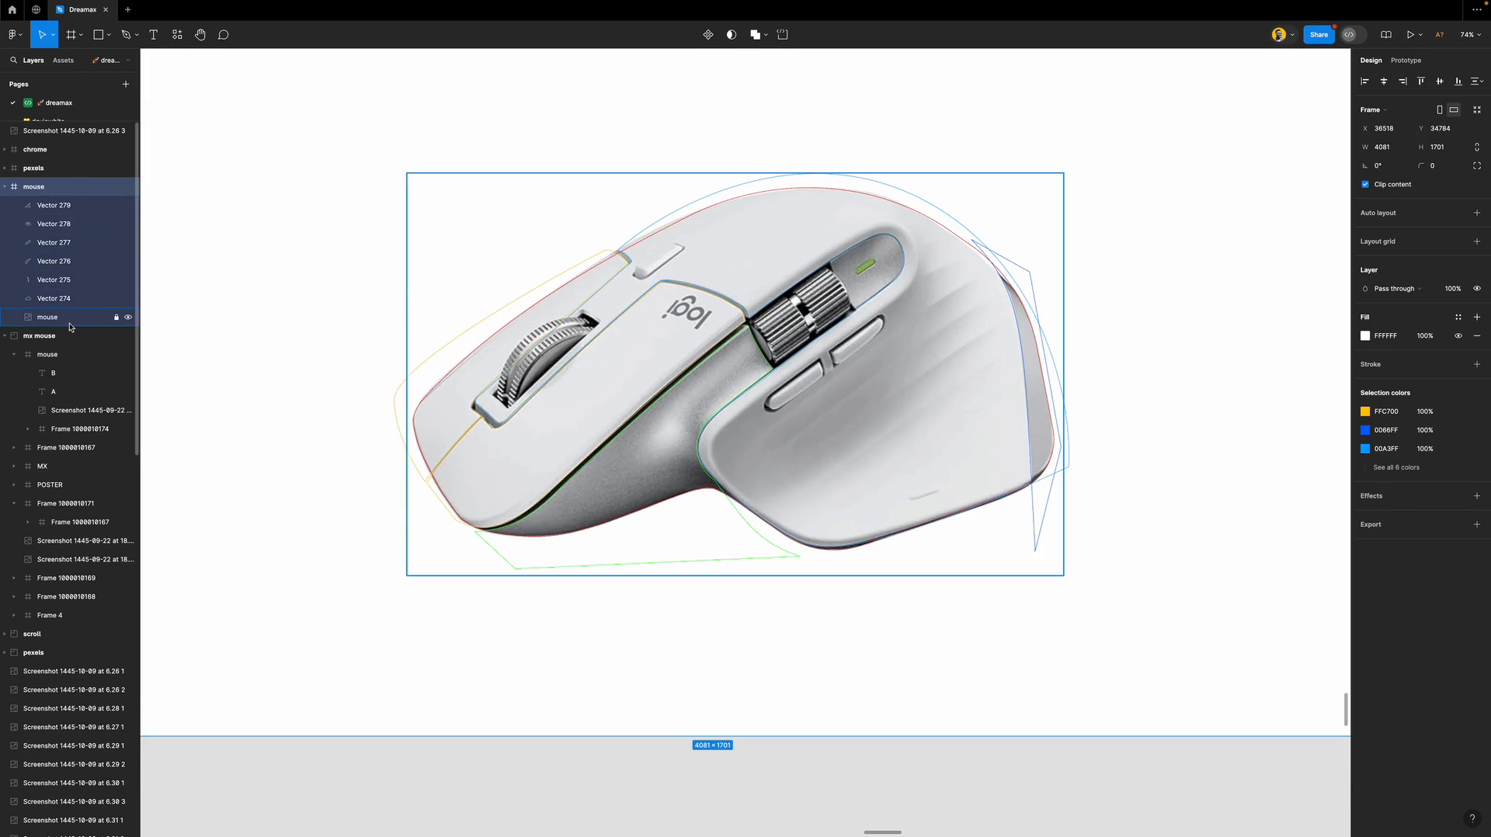
scroll(740, 305, "up", 1)
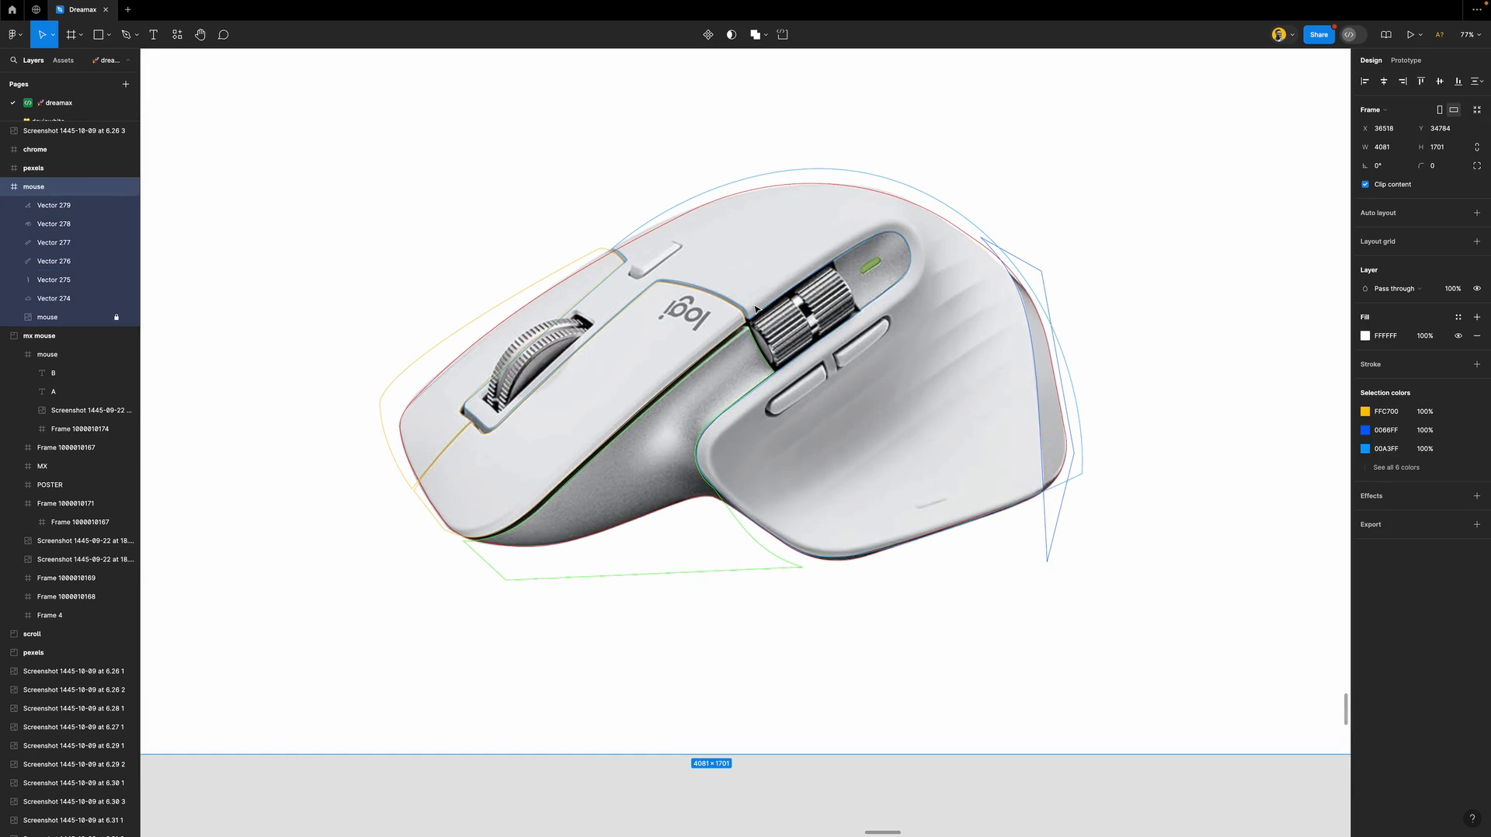
left_click(61, 299)
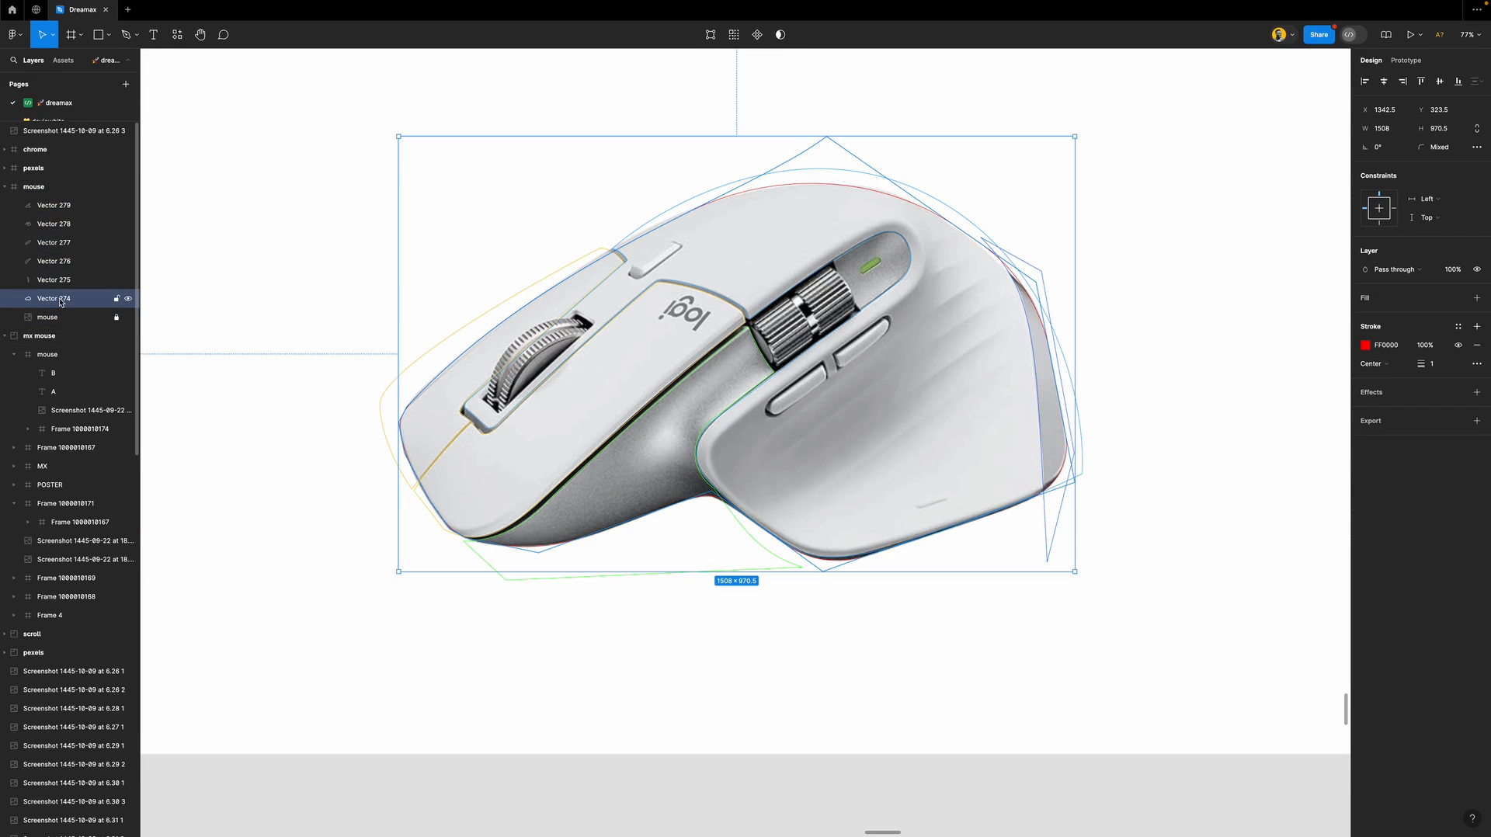
double_click(61, 299)
type("base")
key("Return")
Rename the path of the button beyond the scroll wheel, Vector 276, as right.
left_click(64, 279)
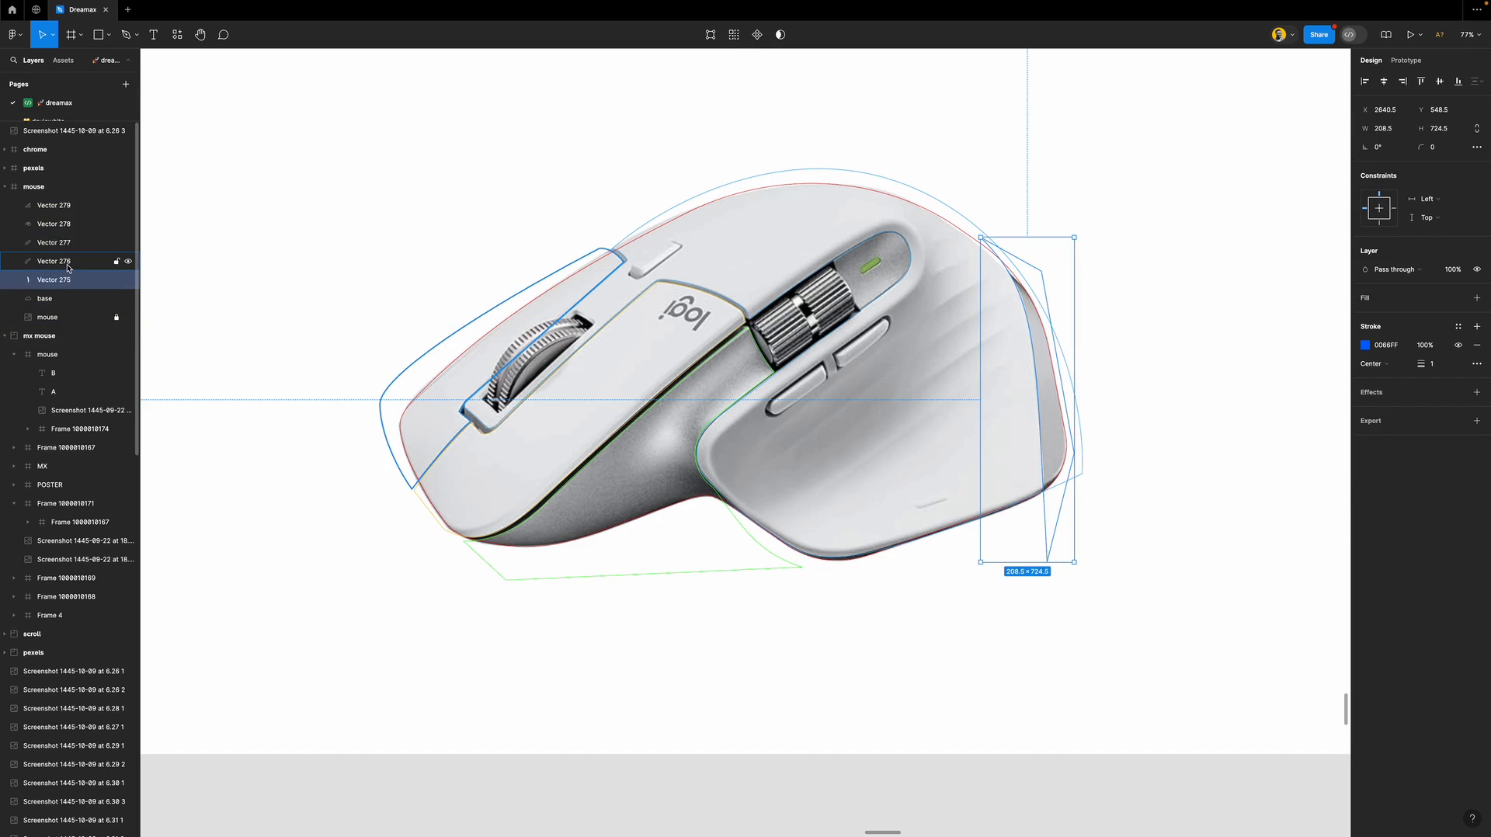
left_click(68, 267)
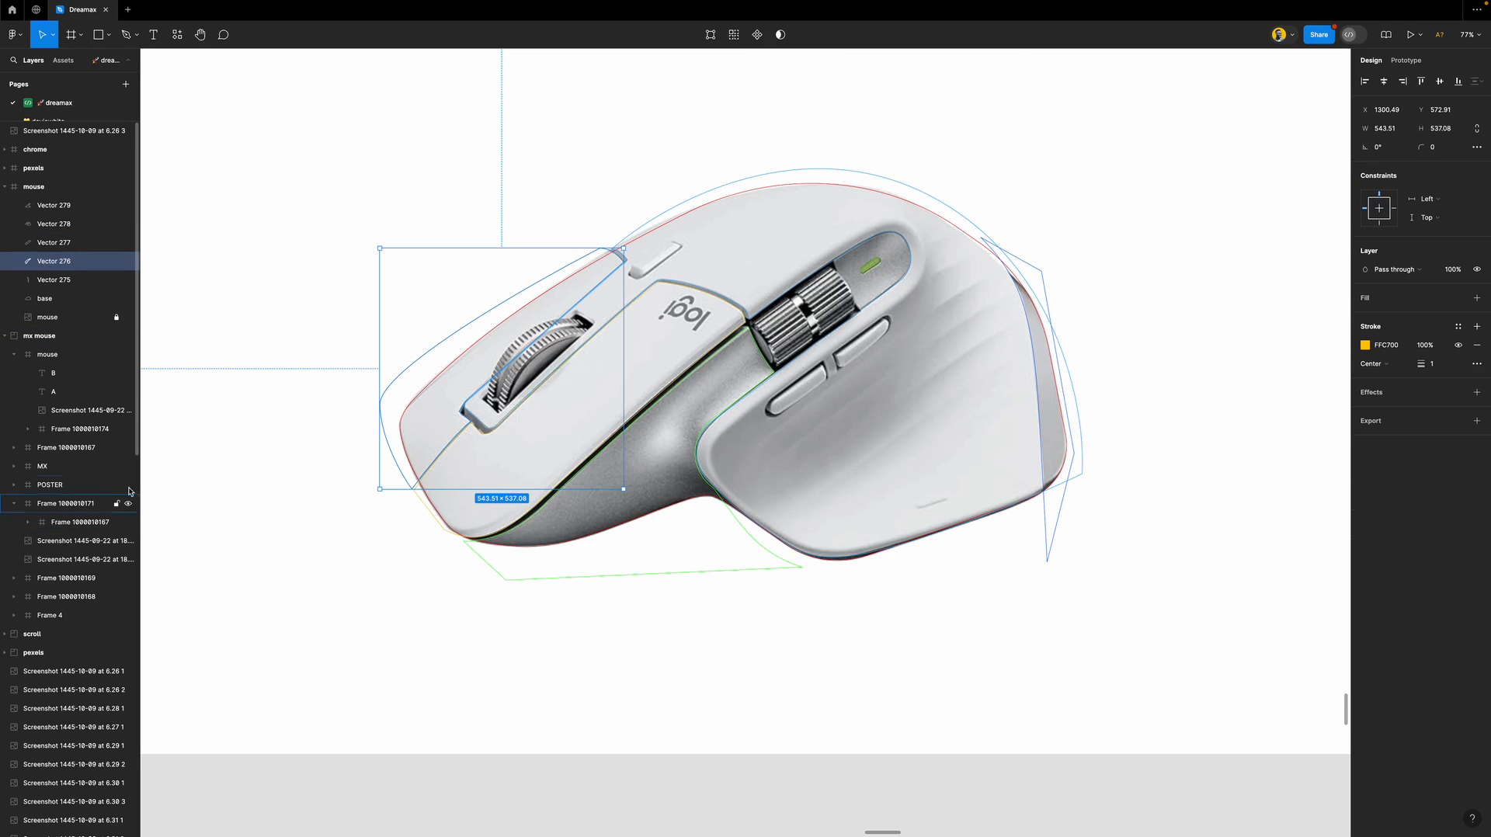
double_click(55, 261)
type("right")
key("Return")
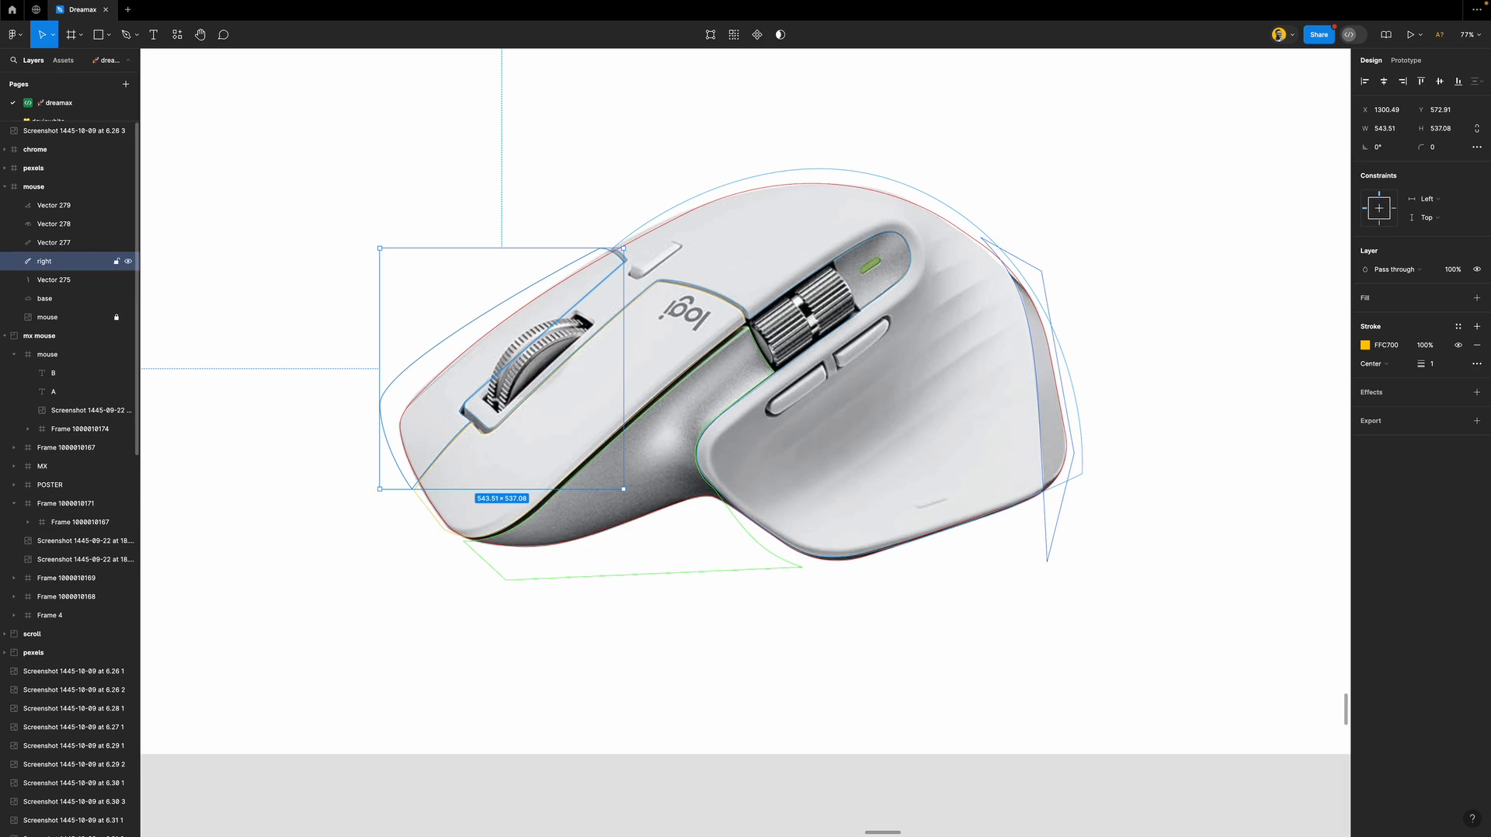
Rename the logo button's path layer as left.
left_click(56, 280)
left_click(68, 243)
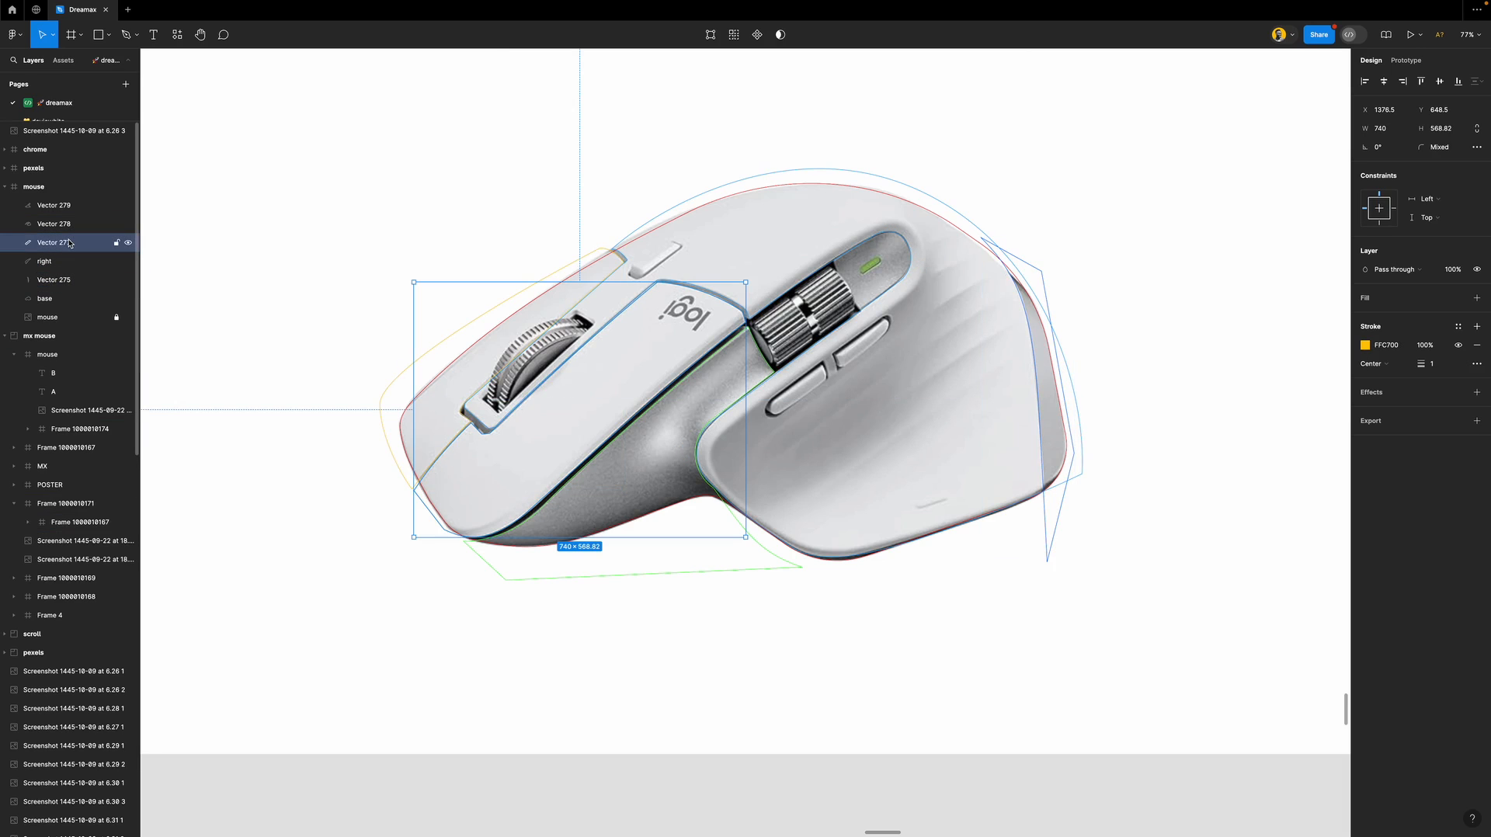
double_click(68, 243)
type("left")
key("Return")
Rename the middle body path, Vector 278, as middle.
left_click(59, 224)
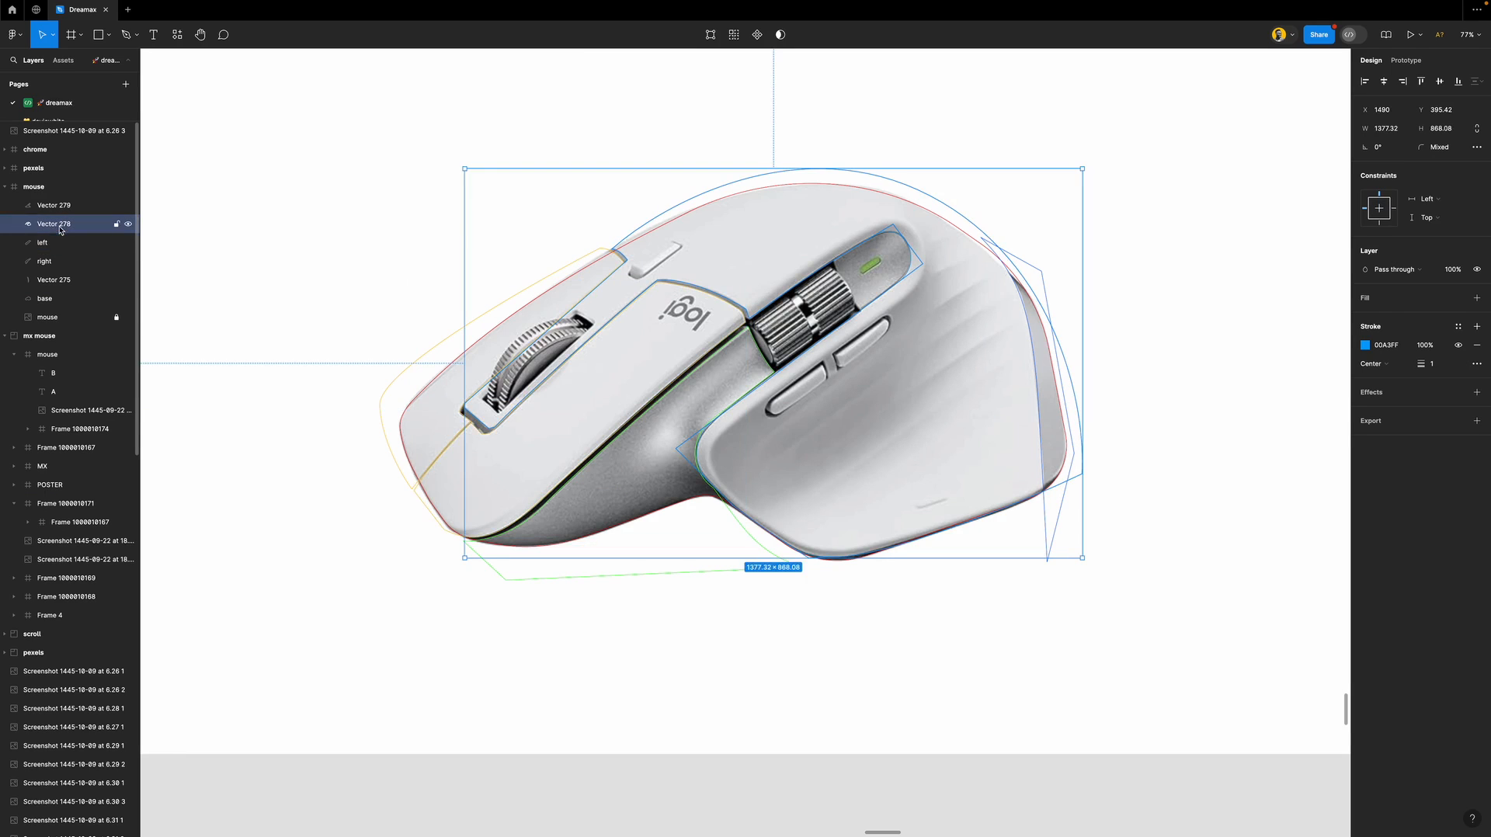
left_click(60, 225)
type("ml")
type("ddle")
key("Return")
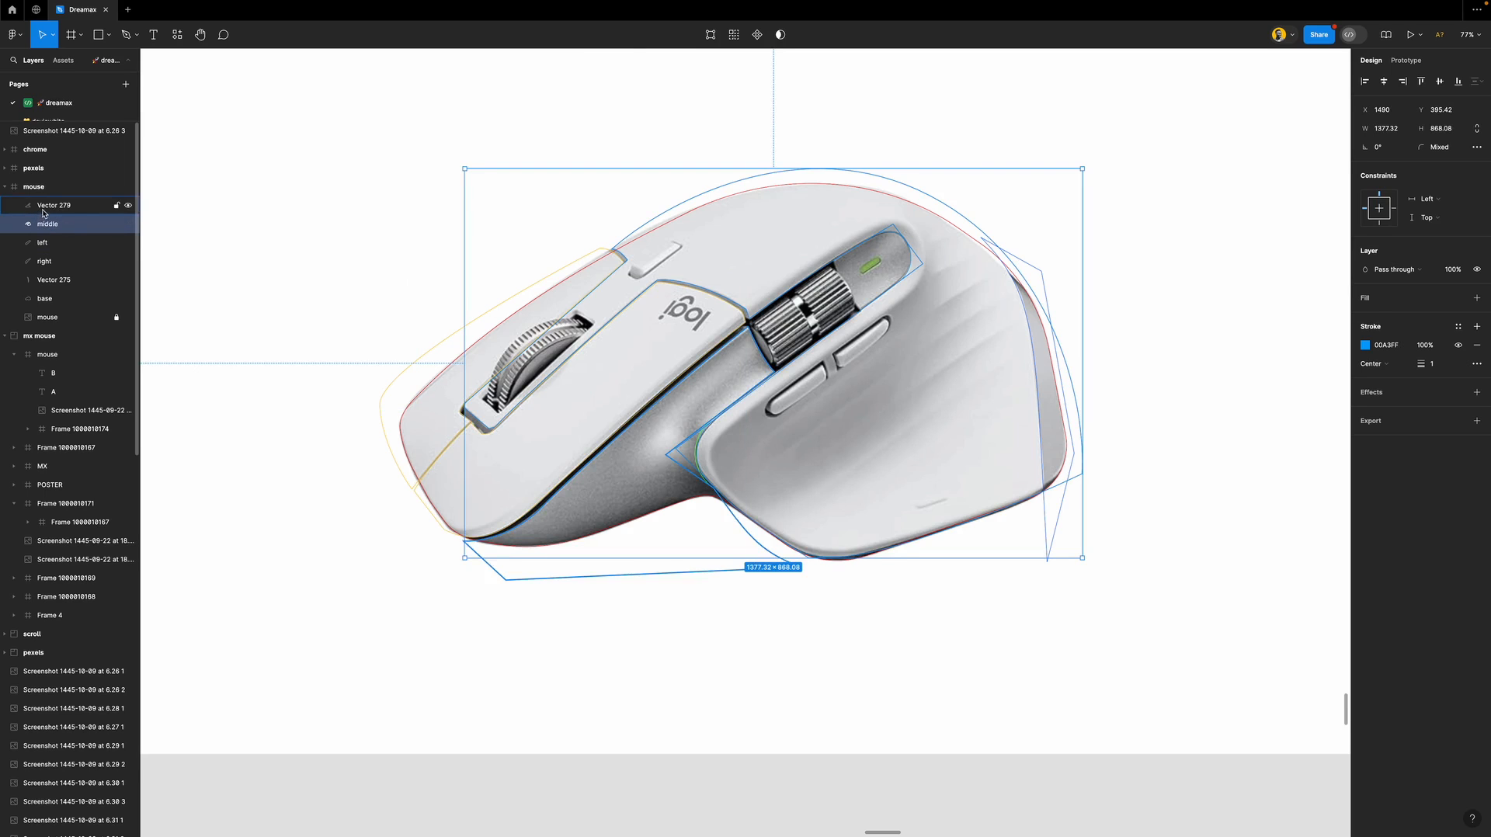
Rename the green side body path, Vector 279, as side.
left_click(48, 205)
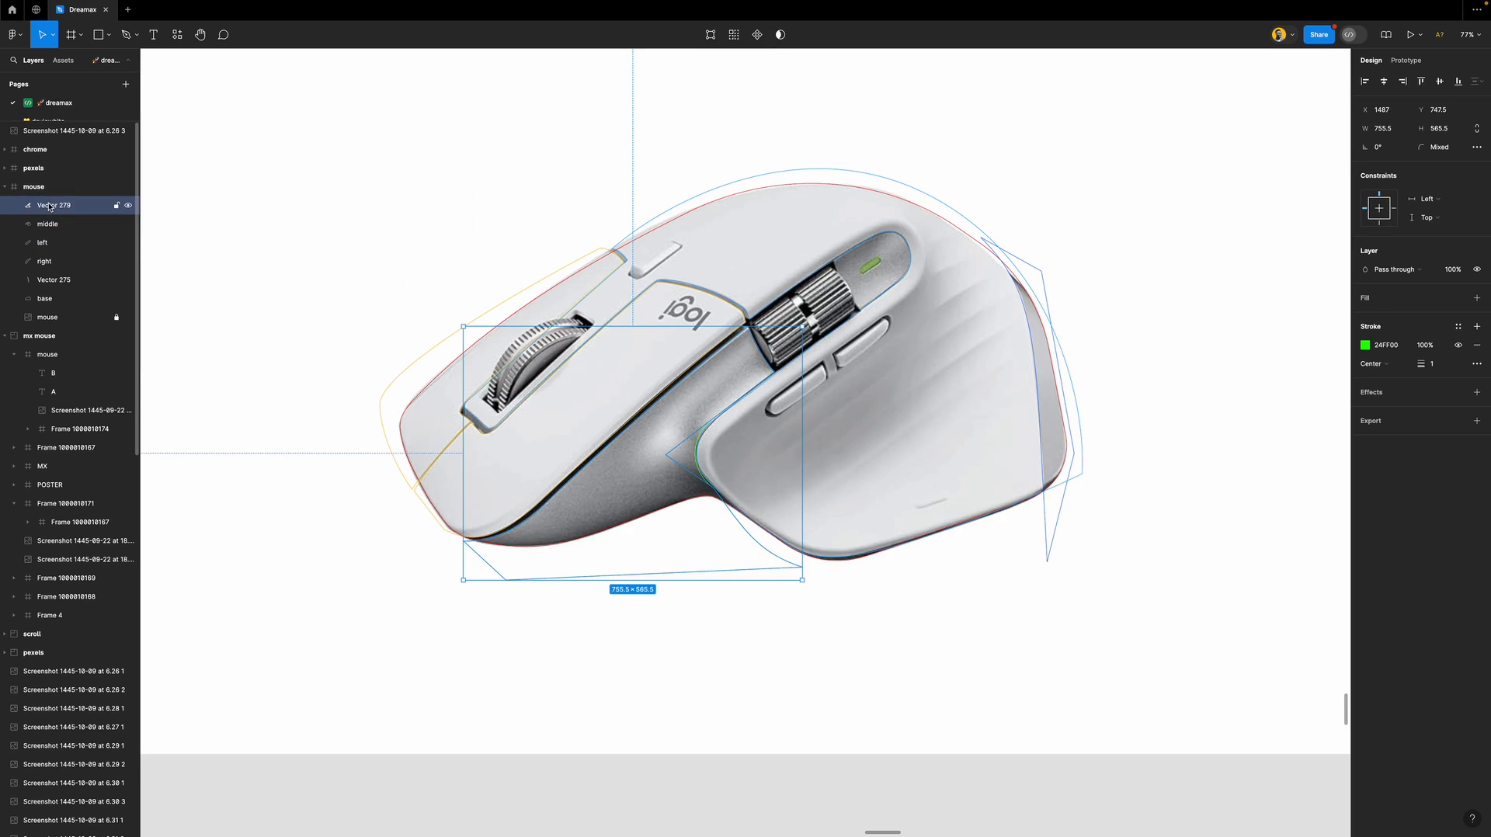
double_click(48, 206)
type("side")
key("Return")
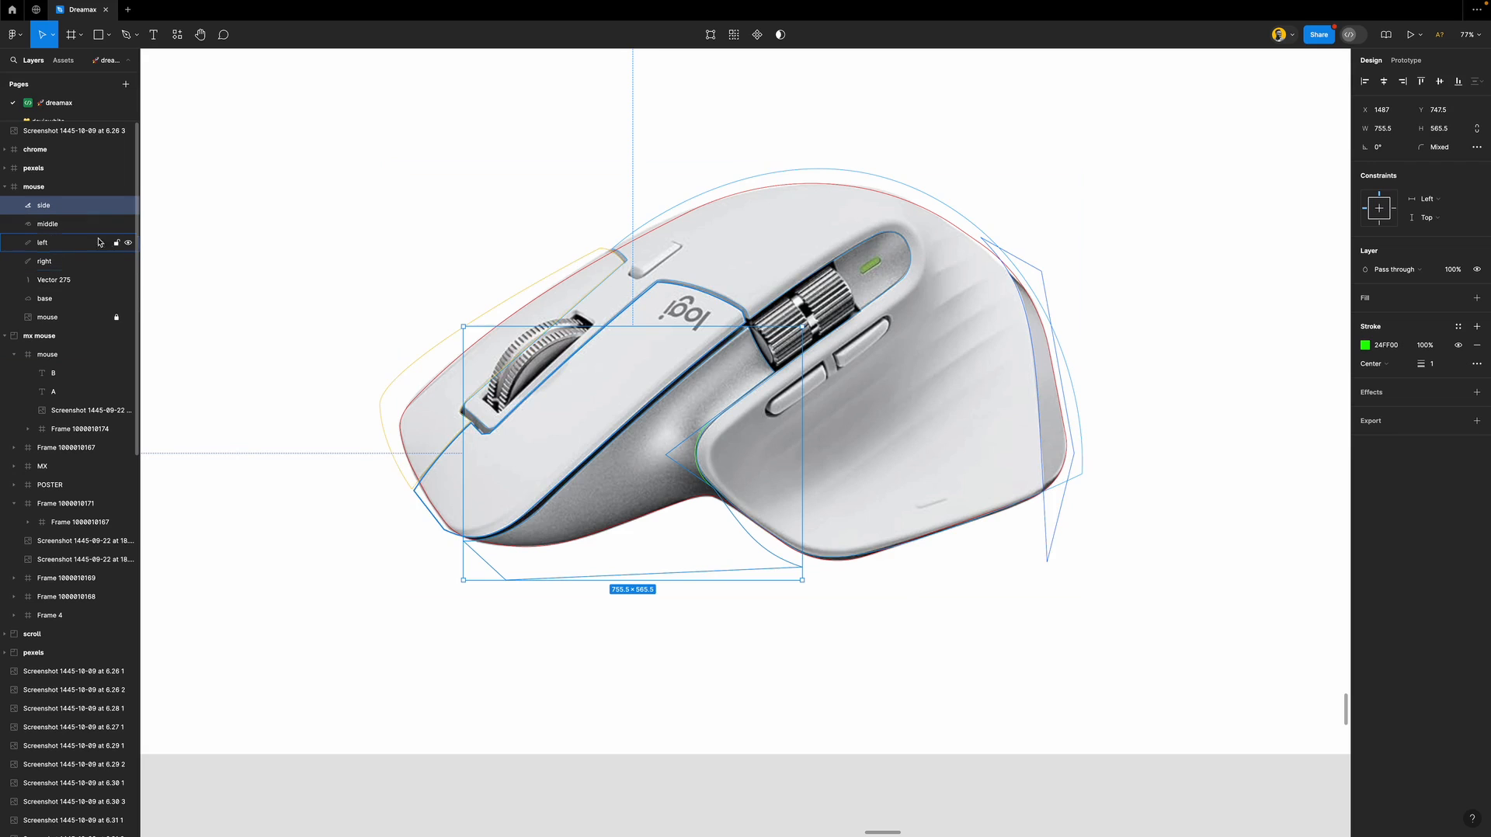
Duplicate the base outline layer within the mouse frame.
left_click(64, 302)
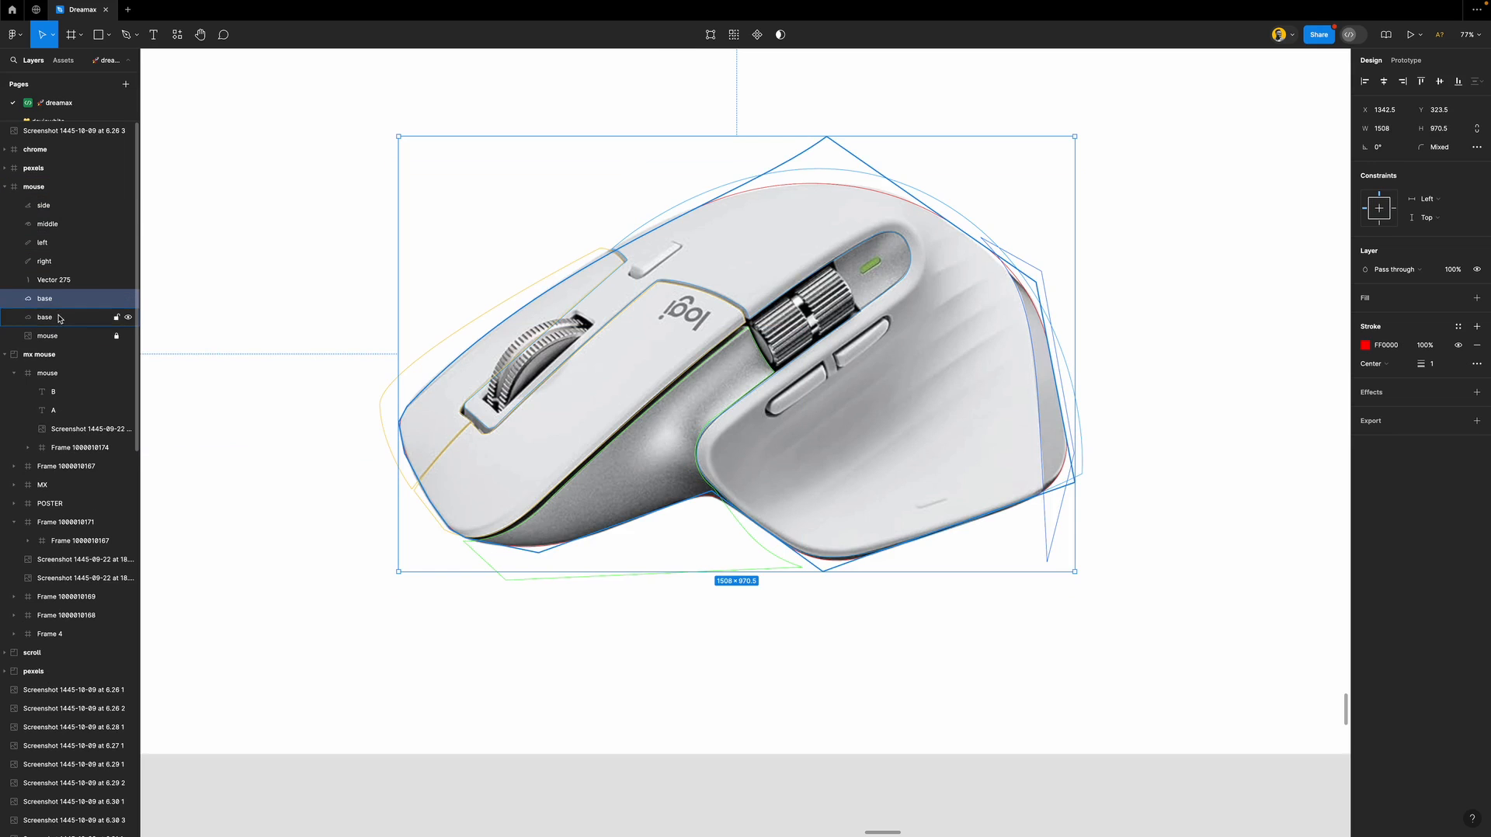
Create a mask group from the two stacked base outline layers and rename the group as mouse.
key("super+d")
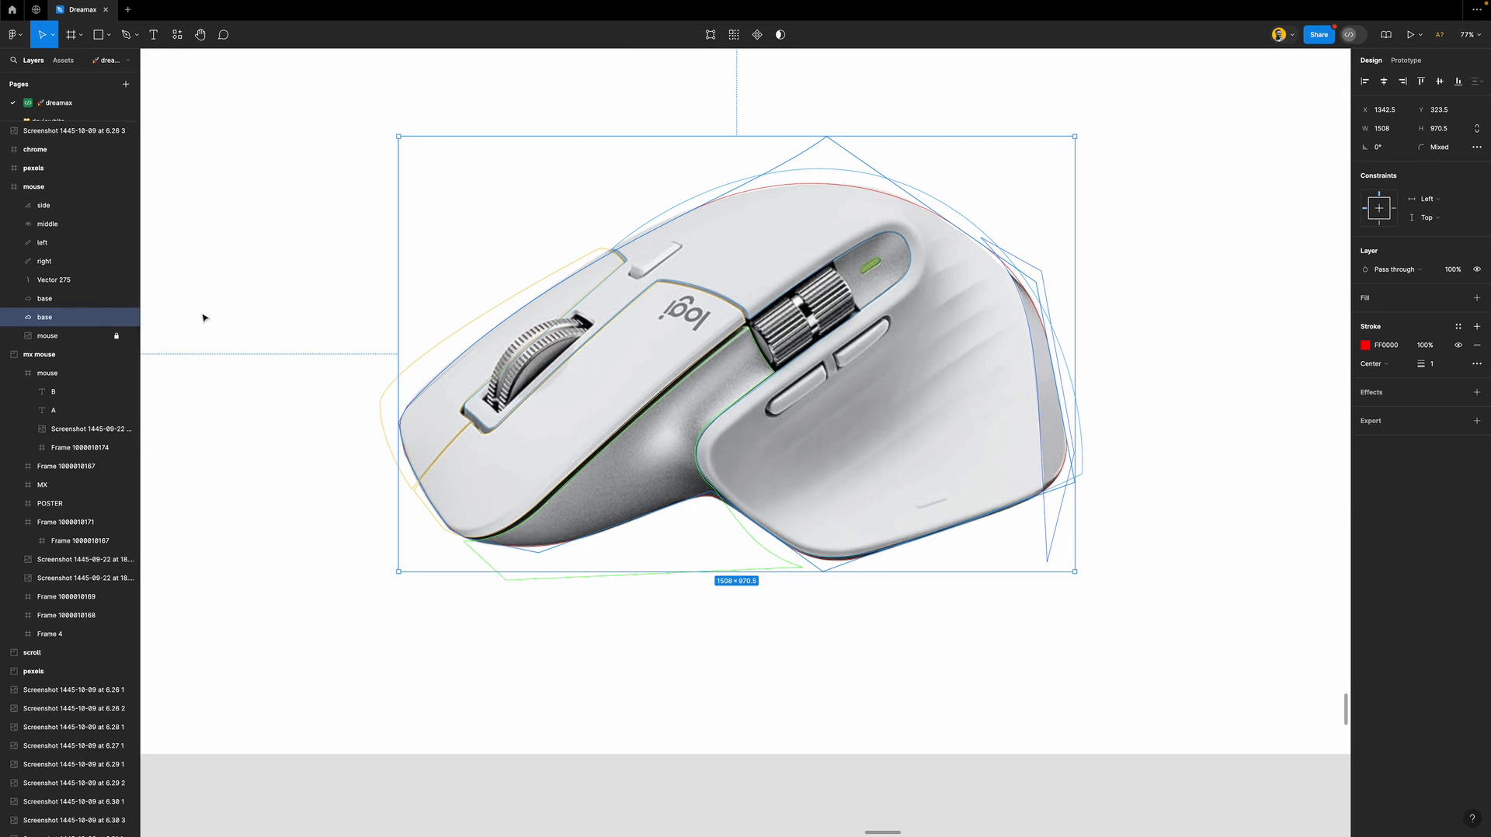
left_click(50, 299, "shift")
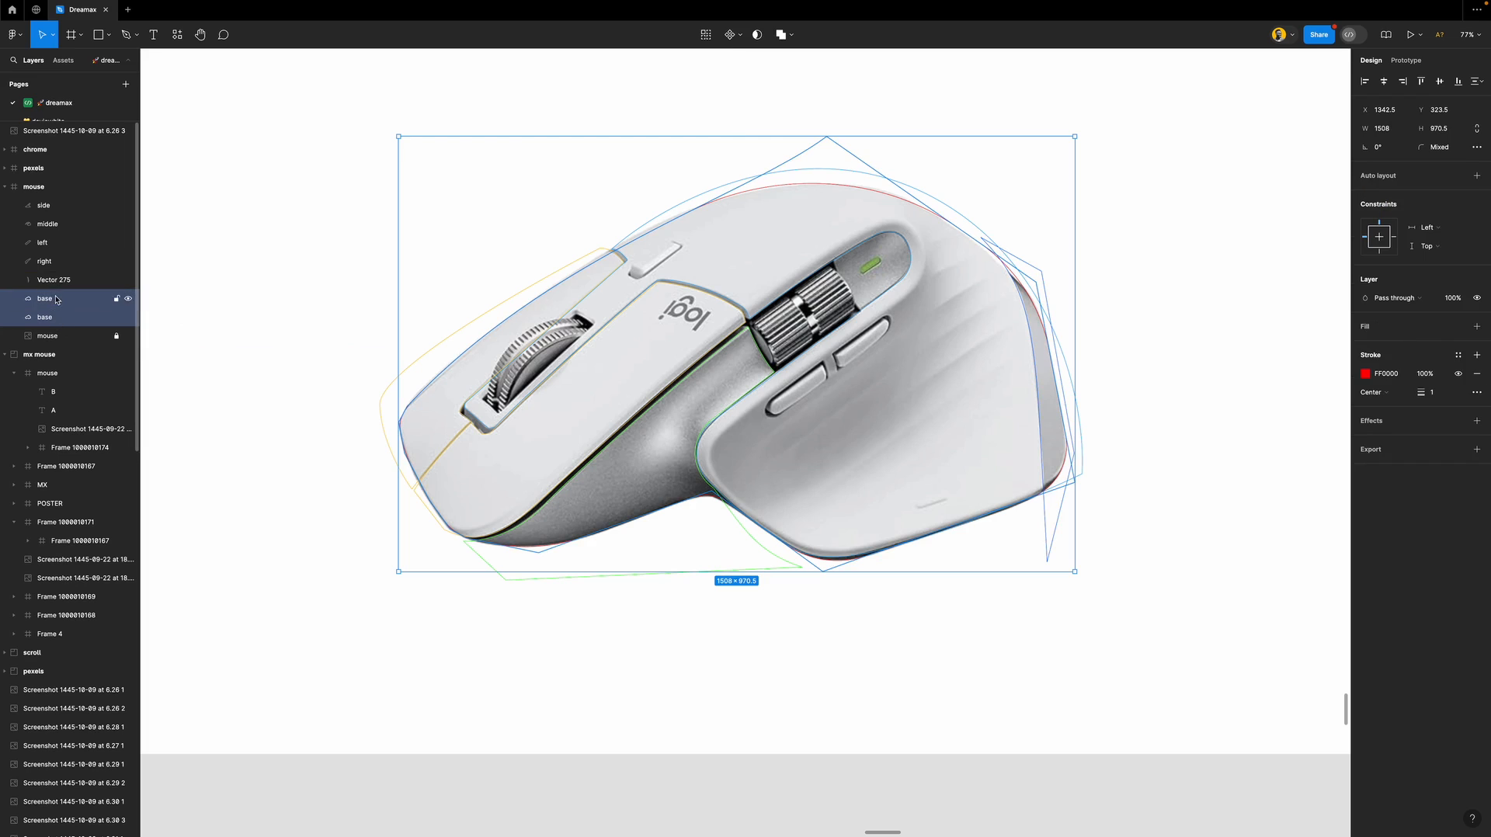
left_click(757, 36)
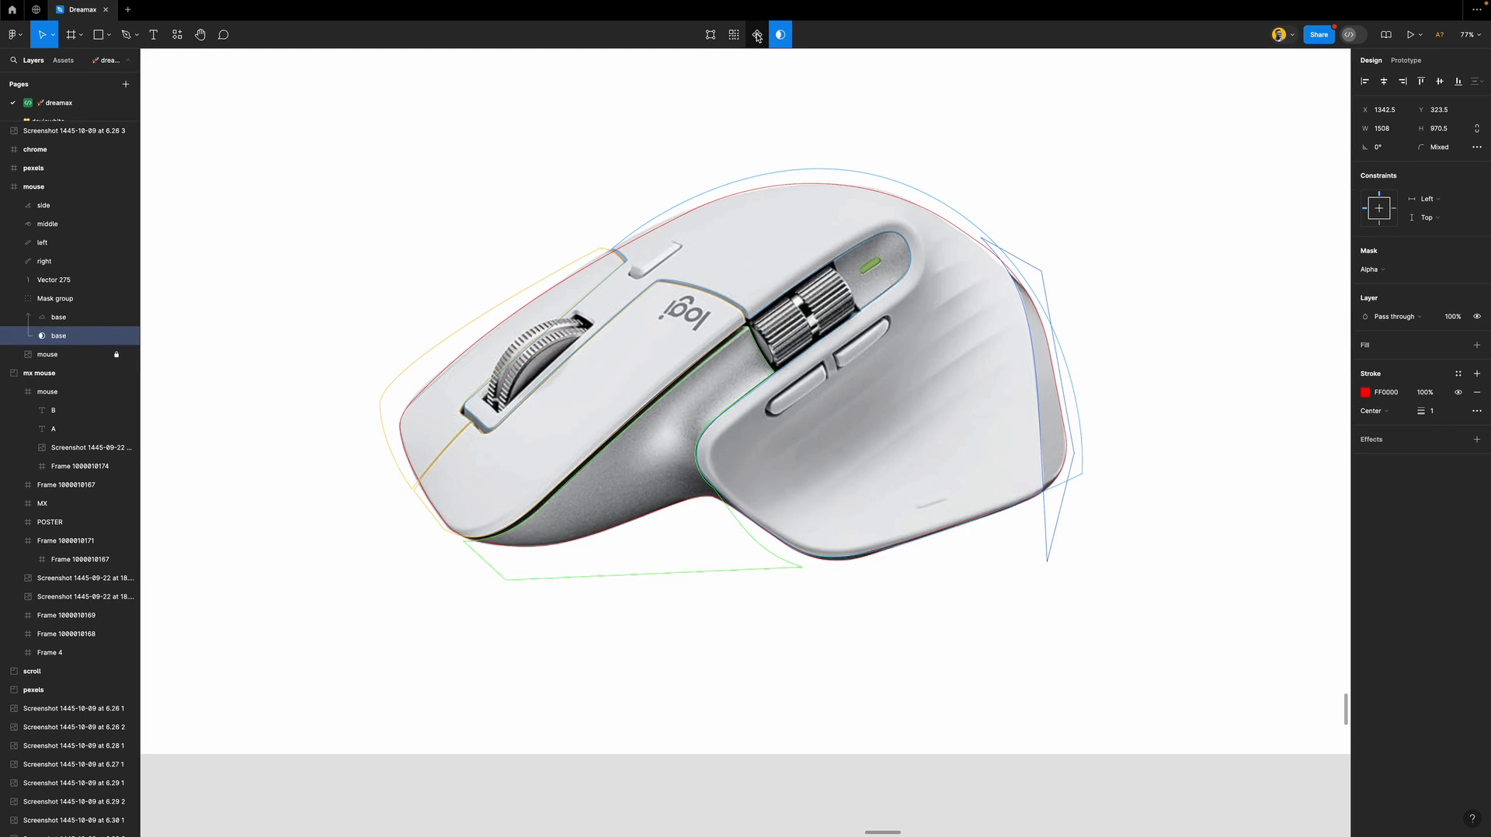
double_click(69, 301)
type("mo")
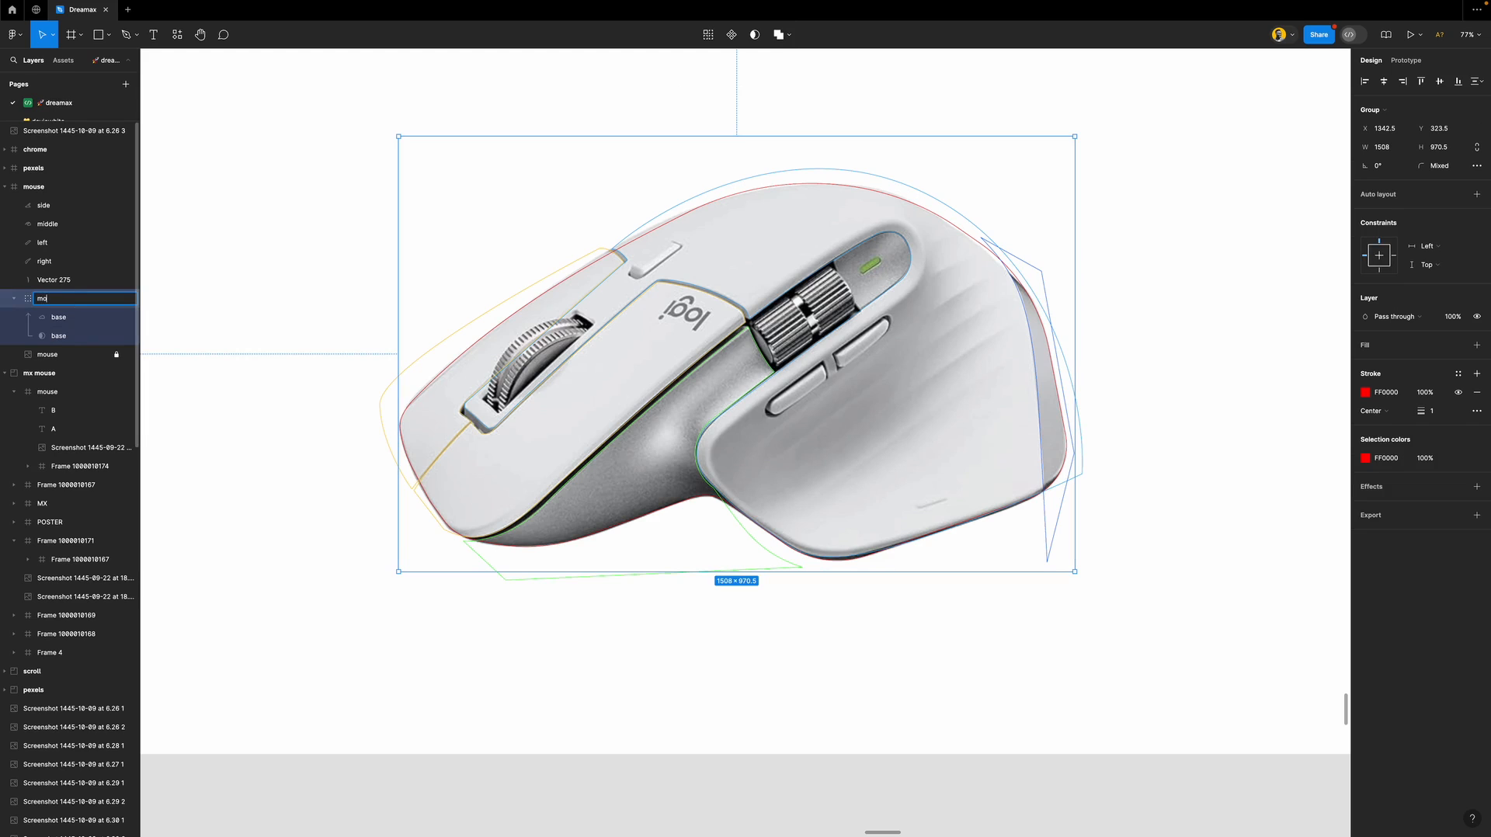
type("use")
key("Return")
Move the side, middle, left, right and Vector 275 paths into the mouse mask group, above the base layers.
left_click(46, 205)
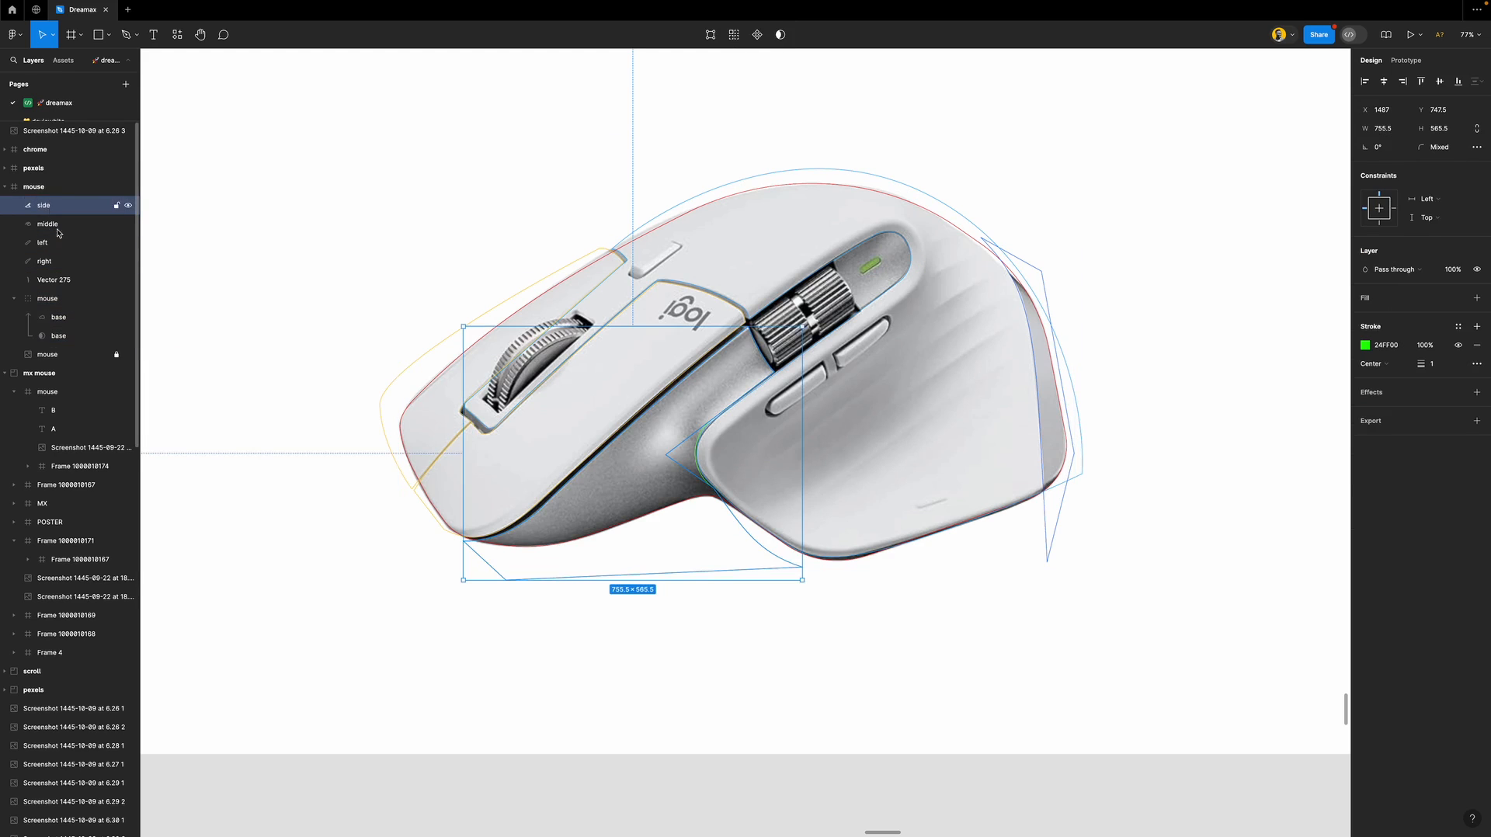
left_click(64, 281, "shift")
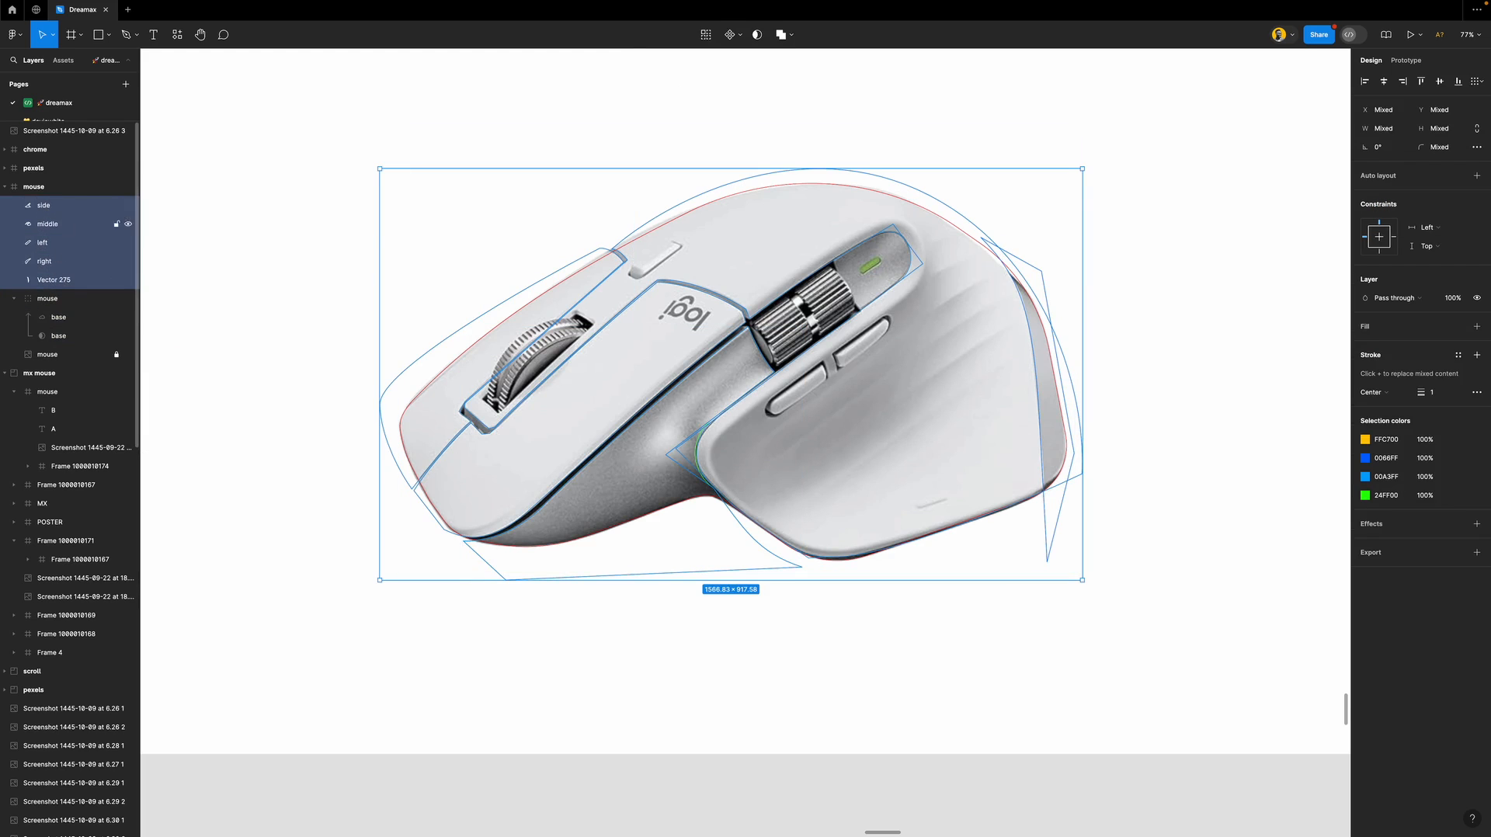
left_click(44, 207)
left_click_drag(43, 207, 93, 314)
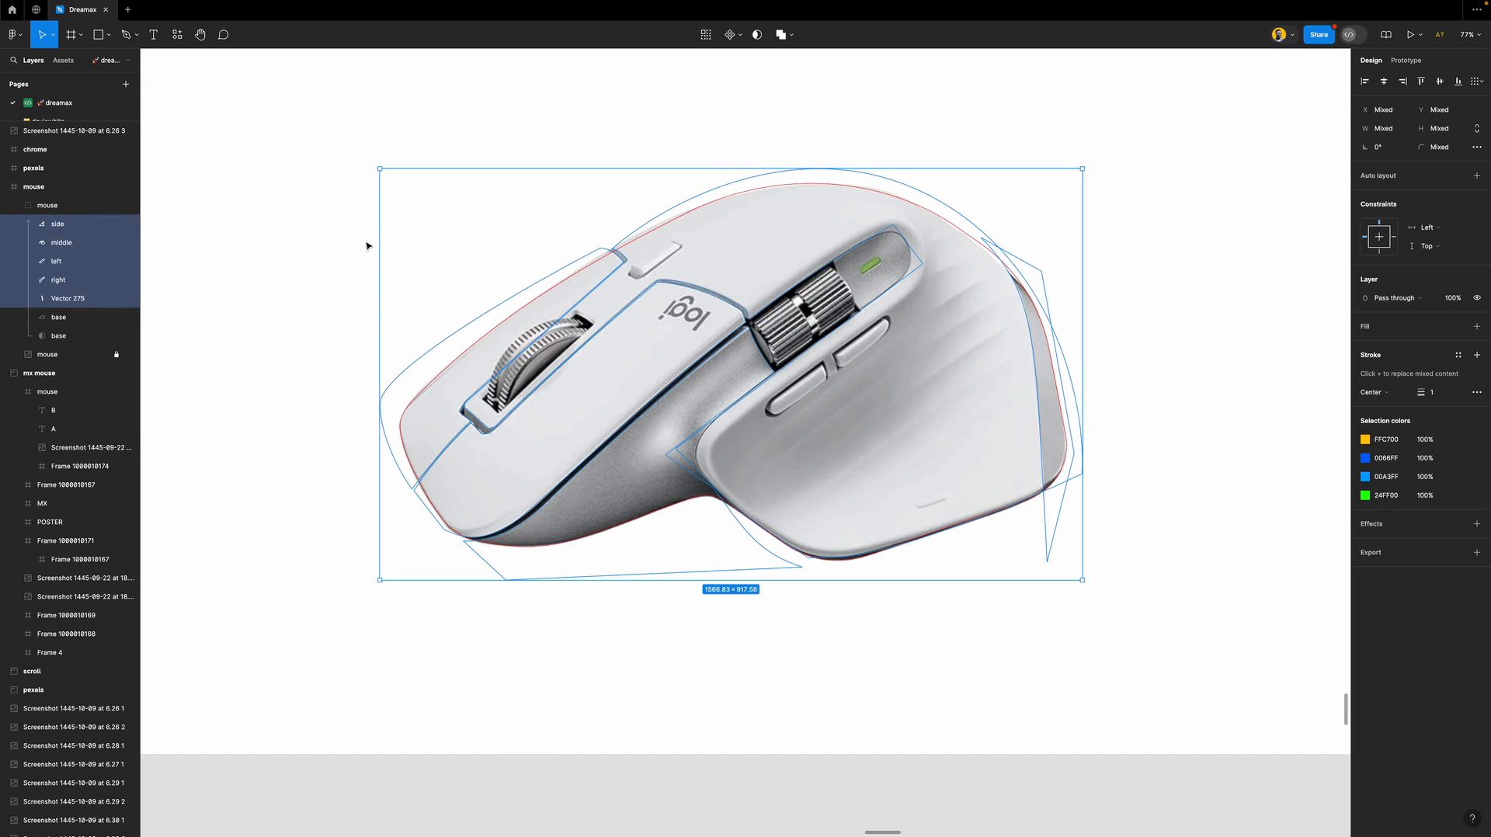
left_click(338, 281)
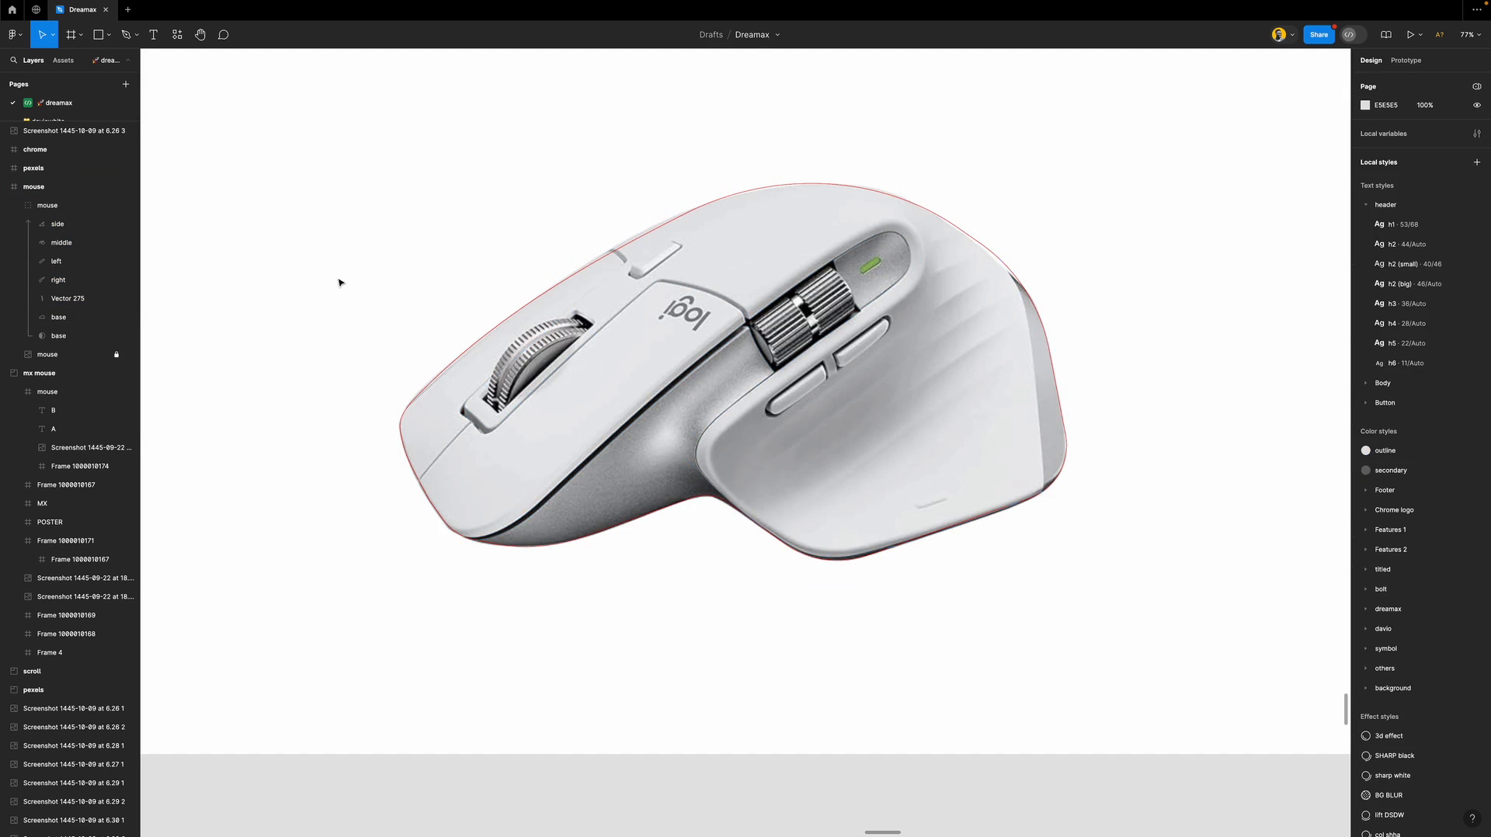
Add a D9D9D9 fill to the base layer that acts as the mask in the mouse group.
left_click(73, 339)
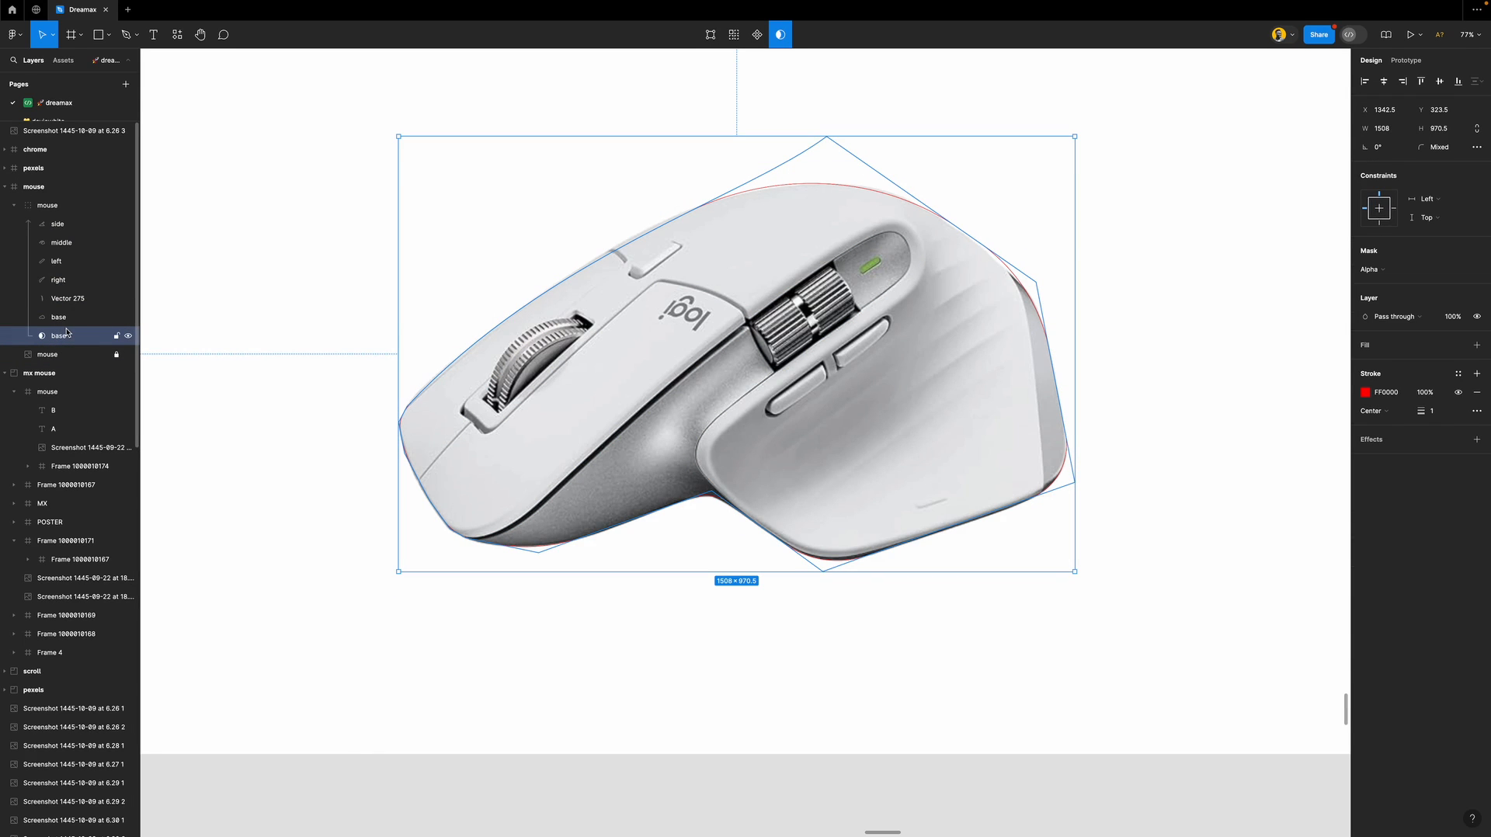
left_click(1412, 348)
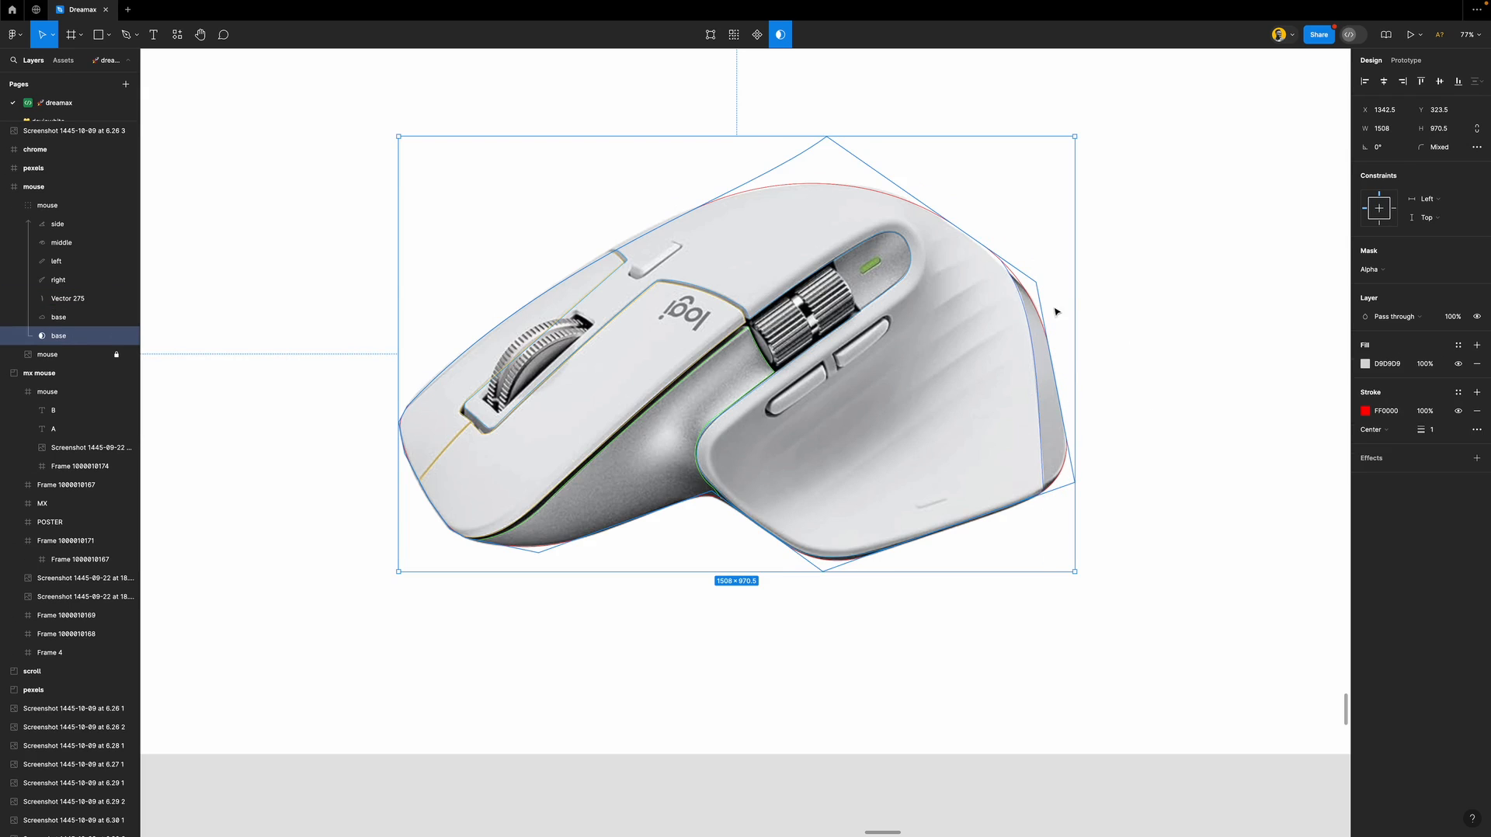
left_click(707, 111)
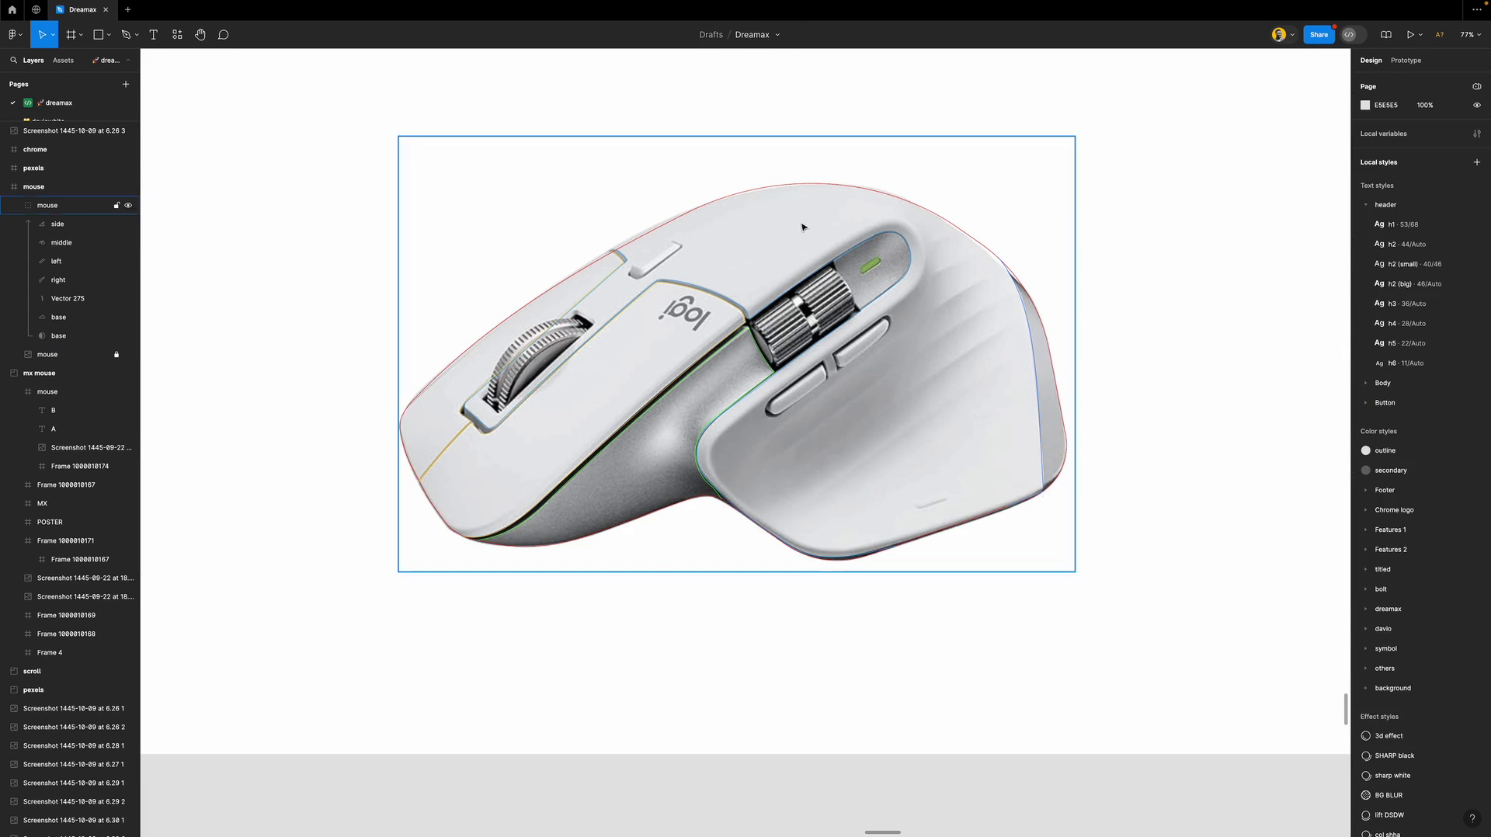
Try a D9D9D9 fill on the base layer just above the mask, and undo it.
left_click(56, 320)
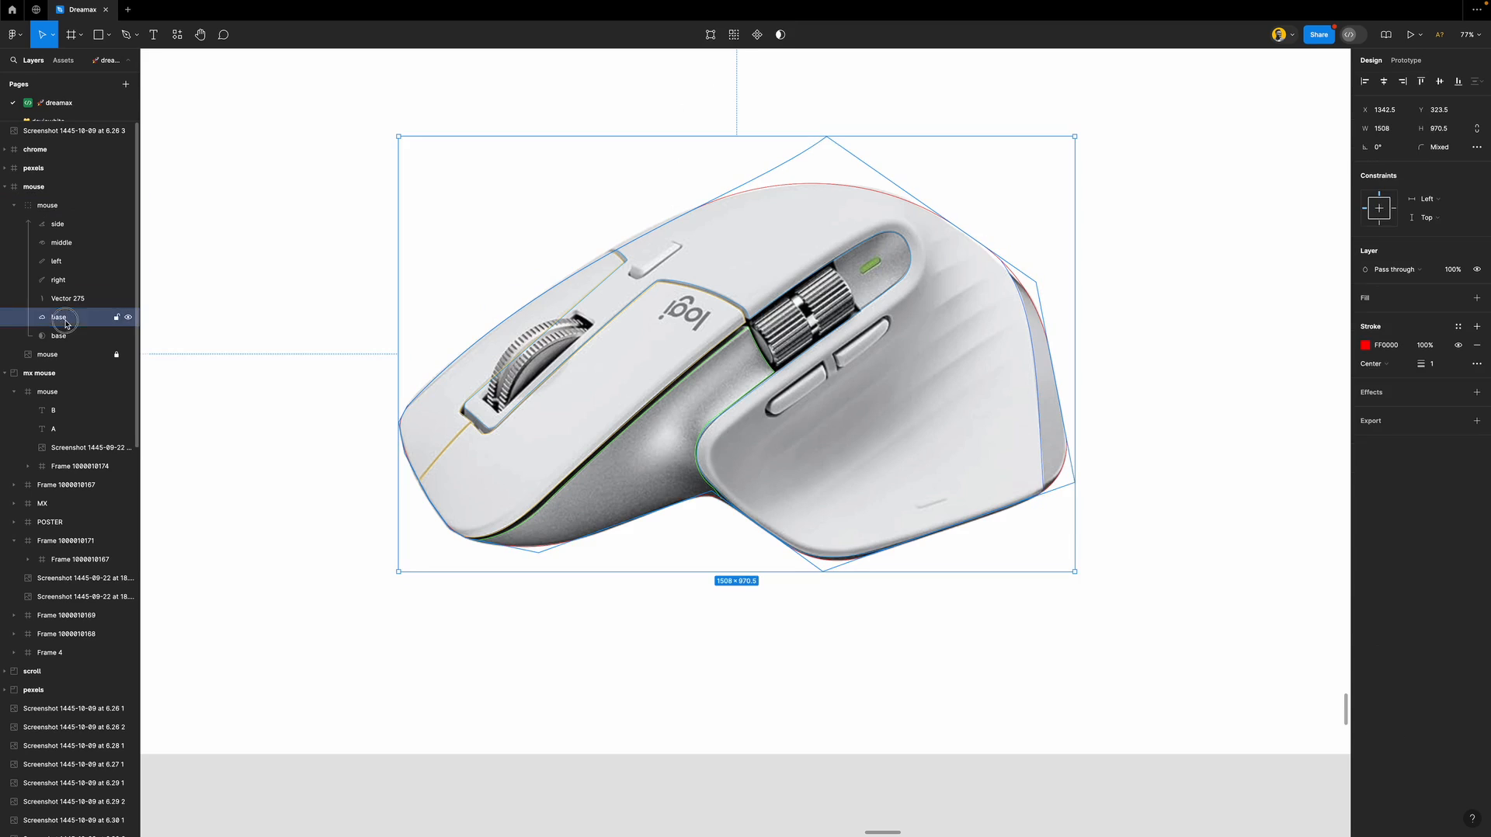
left_click(1392, 301)
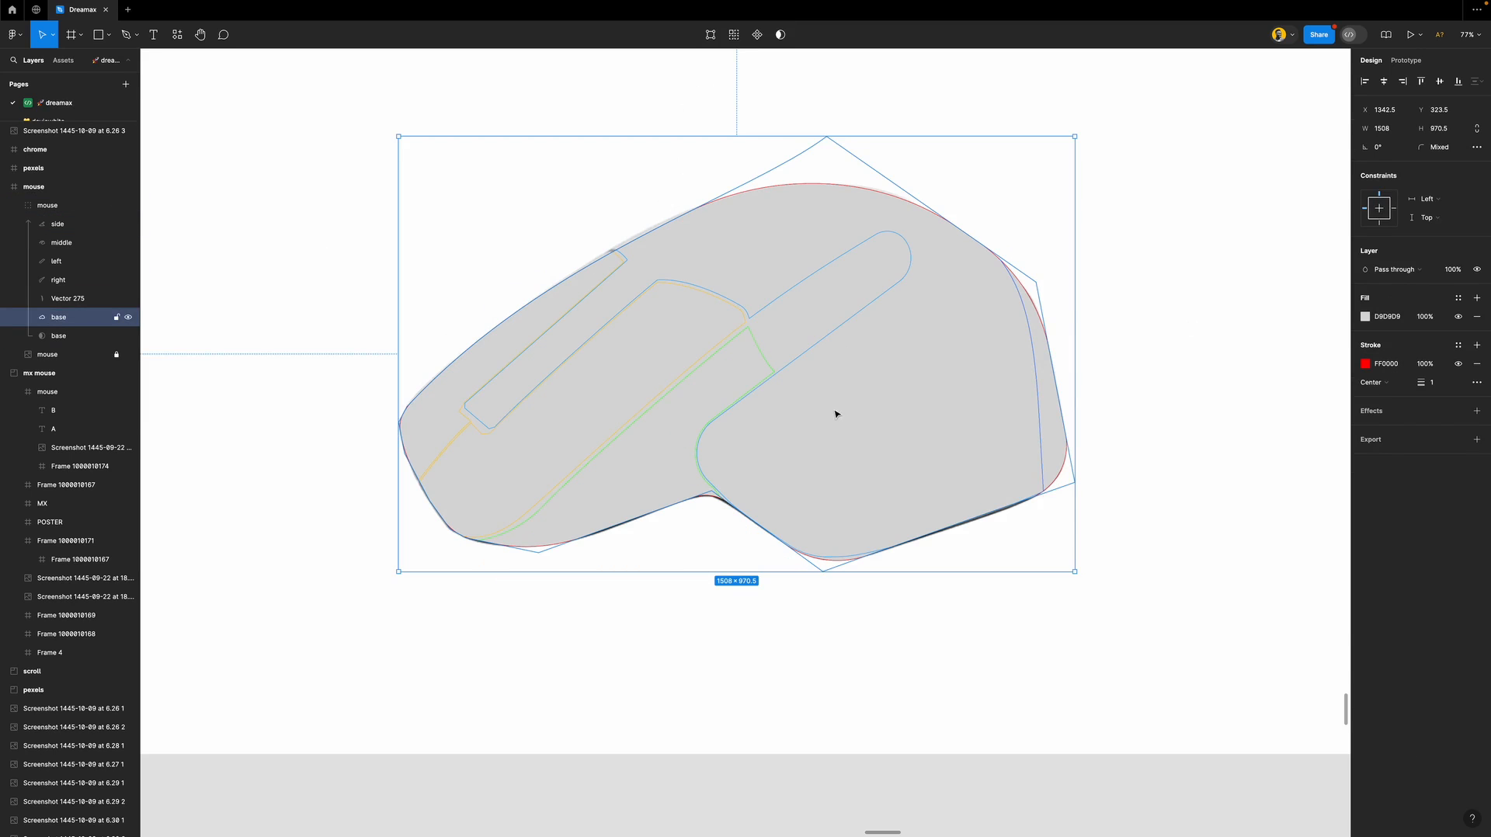
key("super+z")
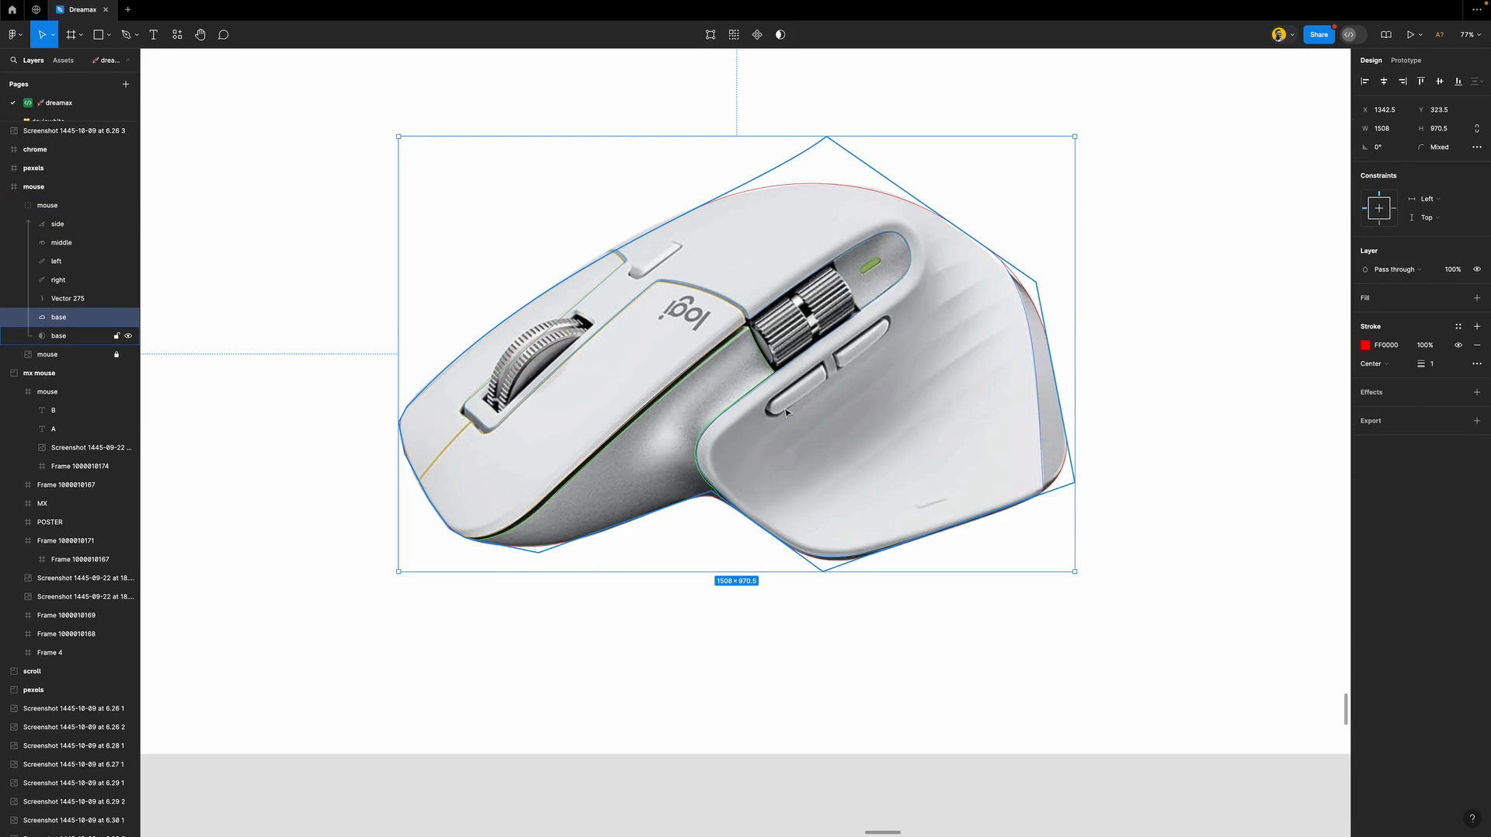
Rename the base layer acting as the mouse group's mask as foundation.
left_click(62, 336)
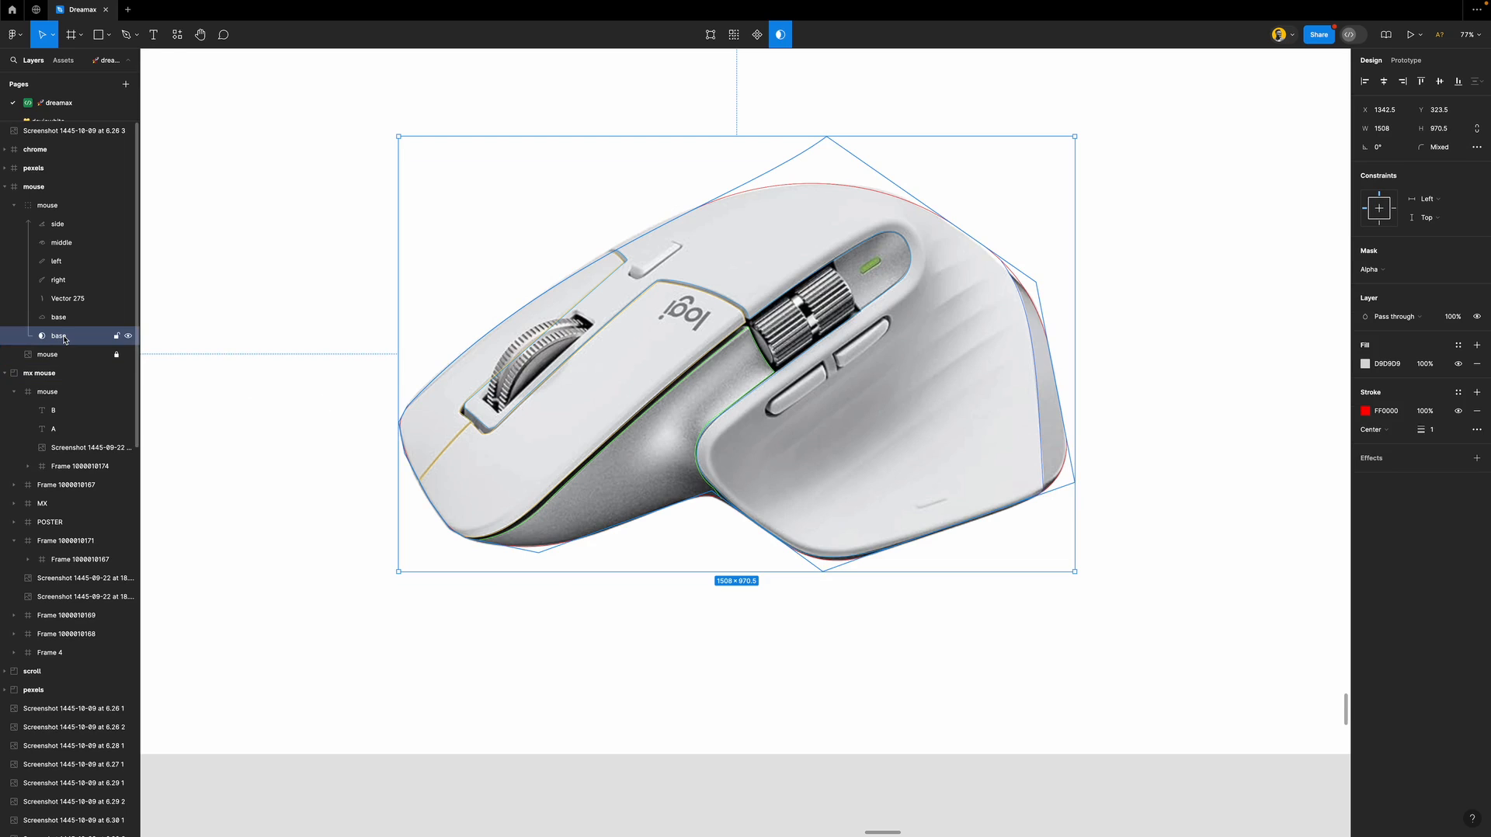
double_click(64, 338)
type("foundation")
key("Return")
left_click(56, 326)
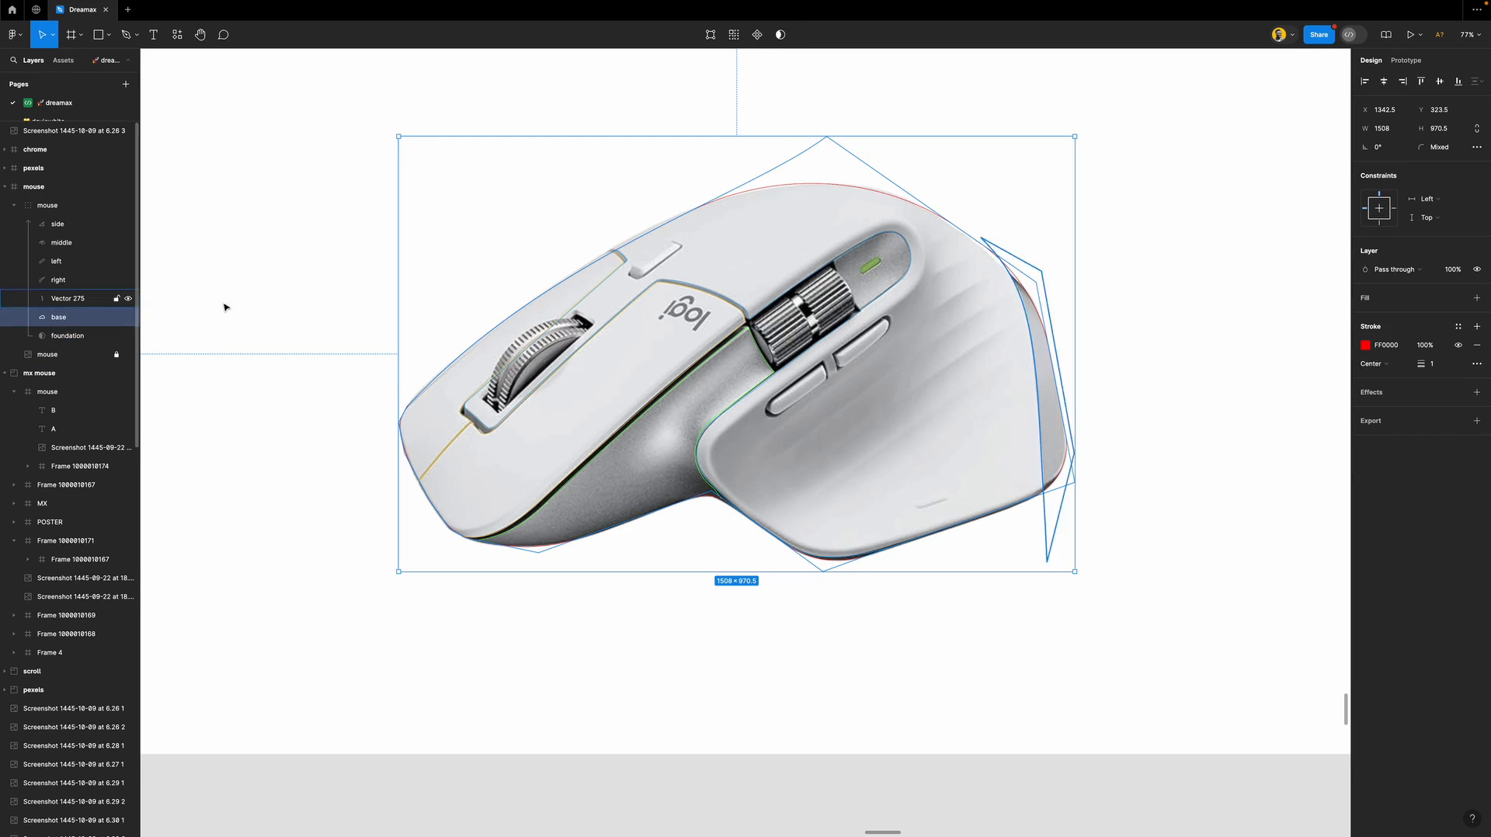
left_click(68, 337)
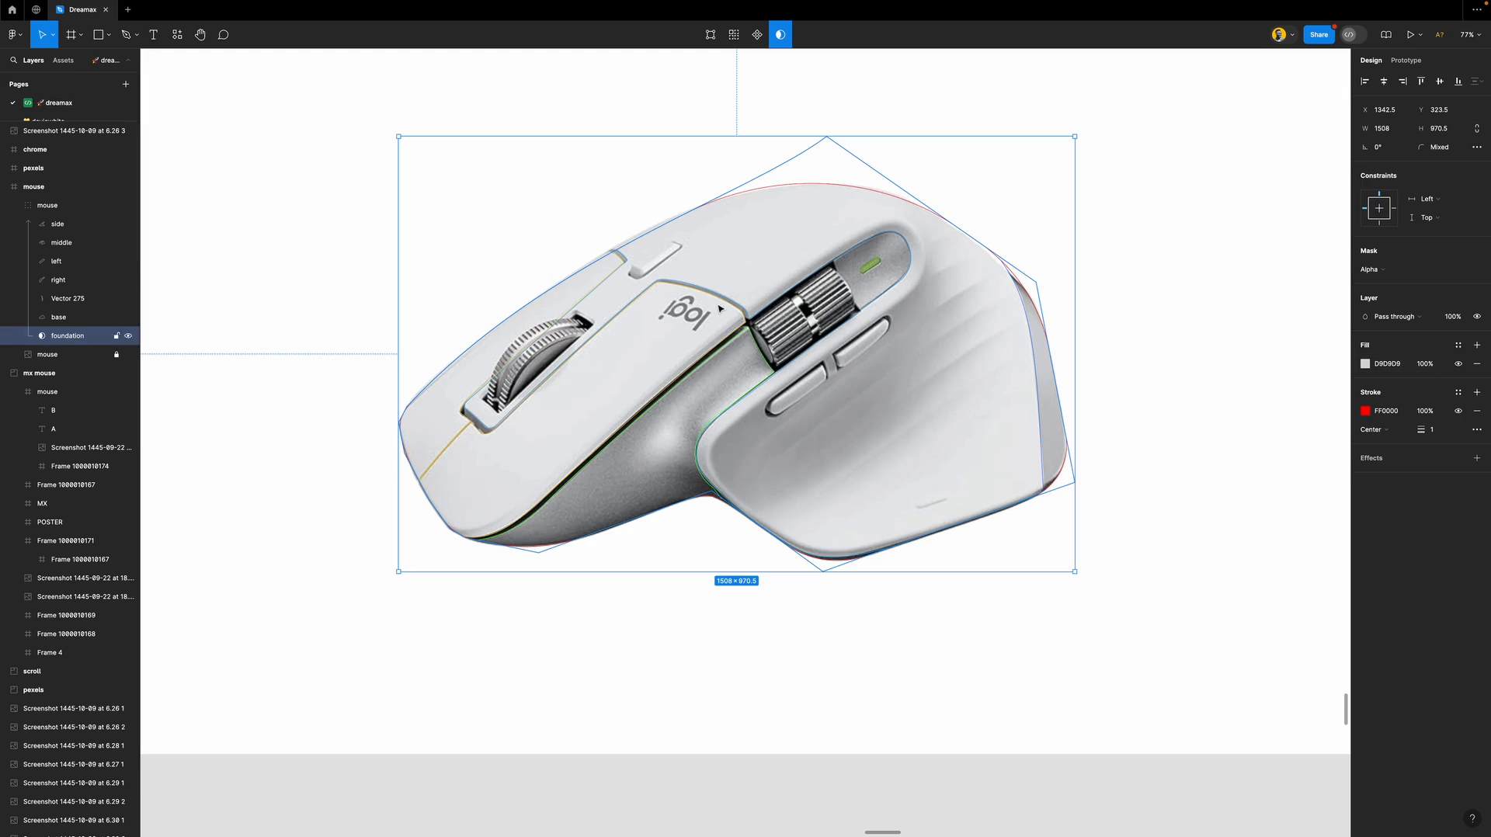
left_click(79, 318)
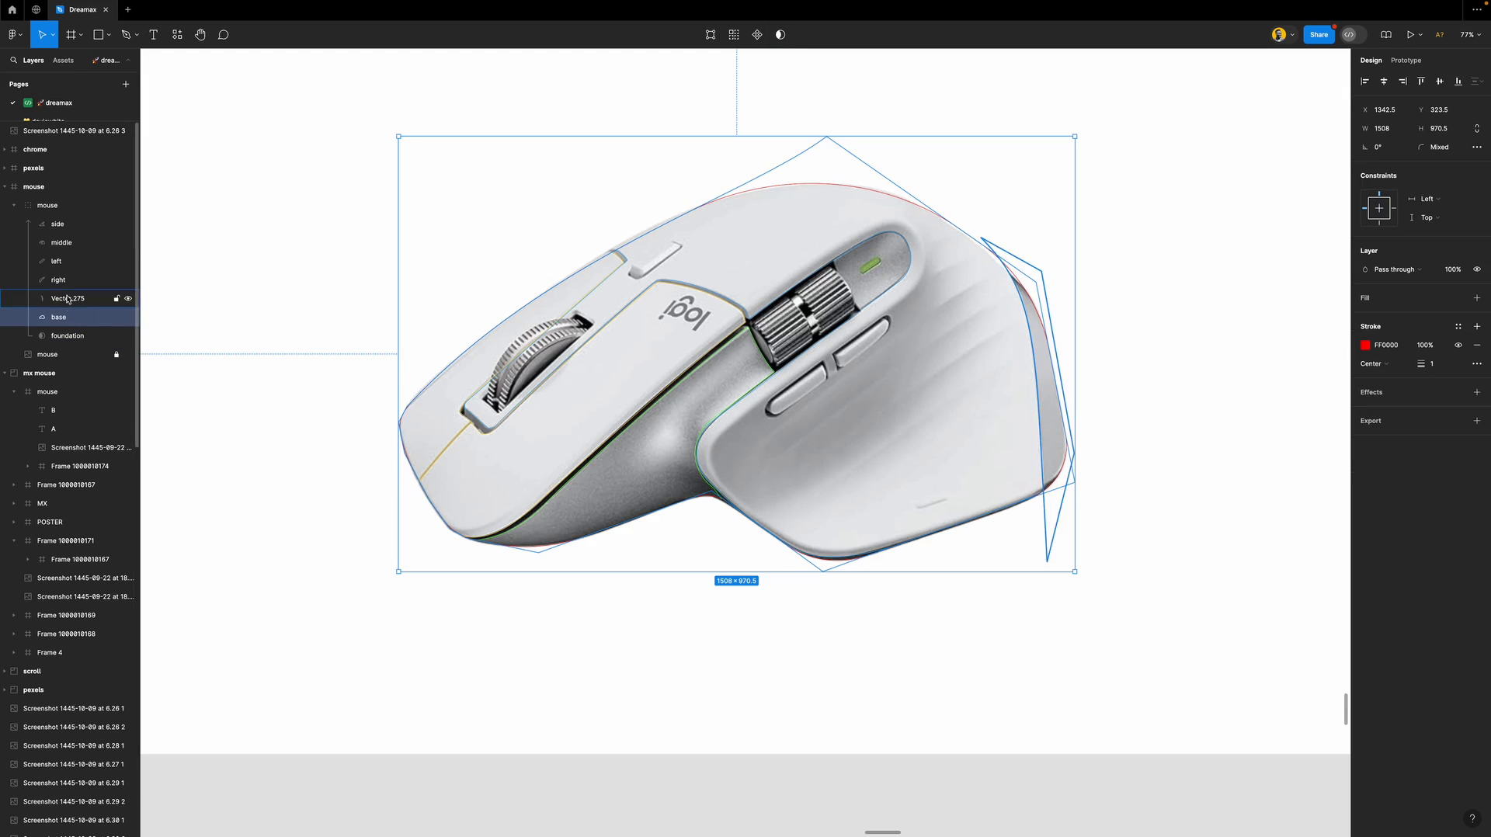
left_click(1162, 531)
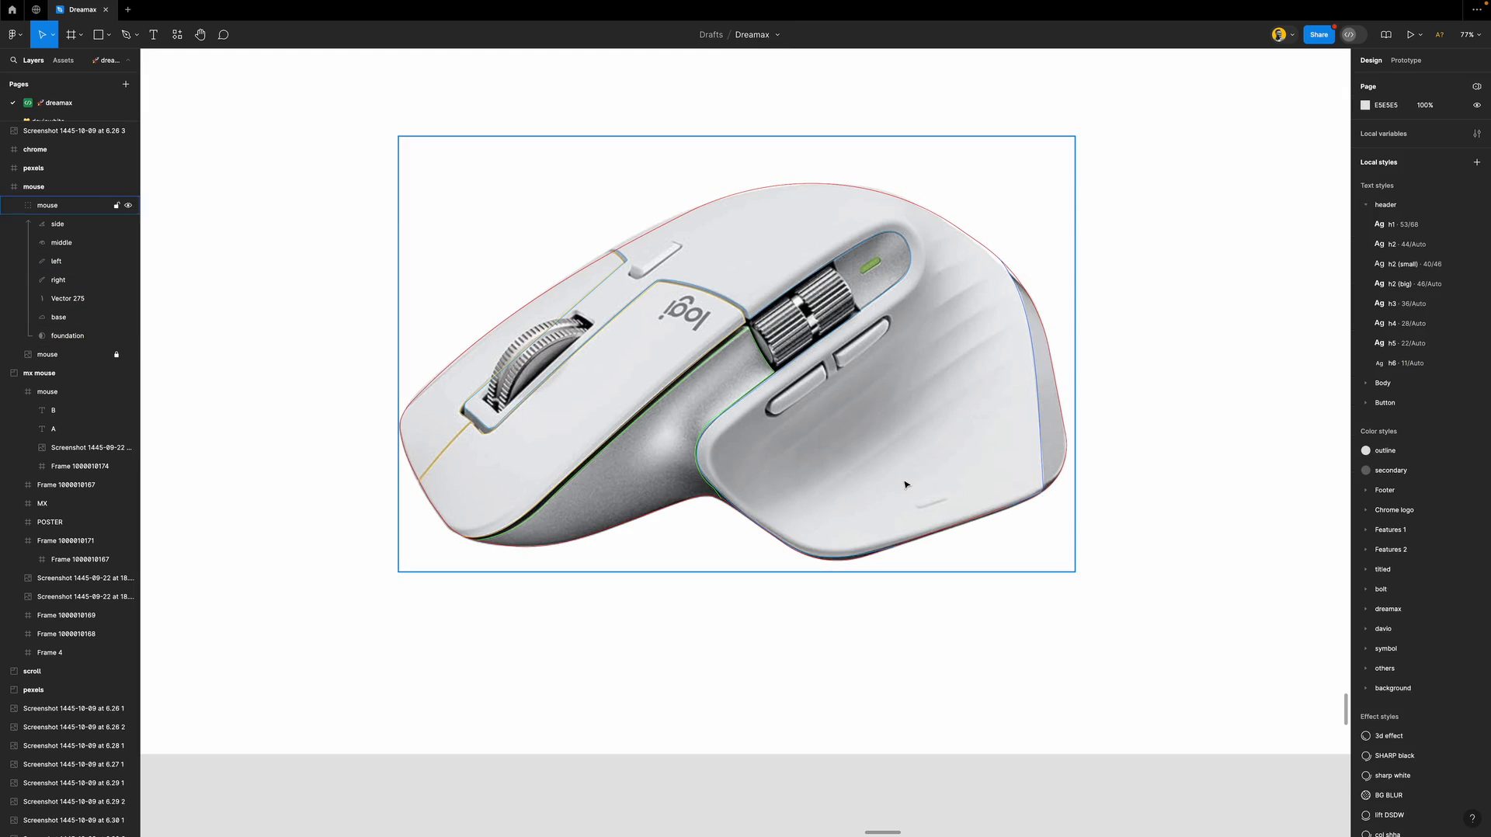
Duplicate the green side path and create a mask group from the two side layers inside the mouse group.
scroll(683, 512, "up", 2)
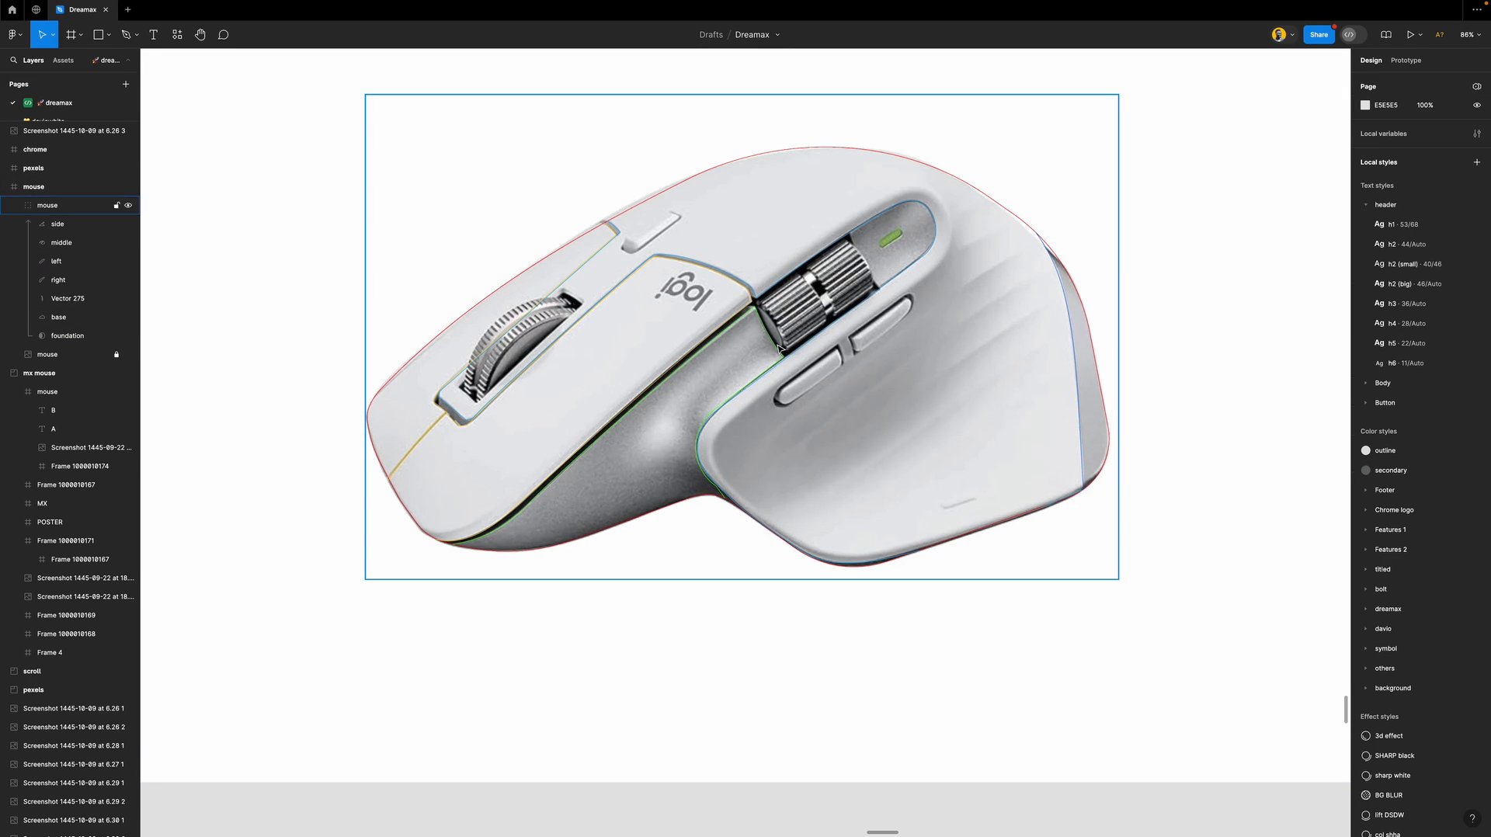
left_click(654, 492)
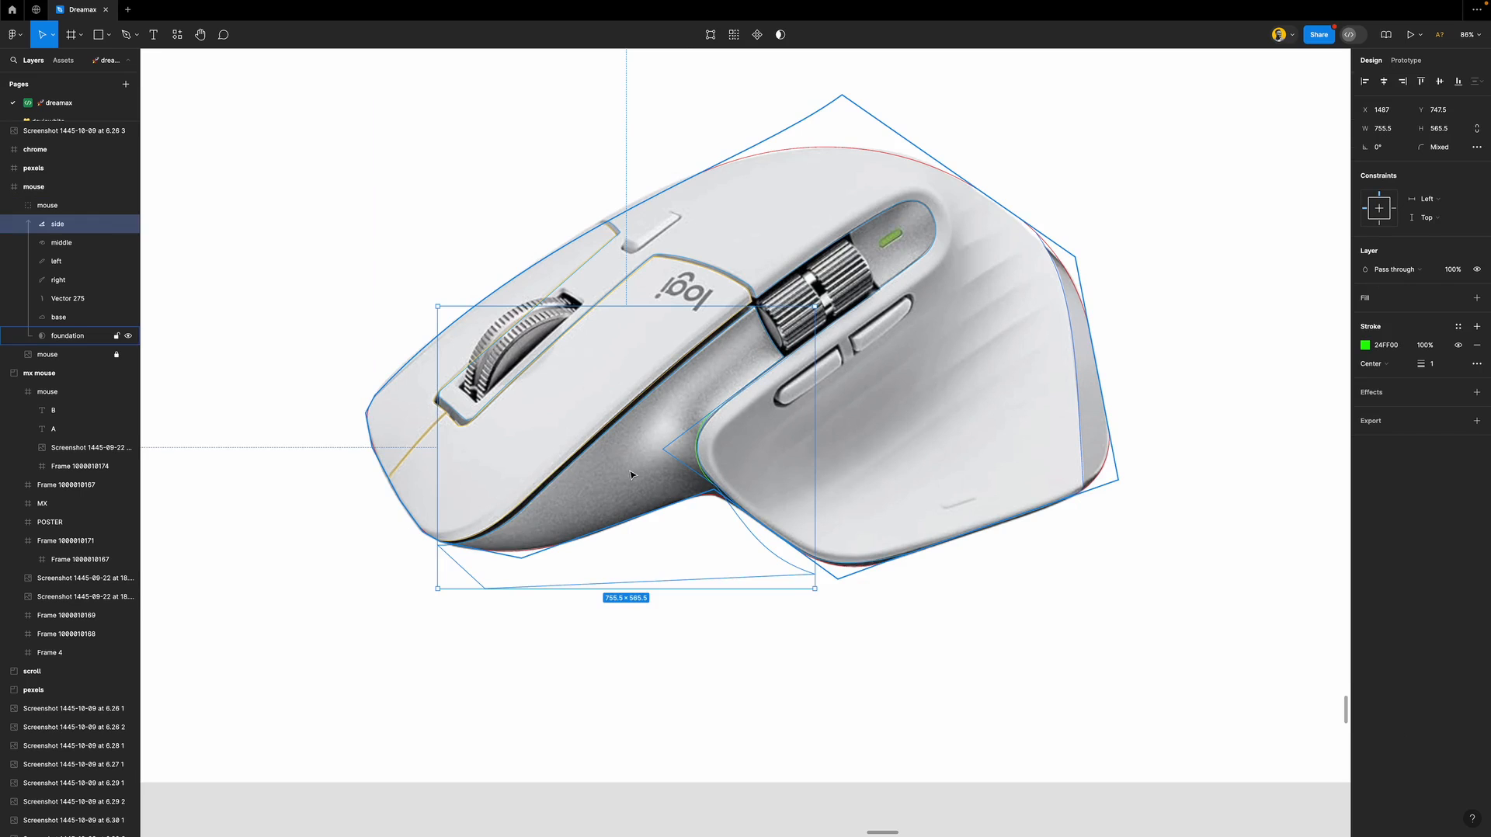
scroll(630, 475, "up", 3)
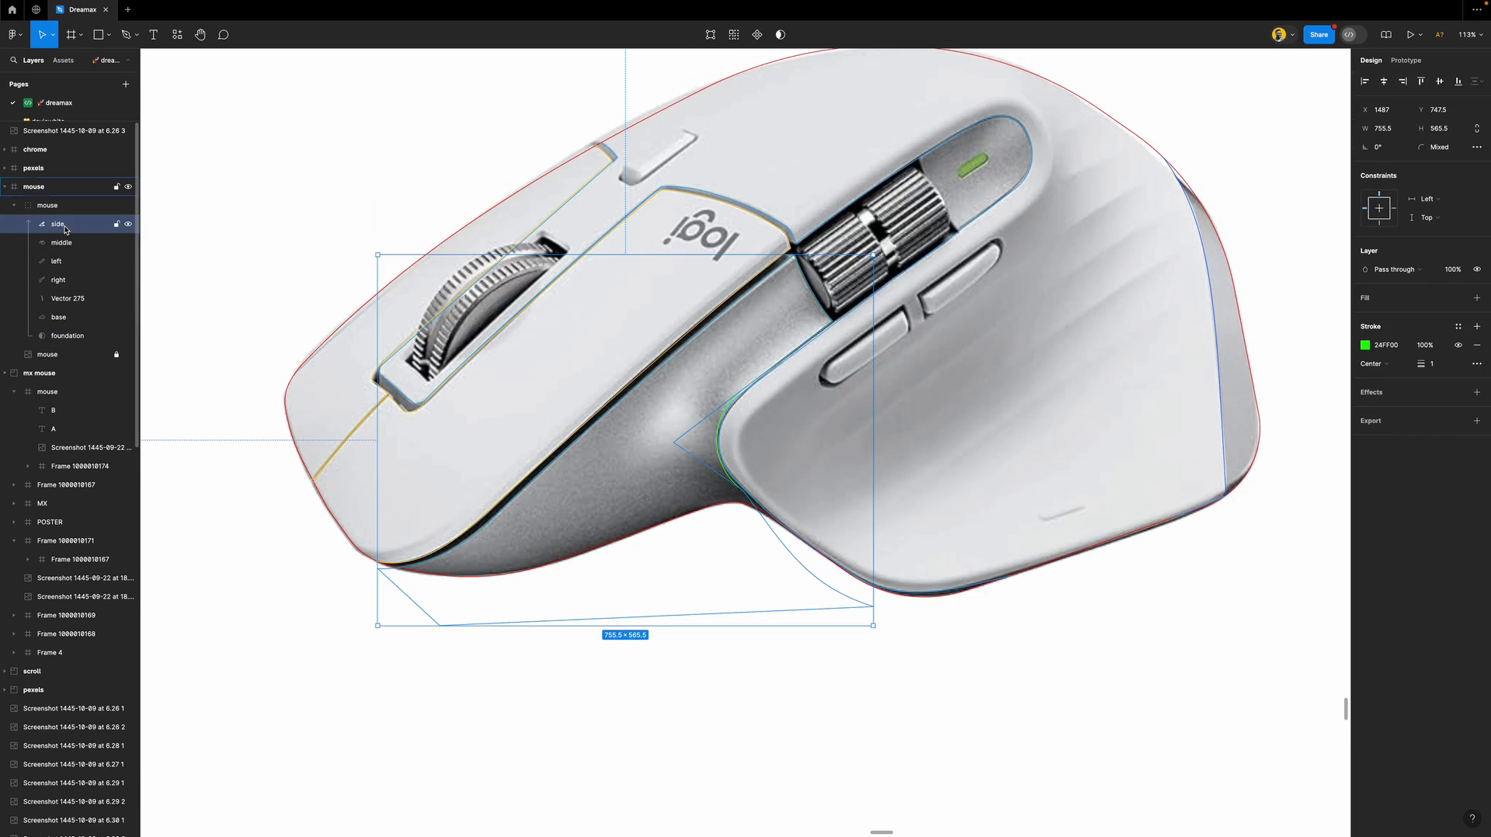
key("super+d")
left_click(67, 244, "shift")
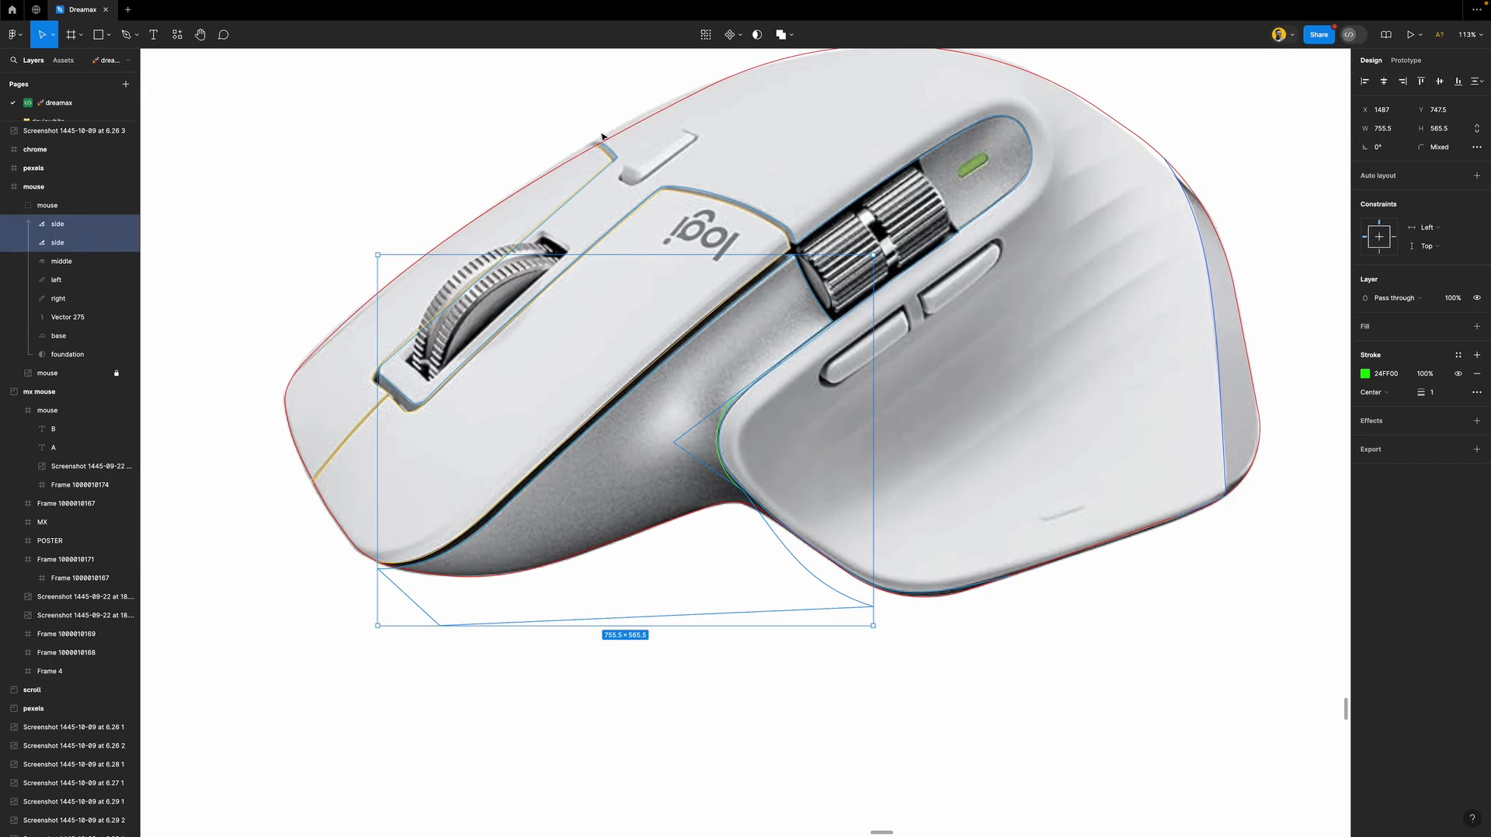
left_click(756, 35)
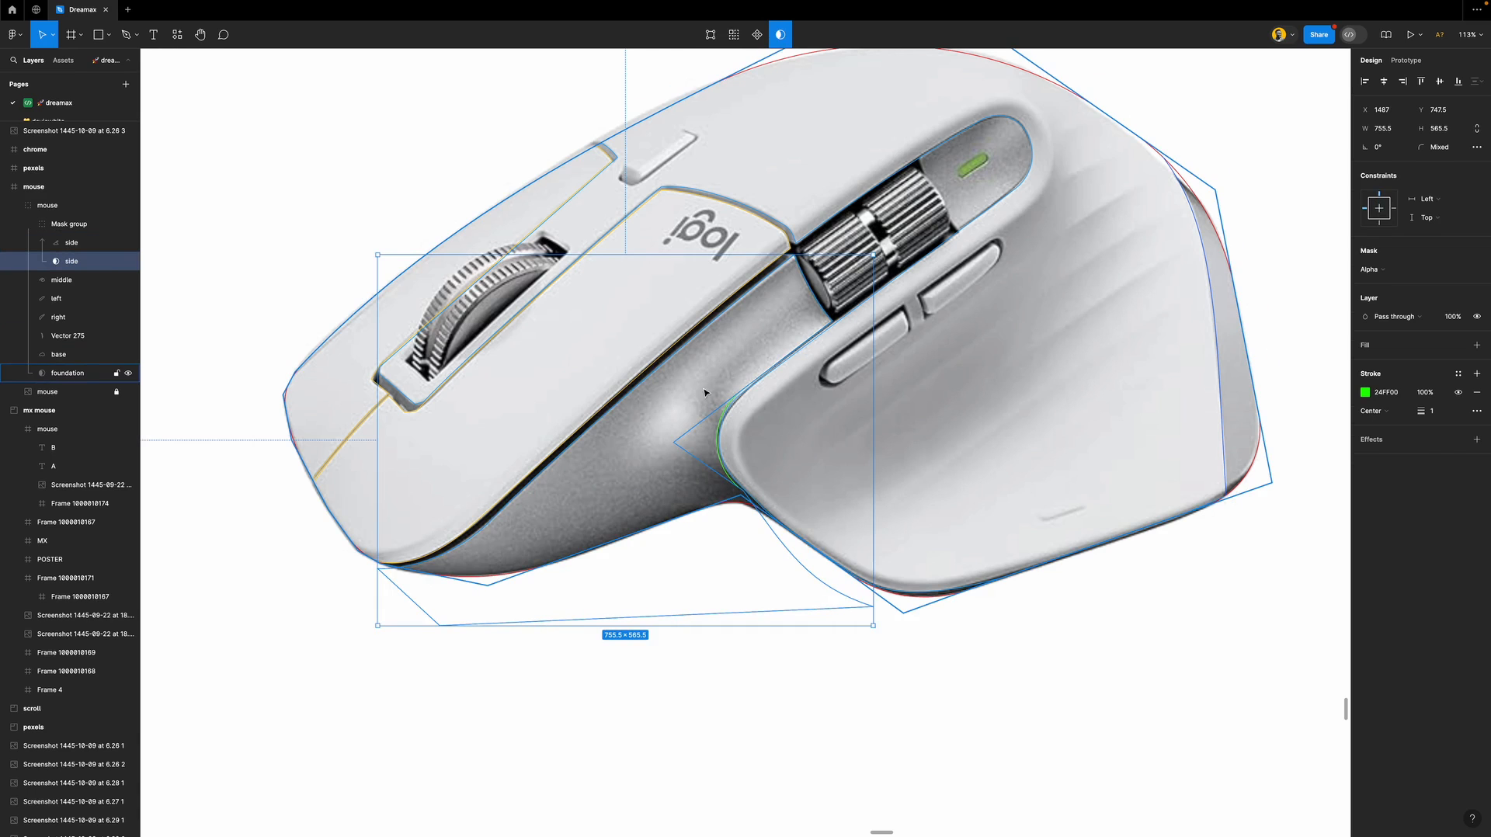
Copy the reference mouse screenshot labelled B from the mx mouse section into the large mouse frame, beside the traced mouse.
scroll(704, 392, "down", 5)
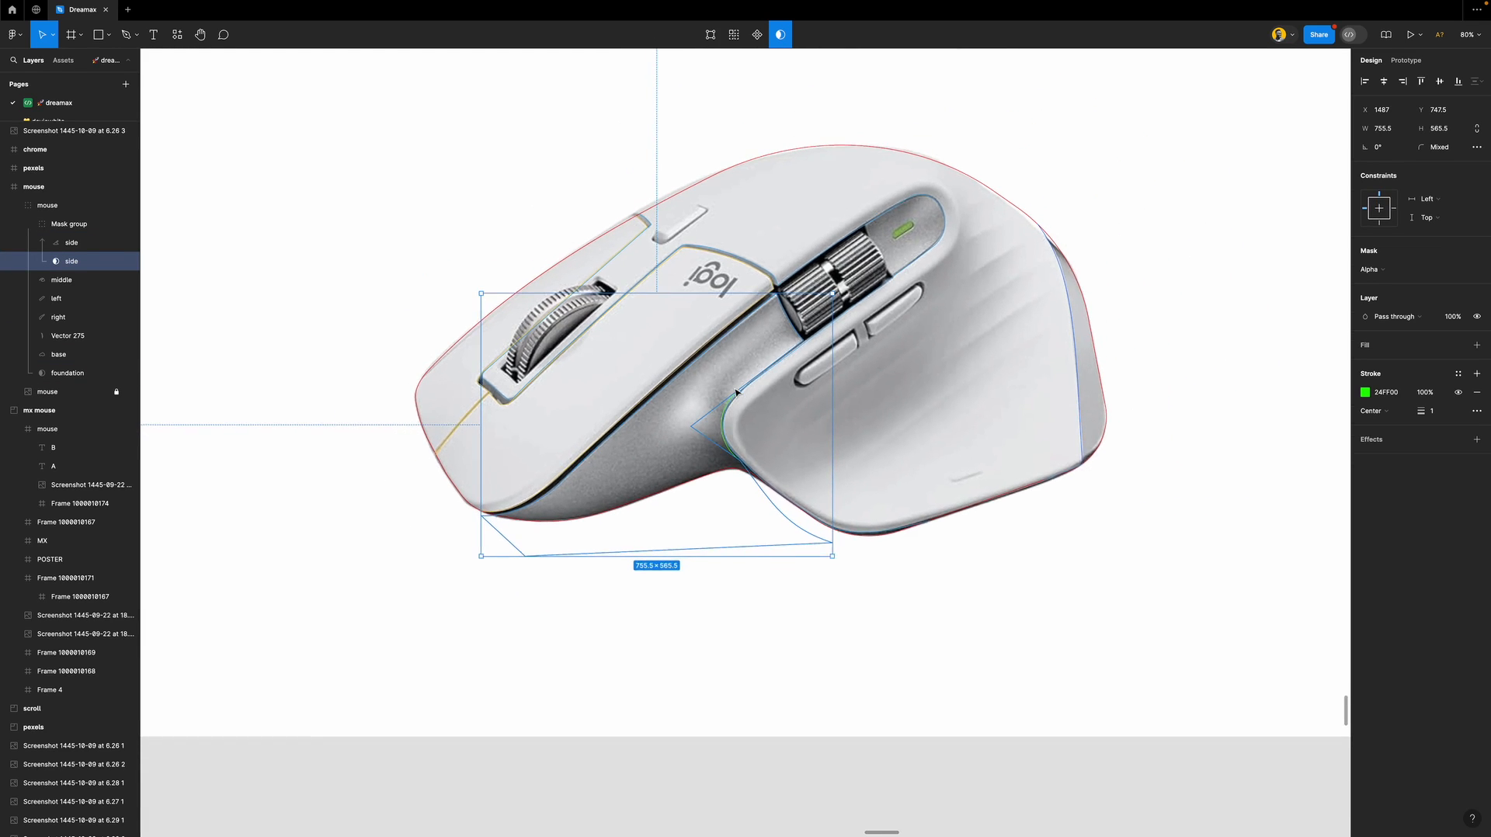
scroll(736, 392, "down", 4)
scroll(736, 392, "down", 3)
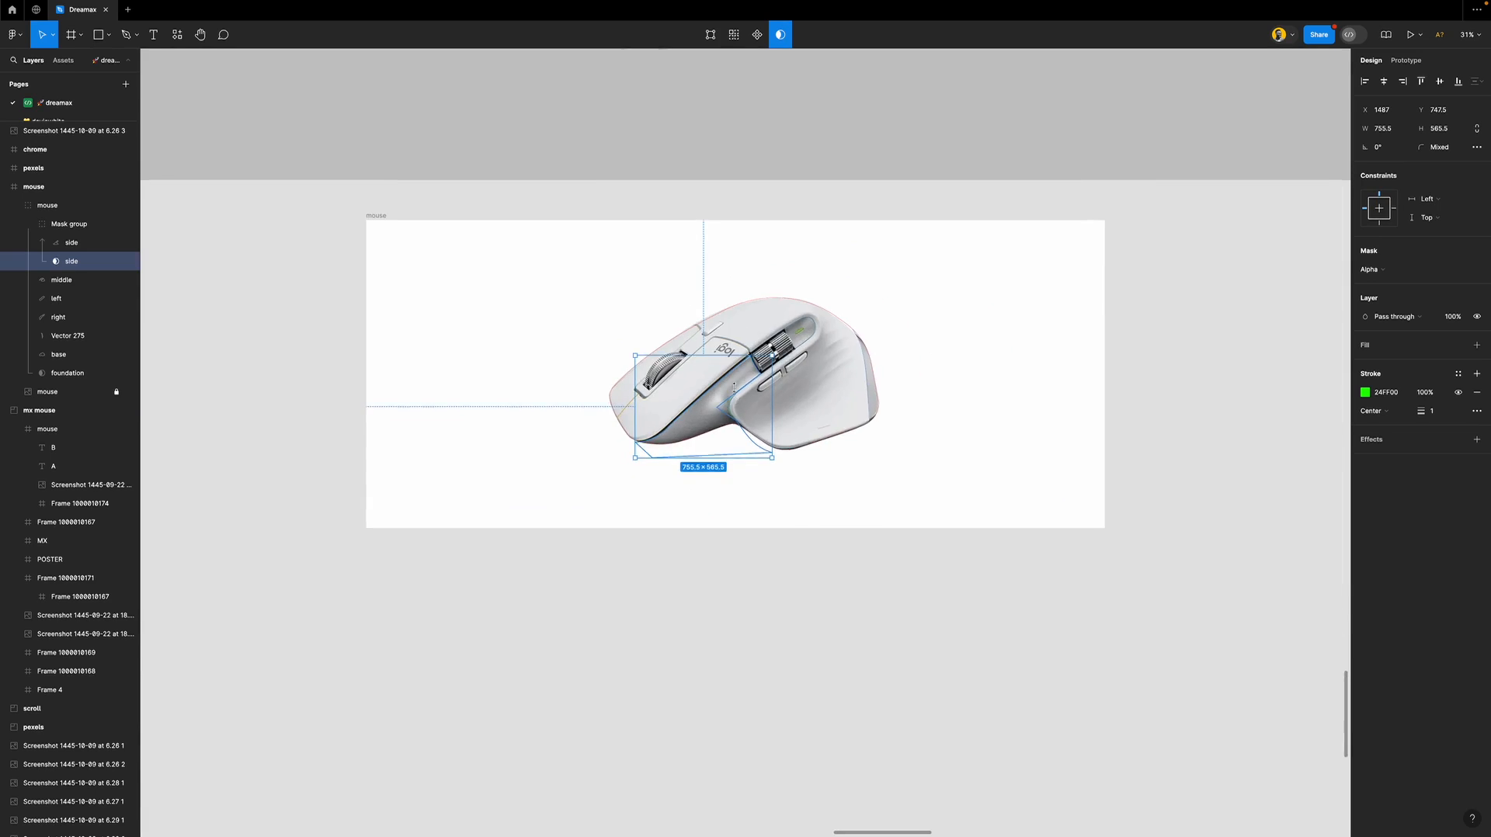
scroll(699, 349, "up", 5)
left_click(652, 233)
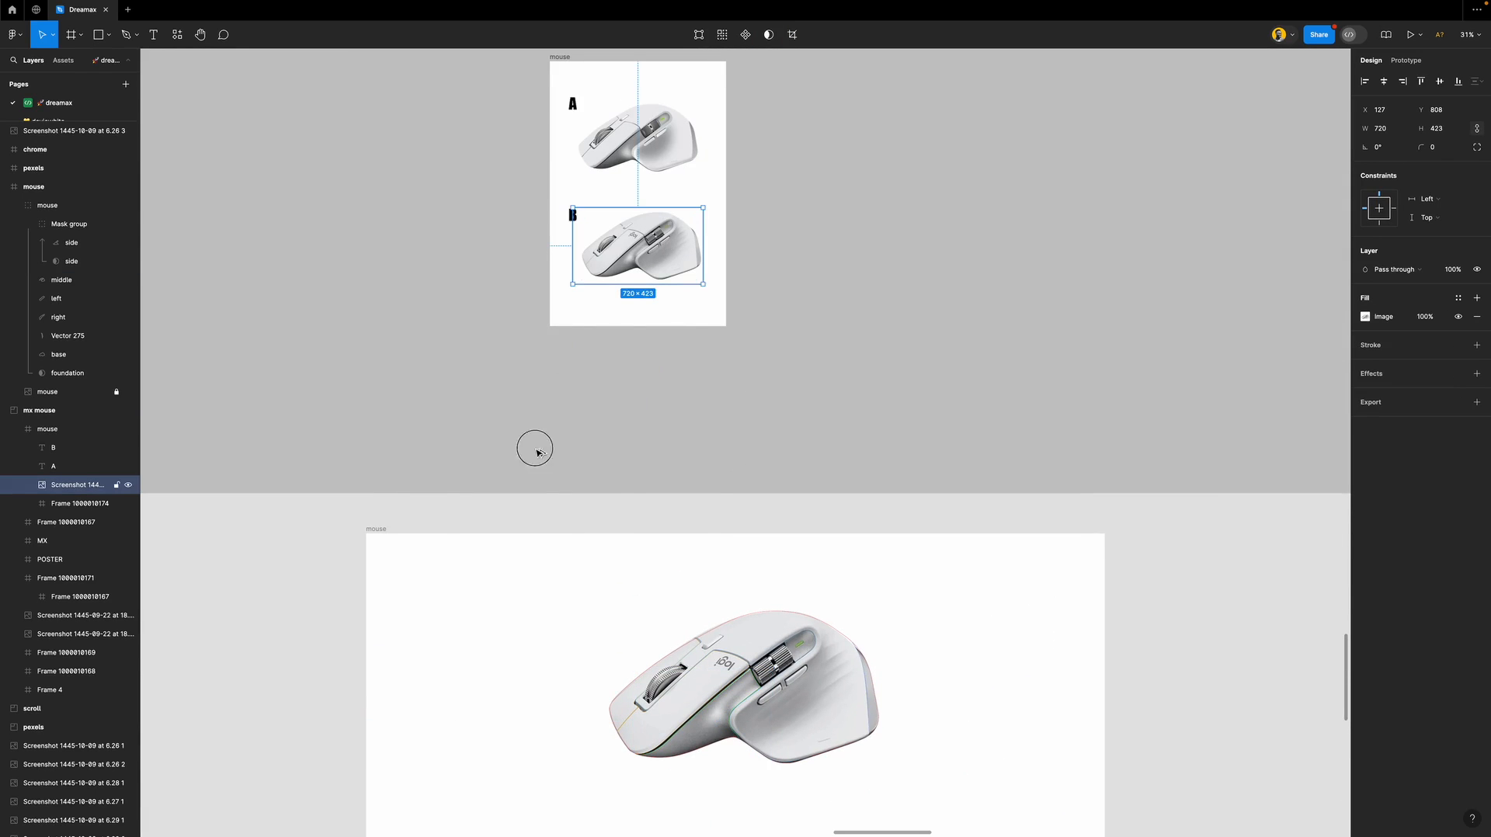
left_click_drag(536, 449, 566, 689)
scroll(646, 672, "down", 3)
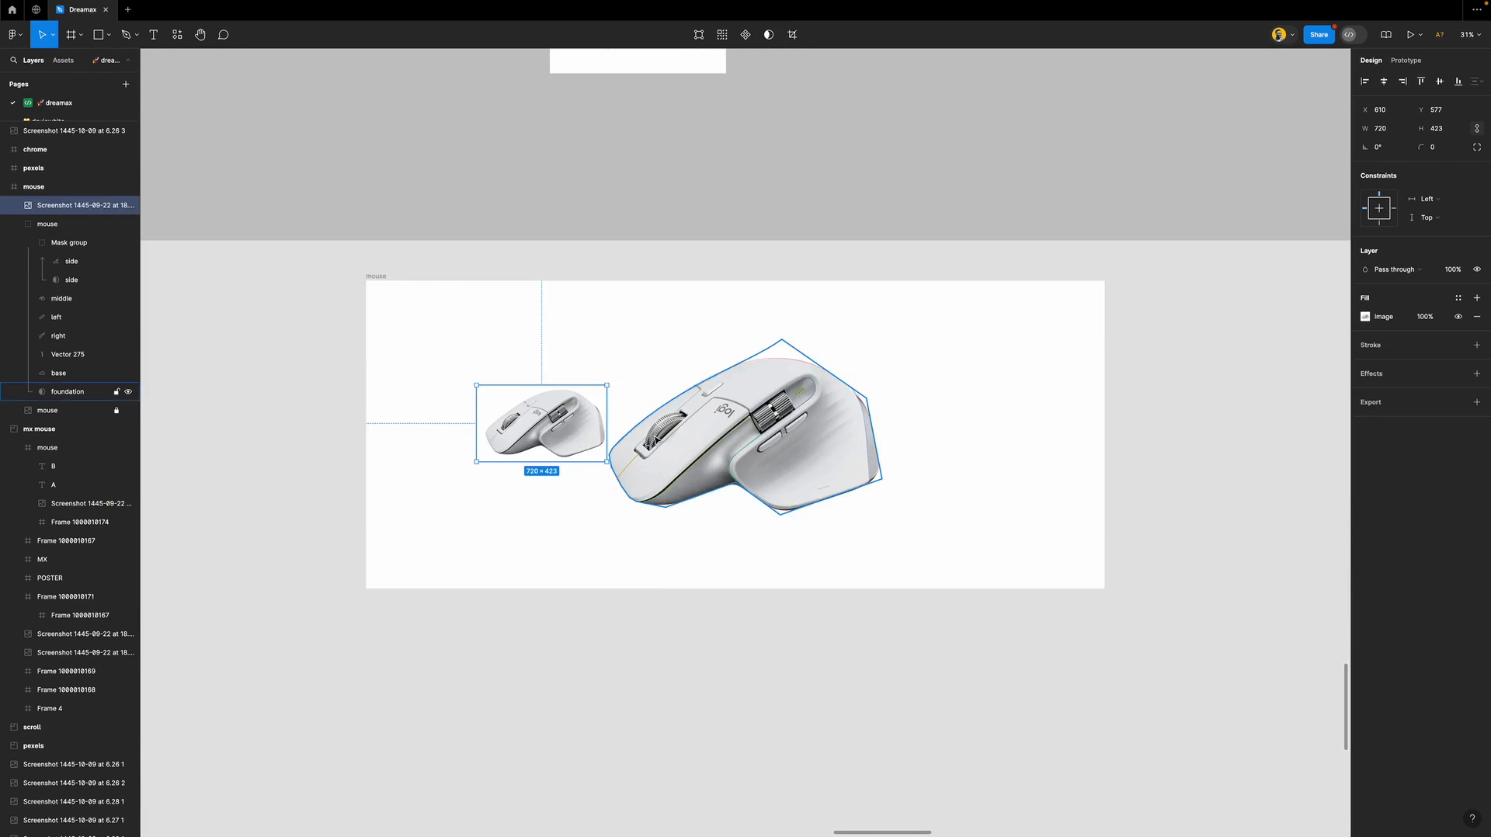
Place the copied reference screenshot above the front end of the traced mouse, at about X 1181.
scroll(652, 436, "up", 5)
left_click_drag(405, 425, 666, 246)
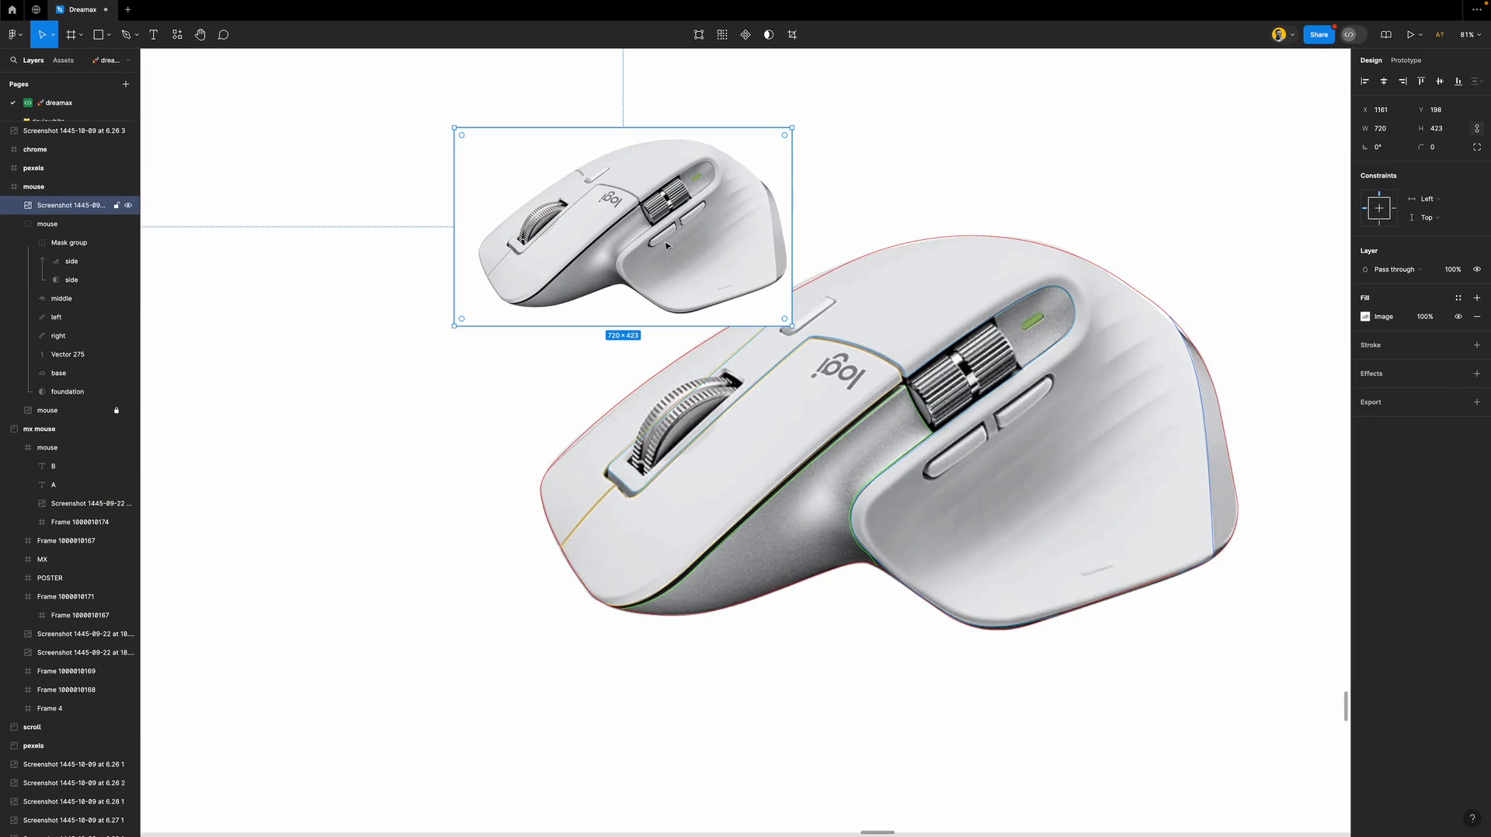
left_click_drag(786, 326, 724, 245)
left_click_drag(690, 326, 692, 316)
left_click(577, 358)
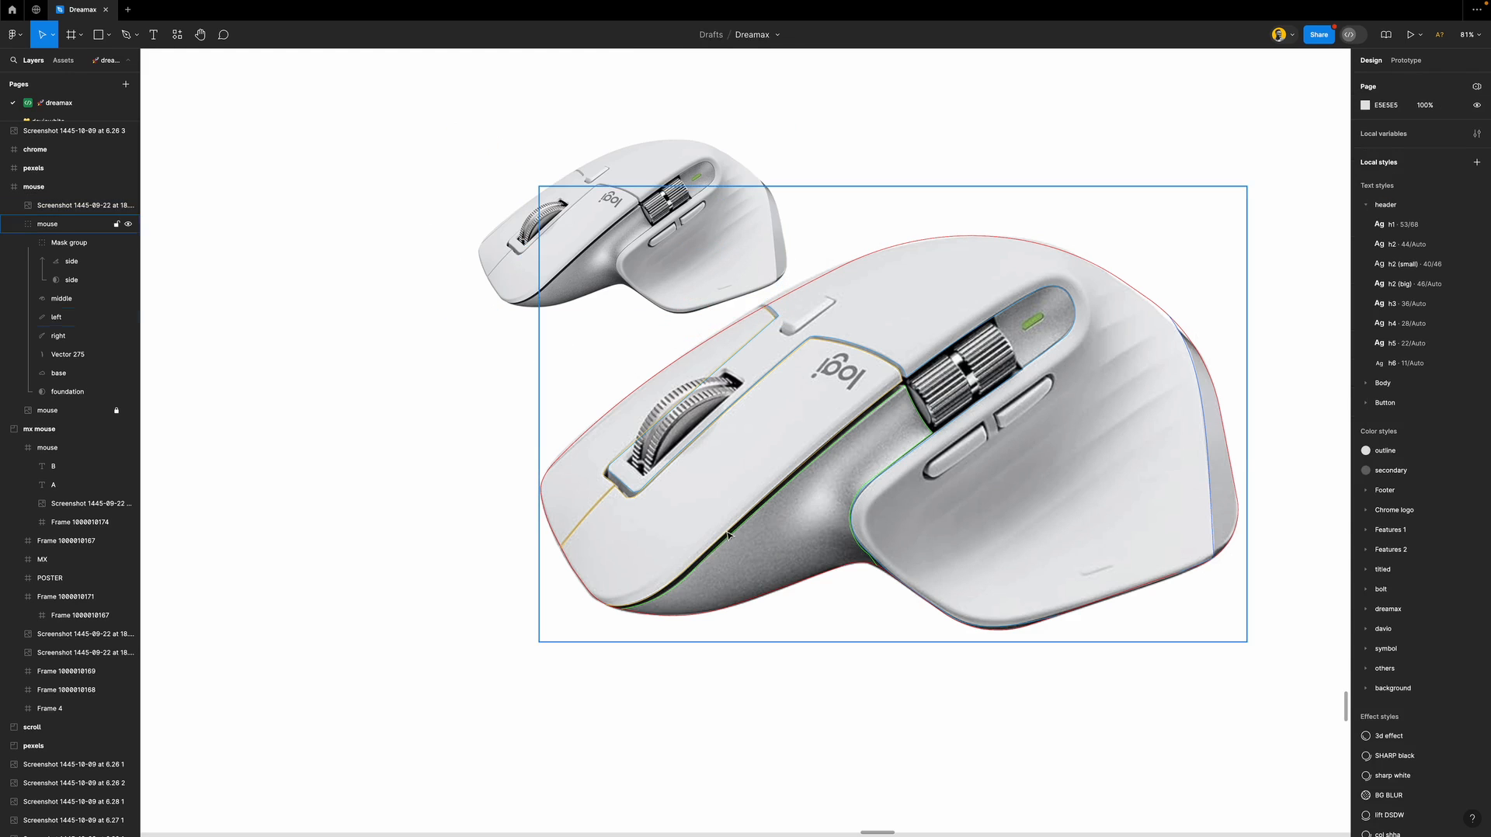
Add a D9D9D9 fill to the side path above the mask in the side mask group.
scroll(726, 536, "up", 4)
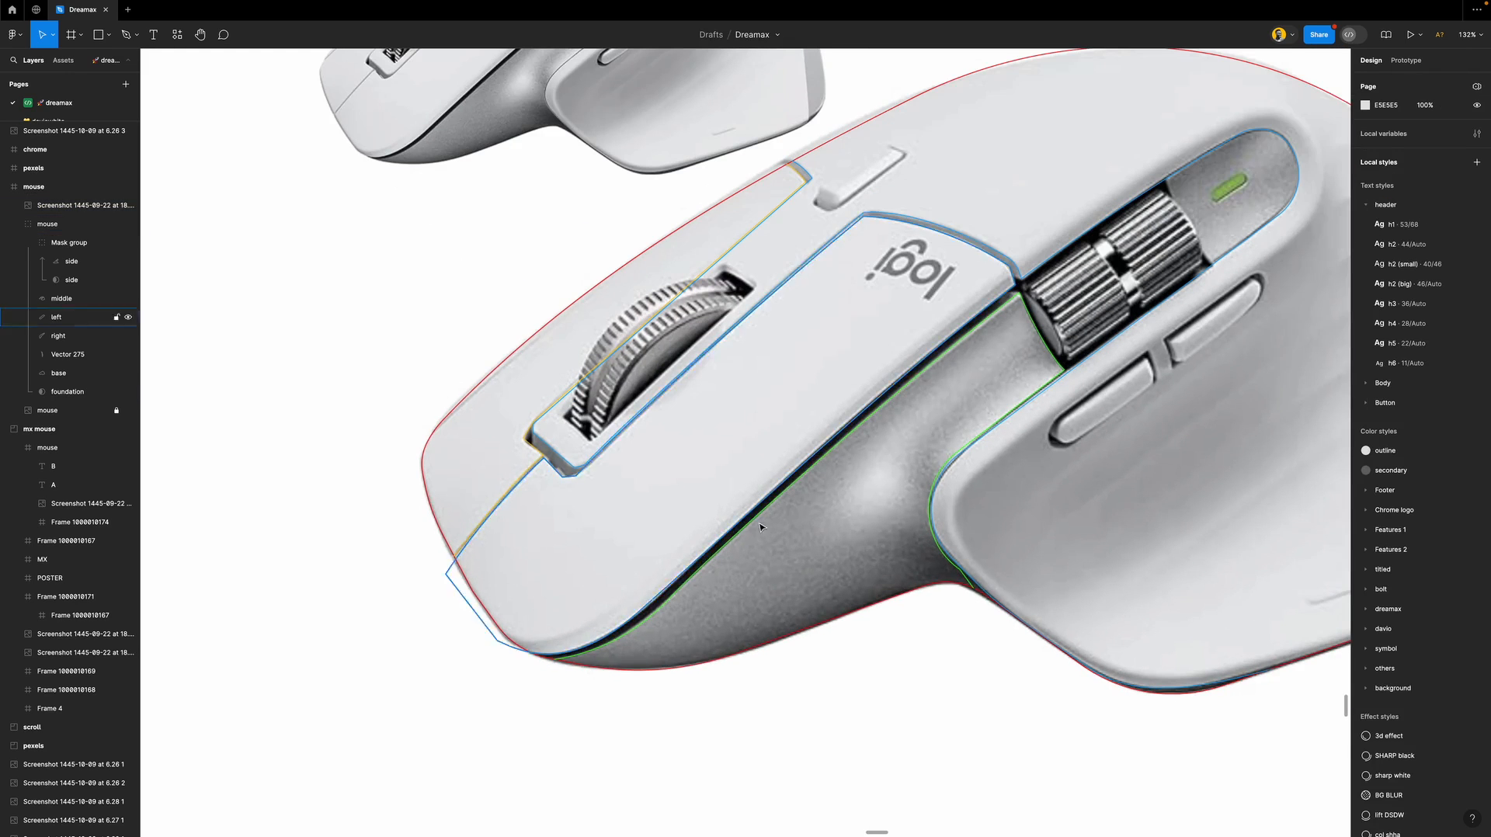
left_click(790, 488, "super")
scroll(678, 486, "right", 3)
scroll(678, 486, "down", 1)
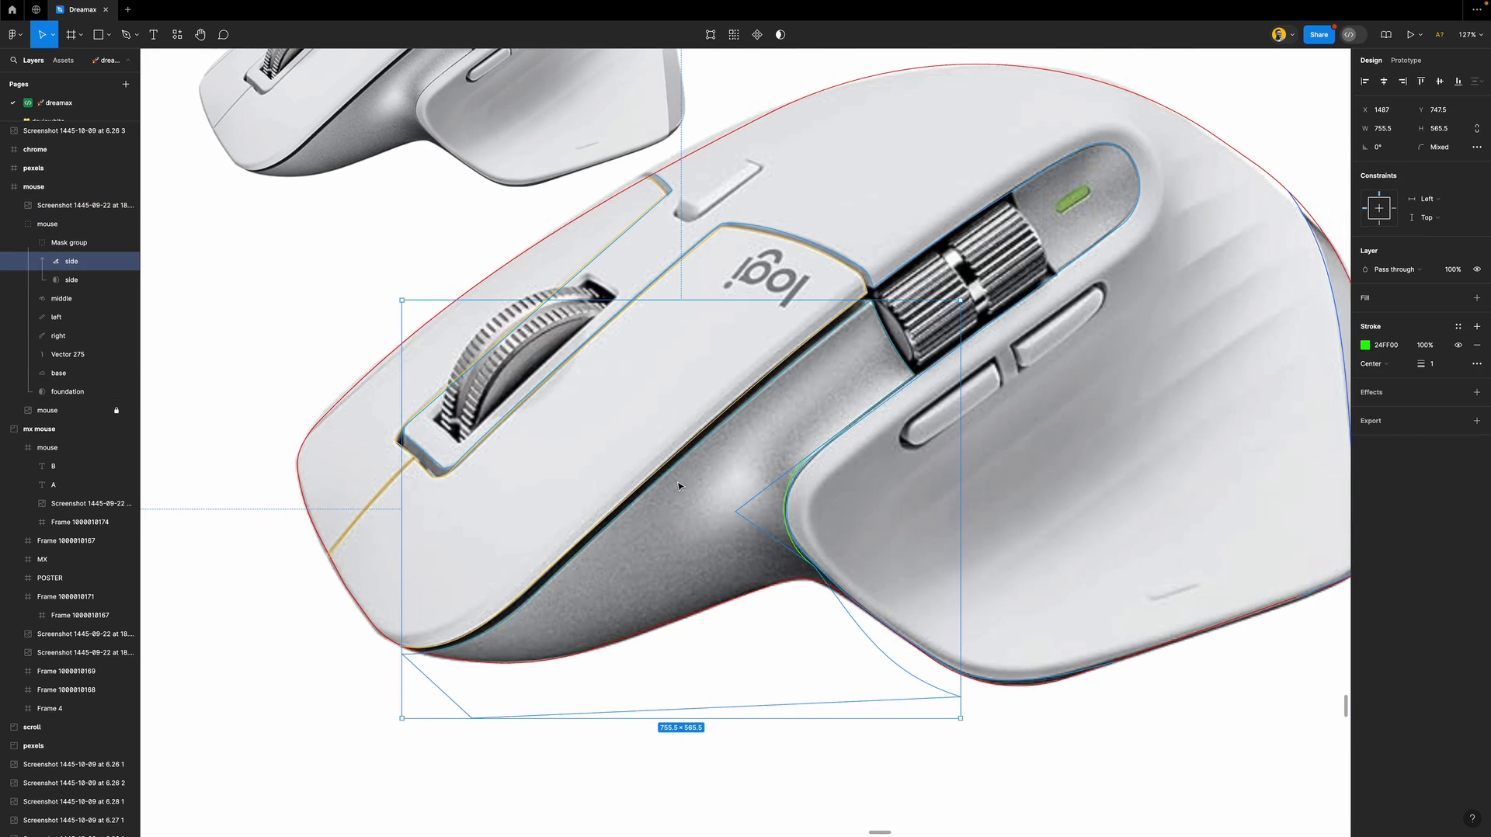
scroll(678, 486, "down", 1)
scroll(678, 486, "up", 2)
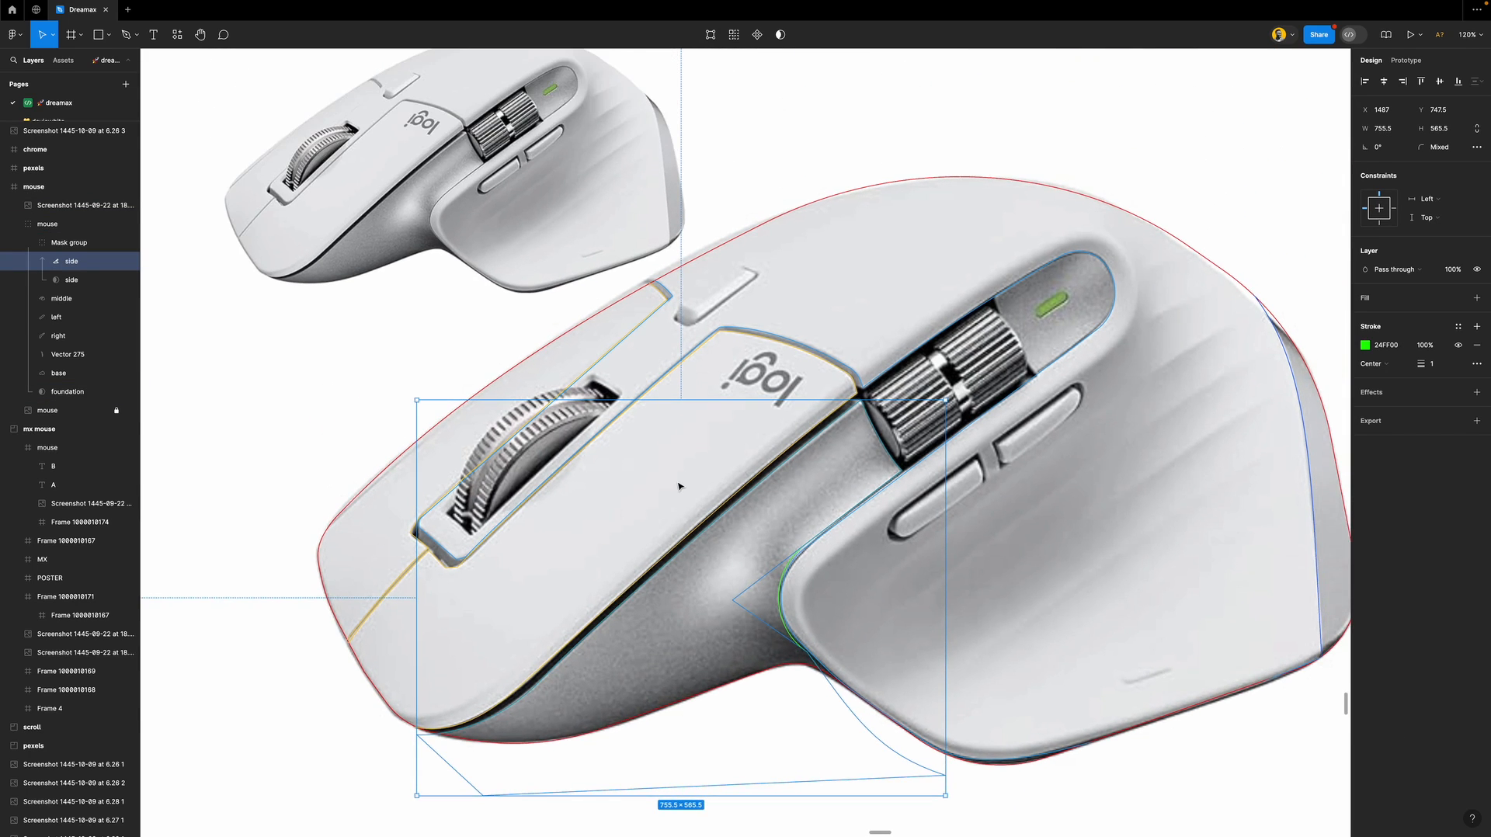
left_click(1407, 298)
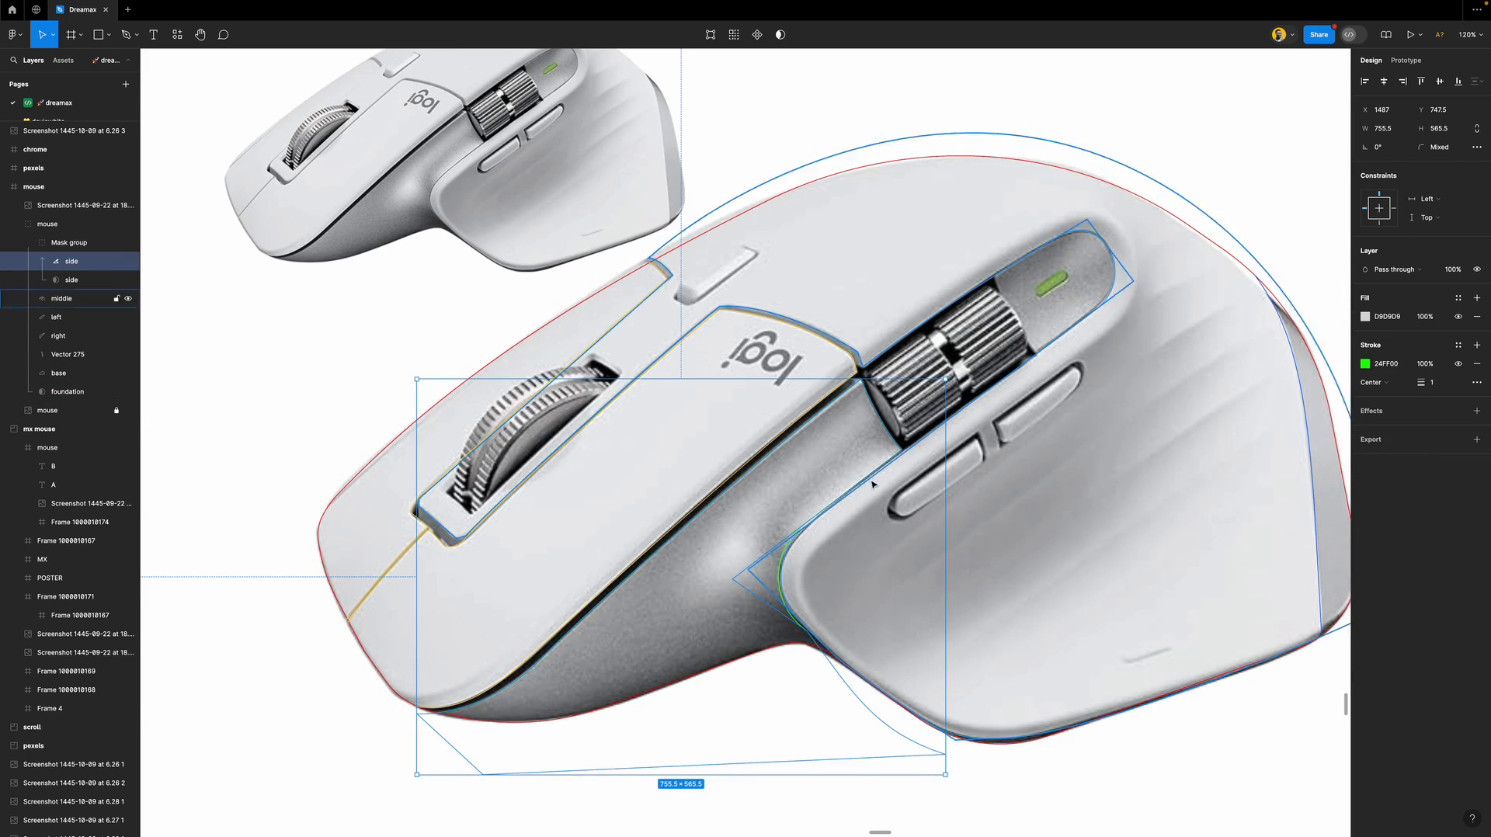
scroll(749, 531, "down", 5)
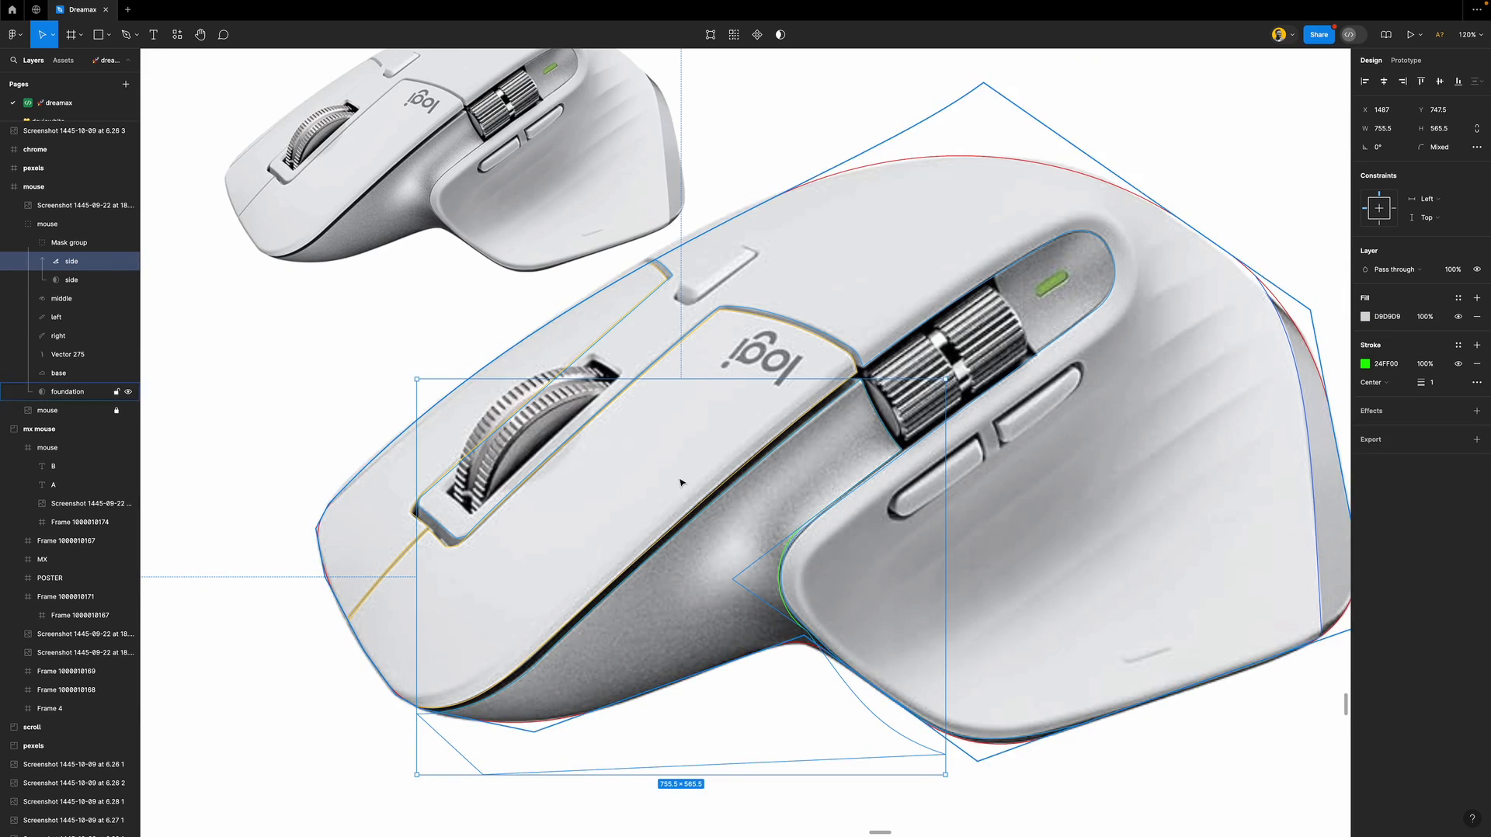
Add a D9D9D9 fill to the mask shape in the side mask group.
left_click(78, 412)
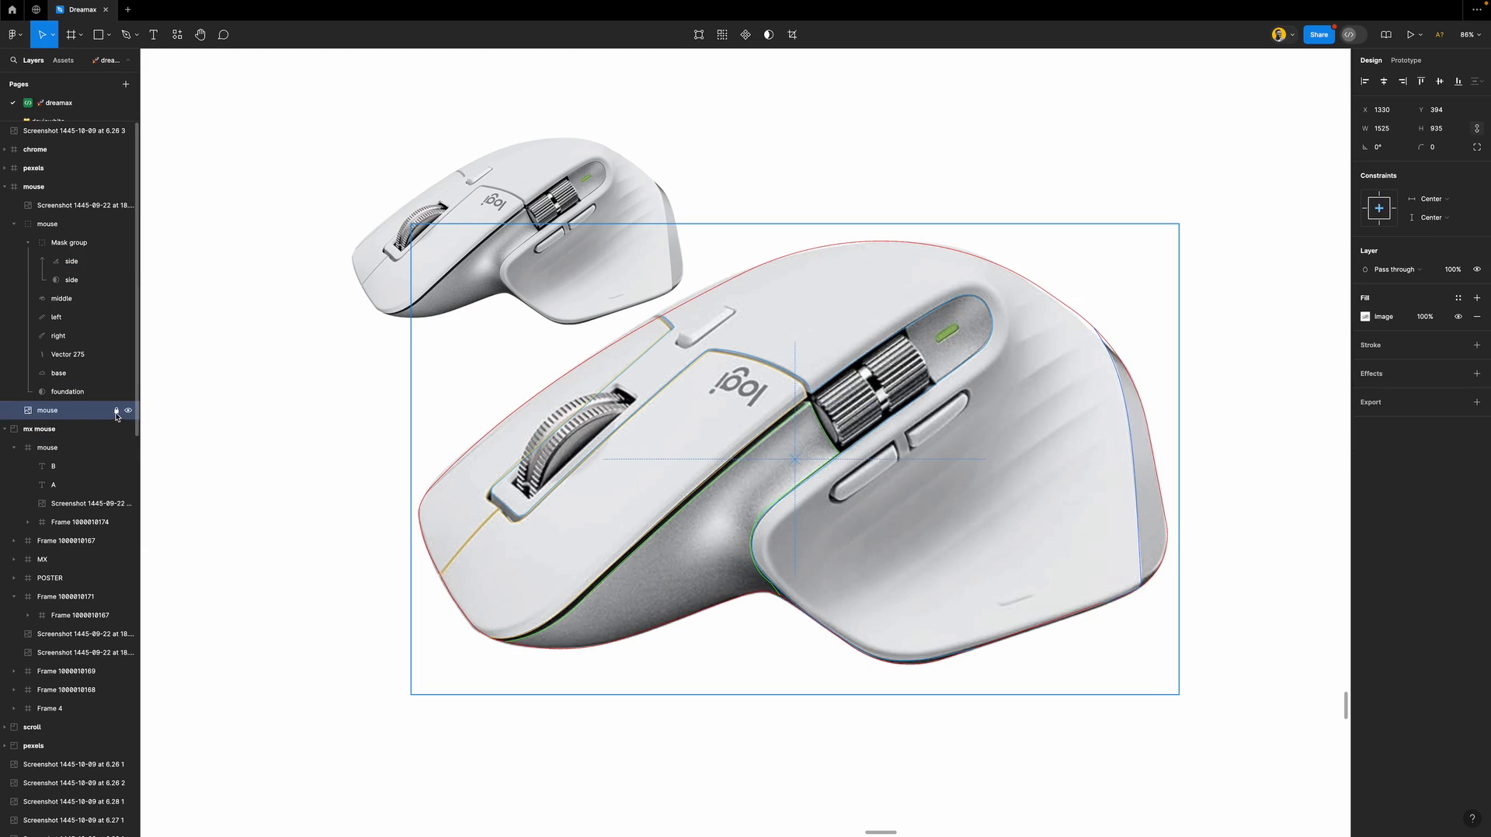
left_click(76, 278)
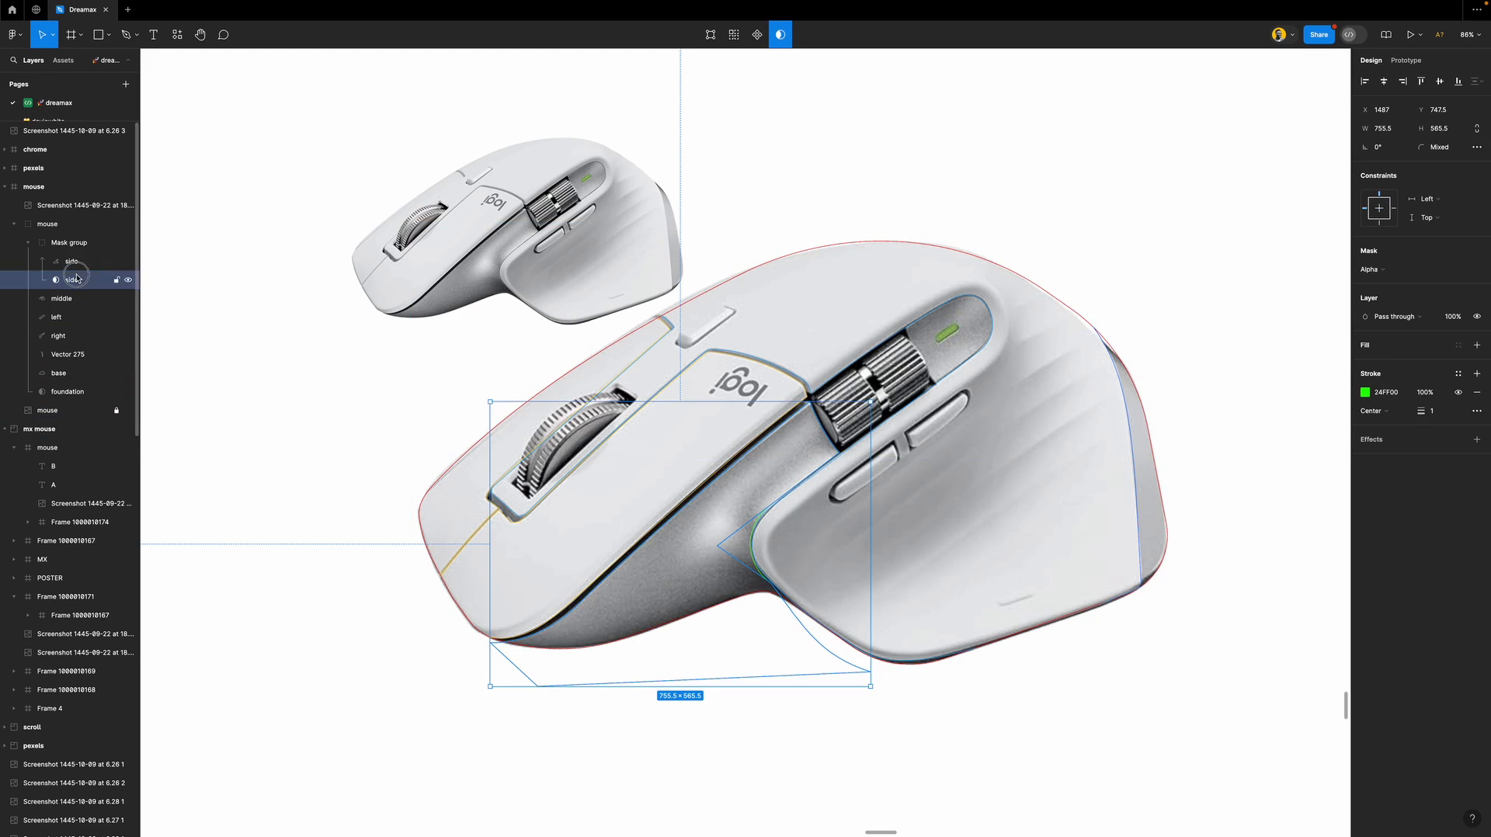
left_click(1396, 347)
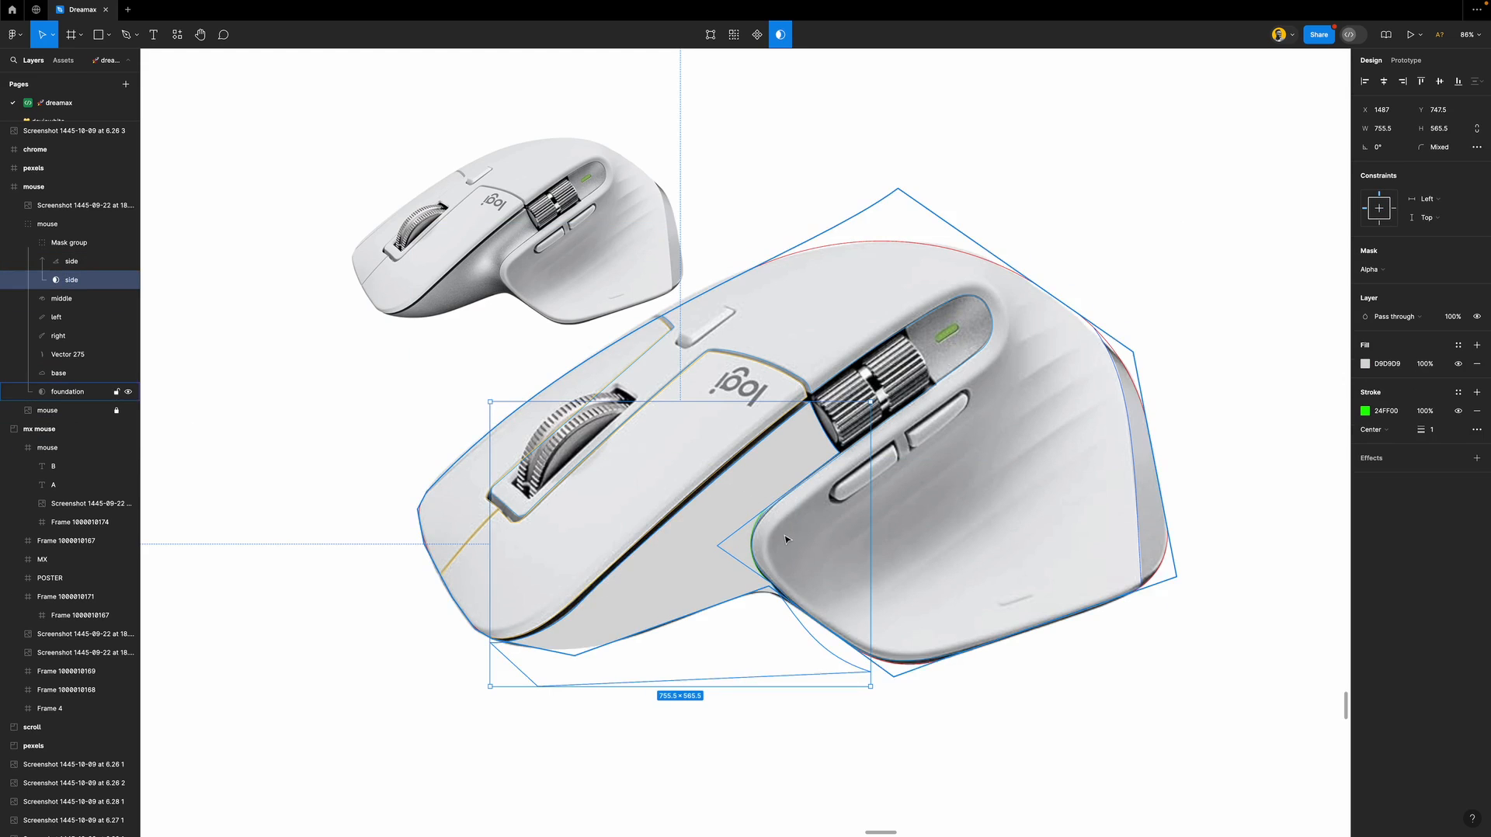
scroll(780, 535, "up", 3)
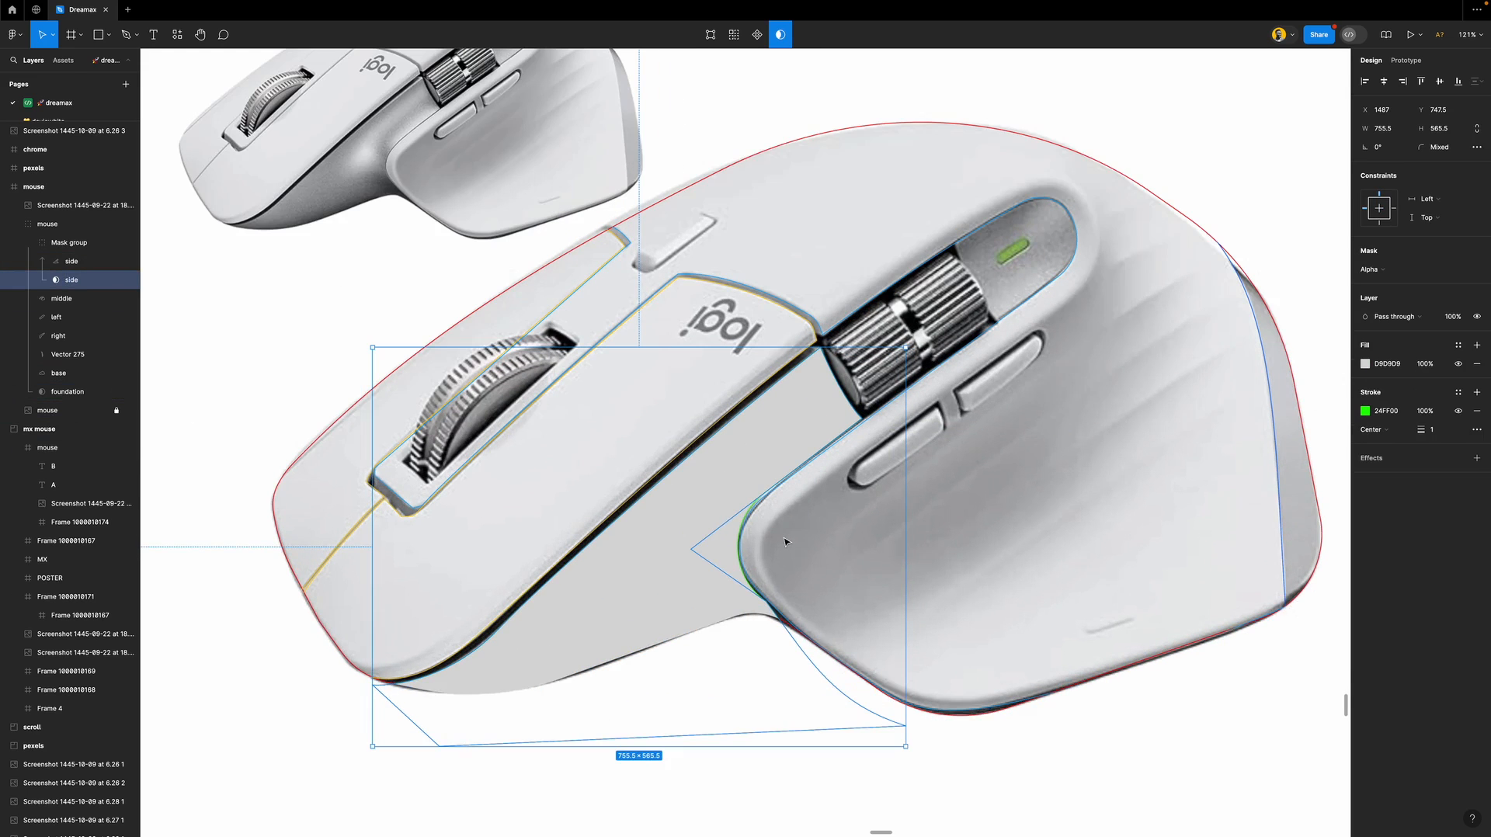
Recolour the fill of the side path above the mask with grey sampled from the side of the small reference mouse.
left_click(77, 268)
scroll(466, 331, "down", 3)
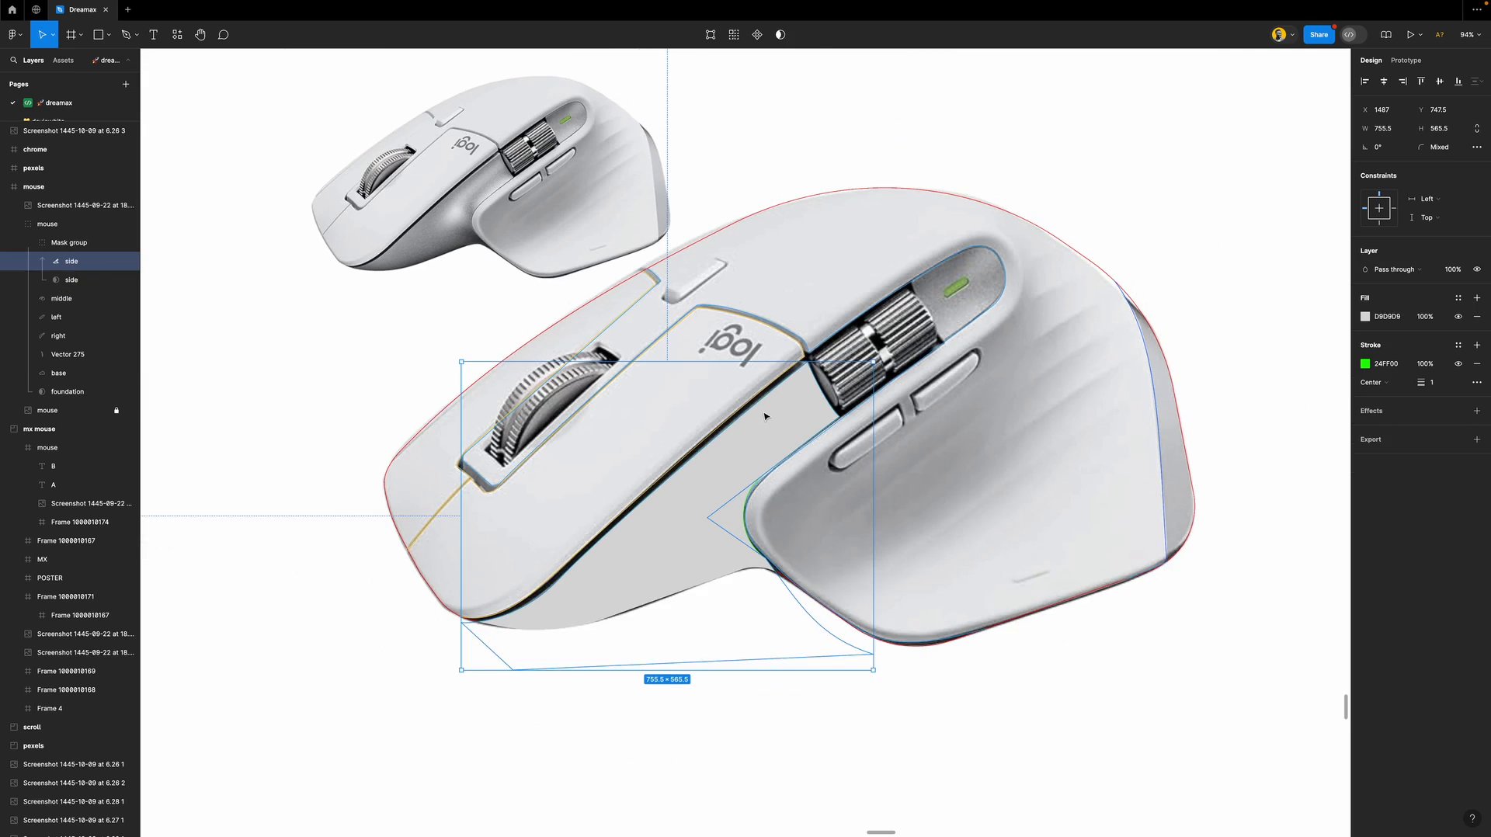
key("i")
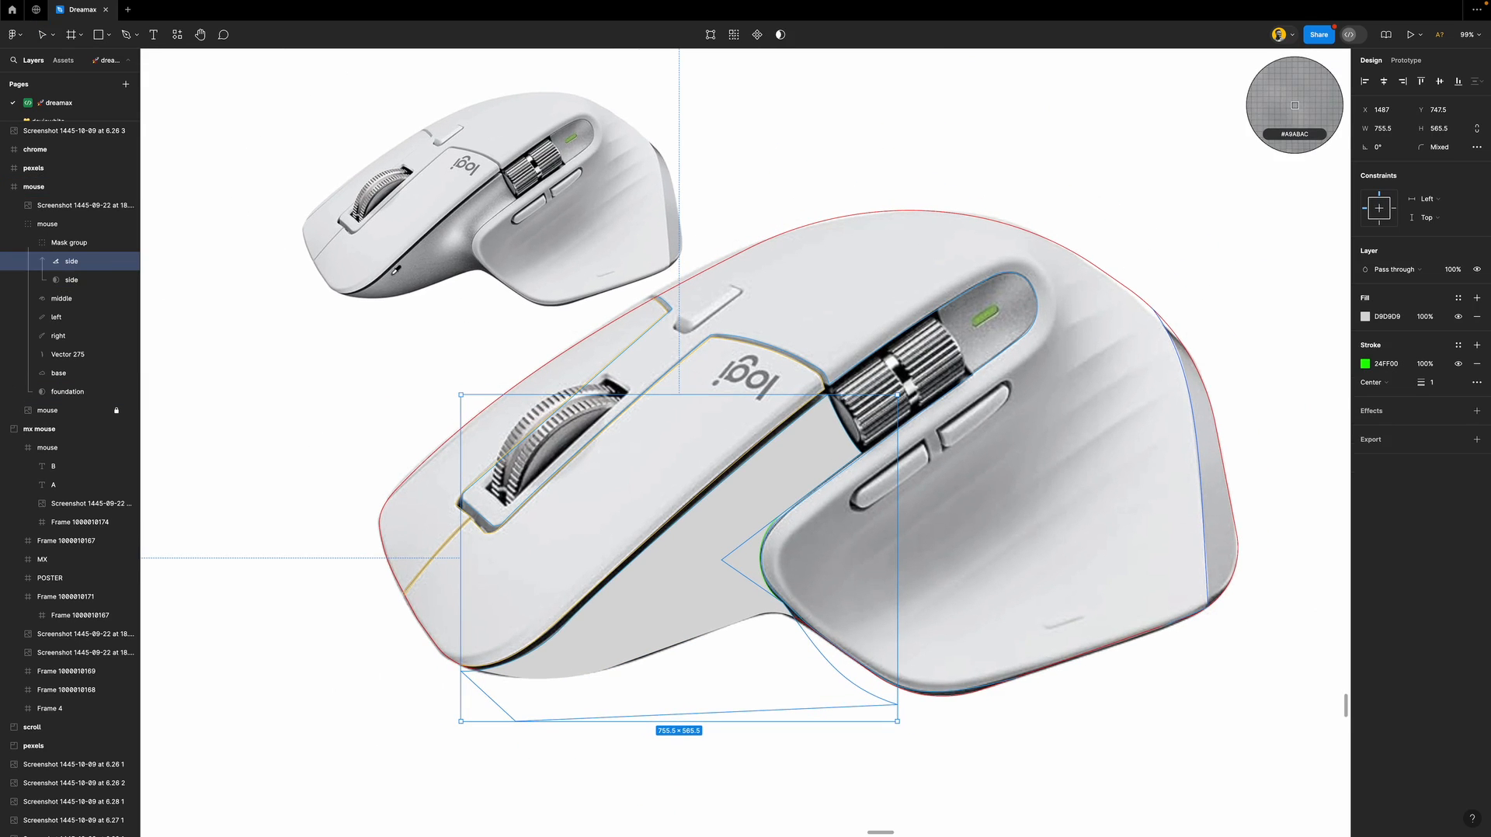
left_click(392, 278)
left_click(432, 379)
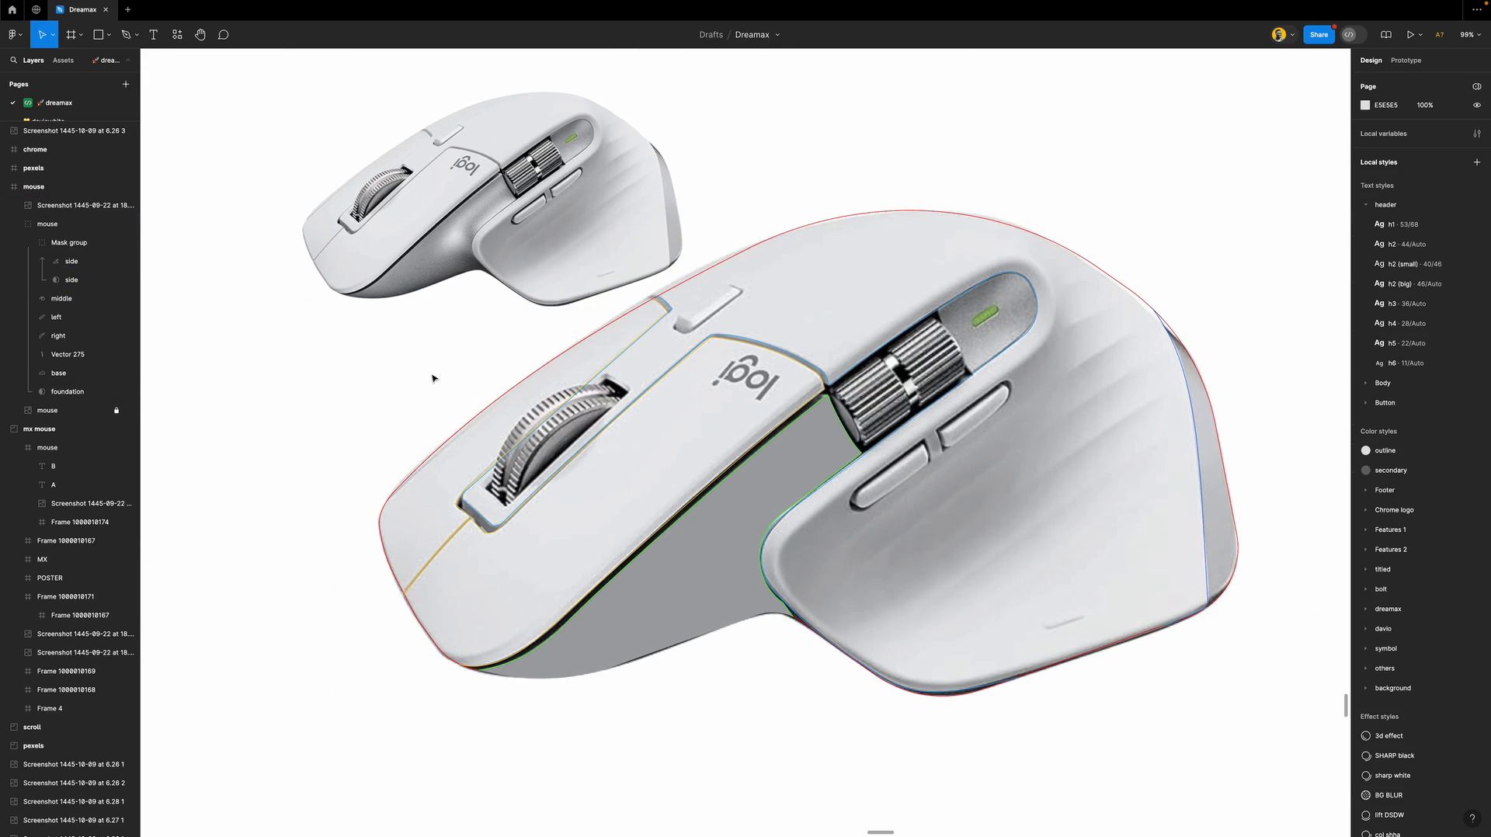
Draw a freehand pencil outline about 792 × 563 around the lower edge of the left button, from the side wheel to the mouse's front tip.
left_click(800, 365)
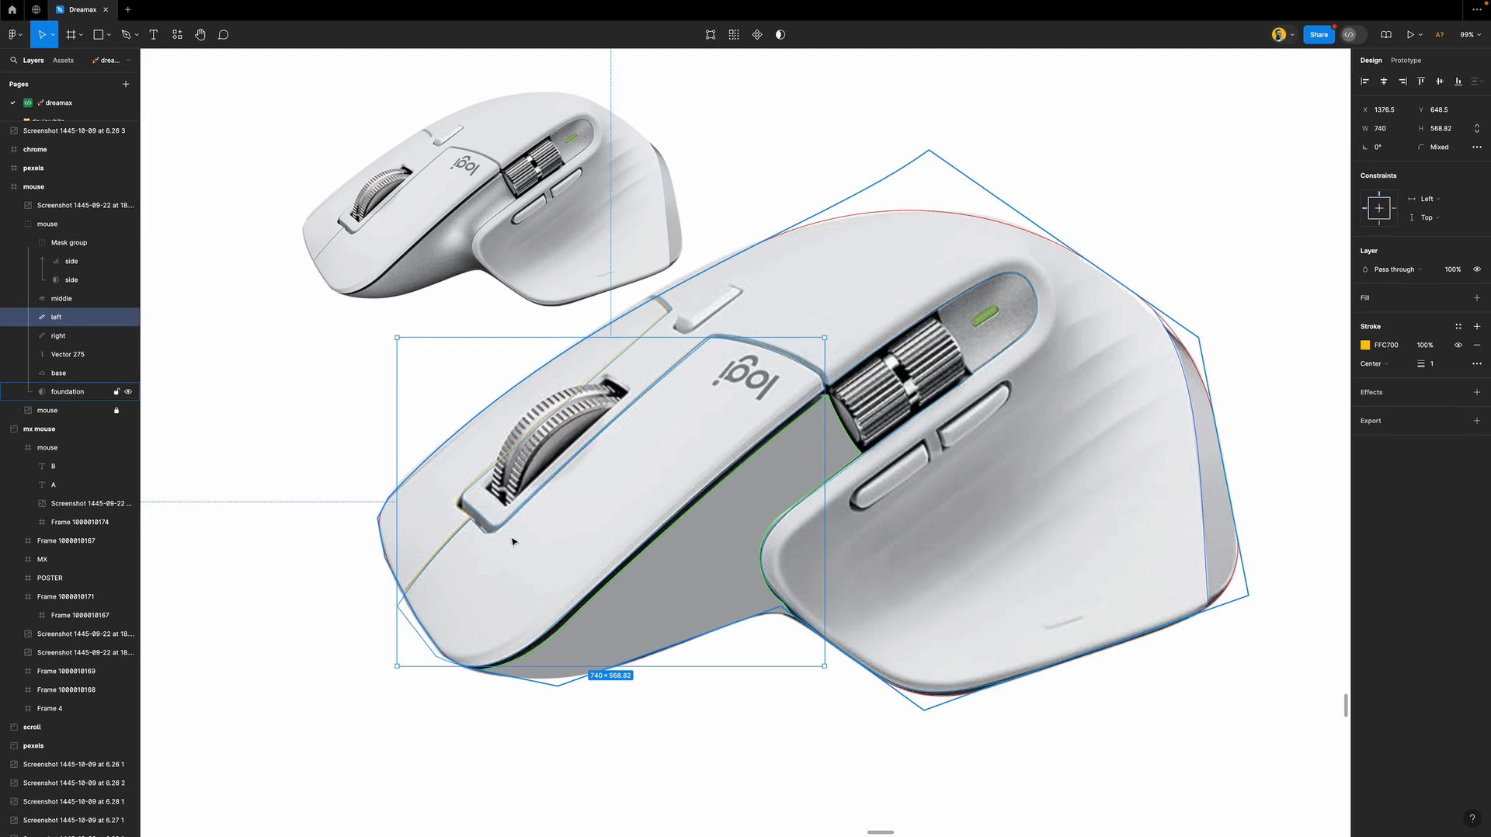
scroll(648, 514, "up", 3)
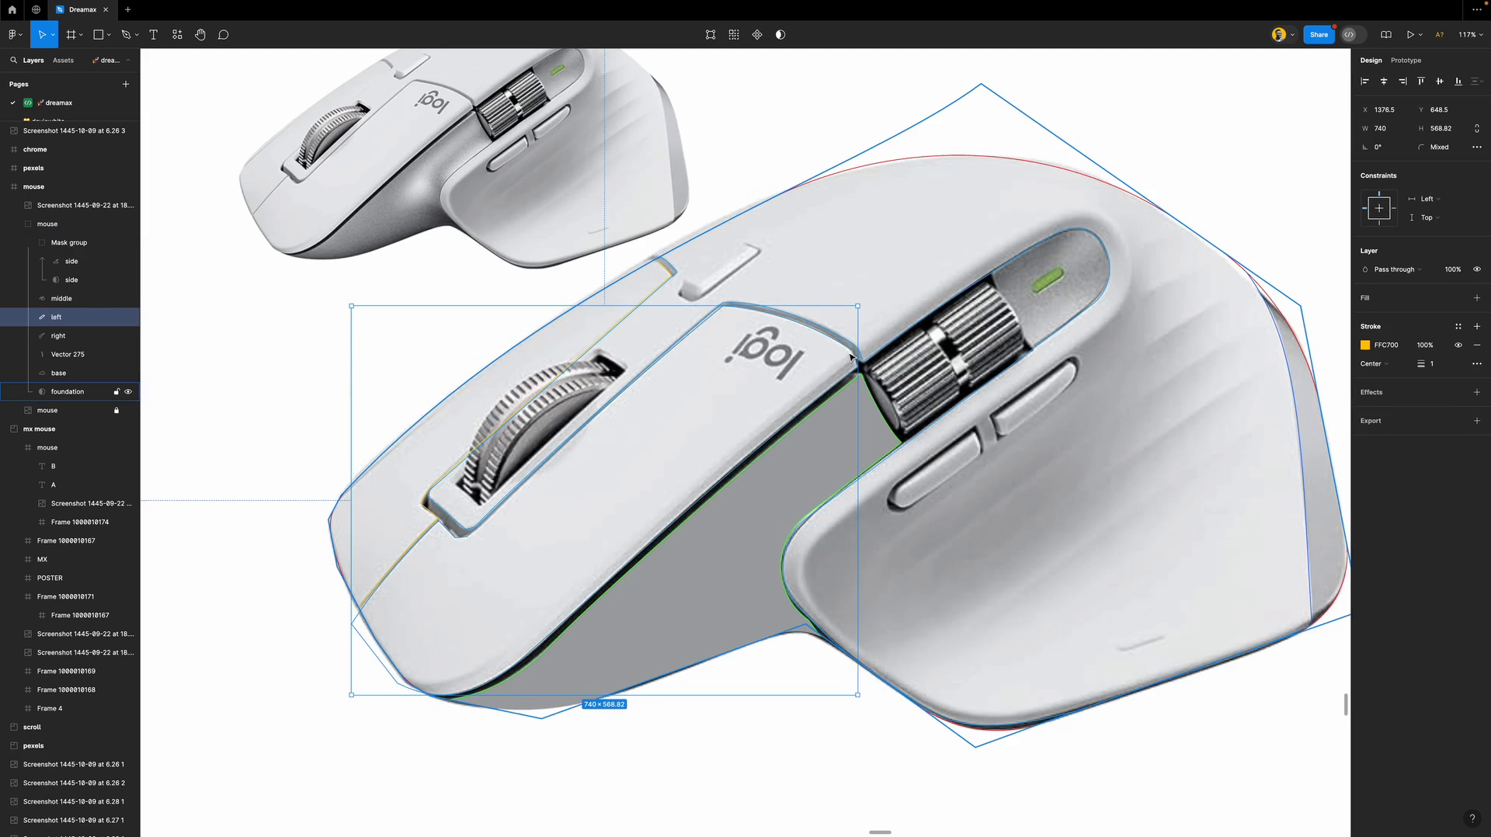
key("p")
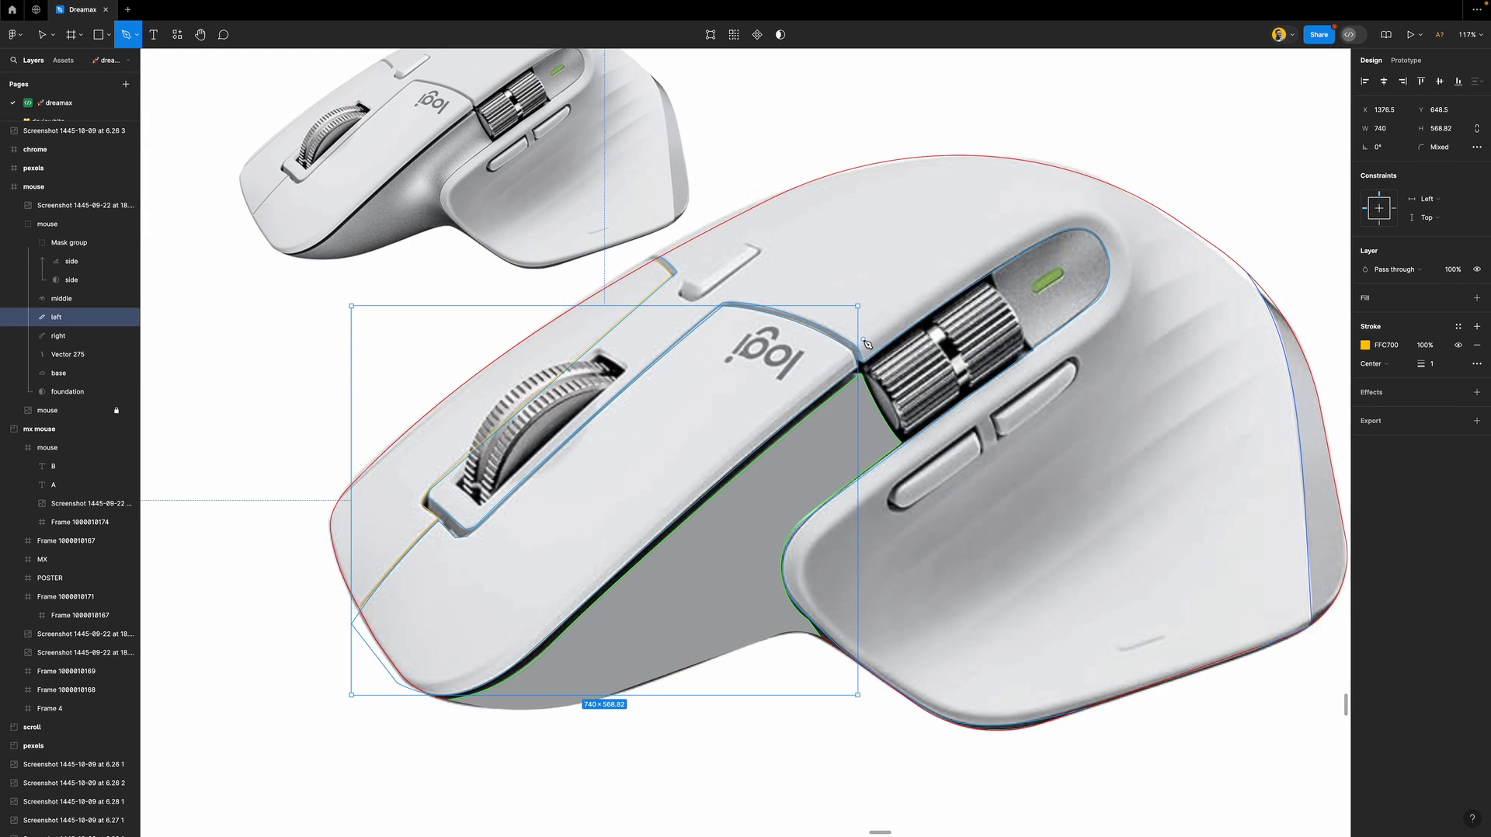
key("shift+p")
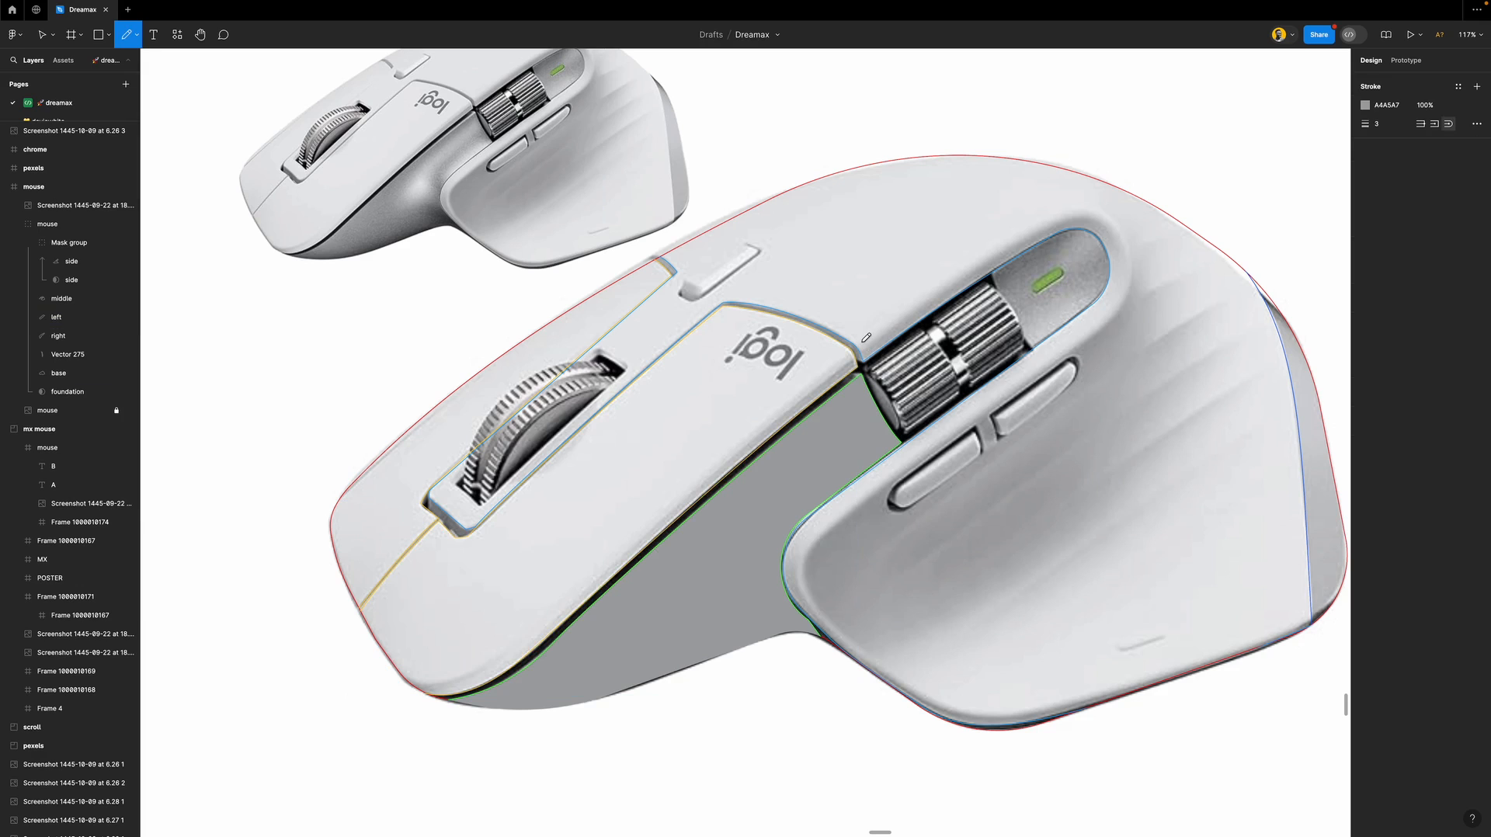
mouse_move(862, 339)
left_mouse_down()
mouse_move(475, 668)
mouse_move(352, 684)
mouse_move(412, 717)
mouse_move(501, 708)
left_mouse_up()
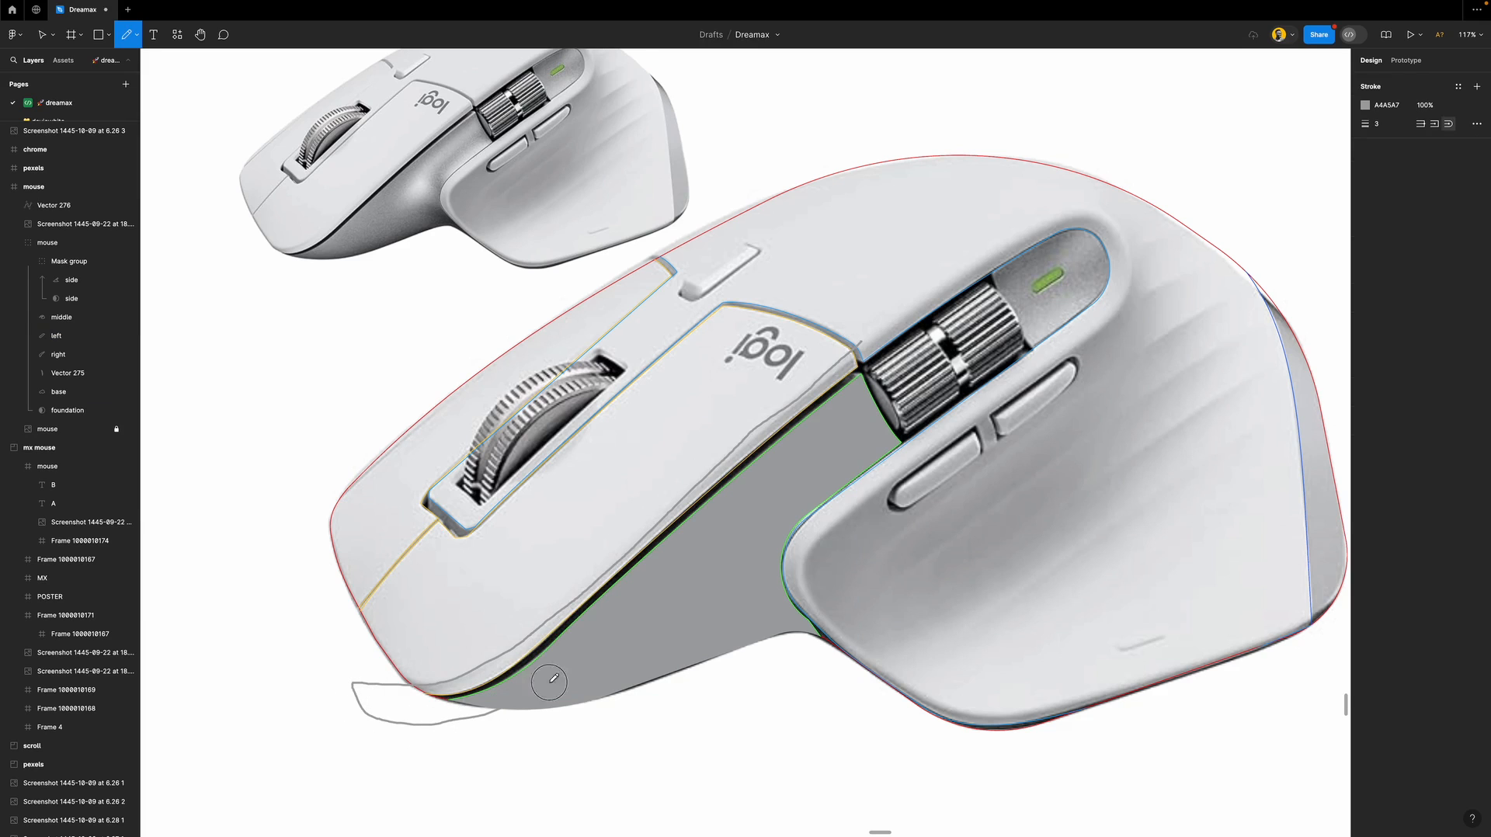
mouse_move(864, 376)
left_mouse_down()
mouse_move(893, 350)
mouse_move(855, 340)
left_mouse_up()
key("Escape")
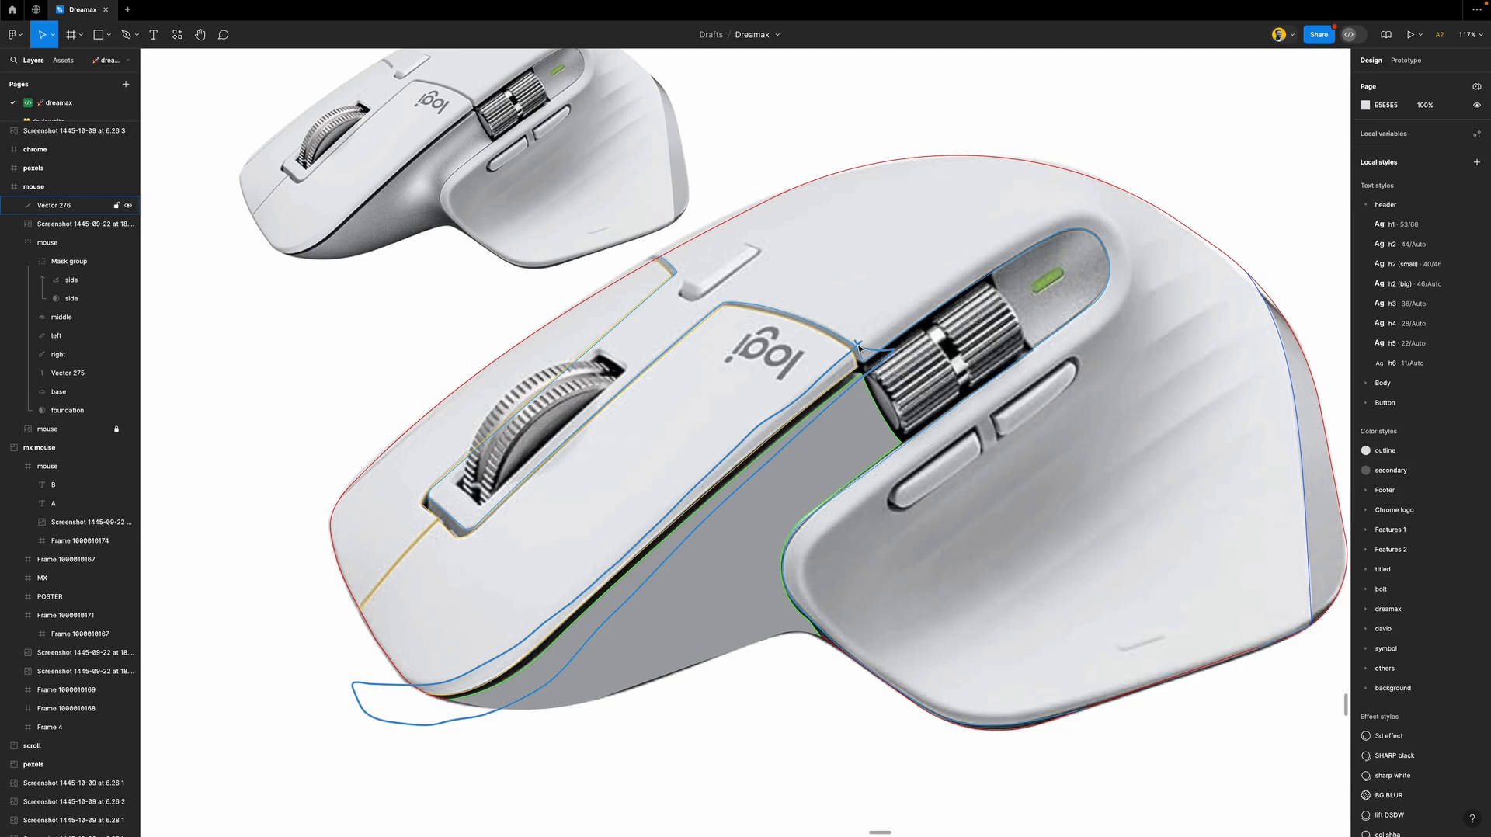
Set the stroke colour of the freehand edge outline to blue 0055FF.
left_click(860, 348)
left_click(1366, 344)
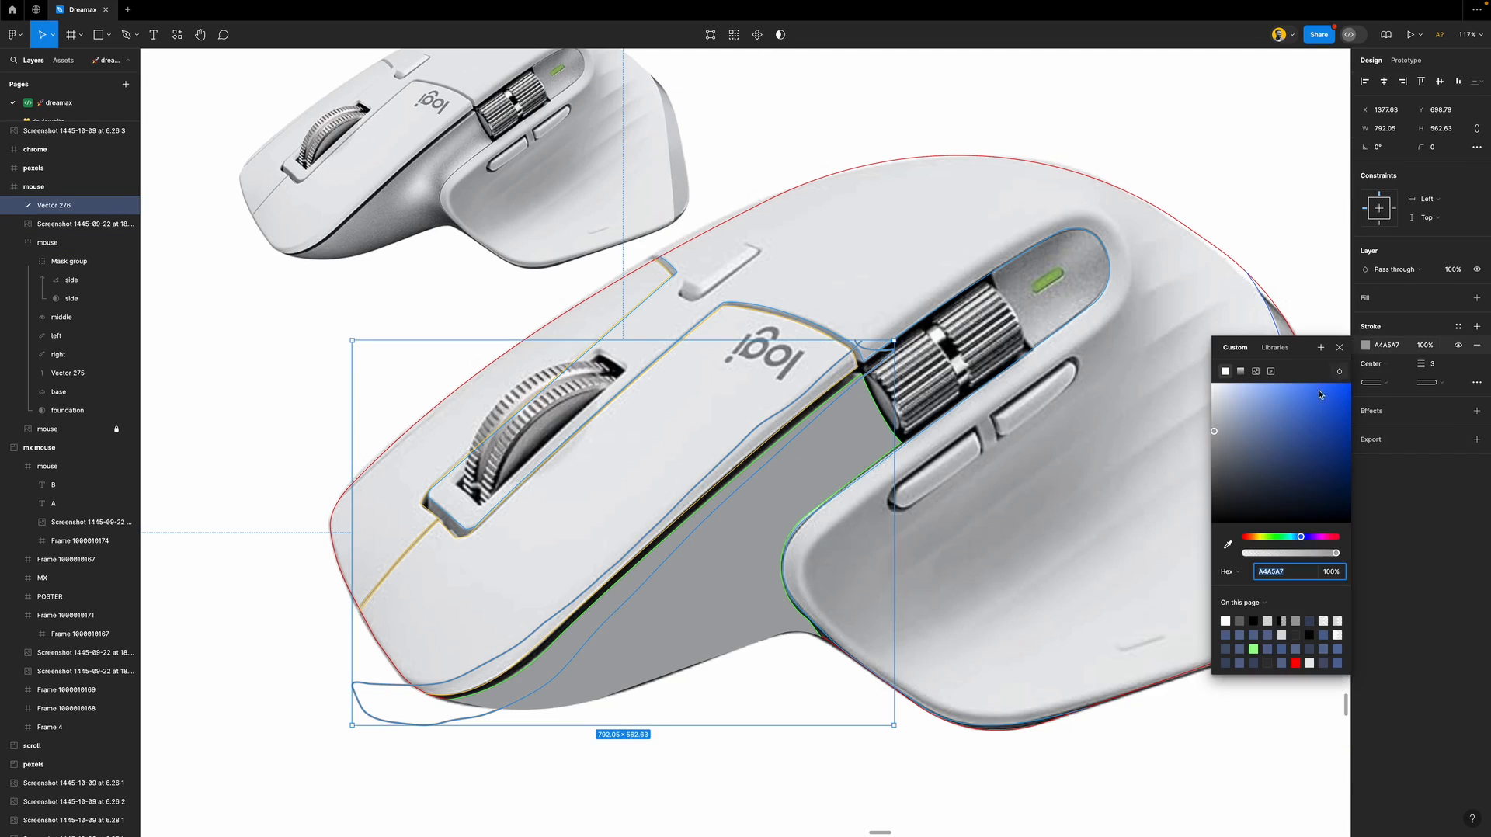
left_click(1341, 348)
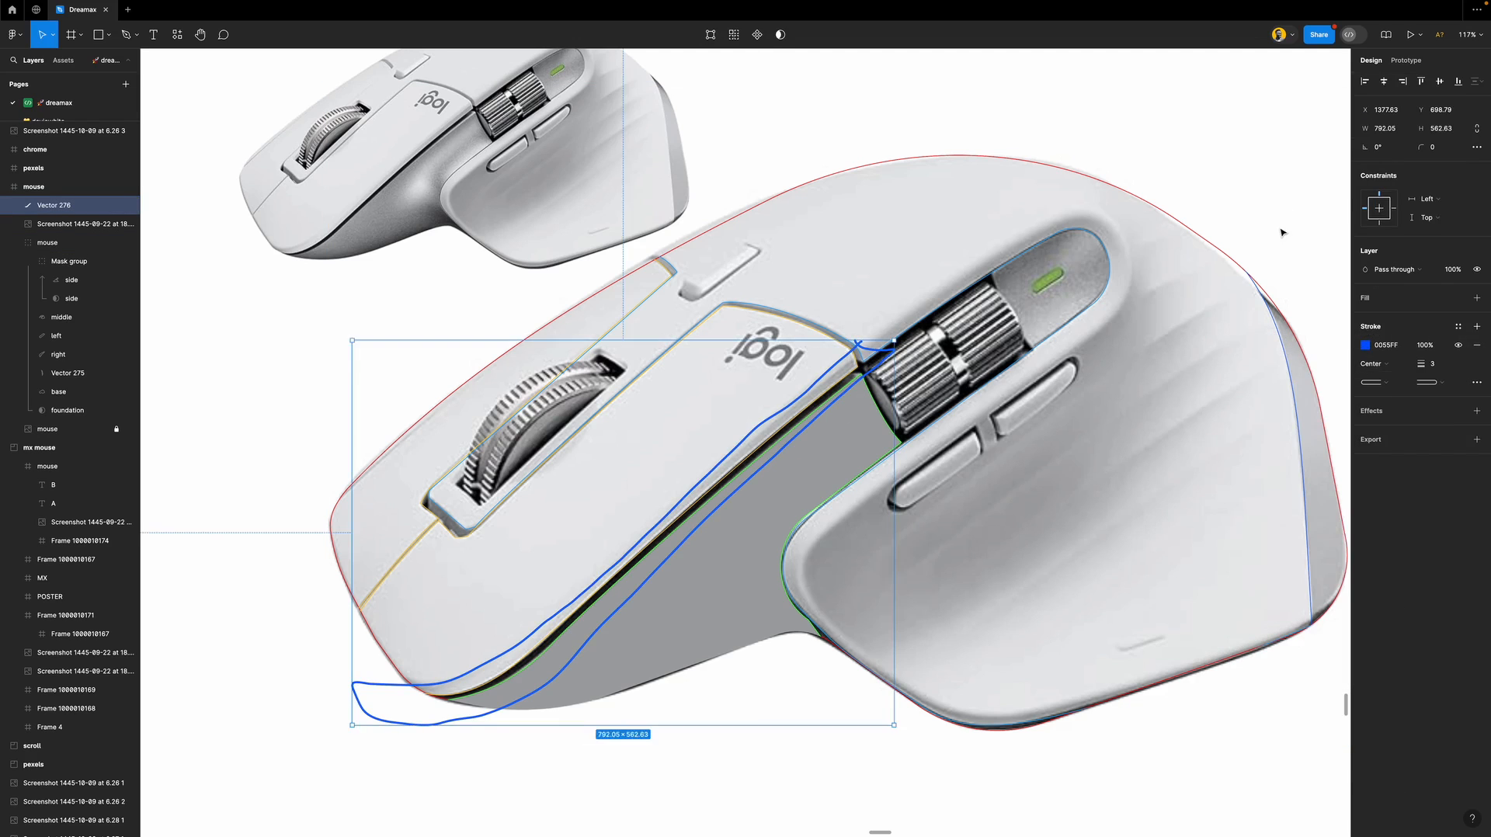
key("Escape")
Create a mask group from the left path and its duplicate, and move the freehand edge outline to the top of that group.
left_click(810, 330)
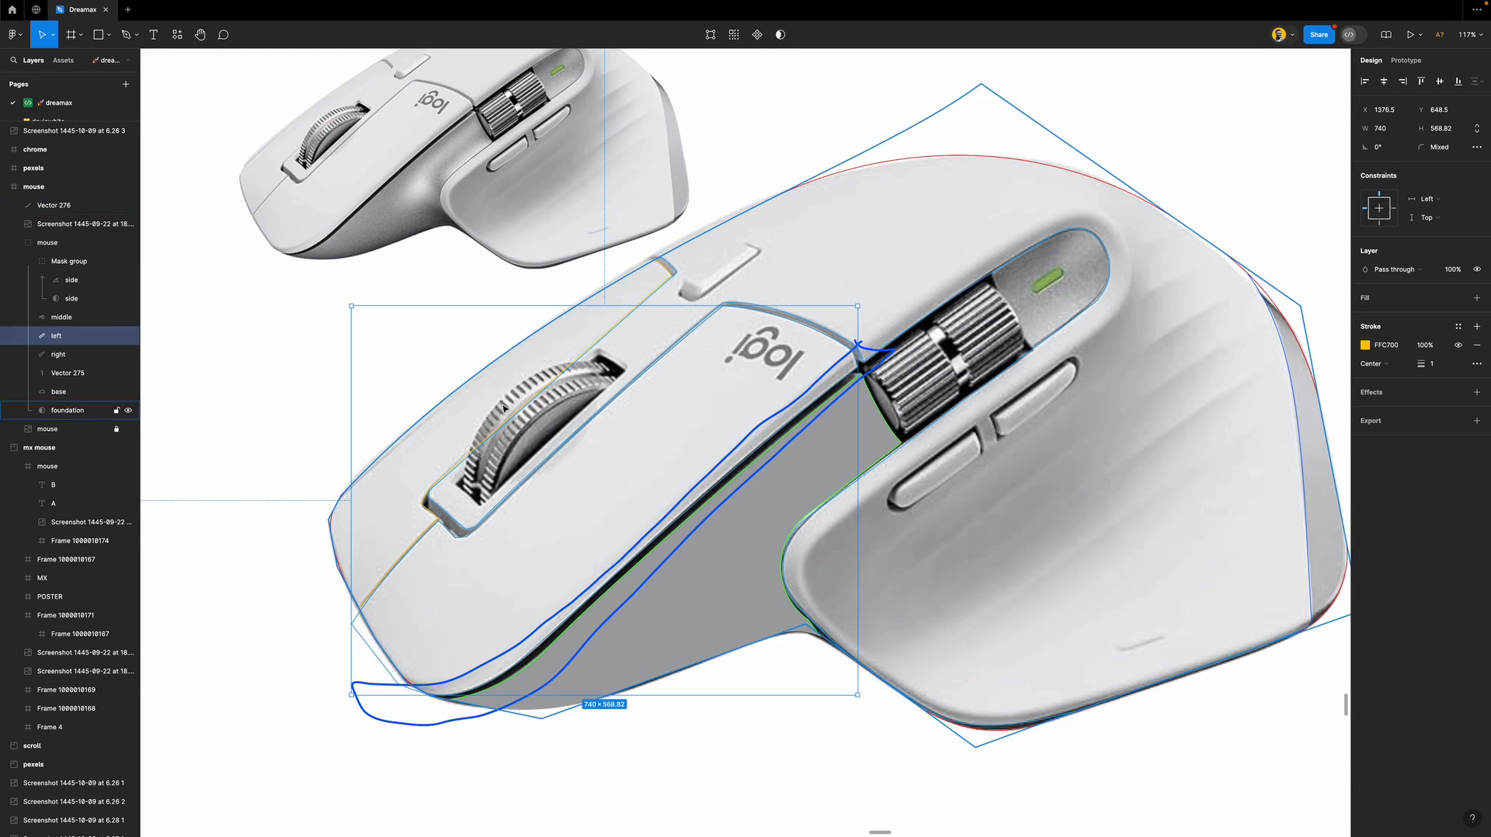
key("ctrl+d")
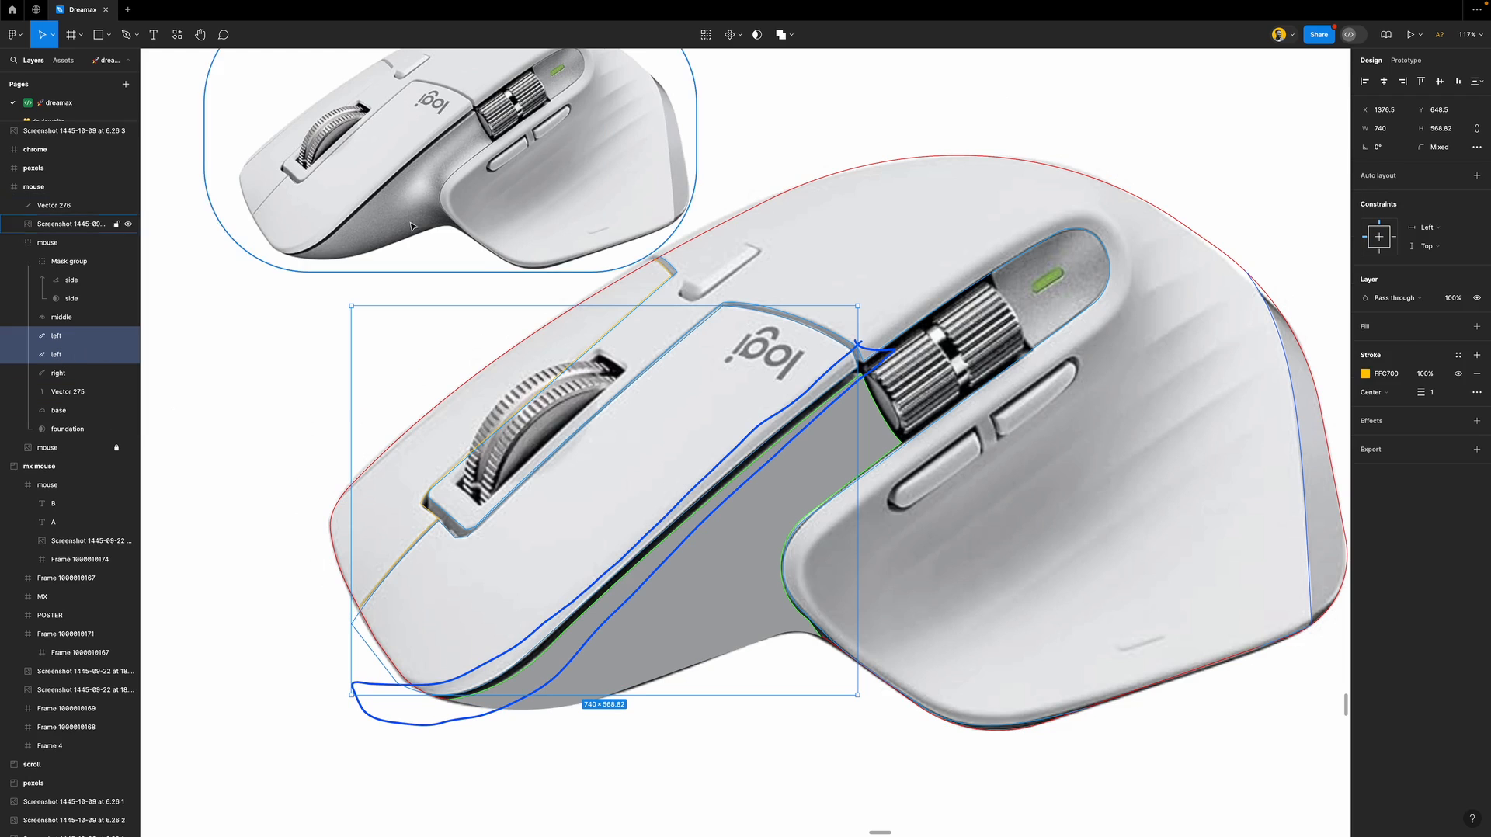
left_click(758, 35)
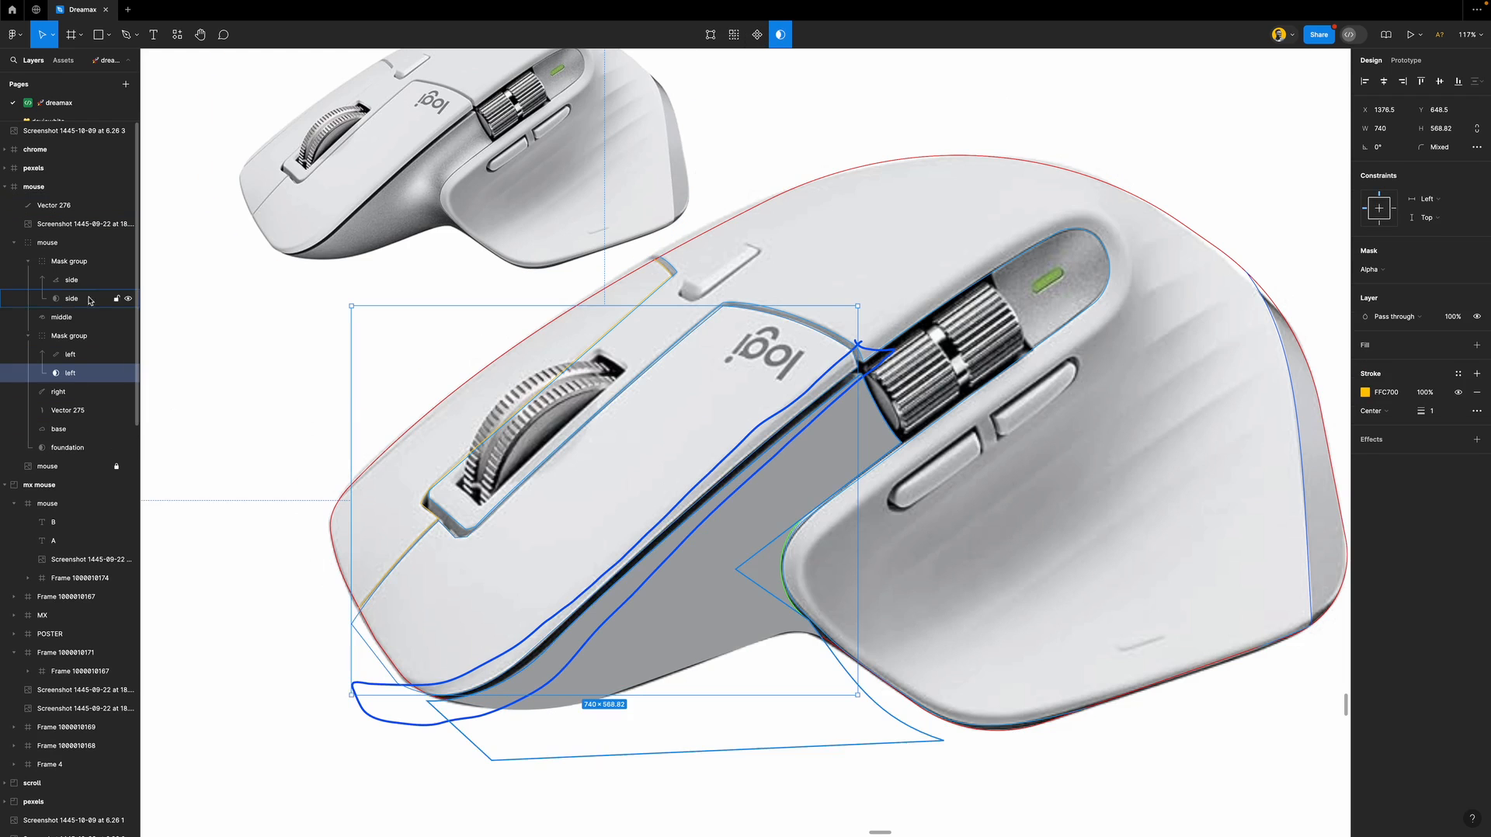
left_click(816, 386)
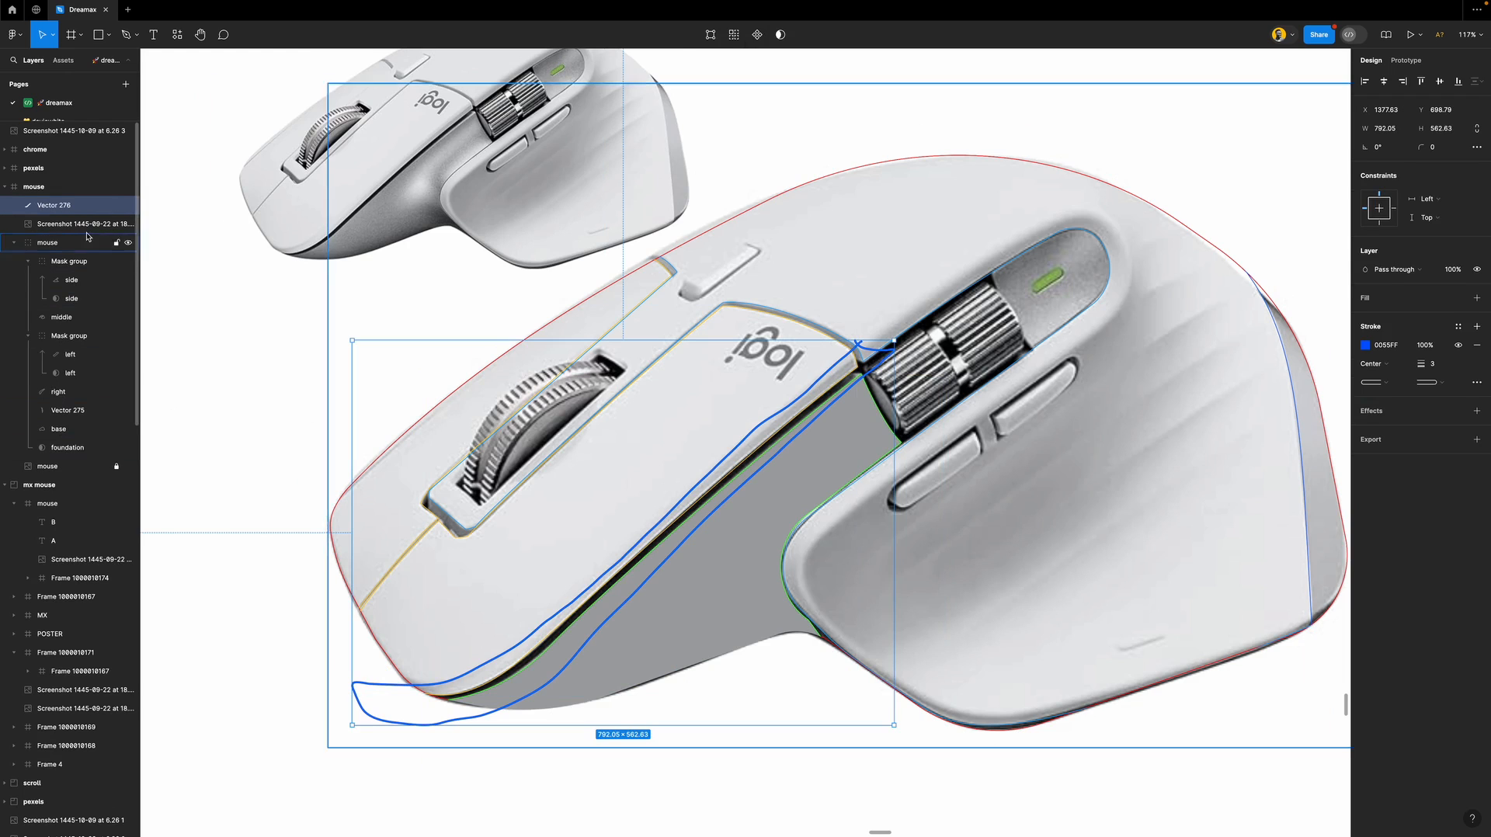
left_click_drag(52, 210, 76, 353)
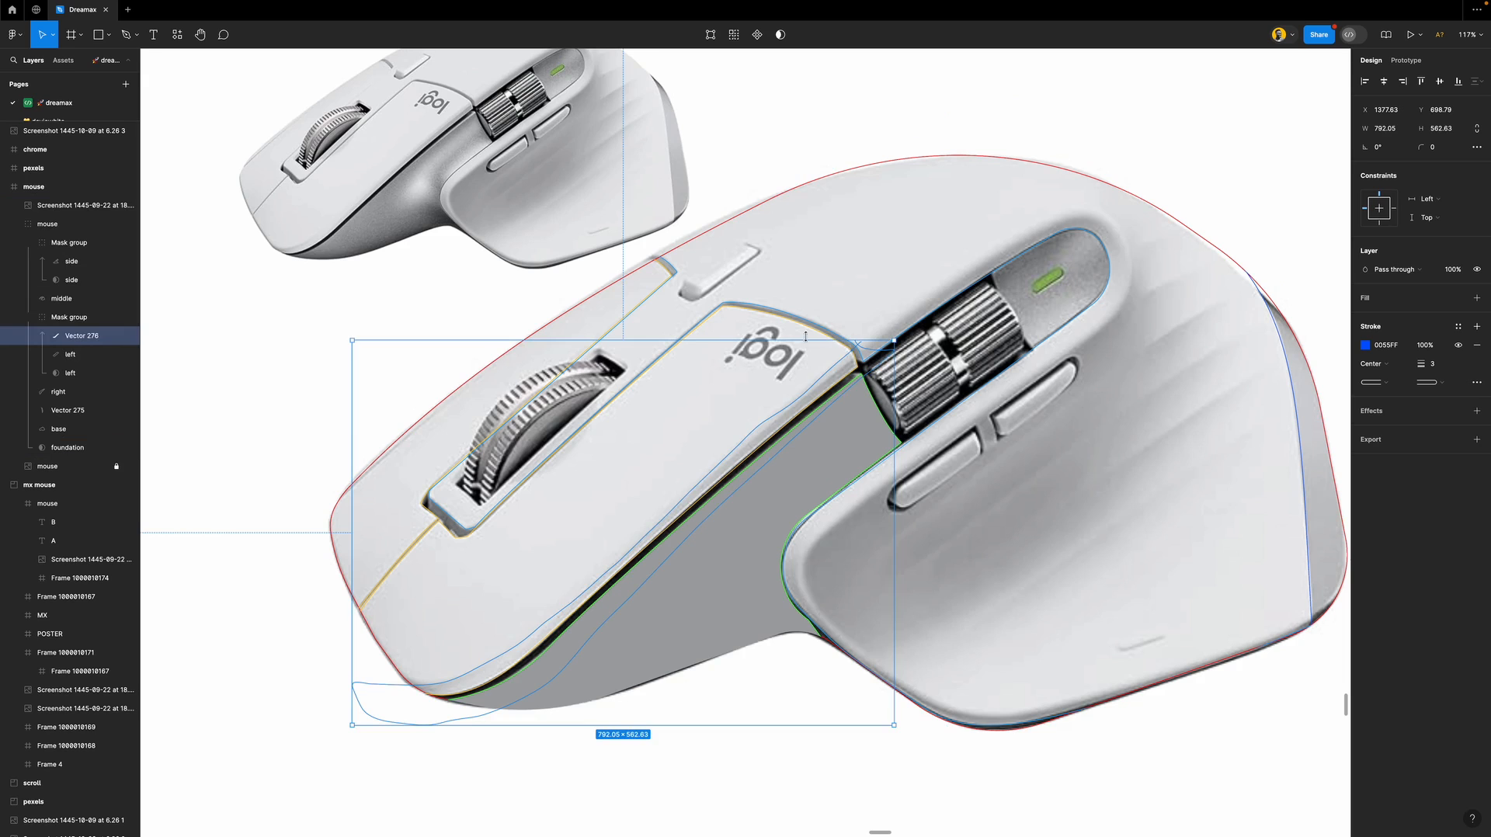
Add a D9D9D9 fill to the mask shape in the left mask group.
left_click(83, 375)
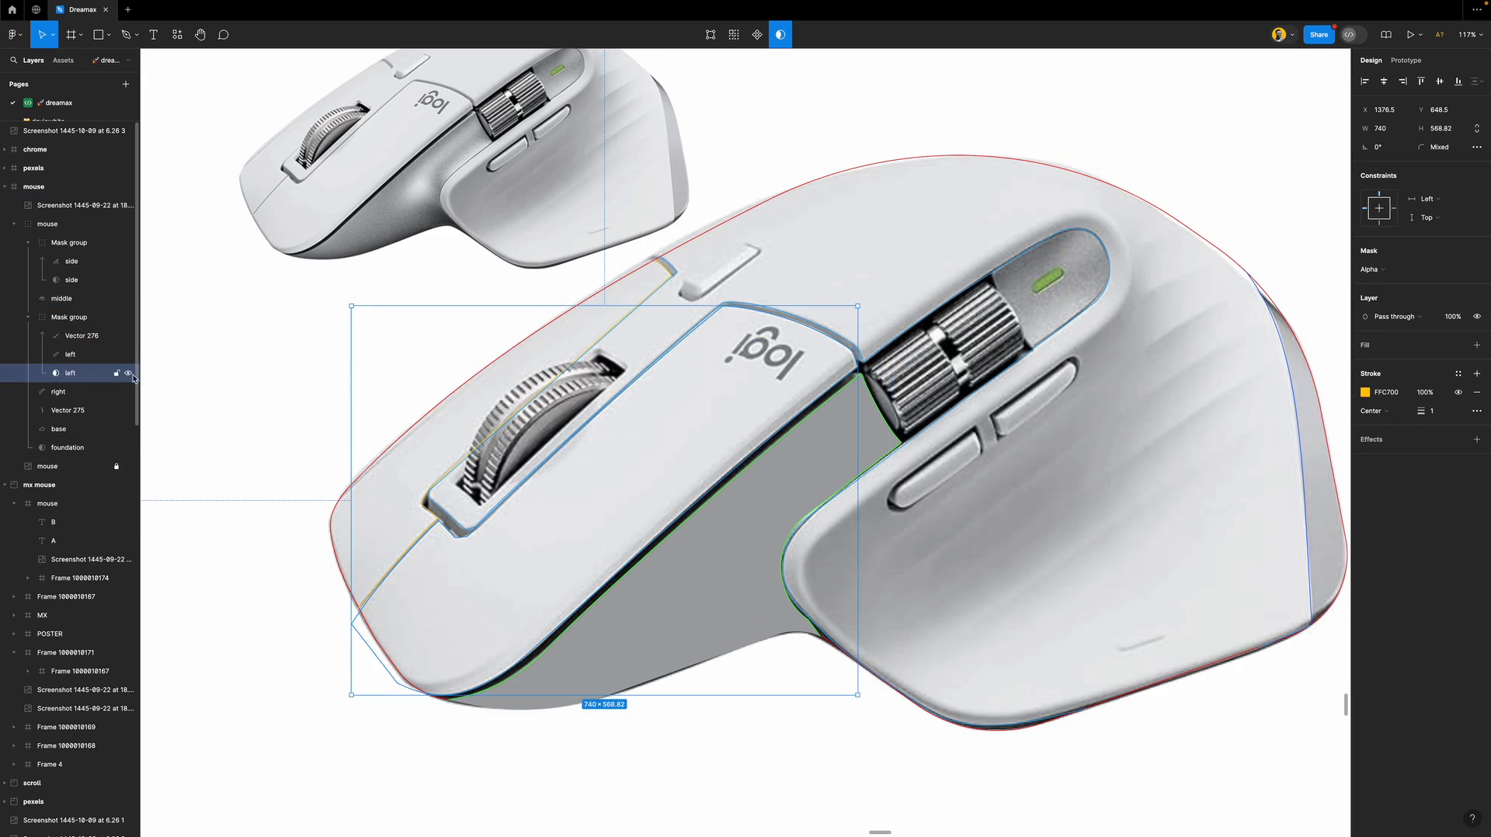
left_click(1405, 350)
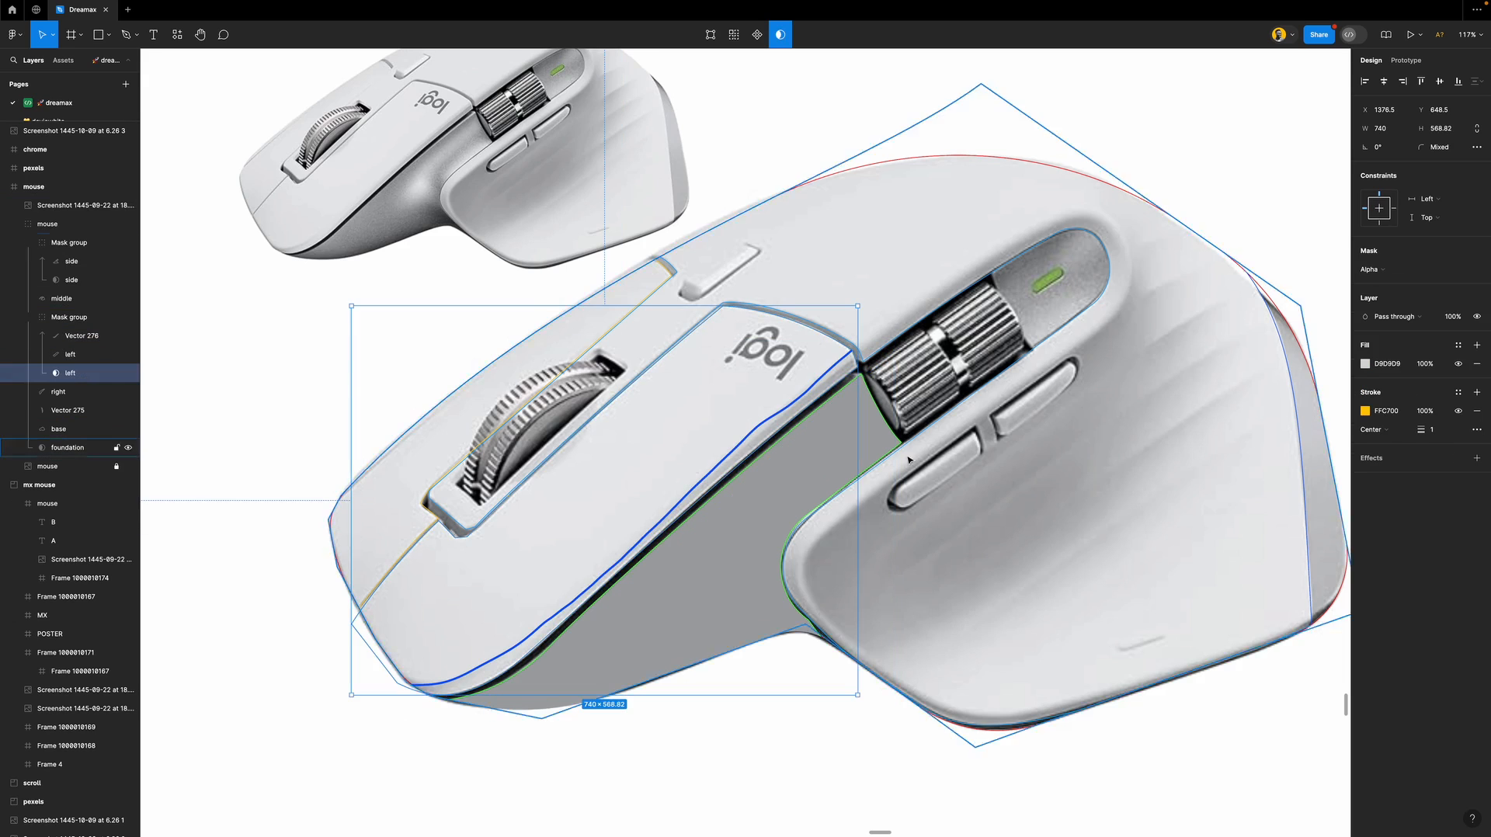
left_click(294, 641)
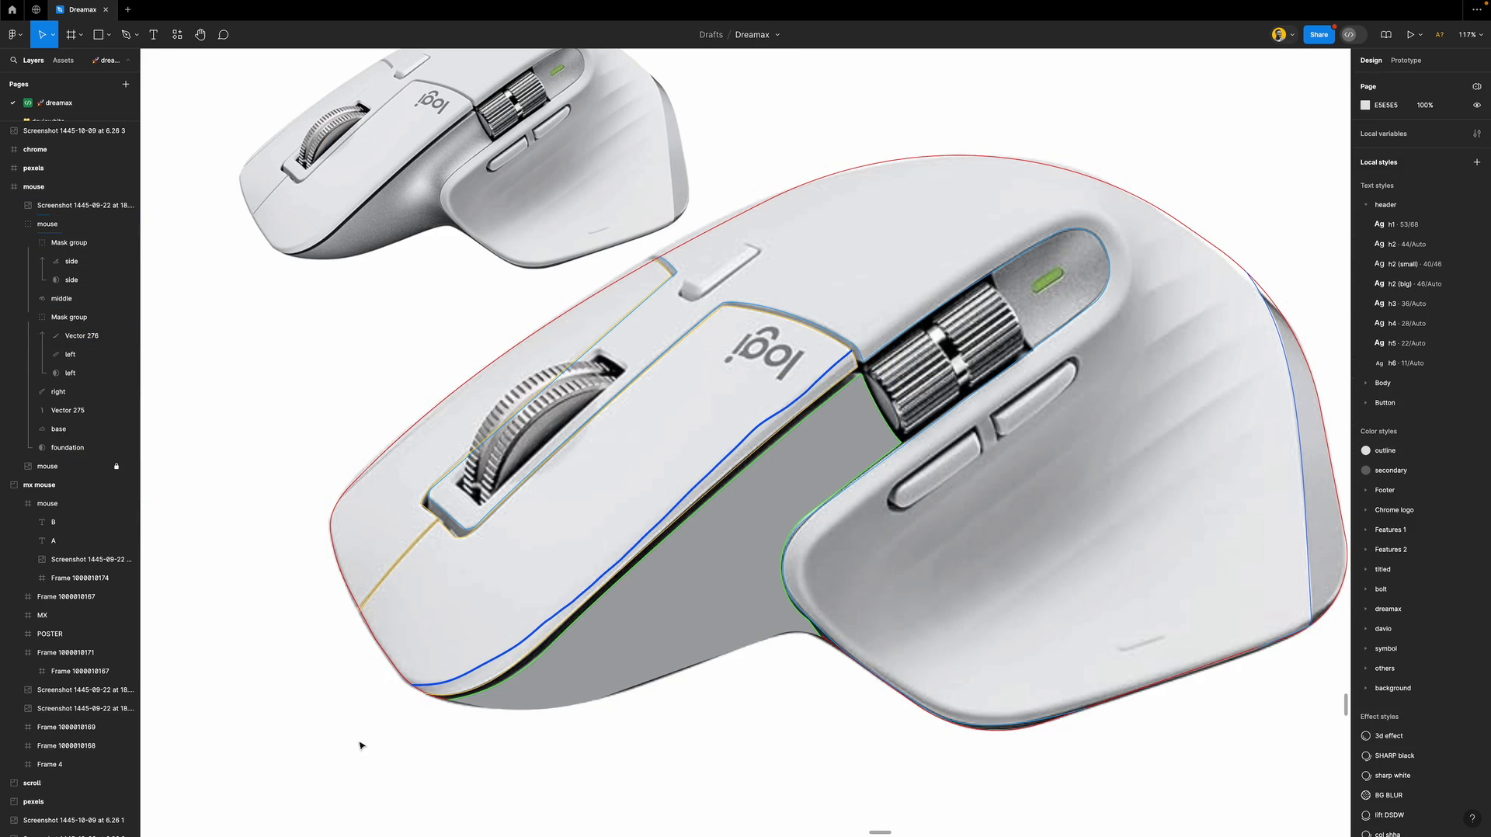
Try moving the traced mouse group sideways off the reference photo, and undo the move.
scroll(556, 642, "down", 5)
scroll(557, 642, "down", 2)
scroll(559, 632, "down", 3)
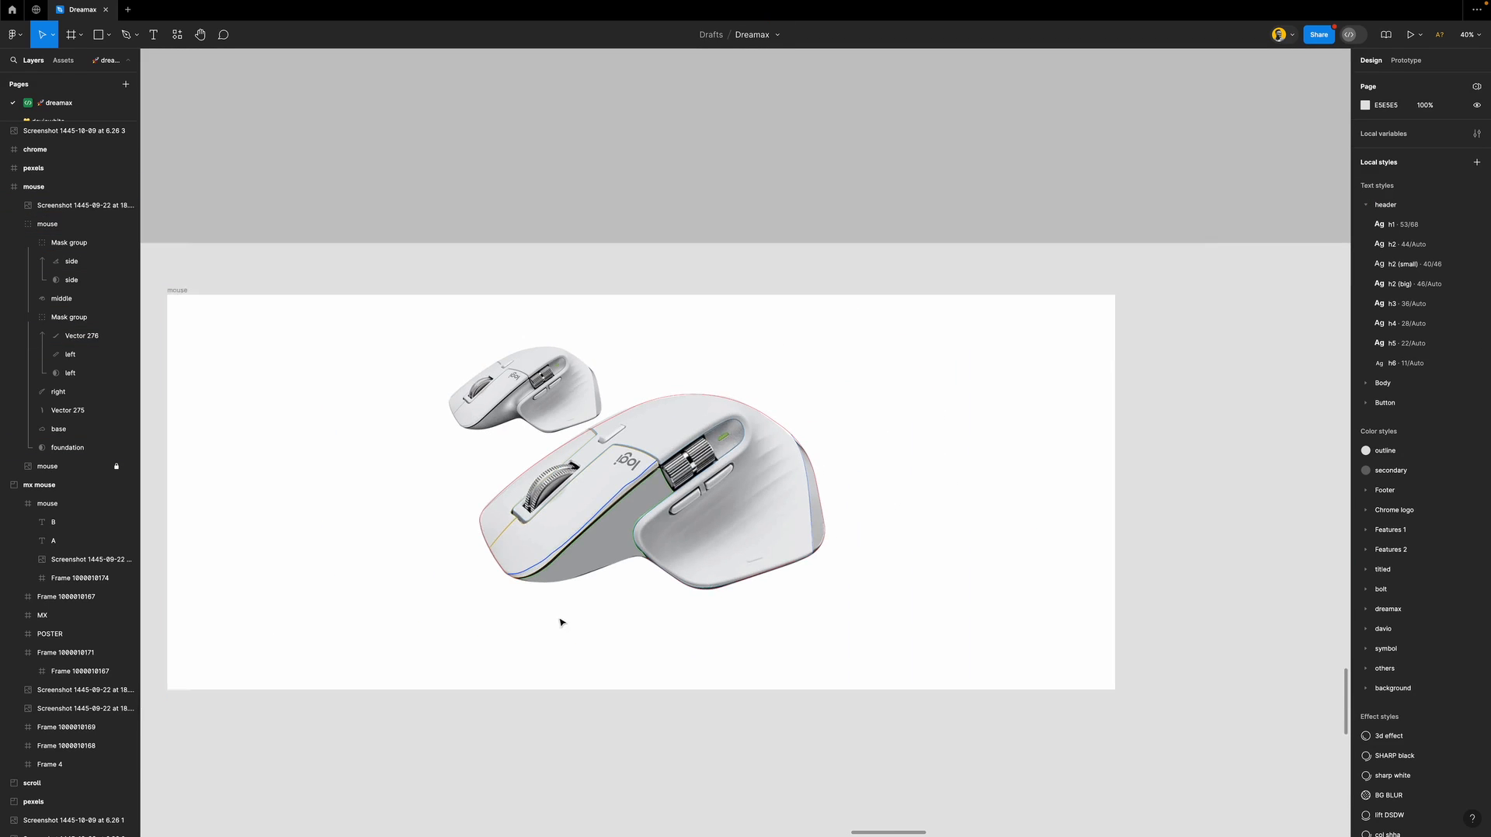
left_click(786, 490)
left_click_drag(785, 491, 423, 491)
key("super+z")
scroll(500, 525, "up", 7)
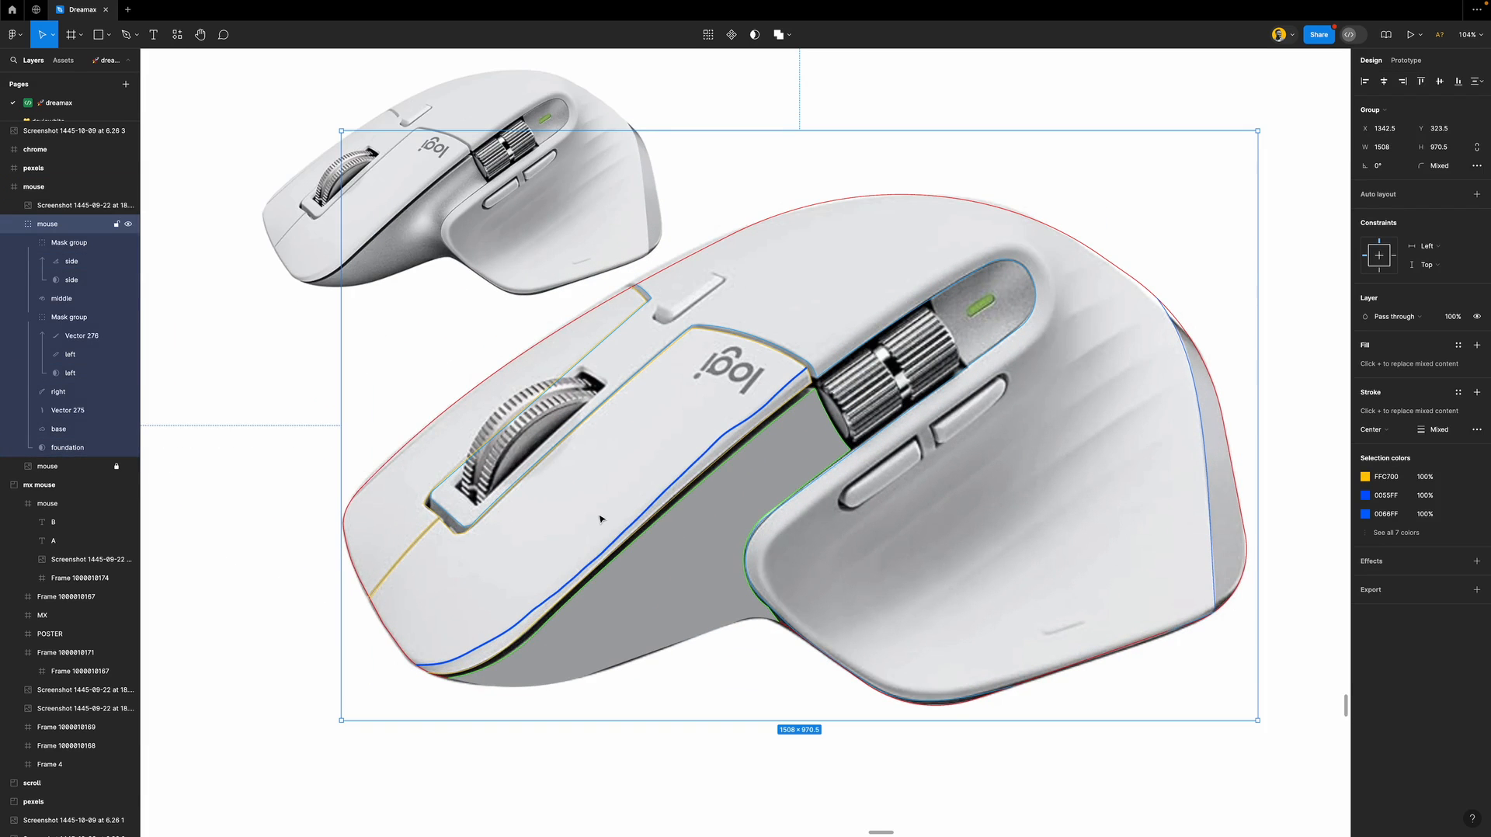
scroll(600, 519, "up", 1)
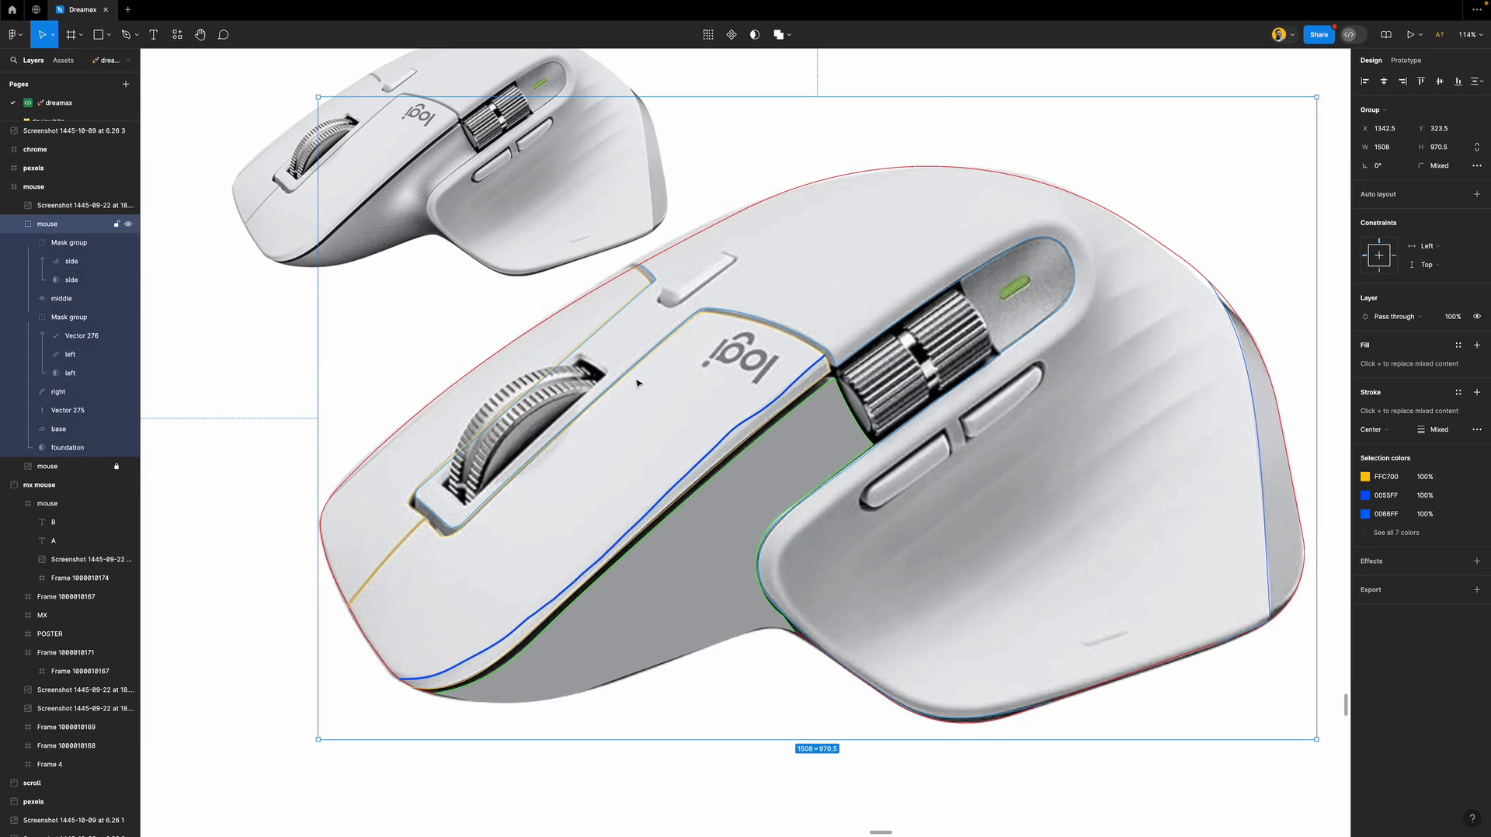
Fill the left path above its mask with EAEBED sampled from the left button of the small reference mouse.
double_click(634, 378)
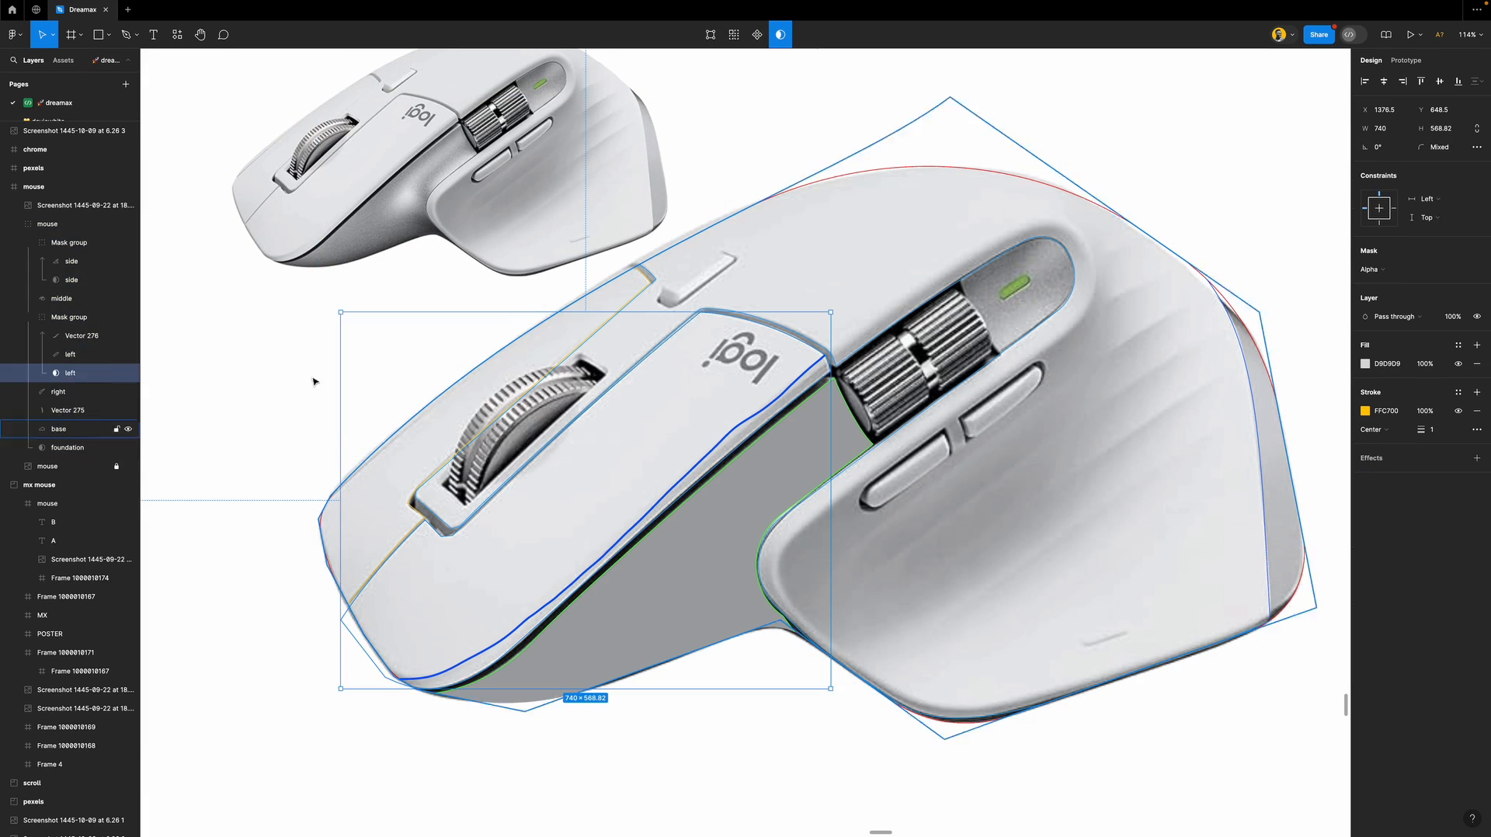
left_click(73, 355)
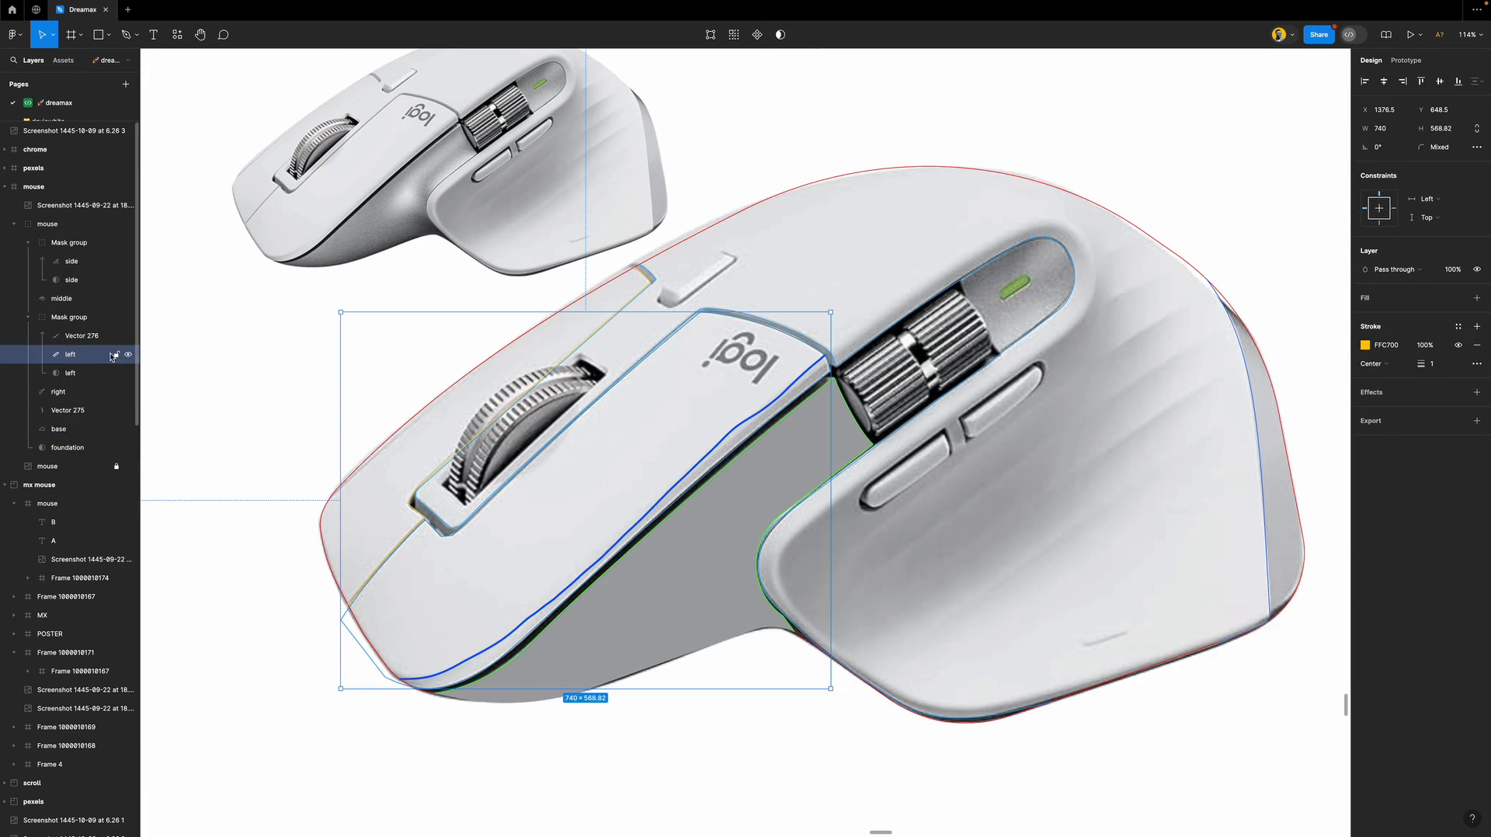
left_click(1388, 297)
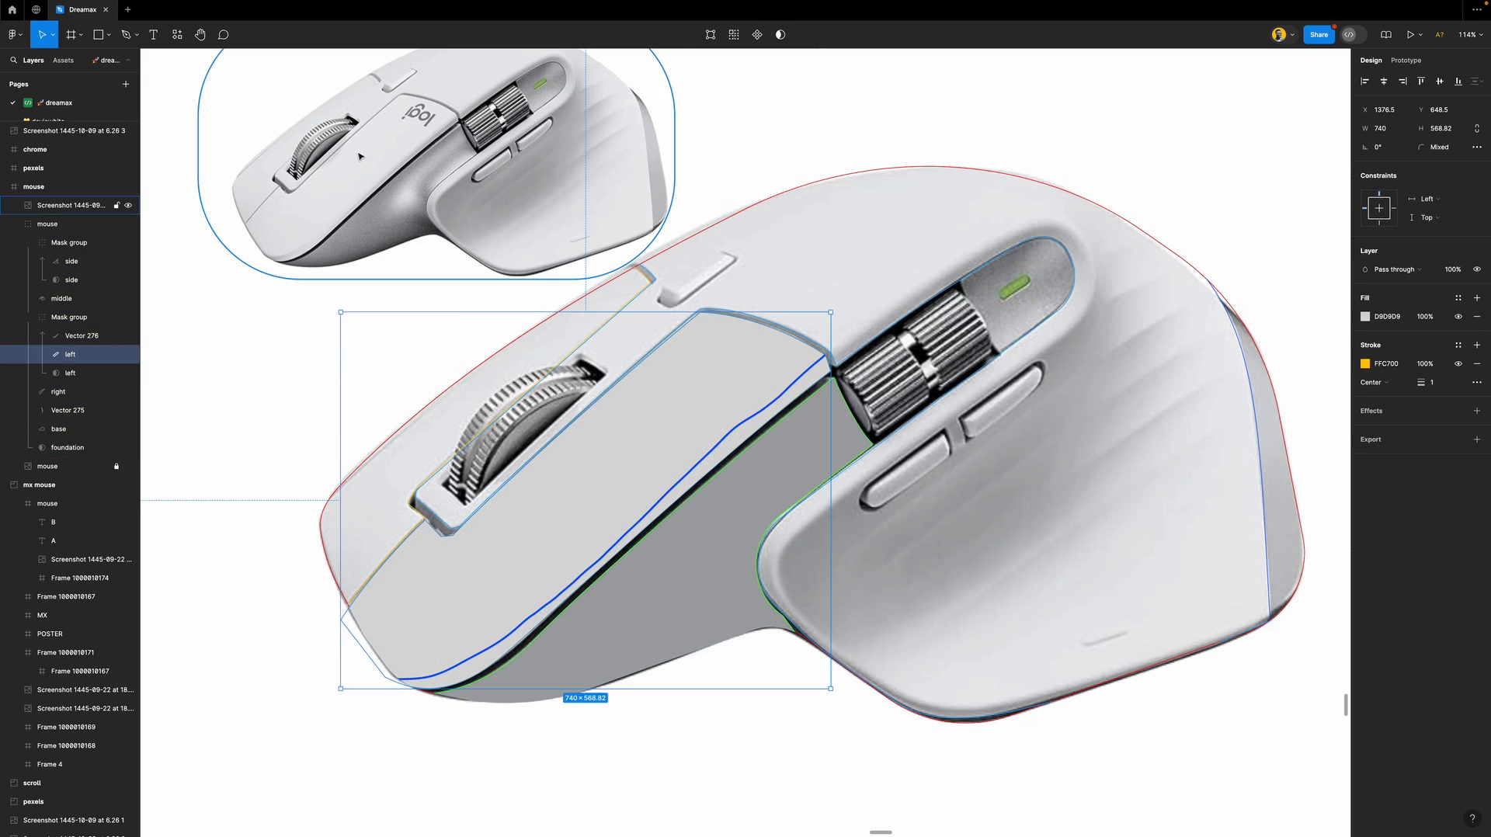
key("i")
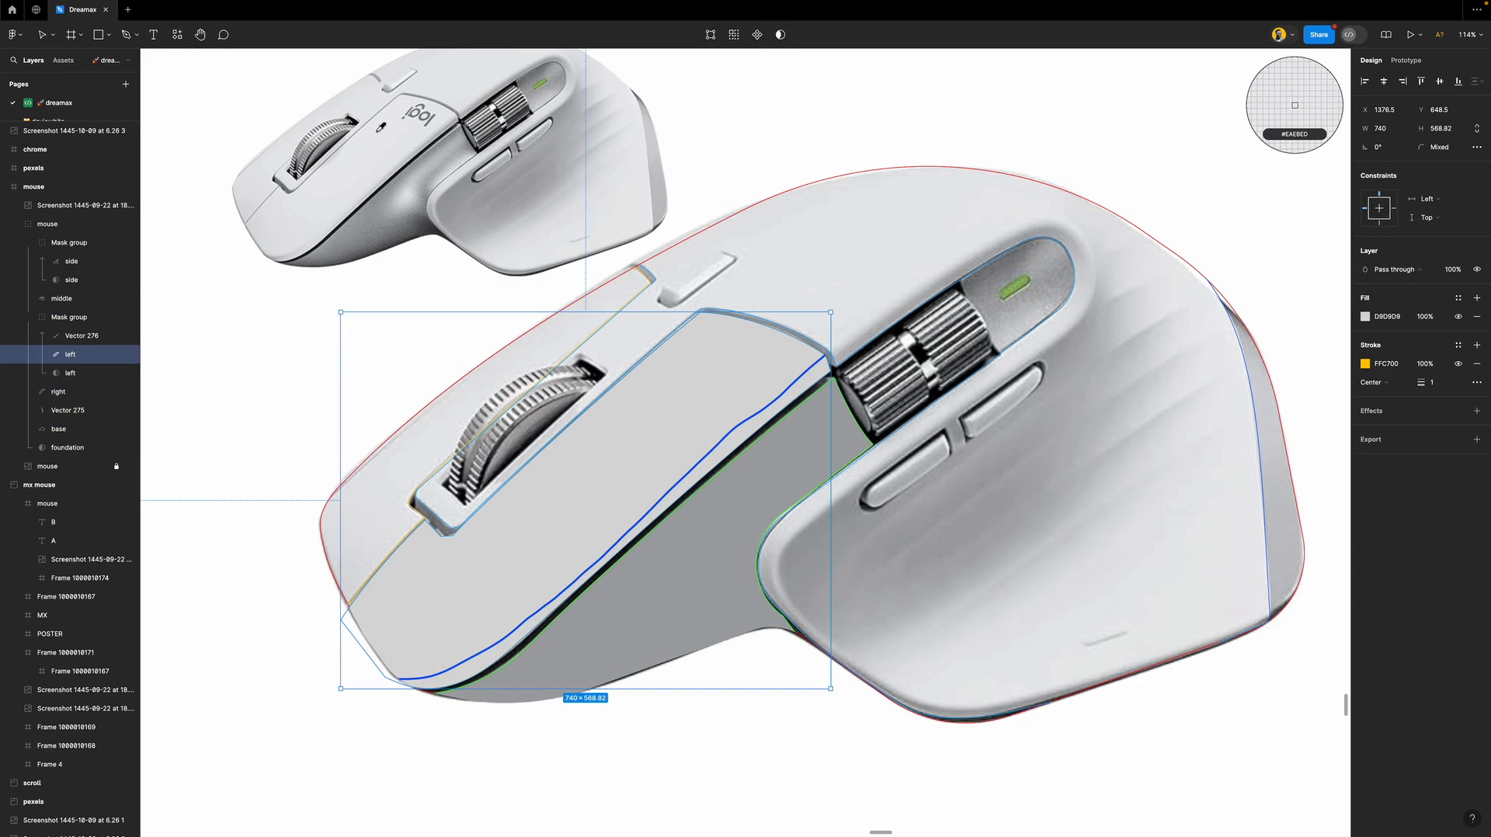
left_click(351, 151)
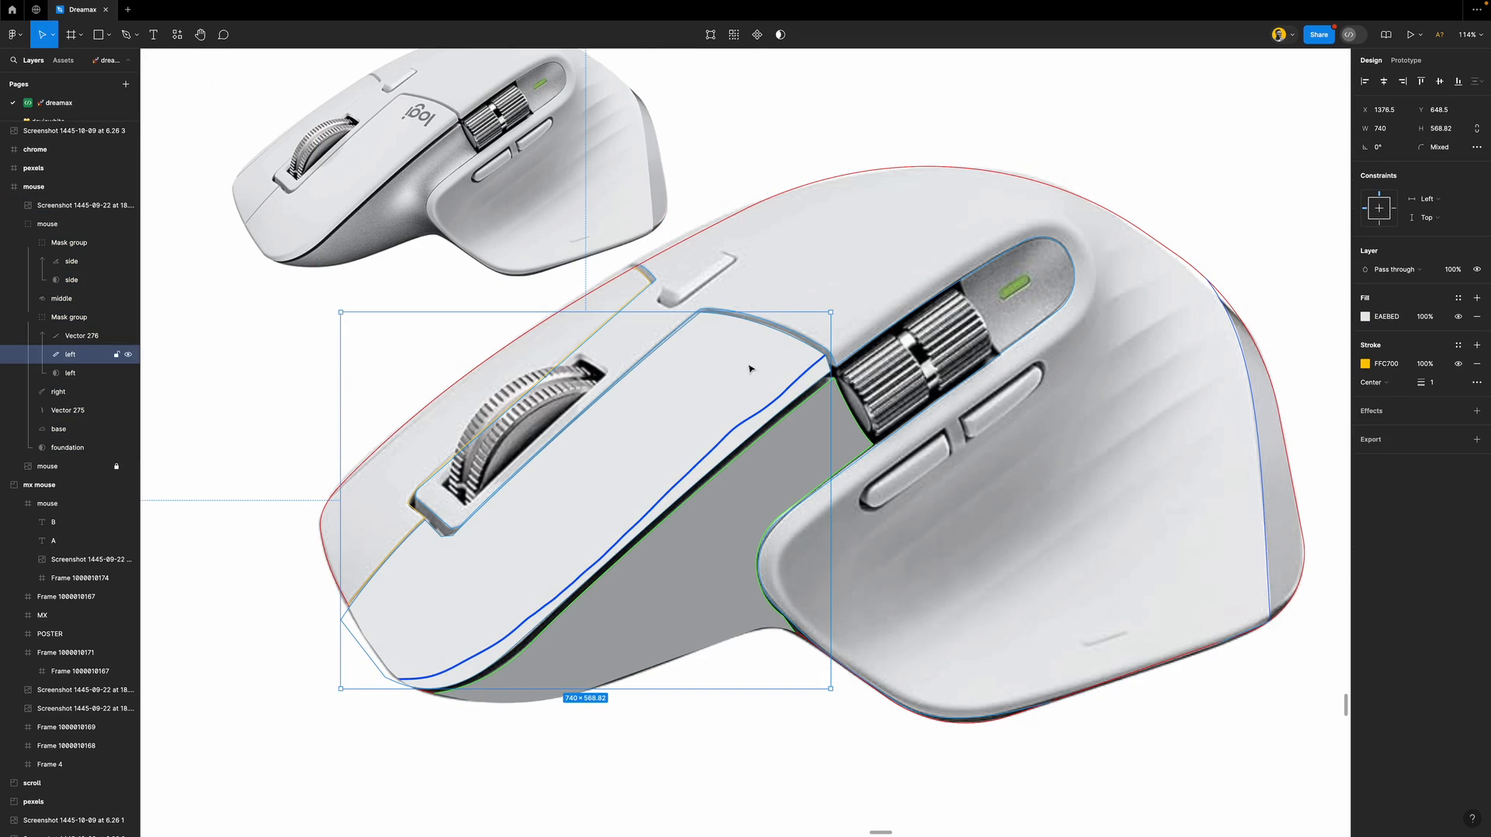
Add a D9D9D9 fill to the freehand edge shape in the left mask group and remove its blue stroke.
left_click(803, 372)
left_click(1418, 305)
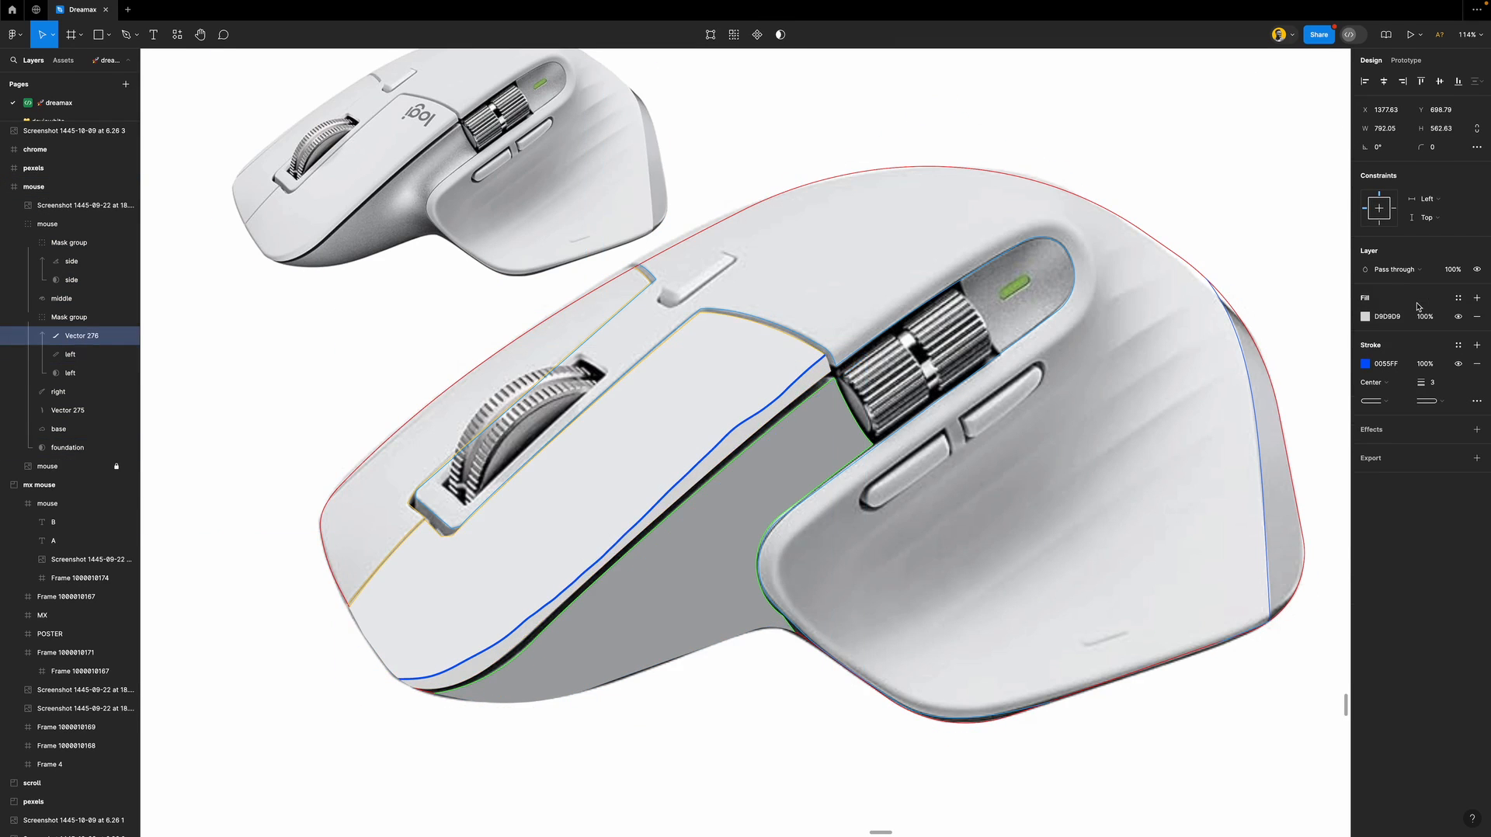
left_click(1478, 367)
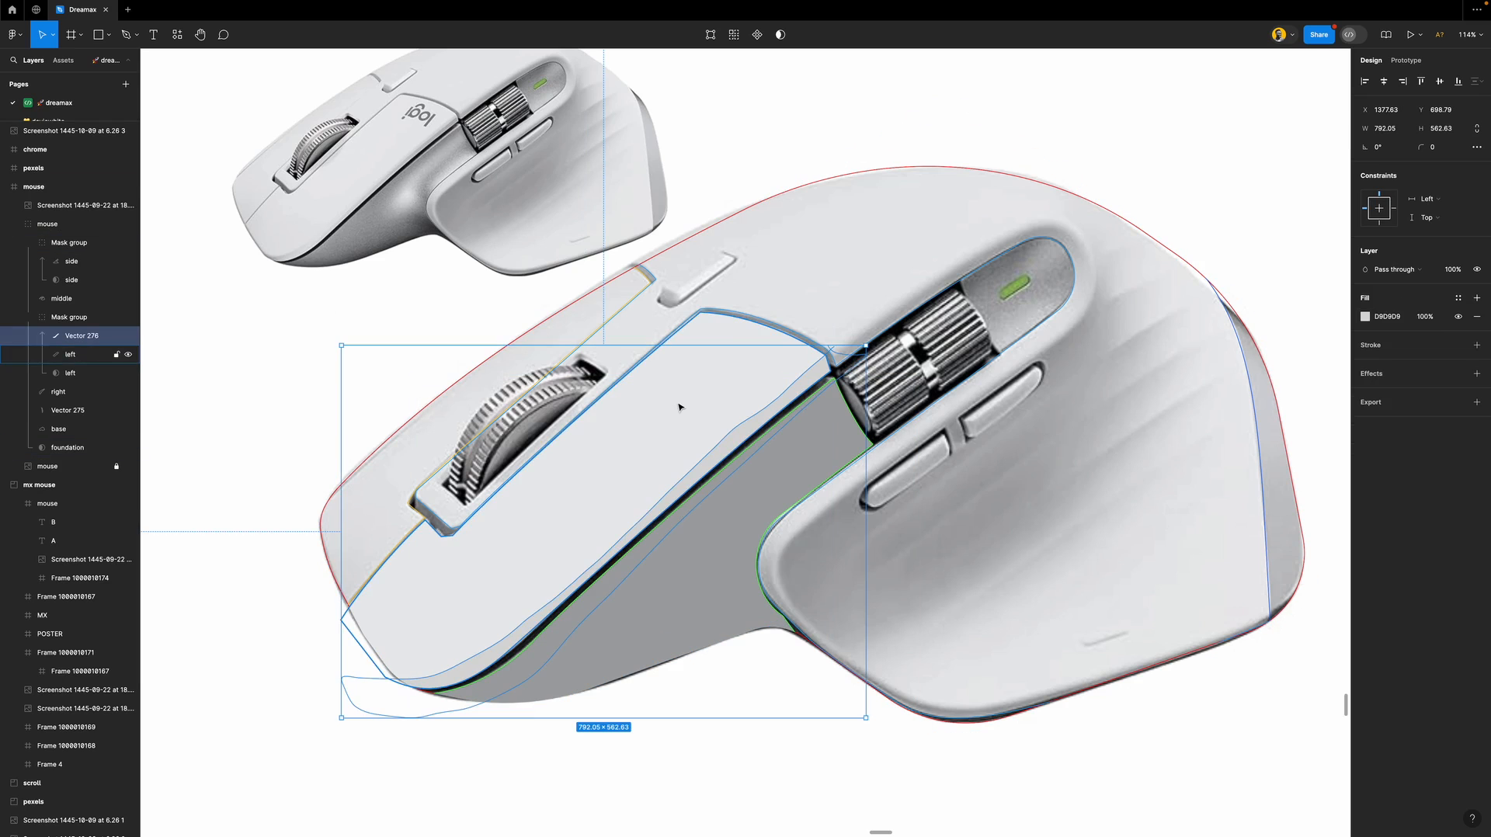
Fill the freehand edge shape in the left mask group with B2B3B5 sampled from the left button's shaded edge on the small reference mouse.
key("i")
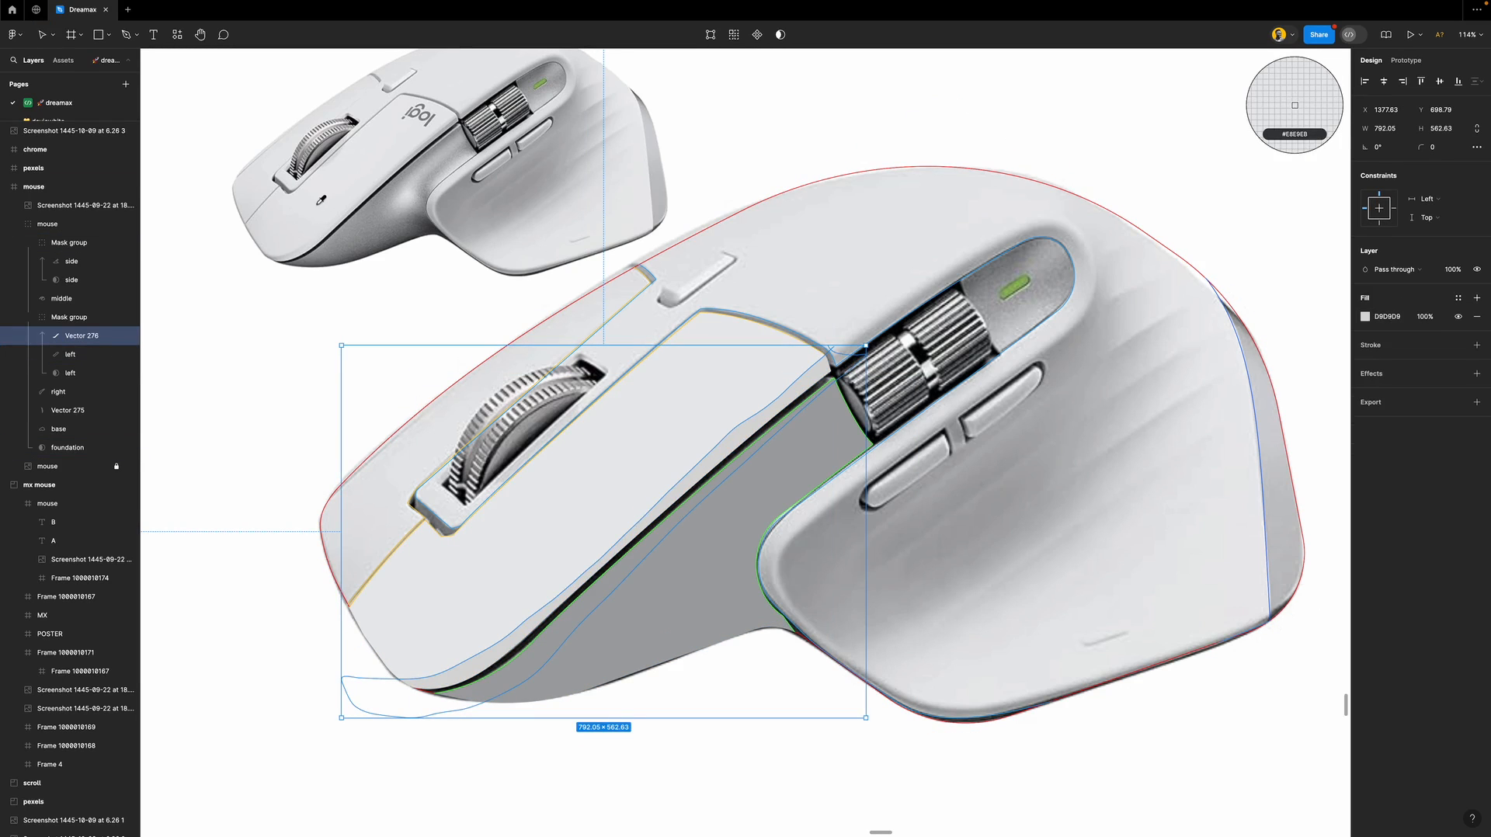
scroll(353, 122, "up", 5)
scroll(510, 94, "up", 3)
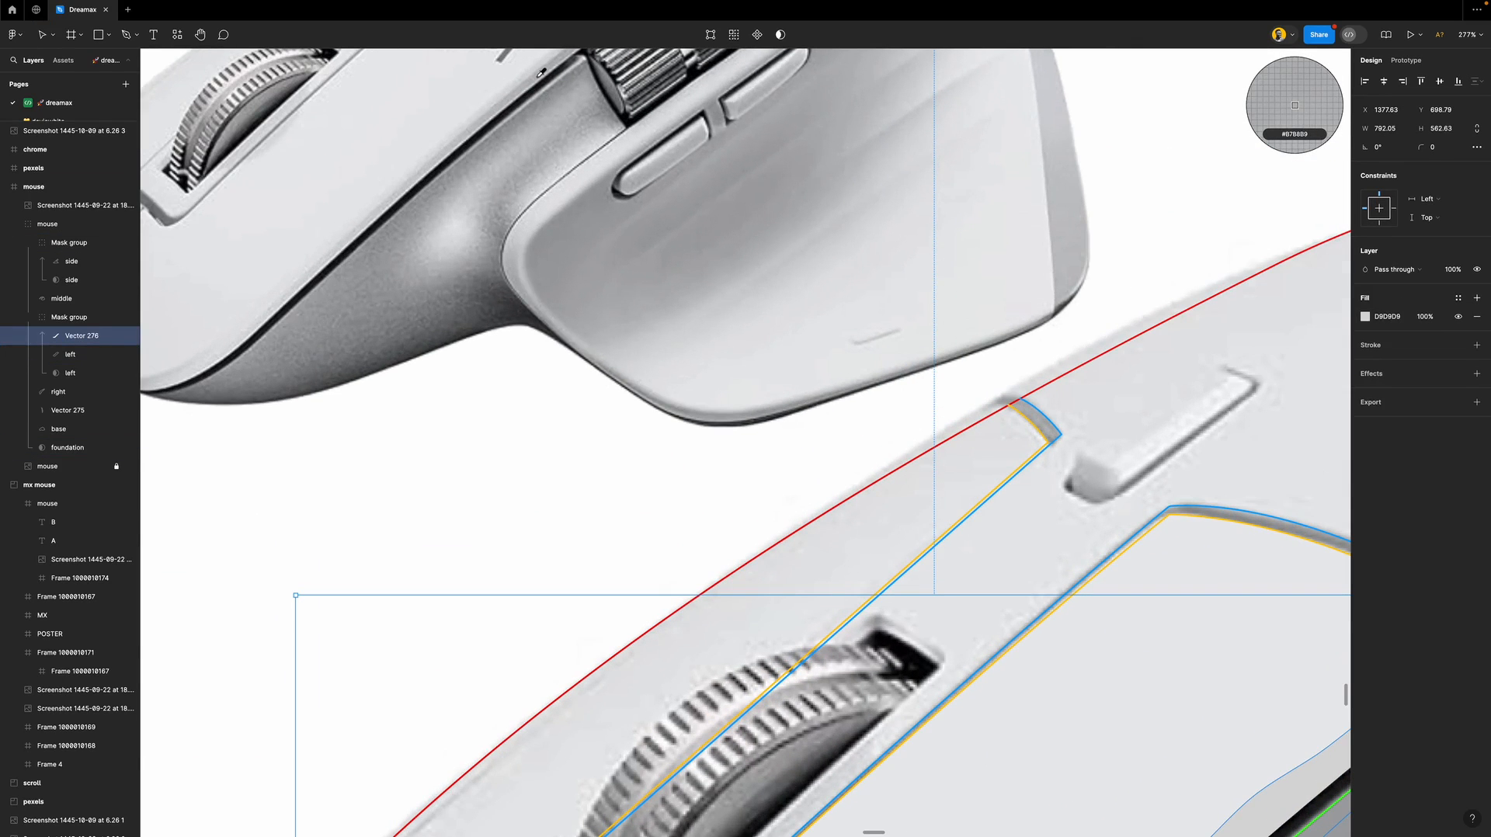
left_click(536, 75)
scroll(585, 287, "down", 11)
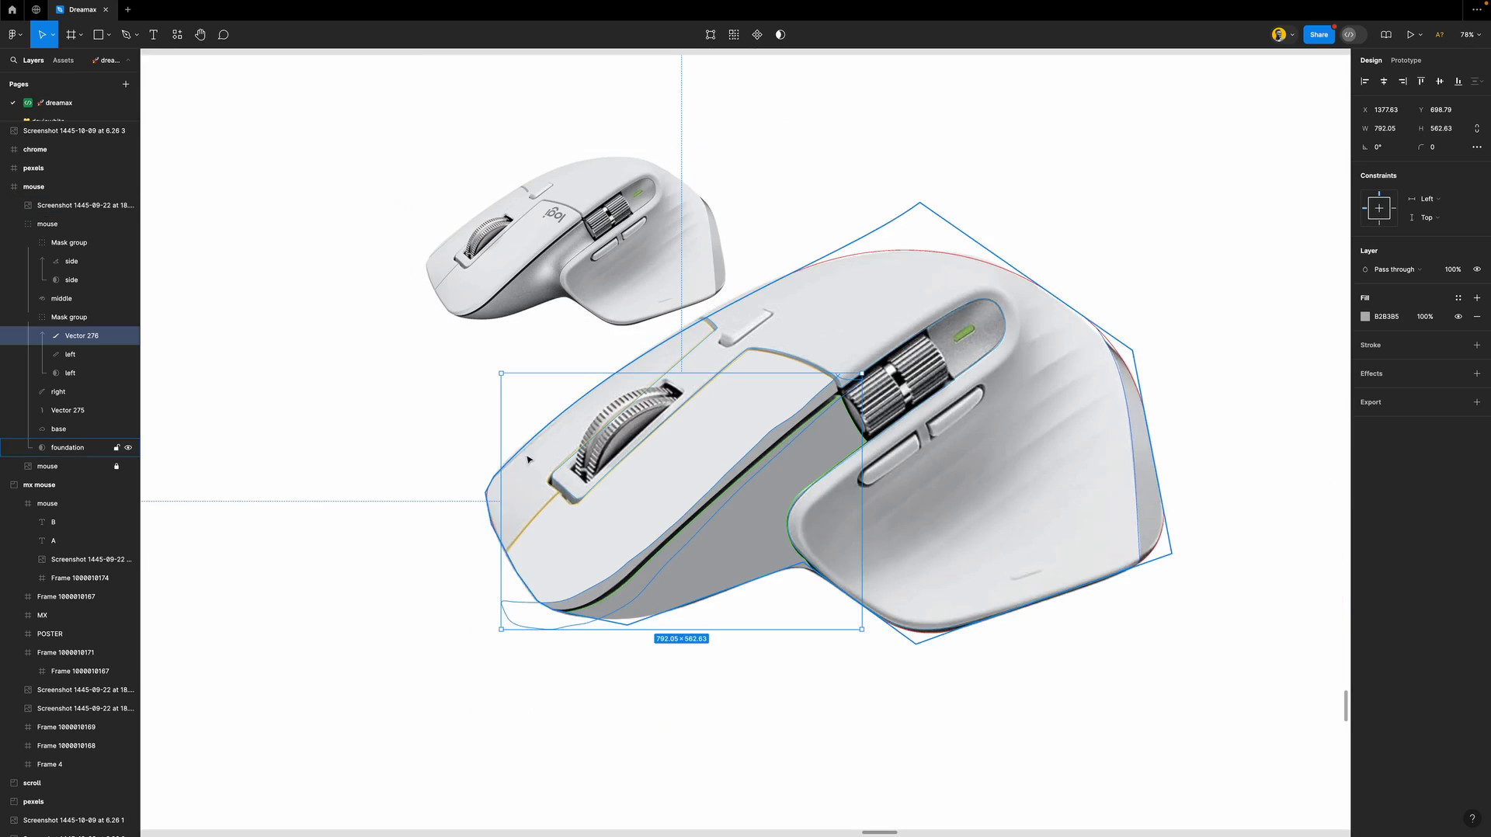
left_click(441, 484)
Remove the green 24FF00 stroke from the upper side path in the side mask group.
scroll(543, 458, "down", 3)
scroll(797, 392, "up", 2)
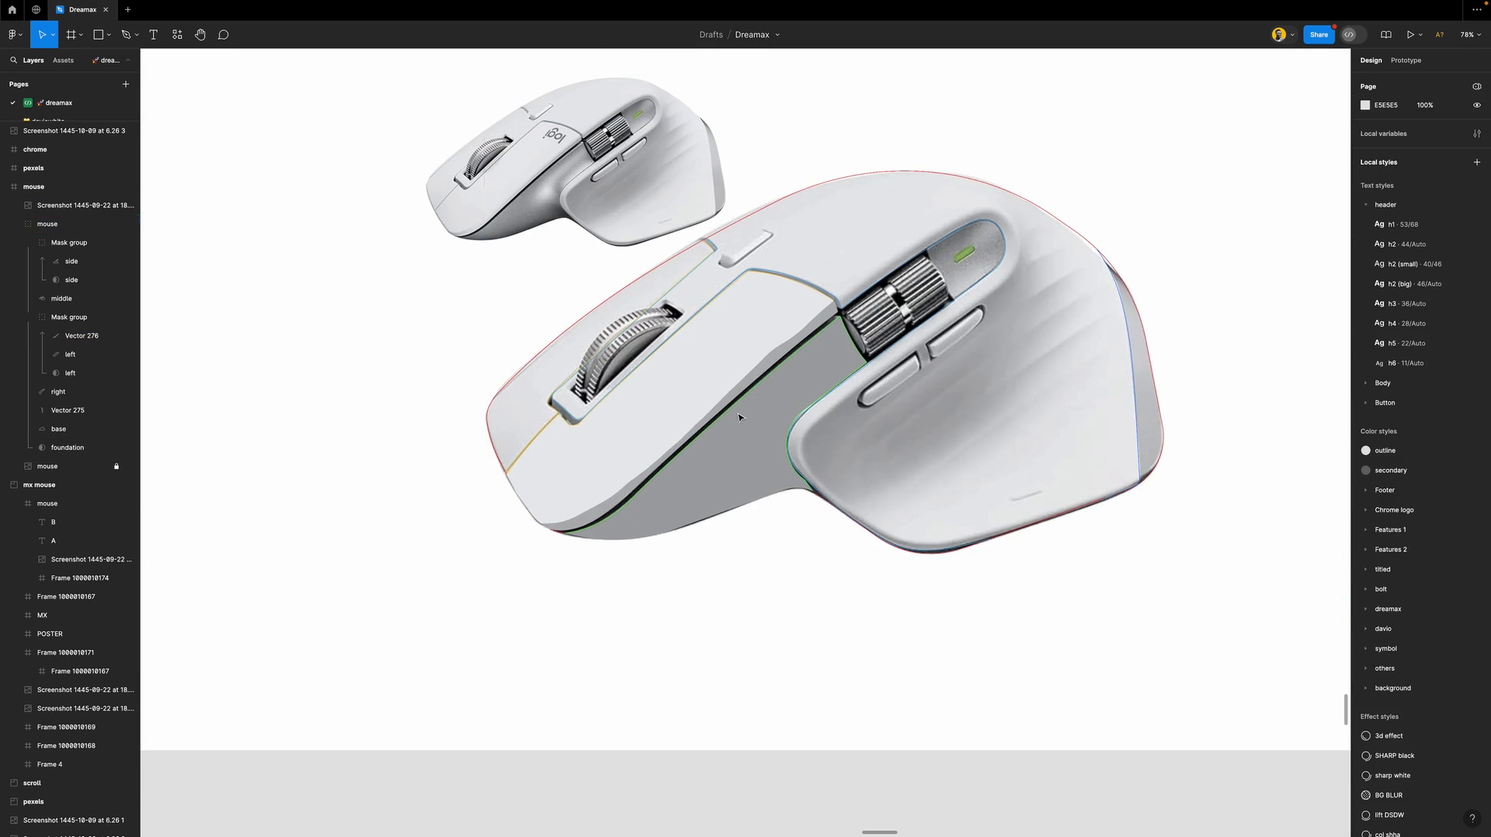
scroll(797, 392, "up", 2)
left_click(875, 358)
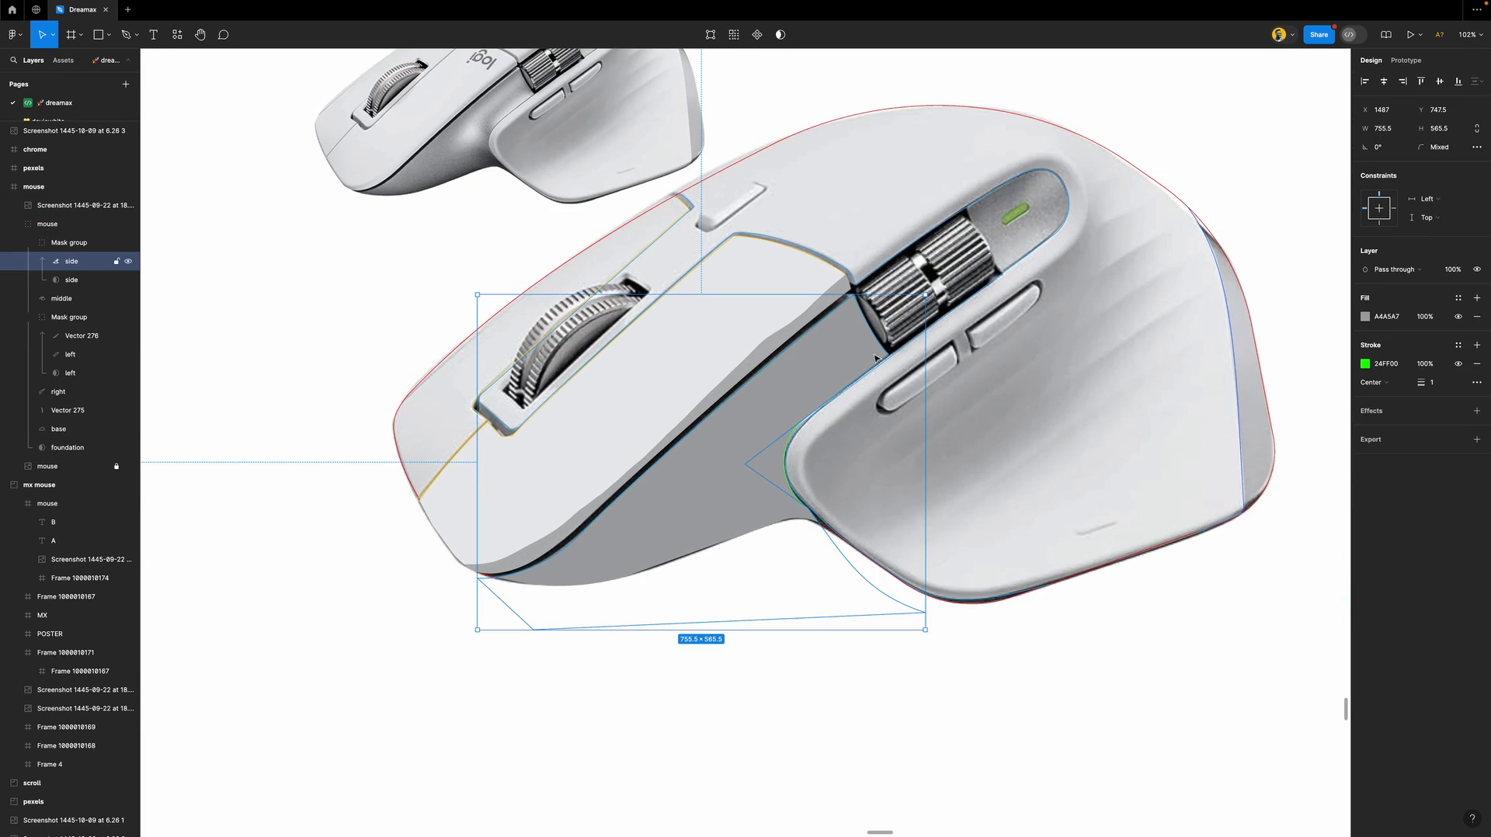
left_click(1478, 365)
left_click(639, 619)
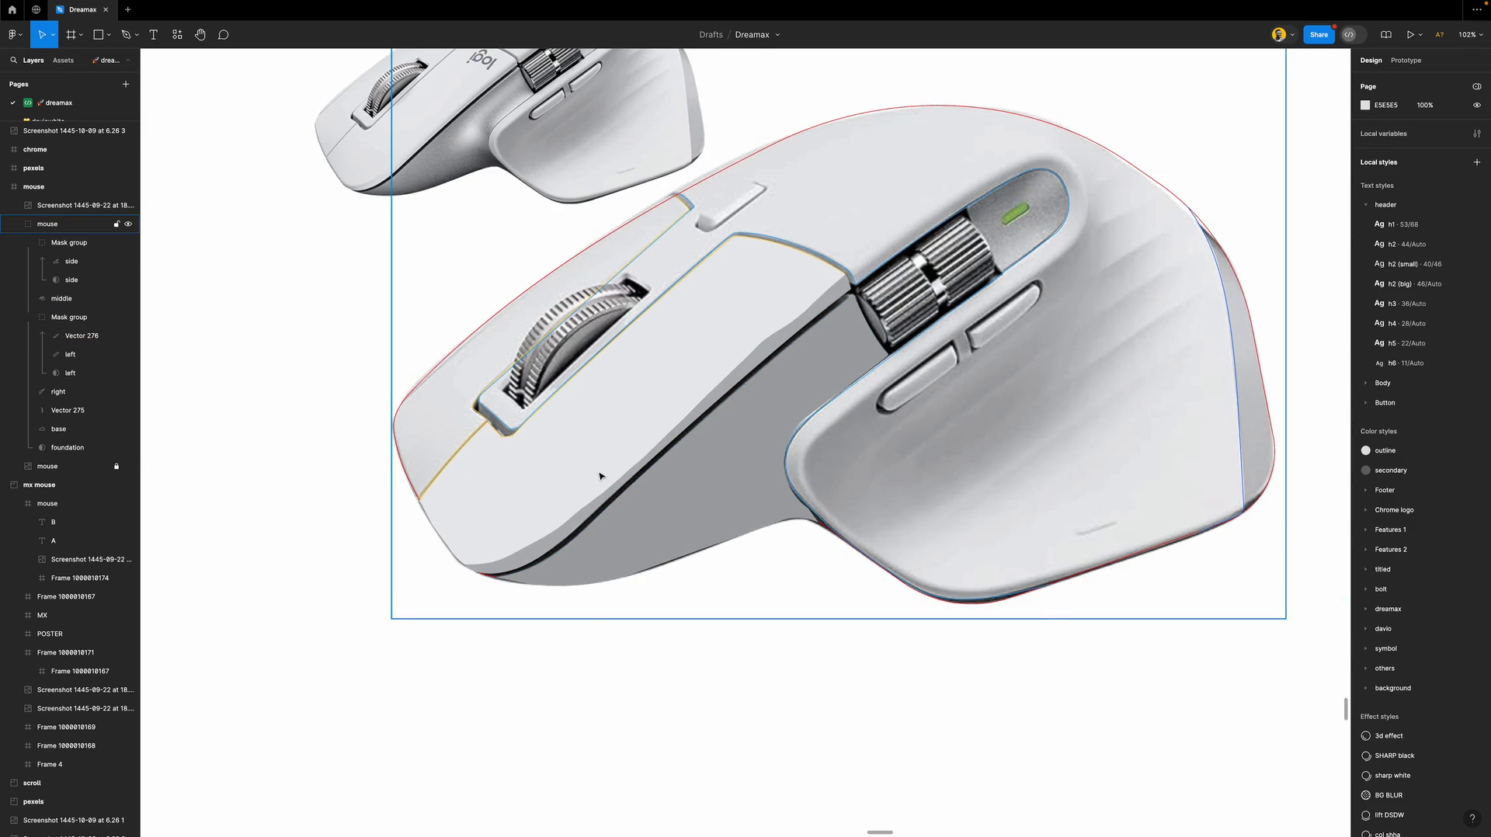
Duplicate the right path and turn the two copies into a mask group.
scroll(619, 480, "up", 3)
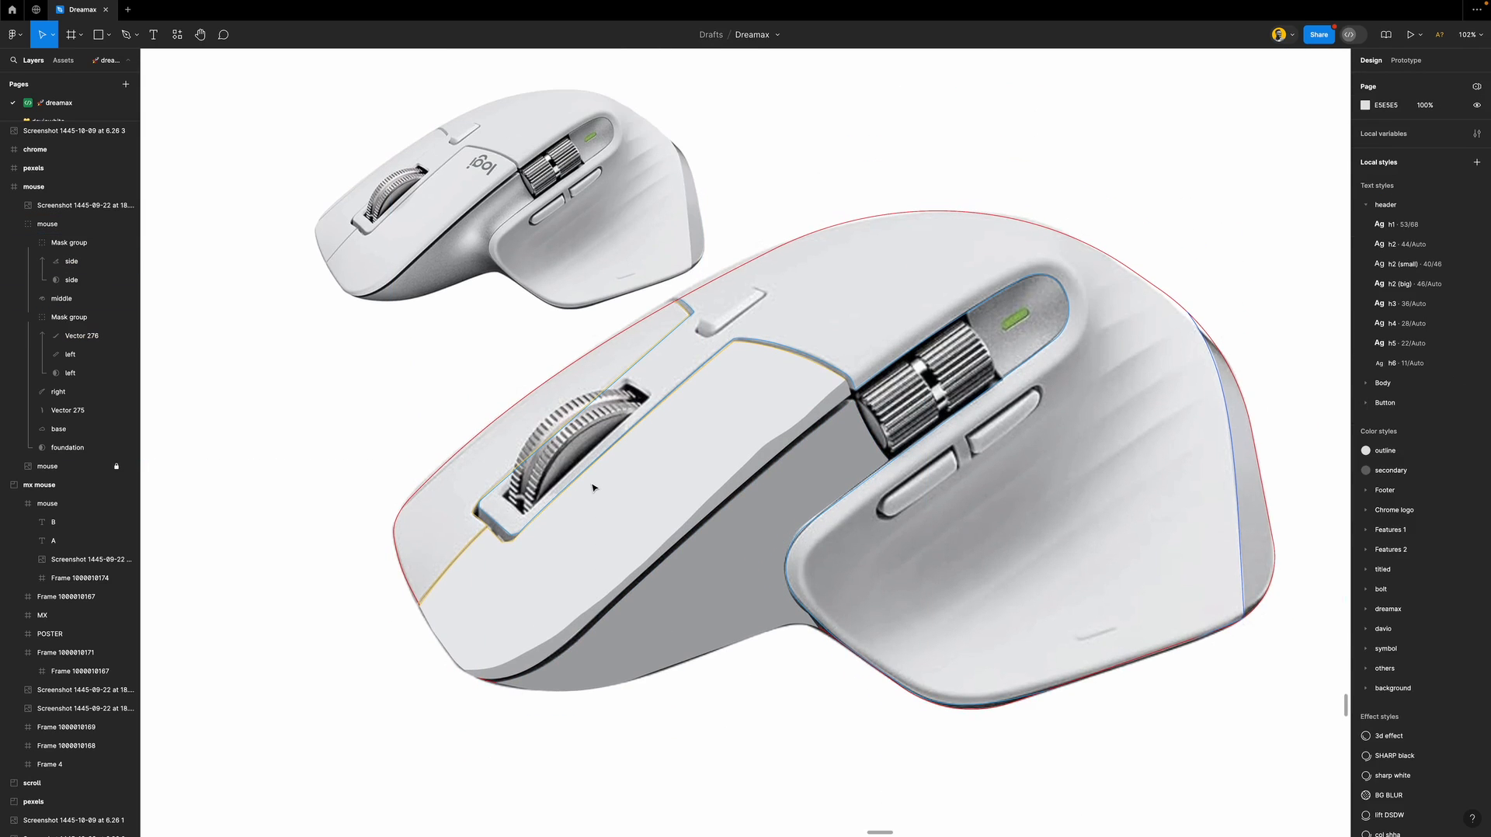
left_click(687, 315)
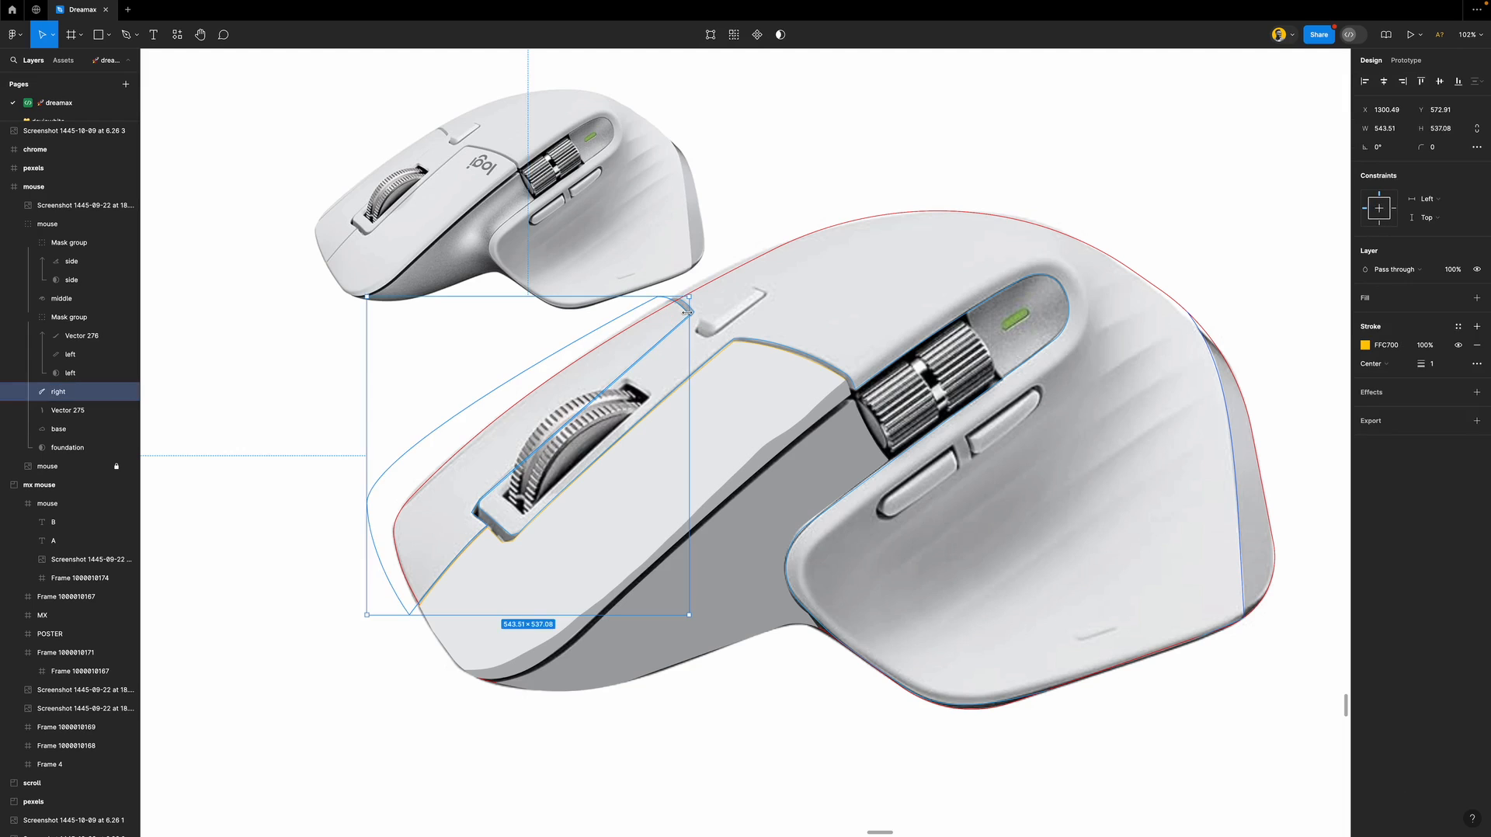
key("super+d")
left_click(60, 411, "shift")
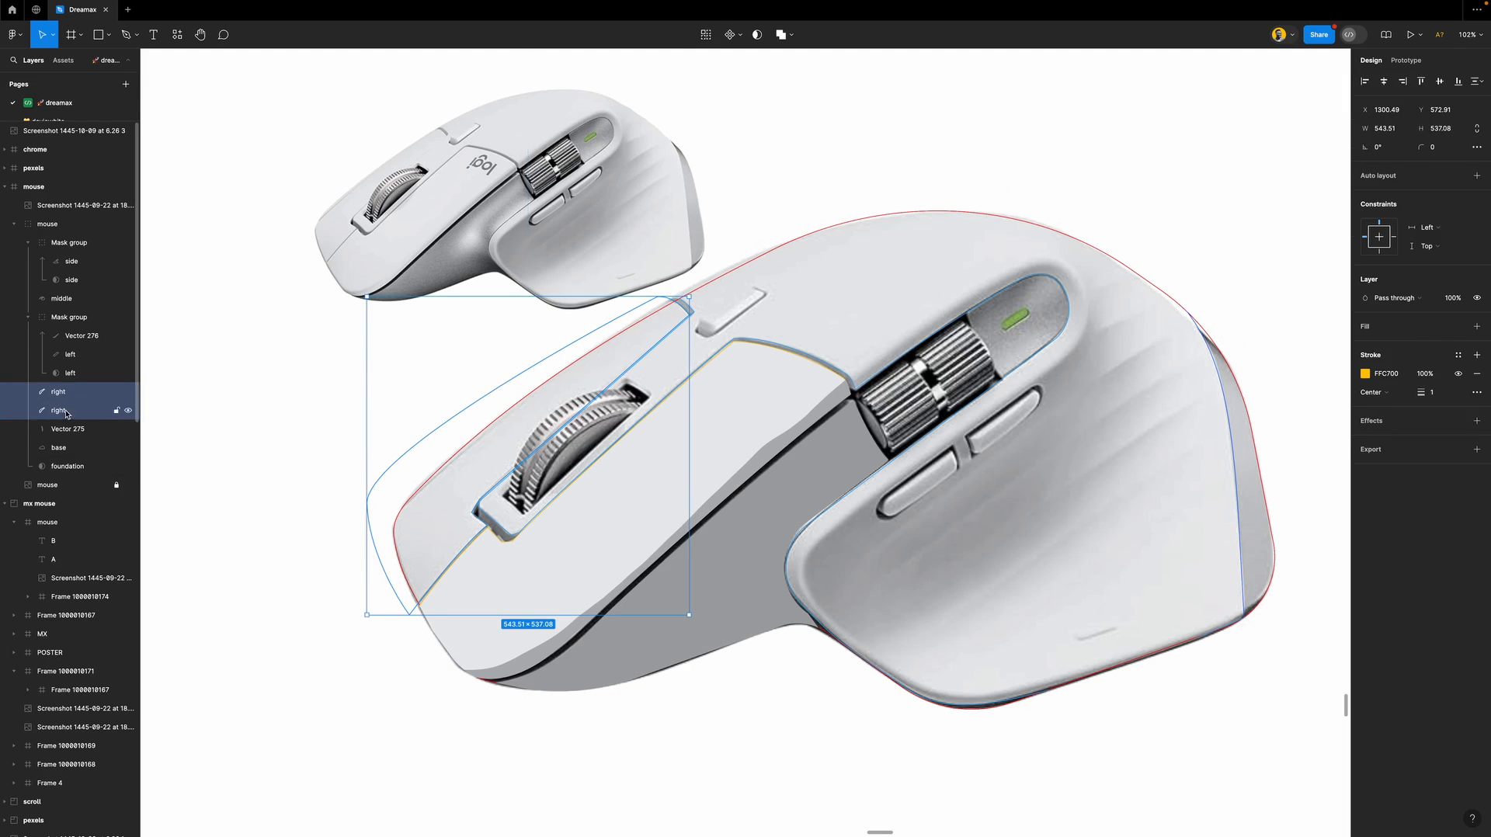
left_click(761, 35)
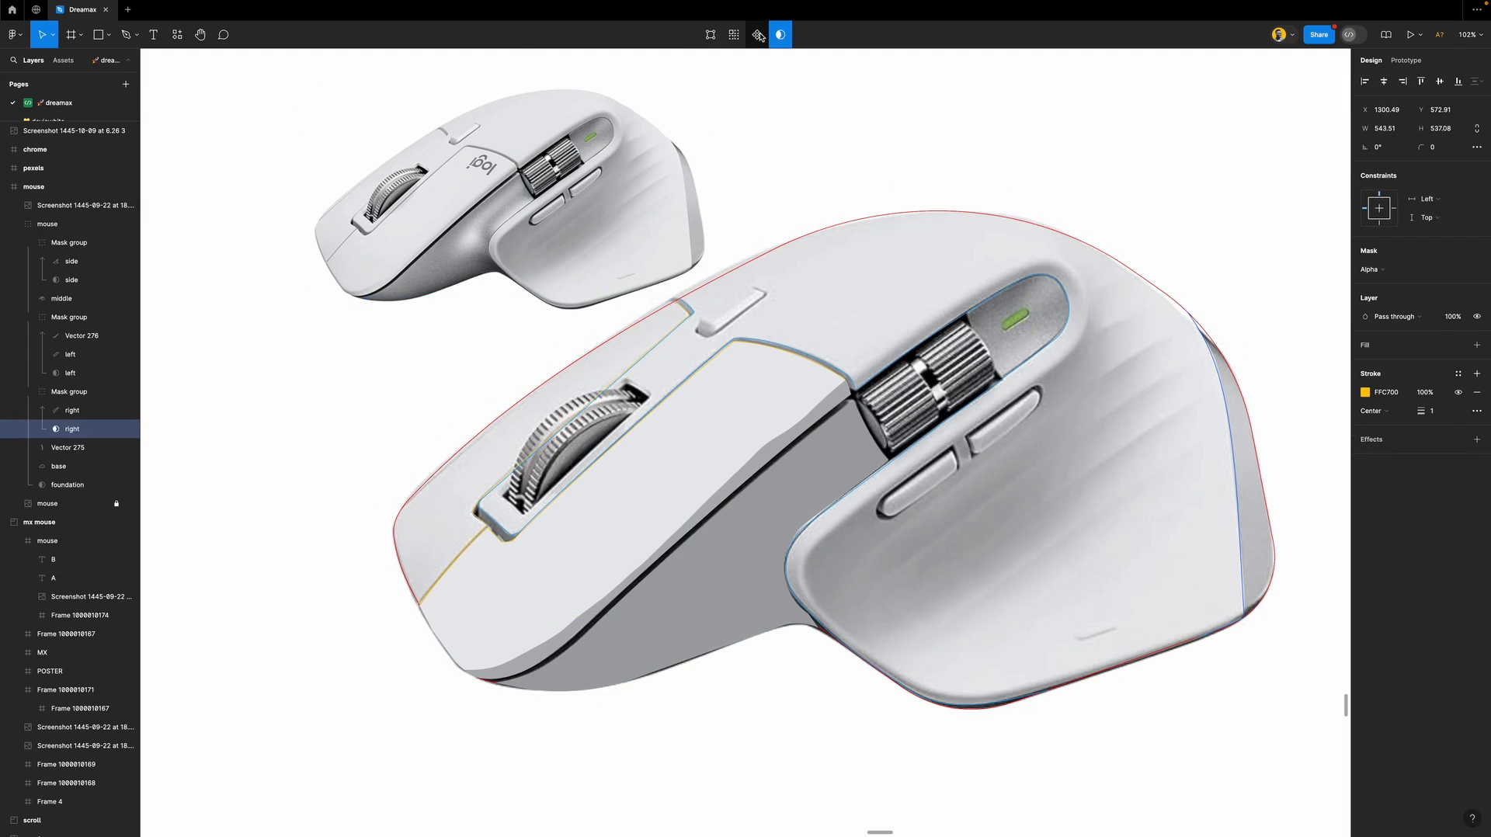
Add a D9D9D9 fill to both the right path and its mask shape in the right mask group.
left_click(81, 412)
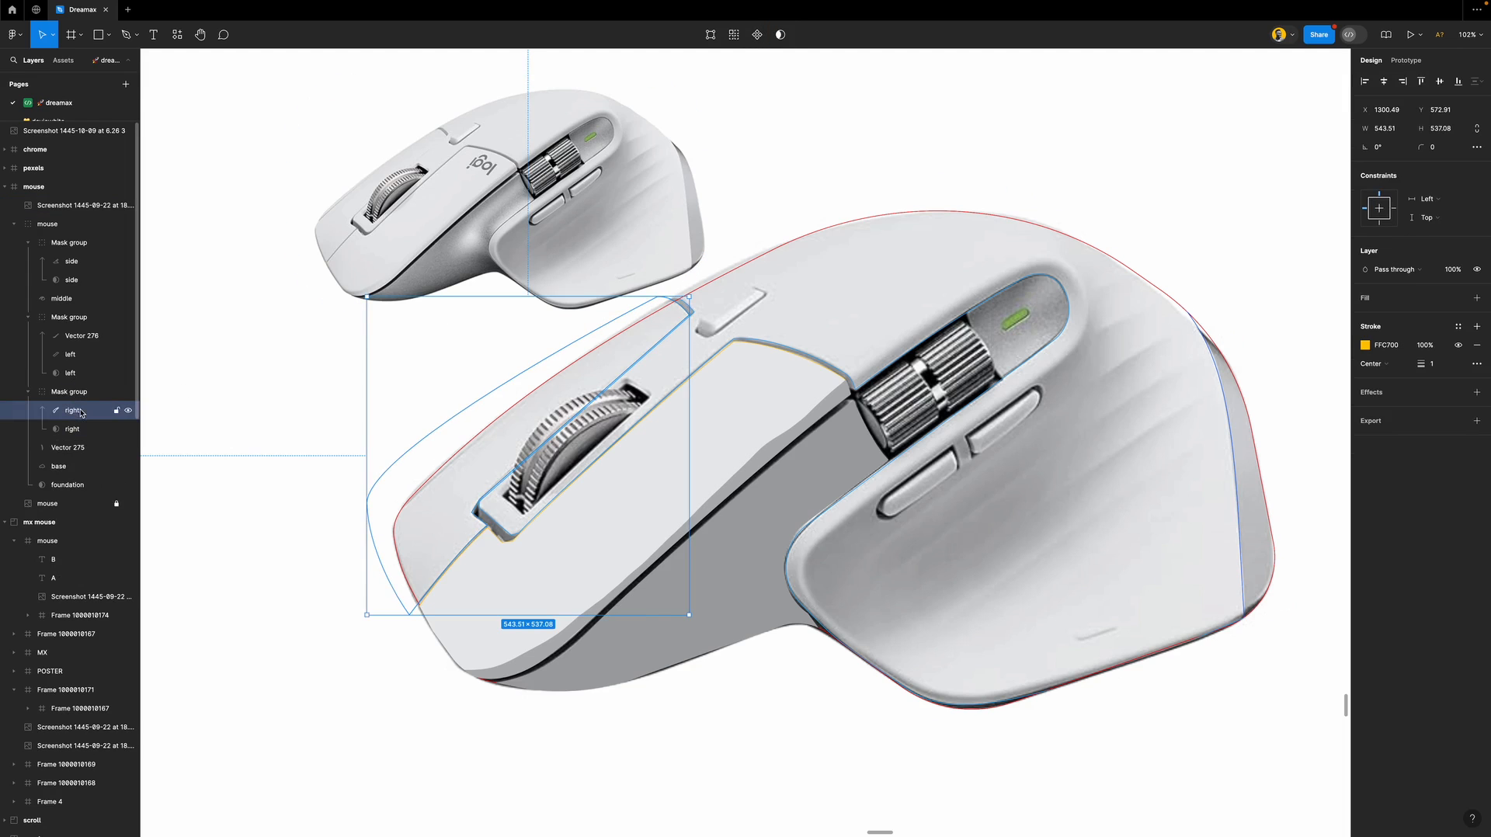
left_click(1425, 302)
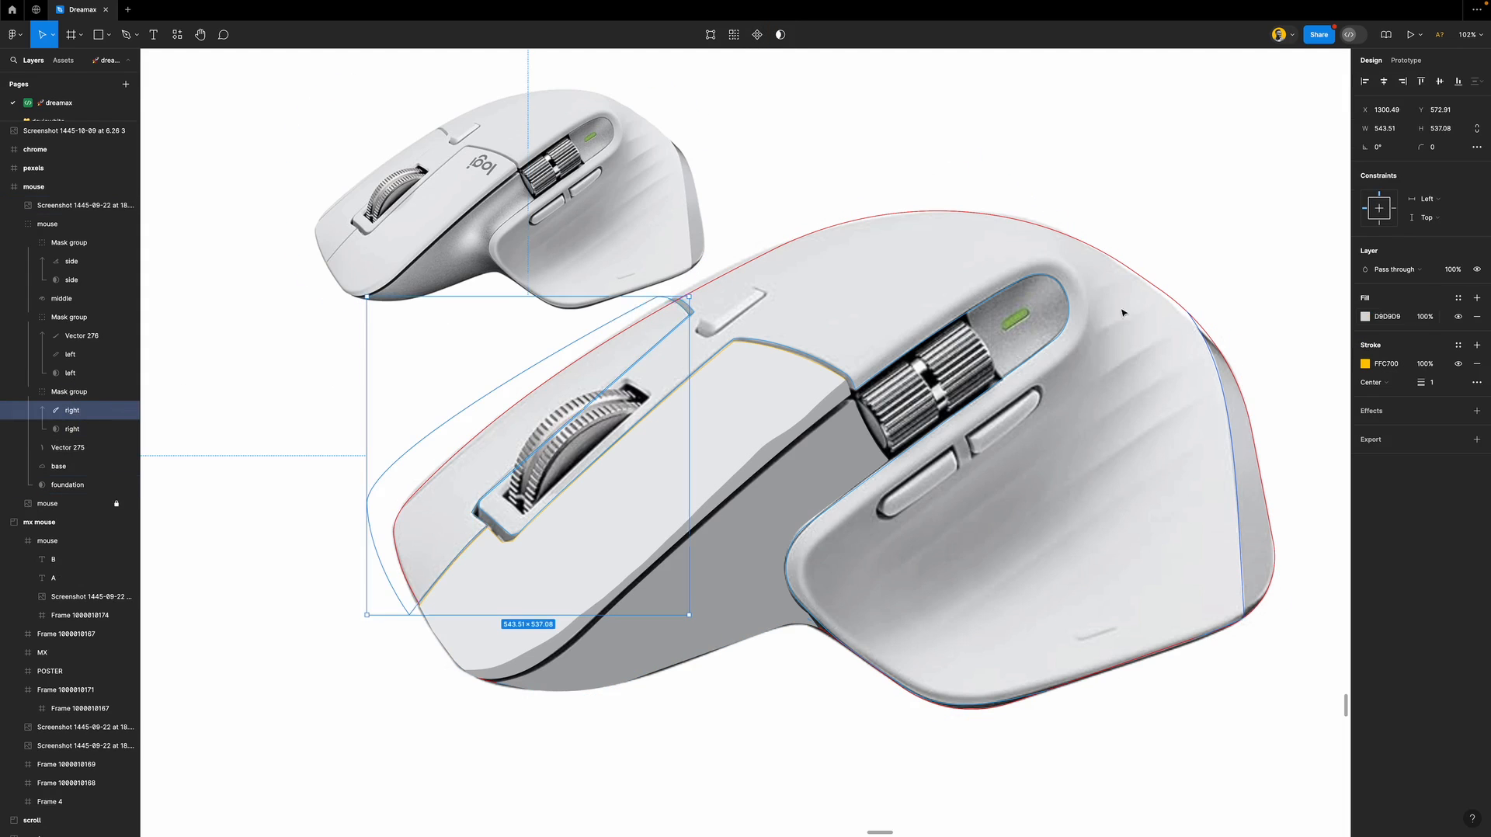
left_click(81, 430)
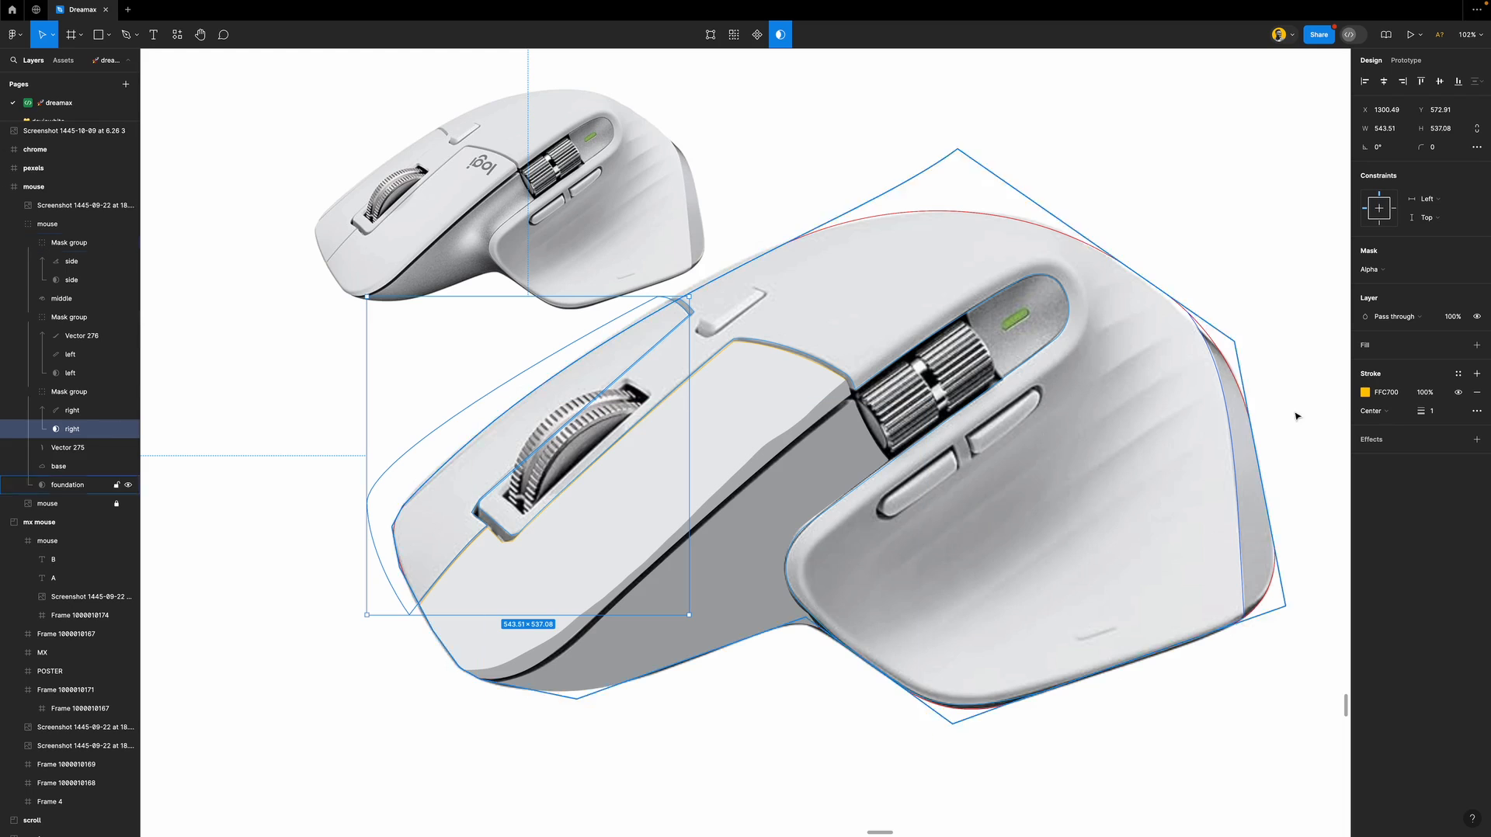
left_click(1416, 346)
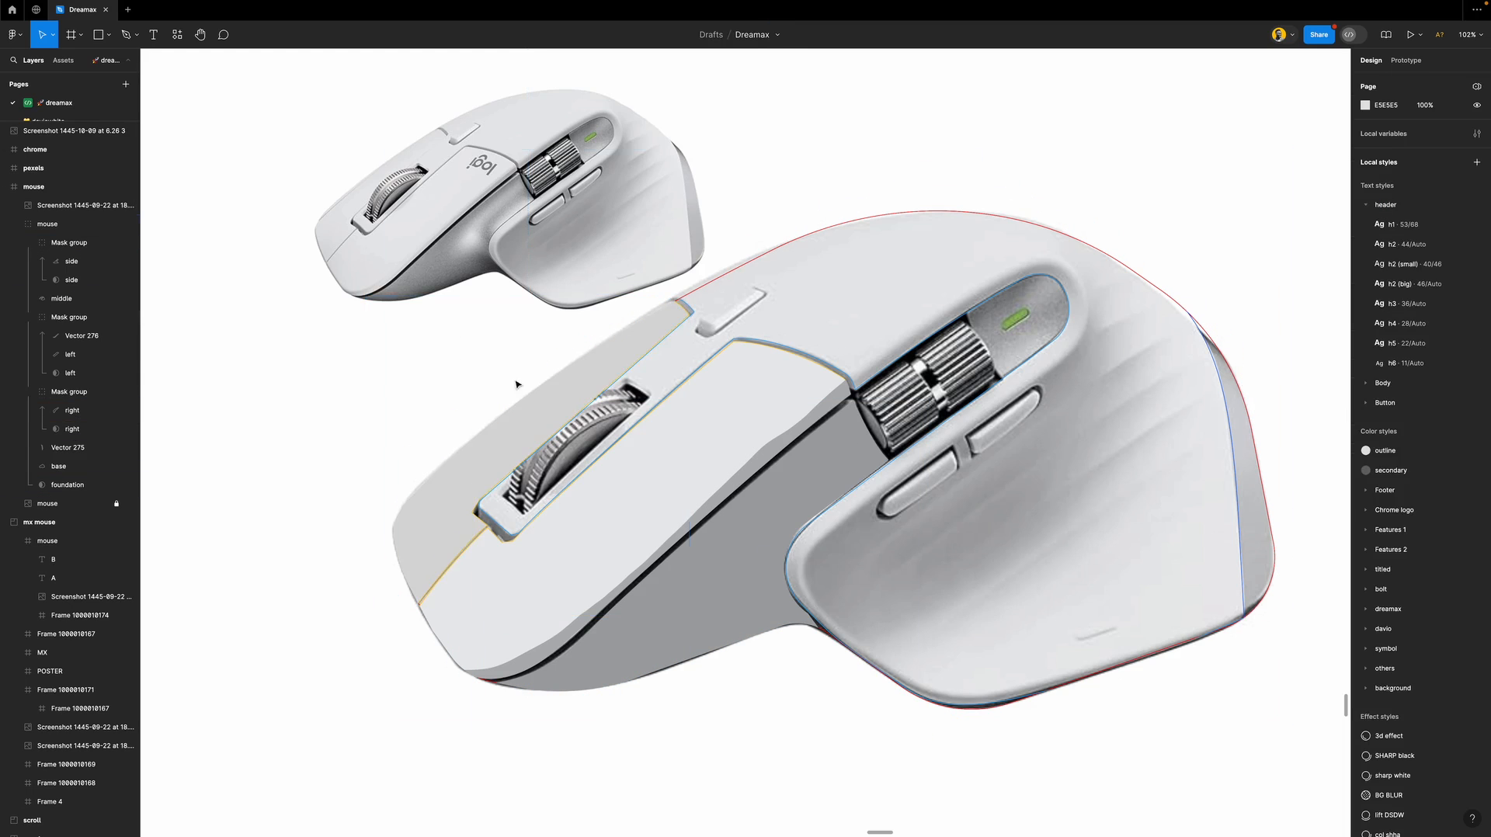
Remove the yellow stroke from the right path above its mask and fill it with a colour sampled from the small reference mouse's right button.
left_click(535, 418)
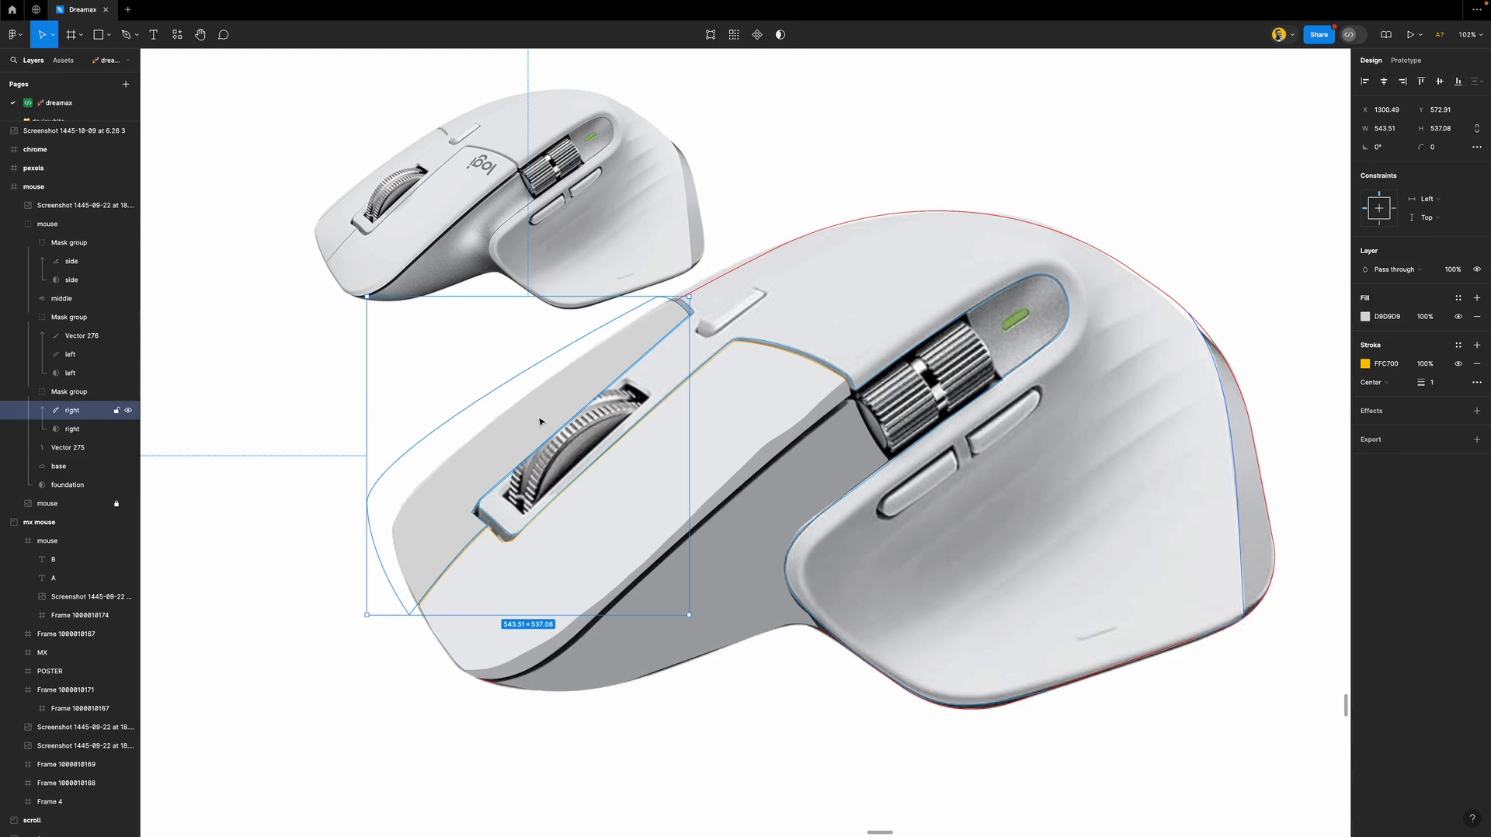
left_click(1479, 364)
key("i")
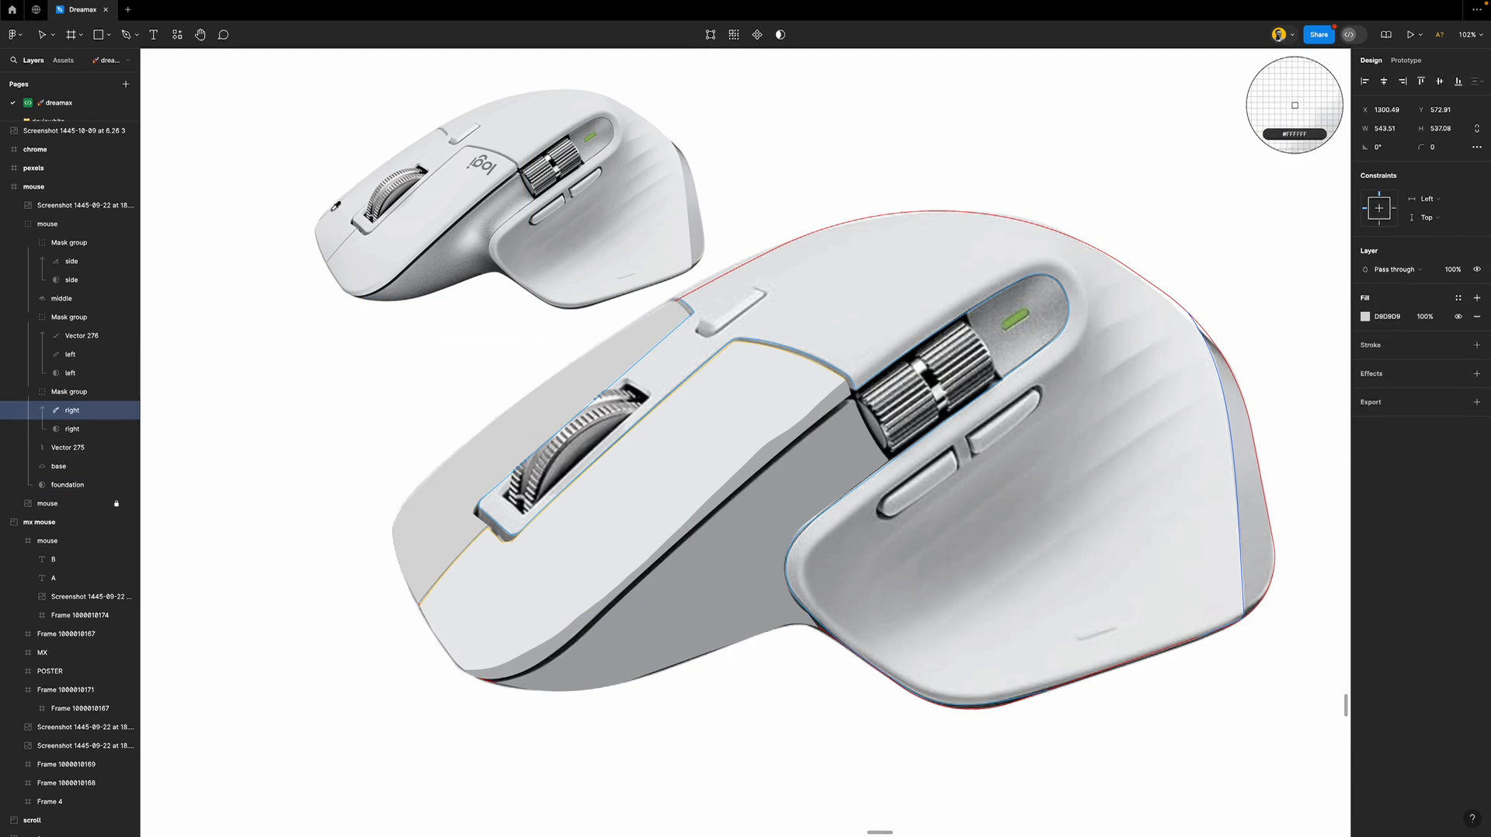
left_click(335, 228)
left_click(324, 435)
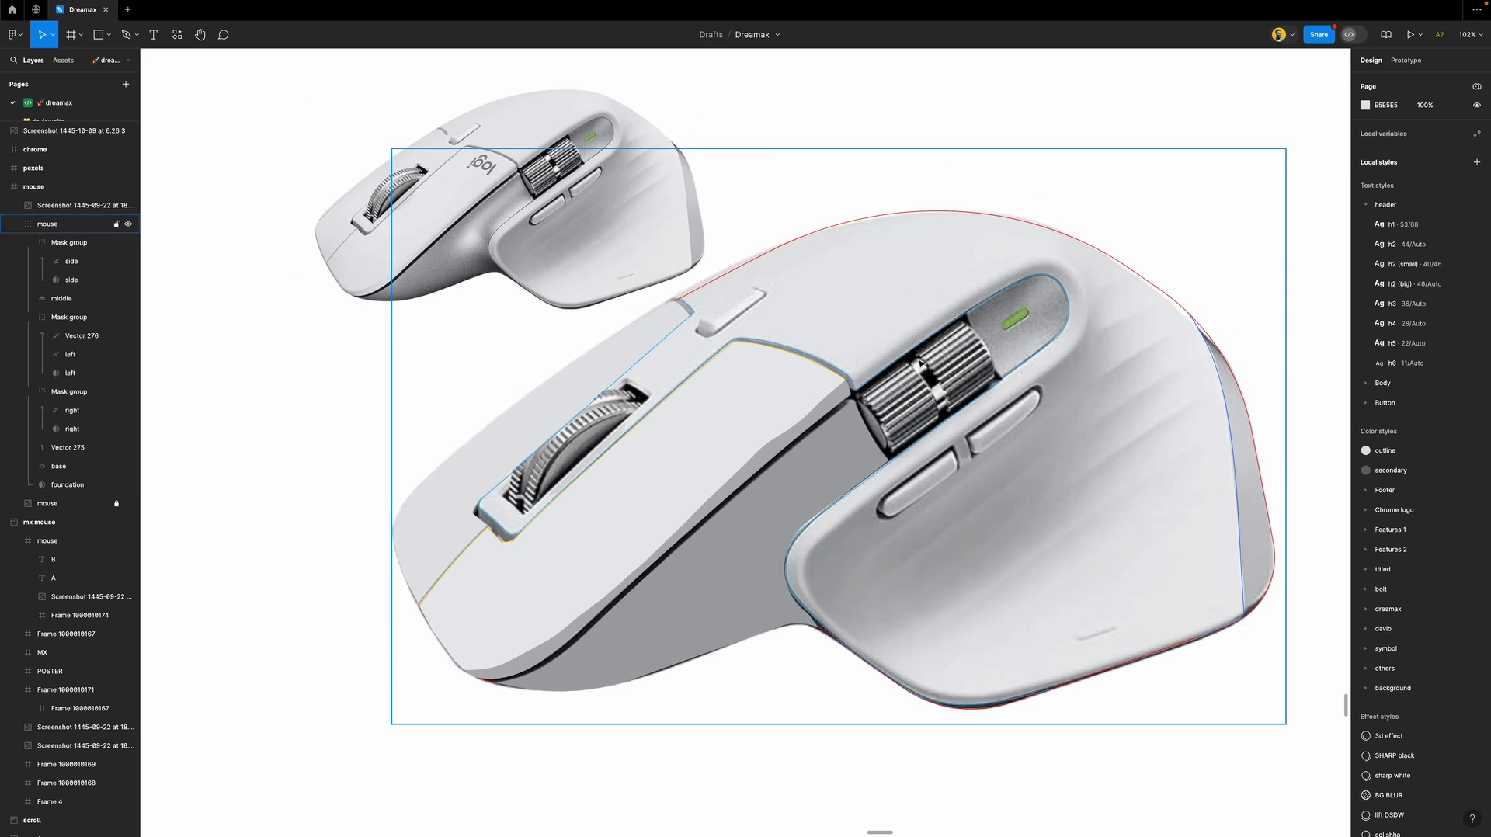
Trace the body's inner edge freehand with the Pencil, around the thumb wheel and thumb rest, looping outside the body, about 938 × 905.
left_click(1067, 309)
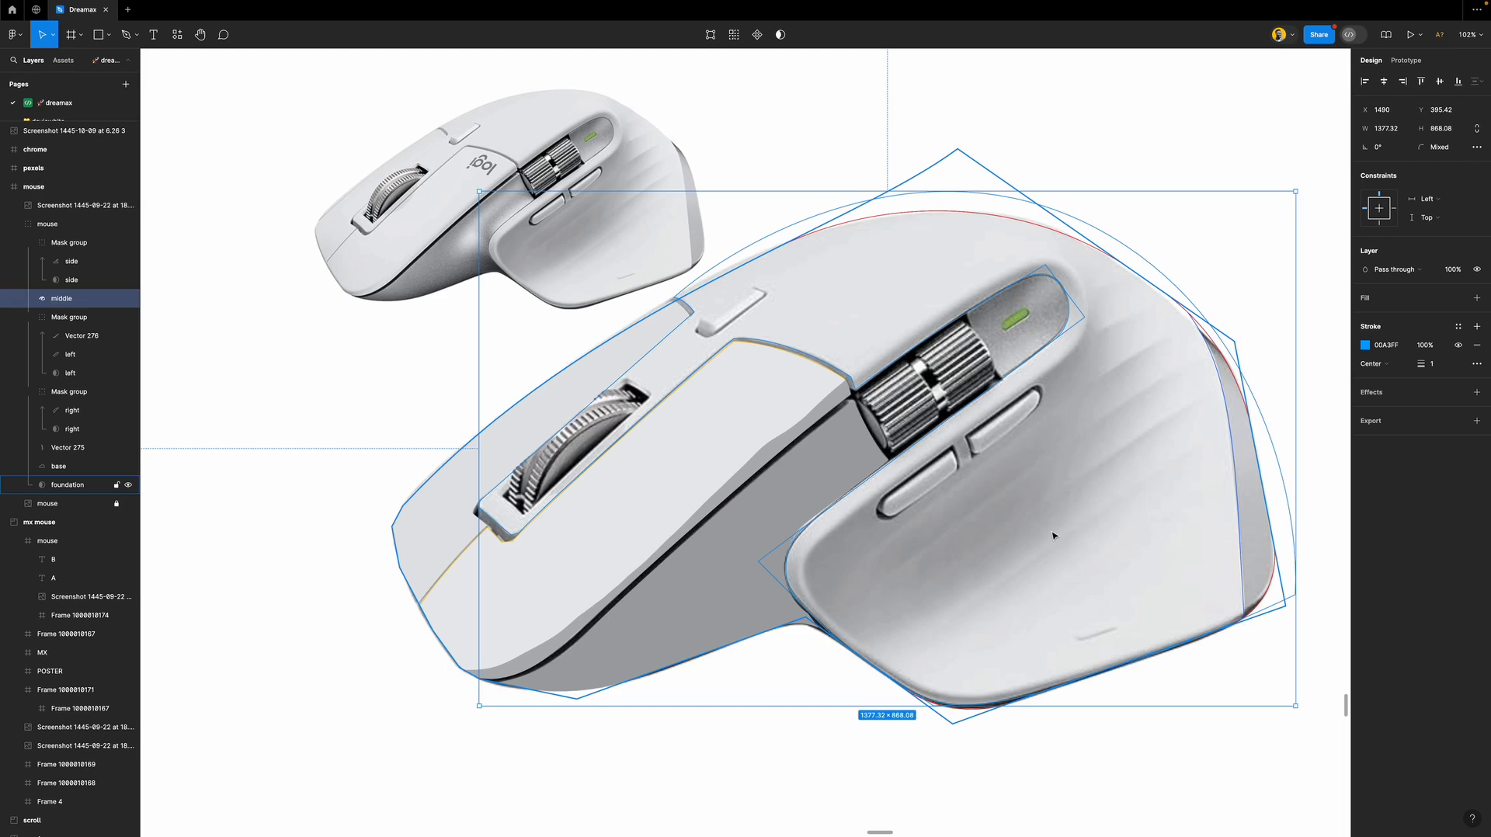
scroll(1053, 536, "right", 3)
left_click(1275, 435)
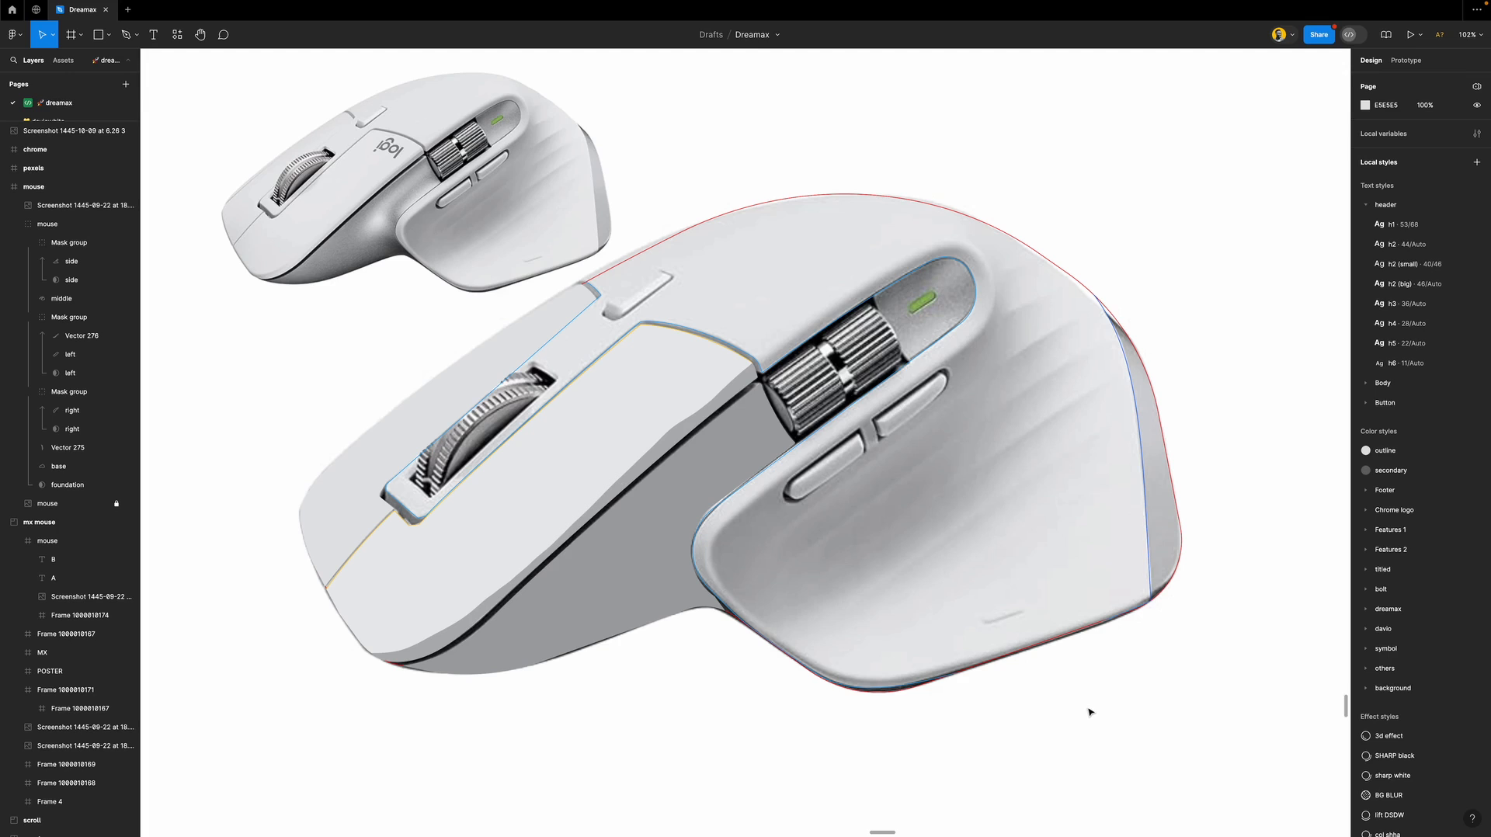
key("shift+p")
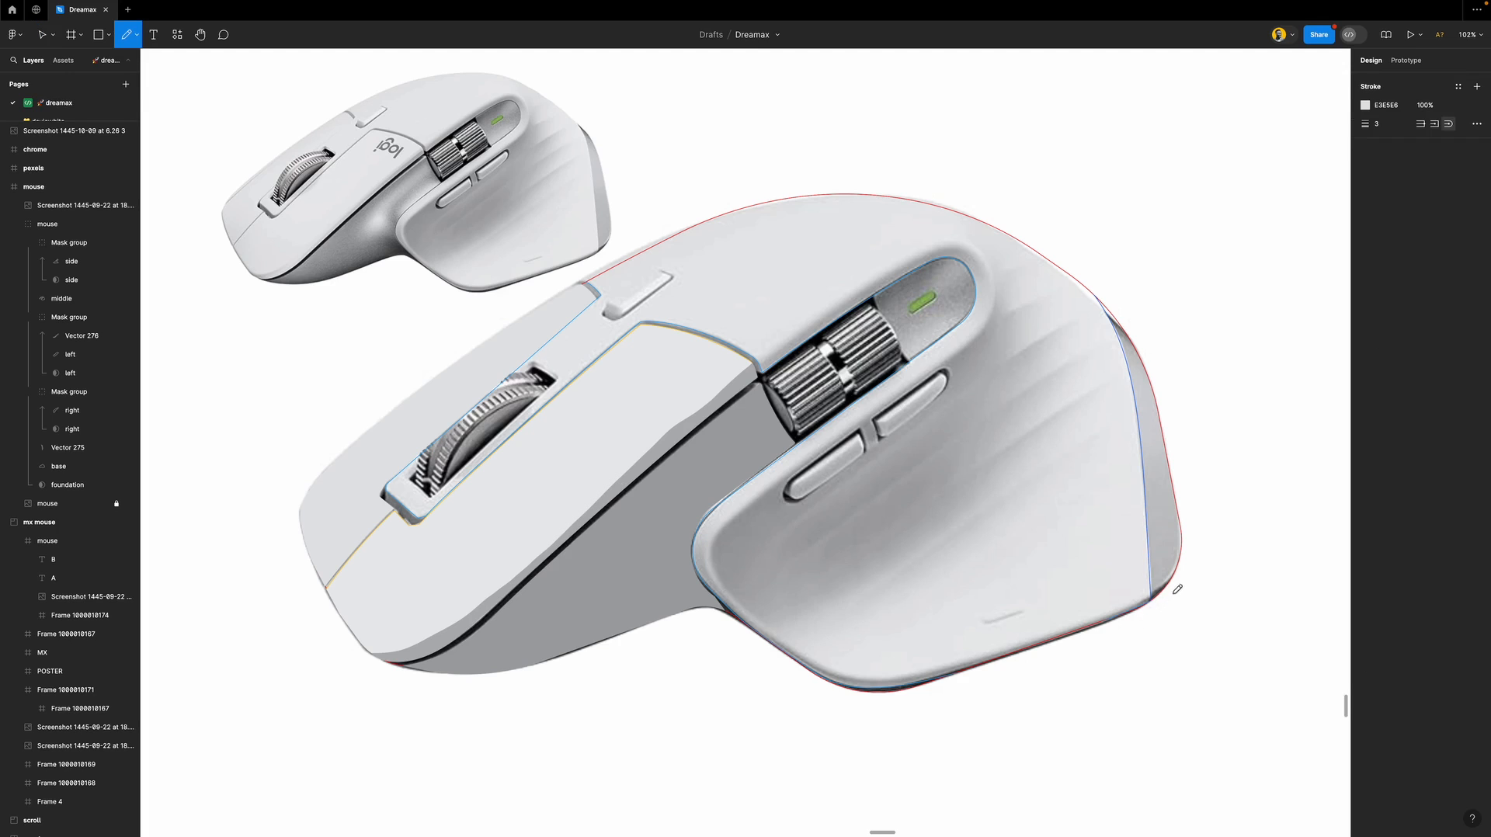
left_click_drag(1181, 589, 1149, 595)
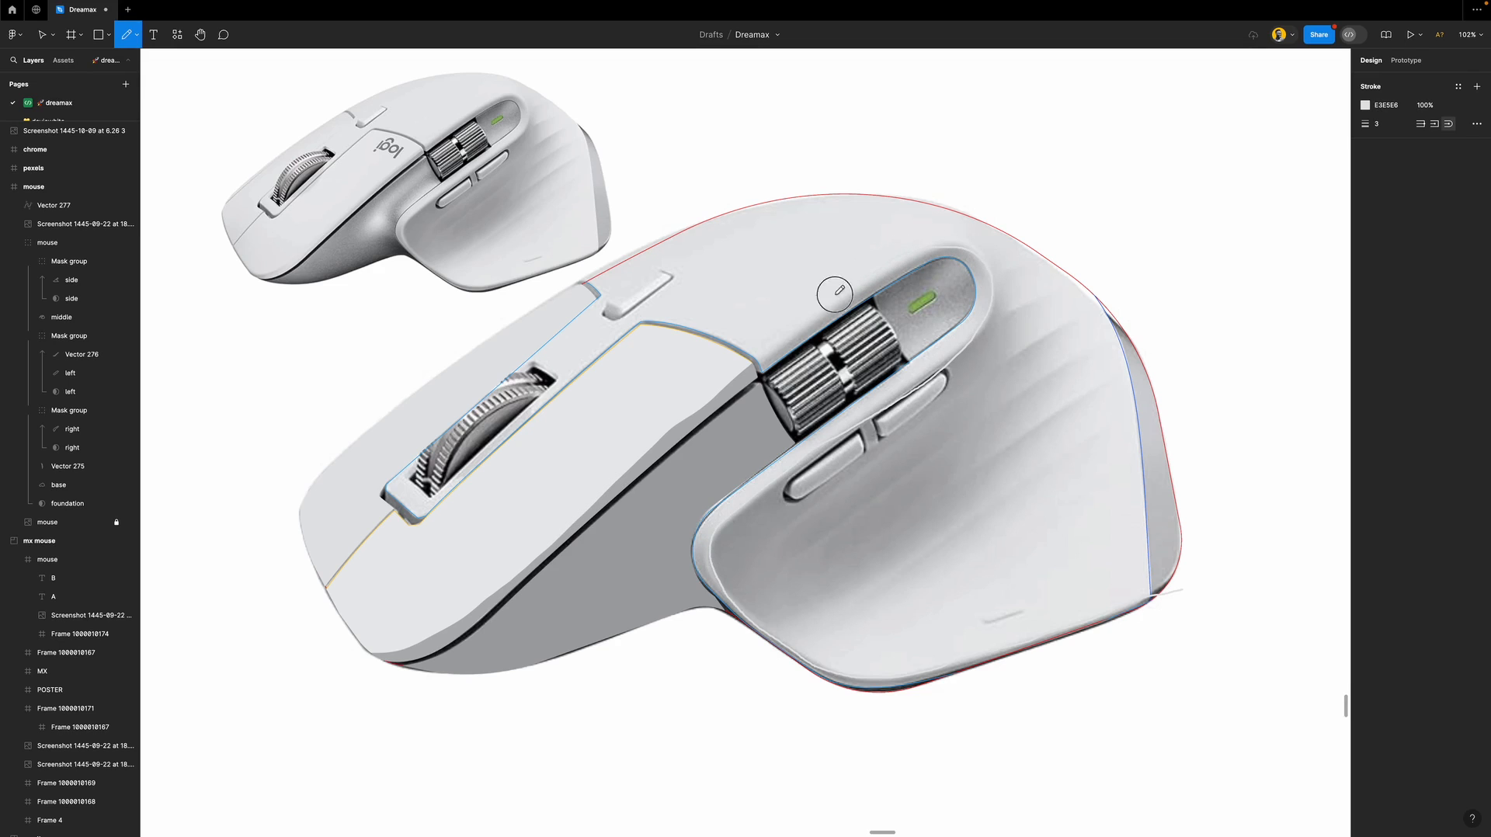
mouse_move(759, 359)
left_mouse_down()
mouse_move(677, 443)
mouse_move(628, 556)
mouse_move(639, 636)
mouse_move(683, 717)
mouse_move(800, 775)
mouse_move(969, 772)
mouse_move(1105, 730)
mouse_move(1171, 667)
mouse_move(1180, 588)
left_mouse_up()
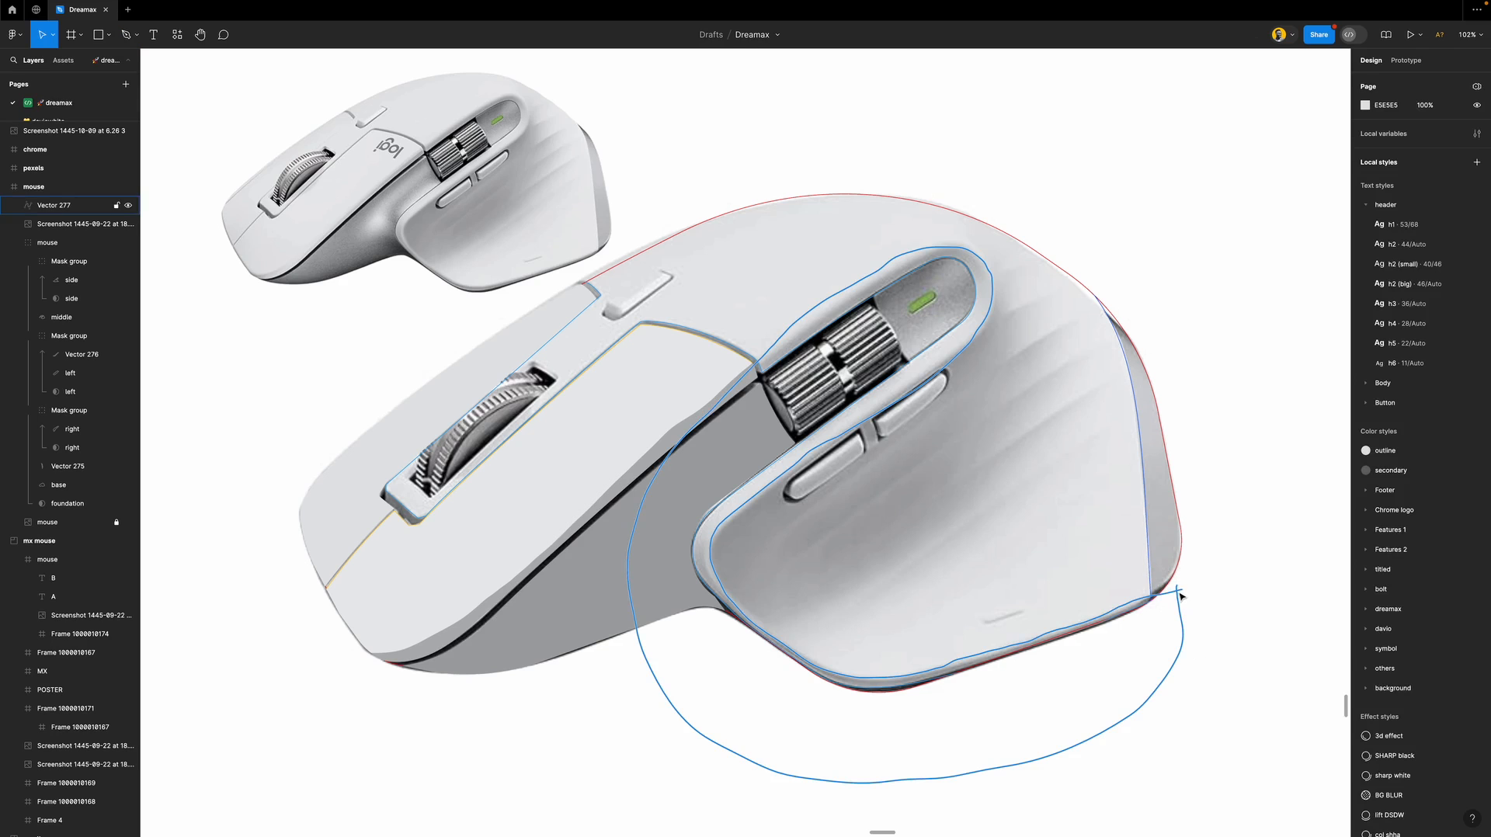
key("Escape")
left_click(1199, 506)
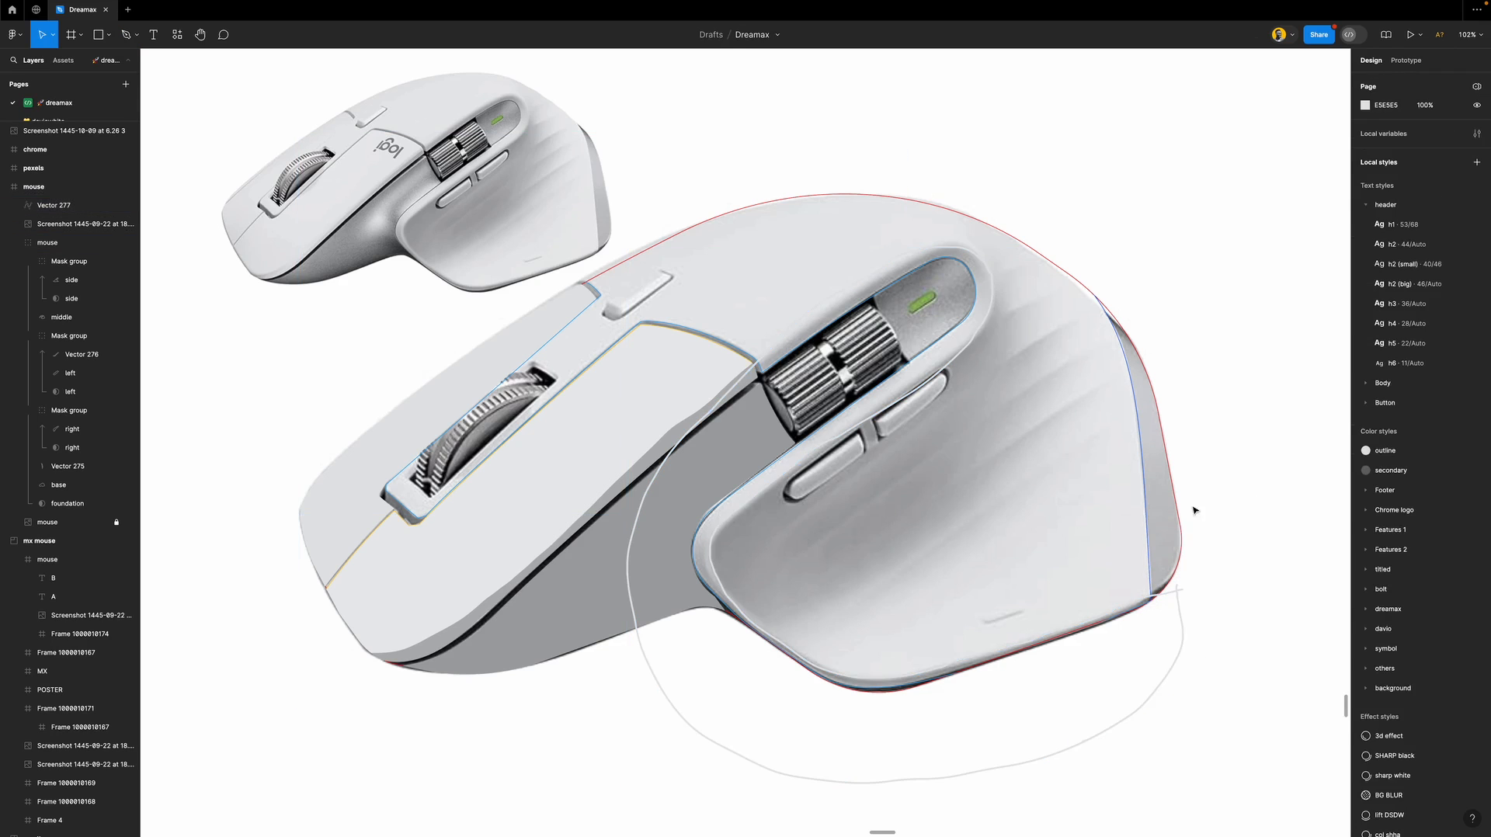
Create a mask group from the middle path and its duplicate, and place the new freehand edge shape above both inside it.
left_click(745, 357)
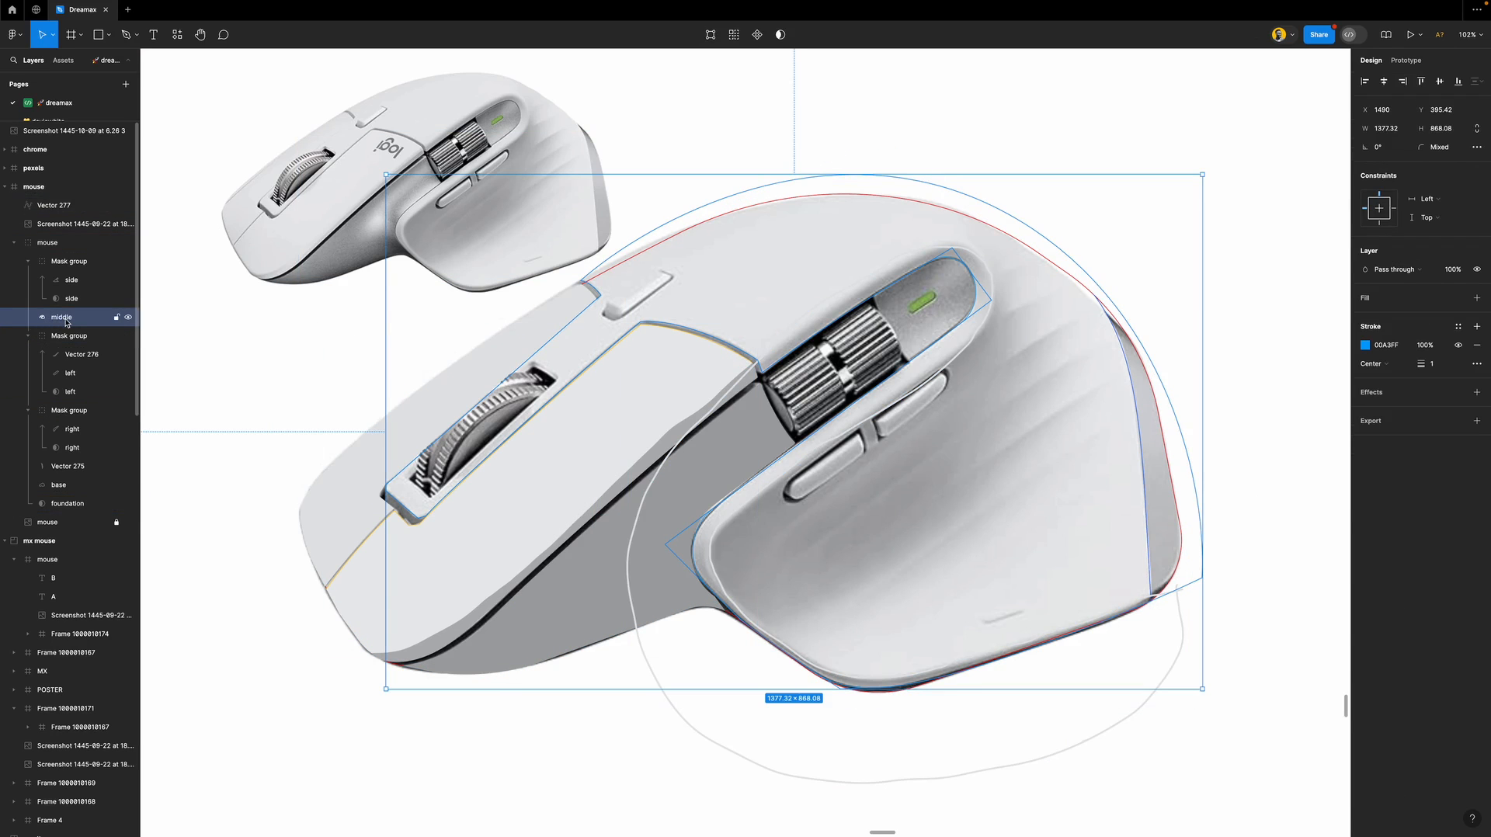
key("super+d")
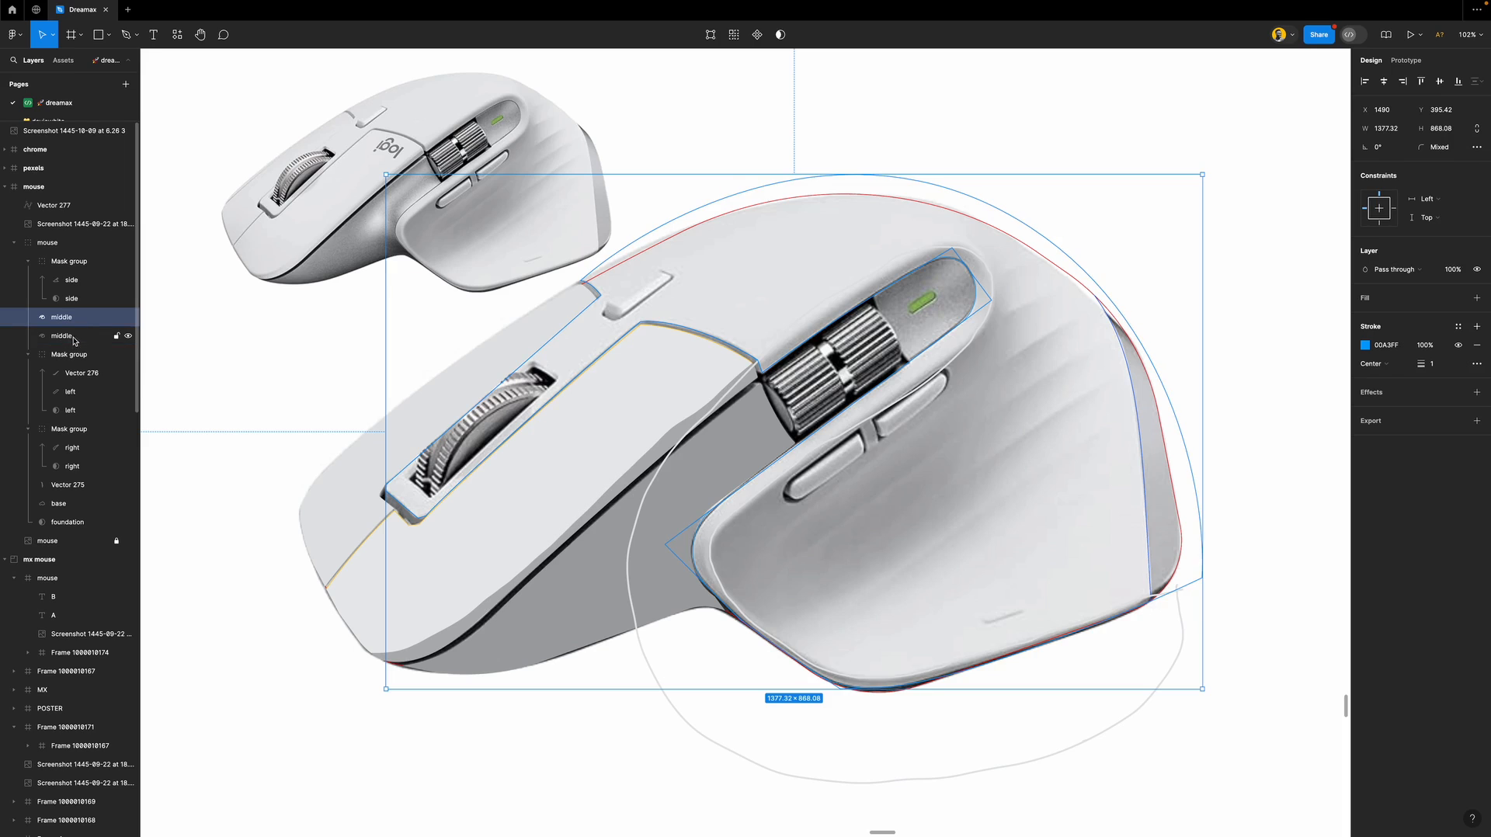
left_click(74, 337, "shift")
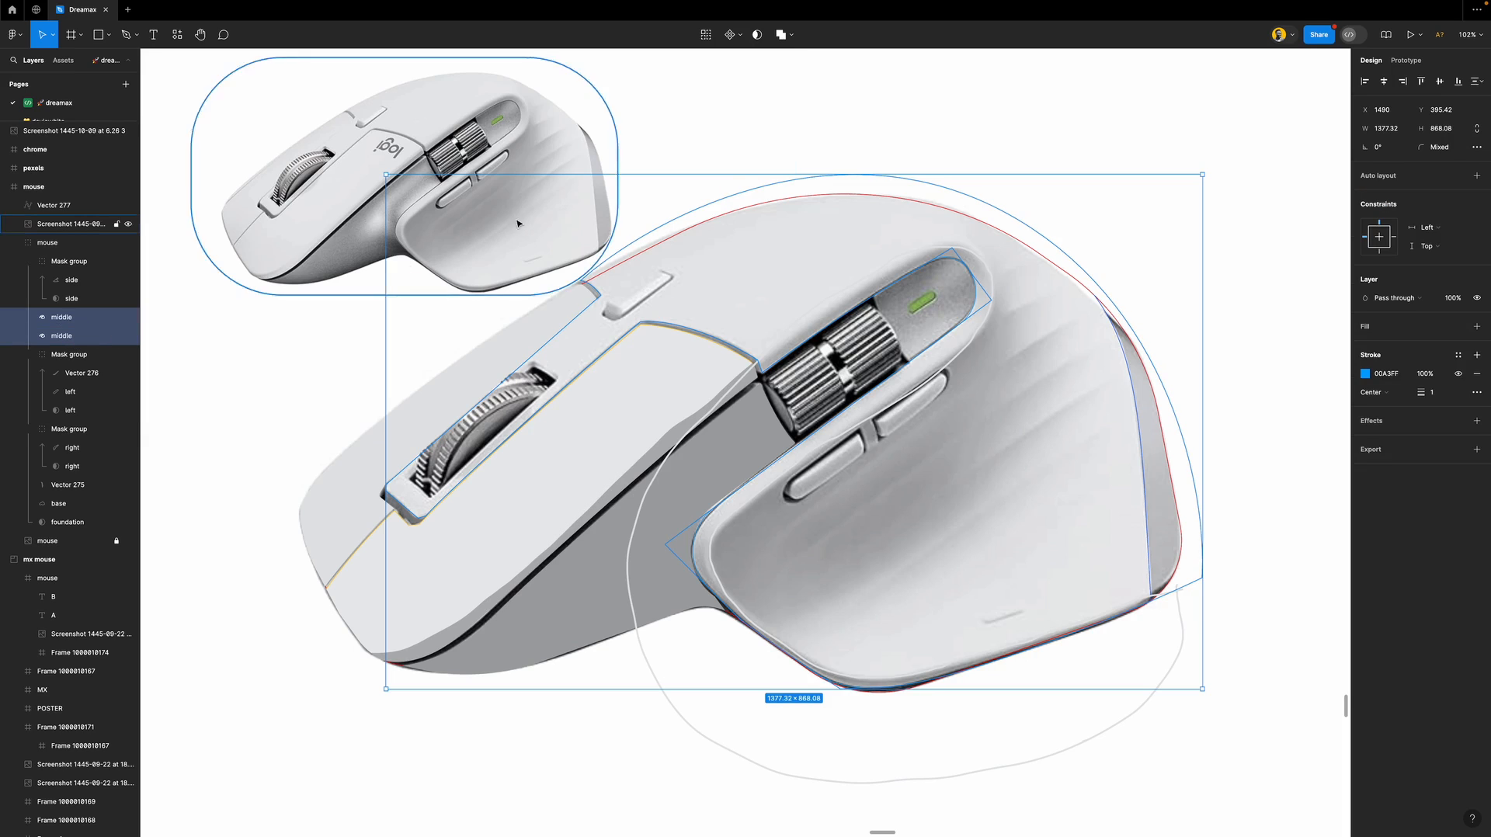
left_click(757, 35)
left_click(60, 207)
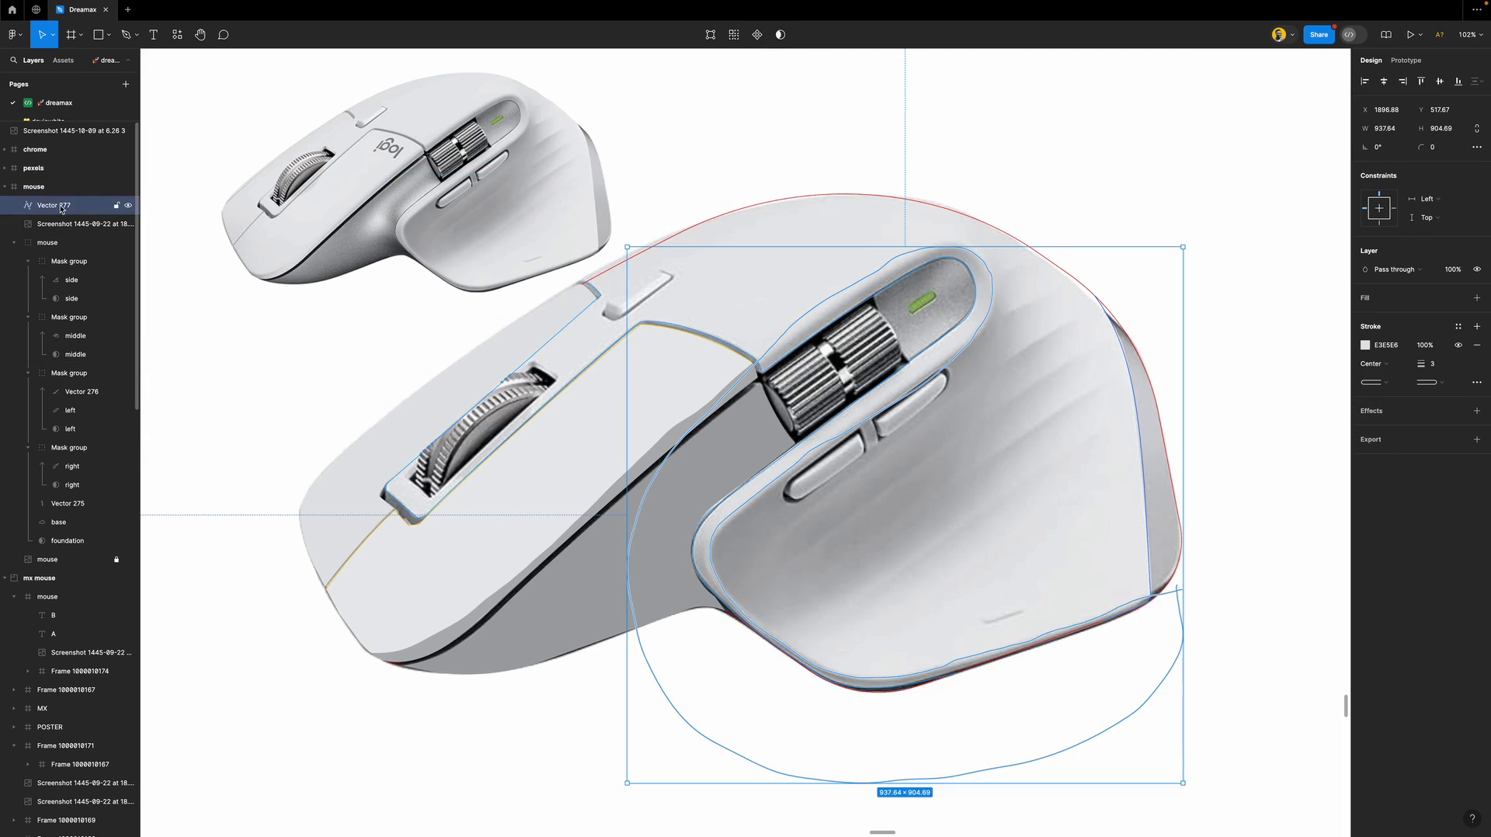
left_click_drag(47, 206, 85, 318)
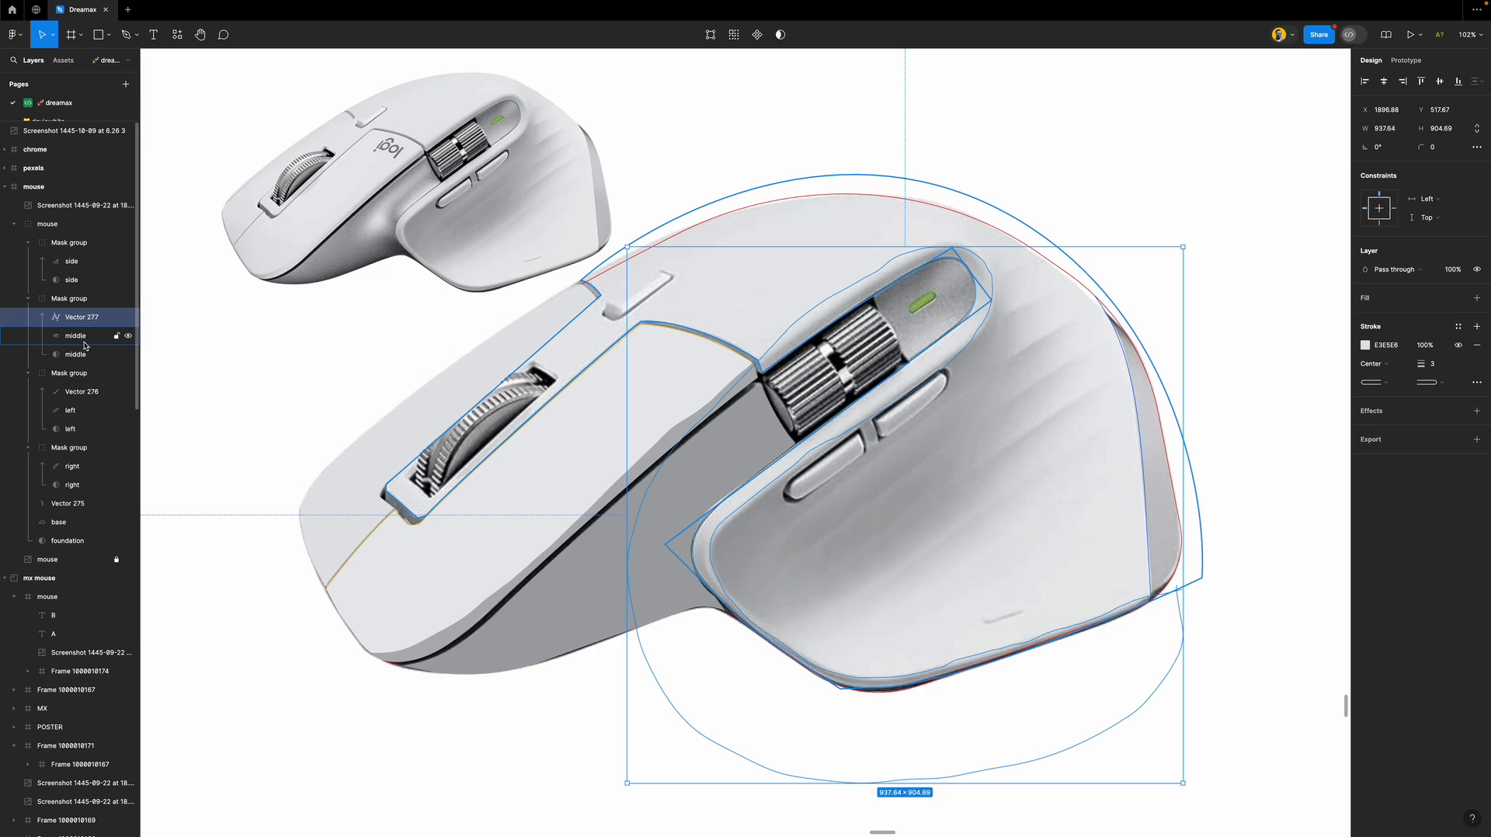
Add a D9D9D9 fill to both the middle path and its mask shape, and select only the middle path above the mask.
left_click(84, 342)
left_click(84, 356, "shift")
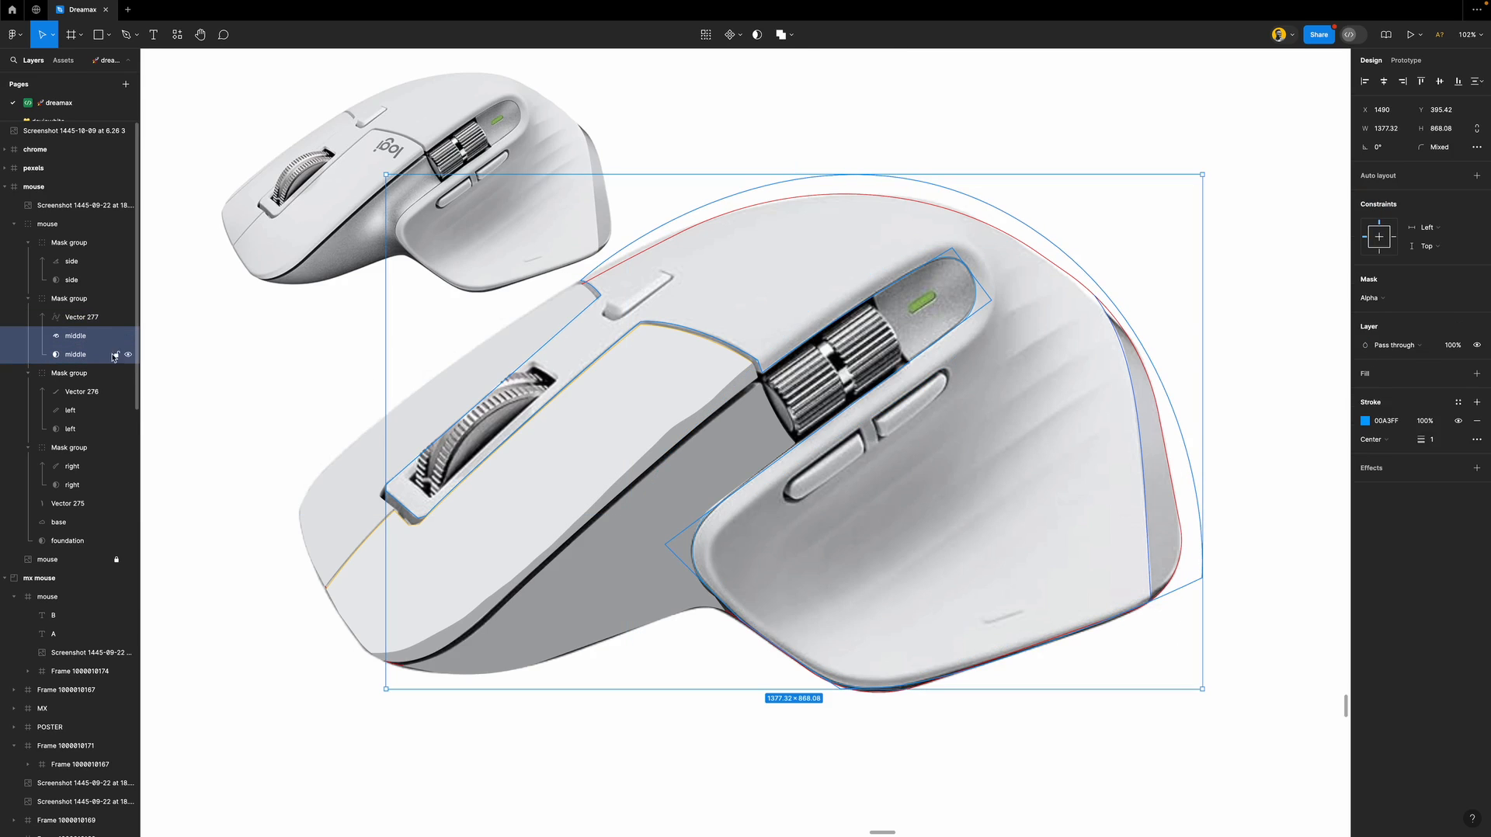
left_click(1402, 378)
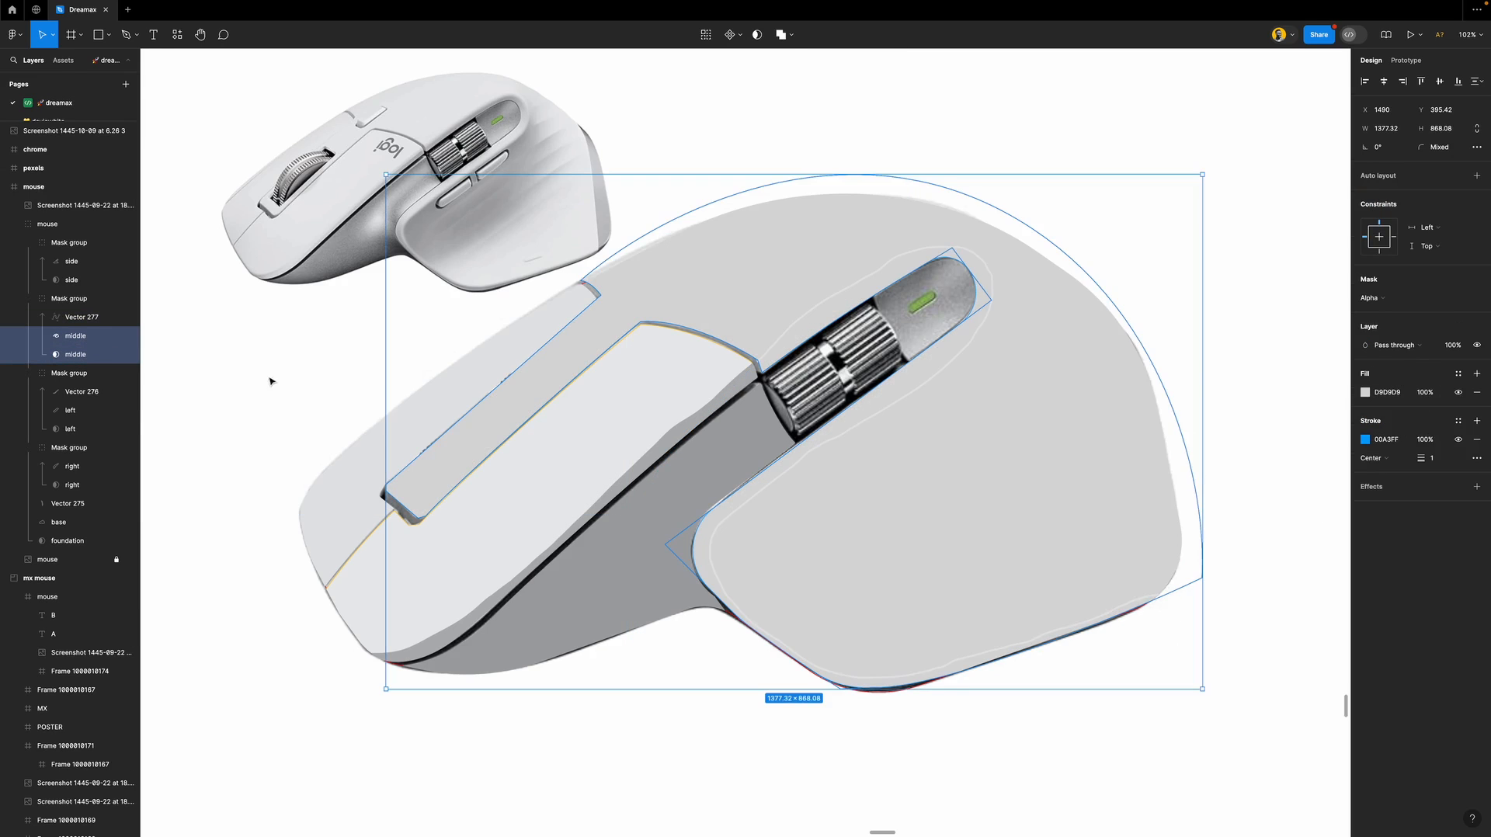
left_click(566, 400)
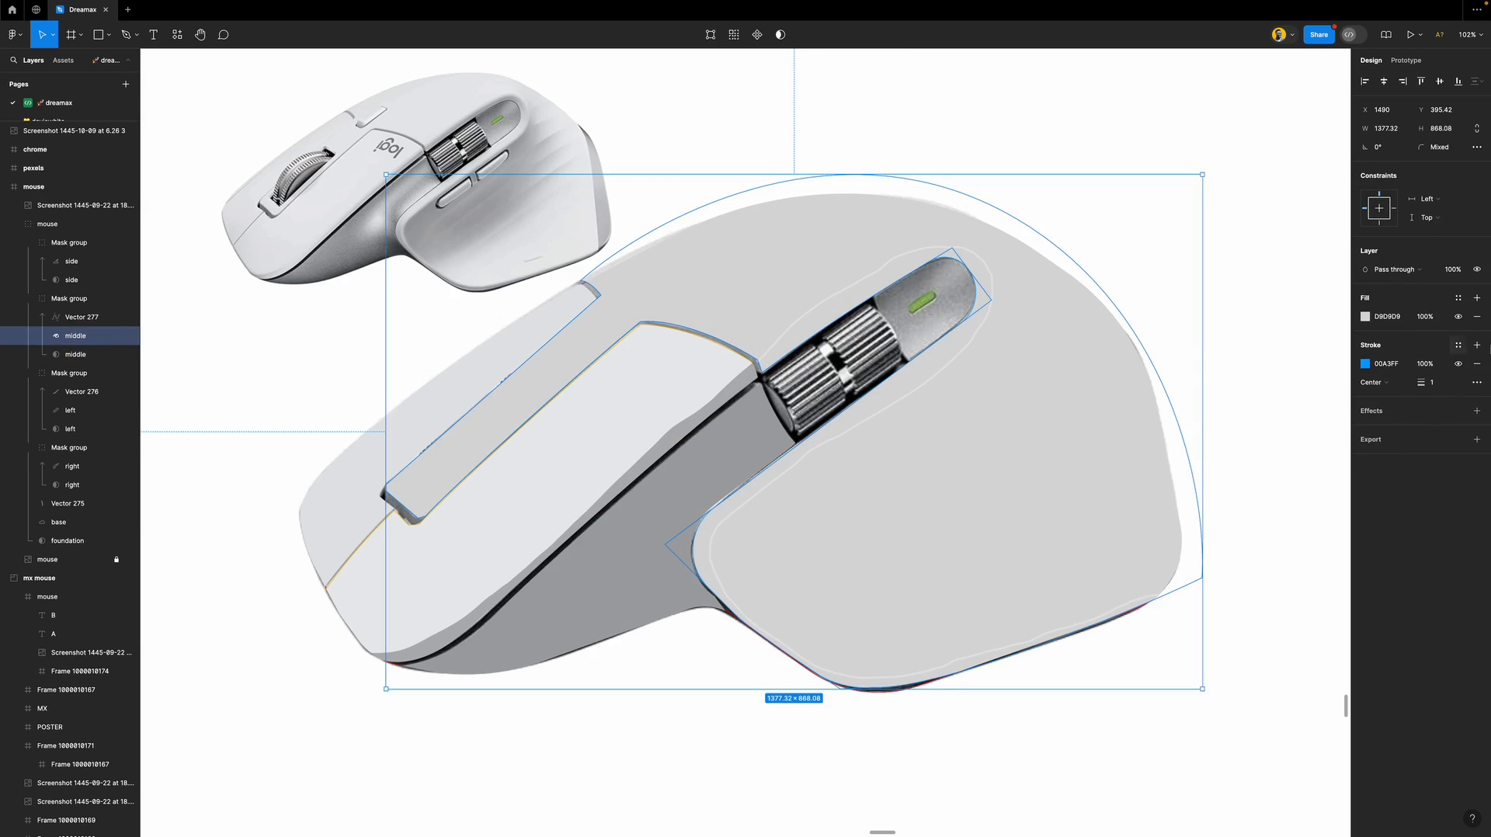
Remove the stroke from the middle shape and fill it with E7E8EA sampled from the reference mouse photo.
left_click(1477, 363)
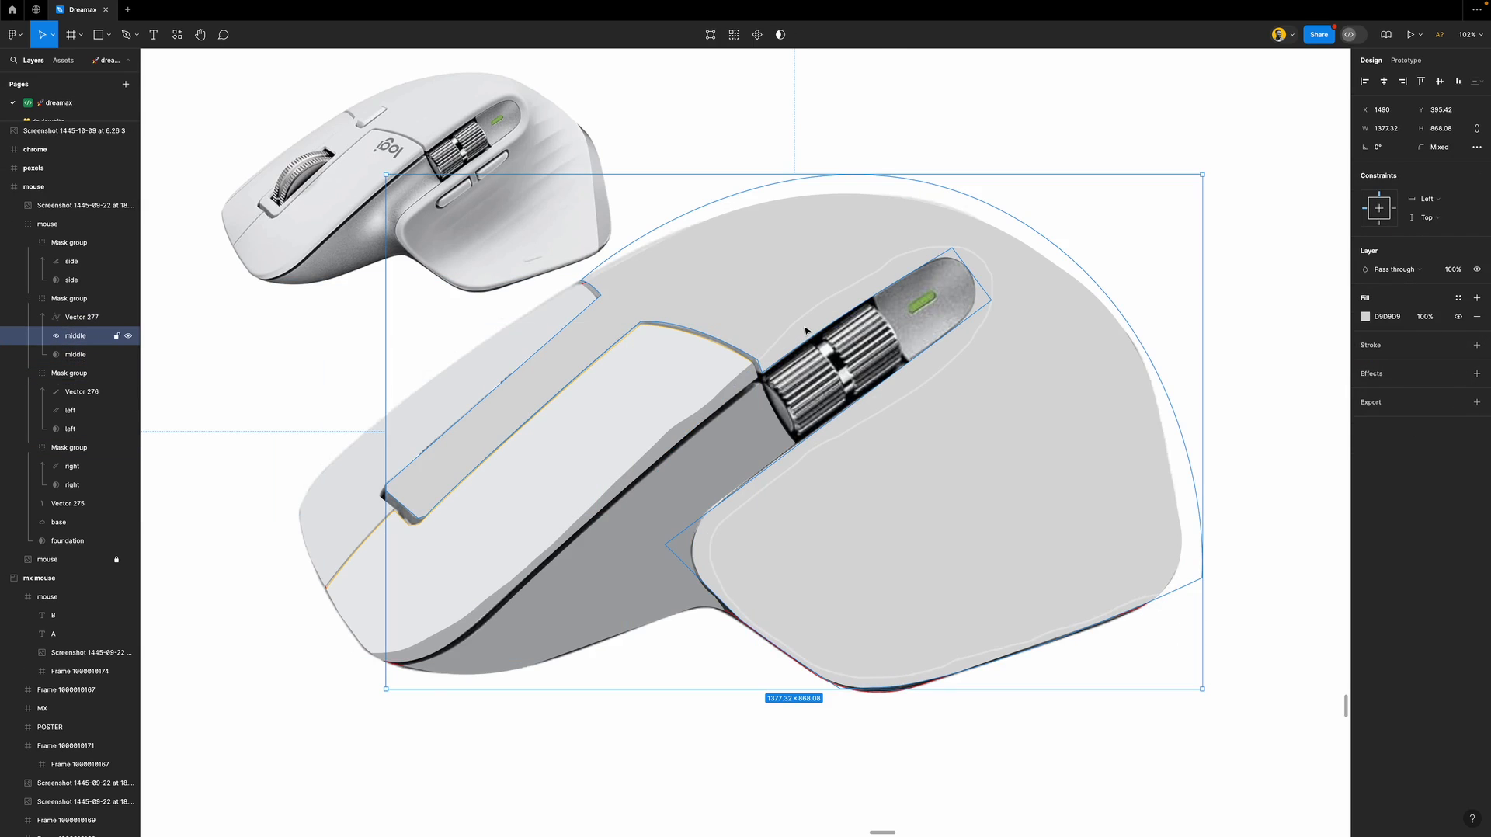
key("i")
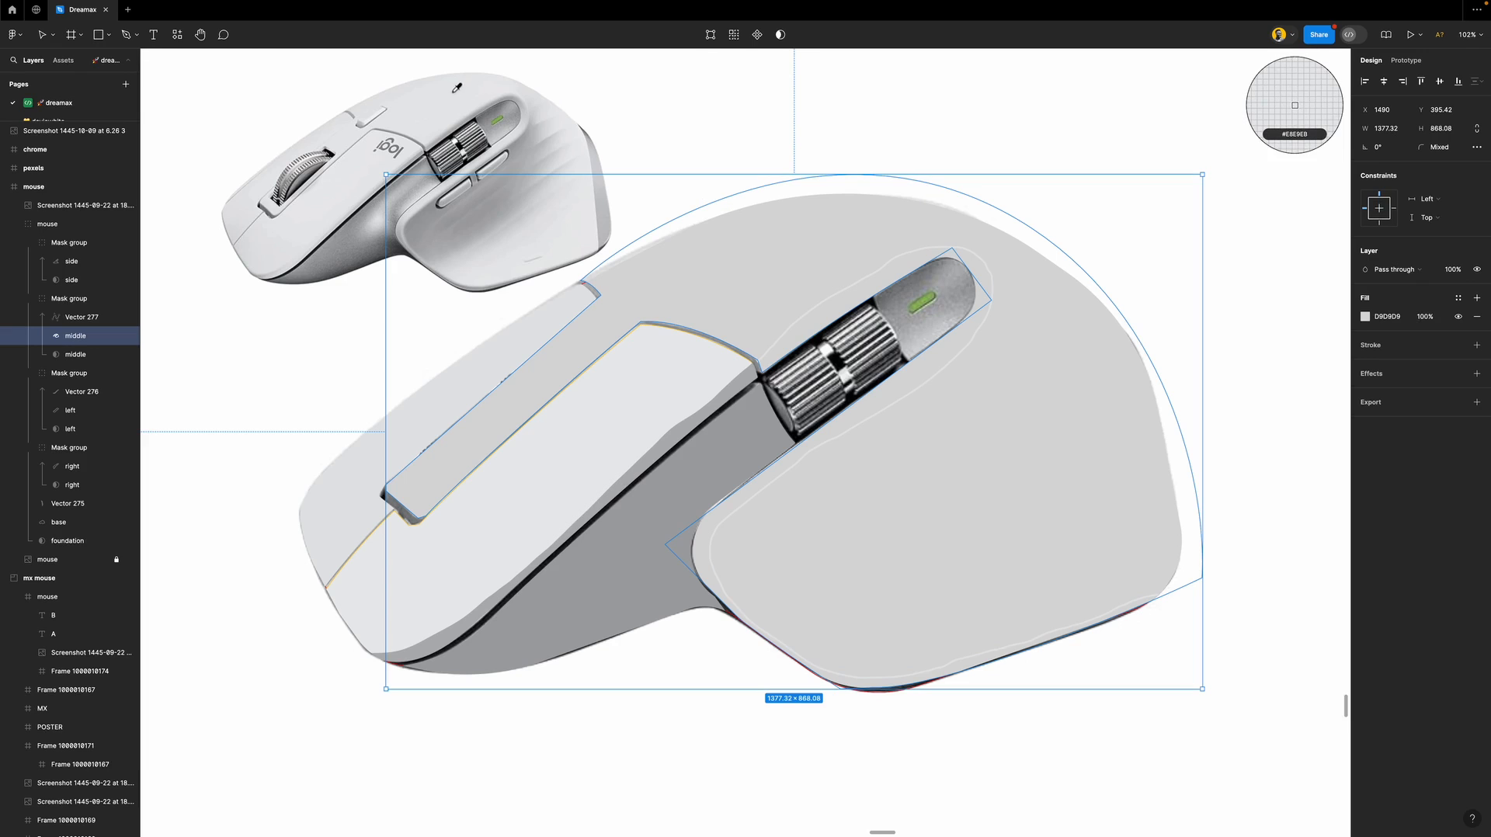
left_click(409, 120)
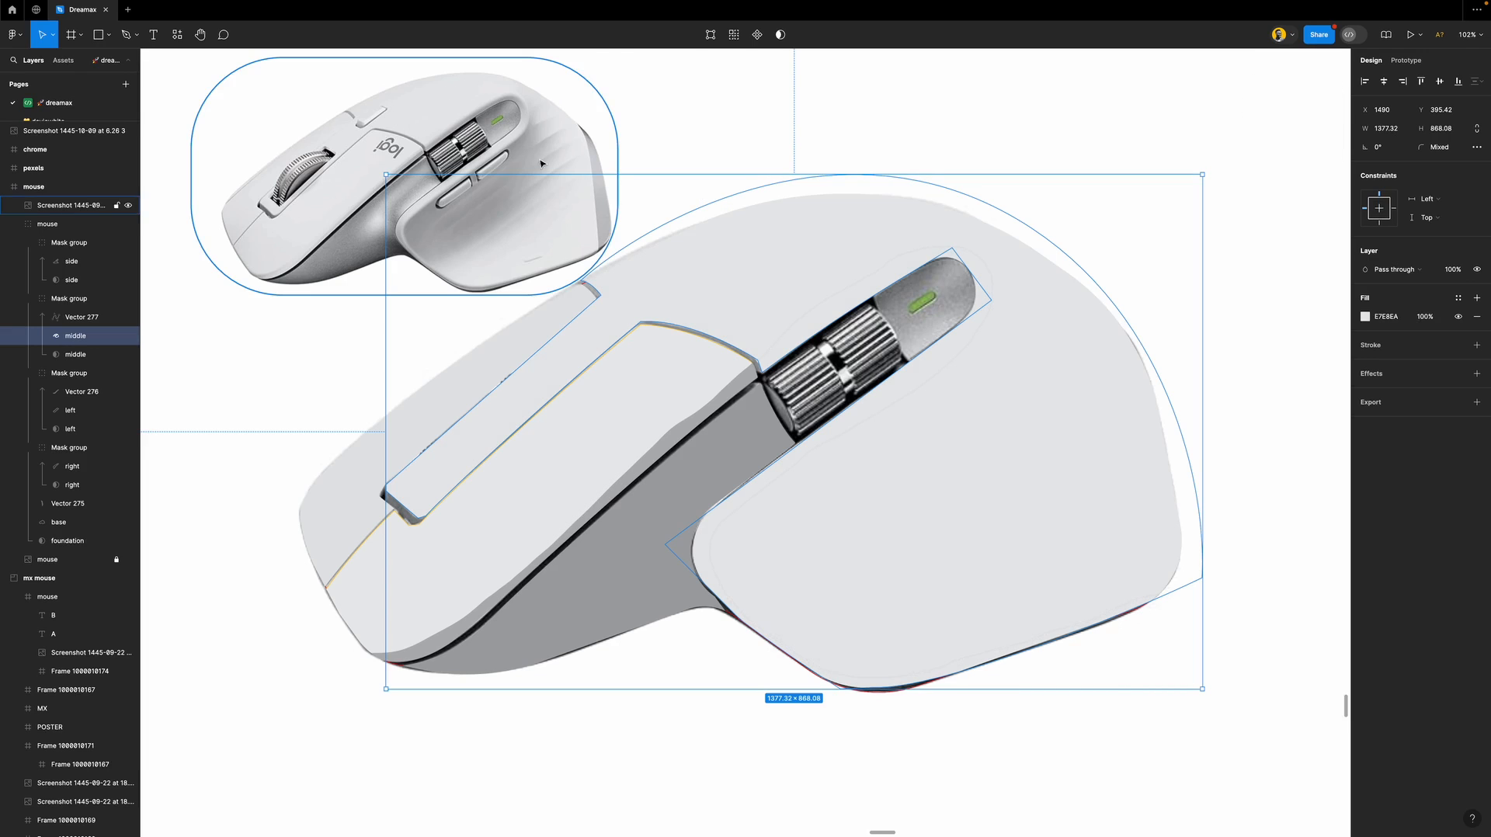
left_click(281, 387)
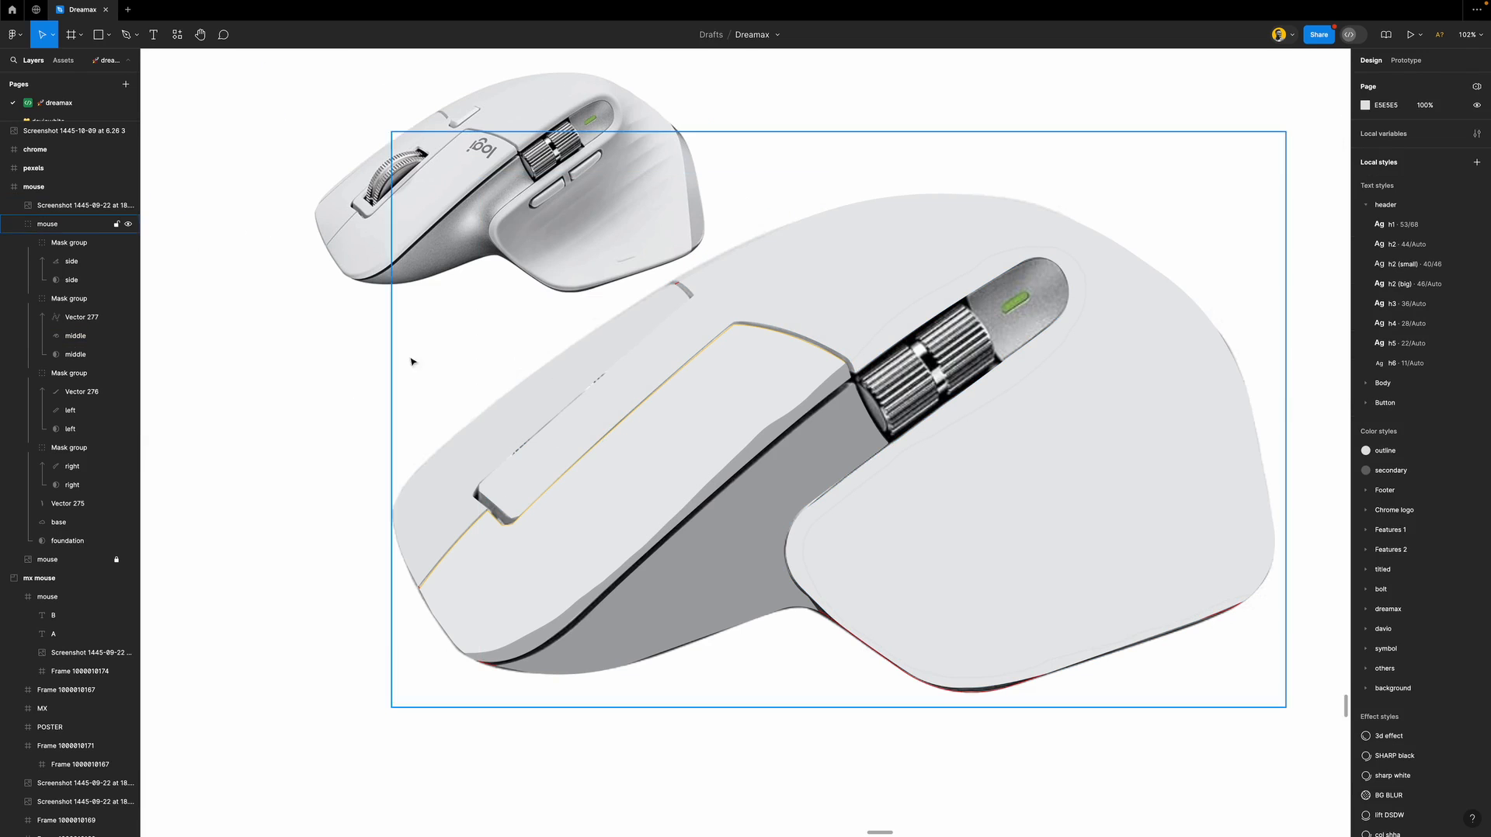
Compare the reference mouse photo with the redrawn mouse up close and at overview size.
left_click(303, 171)
scroll(303, 171, "up", 5)
scroll(399, 183, "down", 3)
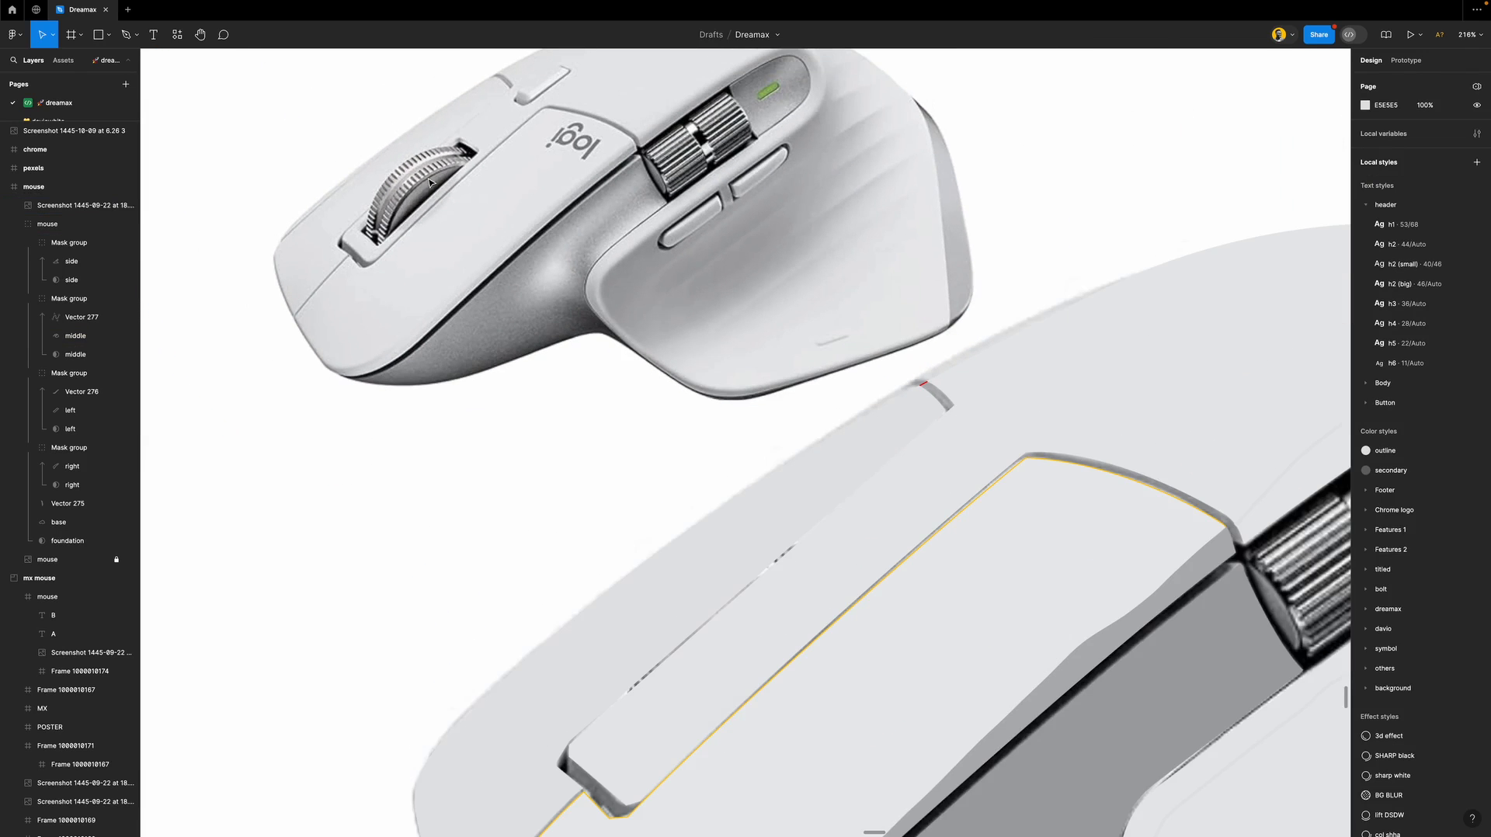
scroll(407, 211, "down", 3)
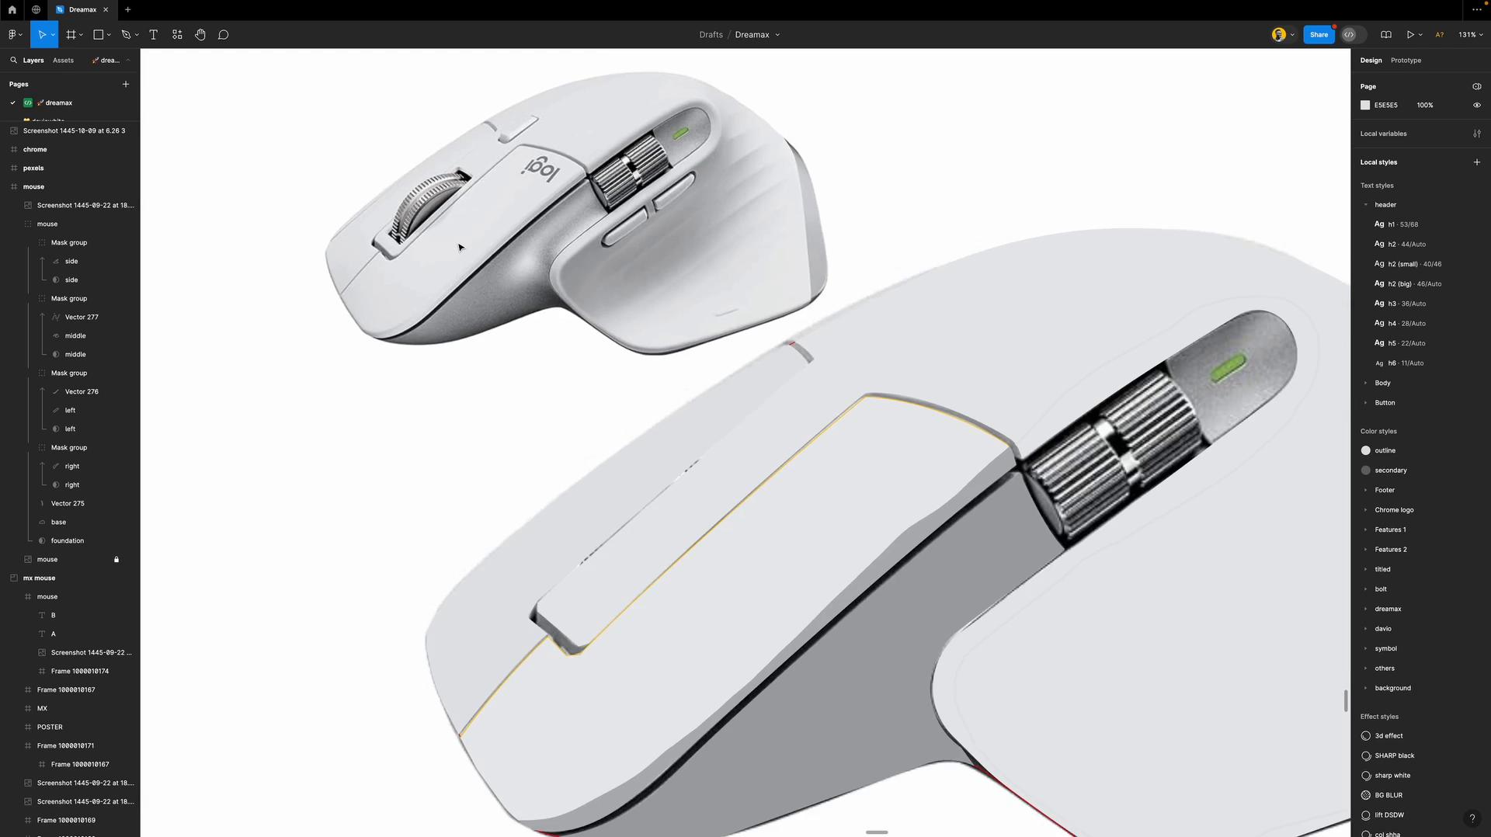
scroll(458, 247, "down", 3)
scroll(713, 553, "down", 1)
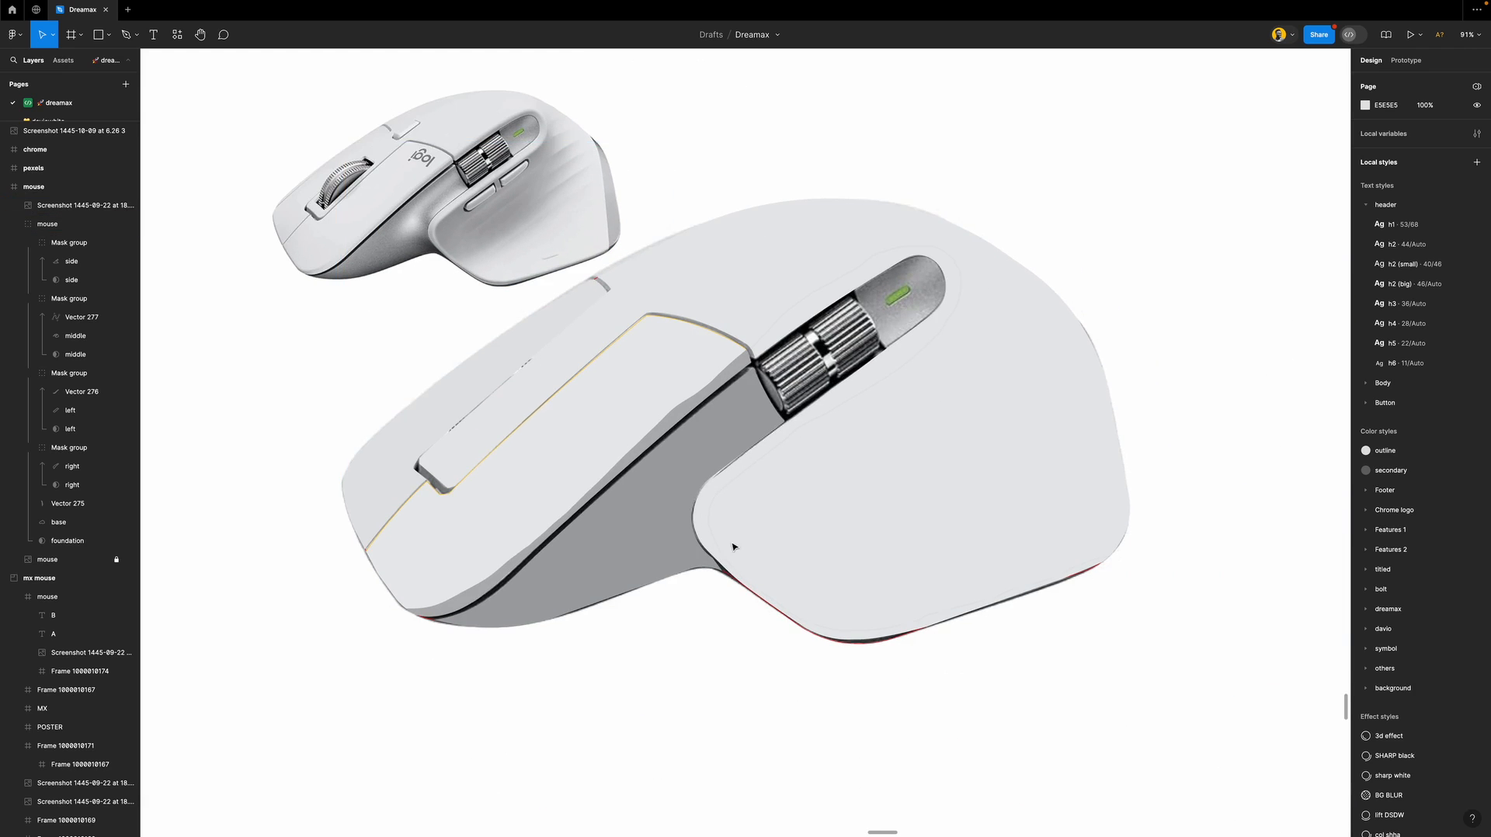
scroll(873, 495, "up", 1)
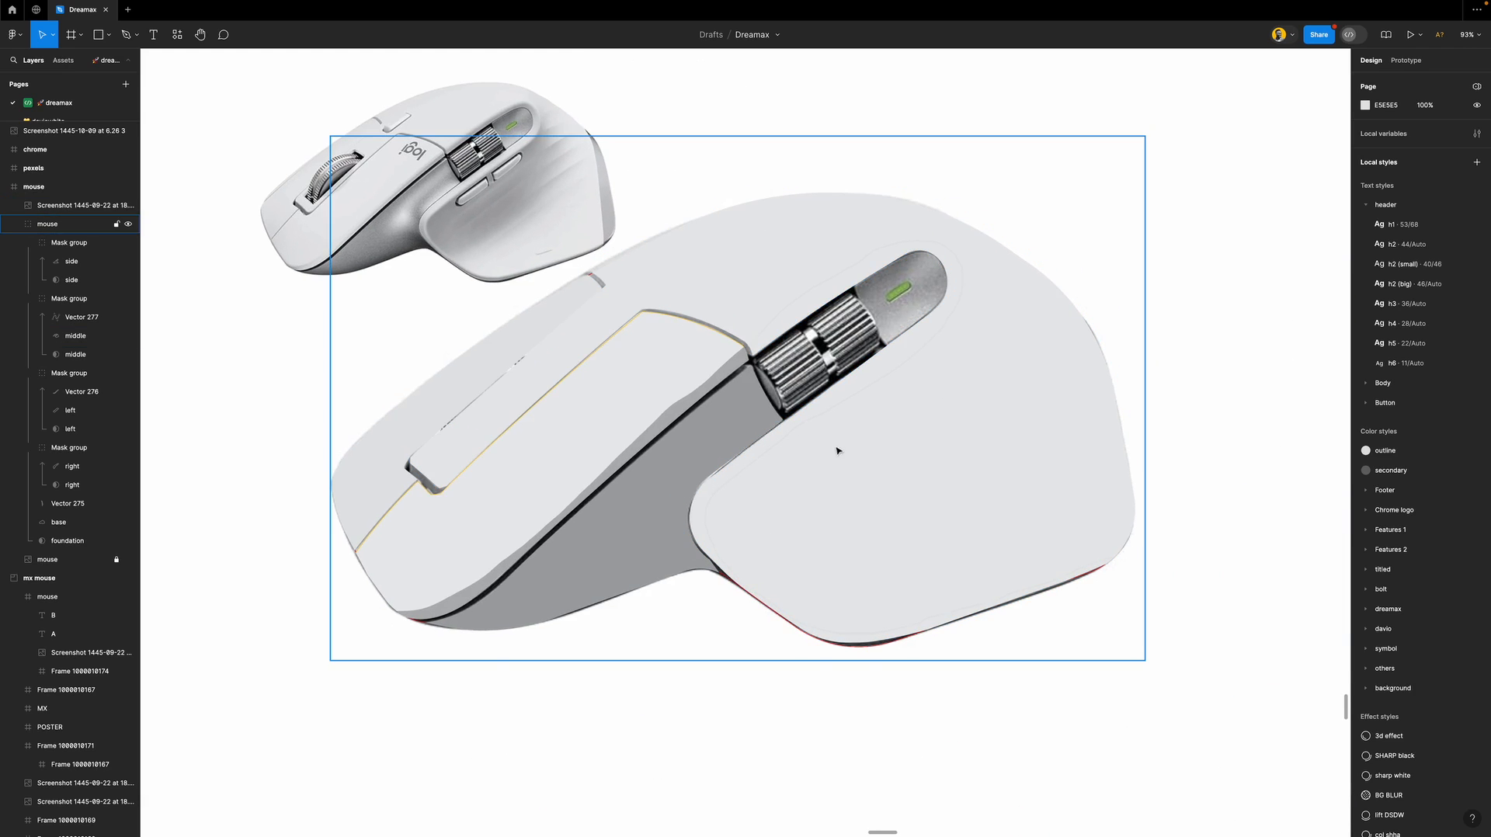
Replace the stroke on Vector 277 with a D9DADB fill sampled from the side of the reference mouse photo.
left_click(859, 495, "super")
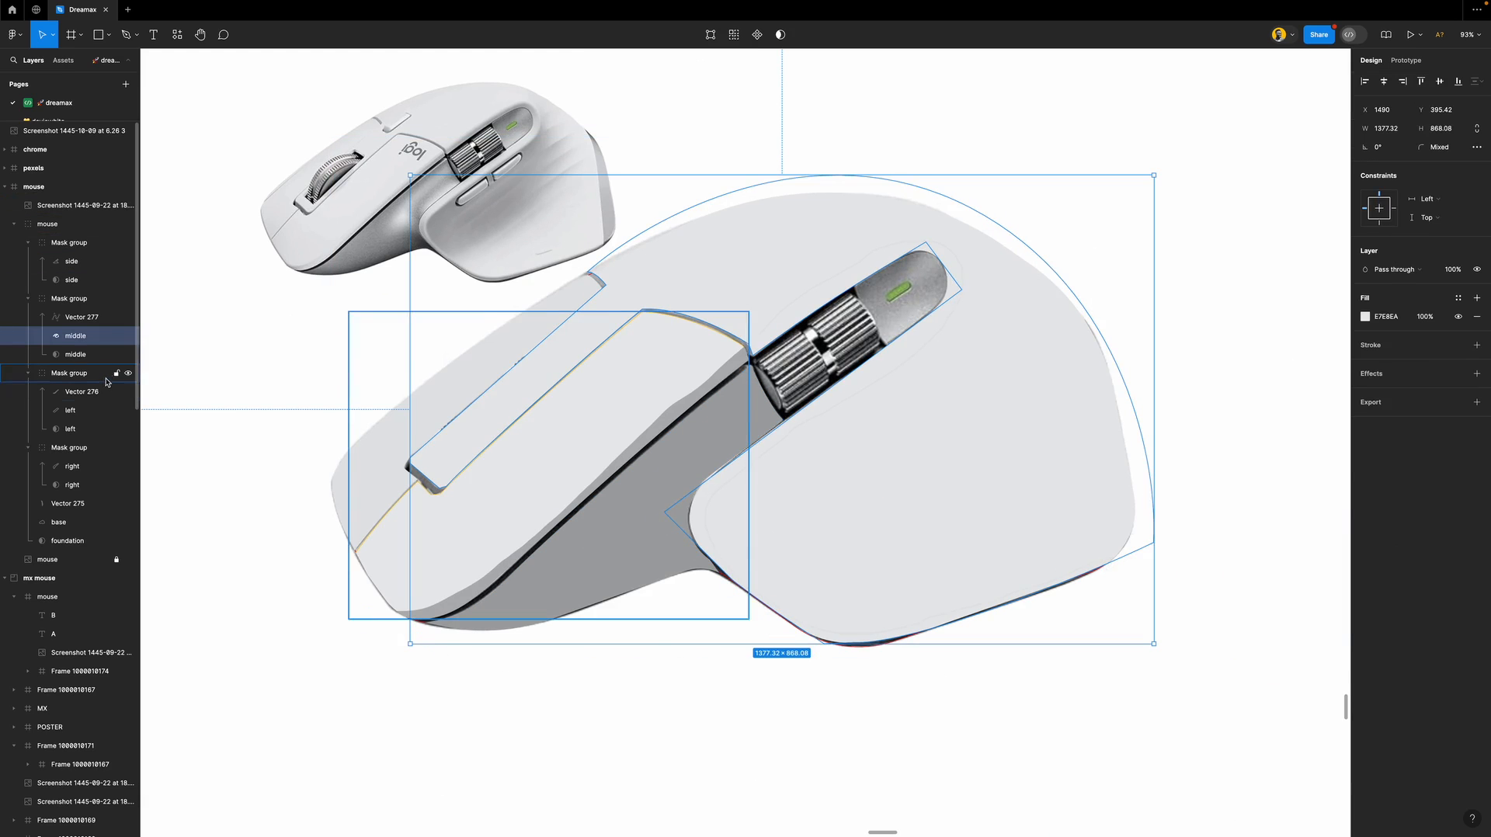
left_click(77, 322)
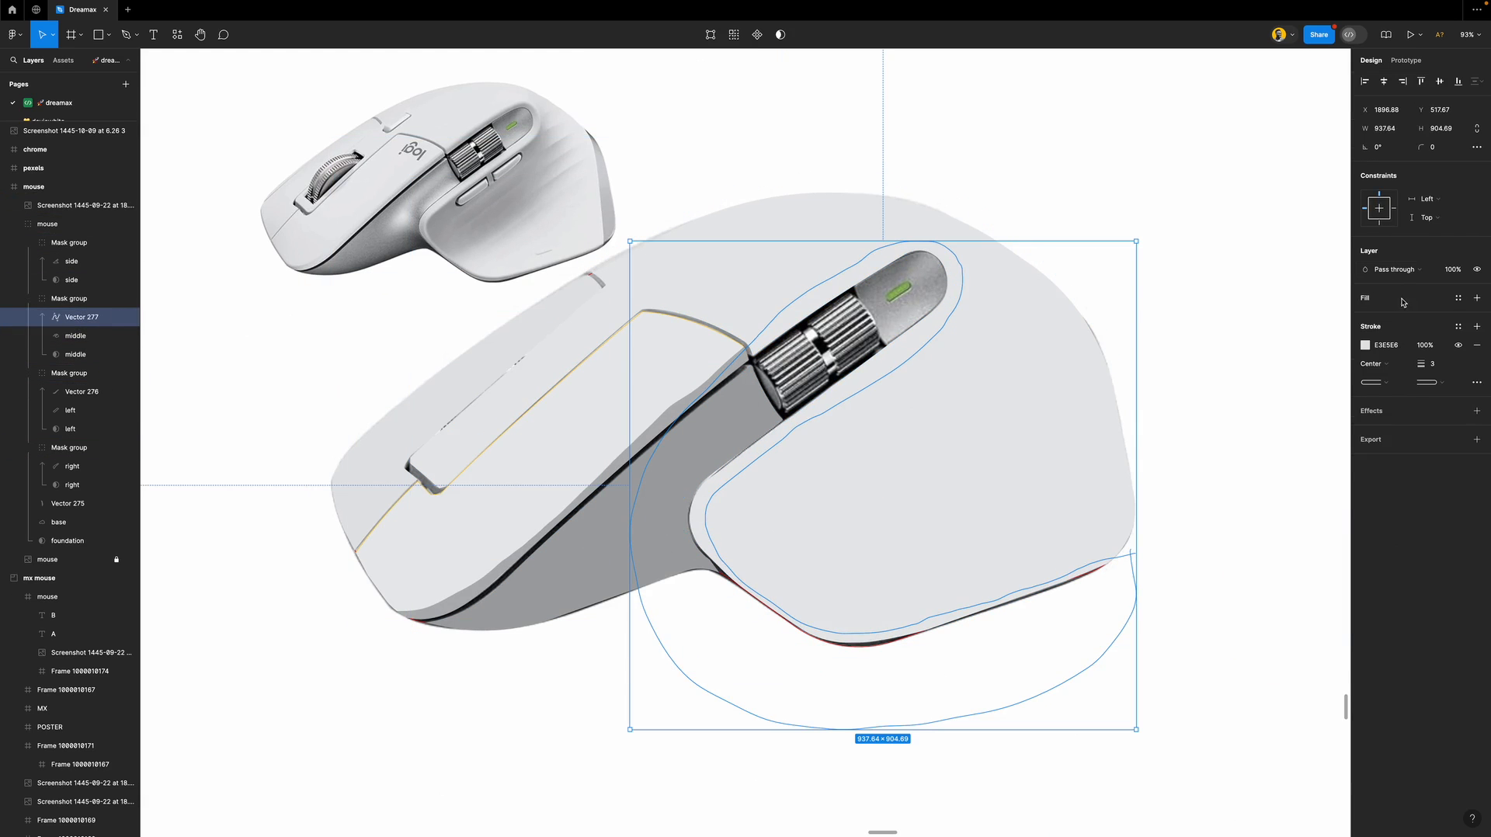
left_click(1477, 297)
left_click(1477, 363)
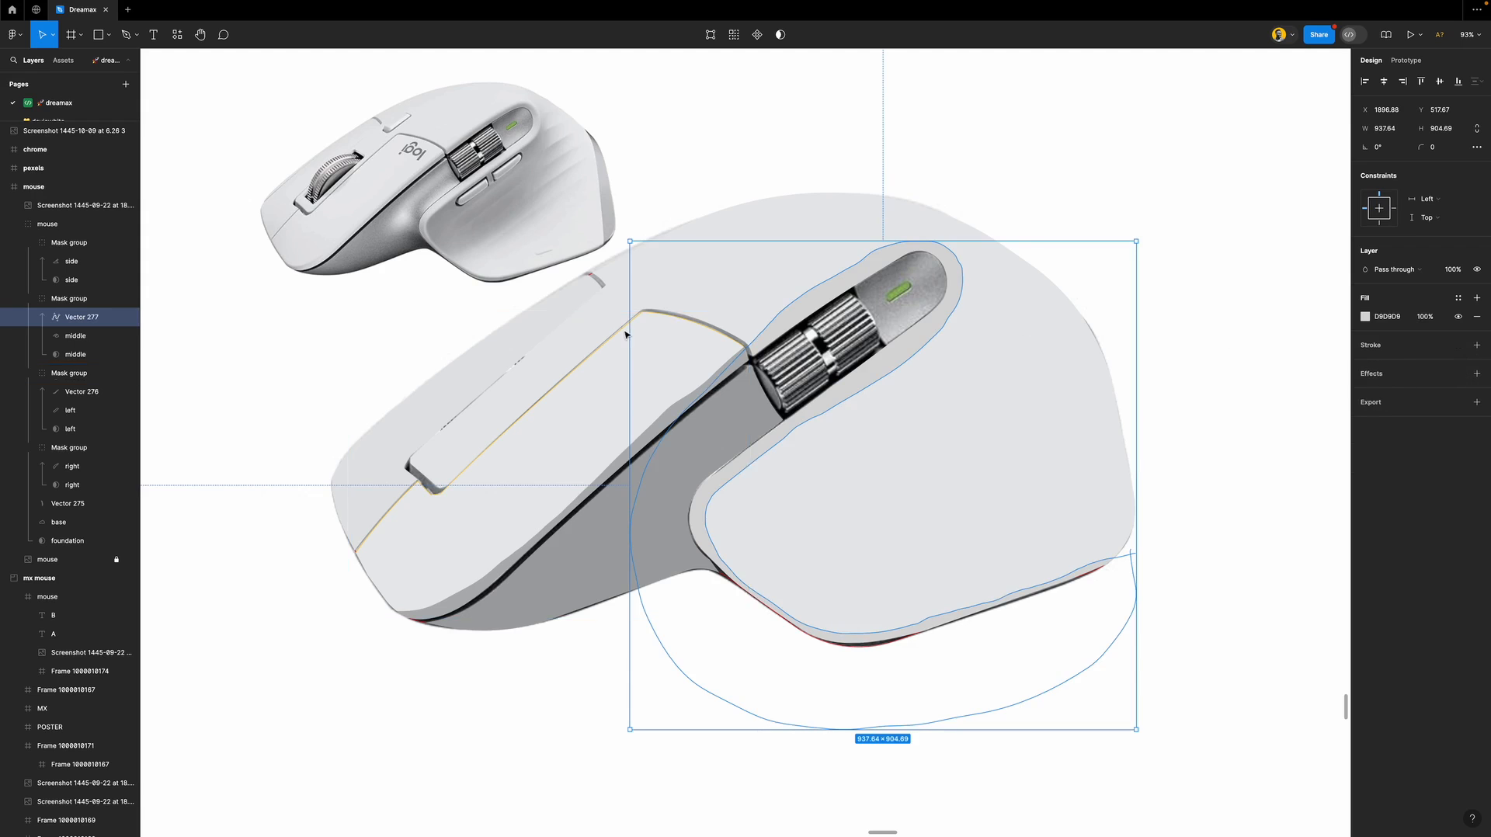
key("i")
scroll(436, 215, "up", 5)
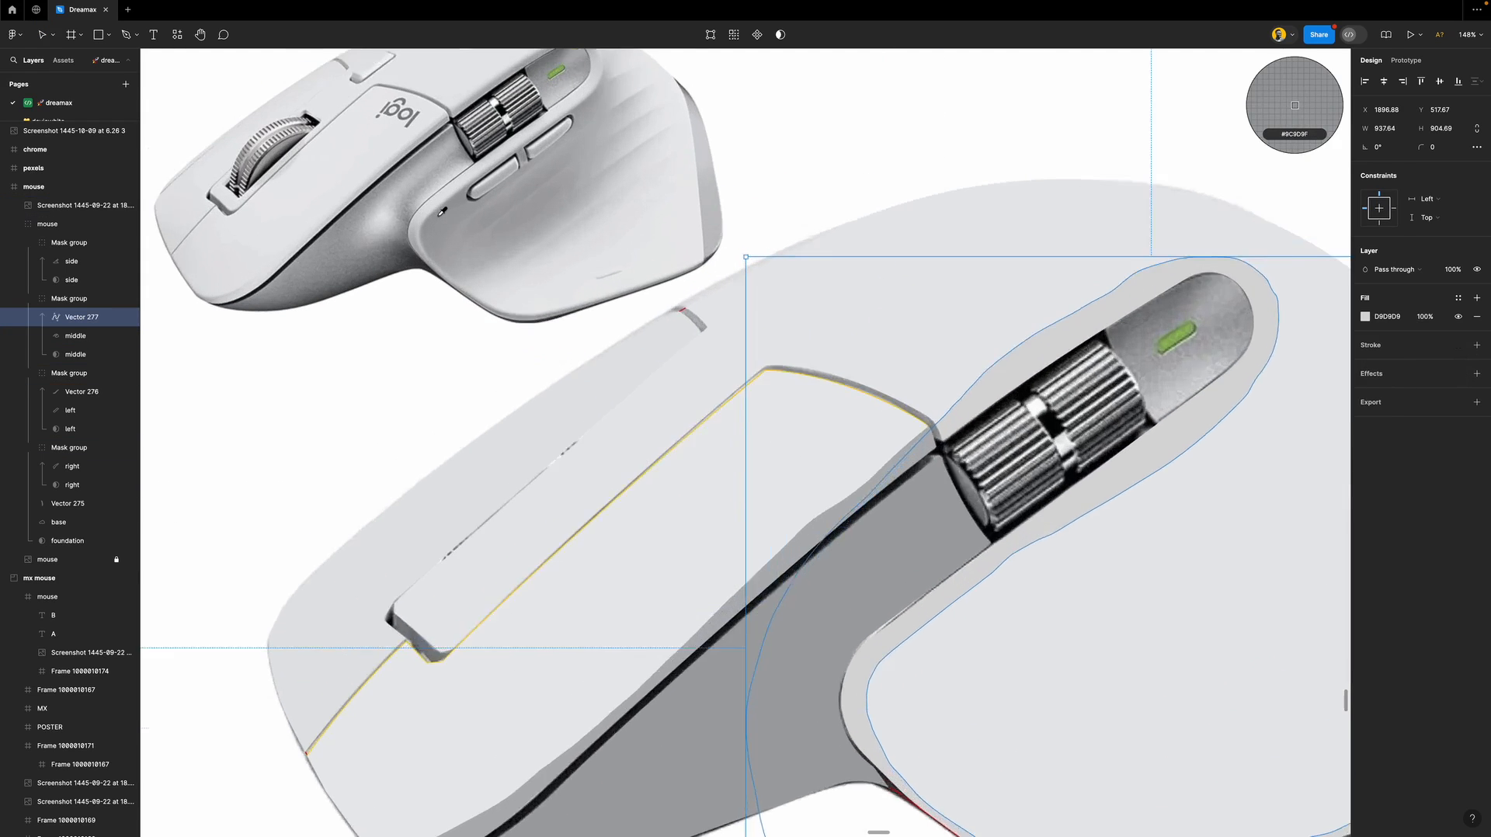
left_click(560, 275)
scroll(561, 274, "down", 7)
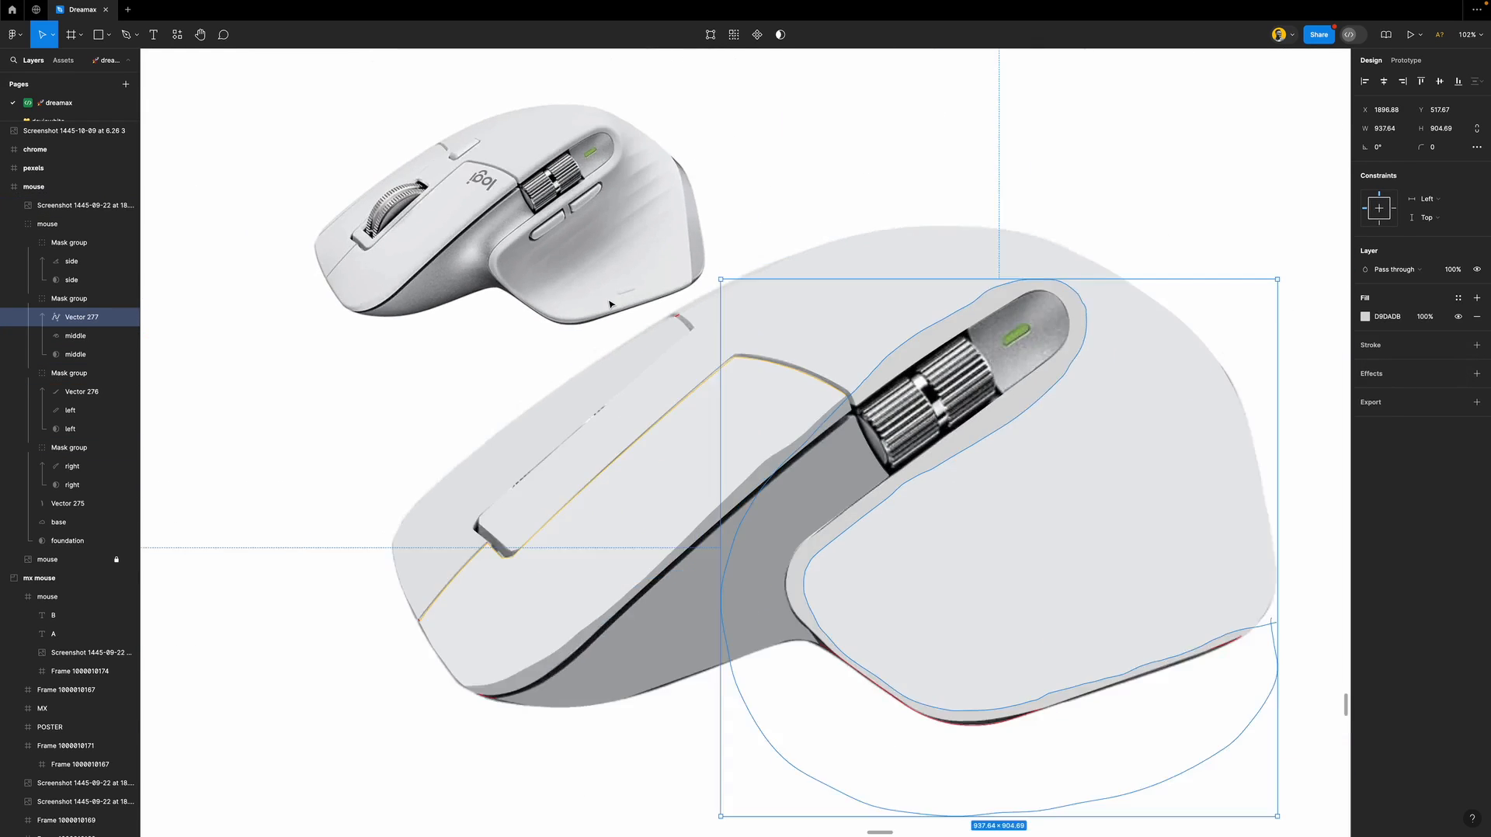
left_click(1058, 227)
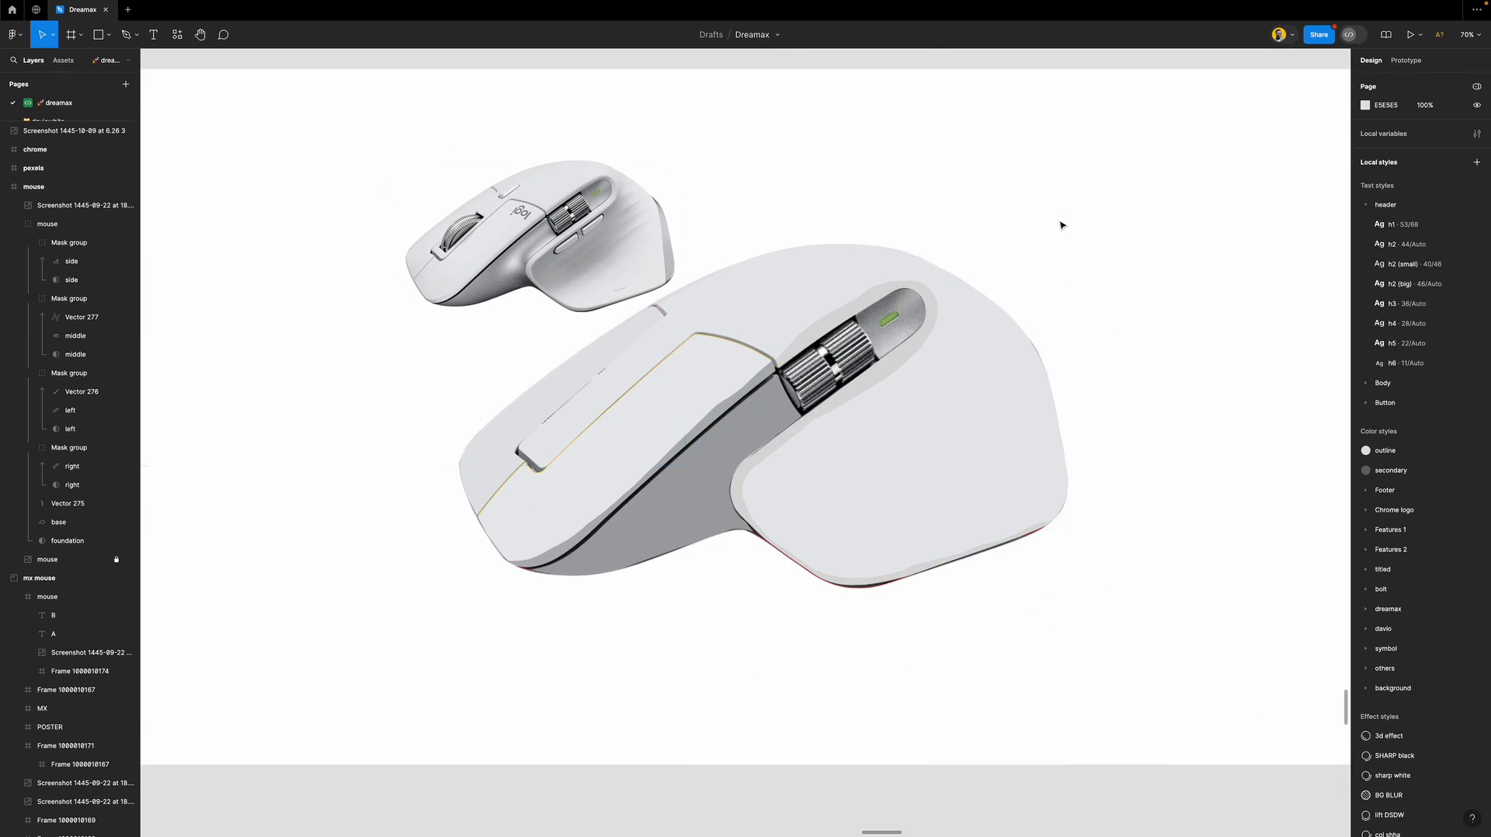
left_click(862, 476, "super")
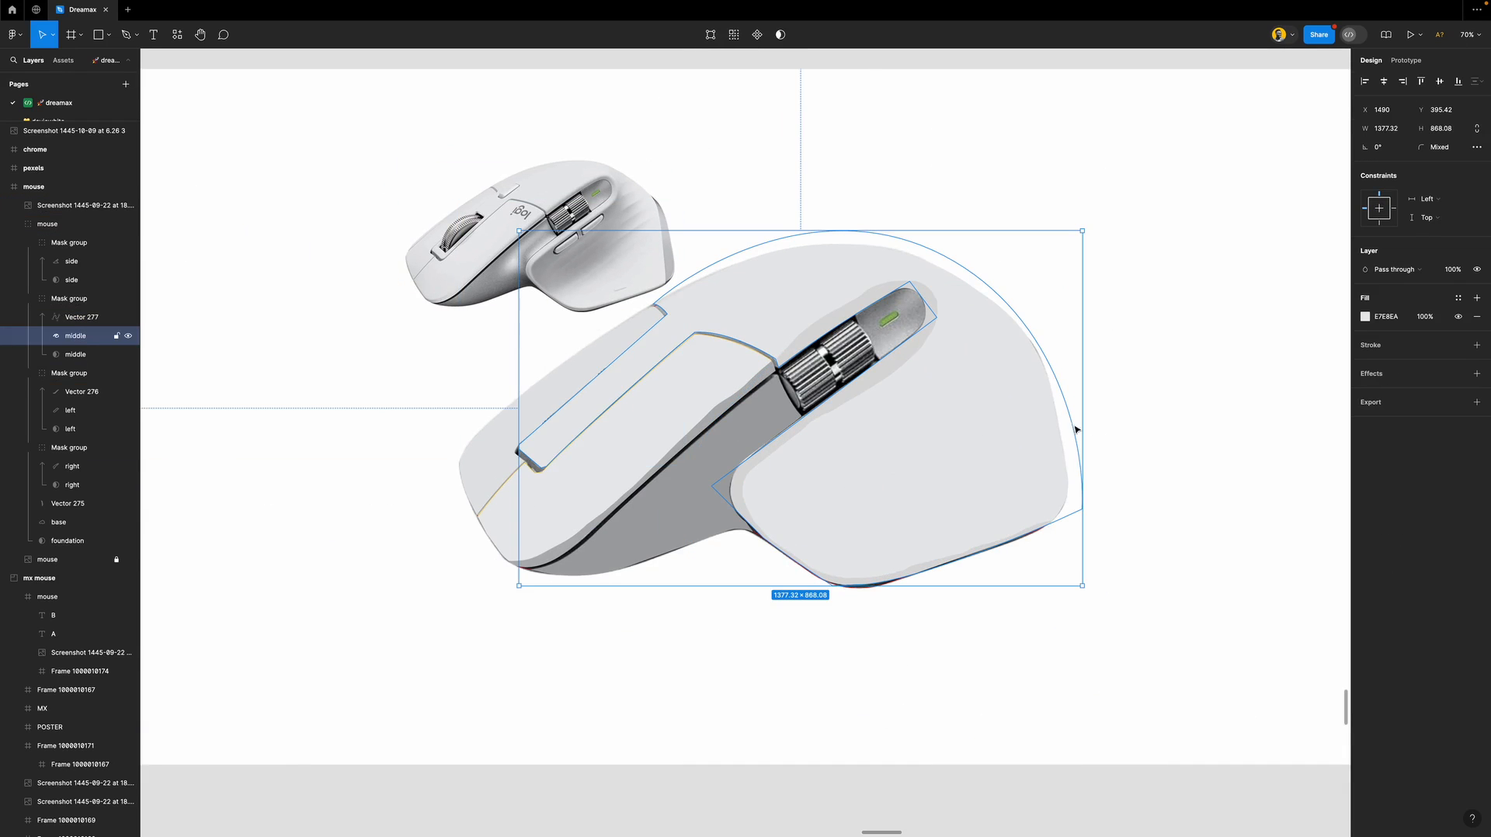
left_click(1157, 459)
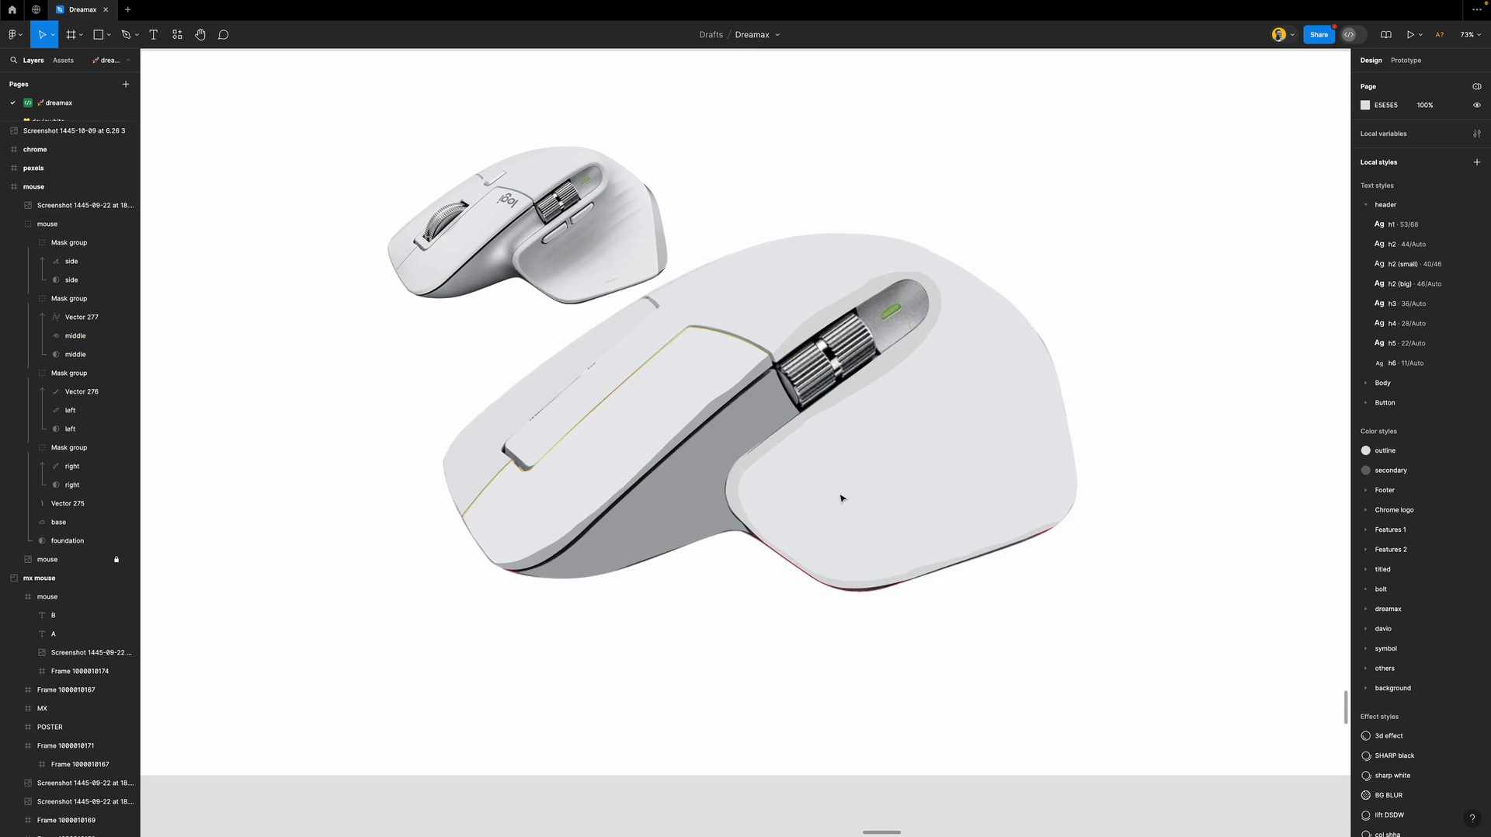
scroll(842, 501, "up", 3)
scroll(841, 498, "down", 4)
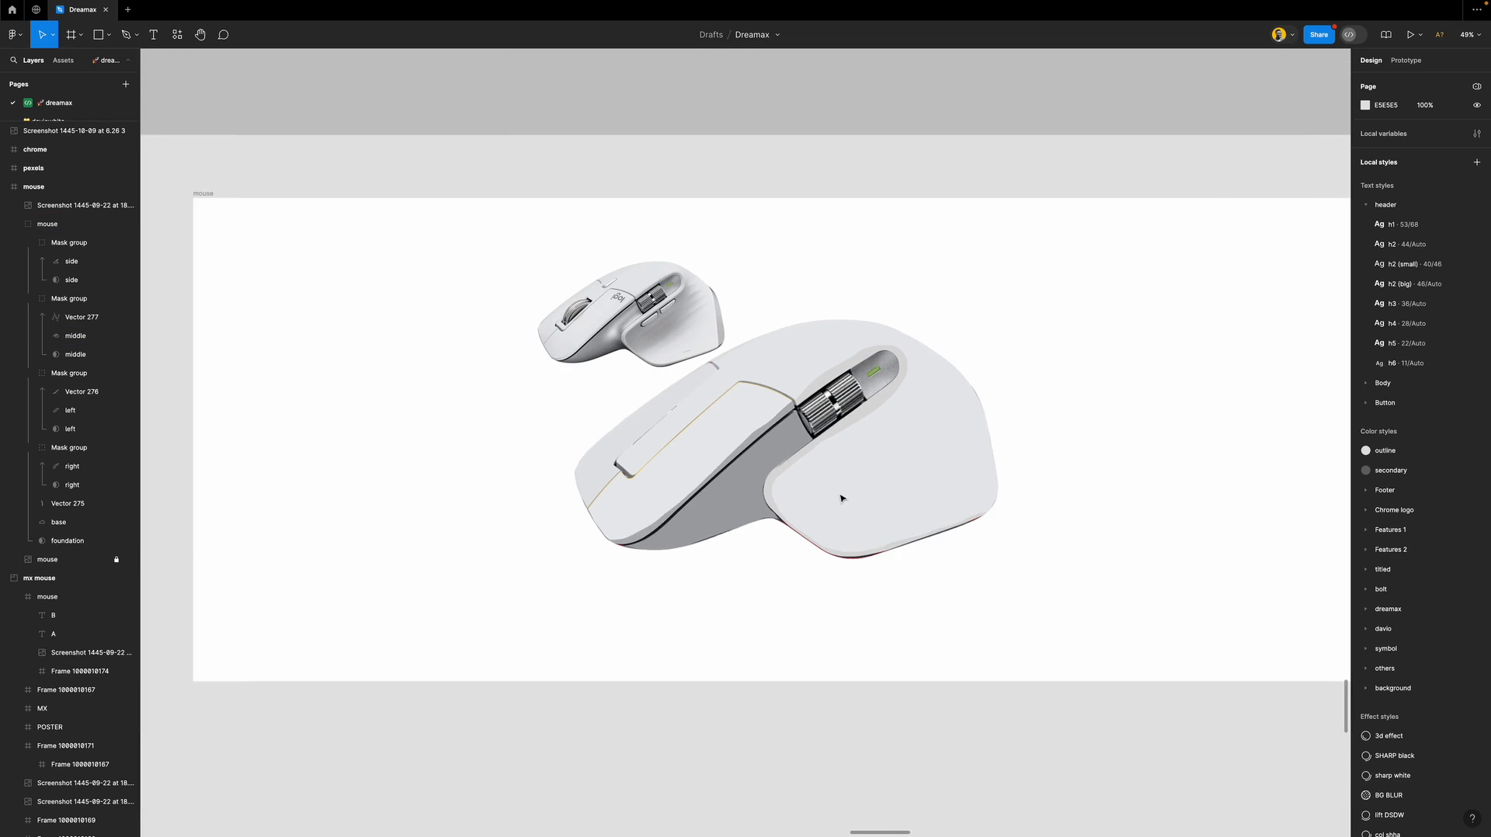
Trace a closed Pen path around the grey indicator cap above the ribbed wheel, curving it around the rounded end.
scroll(854, 388, "up", 8)
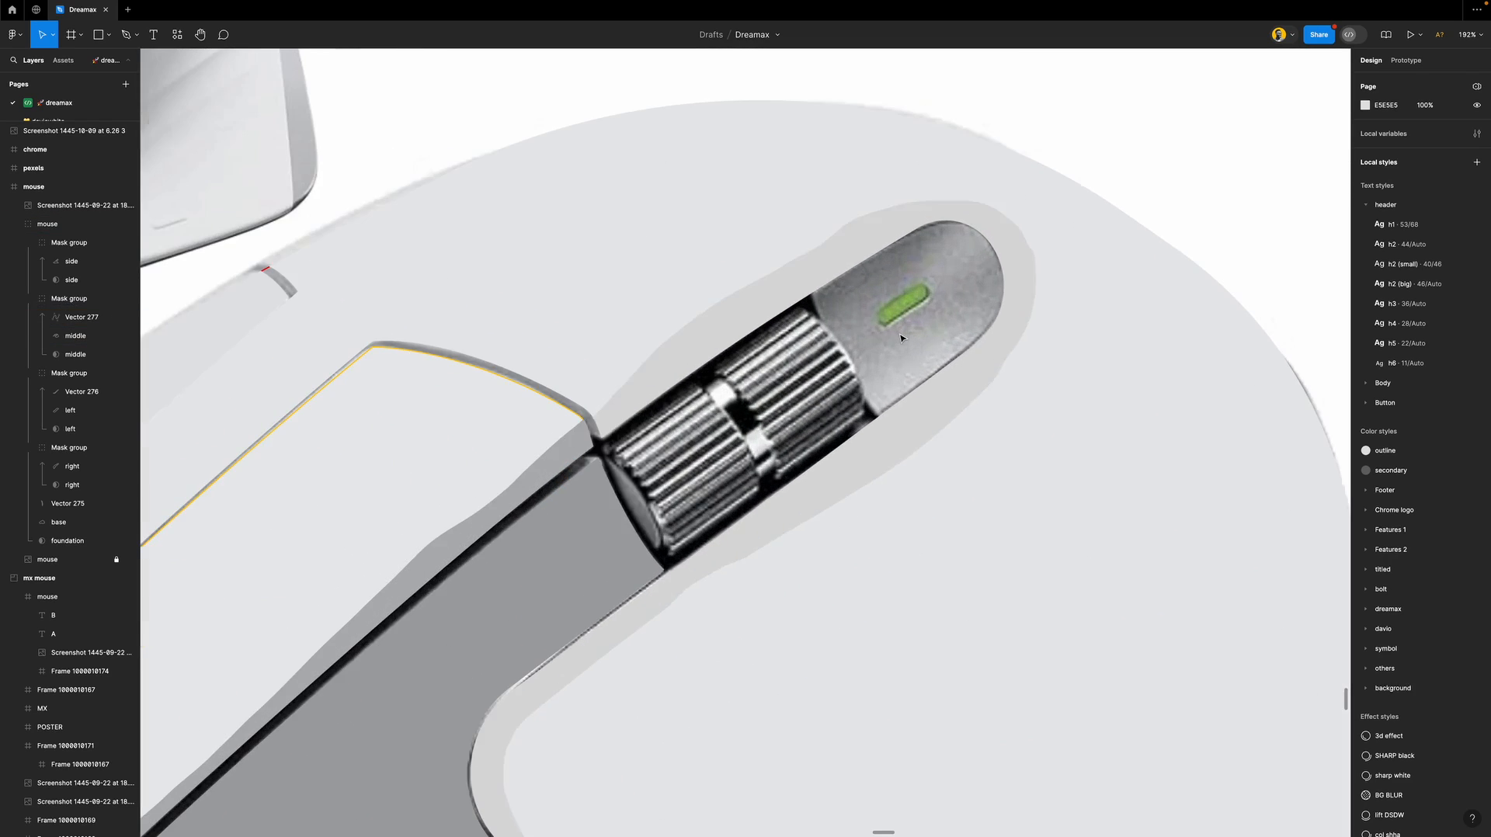
key("p")
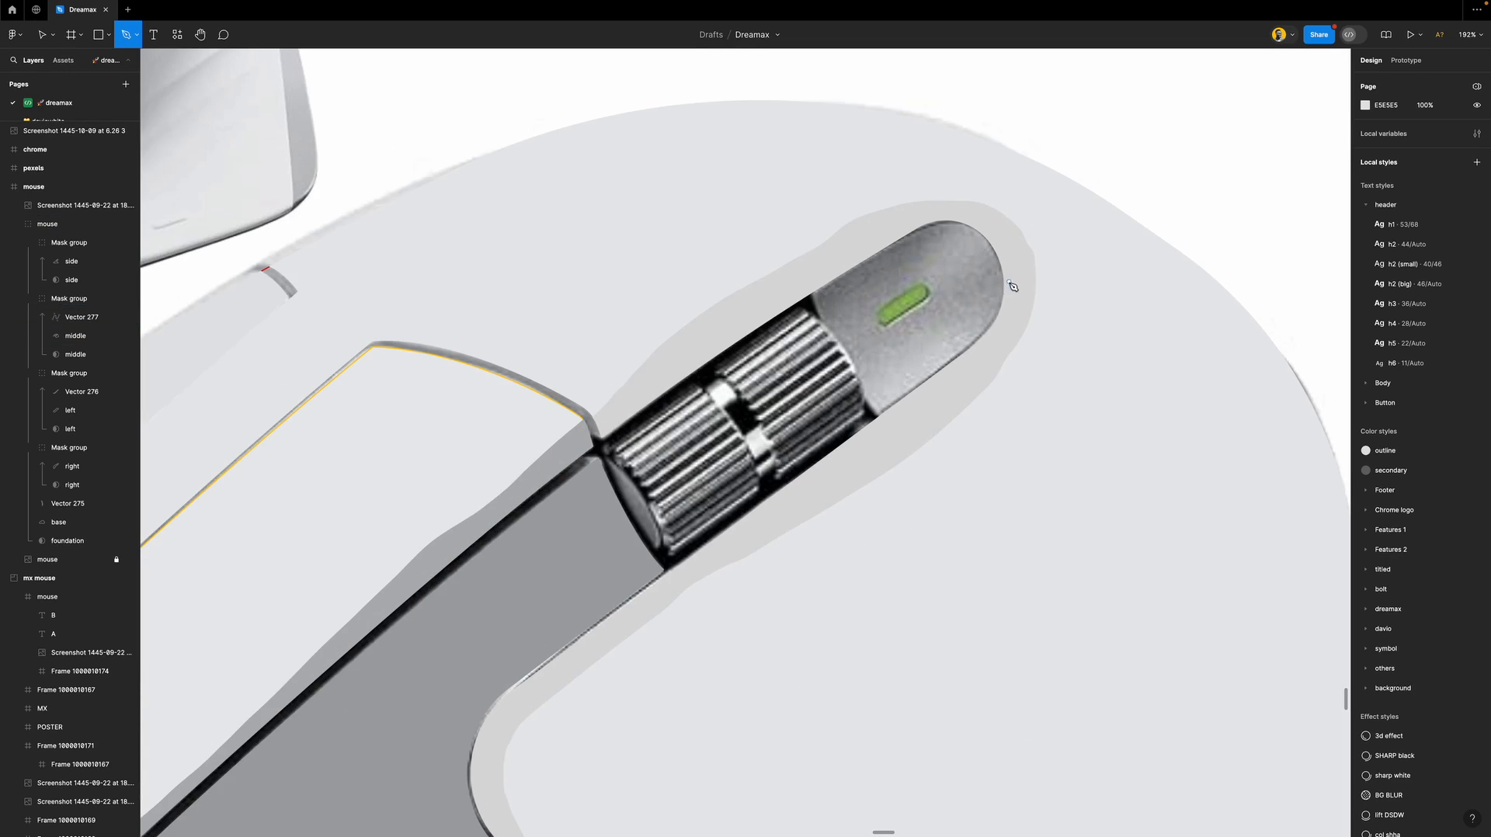
left_click(813, 295)
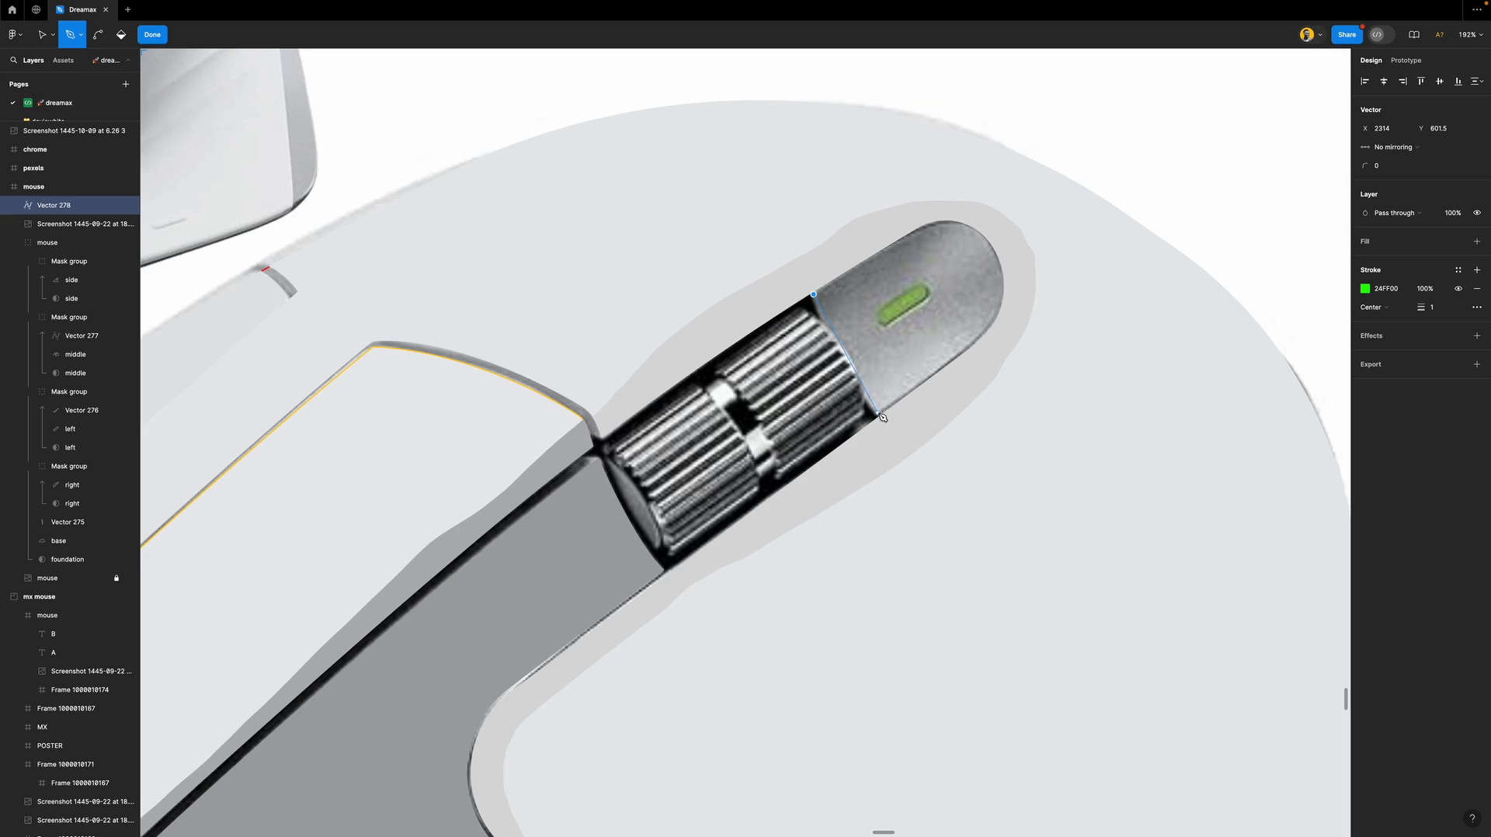
left_click_drag(878, 413, 919, 443)
left_click_drag(994, 255, 939, 182)
left_click(813, 296)
left_click(814, 295)
key("v")
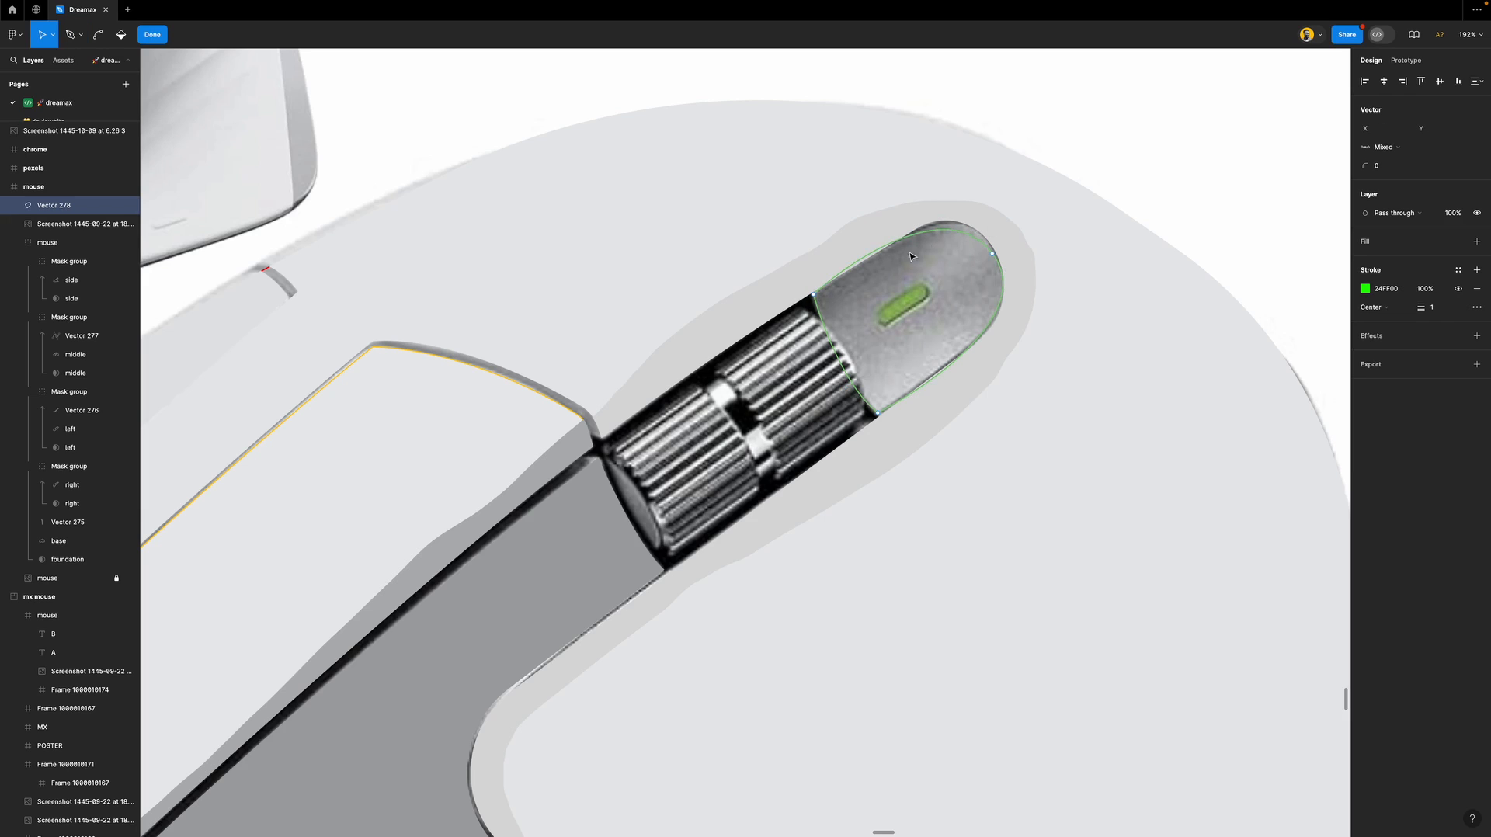
Adjust the curve handles of the indicator cap path to follow its rounded end, leaving it about 168 × 169.
left_click(813, 295)
left_click_drag(948, 196, 962, 183)
left_click(993, 254)
left_click(1023, 320)
left_click_drag(1029, 324, 1030, 323)
key("Escape")
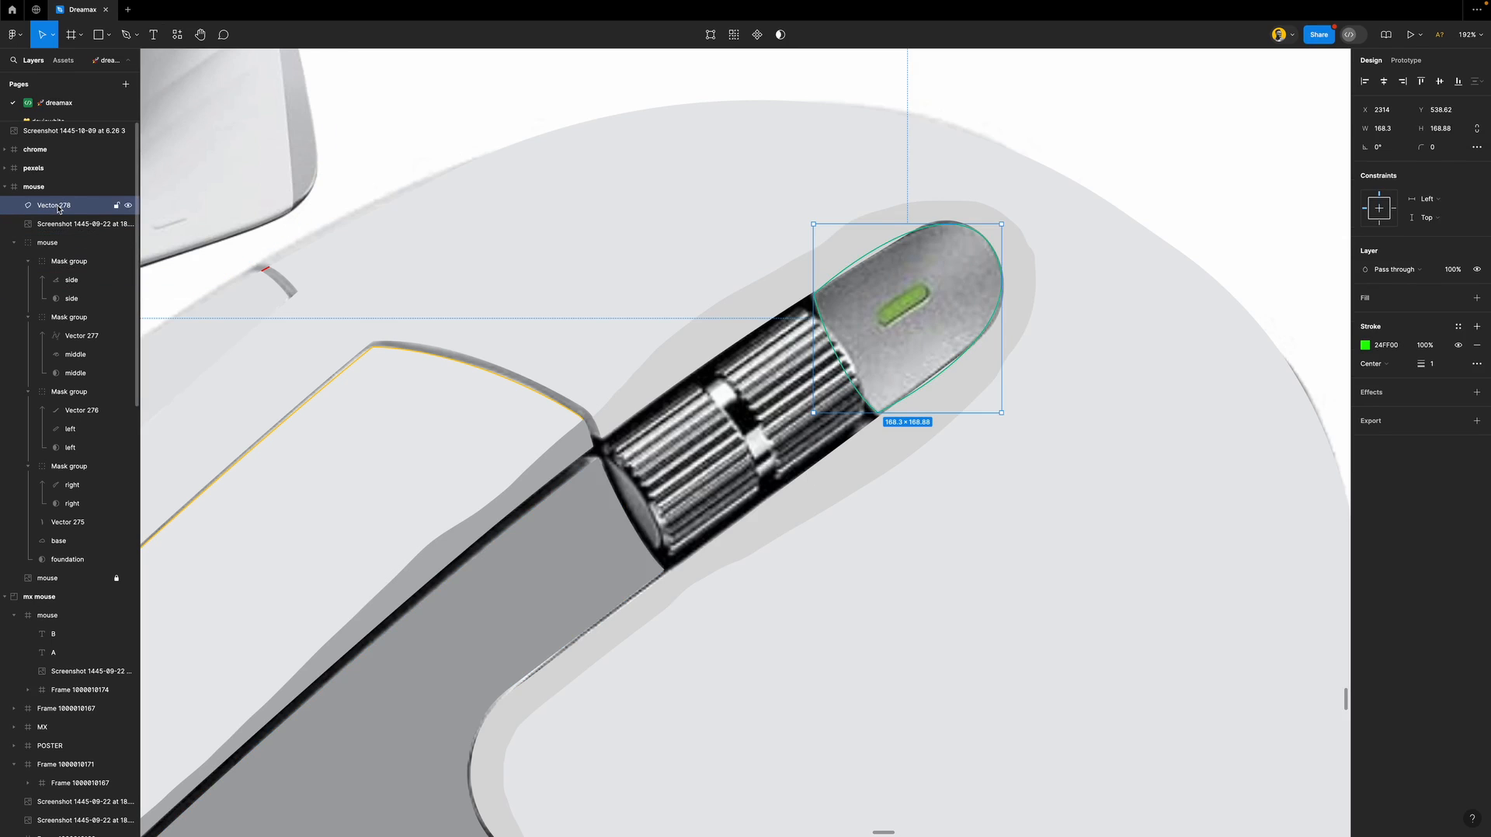
Move the indicator cap path into the mouse group and rename it "indicator".
left_click_drag(59, 207, 66, 253)
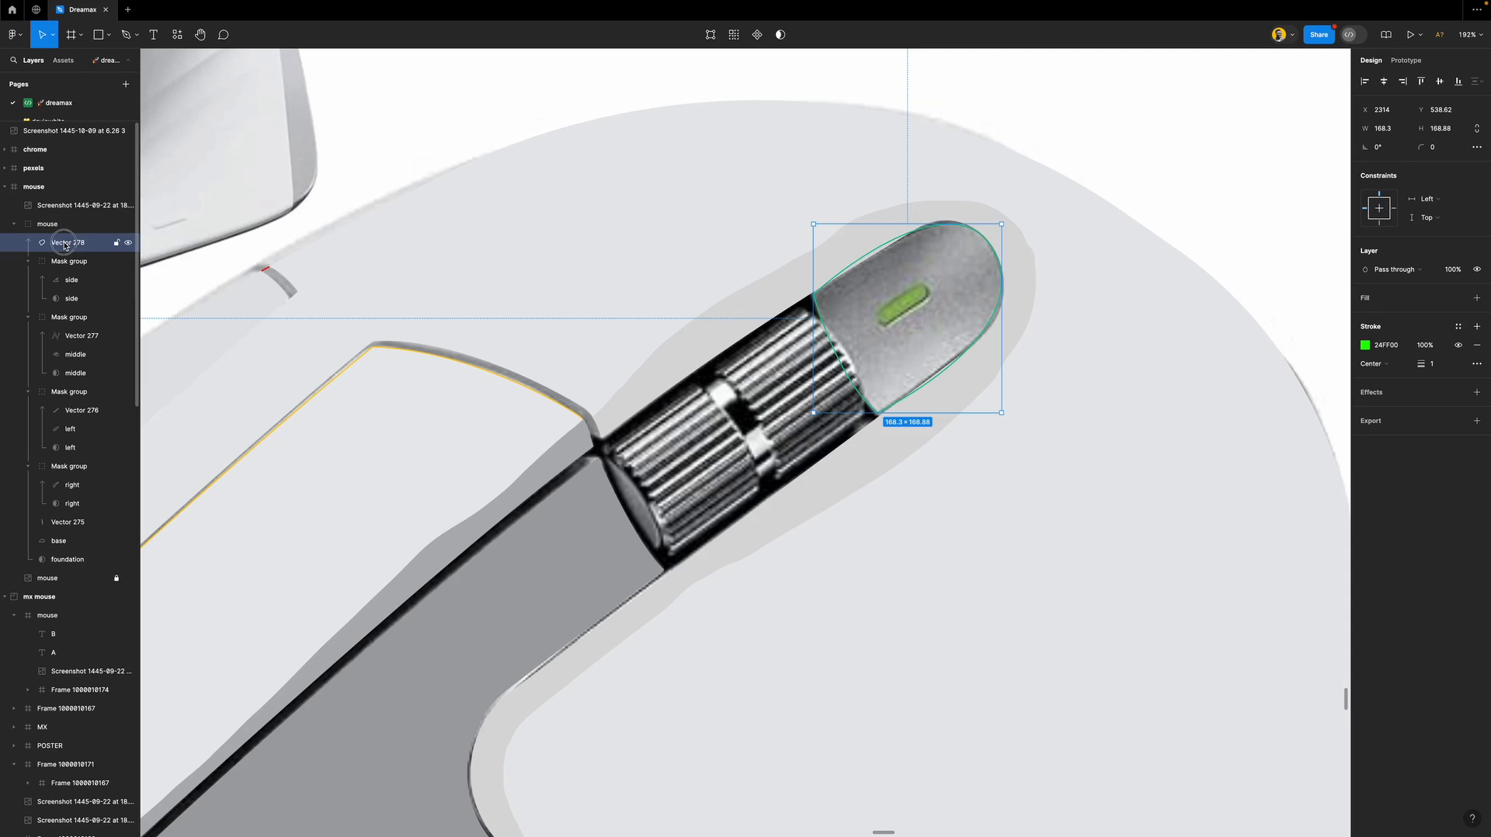
double_click(65, 243)
type("indicator")
key("Return")
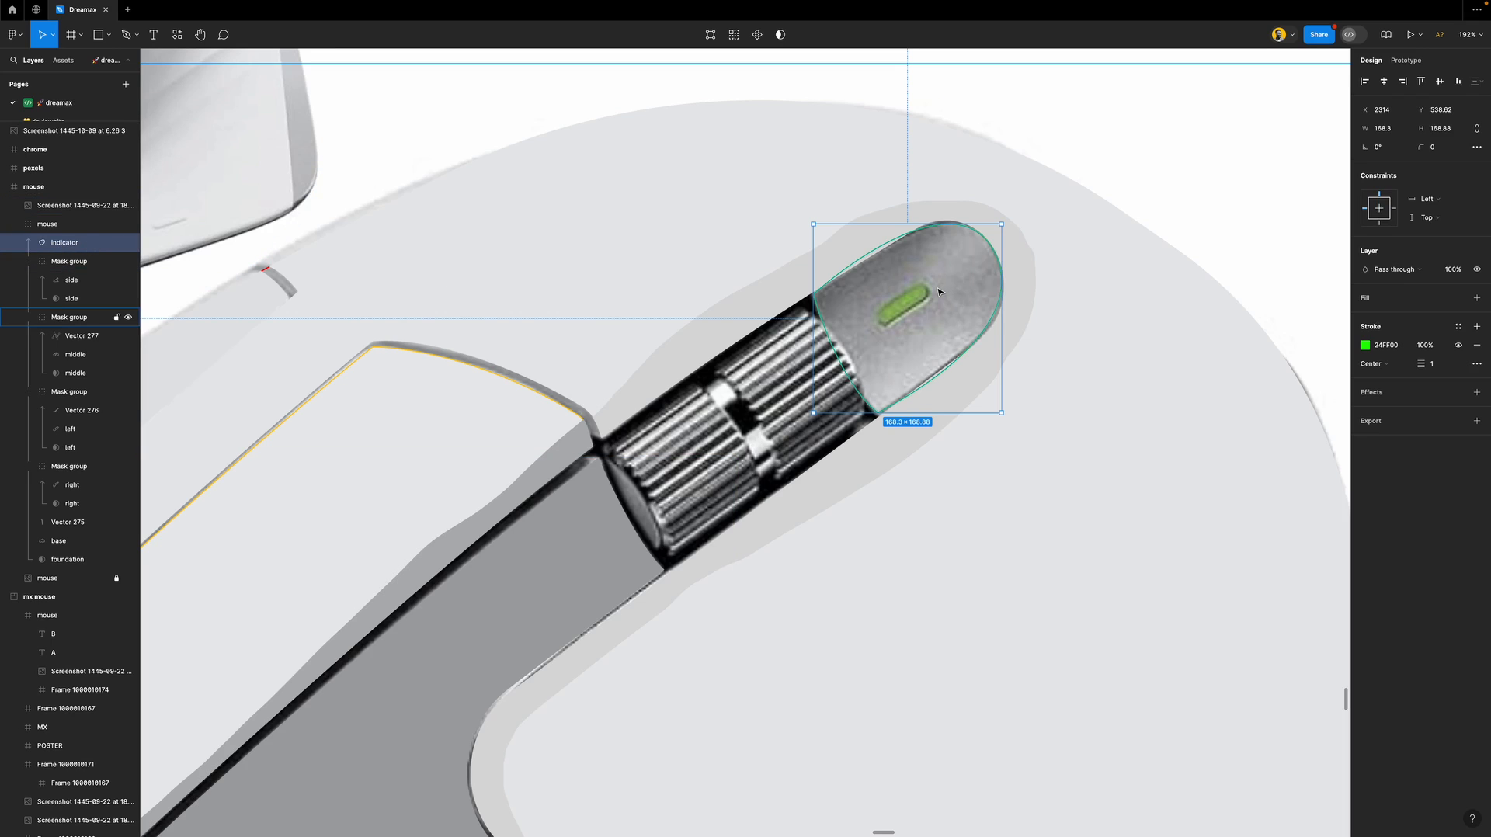
Trace the green indicator light with a closed four-point Pen path about 48.5 × 38.
key("p")
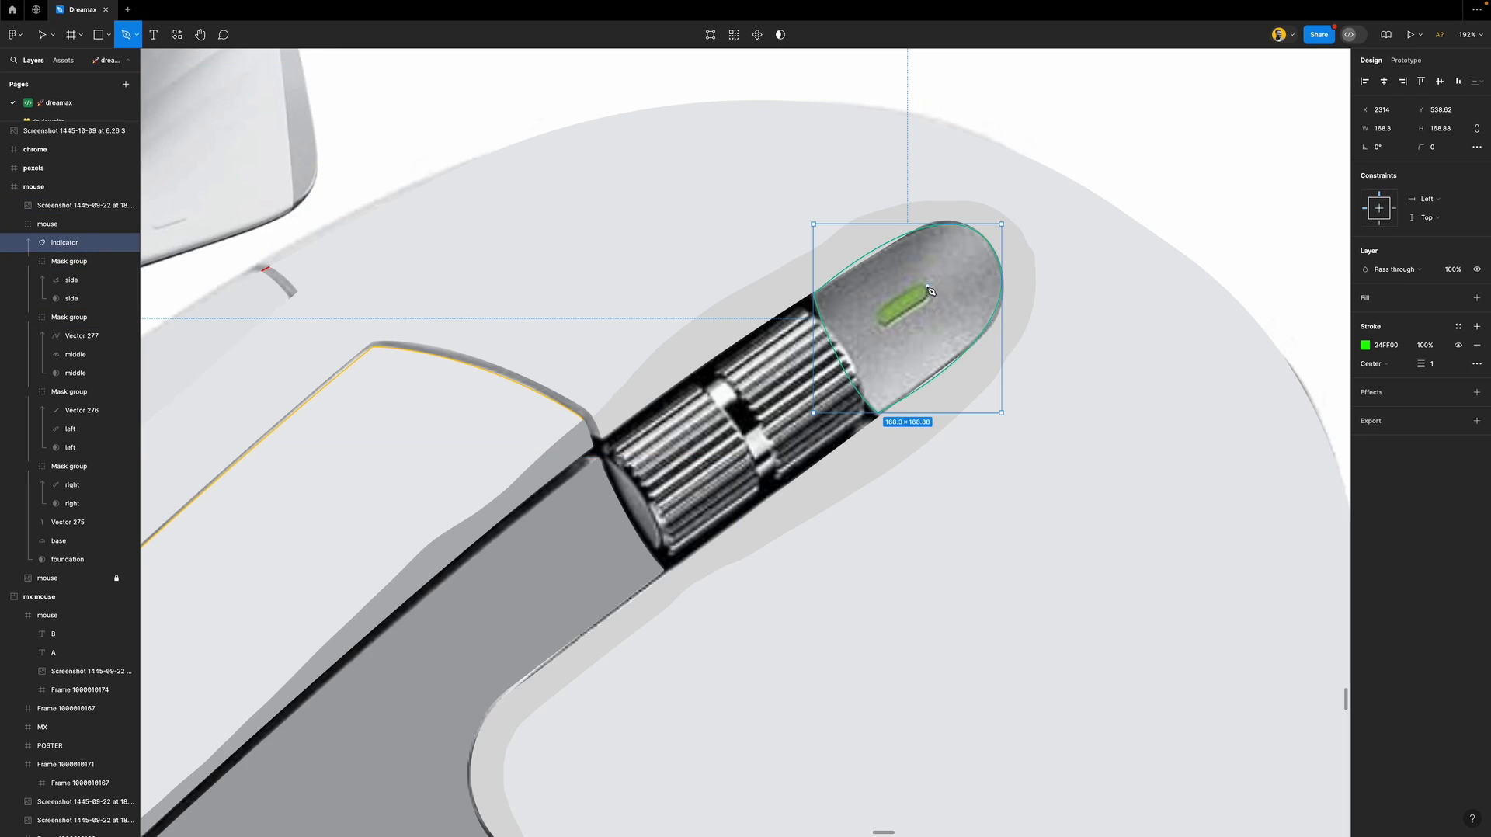
left_click(923, 282)
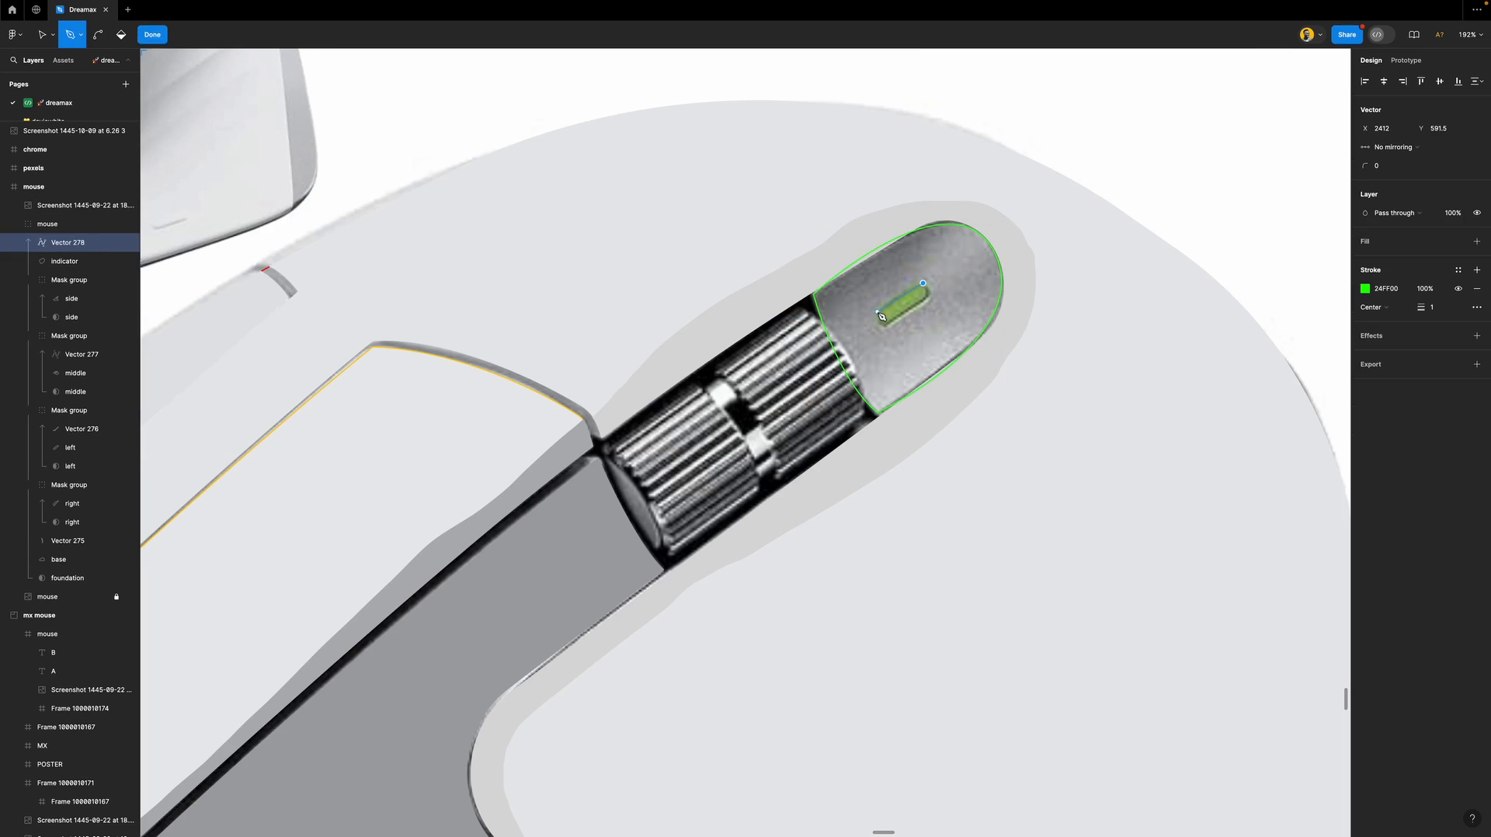
left_click(876, 314)
left_click(883, 325)
left_click(929, 295)
left_click(922, 283)
key("Escape")
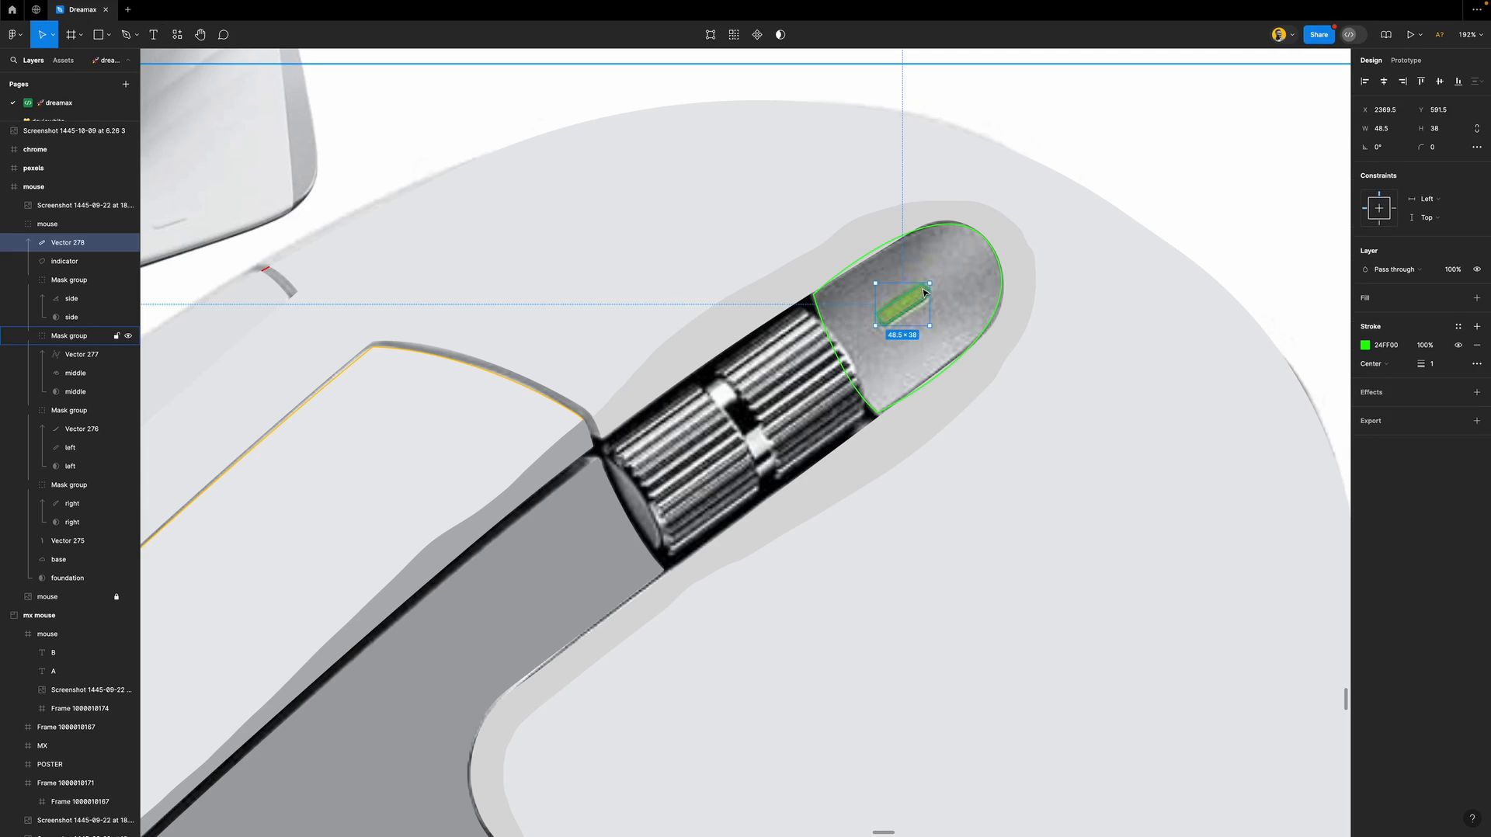
Round all four corners of the green light's path with a corner radius of 40.
double_click(913, 295)
scroll(913, 295, "up", 10)
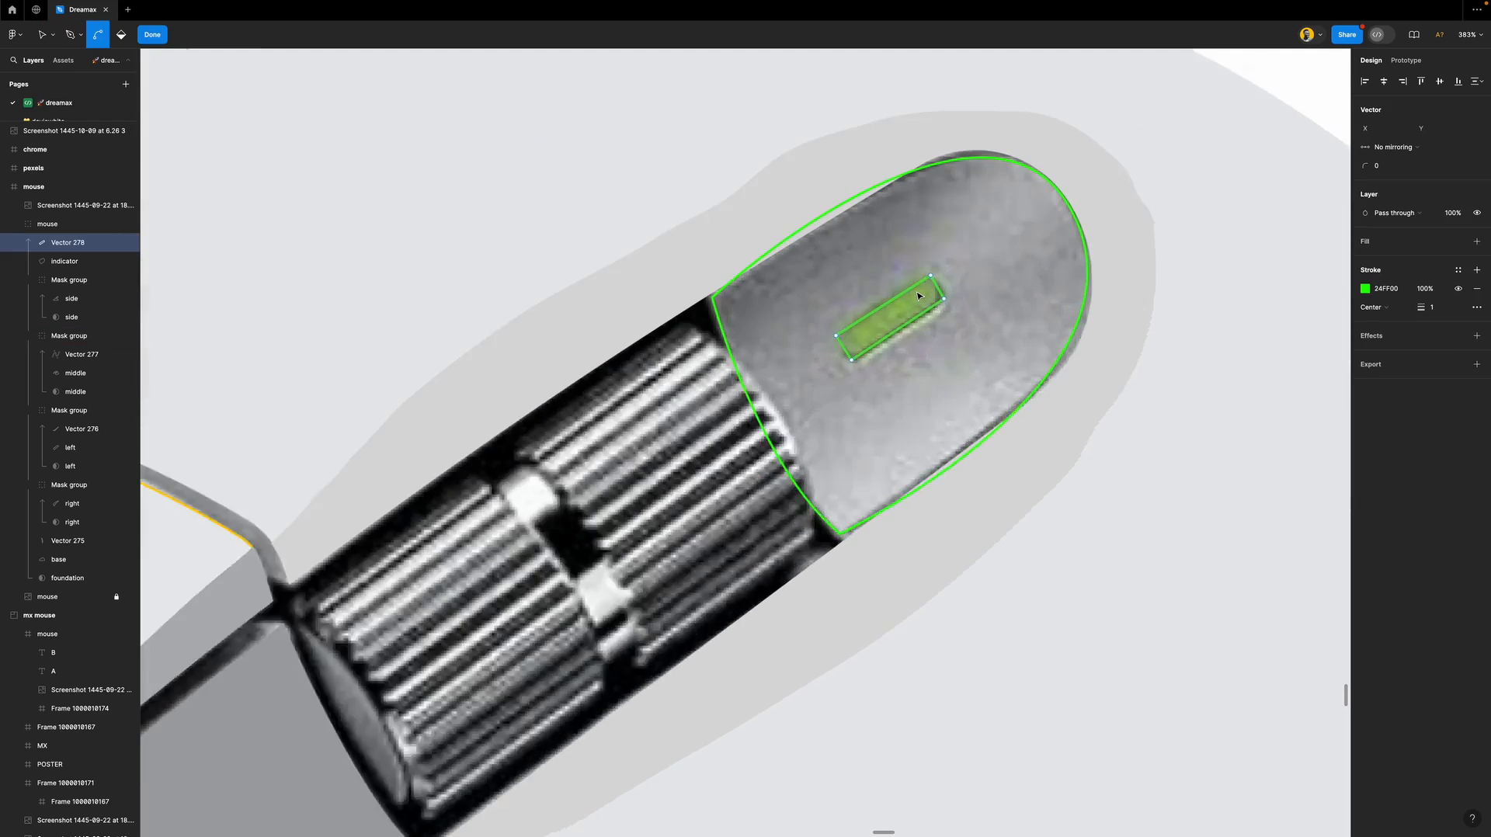
left_click_drag(994, 243, 854, 434)
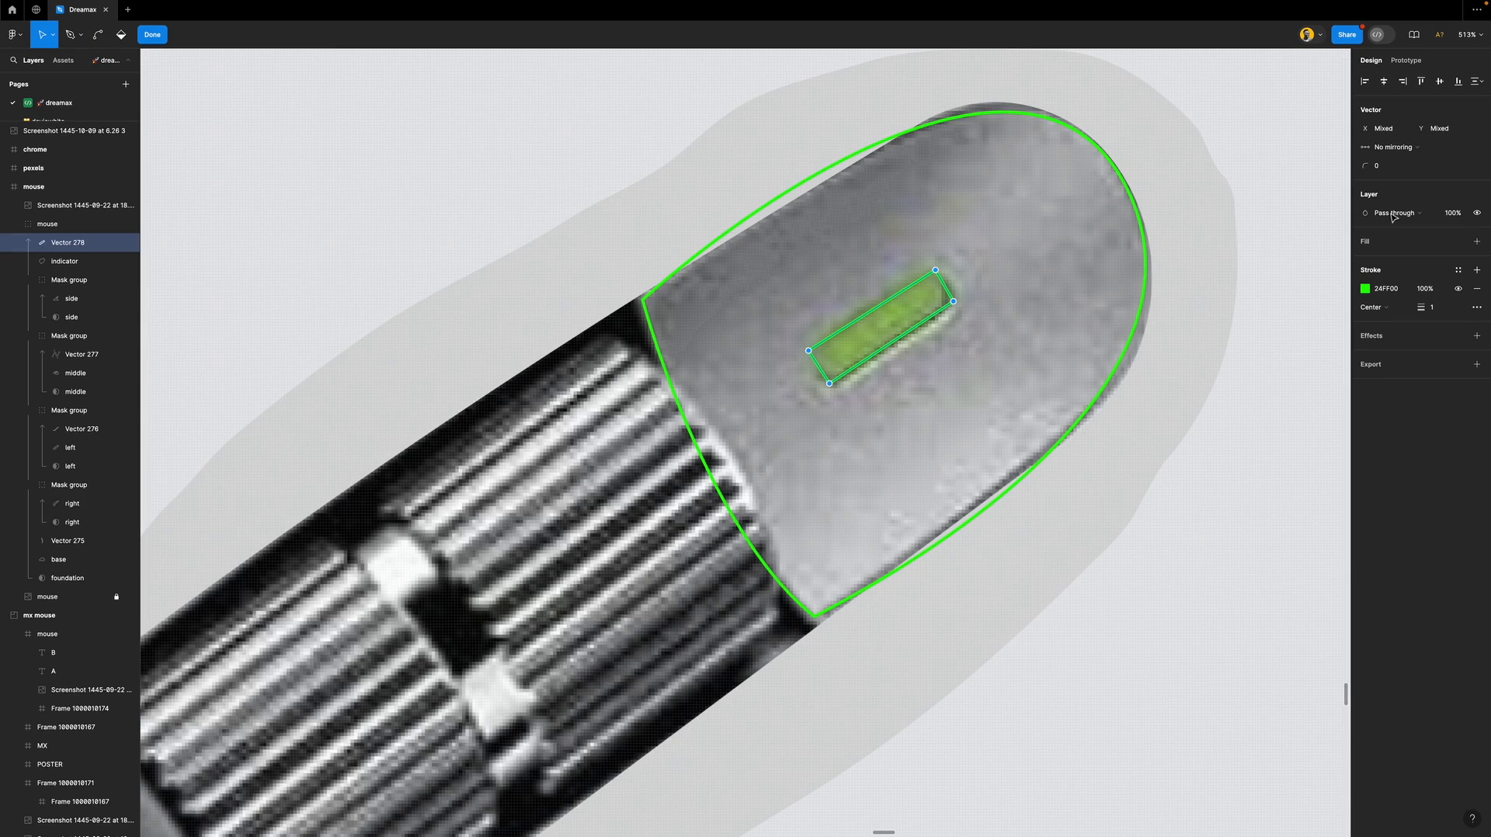
left_click(1387, 167)
type("30")
key("Return")
key("Return")
key("Escape")
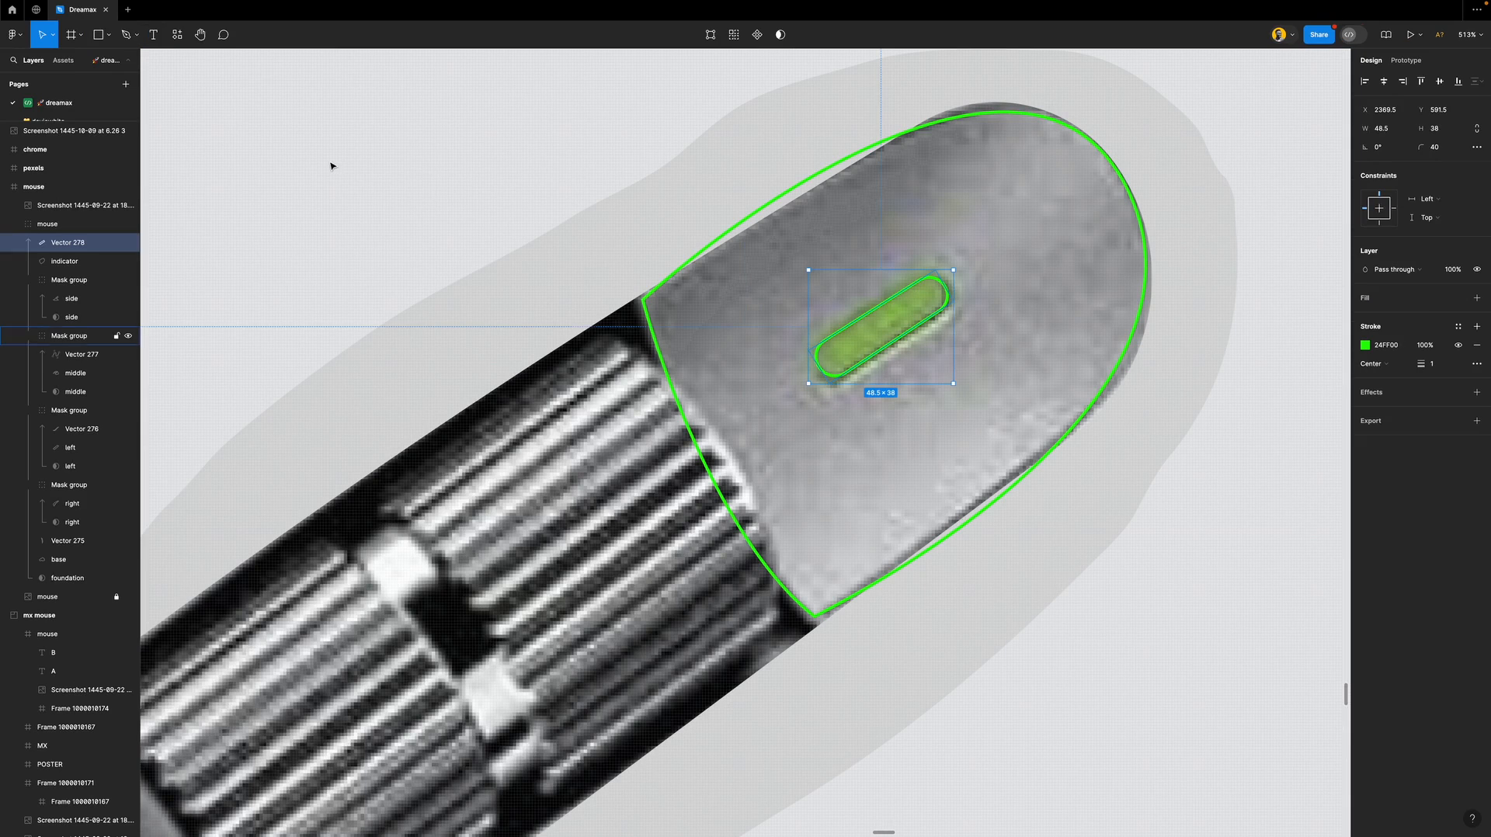
Duplicate the indicator shape and combine both copies into a mask group.
scroll(699, 324, "down", 5)
left_click(693, 345)
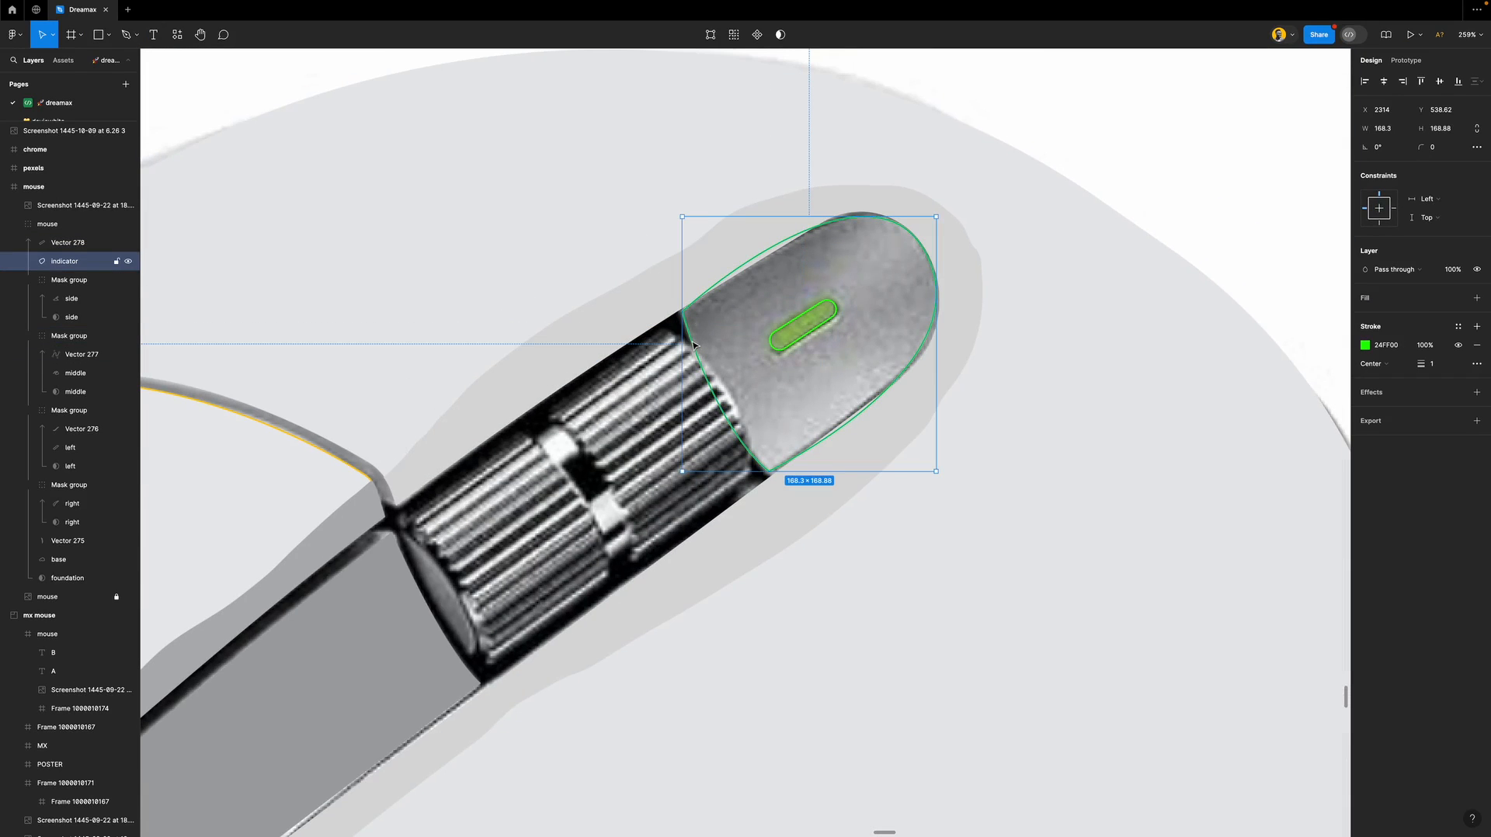
key("super+d")
left_click(101, 280, "shift")
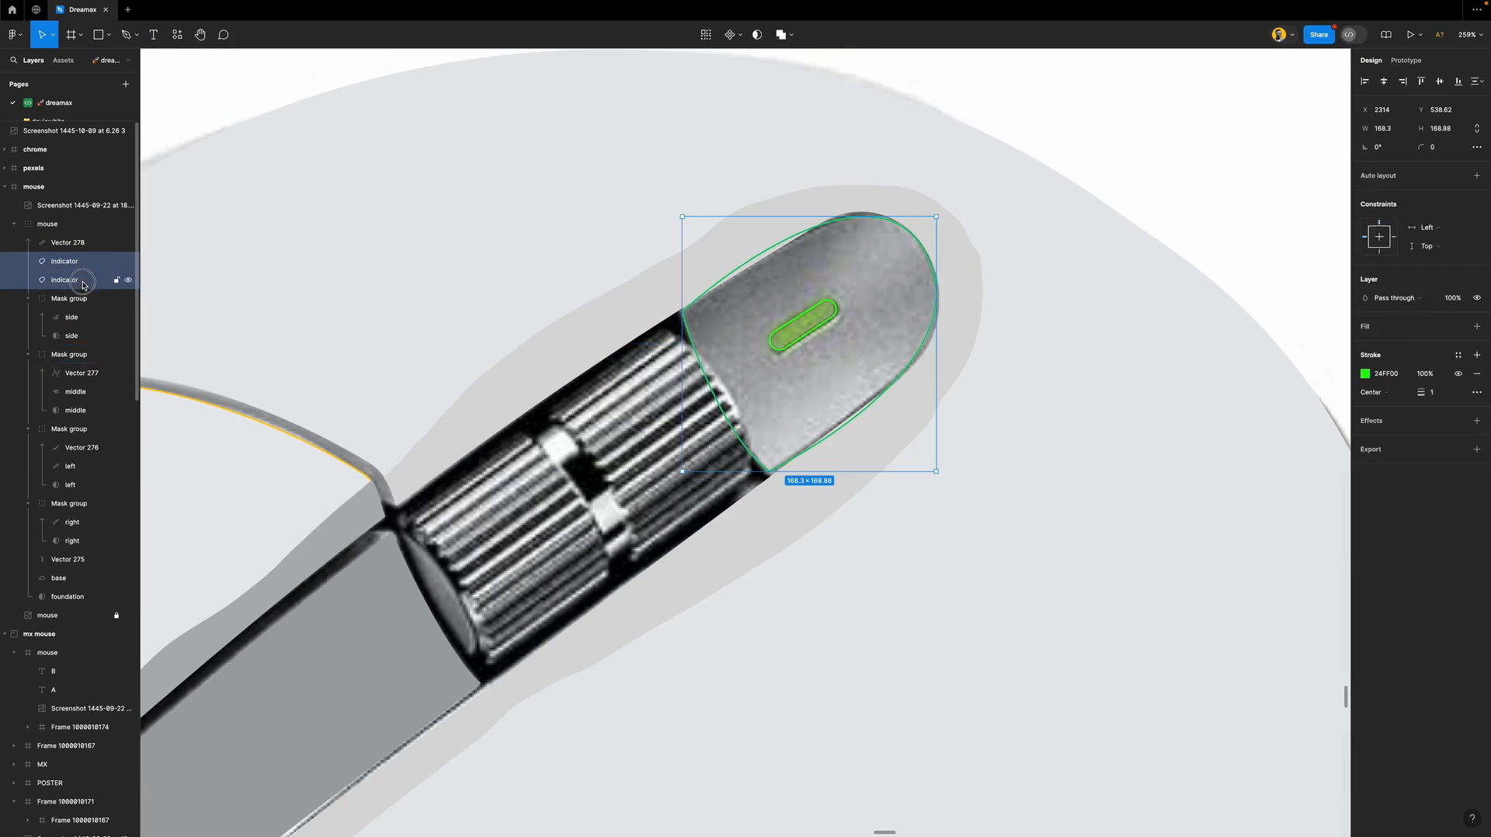
left_click(757, 35)
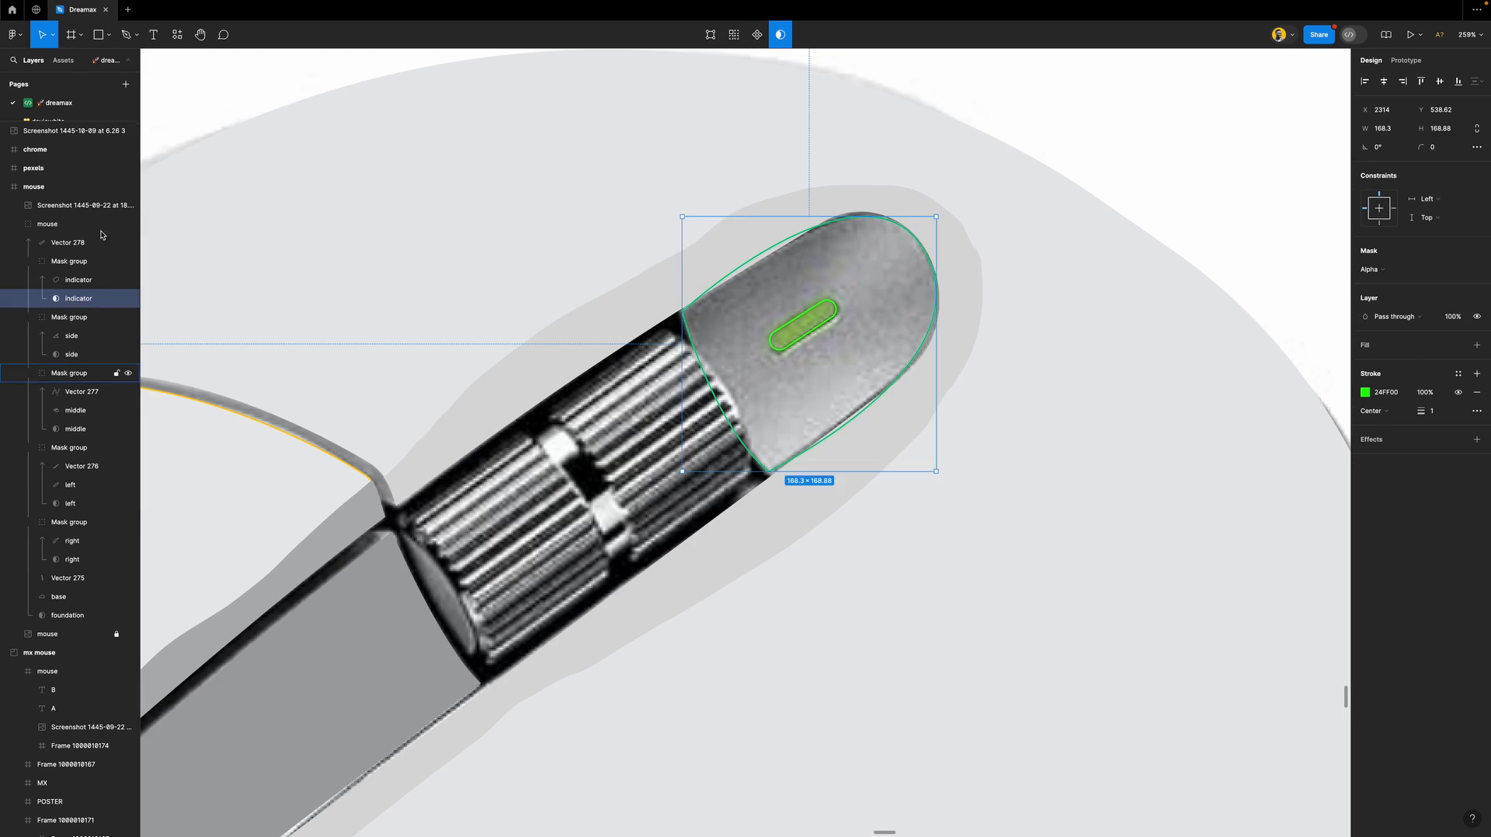
Move the green light's path into the indicator mask group above the indicator shapes, and select both indicator shapes.
left_click(72, 242)
left_click_drag(72, 242, 90, 282)
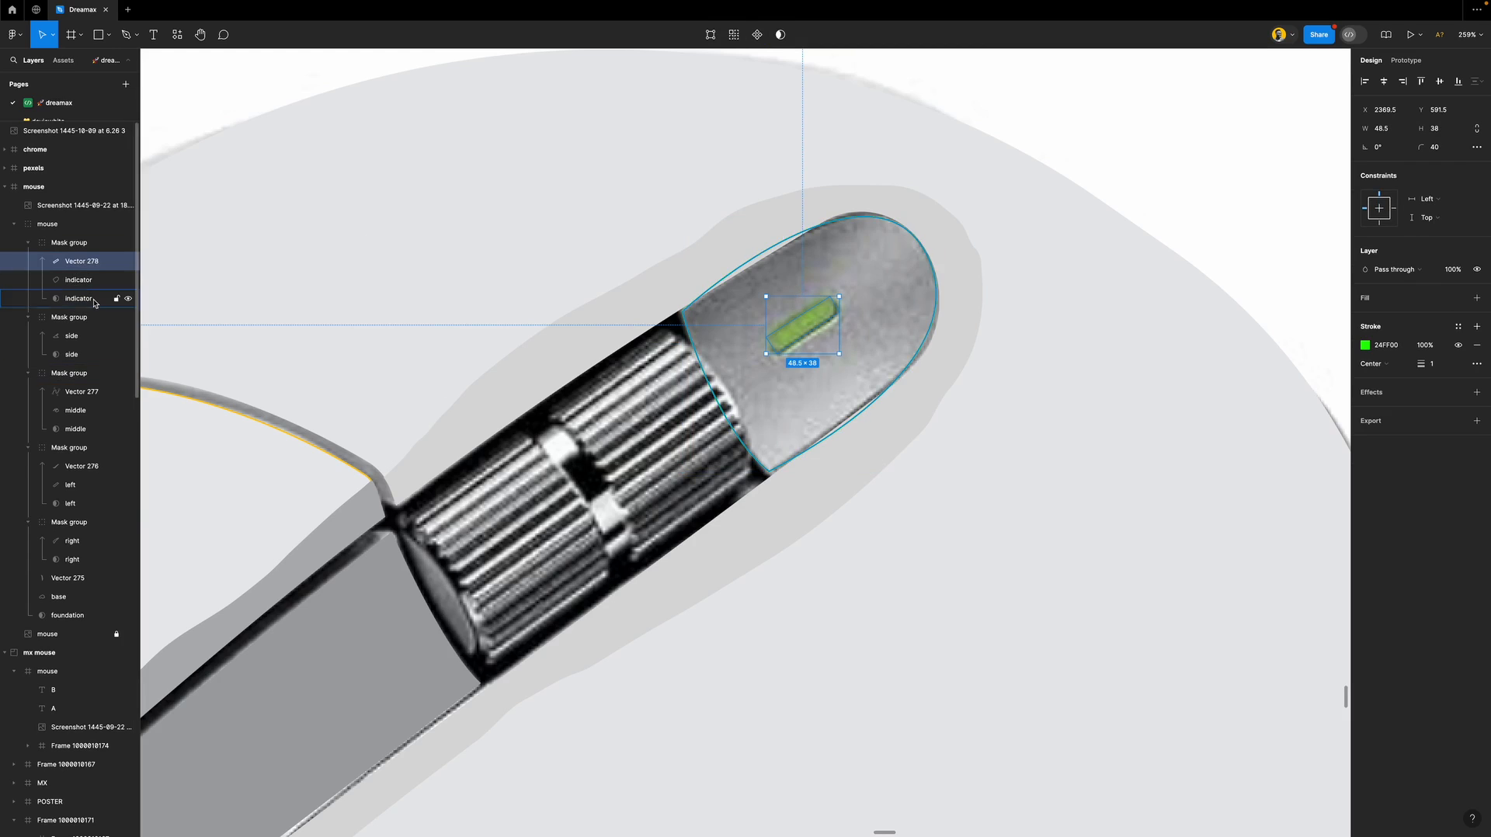
left_click(730, 327)
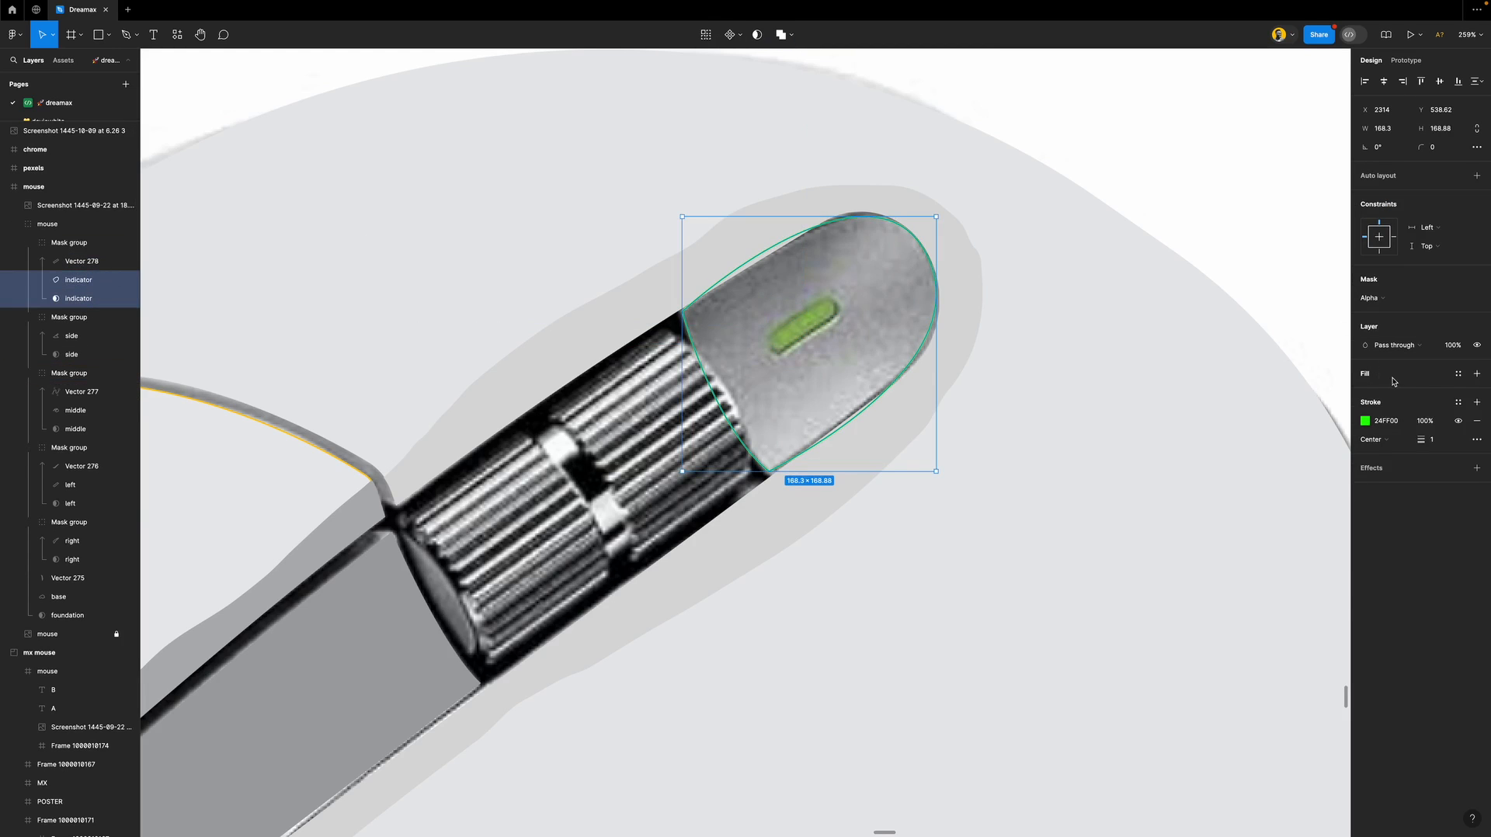
Fill both indicator shapes, and give the upper copy the grey A0A1A4 sampled from the reference photo's indicator, without a stroke.
left_click(1476, 374)
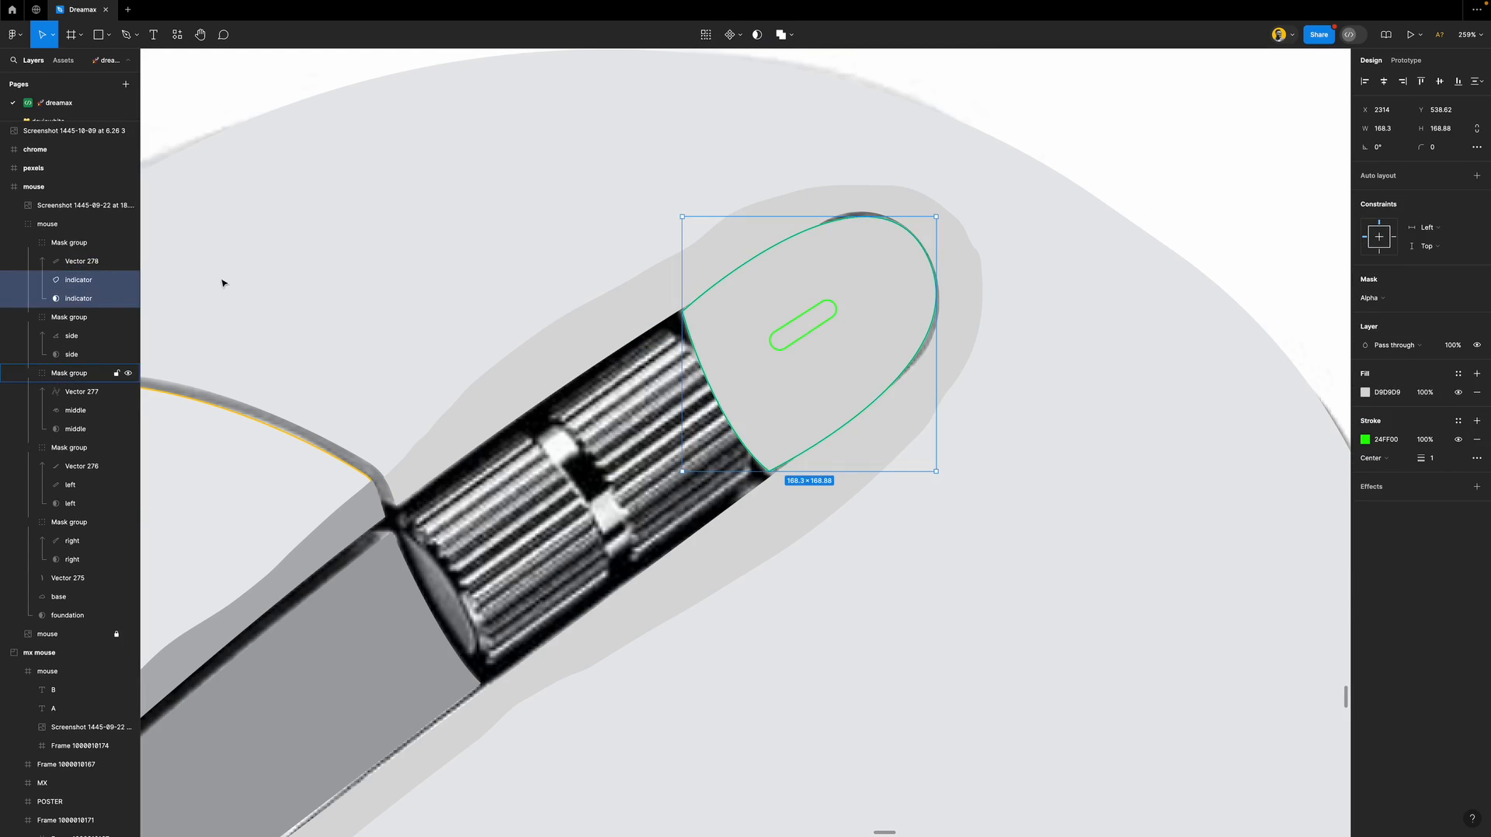
left_click(735, 346)
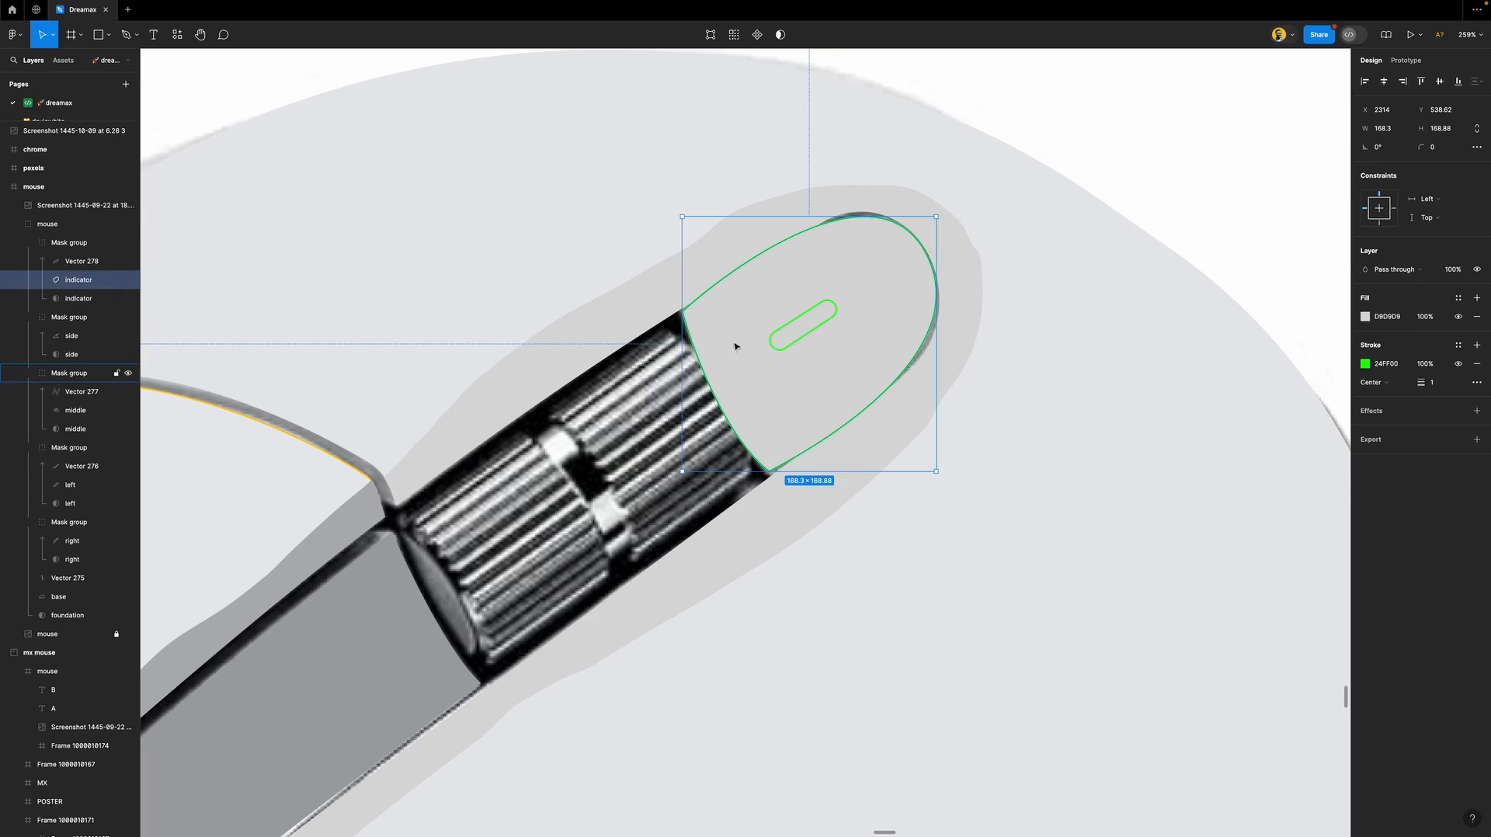
left_click(1476, 363)
scroll(828, 452, "down", 10)
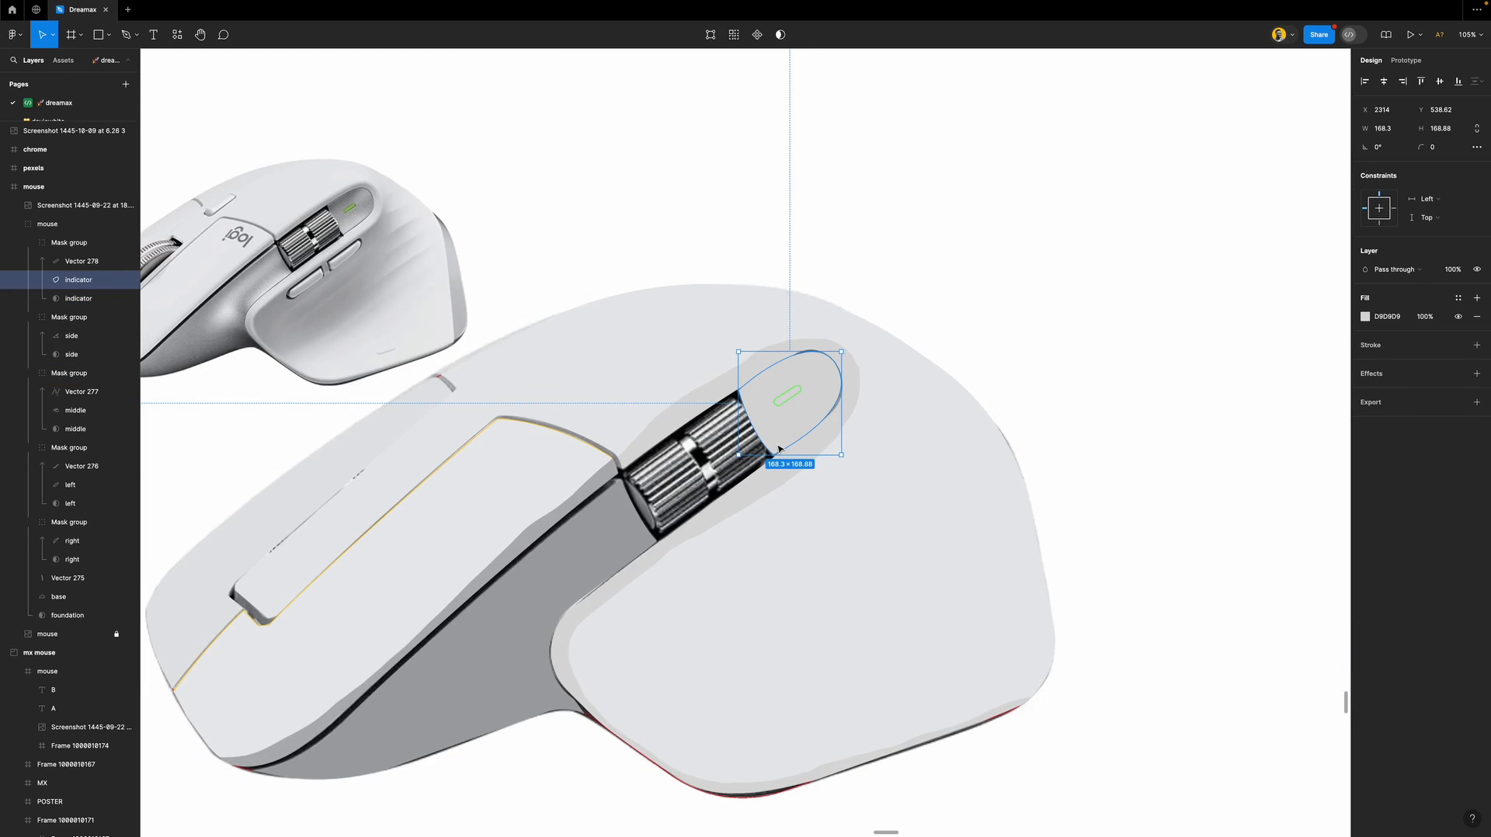
key("i")
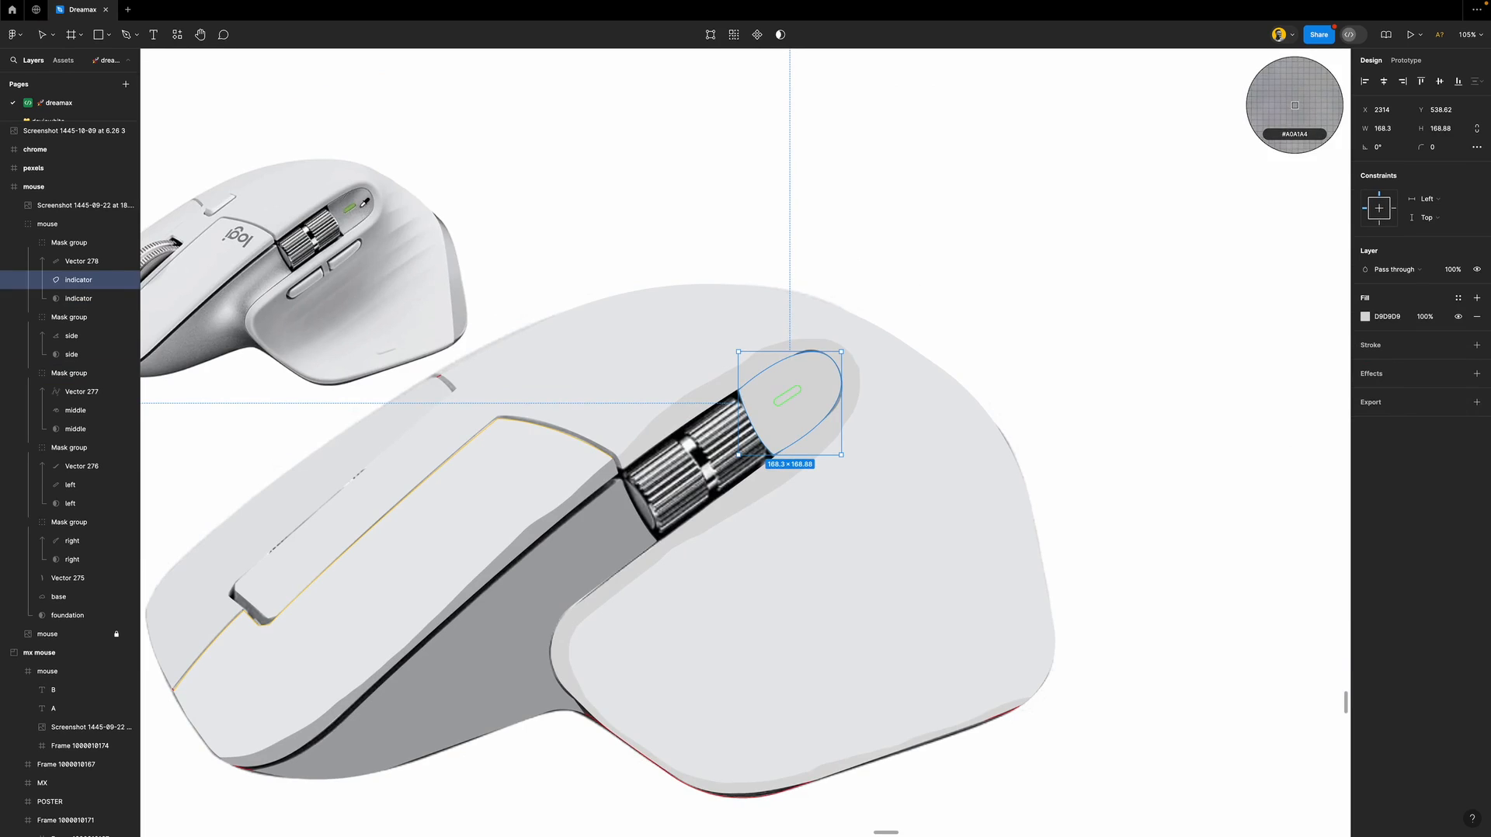
left_click(1294, 104)
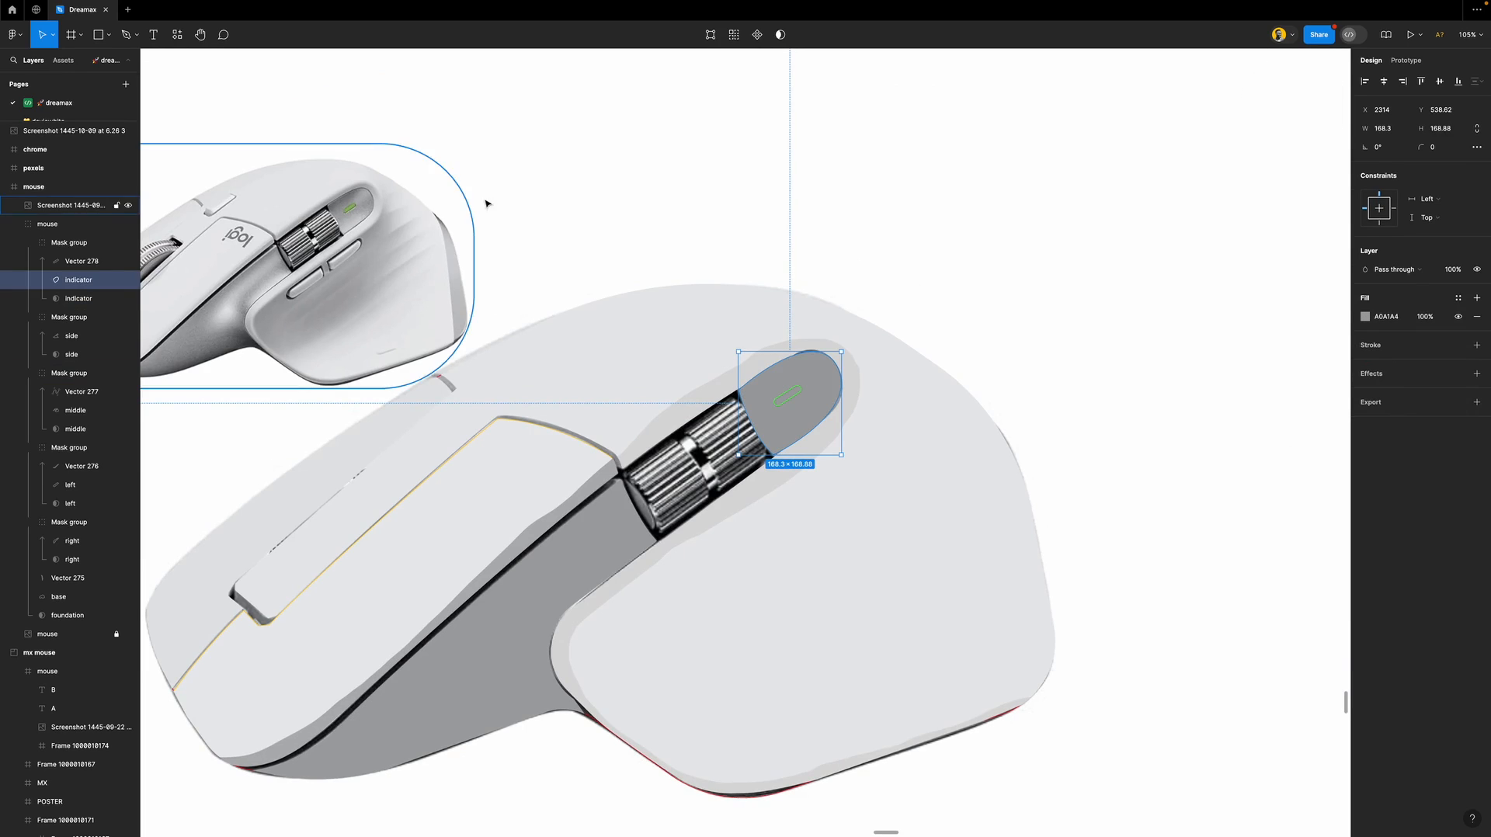
Fill the green light's path with its own stroke colour, 24FF00.
left_click(791, 401)
left_click(1401, 351)
key("super+c")
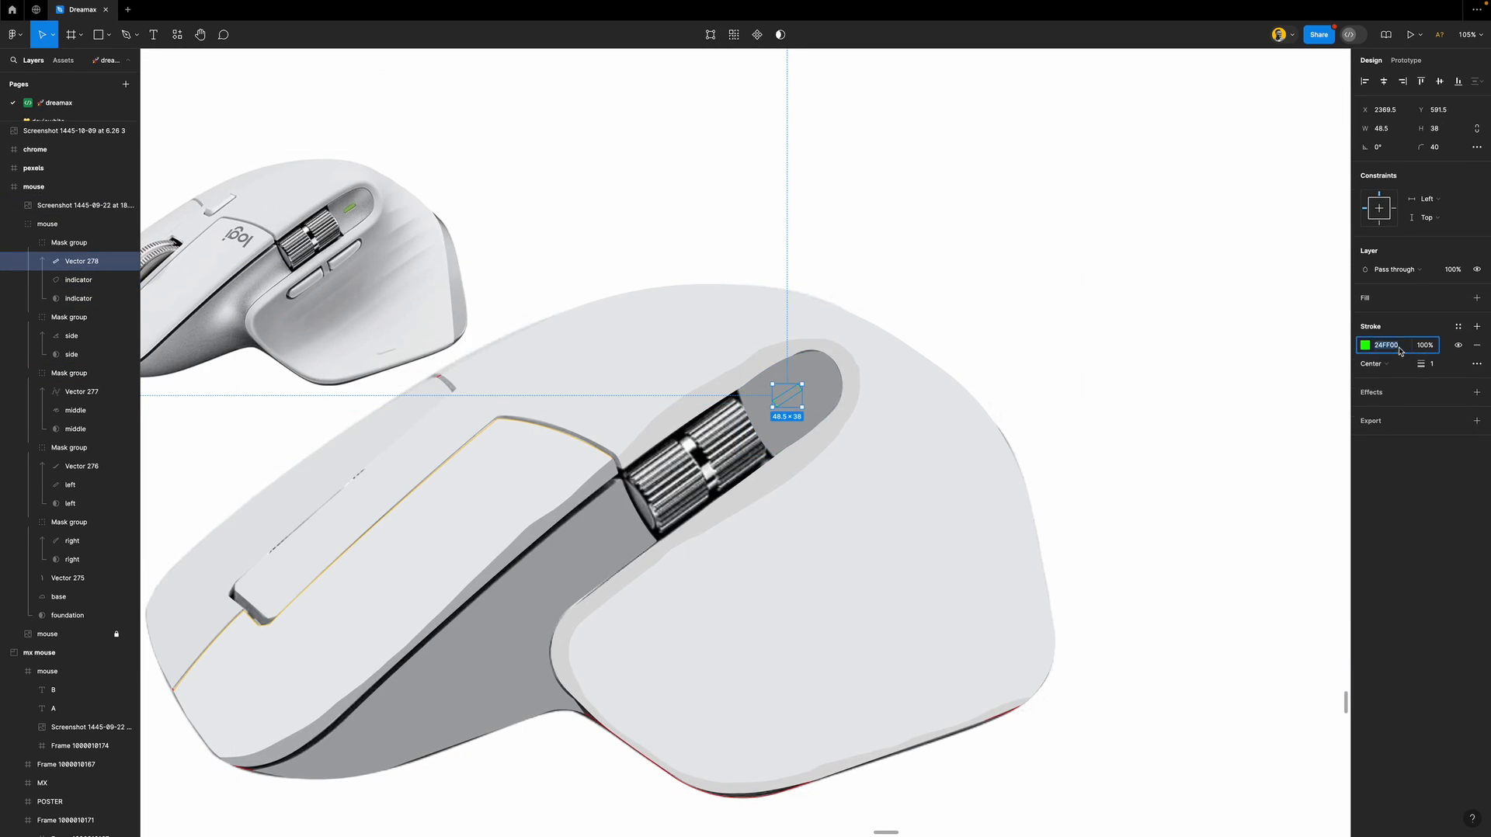
left_click(1399, 299)
left_click(1397, 316)
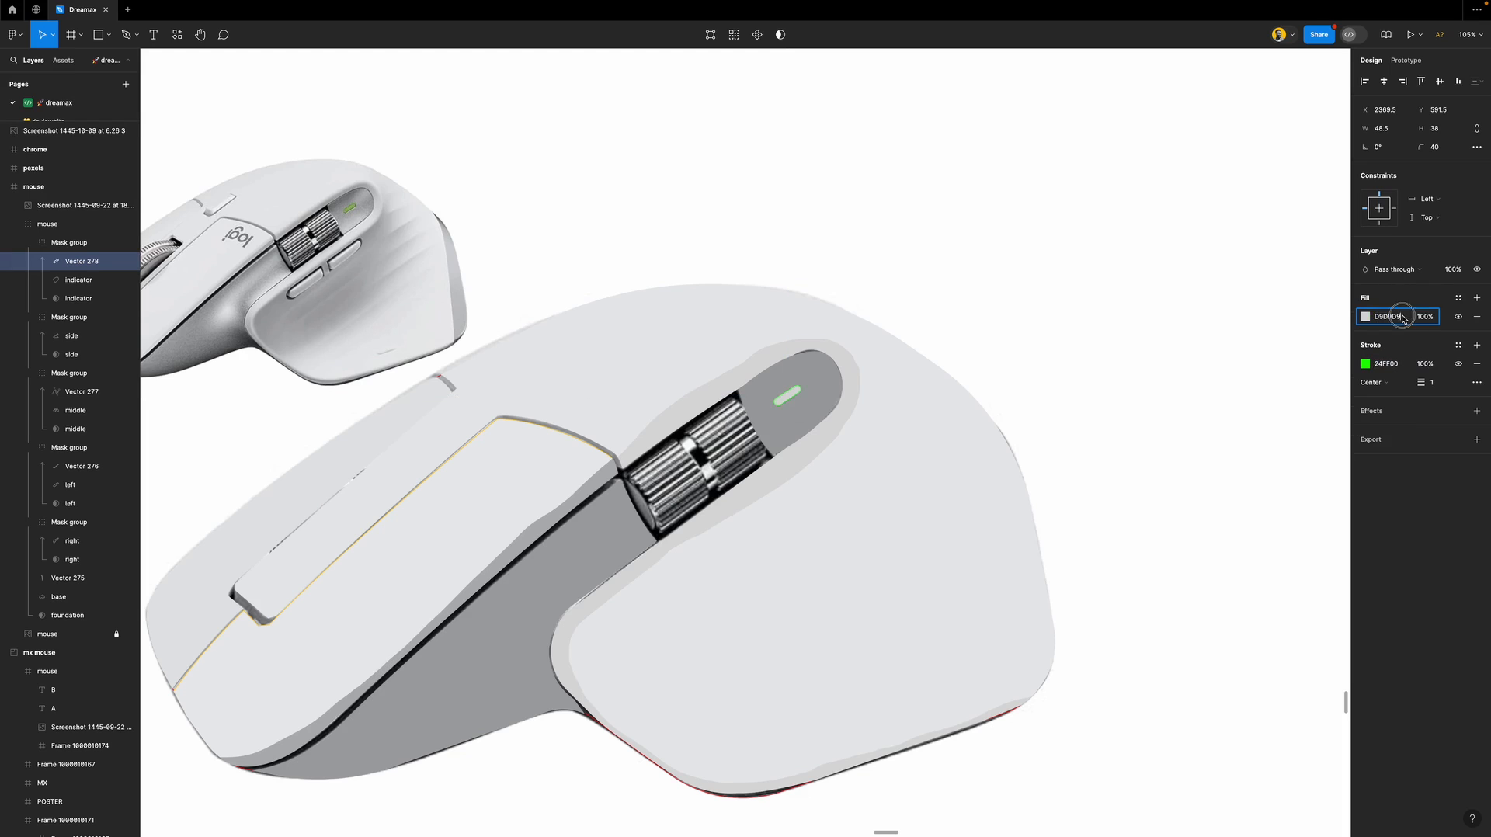
key("super+v")
key("Return")
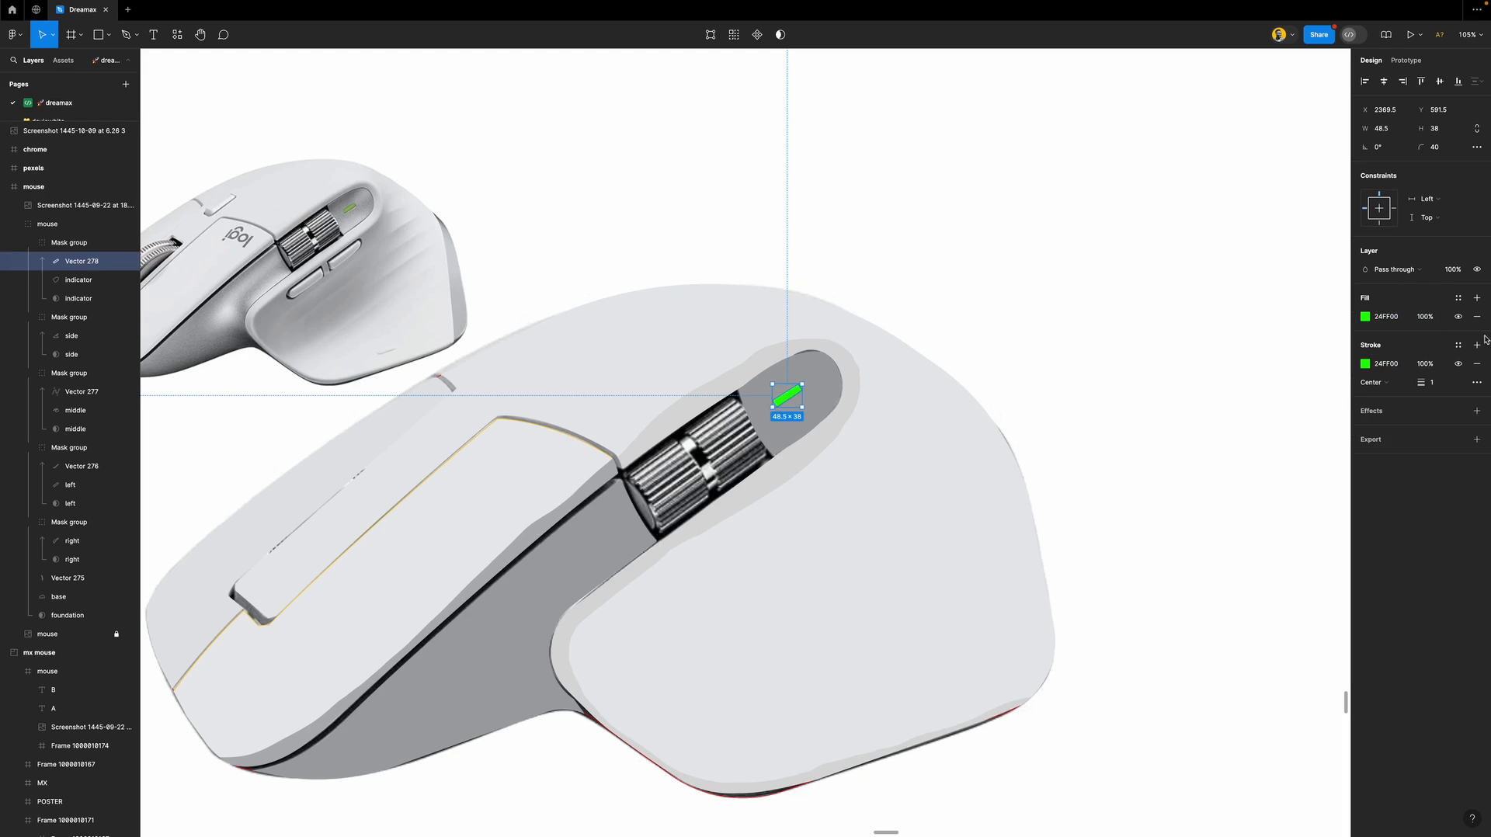
left_click(1062, 369)
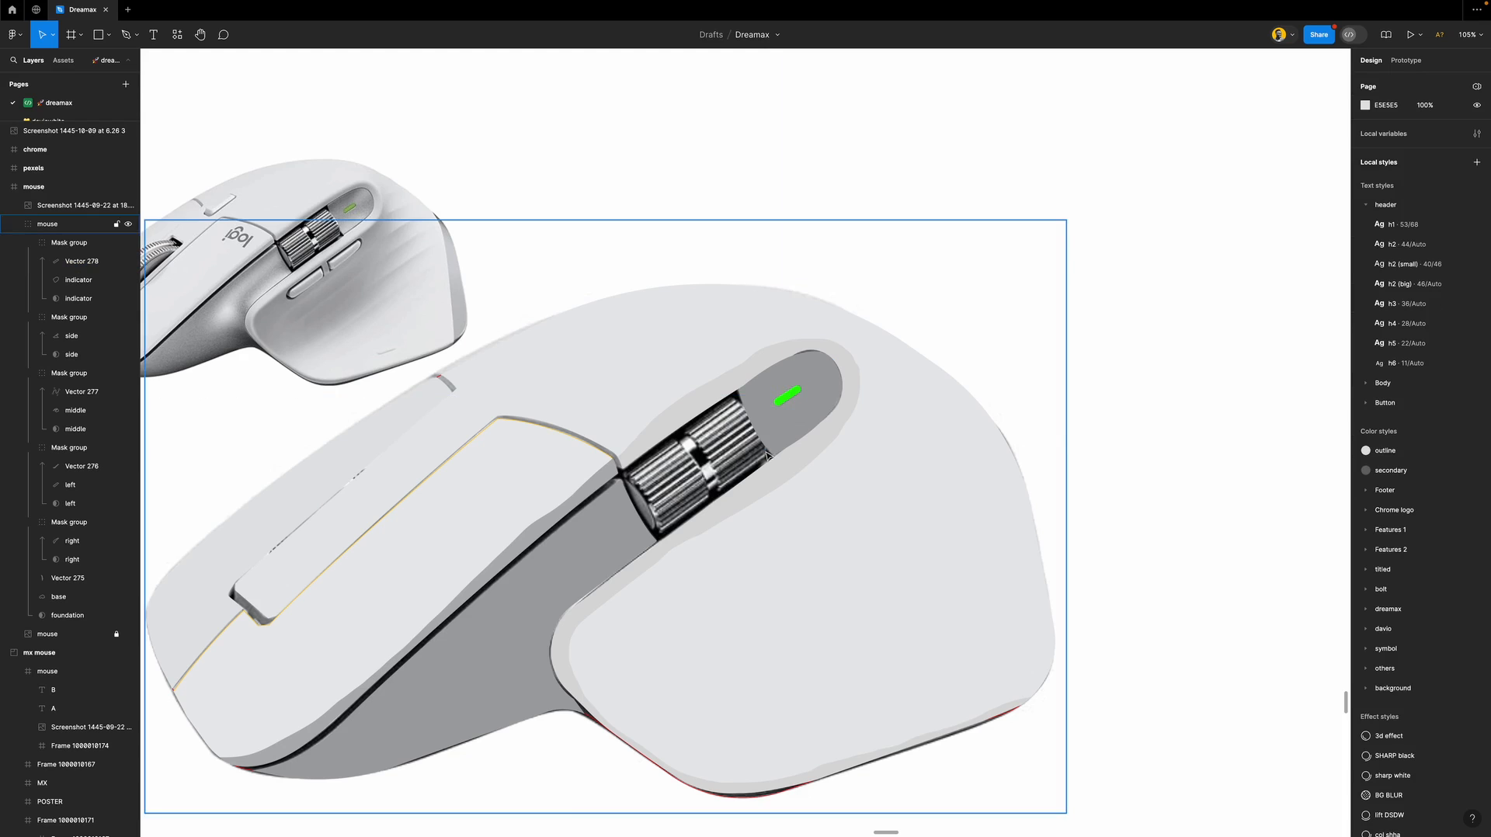
Trace the thumb wheel's ribbed section next to the indicator with a closed four-point Pen path about 135 × 152.5.
scroll(767, 454, "down", 2, "ctrl")
scroll(771, 433, "down", 2)
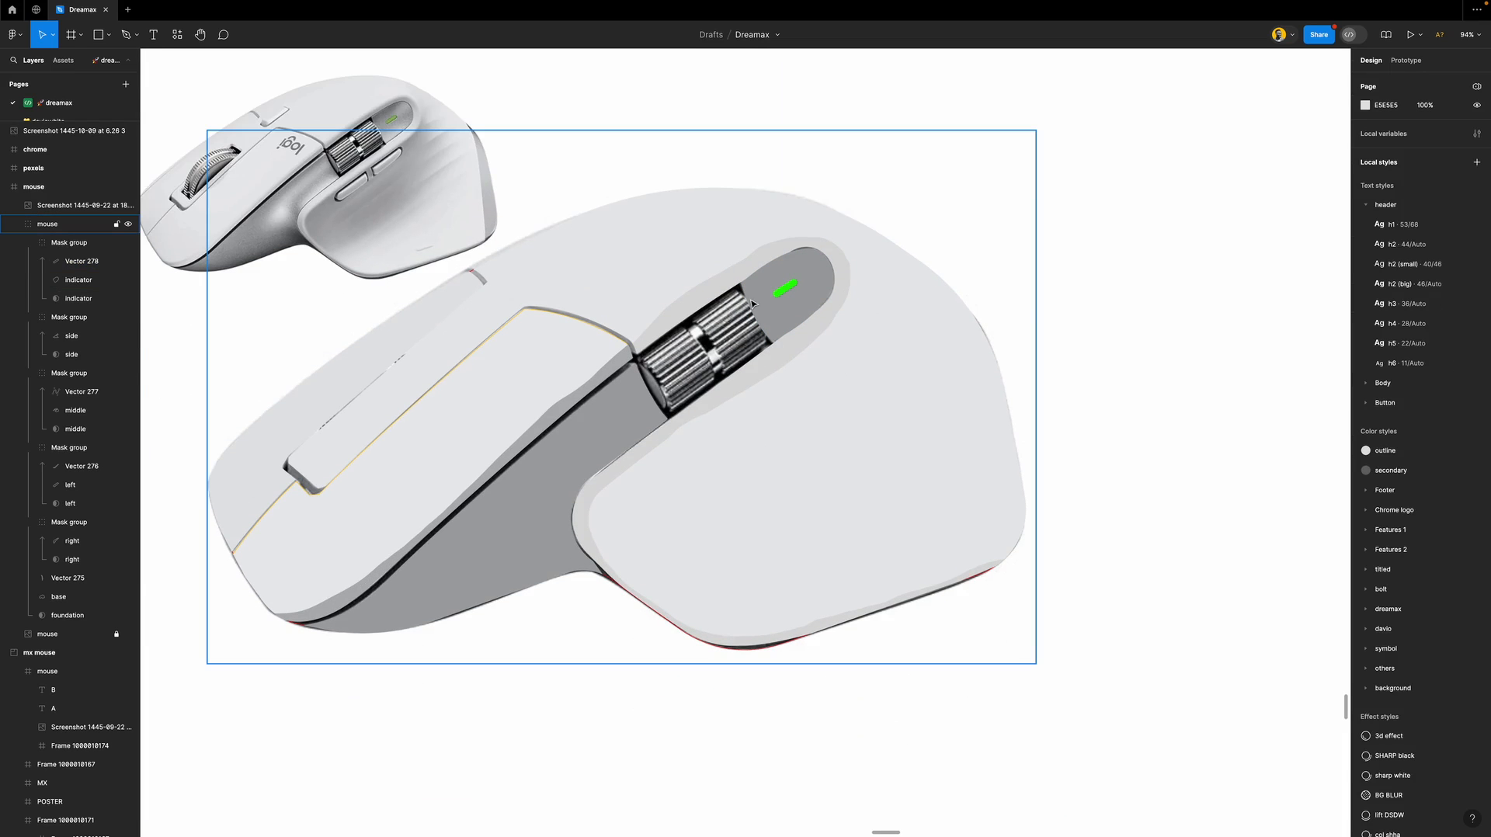
scroll(669, 340, "up", 5, "ctrl")
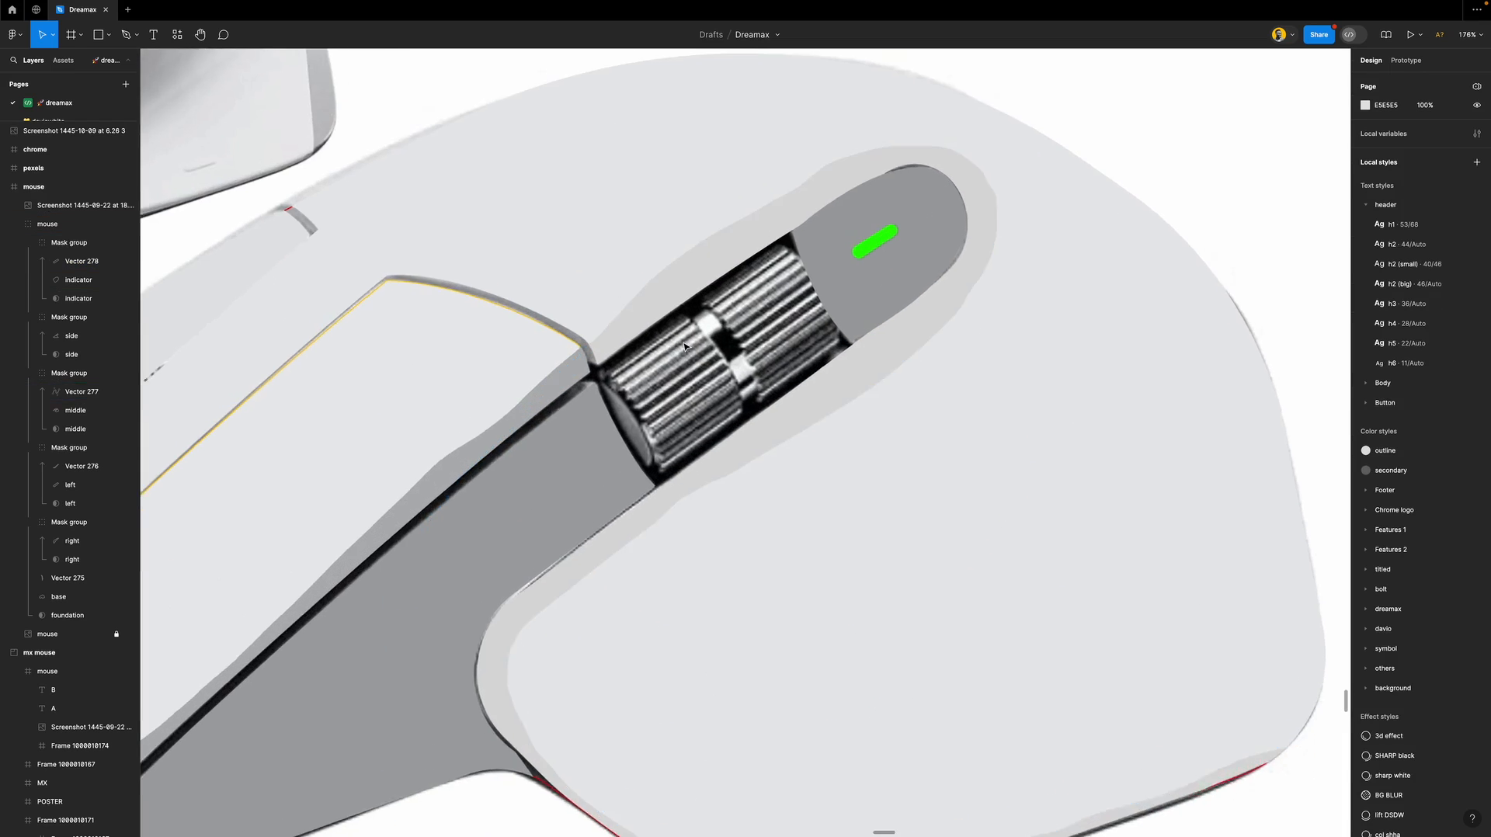
scroll(648, 375, "down", 3, "ctrl")
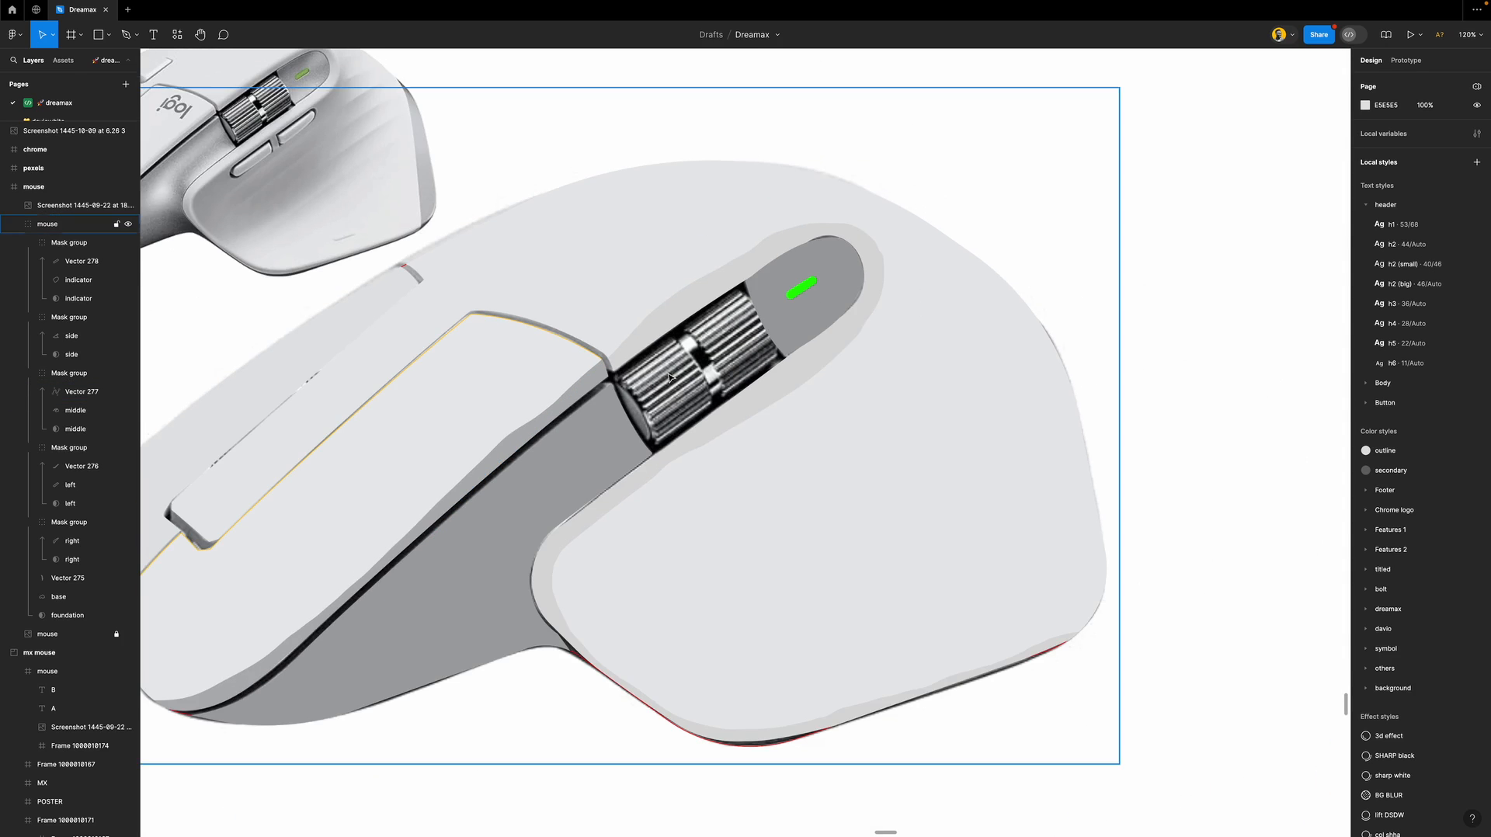
scroll(740, 381, "up", 4, "ctrl")
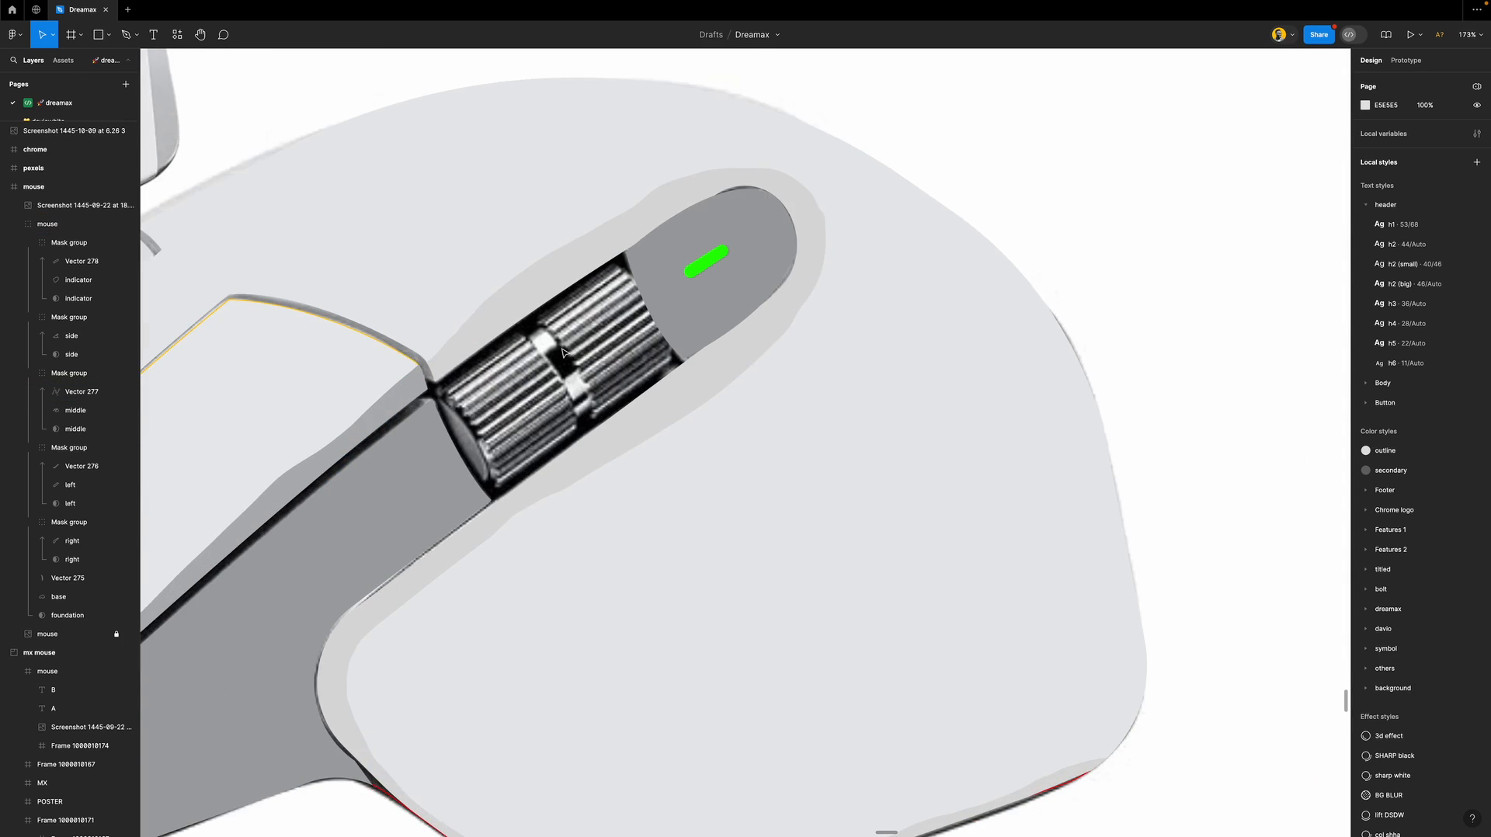
key("p")
left_click(611, 264)
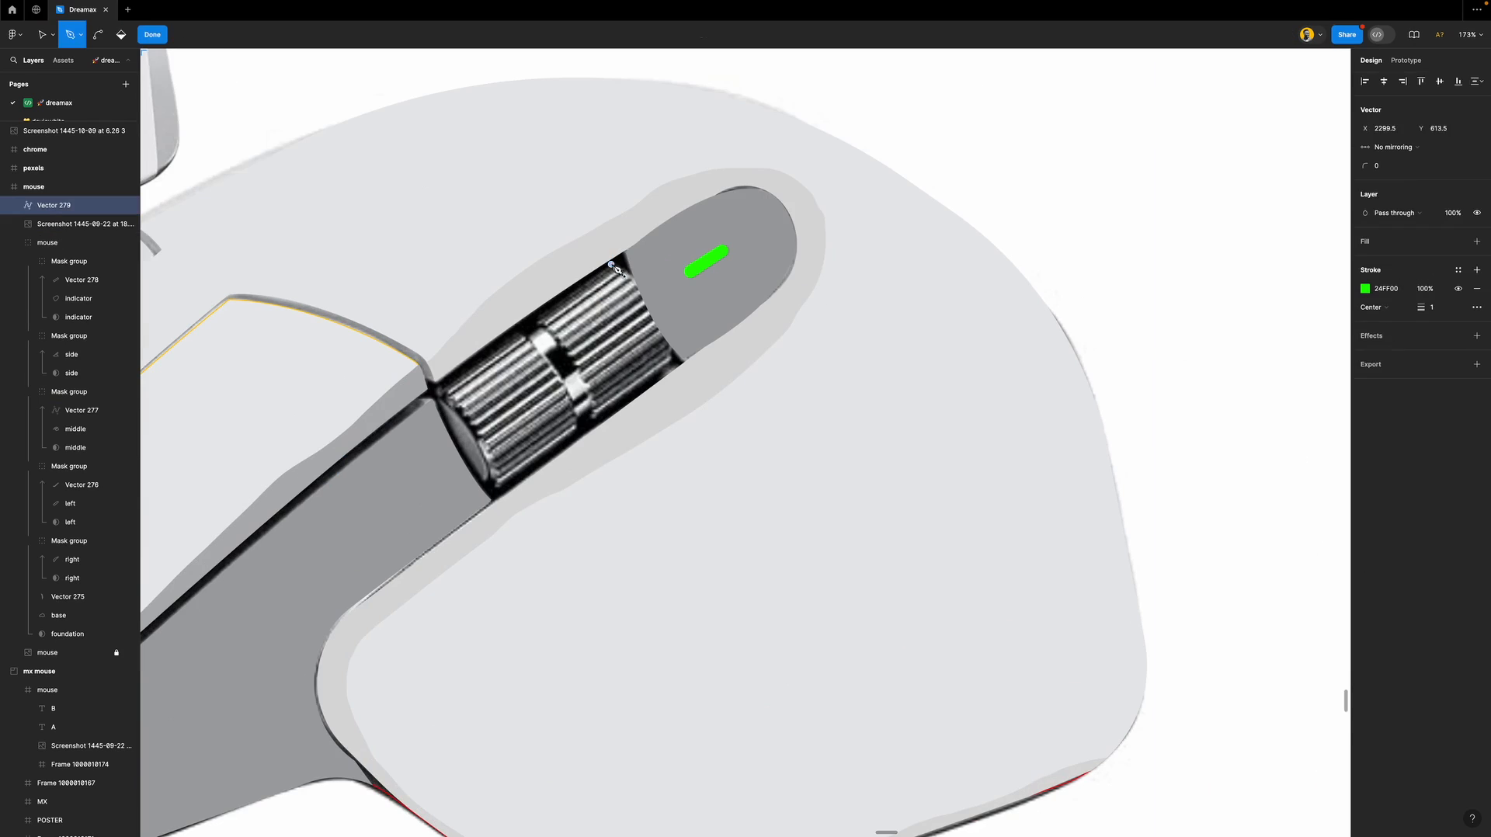
left_click_drag(671, 360, 676, 434)
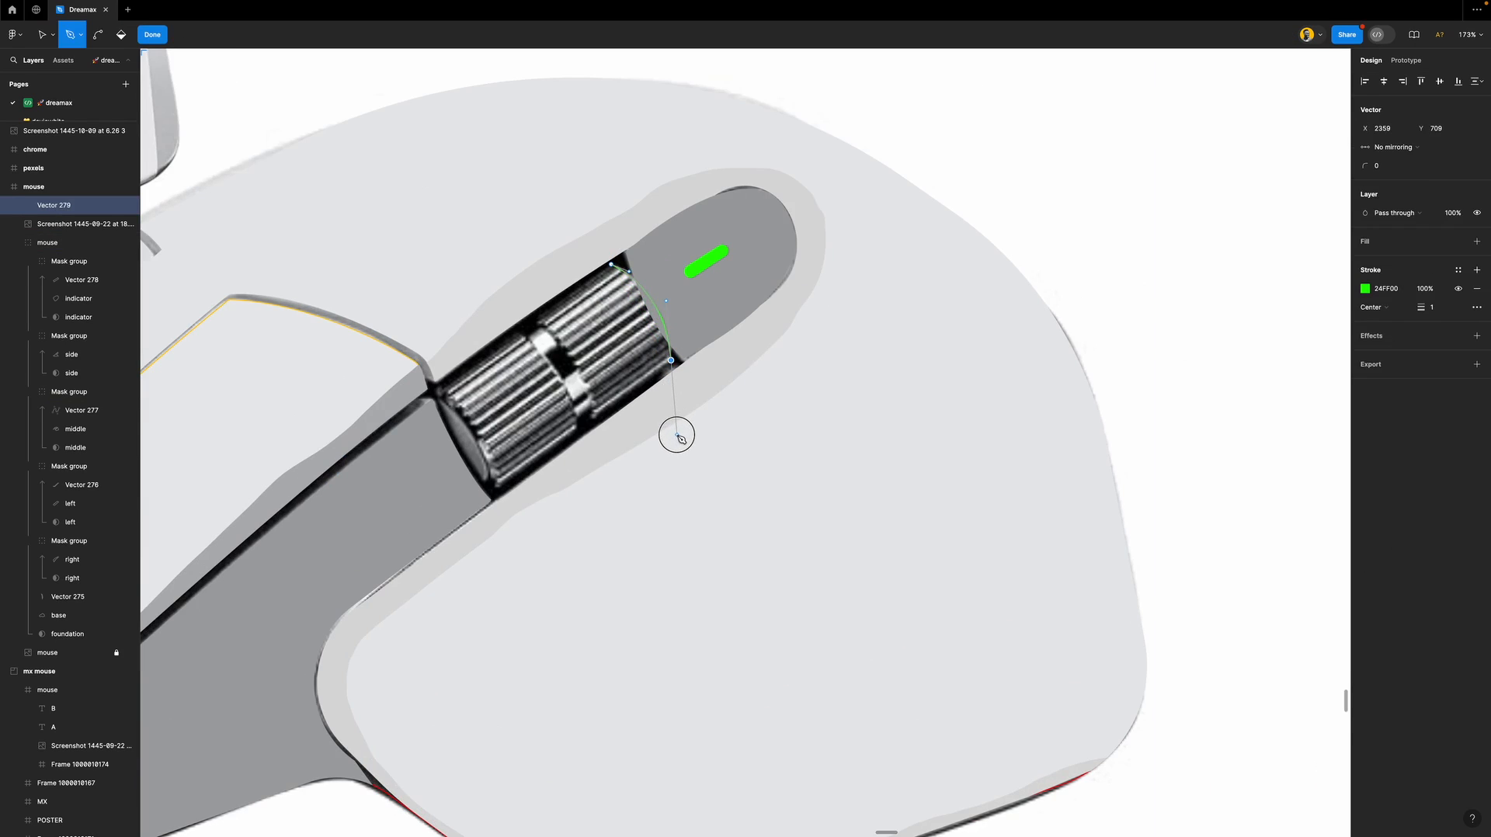
left_click(673, 361)
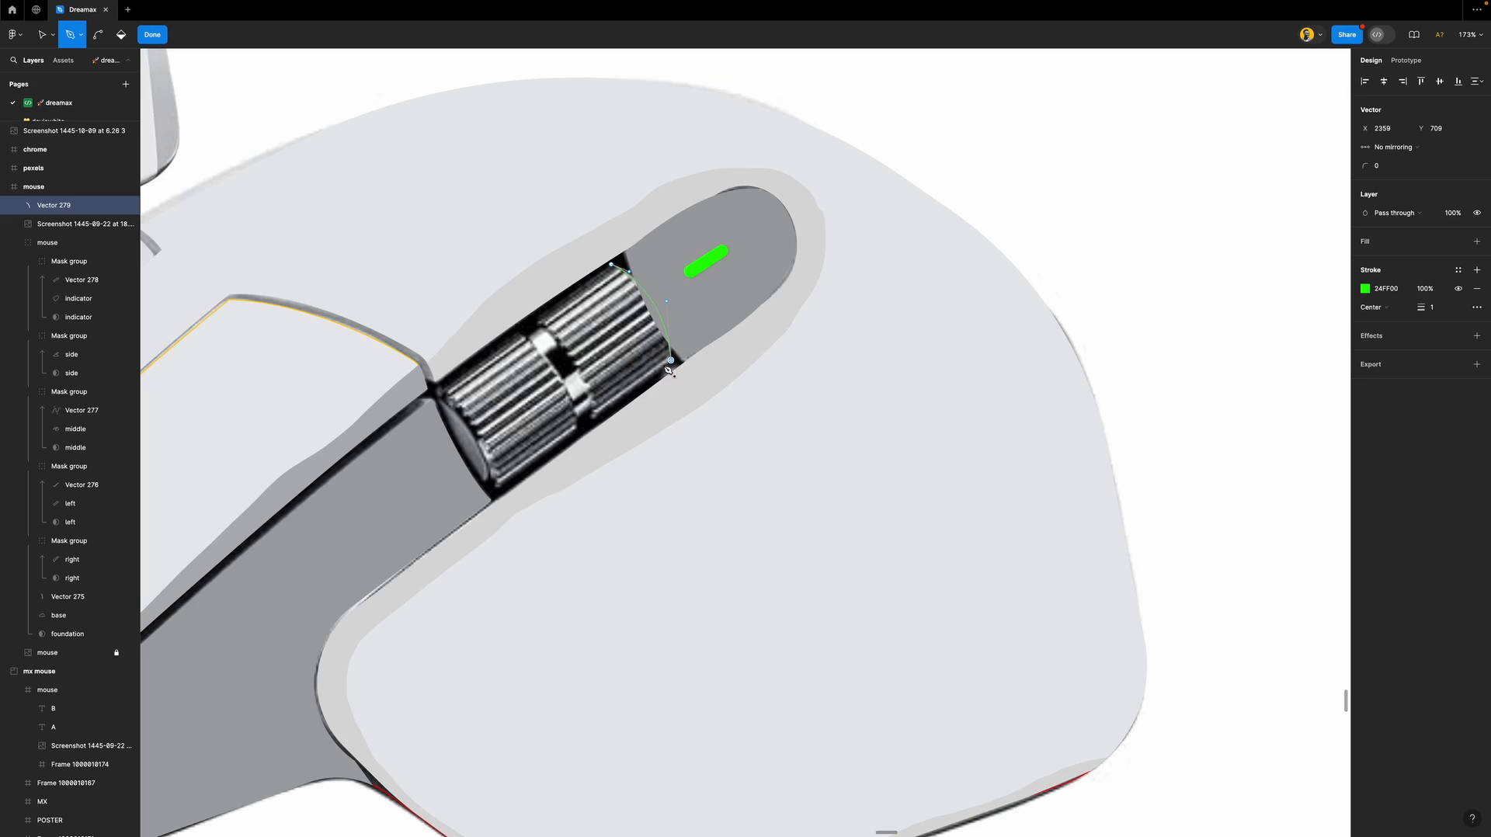
left_click(593, 417)
left_click_drag(535, 322, 487, 299)
left_click(611, 265)
key("Escape")
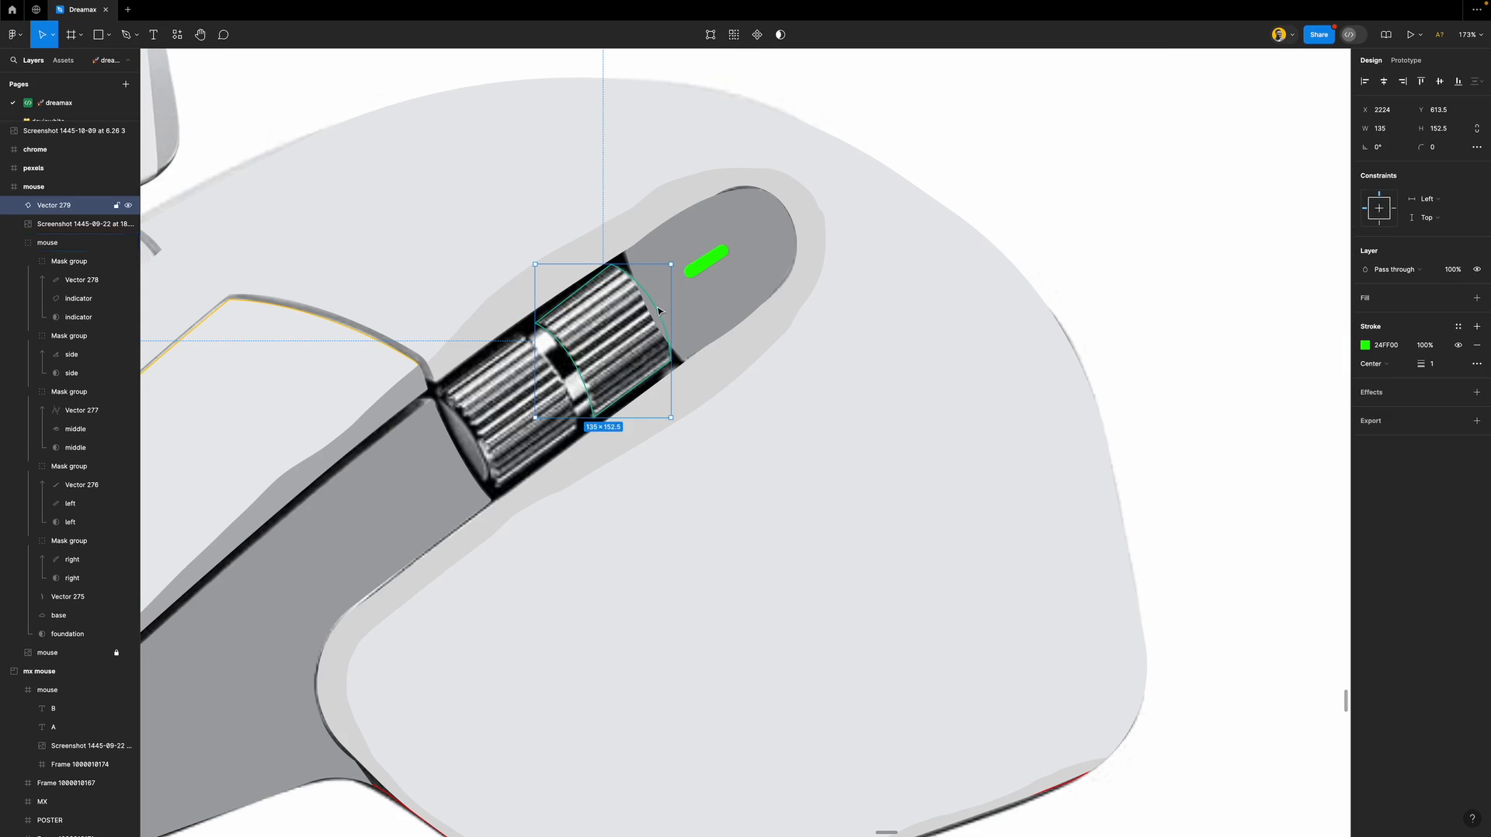
scroll(501, 413, "down", 5)
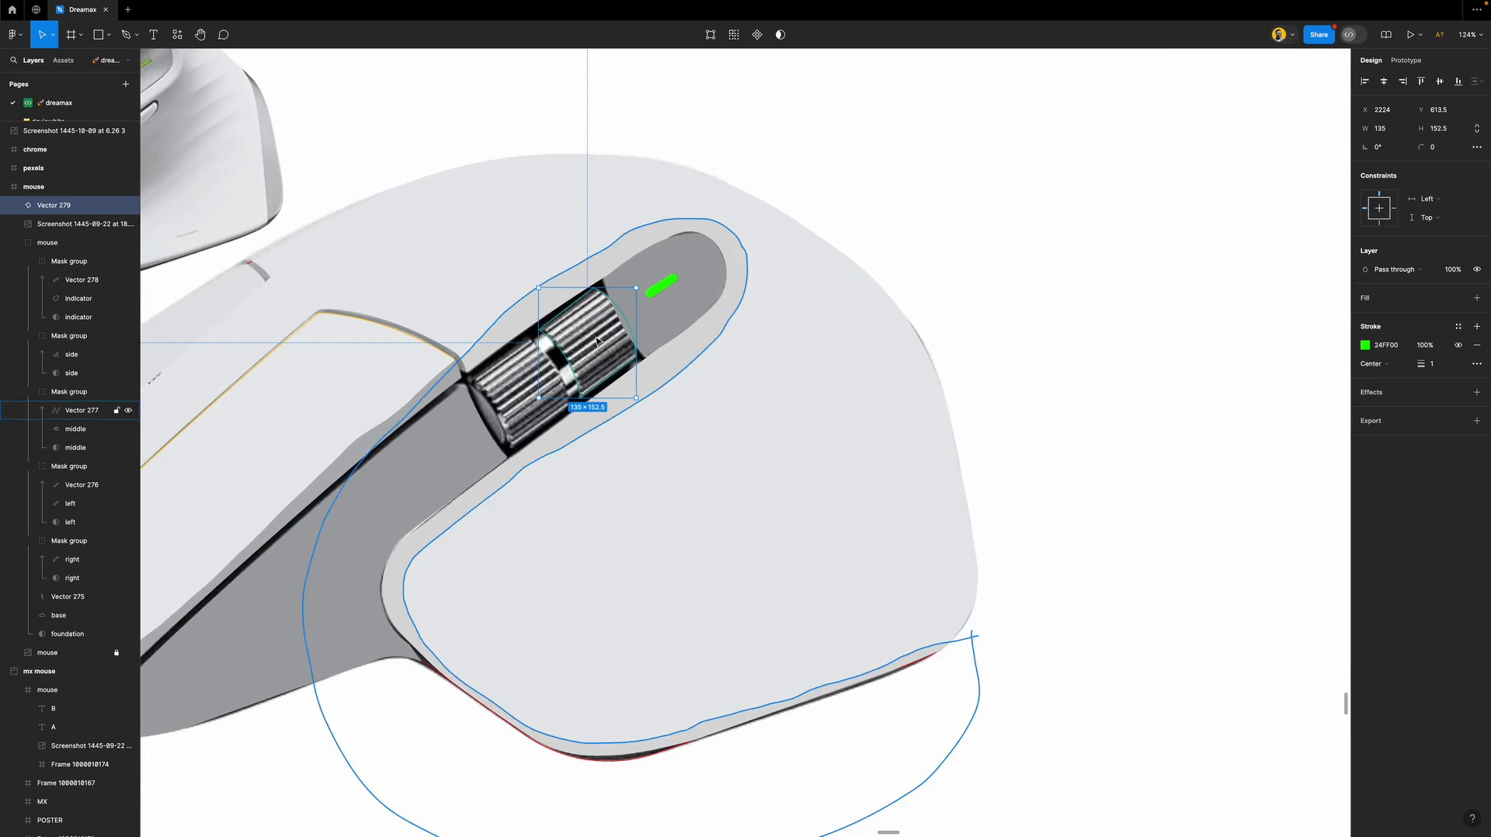
scroll(597, 339, "up", 5)
scroll(596, 340, "down", 2)
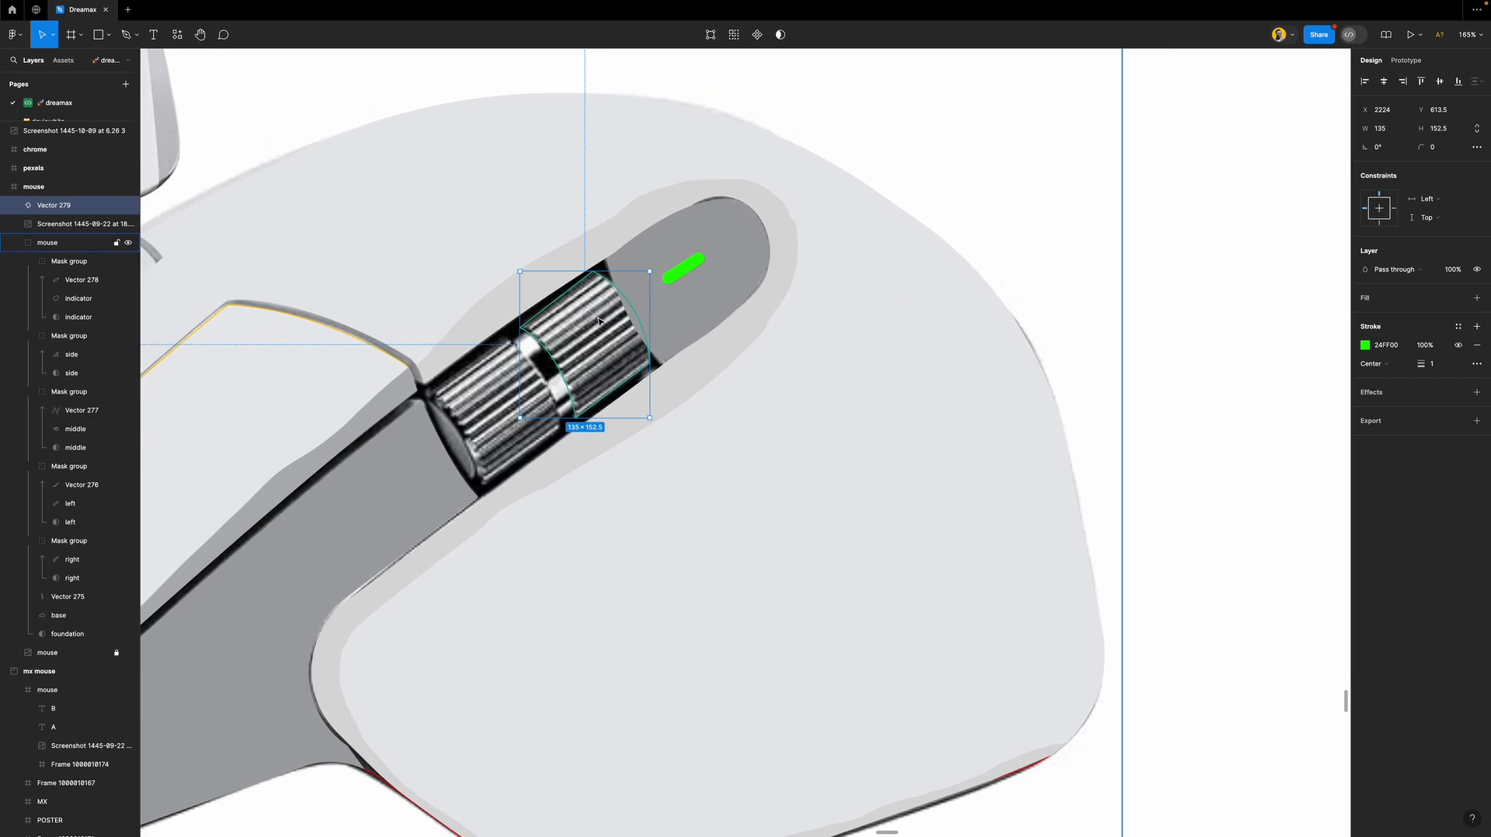
key("p")
scroll(588, 301, "up", 3)
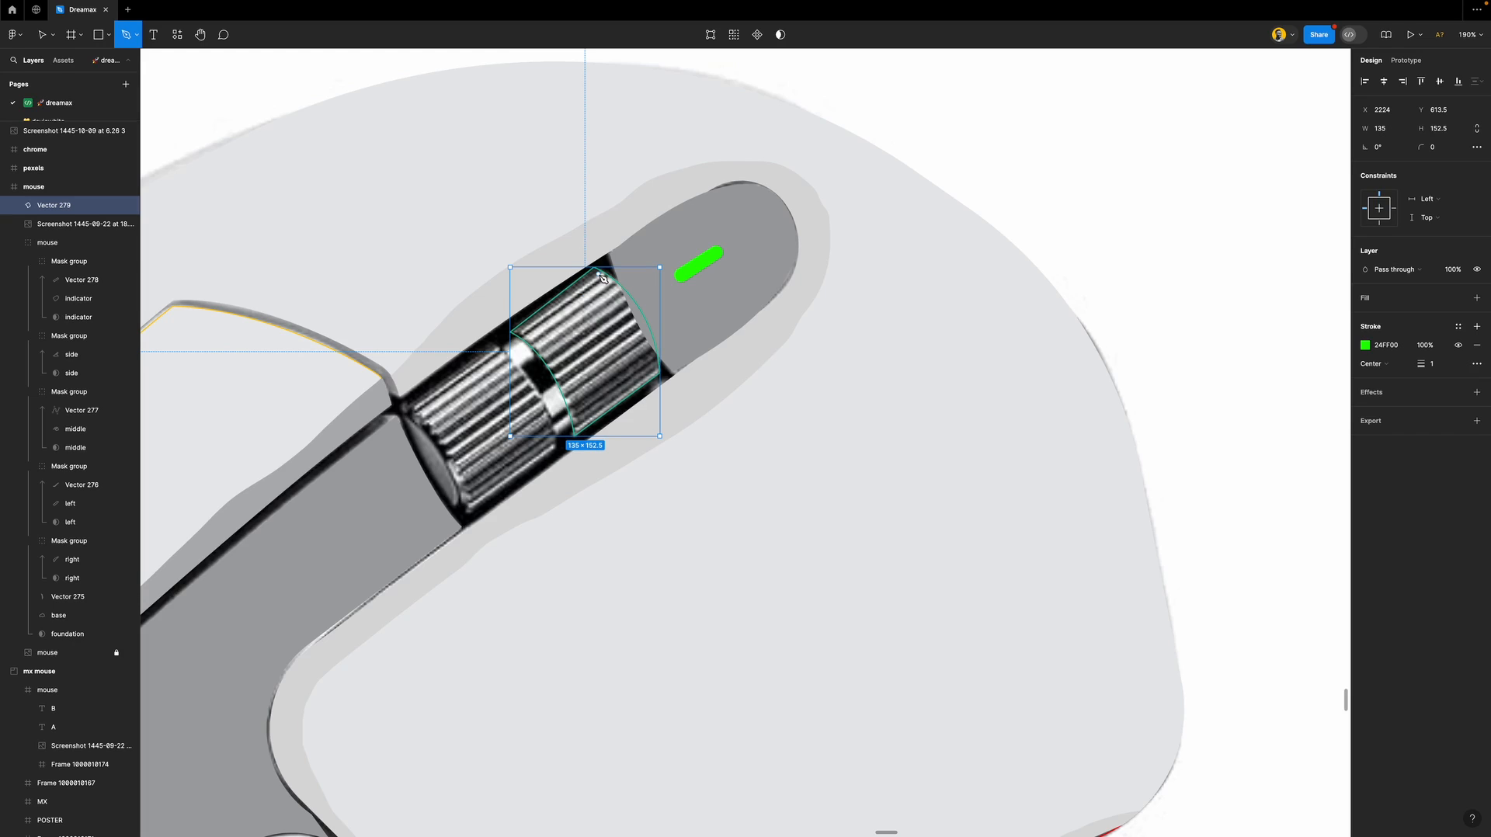
key("v")
key("Escape")
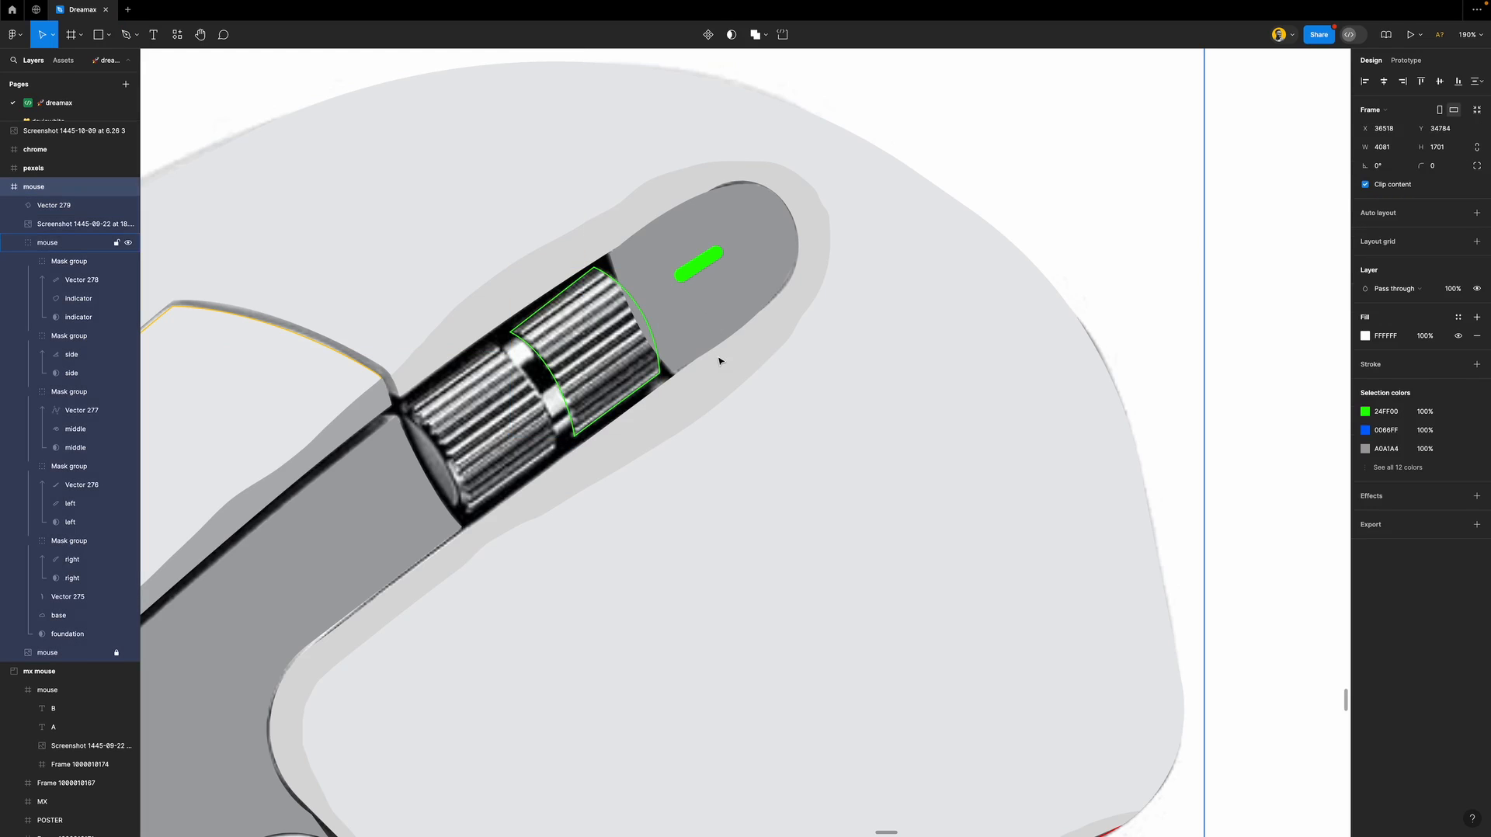
Draw a straight line about 121 long along the uppermost rib of the traced wheel section.
key("l")
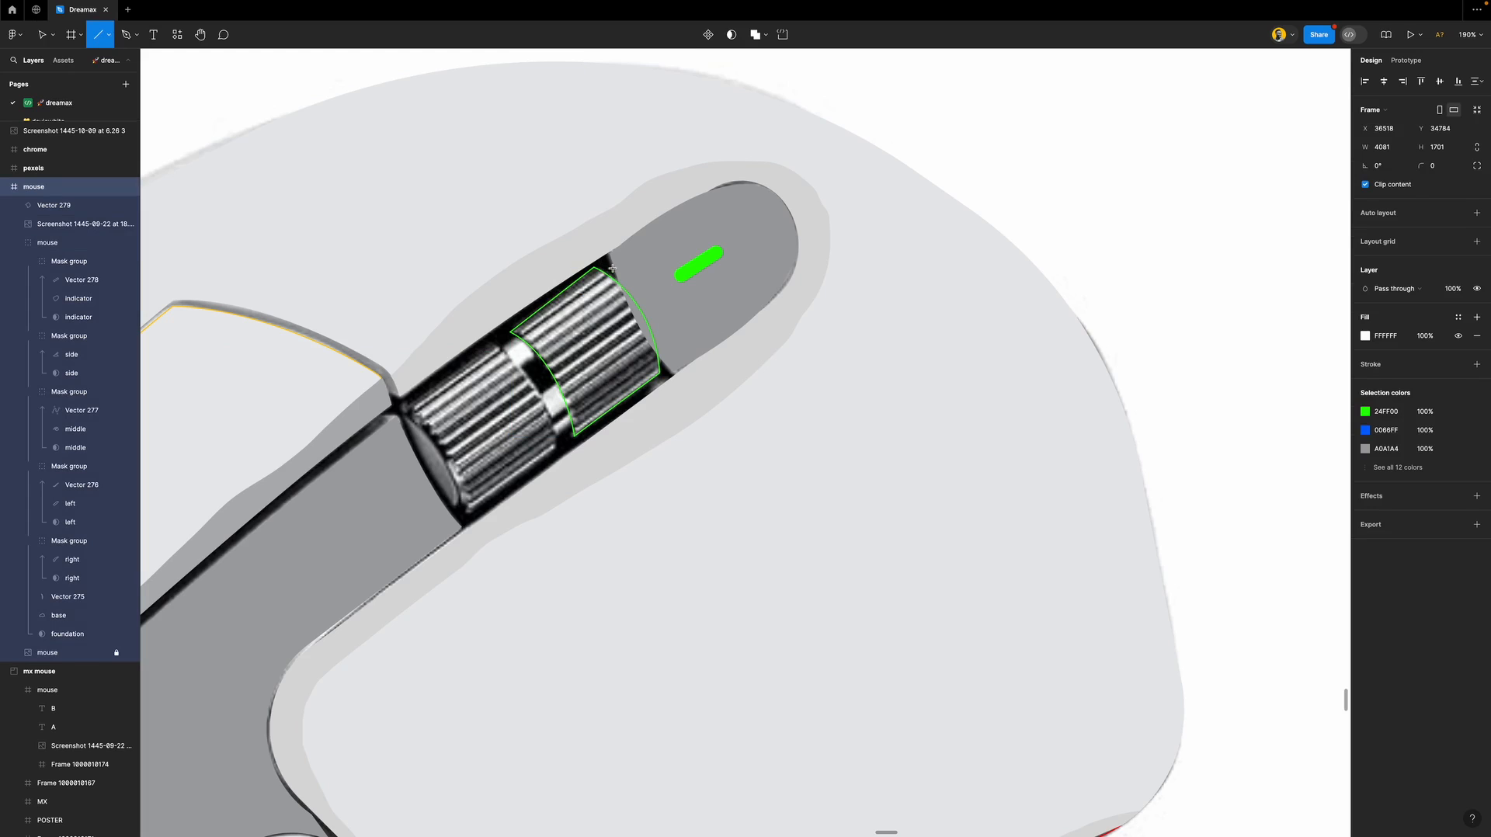
left_click_drag(612, 268, 496, 354)
left_click_drag(497, 352, 503, 345)
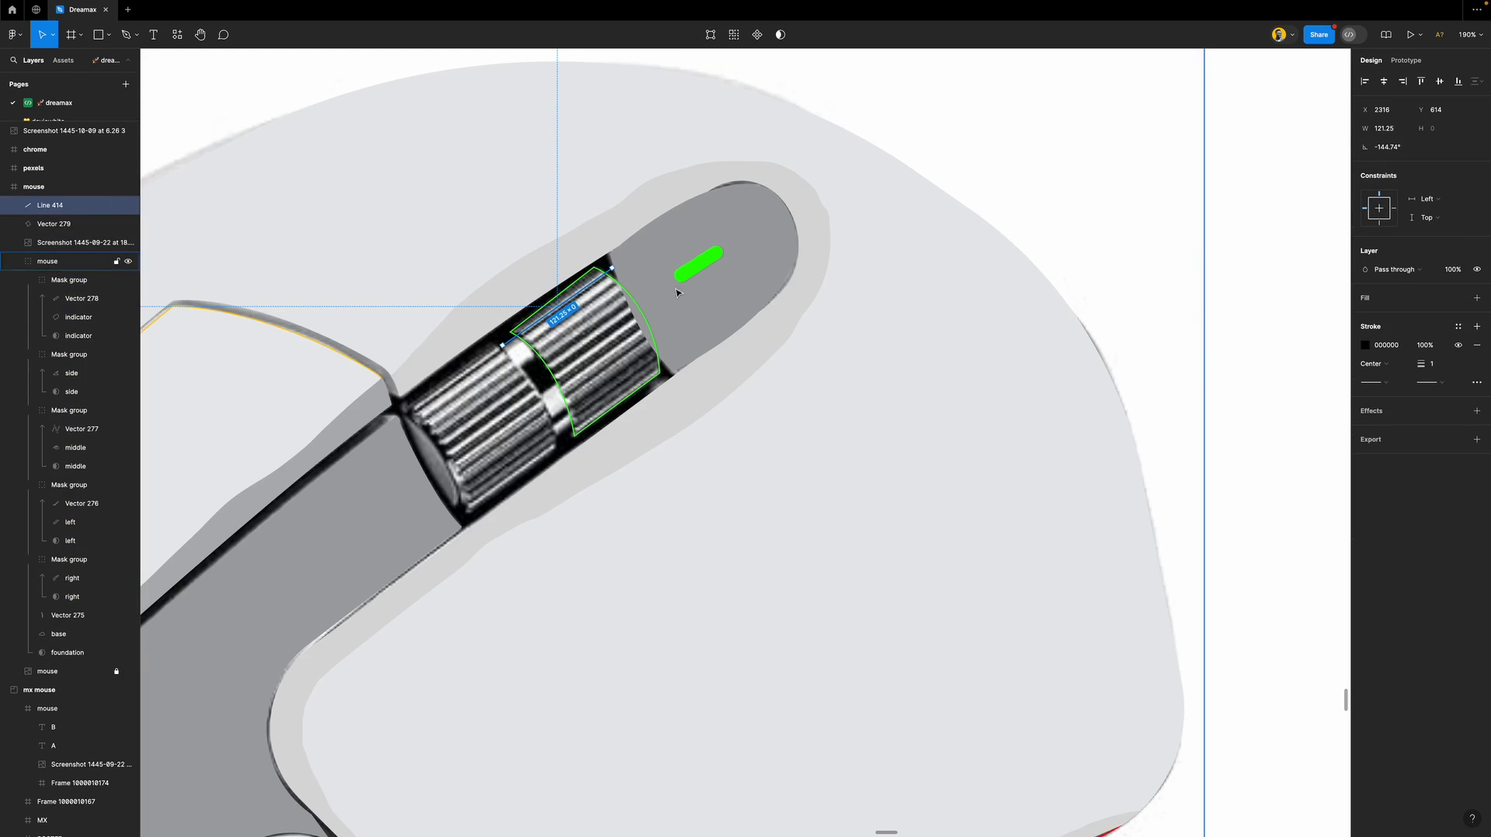
Set the rib line's stroke to green 4CFF54 with a weight of 5.
left_click(1366, 346)
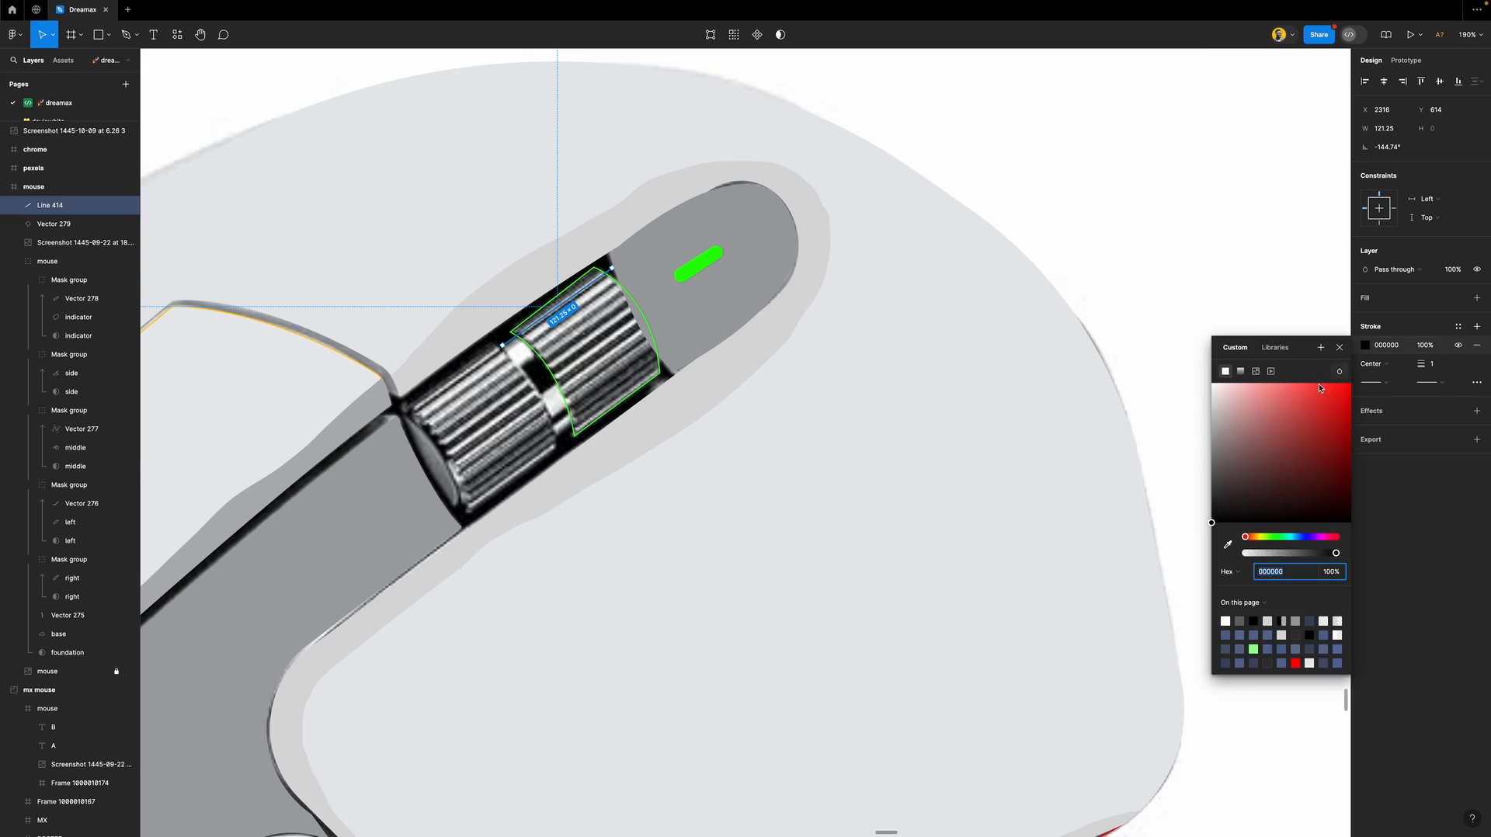
mouse_move(1268, 443)
left_mouse_down()
mouse_move(1296, 350)
mouse_move(1371, 337)
mouse_move(1309, 382)
left_mouse_up()
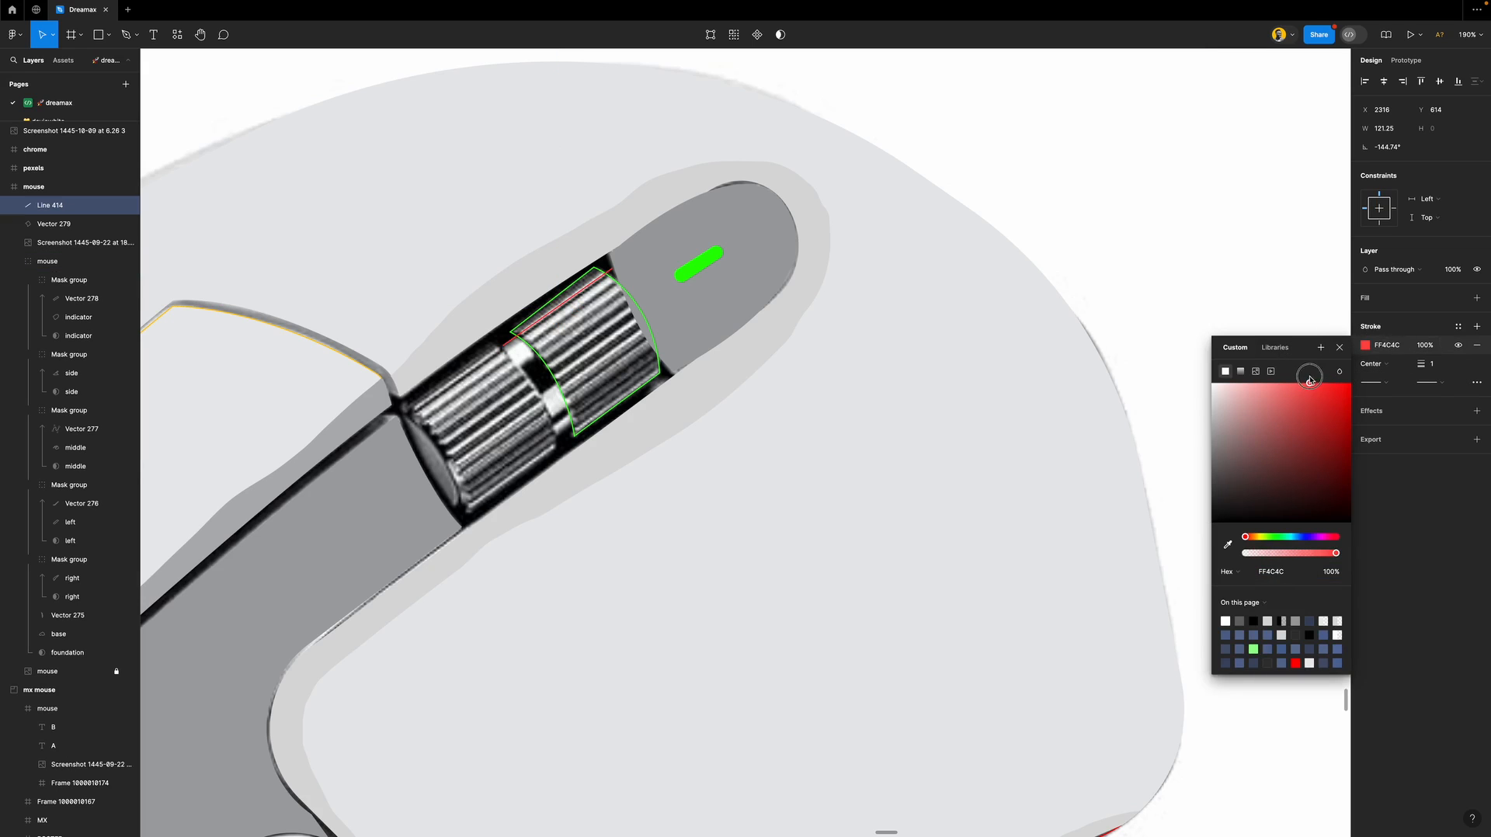
left_click(1277, 542)
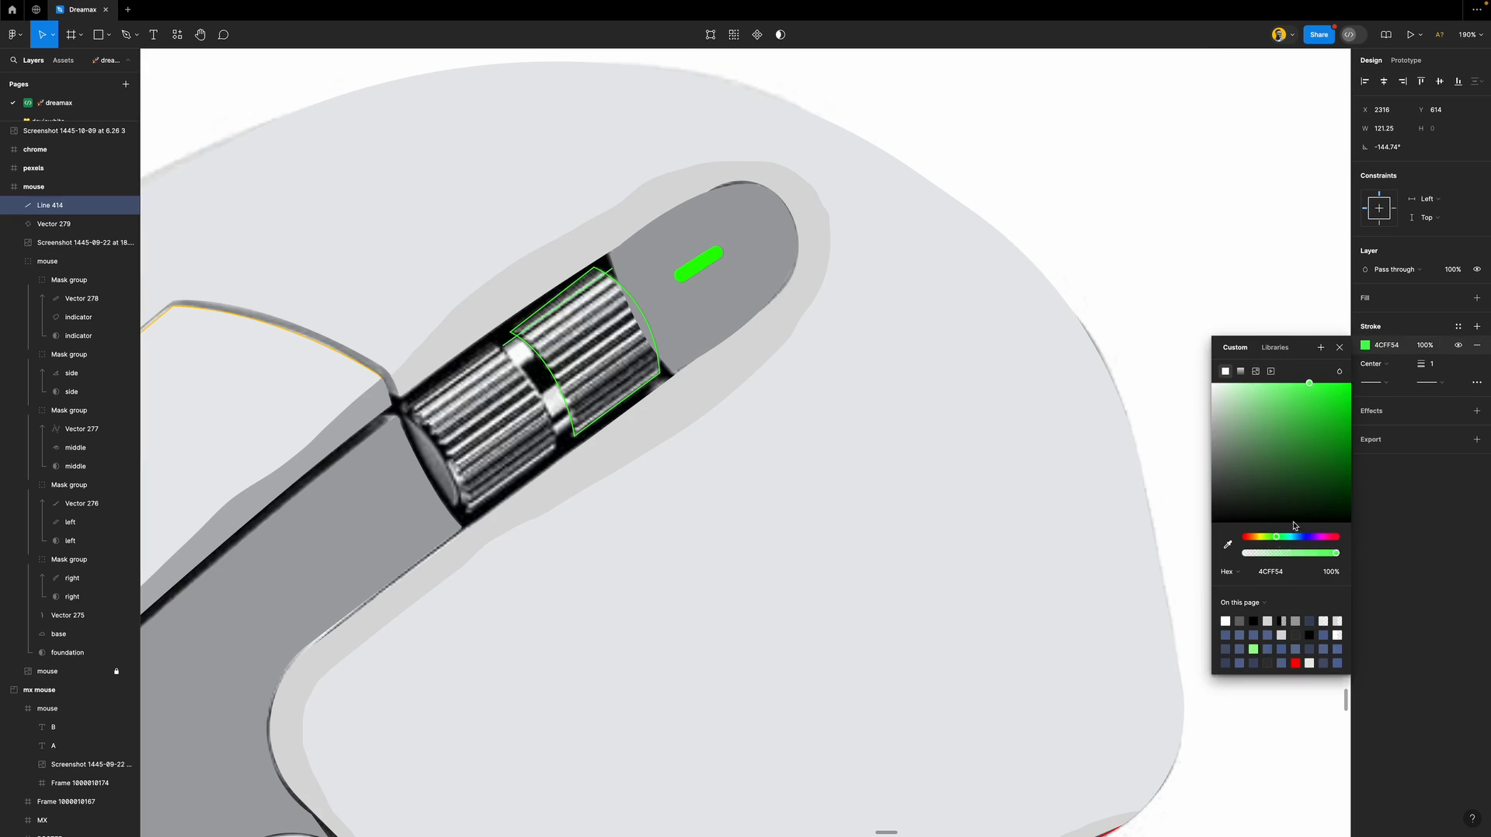
left_click(1340, 347)
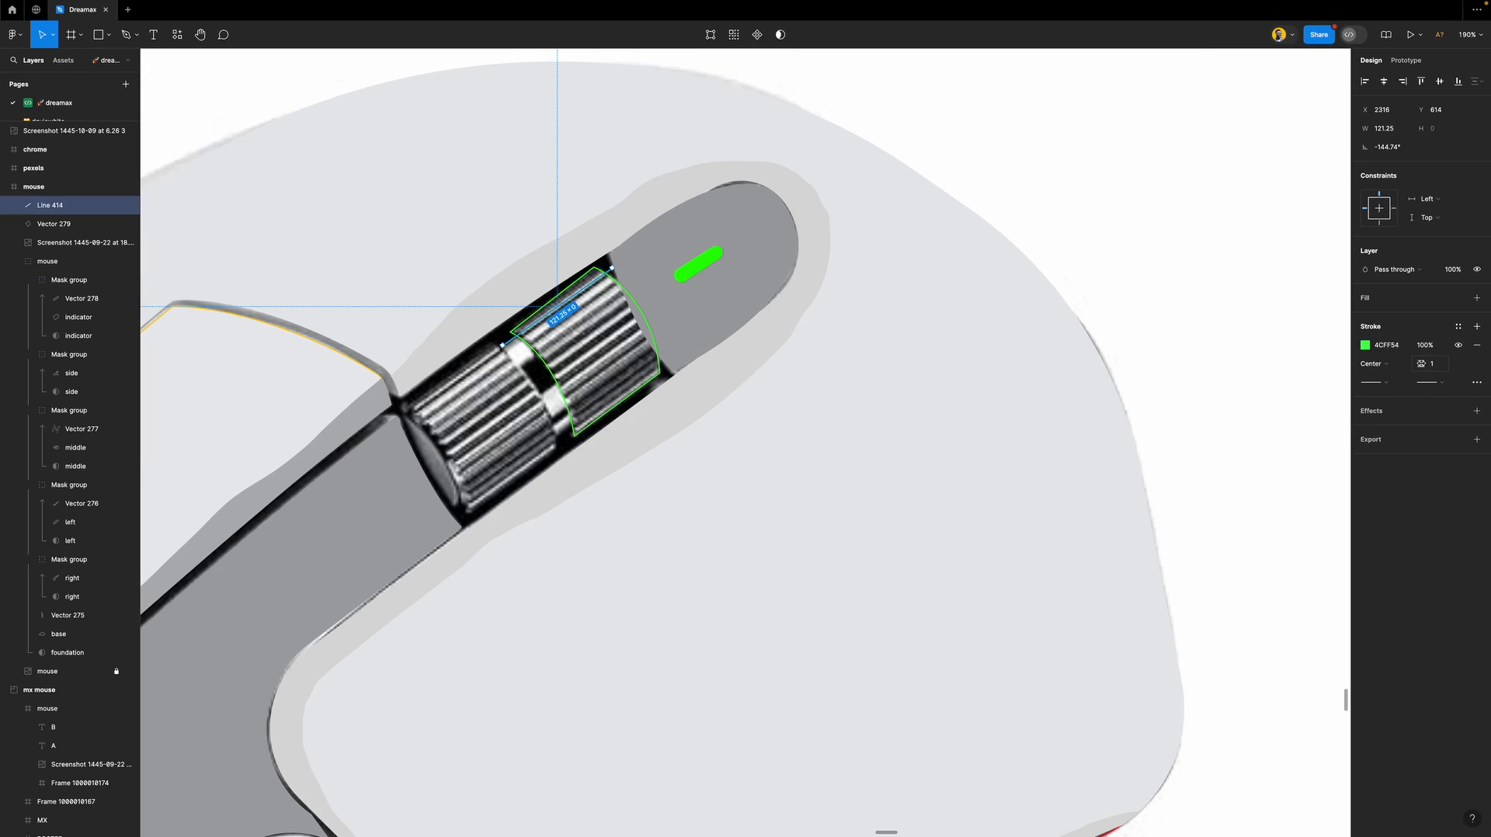
left_click_drag(1421, 363, 1427, 363)
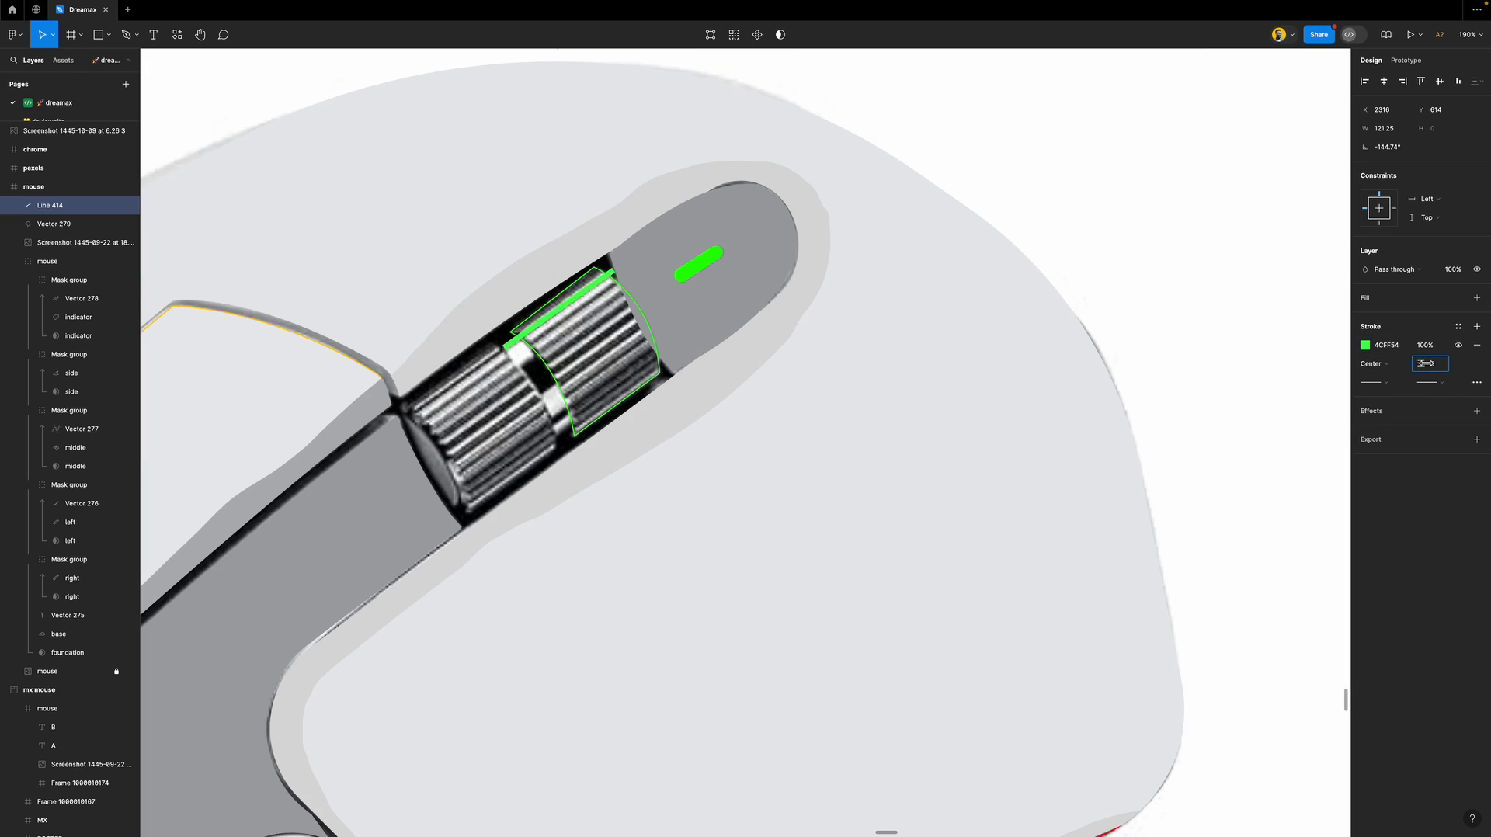
Copy the rib line with a small diagonal offset and repeat the duplication until twelve evenly spaced lines cross the wheel section.
scroll(567, 307, "up", 5)
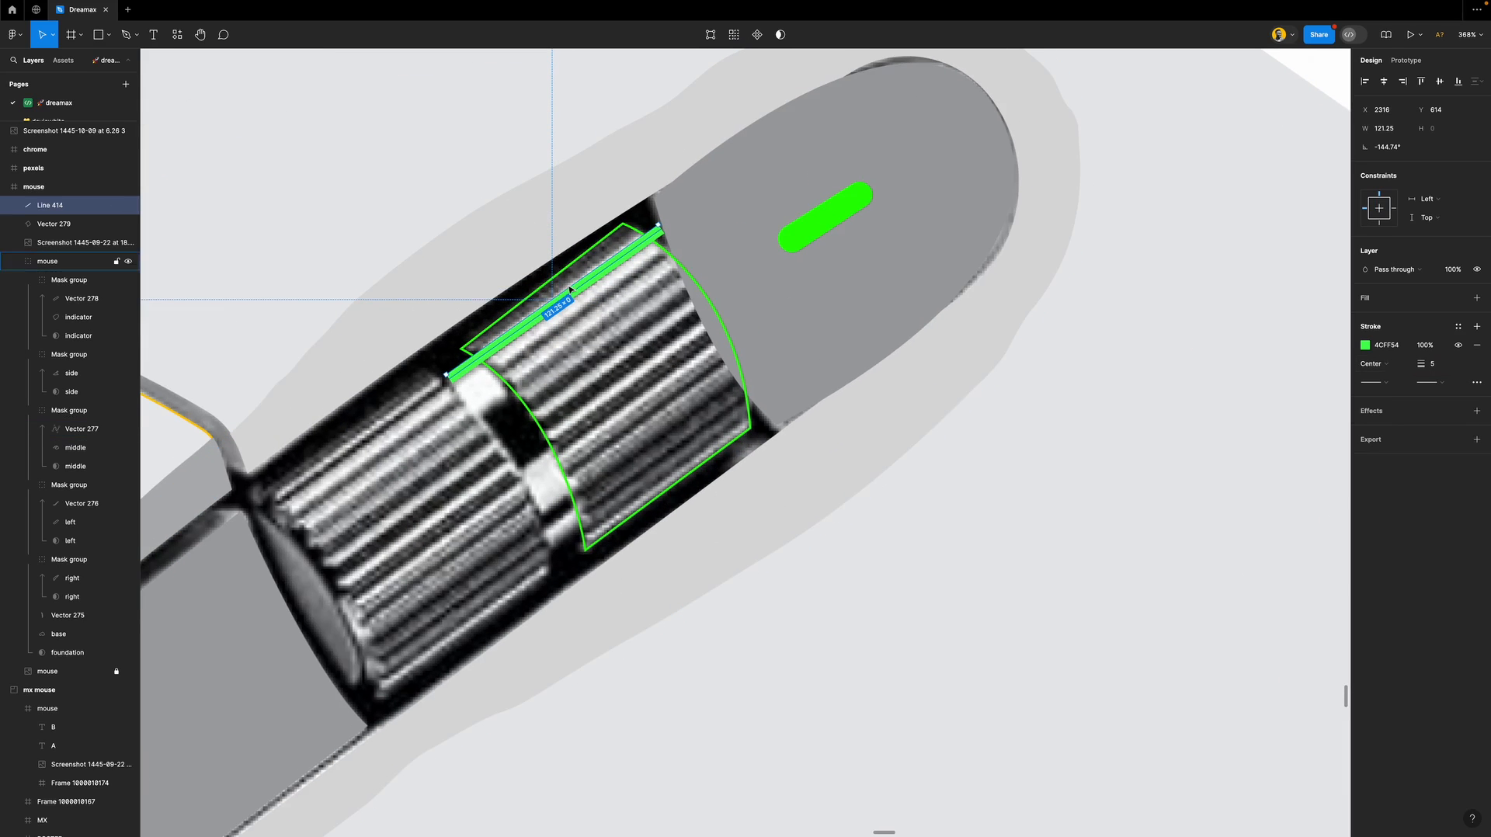
left_click_drag(575, 293, 594, 304)
key("ctrl+d")
key("ctrl+d")
key("ctrl+d")
key("ctrl+d")
key("ctrl+d")
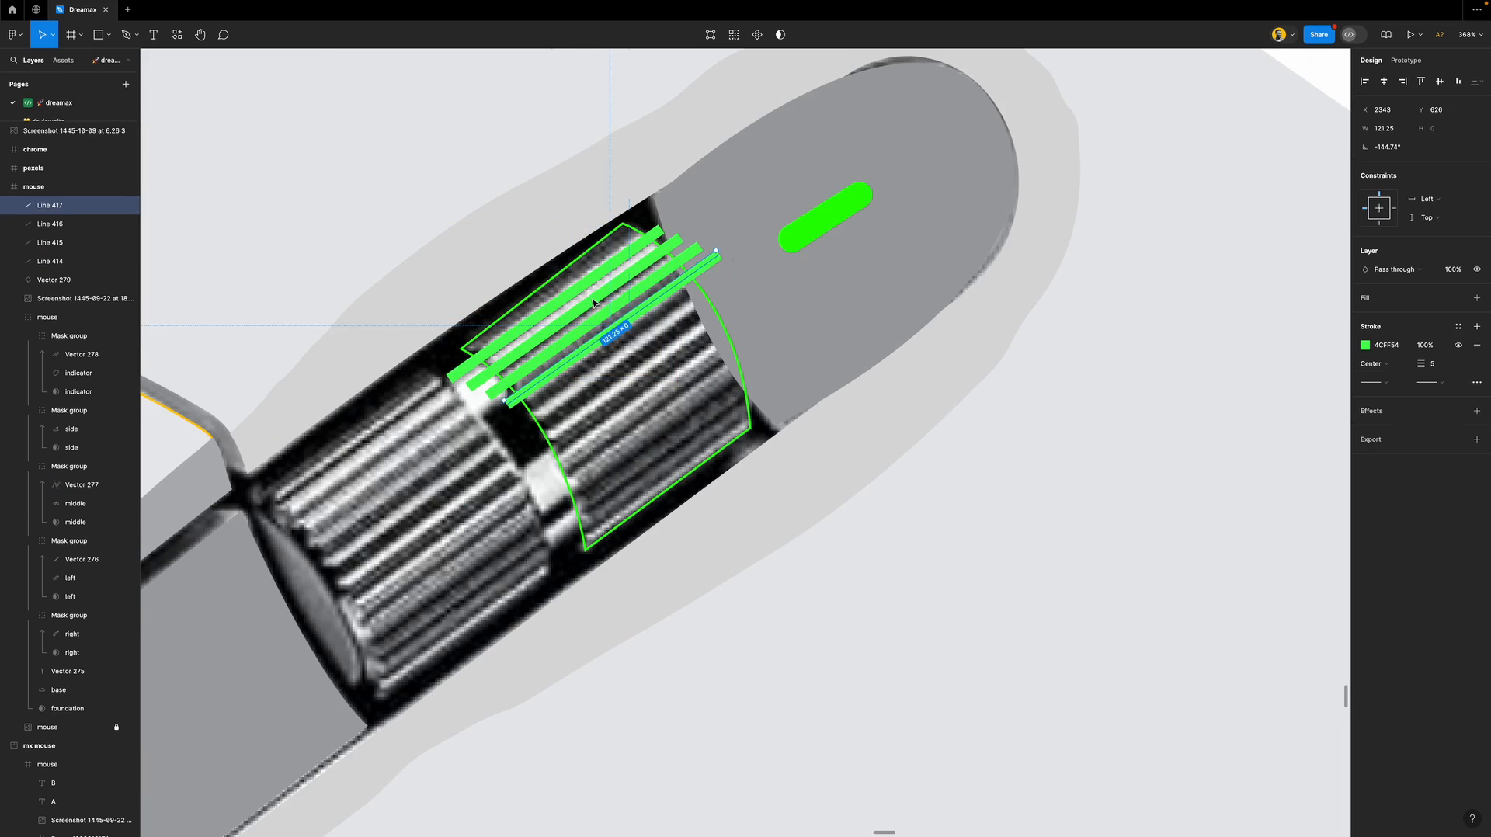
key("ctrl+d")
key("ctrl+d")
key("ctrl+d")
key("ctrl+d")
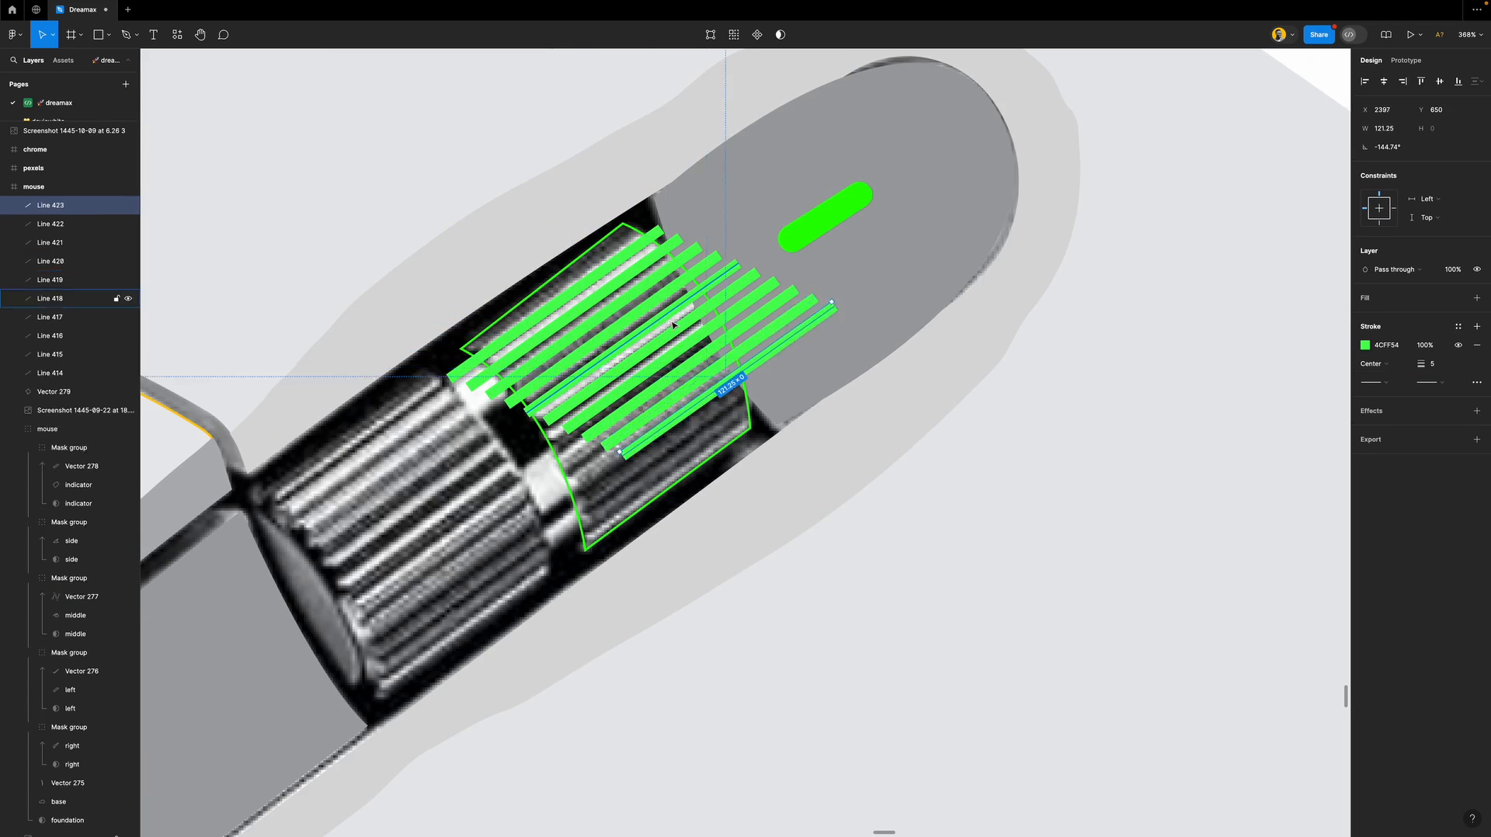
key("ctrl+d")
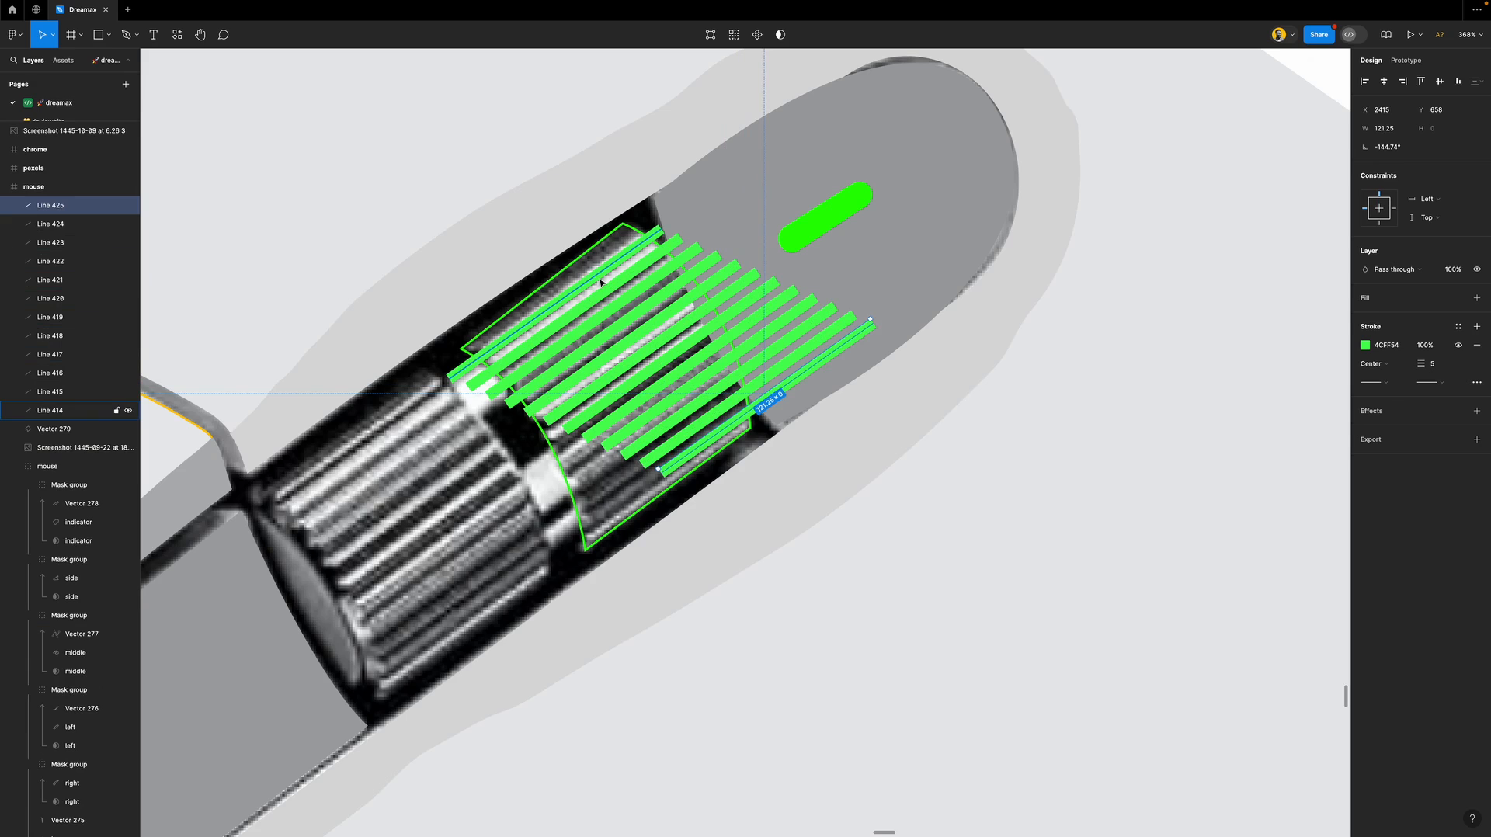
Select all twelve rib lines, stretch them to about 201 × 175 overall, and move them over the traced wheel section.
left_click(42, 411, "shift")
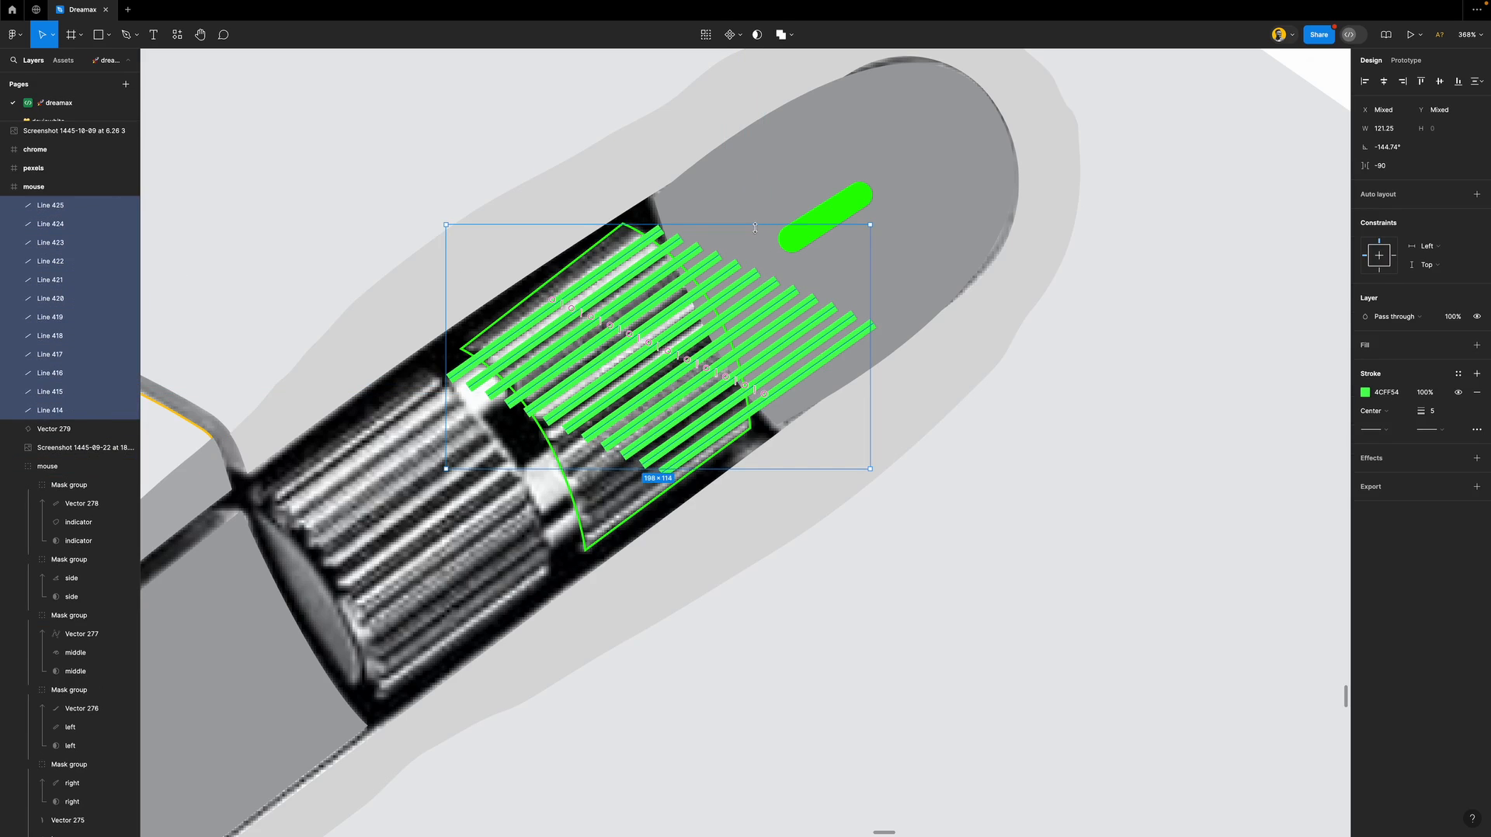
left_click_drag(752, 223, 911, 146)
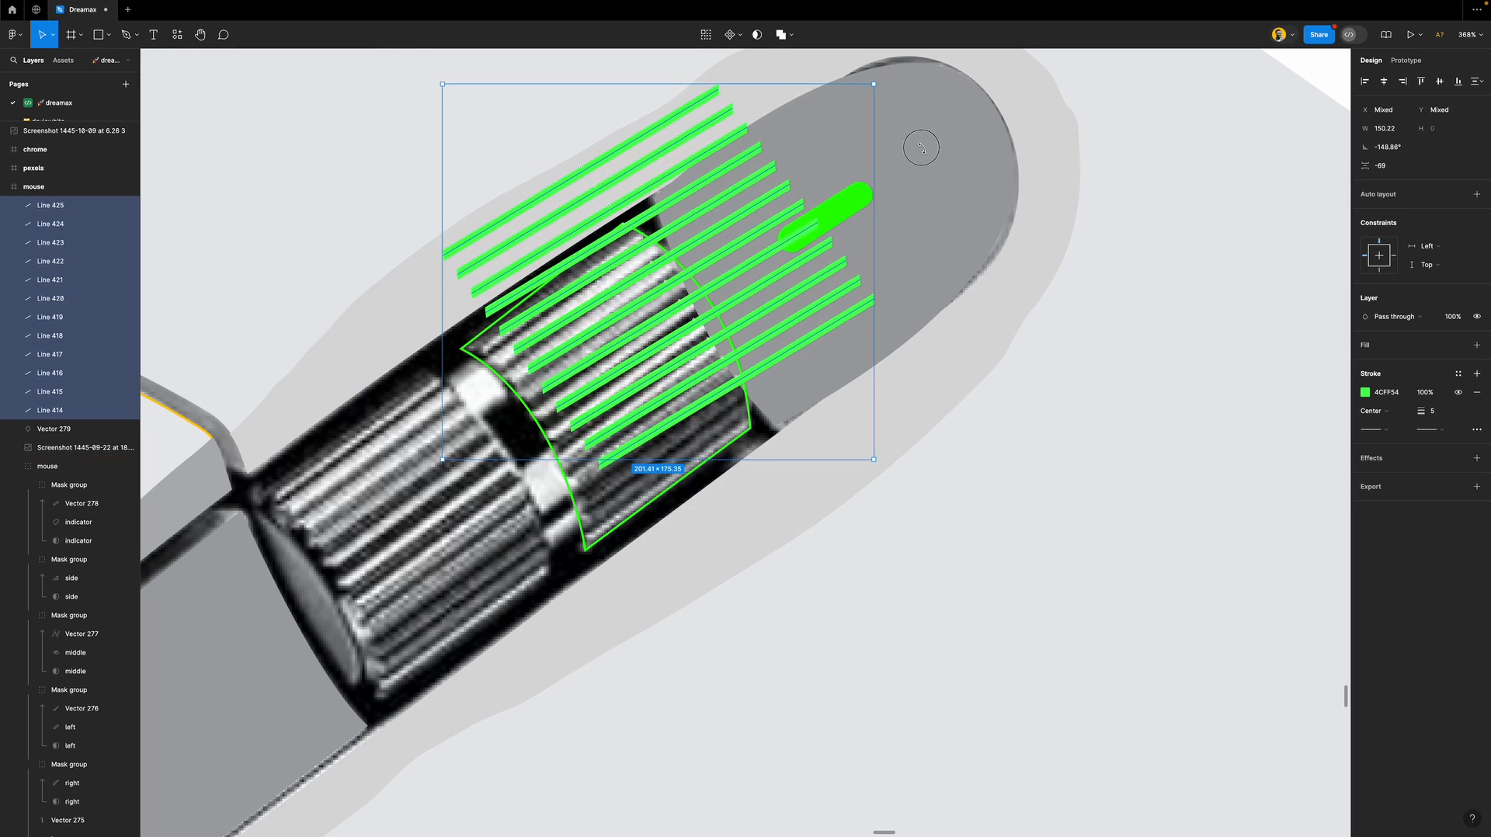
left_click_drag(662, 221, 657, 328)
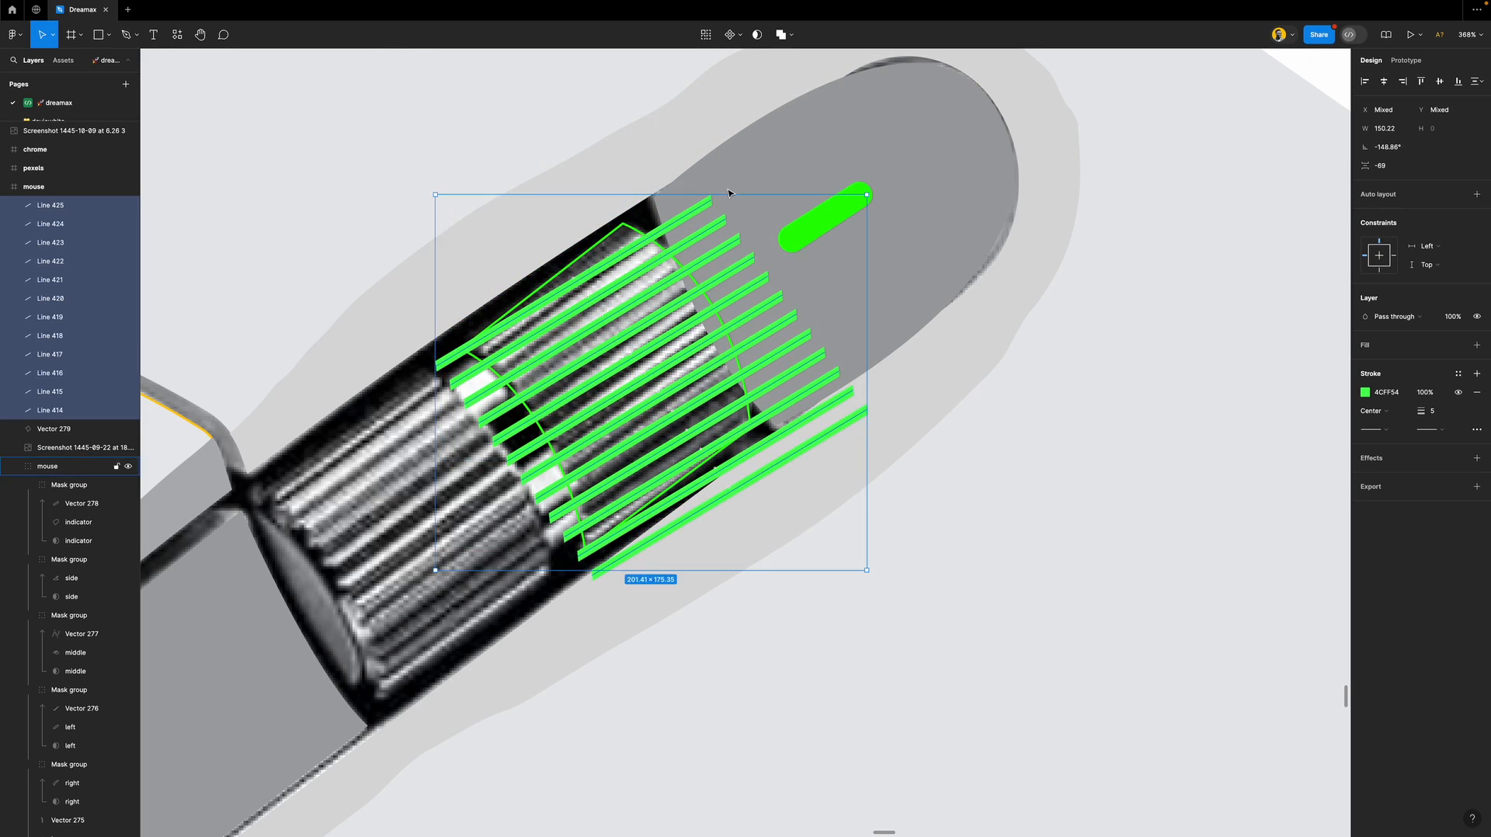
Undo the stretching and repositioning of the twelve rib lines.
key("super+z")
key("super+z")
key("super+z")
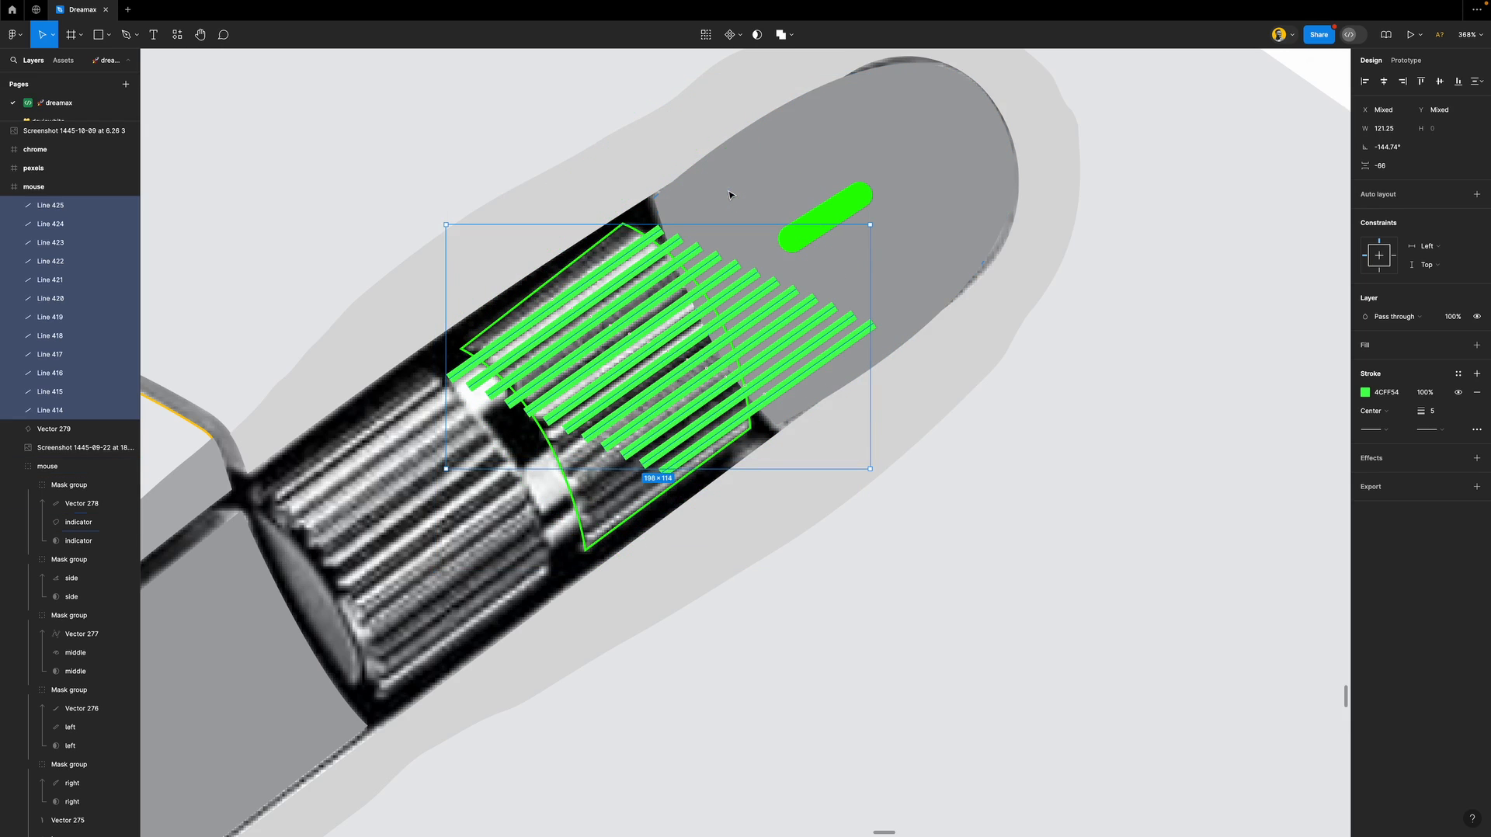
Extend the sixth rib line to about 134 and shift the next four lines individually down-left along the wheel's ribs.
left_click(591, 394)
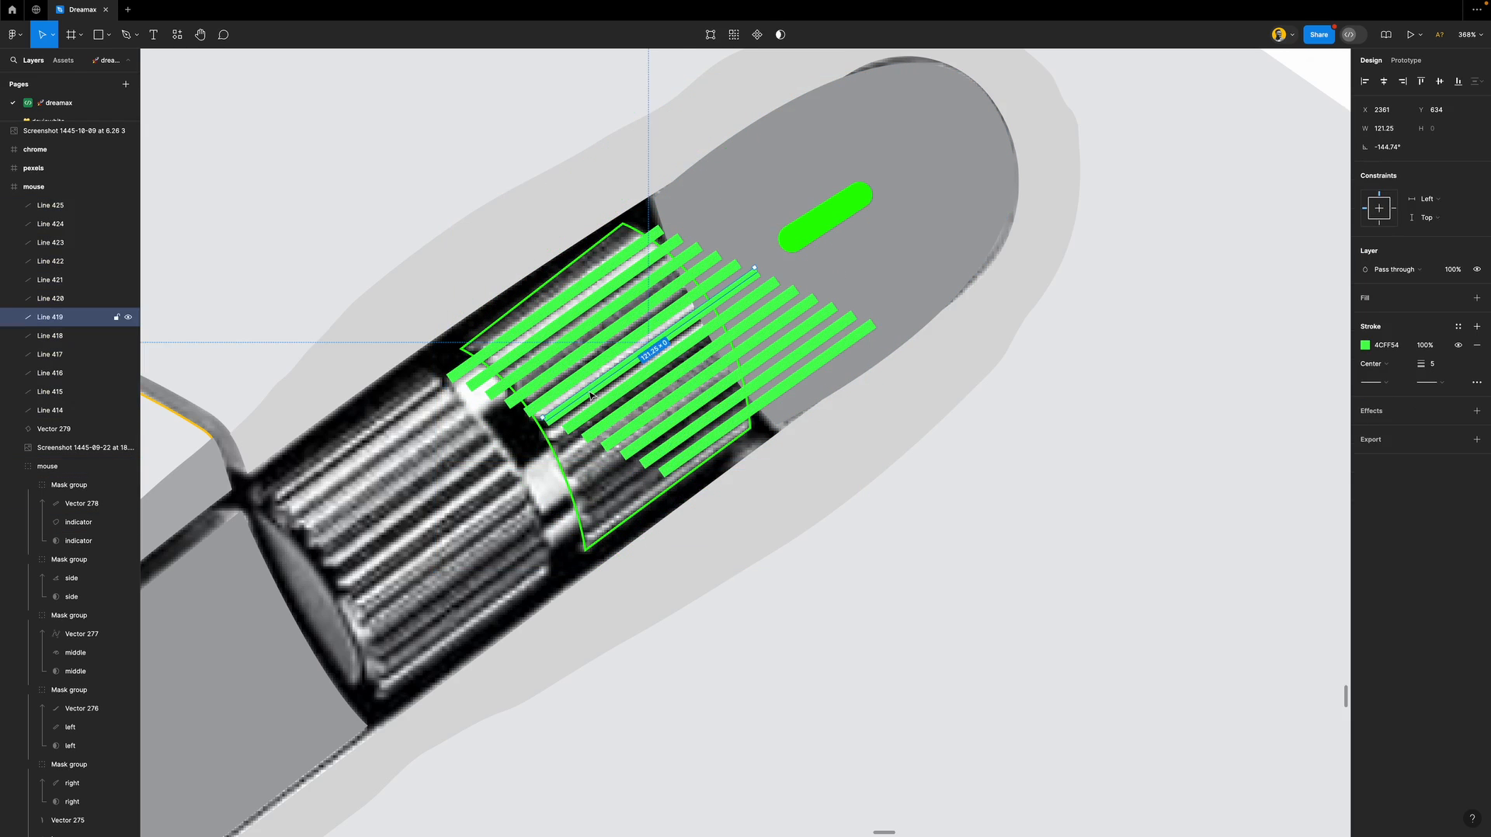
left_click_drag(541, 418, 520, 435)
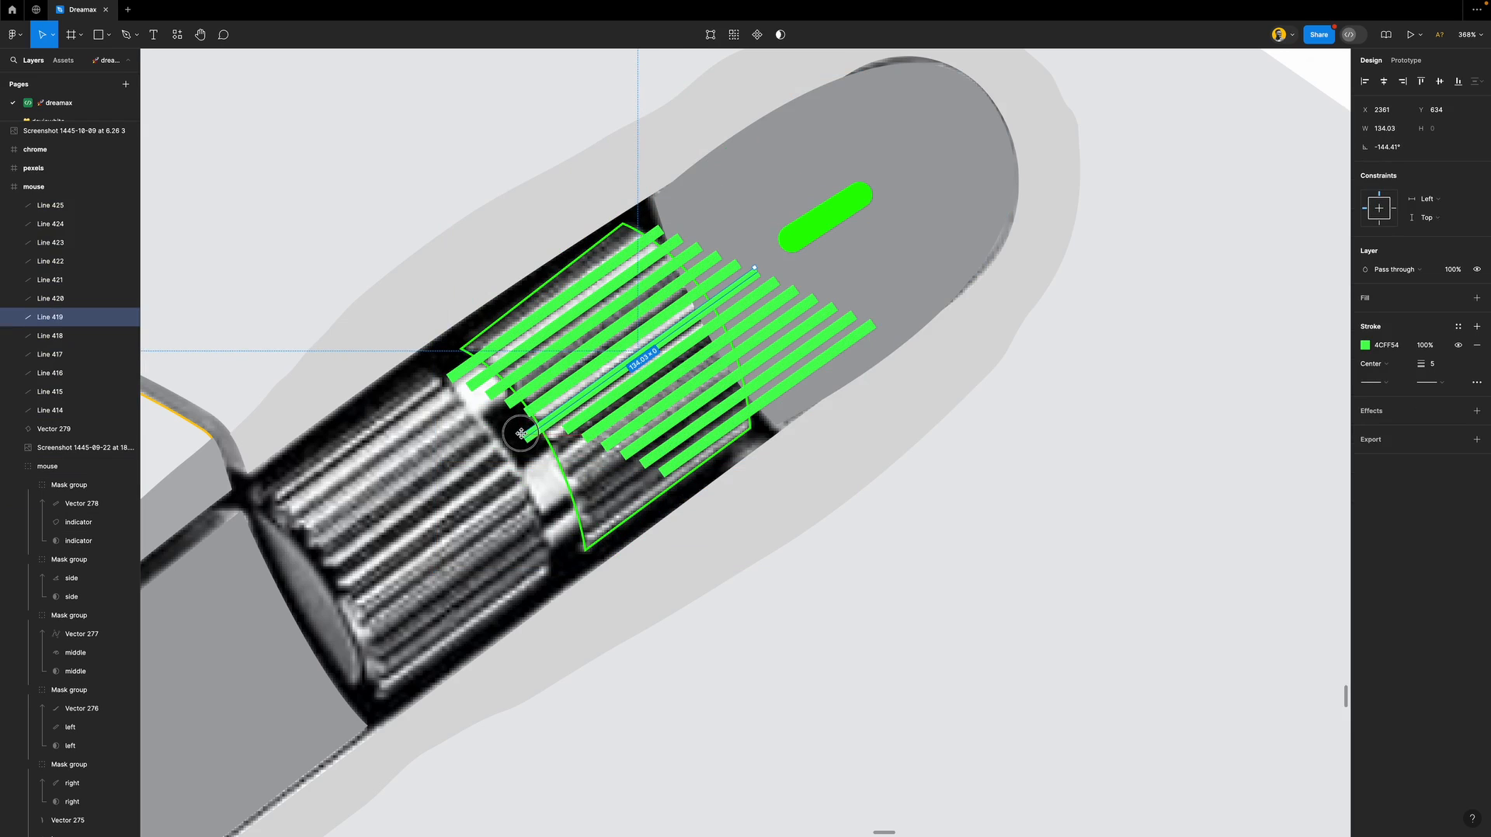
left_click(585, 427)
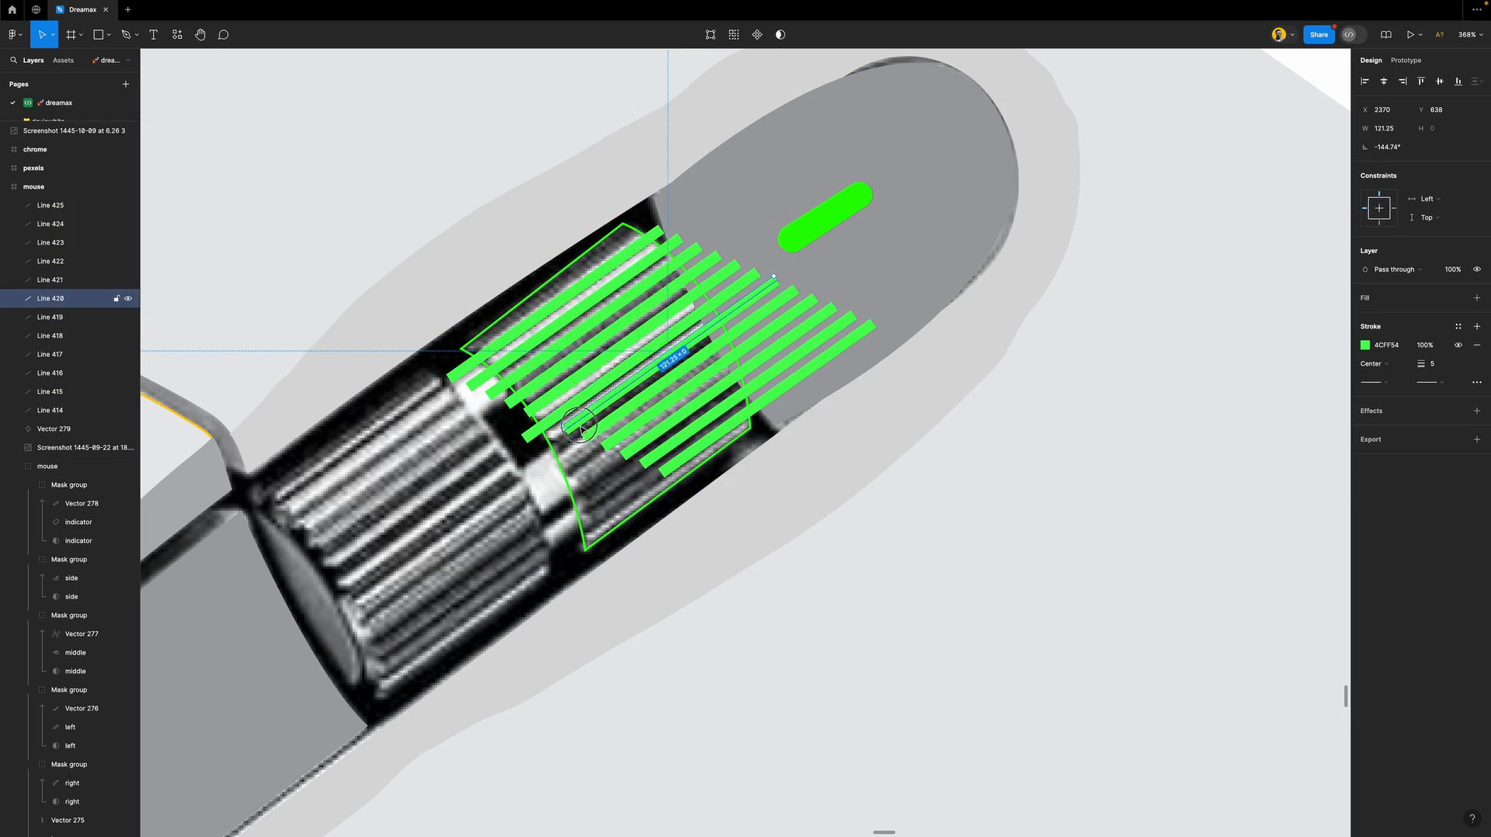
left_click(629, 419)
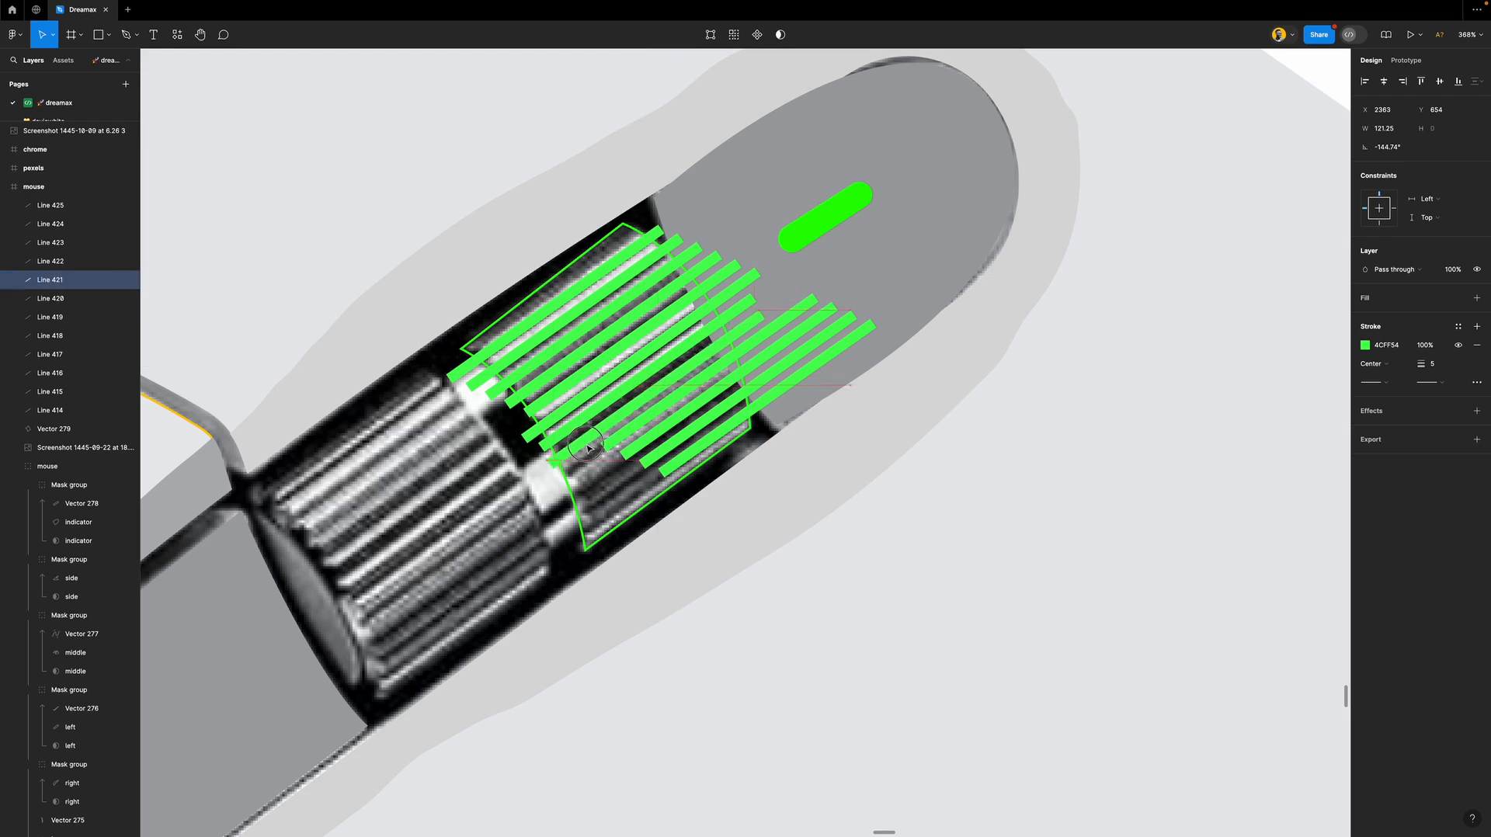
left_click(626, 440)
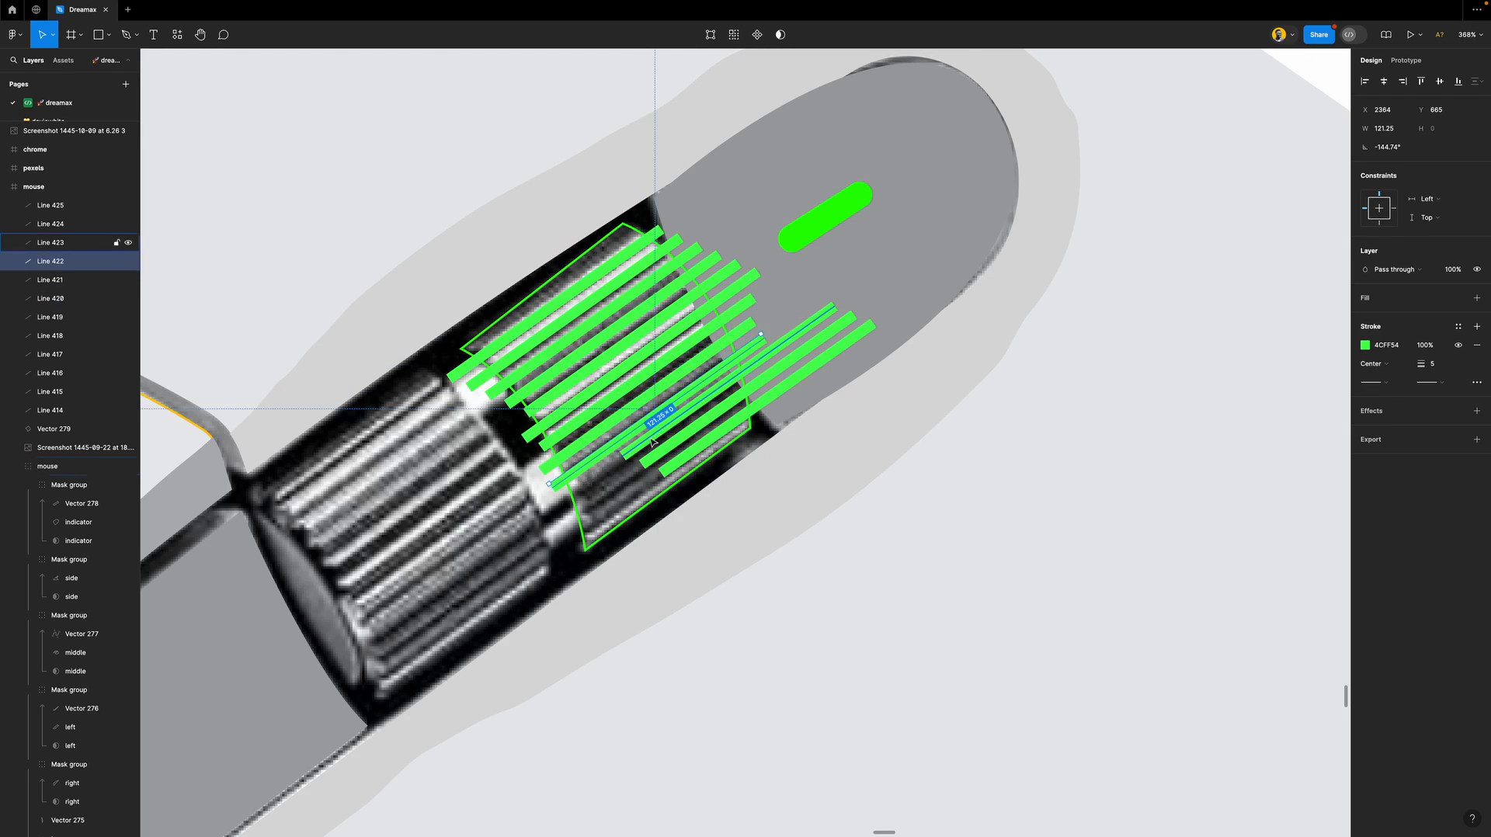
left_click(634, 458)
left_click_drag(634, 458, 594, 491)
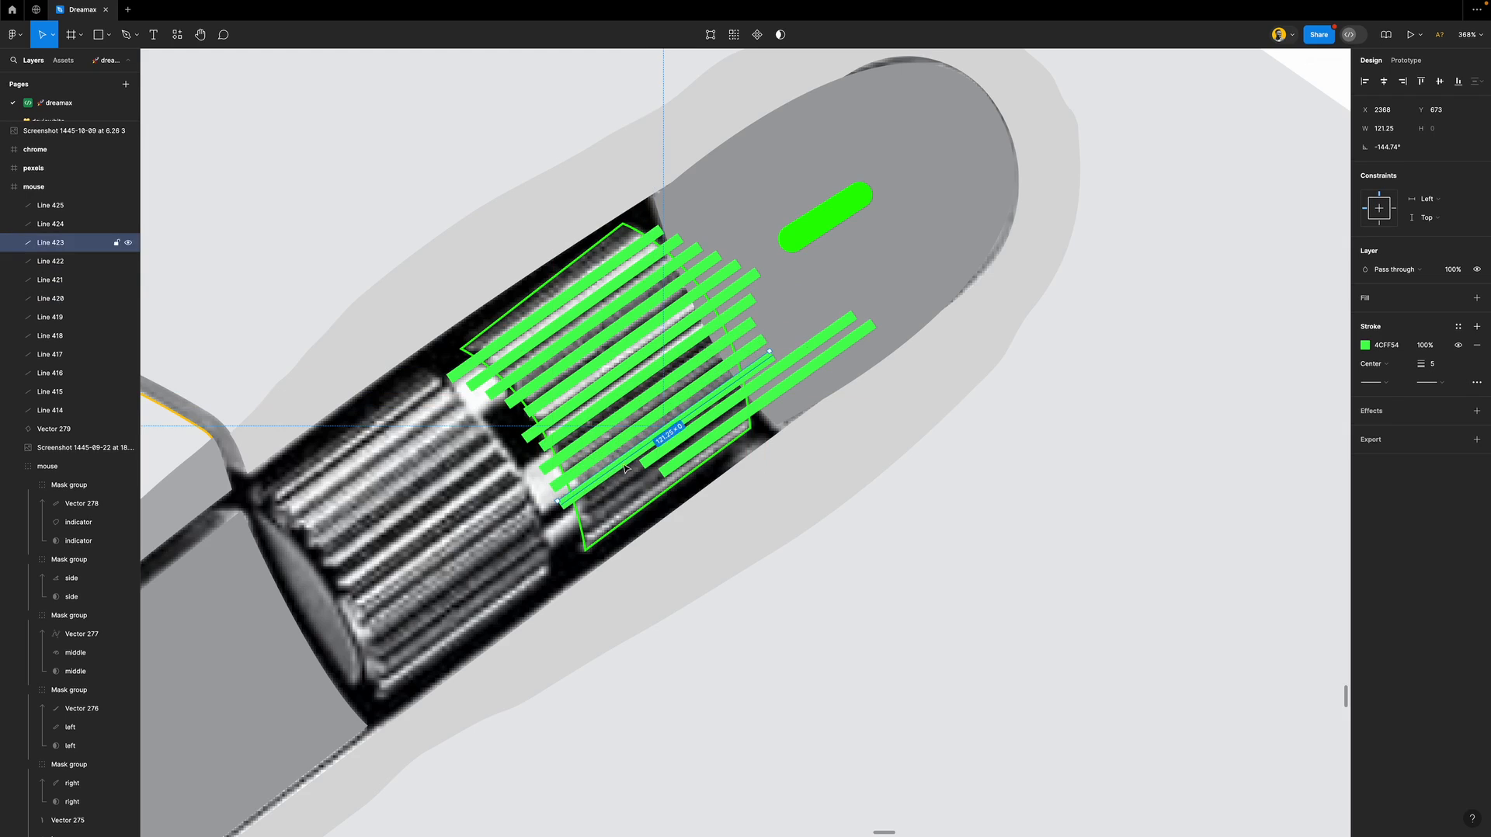
Delete the lowest rib line and move the last remaining one over the lower ribs of the traced section.
left_click(679, 465)
key("Delete")
left_click_drag(687, 434, 610, 504)
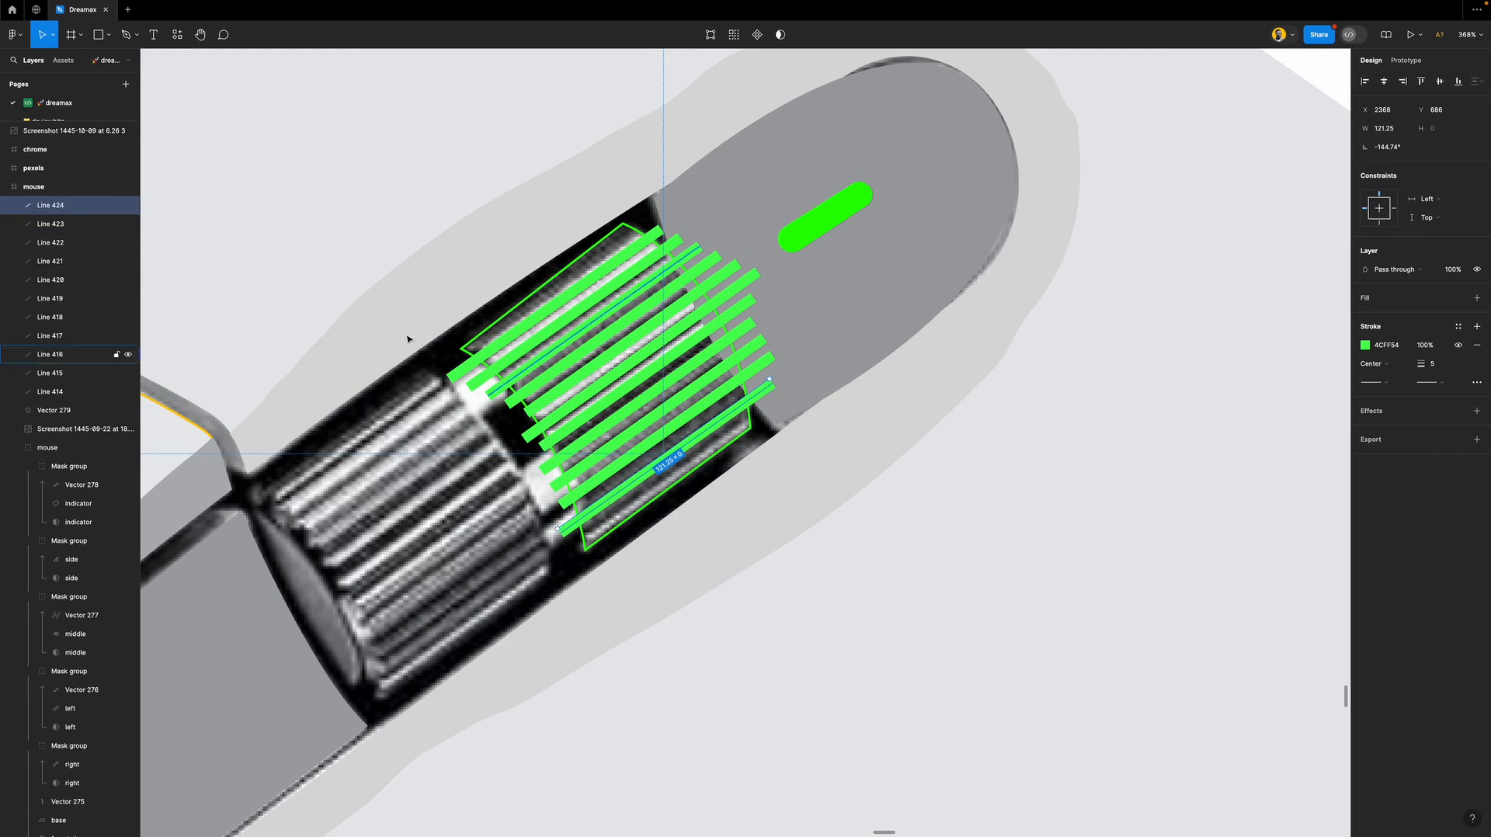
Select all eleven rib lines and combine them into one group.
left_click(55, 393, "shift")
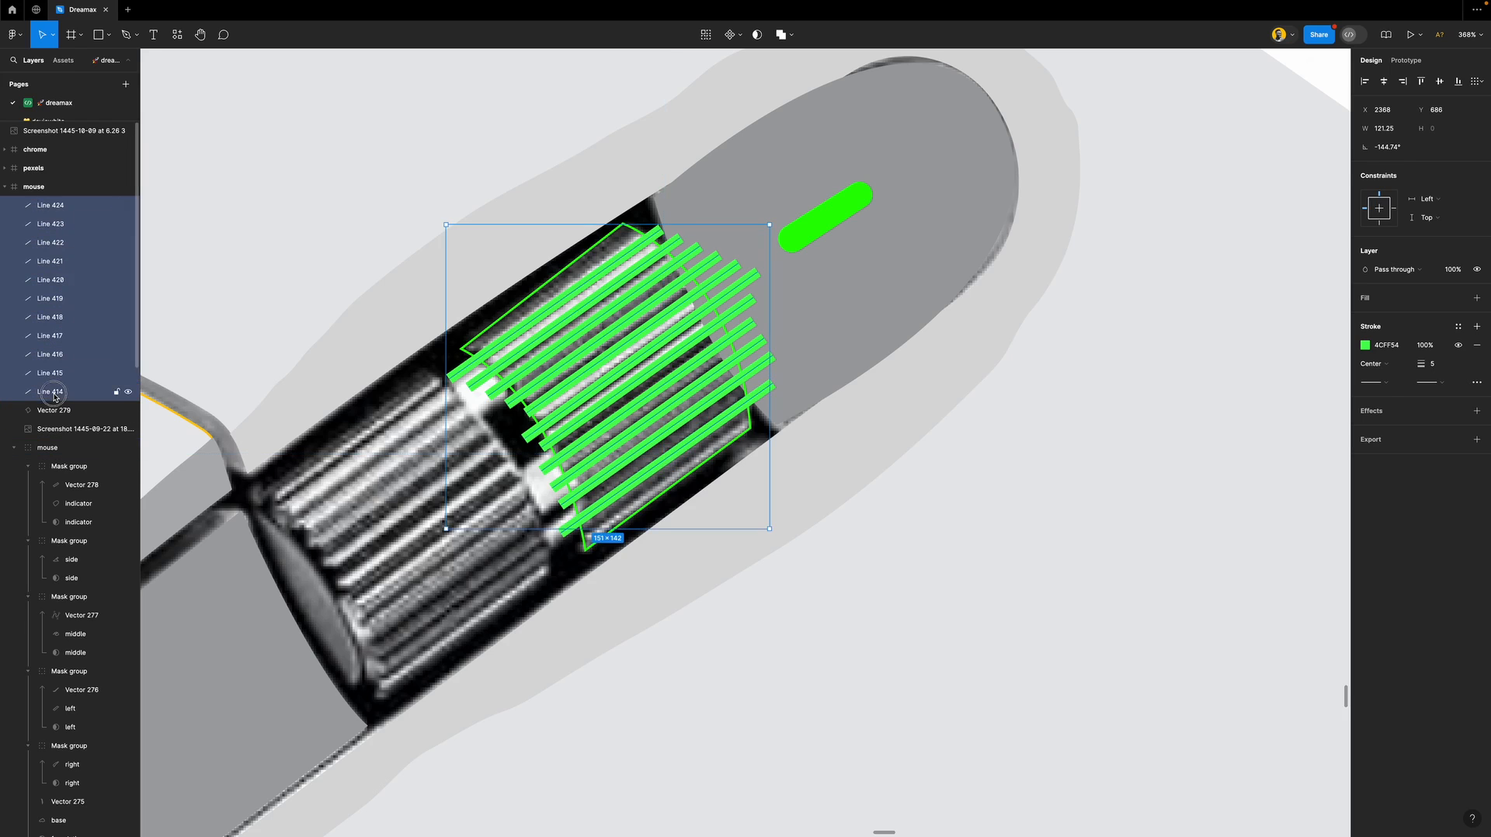
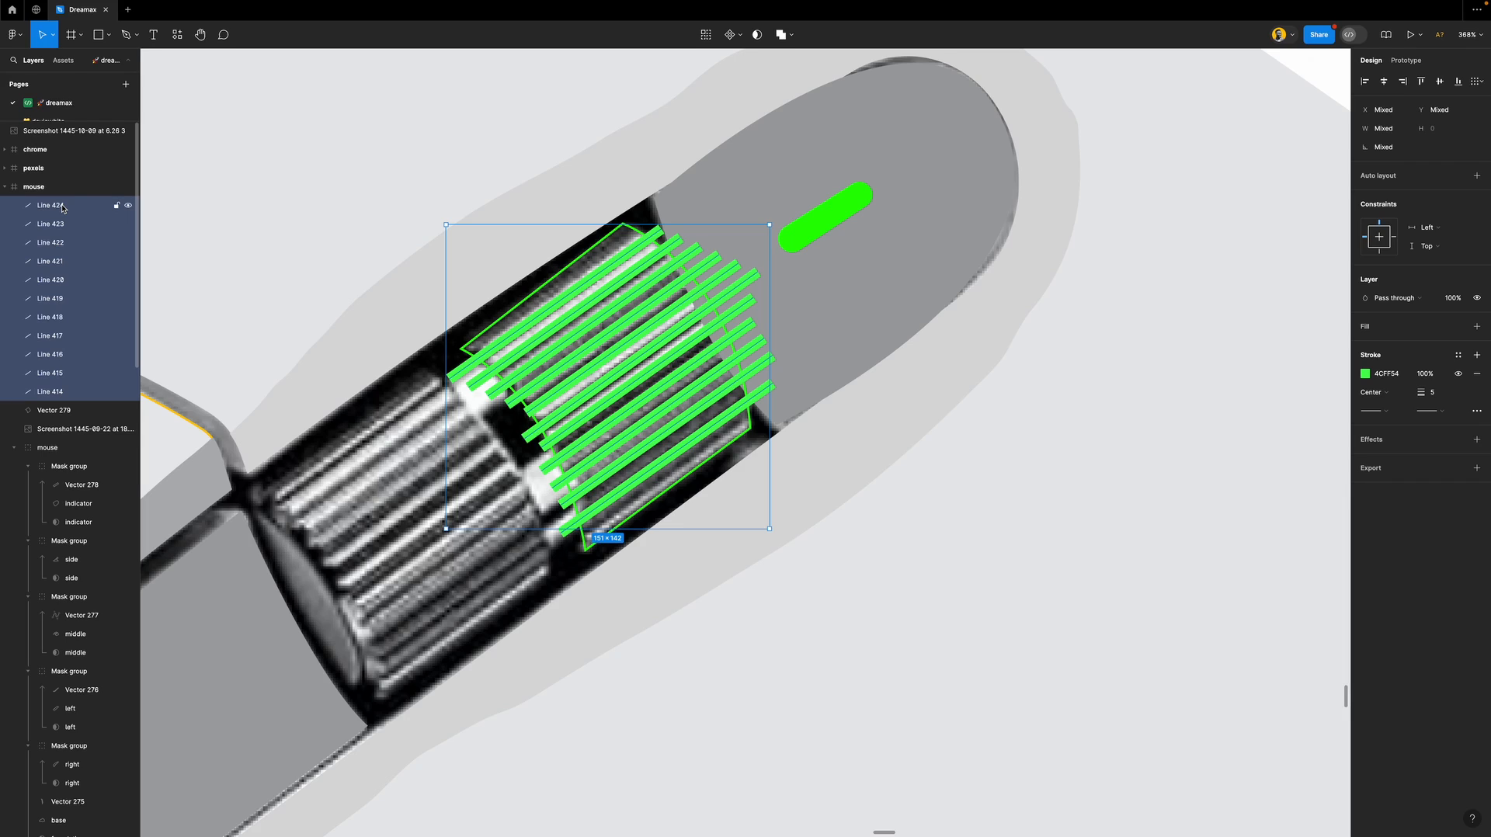
right_click(646, 311)
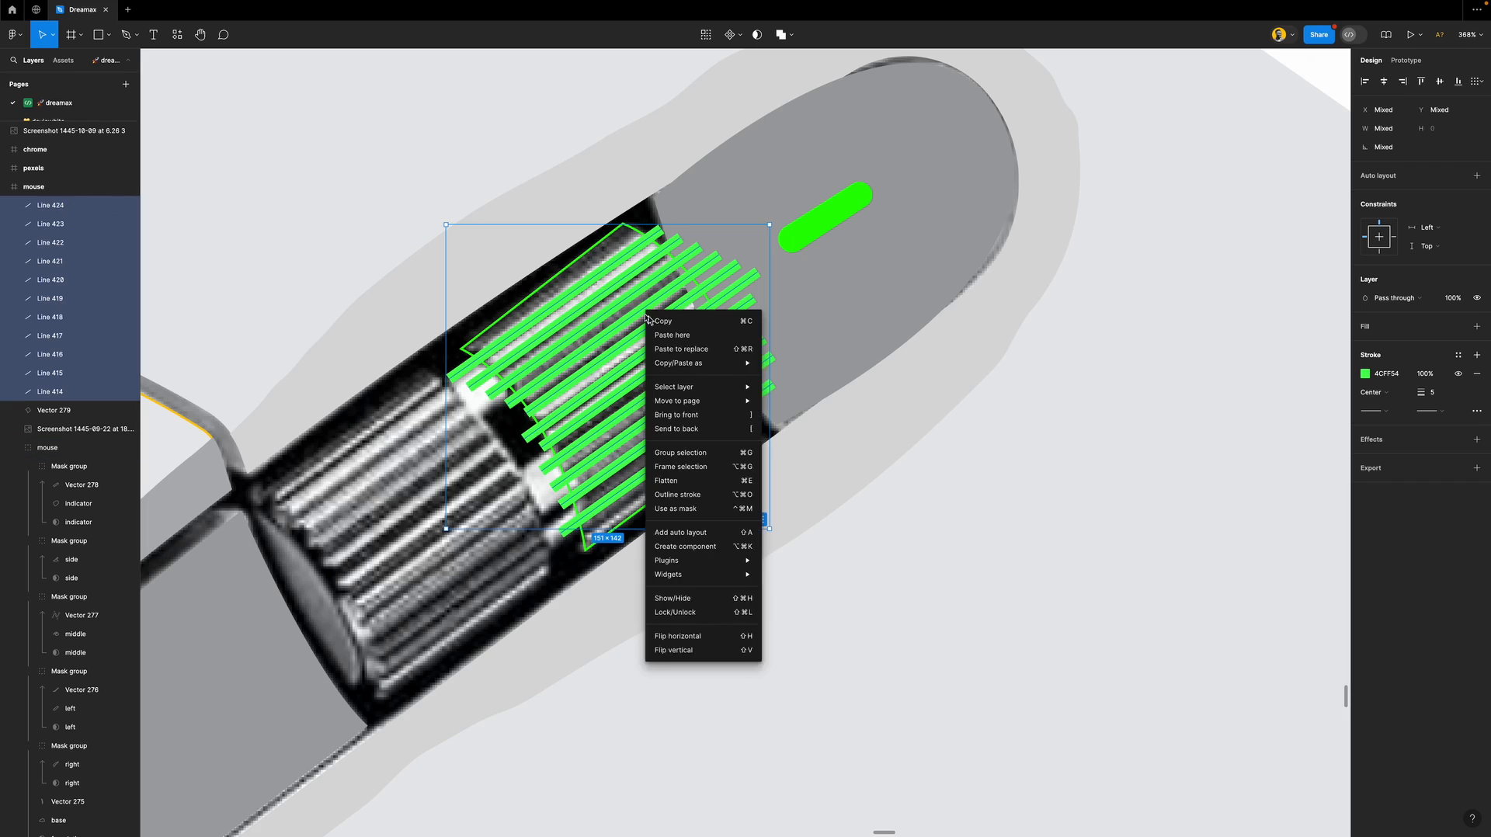
left_click(692, 469)
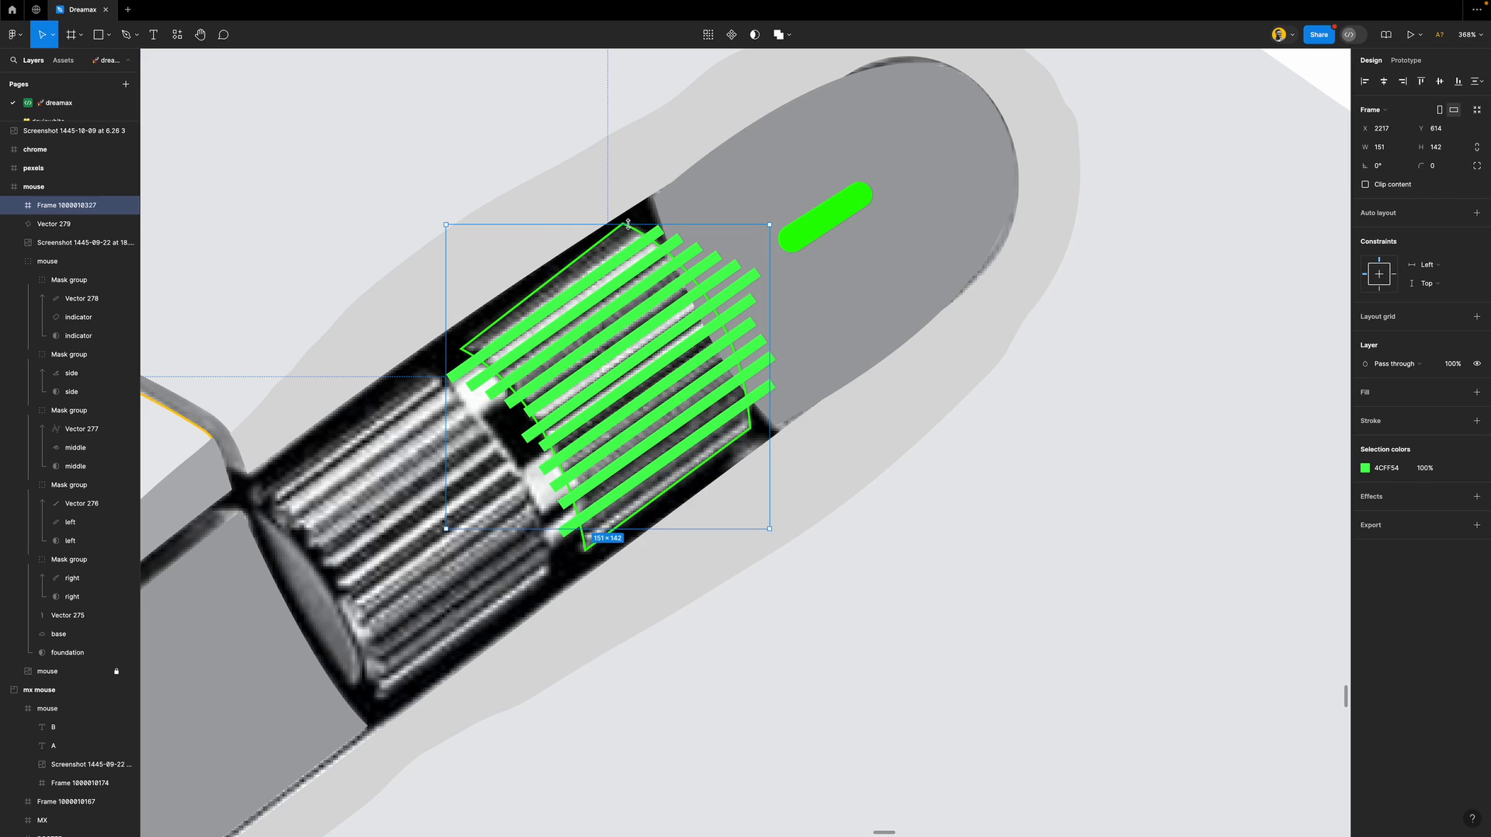
key("super+z")
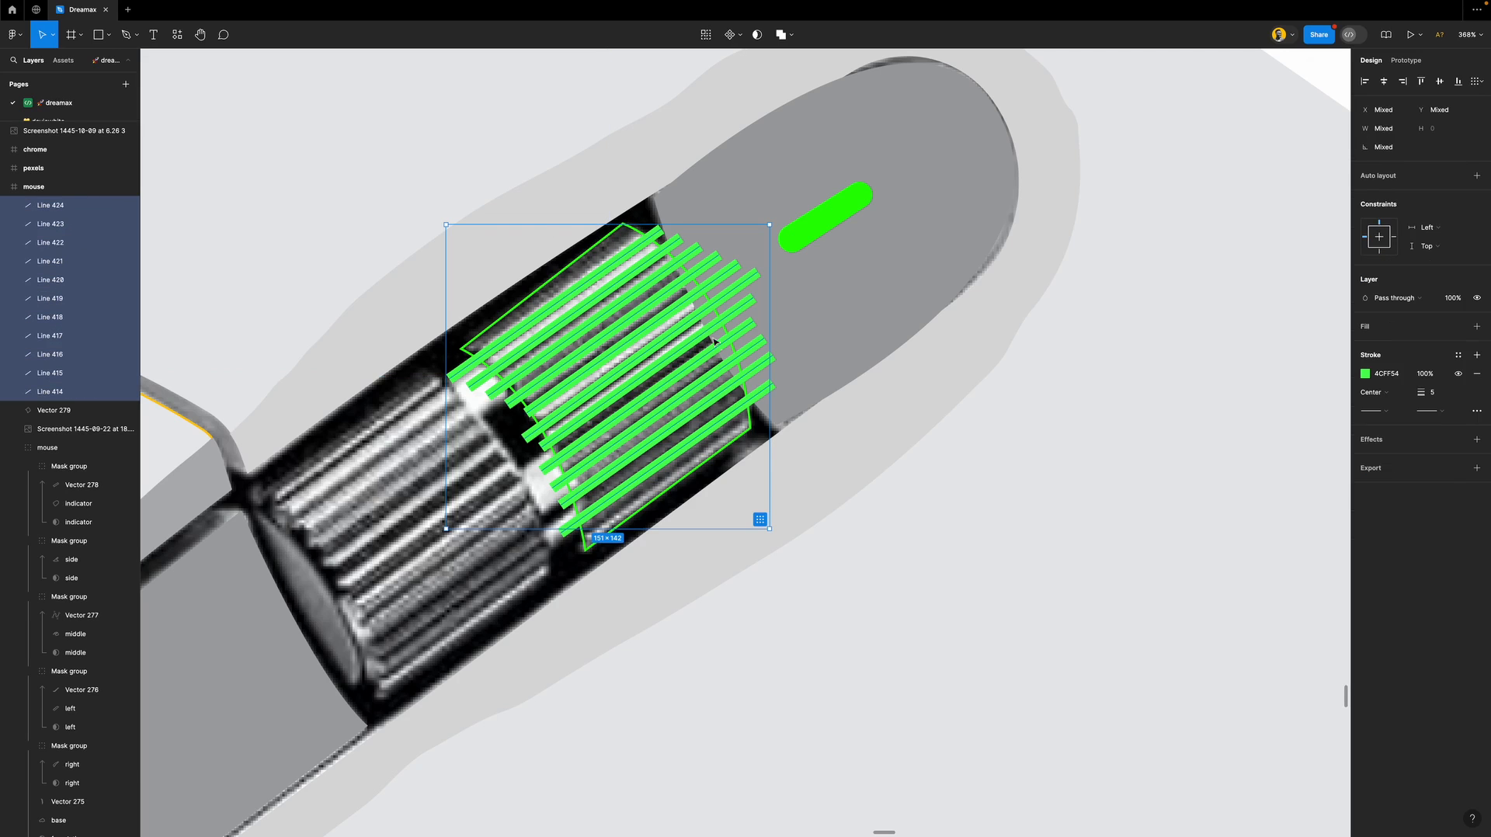
key("super+g")
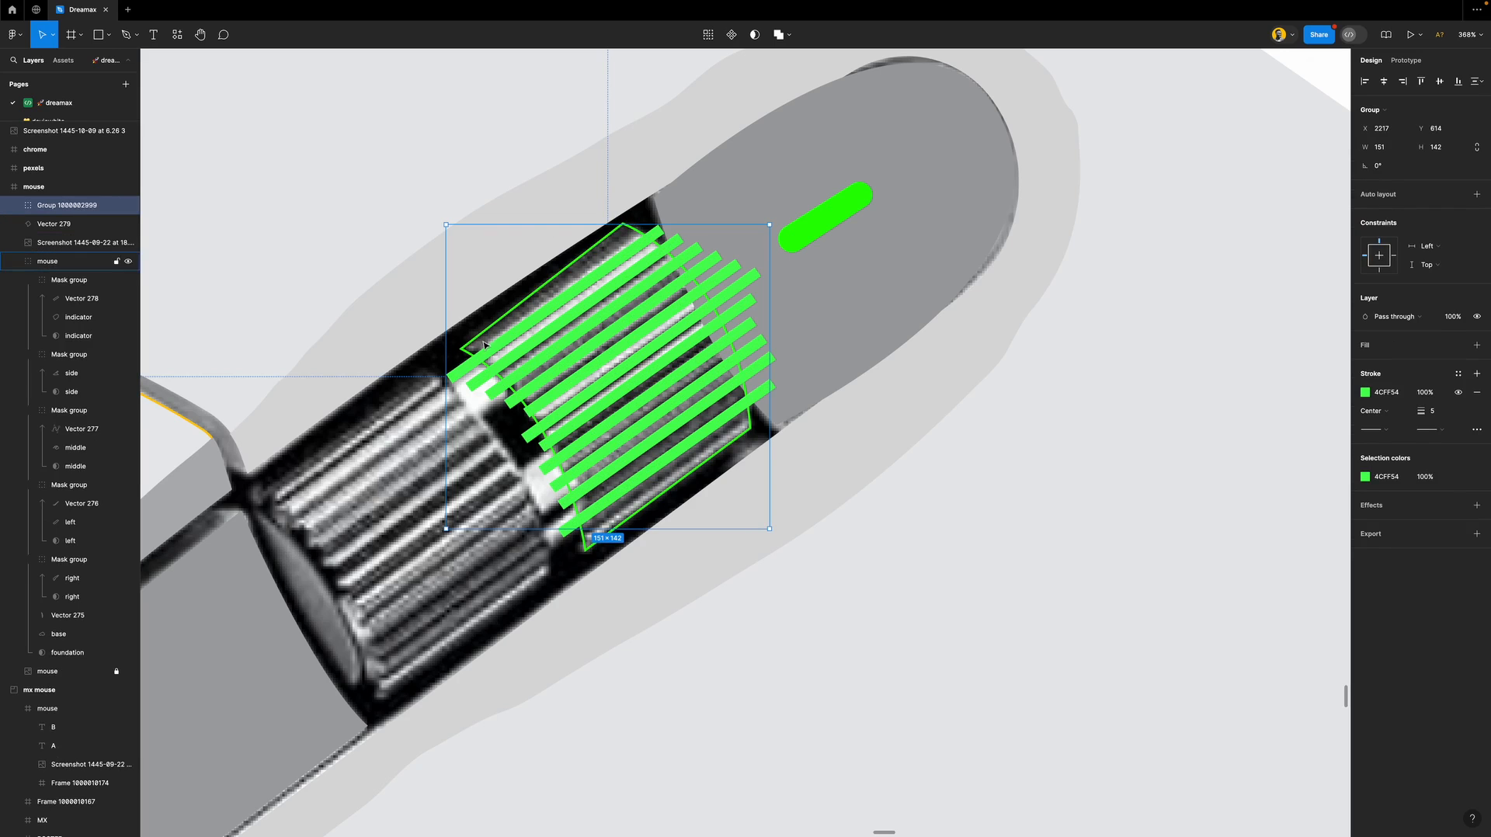
Rename the traced wheel section's vector layer as scroll.
left_click(535, 347)
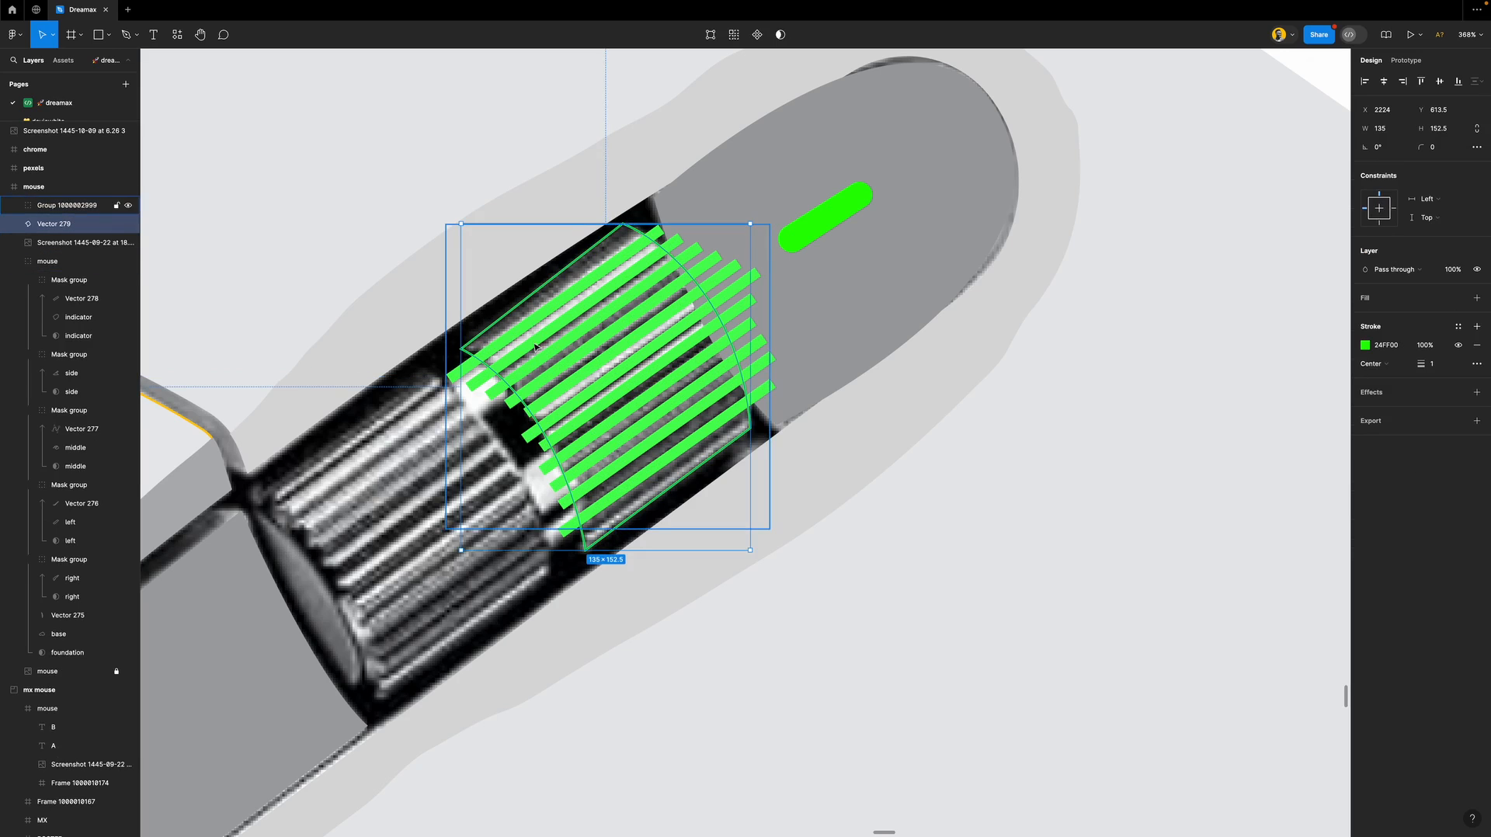
scroll(674, 340, "down", 2)
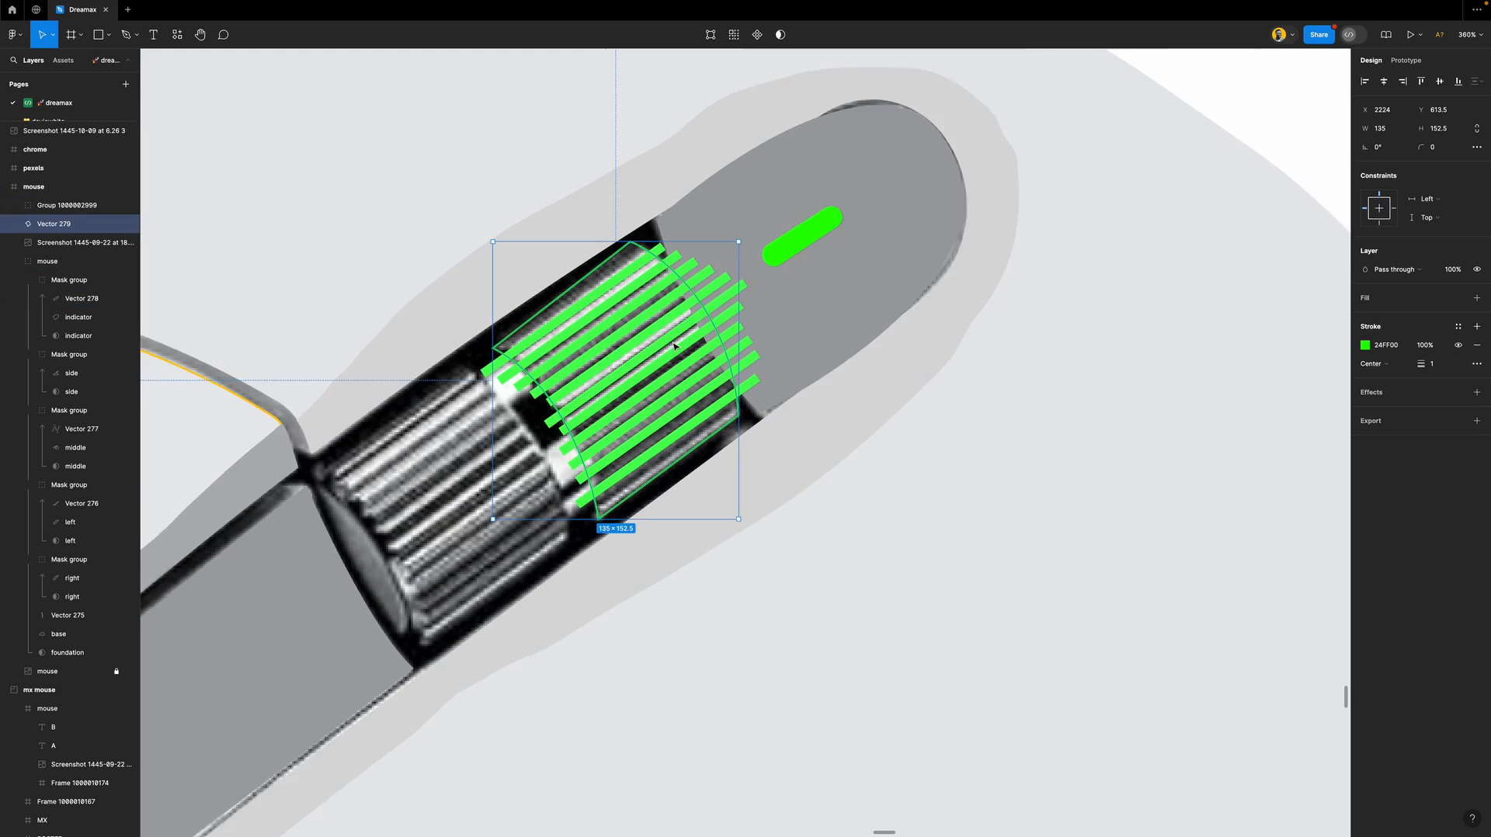
double_click(44, 229)
type("s")
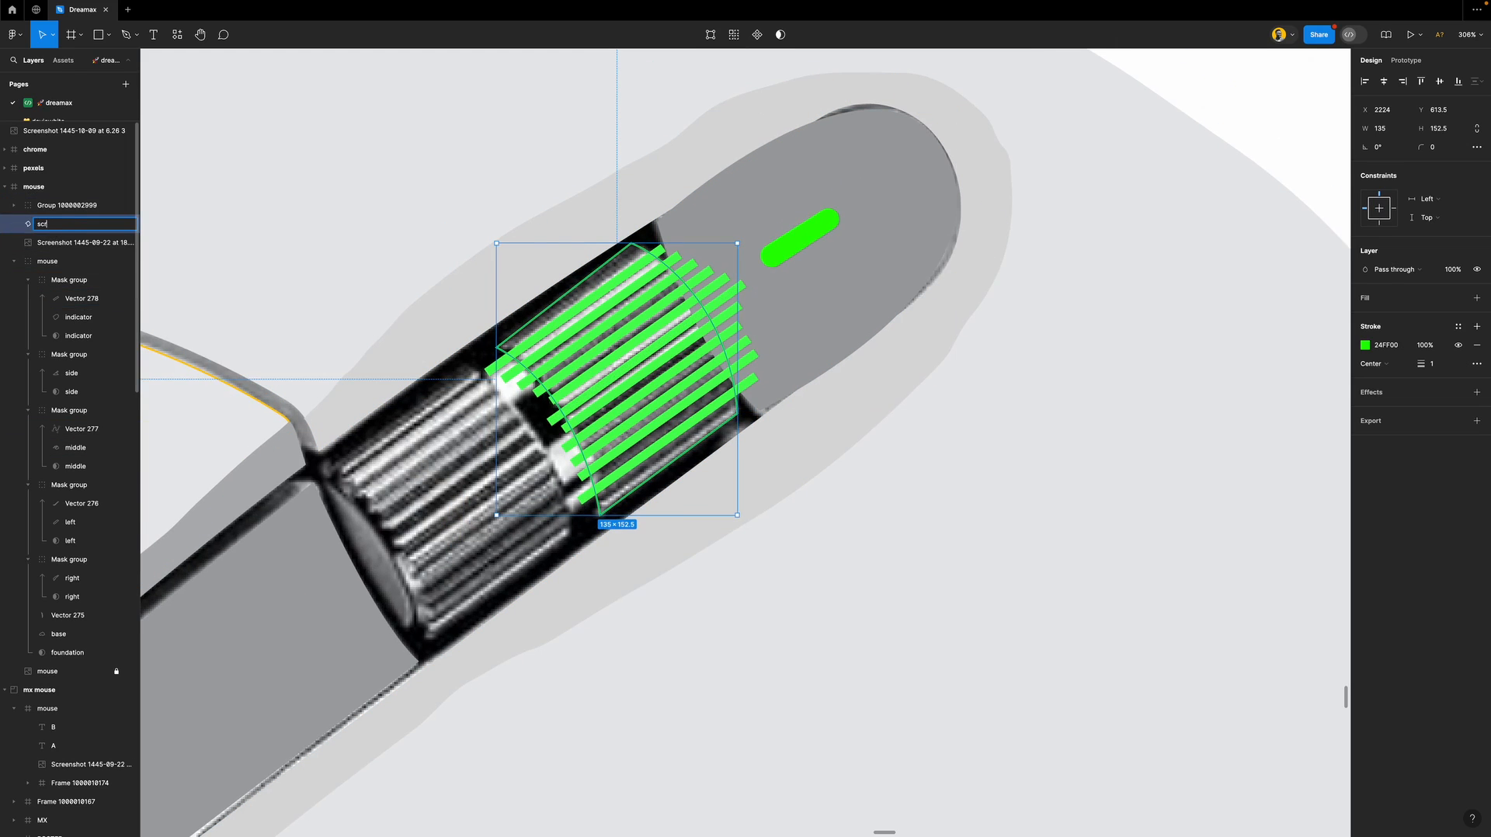
type("croll")
key("Return")
scroll(641, 358, "left", 3)
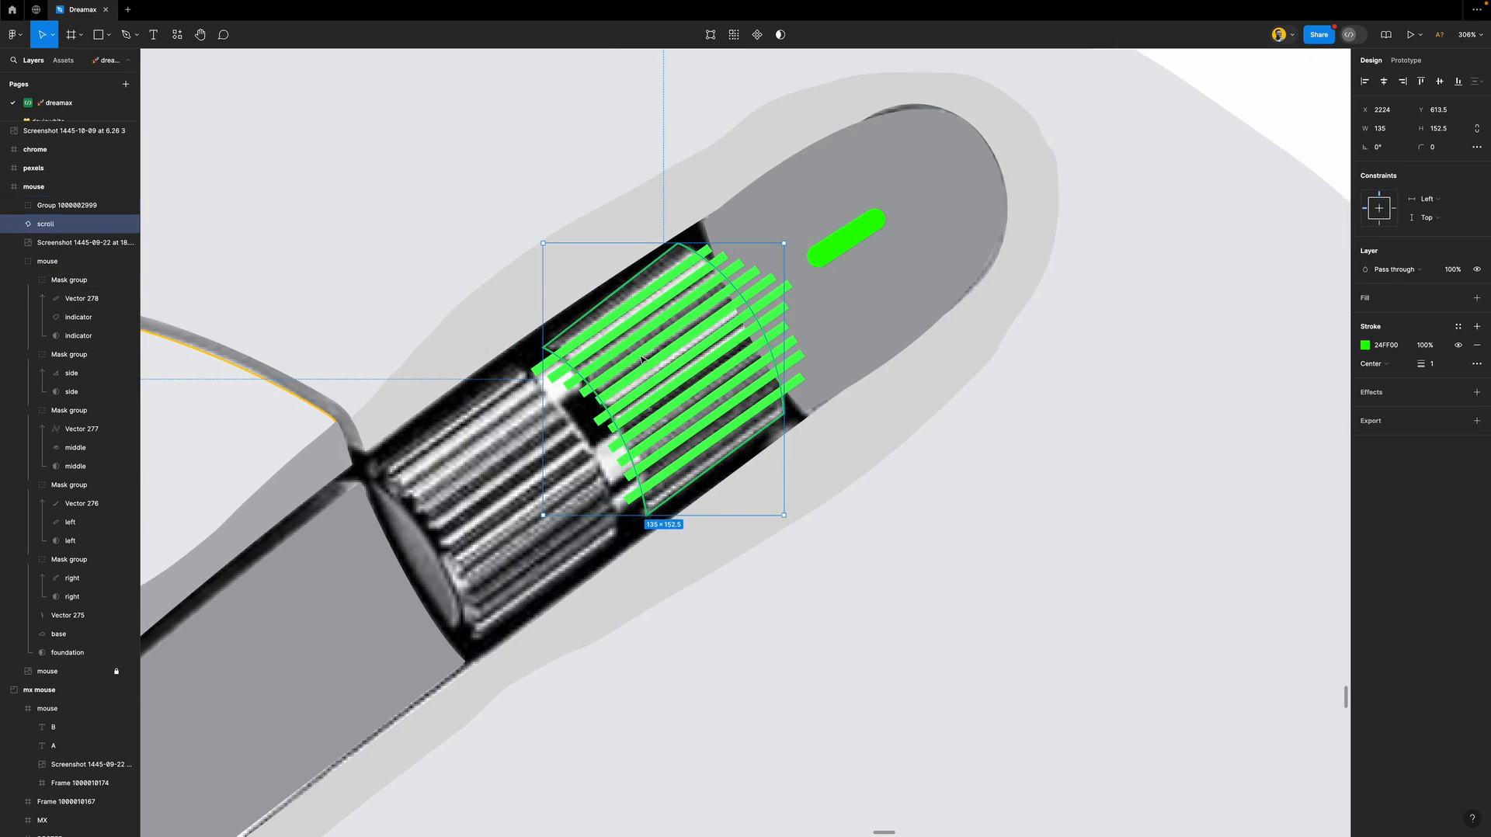
scroll(642, 359, "down", 1)
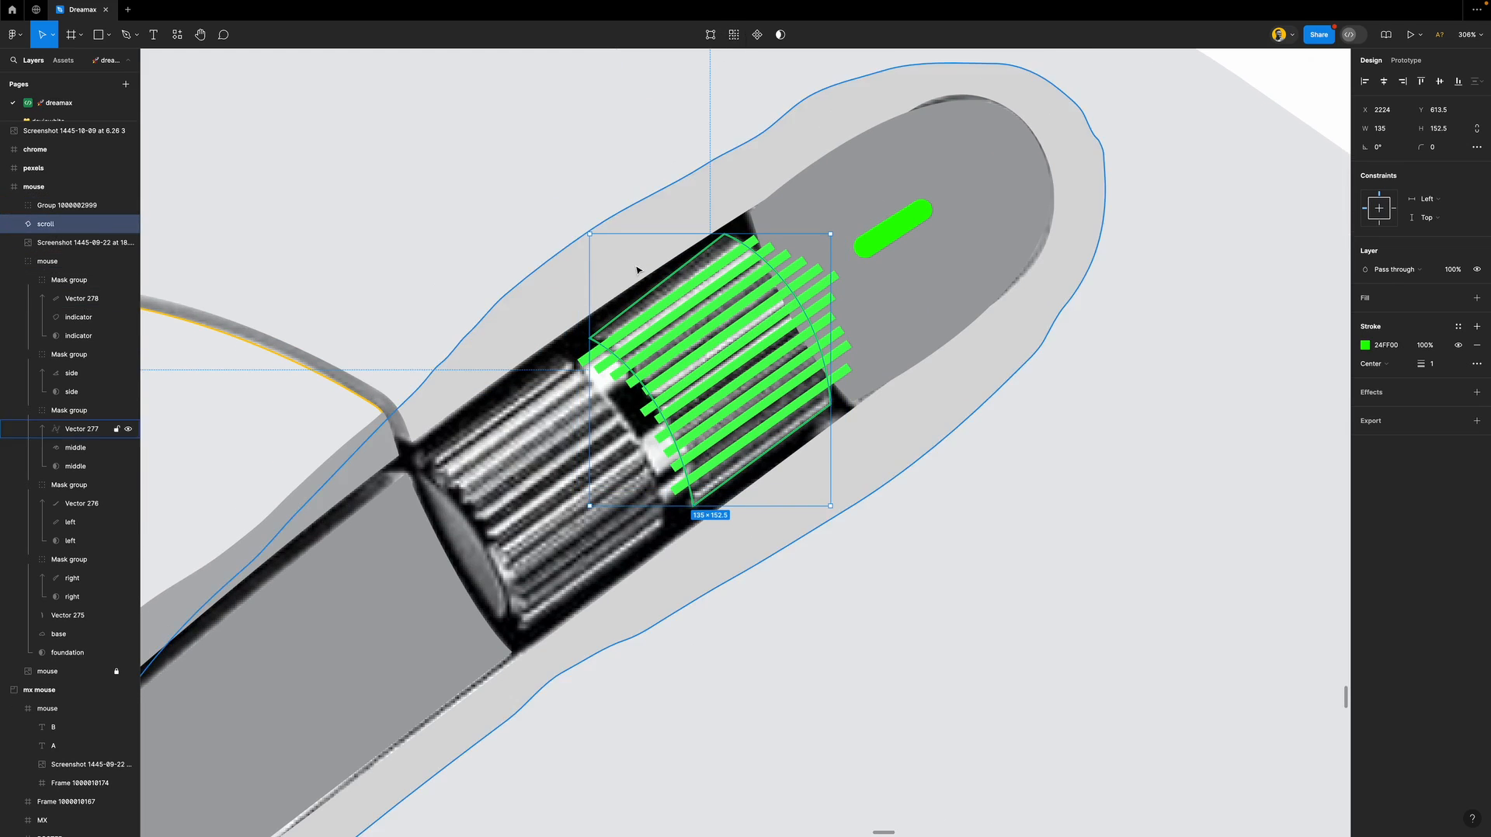
Duplicate the scroll shape and turn the two copies into a mask group.
key("super+d")
left_click(66, 245, "shift")
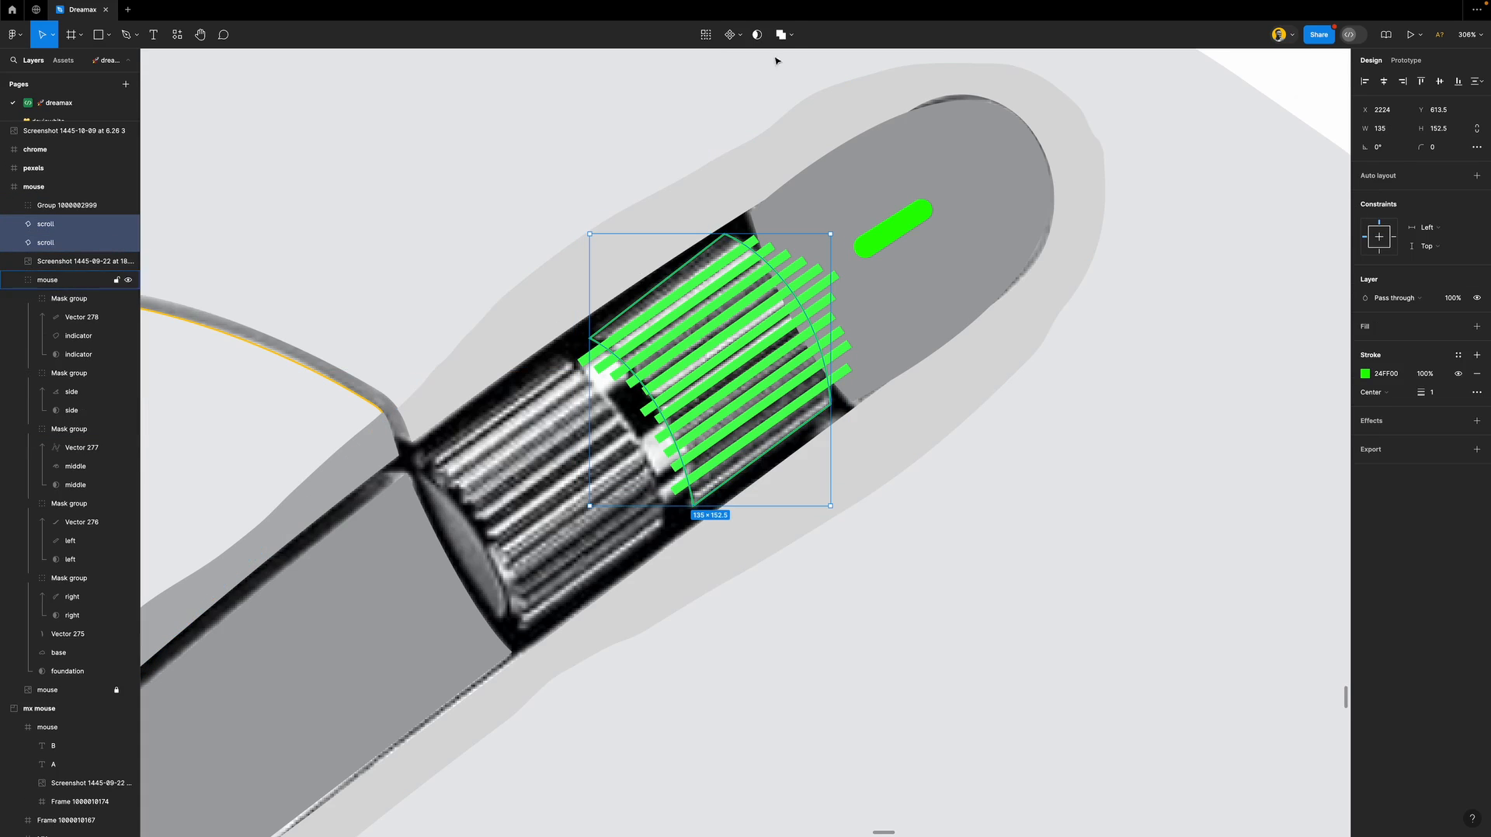
left_click(757, 34)
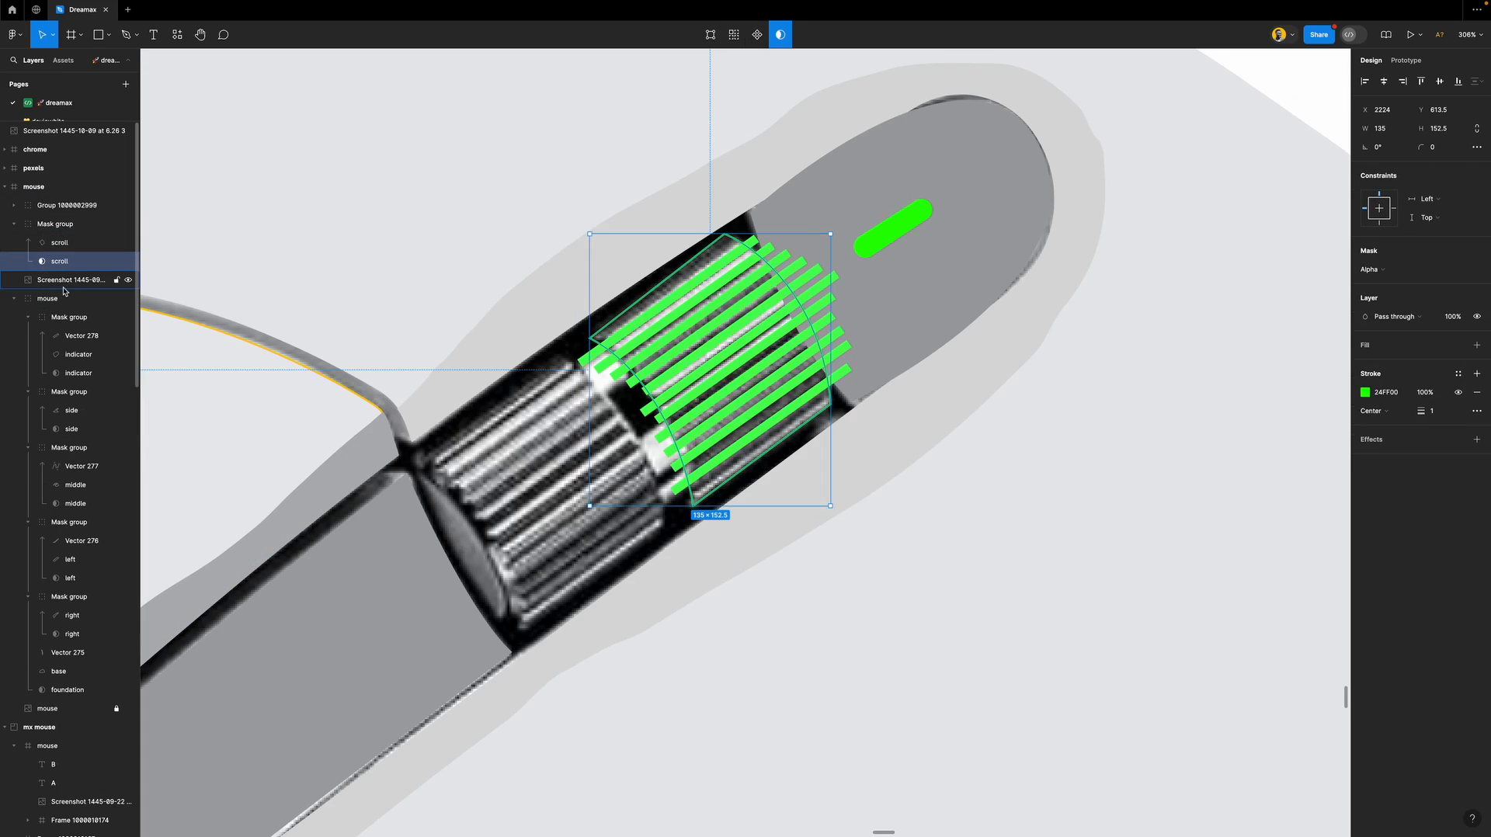
Rename the group of rib lines as lines and place it inside the mask group above the scroll shapes.
left_click(71, 206)
double_click(72, 207)
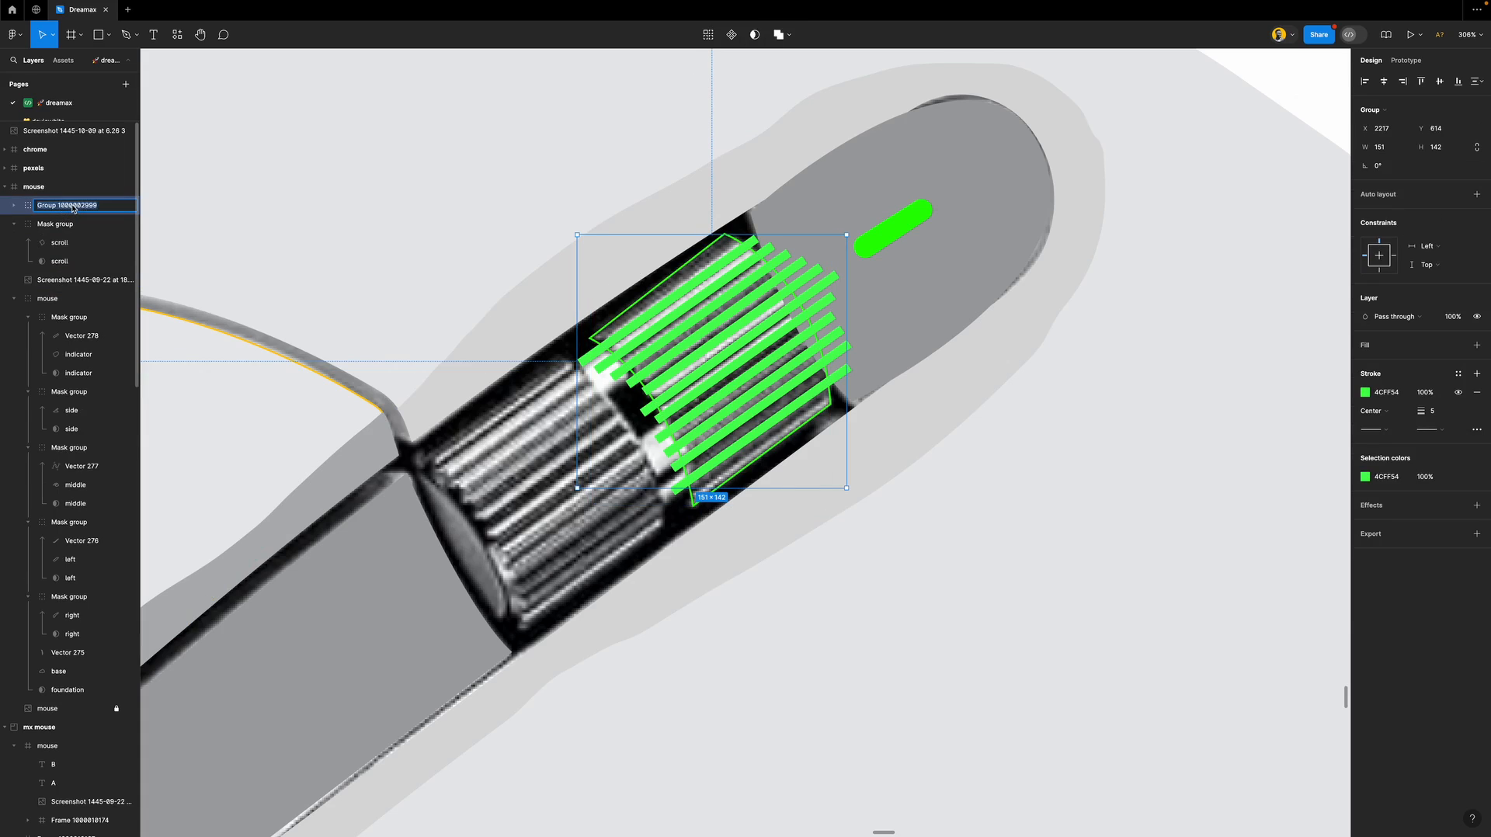
type("lines")
key("Return")
left_click_drag(55, 210, 83, 243)
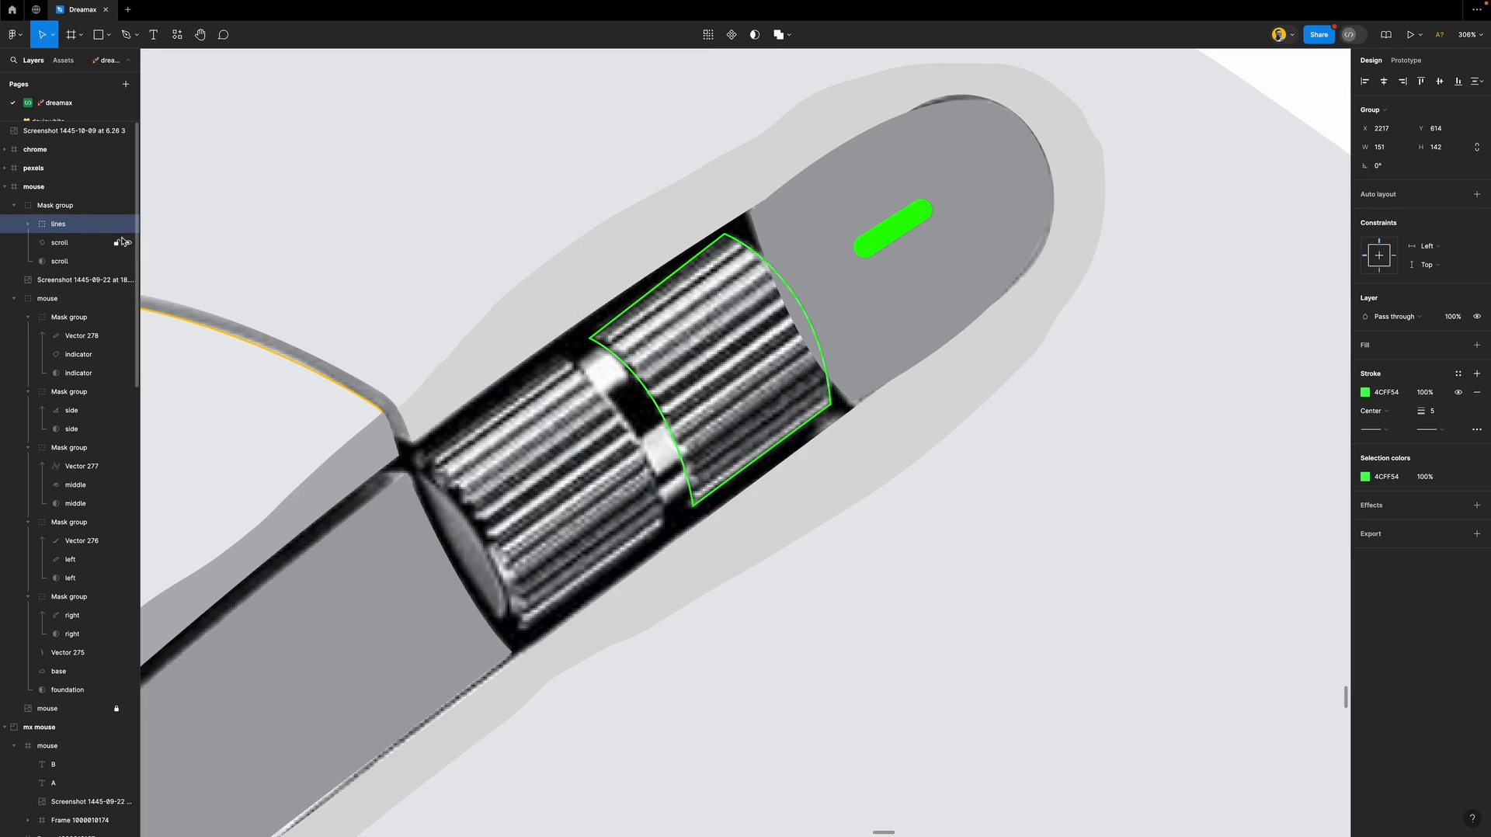
Add a D9D9D9 fill to both scroll shapes and remove the green outline from the upper one.
left_click(82, 260)
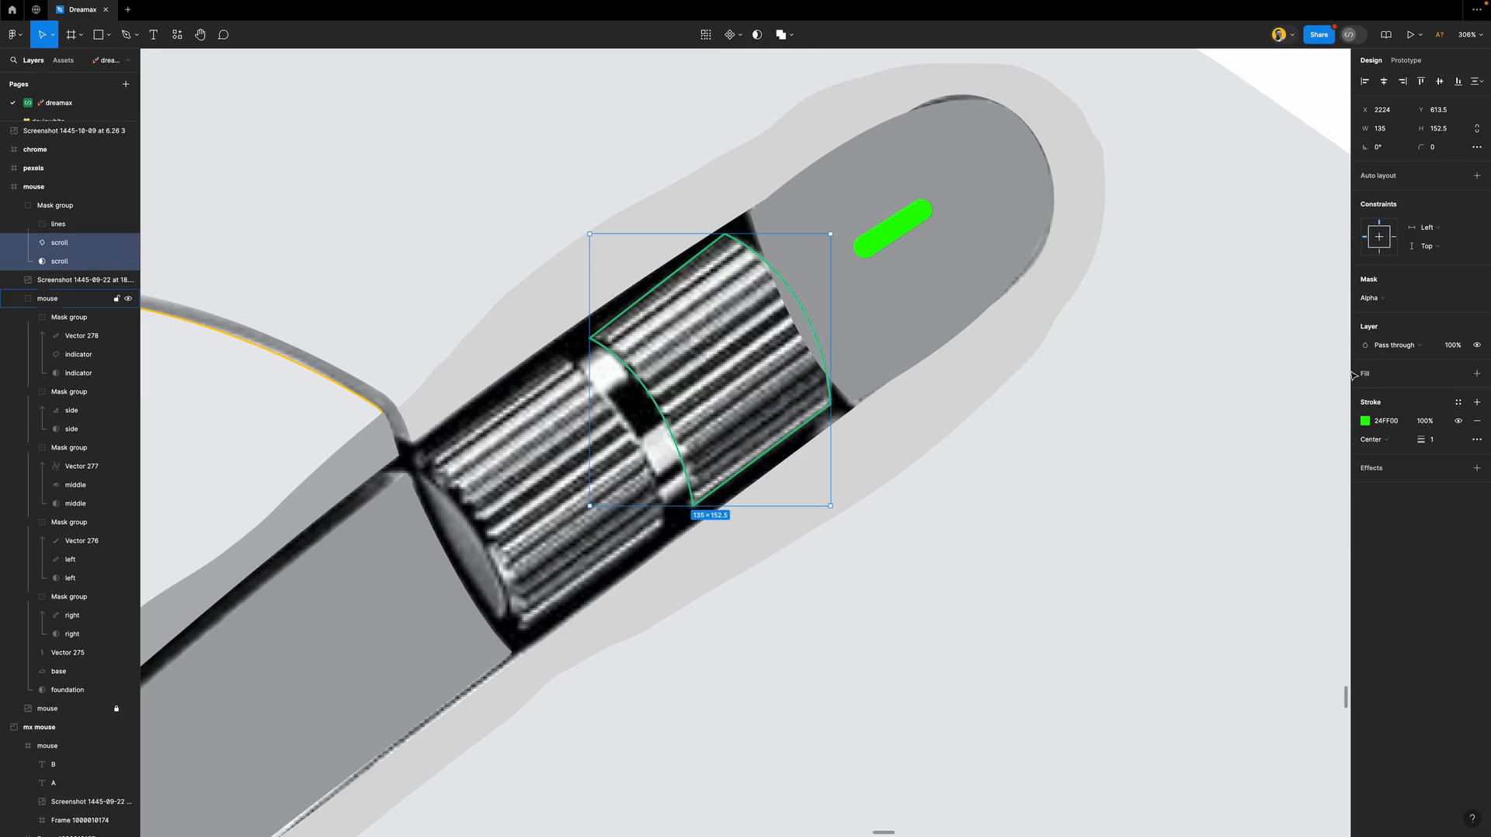
left_click(1403, 375)
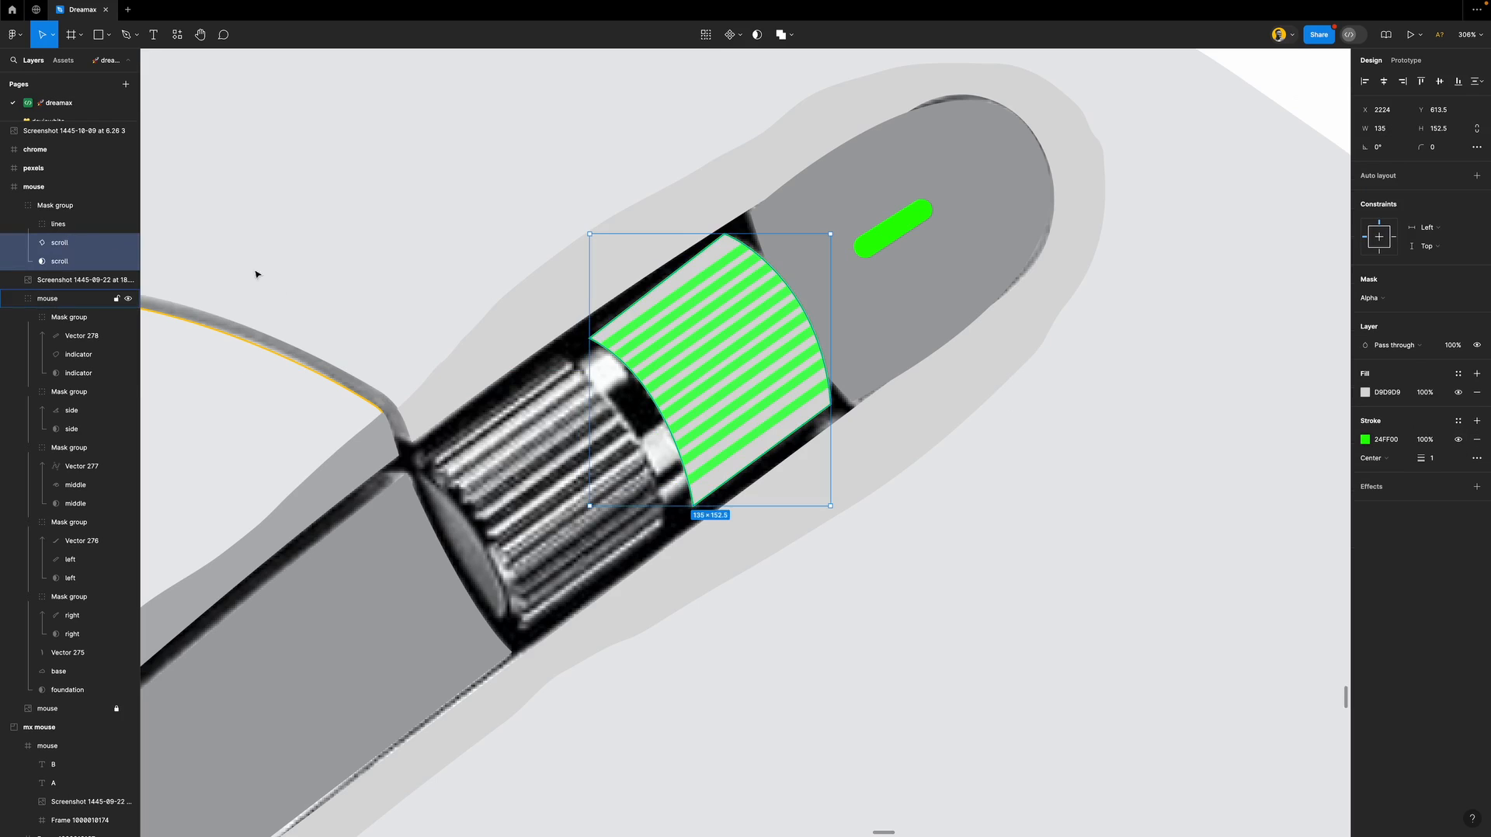
left_click(62, 243)
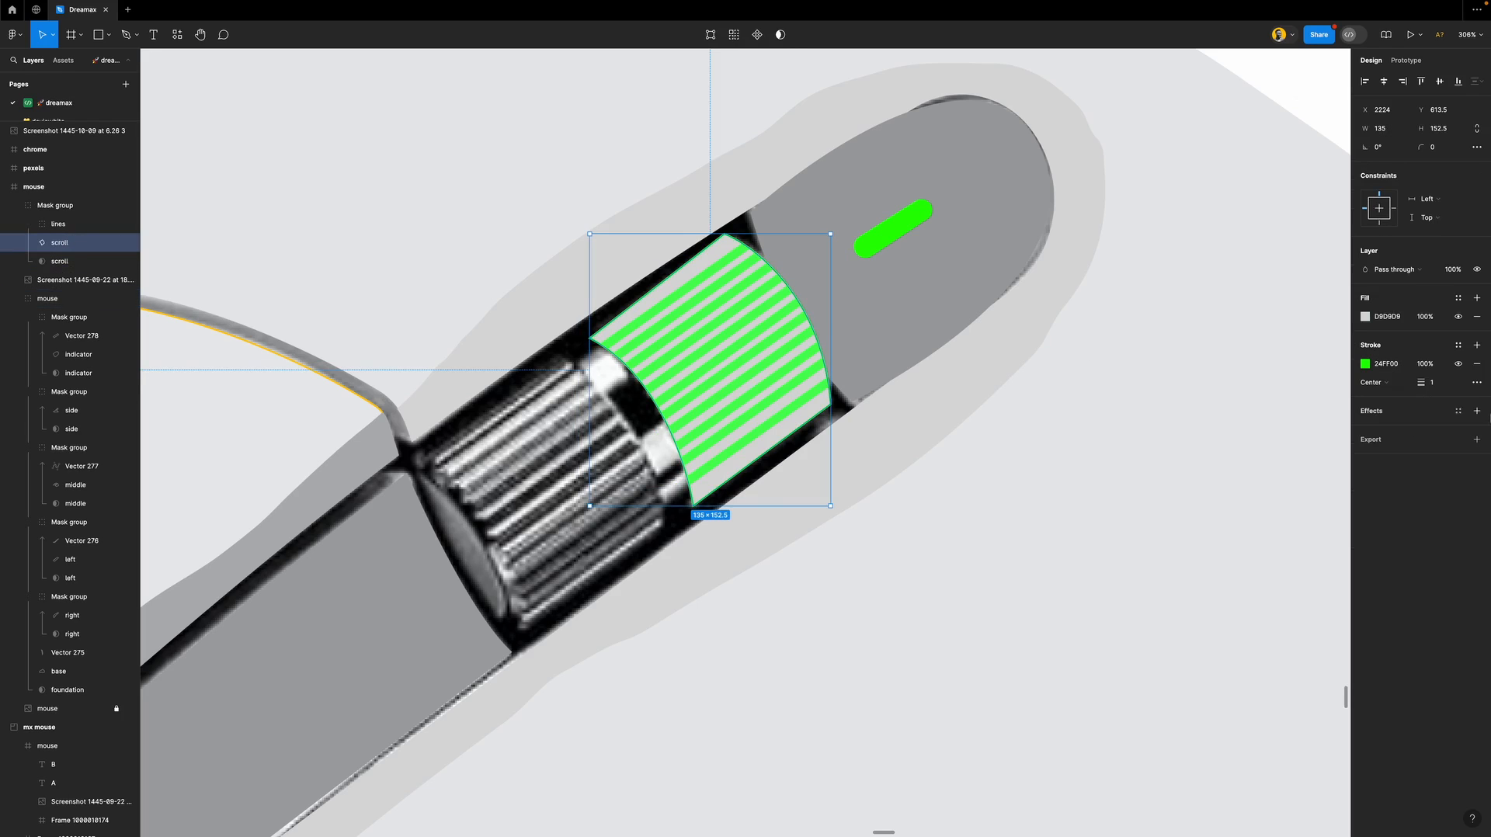
left_click(1478, 367)
left_click(908, 537)
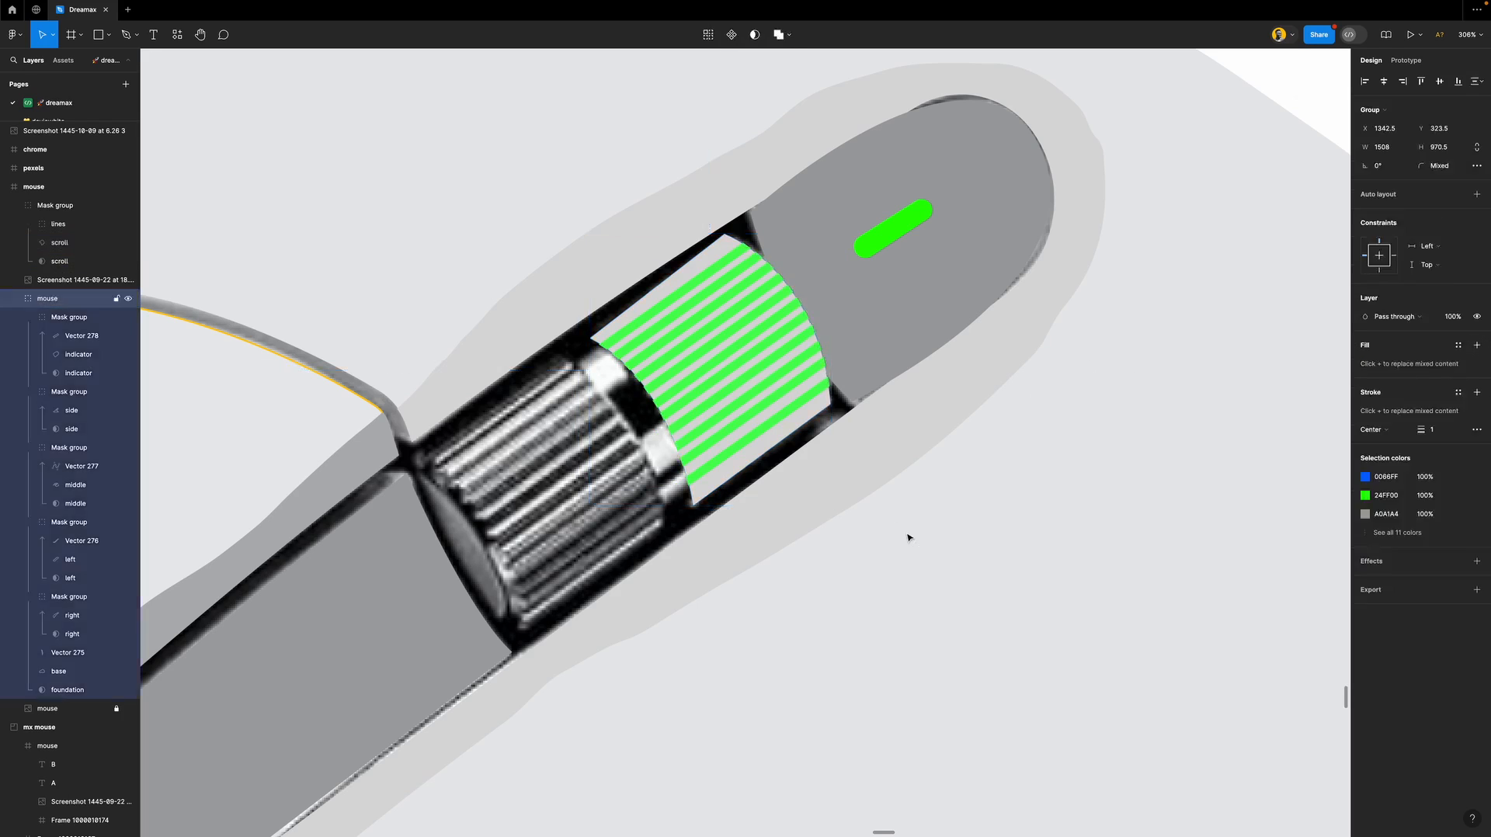
left_click(697, 358)
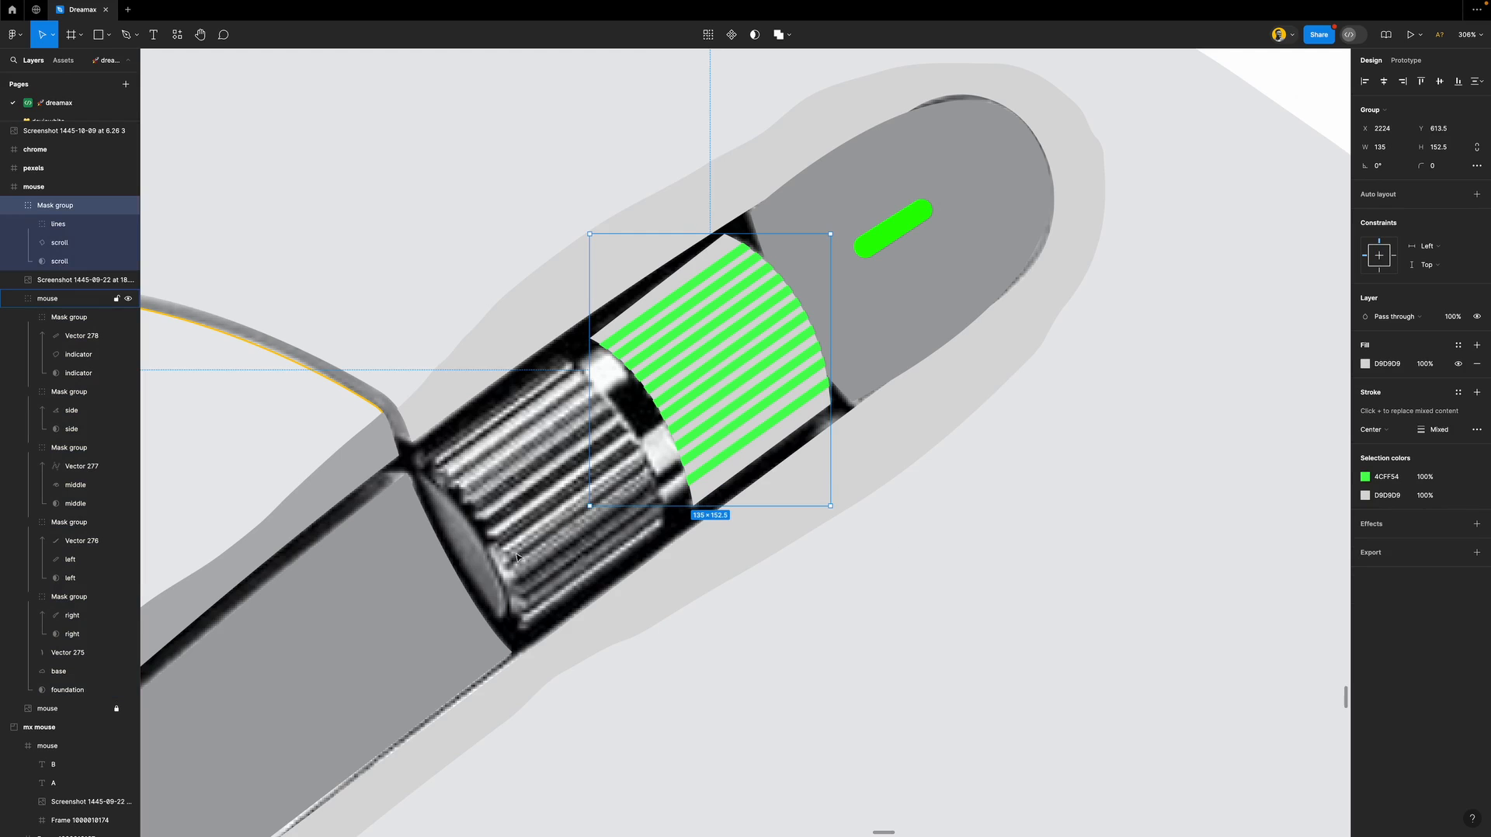
Try to fit an ellipse about 127 × 103, rotated about 25°, over the oval end face of the untraced wheel section.
scroll(517, 555, "down", 3)
scroll(489, 536, "left", 4)
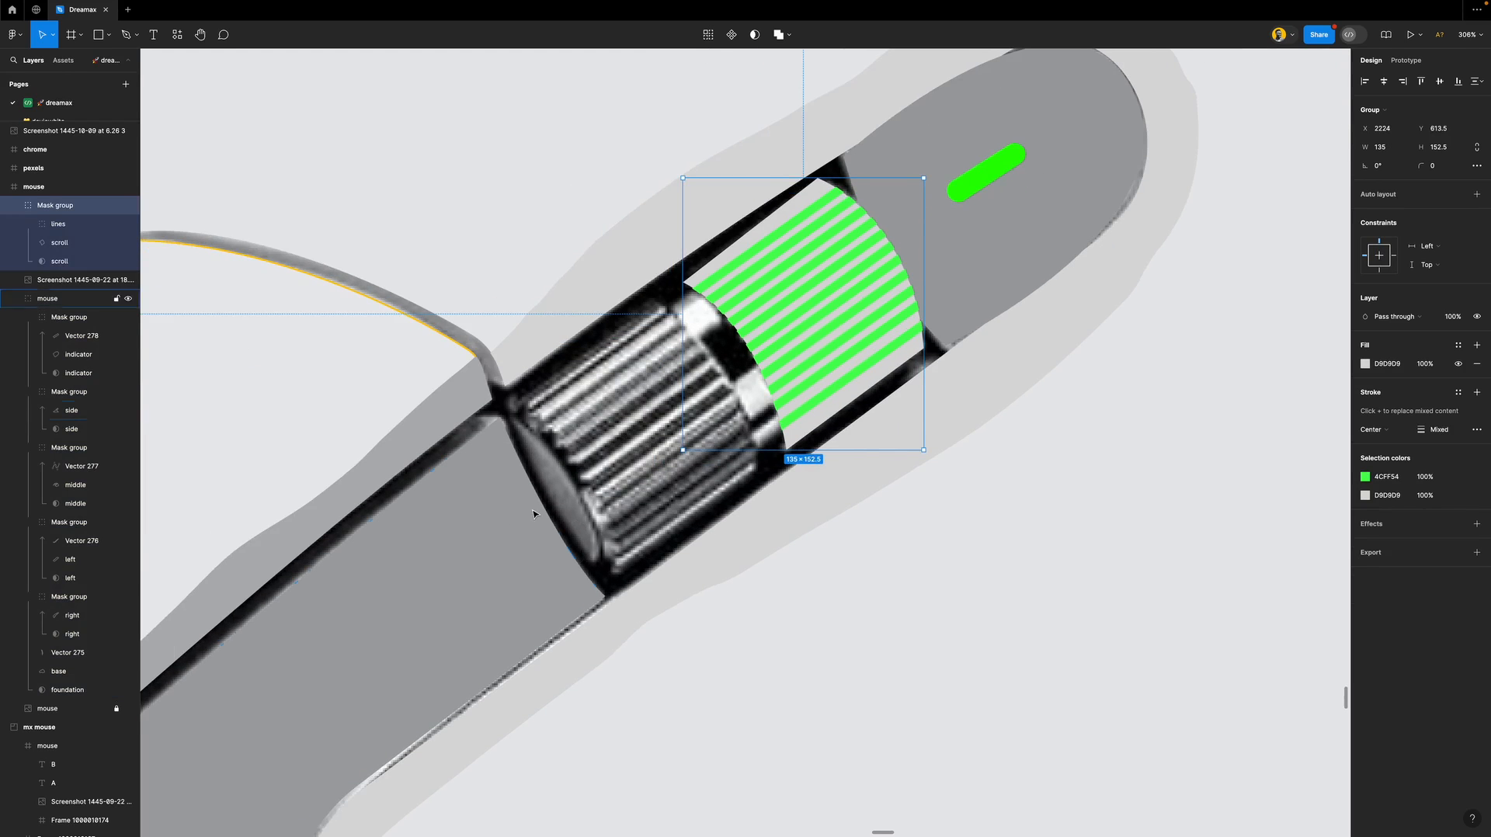
scroll(533, 513, "up", 5)
scroll(564, 468, "down", 5)
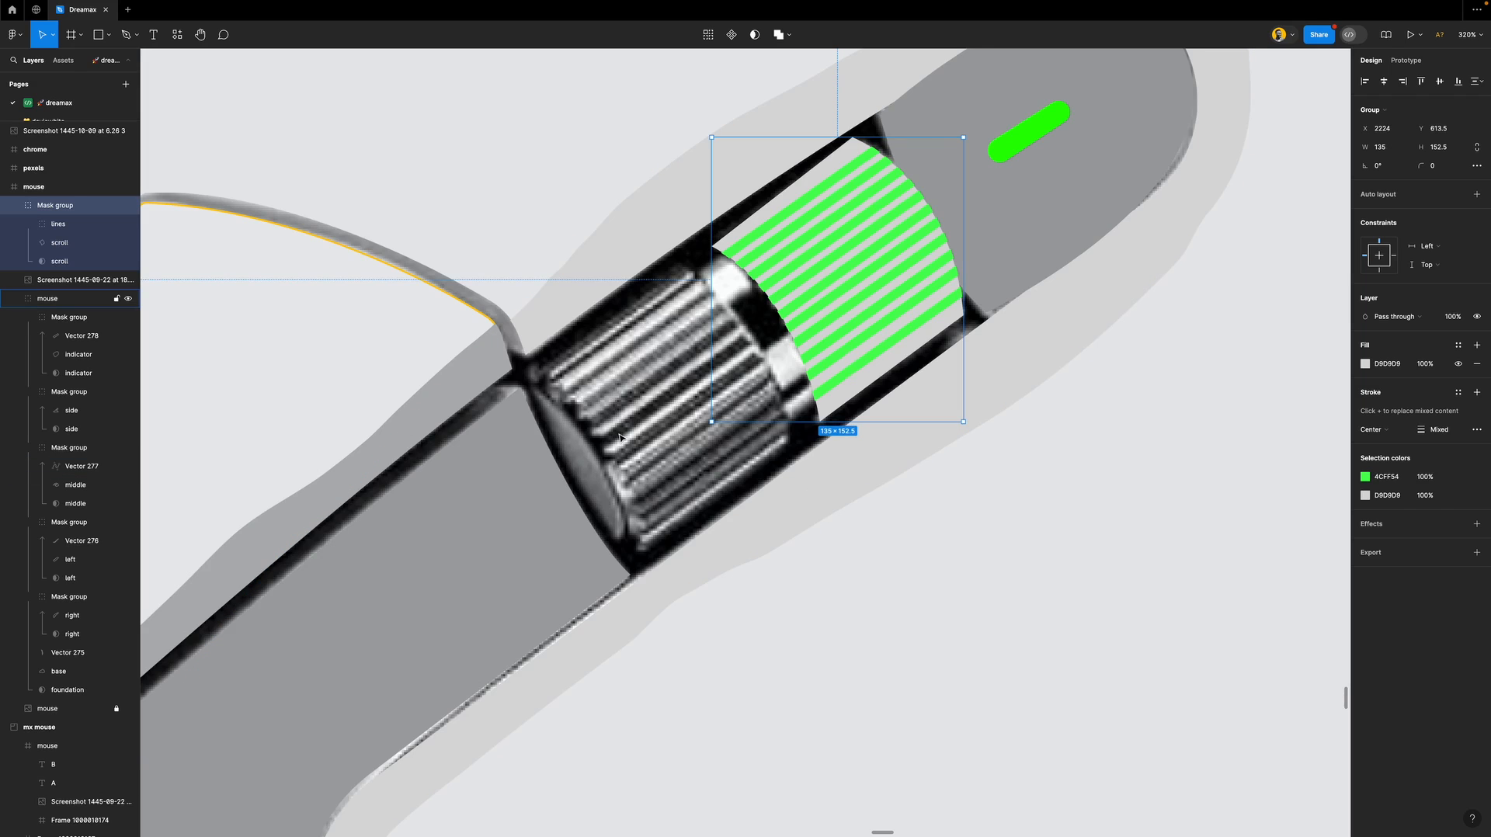
key("o")
left_click_drag(467, 374, 716, 690)
left_click_drag(636, 486, 574, 506)
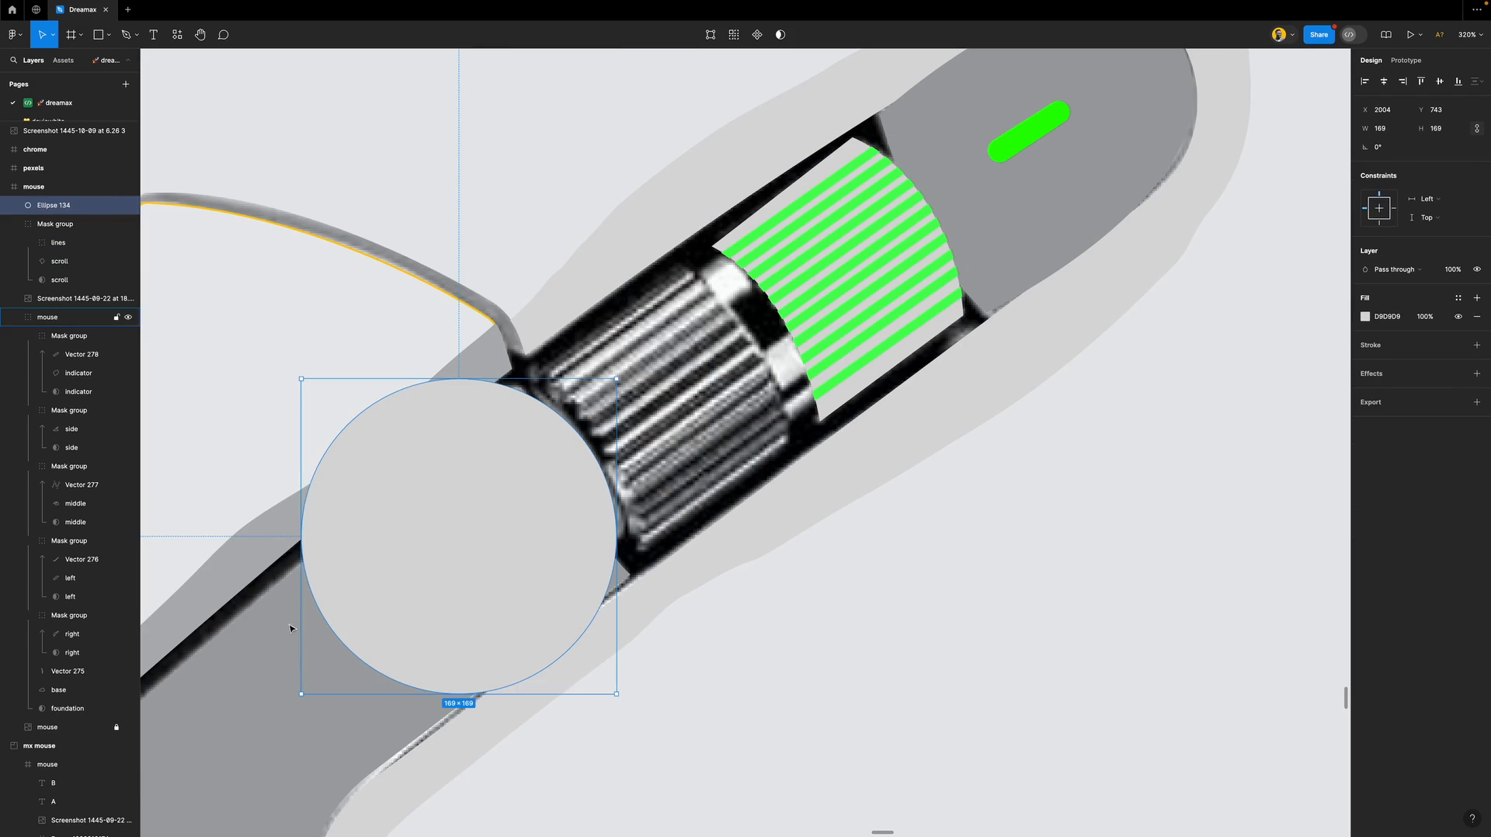
left_click_drag(302, 594, 379, 561)
left_click_drag(620, 376, 541, 341)
left_click_drag(532, 475, 541, 460)
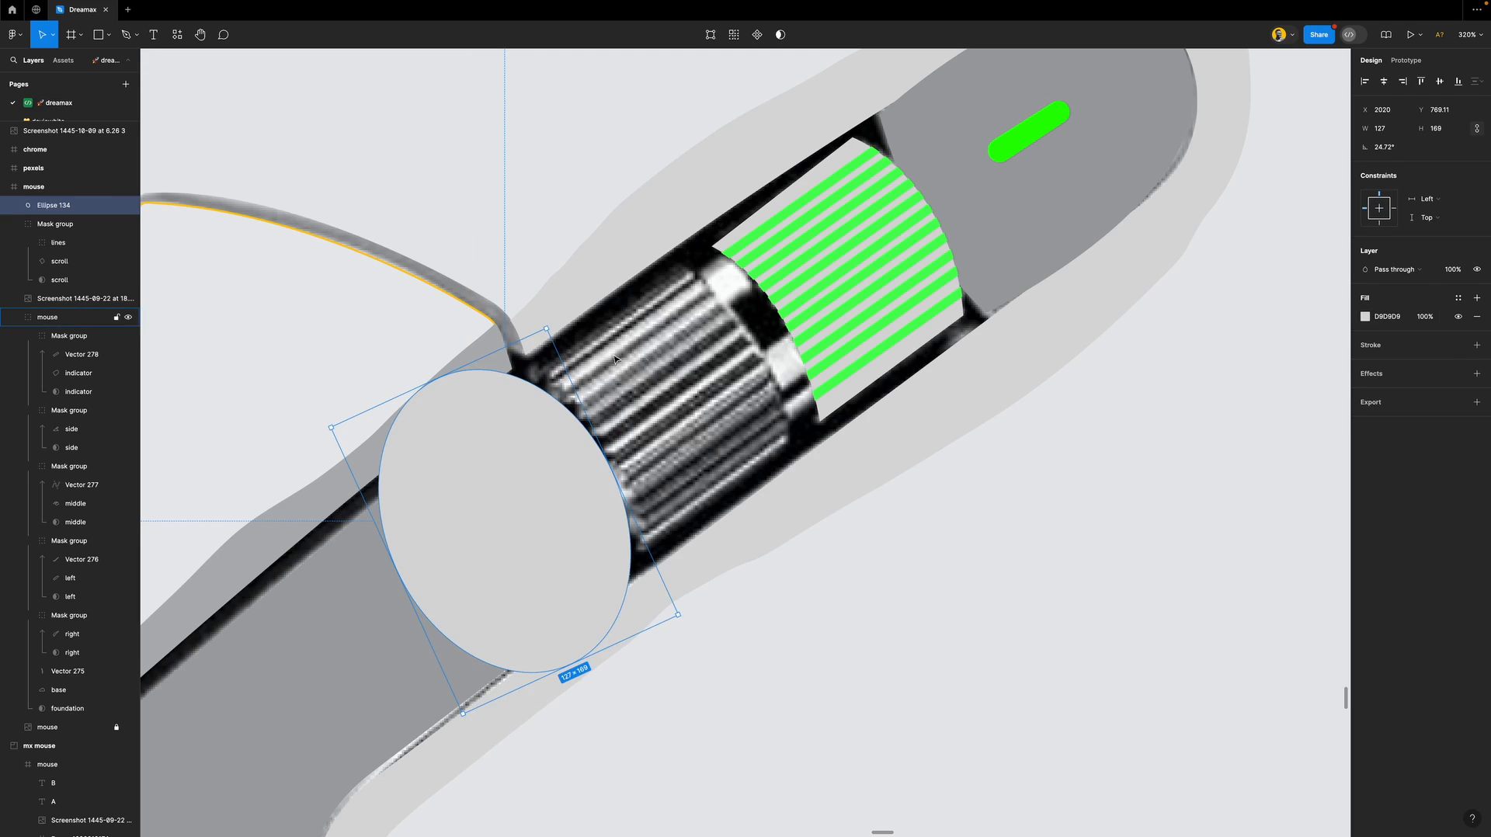
left_click_drag(440, 378, 464, 425)
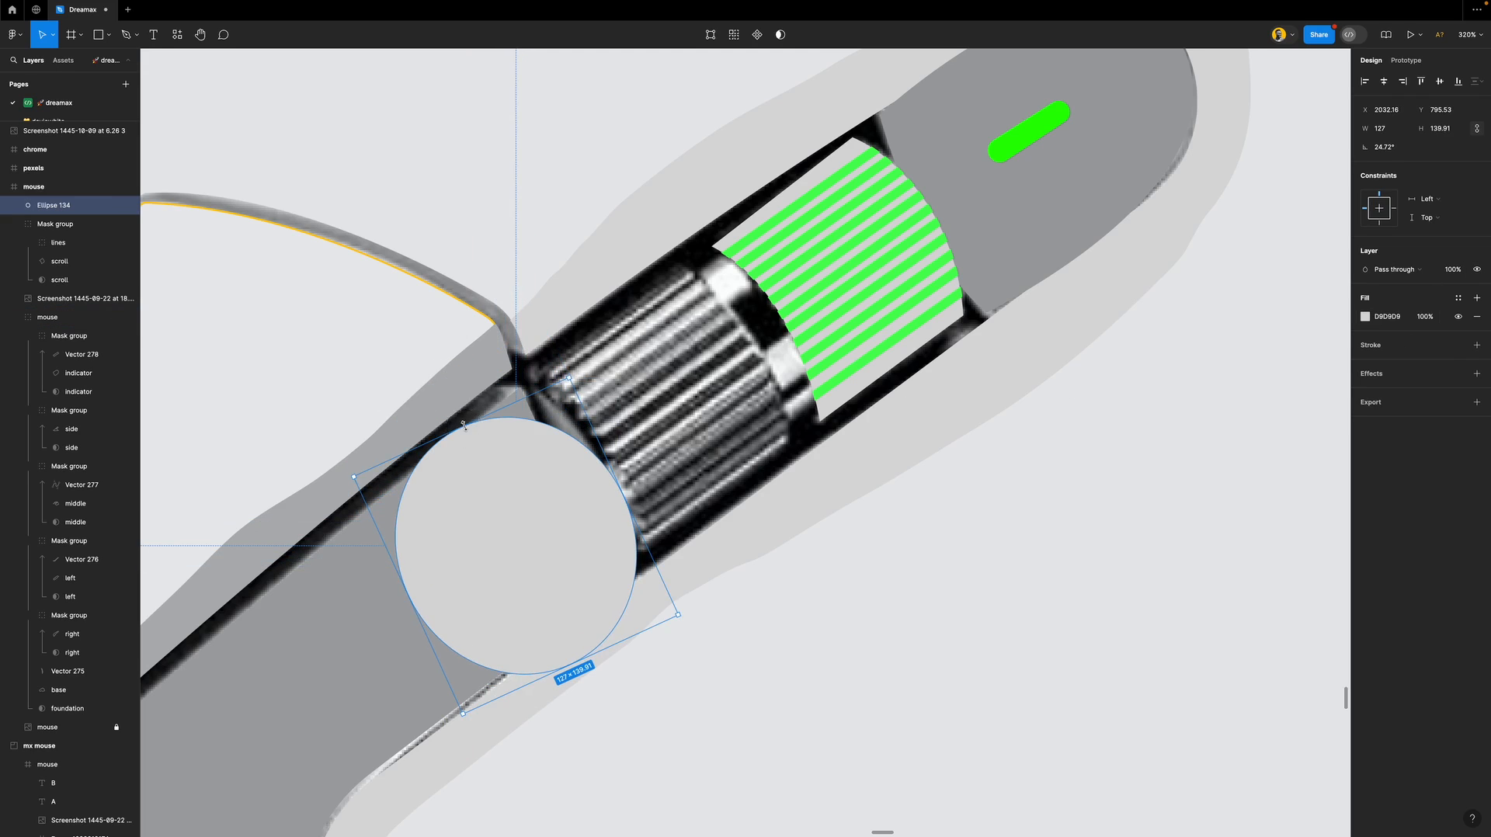
left_click_drag(566, 666, 534, 596)
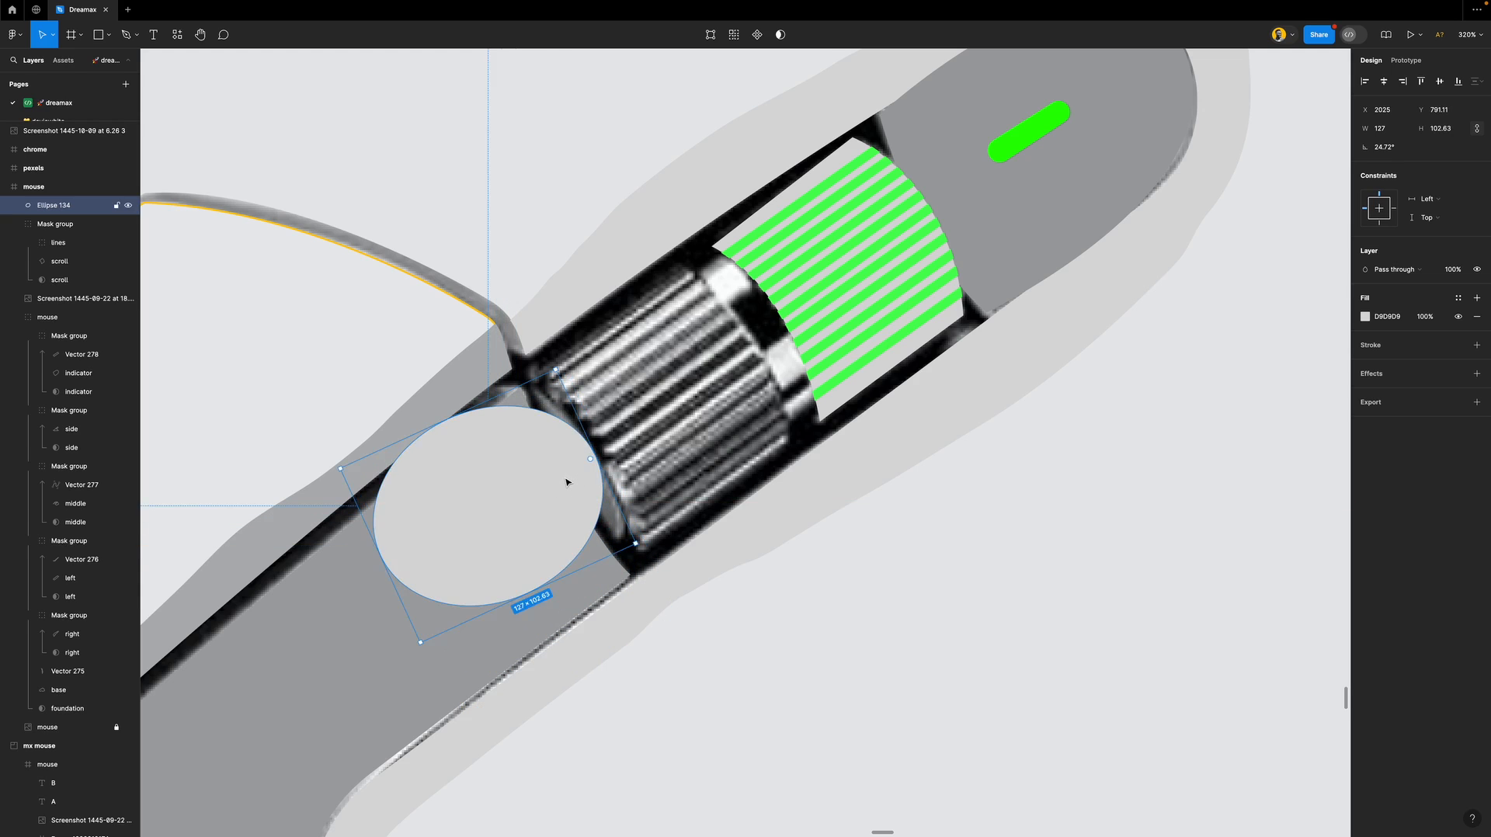
key("Delete")
Trace a closed oval path about 59 × 87 around the end face of the untraced ribbed wheel section with the Pen tool.
key("p")
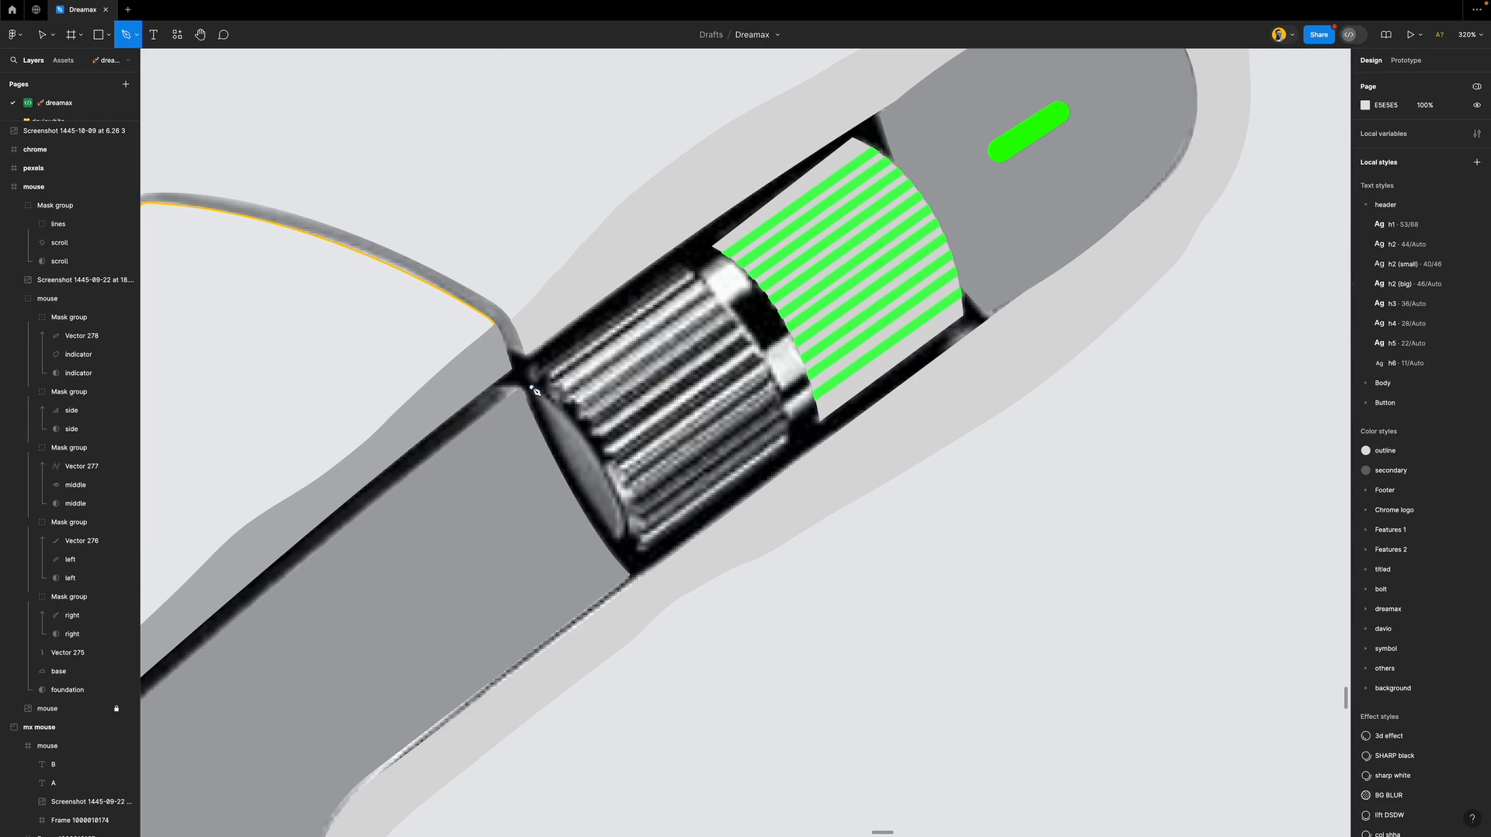
left_click(532, 387)
left_click_drag(619, 538, 594, 598)
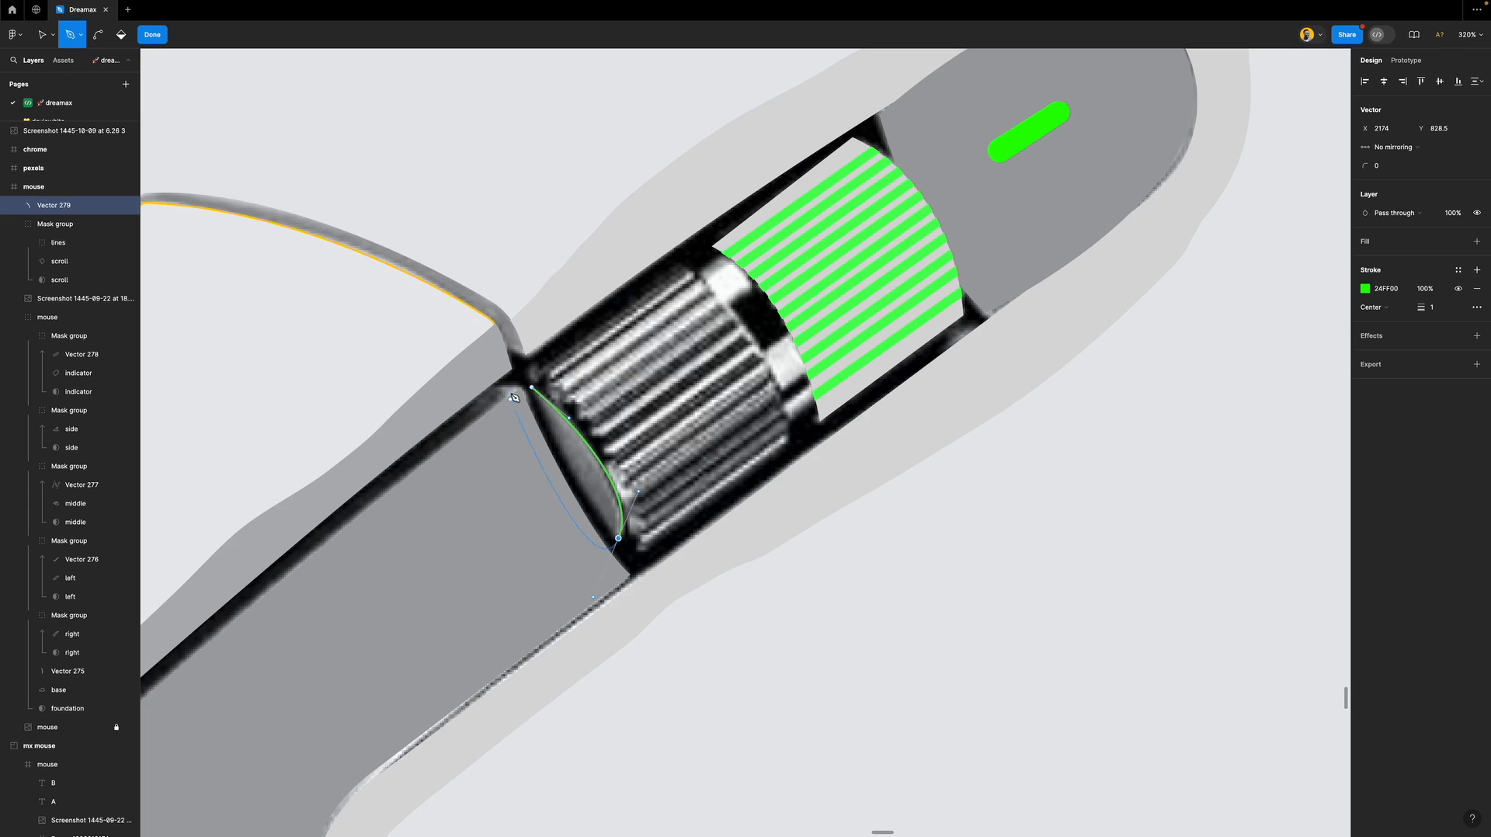
left_click_drag(528, 386, 604, 397)
key("Escape")
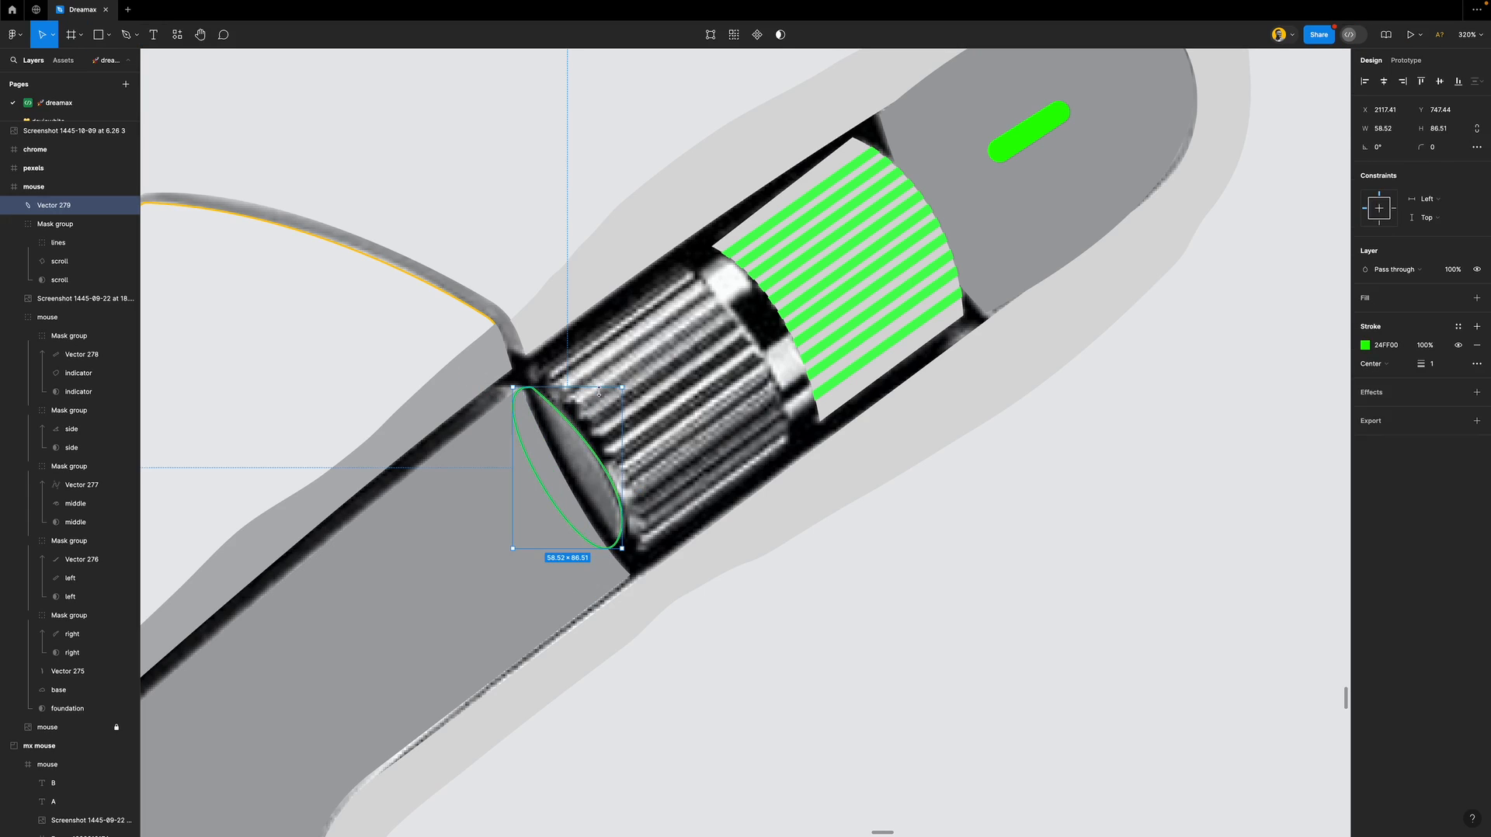
Give the upper anchor point of the oval end-face path a corner radius of 20.
double_click(539, 395)
left_click(531, 387)
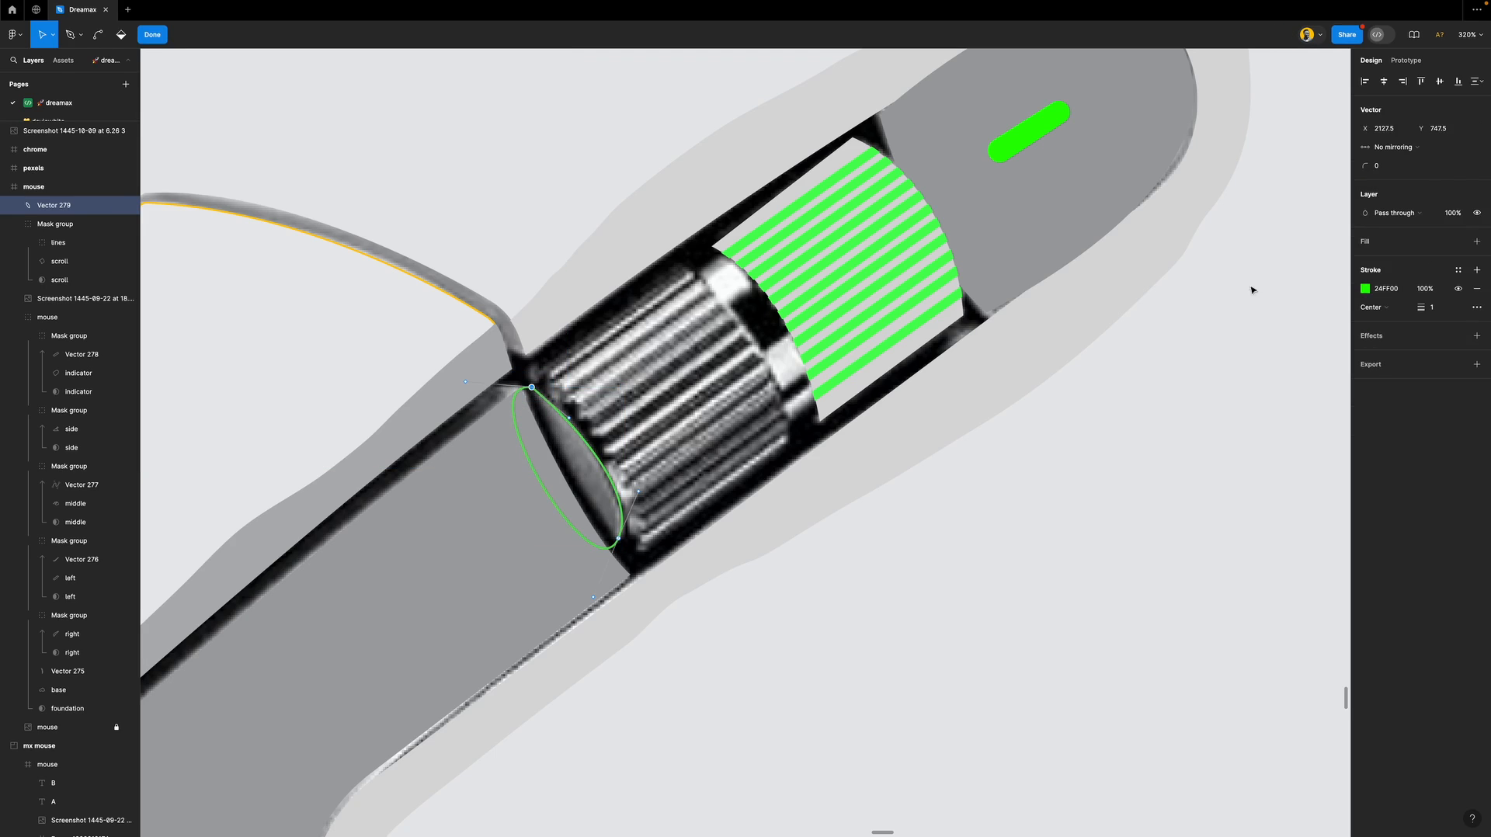
left_click(1389, 166)
type("20")
key("Return")
key("Return")
left_click(878, 573)
key("Escape")
left_click(762, 553)
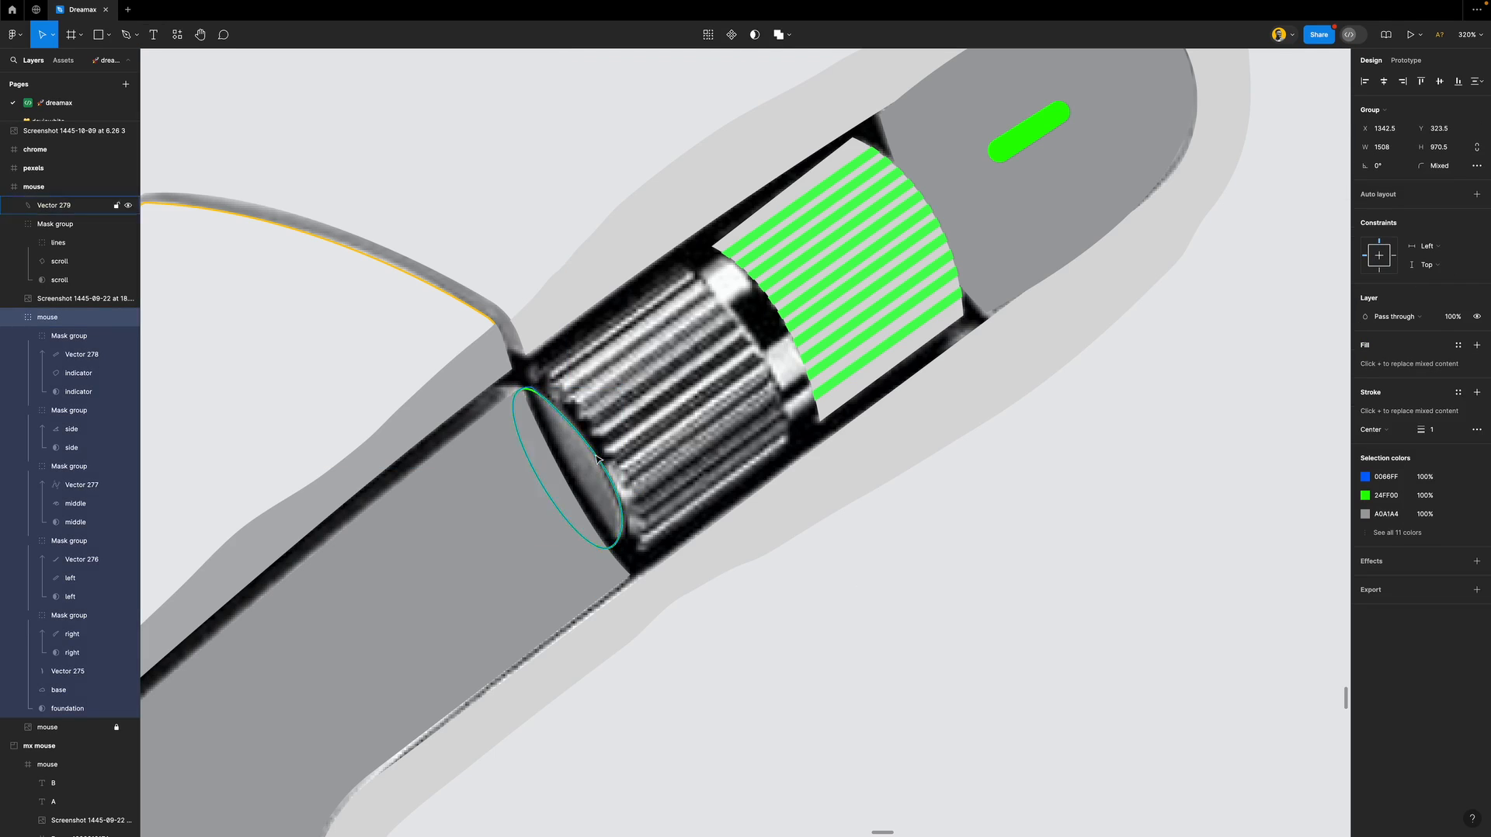
Set the fill of the masked scroll wheel shapes to black 000000.
scroll(596, 441, "right", 4)
left_click(703, 237)
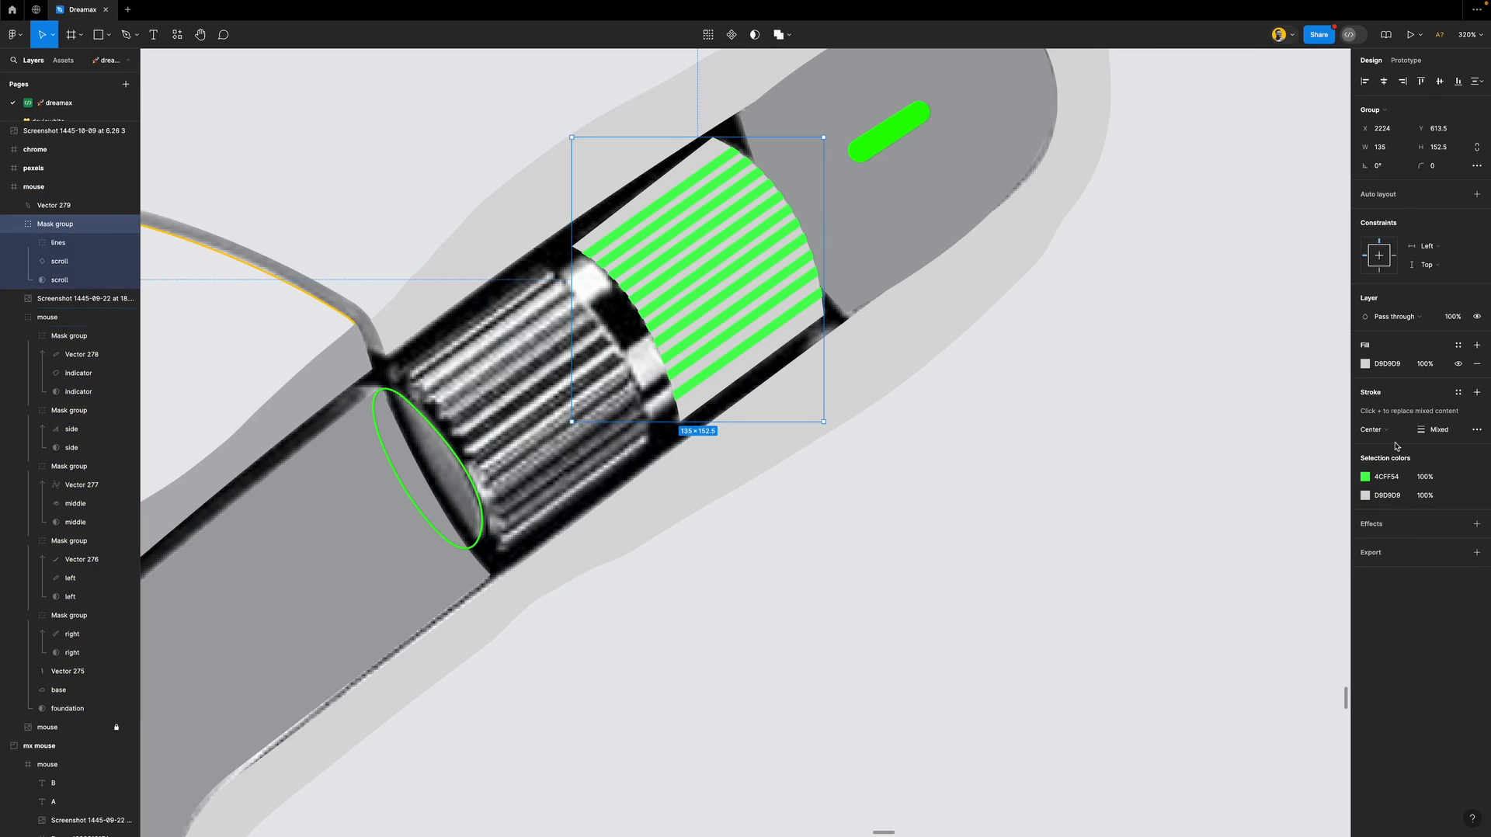
left_click(1366, 364)
left_click_drag(1228, 510, 1178, 613)
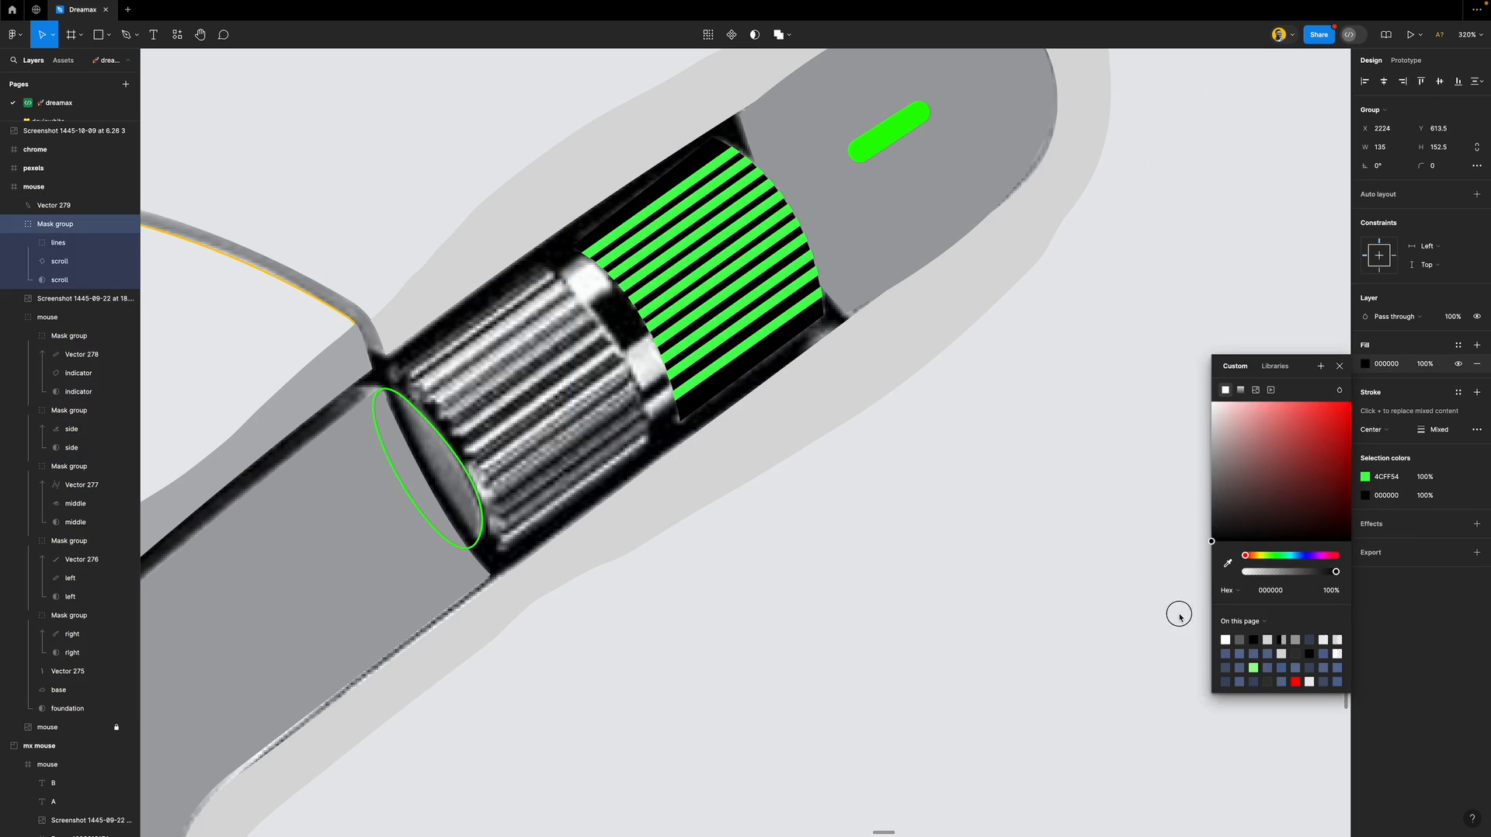
left_click(1340, 368)
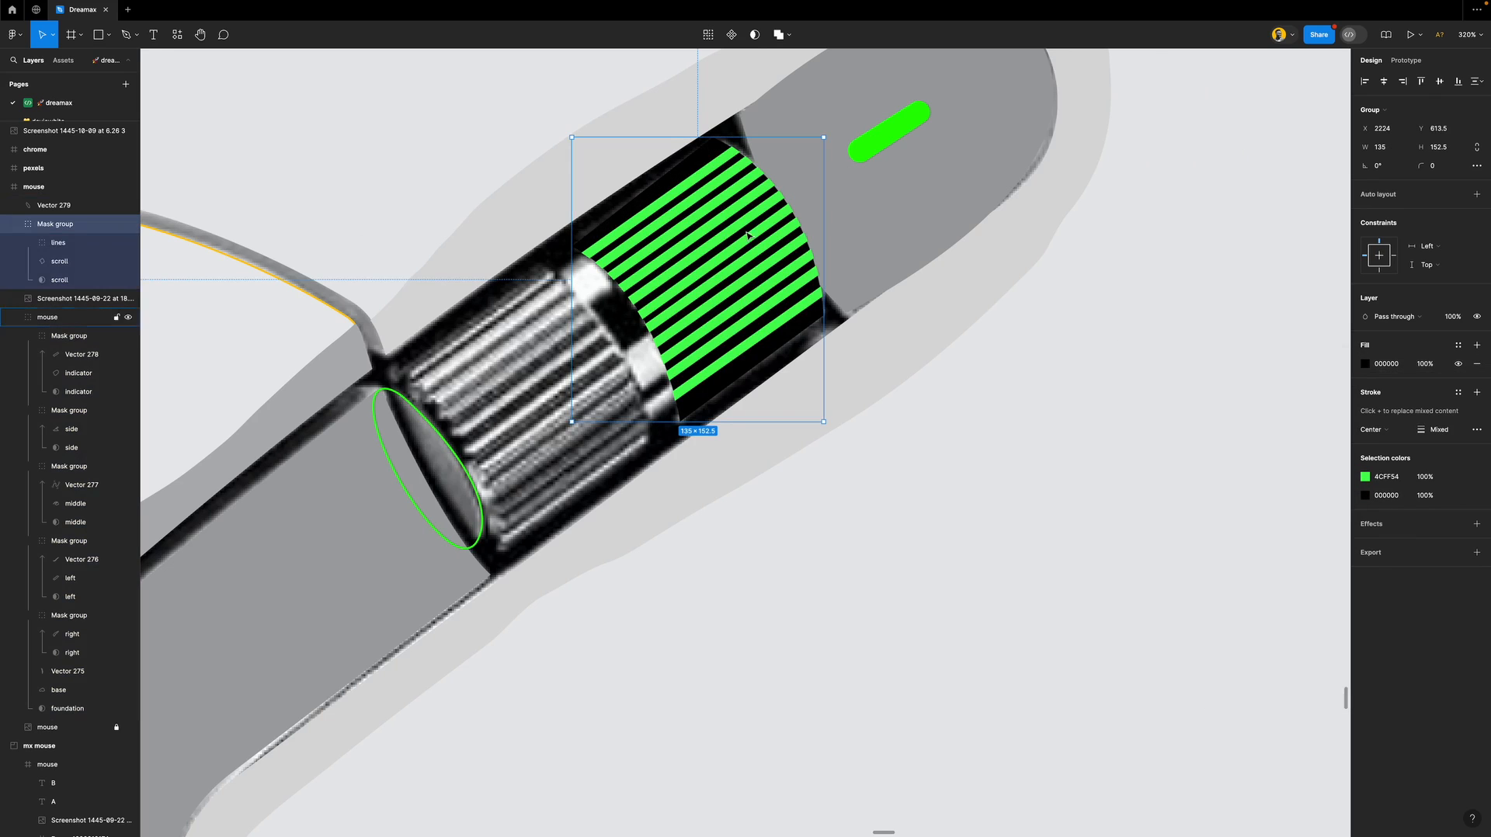
left_click(1365, 475)
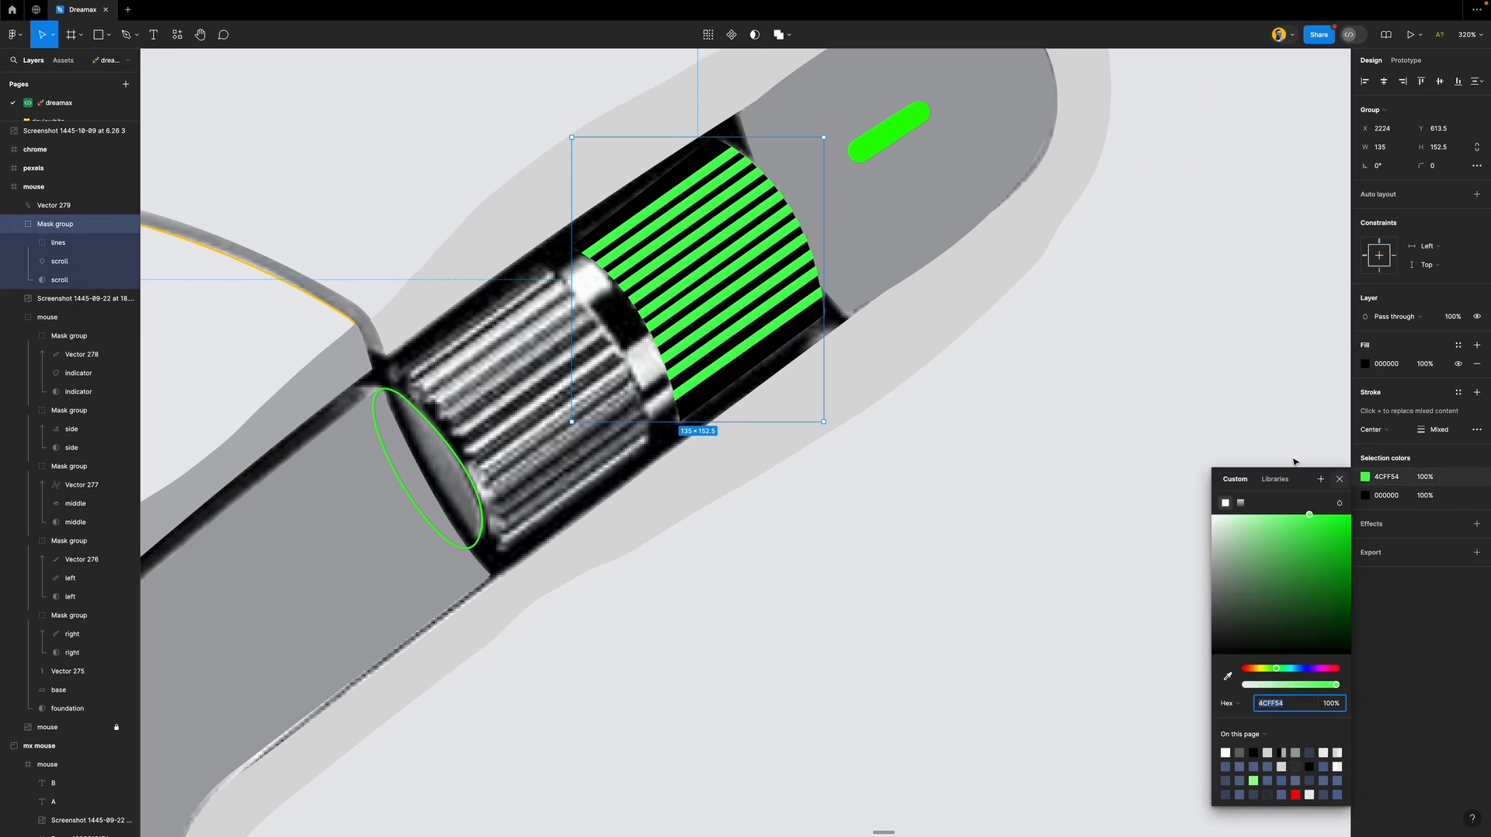
left_click(1240, 504)
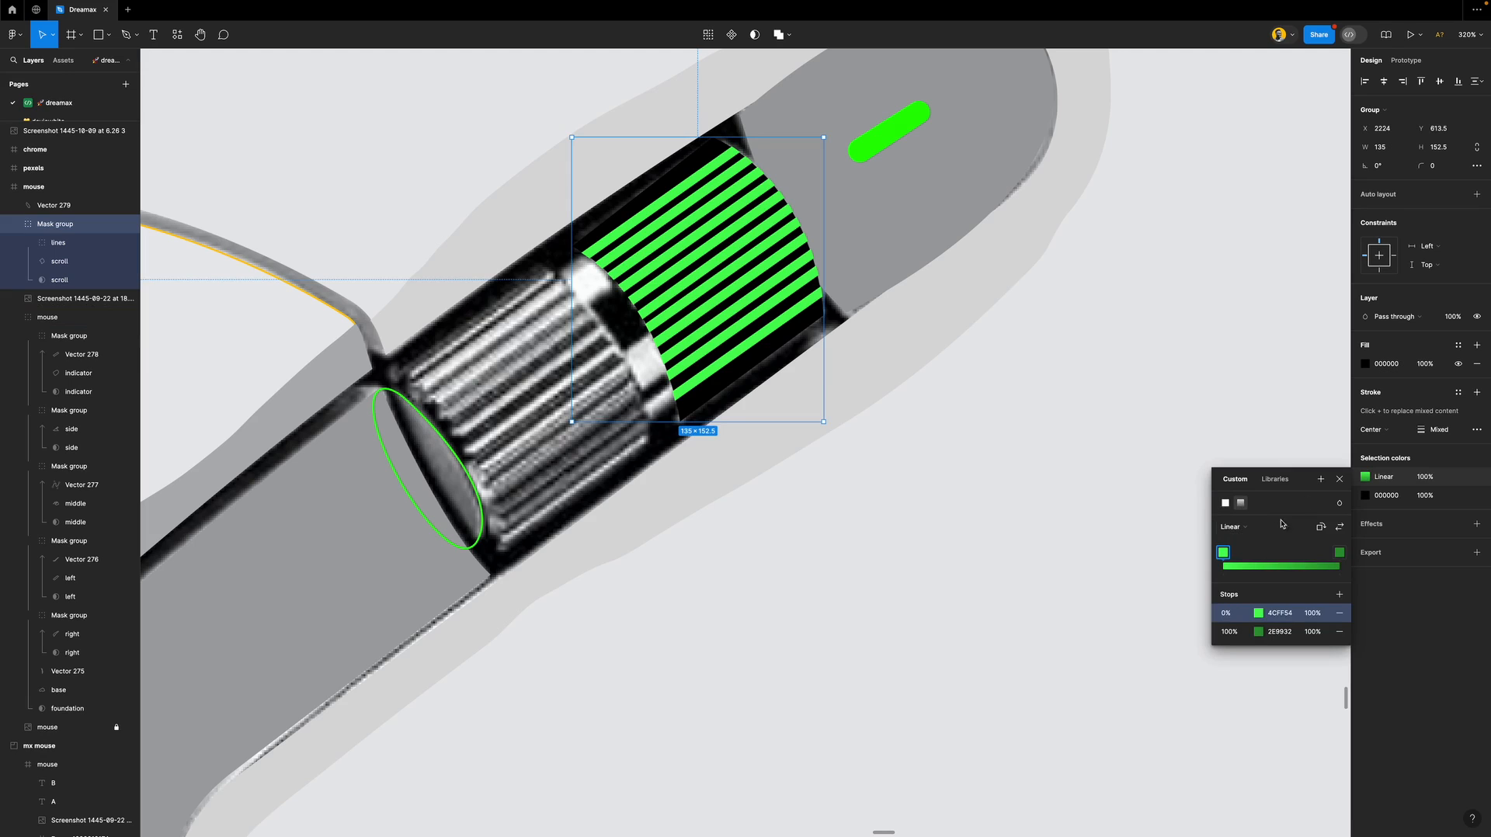
left_click(1338, 479)
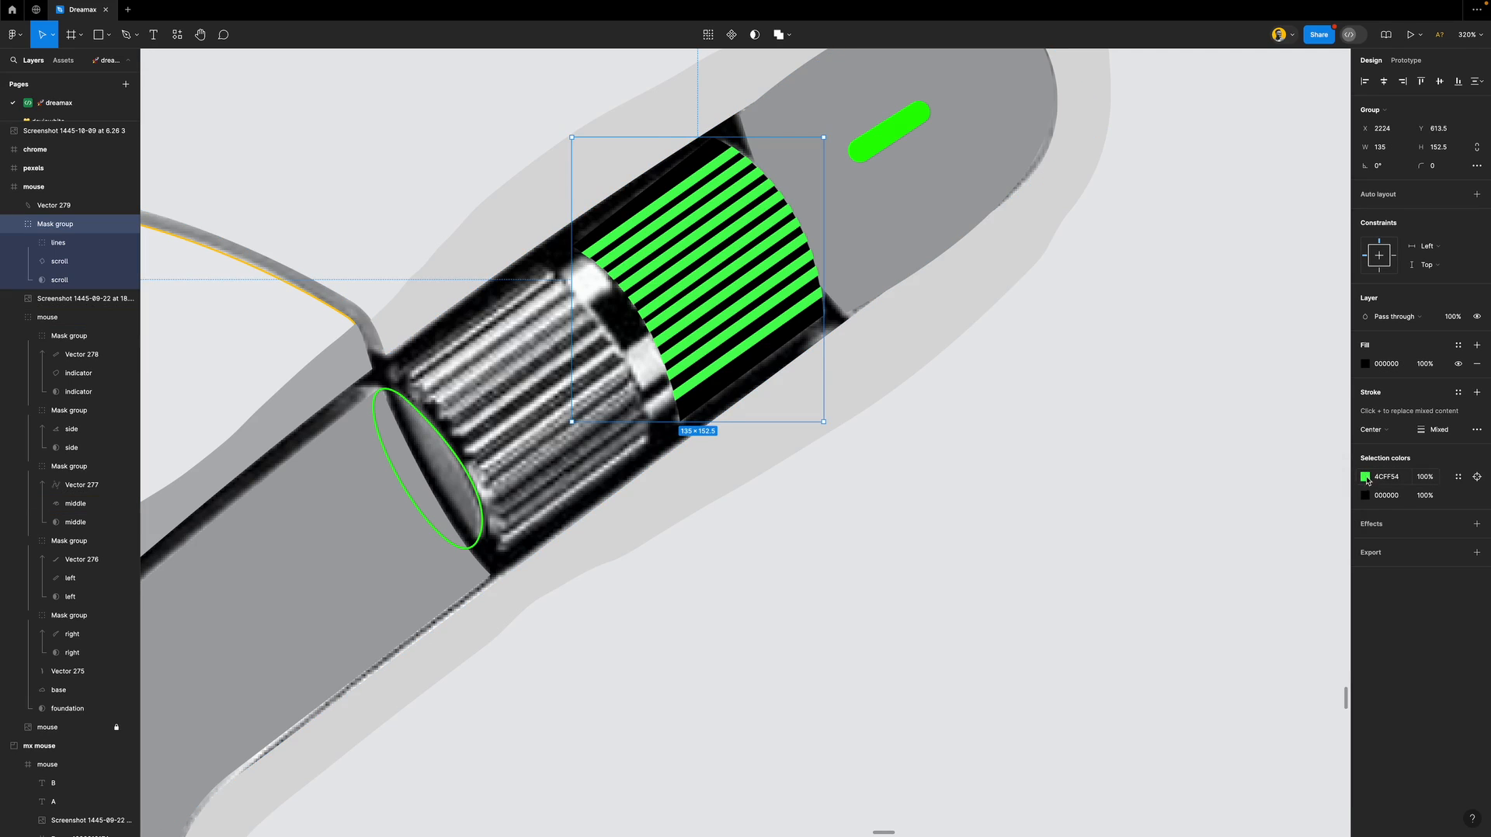
Recolour all the rib lines from green to a linear gradient whose first stop is FFFFFF at 46% opacity.
left_click(1365, 476)
left_click_drag(1213, 519, 1201, 505)
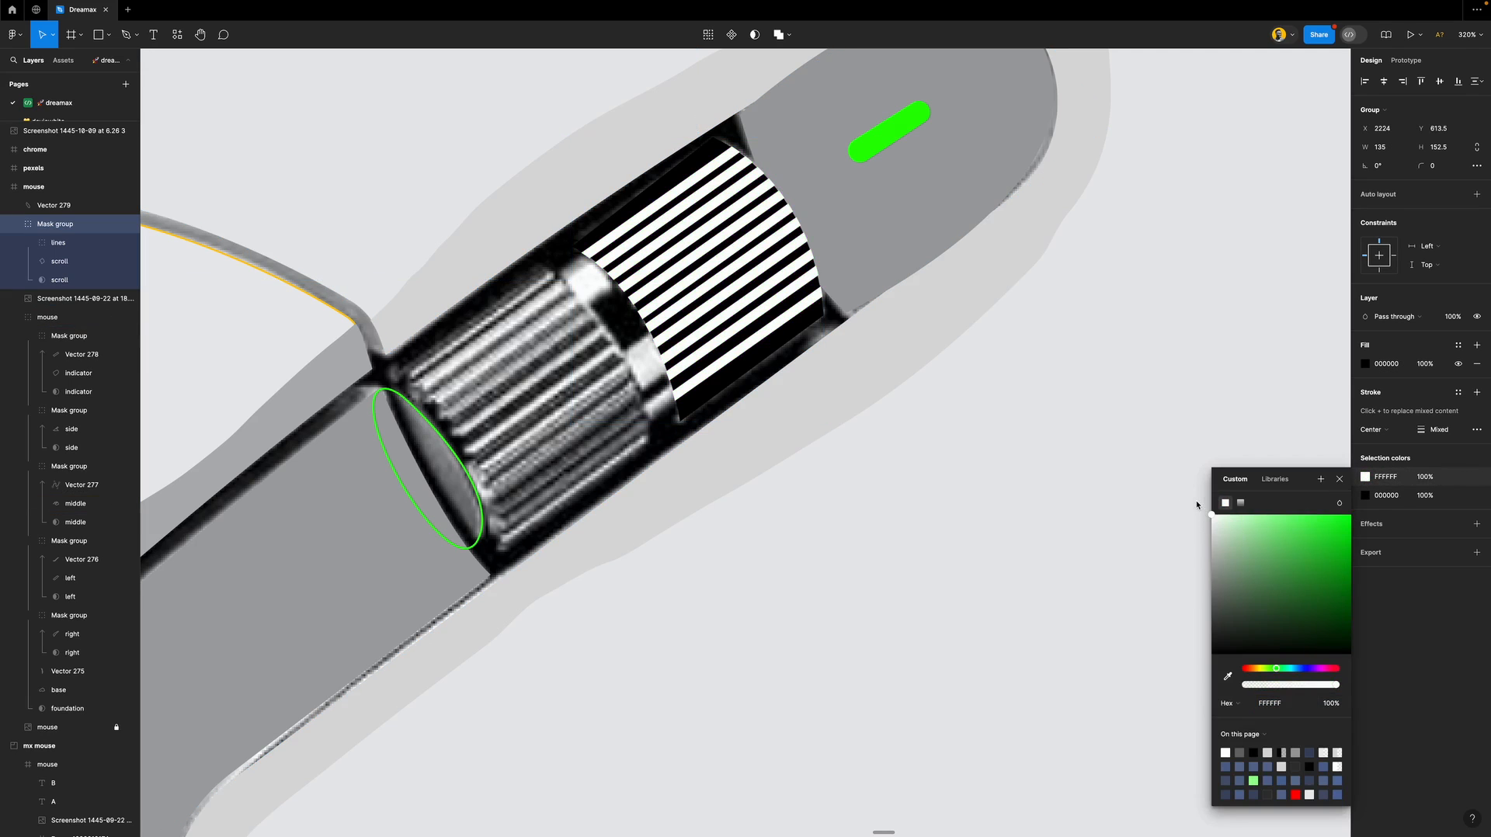
left_click(1241, 504)
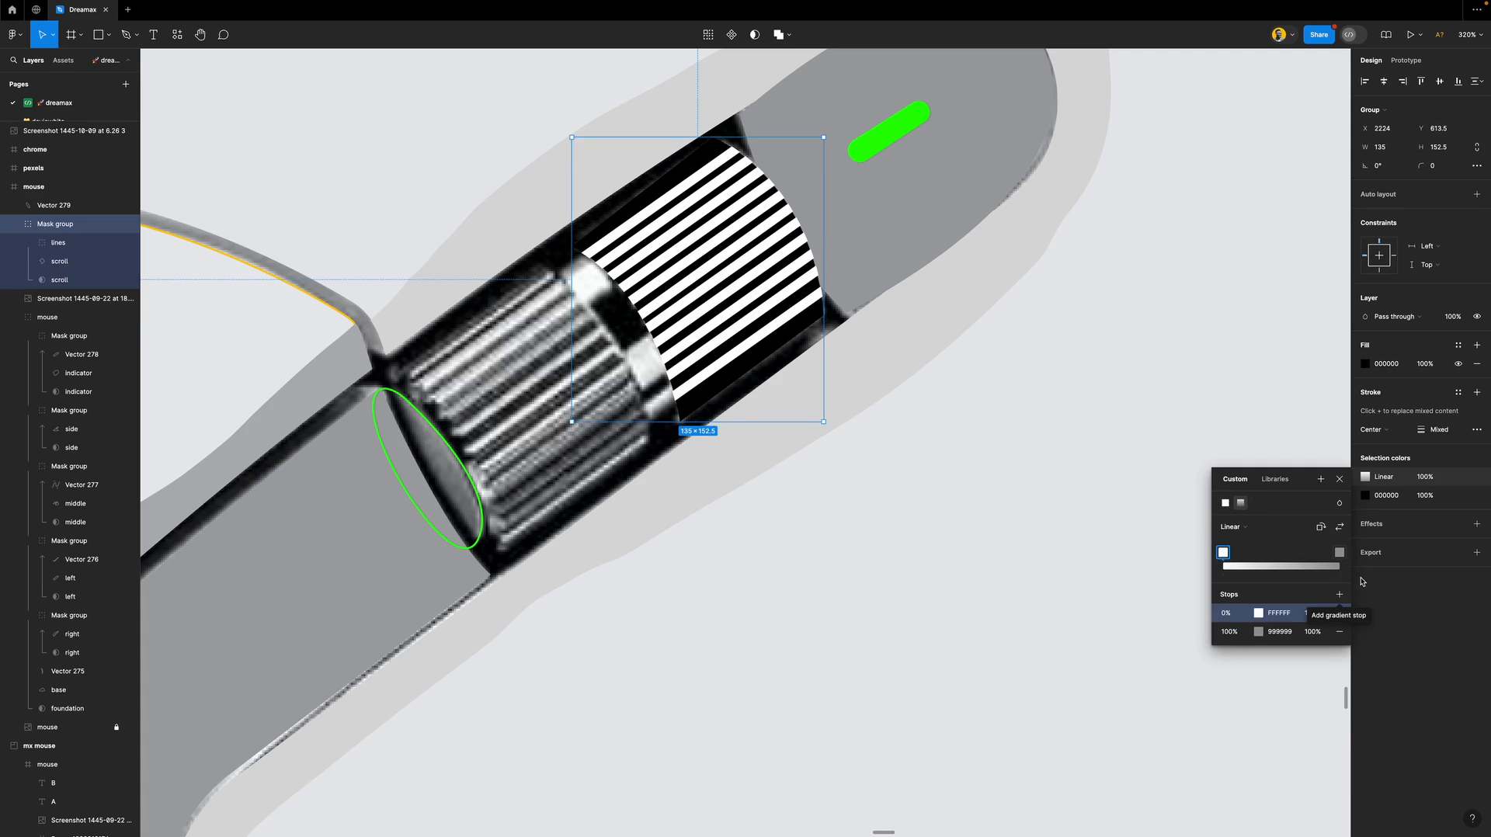
left_click(1340, 552)
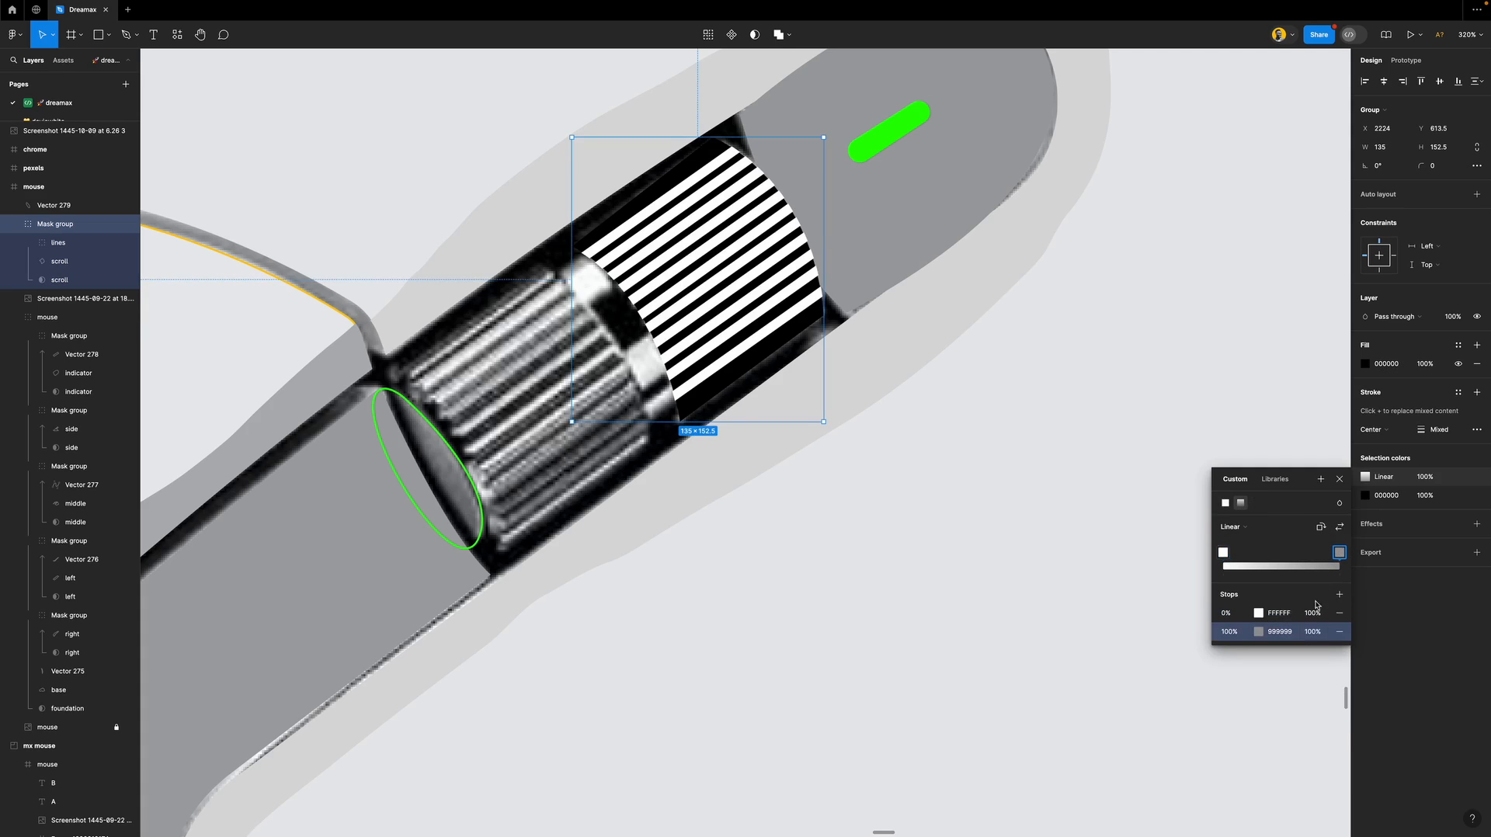
left_click(1259, 613)
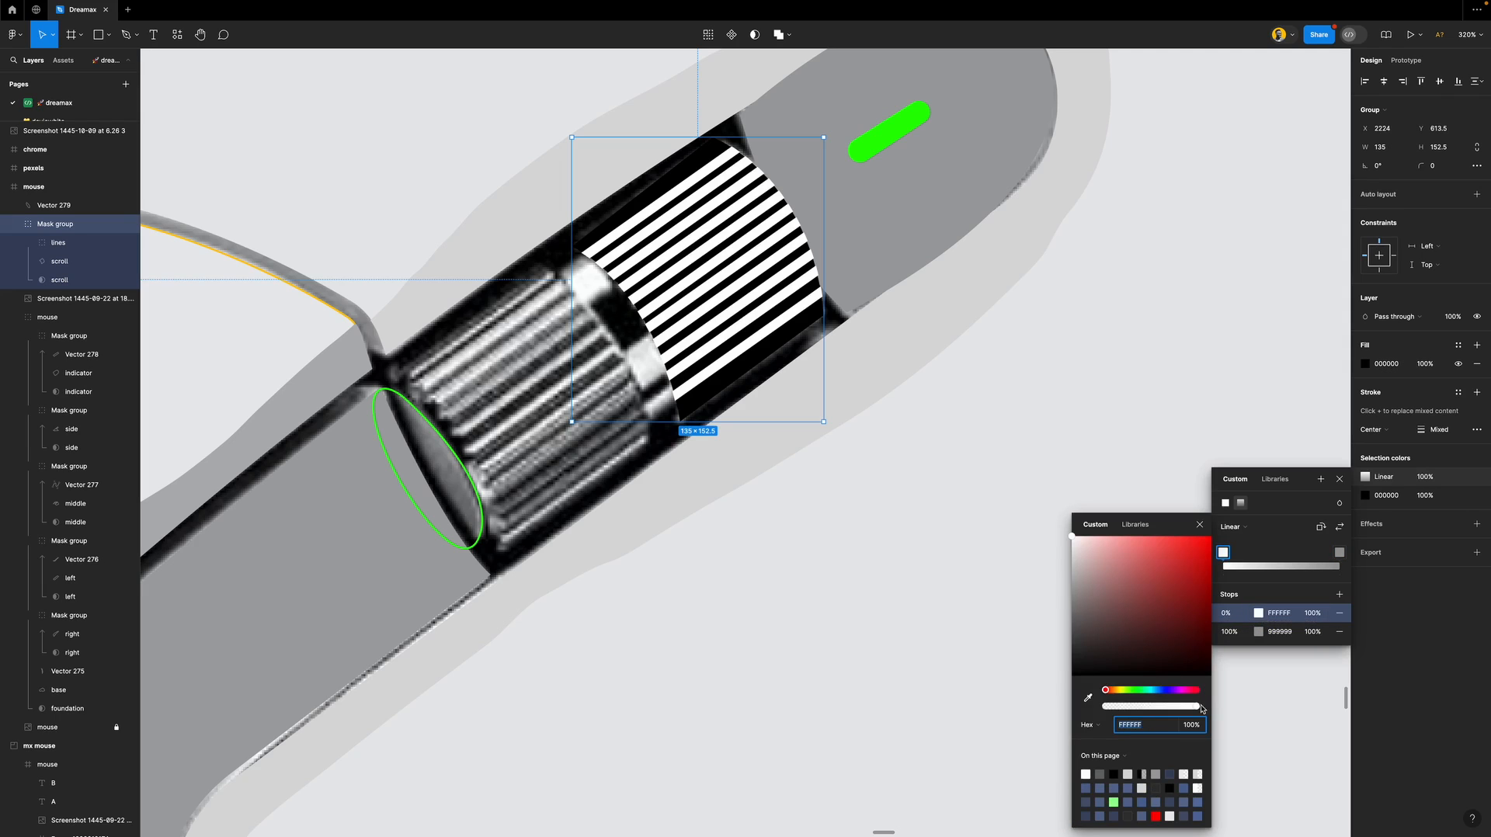
left_click_drag(1201, 707, 1149, 714)
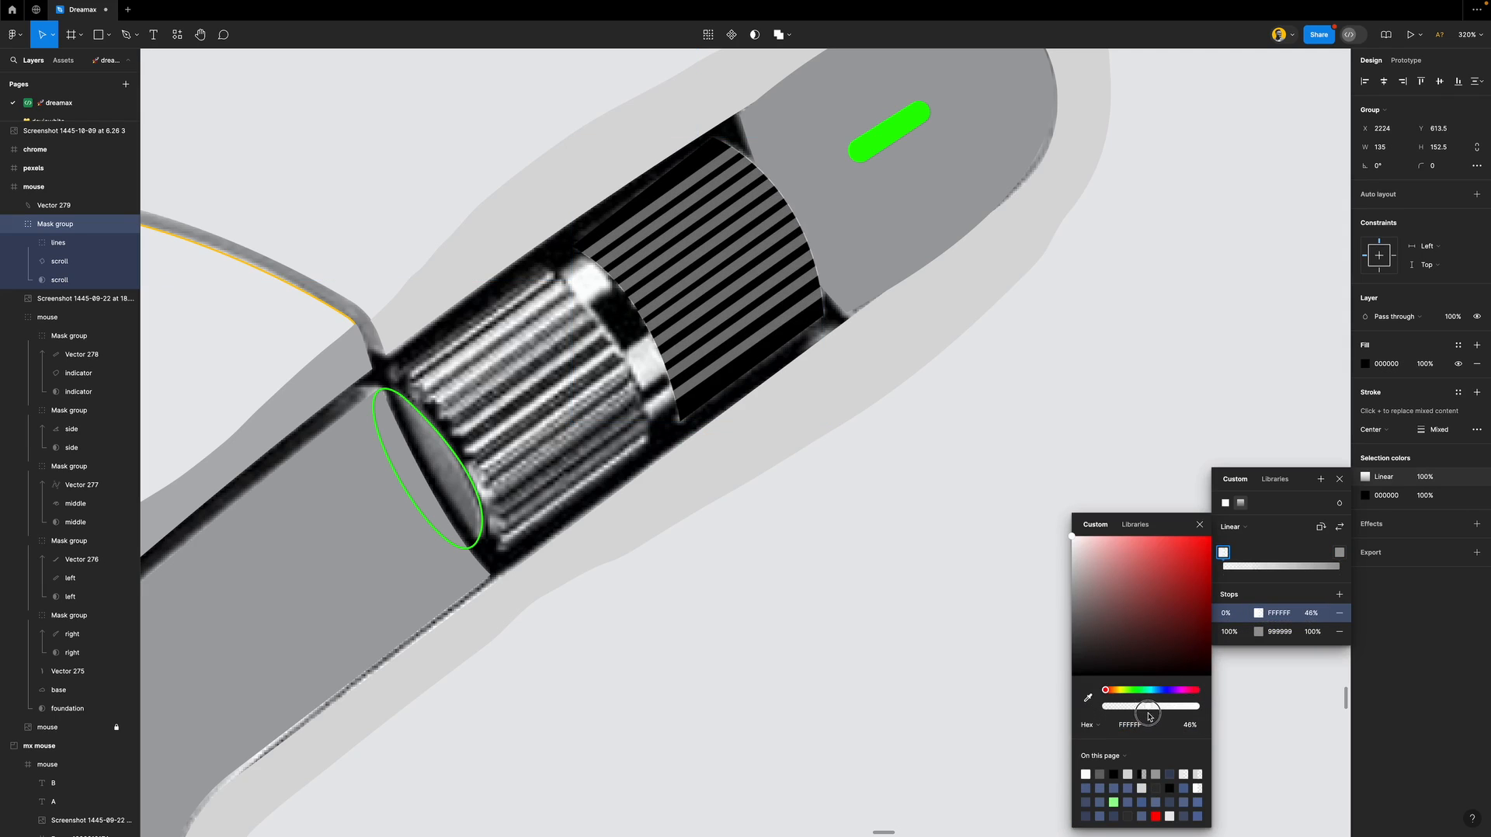
Set the end stop of the rib lines' gradient to D1D1D1.
left_click(1258, 632)
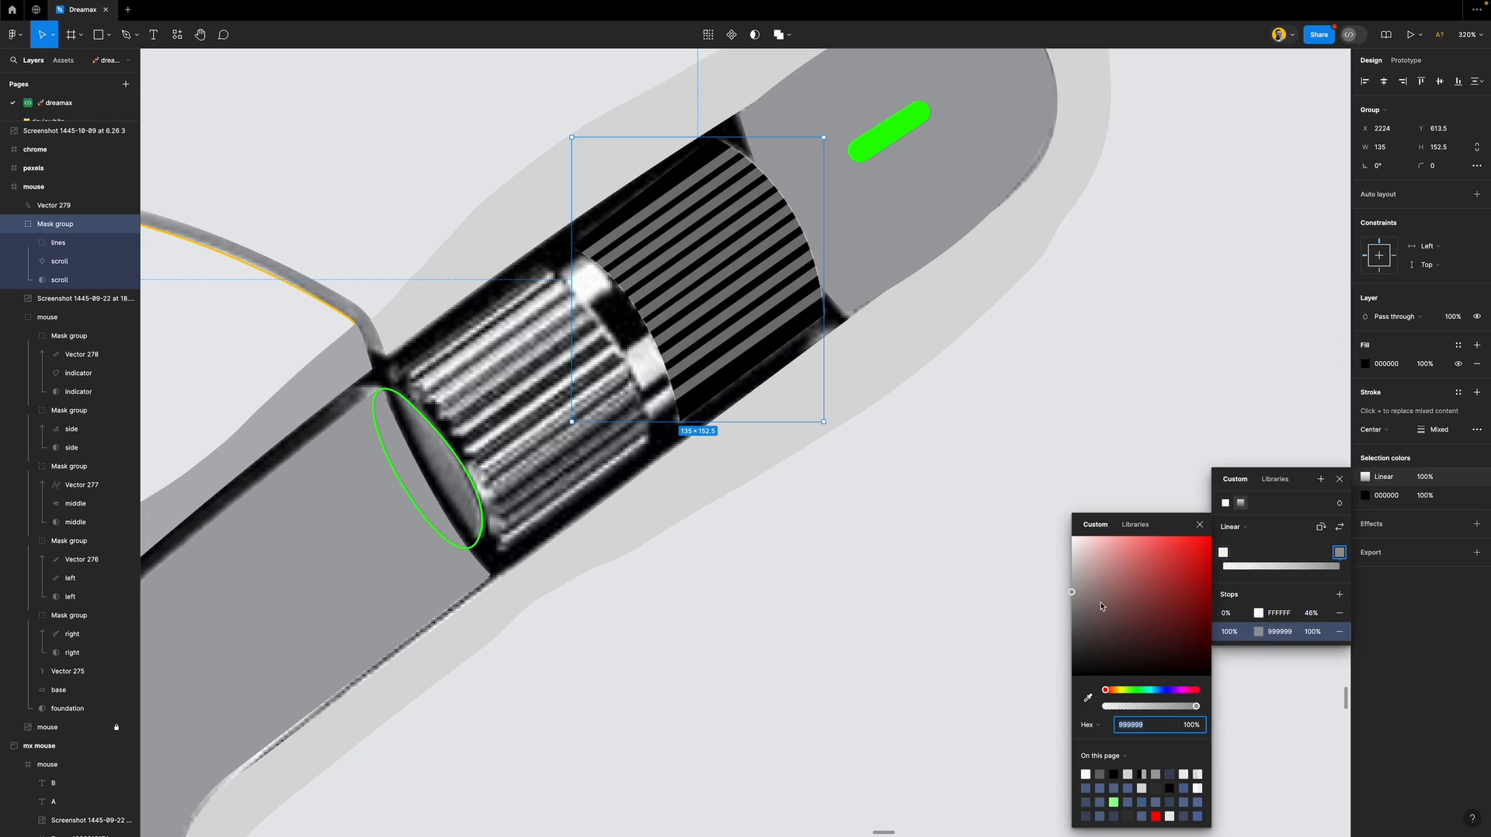
left_click_drag(1101, 607, 1058, 562)
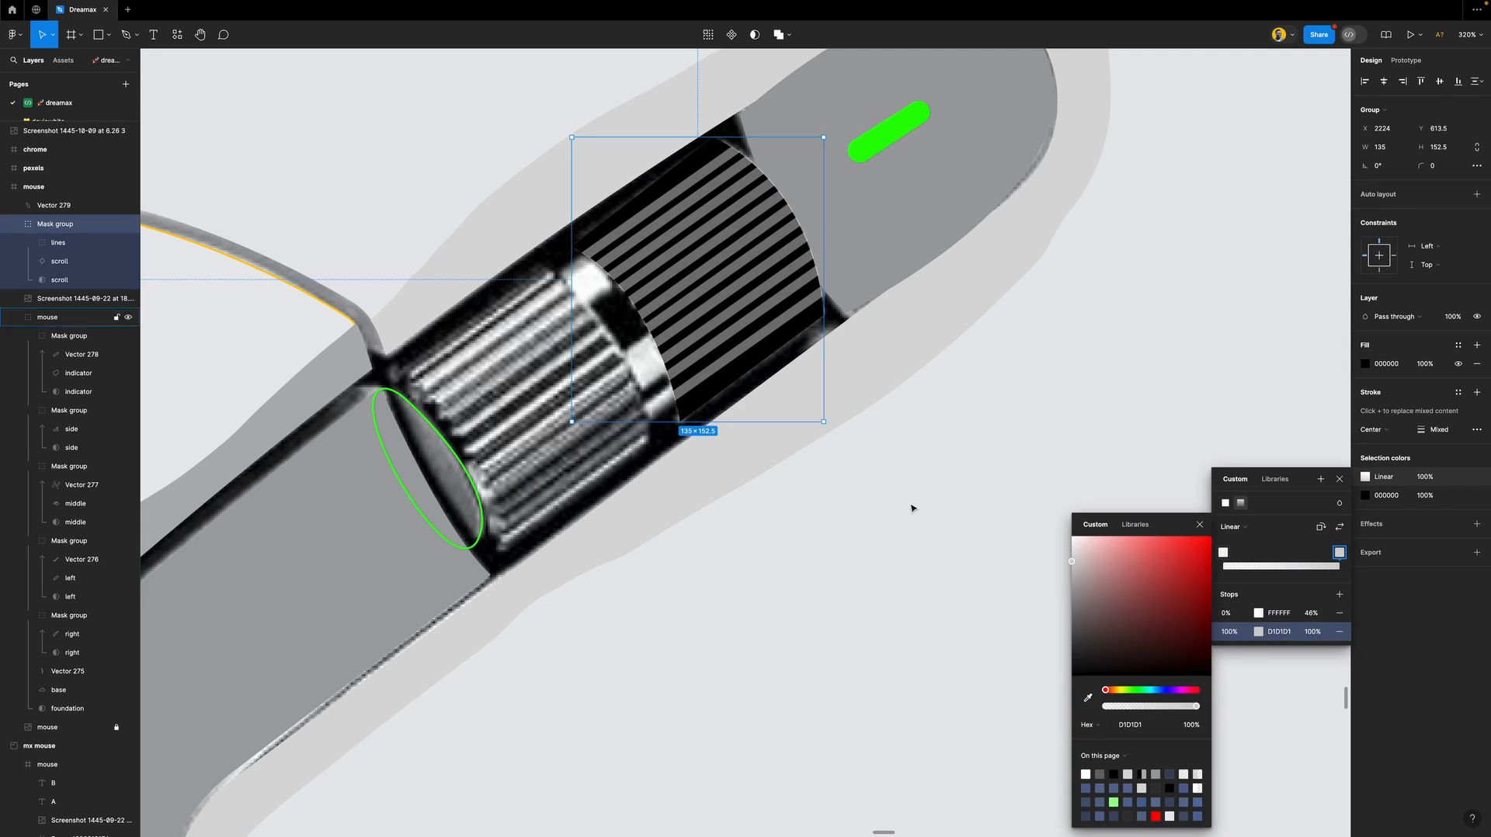
left_click(1200, 524)
left_click(1339, 478)
left_click(1003, 396)
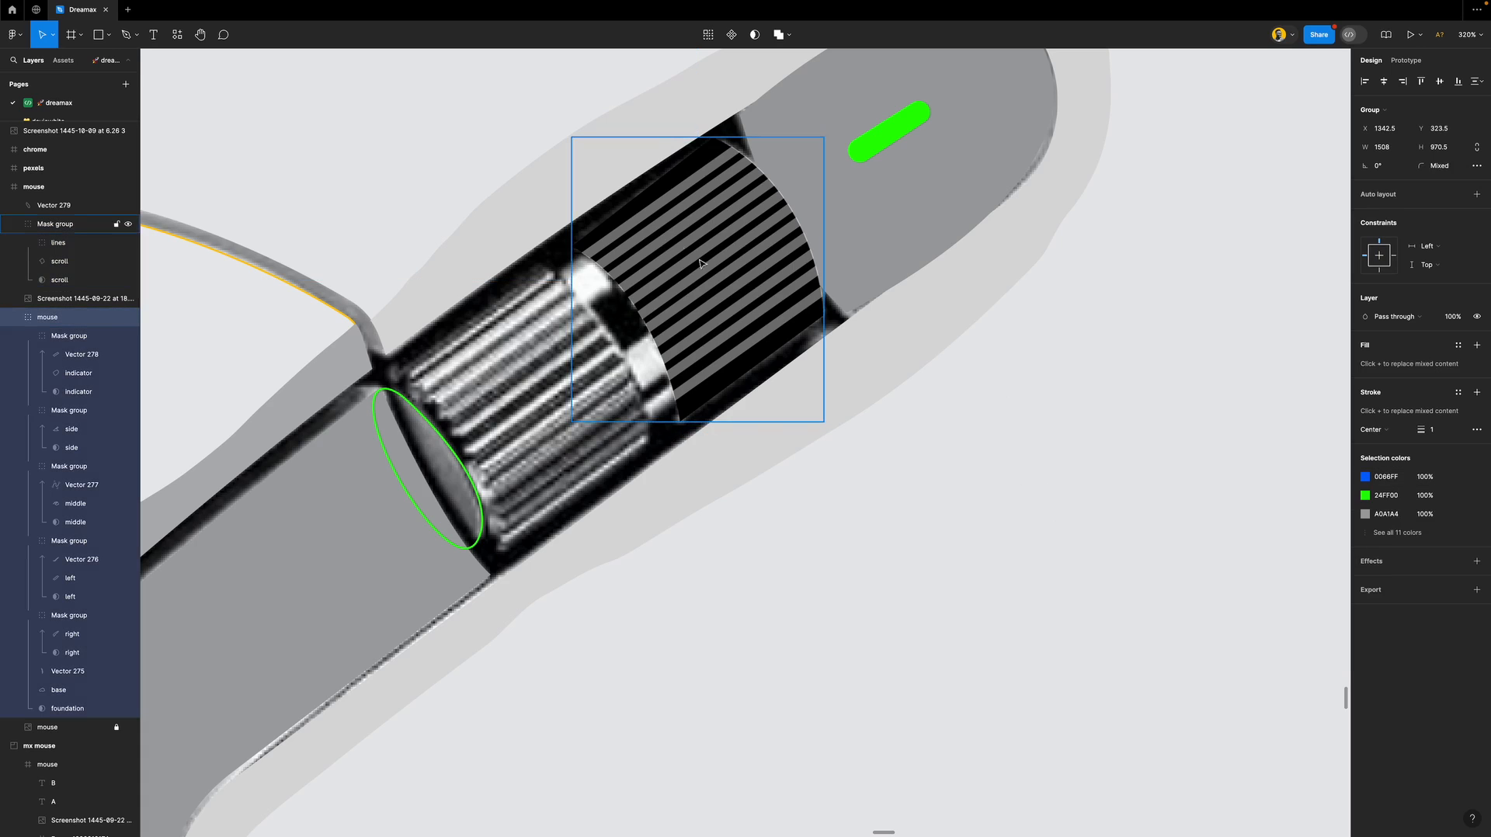
Stretch the topmost rib line's stroke gradient along its length, with the white stop at the end nearest the green indicator.
left_click(651, 207, "super")
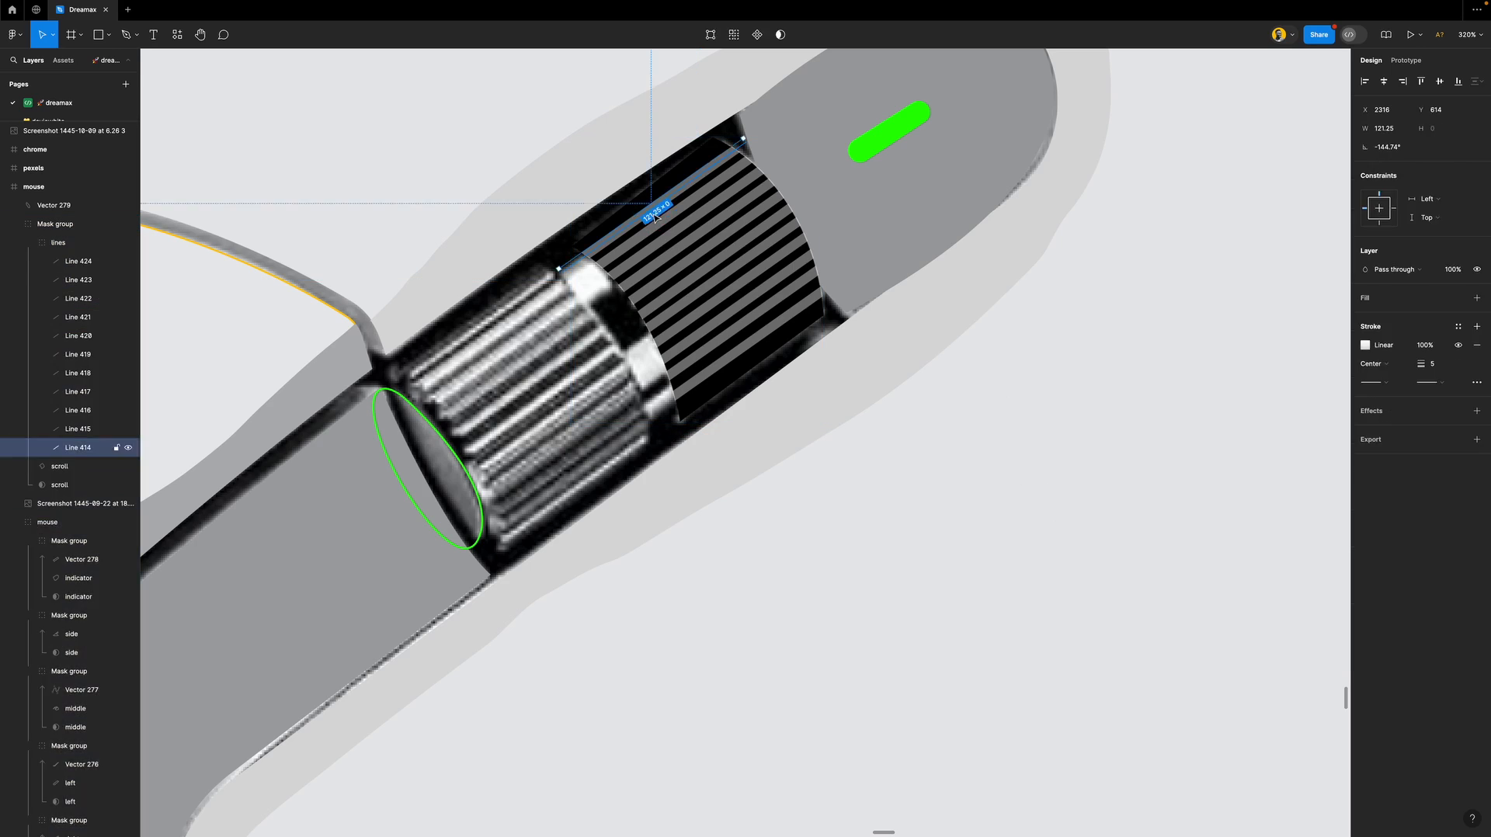
left_click(1366, 347)
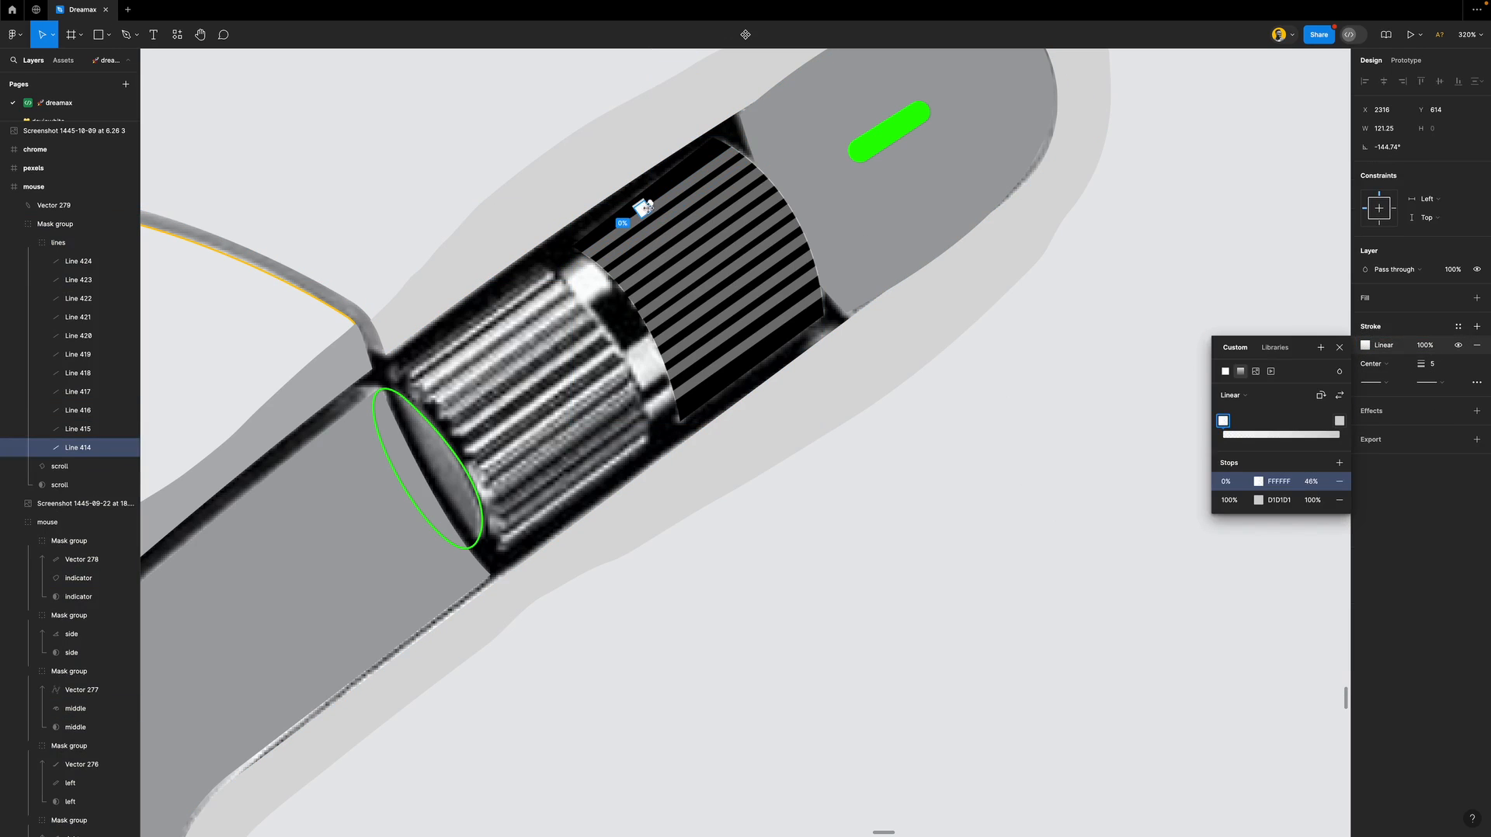
left_click_drag(644, 207, 730, 164)
left_click_drag(650, 201, 590, 242)
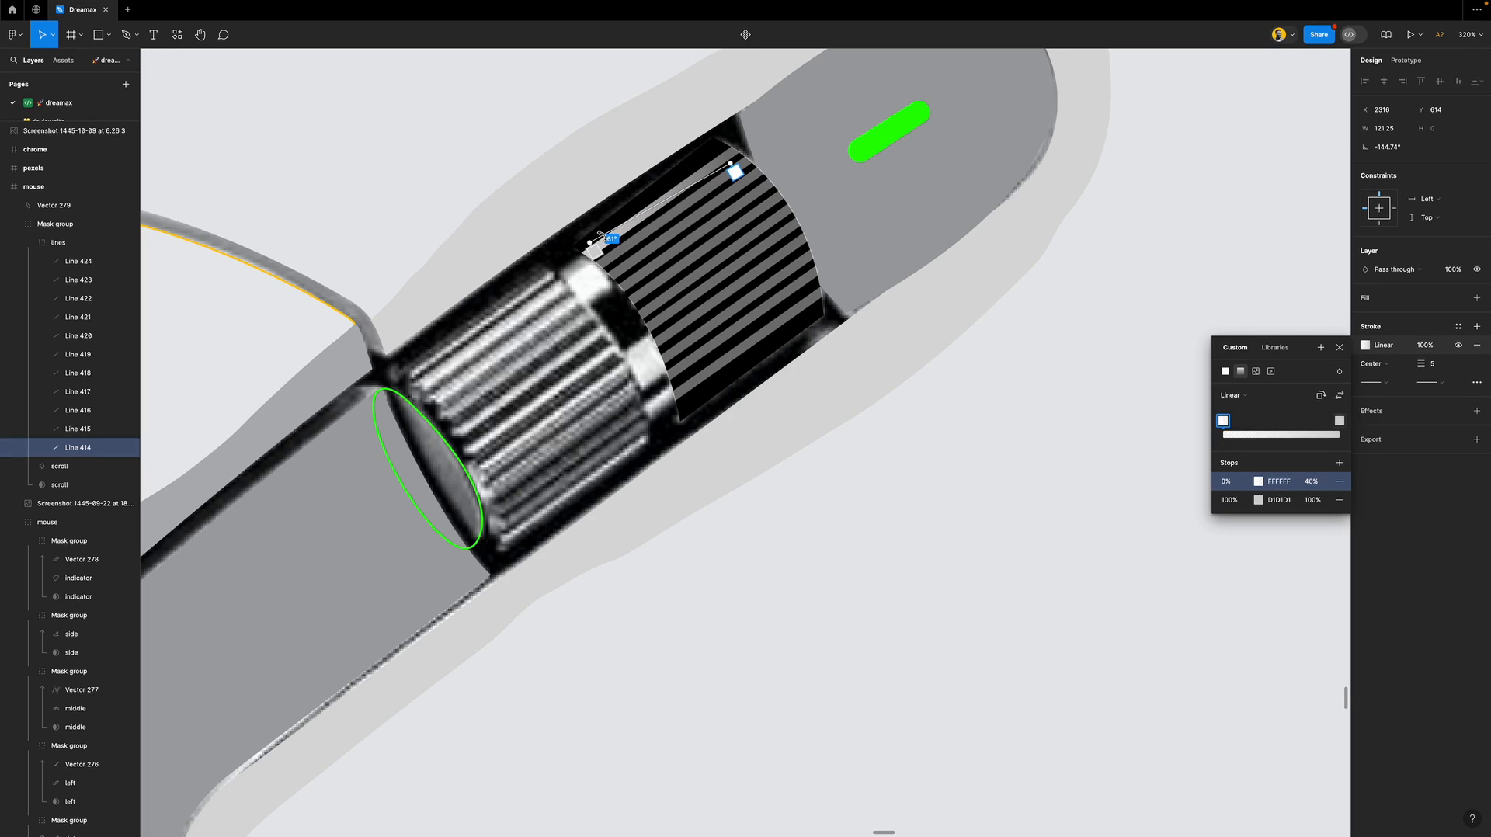
scroll(732, 188, "up", 5)
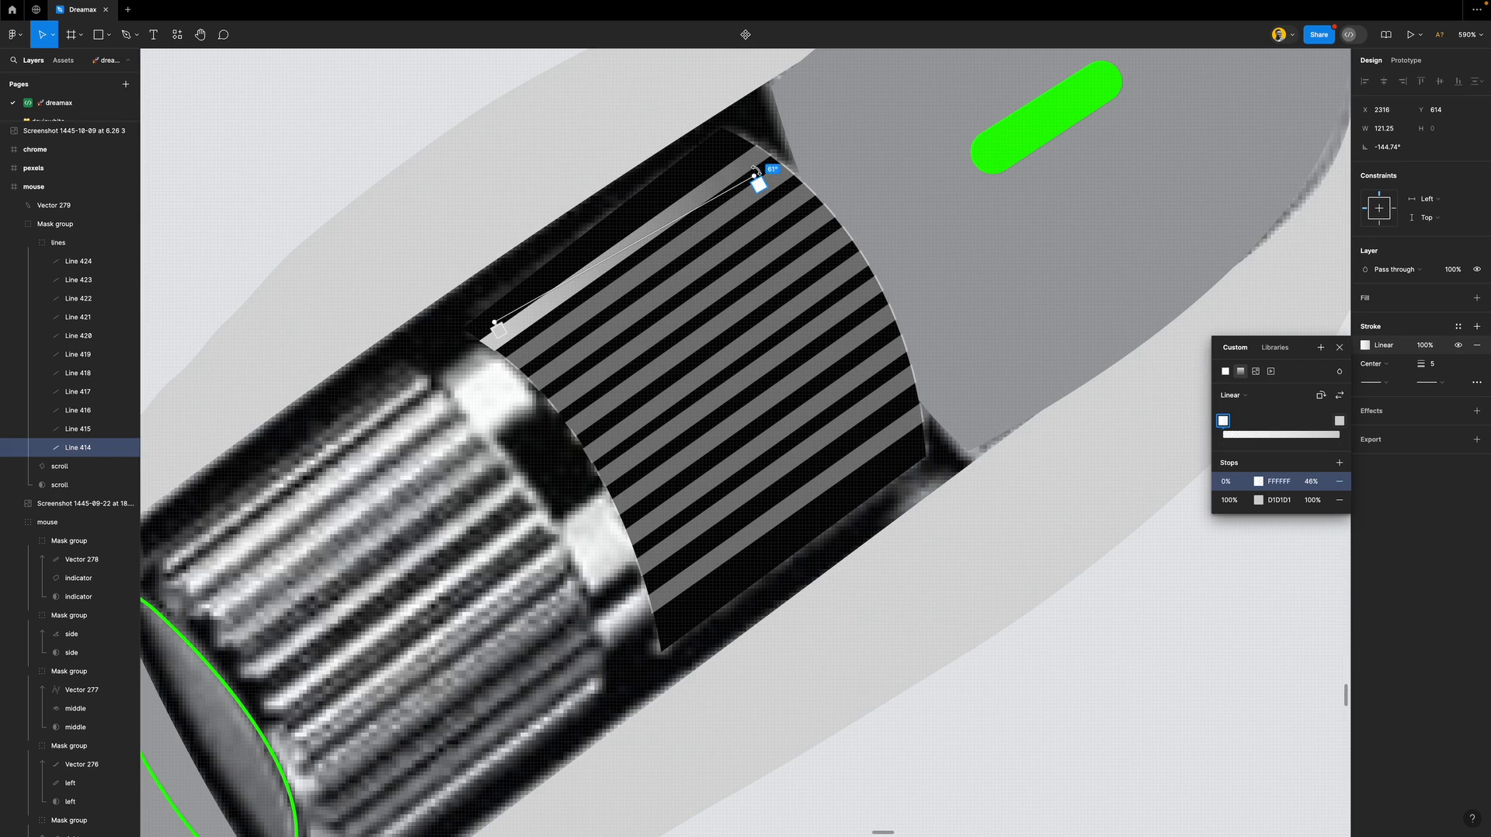
mouse_move(760, 169)
left_mouse_down()
mouse_move(766, 180)
mouse_move(760, 164)
left_mouse_up()
Make the topmost rib line's gradient run from FFFFFF at 100% opacity to 989898.
left_click(1258, 485)
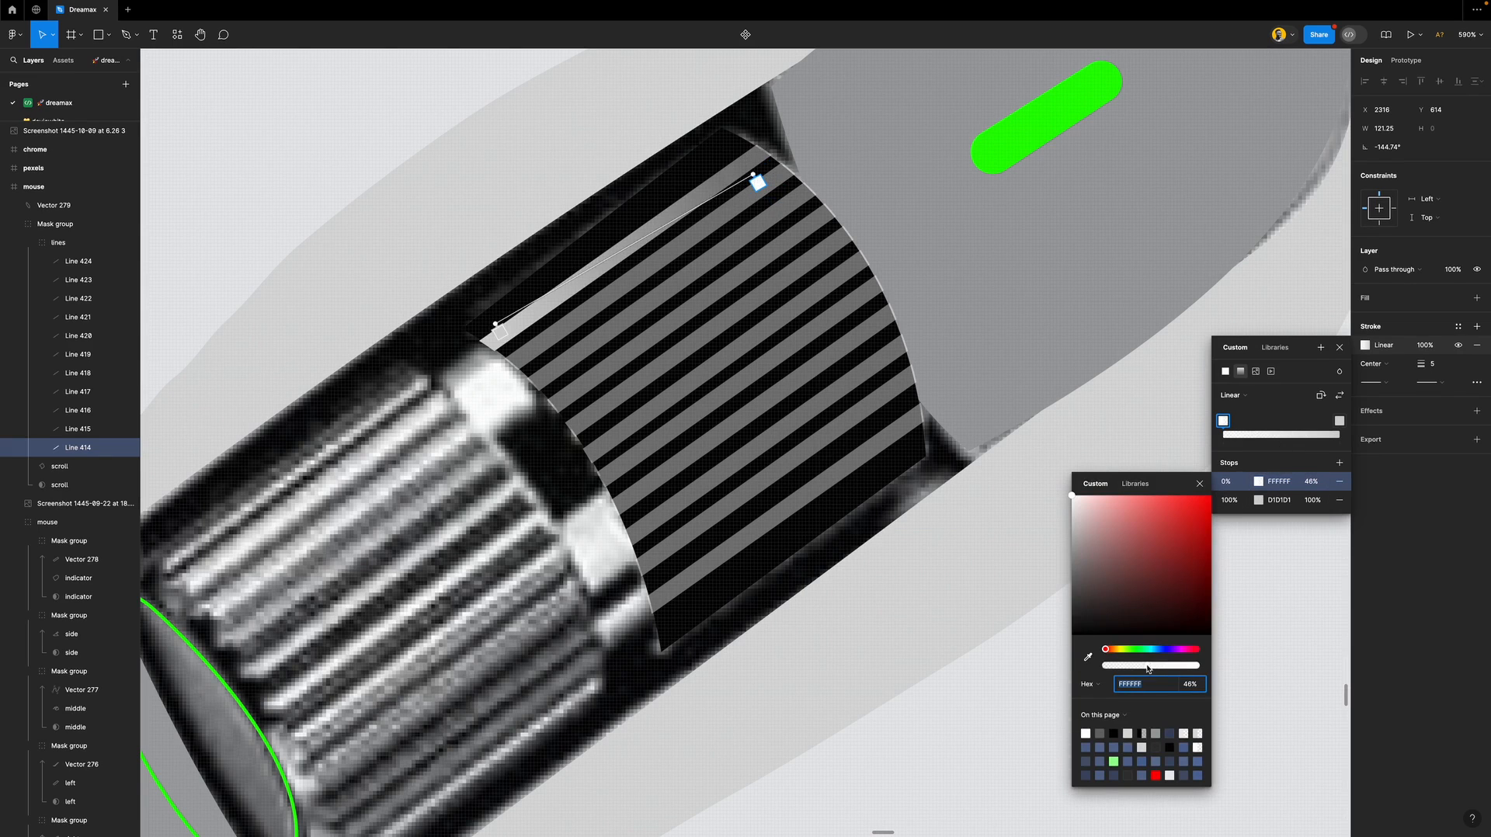
left_click_drag(1147, 666, 1164, 666)
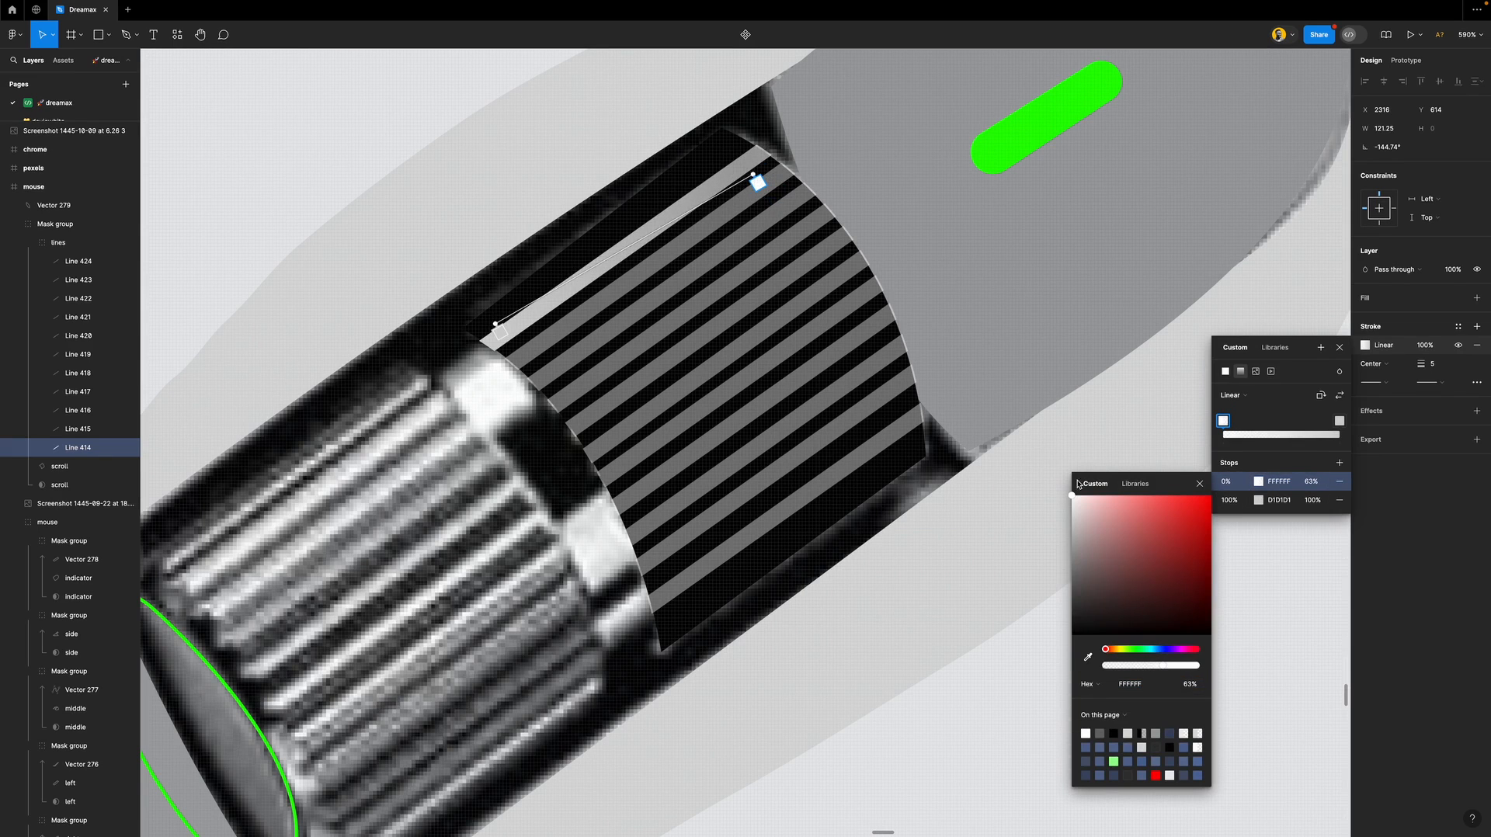
left_click(1339, 420)
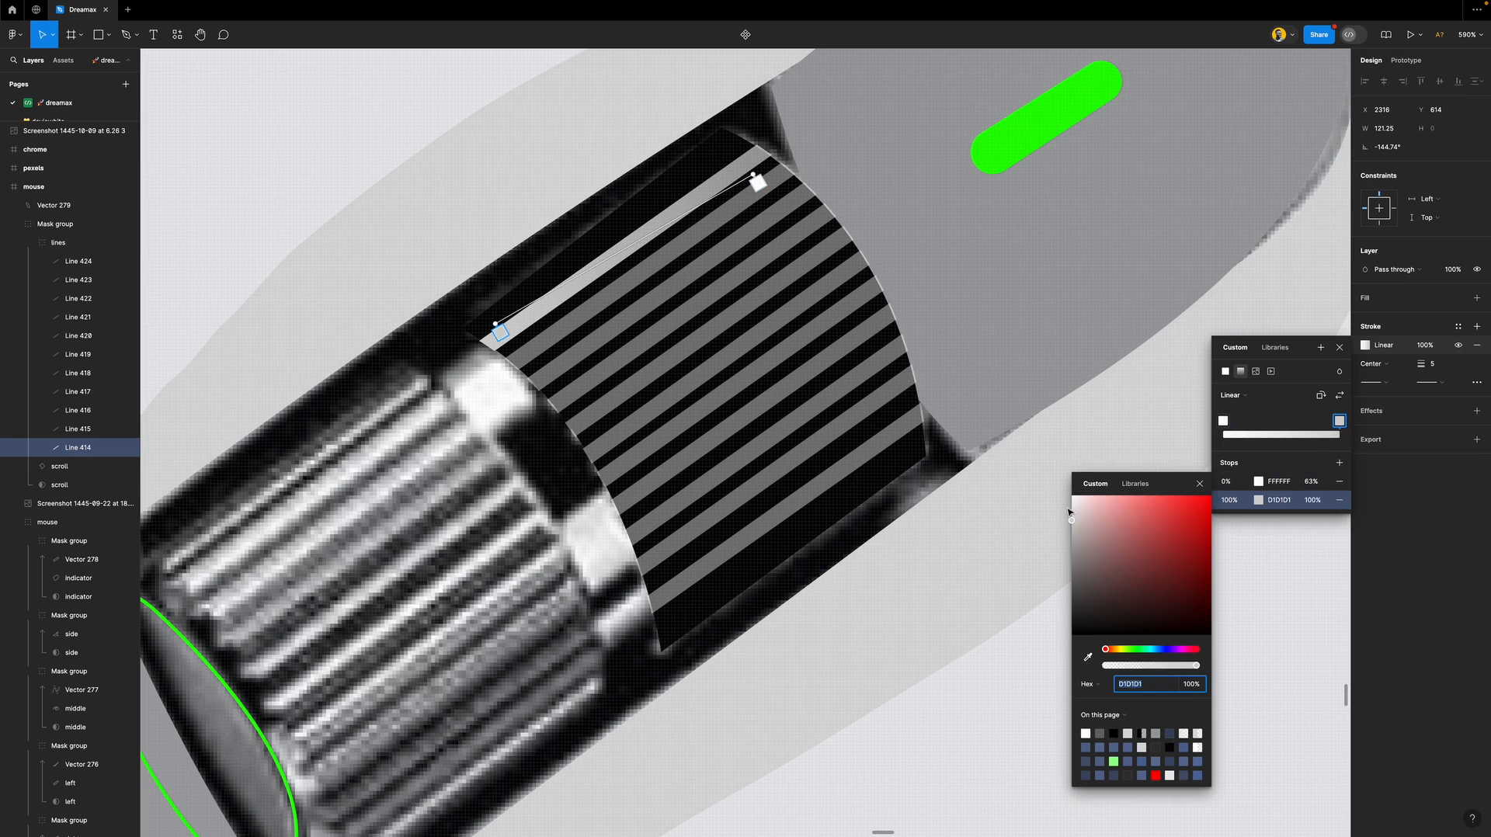
left_click_drag(1069, 512, 1071, 529)
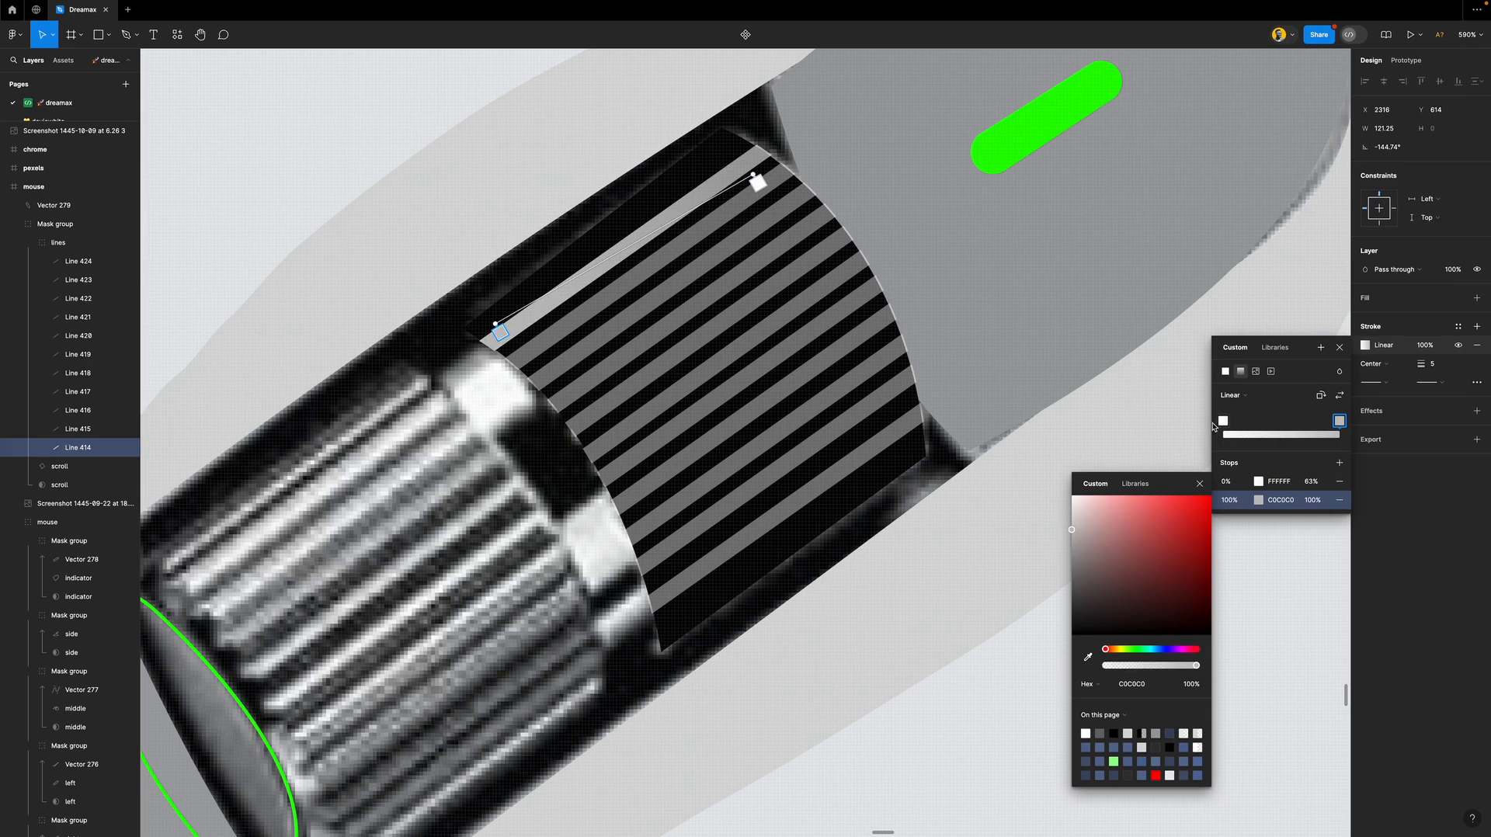
left_click(1223, 421)
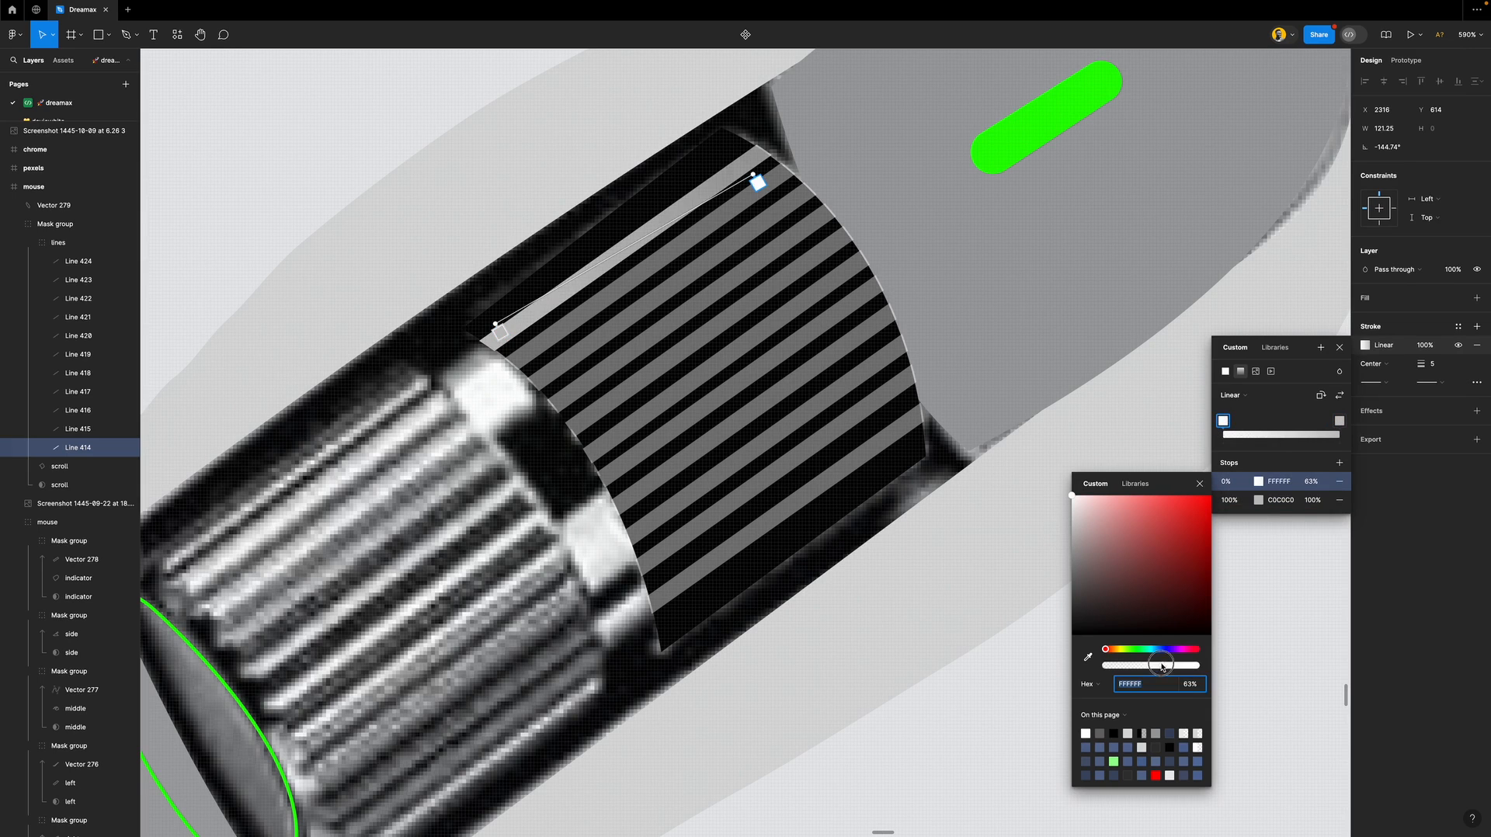
left_click_drag(1161, 664, 1321, 666)
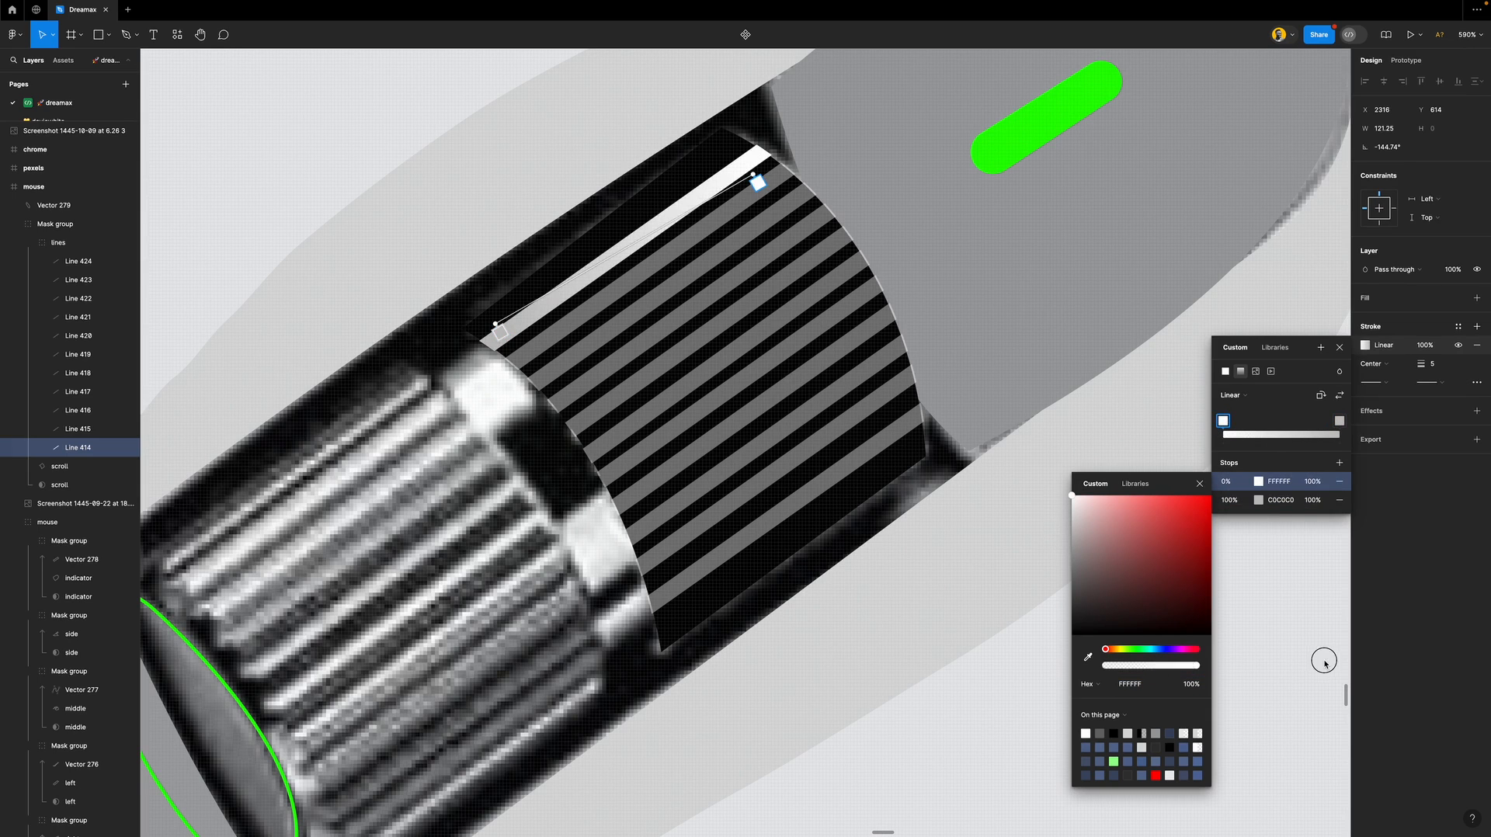
left_click(1339, 422)
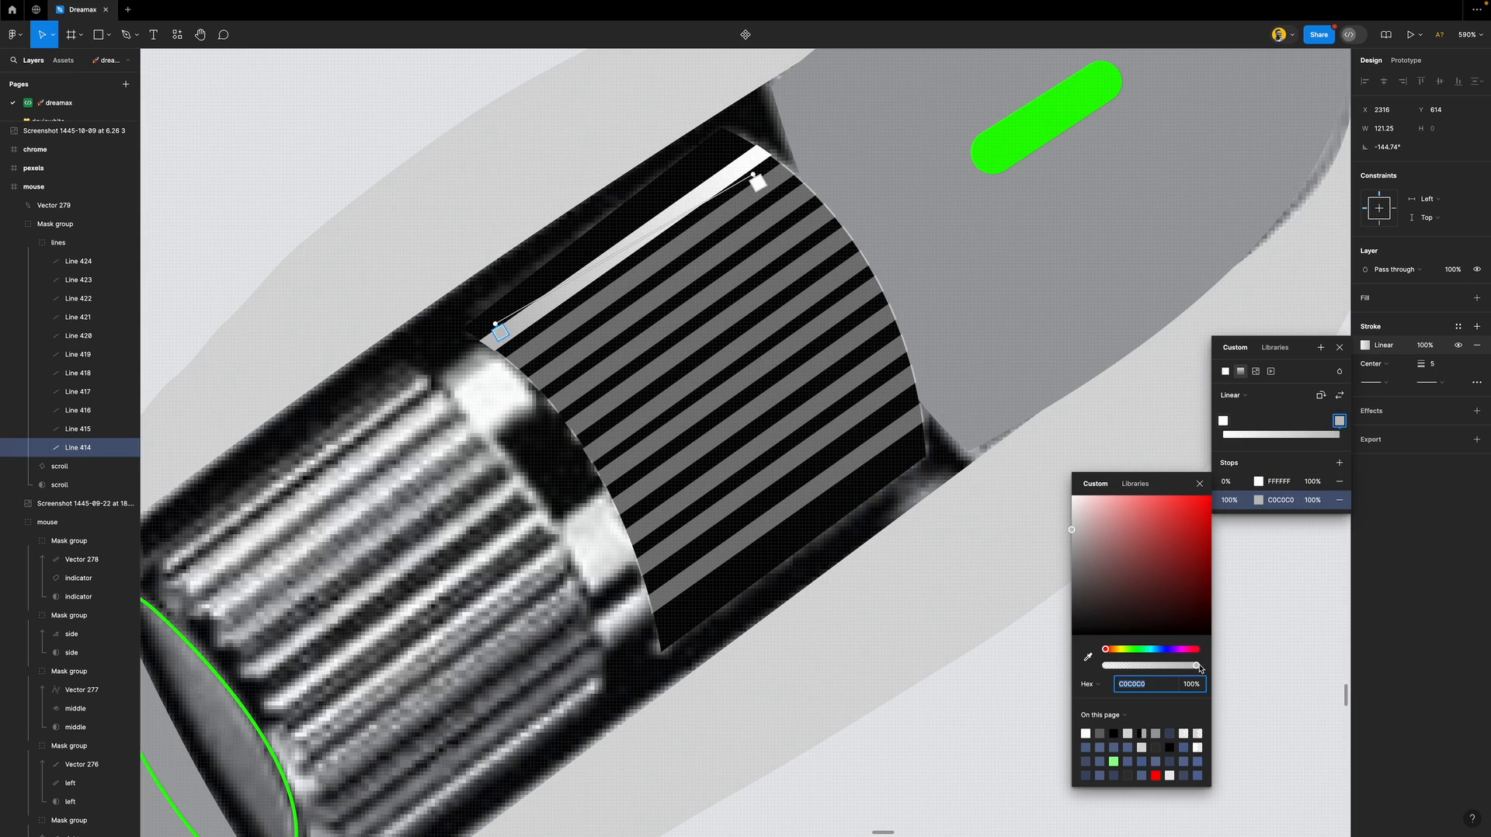
mouse_move(1199, 666)
left_mouse_down()
mouse_move(1167, 666)
mouse_move(1236, 667)
left_mouse_up()
left_click_drag(1074, 530, 1064, 556)
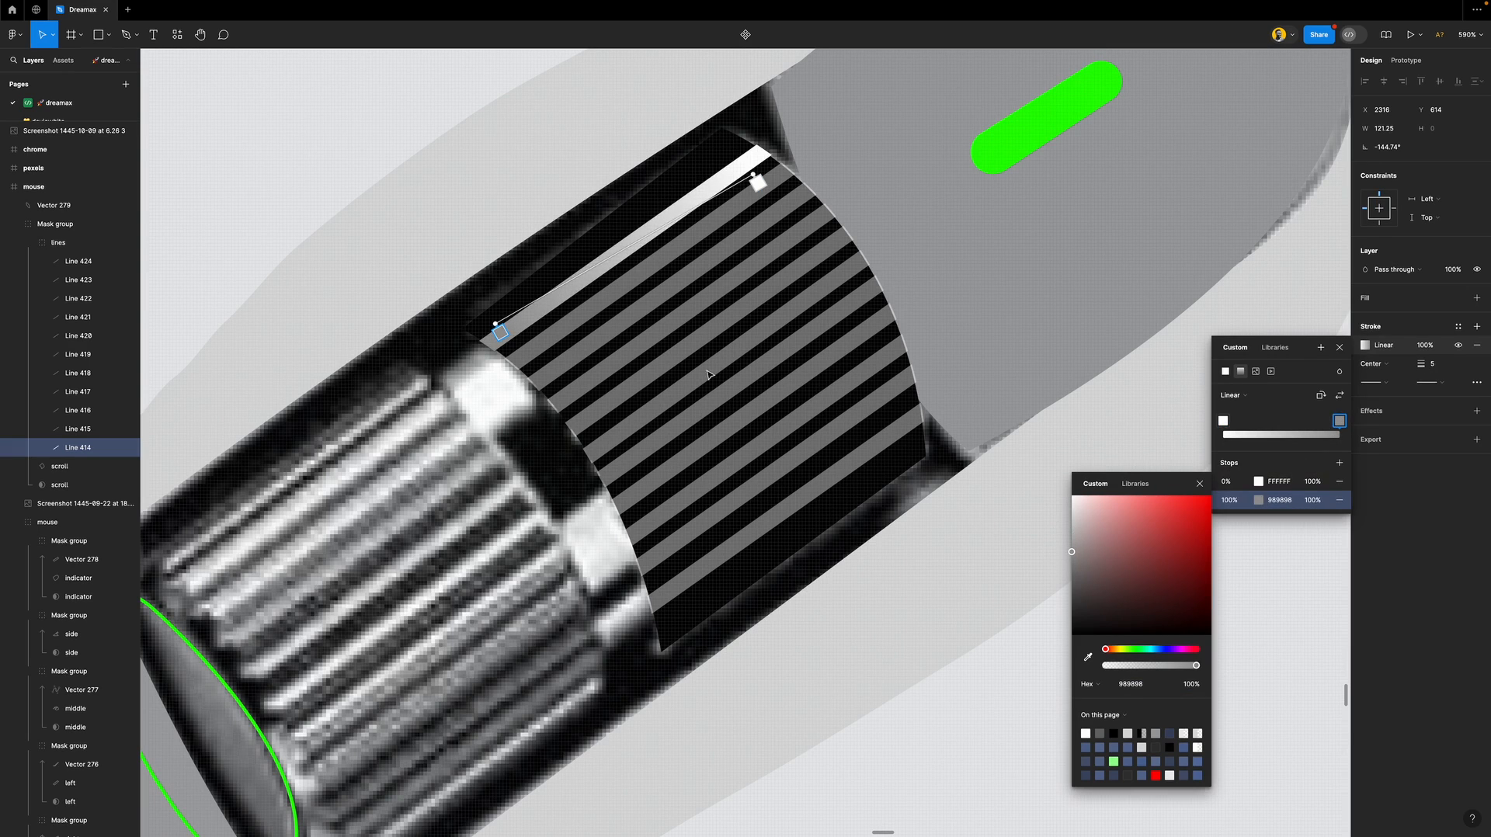
Add gradient stops at 32% and 68% on the topmost rib line, coloured FFFFFF and a light grey.
left_click(583, 285)
left_click(675, 229)
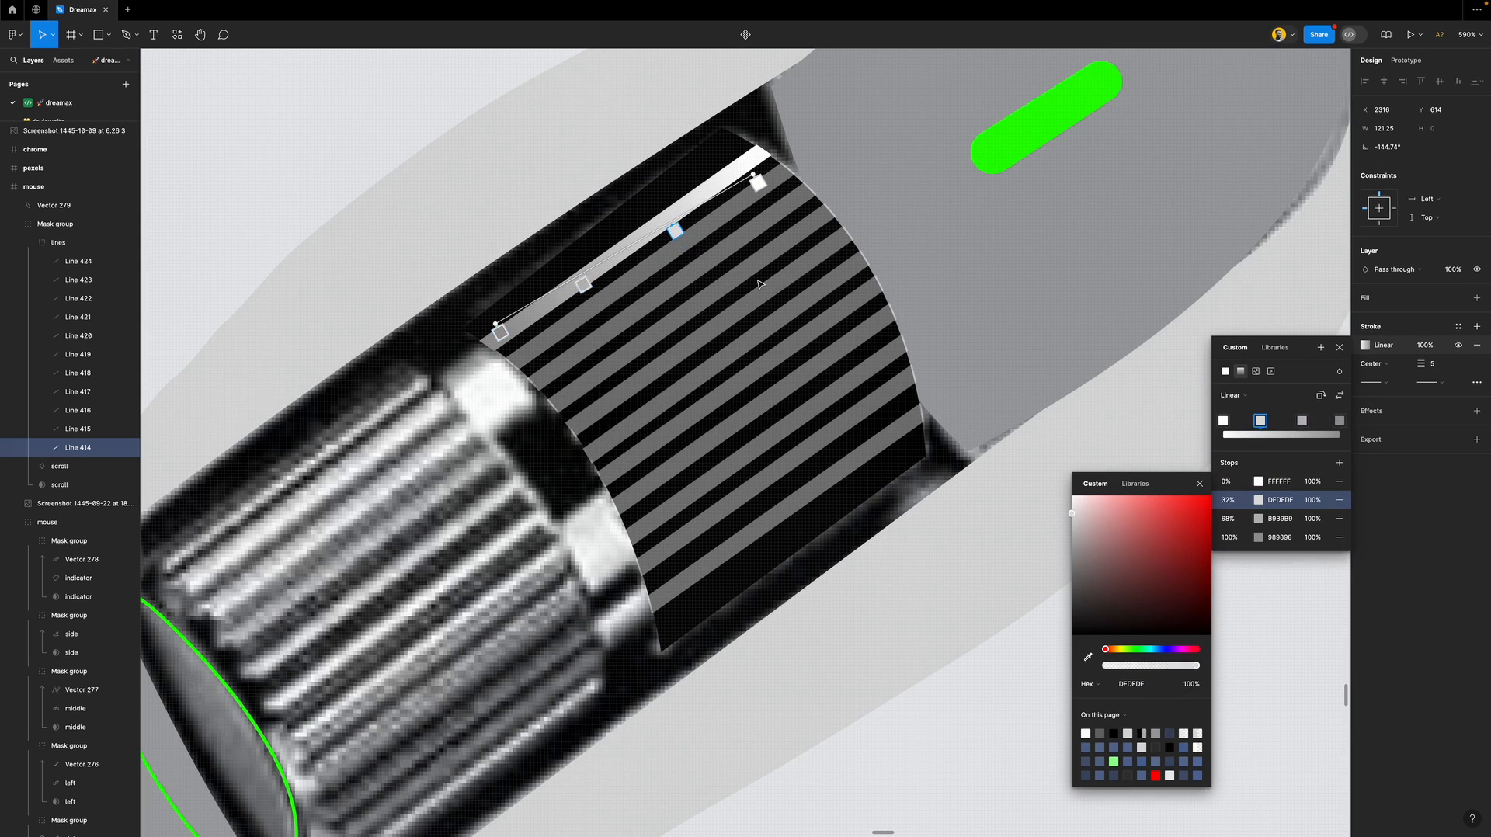
left_click_drag(1092, 515, 1051, 476)
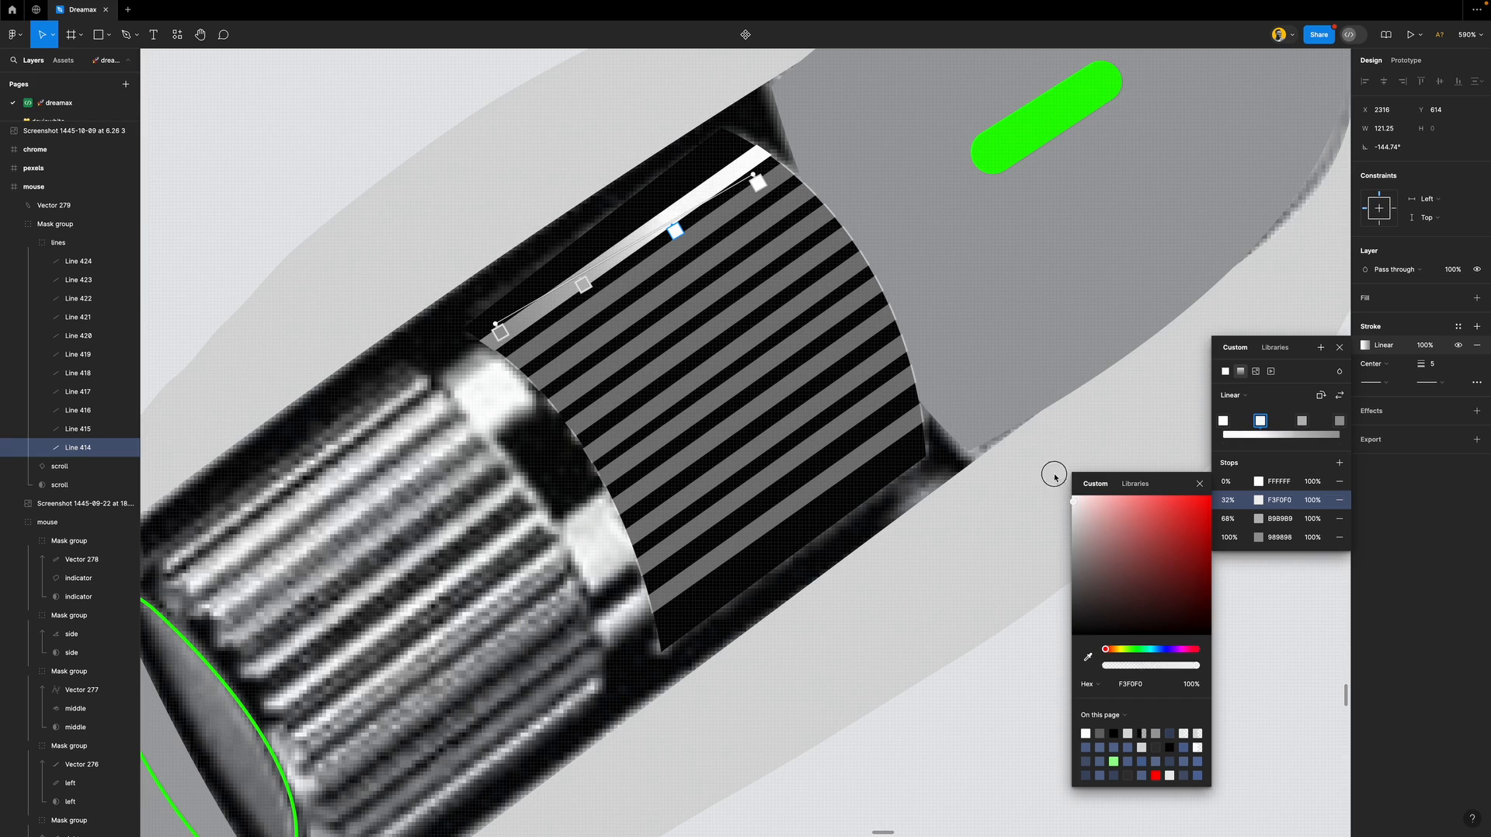
left_click(583, 284)
mouse_move(1071, 516)
left_mouse_down()
mouse_move(1064, 499)
mouse_move(1074, 512)
left_mouse_up()
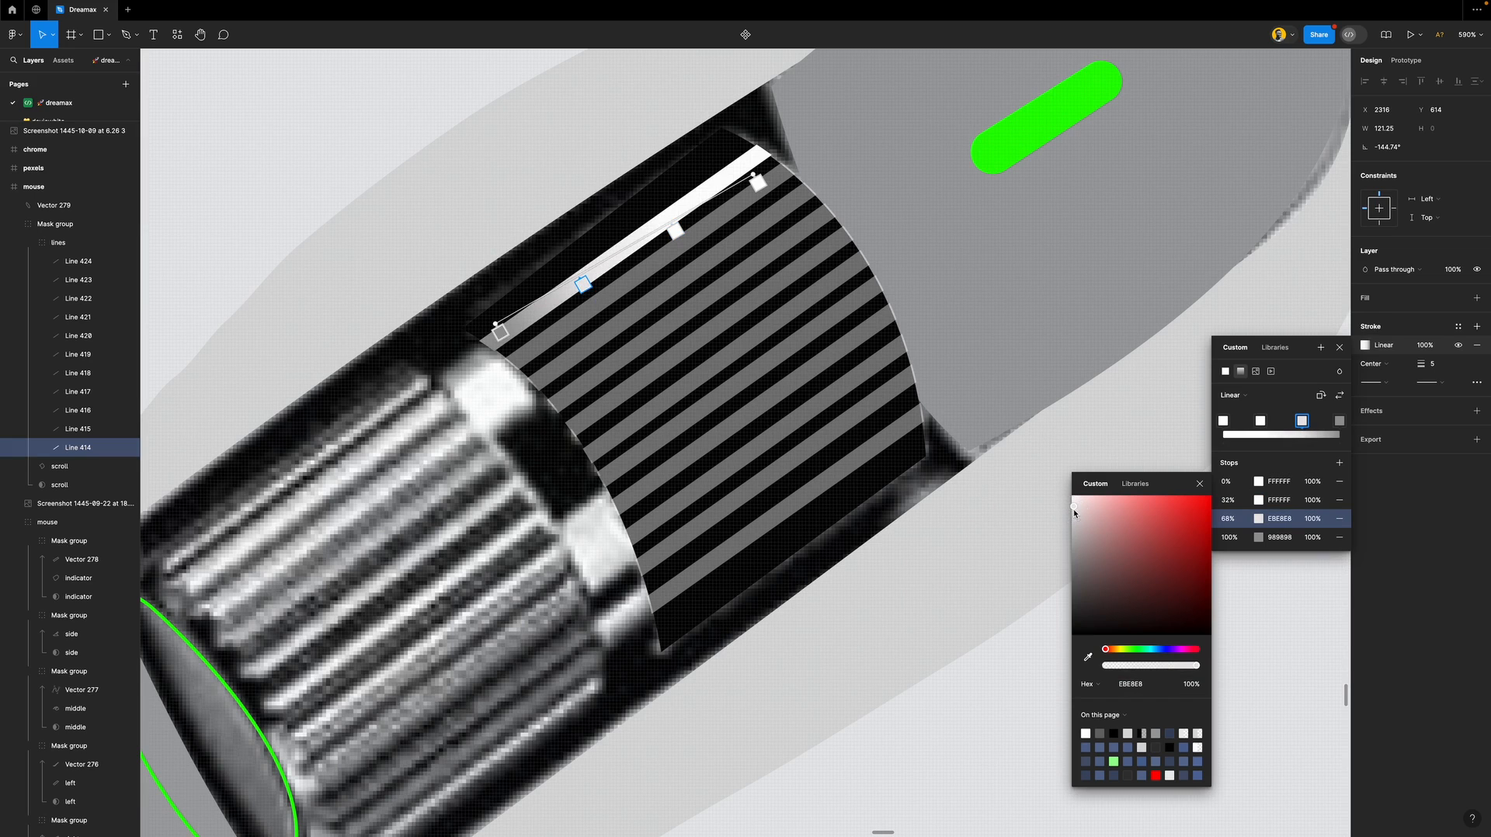
left_click(1200, 483)
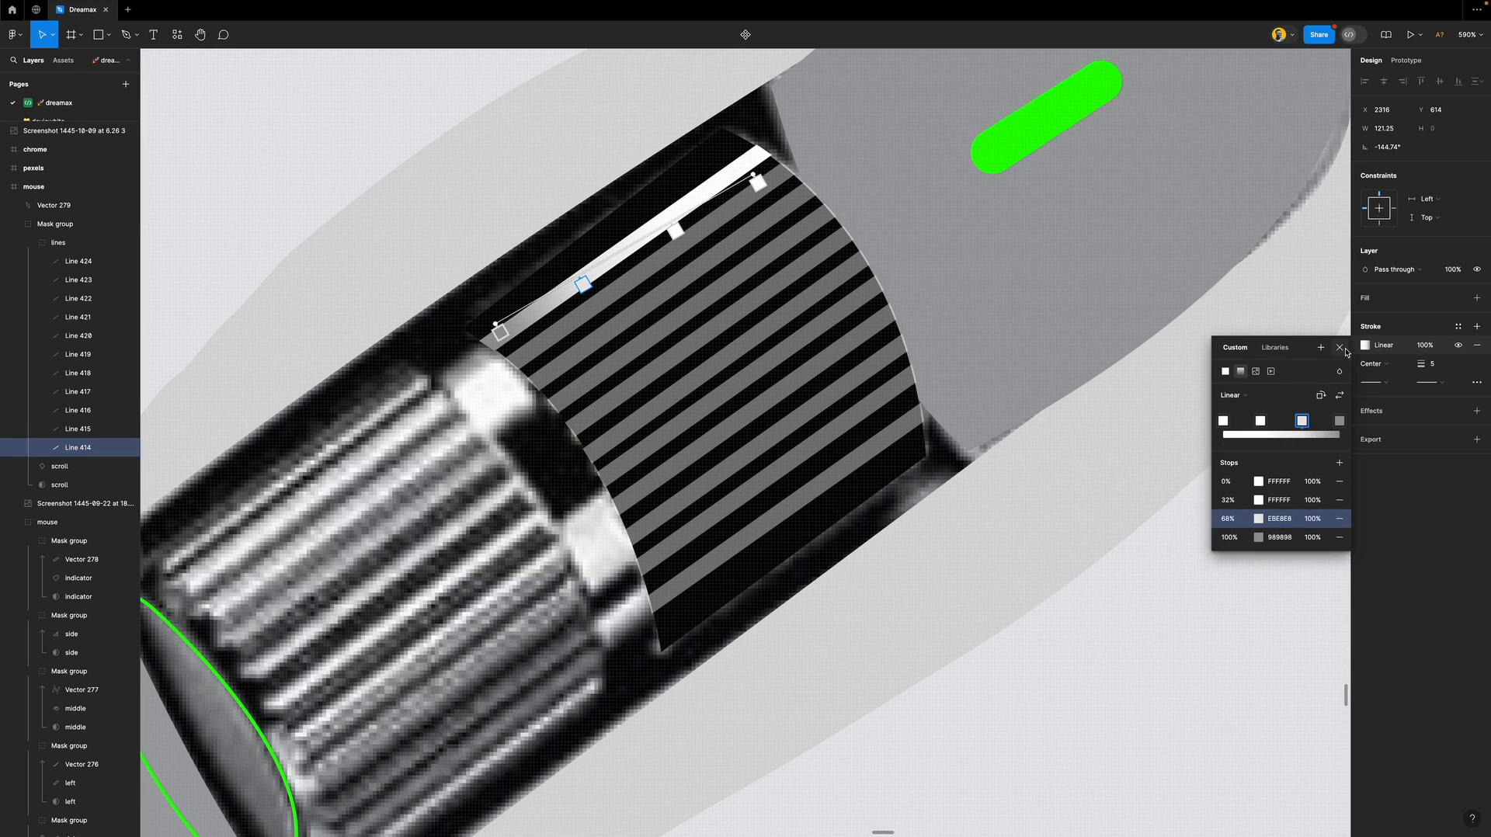
Save the topmost rib line's stroke gradient as a colour style named "linear".
left_click(1339, 348)
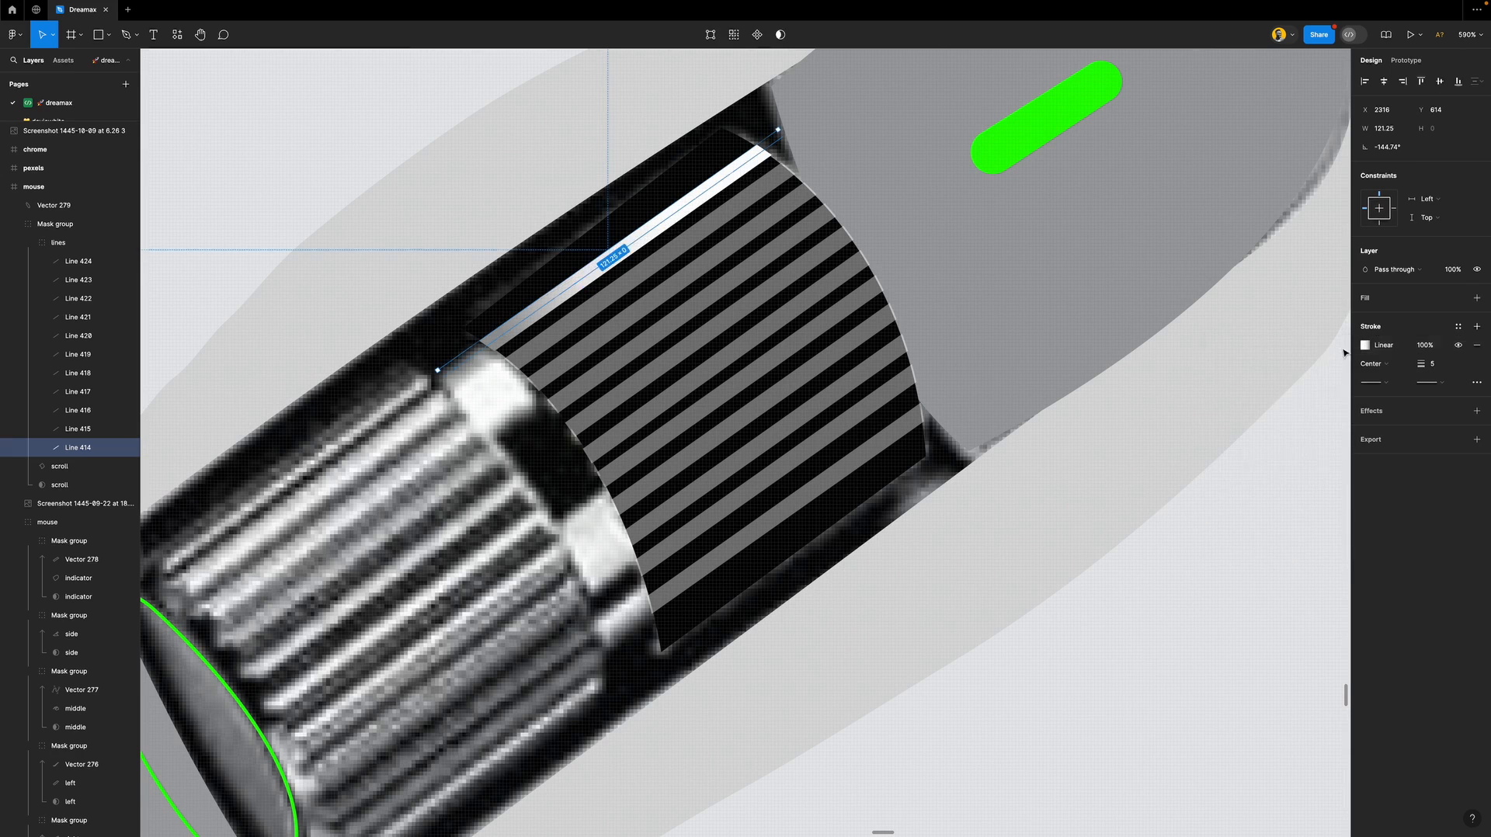
left_click(1459, 328)
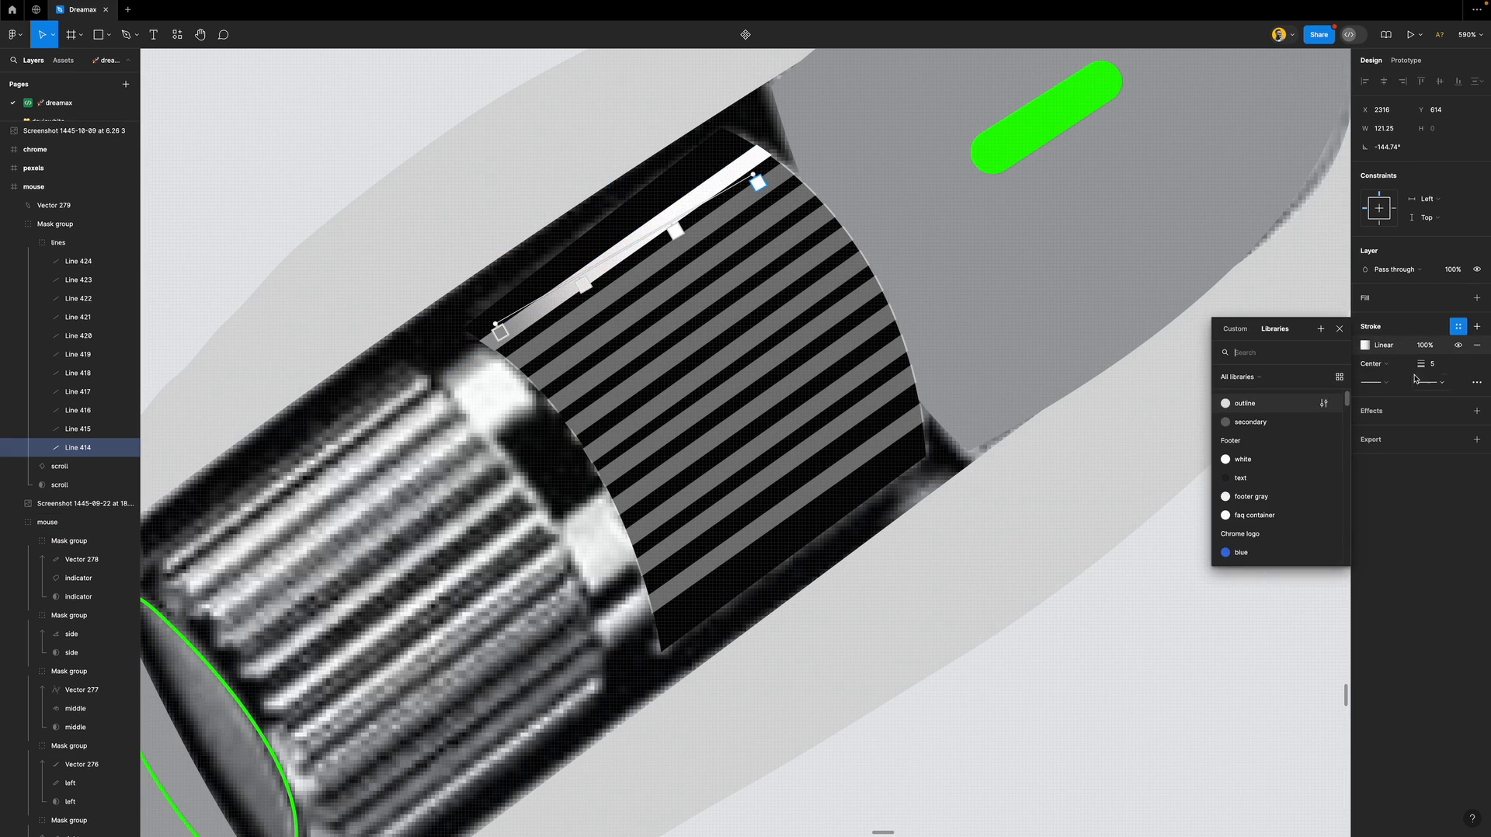
left_click(1339, 332)
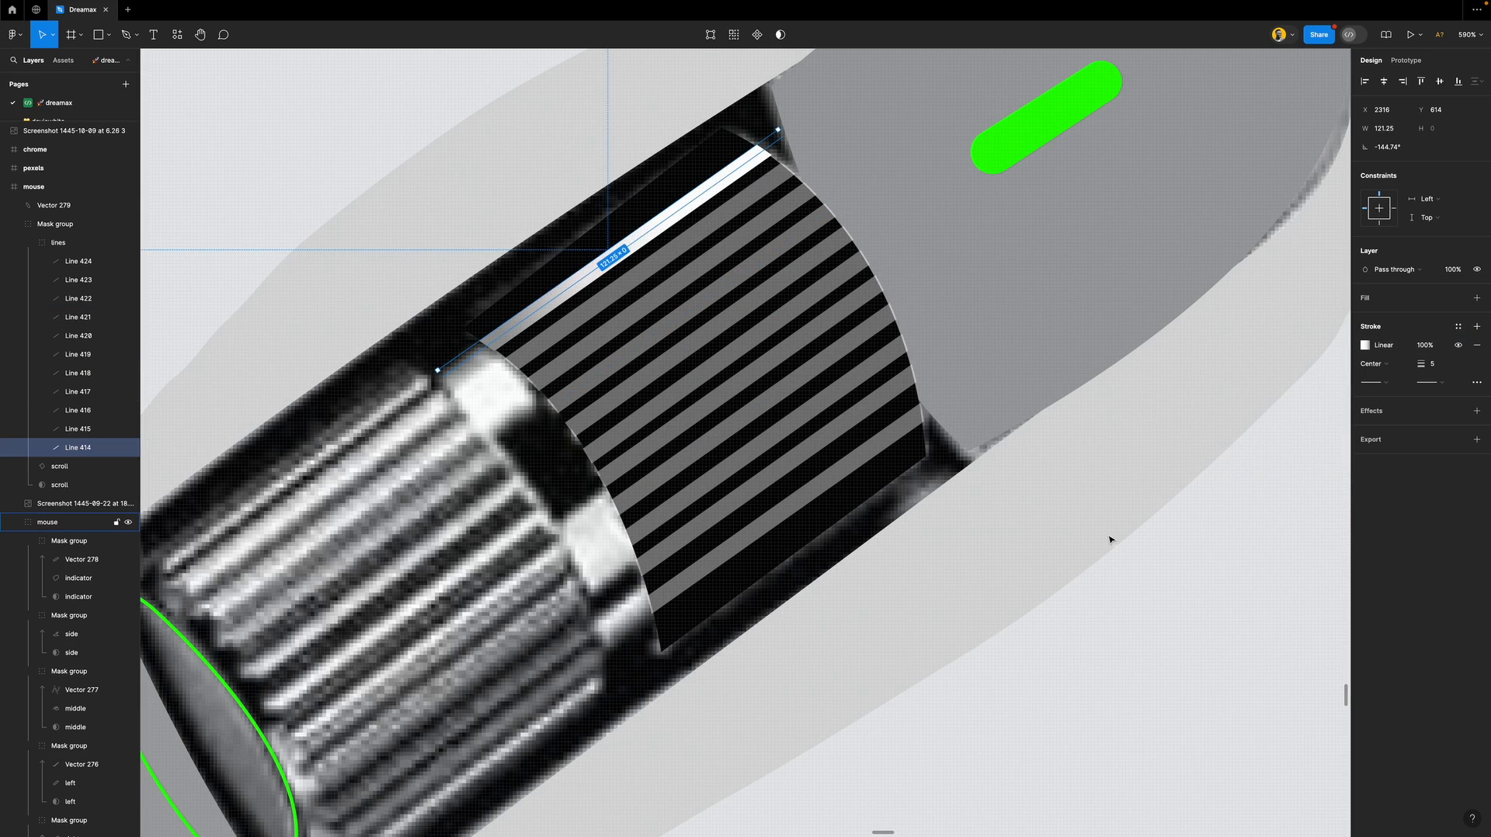
left_click(1459, 328)
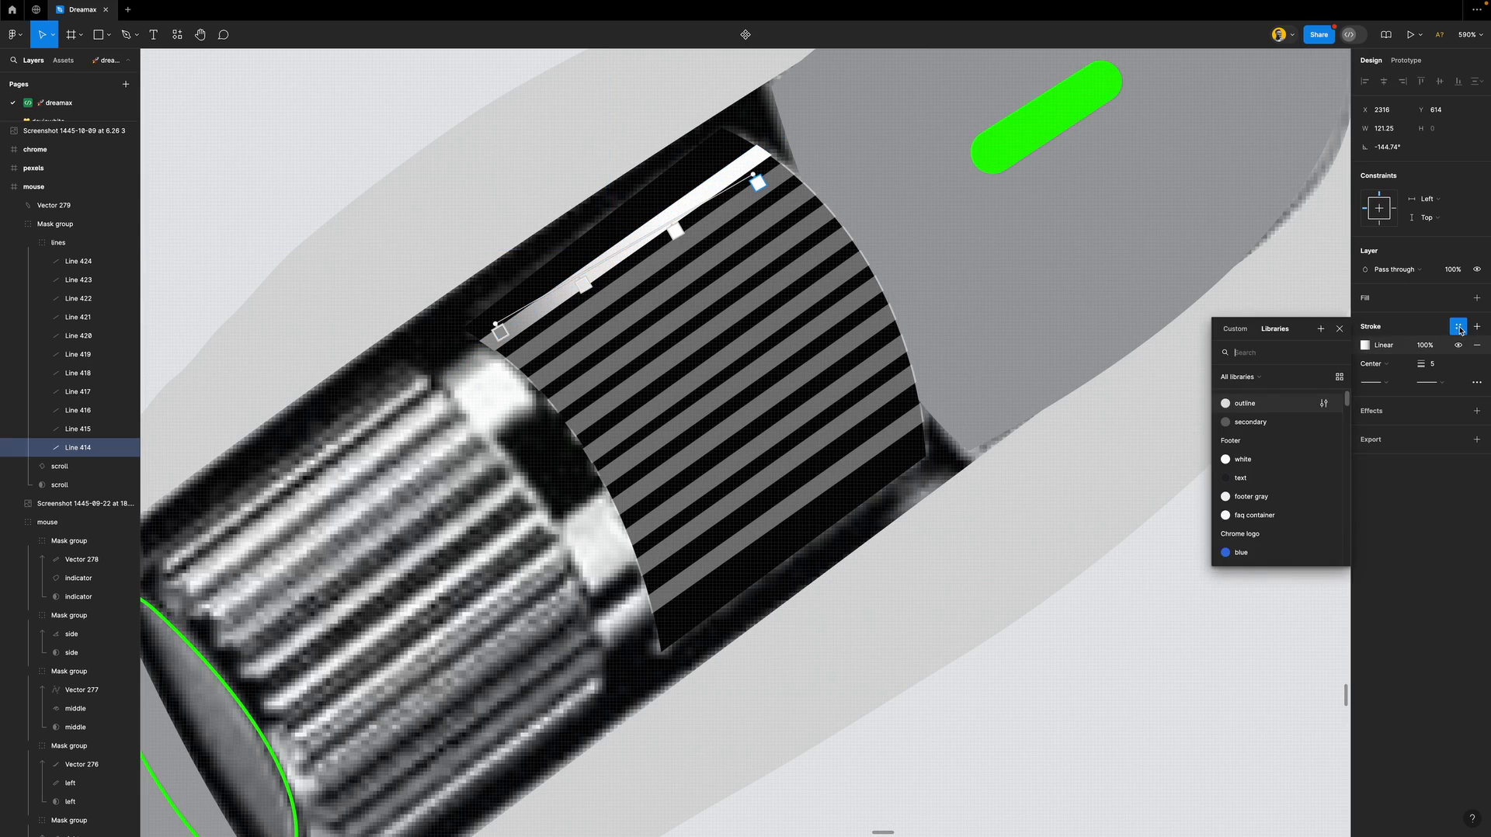
left_click(1320, 331)
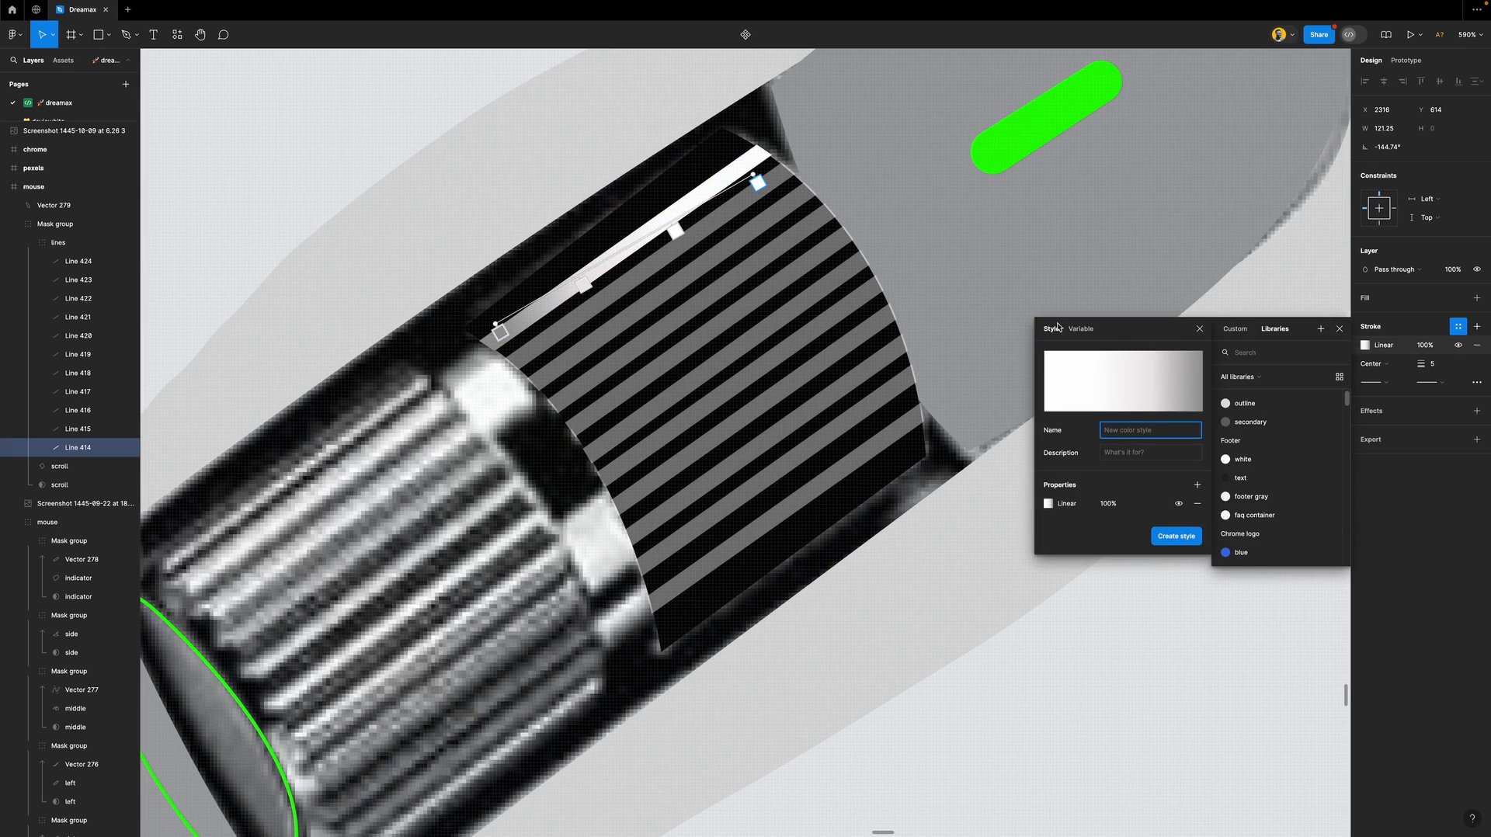
type("linear")
left_click(1176, 536)
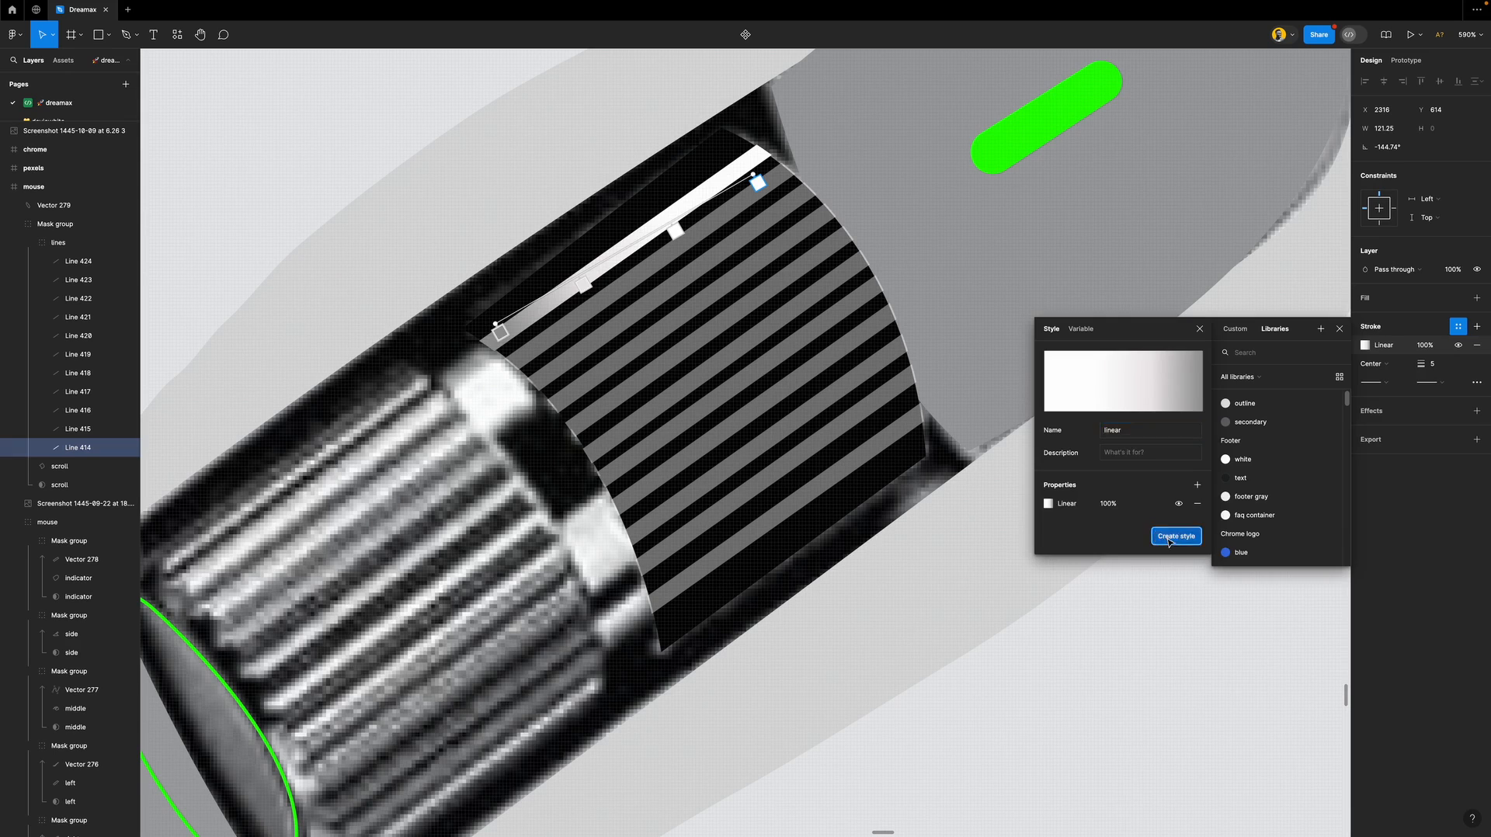
left_click(1341, 332)
Apply the "linear" colour style to the strokes of all remaining rib lines in the lines group.
left_click(668, 242)
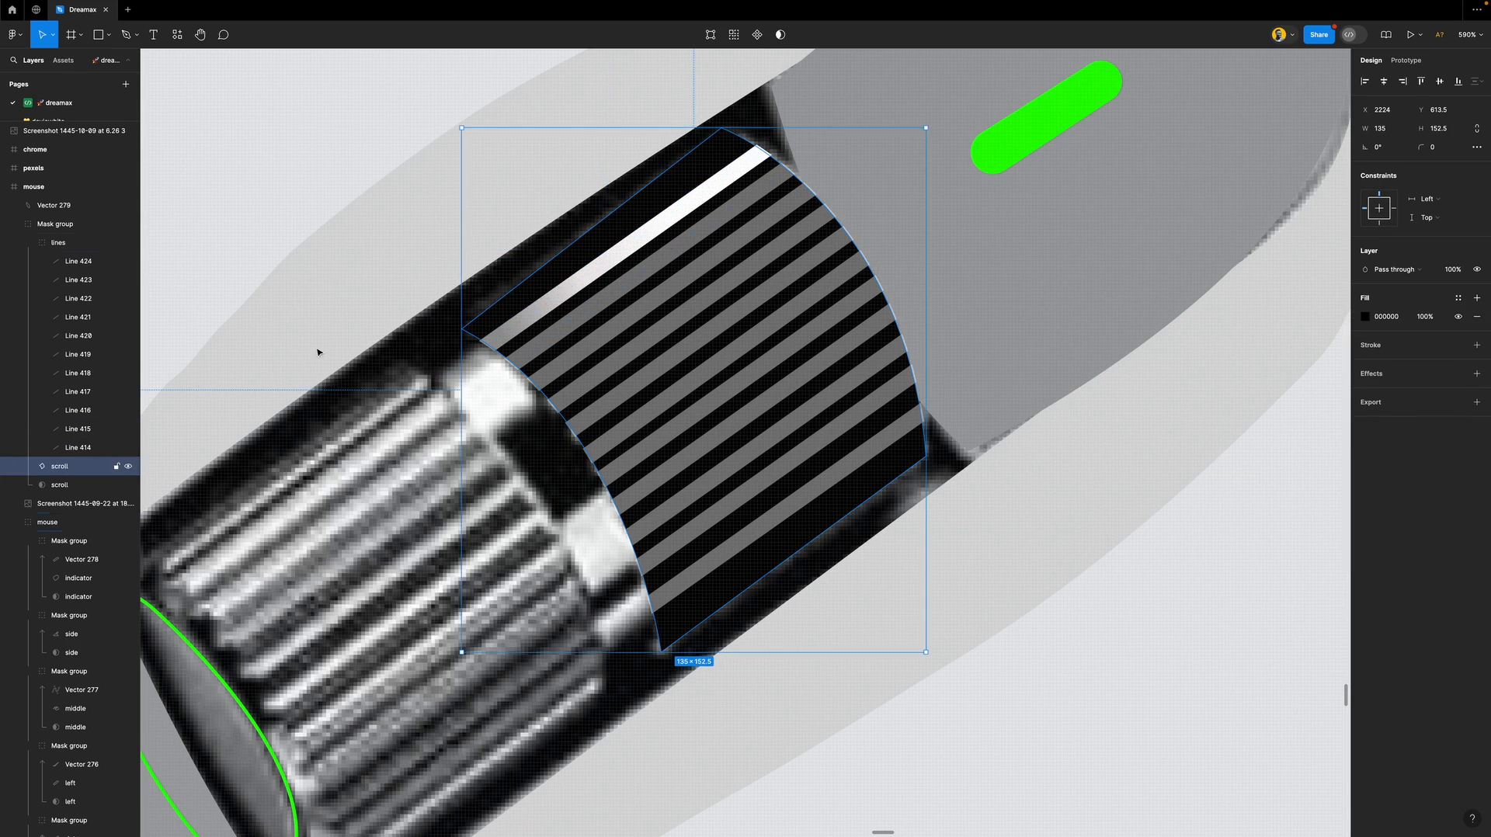
left_click(69, 249)
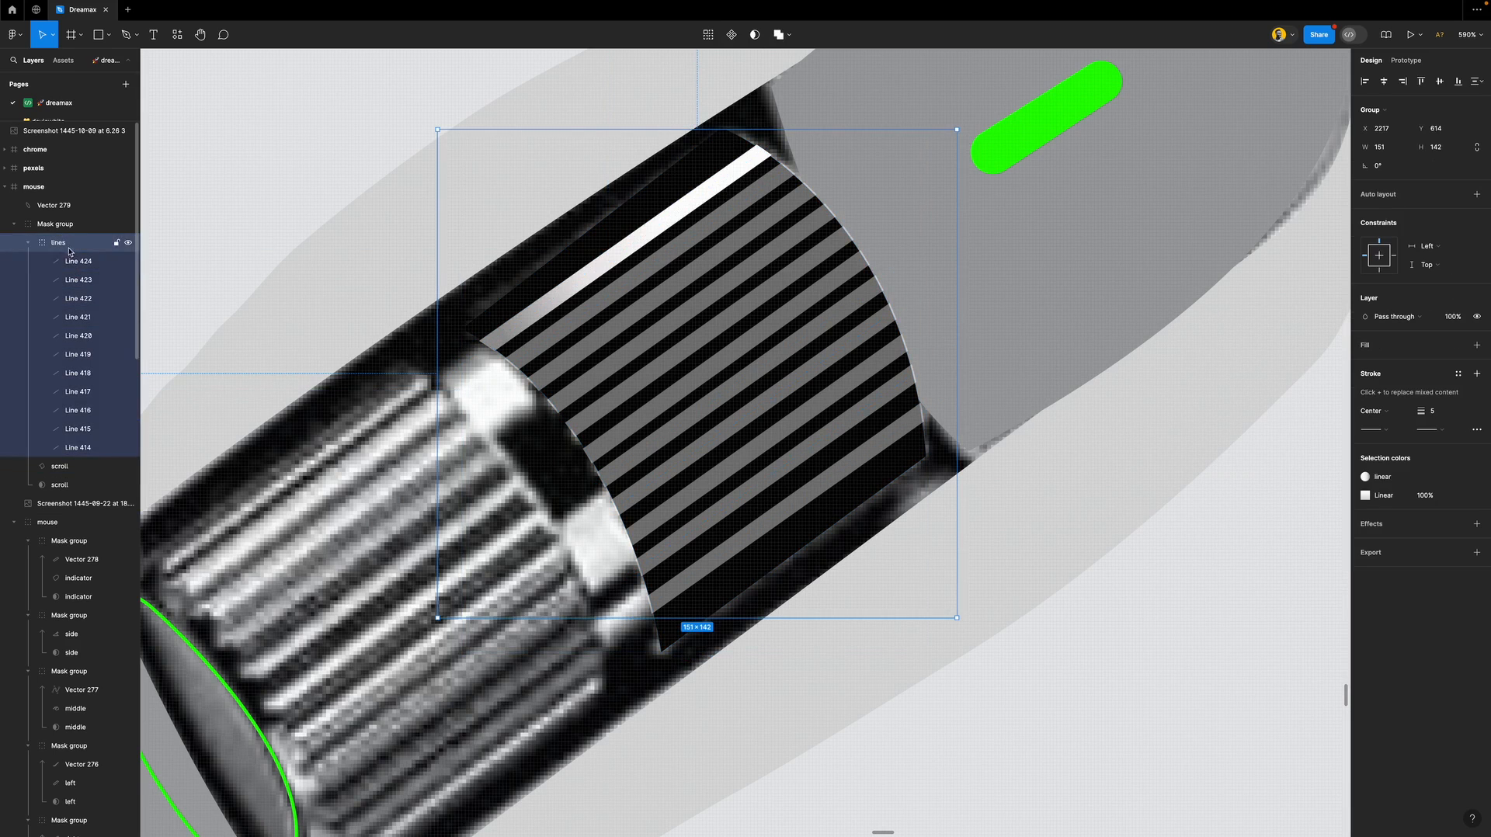
key("Return")
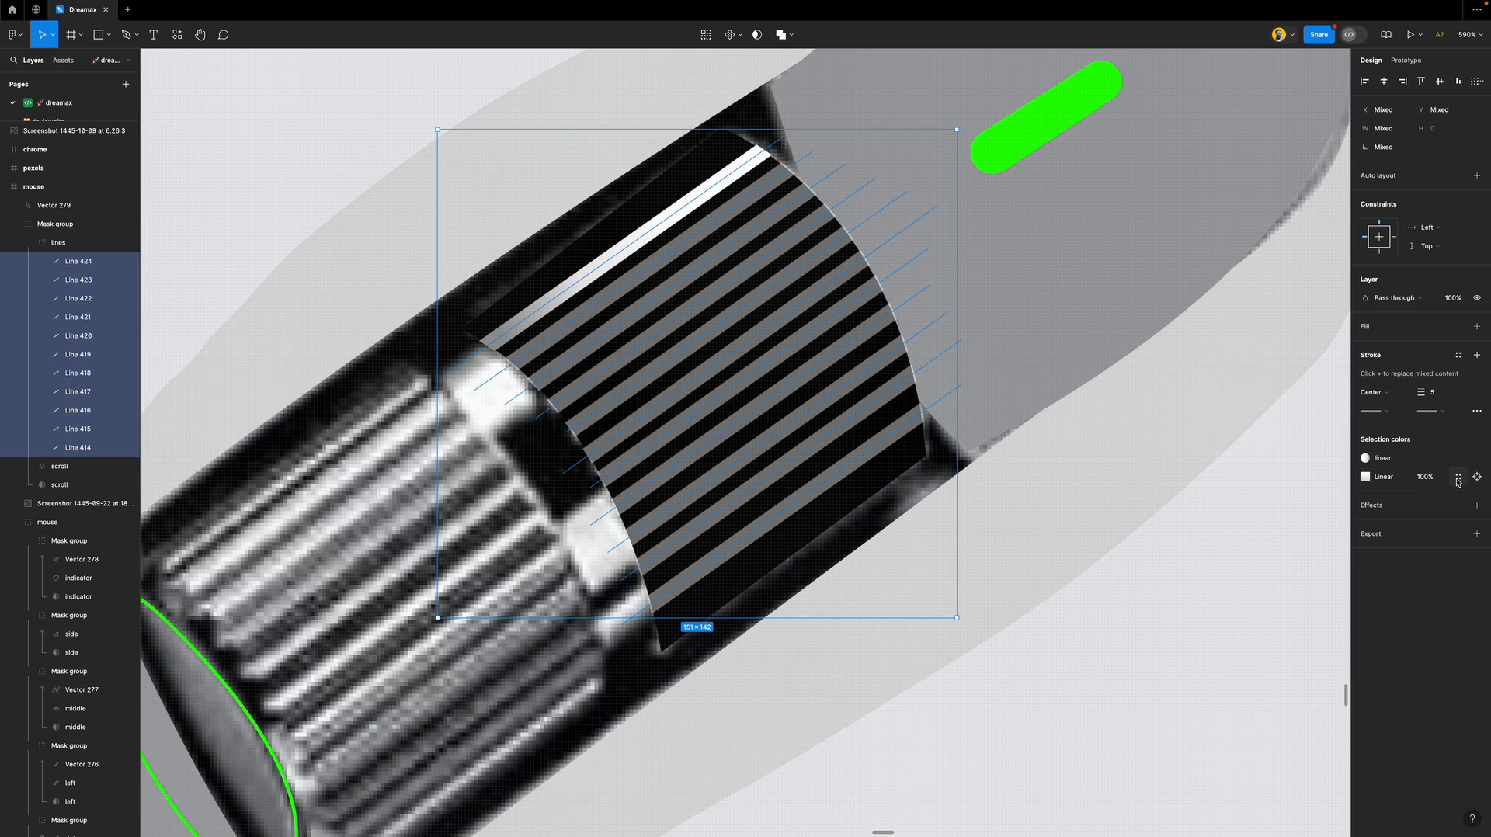
left_click(1457, 480)
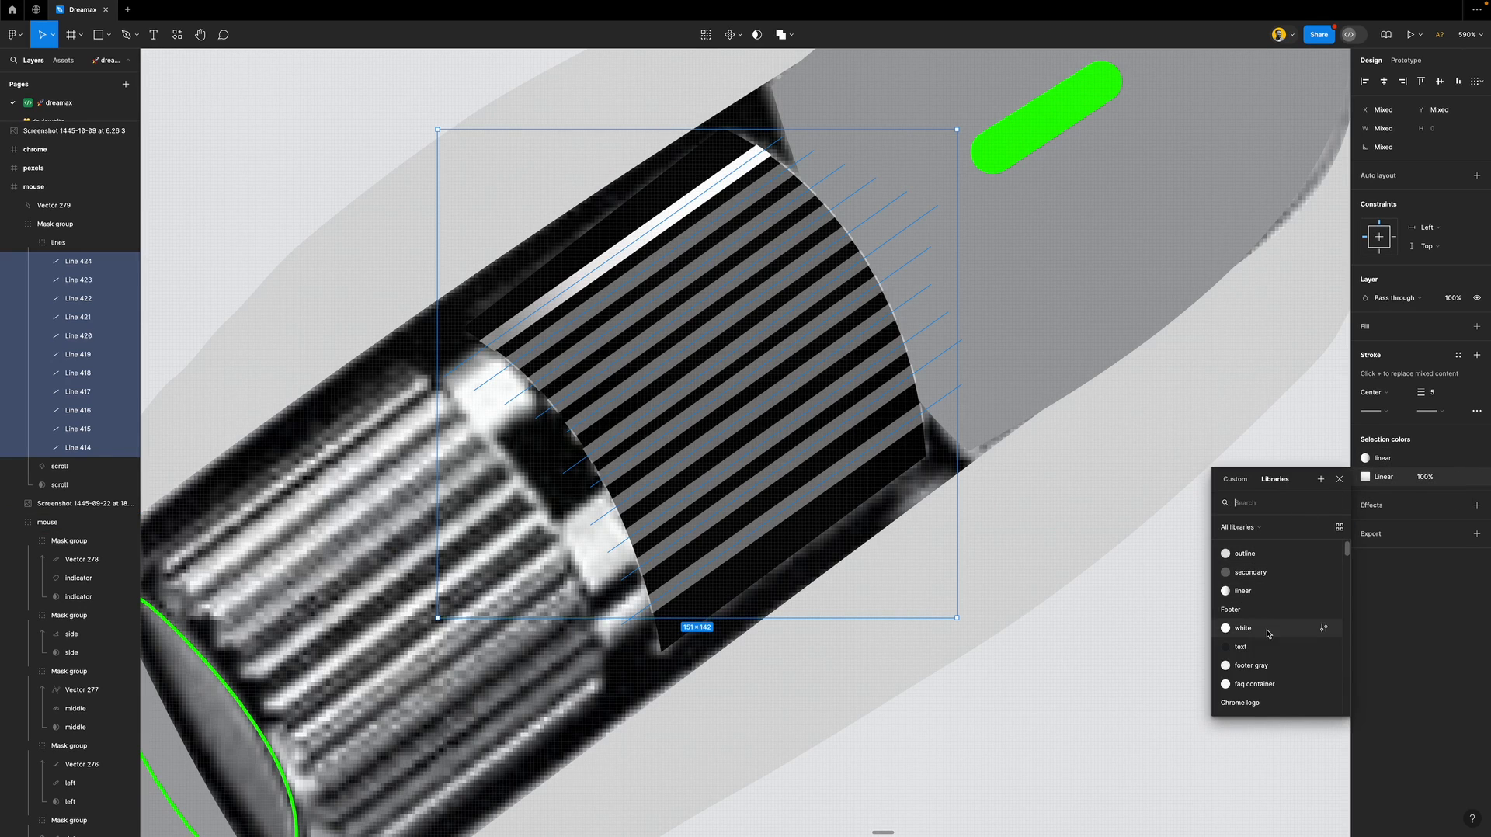
scroll(1268, 625, "down", 5)
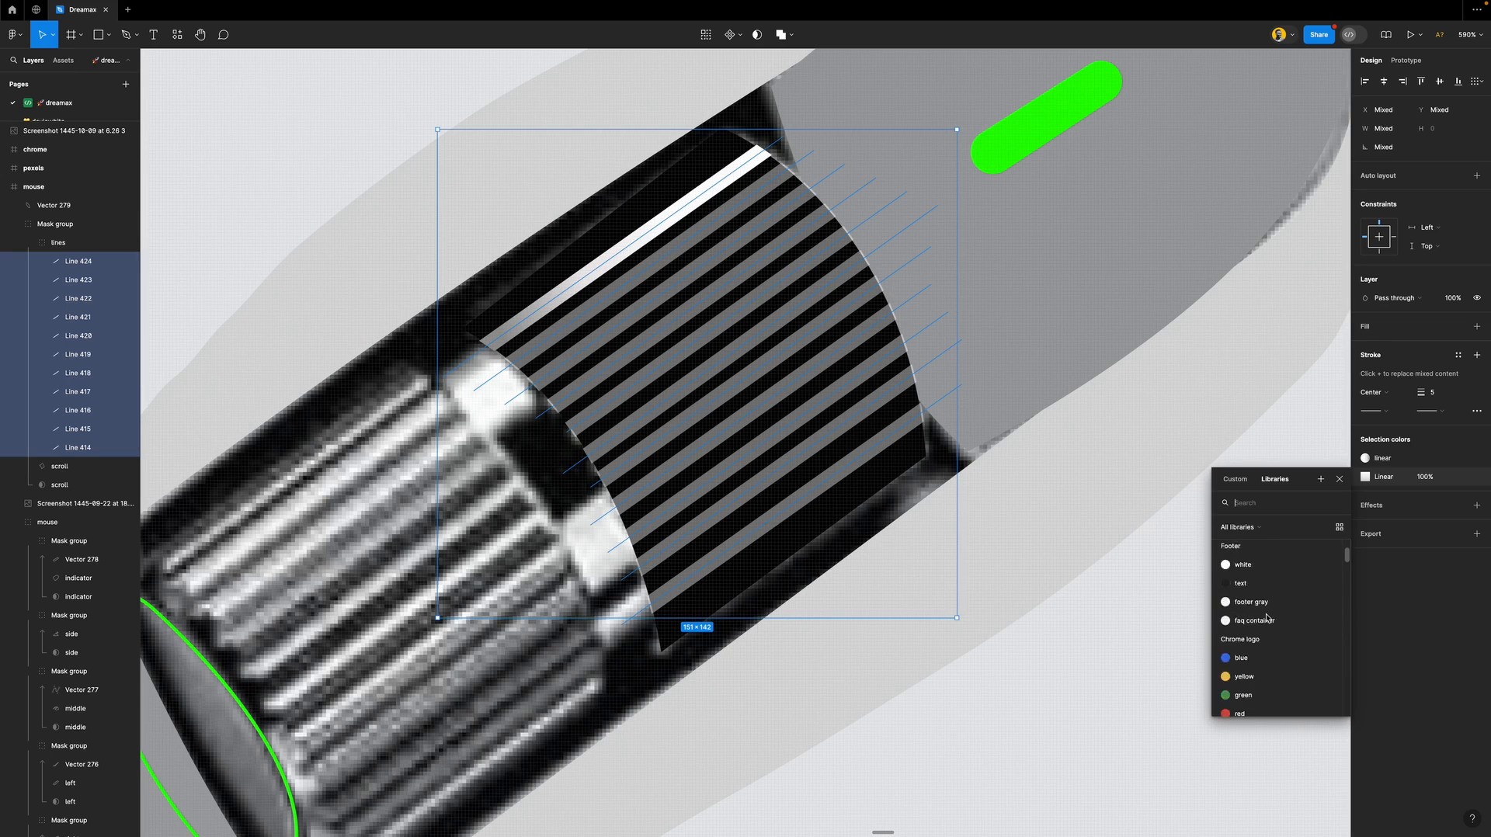
scroll(1268, 618, "down", 10)
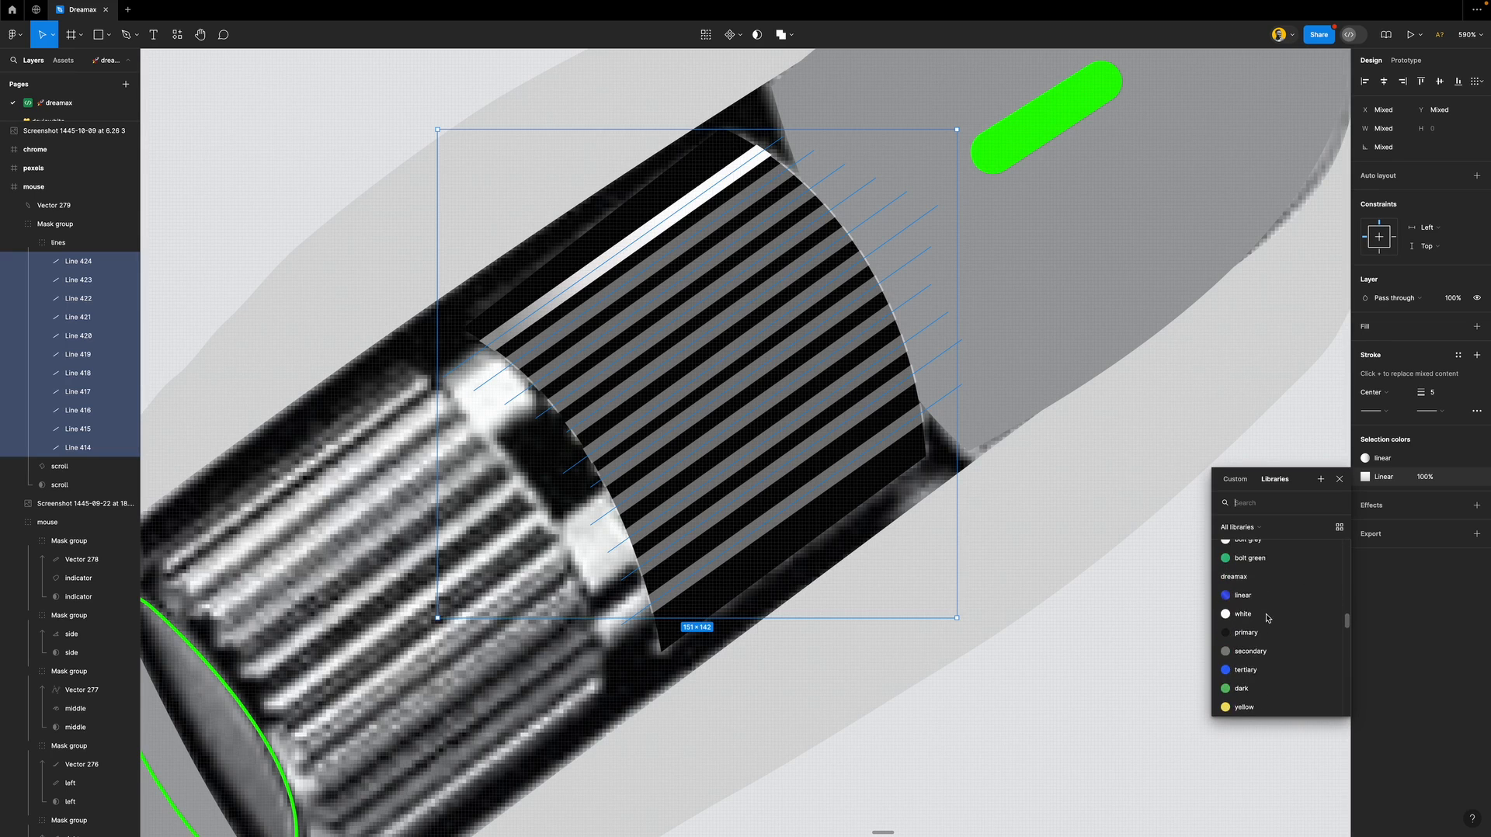
scroll(1267, 617, "down", 8)
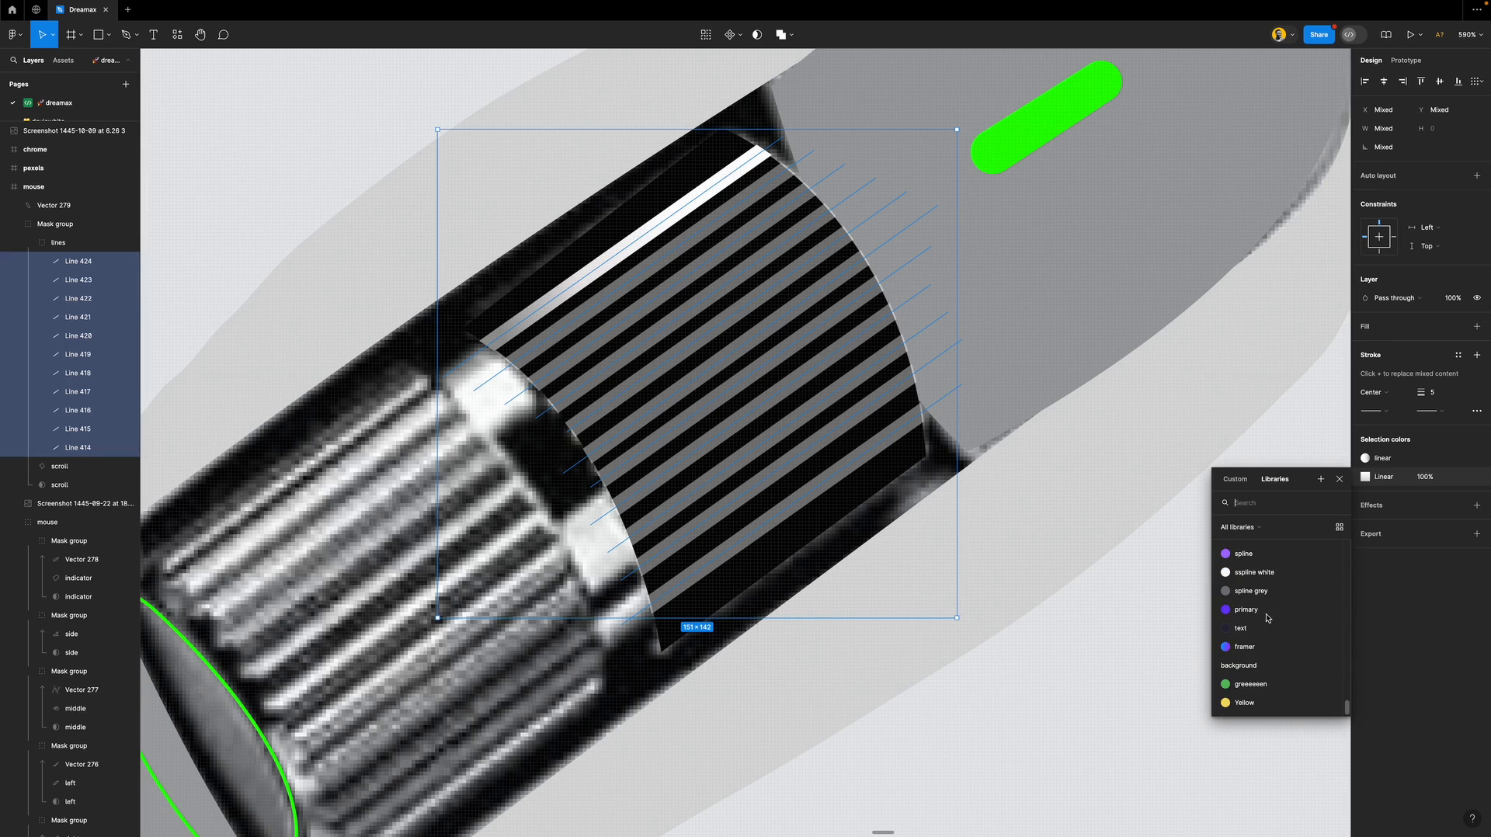
scroll(1273, 601, "up", 5)
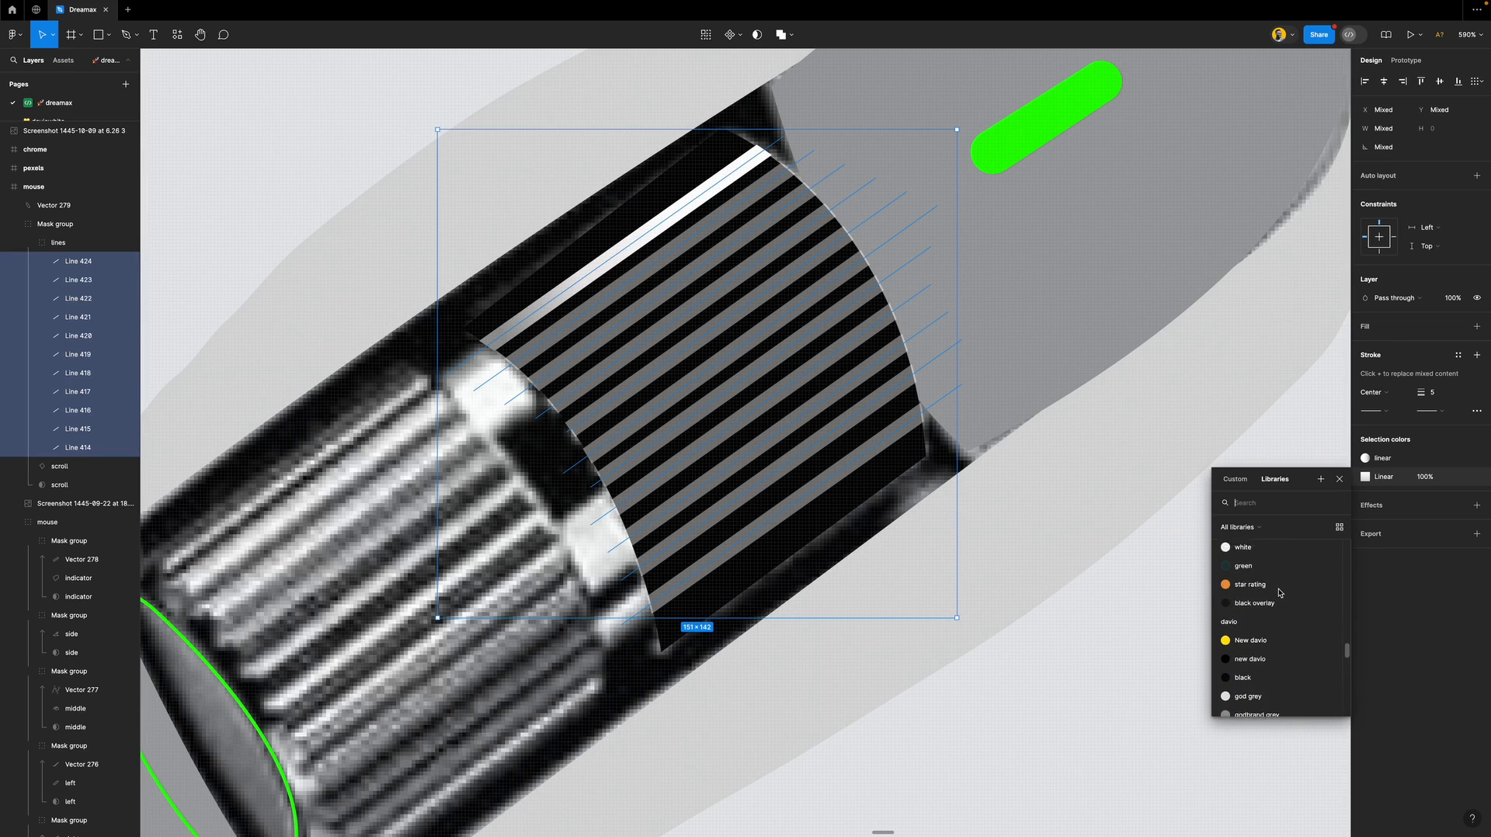
scroll(1273, 594, "up", 10)
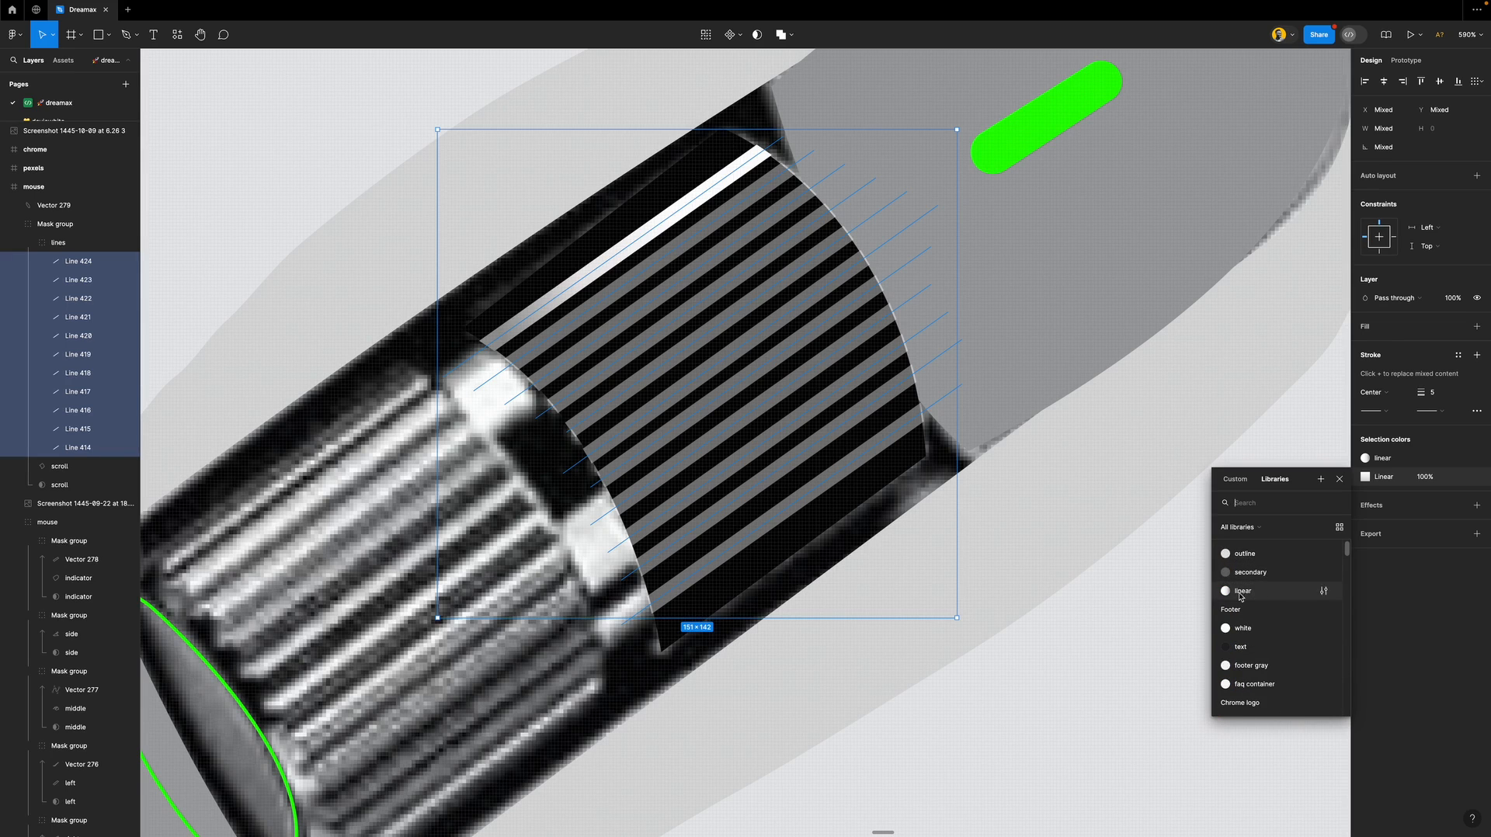
left_click(1340, 479)
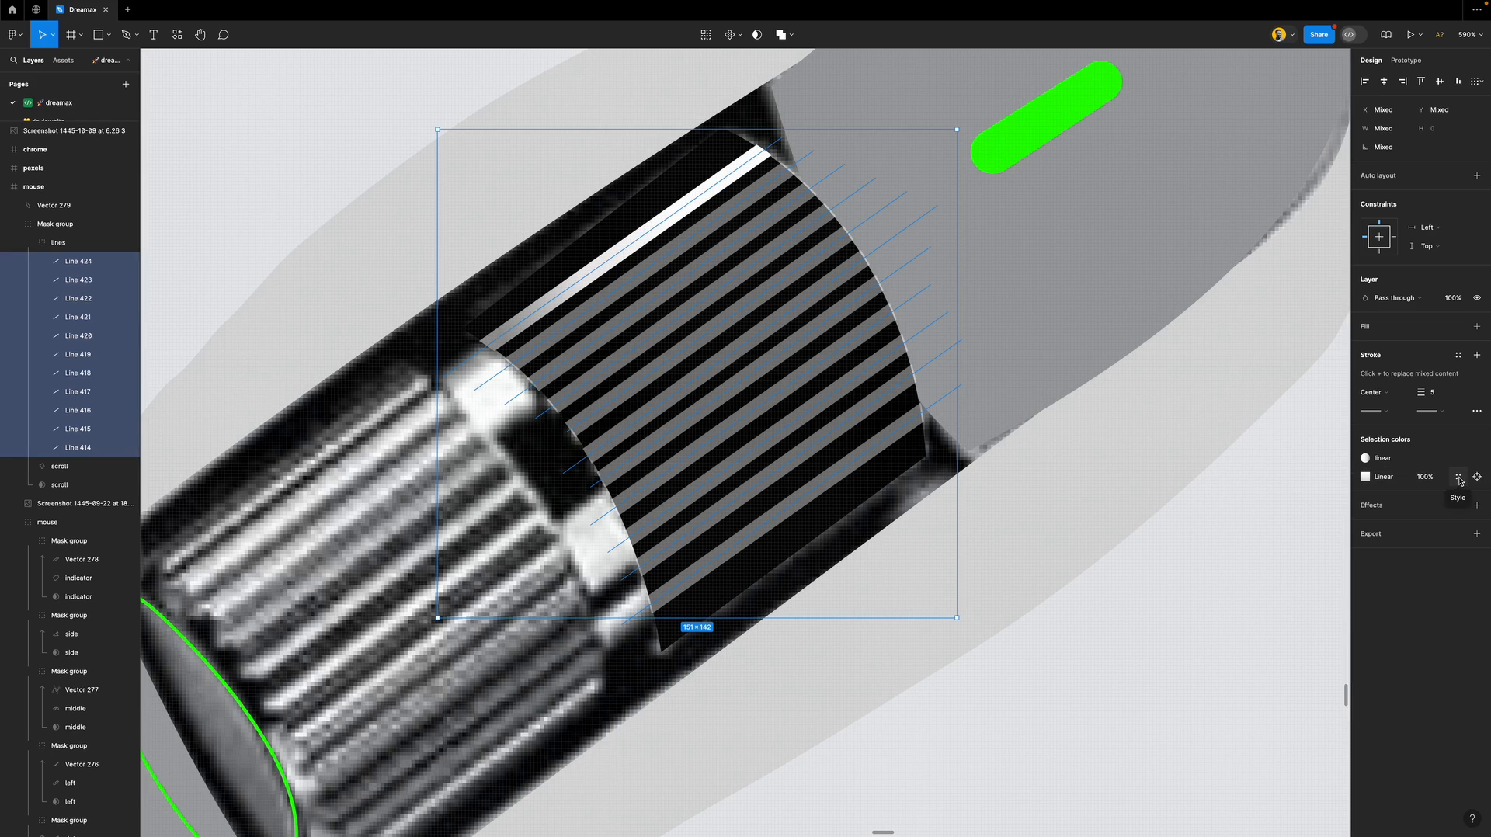
left_click(1458, 477)
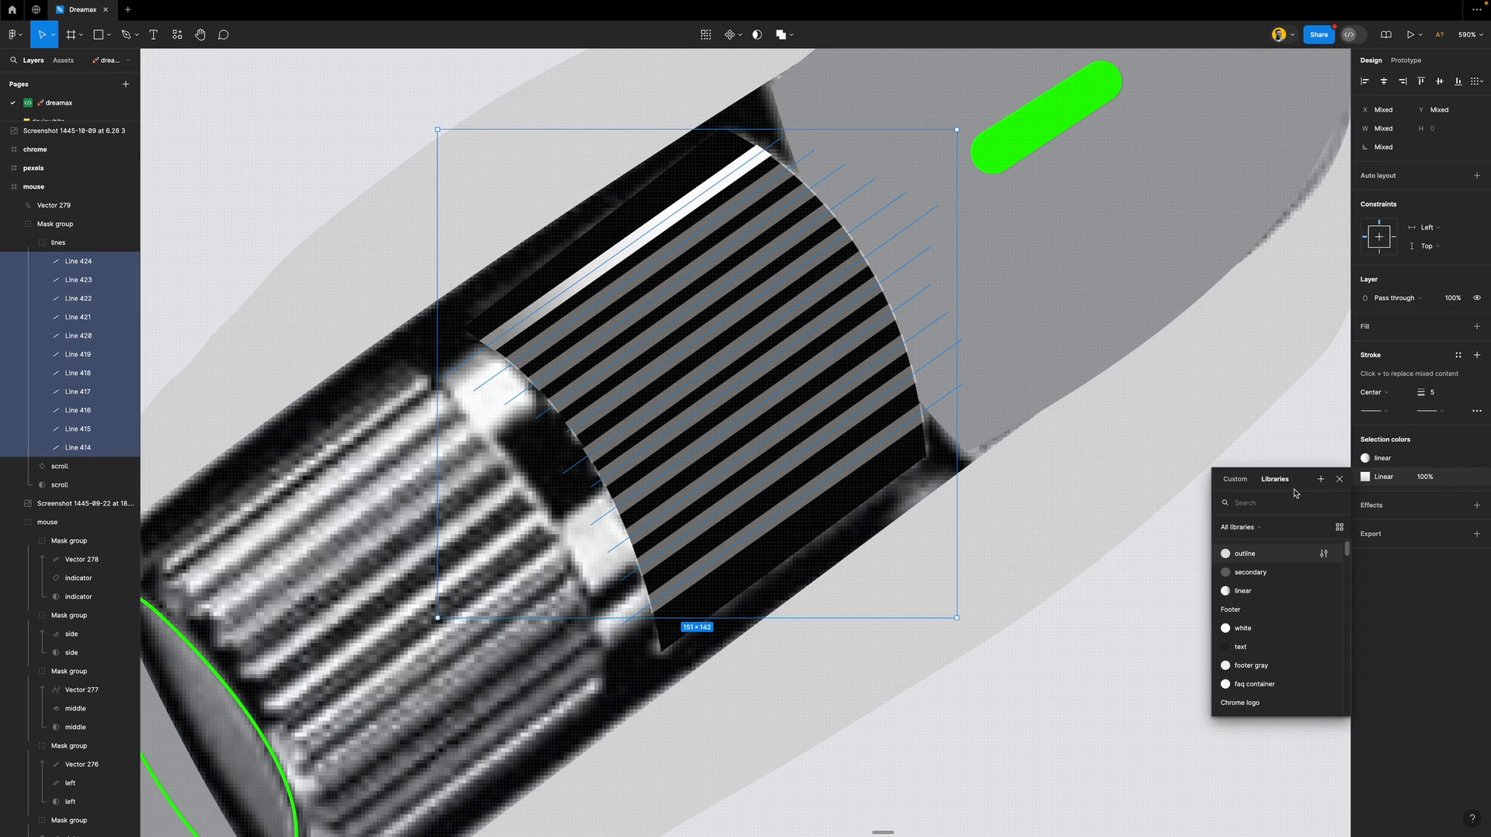
left_click(1241, 591)
left_click(1048, 516)
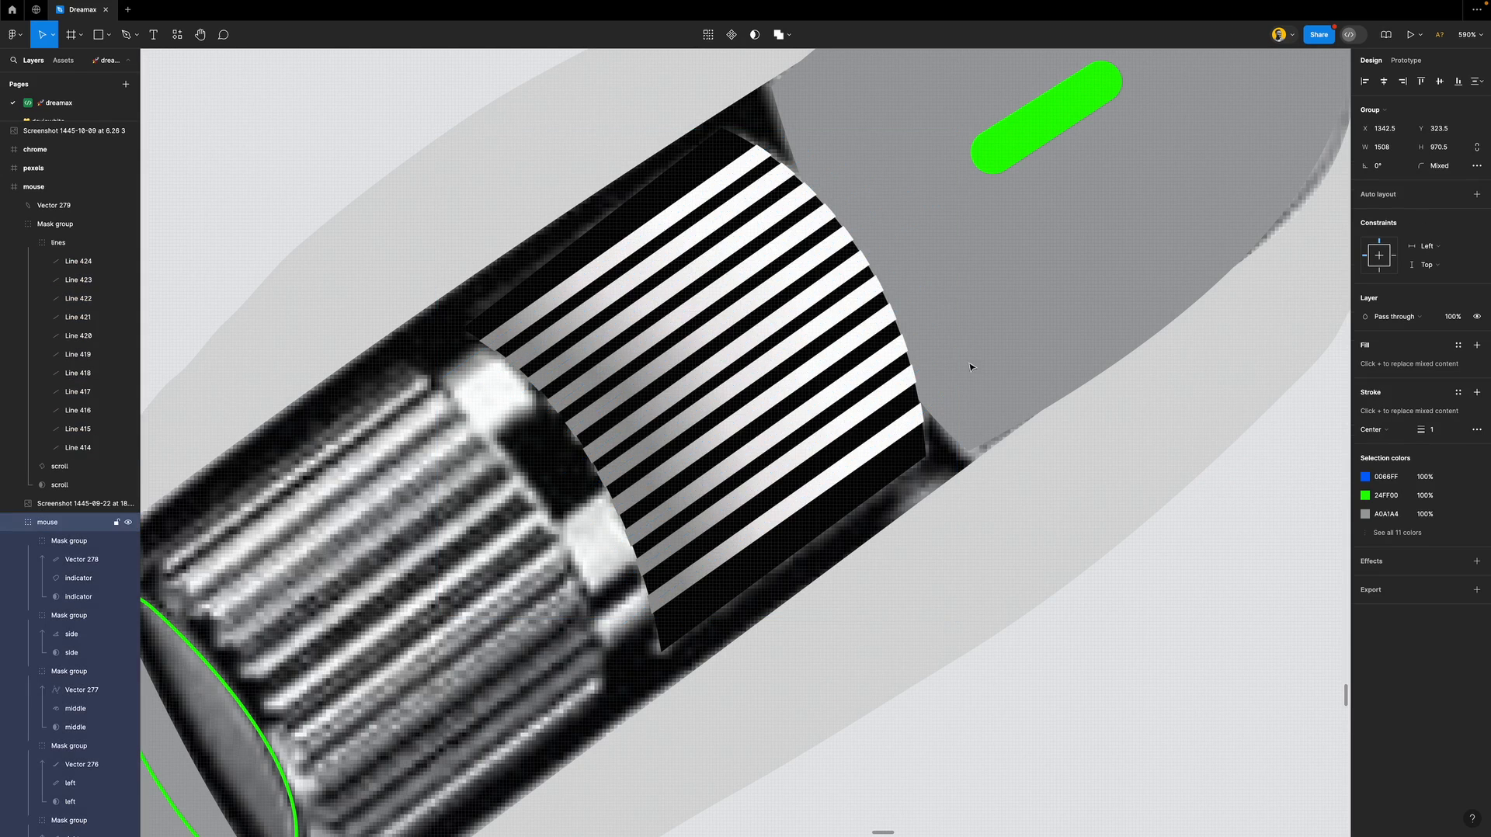
Duplicate the ribbed mask group and place the copy over the photo's other ribbed wheel section, beside the green ellipse.
scroll(971, 366, "down", 5)
scroll(839, 495, "down", 2)
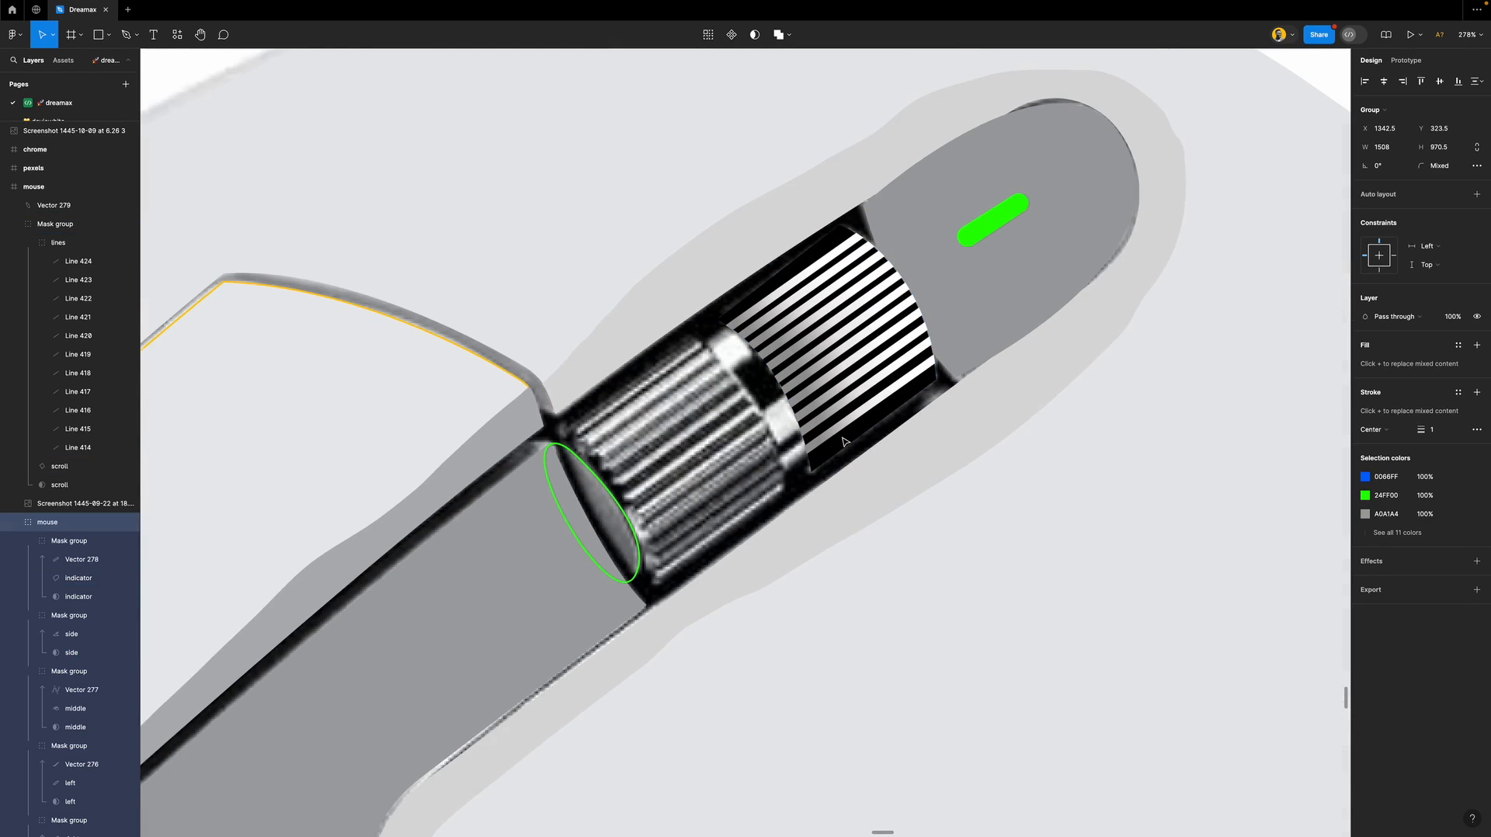
left_click(854, 330)
left_click_drag(856, 329, 702, 444, "alt")
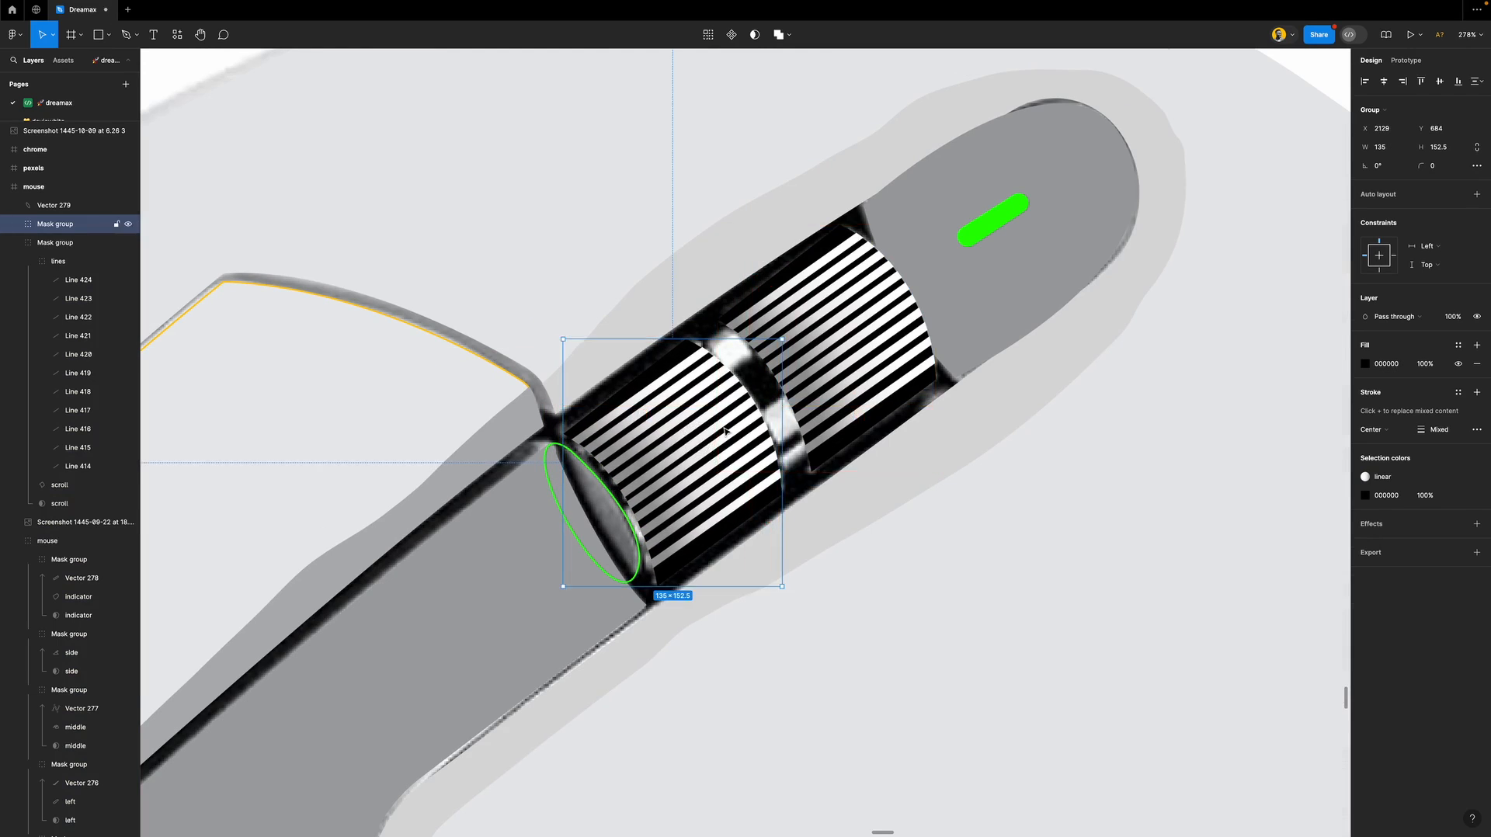
left_click(948, 555)
scroll(727, 358, "up", 5)
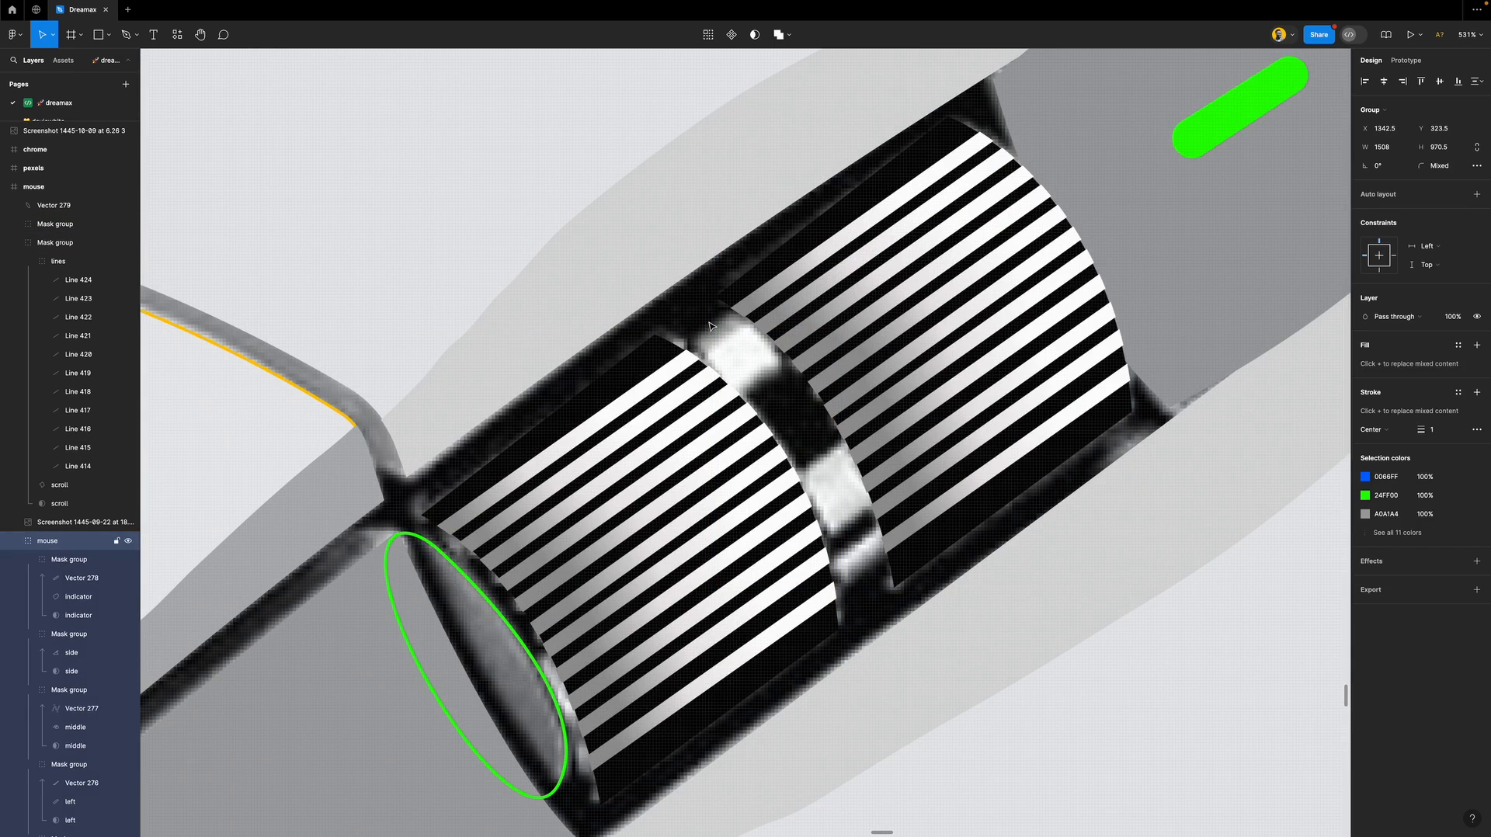
key("p")
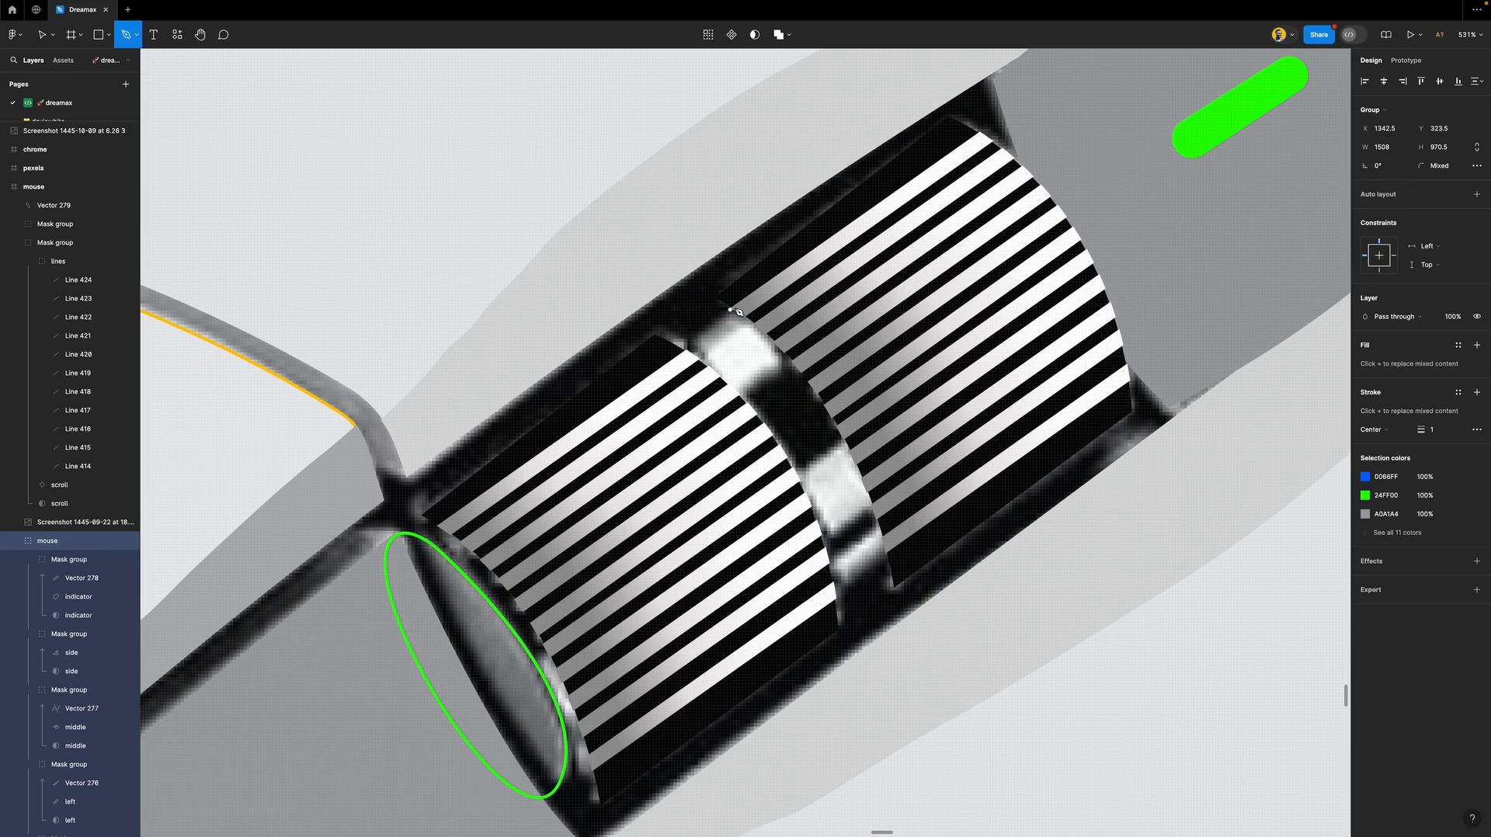
left_click(789, 274)
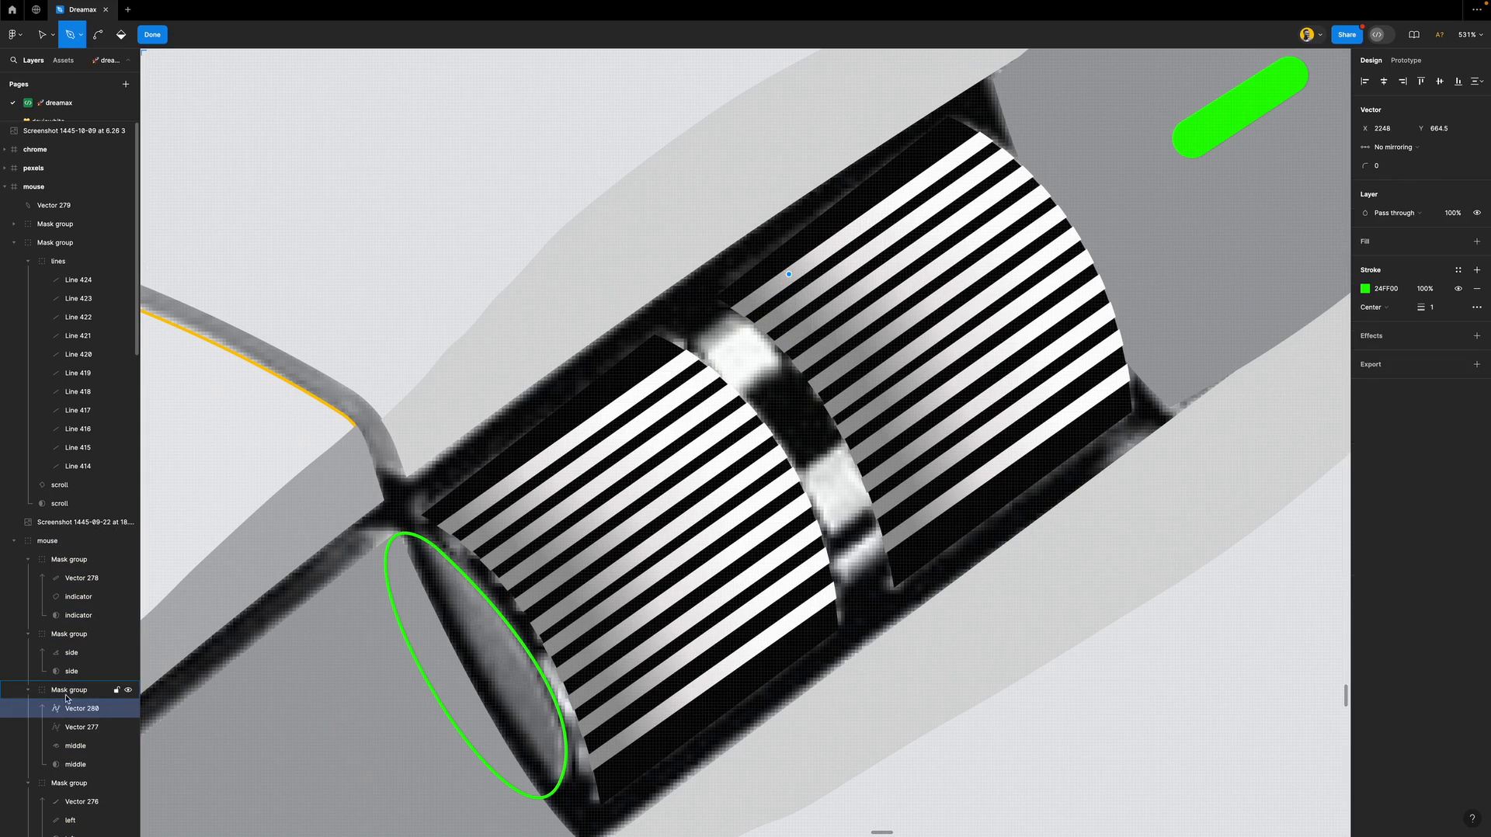
key("Escape")
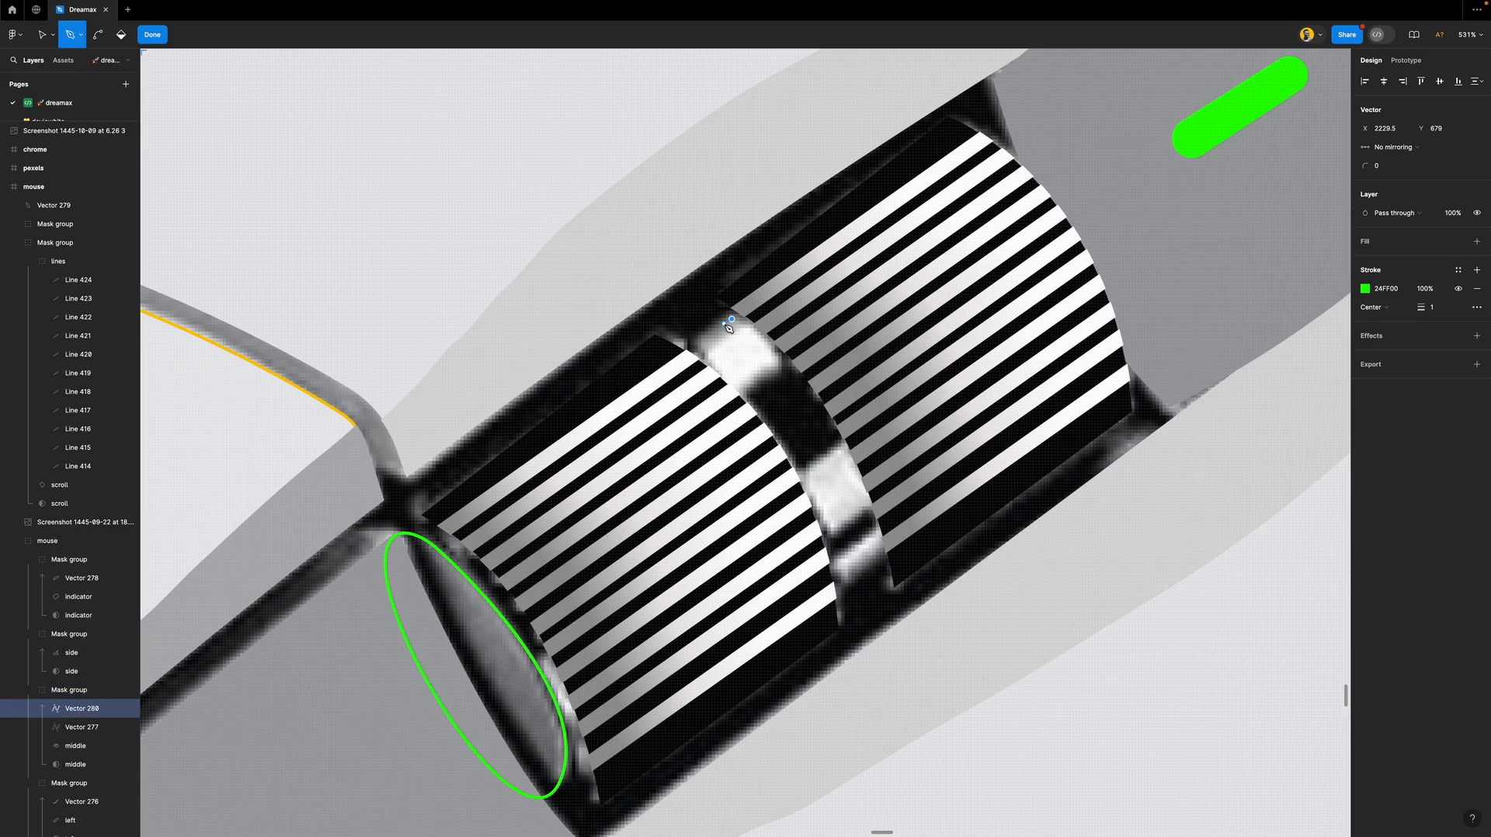
key("v")
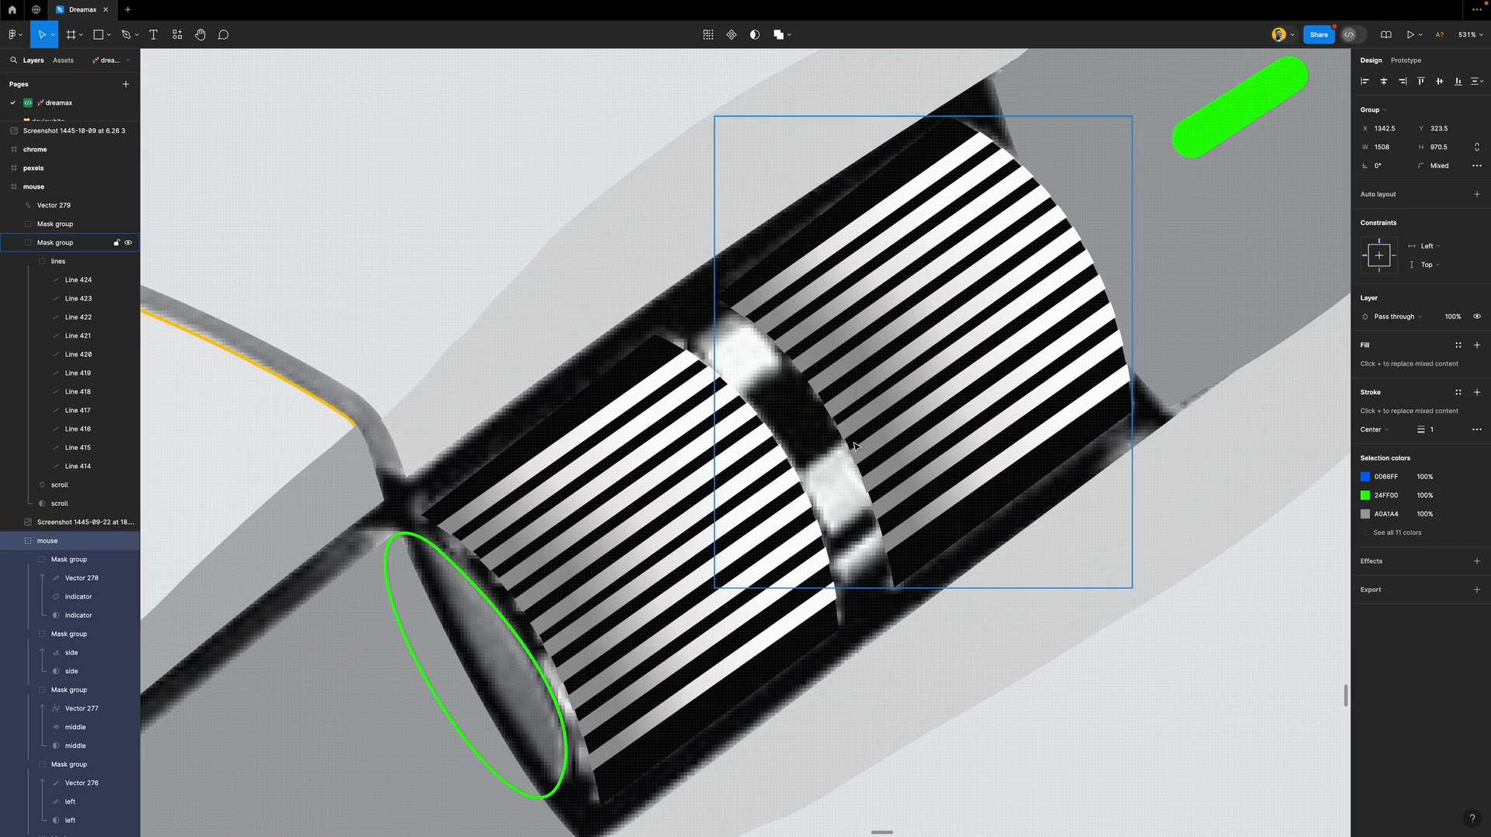
left_click(816, 334)
left_click(658, 424)
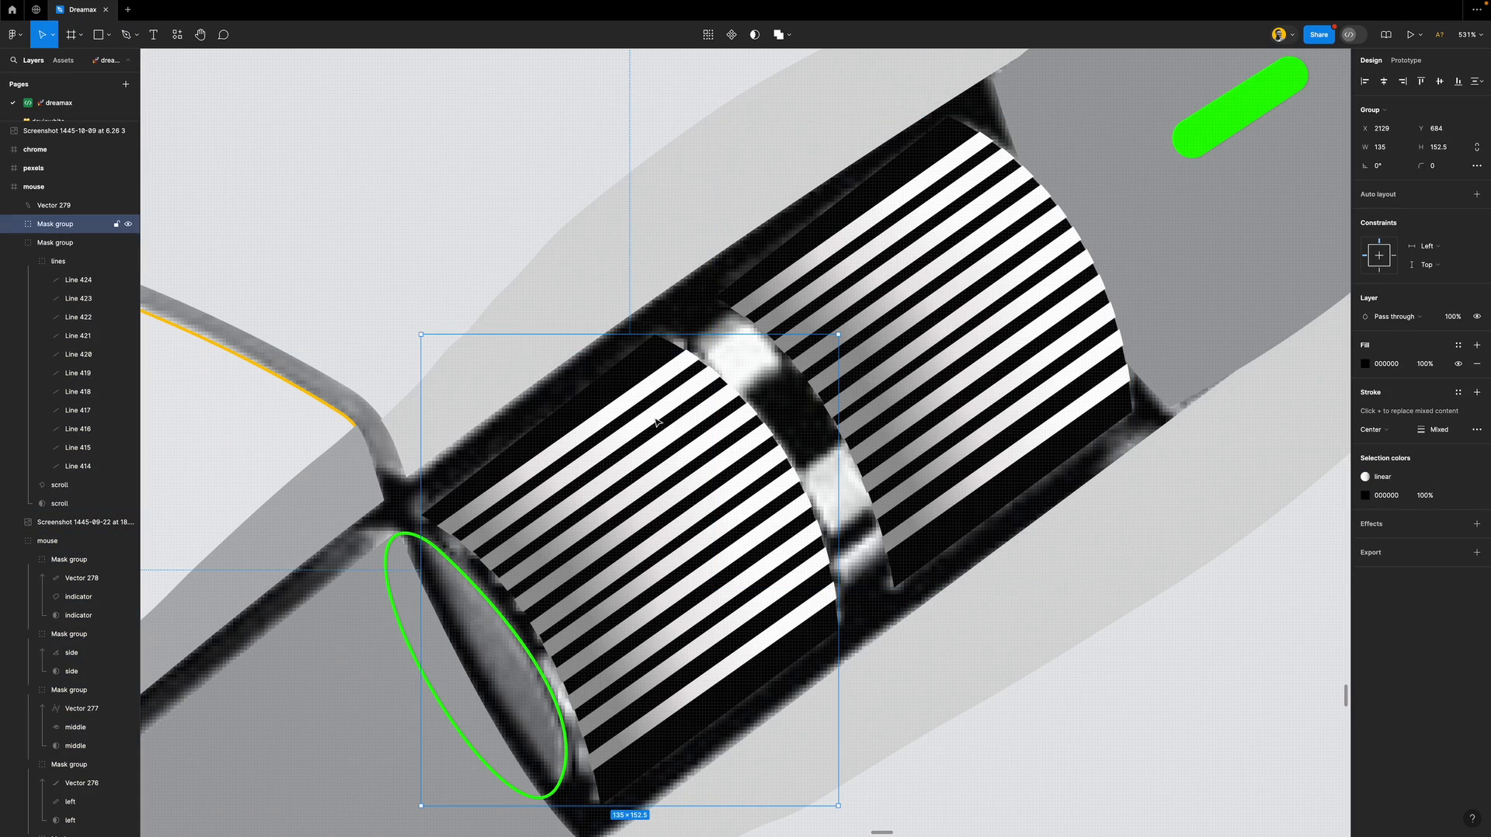
left_click(708, 328, "shift")
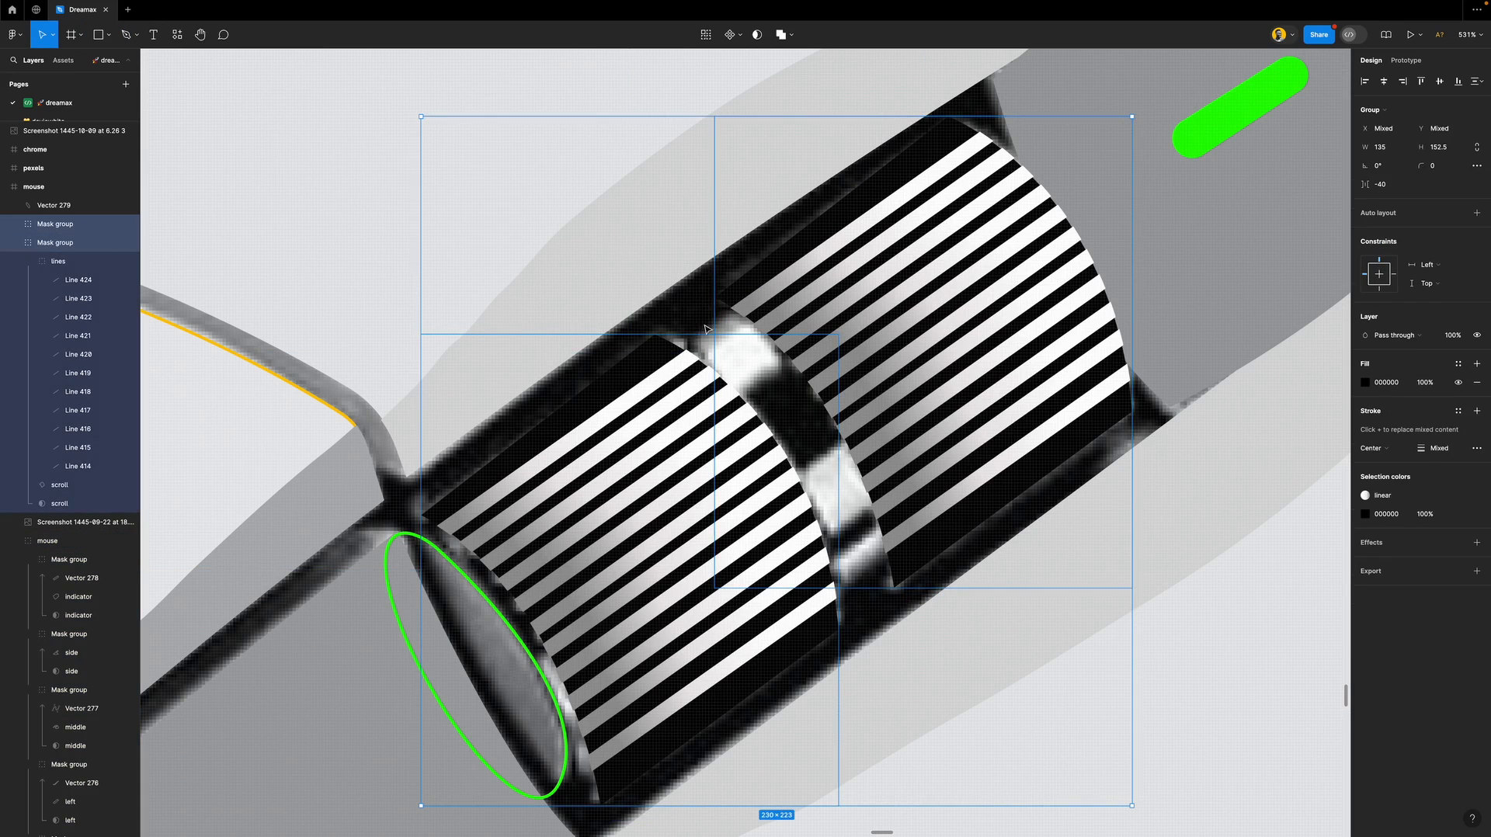
scroll(707, 332, "up", 5)
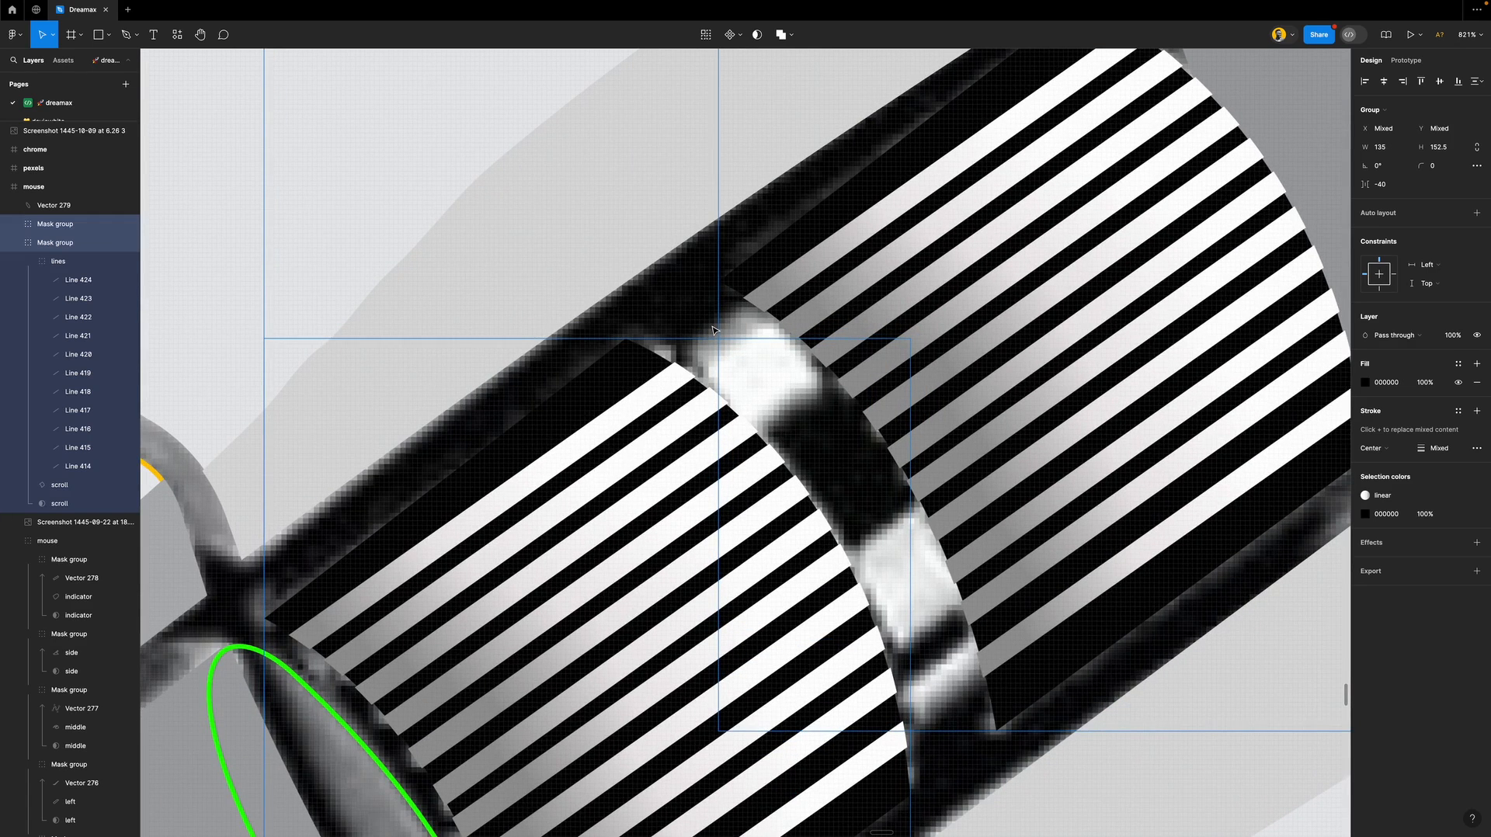
left_click(713, 330)
key("p")
left_click(712, 325)
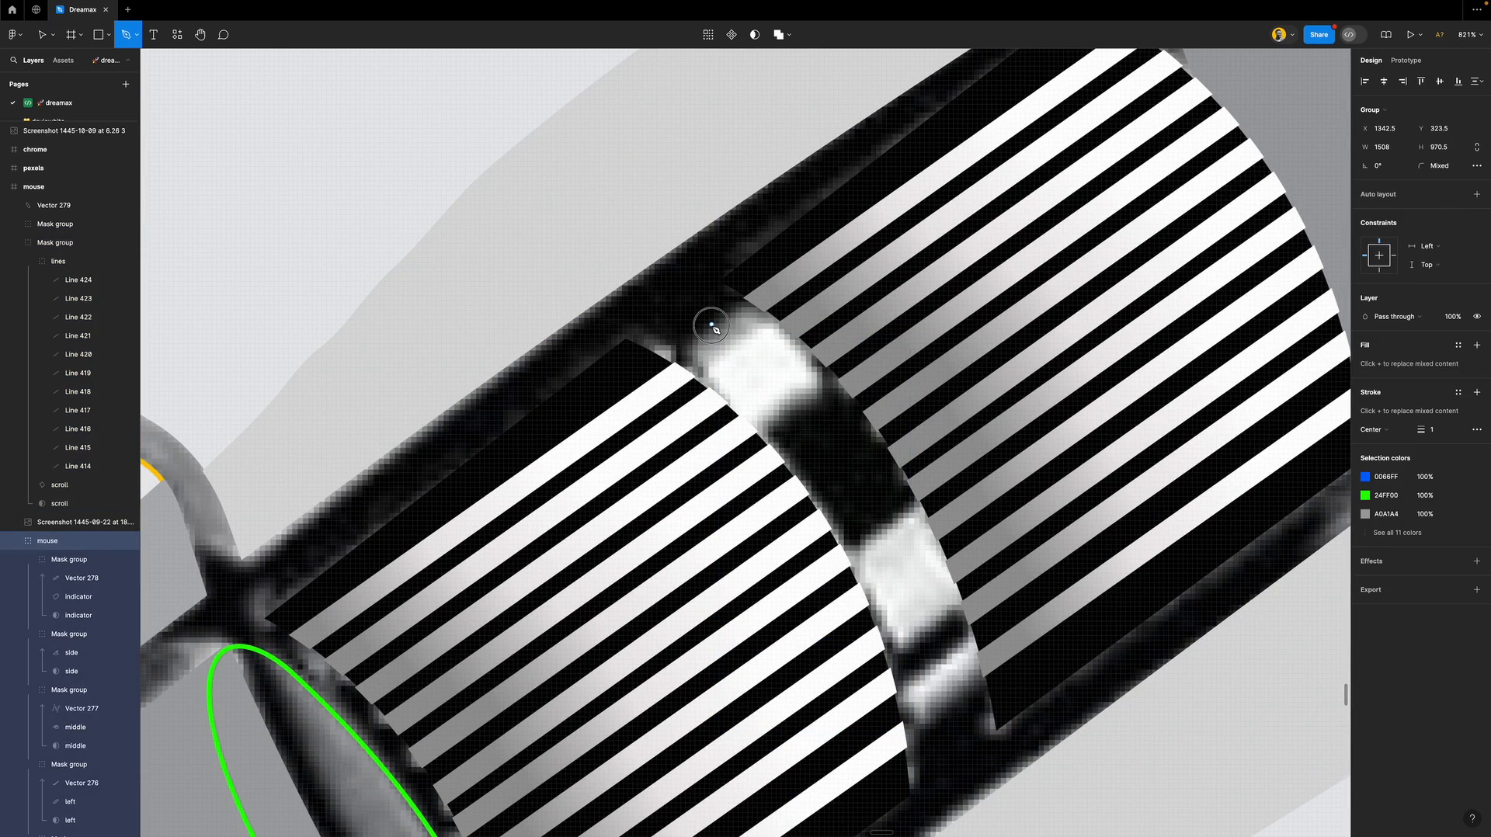
key("Escape")
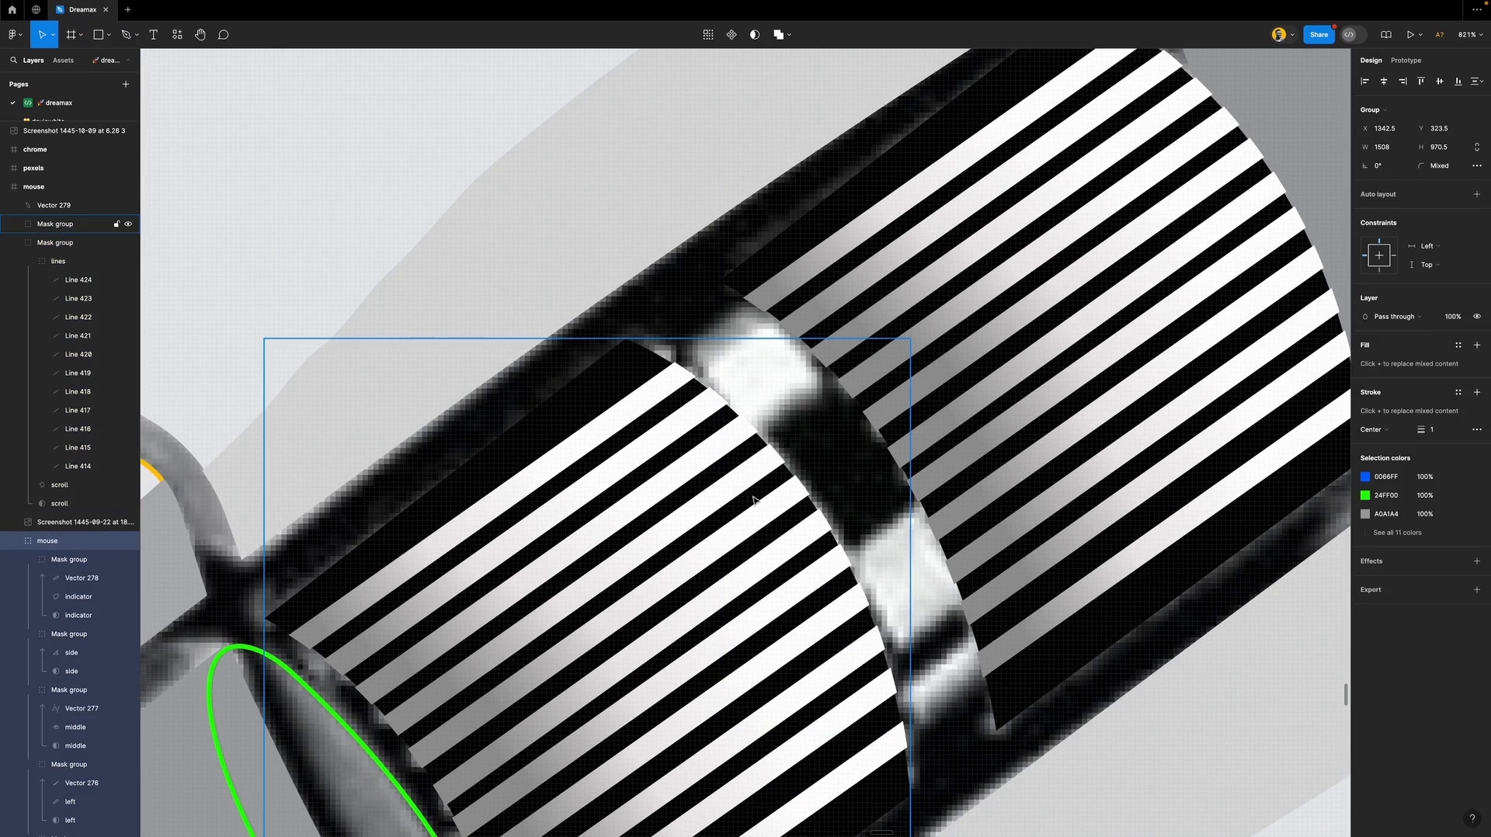
key("Return")
Rename the copied ribbed mask group as "scroll".
left_click(590, 523)
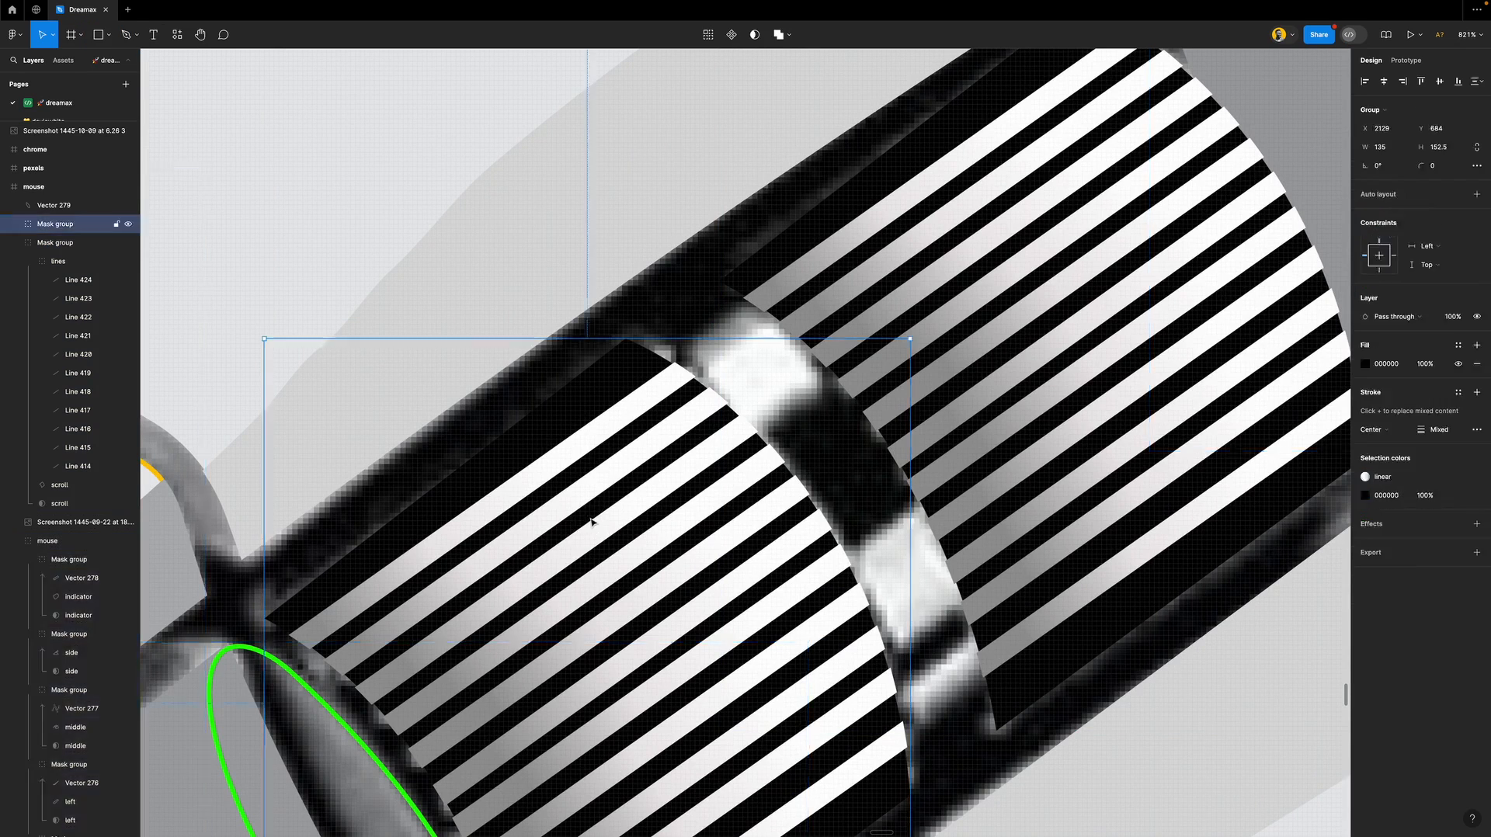
scroll(626, 473, "down", 2)
left_click(708, 378)
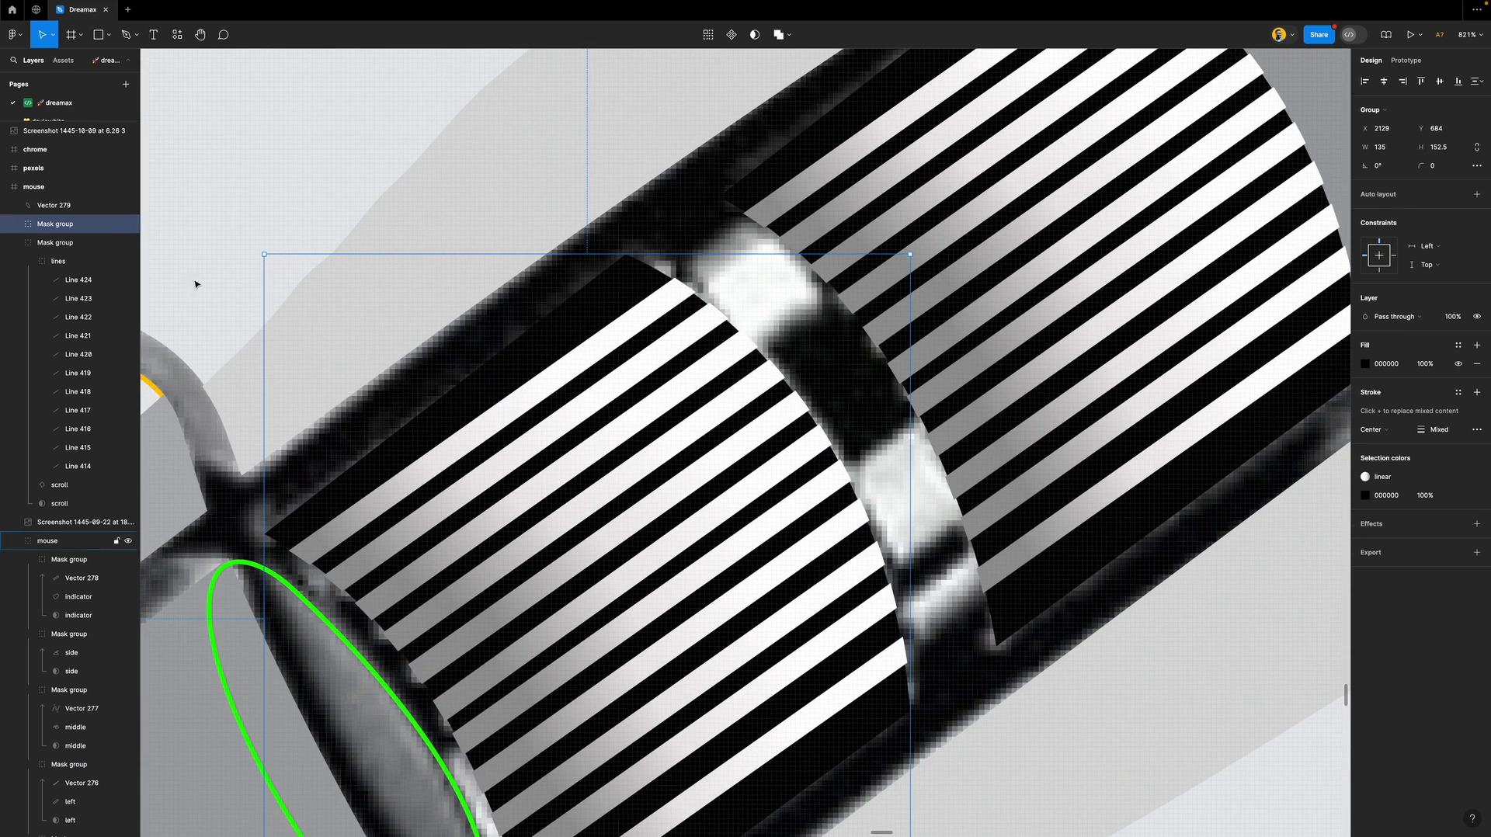
double_click(59, 226)
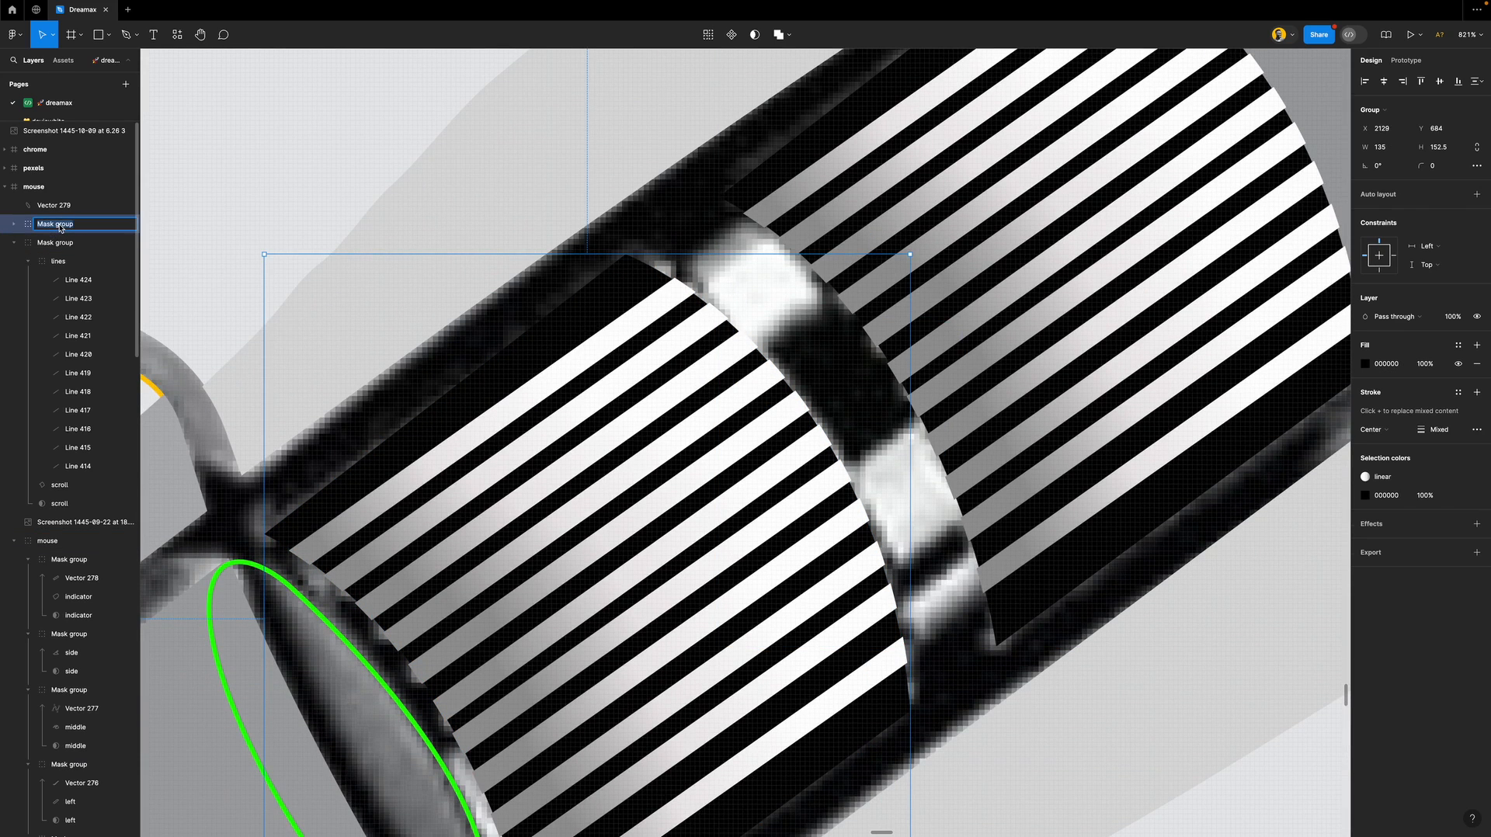
type("scroll")
key("Return")
Rename the original ribbed mask group, which holds the lines group, as "scrtoll".
left_click(56, 244)
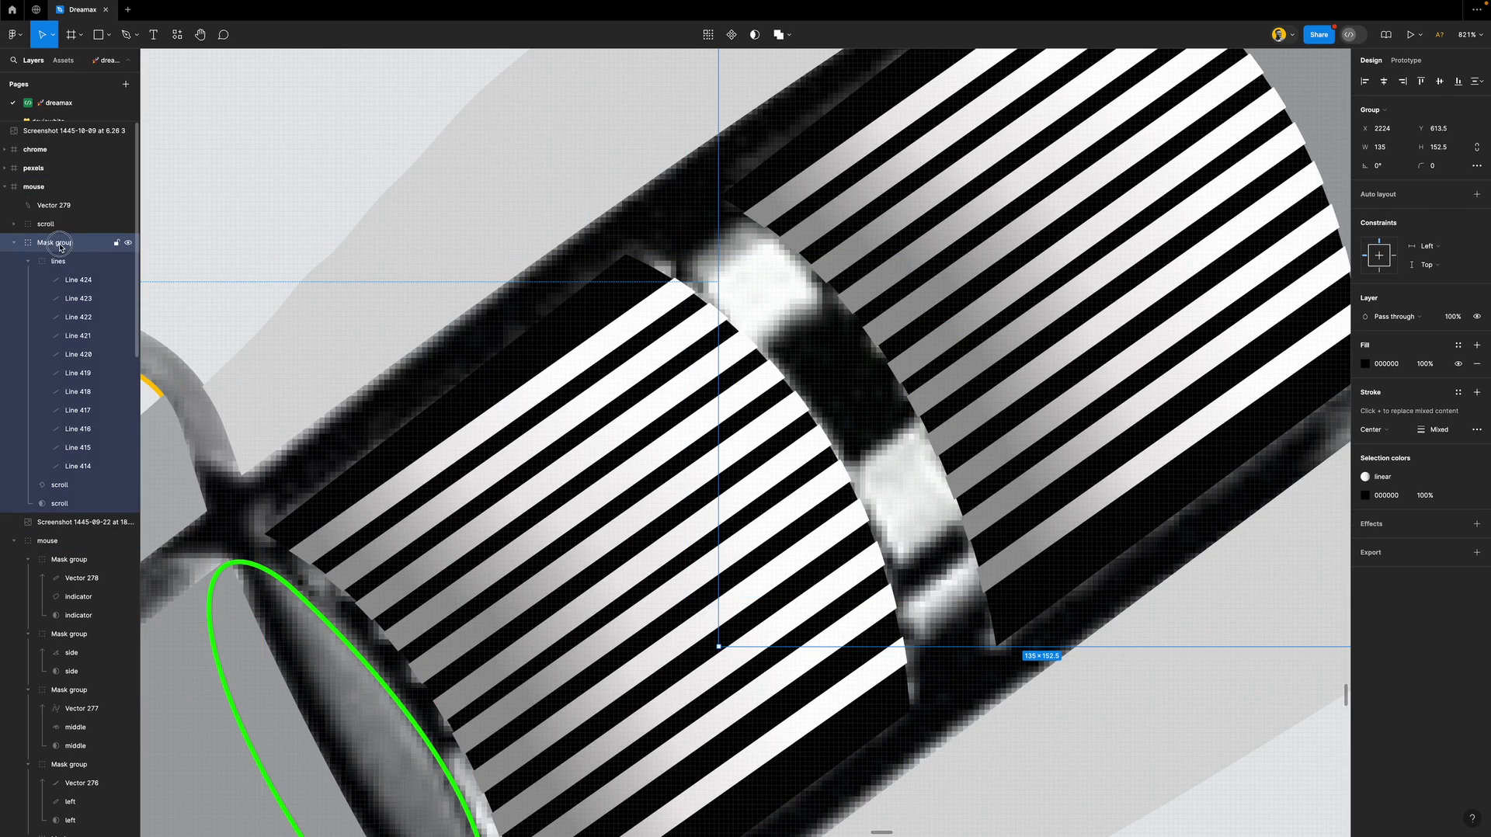
double_click(60, 244)
type("scrtoll")
key("Return")
Rename the mask group holding the indicator shapes as "indicator" and the one holding the side shapes as "side".
double_click(74, 560)
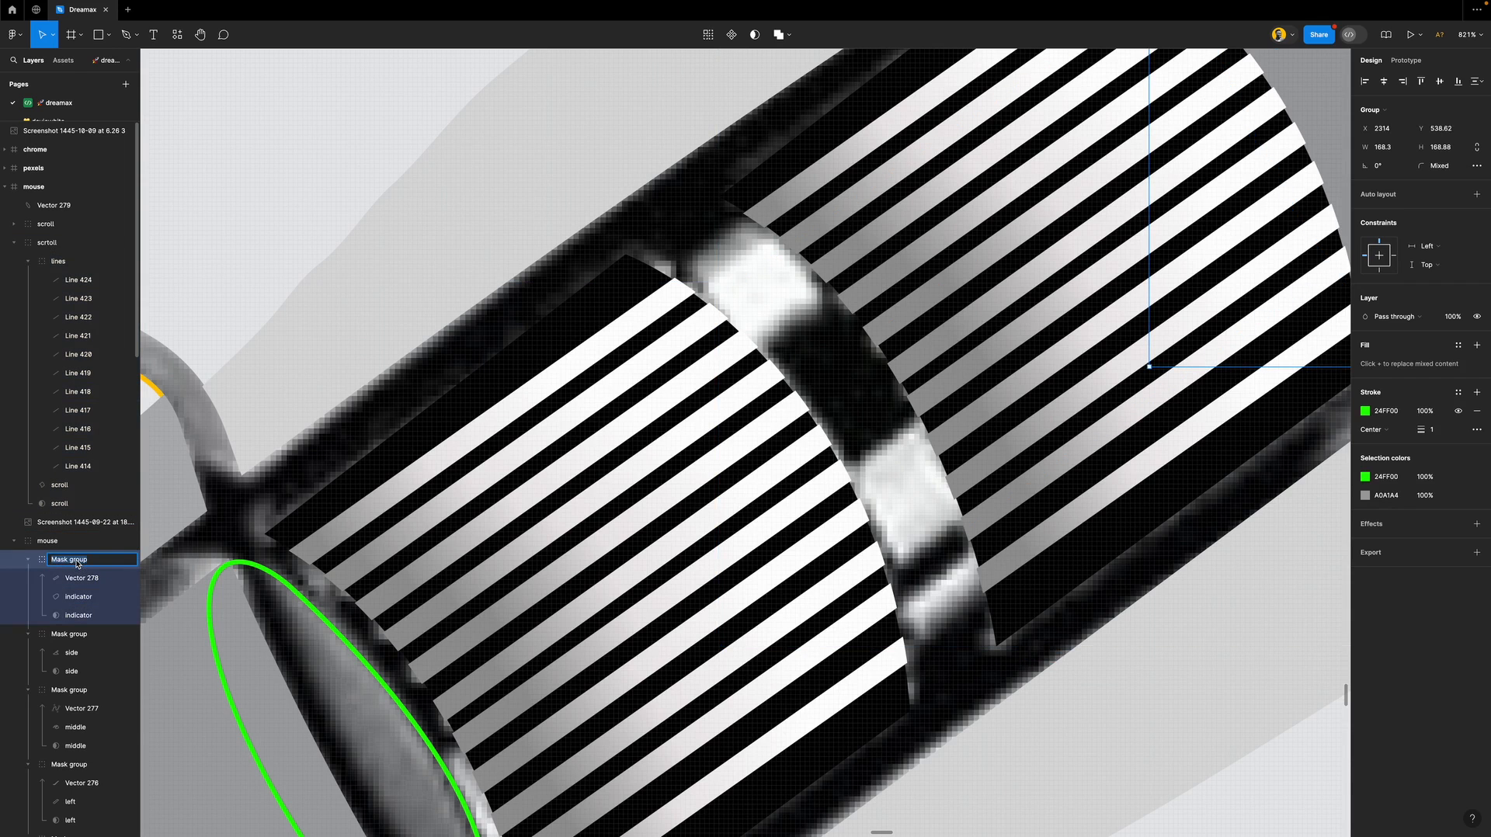
type("indicator")
key("Return")
left_click(80, 635)
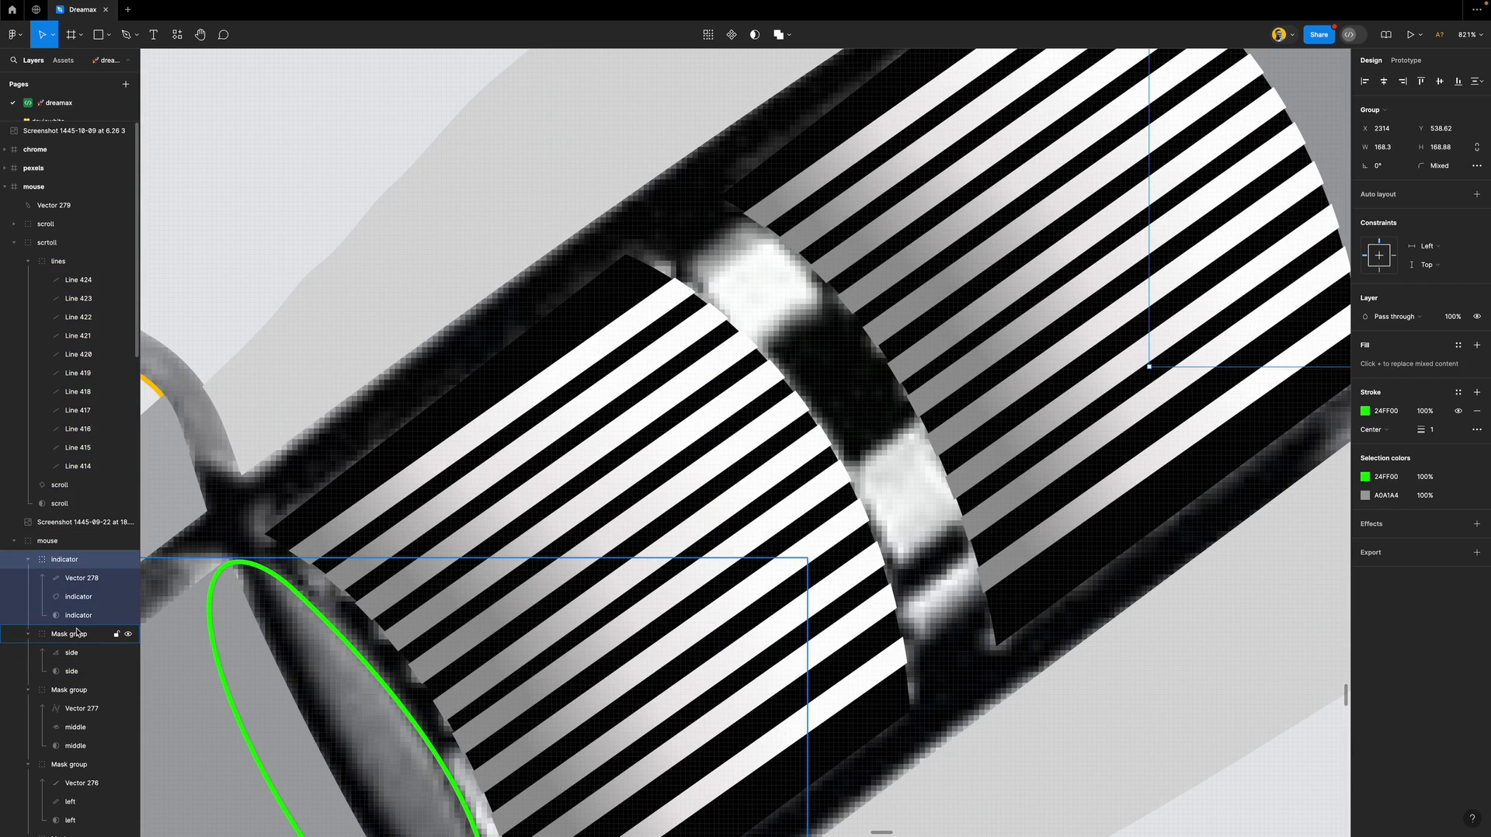
double_click(80, 634)
type("side")
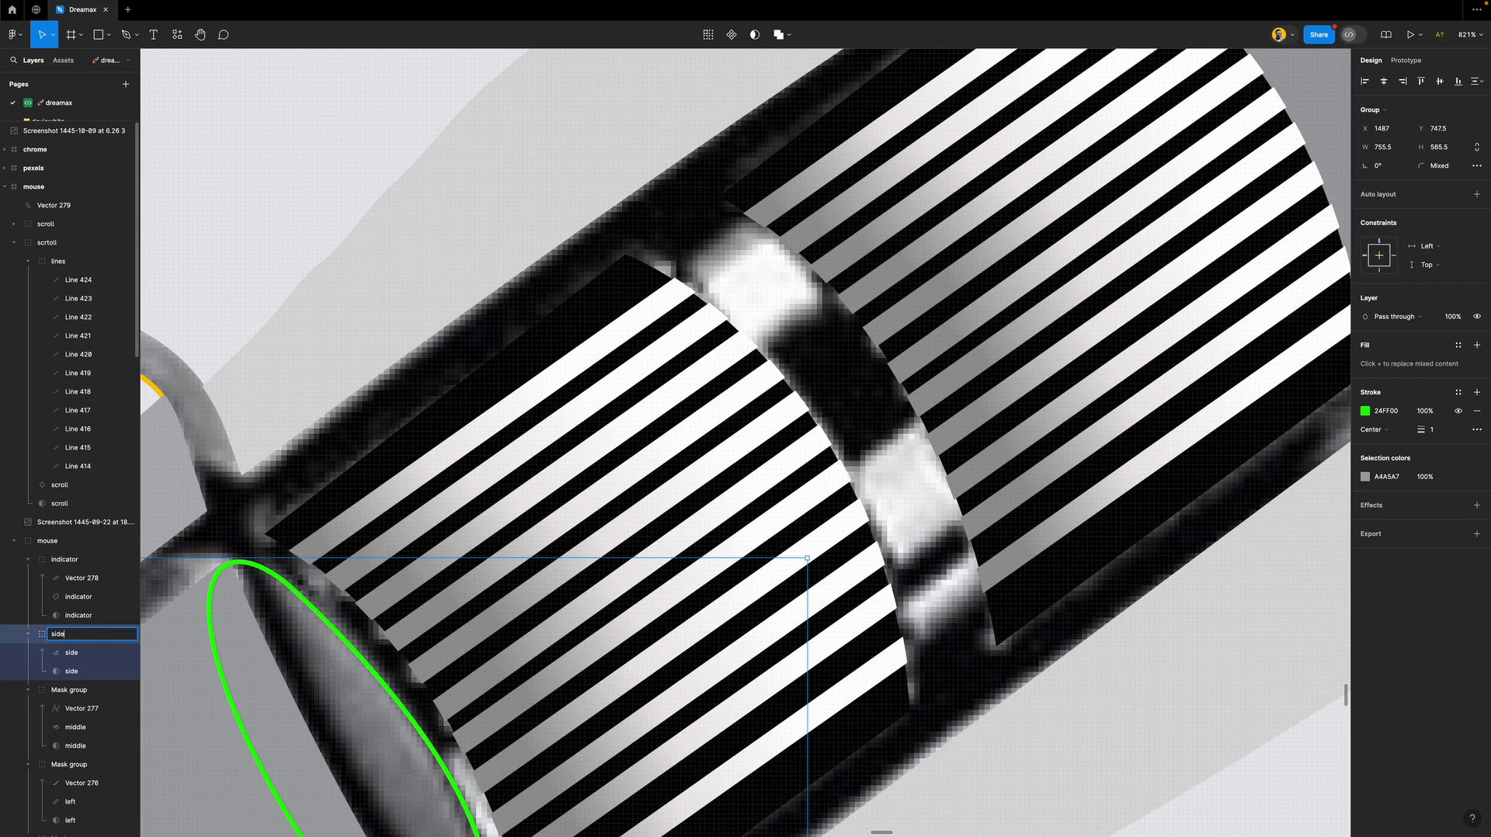
key("Return")
Rename the mask group holding the middle shapes as "middle" and the one holding the left shapes as "left".
left_click(75, 690)
double_click(75, 689)
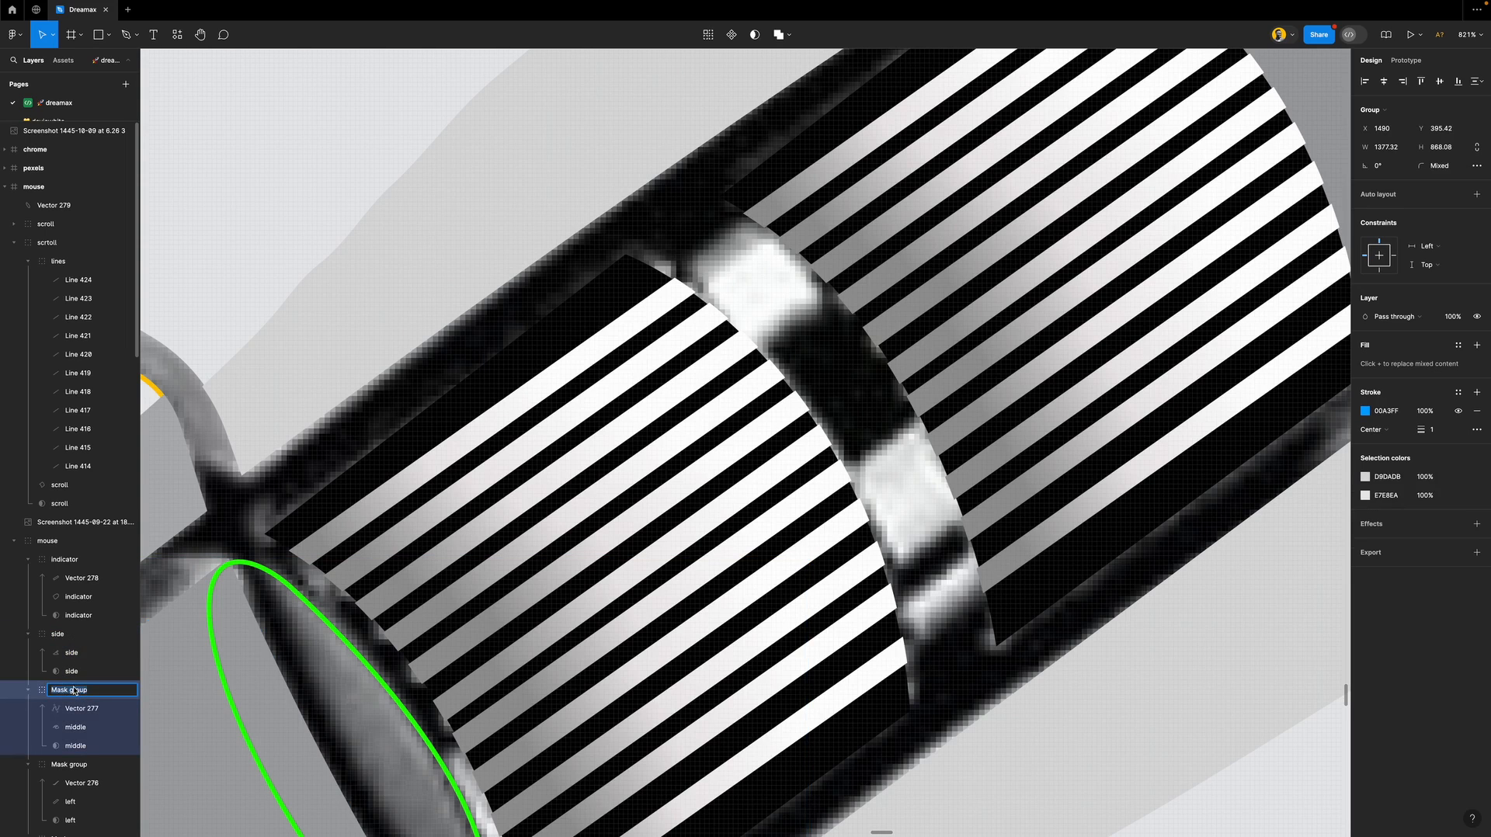
type("middle")
key("Return")
left_click(69, 764)
double_click(69, 764)
type("left")
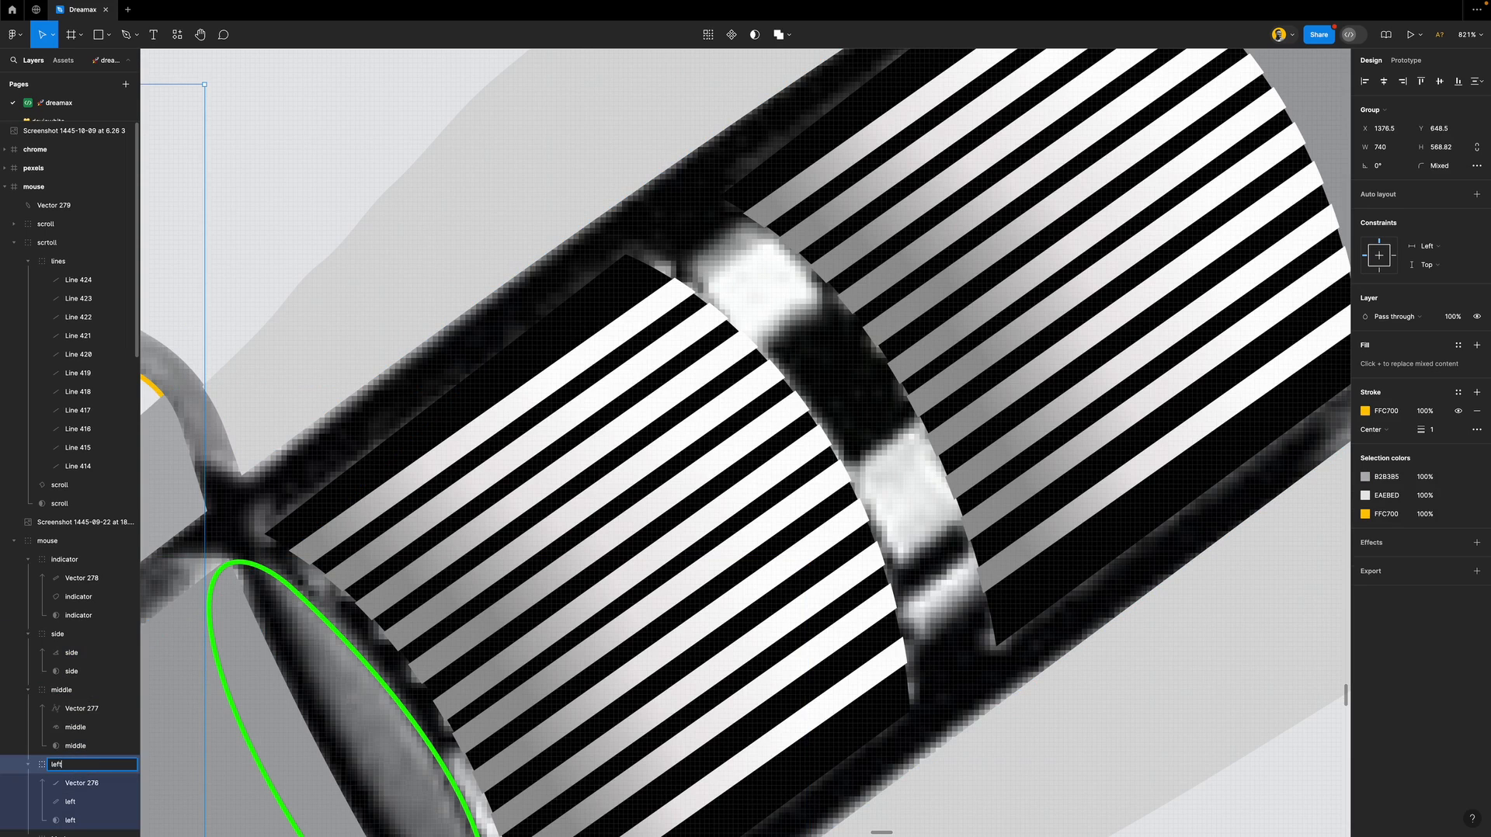
key("Return")
Rename the remaining mask group inside the mouse group, which holds the right shapes, as "right".
scroll(68, 765, "down", 2)
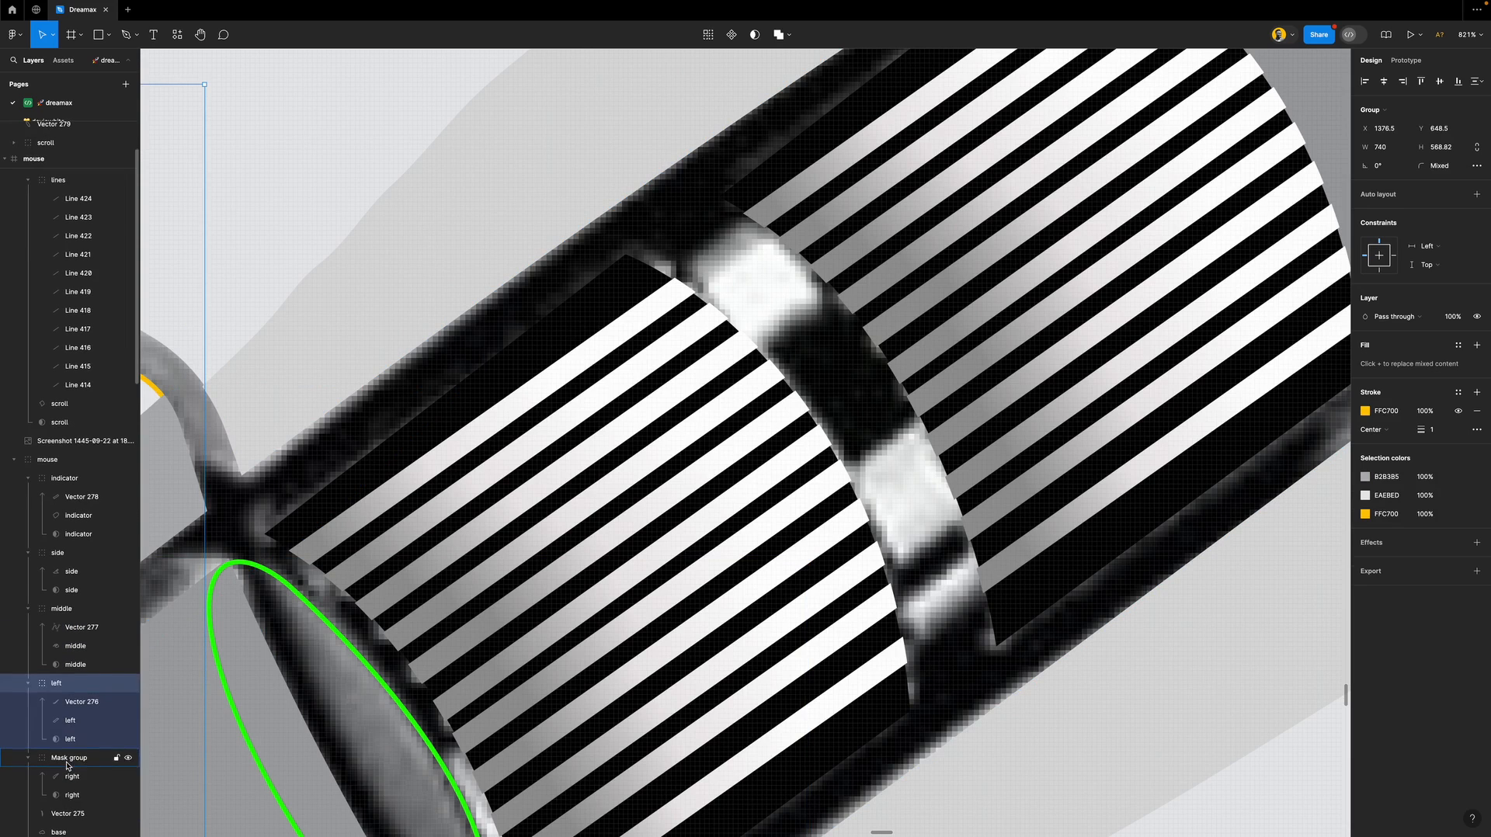
left_click(66, 758)
double_click(66, 758)
type("ri")
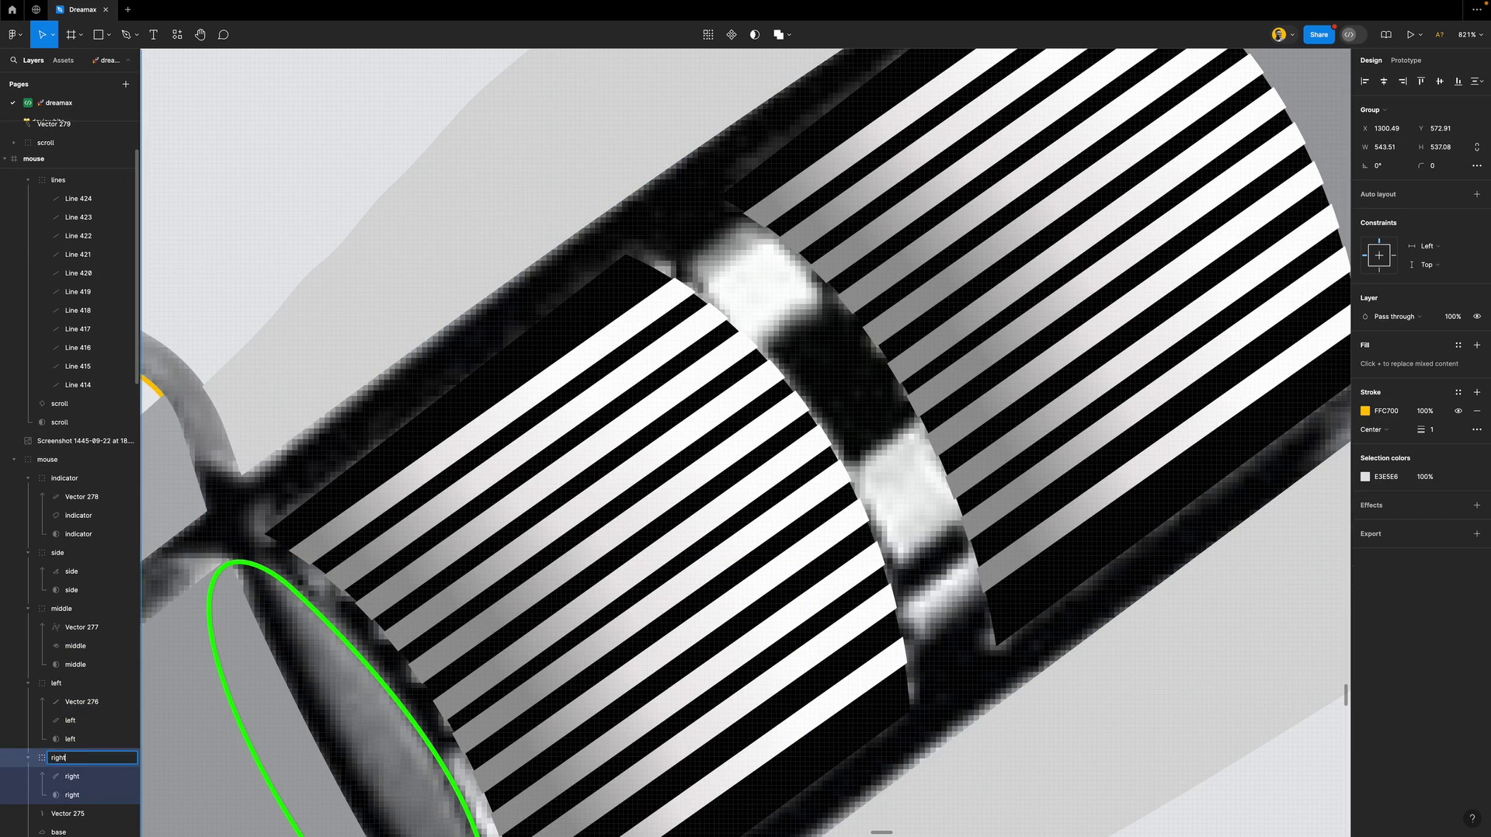
type("ght")
key("Return")
left_click(640, 567)
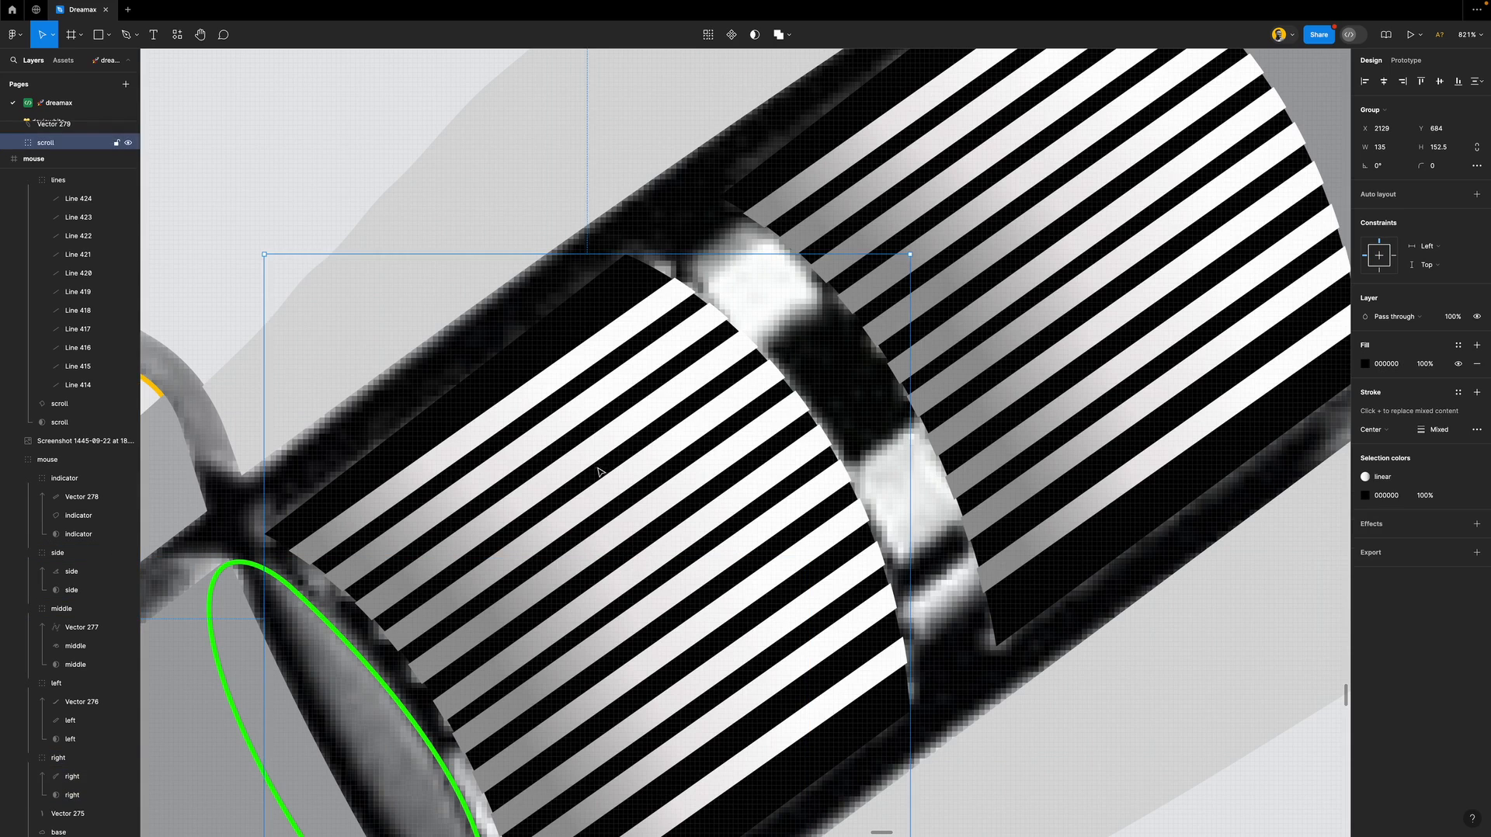
scroll(598, 470, "down", 5)
scroll(621, 455, "up", 5)
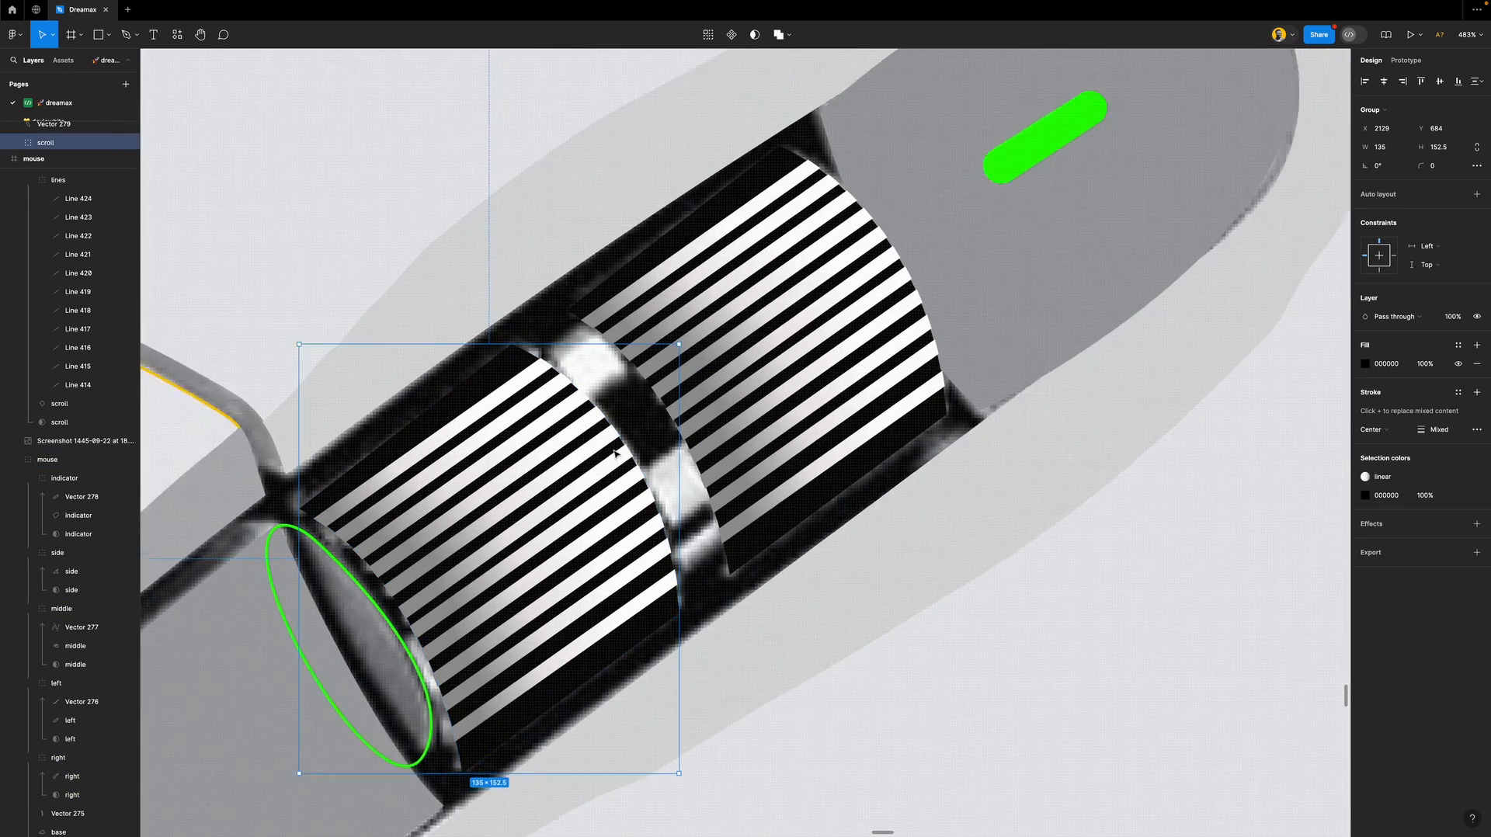
key("r")
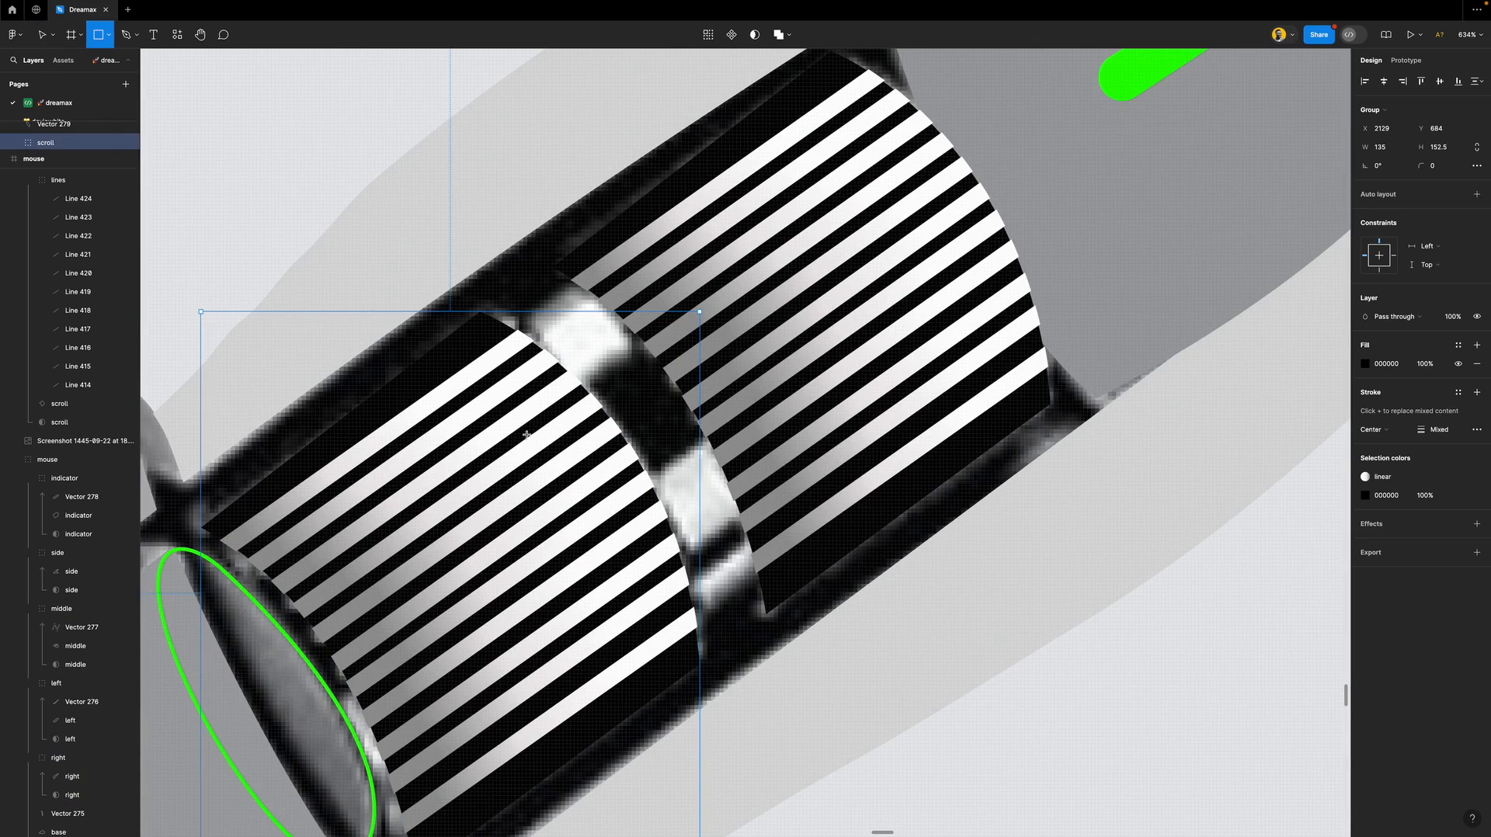
left_click(491, 398)
key("super+z")
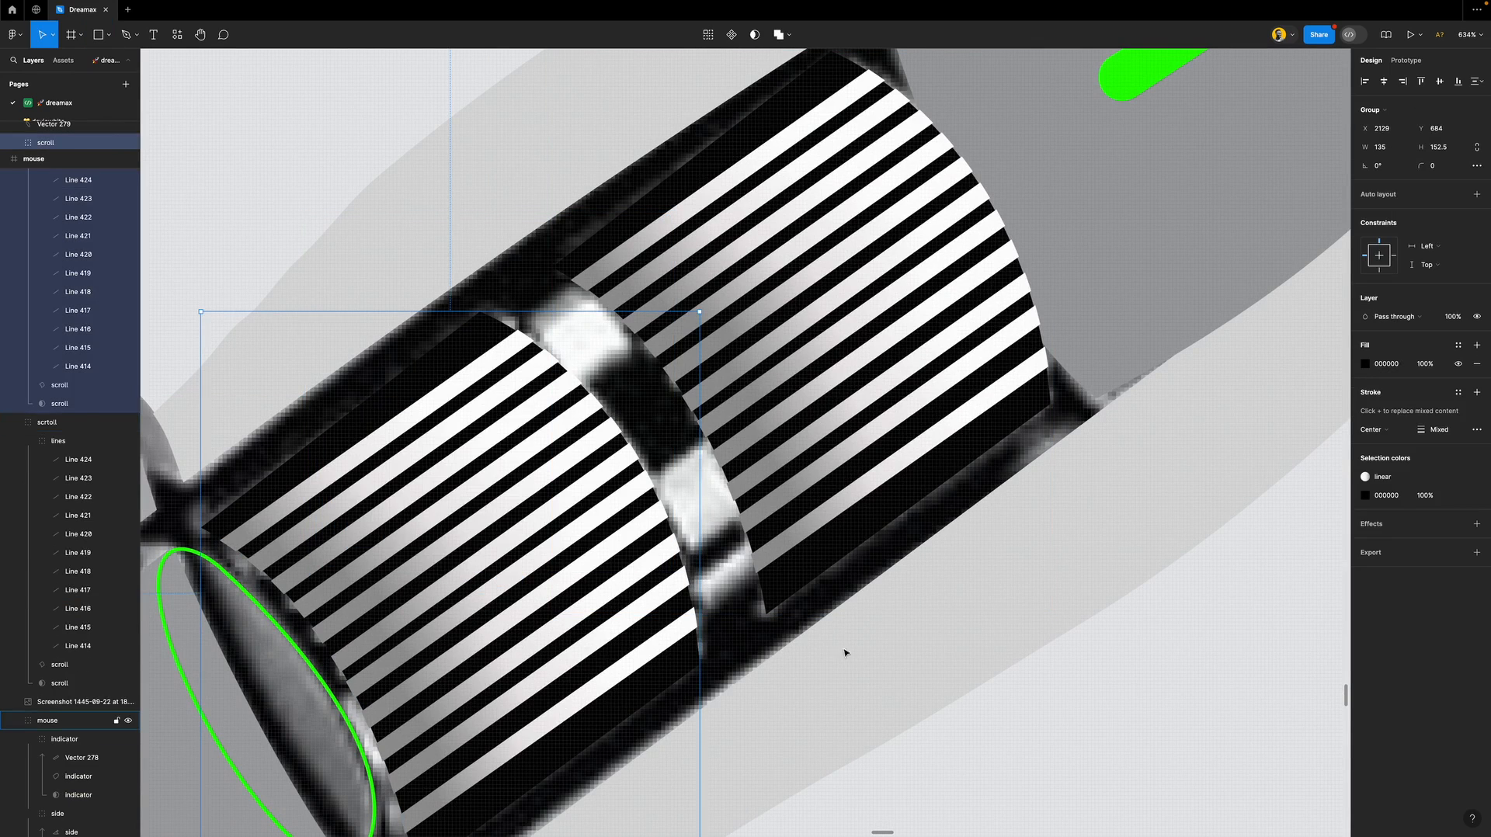
Draw a rectangle about 94 × 28, place it over the upper band between the two ribbed sections and rotate it about 32°.
left_click(923, 668)
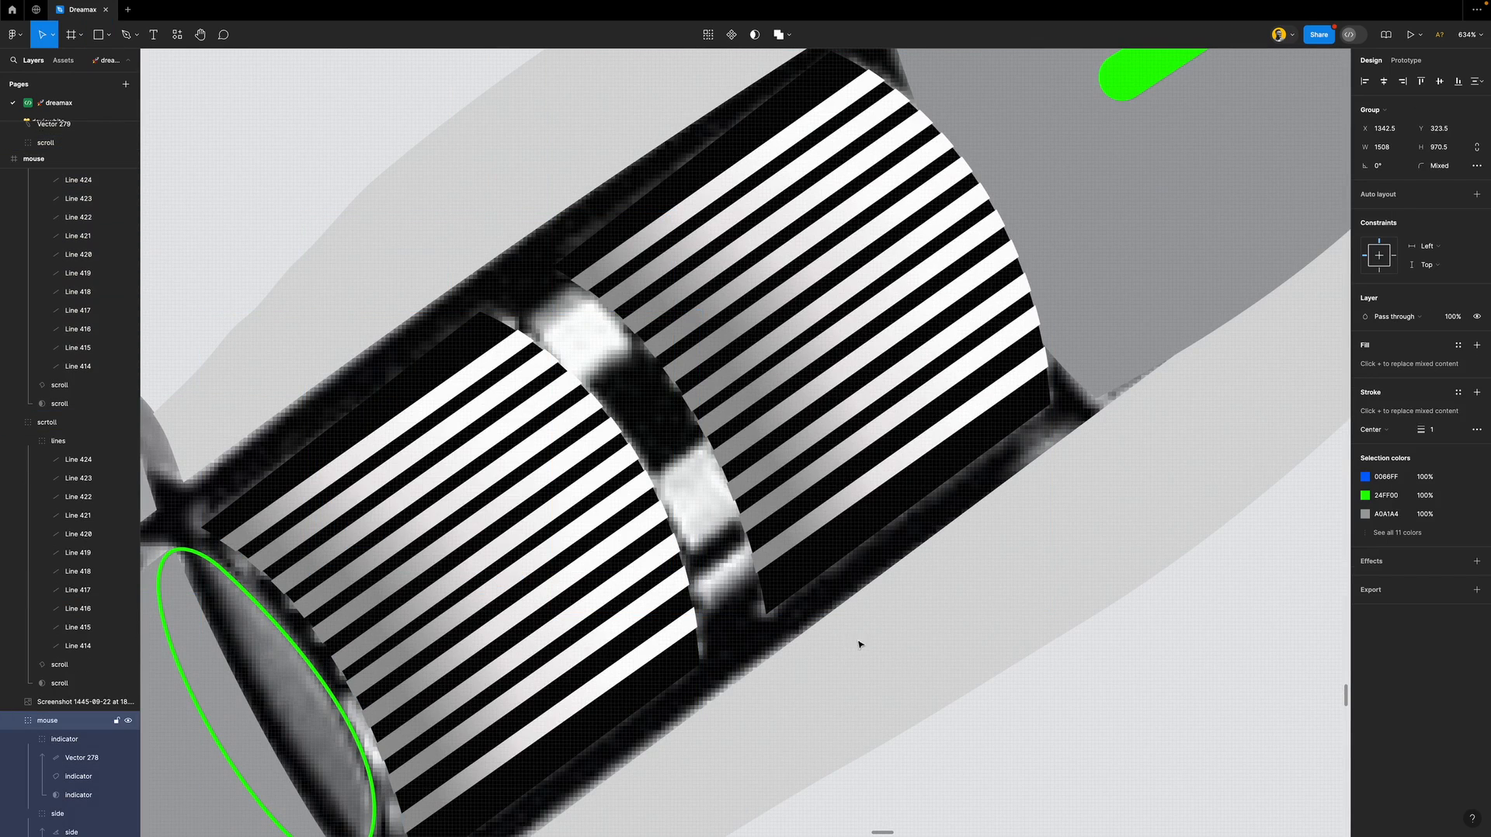
key("r")
left_click_drag(791, 611, 1140, 715)
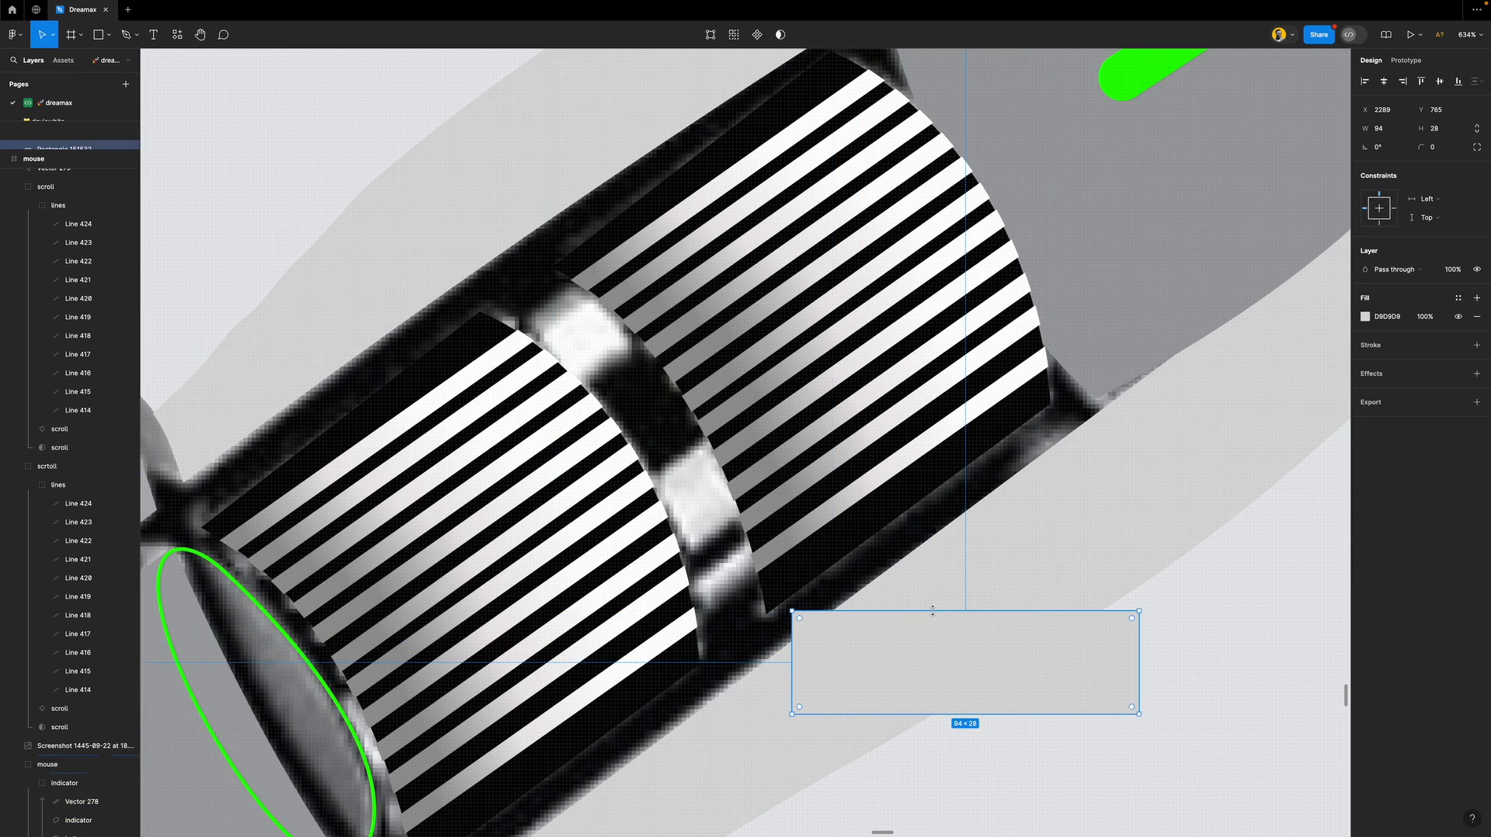
mouse_move(933, 666)
left_mouse_down()
mouse_move(900, 589)
mouse_move(530, 348)
mouse_move(550, 366)
left_mouse_up()
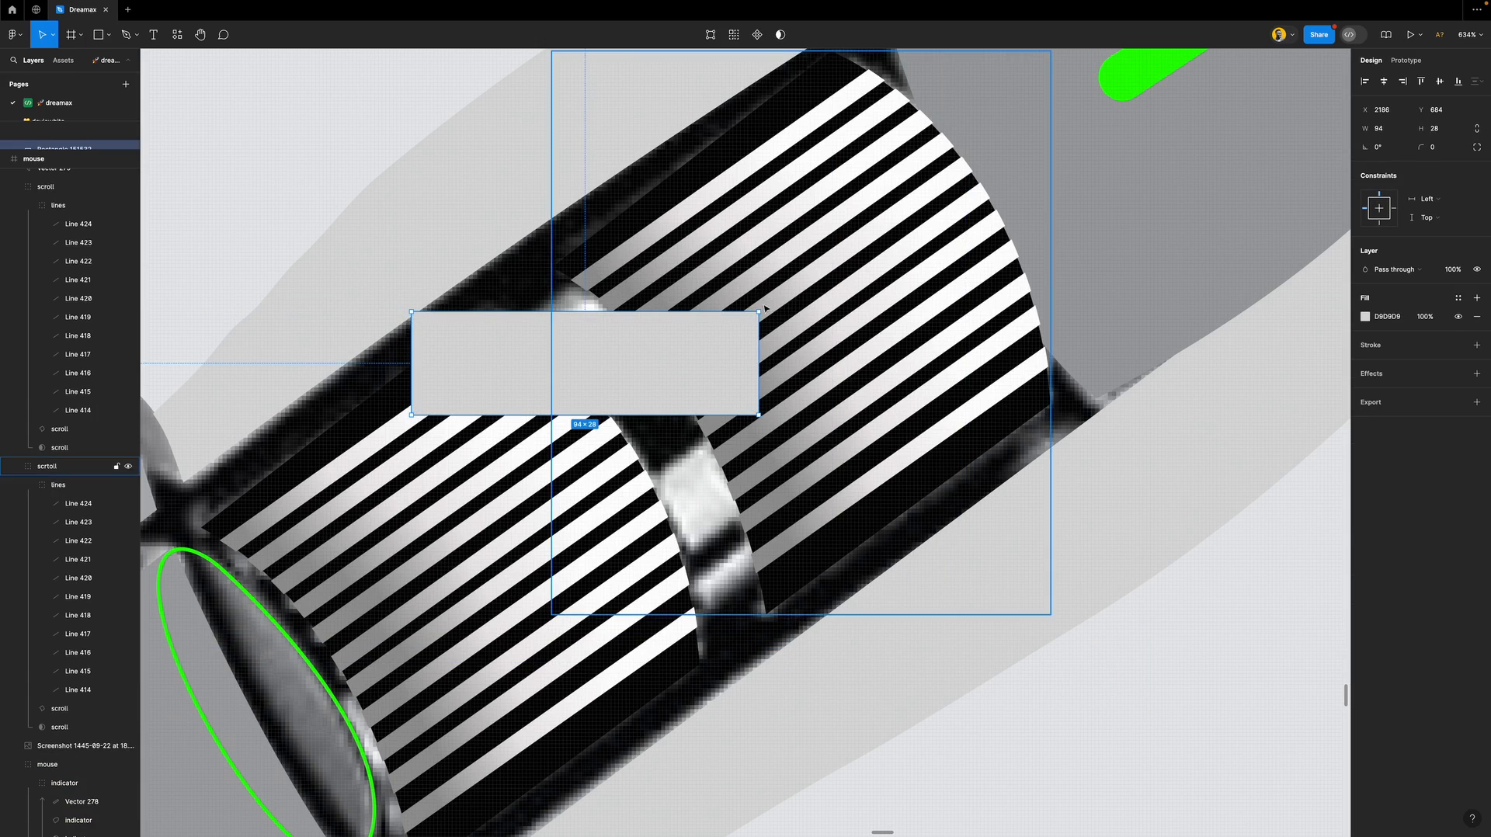
left_click_drag(765, 306, 681, 250)
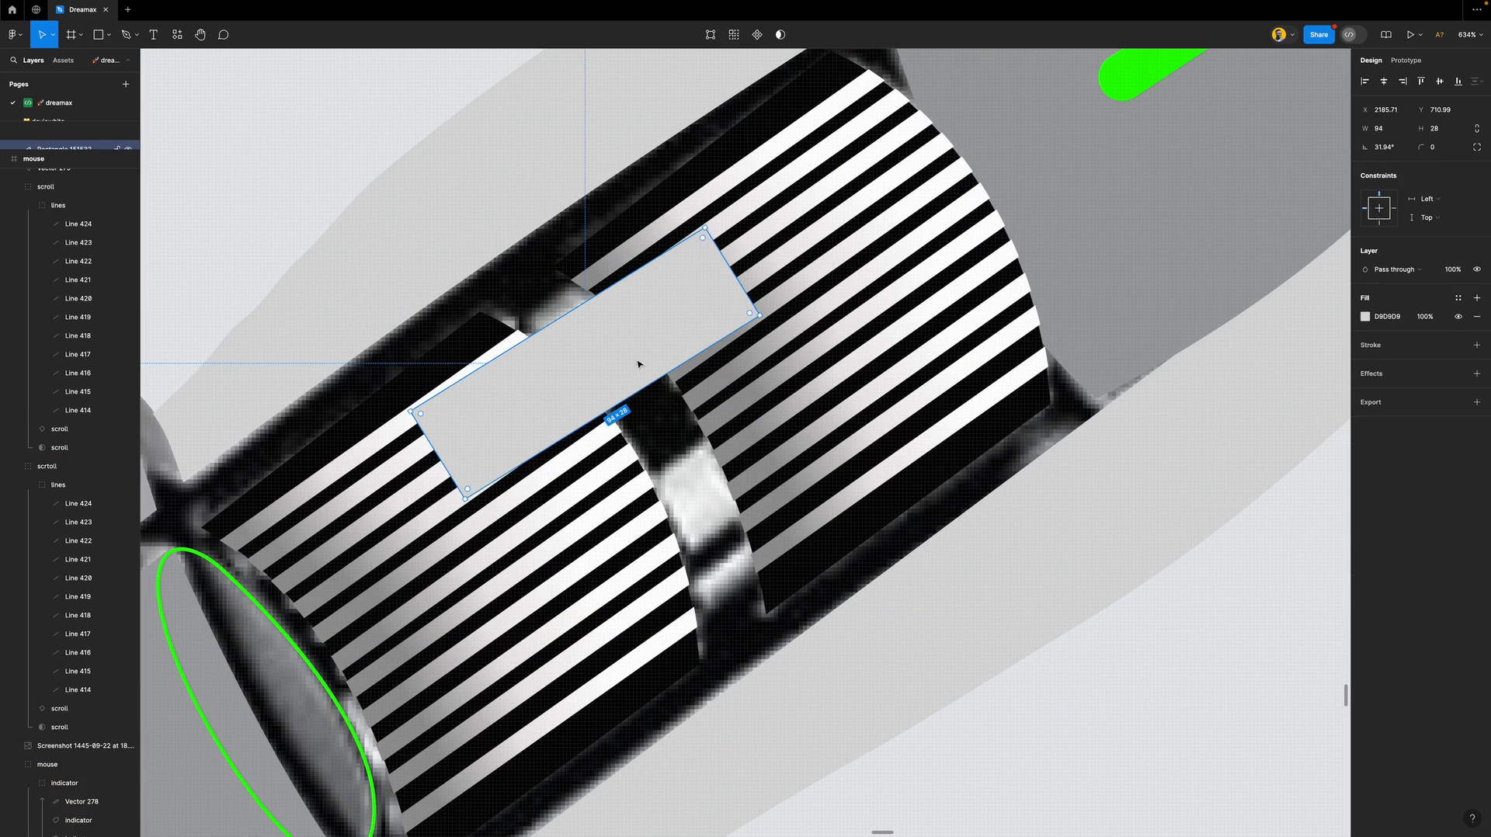
Adjust the rectangle's height to about 24.5 and its rotation to about 39° to match the slope of the ribs.
mouse_move(638, 391)
left_mouse_down()
mouse_move(586, 333)
mouse_move(621, 370)
left_mouse_up()
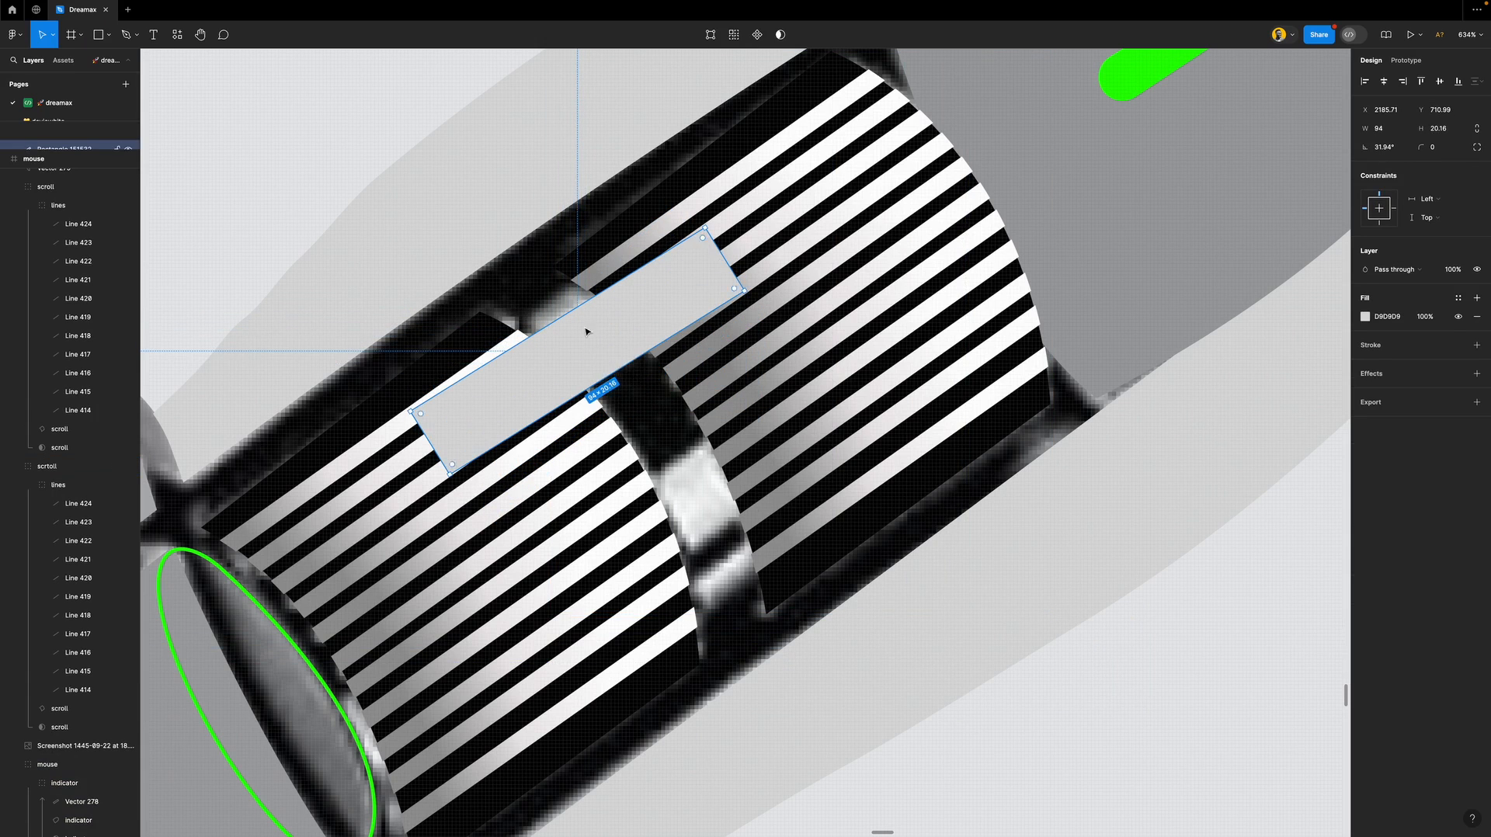
left_click_drag(556, 310, 550, 294)
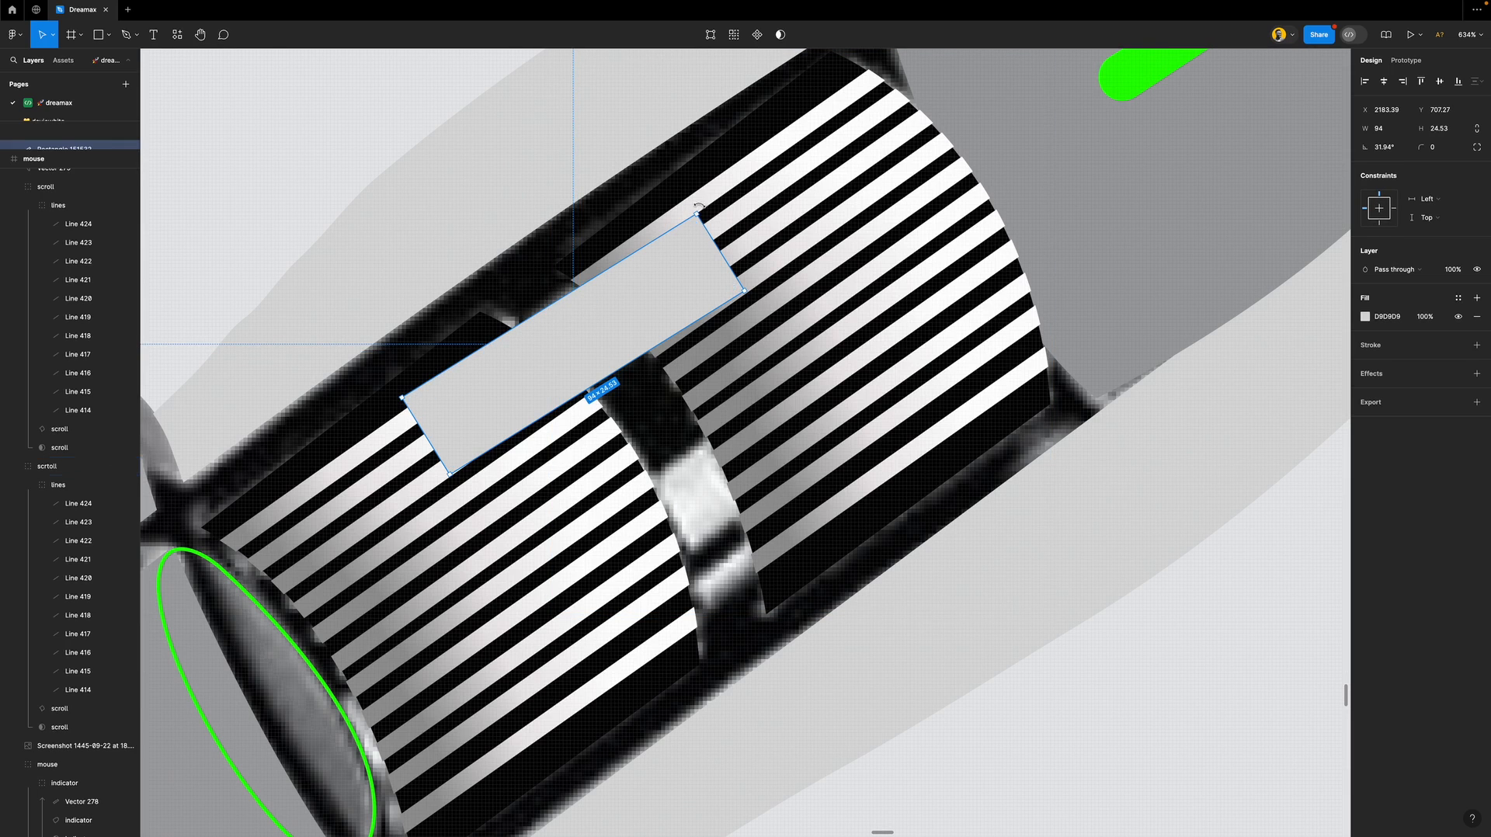
left_click_drag(700, 210, 681, 195)
Duplicate the rectangle twice farther down the band between the ribbed sections and reduce the lowest copy's height to about 10.7.
left_click_drag(571, 309, 699, 452)
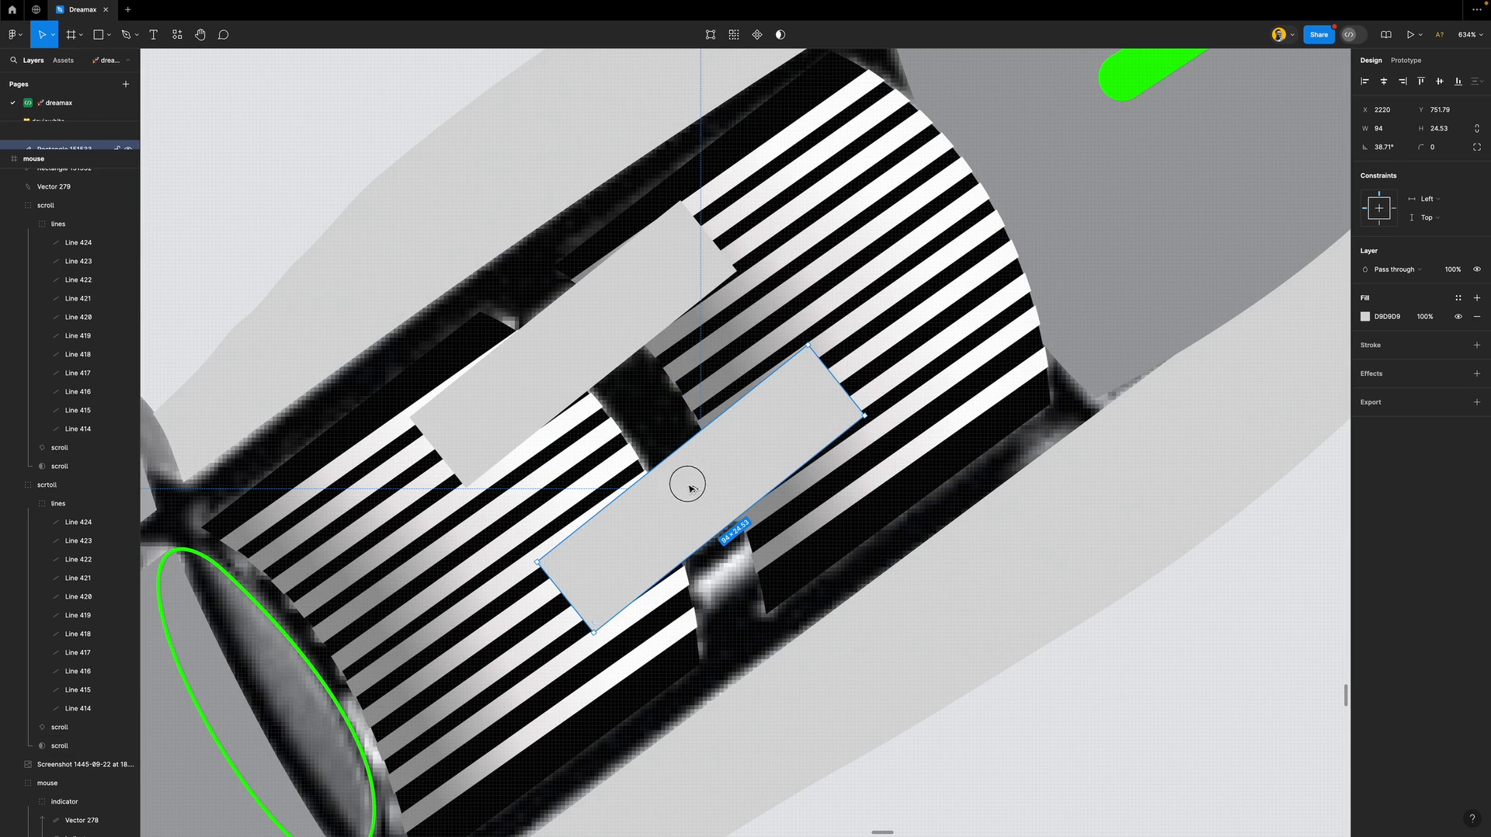
left_click_drag(686, 474, 729, 577)
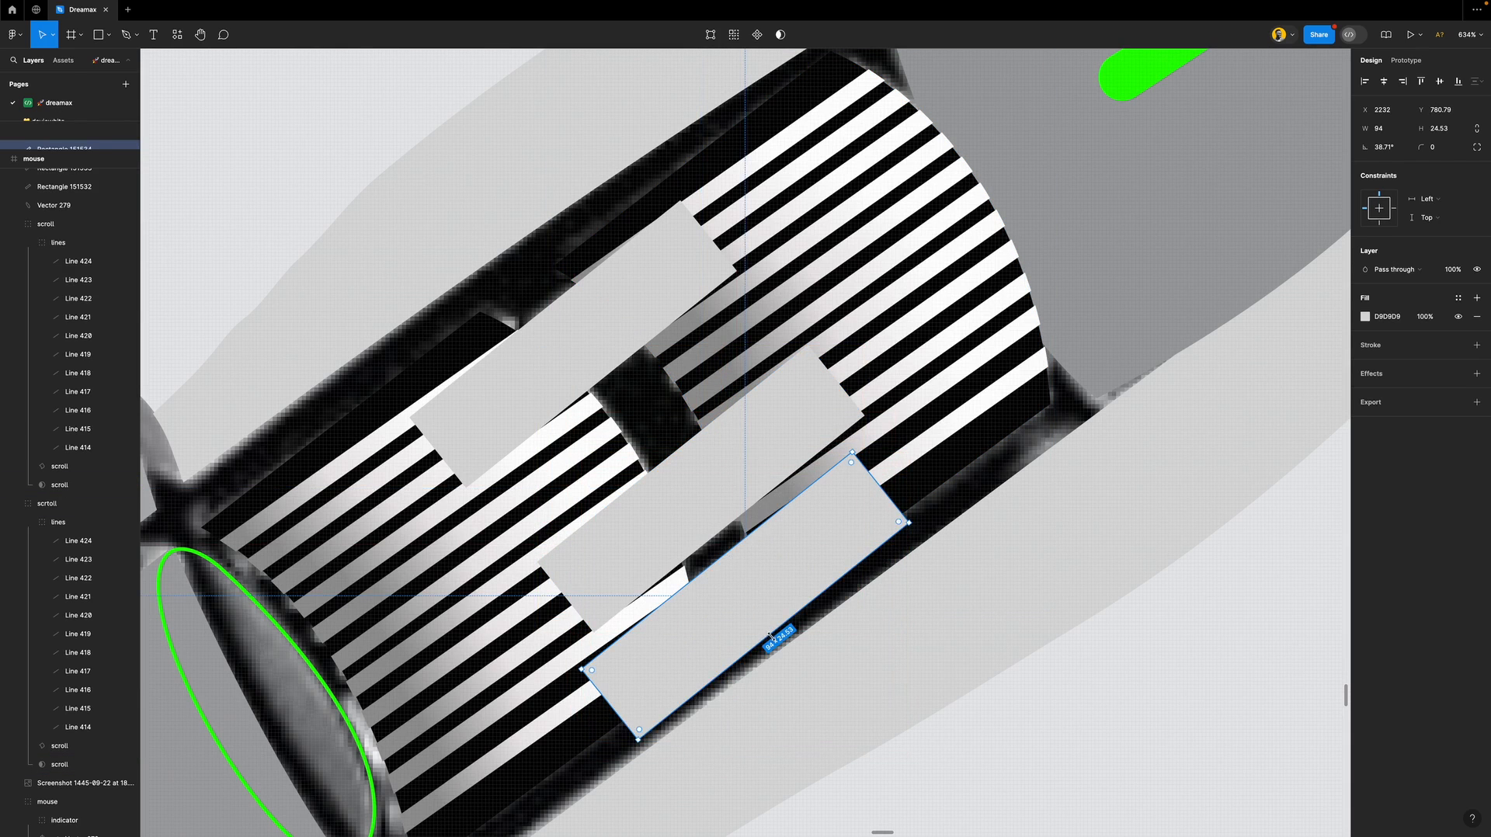
left_click_drag(779, 632, 733, 600)
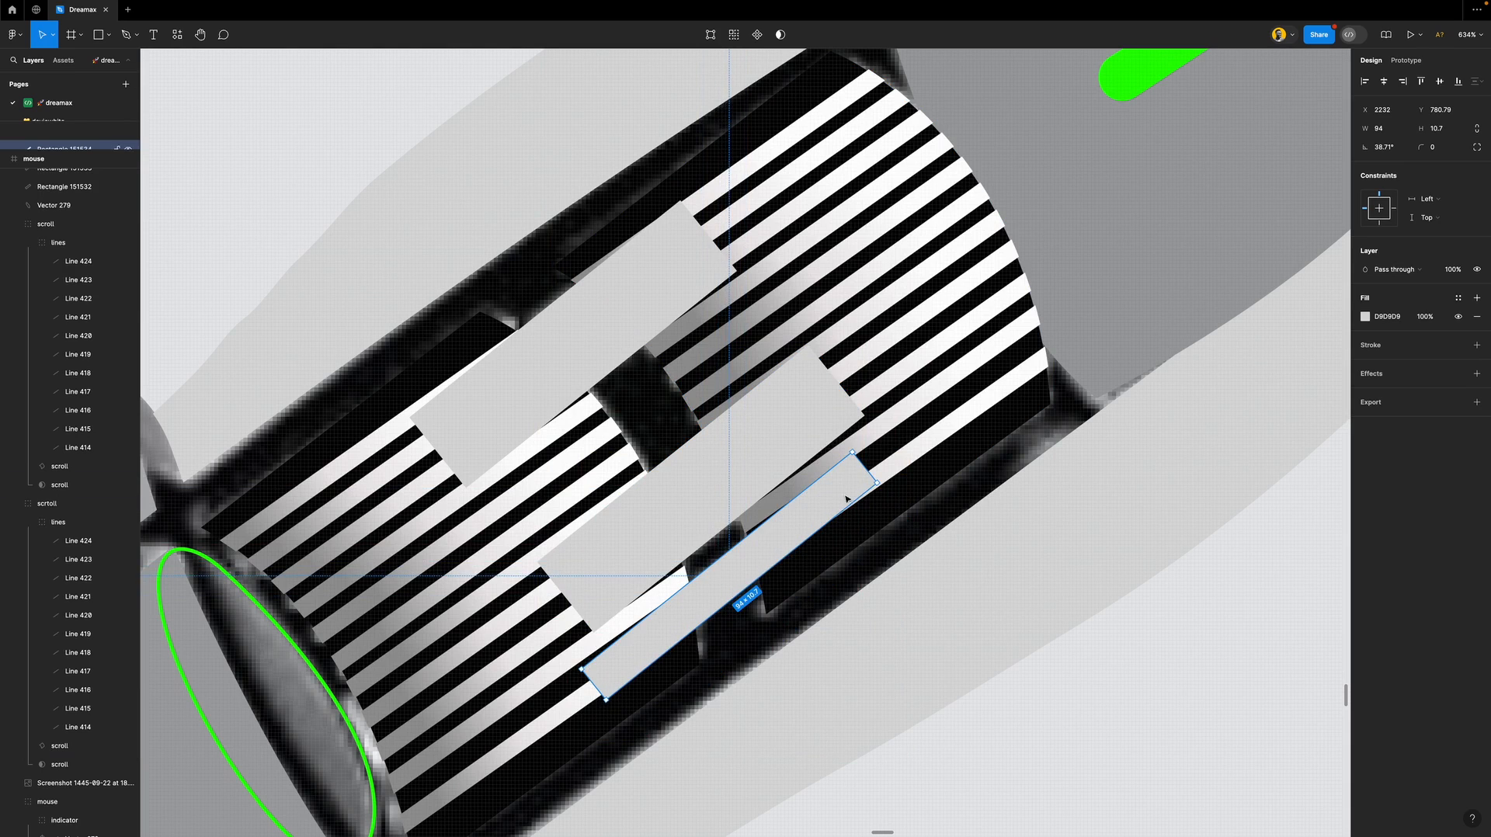
Wrap the three light grey rectangles over the band together in a new frame.
left_click(683, 469, "shift")
left_click(597, 319, "shift")
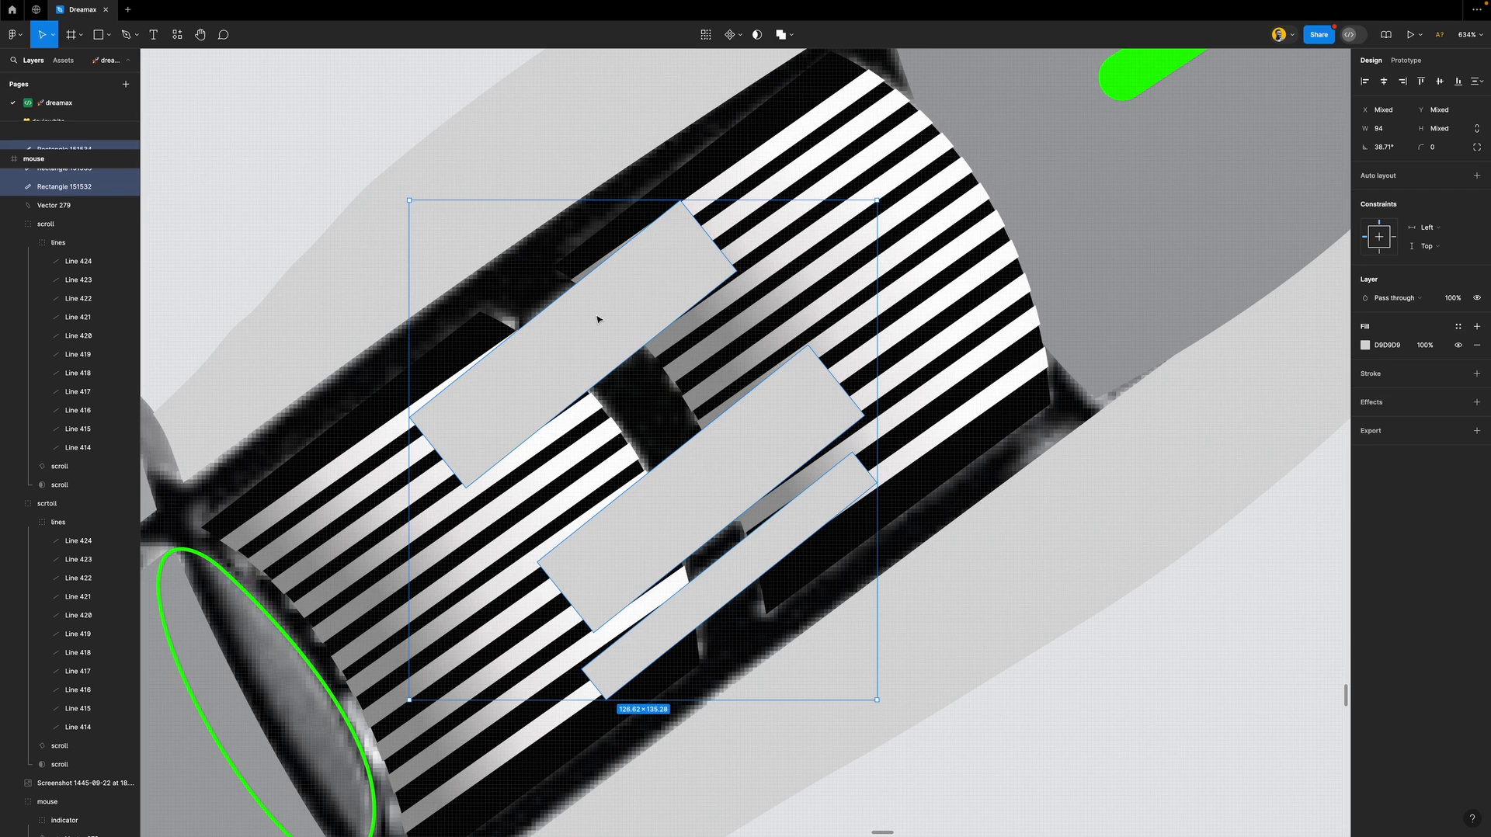
right_click(597, 319)
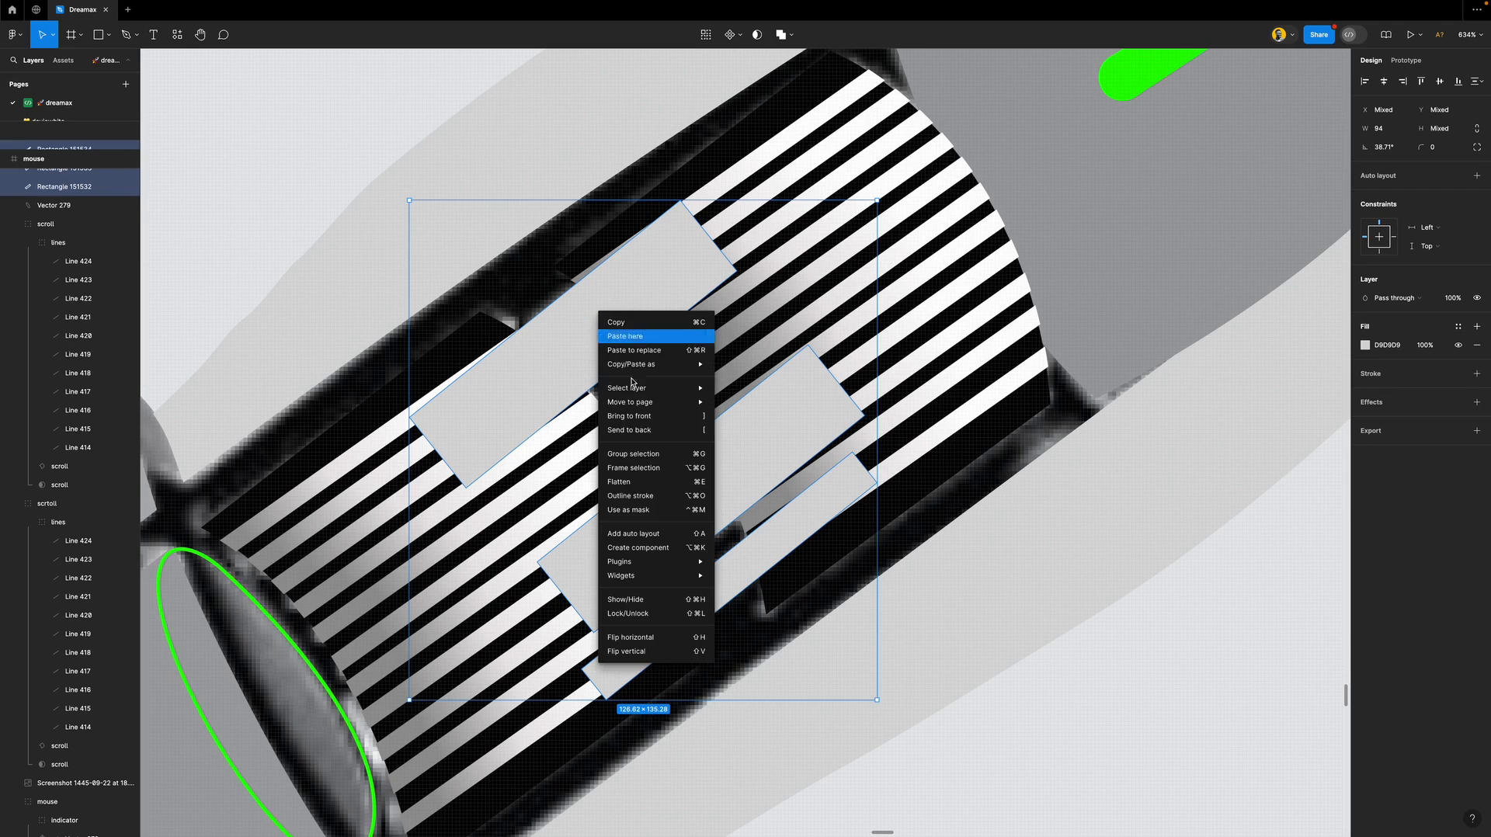
left_click(648, 470)
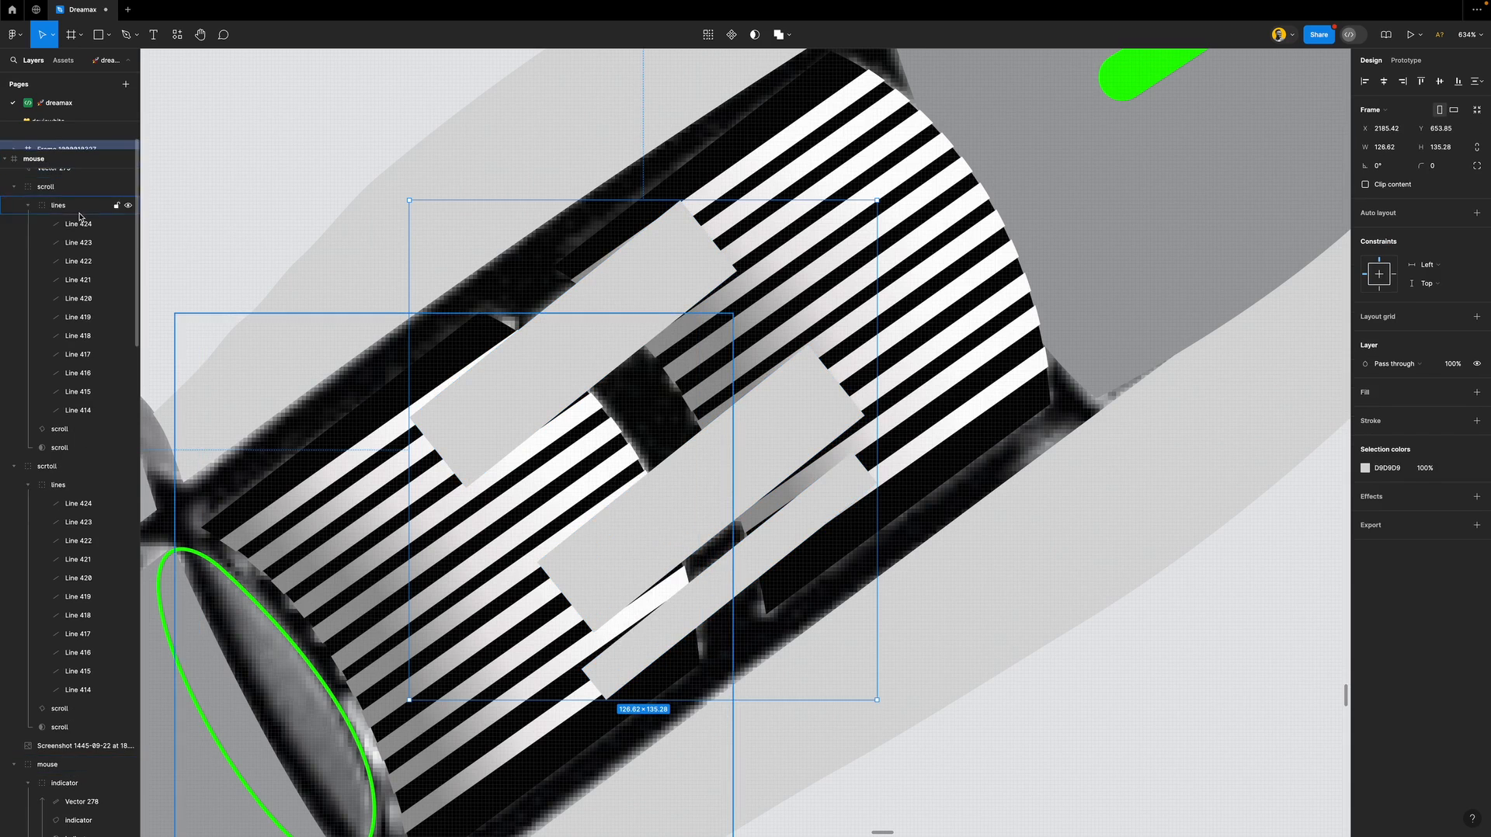
scroll(93, 214, "up", 2)
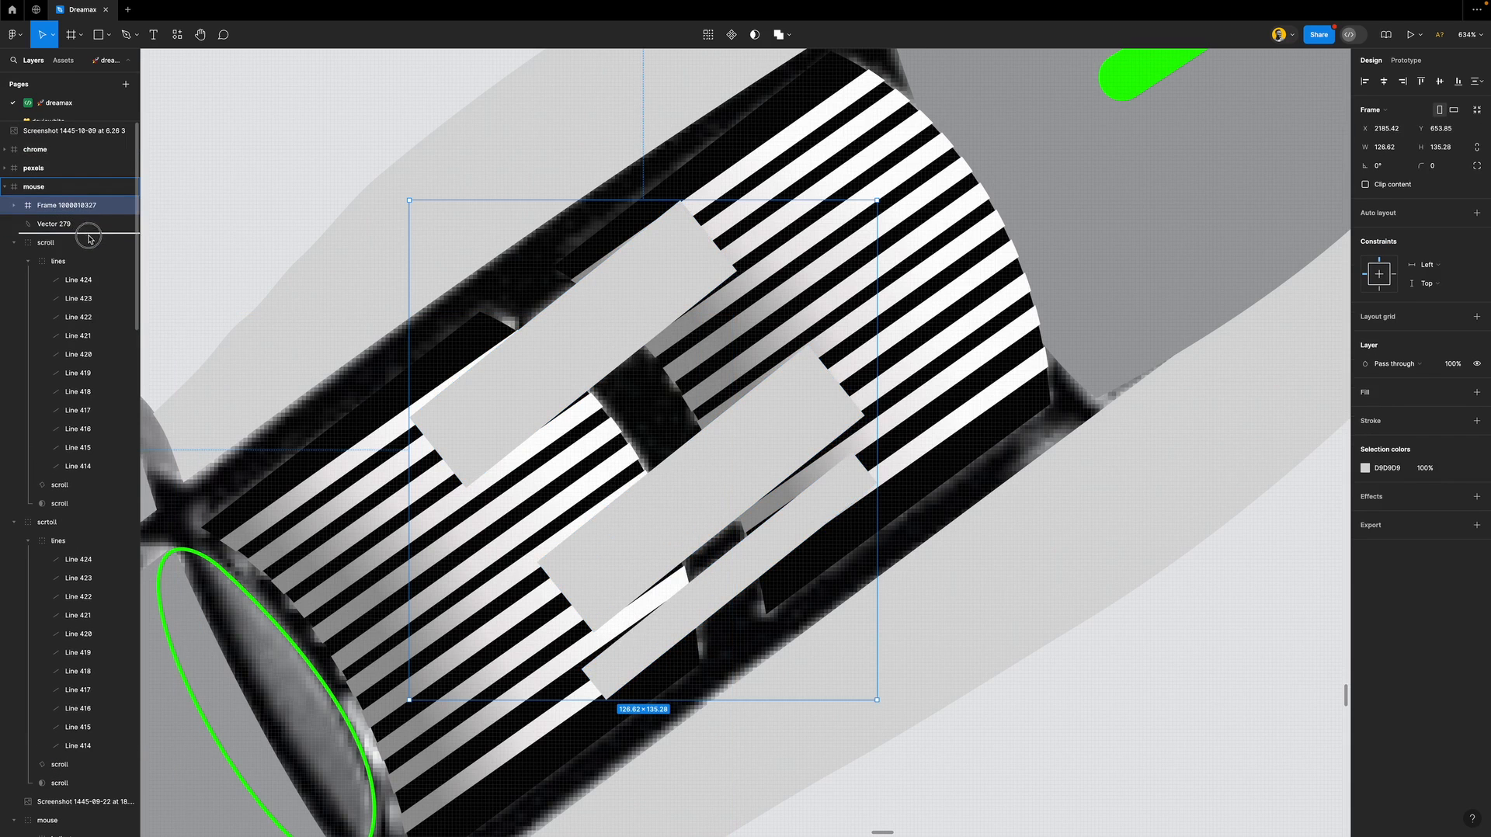
left_click_drag(89, 246, 79, 208)
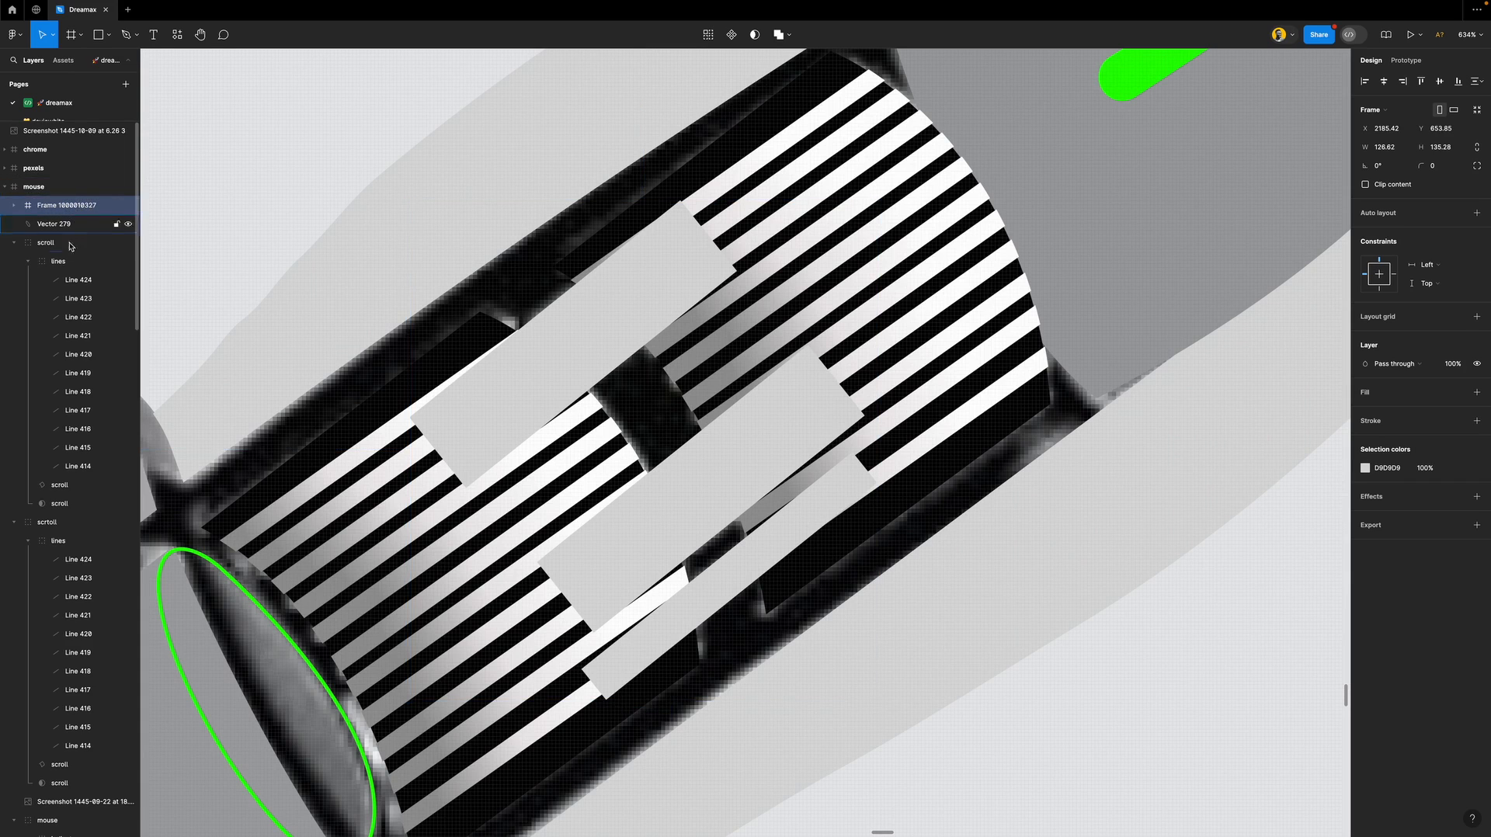
Collapse the "scroll" group and the lines group inside "scrtoll" in the layer list.
left_click(47, 245)
left_click(48, 245)
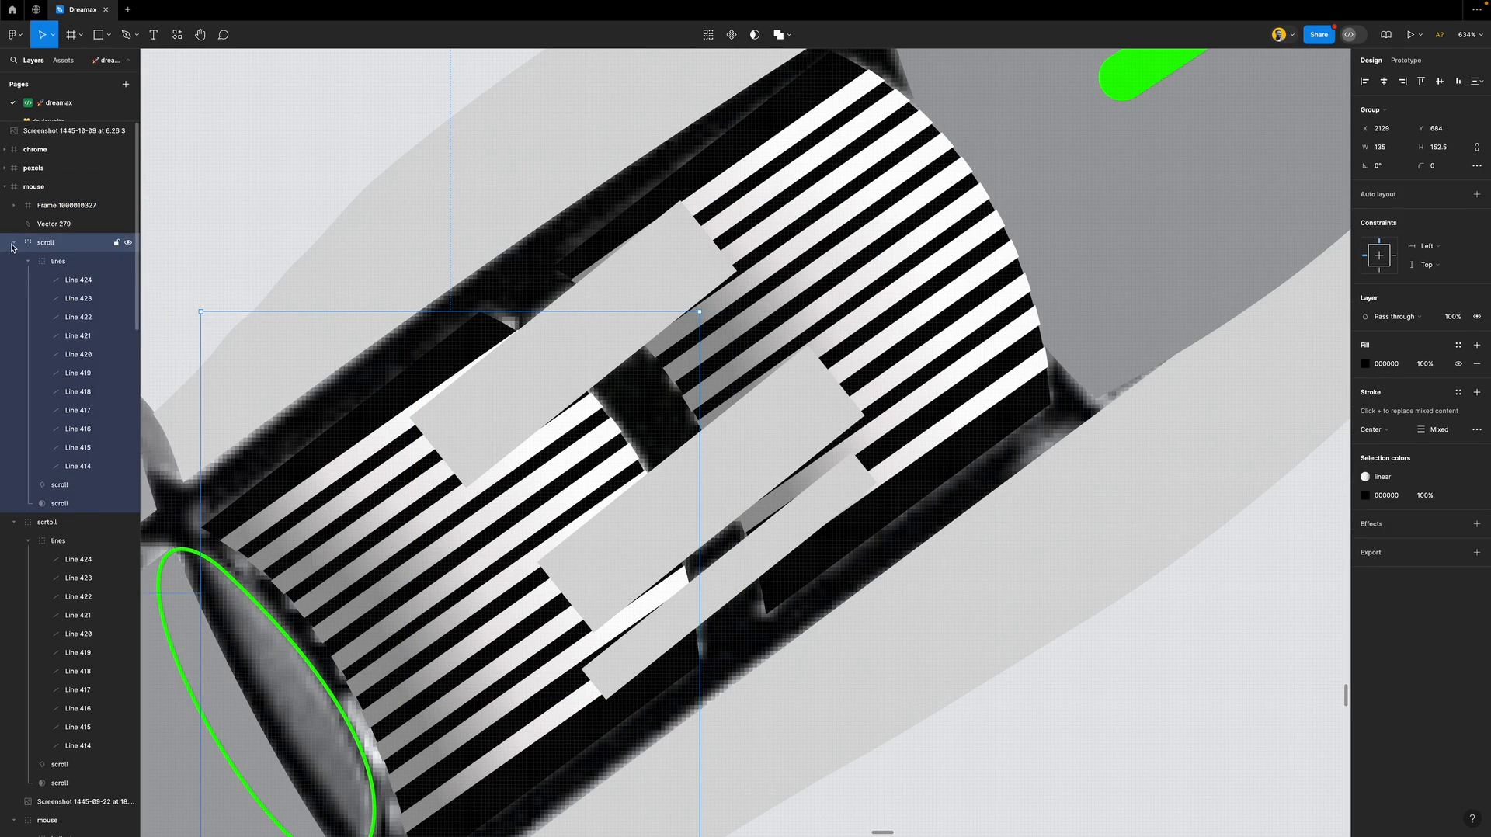
left_click(12, 245)
left_click(59, 191)
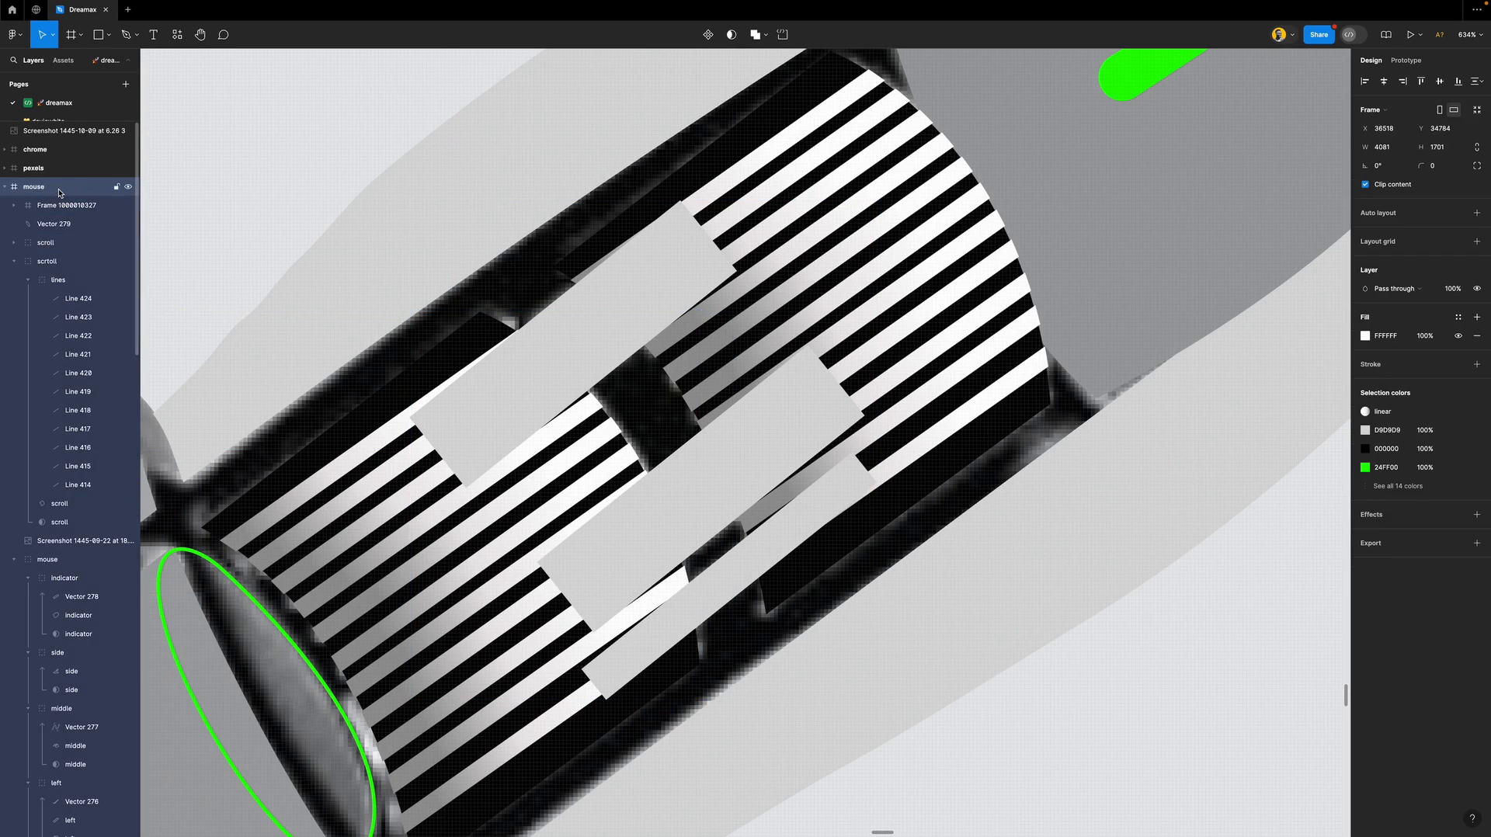
scroll(650, 423, "down", 10)
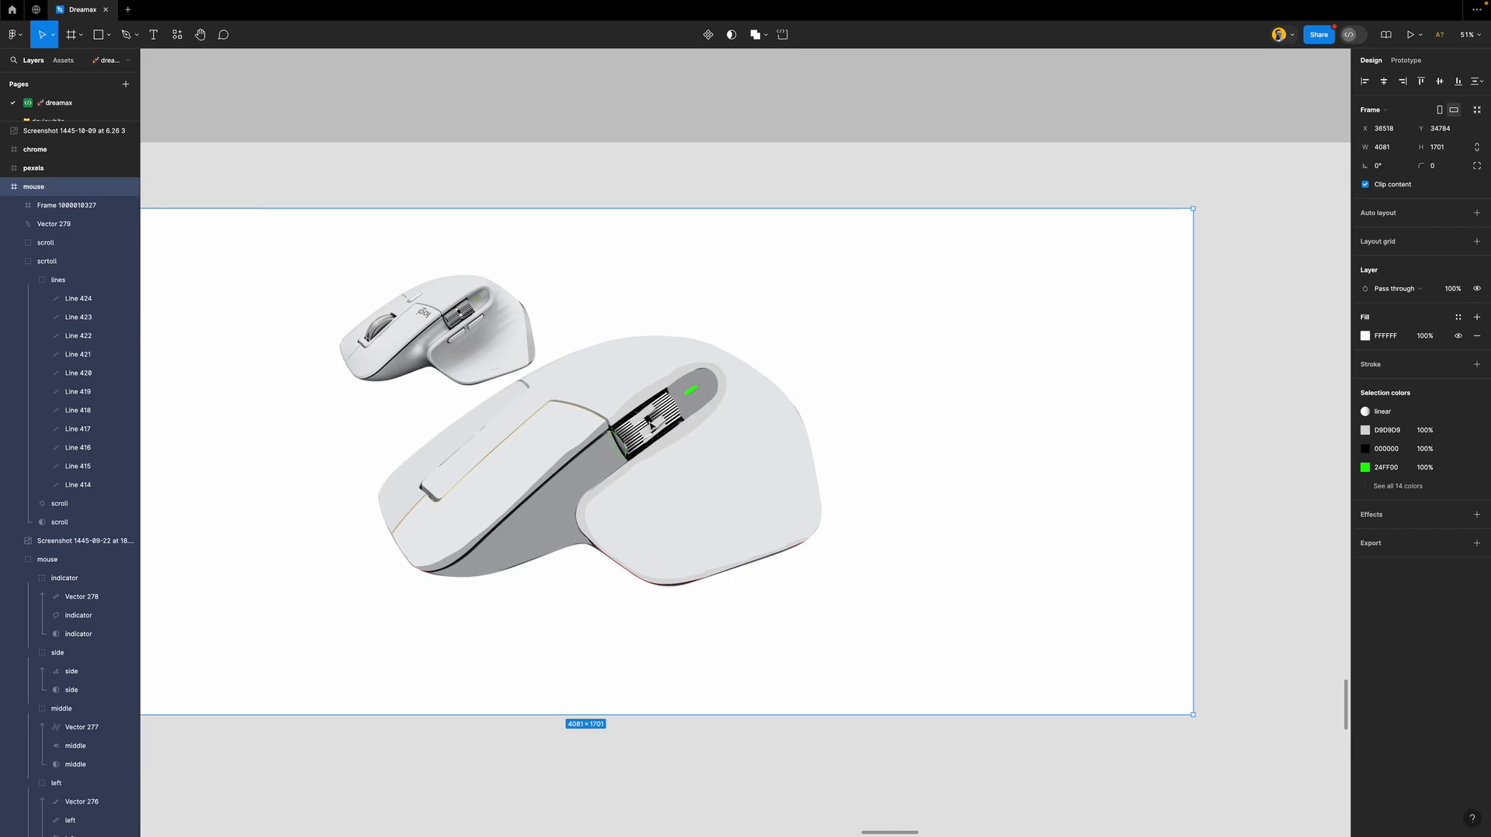
left_click(495, 422)
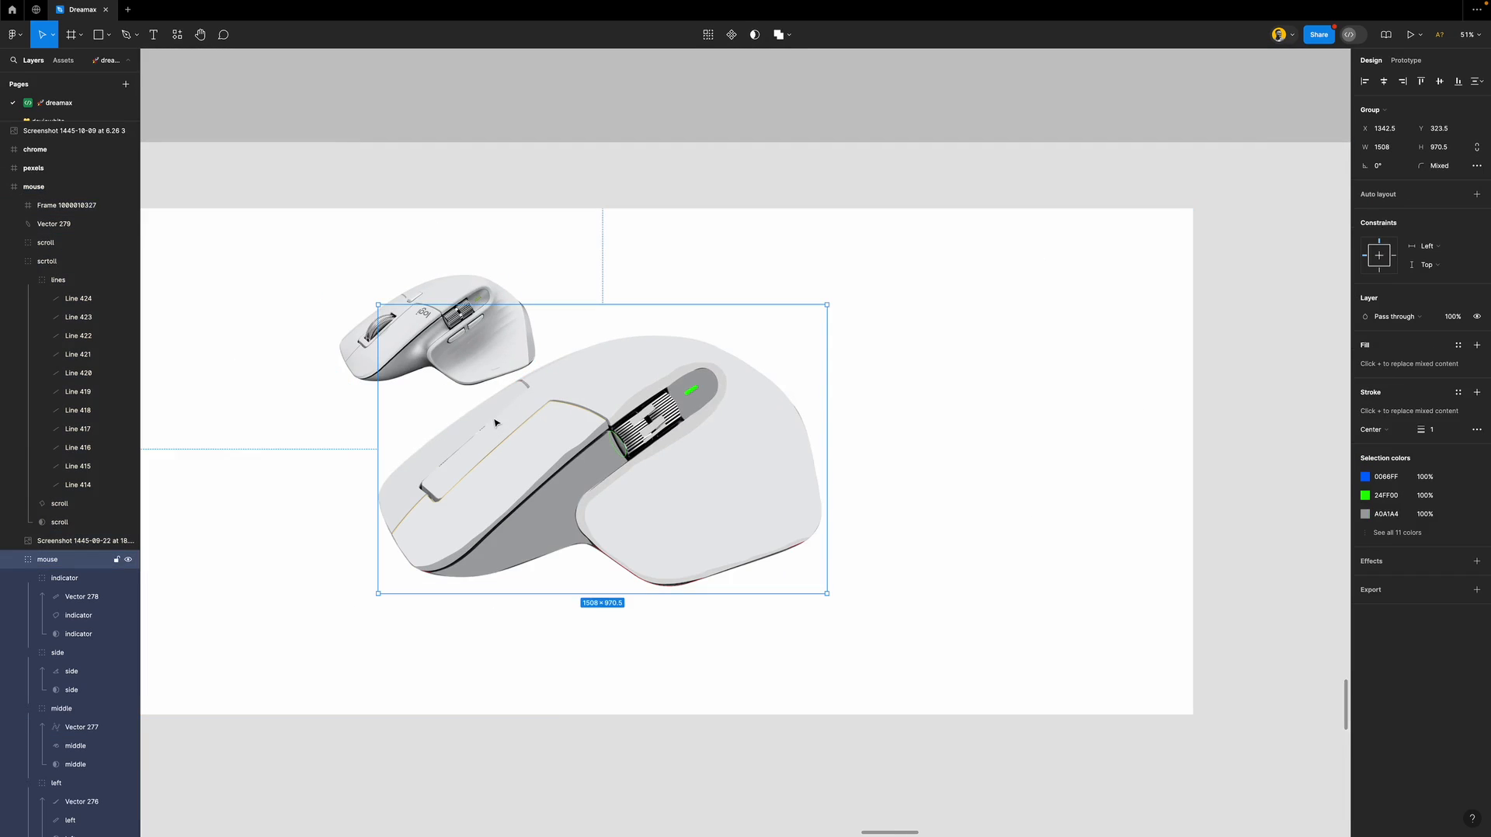
left_click(29, 281)
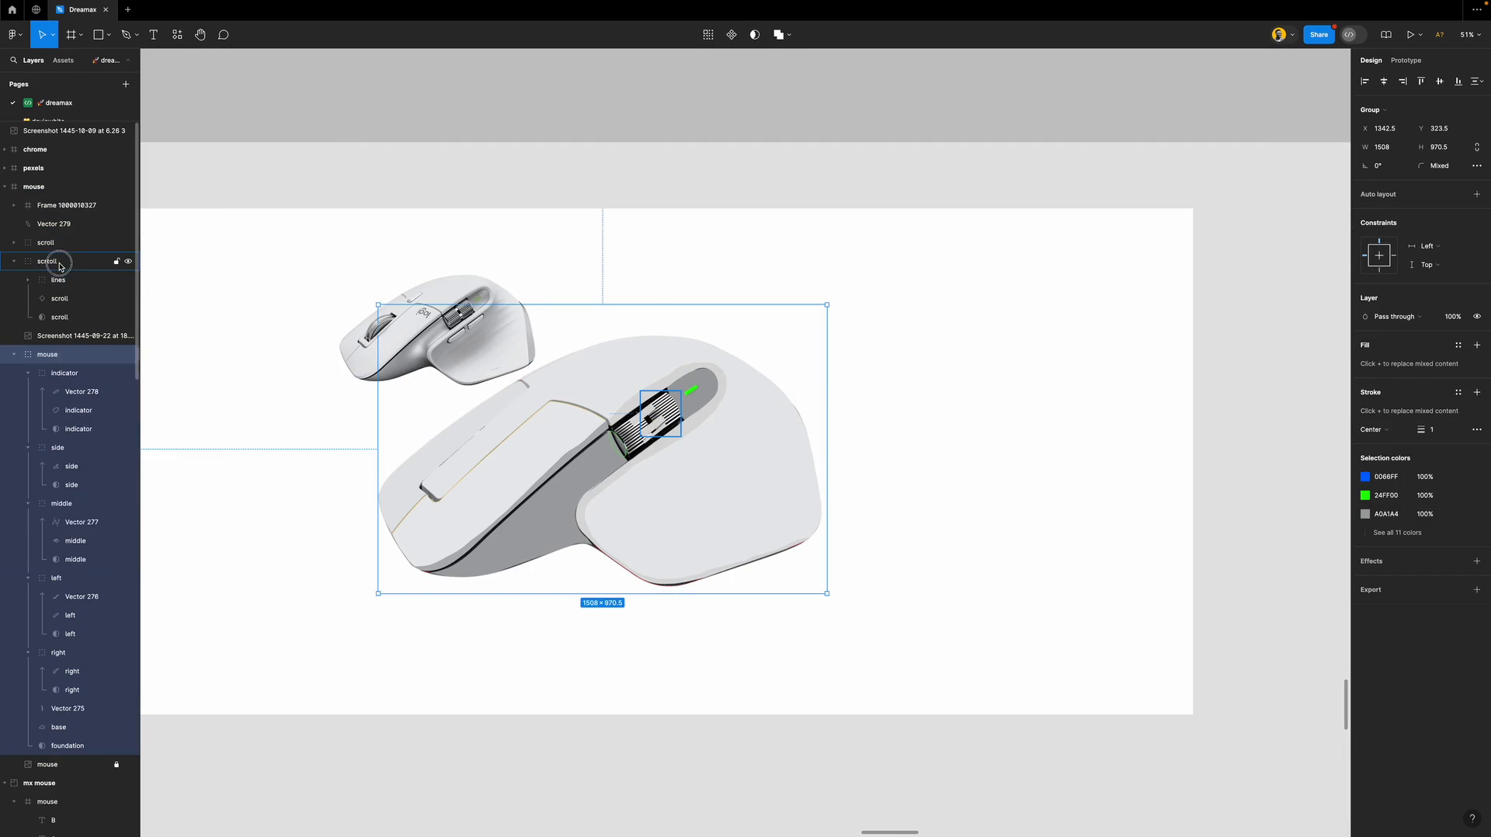
Move the "scrtoll" and "scroll" groups into the mouse group, above the indicator group.
left_click(59, 264)
left_click_drag(61, 265, 89, 359)
left_click(69, 246)
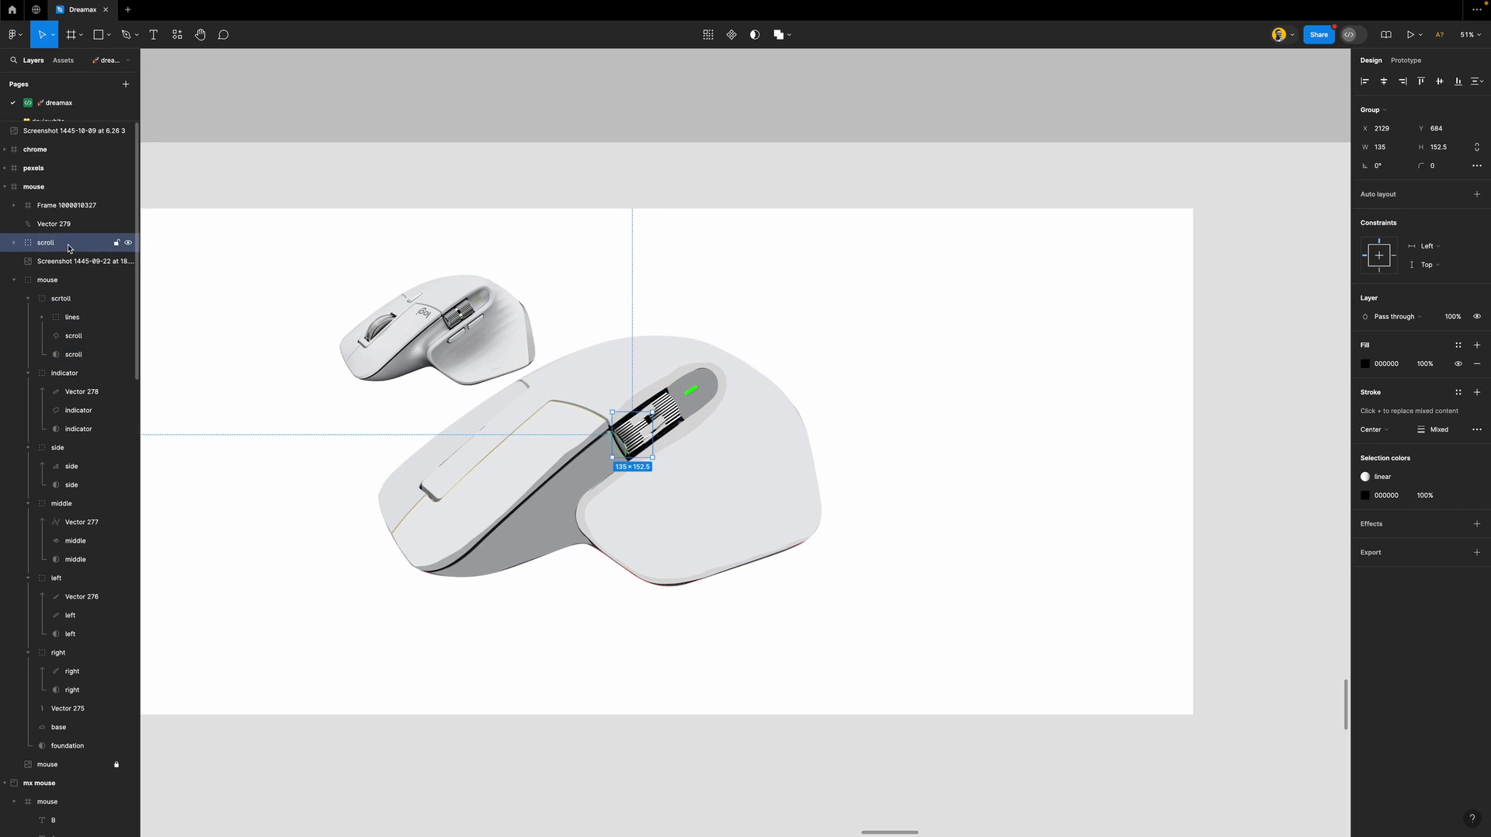
left_click_drag(69, 247, 90, 287)
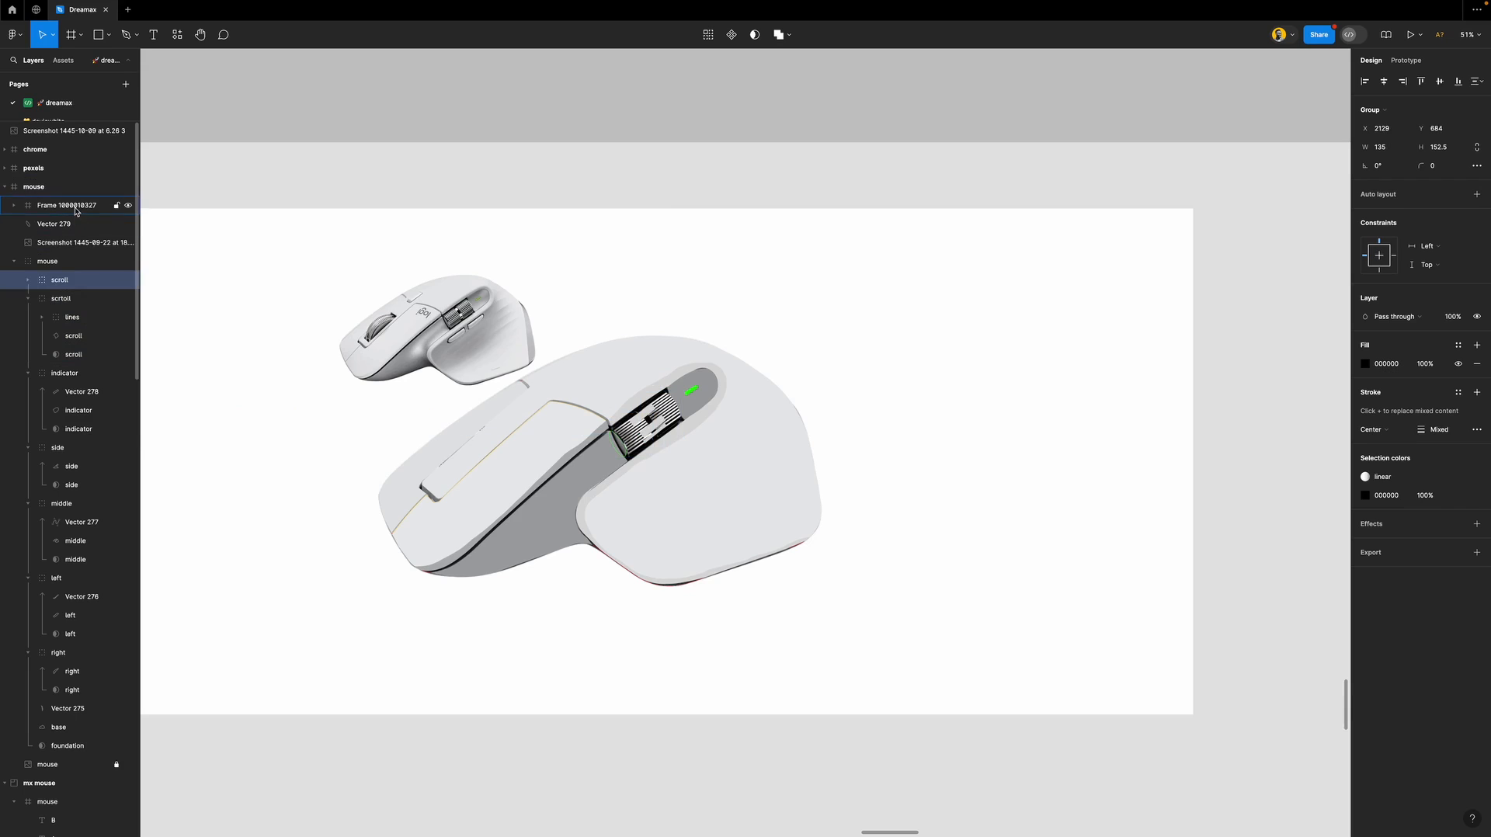
Move the frame of three rectangles and the Vector 279 ellipse into the mouse group, above the "scroll" group.
left_click(76, 208)
left_click_drag(74, 208, 90, 259)
left_click(74, 227)
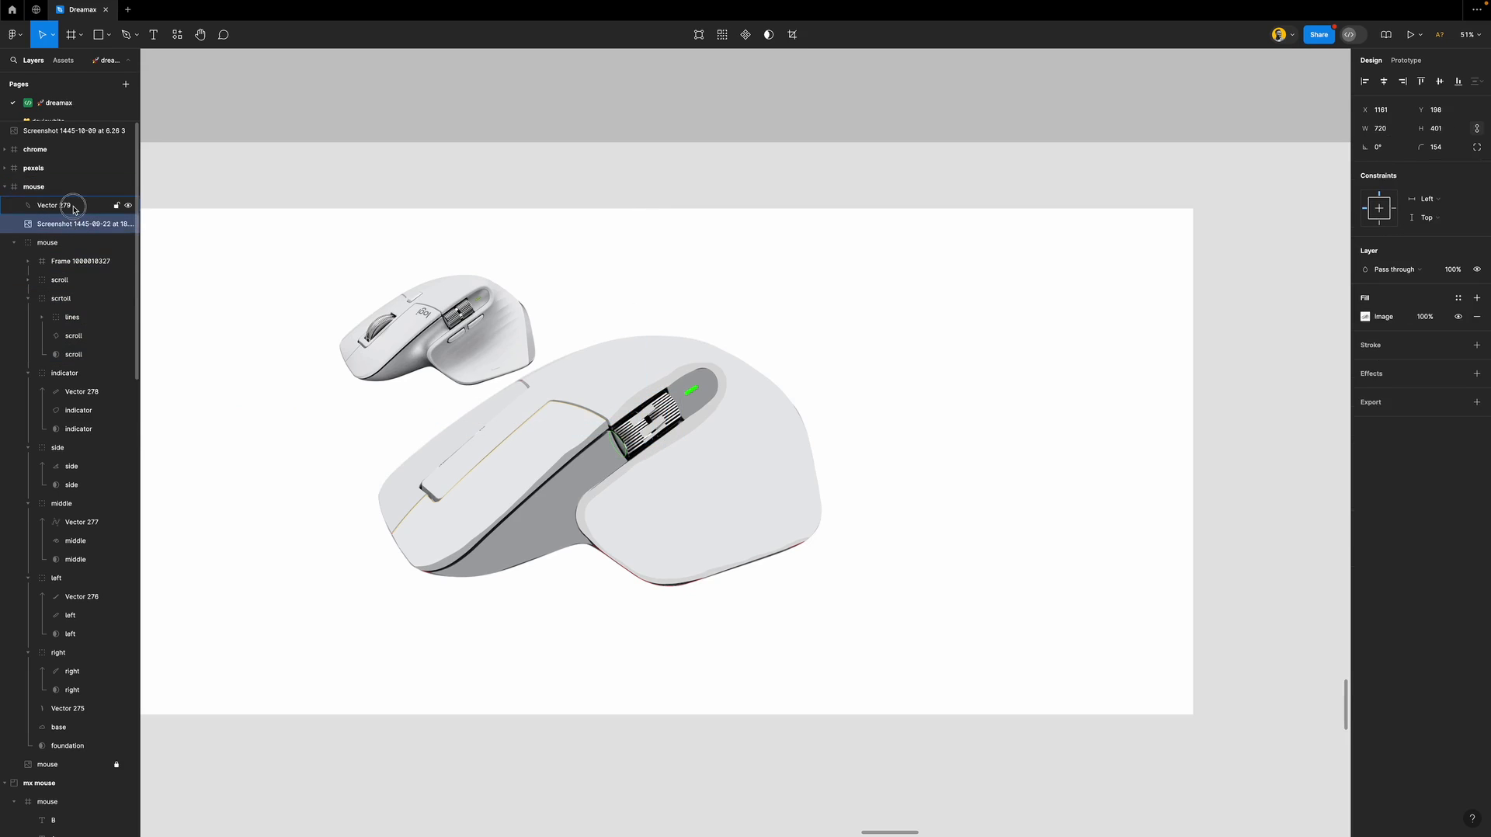
left_click(58, 205)
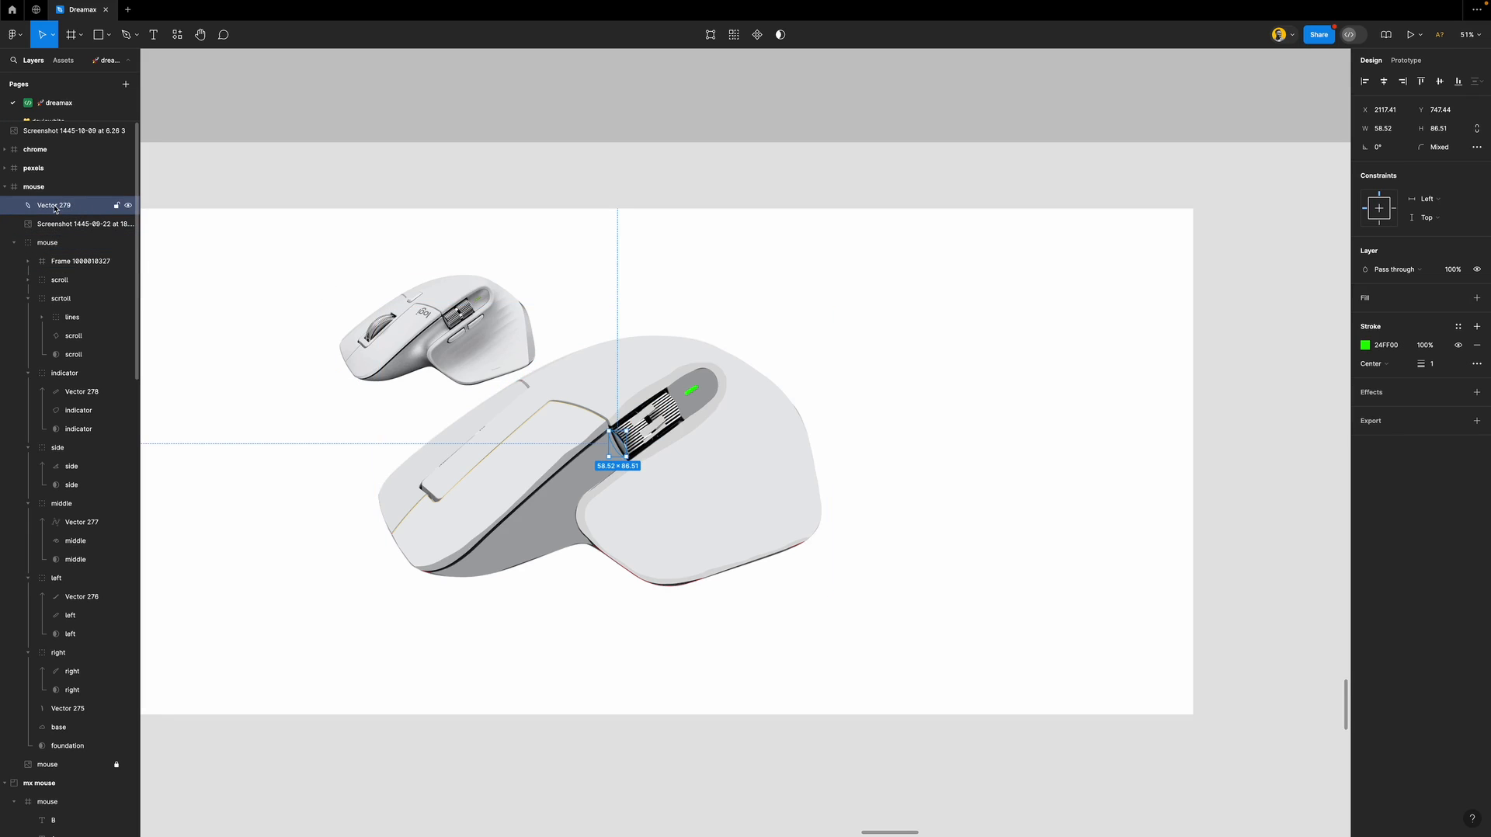
left_click_drag(54, 206, 62, 254)
Rename the frame of three light grey rectangles as "blur shapes".
double_click(83, 262)
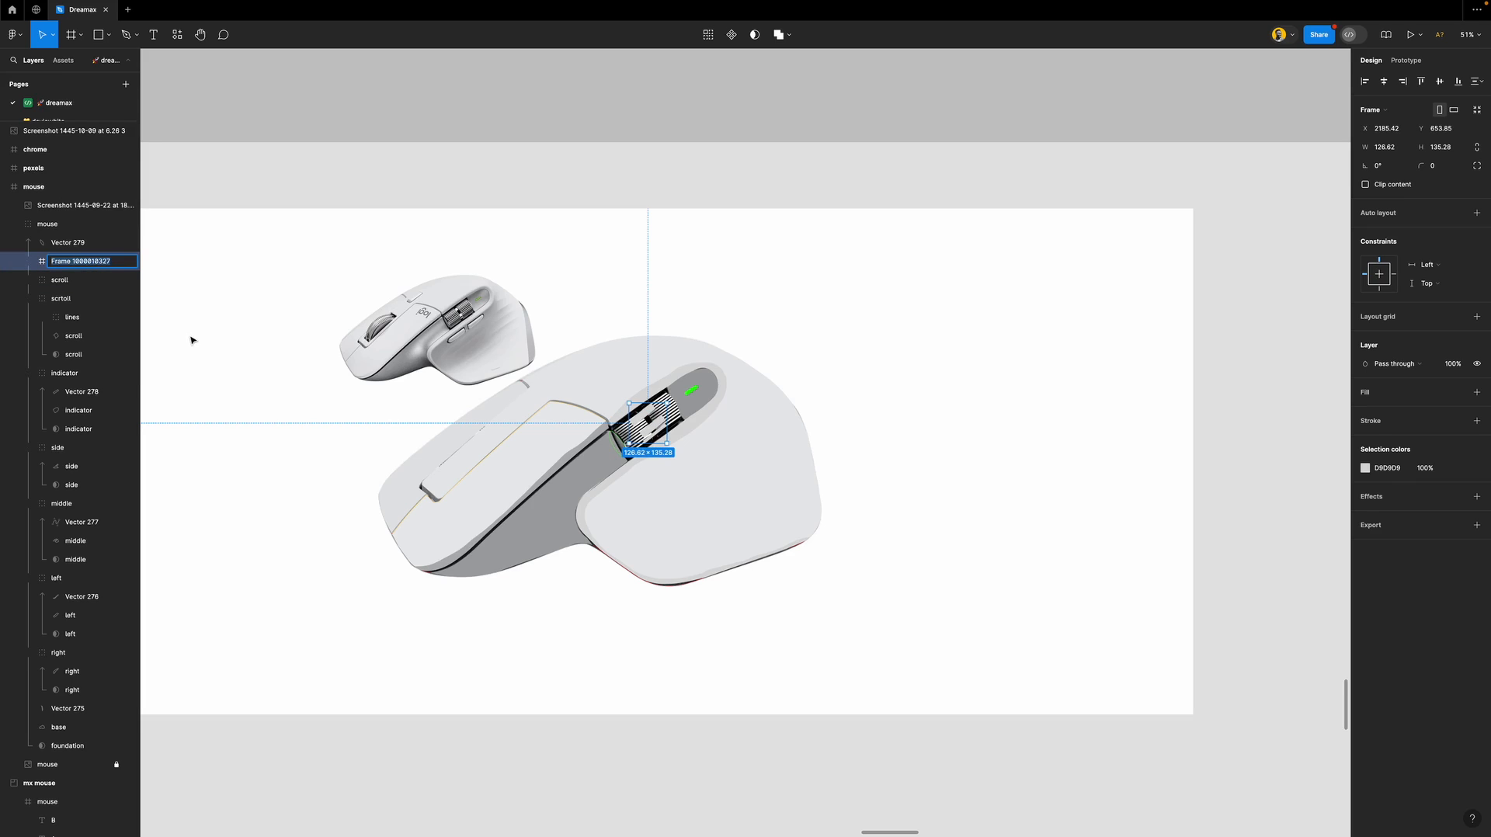
type("blur shapes")
key("Return")
left_click(516, 177)
Collapse the inner mouse group, unlock the large mouse reference photo, and move it beside the vector illustration.
scroll(659, 435, "up", 5)
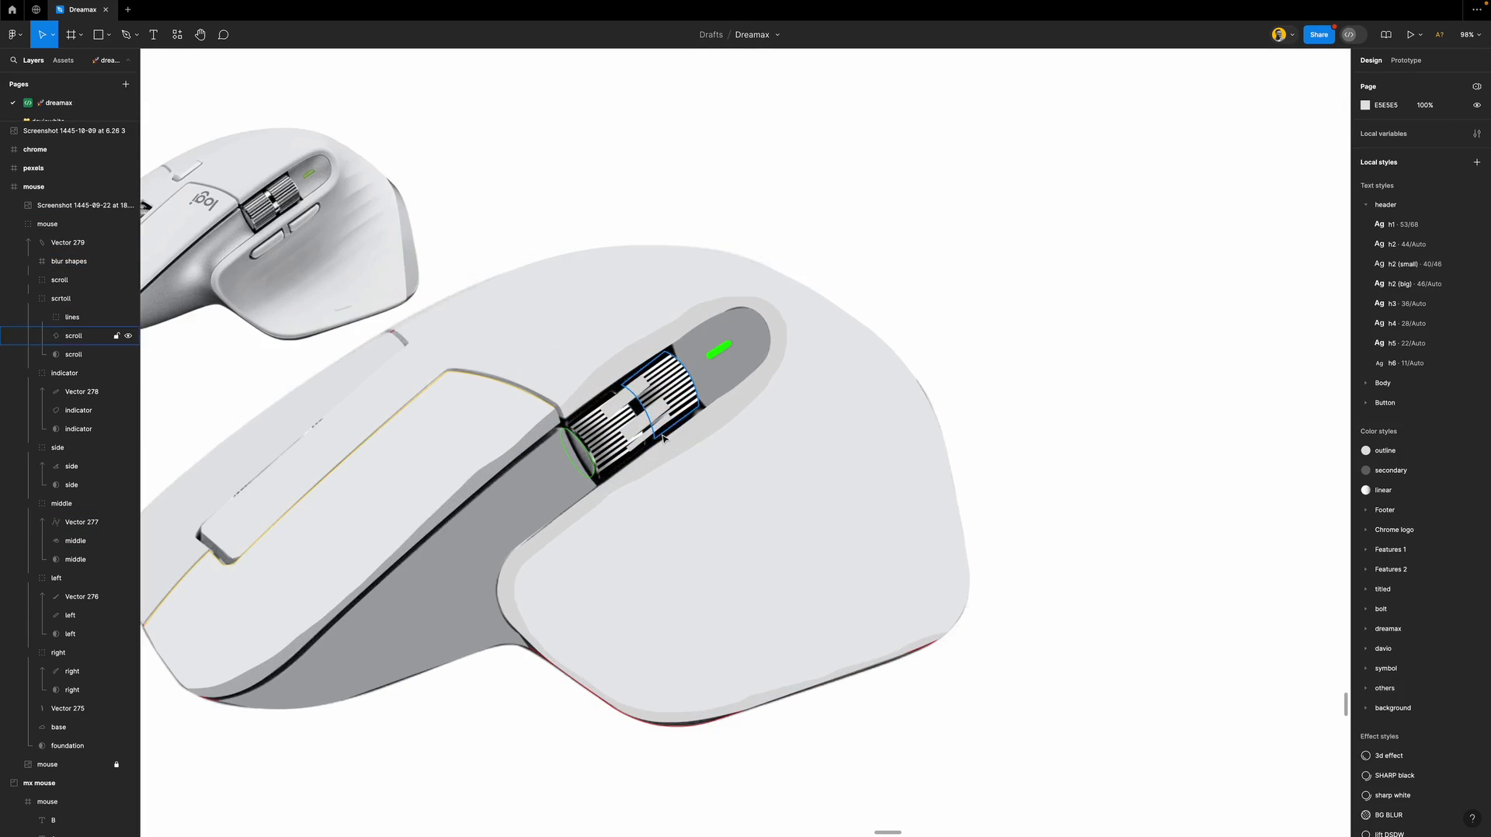
scroll(664, 438, "down", 4)
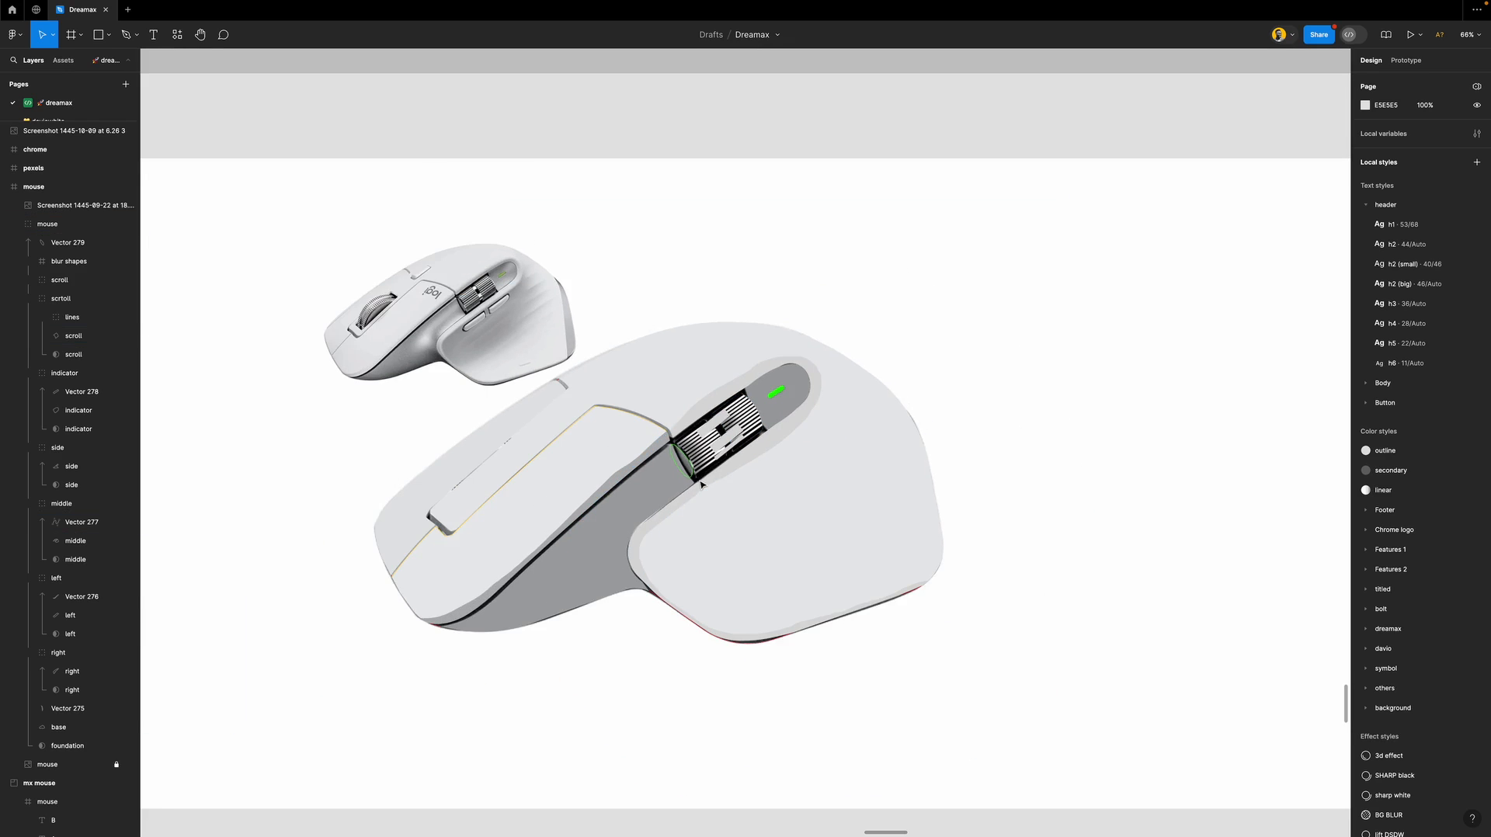
scroll(647, 452, "up", 5)
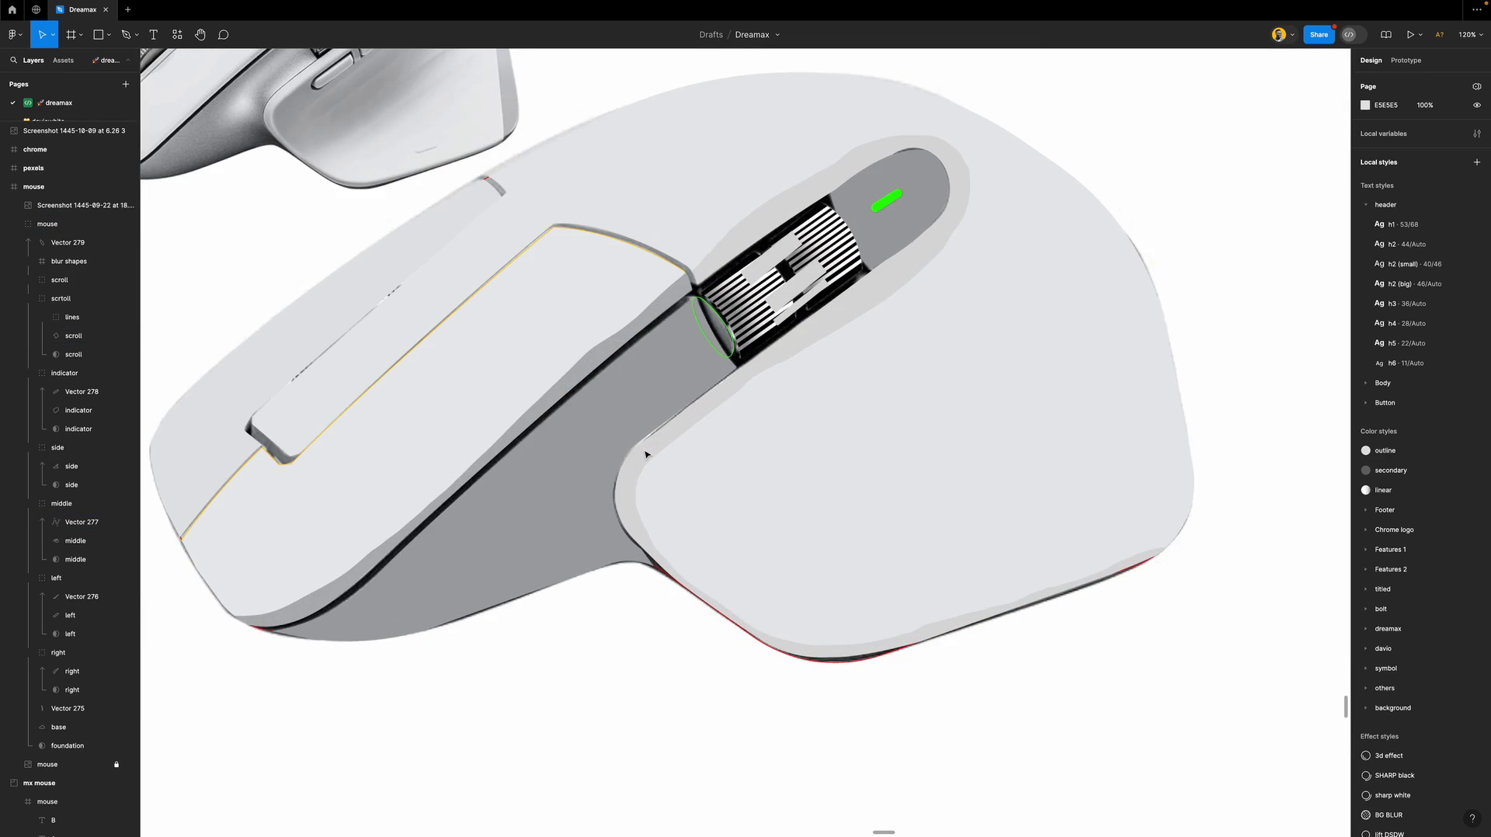
scroll(647, 453, "down", 5)
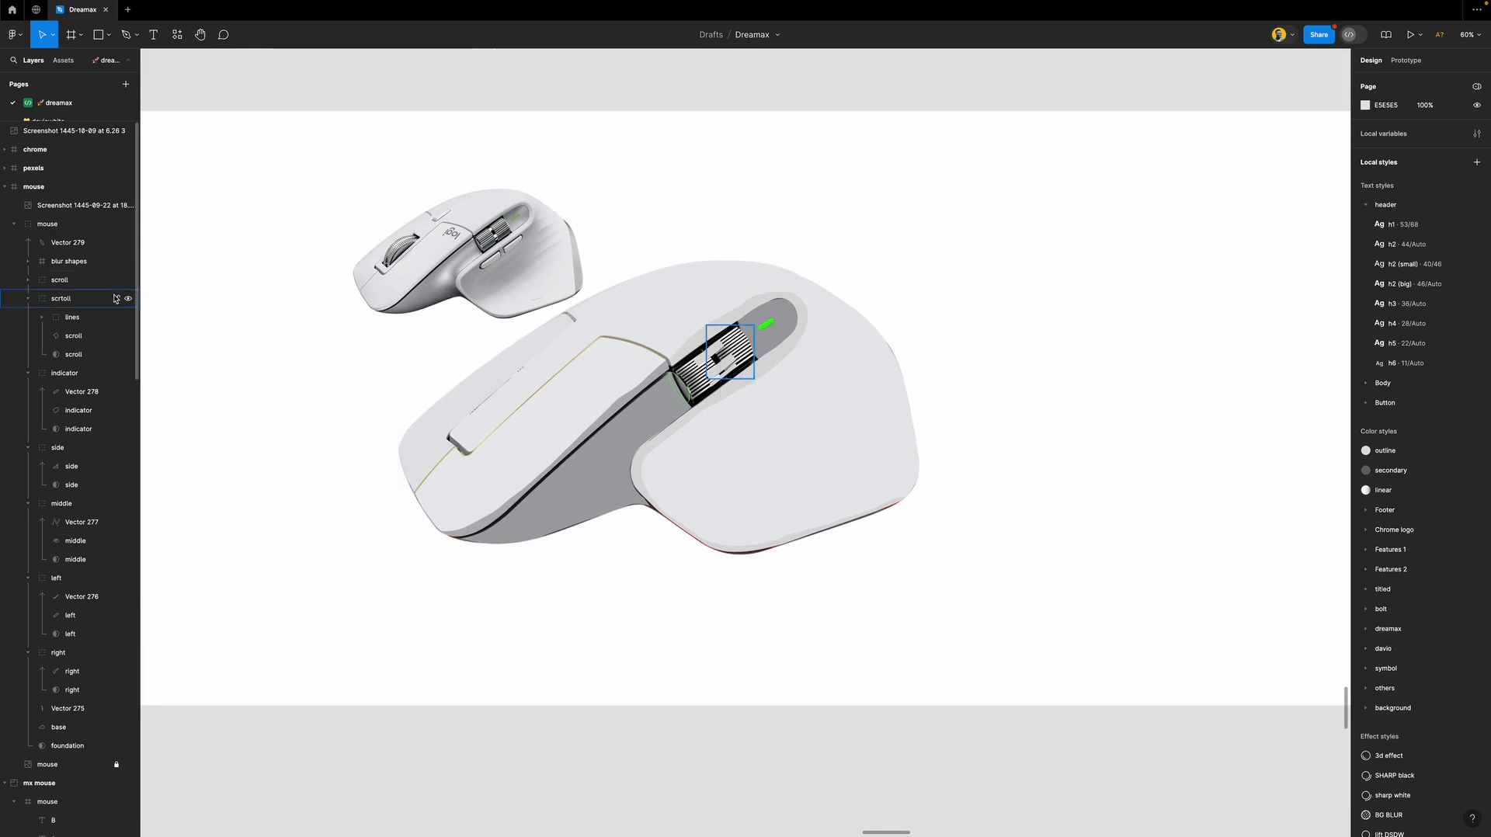
left_click(11, 226)
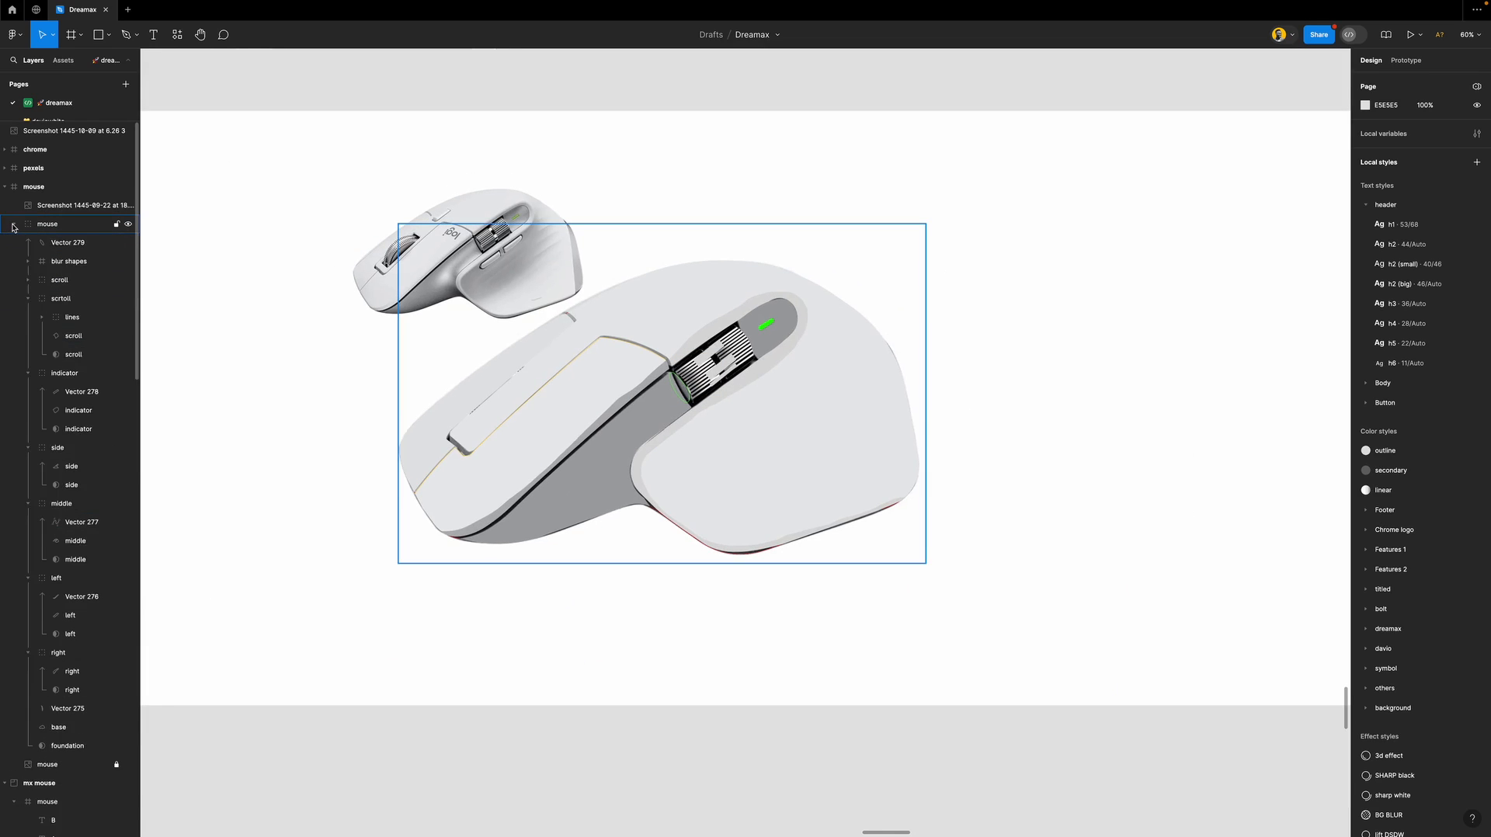
left_click(114, 245)
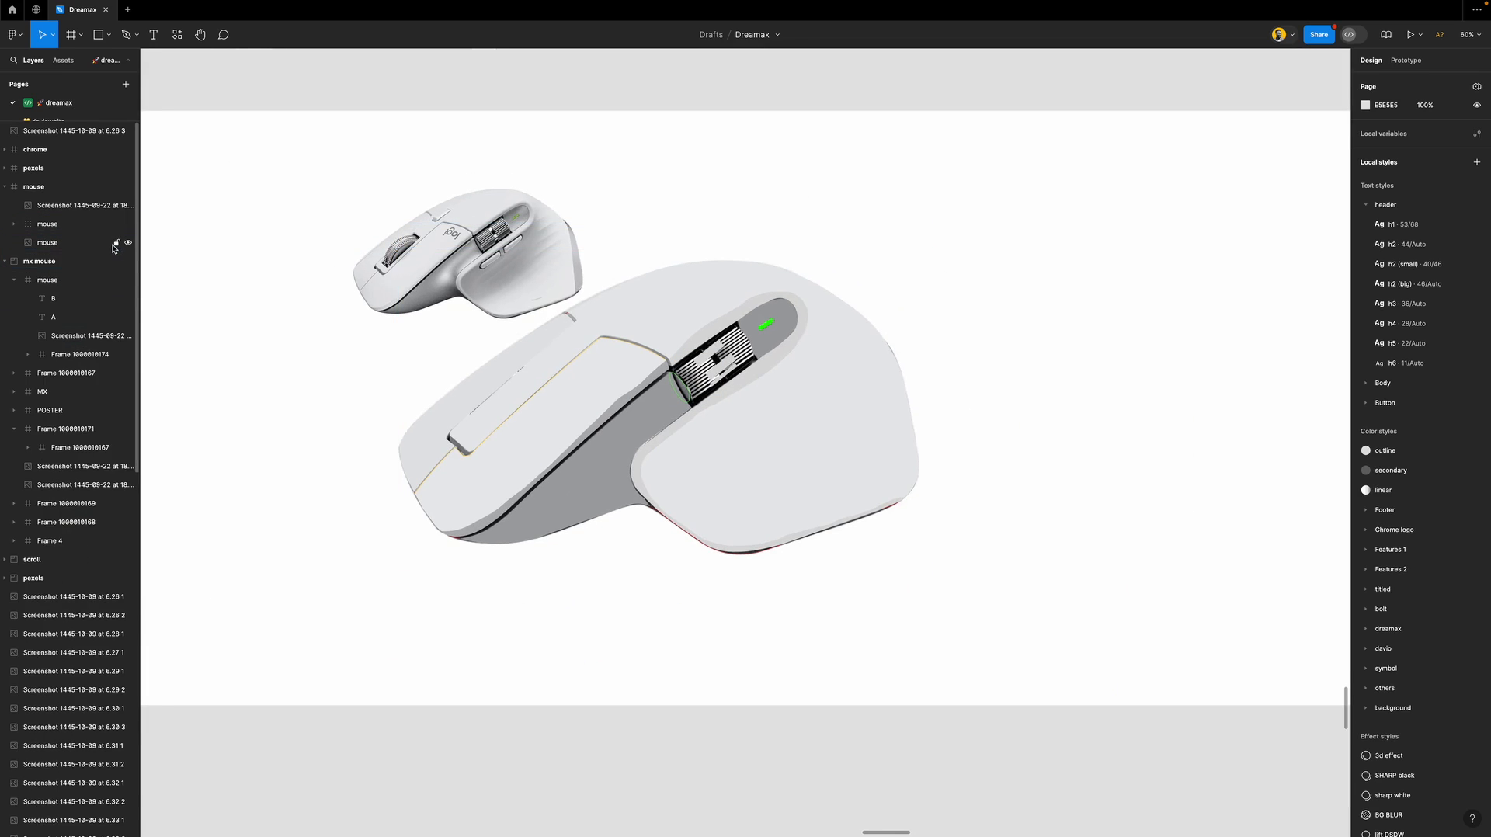
left_click(66, 246)
scroll(654, 444, "down", 3)
left_click_drag(557, 435, 949, 424)
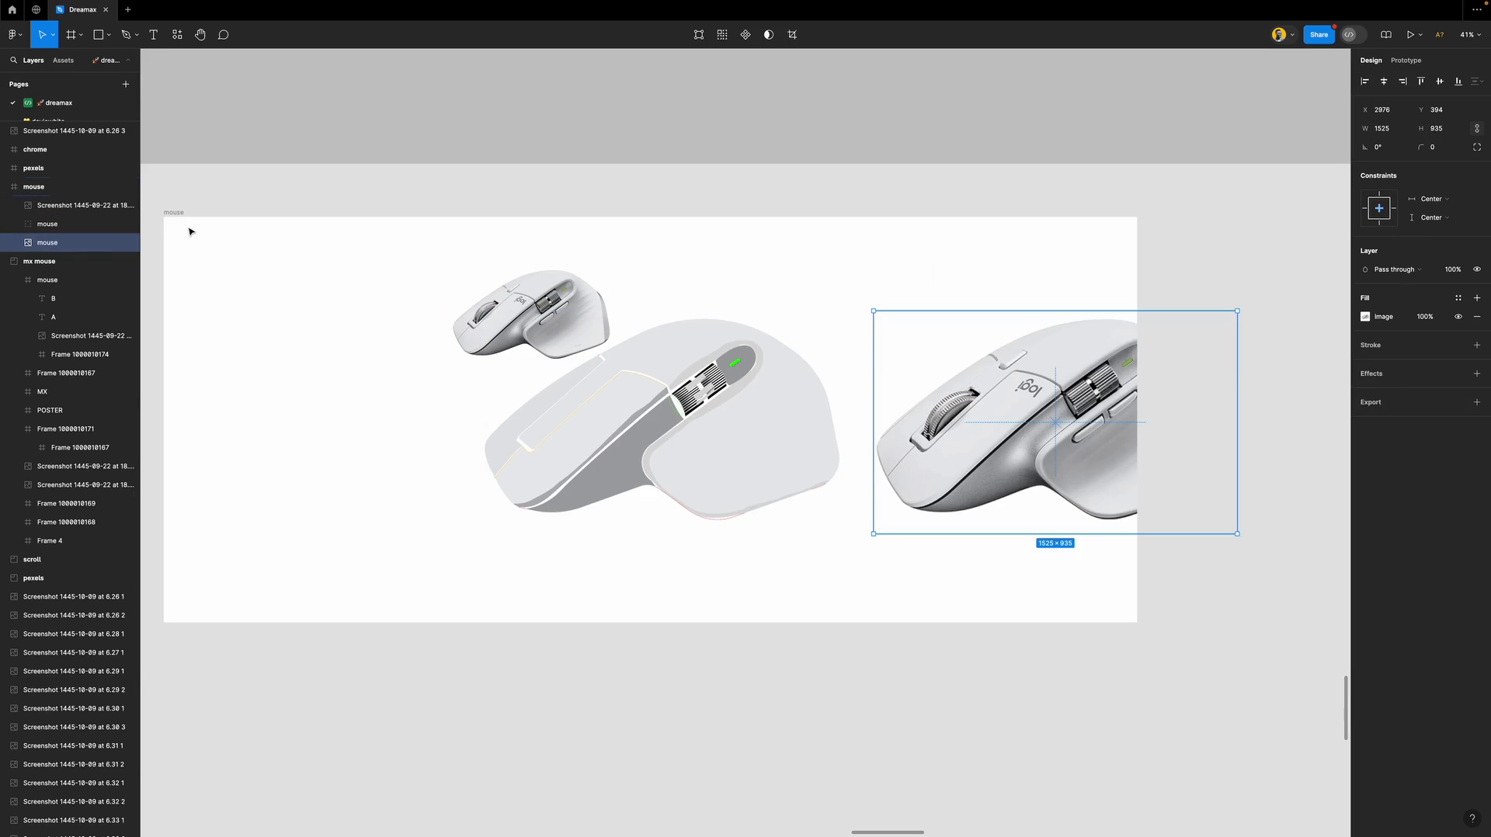
Centre the two reference photos and the vector mouse together horizontally within the mouse frame.
left_click(170, 212)
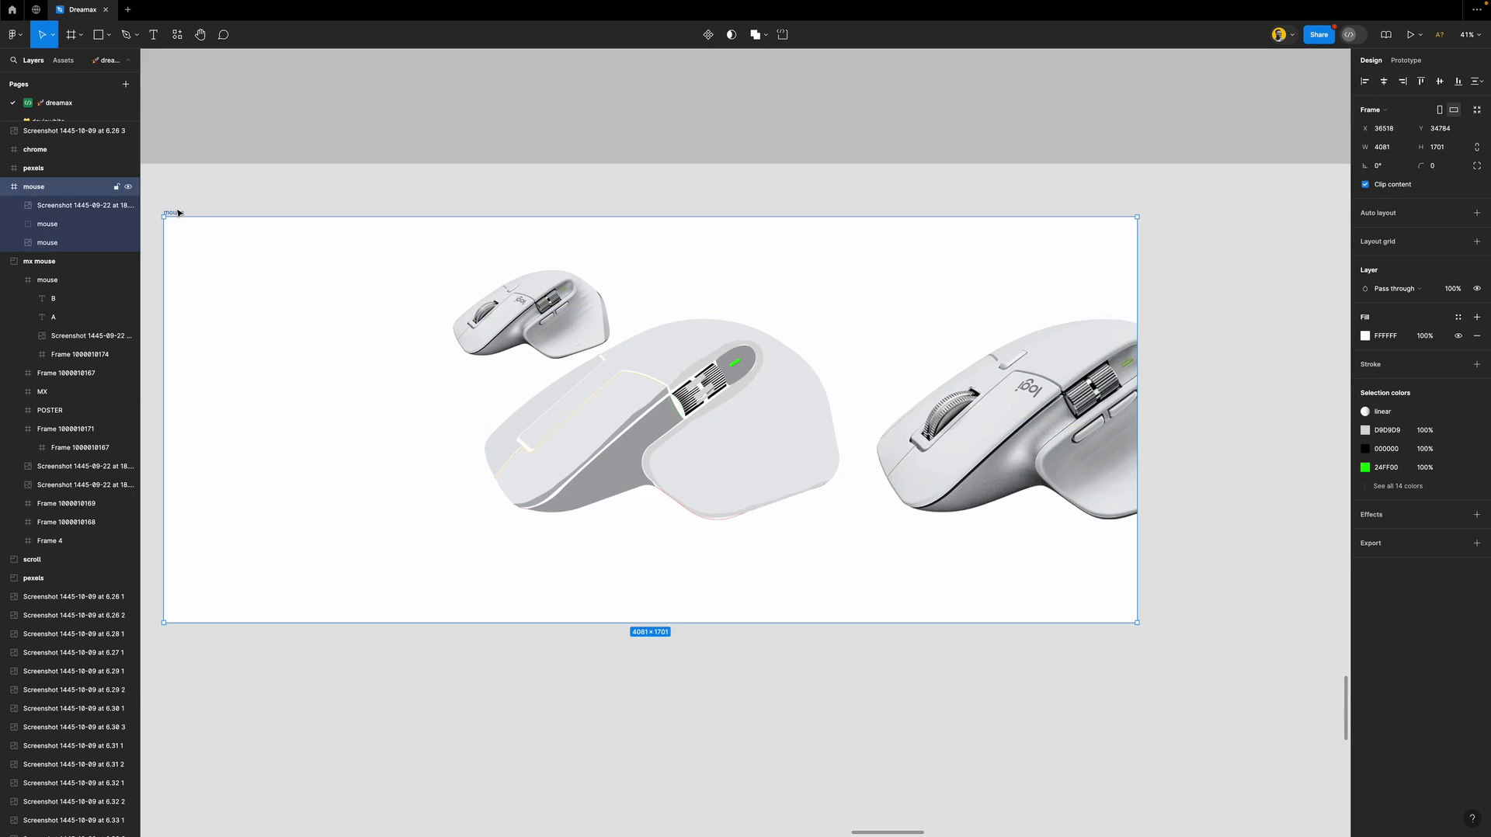
key("Return")
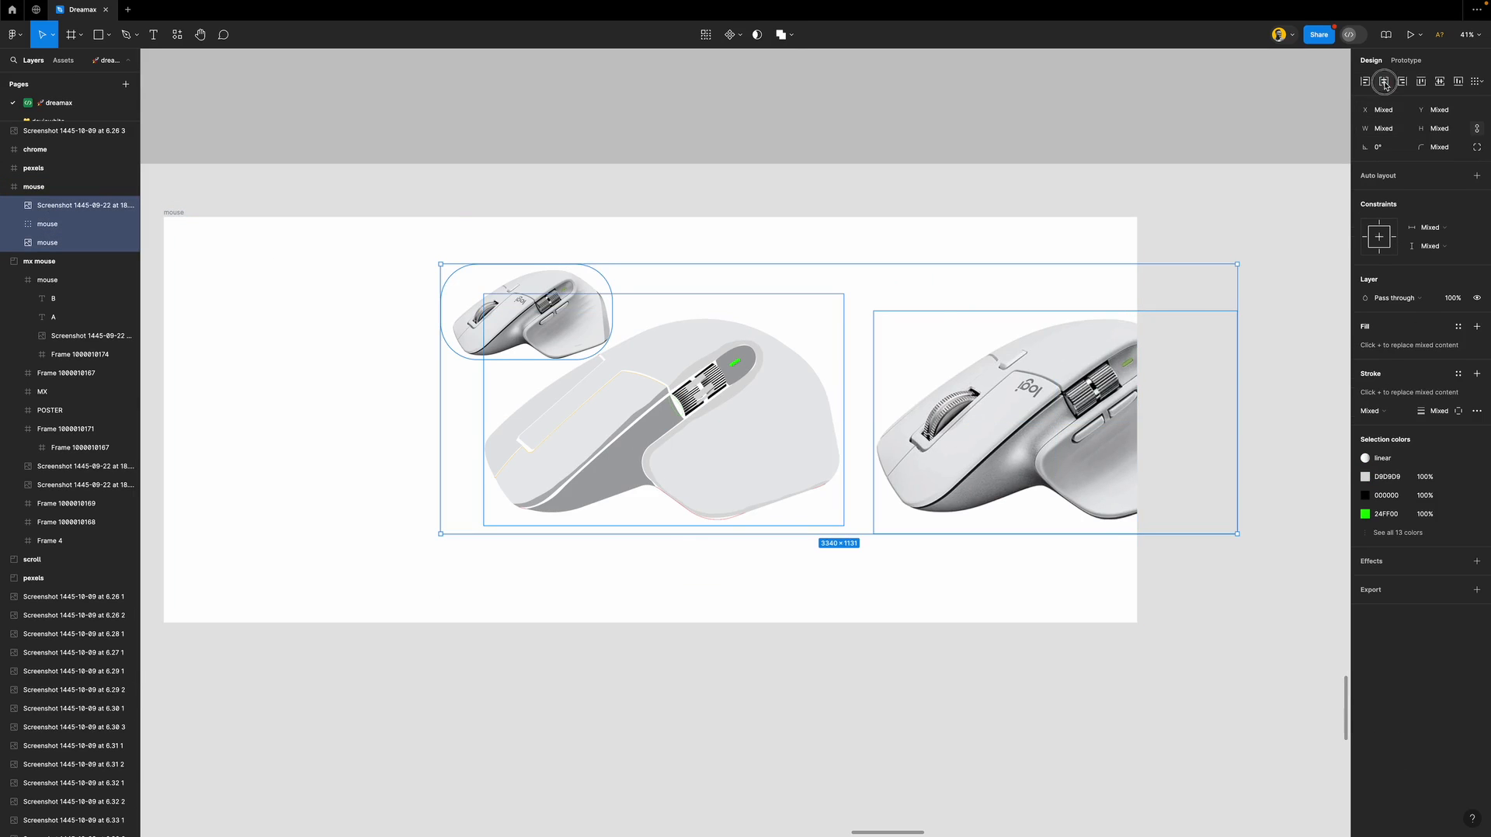
left_click(1384, 80)
left_click(1121, 372)
scroll(750, 526, "left", 1)
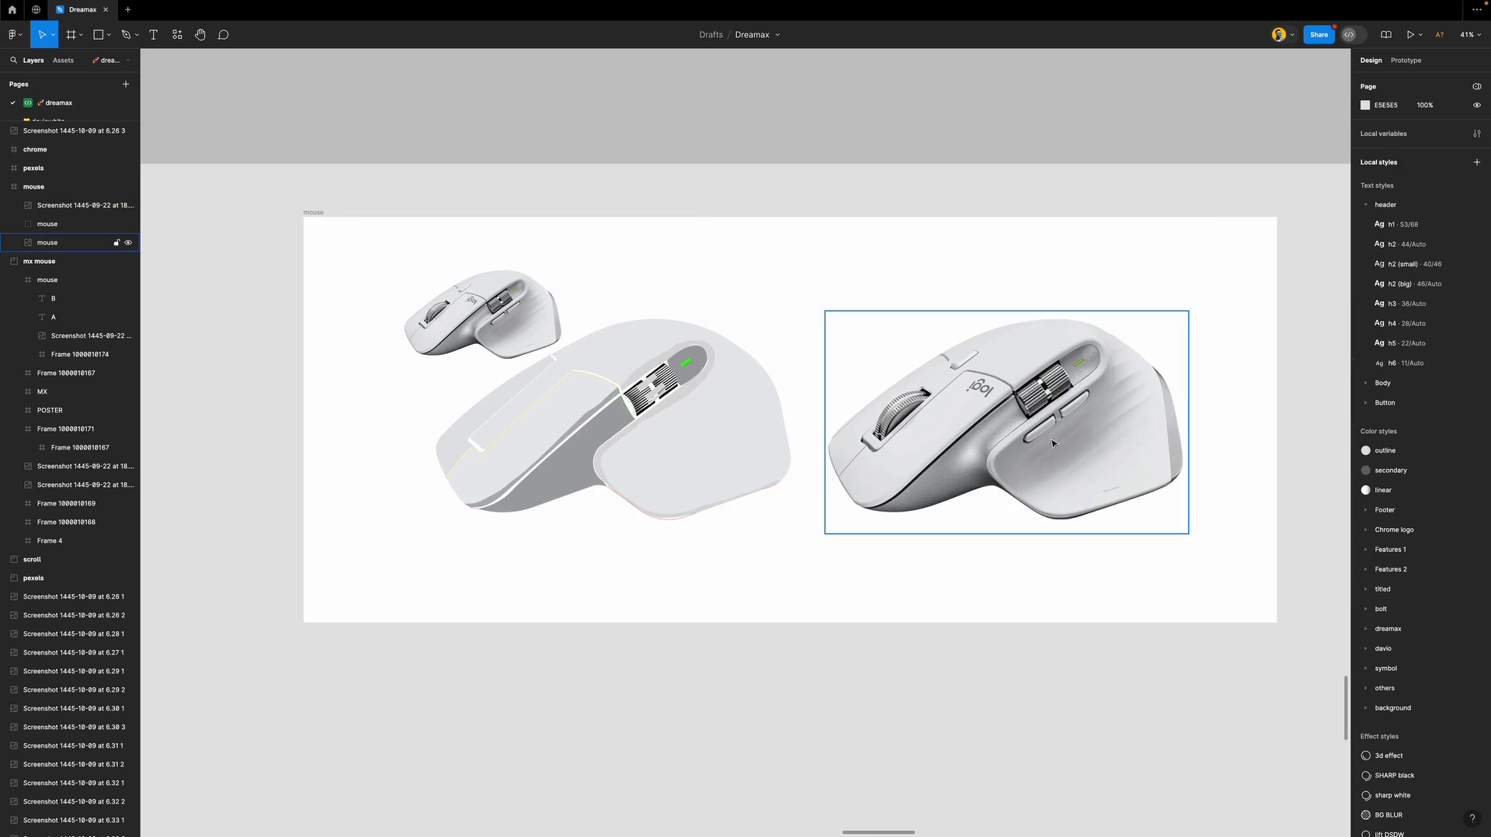
Replace the base shape's red stroke with a dark grey fill sampled from the shadow seam on the reference photo.
left_click(1071, 427)
scroll(661, 496, "up", 3, "ctrl")
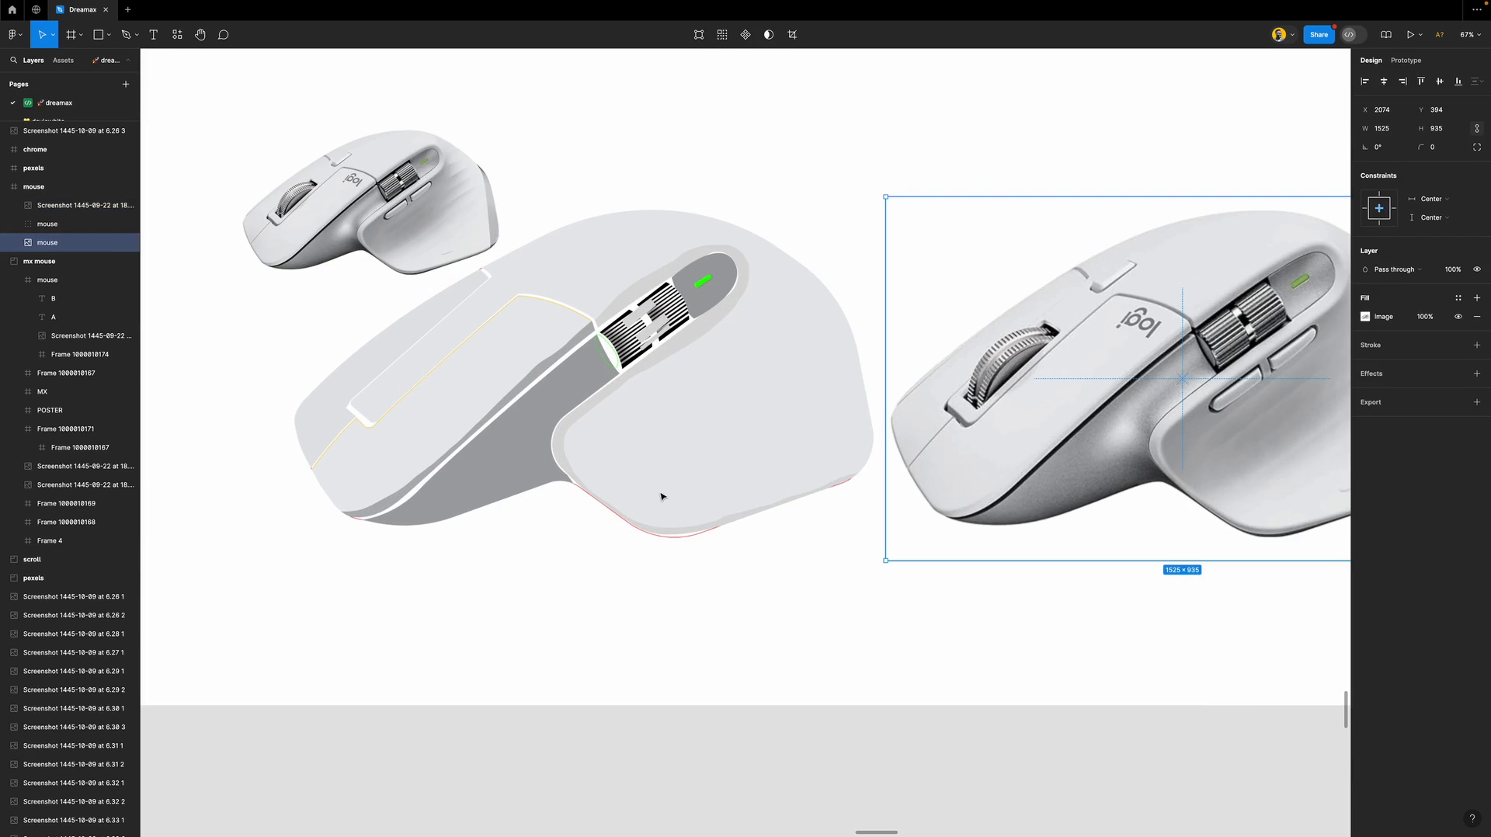
key("ctrl+backslash")
scroll(660, 496, "right", 1)
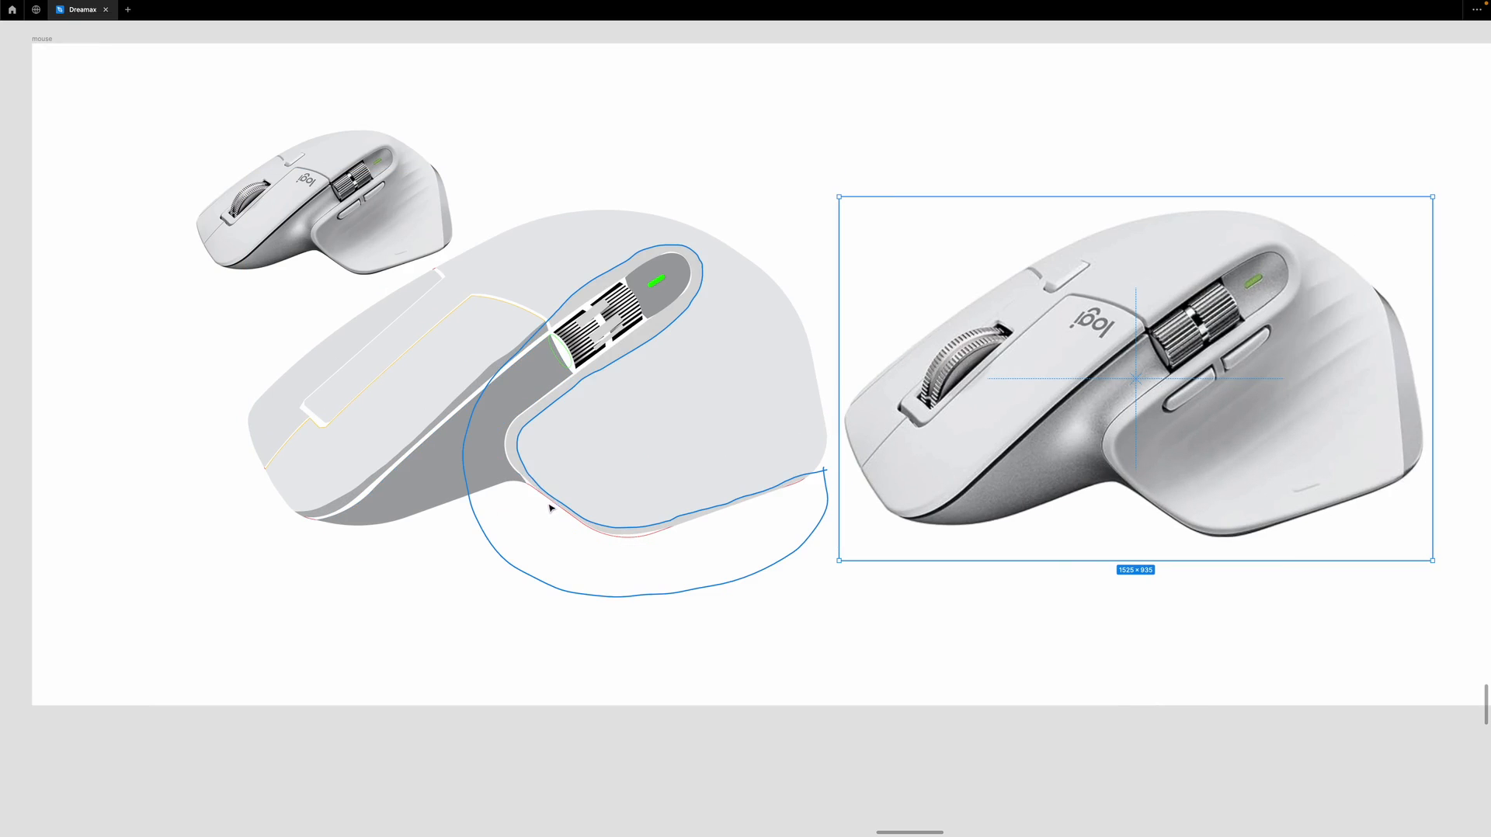
left_click(631, 536)
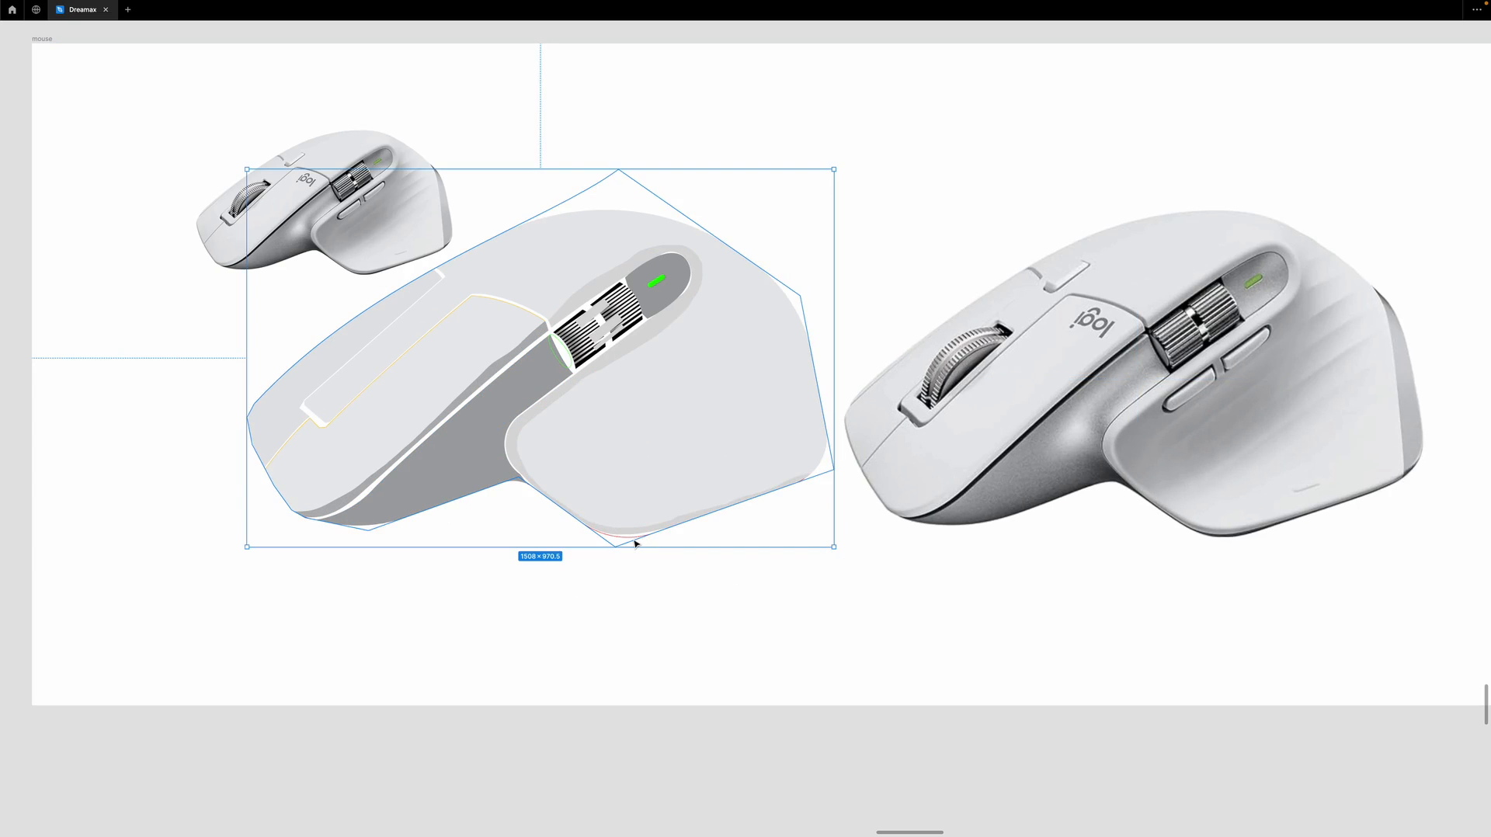
key("ctrl+backslash")
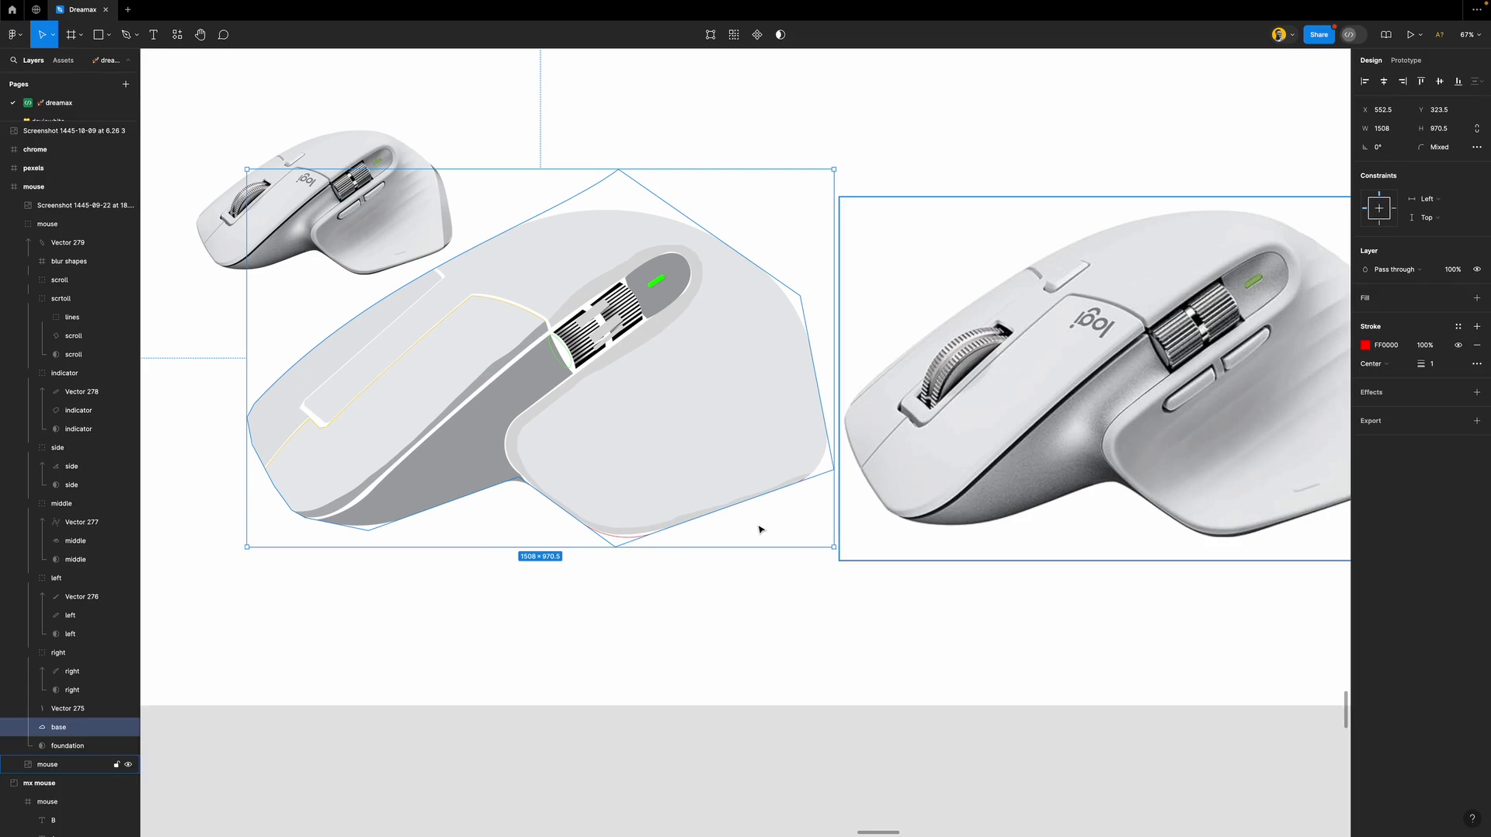
key("super+shift+backslash")
left_click(1396, 299)
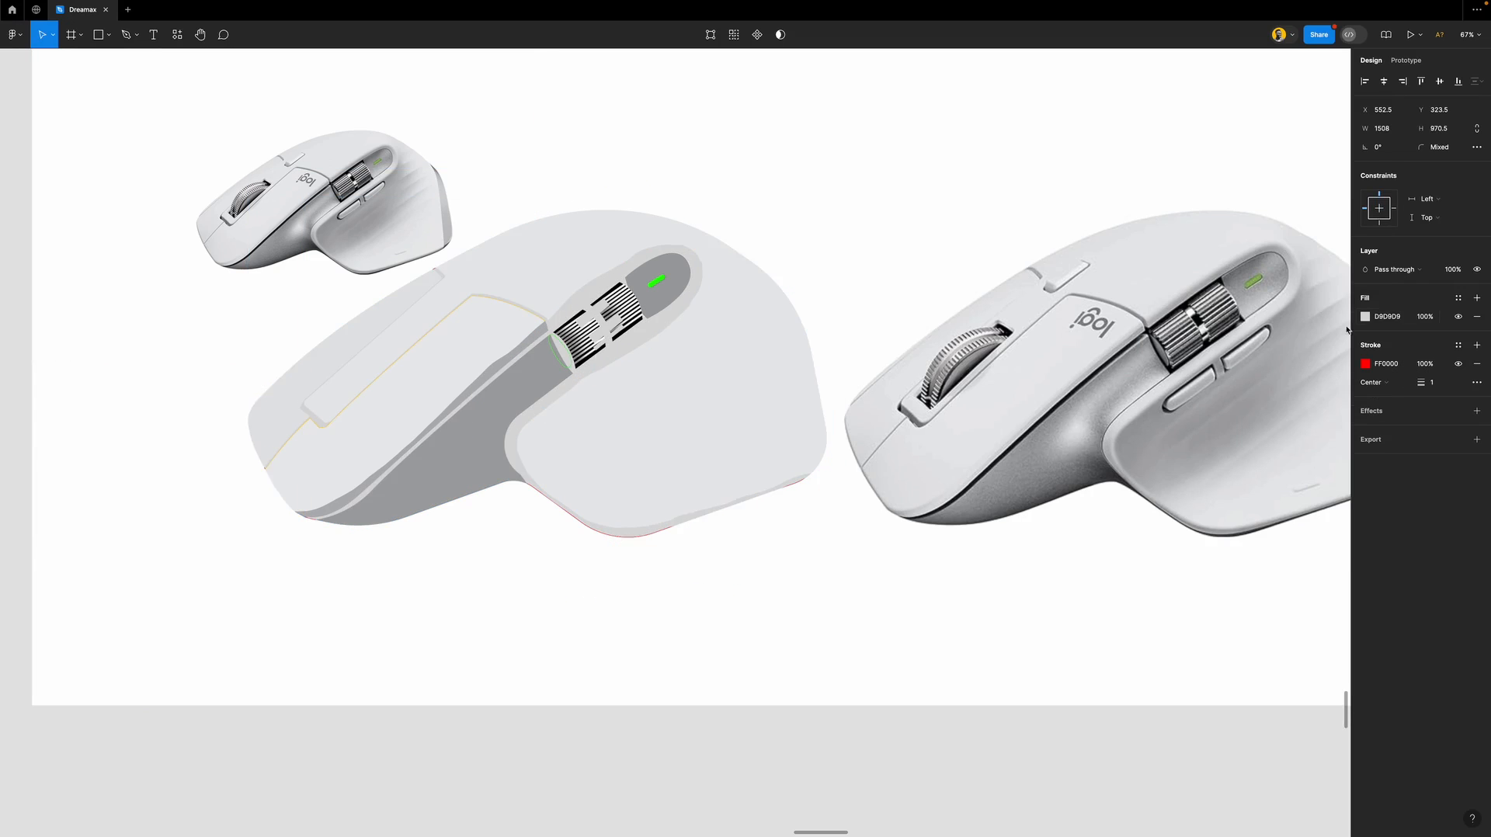
left_click(1476, 369)
key("i")
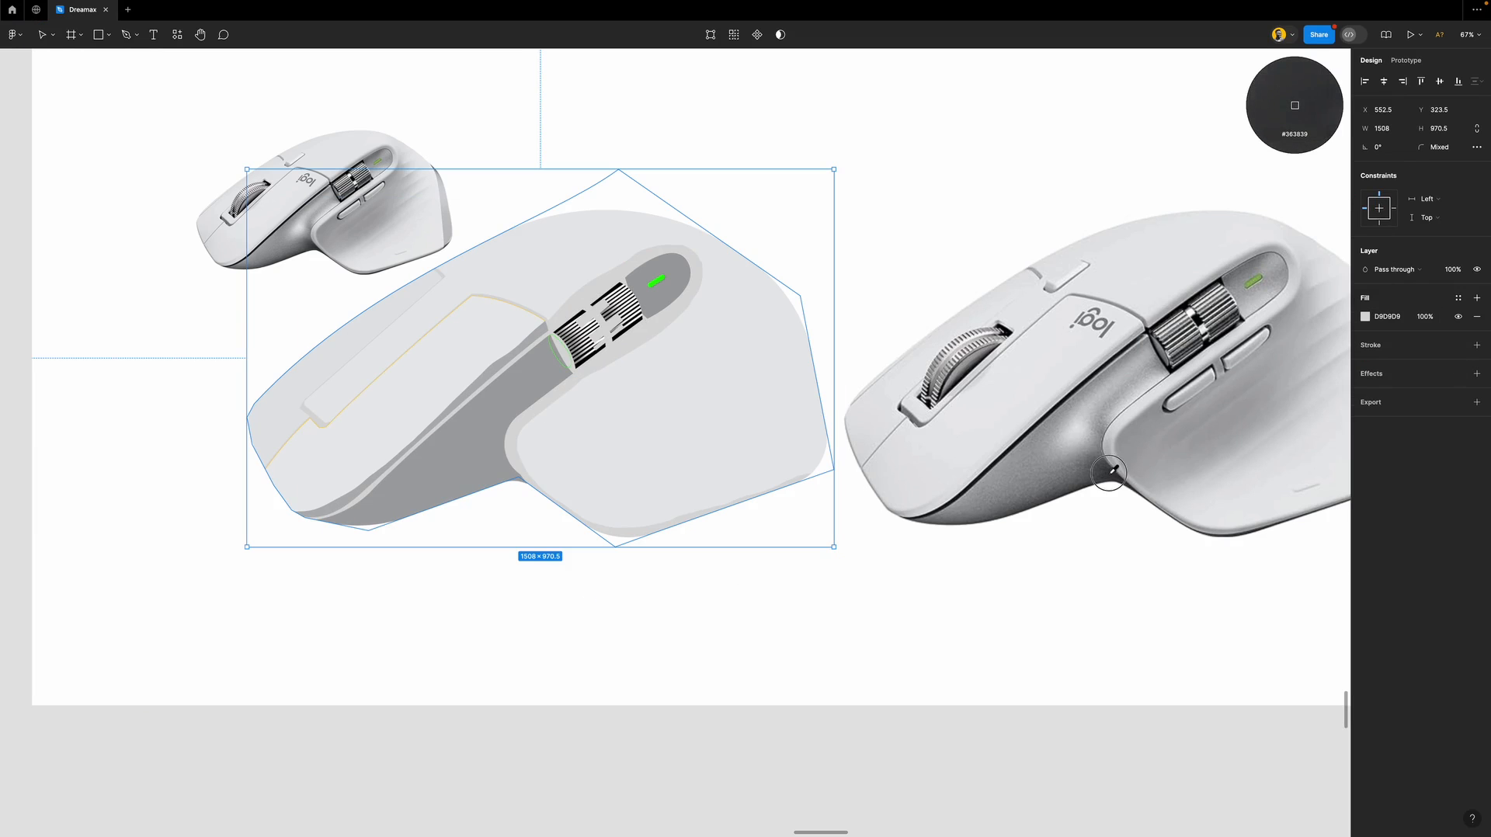
left_click(1108, 472)
Add a fill to the green-outlined ellipse at the thumb wheel's end and remove its stroke.
scroll(567, 331, "up", 3)
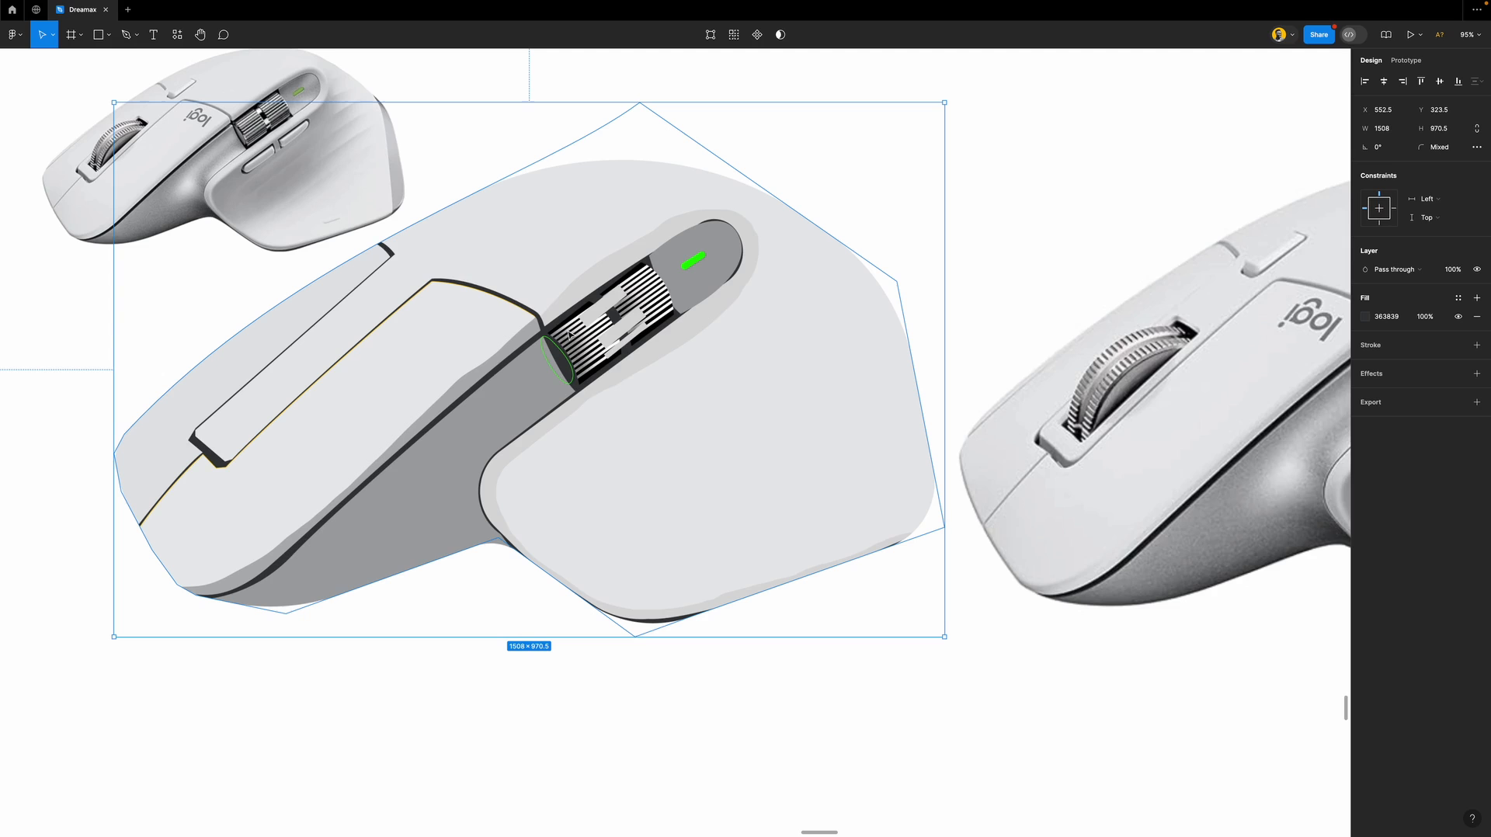
double_click(573, 376)
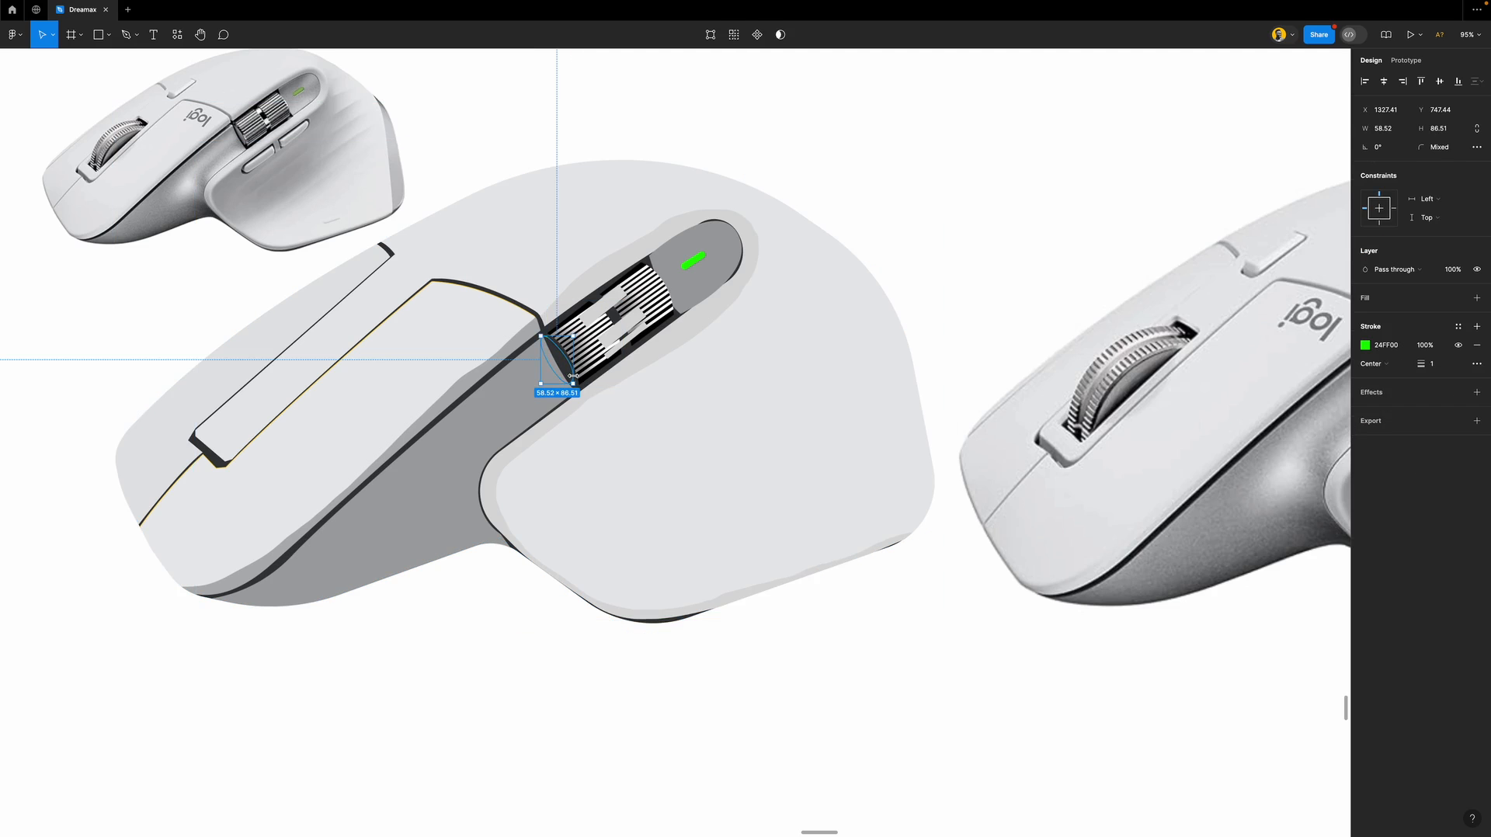
left_click(1411, 298)
left_click(1477, 373)
scroll(1159, 399, "right", 3)
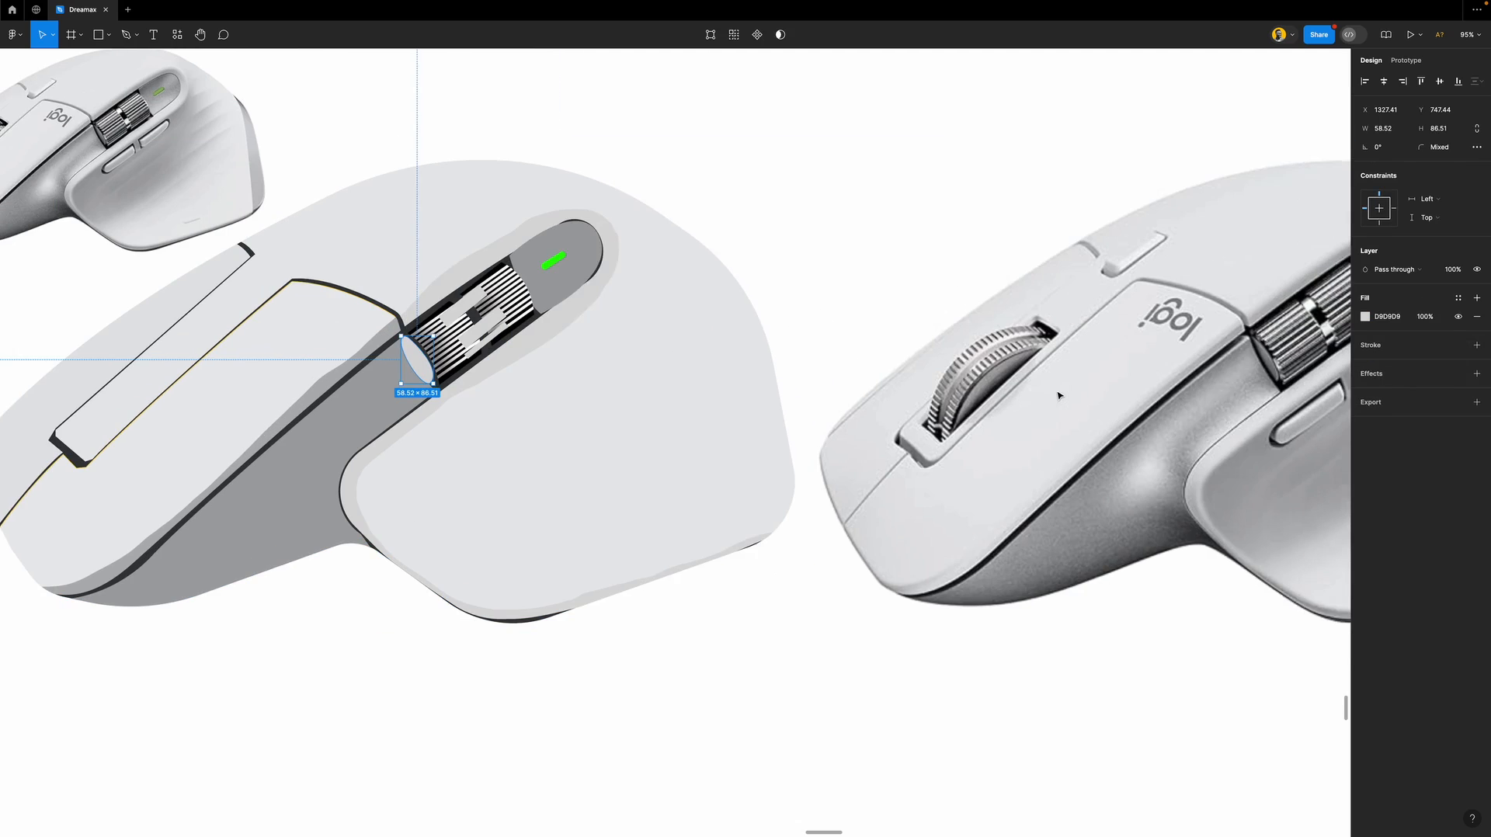
Fill the wheel-end ellipse with the grey 929395 sampled from the reference photo's thumb wheel.
key("i")
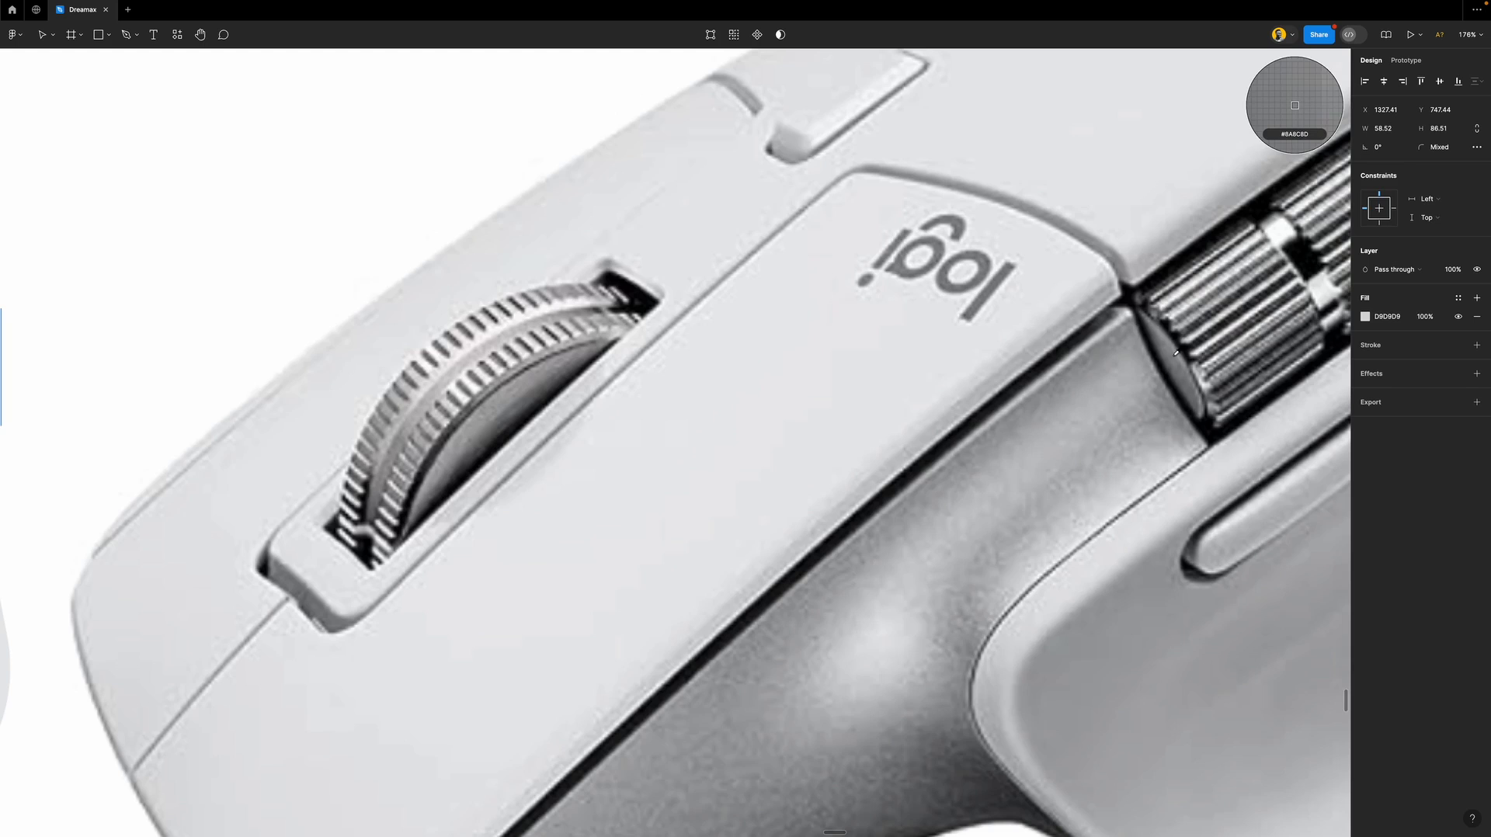
scroll(1176, 351, "up", 5)
left_click(1177, 353)
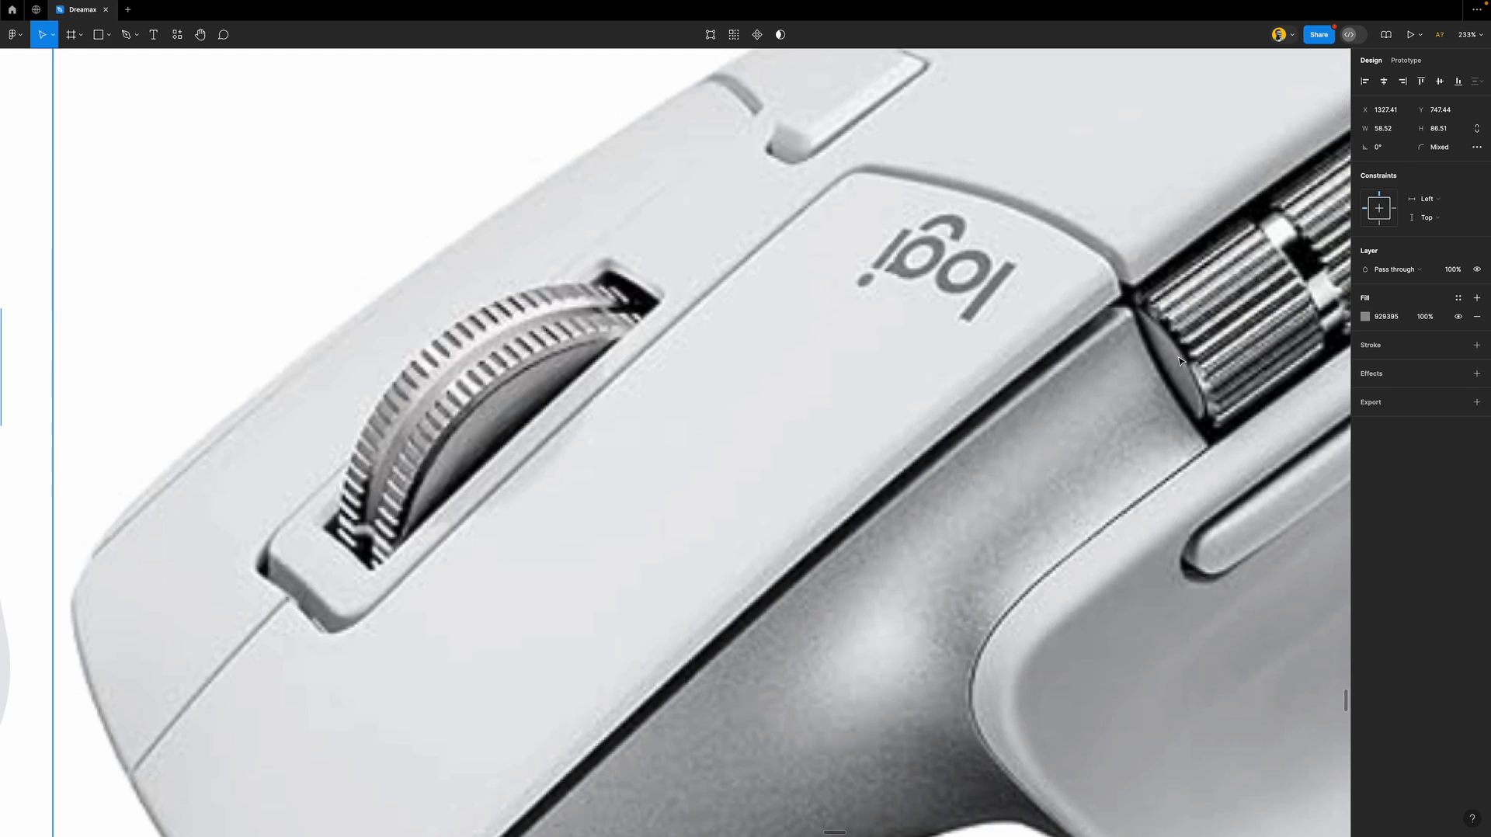
scroll(1177, 353, "down", 10)
scroll(765, 353, "up", 6)
scroll(765, 353, "down", 8)
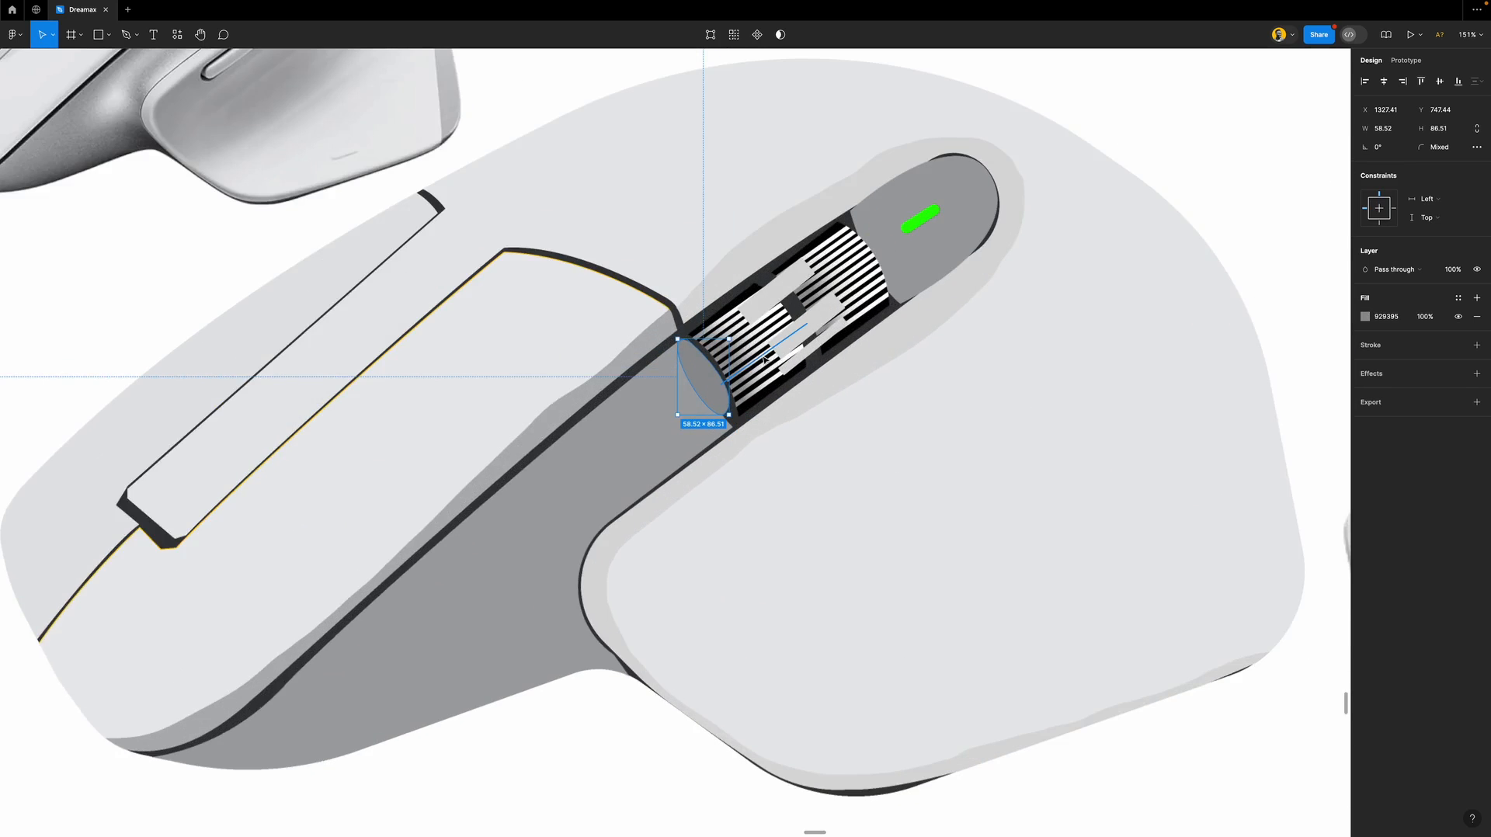
Resample the wheel-end ellipse's fill from the reference thumb wheel as the grey 98999B.
scroll(851, 386, "up", 3)
scroll(852, 386, "up", 2)
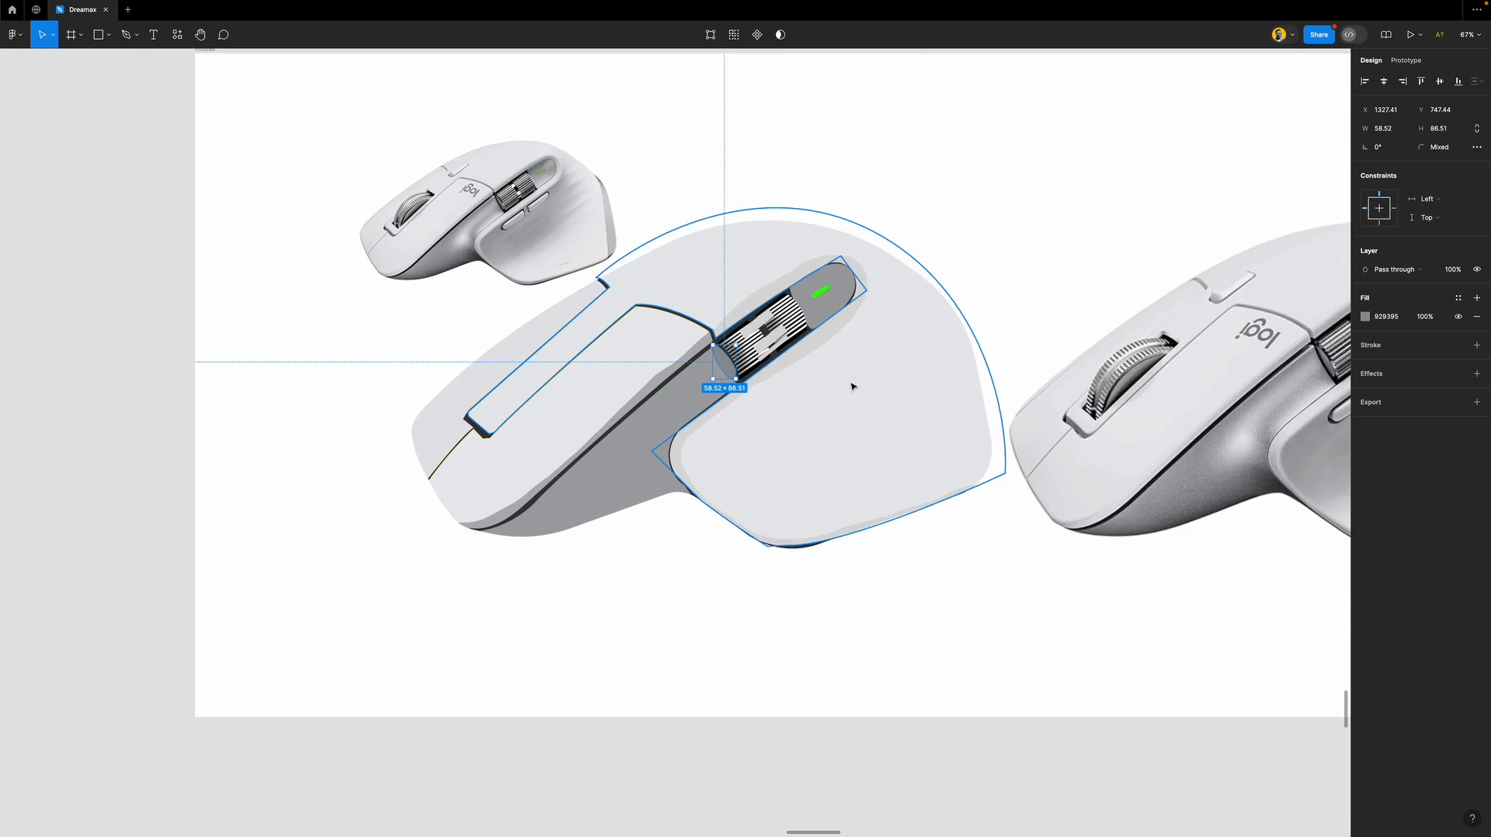
scroll(683, 415, "right", 3)
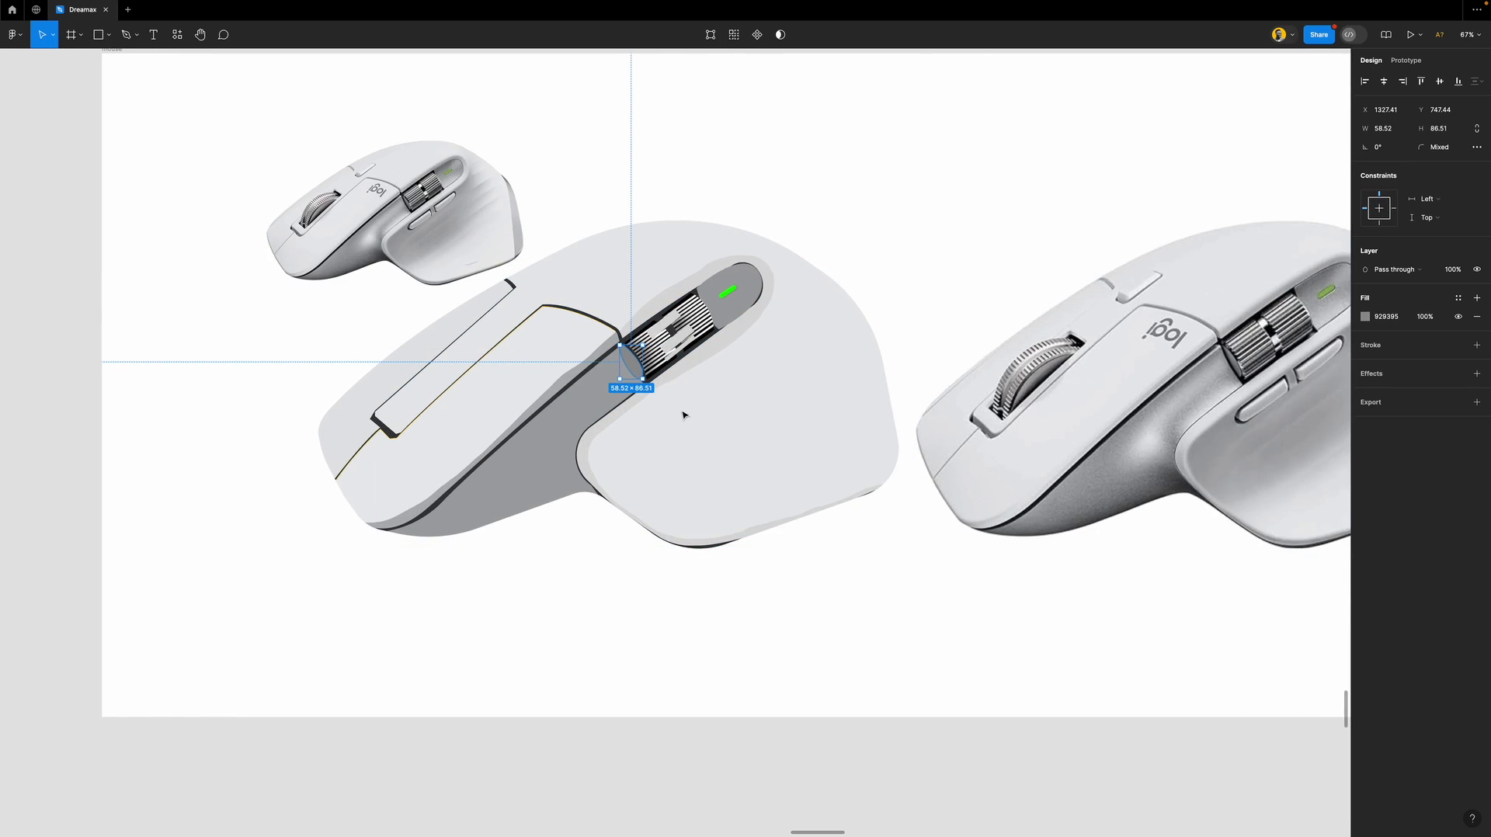
key("i")
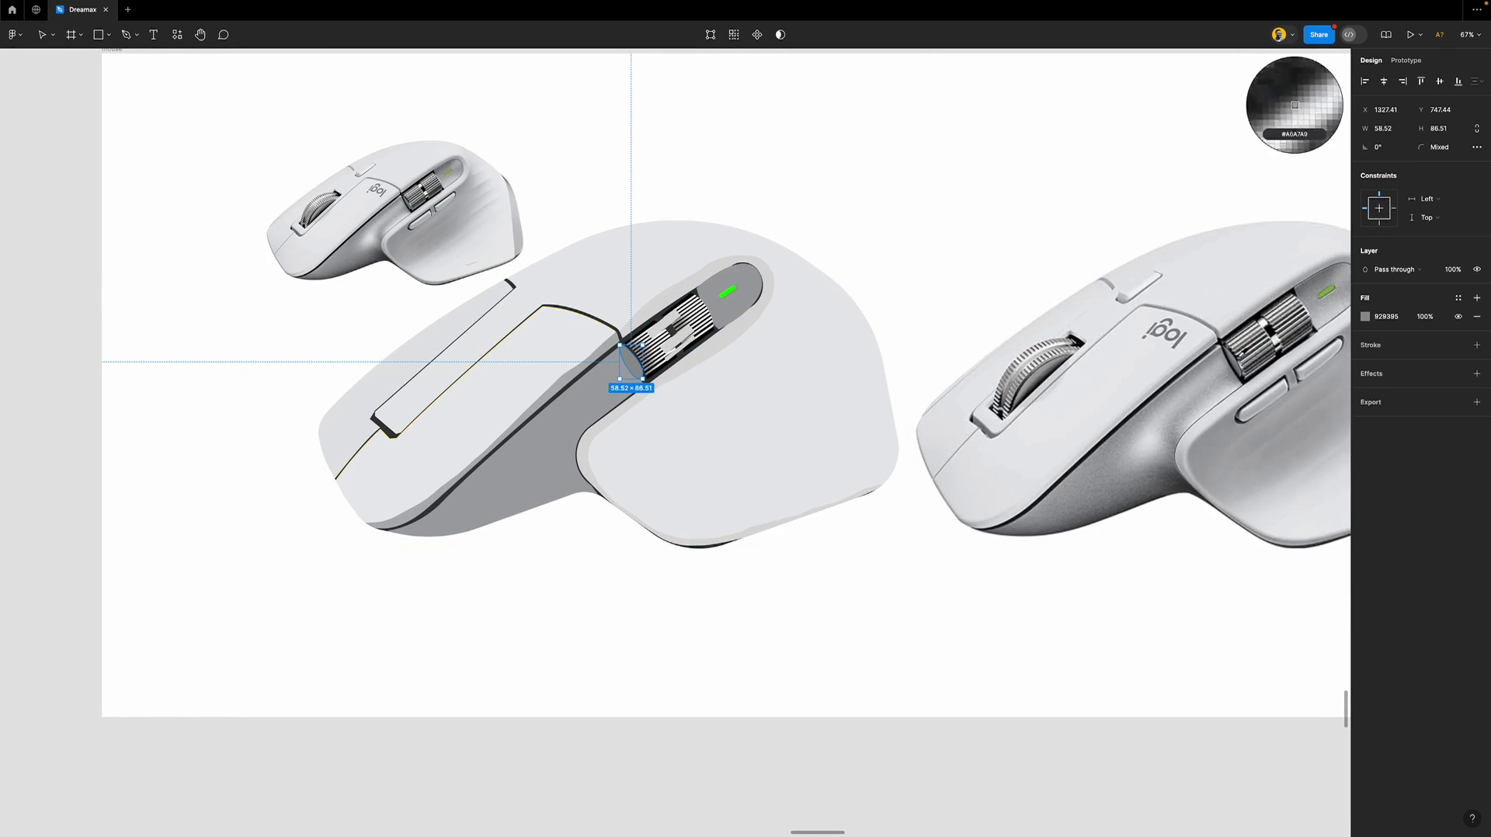
scroll(1235, 354, "up", 5)
scroll(1237, 353, "up", 2)
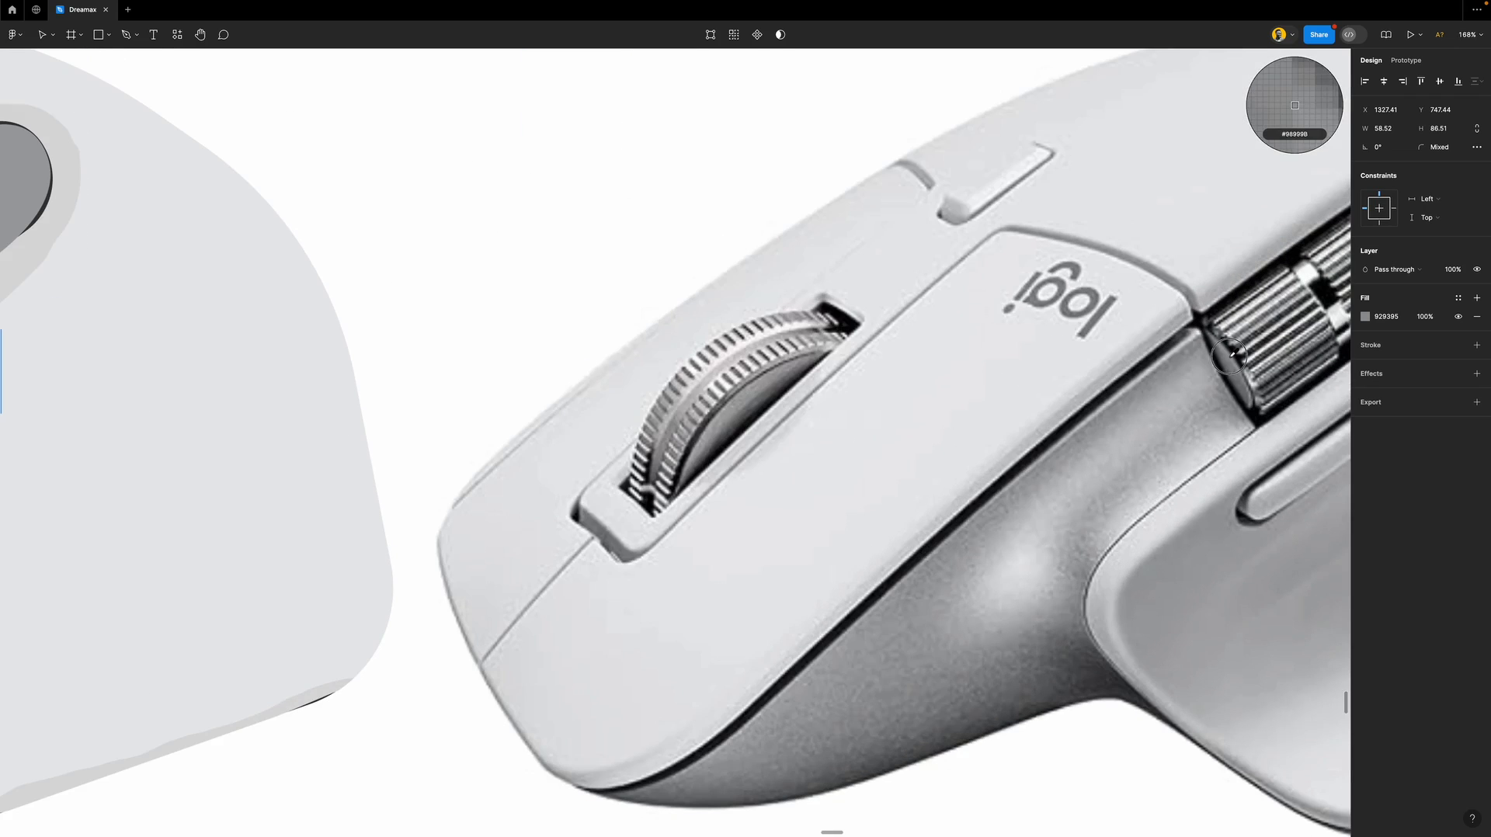
left_click(1234, 355)
scroll(1222, 357, "down", 5)
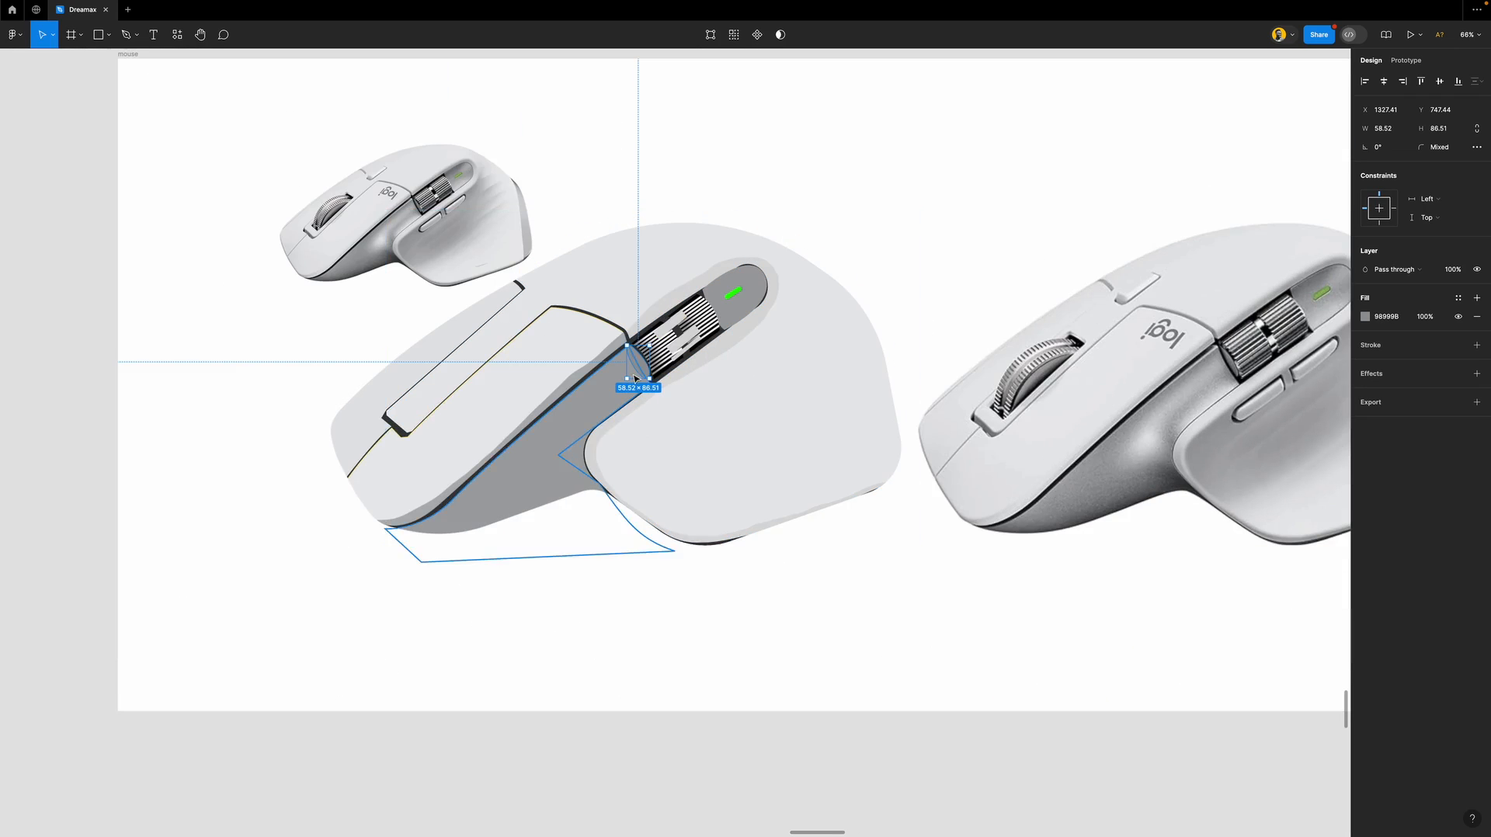
Lighten the wheel-end ellipse's fill to the very light grey E9E9E9.
scroll(636, 374, "up", 5)
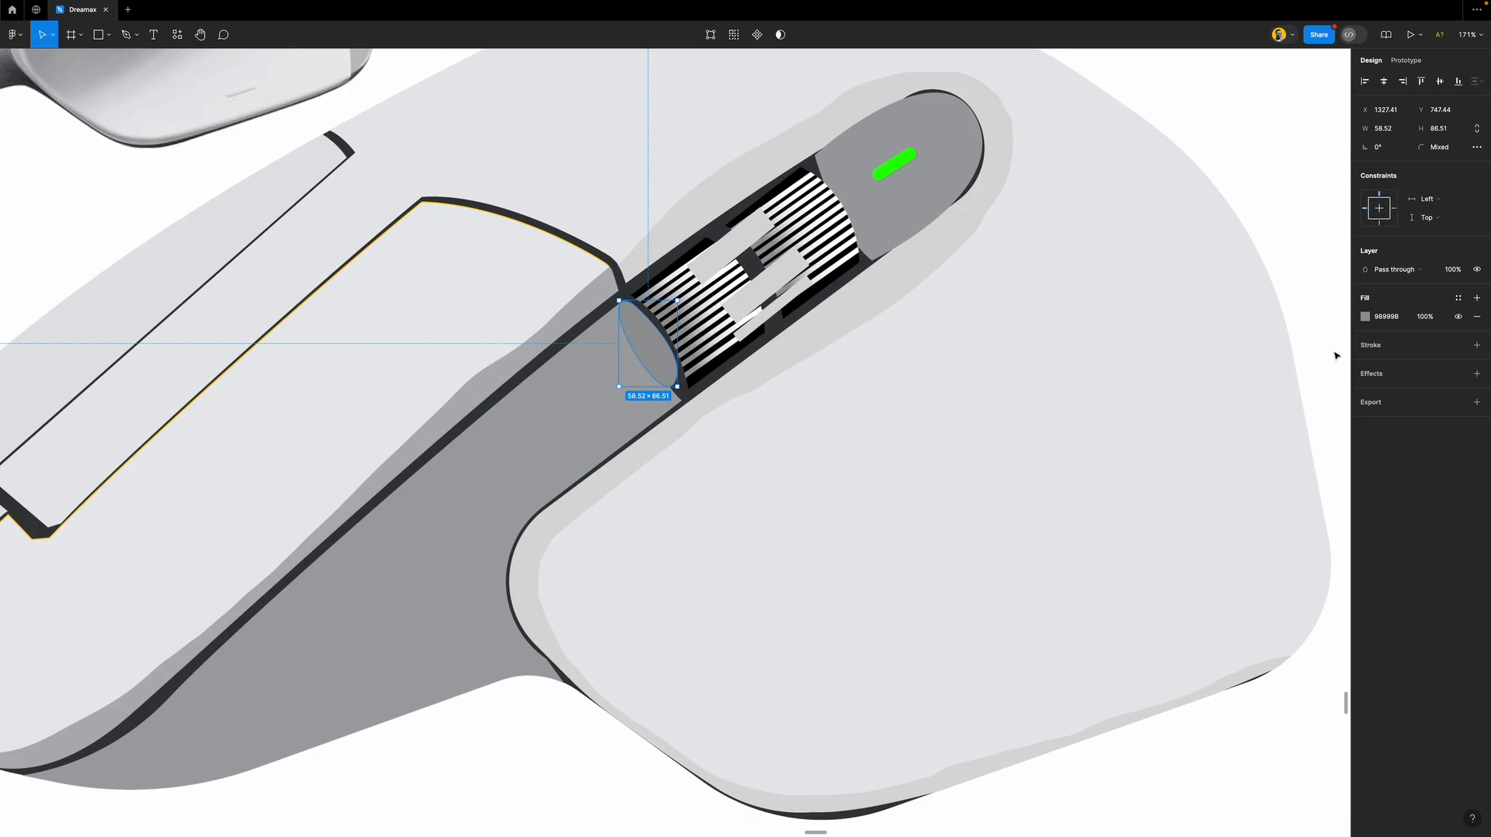
left_click(1366, 317)
left_click_drag(1223, 384, 1173, 372)
left_click(1339, 319)
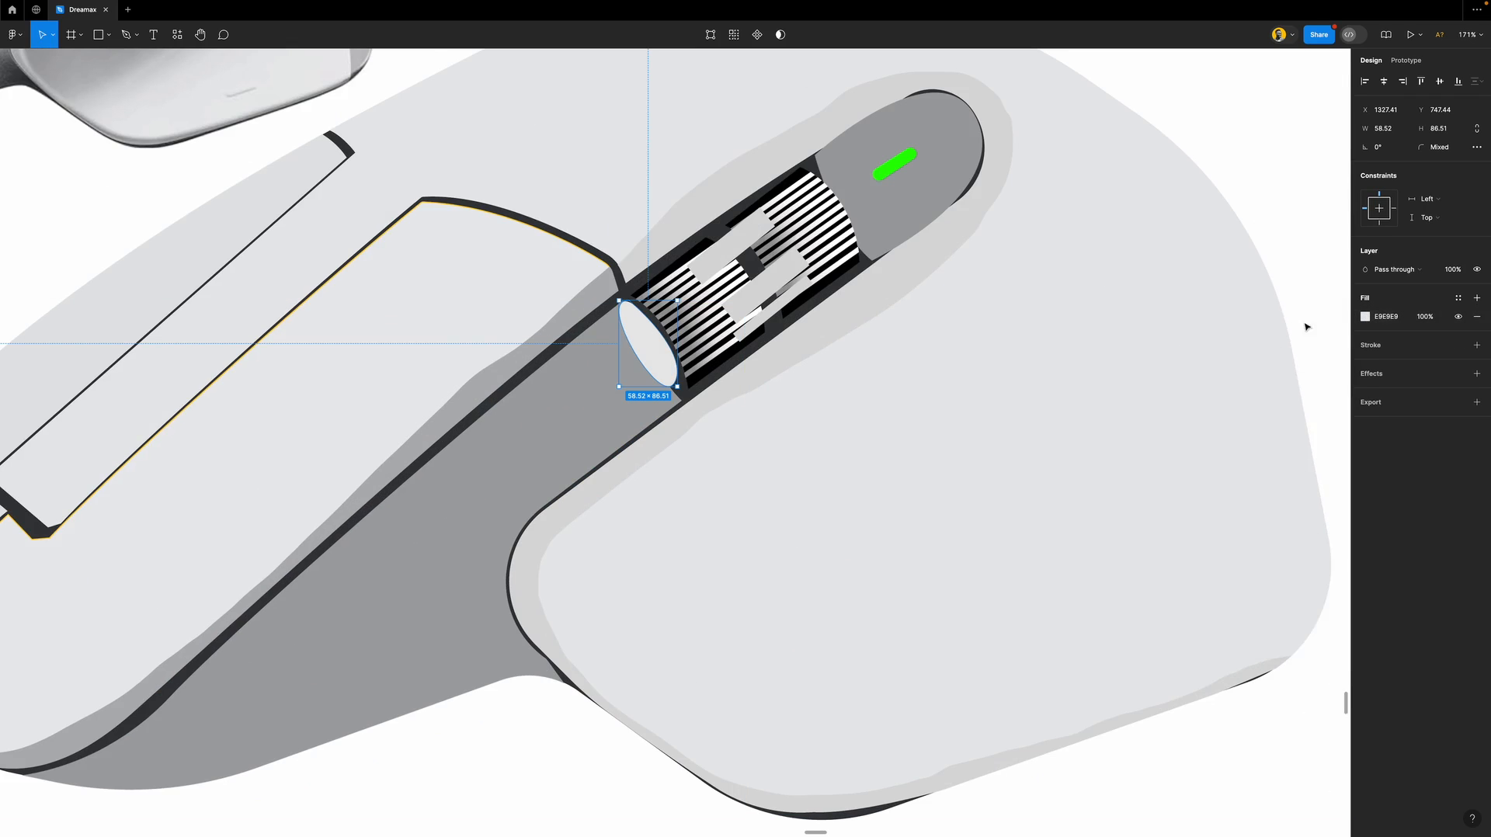
Send the frame of light grey rectangles backward, behind the two ribbed thumb wheel sections.
scroll(686, 350, "down", 5)
left_click(740, 286)
scroll(739, 286, "up", 6)
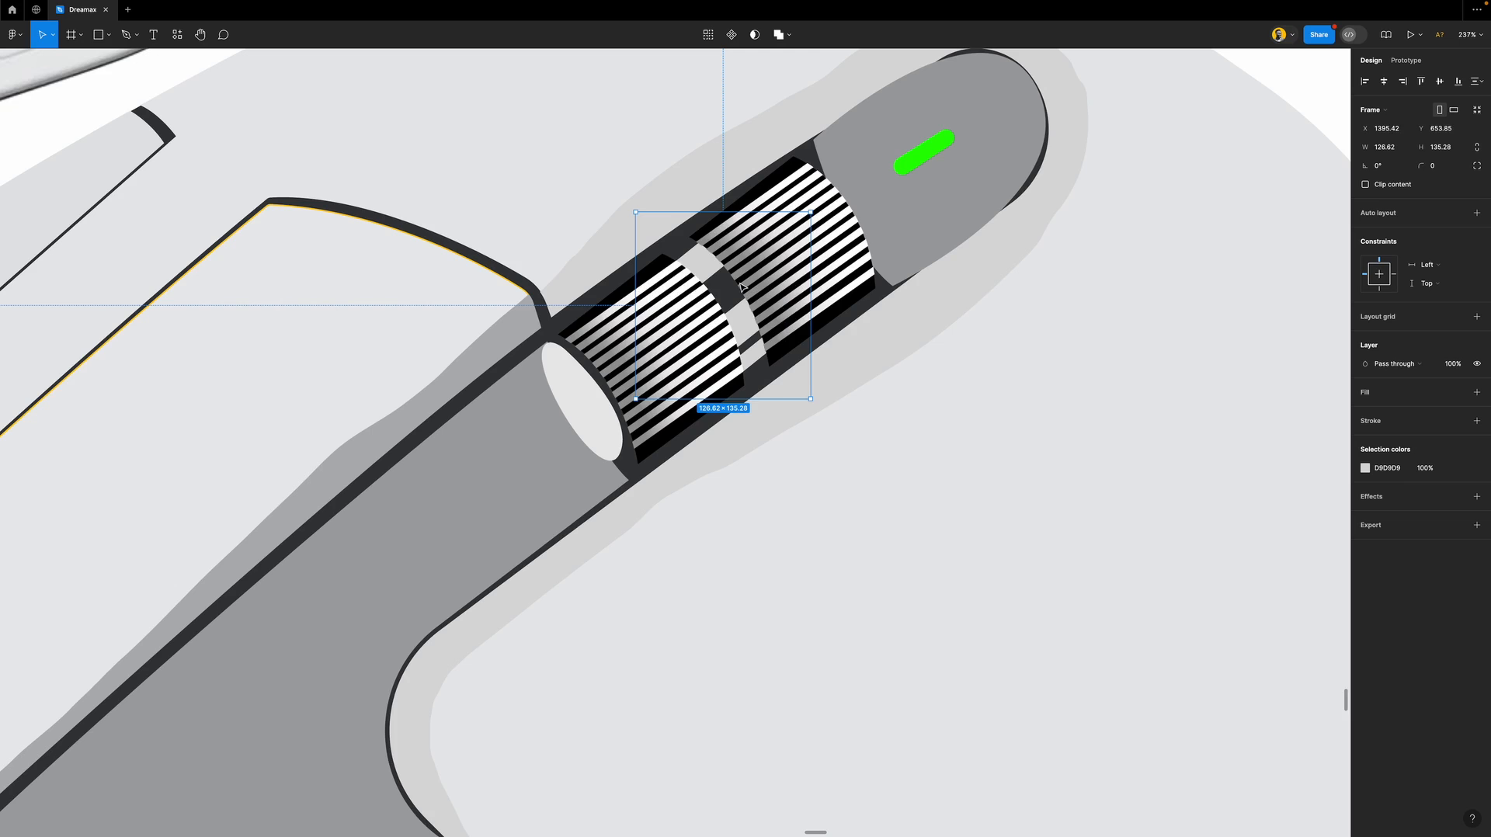
Send the light wheel-end ellipse behind the grey side shape and enlarge it to 67 × 100.
left_click(585, 420)
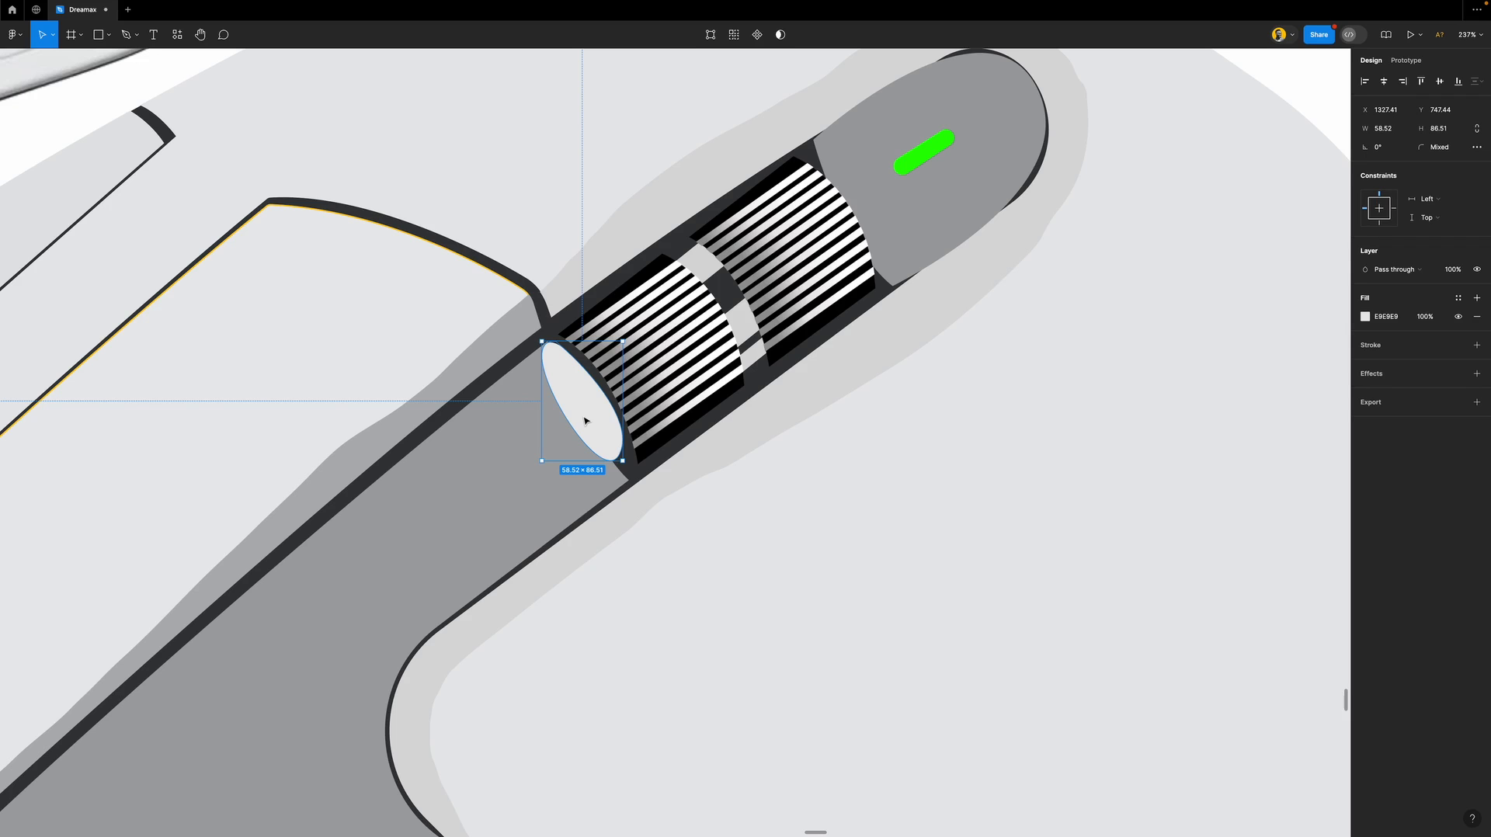
key("super+[")
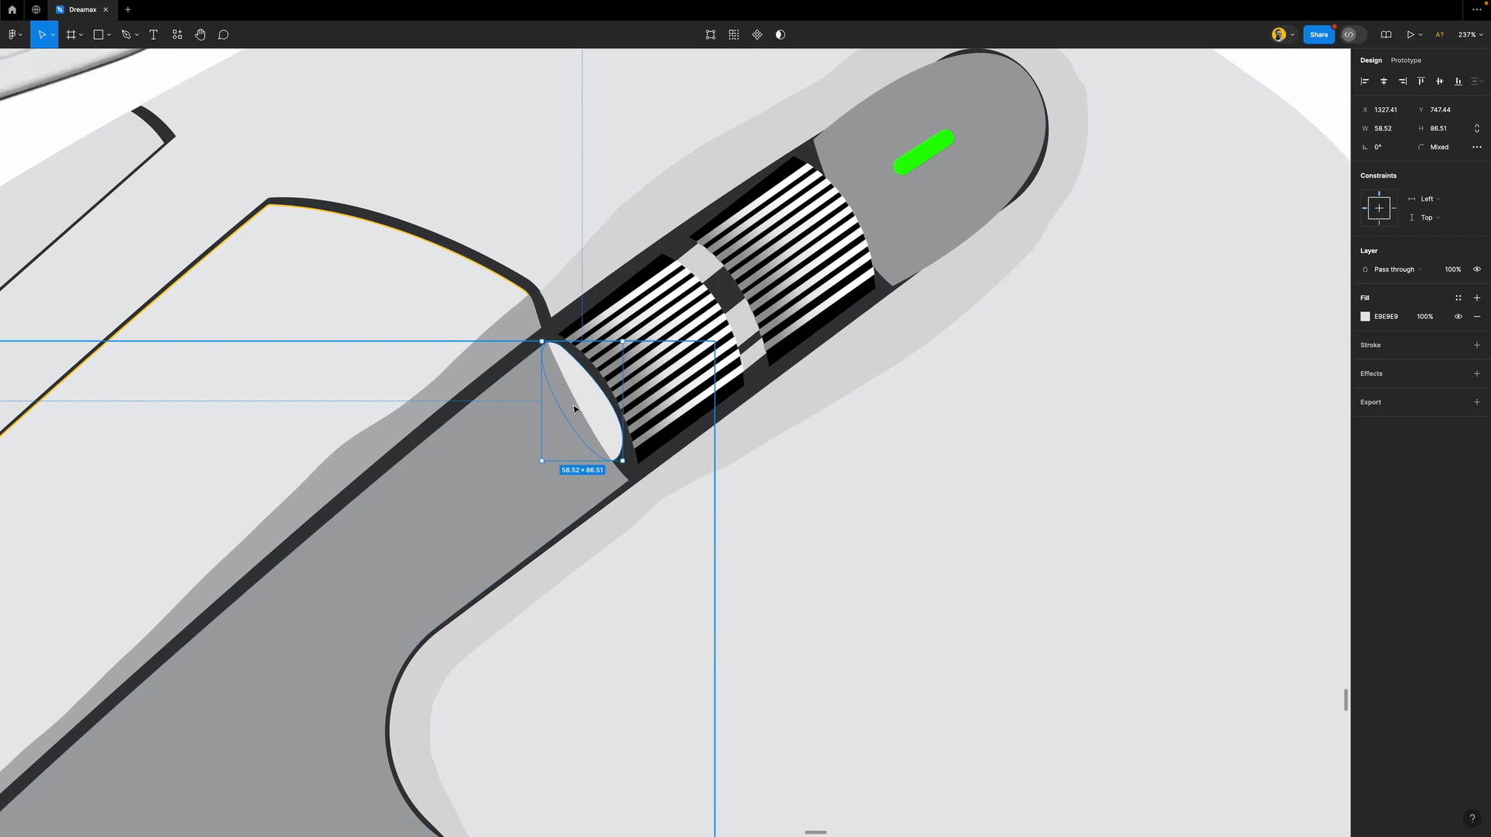
scroll(600, 436, "down", 5)
scroll(609, 464, "up", 3)
scroll(610, 465, "up", 5)
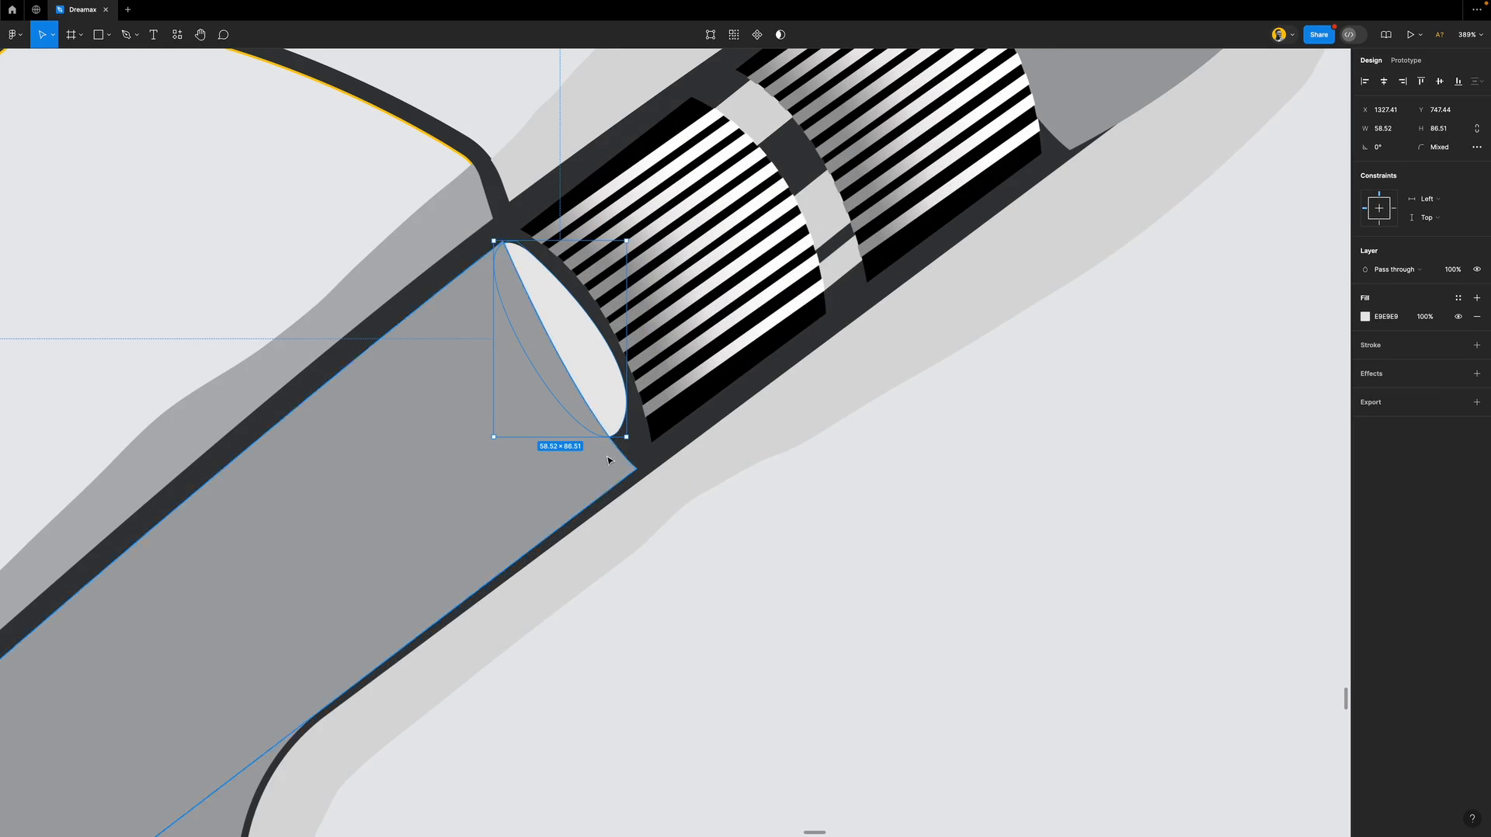
left_click_drag(619, 442, 627, 466)
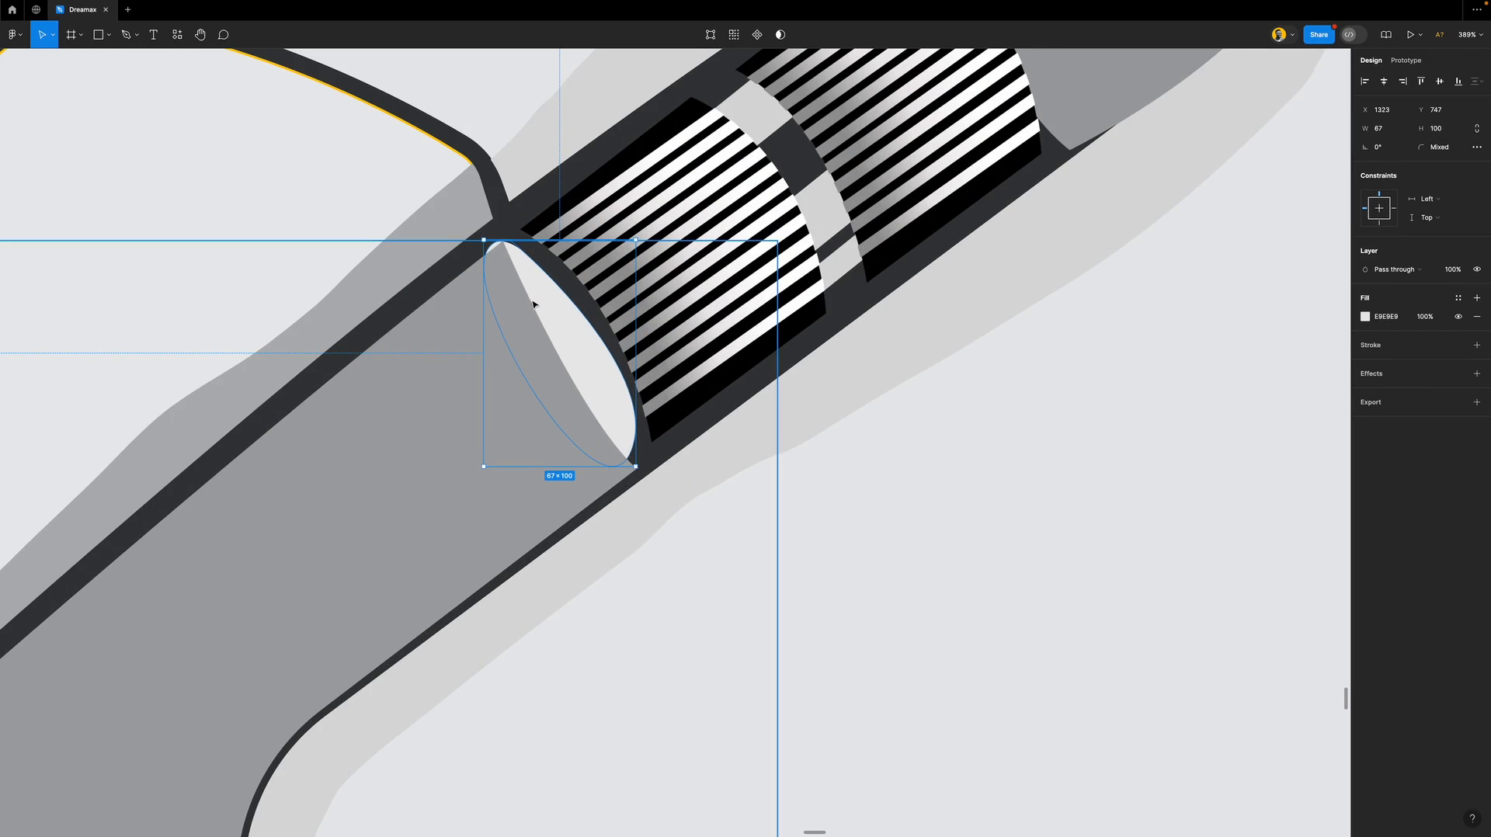
Reshape the light wheel-end ellipse by moving its upper and lower points and adjusting their curves along the ribbed thumb wheel.
left_click(710, 35)
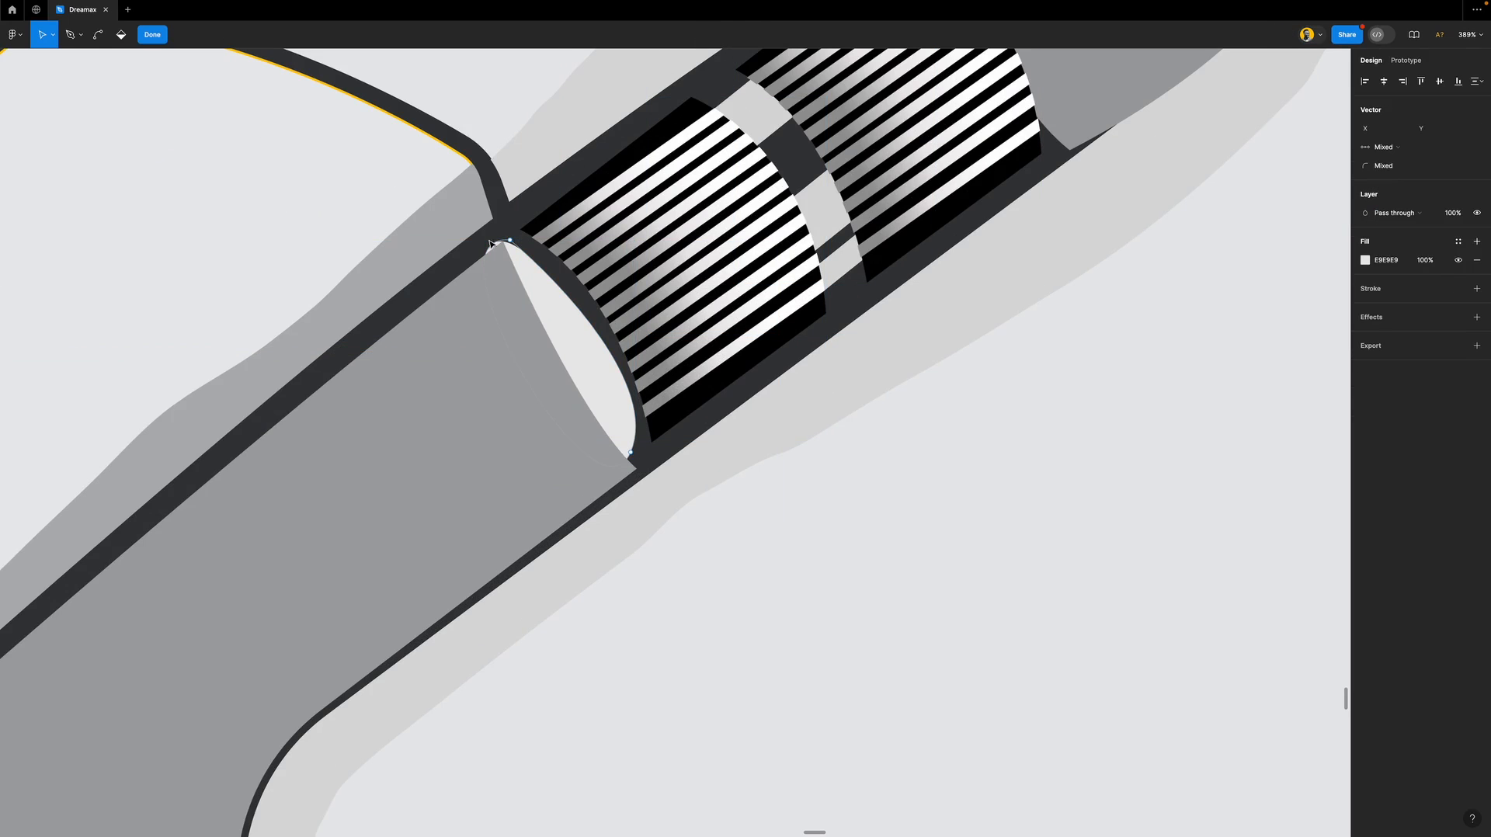
left_click_drag(510, 242, 521, 244)
left_click_drag(657, 388, 657, 410)
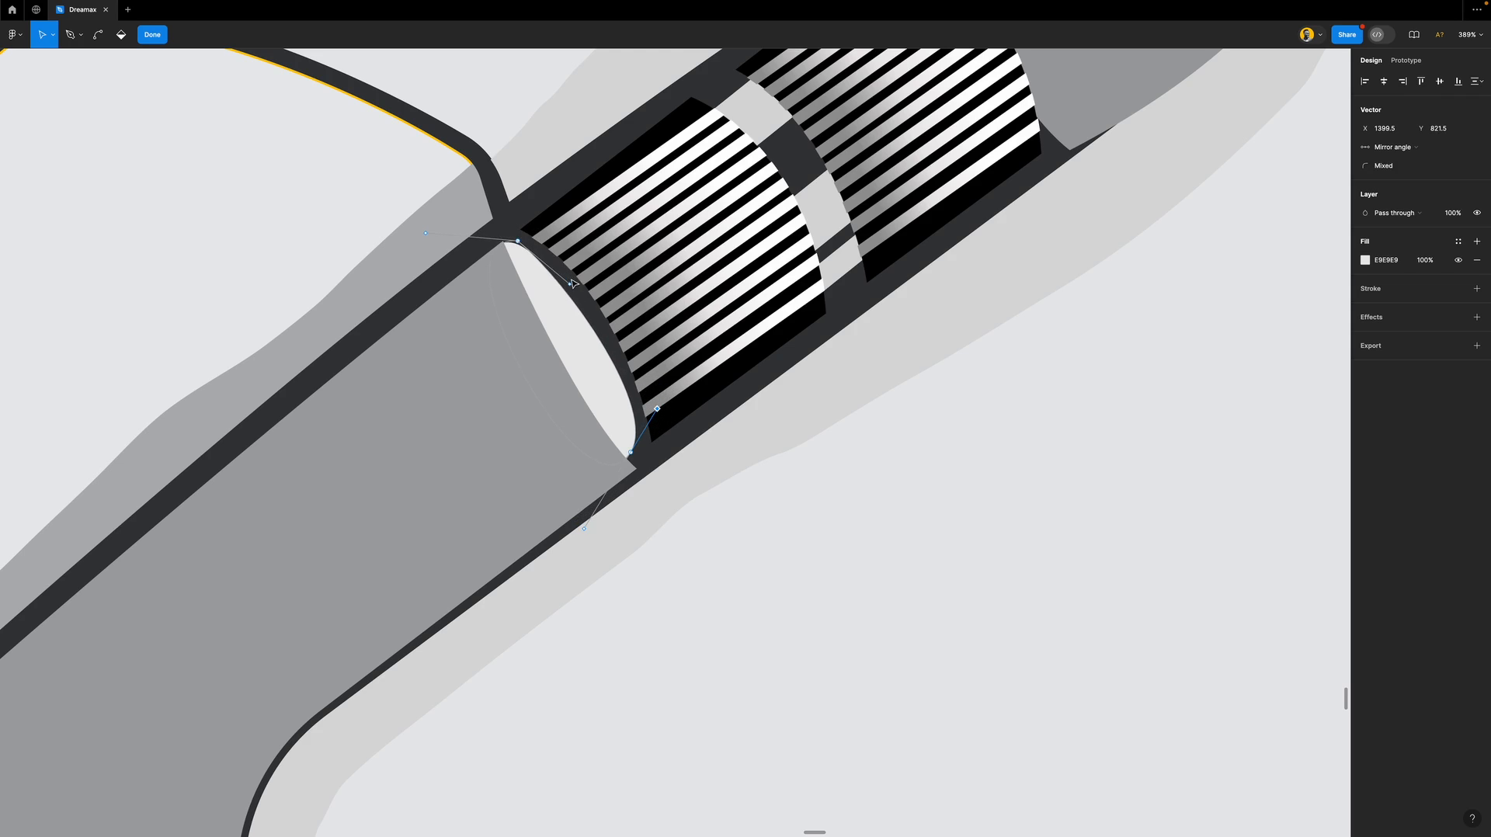
left_click_drag(570, 287, 578, 286)
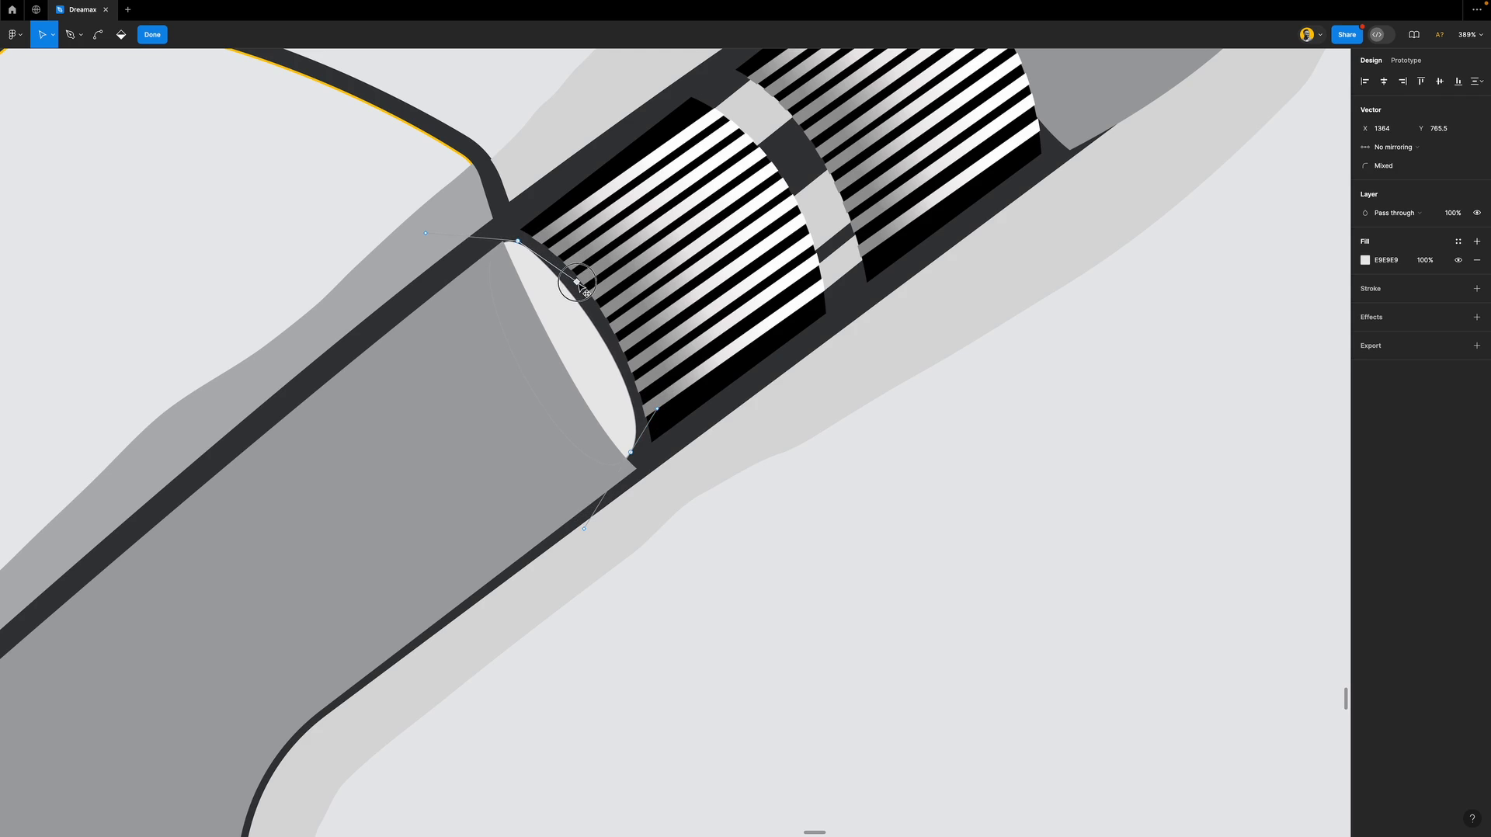
key("Escape")
left_click(665, 532)
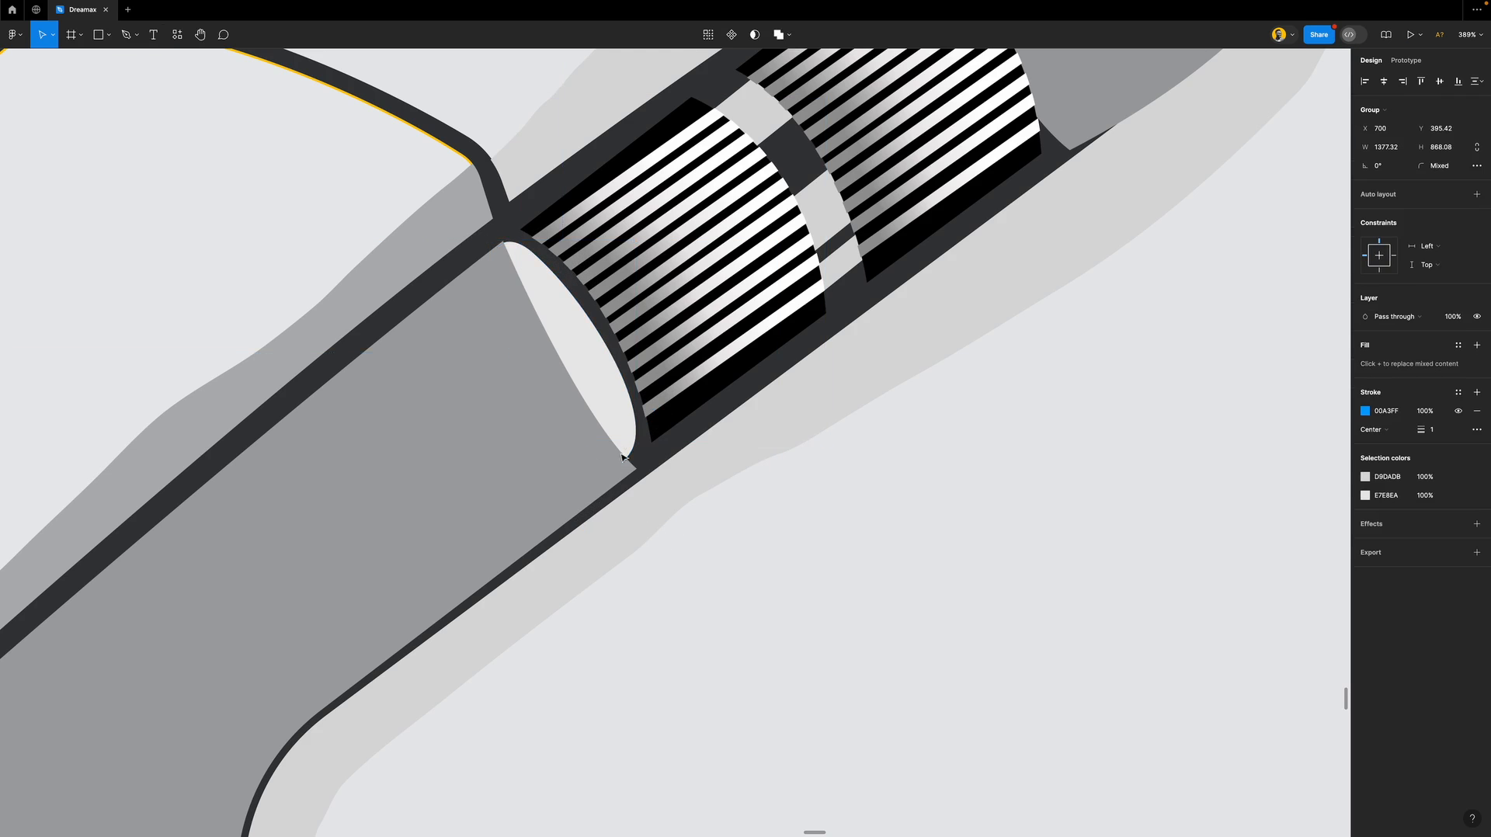
Compare the whole mouse illustration with the large reference photo beside it.
scroll(588, 422, "down", 5)
scroll(588, 421, "down", 5)
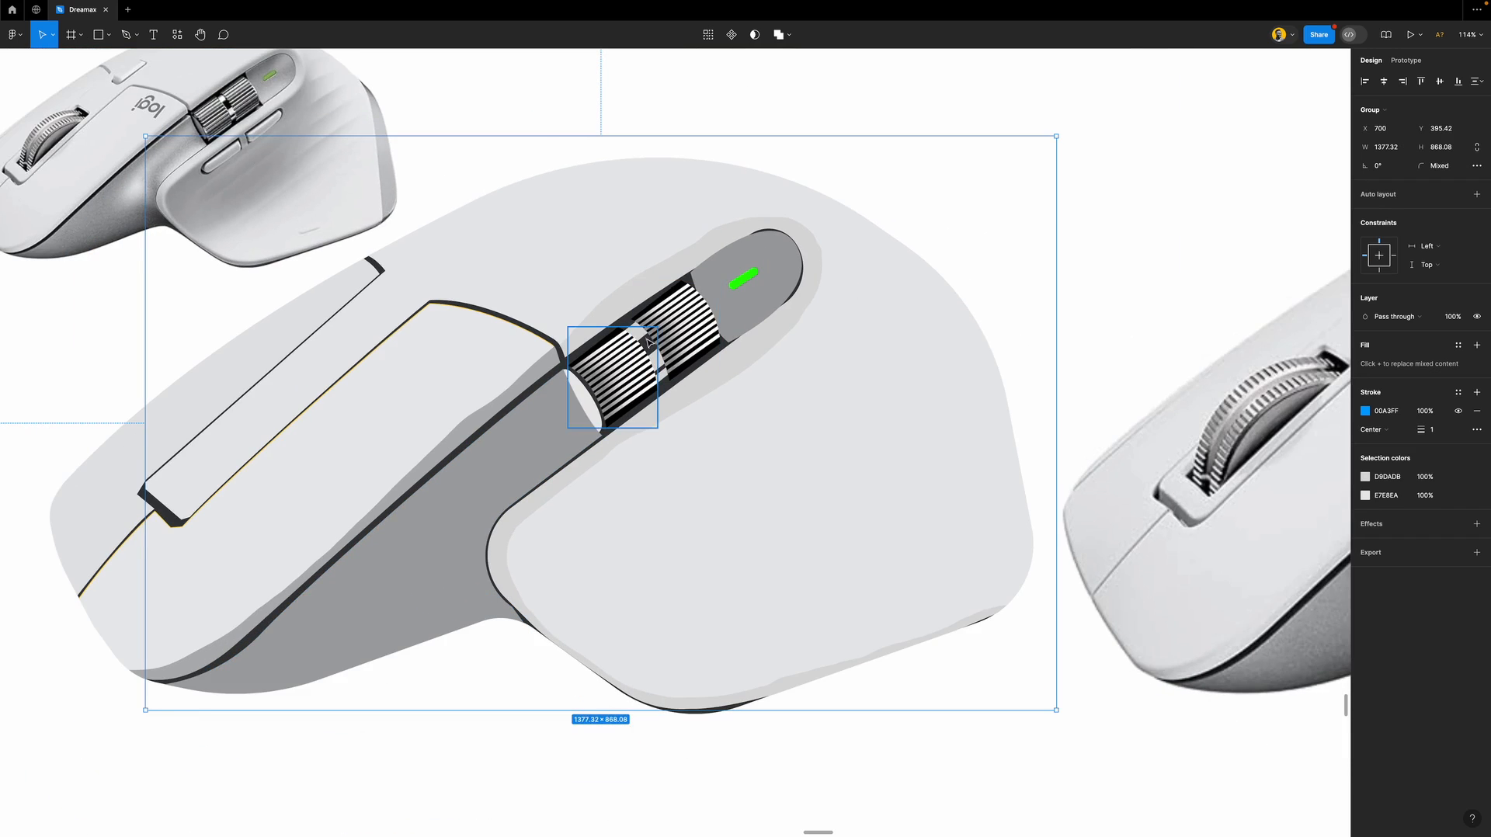
scroll(695, 384, "down", 5)
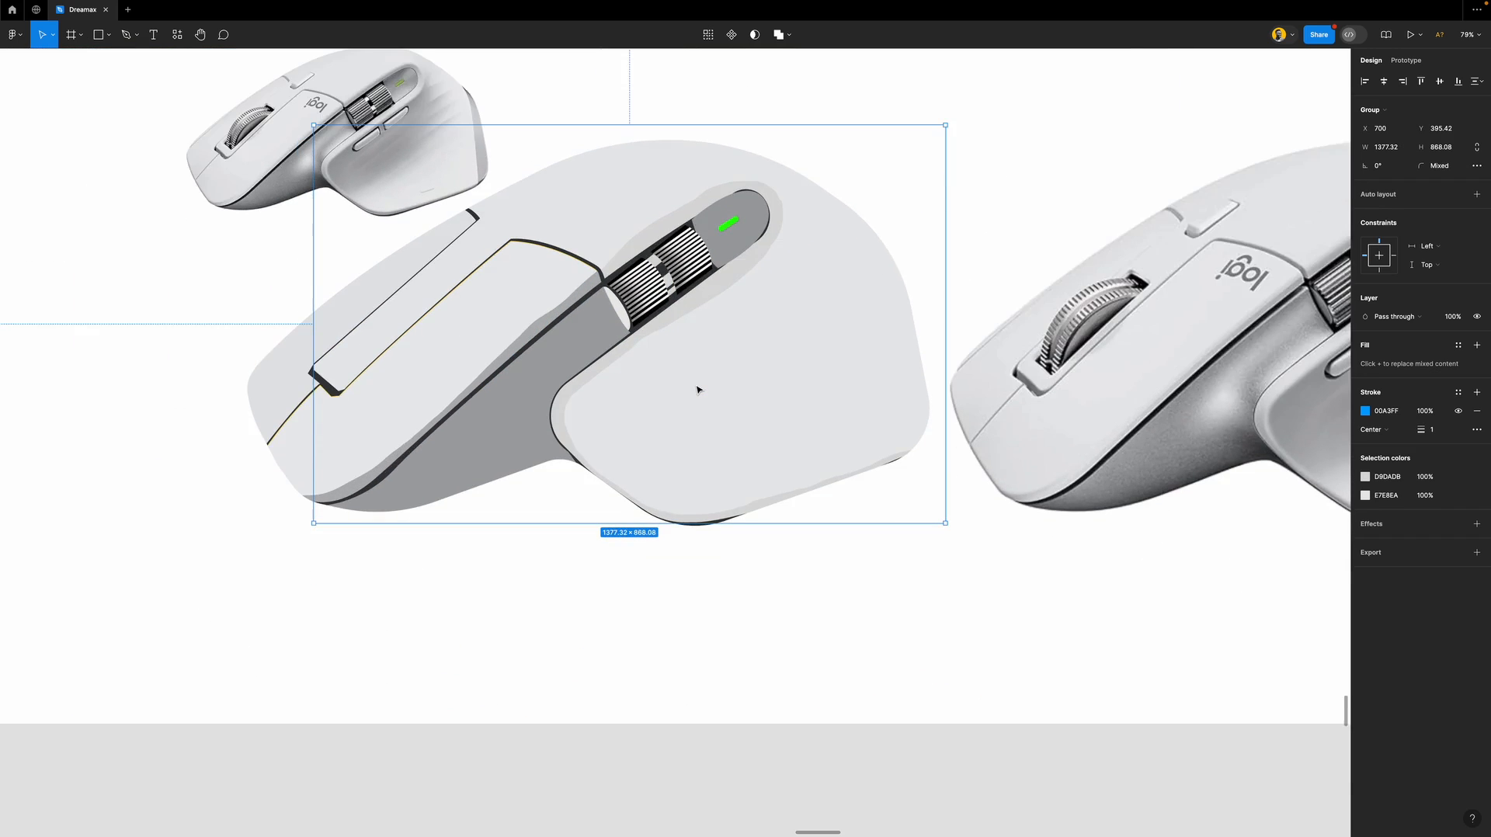
scroll(1237, 272, "right", 2)
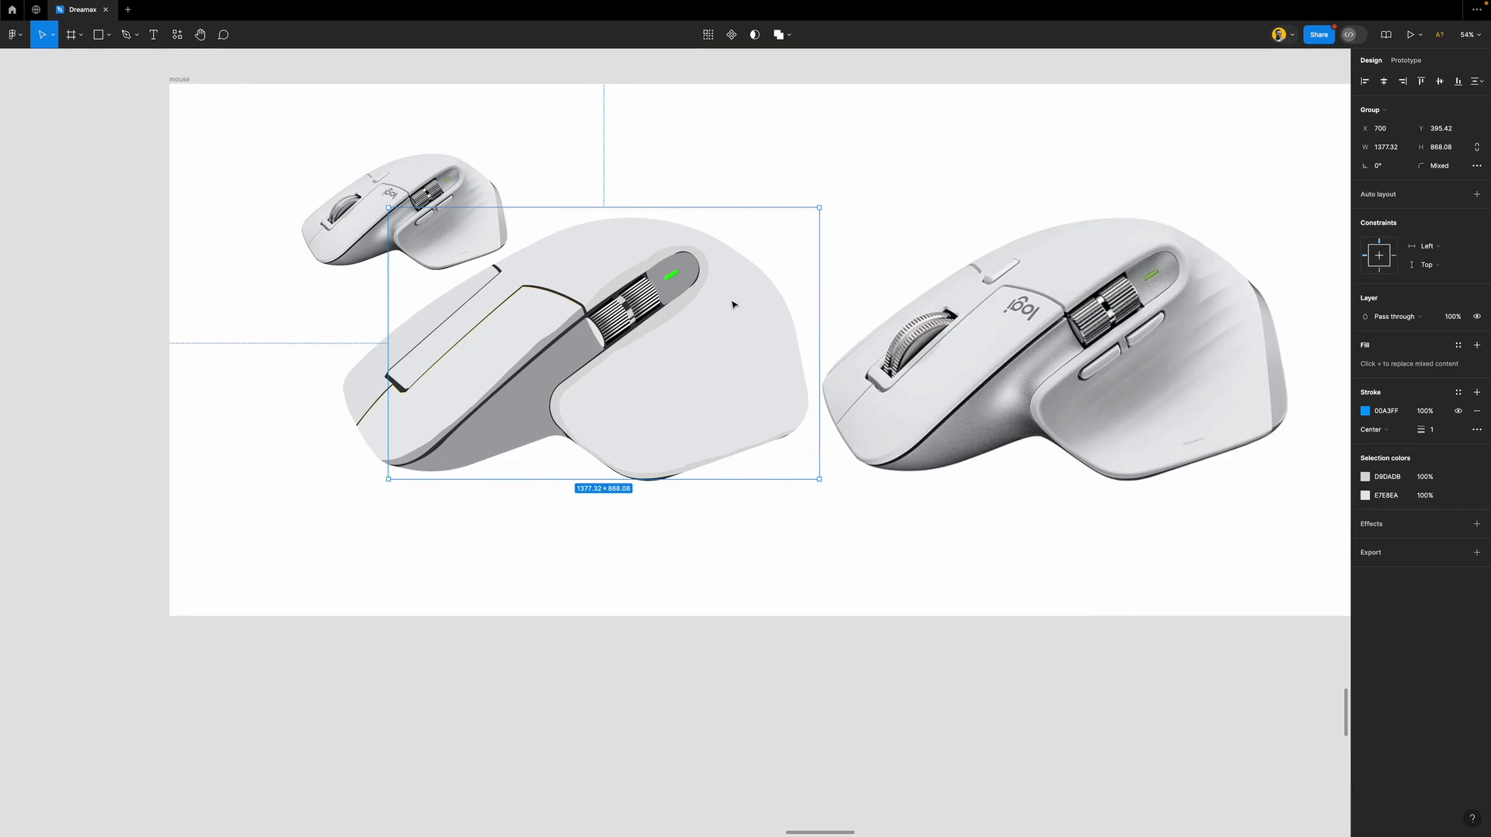
scroll(694, 307, "up", 1)
scroll(694, 308, "up", 2)
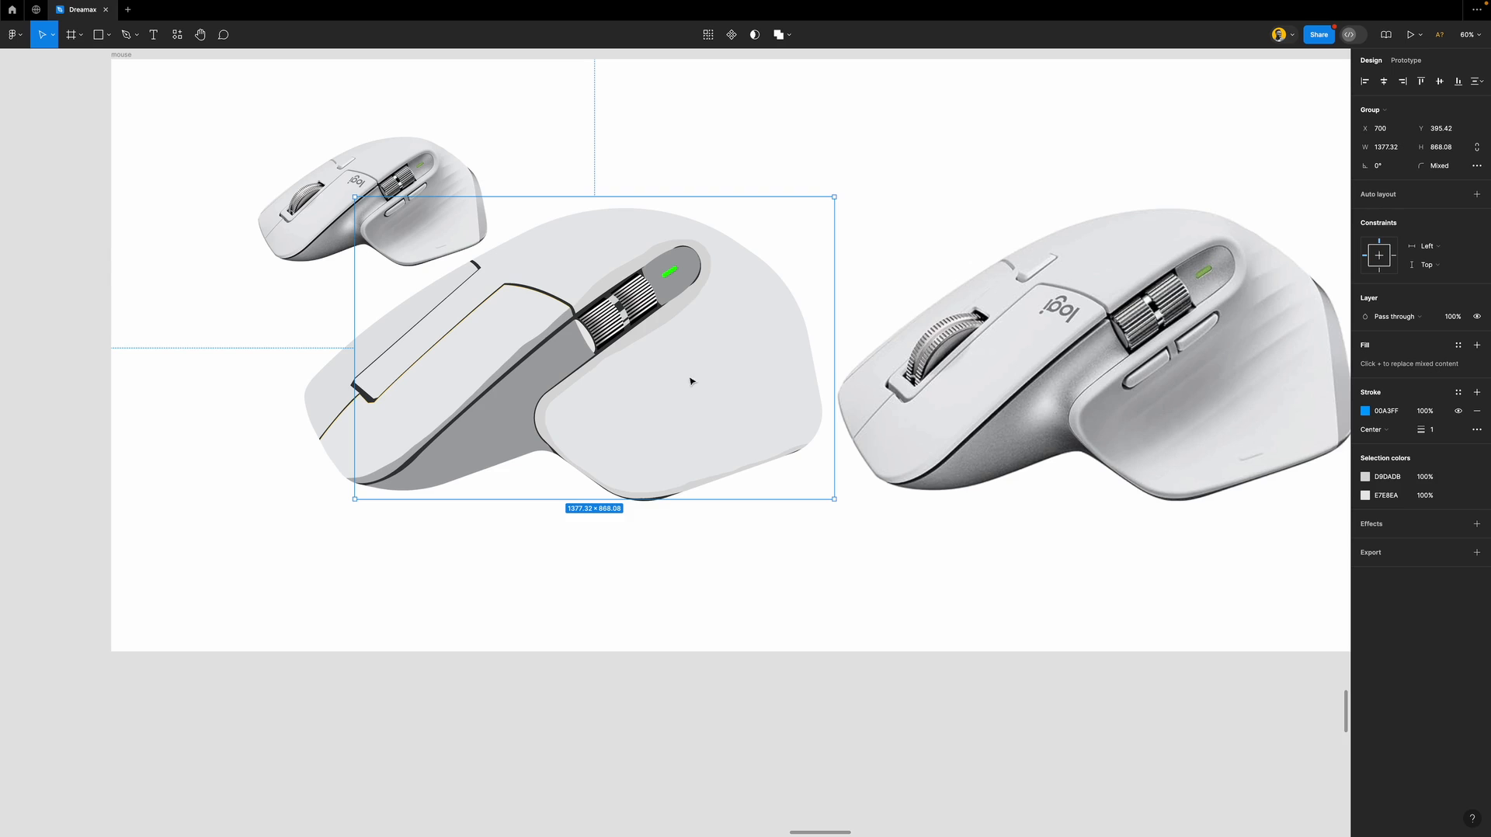
scroll(754, 372, "right", 2)
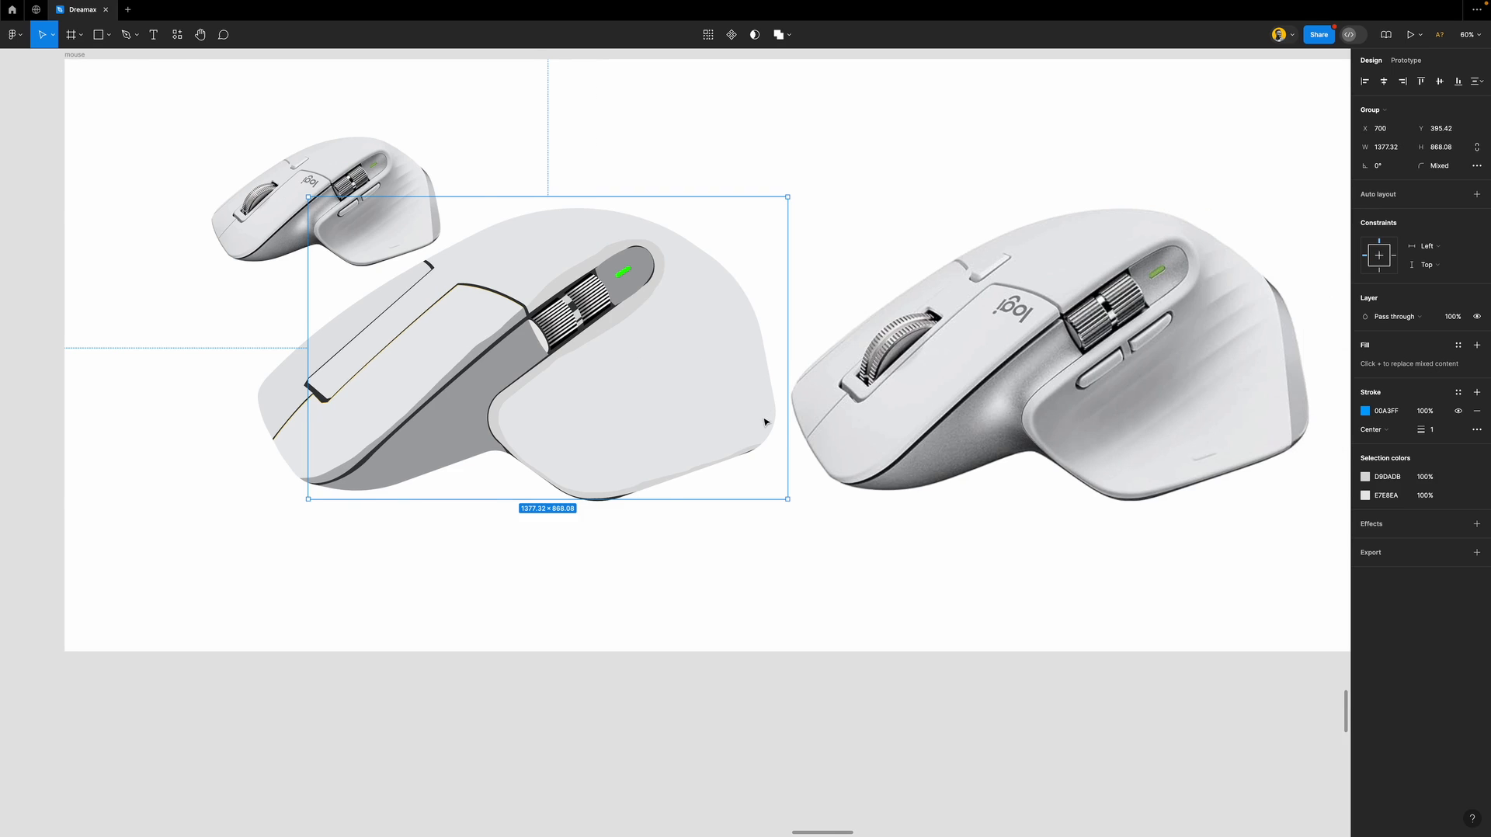
scroll(764, 421, "left", 4)
scroll(535, 435, "up", 1)
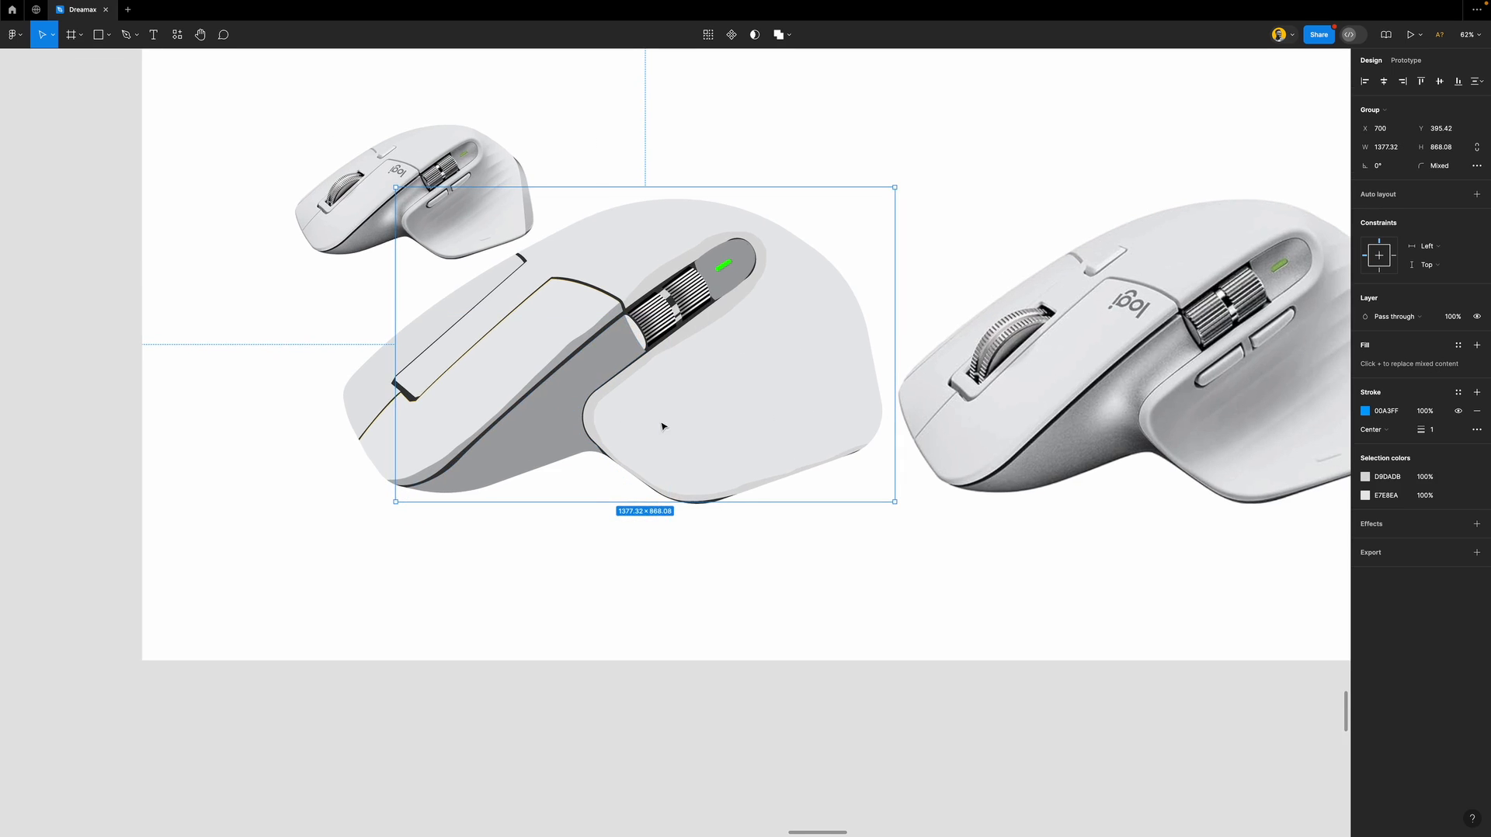
scroll(662, 426, "right", 4)
Move the large reference photo closer, to X 1381, and bring it in front of the illustration's thumb-rest half.
left_click(1215, 332)
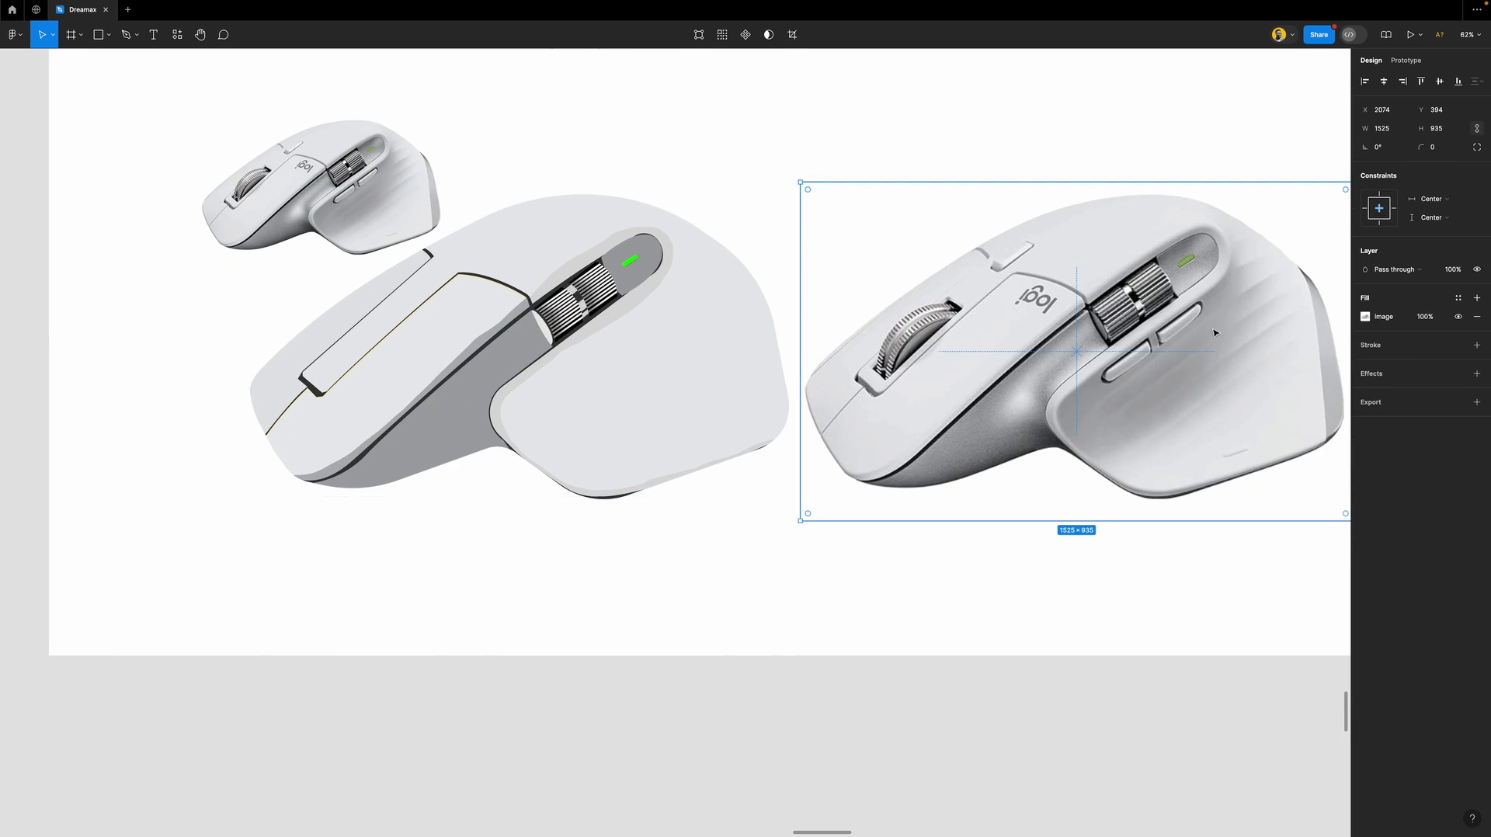
left_click_drag(1297, 306, 1091, 325)
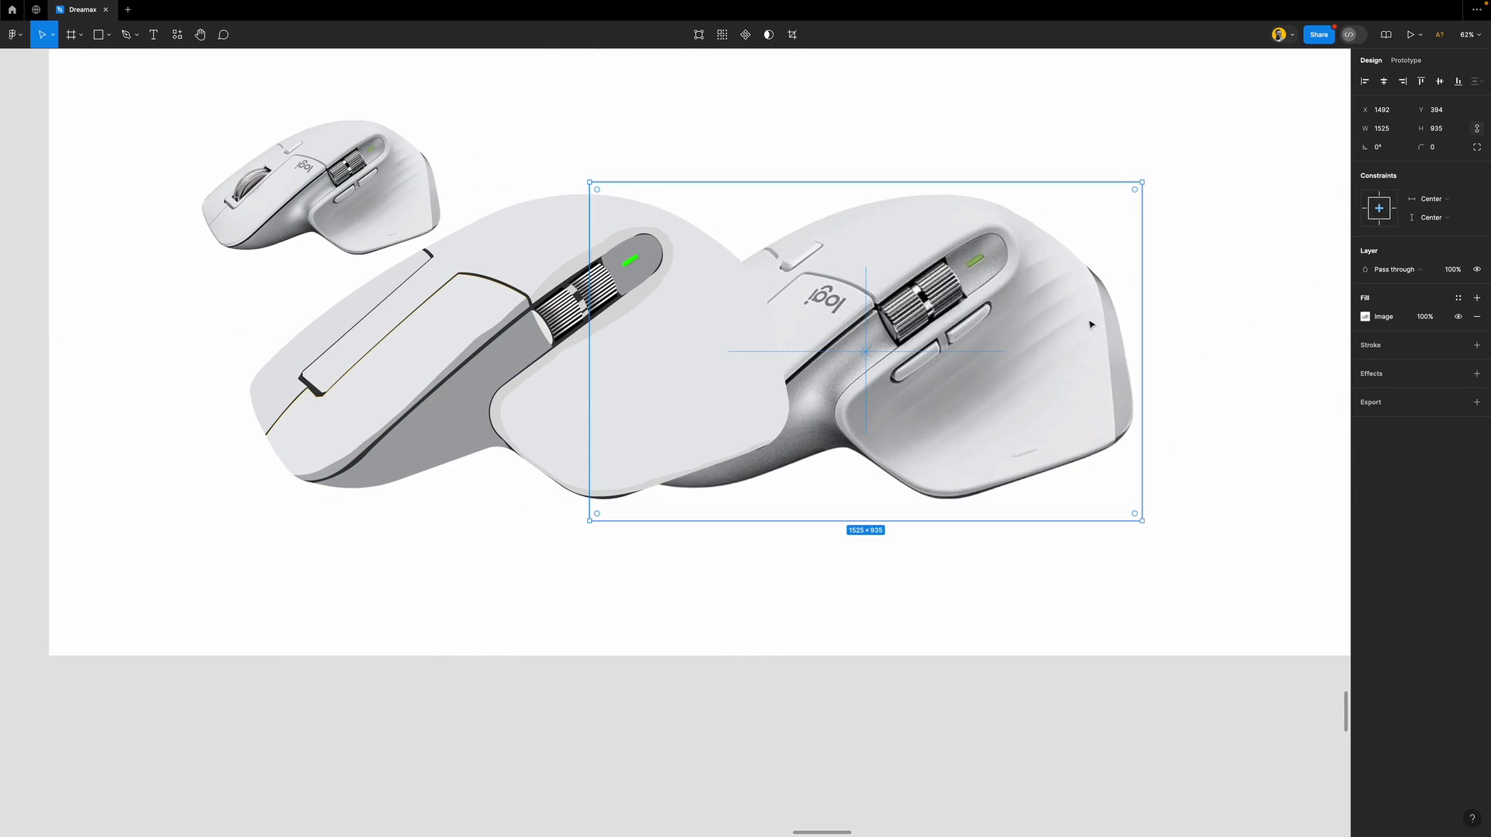
left_click_drag(1087, 380, 1037, 380)
scroll(530, 458, "up", 5)
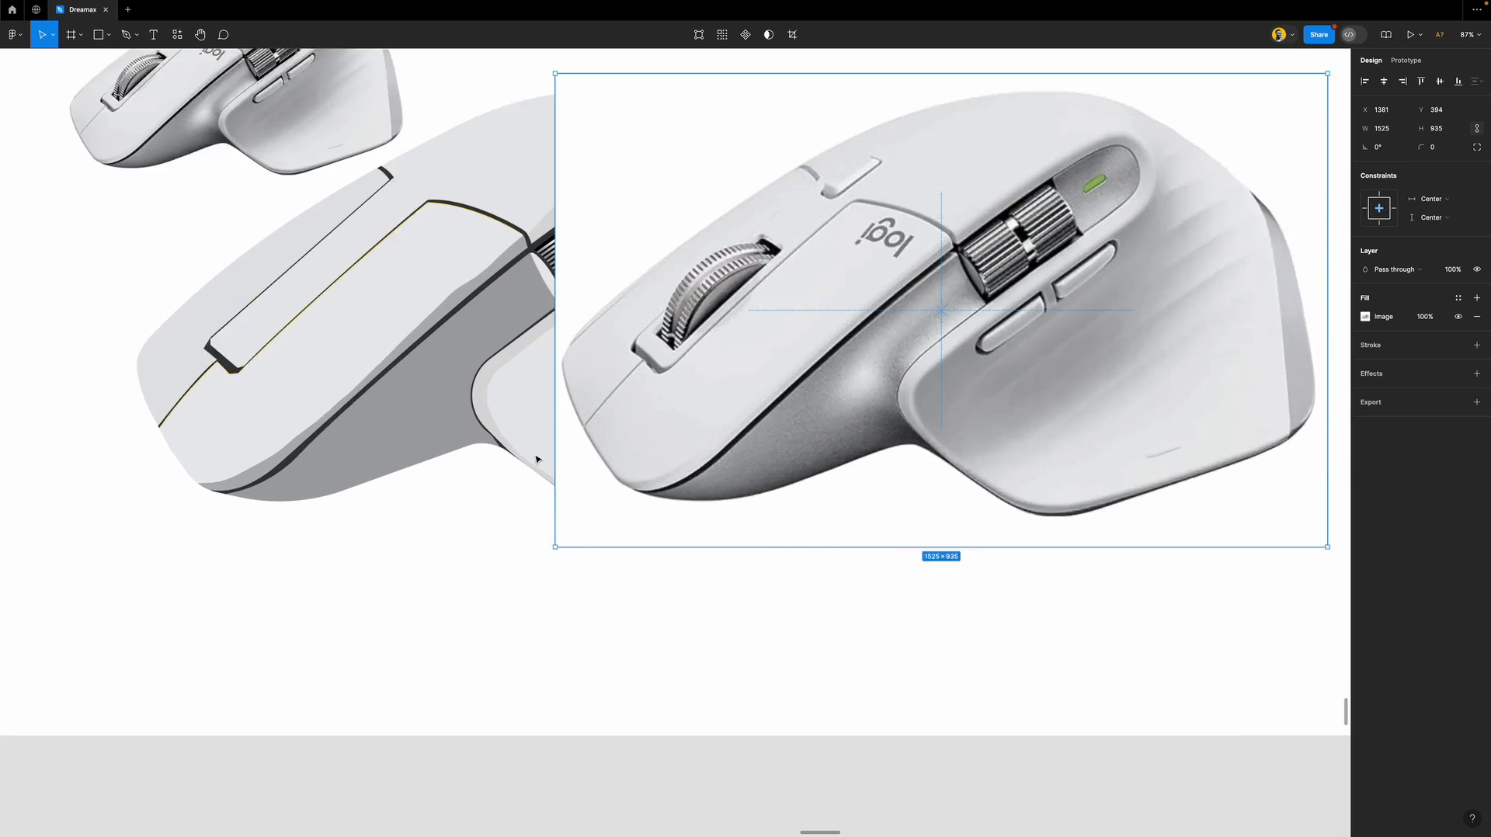
scroll(461, 422, "down", 2)
Draw a closed, curved highlight shape about 339 × 363 on the mouse's grey side with the Pen tool.
left_click(444, 363)
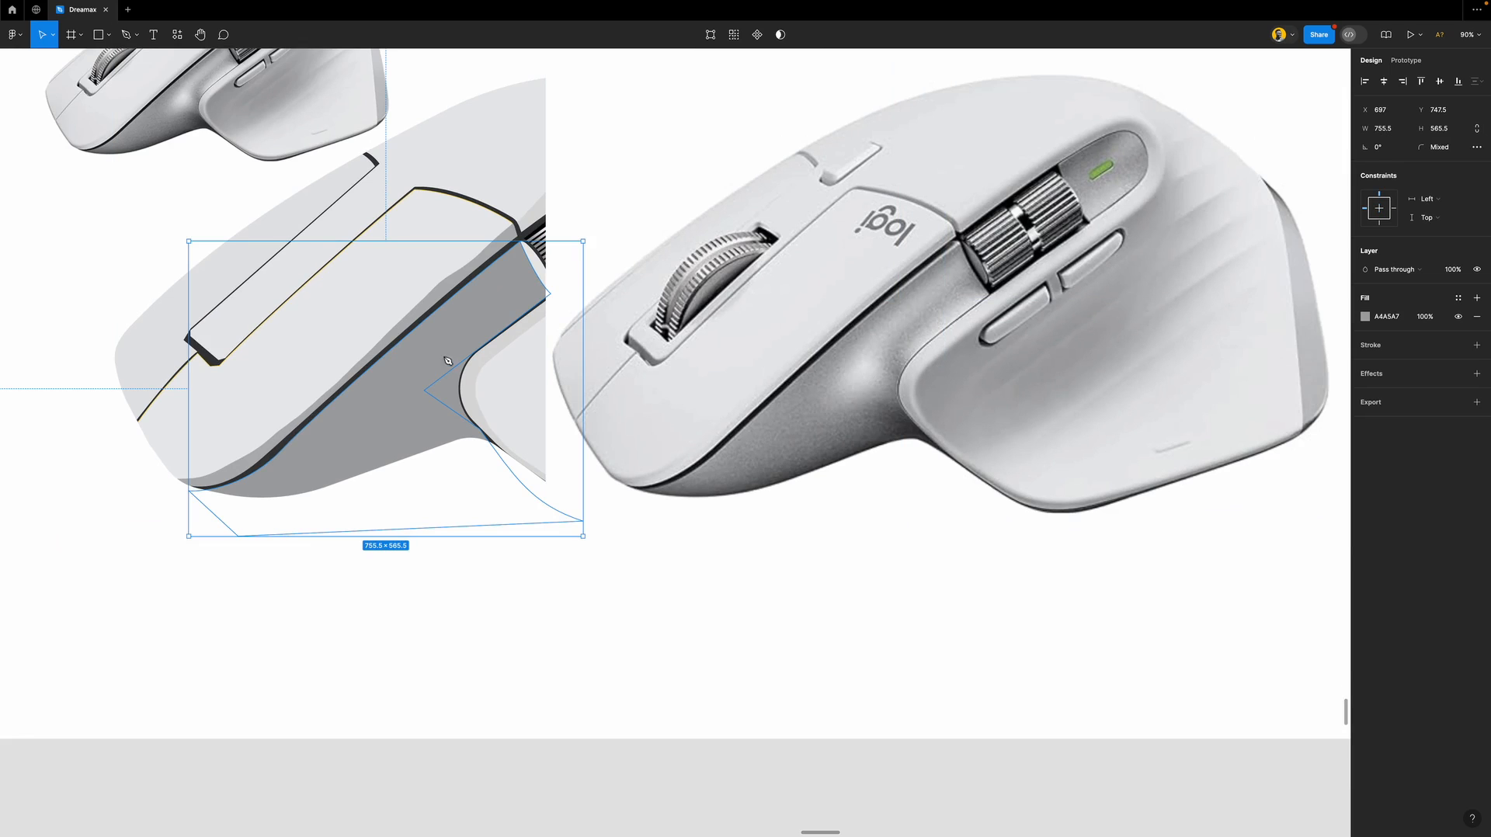
key("p")
left_click(524, 260)
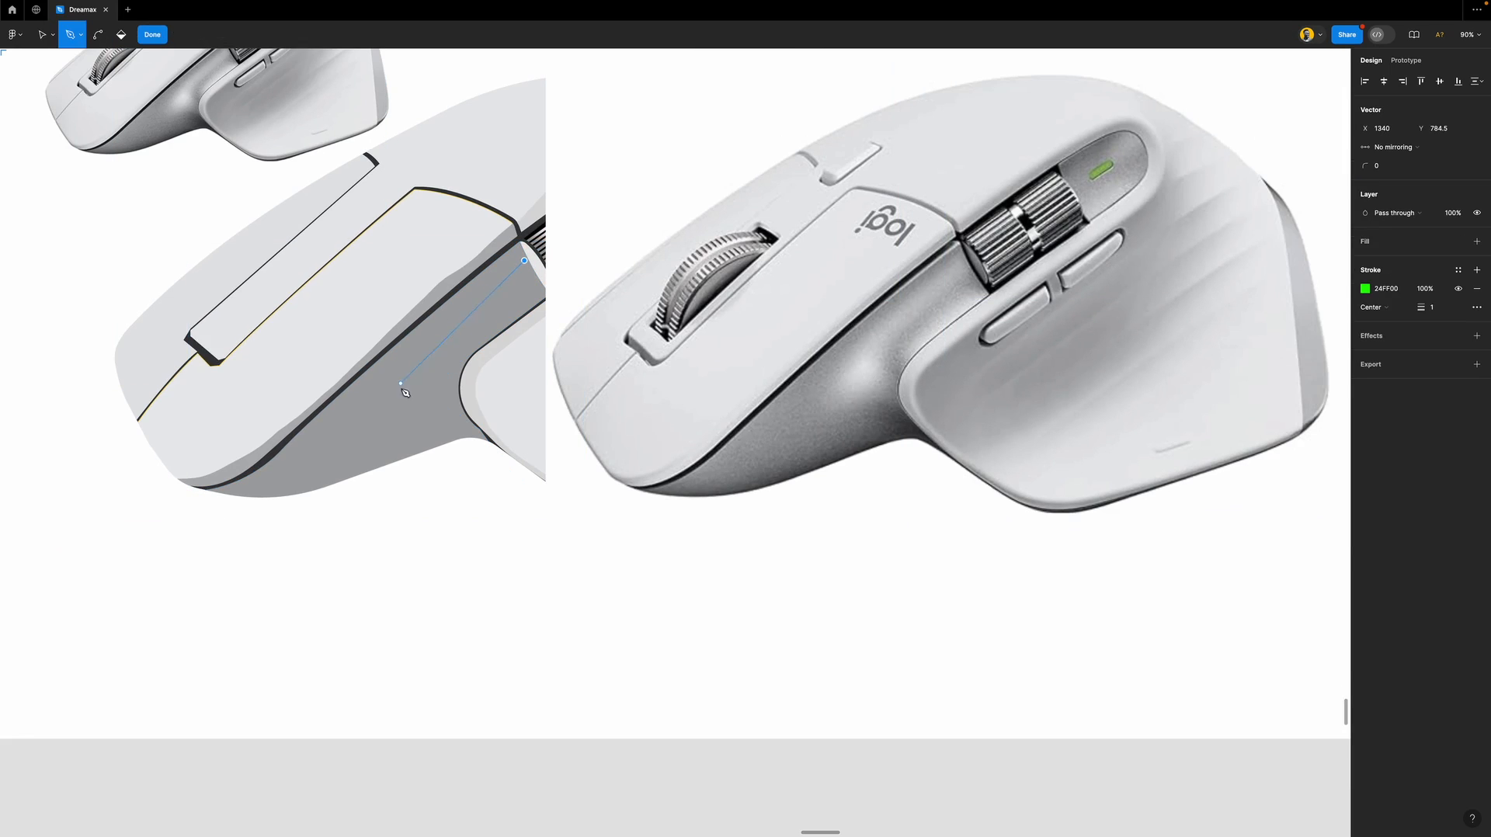
left_click_drag(378, 419, 392, 460)
left_click_drag(448, 394, 439, 345)
left_click(552, 254)
left_click(541, 246)
left_click(525, 261)
key("Escape")
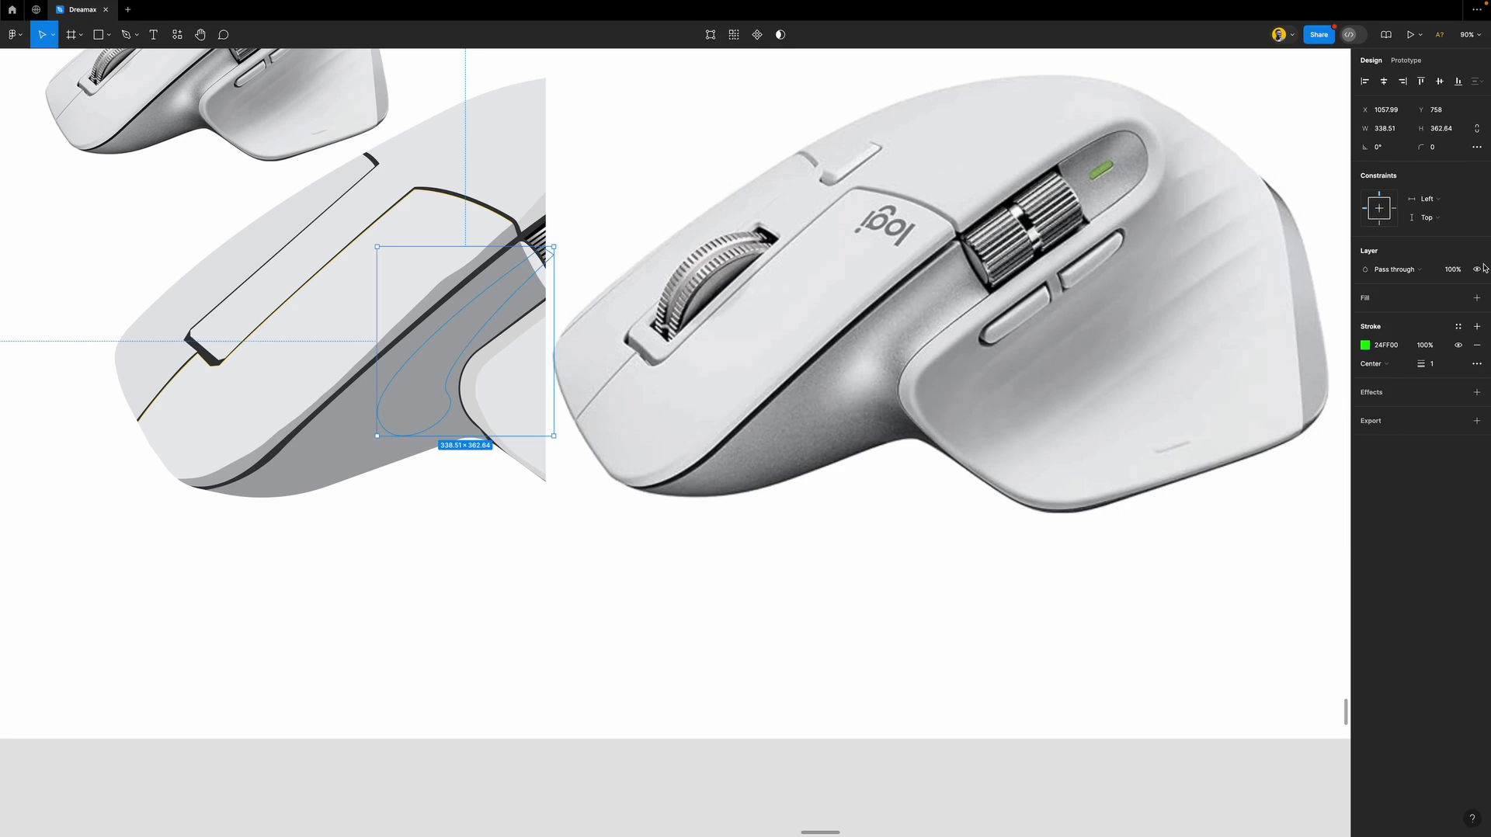
Give the highlight shape a D9D9D9 fill and remove its green stroke.
left_click(1402, 305)
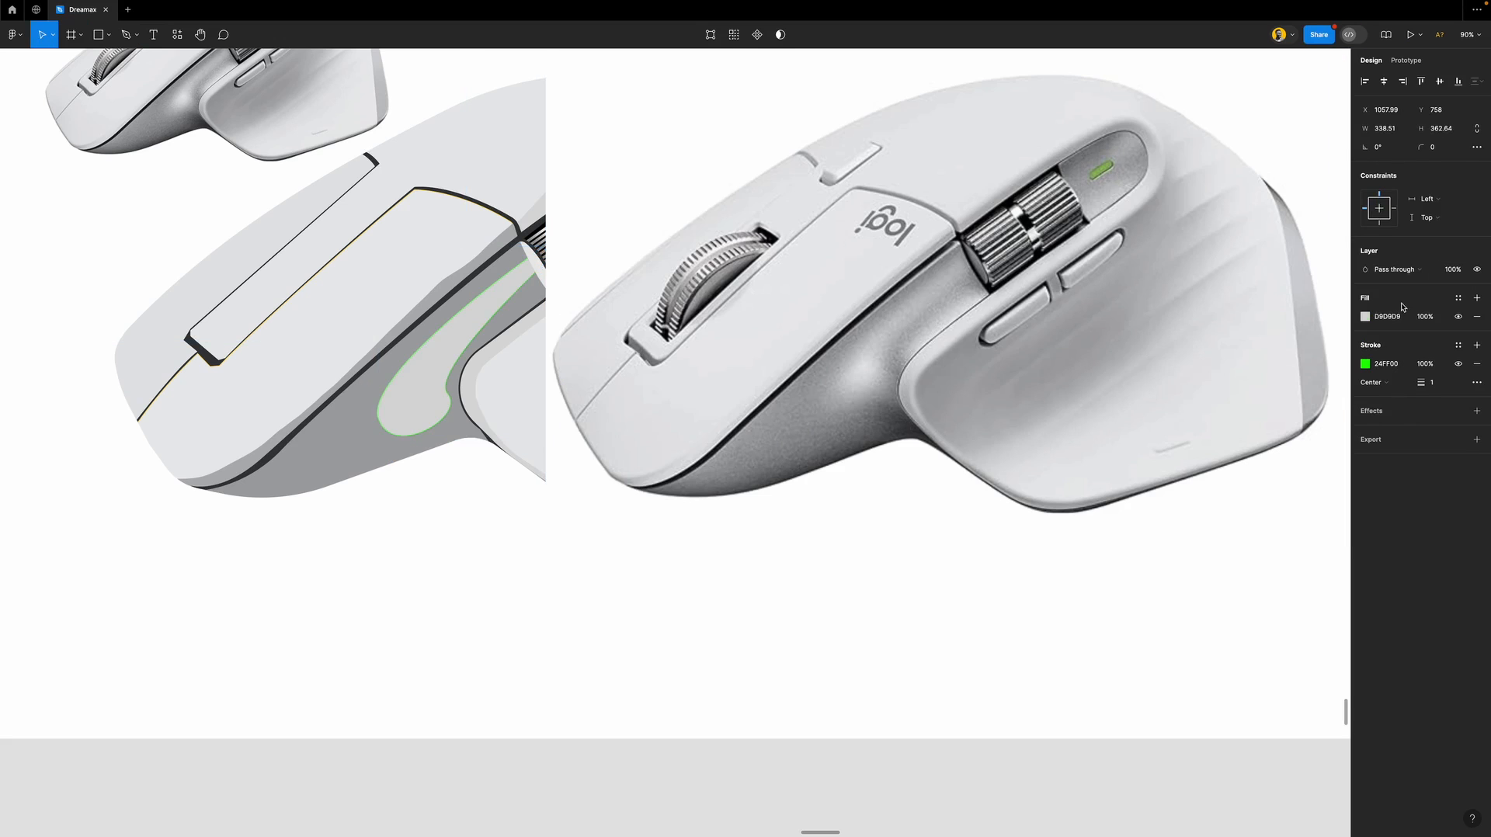
left_click(1477, 364)
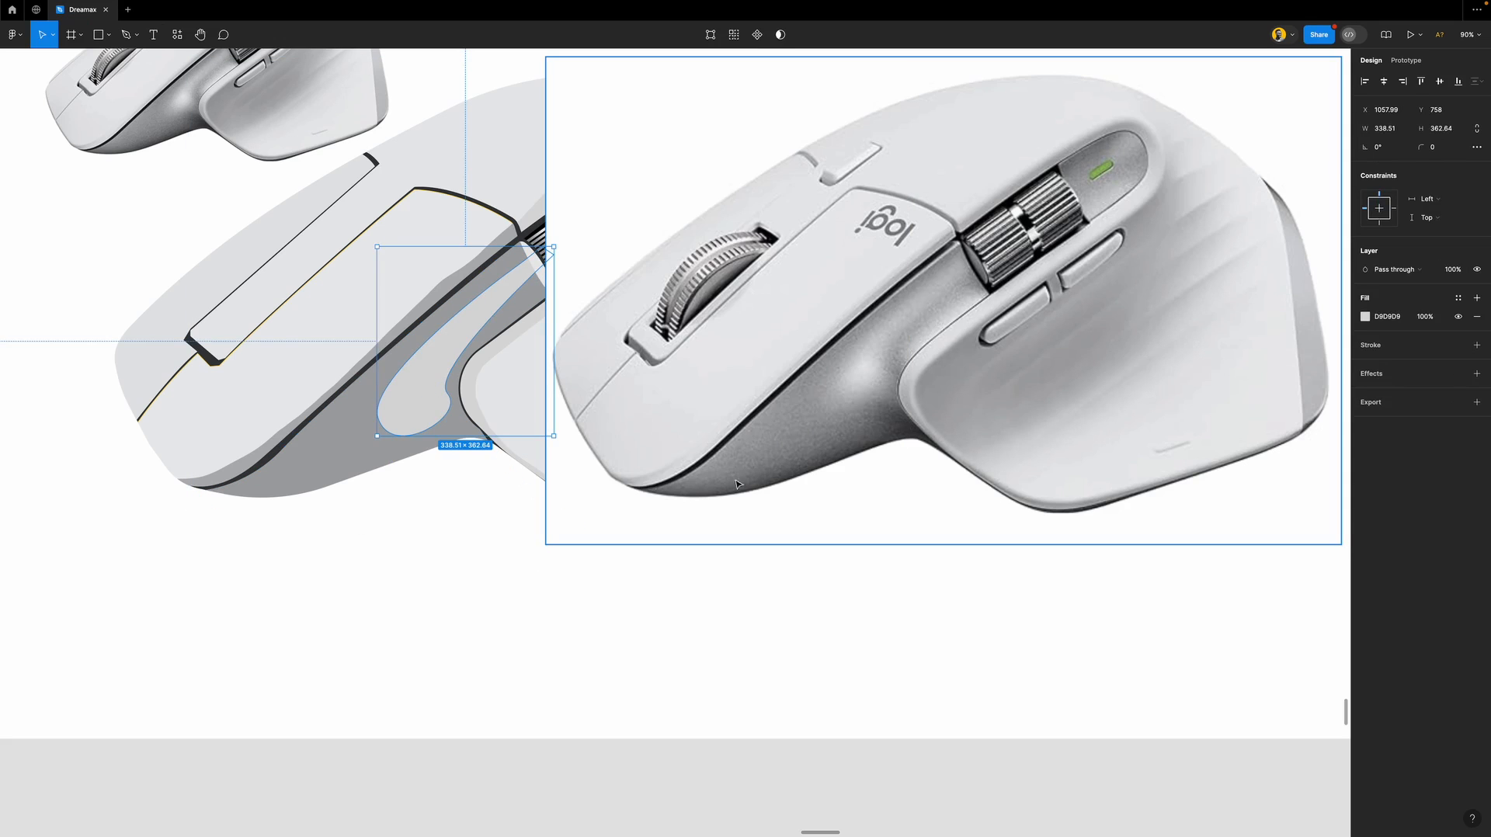
left_click(327, 592)
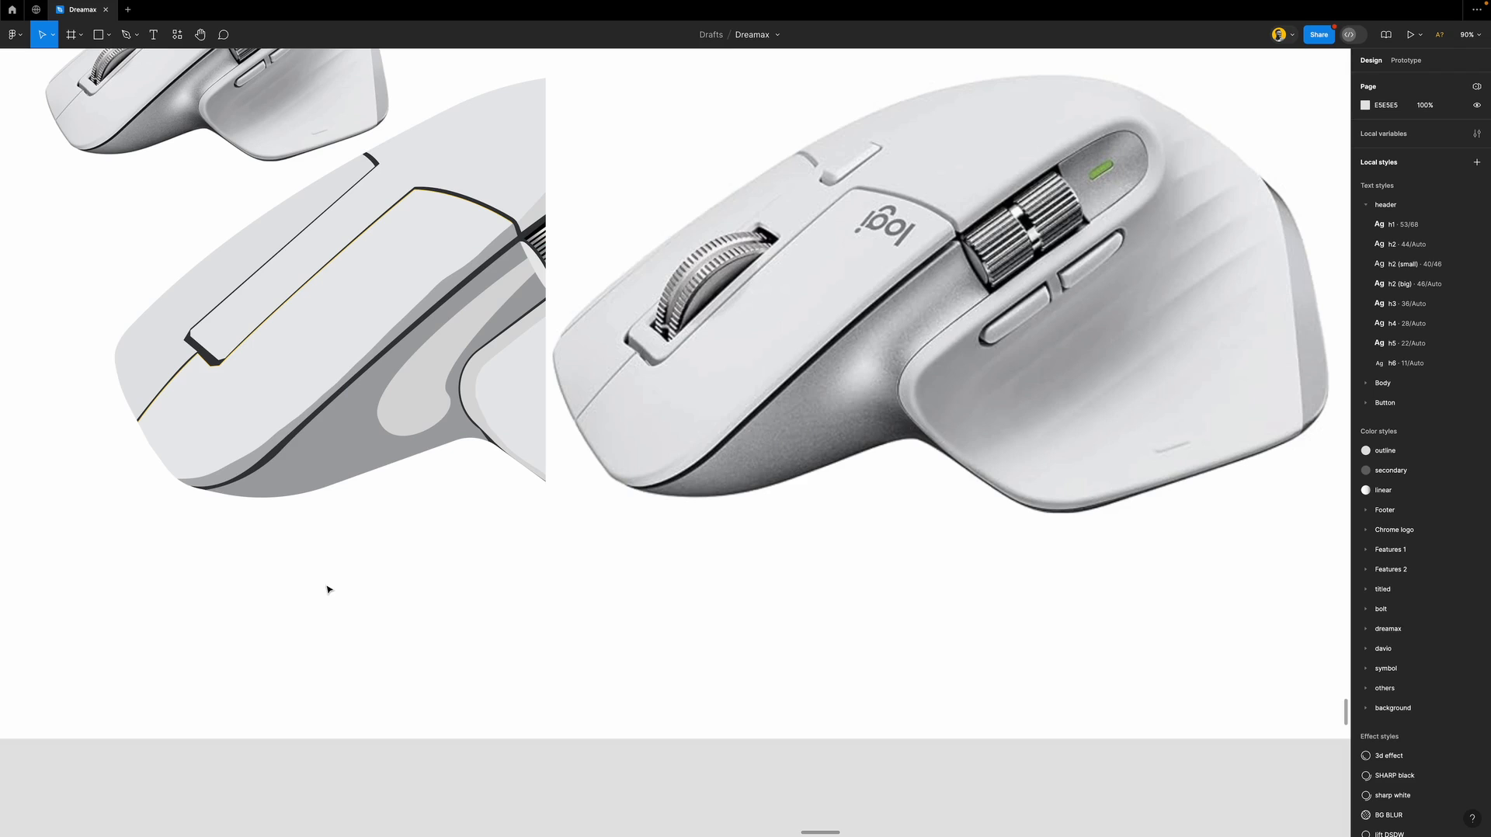
Draw a closed shadow shape about 822 × 284 along the grey side's lower edge with the Pen tool.
left_click(358, 445)
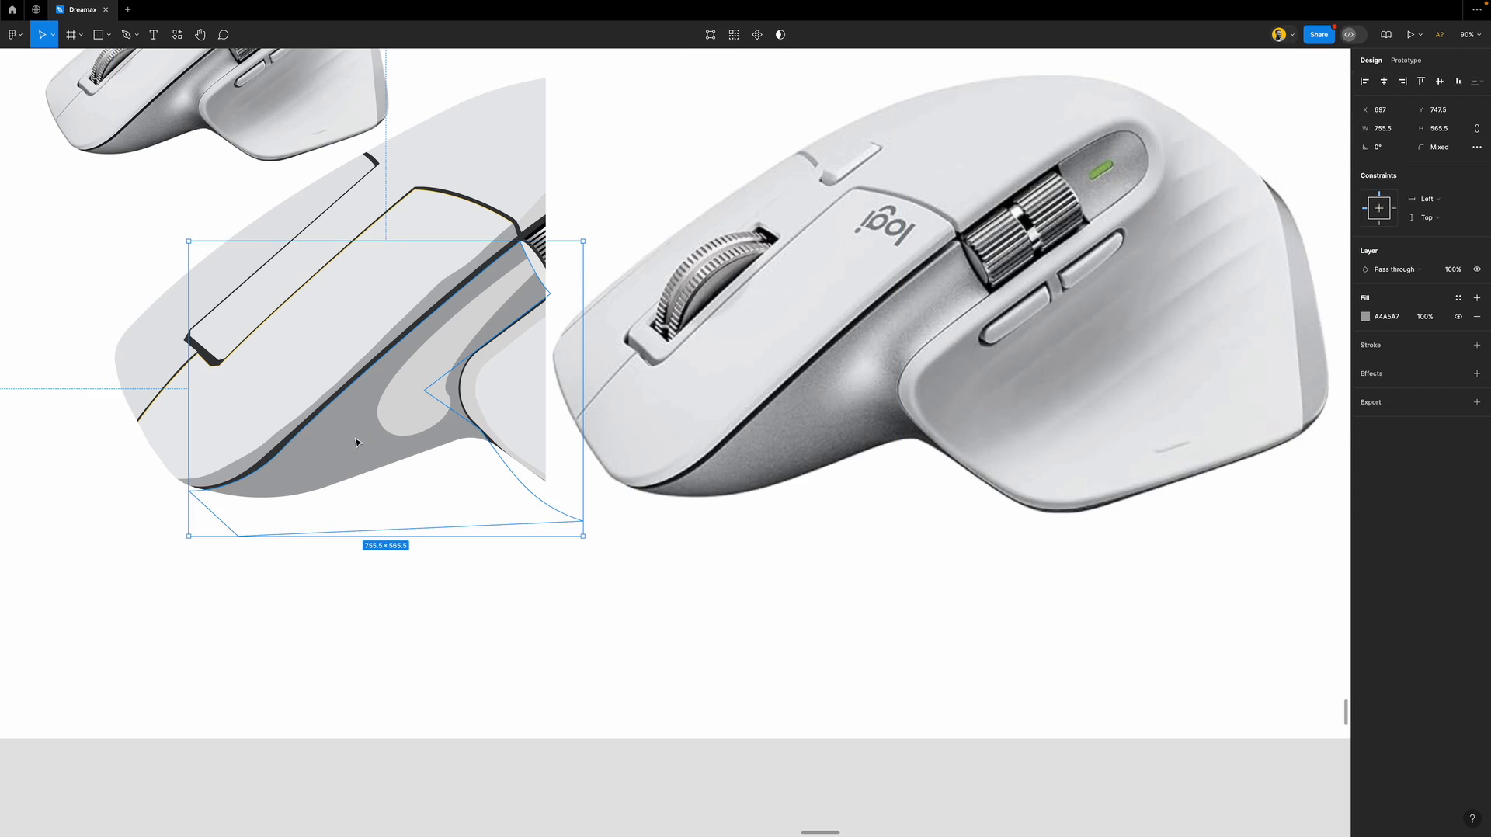
key("p")
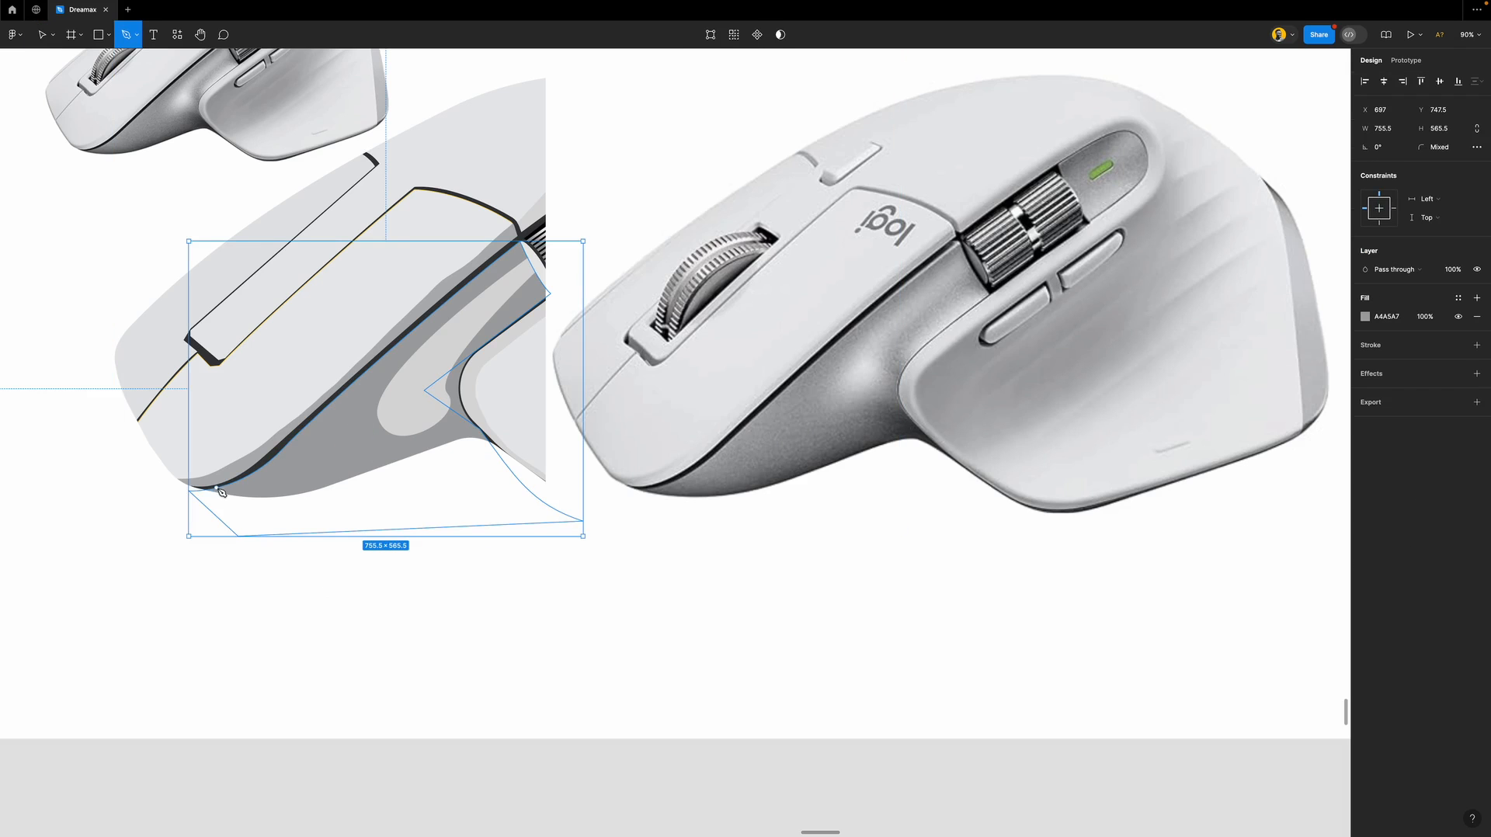
left_click(219, 489)
left_click(264, 496)
left_click(316, 475)
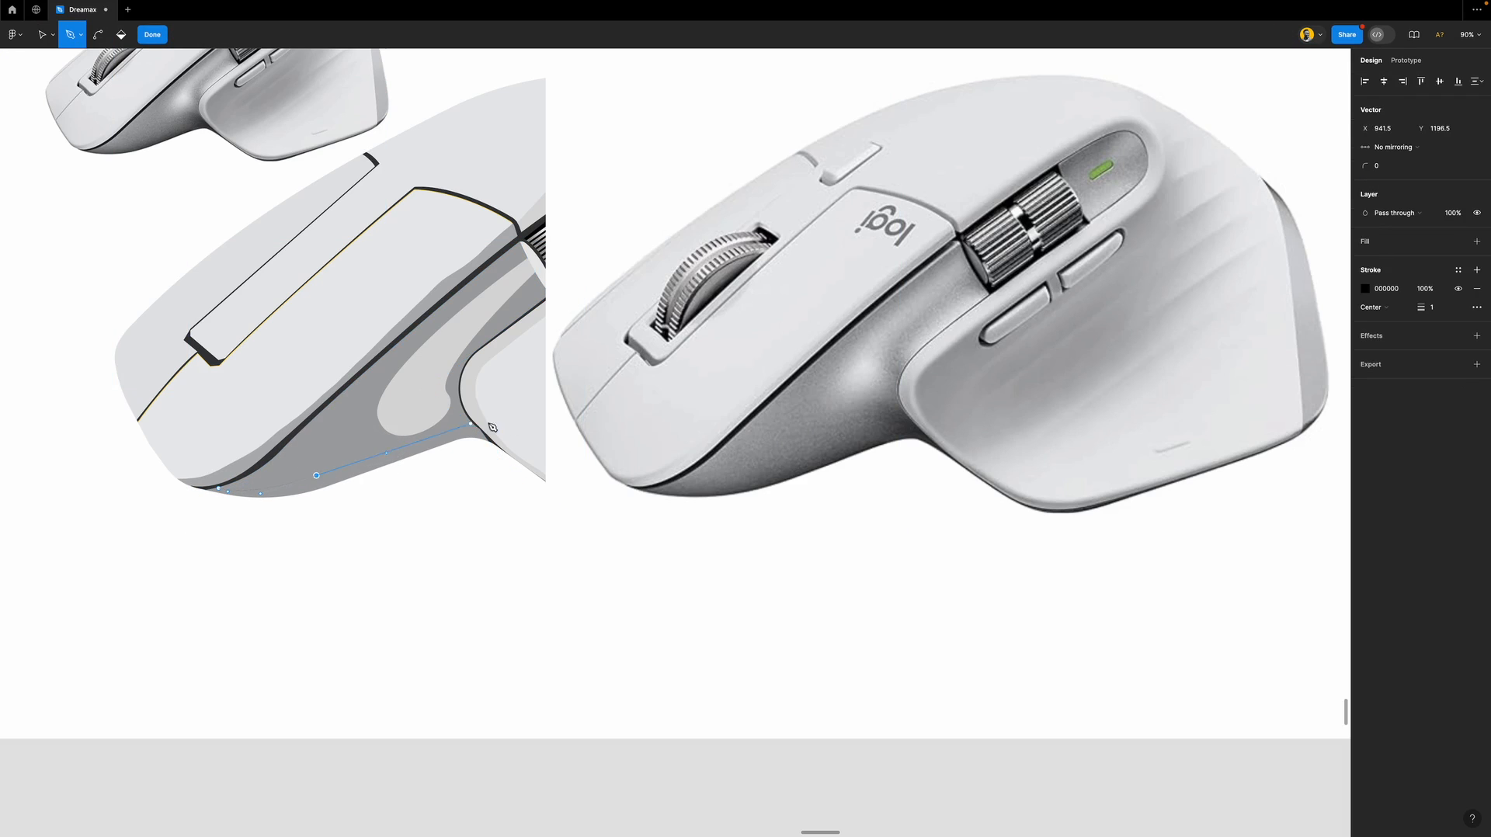
left_click_drag(526, 456, 571, 516)
left_click(644, 529)
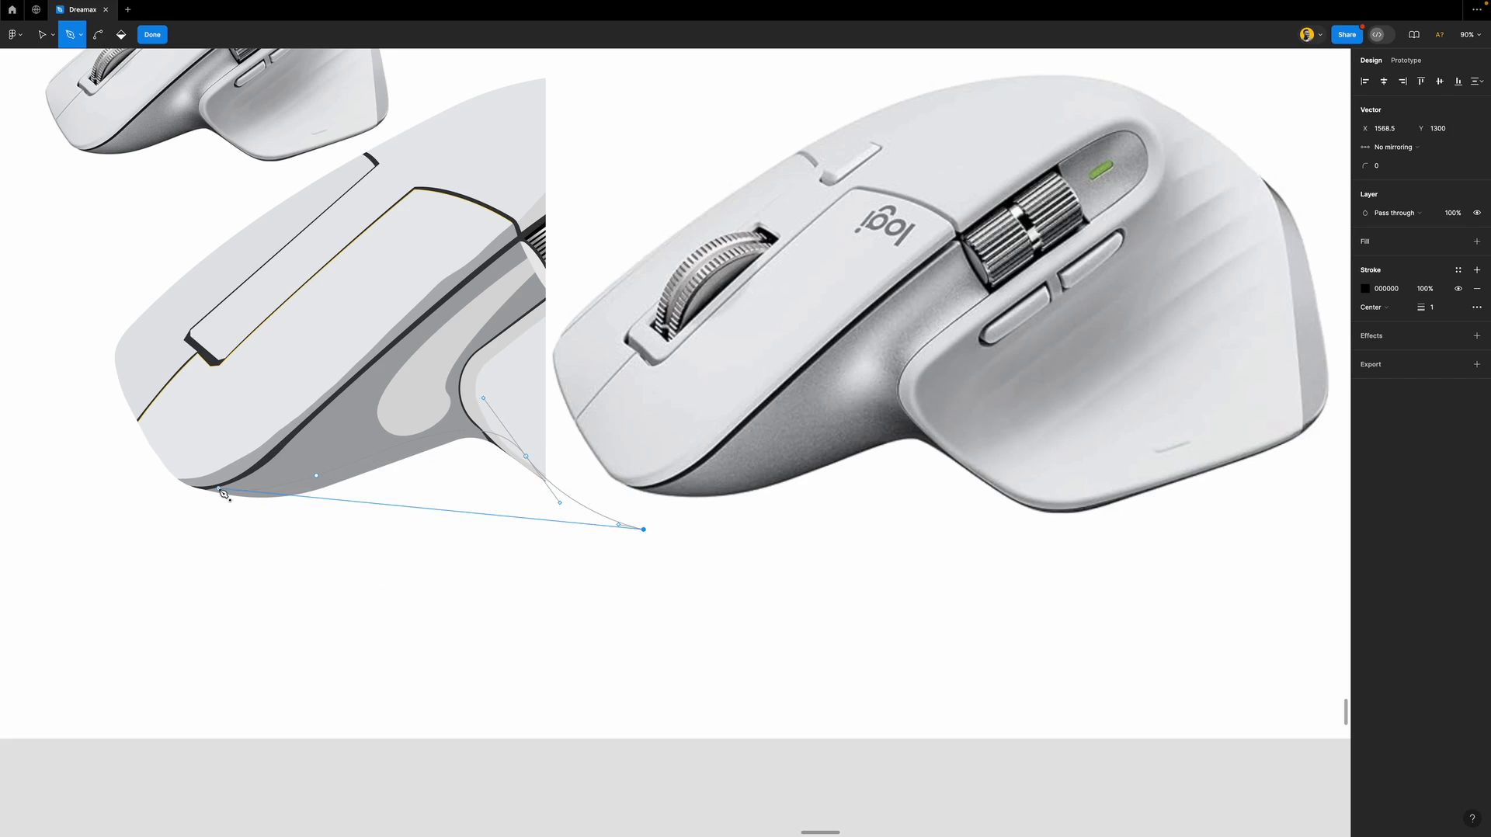
left_click_drag(218, 488, 275, 317)
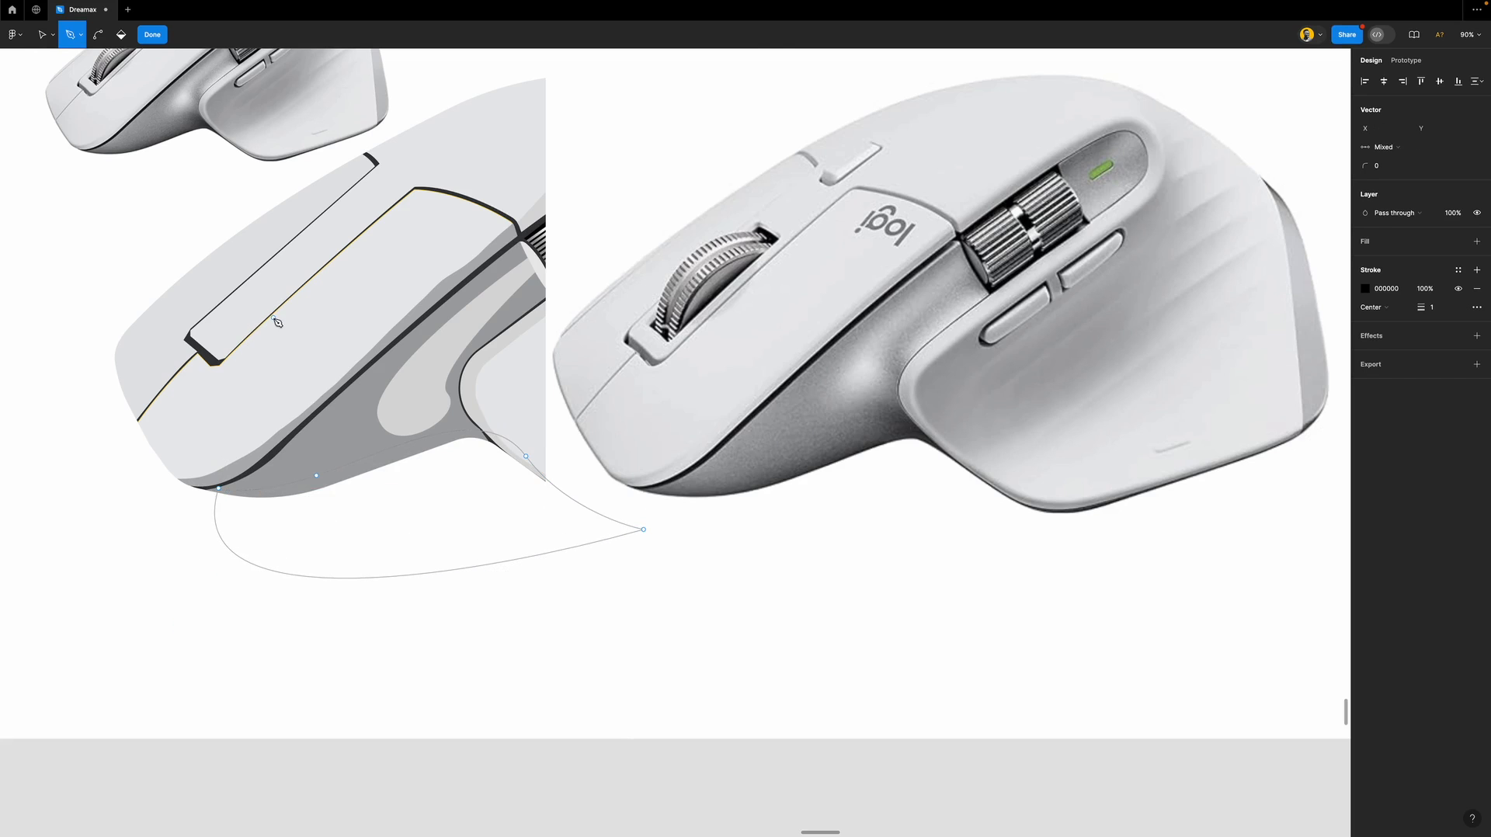
key("Escape")
Fill the lower-edge shadow shape with black 000000 and remove its stroke.
left_click(1410, 298)
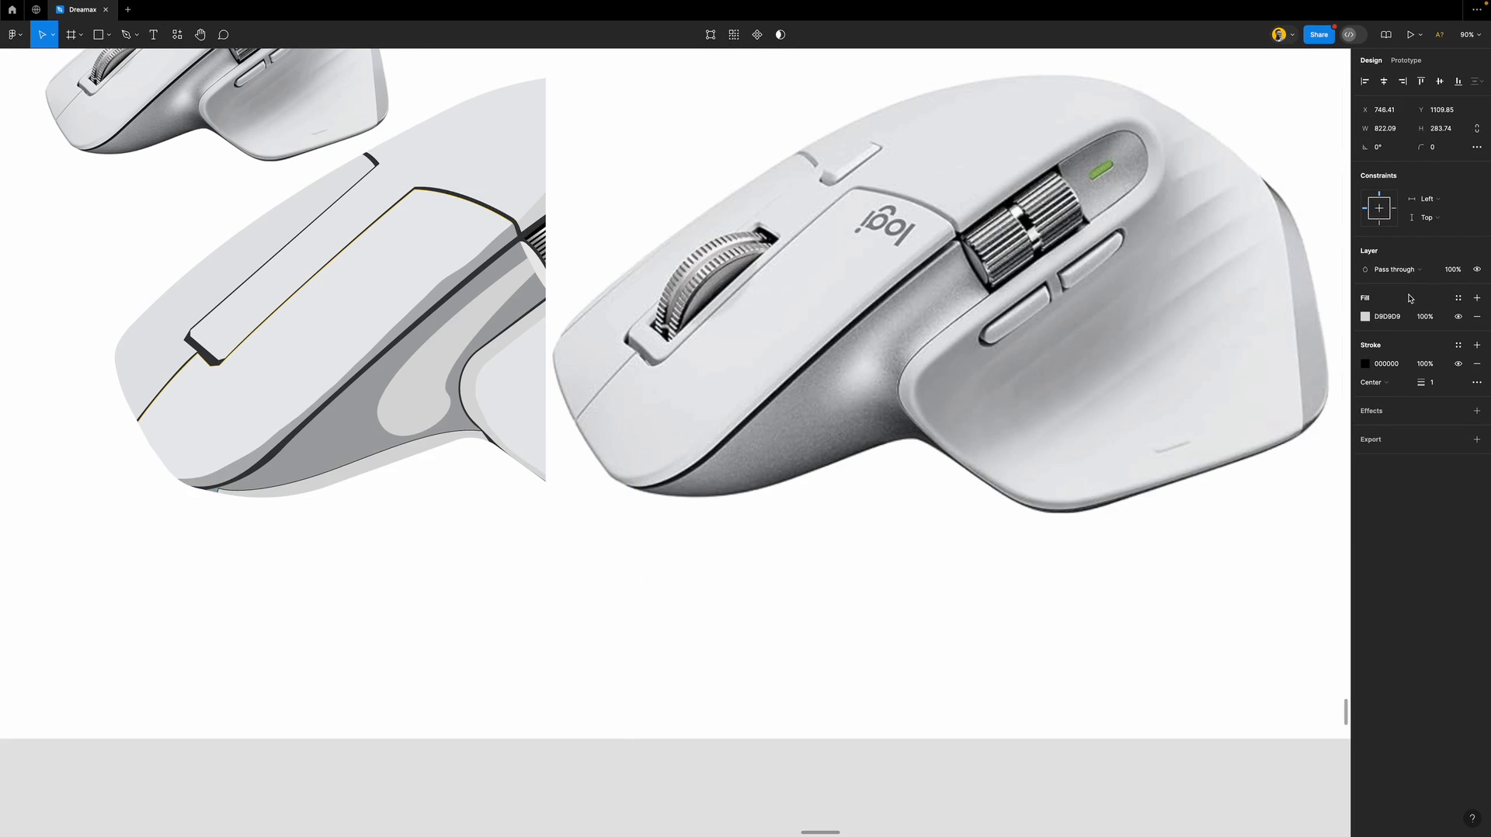
left_click(1476, 363)
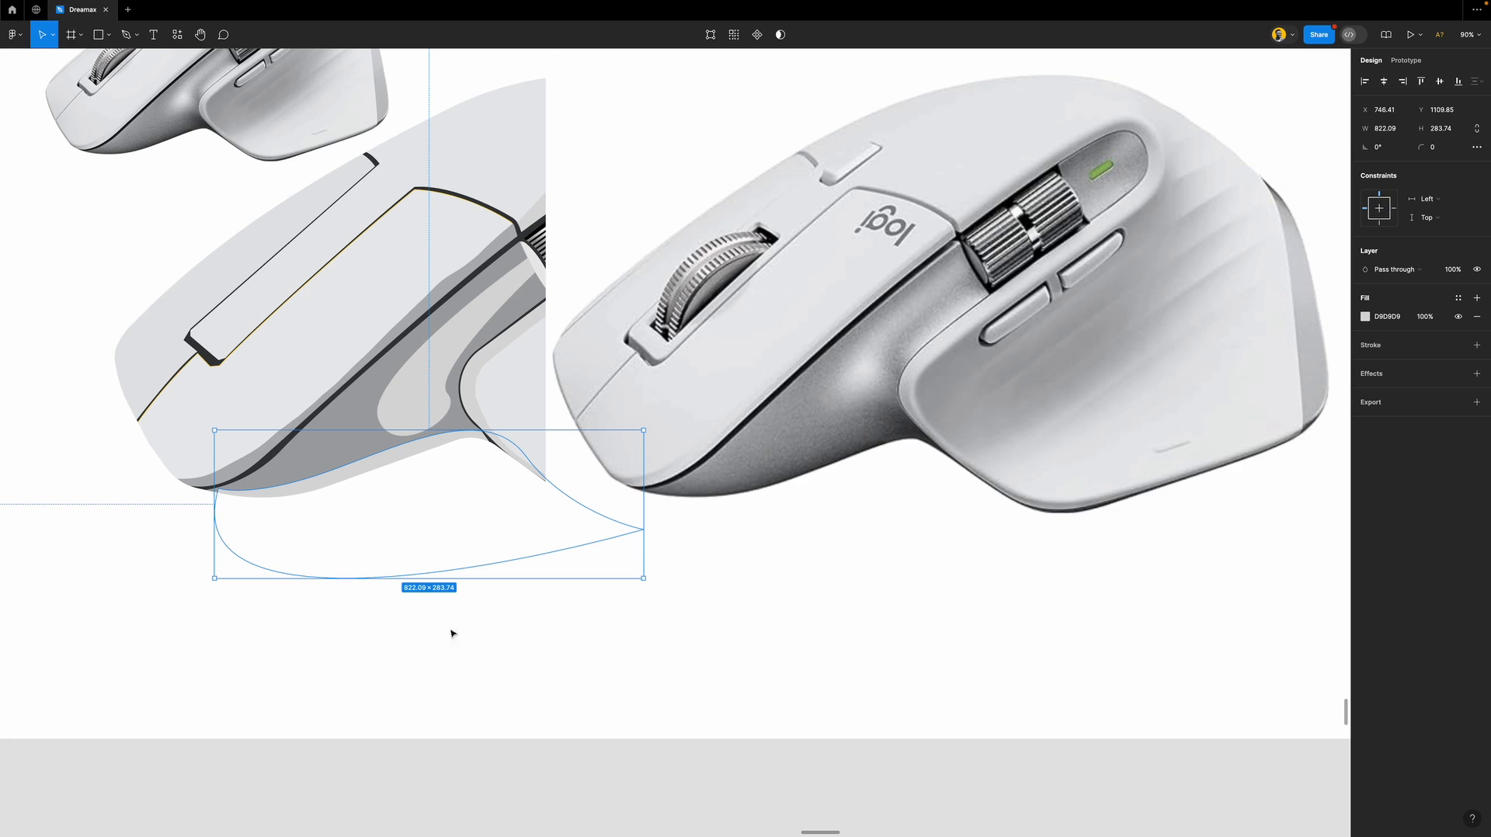
left_click(1365, 317)
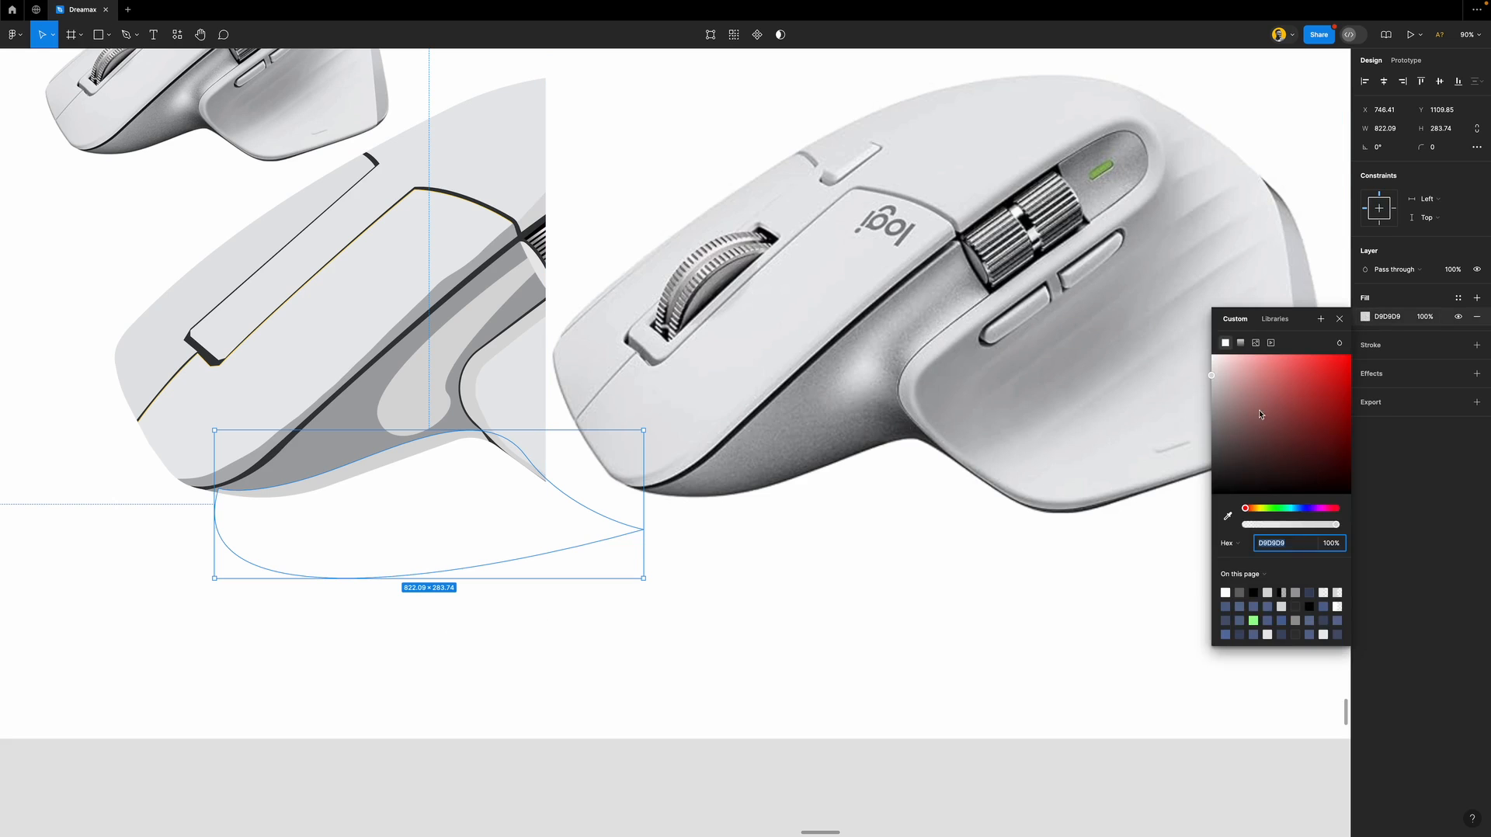
left_click_drag(1240, 457, 1138, 583)
left_click(1340, 319)
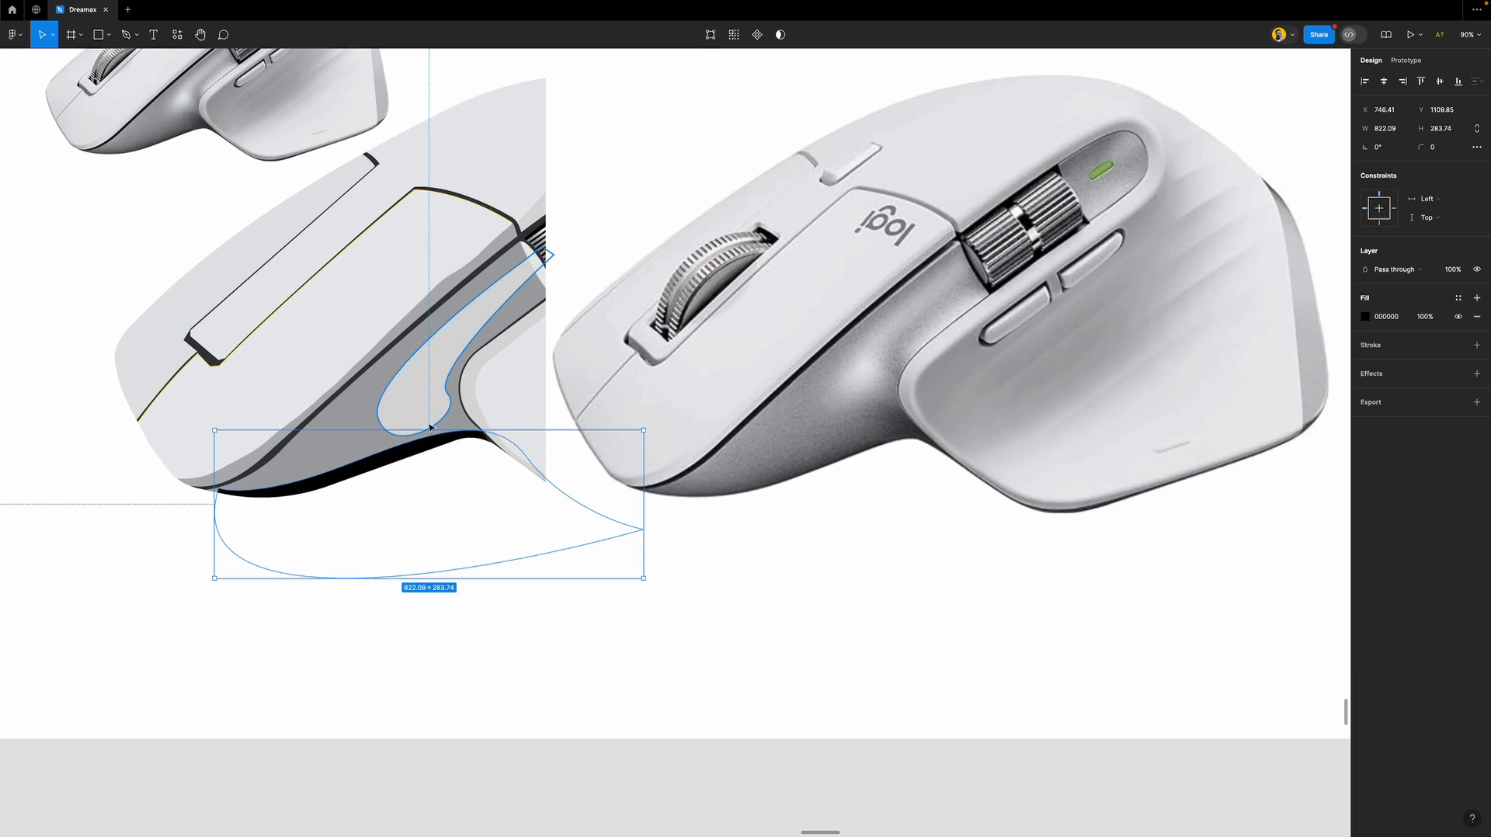
Extend the black shadow's front point to the mouse's lower front edge and reshape its upper curve, making it about 858 × 307.
double_click(306, 491)
scroll(217, 493, "up", 5)
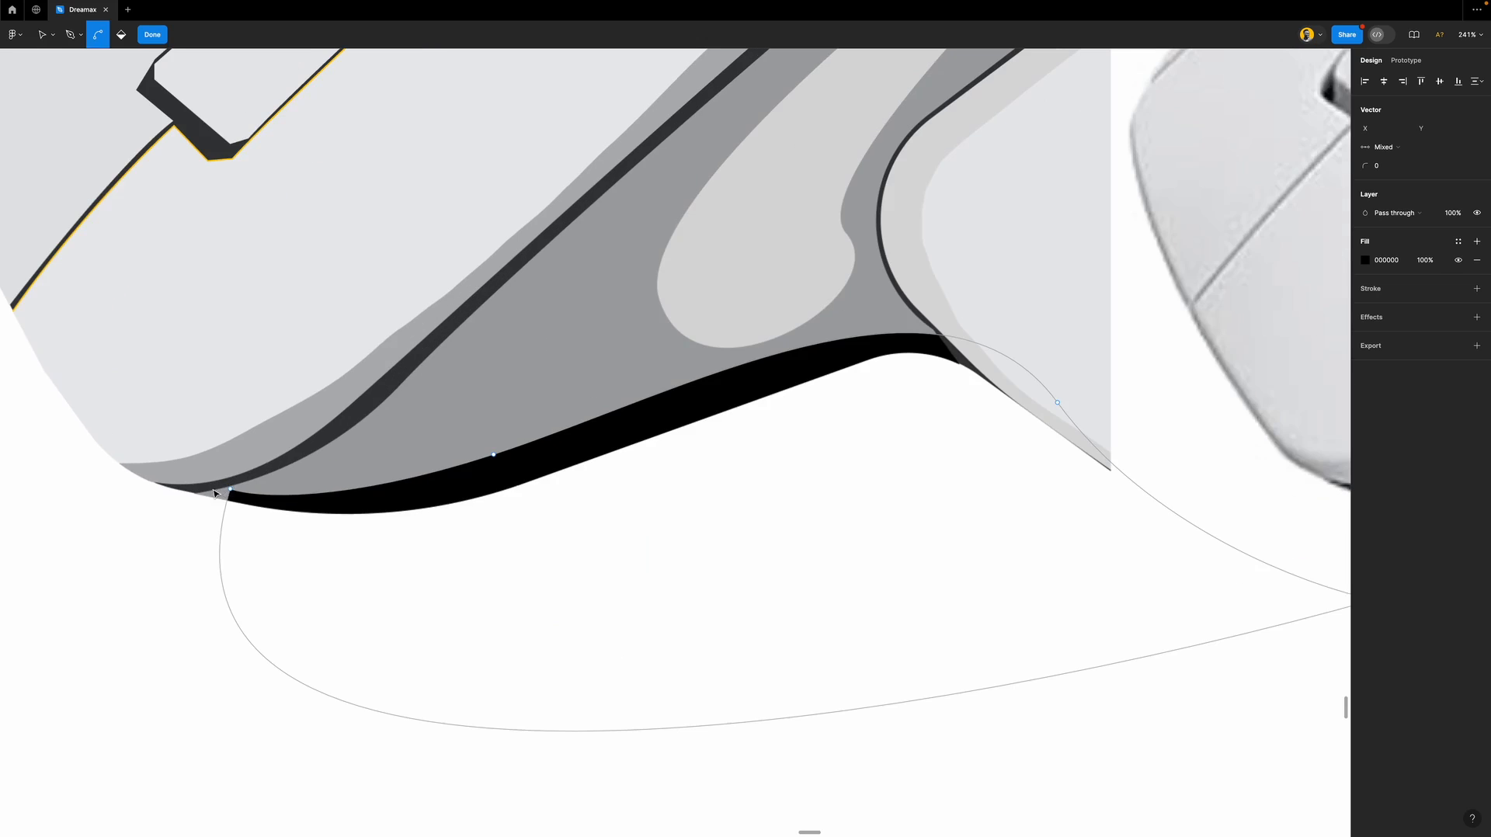
key("v")
left_click(230, 489)
left_click_drag(230, 489, 185, 504)
scroll(371, 510, "down", 5)
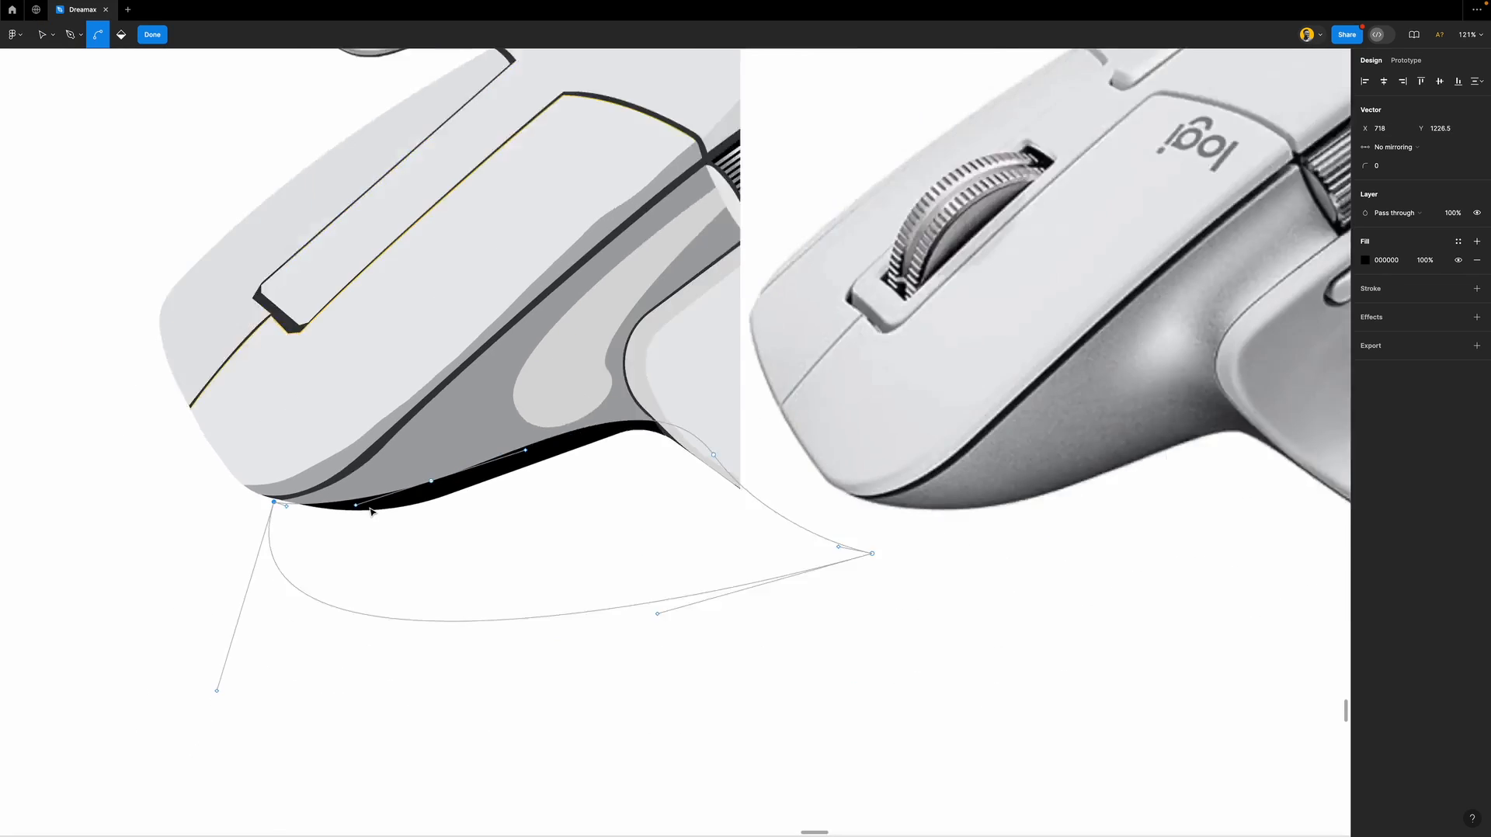
scroll(371, 510, "down", 4)
key("v")
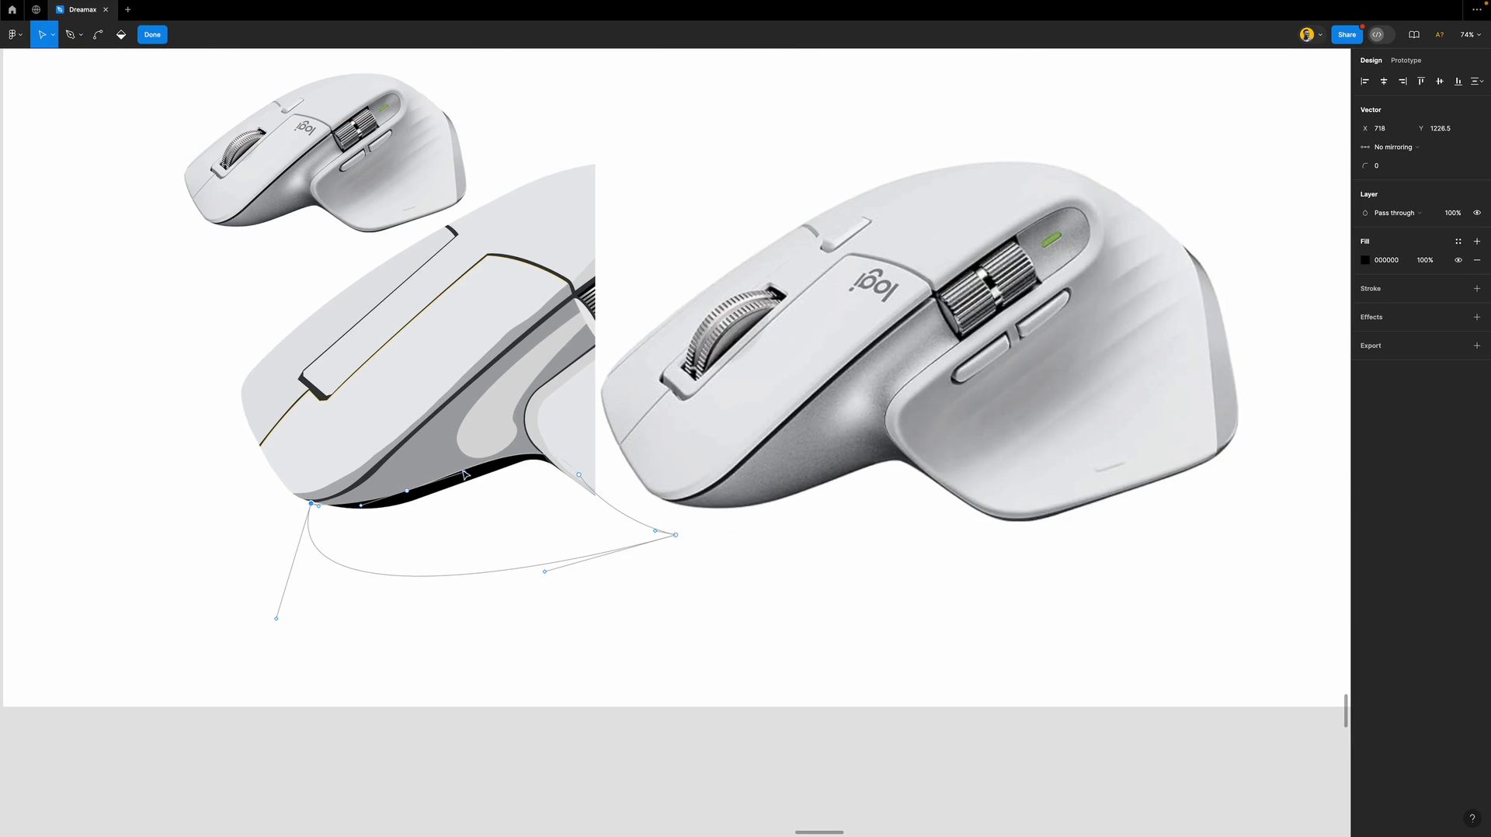
left_click_drag(465, 470, 543, 417)
key("Escape")
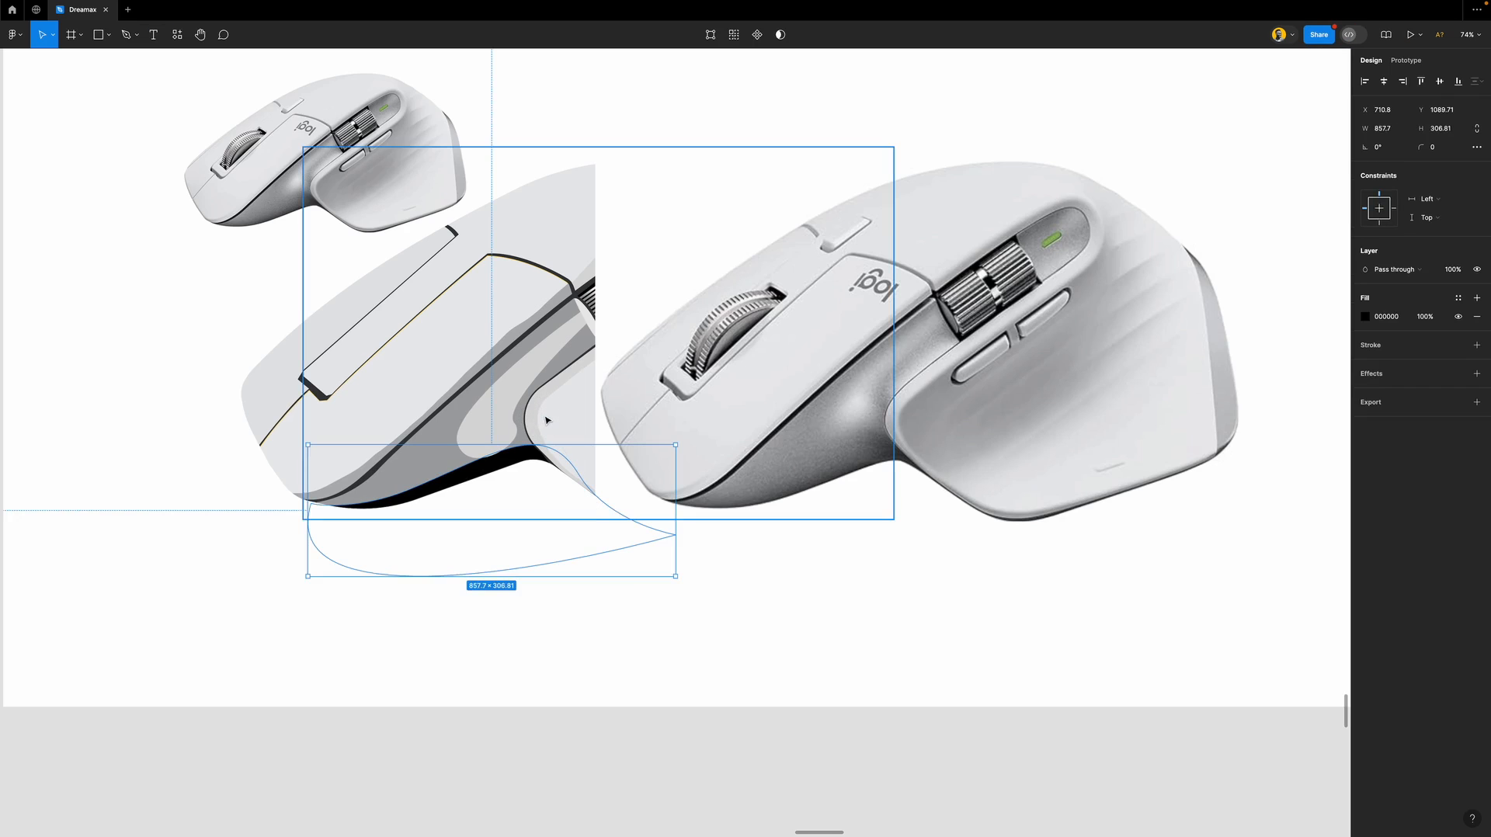
left_click(657, 723)
Sample a light tone from the reference photo for the side highlight shape, and lighten its fill to F5F5F5.
left_click(514, 423)
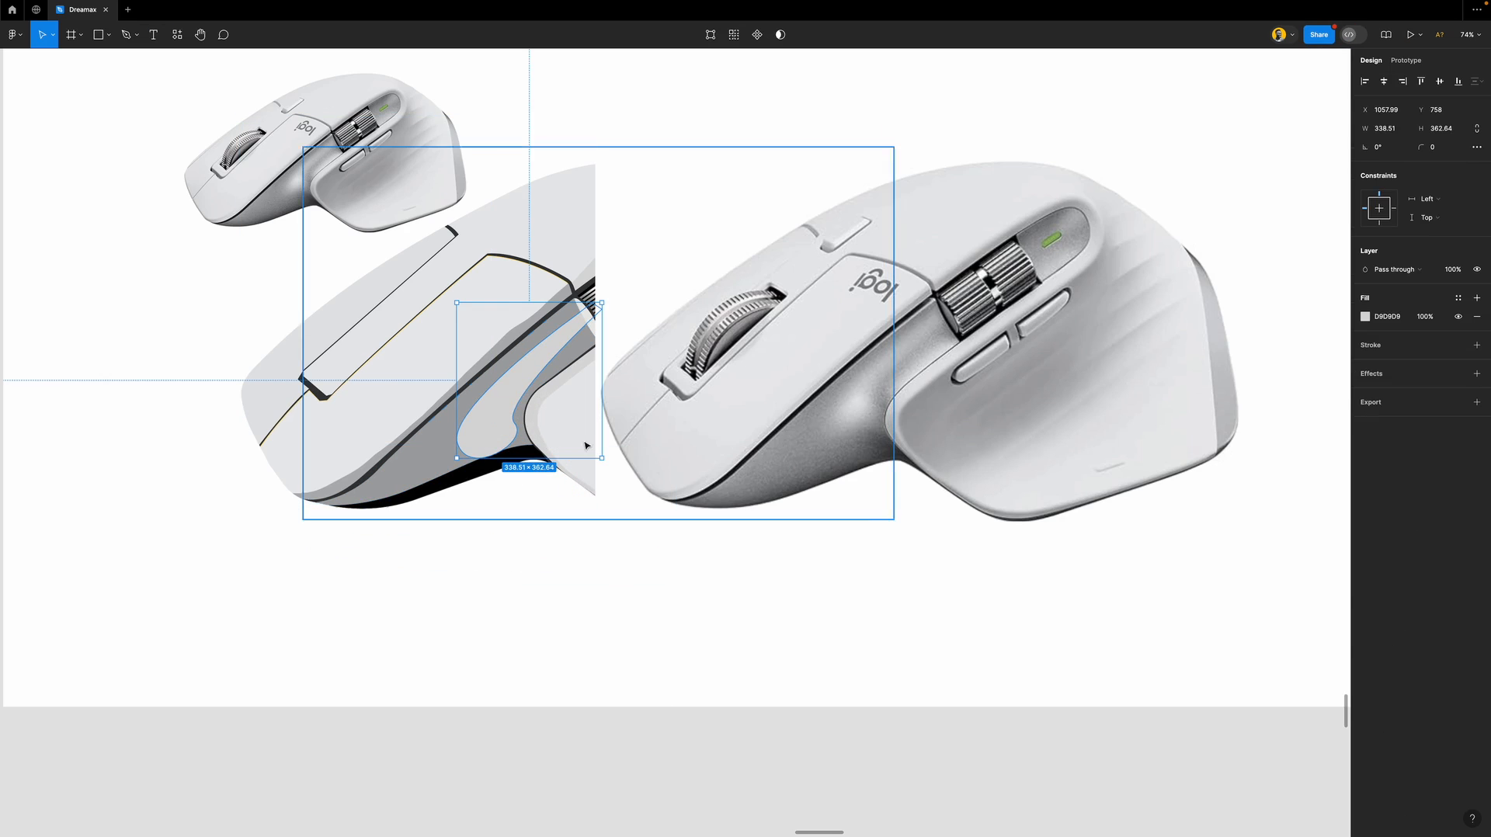
key("i")
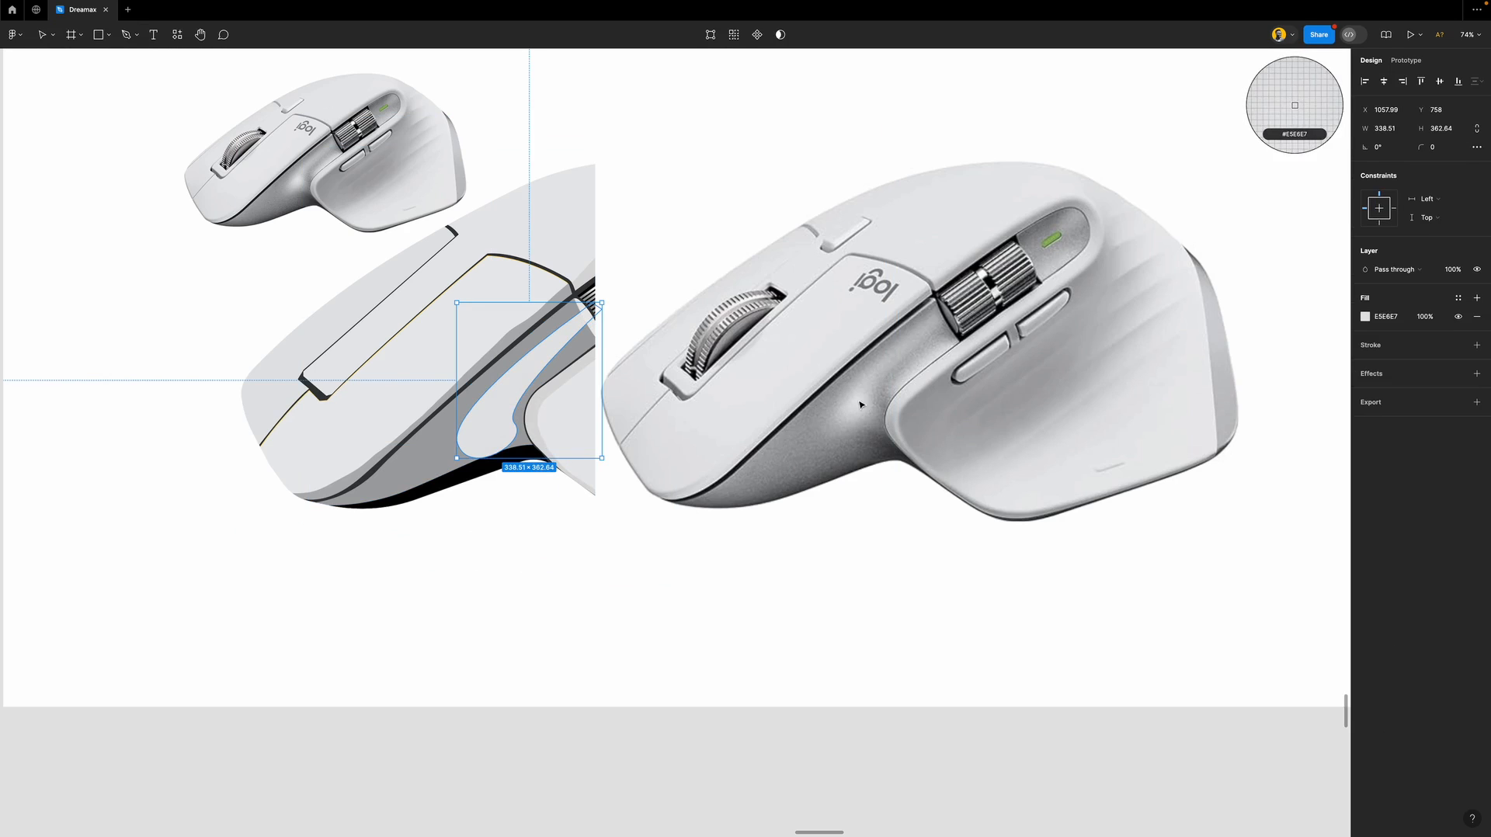
left_click(862, 398)
left_click(1365, 317)
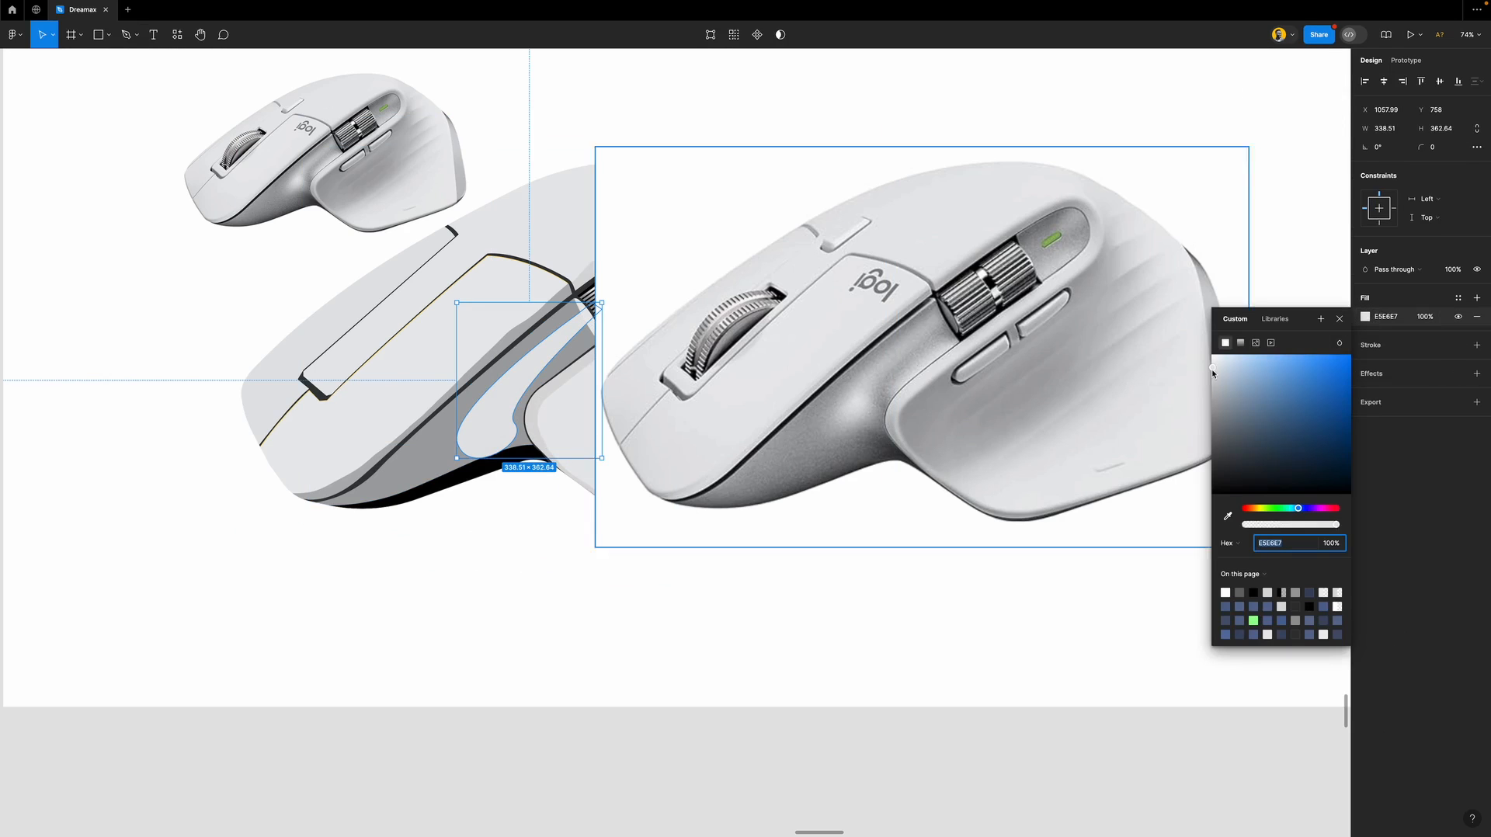
left_click_drag(1213, 370, 1212, 359)
left_click(1340, 319)
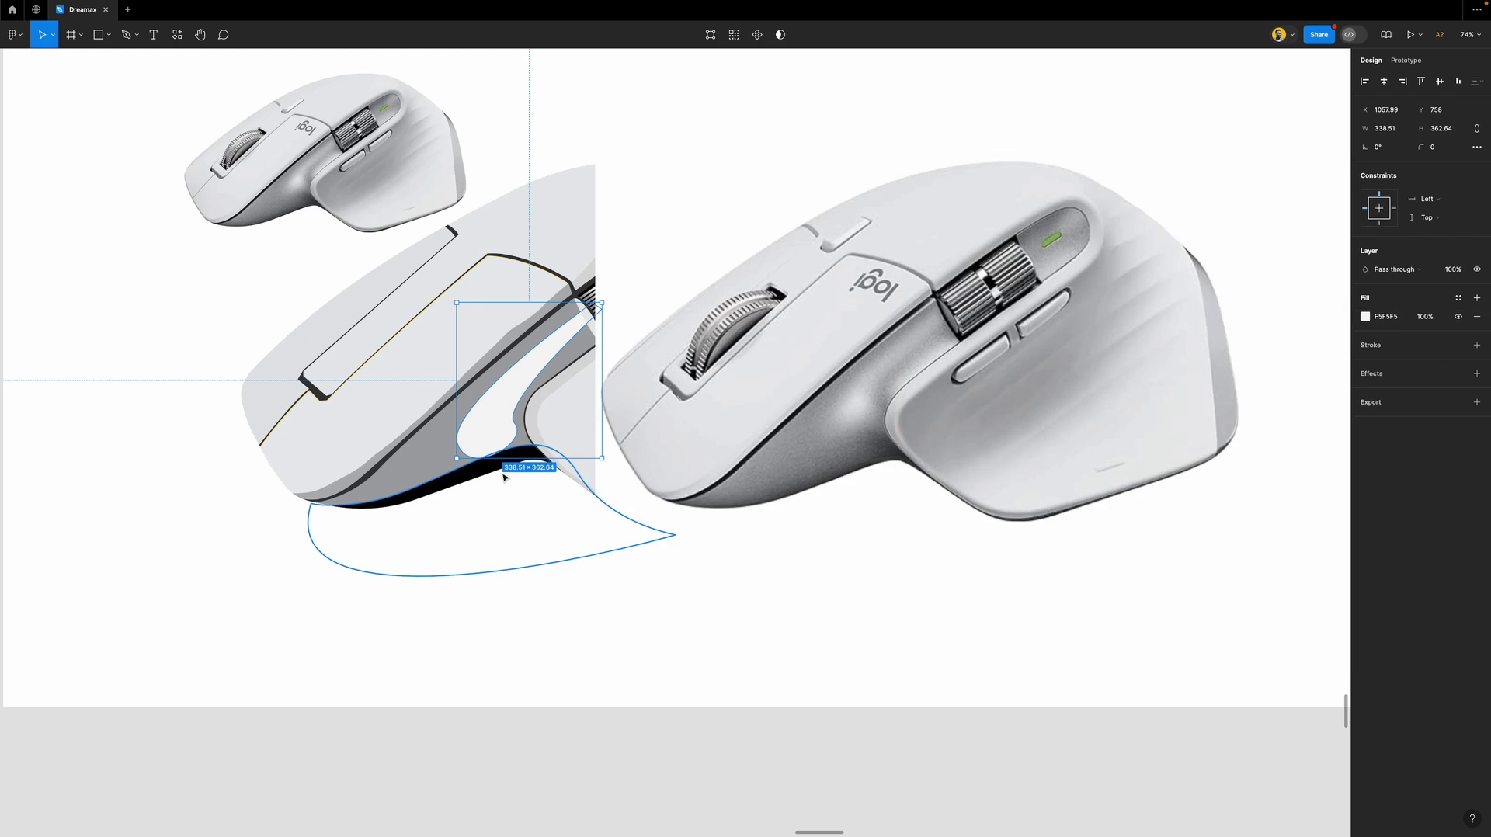
Draw a closed oval highlight shape about 271 × 203 along the thumb rest's upper front edge with the Pen tool.
scroll(588, 368, "up", 5)
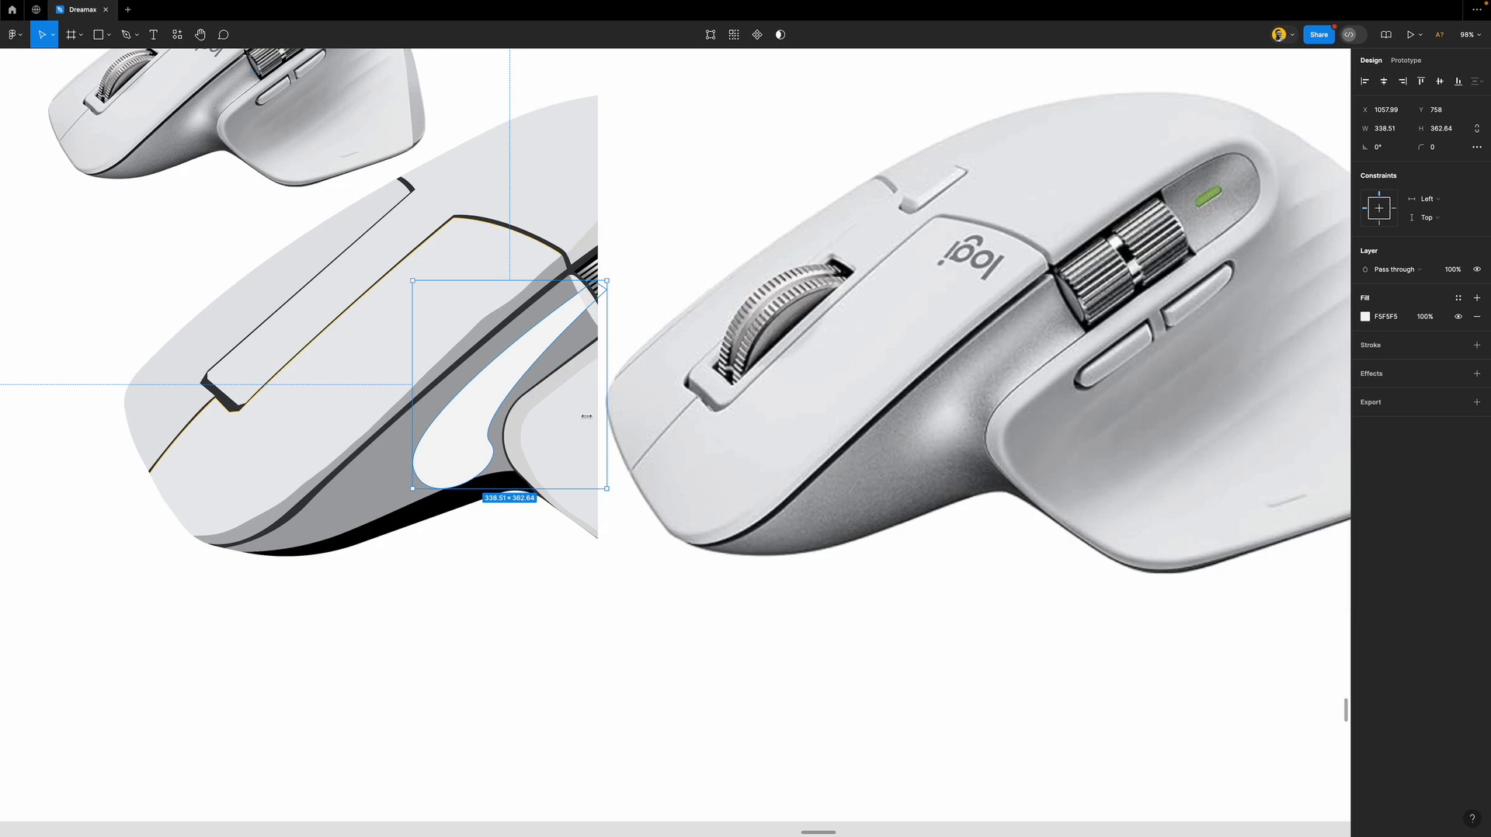
key("p")
left_click(593, 330)
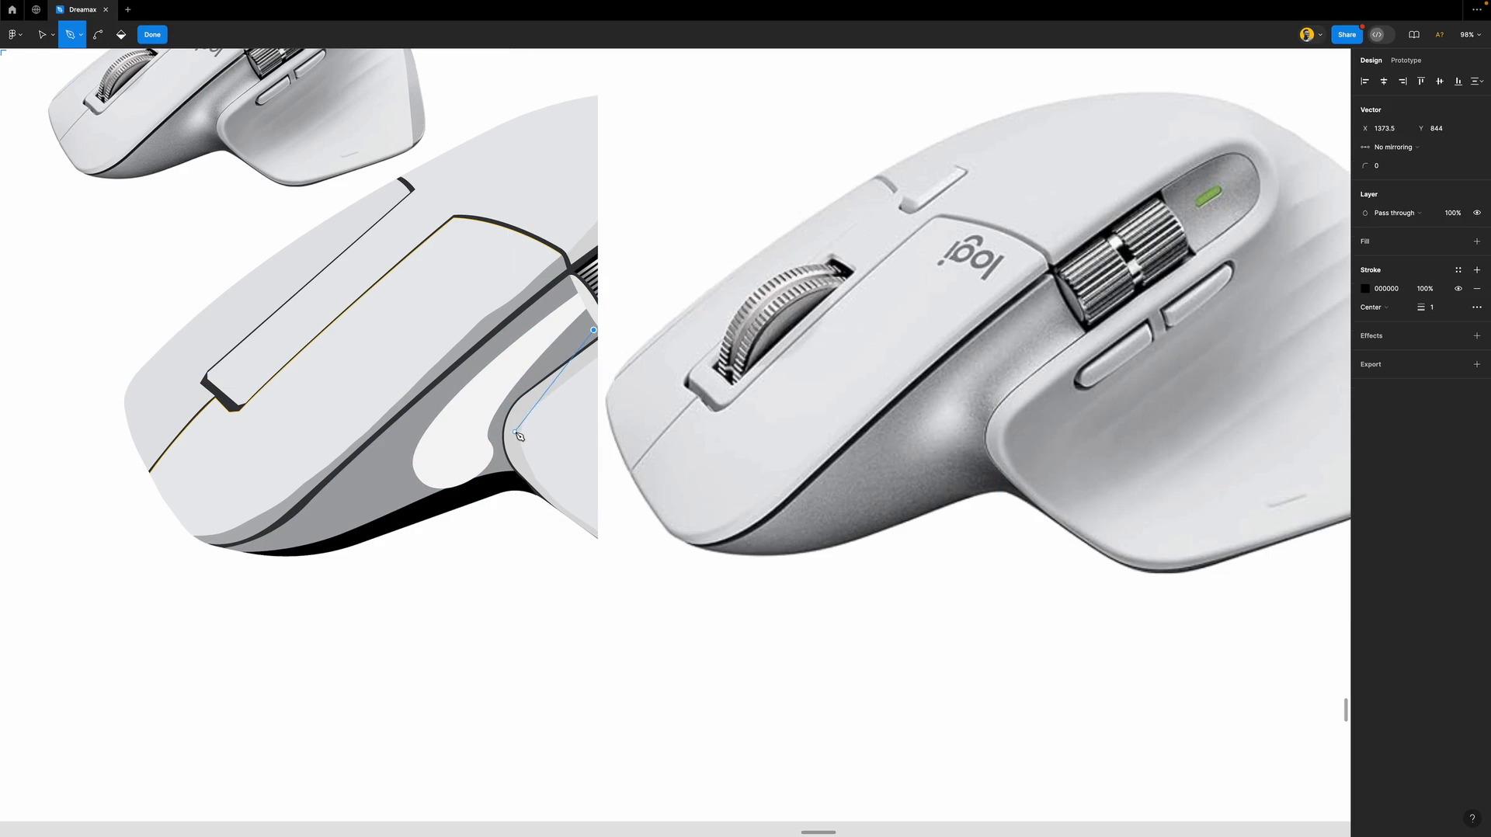
left_click_drag(515, 431, 577, 468)
left_click_drag(594, 330, 449, 392)
key("Escape")
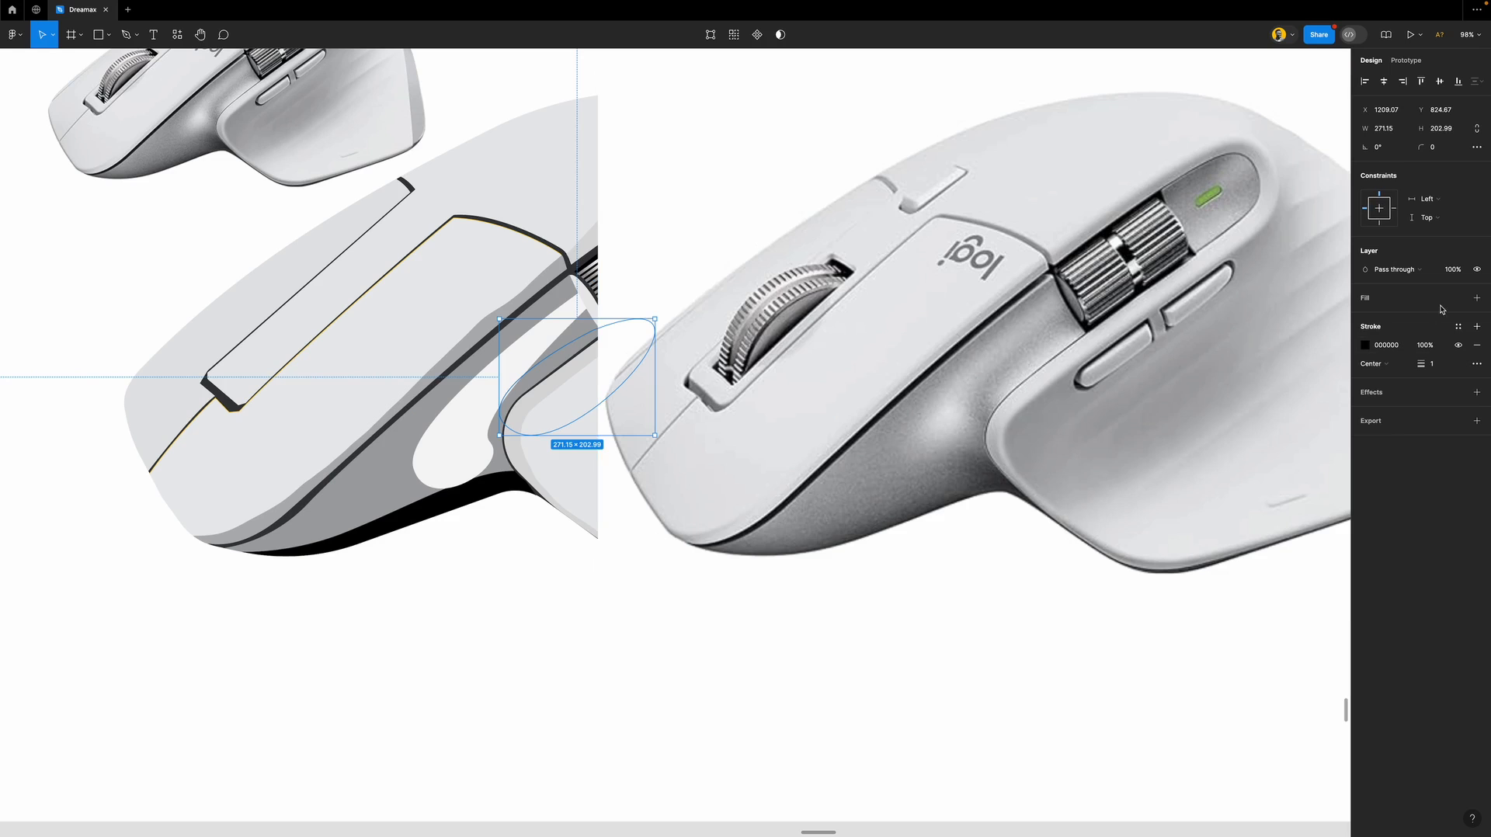
Remove the oval shape's stroke and give it the neighbouring highlight's F5F5F5 fill.
left_click(1477, 298)
left_click(1480, 364)
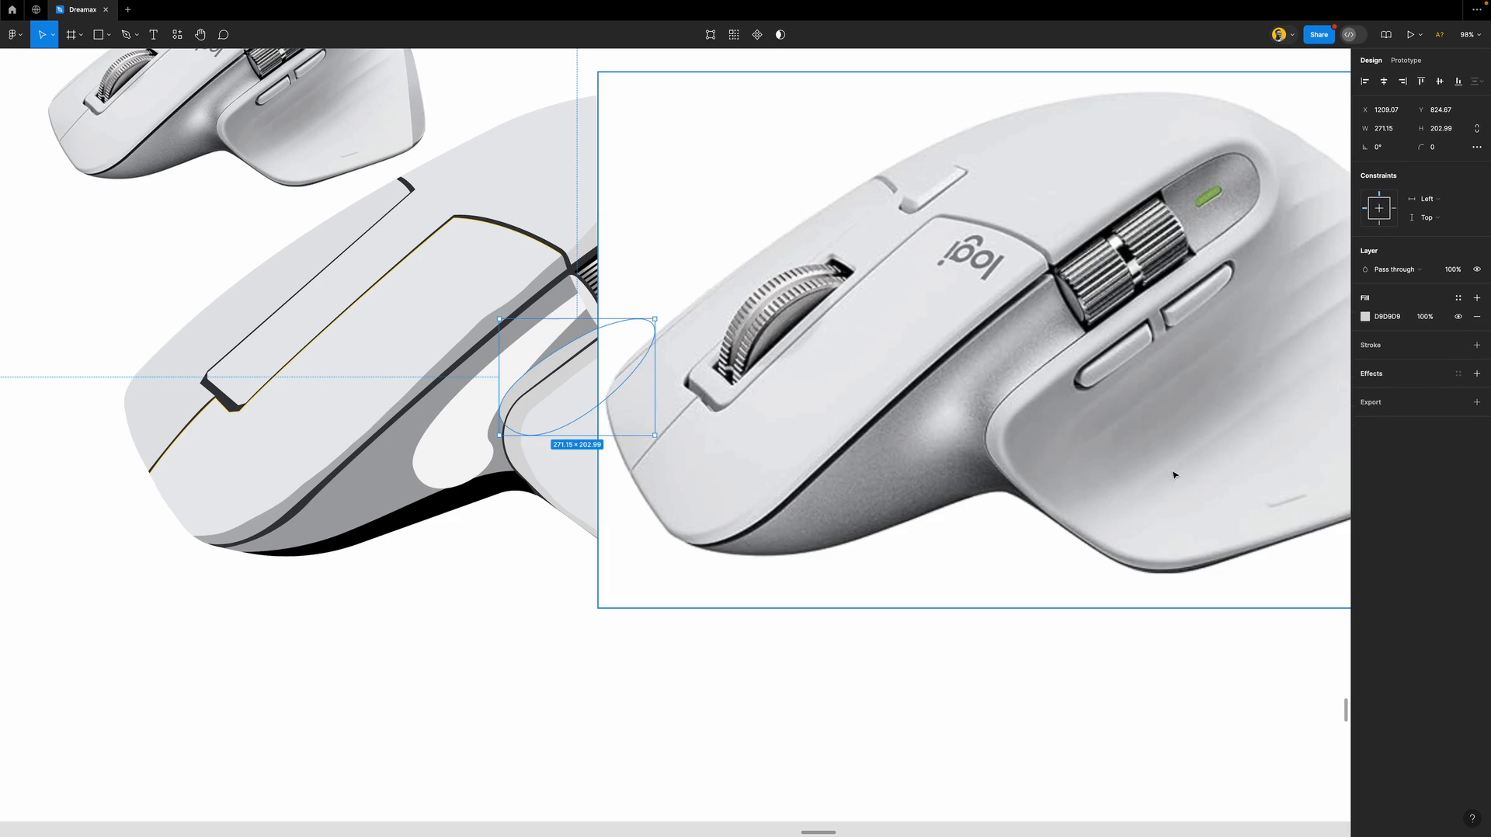
key("i")
left_click(476, 433)
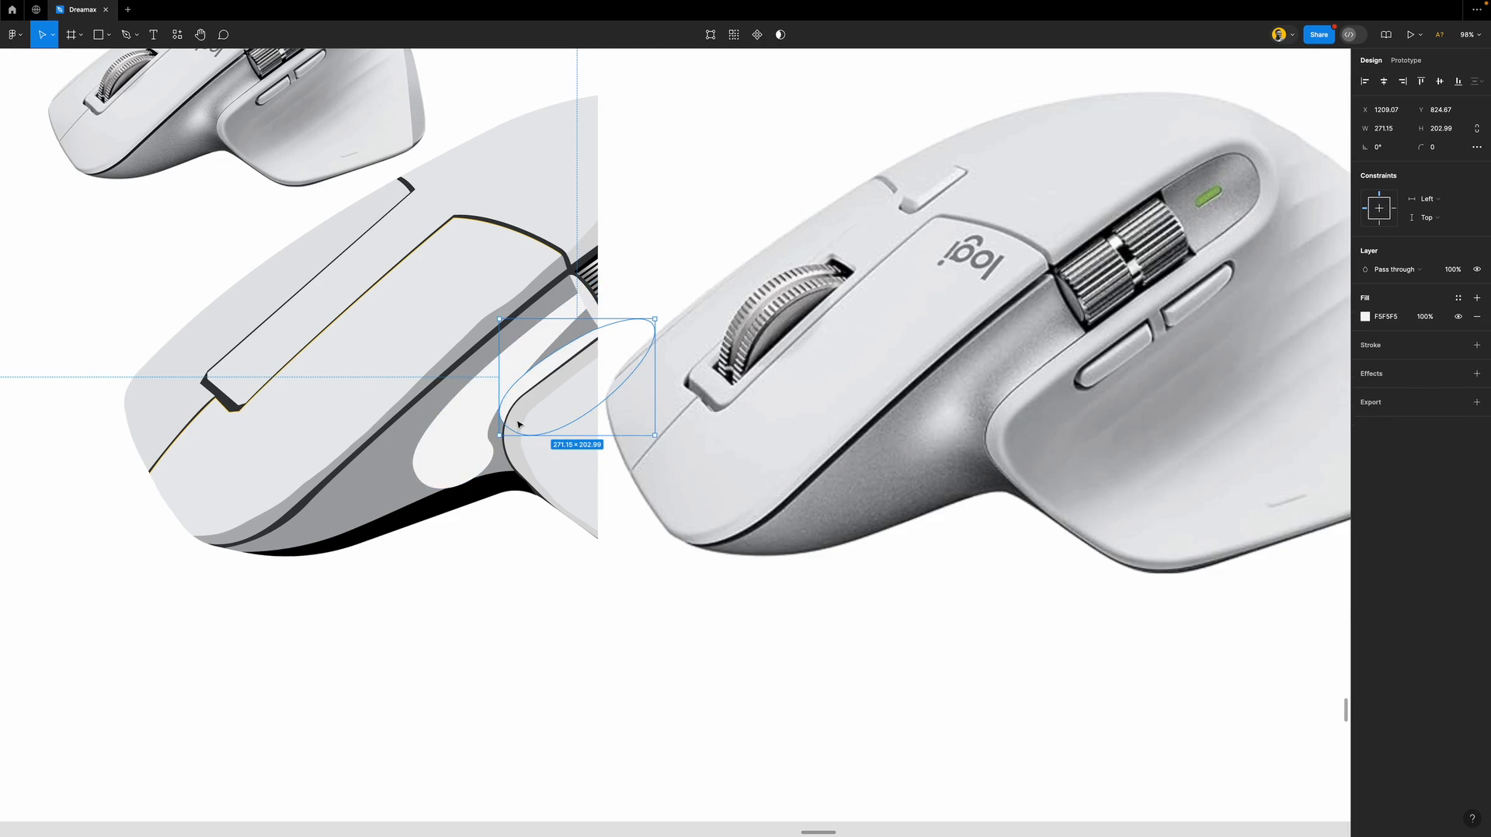
Add a Layer blur effect to both side highlight shapes and the black lower-edge shadow shape together.
scroll(467, 437, "down", 5)
left_click(497, 455, "shift")
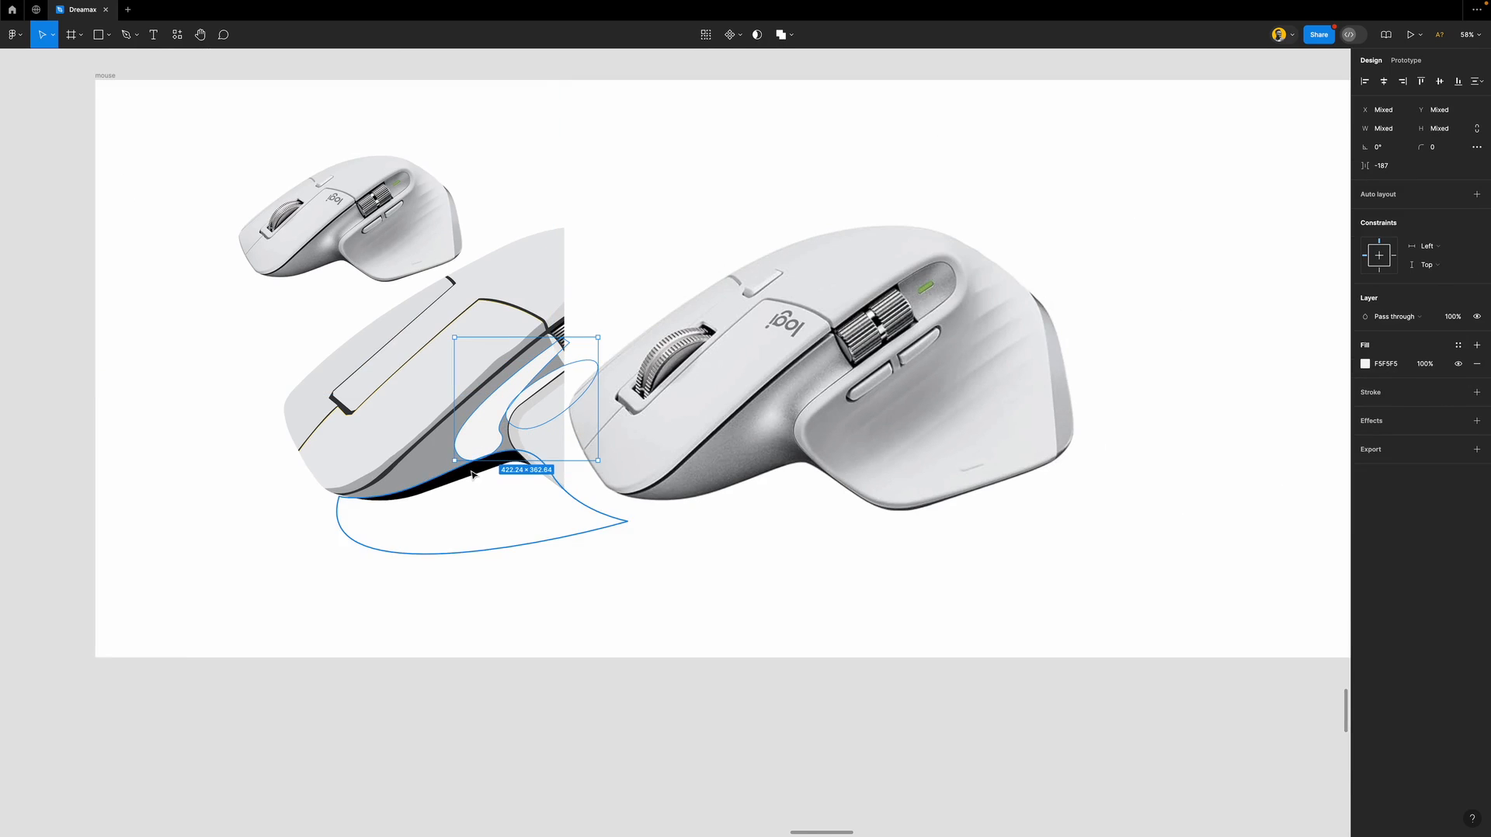
left_click(479, 475, "shift")
scroll(479, 475, "up", 3)
scroll(613, 462, "up", 2)
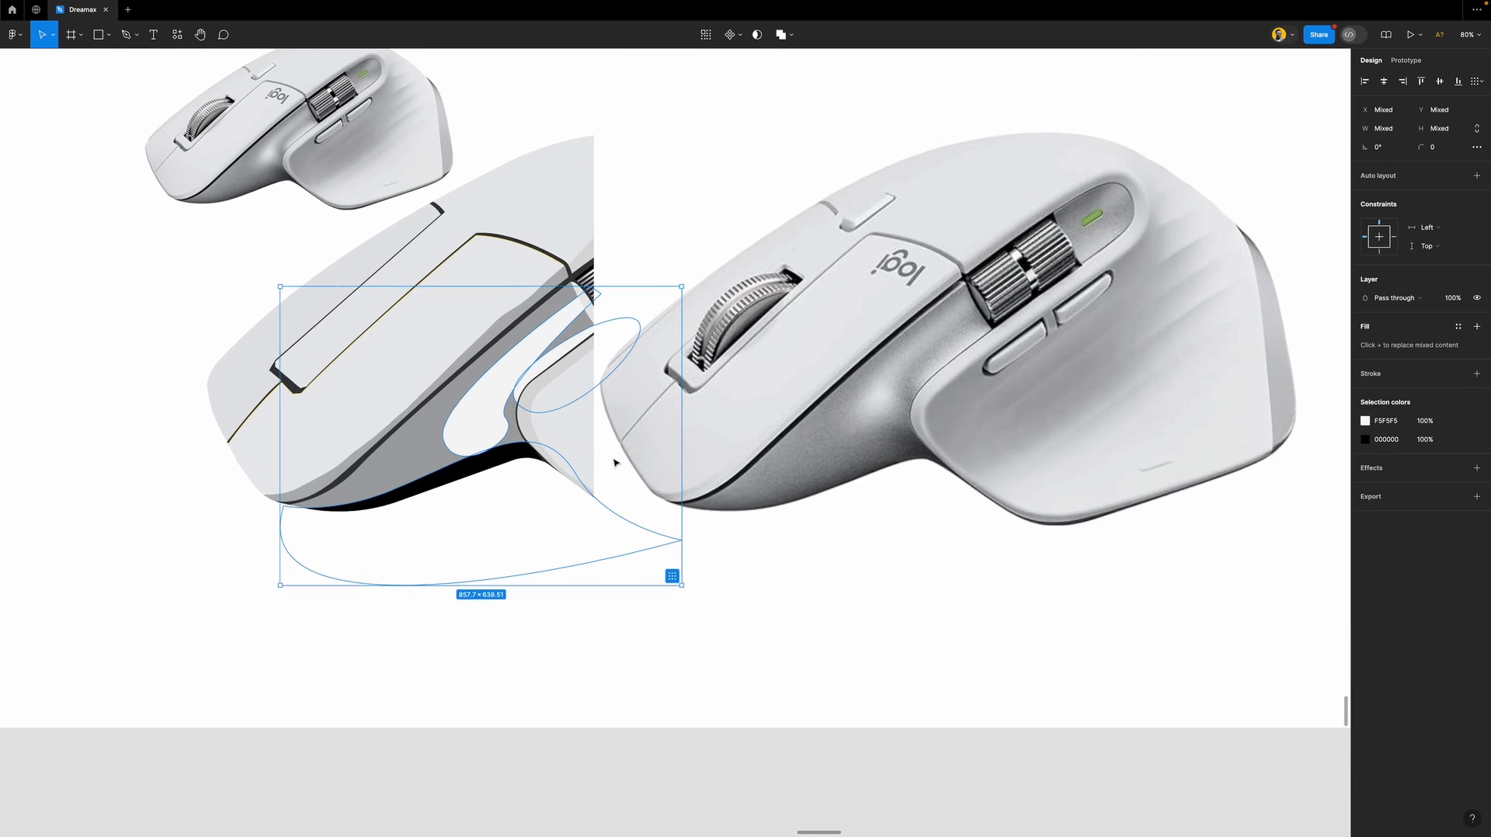
left_click(1400, 471)
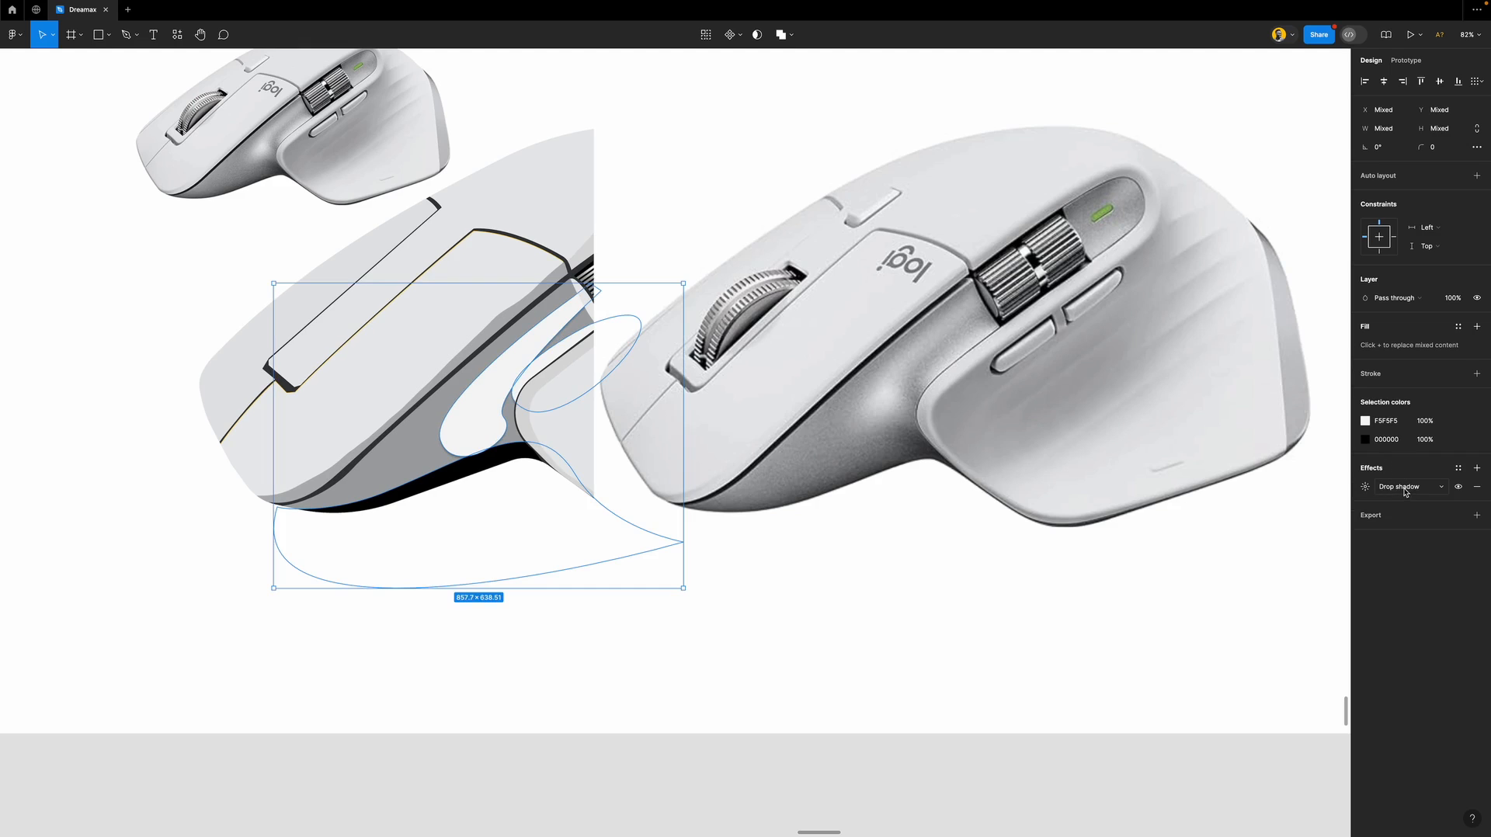
left_click(1408, 490)
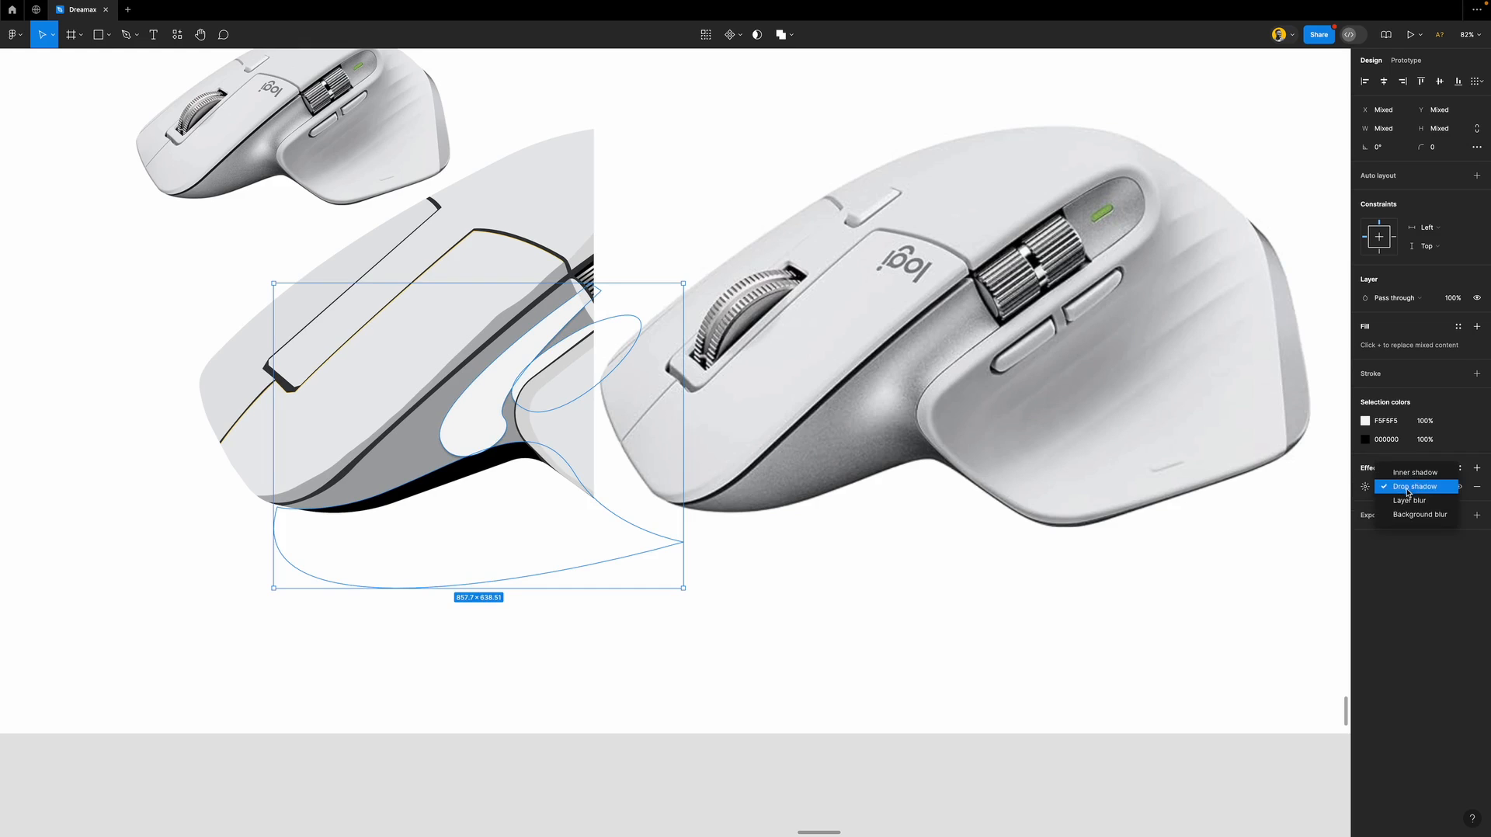
left_click(1412, 502)
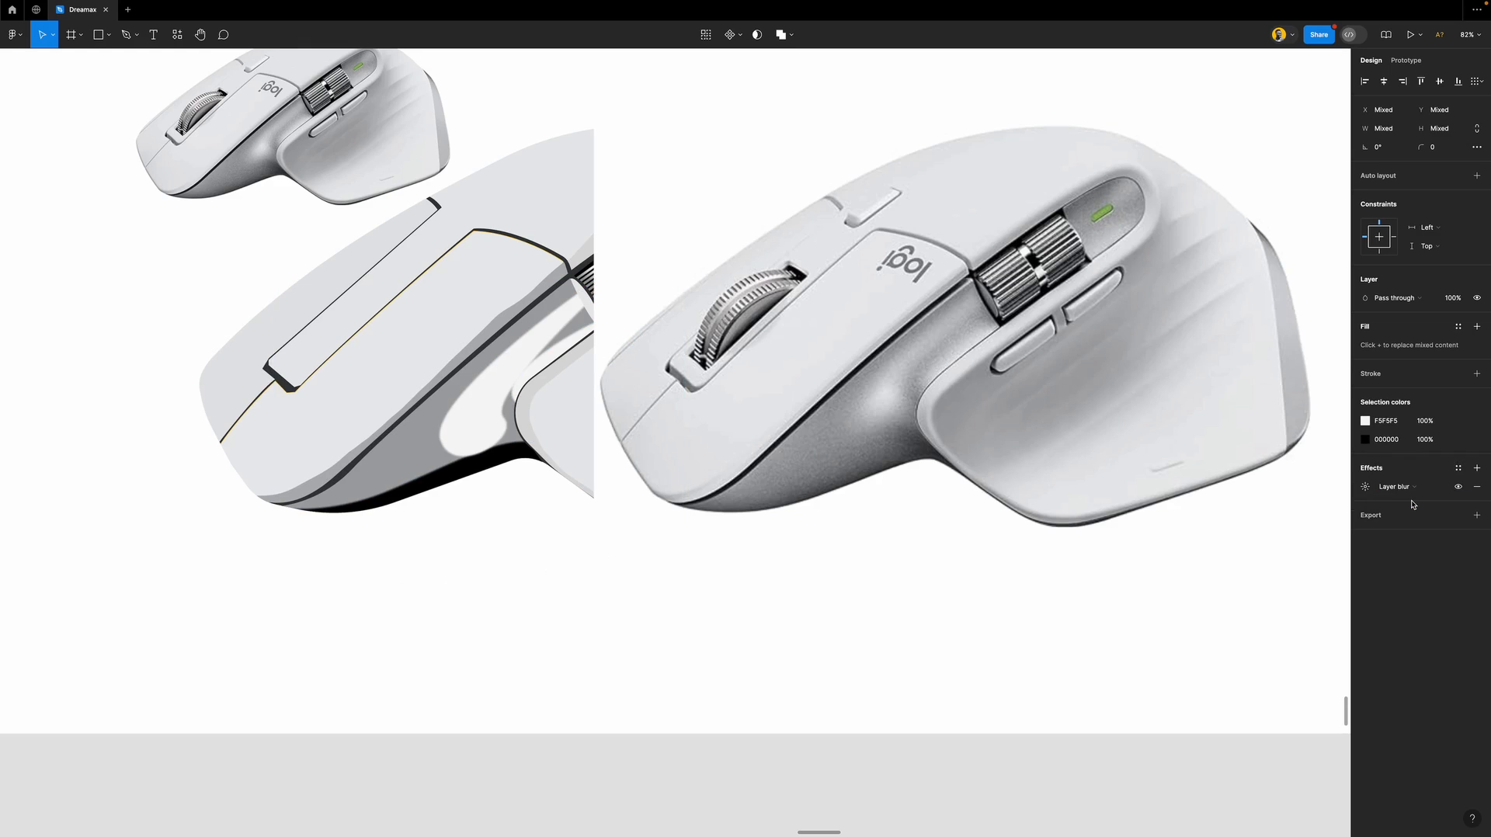
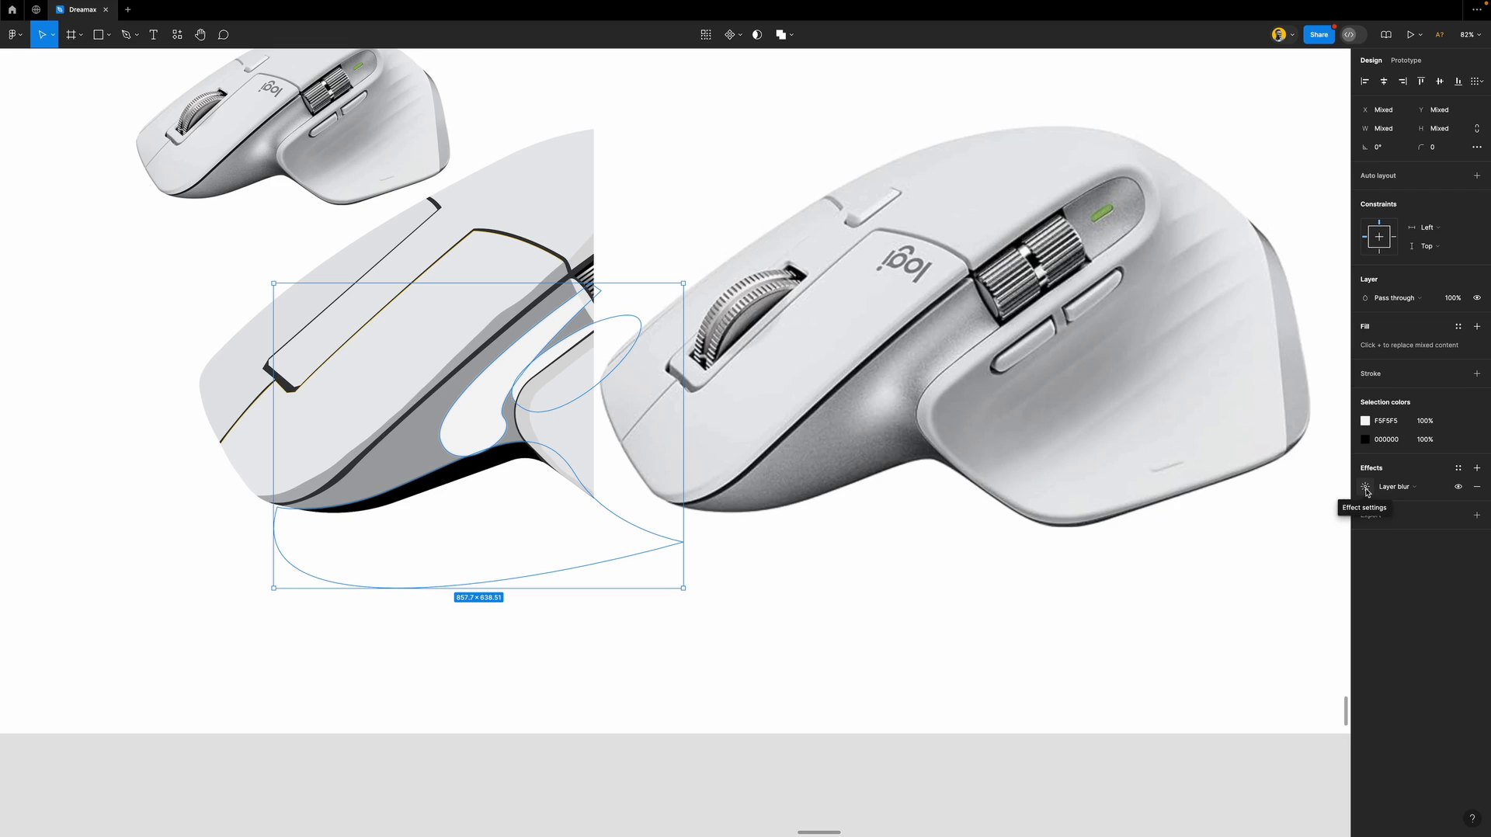
Set the layer blur of the two highlights and the black shadow to 114.
left_click(1365, 487)
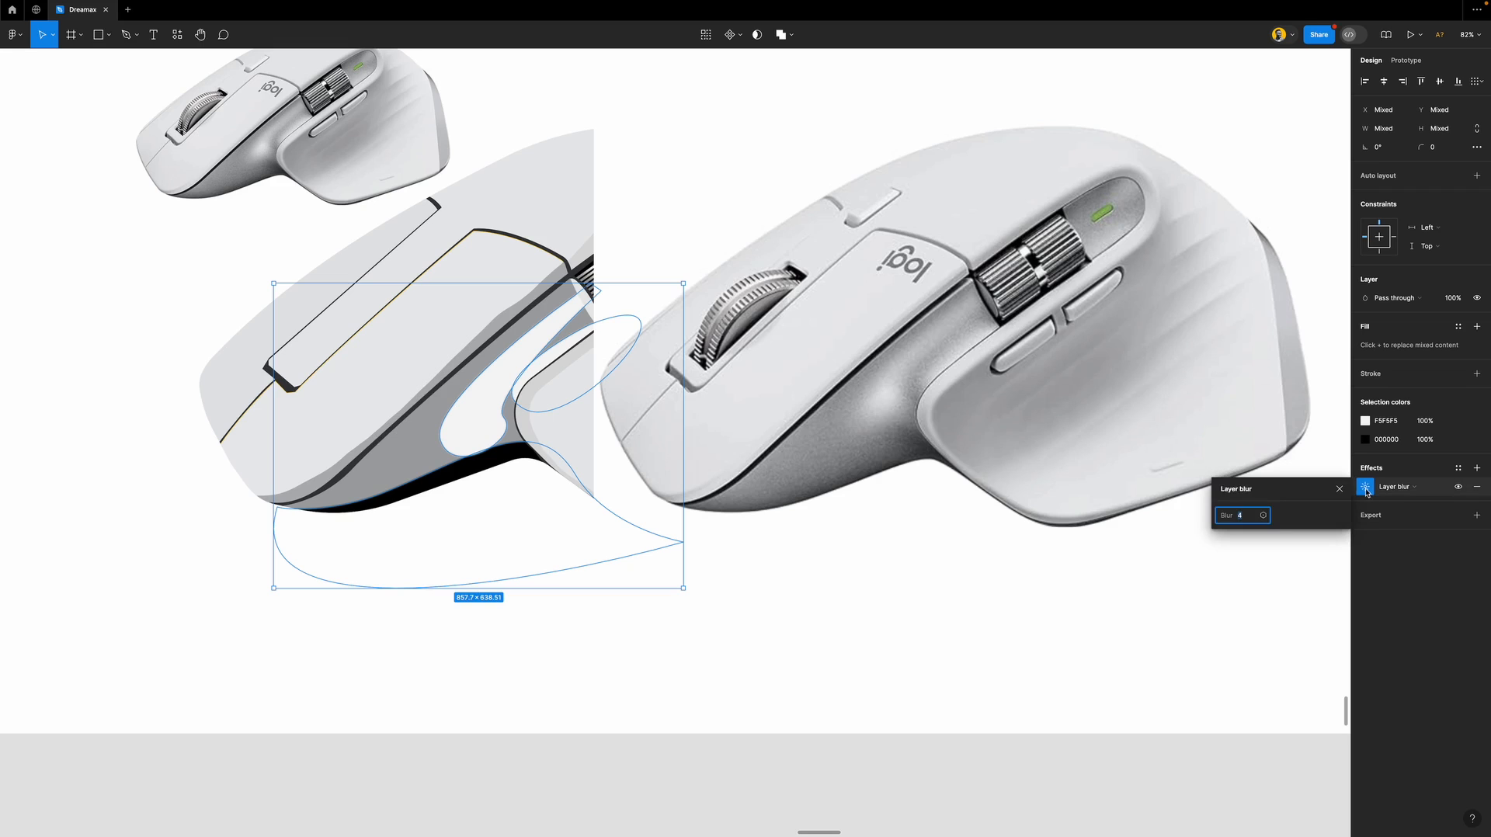
left_click_drag(1231, 517, 1289, 517)
key("shift+Up")
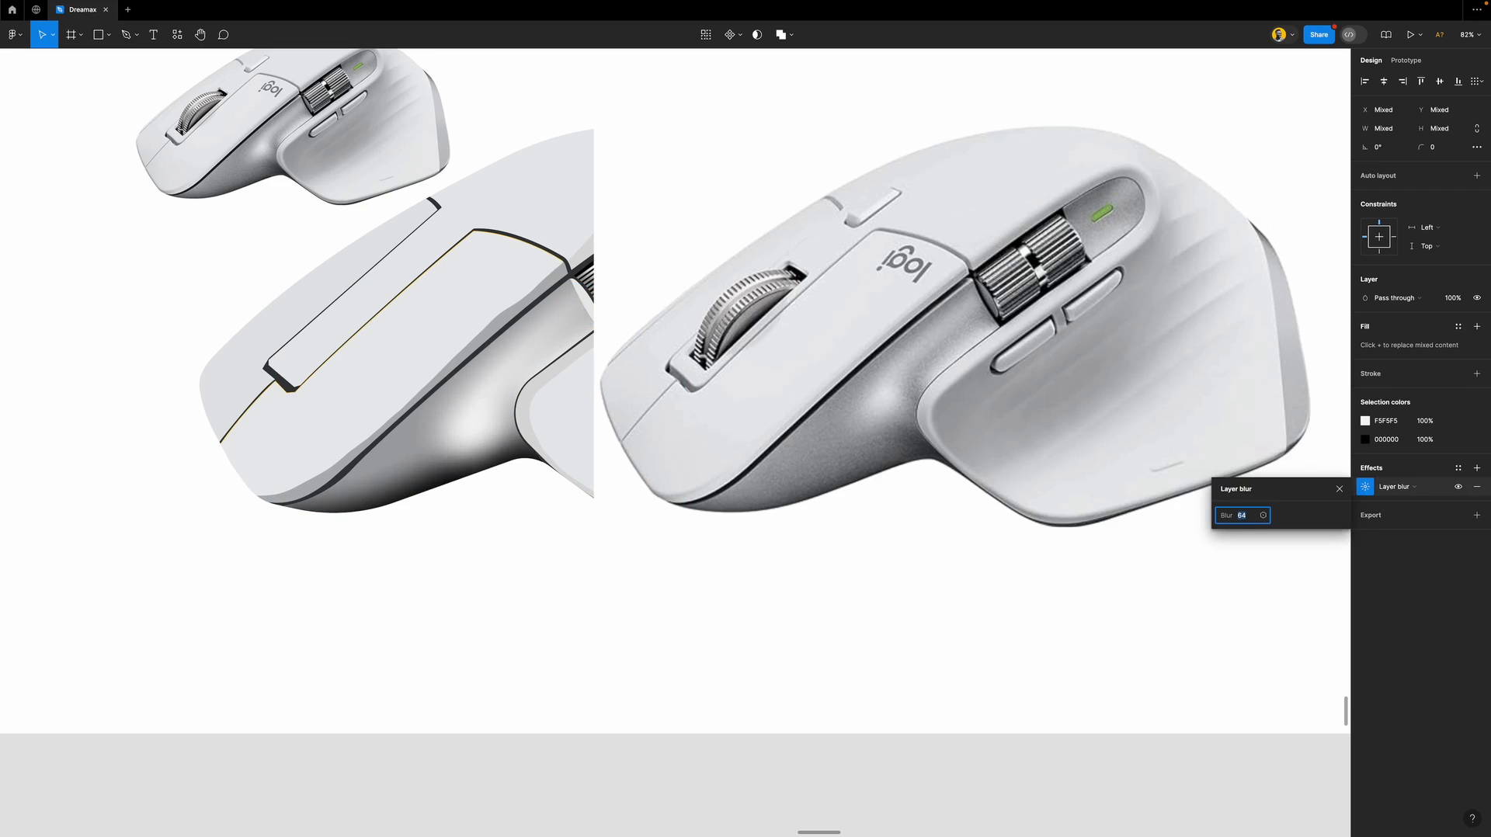
key("shift+Up")
key("shift+Up")
key("shift+Up")
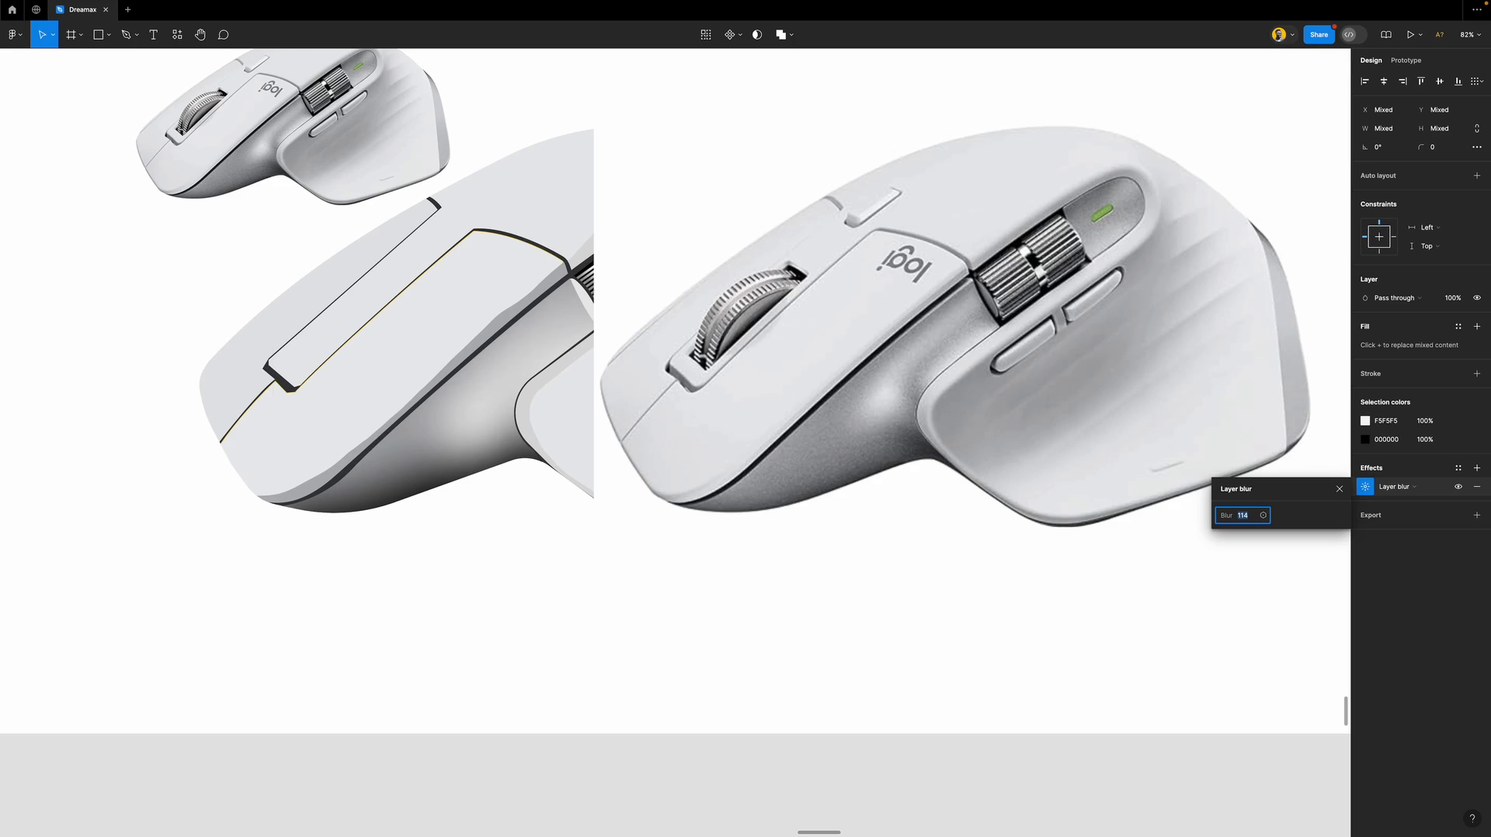
left_click(704, 777)
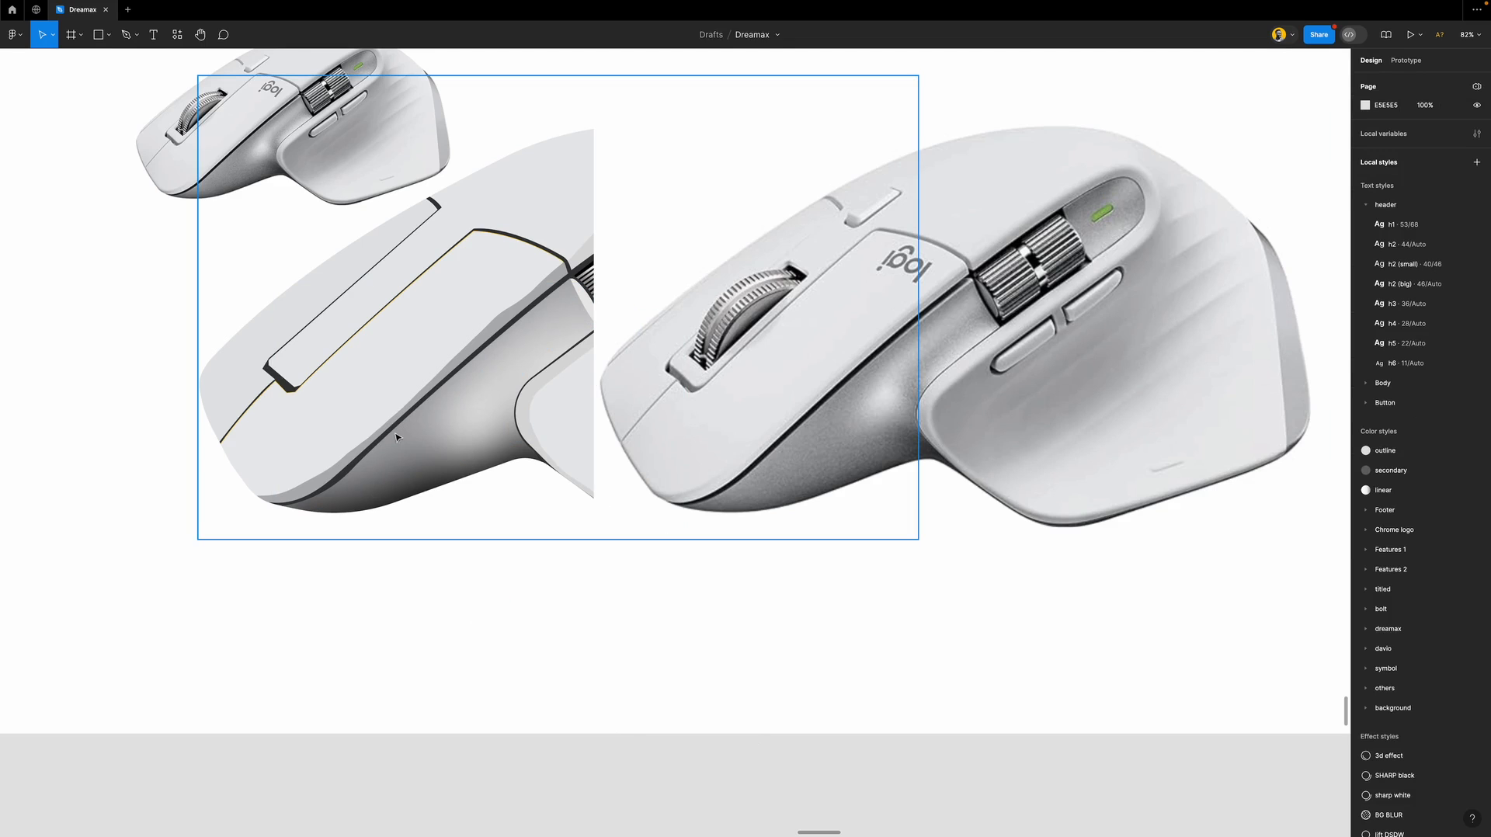
Remove the yellow FFC700 stroke from the EAEBED front button panel.
left_click(367, 374)
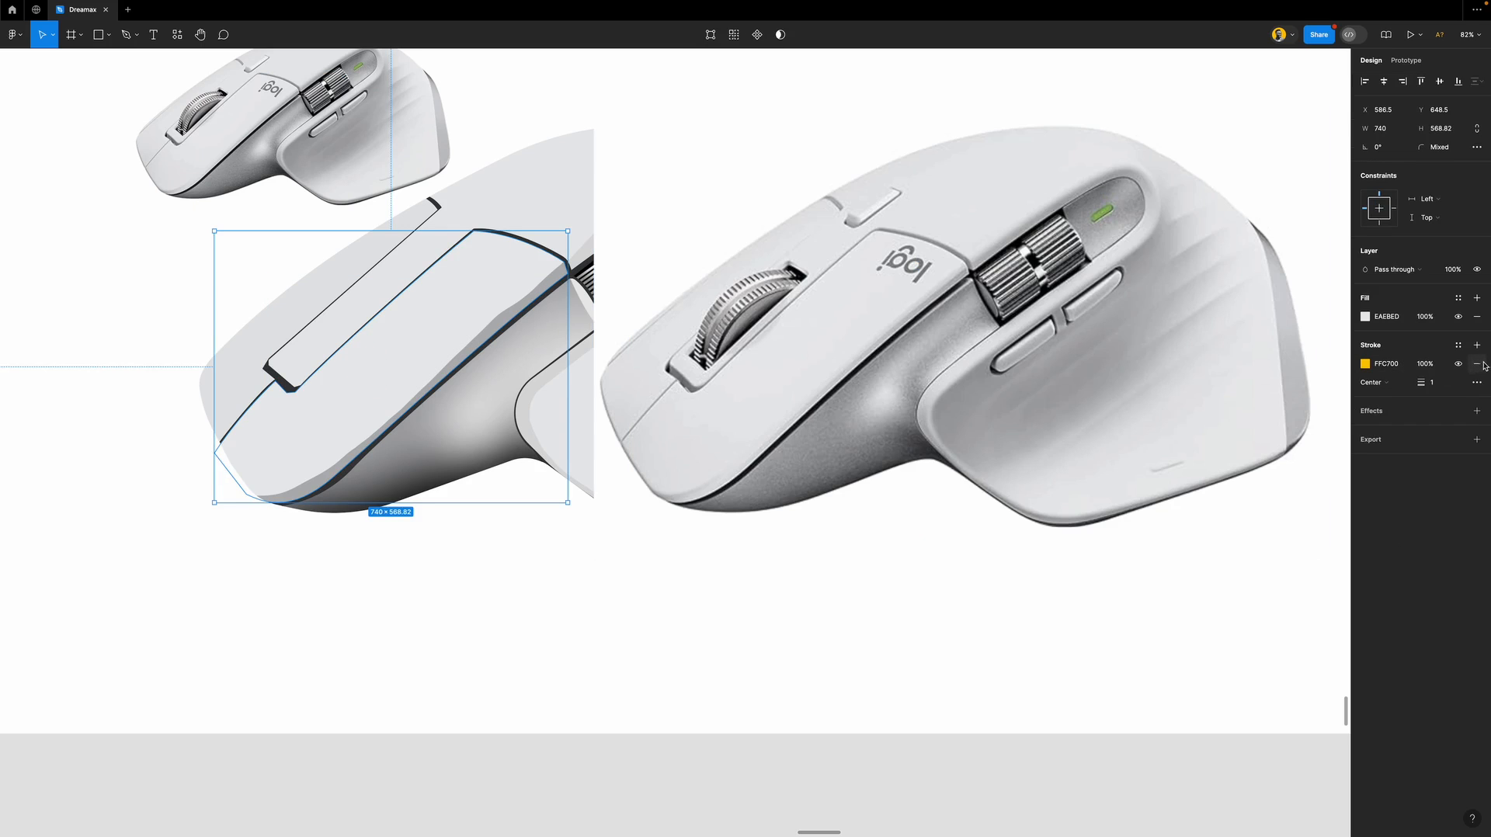
left_click(432, 774)
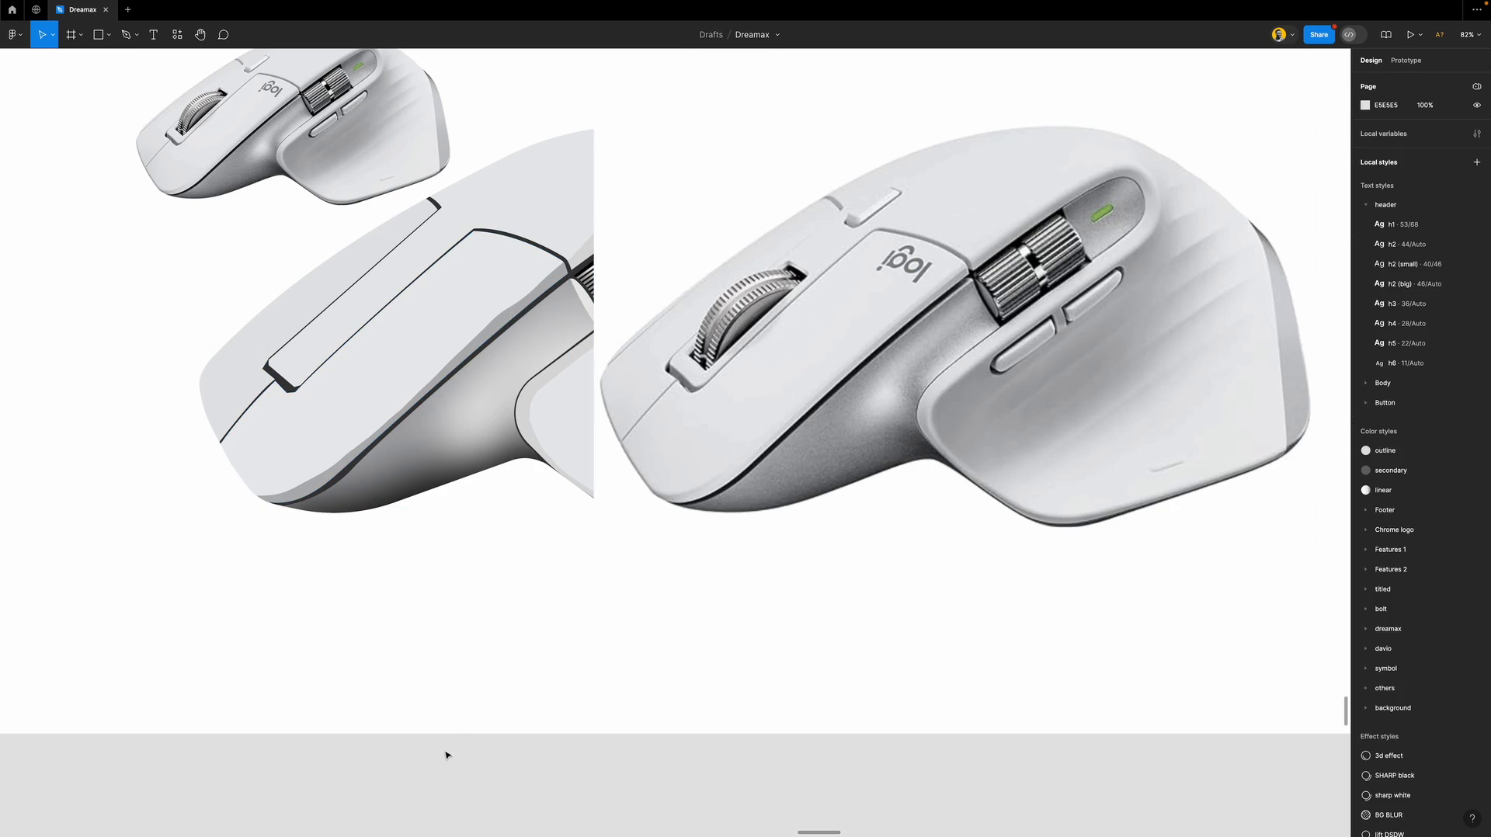
Move the large reference photo clear of the illustration to X 1940, Y 394.
scroll(477, 442, "down", 5, "ctrl")
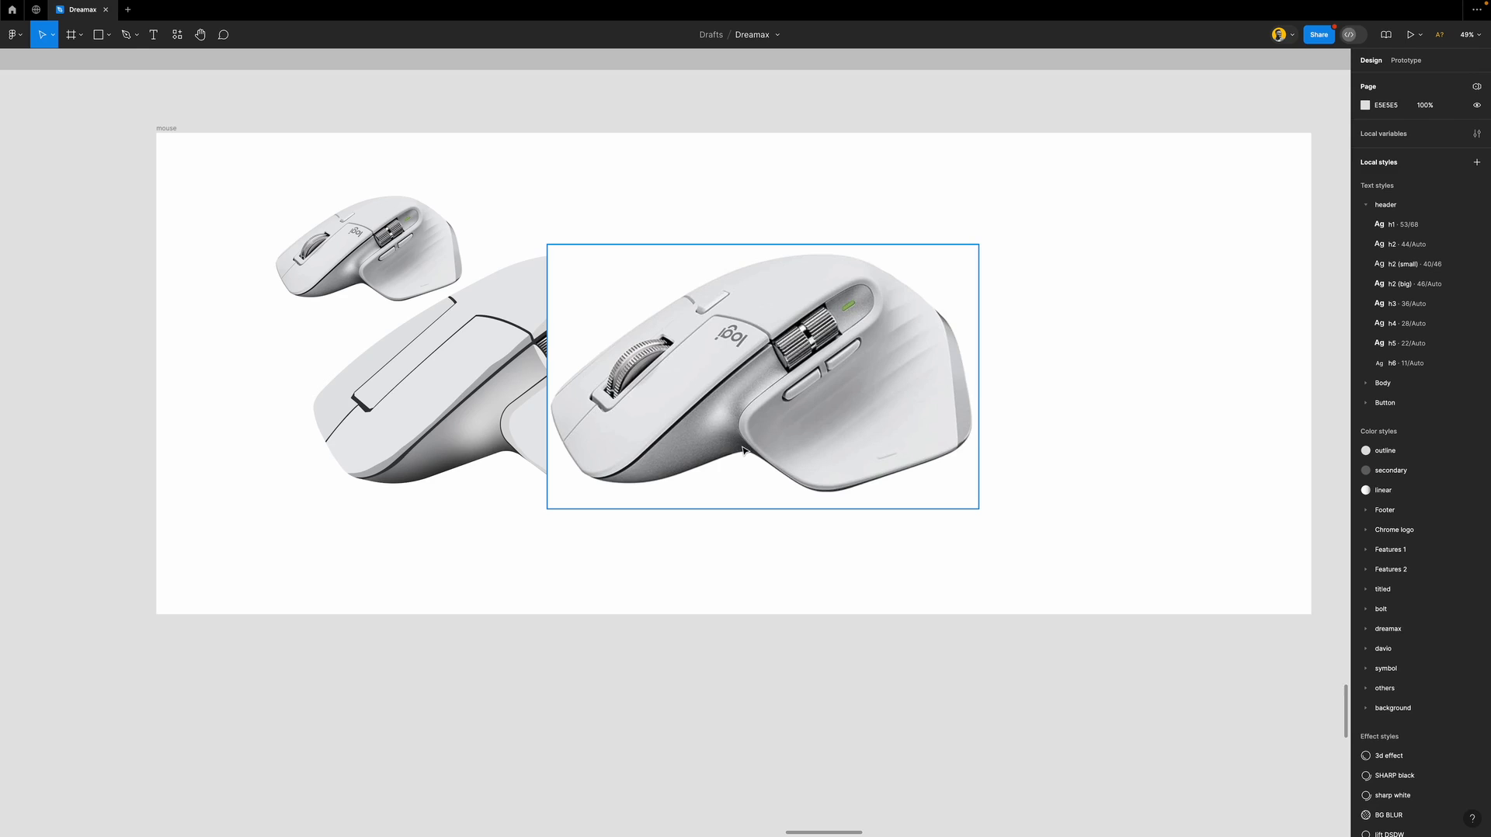
scroll(399, 405, "up", 4, "ctrl")
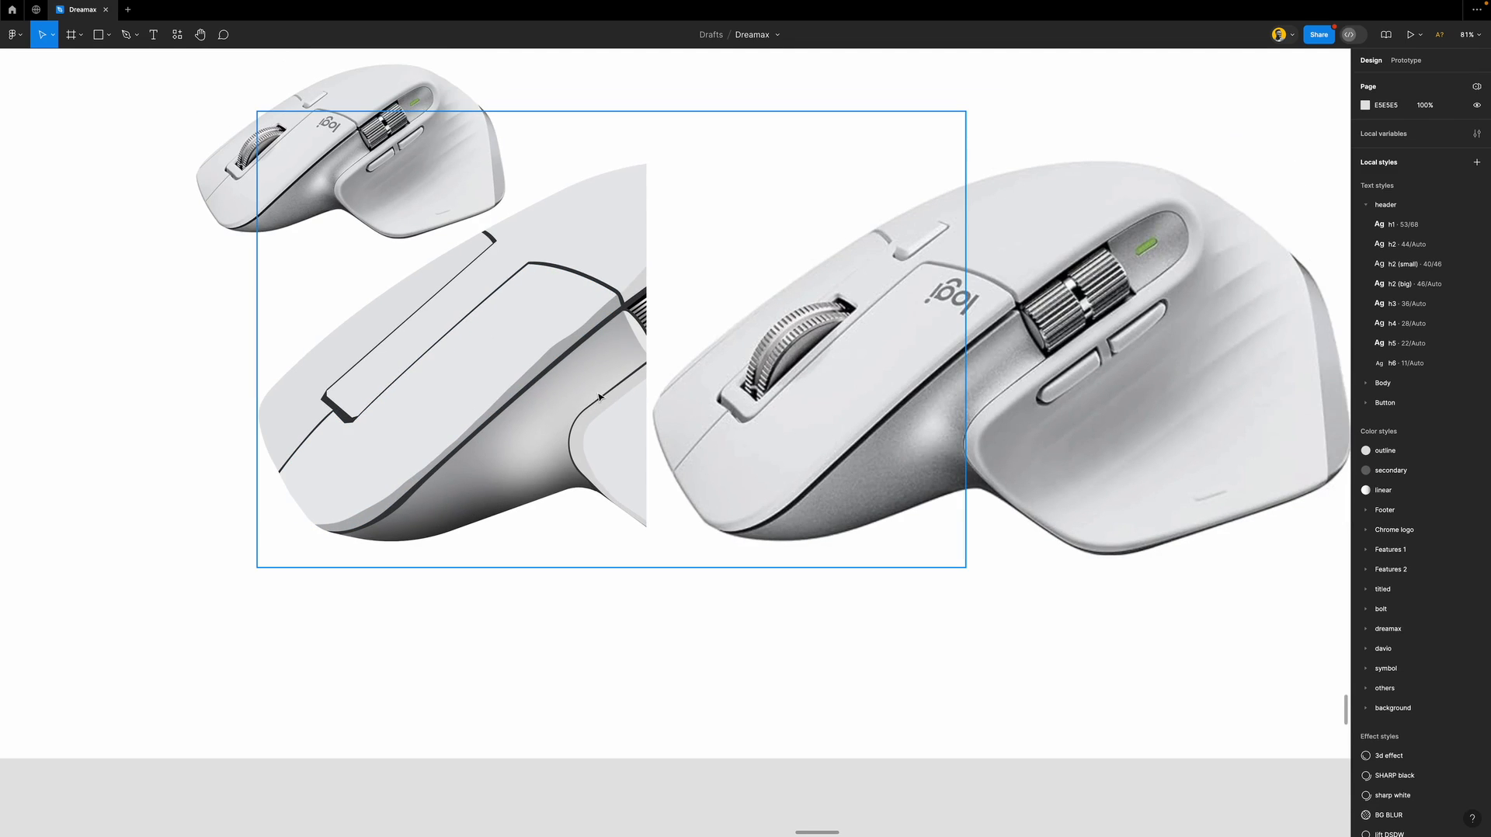
scroll(558, 442, "right", 3)
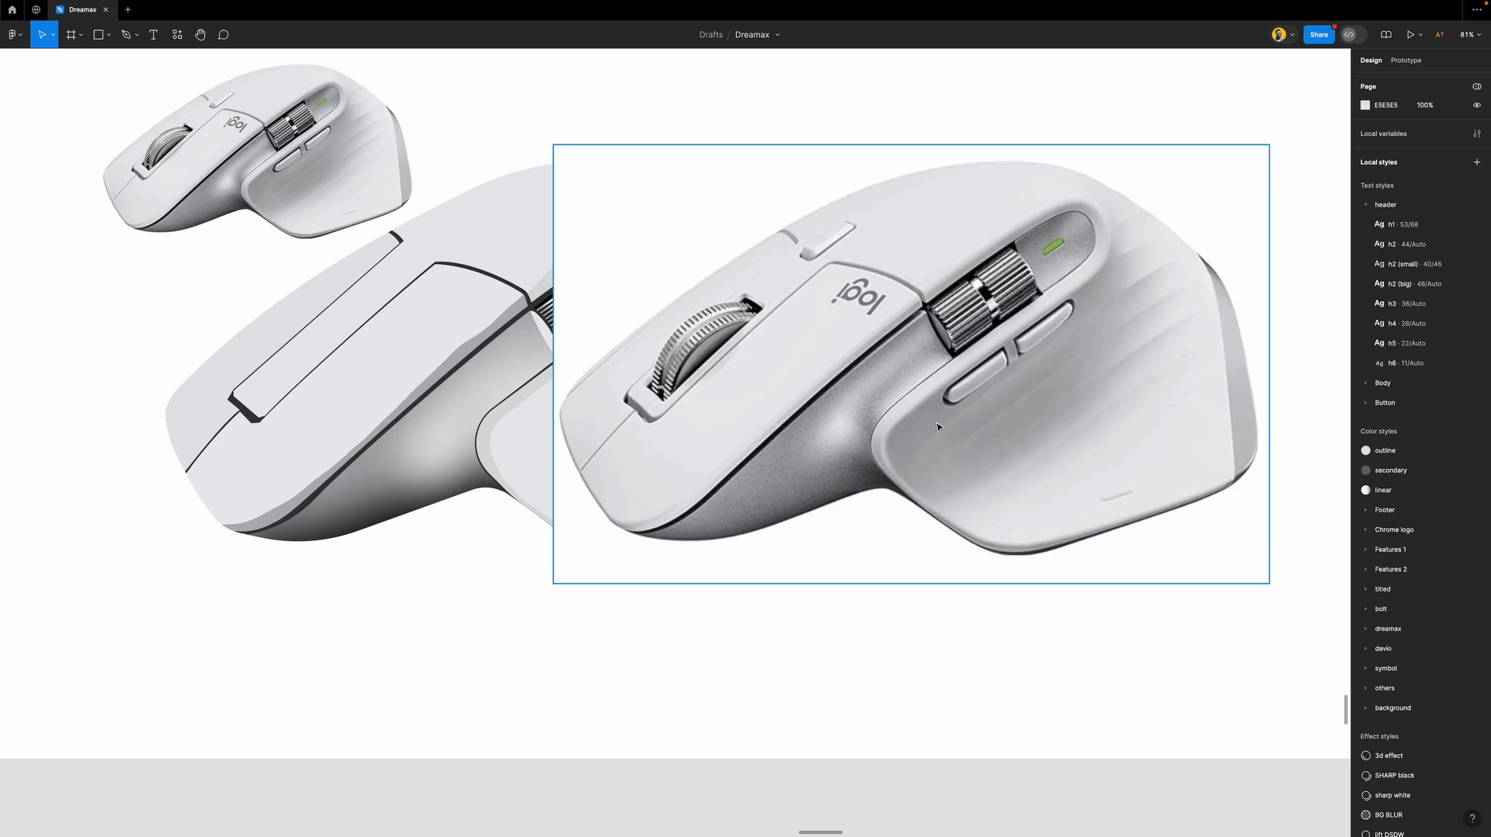
left_click(929, 574)
left_click_drag(928, 574, 1189, 559)
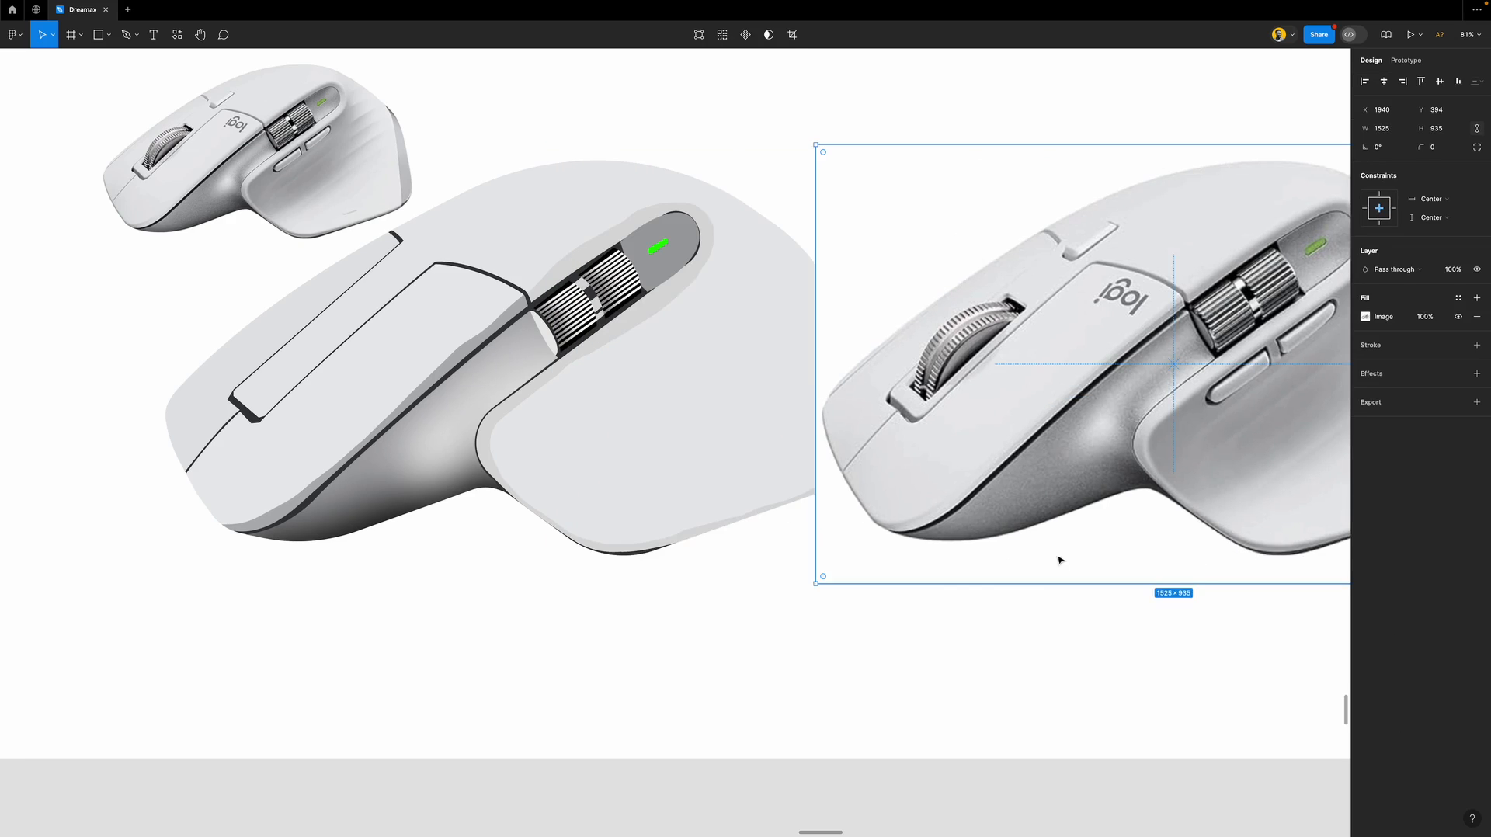
Add a Layer blur effect to the D9DADB rim shape around the side wheel and thumb rest, and increase its blur.
scroll(1059, 559, "right", 5)
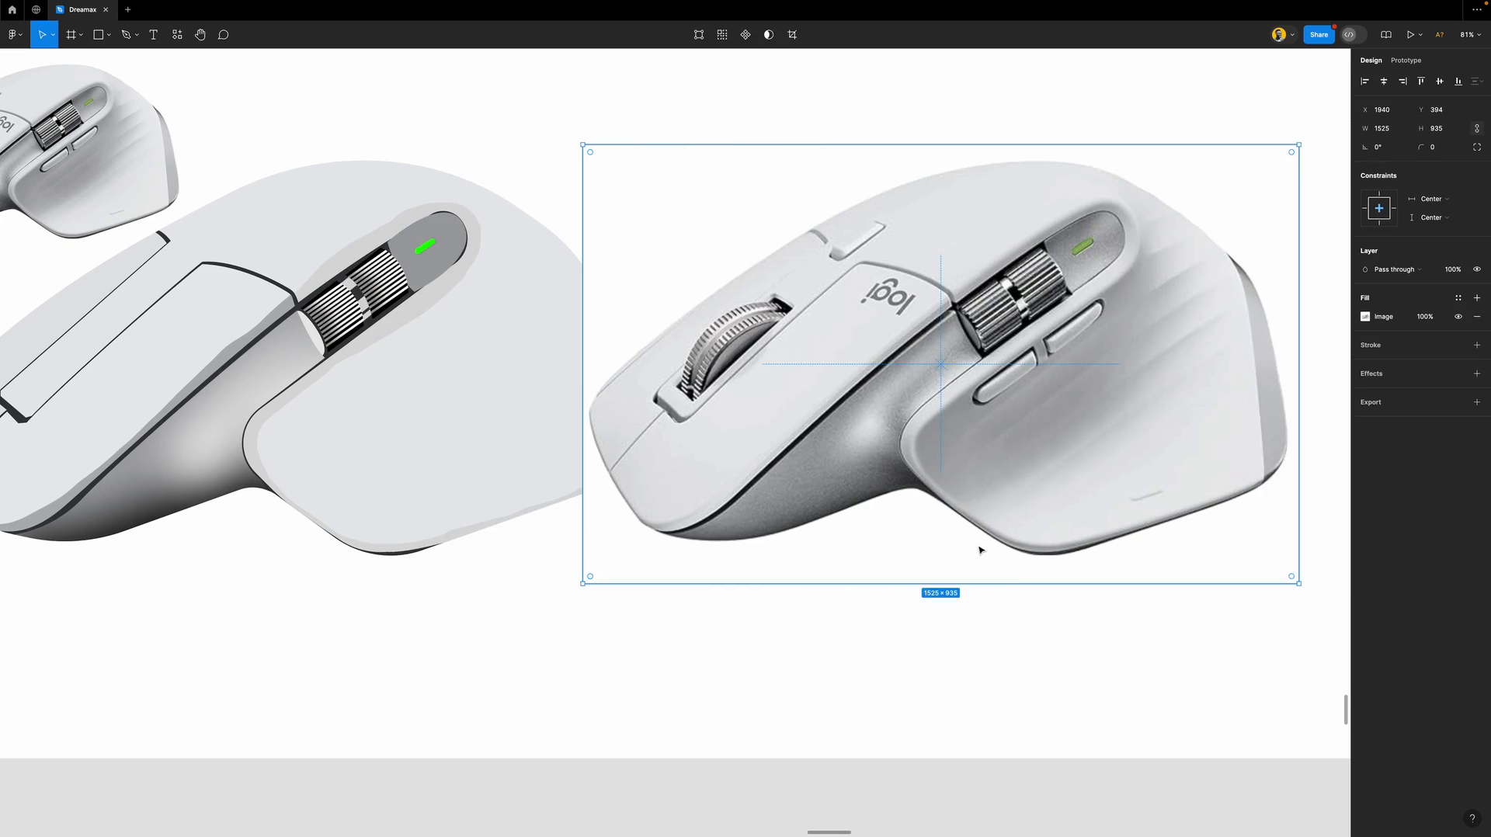
left_click(452, 283)
left_click(1396, 376)
left_click(1404, 395)
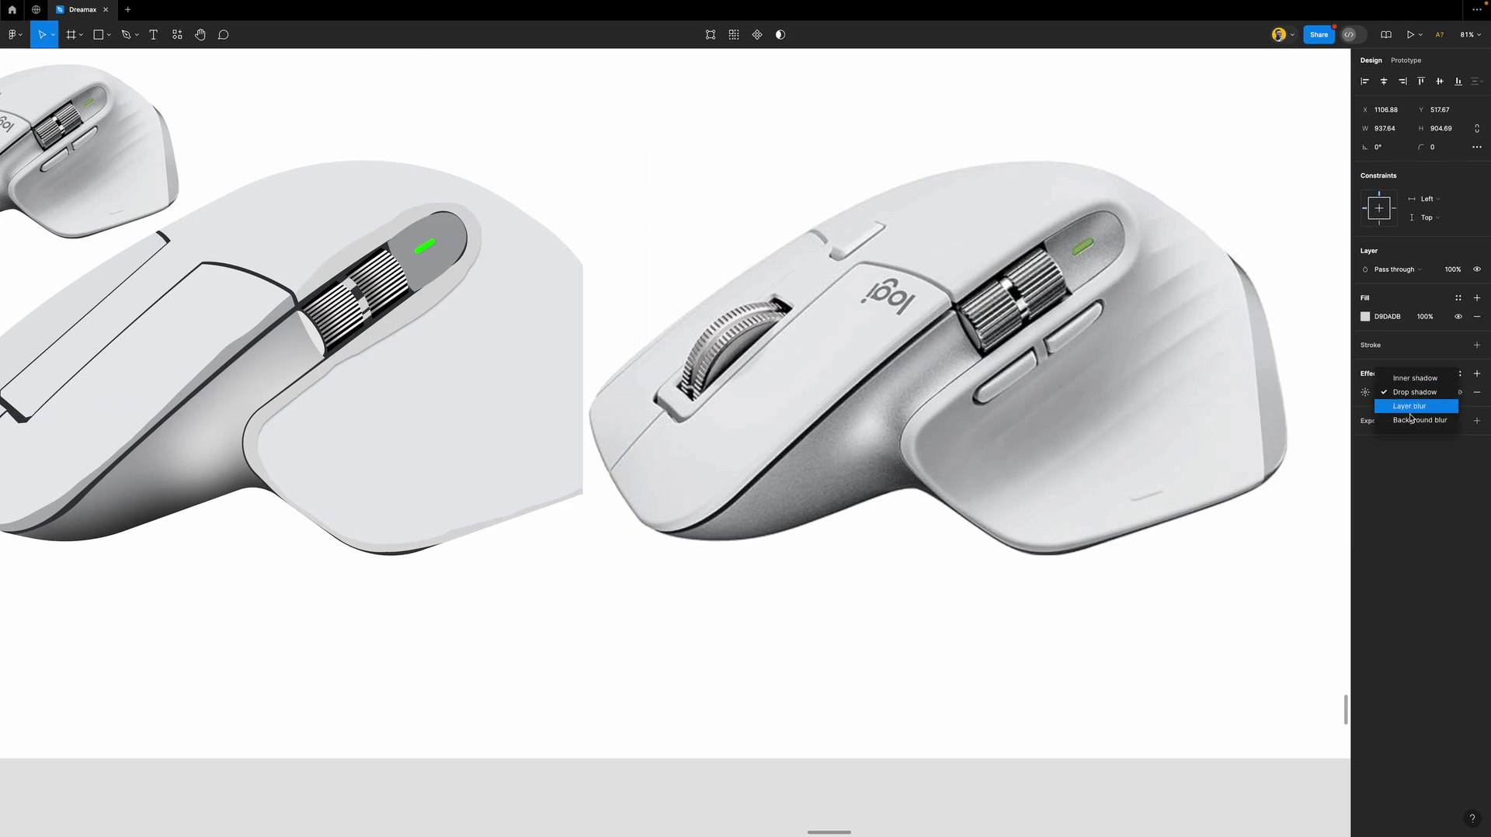
left_click(1412, 408)
left_click(1366, 392)
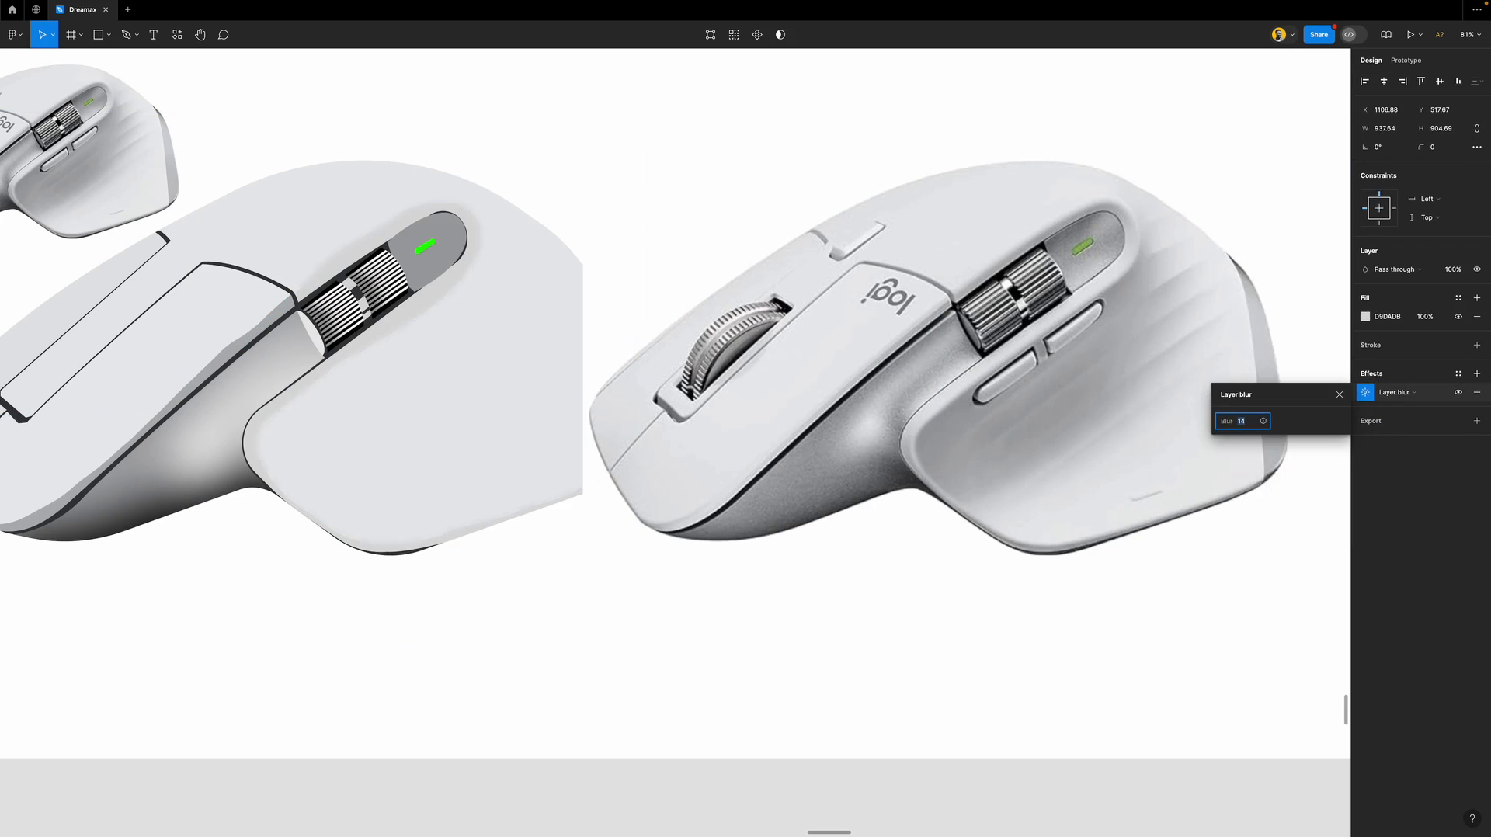
key("shift+Up")
key("shift+Up")
key("shift+Up")
key("shift+Up")
key("shift+Up")
key("shift+Up")
key("shift+Up")
left_click(1071, 742)
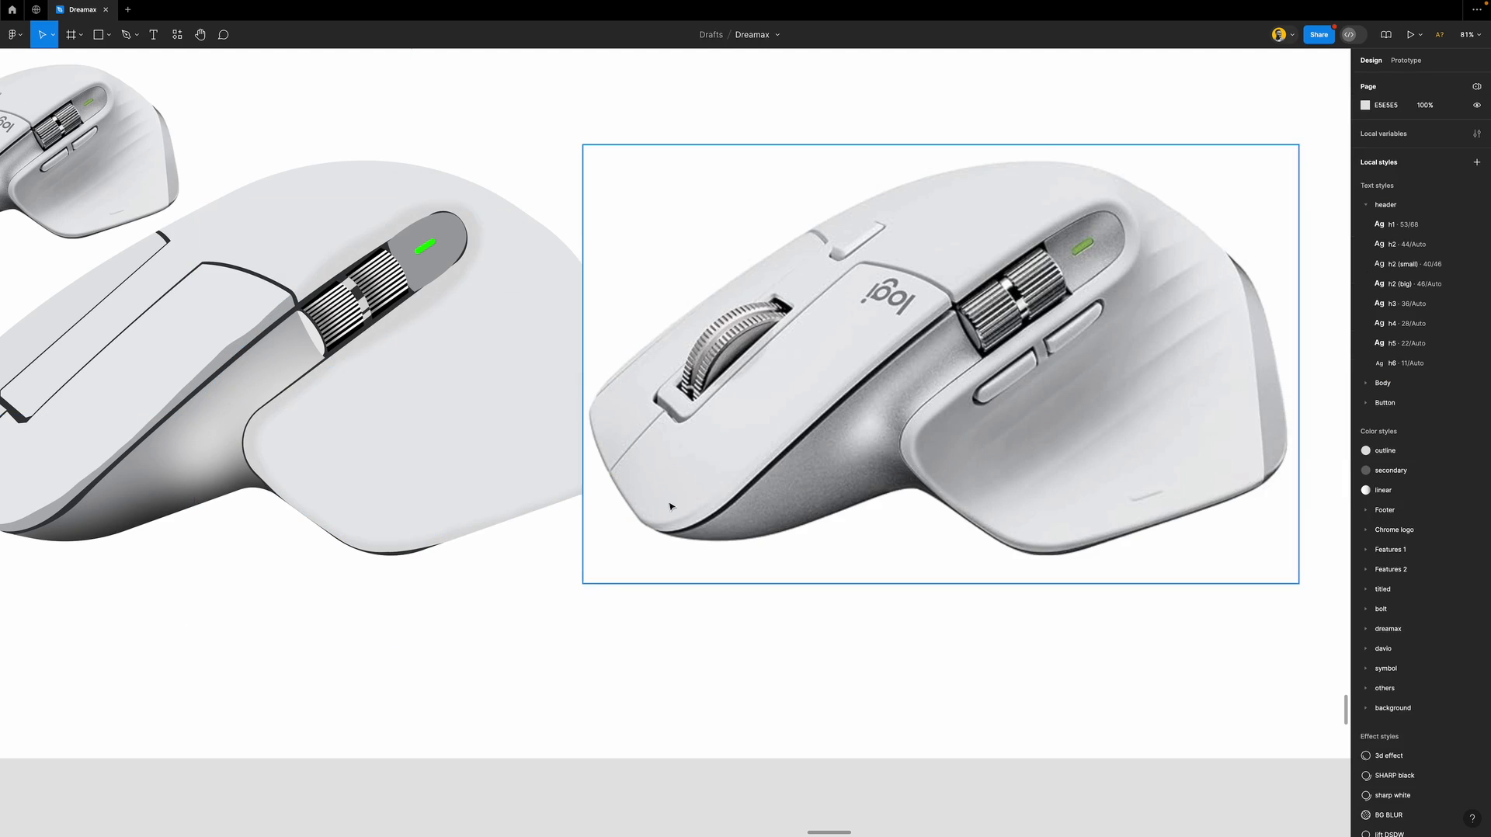
Recolour the blurred rim shape to BEBFC0, sampled from the thumb rest's front edge in the reference photo.
left_click(471, 264)
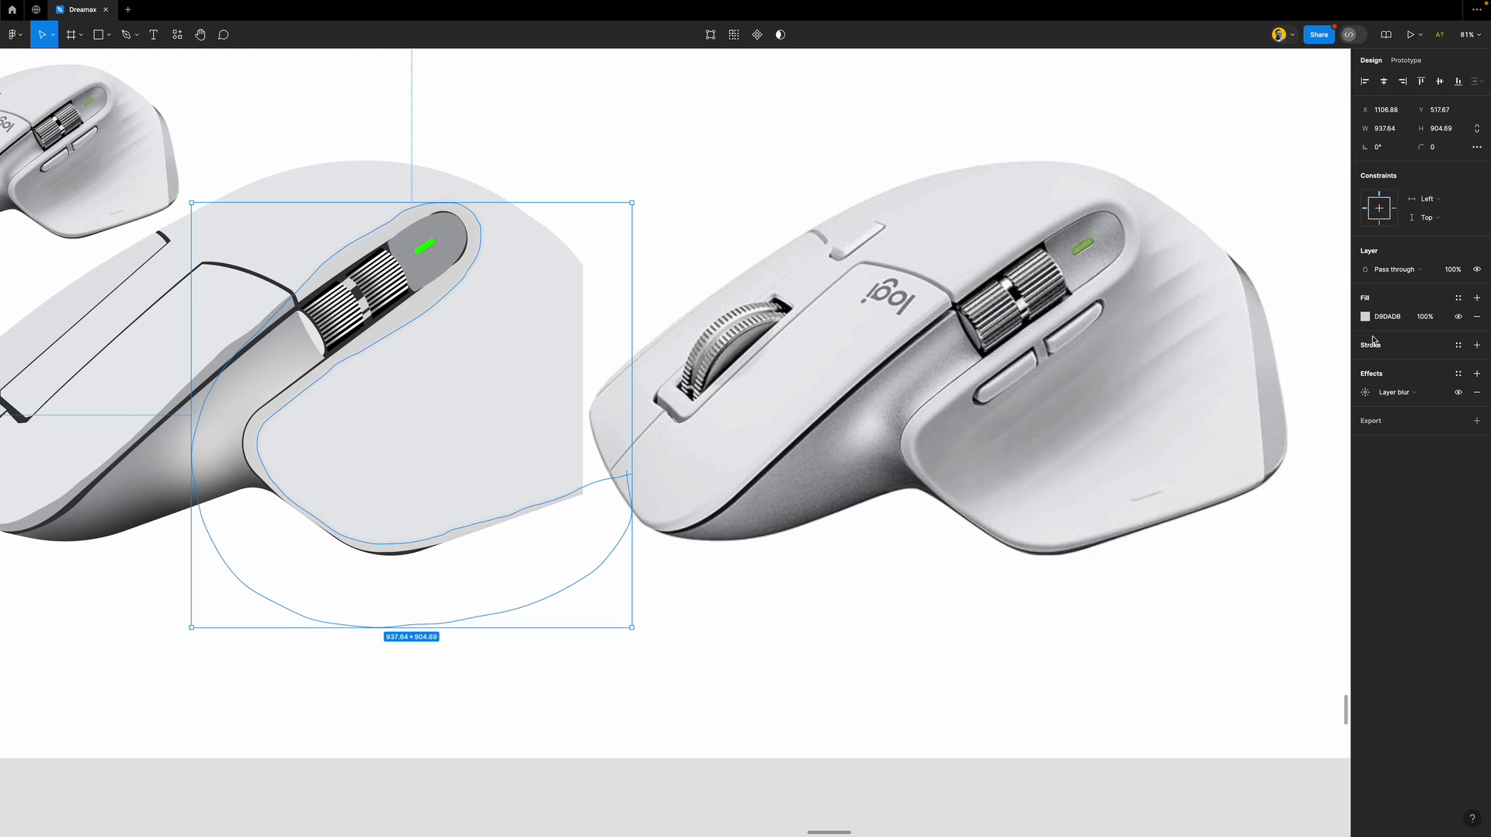
key("i")
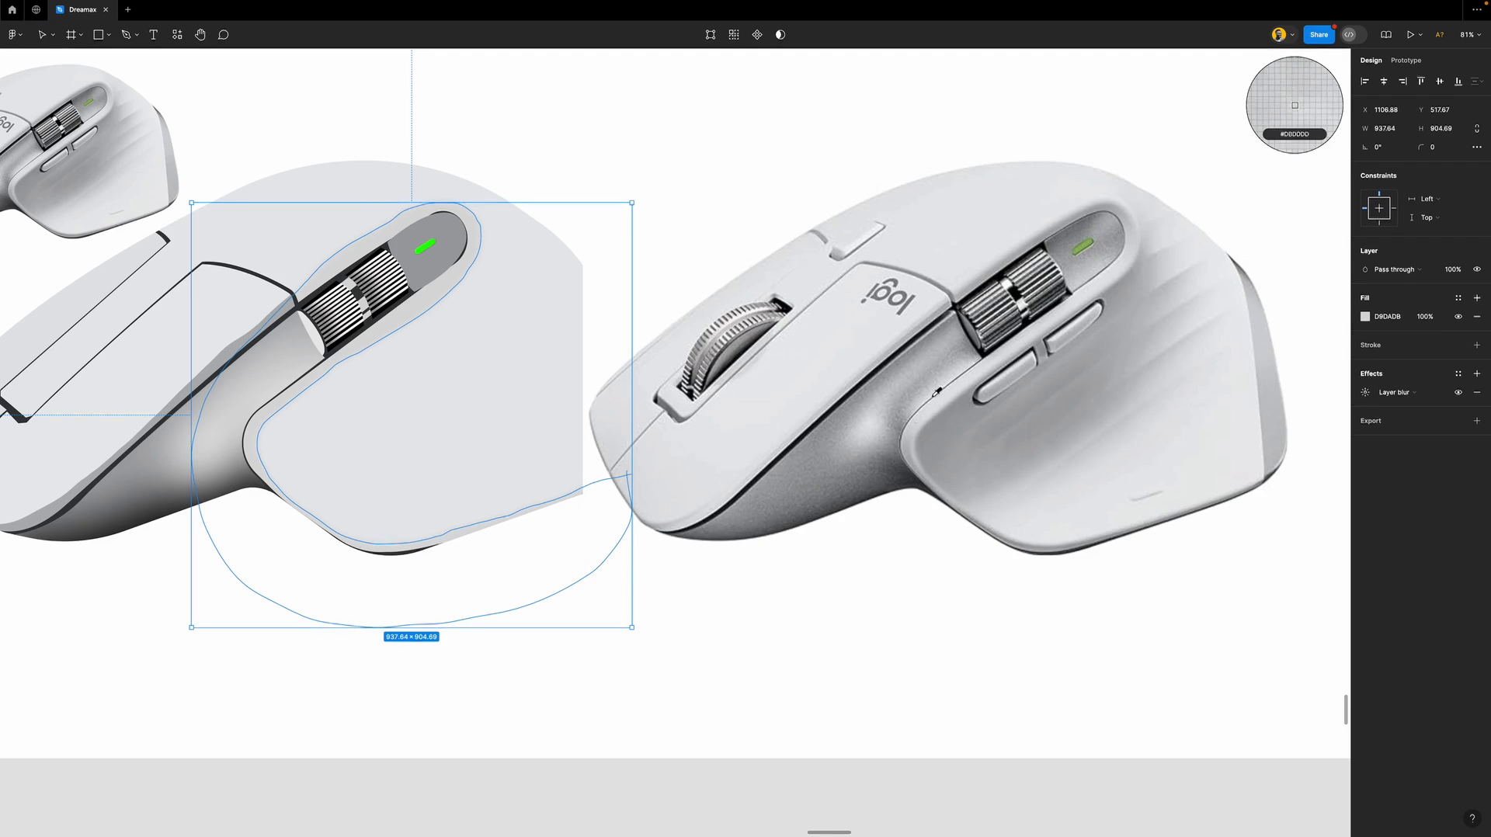
left_click(907, 448)
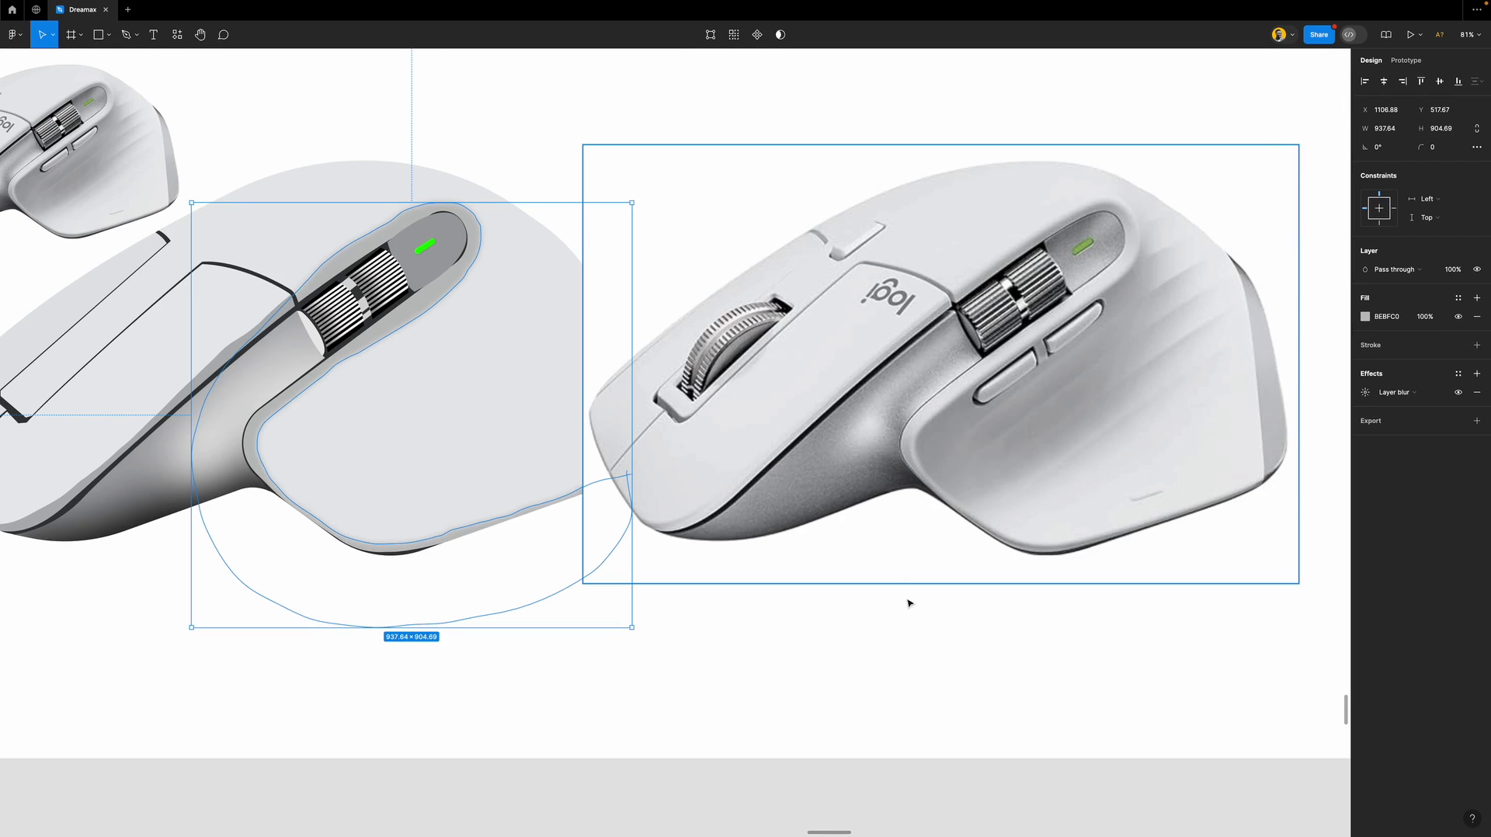
Reduce the layer blur on the BEBFC0 rim shape to tighten the shading around the thumb rest and side wheel.
left_click(1365, 393)
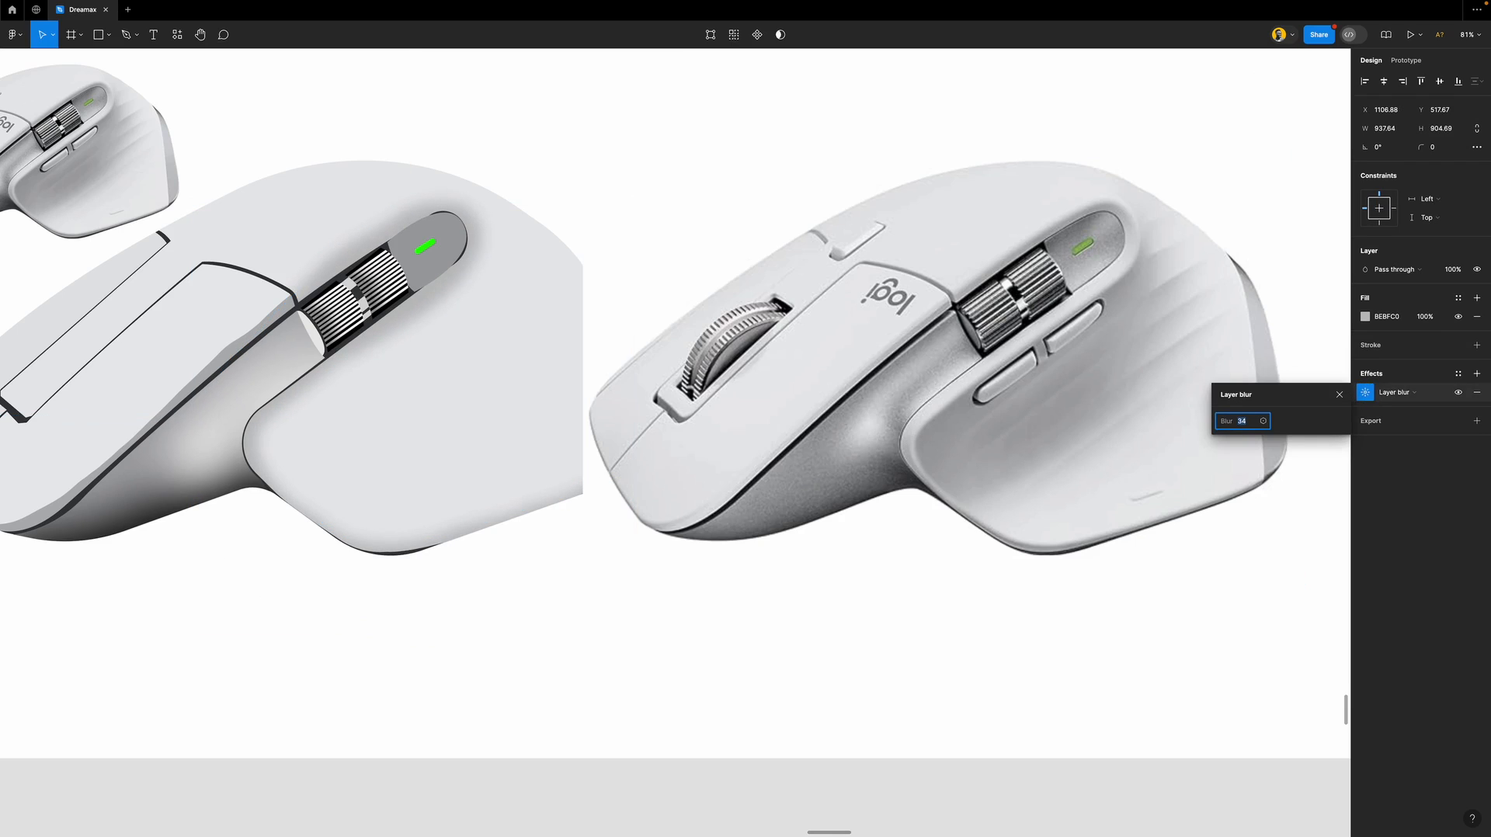
key("shift+Down")
key("shift+Down")
key("shift+Up")
key("Return")
left_click(810, 772)
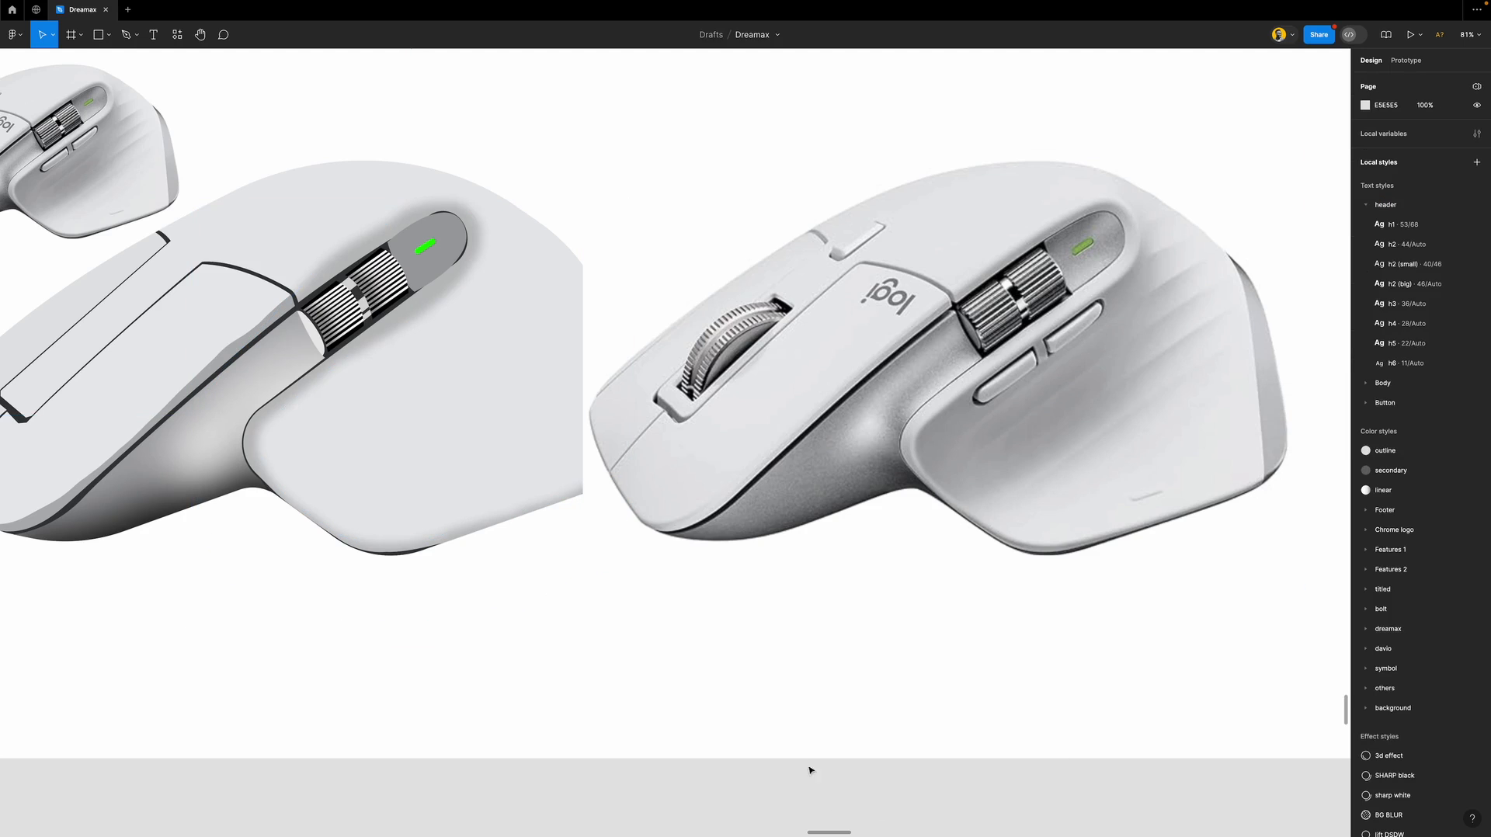
left_click(385, 339)
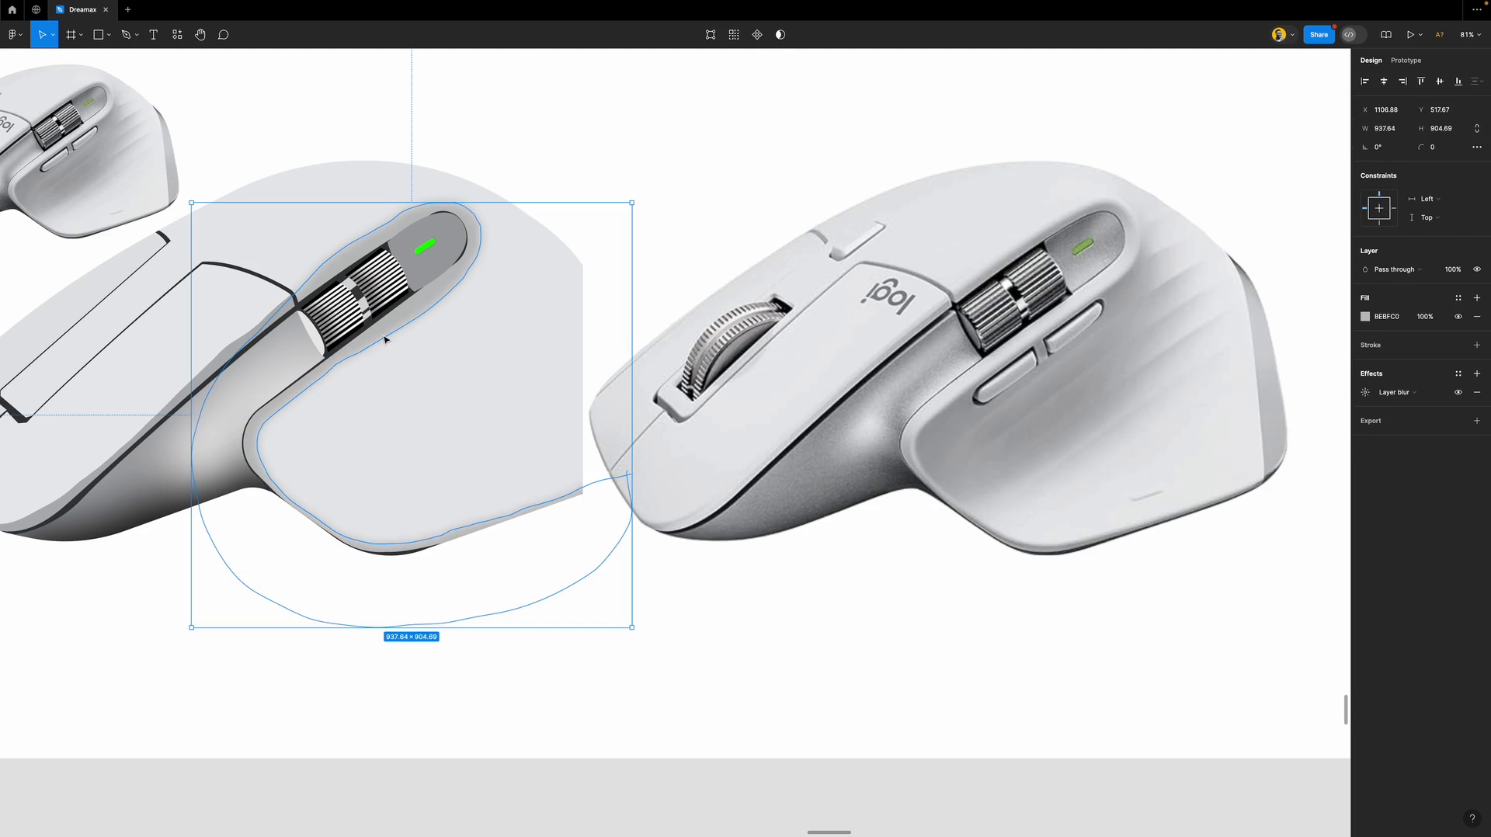
Draw a closed curved shape about 687 × 656 over the thumb rest, running from behind the indicator light to the lower front side.
left_click(616, 705)
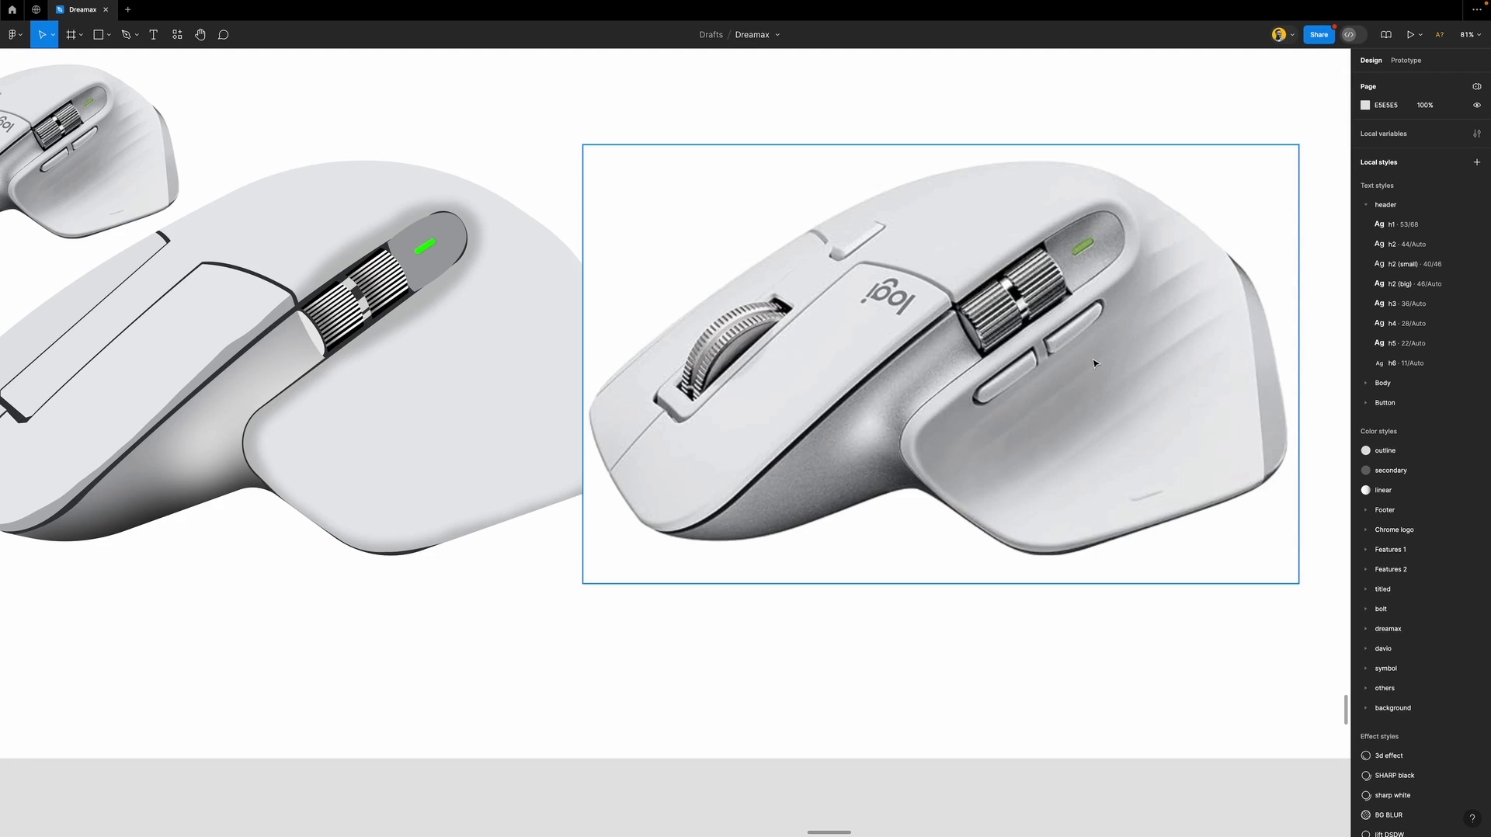
left_click(497, 379, "super")
key("p")
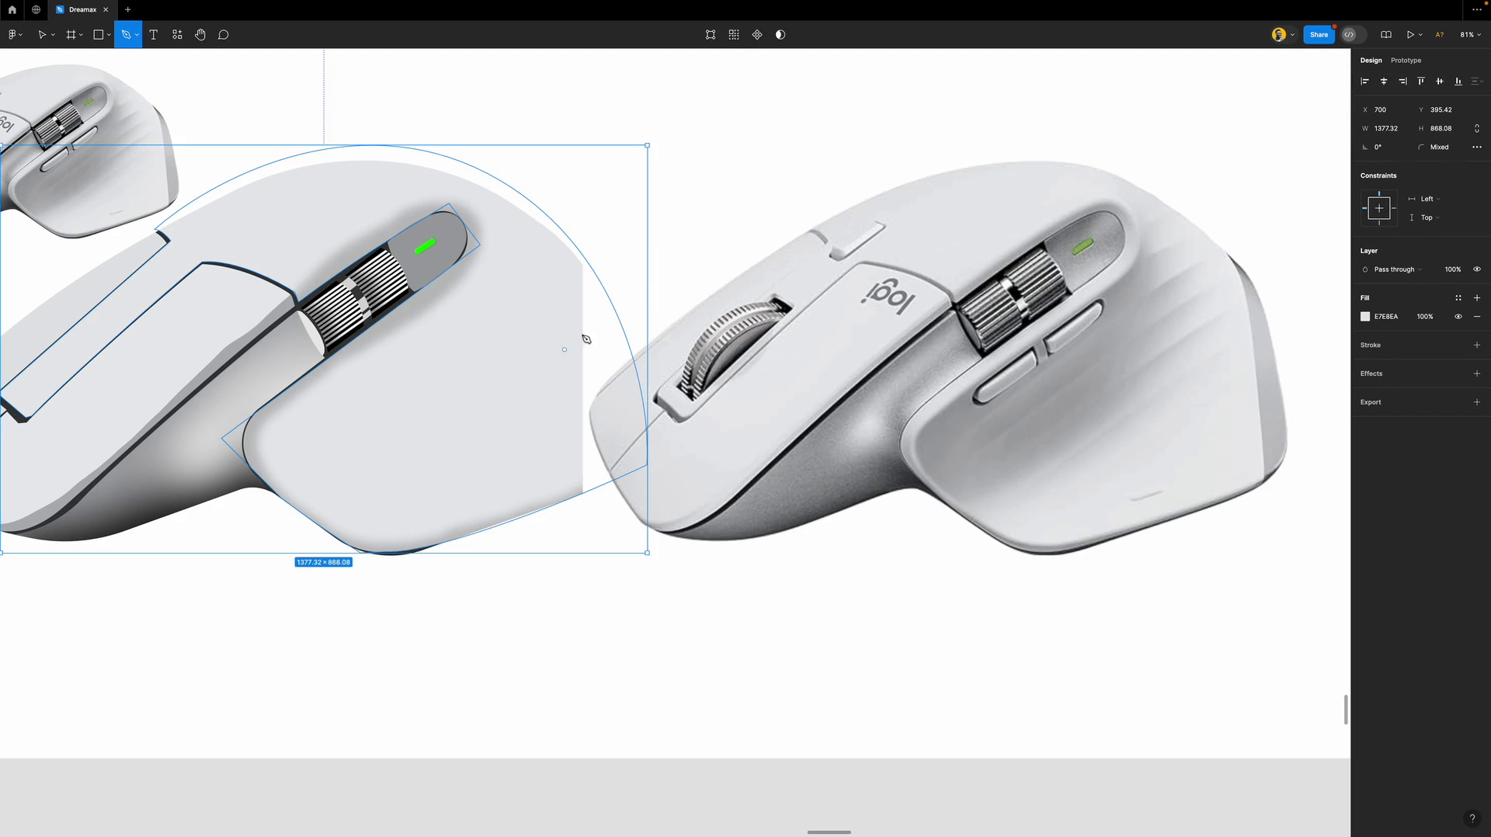
left_click(475, 223)
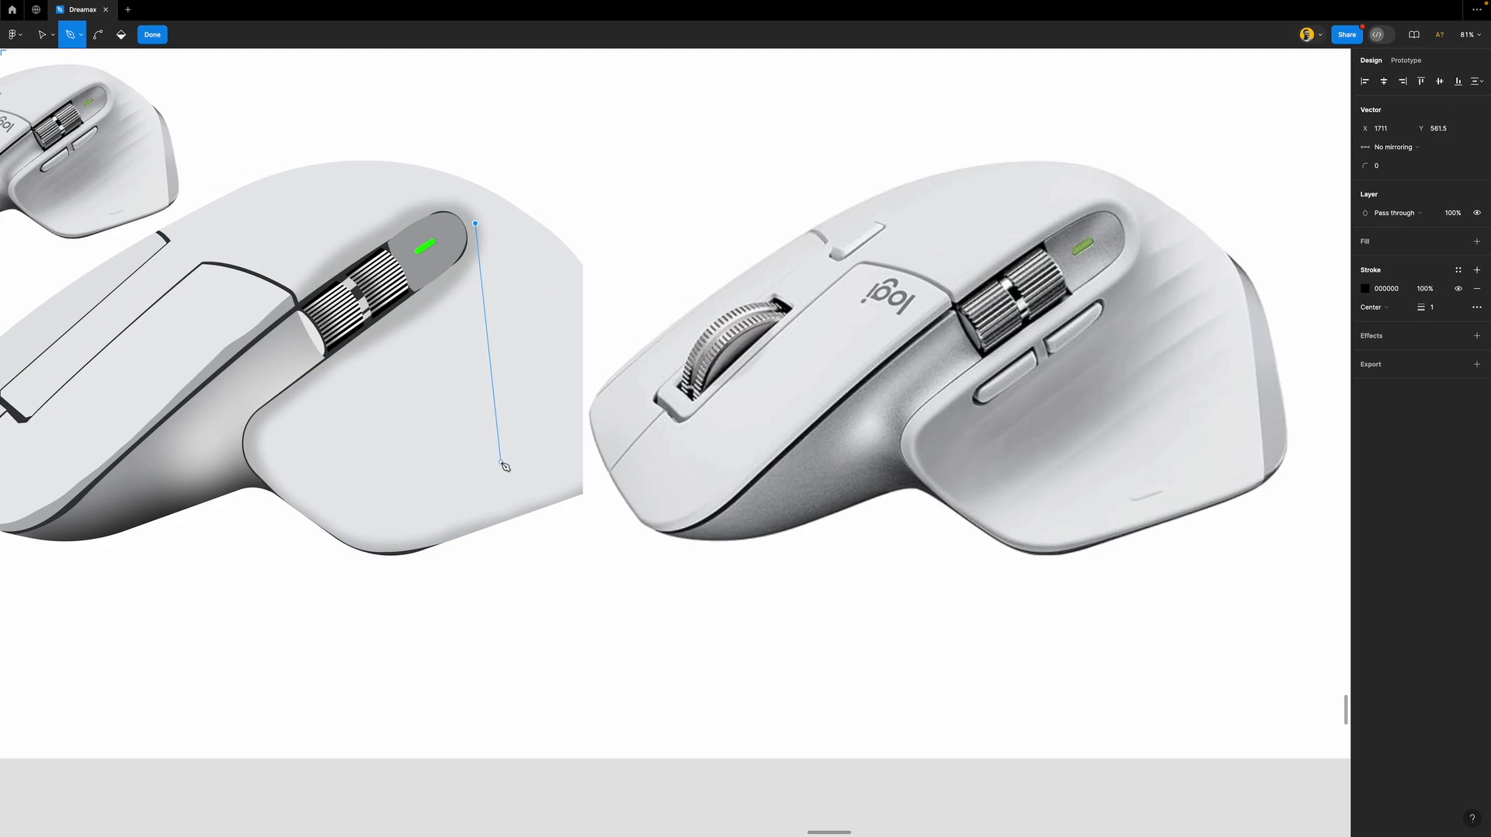
left_click_drag(500, 463, 439, 580)
left_click(200, 460)
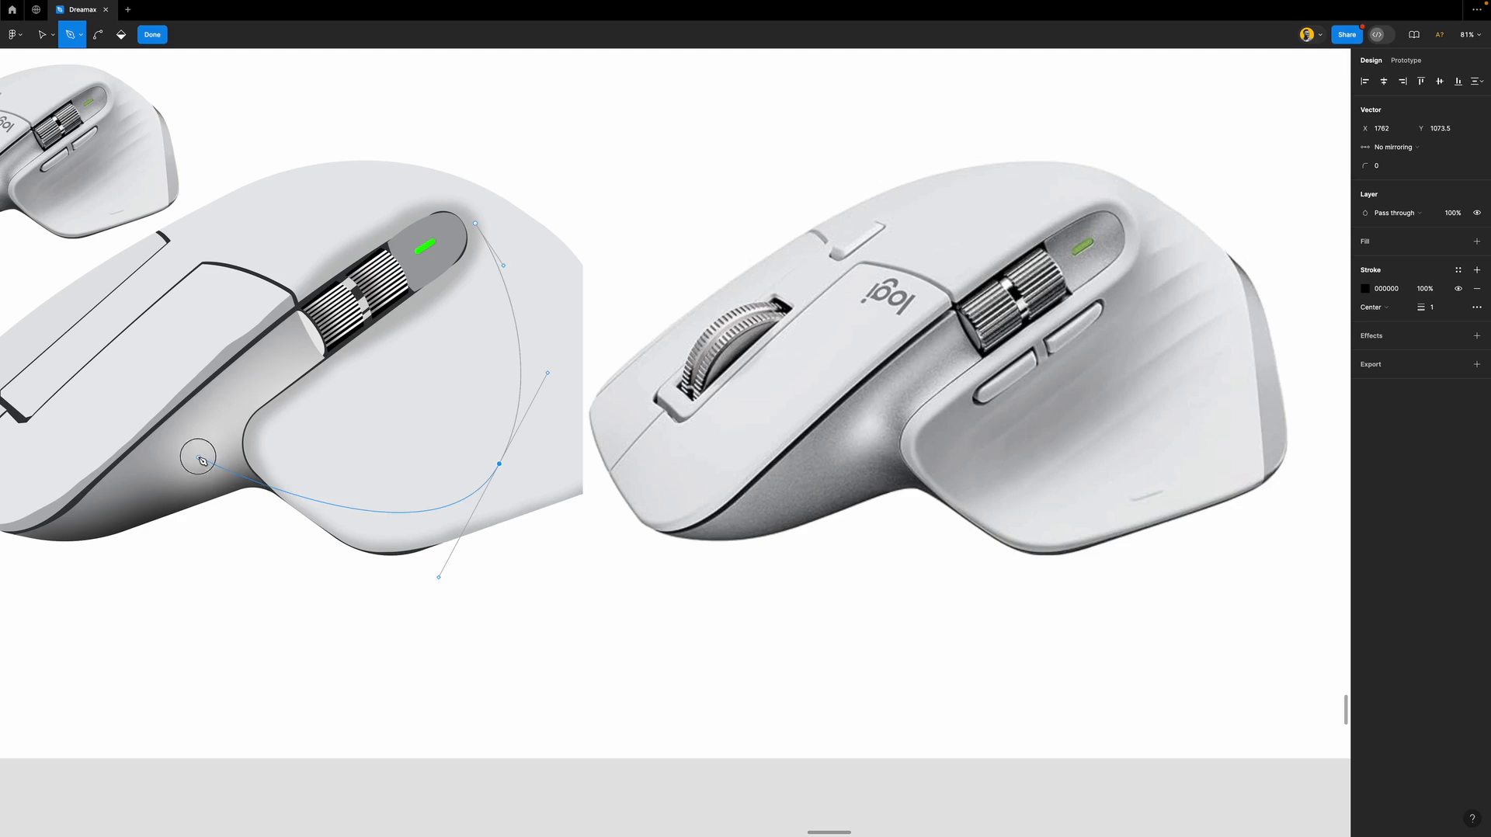
left_click_drag(200, 460, 186, 386)
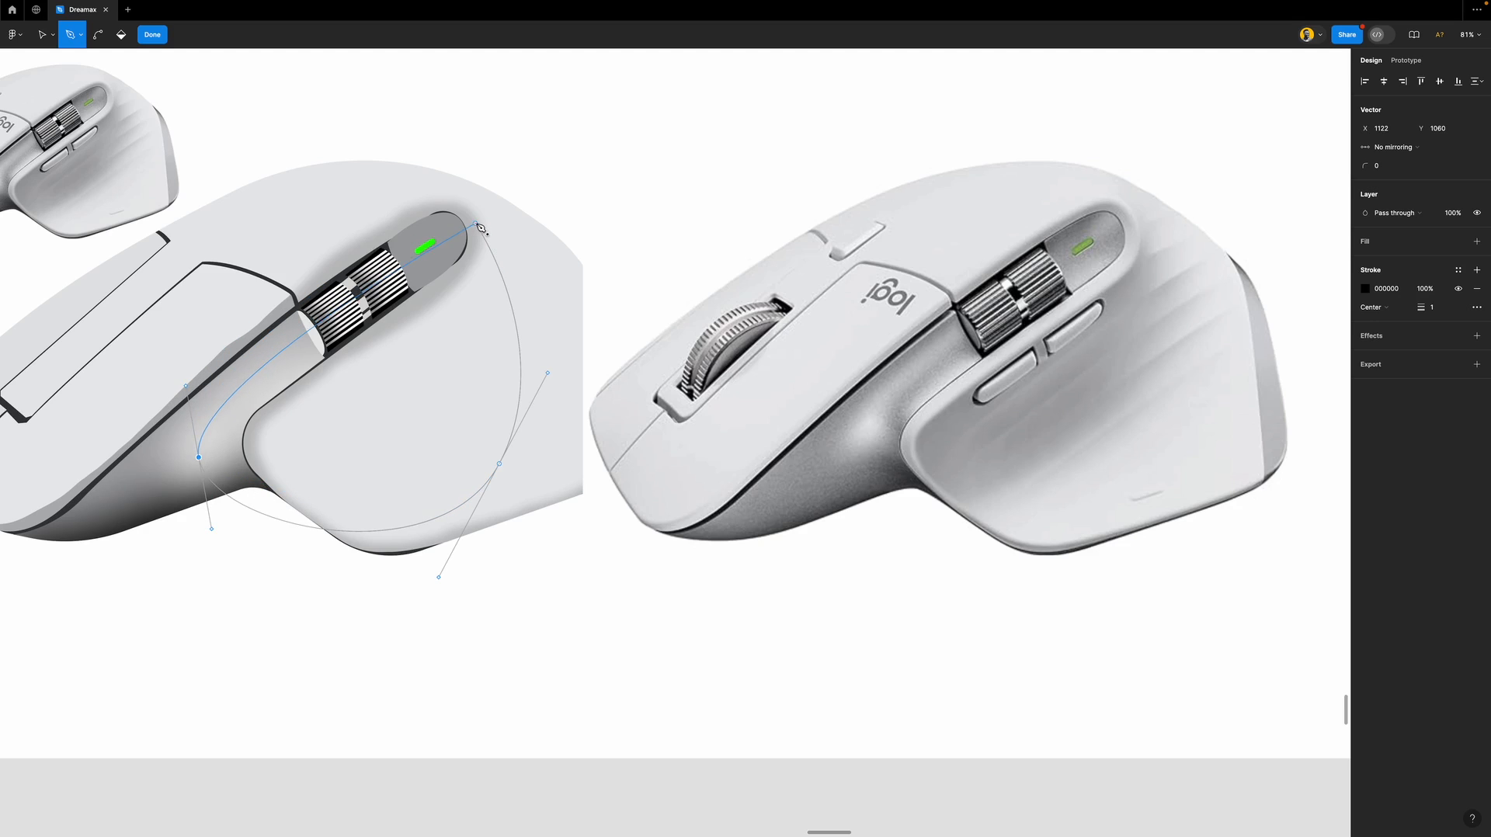
left_click_drag(476, 223, 513, 225)
key("Escape")
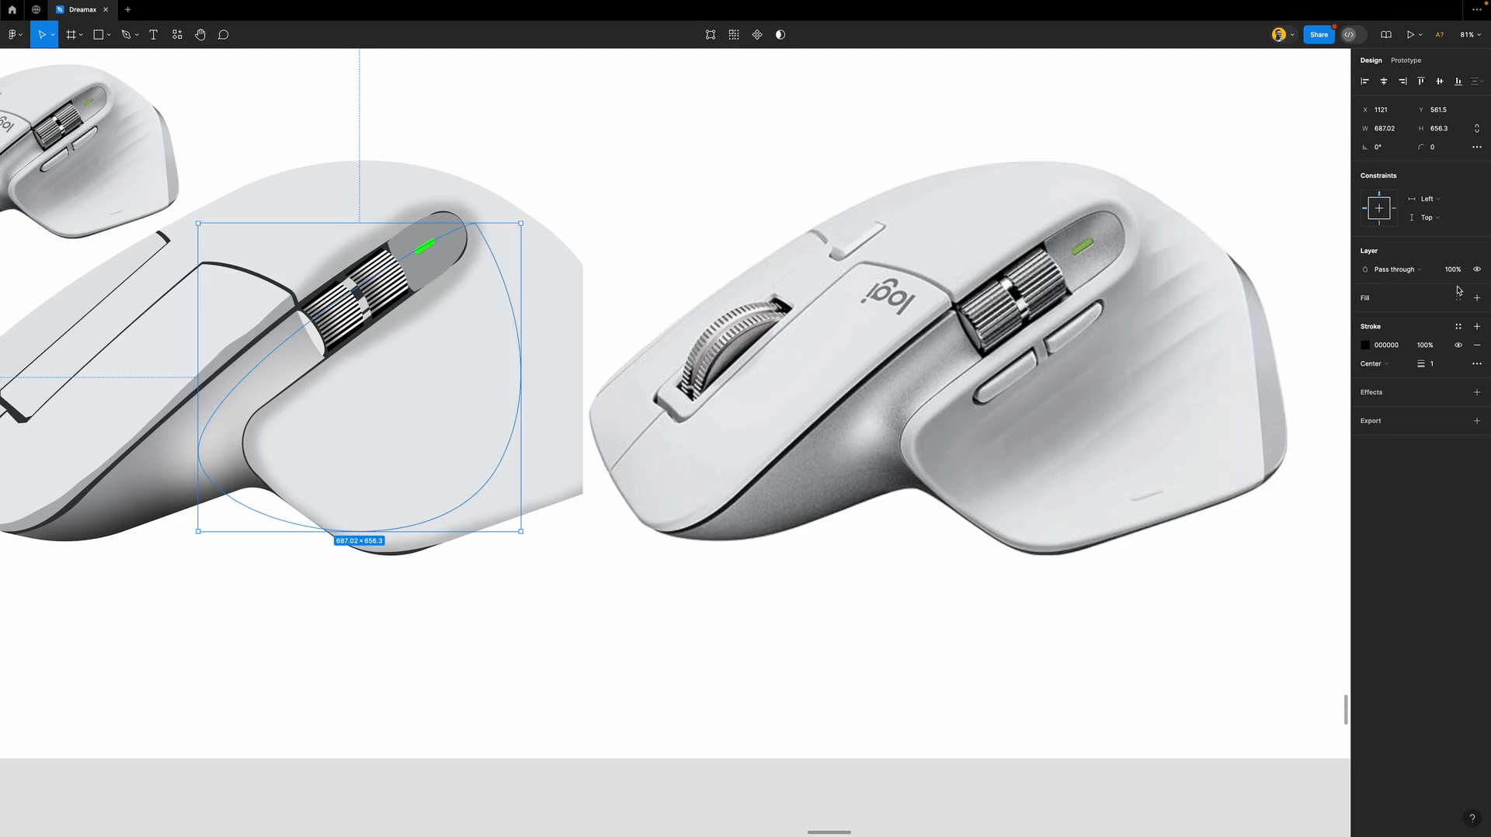
Give the new thumb rest shape a 9D9D9F fill sampled from the reference photo's thumb rest edge, and remove its stroke.
left_click(1429, 297)
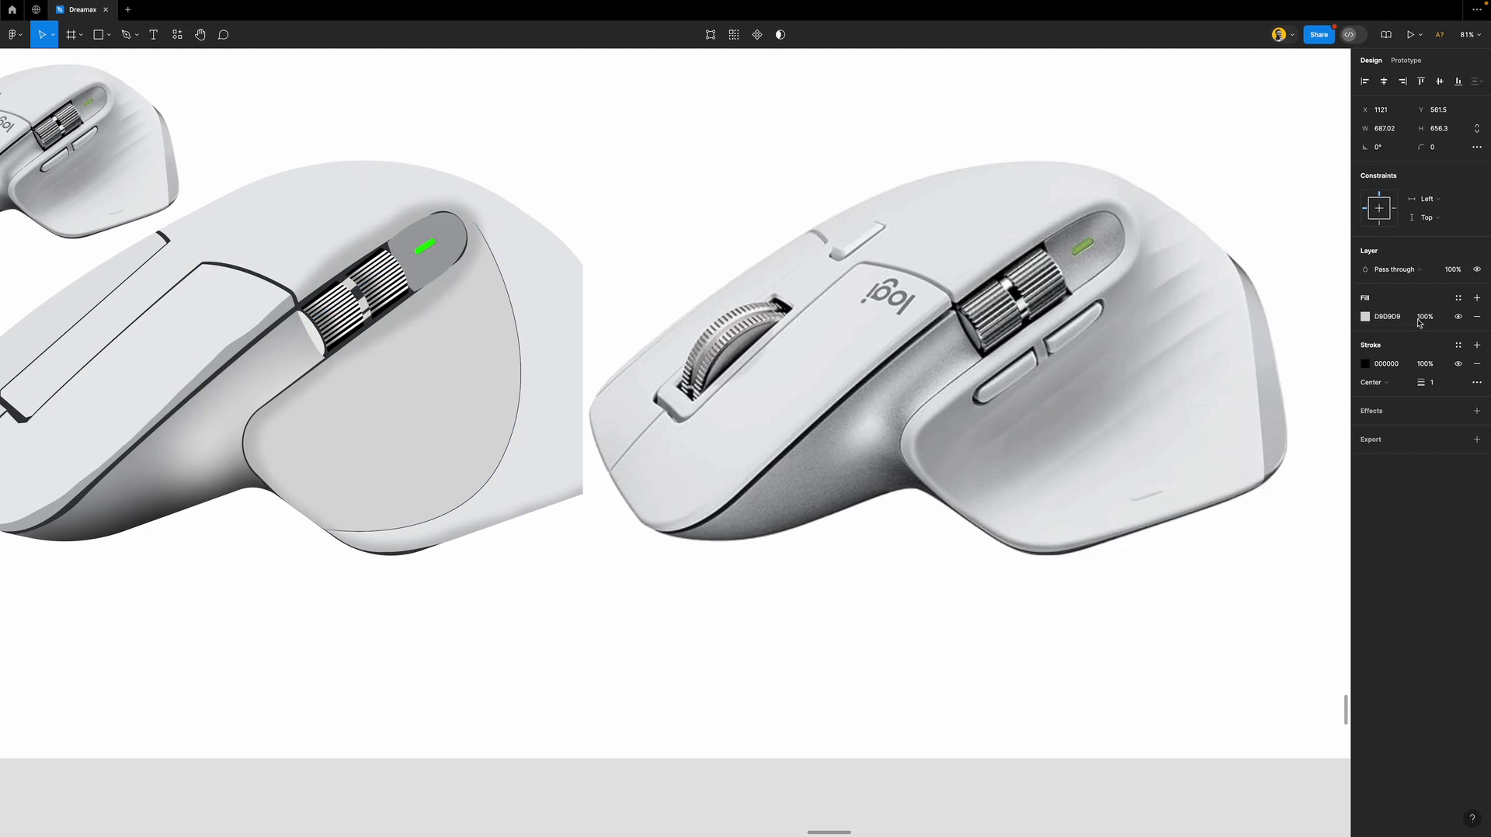
left_click(1477, 363)
key("i")
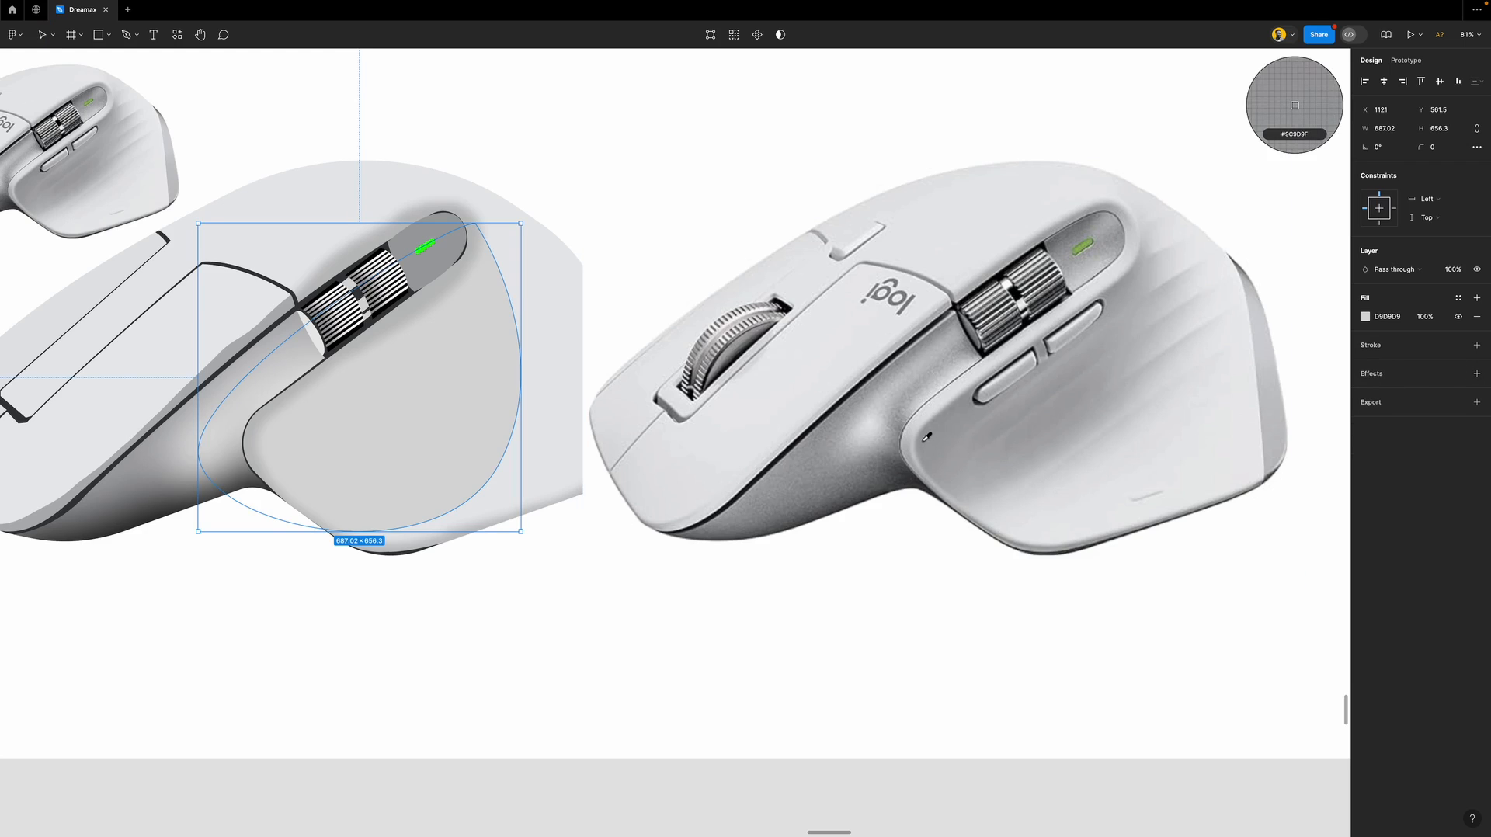
left_click(926, 439)
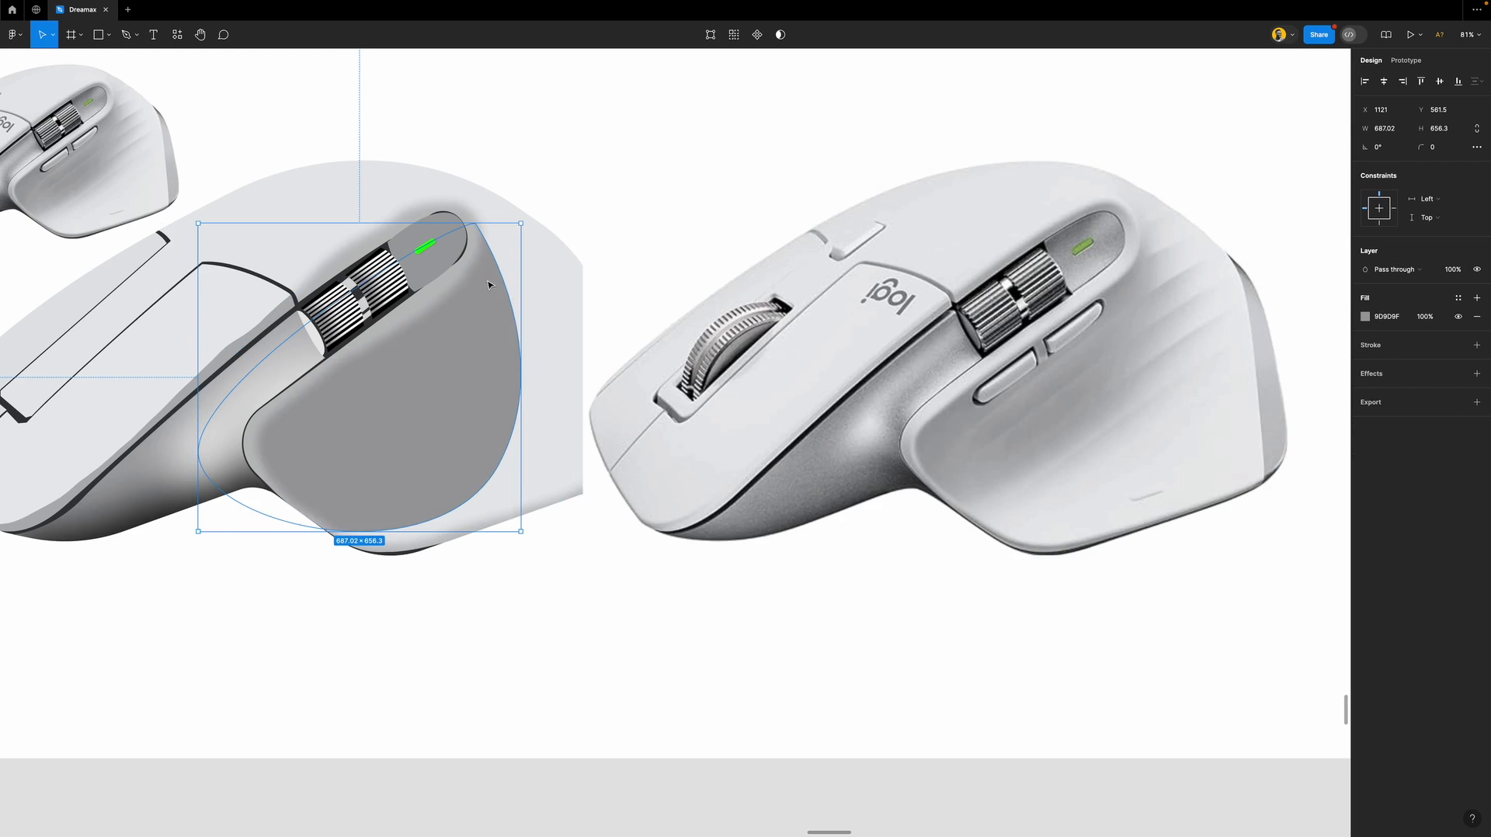
Add a Layer blur effect to the 9D9D9F thumb rest shape and raise its blur to 194.
left_click(1477, 374)
left_click(1394, 393)
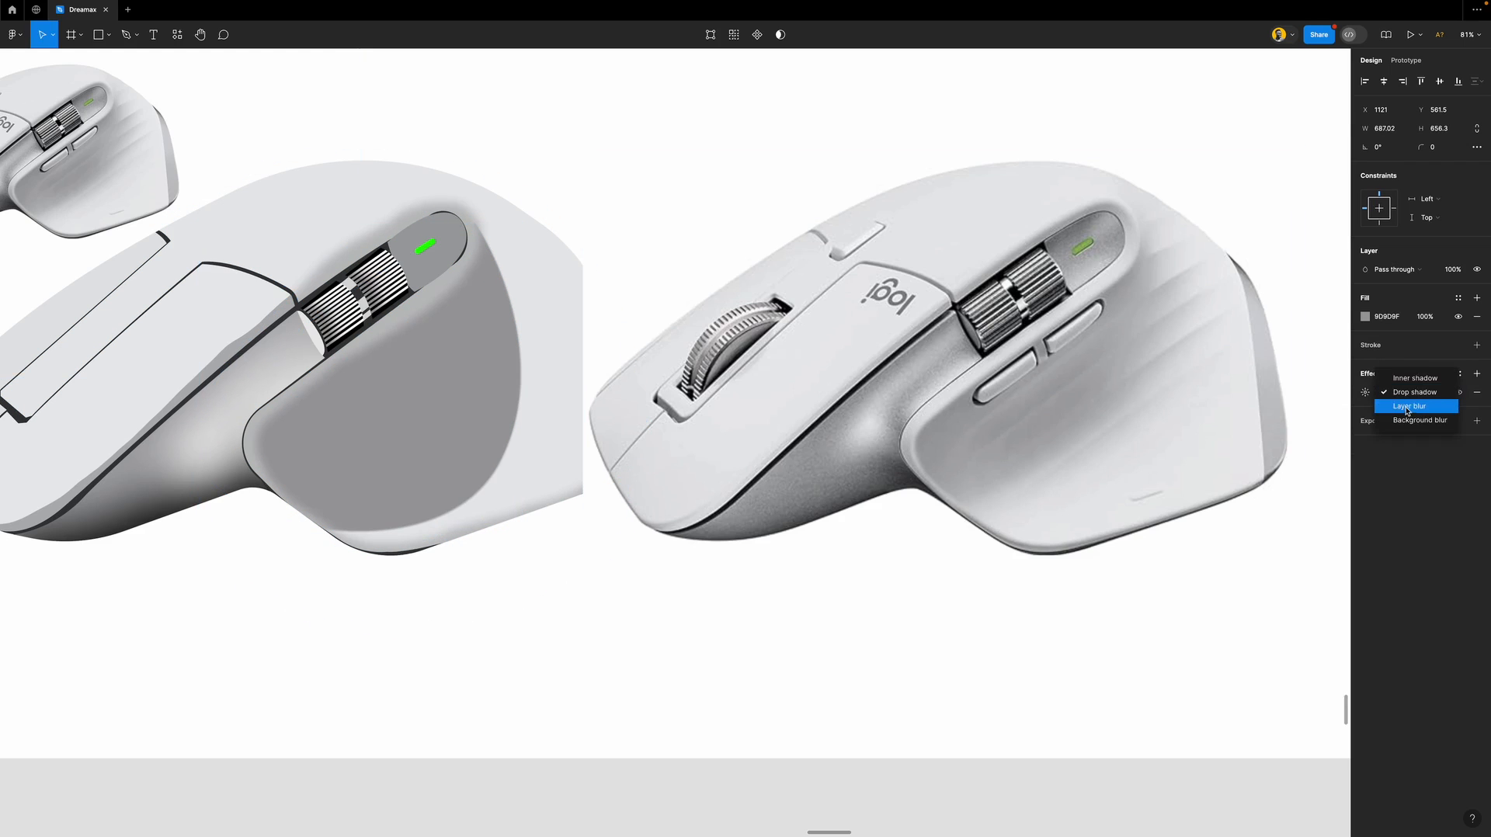
left_click(1391, 409)
left_click(1365, 393)
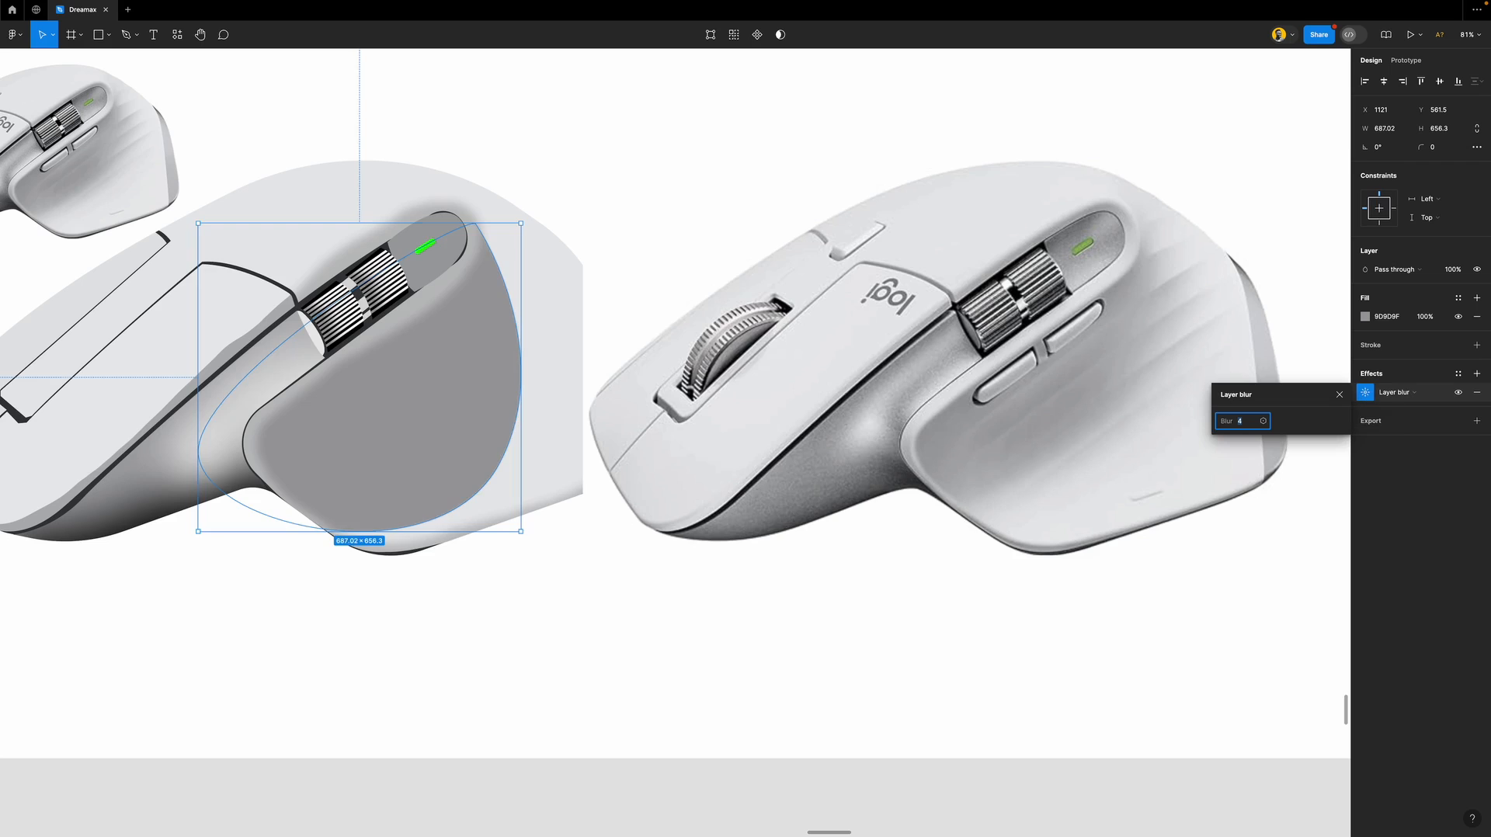
key("shift+Up")
key("shift+Up")
key("shift+Up")
key("shift+Up")
key("shift+Up")
key("shift+Up")
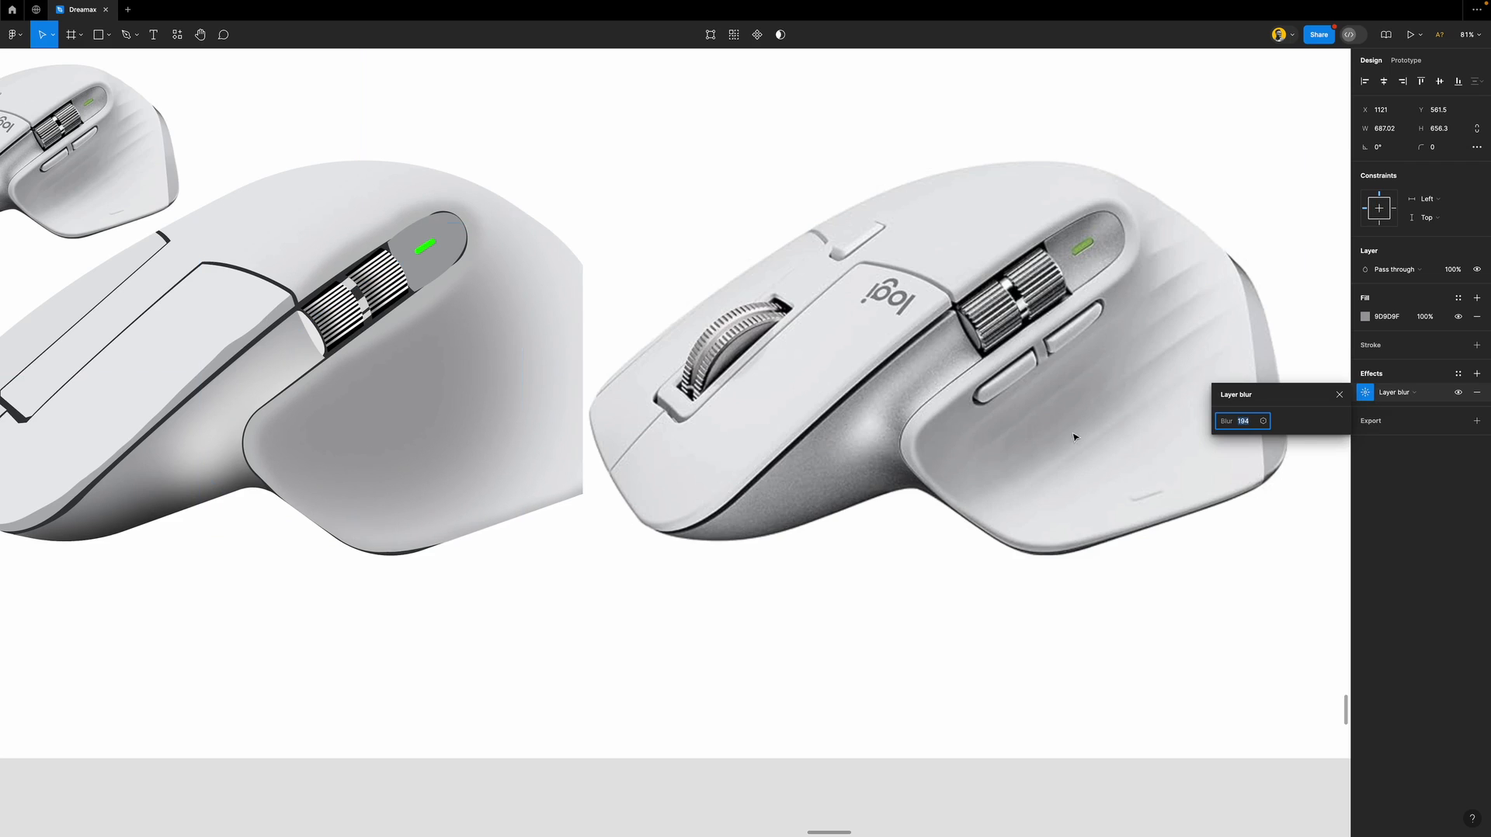
left_click(445, 429)
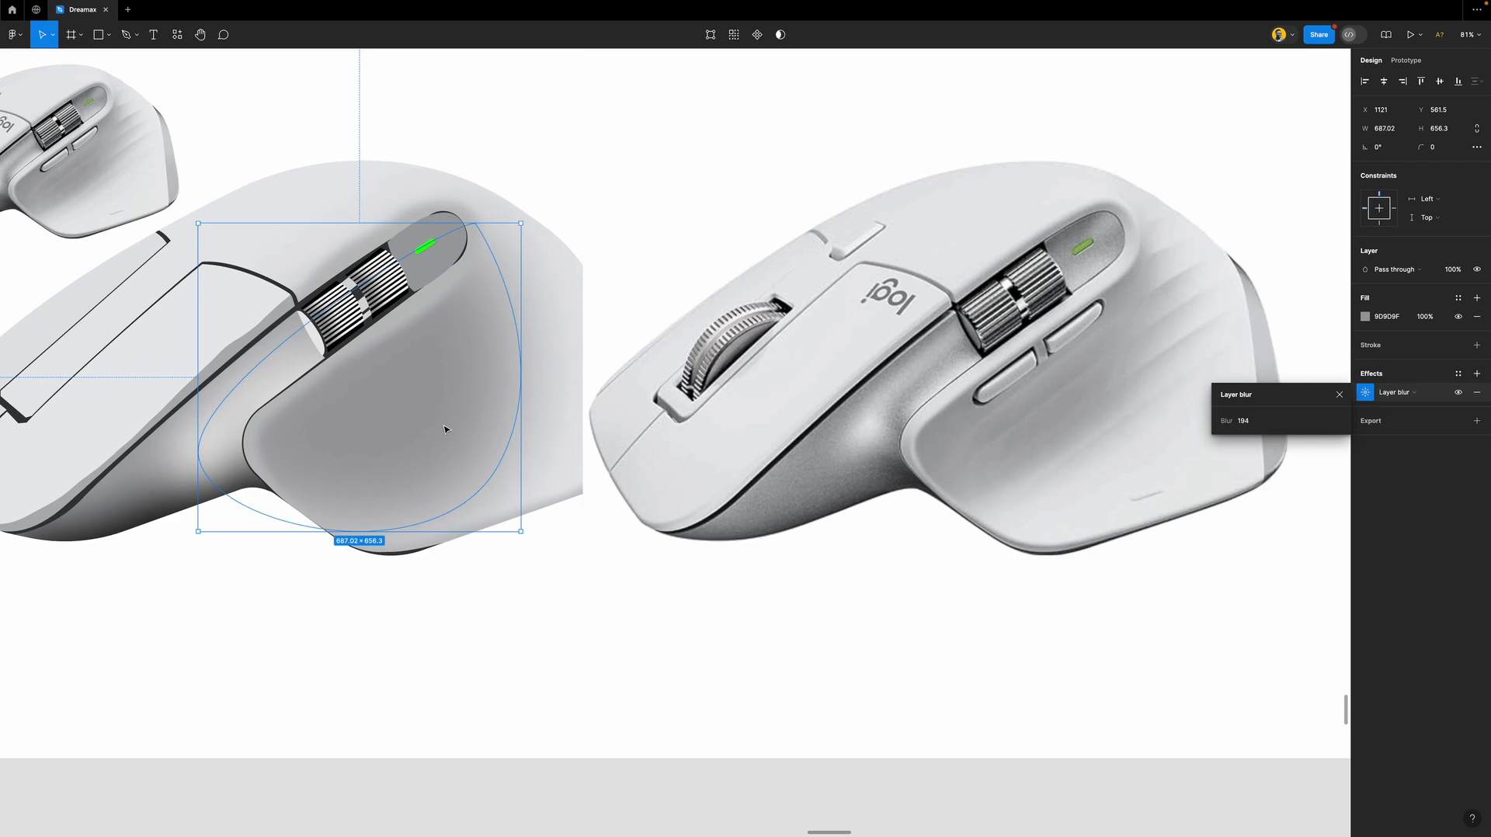
left_click(1338, 394)
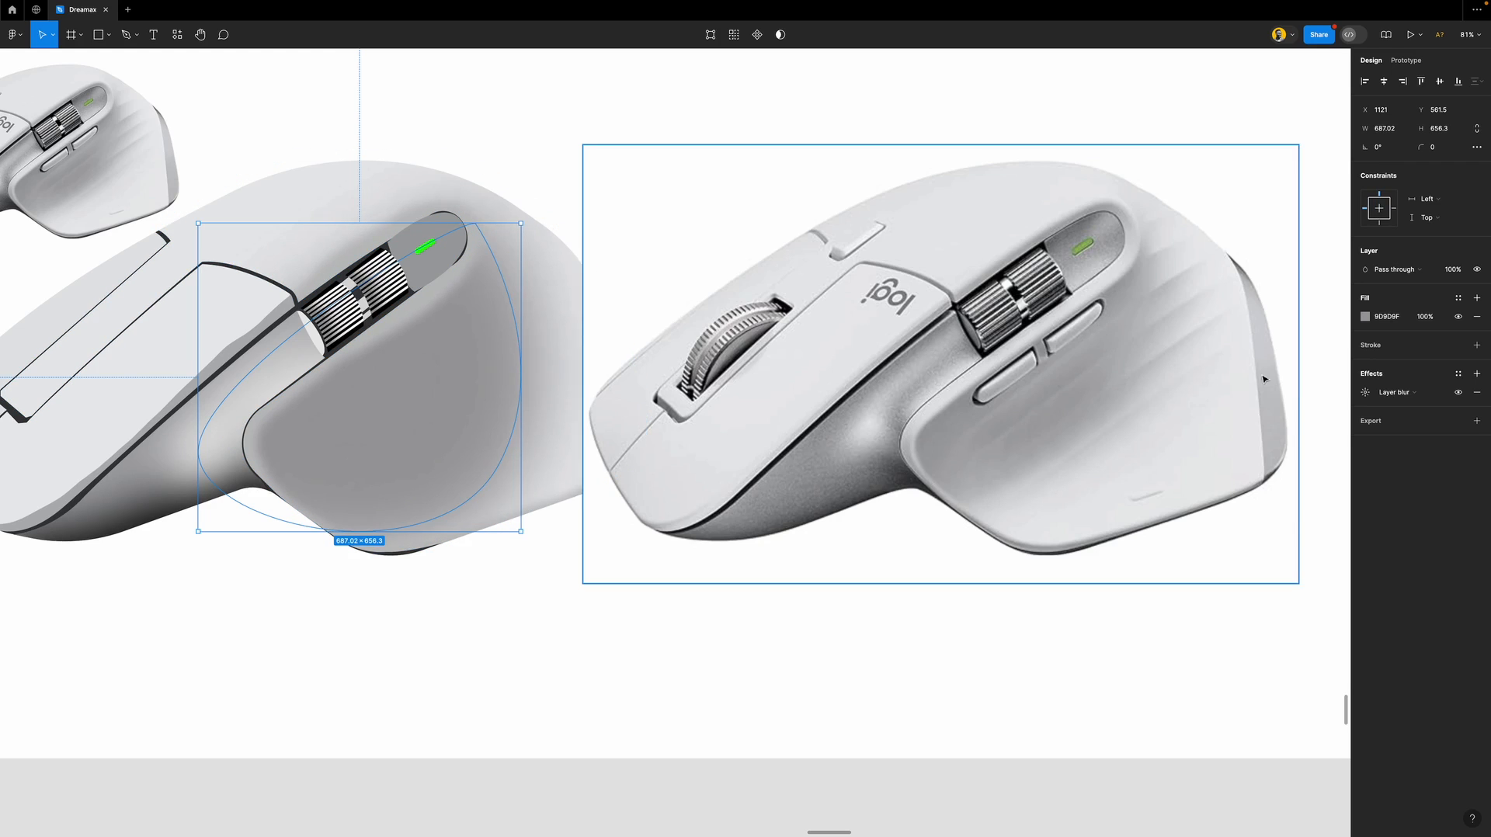
Reduce the layer blur on the 9D9D9F thumb rest shape to 184.
left_click(1365, 392)
left_click(1250, 422)
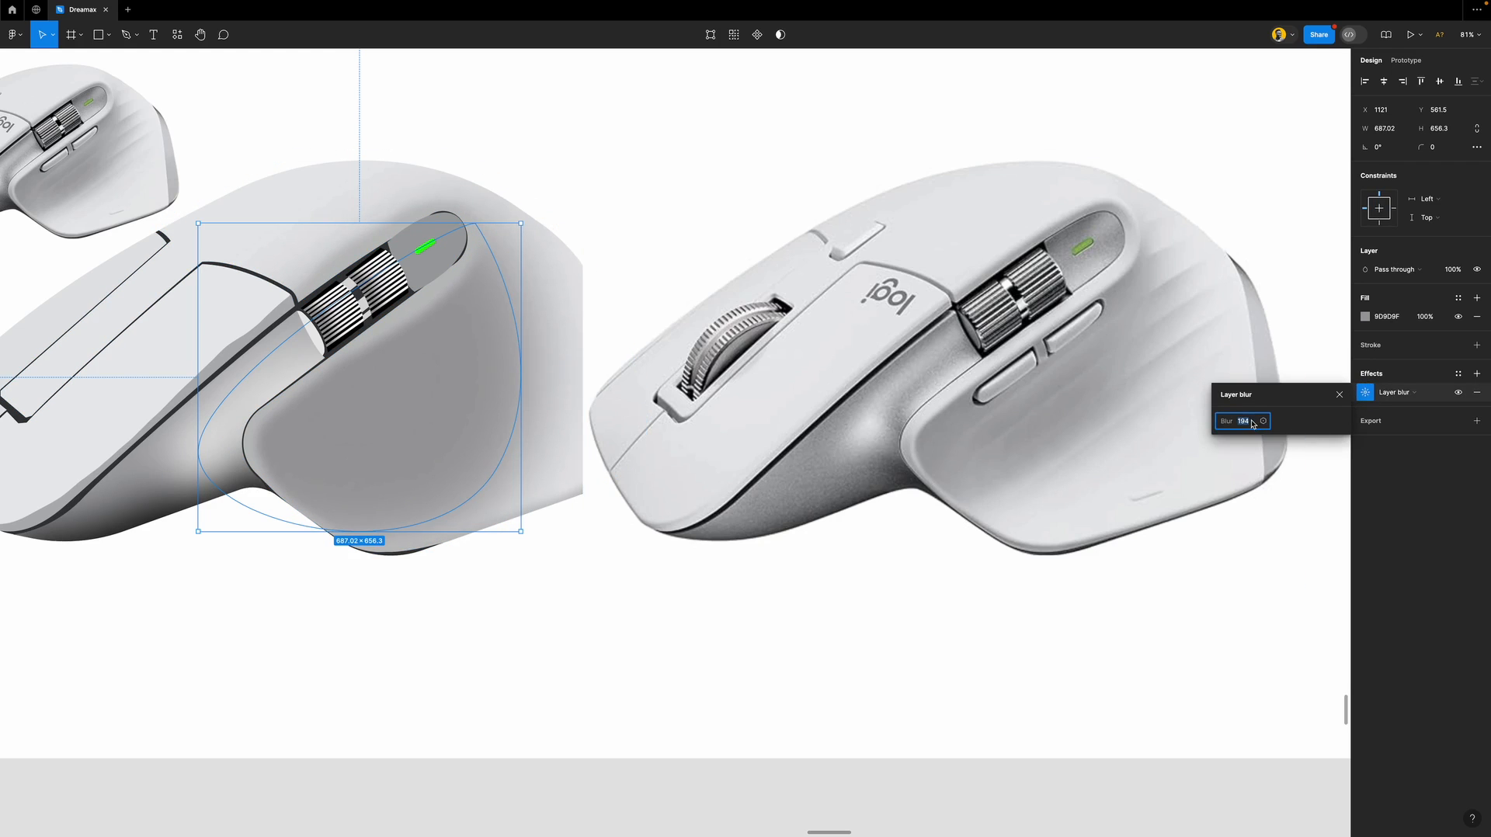
key("shift+Down")
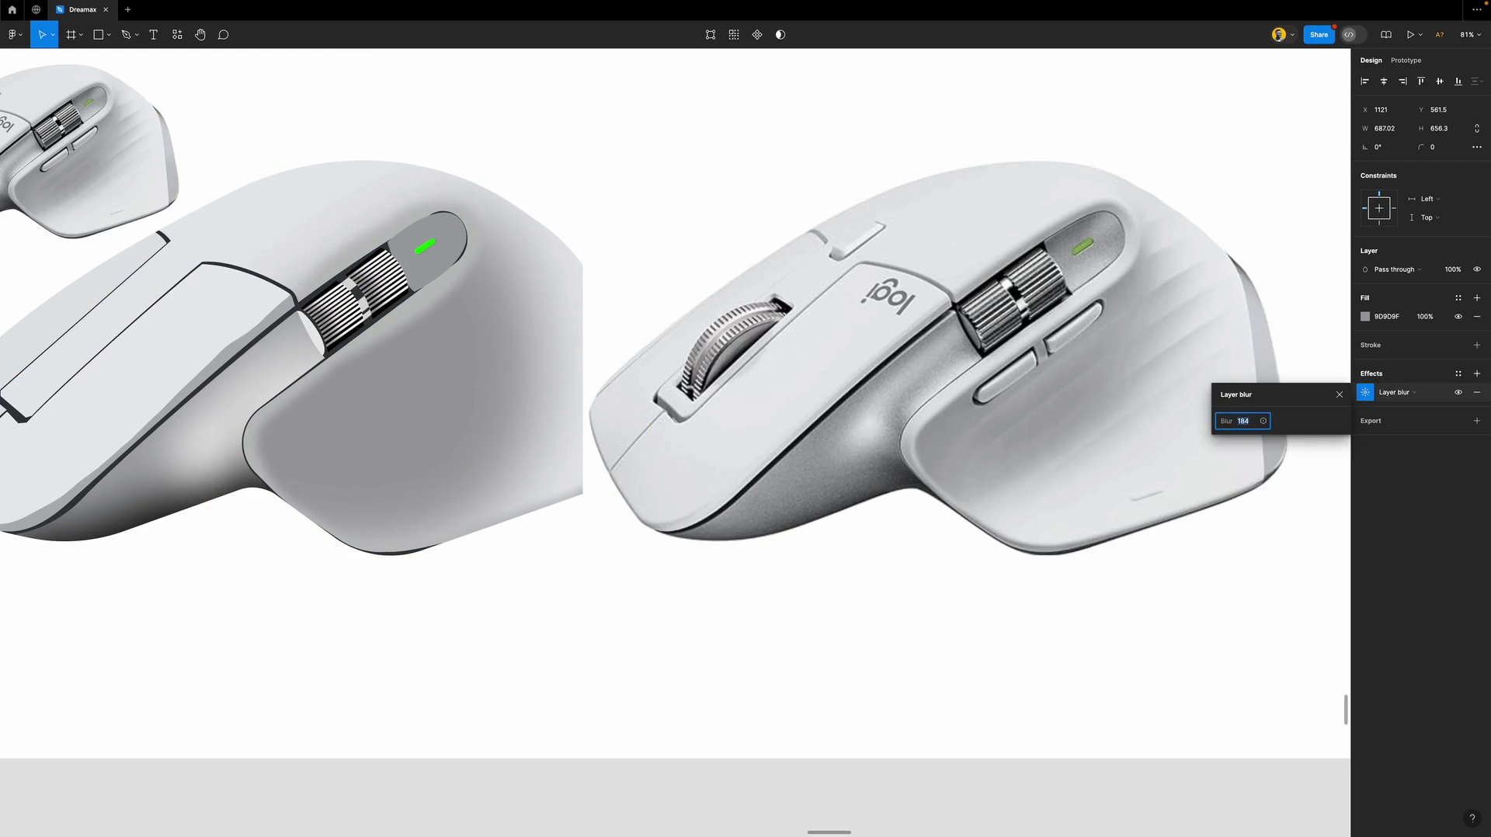
key("Escape")
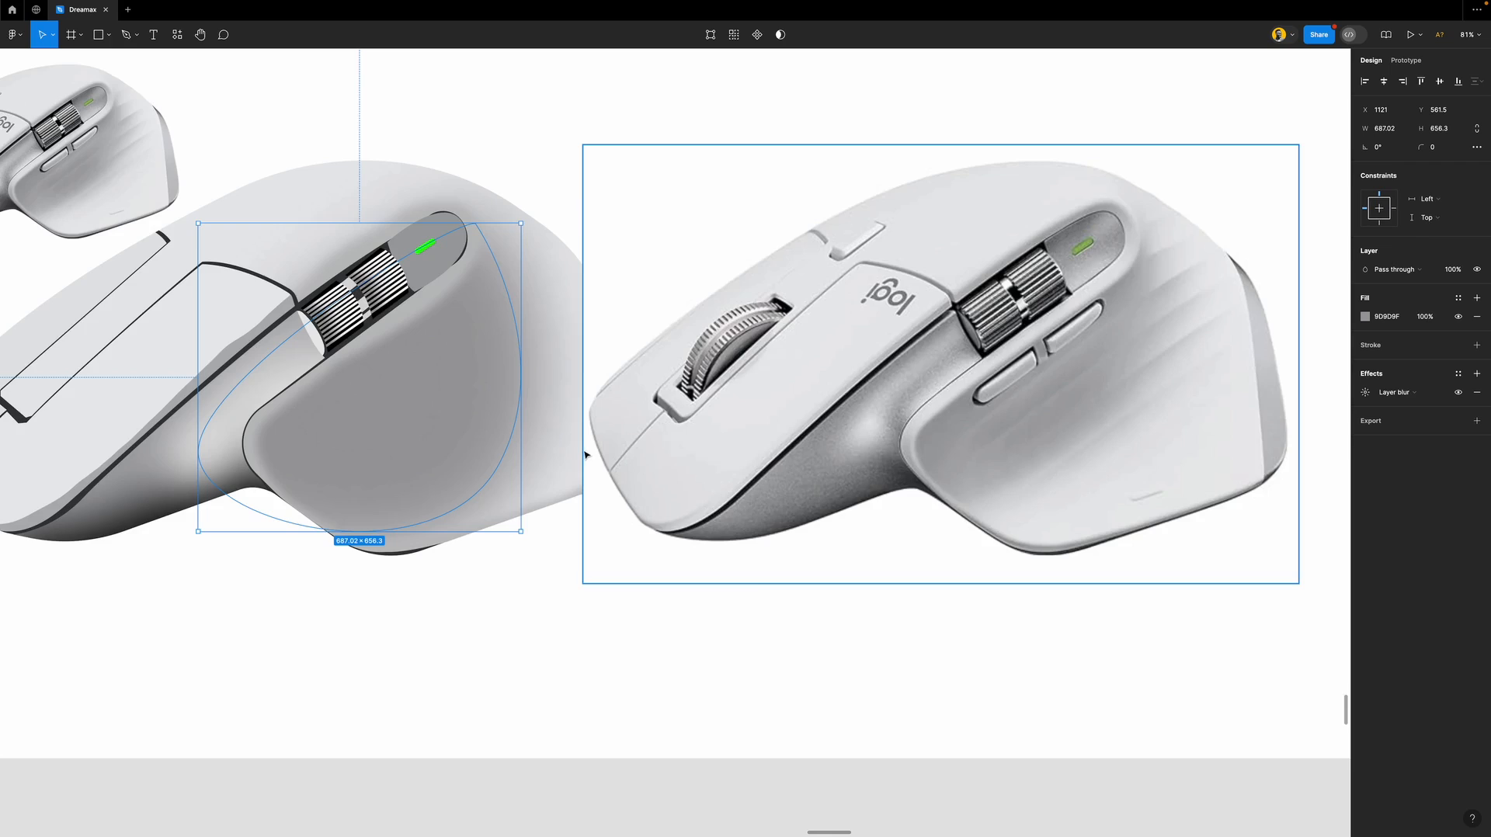
Move the large reference photo farther from the illustration to X 2122, Y 394, so the whole drawn mouse is uncovered.
scroll(585, 450, "down", 5)
left_click(665, 384)
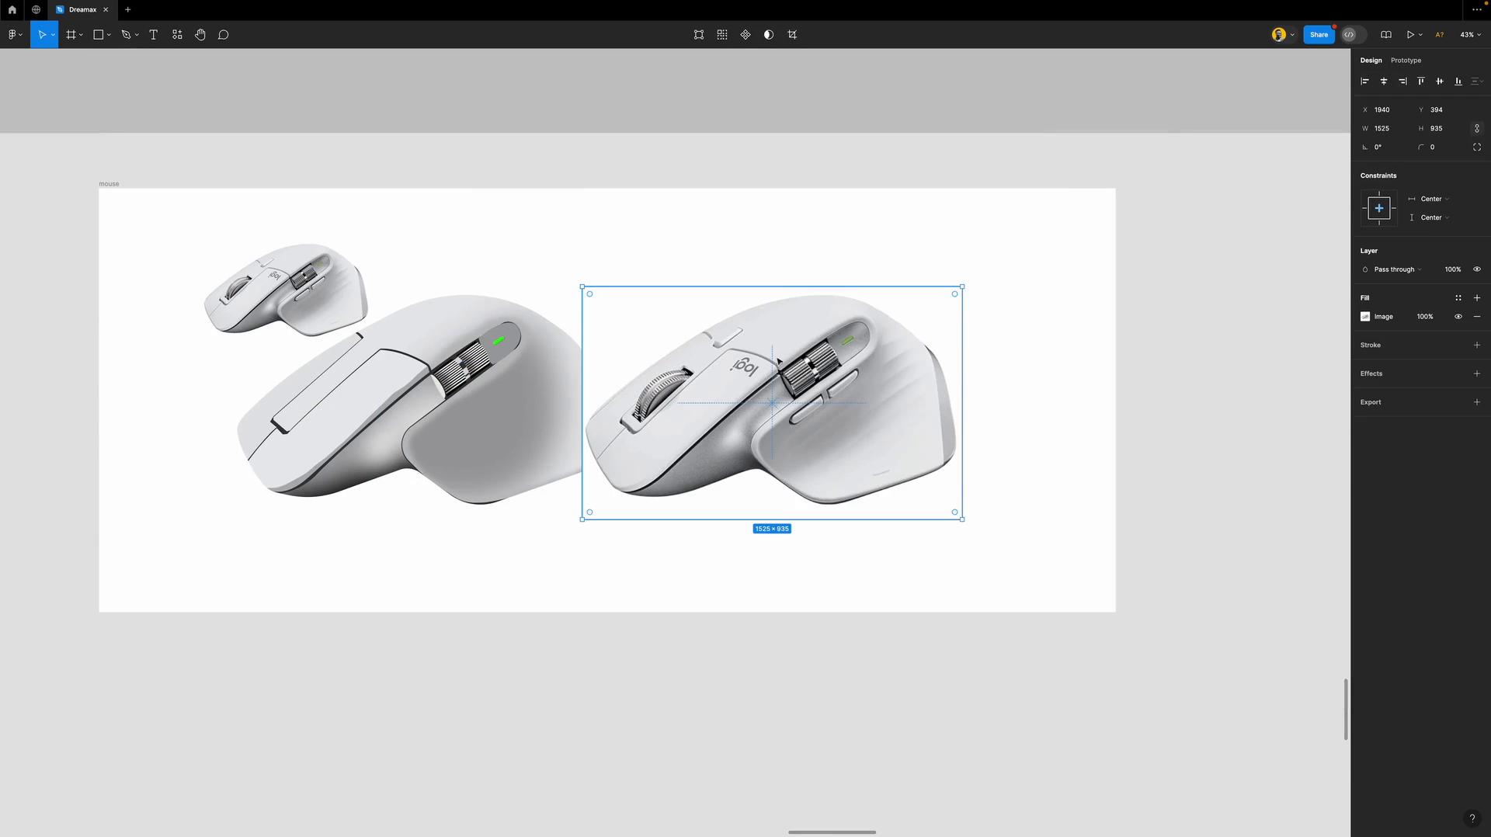
left_click_drag(783, 351, 860, 353)
scroll(684, 423, "up", 2)
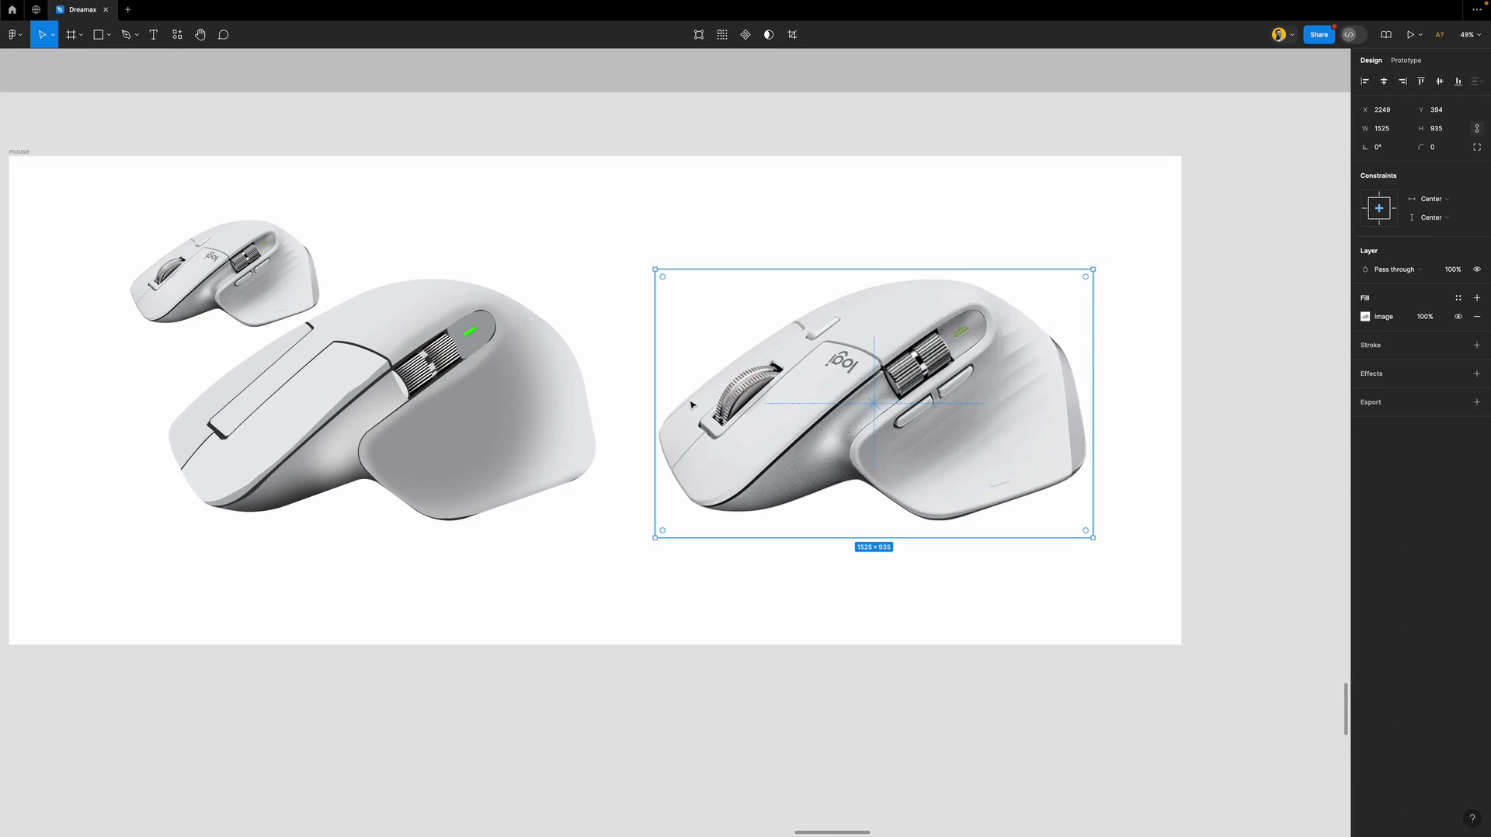
left_click_drag(908, 403, 871, 402)
scroll(699, 419, "up", 1)
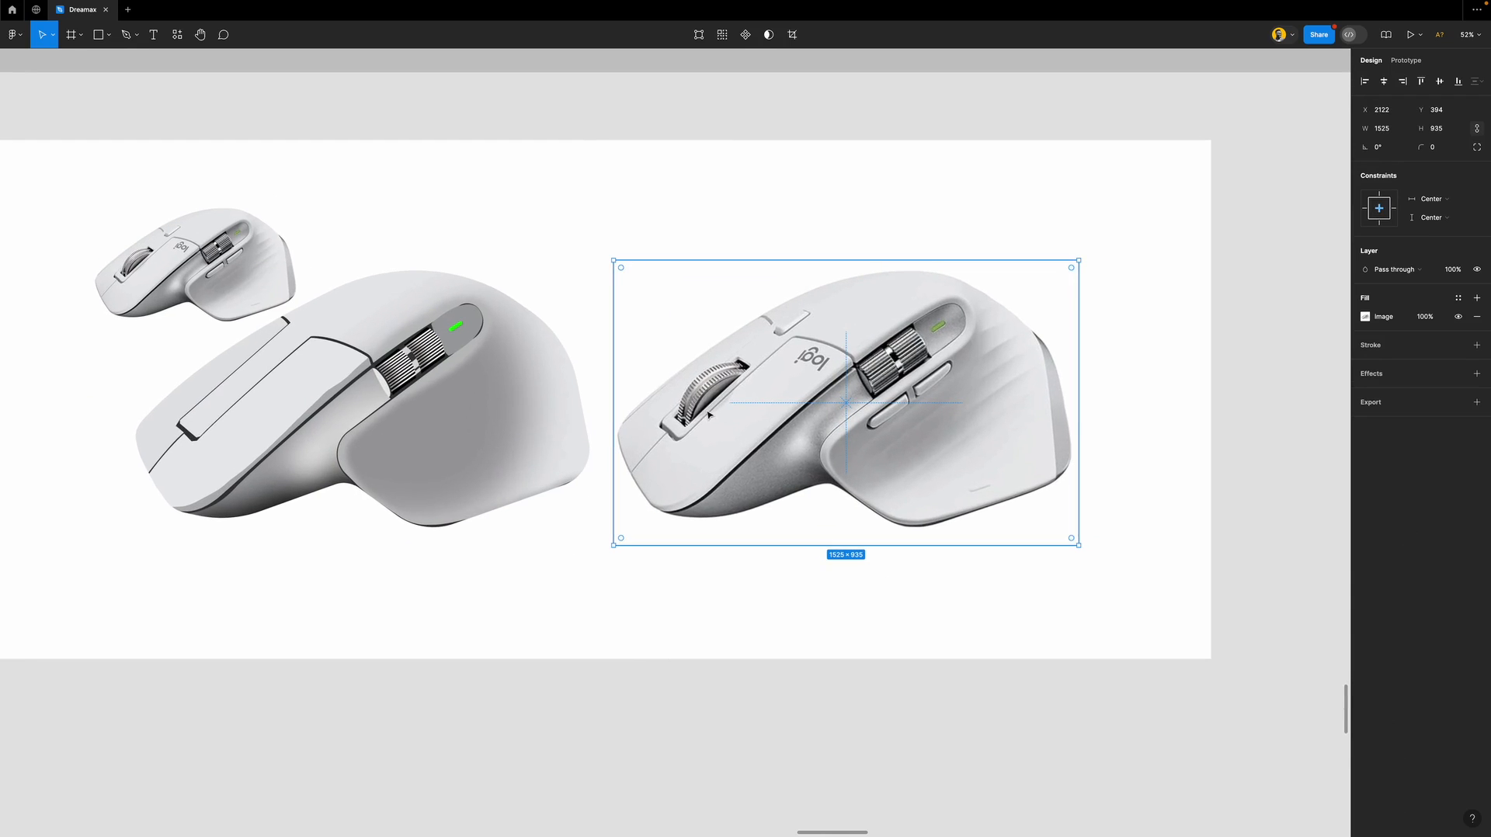
Change the main body's fill to a linear gradient starting at E7E8EA, angled diagonally from the top notch toward the lower rear edge.
left_click(525, 350)
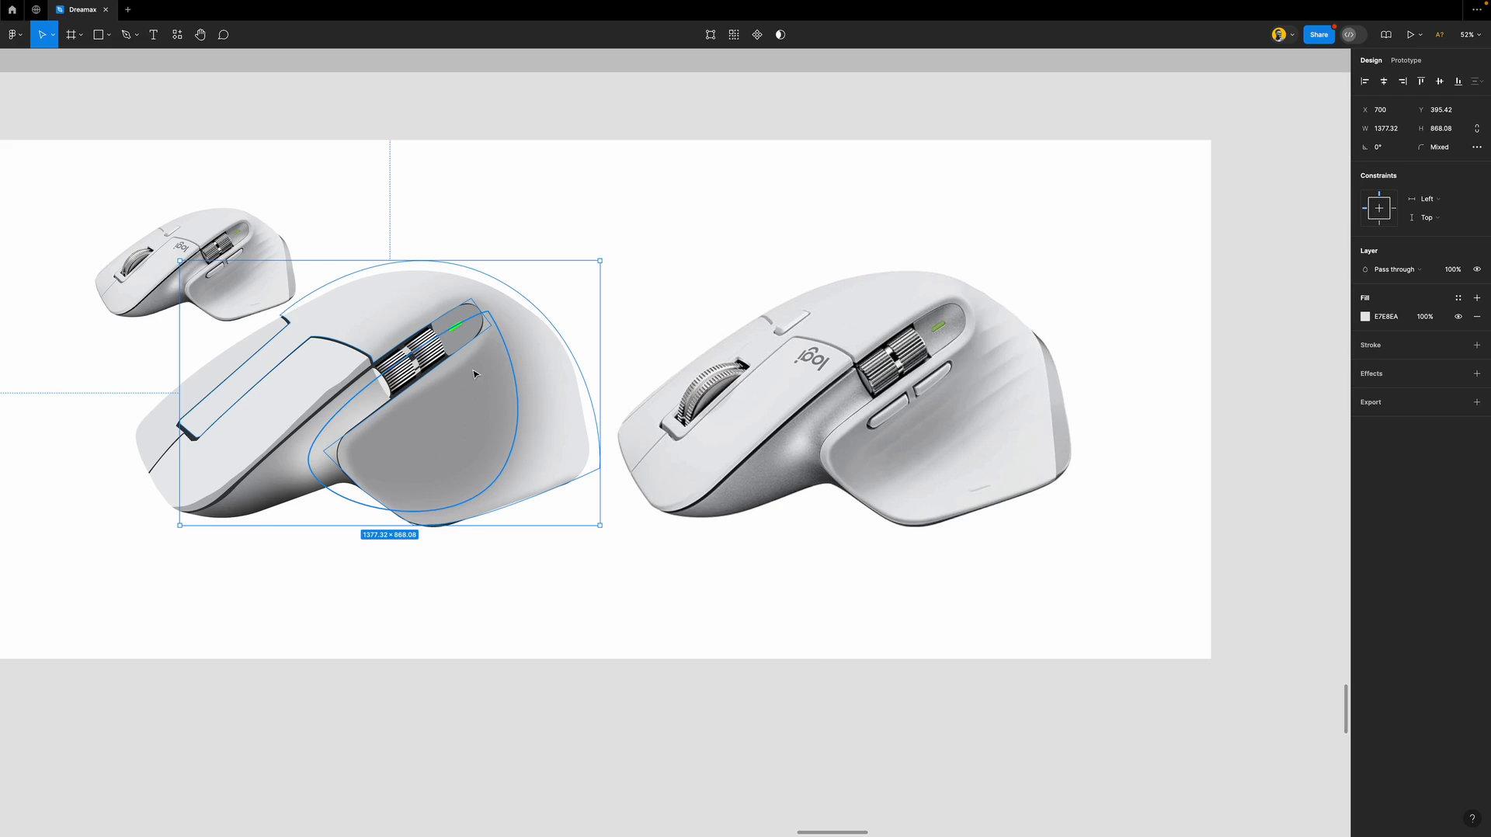
left_click(1363, 317)
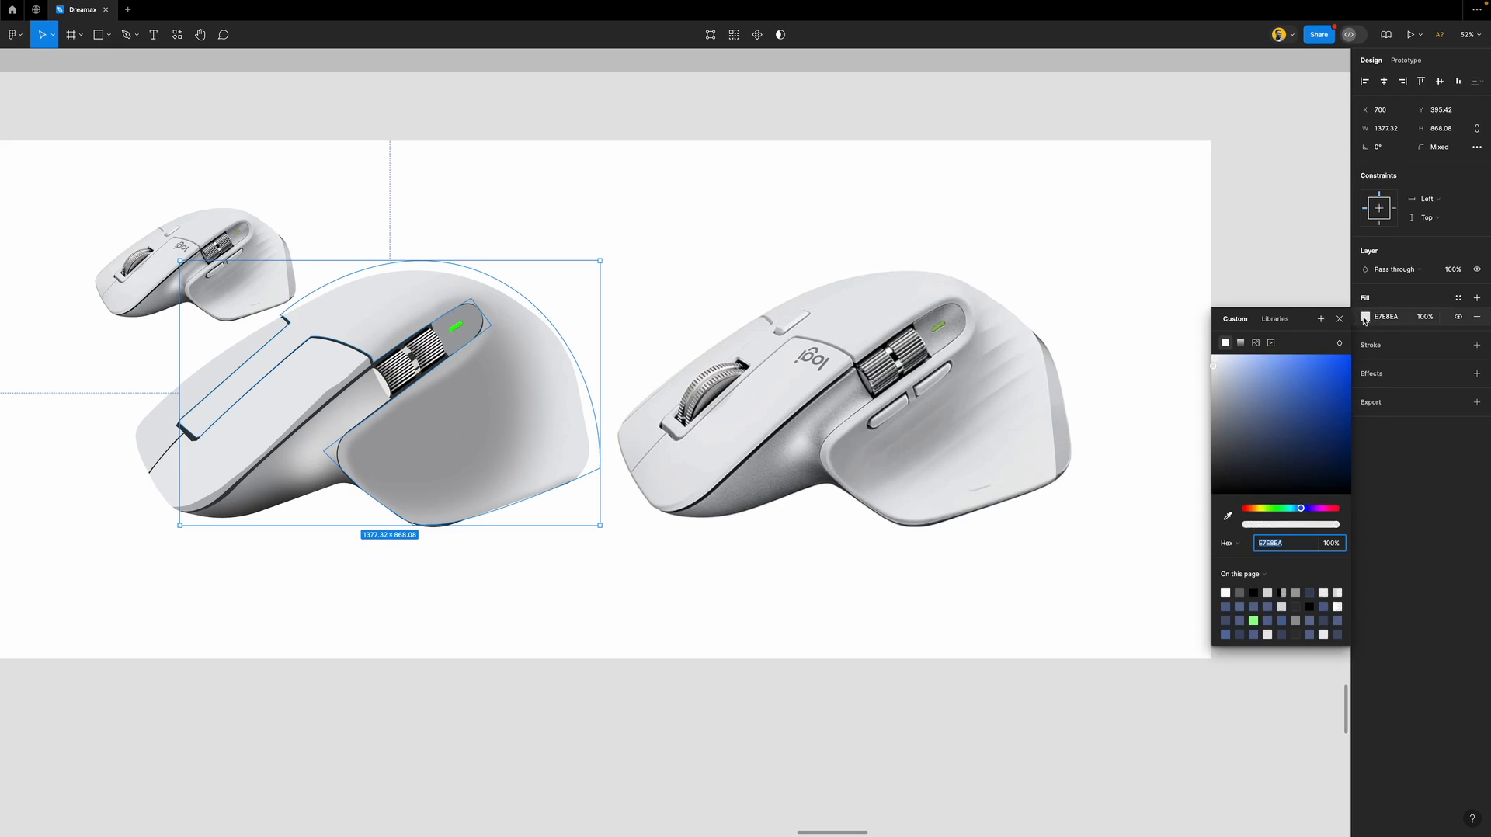
left_click(1239, 344)
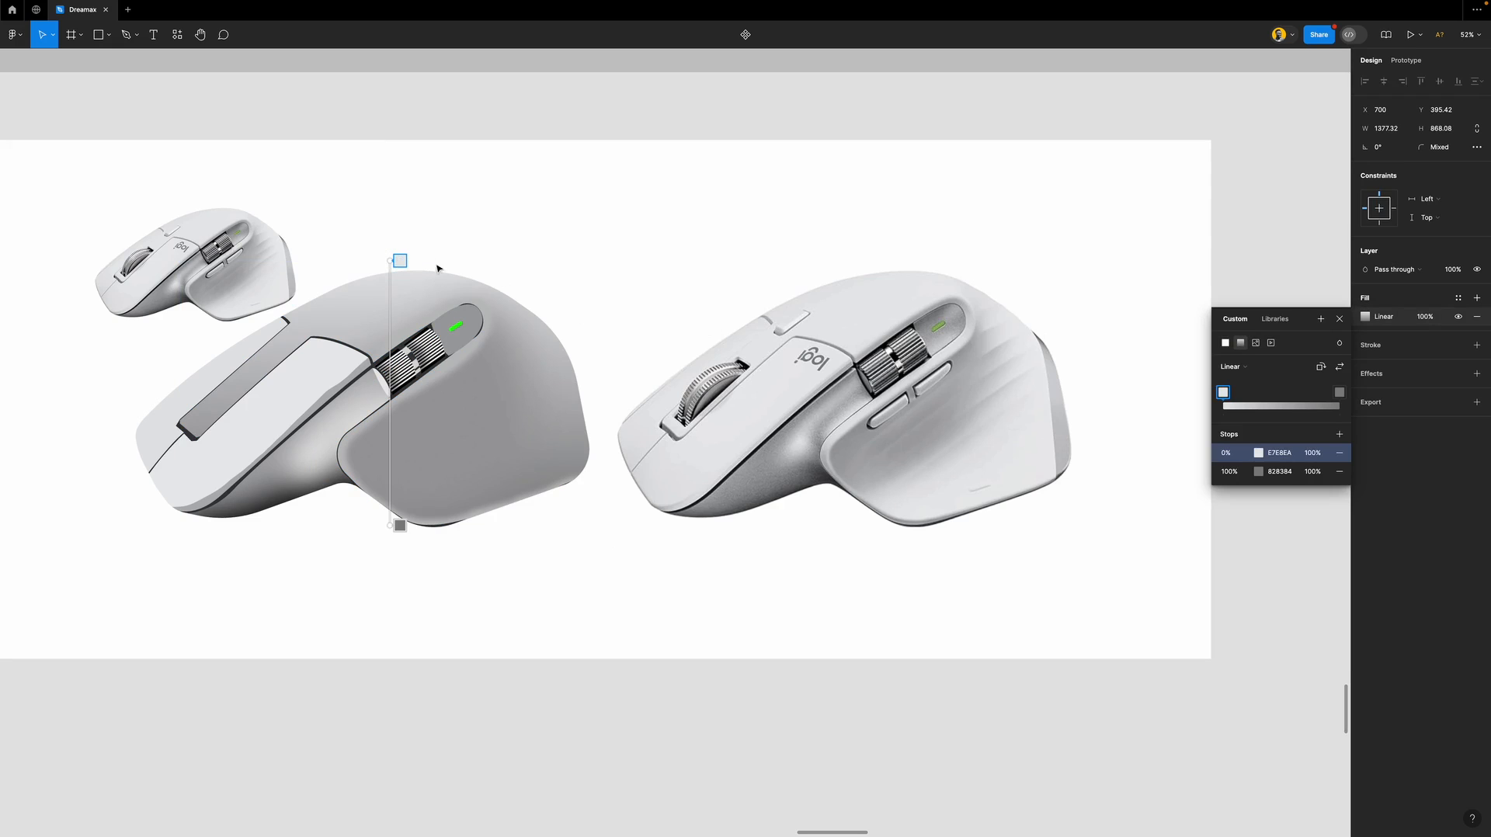
key("i")
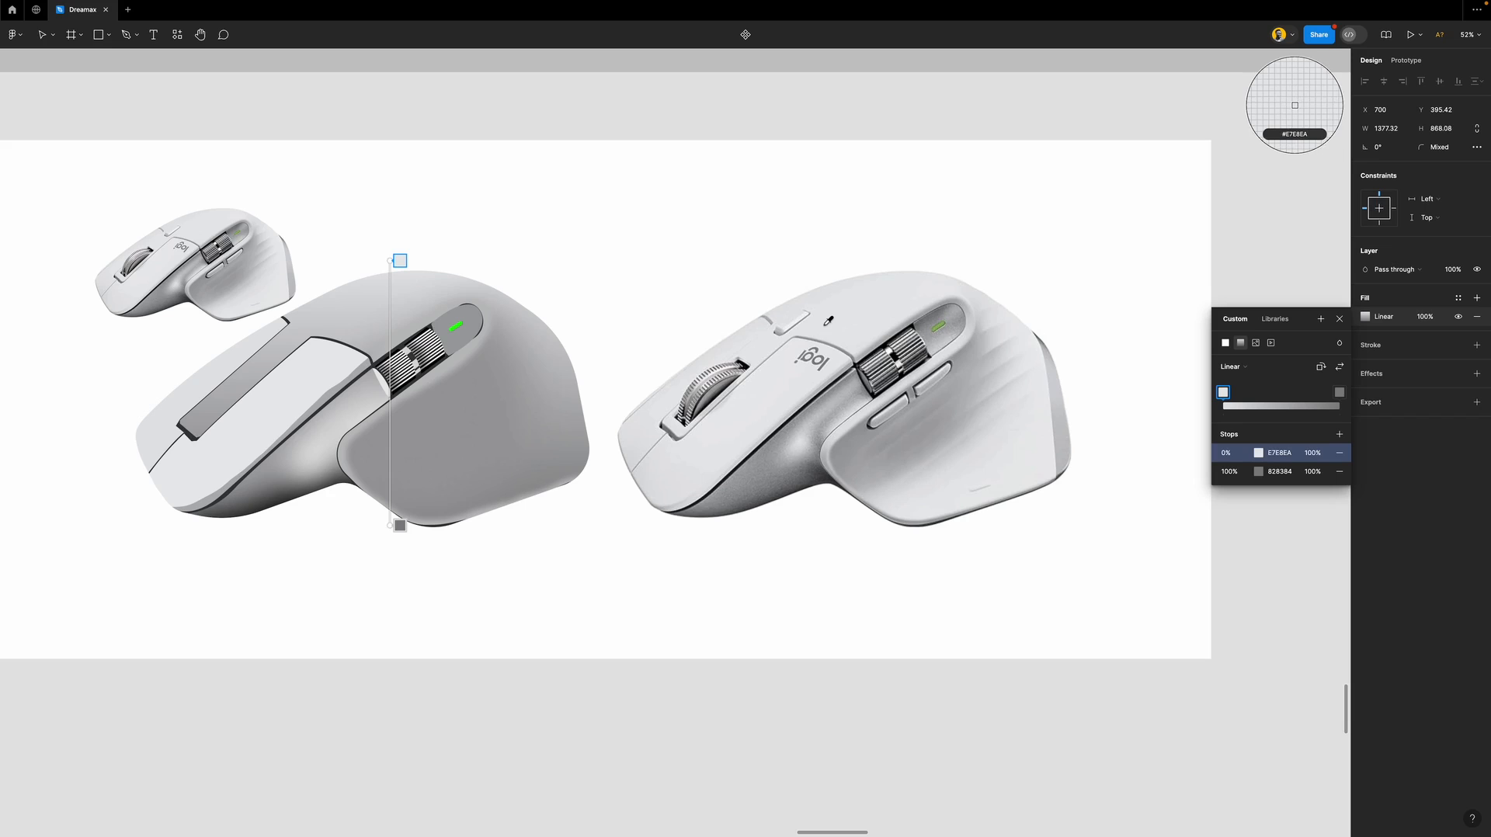
left_click(825, 325)
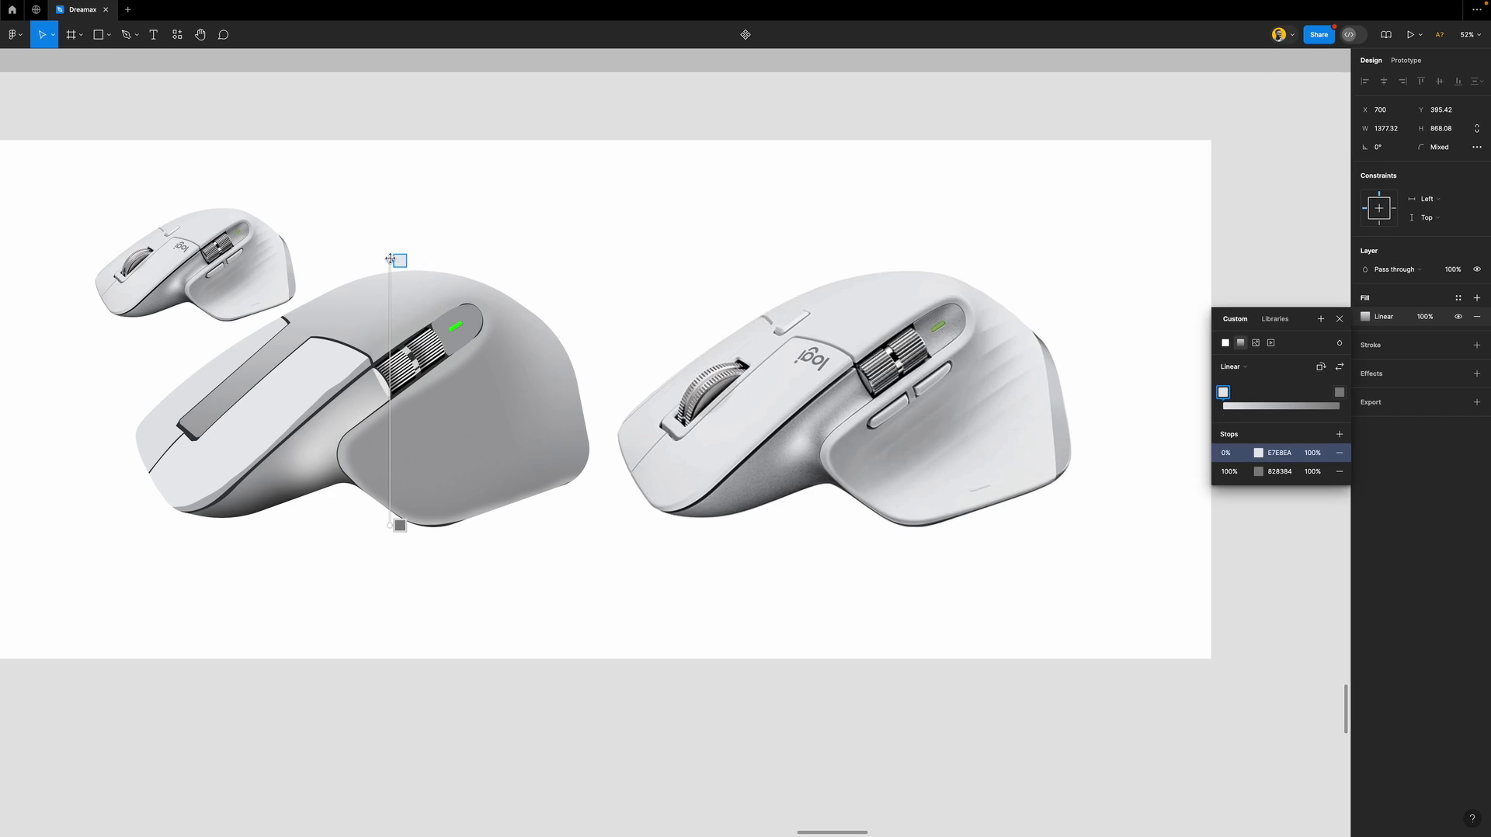
left_click_drag(399, 261, 301, 314)
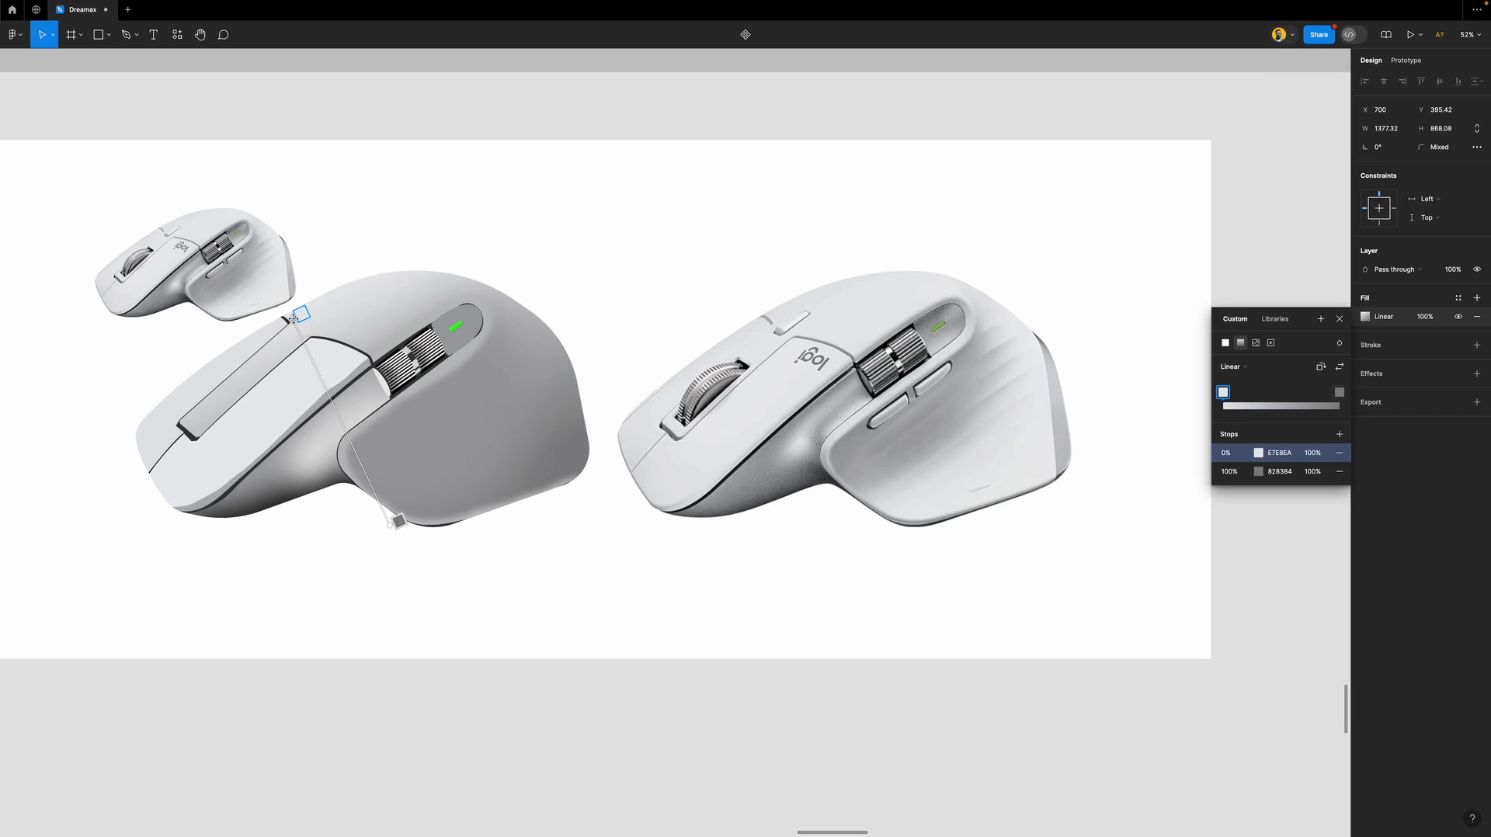
mouse_move(391, 526)
left_mouse_down()
mouse_move(559, 503)
mouse_move(585, 480)
mouse_move(501, 432)
mouse_move(472, 438)
mouse_move(489, 444)
left_mouse_up()
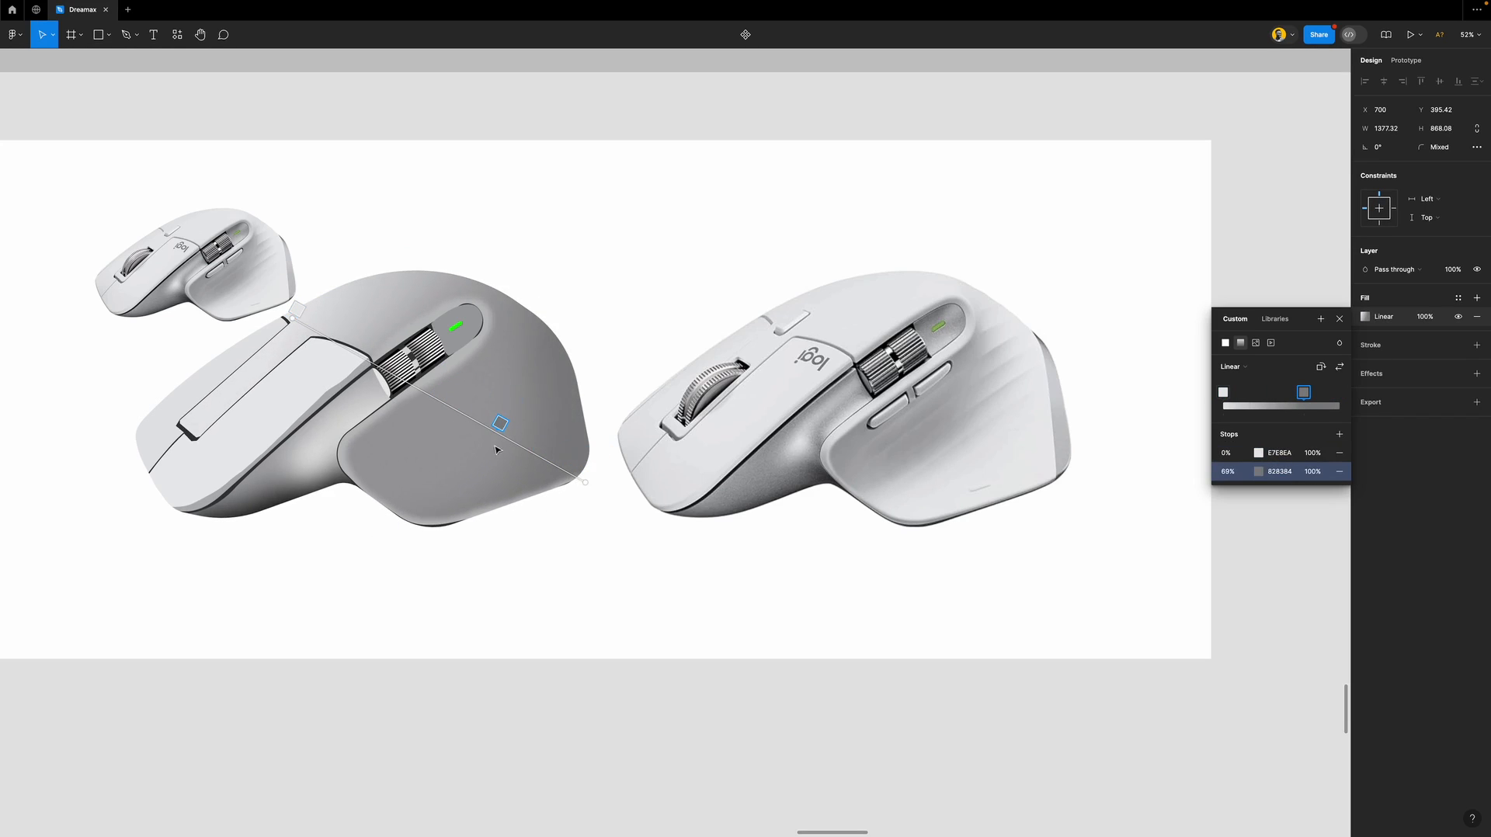
Add a 100% end stop of EBEBED, sampled from the reference photo's rear edge, and delete the 828384 stop from the body gradient.
left_click(578, 465)
left_click_drag(579, 465, 591, 473)
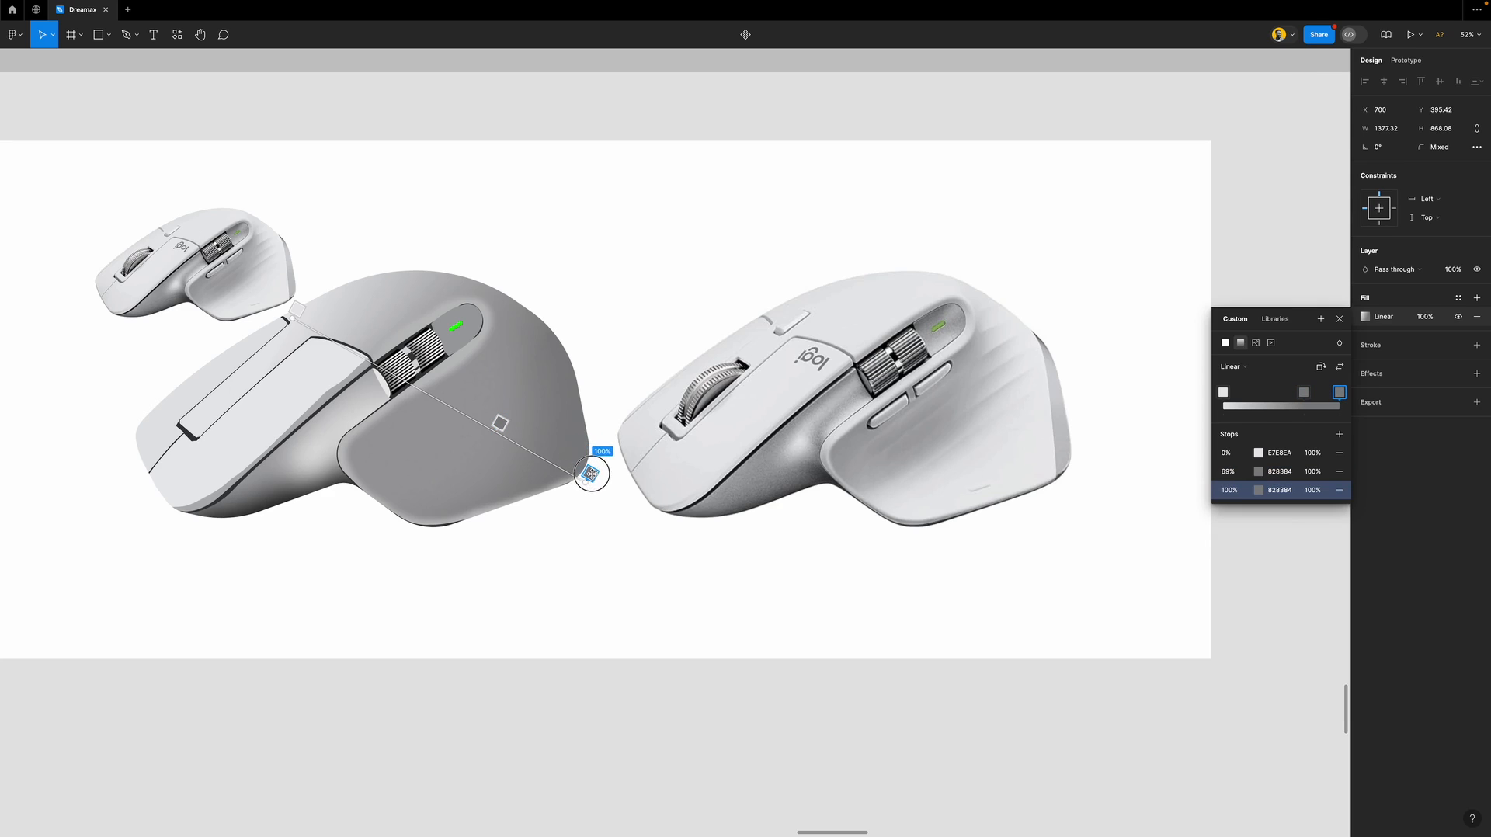
key("i")
left_click(1054, 463)
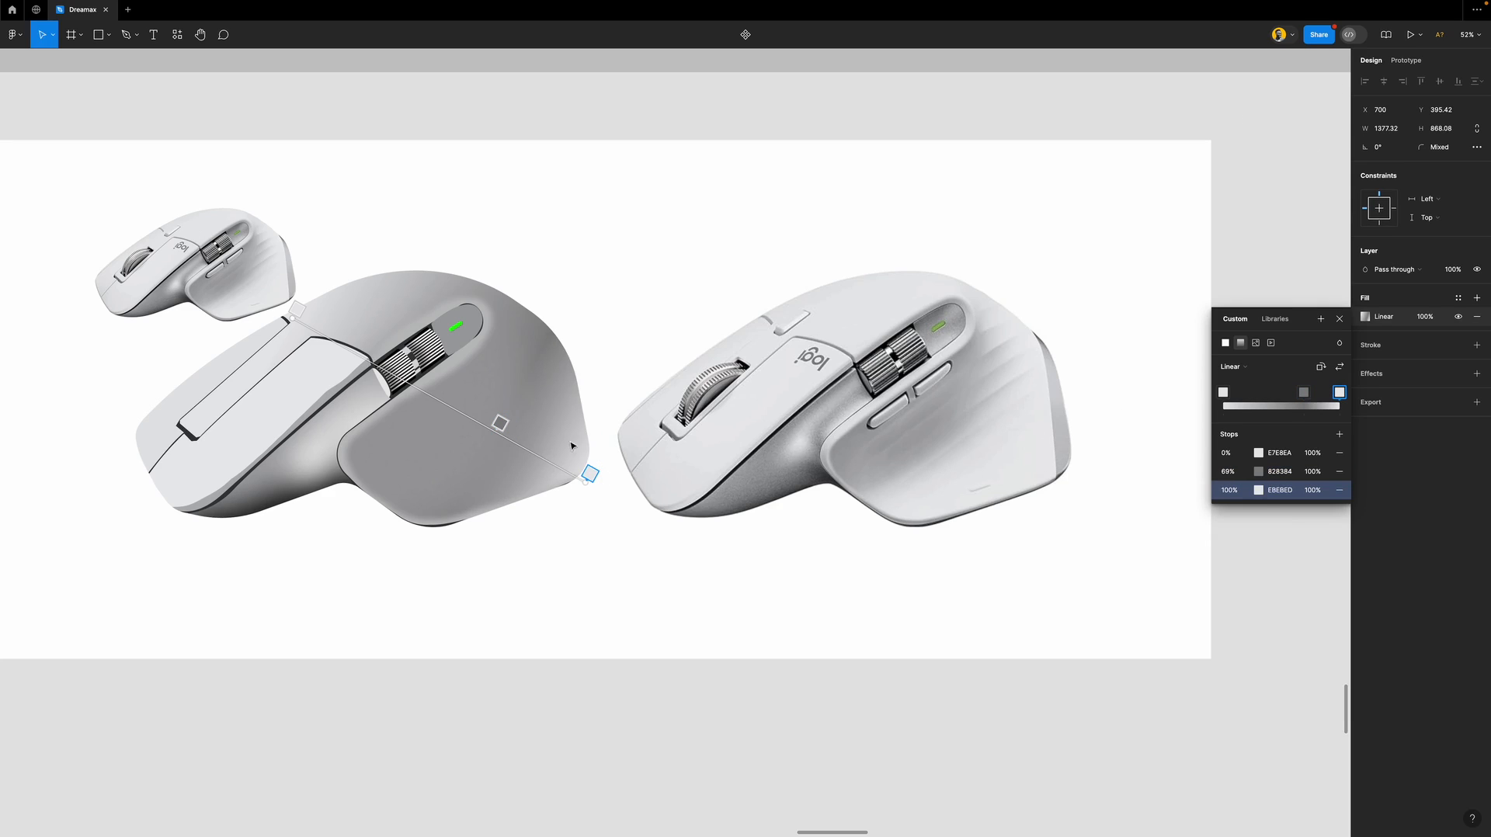
left_click(499, 422)
key("Delete")
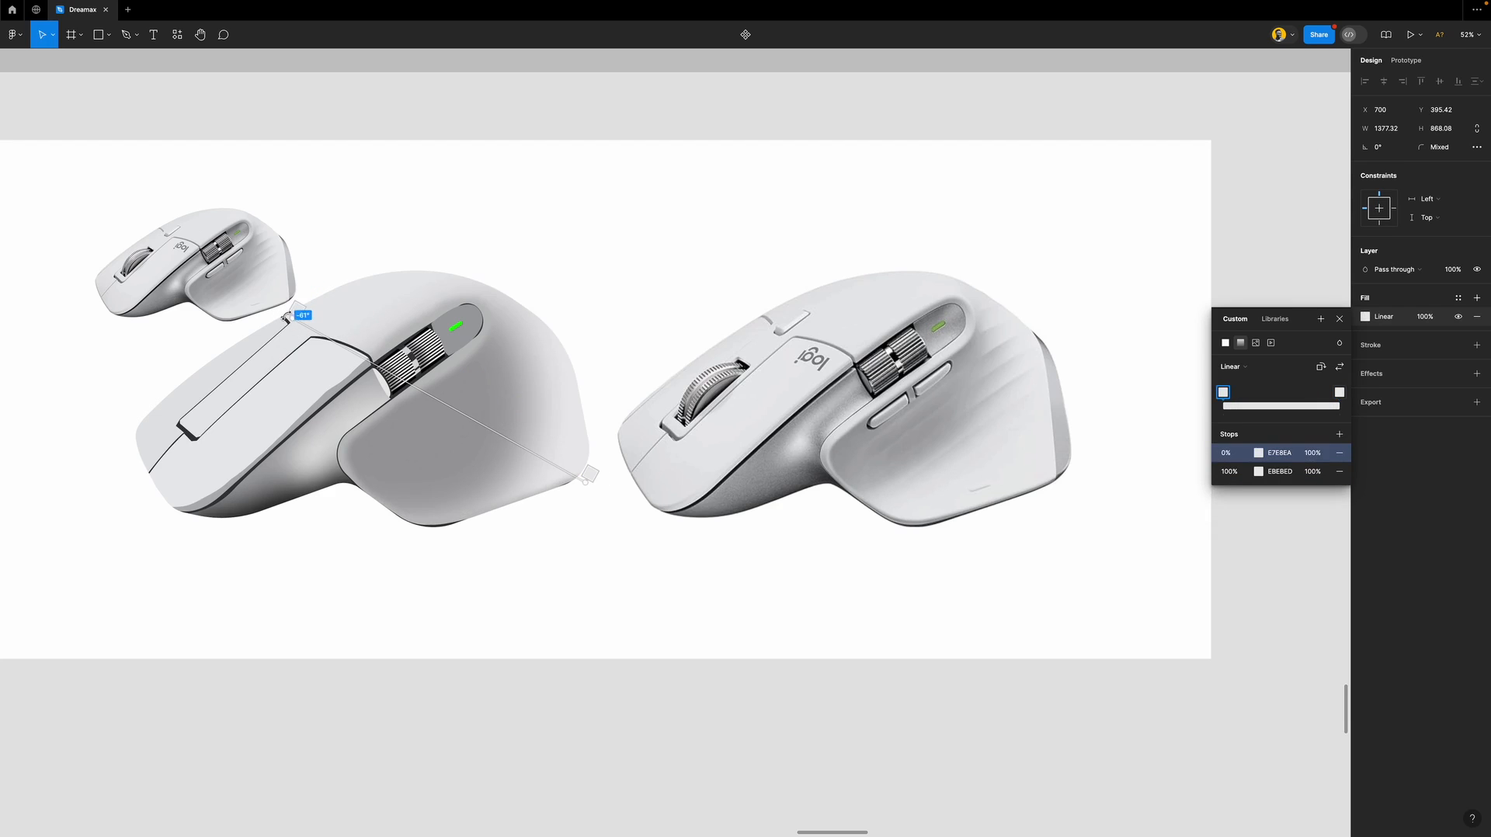
mouse_move(287, 316)
left_mouse_down()
mouse_move(300, 335)
mouse_move(285, 329)
left_mouse_up()
left_click(1339, 318)
left_click(465, 454)
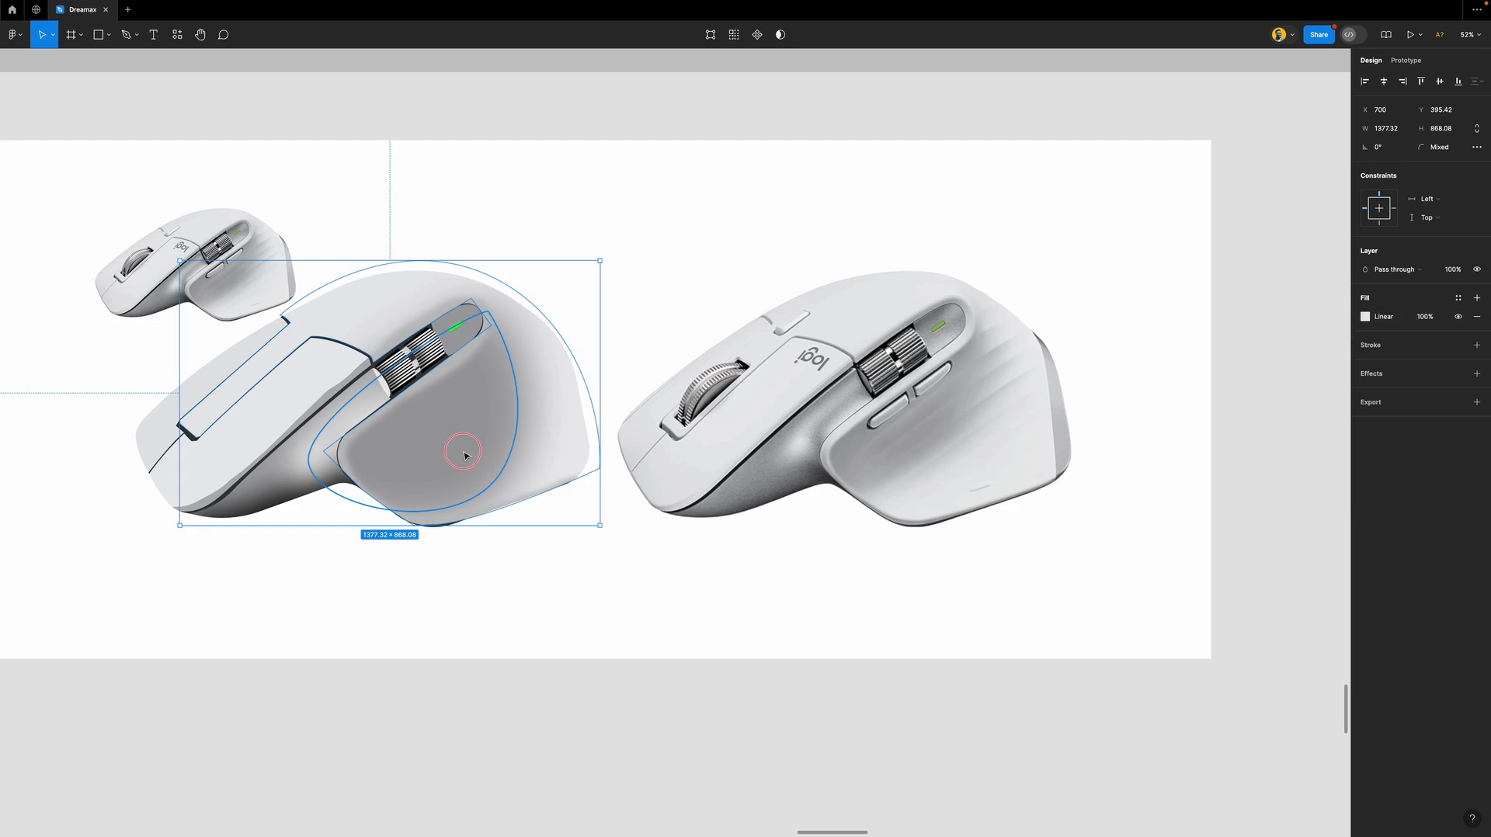
left_click(464, 455)
left_click(539, 558)
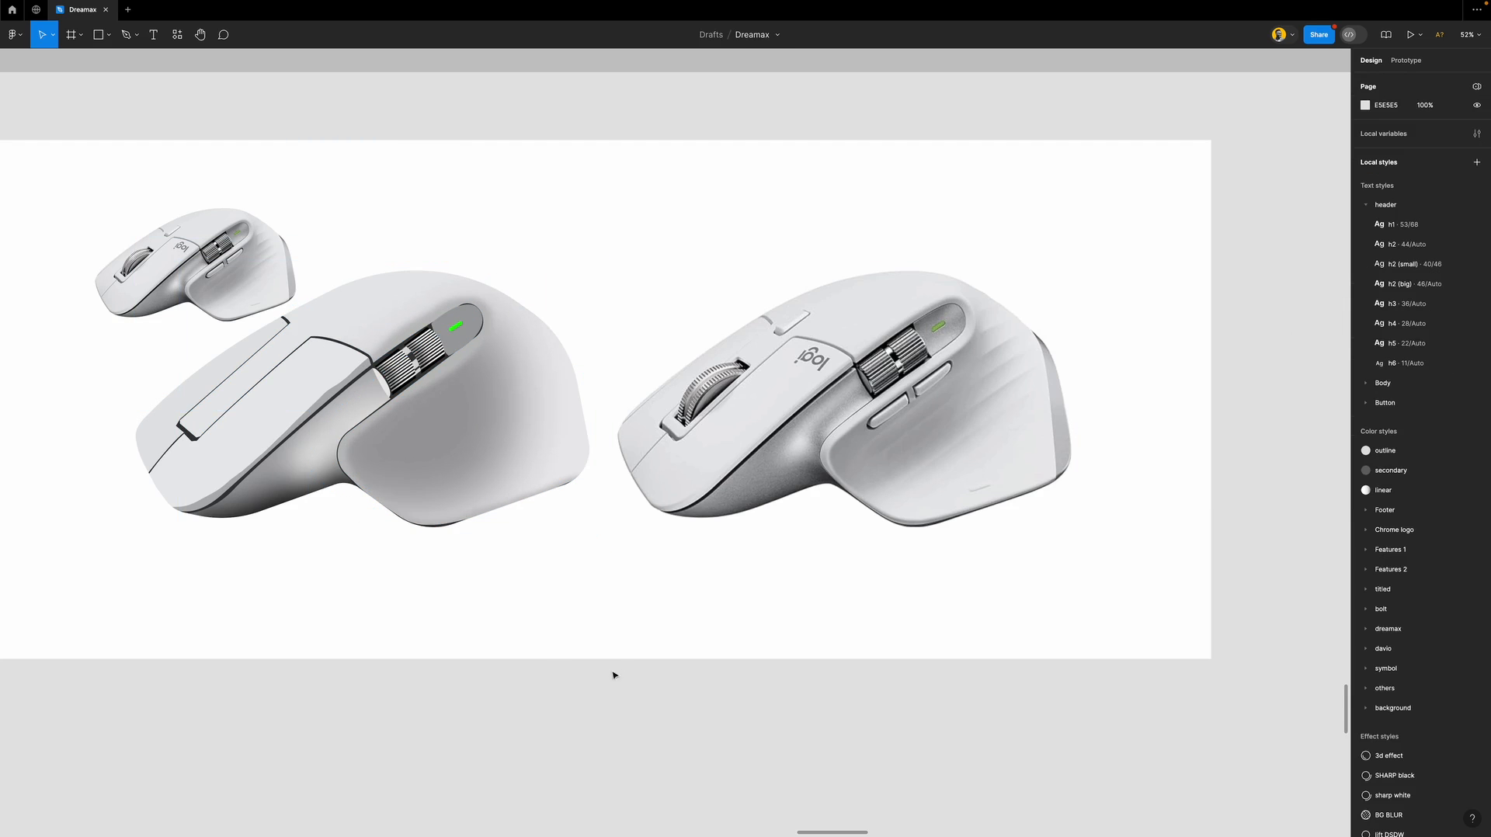
scroll(476, 413, "up", 2)
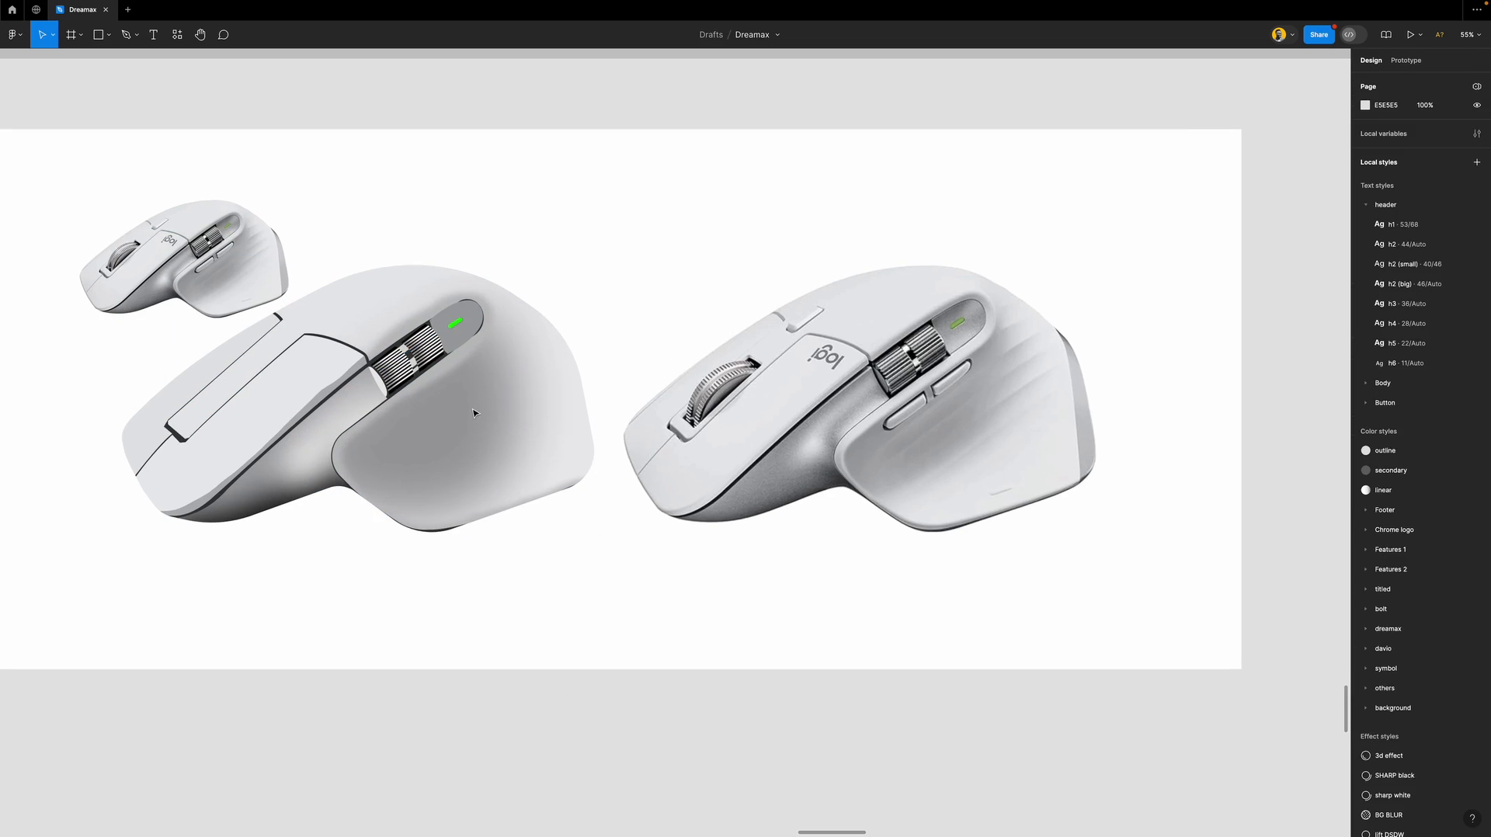
scroll(476, 412, "up", 1)
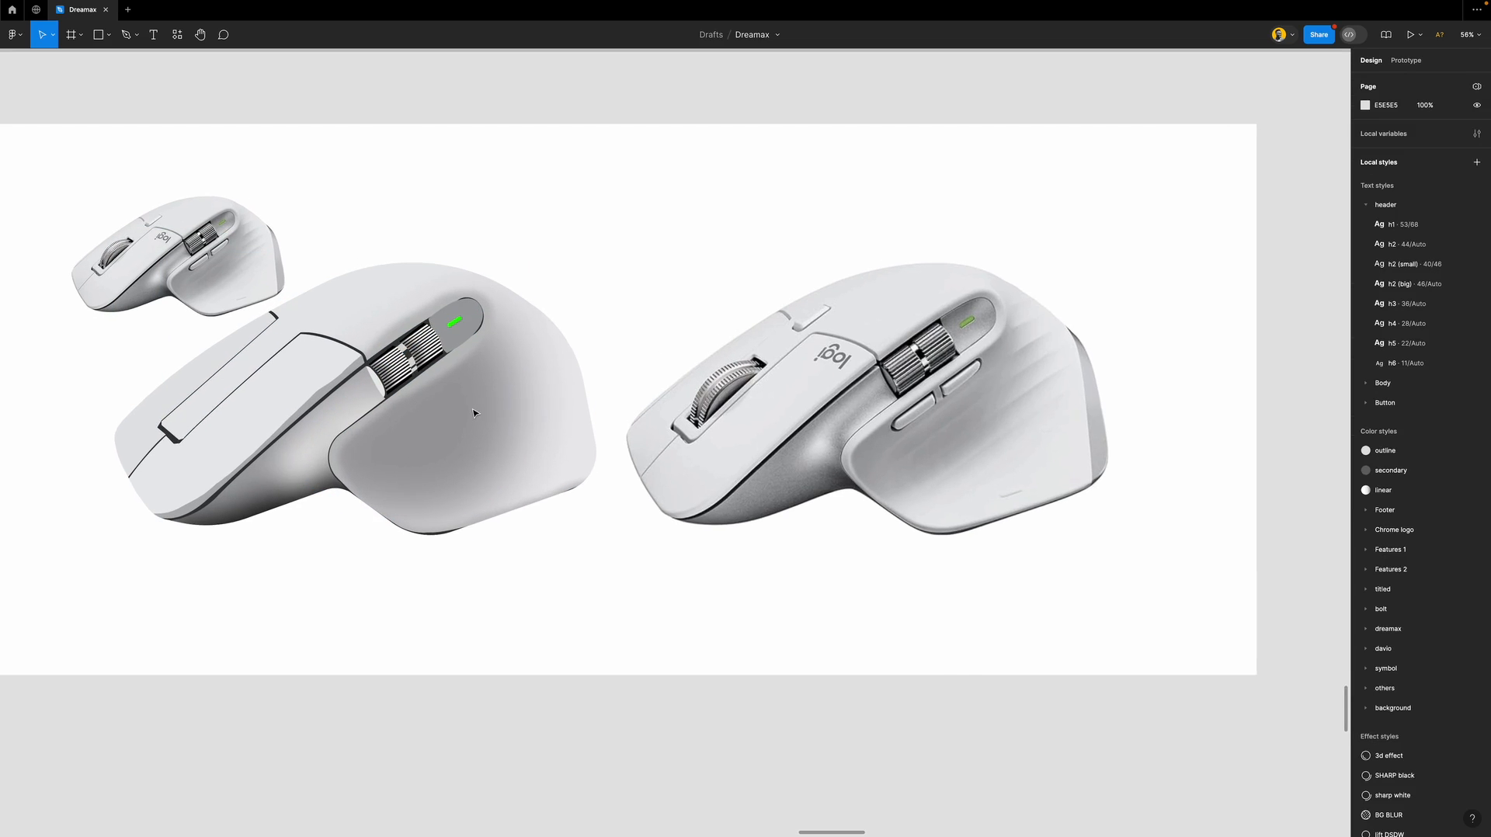
left_click(591, 439)
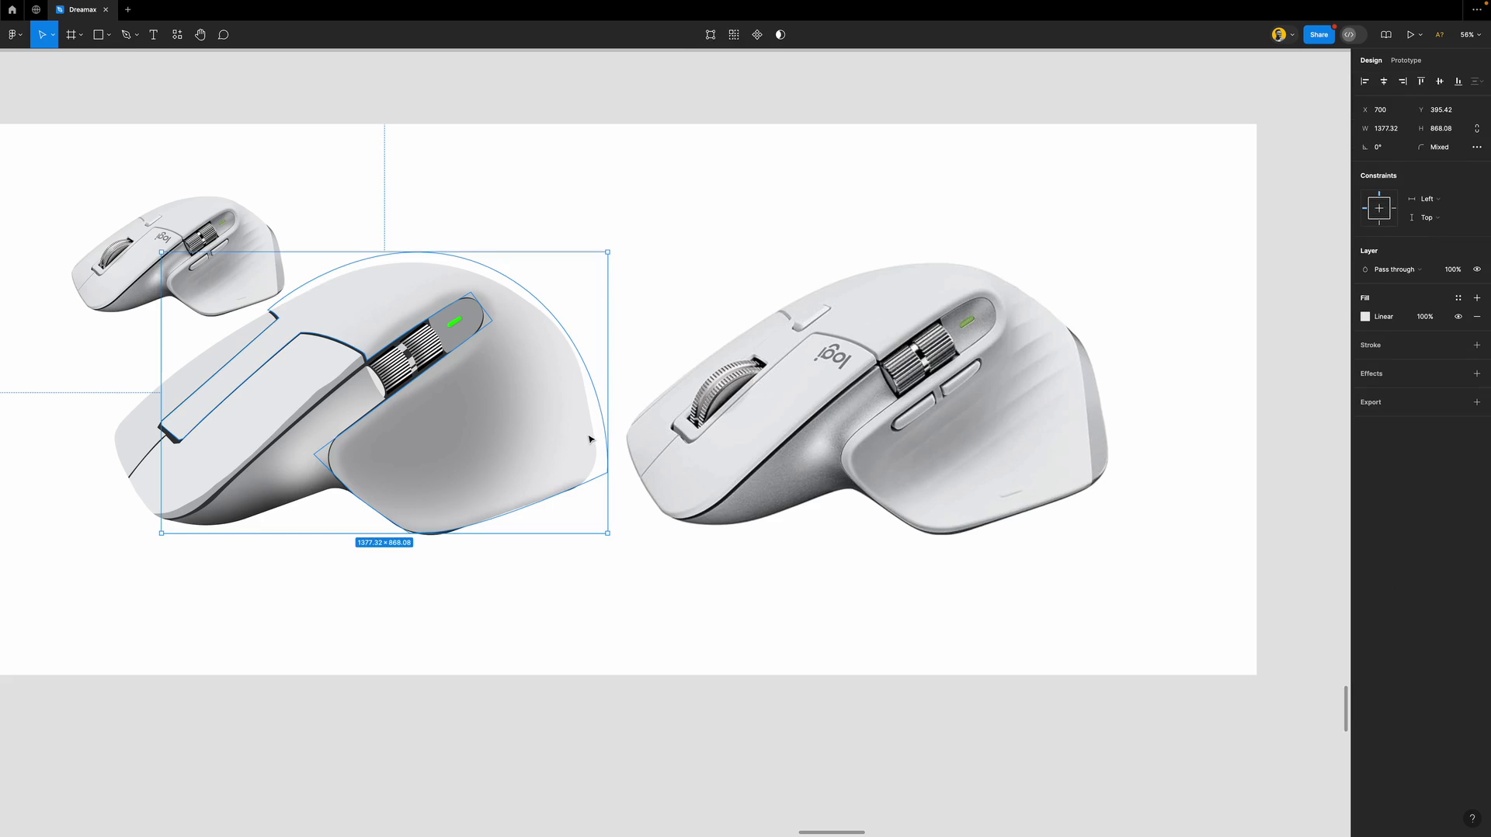
Look through the mouse illustration's layers, selecting individual vectors to identify which shape each one draws.
key("super+backslash")
key("super+backslash")
key("shift+super+backslash")
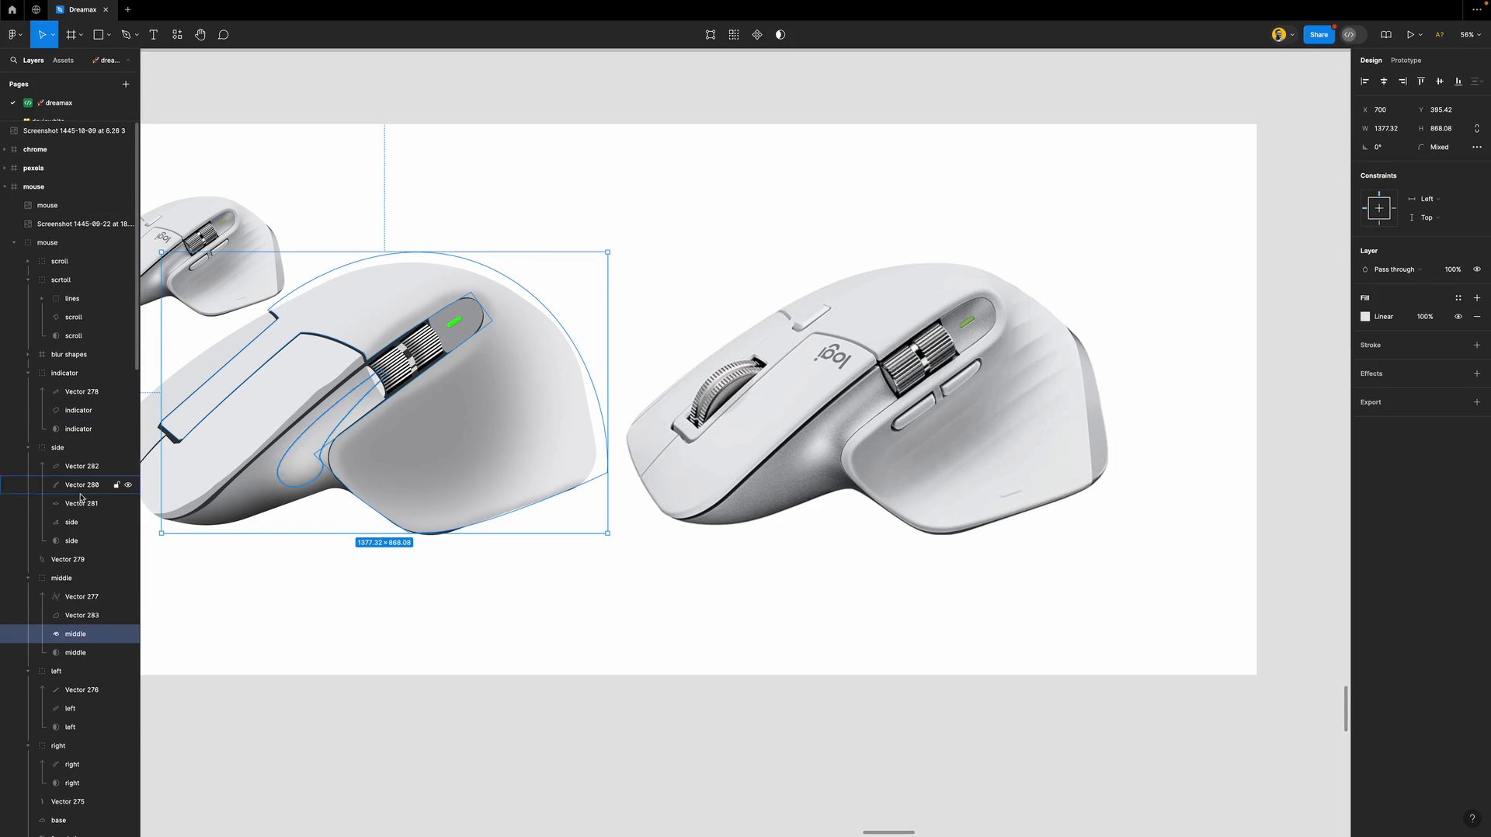
scroll(88, 697, "down", 2)
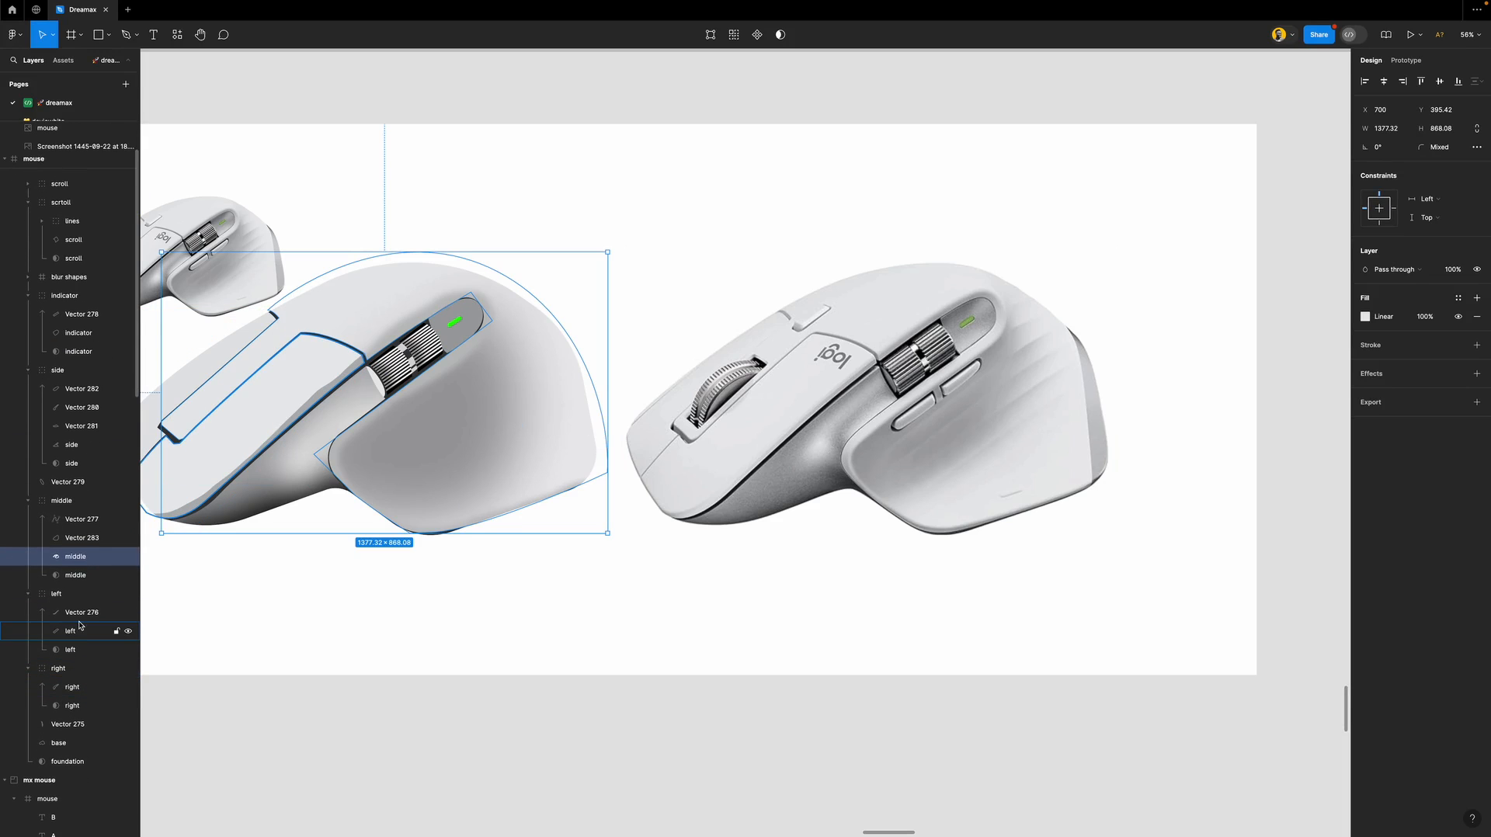
left_click(82, 629)
left_click(83, 616)
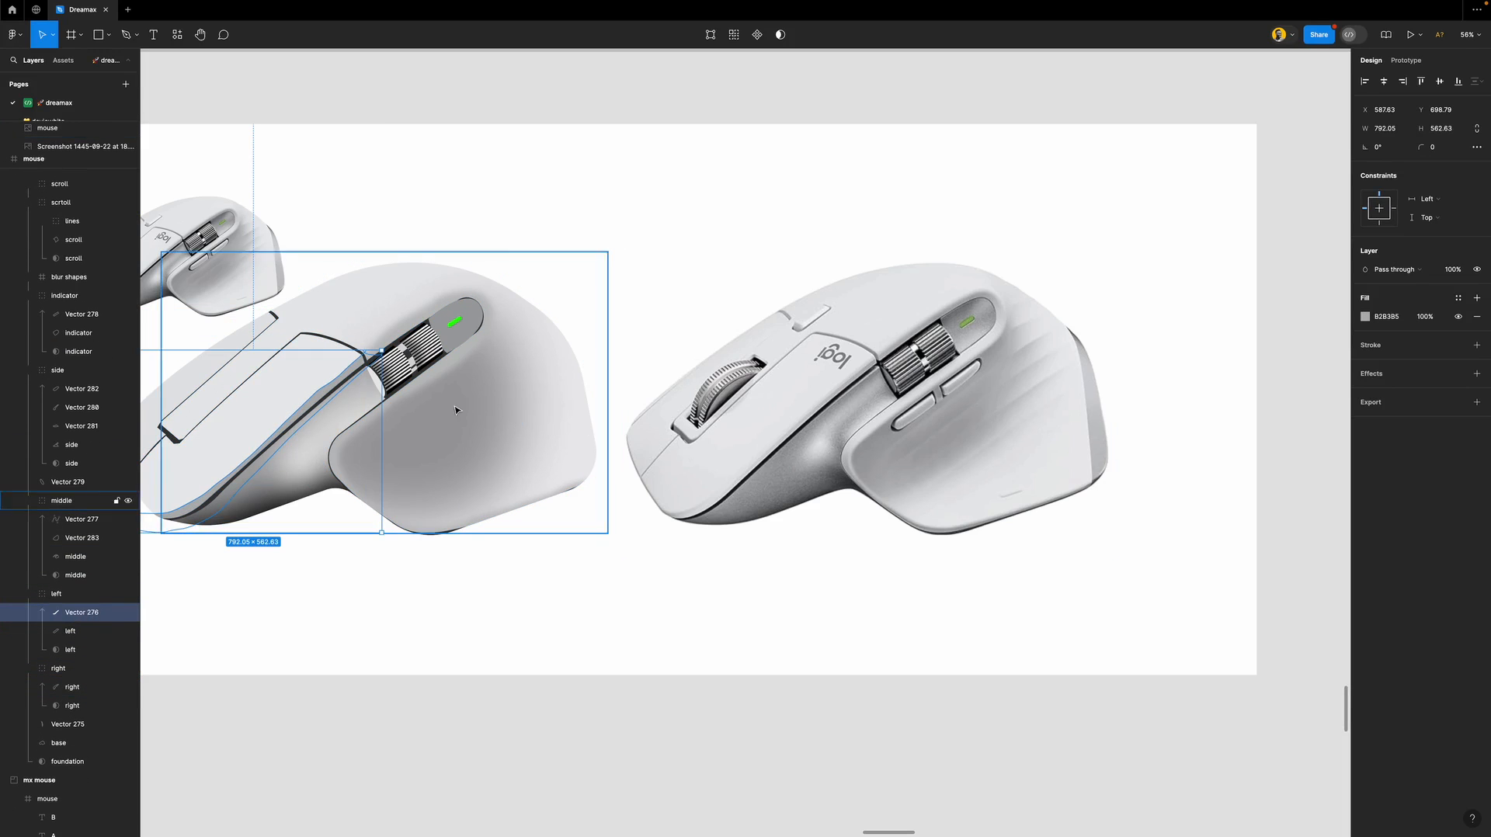
left_click(506, 419, "super")
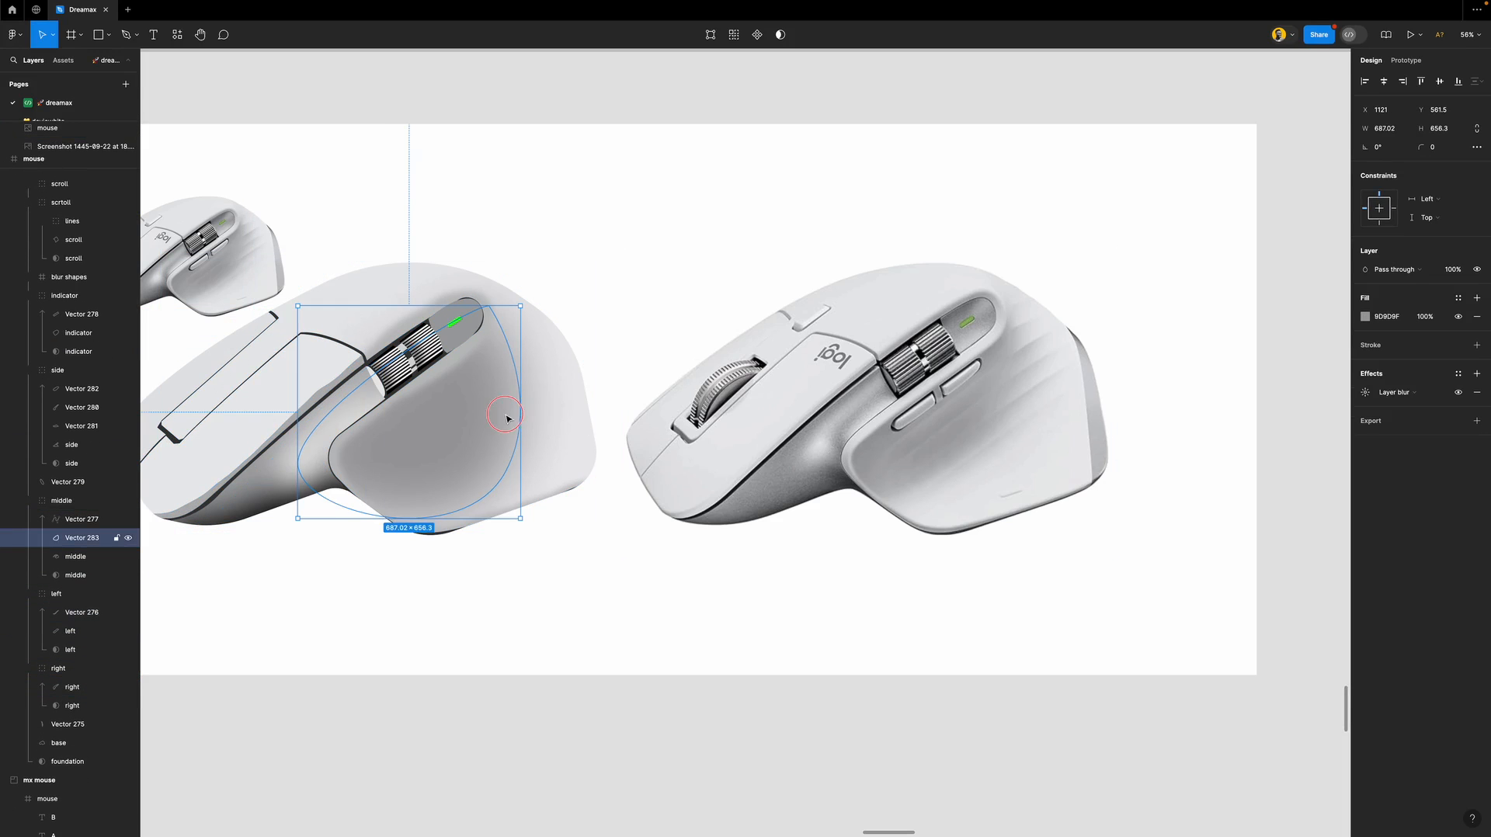
left_click(77, 557)
left_click(80, 538)
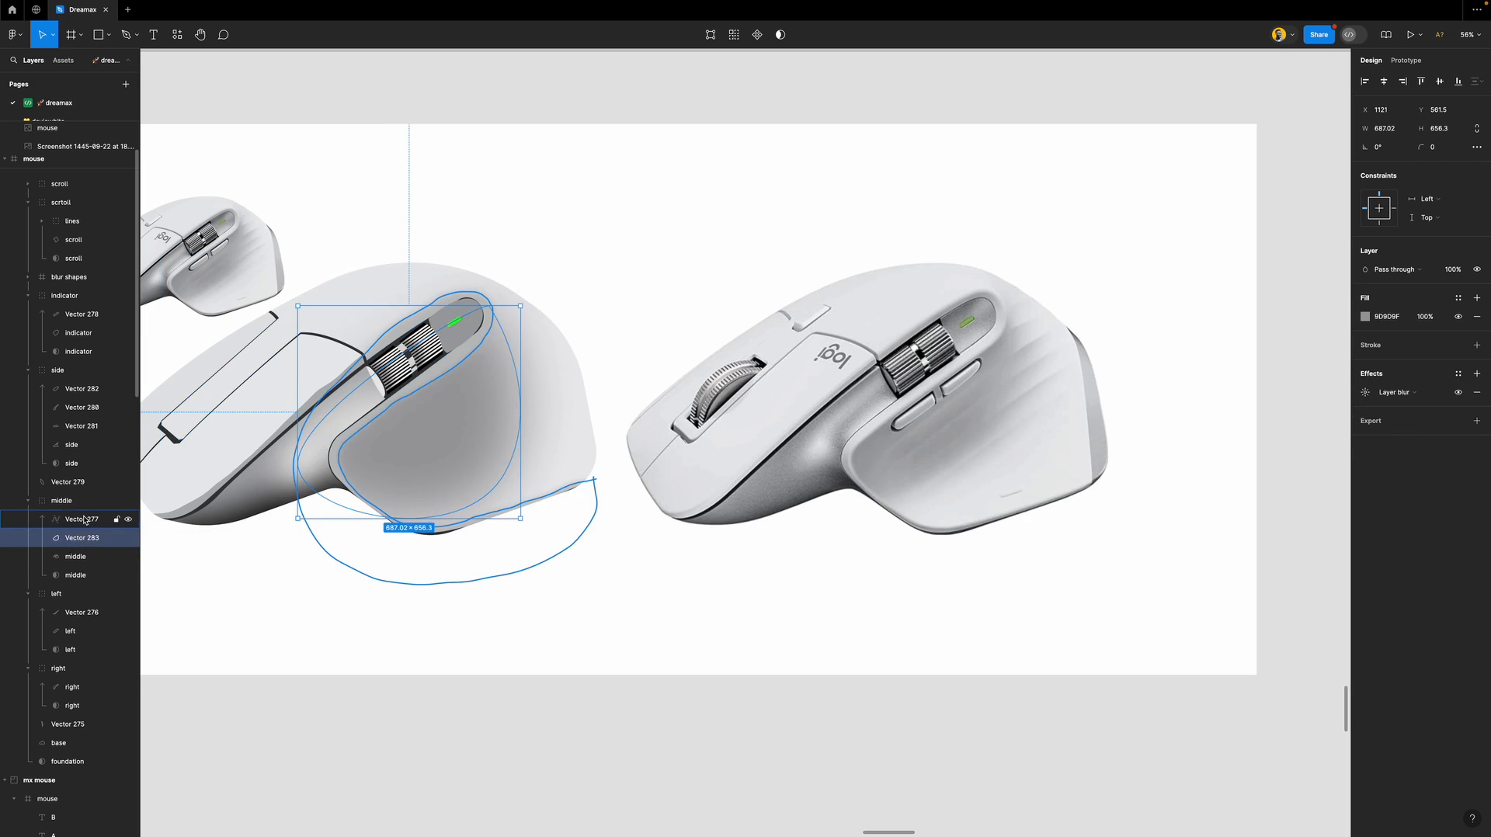
left_click(84, 520)
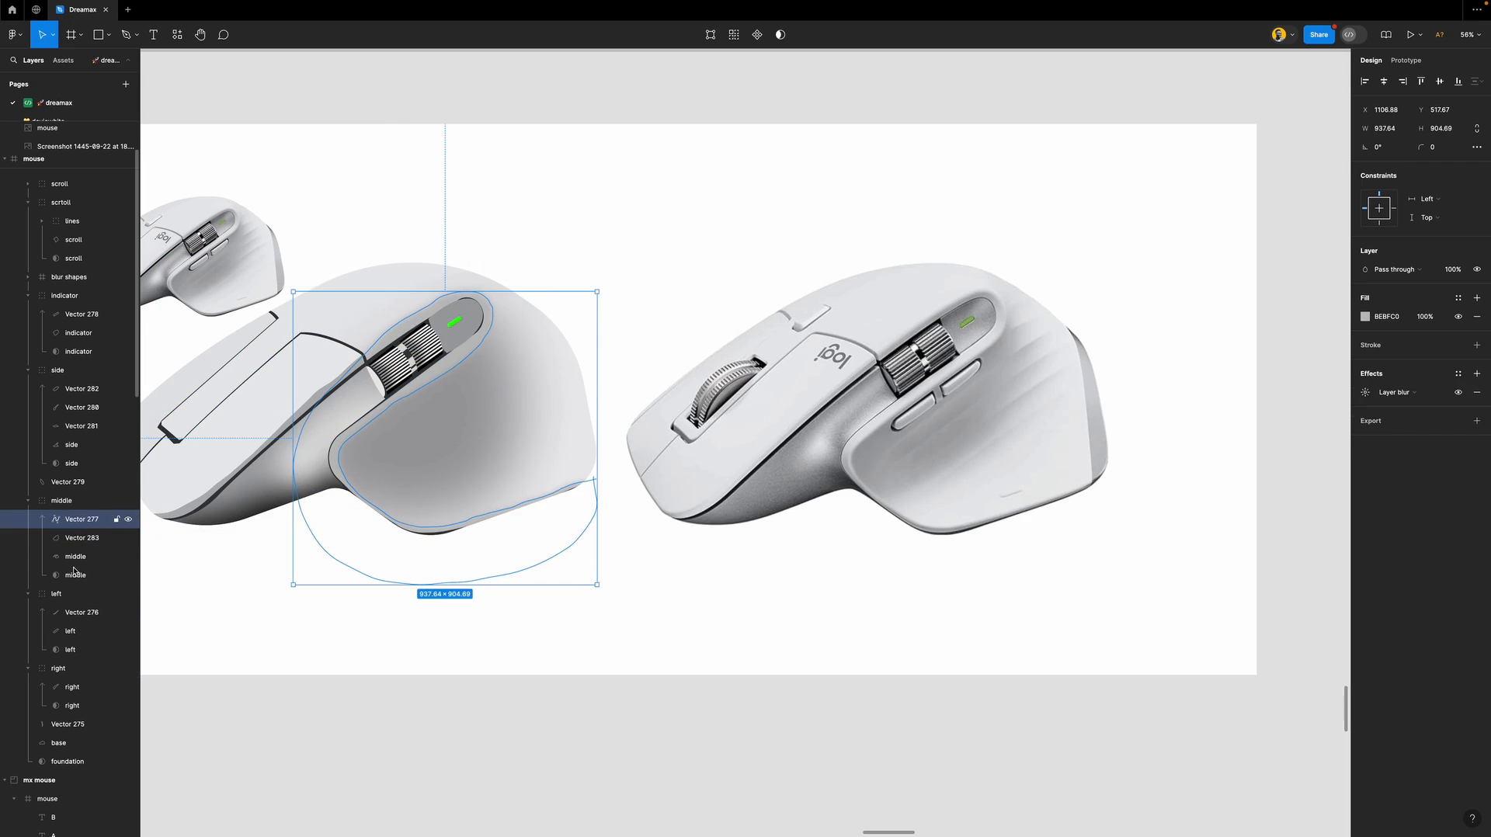
left_click(77, 747)
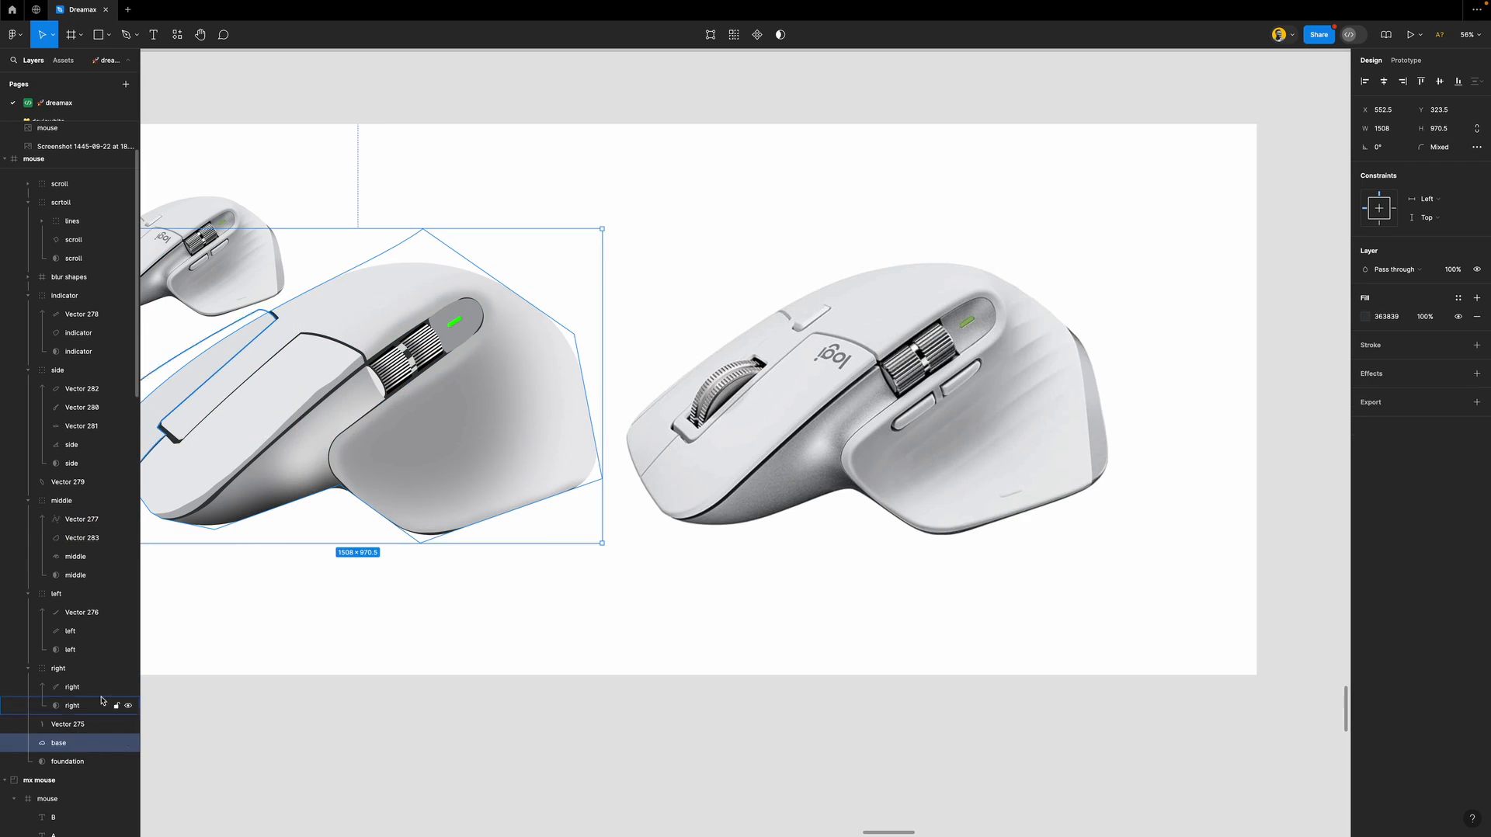
left_click(69, 483)
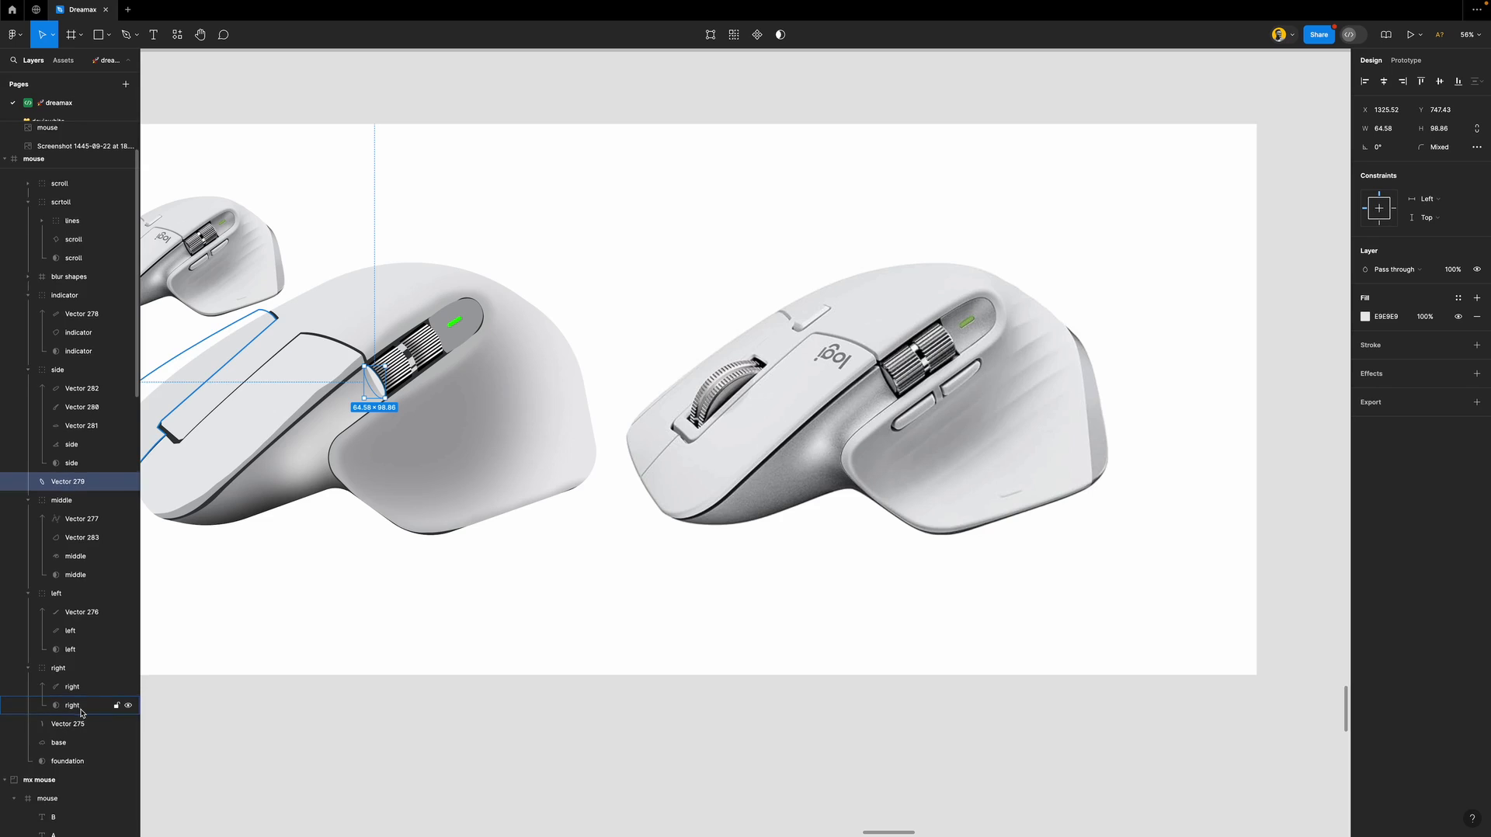
Move the rear edge outline, Vector 275, from just above the base layer to the top of the middle group.
scroll(101, 683, "down", 3)
scroll(509, 566, "down", 5)
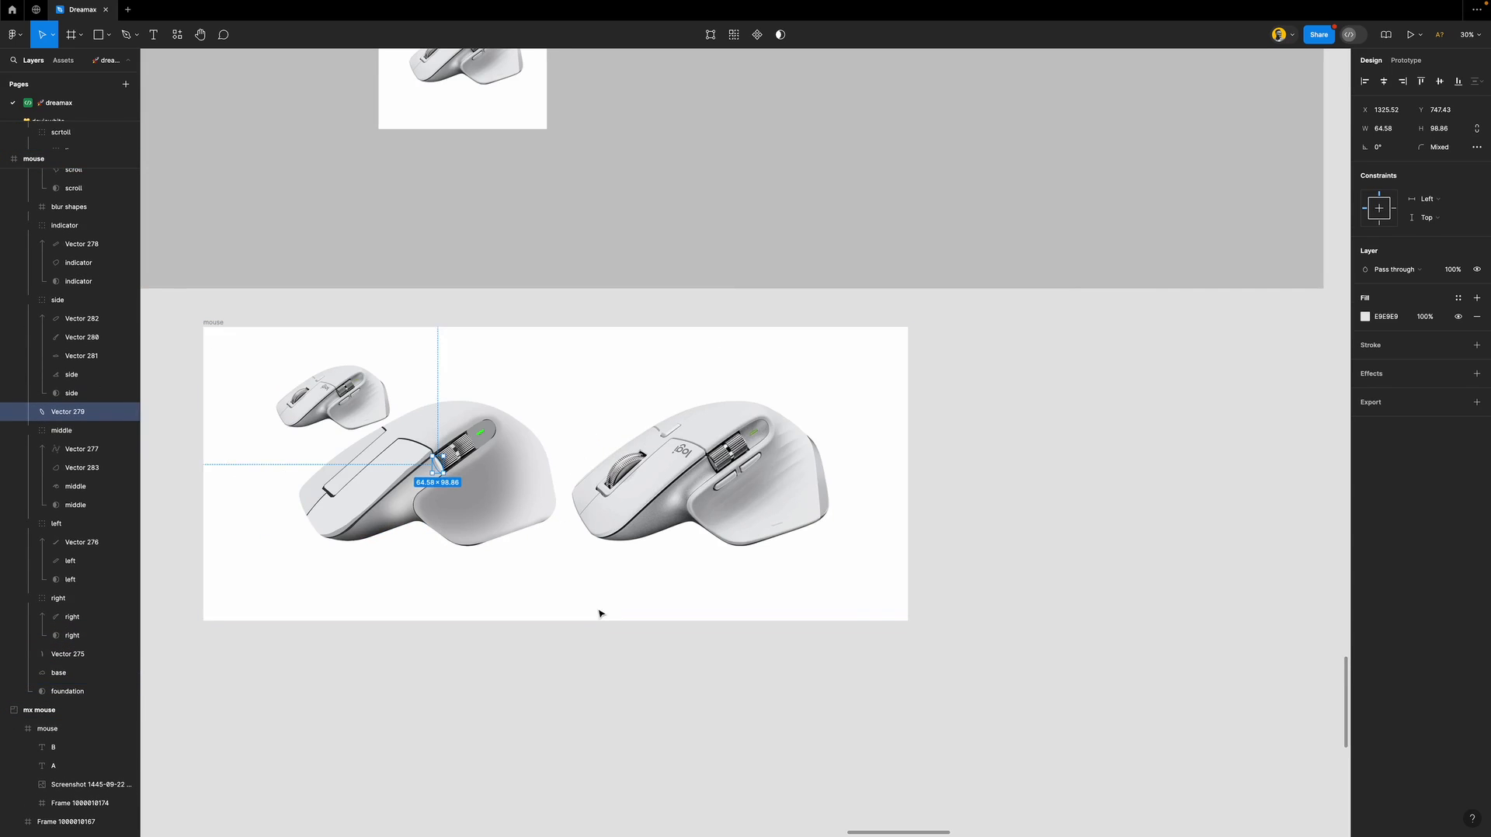
left_click(450, 487)
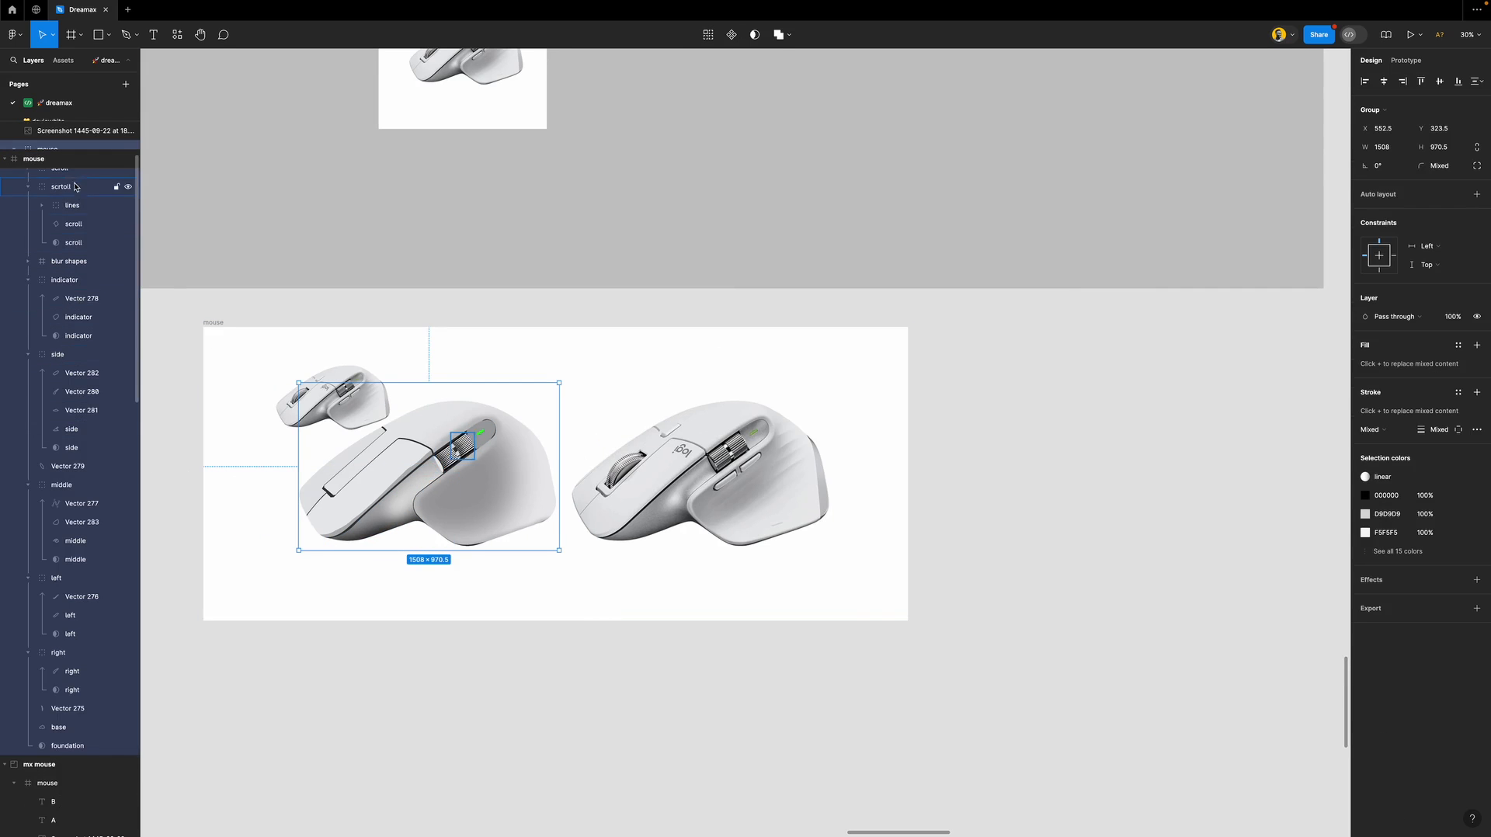
scroll(80, 247, "up", 1)
scroll(80, 247, "up", 1)
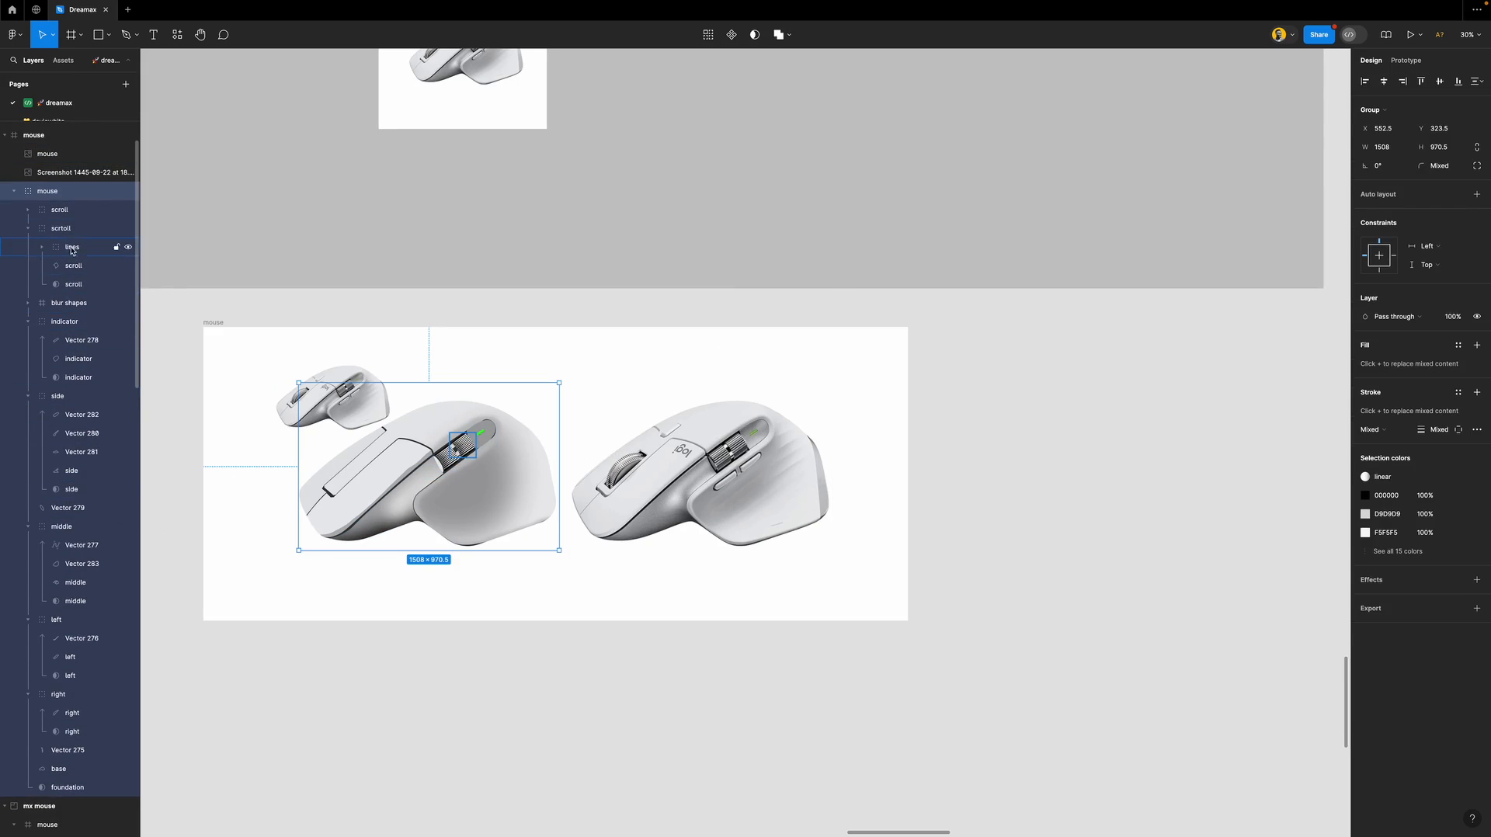
scroll(72, 315, "up", 2)
scroll(72, 315, "down", 3)
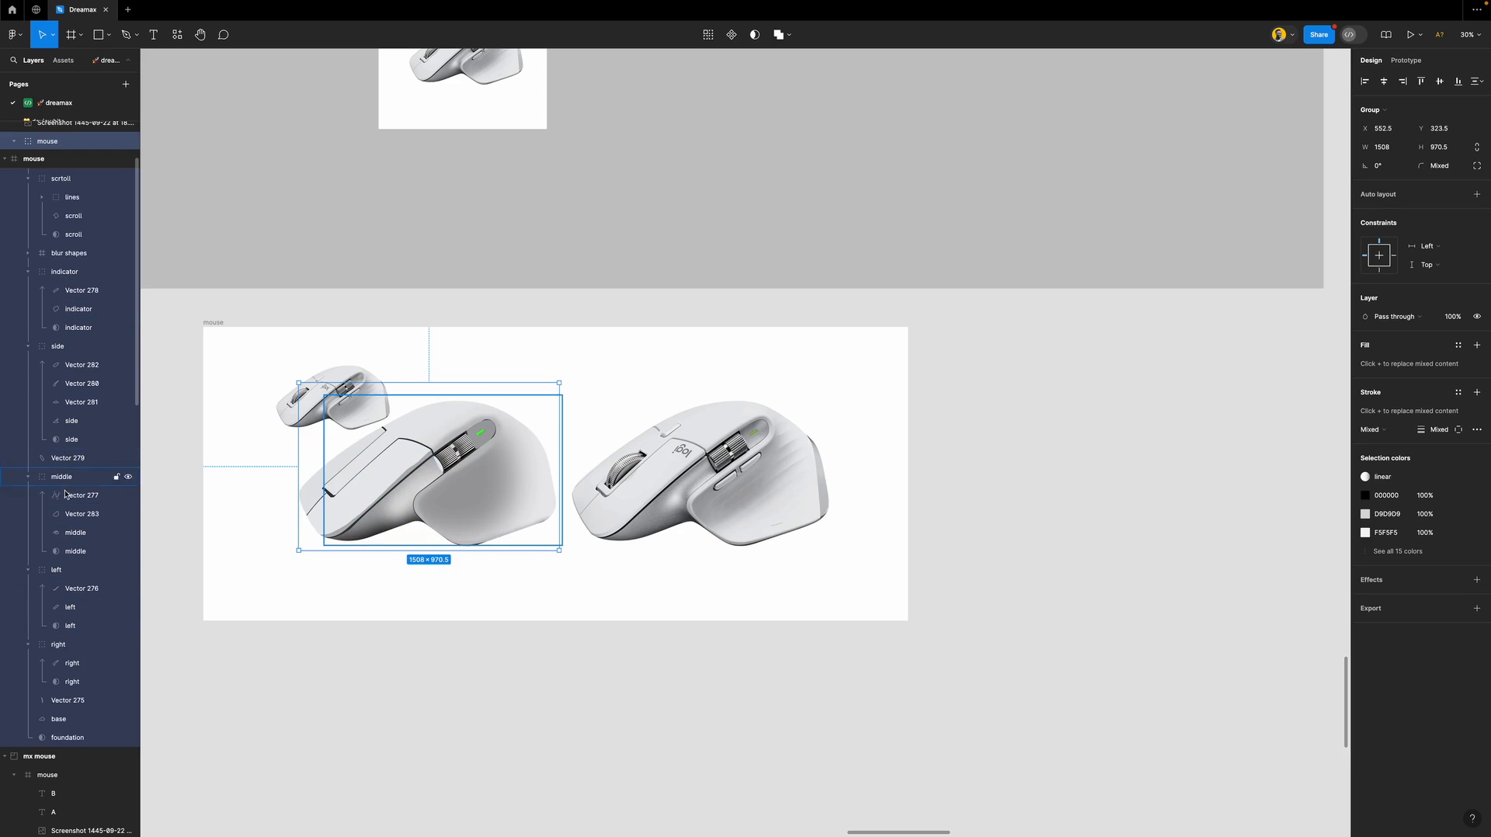
scroll(64, 264, "up", 1)
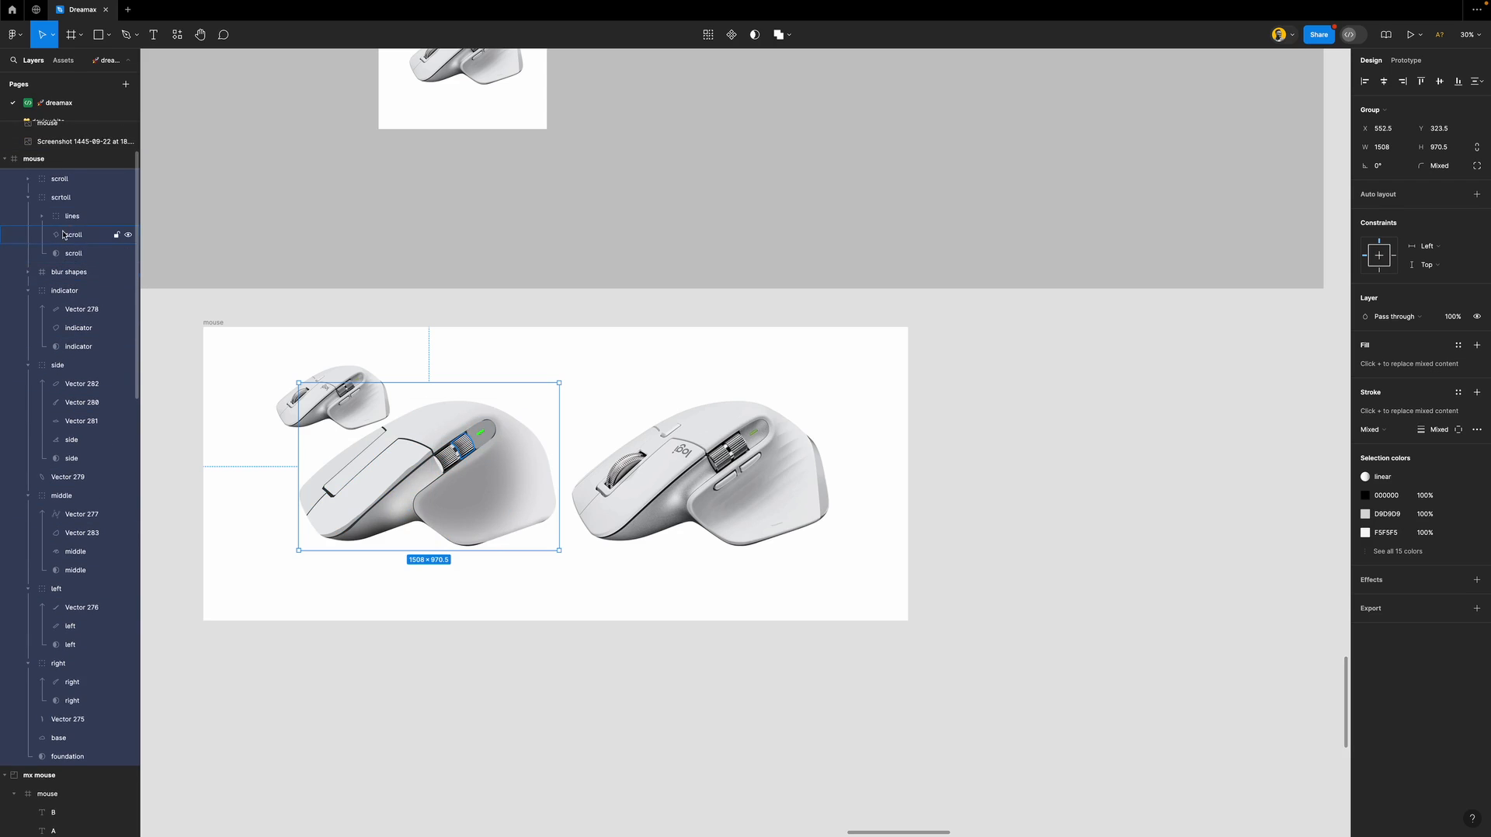
left_click(78, 719)
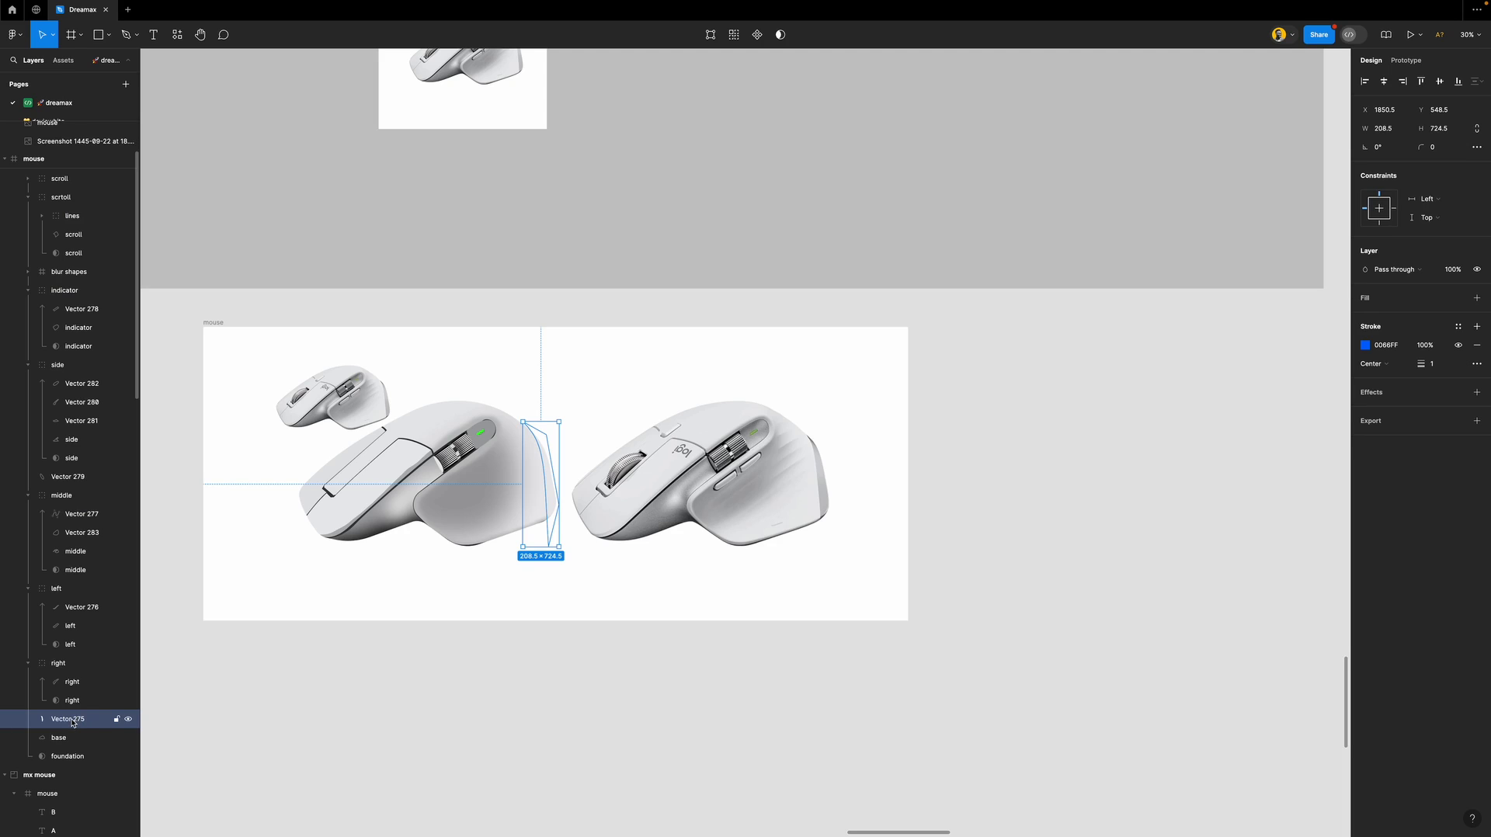
left_click_drag(73, 720, 105, 515)
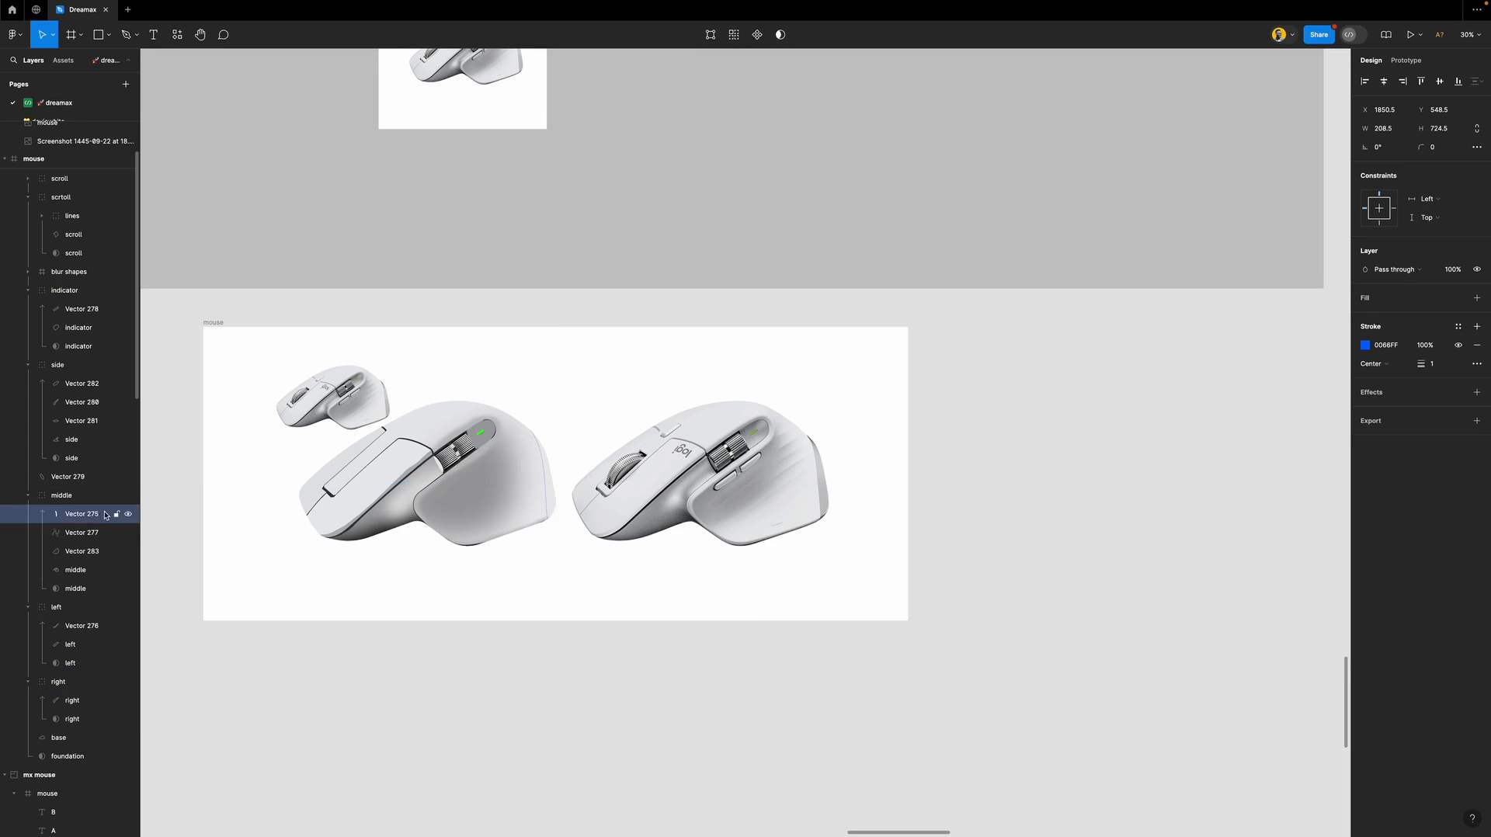
Give the rear edge shape a D9D9D9 fill and remove its 0066FF stroke.
scroll(589, 483, "up", 5)
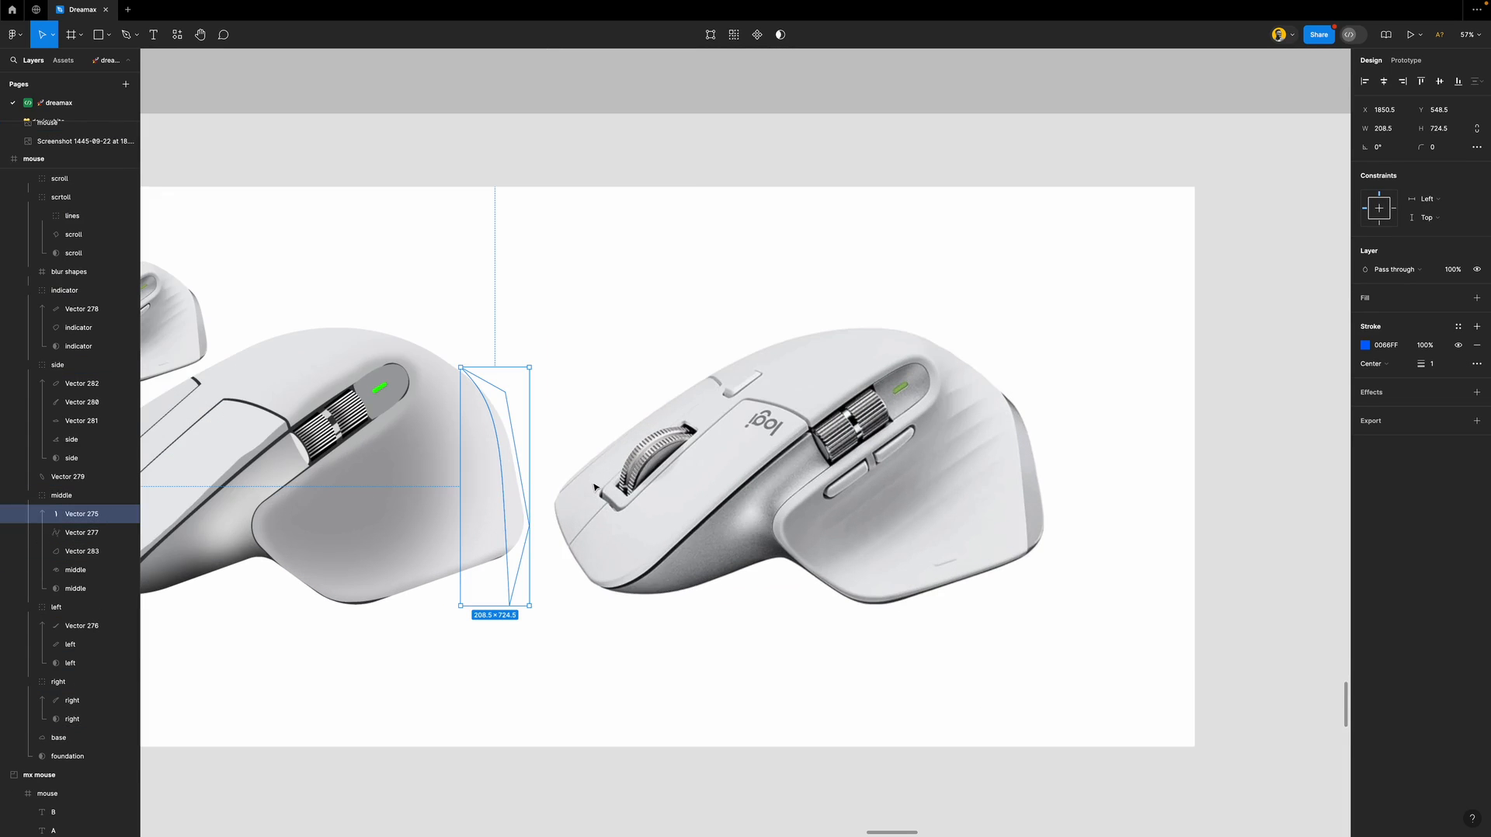
left_click(1397, 298)
key("shift+super+backslash")
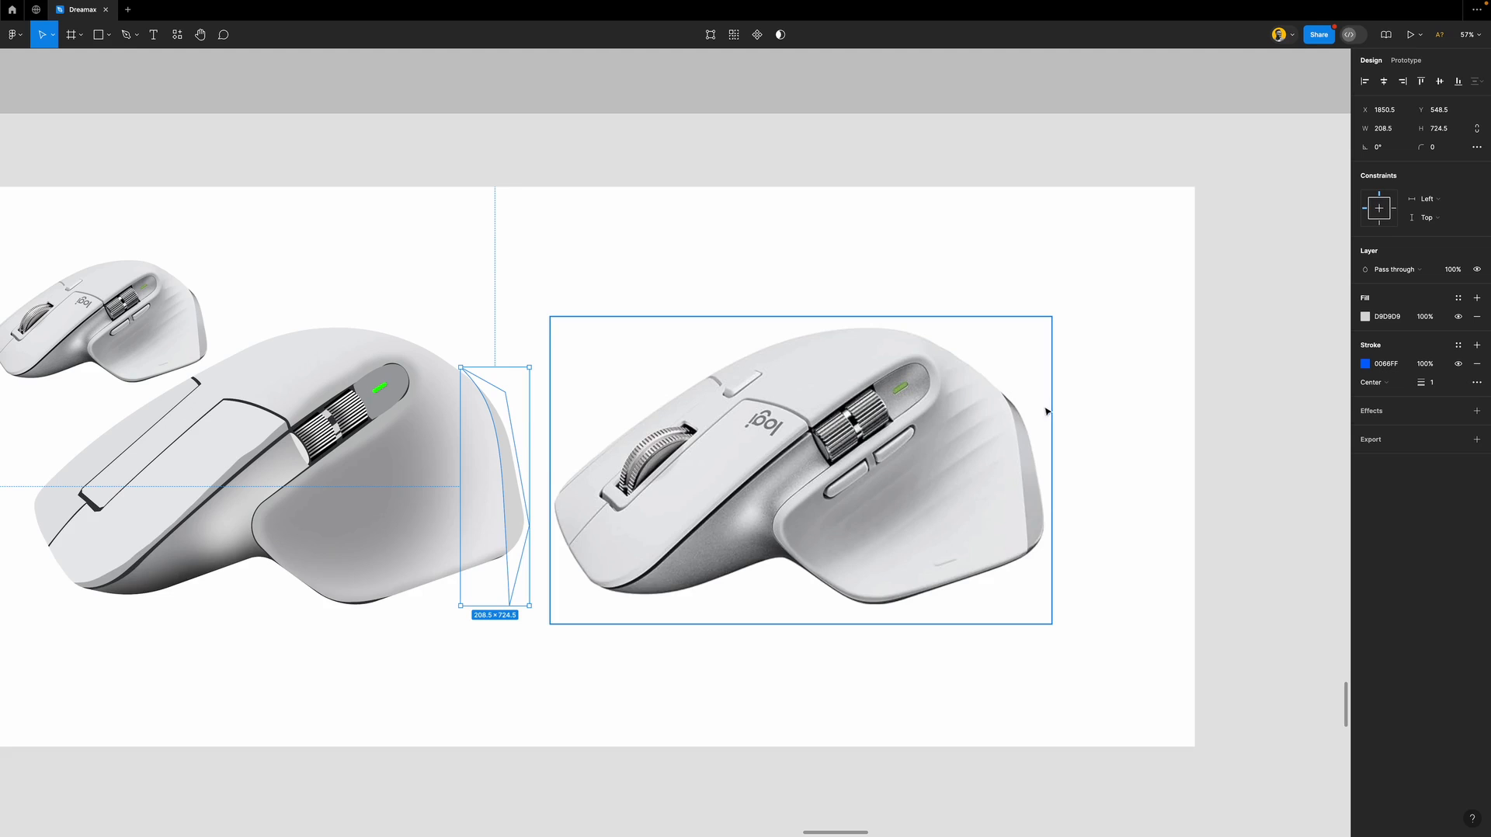
left_click(1477, 363)
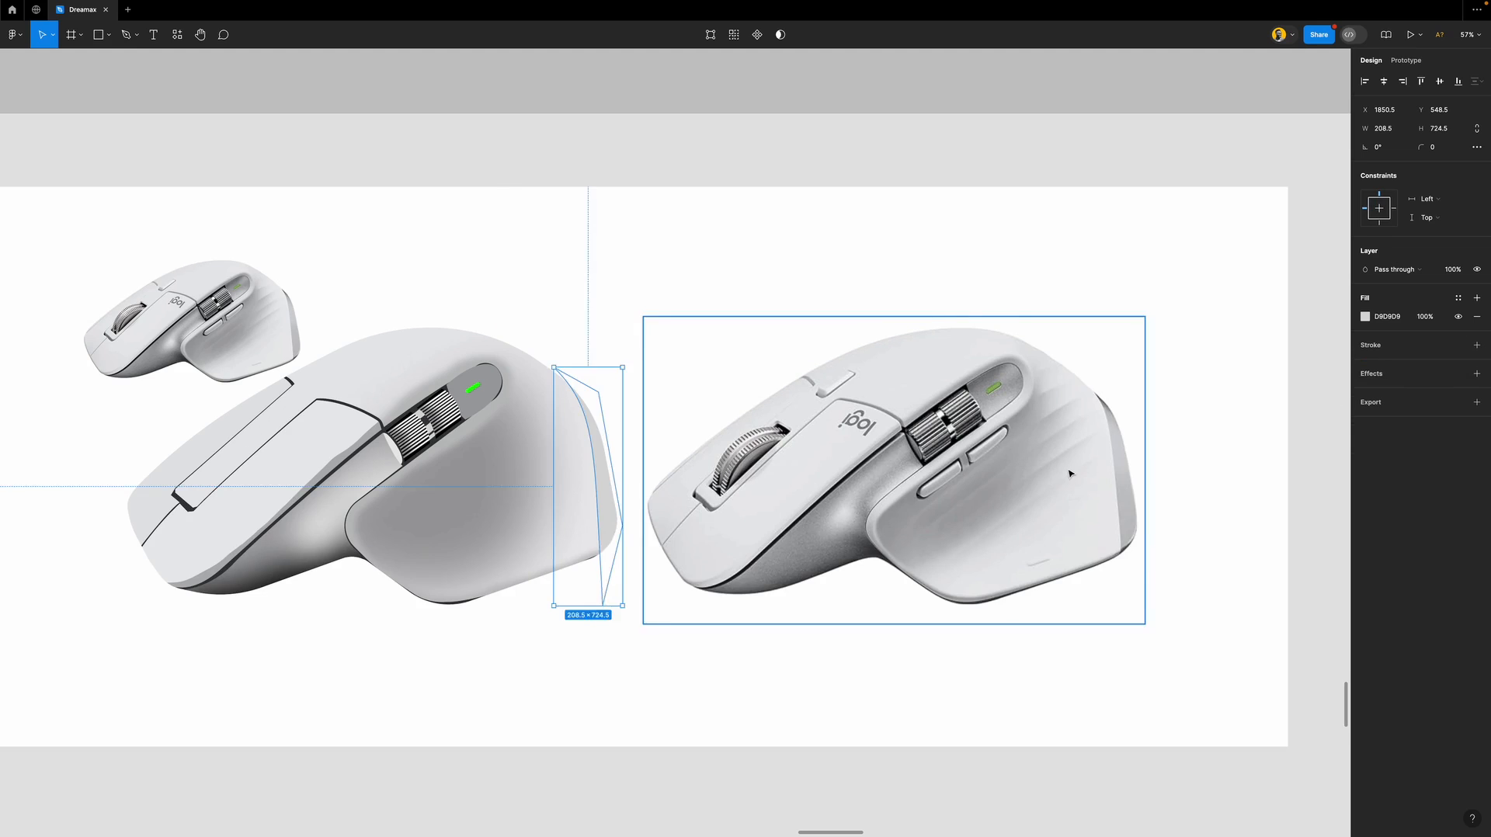
Fill the rear edge shape with 6D6D6D, sampled from the upper rear edge of the large reference photo.
scroll(1069, 473, "down", 1)
scroll(1069, 473, "up", 3)
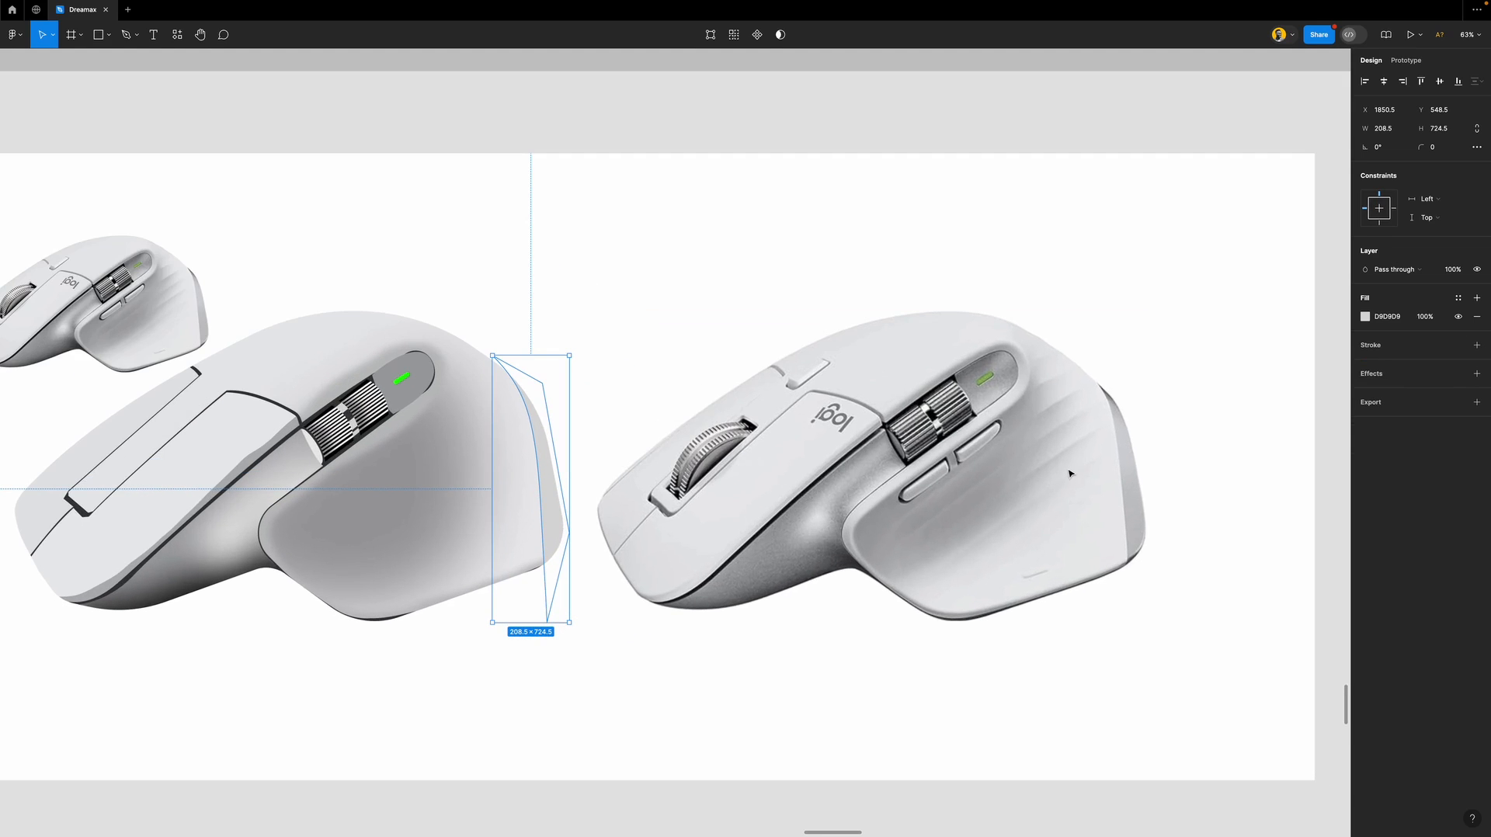
key("i")
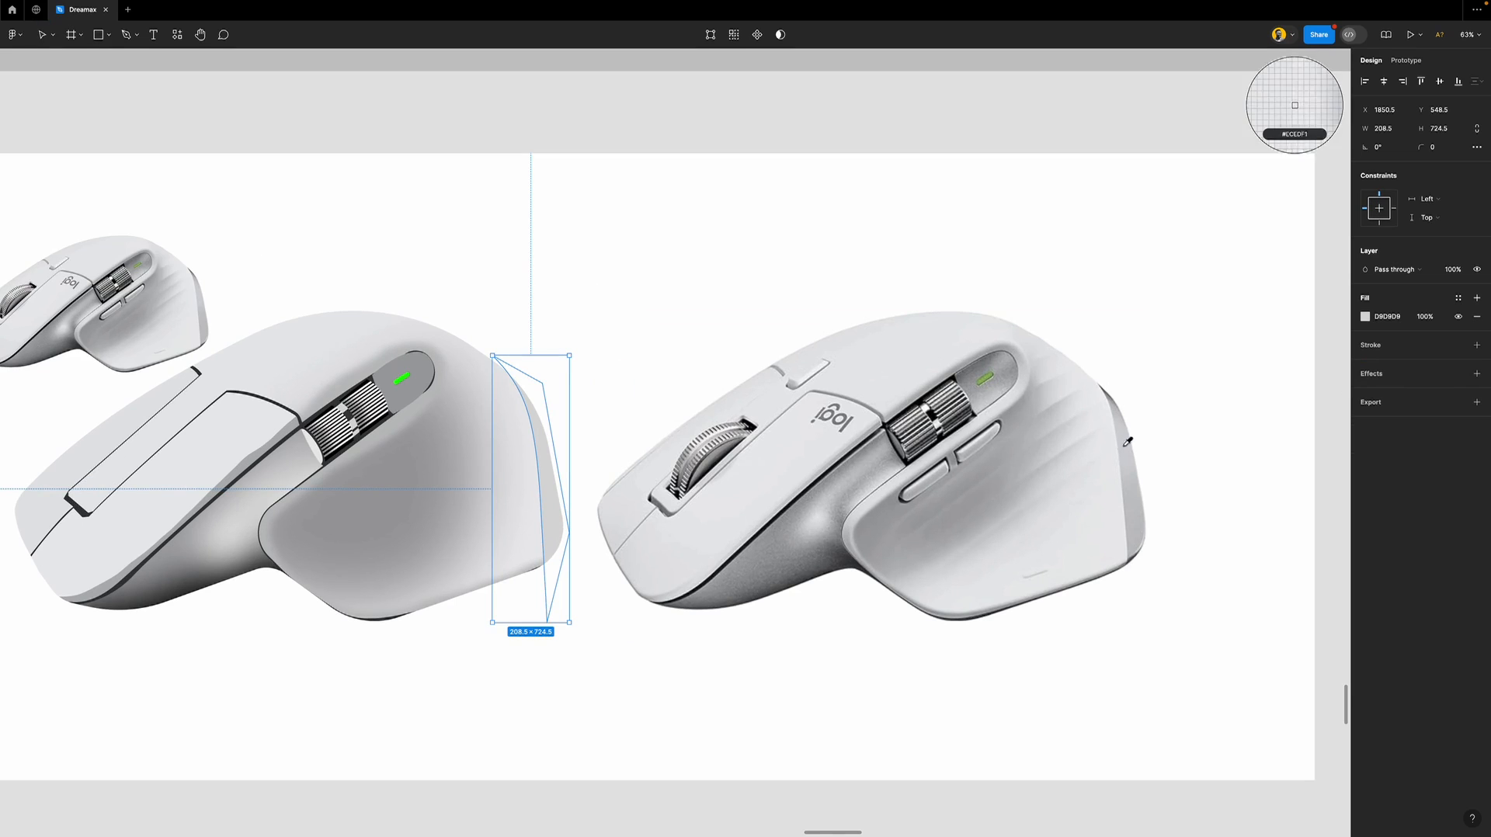
left_click(1111, 394)
Change the rear edge fill to a linear gradient from 6D6D6D to D2D3D6, sampling the end colour from the reference photo's rear strip.
left_click(1366, 317)
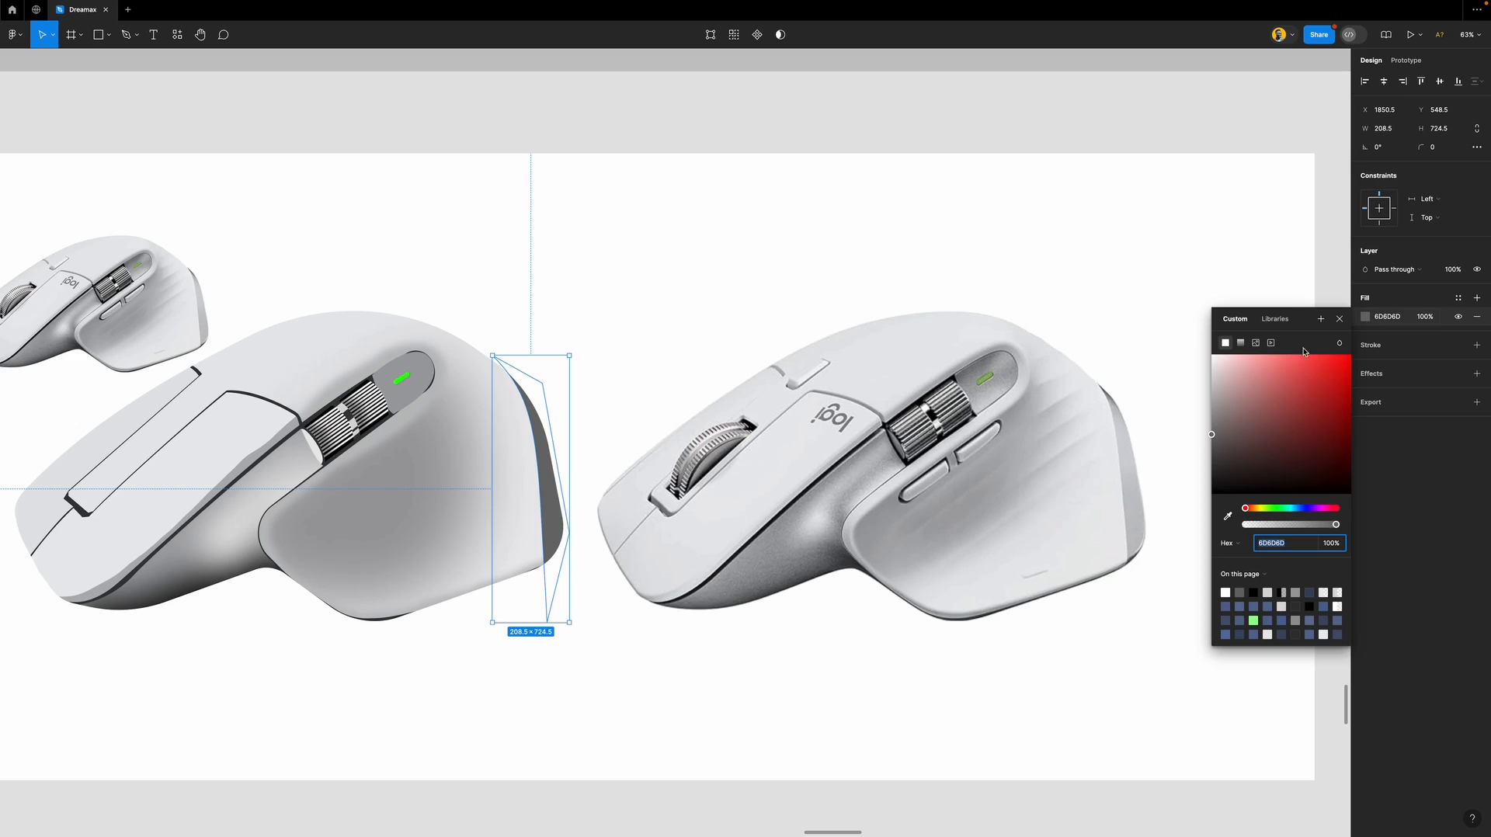
left_click(1240, 343)
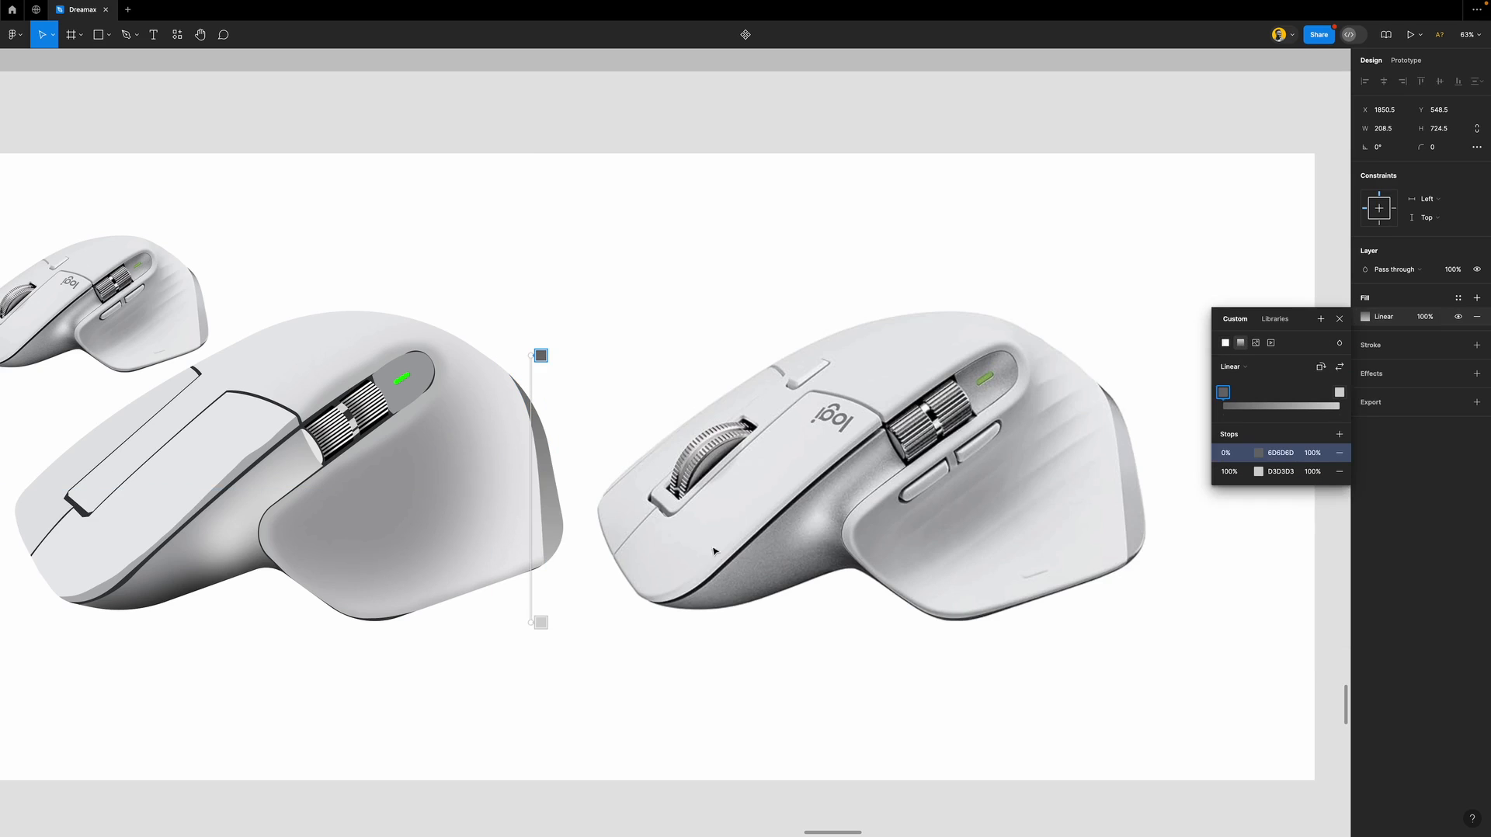
left_click(541, 622)
key("i")
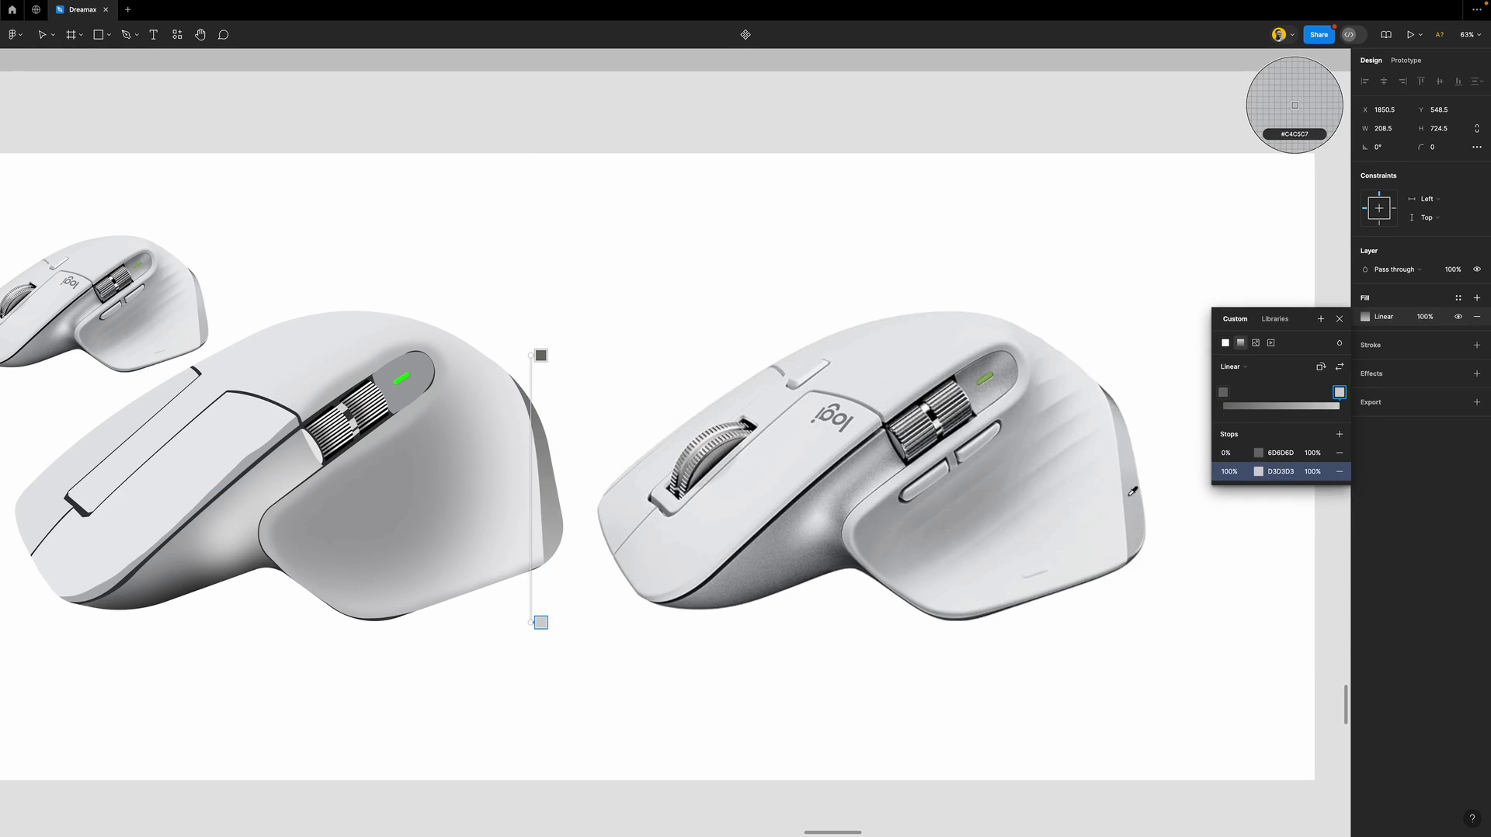
left_click(1132, 499)
key("i")
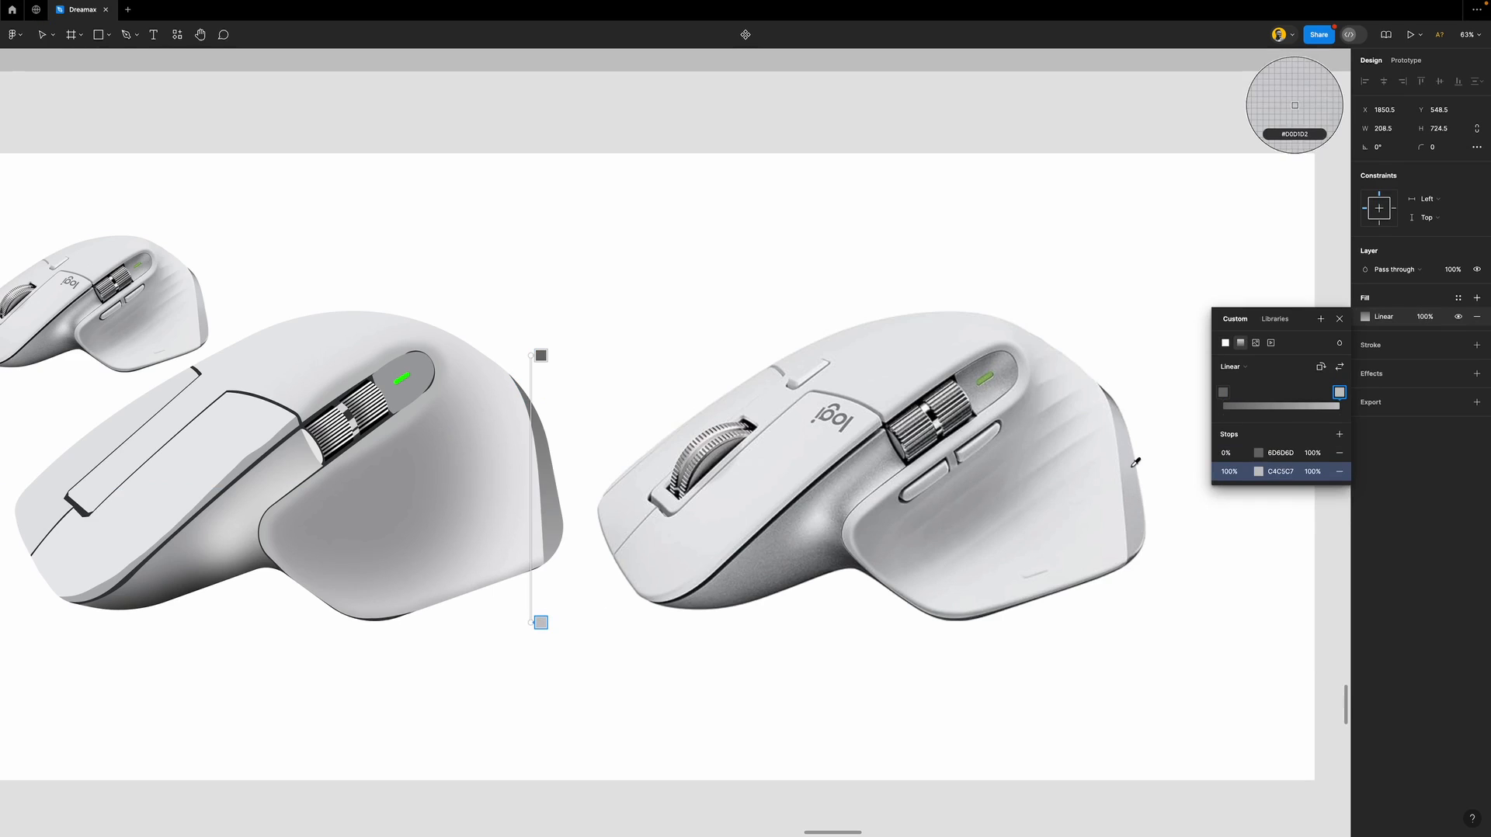
left_click(1130, 452)
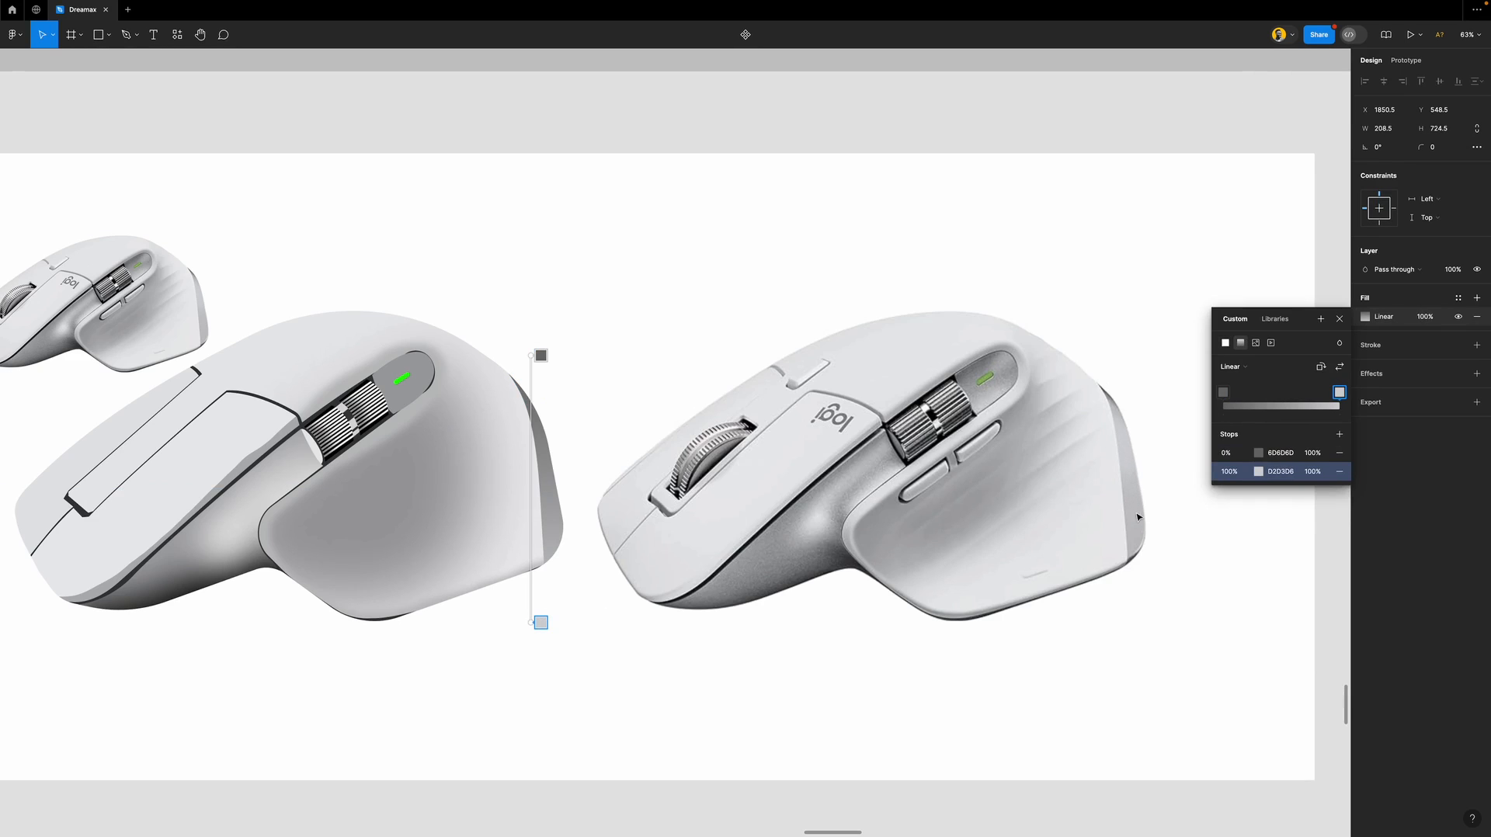
Move the D2D3D6 gradient stop to 47% and add another D2D3D6 stop at 95%.
left_click_drag(1339, 392, 1278, 398)
key("i")
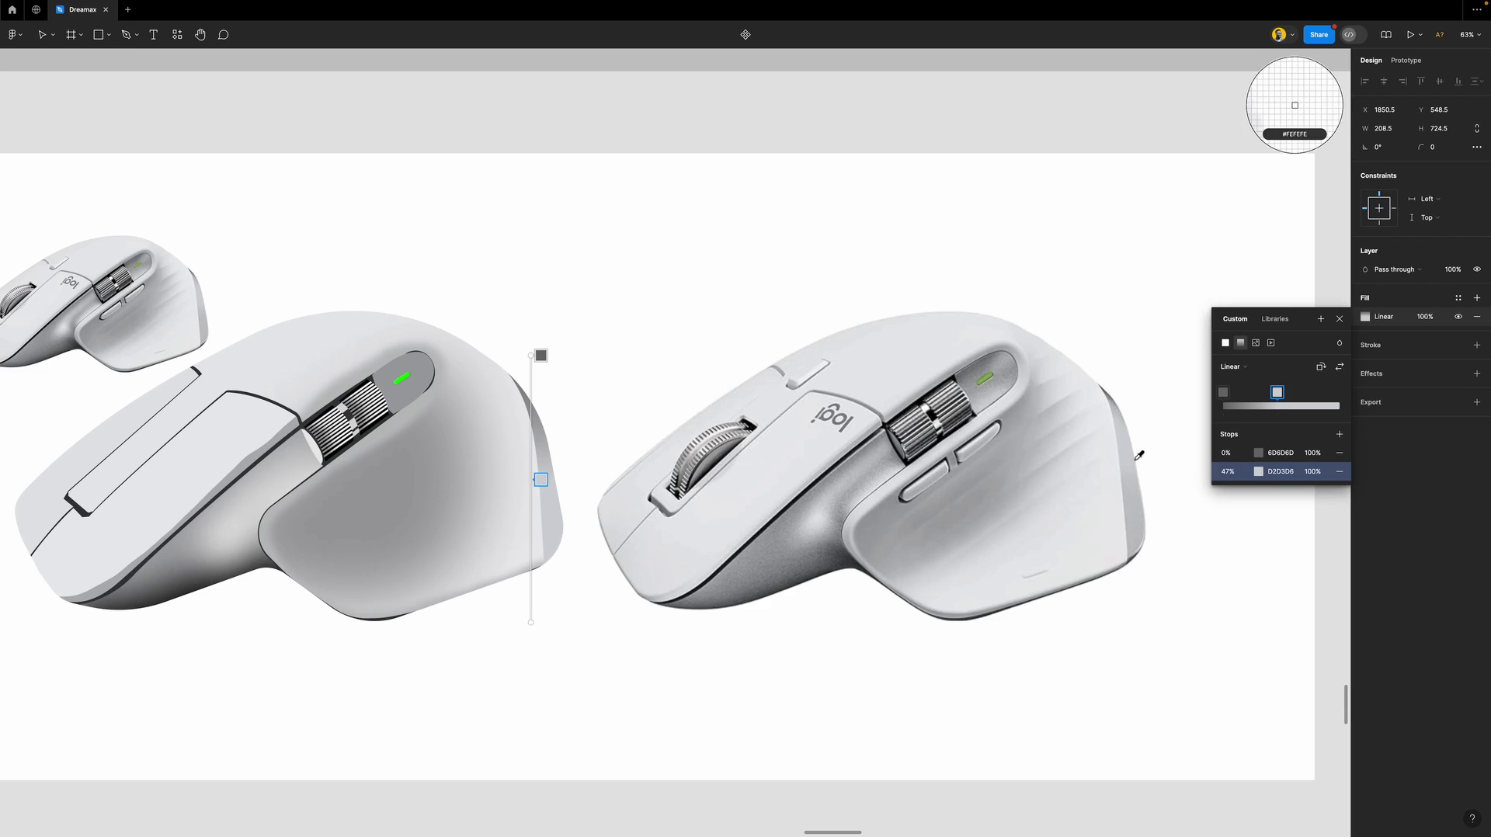
left_click(1124, 460)
left_click(1338, 403)
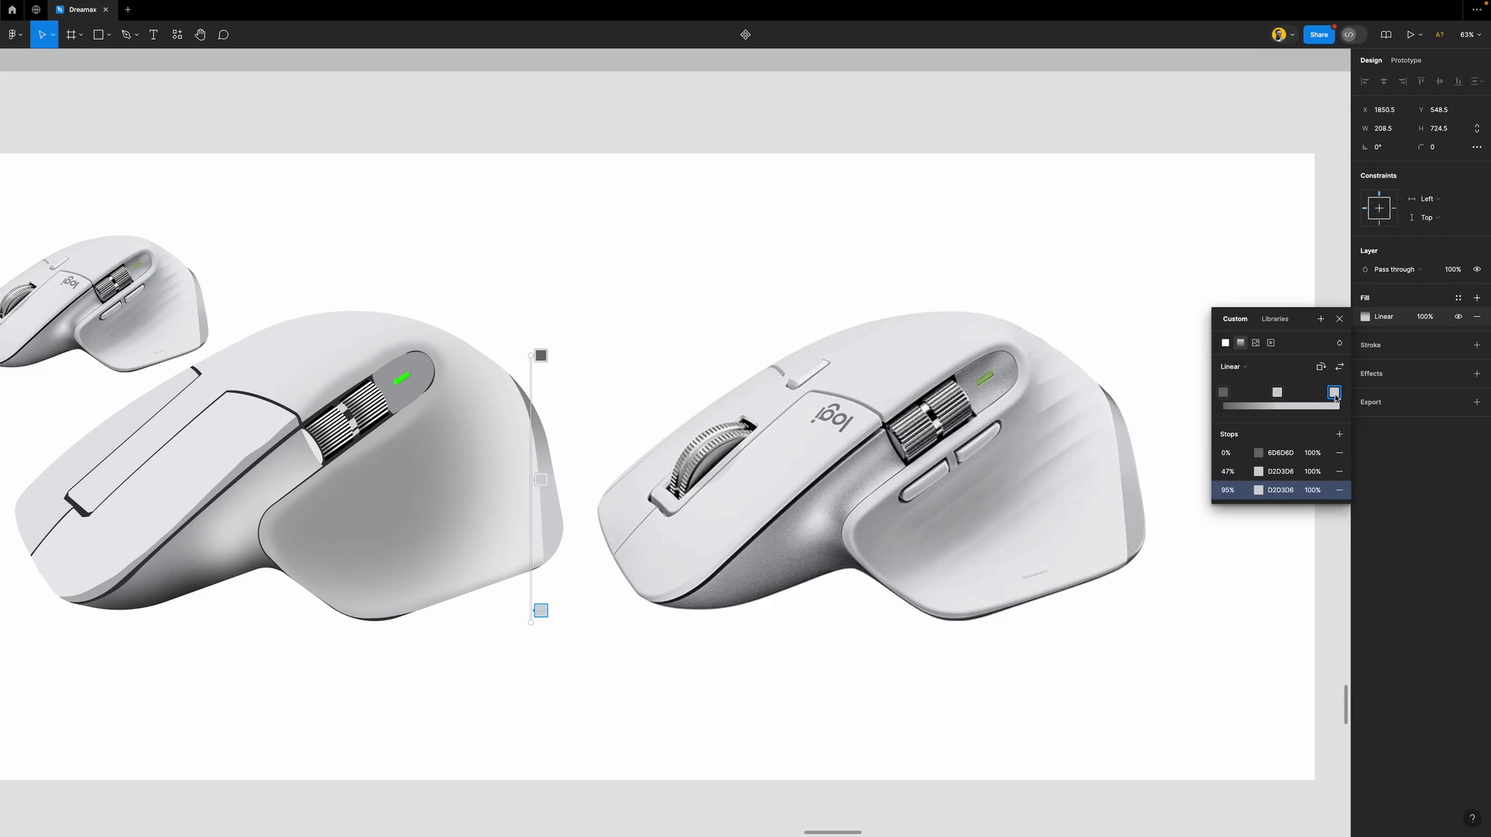
Sample the reference mouse's rear edge colour for the last stop of the rear panel's linear gradient.
key("i")
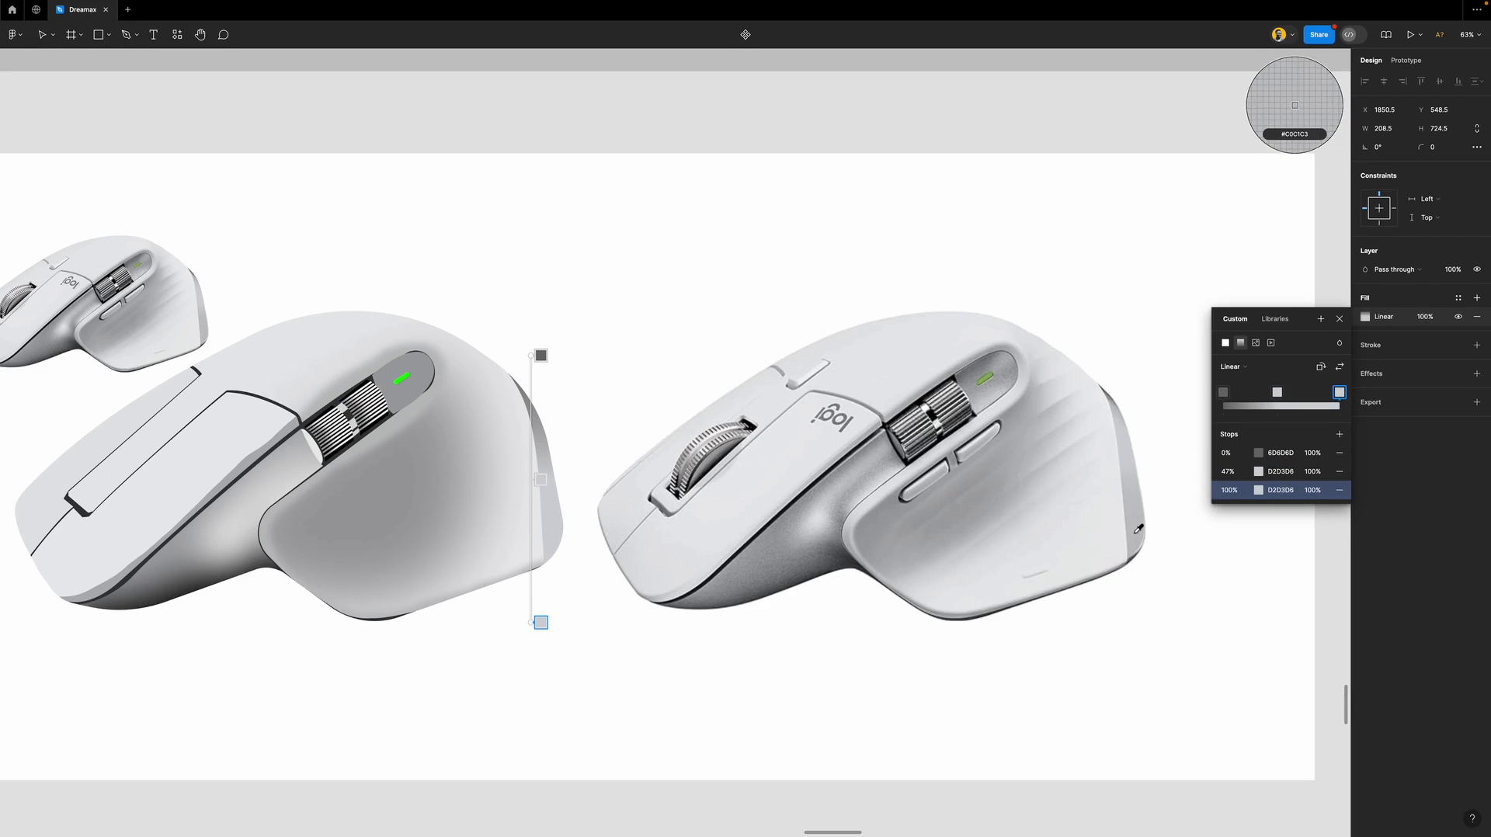
left_click(1135, 541)
left_click(1339, 318)
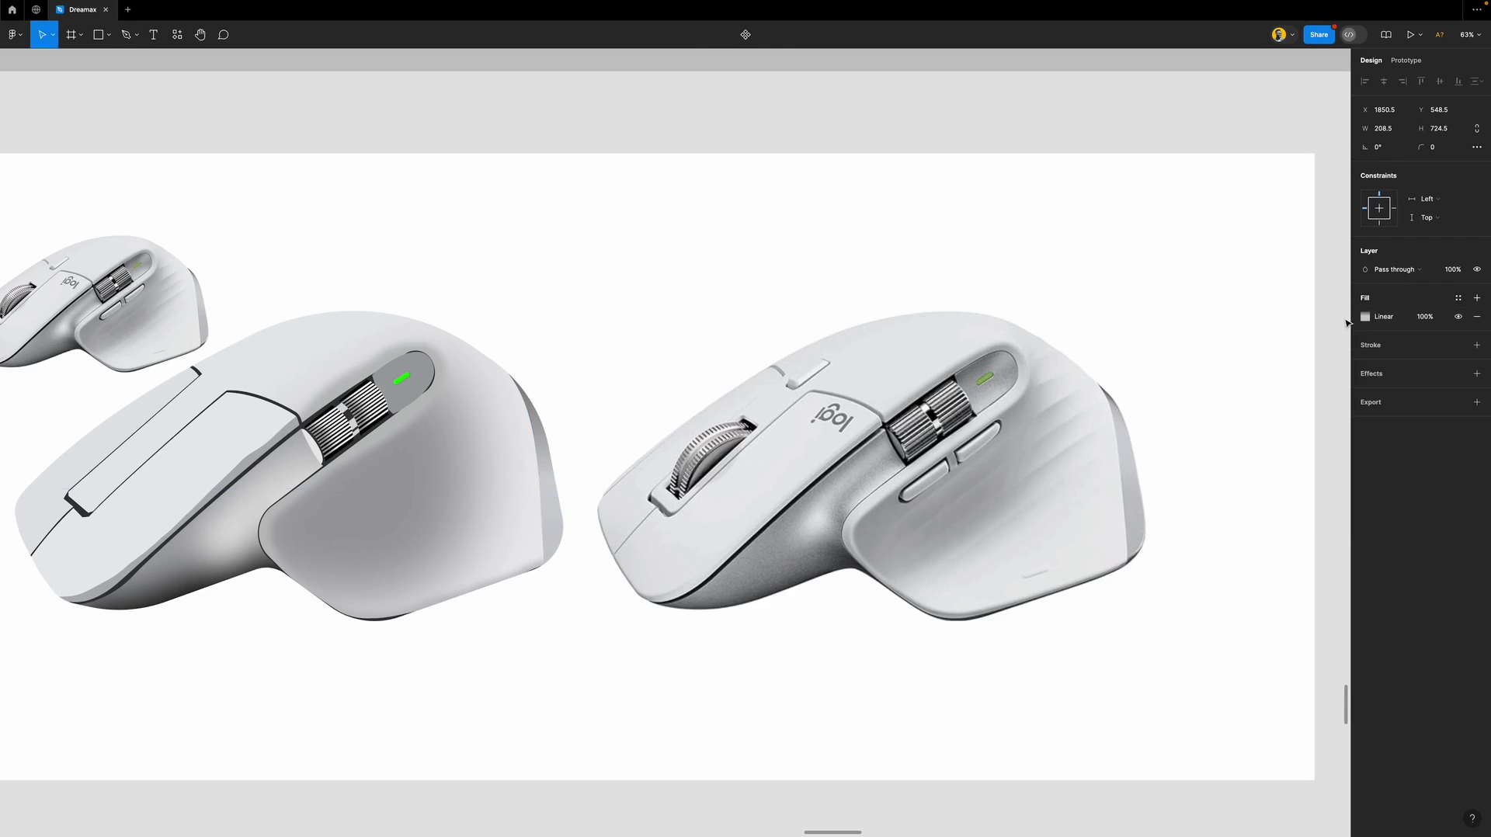
left_click(686, 652)
Try a lighter CECECE fill on the blurred shading shape that surrounds the drawn mouse's side wheel and thumb rest.
scroll(693, 642, "left", 3)
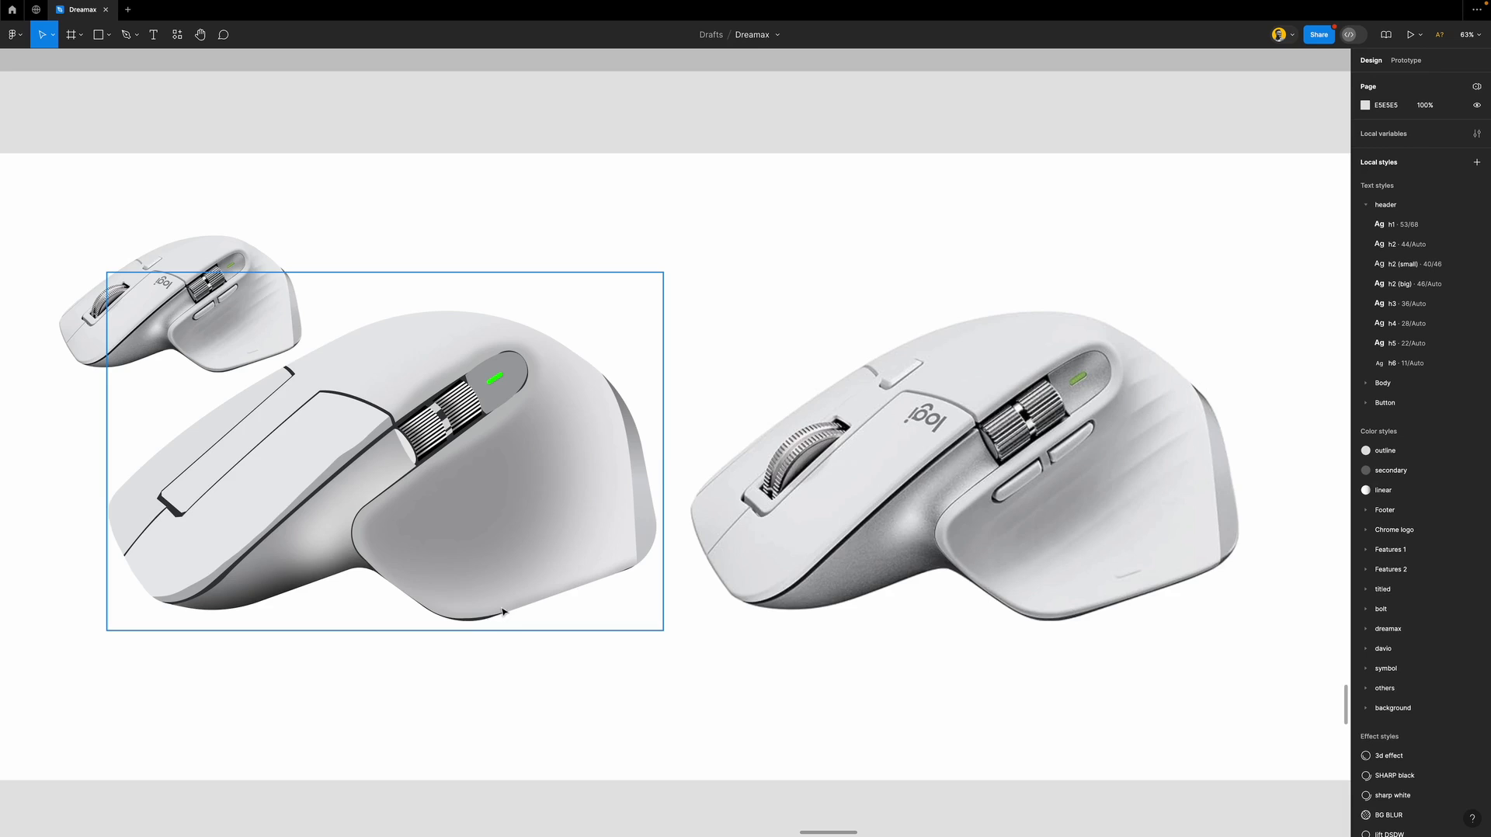
scroll(513, 602, "left", 4)
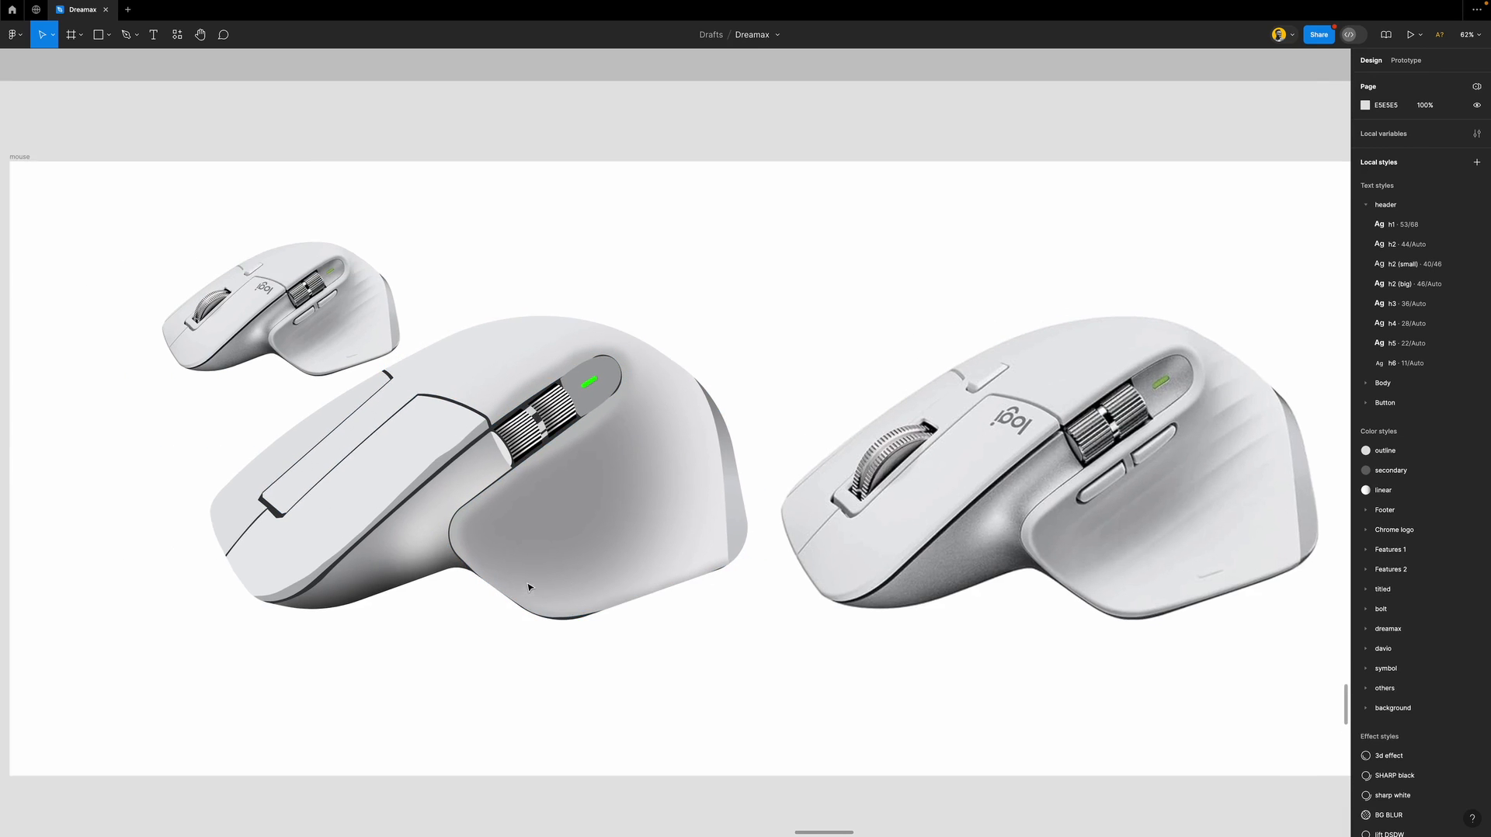
scroll(529, 587, "right", 4)
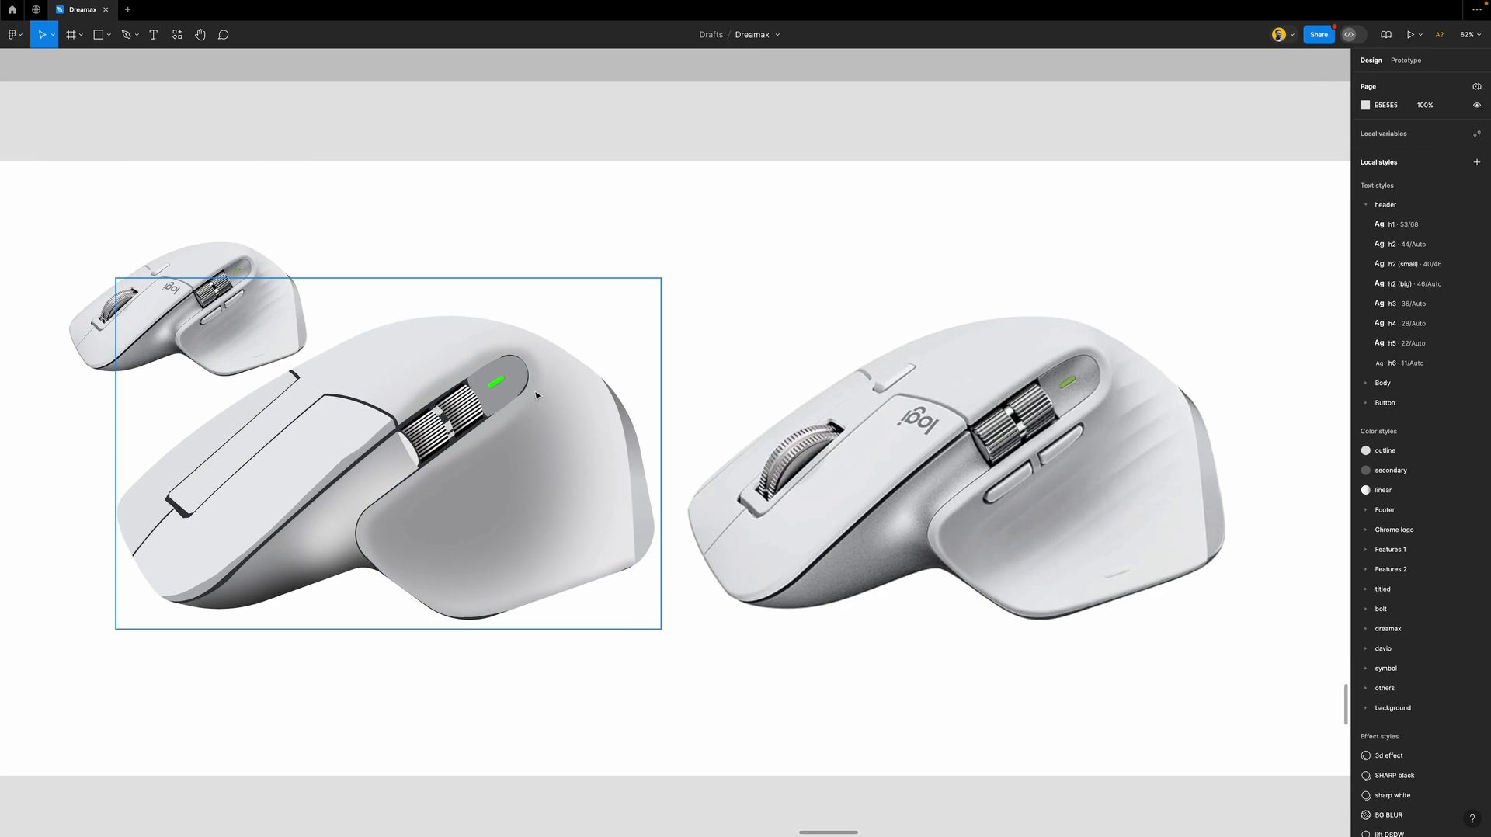
left_click(536, 392)
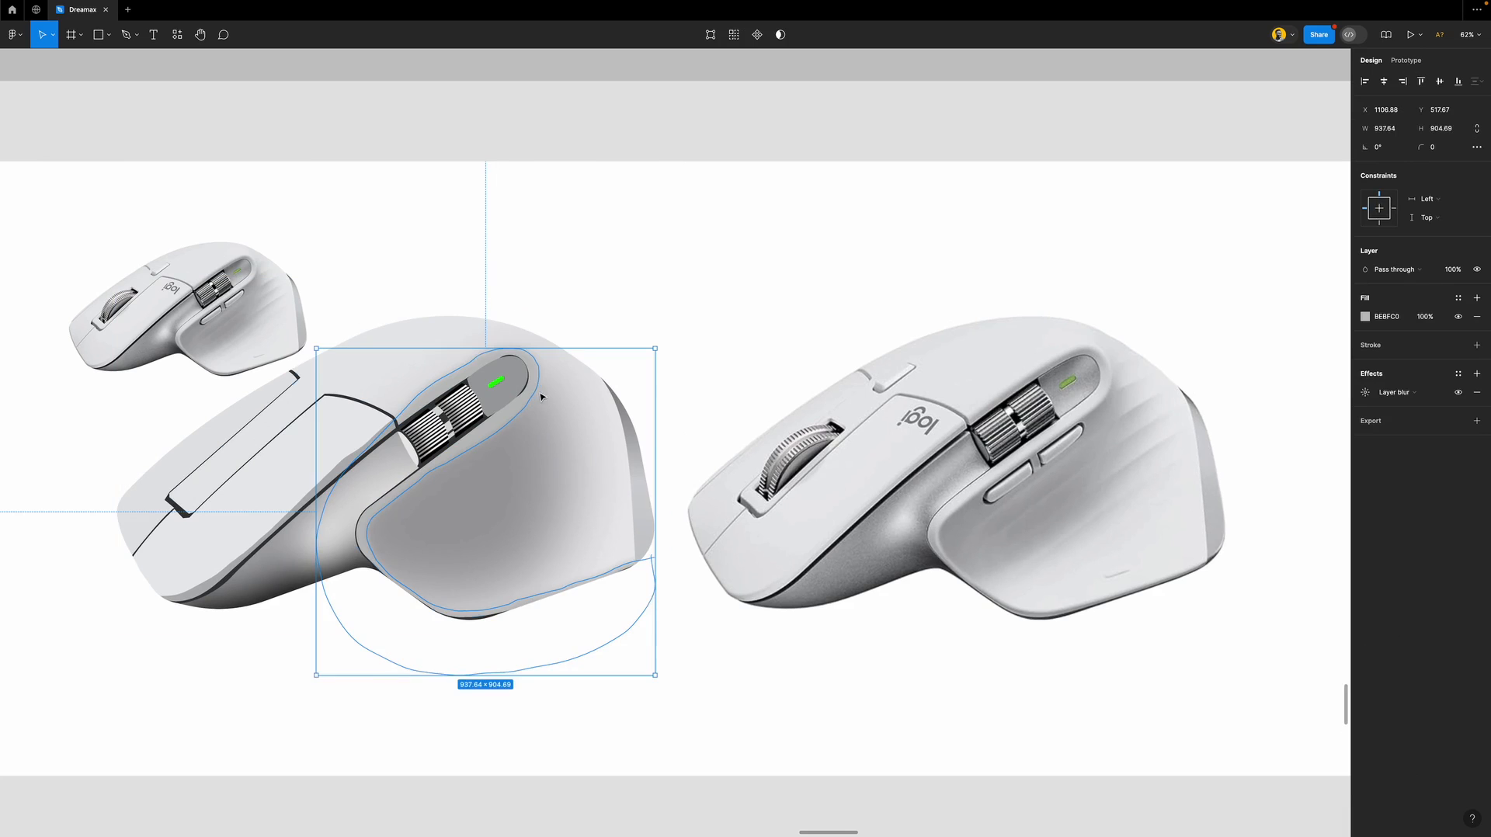
left_click(1366, 316)
key("i")
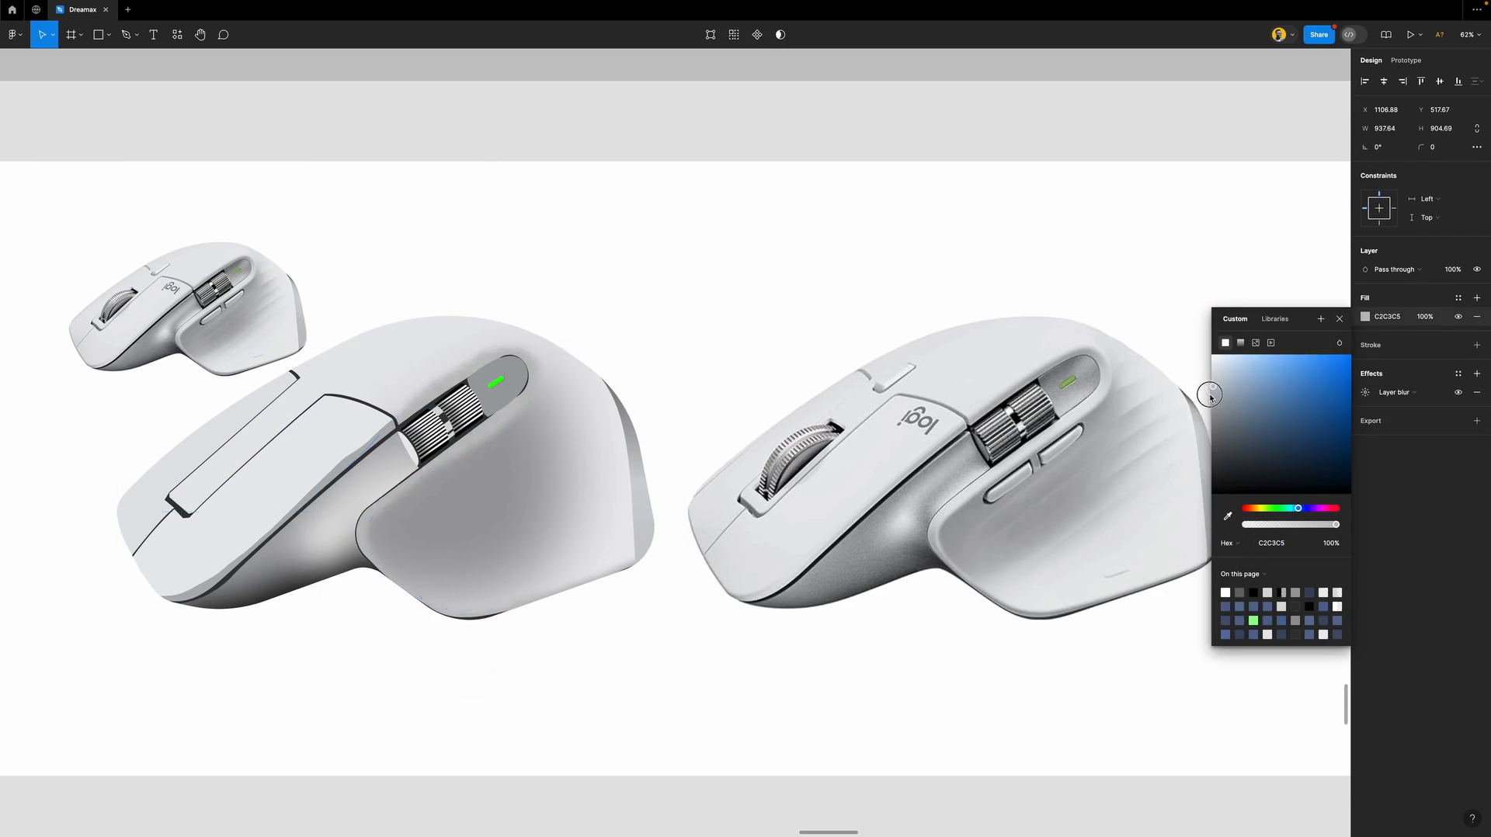
left_click(1203, 411)
left_click(1202, 385)
left_click(1339, 318)
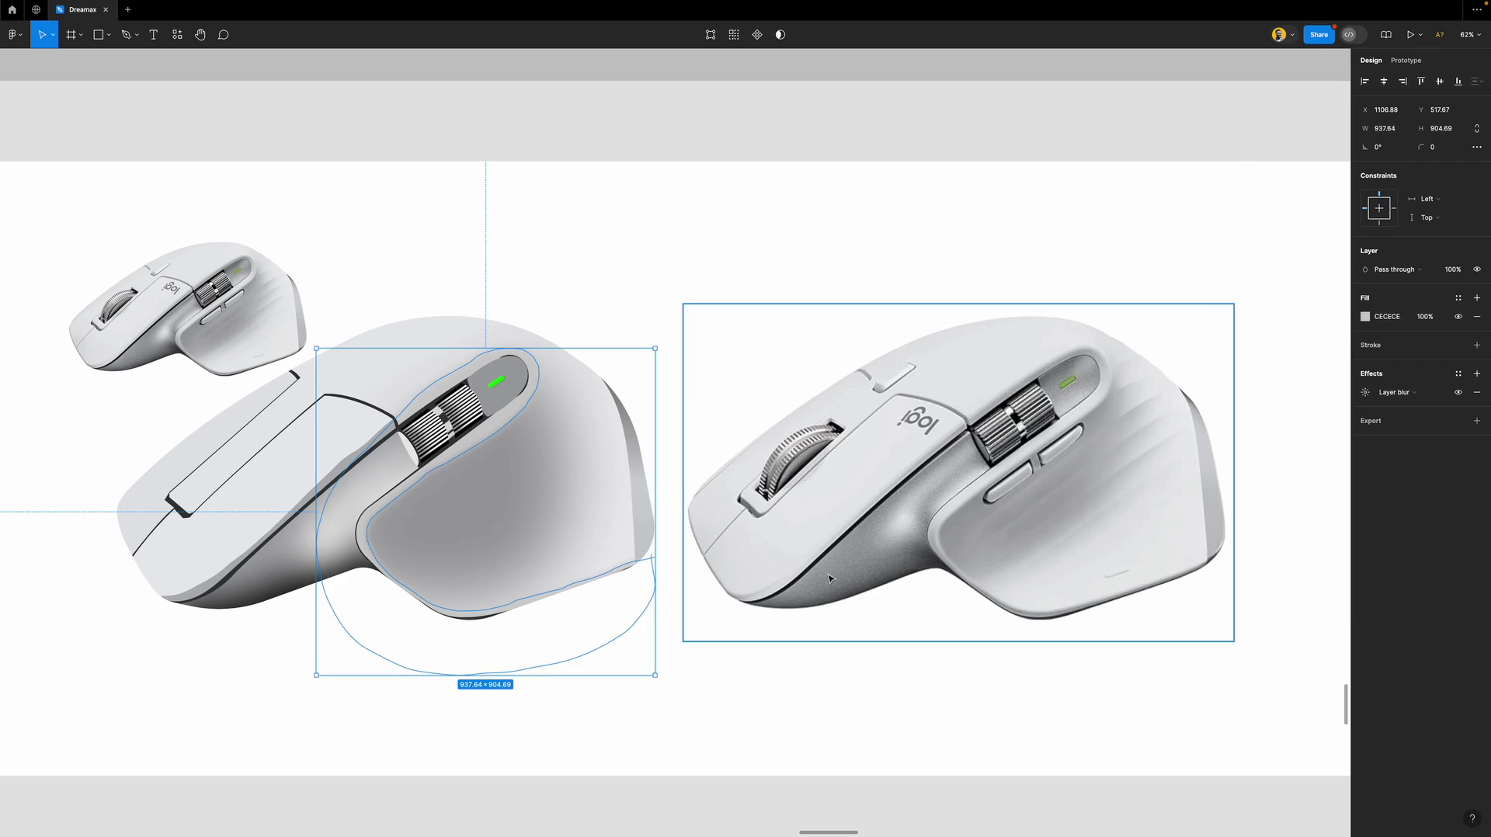
Undo the recent fill changes on the blurred shading shape and clear the selection.
key("super+z")
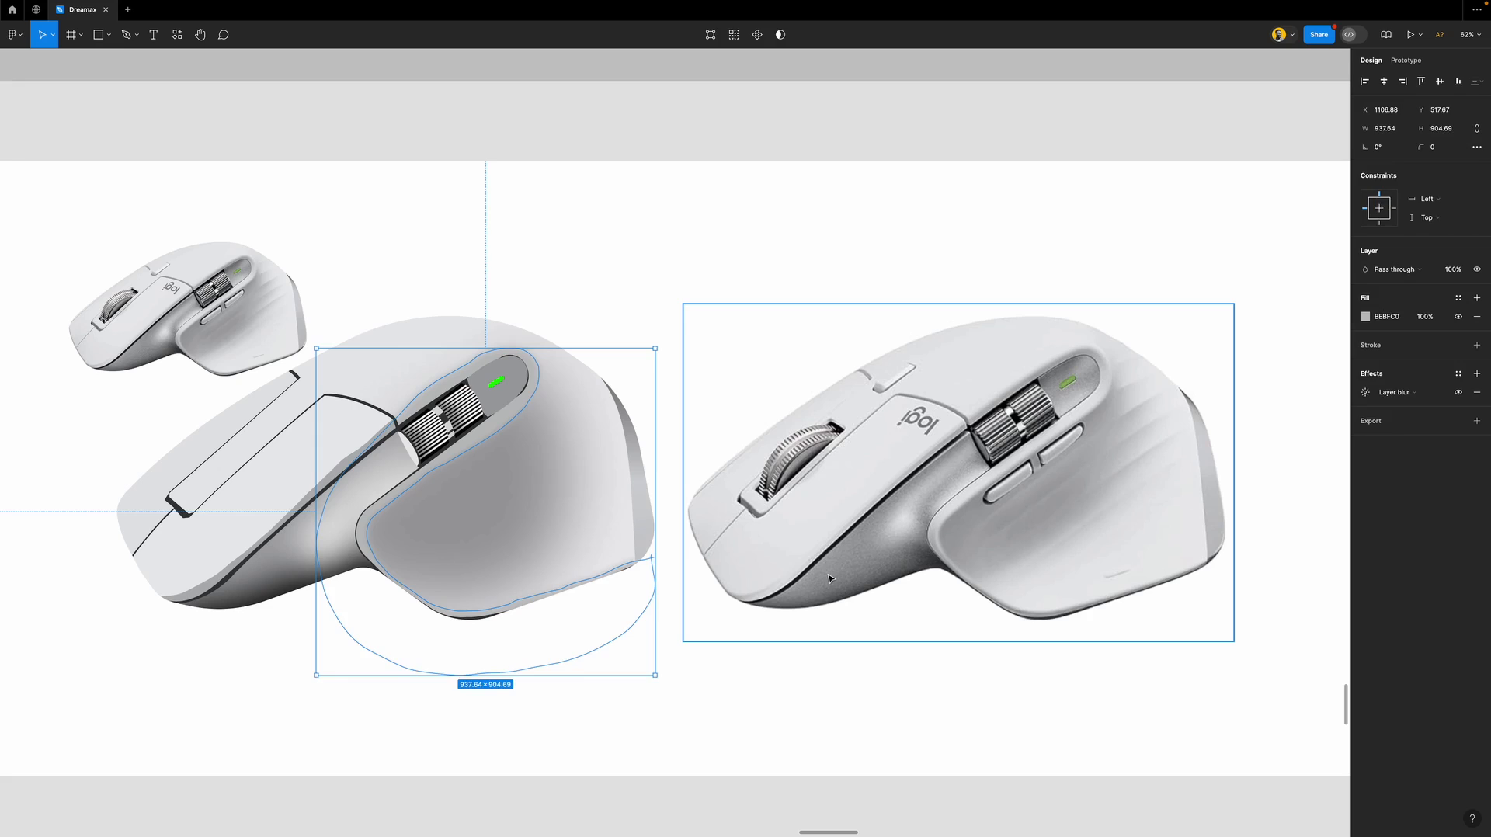
key("super+z")
key("super+z")
key("super+z")
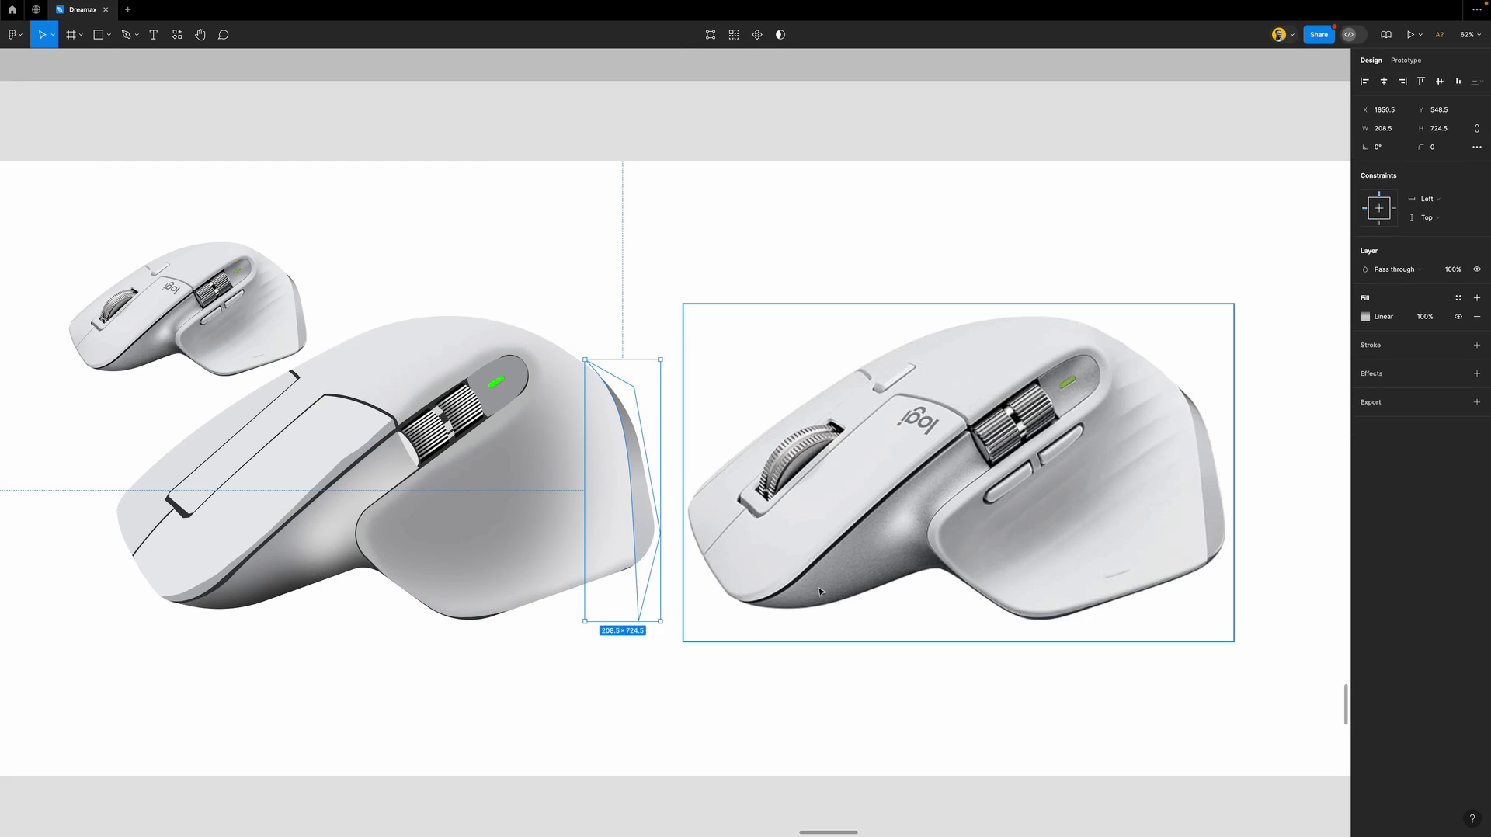
left_click(683, 718)
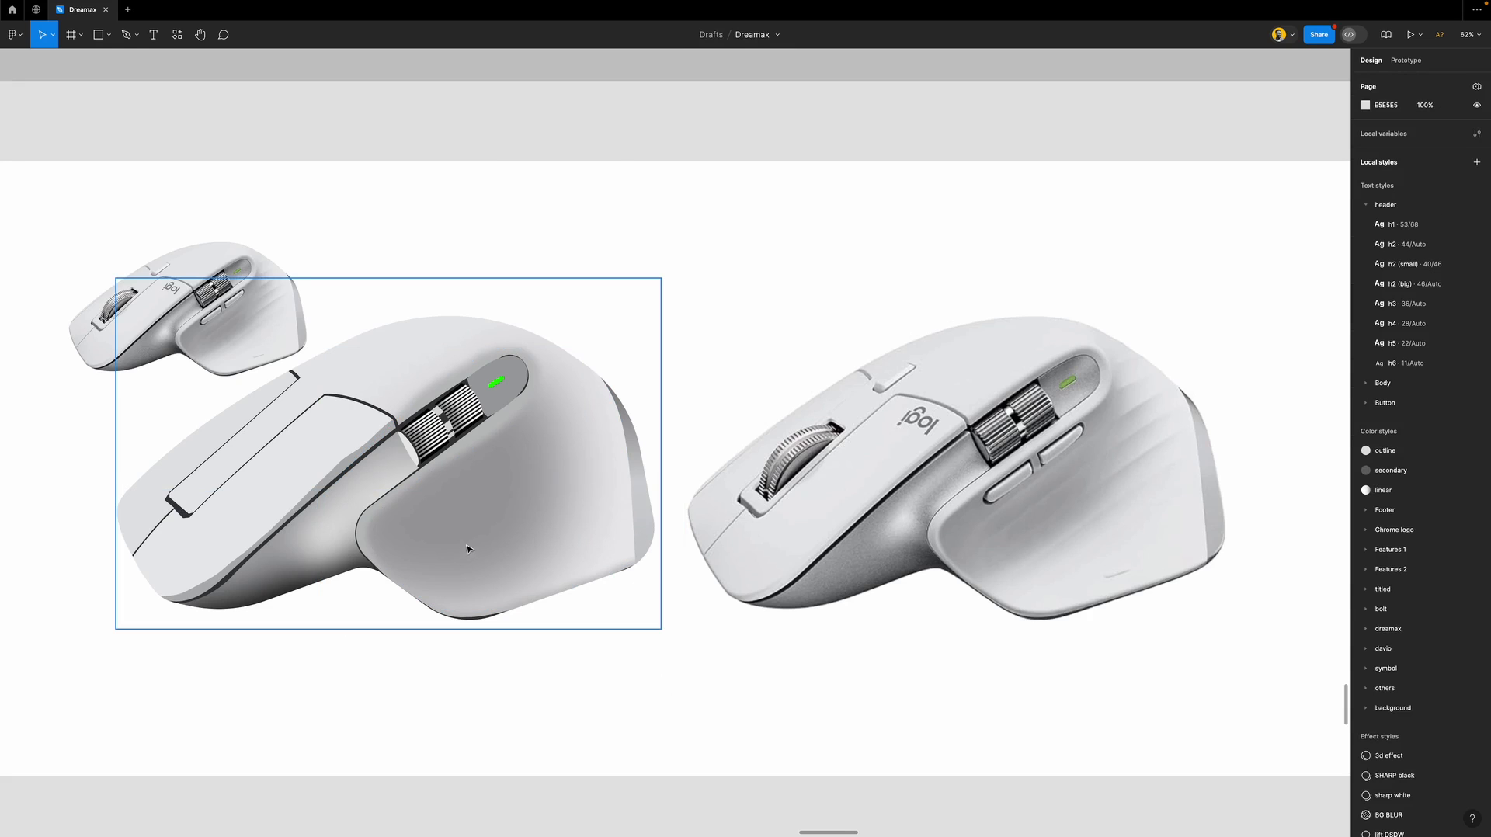
Add a layer blur of 34 to the grey shading shape along the main button's lower edge.
scroll(468, 549, "left", 3)
scroll(426, 479, "up", 2)
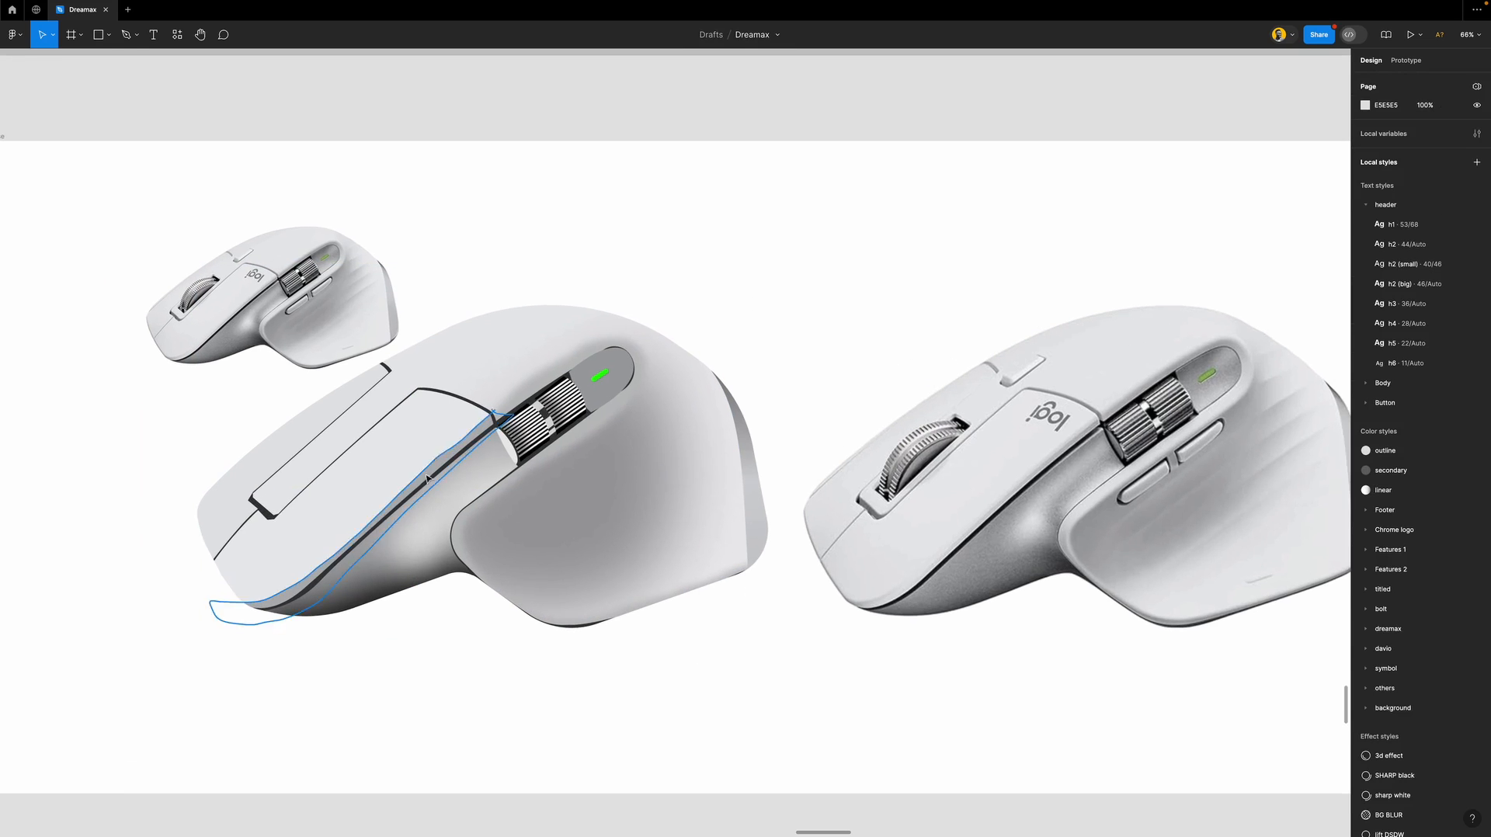
left_click(447, 460)
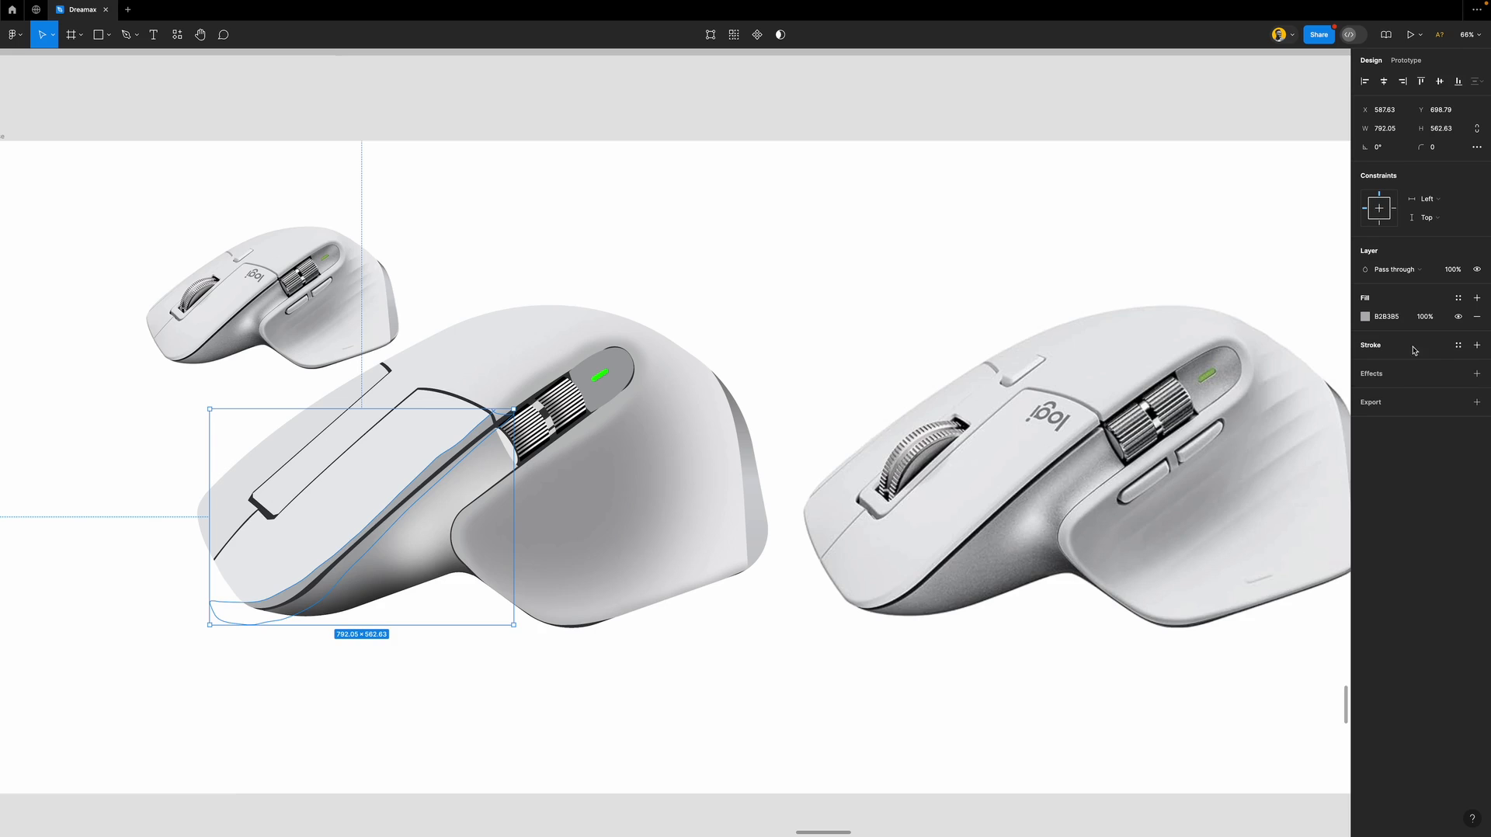
left_click(1395, 373)
left_click(1395, 393)
left_click(1394, 413)
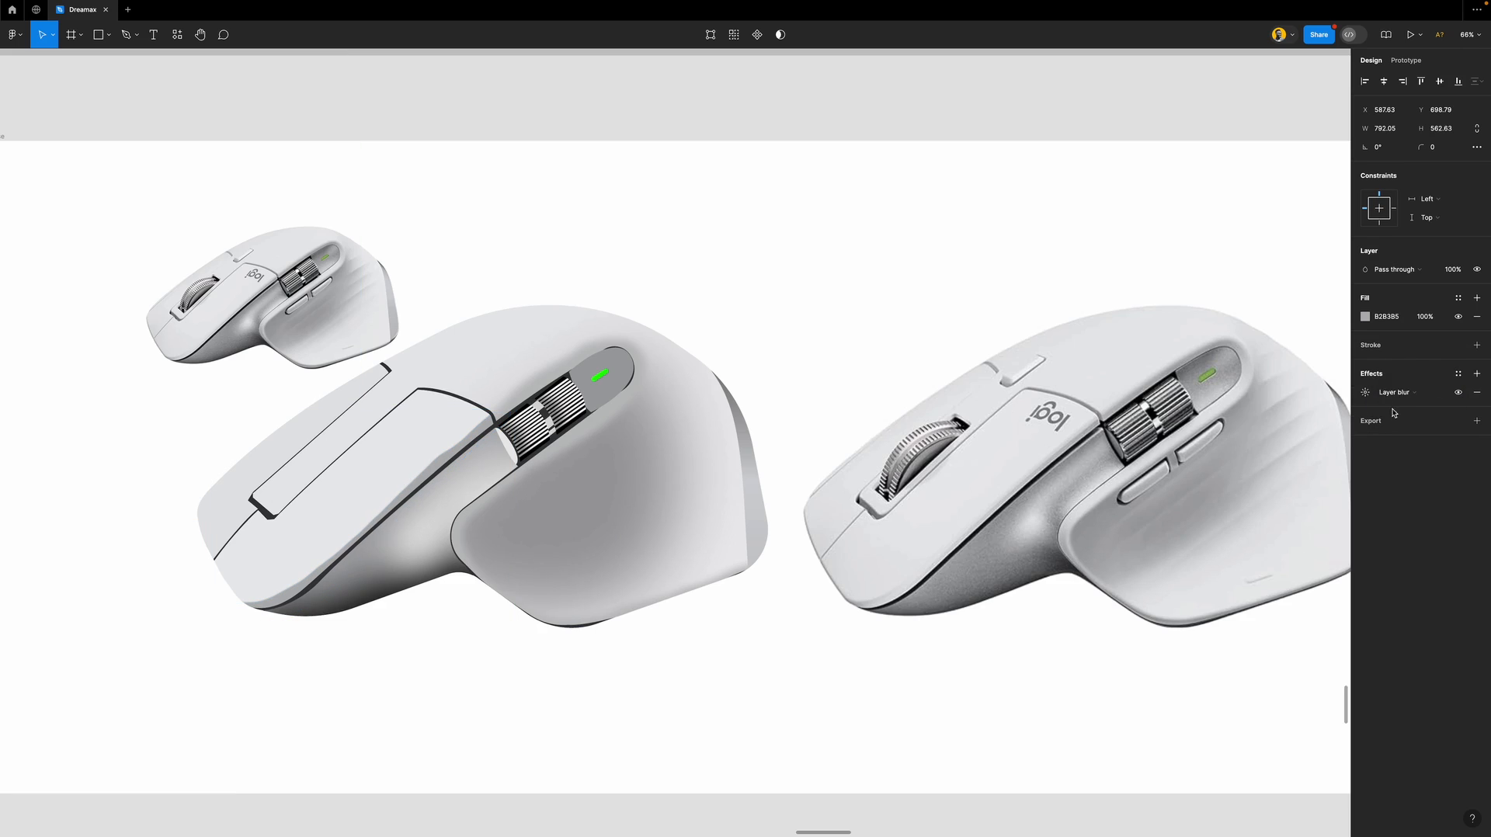
left_click(1365, 393)
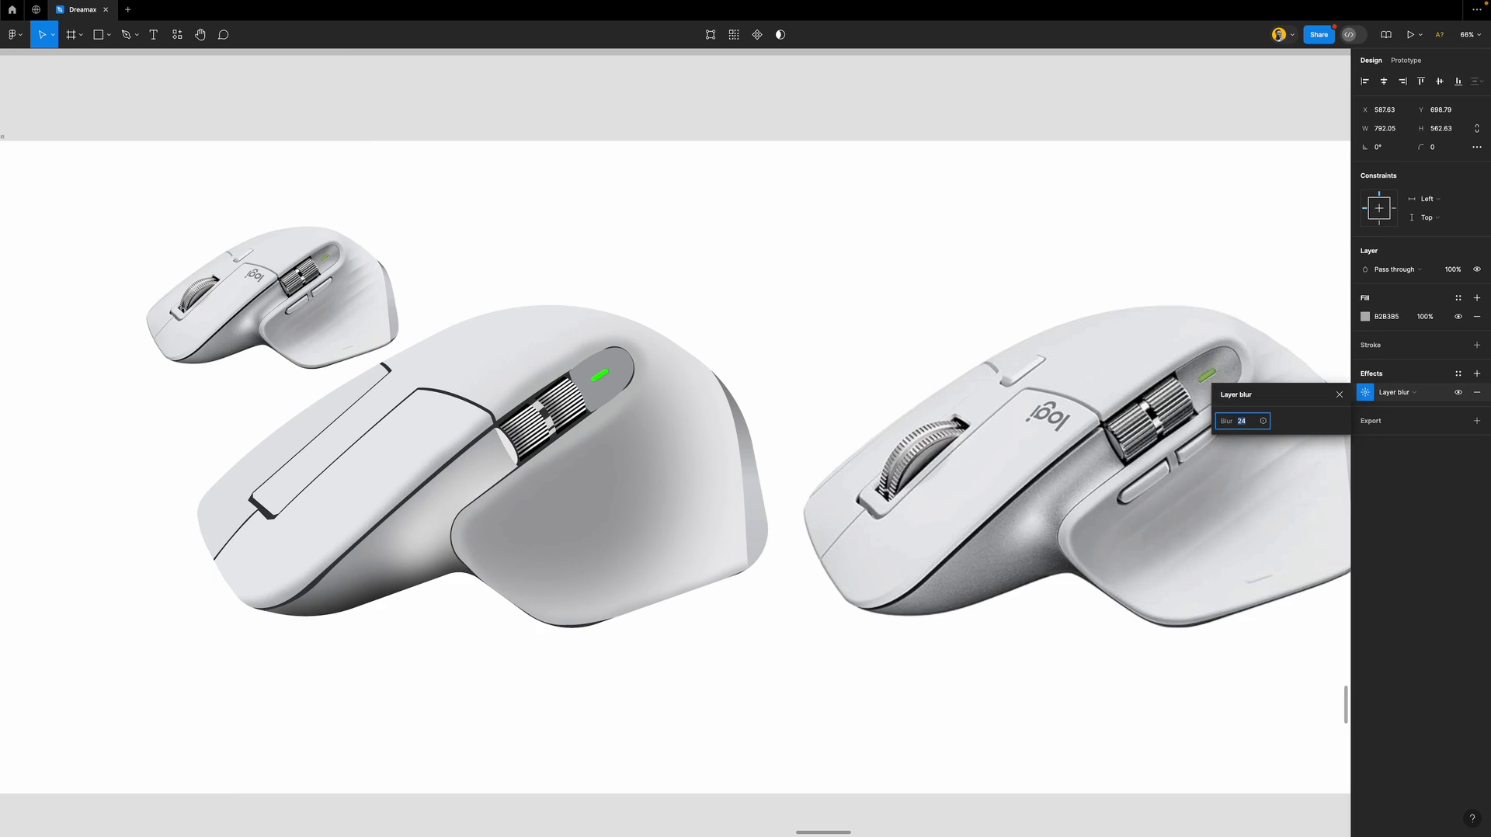
left_click(572, 652)
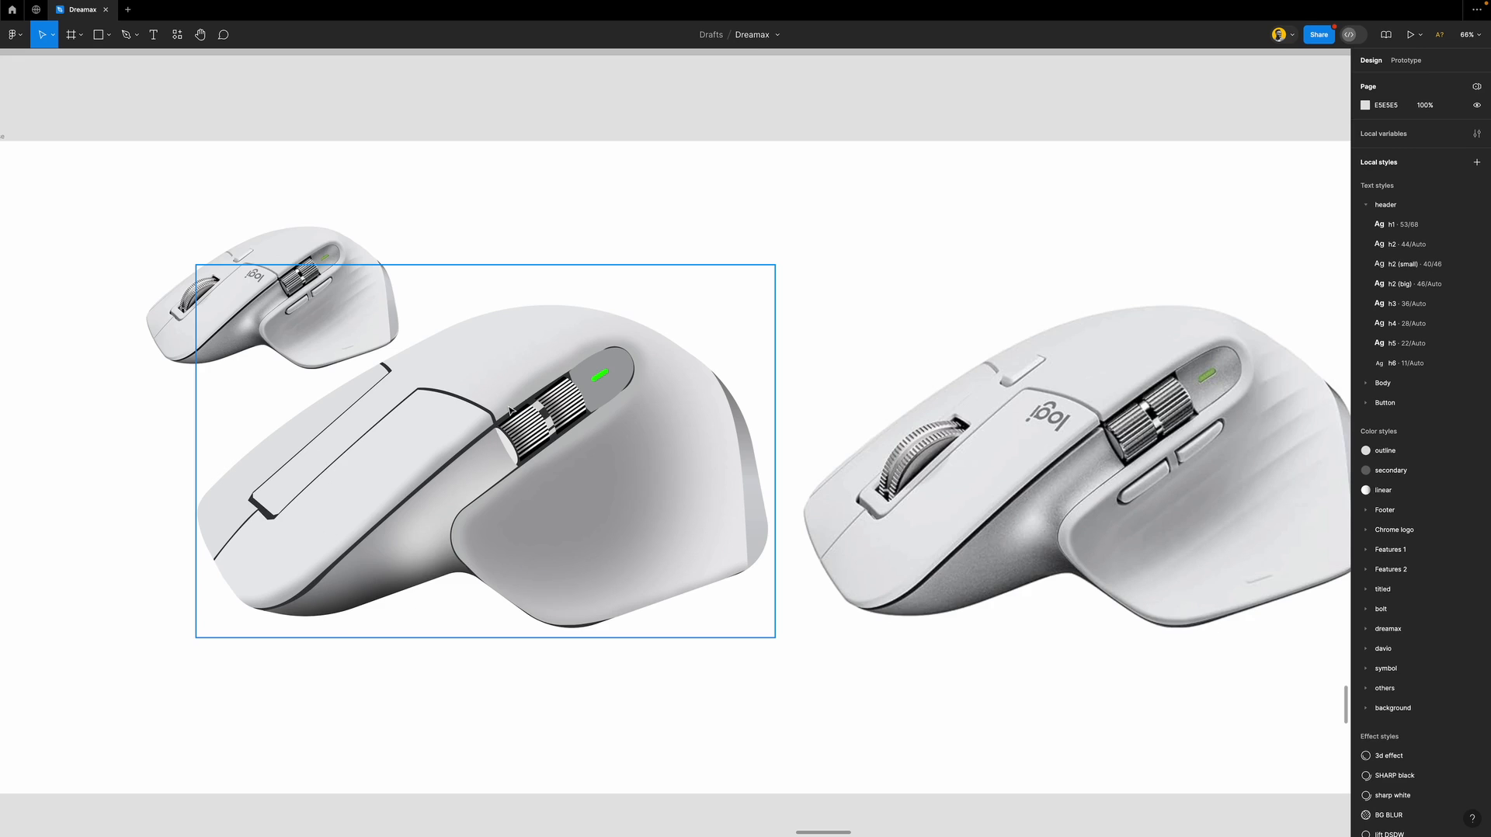
Reshape the blurred grey shade on the thumb rest by pulling its lower outer anchor inward and adjusting the curve handles.
left_click(565, 550, "super")
double_click(630, 531)
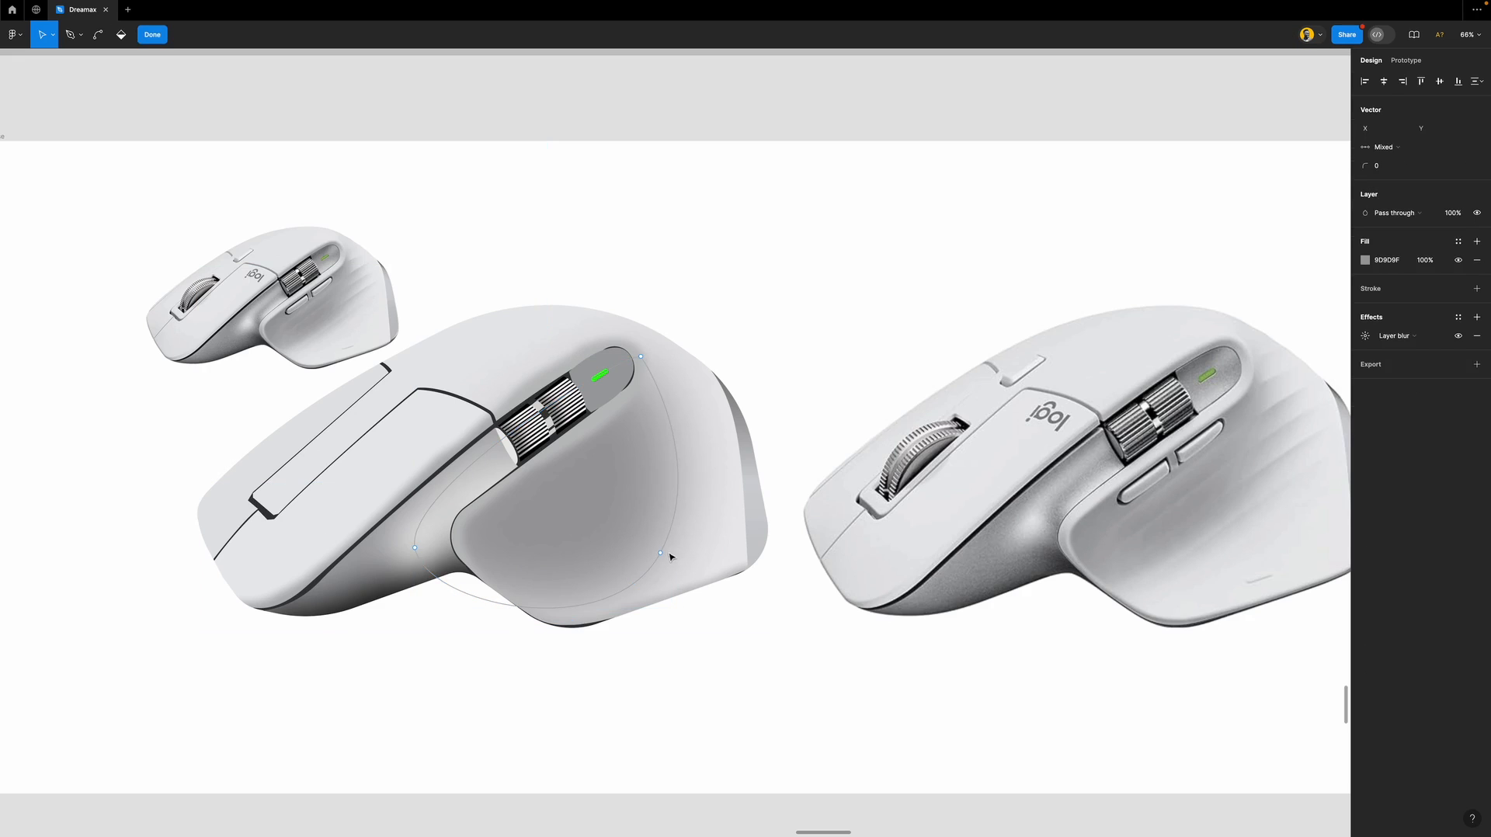
left_click_drag(664, 554, 566, 554)
left_click_drag(603, 478, 653, 462)
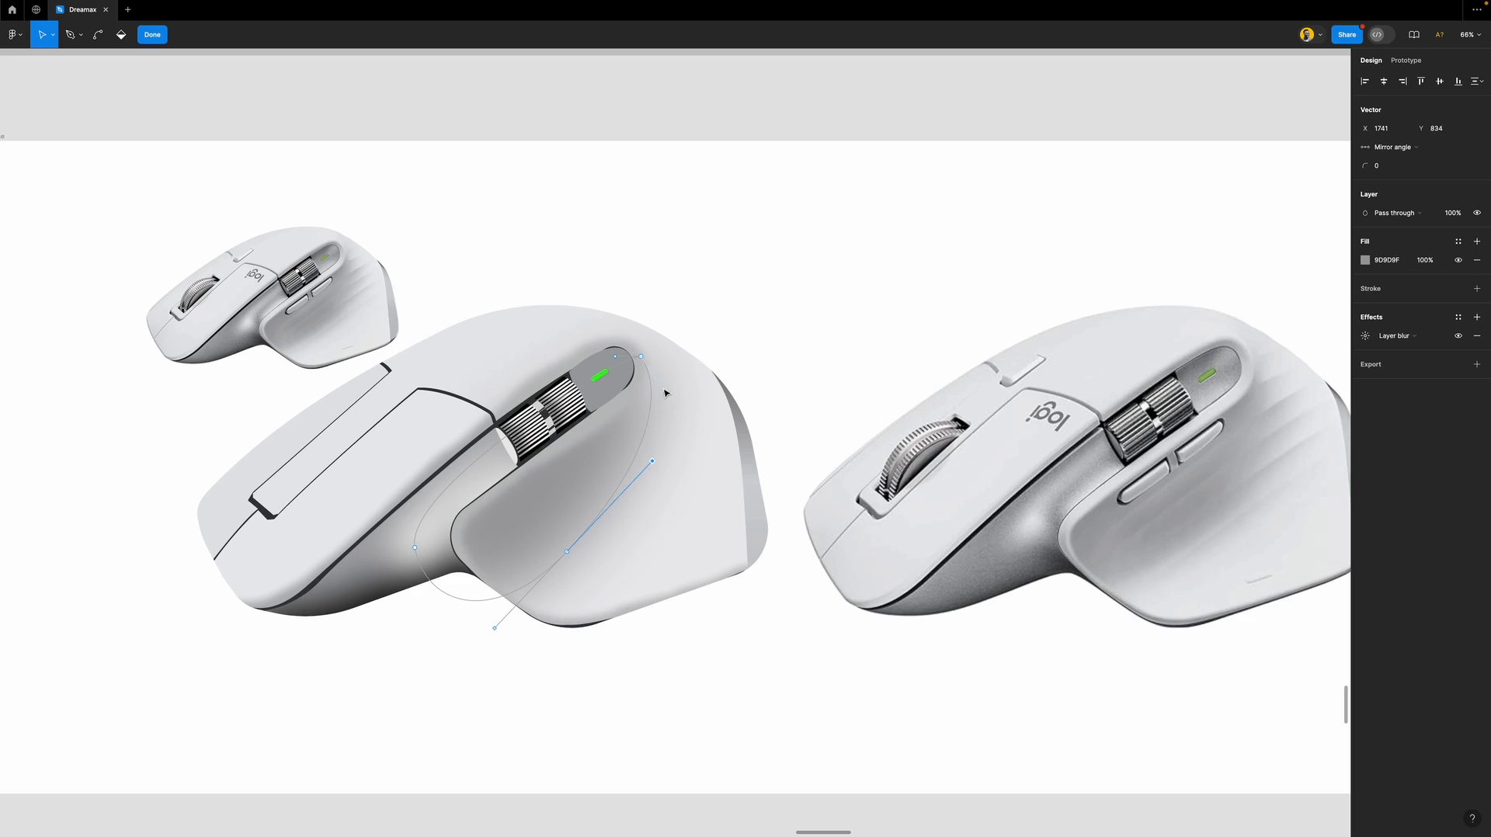
left_click_drag(664, 392, 635, 446)
left_click_drag(569, 553, 571, 544)
key("Escape")
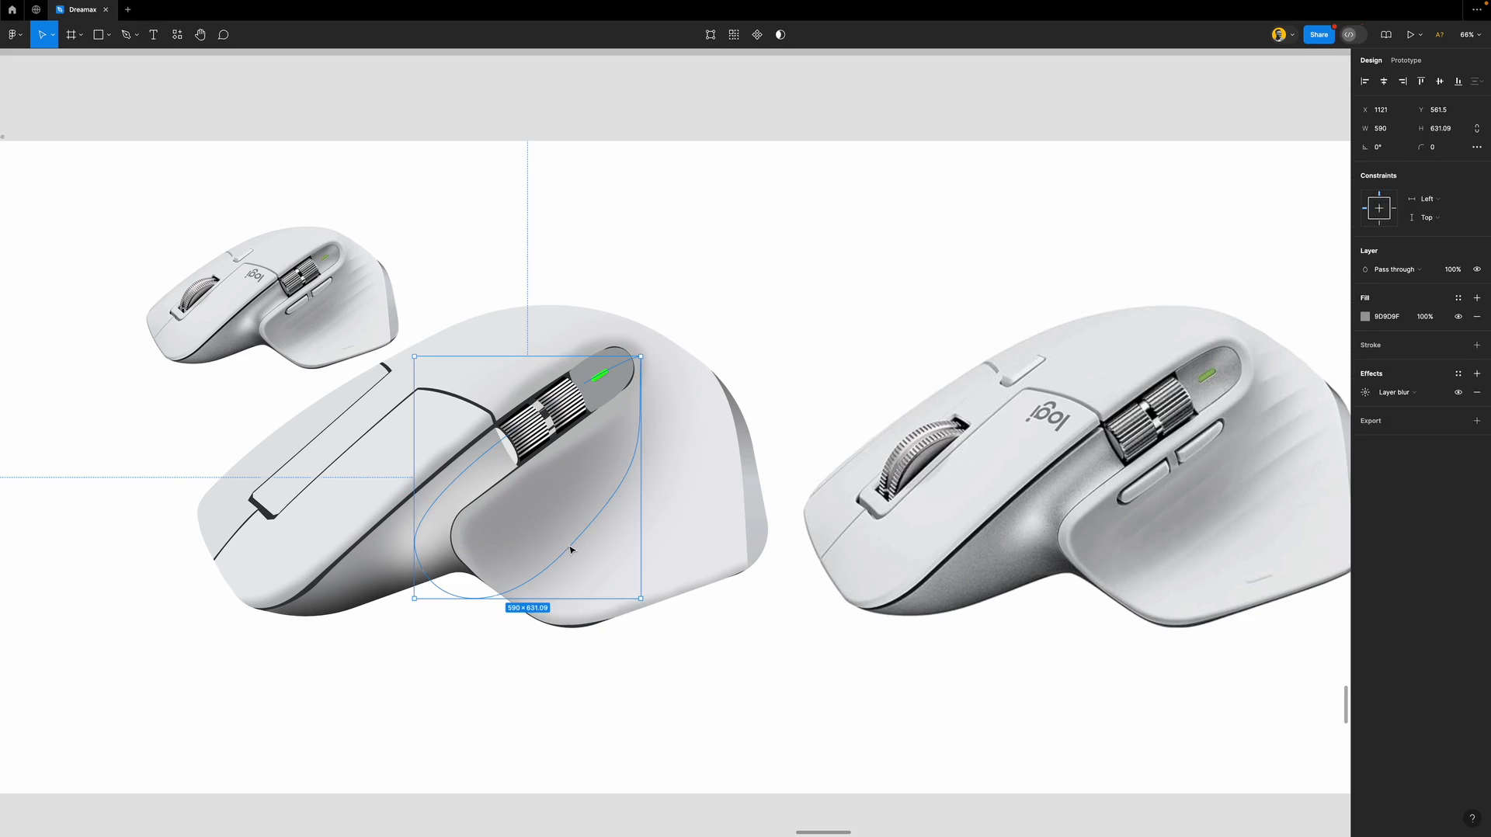
left_click(639, 703)
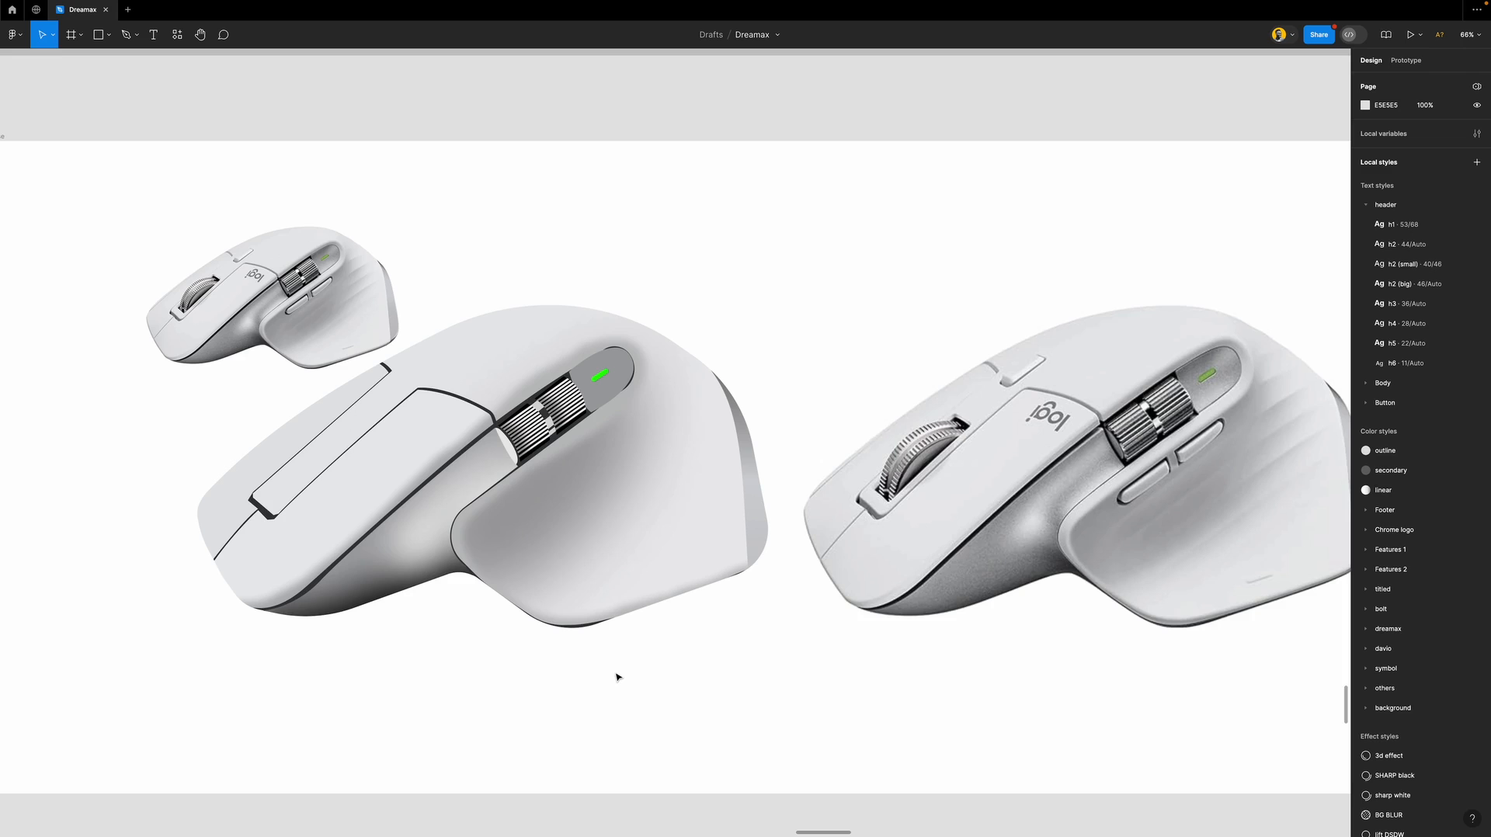
Delete the small reference mouse image that overlaps the drawn mouse.
scroll(543, 644, "down", 3)
scroll(510, 624, "down", 2)
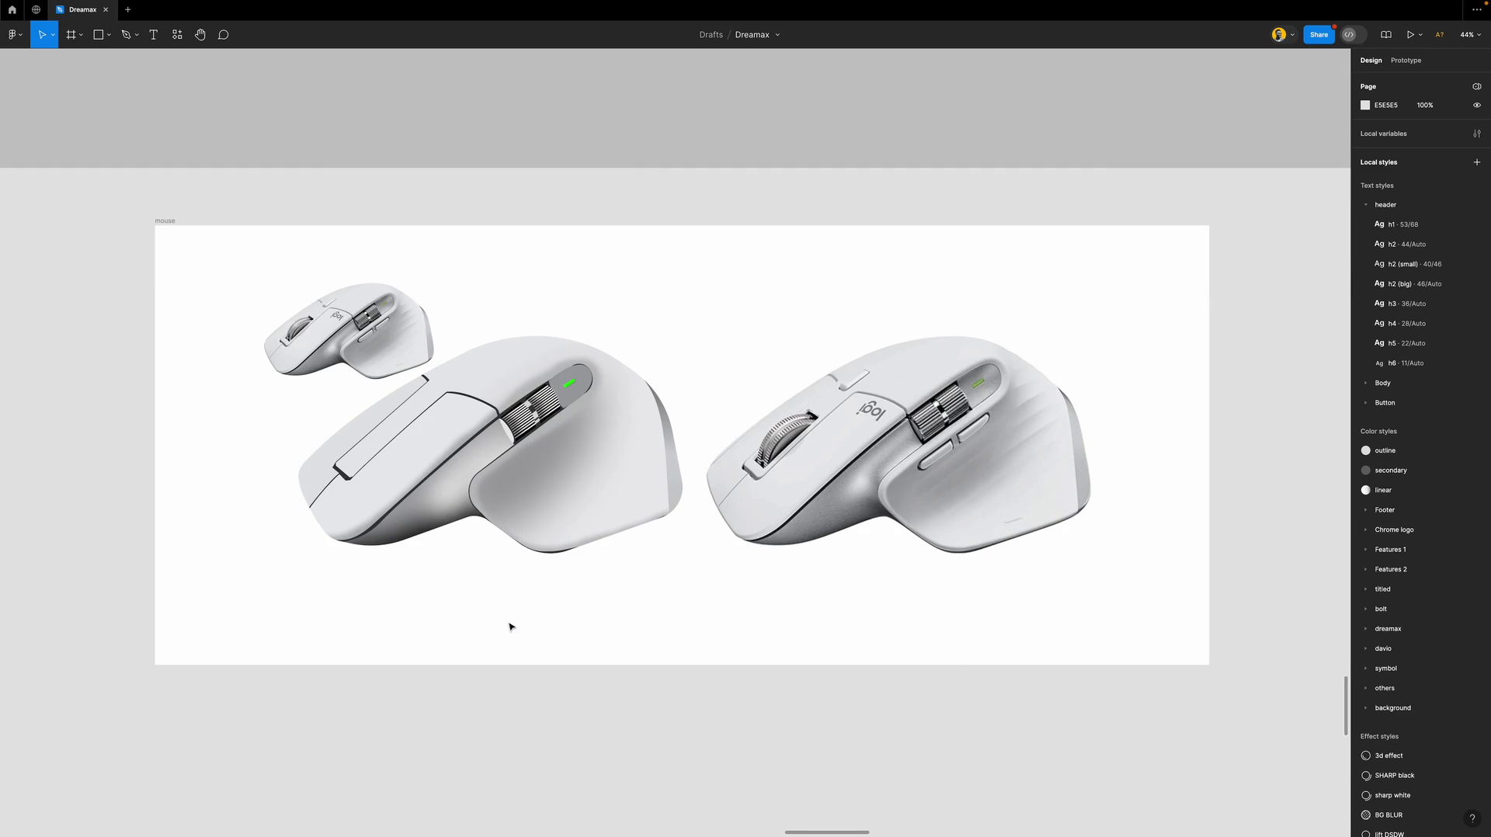
scroll(433, 543, "up", 2)
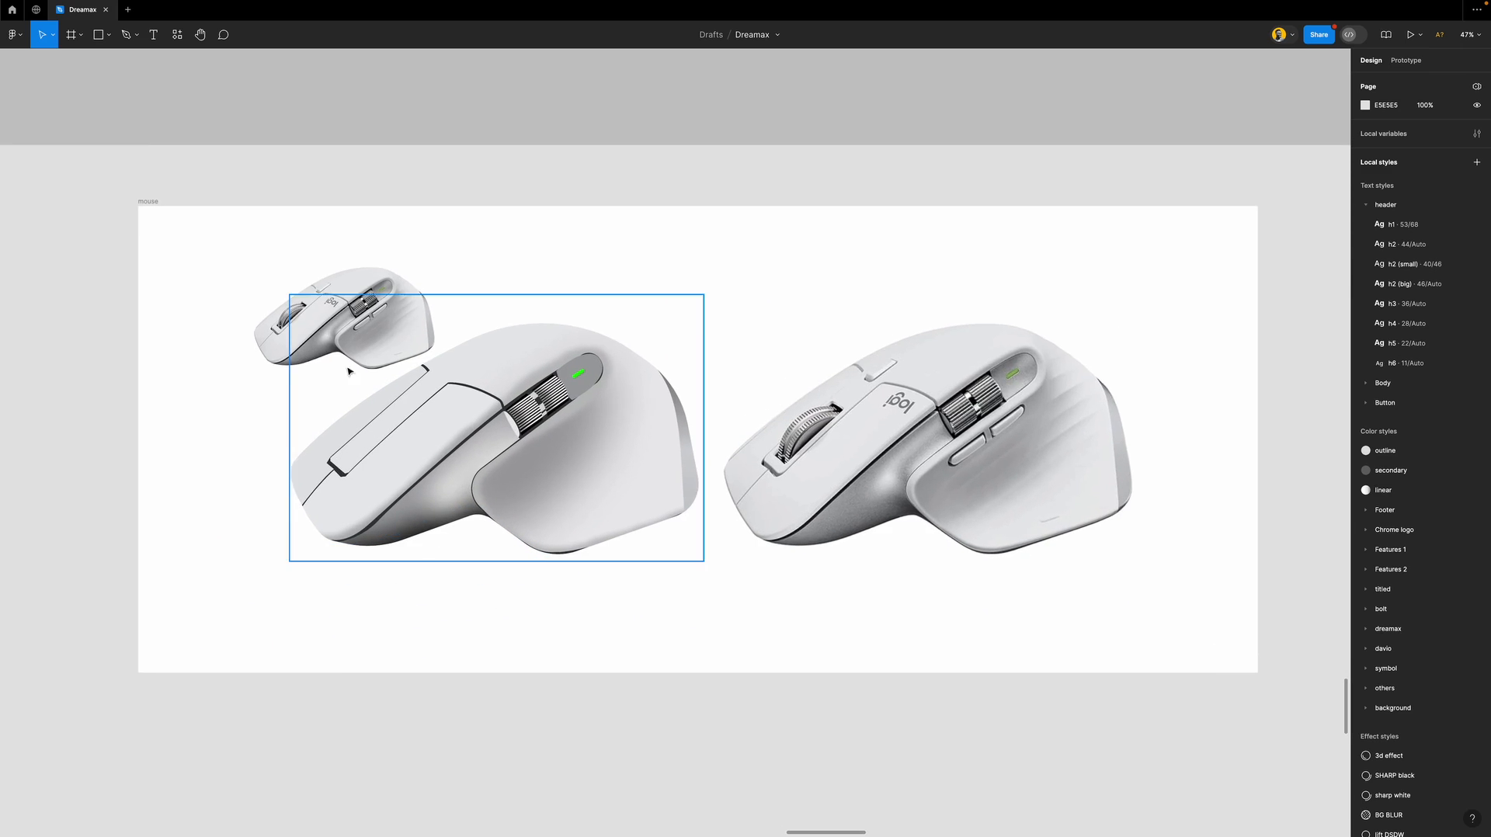
left_click_drag(365, 322, 319, 265)
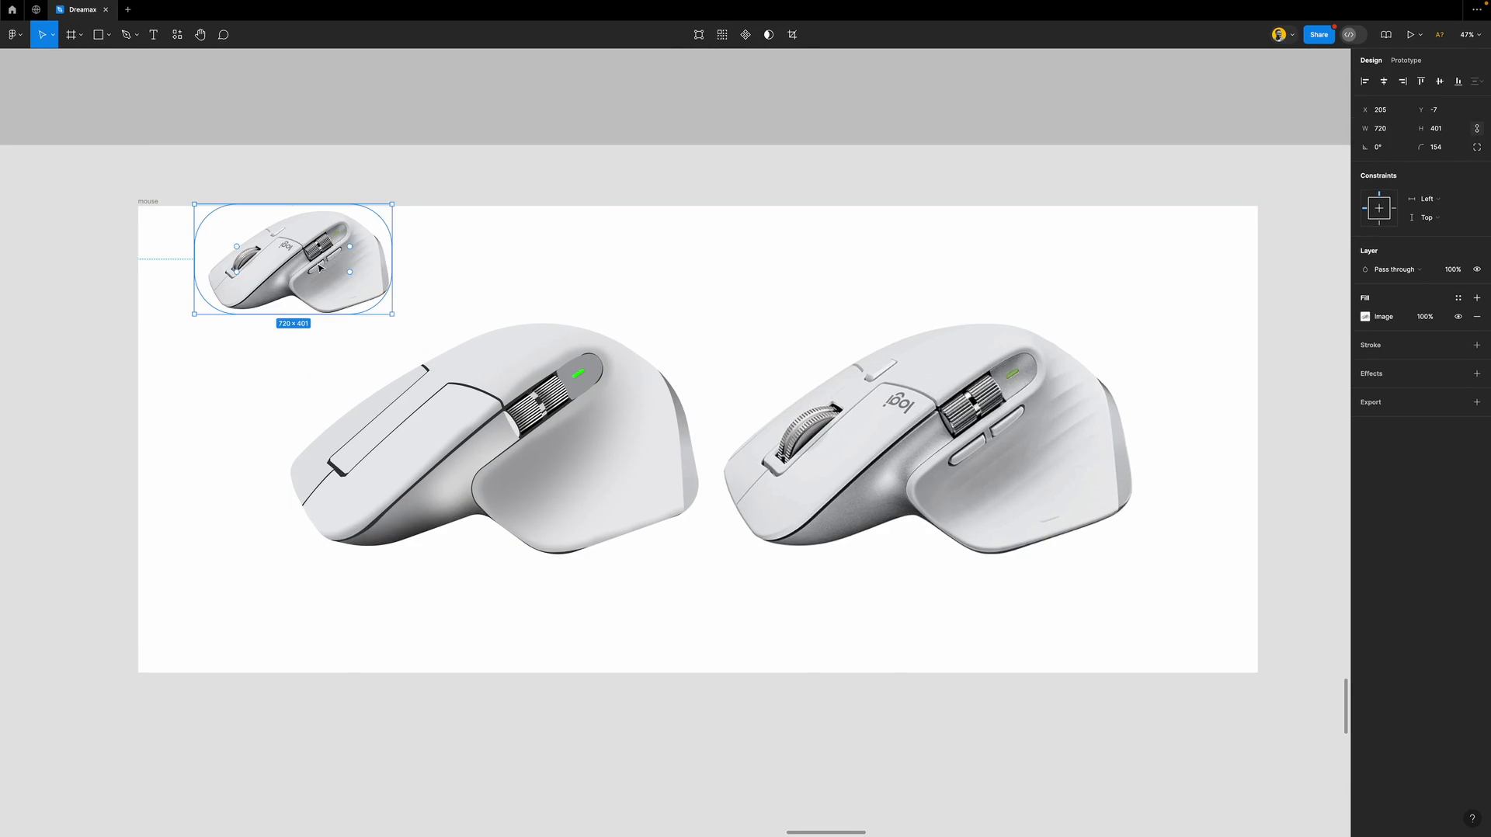
key("Delete")
Compare the drawn mouse's overall shape and shading with the reference photo beside it.
scroll(587, 597, "down", 3)
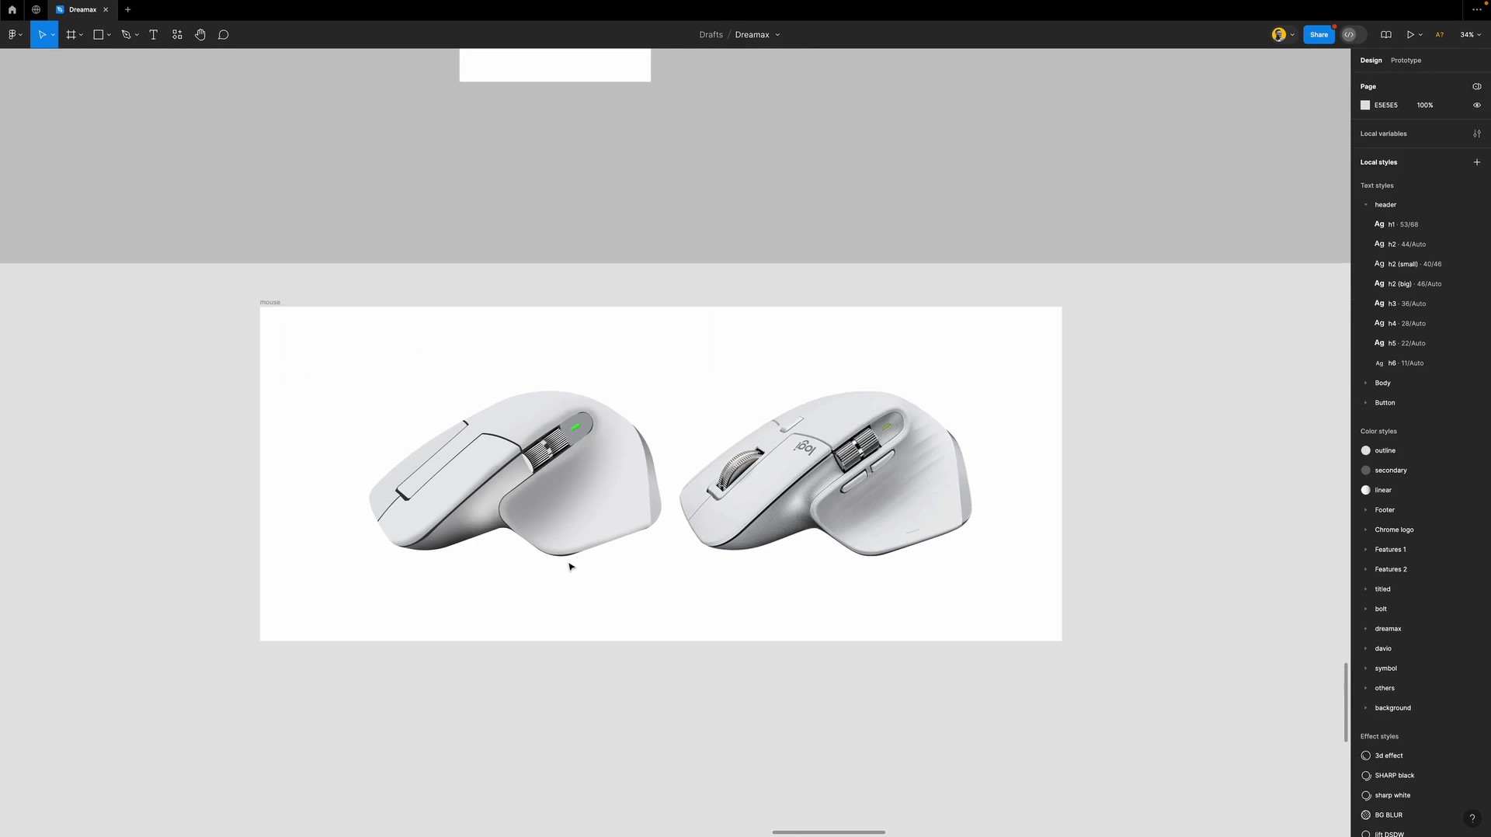
scroll(486, 575, "up", 1)
scroll(486, 576, "up", 2)
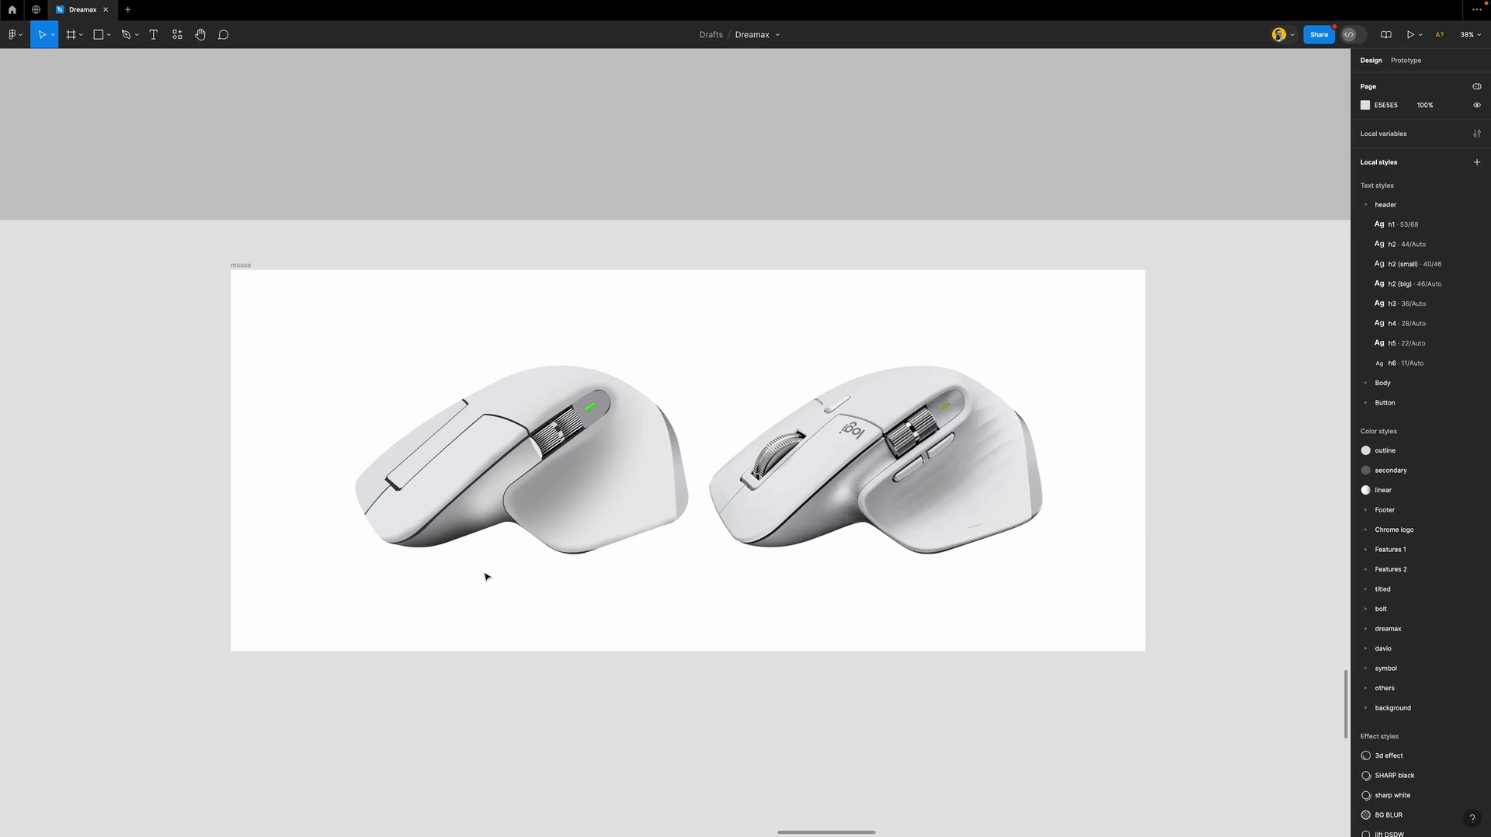
scroll(669, 550, "up", 3)
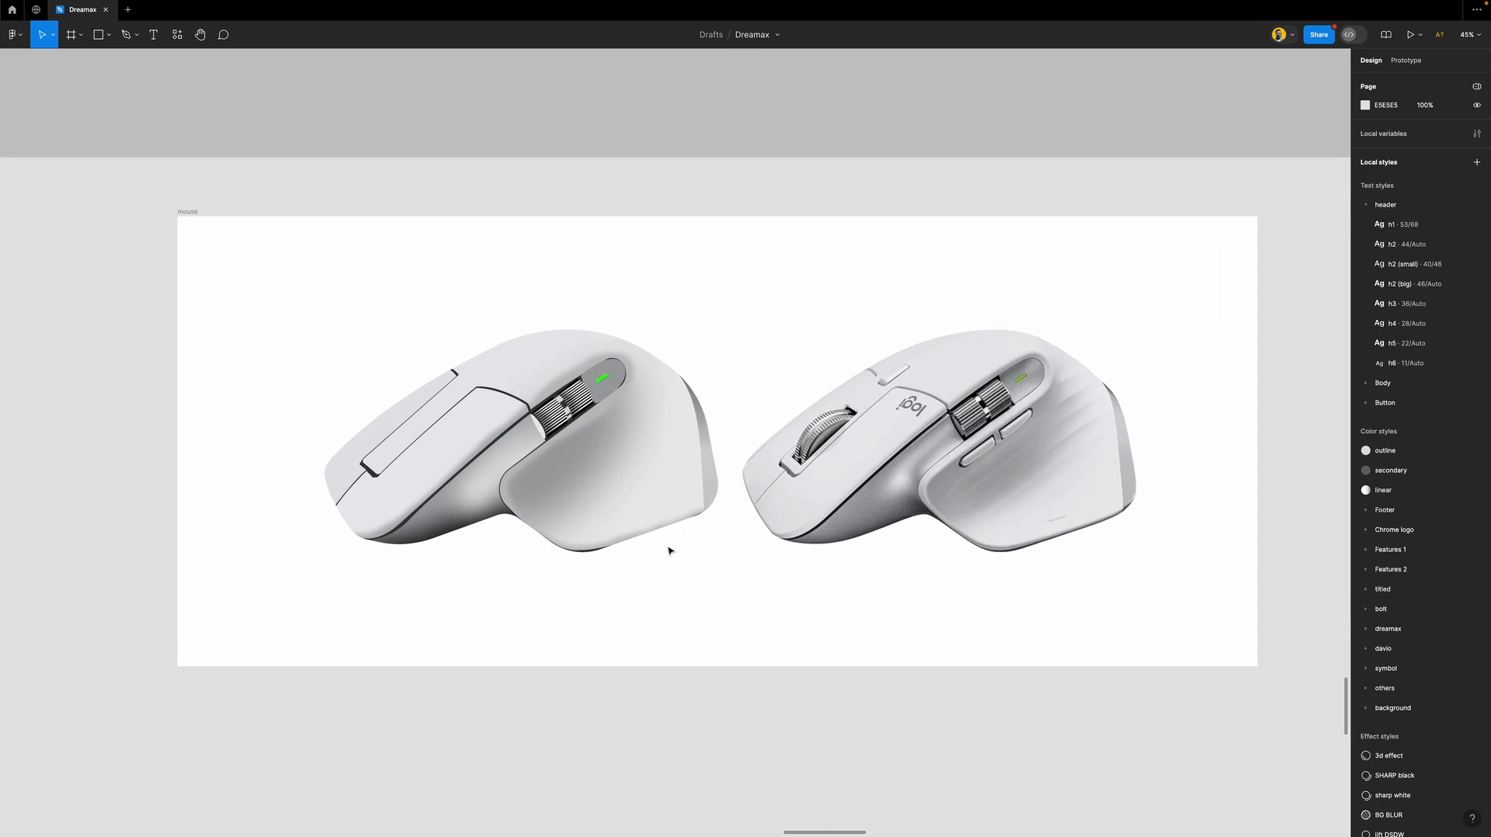
scroll(616, 570, "up", 1)
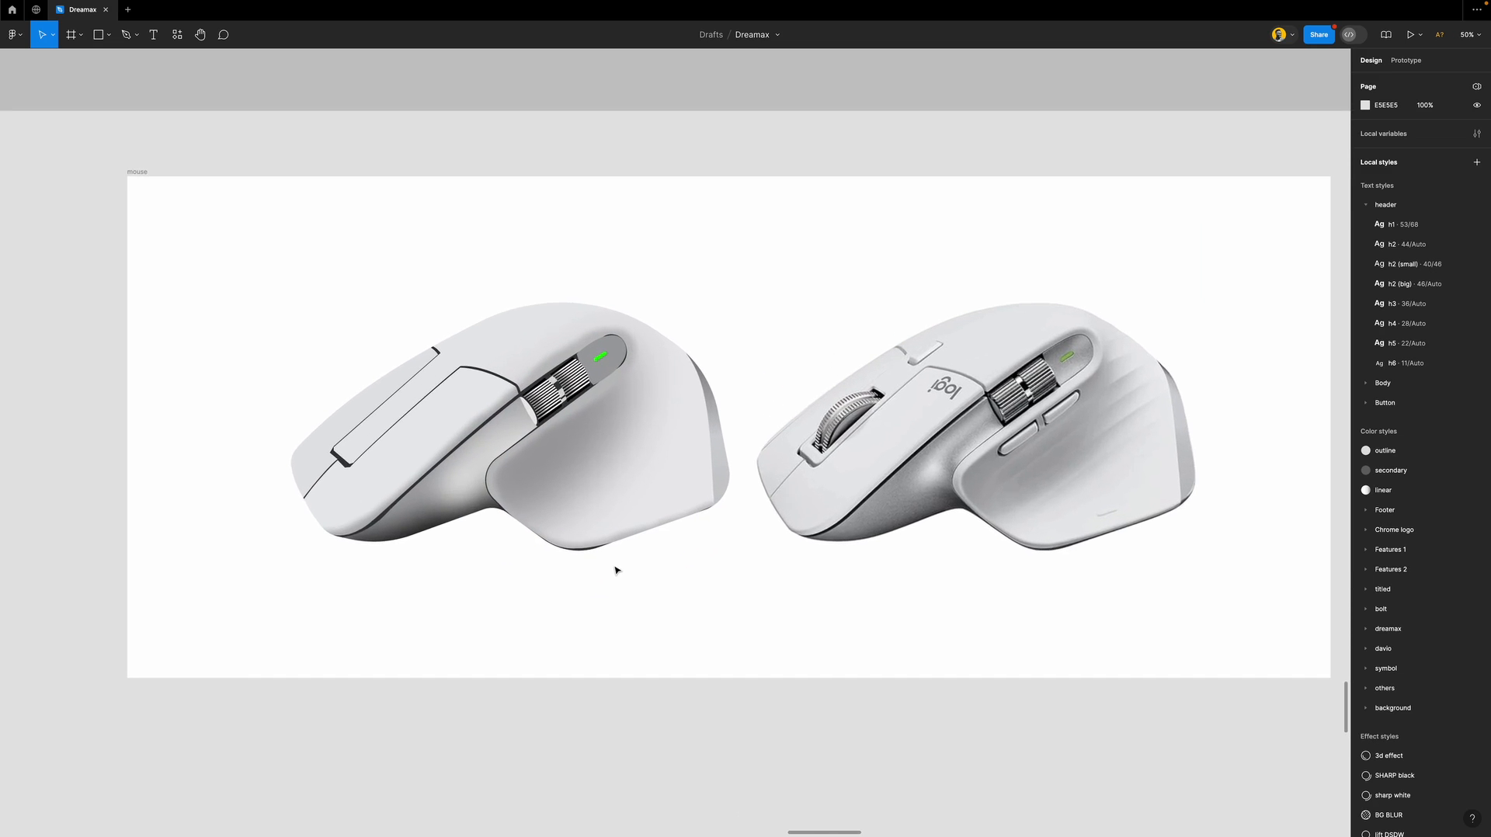
scroll(616, 570, "up", 1)
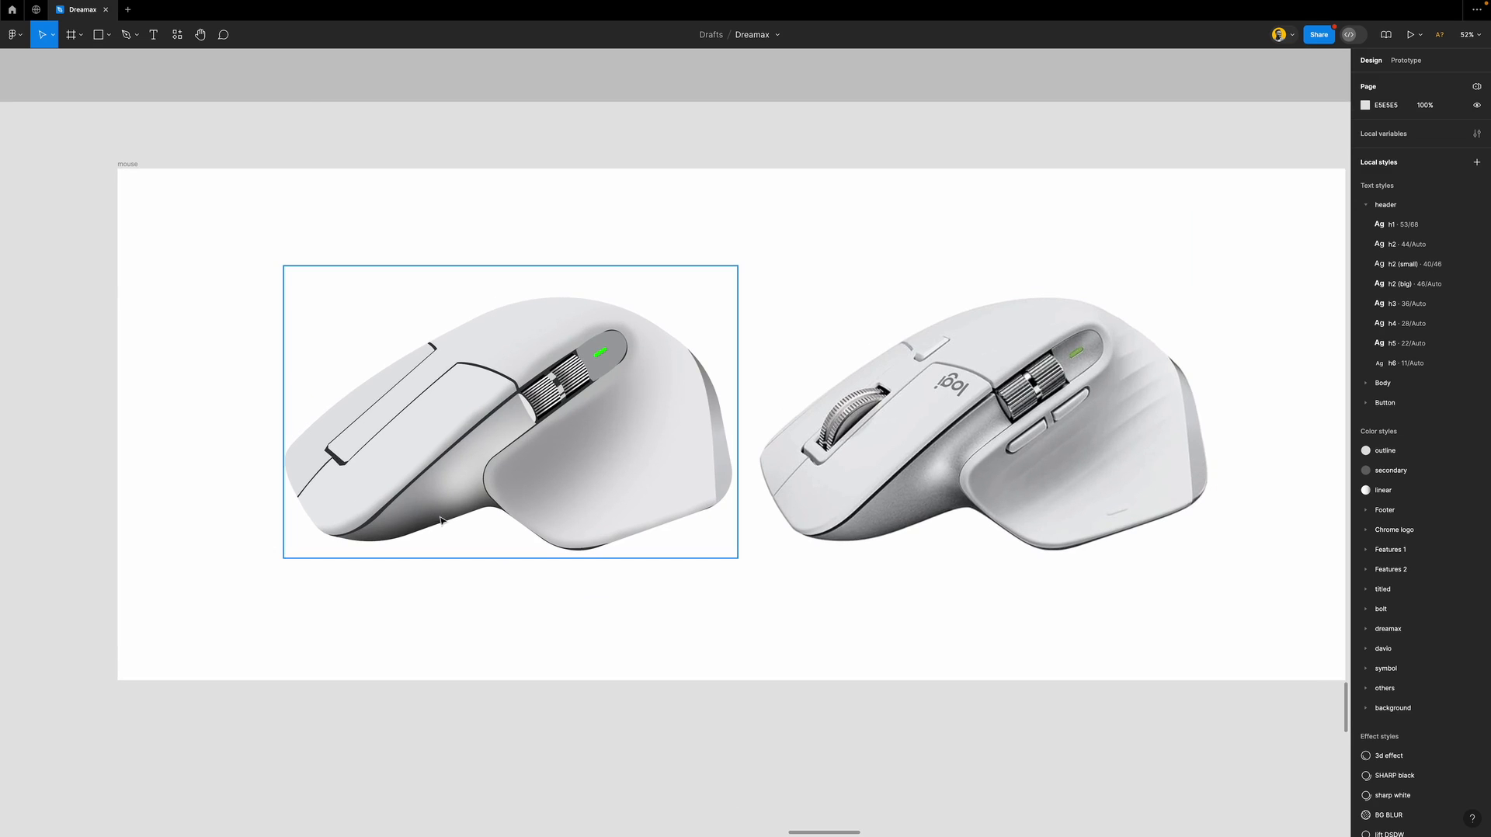
scroll(494, 465, "down", 2)
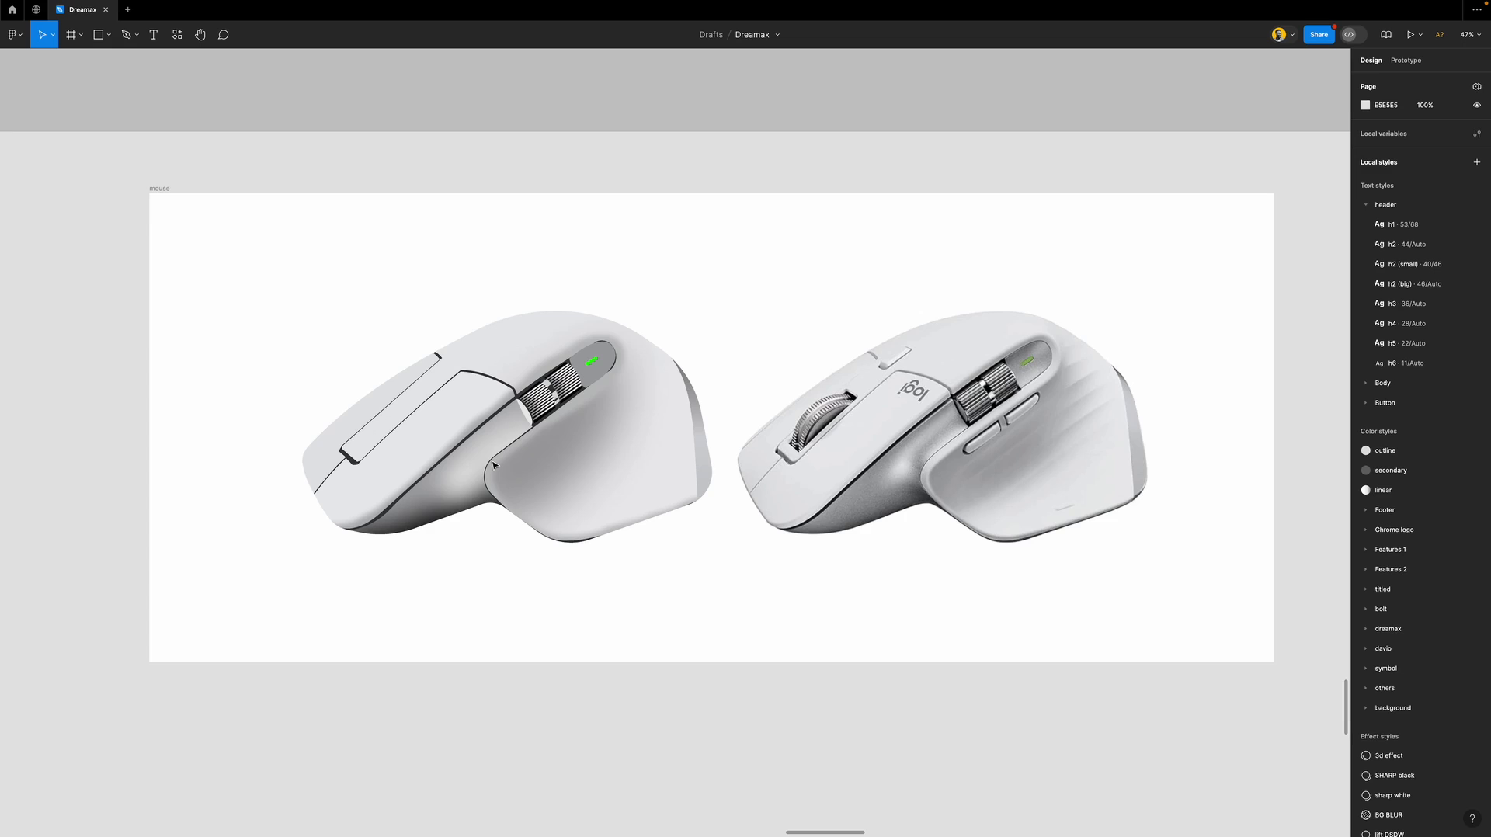
scroll(512, 504, "left", 3)
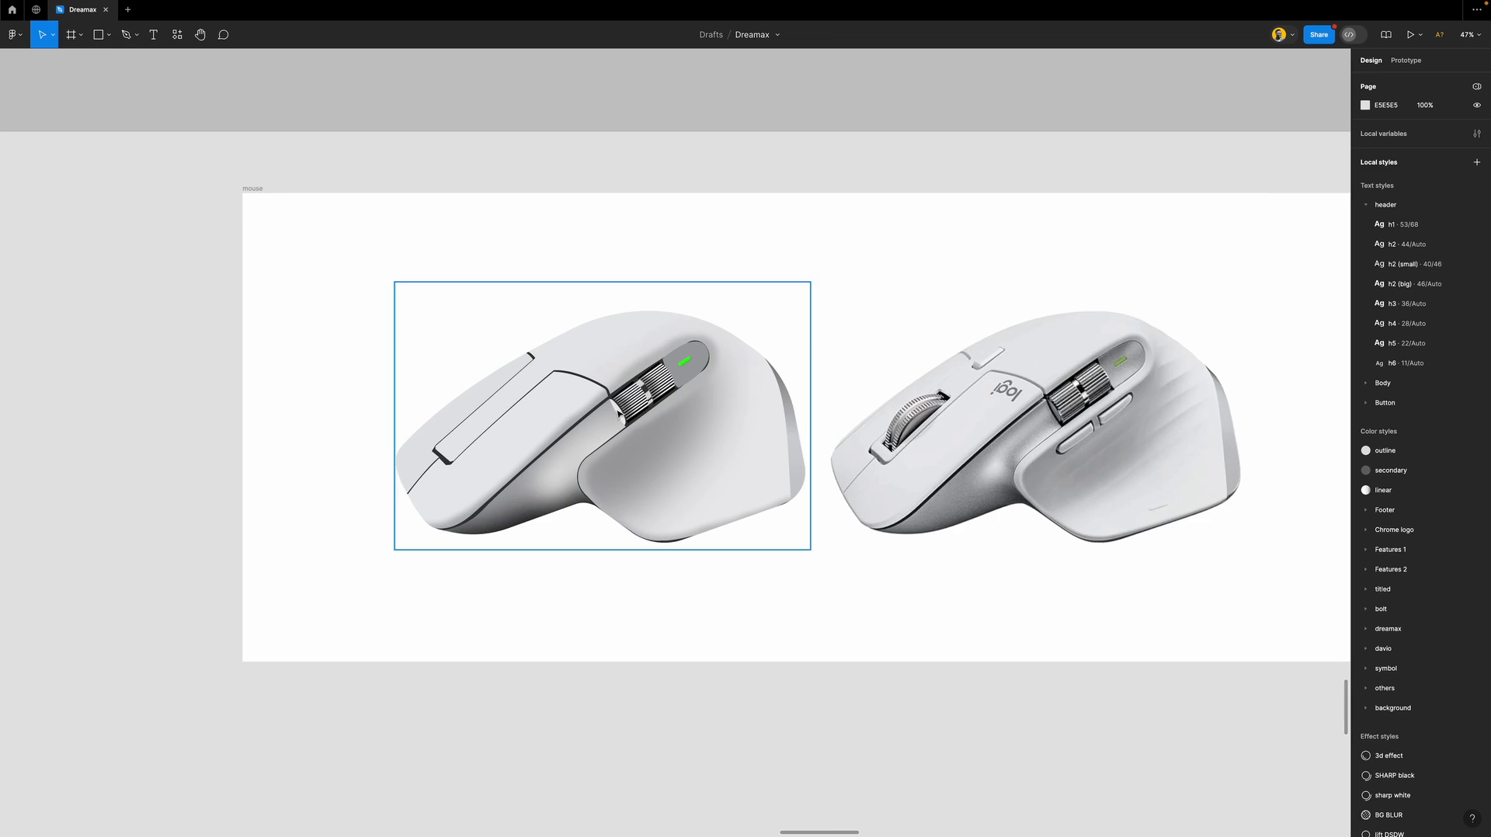
Give the light oval end face of the side scroll wheel a linear gradient fill and shift its gradient handles across the face.
scroll(631, 416, "up", 3)
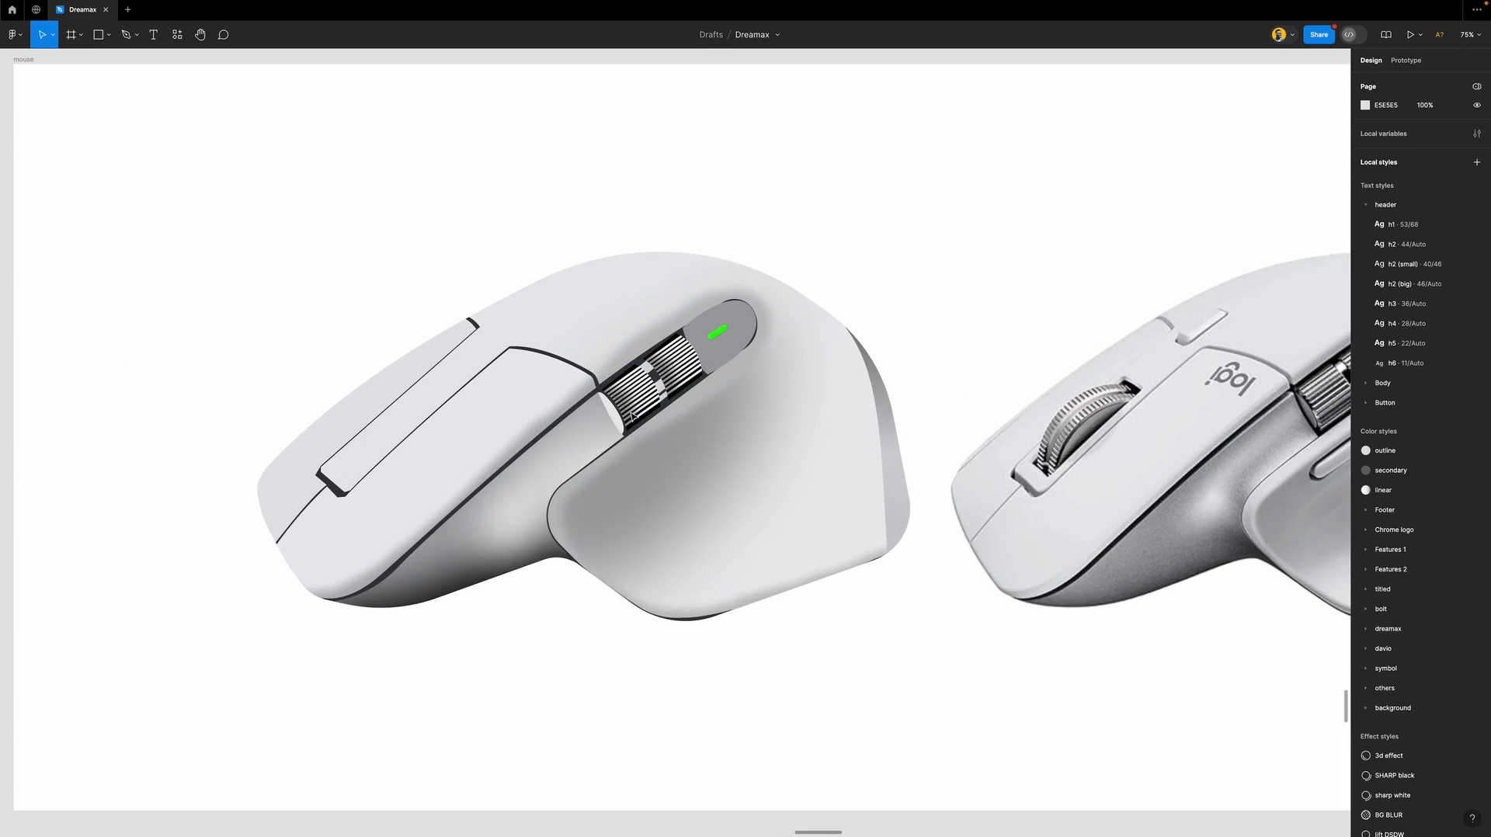
scroll(631, 416, "down", 2)
scroll(590, 466, "up", 5)
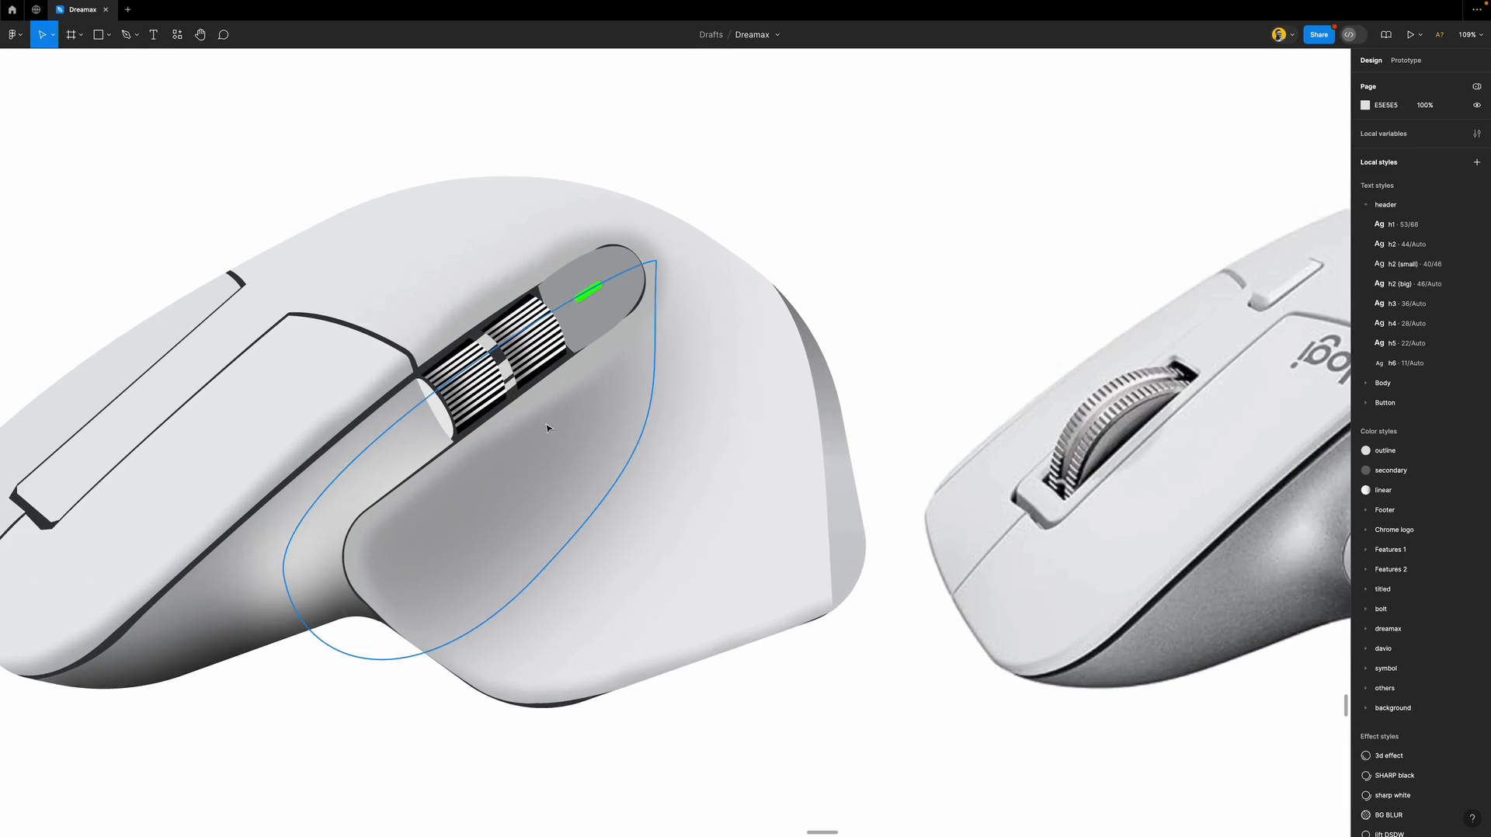
left_click(432, 410)
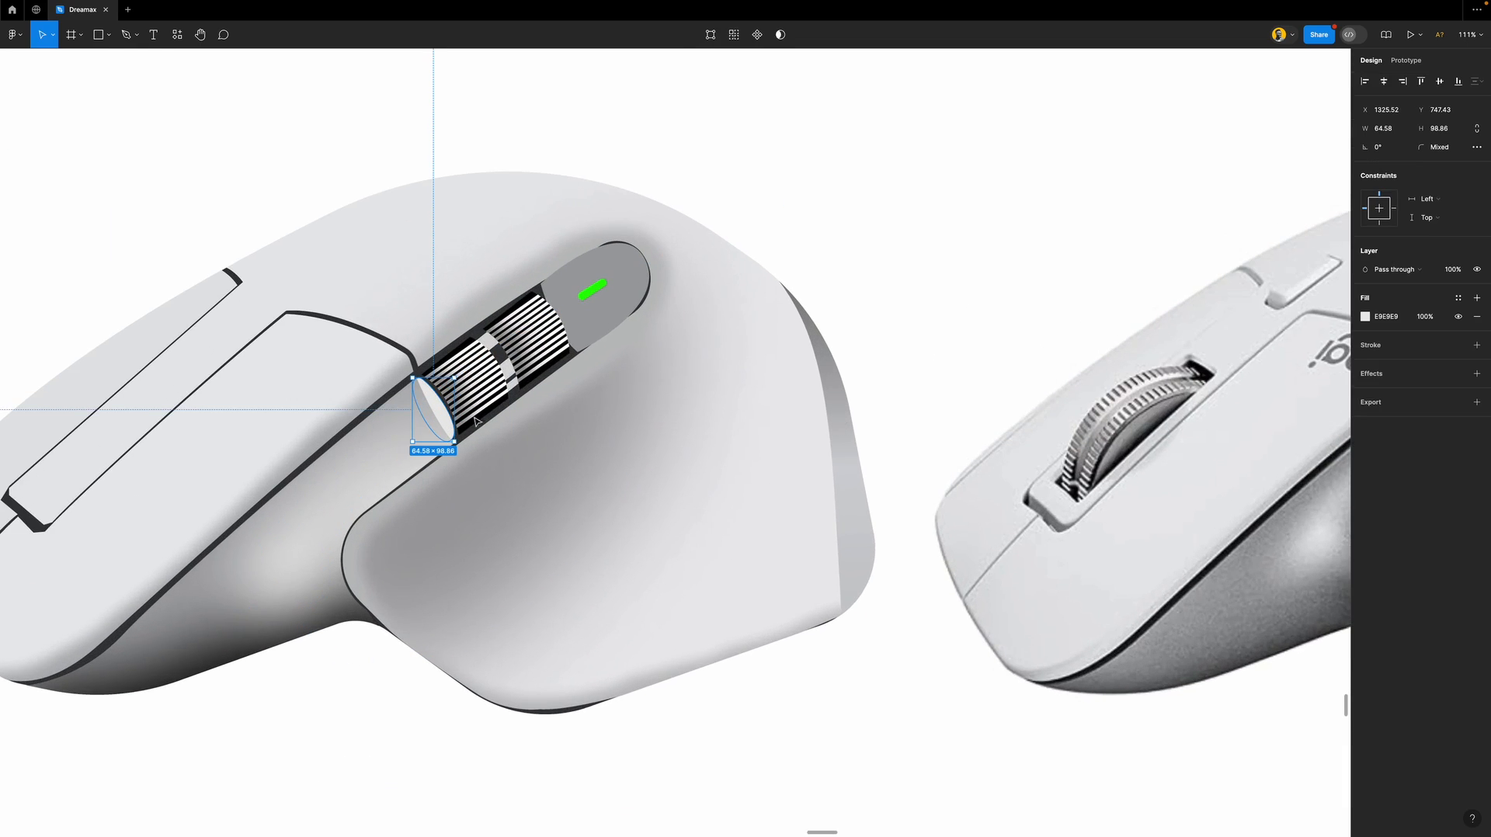
left_click(1366, 317)
left_click(1241, 344)
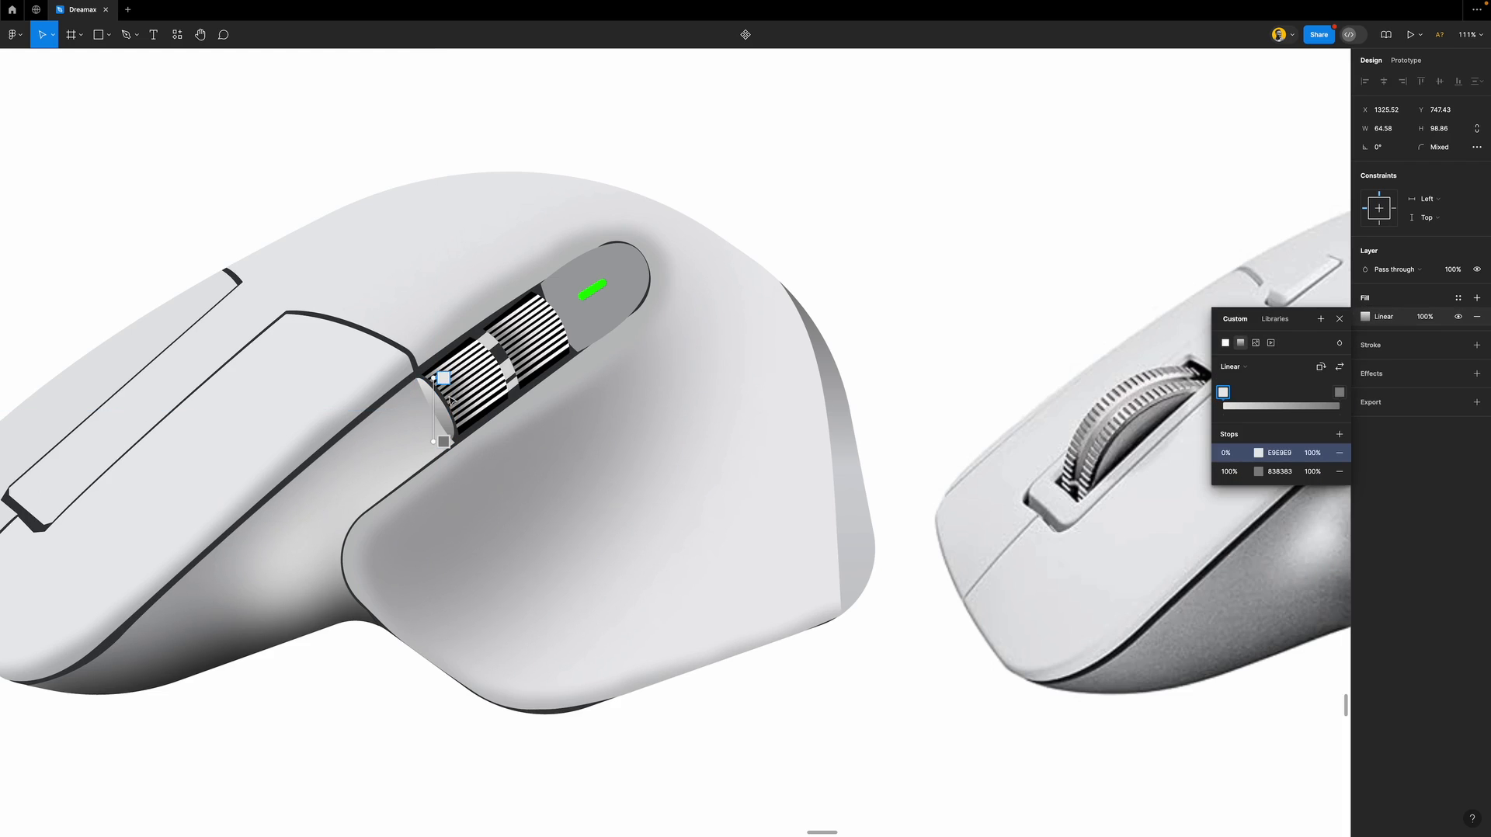
left_click_drag(443, 378, 440, 417)
scroll(996, 456, "right", 3)
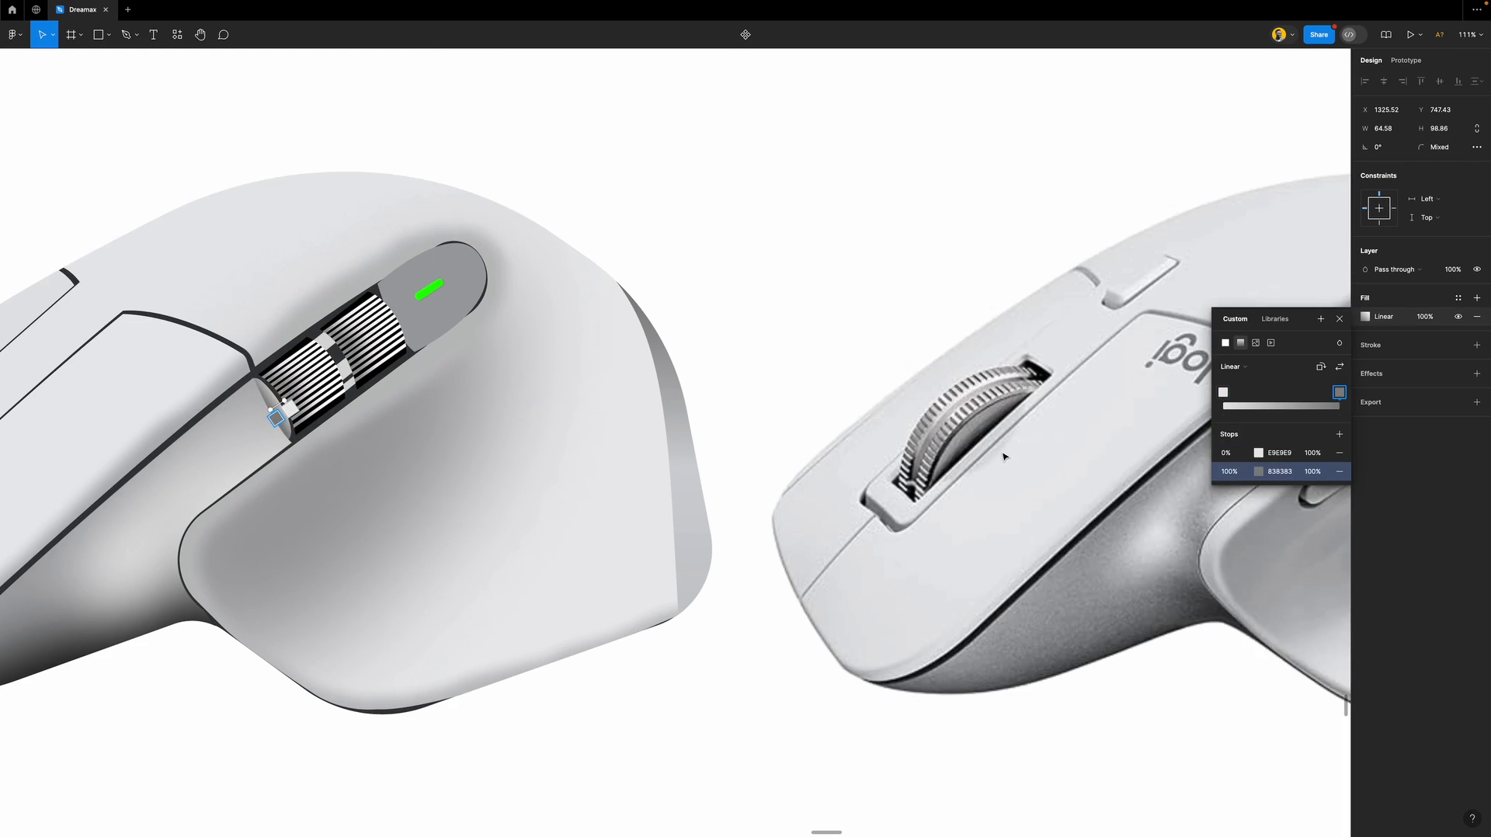
Set the end stop of the scroll wheel end face's linear gradient to black, 000000.
scroll(1003, 456, "down", 5)
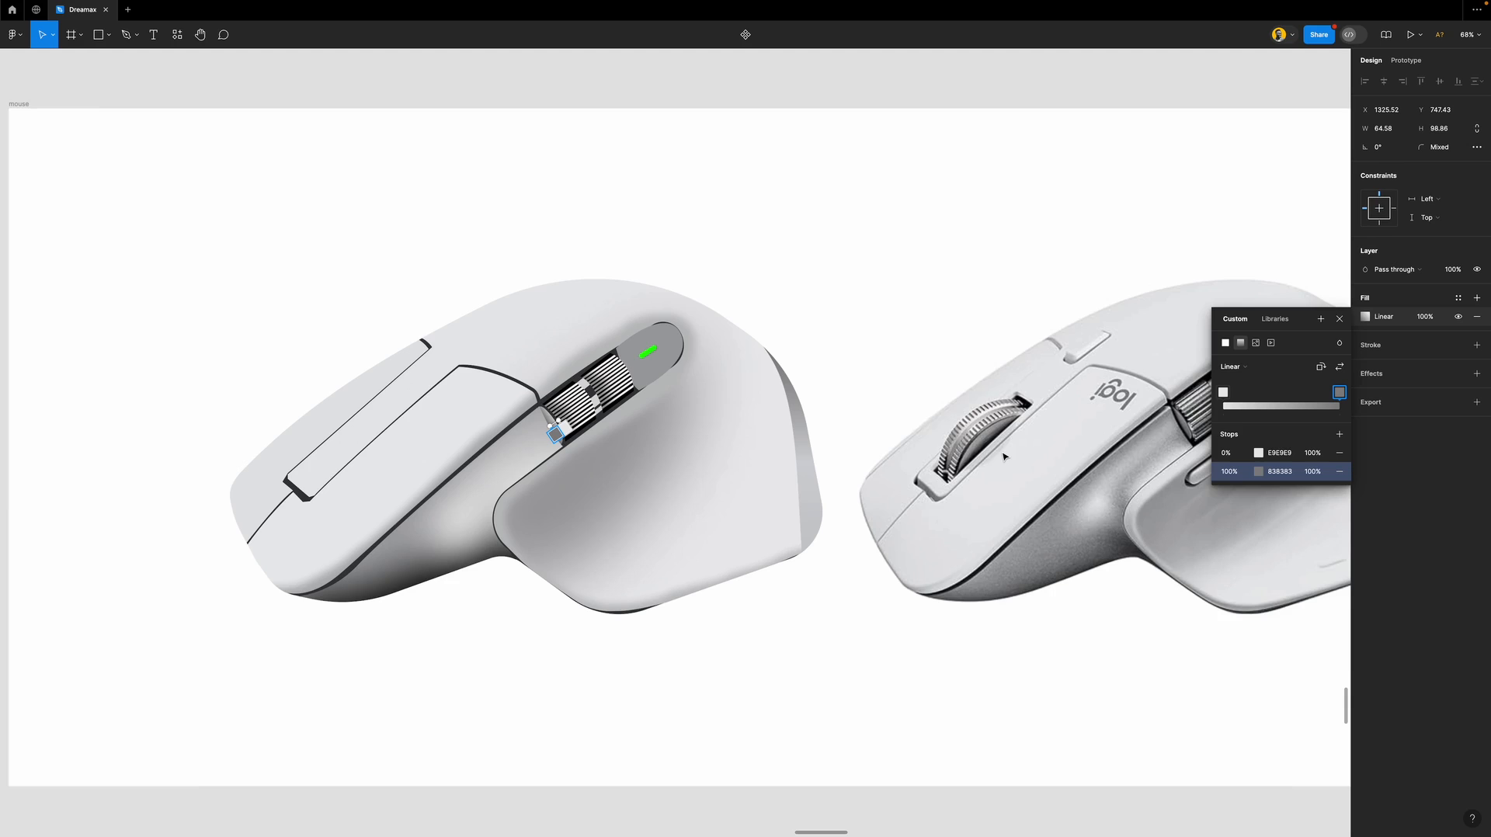
scroll(1003, 456, "up", 2)
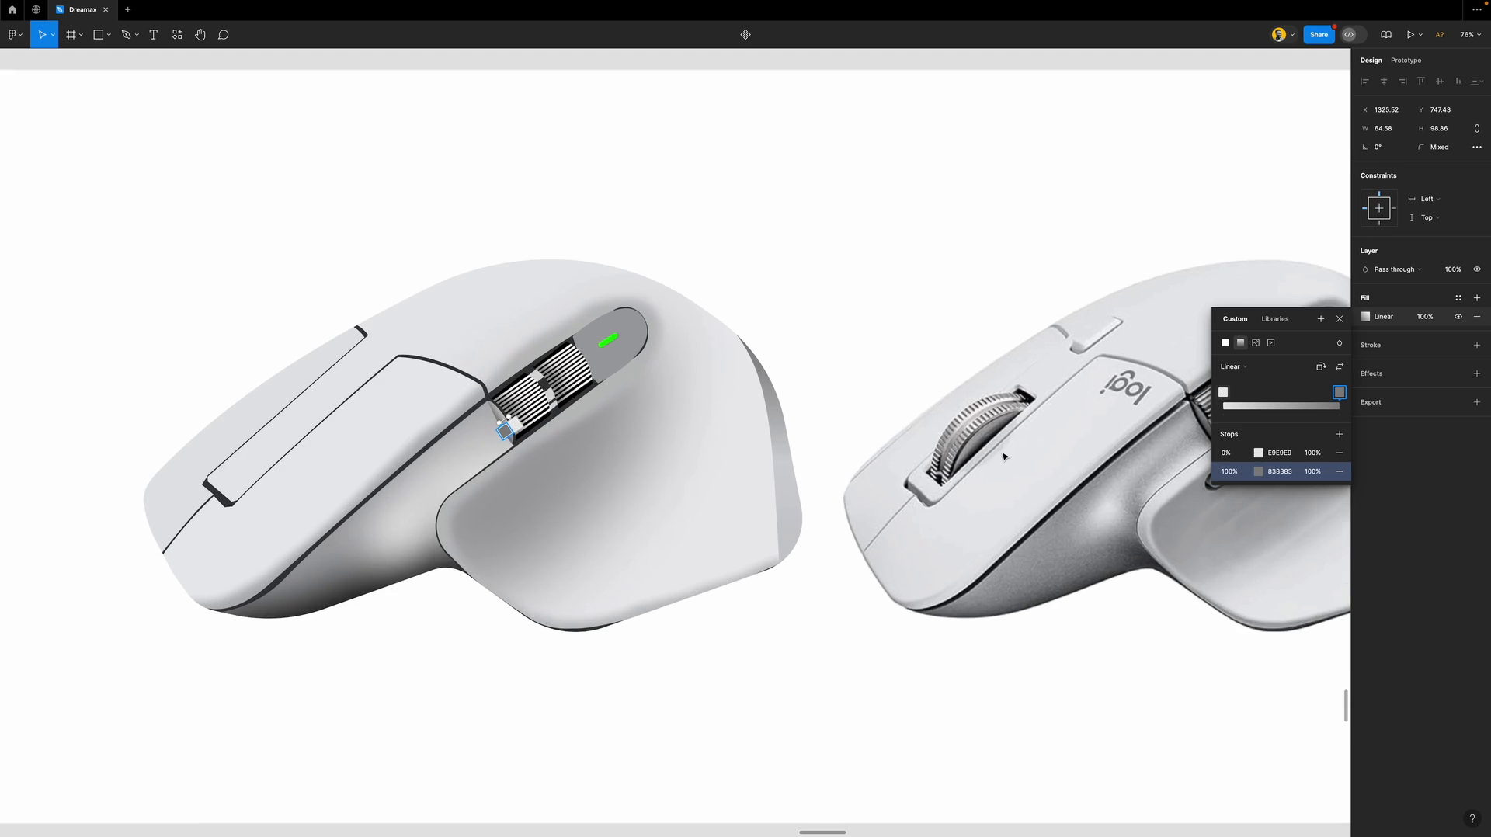
left_click(1262, 475)
left_click_drag(1116, 539, 1051, 641)
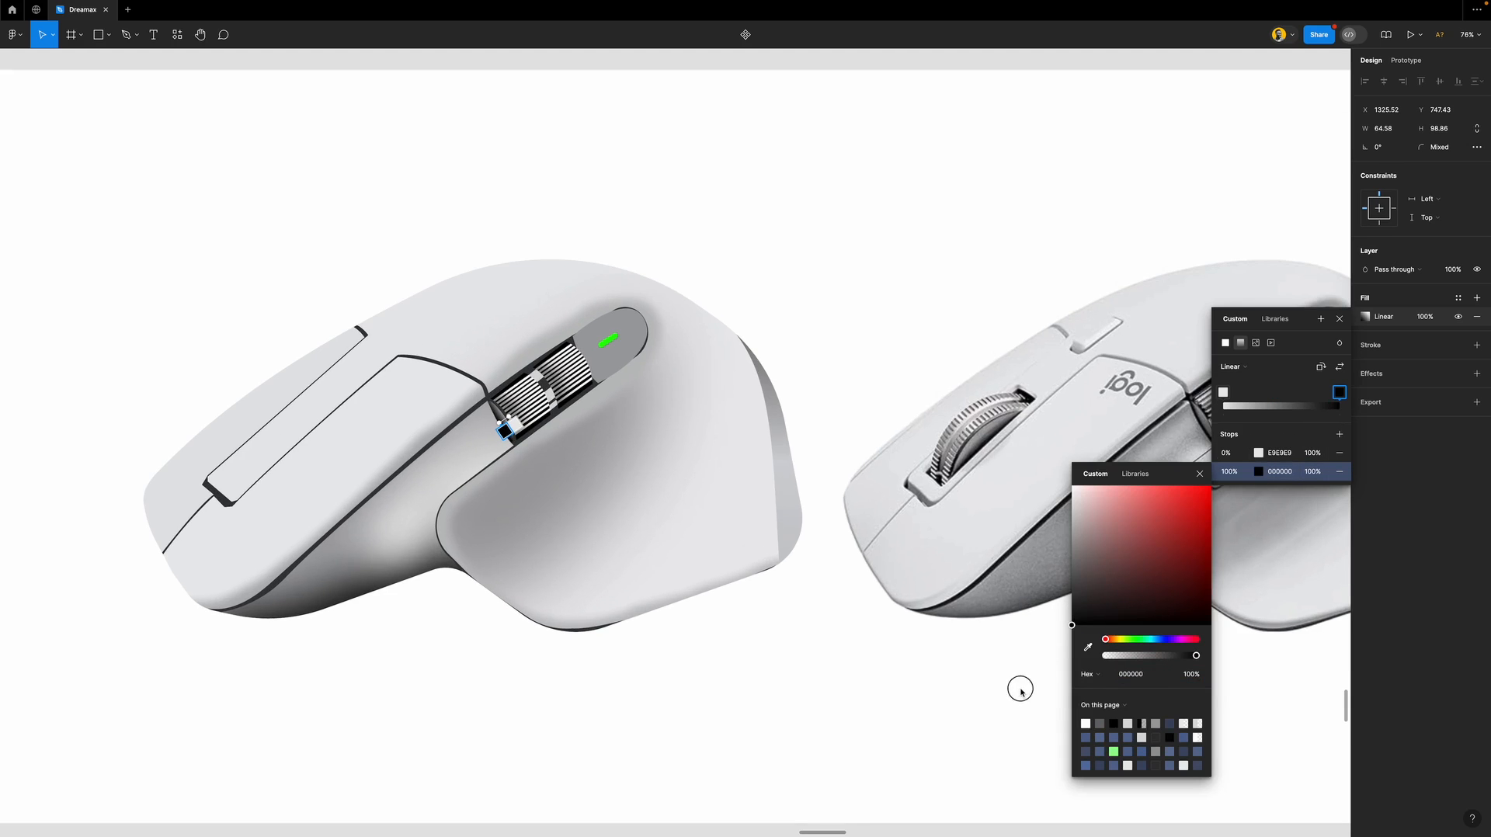
left_click(1199, 475)
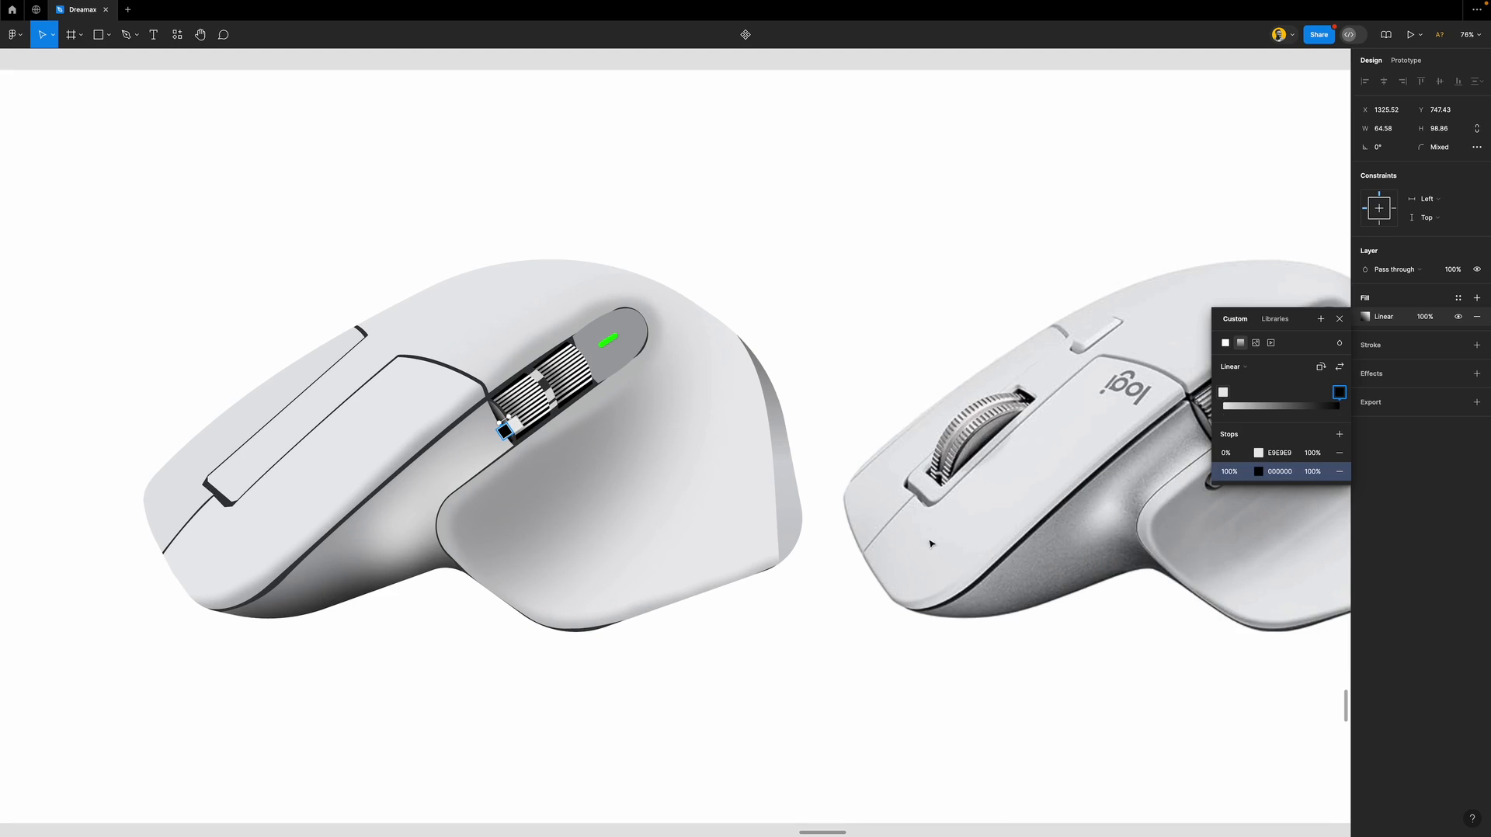
left_click(1338, 318)
left_click(865, 223)
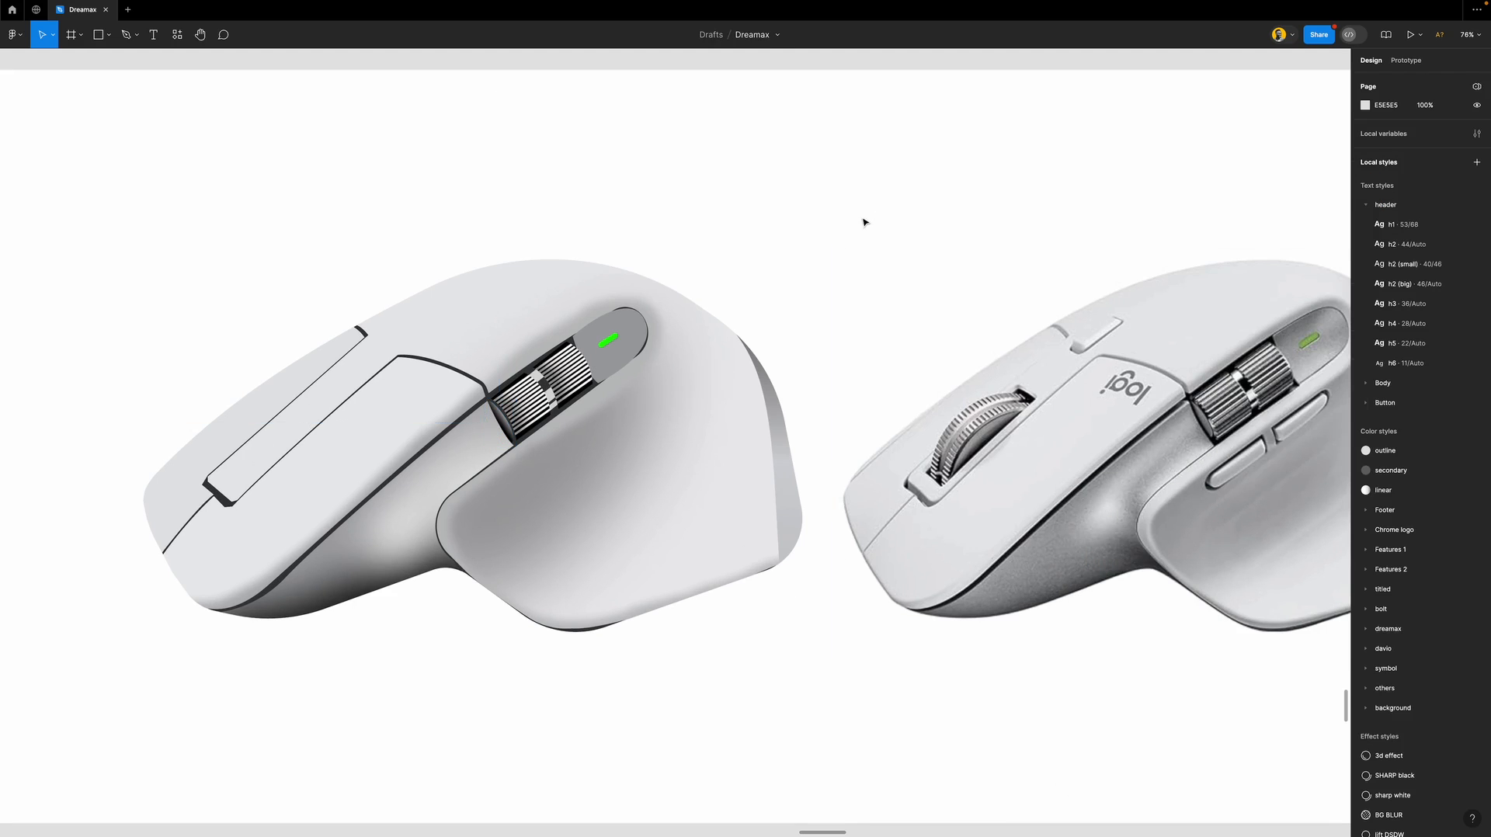
Draw a closed curved shape about 153 × 229 with the Pen tool over the side scroll wheel's lower end, starting at the main button's corner.
scroll(504, 441, "down", 3)
scroll(505, 439, "up", 5)
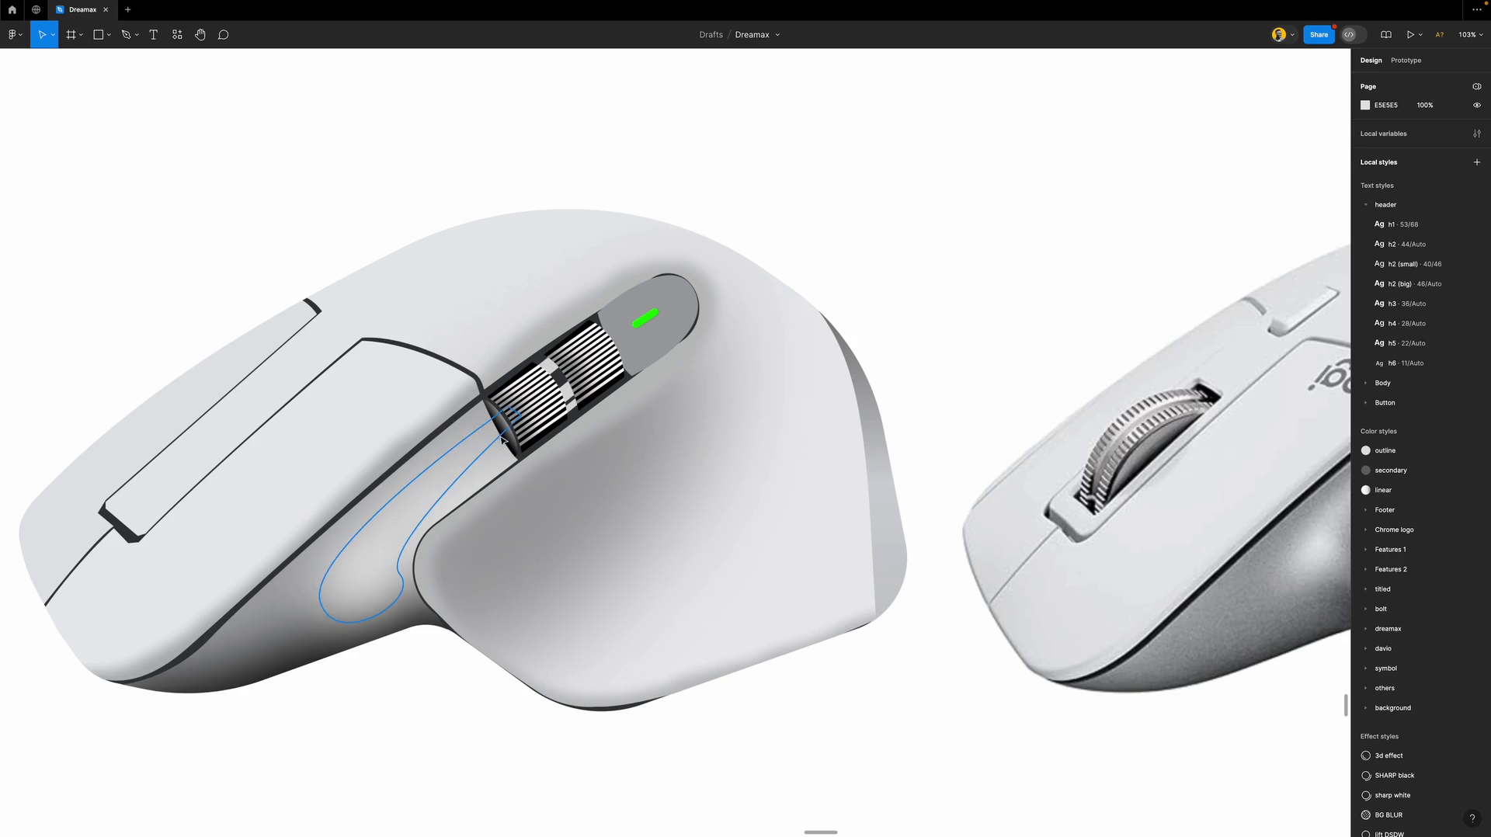
scroll(512, 463, "down", 5)
scroll(517, 468, "down", 2)
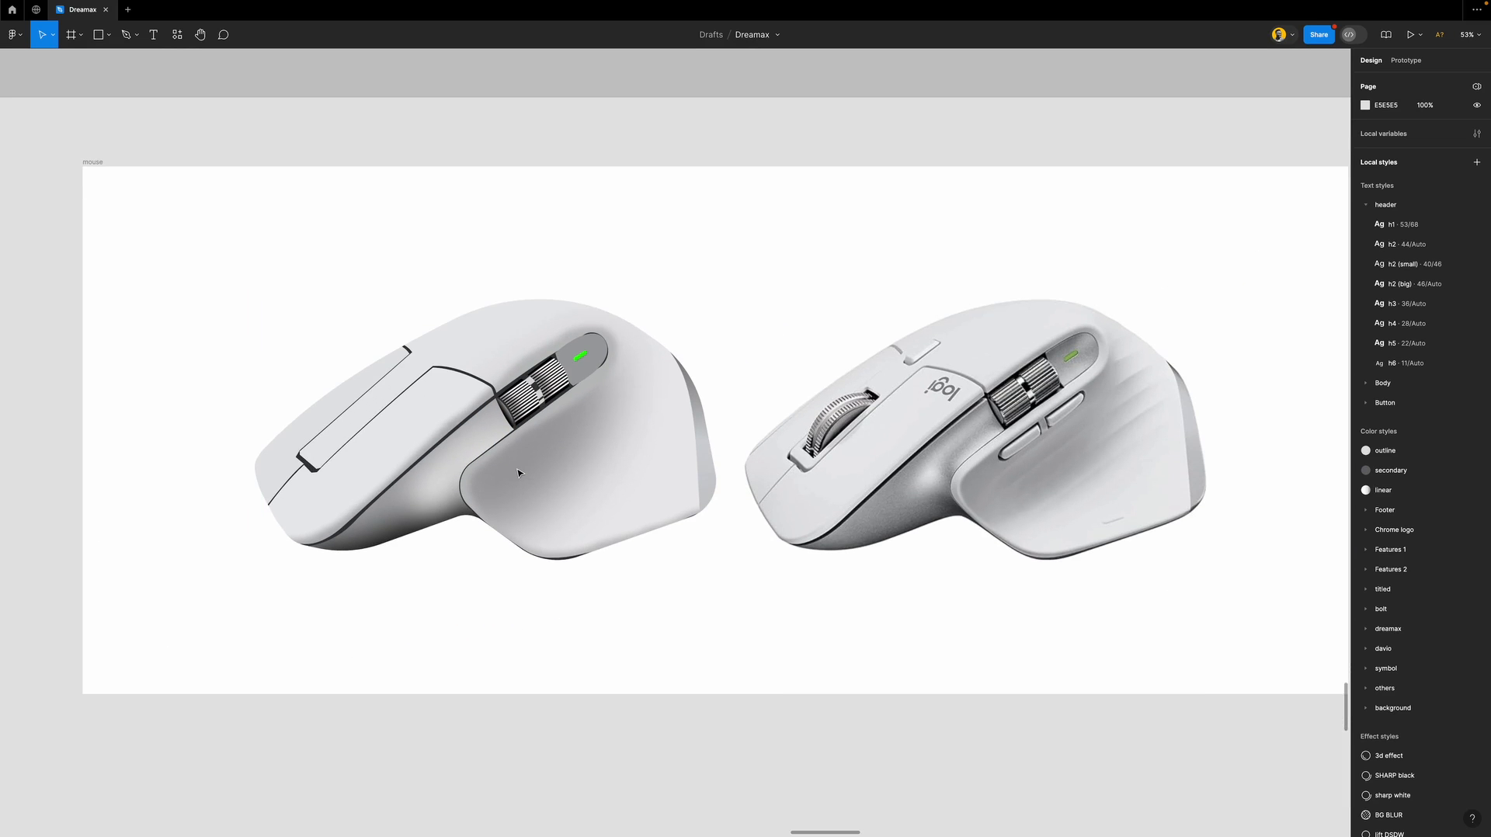
scroll(485, 419, "up", 2)
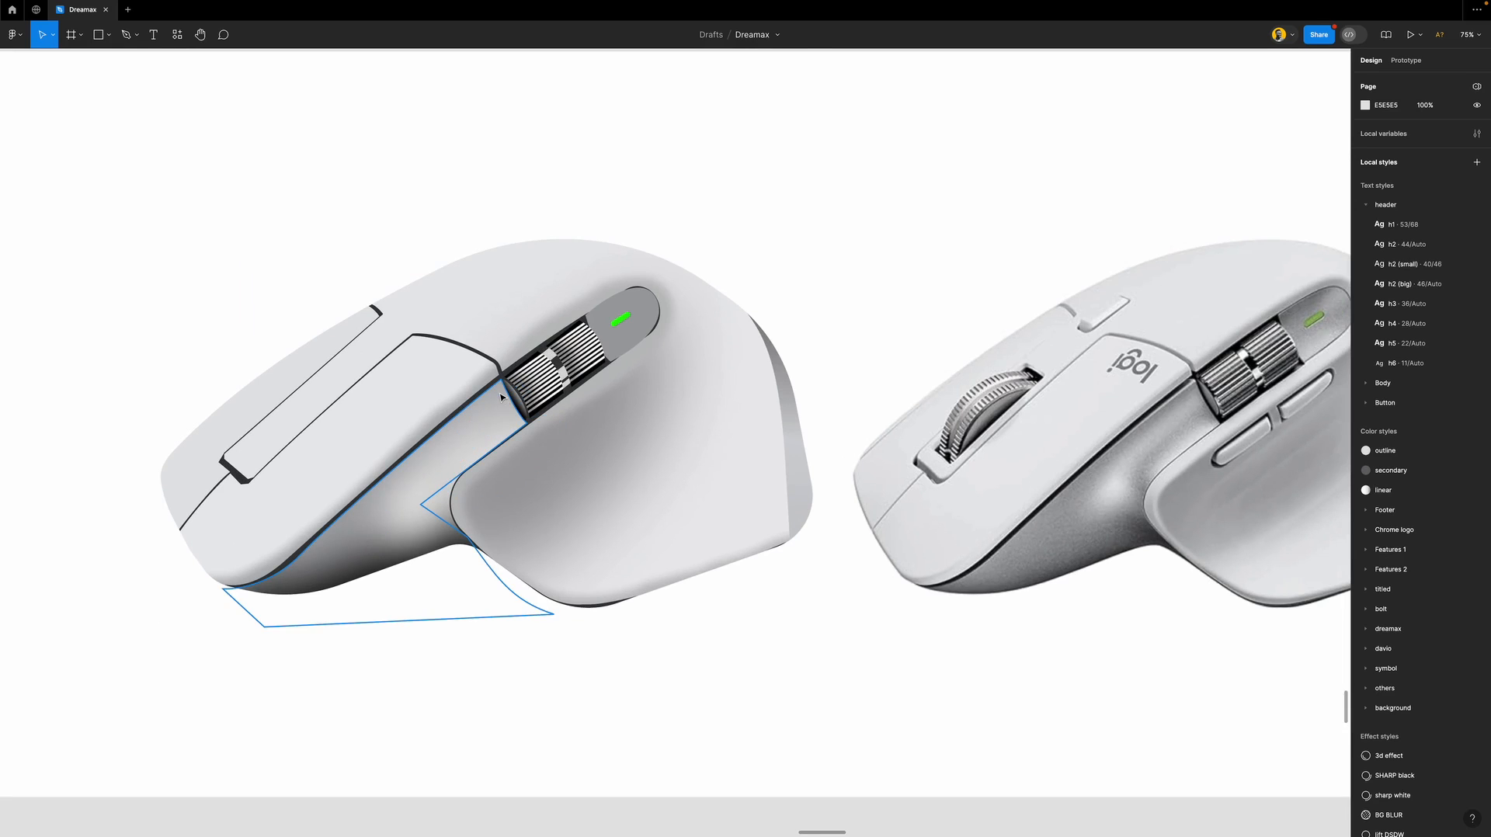
left_click(501, 396)
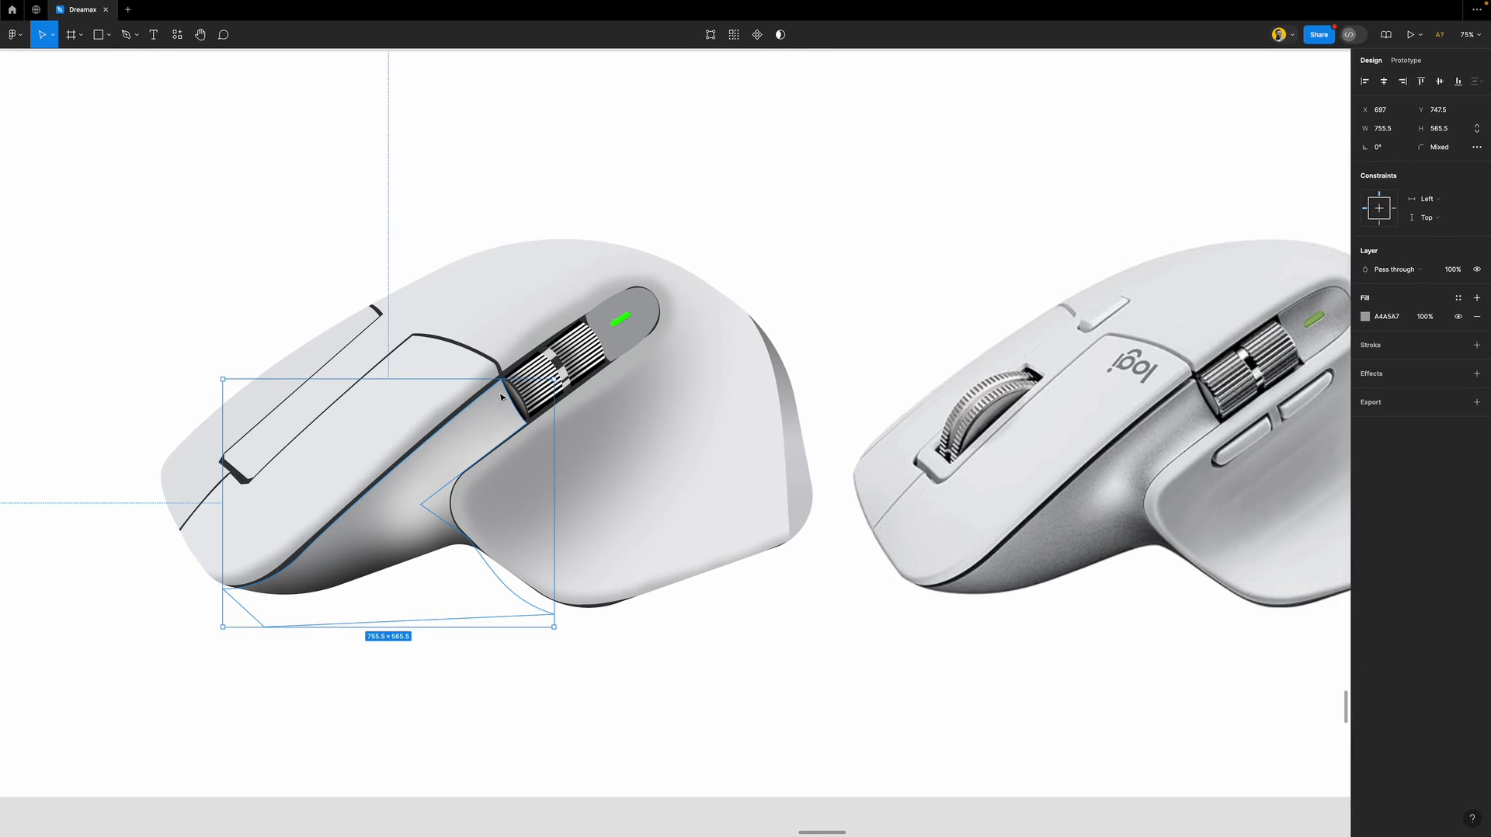
key("p")
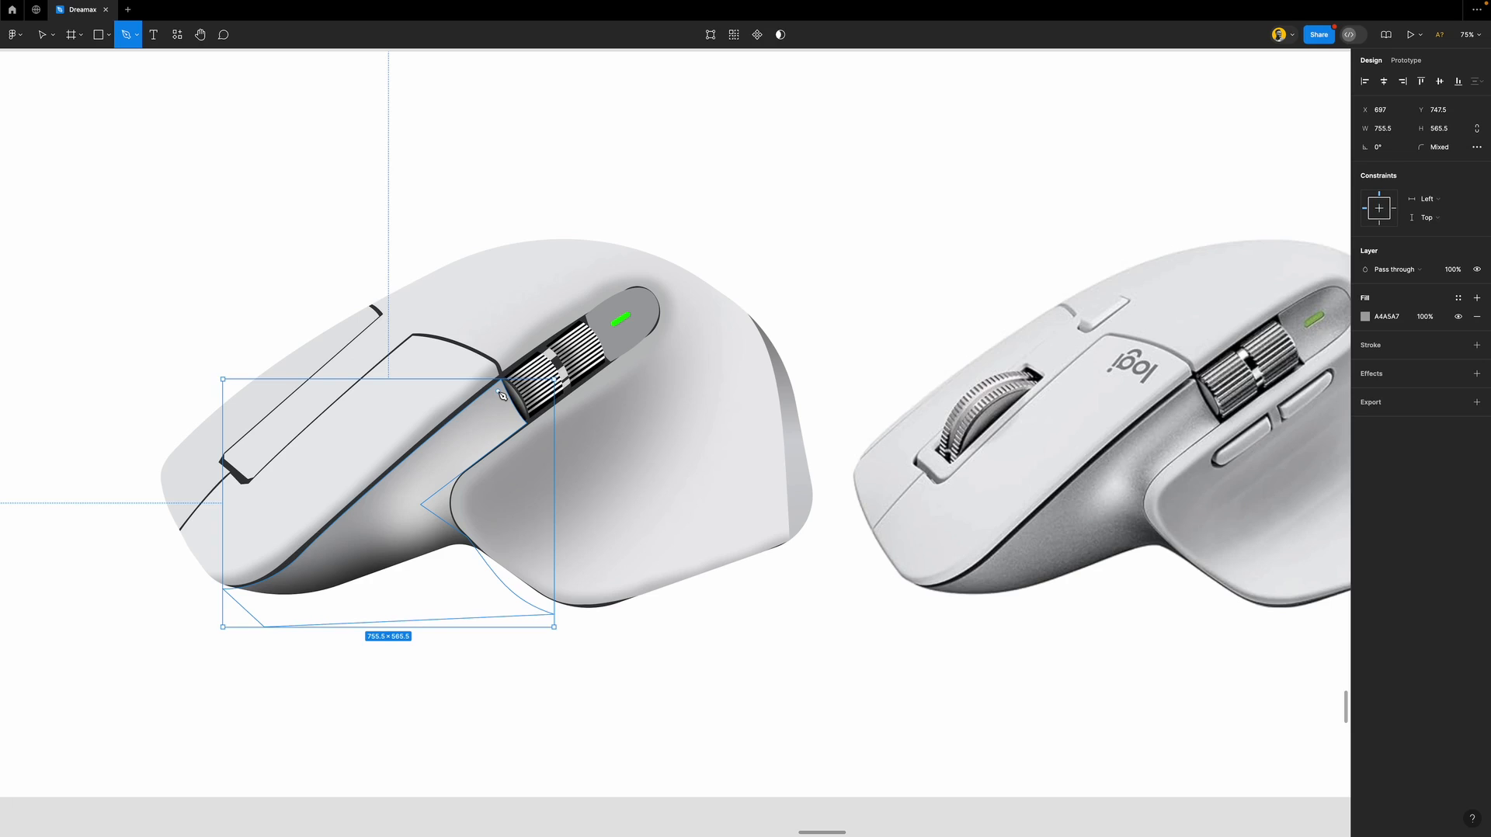
left_click(498, 392)
left_click_drag(506, 413, 580, 409)
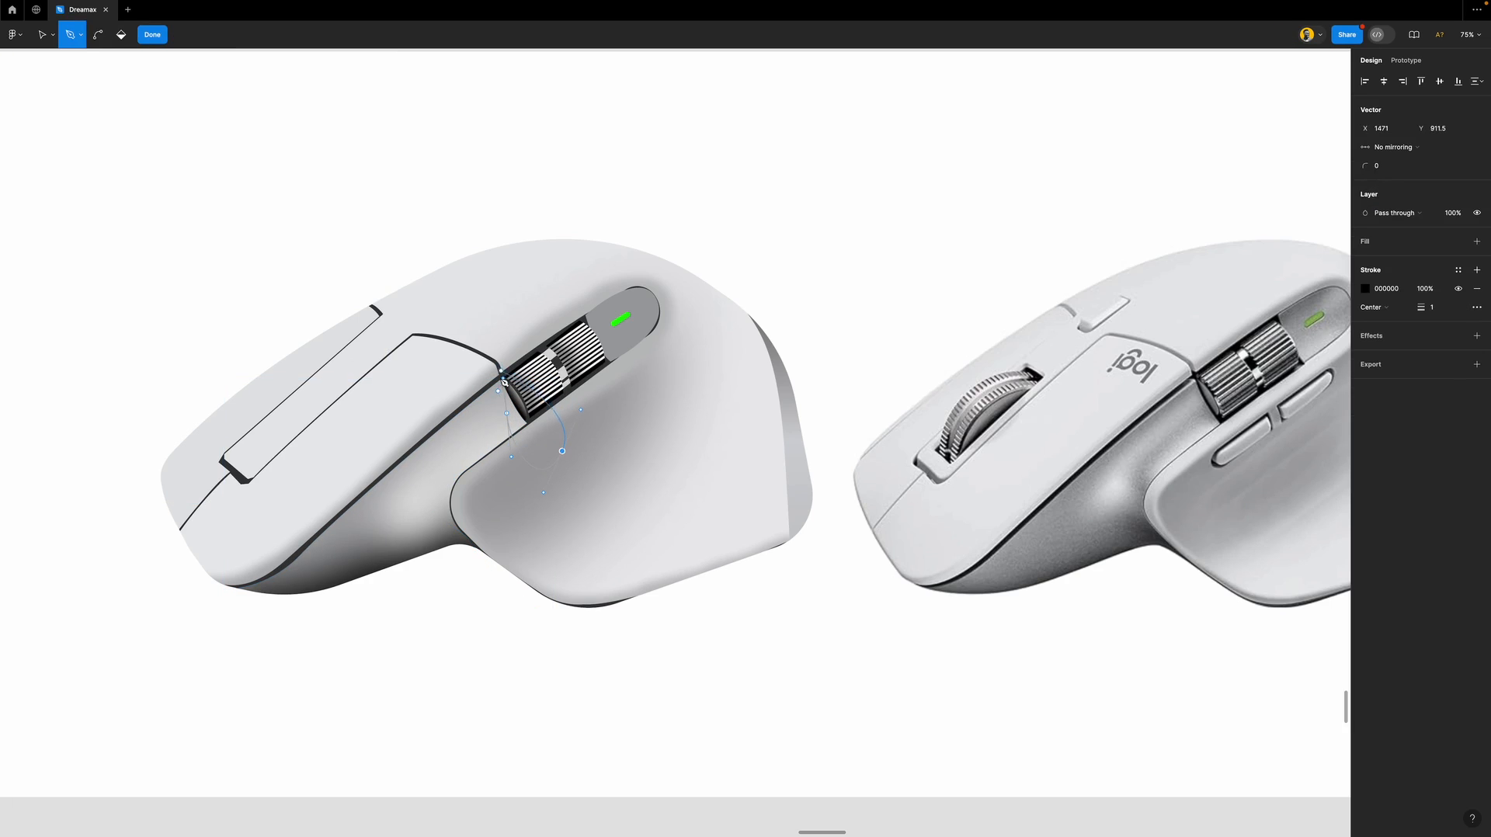
left_click(503, 394)
key("Escape")
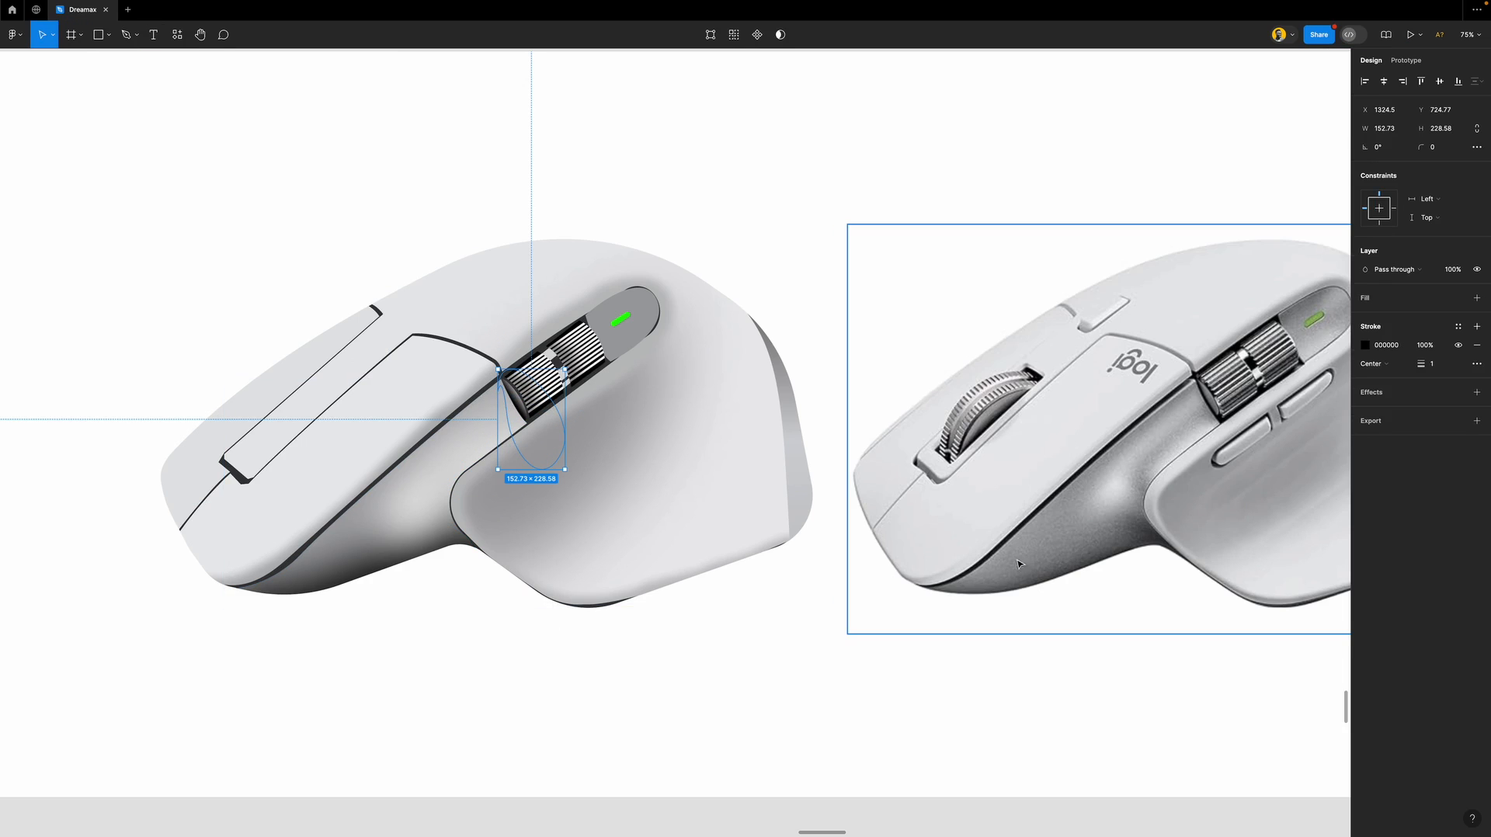
Remove the new curved shape's stroke and fill it with the grey 989A9B sampled from the reference photo.
left_click(1476, 298)
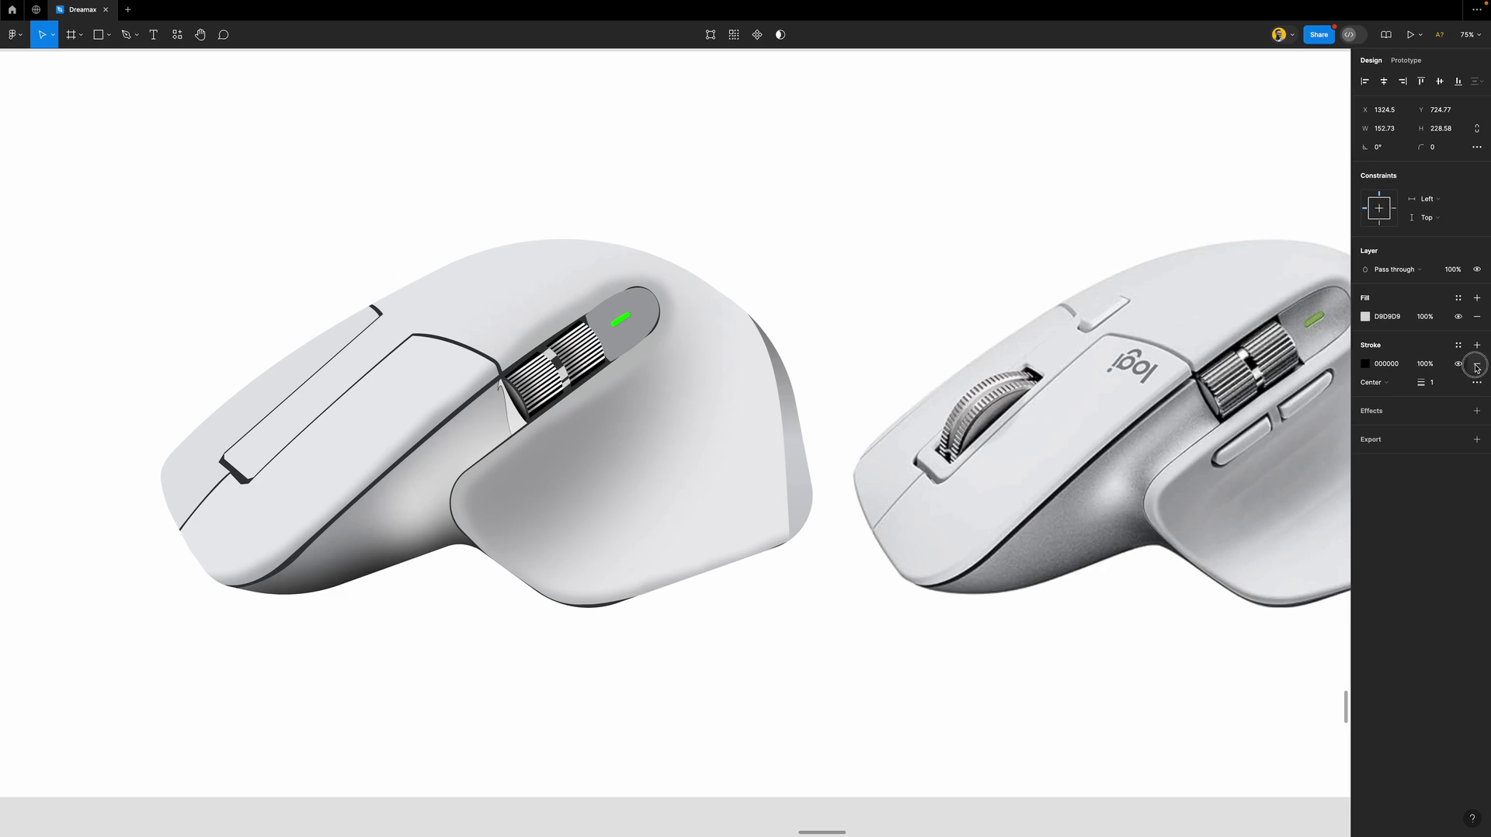
left_click(1477, 364)
key("i")
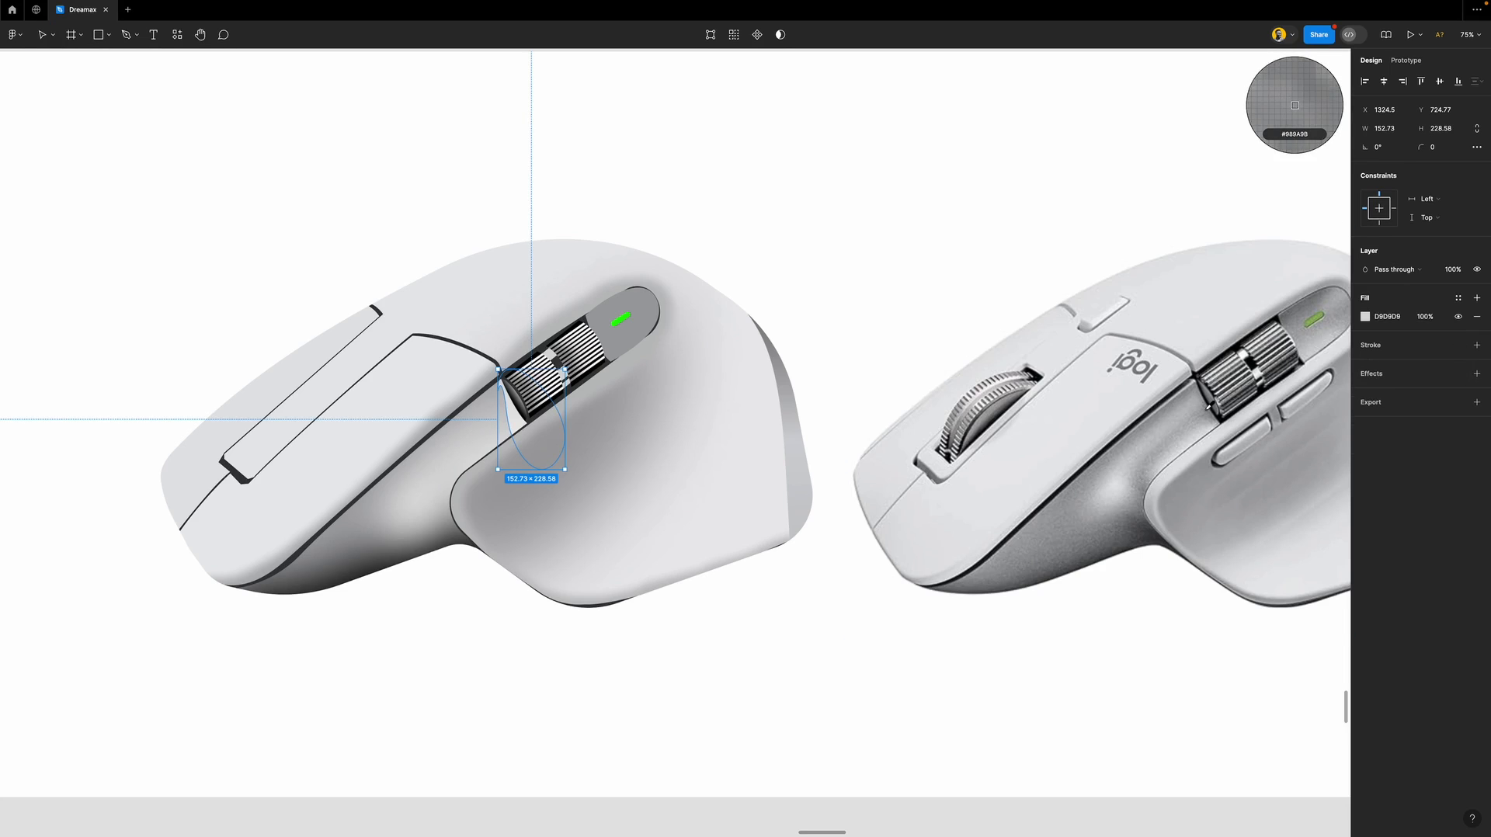
left_click(1208, 413)
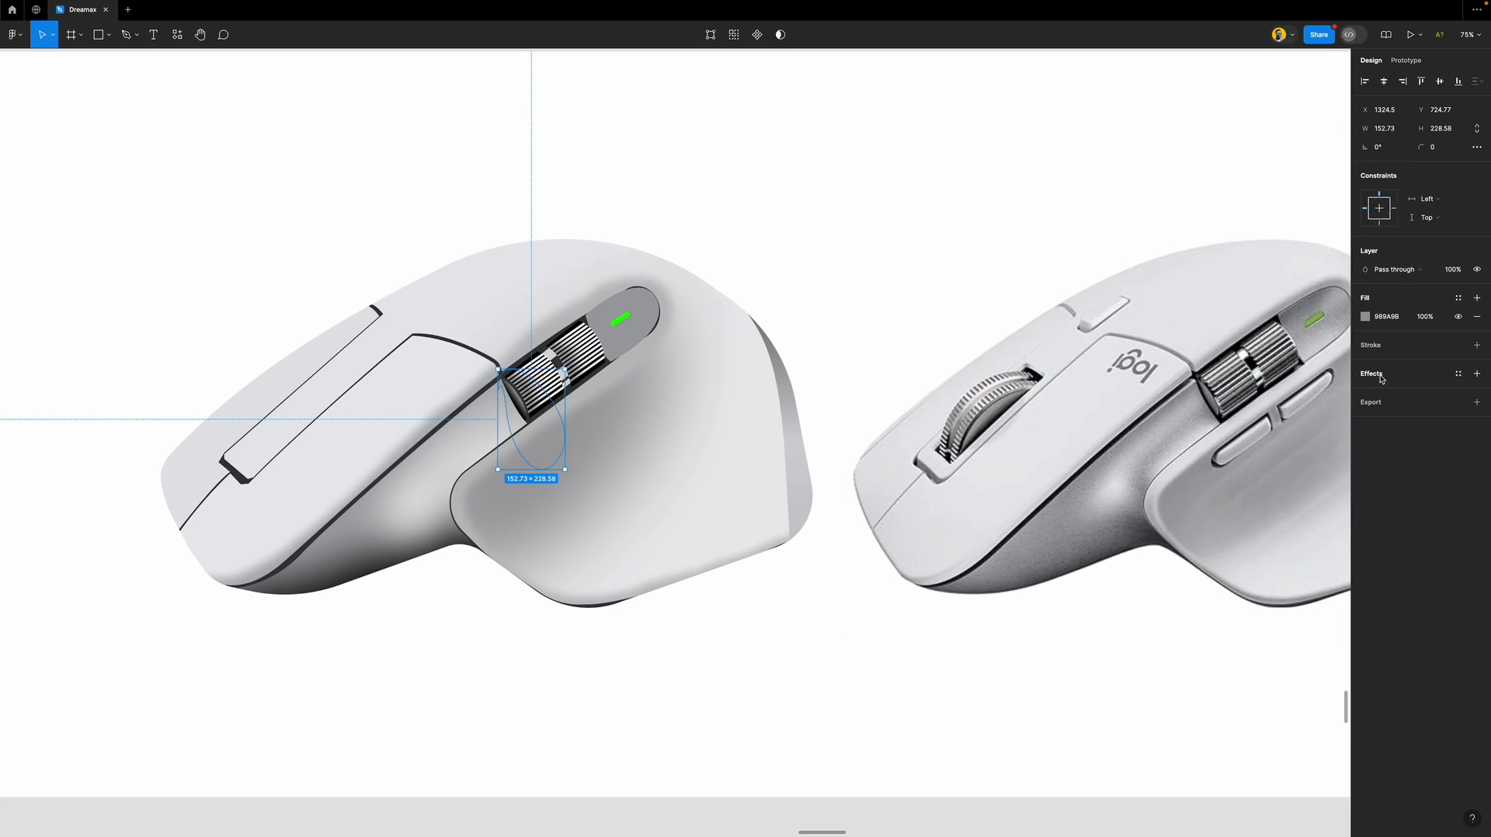
Add a layer blur to the grey curved shape beside the scroll wheel and increase its strength.
left_click(1477, 373)
left_click(1402, 391)
left_click(1400, 406)
left_click(1364, 392)
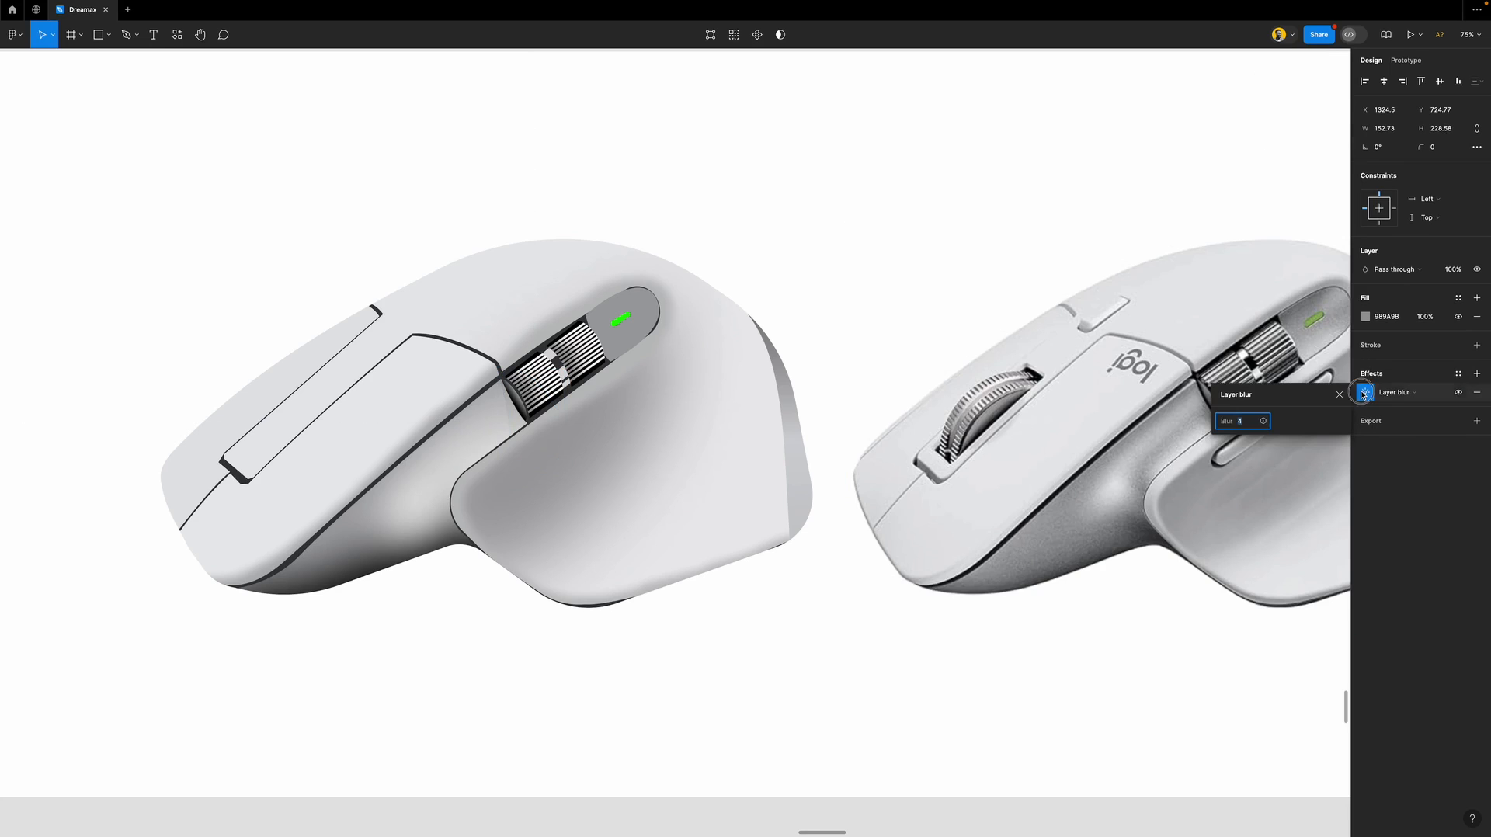
key("shift+Up")
Darken the curved shape's fill to 3D3D3D and set its layer blur to 24.
left_click(1366, 318)
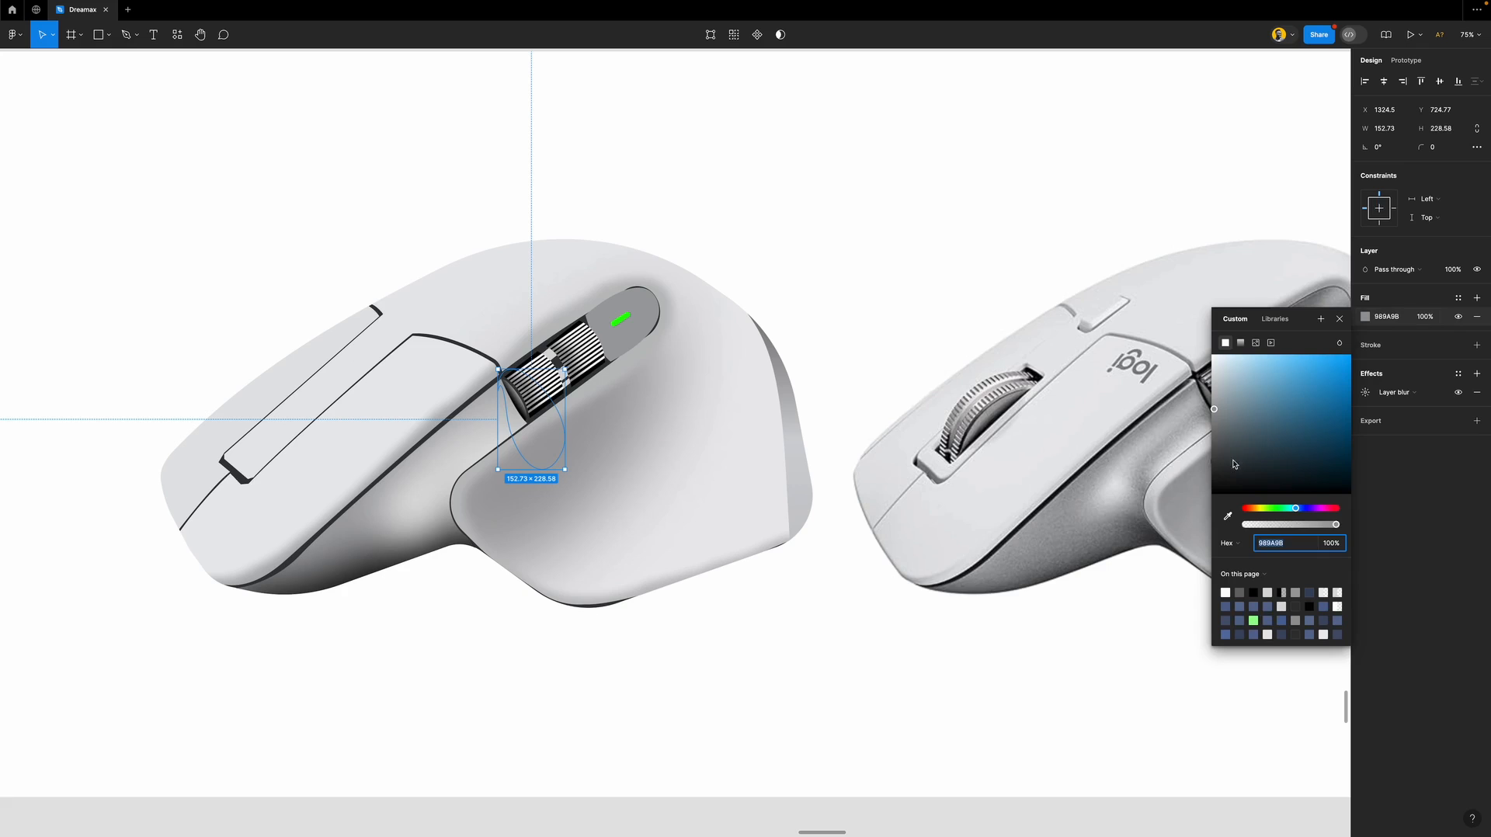
key("i")
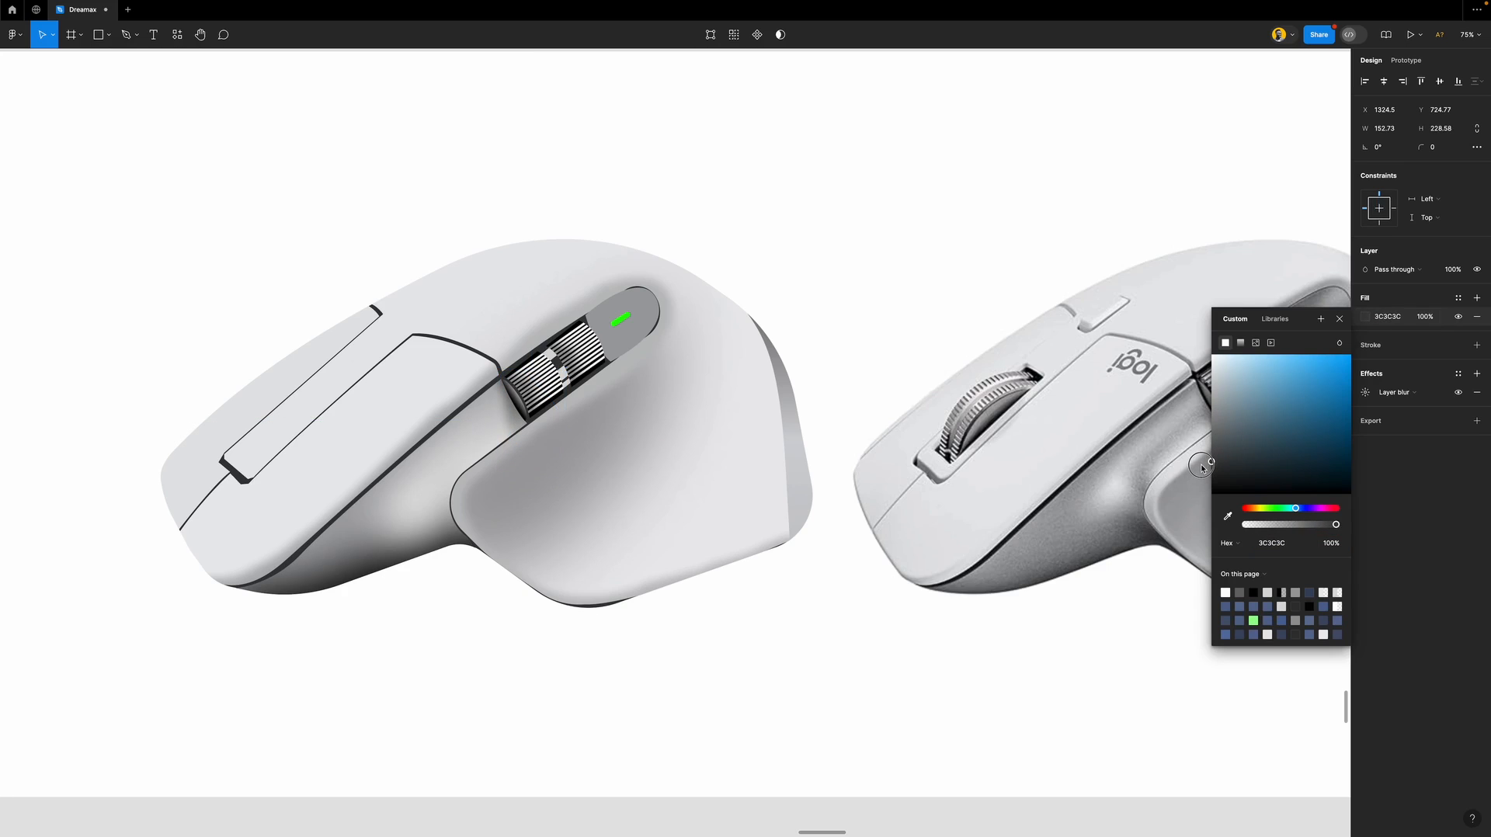
left_click(1200, 465)
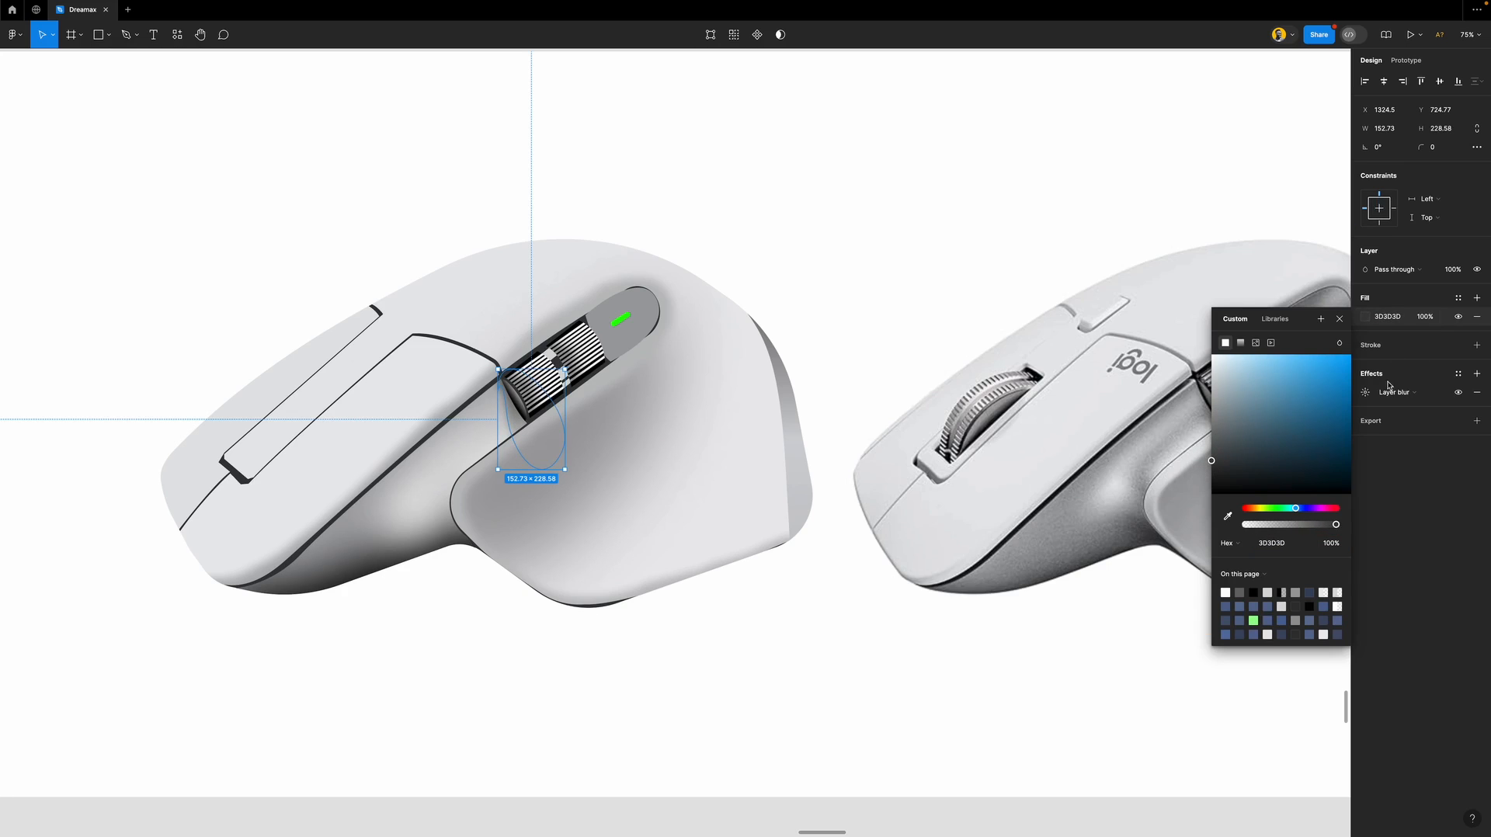
left_click(1365, 392)
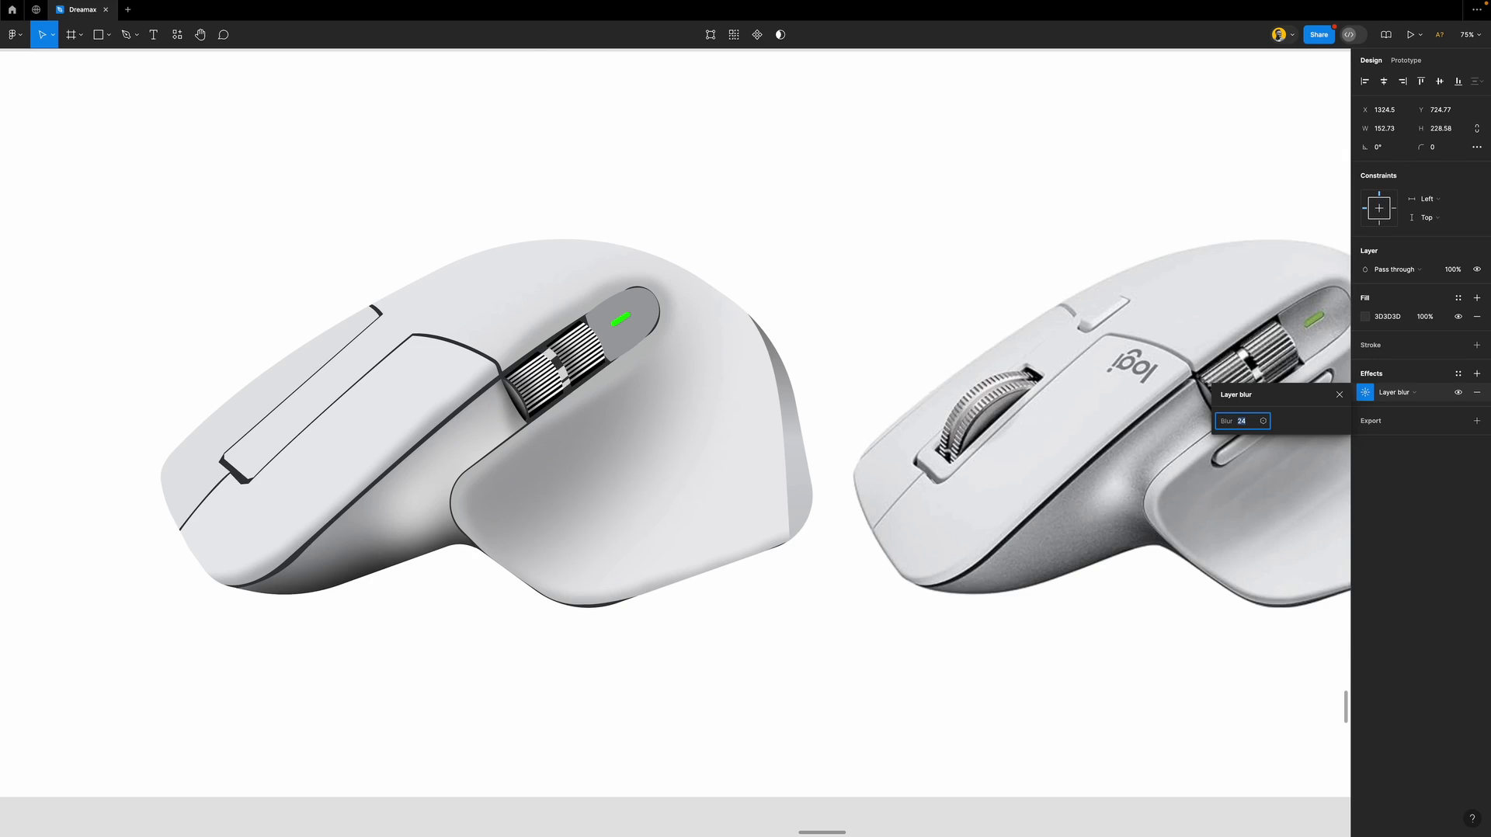
key("Escape")
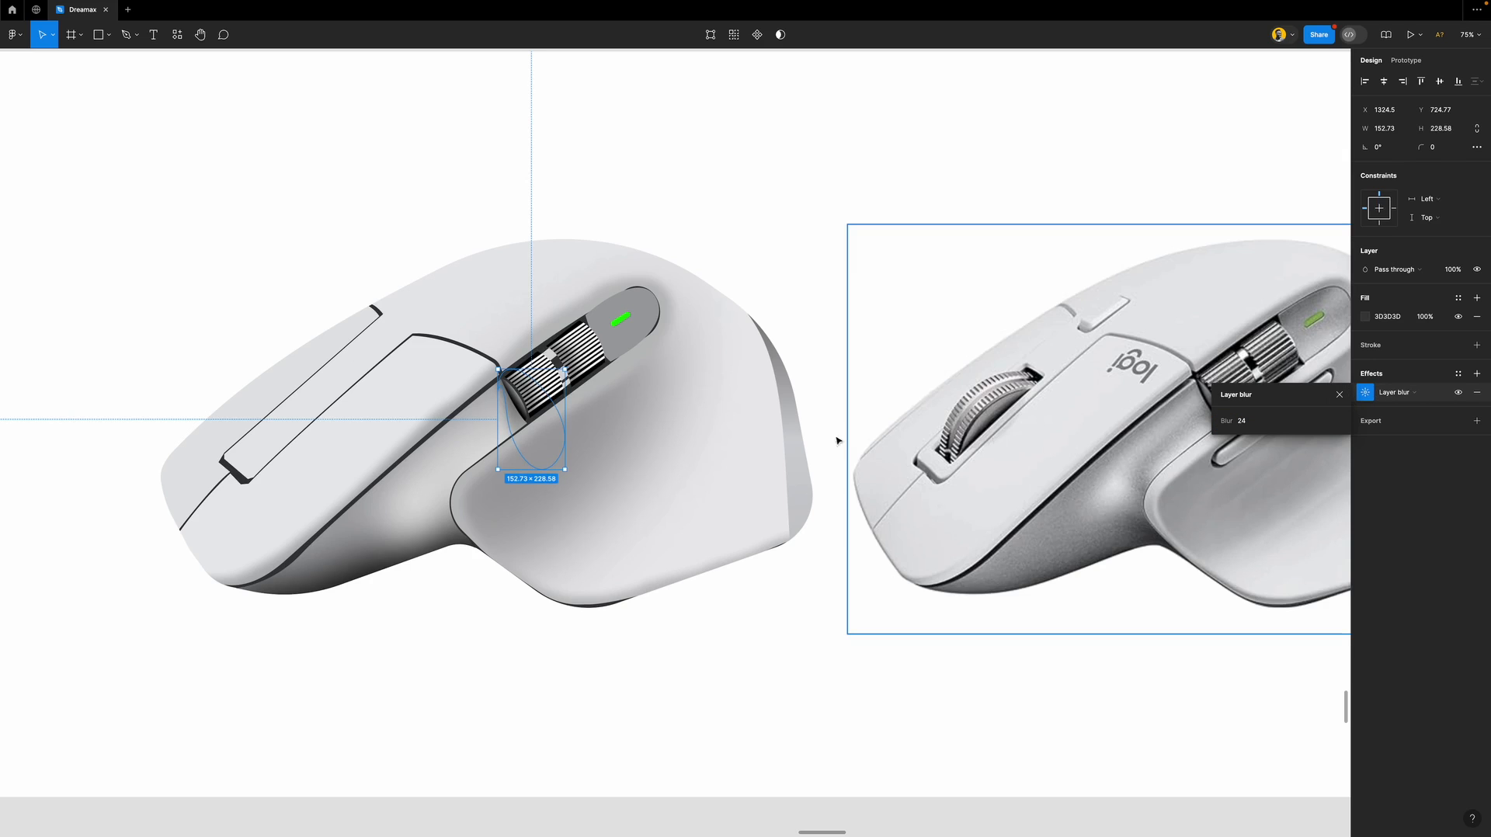
scroll(619, 406, "down", 5, "ctrl")
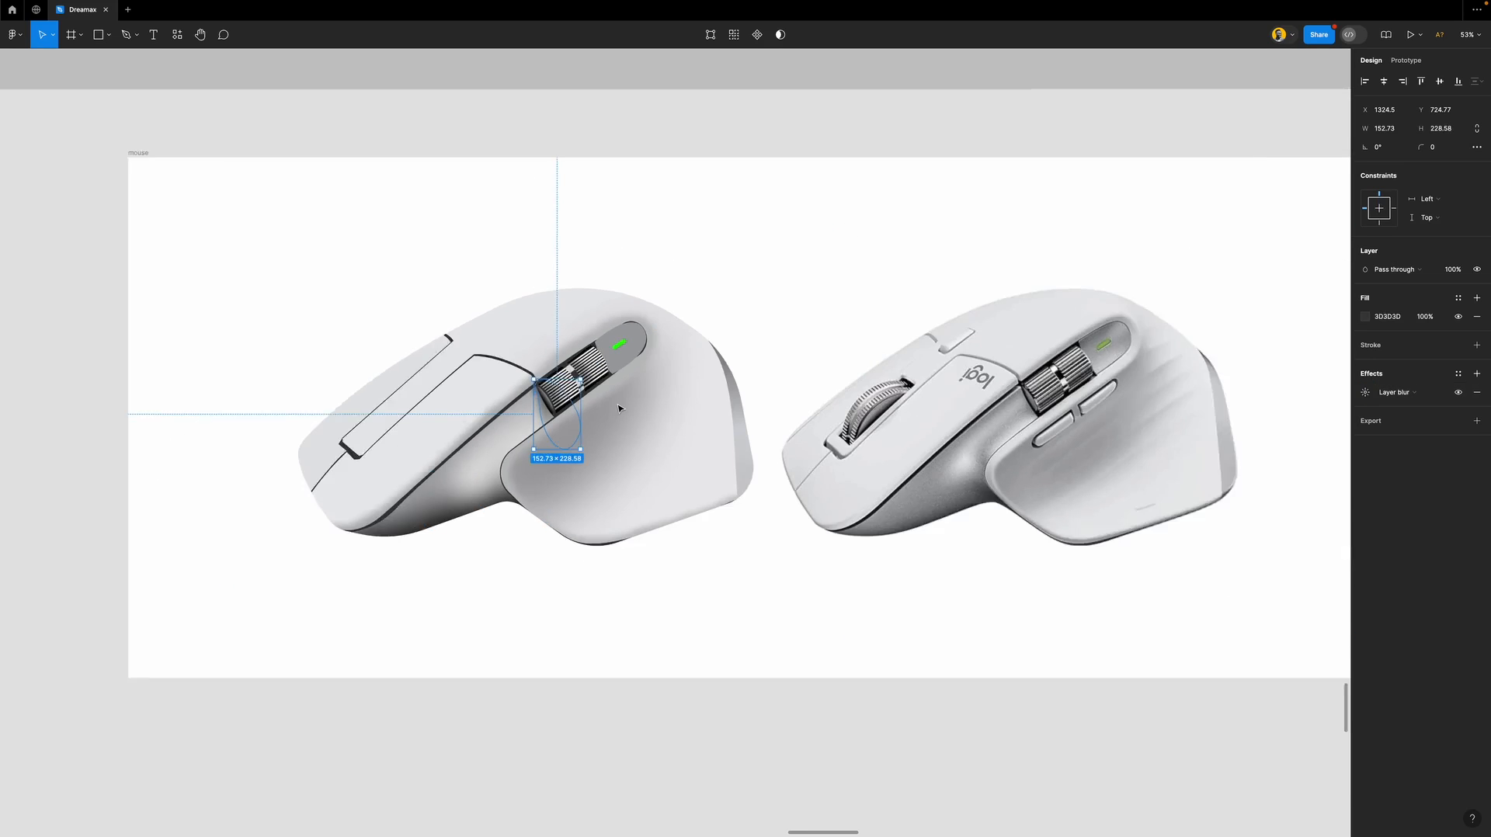
left_click(656, 681)
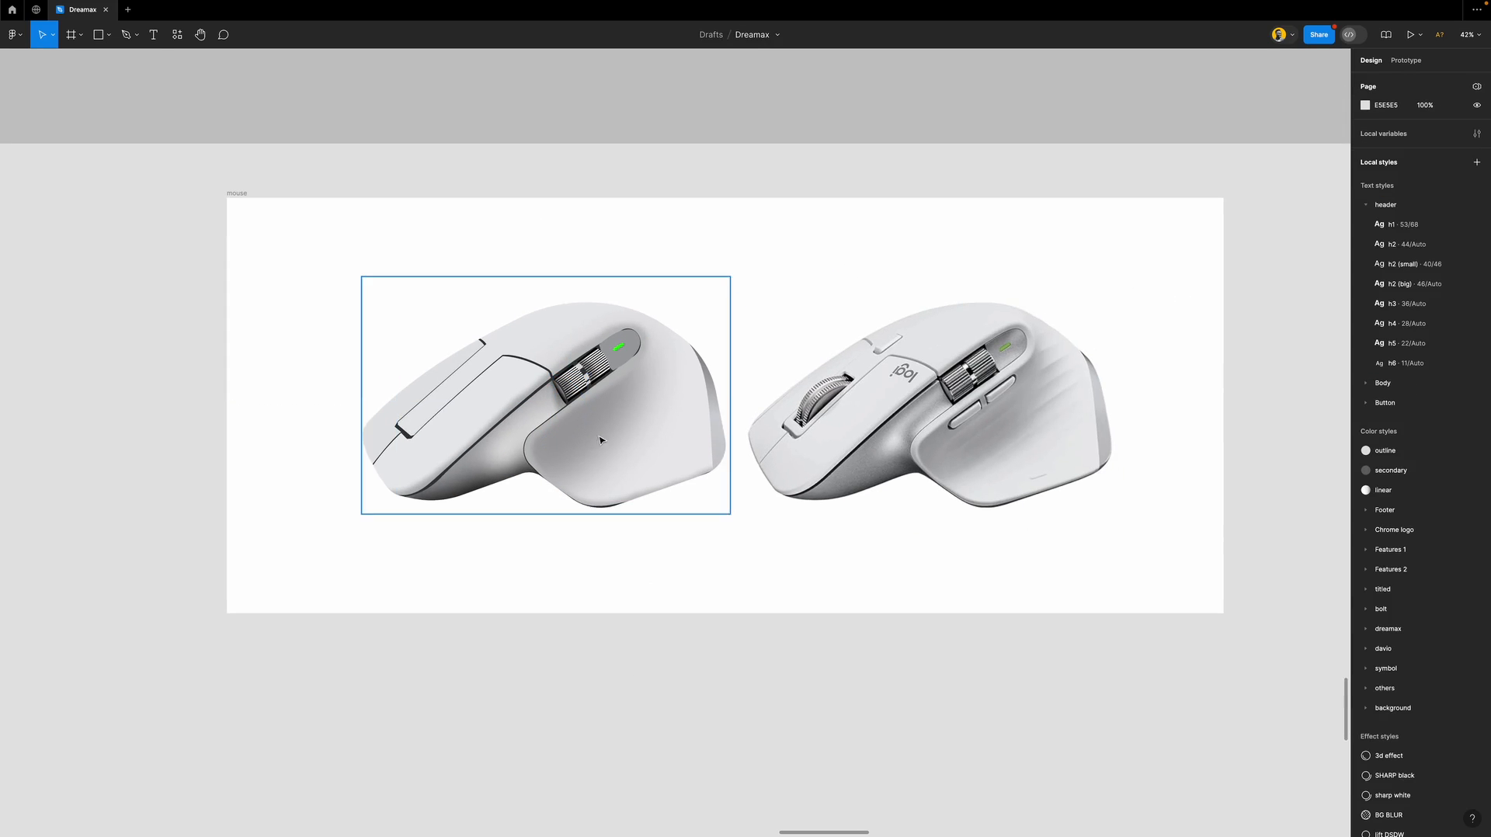
Apply a layer blur to the three rectangles in the blur shapes frame over the side scroll wheel and increase its strength.
scroll(599, 432, "up", 4, "ctrl")
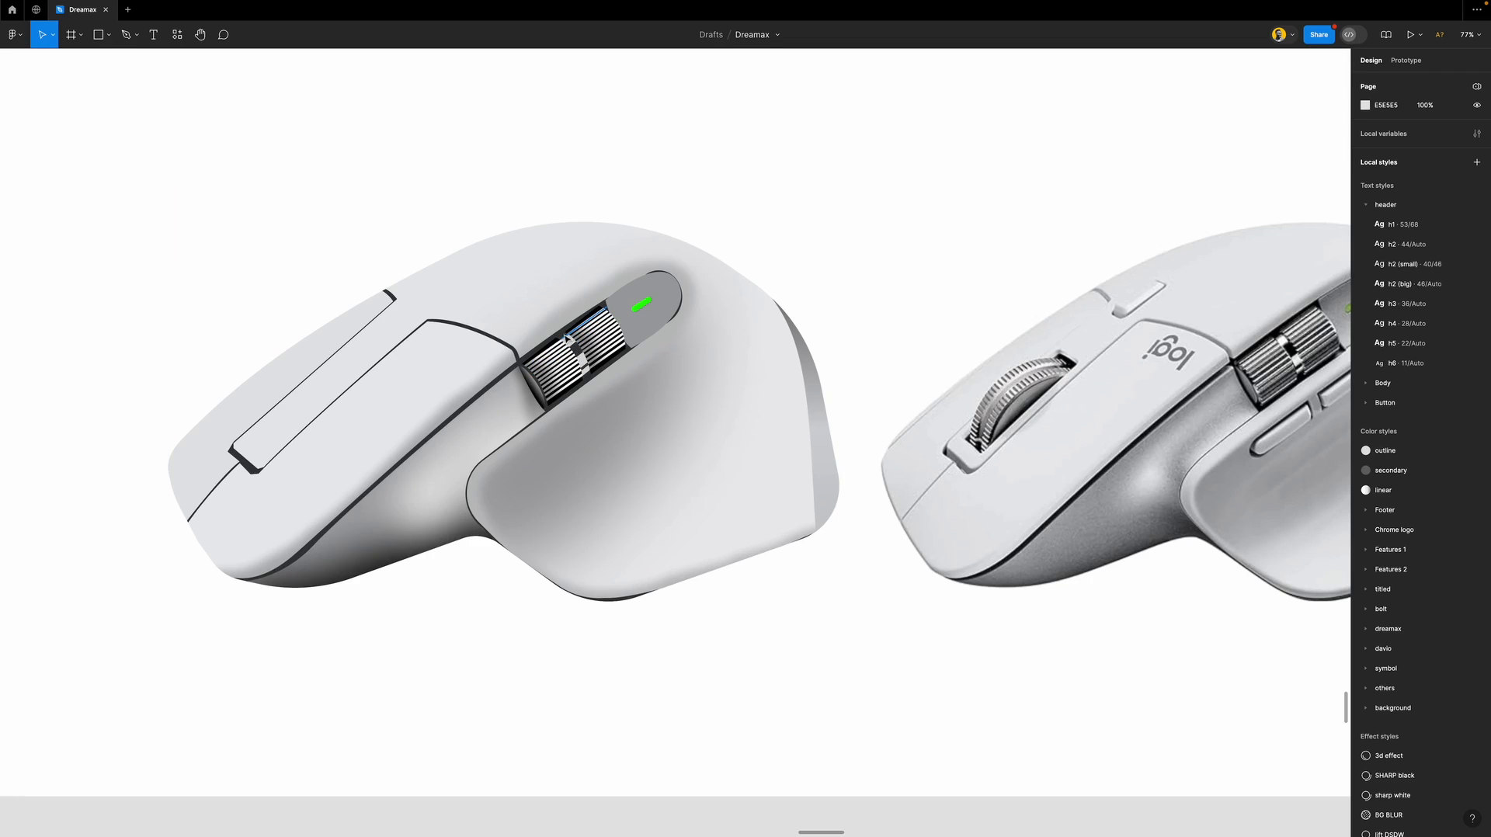
key("ctrl+backslash")
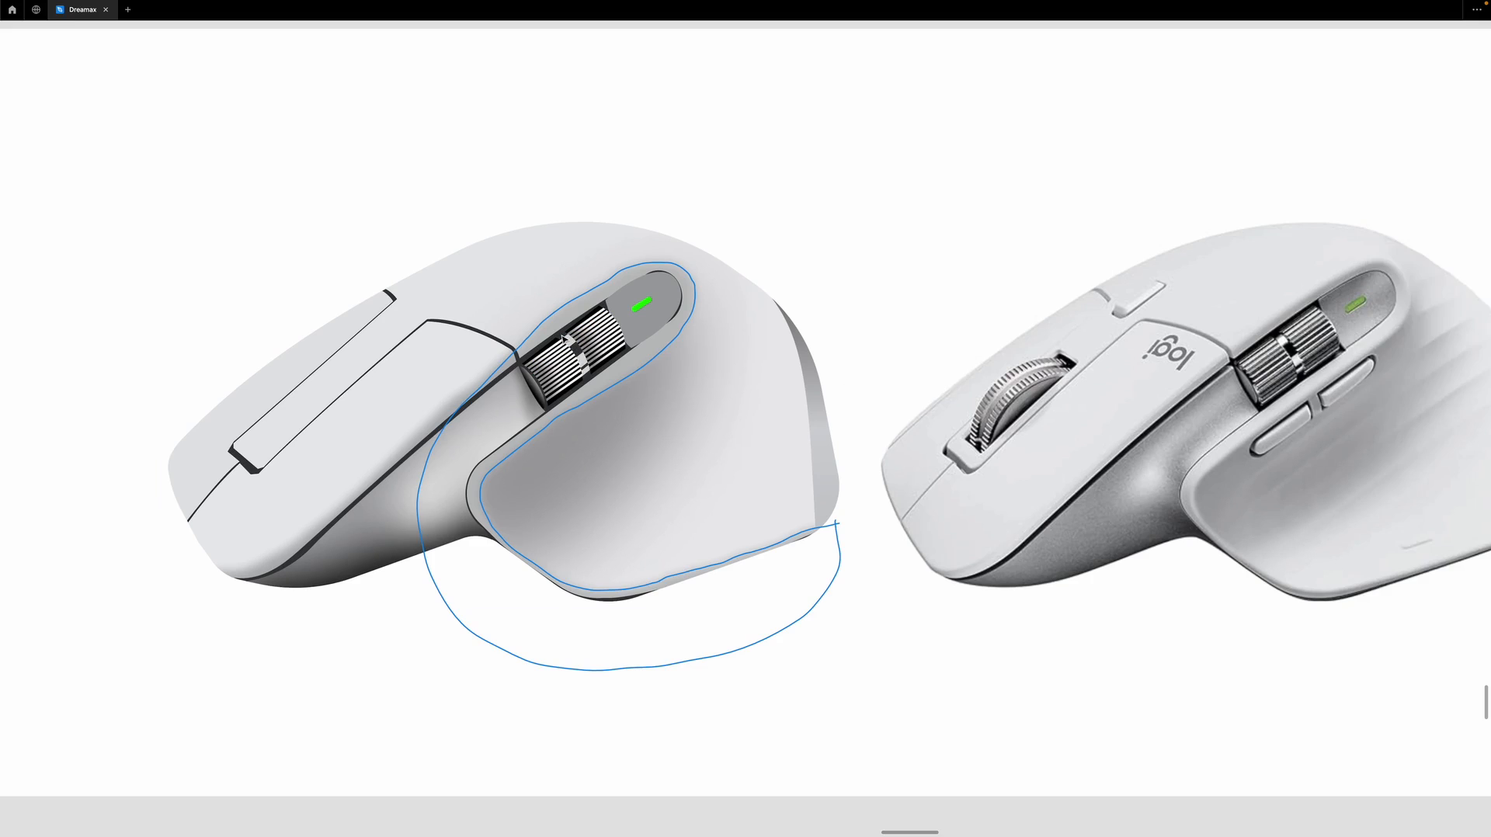
key("ctrl+backslash")
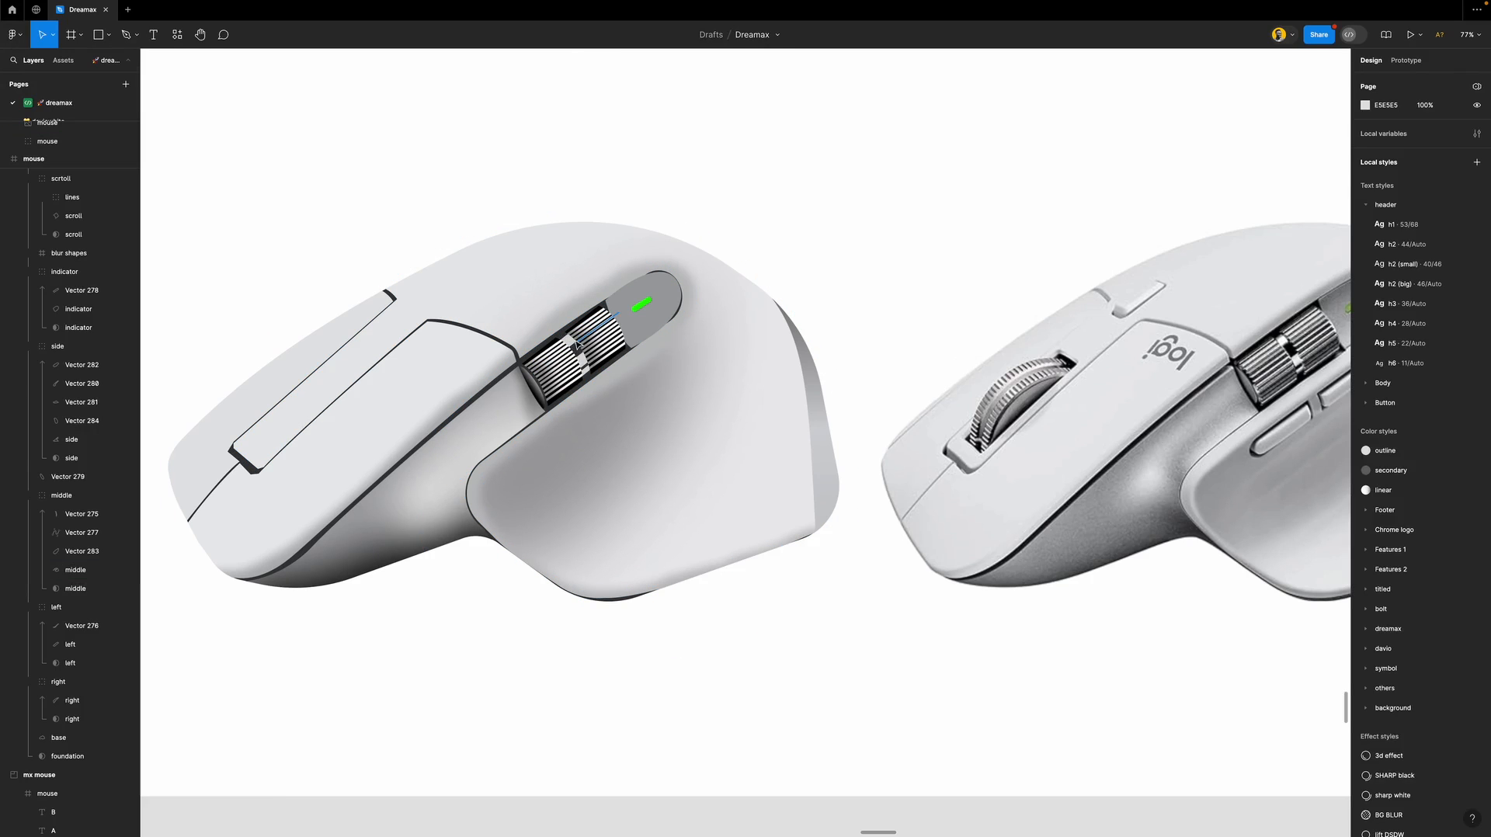
left_click(578, 342, "ctrl")
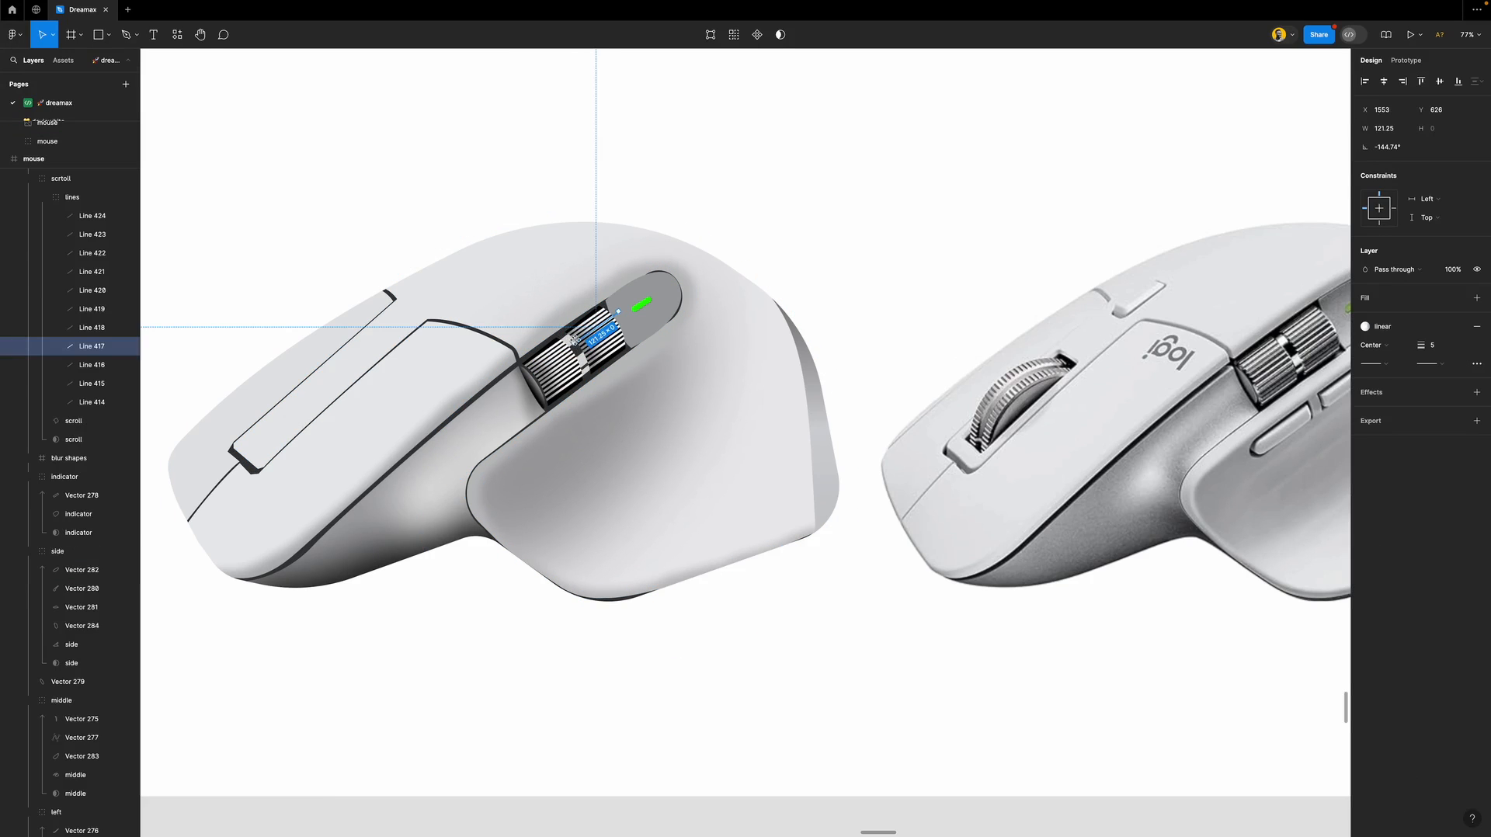
left_click(78, 459)
left_click(29, 458)
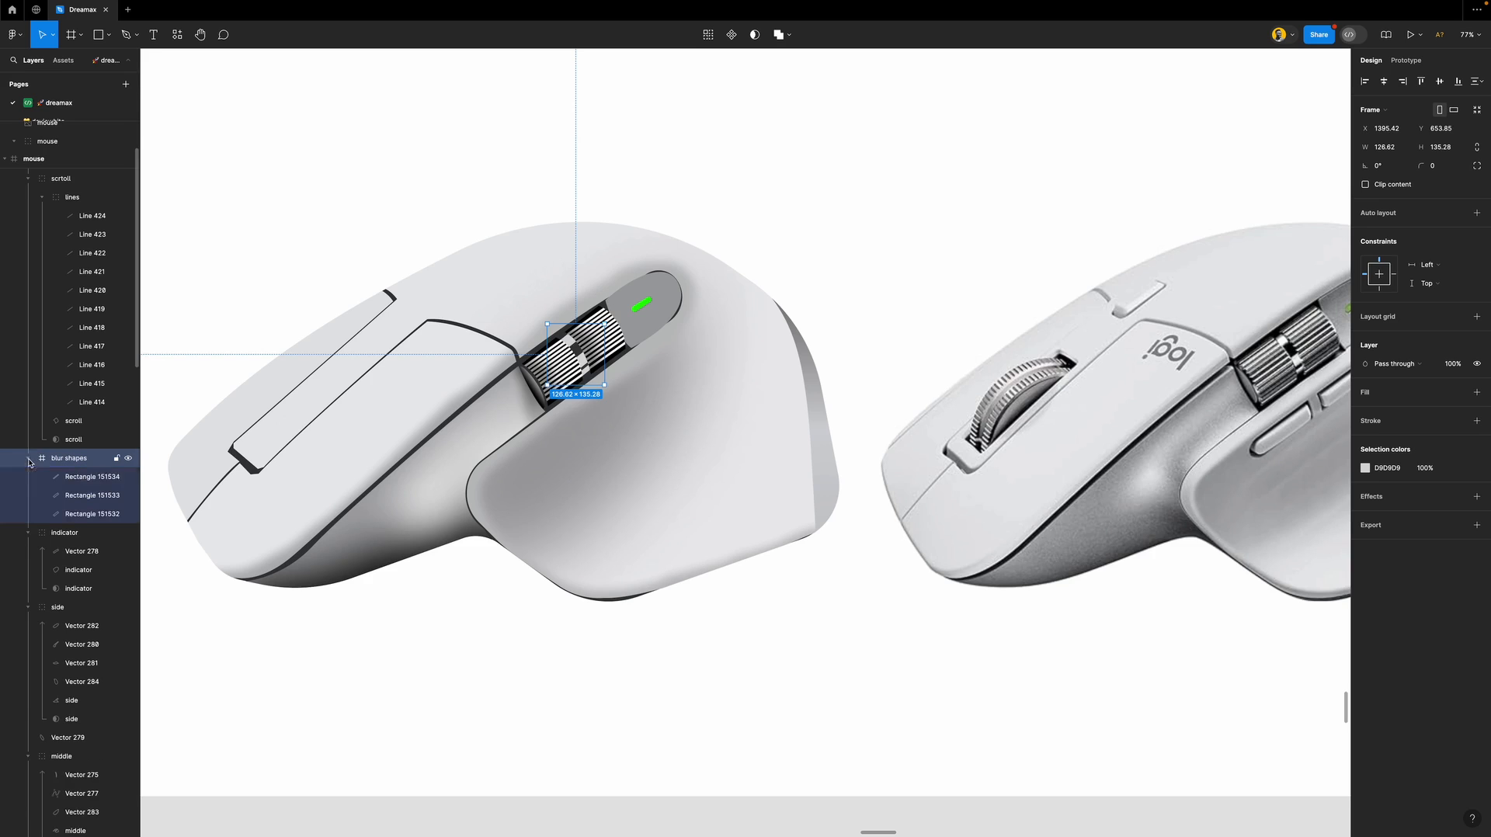
key("Return")
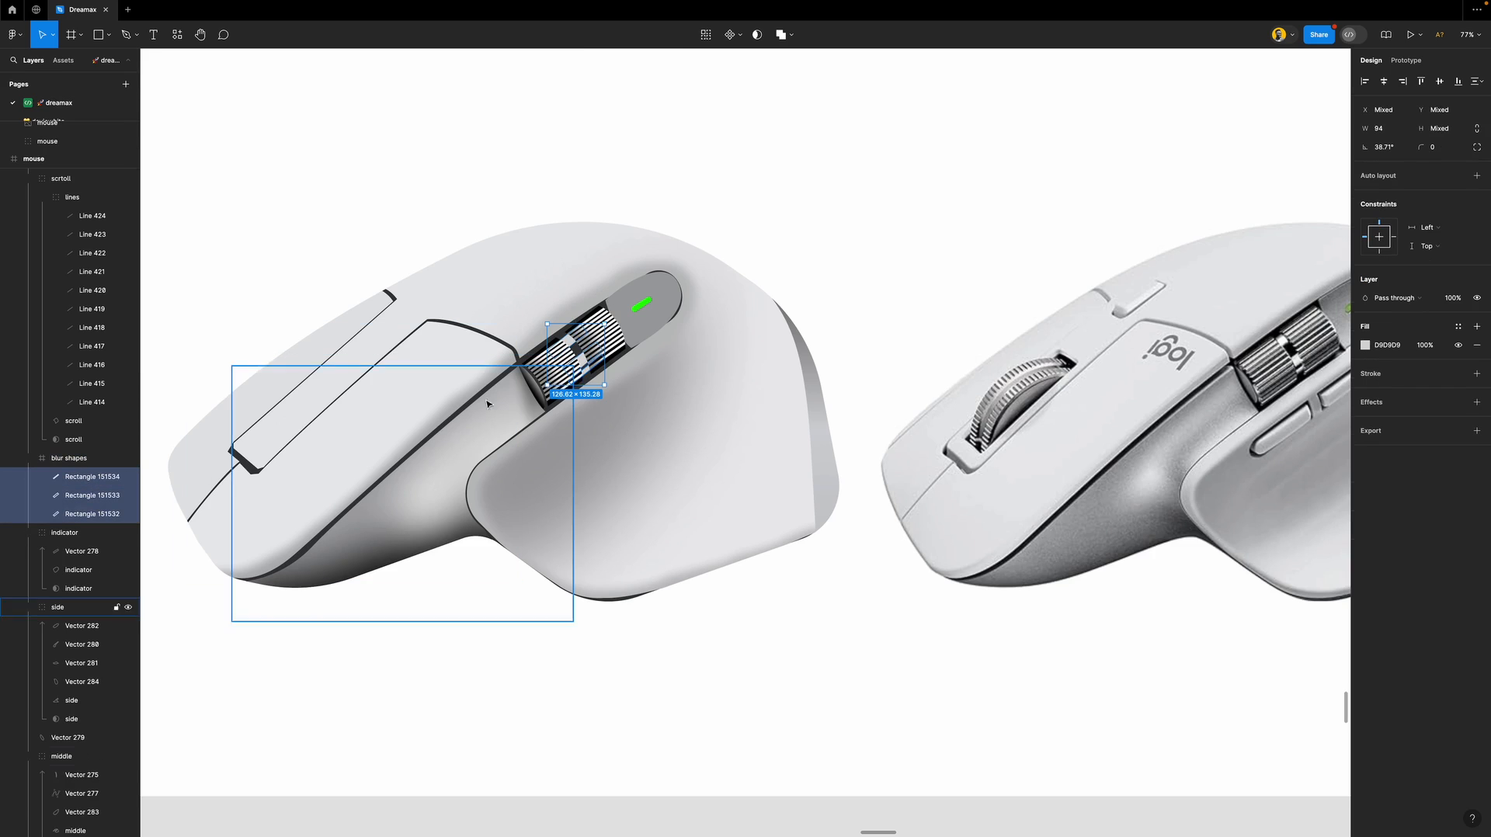
left_click(1403, 405)
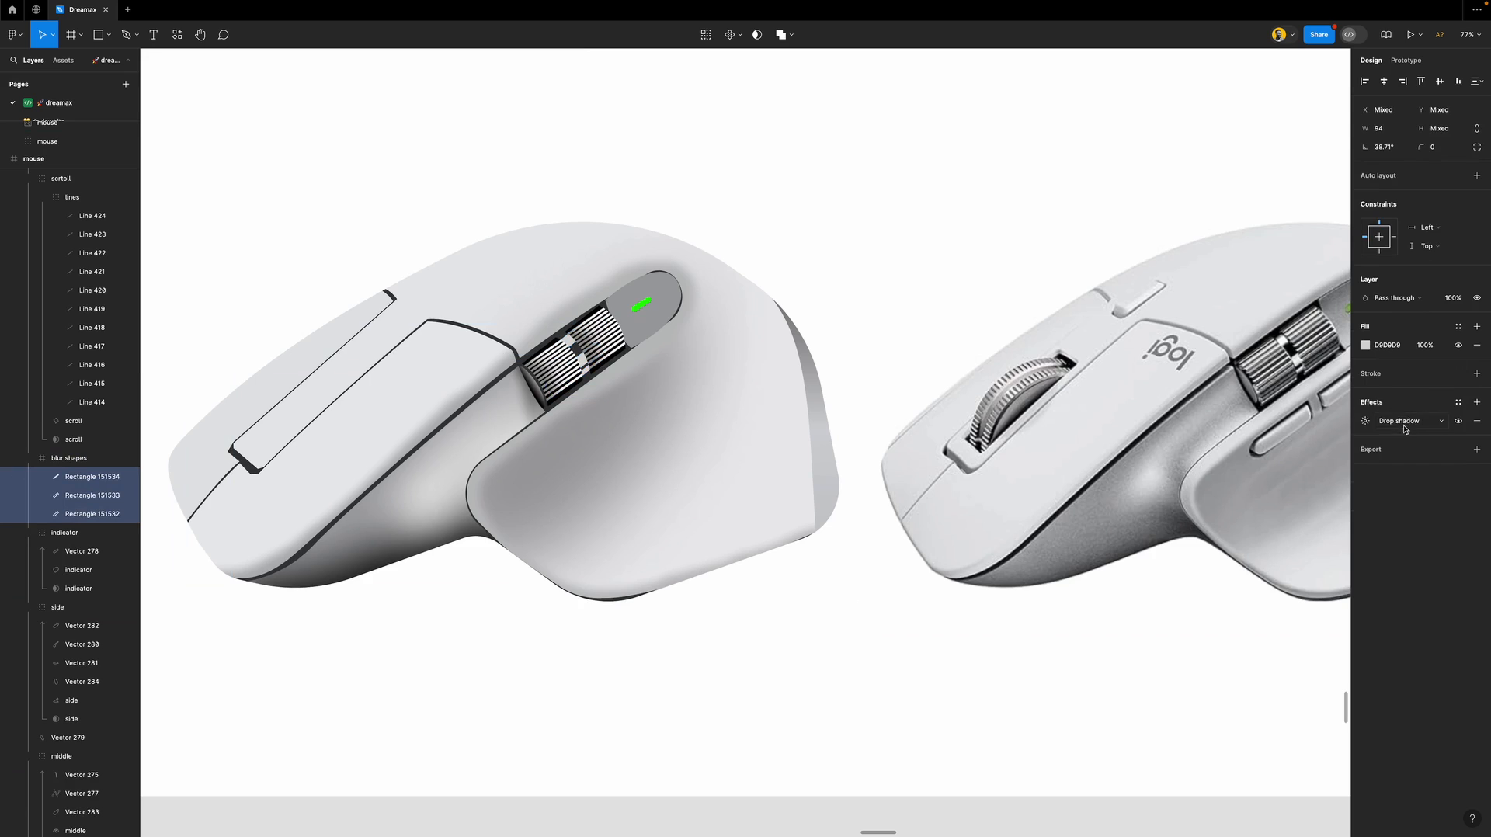
left_click(1404, 427)
left_click(1380, 444)
left_click(1368, 423)
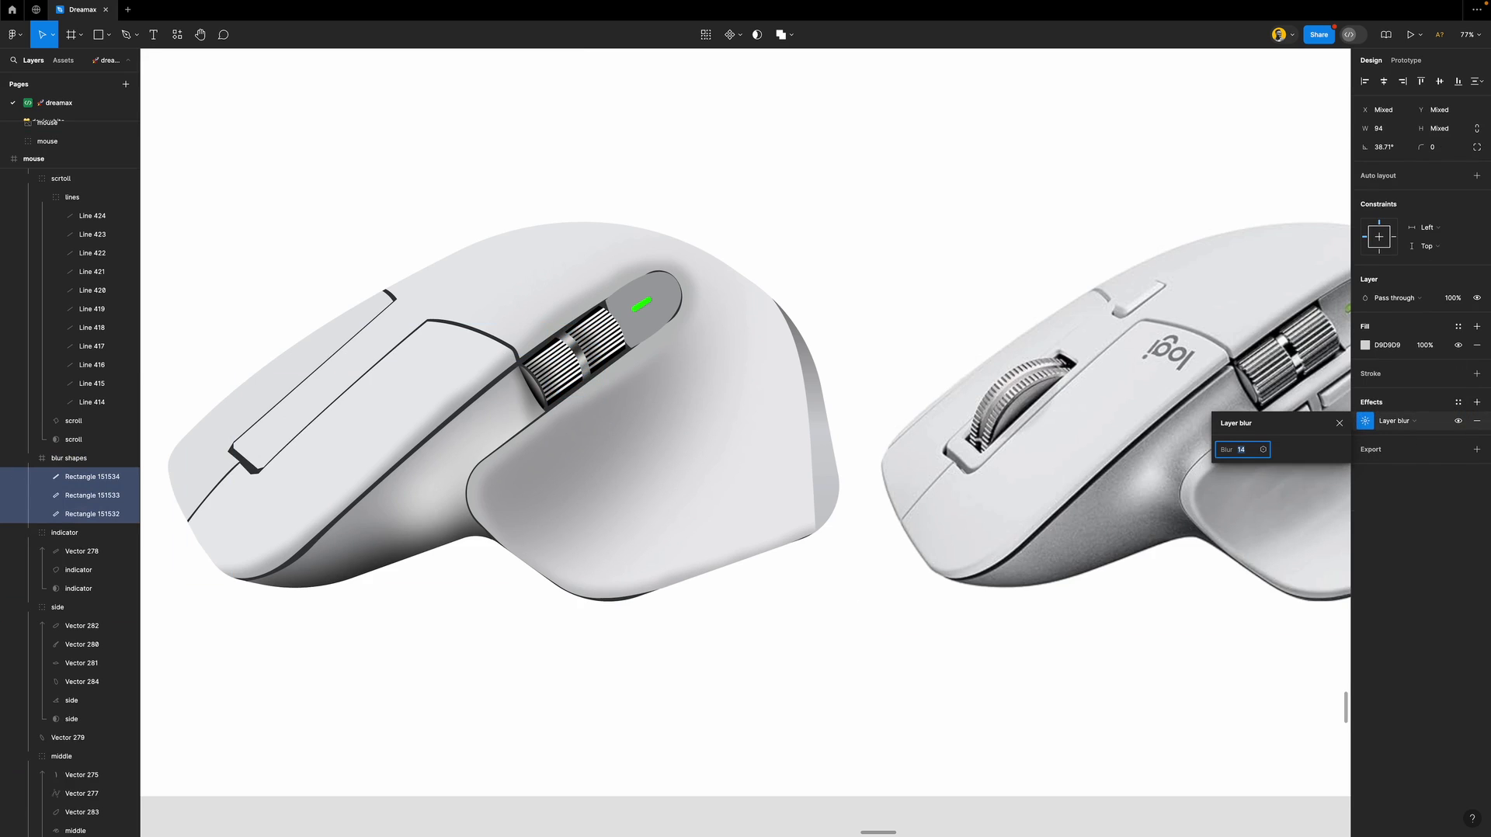
Try grouping the three blurred rectangles in the blur shapes frame, and ungroup them again.
left_click(80, 464)
left_click(88, 480)
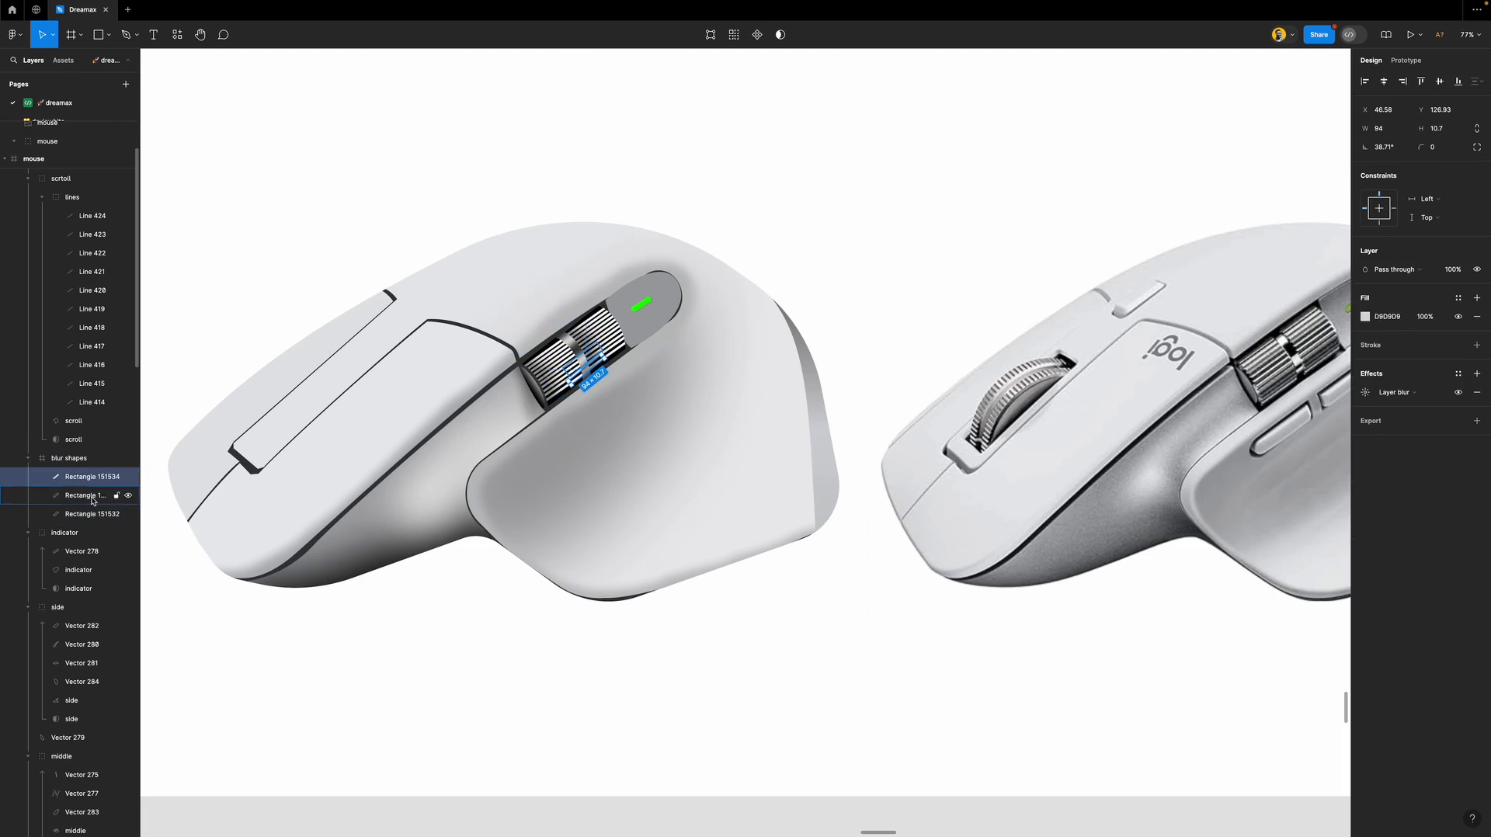
left_click(92, 515, "shift")
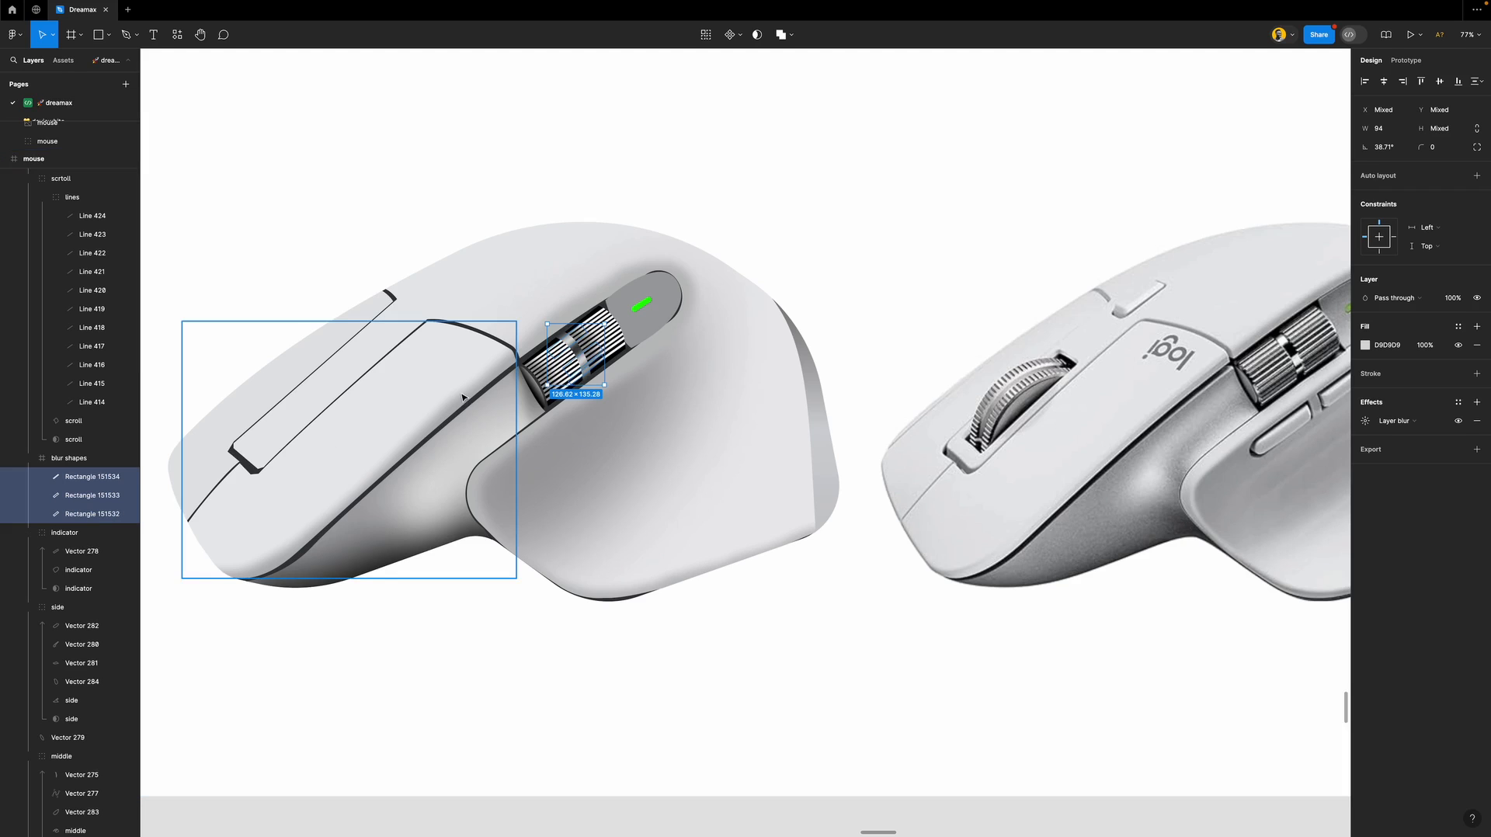
scroll(581, 343, "up", 2)
scroll(580, 343, "up", 4)
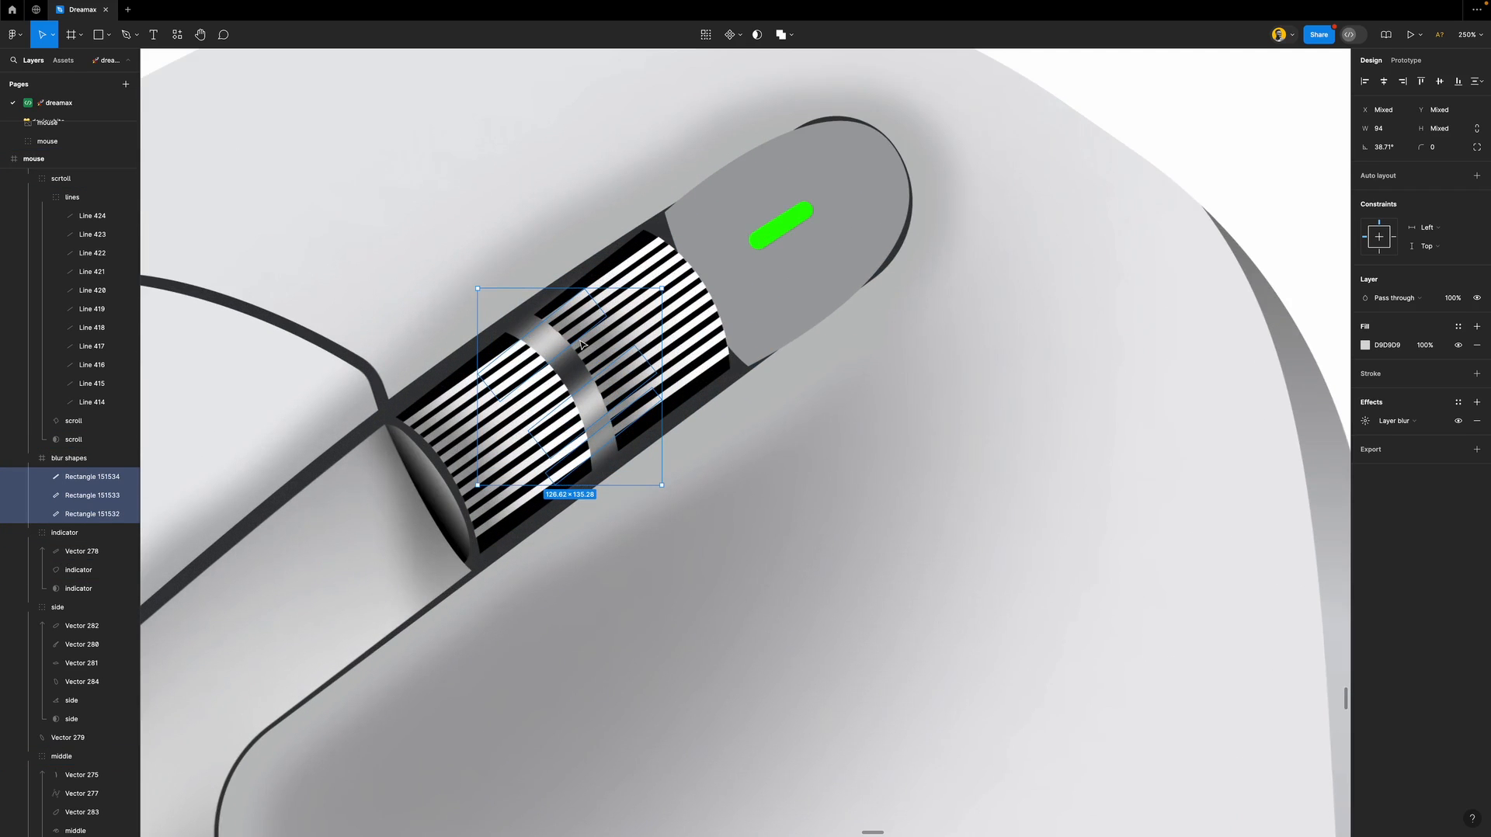
scroll(581, 343, "down", 3)
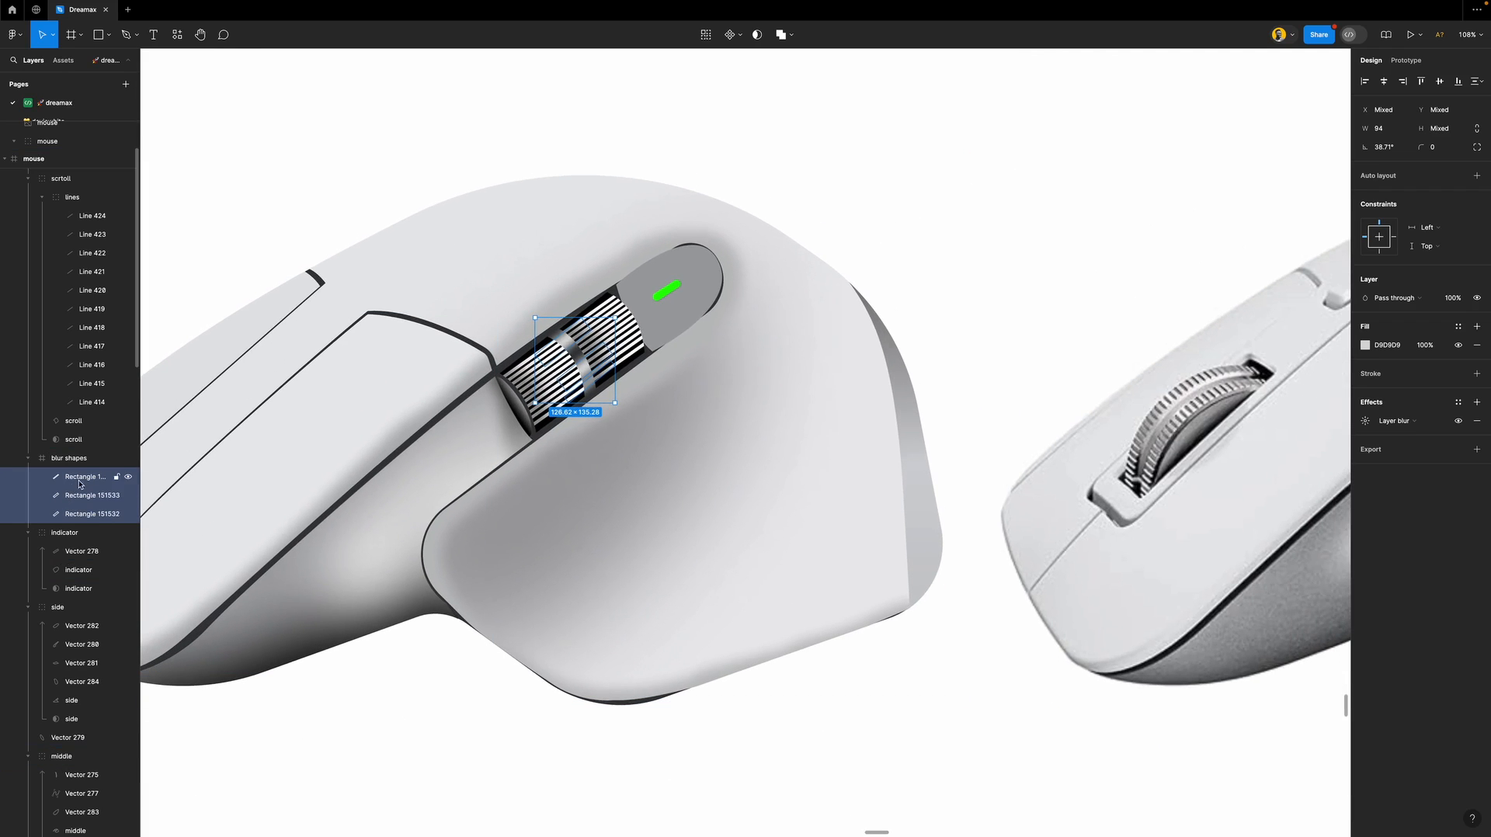
key("ctrl+g")
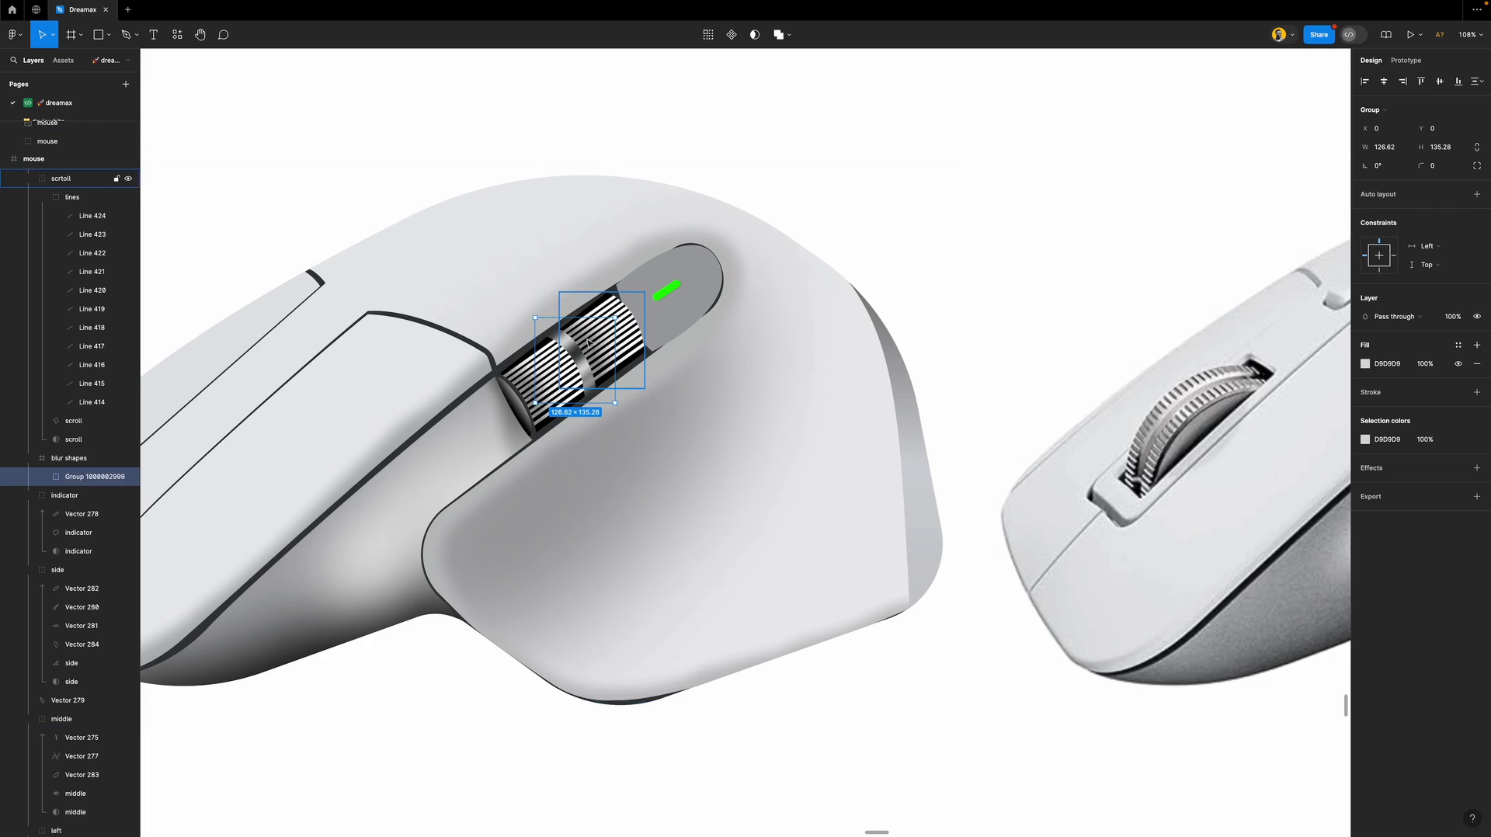
scroll(588, 342, "up", 5)
key("ctrl+shift+g")
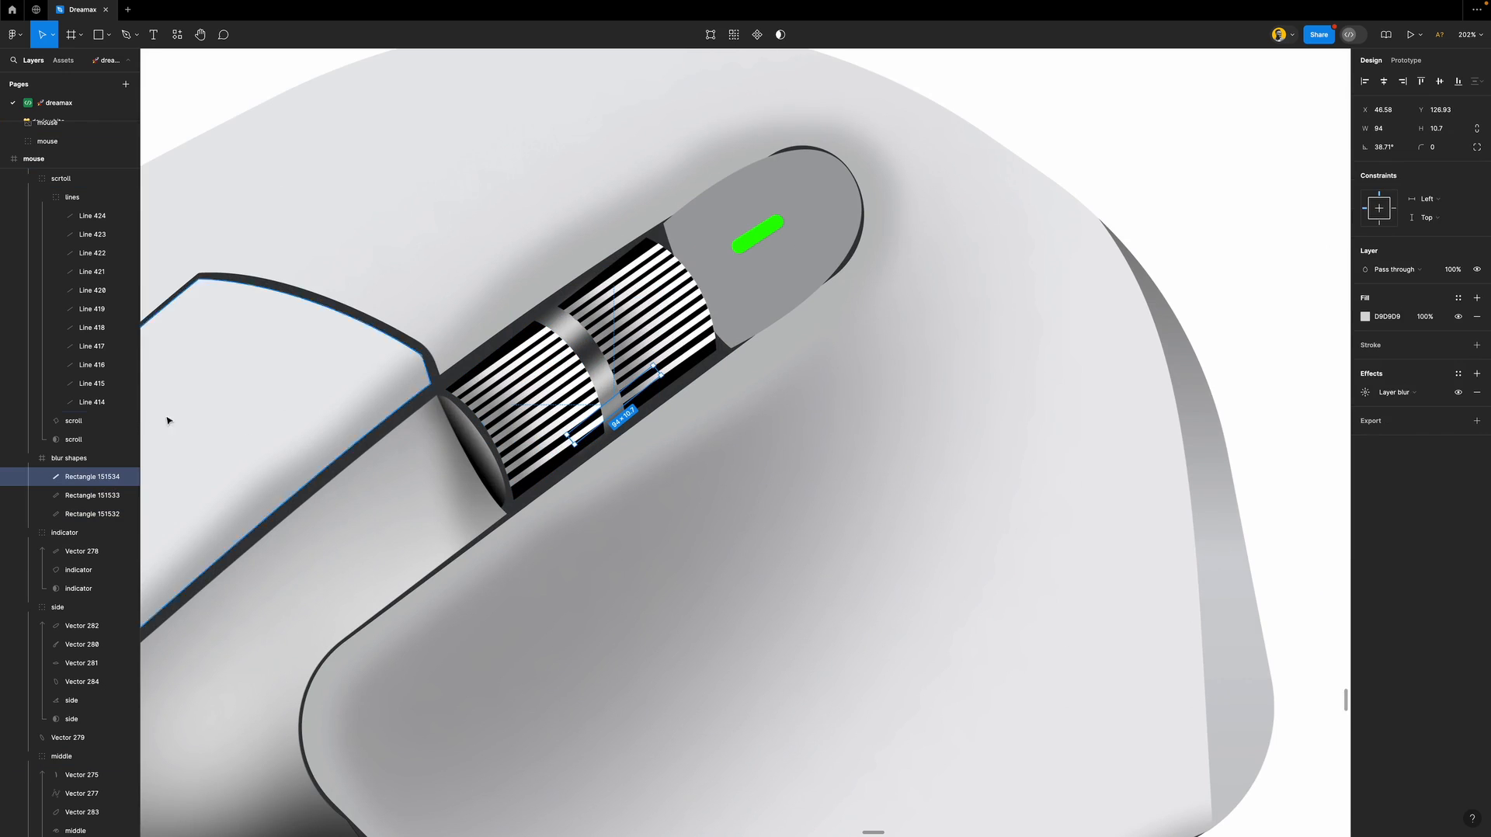
left_click(81, 466)
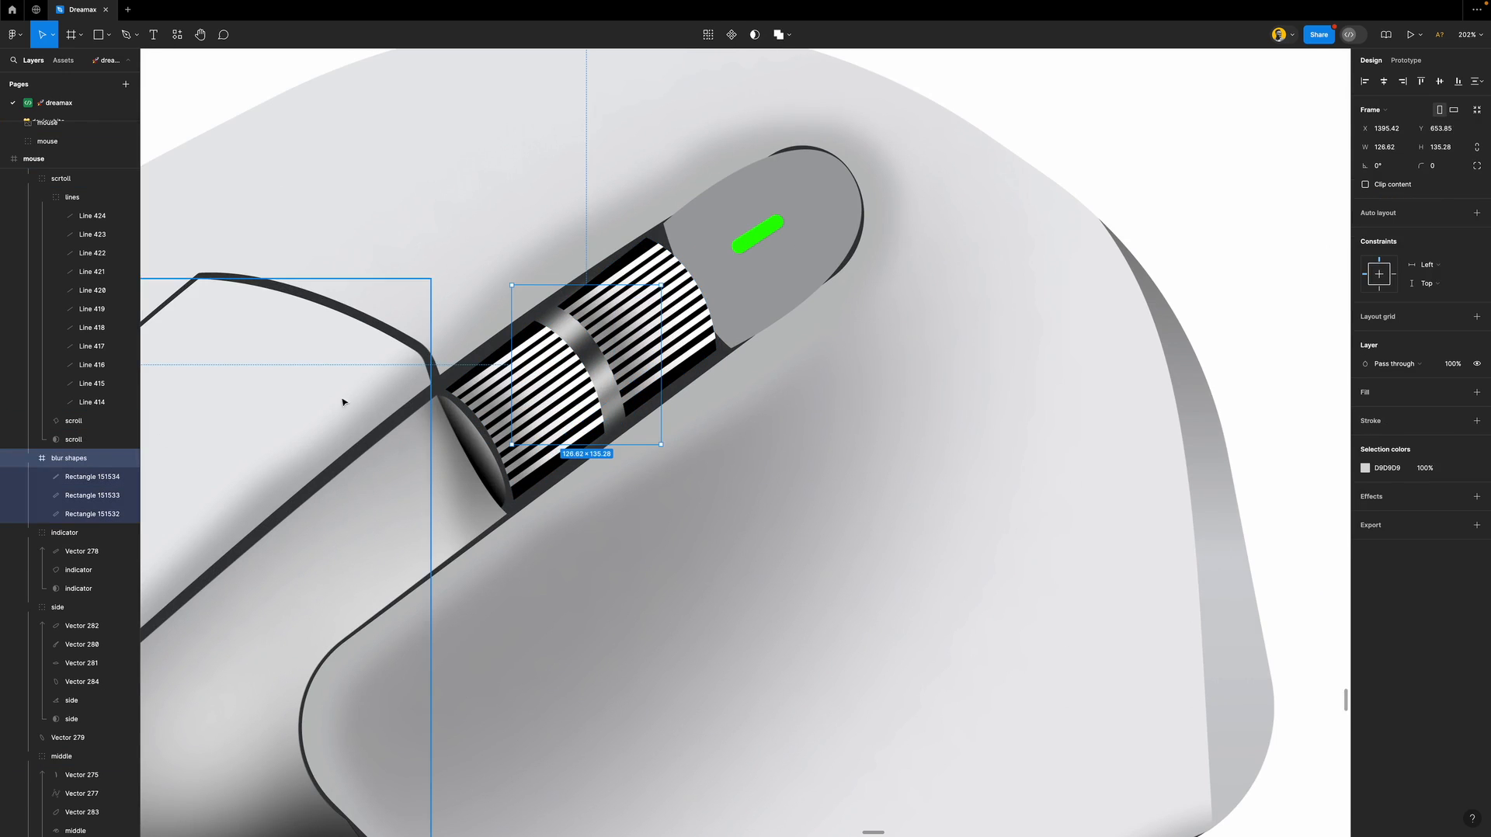
scroll(615, 335, "down", 6)
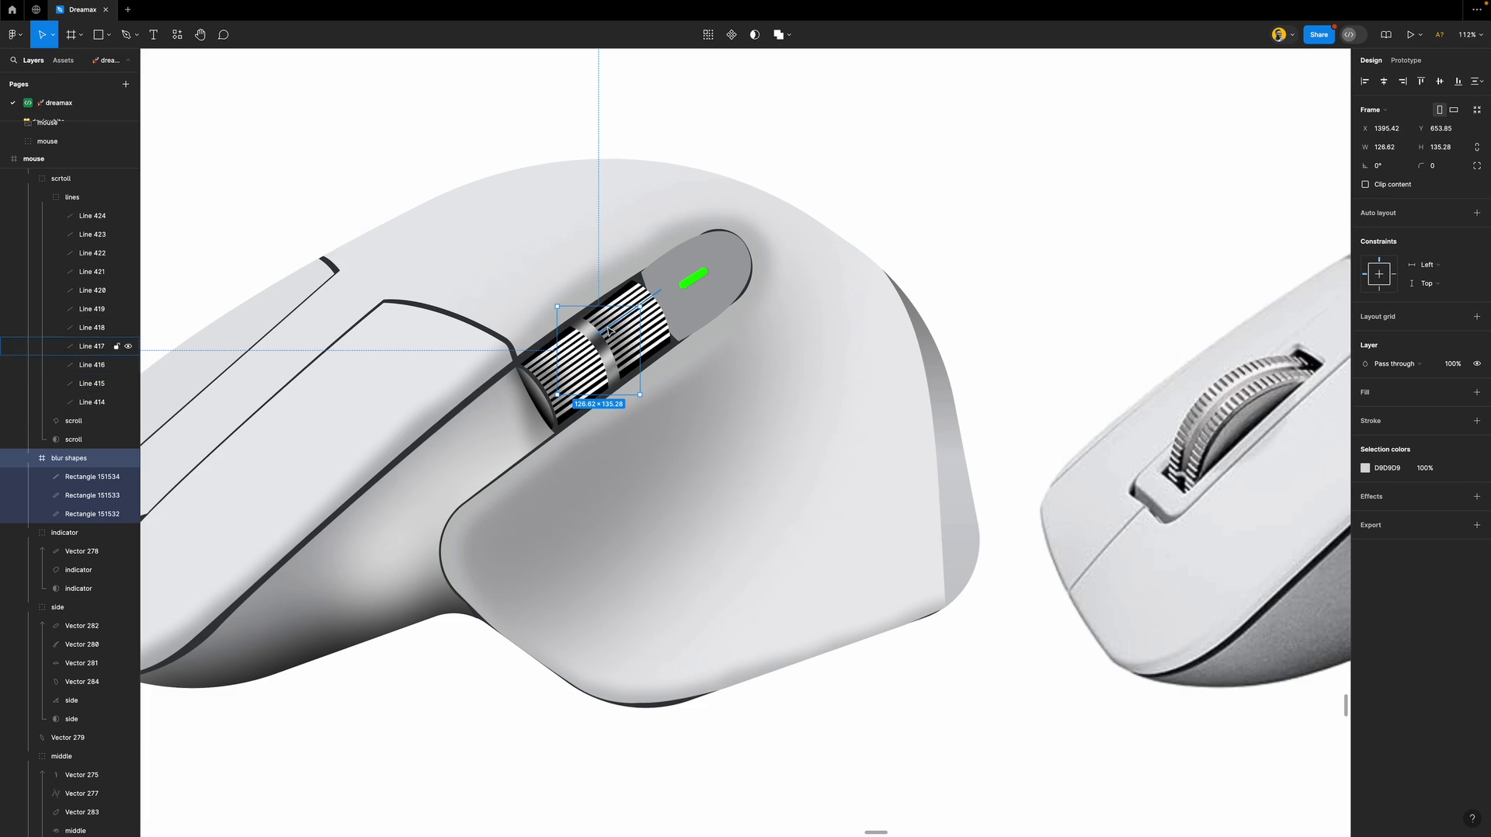
Draw a rectangle over the side scroll wheel and move its corner points into a tilted quadrilateral about 200.5 × 172.5 following the wheel.
scroll(610, 330, "up", 4)
left_click(931, 155)
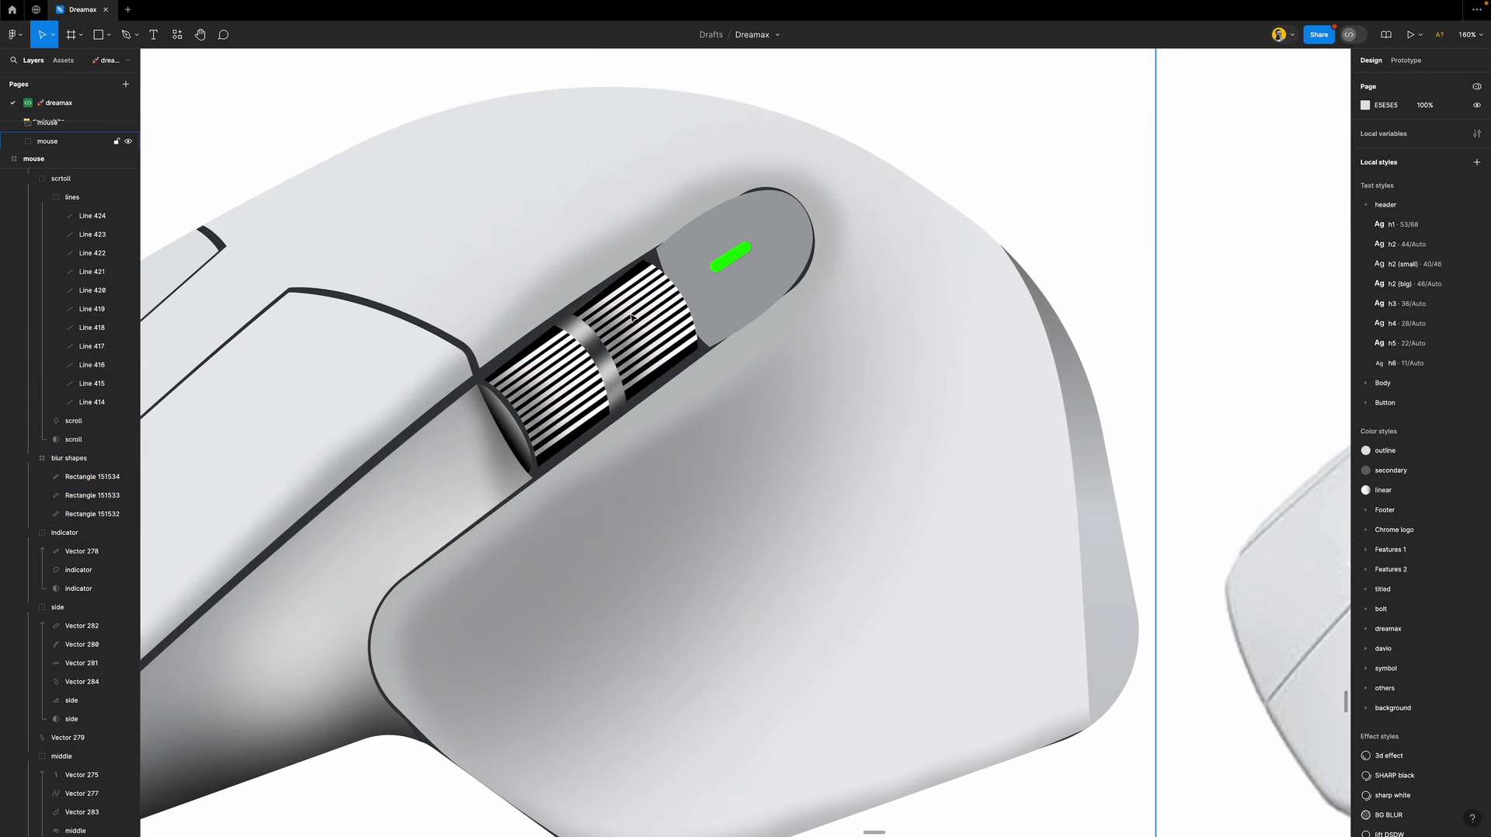
key("r")
mouse_move(653, 262)
left_mouse_down()
mouse_move(626, 394)
mouse_move(537, 584)
left_mouse_up()
double_click(594, 297)
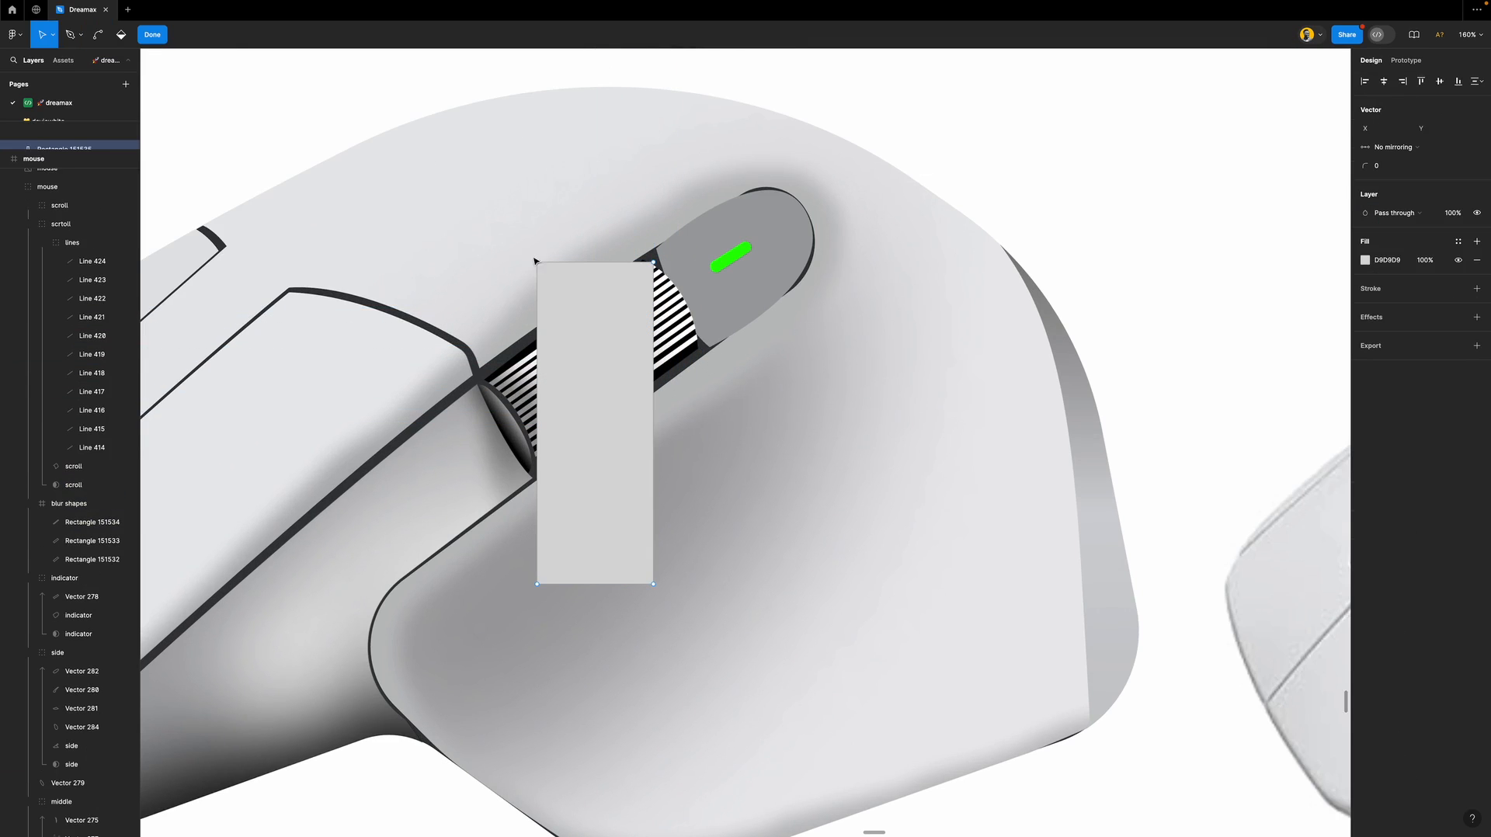
left_click_drag(537, 262, 697, 348)
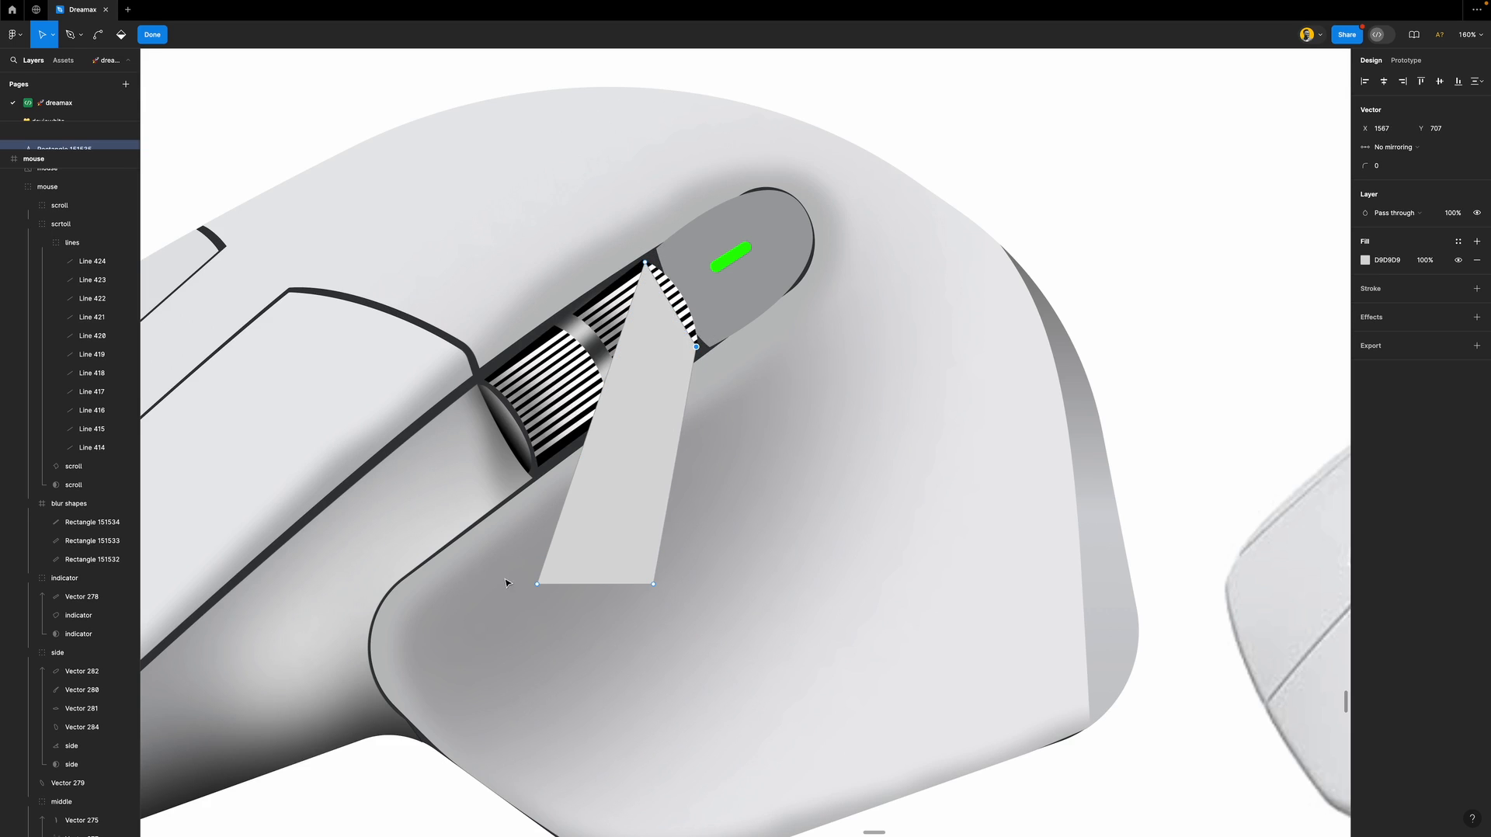
left_click_drag(540, 588, 509, 361)
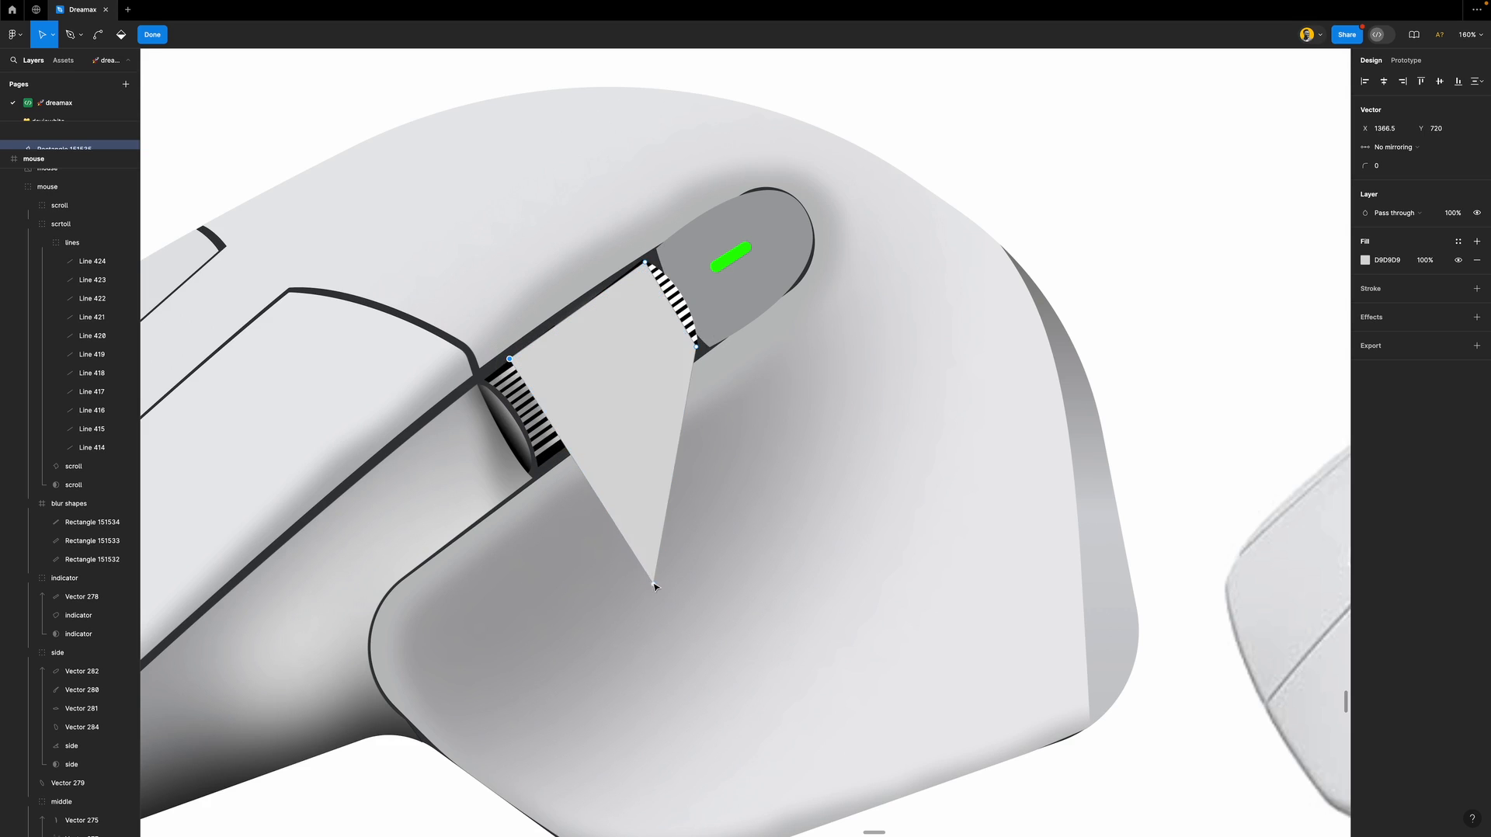
left_click_drag(653, 584, 576, 441)
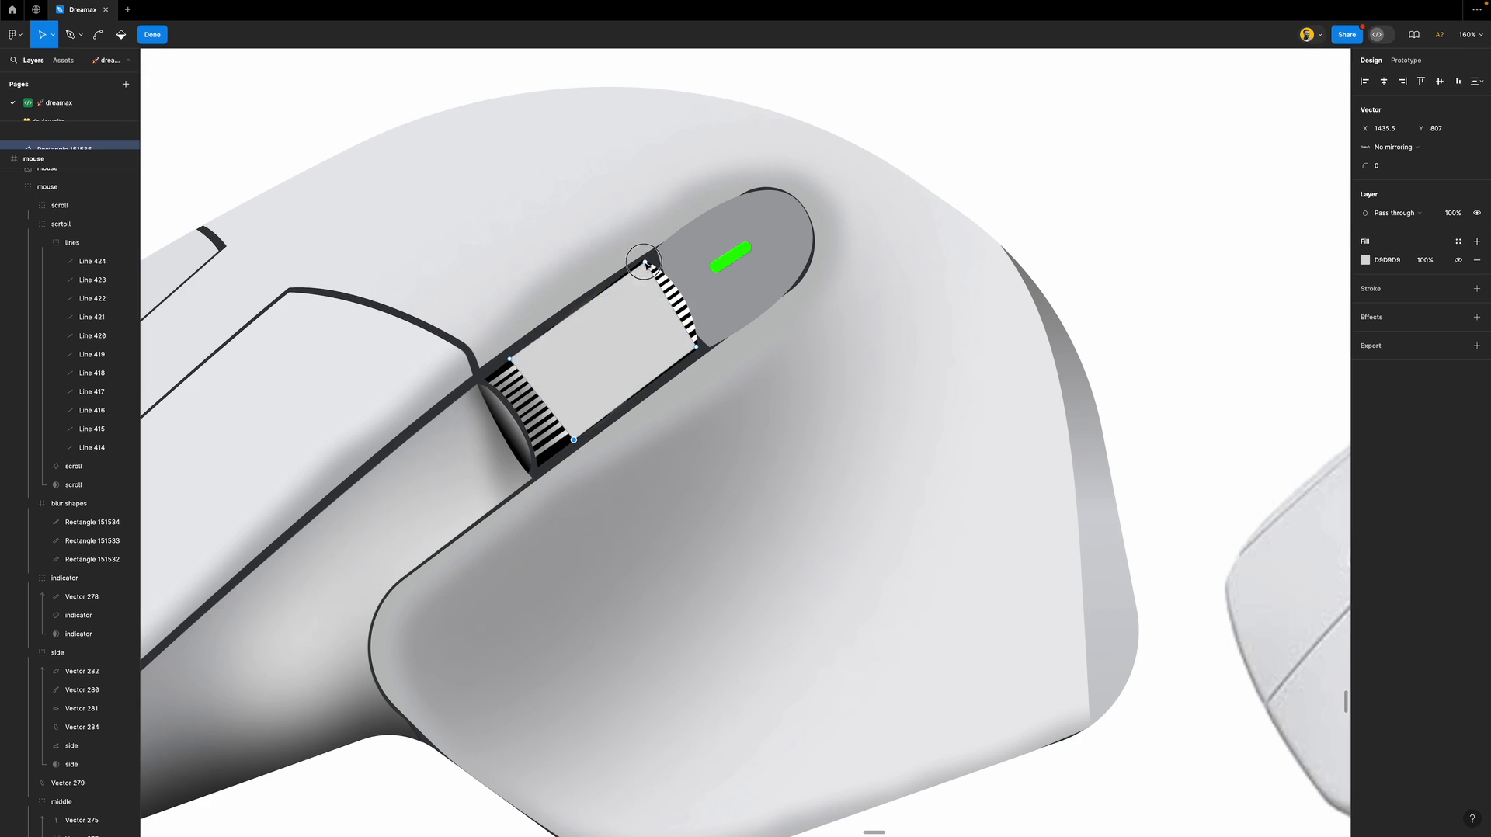
left_click_drag(645, 262, 619, 280)
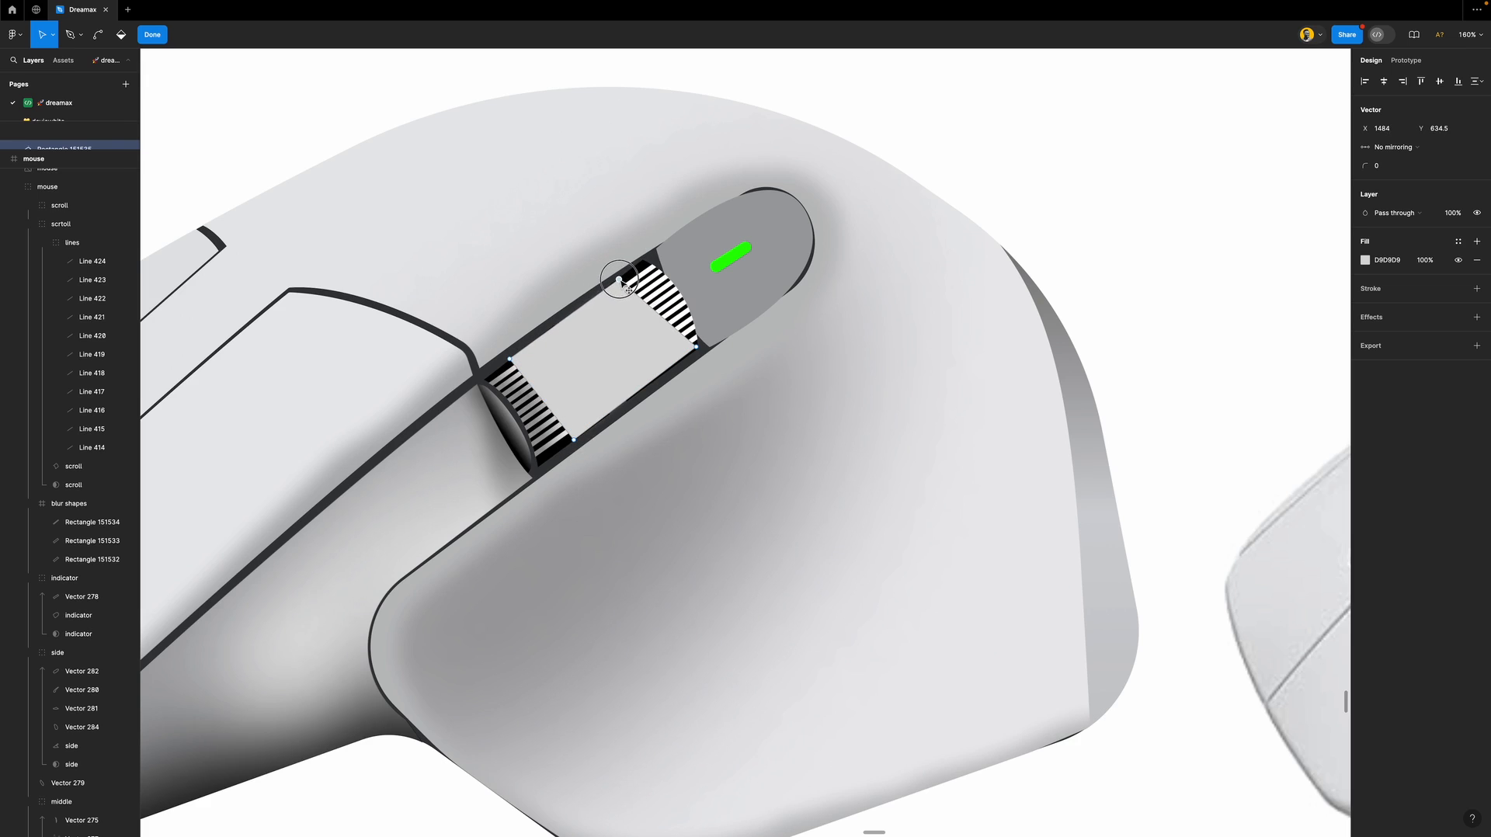
key("Escape")
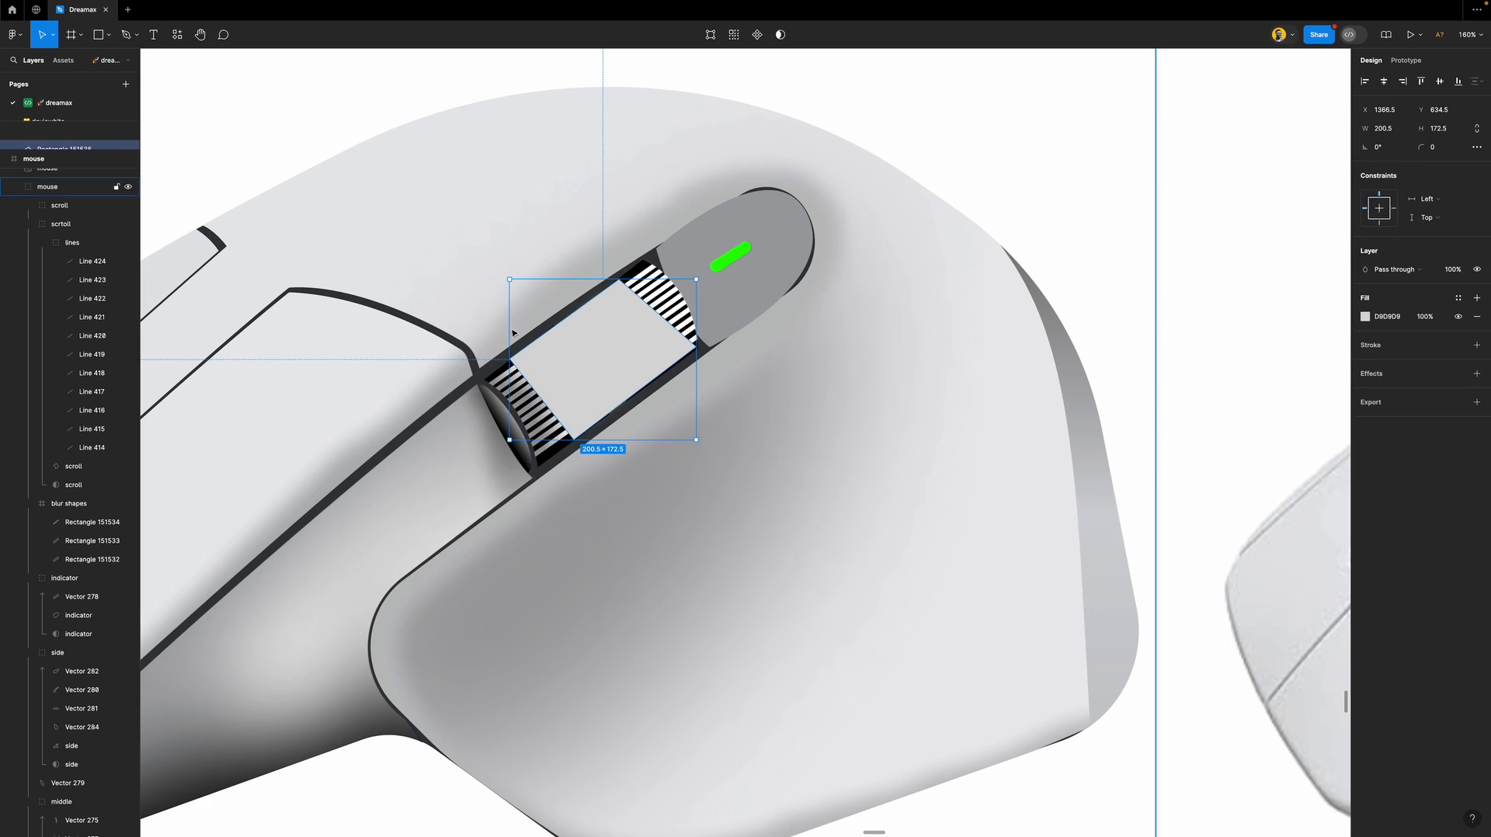
Move the new quadrilateral into the blur shapes frame, beneath the three blurred rectangles.
left_click(596, 351)
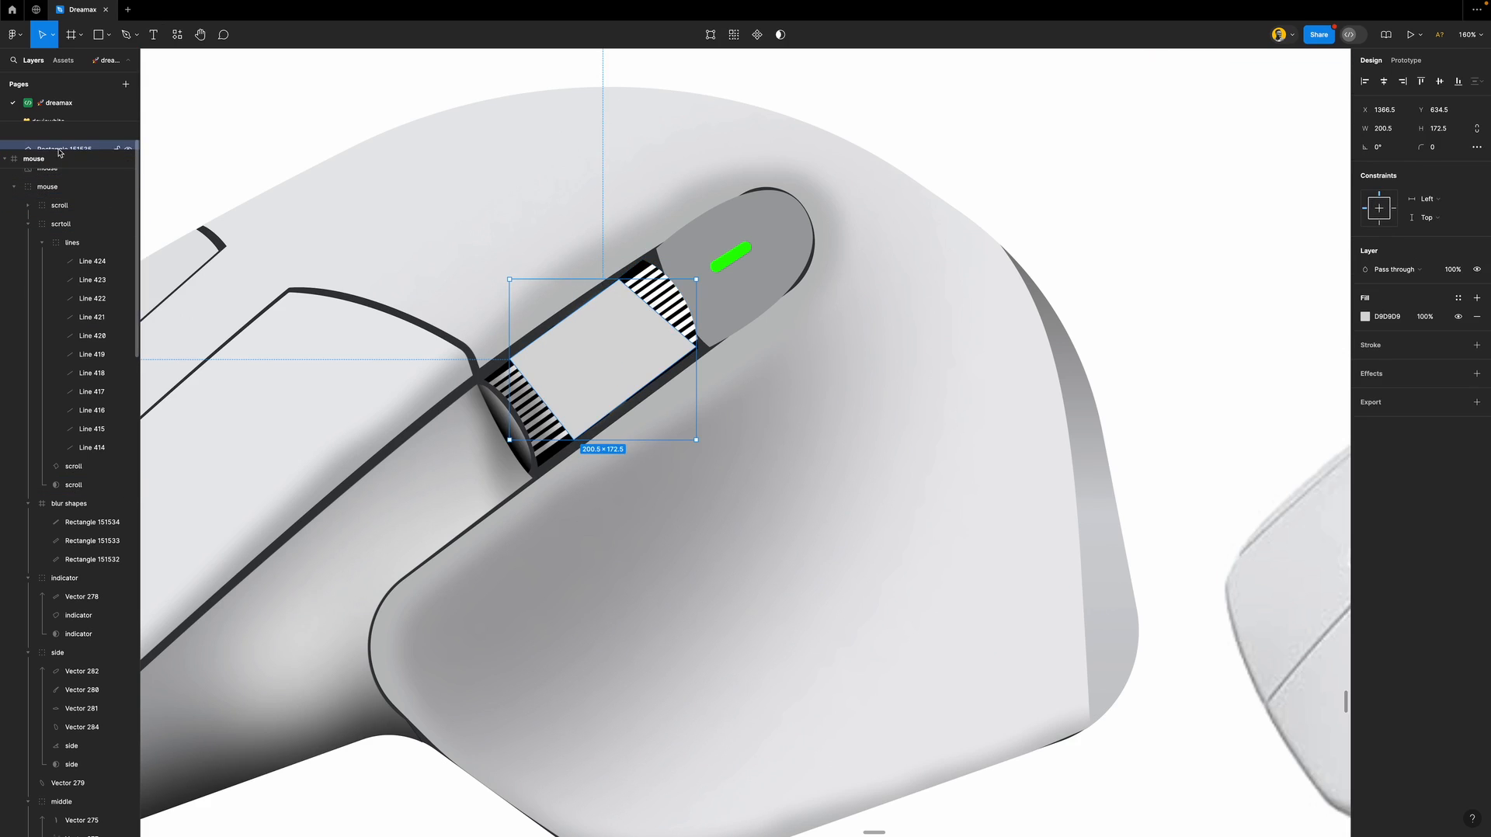
left_click_drag(65, 149, 98, 564)
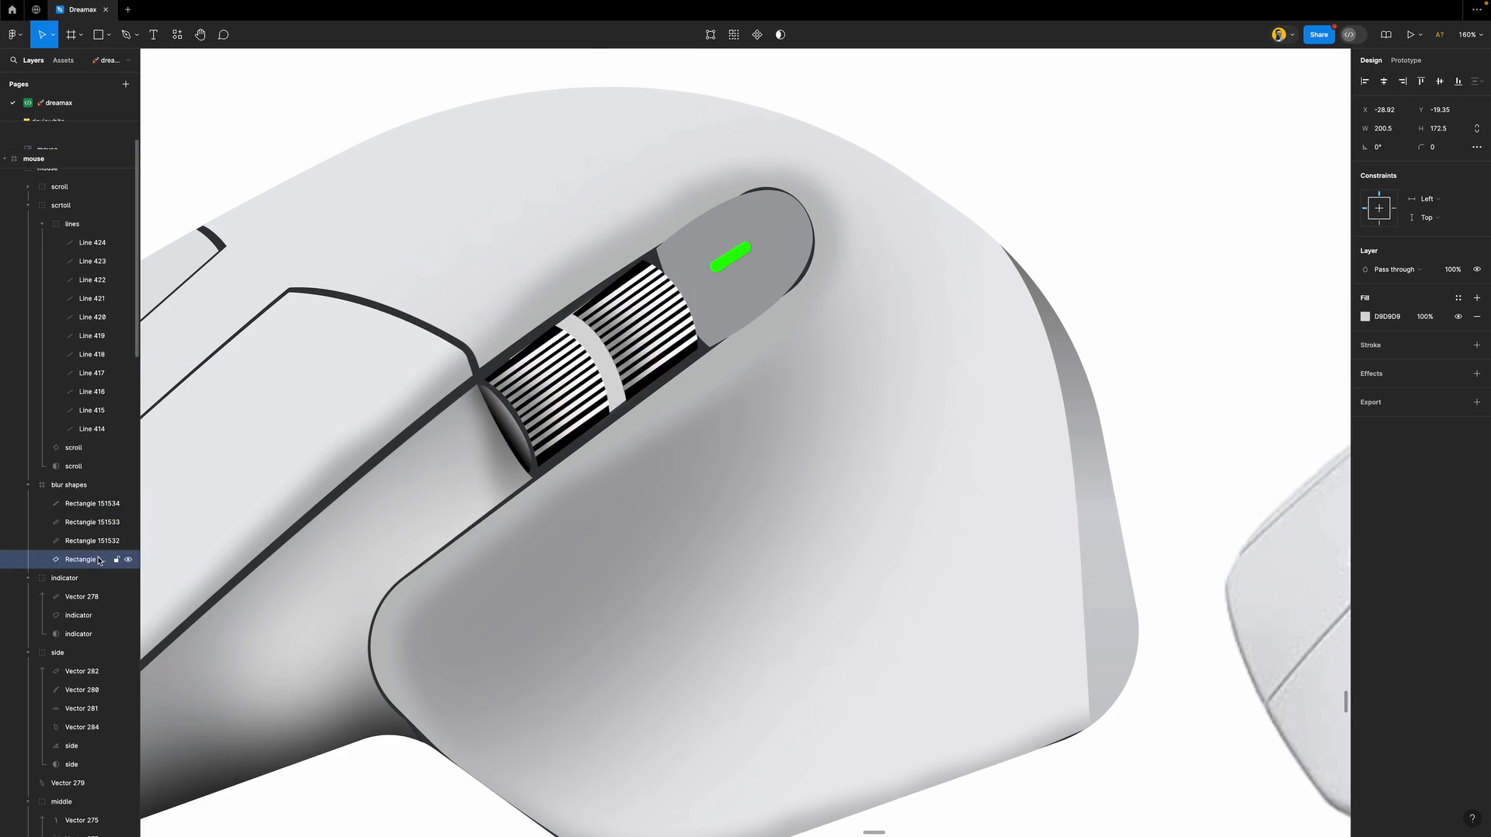
Try masking the three blurred rectangles with the quadrilateral, and undo the mask.
left_click(89, 506, "shift")
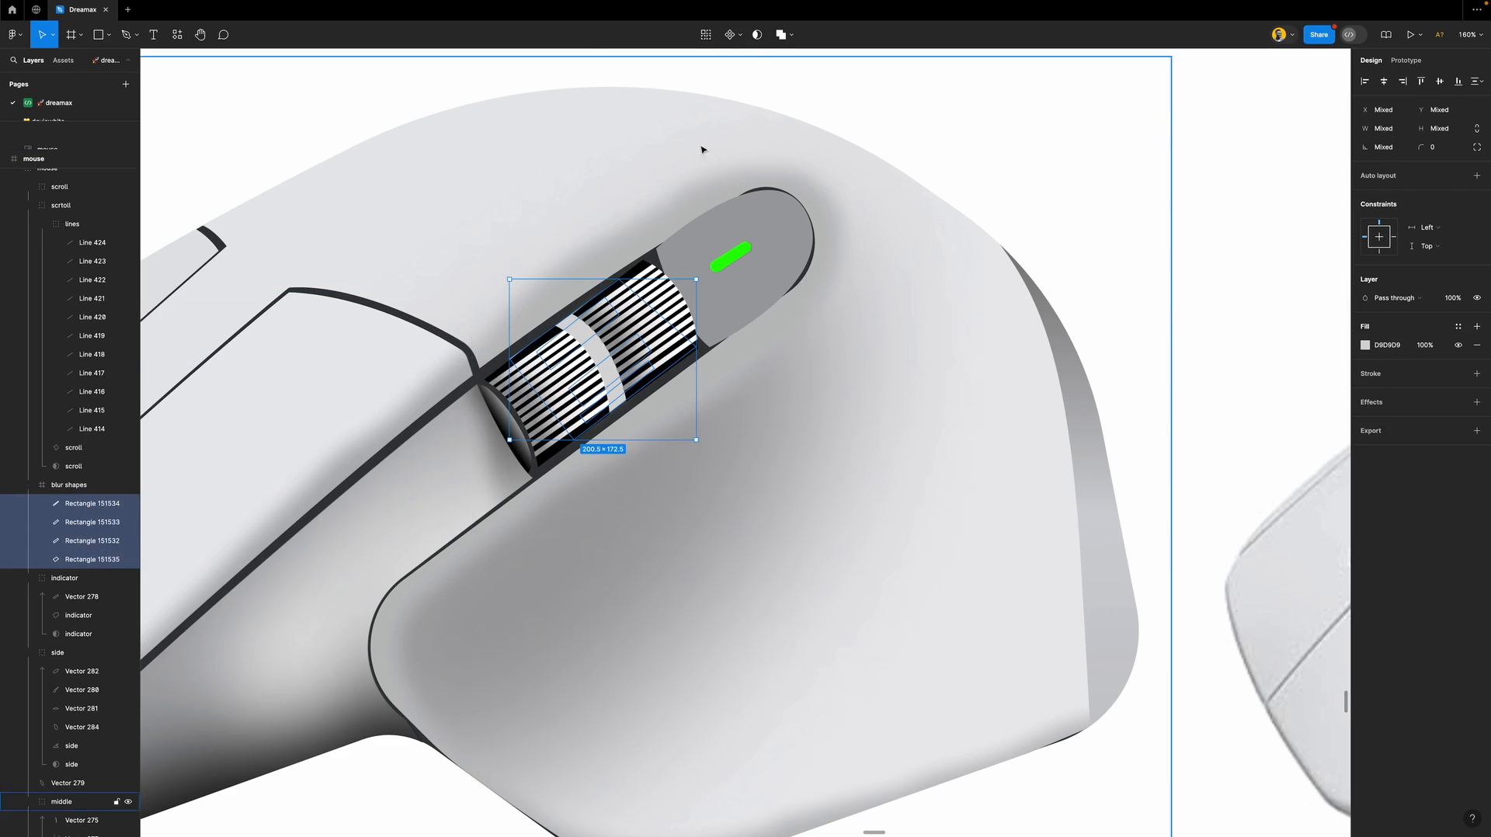
left_click(757, 36)
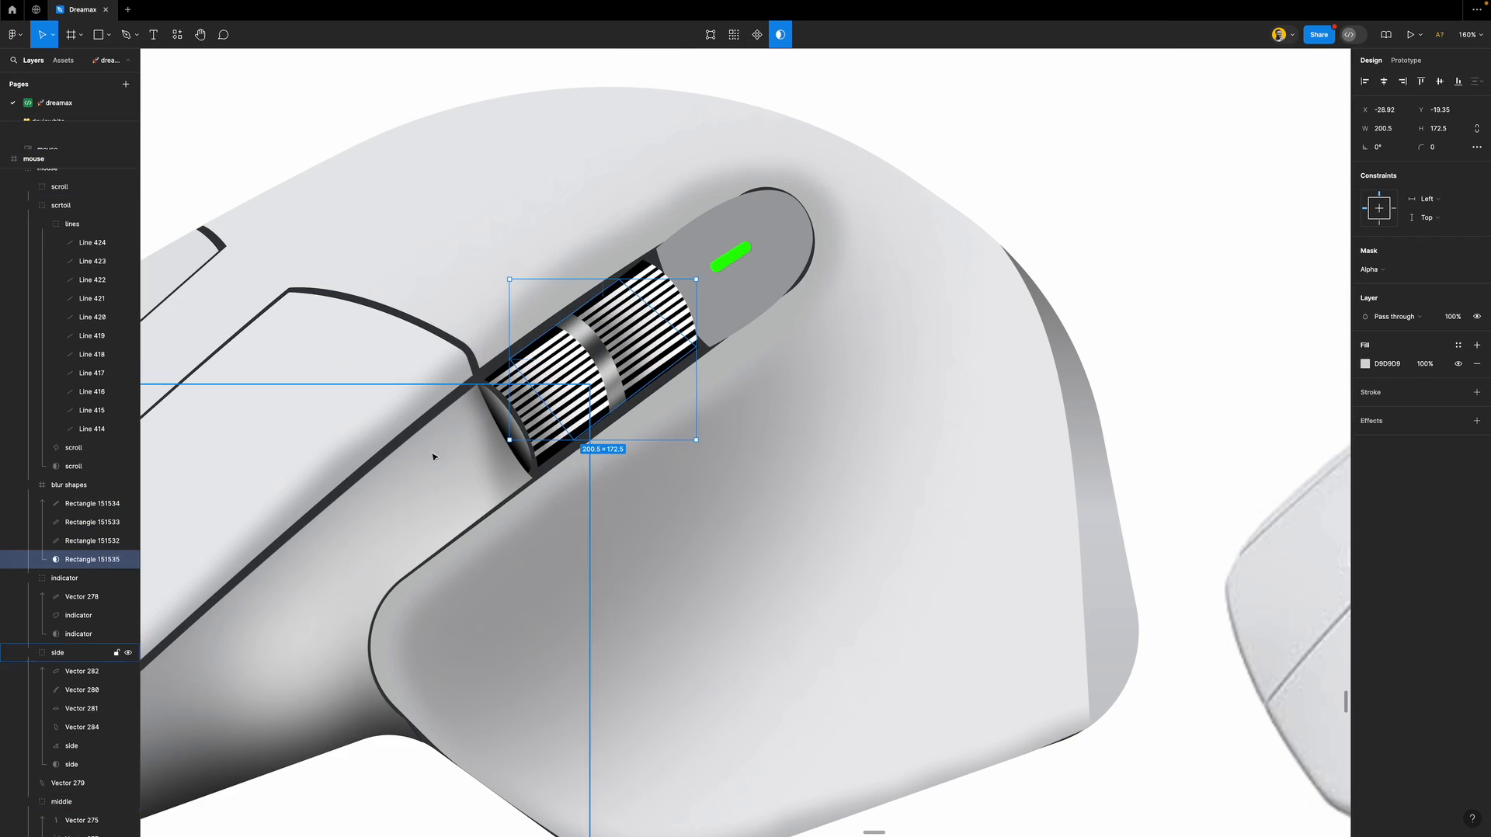
key("ctrl+z")
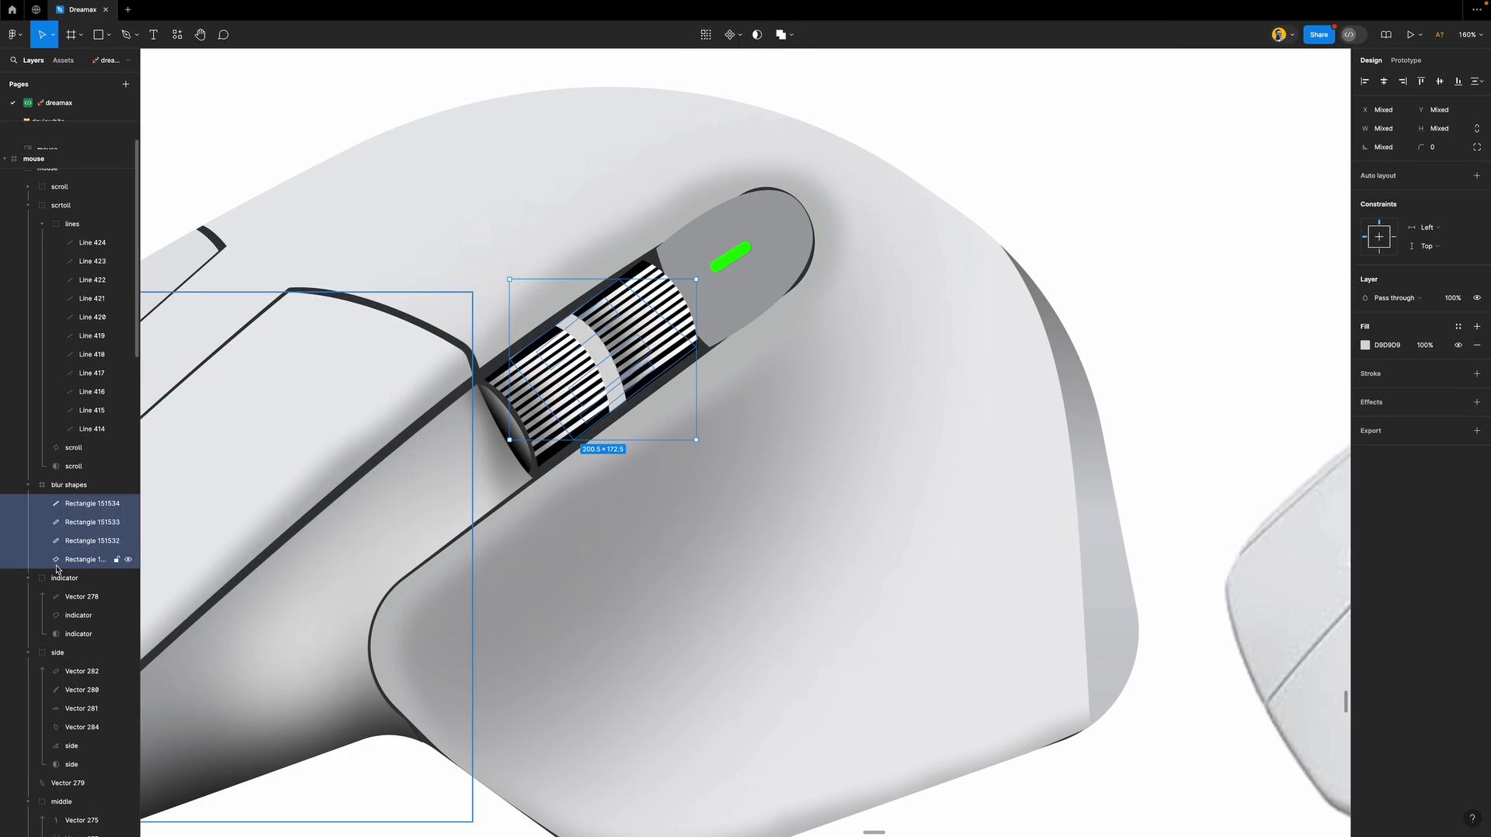
Duplicate the quadrilateral and mask the copy with the original shape.
left_click(74, 562)
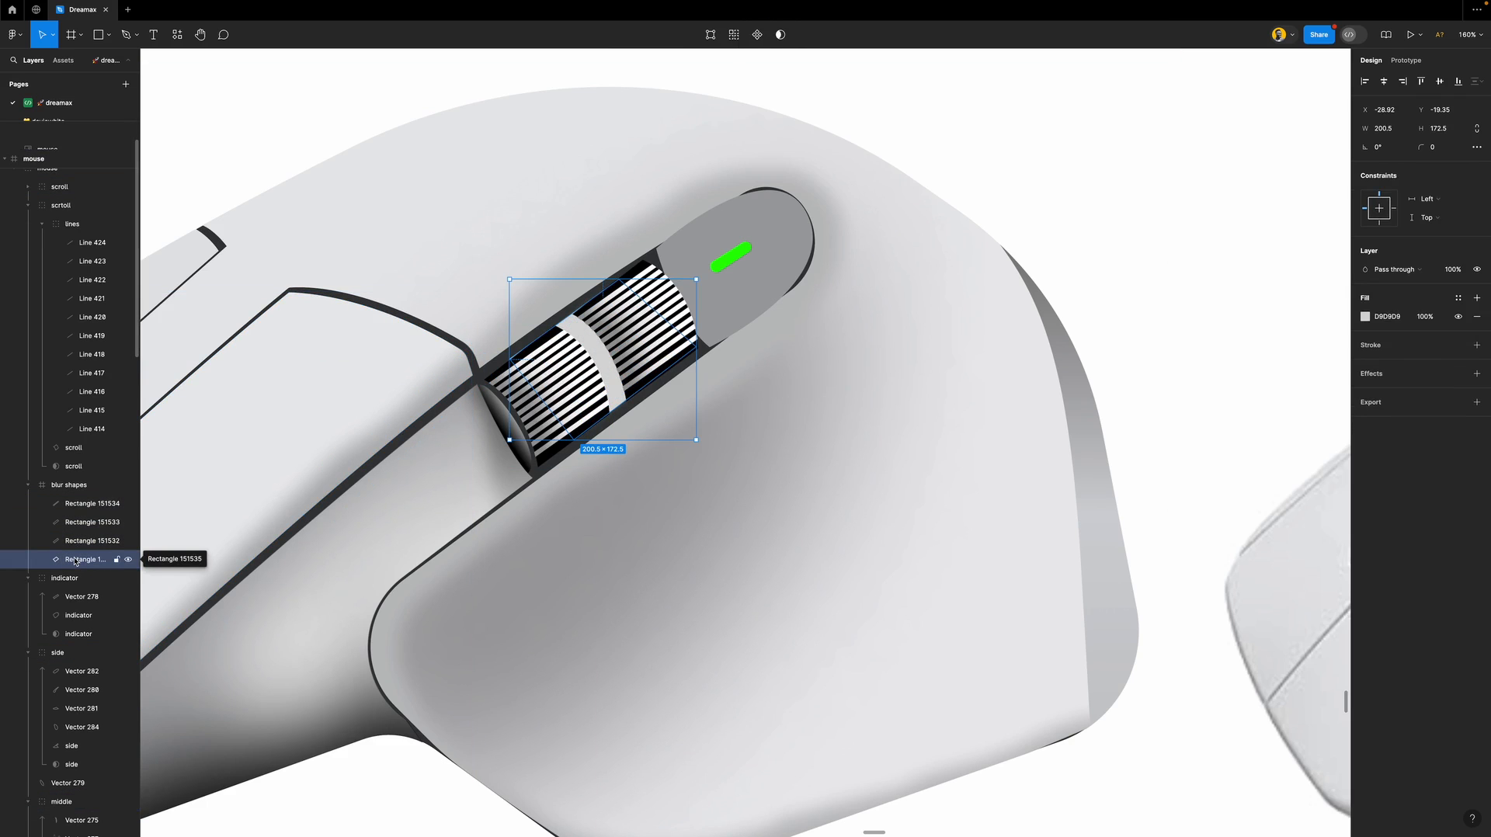
key("ctrl+d")
left_click(77, 578, "shift")
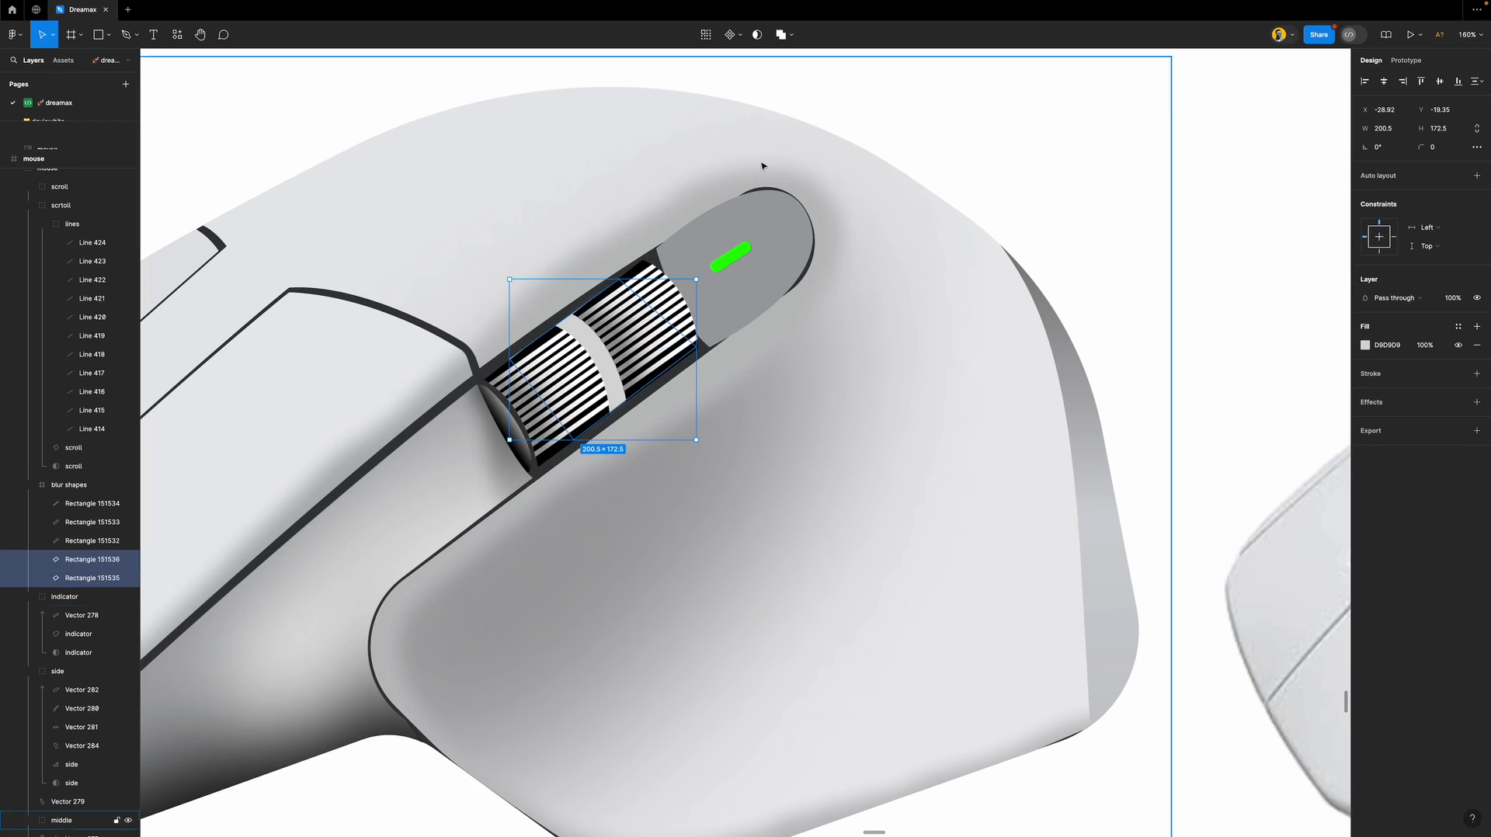
left_click(757, 35)
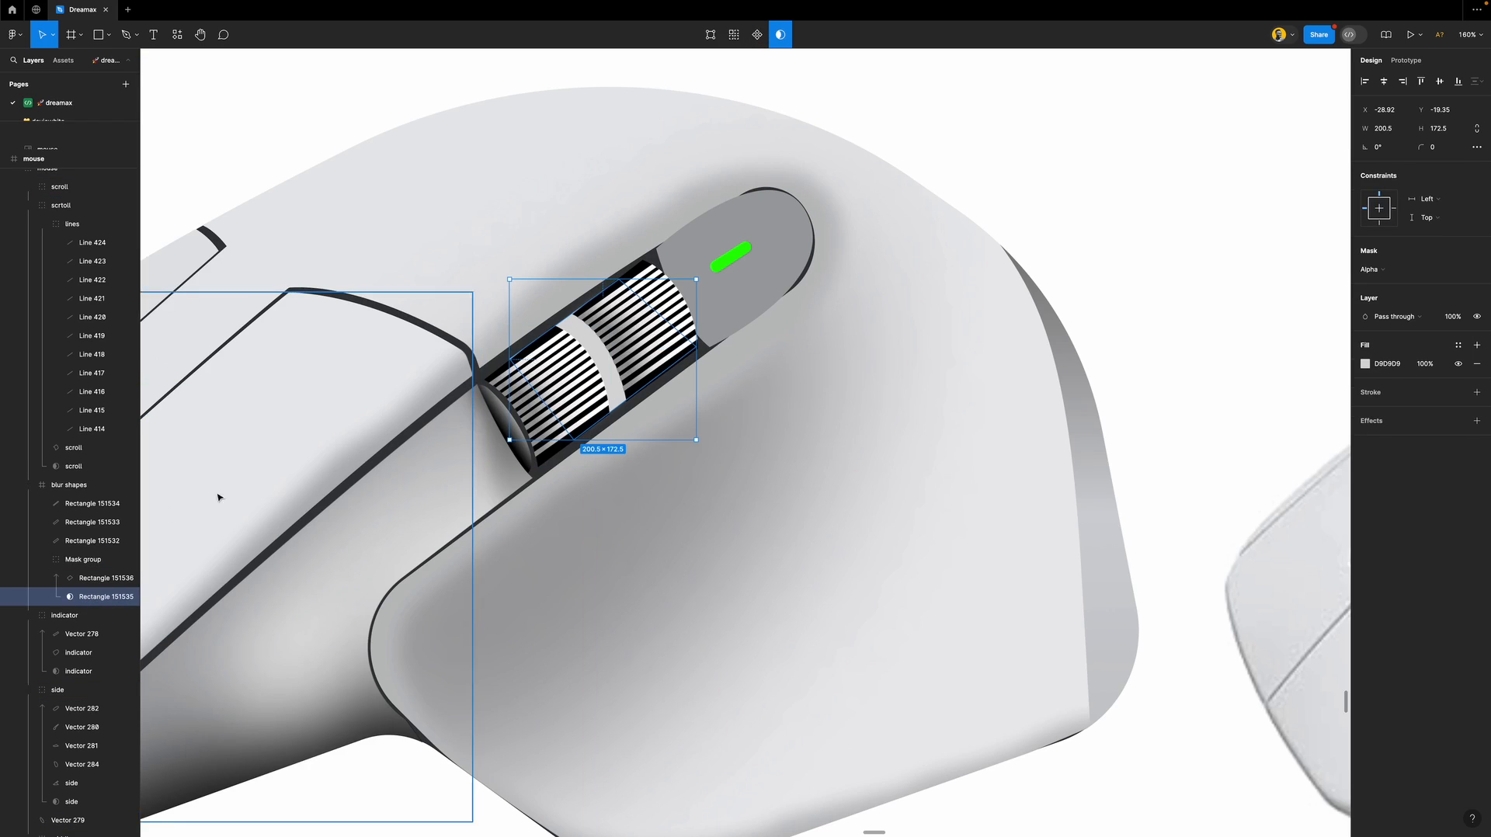
Move the three blurred rectangles into the mask group above the quadrilateral's copy, and ungroup it within the blur shapes frame.
left_click(88, 540)
left_click(84, 505, "shift")
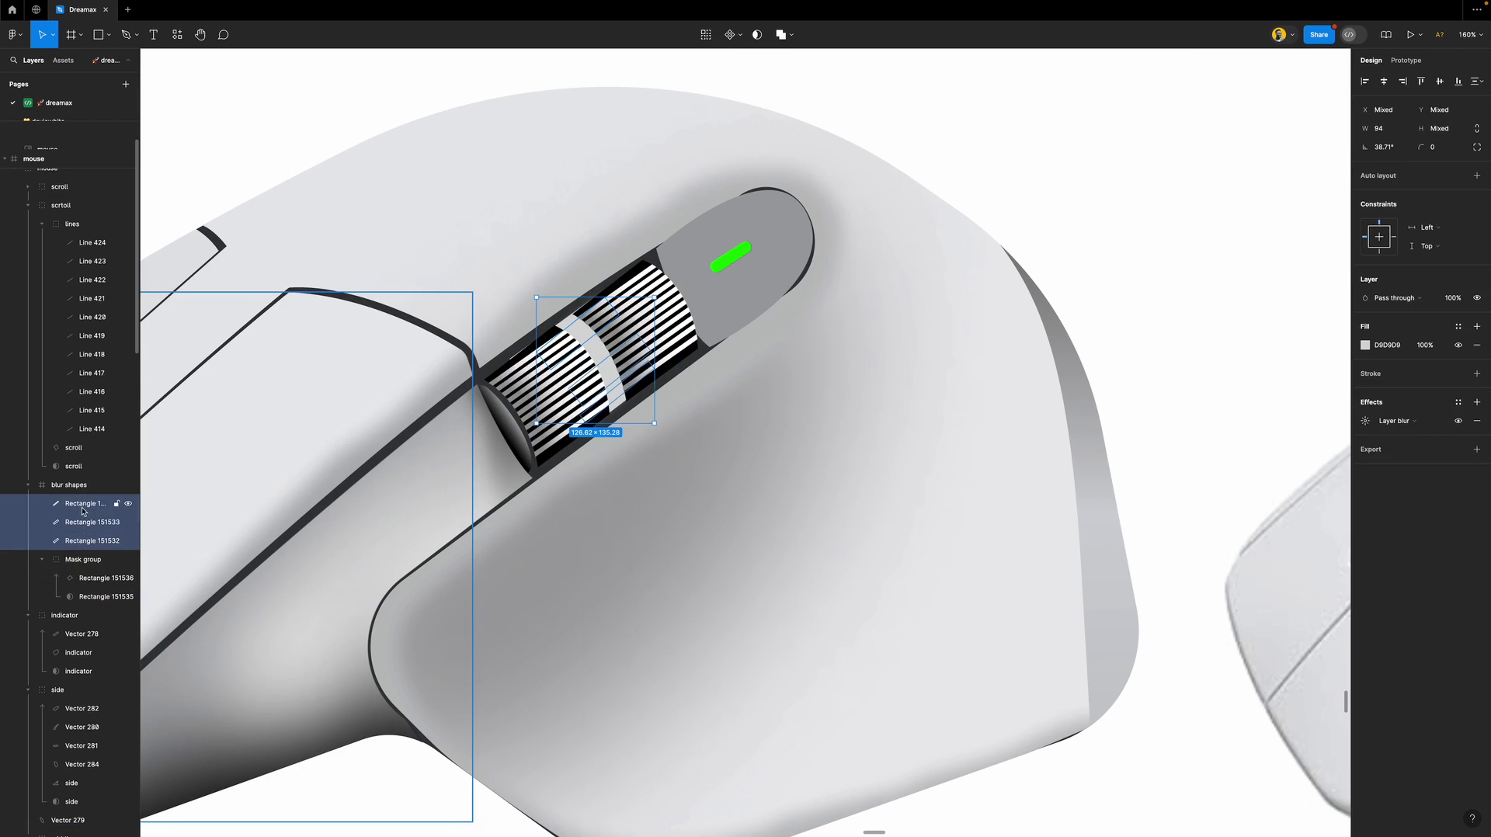
left_click_drag(84, 506, 107, 569)
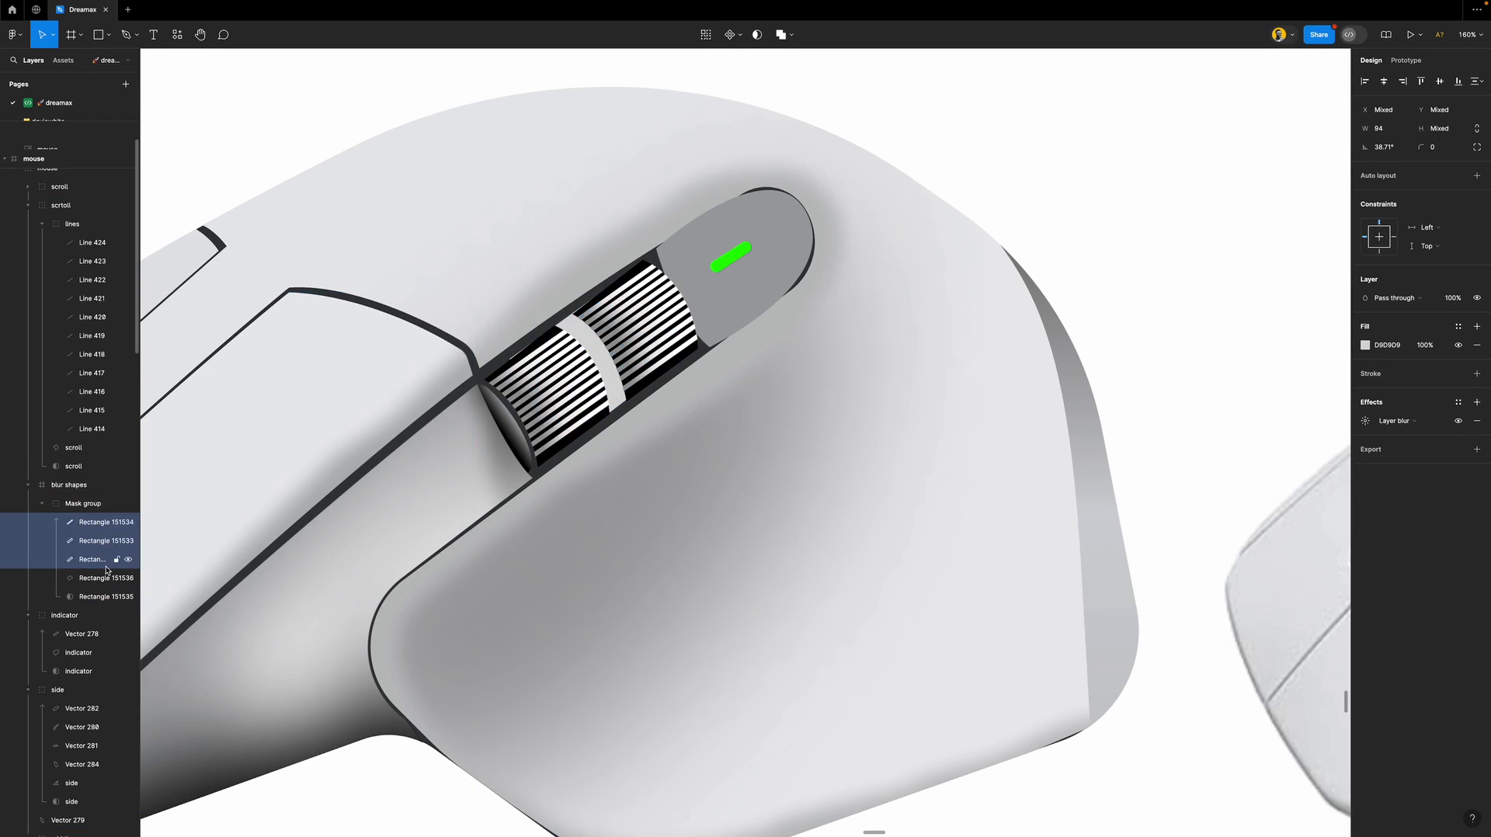
left_click(88, 505)
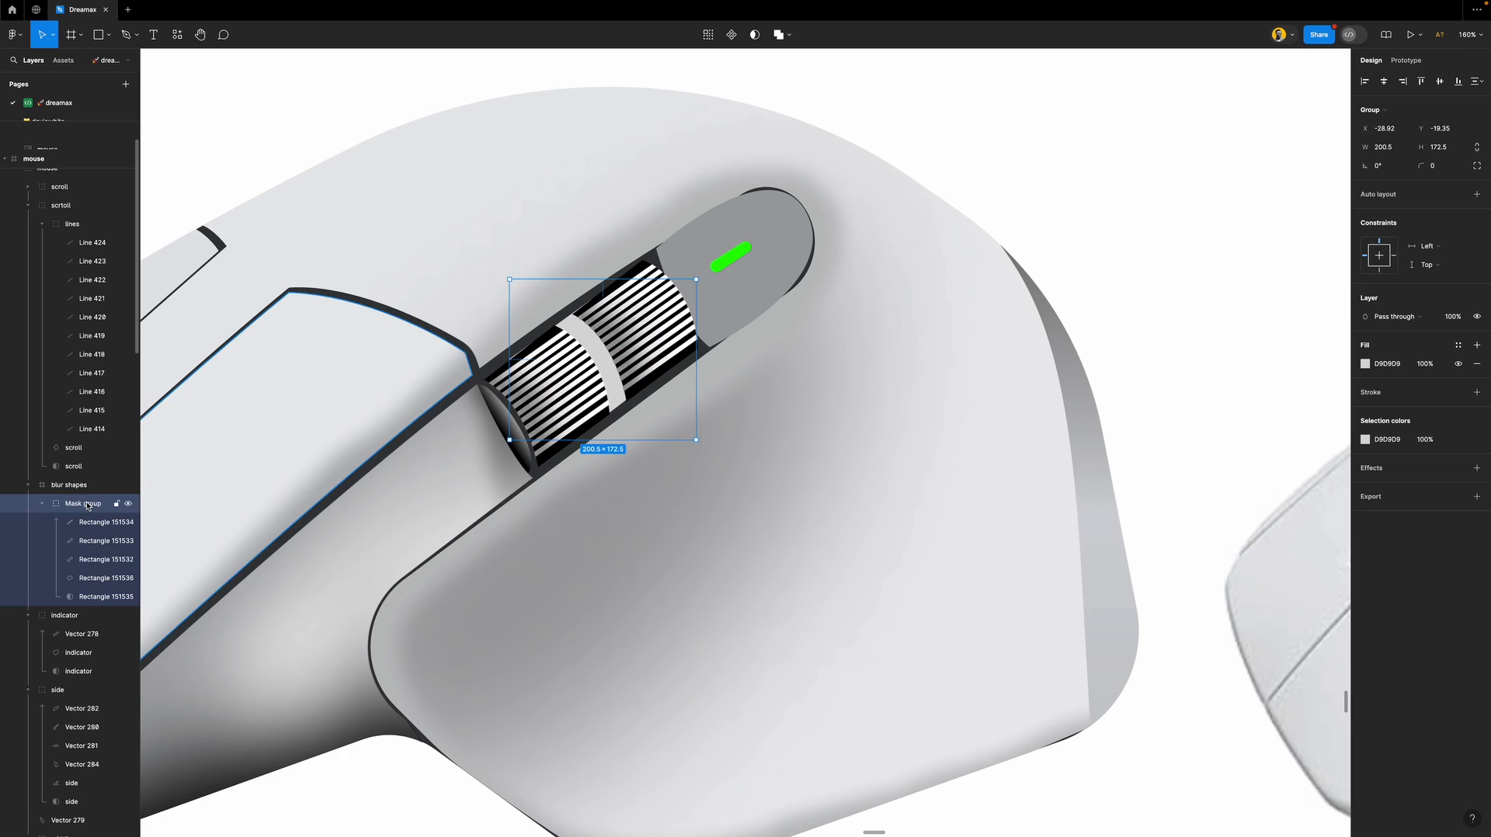
key("super+shift+g")
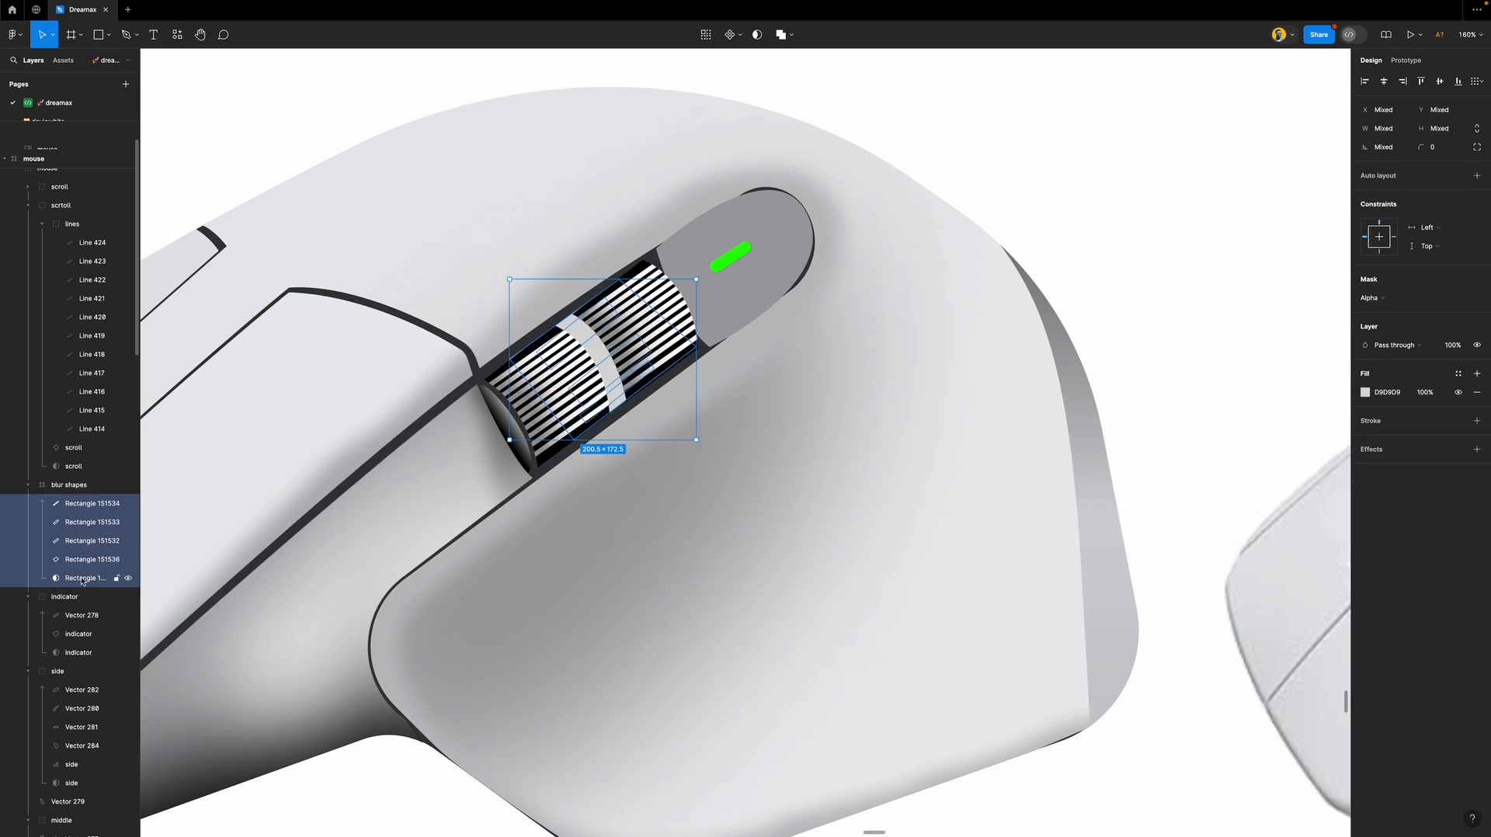
Pull the mask quadrilateral's corners inward to about 172 × 159 to fit the wheel's central band, and hide the fill of its copy.
left_click(86, 578)
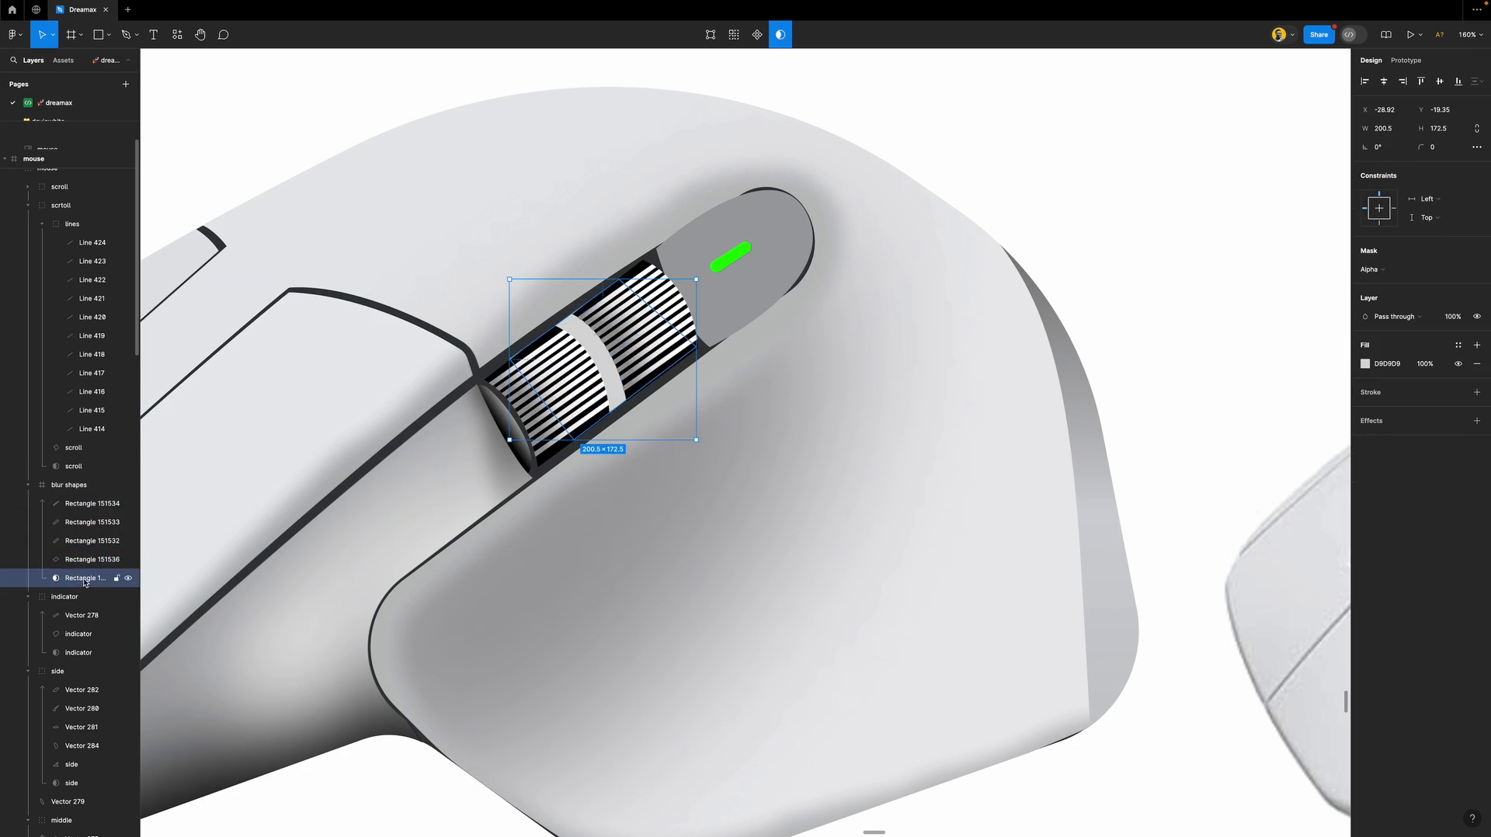
left_click(710, 34)
scroll(545, 345, "up", 5)
scroll(530, 367, "up", 3)
key("v")
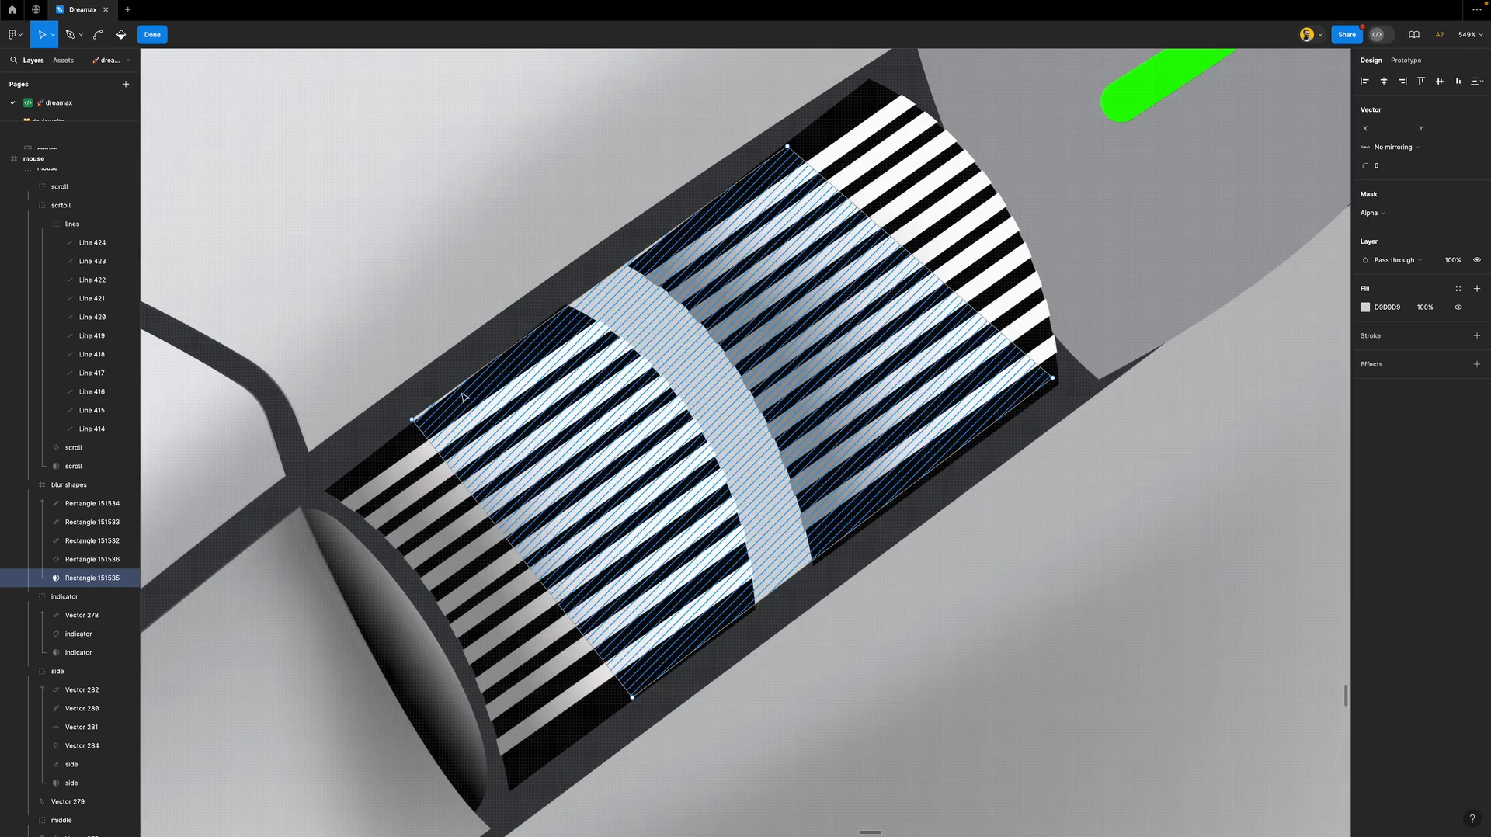
left_click(497, 446)
left_click_drag(499, 449, 443, 448)
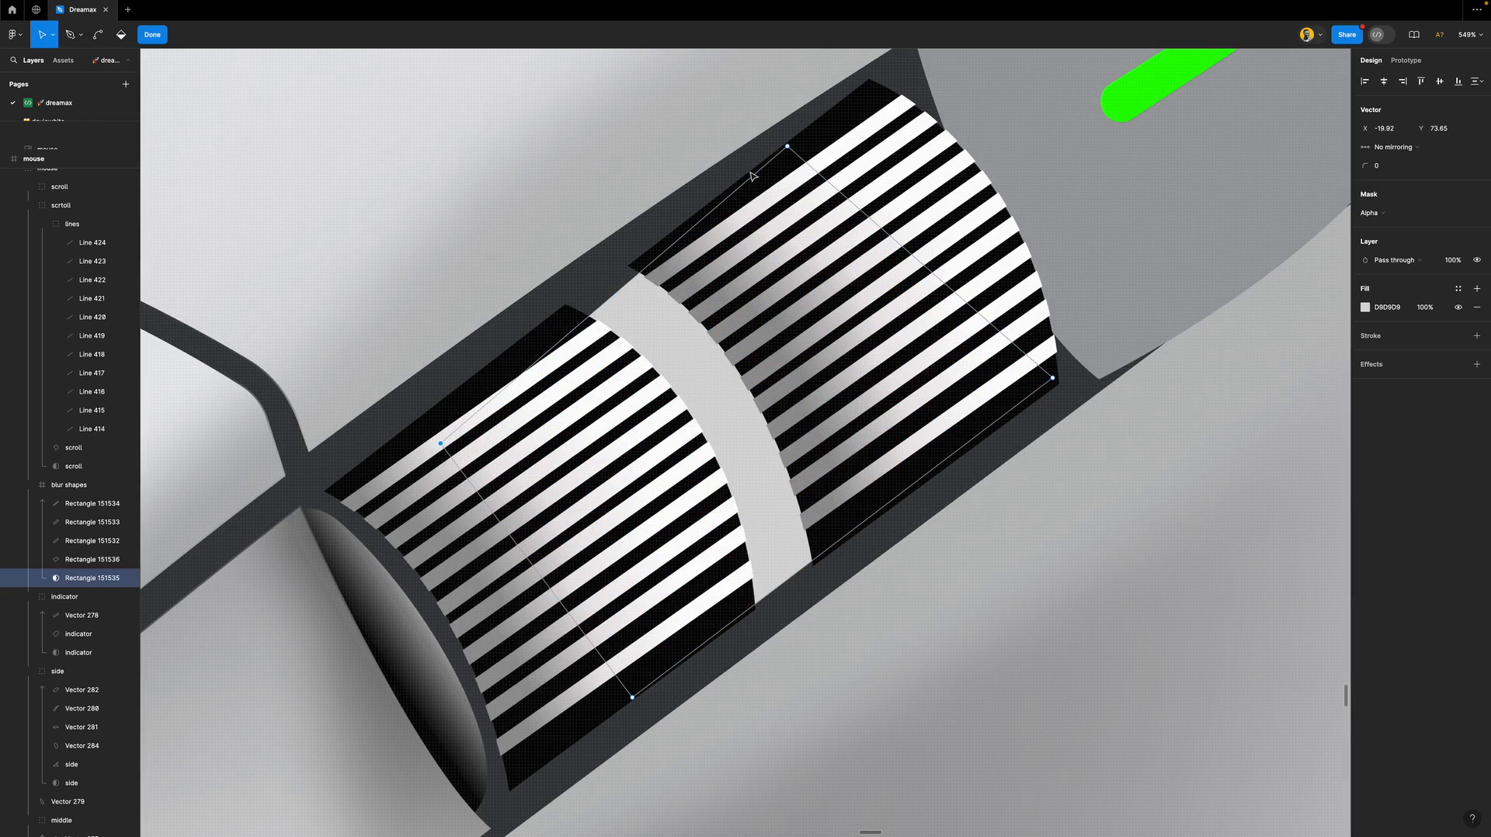
left_click_drag(787, 146, 812, 175)
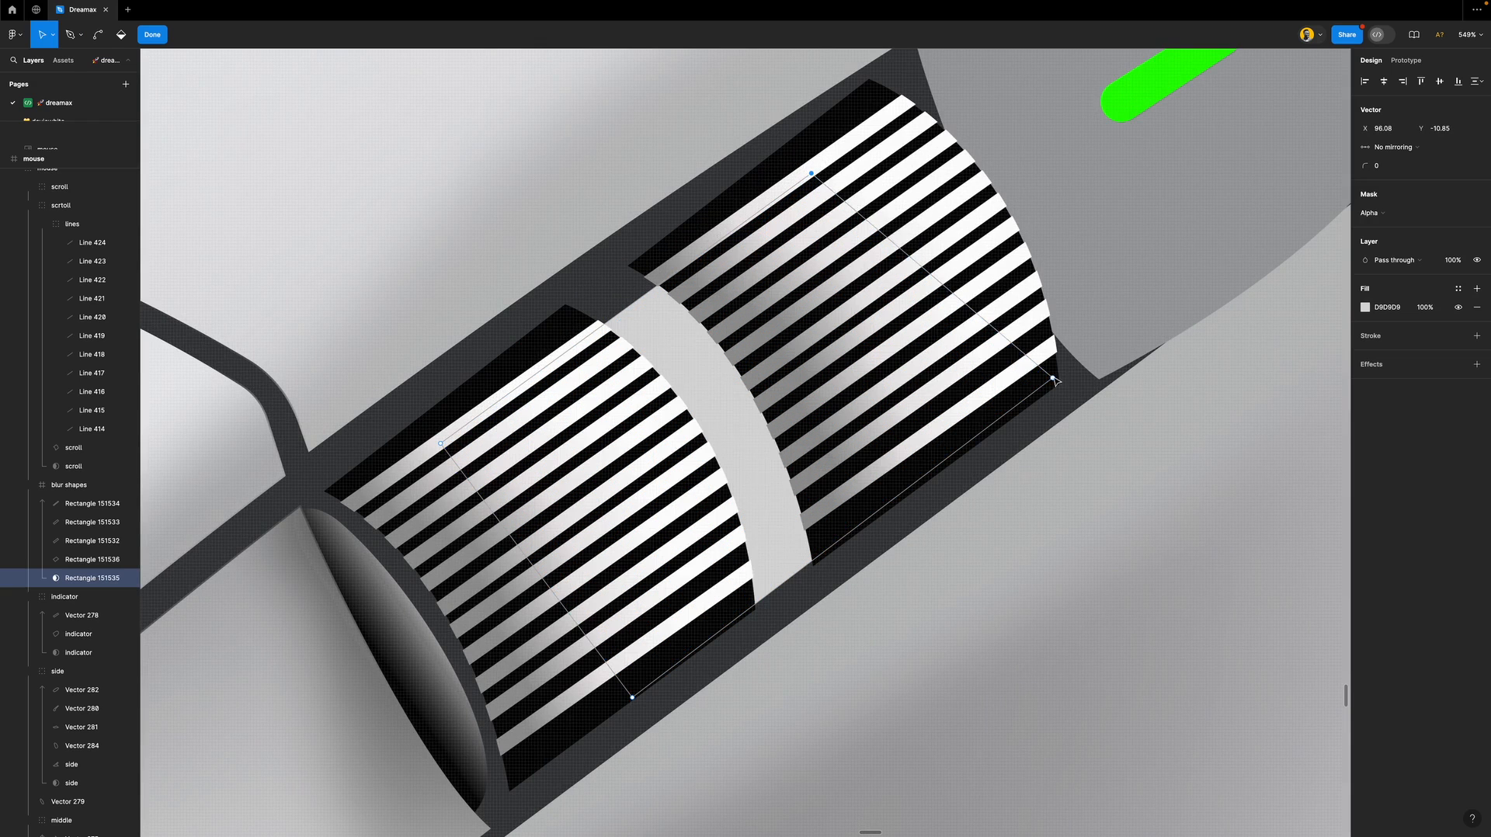
left_click_drag(1052, 377, 990, 407)
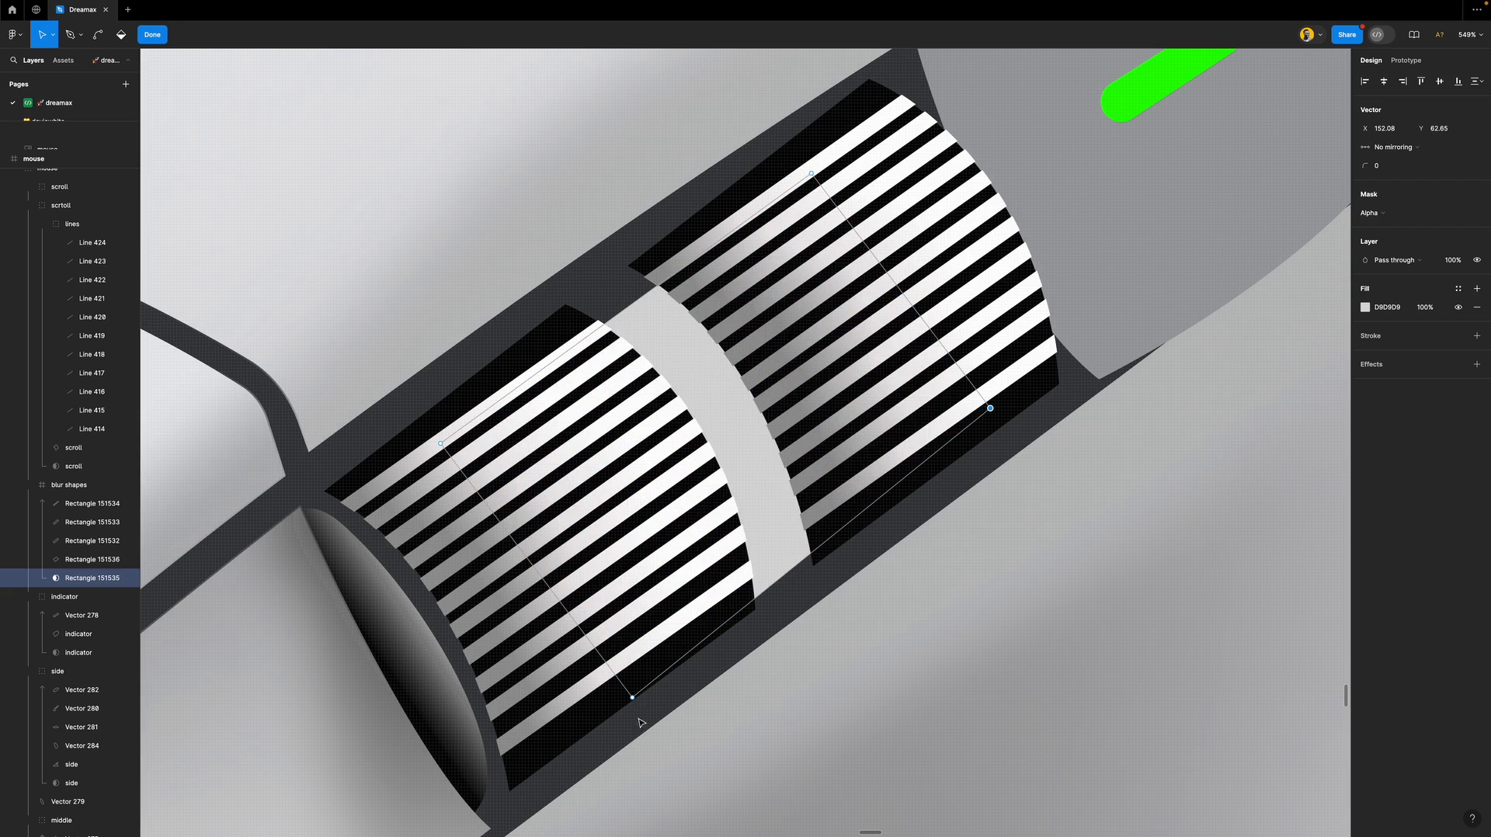
left_click_drag(632, 698, 595, 682)
key("Escape")
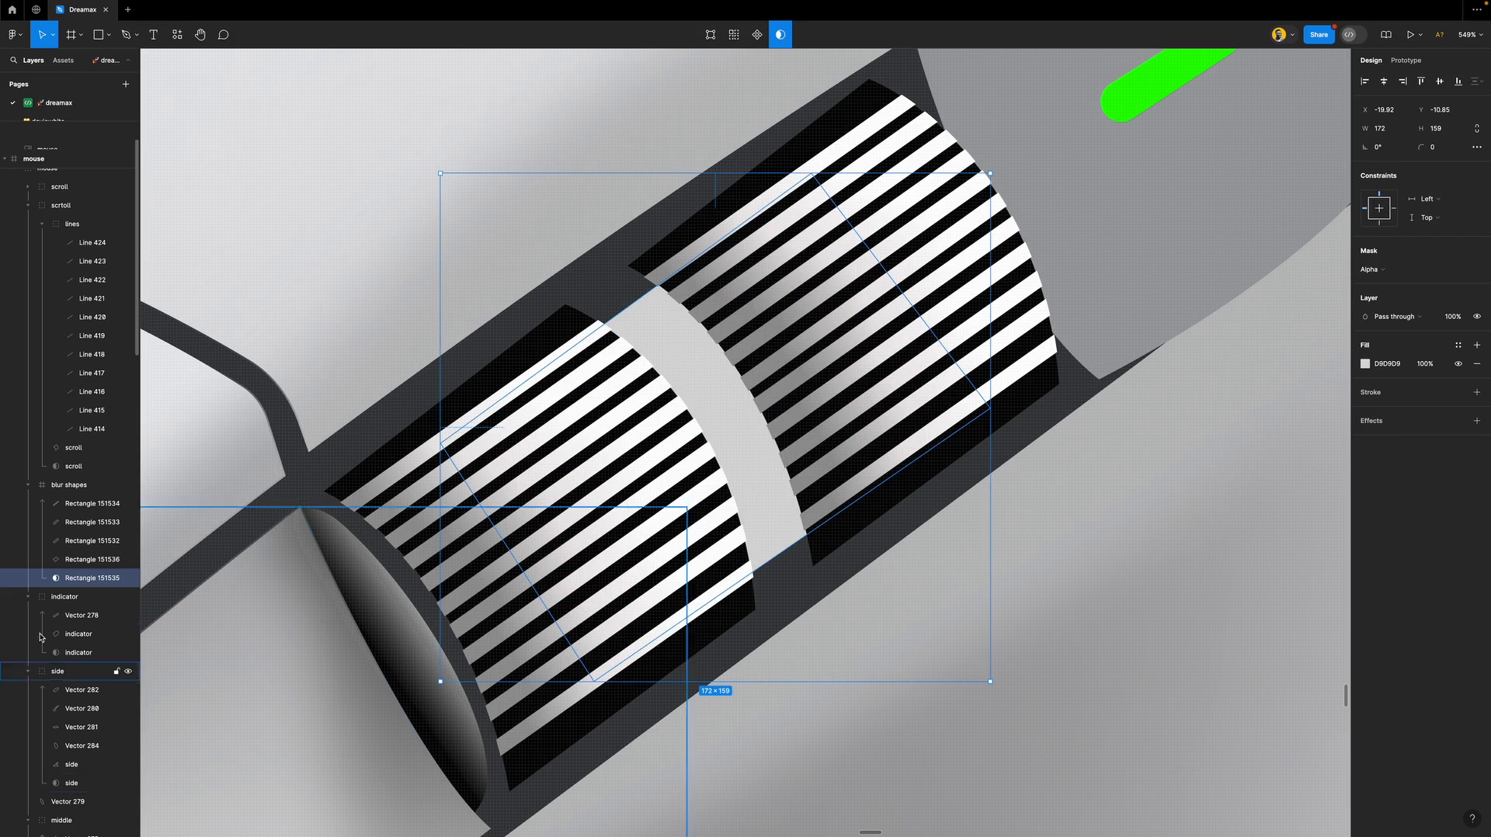
left_click(75, 564)
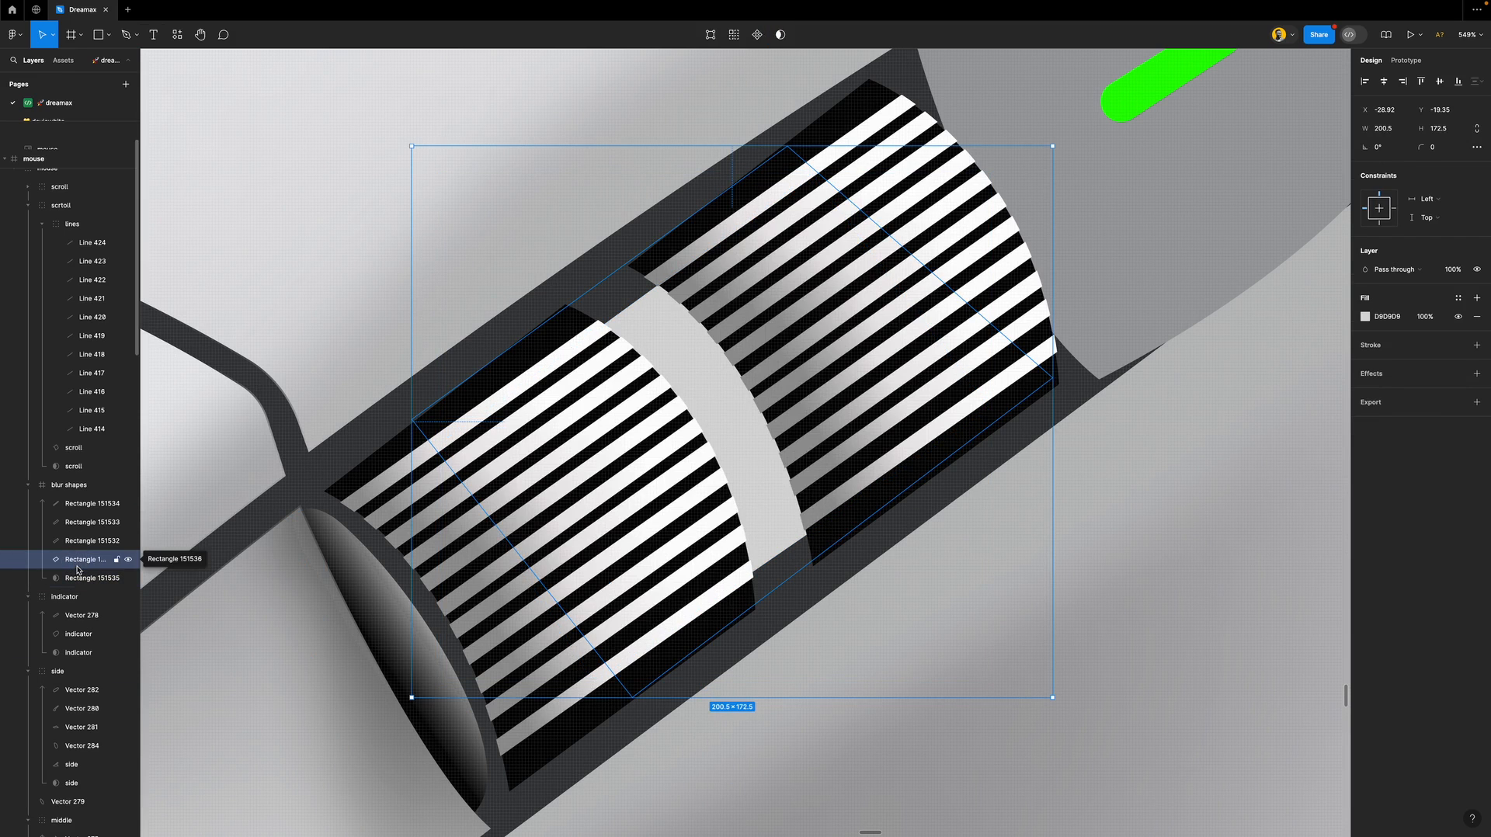
left_click(1460, 317)
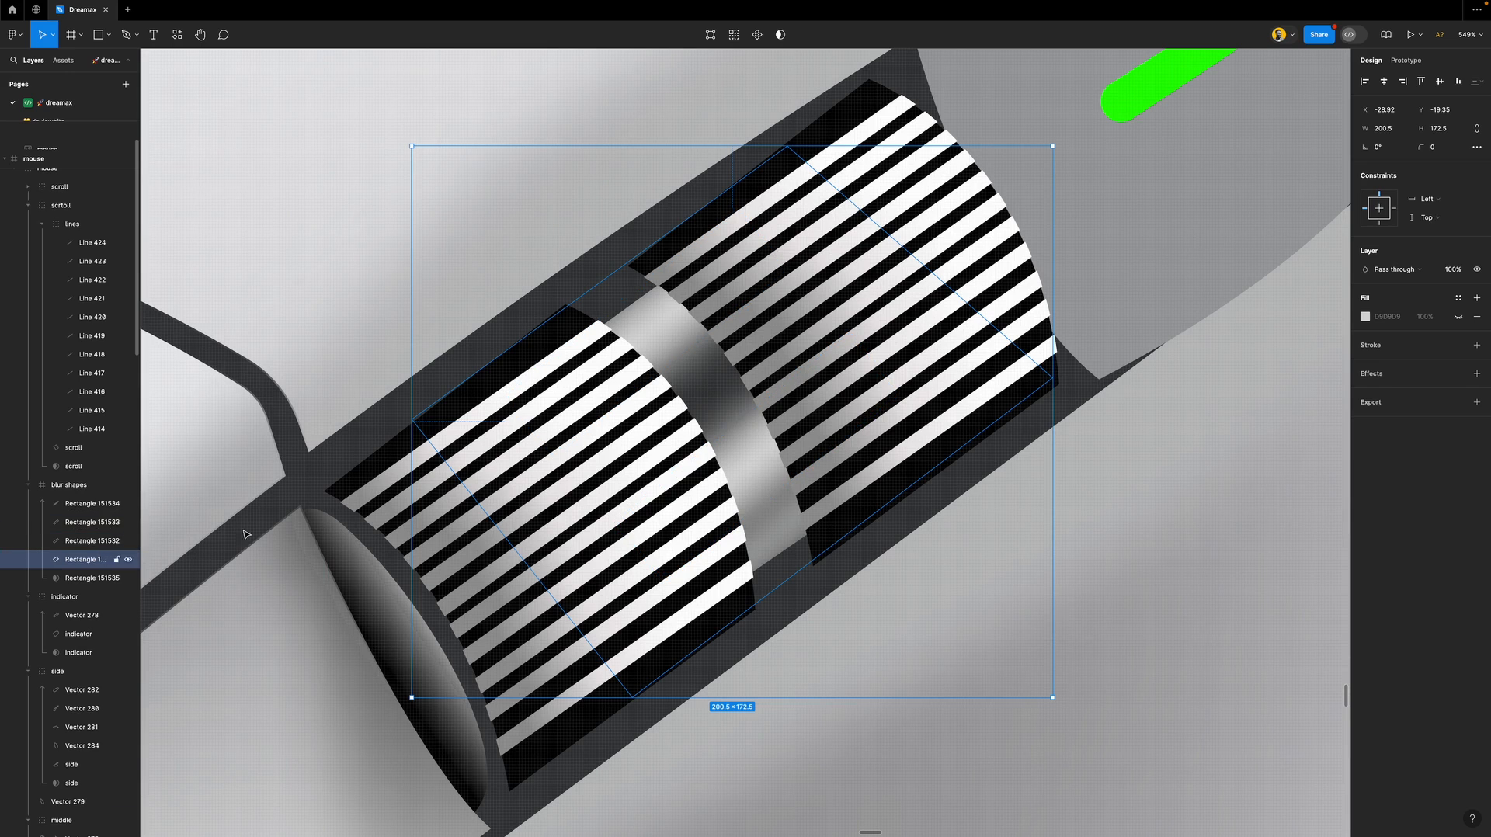
Narrow the upper blurred rectangle to about 17 high and the middle one to about 19 high across the band.
left_click(86, 542)
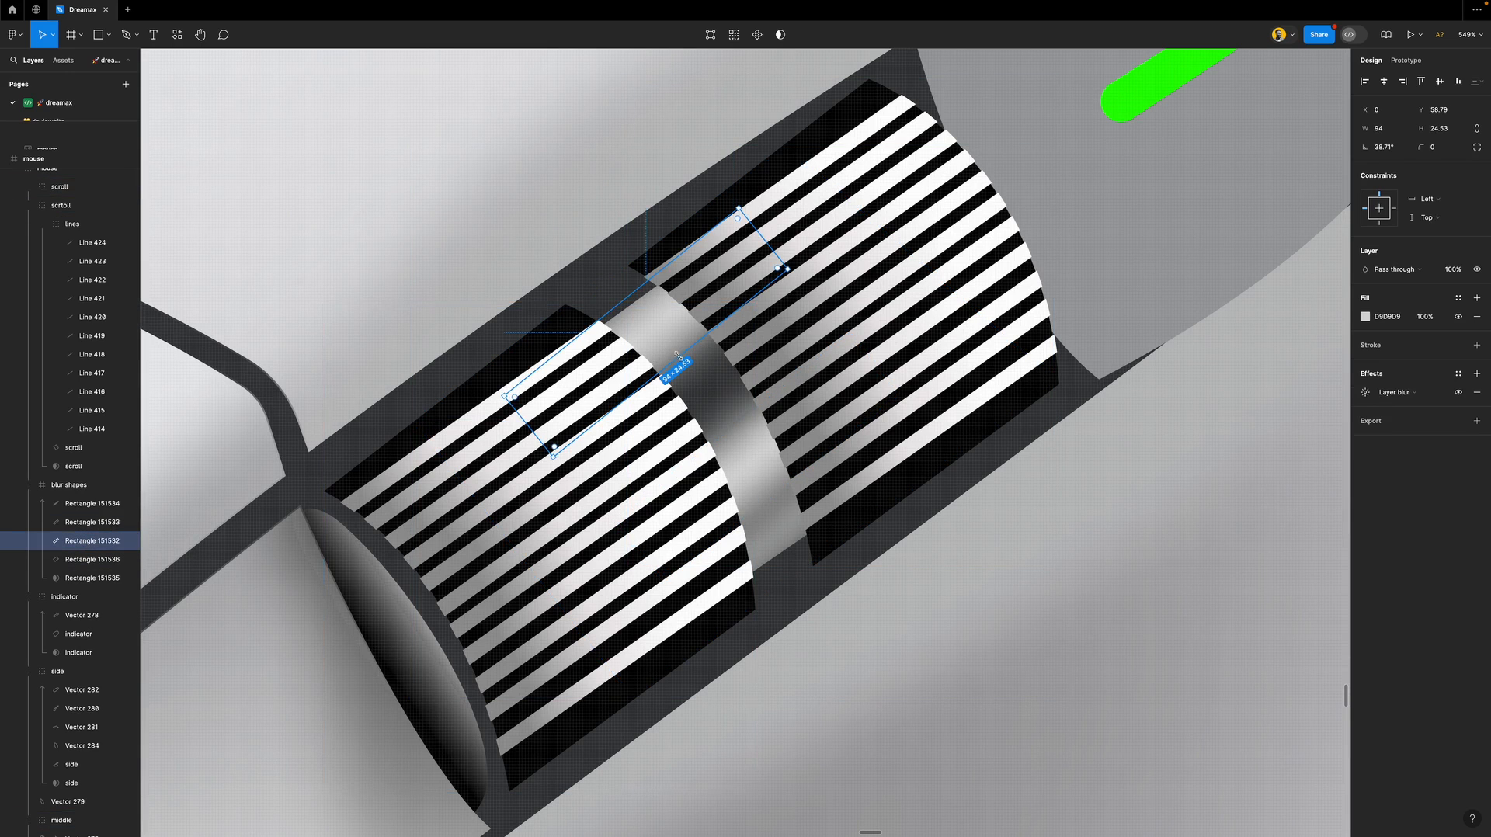
left_click_drag(677, 354, 667, 344)
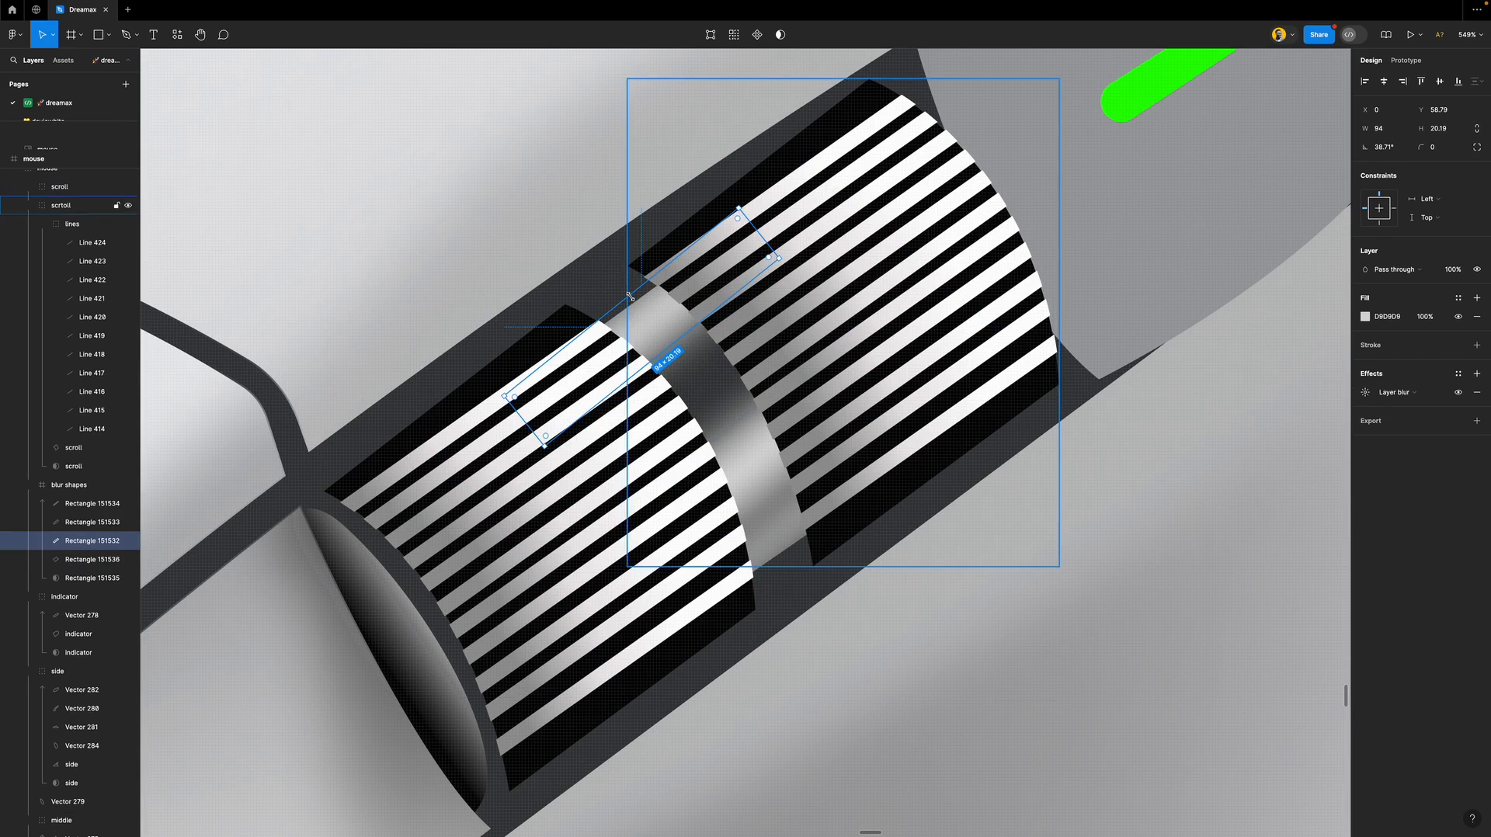
left_click_drag(629, 296, 634, 303)
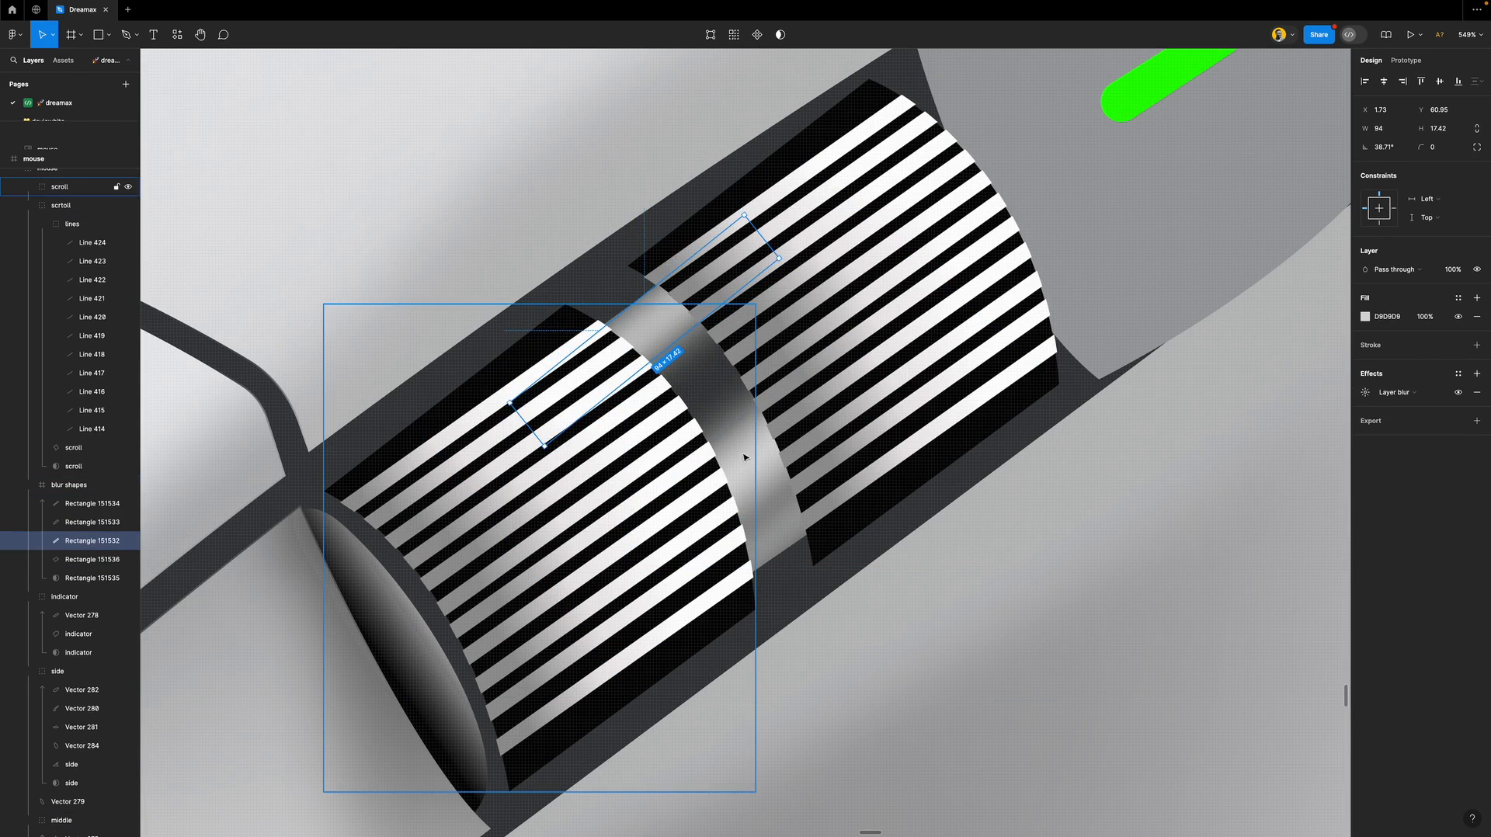
left_click(82, 522)
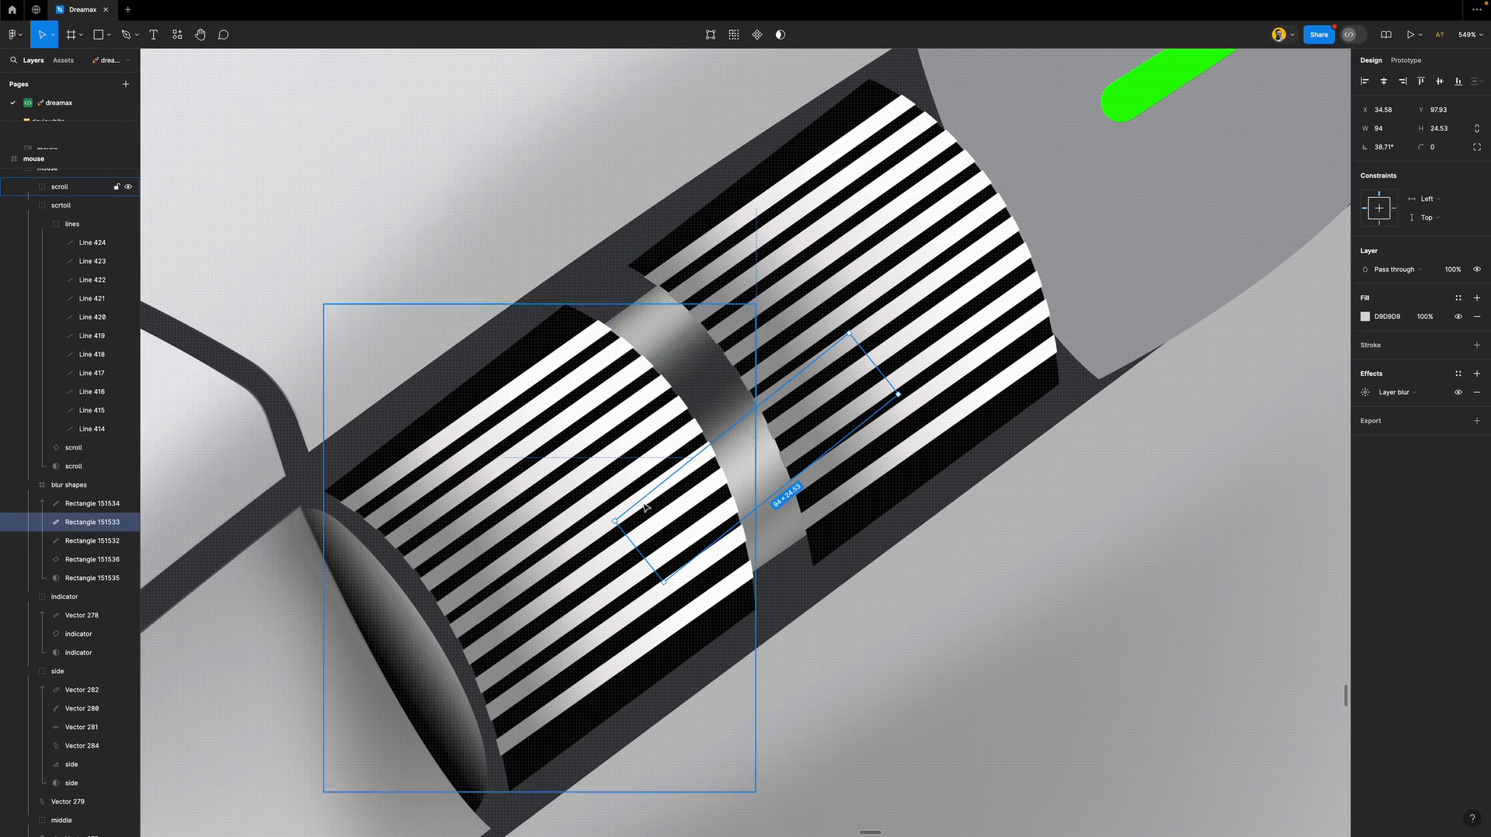
left_click_drag(773, 474, 739, 452)
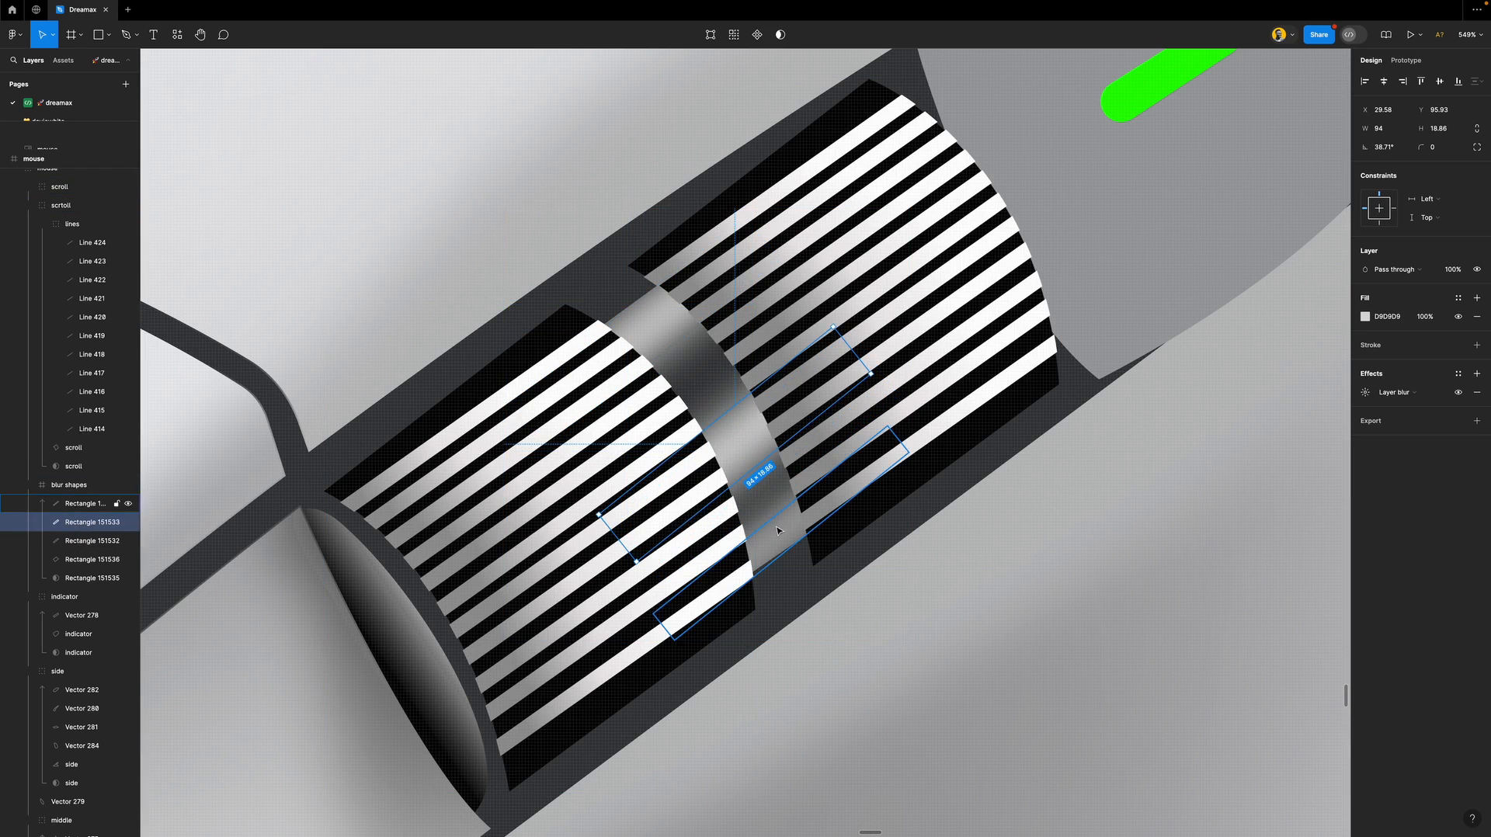
left_click(714, 481)
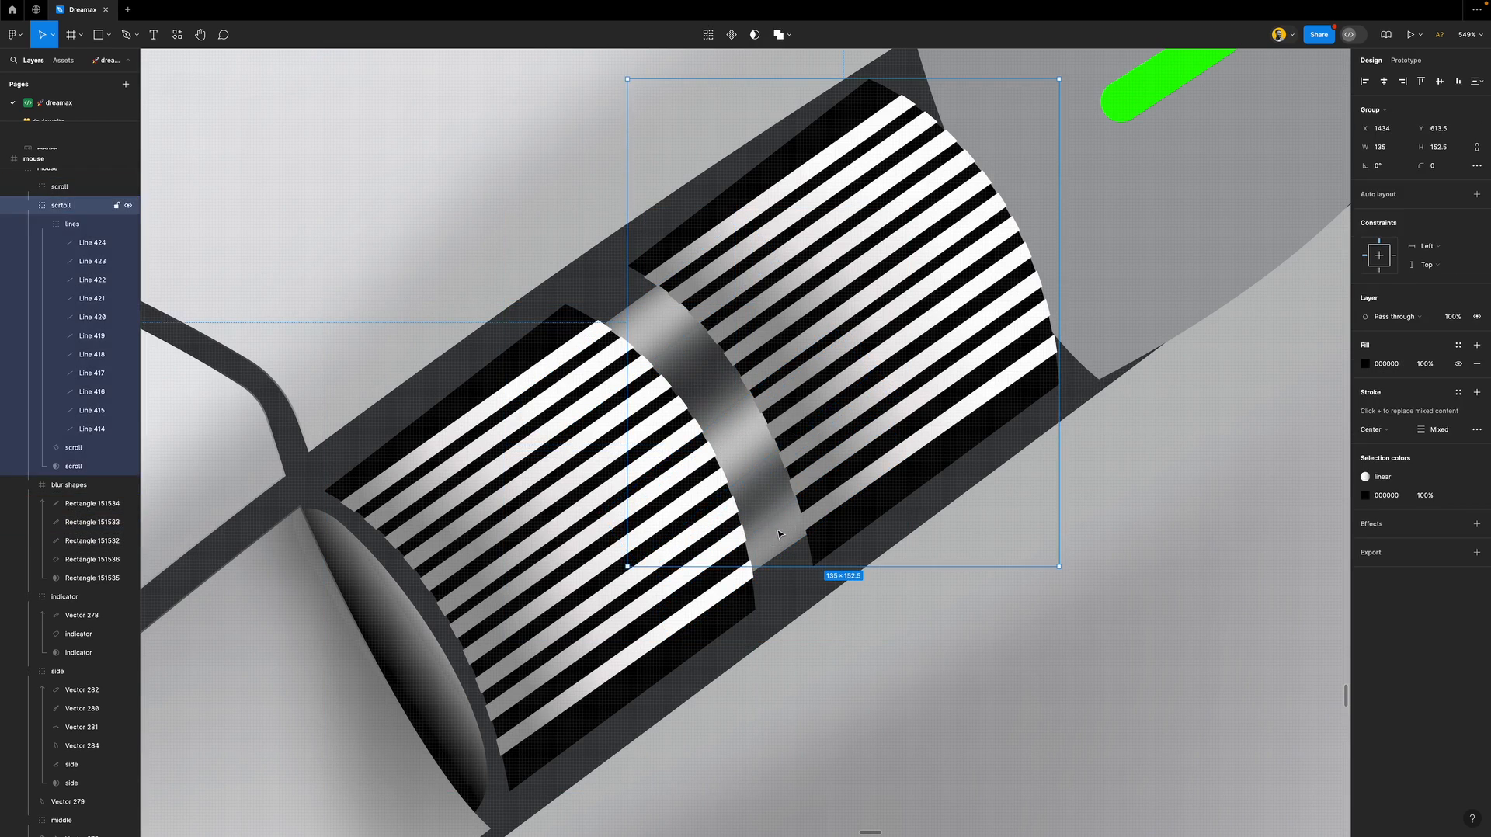
Set the fill of the three blurred rectangles to white, FFFFFF.
left_click(80, 503)
left_click(86, 540, "shift")
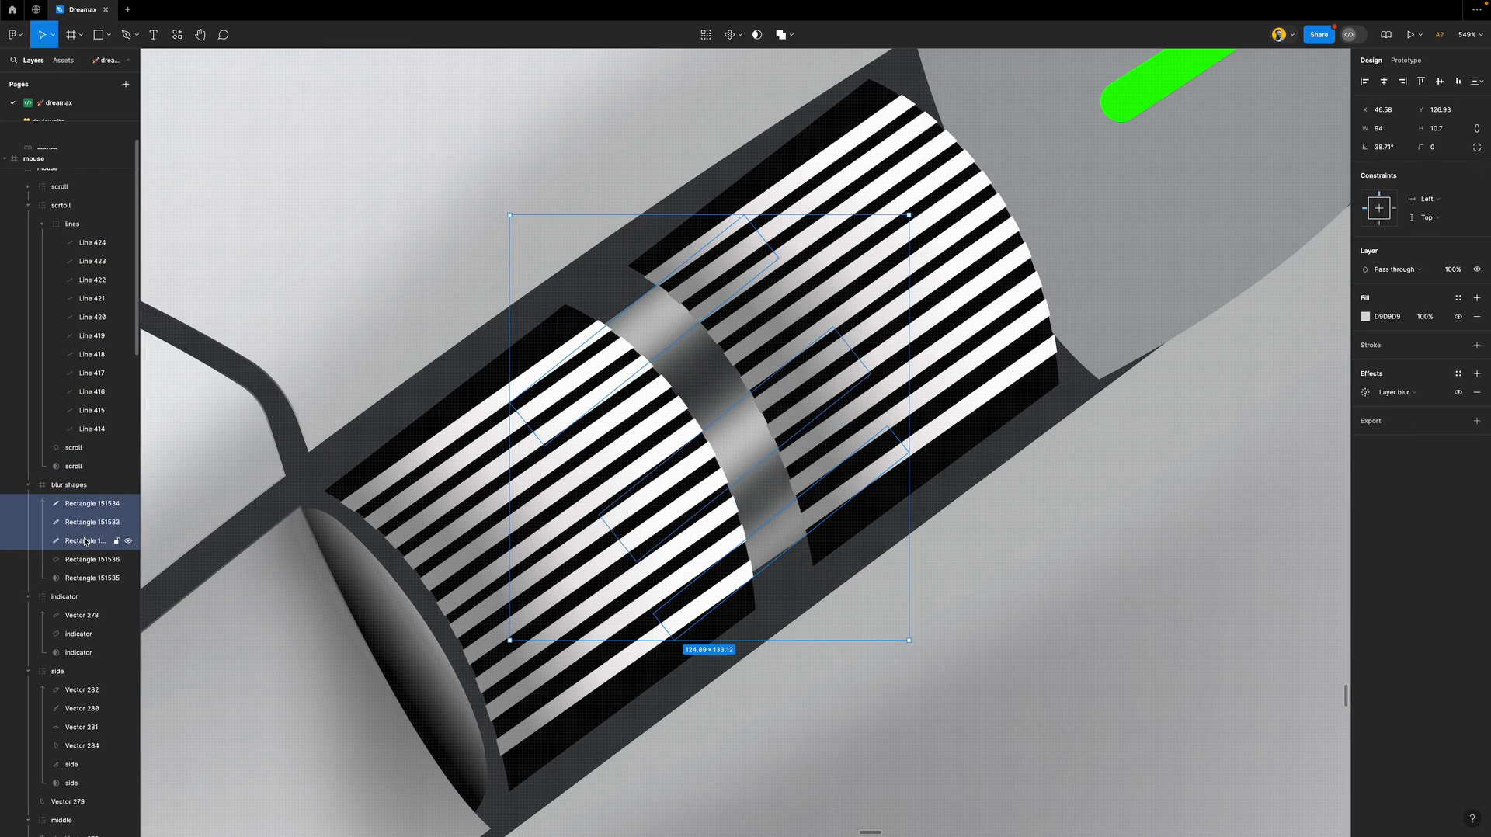
left_click(1364, 345)
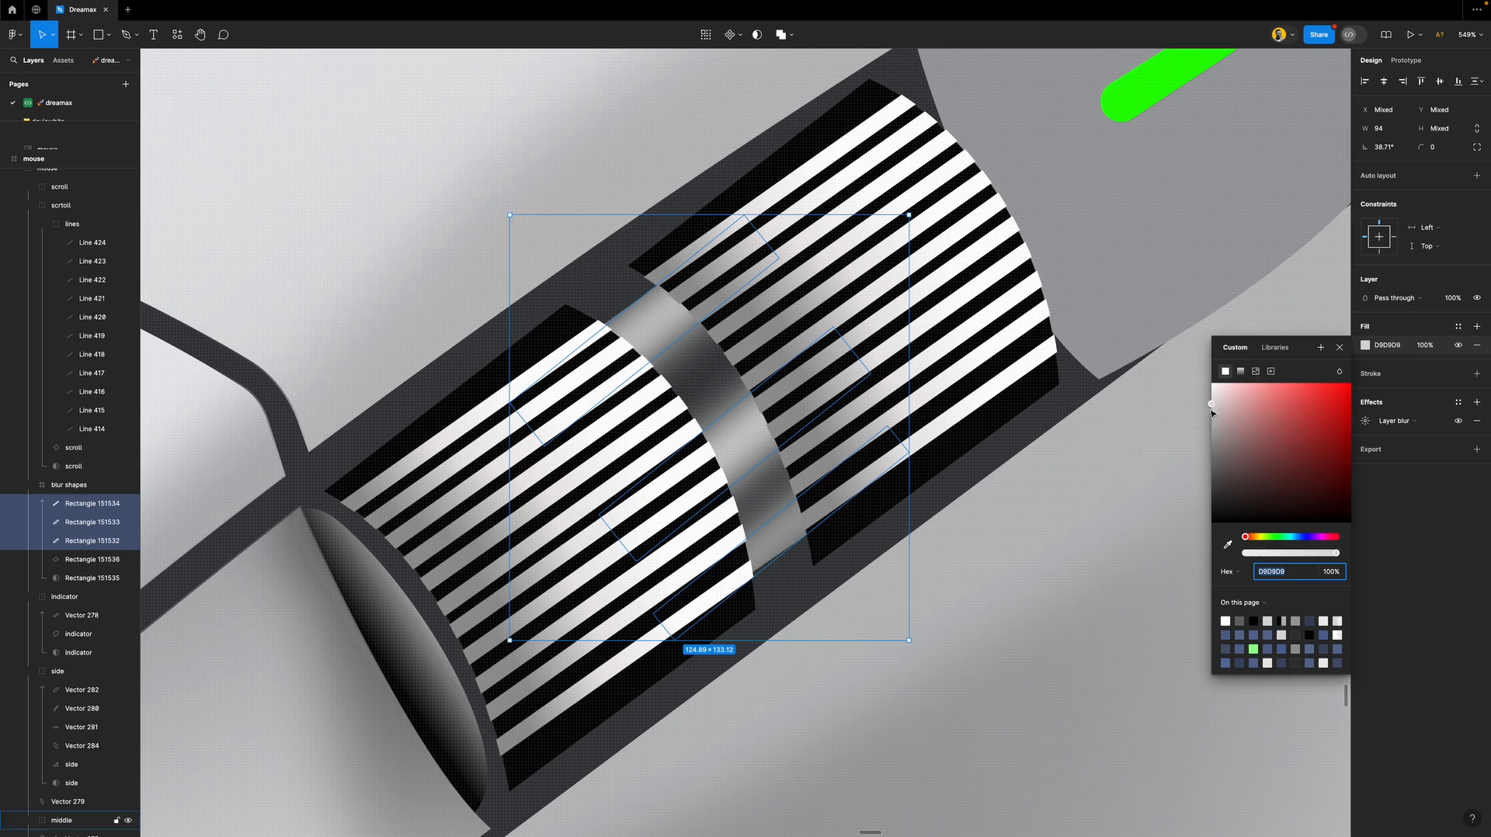
left_click_drag(1212, 406, 1206, 377)
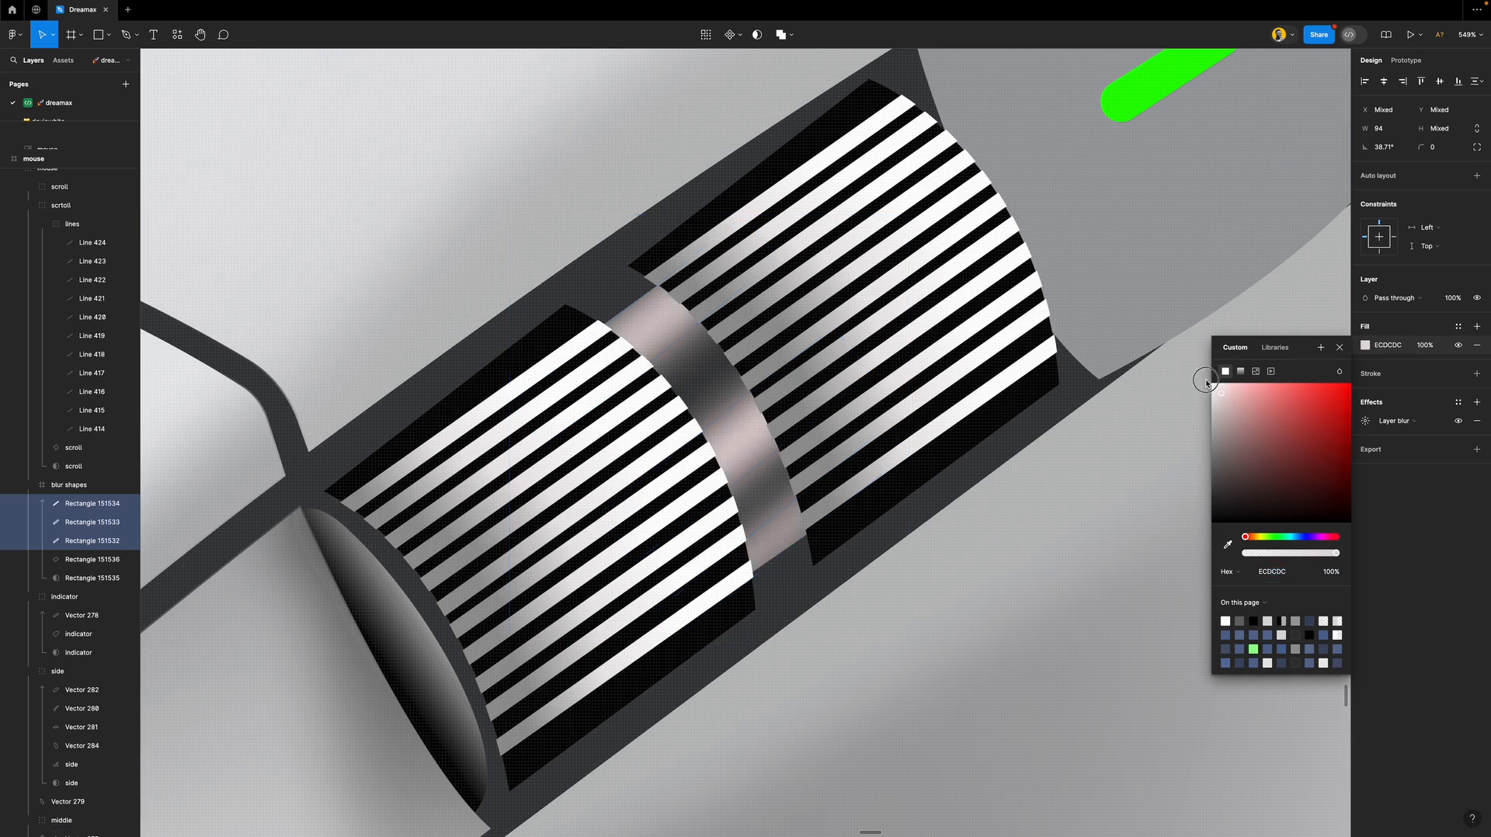
left_click(1340, 351)
Compare the shaded side scroll wheel and the indicator area with the reference photo beside the illustration.
scroll(754, 414, "down", 10)
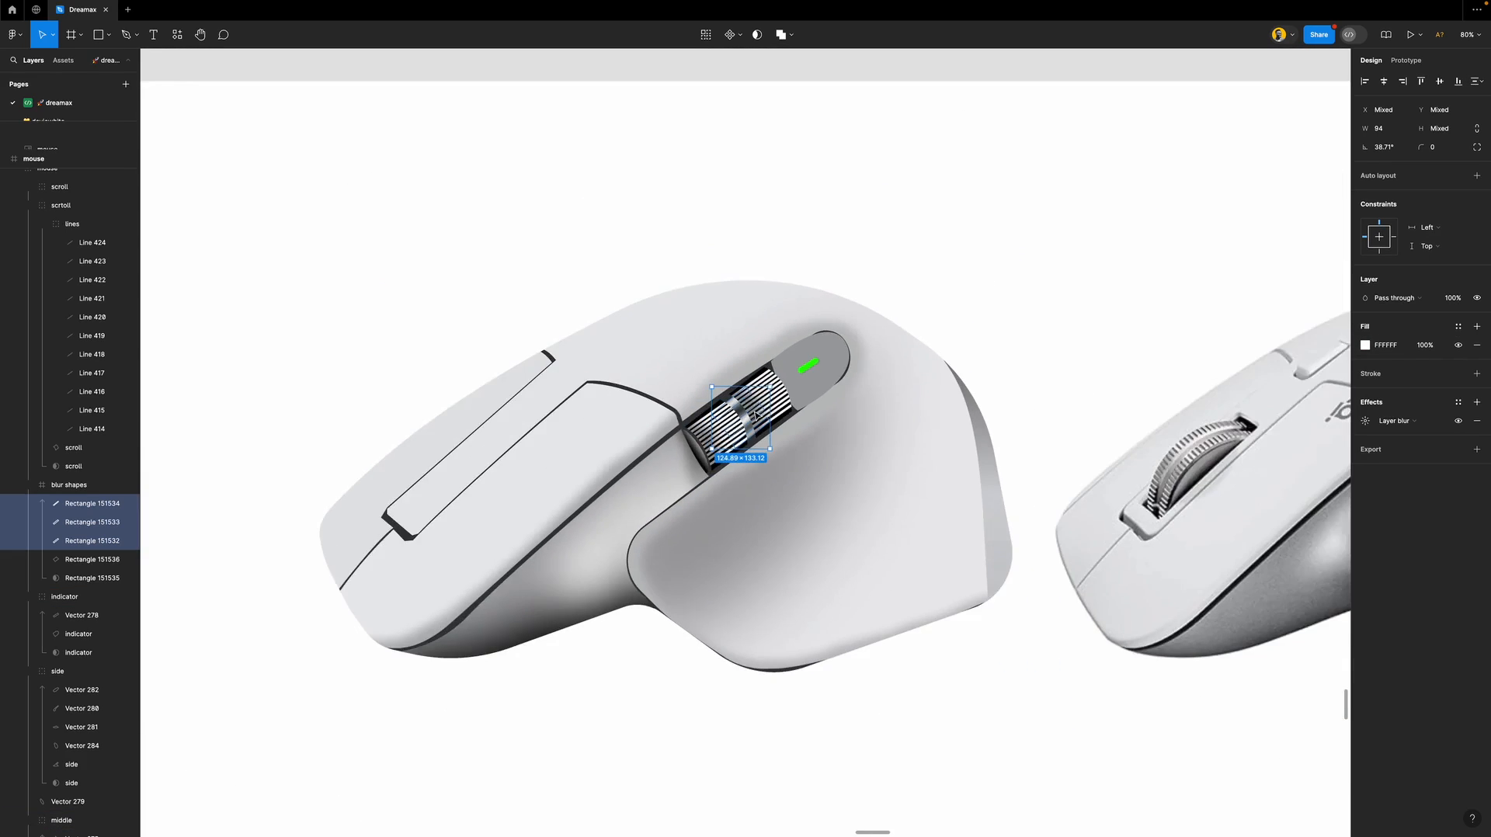
scroll(755, 414, "down", 2)
left_click(892, 119)
scroll(934, 375, "right", 3)
scroll(935, 376, "down", 1)
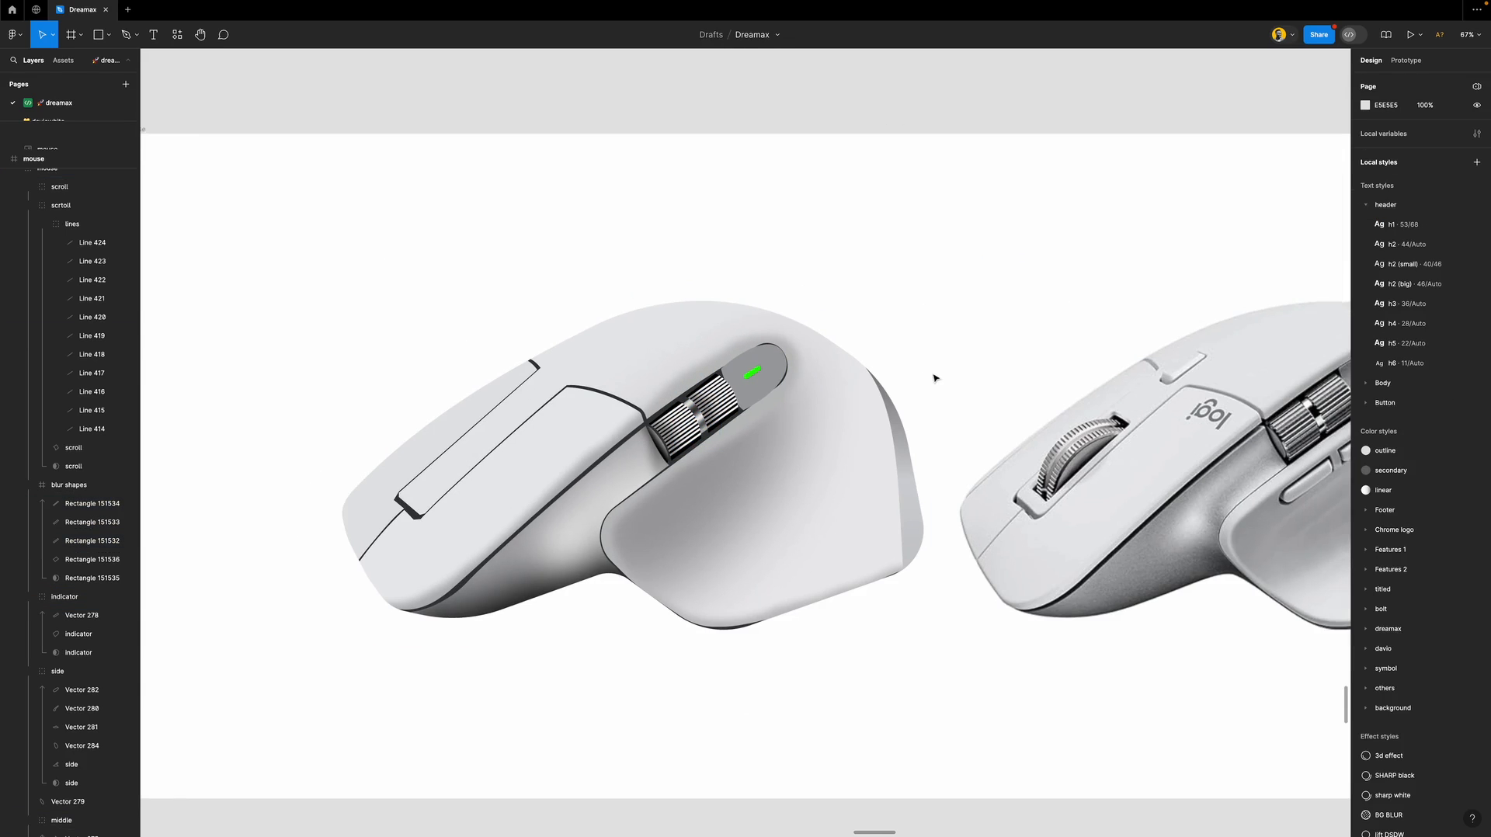
scroll(862, 402, "right", 2)
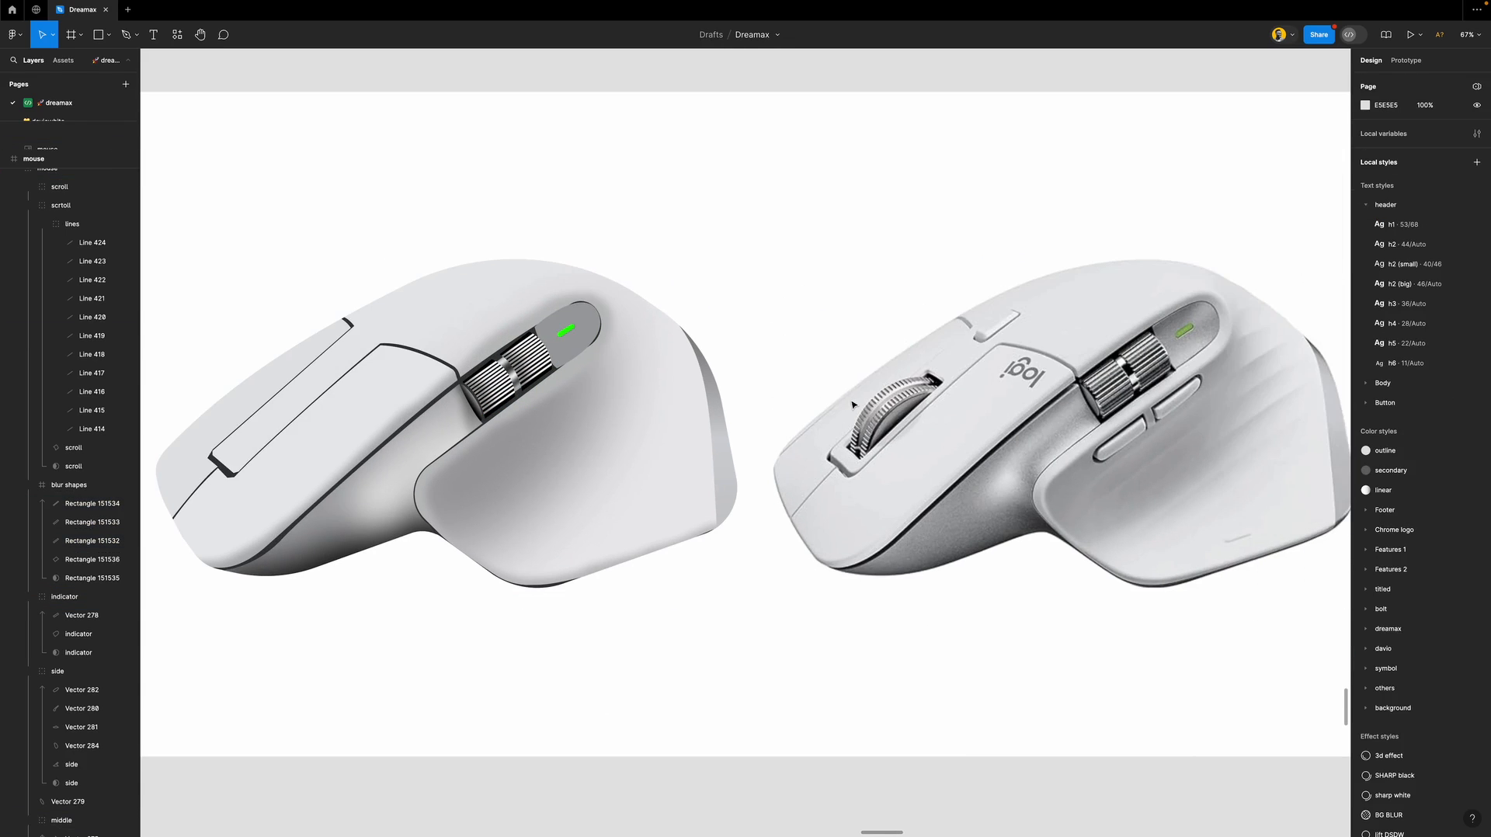
scroll(609, 326, "up", 1)
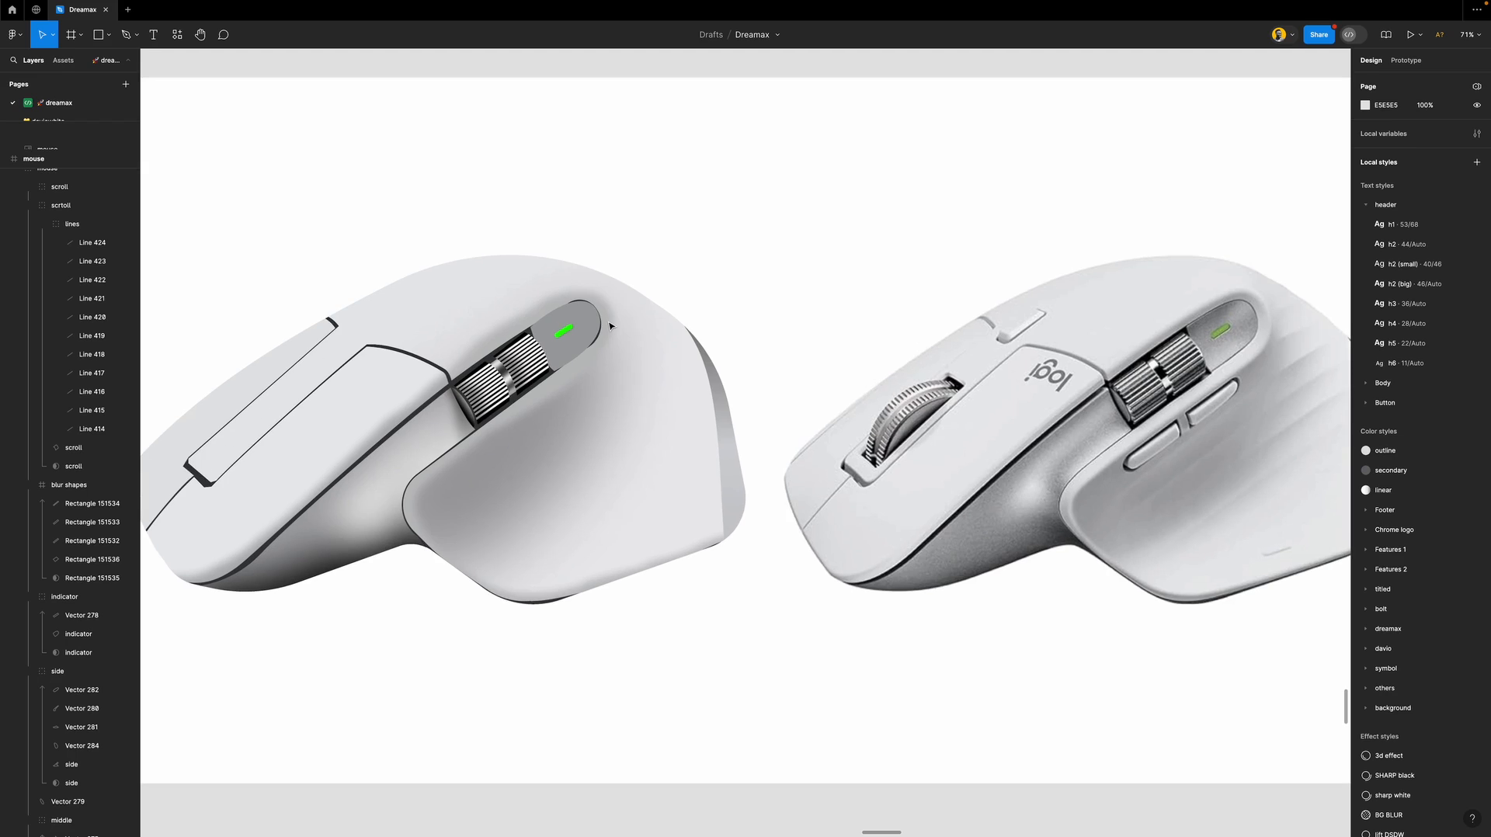
Draw a closed curved shape about 146 × 184 over the indicator's rounded end, filled with D9D9D9 and without a stroke.
left_click(581, 320)
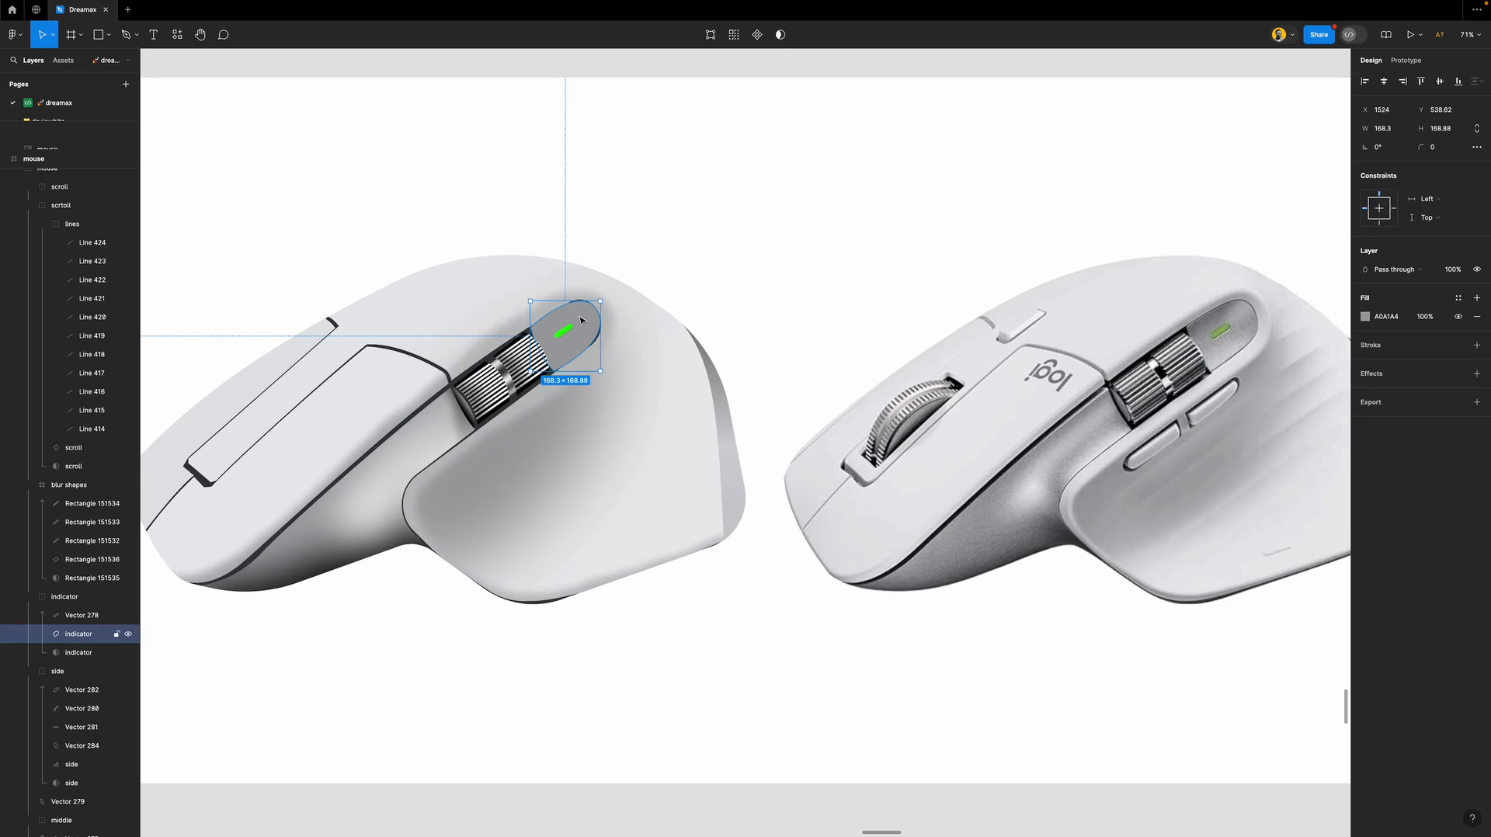
key("p")
left_click(564, 292)
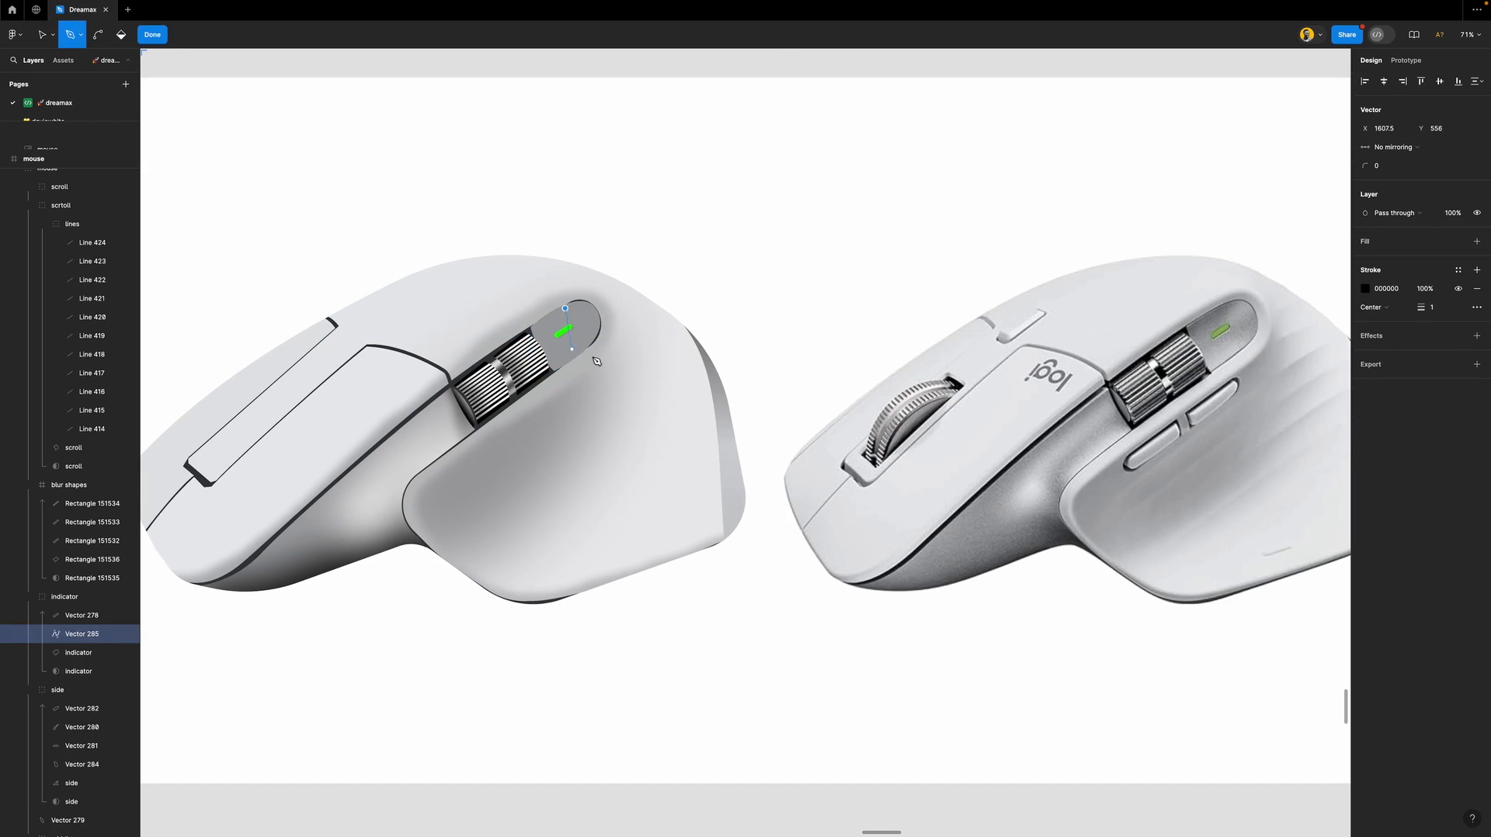
left_click_drag(621, 340, 645, 281)
left_click_drag(566, 304, 567, 351)
key("Escape")
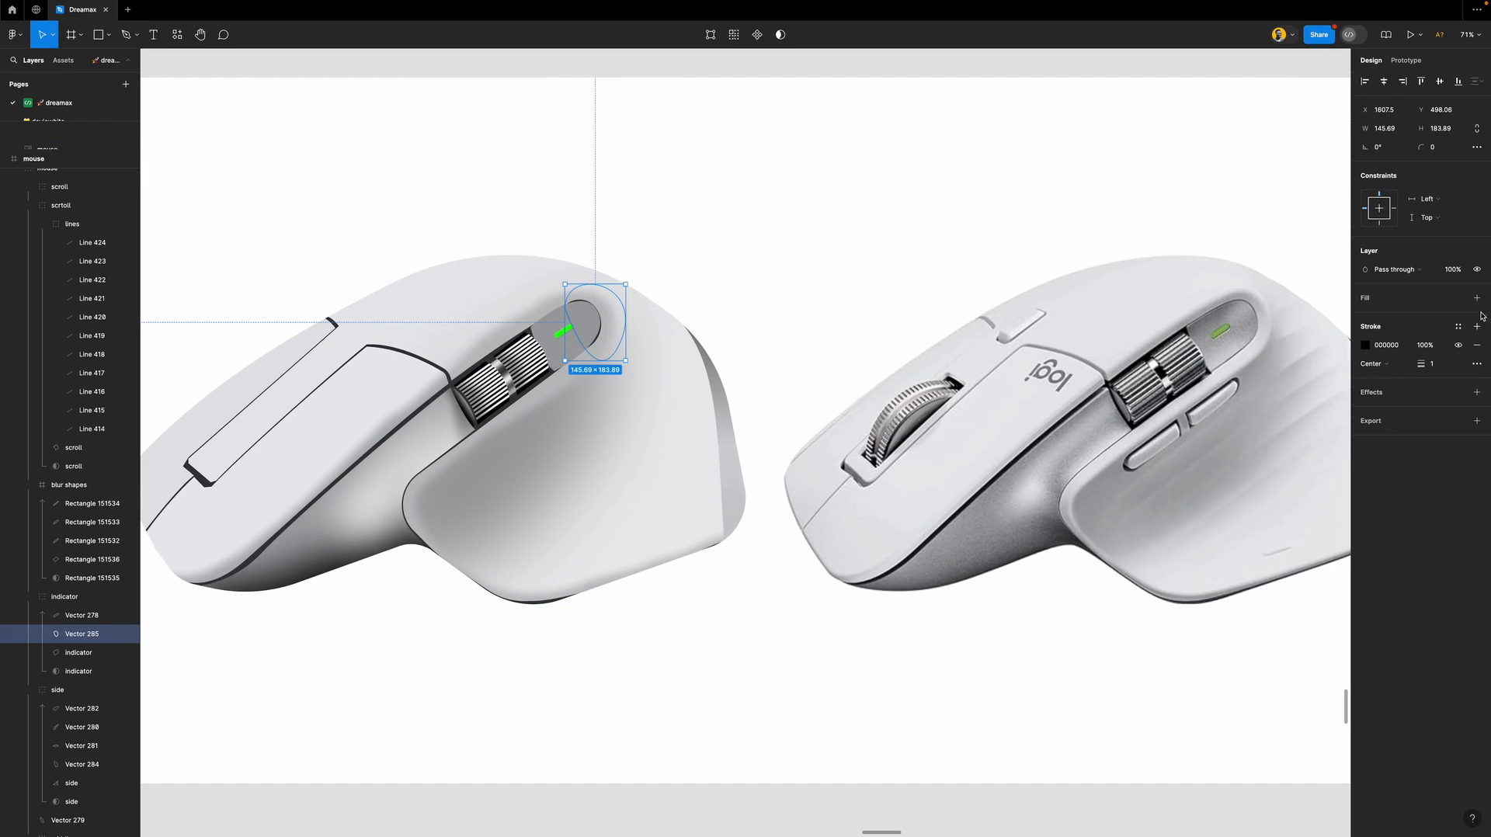
left_click(1400, 300)
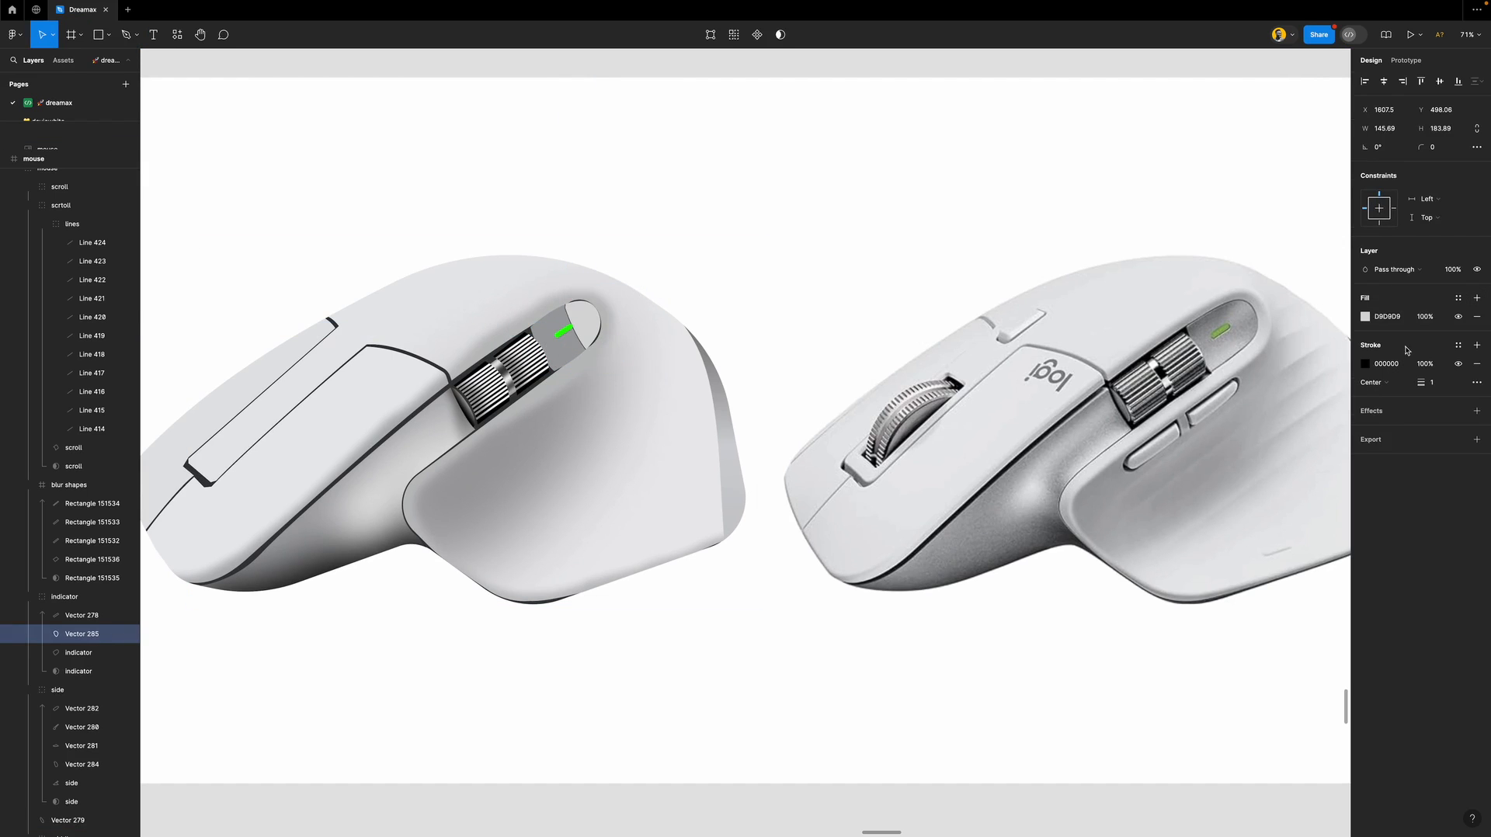
left_click(1479, 365)
Apply a layer blur of 64 to the curved shape and move it up to Y 448.06.
left_click(1386, 374)
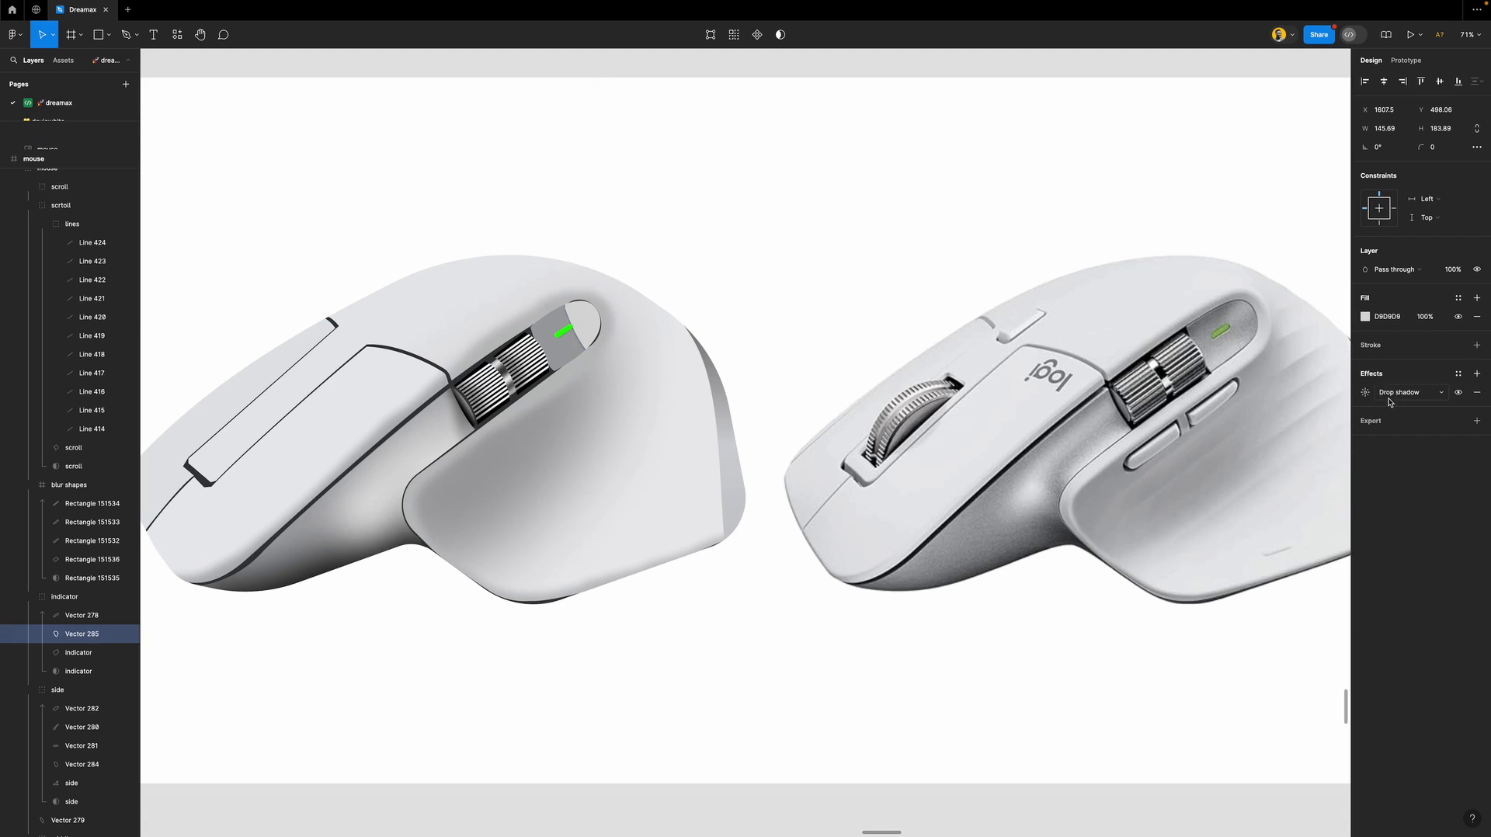
left_click(1392, 394)
left_click(1405, 409)
left_click(1366, 394)
type("44")
key("Return")
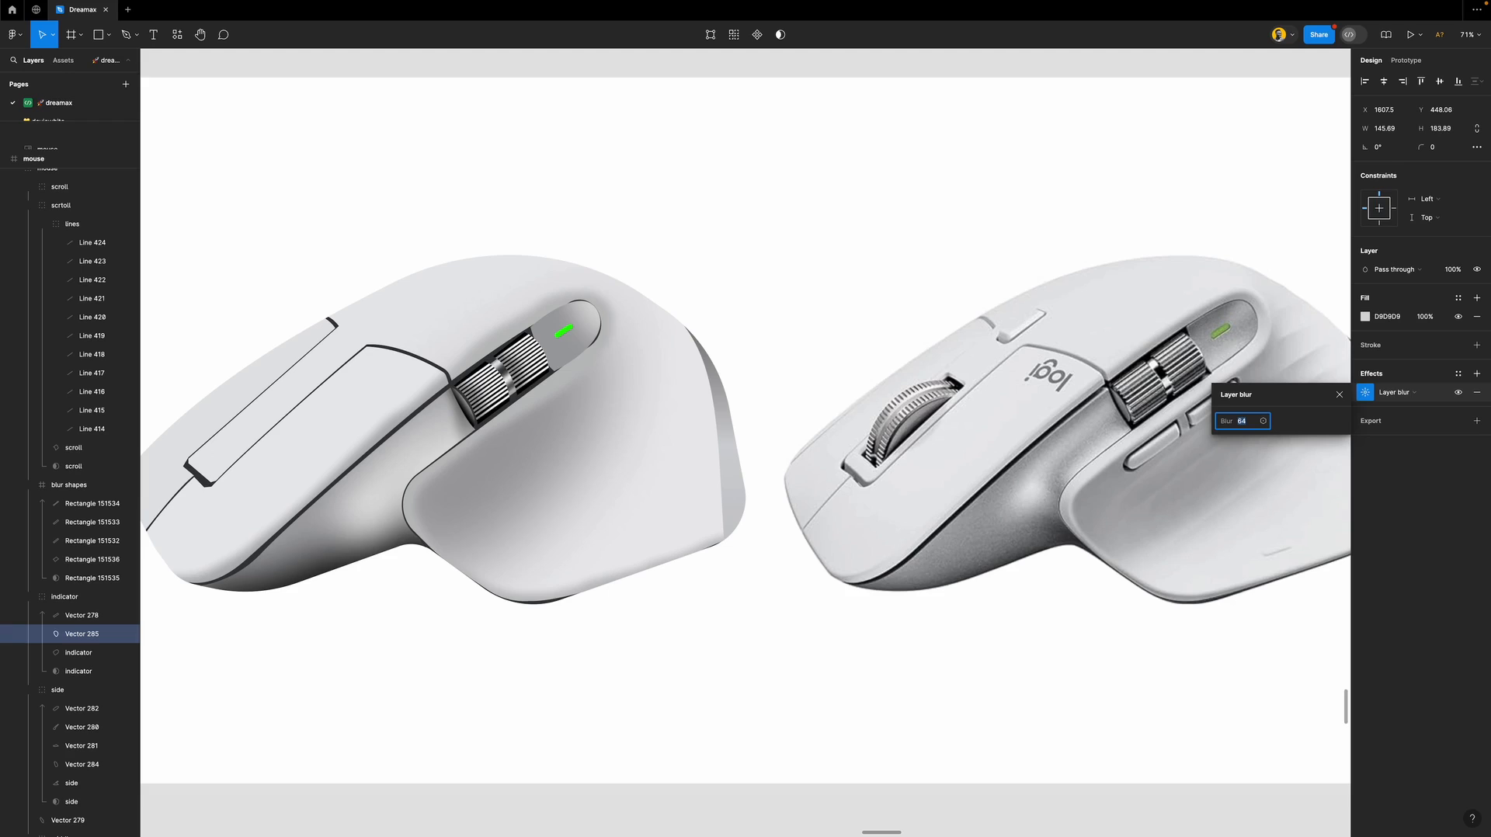
key("Escape")
left_click(1339, 396)
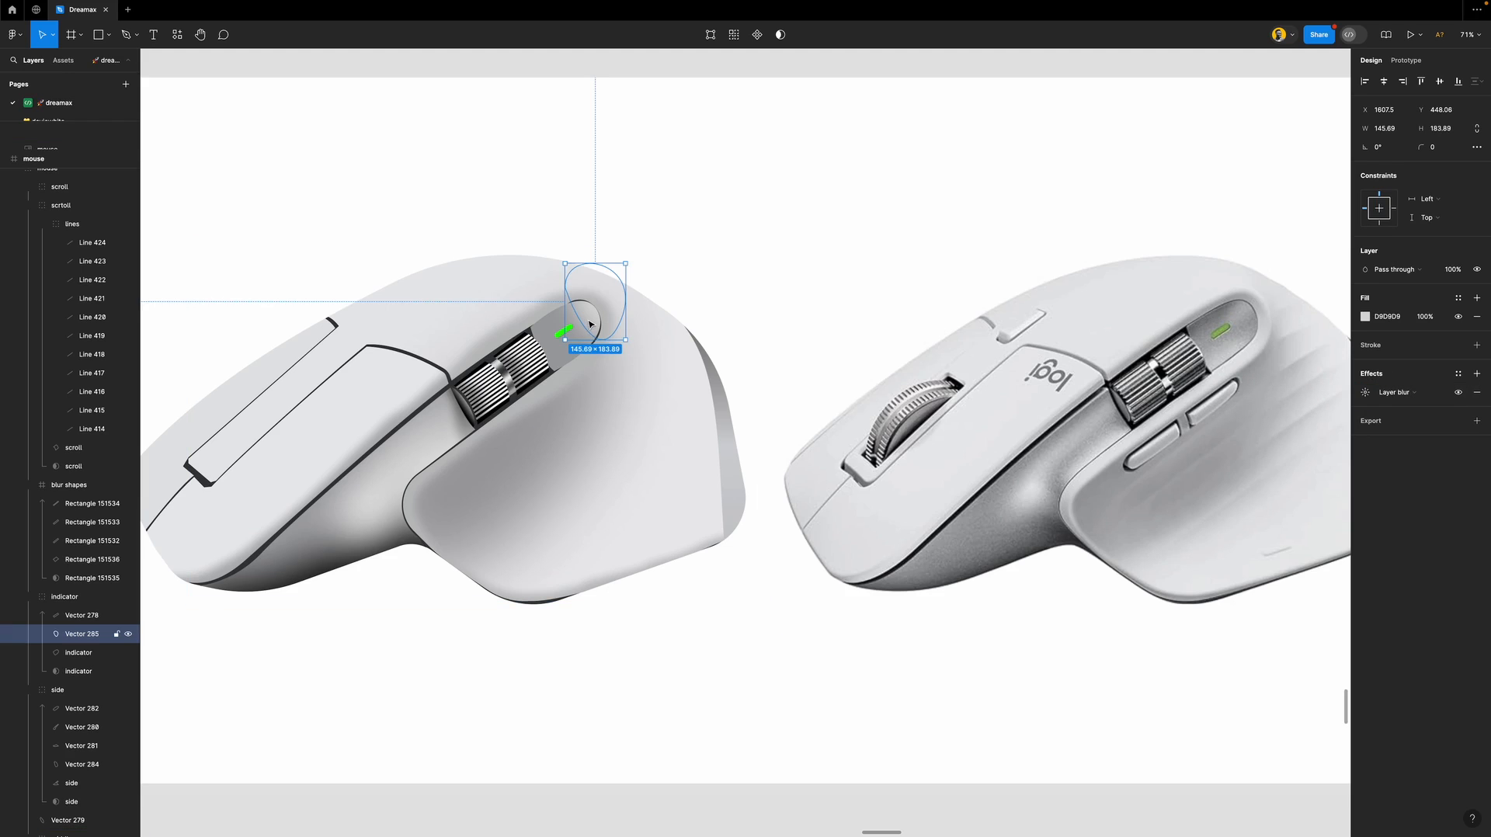
Duplicate the blurred shape toward the scroll wheel and fill the copy with 7D7F80 sampled from the reference photo.
key("ctrl+d")
left_click_drag(590, 317, 551, 331)
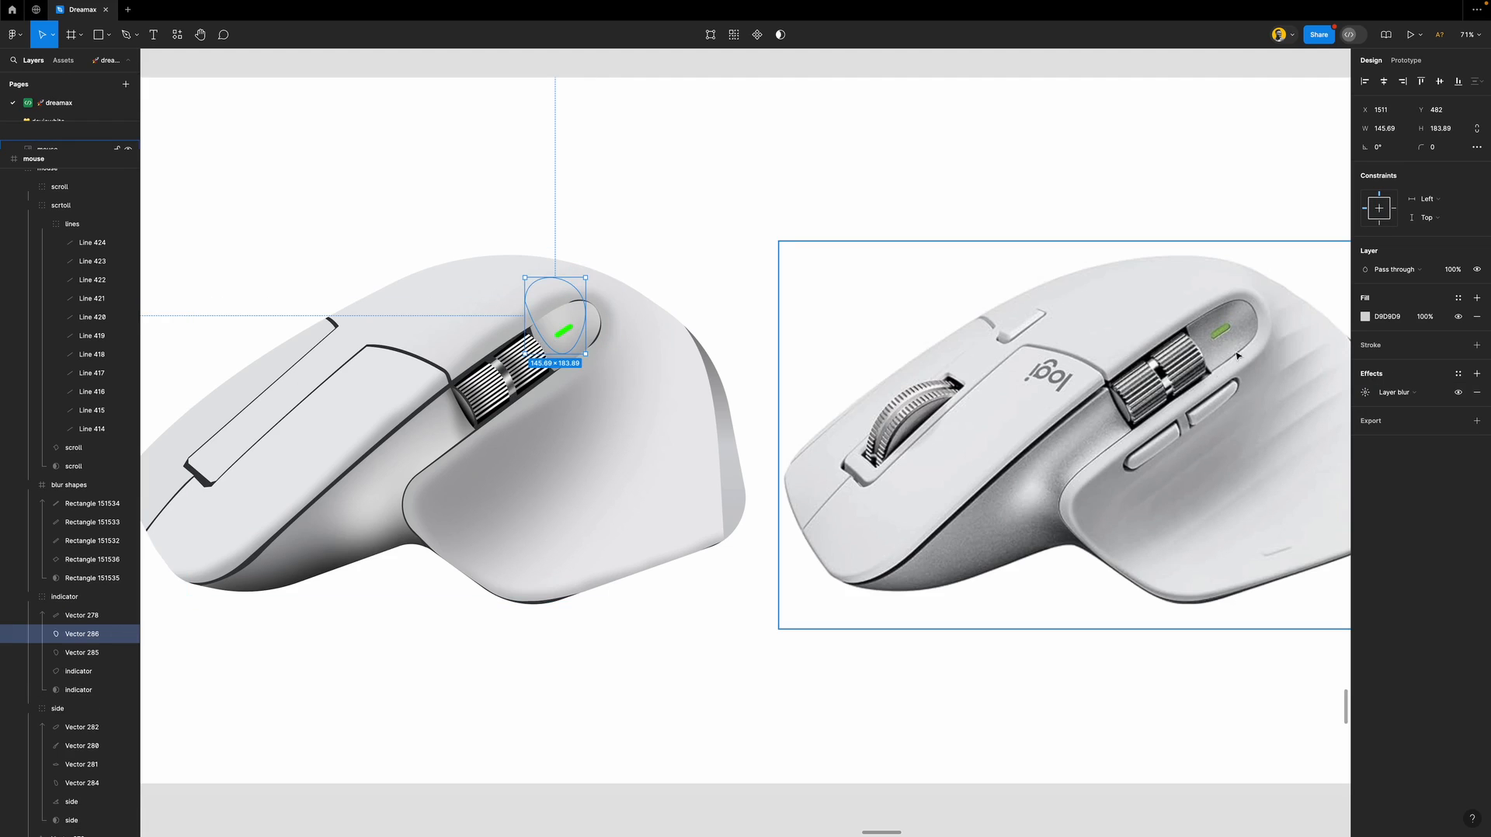
key("i")
left_click(1260, 331)
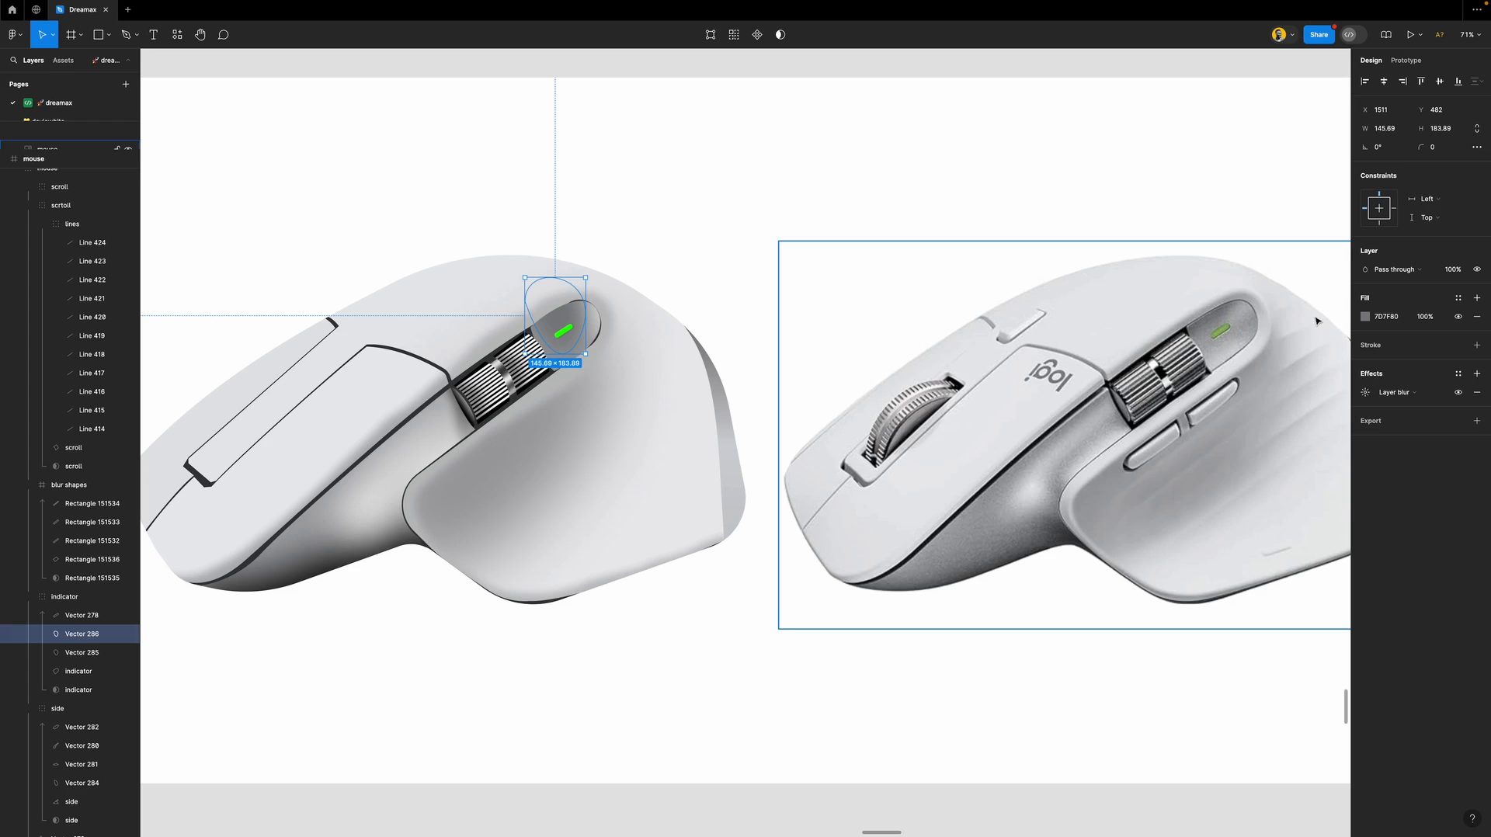
Shift the dark blurred copy to X 1441, Y 462, so it shades the indicator's end next to the scroll wheel.
key("shift+Left")
key("shift+Left")
key("shift+Left")
key("shift+Left")
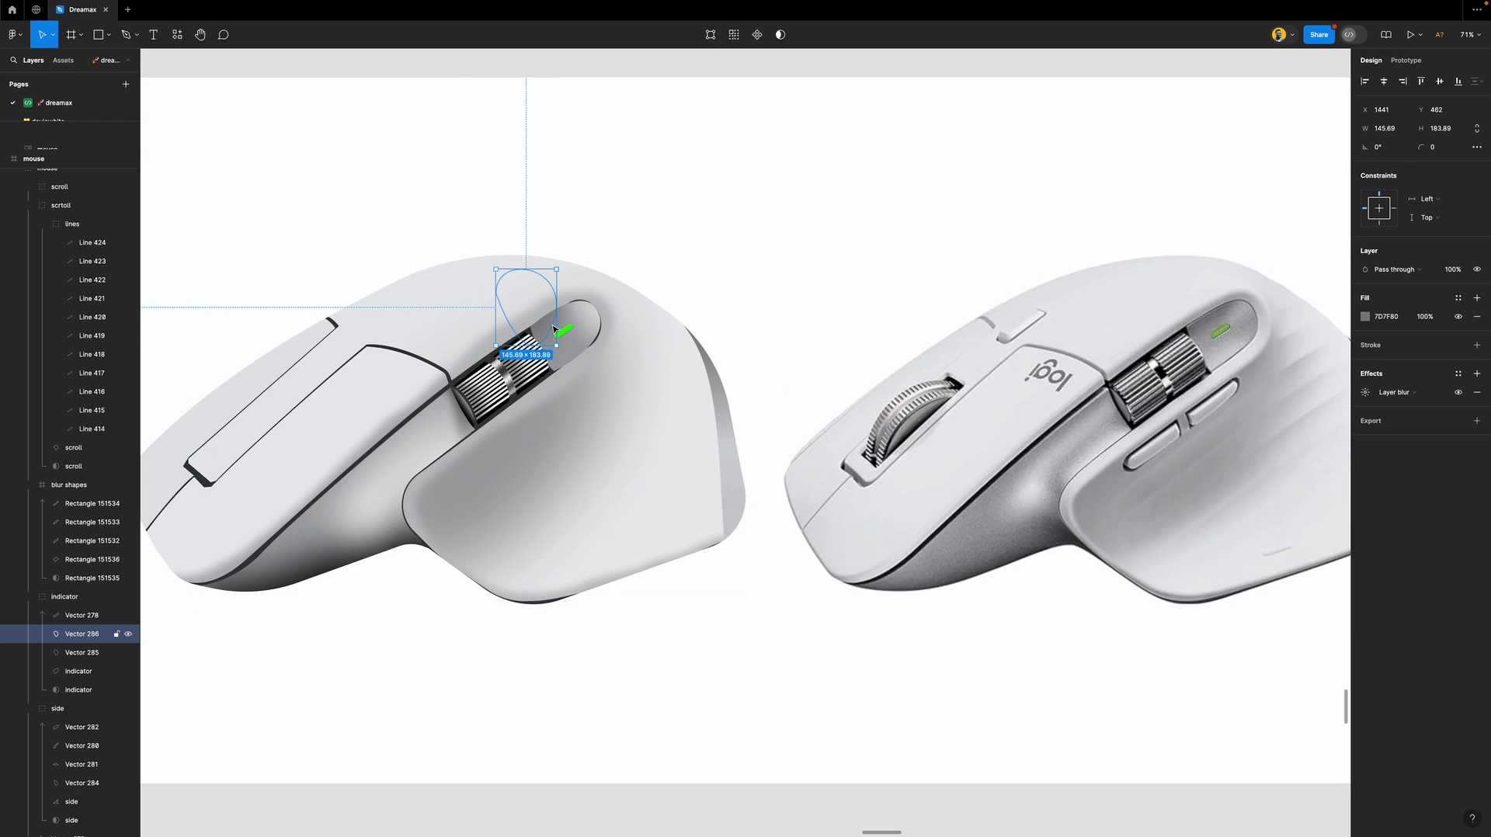
Try another copy of the dark blurred shape centred on the indicator, and delete it.
key("ctrl+d")
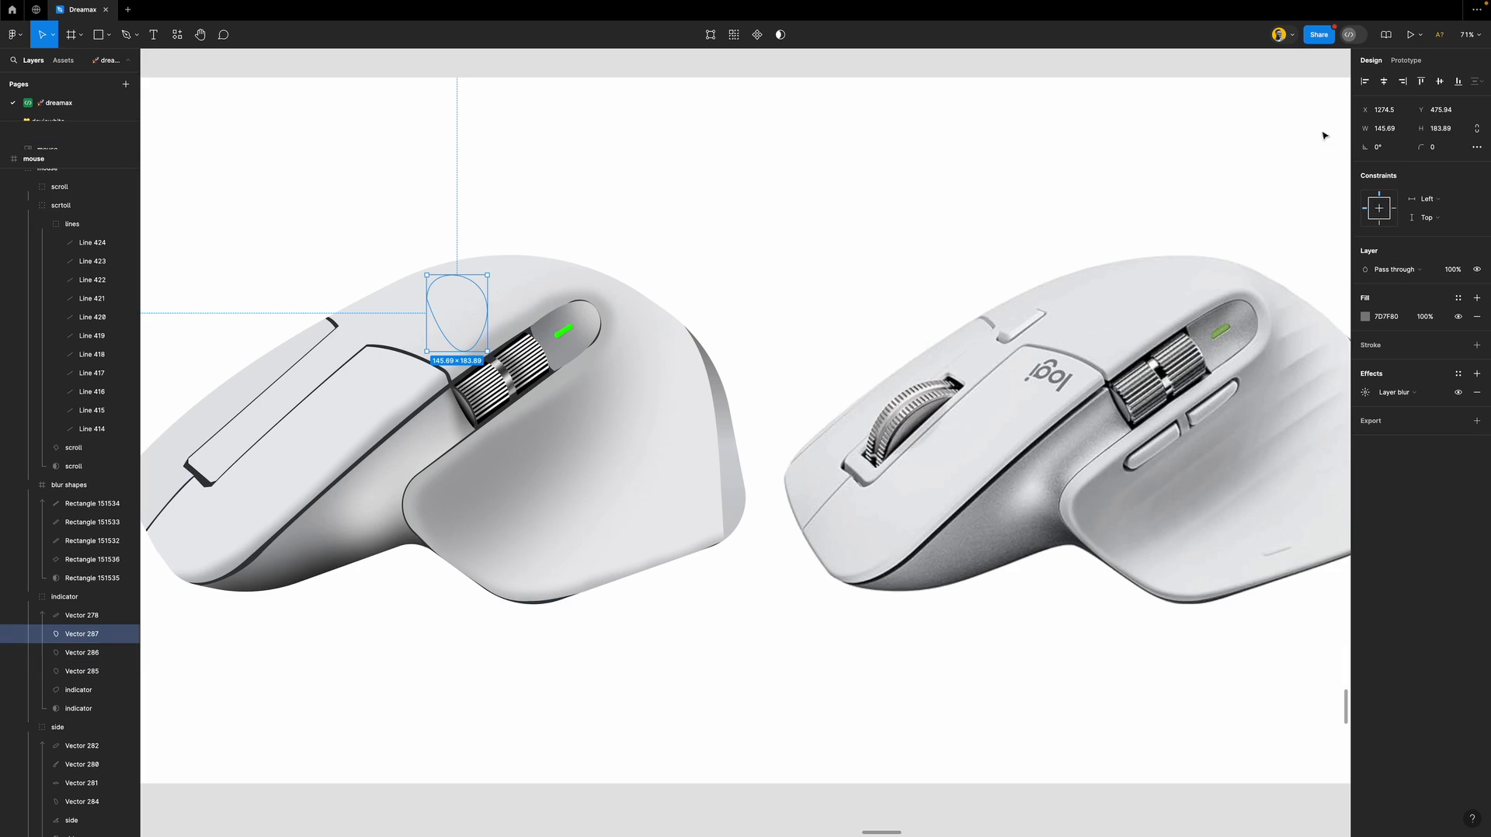
left_click(1385, 83)
left_click(1440, 83)
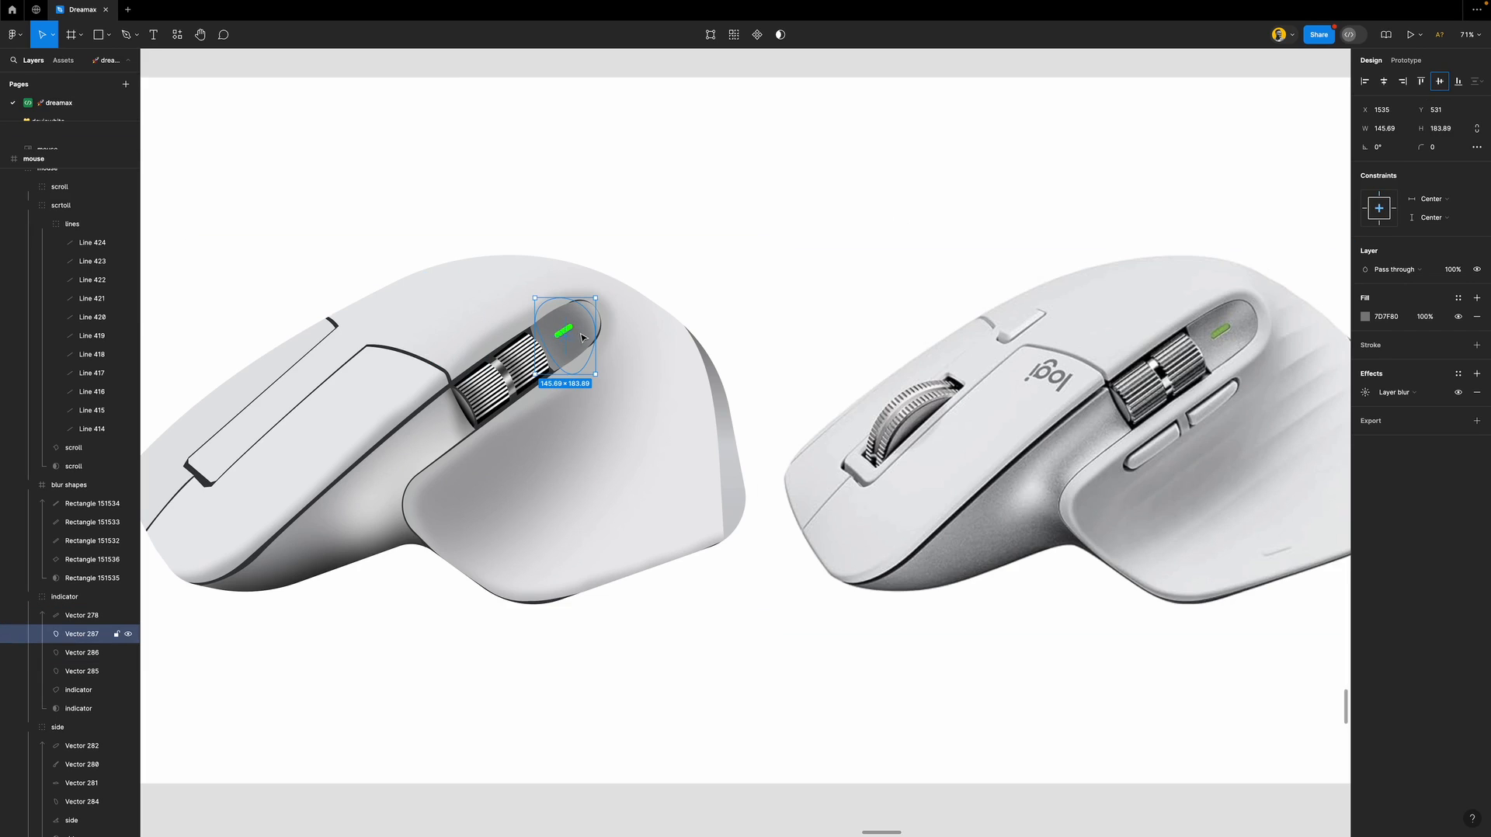
key("Delete")
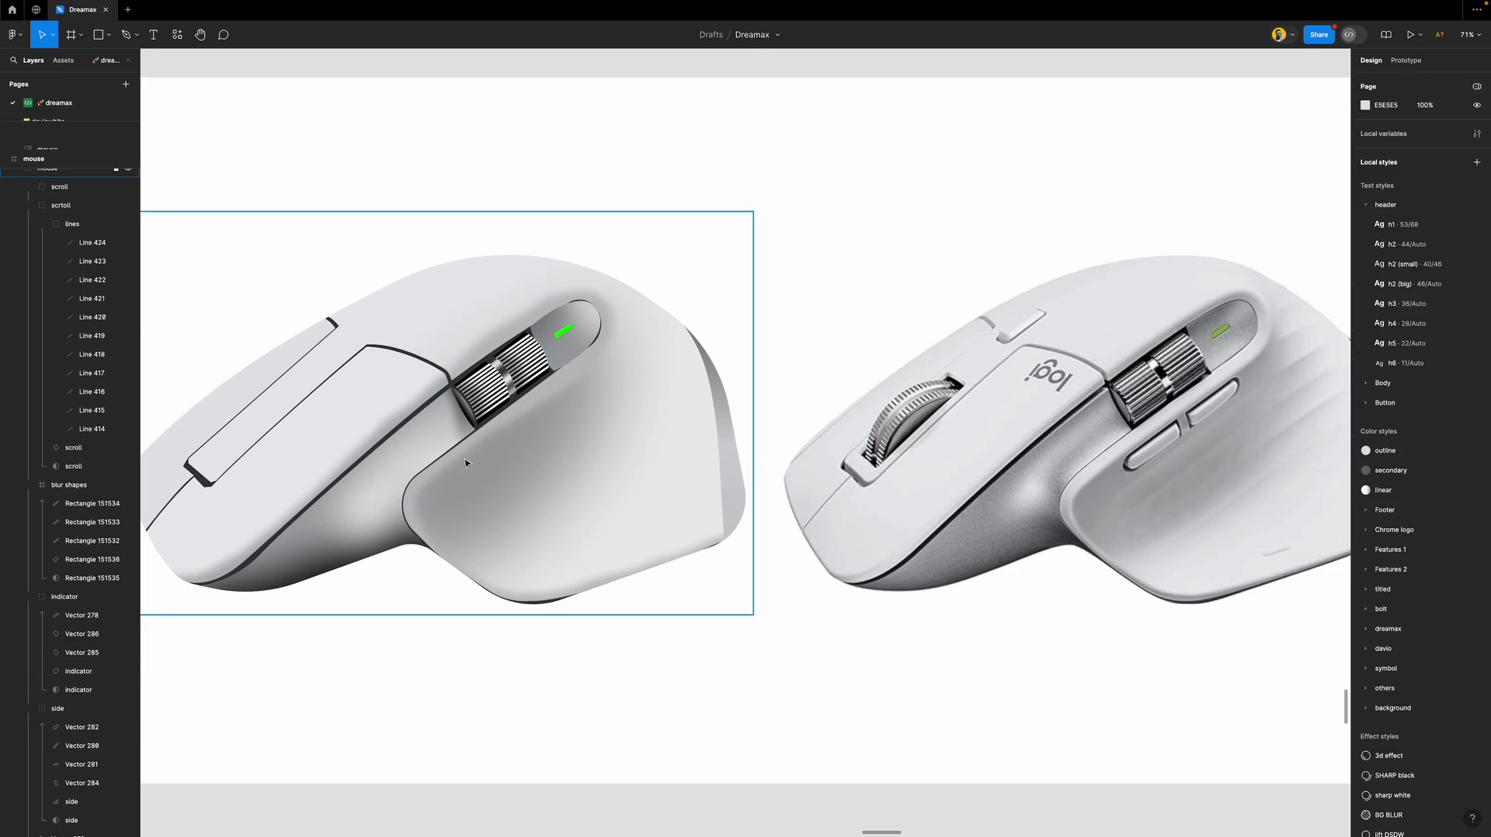
Draw a closed curved shape about 186 by 134 over the indicator's lower edge, filled with D9D9D9 and without a stroke.
left_click(587, 336)
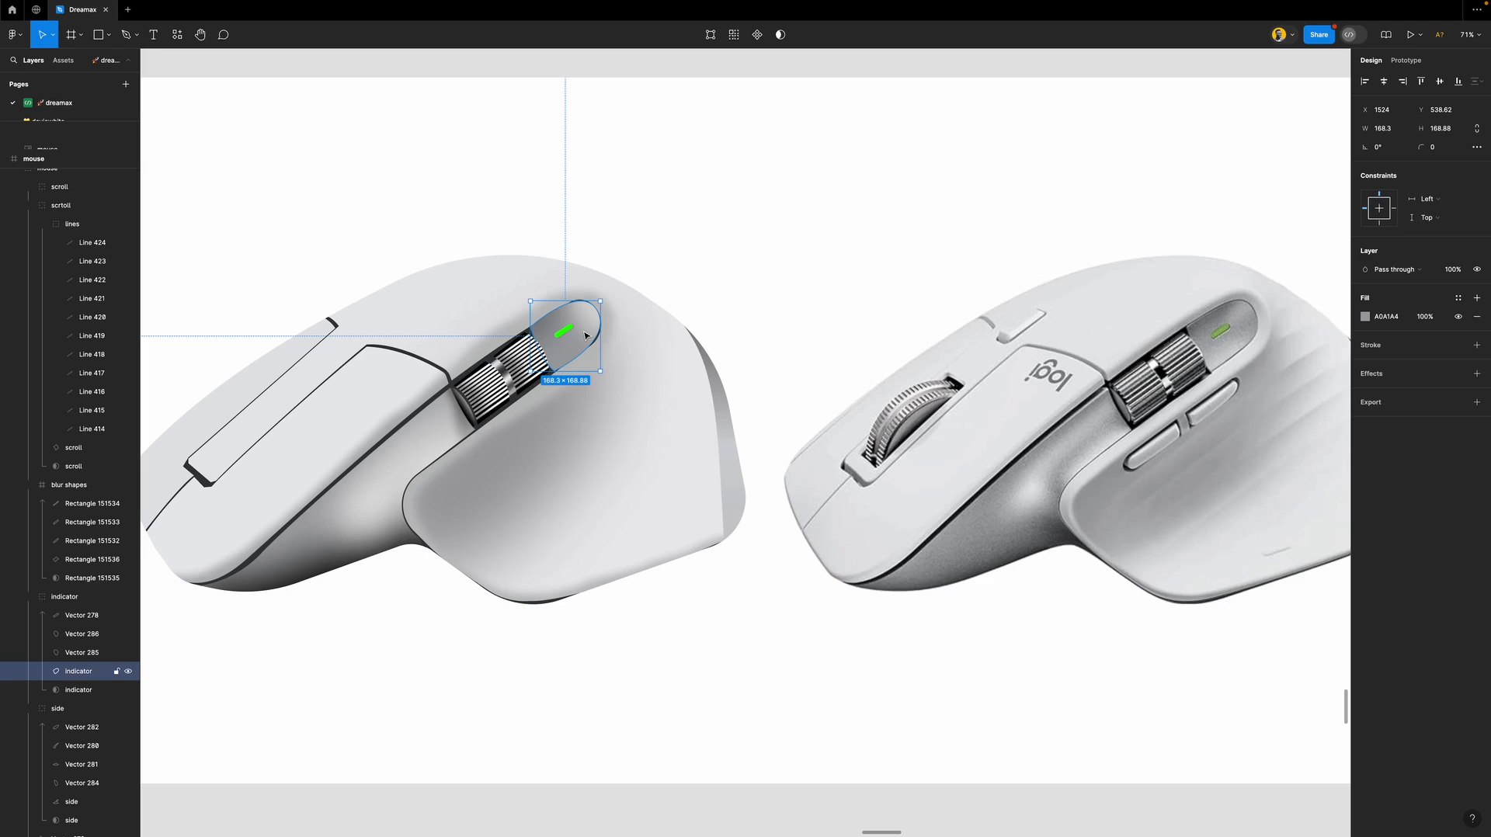
key("p")
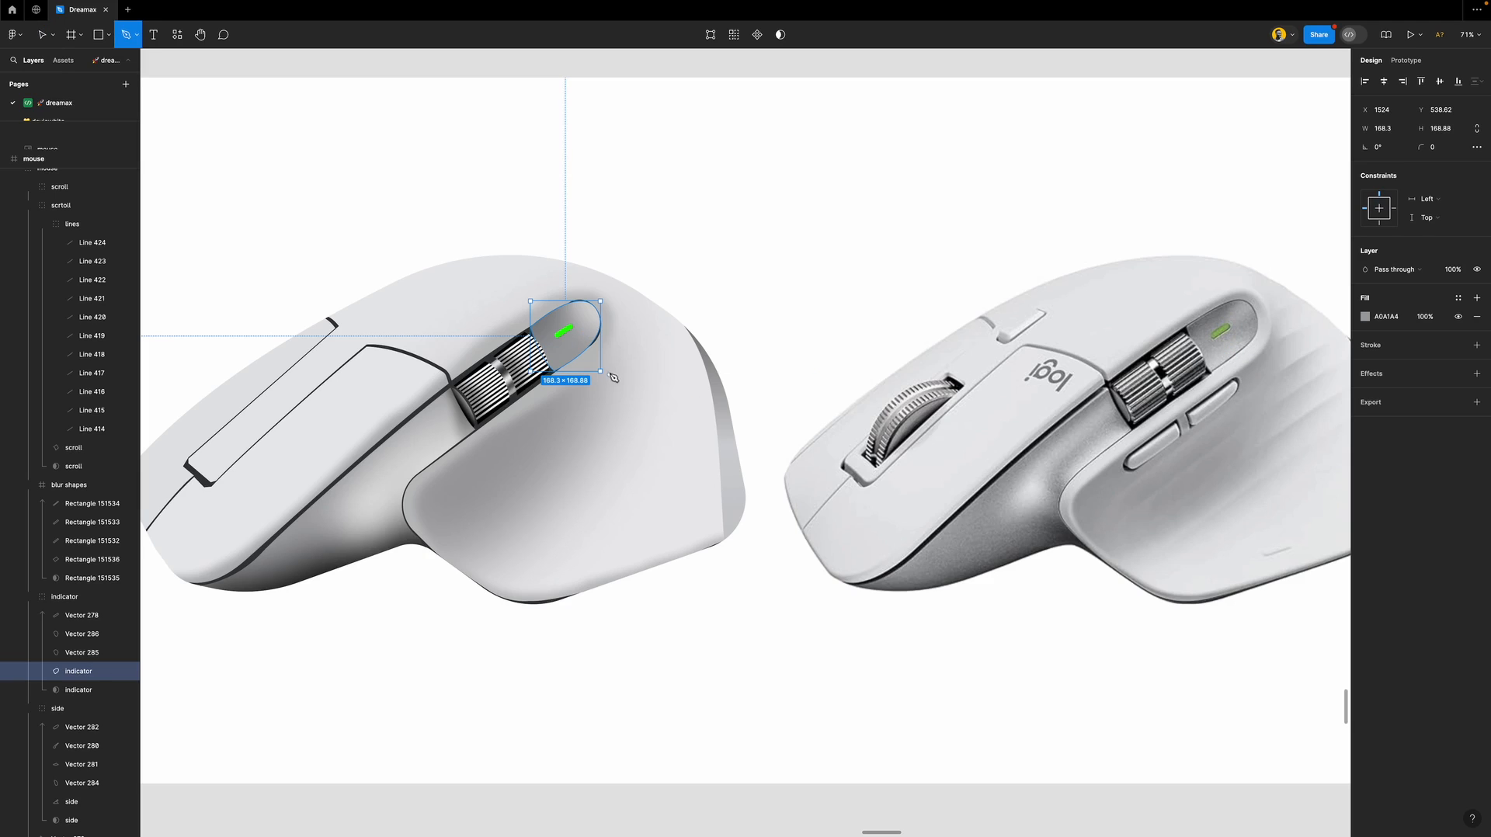
left_click(583, 347)
left_click(529, 381)
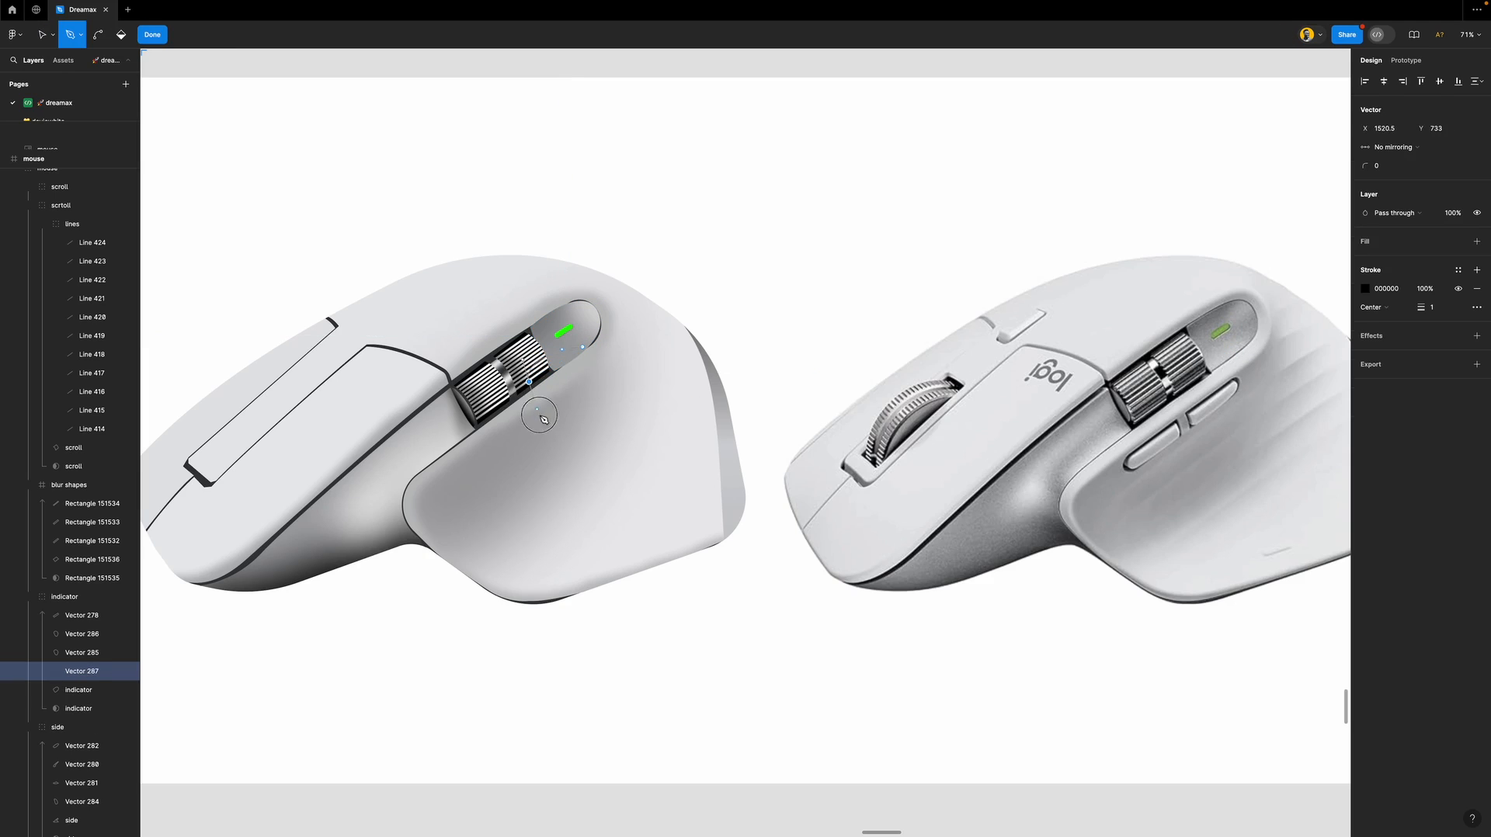
left_click_drag(539, 415, 541, 427)
mouse_move(586, 352)
left_mouse_down()
mouse_move(633, 380)
mouse_move(626, 352)
mouse_move(621, 371)
mouse_move(571, 350)
mouse_move(584, 355)
left_mouse_up()
key("Escape")
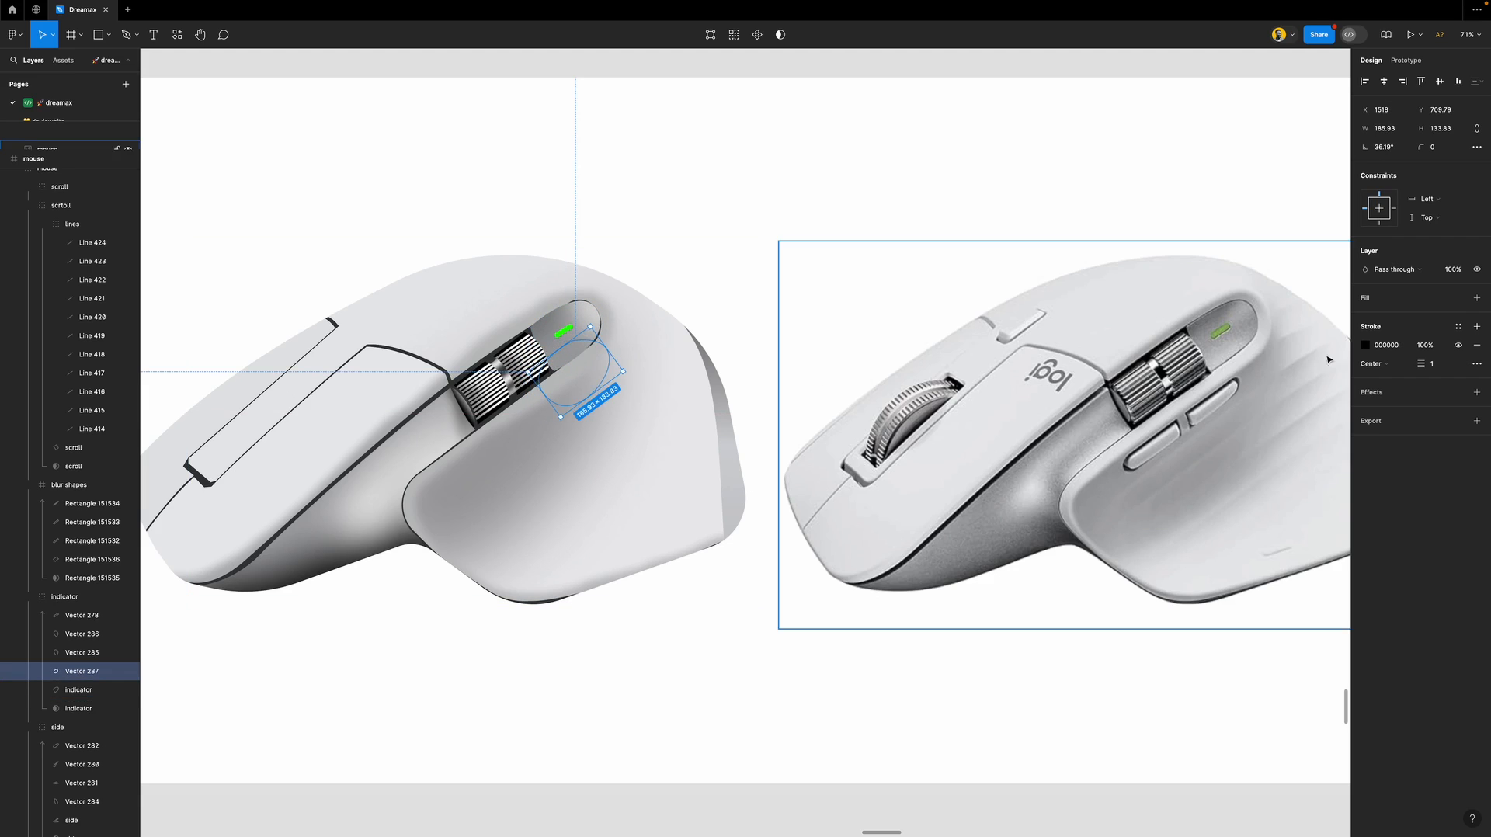
left_click(1477, 297)
left_click(1476, 363)
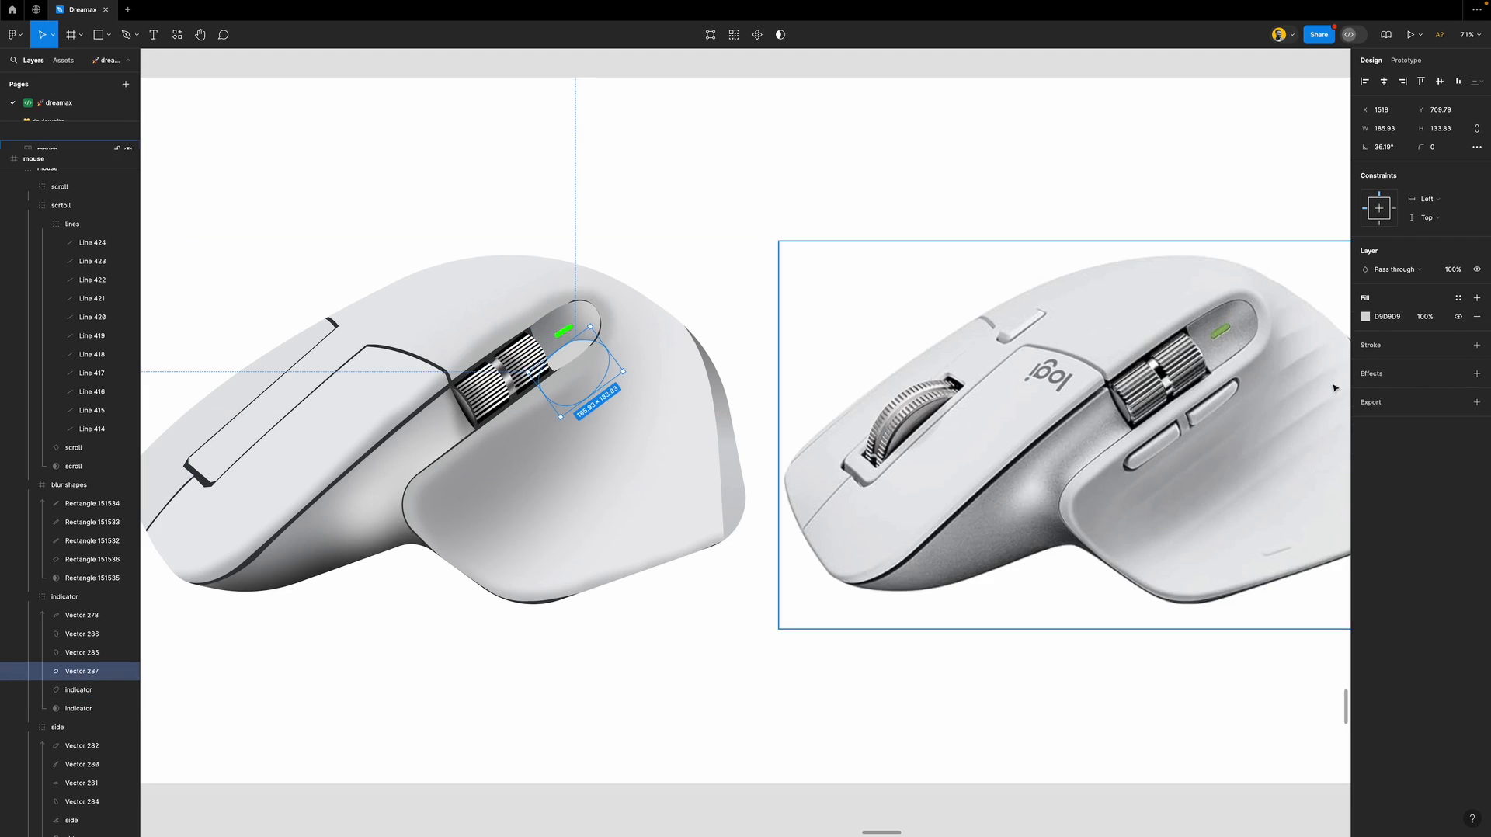
Apply a layer blur of 54 to the new curved shape and move it up to Y 699.79.
left_click(1476, 374)
left_click(1397, 392)
left_click(1409, 412)
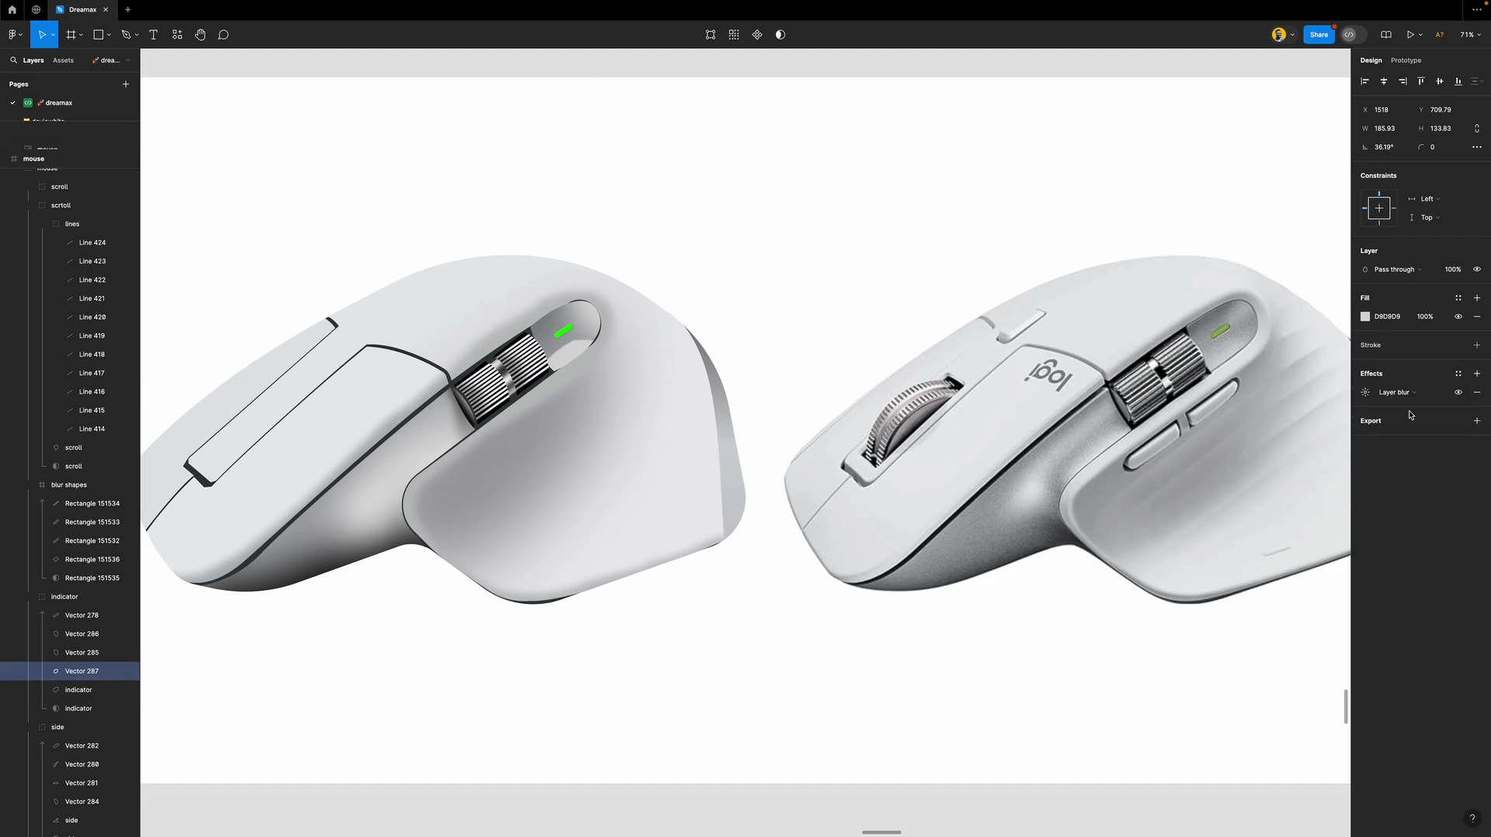
key("shift+Down")
key("shift+Down")
left_click(1366, 393)
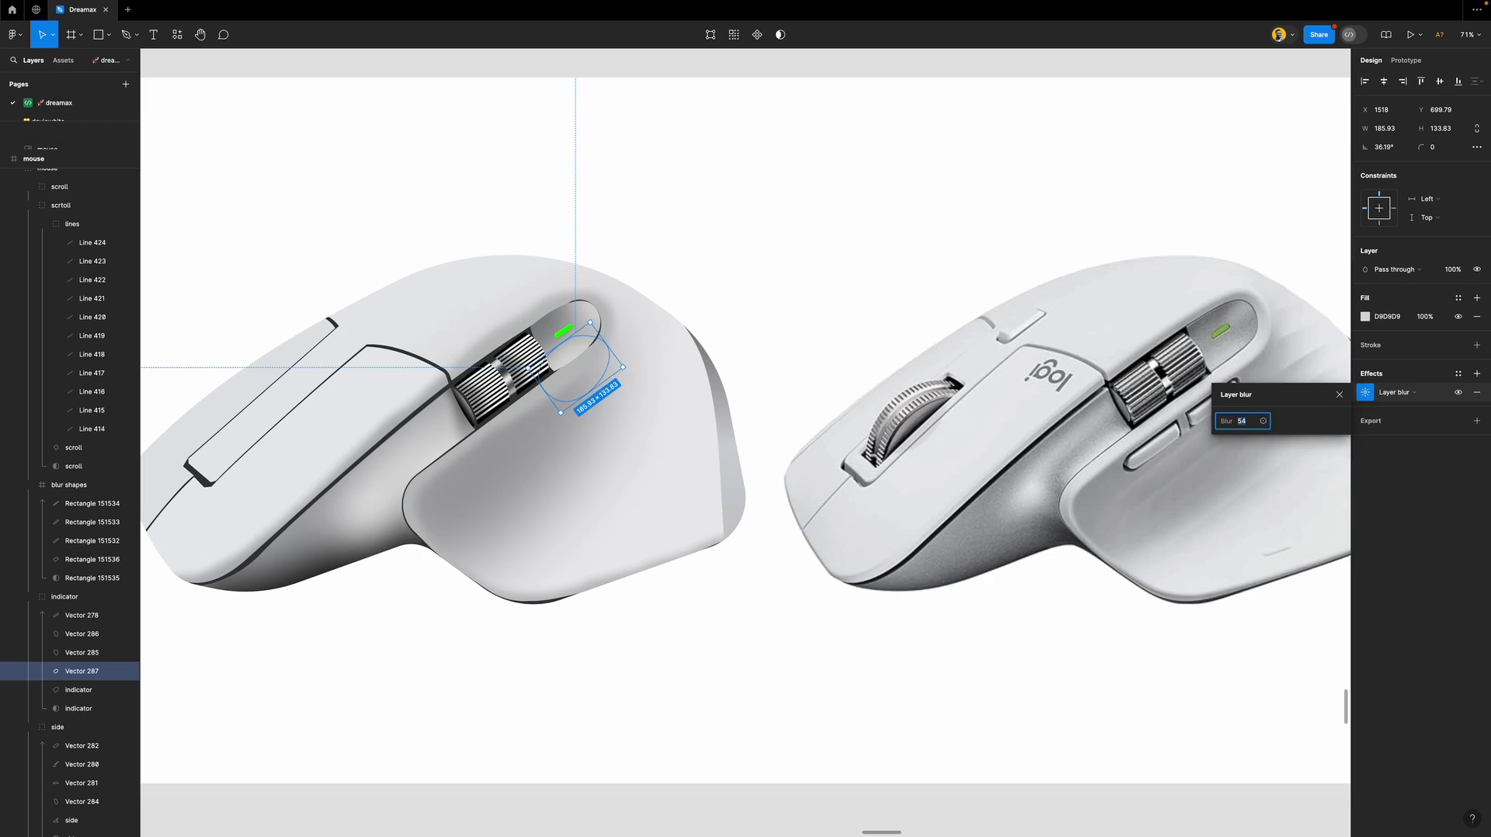
left_click(1338, 394)
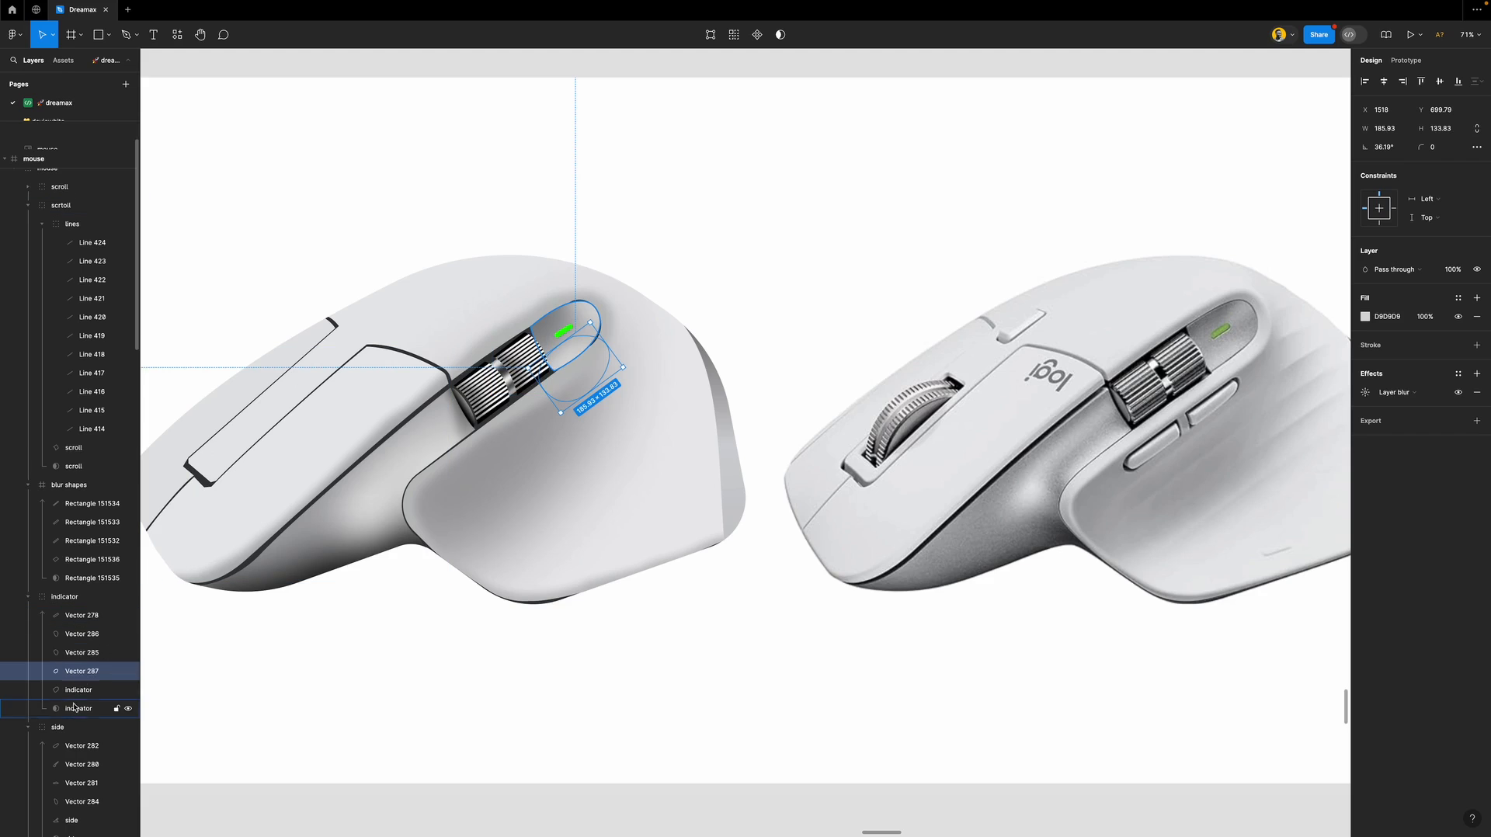
Fill the indicator base with a linear gradient from 9D9FA0 to AAACAD, sampling both colours from the reference photo.
left_click(579, 338)
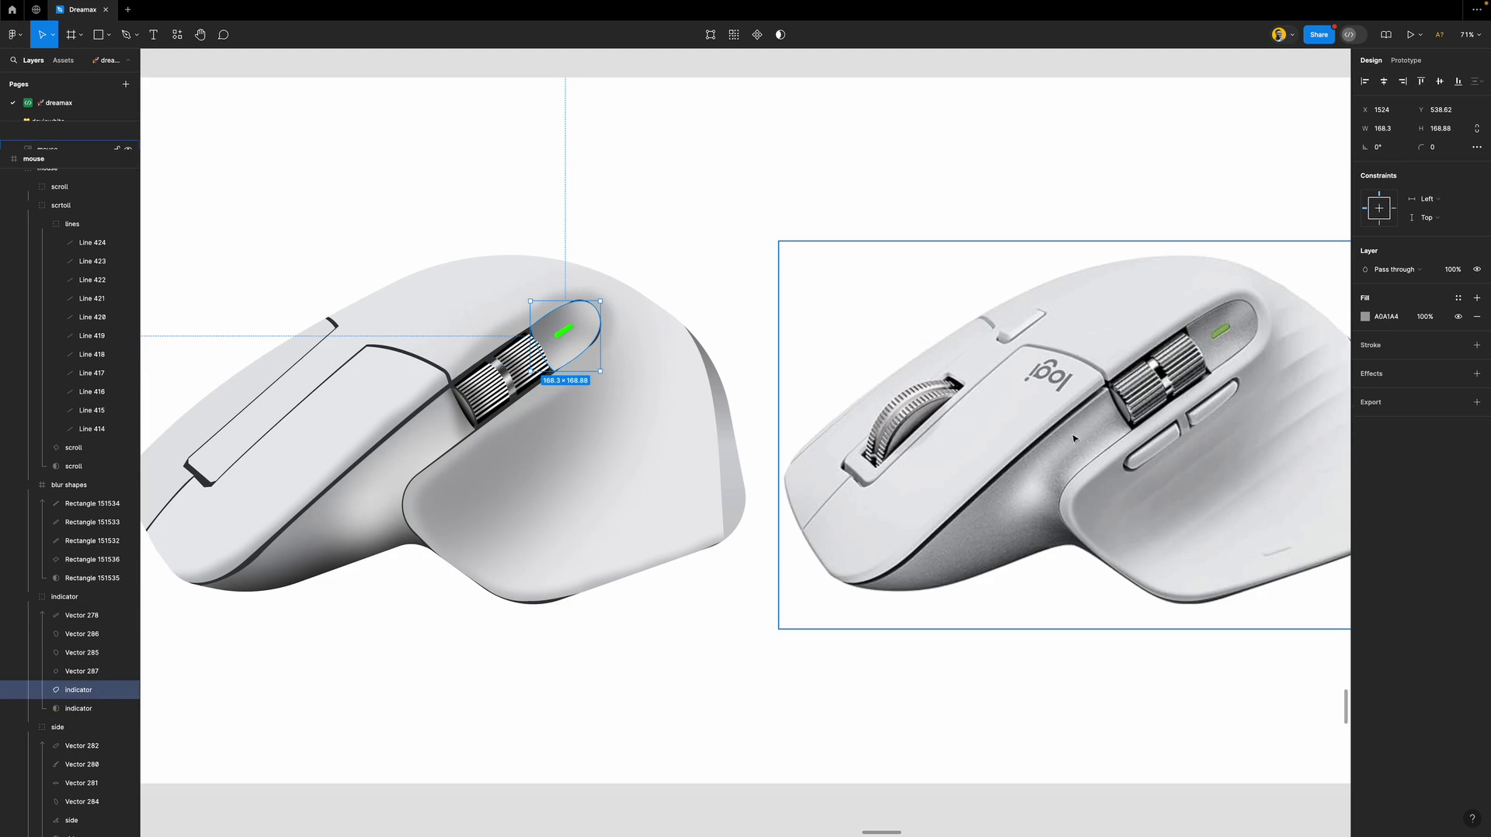
left_click(1365, 316)
left_click(1241, 343)
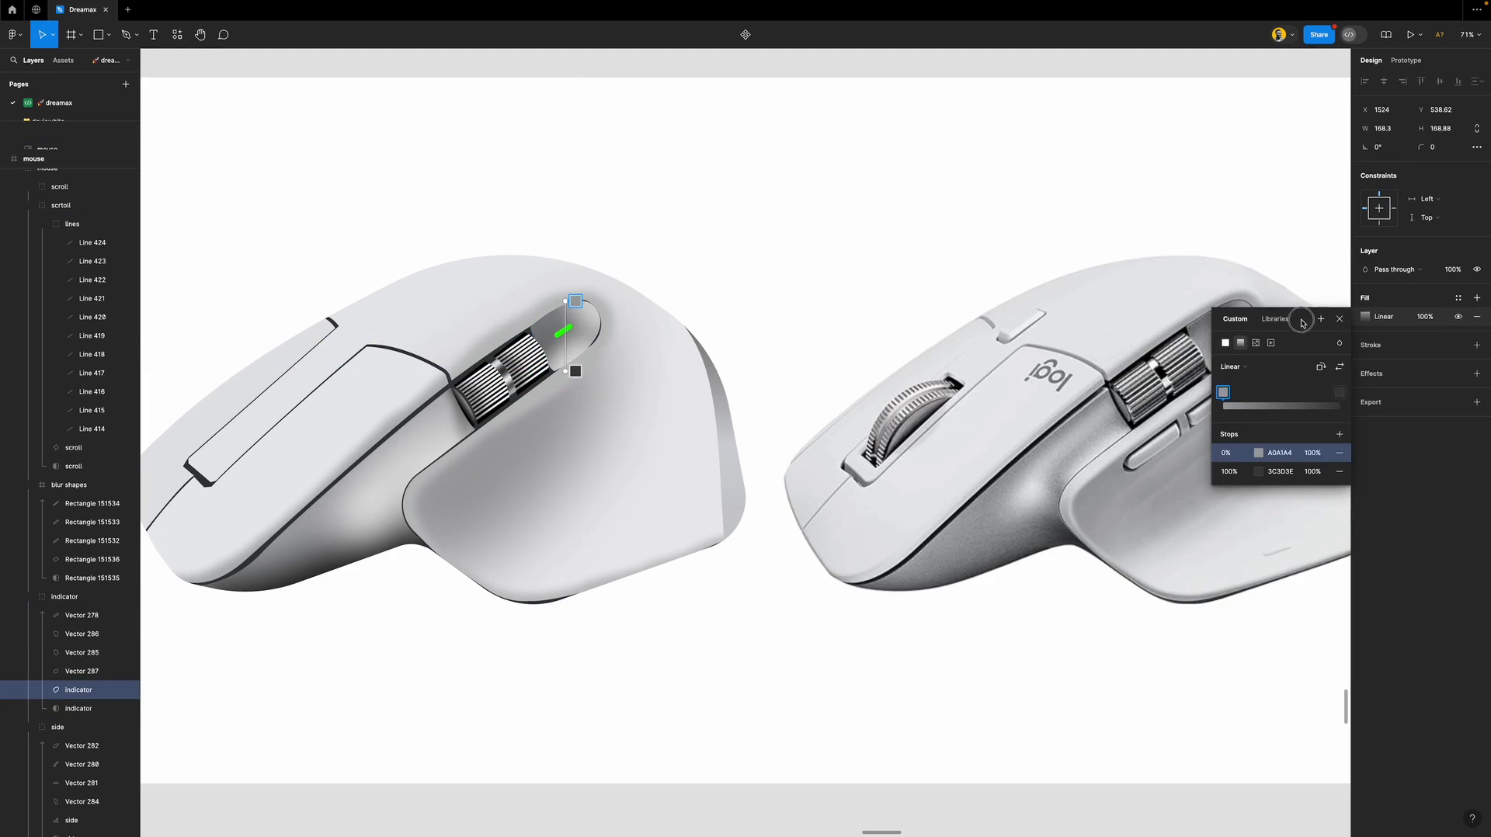
left_click_drag(1302, 323, 926, 439)
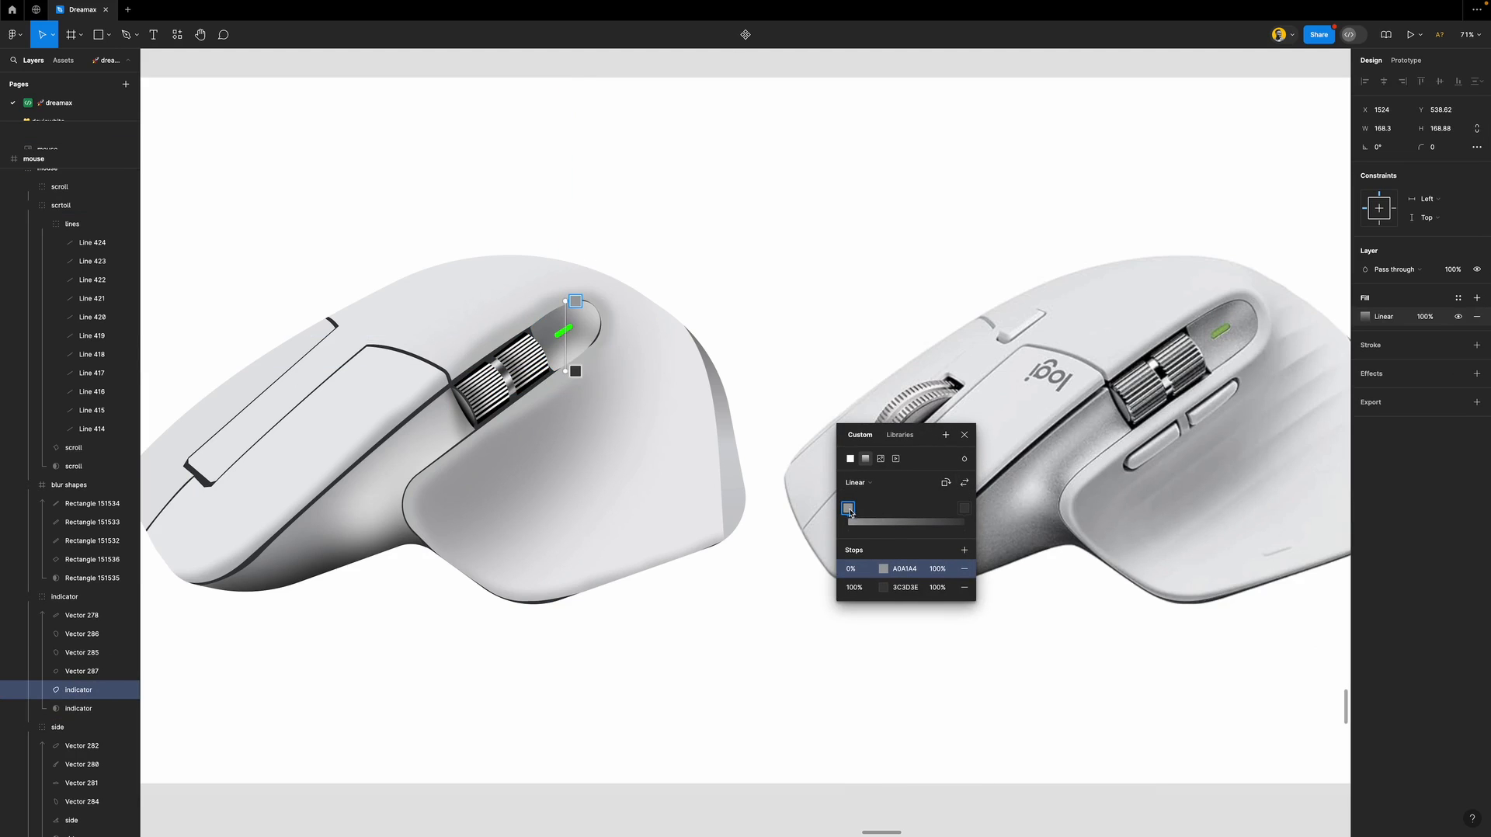
key("i")
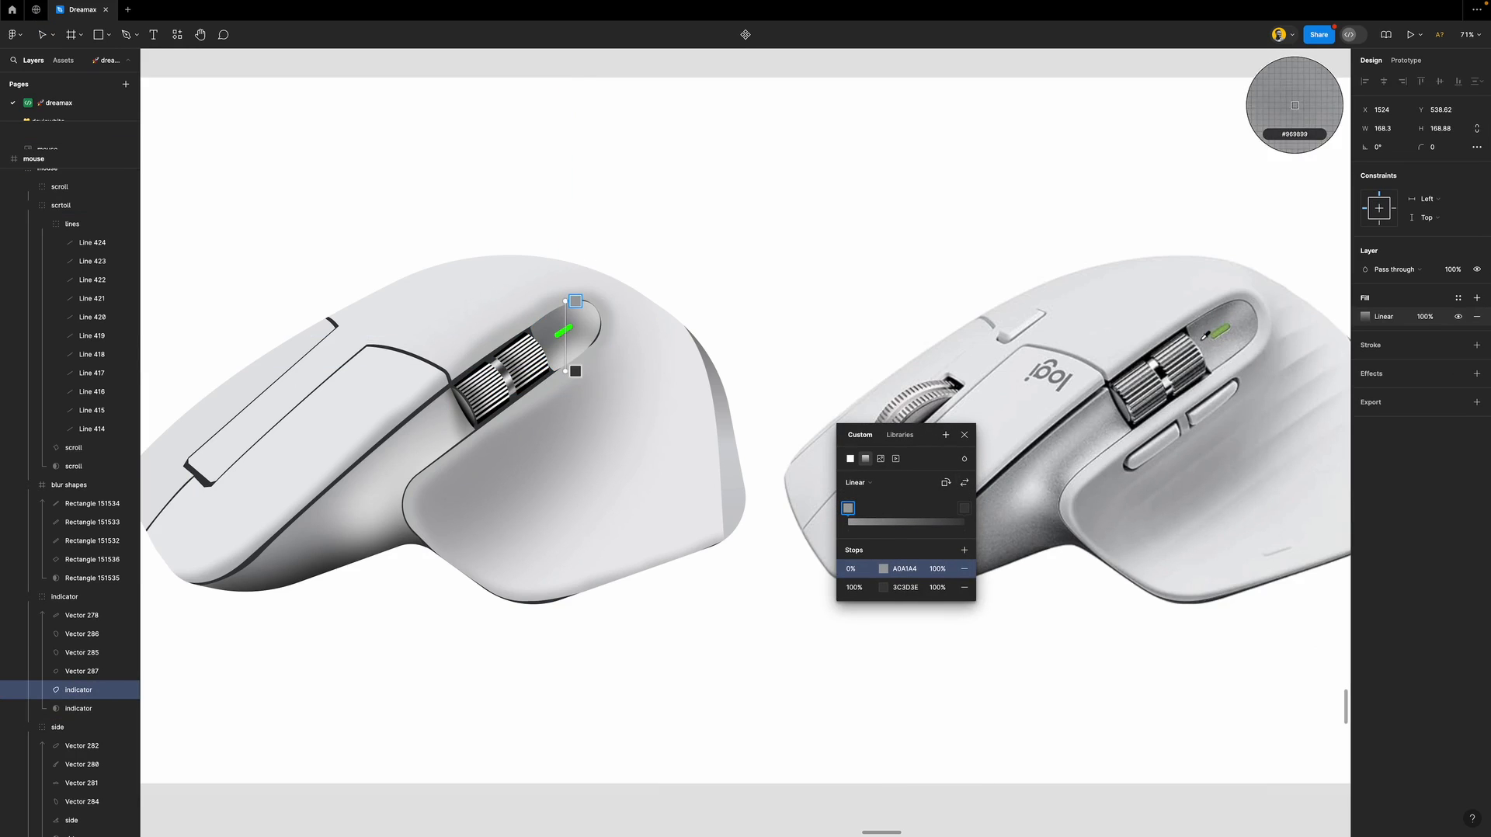
left_click(1202, 342)
left_click(965, 507)
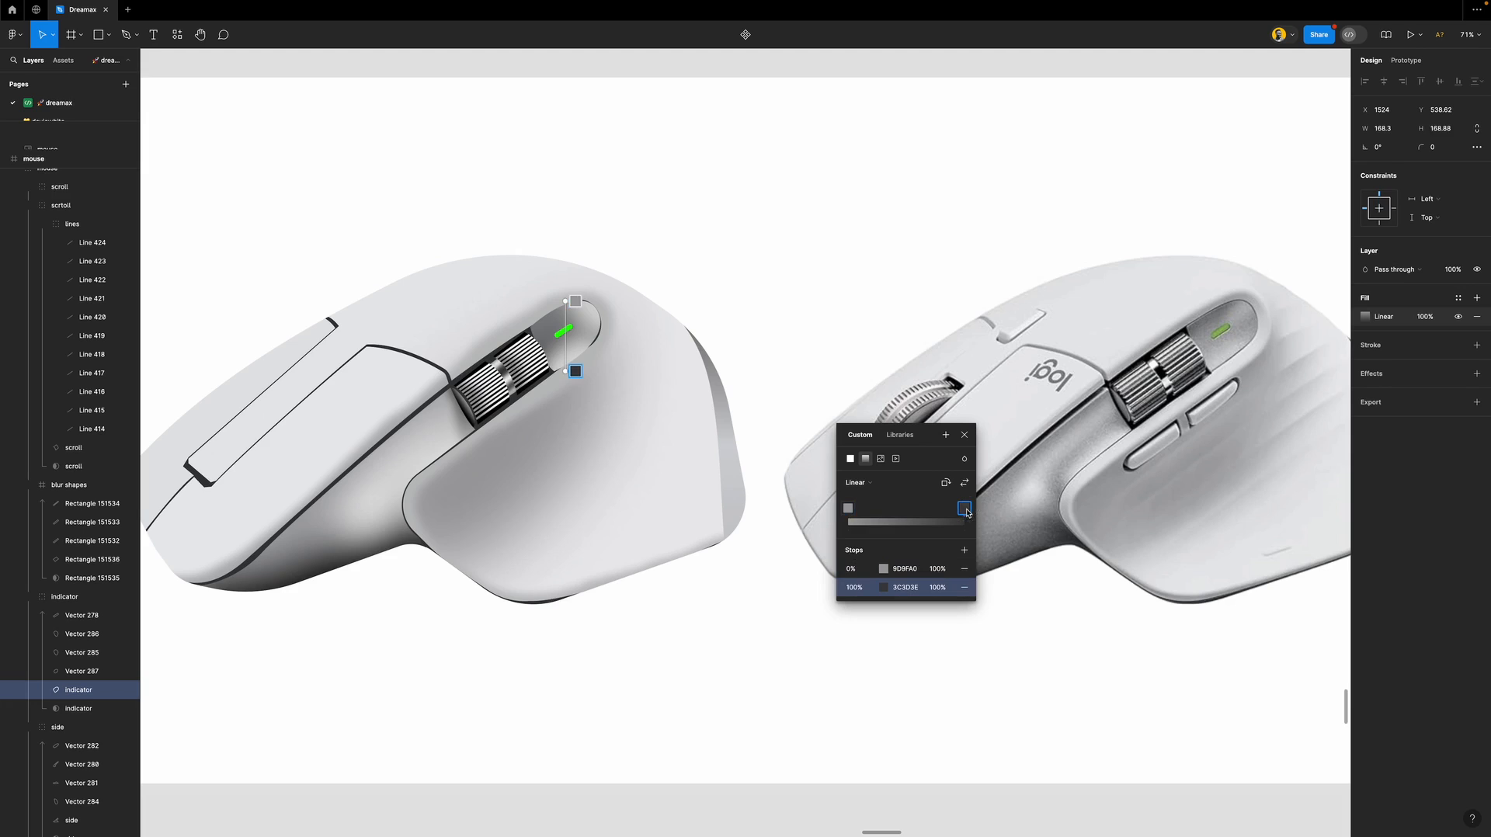
key("i")
left_click(1252, 334)
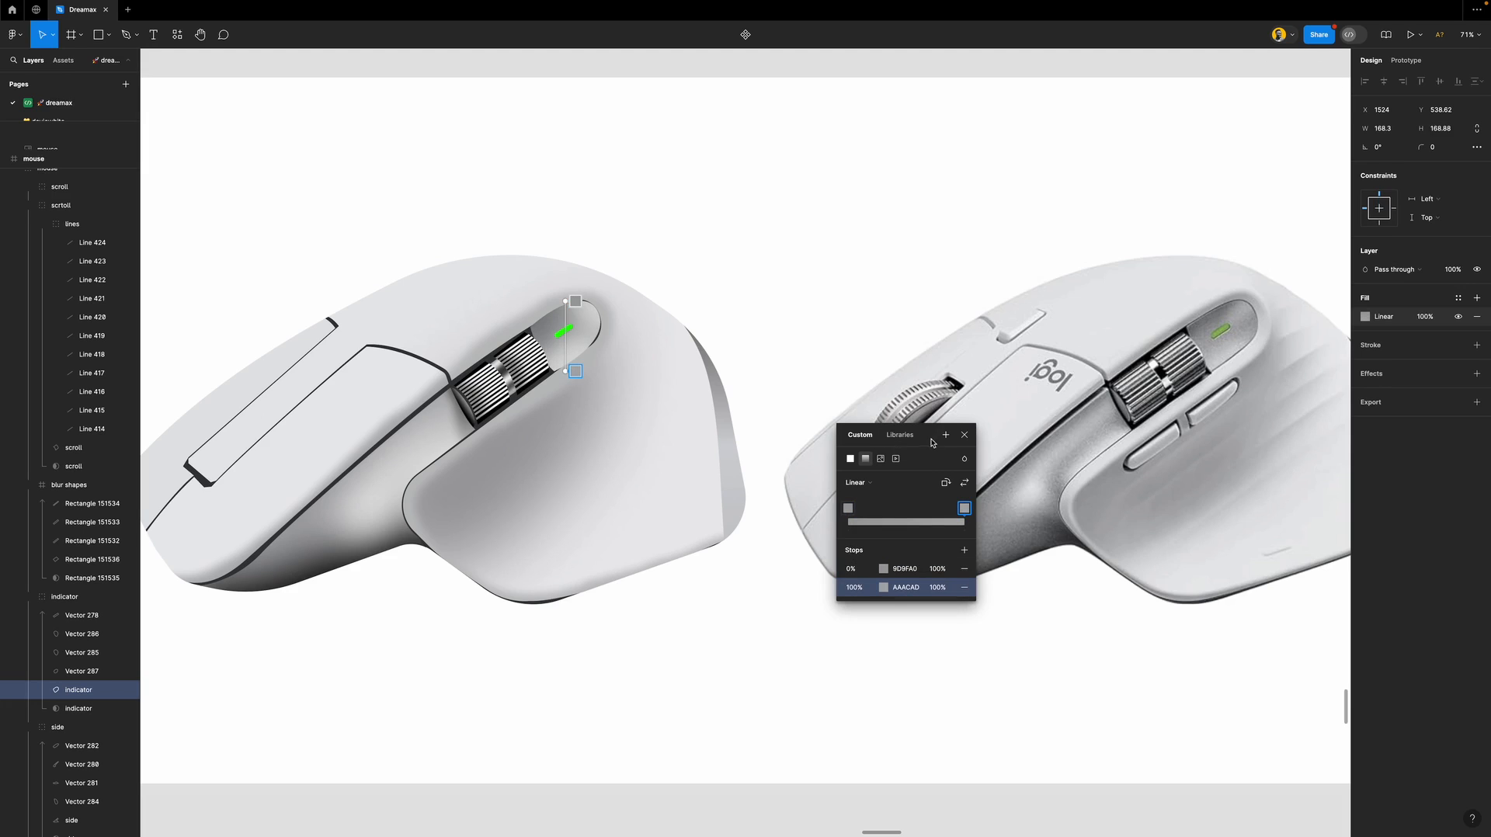
left_click(965, 434)
left_click(892, 199)
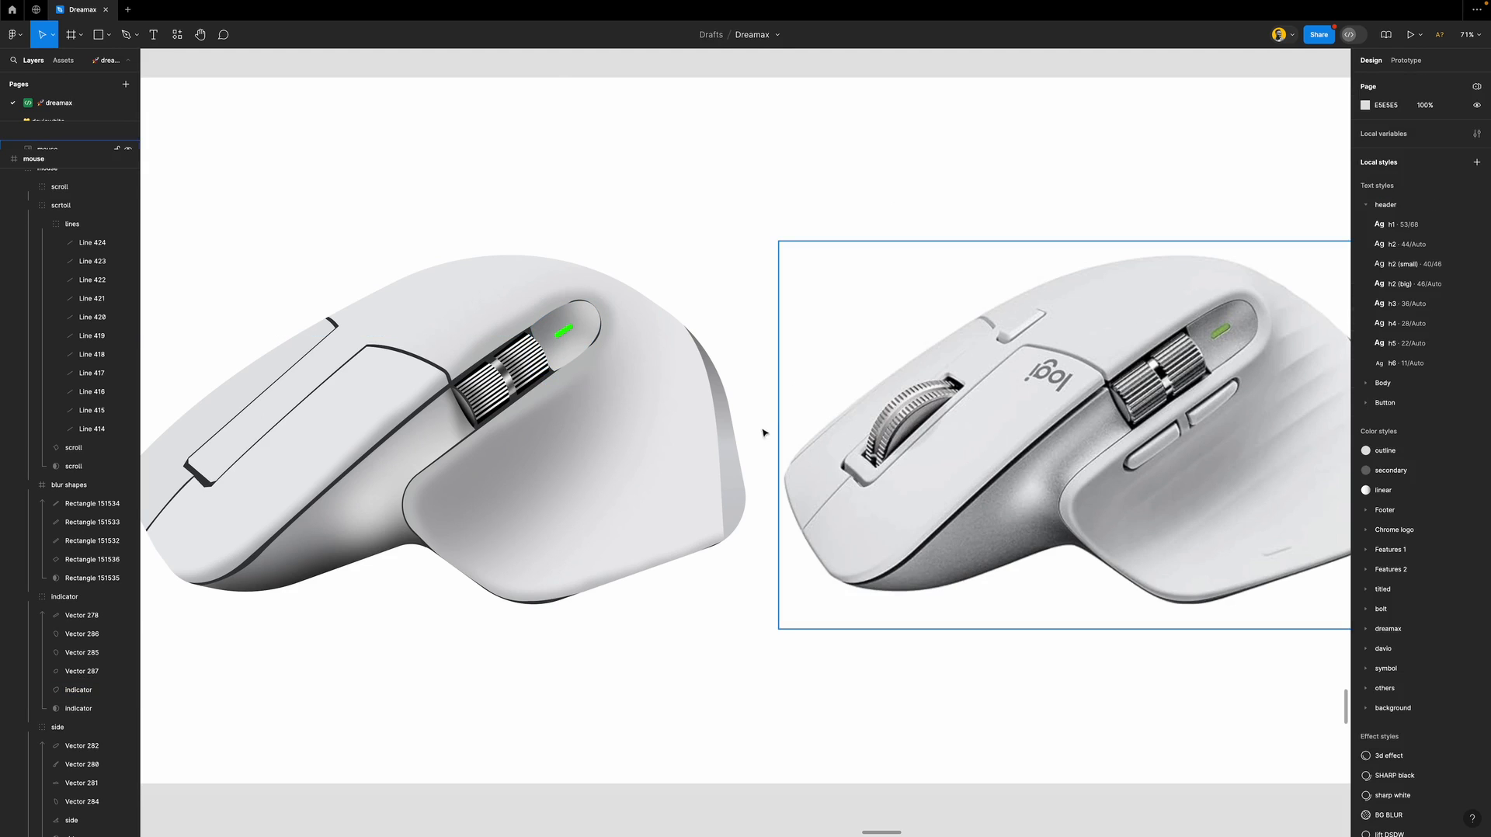
Delete the dark blurred shape between the indicator and the scroll wheel.
left_click(551, 332)
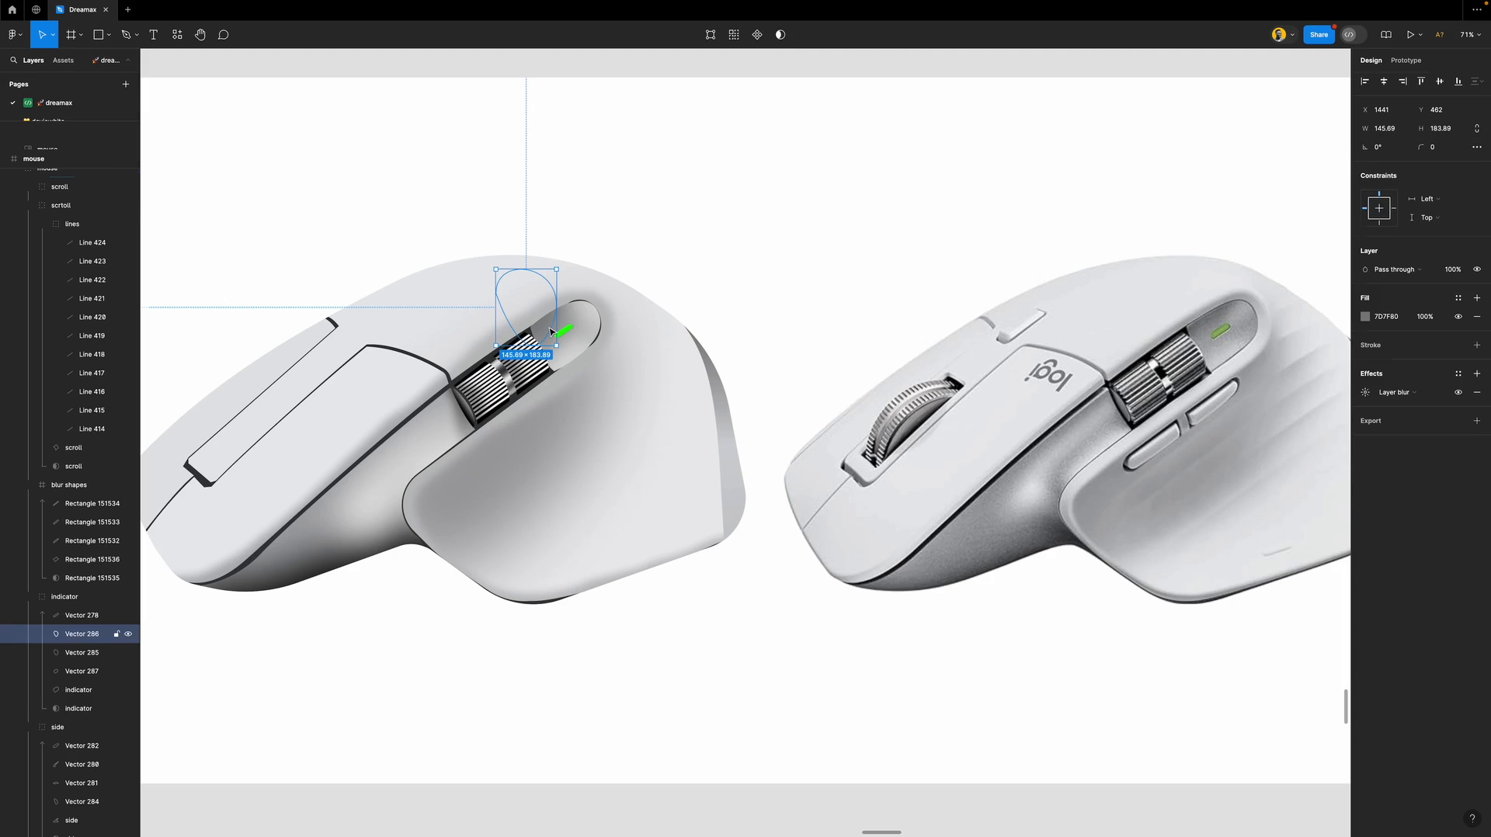
key("Delete")
left_click(587, 322)
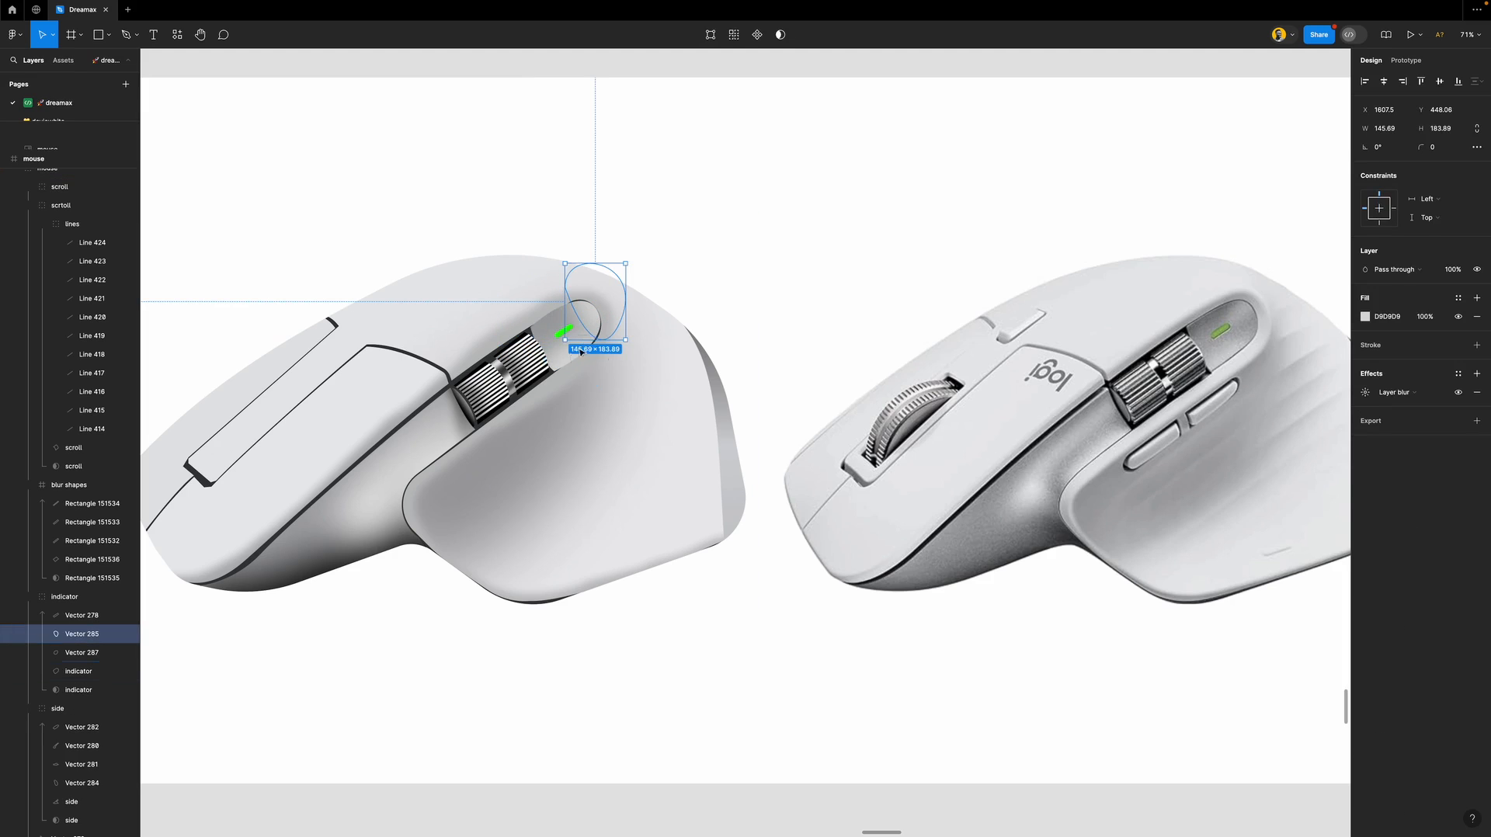
Draw a closed curved shape about 287 by 132 across the indicator, reaching past its scroll wheel end.
left_click(556, 330)
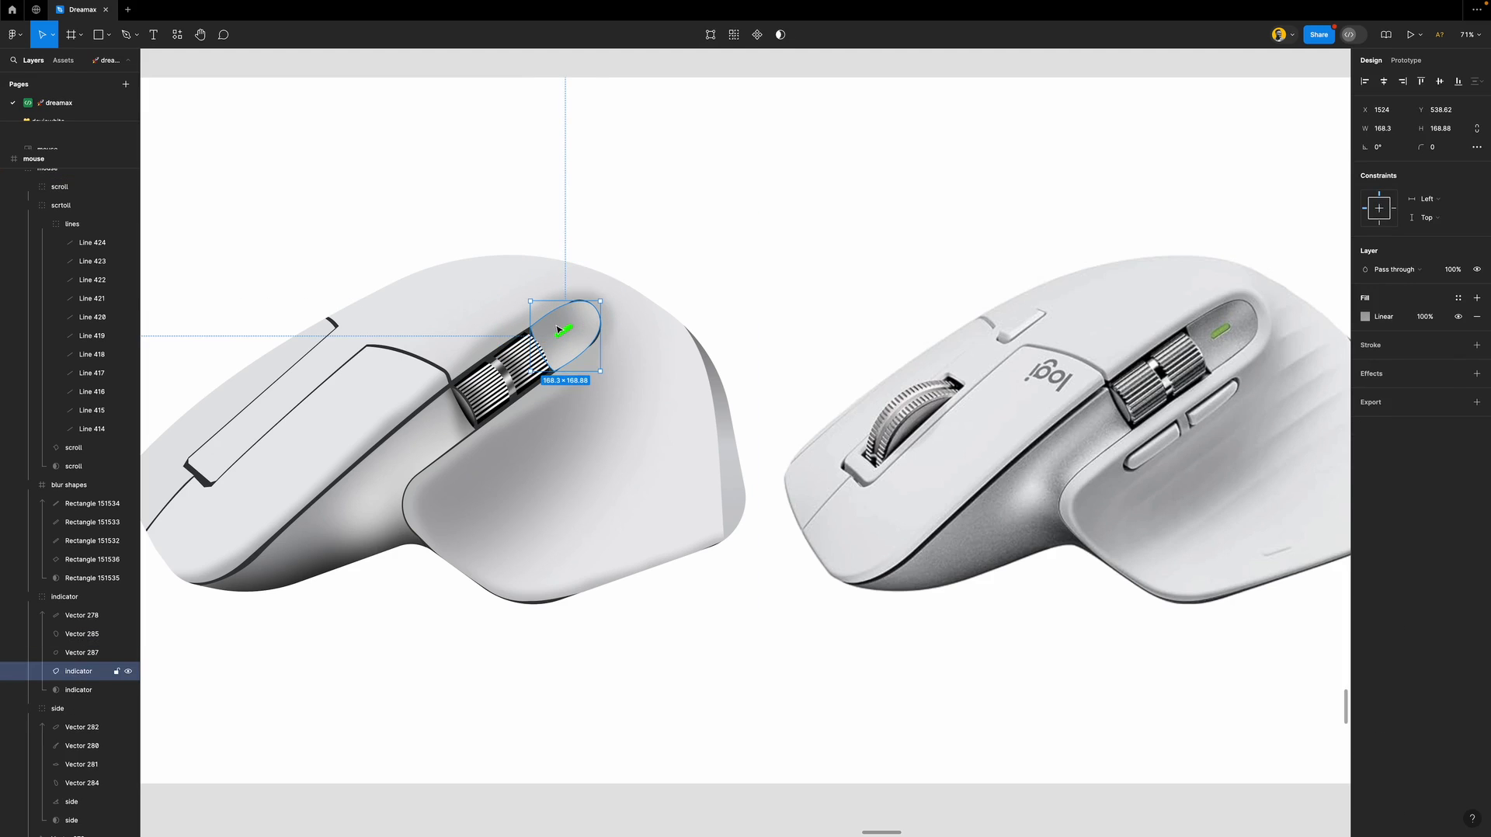
key("p")
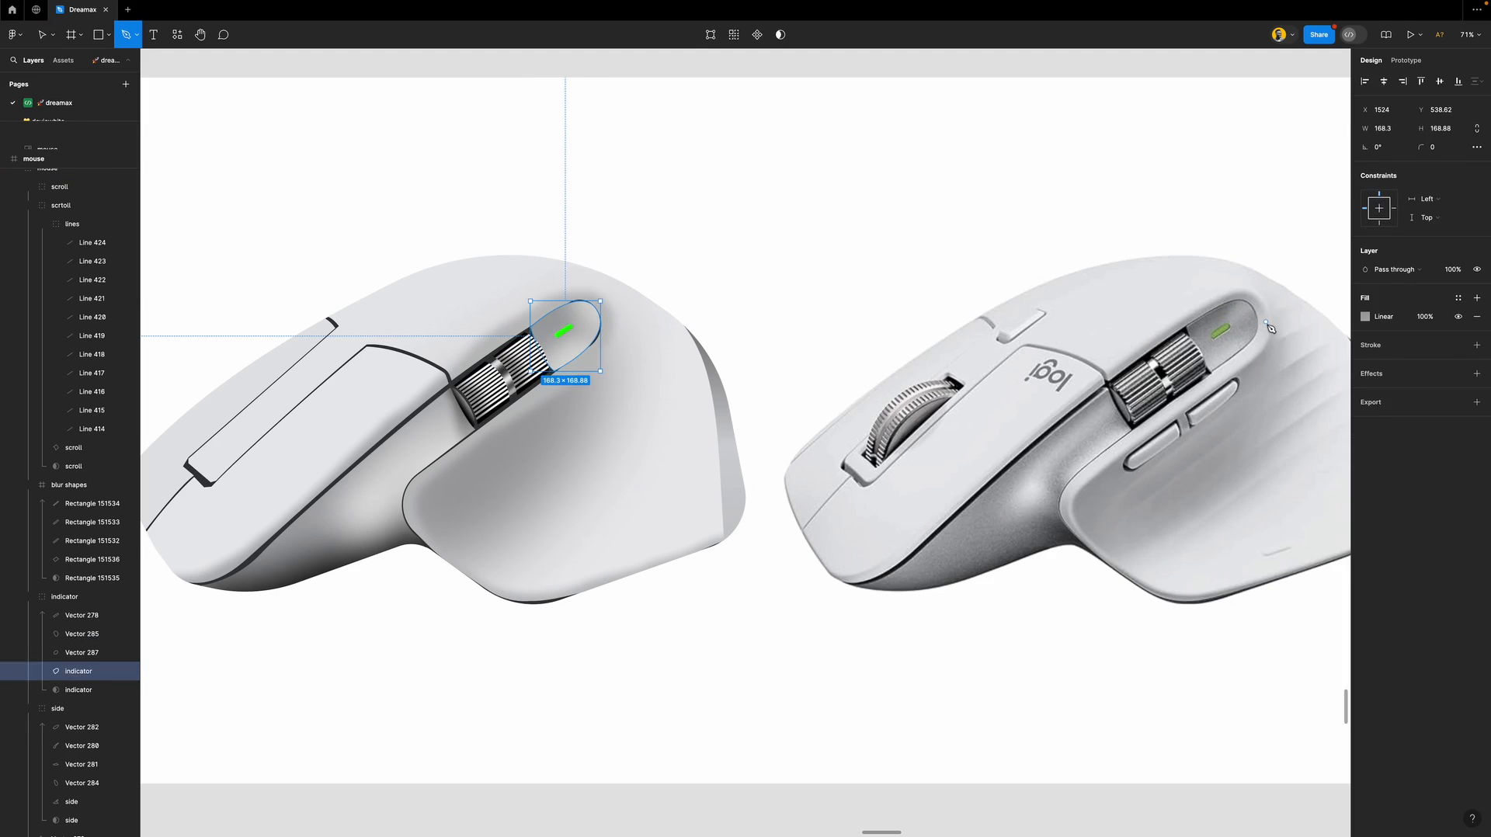
left_click(572, 319)
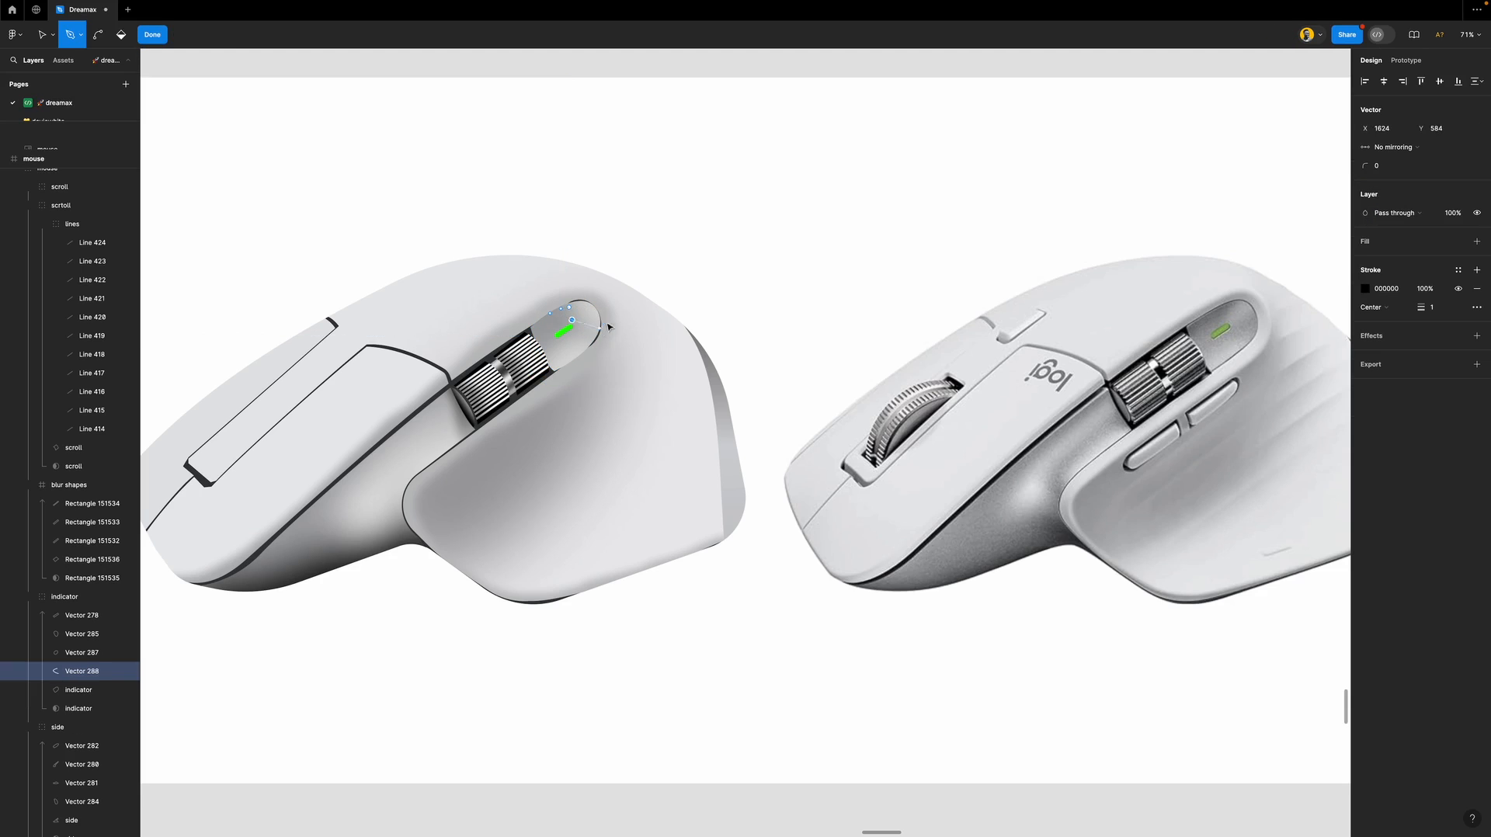
left_click(600, 362)
left_click_drag(569, 341, 537, 341)
left_click(531, 362)
left_click(491, 316)
left_click(573, 309)
key("Escape")
Remove the new shape's stroke and fill it with 7C7E7F sampled from the reference photo's indicator.
left_click(1428, 300)
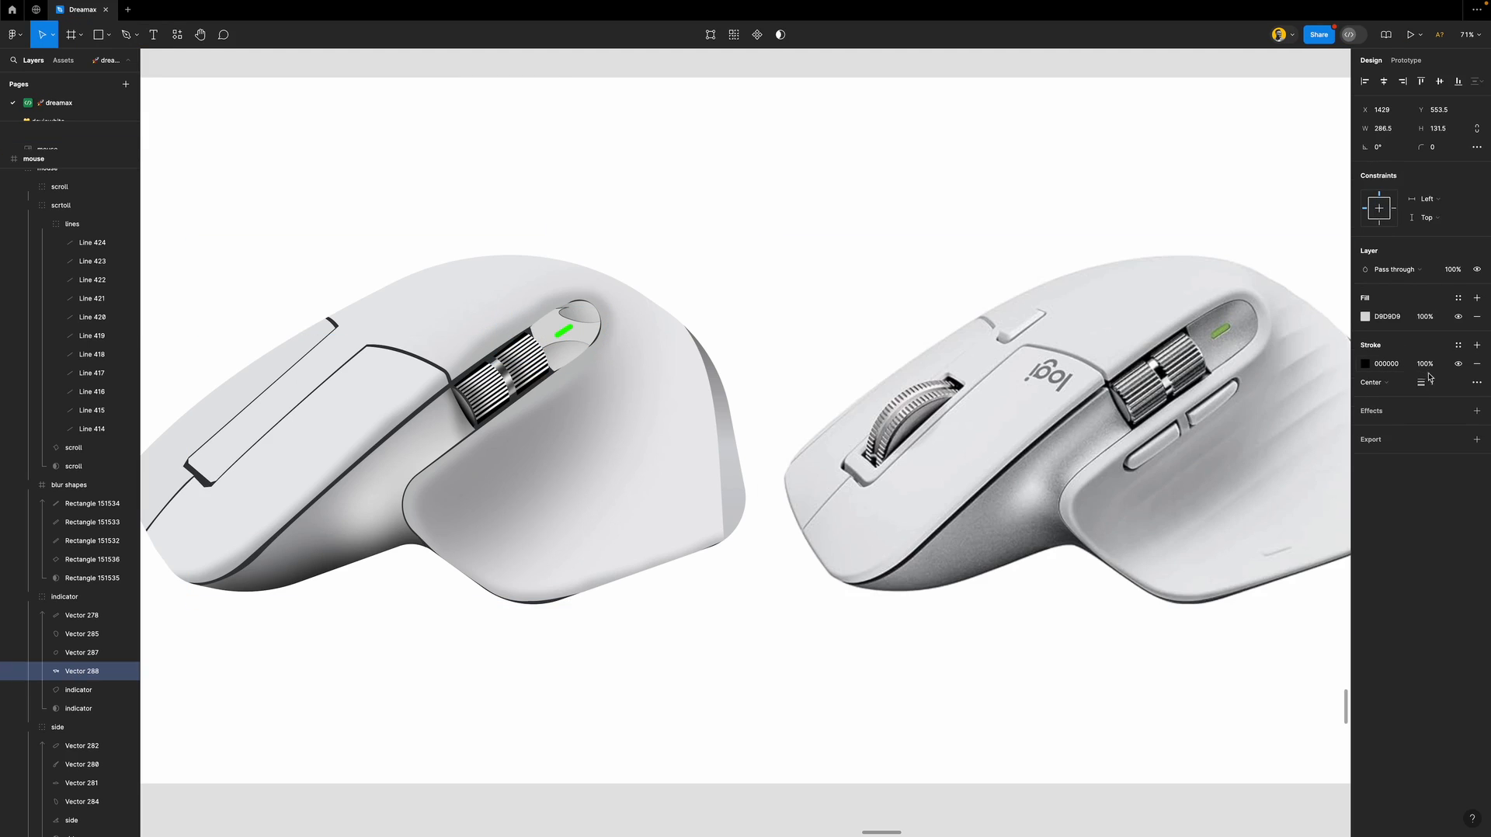
left_click(1477, 363)
key("i")
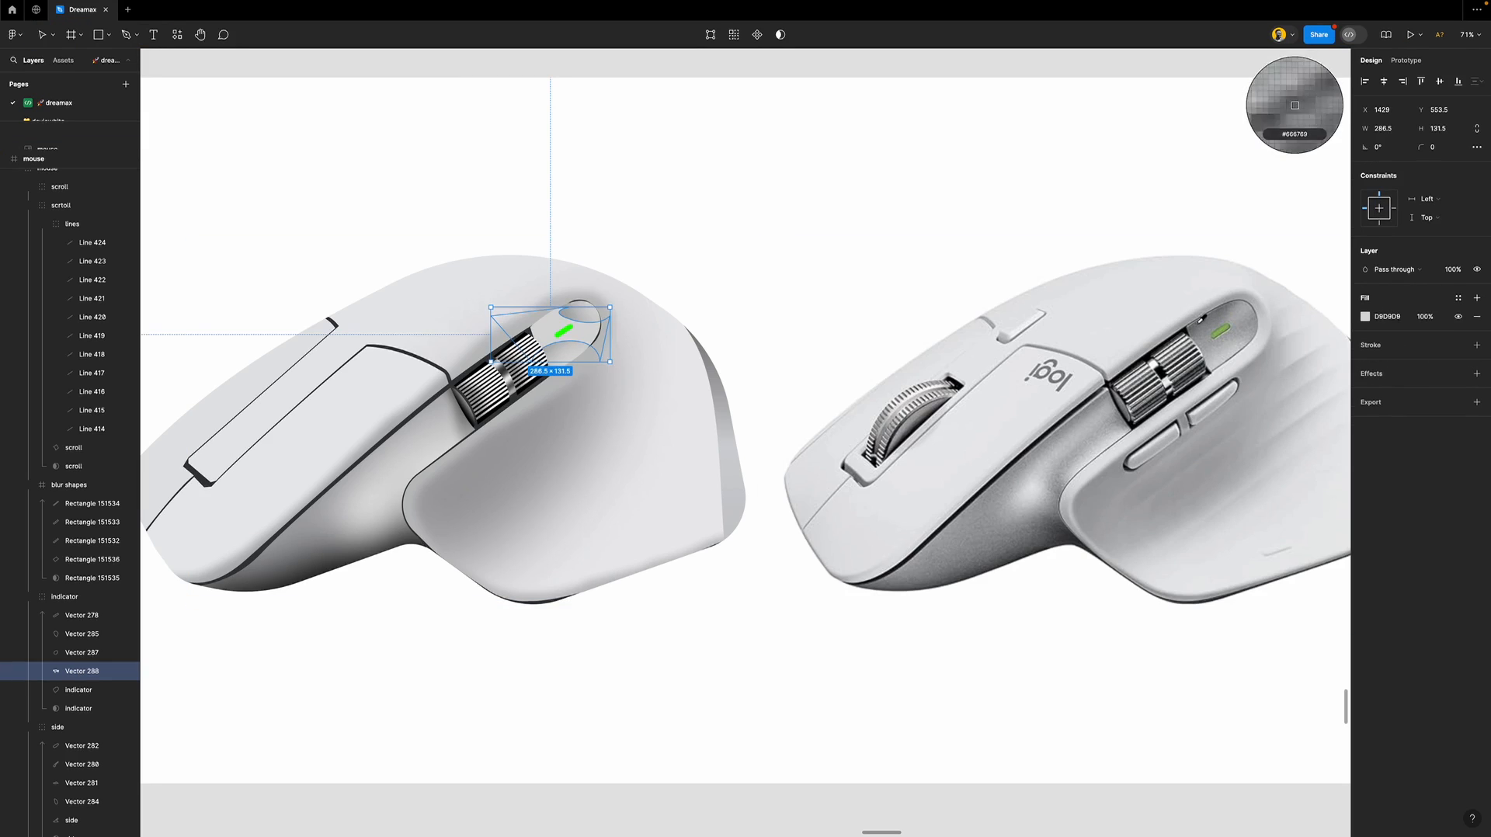
left_click(1201, 324)
Apply a layer blur of 114 to the dark indicator shape.
left_click(1377, 377)
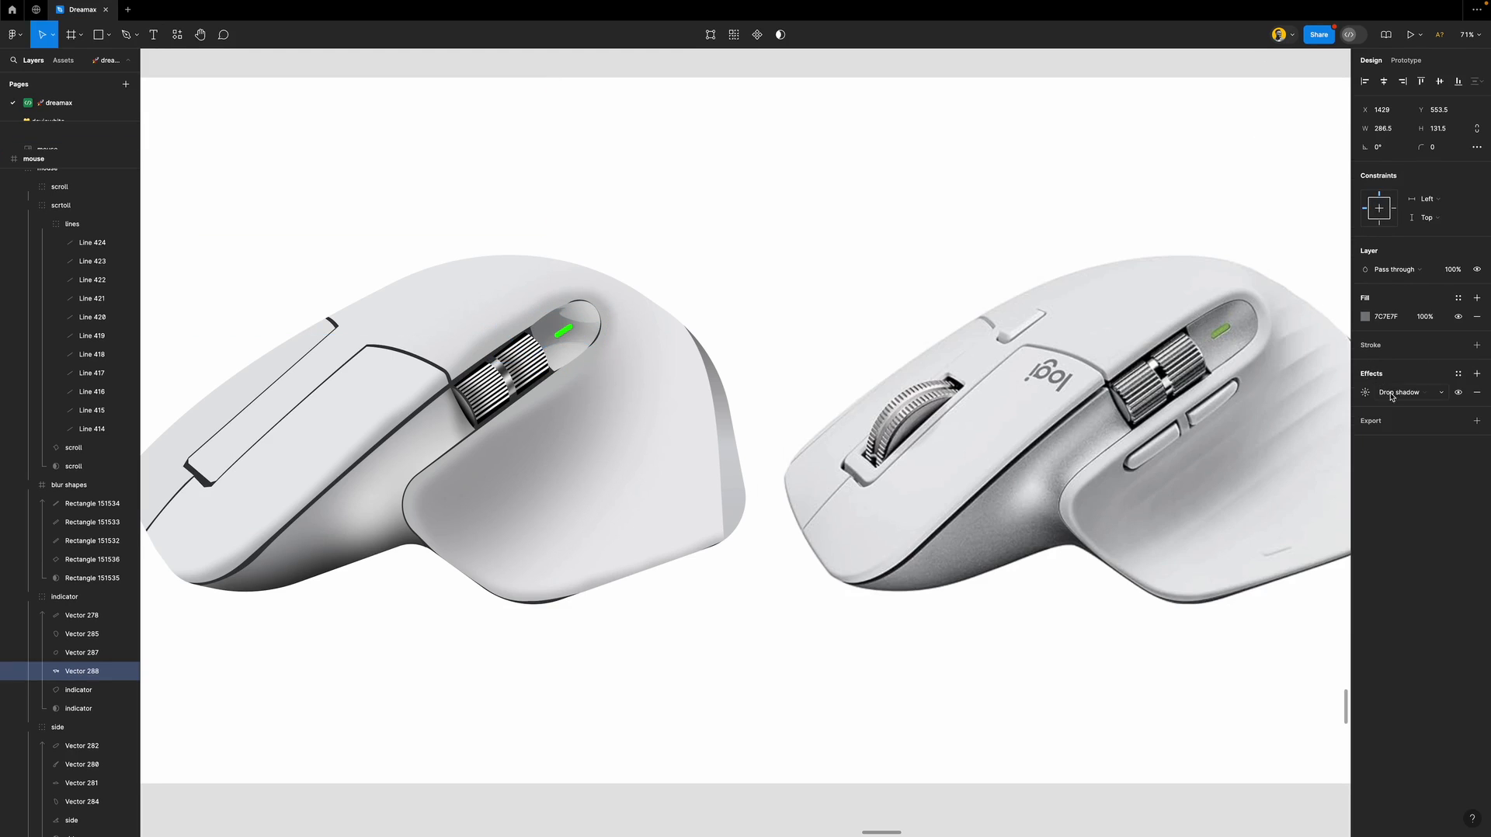
left_click(1391, 393)
left_click(1393, 411)
left_click(1365, 393)
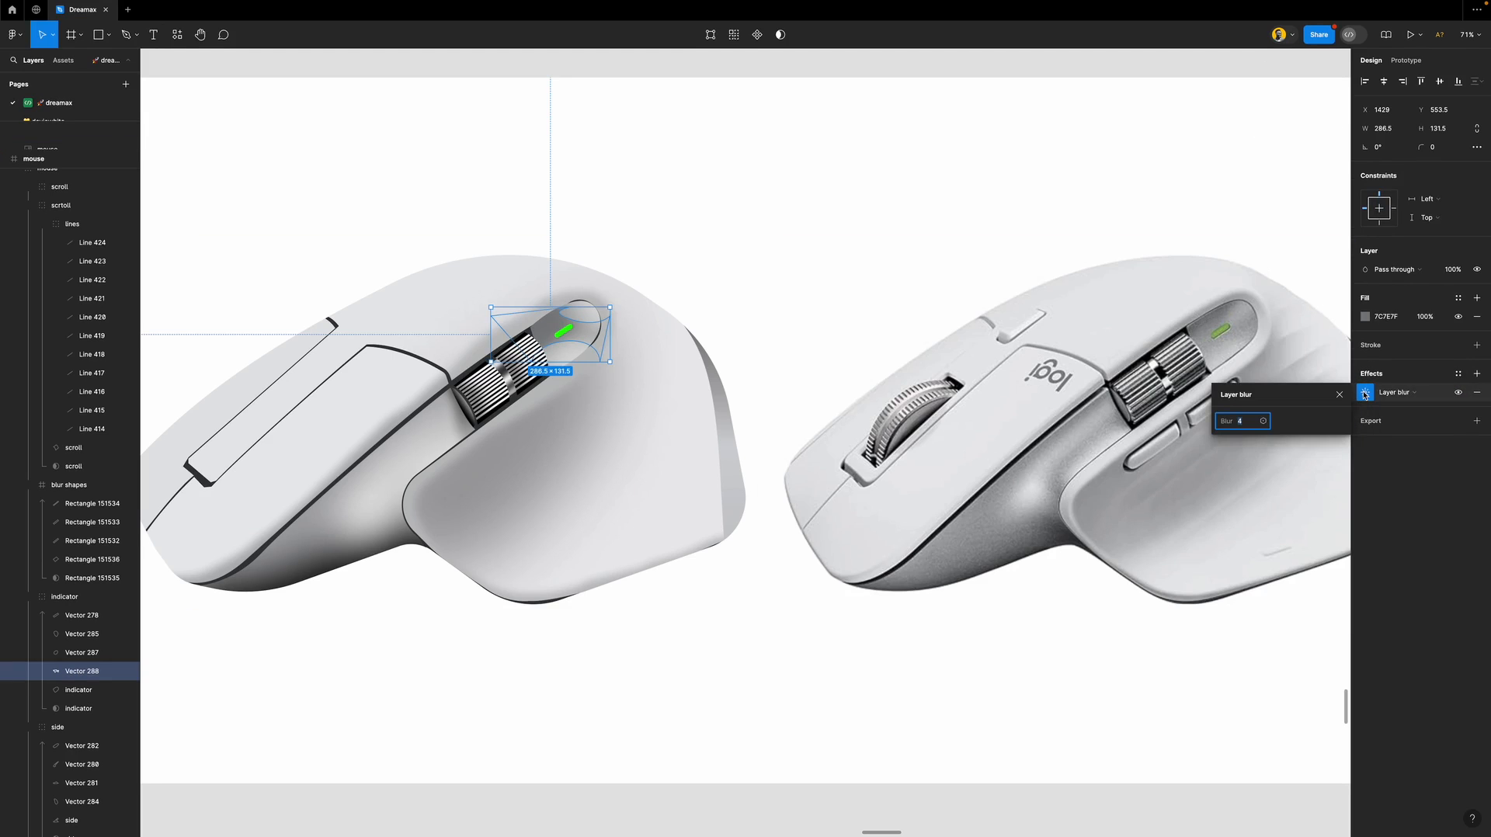
type("44")
key("Return")
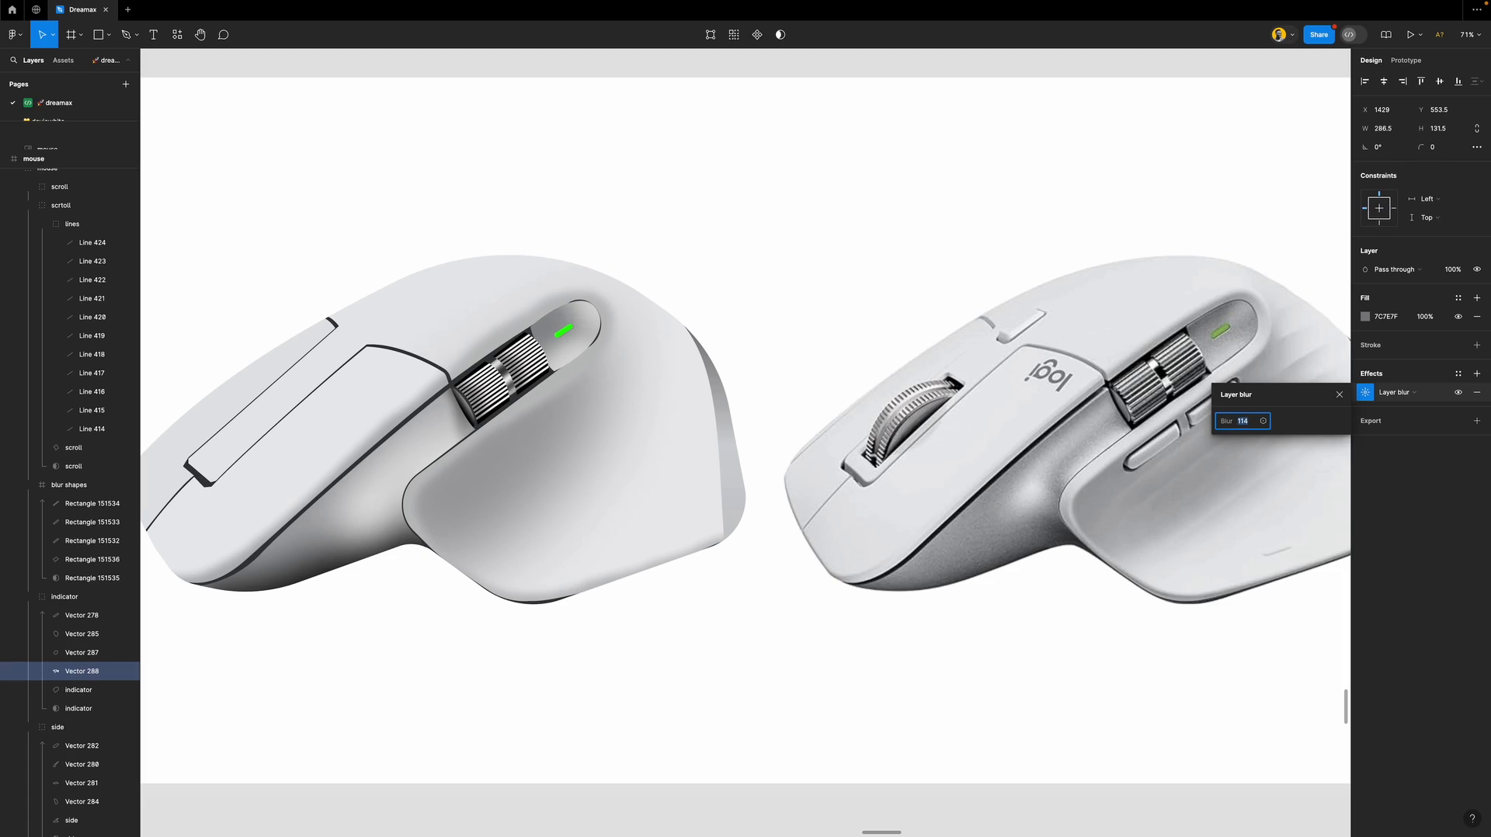
left_click(1339, 394)
left_click(1052, 207)
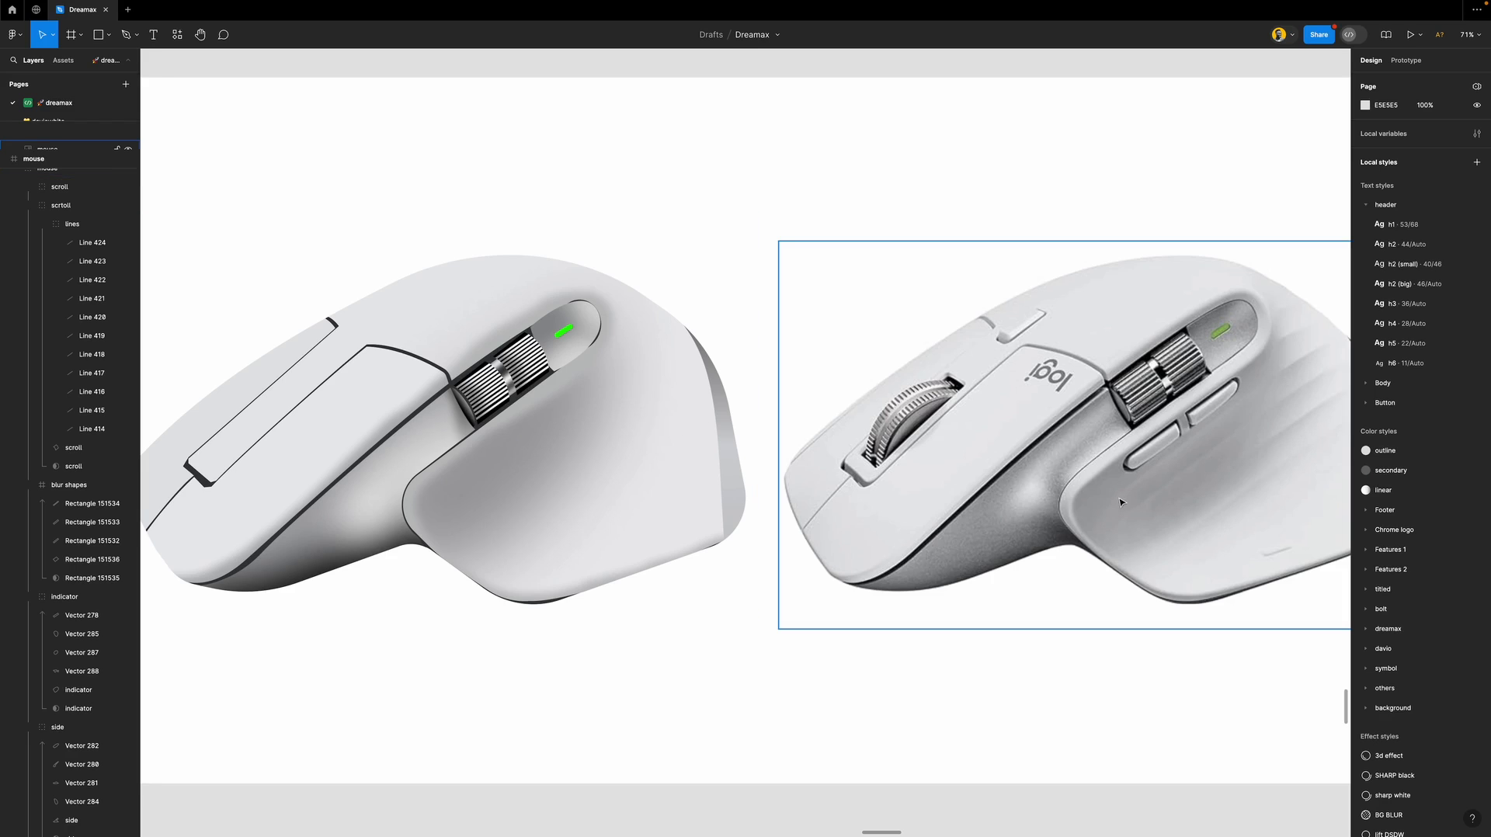
Draw an open curve about 453 by 632 on the middle body, around the indicator and down along the thumb rest's edge.
key("p")
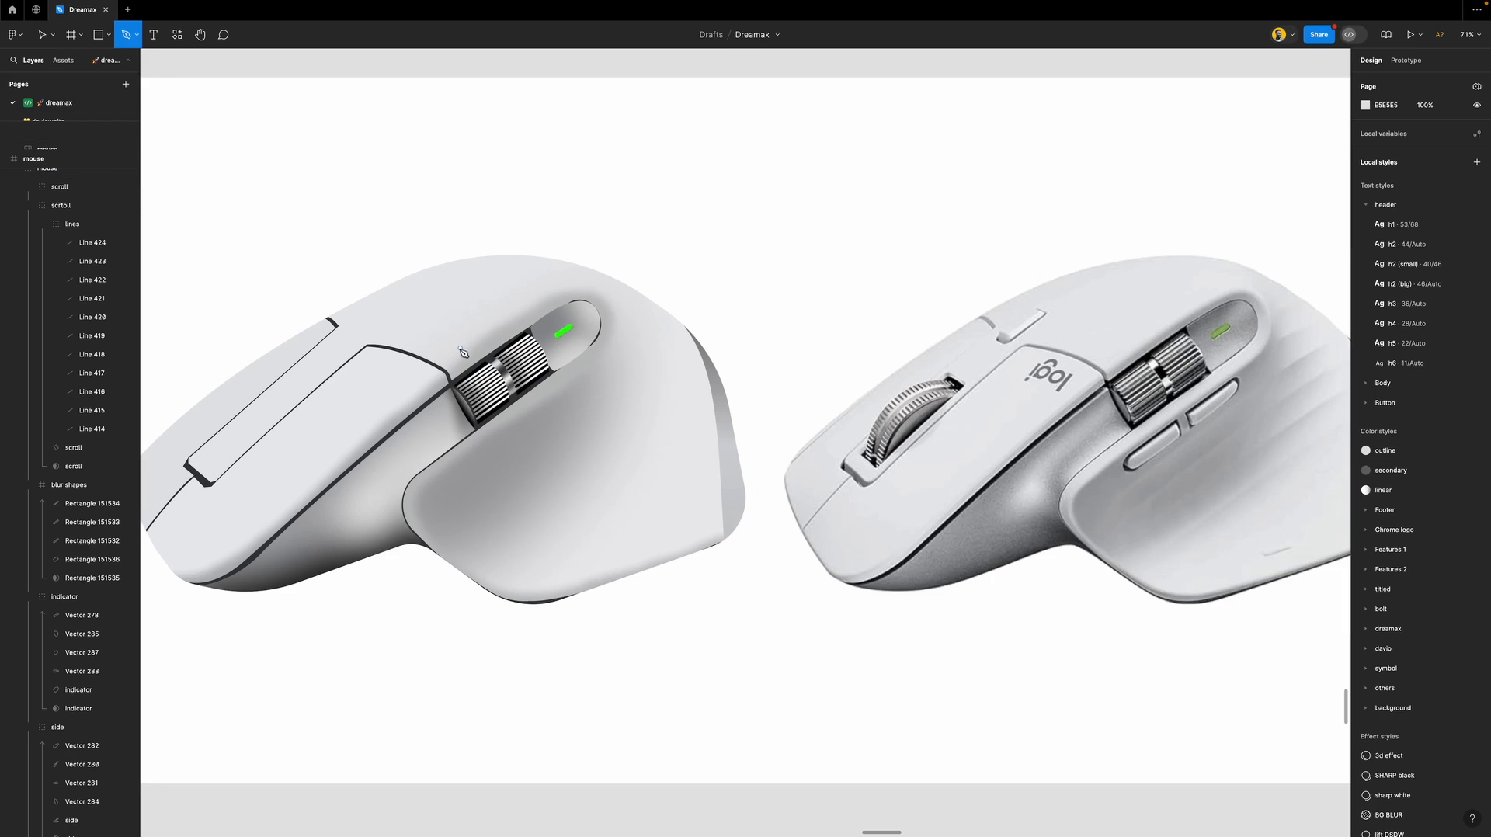
key("v")
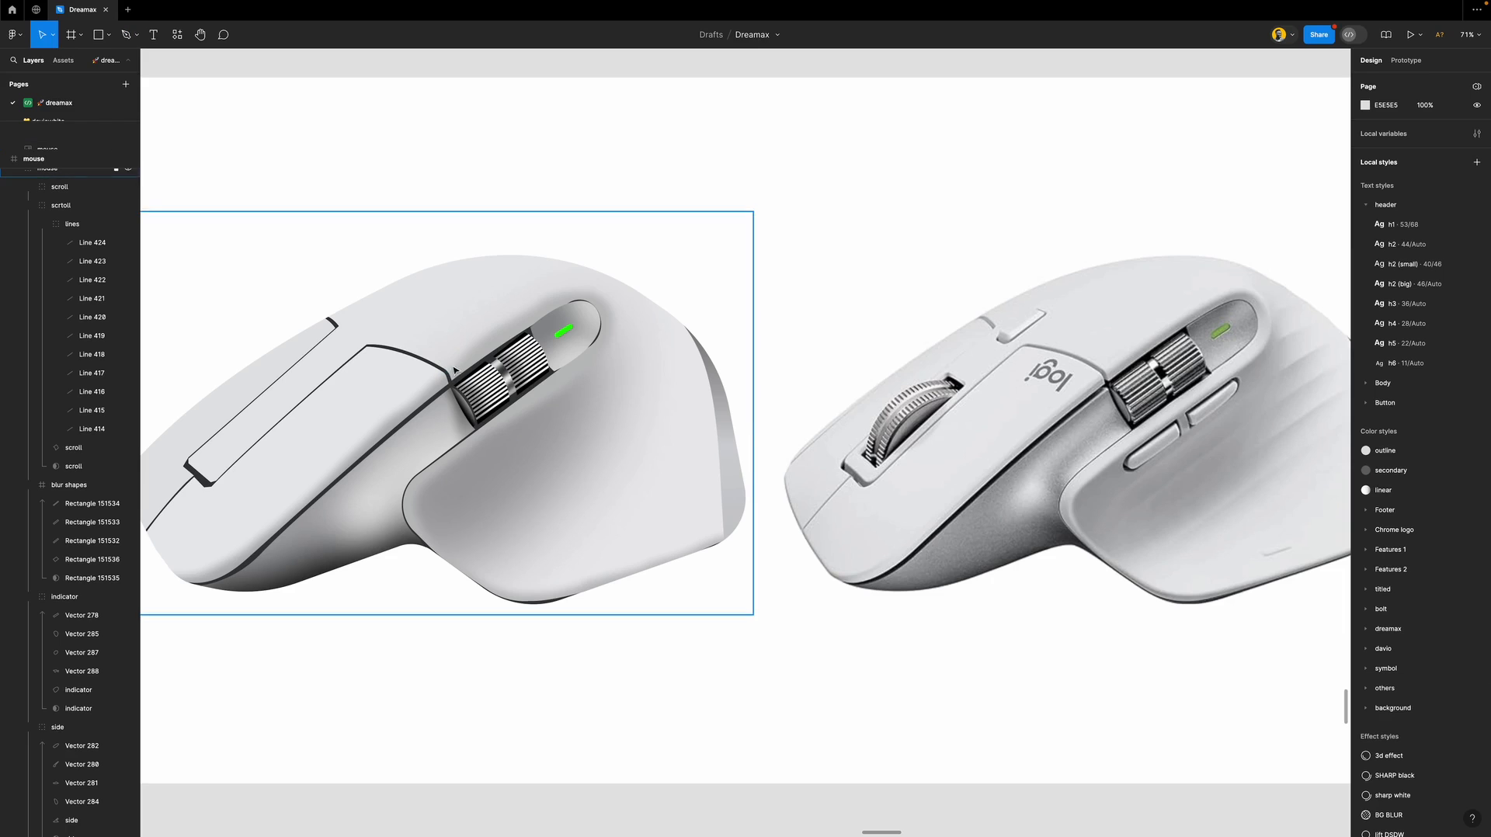
left_click(477, 334, "ctrl")
key("p")
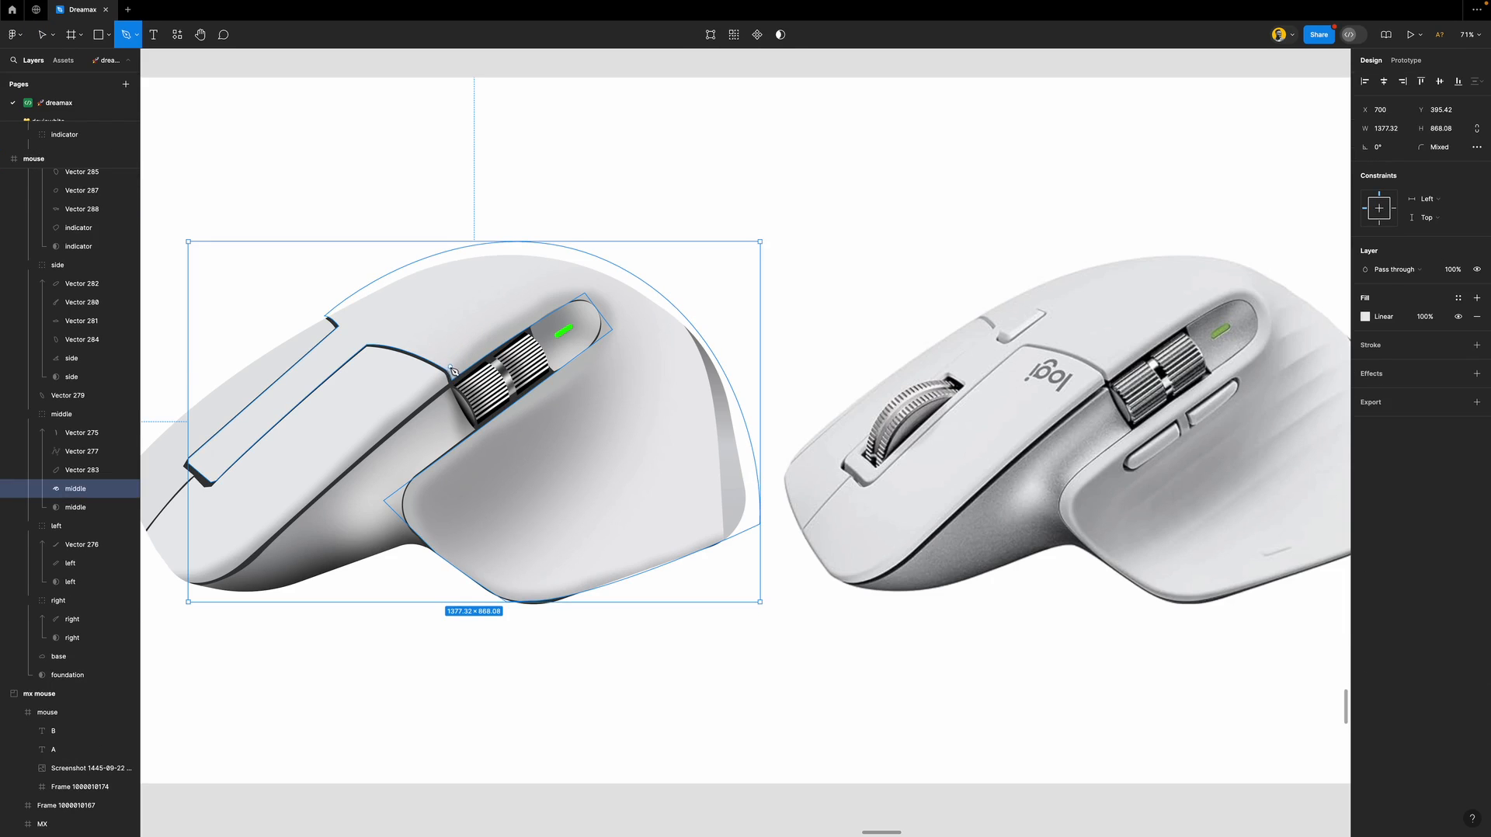
left_click_drag(450, 370, 493, 329)
mouse_move(612, 318)
left_mouse_down()
mouse_move(645, 388)
mouse_move(630, 400)
left_mouse_up()
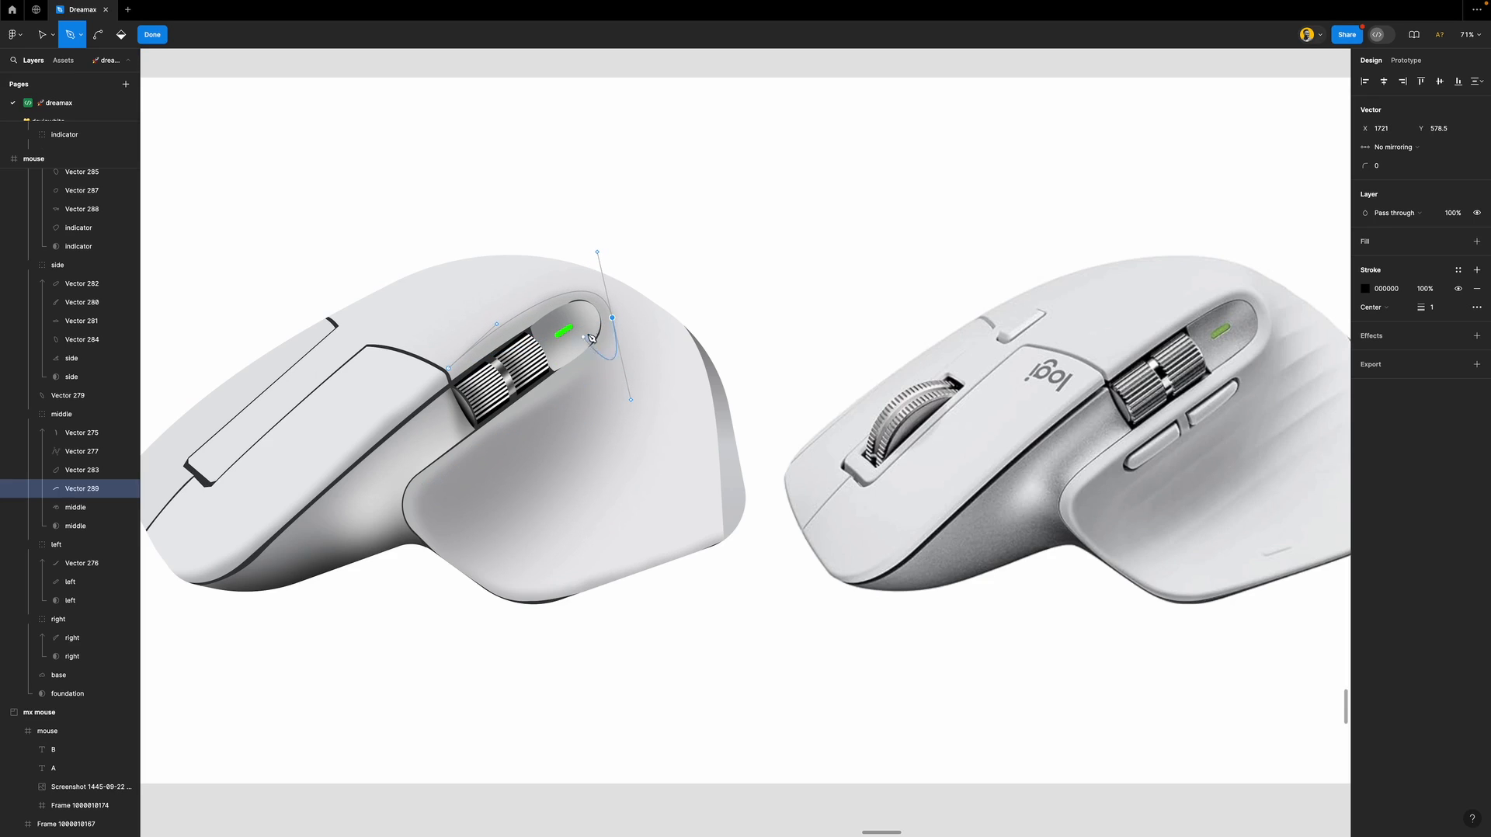
left_click_drag(613, 317, 575, 379)
left_click_drag(443, 547, 529, 590)
key("ctrl+z")
left_click_drag(427, 483, 420, 495)
left_click_drag(449, 553, 470, 576)
key("Escape")
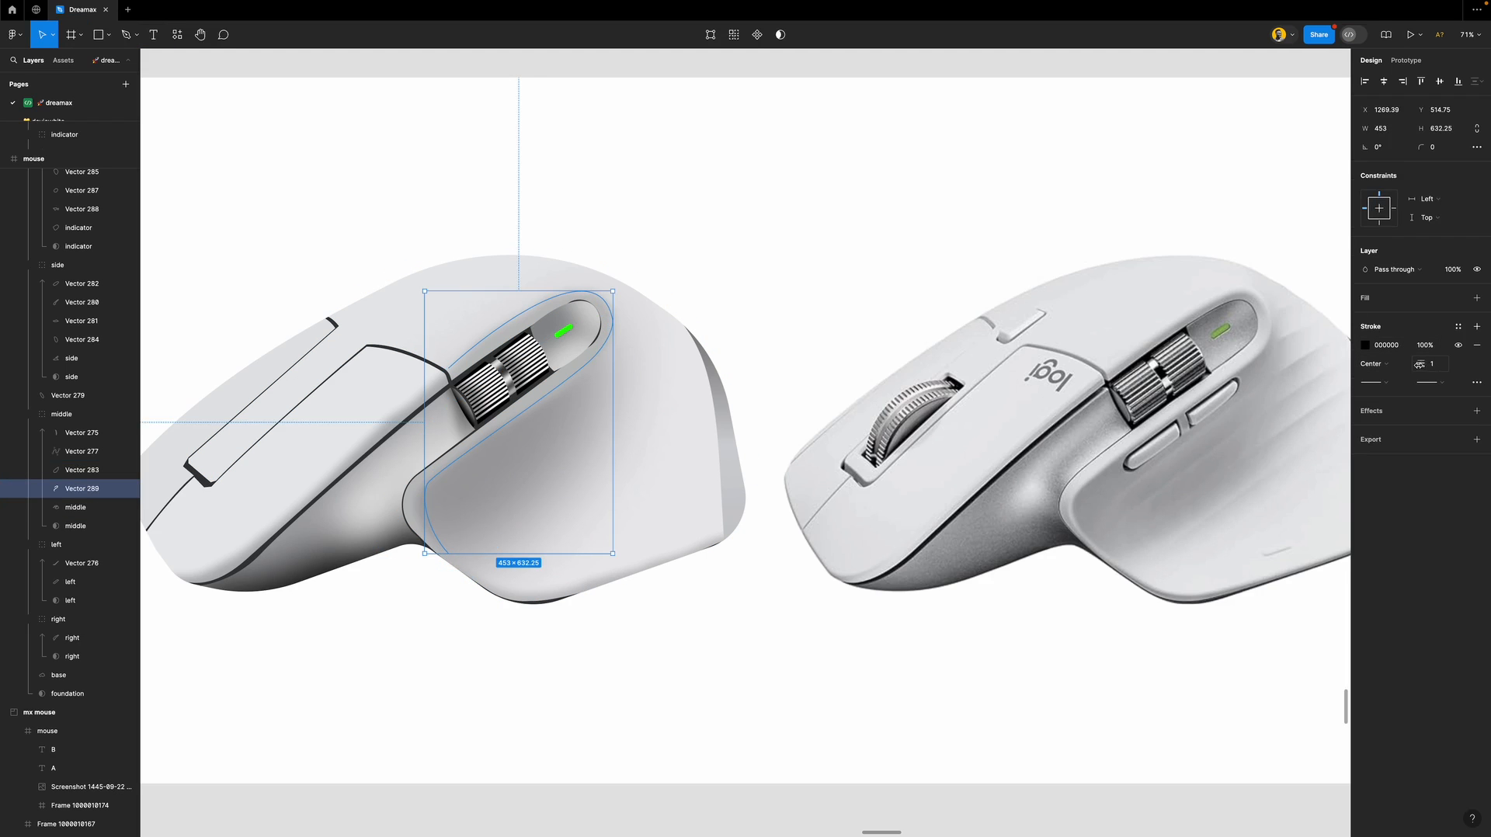
Thicken the new curve's stroke to 11 and apply a layer blur of 54 to it.
left_click_drag(1420, 363, 1427, 364)
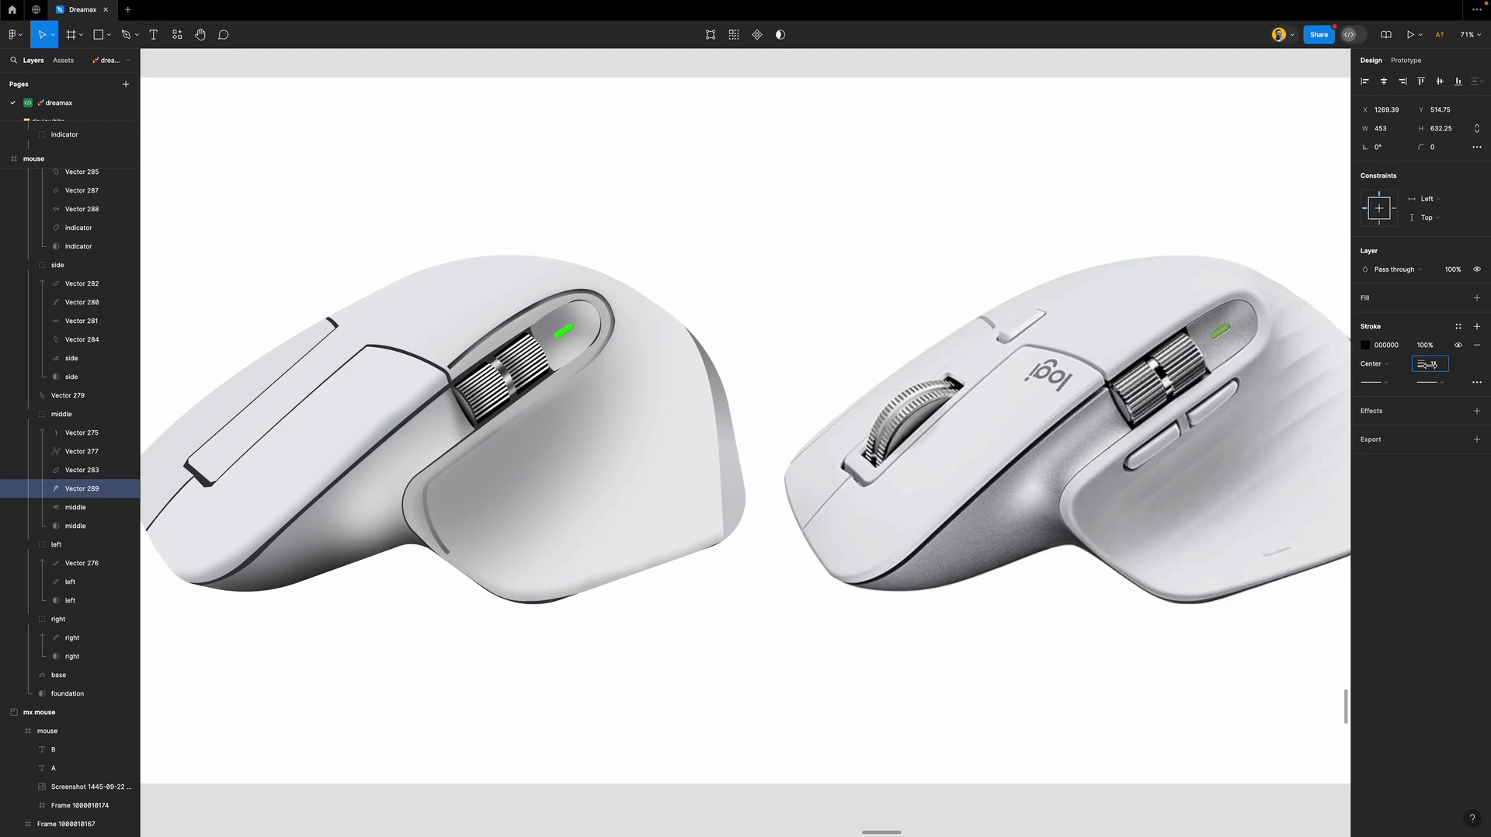
left_click(1399, 412)
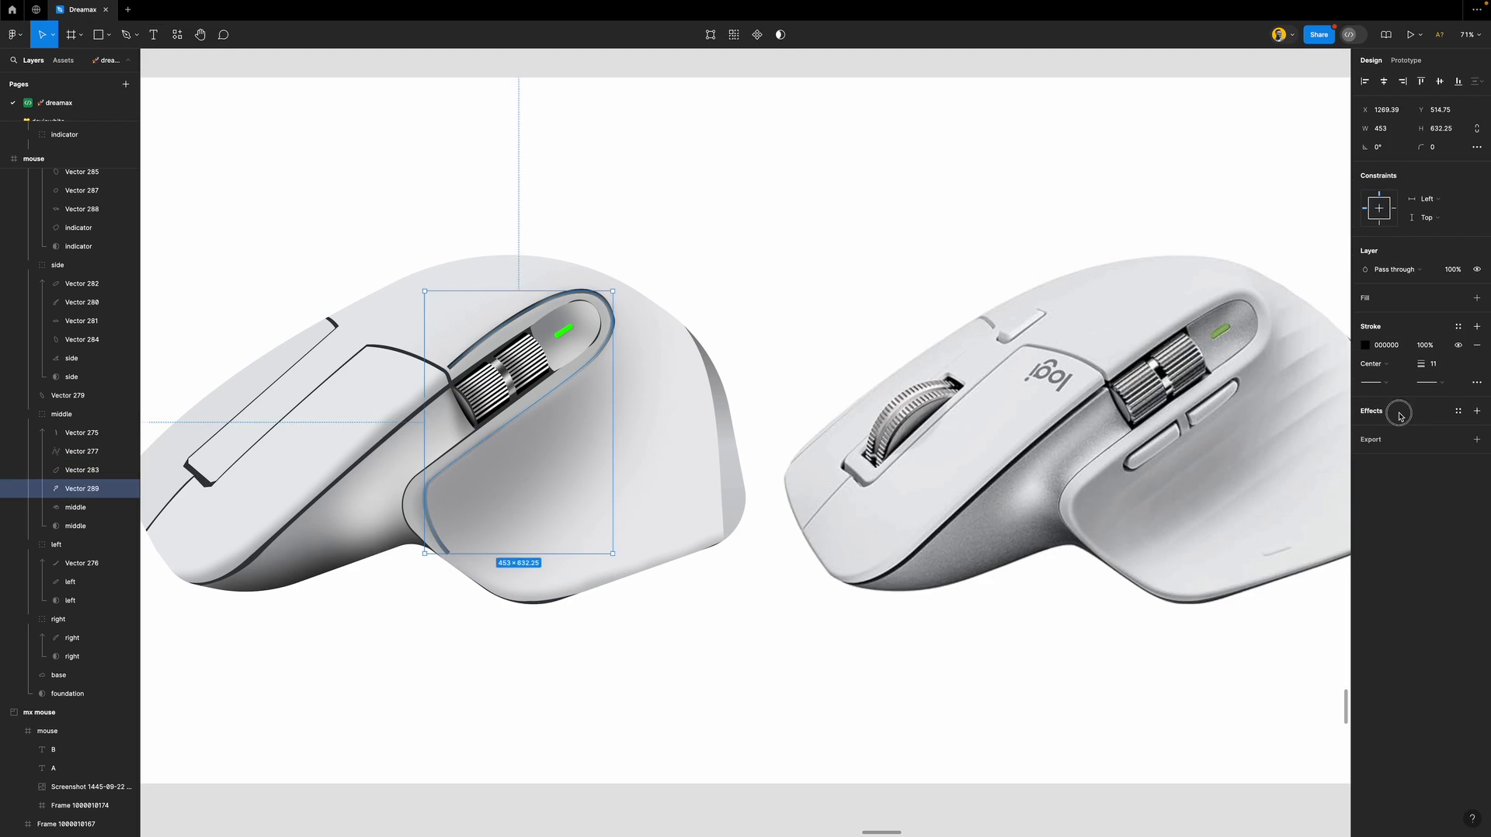
left_click(1404, 429)
left_click(1409, 444)
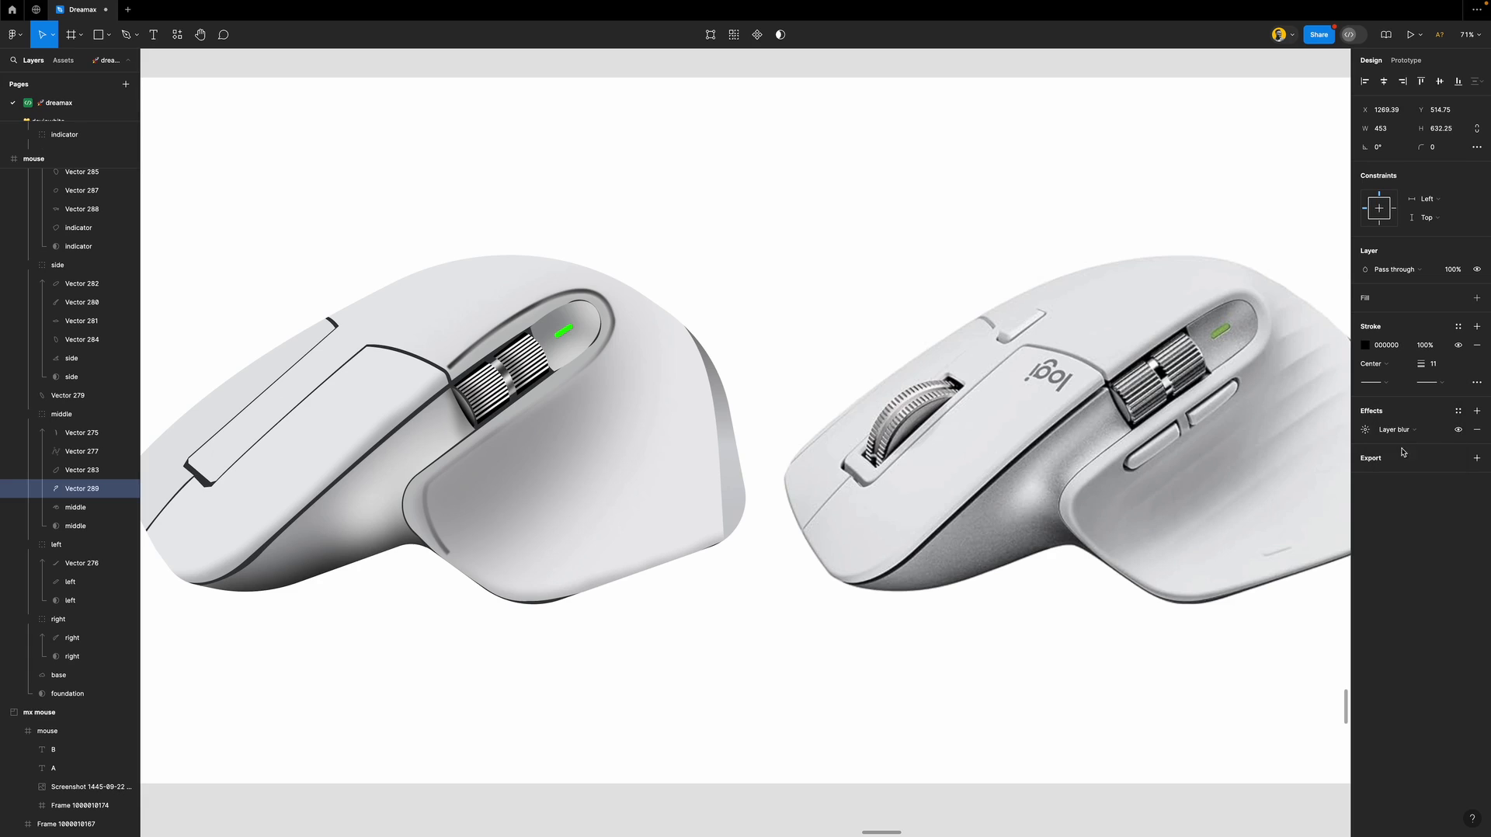
left_click(1365, 429)
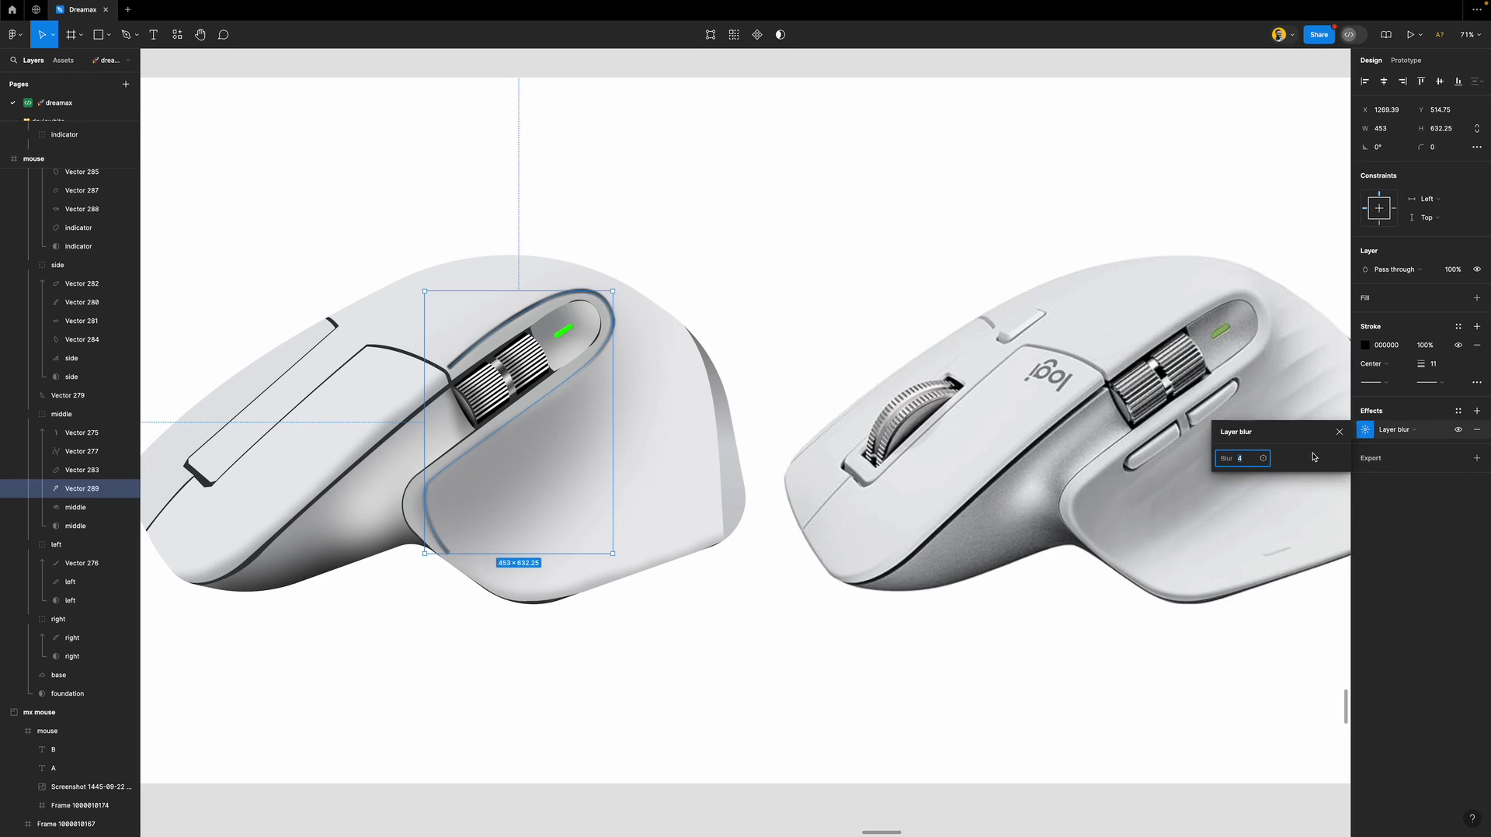
type("44")
key("Return")
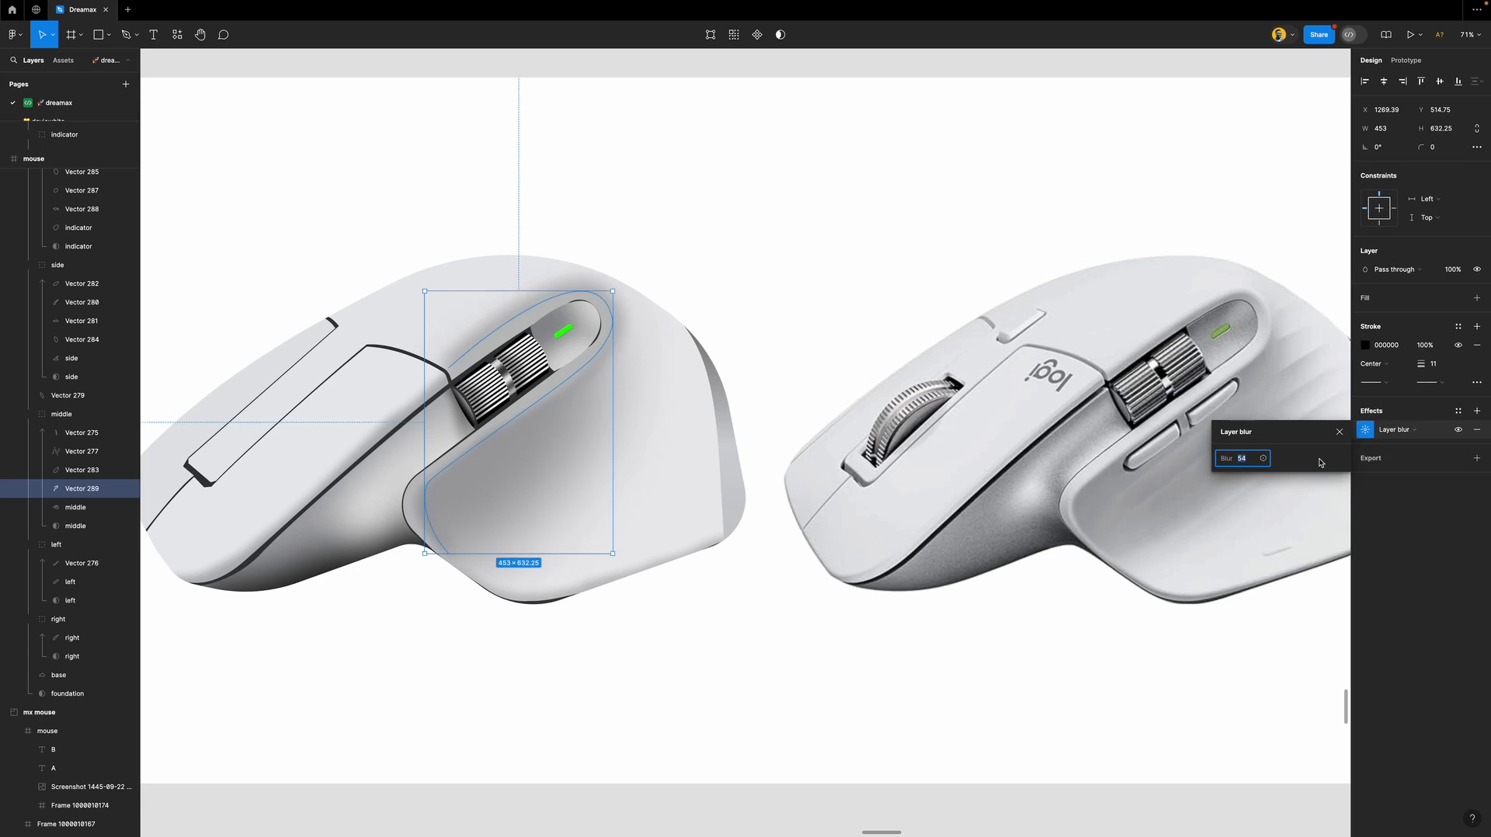
Reduce the contour curve's stroke weight to 4 and its layer blur to 24.
left_click(1445, 368)
type("1")
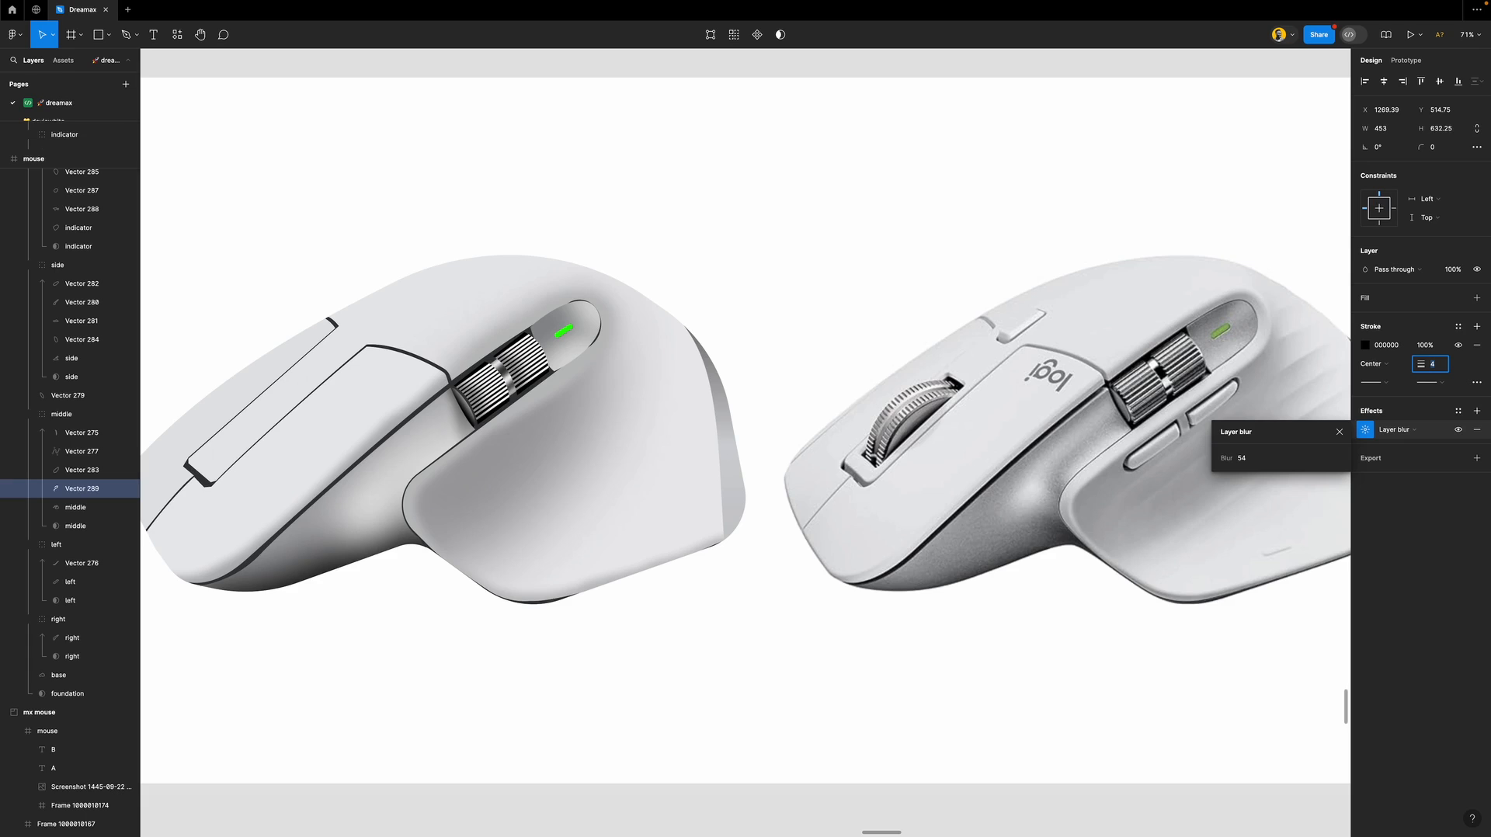
left_click(1244, 459)
key("shift+Down")
key("shift+Down")
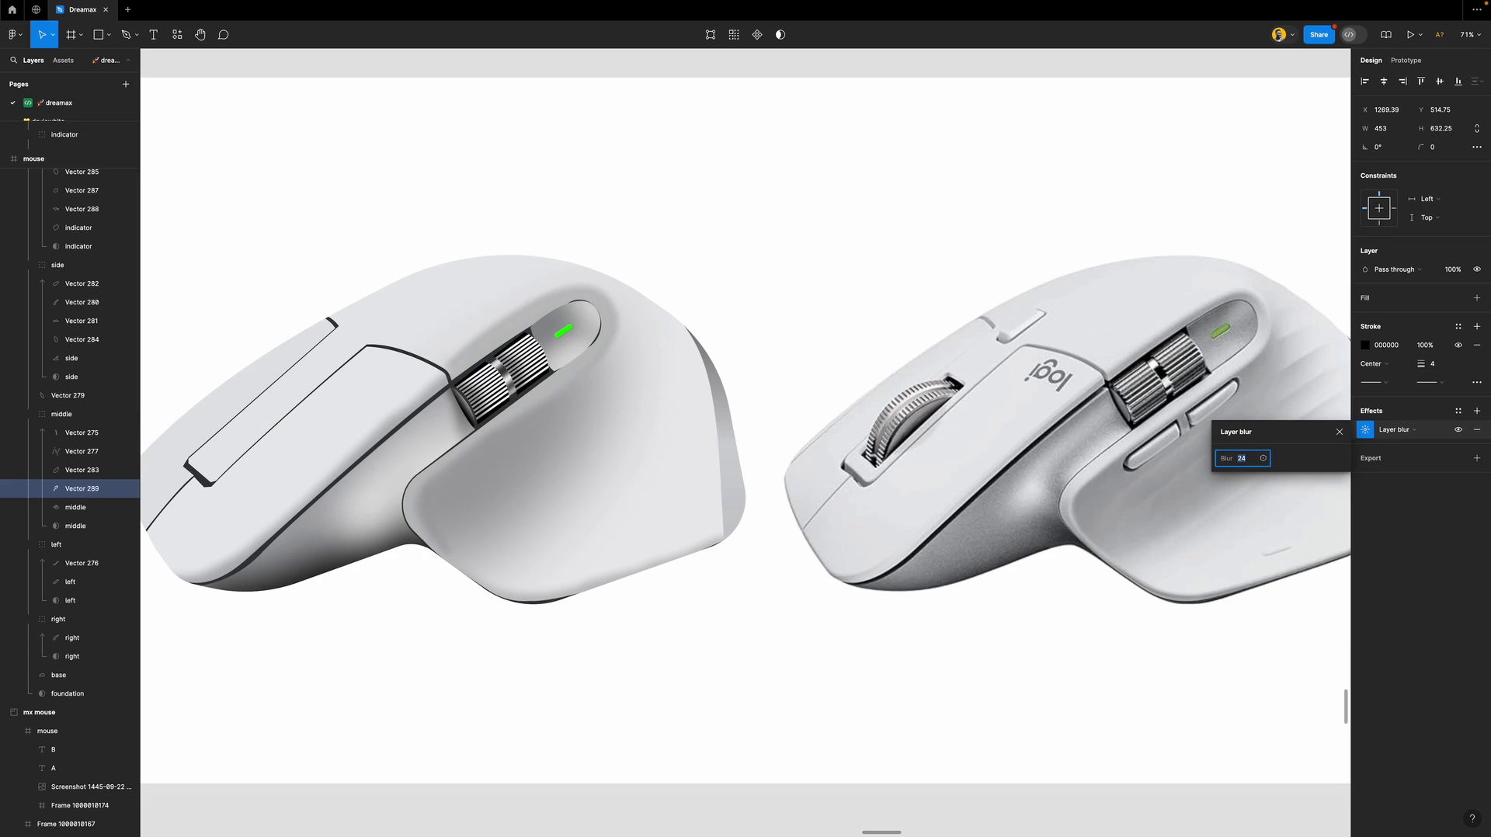
key("Return")
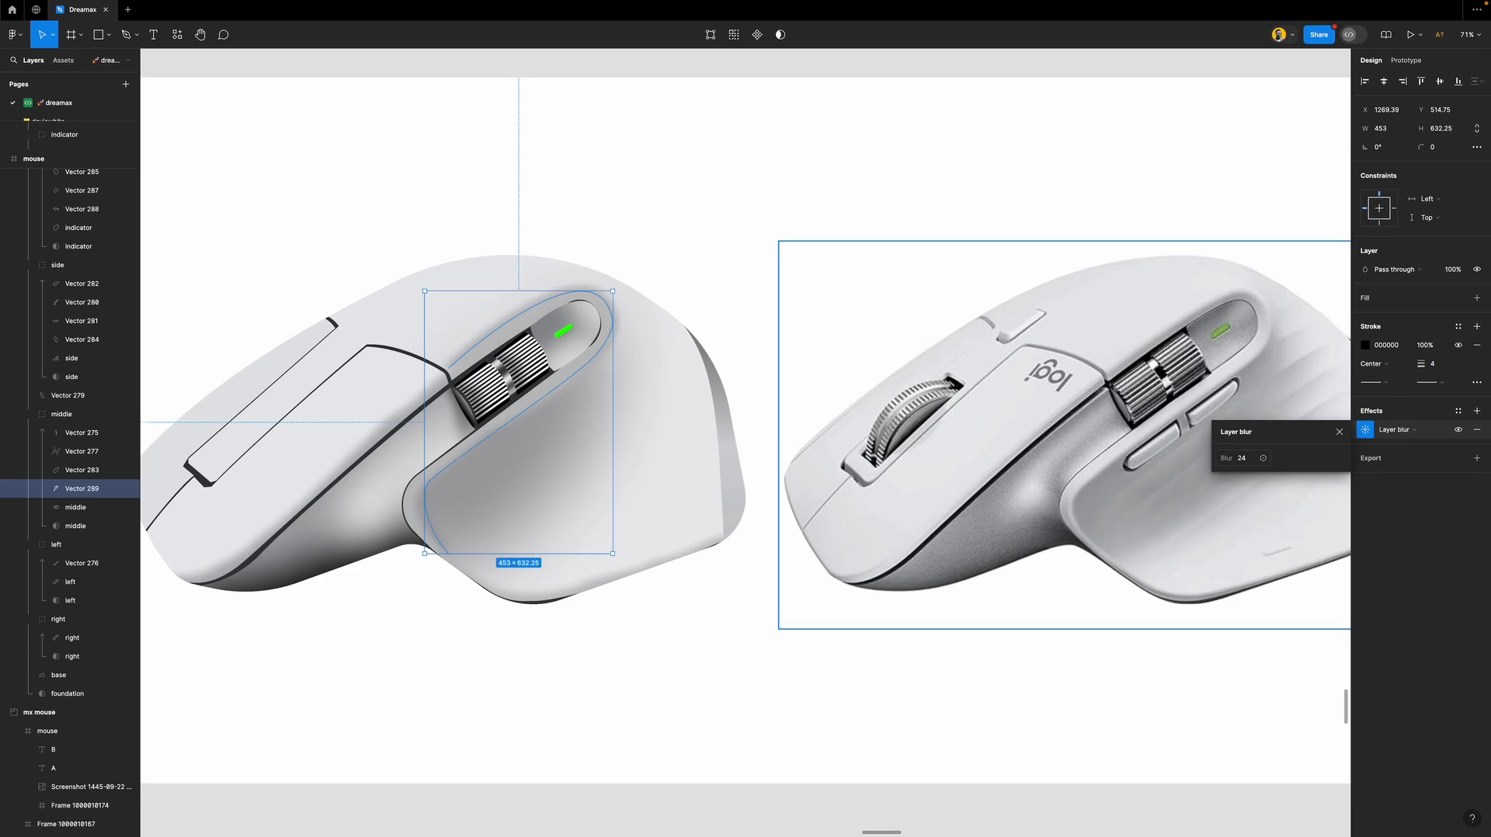
Give the contour curve's stroke a linear gradient starting near the indicator's tip, with the start stop set to 535353.
left_click(1365, 347)
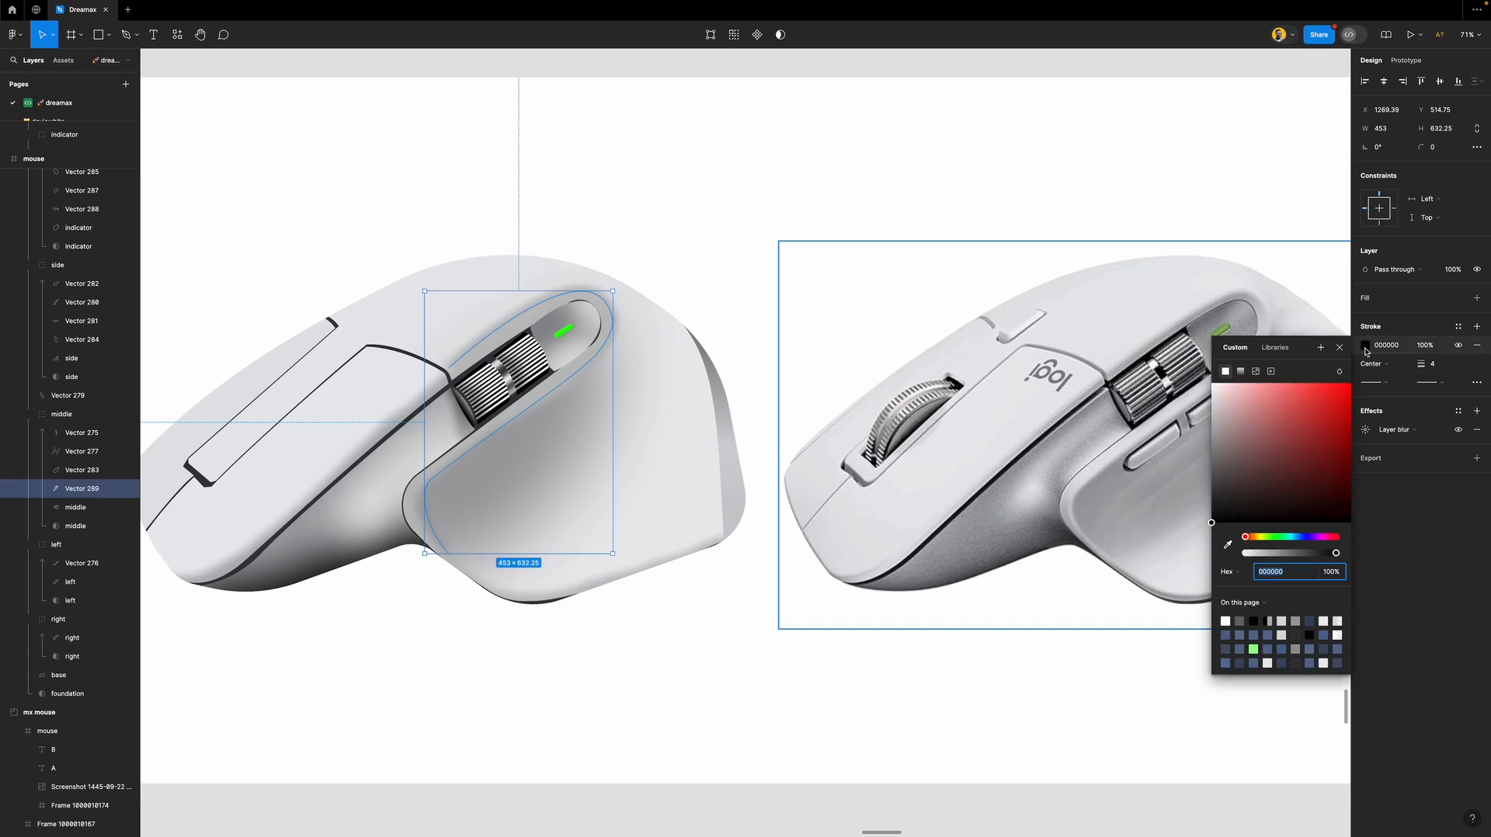
left_click(1245, 372)
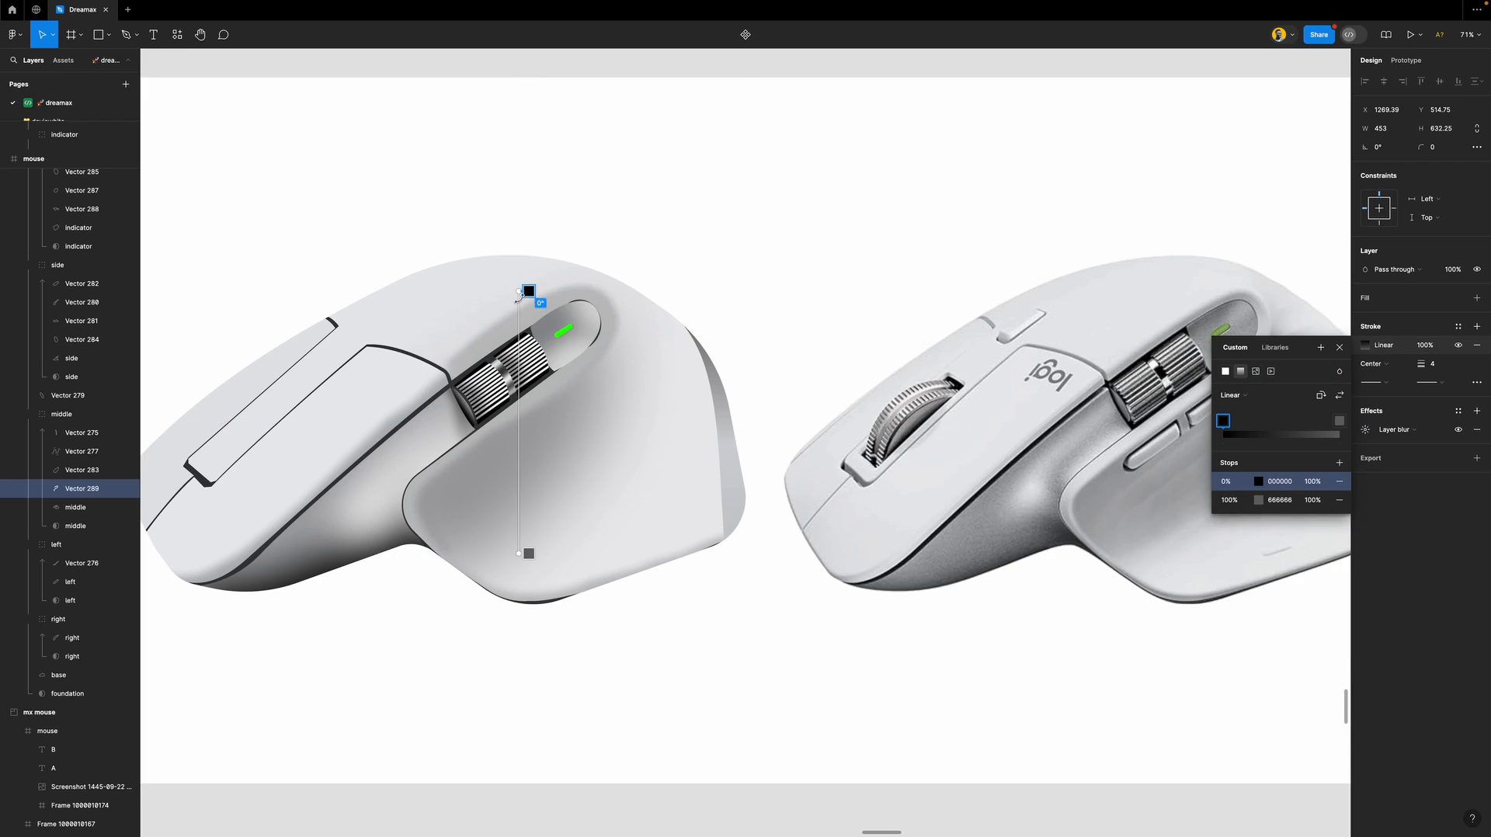
left_click_drag(518, 293, 573, 296)
left_click(1259, 481)
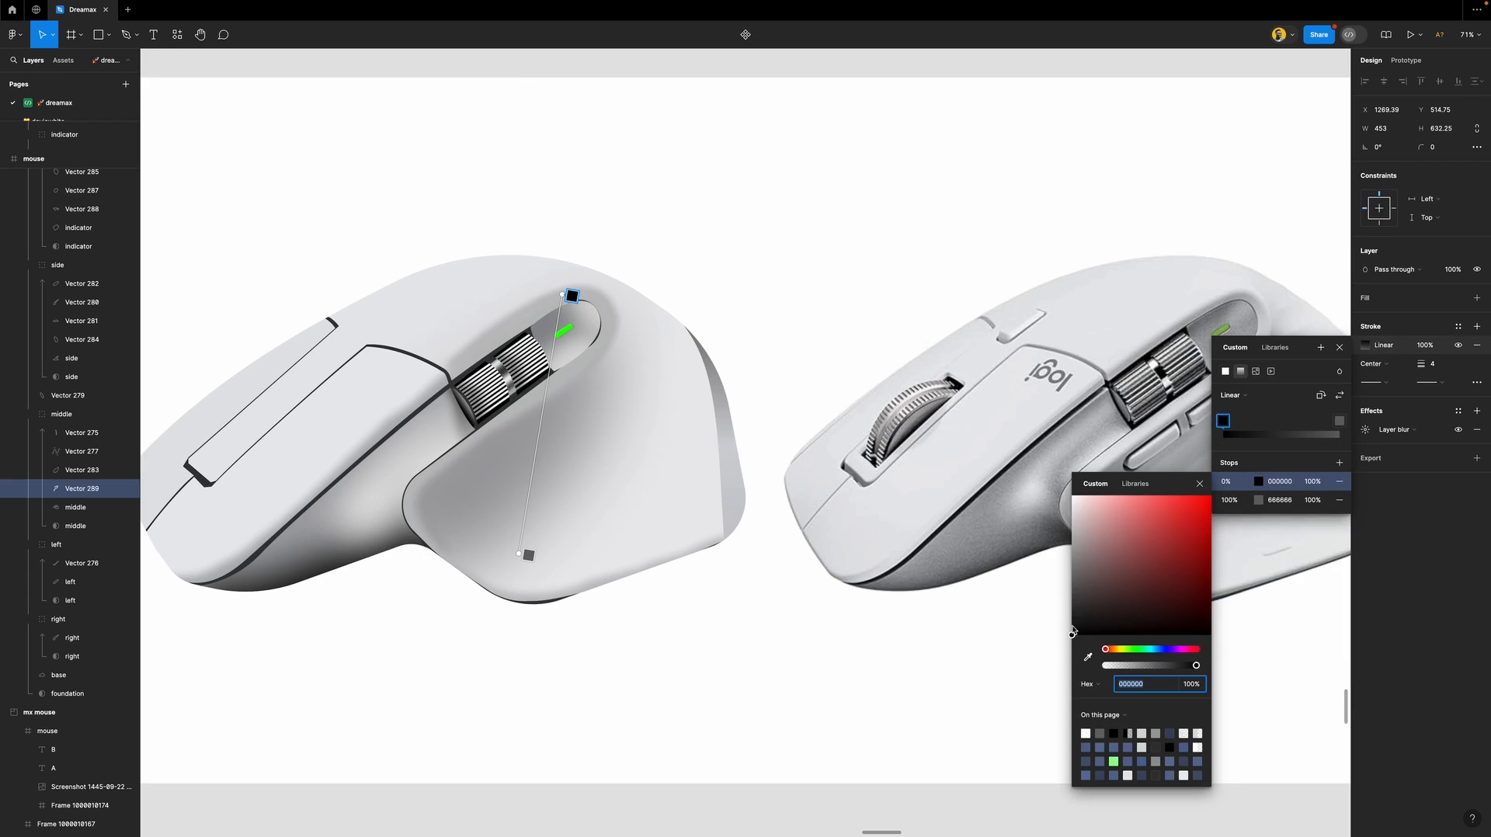
left_click_drag(1072, 631, 1062, 595)
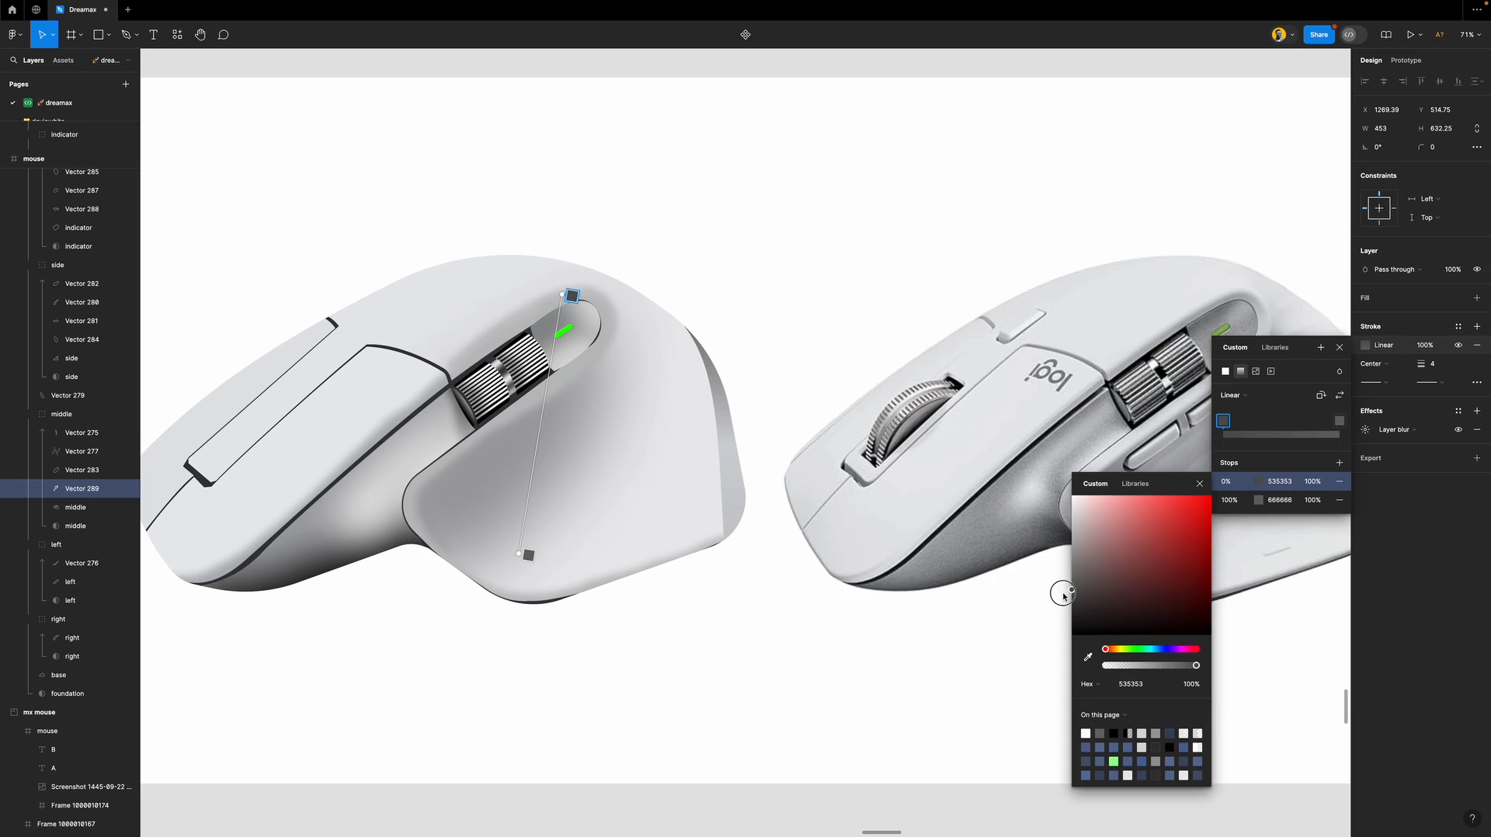
left_click(1199, 484)
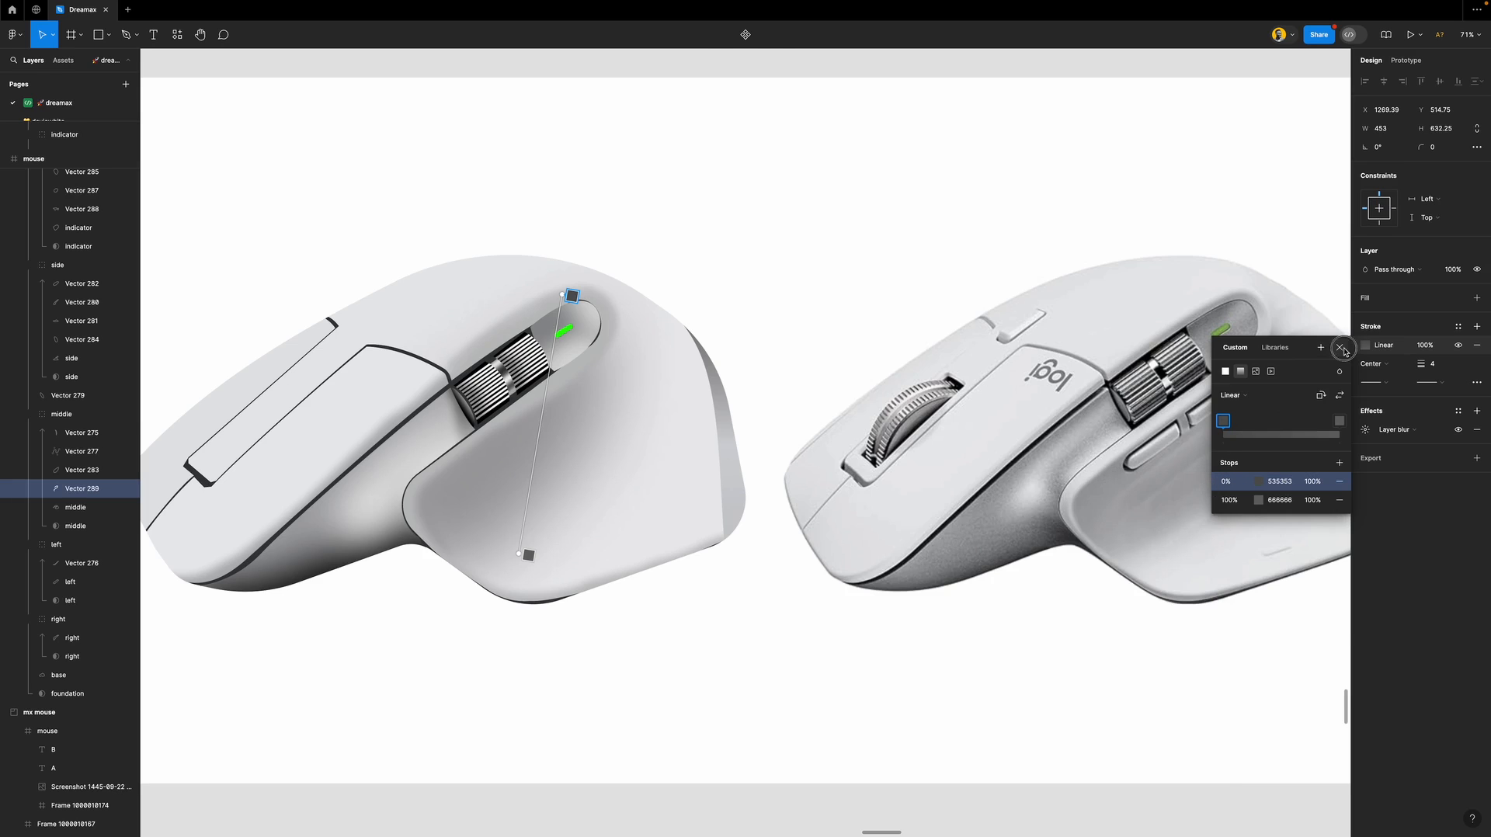
left_click(1342, 349)
left_click(734, 249)
Brighten the middle stop of the middle body's linear gradient fill to FDFDFD.
scroll(703, 383, "right", 3)
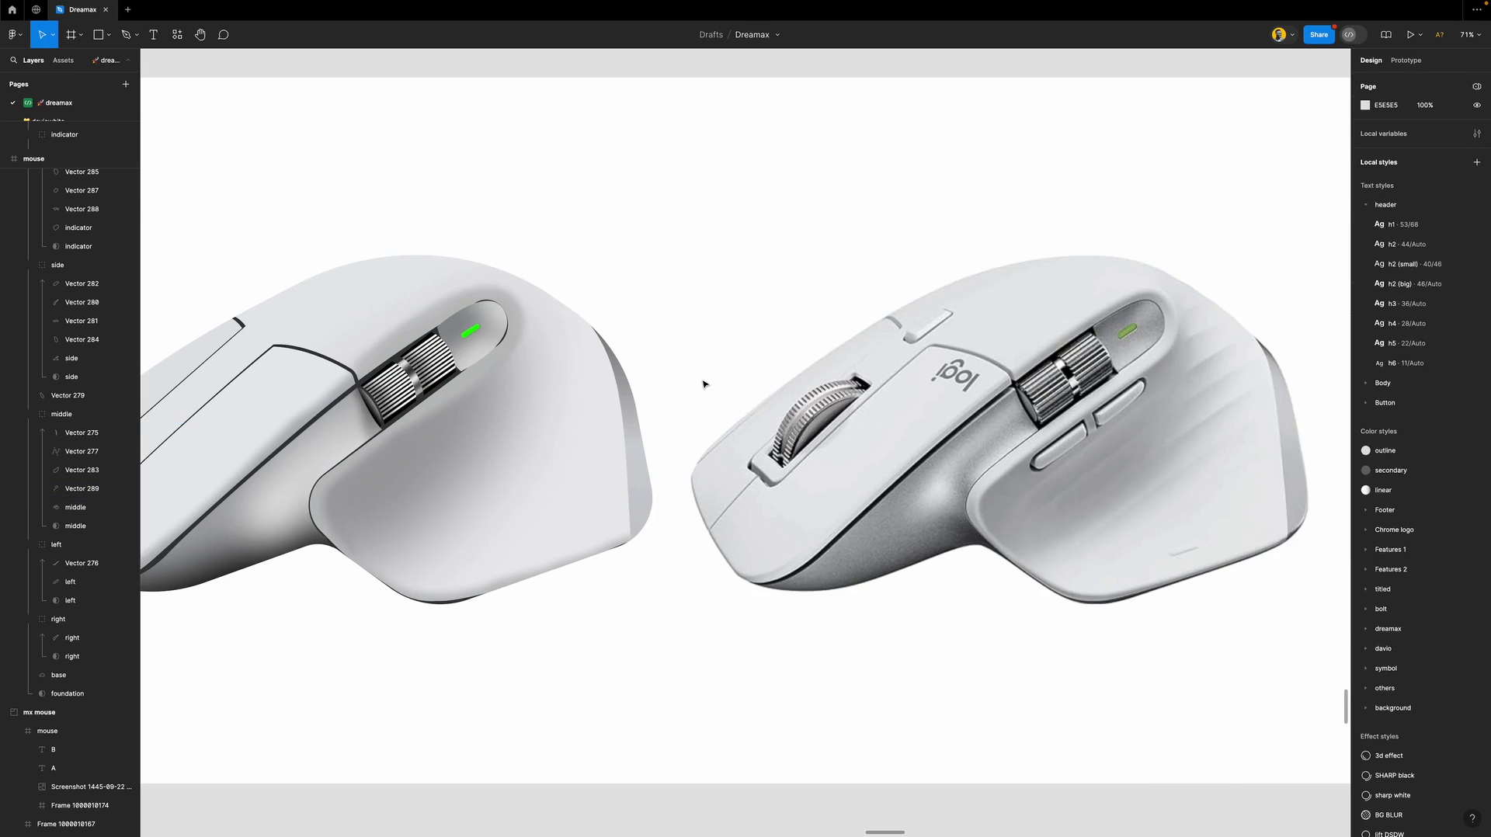
scroll(703, 383, "down", 3)
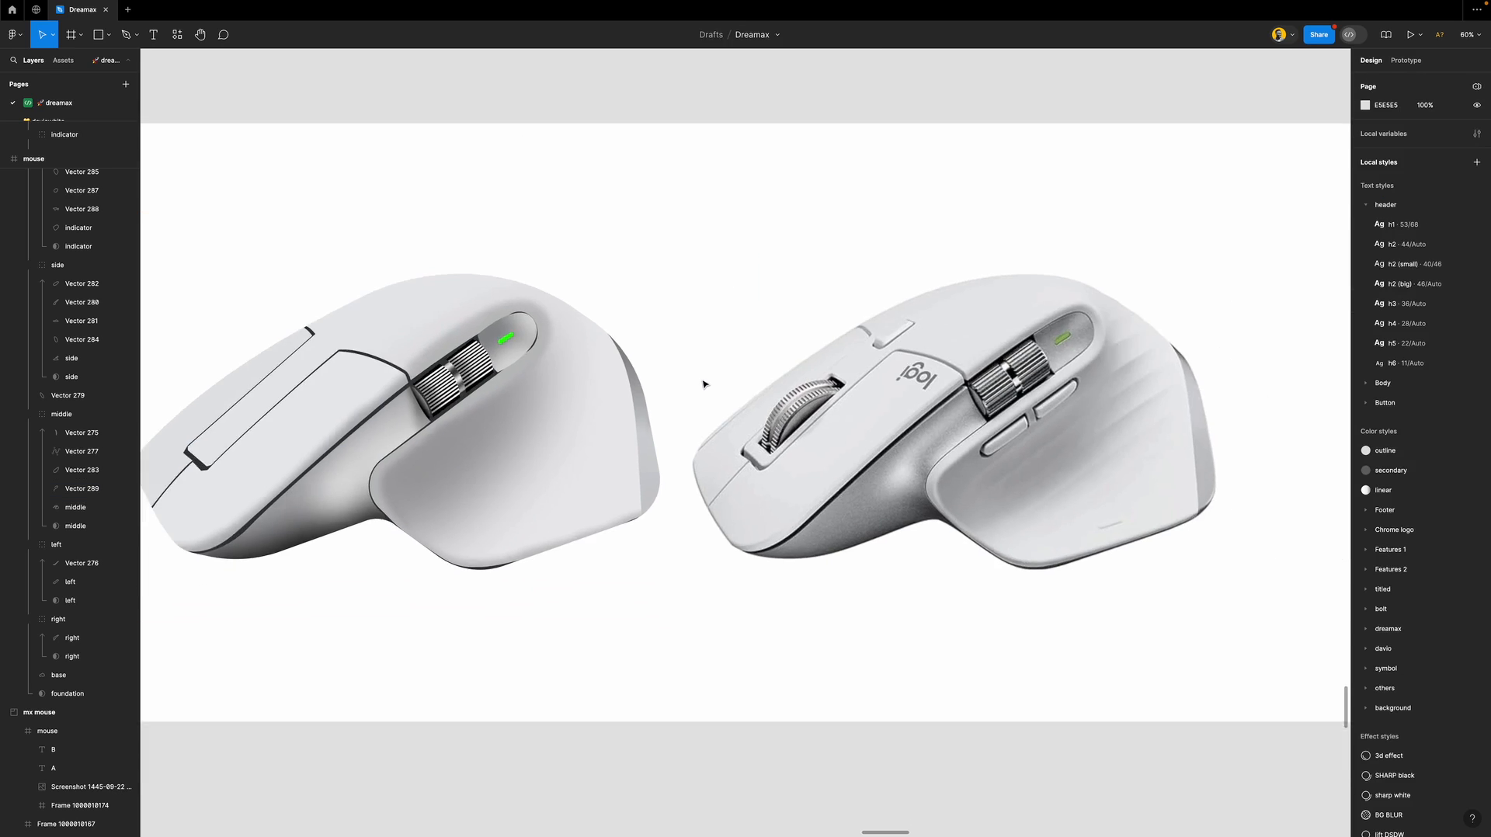
left_click(618, 371)
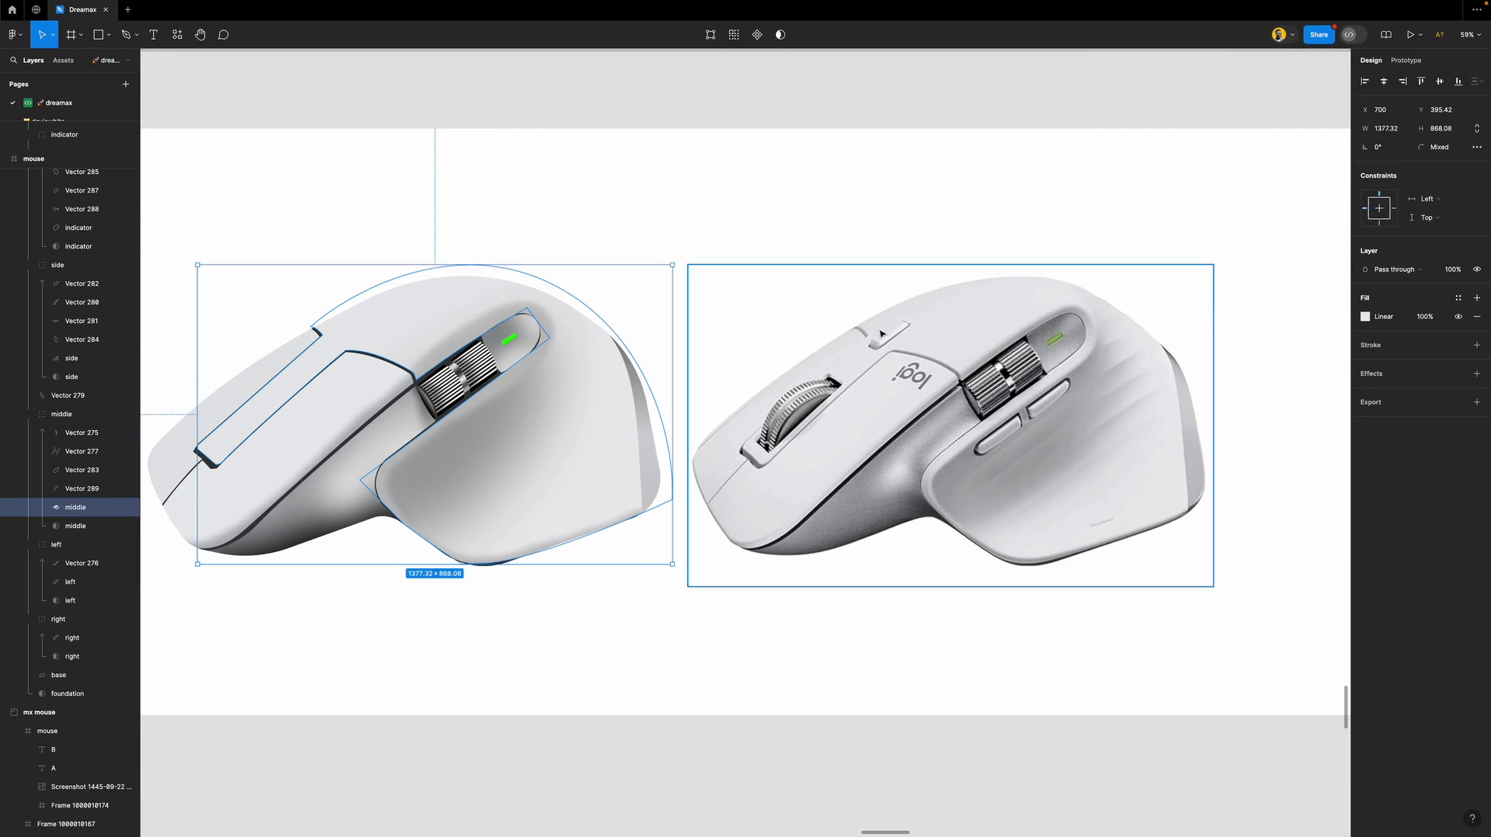
left_click(1365, 316)
left_click(488, 410)
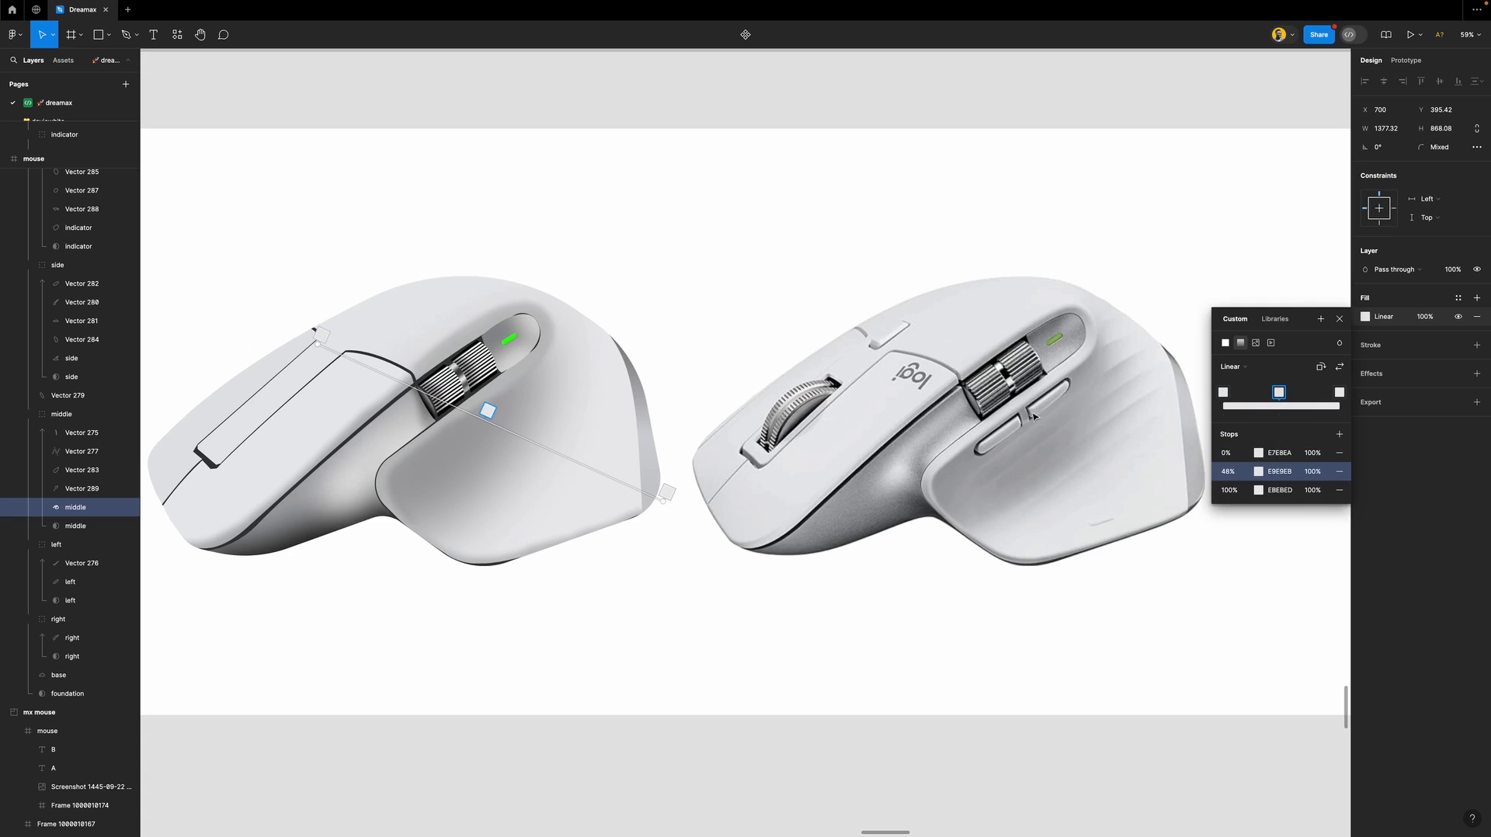
left_click(1258, 472)
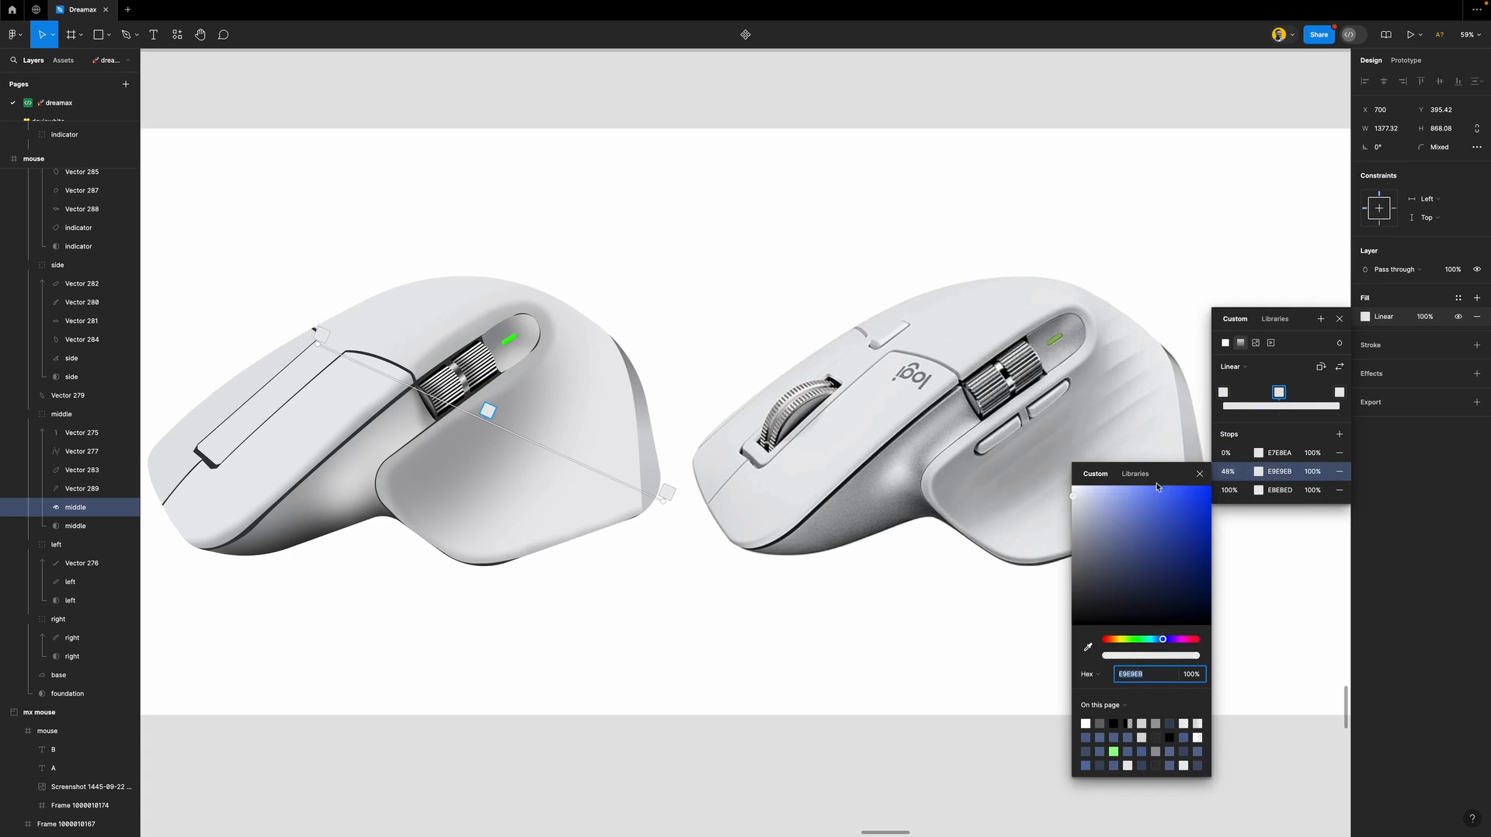
type("ffffff")
key("Return")
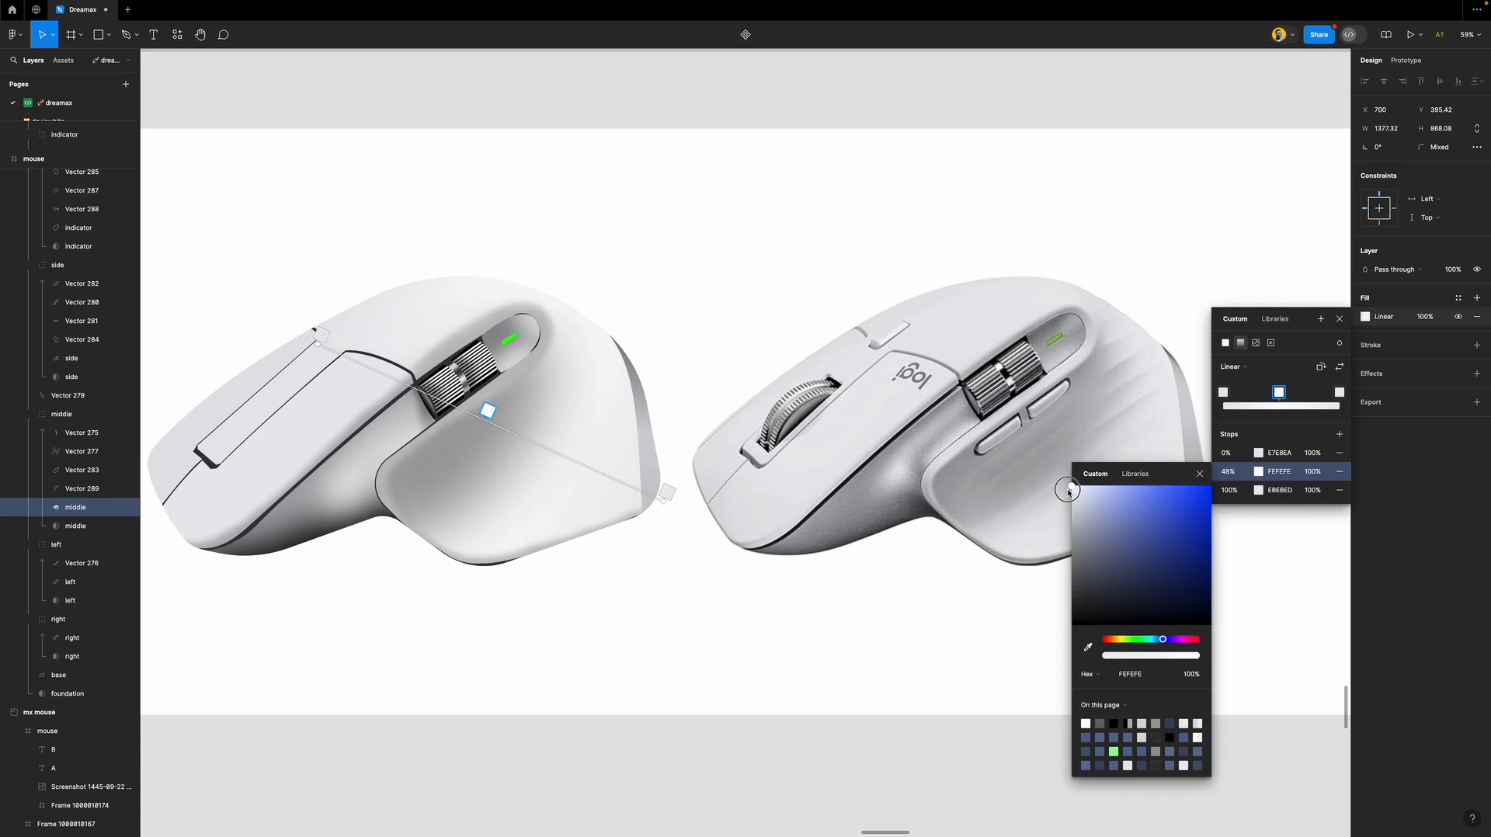
left_click_drag(1061, 480, 1061, 491)
left_click(1200, 473)
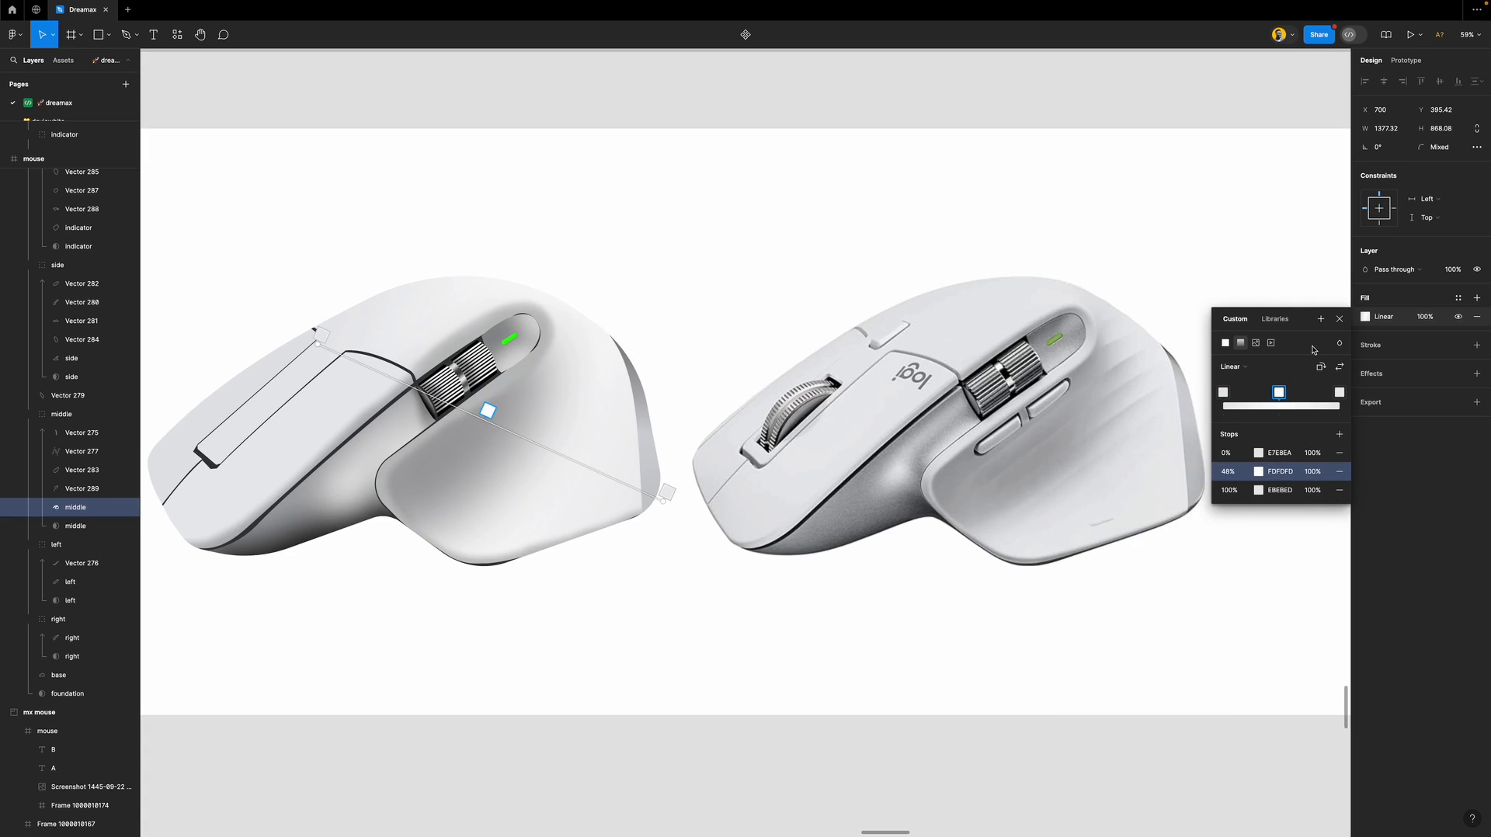
left_click(1341, 325)
left_click(1059, 90)
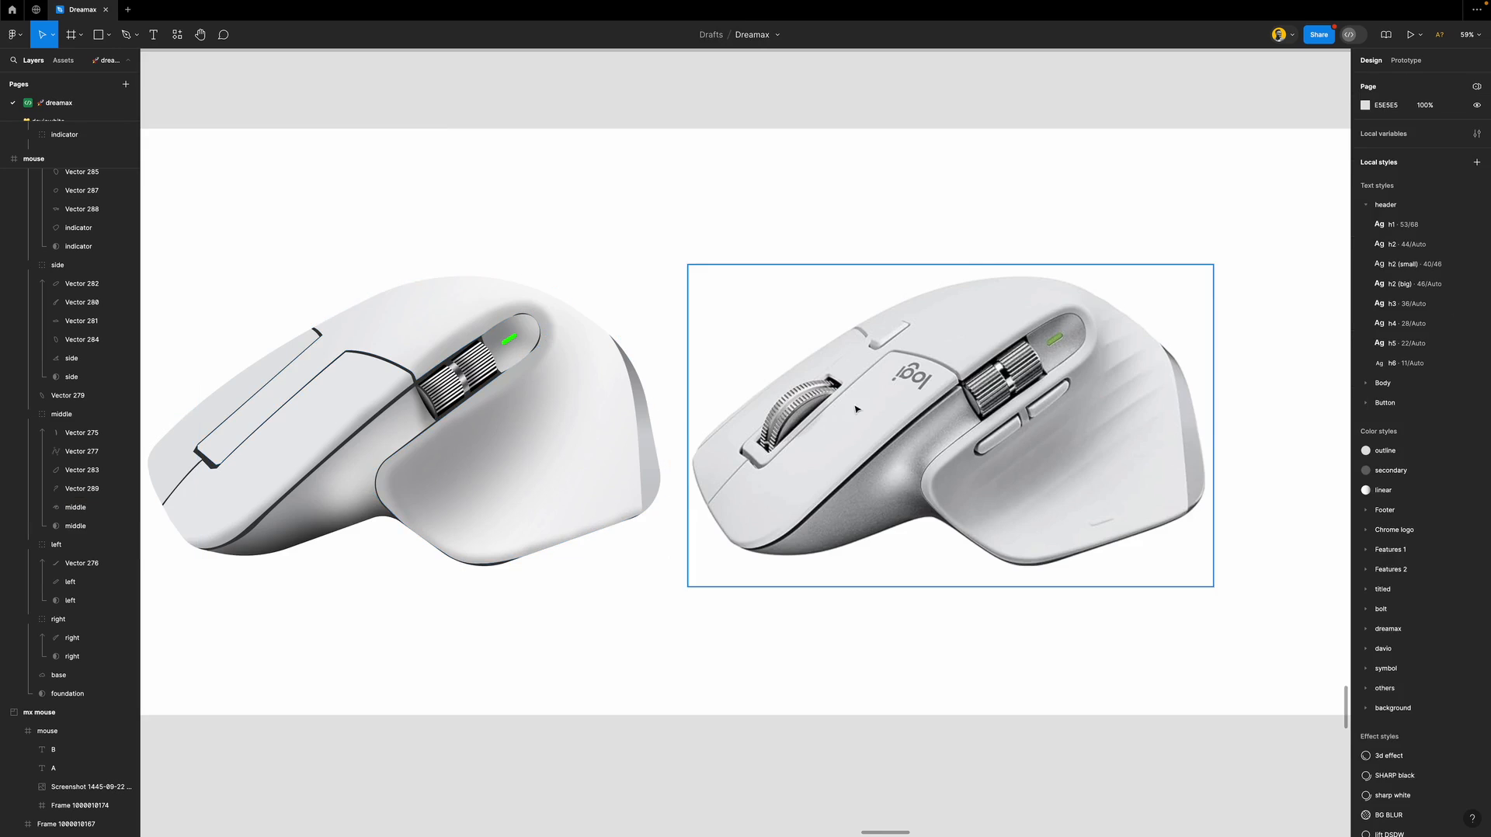
Hide the layers sidebar to give the canvas more room.
scroll(846, 409, "down", 3)
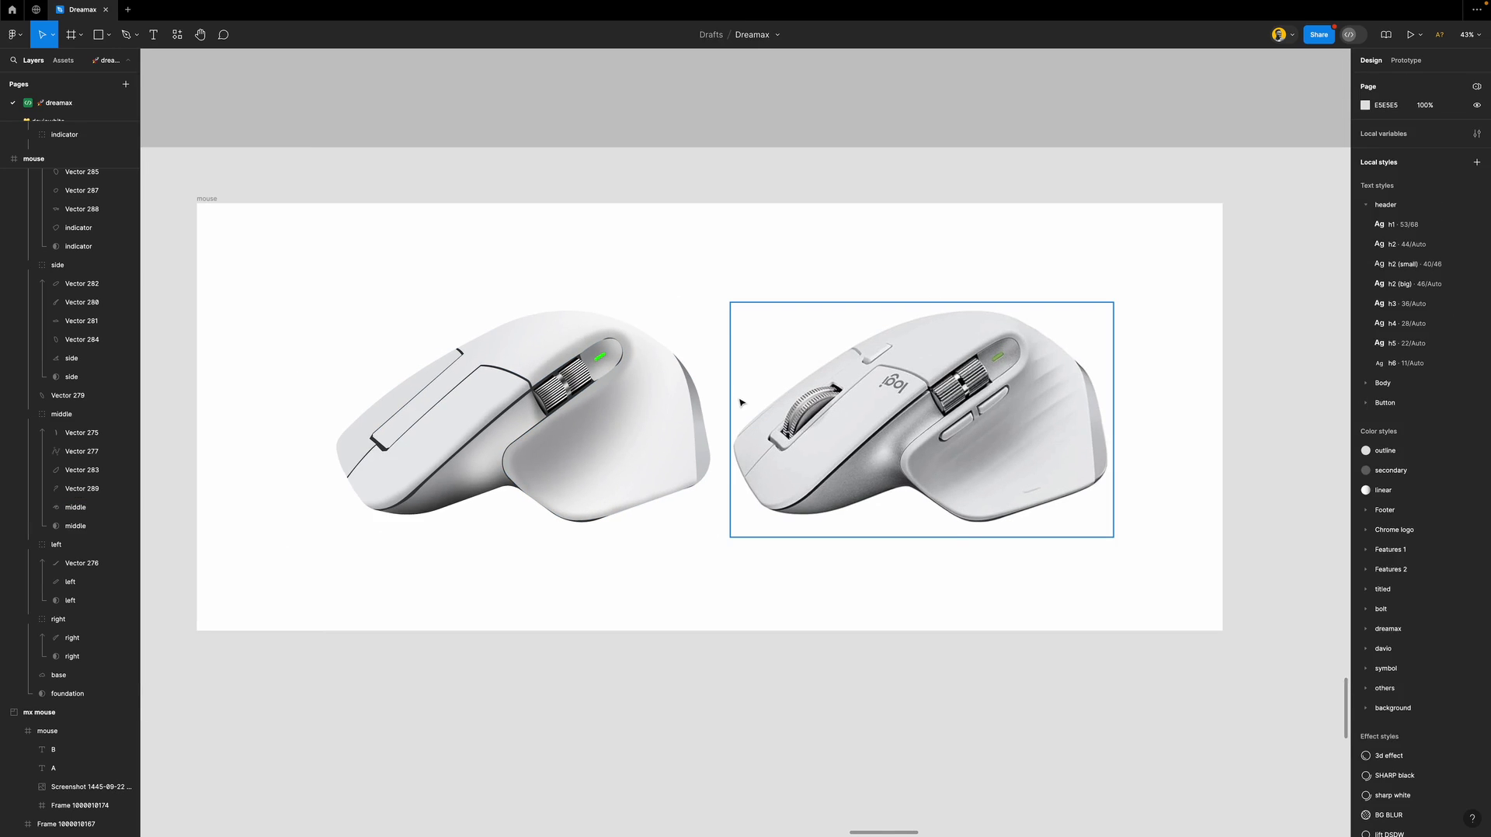
key("super+shift+backslash")
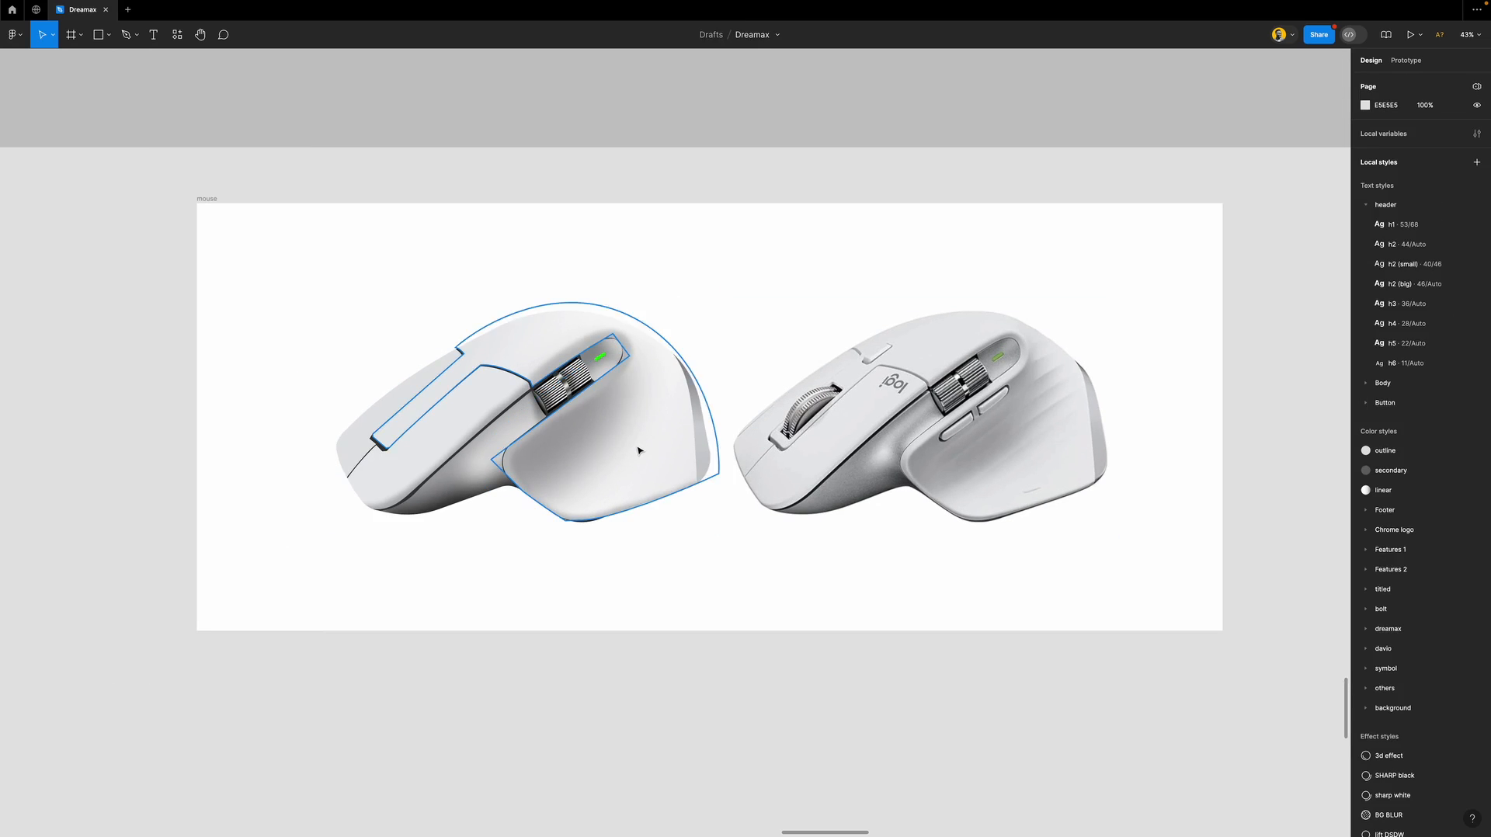
scroll(640, 450, "up", 1)
scroll(638, 449, "up", 5)
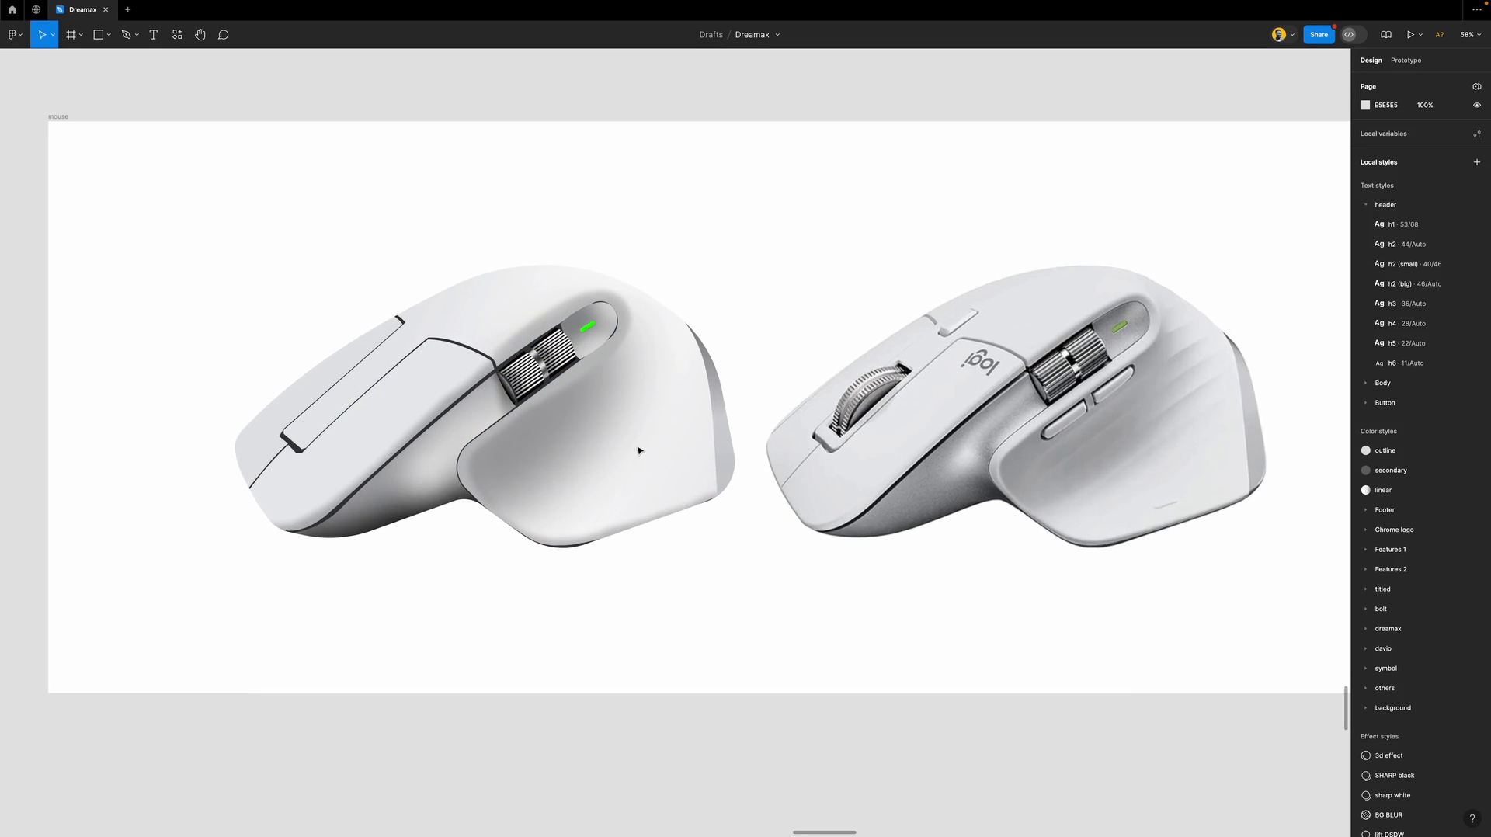
scroll(638, 449, "right", 2)
scroll(632, 445, "down", 1)
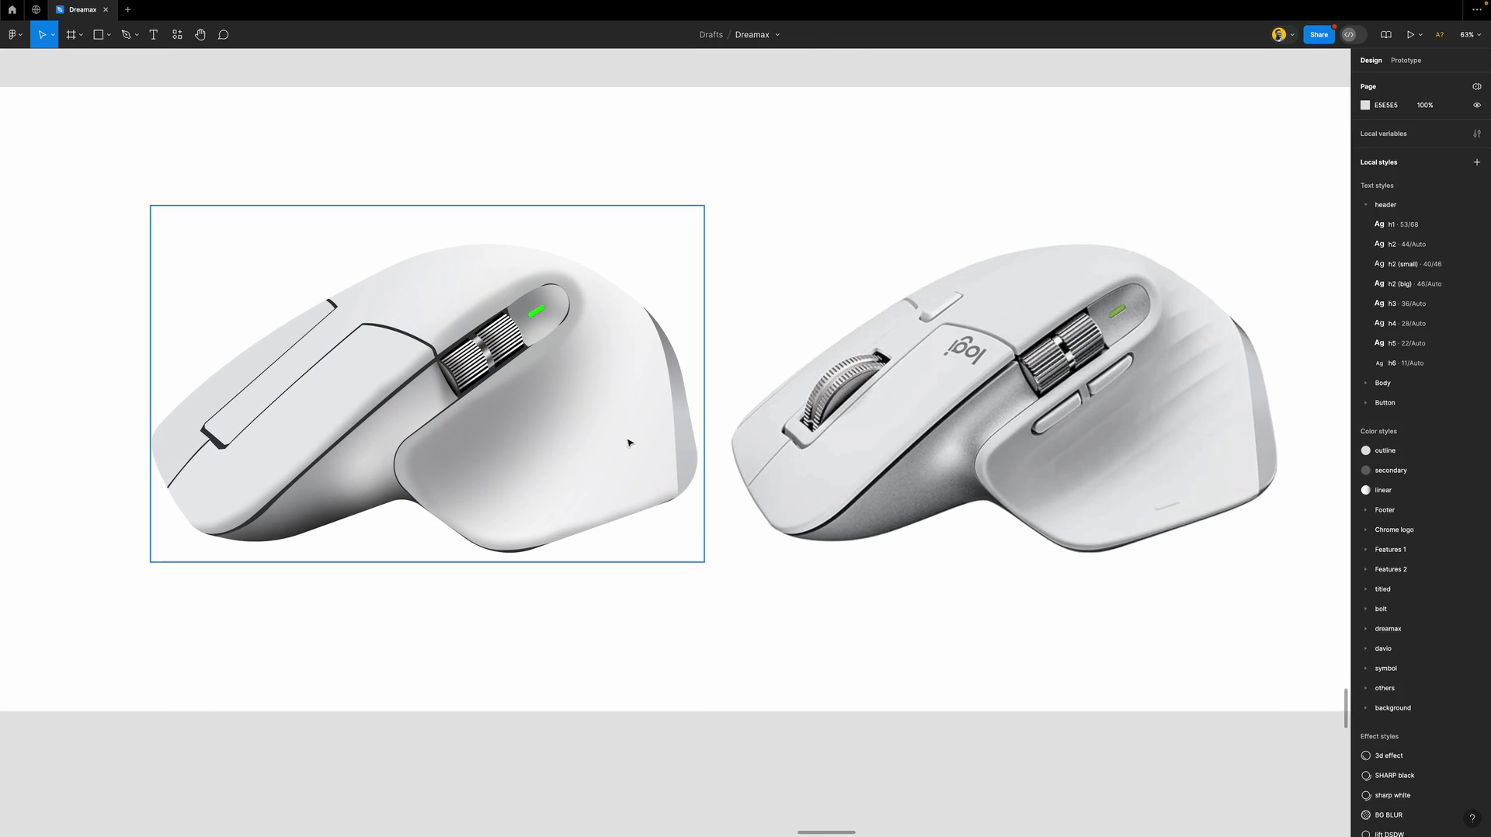
Change the blurred thumb-area shape's fill to a linear gradient with its end stop E1E3E4 sampled from the reference photo's thumb rest edge.
left_click(469, 415)
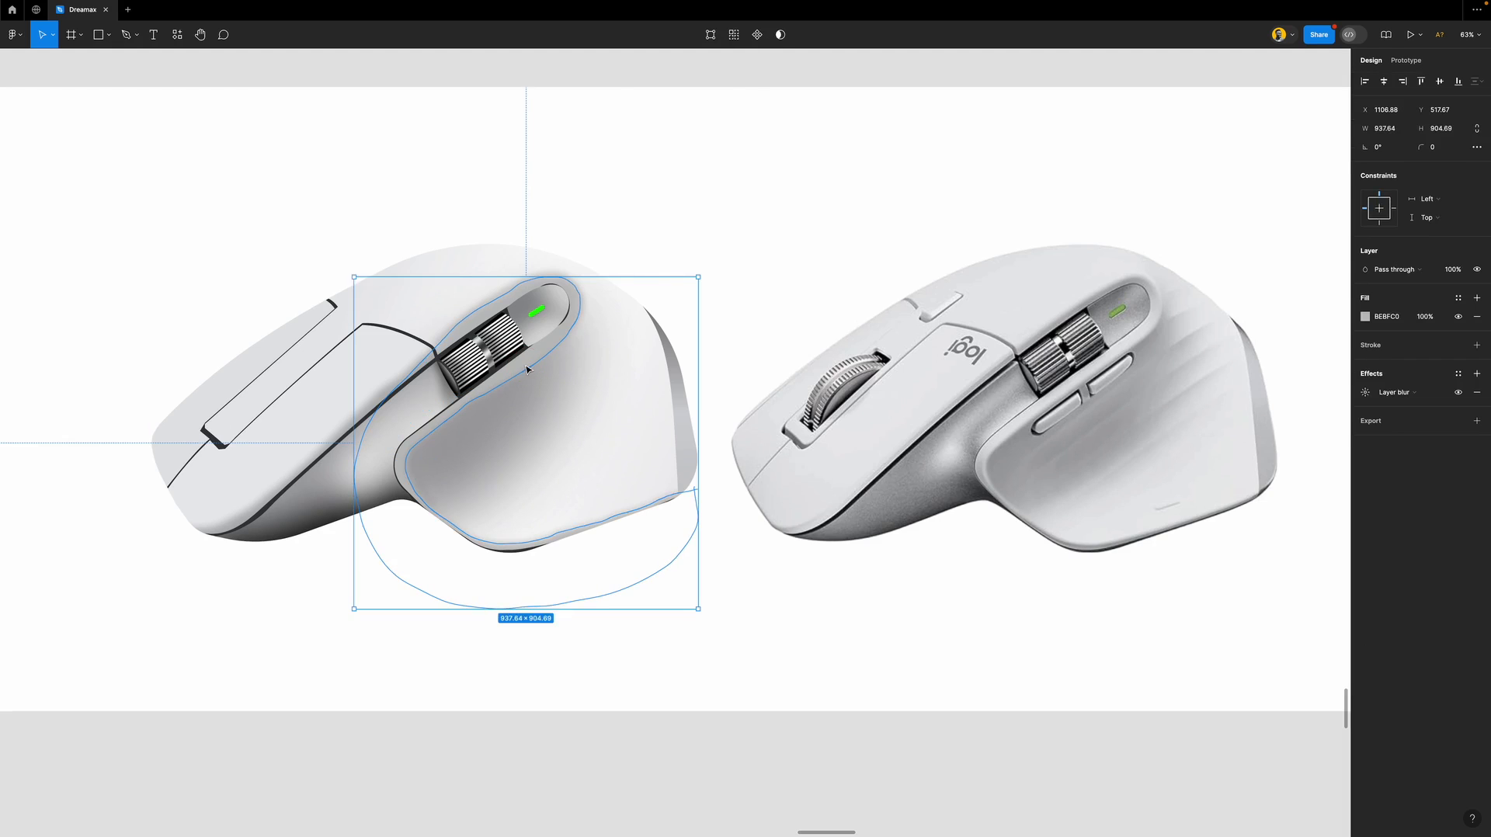
left_click(1365, 318)
left_click(1239, 344)
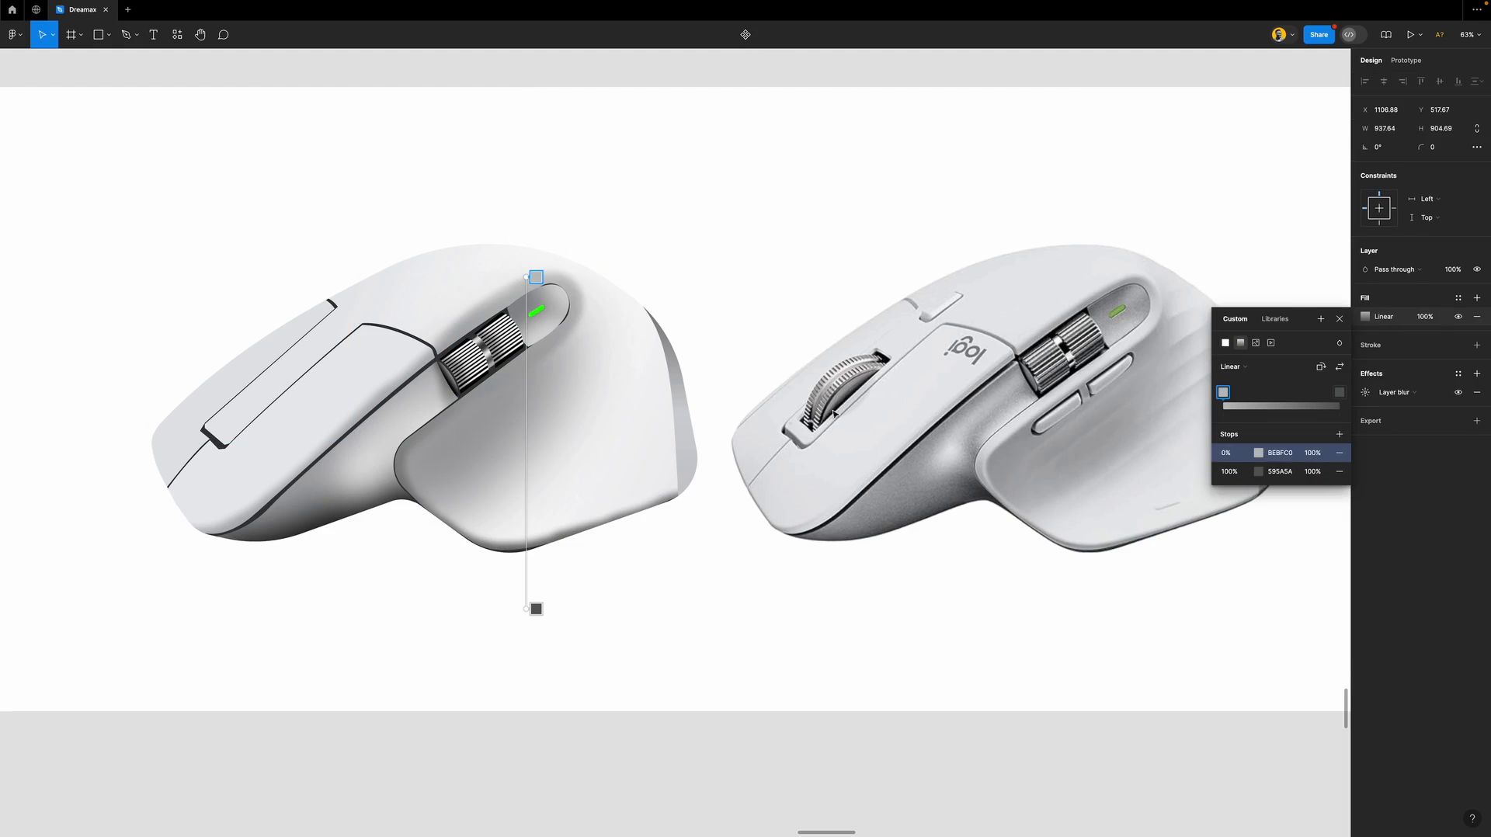
left_click(535, 608)
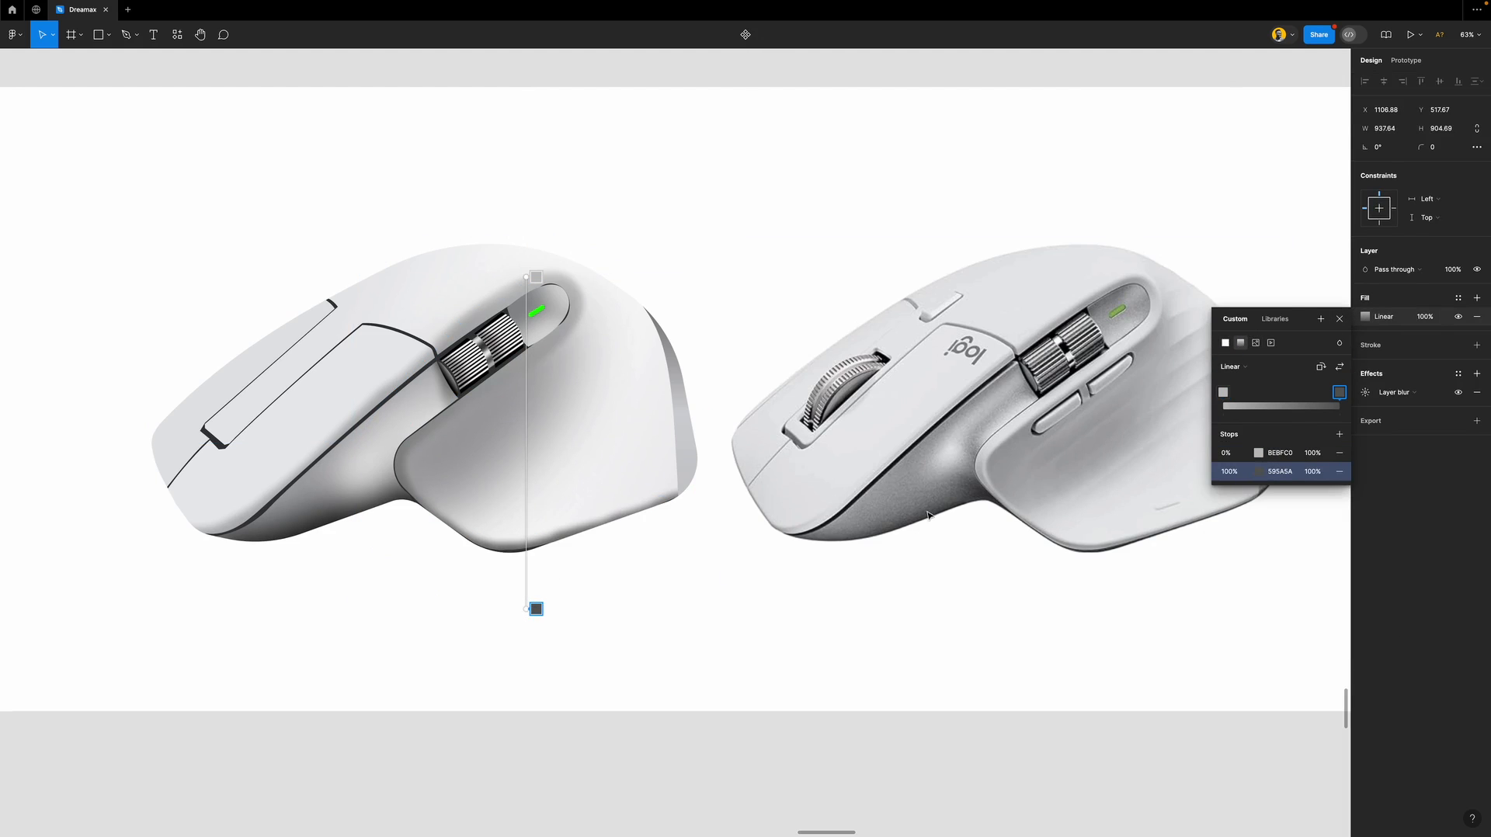
key("i")
left_click(1001, 441)
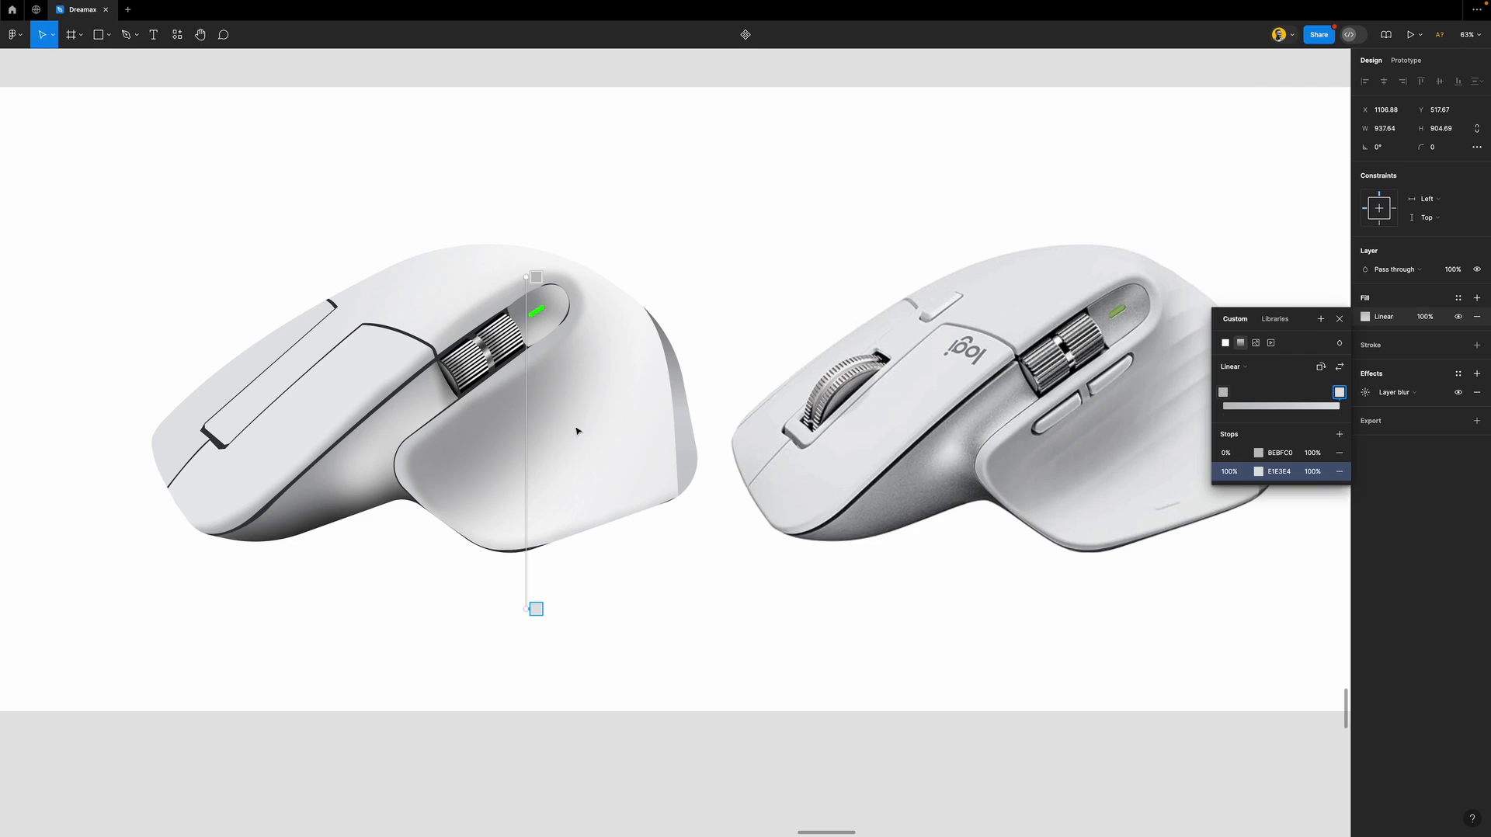
Sample BDBFC0 beside the reference indicator for the gradient's start stop, and tilt and shorten the gradient to end just below the scroll wheel.
left_click_drag(522, 269, 512, 272)
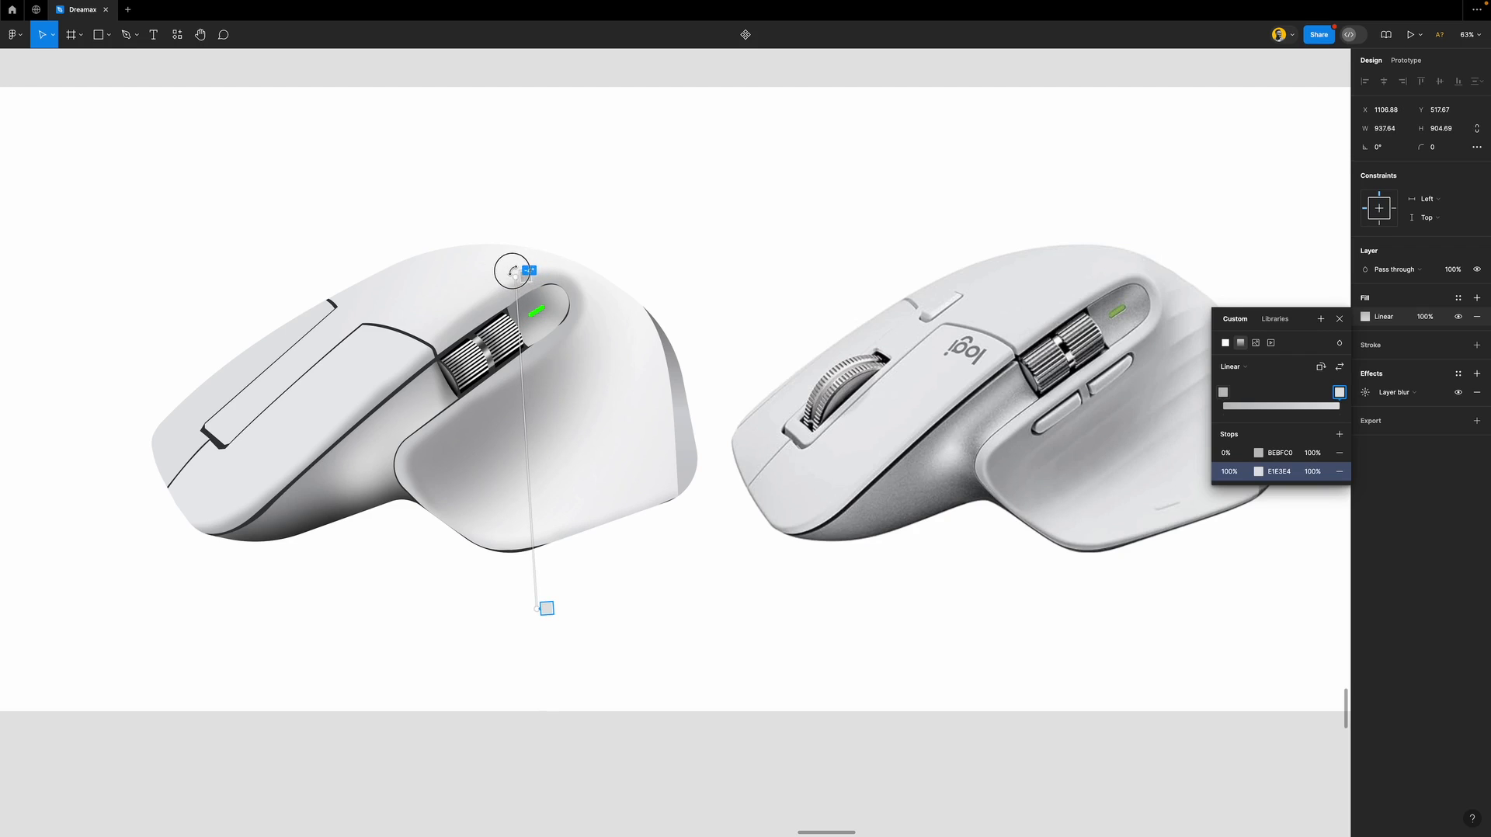
left_click(524, 272)
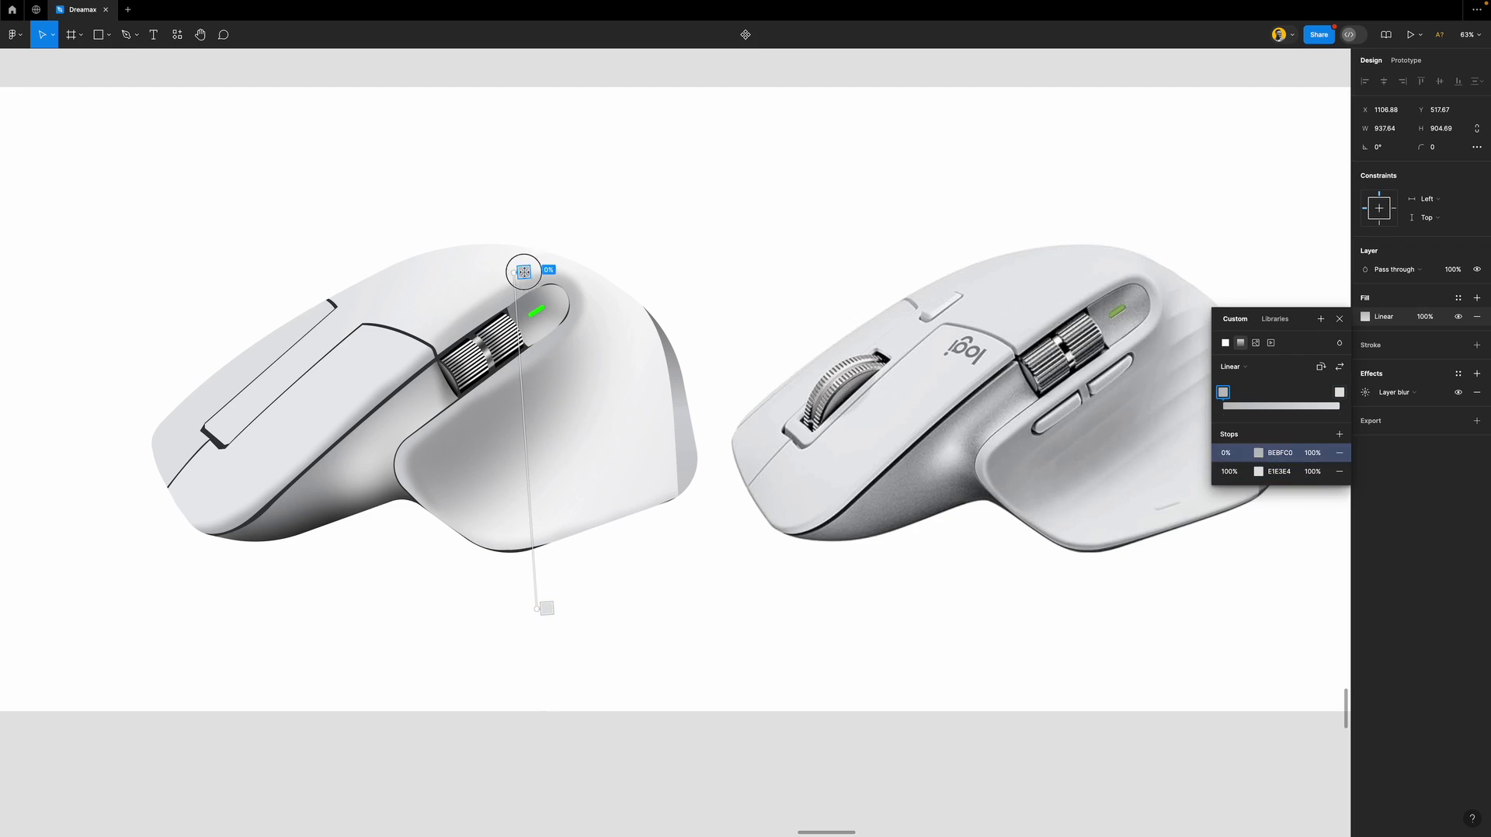
key("i")
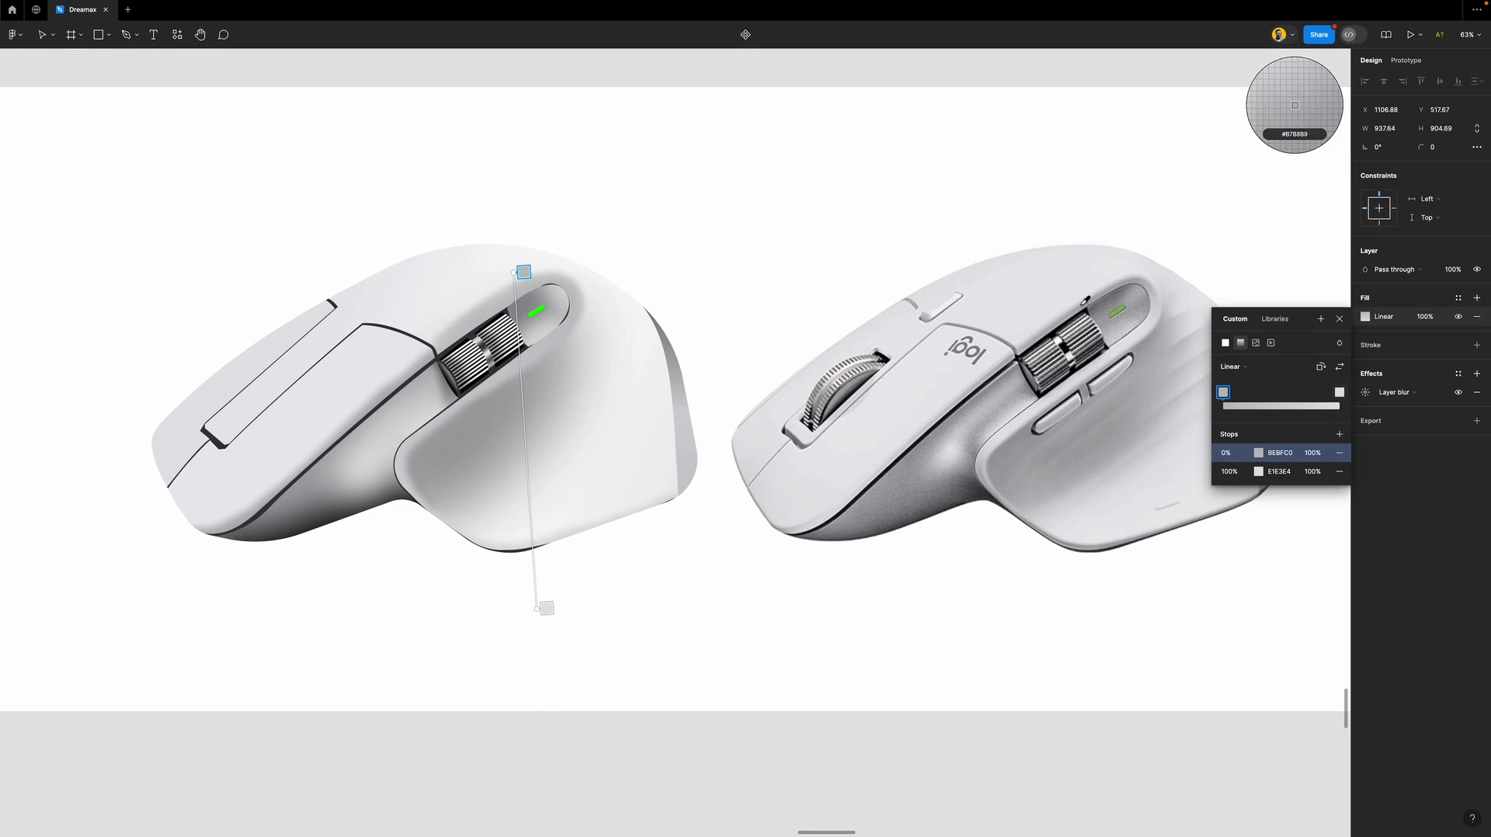
left_click(1082, 306)
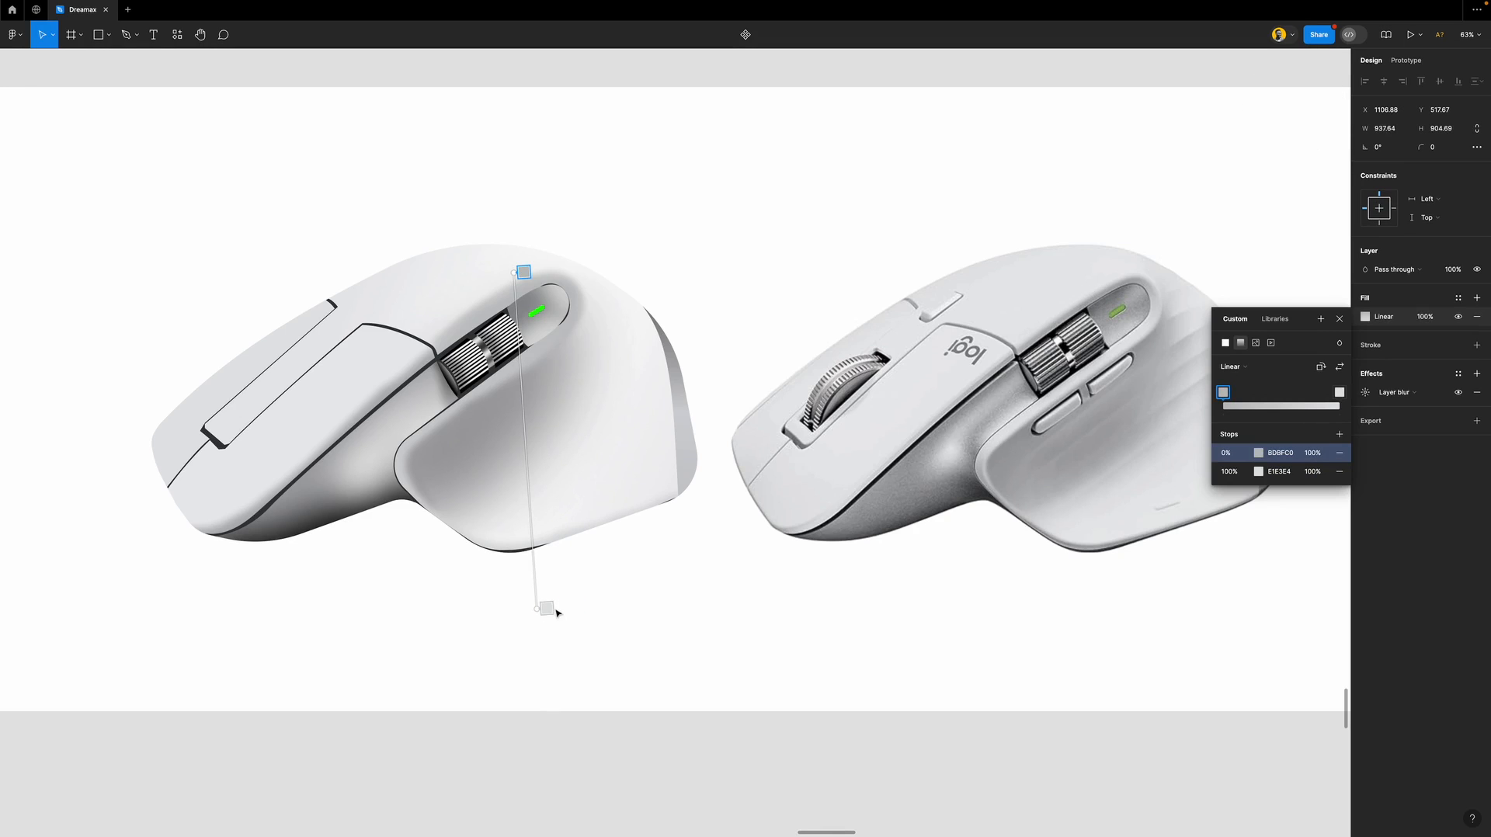
mouse_move(546, 608)
left_mouse_down()
mouse_move(492, 435)
mouse_move(499, 409)
left_mouse_up()
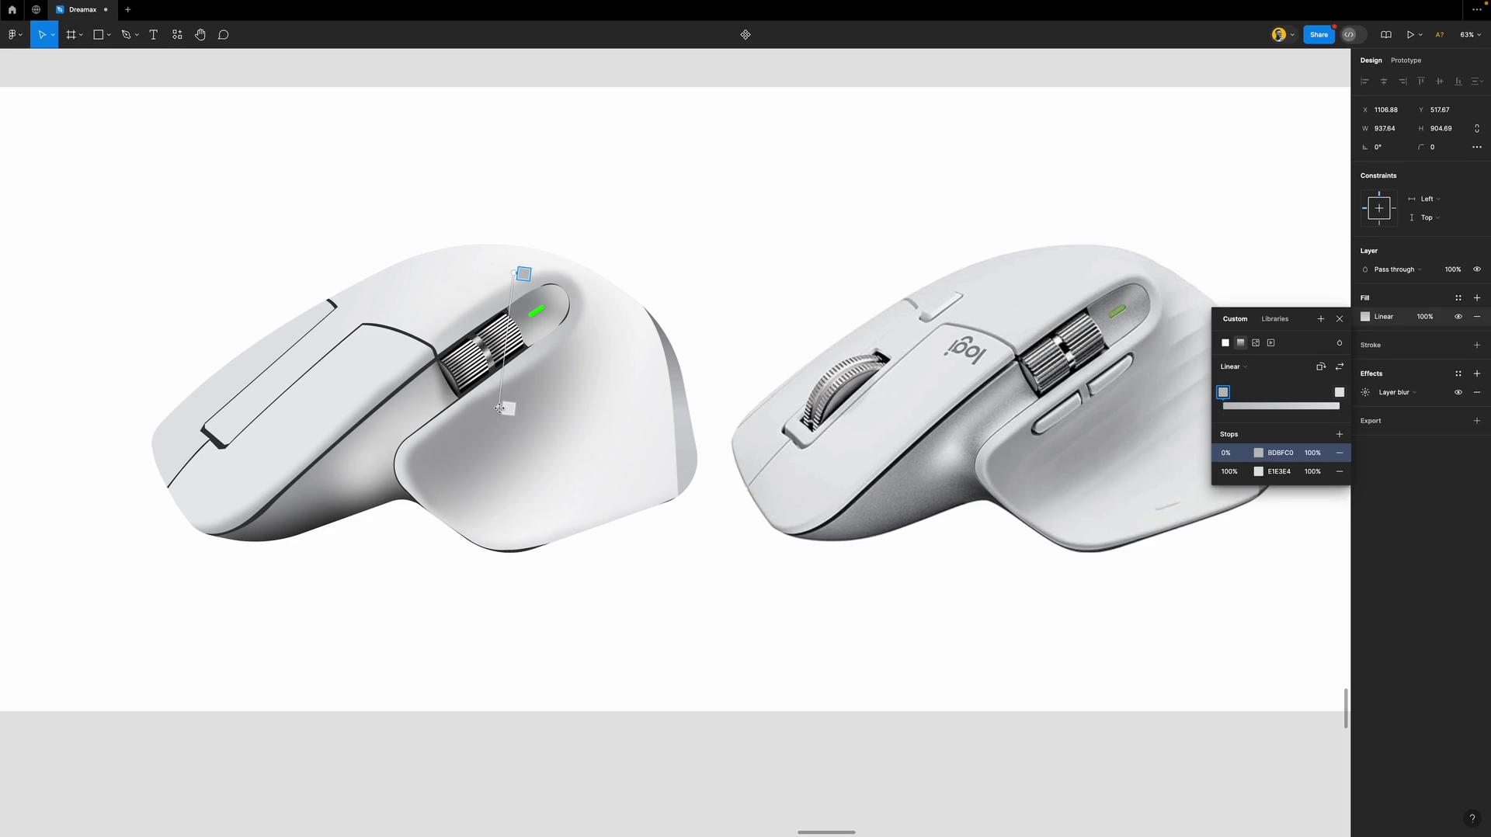
left_click(1340, 318)
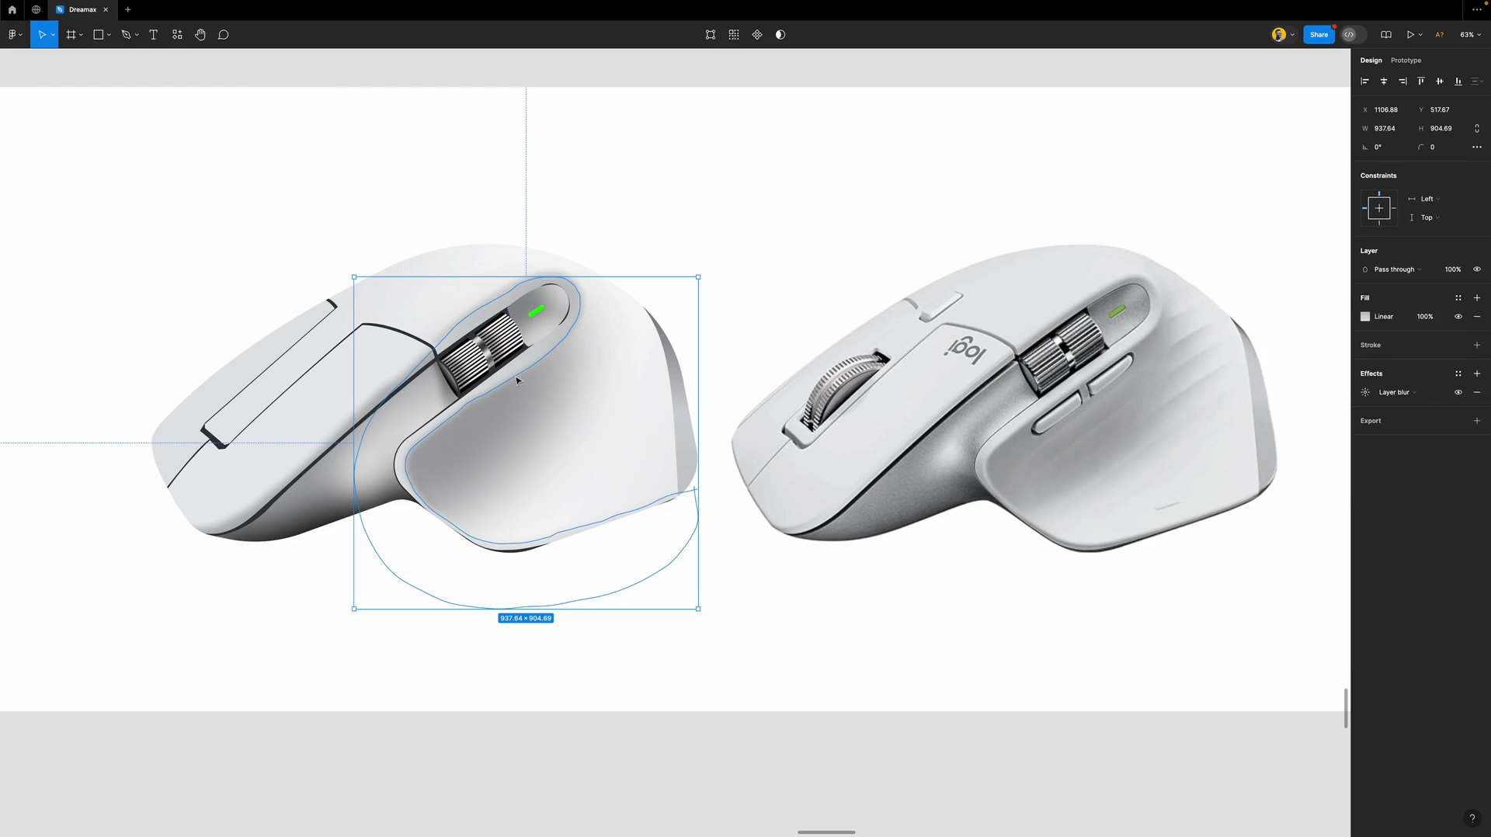
Check the blurred thumb-area shape, the stroked contour and the middle body against the reference photo.
left_click(492, 308)
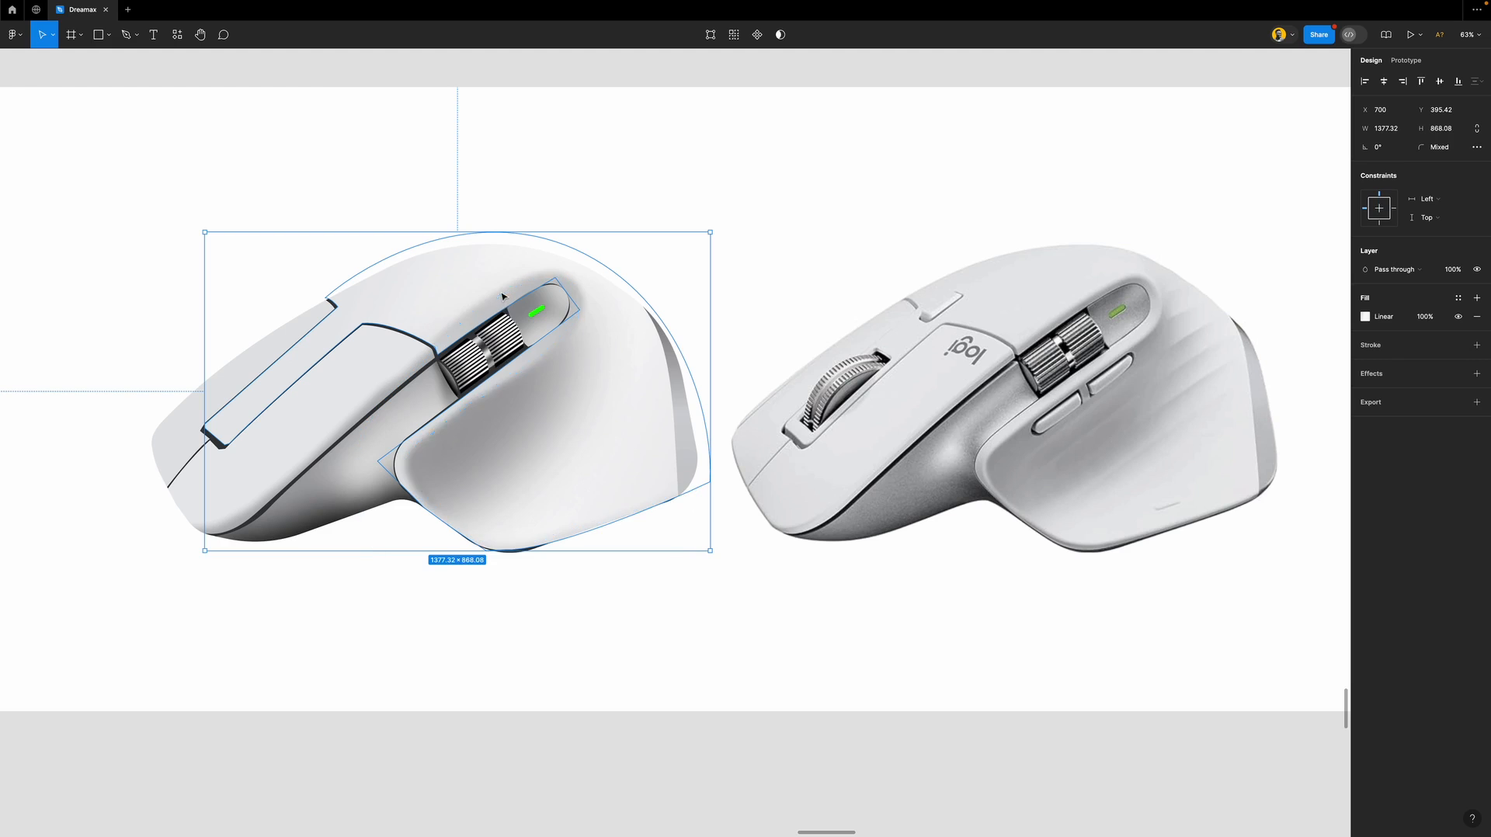
left_click(502, 295)
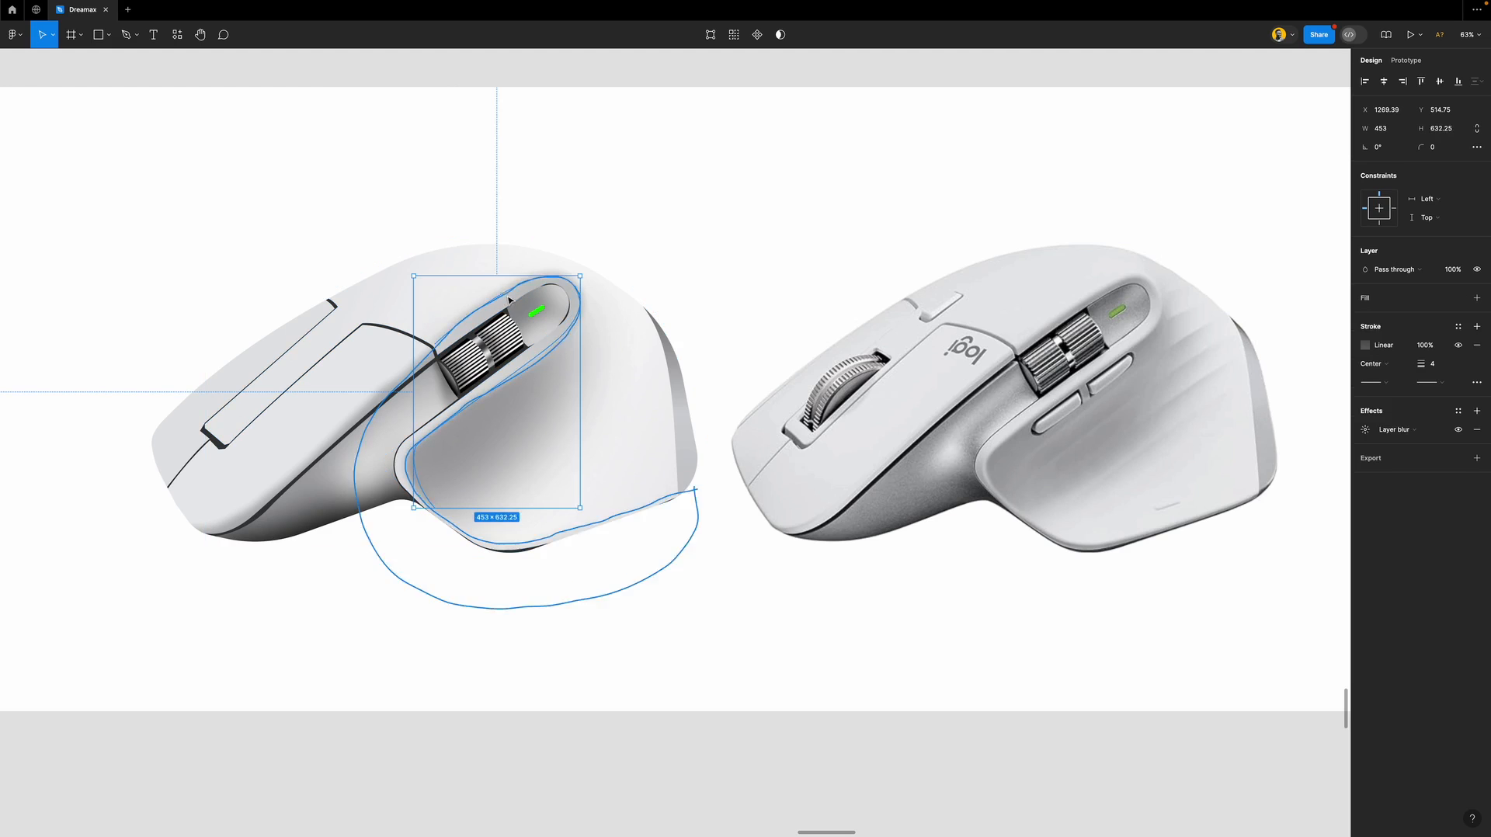
key("Escape")
left_click(791, 733)
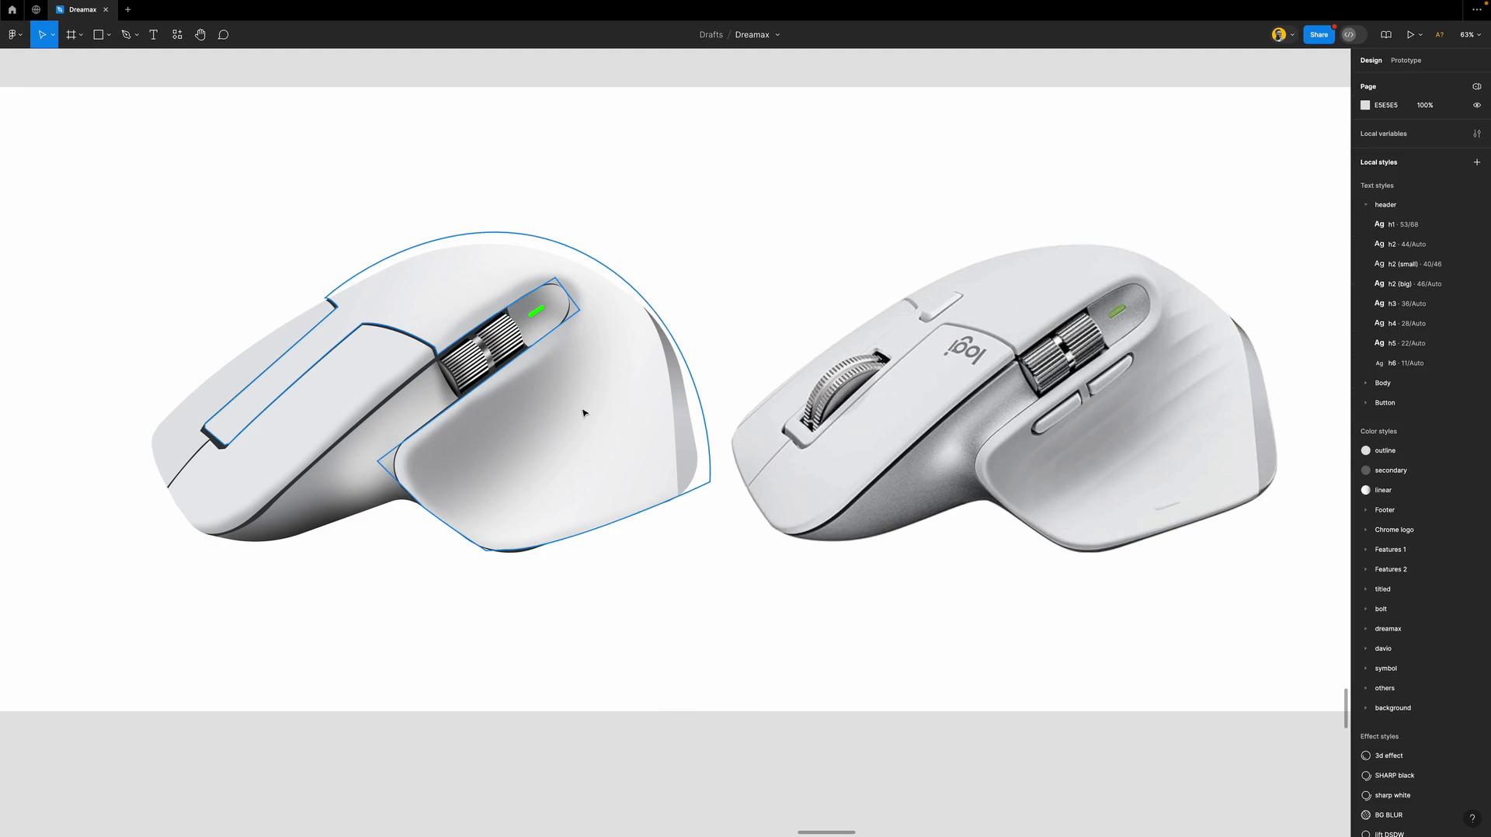
scroll(584, 412, "down", 1)
left_click(545, 357)
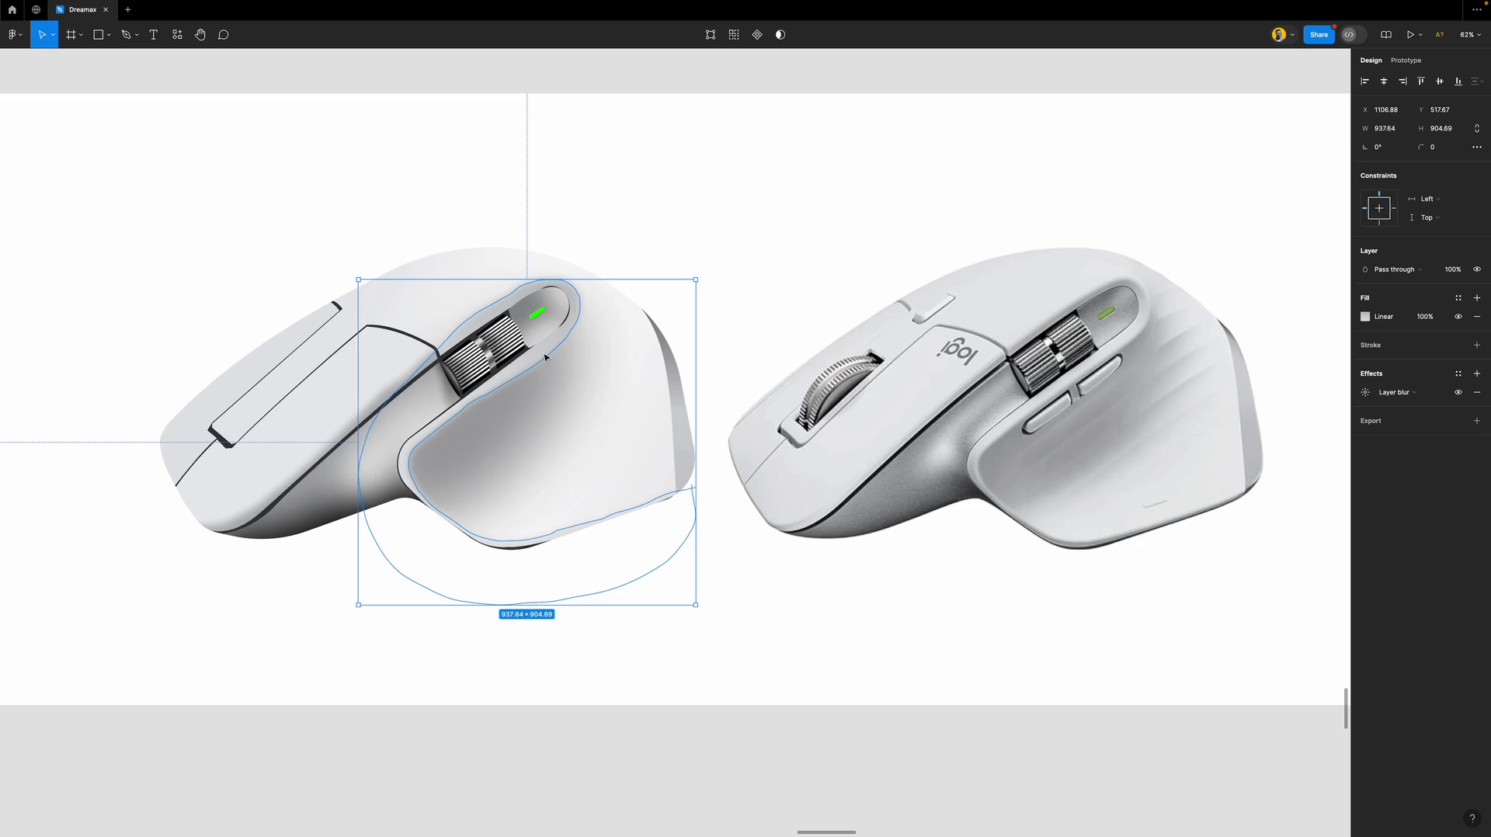
left_click(642, 192)
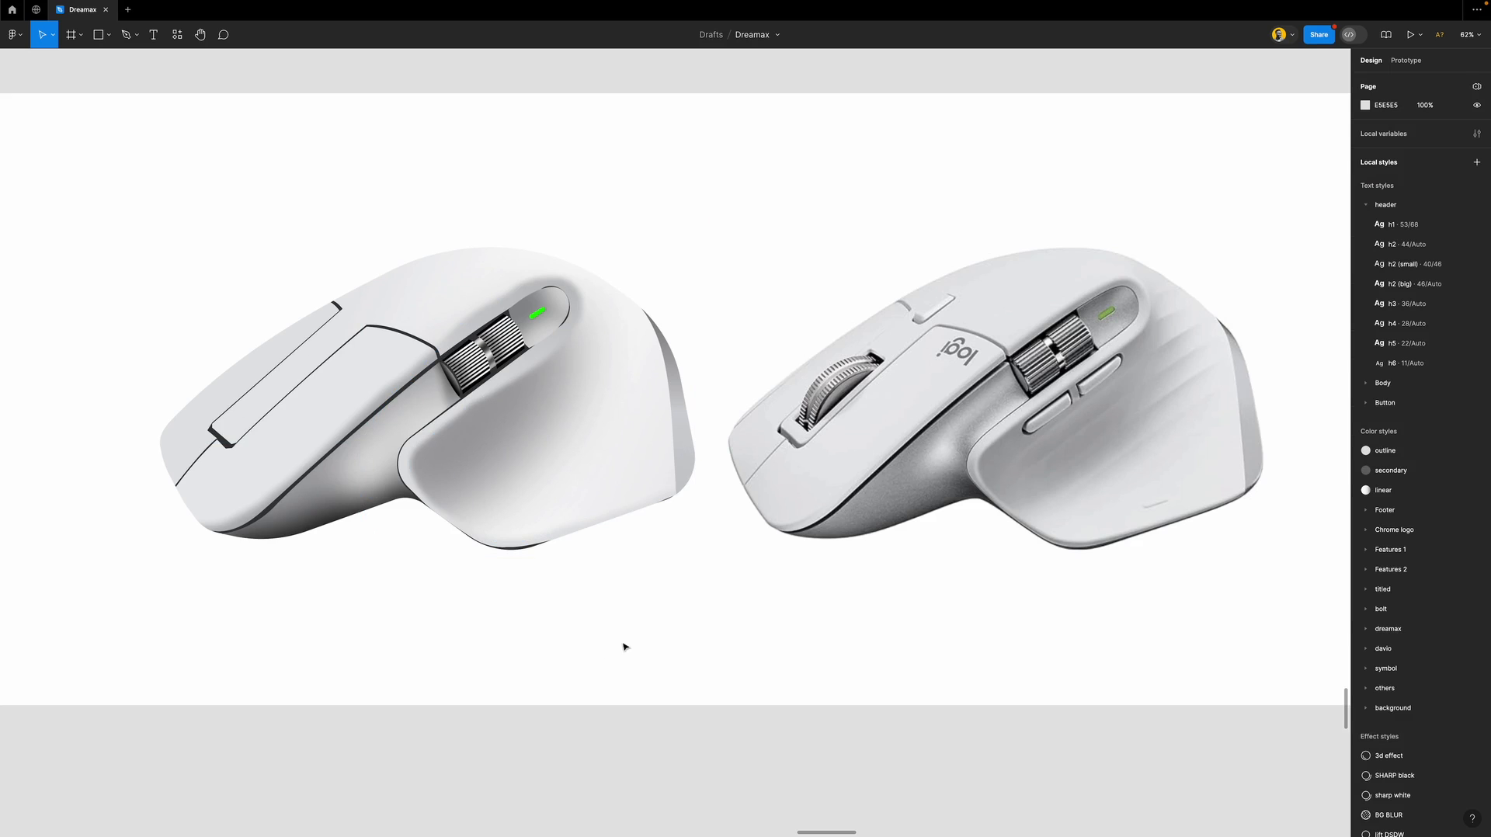
scroll(672, 595, "left", 2)
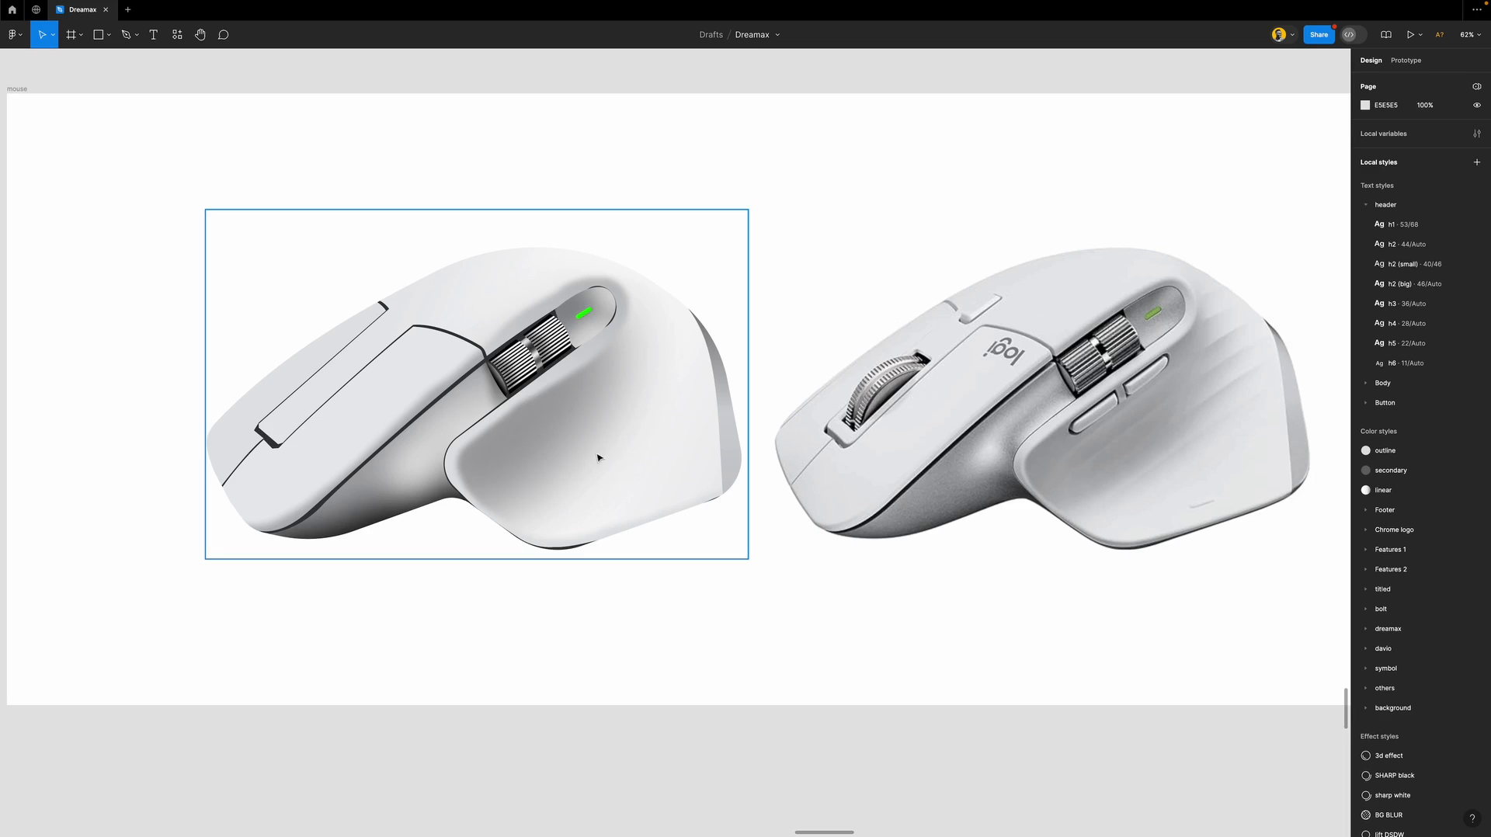
Draw a closed leaf-shaped path about 438 × 184 on the drawn mouse's thumb rest, centre it there and tilt it about 31° upward.
left_click(656, 442)
key("p")
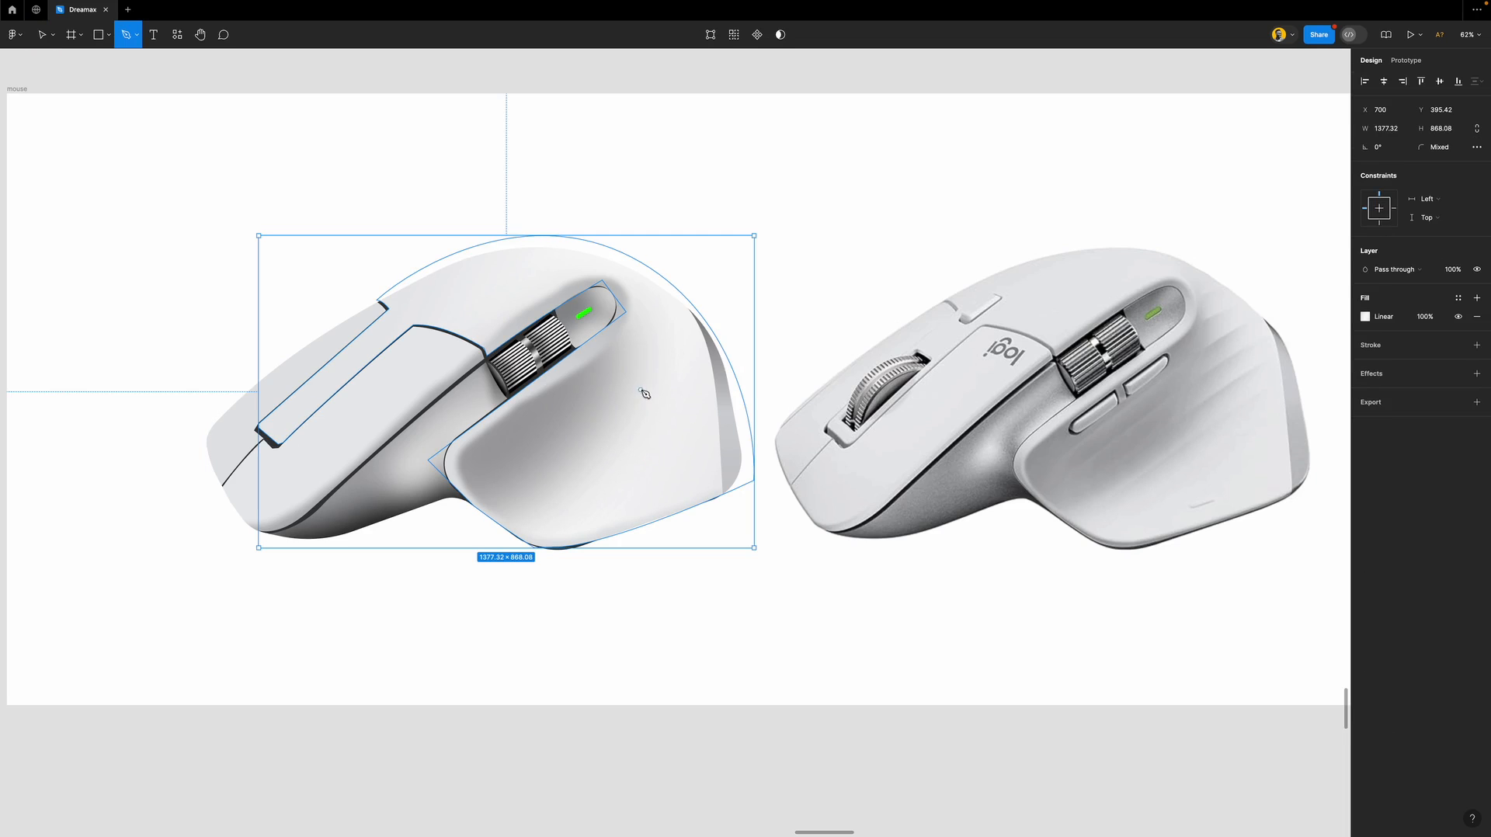
left_click_drag(563, 423, 642, 417)
left_click_drag(513, 473, 620, 512)
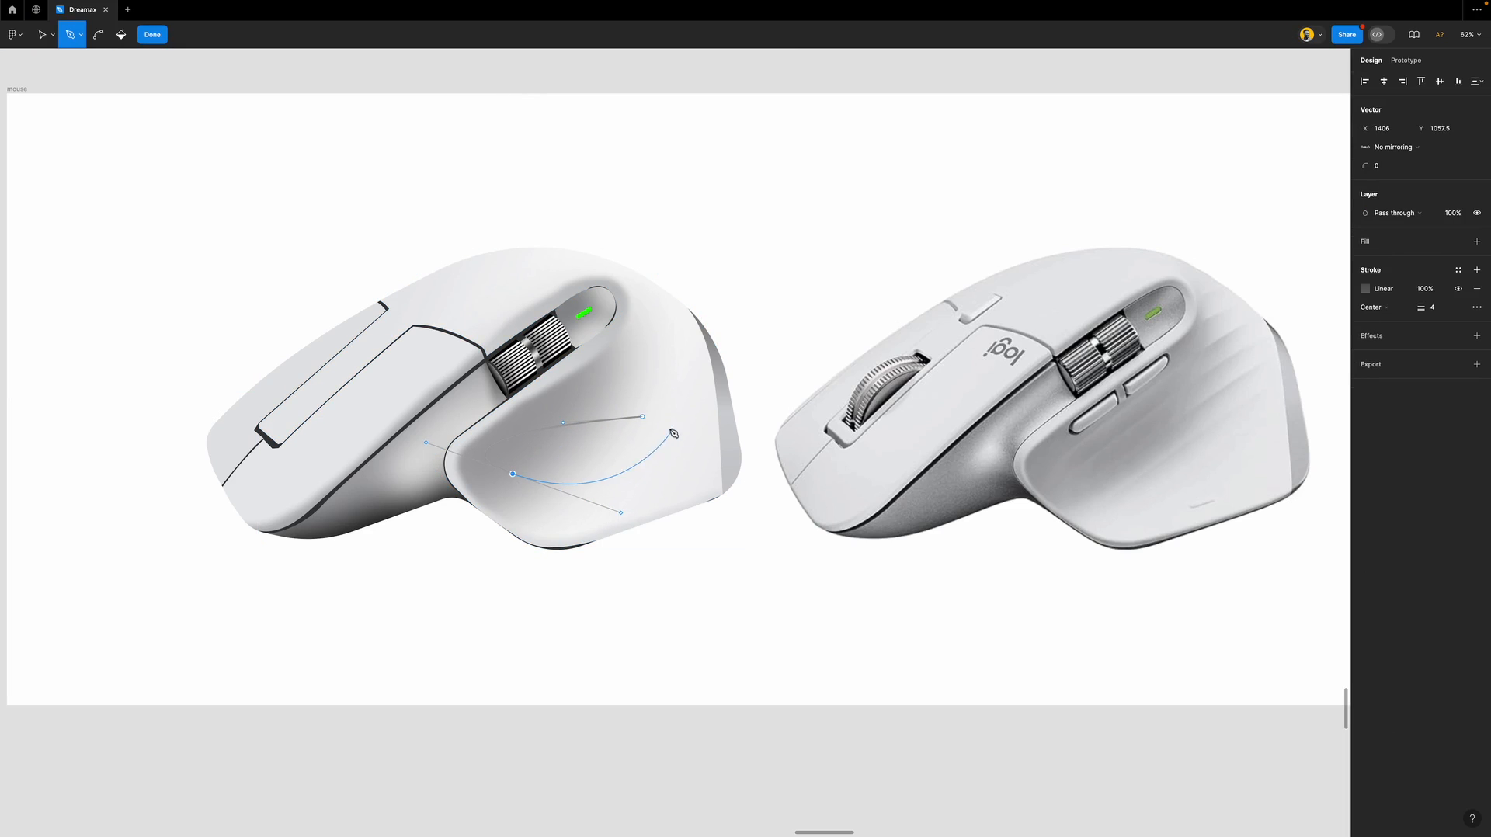
left_click(642, 417)
key("Escape")
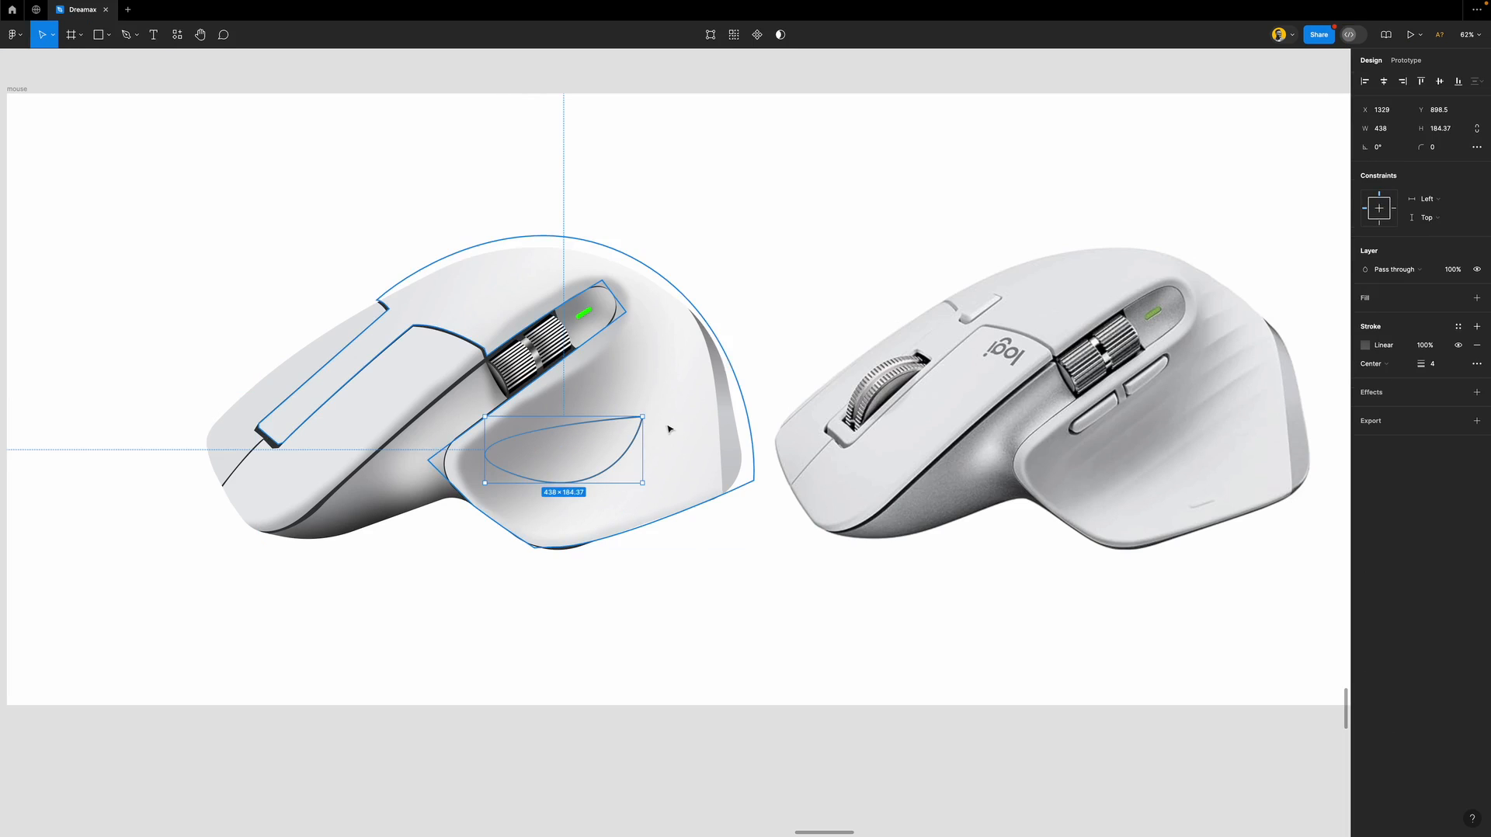
left_click_drag(552, 450, 592, 442)
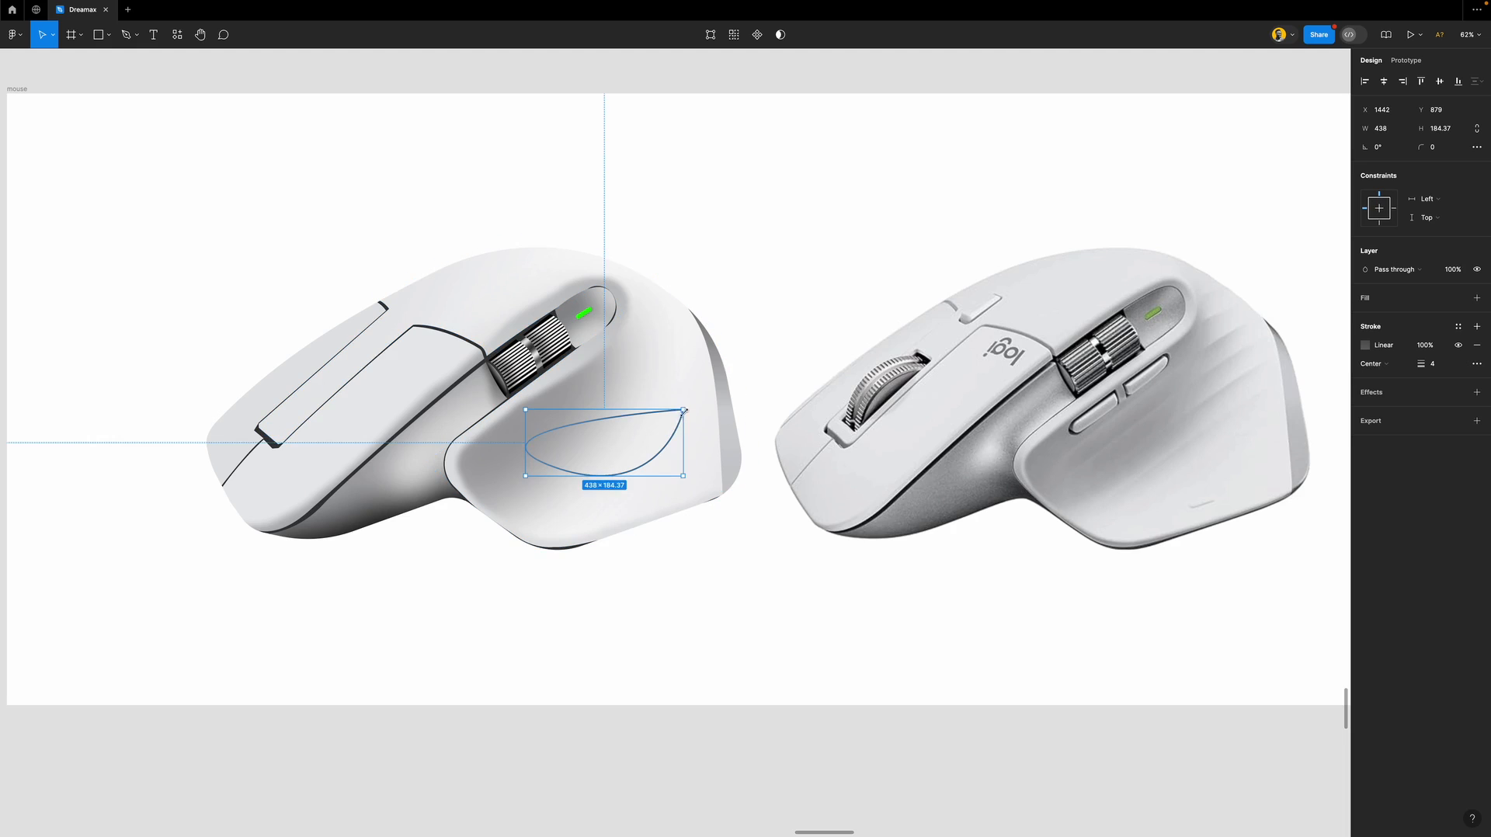
left_click_drag(686, 407, 657, 371)
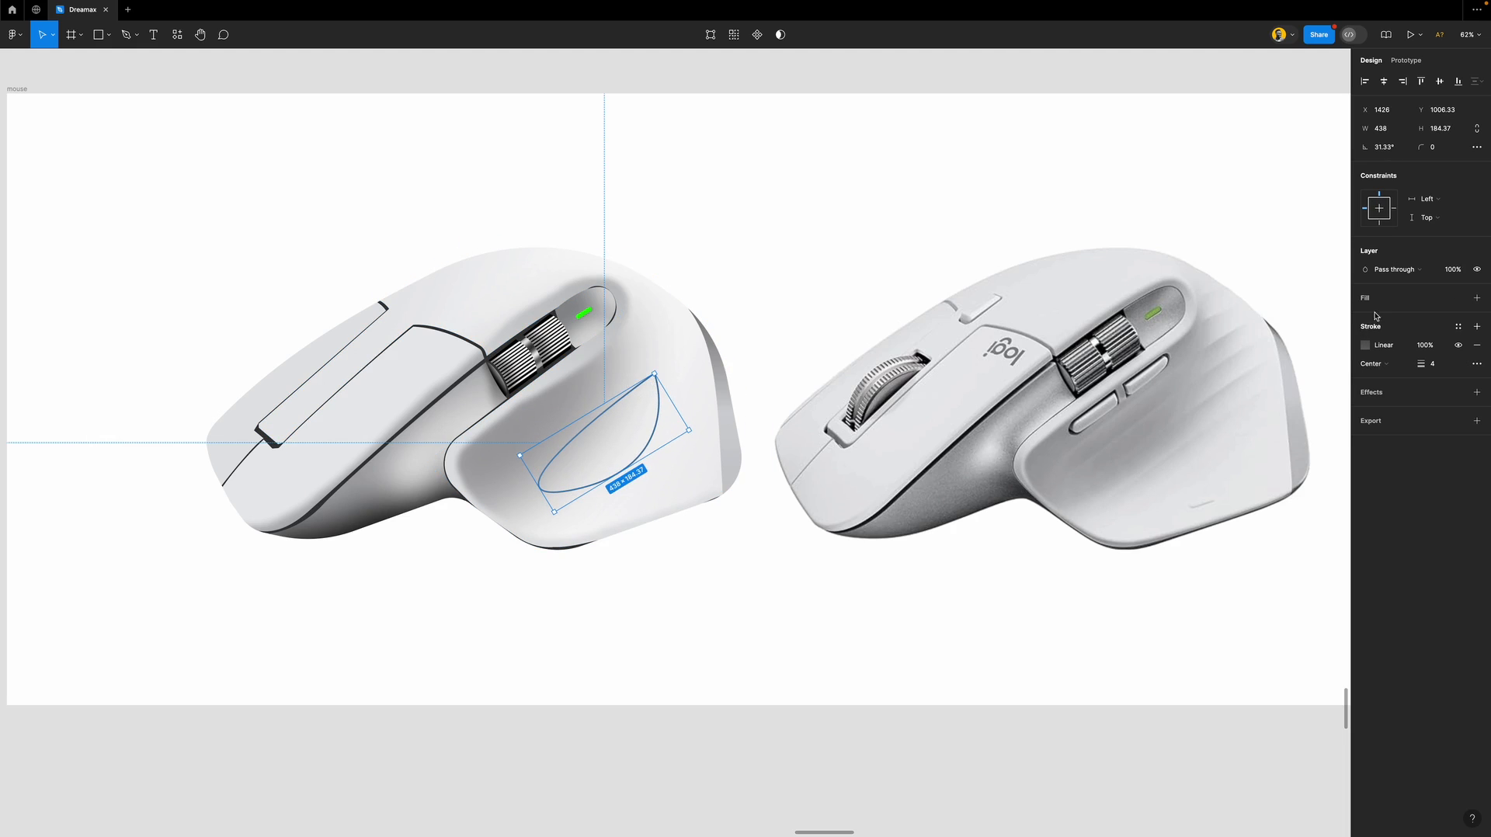
Give the leaf-shaped path a solid F7F7F7 fill and remove its stroke.
left_click(1477, 297)
left_click(1477, 364)
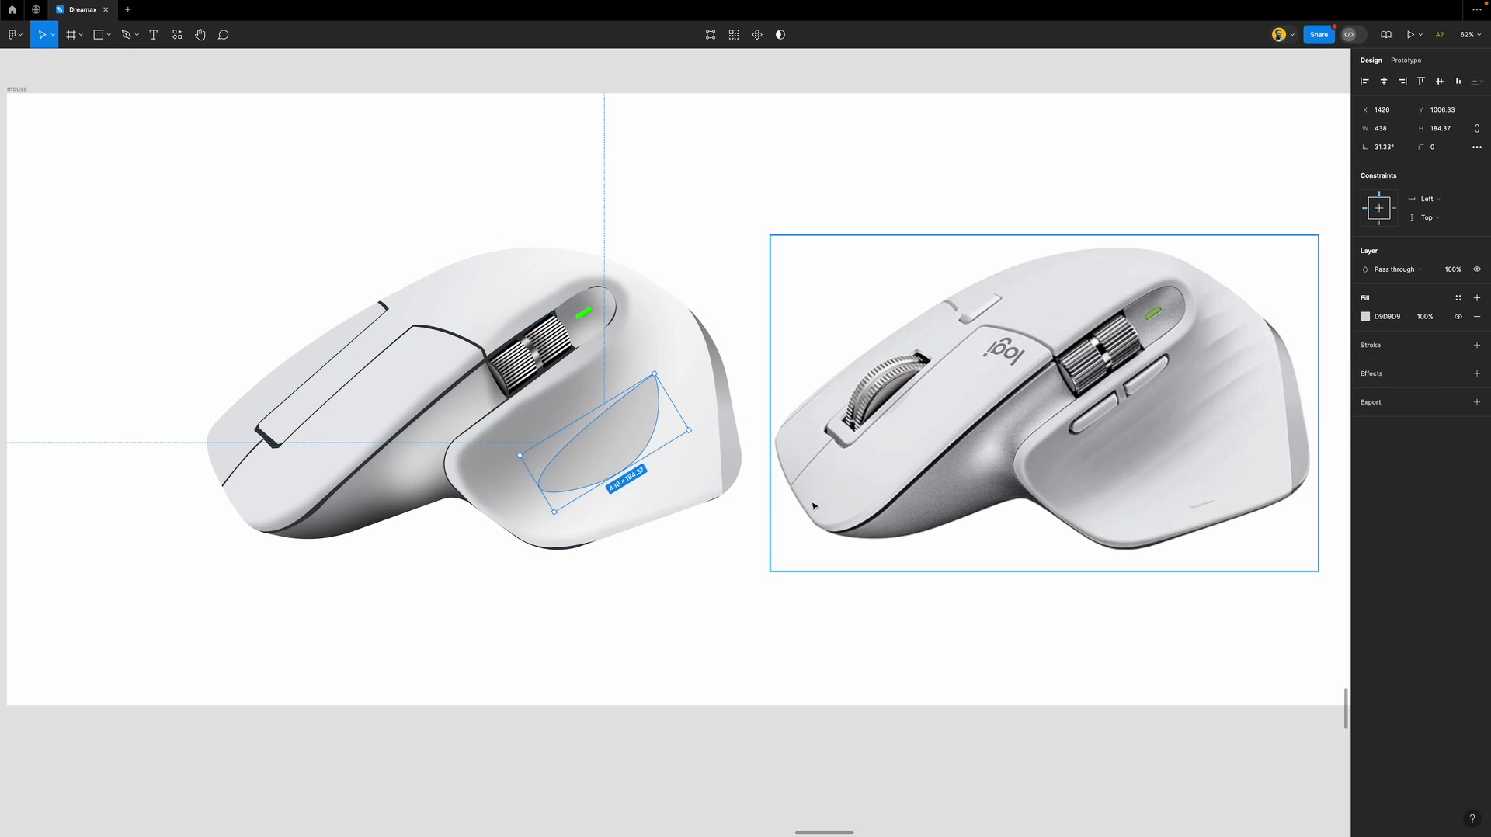
key("i")
left_click(1178, 461)
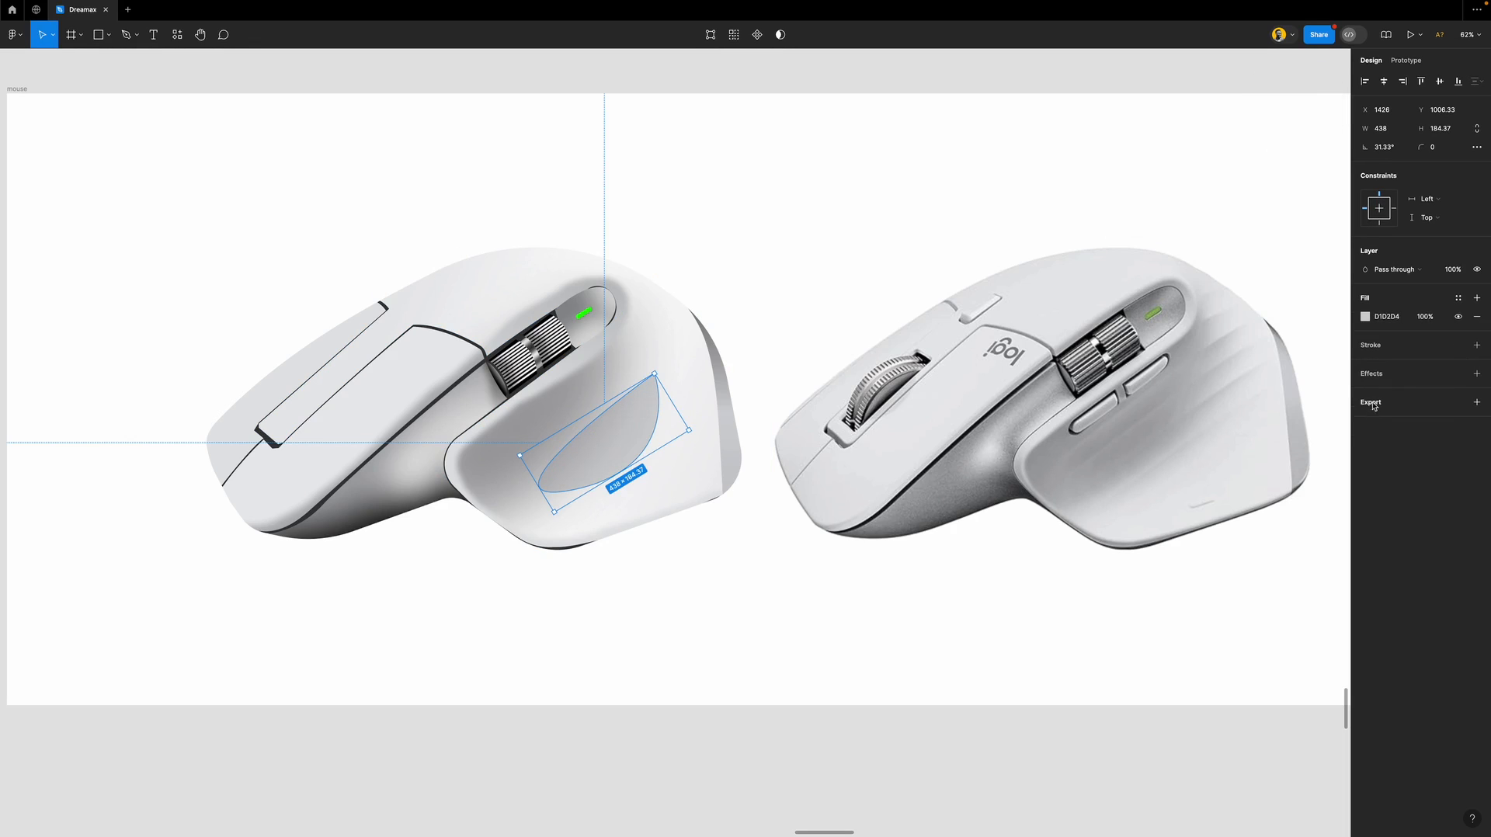
left_click(1365, 319)
left_click_drag(1217, 378, 1211, 359)
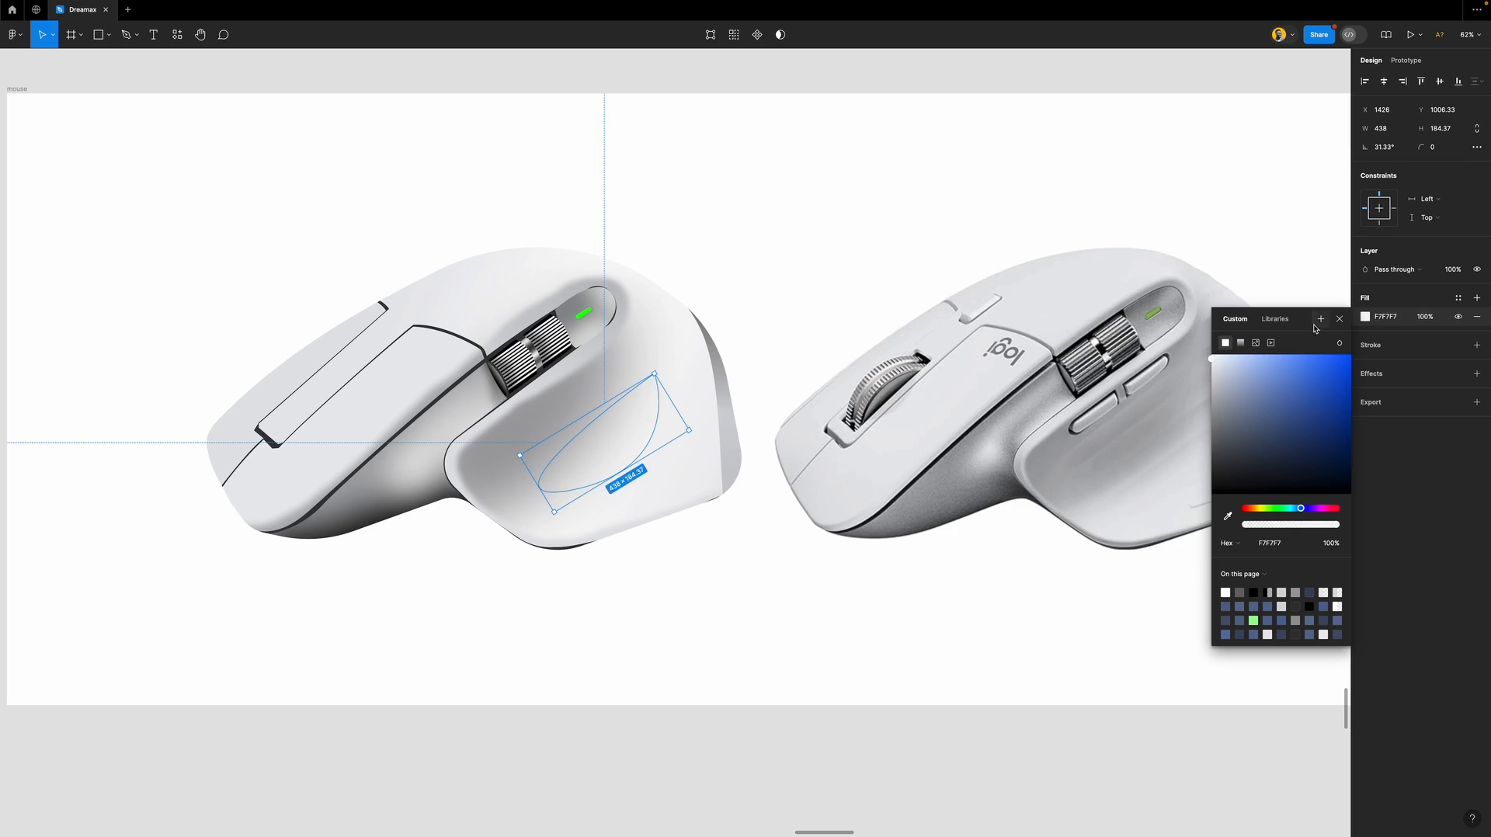
left_click(1342, 320)
Add a layer blur of 134 to the leaf-shaped highlight.
left_click(1476, 373)
left_click(1394, 392)
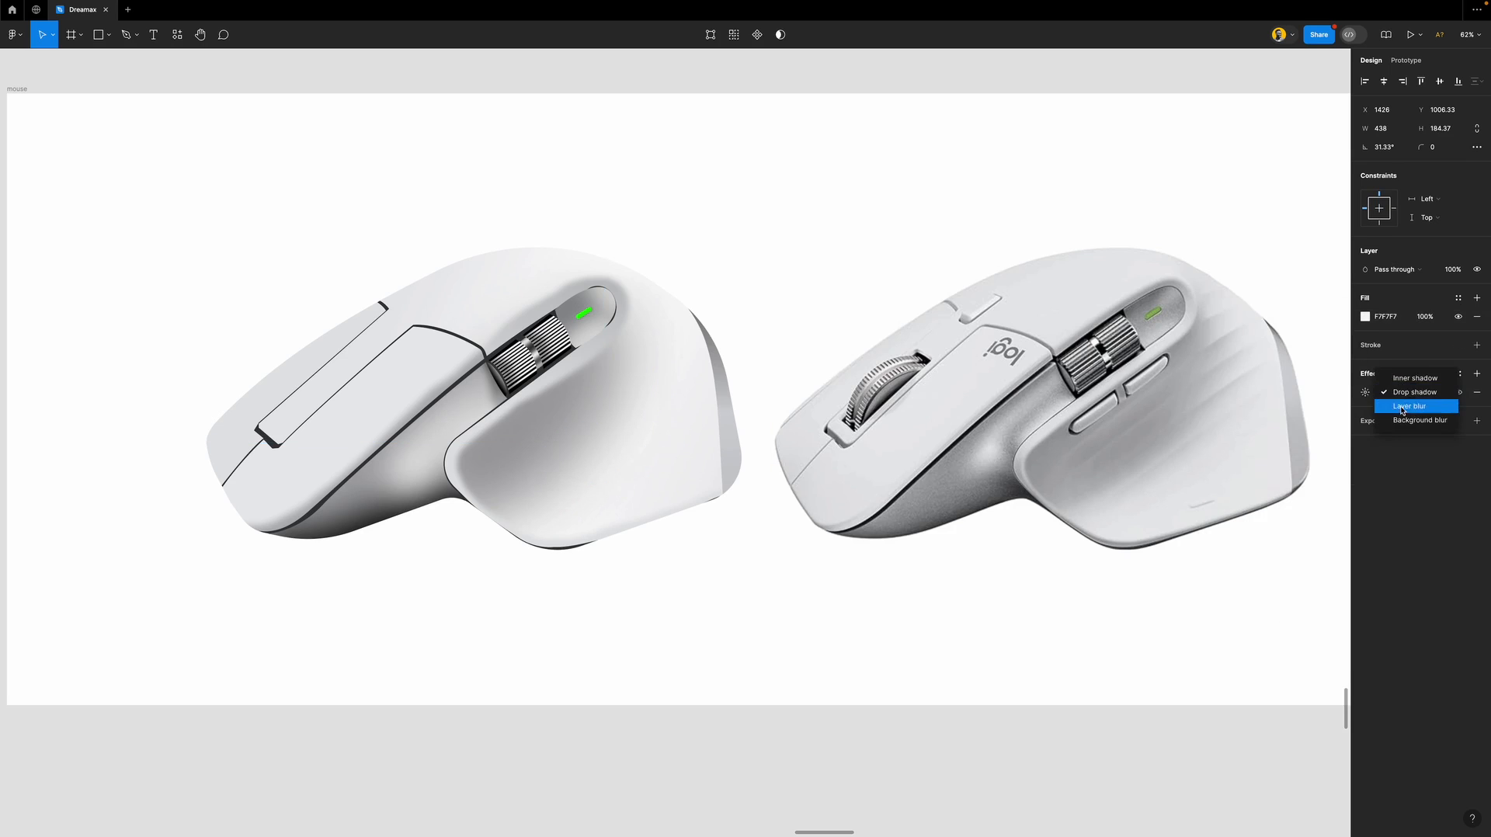
left_click(1375, 402)
left_click(1365, 395)
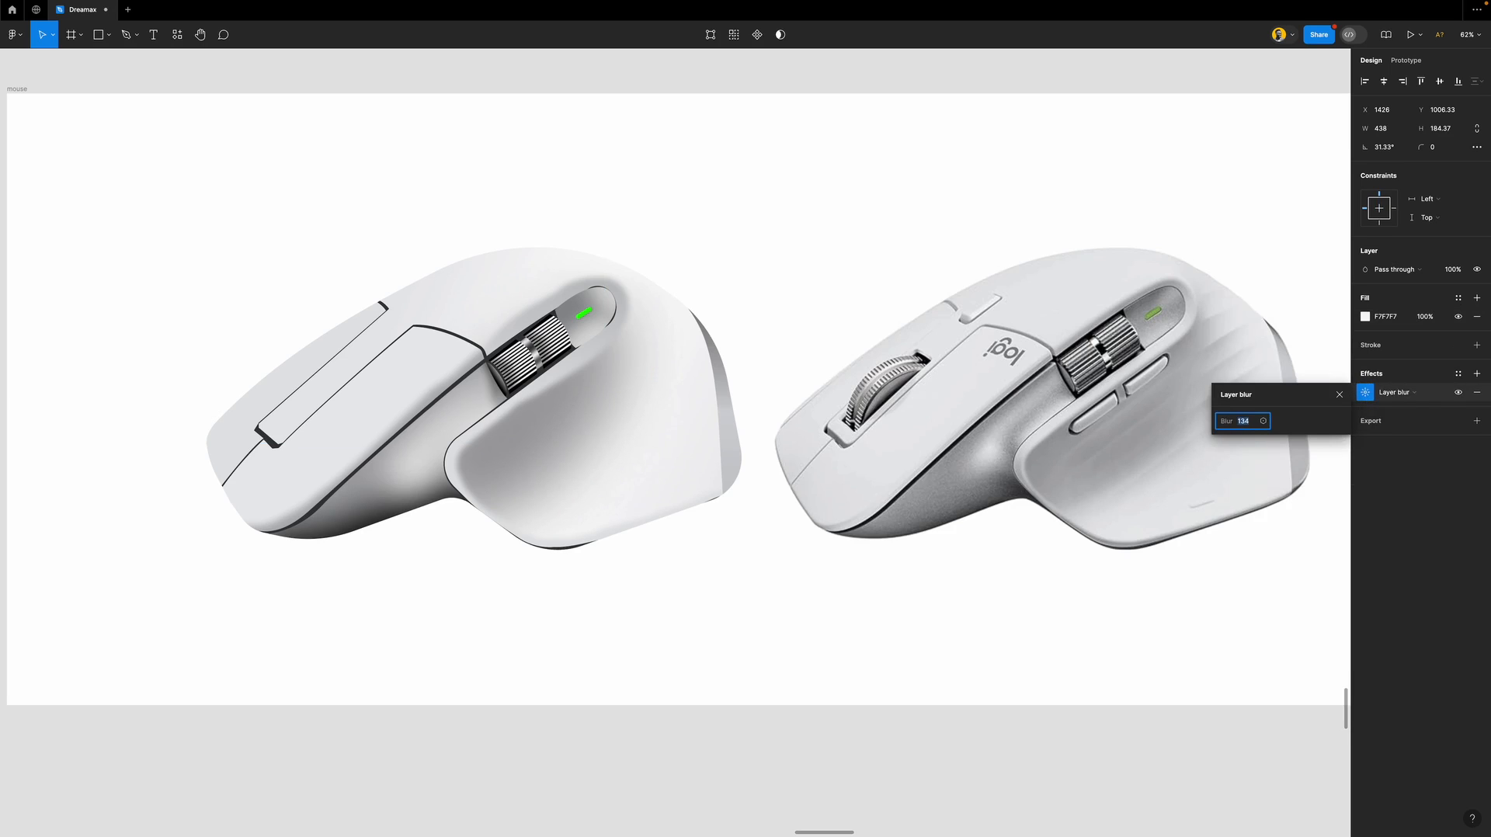
left_click(1339, 394)
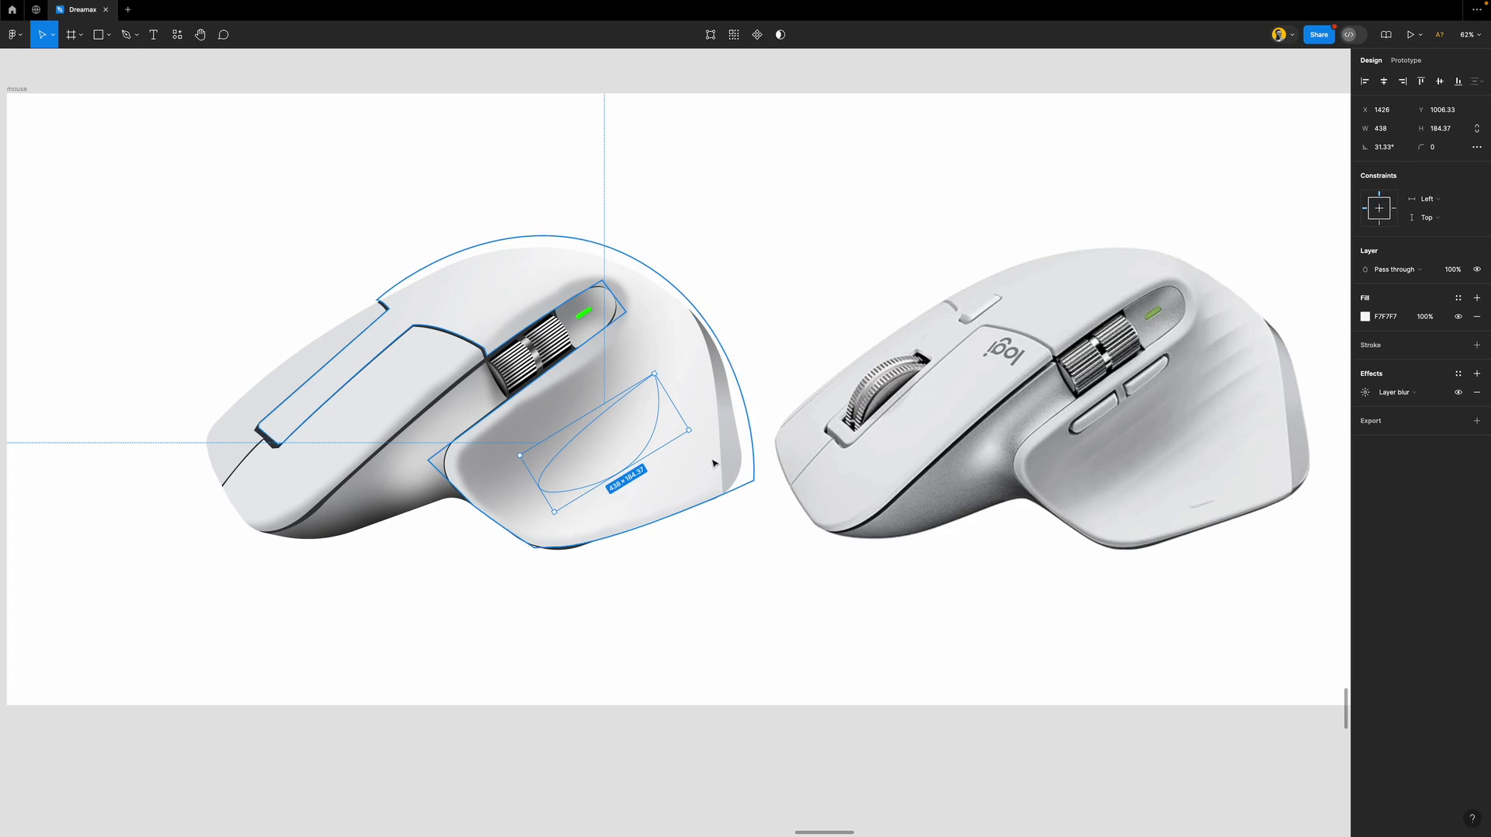
Nudge the blurred highlight slightly down and to the left on the thumb rest, and set its layer opacity to 60%.
left_click_drag(608, 454, 601, 459)
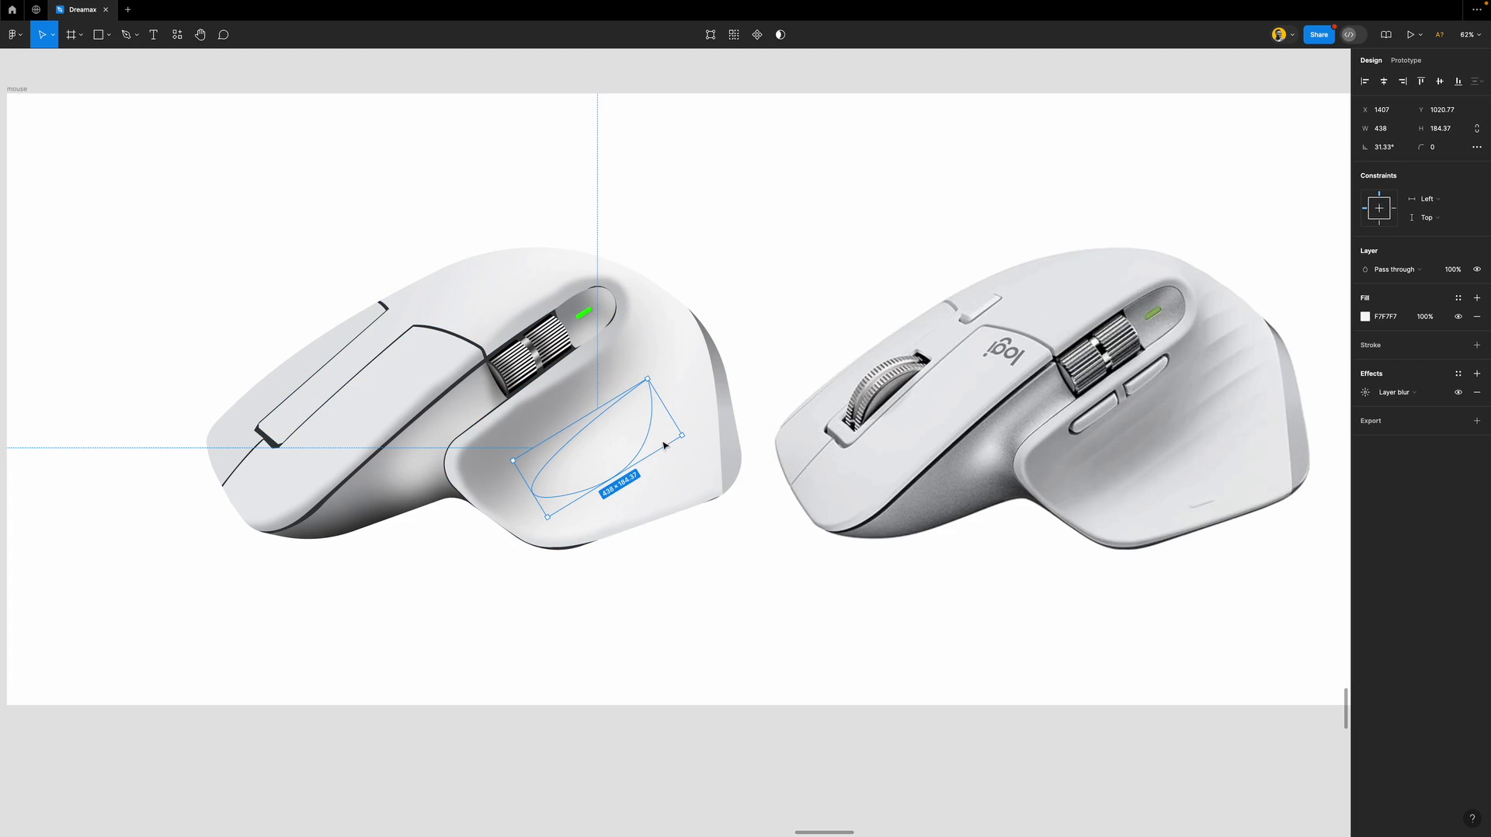
left_click(1451, 269)
type("90")
key("Return")
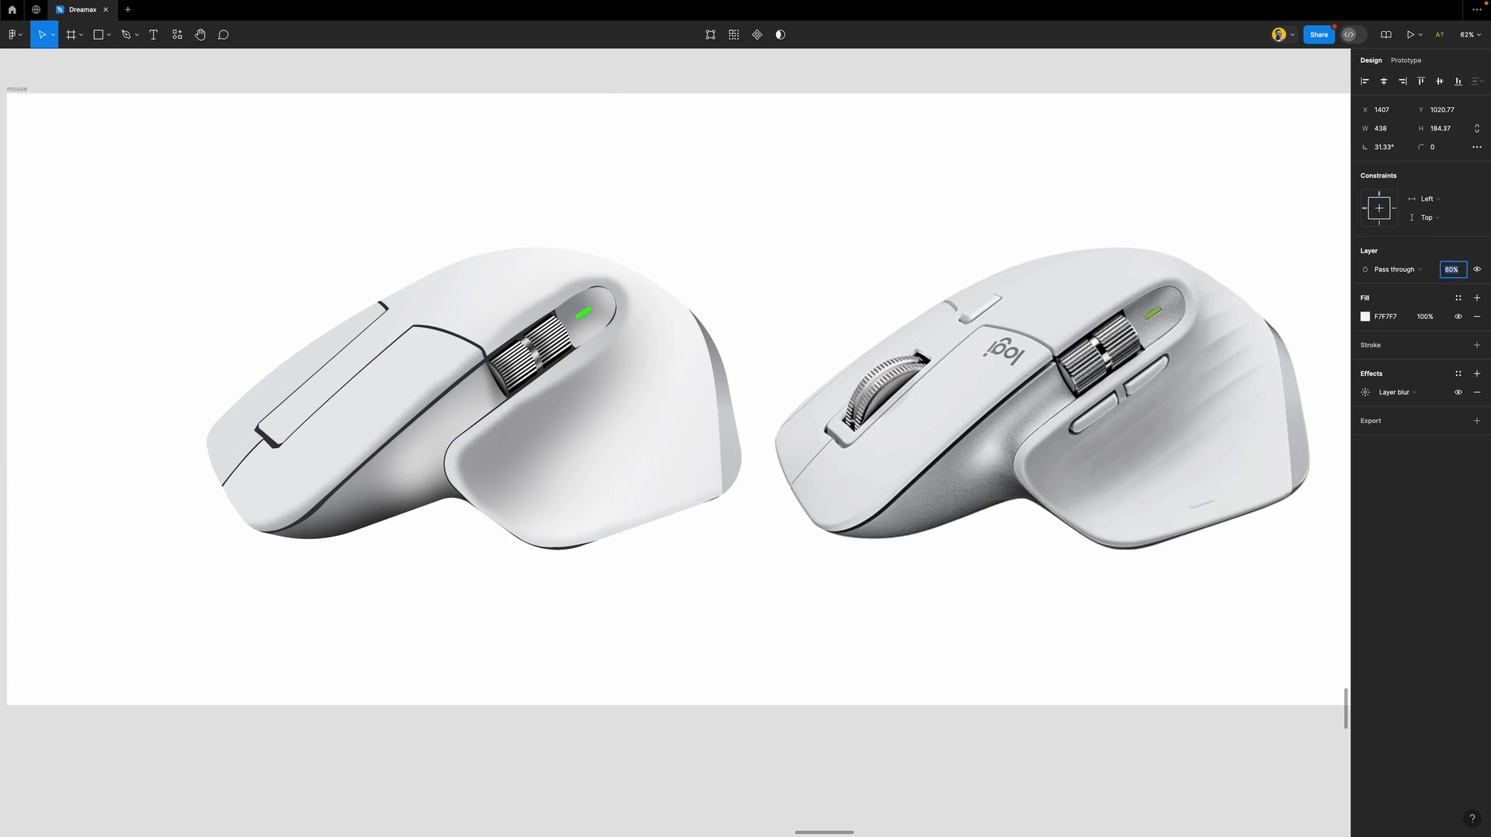
left_click(924, 778)
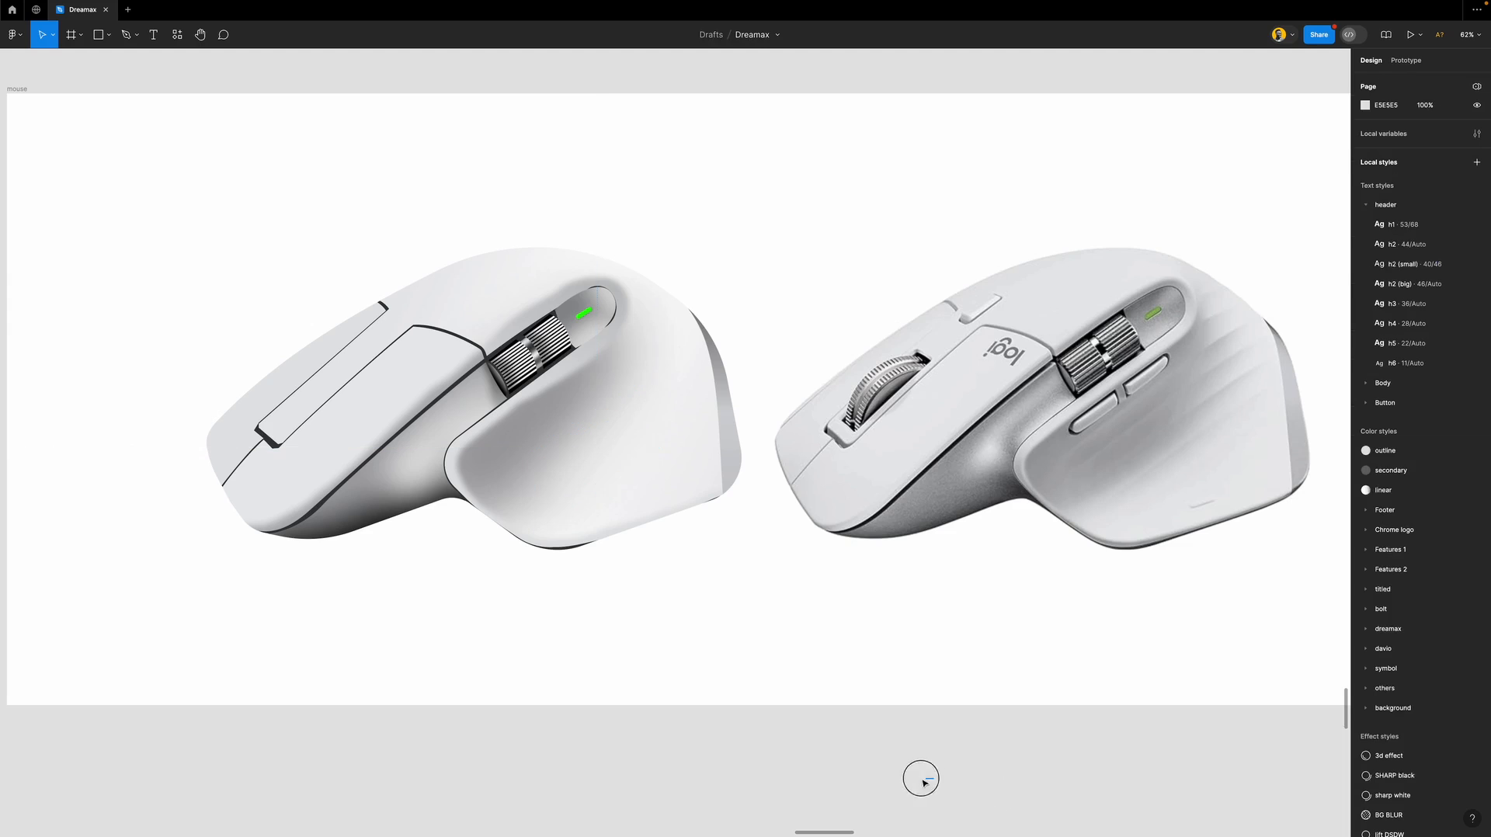
Compare the whole drawn mouse with the reference photo and examine the reference's front scroll wheel closely.
scroll(639, 584, "down", 5)
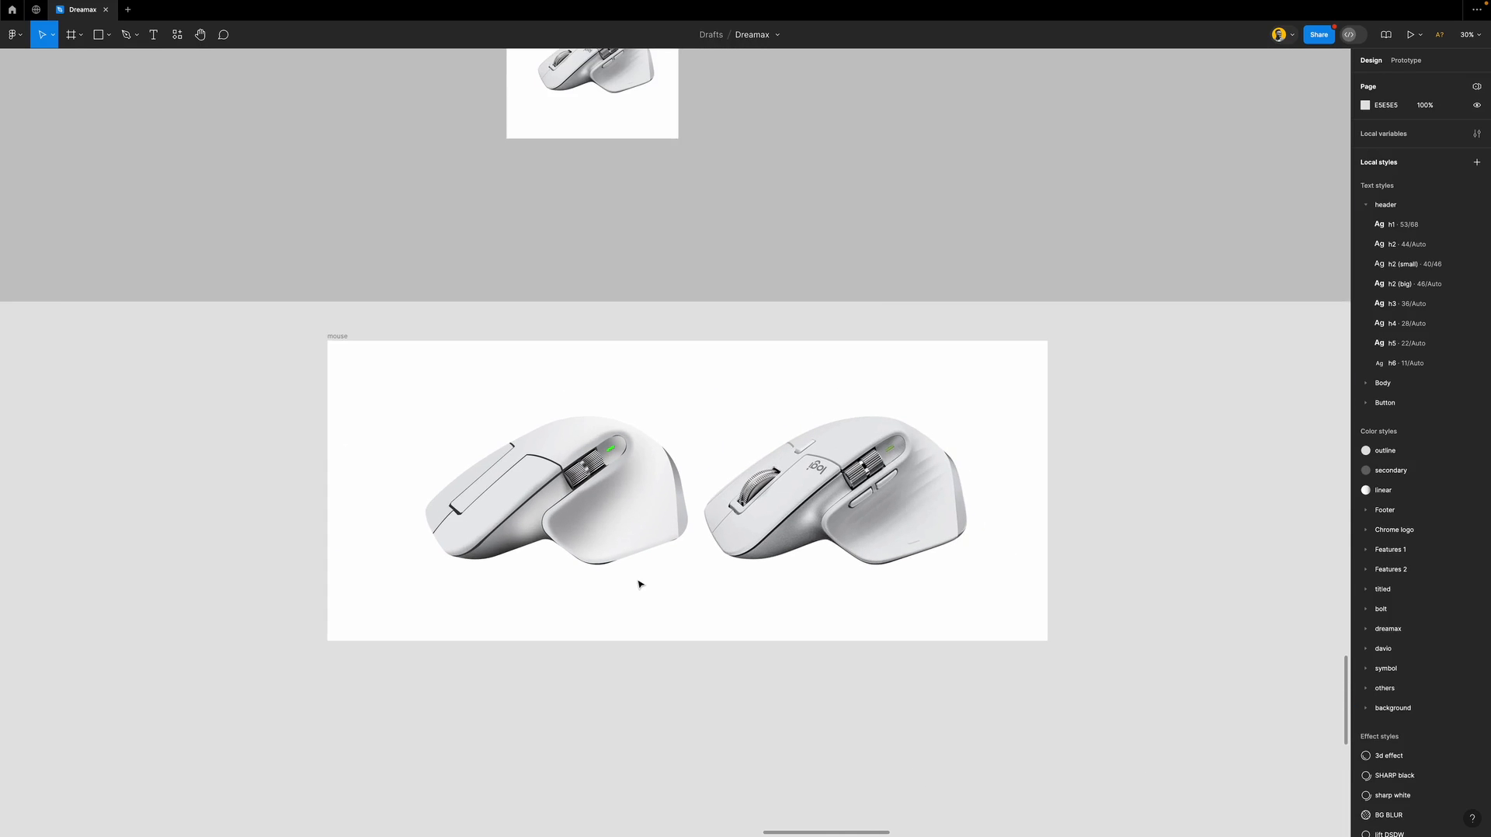
scroll(585, 512, "up", 2)
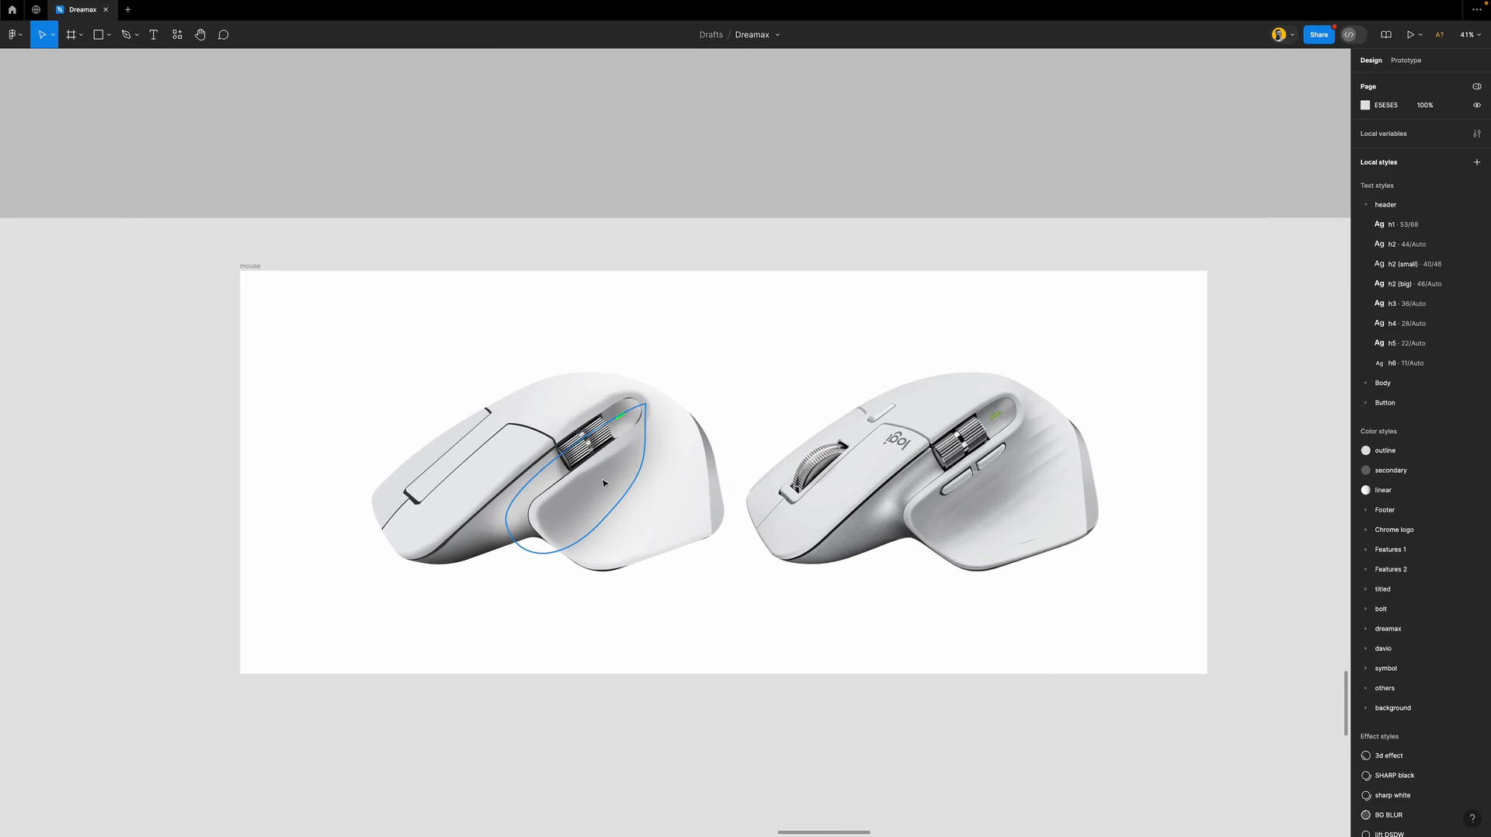
scroll(602, 485, "up", 3)
scroll(602, 482, "down", 2)
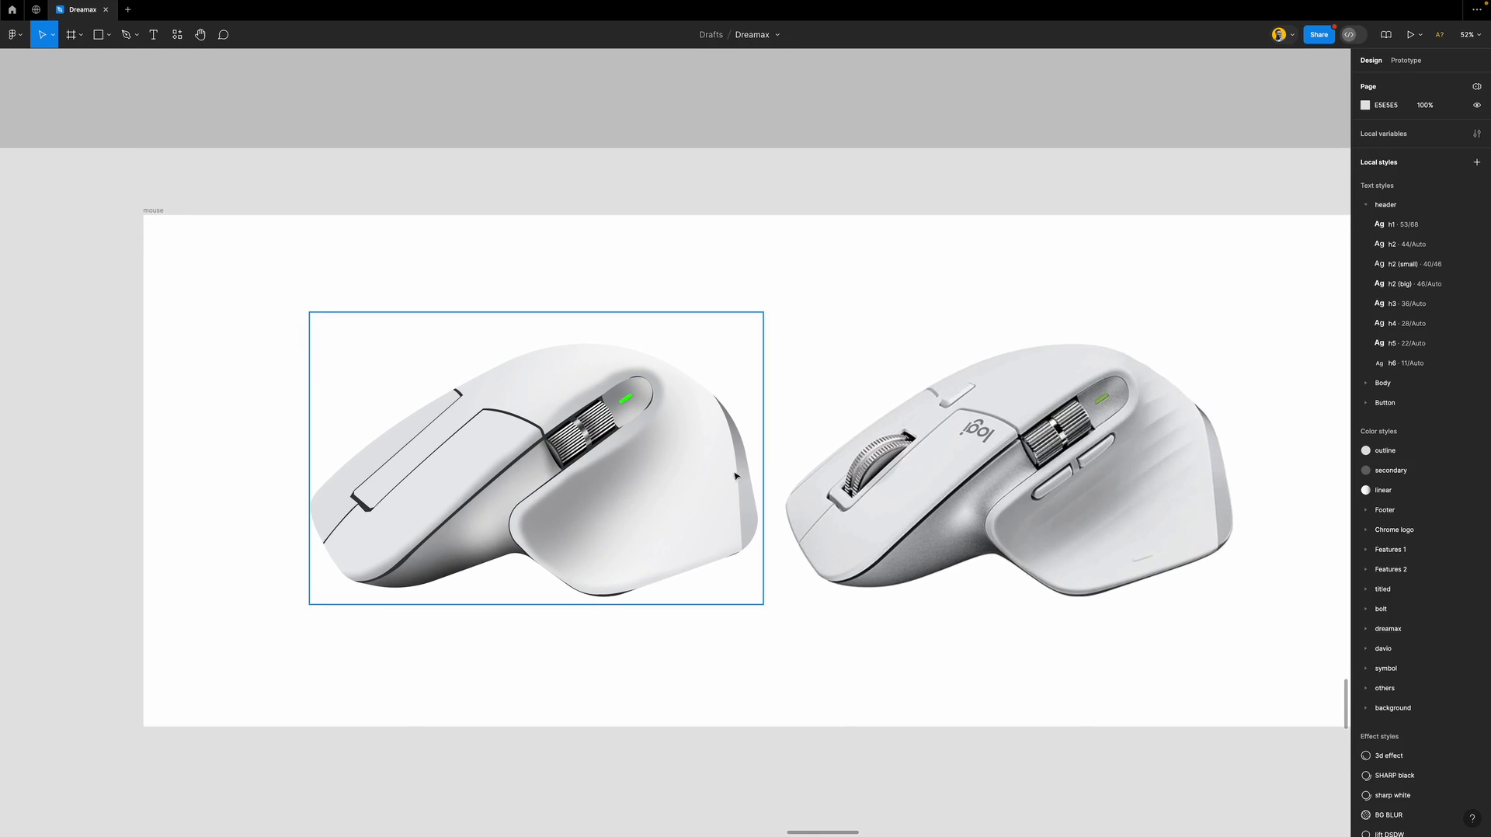
scroll(574, 430, "up", 8)
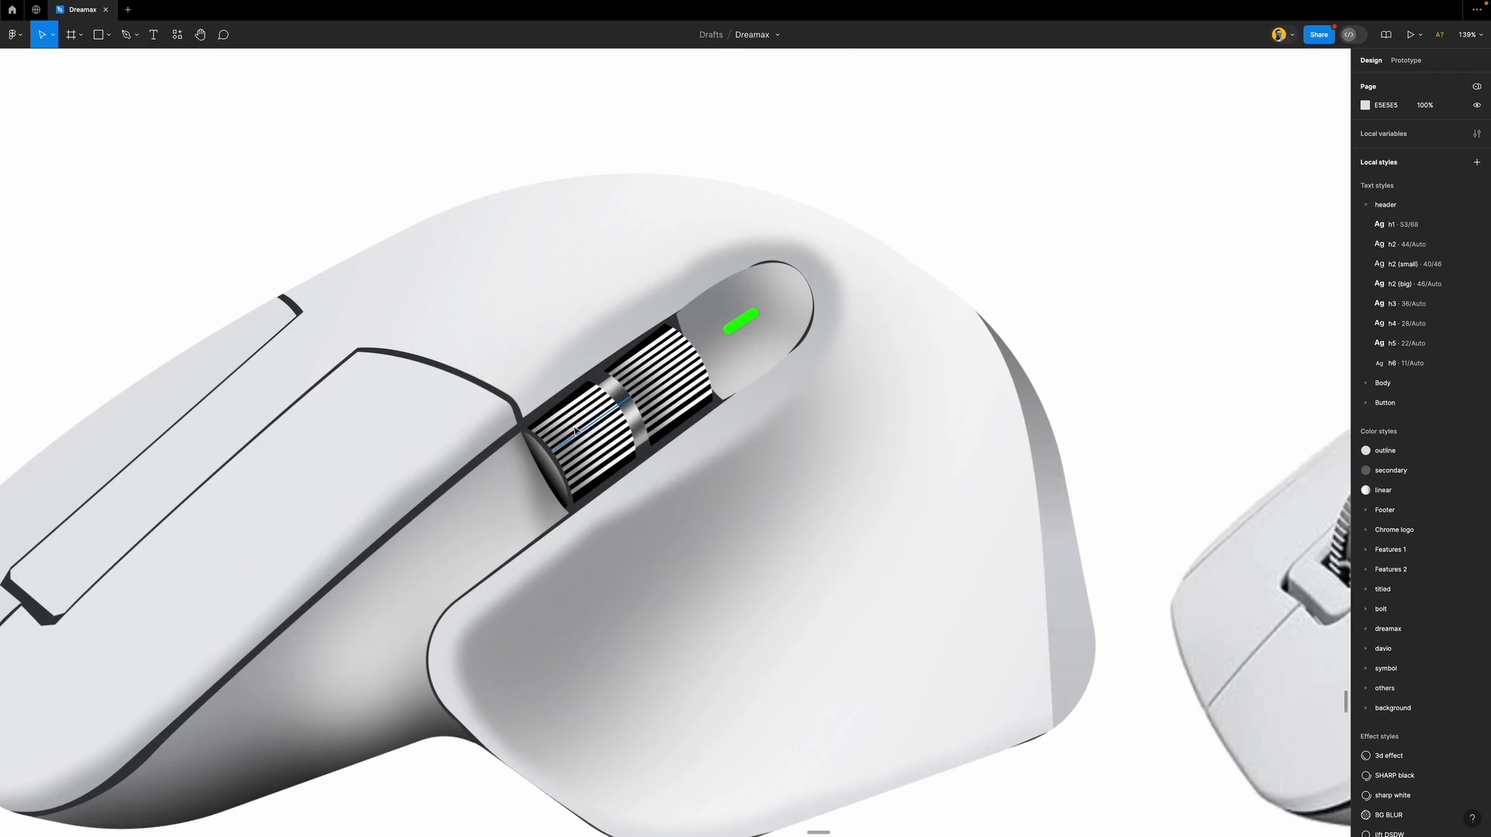
scroll(574, 429, "down", 8)
scroll(675, 509, "right", 5)
scroll(675, 506, "up", 8)
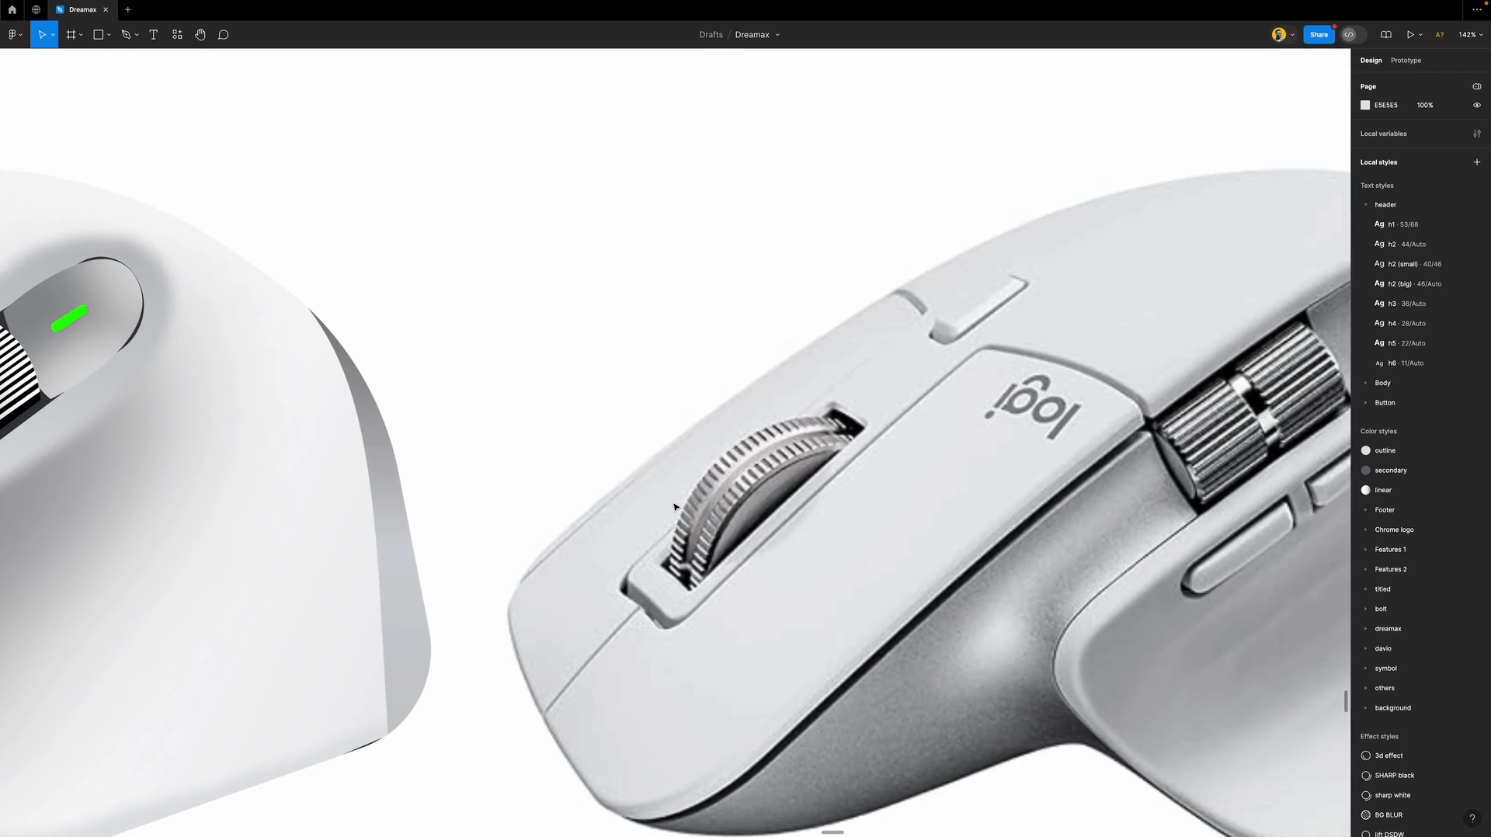
scroll(676, 506, "up", 1)
scroll(738, 505, "down", 5)
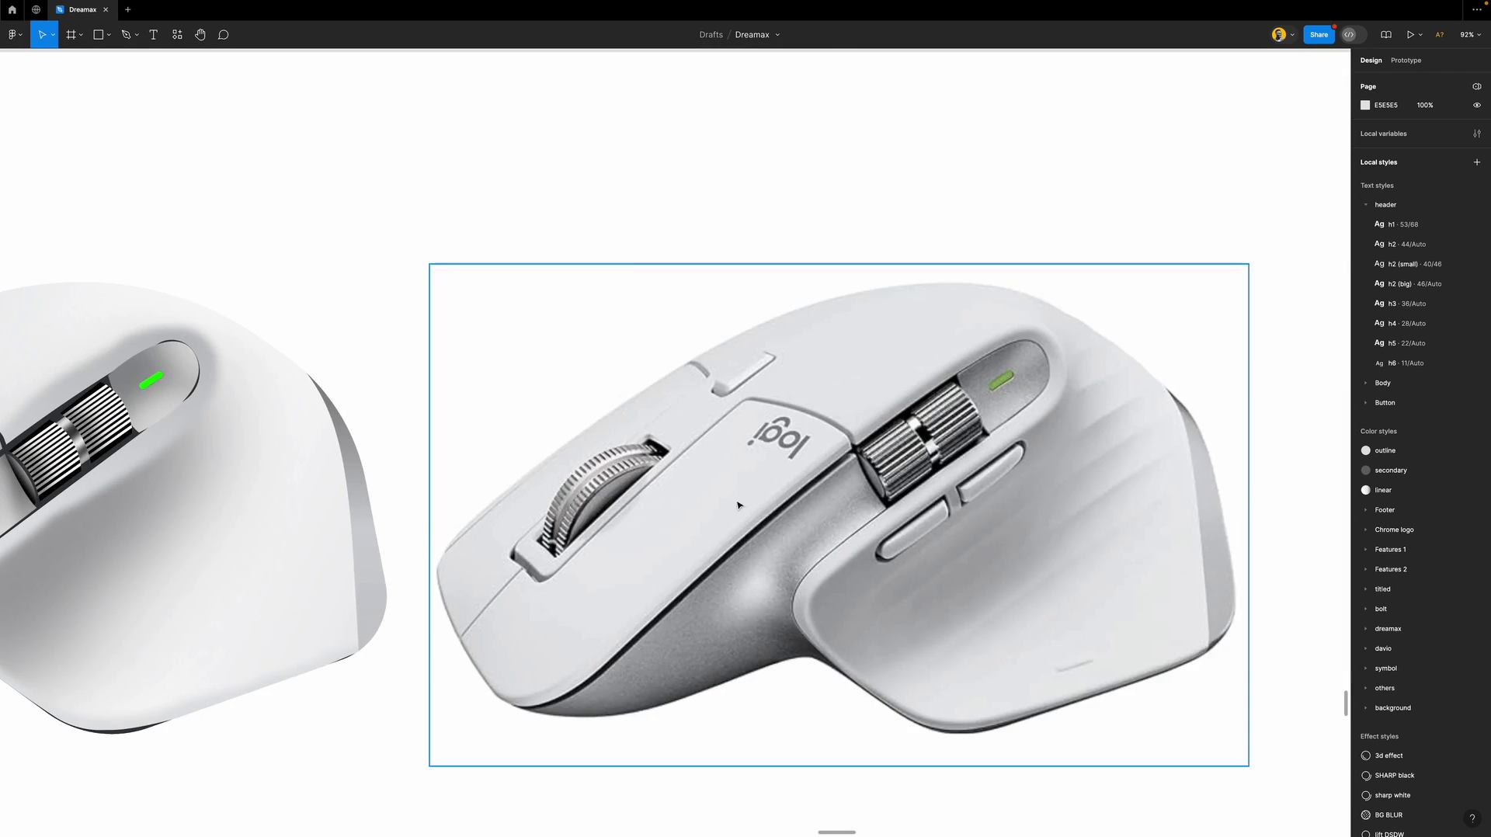
Draw a circle along the inner edge of the reference photo's front scroll wheel and enlarge it to 386 × 386.
scroll(619, 501, "up", 5)
key("o")
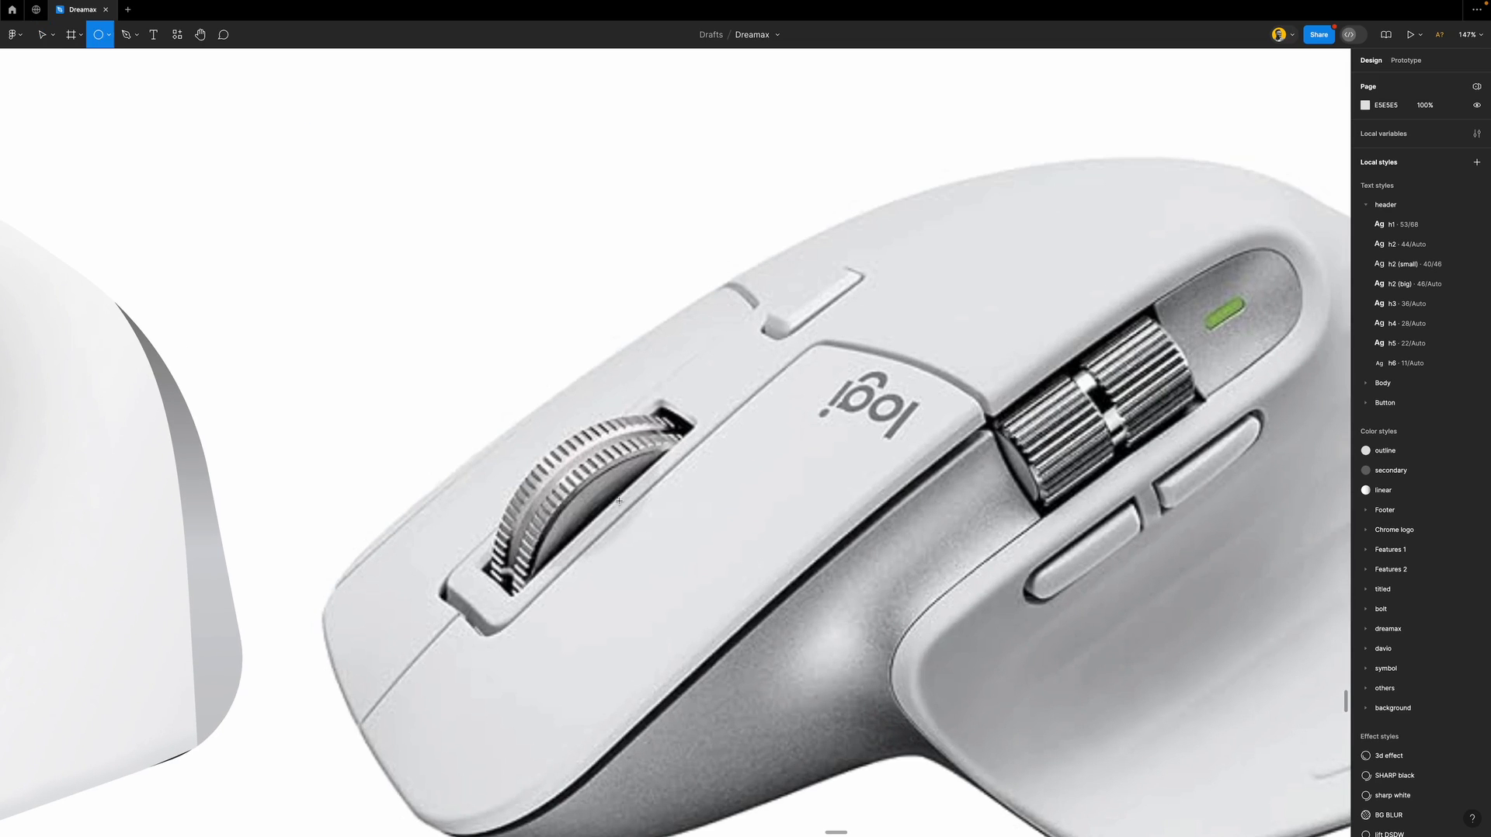
left_click_drag(575, 484, 859, 771)
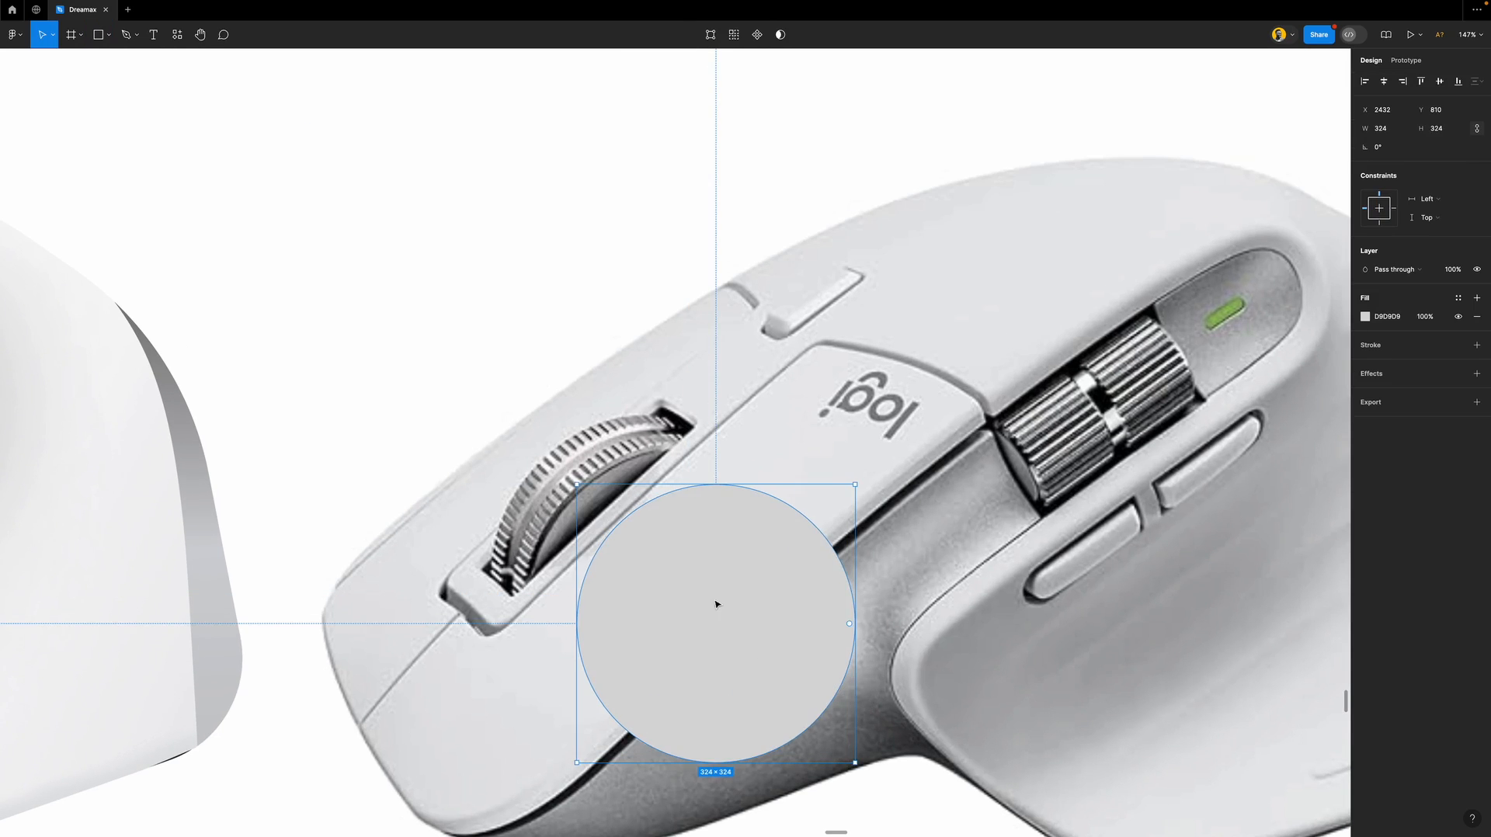
left_click_drag(715, 606, 674, 575)
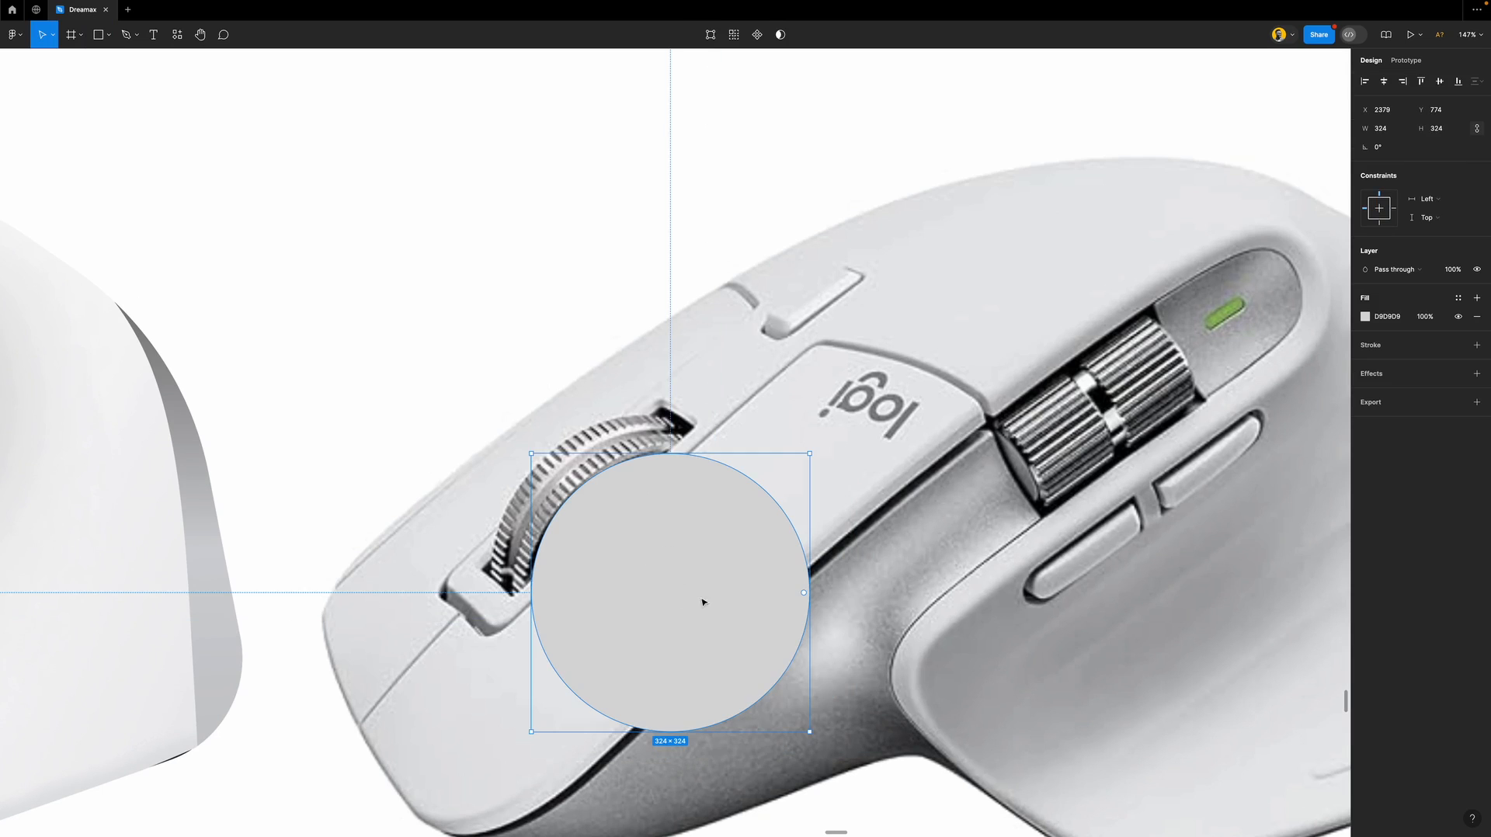
left_click_drag(808, 727, 863, 782)
Duplicate the circle onto the scroll wheel's middle groove, replacing the copy's fill with a black inside stroke 1 px wide.
left_click_drag(737, 633, 605, 518)
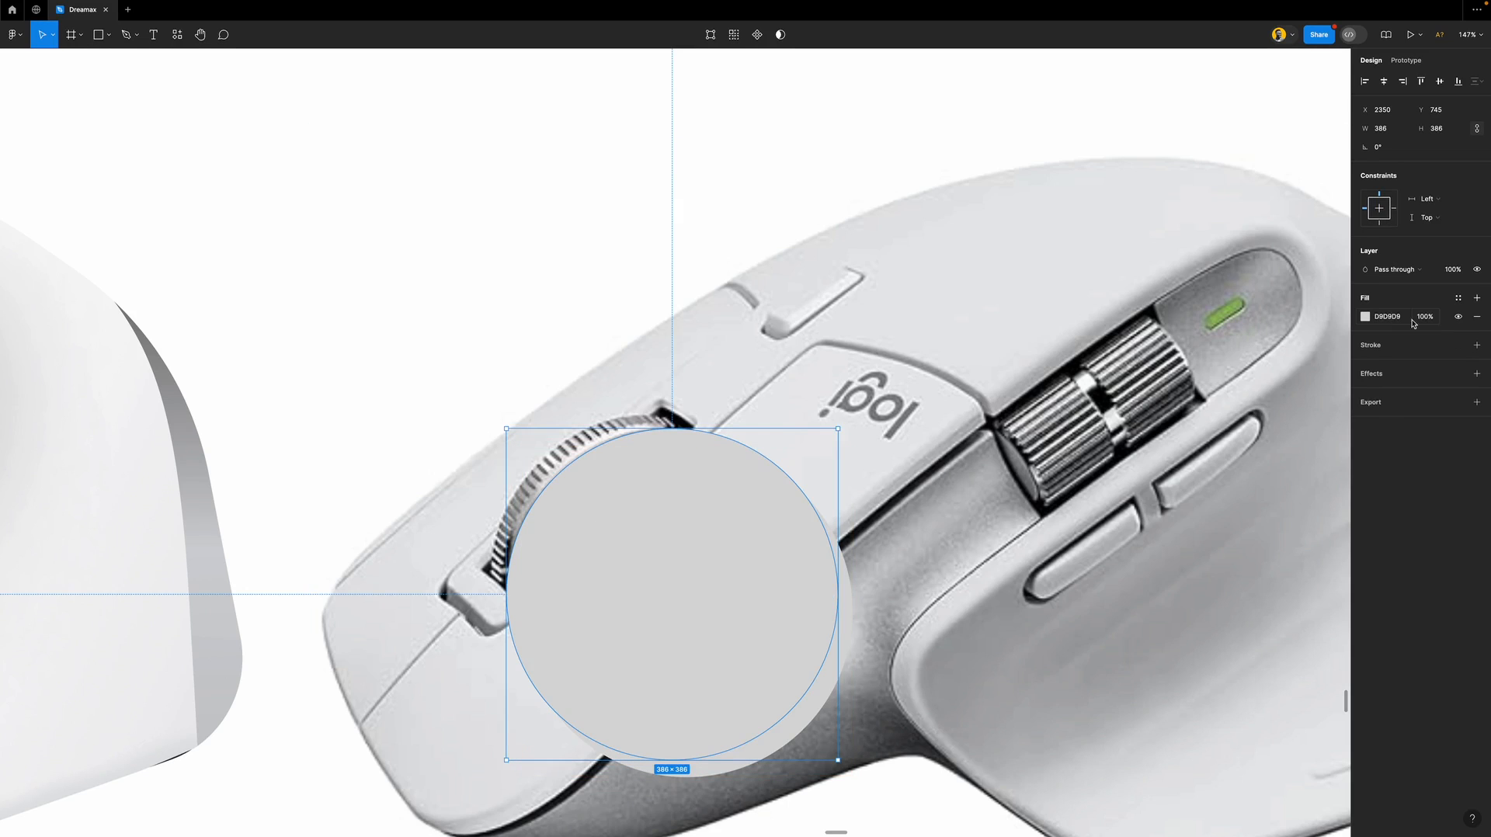
left_click(1399, 351)
left_click(1477, 316)
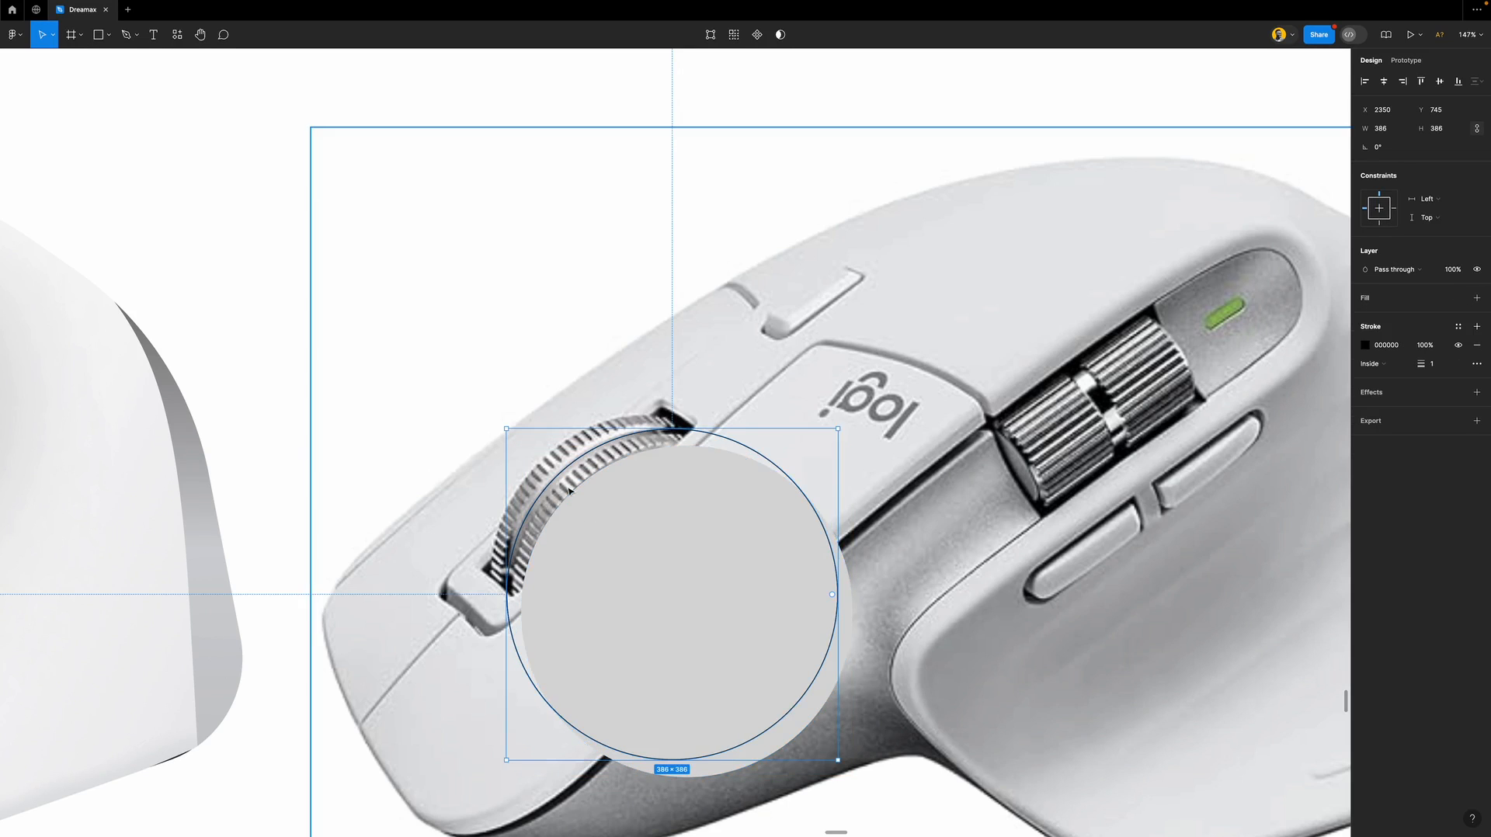
scroll(576, 485, "up", 5)
left_click_drag(568, 468, 574, 474)
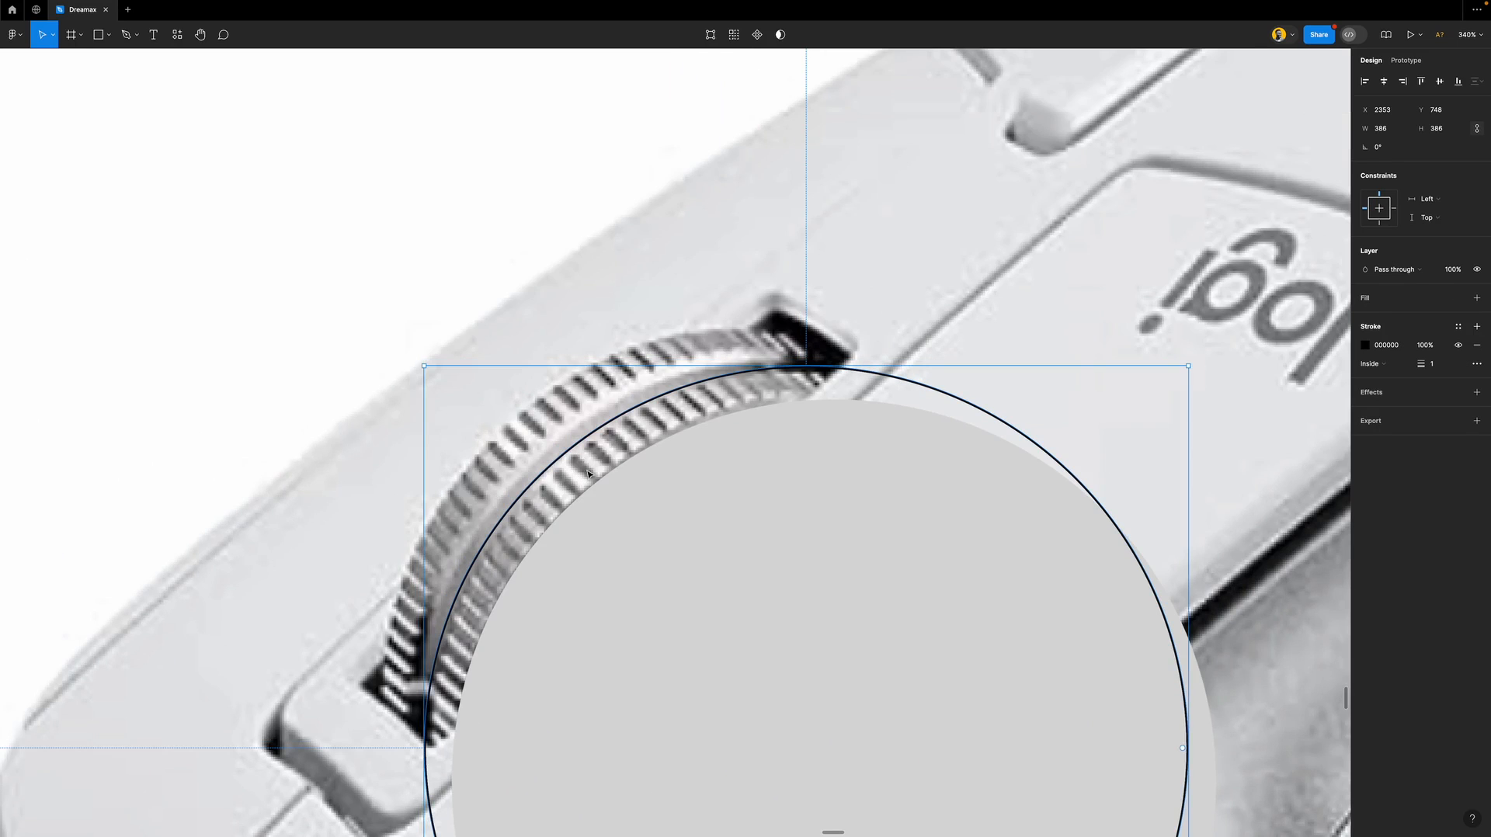
Select both scroll wheel circles and examine how they fit the wheel and the whole reference mouse.
left_click(675, 559, "shift")
scroll(635, 492, "down", 5)
scroll(636, 492, "down", 1)
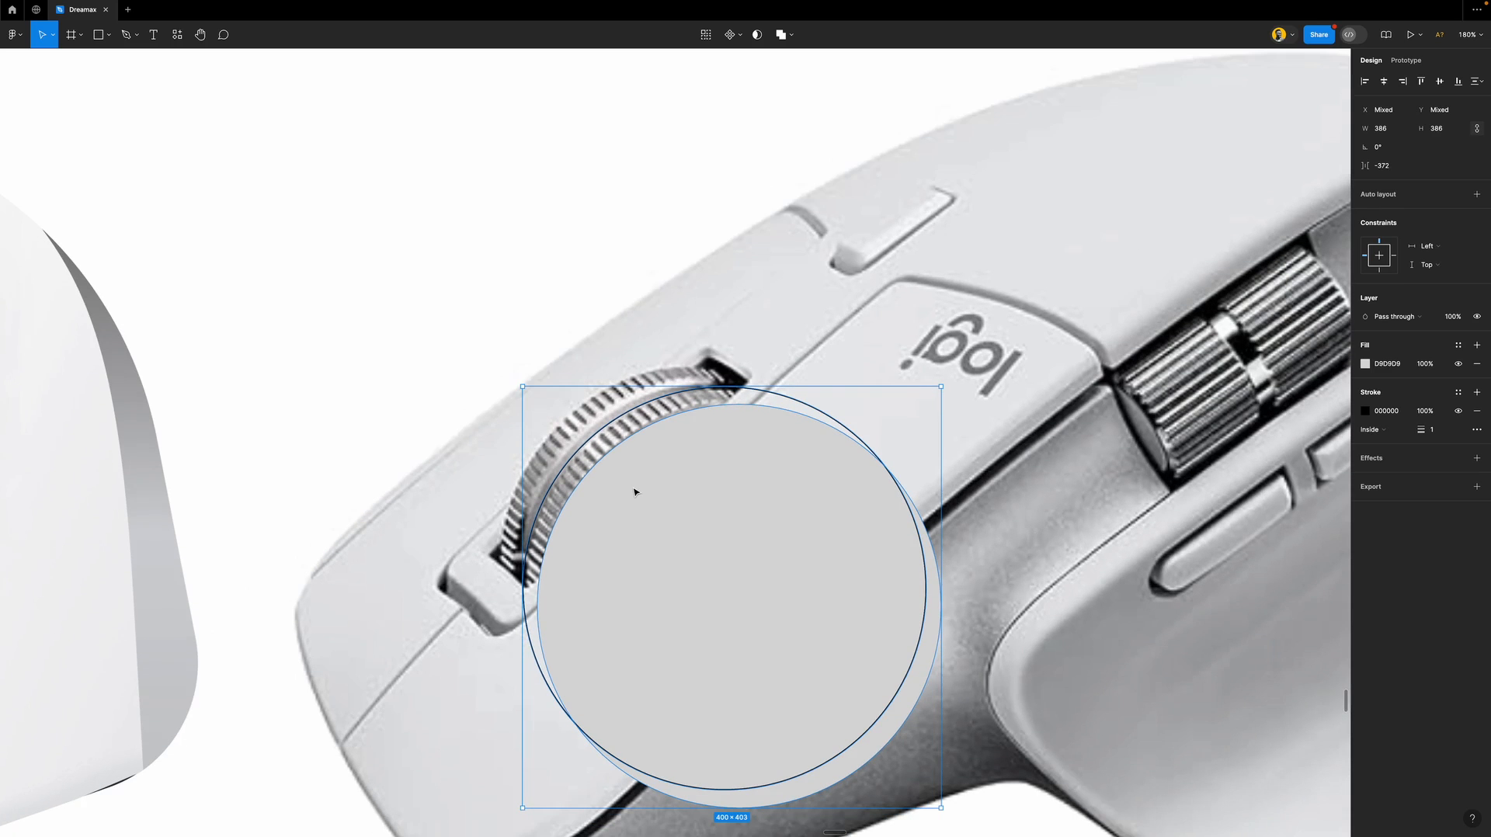
scroll(635, 492, "down", 6)
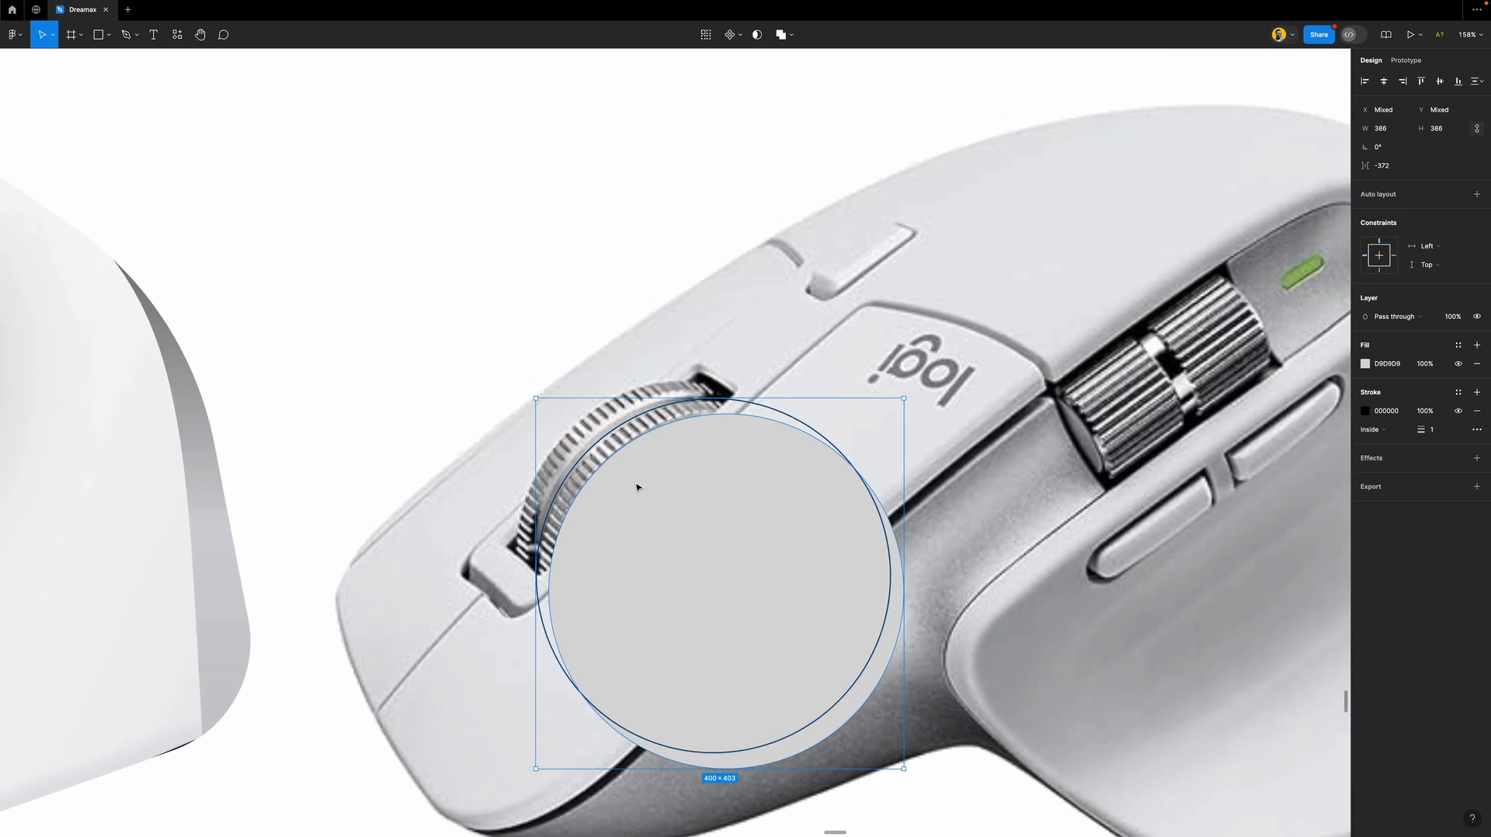
scroll(399, 466, "down", 2)
scroll(334, 420, "up", 6)
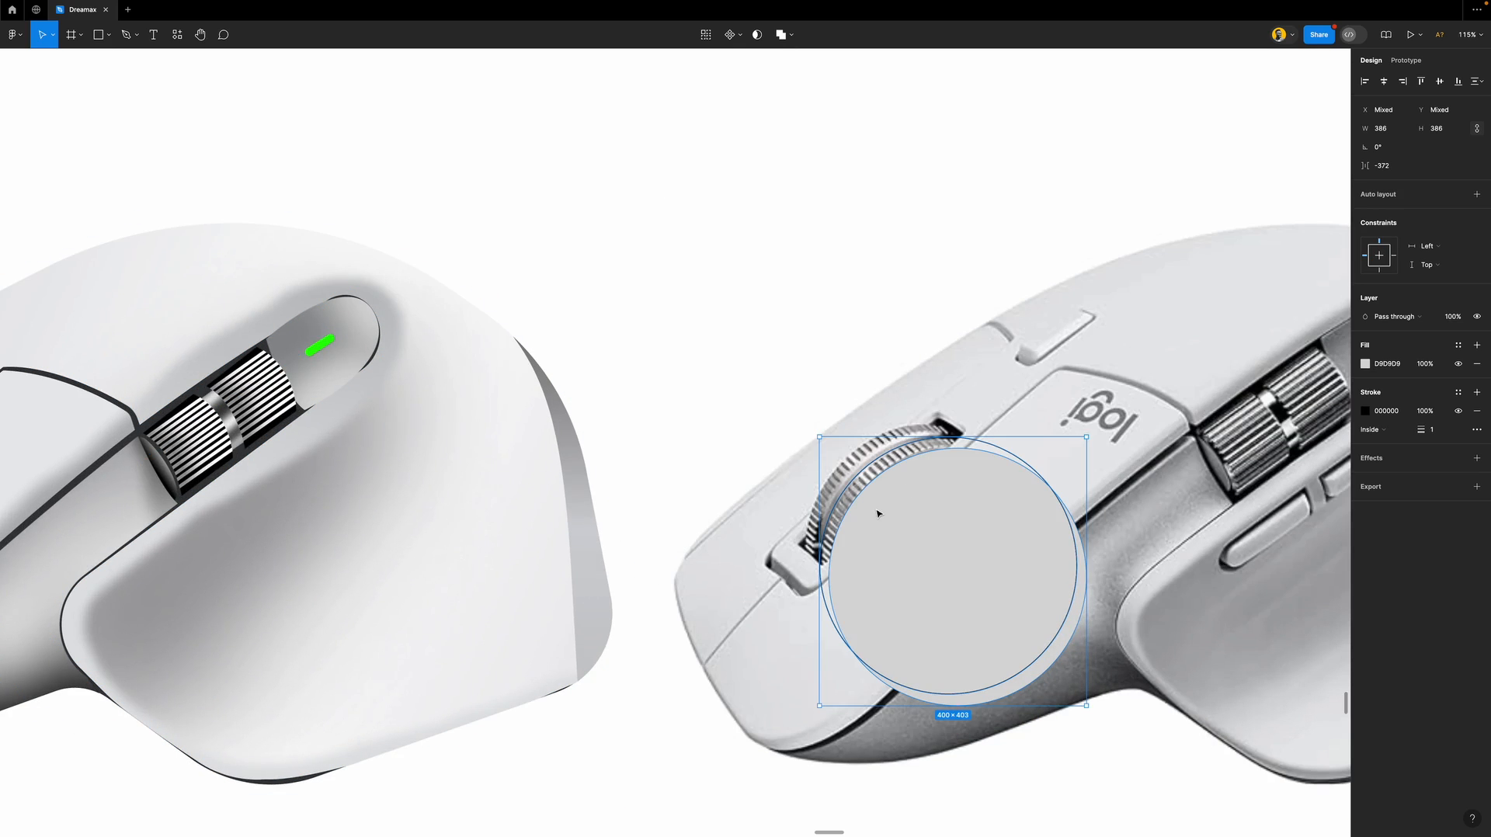
scroll(875, 513, "up", 4)
scroll(840, 486, "down", 4)
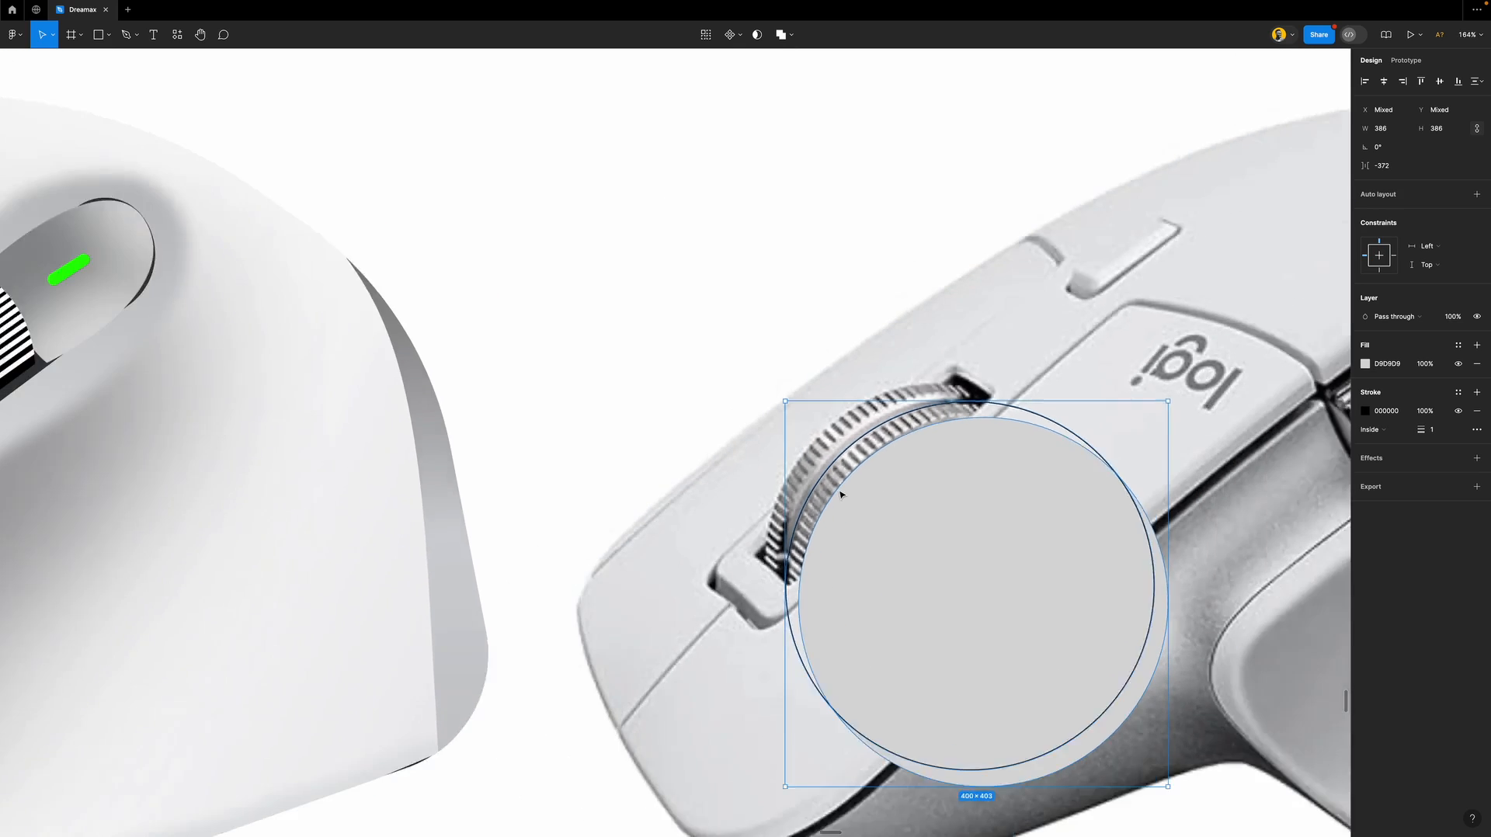
scroll(905, 503, "up", 2)
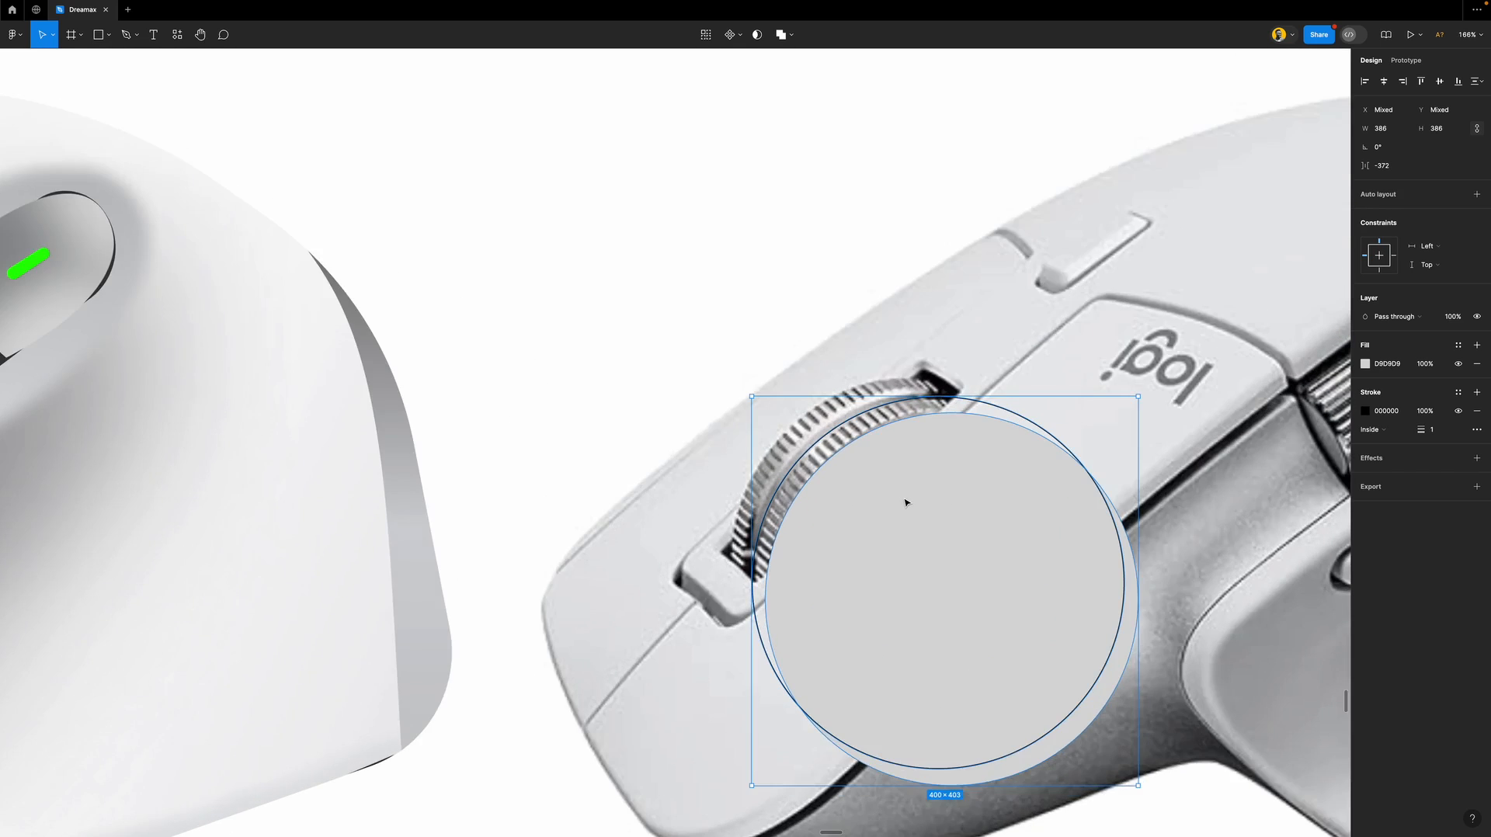
scroll(907, 506, "down", 2)
scroll(914, 514, "up", 1)
scroll(914, 512, "up", 1)
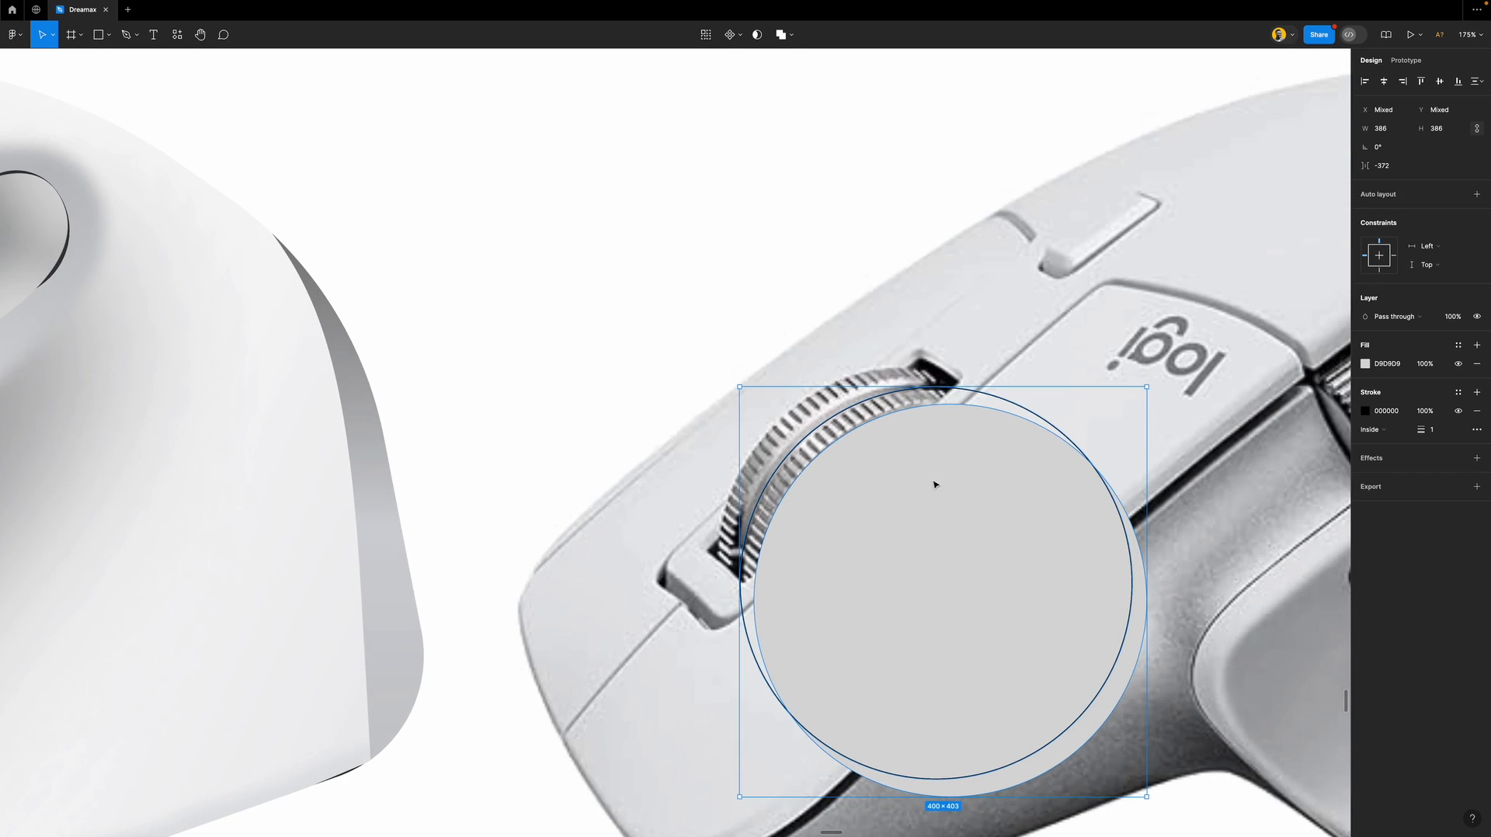
Replace the grey fill of the circle on the wheel's inner edge with a black inside stroke 1 px wide.
left_click(948, 472)
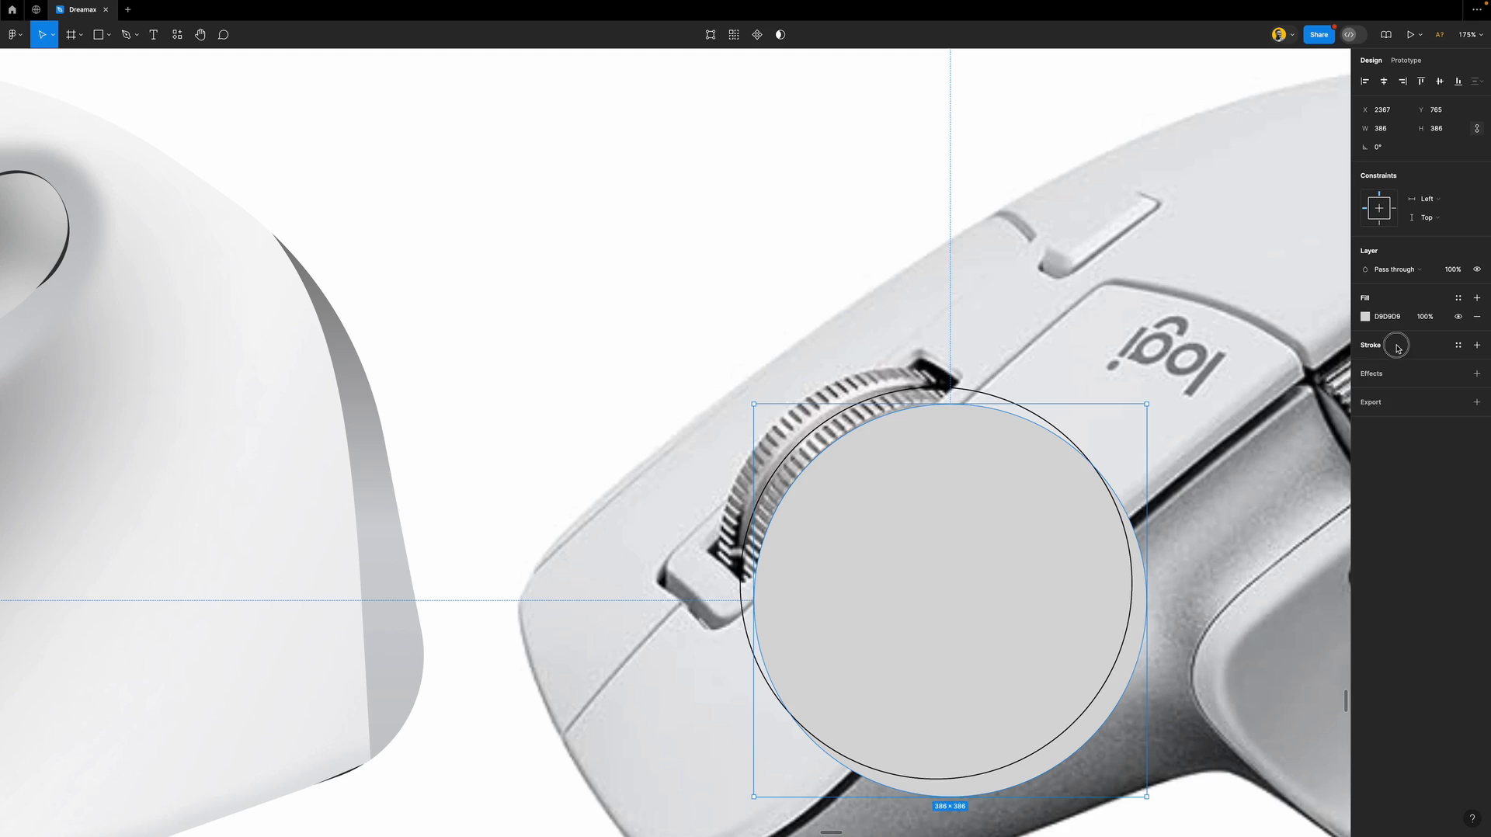
left_click(1476, 344)
left_click(1478, 318)
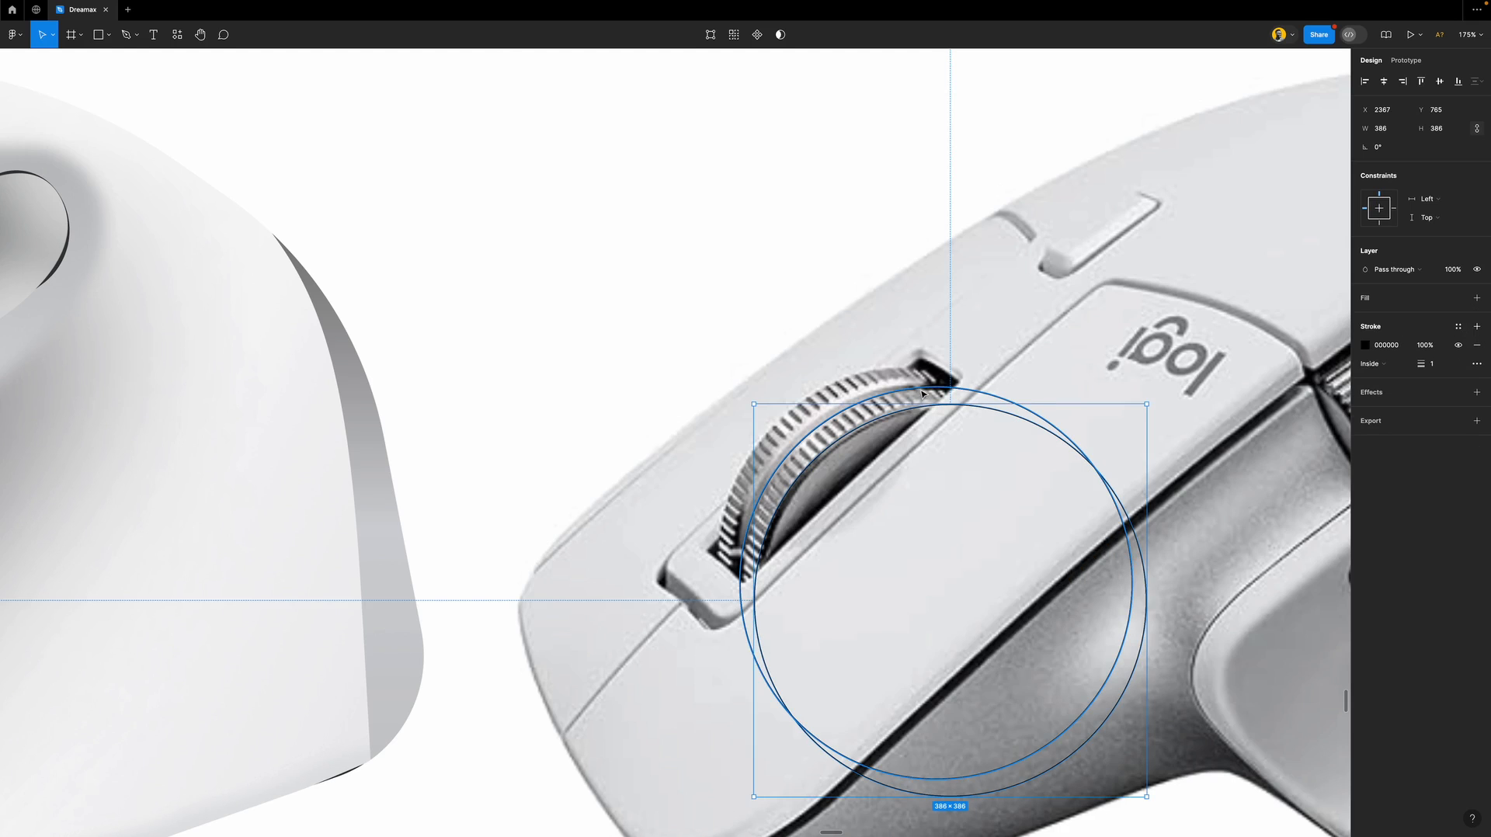
Try masking the two scroll wheel circles together with a white fill, and undo the fill on the mask group.
left_click(986, 395, "shift")
left_click(757, 34)
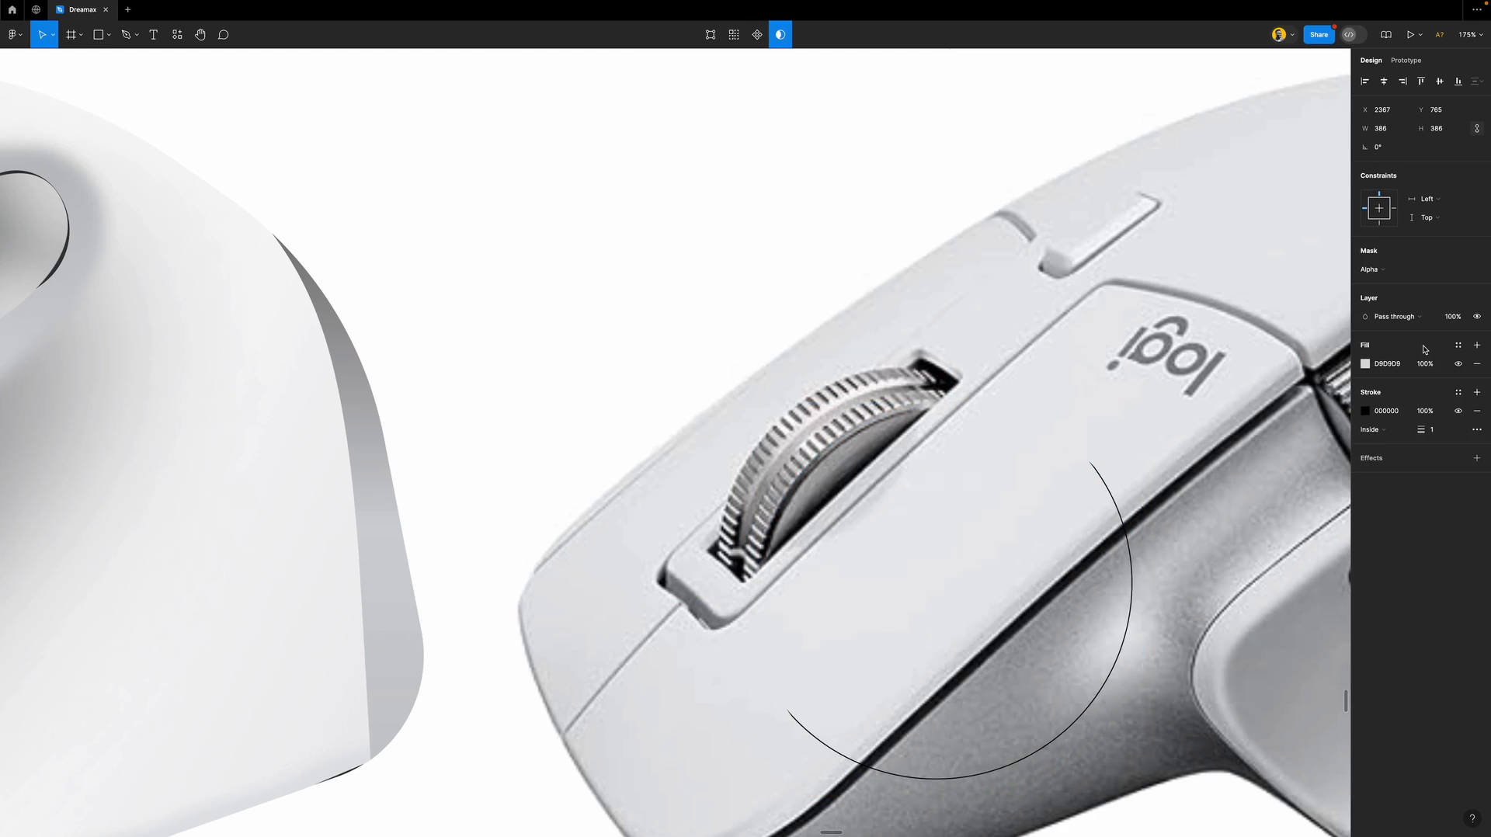
left_click(918, 425)
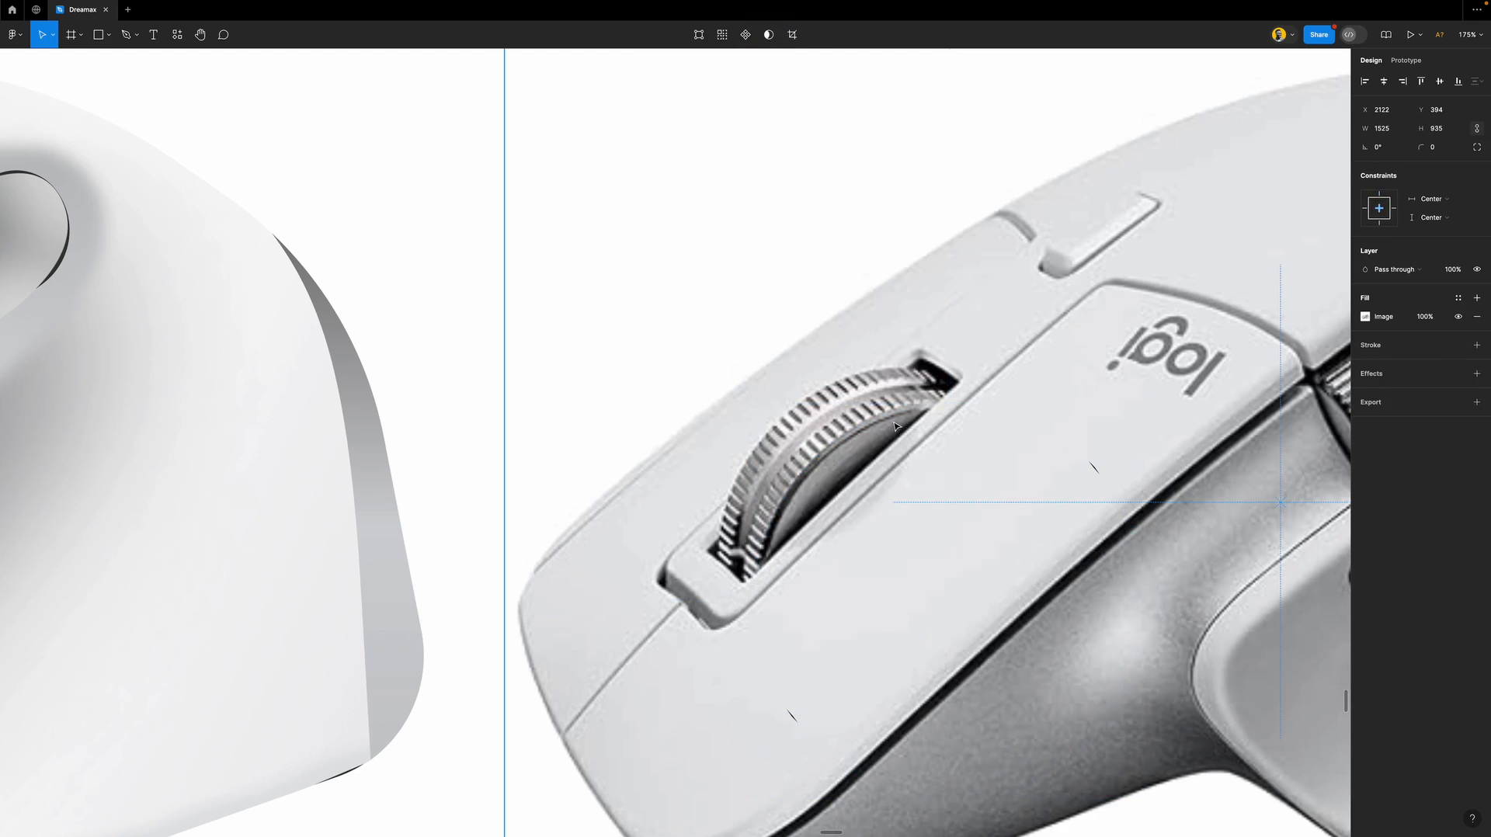
left_click(901, 424)
left_click(1407, 373)
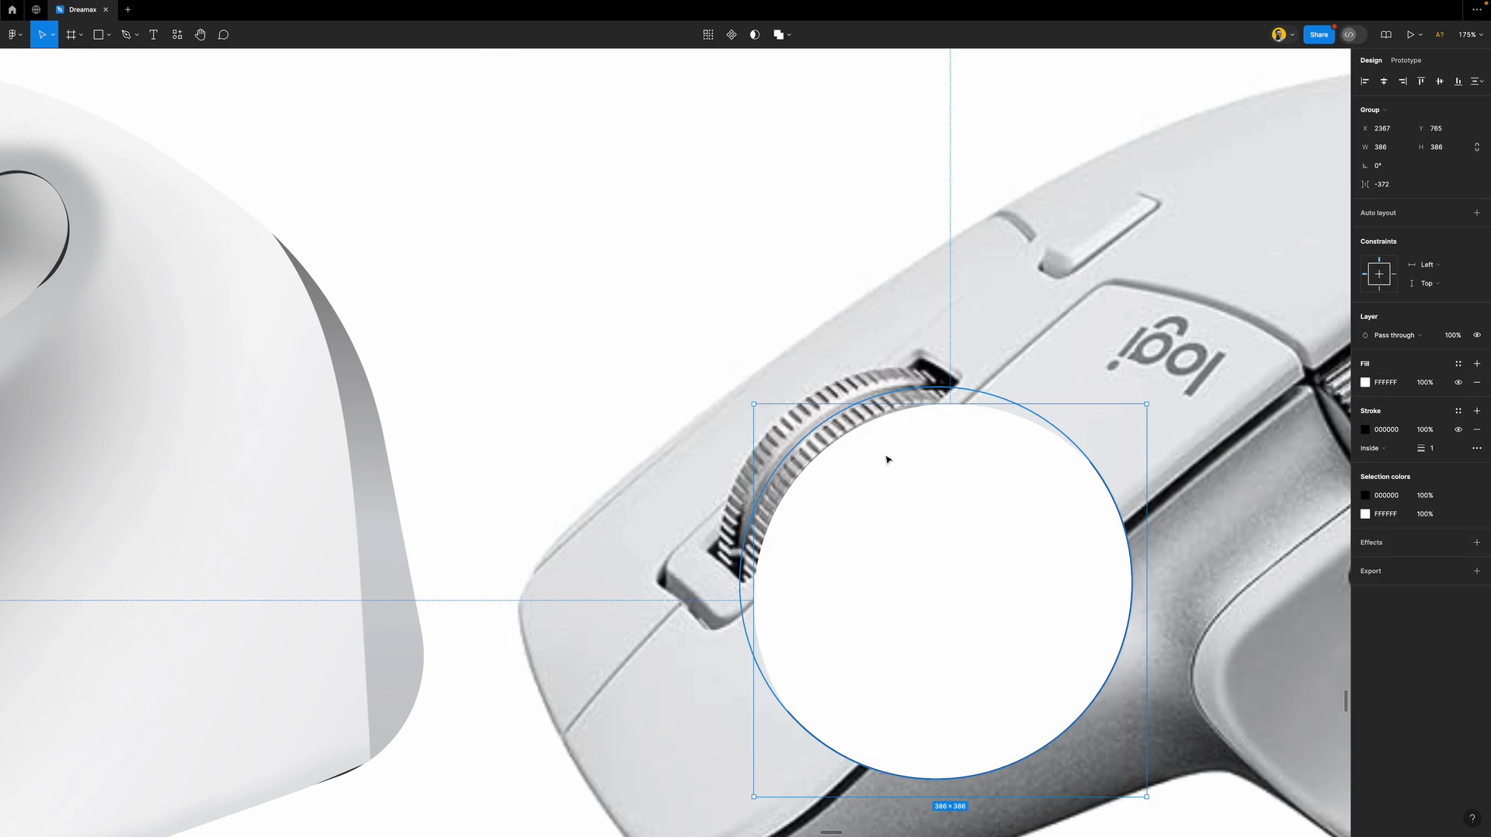
key("alt+1")
key("ctrl+z")
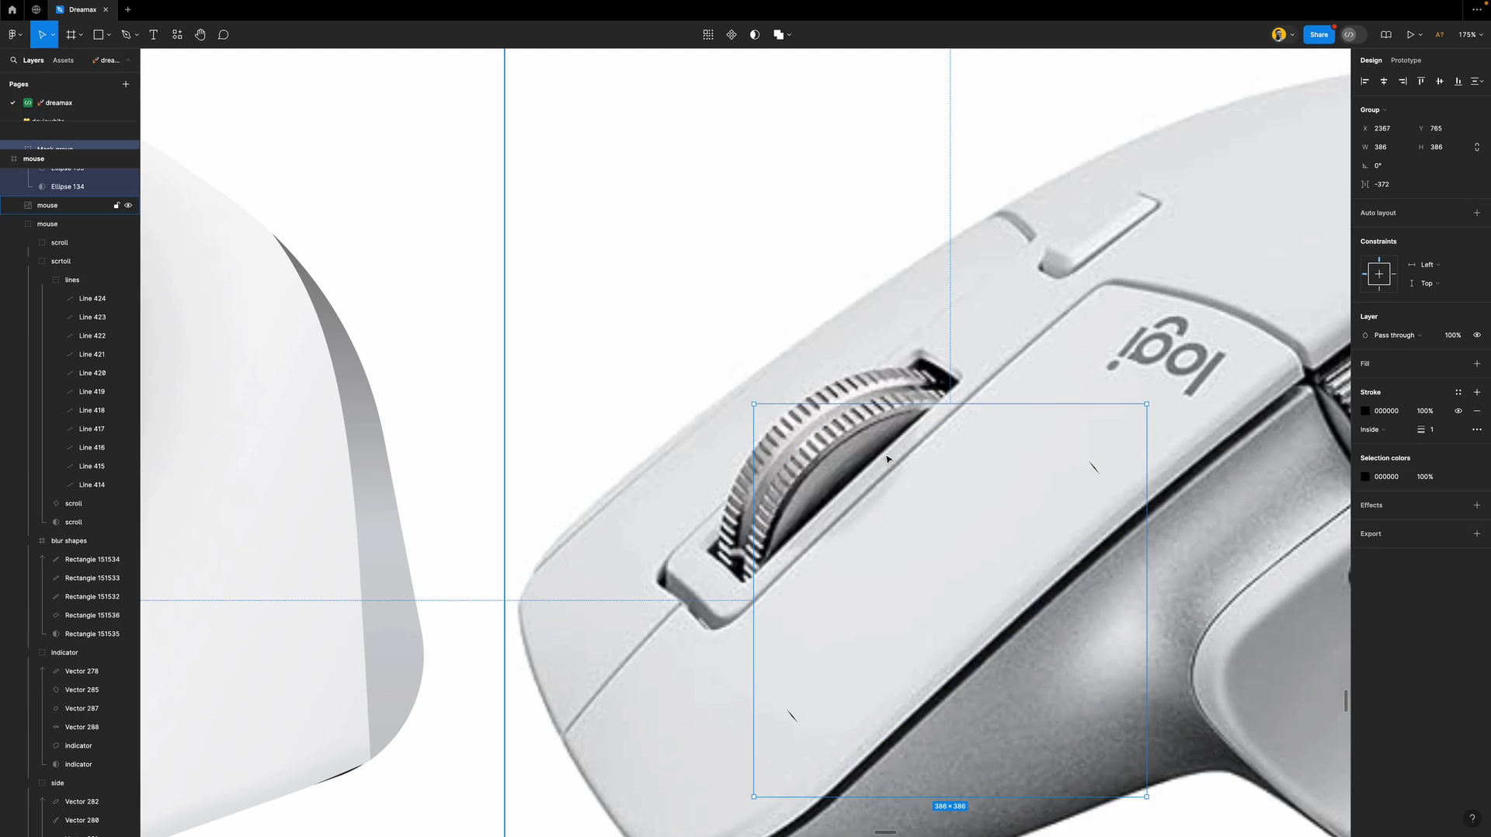
Copy the group of gradient lines from the drawn side wheel into the front scroll wheel's mask group.
left_click(858, 432)
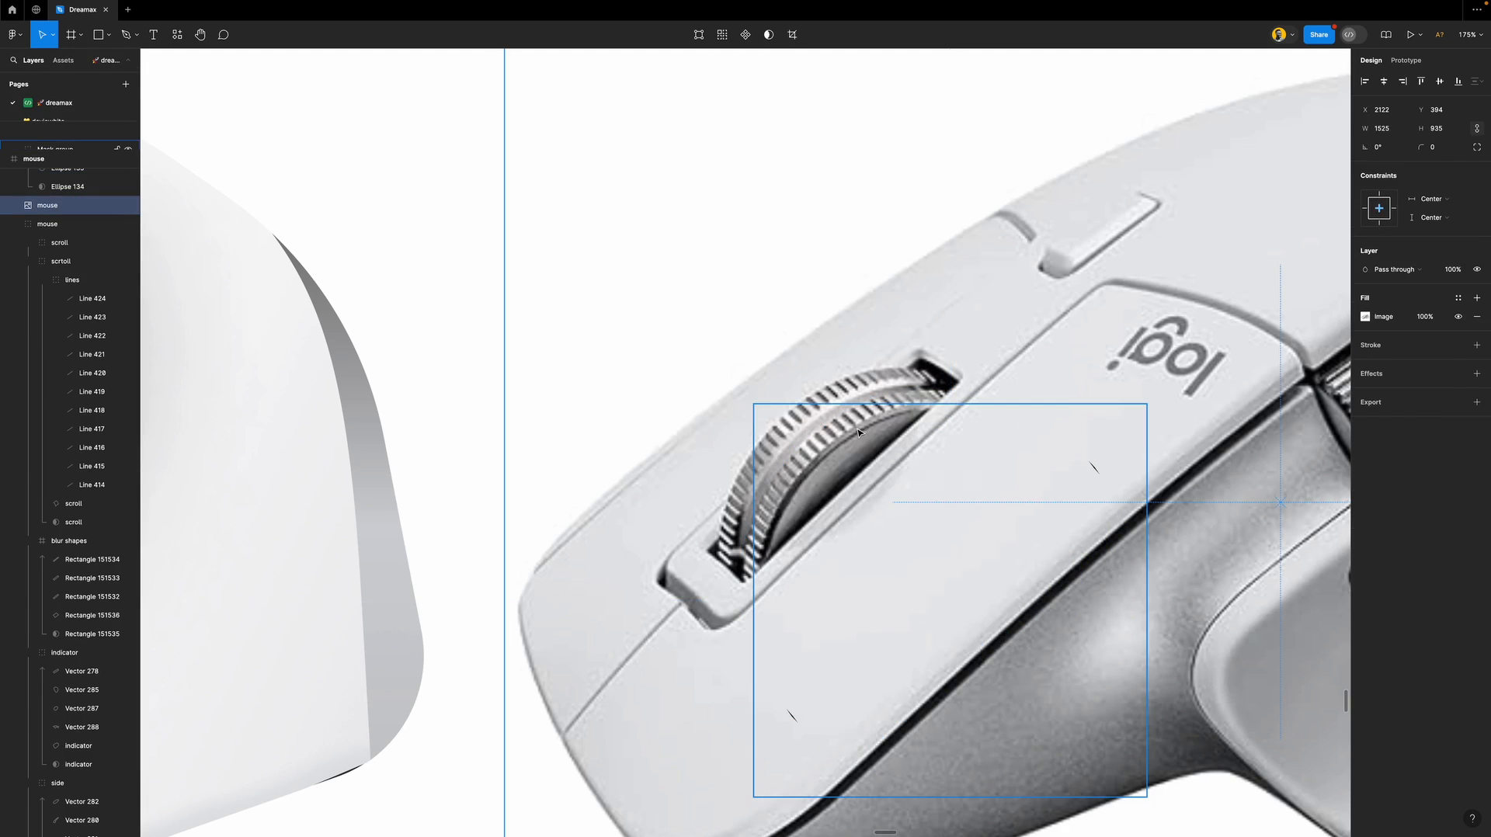
left_click(831, 435)
scroll(835, 428, "down", 5)
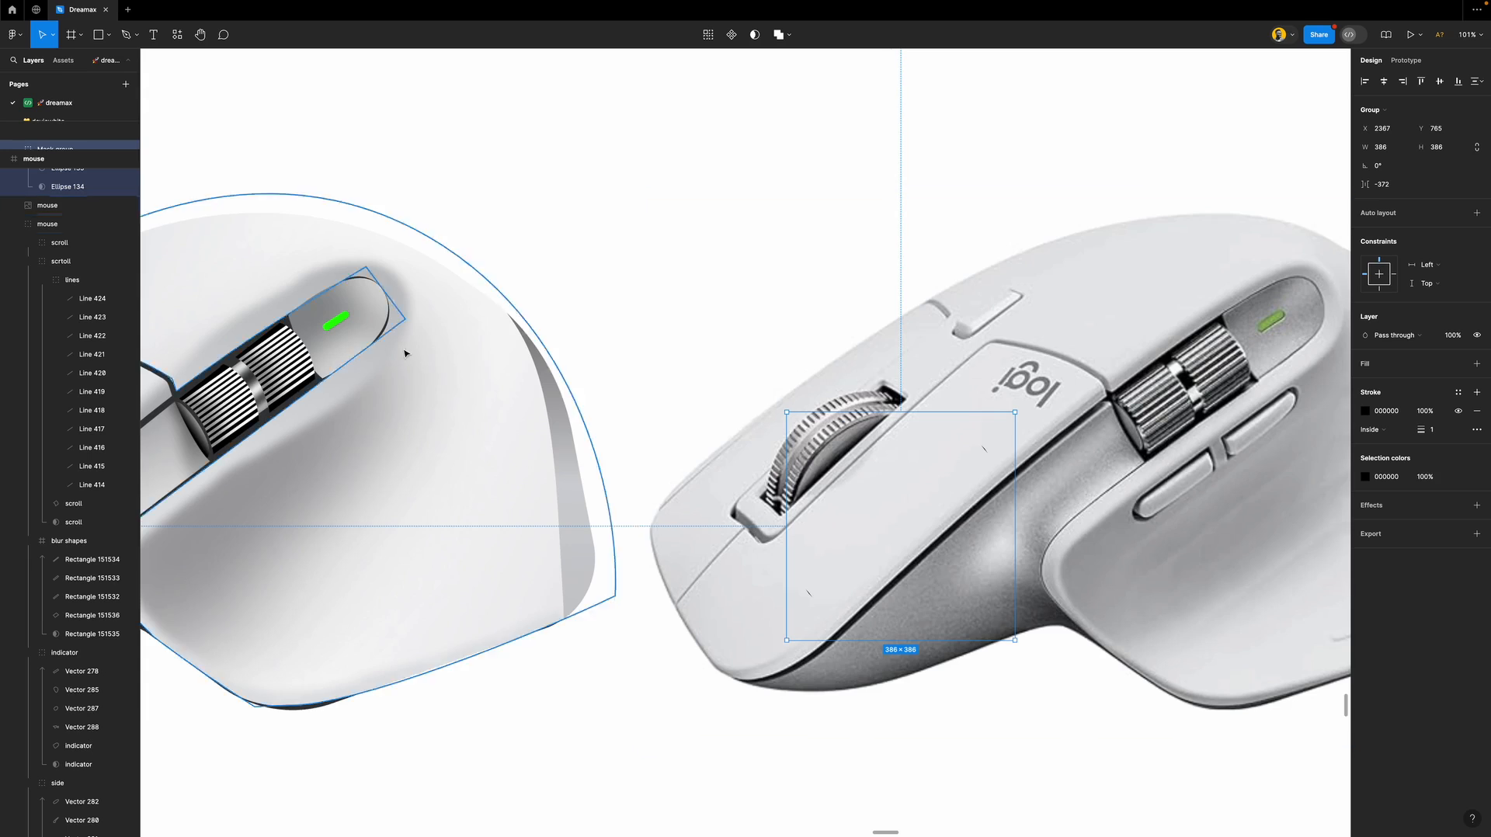
double_click(278, 360)
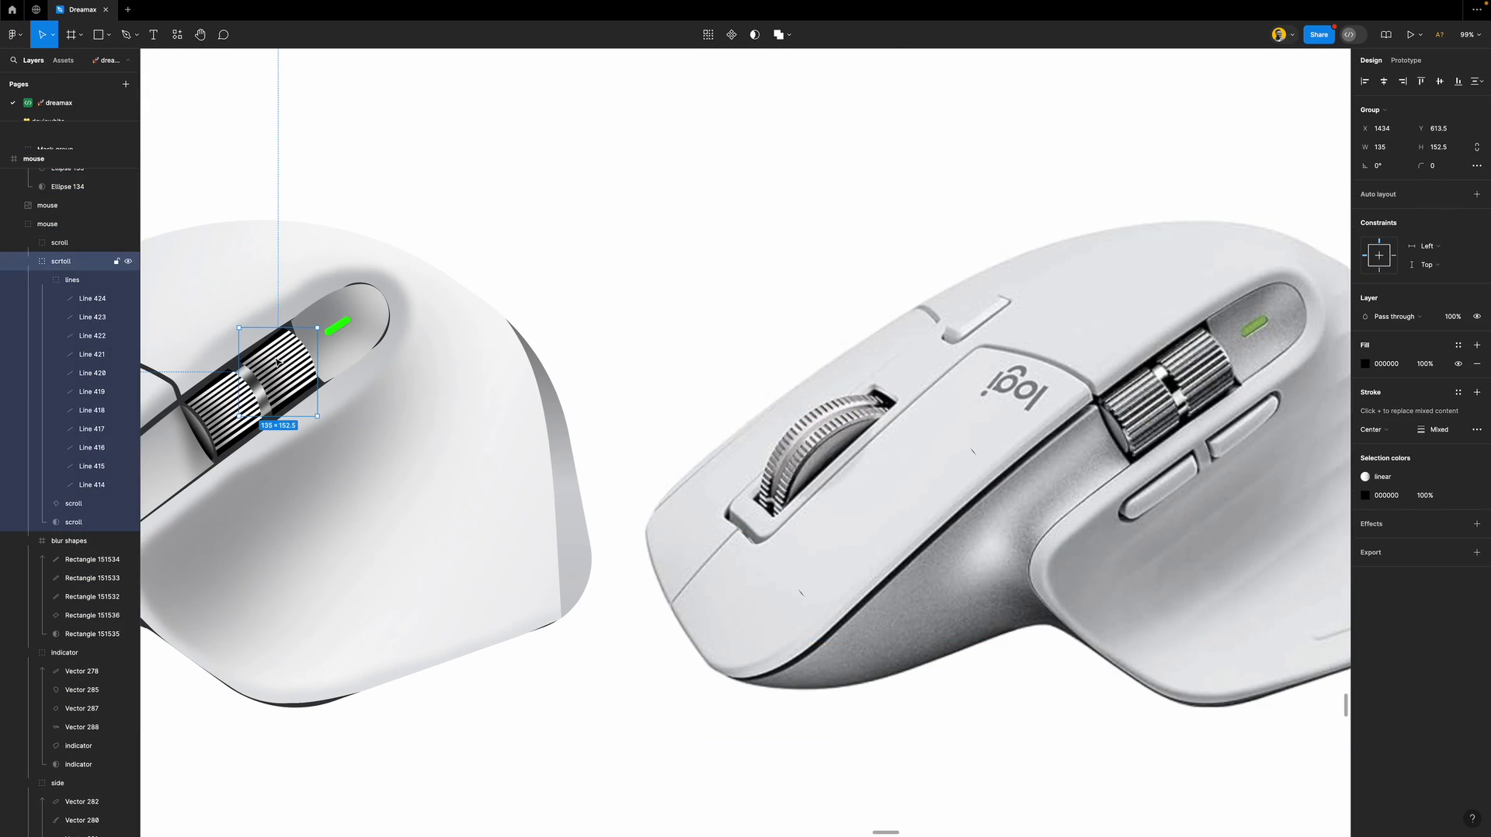
left_click(81, 280)
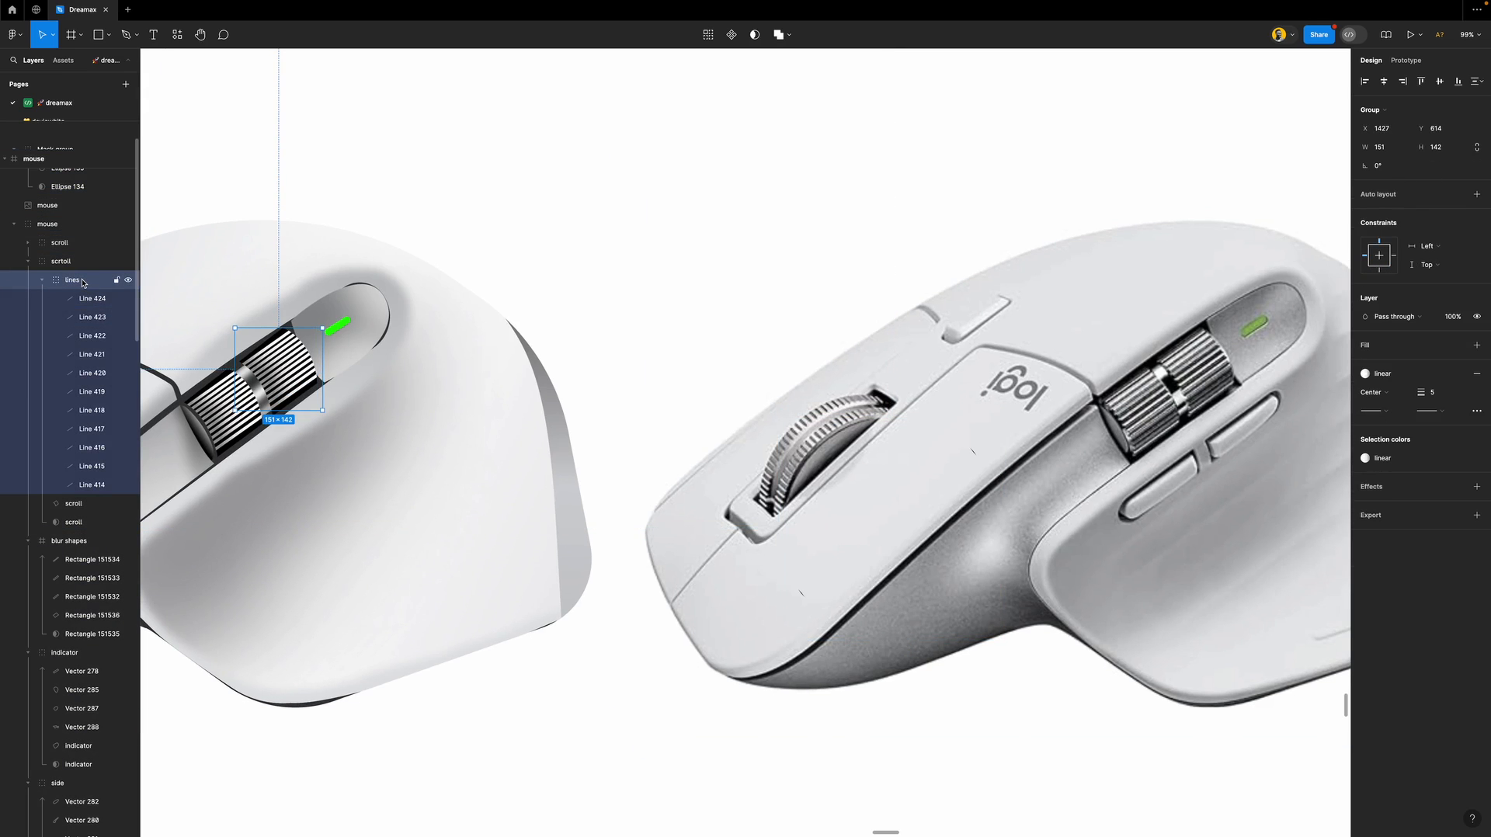
left_click(848, 424)
scroll(848, 424, "right", 2)
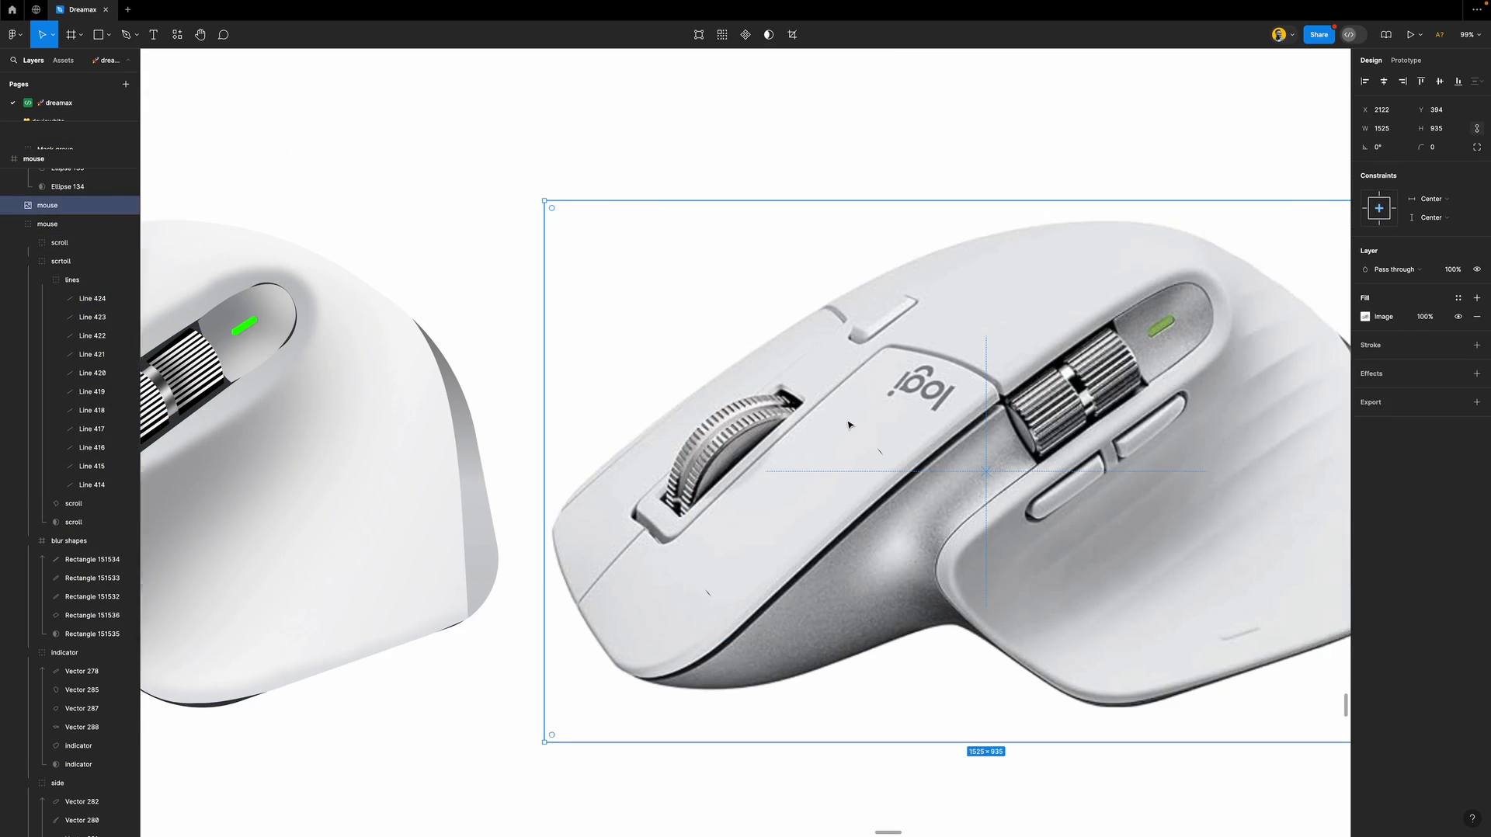
scroll(849, 425, "right", 2)
left_click(676, 434)
scroll(676, 435, "up", 5)
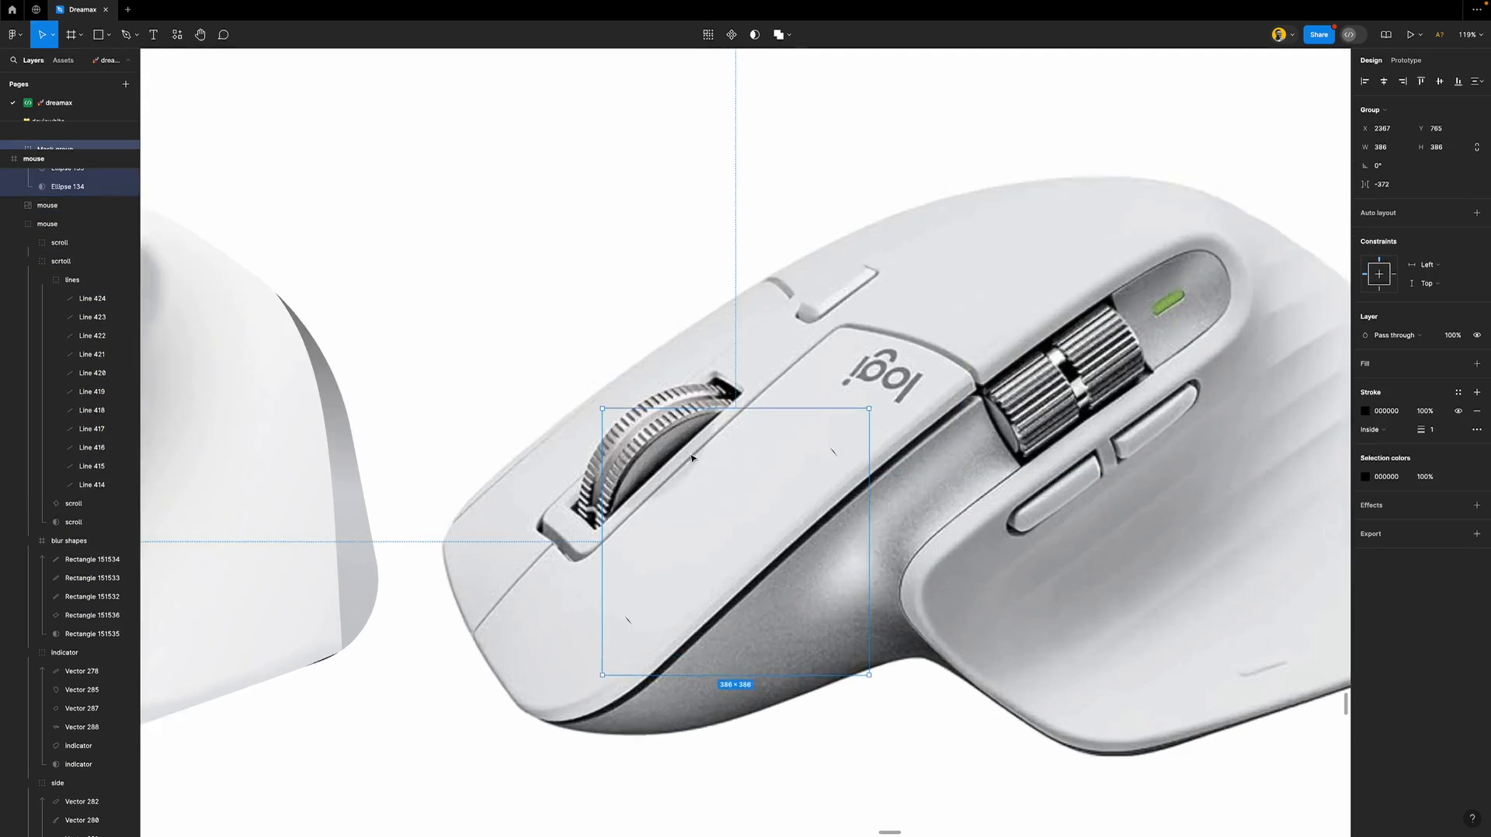
double_click(691, 458)
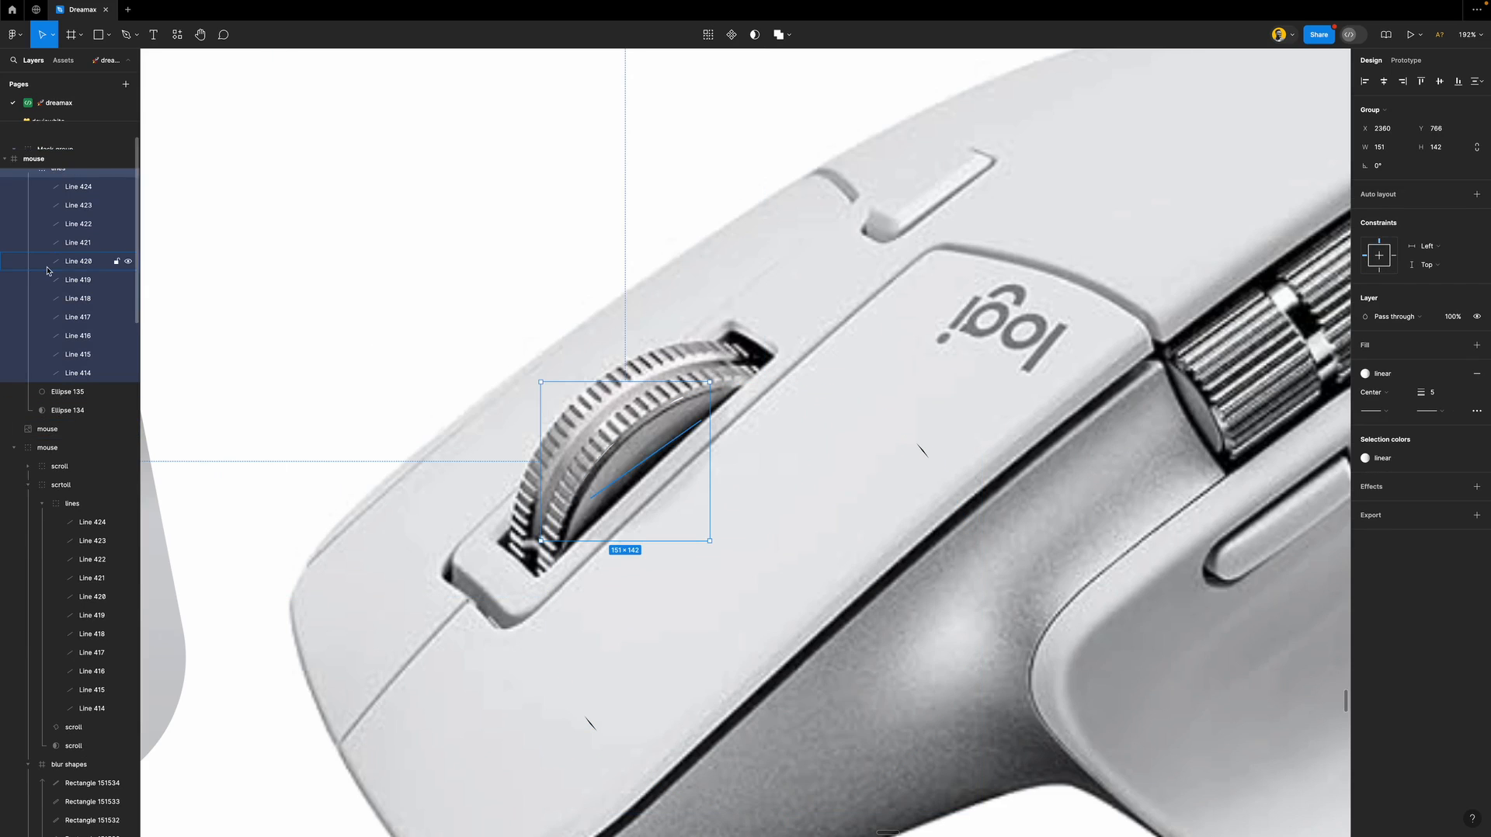
Fill the mask group's circles with FFFFFF and move the middle-groove circle above the lines inside the lines group.
scroll(98, 272, "up", 3)
left_click(81, 208)
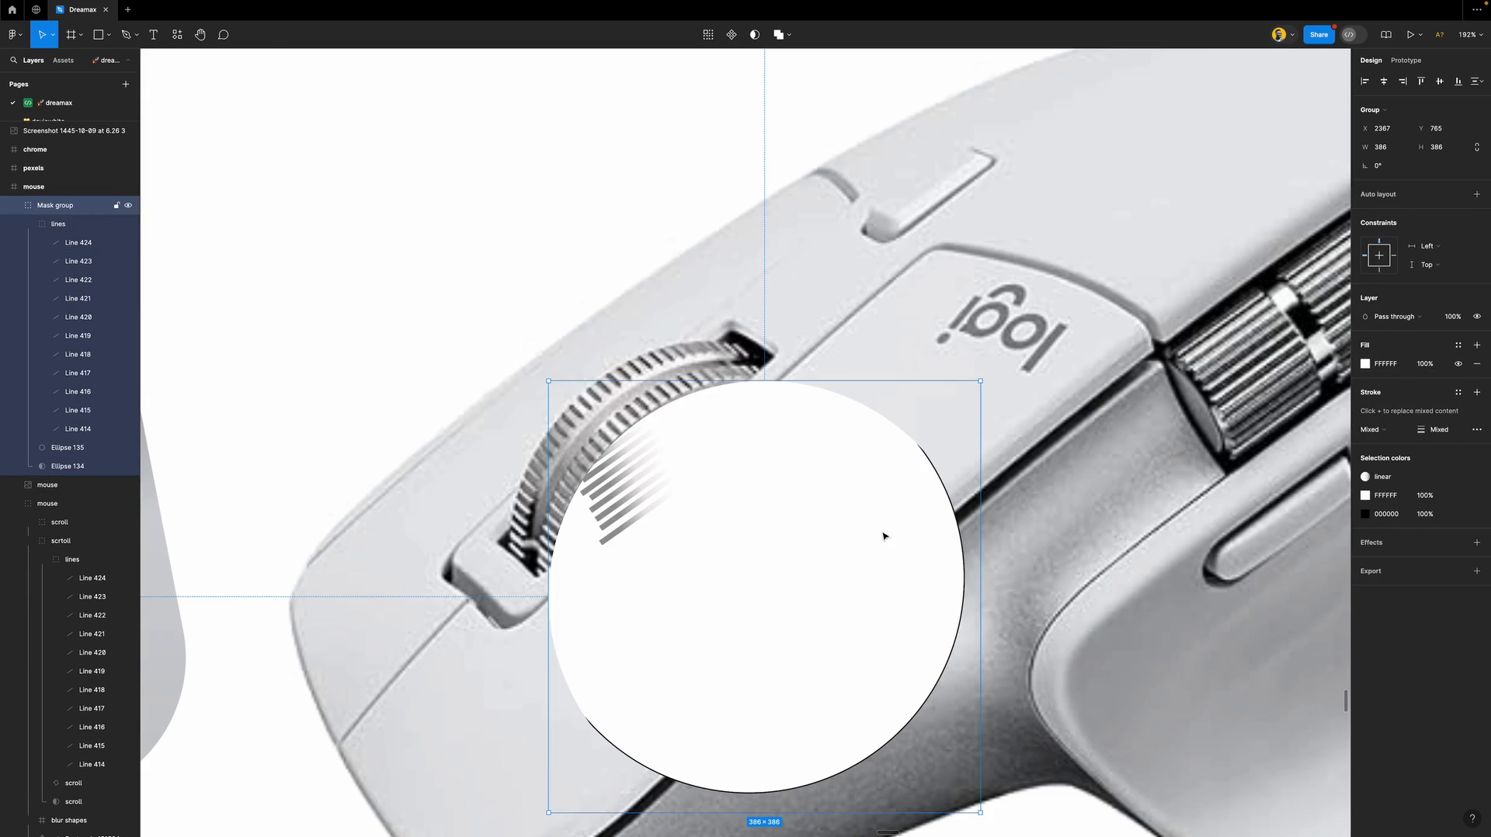
left_click(70, 448)
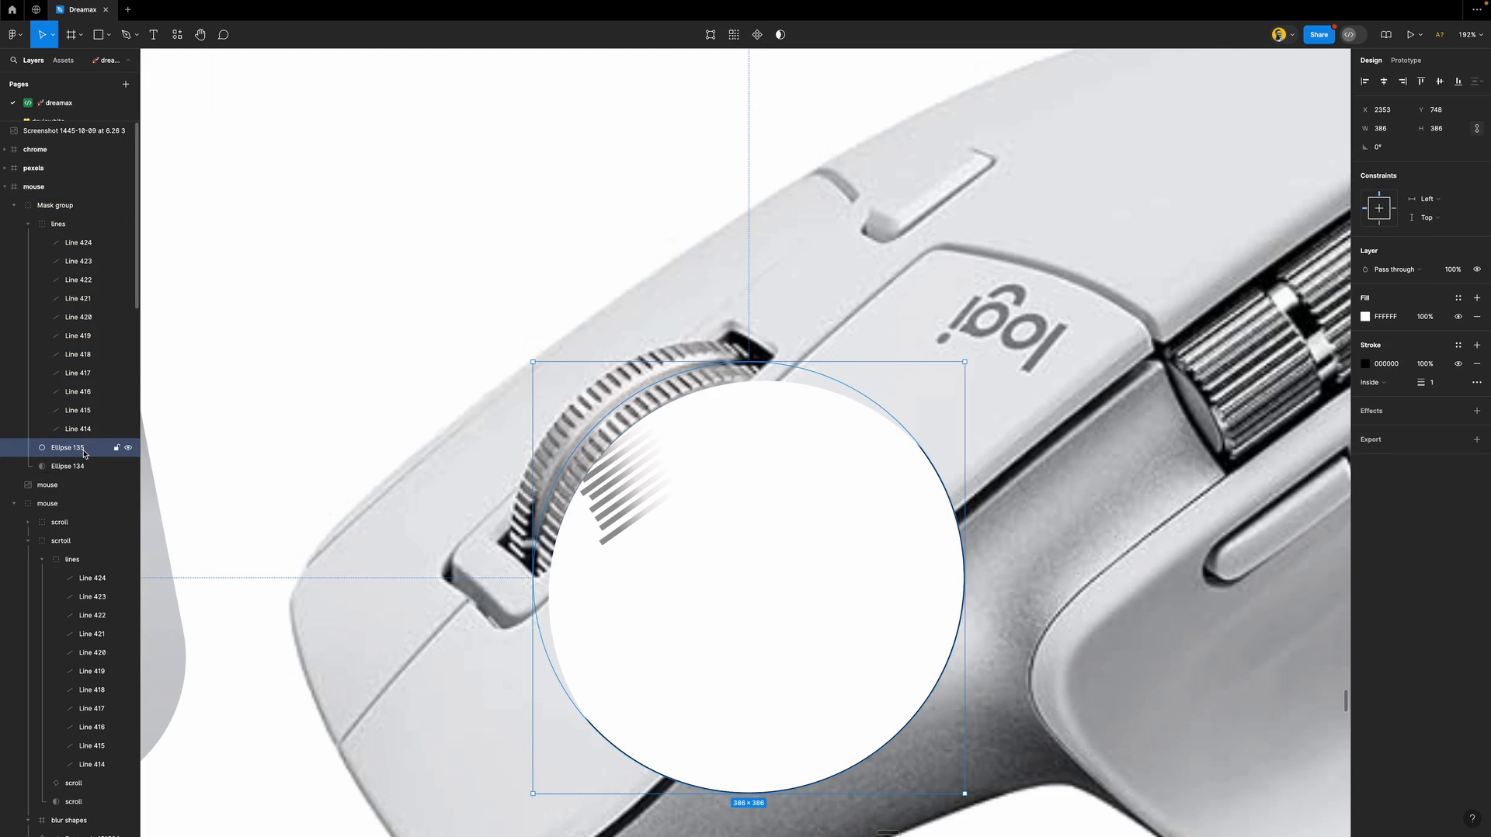
key("super+]")
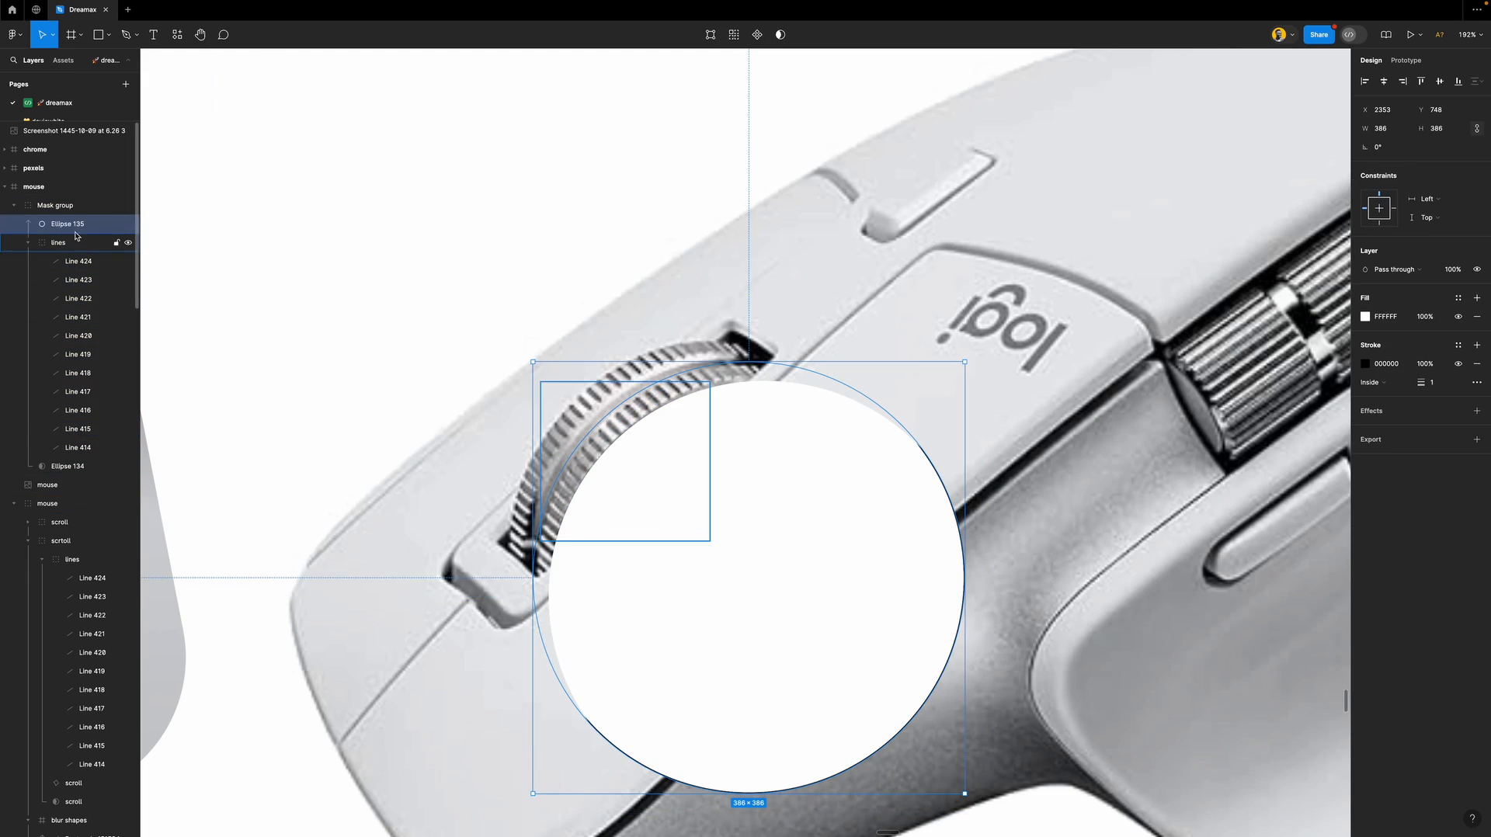
left_click_drag(76, 224, 80, 254)
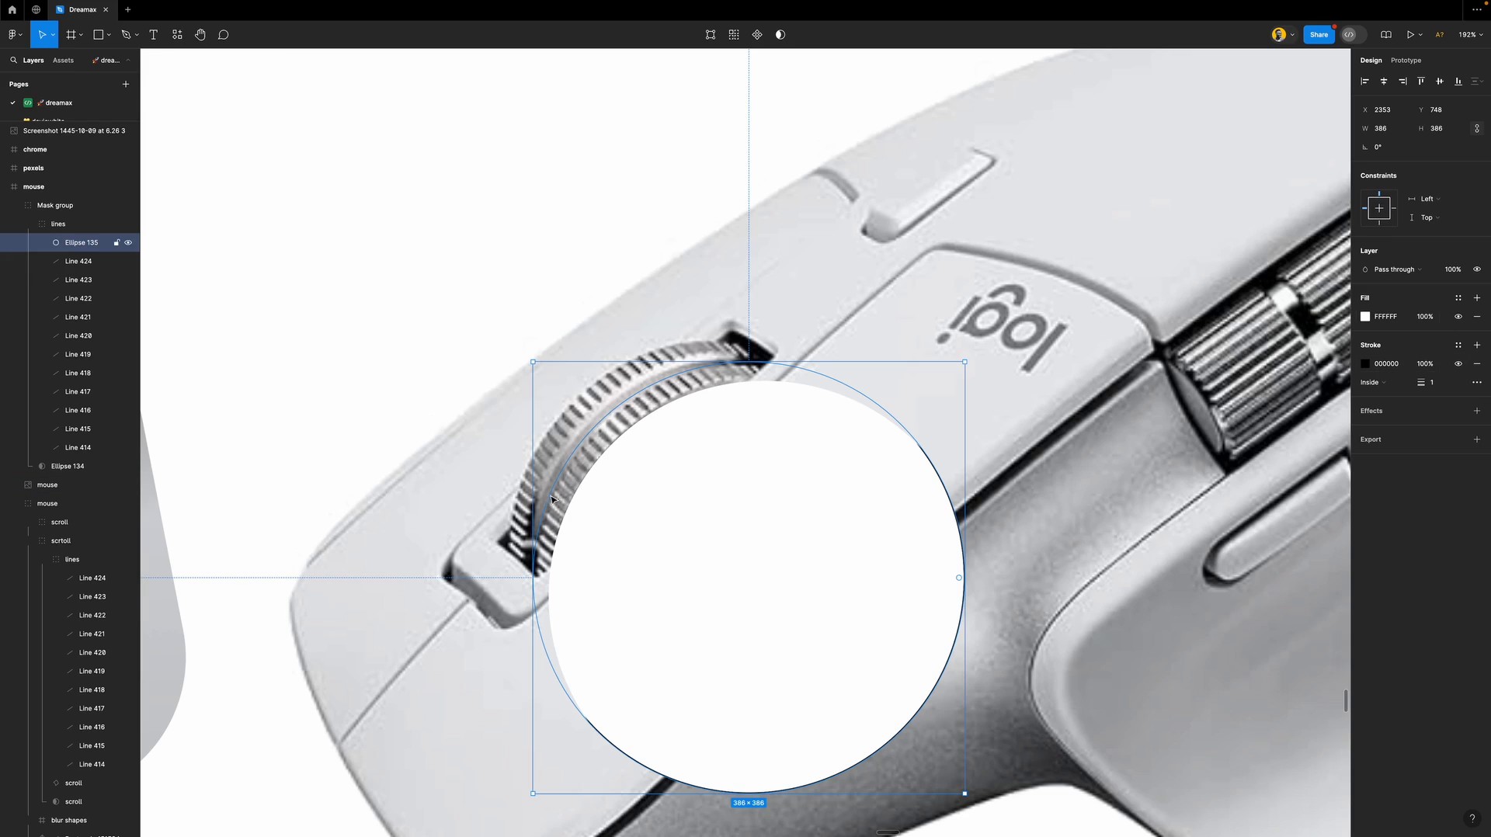
Try to use the whole mask group with its circles and lines as a mask.
left_click(83, 467)
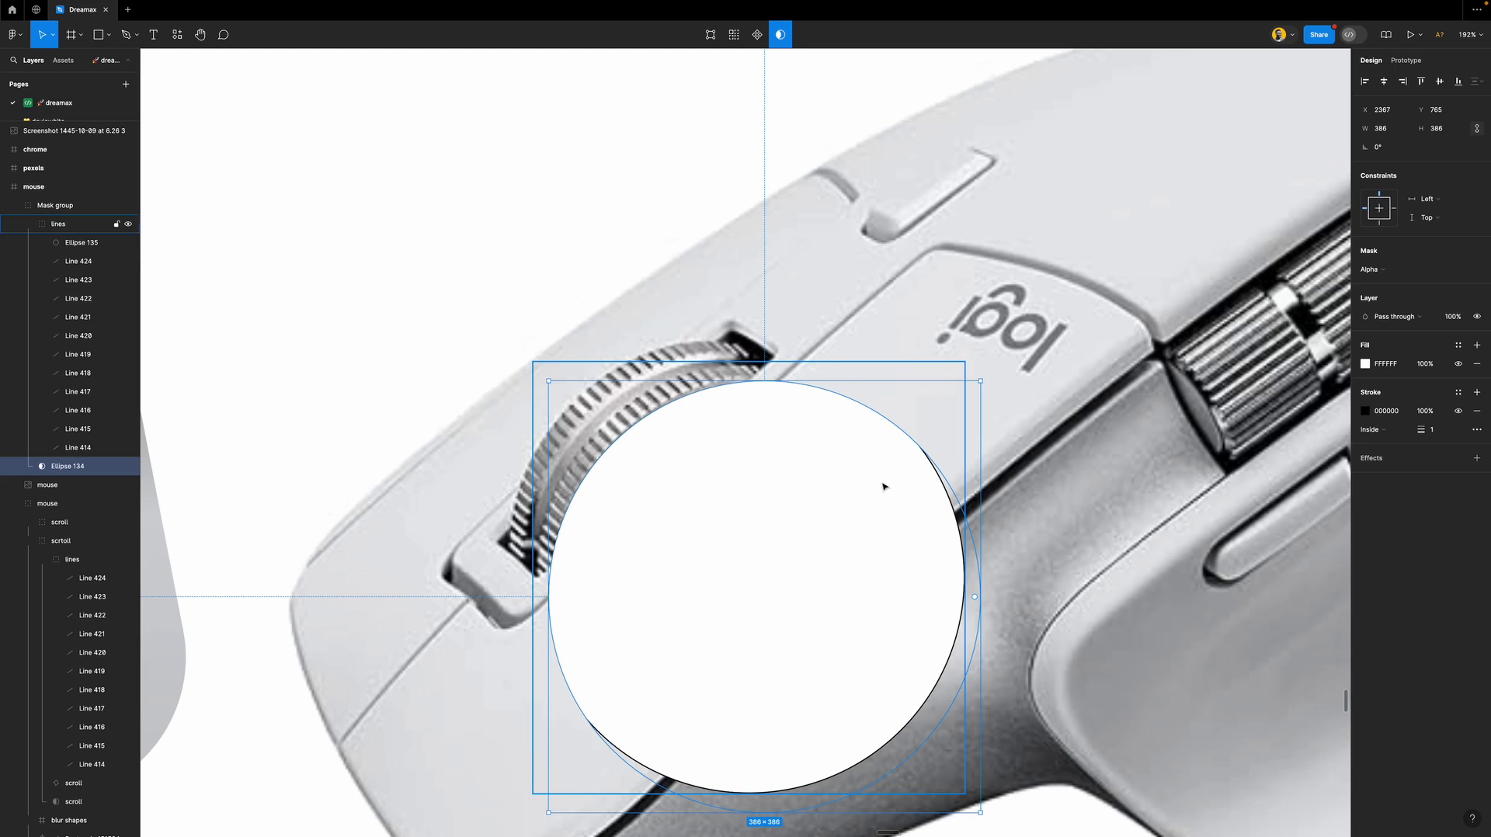
left_click(914, 497)
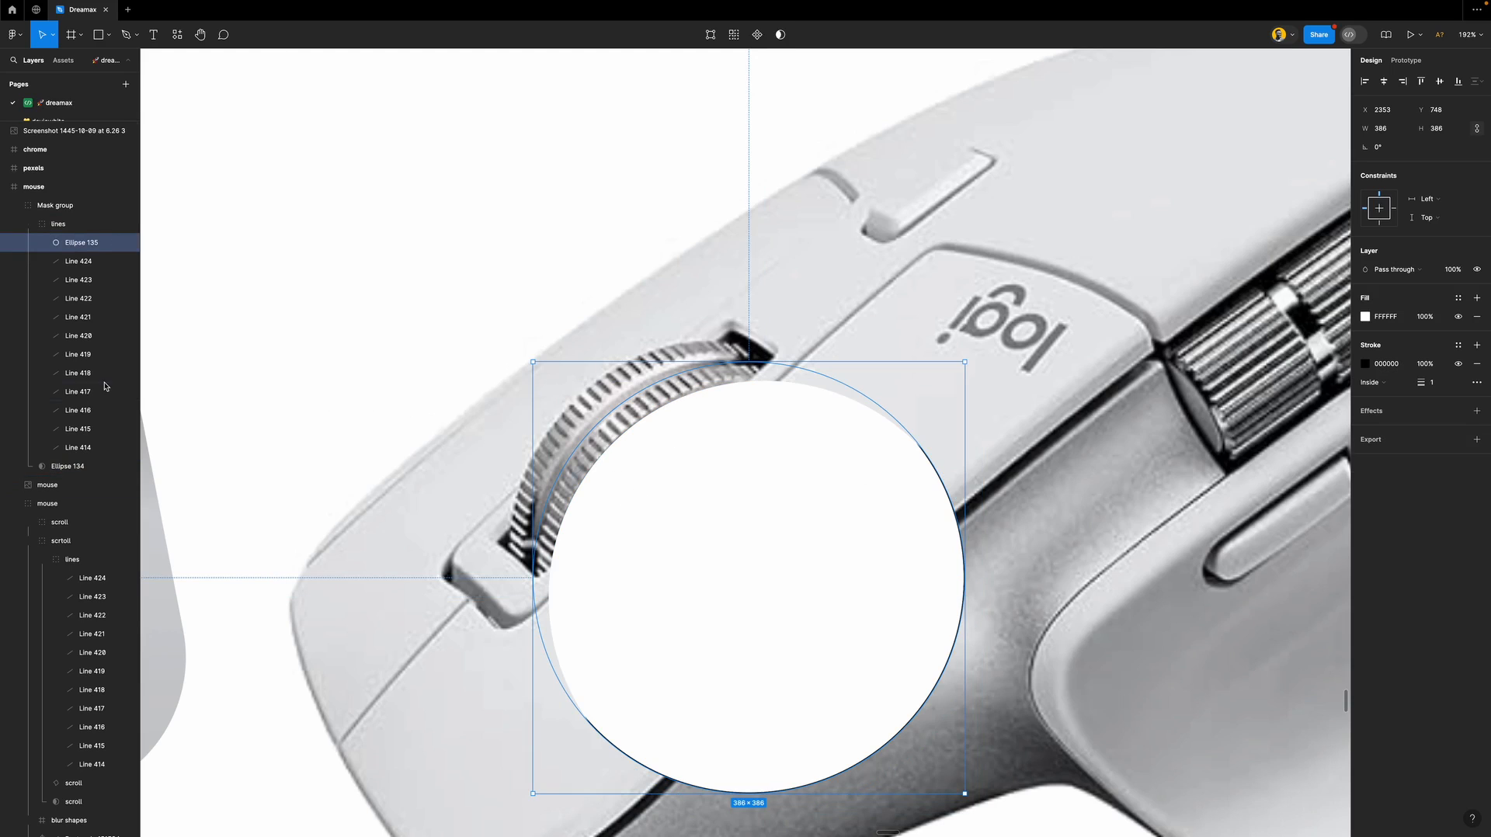
left_click(55, 205)
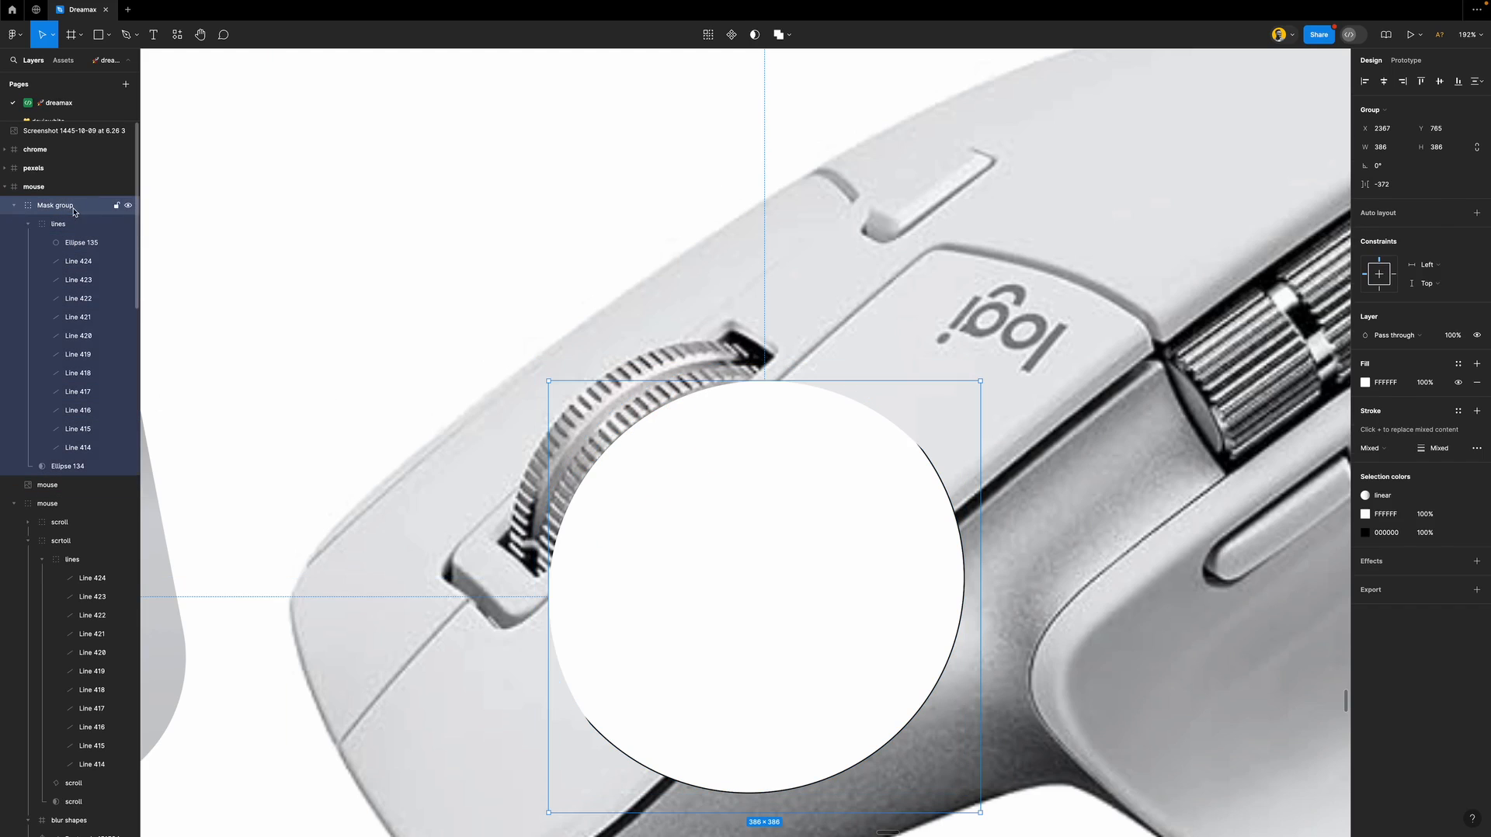
left_click(754, 34)
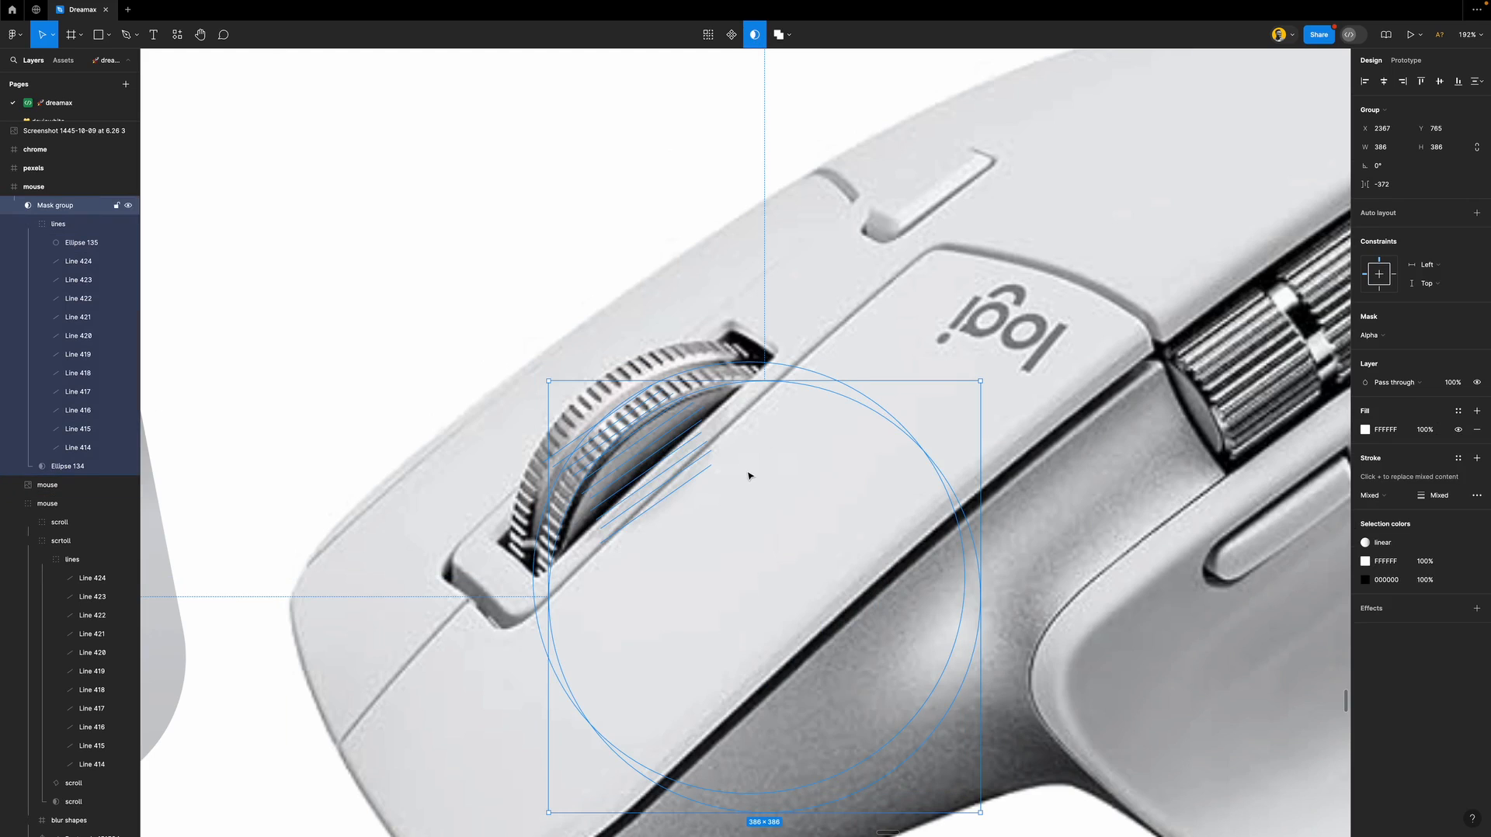
Undo the masking, white fill and copied lines, back to the two separate outlined circles.
key("super+z")
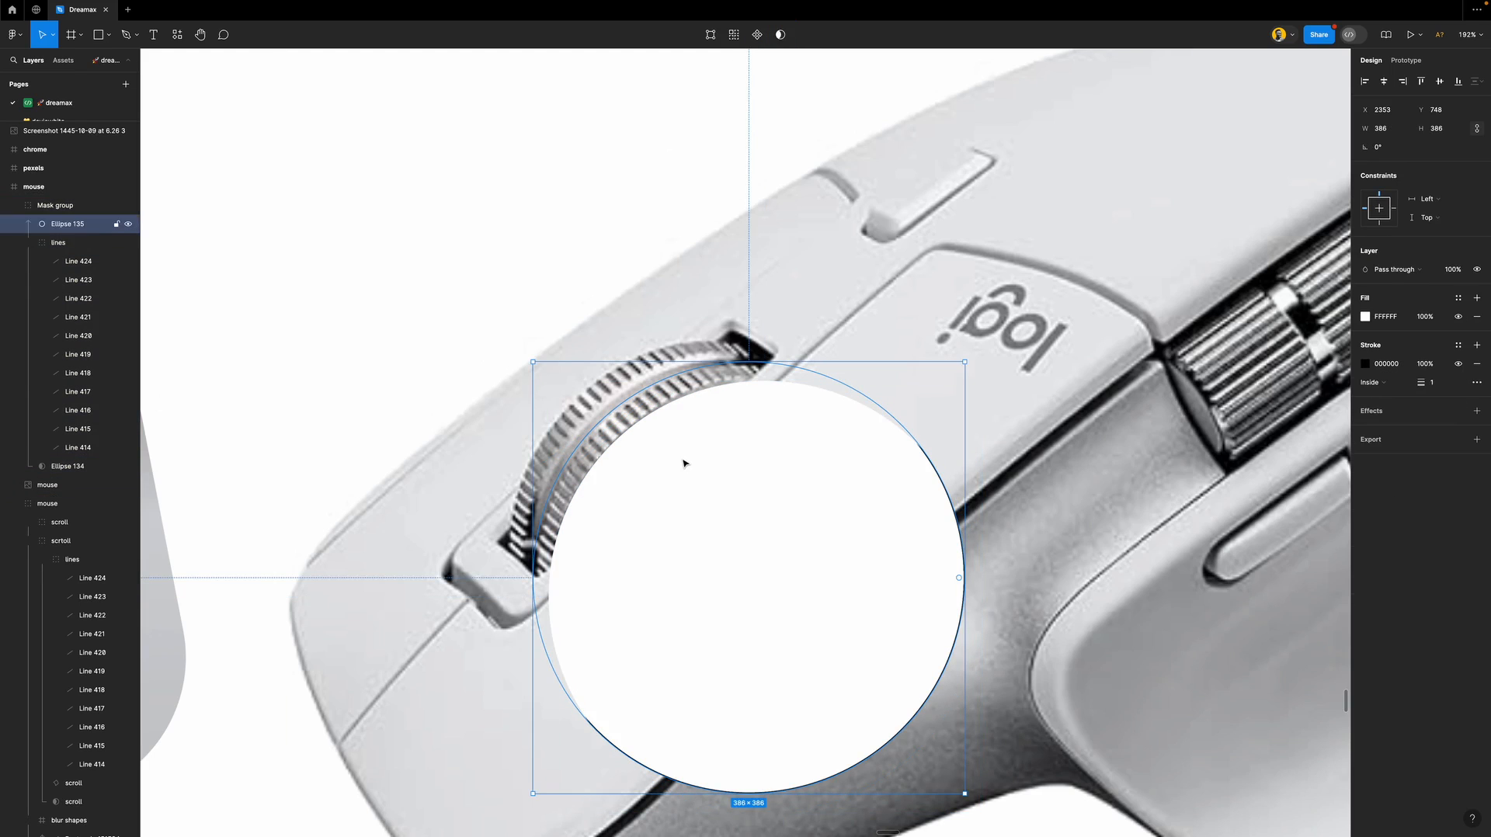
key("super+z")
key("super+z")
key("super+z")
key("super+z")
key("super+z")
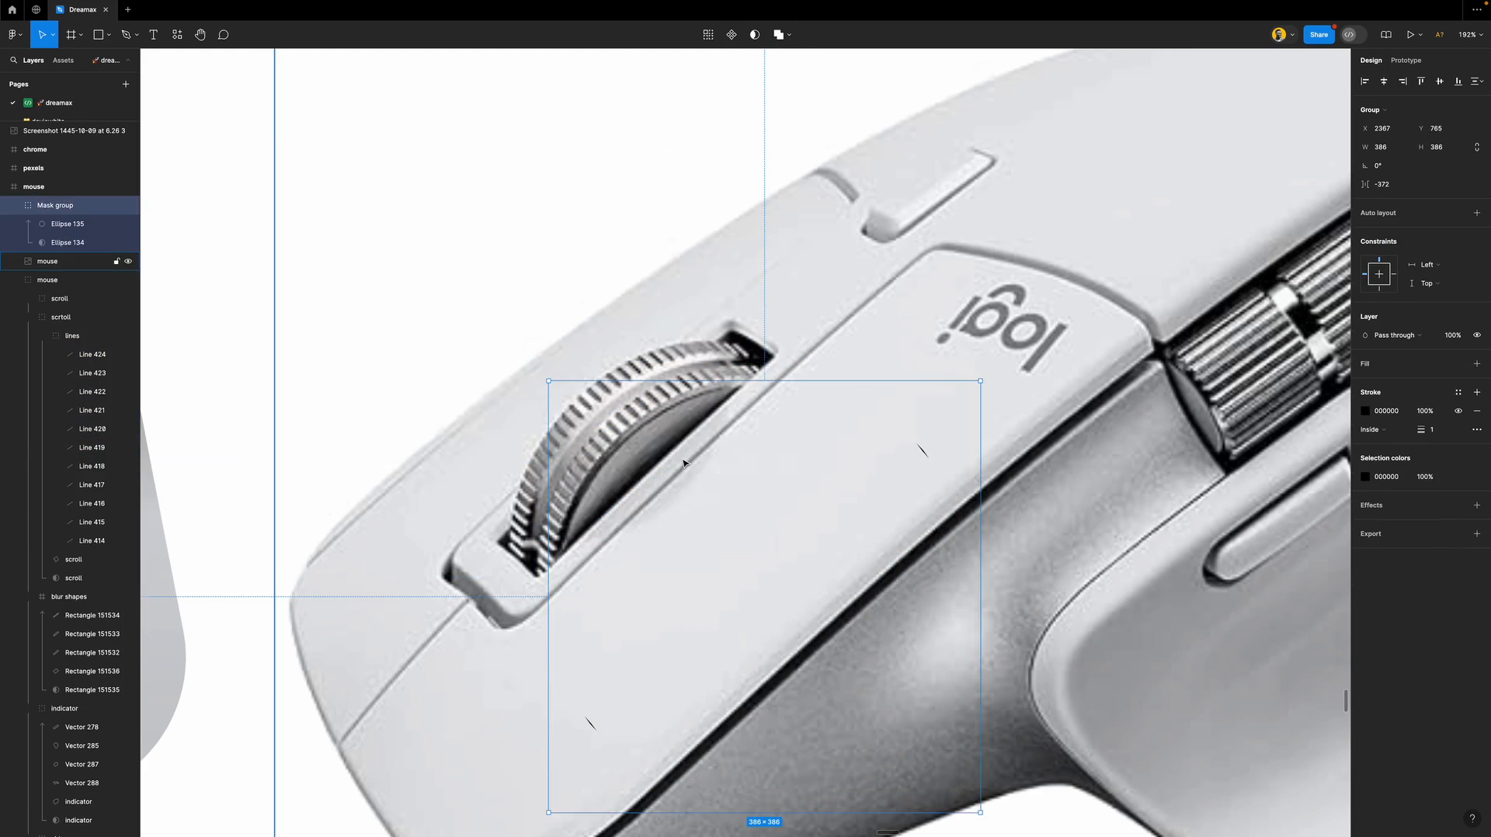
key("super+z")
key("super+z")
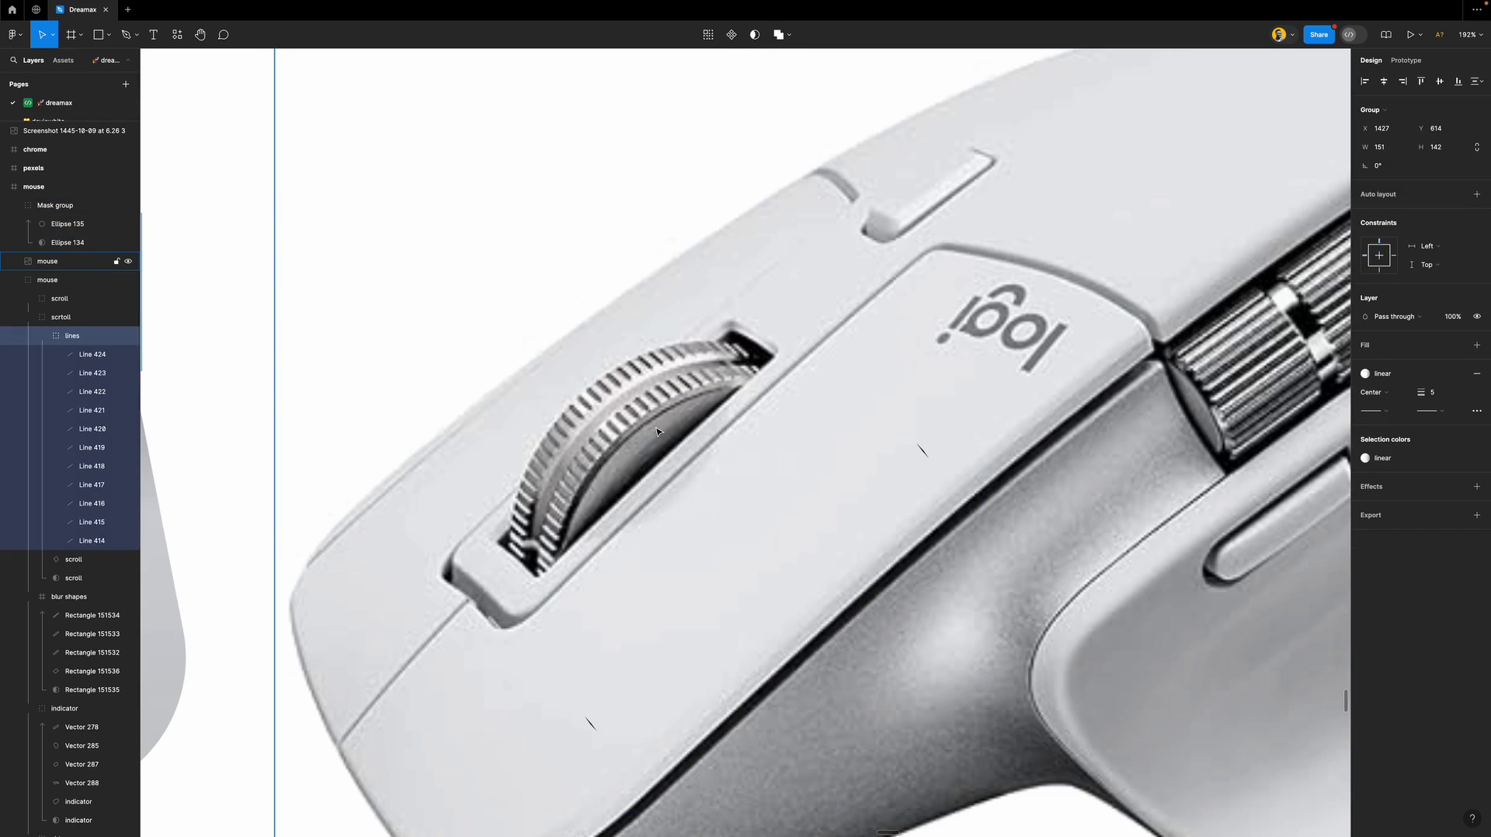
key("super+z")
key("super+z")
key("super+z")
key("super+z")
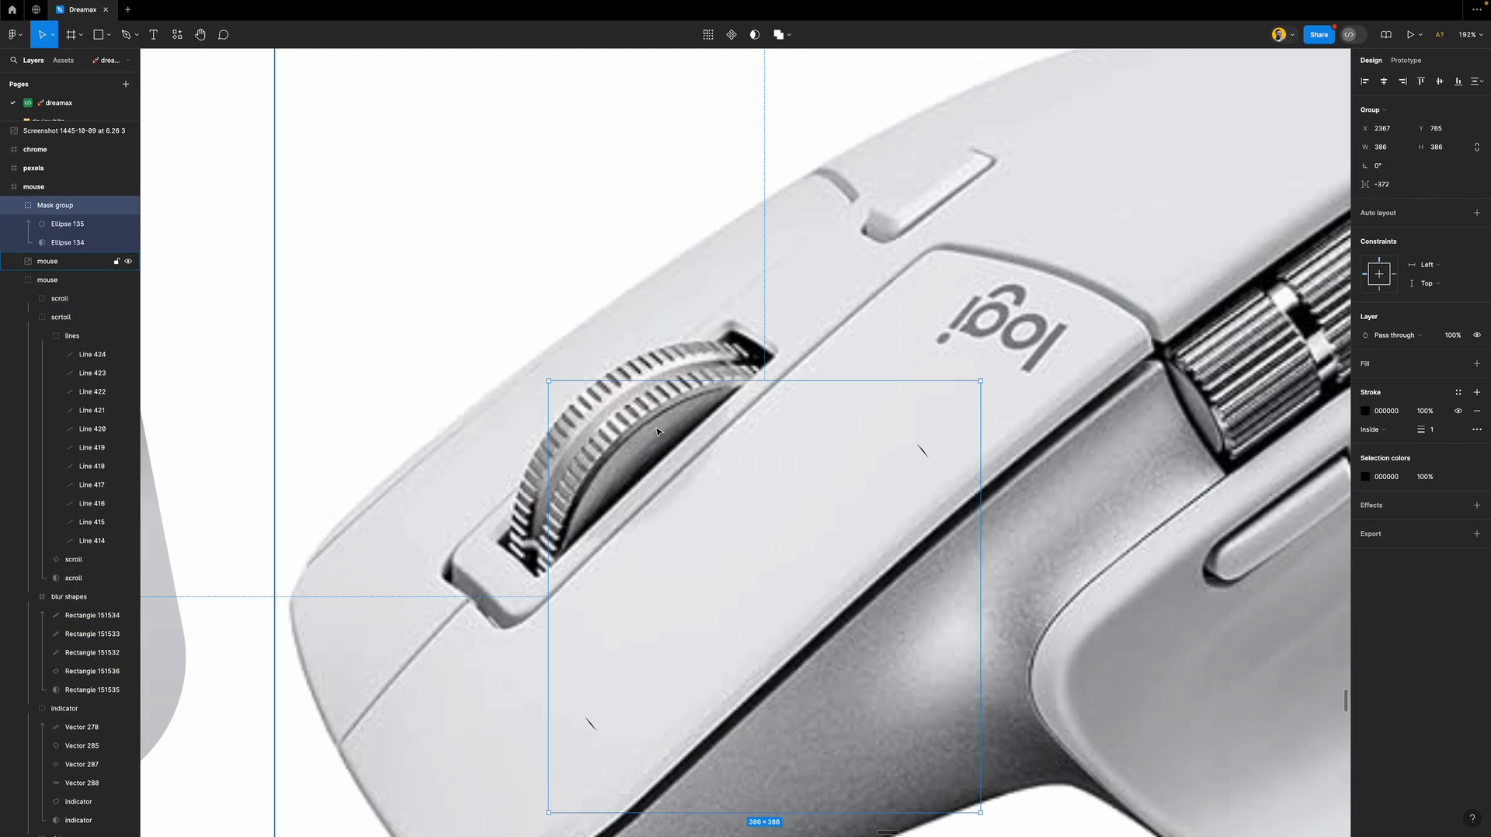
key("super+z")
key("super+z")
key("super+z")
key("super+z")
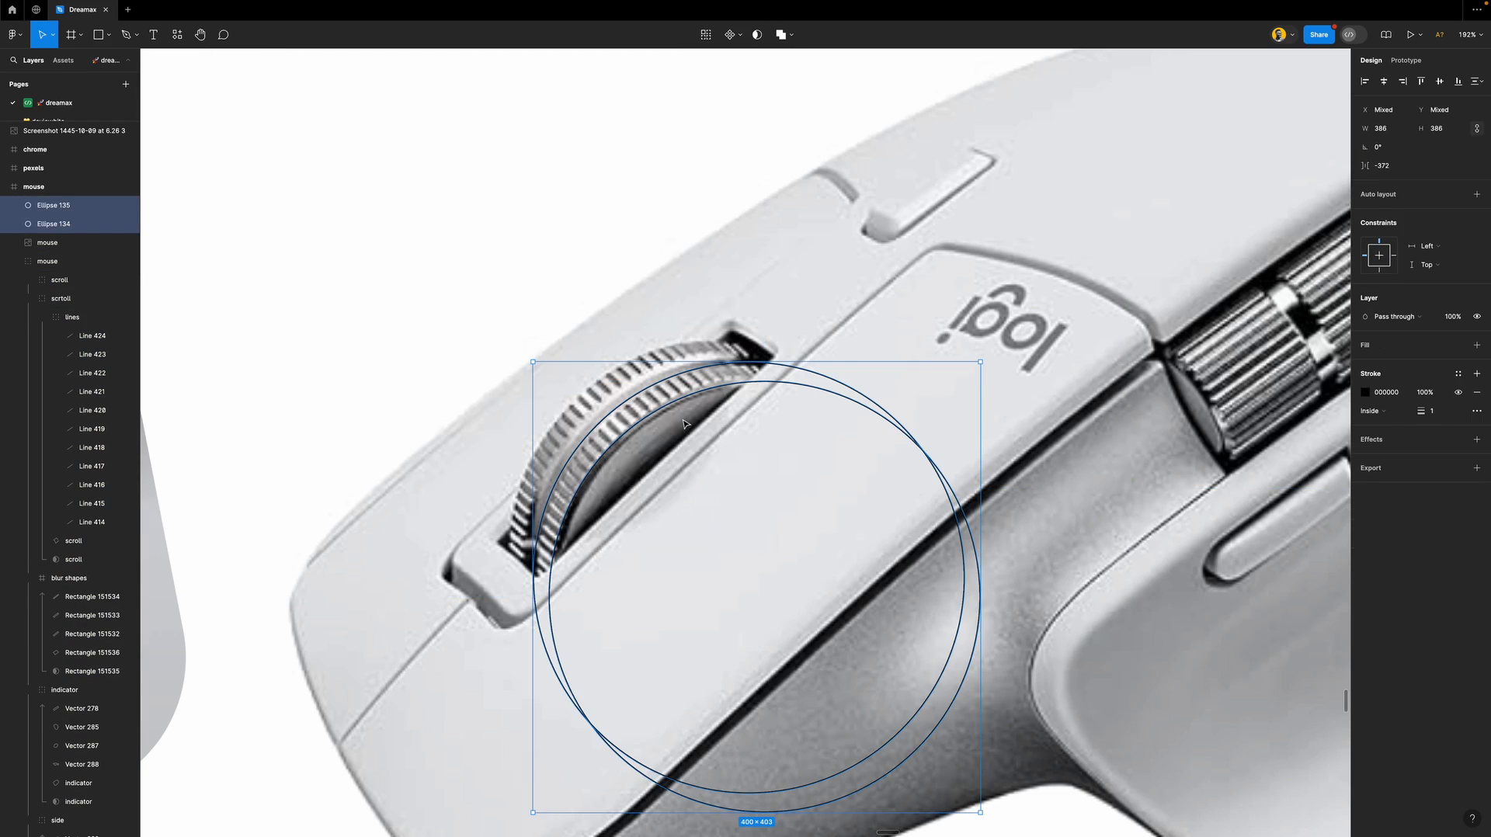
Duplicate the middle-groove circle in place and mask the copy with the original.
left_click(706, 373)
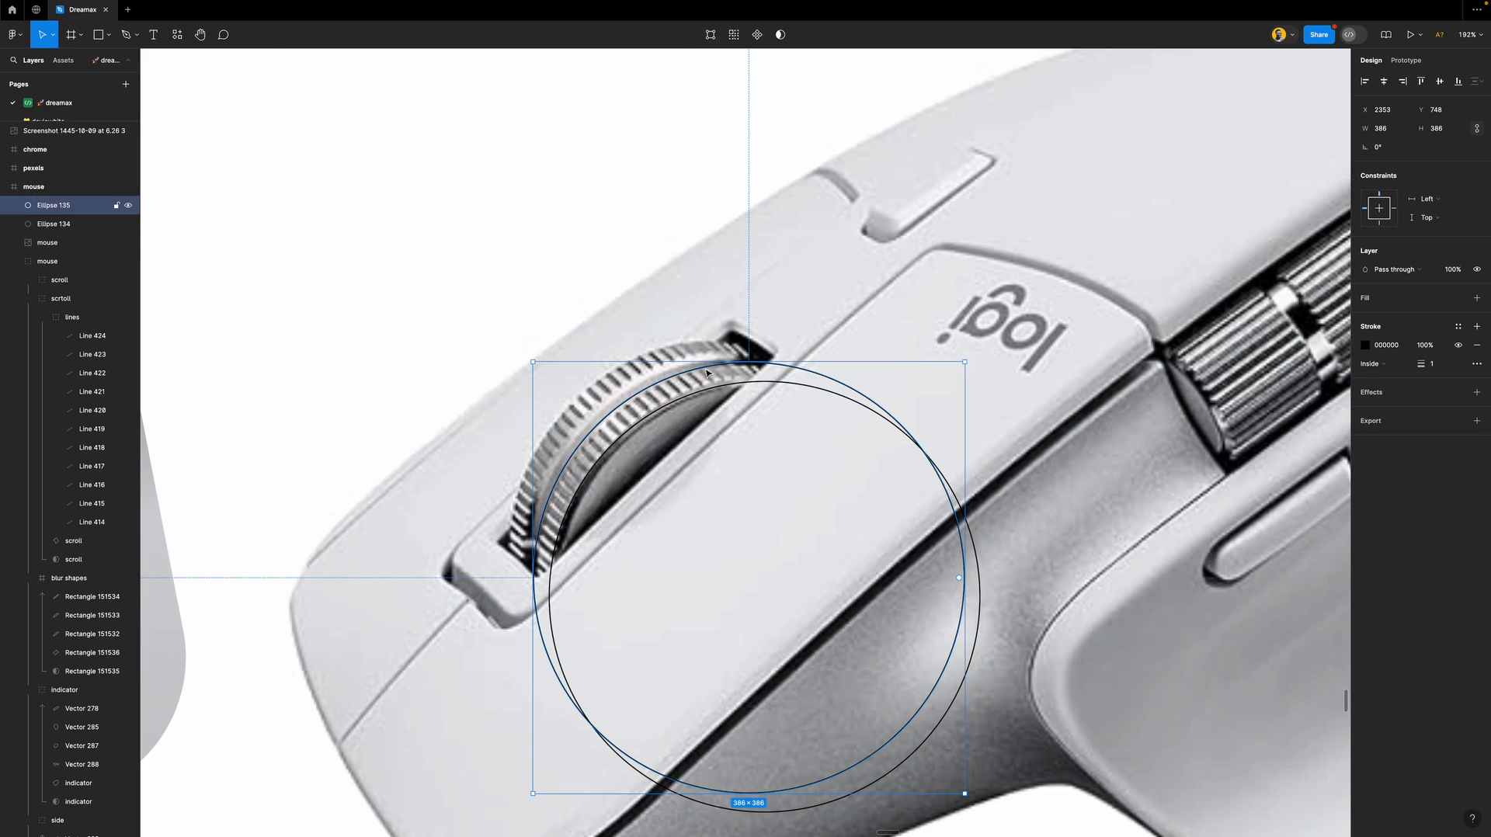
key("super+d")
left_click(61, 226, "shift")
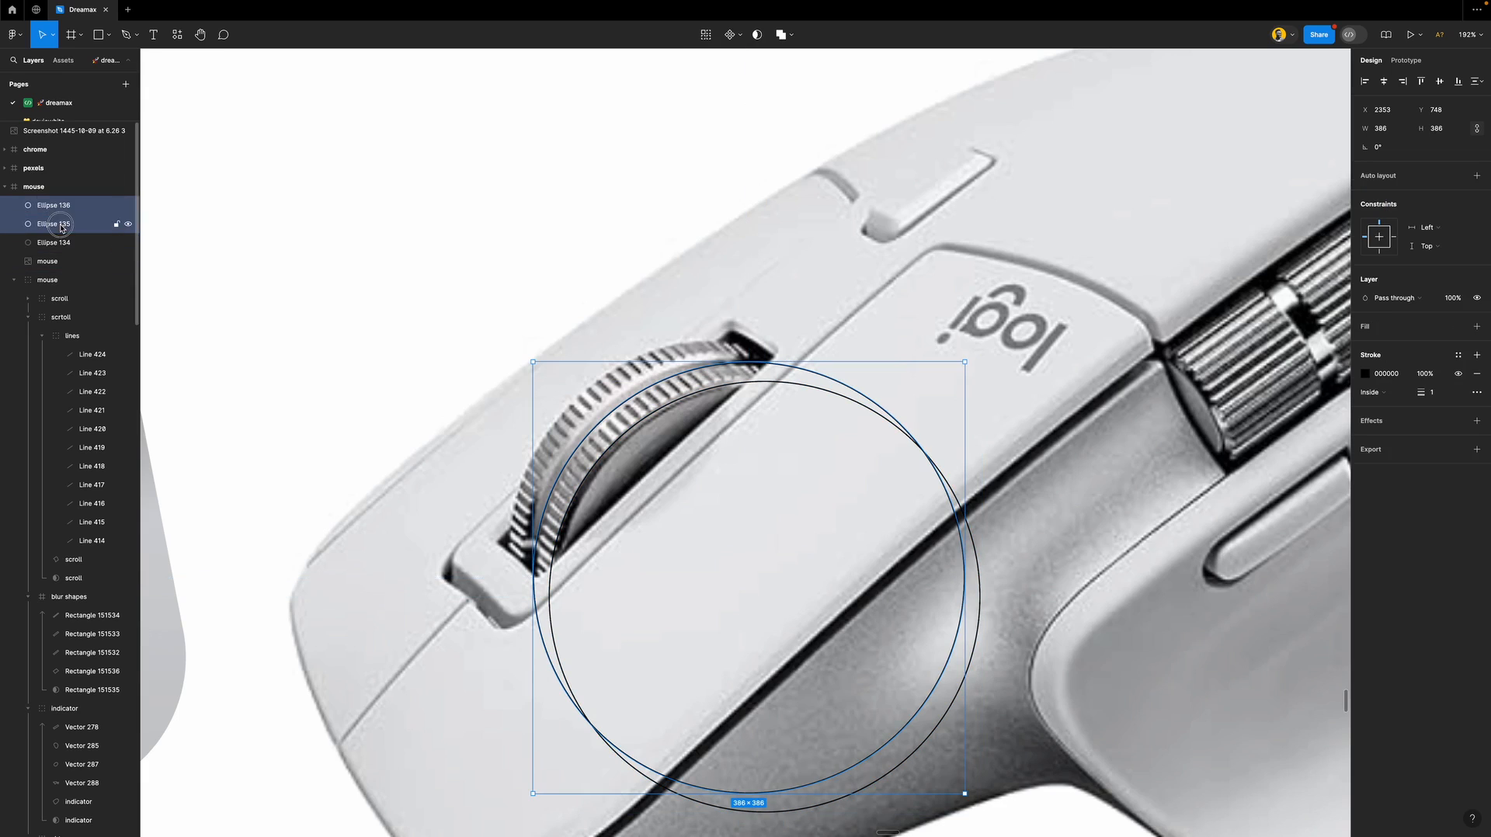
left_click(757, 34)
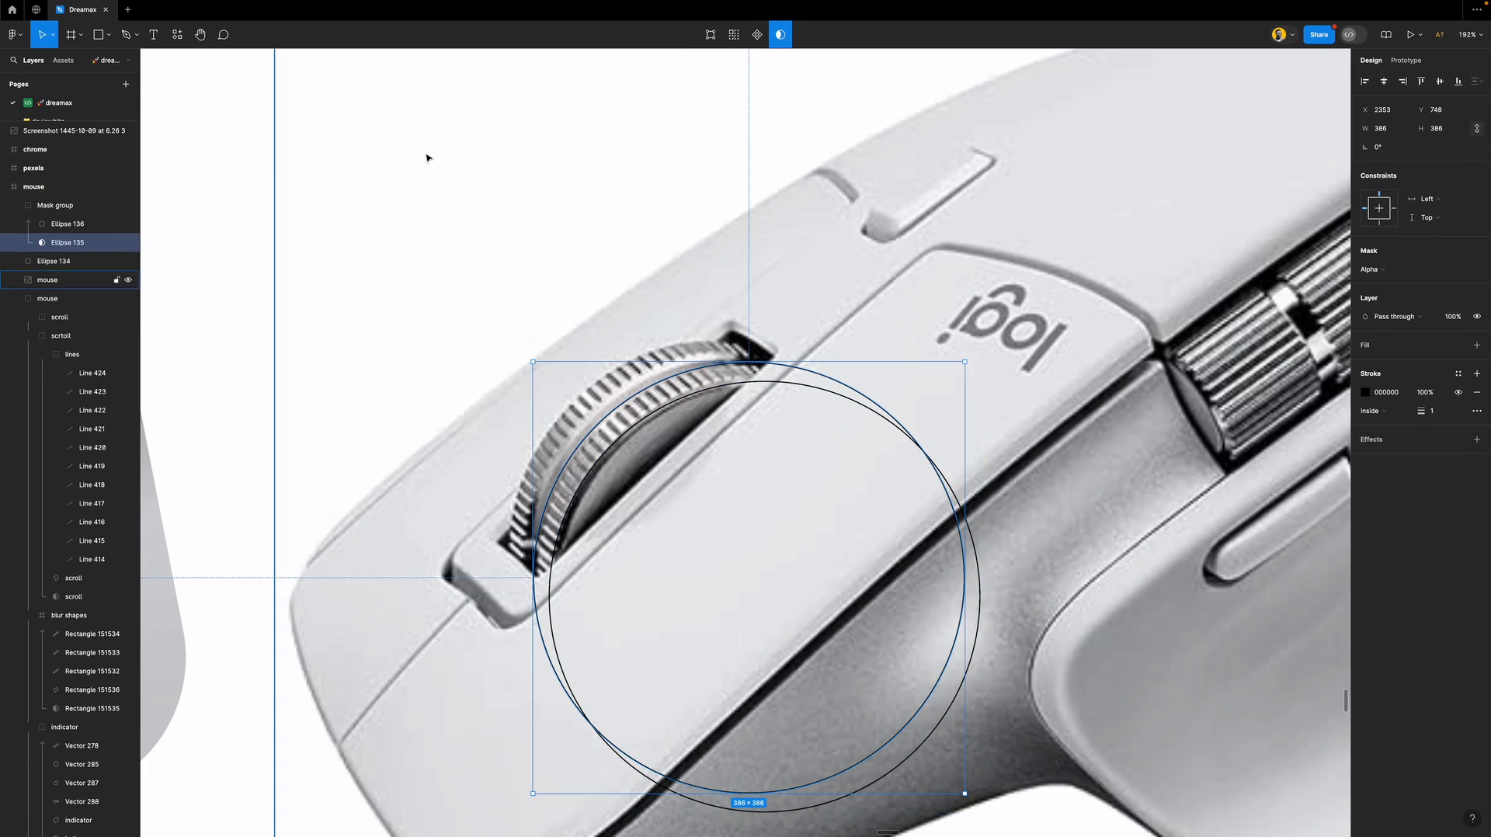
Move the wheel's inner circle into the mask group and add a D9D9D9 fill to the mask circle.
left_click(56, 263)
left_click_drag(59, 262, 76, 234)
left_click(59, 263)
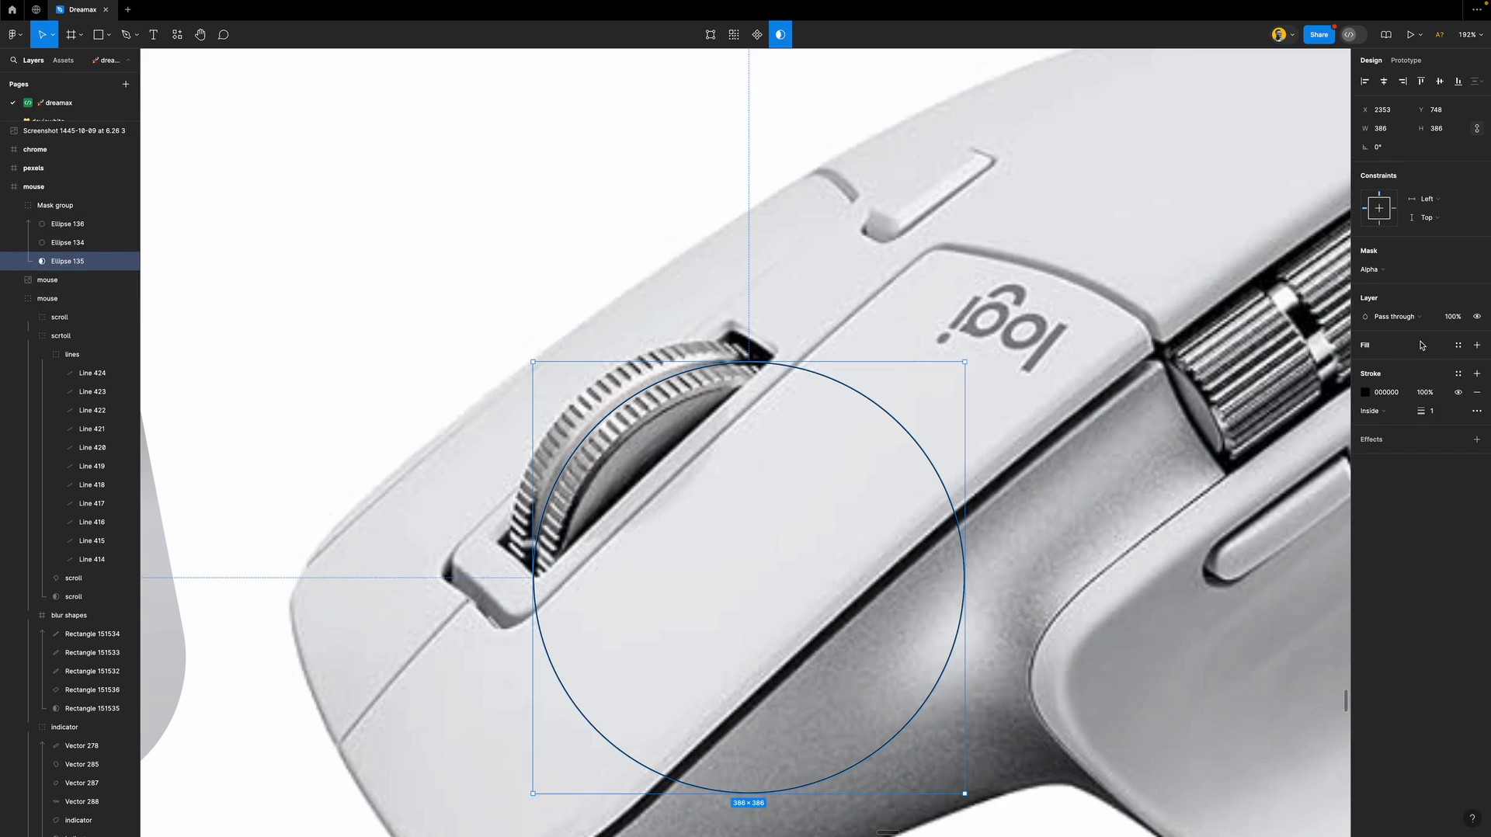
left_click(1477, 345)
scroll(618, 431, "up", 5)
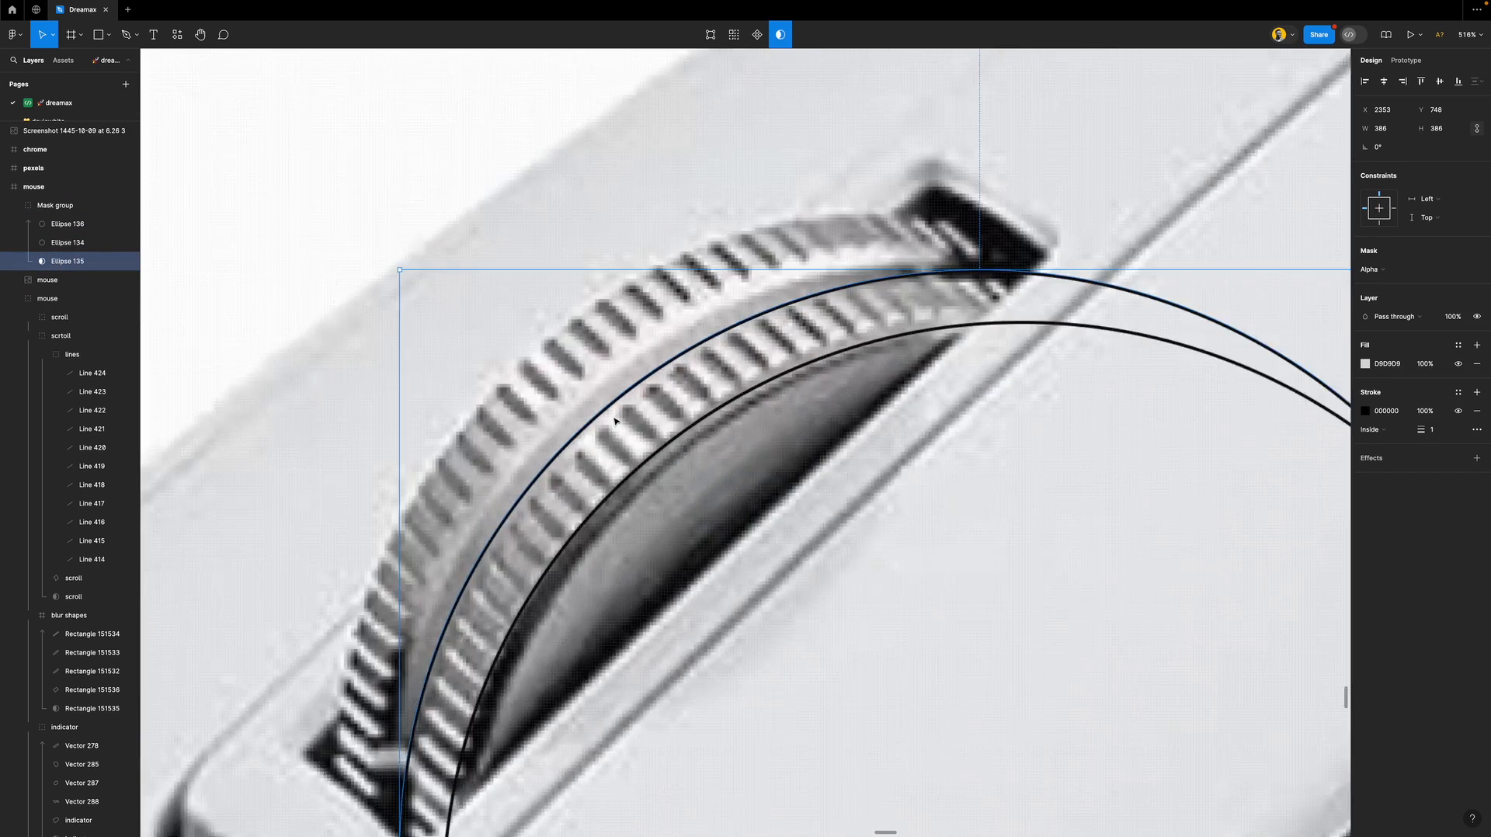
scroll(615, 420, "down", 3)
scroll(350, 376, "down", 1)
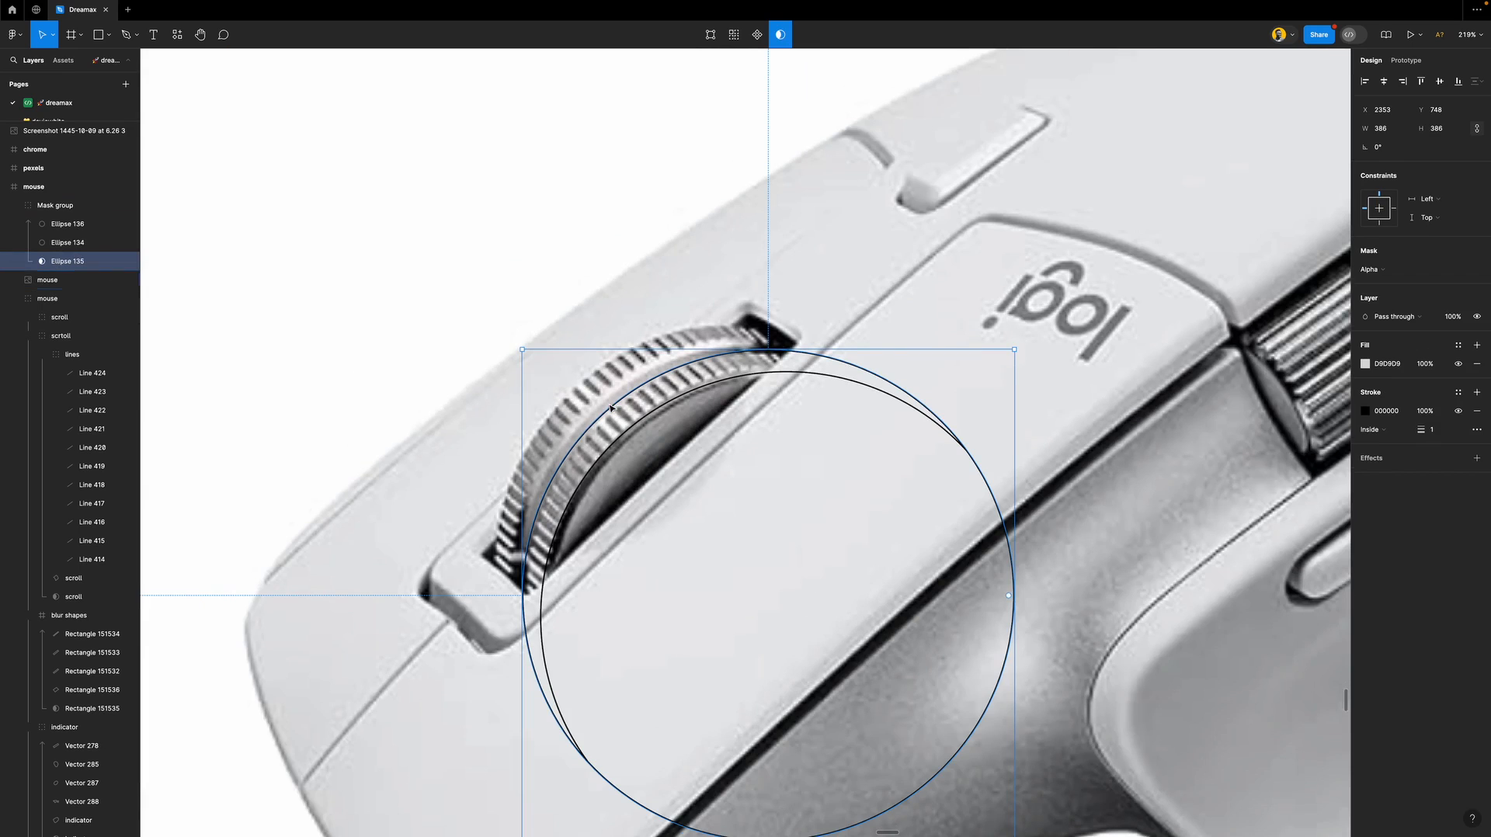
Paste the lines group into the mask group, rotate it to about 98.6°, and position it over the wheel's lower ridges.
left_click(73, 205)
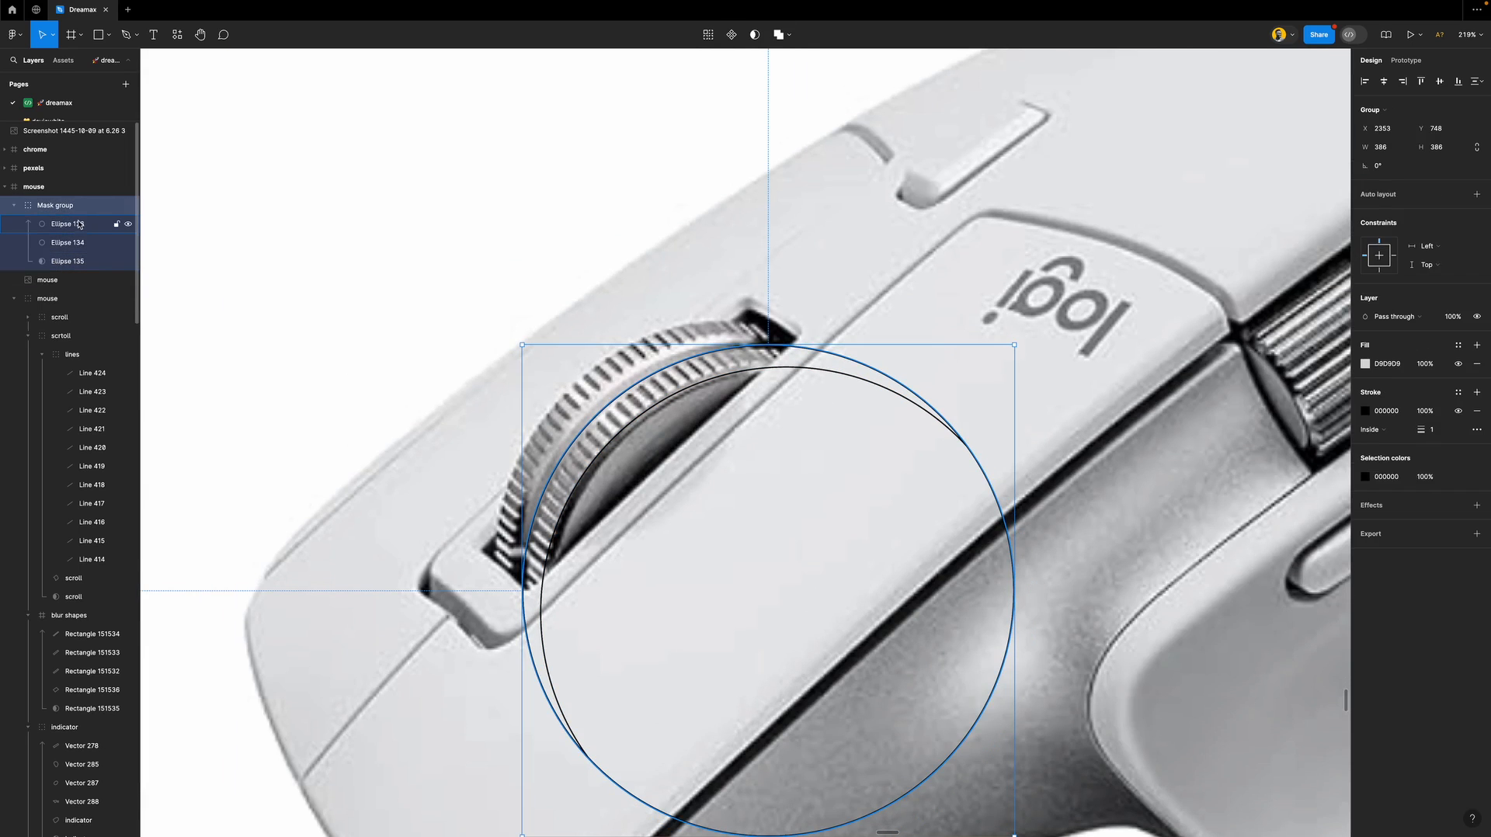
left_click(78, 225)
key("ctrl+v")
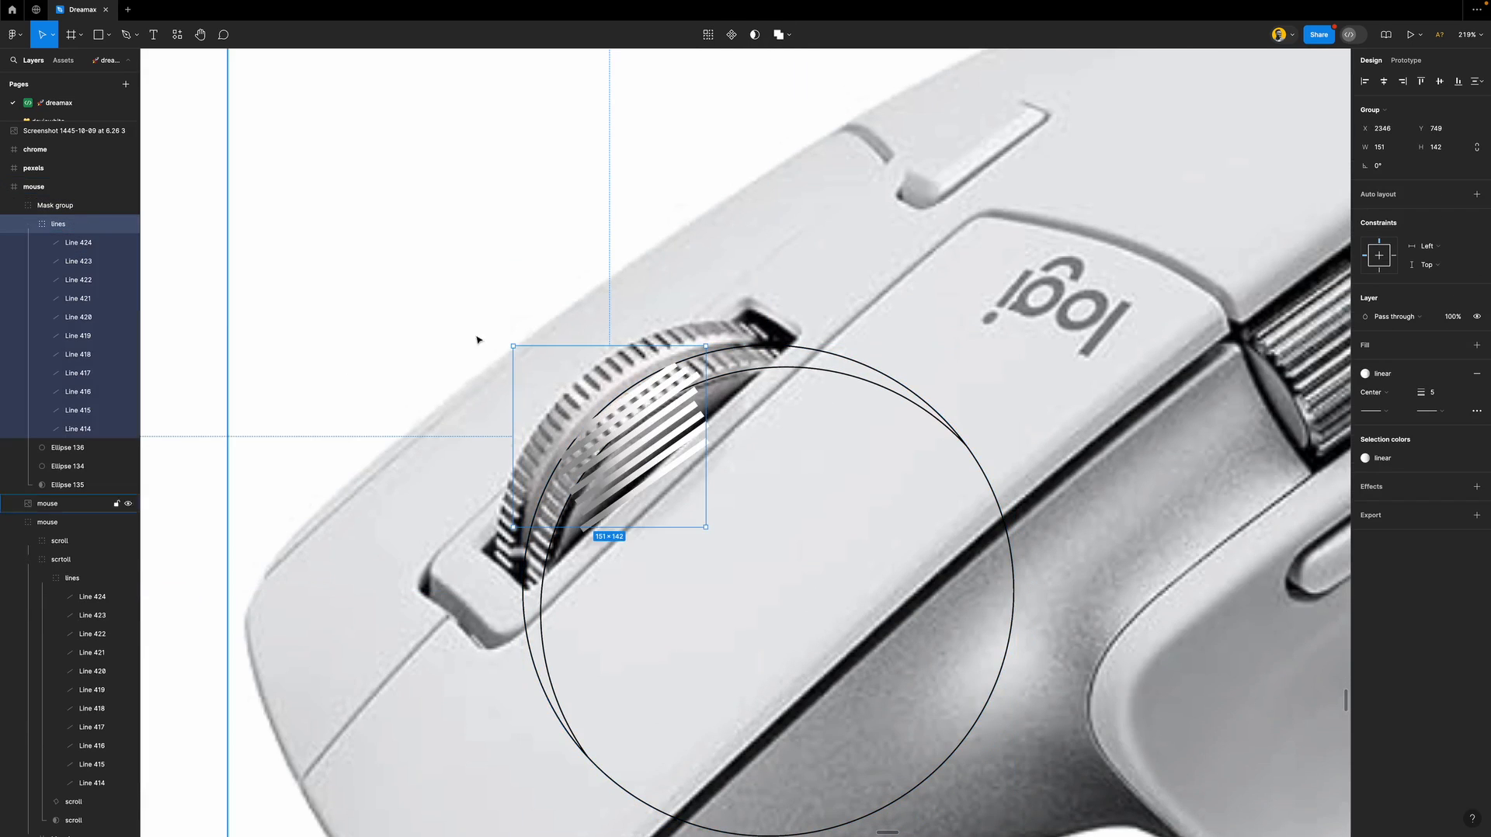
left_click_drag(710, 342, 517, 360)
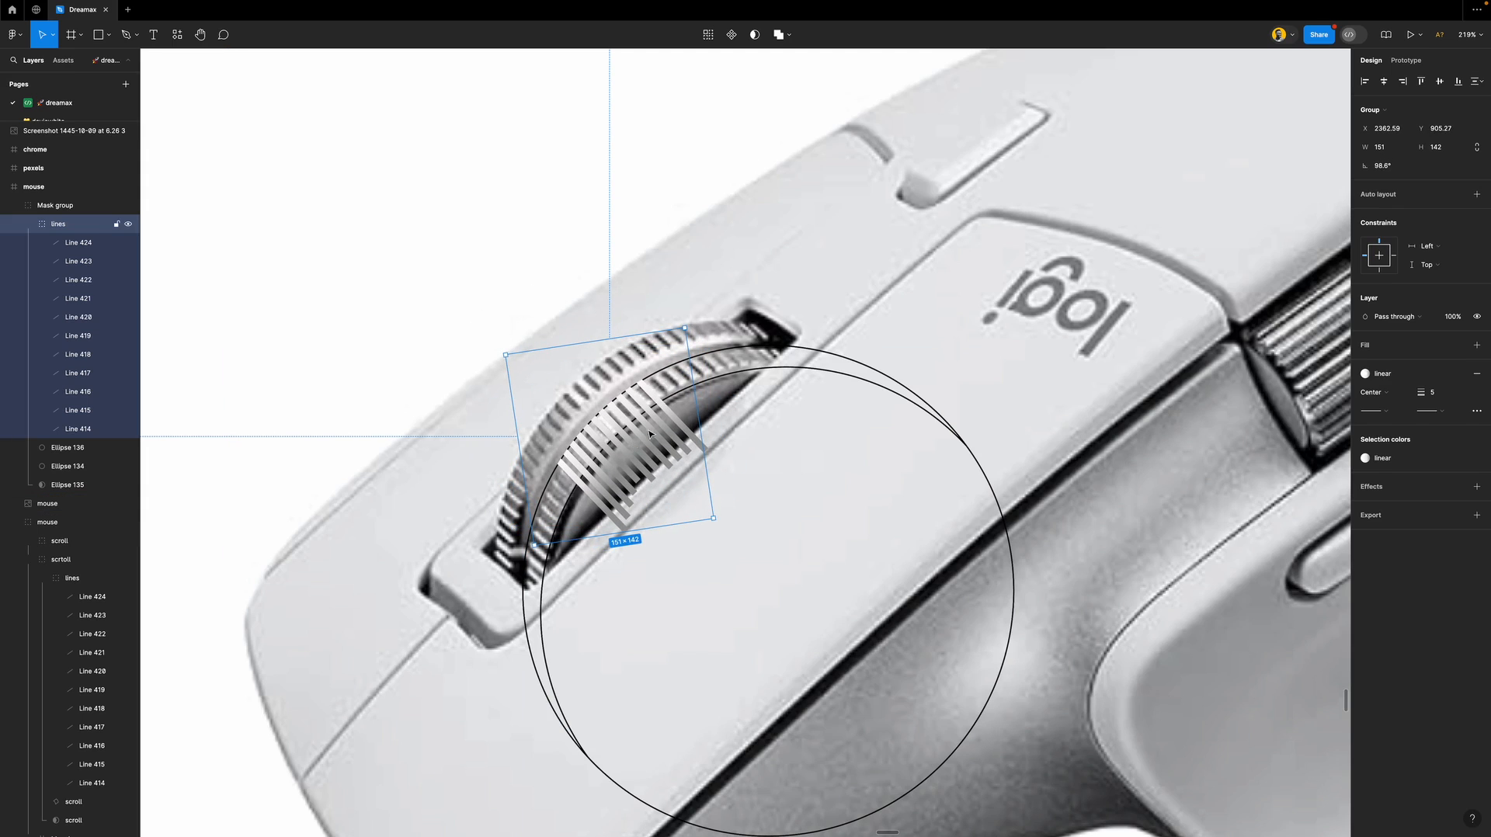
left_click_drag(633, 420, 620, 409)
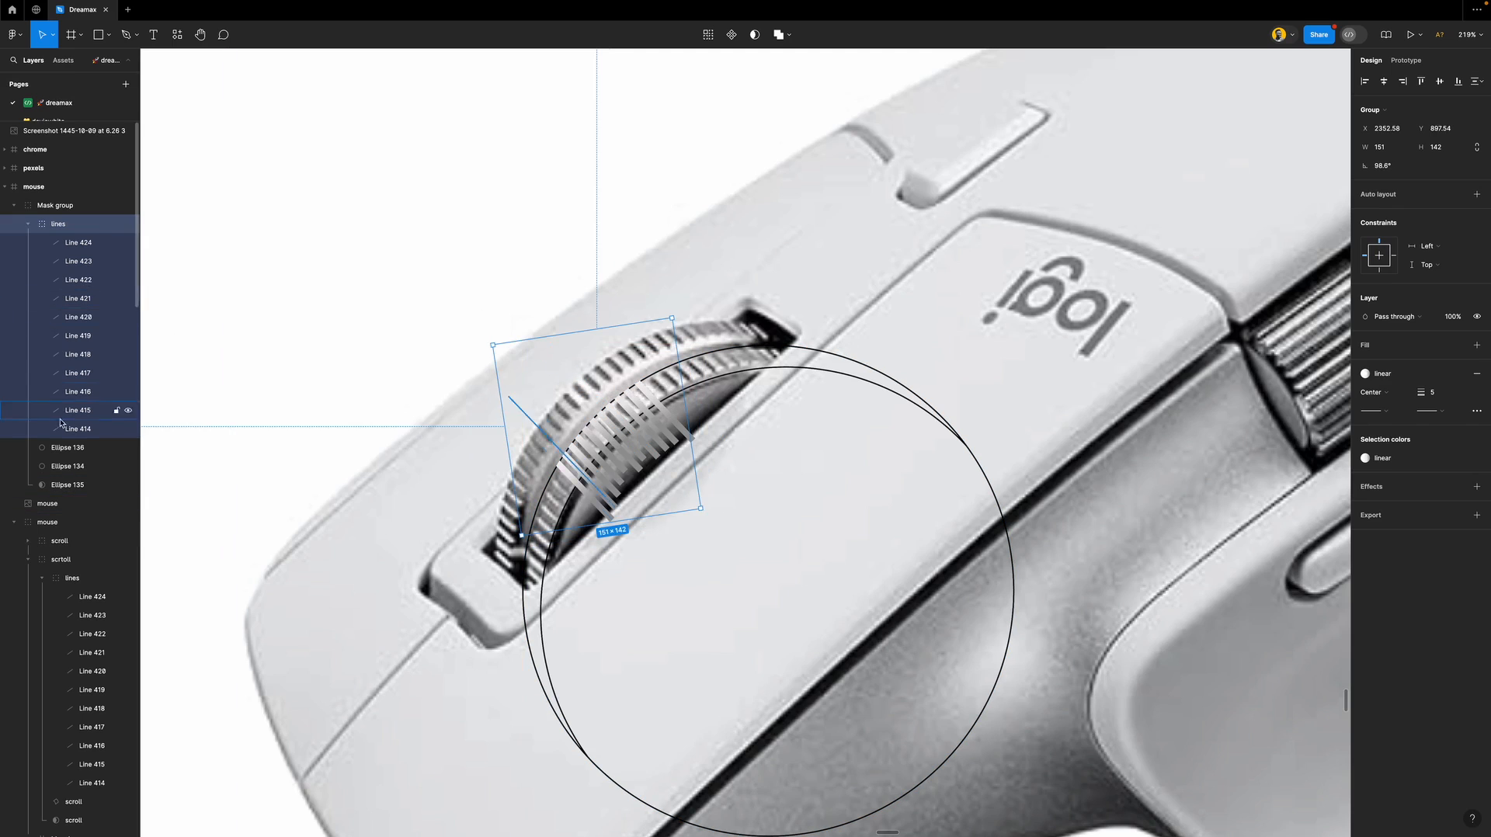
left_click_drag(64, 454, 70, 234)
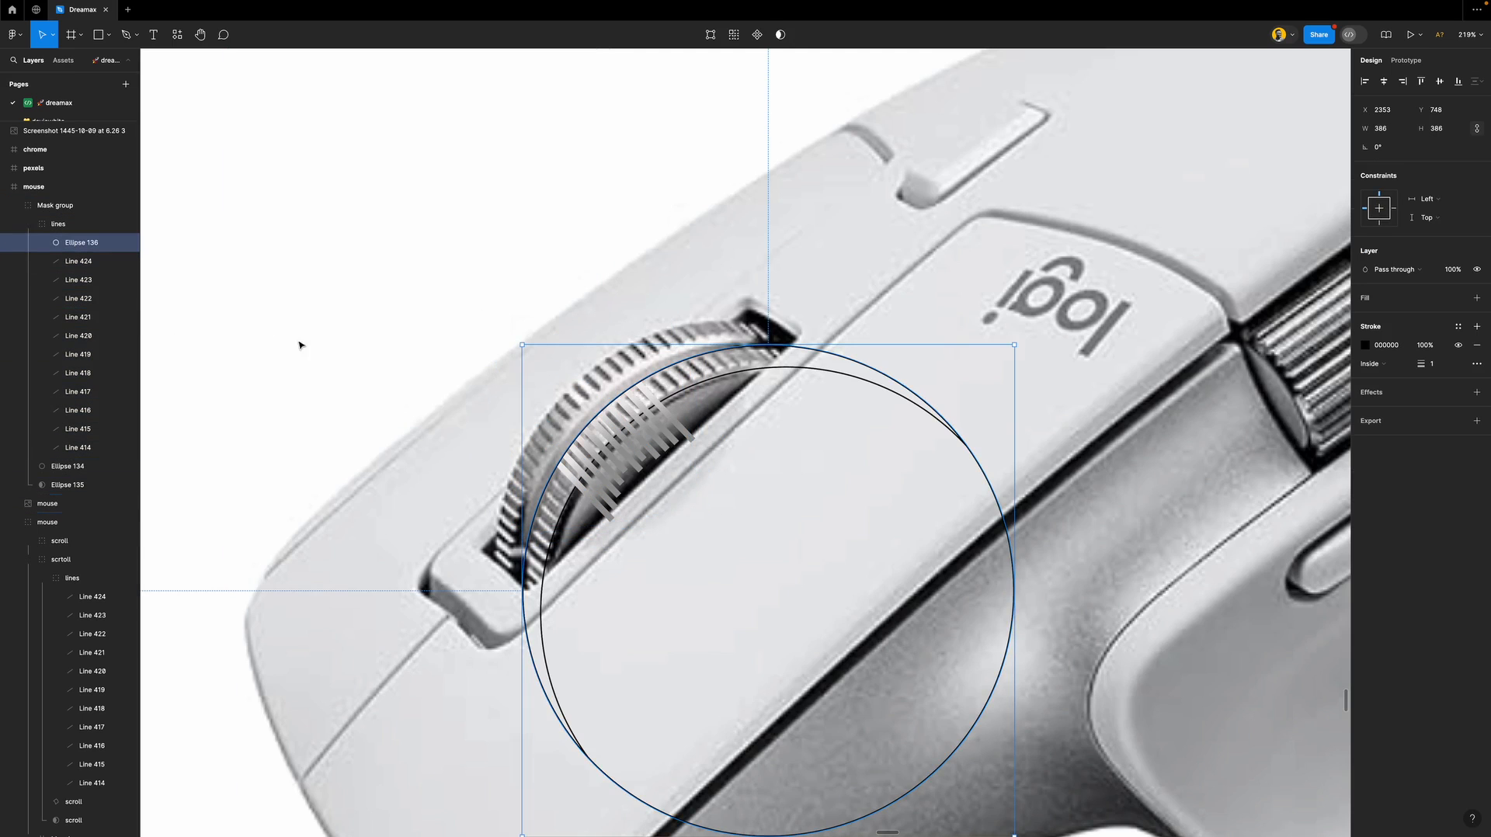
left_click(1477, 297)
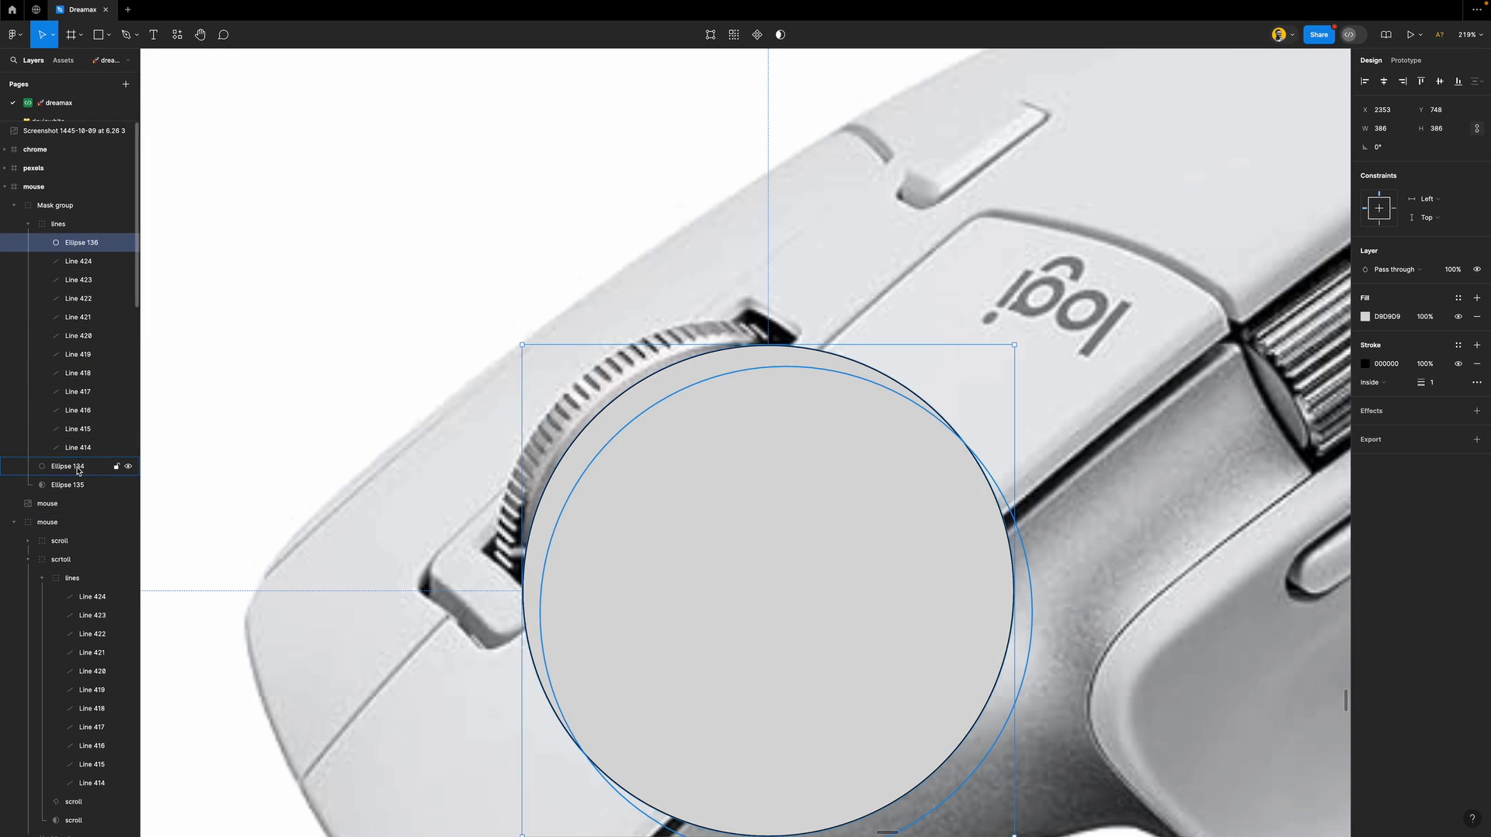
key("super+z")
key("super+z")
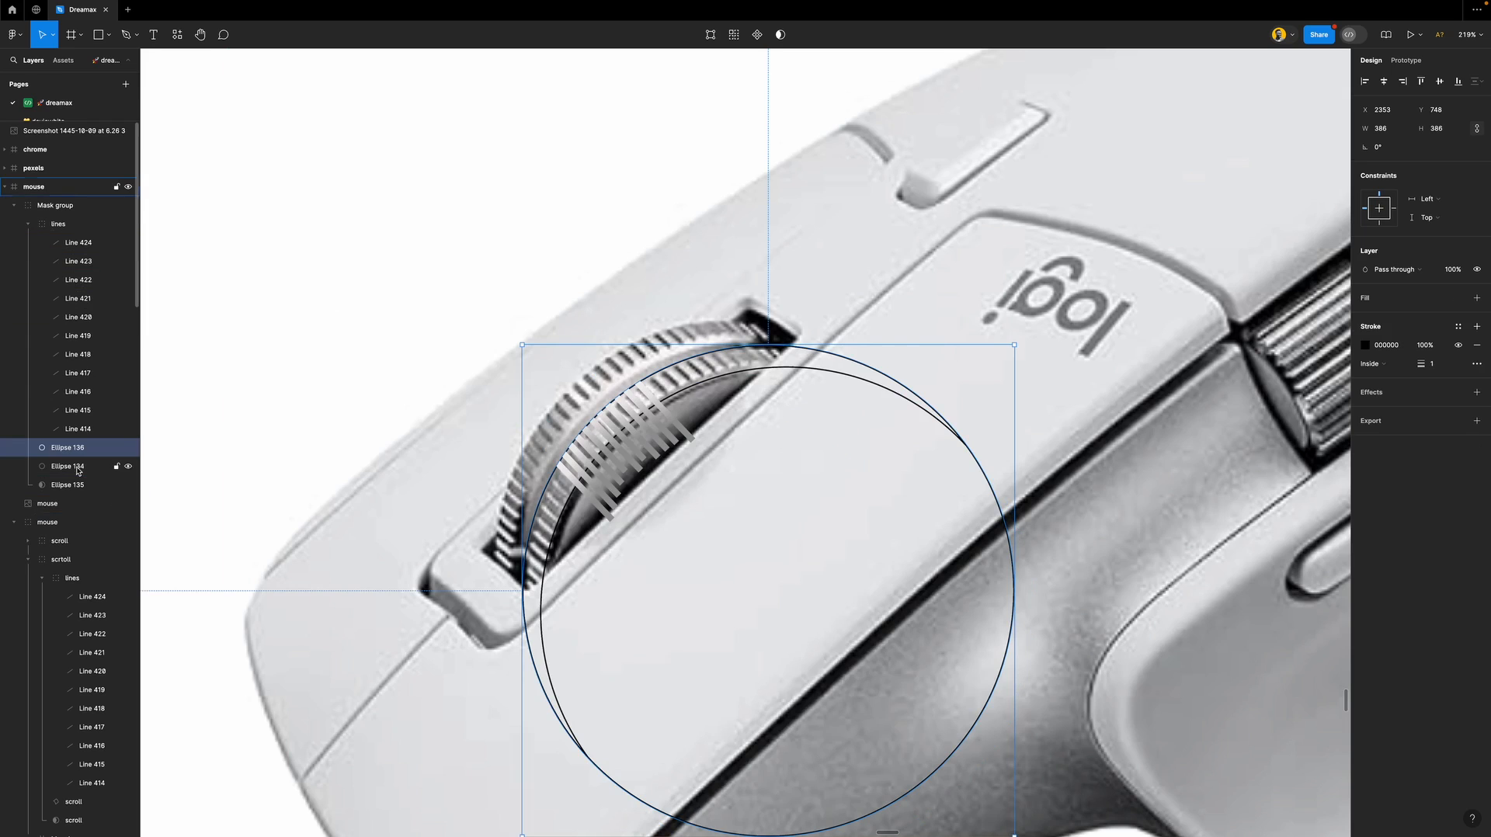
Place the inner circle above the lines inside the pasted lines group, fill it with D9D9D9, and remove its stroke.
left_click_drag(78, 469, 87, 234)
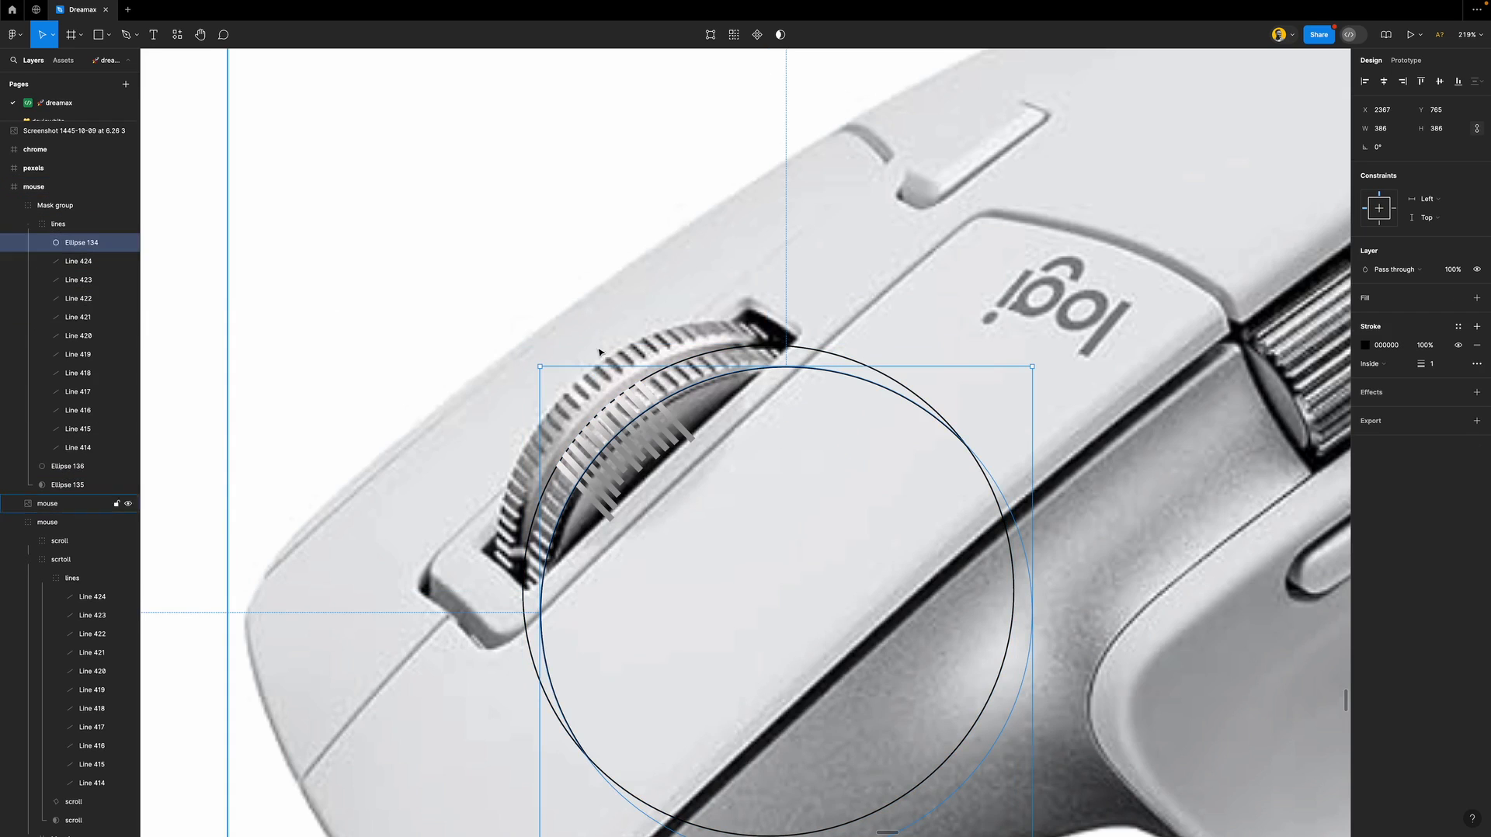
left_click(1397, 304)
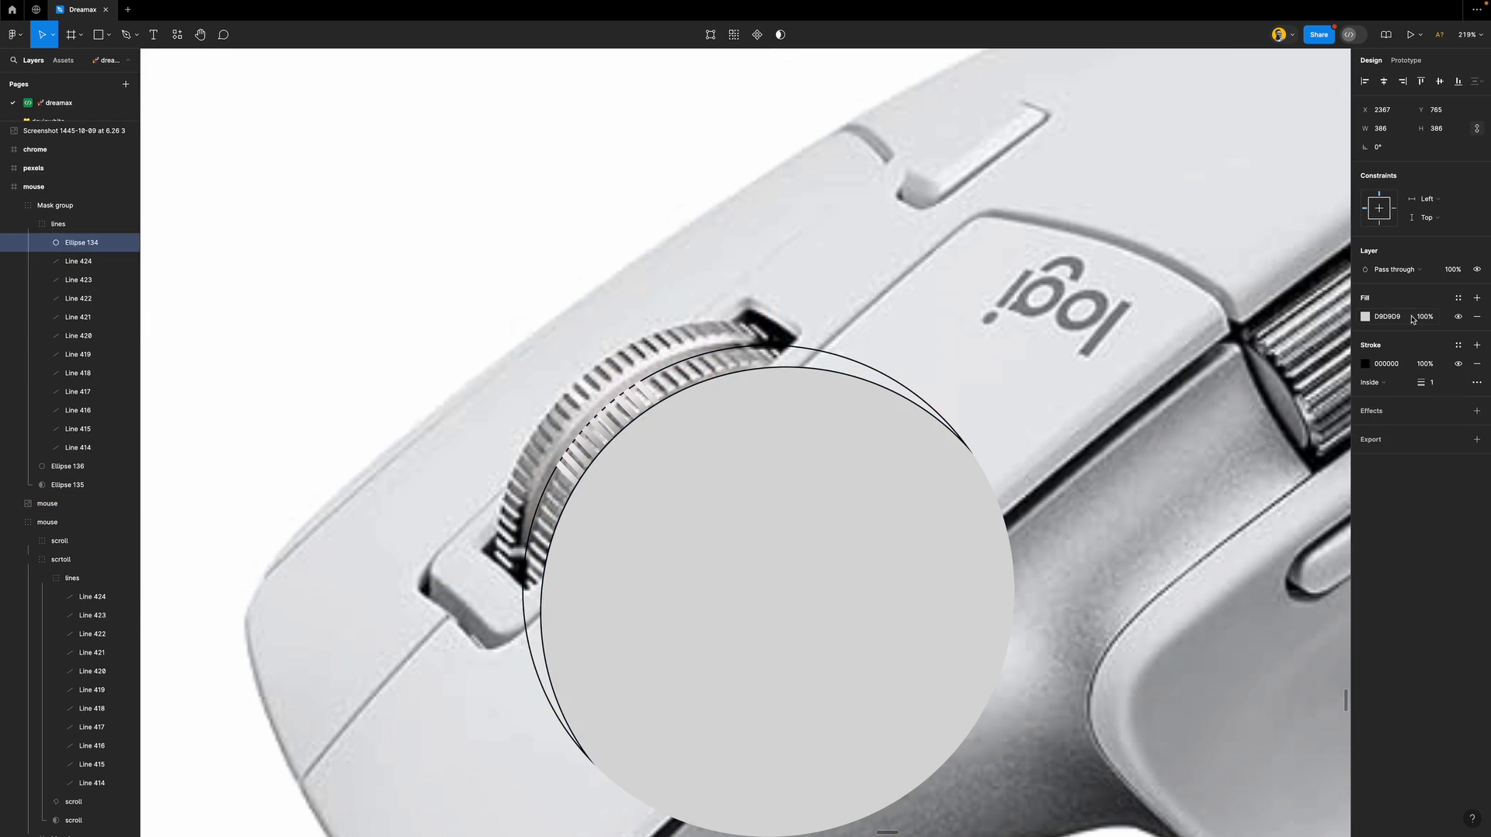
left_click(1477, 363)
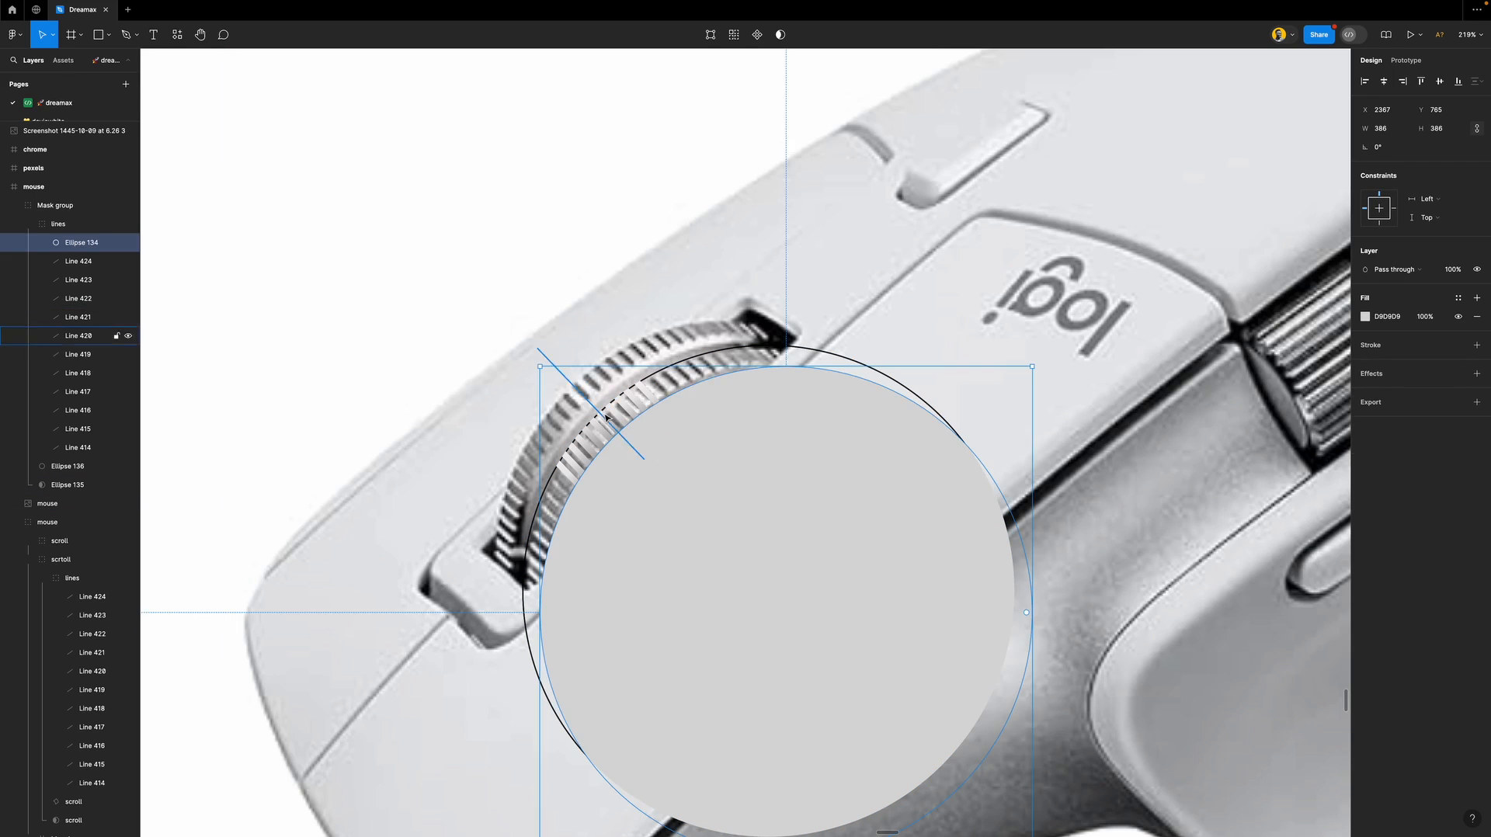
scroll(606, 418, "up", 5)
scroll(619, 378, "down", 5)
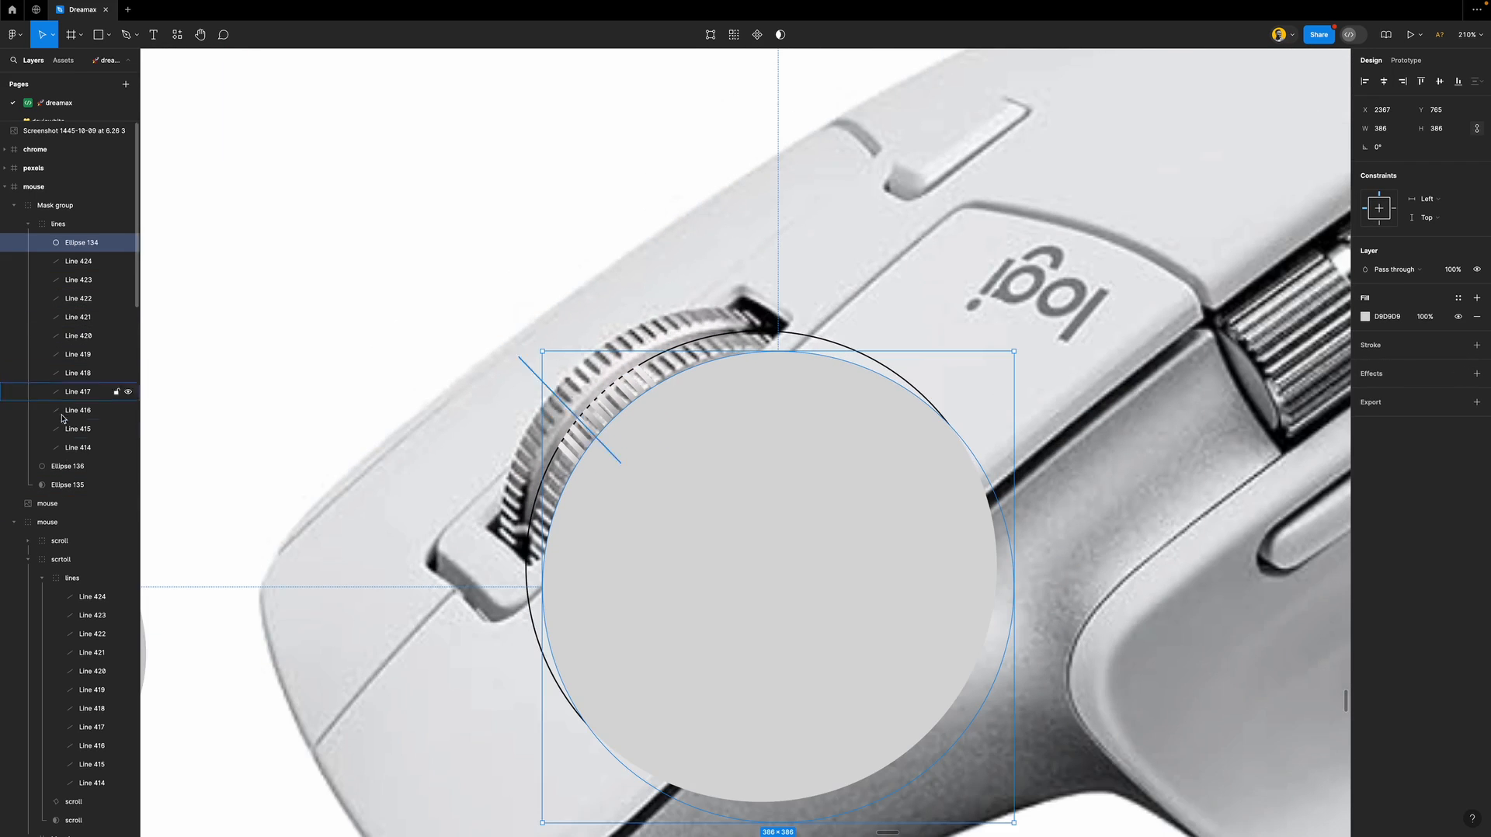
Add a D9D9D9 fill to the middle-groove circle beneath the lines group.
left_click(68, 466)
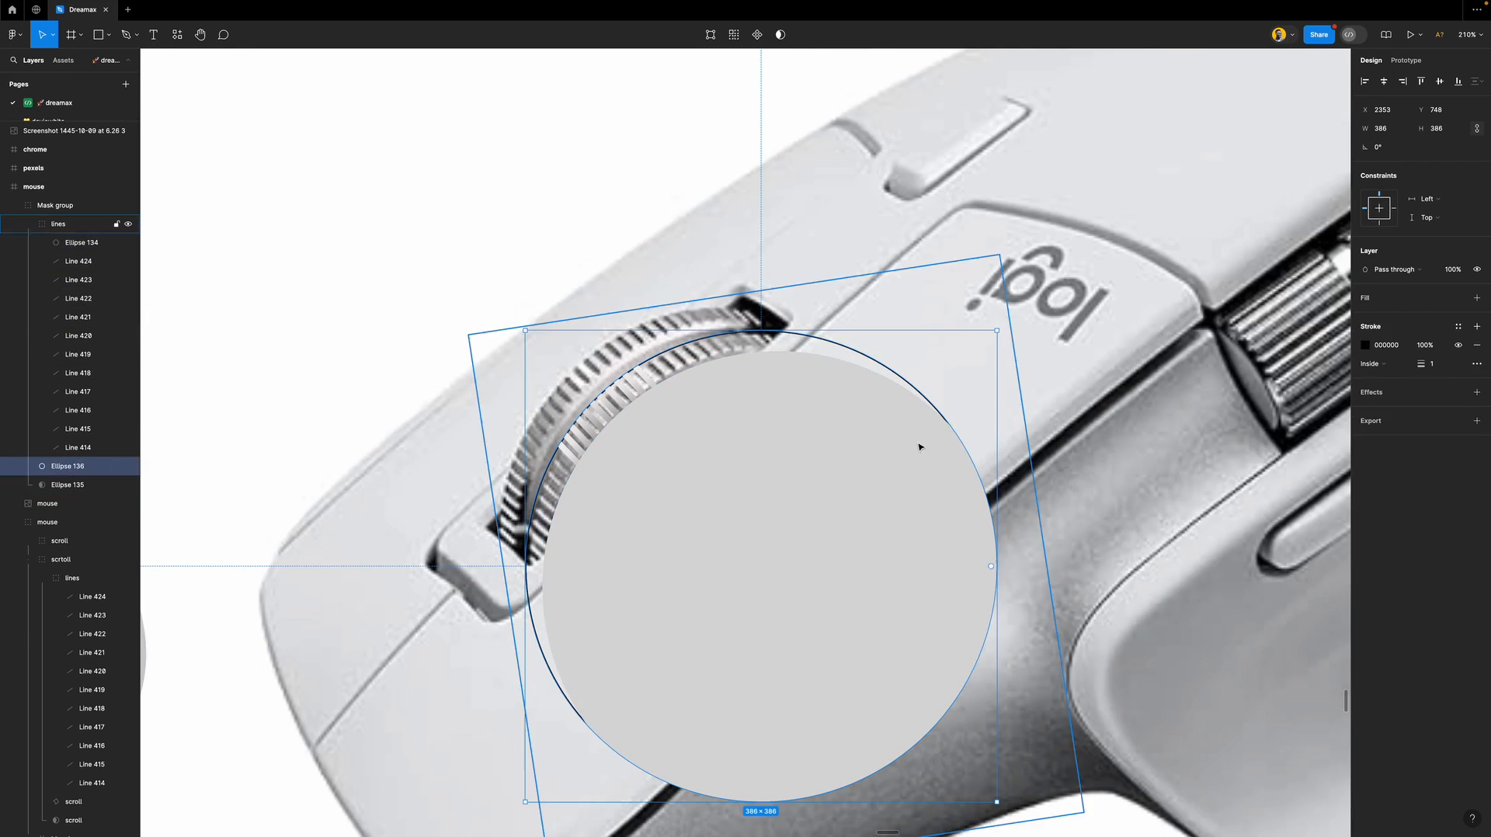
left_click(1391, 300)
scroll(606, 441, "down", 2)
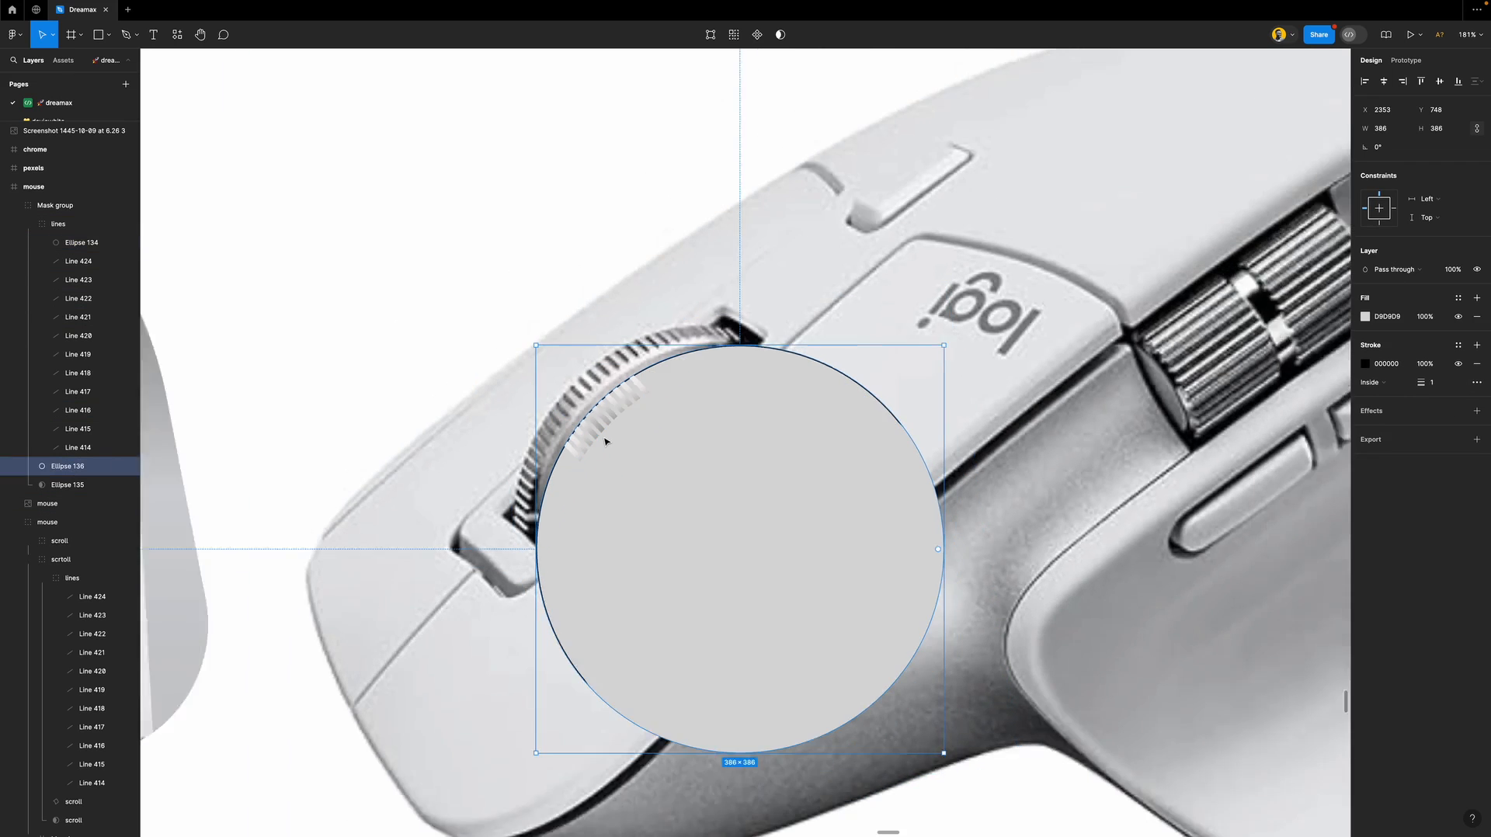
scroll(605, 441, "down", 2)
scroll(610, 431, "up", 5)
scroll(656, 375, "down", 3)
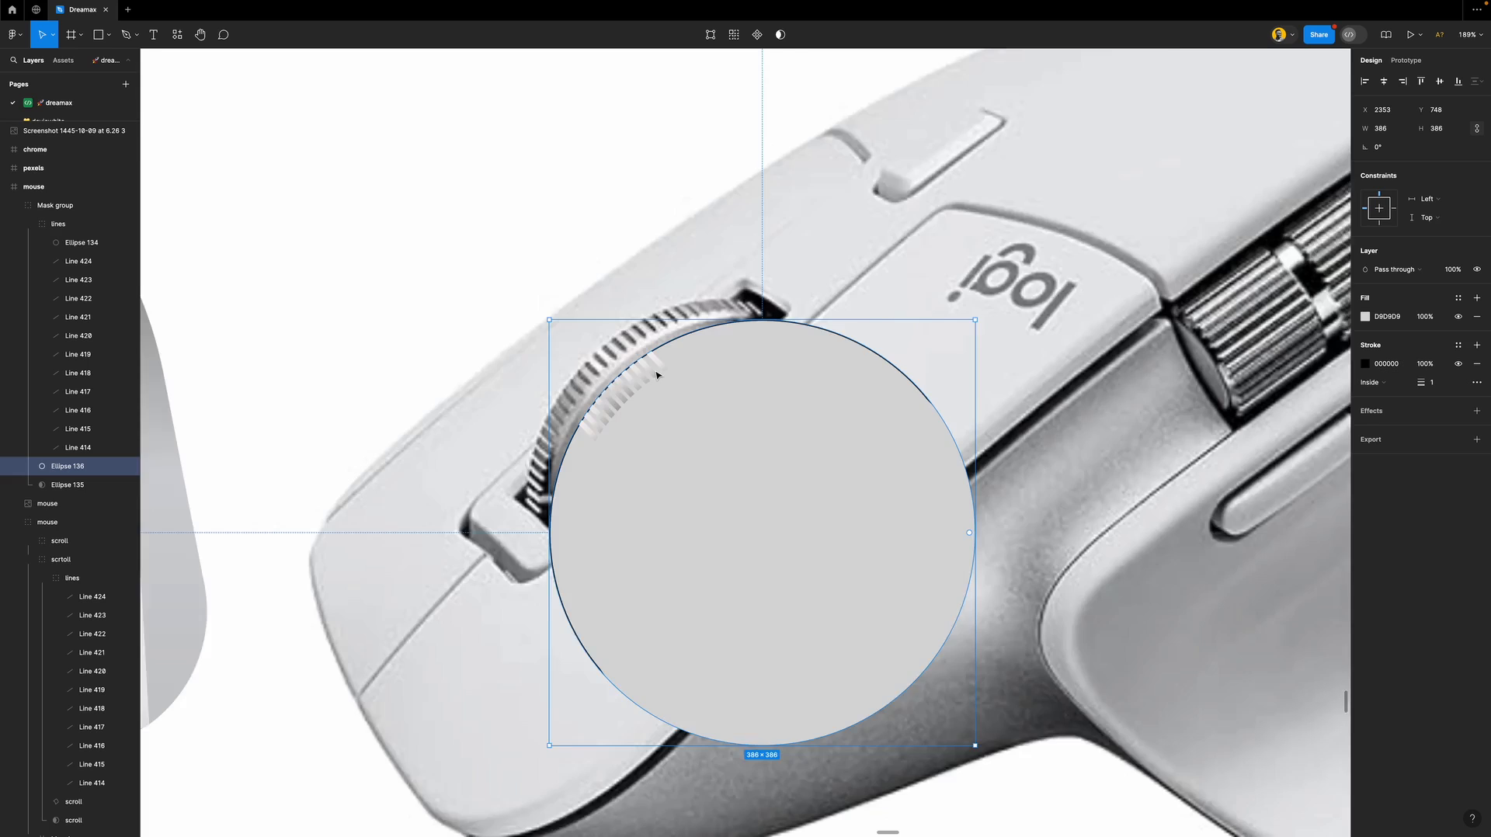
Move the whole mask group off the reference scroll wheel to X 2655, Y 634.
scroll(656, 375, "down", 3)
left_click(747, 303)
left_click(744, 421)
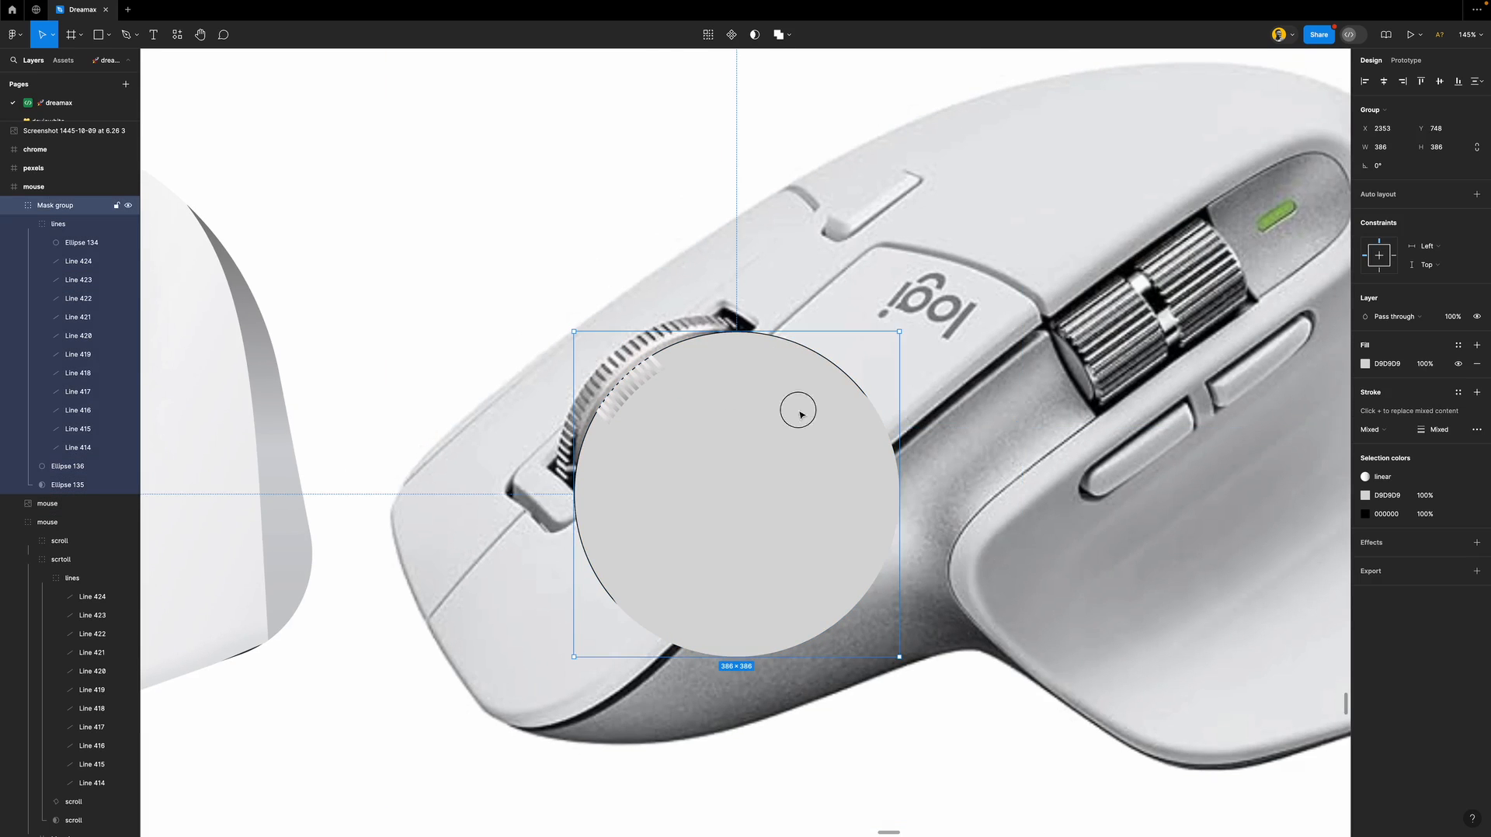
left_click_drag(802, 414, 934, 339)
scroll(912, 323, "up", 3)
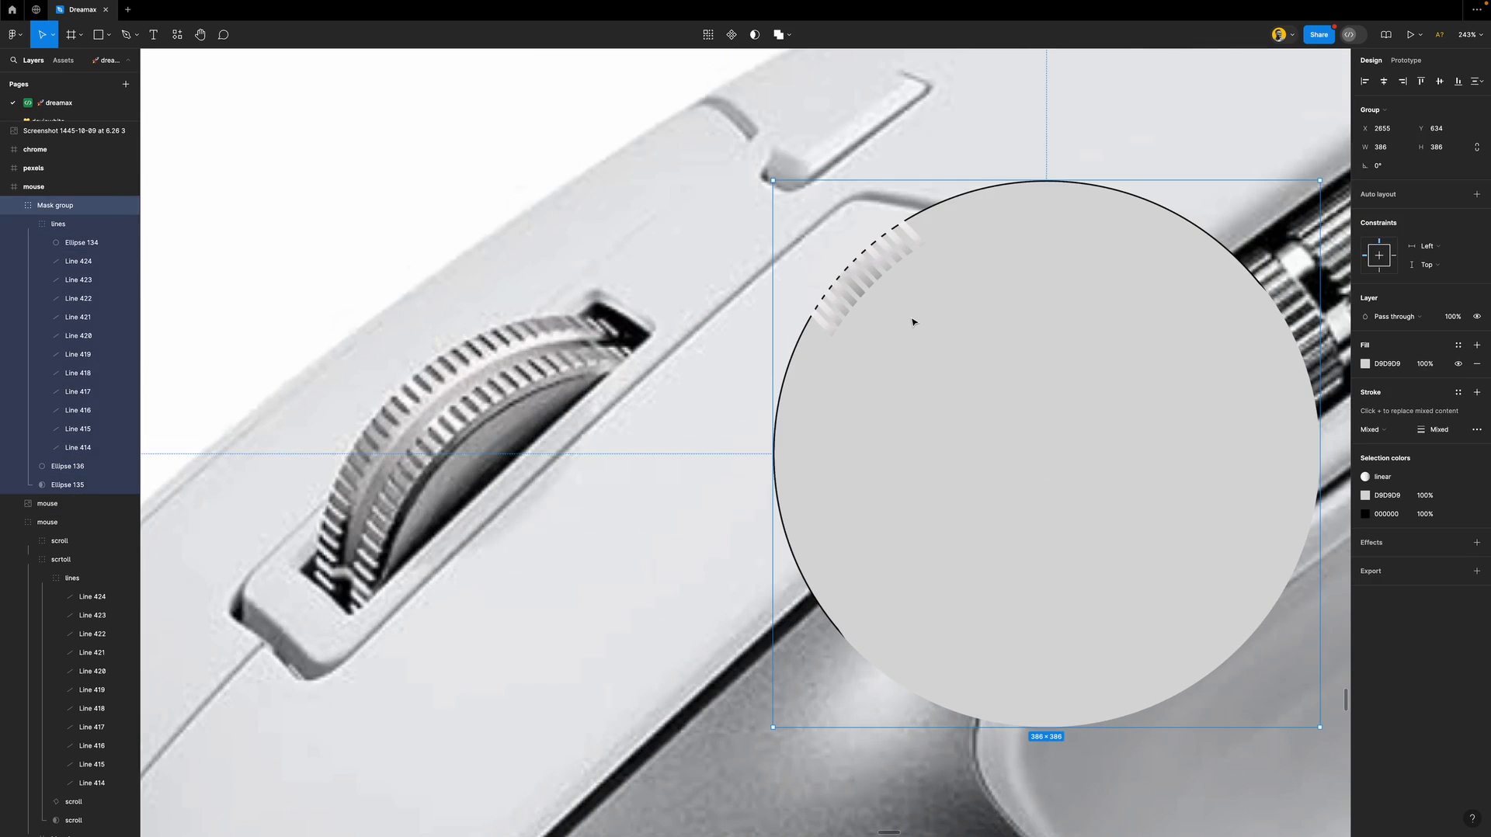
Give the inner circle a 2 px black inside stroke and an A9A7A8 fill sampled from the reference wheel's inner face.
left_click(969, 340, "super")
left_click(1403, 350)
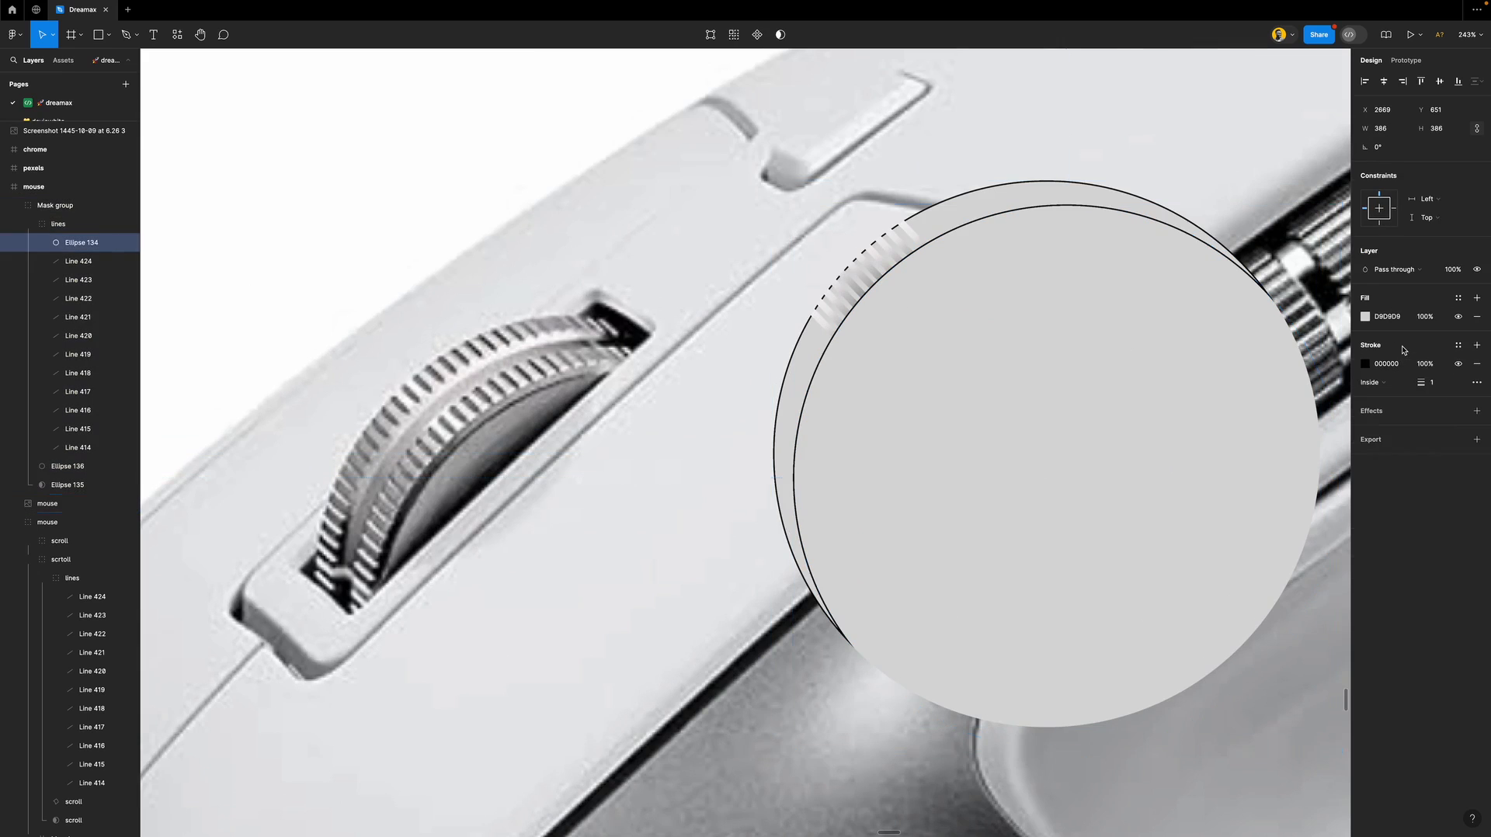
left_click_drag(1420, 382, 1425, 382)
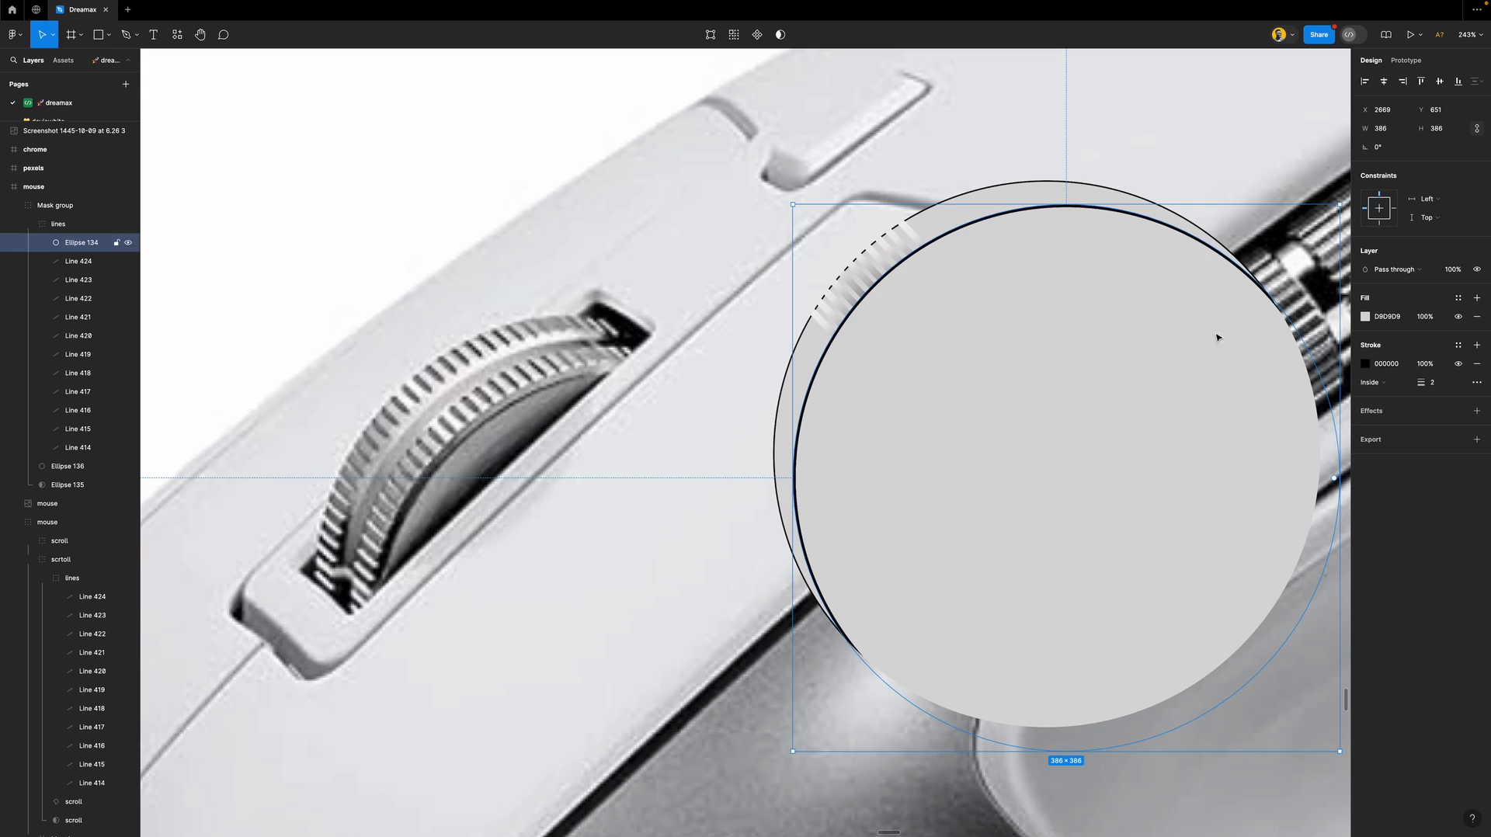
key("i")
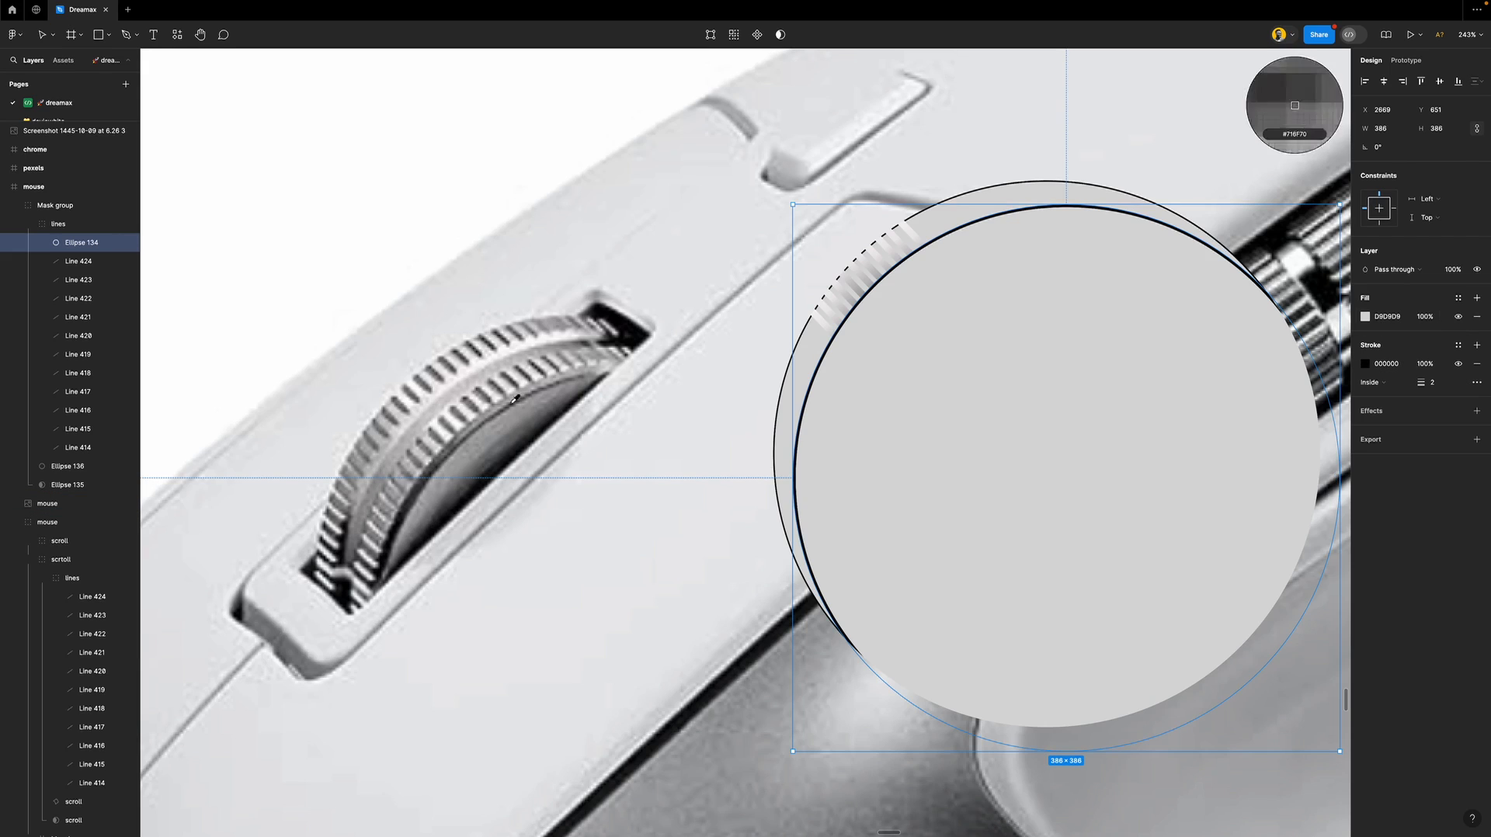
left_click(487, 427)
left_click(488, 427)
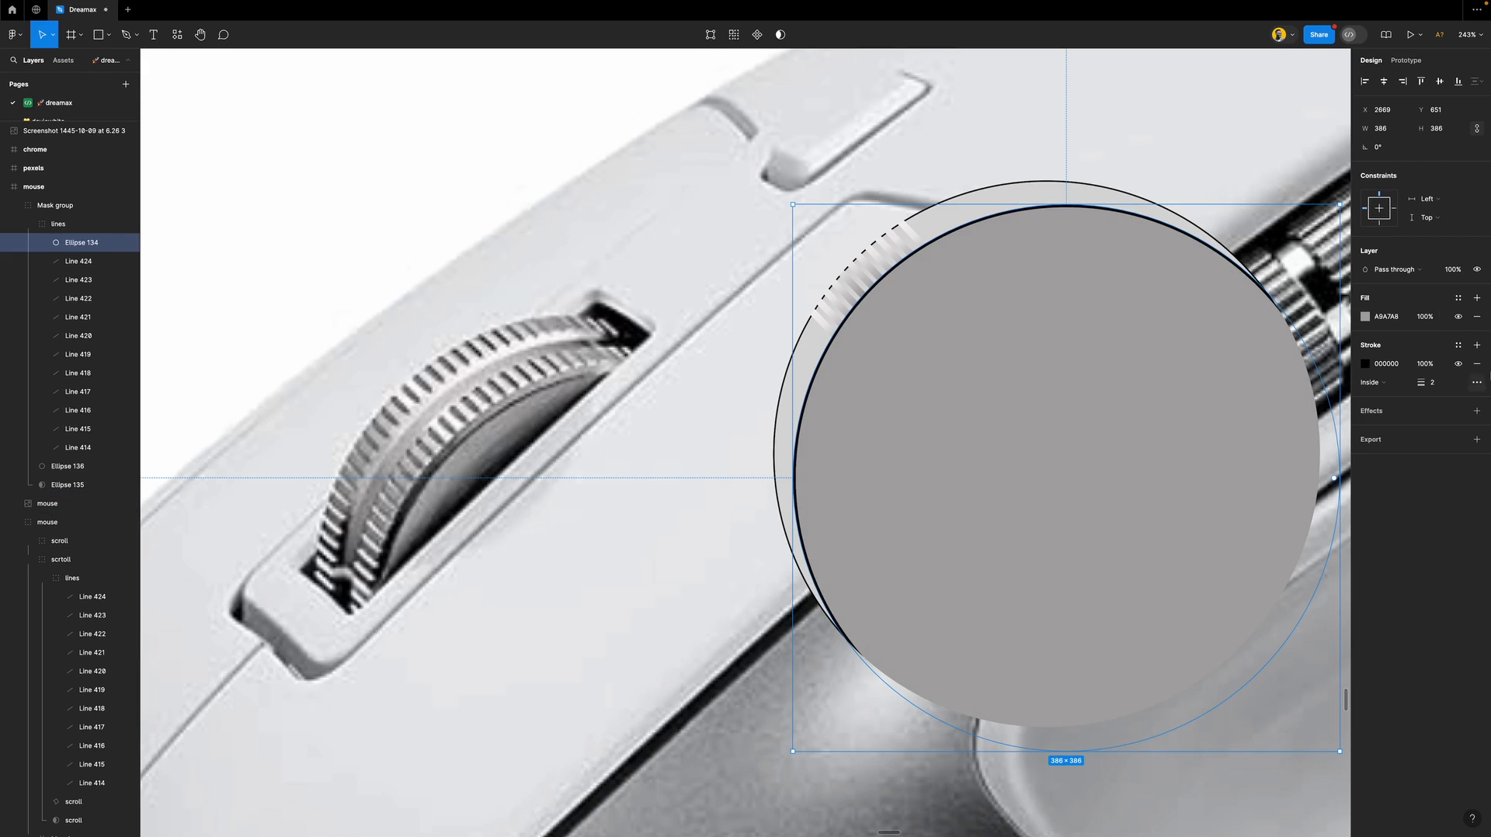
Convert the inner circle's fill to a linear gradient from A9A7A8 to 434243, running a short diagonal inward from the ridges.
left_click(1365, 317)
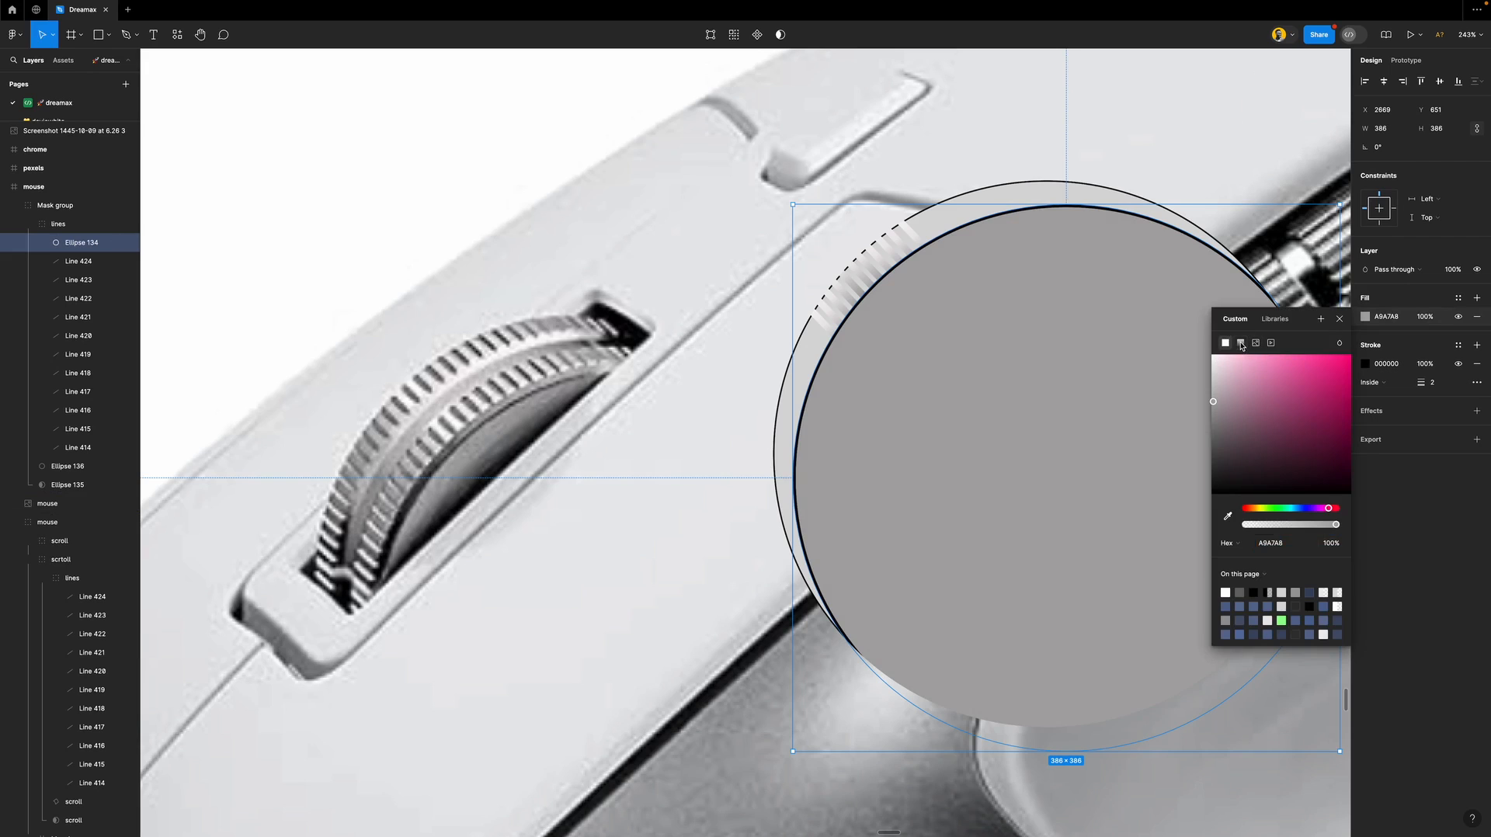
left_click(1242, 343)
left_click_drag(1058, 202, 898, 288)
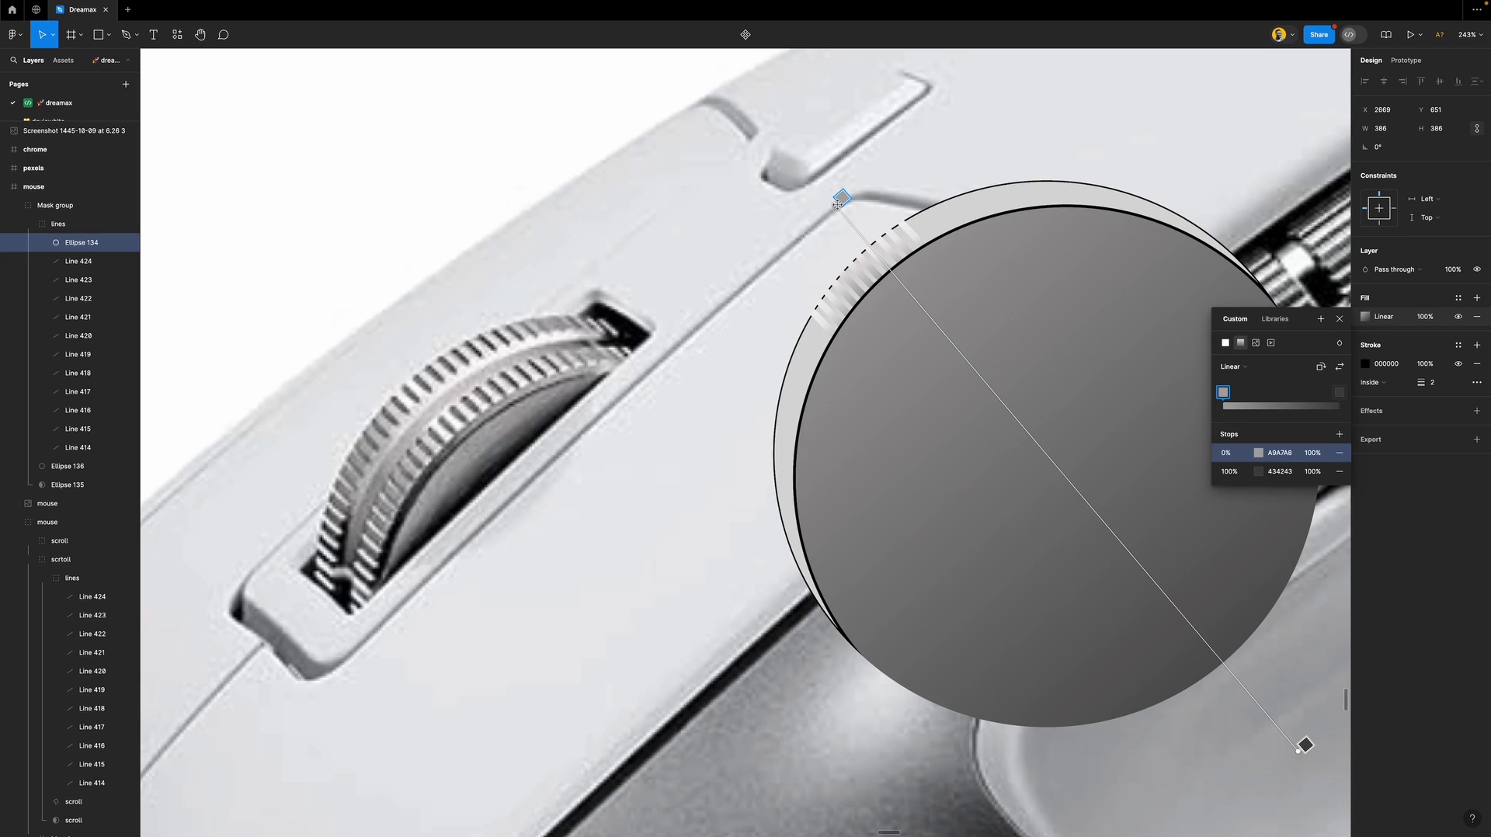
left_click_drag(836, 205, 887, 278)
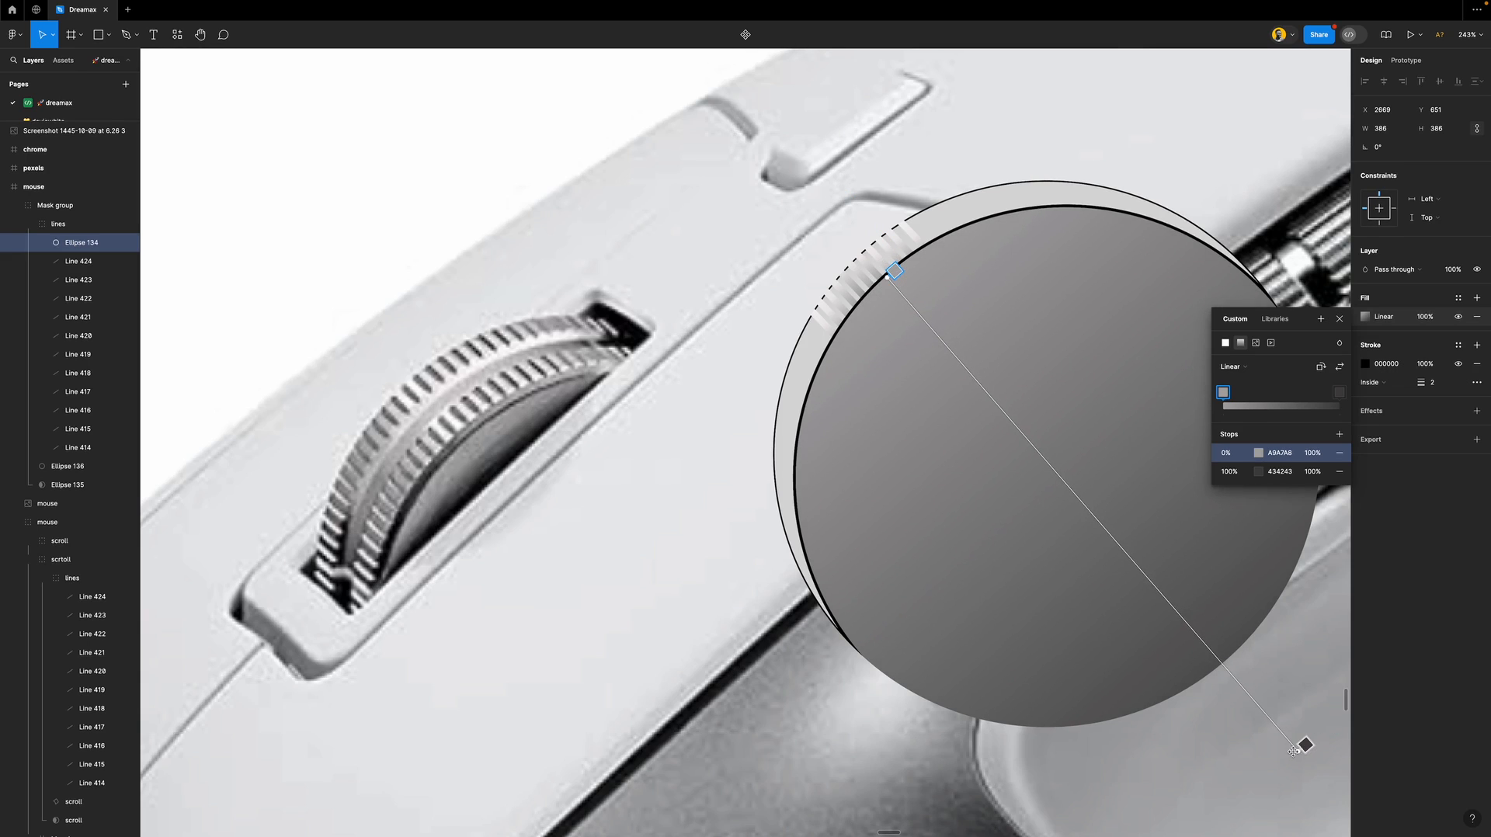
left_click_drag(1301, 751, 977, 361)
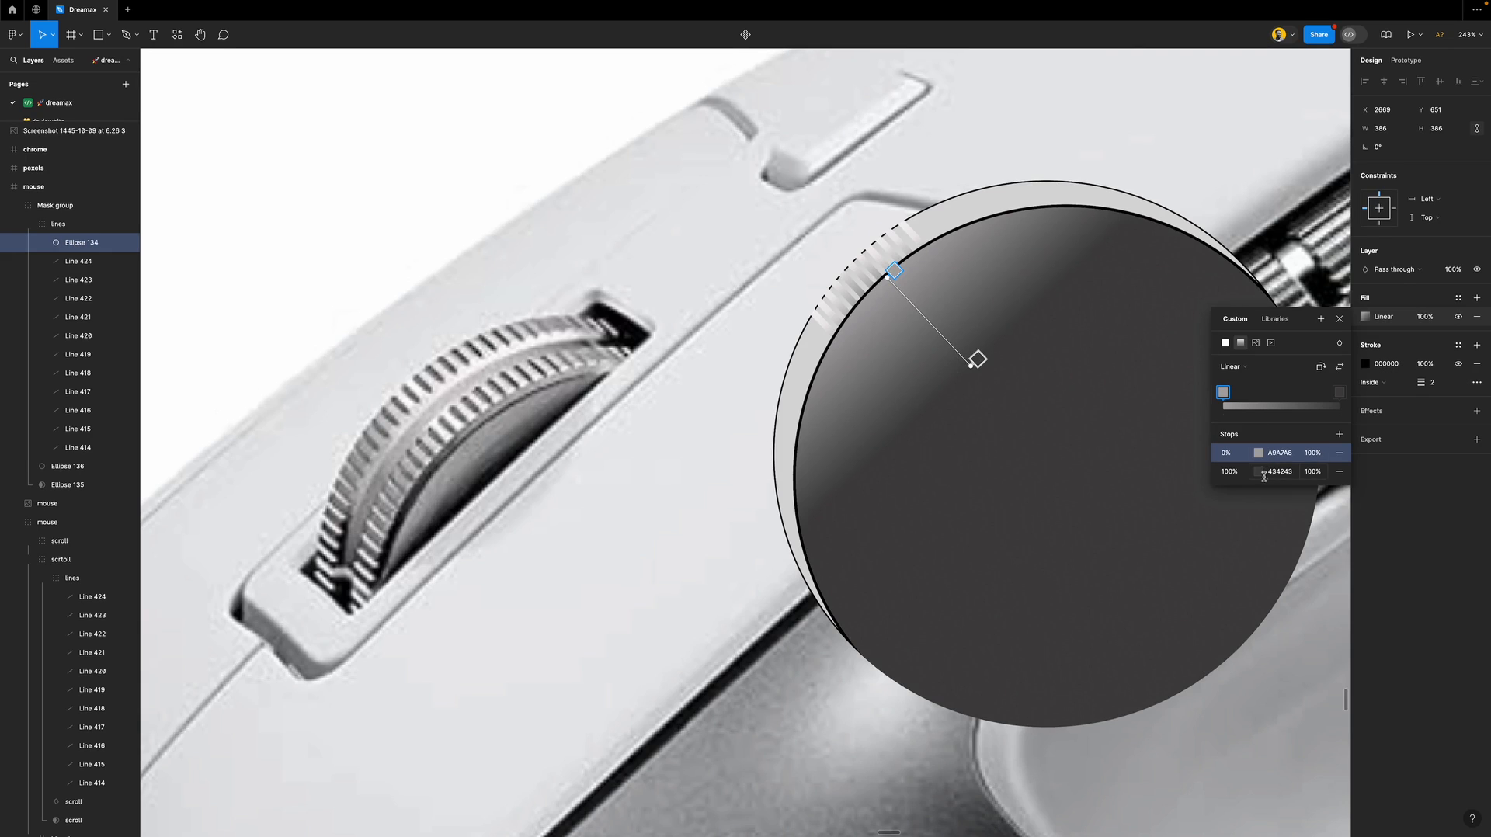
Set the end stop of the inner circle's gradient to 000000.
left_click(1259, 473)
left_click(1259, 474)
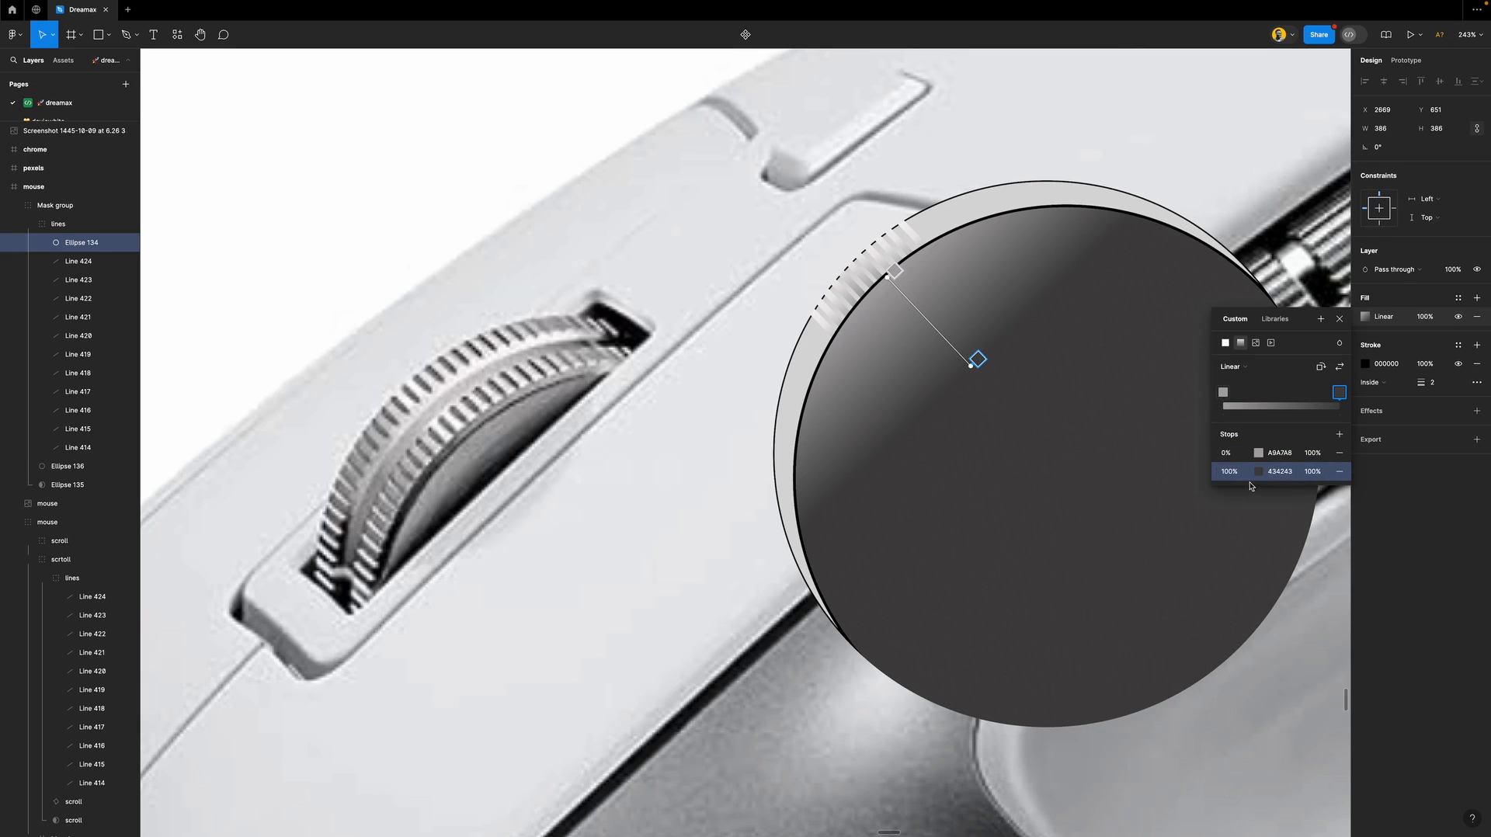
left_click(1259, 477)
left_click_drag(1101, 578, 1085, 639)
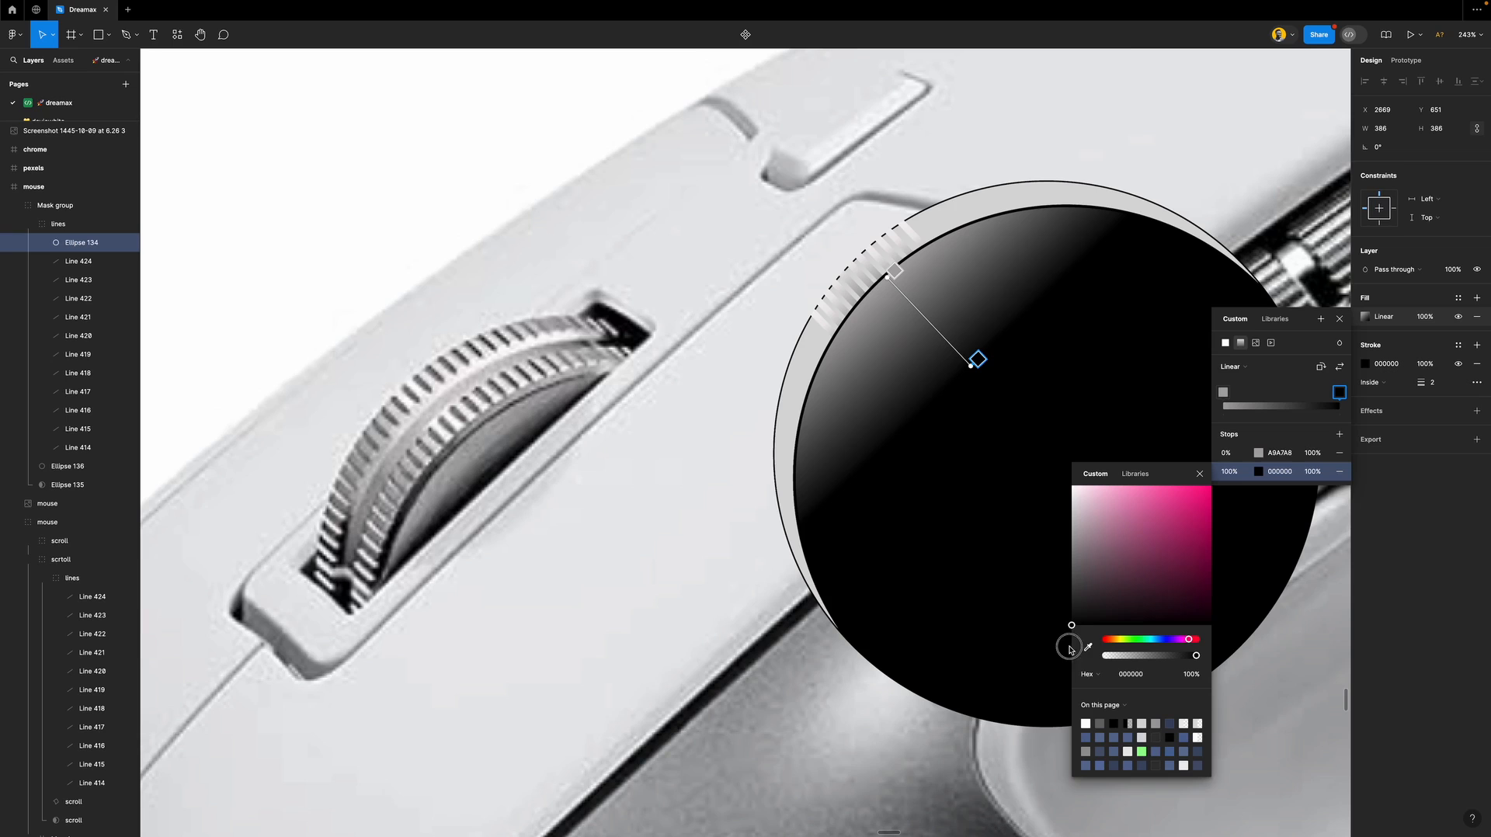
left_click(1340, 320)
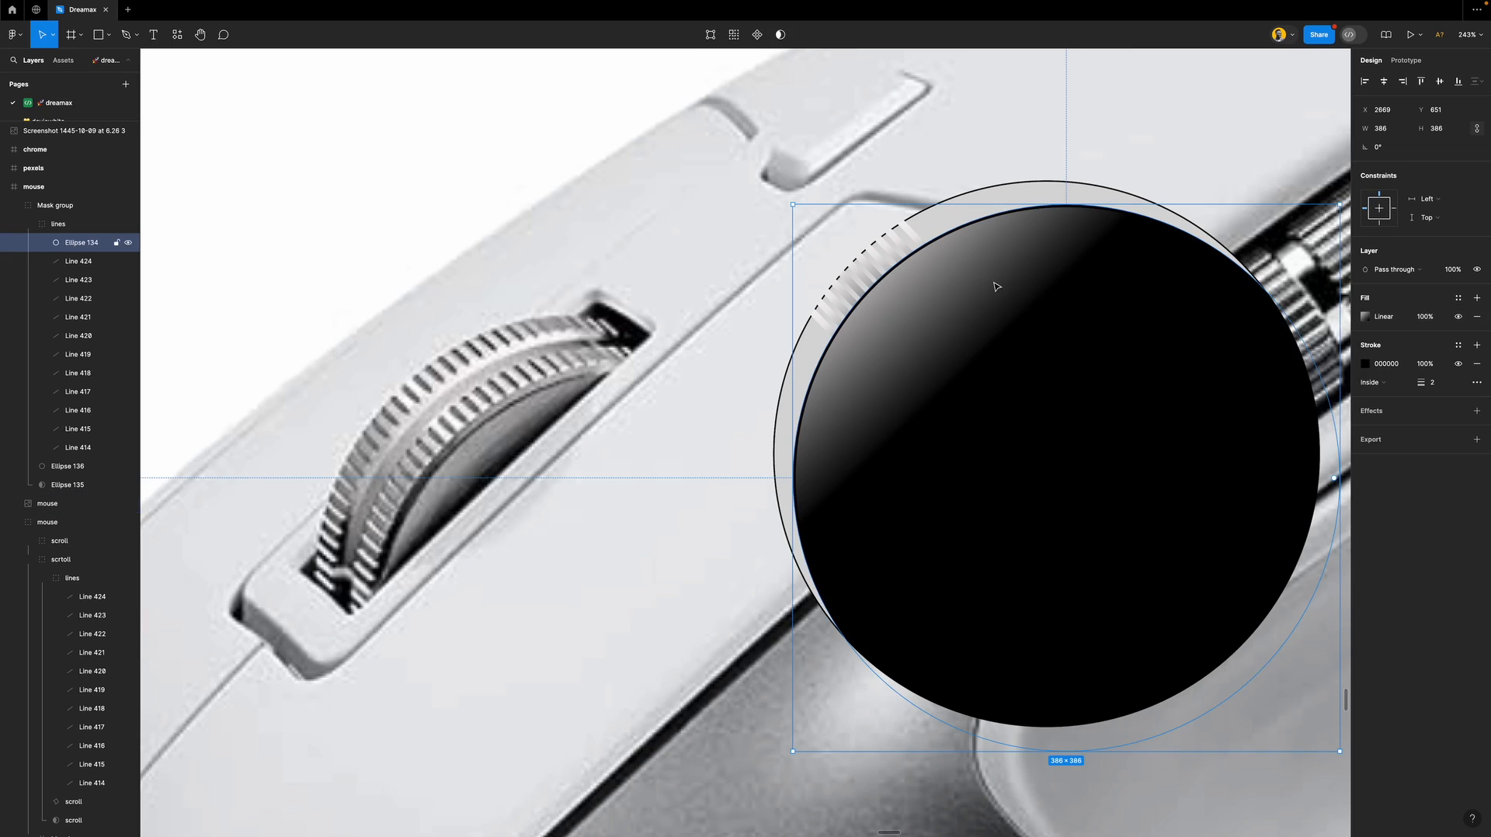
Change the fill of the middle-groove circle behind the ridge lines to 181818.
scroll(937, 339, "down", 6, "ctrl")
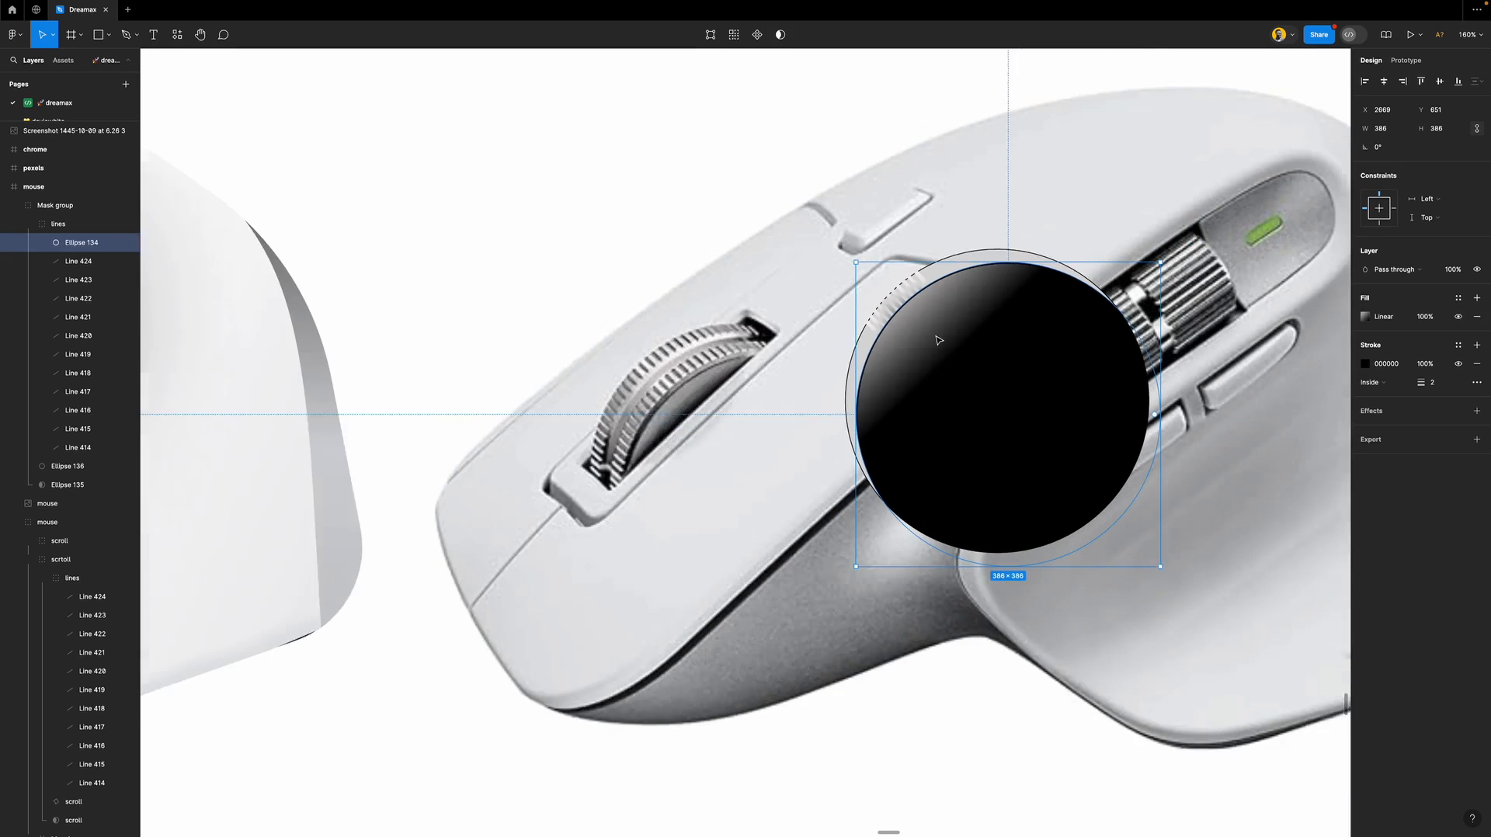
scroll(937, 339, "up", 5, "ctrl")
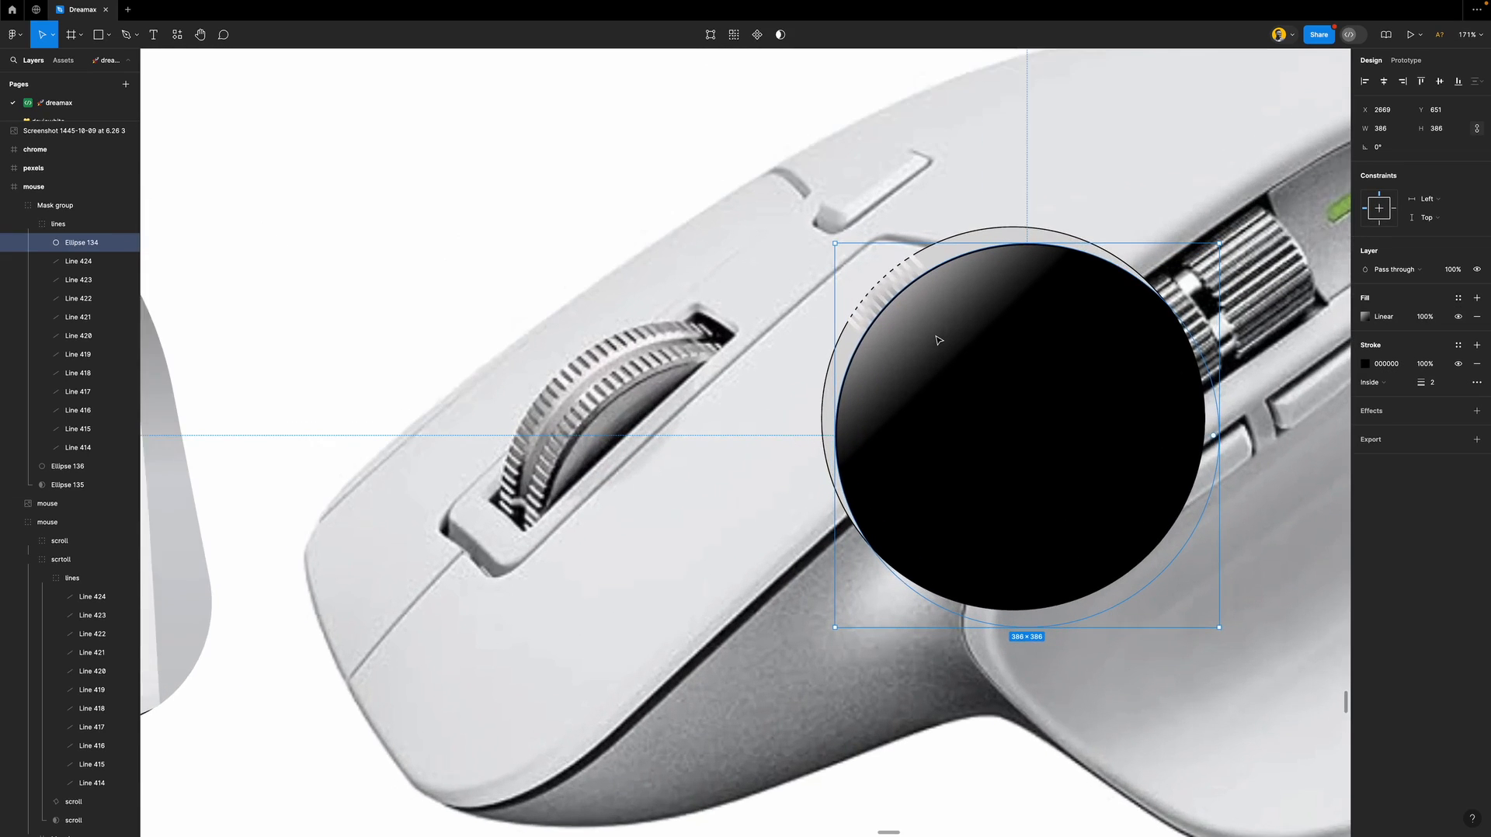
scroll(937, 339, "up", 1, "ctrl")
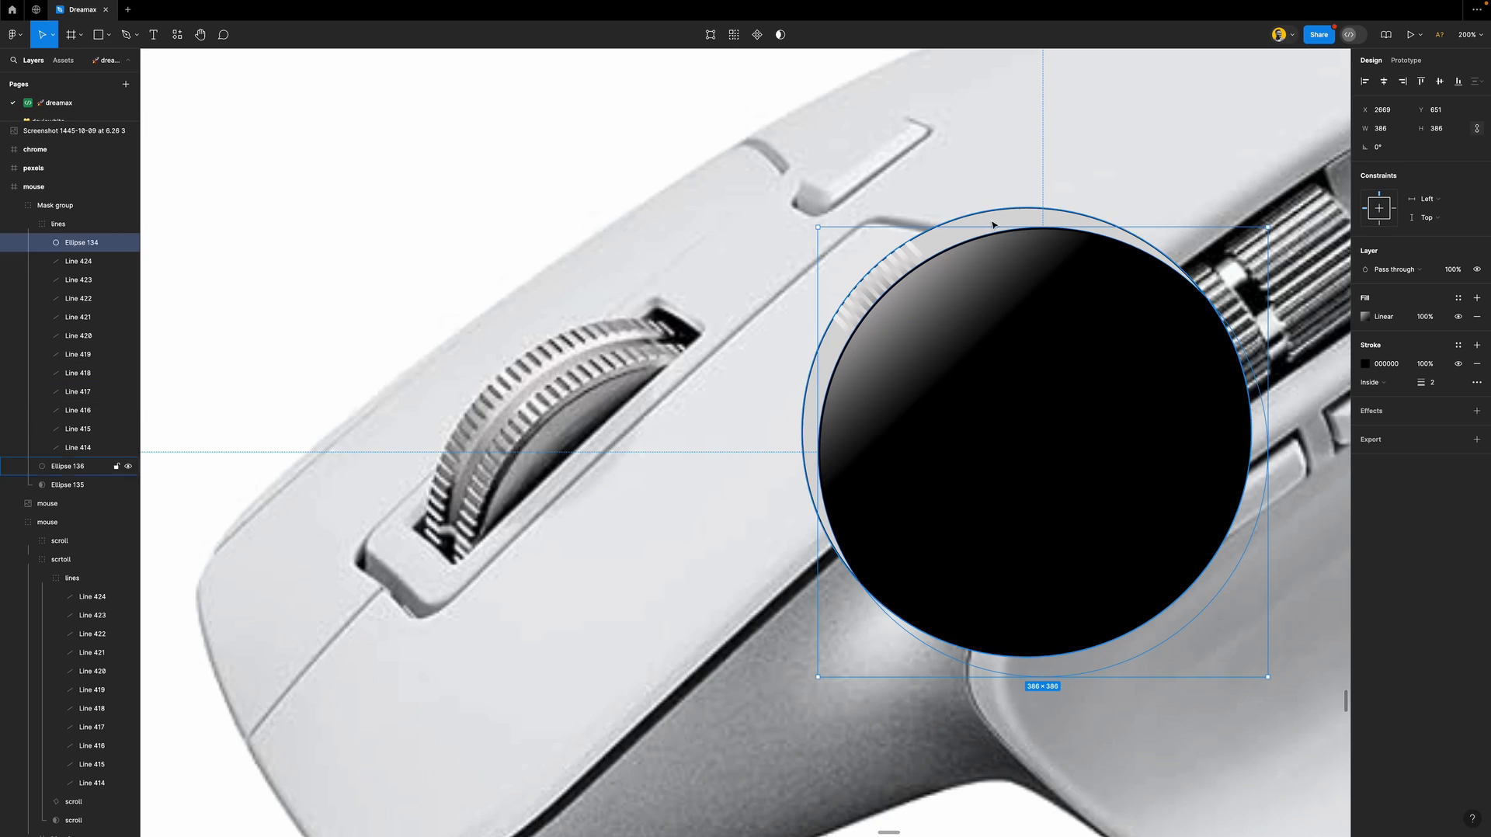
left_click(1015, 208)
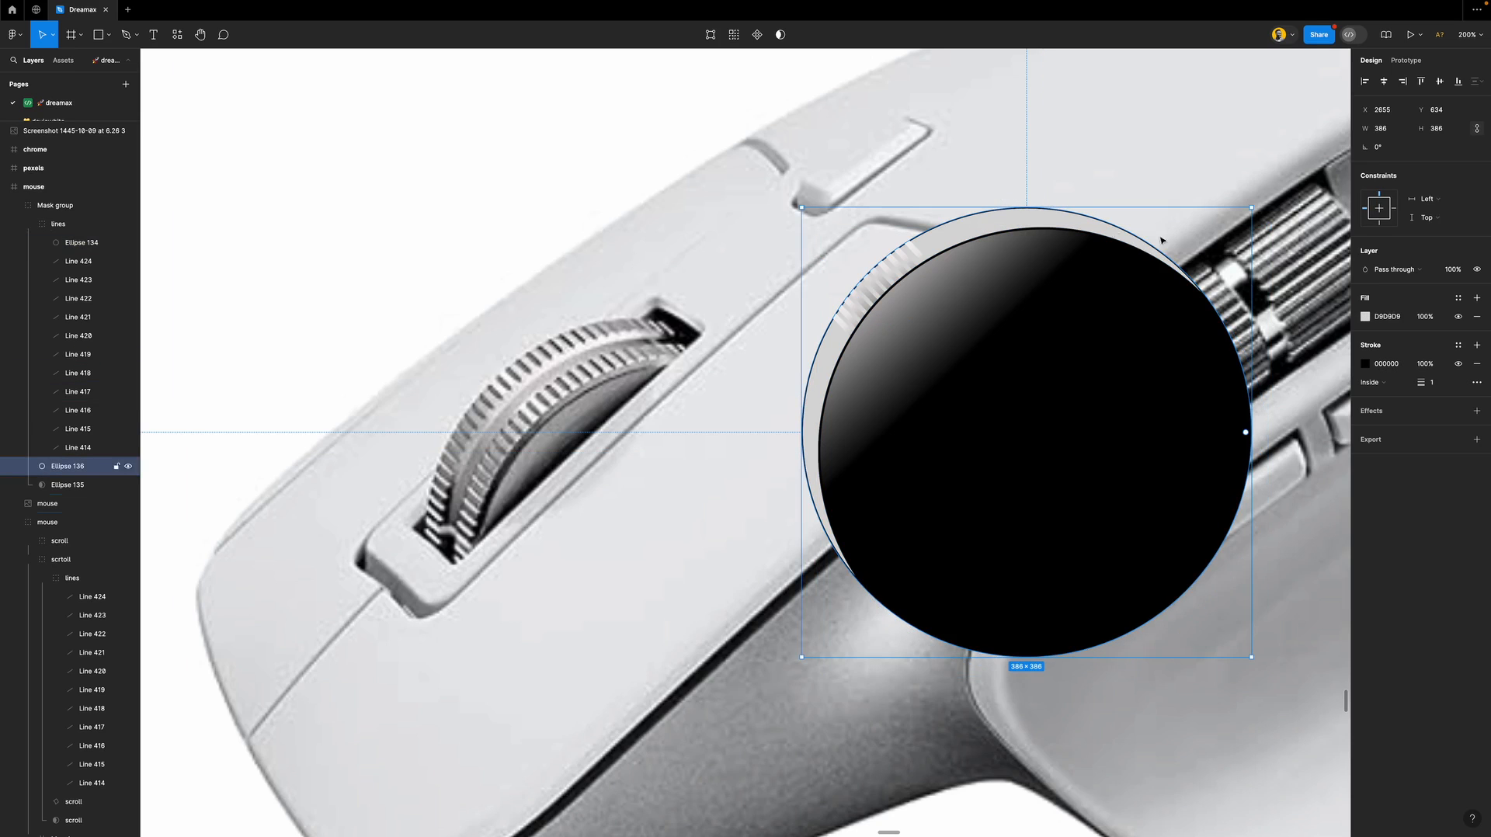
left_click(1370, 317)
left_click_drag(1259, 433, 1201, 485)
left_click(1339, 320)
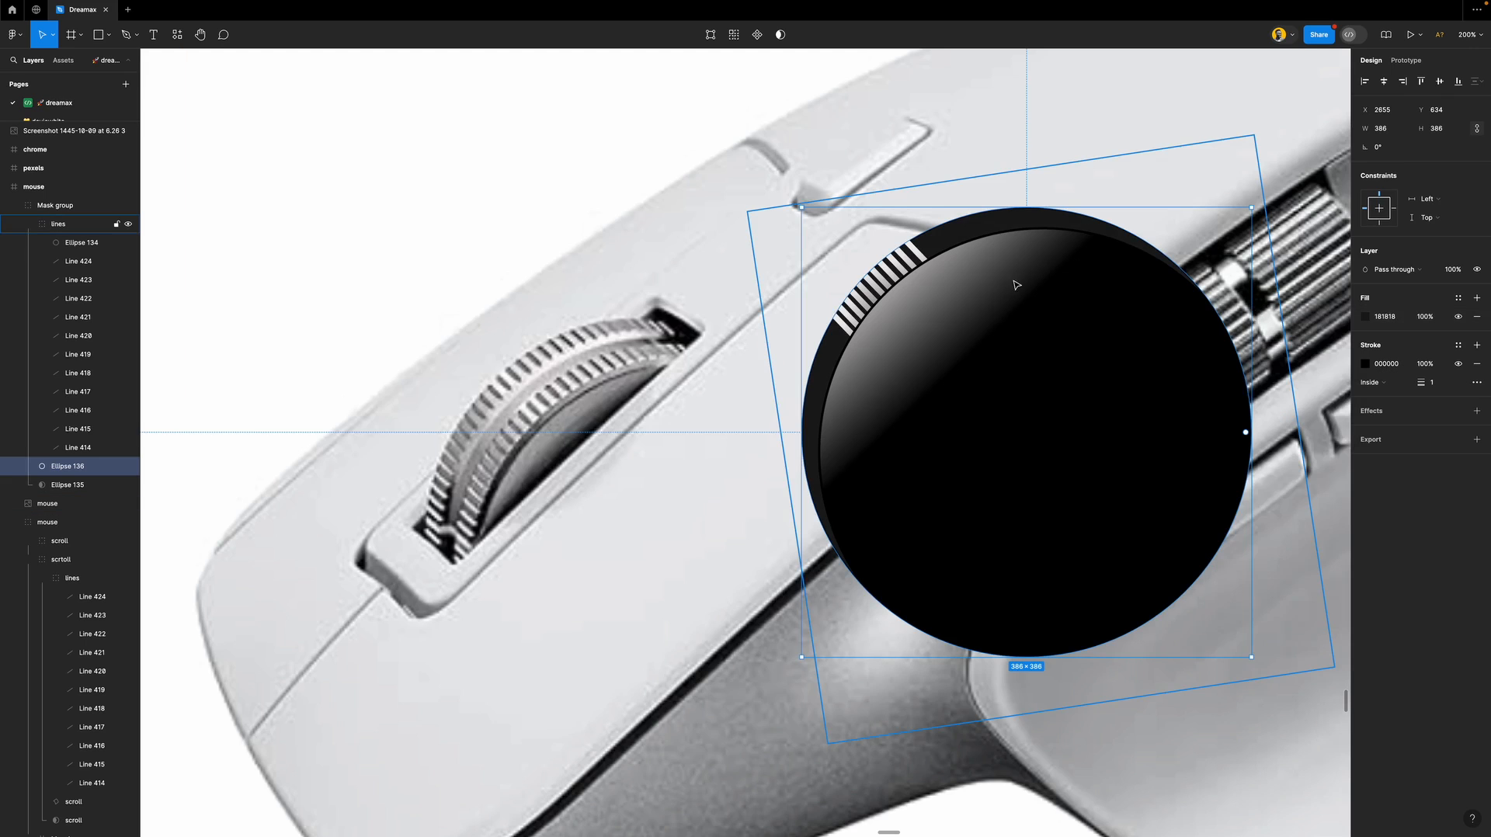
Extend the ridge pattern along the wheel's upper rim with a duplicate of the end line and three further repeated copies.
left_click(913, 258)
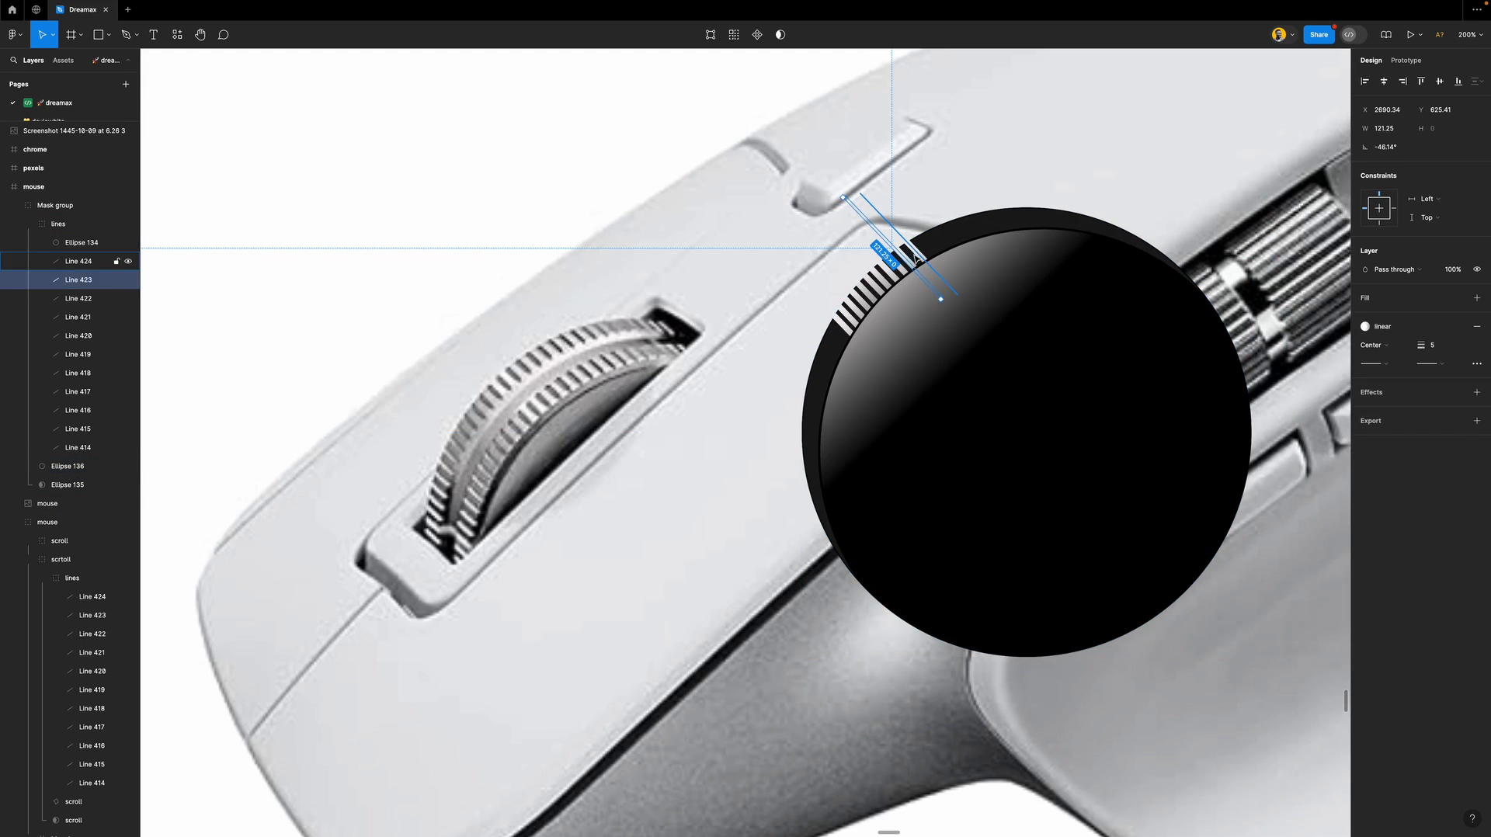
left_click(920, 255)
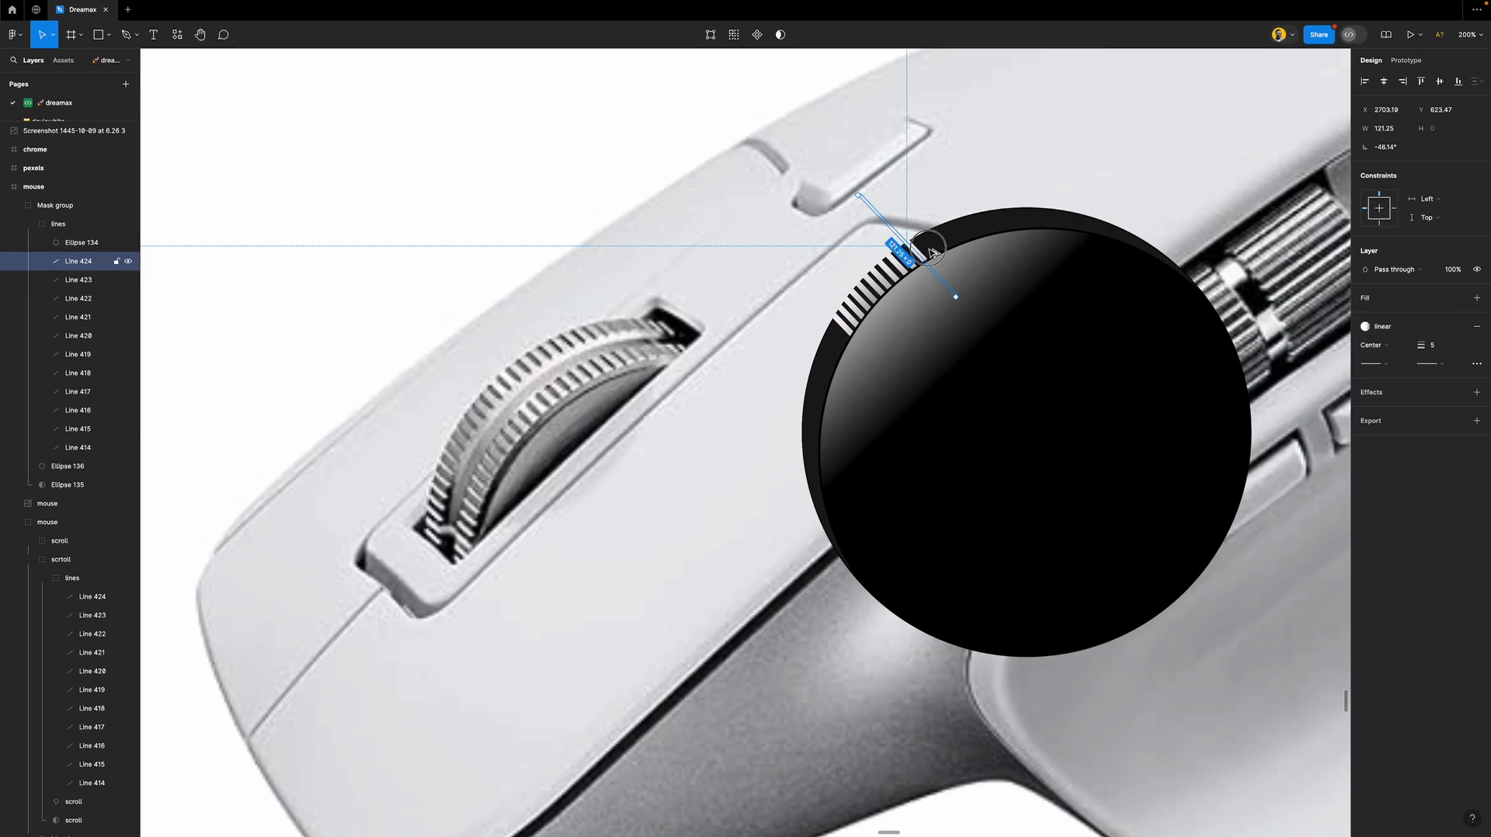
left_click_drag(916, 250, 938, 259, "alt")
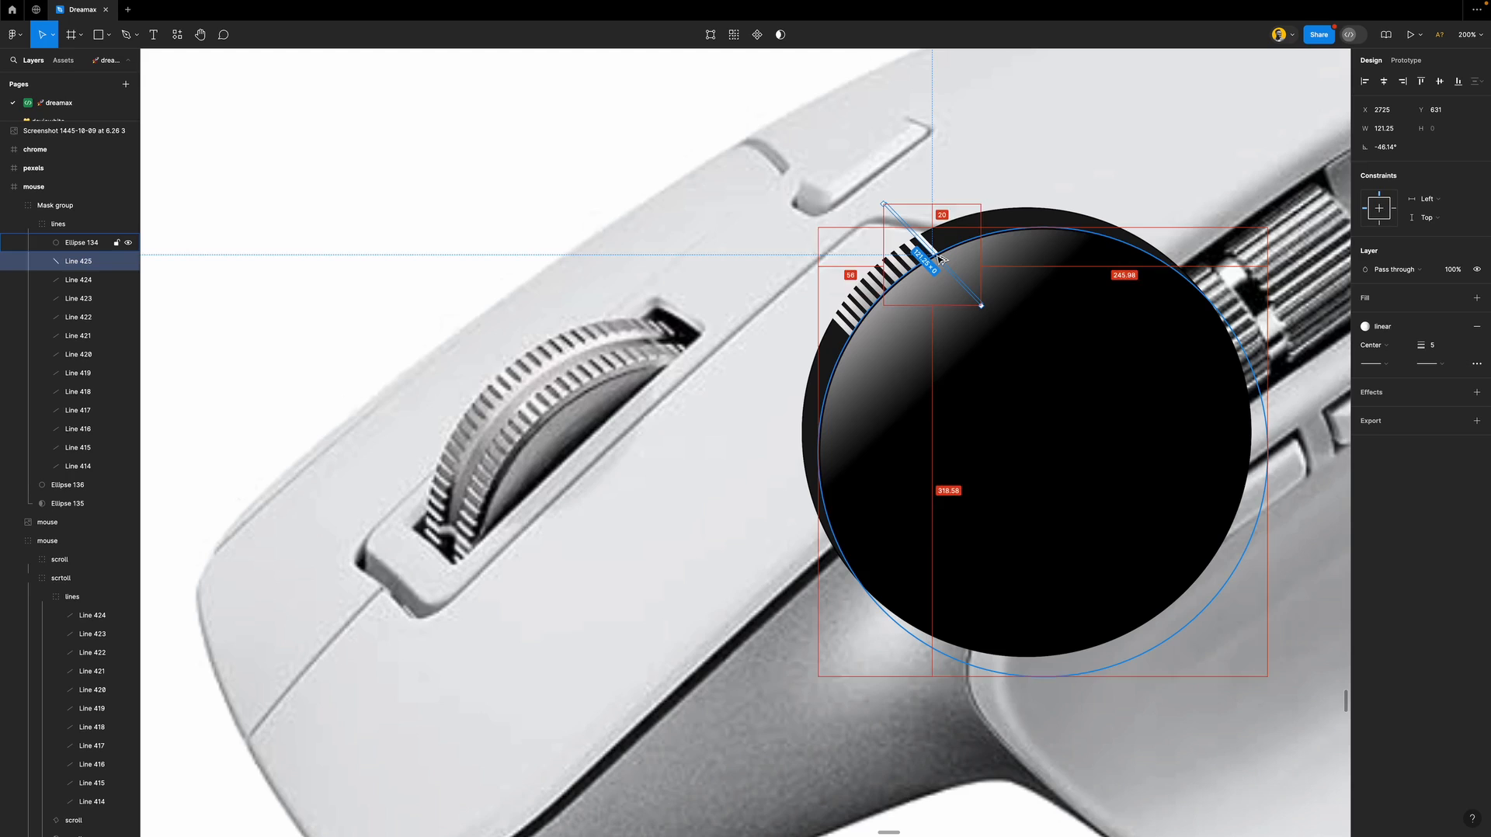
key("ctrl+d")
key("ctrl+d")
key("ctrl+d")
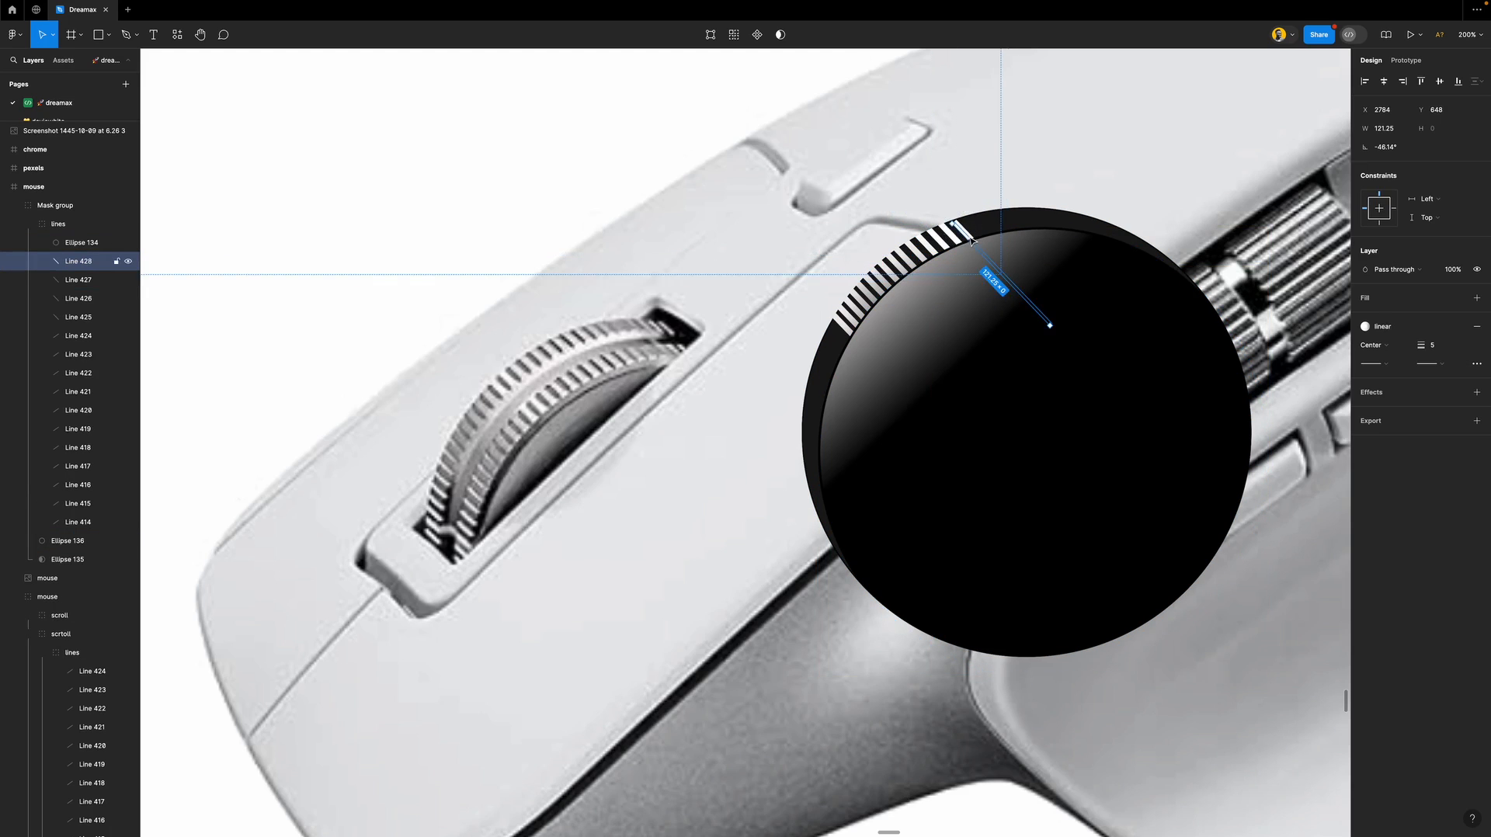
Reposition the newest ridge line on the rim and add three more duplicates, adjusting their placement to follow the top curve.
left_click_drag(969, 235, 961, 223)
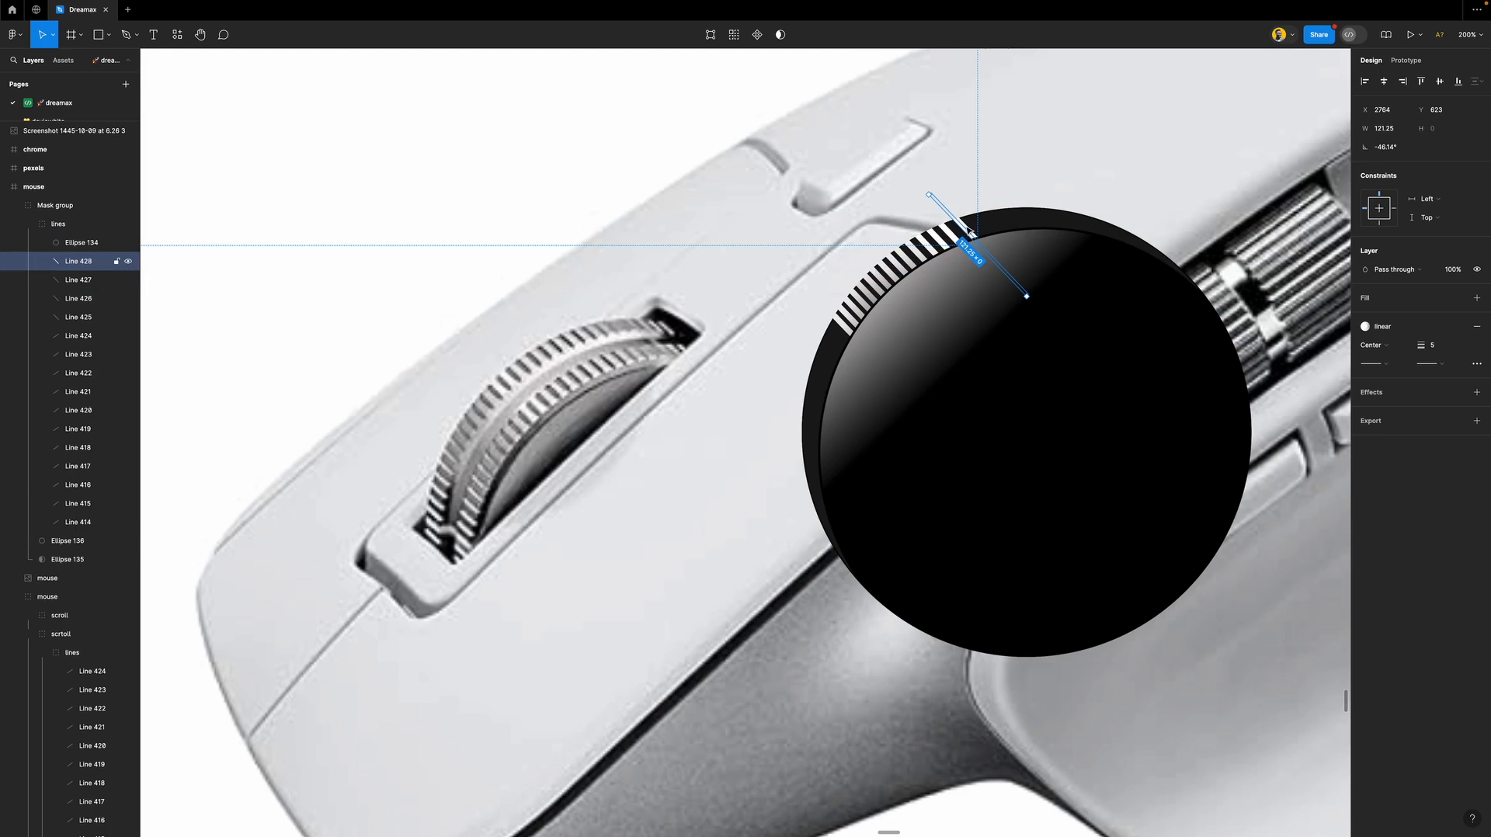
key("super+d")
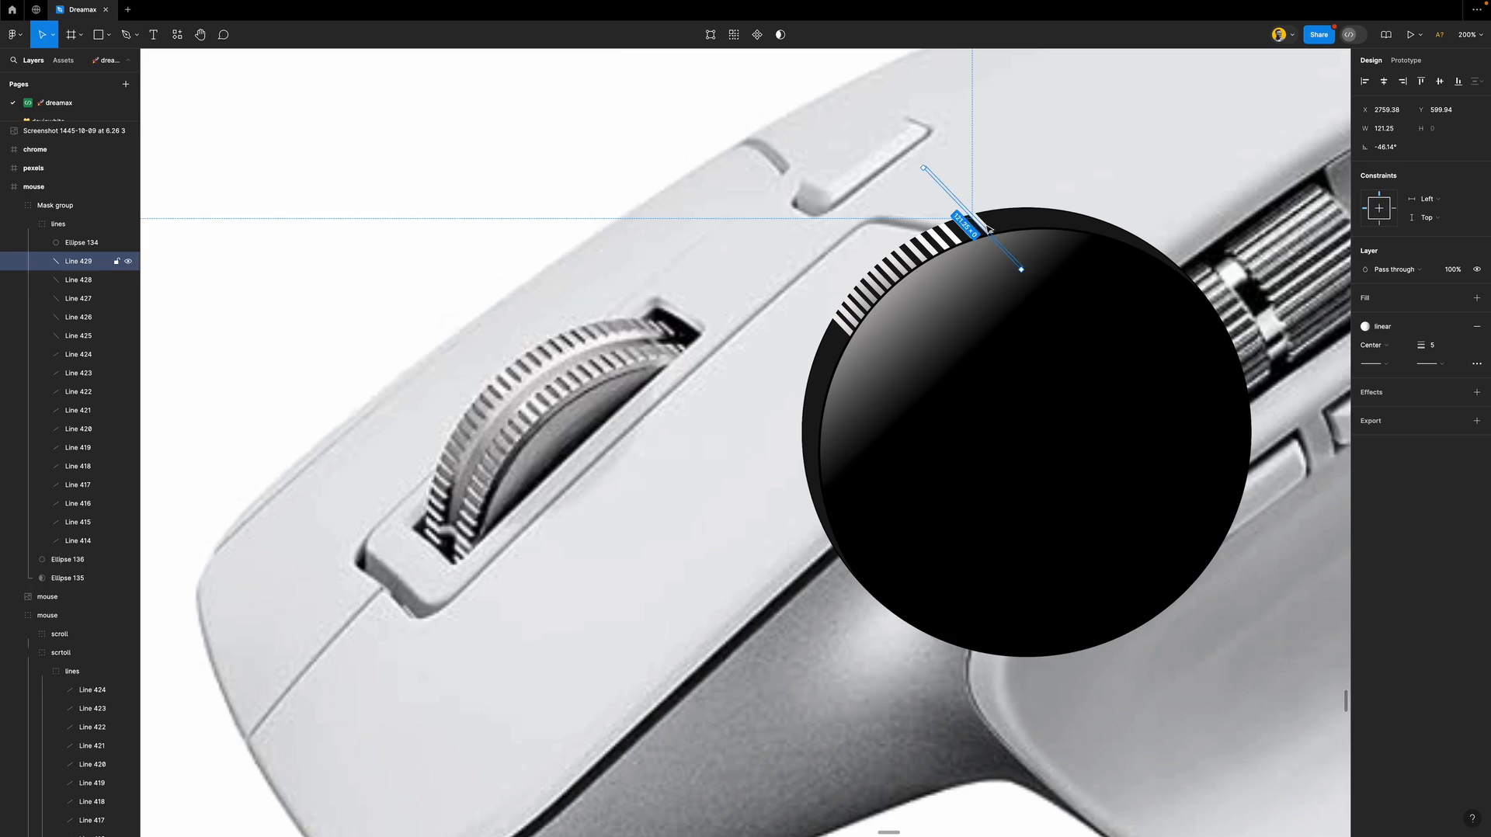
key("super+d")
left_click_drag(988, 230, 1014, 241)
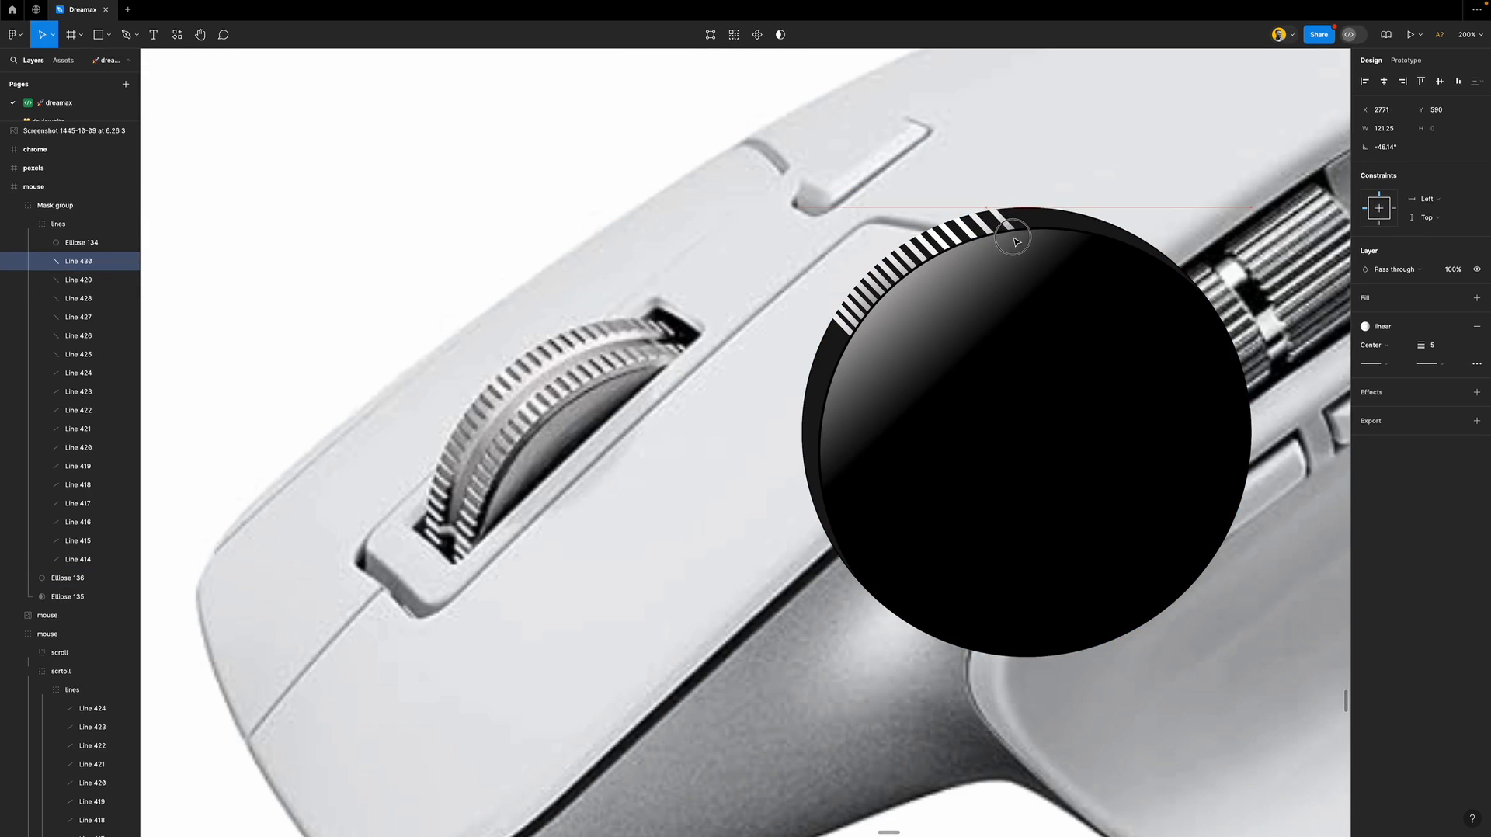
key("super+d")
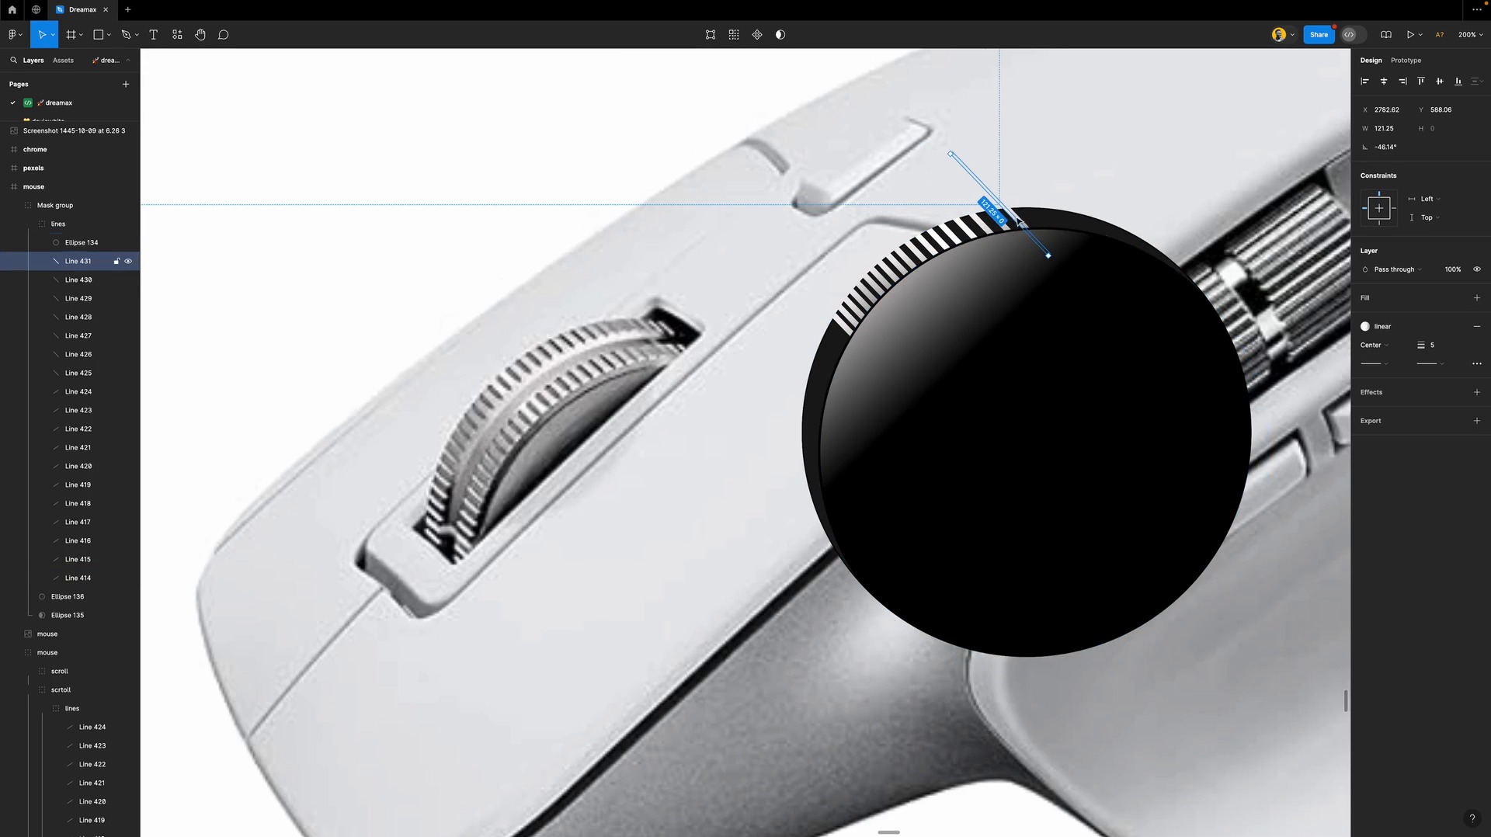
left_click_drag(1020, 223, 1029, 233)
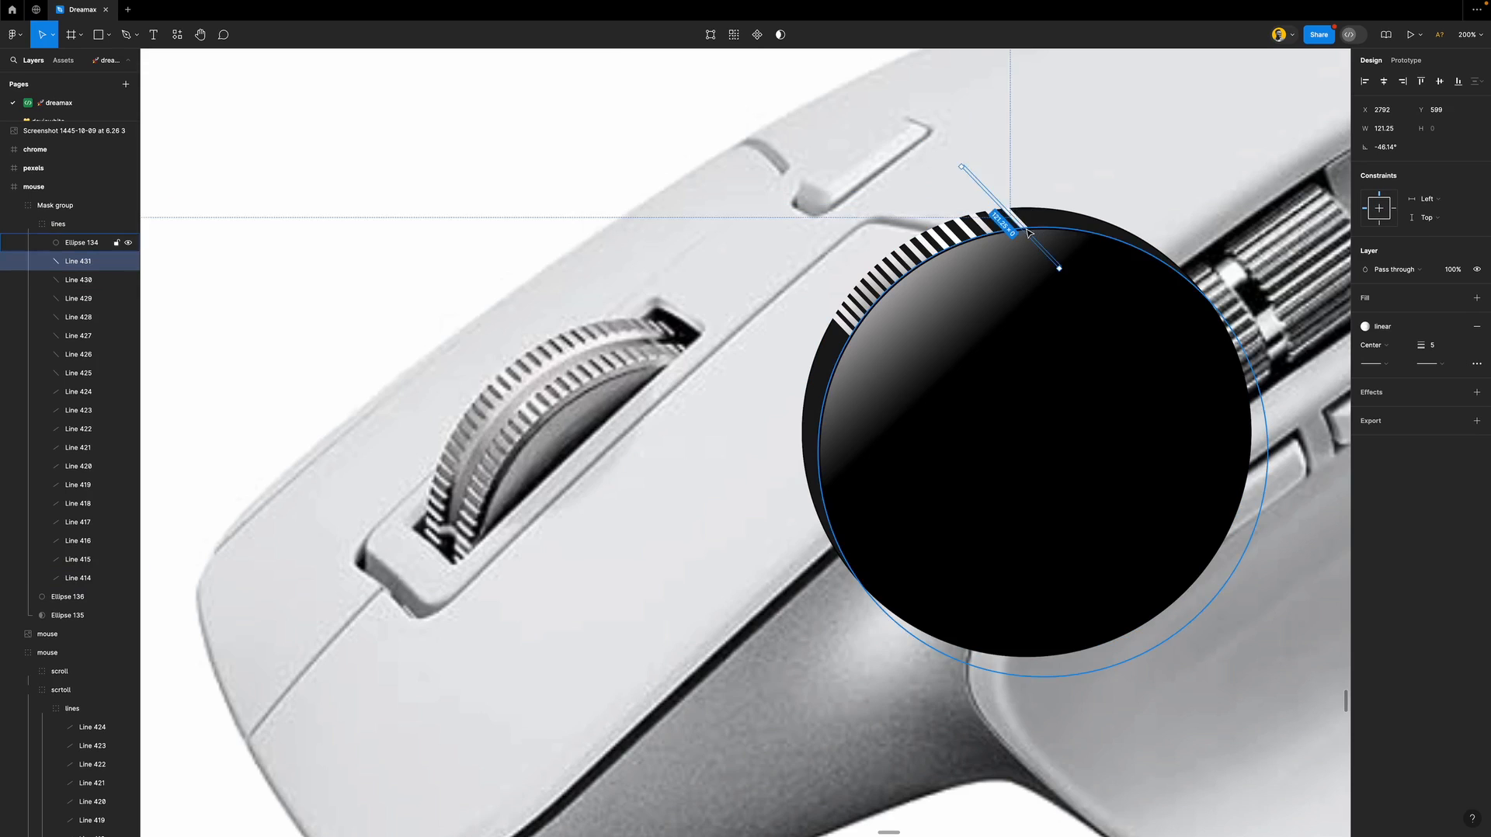
Repeat the end ridge line six more times at even spacing across the top of the circle toward its far side.
key("super+d")
key("super+d")
key("super+d")
key("super+d")
key("super+d")
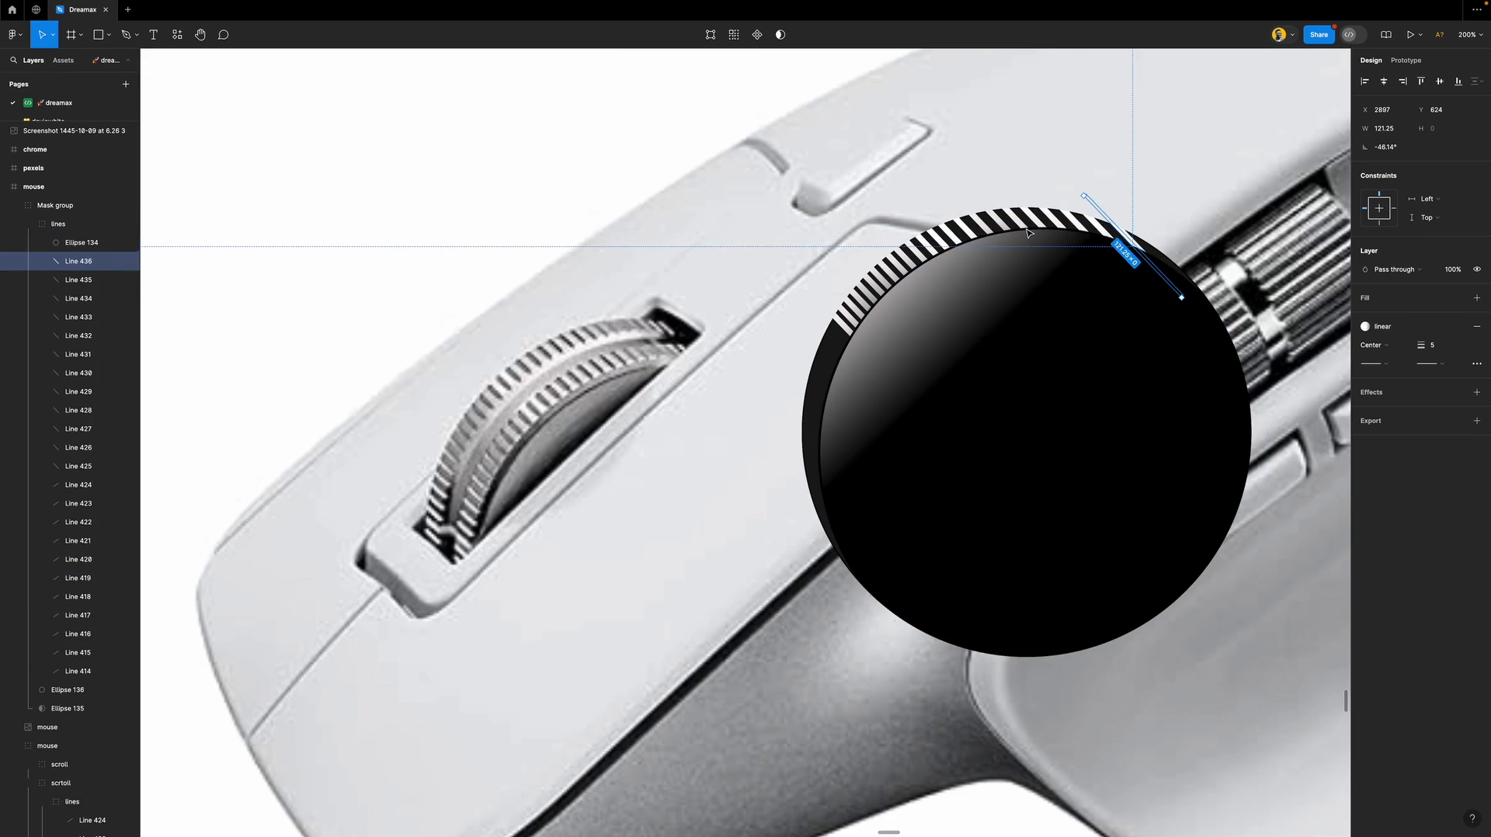
key("super+d")
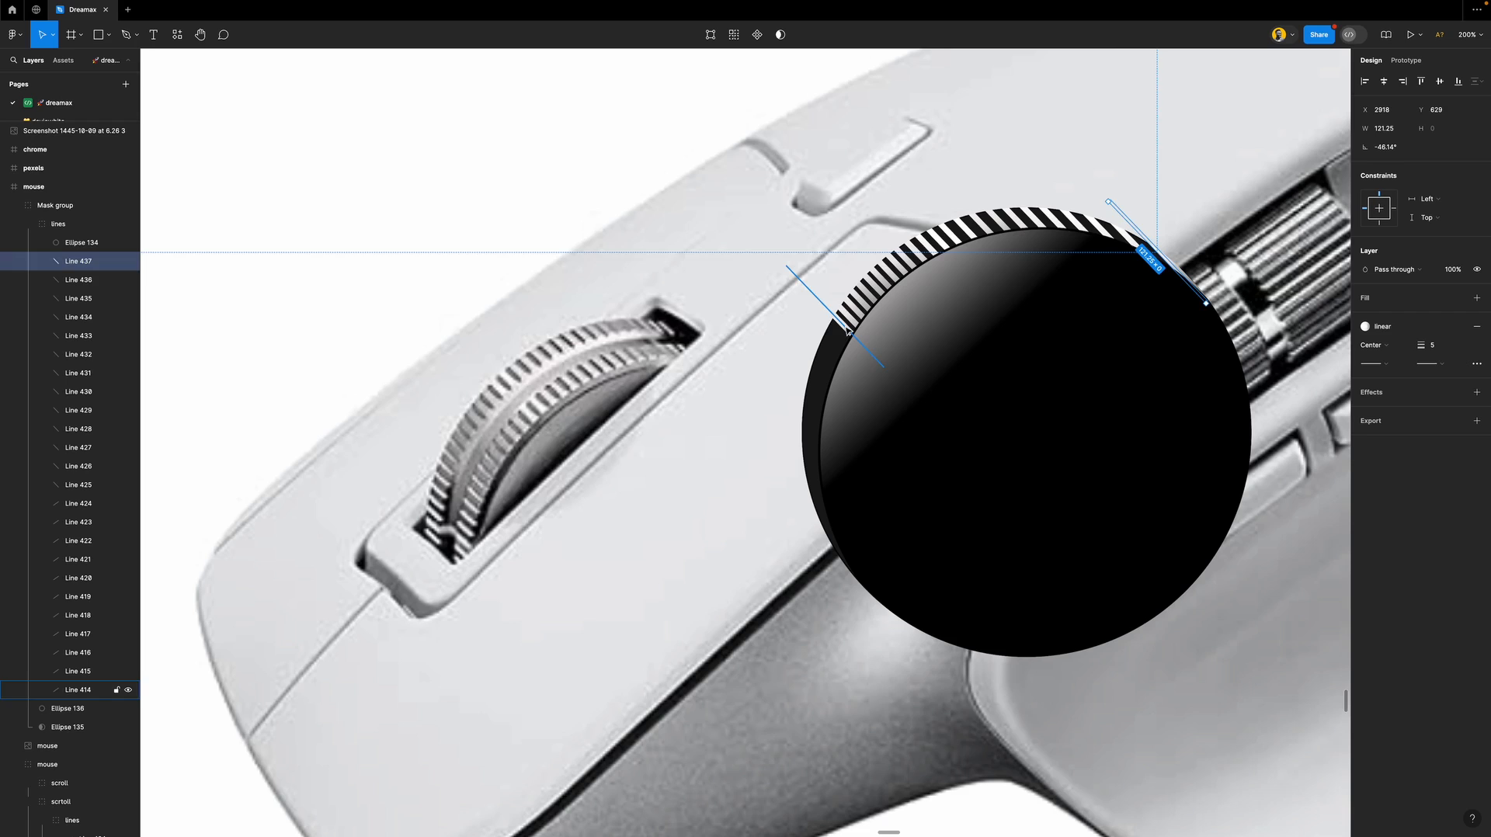
Duplicate the lowest ridge line down the circle's left rim and repeat it four more times.
left_click(847, 329)
left_click_drag(847, 330, 850, 352)
key("super+d")
key("super+d")
key("super+d")
key("super+d")
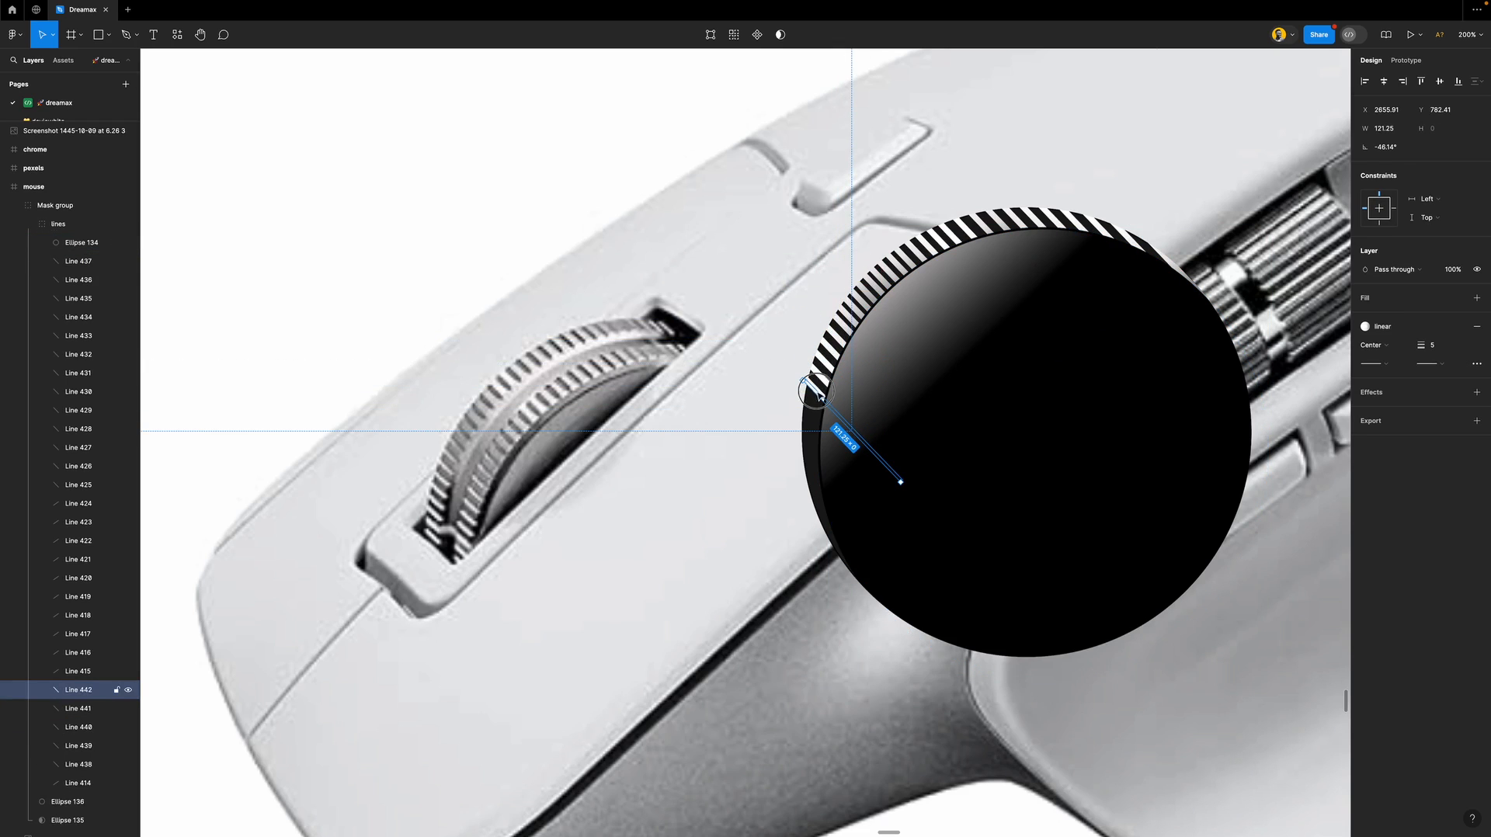
Continue the ridge lines down the circle's left rim with seven more duplicates, adjusting their placement to follow the curve.
left_click_drag(817, 391, 819, 392)
key("super+d")
key("super+d")
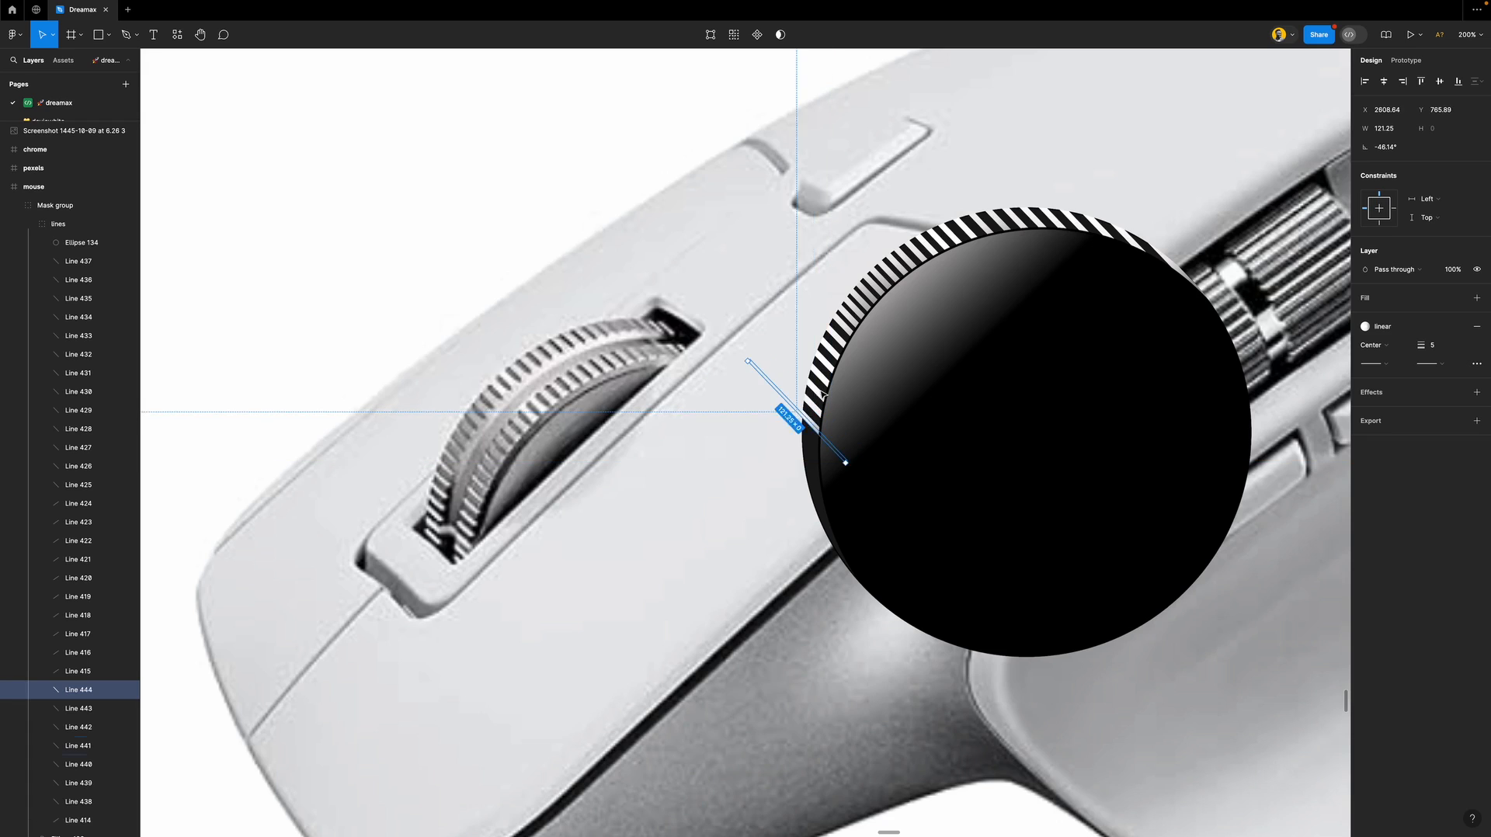
key("super+d")
key("super+d")
key("super+z")
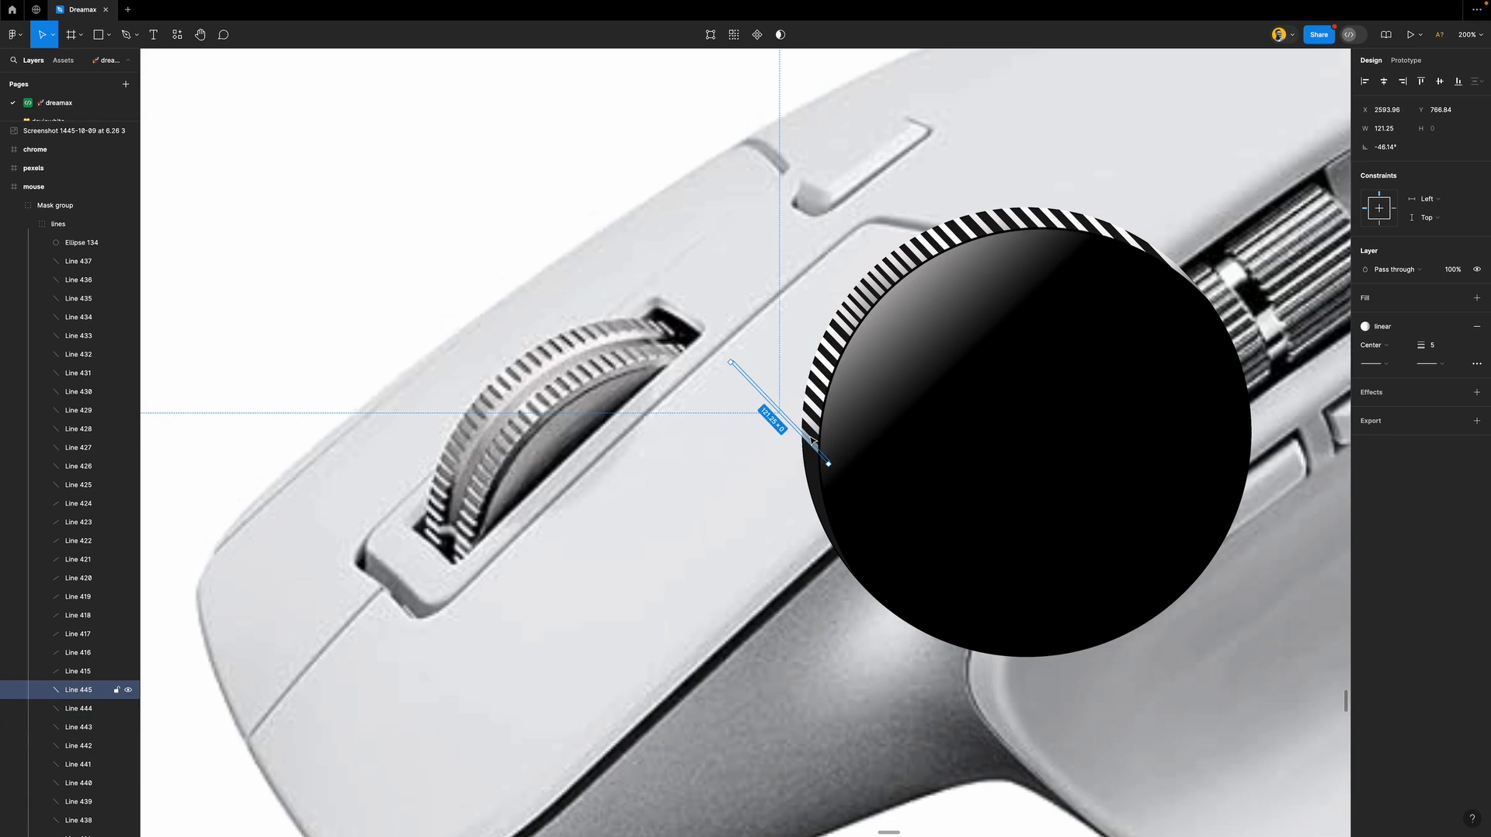
left_click_drag(812, 440, 819, 488)
key("super+d")
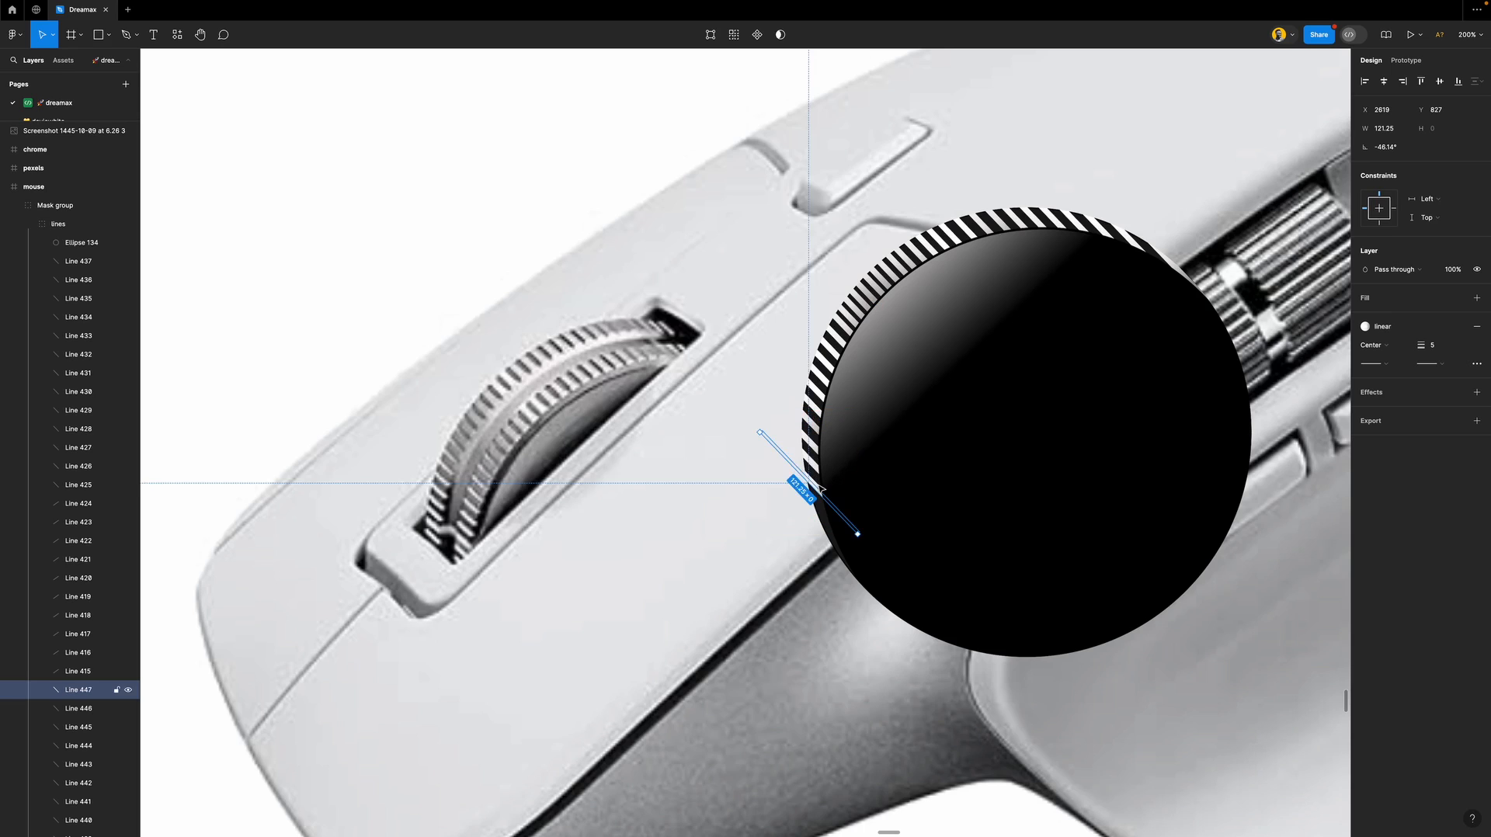
key("super+d")
key("super+d")
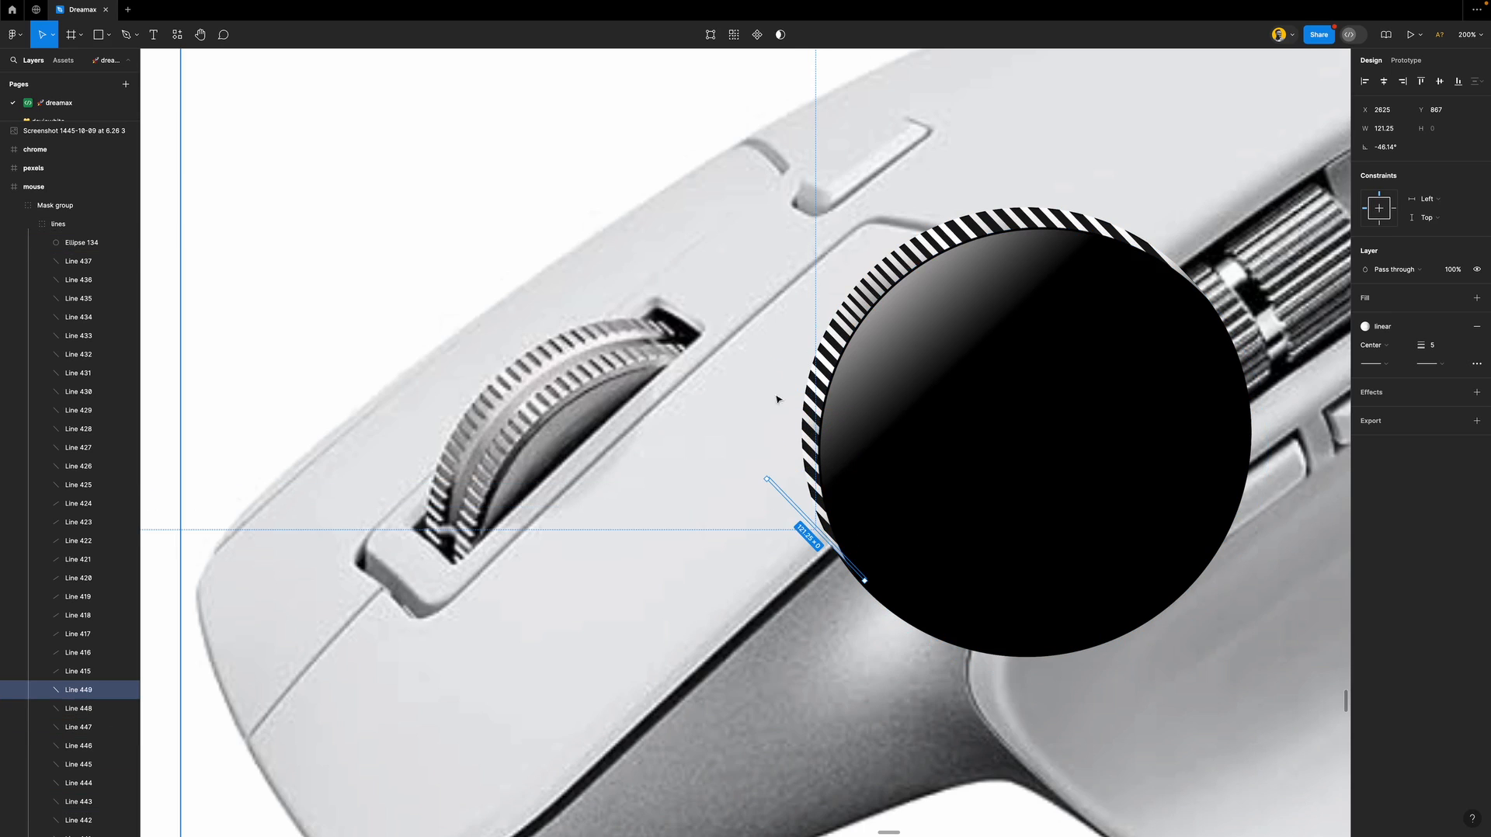
Duplicate the ridged-circle mask group, send the copy behind the original, and offset it up and left to X 2630, Y 607.
left_click(741, 464)
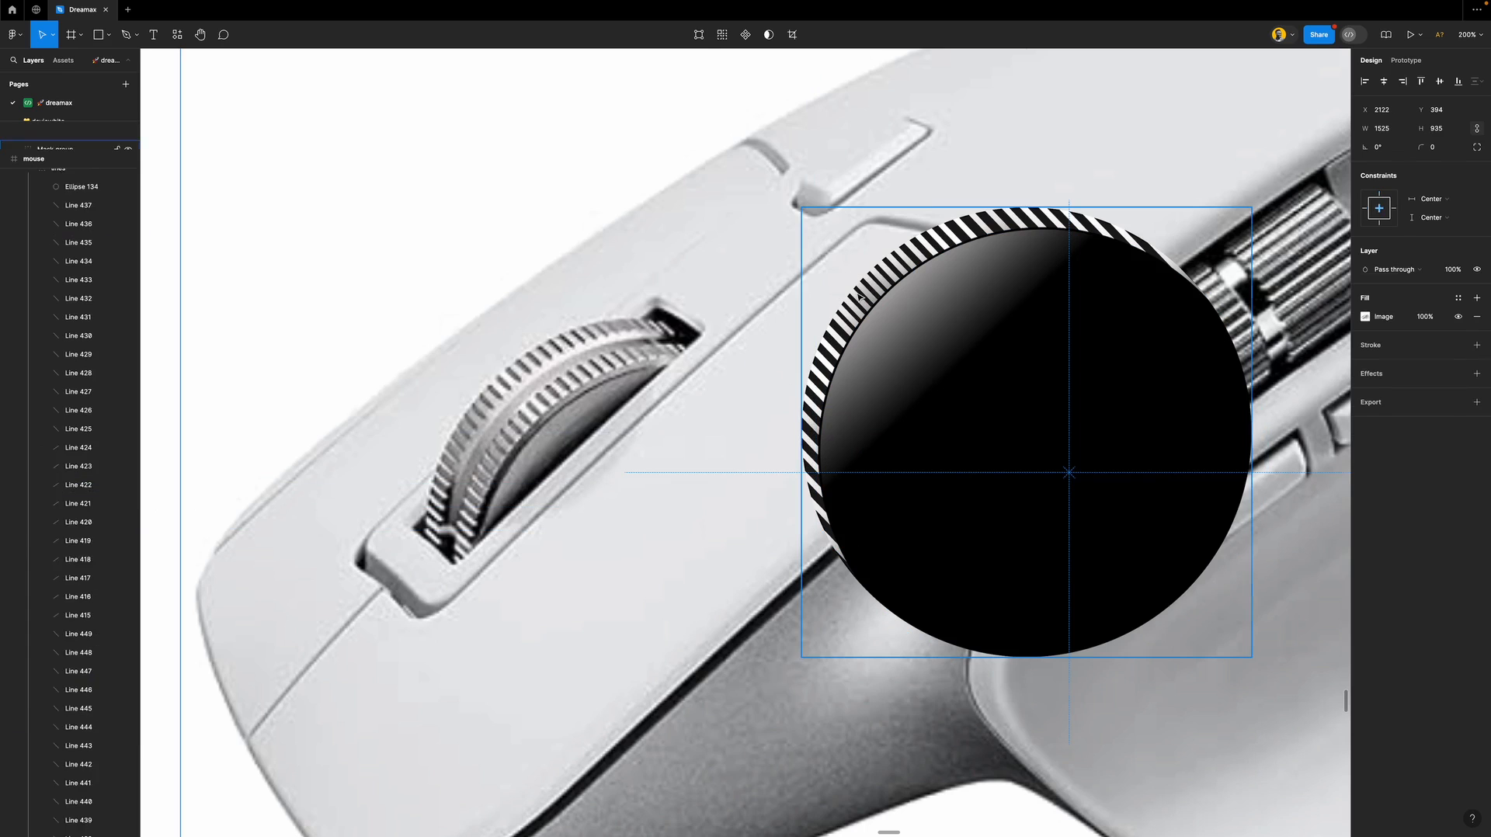
left_click(858, 298)
scroll(835, 325, "down", 2)
scroll(835, 324, "down", 1)
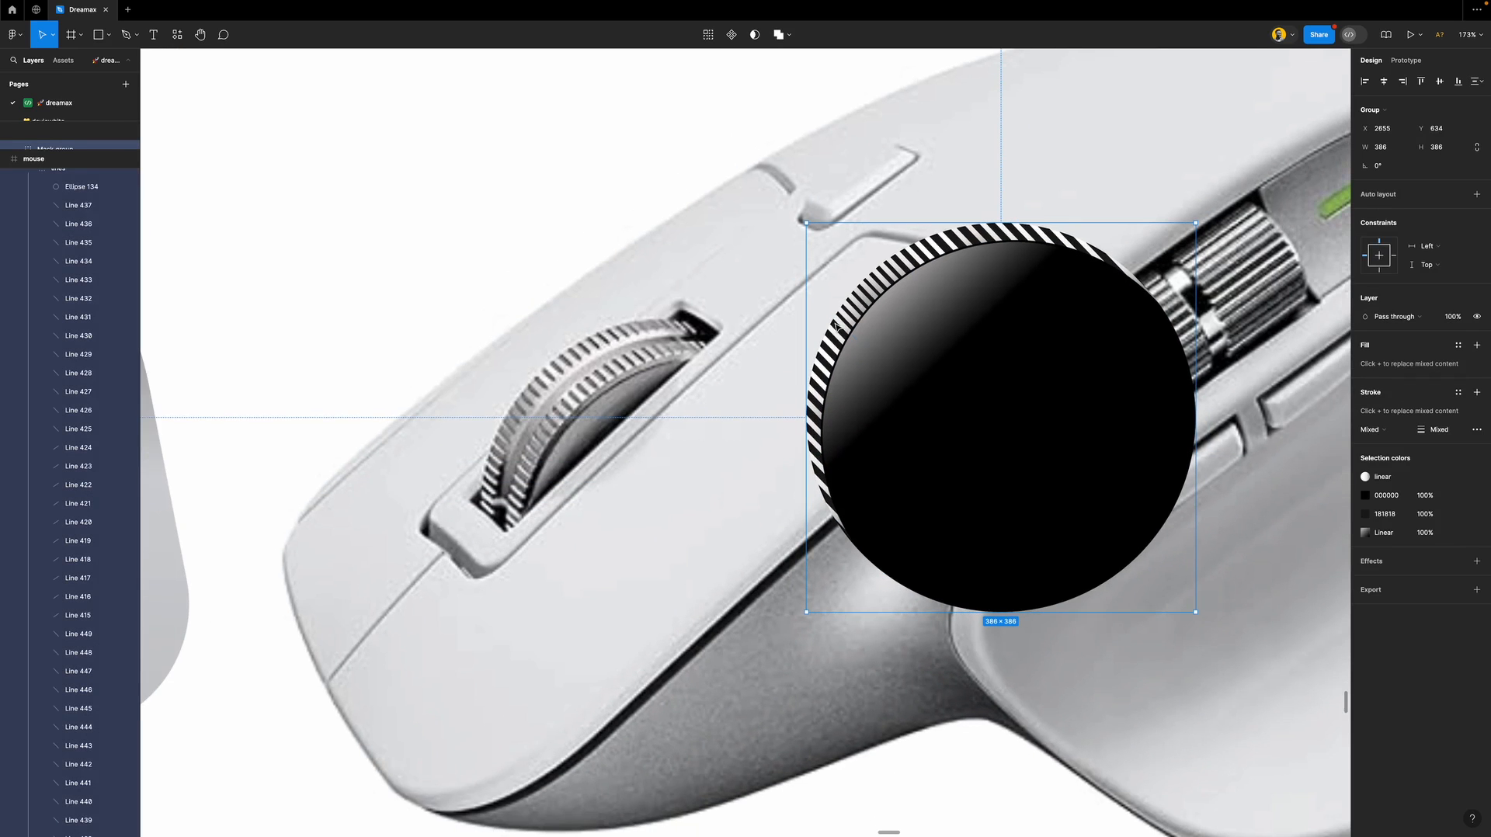
scroll(835, 324, "down", 2)
scroll(835, 325, "up", 1)
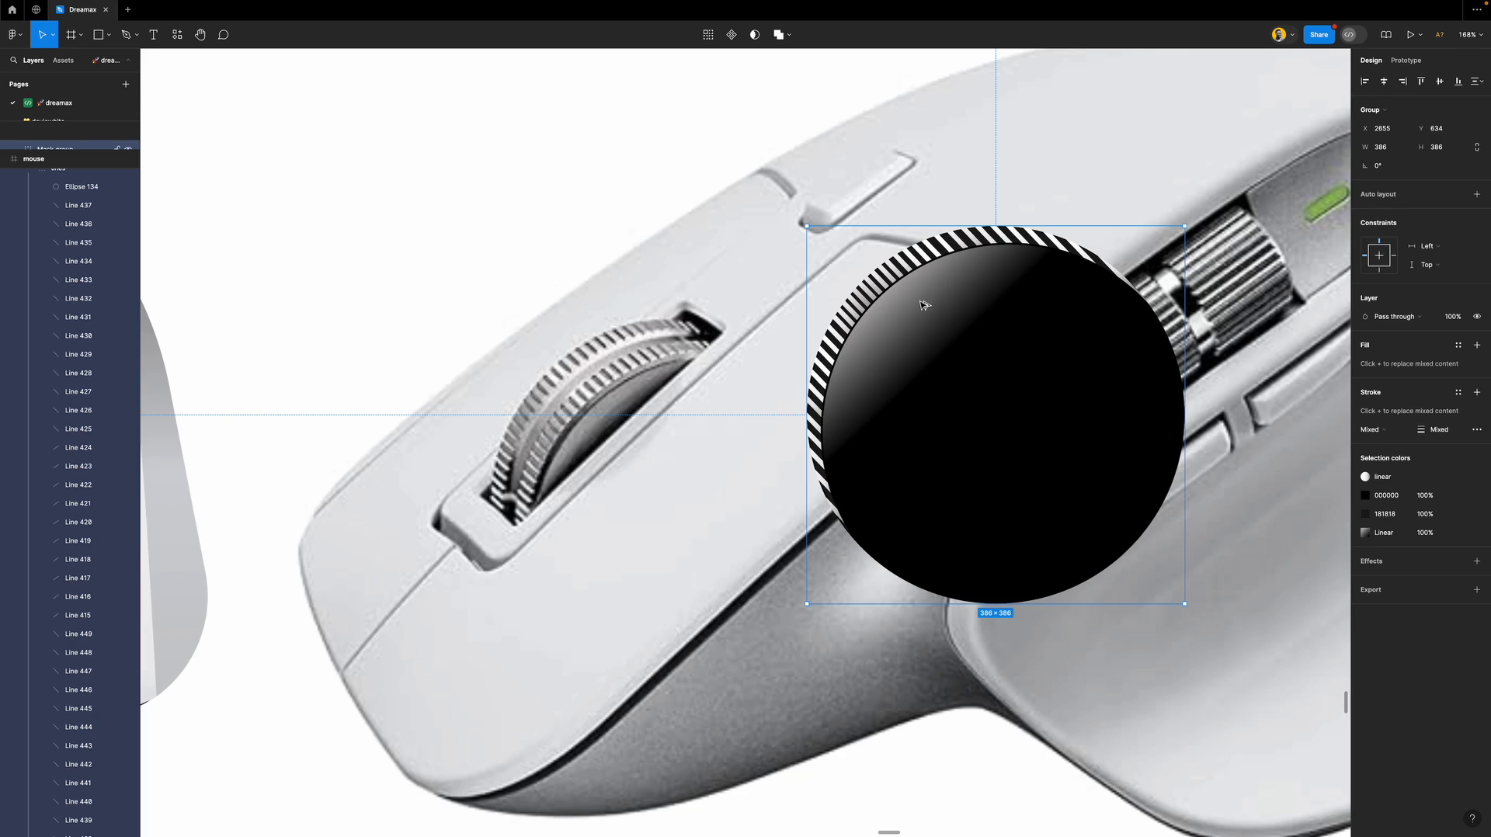
left_click_drag(920, 325, 890, 290)
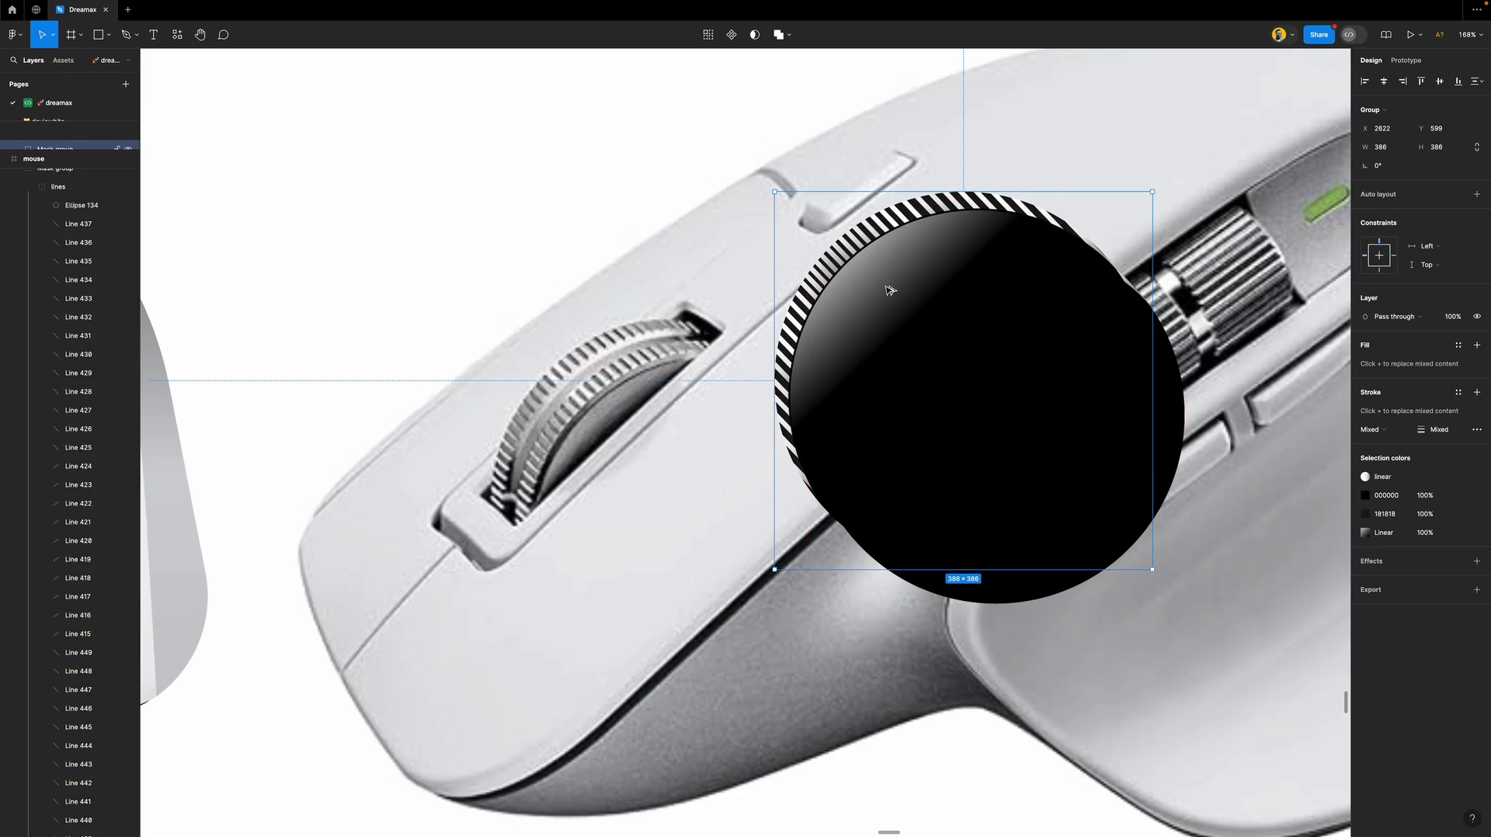
key("super+bracketleft")
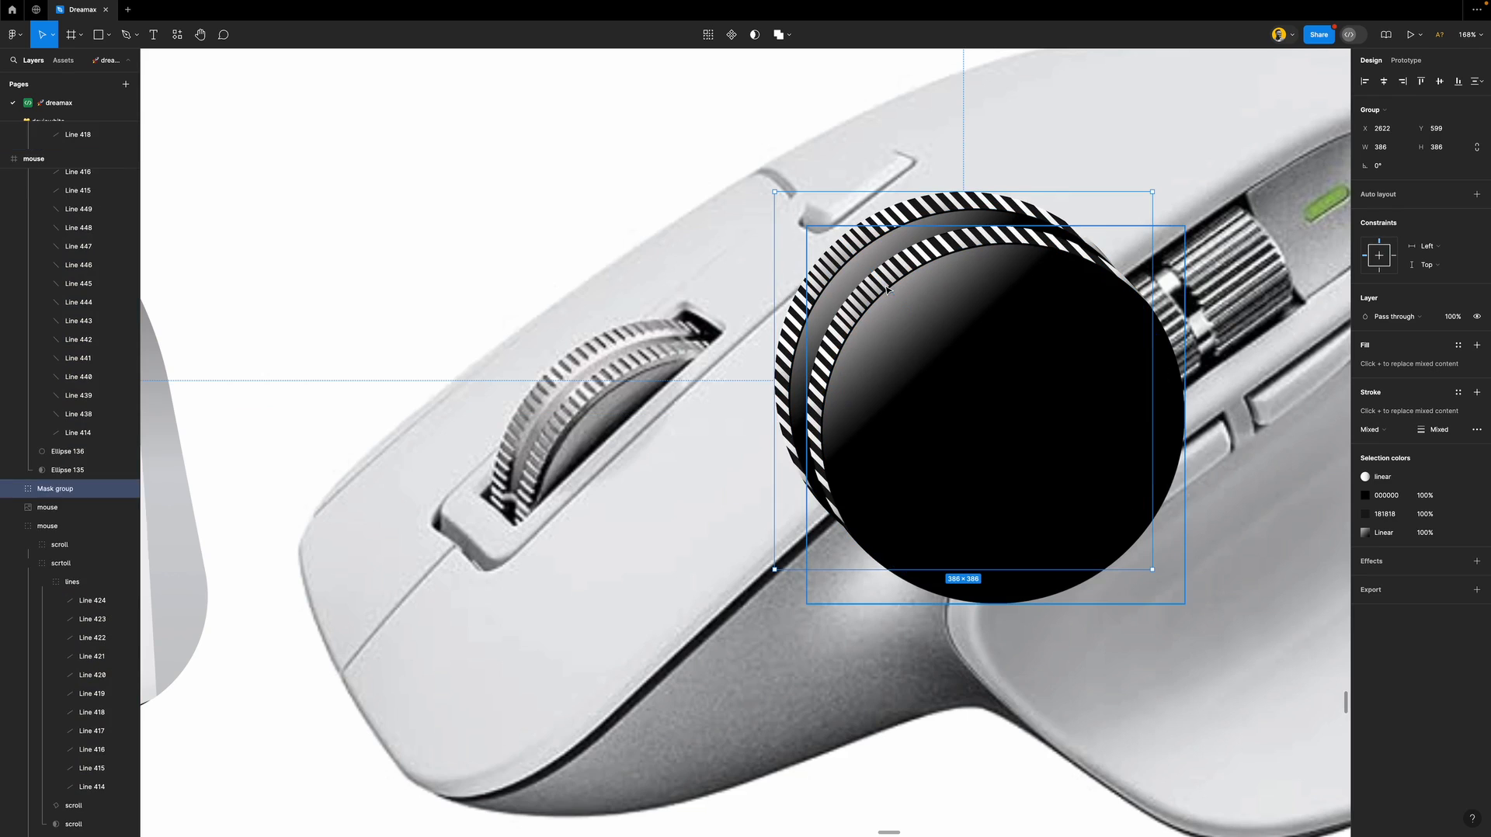
left_click_drag(872, 246, 881, 254)
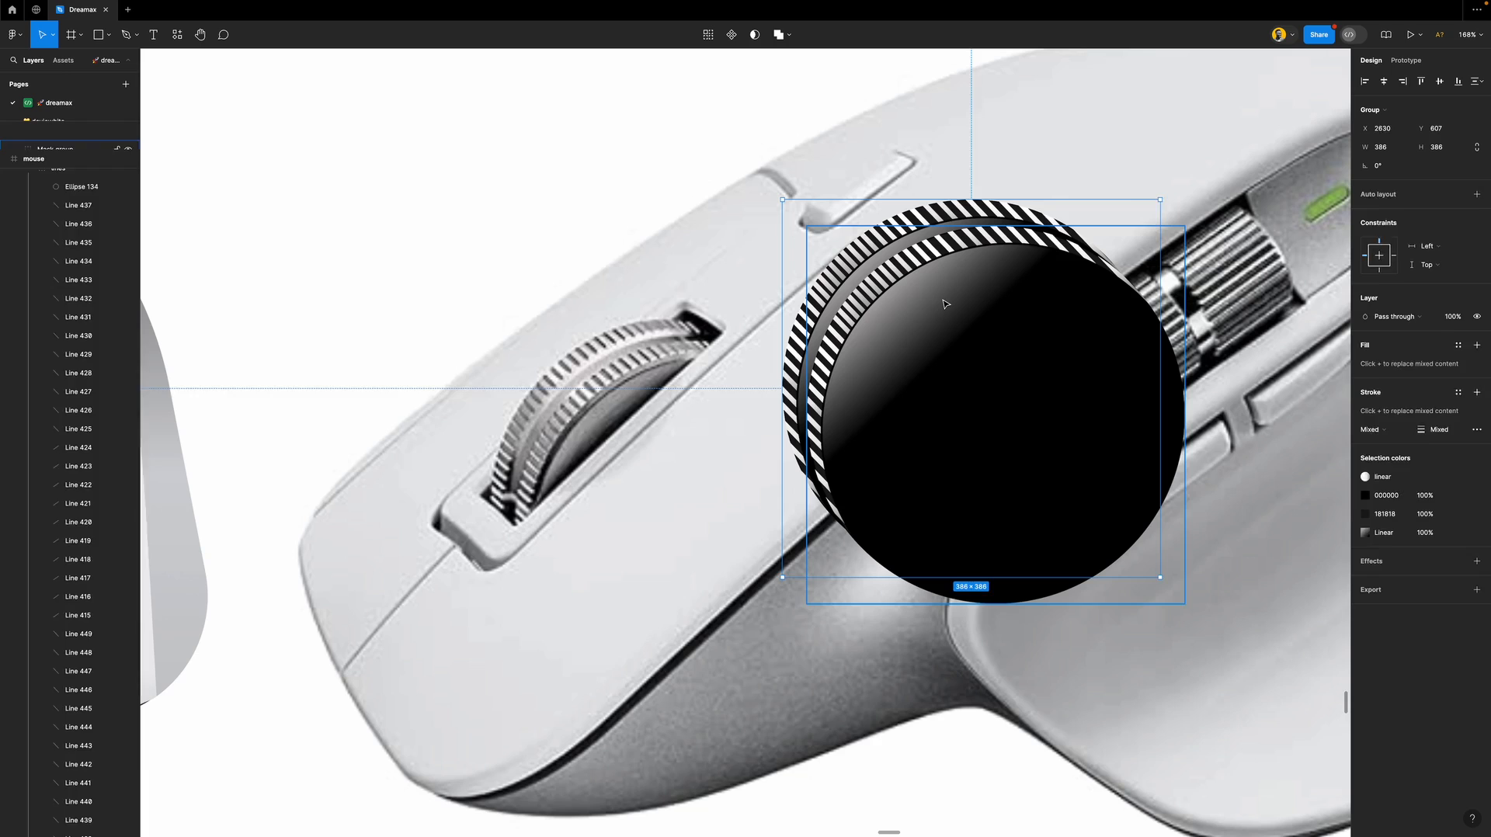
Draw a closed four-corner Pen outline around the front scroll wheel's slot in the reference photo.
left_click(945, 304, "shift")
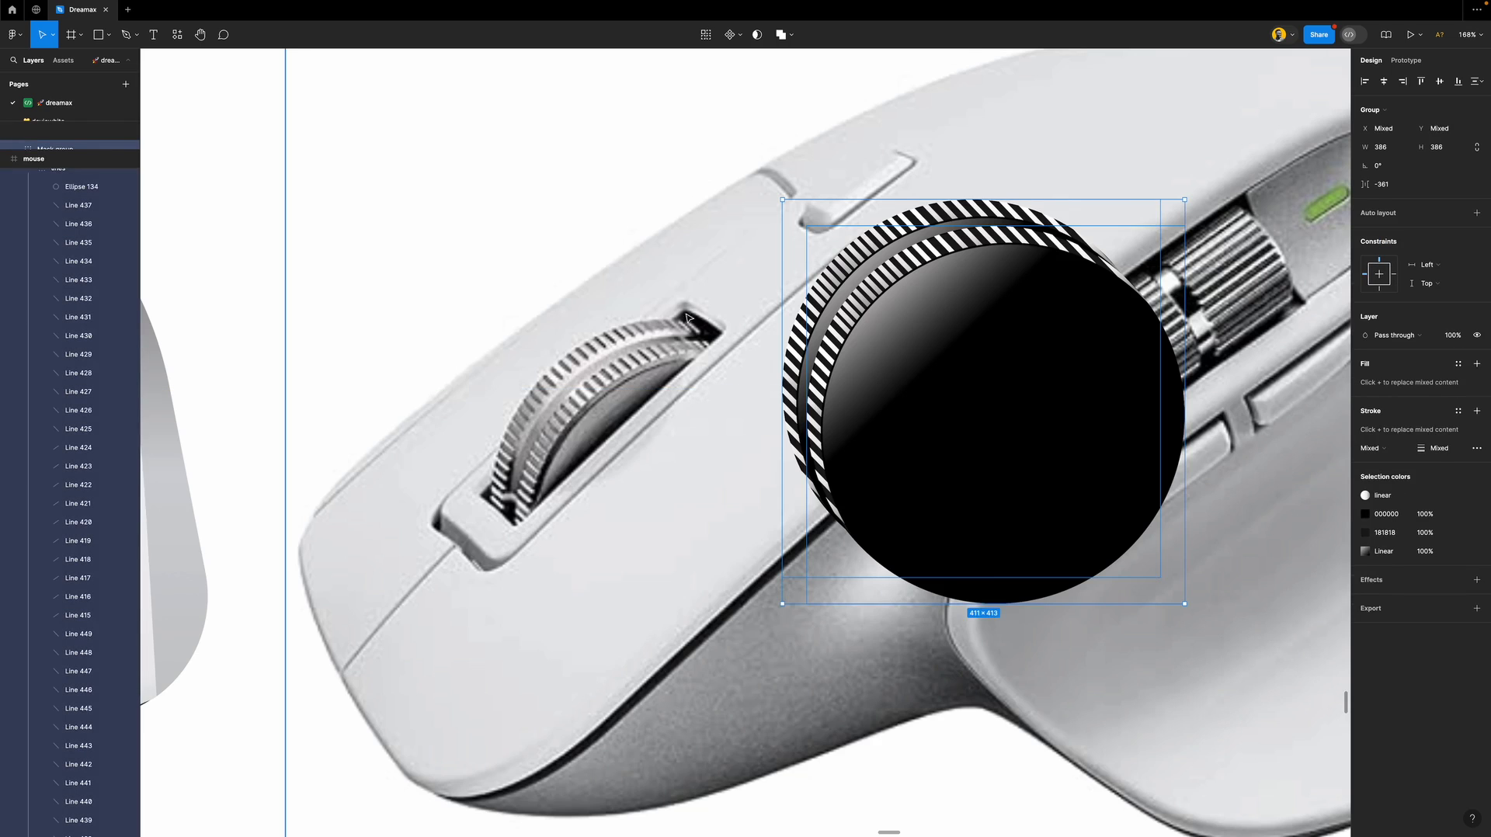
left_click(721, 272)
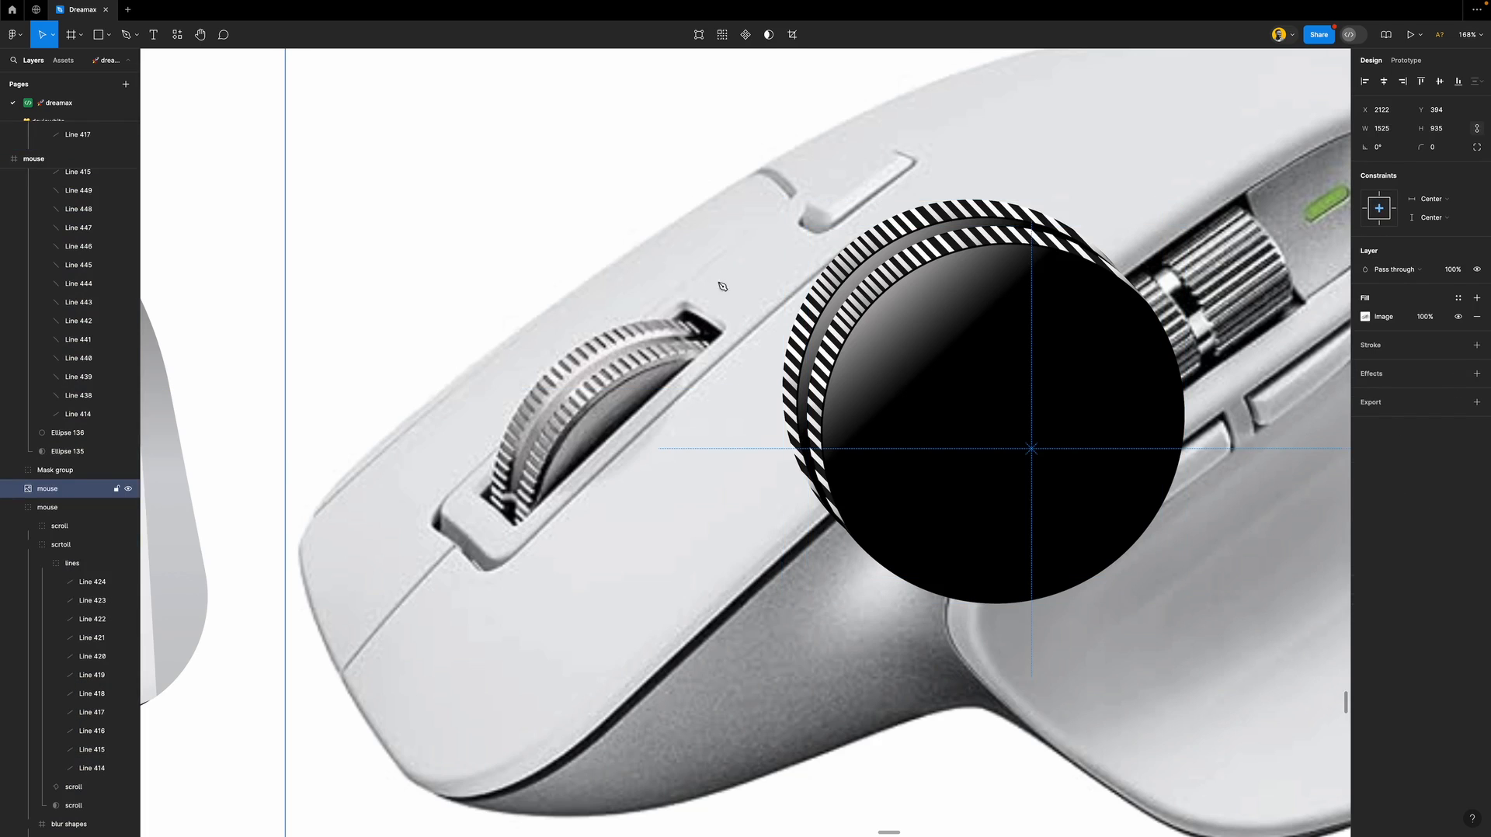
key("p")
left_click(686, 310)
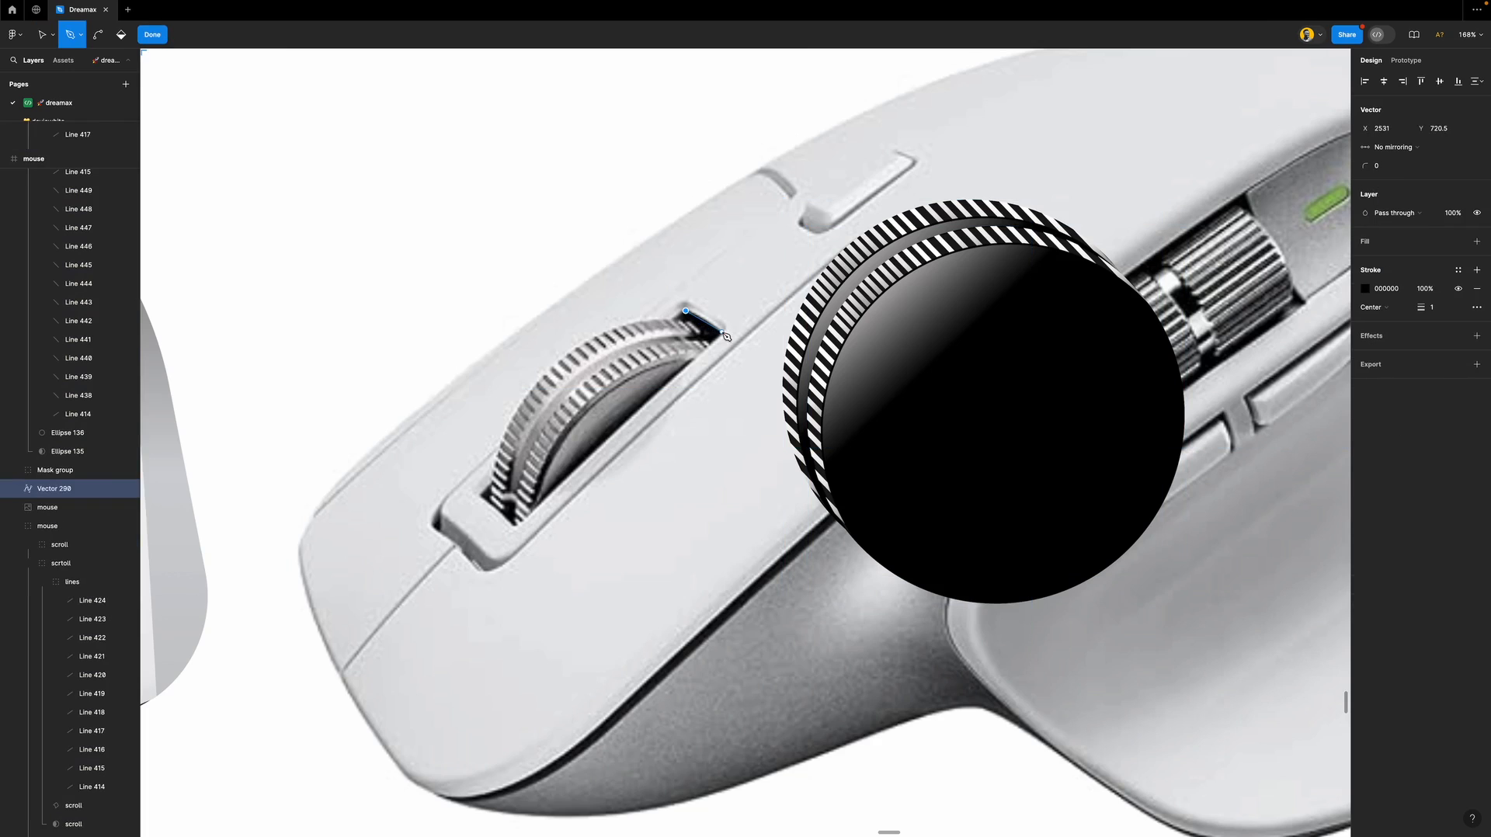
left_click(514, 528)
left_click(686, 312)
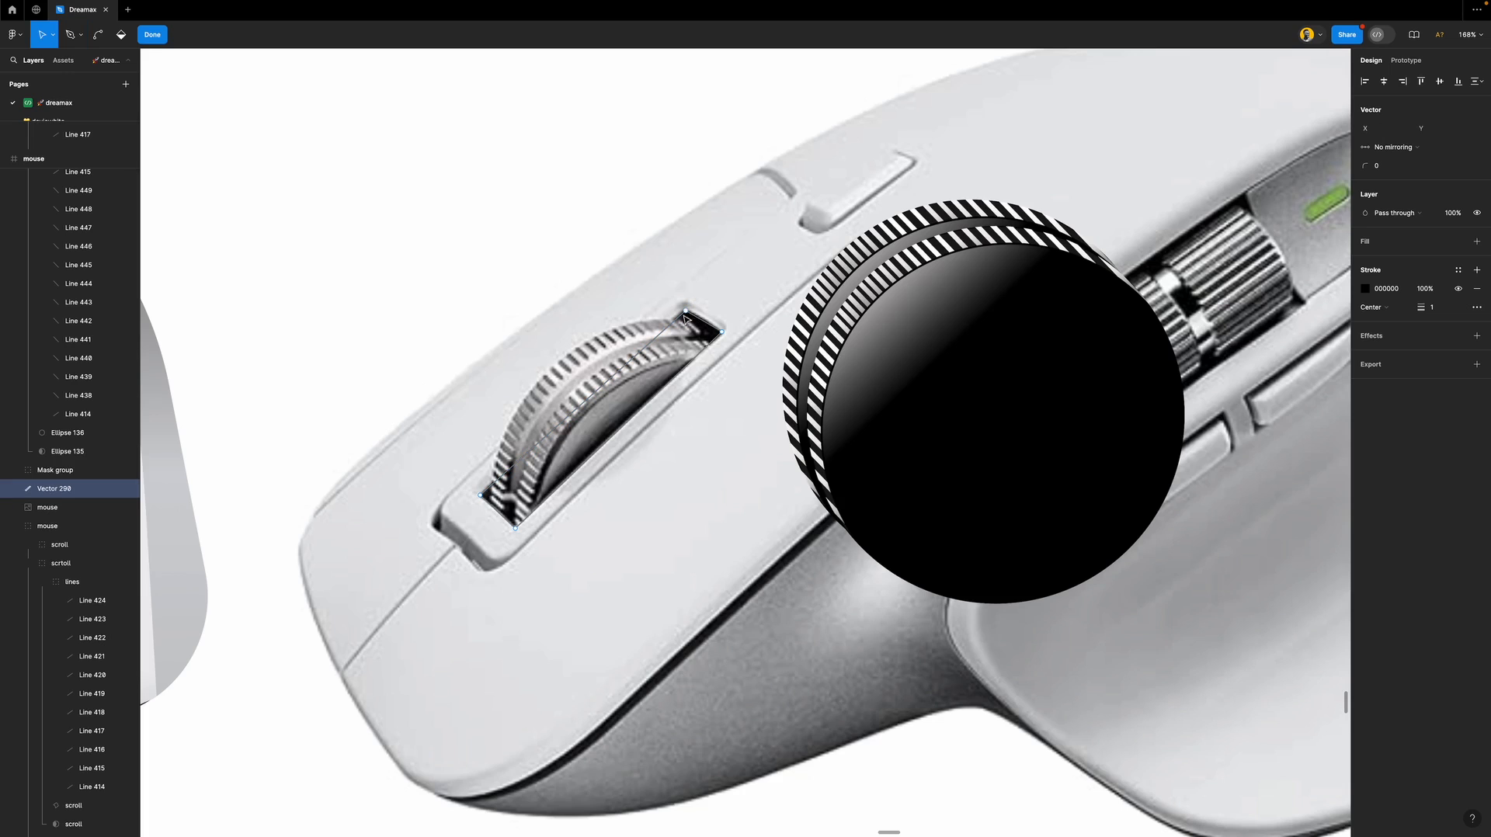
Pull three extra points outward so the outline encloses the protruding wheel, and mask a duplicate of the outline with the original.
left_click_drag(591, 398, 641, 313)
left_click_drag(562, 406, 473, 444)
left_click_drag(560, 378, 546, 353)
key("Escape")
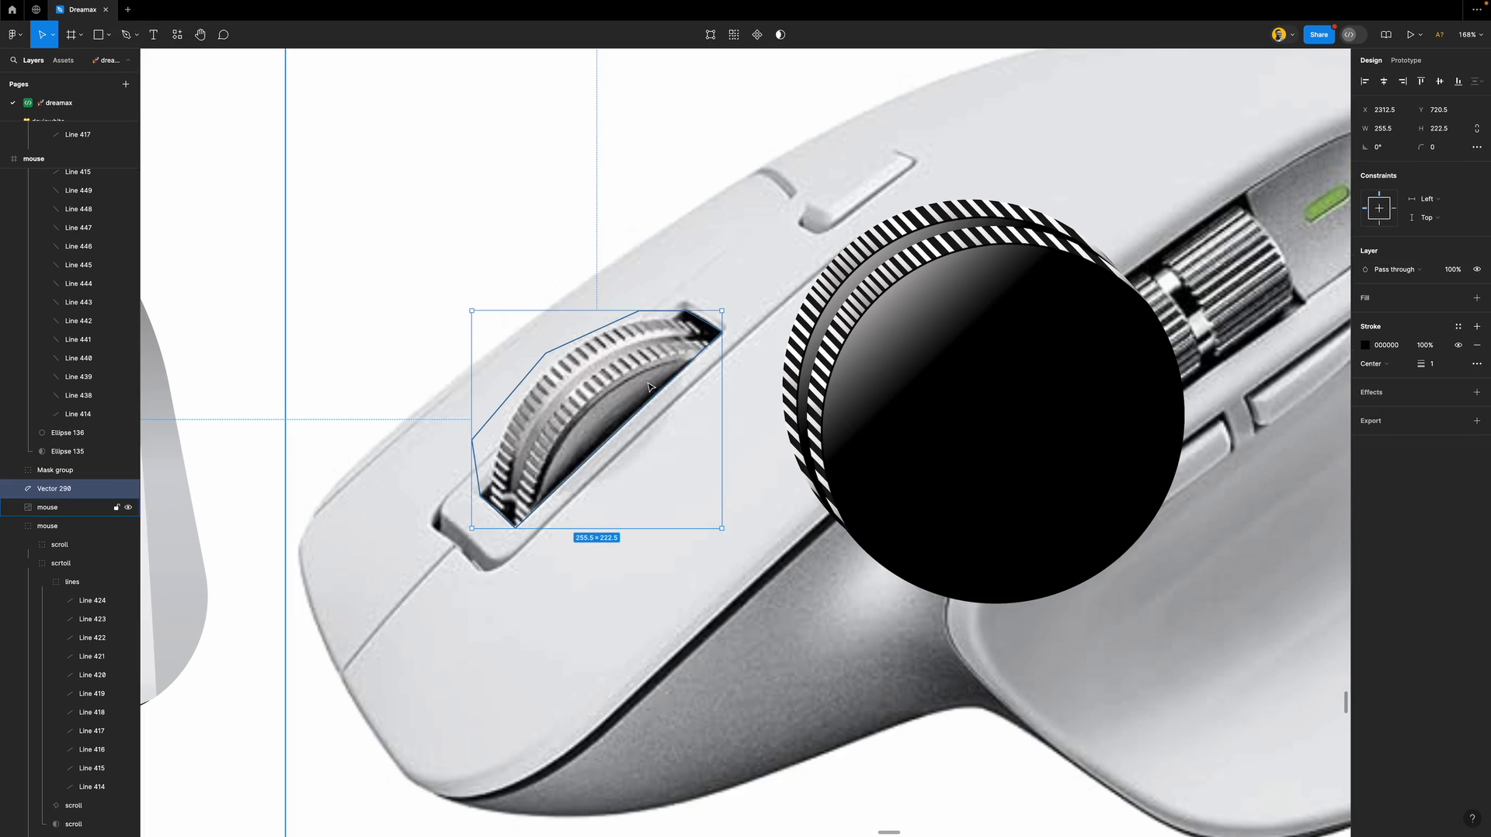
key("ctrl+d")
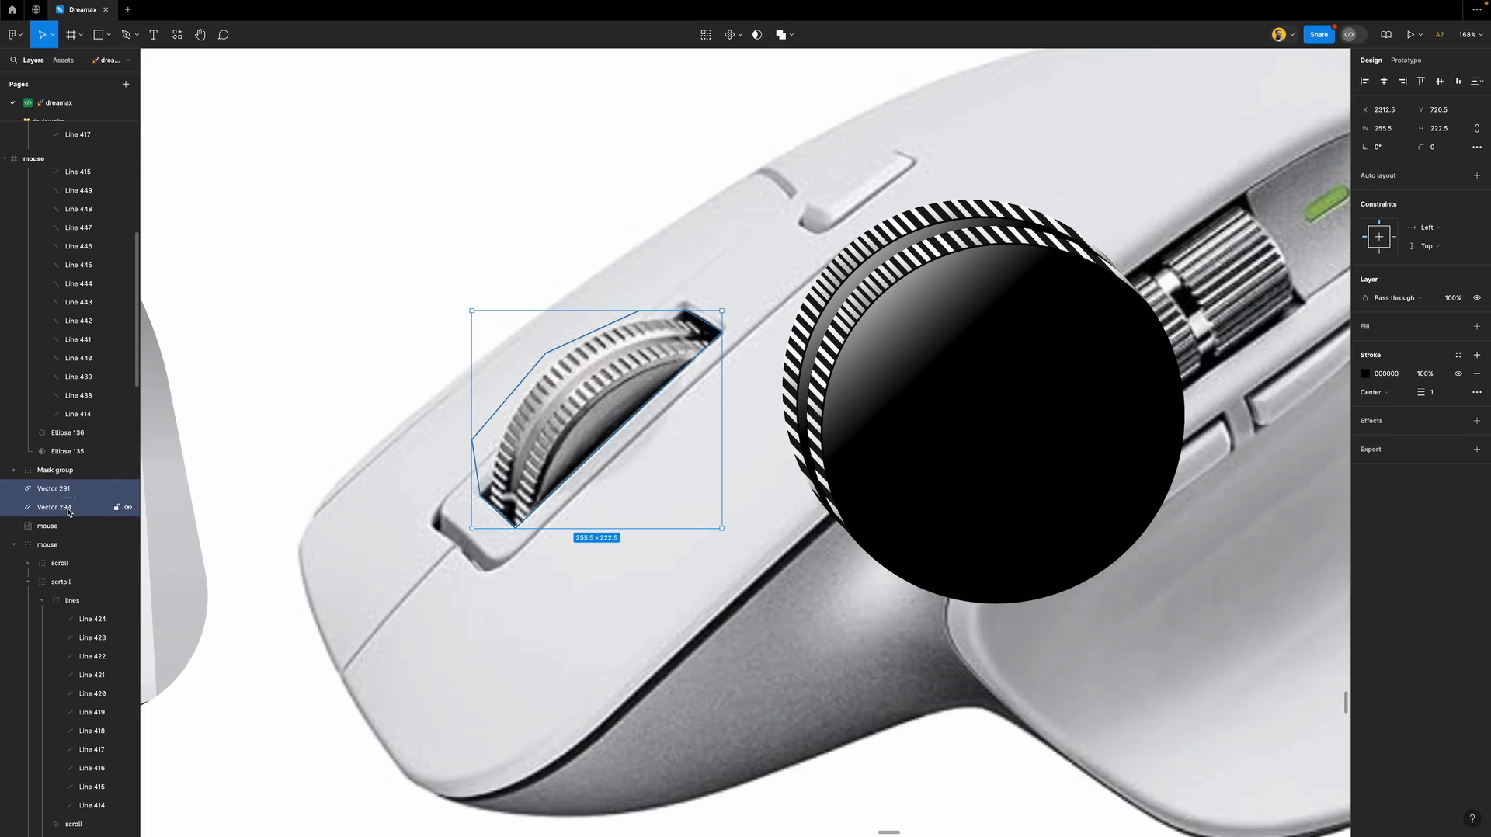
left_click(757, 34)
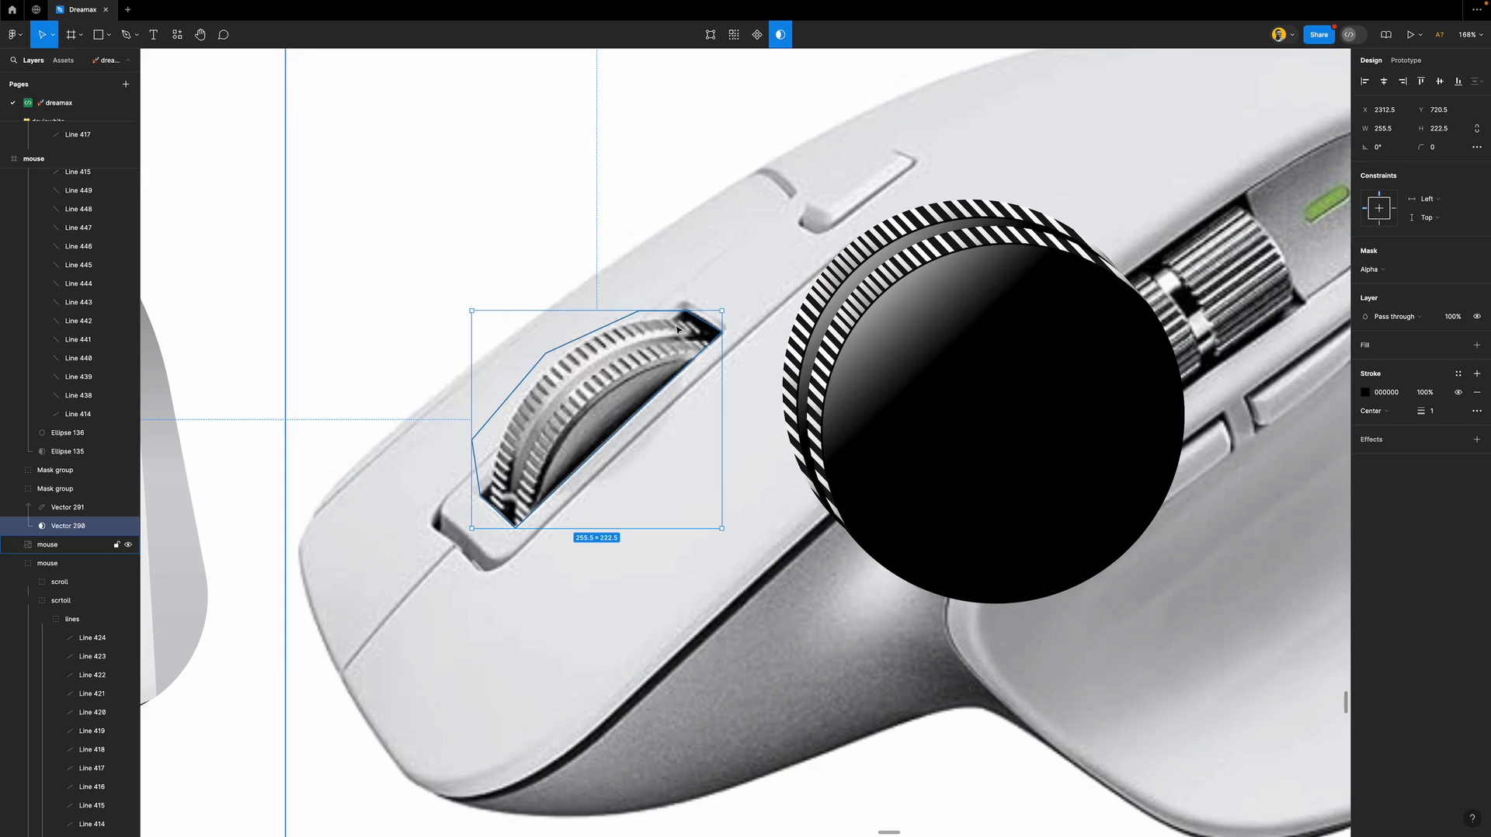
Wrap the two offset ridged-circle groups together in one frame.
left_click(923, 274)
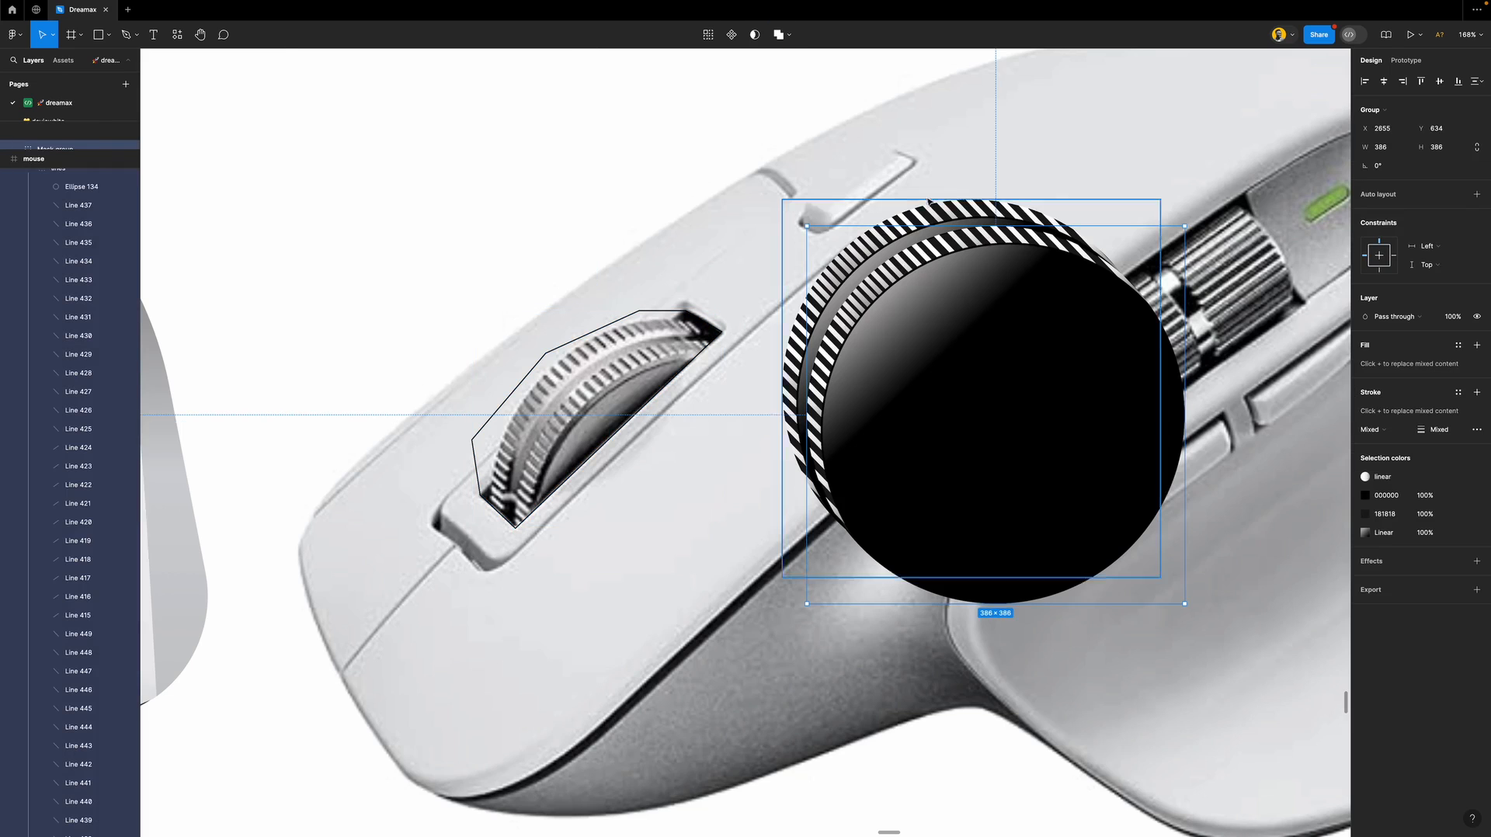
right_click(937, 206)
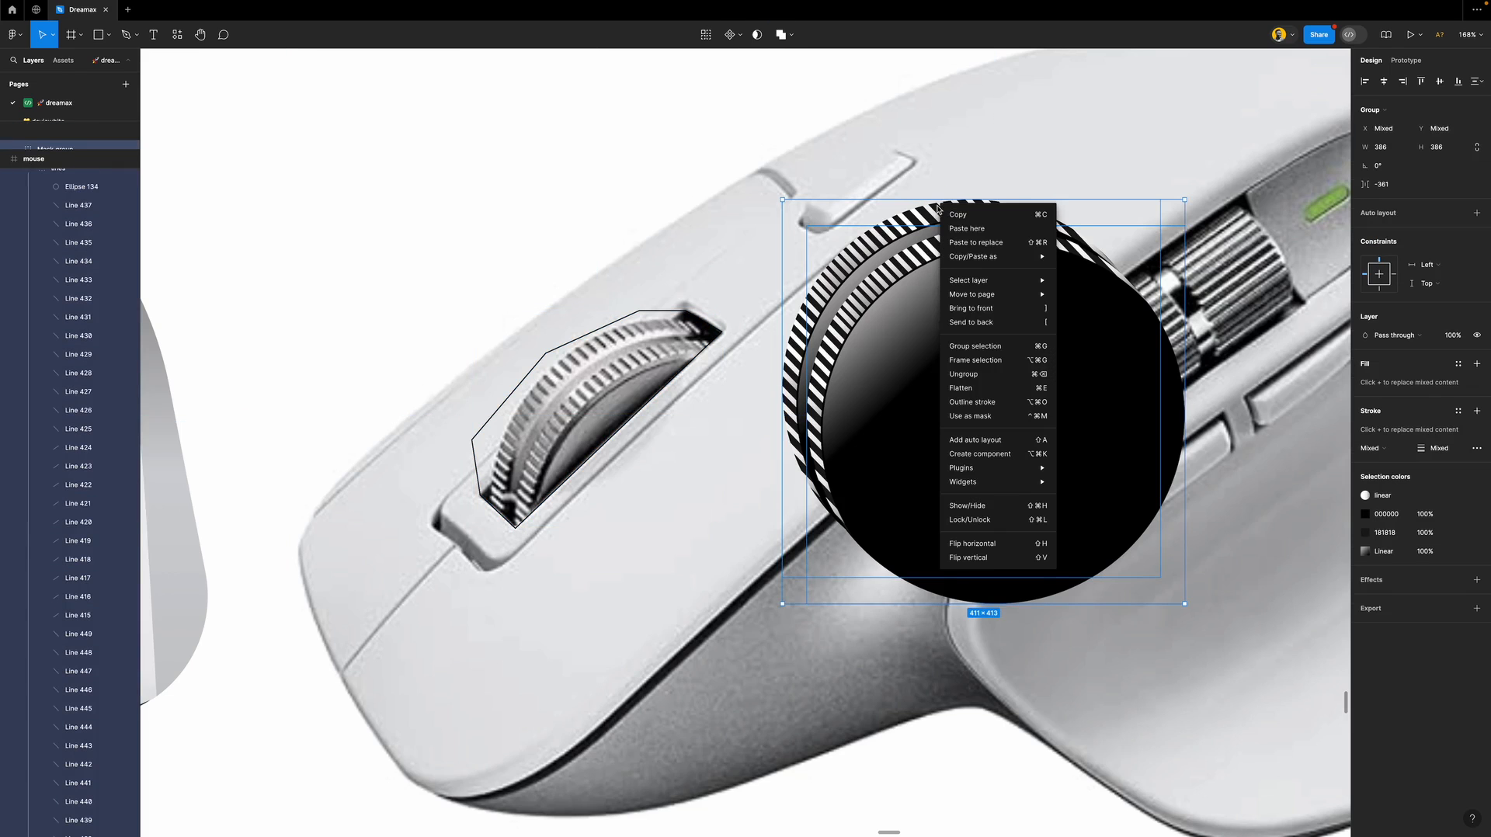
left_click(970, 362)
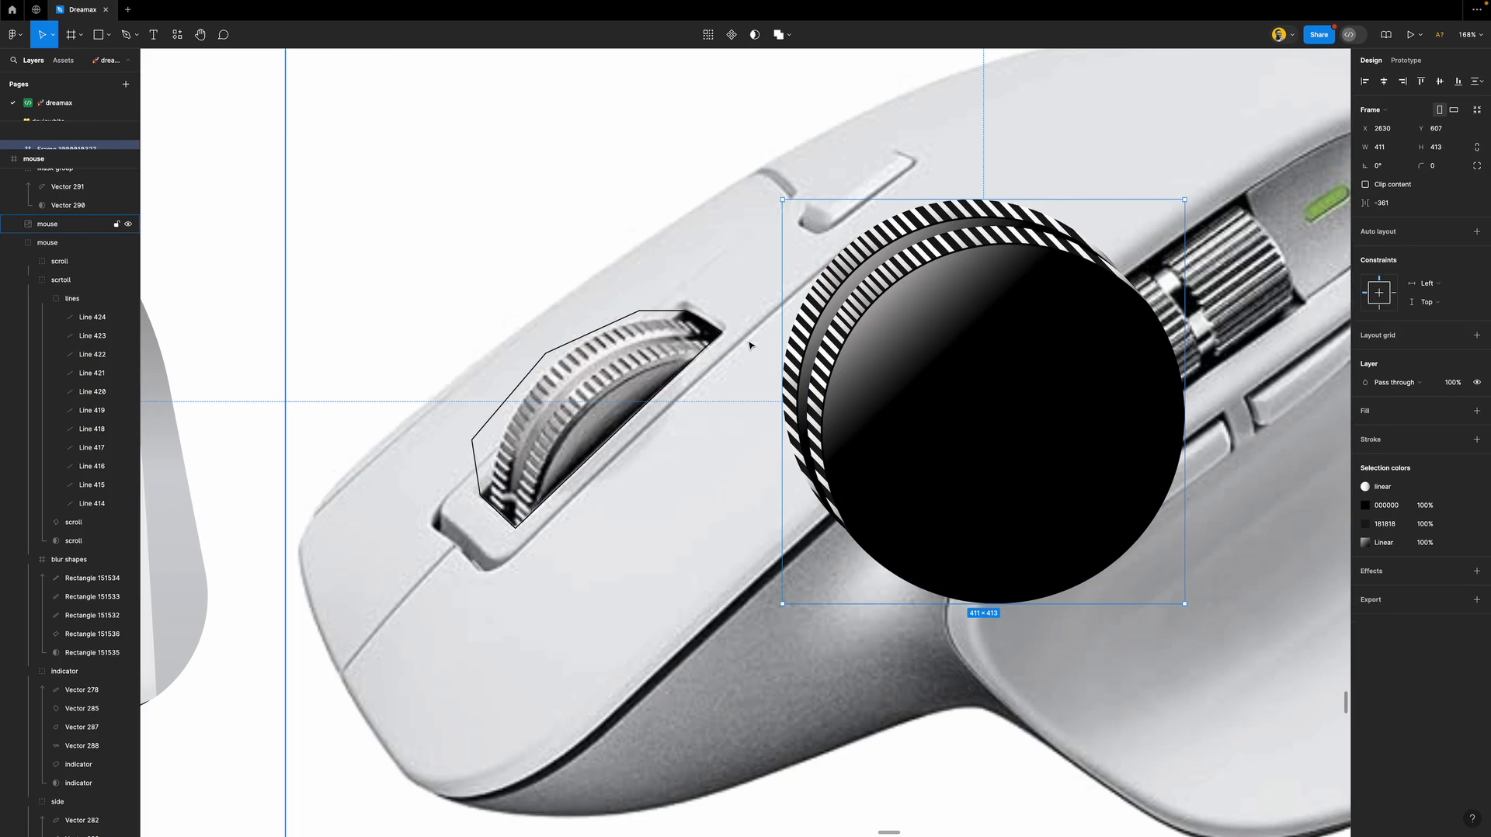
Cut the framed wheel circles and paste them into the wheel outline's mask group.
key("Delete")
left_click(607, 330)
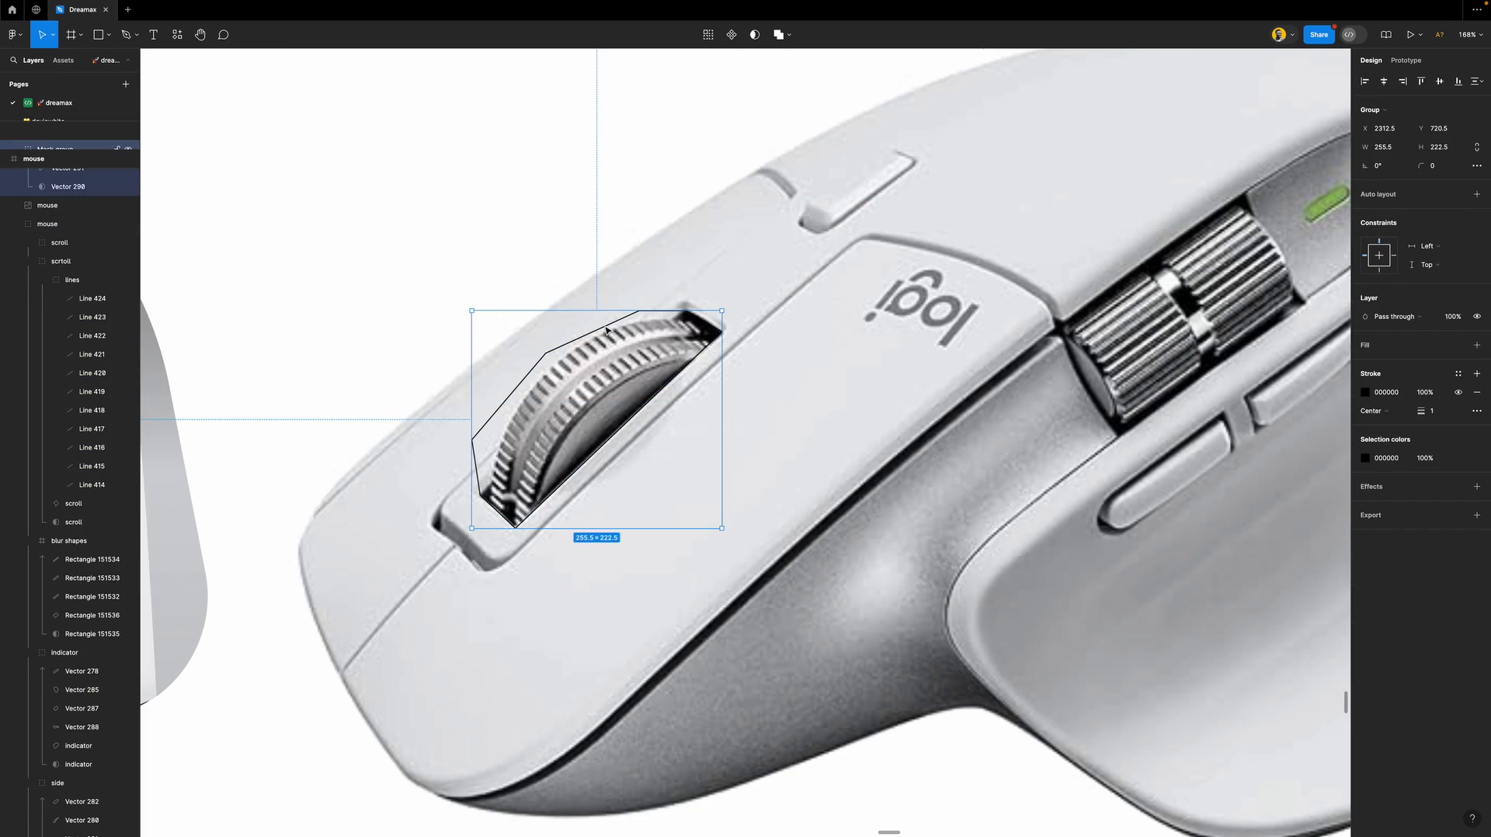
key("super+v")
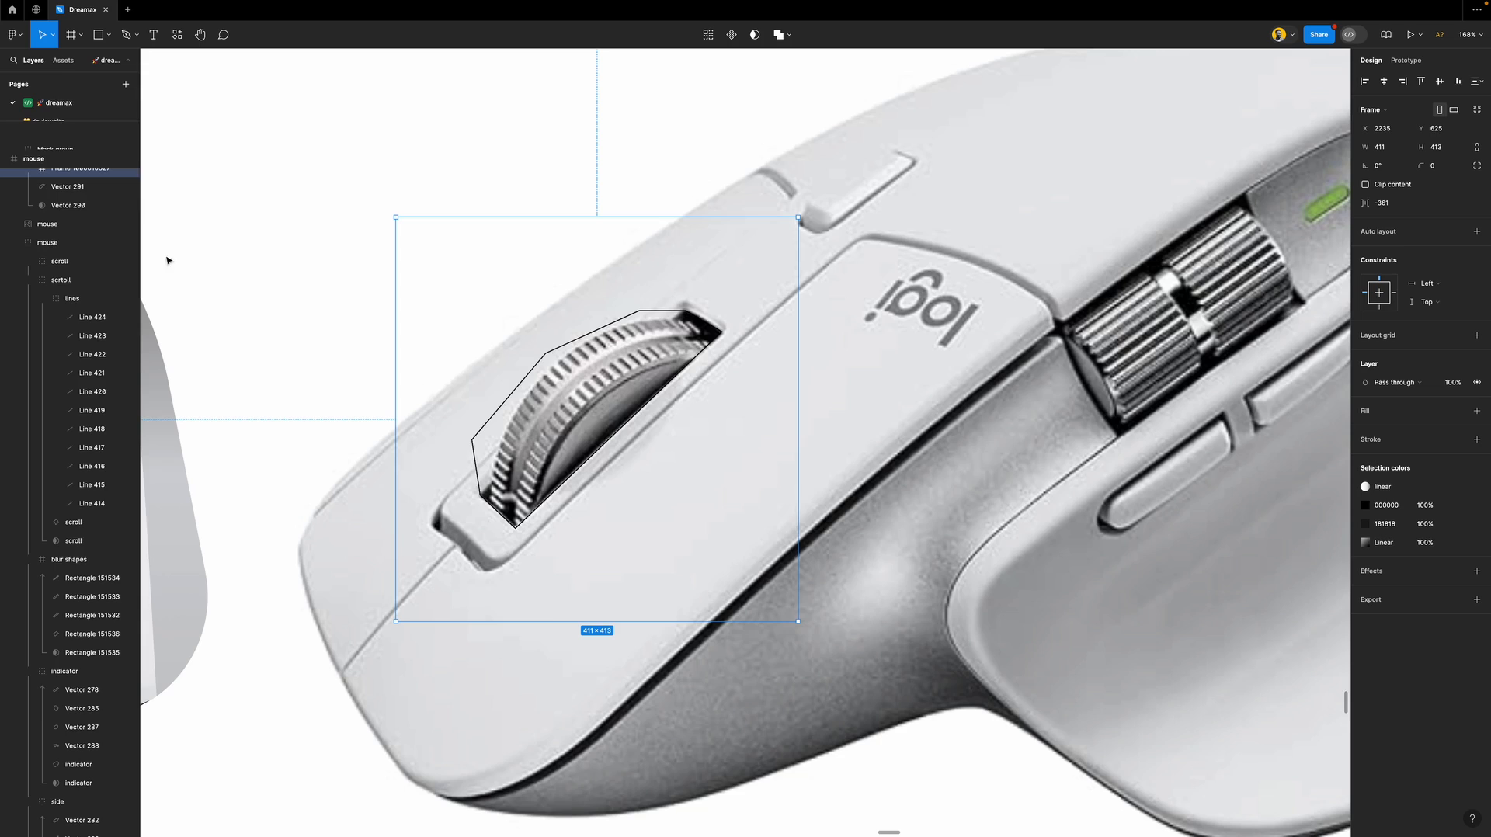
scroll(73, 214, "up", 1)
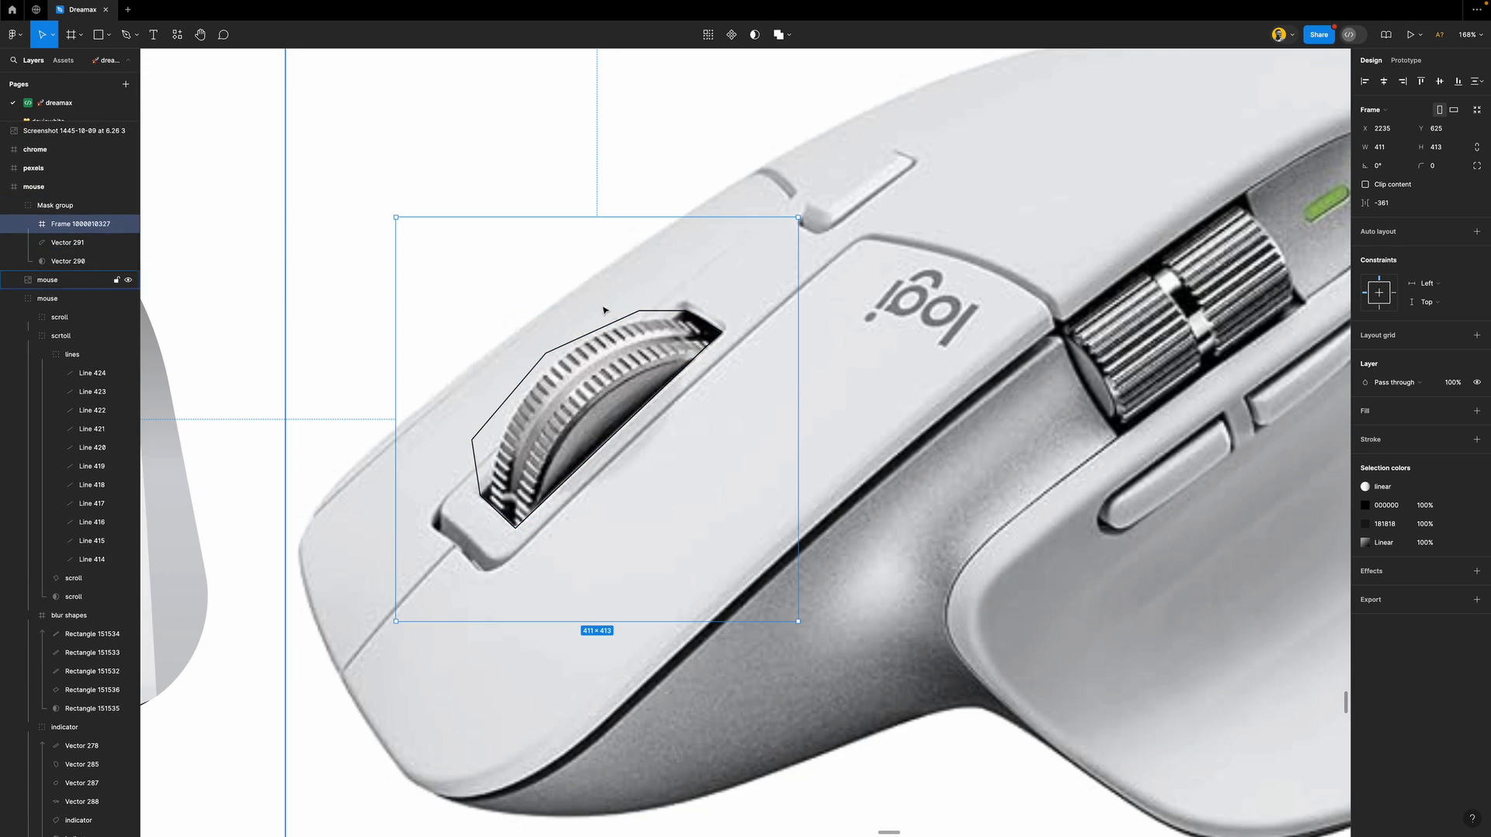
Try adding a fill to the wheel outline that serves as the mask.
left_click(73, 267)
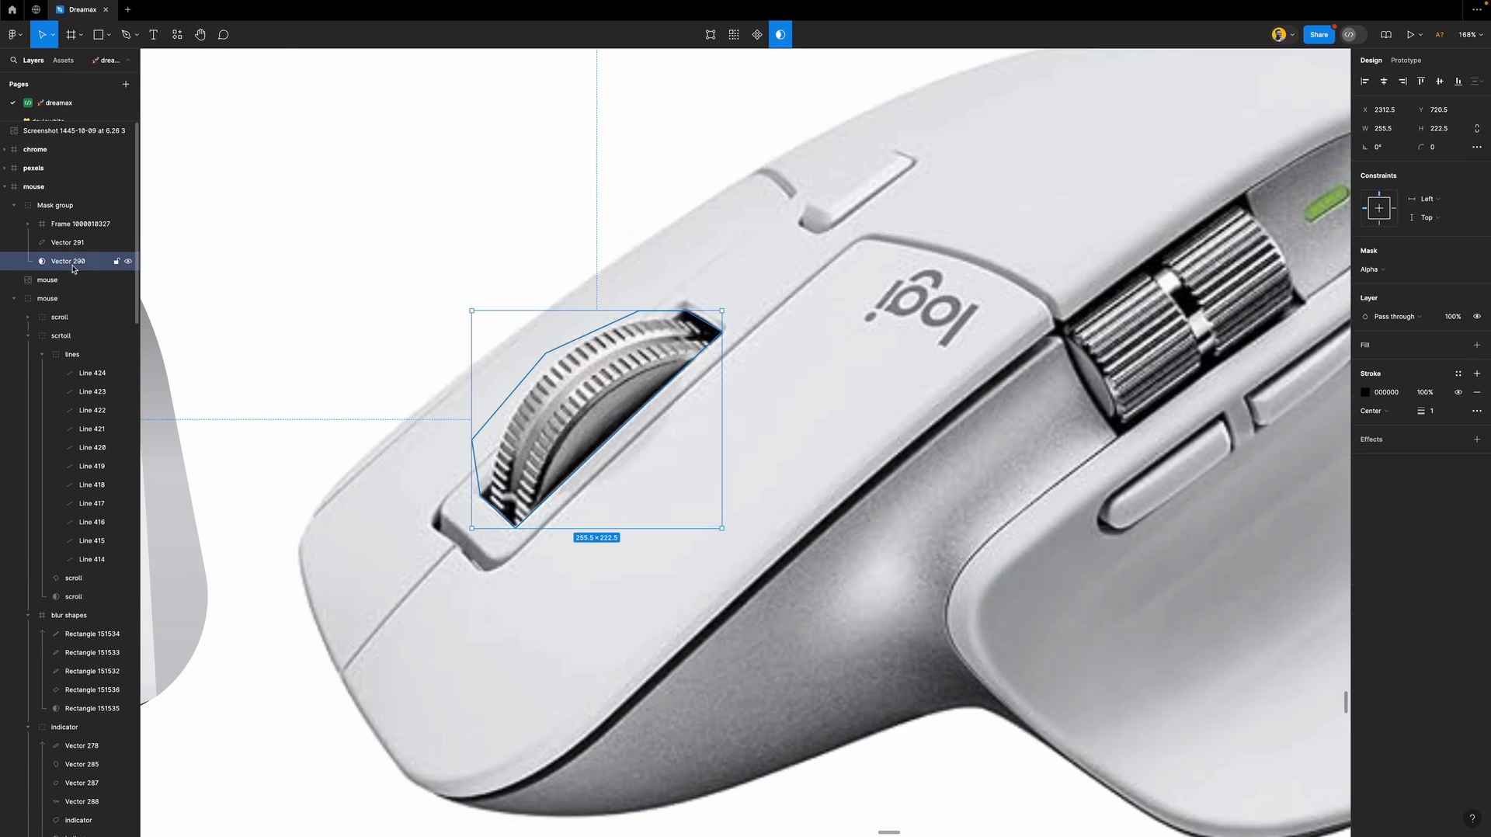
left_click(1392, 347)
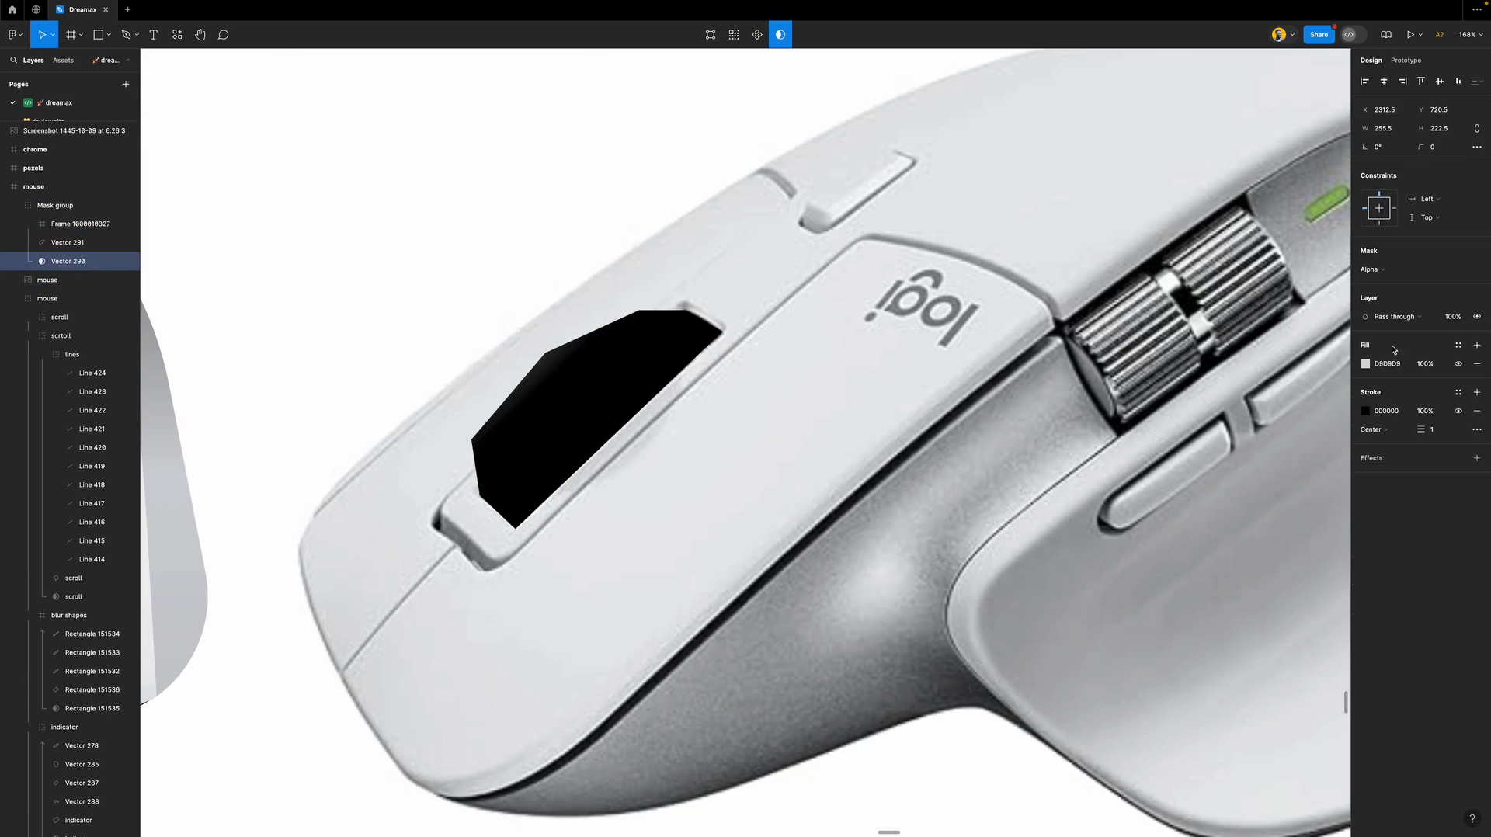
left_click(82, 226)
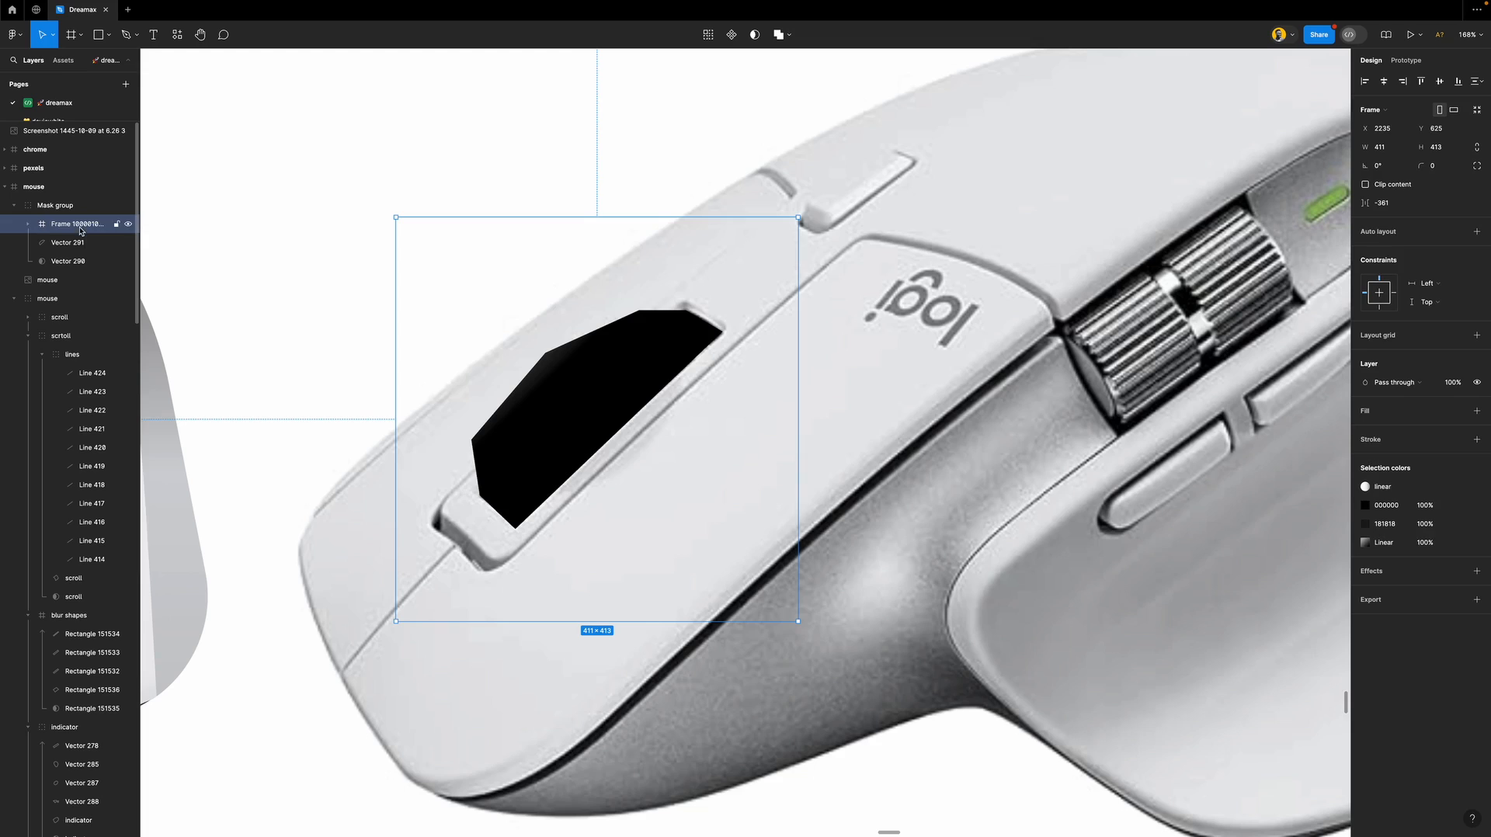
left_click(79, 245)
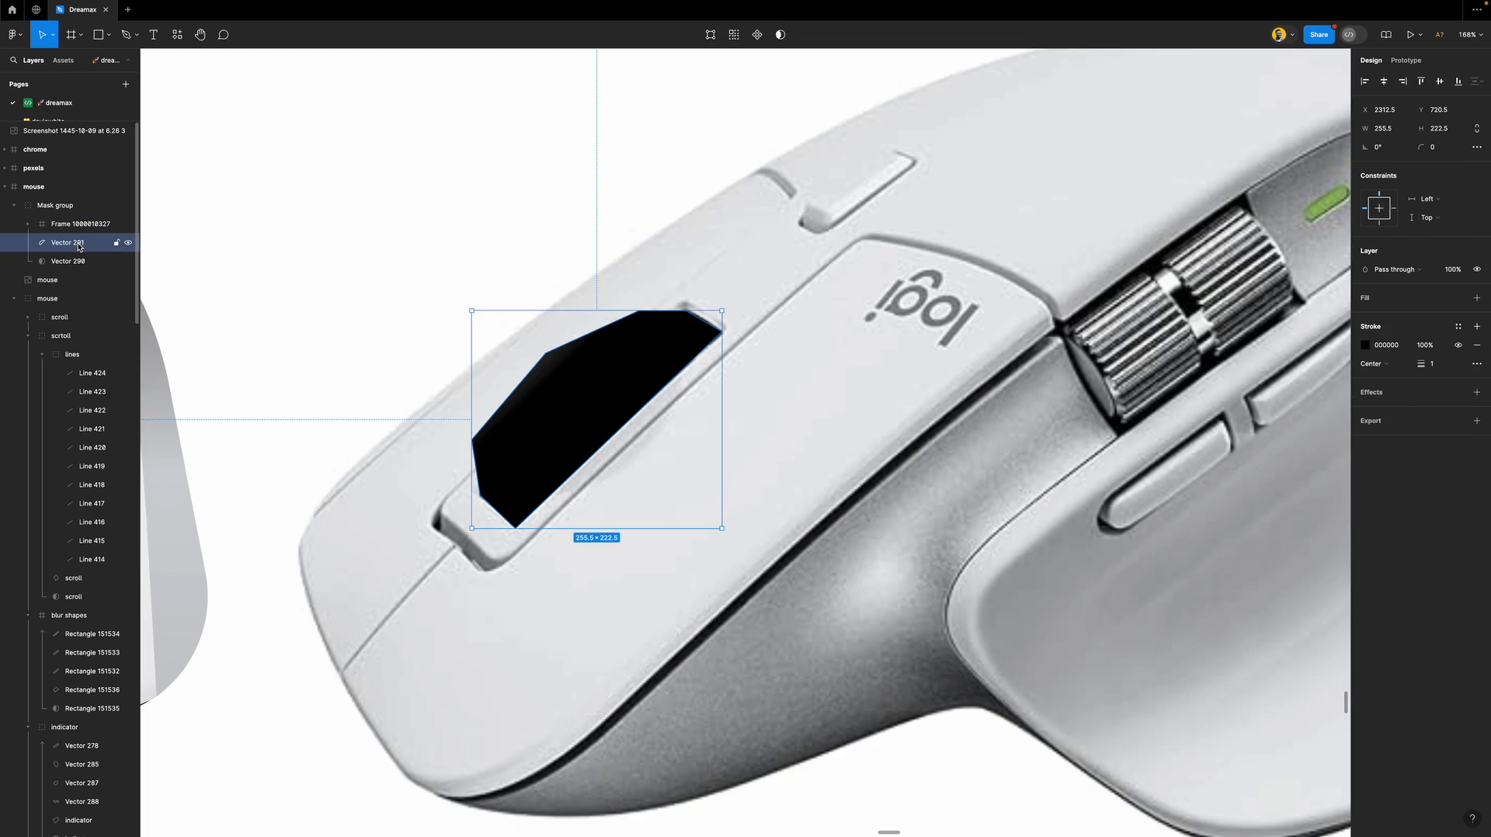
left_click(81, 266)
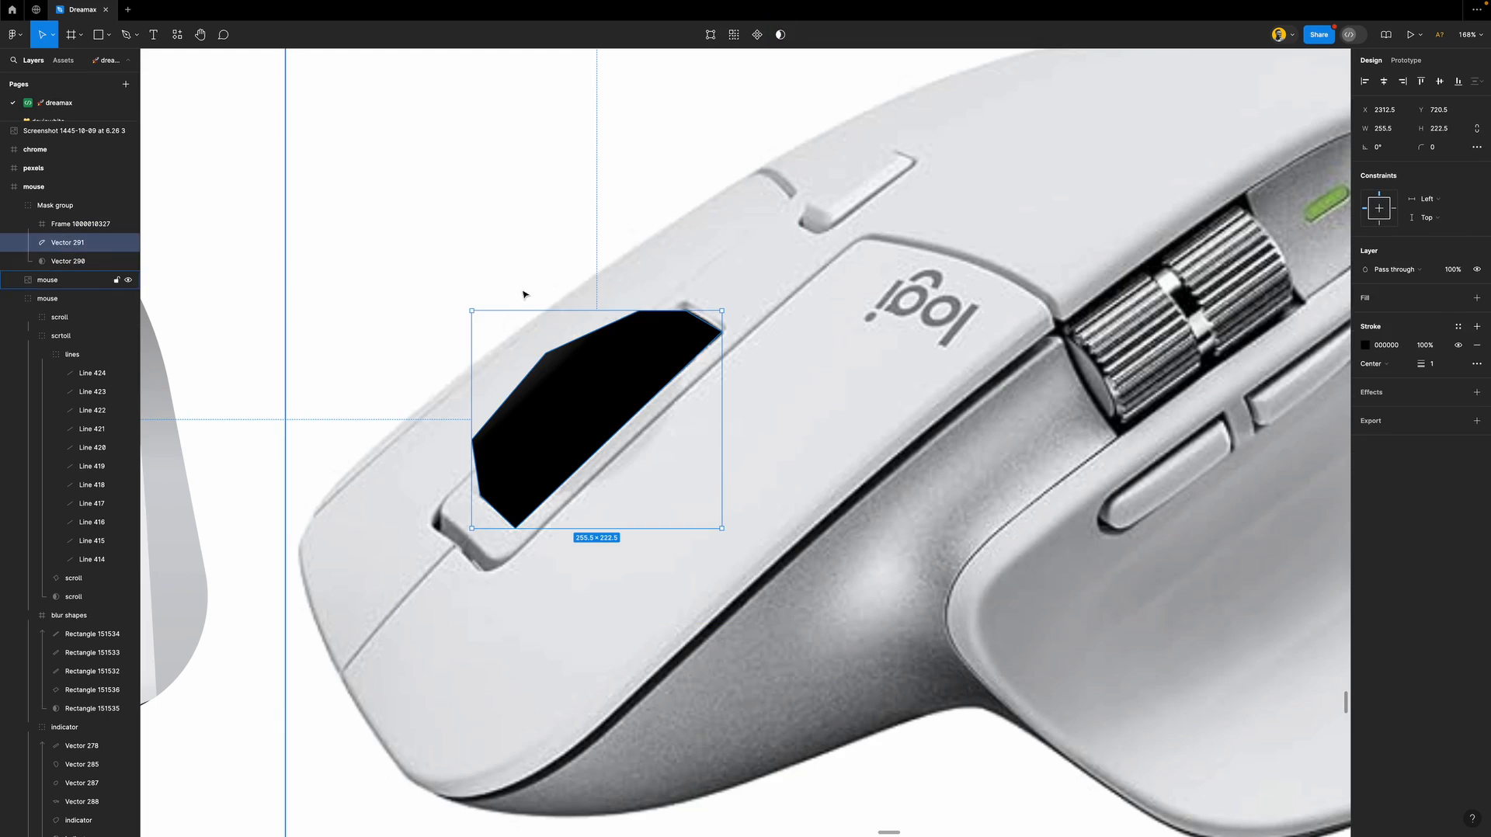
left_click(676, 326)
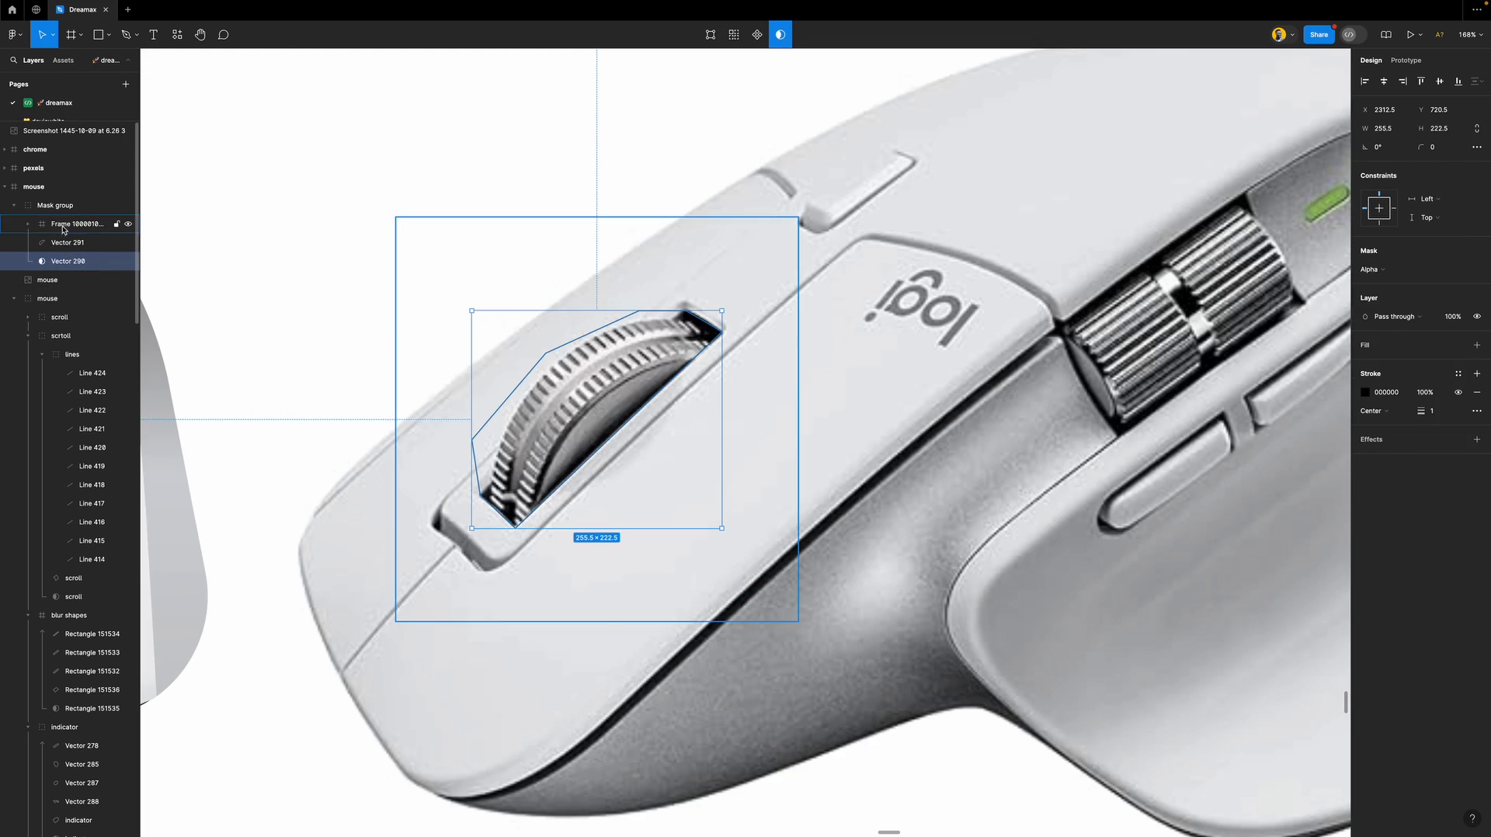
Take the framed wheel circles out of the mask group and add a D9D9D9 fill to the mask outline.
left_click_drag(84, 224, 82, 200)
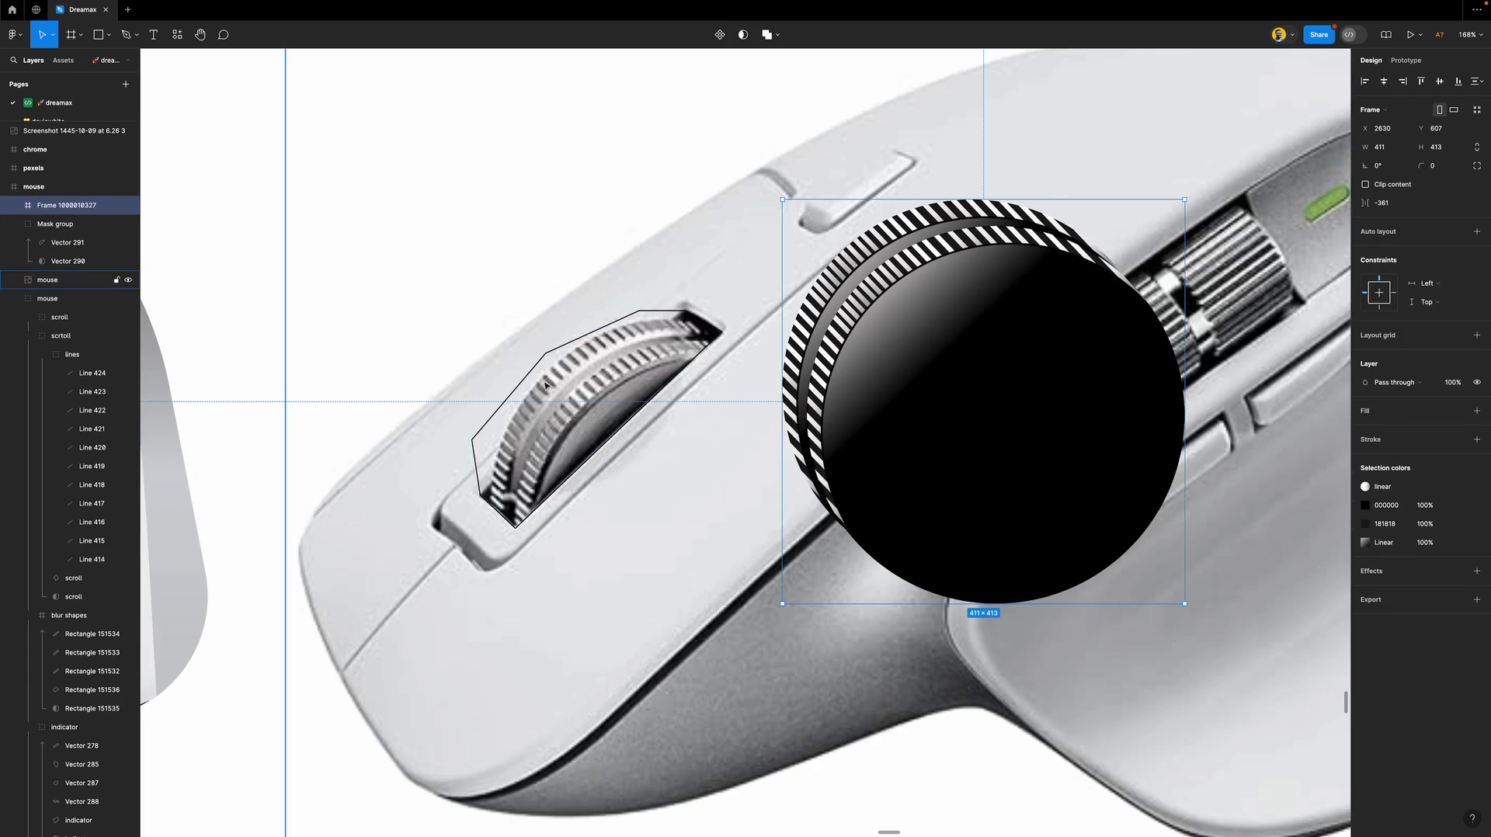
left_click(78, 261)
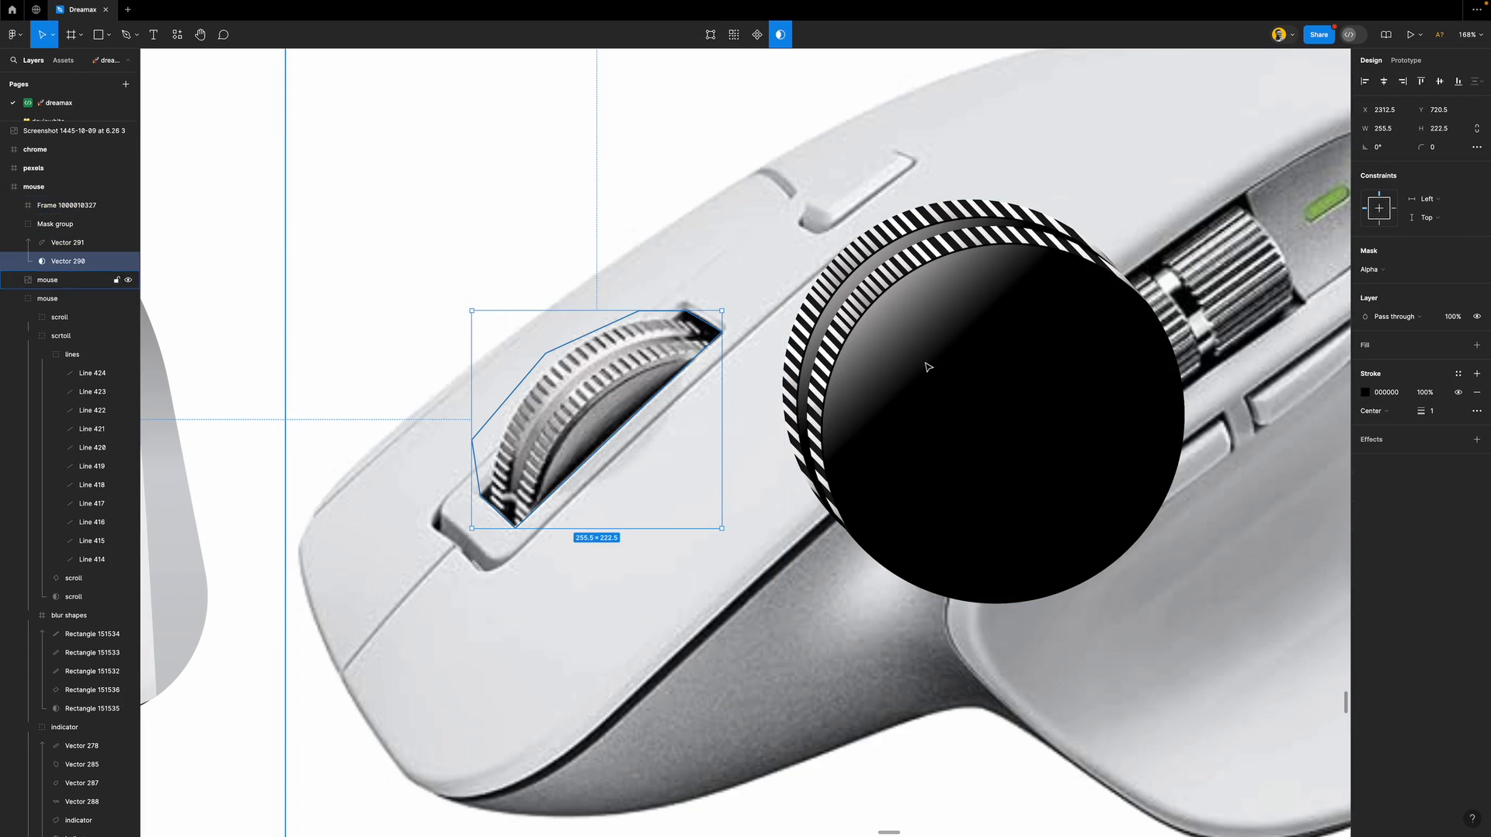
left_click(1399, 345)
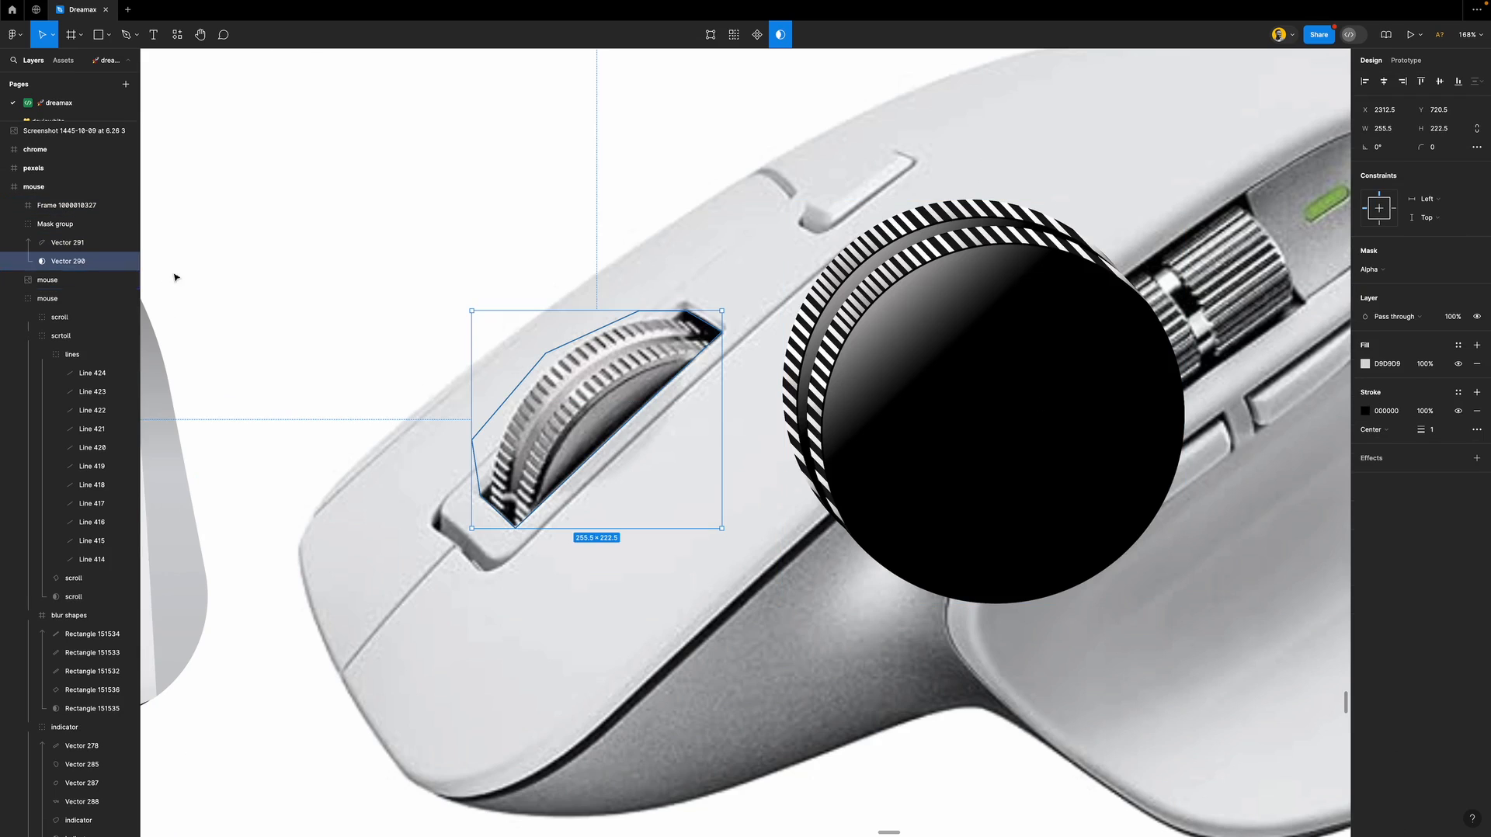
Cut the framed wheel circles from the canvas and paste them inside the filled outline's mask group.
left_click(931, 301)
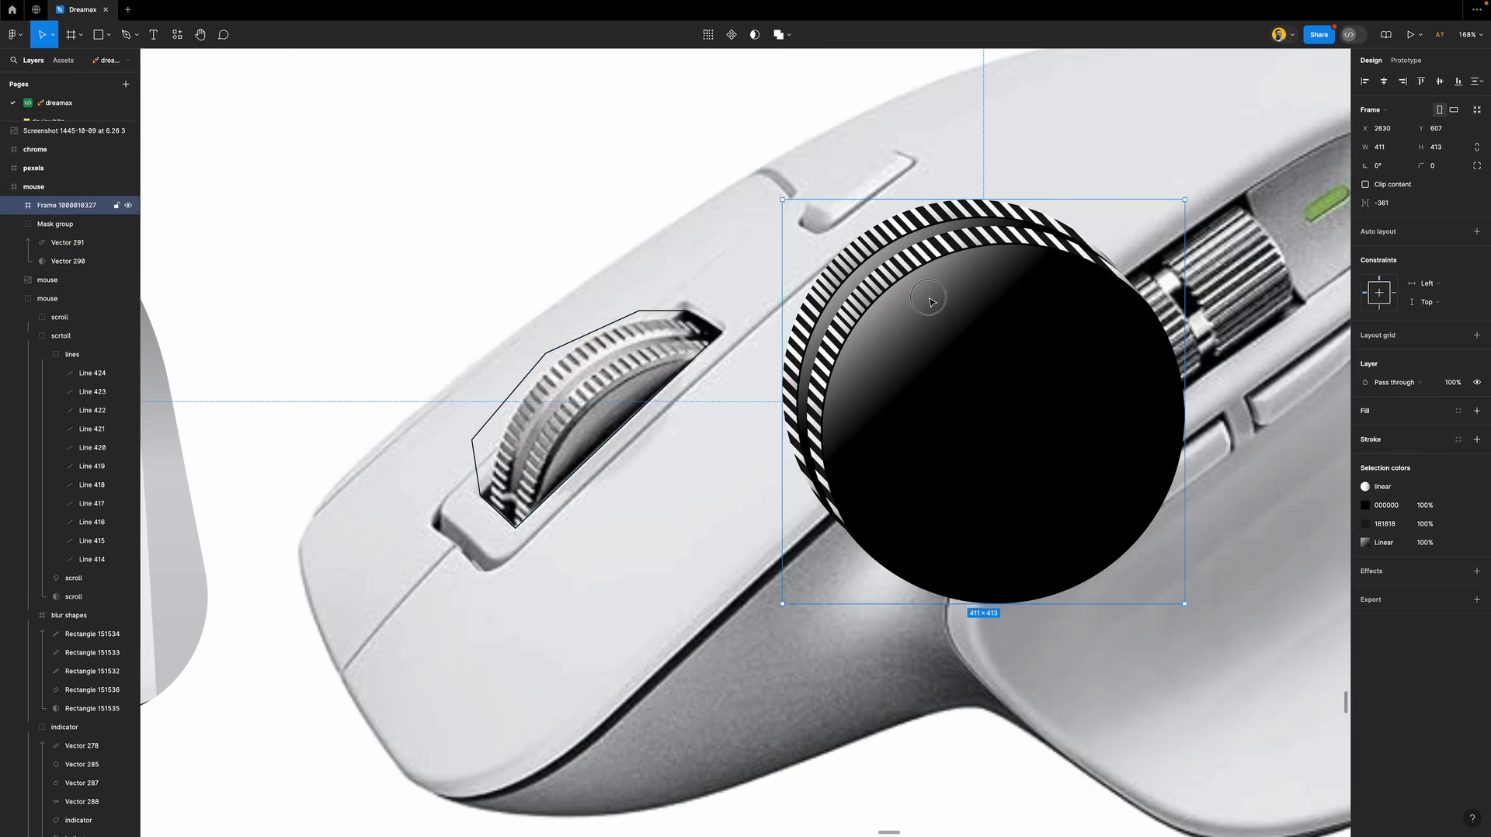
key("Delete")
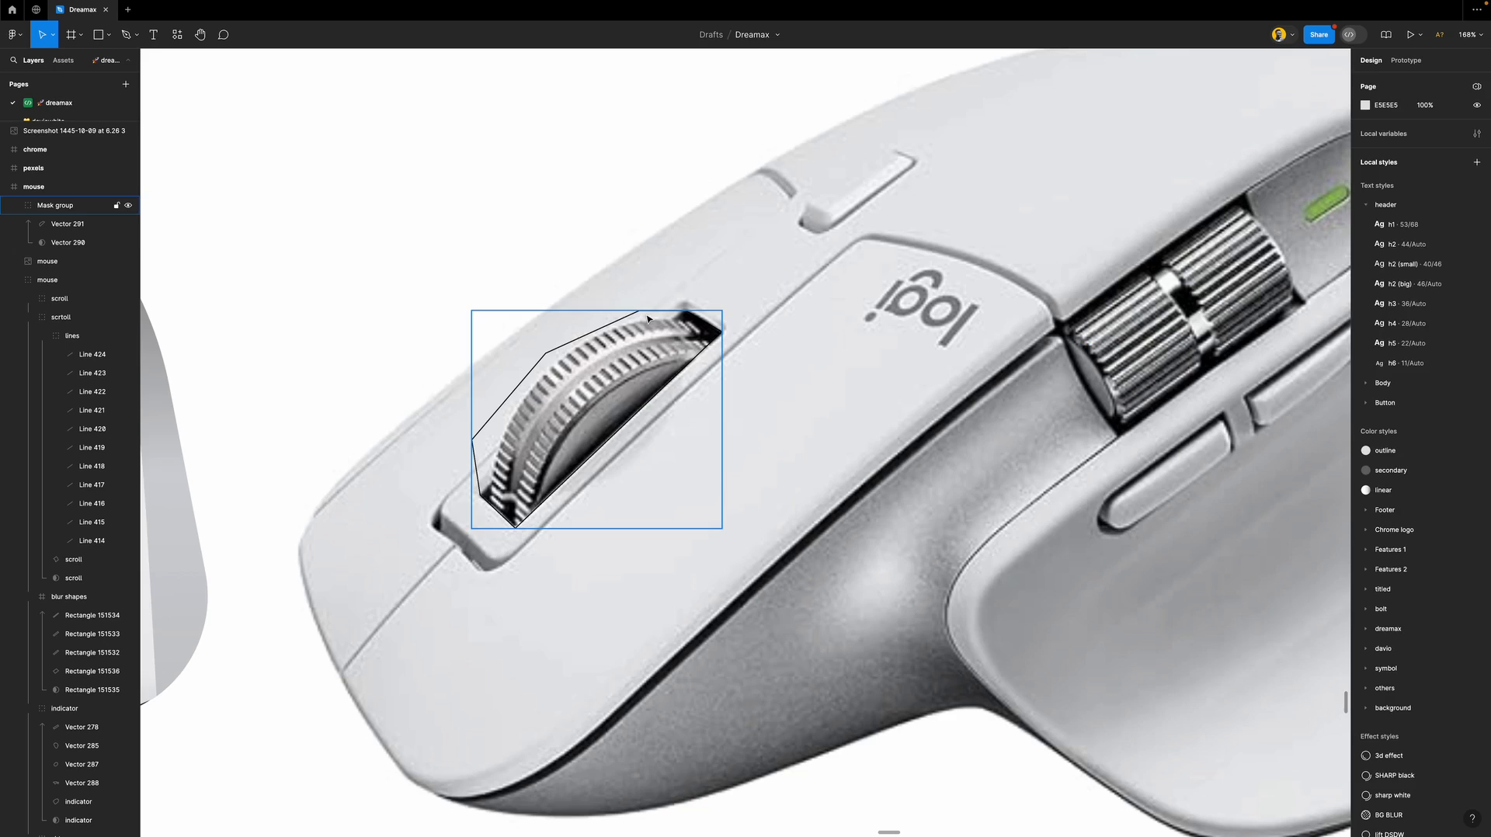
left_click(647, 316)
key("super+v")
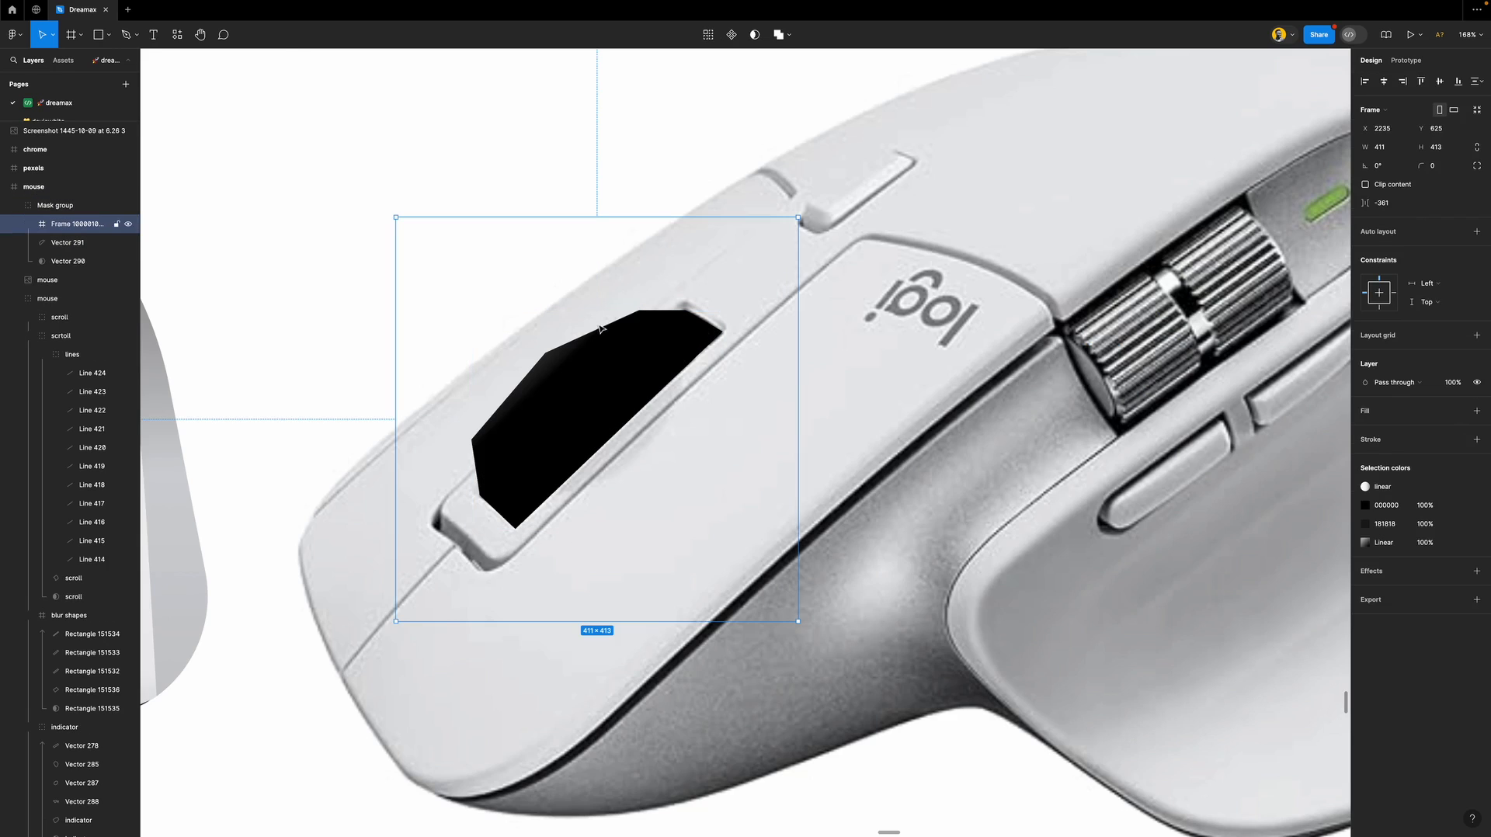
Align the framed wheel circles to the mask group's left edge and move them down to Y 735.
left_click(1364, 84)
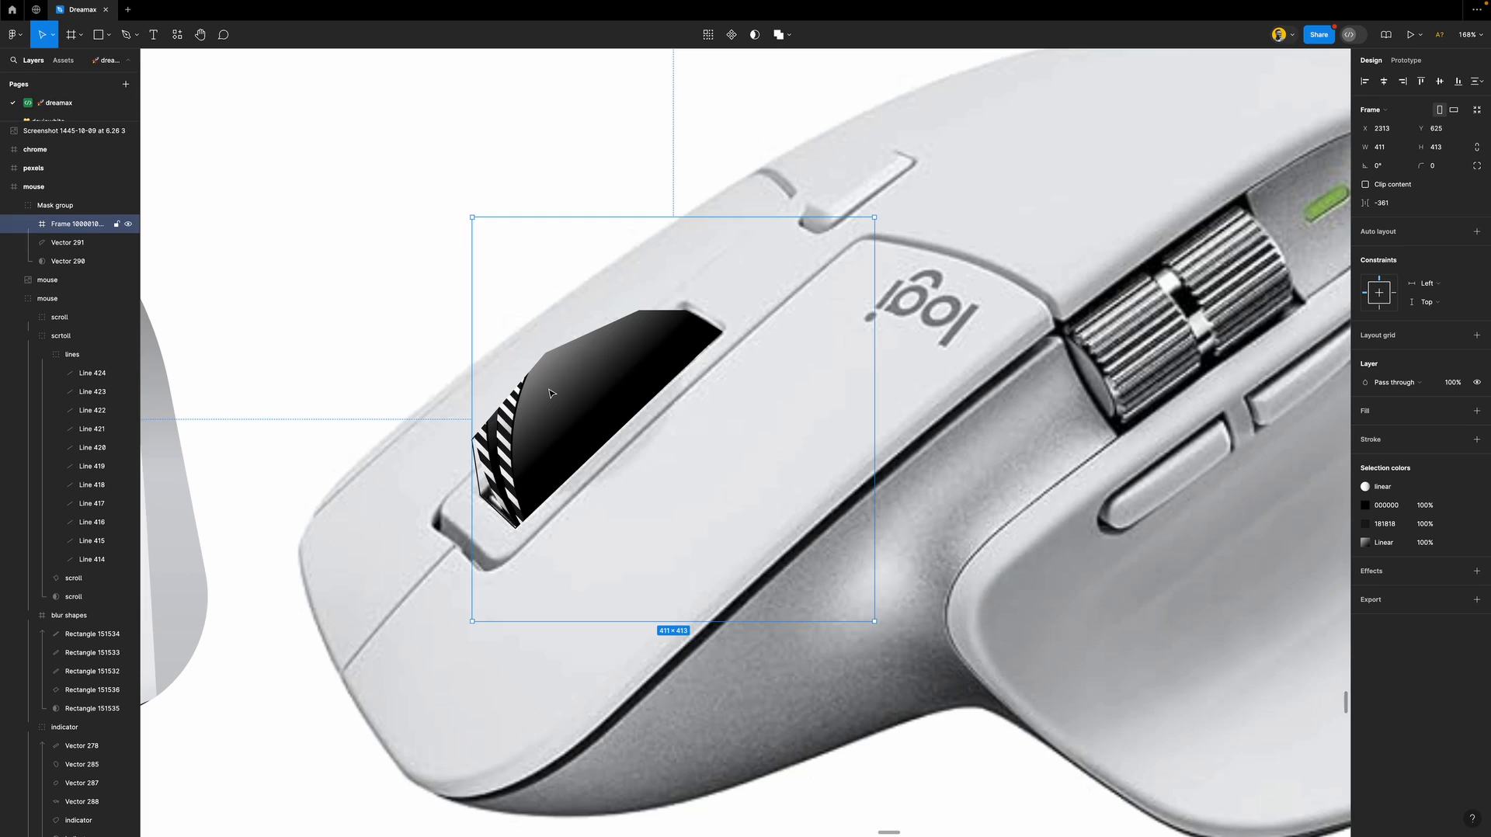
key("shift+Down")
key("shift+Down")
key("shift+Down")
key("shift+Down")
key("shift+Down")
key("shift+Down")
key("shift+Down")
key("shift+Down")
key("shift+Down")
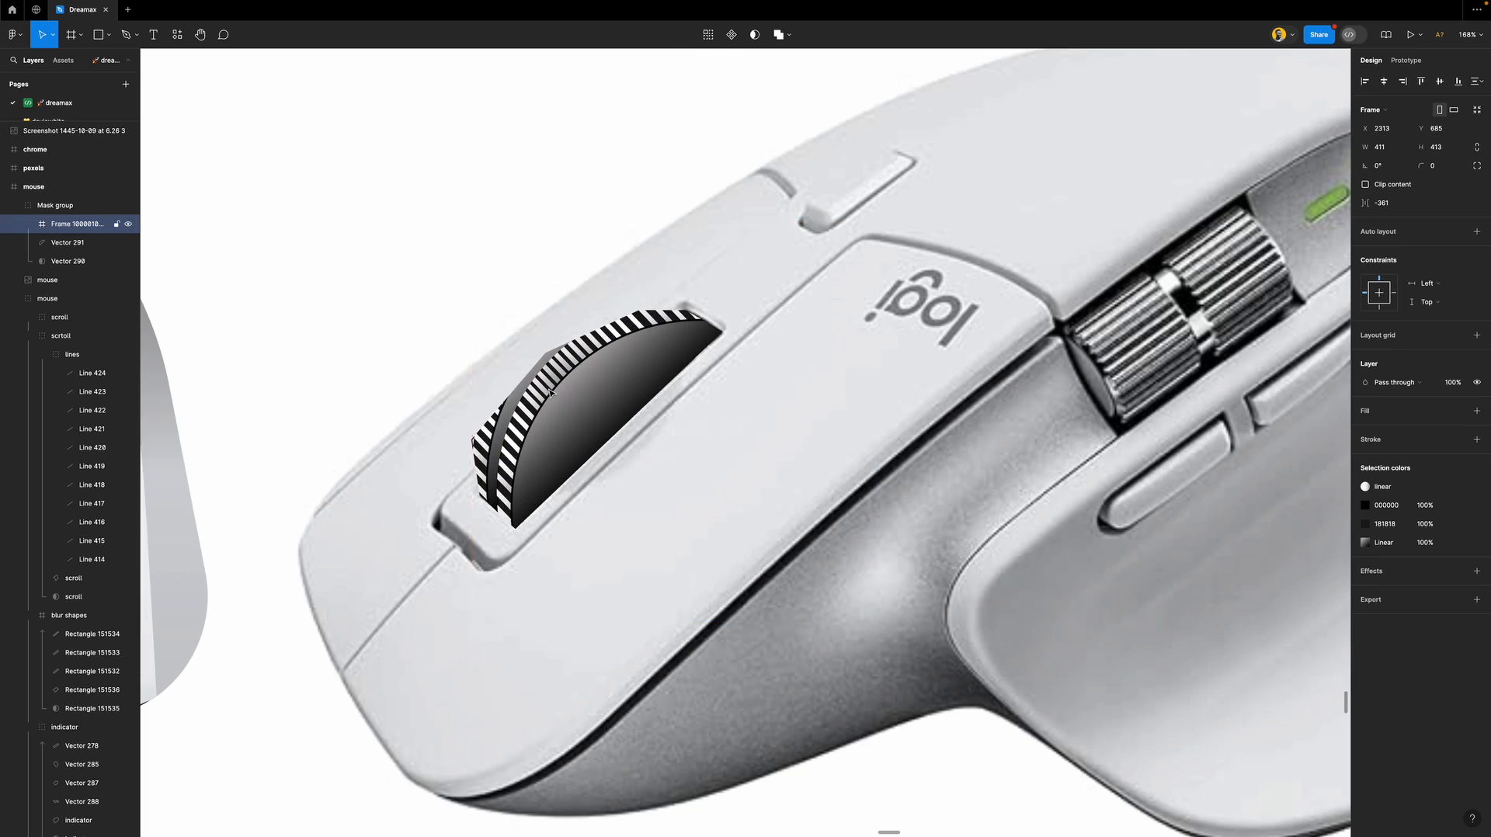
key("shift+Down")
key("shift+Down")
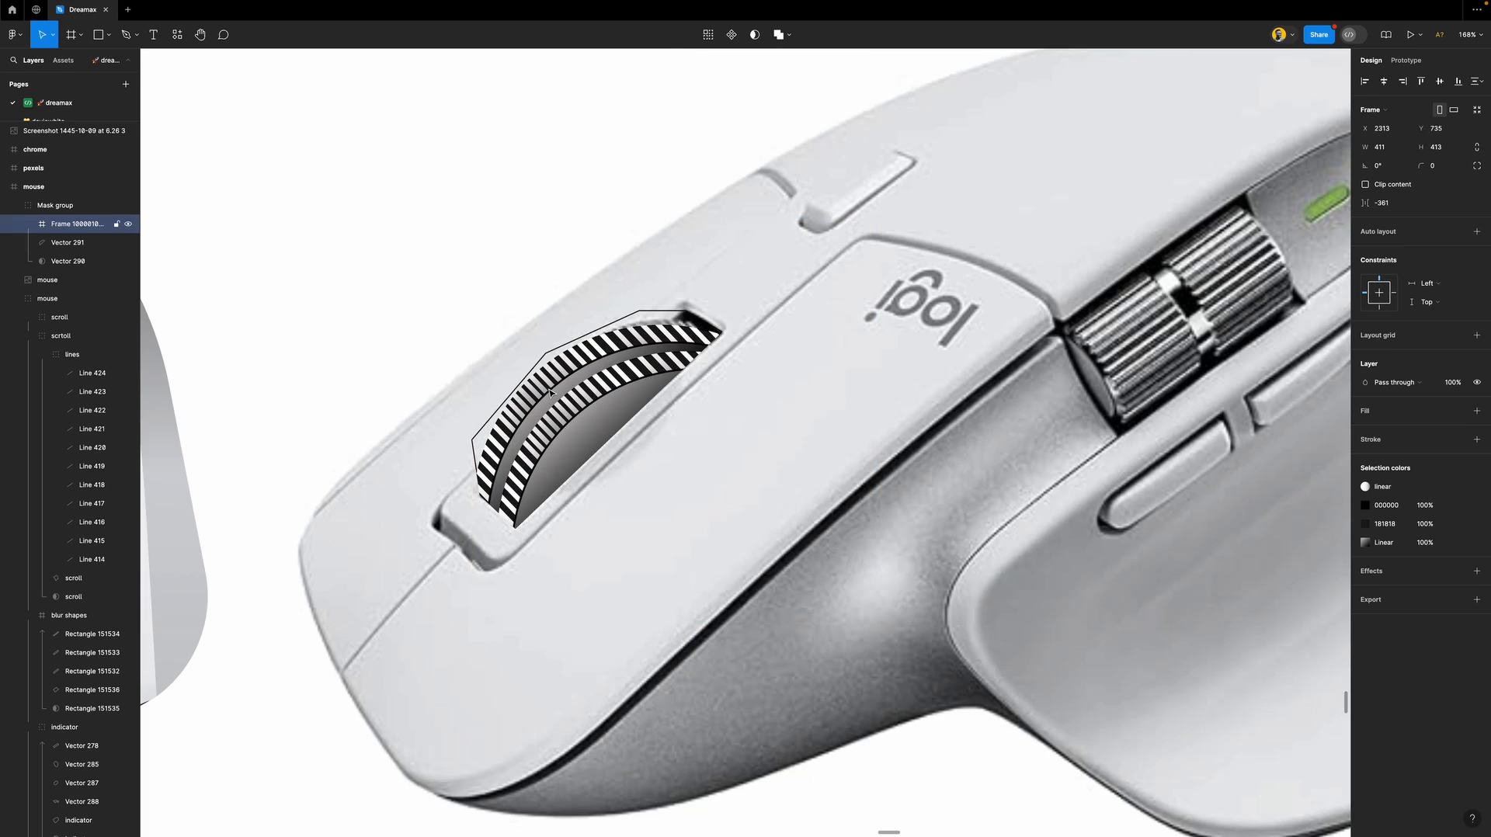
Nudge the framed wheel circles to X 2330, Y 729 so their ridged arcs line up with the photo's wheel.
key("Right")
key("Right")
key("Right")
key("Right")
key("Right")
key("Right")
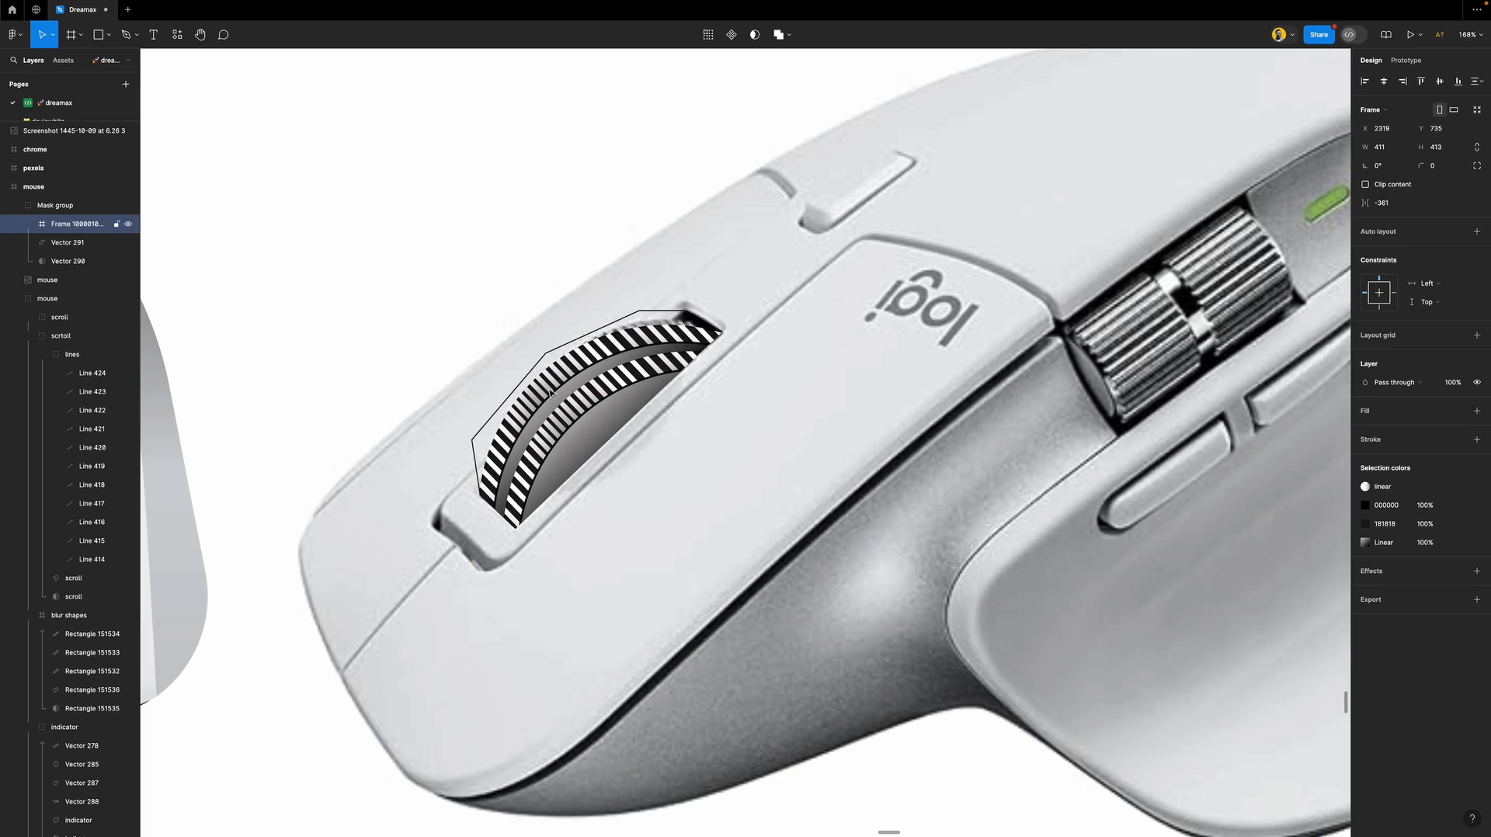
key("Up")
key("Up")
key("Right")
key("Right")
key("Right")
key("Down")
key("shift+Right")
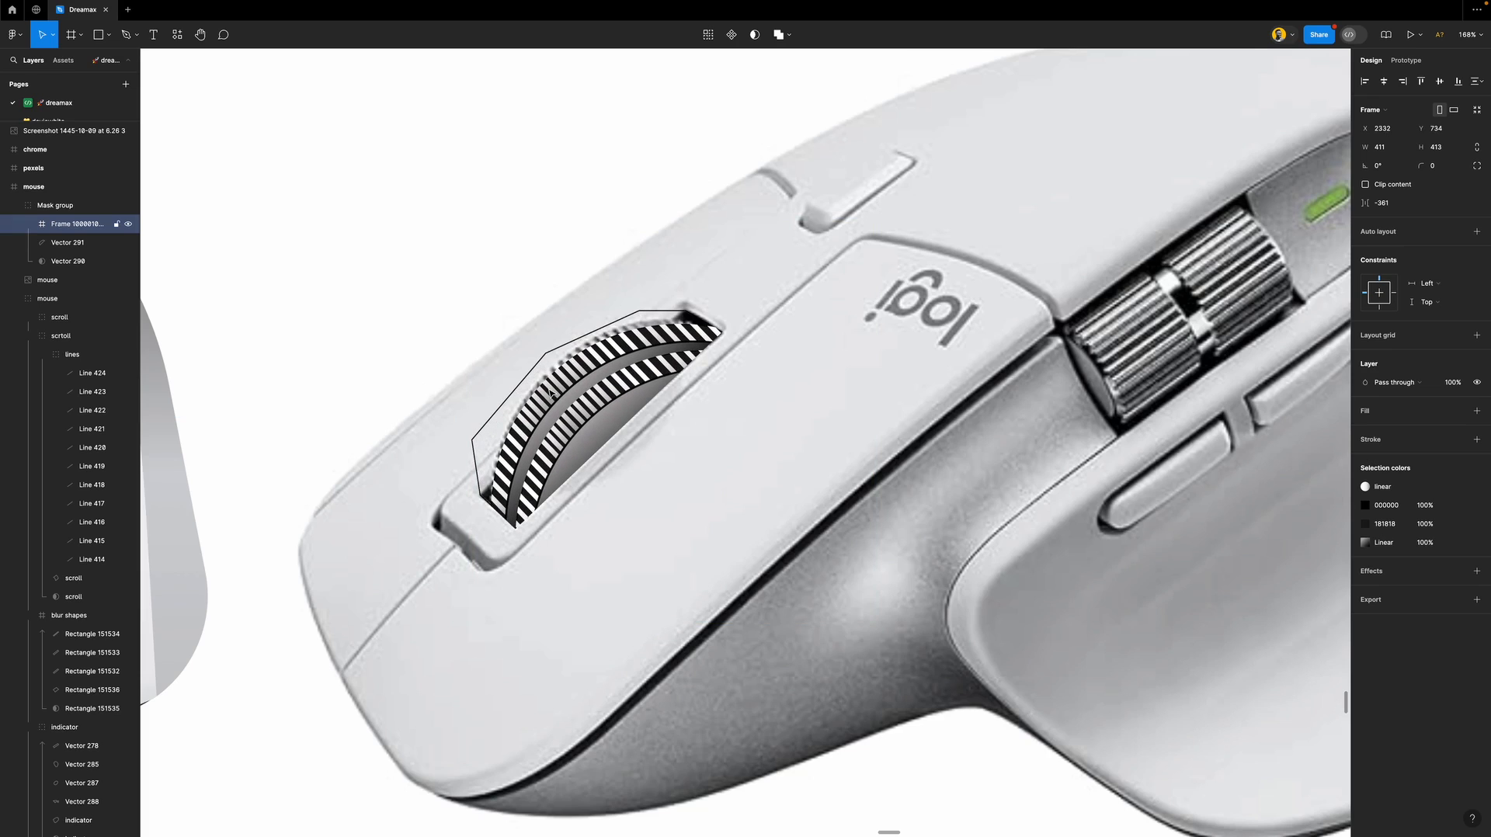
key("Left")
key("Up")
key("Up")
key("Up")
key("Up")
key("Up")
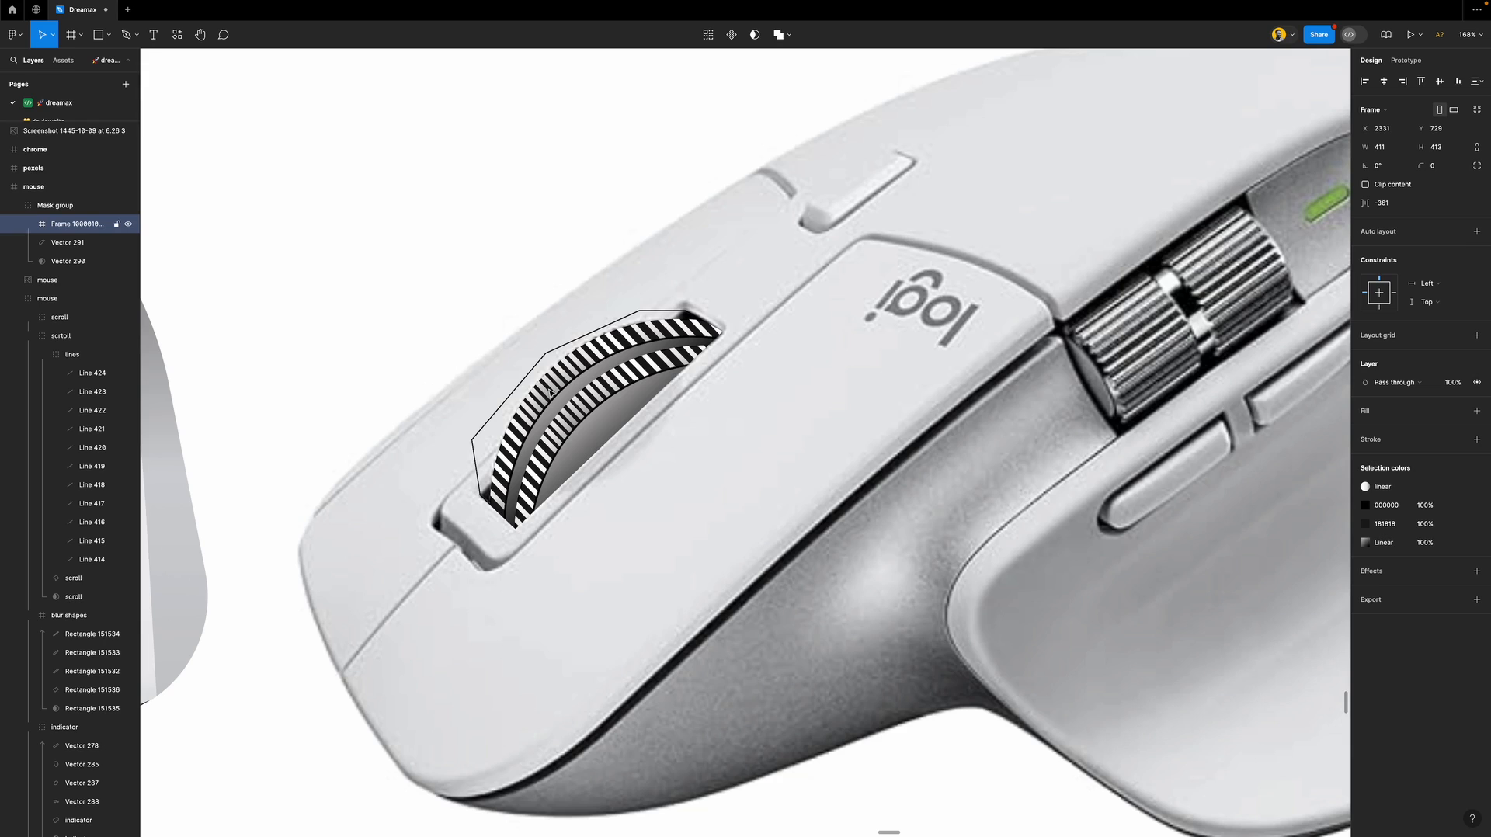
key("Left")
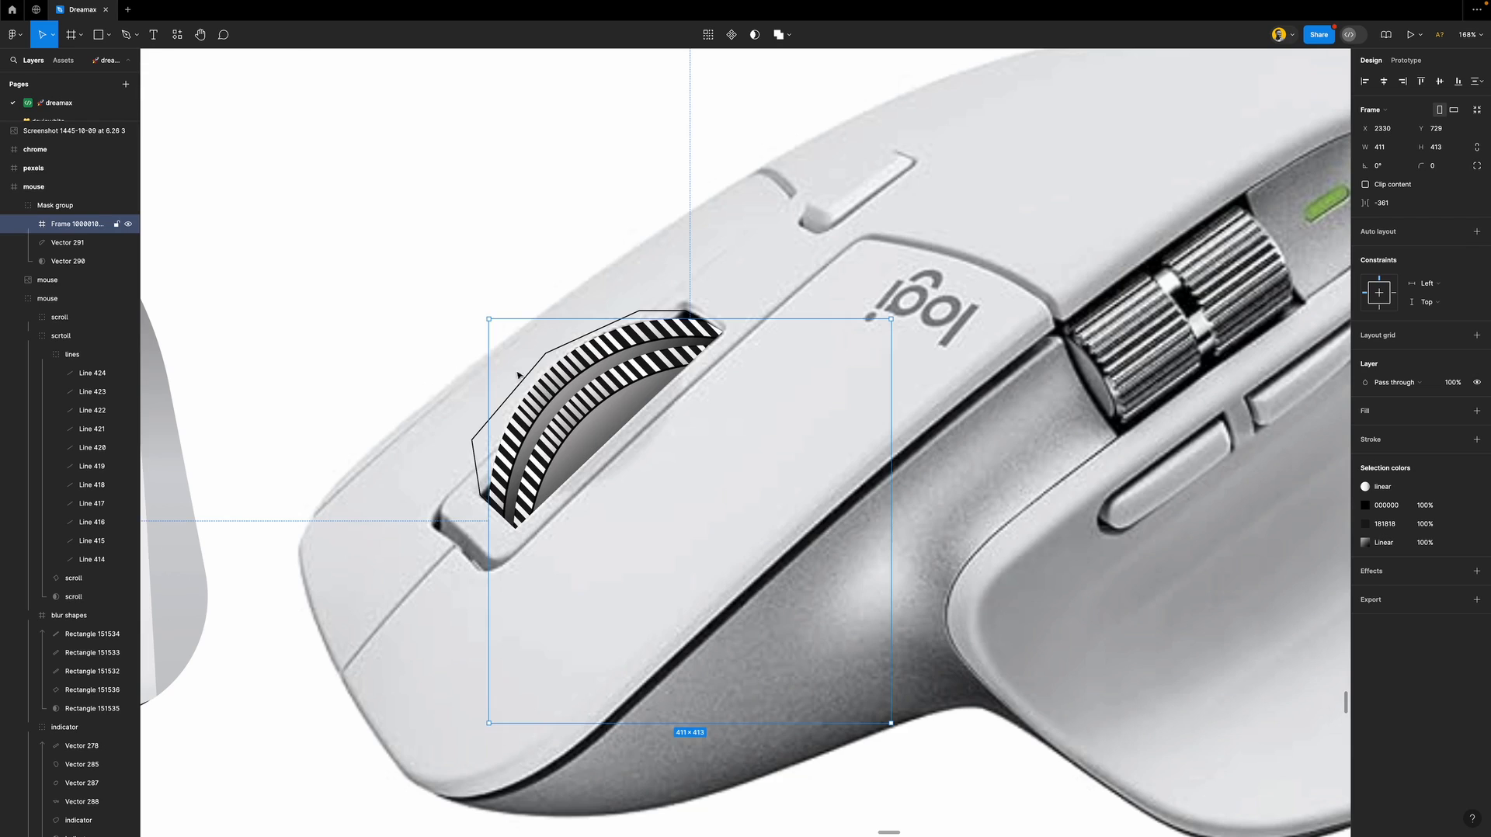
Add a fill to the duplicate outline behind the wheel and remove its three outward points, leaving the four-corner slot shape.
left_click(75, 243)
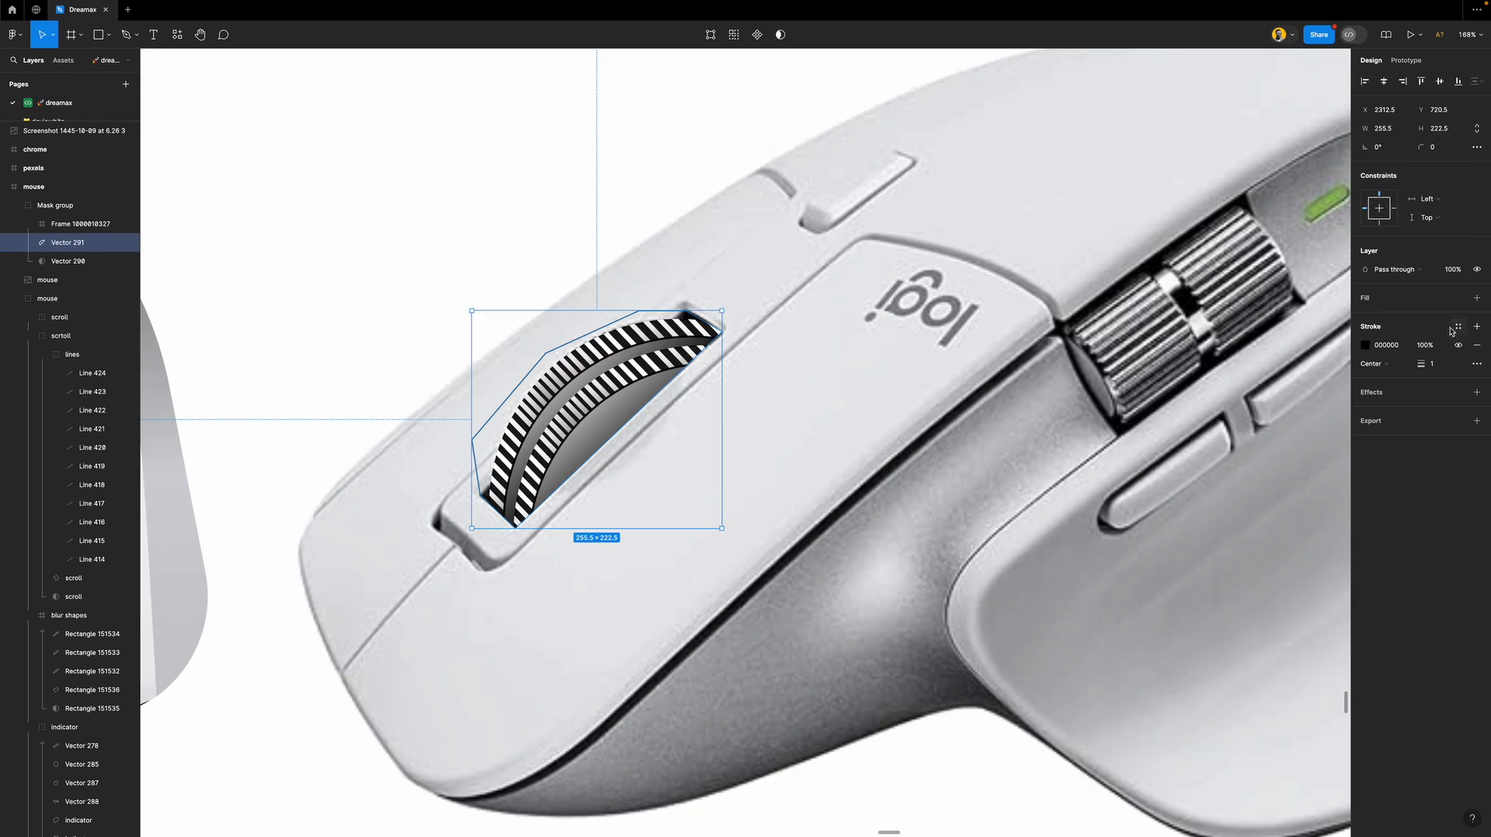
left_click(1417, 307)
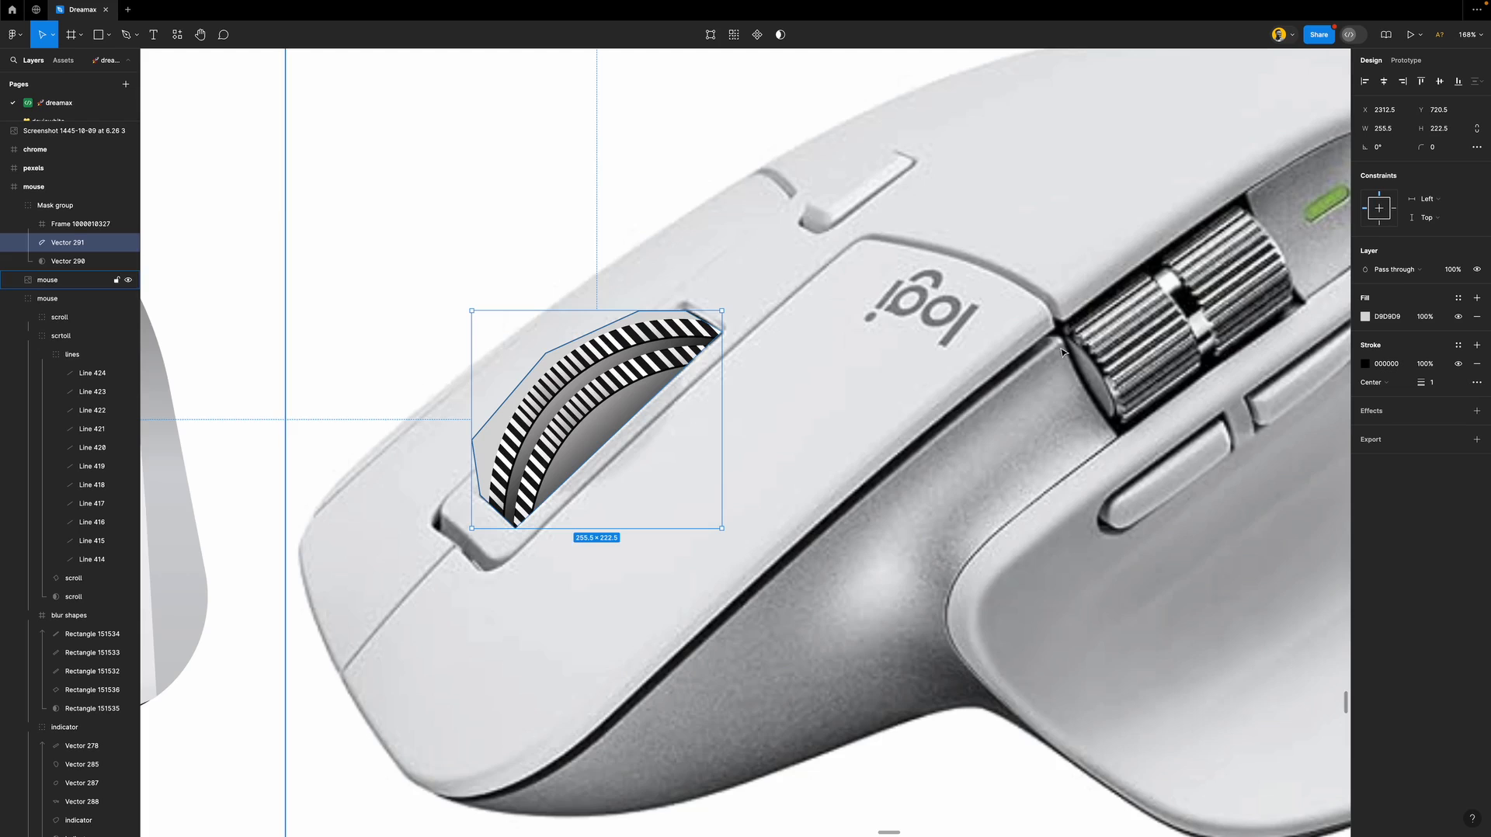
scroll(526, 403, "up", 5)
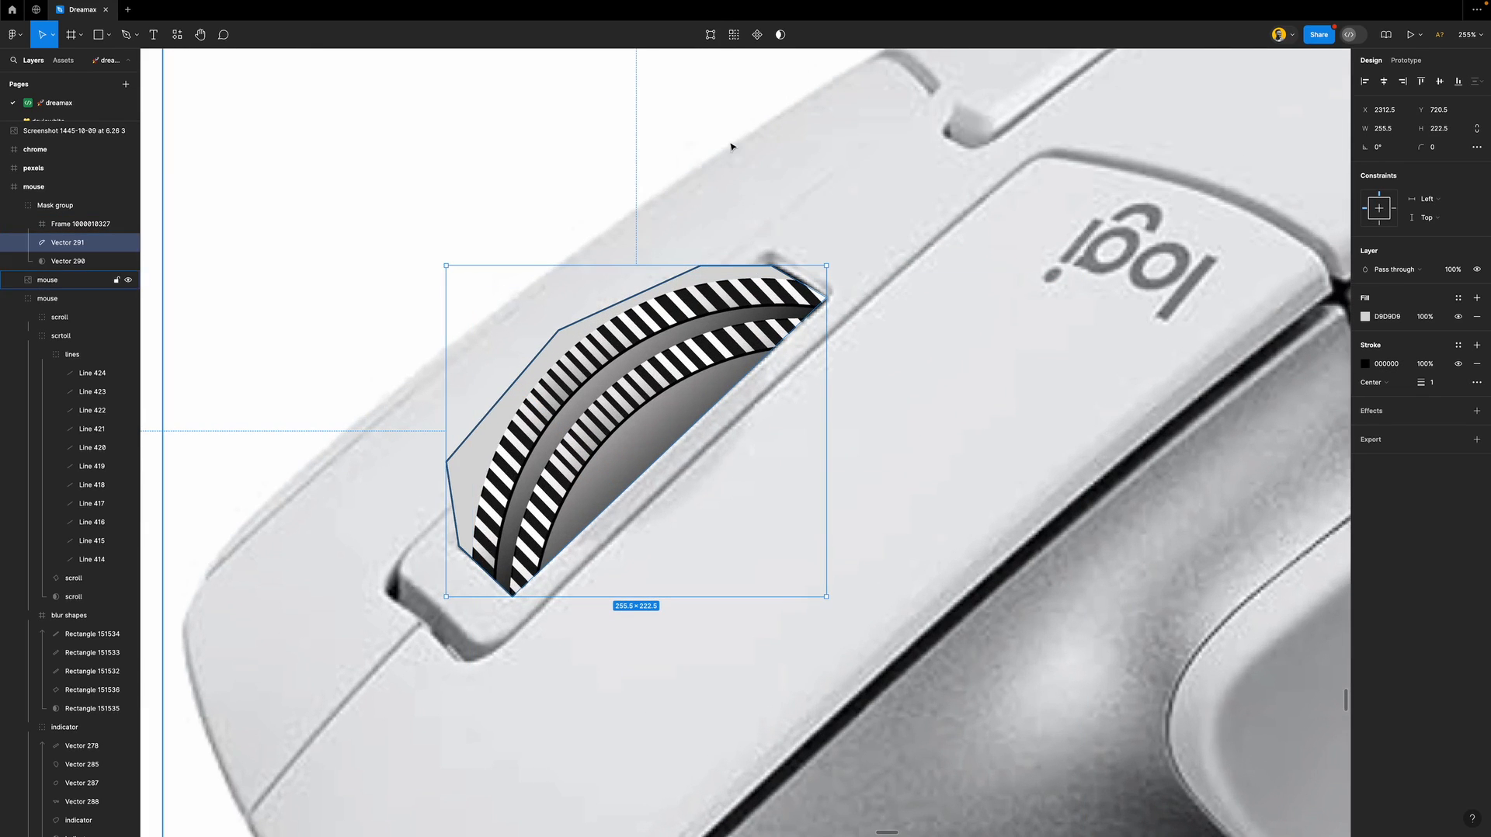
left_click(710, 34)
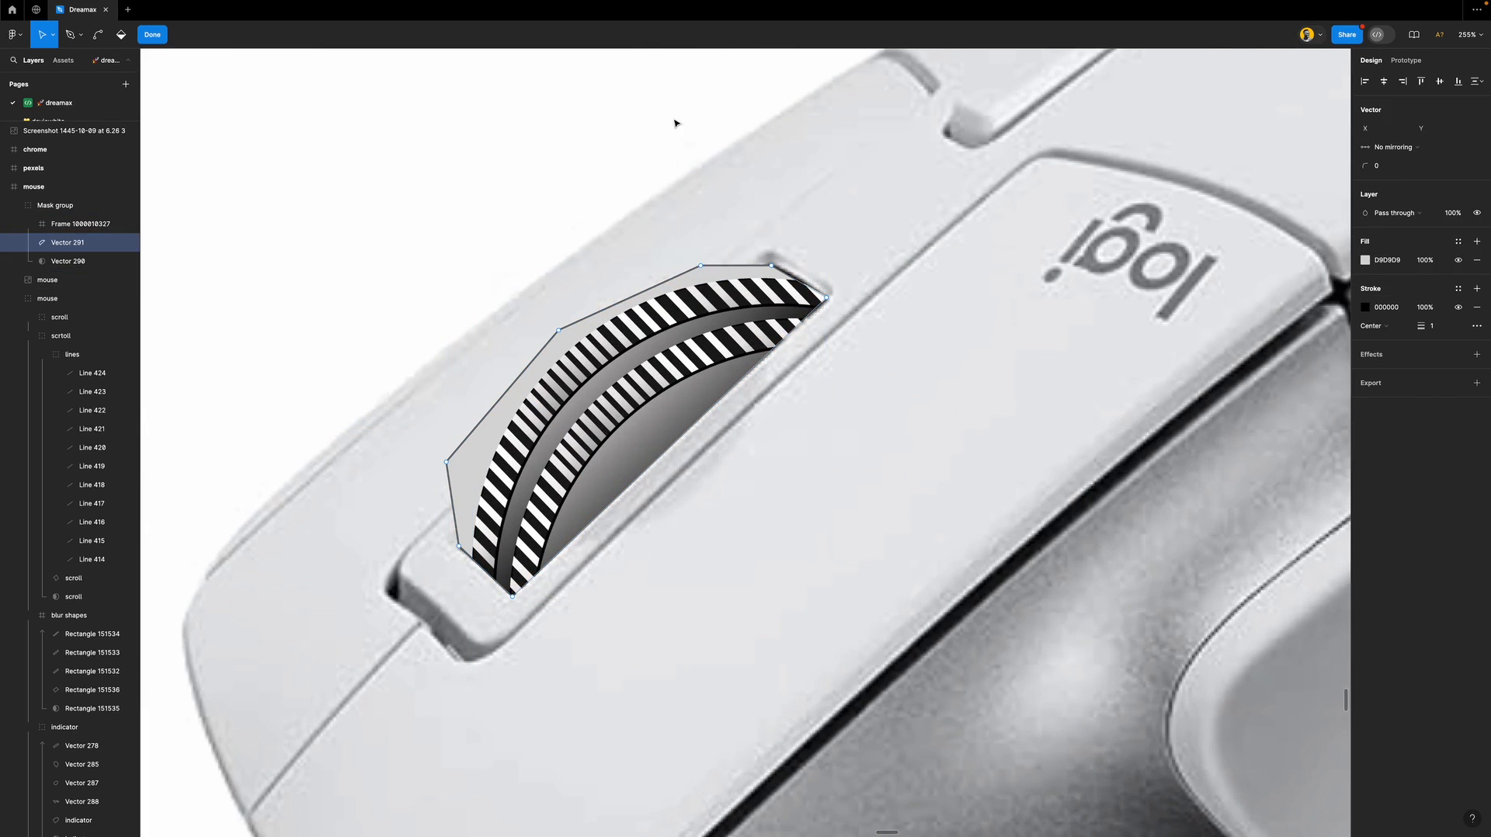
left_click(700, 265)
key("Delete")
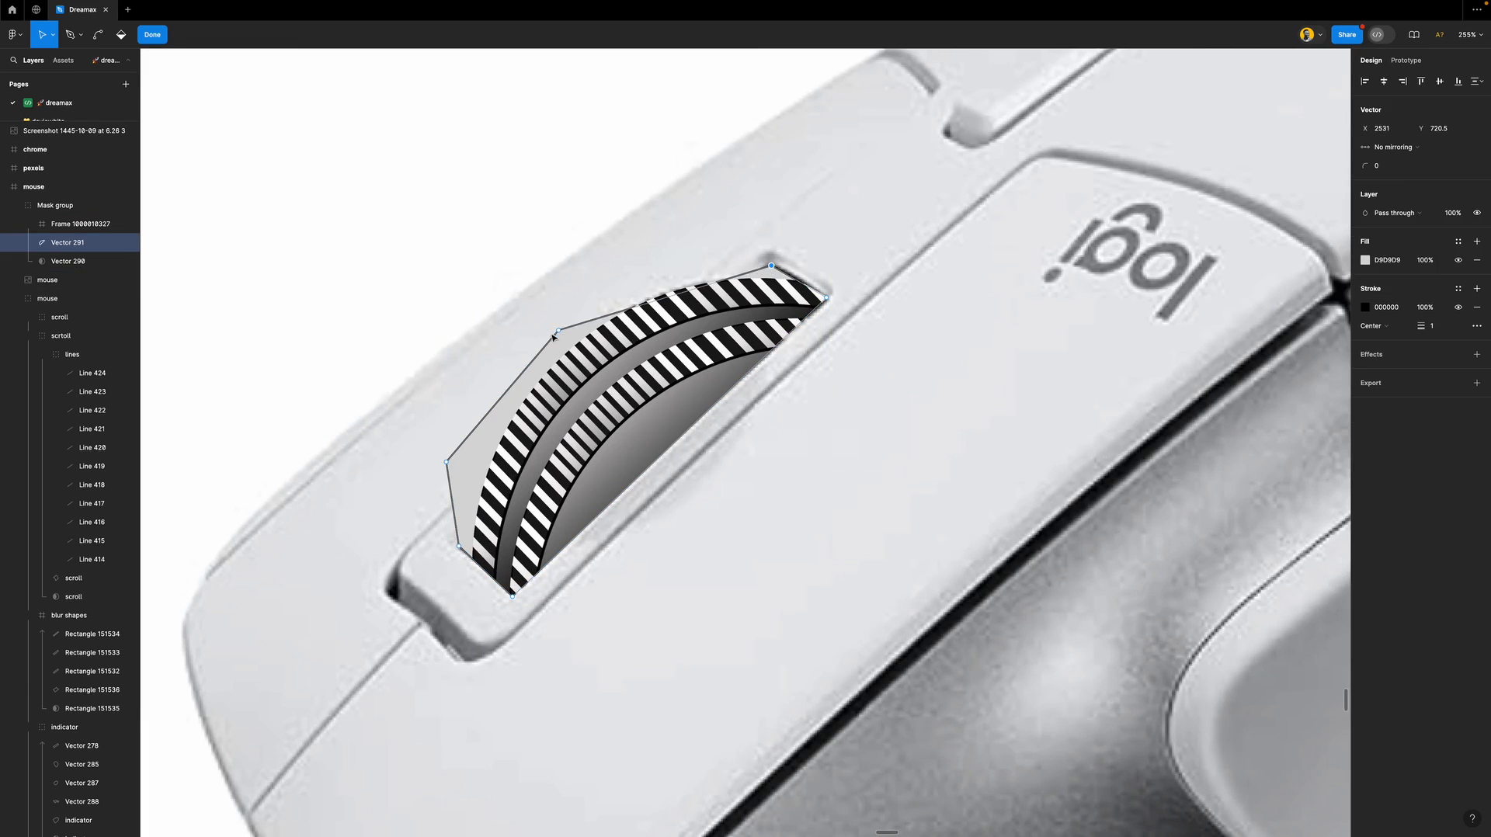
left_click_drag(559, 332, 458, 546)
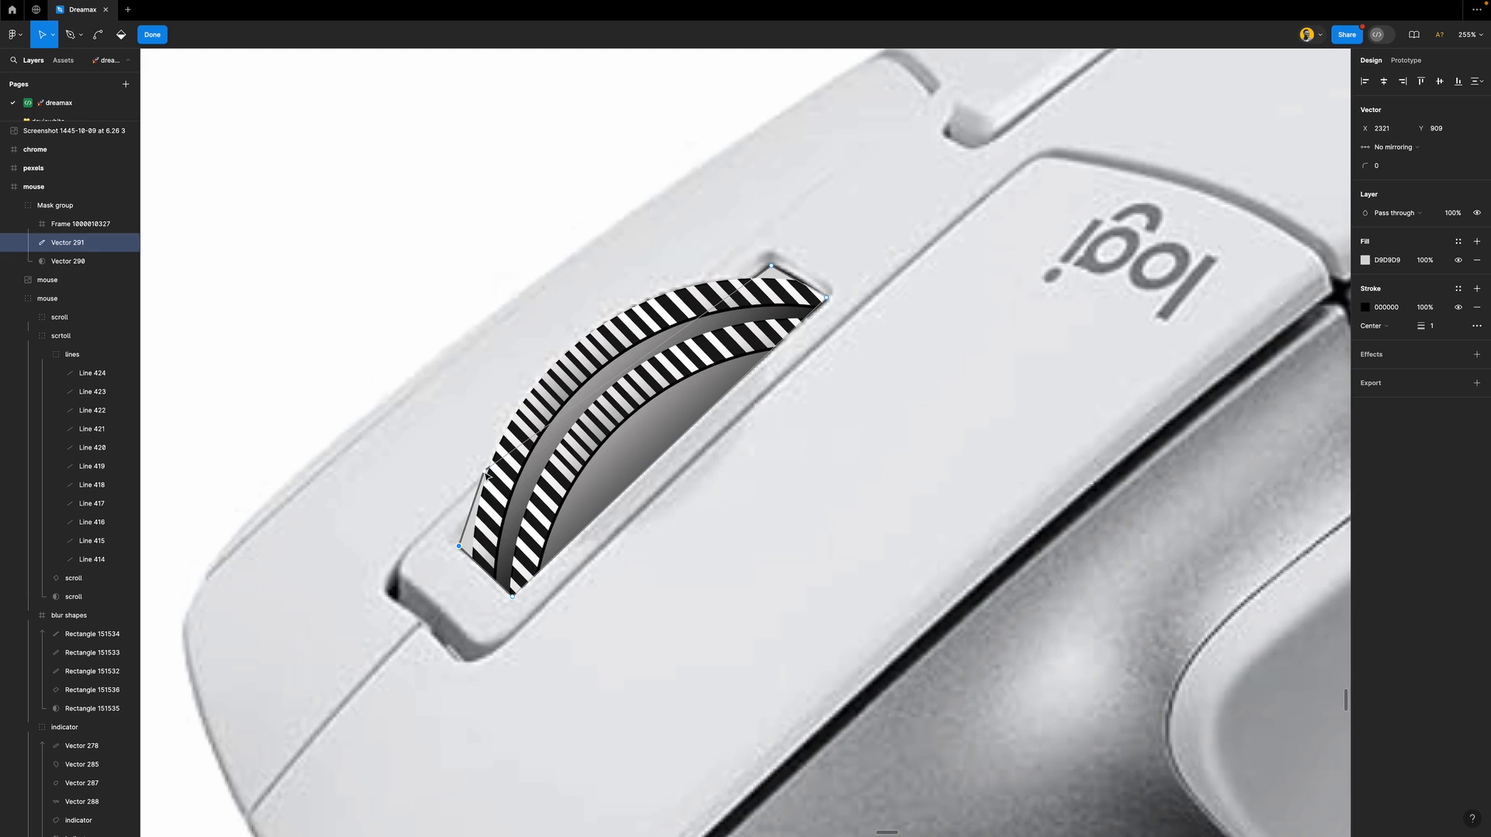
left_click_drag(487, 472, 458, 545)
key("Escape")
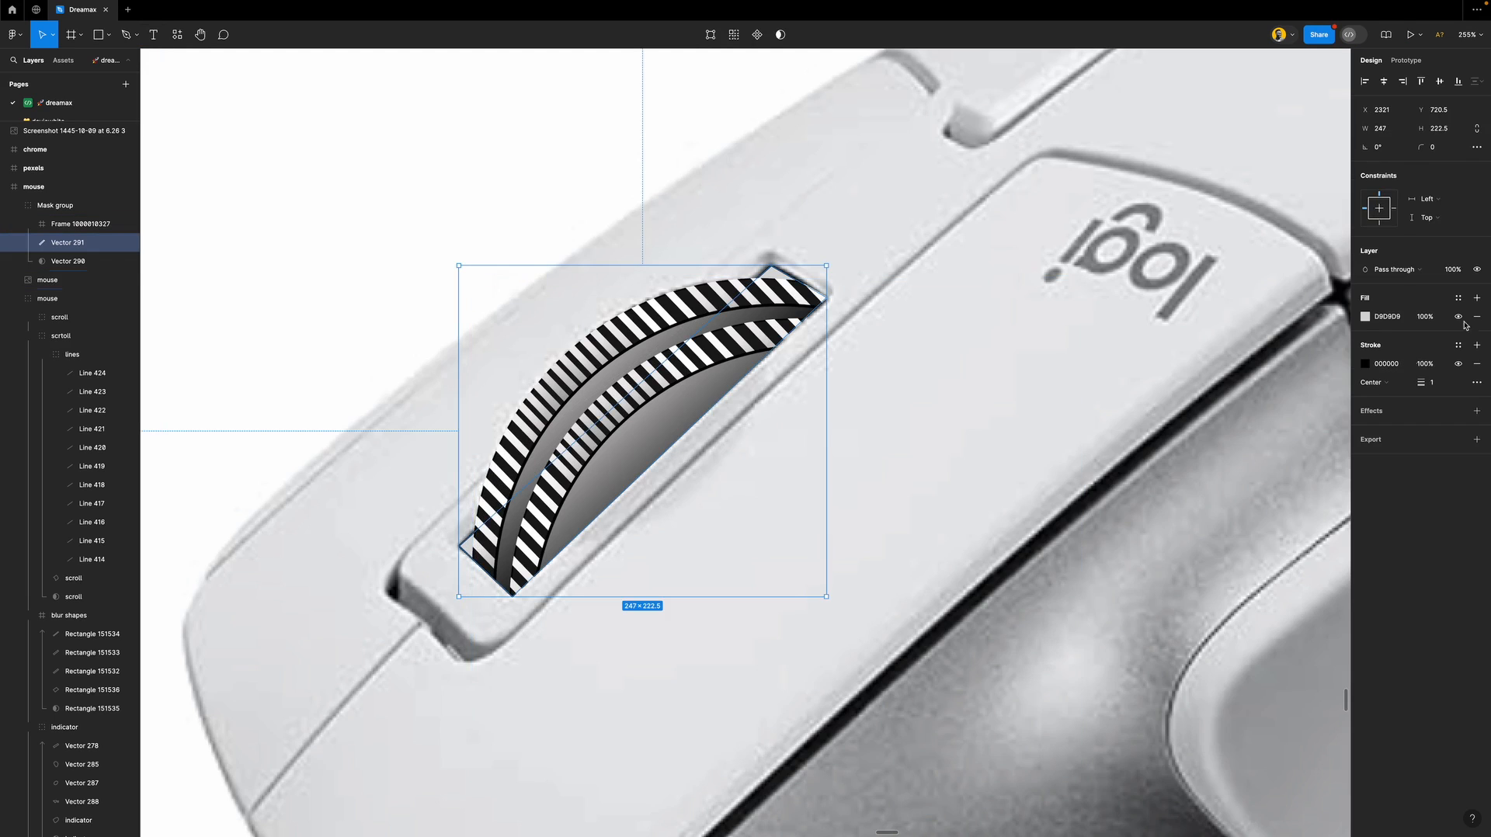
Set the four-corner slot shape's fill to black 000000 and remove its stroke.
left_click(1366, 319)
left_click_drag(1236, 403, 1155, 565)
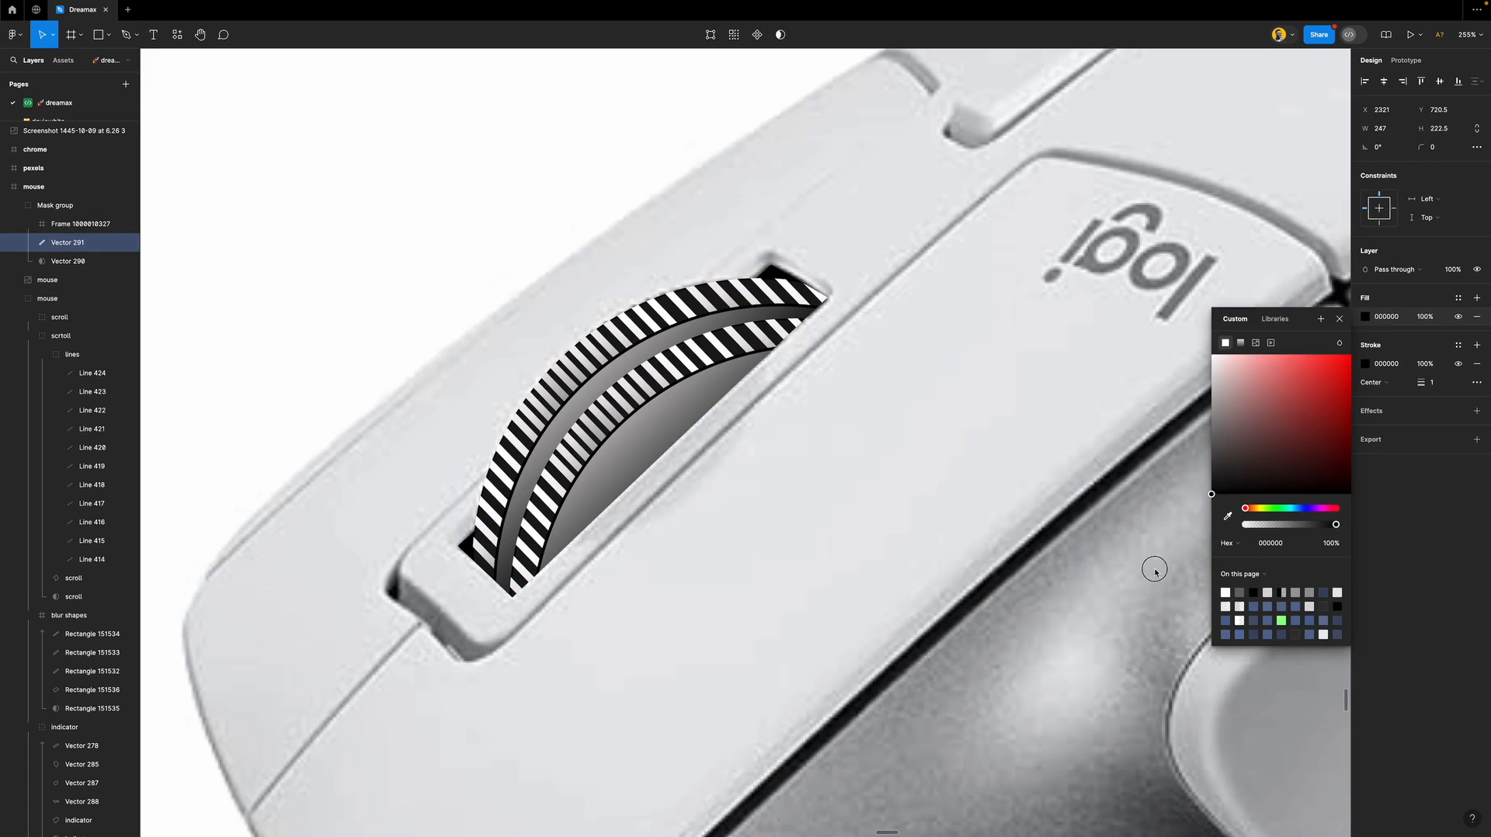
left_click(1341, 321)
left_click(1477, 363)
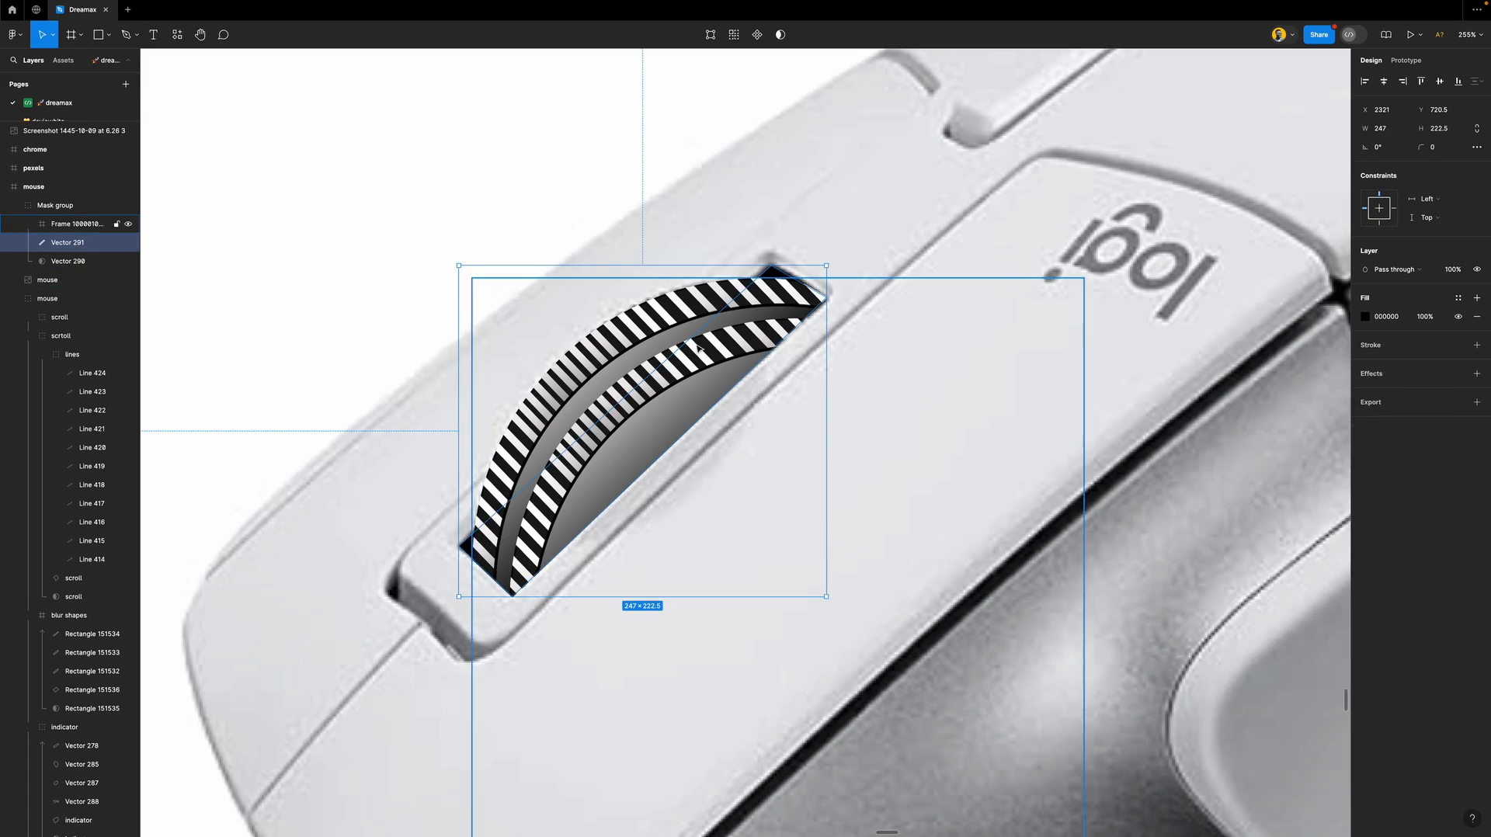
Move the masked scroll wheel group from the reference photo to X 722.5 on the illustrated mouse, keeping its vertical position.
scroll(696, 347, "down", 8)
left_click(802, 311)
left_click(663, 336)
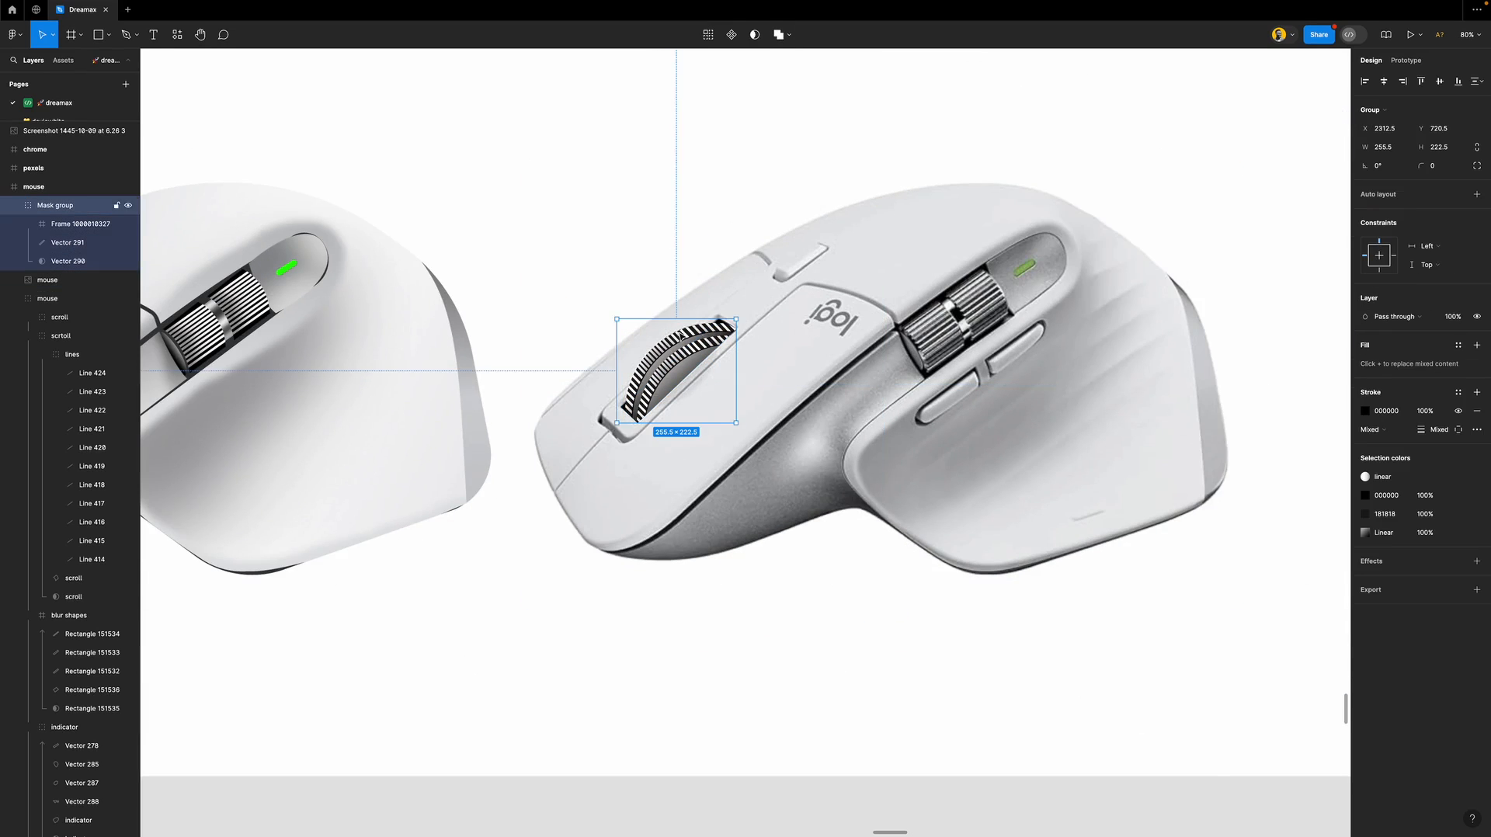
scroll(735, 335, "left", 5)
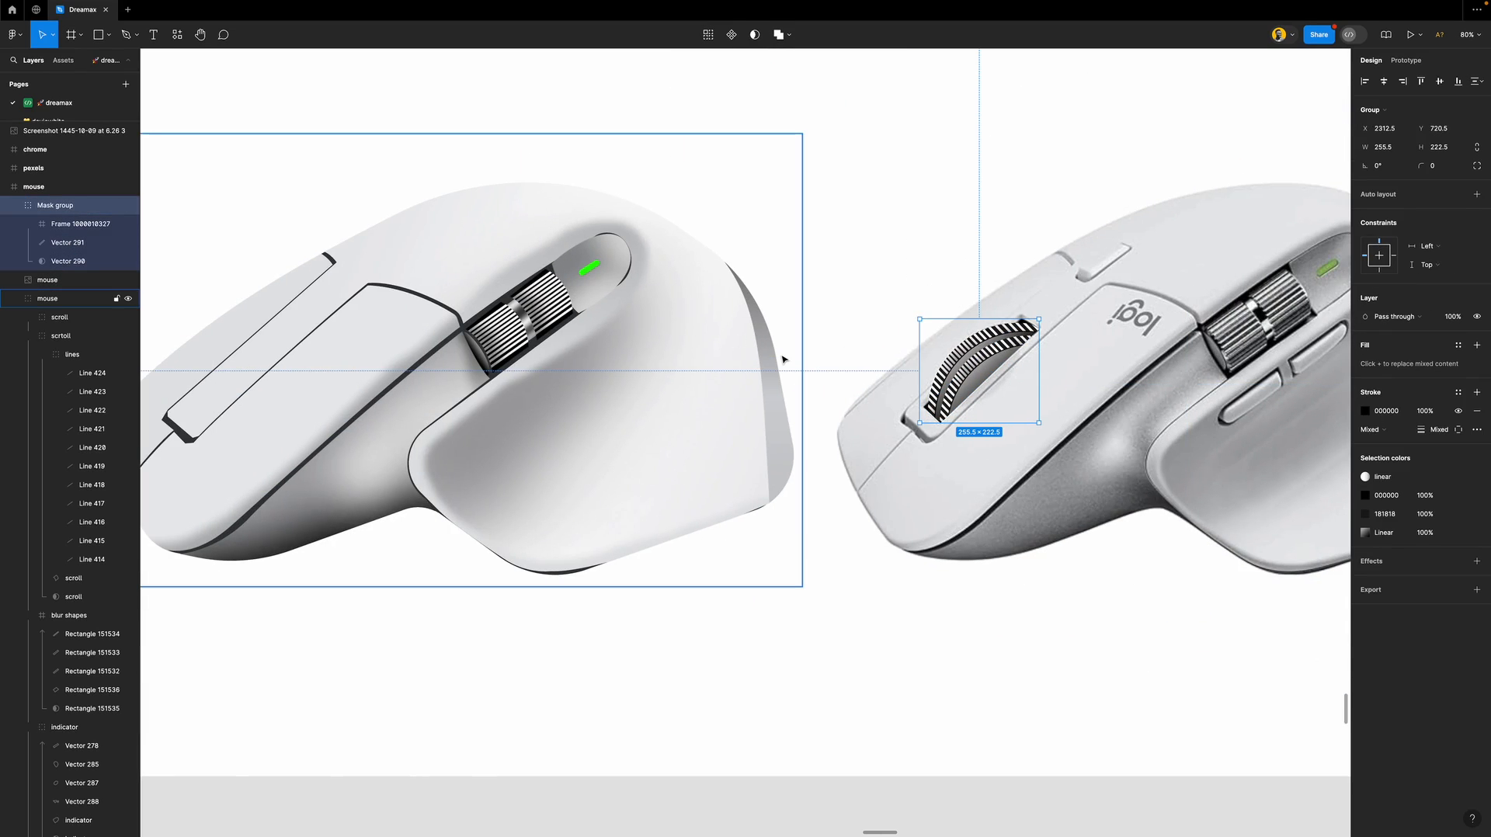
key("shift+Left")
key("shift+Left")
key("shift+Left")
key("shift+Left")
key("shift+Left")
key("shift+Left")
key("shift+Left")
key("shift+Left")
key("shift+Left")
key("shift+Left")
key("shift+Left")
key("shift+Left")
key("shift+Left")
key("shift+Left")
key("shift+Left")
key("shift+Left")
key("shift+Left")
key("shift+Left")
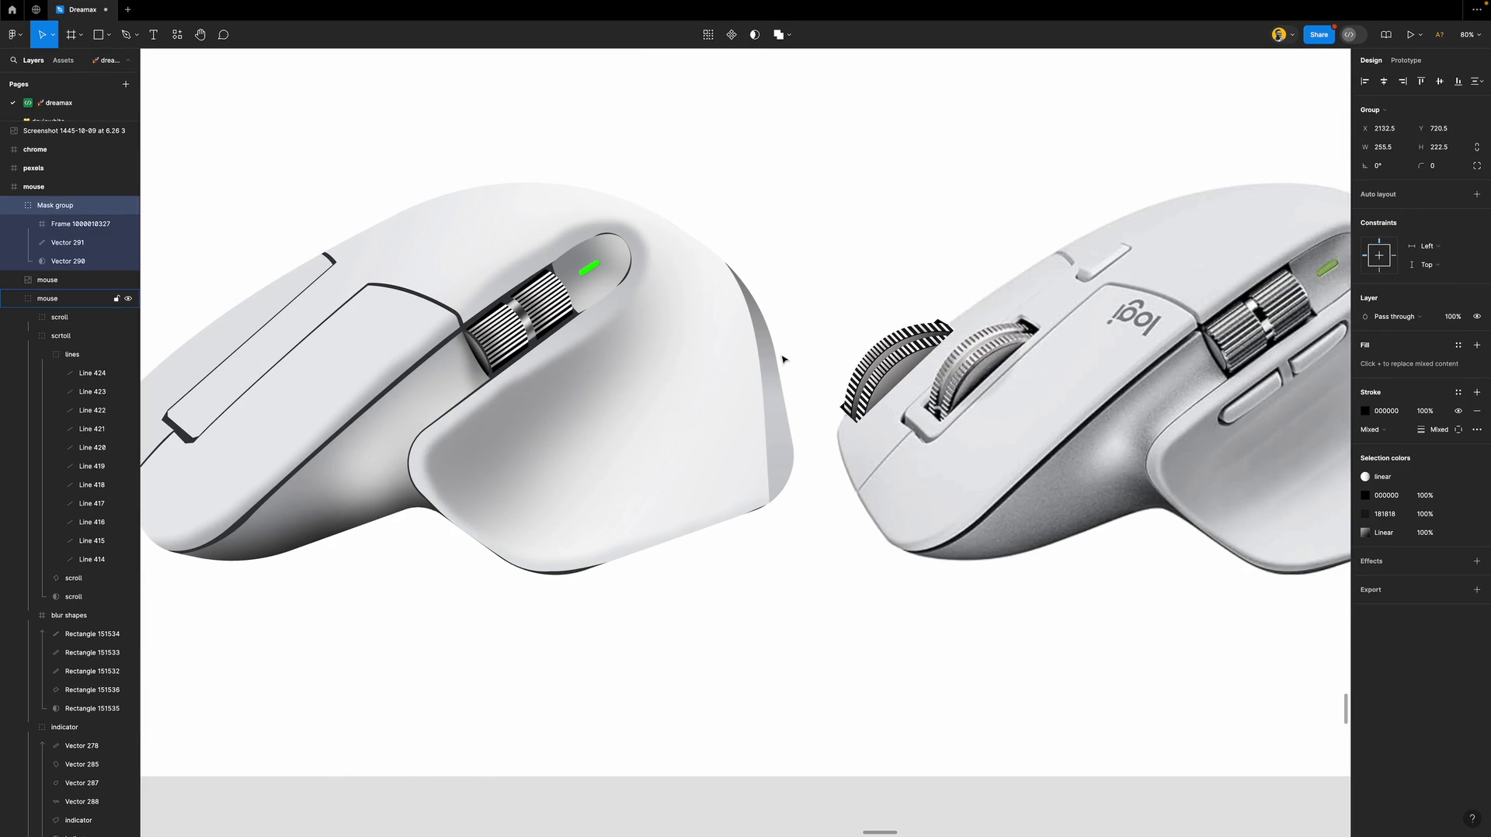
key("shift+Left")
key("shift+Left")
key("shift+Left")
key("shift+Left")
key("shift+Left")
key("shift+Left")
key("shift+Left")
key("shift+Left")
key("shift+Left")
key("shift+Left")
key("shift+Left")
key("shift+Left")
key("shift+Left")
key("shift+Left")
key("shift+Left")
key("shift+Left")
key("shift+Left")
key("shift+Left")
key("shift+Left")
key("shift+Left")
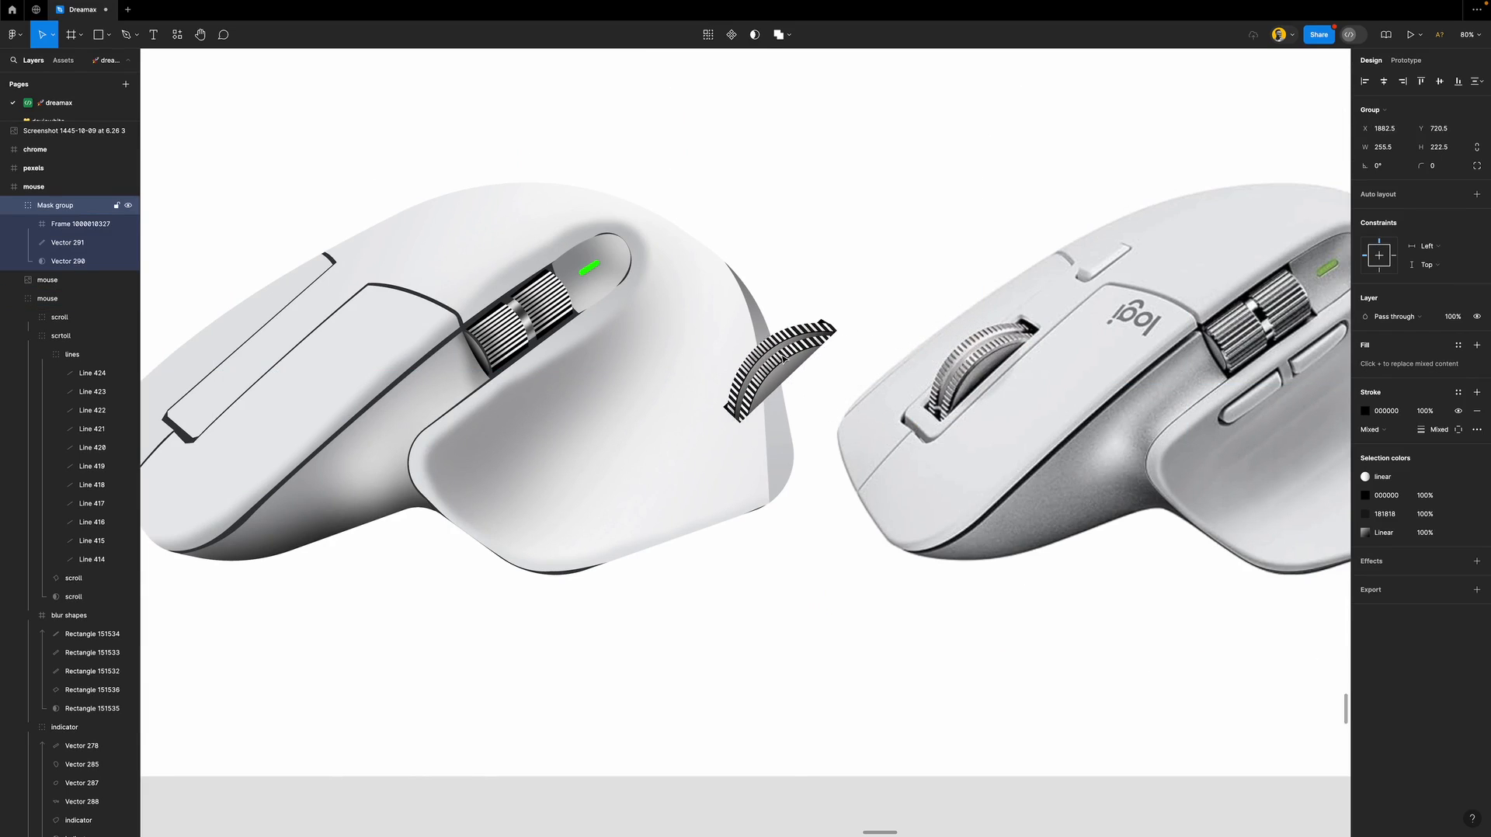
key("shift+Left")
key("shift+Left")
key("shift+Left")
key("shift+Left")
key("shift+Left")
key("shift+Left")
key("shift+Left")
key("shift+Left")
key("shift+Left")
key("shift+Left")
key("shift+Left")
key("shift+Left")
key("shift+Left")
key("shift+Left")
key("shift+Left")
key("shift+Left")
key("shift+Left")
key("shift+Left")
key("shift+Left")
key("shift+Left")
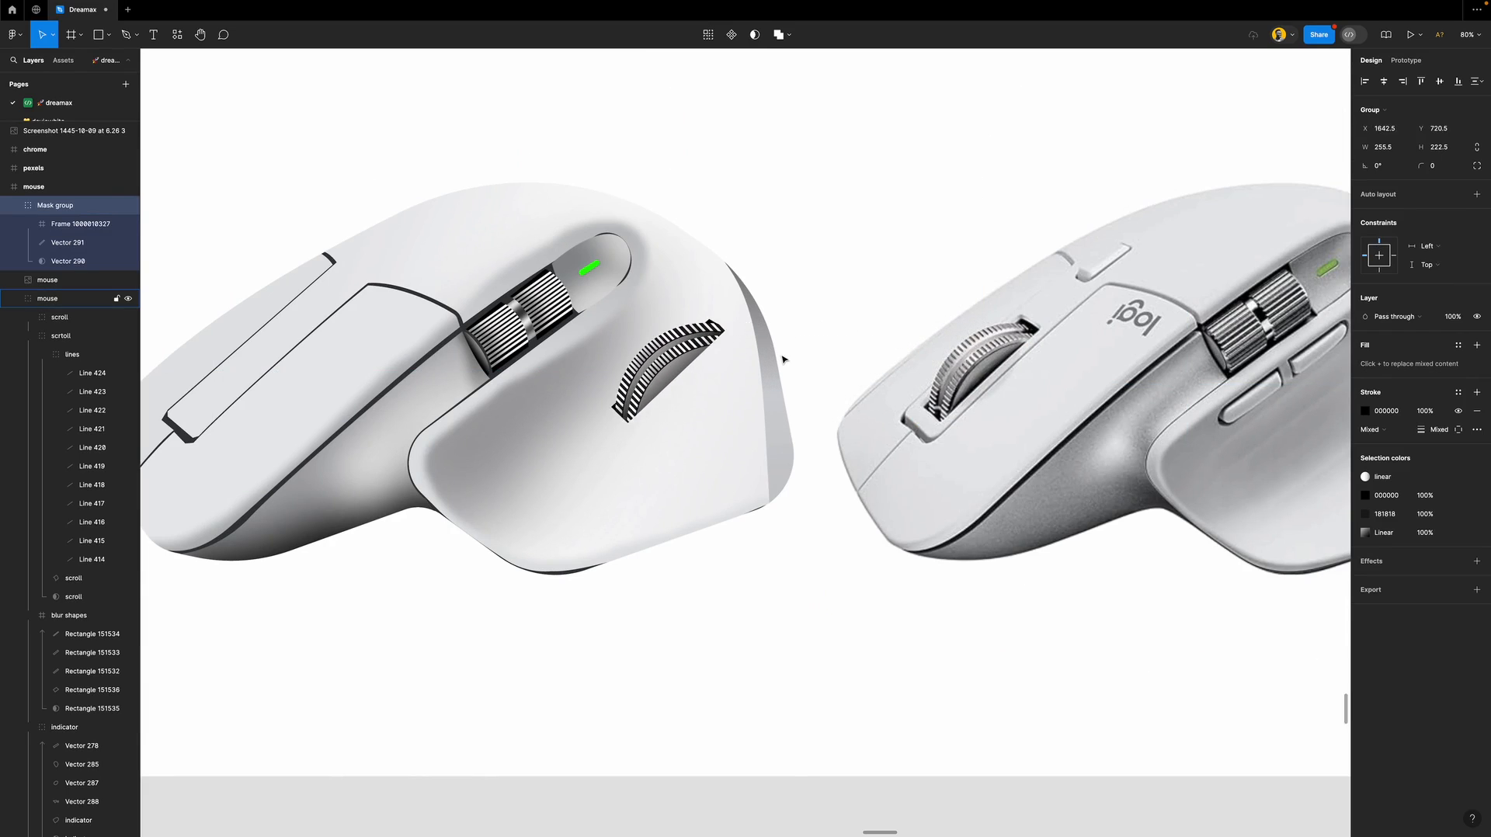
key("shift+Left")
key("shift+Left")
key("shift+Left")
key("shift+Left")
key("shift+Left")
key("shift+Left")
key("shift+Left")
key("shift+Left")
key("shift+Left")
key("shift+Left")
key("shift+Left")
key("shift+Left")
key("shift+Left")
key("shift+Left")
key("shift+Left")
key("shift+Left")
key("shift+Left")
key("shift+Left")
key("shift+Left")
key("shift+Left")
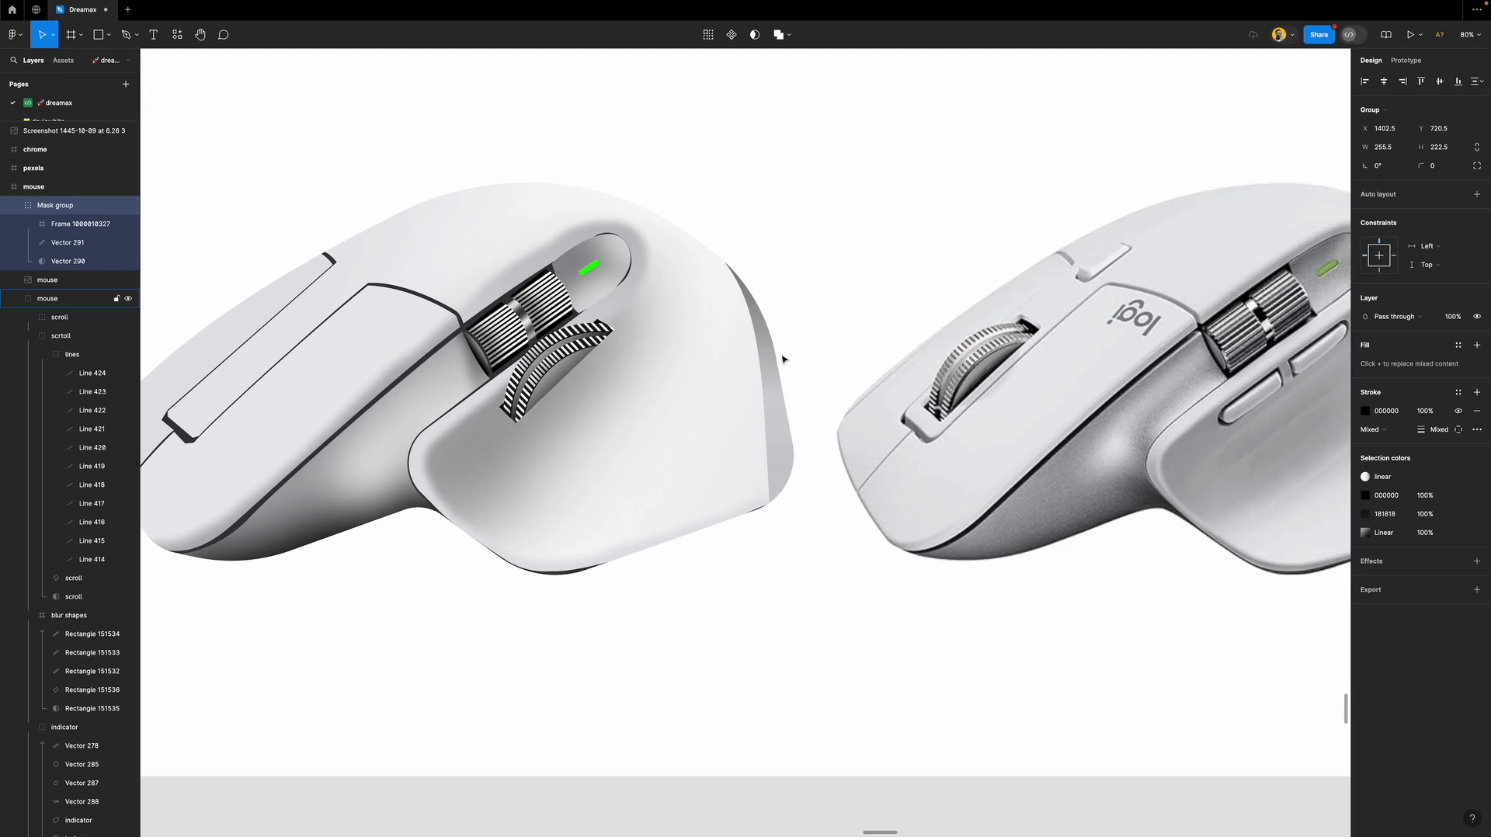
key("shift+Left")
key("shift+Left")
key("shift+Left")
key("shift+Left")
key("shift+Left")
key("shift+Left")
key("shift+Left")
key("shift+Left")
key("shift+Left")
key("shift+Left")
key("shift+Left")
key("shift+Left")
key("shift+Left")
key("shift+Left")
key("shift+Left")
key("shift+Left")
key("shift+Left")
key("shift+Left")
key("shift+Left")
key("shift+Left")
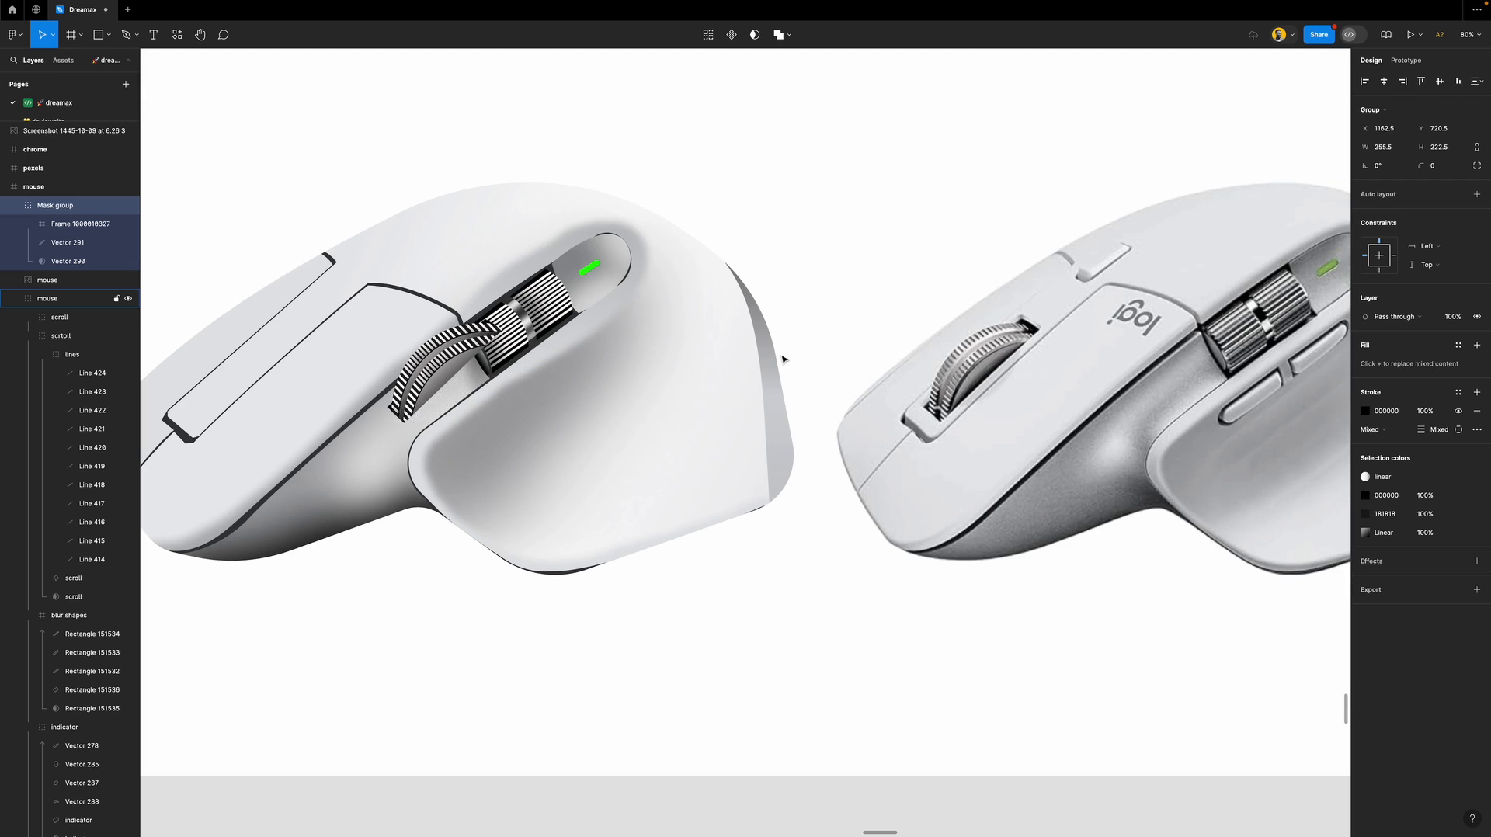
key("shift+Left")
key("shift+Left")
key("shift+Left")
key("shift+Left")
key("shift+Left")
key("shift+Left")
key("shift+Left")
key("shift+Left")
key("shift+Left")
key("shift+Left")
key("shift+Left")
key("shift+Left")
key("shift+Left")
key("shift+Left")
key("shift+Left")
key("shift+Left")
key("shift+Left")
key("shift+Left")
key("shift+Left")
key("shift+Left")
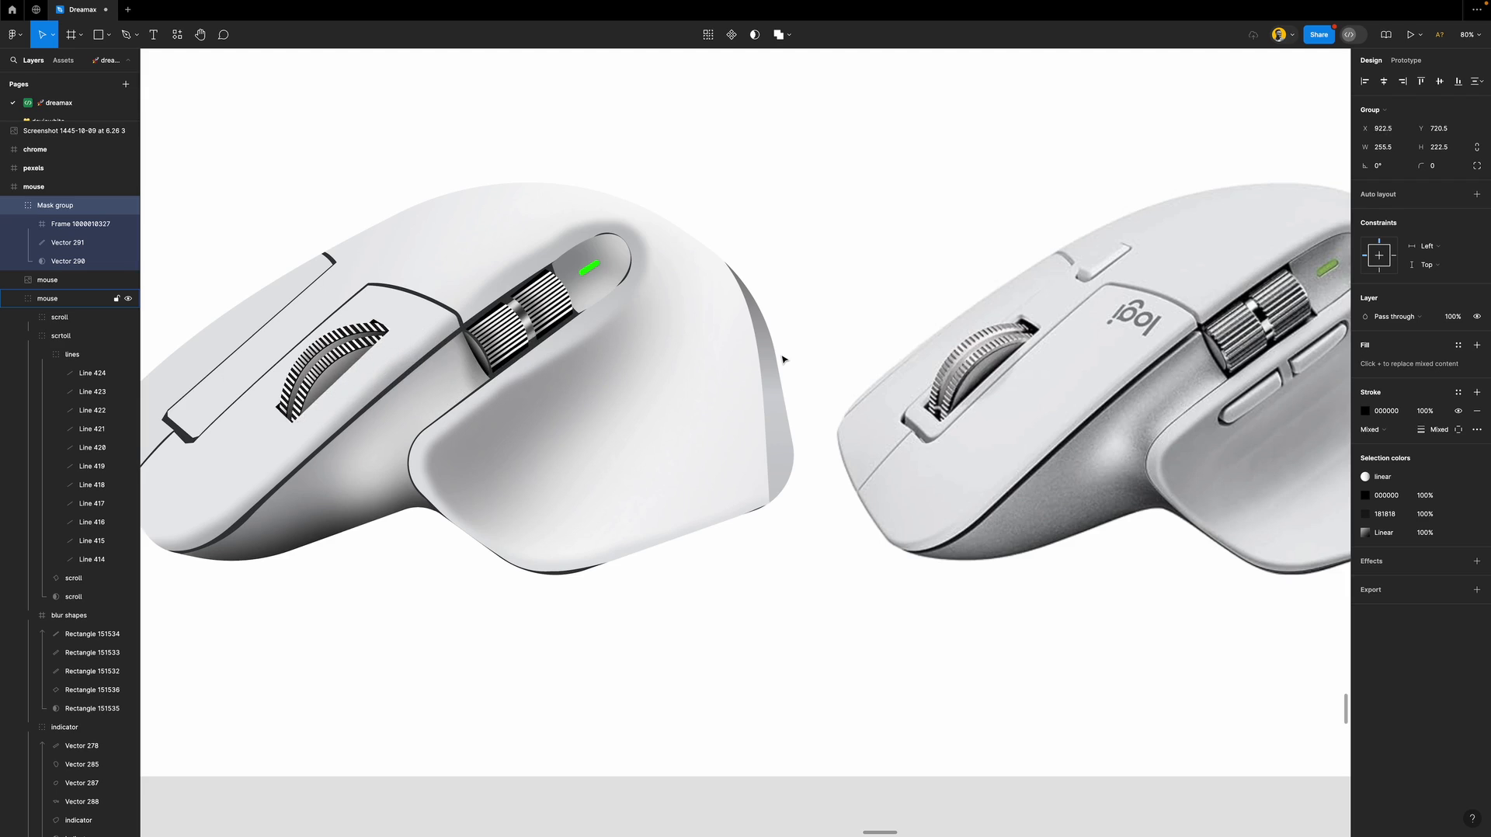
key("shift+Left")
key("shift+Left")
key("shift+Left")
key("shift+Left")
key("shift+Left")
key("shift+Left")
key("shift+Left")
key("shift+Left")
key("shift+Left")
key("shift+Left")
key("shift+Left")
key("shift+Left")
key("shift+Left")
key("shift+Left")
key("shift+Left")
key("shift+Left")
key("shift+Left")
key("shift+Left")
key("shift+Left")
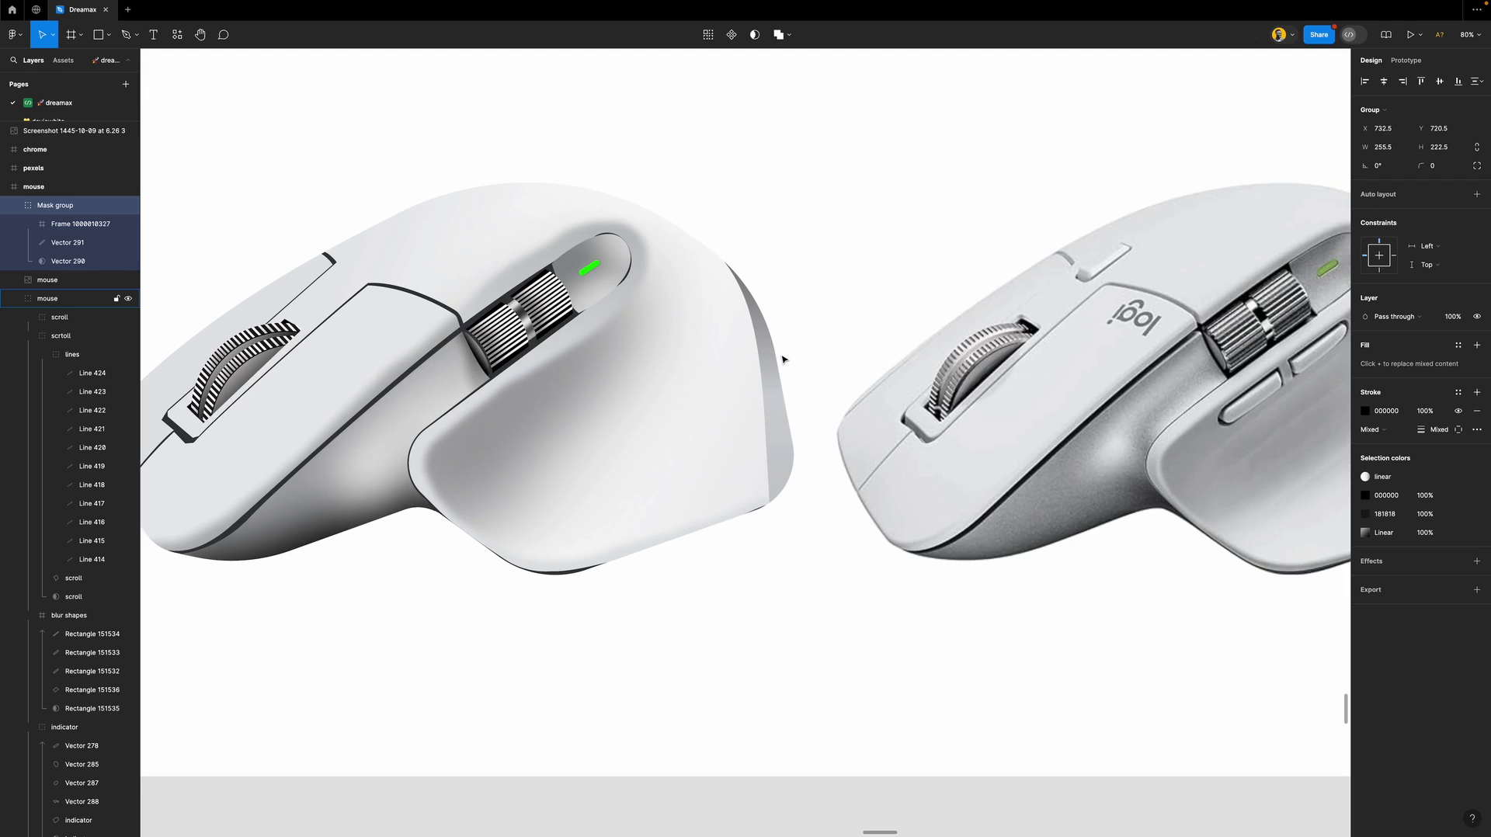
key("shift+Left")
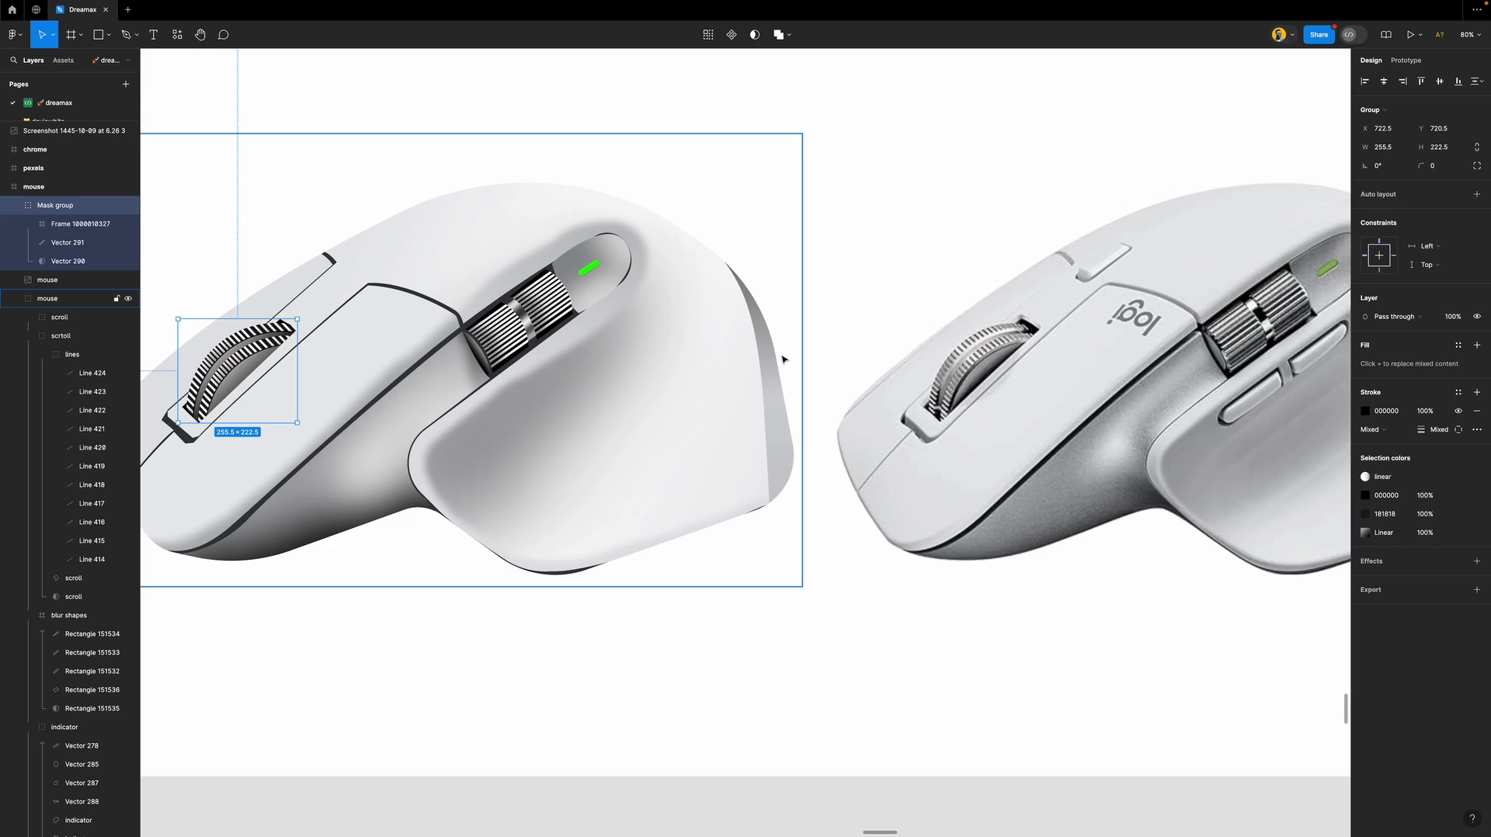
Nudge the masked scroll wheel group to X 726.5, Y 722.5 so it sits inside the illustrated mouse's slot outline.
key("Down")
key("Down")
key("Down")
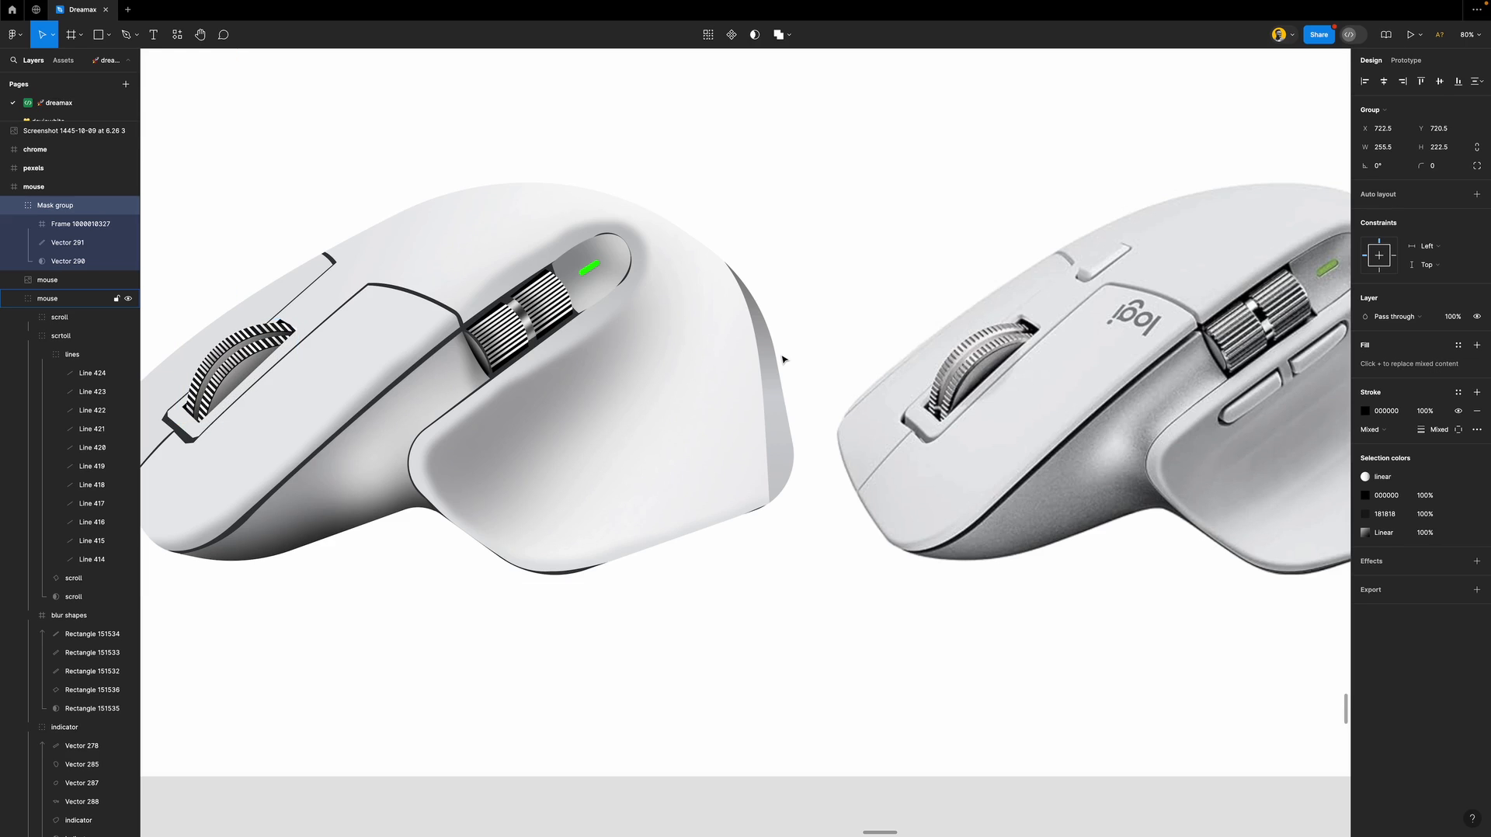
key("Right")
key("Right")
key("Right")
key("Right")
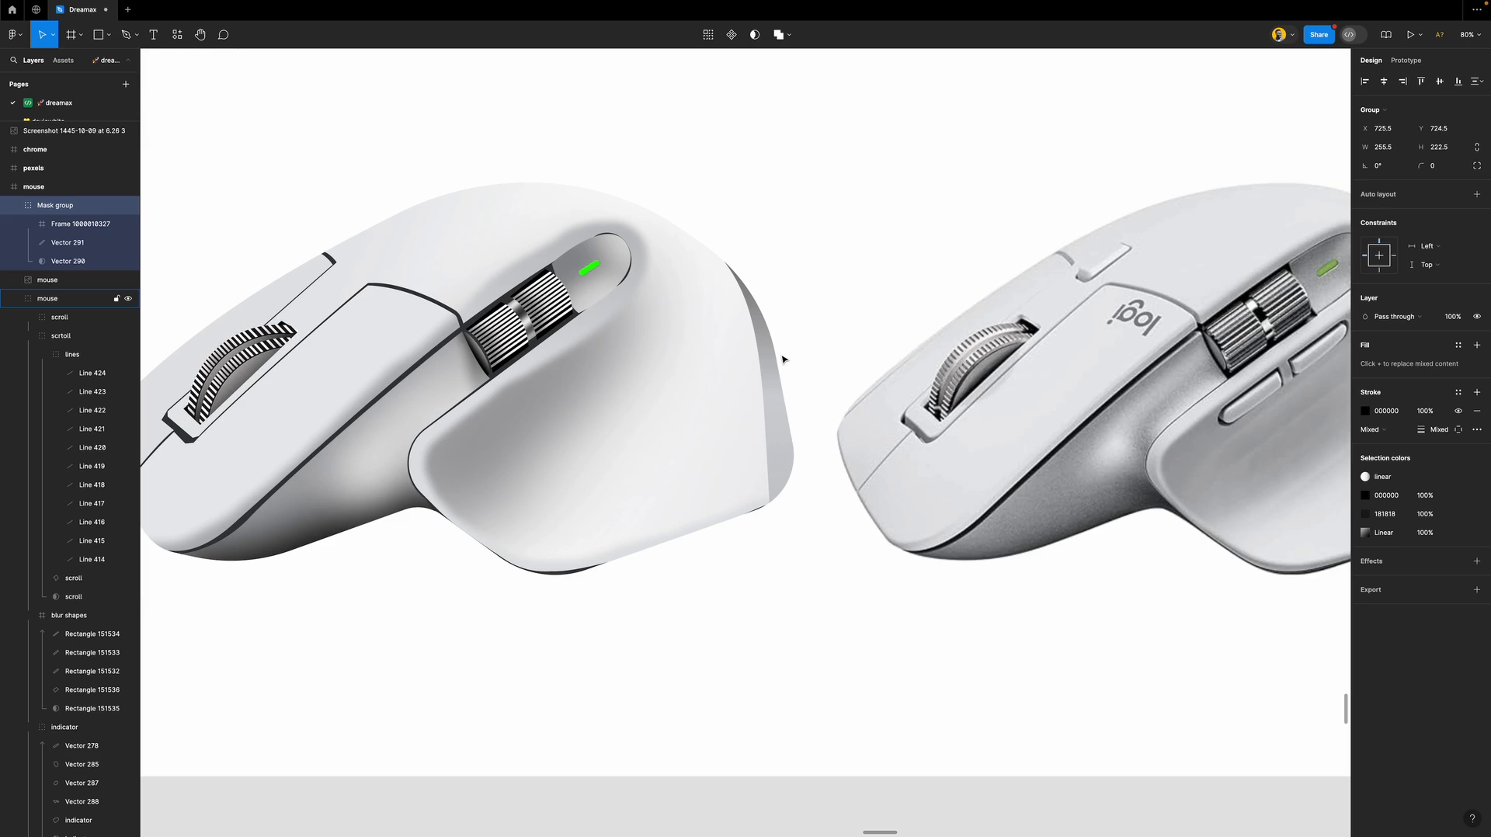
key("Up")
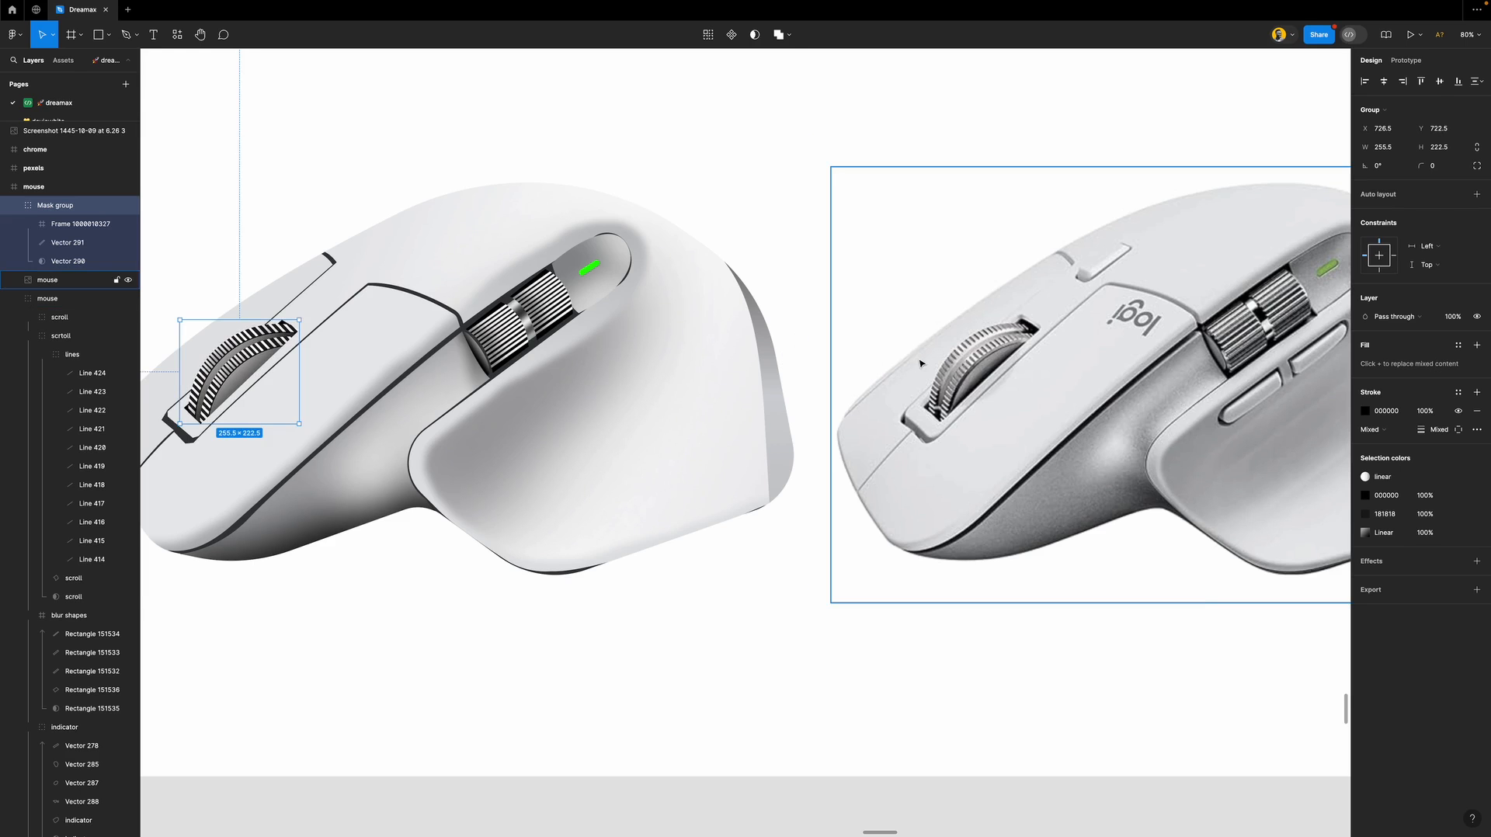
left_click(840, 355)
scroll(839, 353, "down", 3)
scroll(839, 353, "down", 2)
scroll(698, 353, "up", 1)
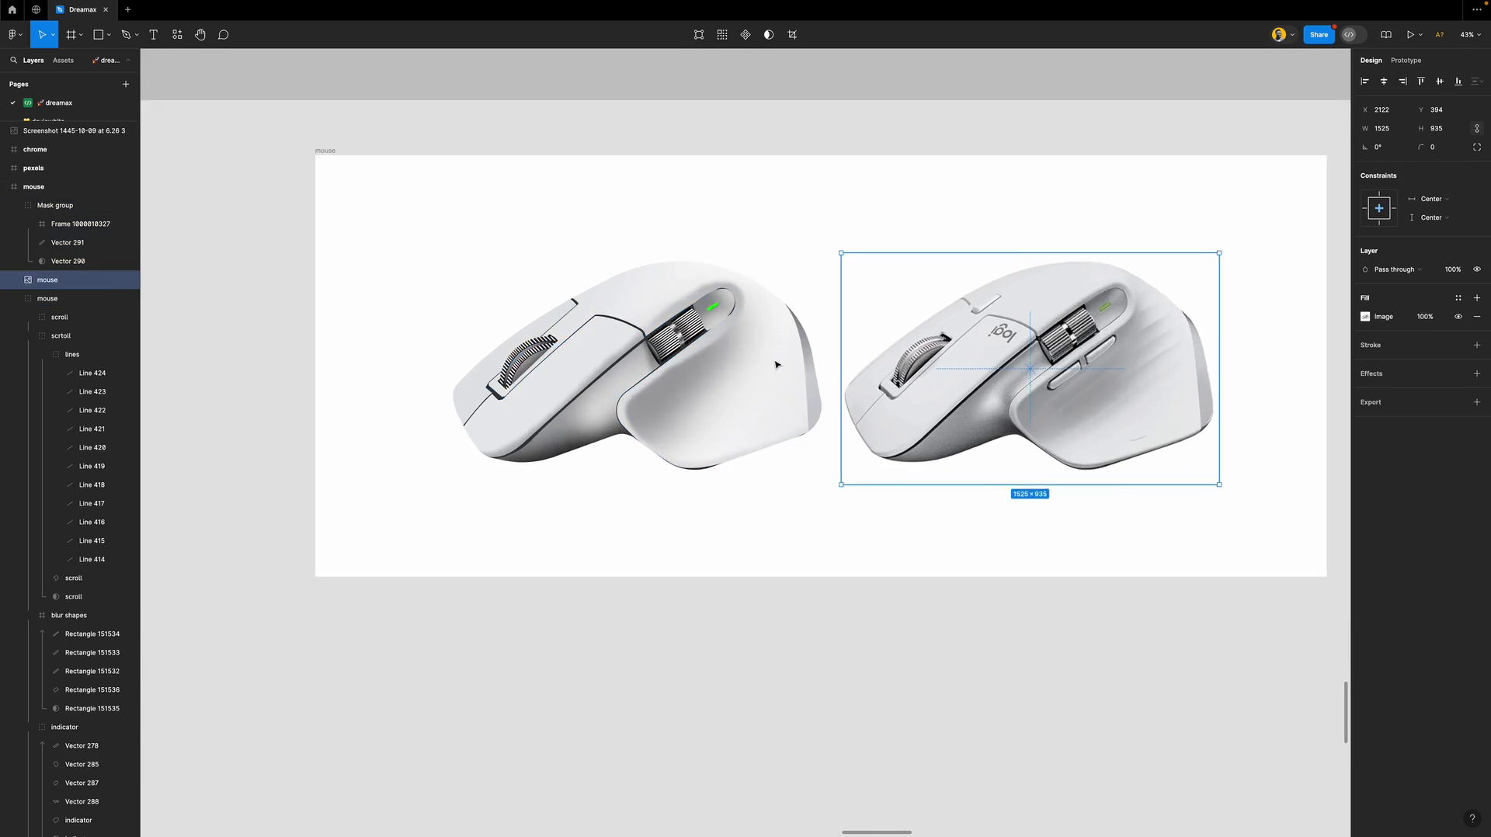